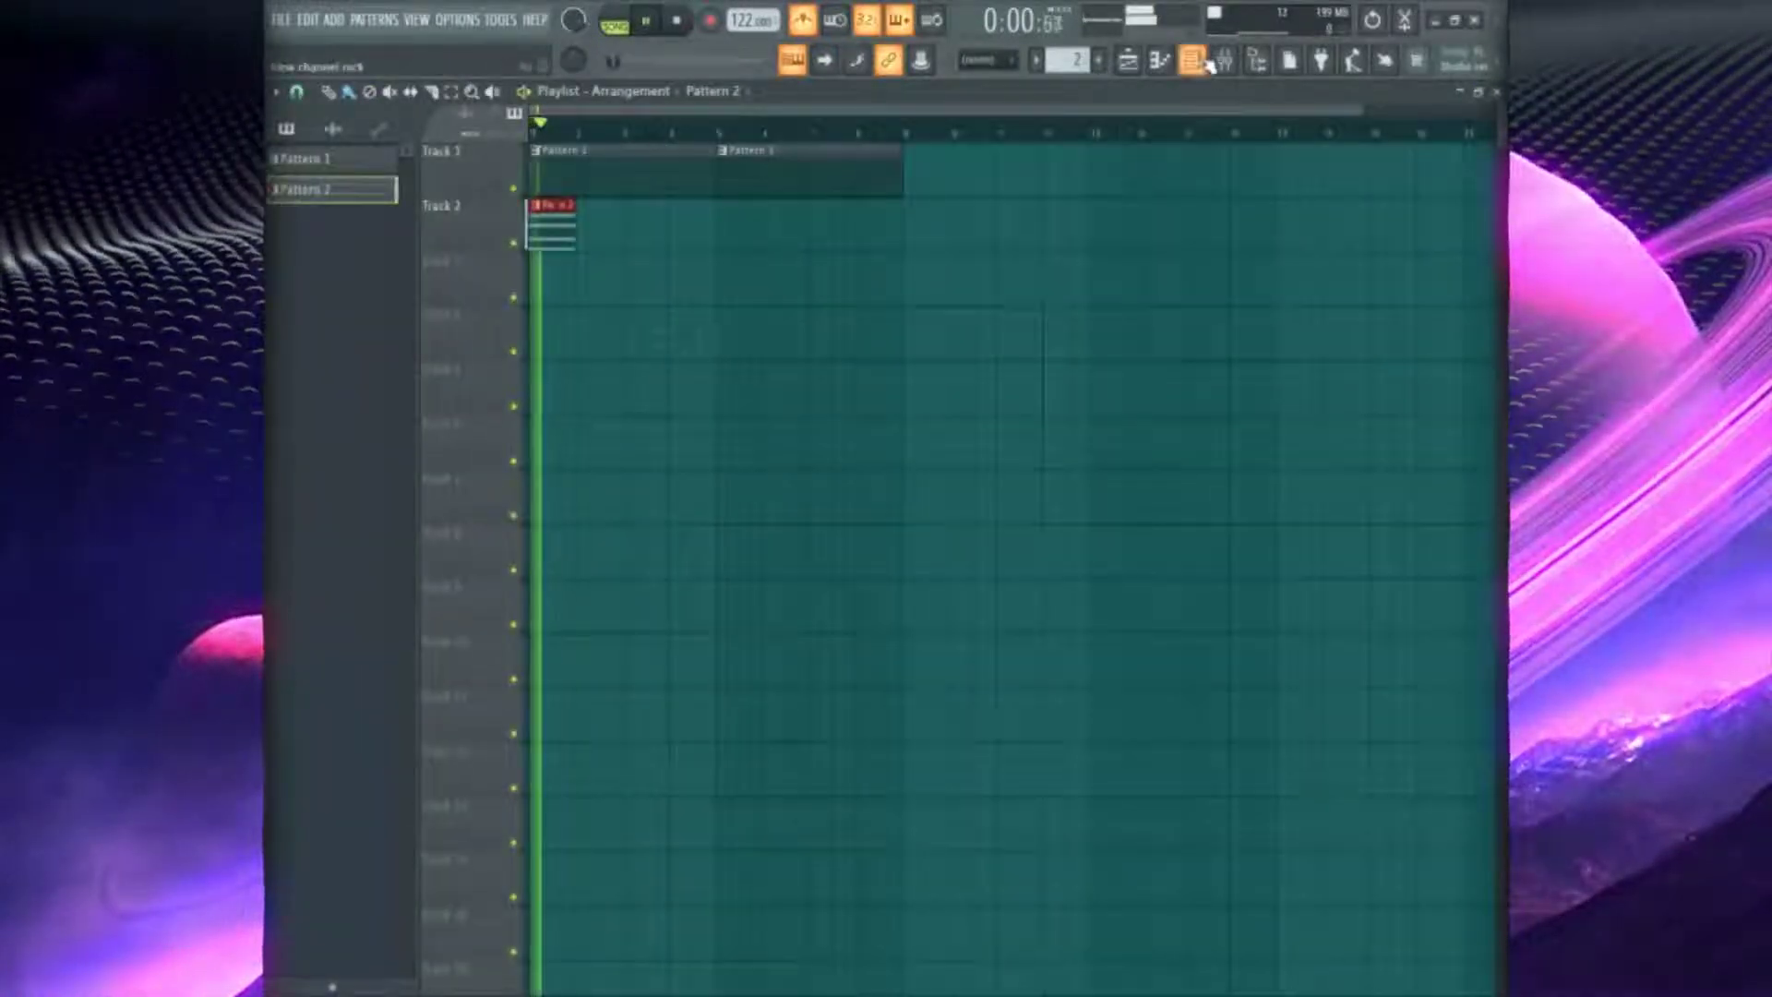
Open the channel rack and bring up Pattern 2's XV-5080 notes in the piano roll
{"action": "left_click", "coordinate": [1200, 61]}
{"action": "left_click", "coordinate": [507, 177]}
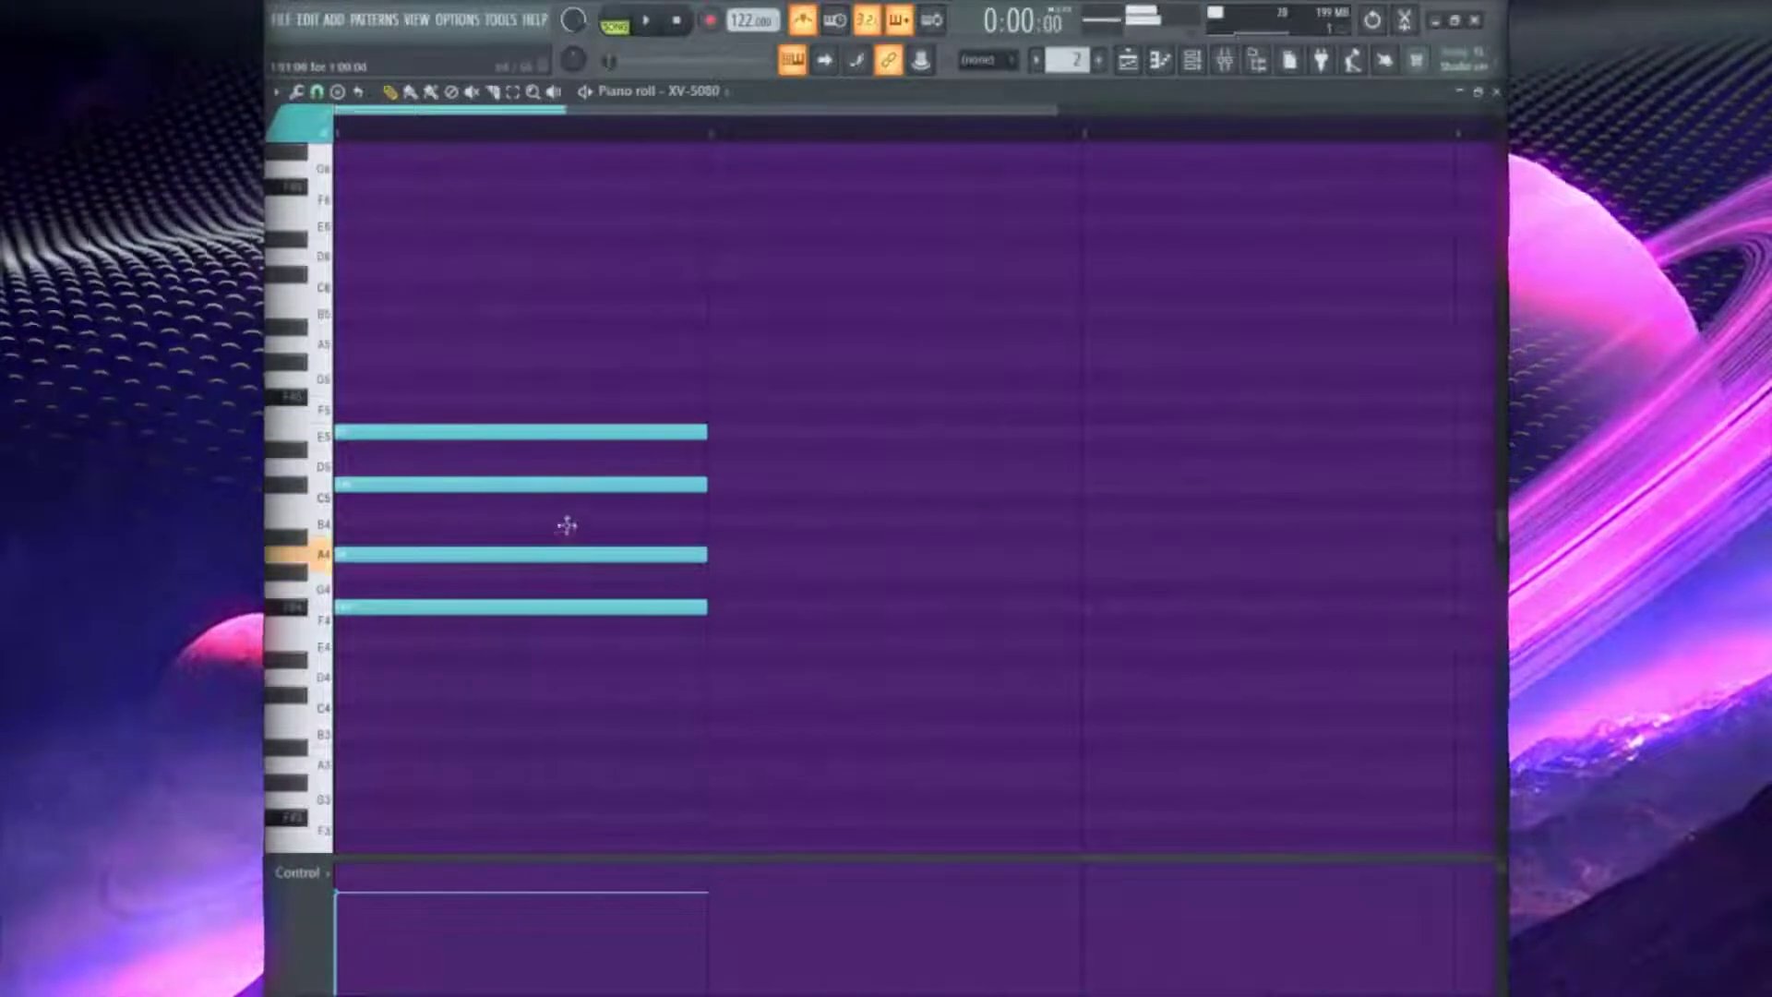
Try altered voicings of the first chord, moving its A4 to A#4 and its E5 to F5, and audition them
{"action": "left_click_drag", "start_coordinate": [567, 526], "coordinate": [572, 510]}
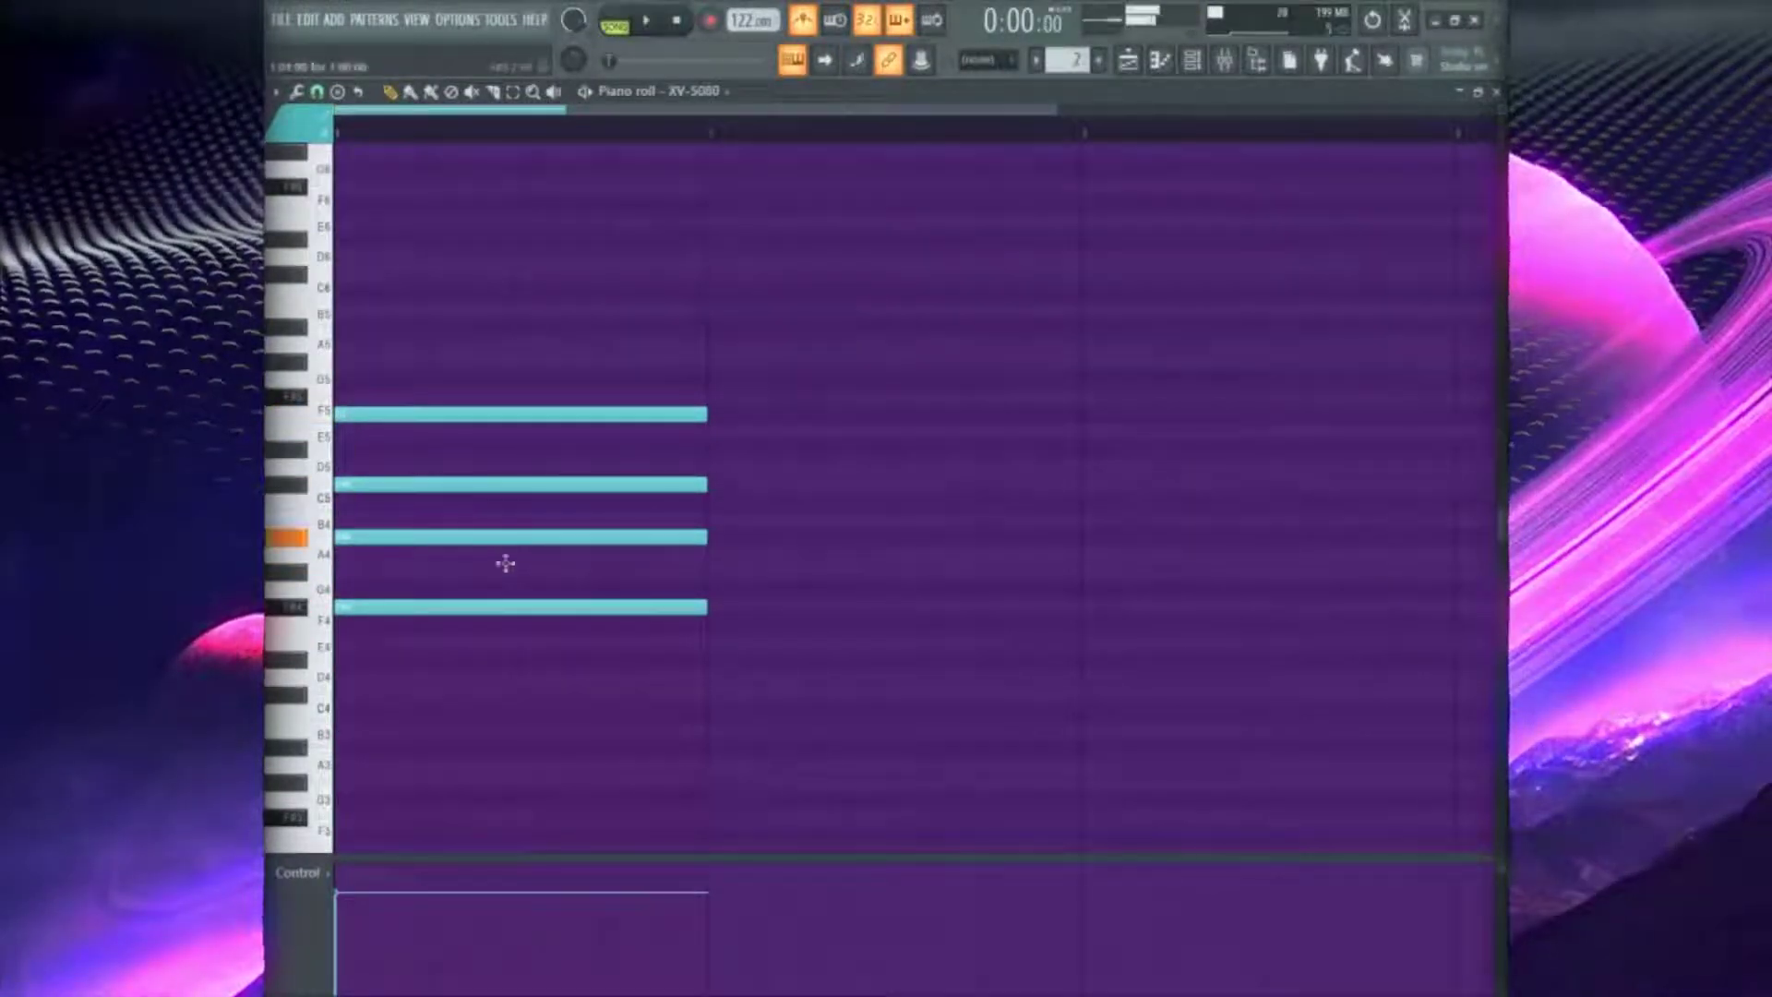
{"action": "left_click", "coordinate": [522, 427]}
{"action": "right_click", "coordinate": [558, 434]}
{"action": "key", "text": "space"}
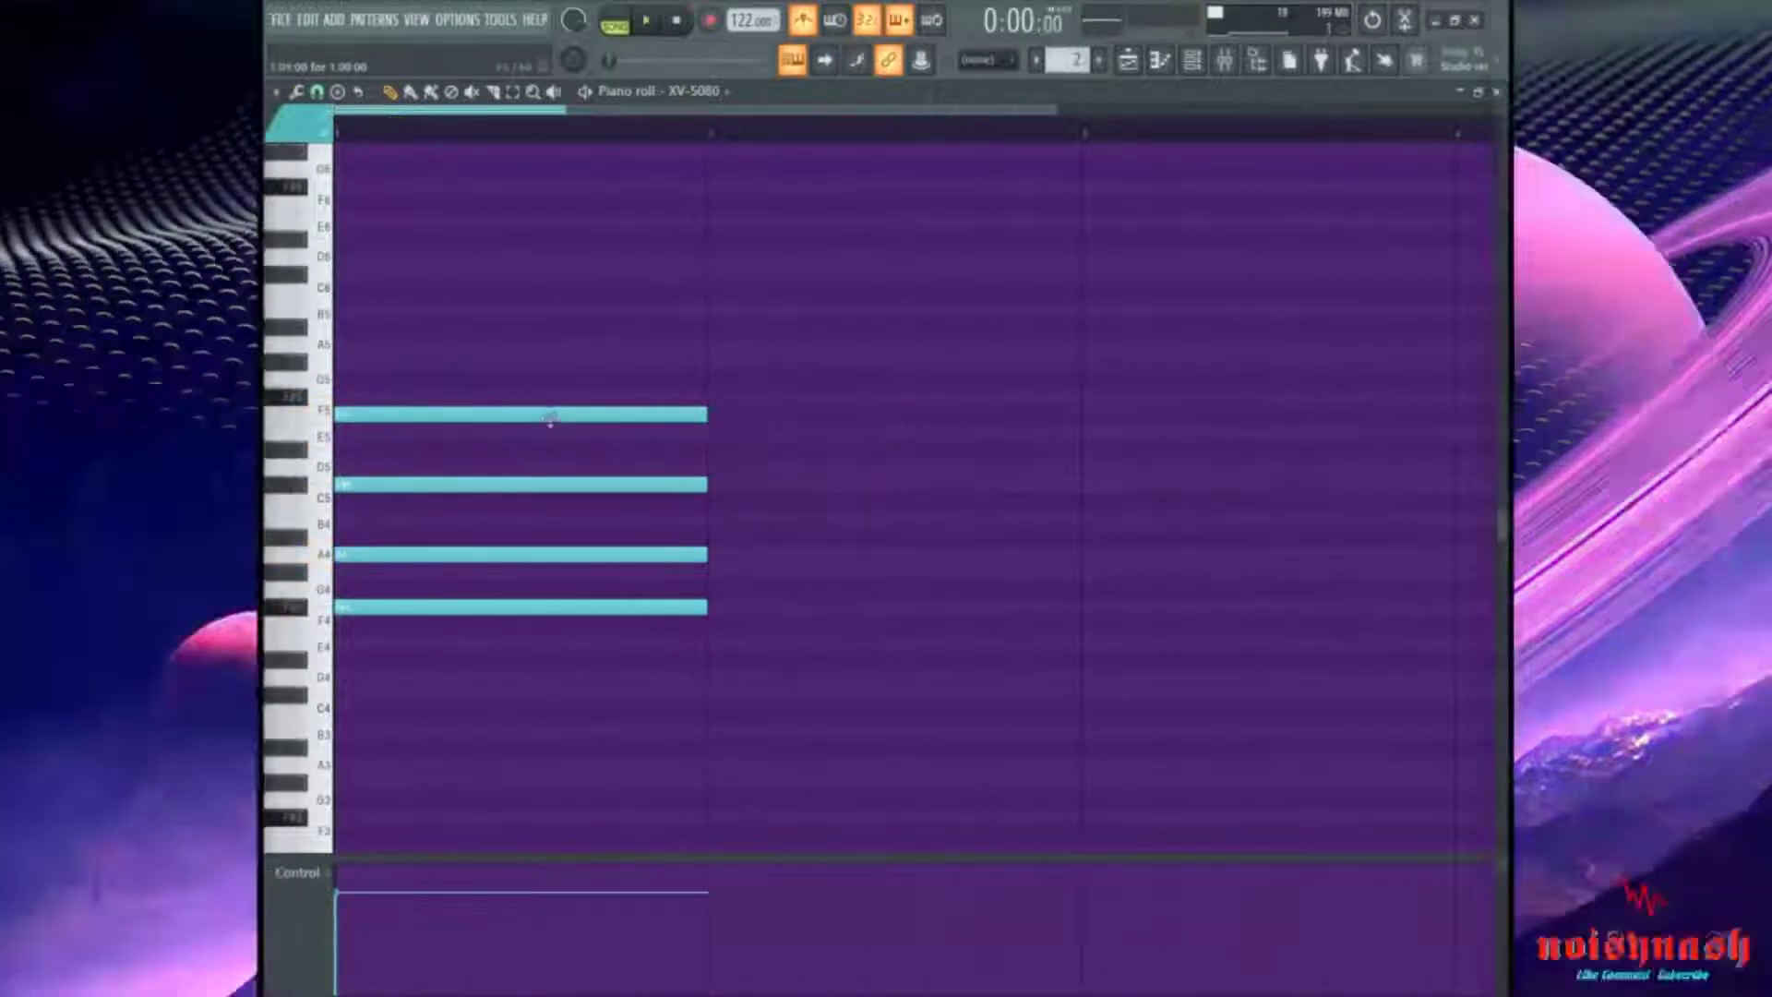
{"action": "key", "text": "space"}
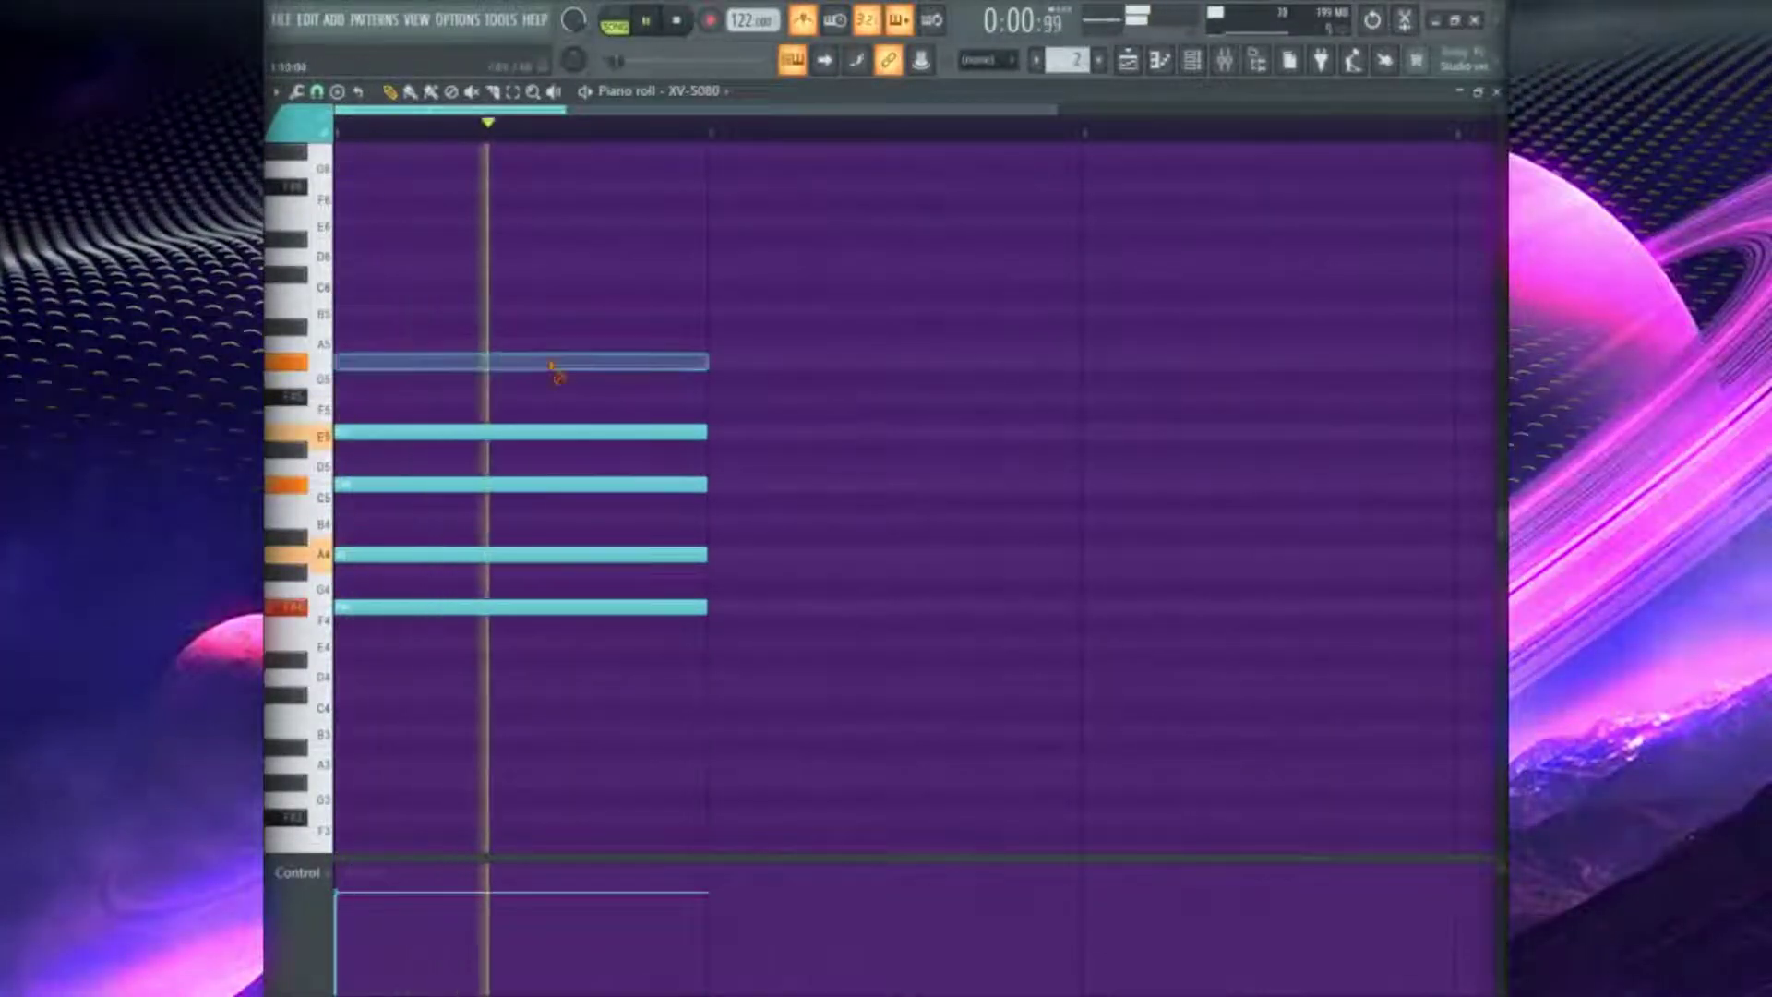
Try an extra F#5 note on top of the first chord, audition it, and delete it
{"action": "left_click_drag", "start_coordinate": [558, 364], "coordinate": [611, 382]}
{"action": "key", "text": "space"}
{"action": "key", "text": "space"}
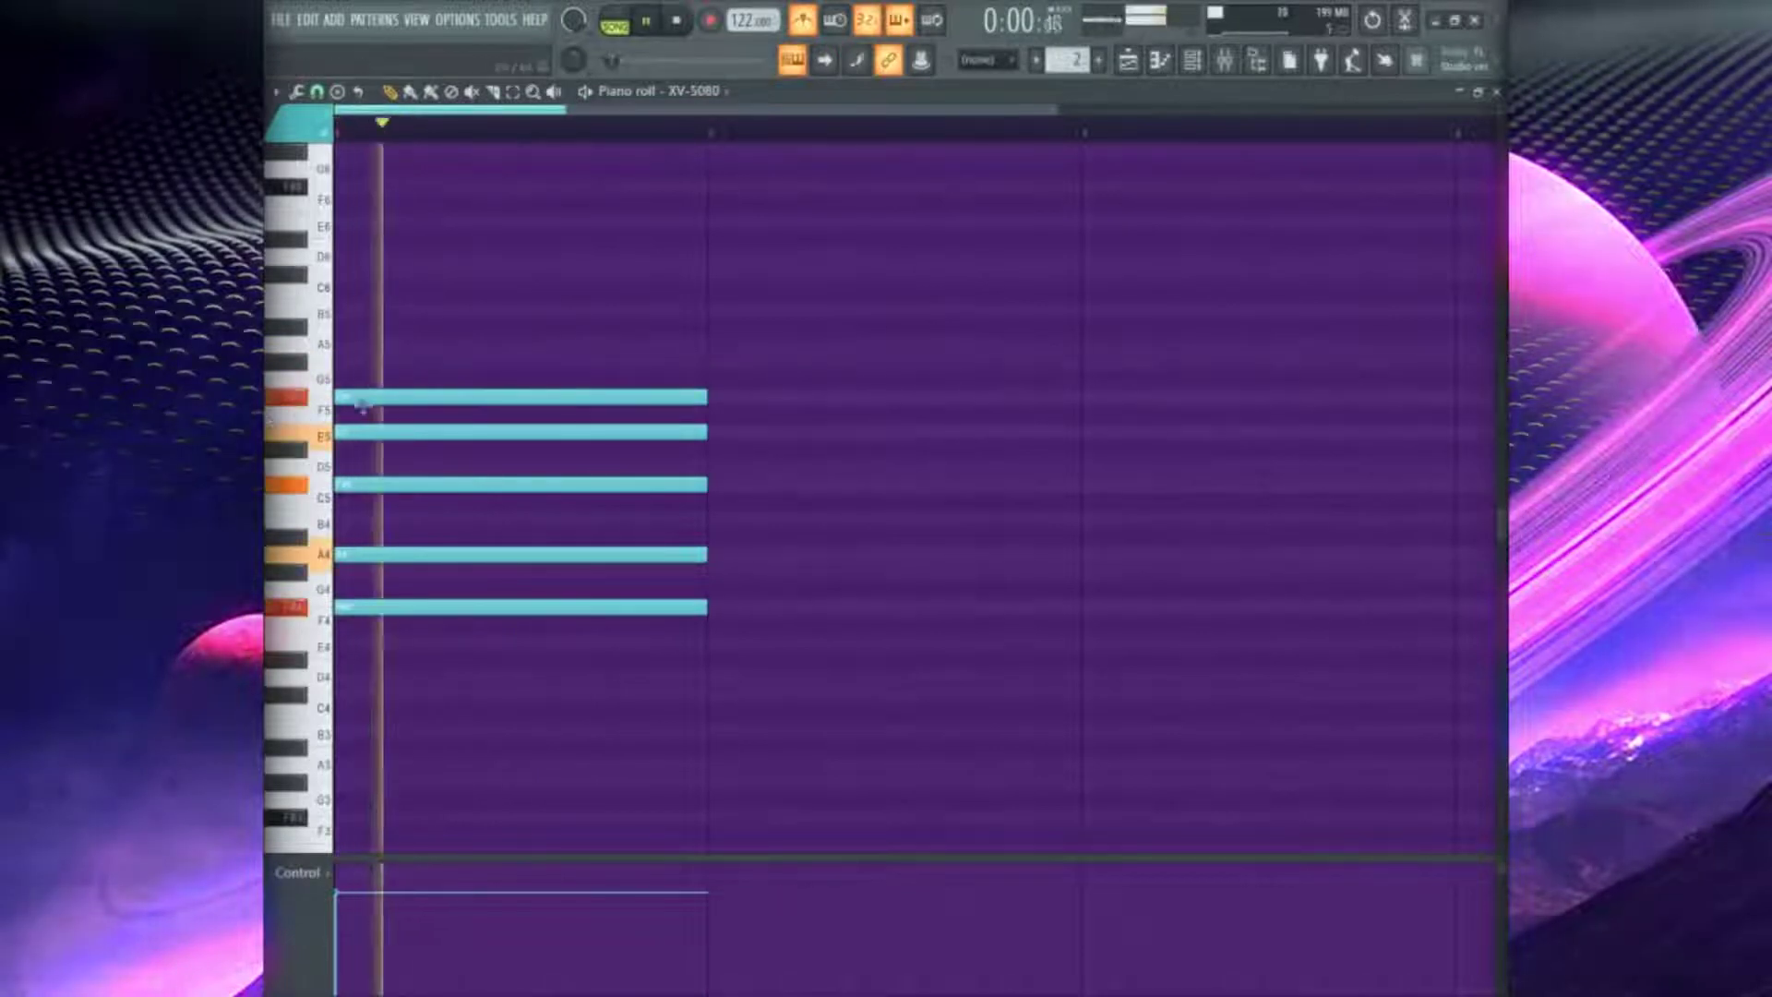
{"action": "right_click", "coordinate": [434, 398]}
{"action": "key", "text": "space"}
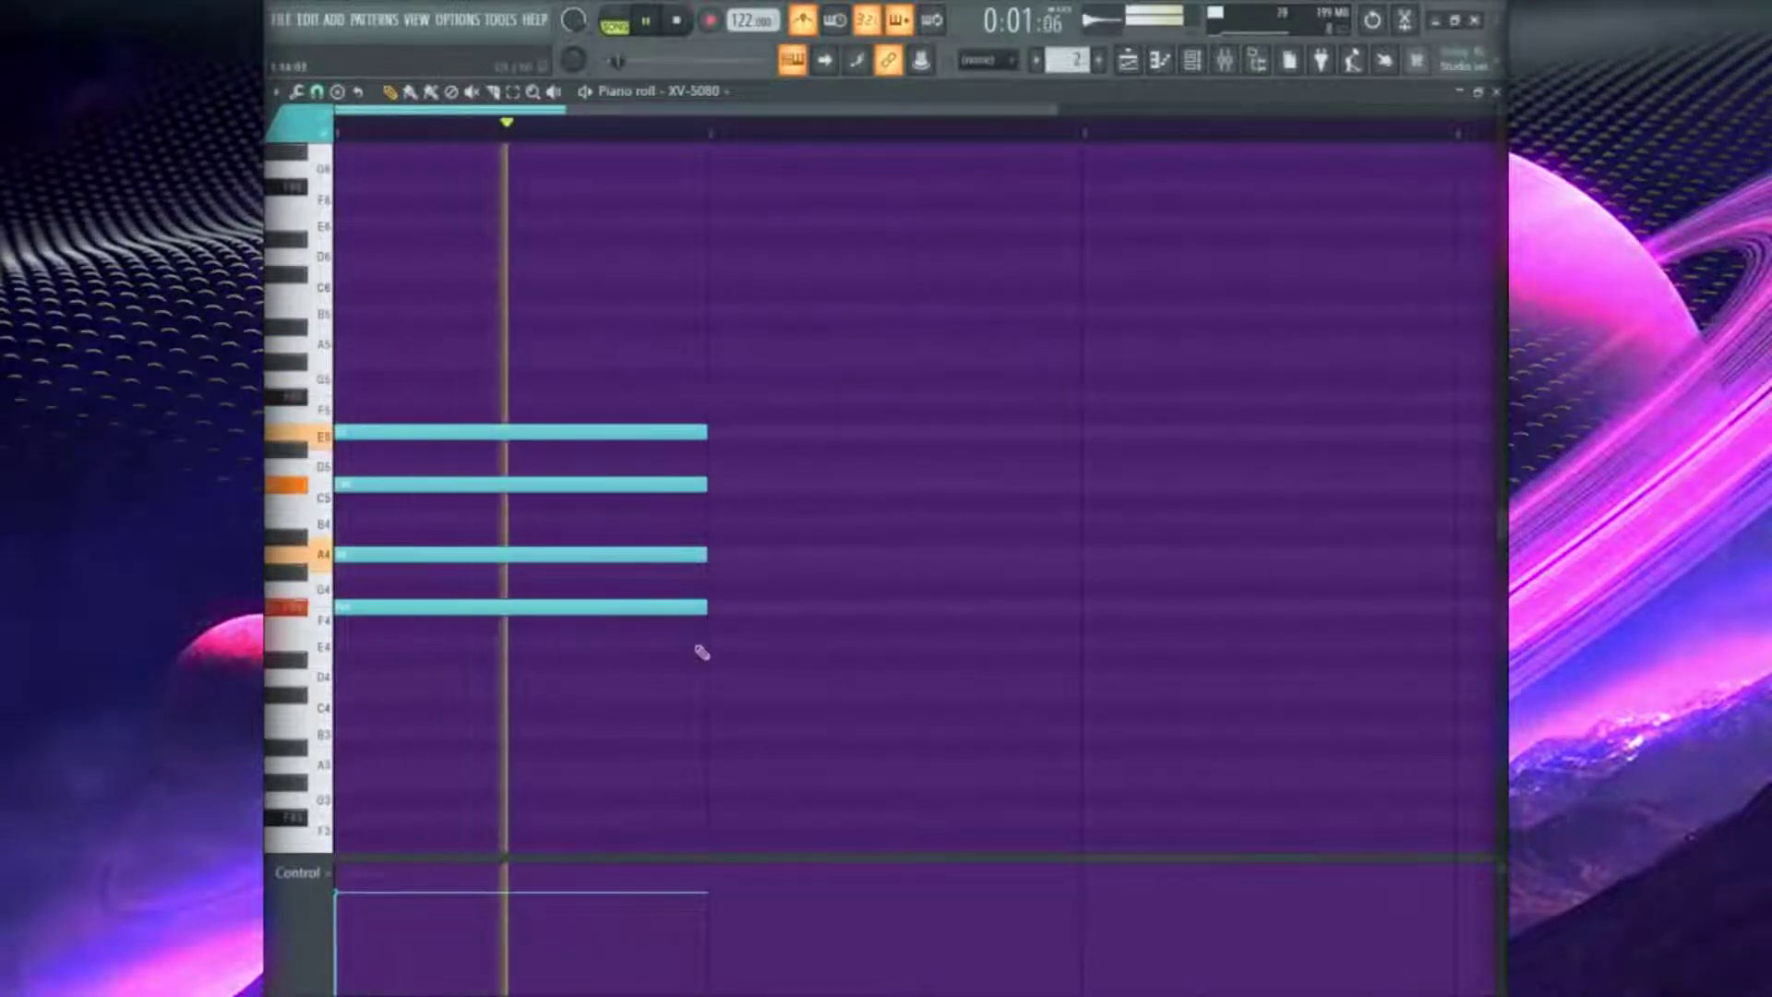
Add a one-bar second chord in bar 2 with the notes G#4, B4, D#5 and F#5
{"action": "key", "text": "space"}
{"action": "left_click", "coordinate": [710, 572]}
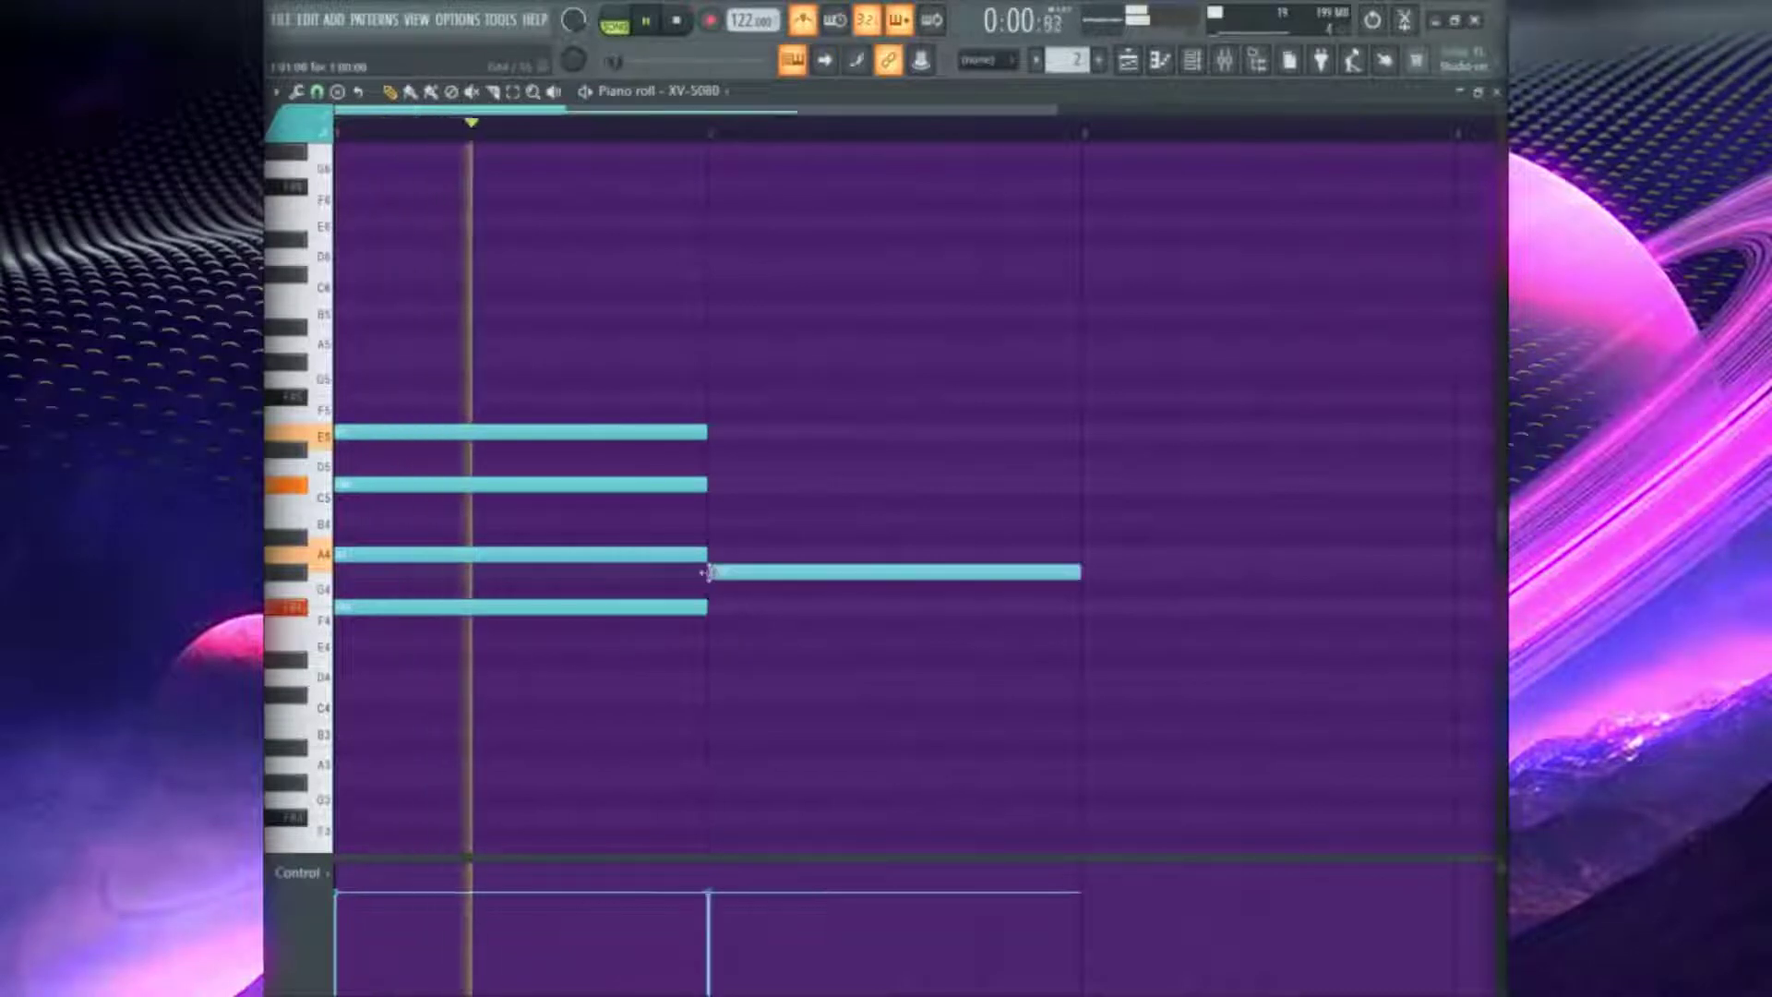
{"action": "left_click", "coordinate": [724, 519]}
{"action": "key", "text": "space"}
{"action": "key", "text": "space"}
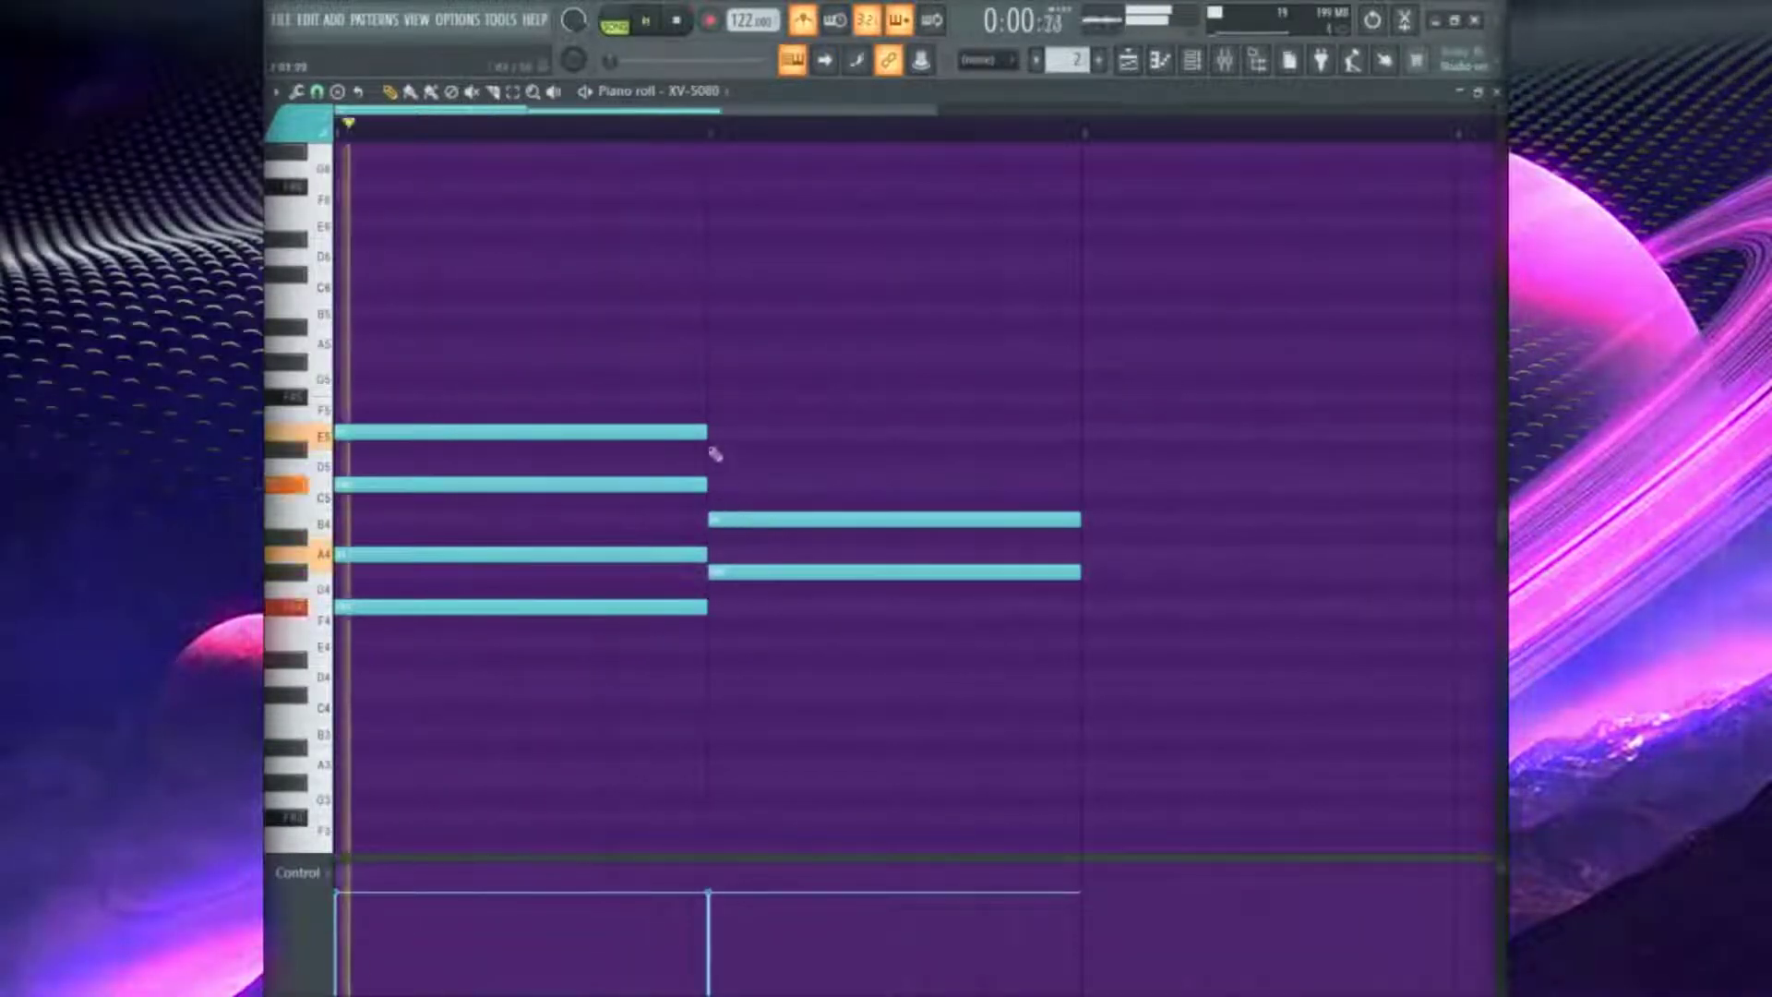
{"action": "left_click", "coordinate": [718, 450]}
{"action": "left_click", "coordinate": [716, 397]}
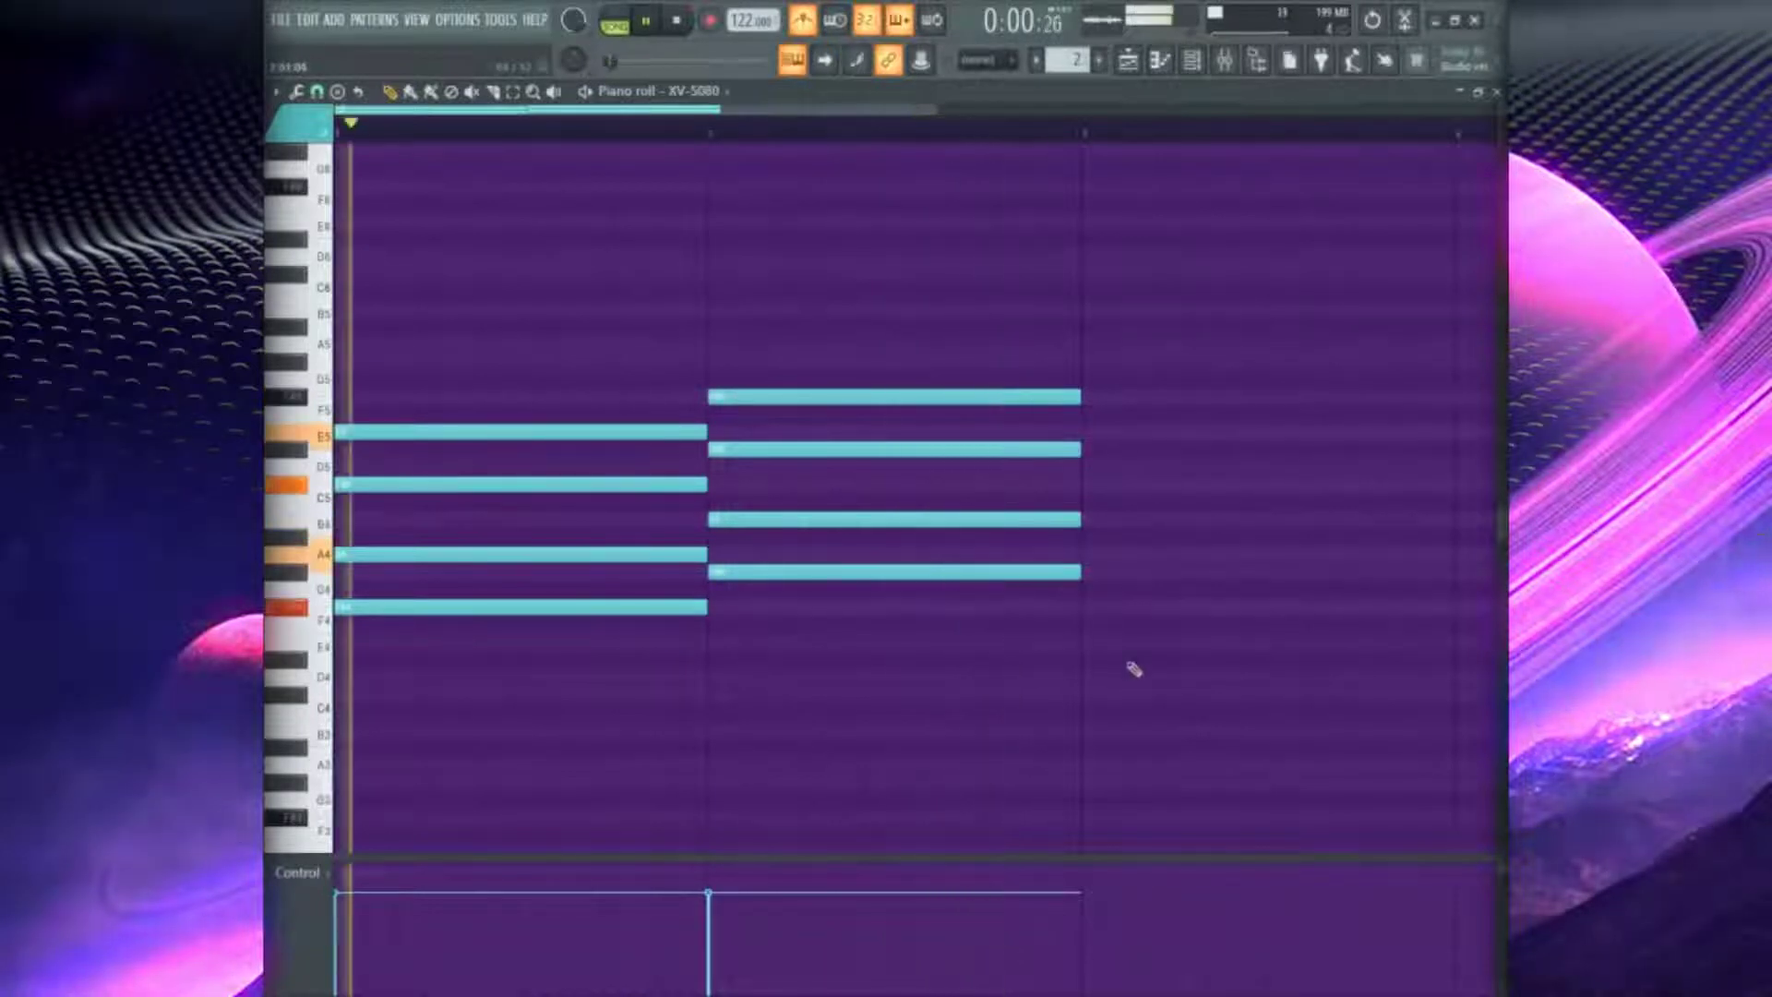
Add a one-bar third chord with C#4, E4, G#4 and B4, all aligned to the start of bar 3
{"action": "left_click", "coordinate": [1091, 694]}
{"action": "left_click", "coordinate": [1087, 642]}
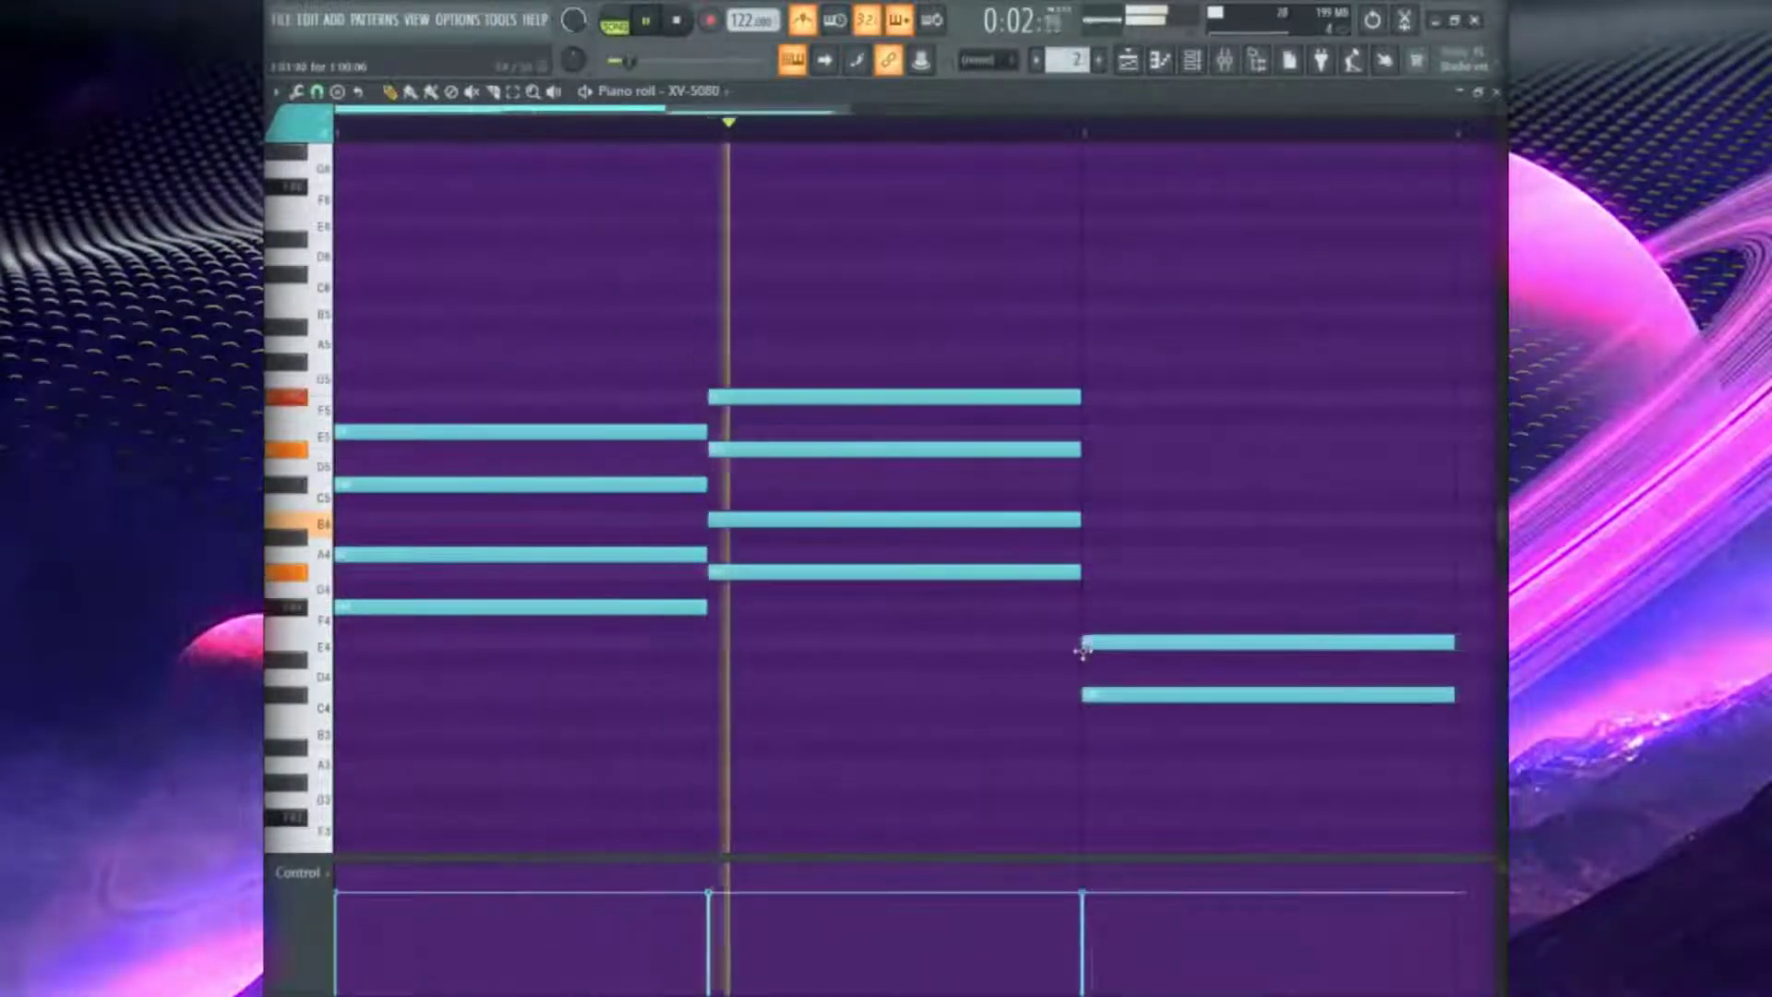
{"action": "left_click", "coordinate": [1087, 571]}
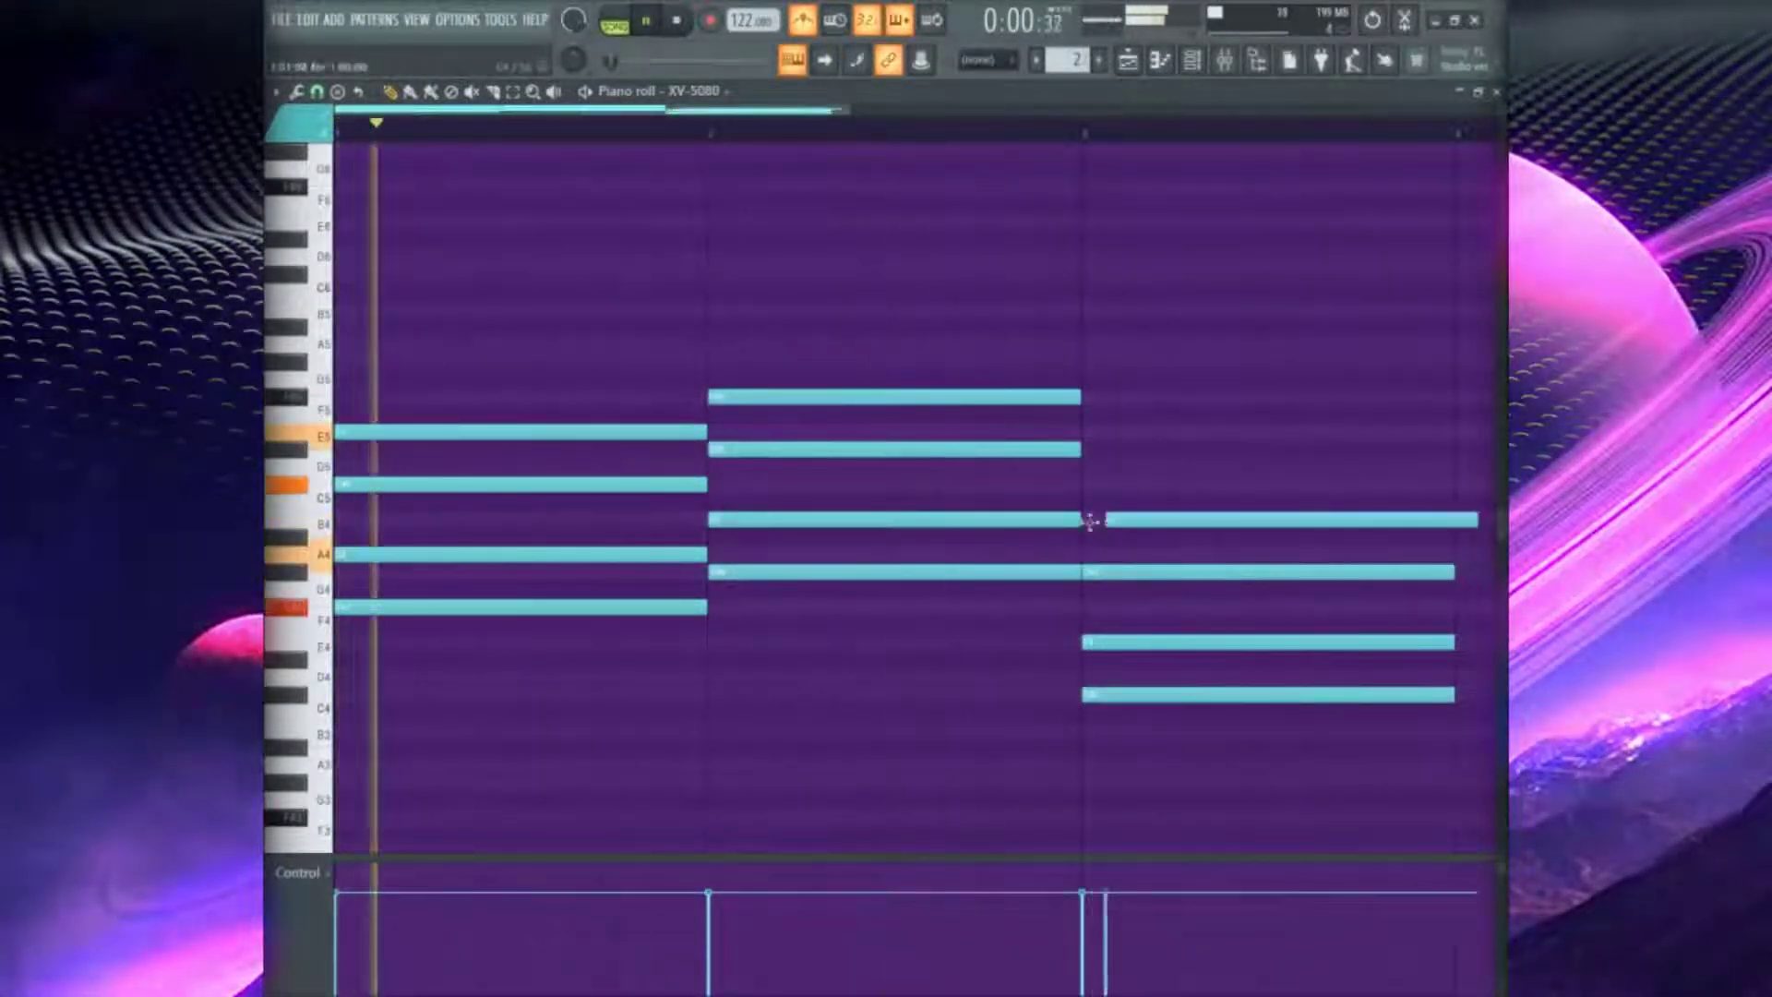
{"action": "left_click_drag", "start_coordinate": [1091, 522], "coordinate": [1084, 522]}
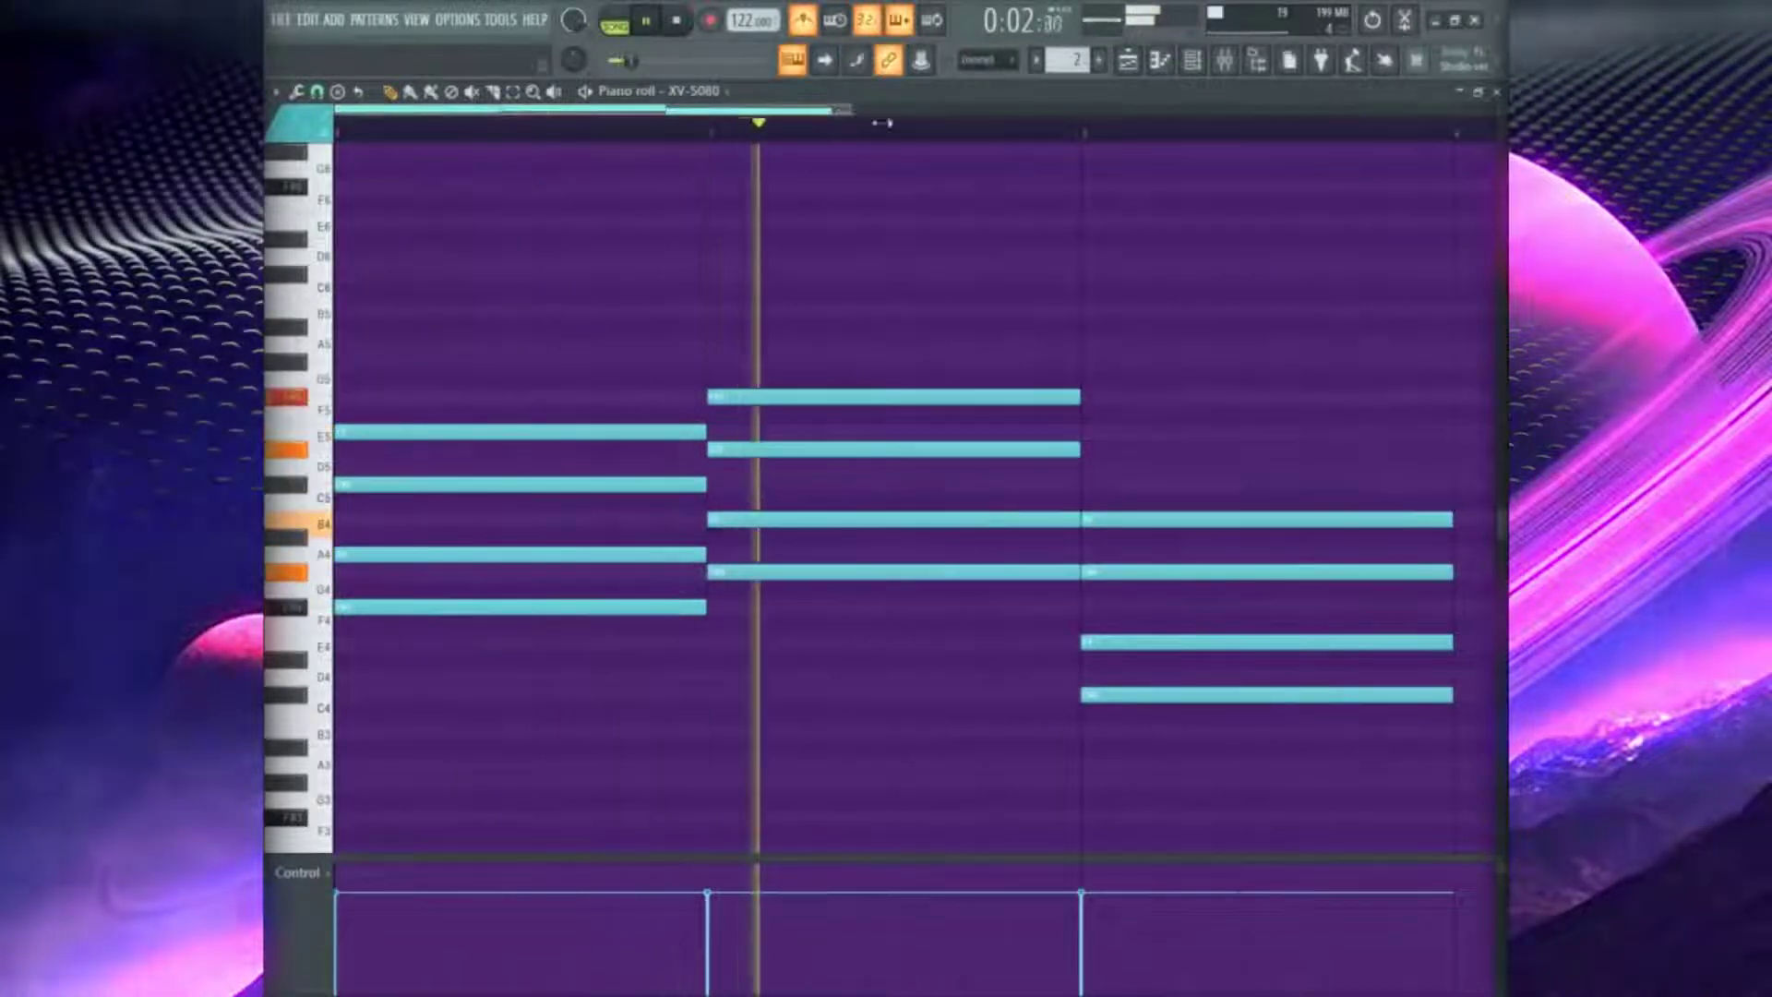
Add a fourth chord starting halfway through bar 4 with the notes B3, D4, F#4 and A4
{"action": "scroll", "coordinate": [882, 123], "scroll_direction": "down", "scroll_amount": 3}
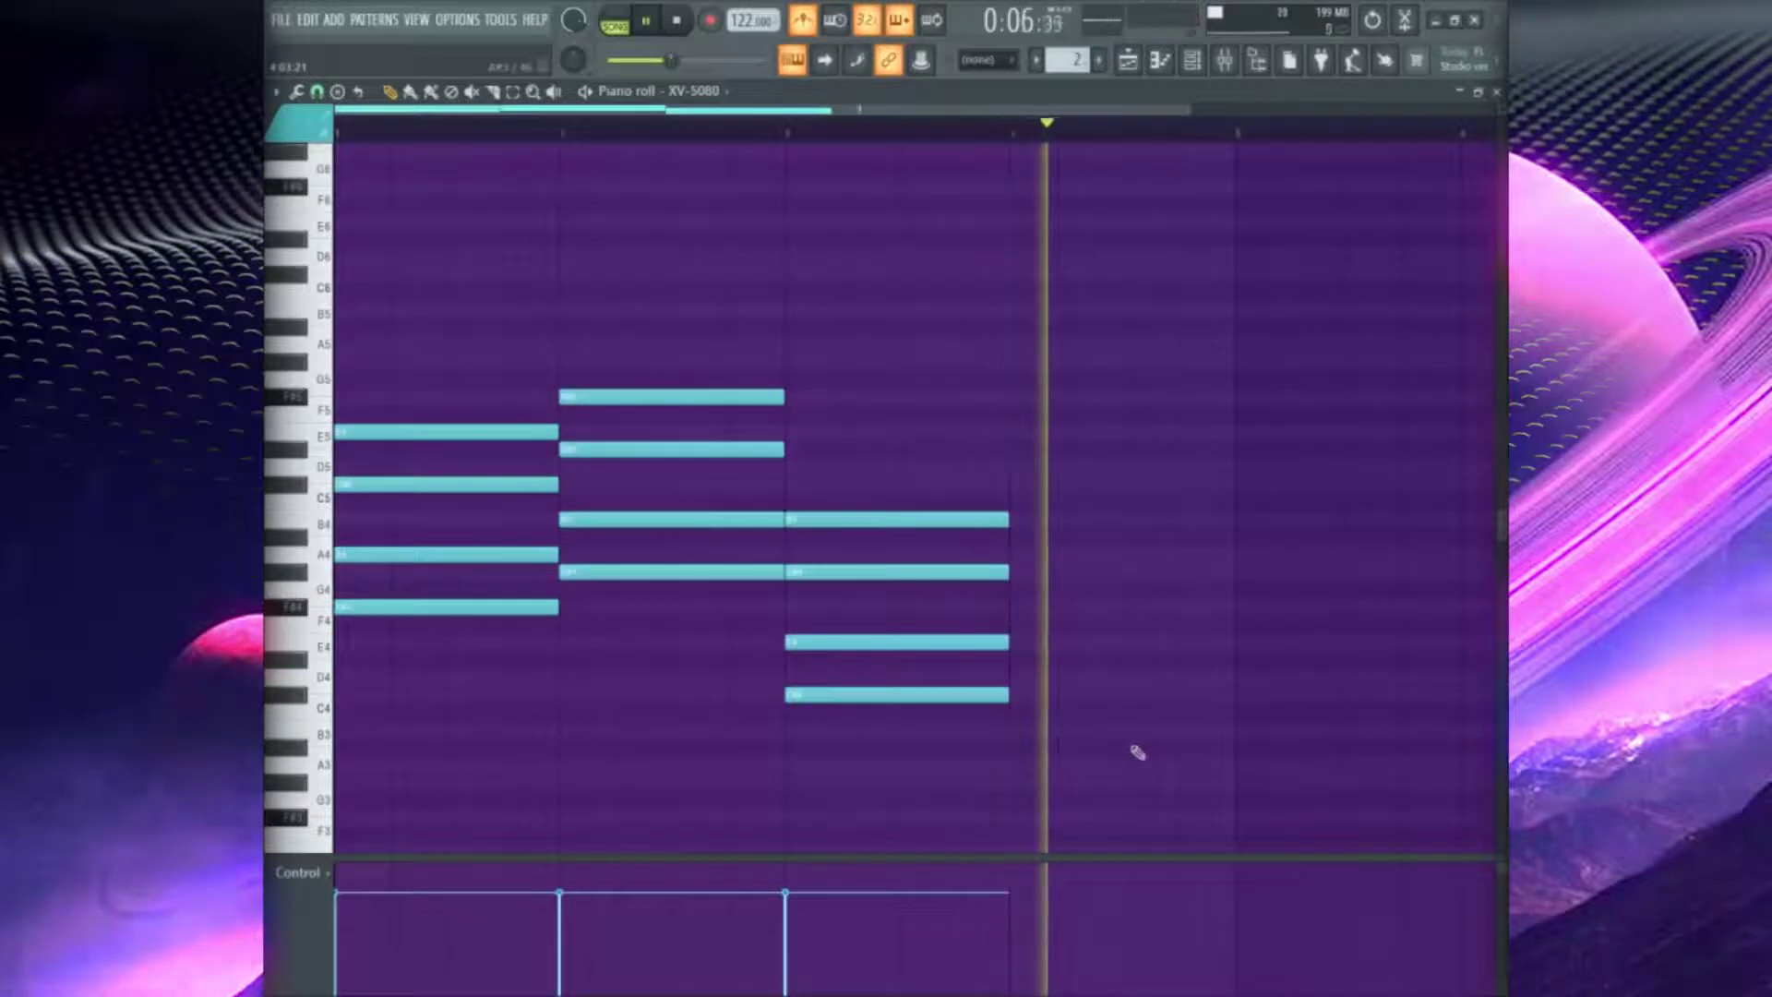
{"action": "key", "text": "space"}
{"action": "left_click", "coordinate": [1130, 730]}
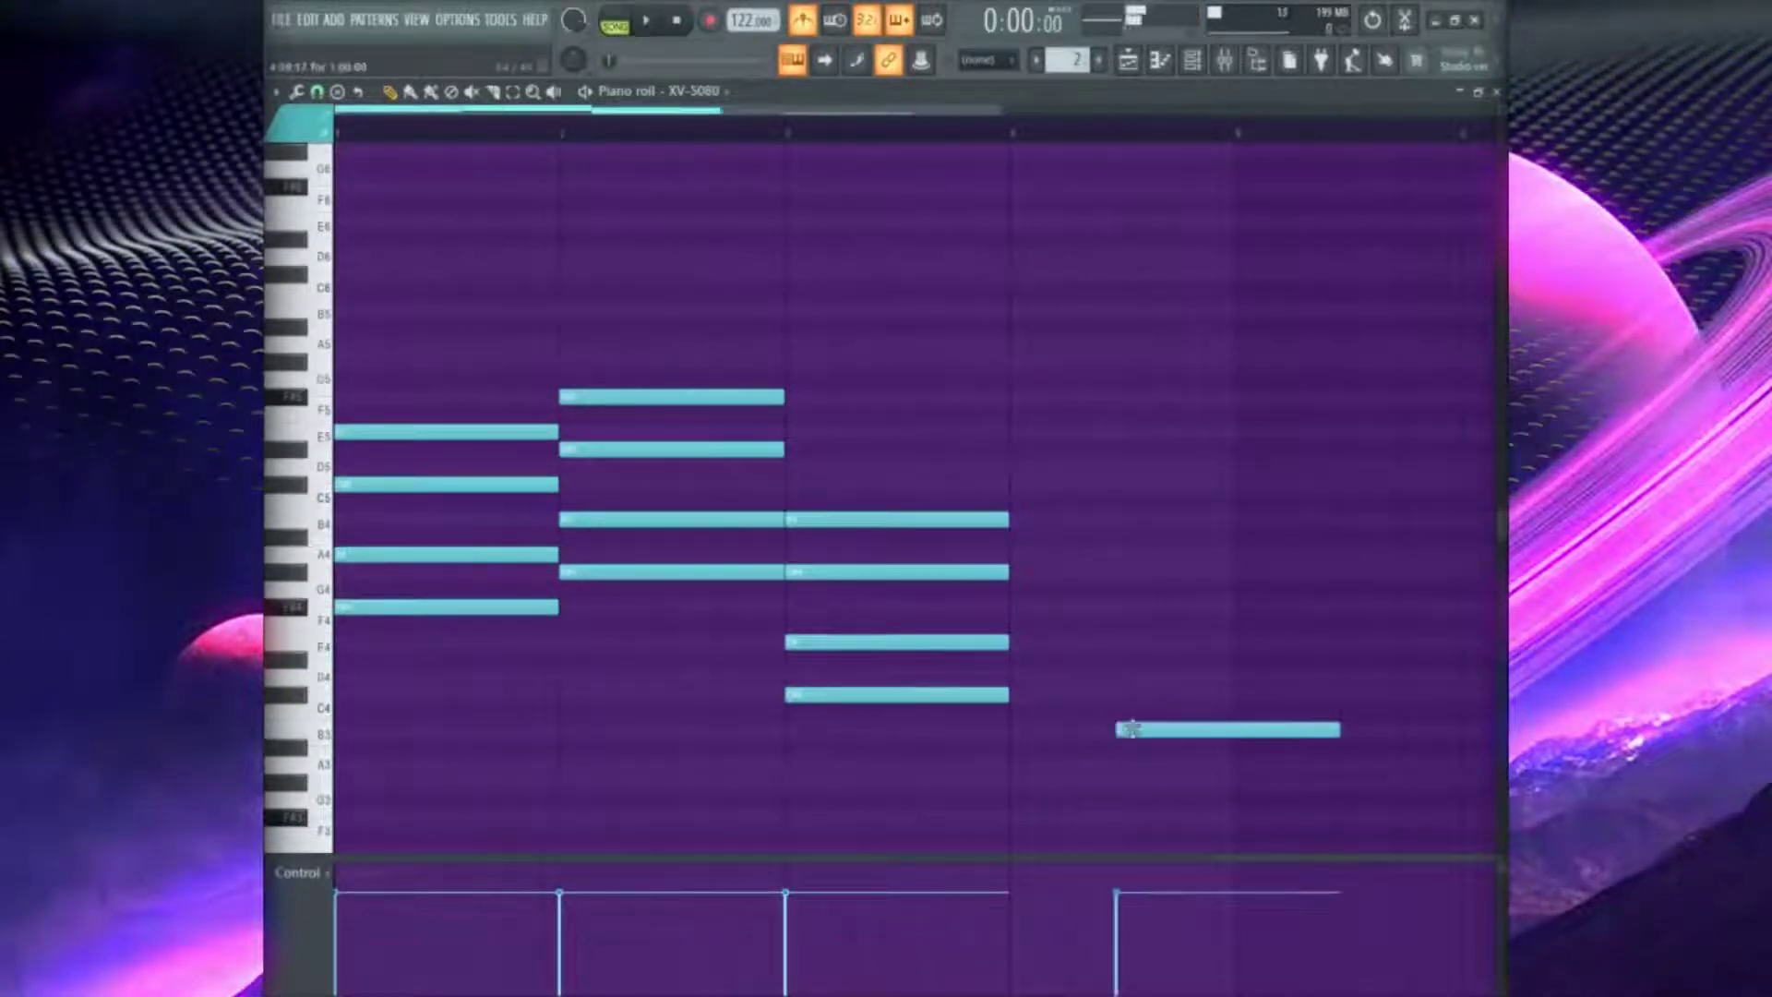
{"action": "left_click_drag", "start_coordinate": [1139, 774], "coordinate": [1142, 730]}
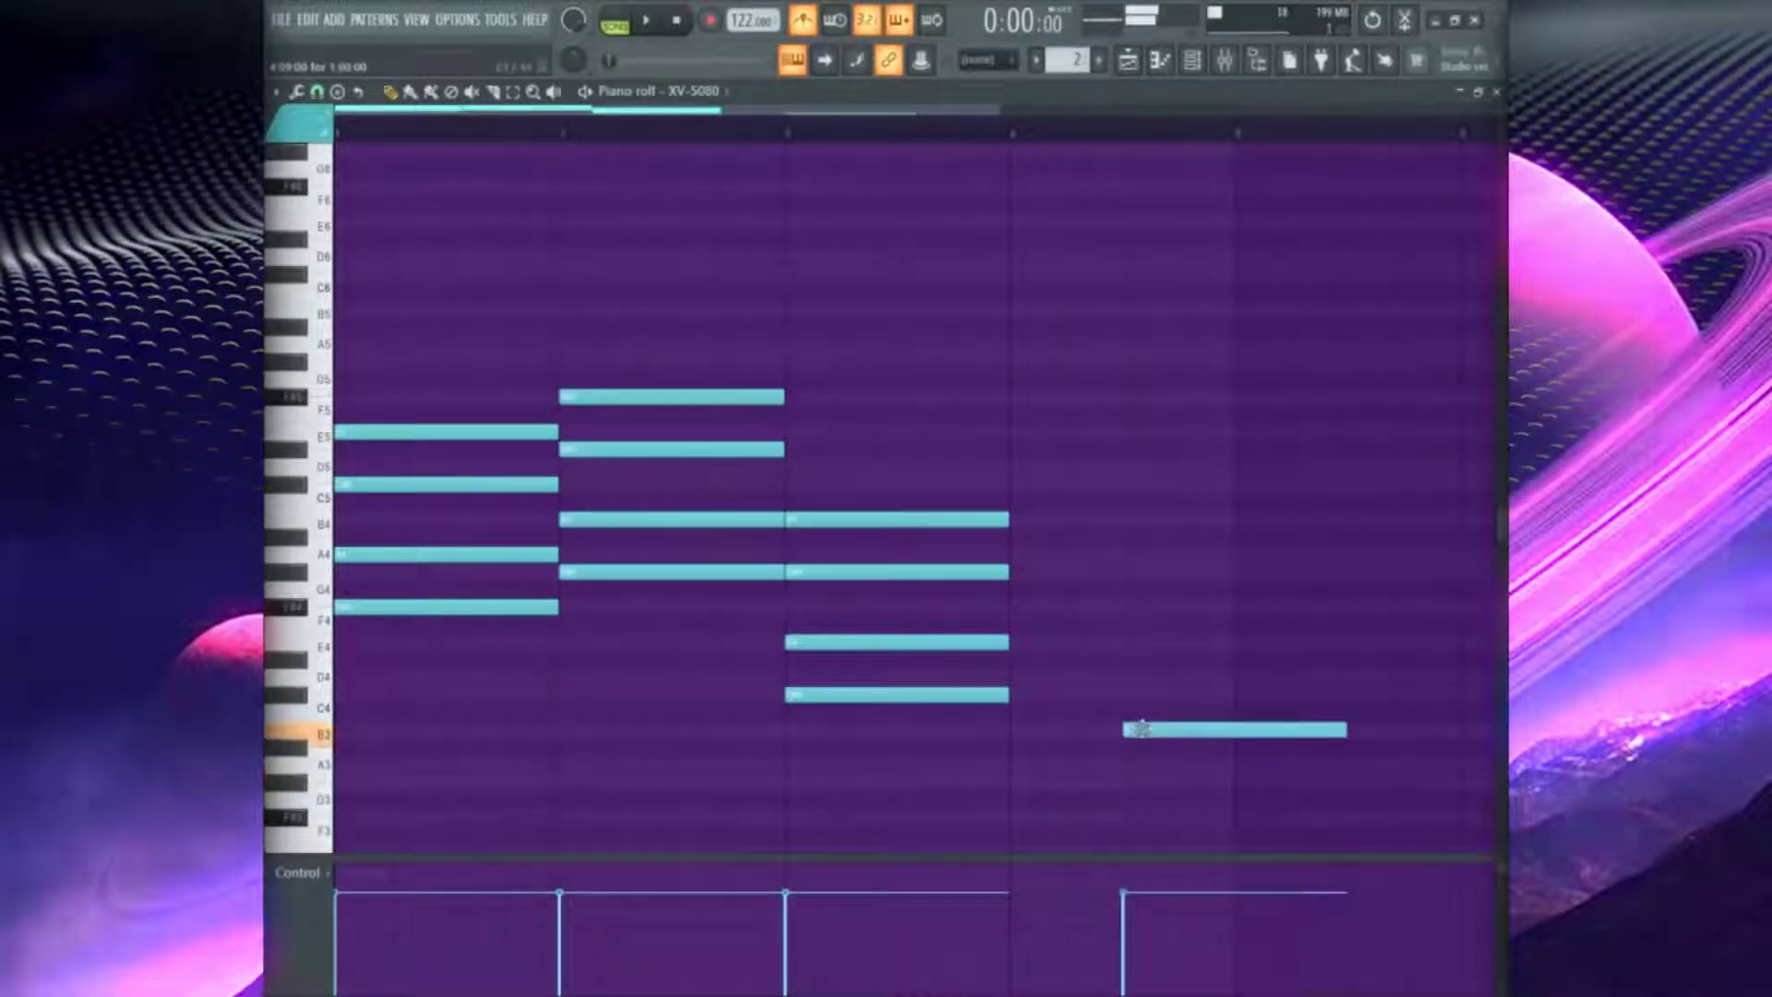
{"action": "left_click", "coordinate": [1128, 676]}
{"action": "key", "text": "space"}
{"action": "left_click", "coordinate": [1131, 606]}
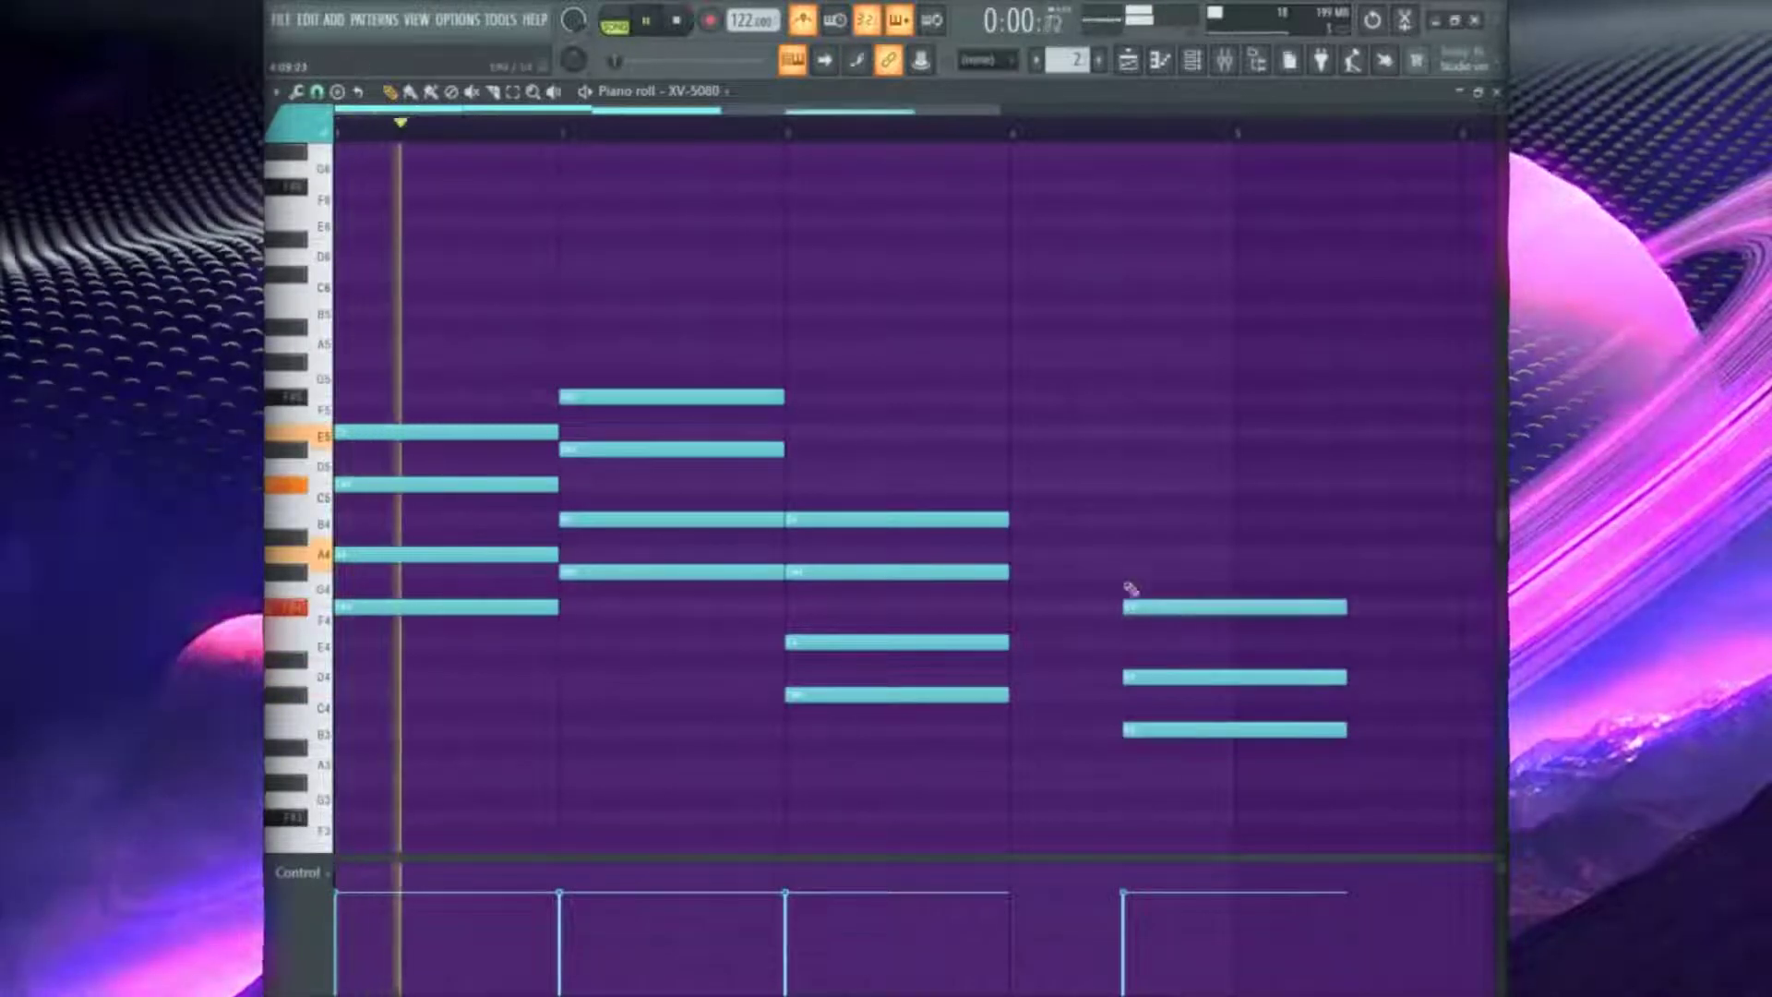
{"action": "left_click", "coordinate": [1128, 572]}
Select the fourth chord's notes and shorten them to half a bar so they end with bar 4
{"action": "left_click_drag", "start_coordinate": [1125, 551], "coordinate": [1298, 443]}
{"action": "left_click", "coordinate": [1353, 729]}
{"action": "right_click", "coordinate": [1360, 734]}
{"action": "left_click_drag", "start_coordinate": [1344, 548], "coordinate": [1236, 554]}
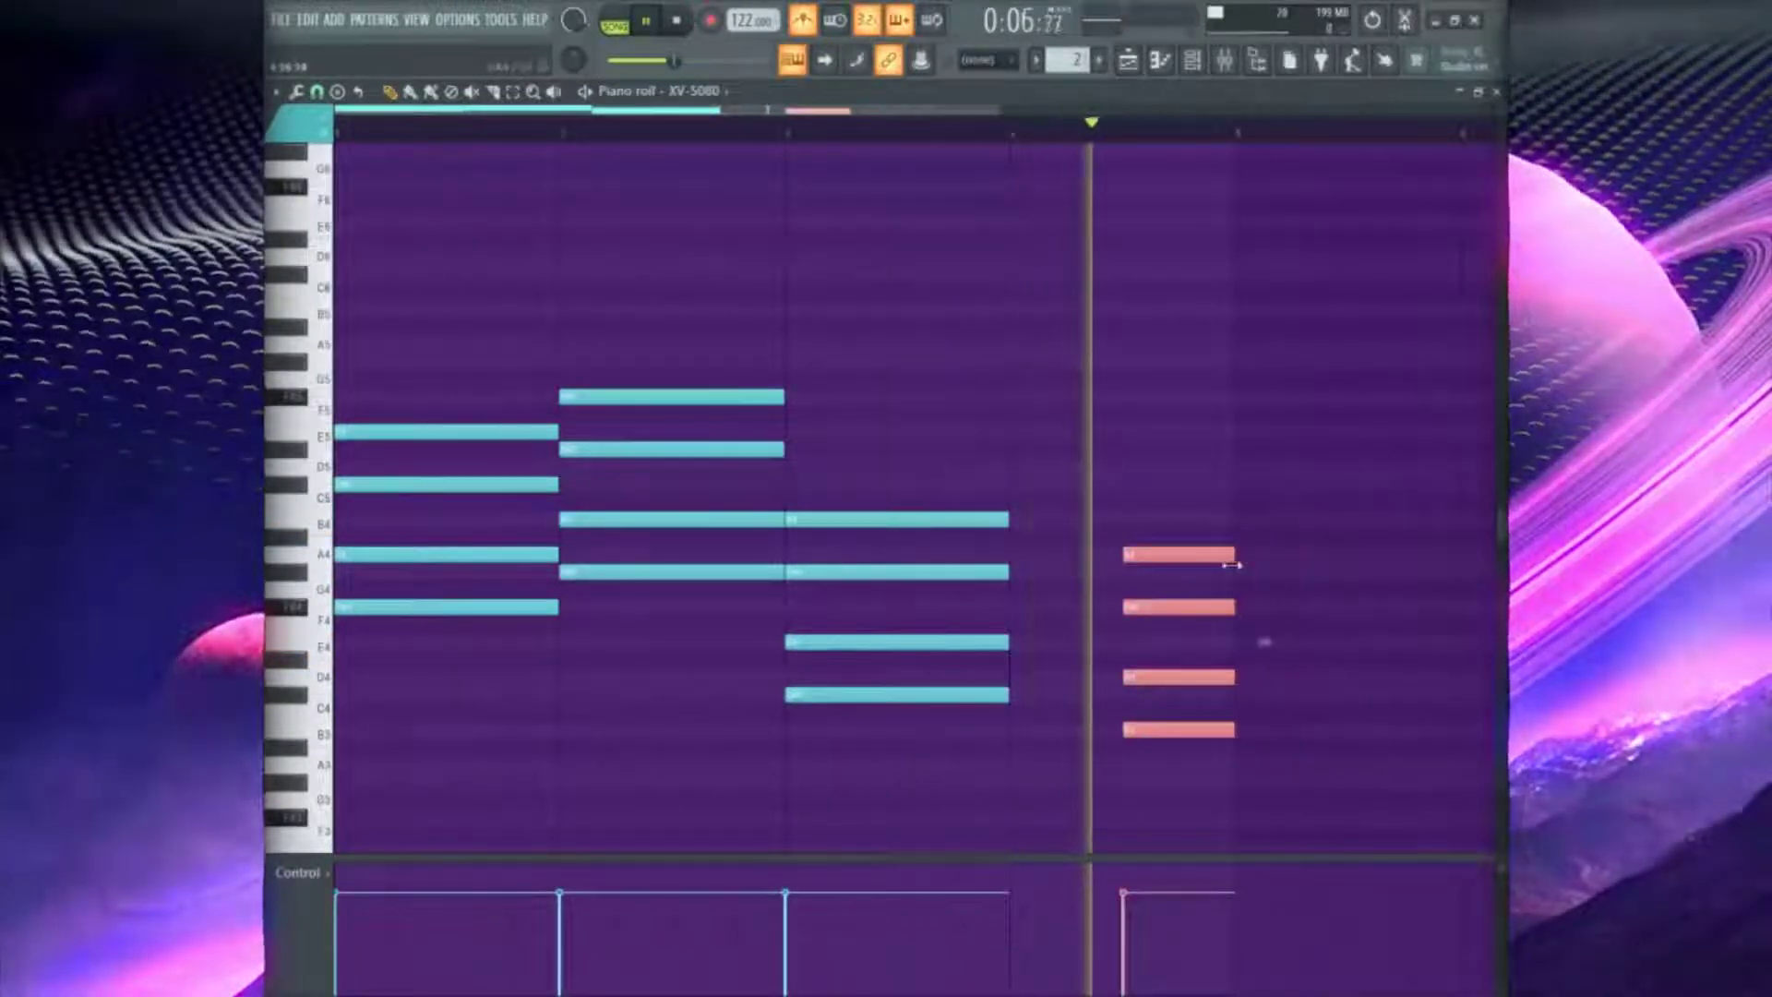
Raise the fourth chord's D4 to D5 and duplicate the four-bar progression into bars 5 to 8
{"action": "left_click", "coordinate": [1224, 593]}
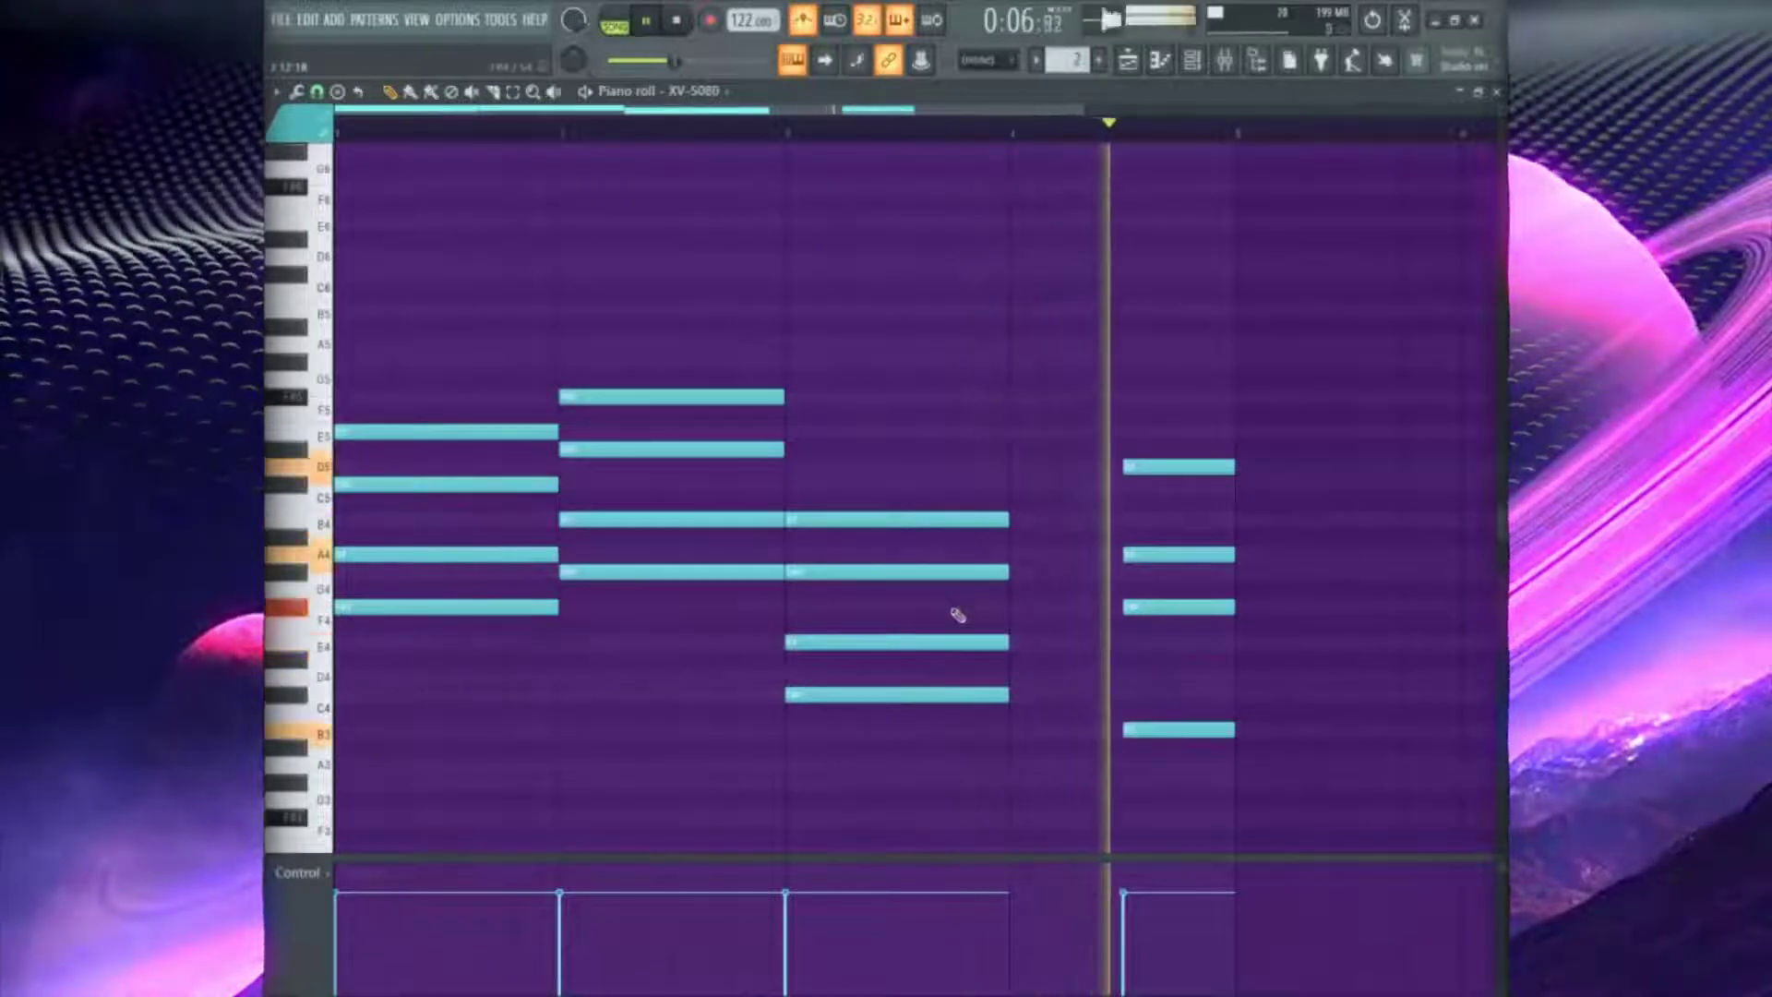
{"action": "key", "text": "space"}
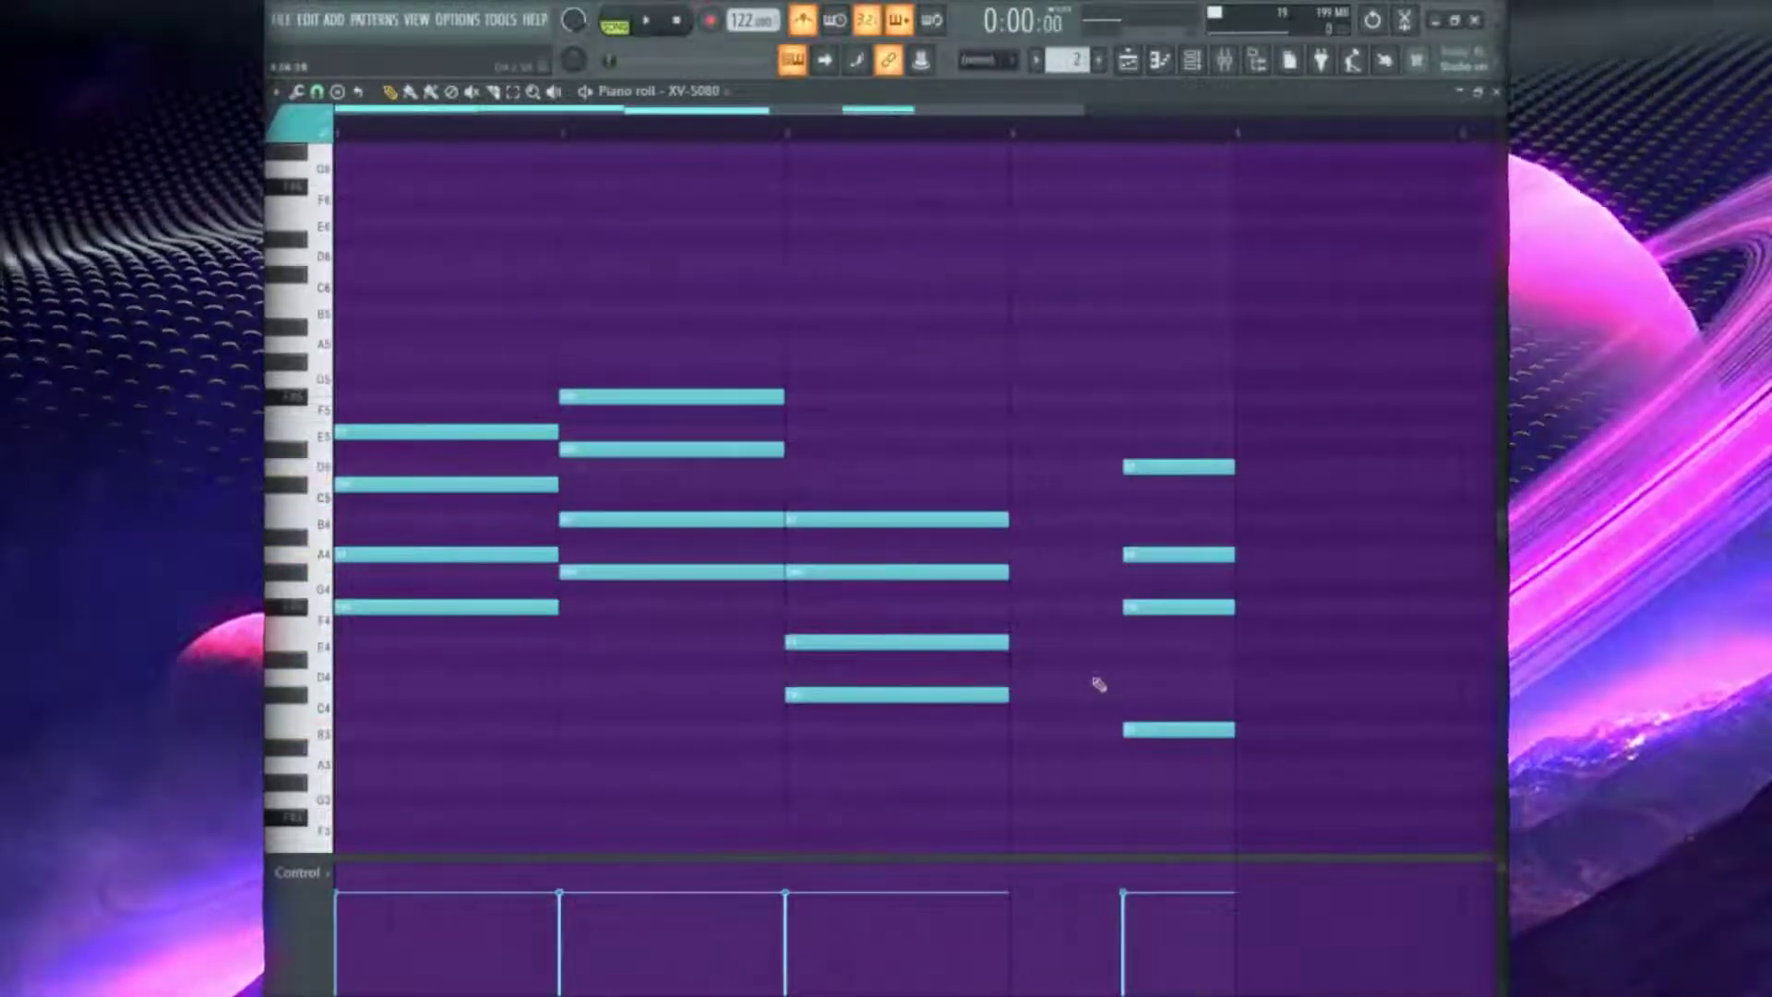
{"action": "key", "text": "space"}
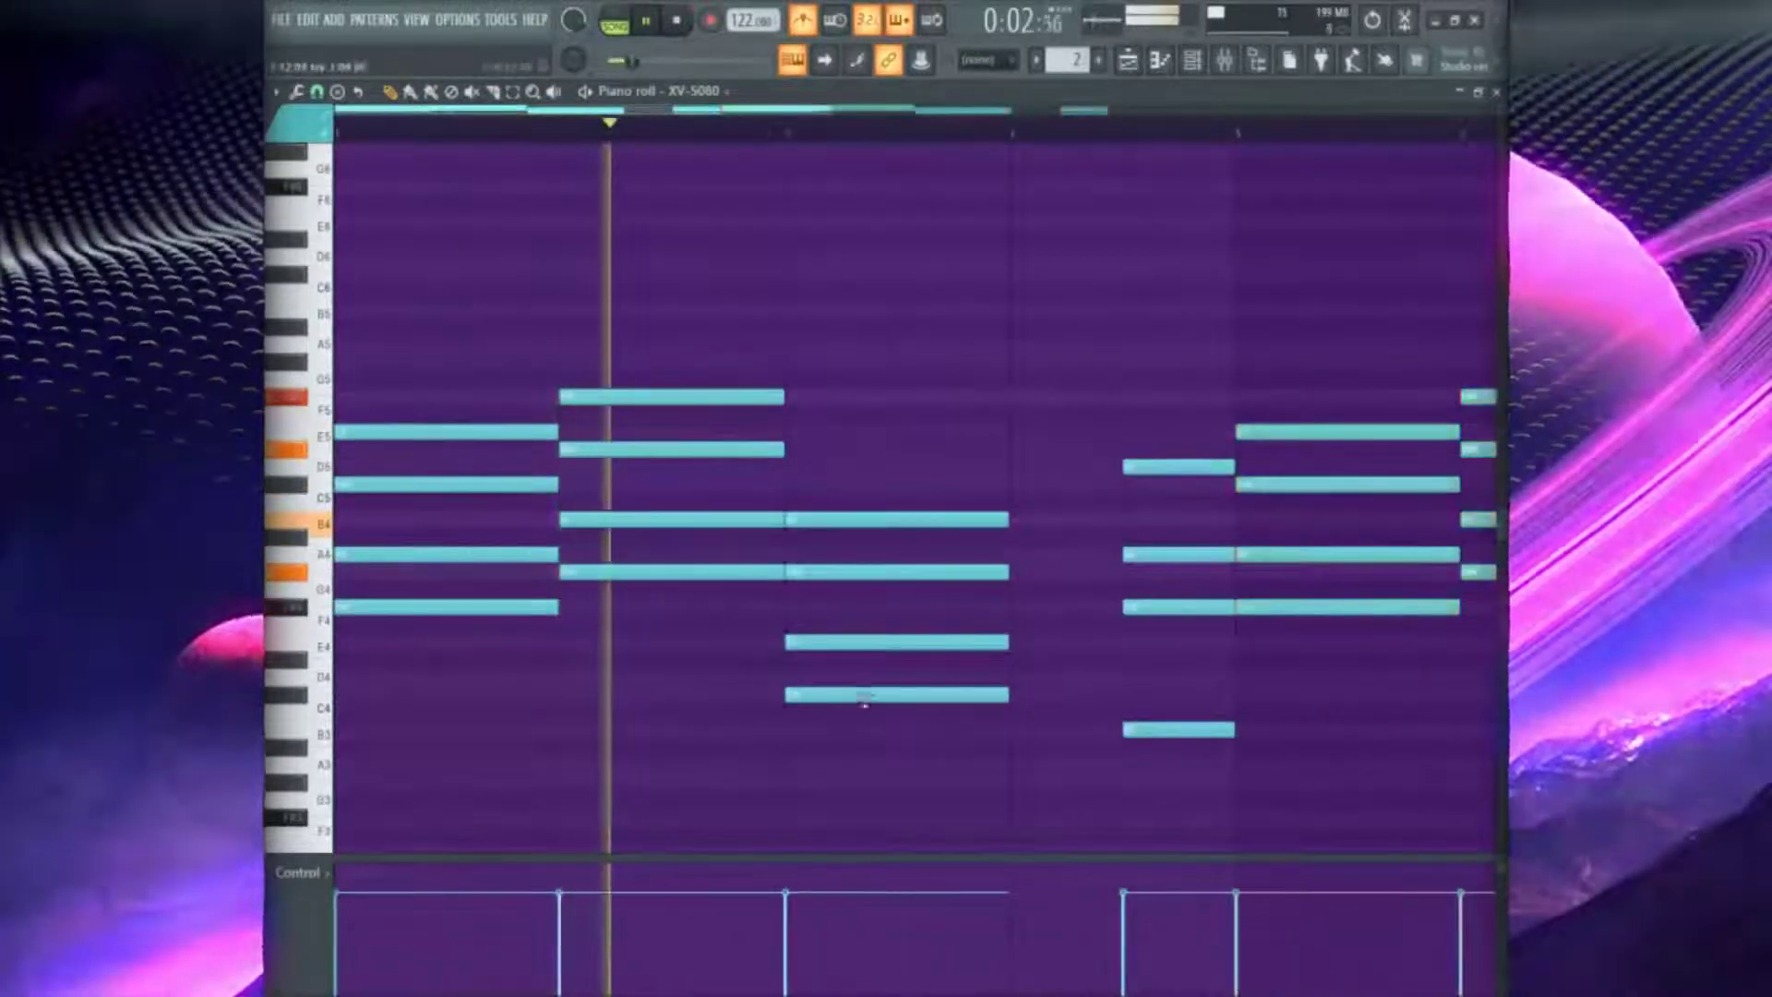
Try moving the E4 of the bar 3 chord up an octave, then return it to its original pitch
{"action": "left_click", "coordinate": [895, 642]}
{"action": "key", "text": "ctrl+Up"}
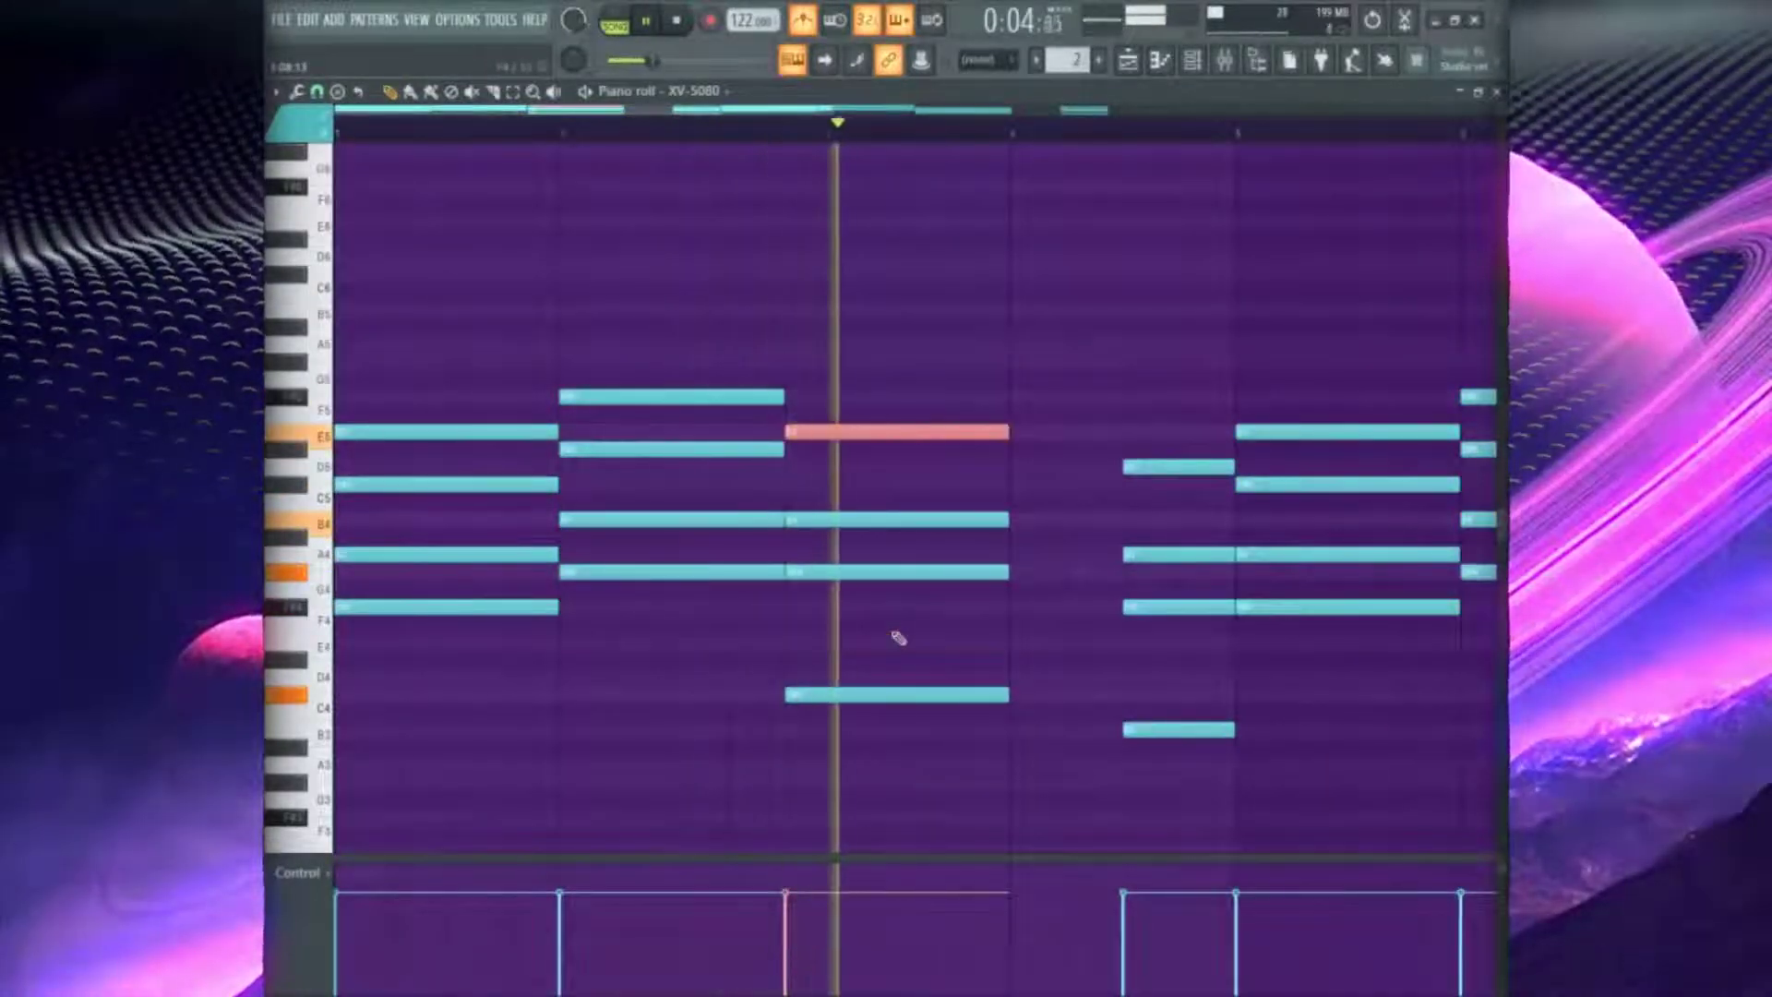
{"action": "key", "text": "ctrl+Down"}
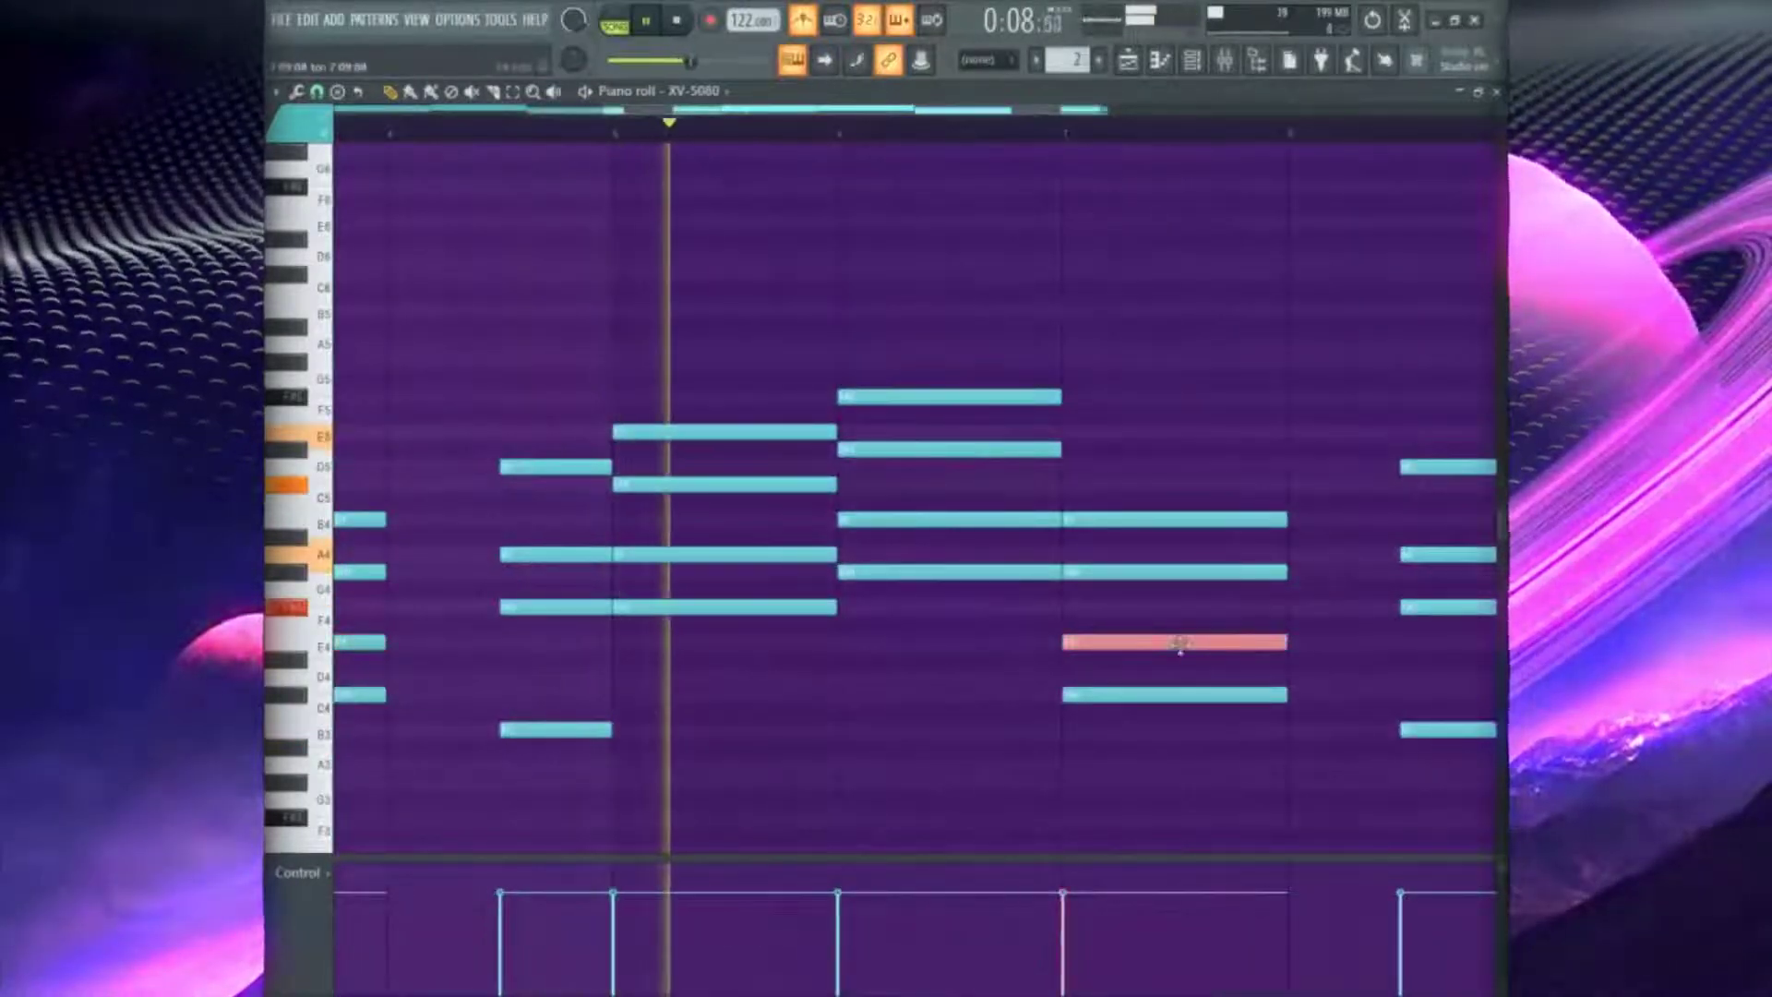
Move the E4 of the repeated third chord in bar 7 up to D#5
{"action": "key", "text": "ctrl+Up"}
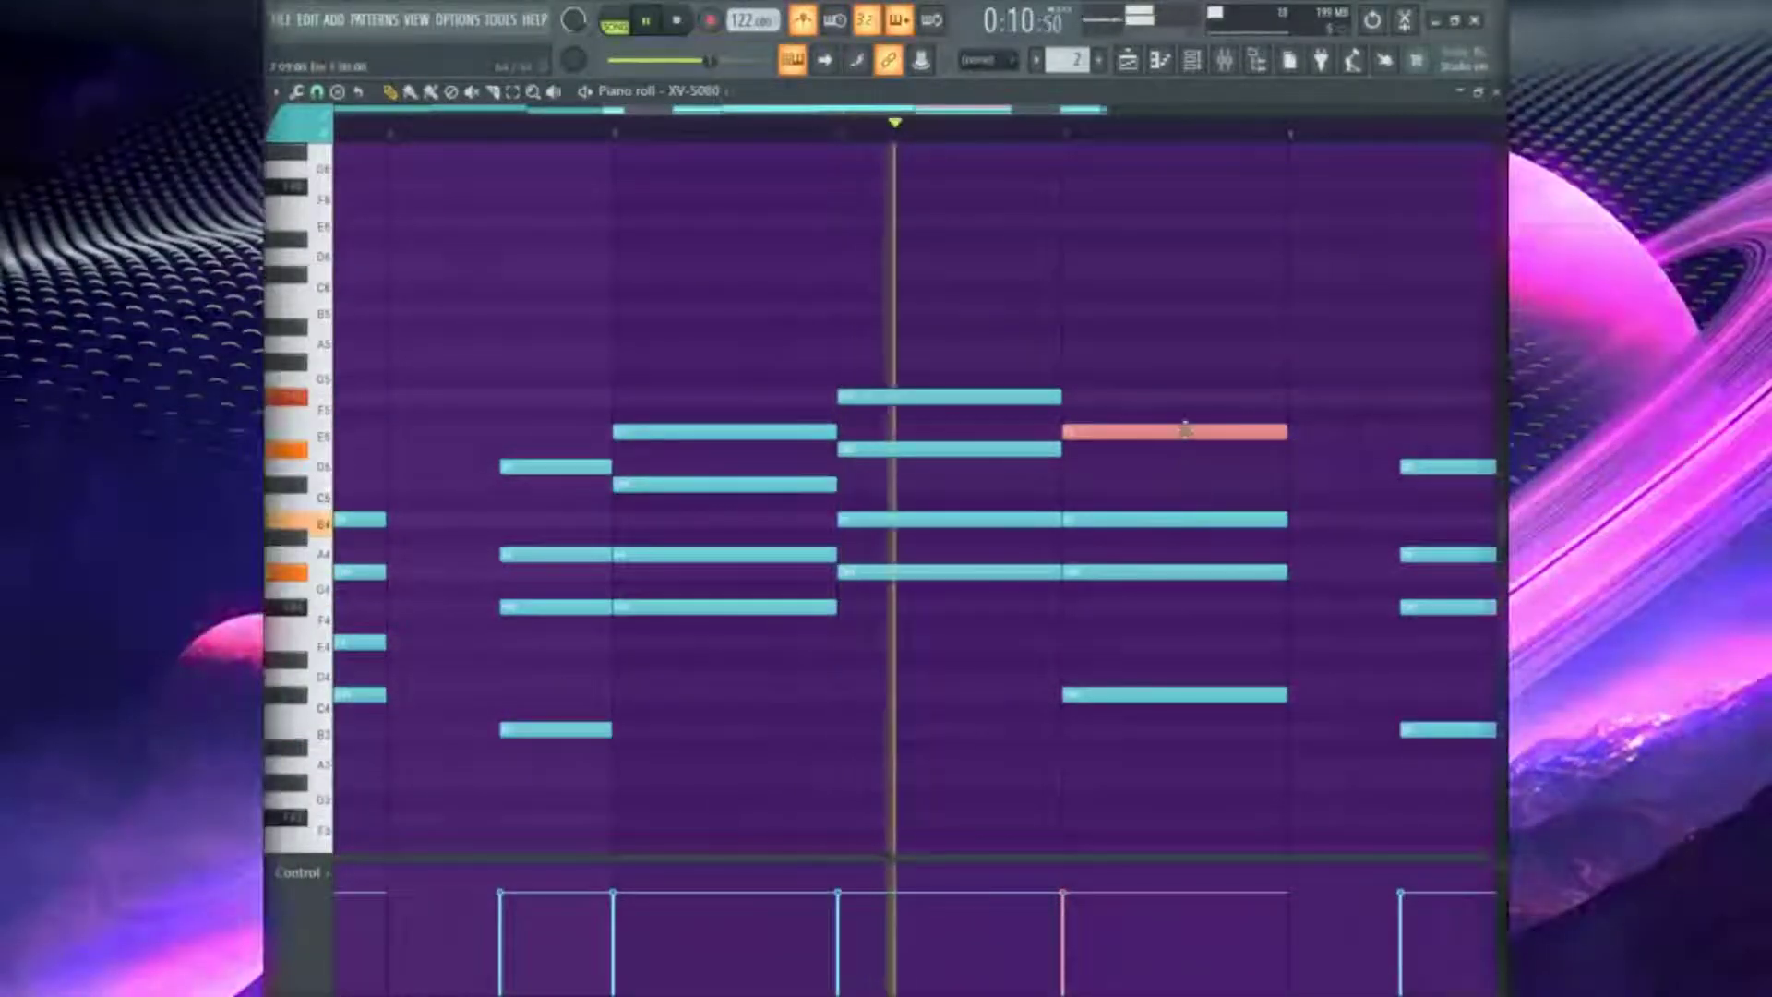
{"action": "left_click_drag", "start_coordinate": [1185, 429], "coordinate": [1185, 451]}
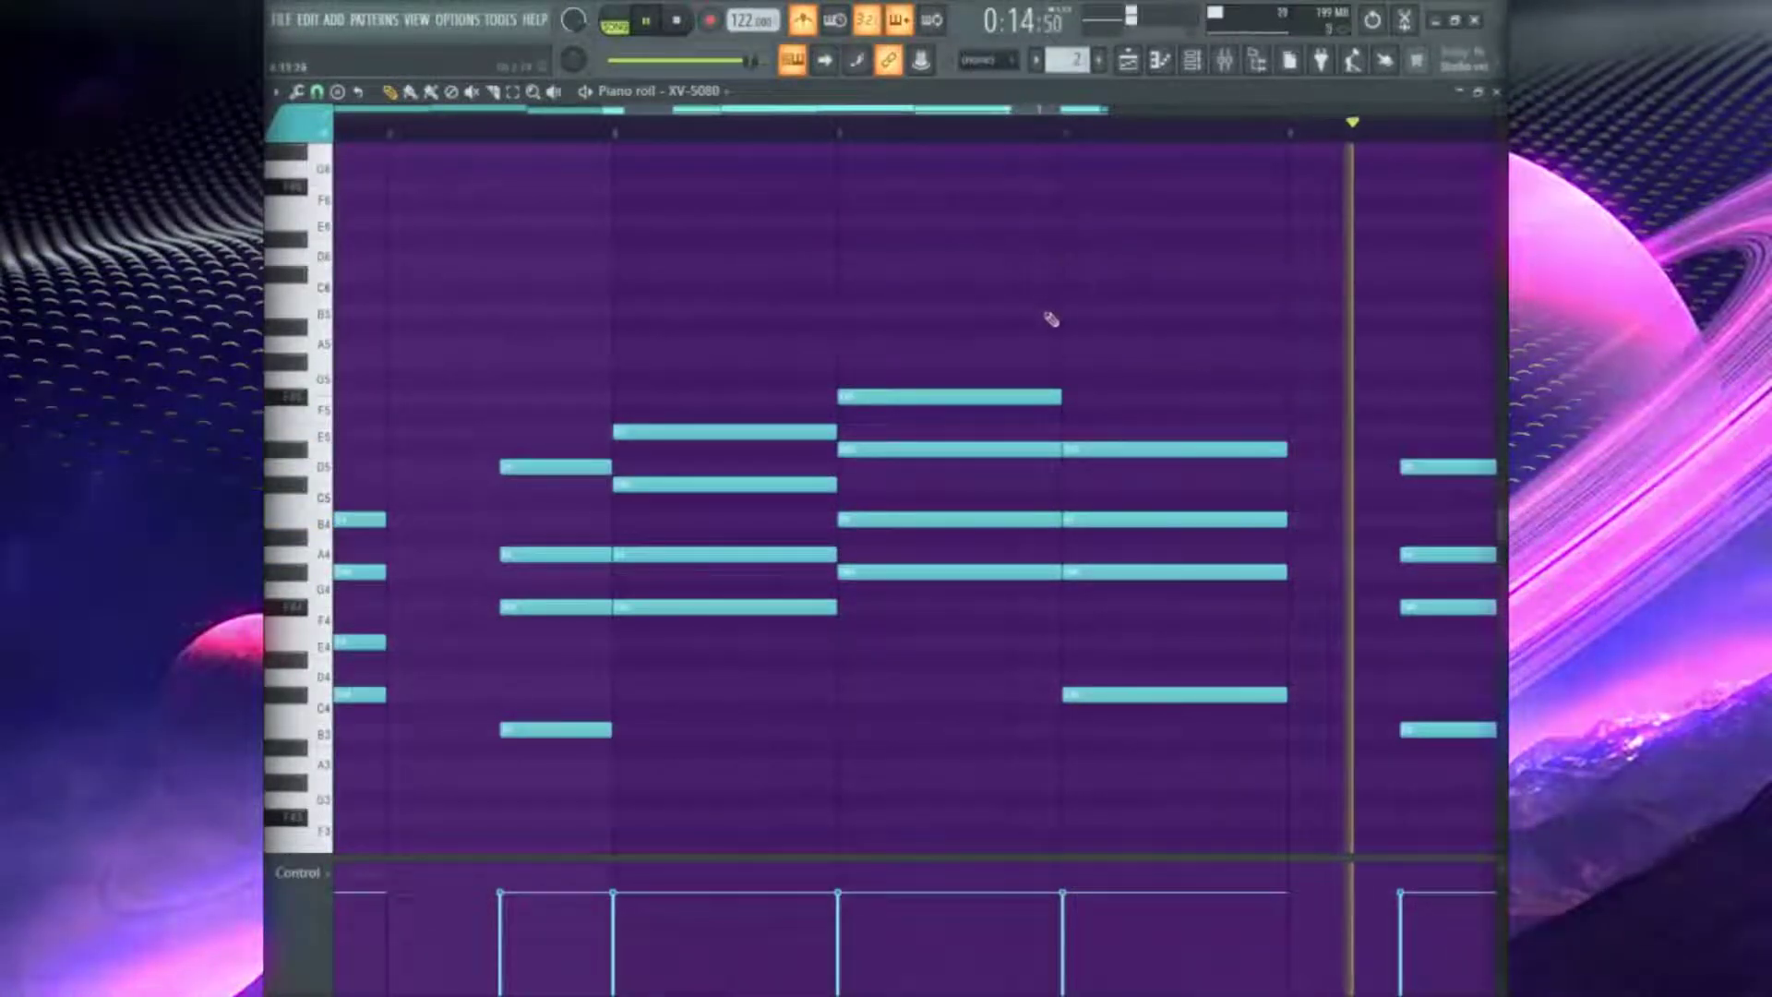
Randomize the chord notes' velocities slightly with the piano roll randomizer and accept the change
{"action": "key", "text": "alt+r"}
{"action": "key", "text": "space"}
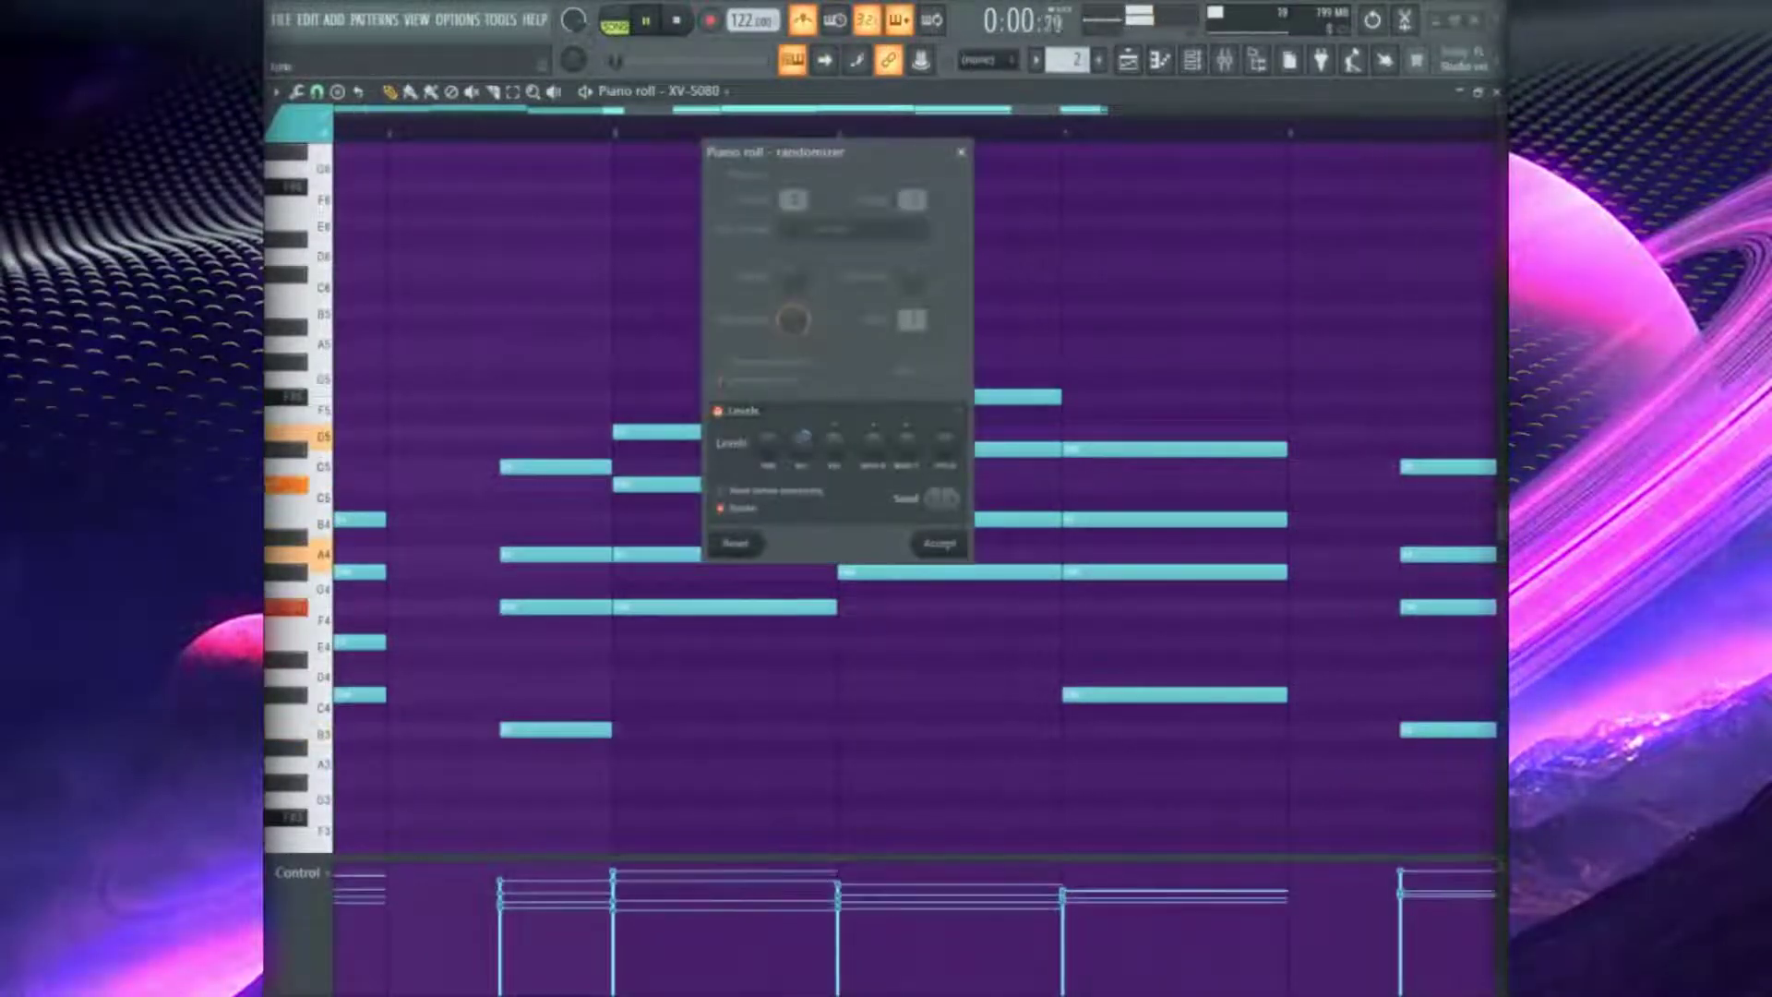
{"action": "left_click_drag", "start_coordinate": [803, 437], "coordinate": [802, 424]}
{"action": "left_click", "coordinate": [954, 550]}
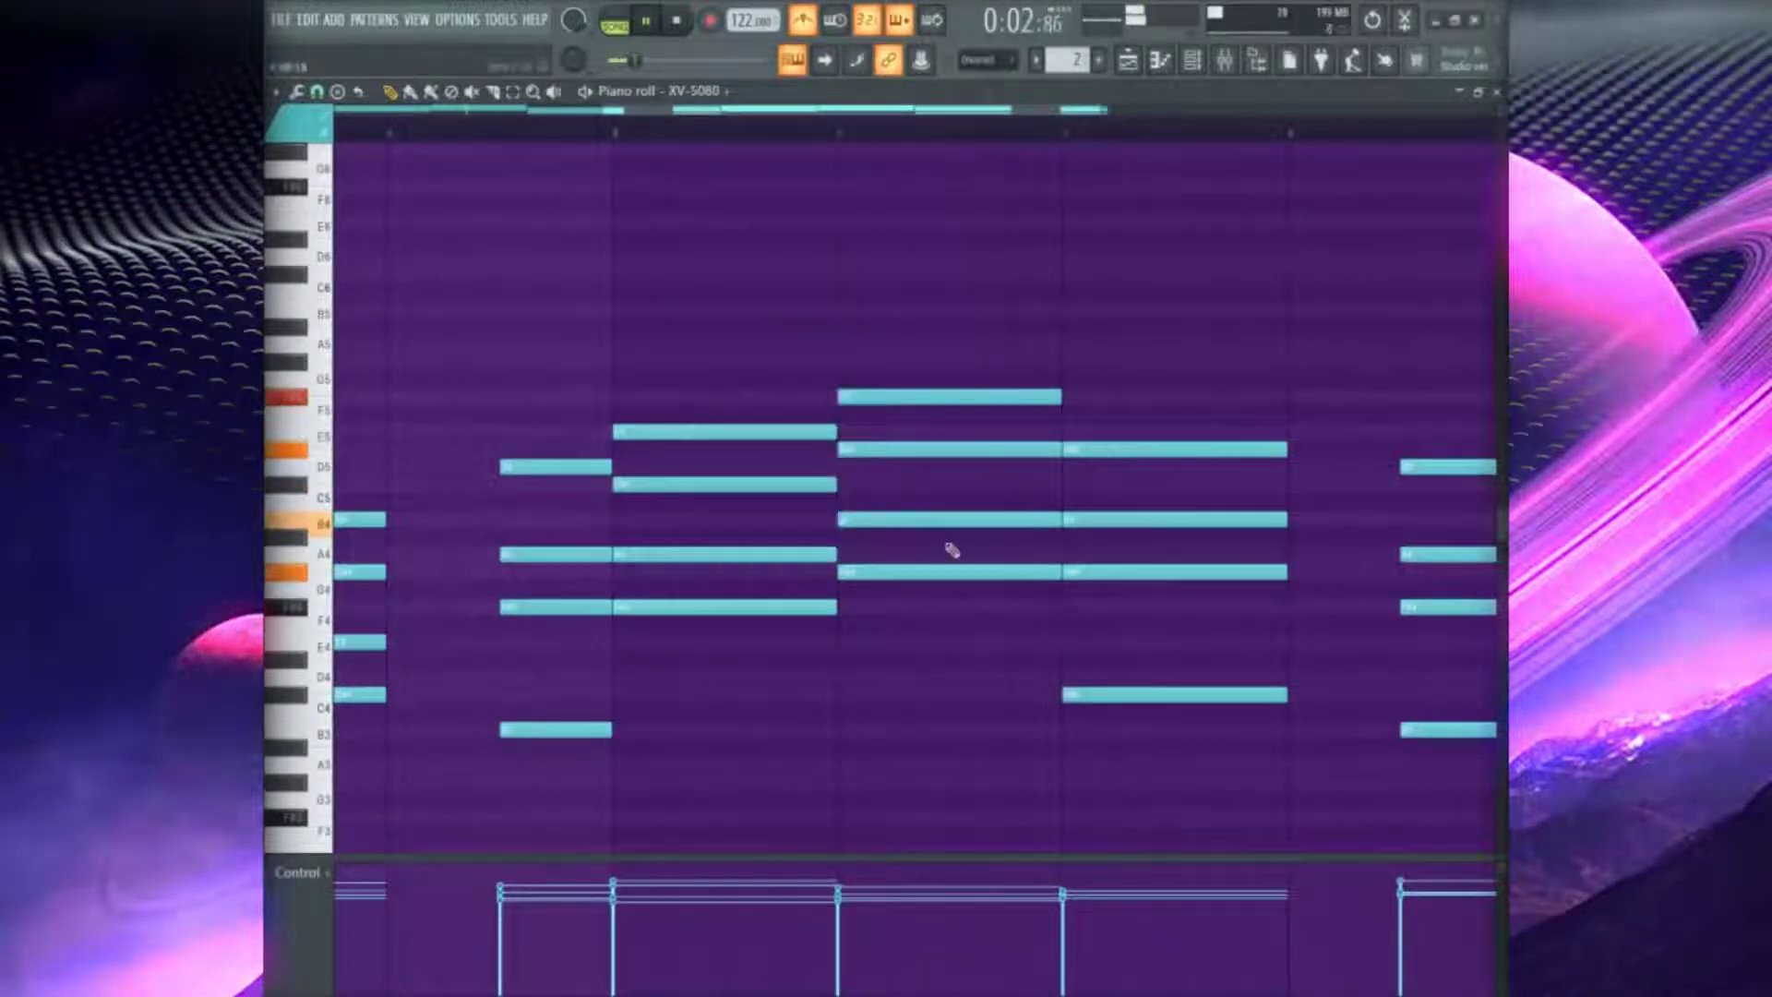
Use level scaling on the note velocities to narrow their spread and accept the change
{"action": "key", "text": "alt+x"}
{"action": "left_click_drag", "start_coordinate": [847, 519], "coordinate": [894, 506]}
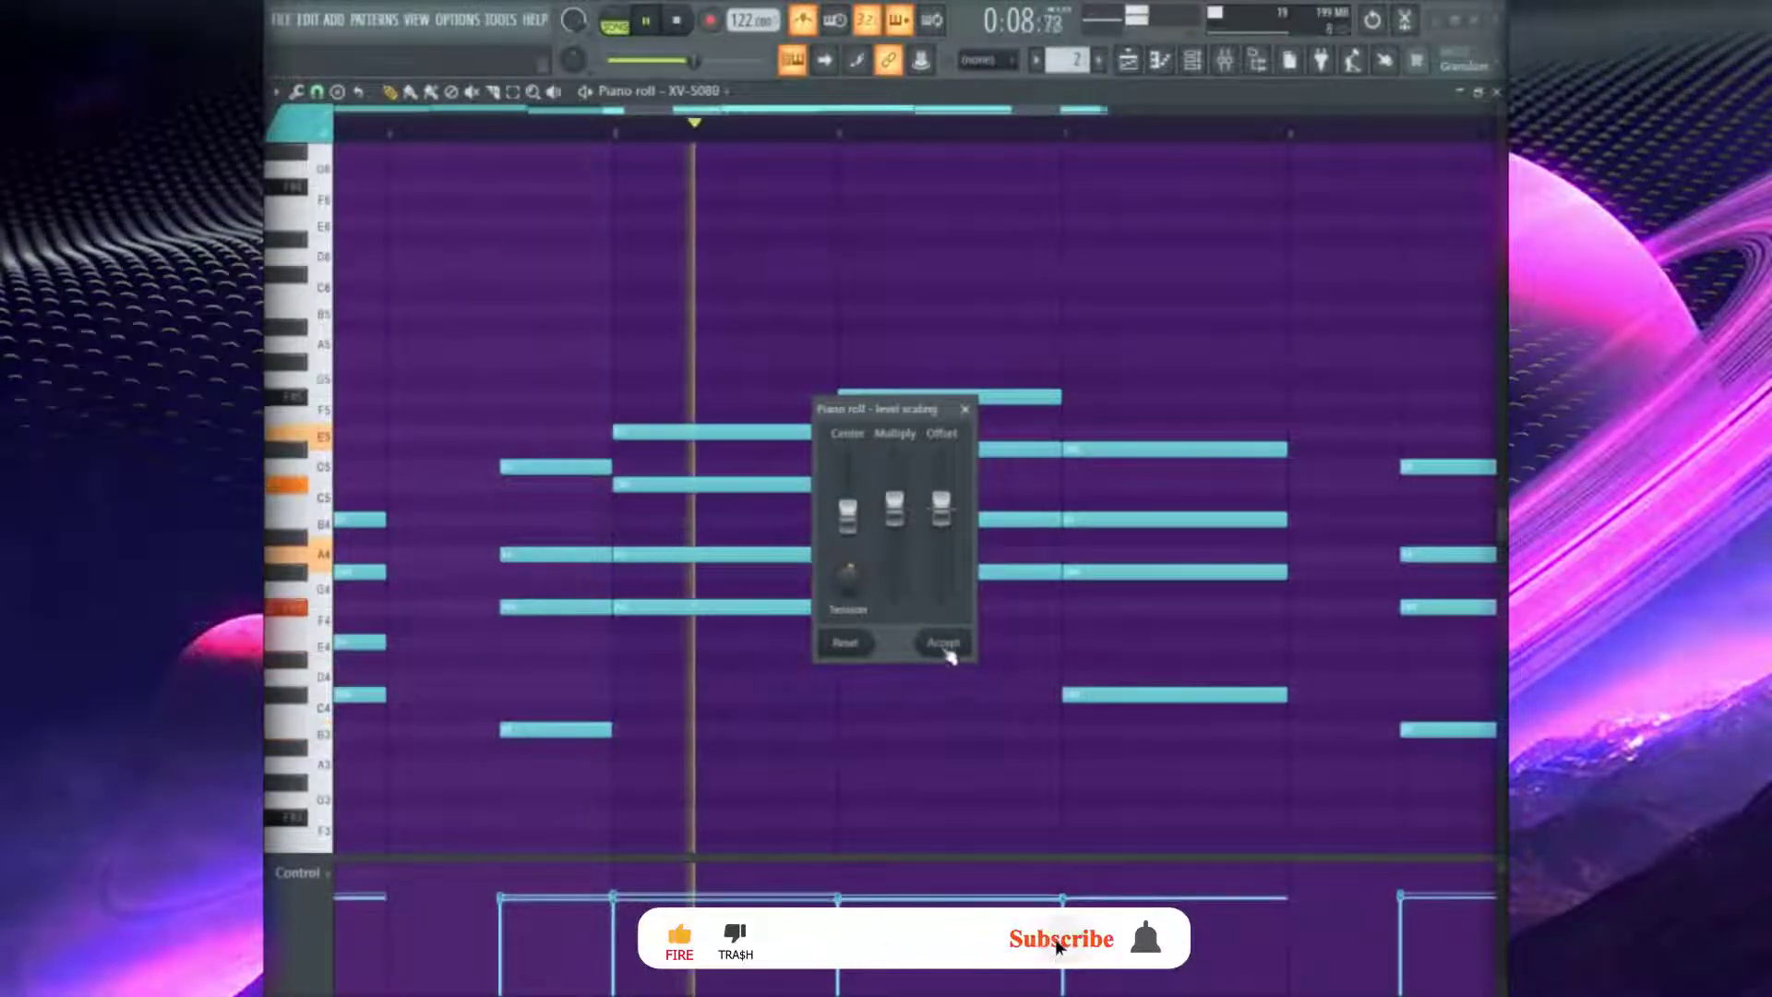
{"action": "left_click", "coordinate": [943, 643]}
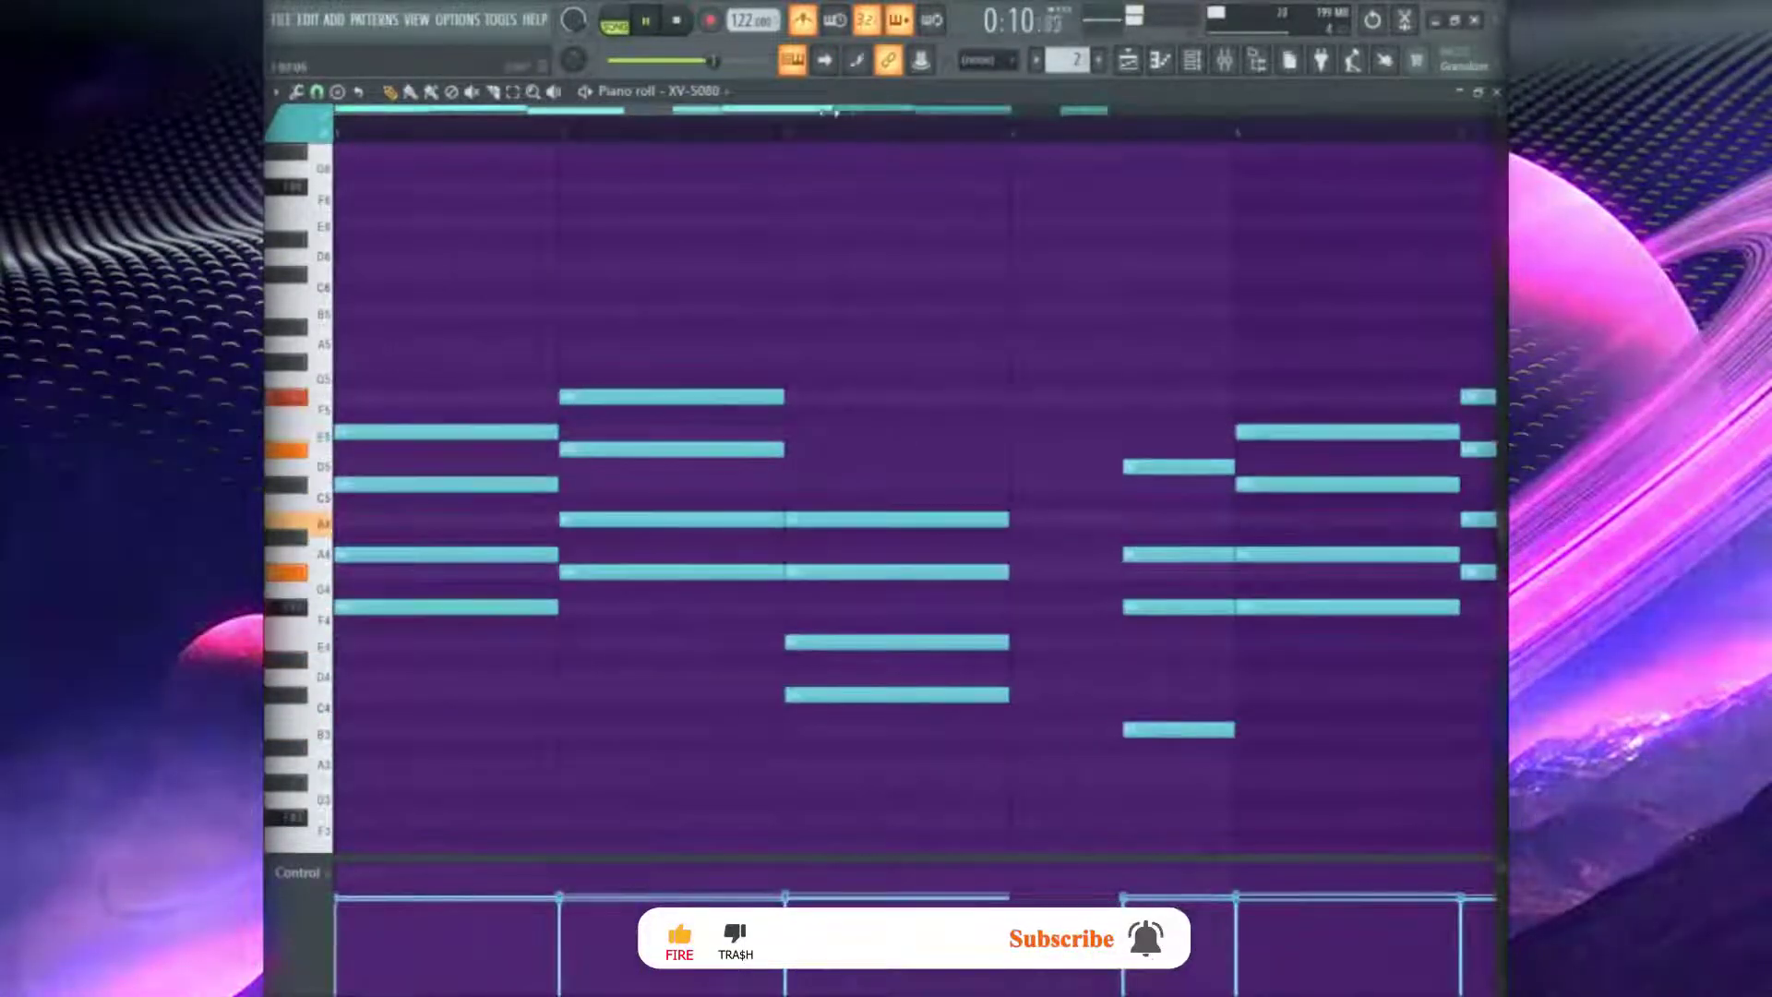
Add a G#5 melody note above the first chord, lasting only the second half of bar 1
{"action": "scroll", "coordinate": [1205, 128], "scroll_direction": "down", "scroll_amount": 2}
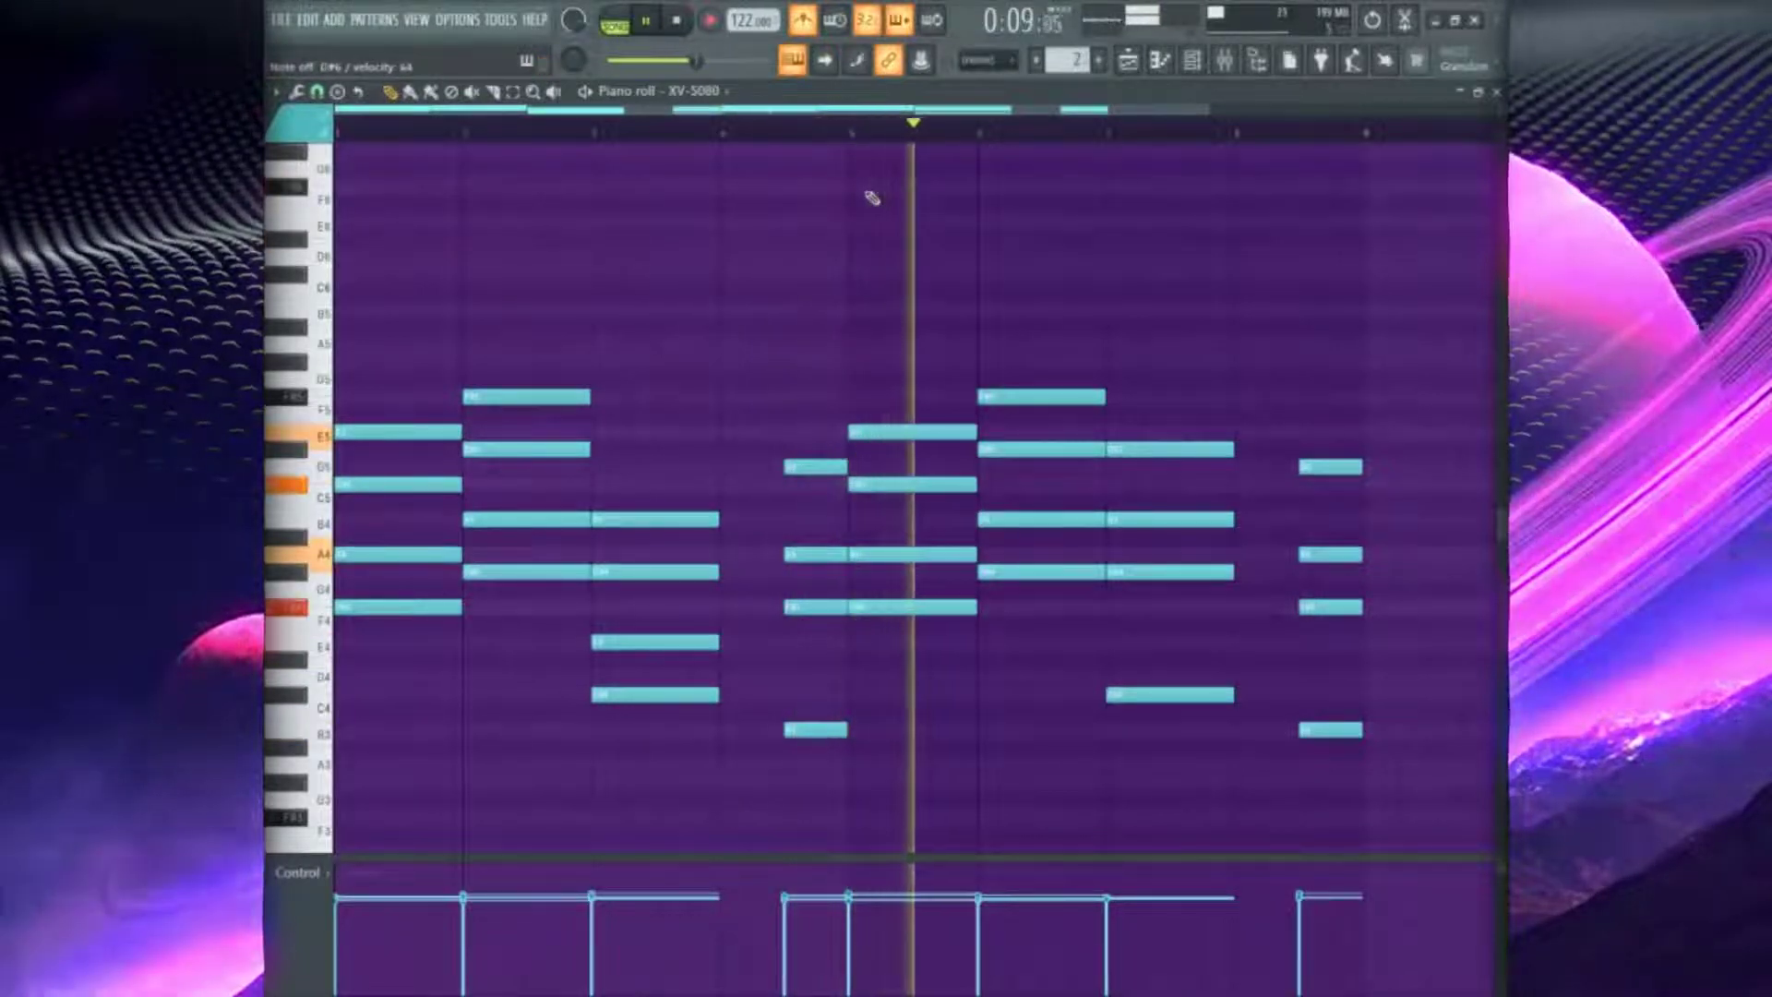
{"action": "scroll", "coordinate": [364, 348], "scroll_direction": "up", "scroll_amount": 3}
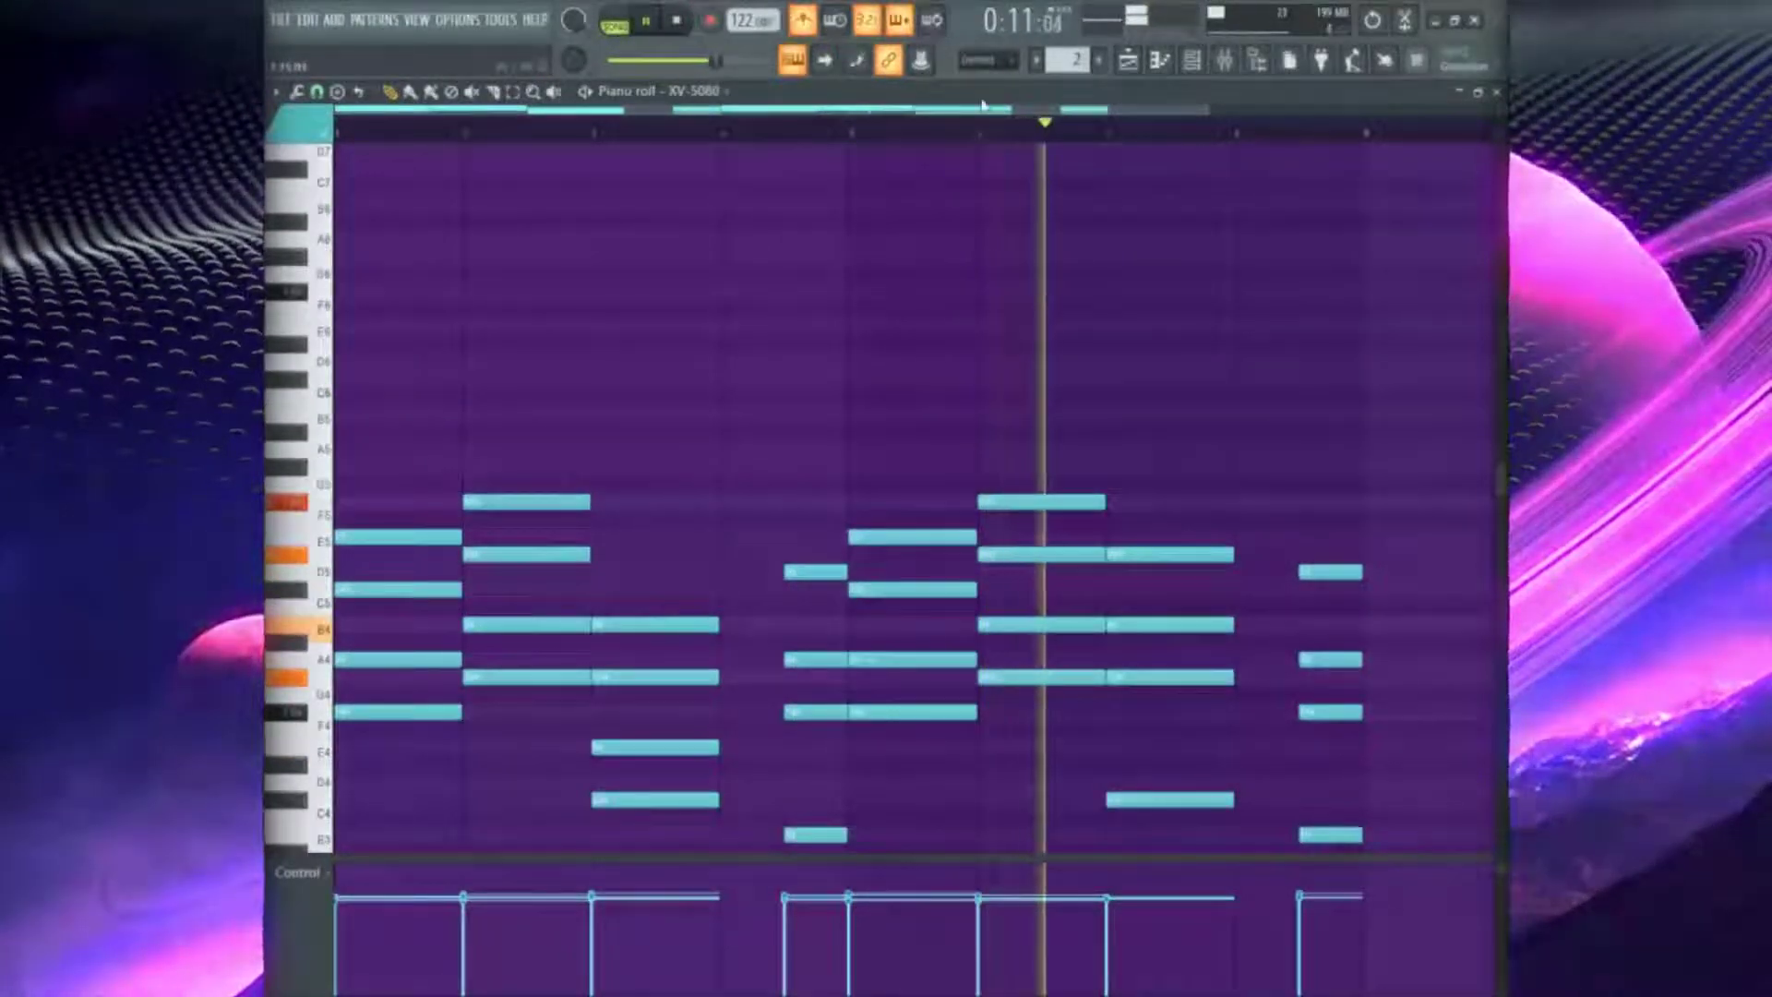
{"action": "left_click_drag", "start_coordinate": [1209, 110], "coordinate": [1011, 110]}
{"action": "scroll", "coordinate": [519, 420], "scroll_direction": "up", "scroll_amount": 1}
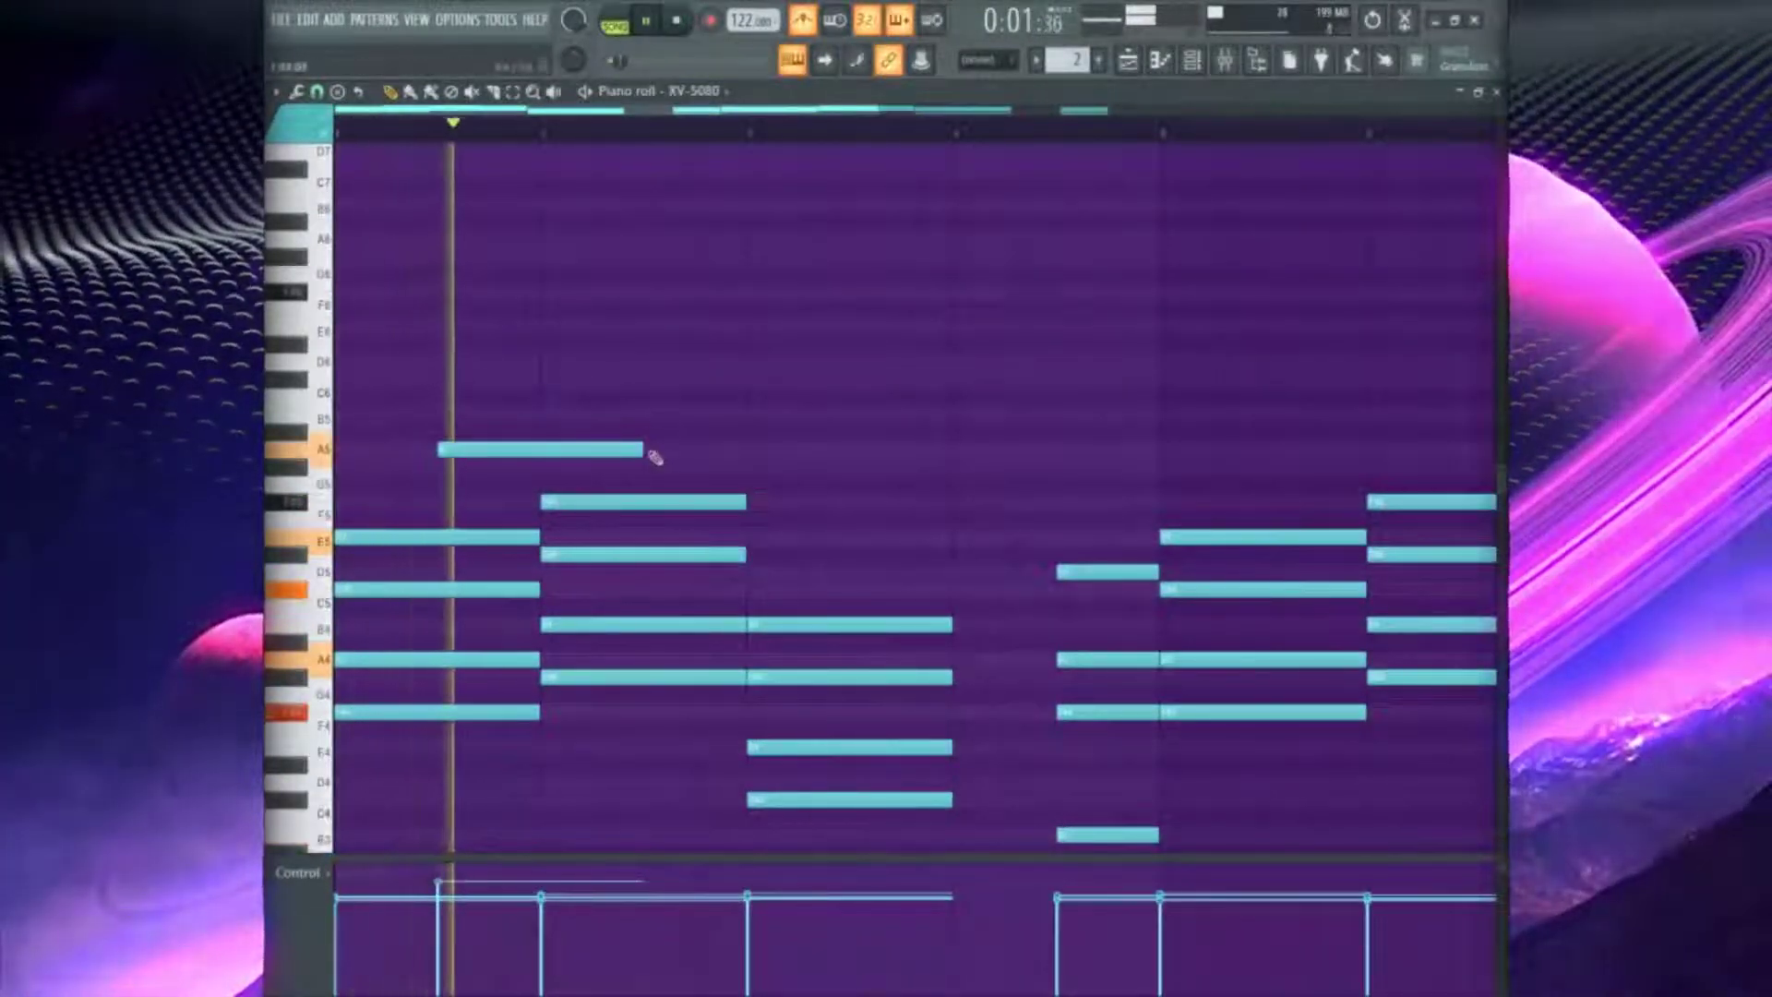
{"action": "key", "text": "space"}
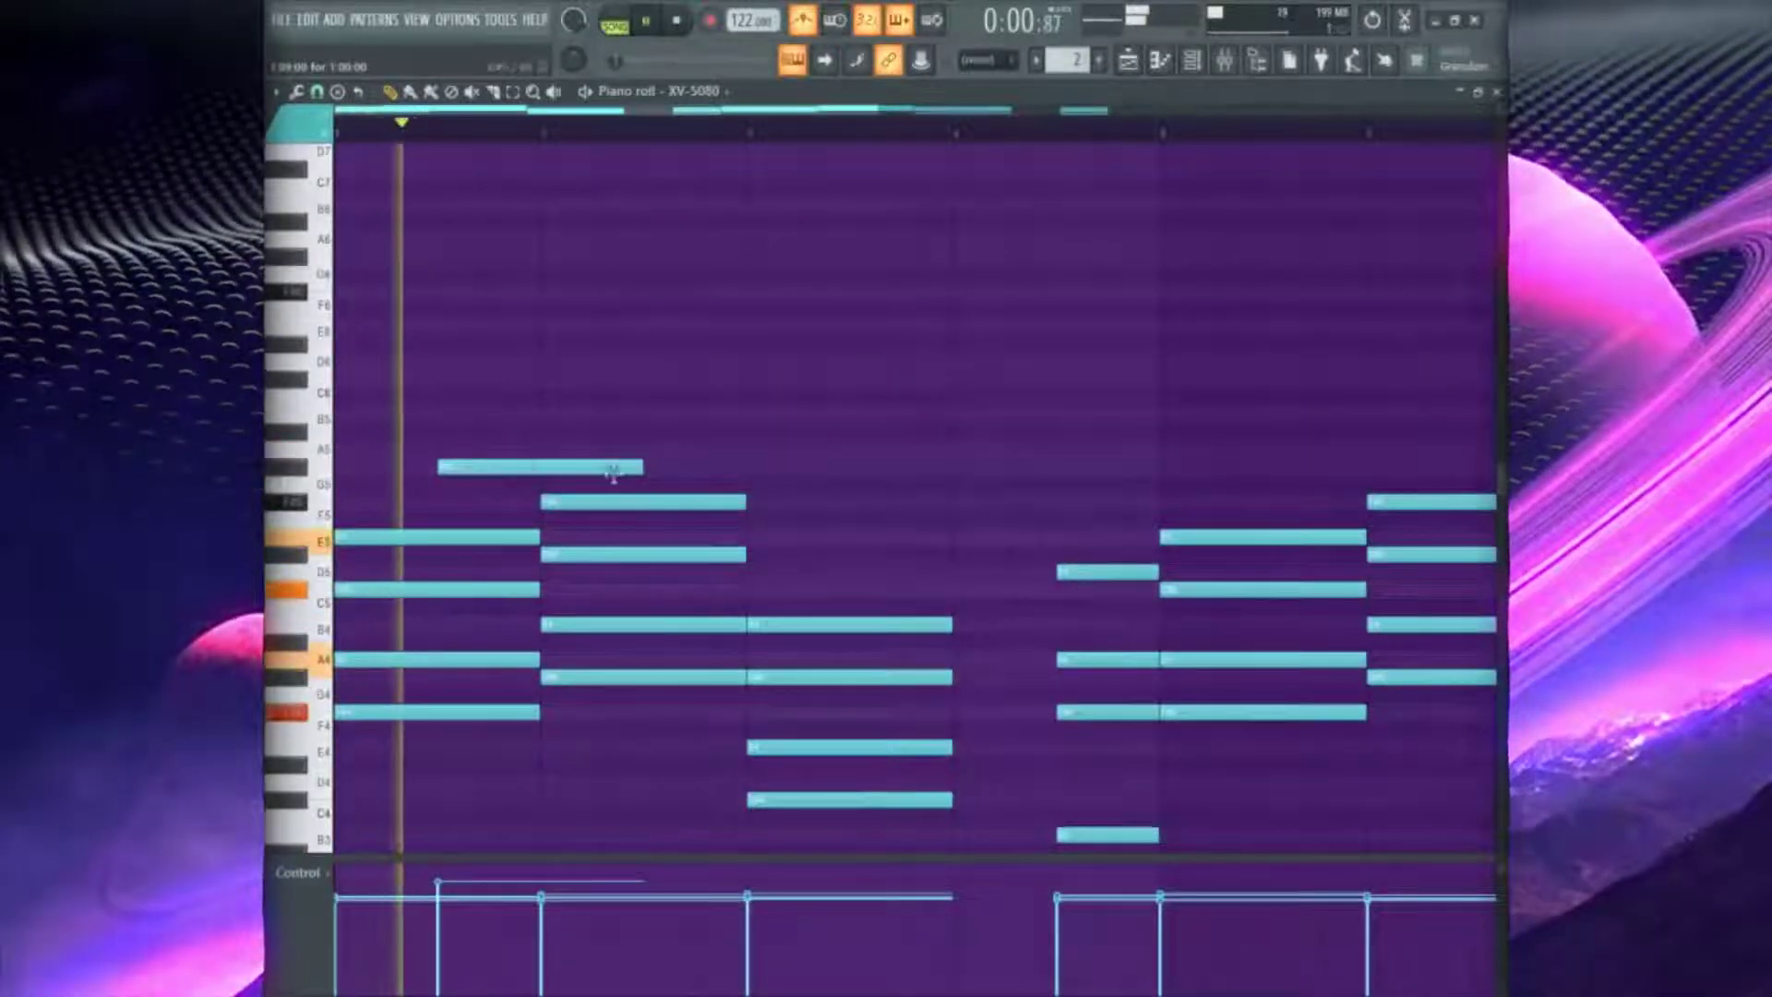
{"action": "left_click_drag", "start_coordinate": [642, 469], "coordinate": [540, 480]}
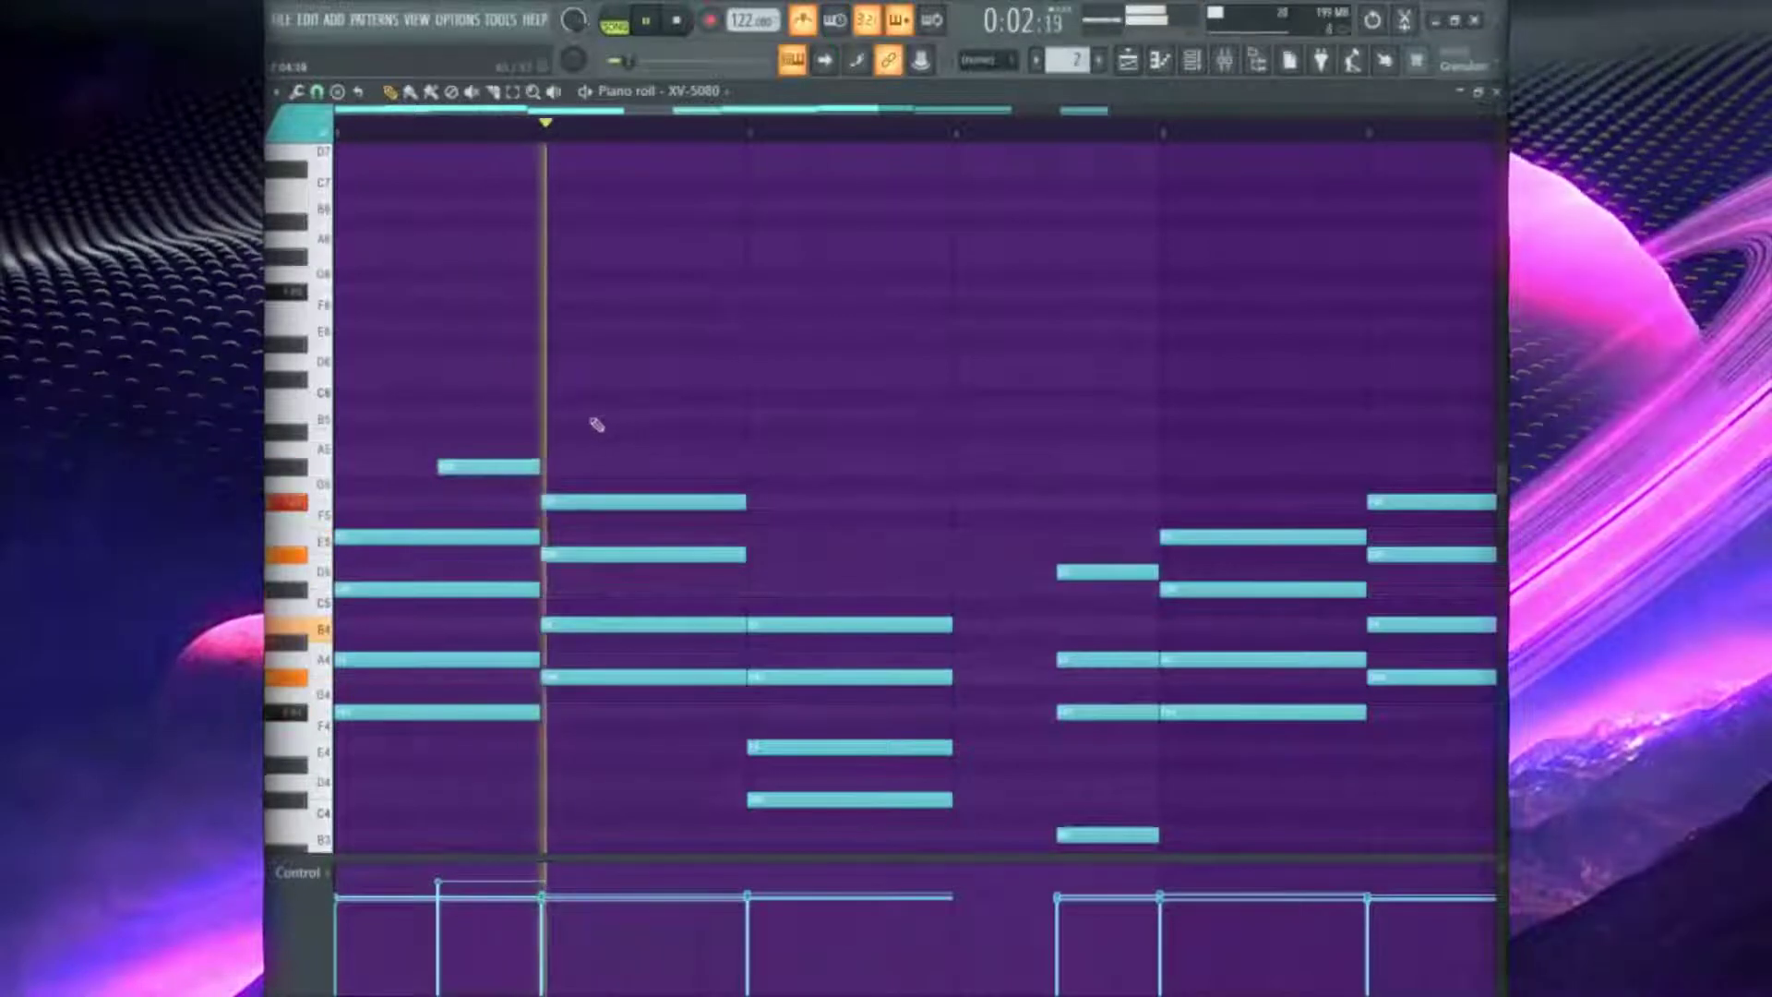
Add half-bar melody notes C#6, B5, F#5 and G#5 in sequence above the second chord, starting just after the beginning of bar 2
{"action": "left_click", "coordinate": [572, 379]}
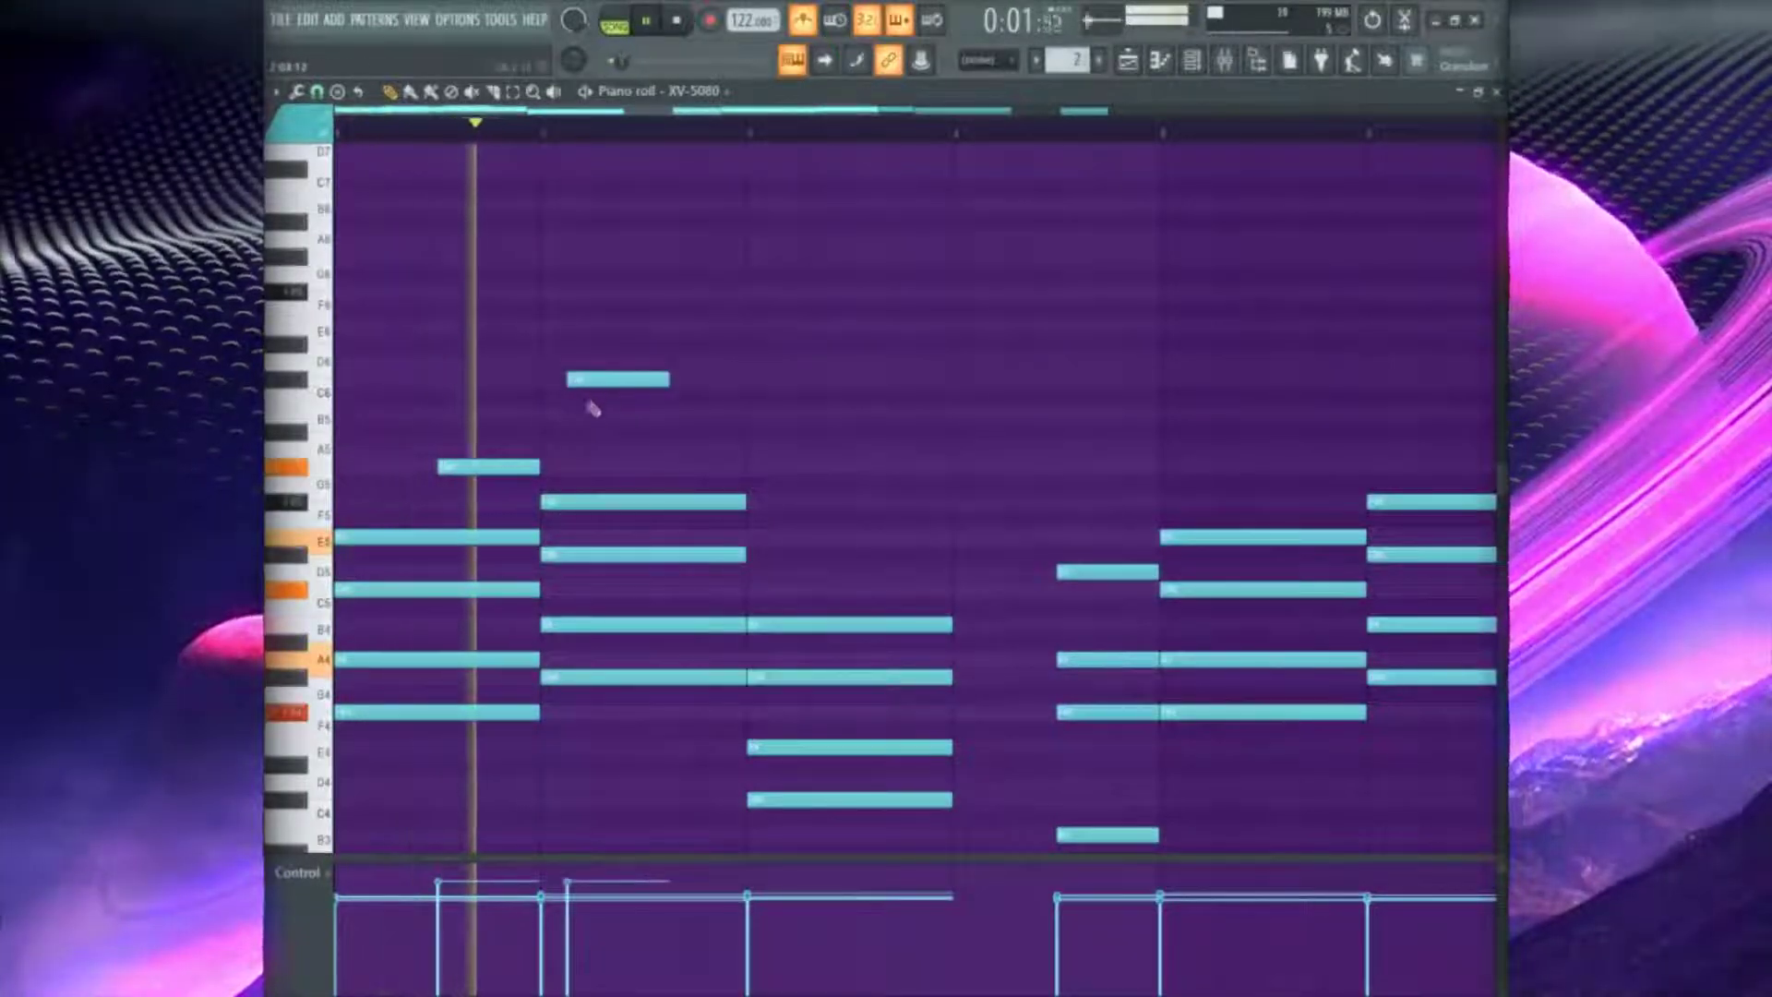
{"action": "left_click", "coordinate": [595, 413]}
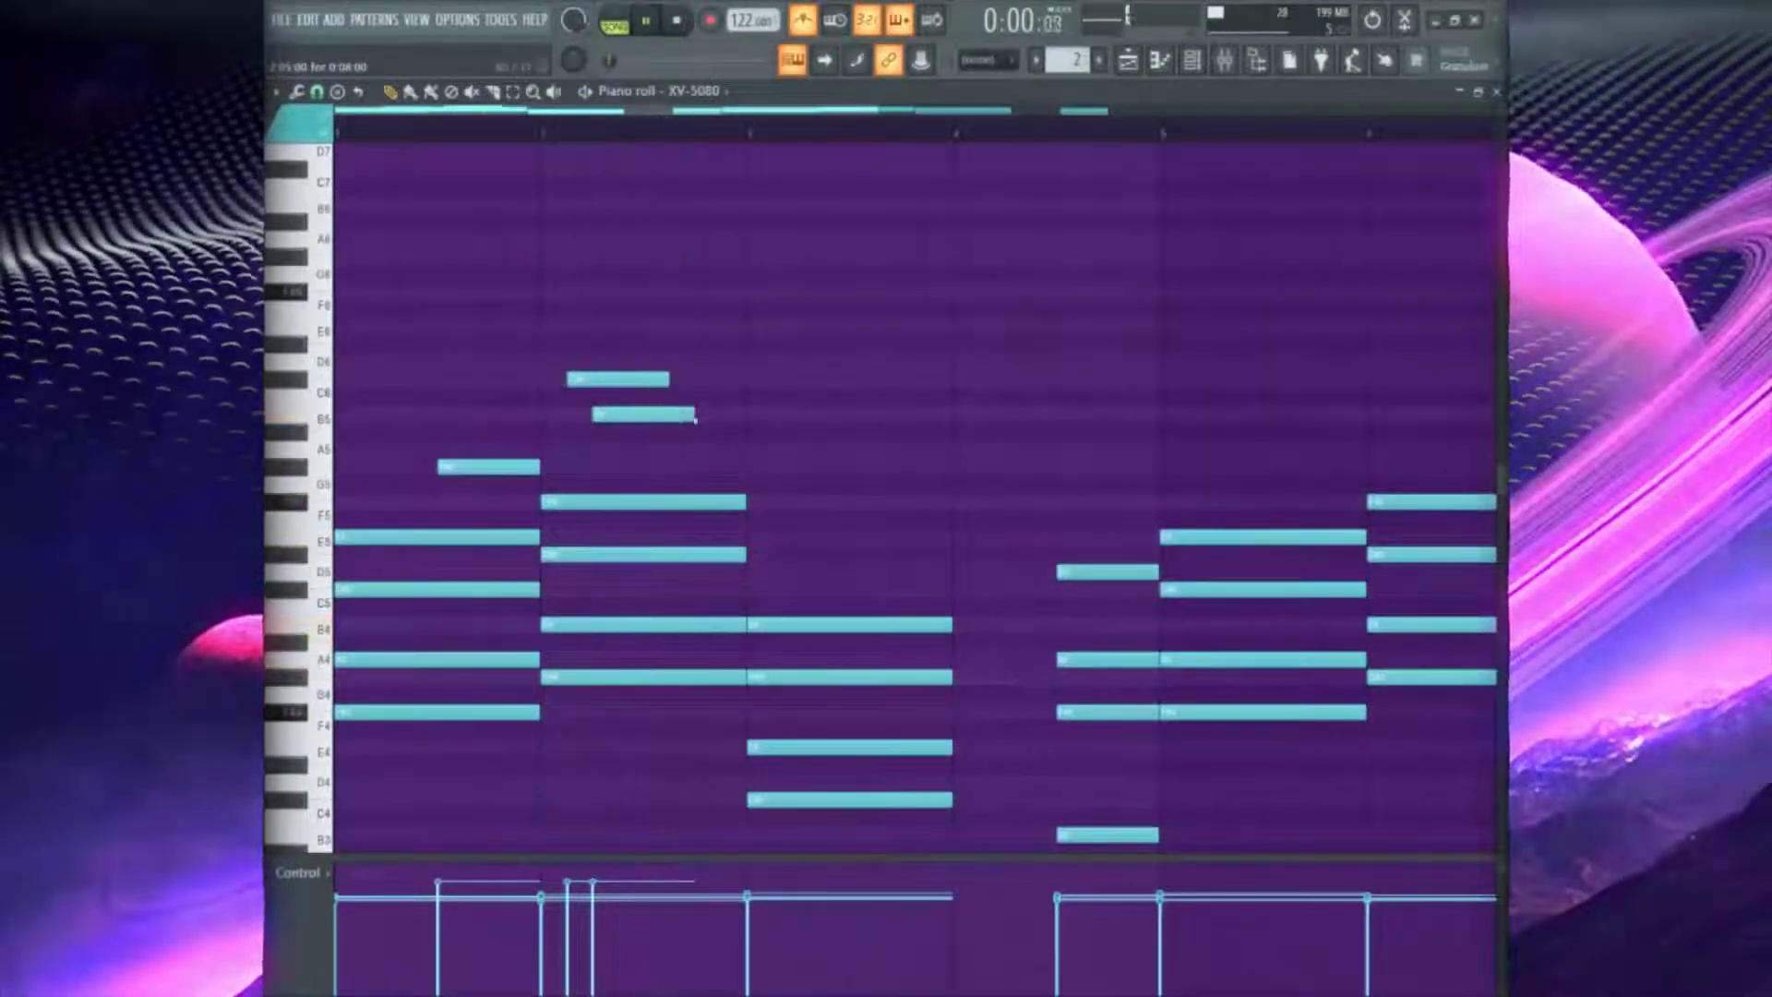
{"action": "left_click", "coordinate": [679, 468]}
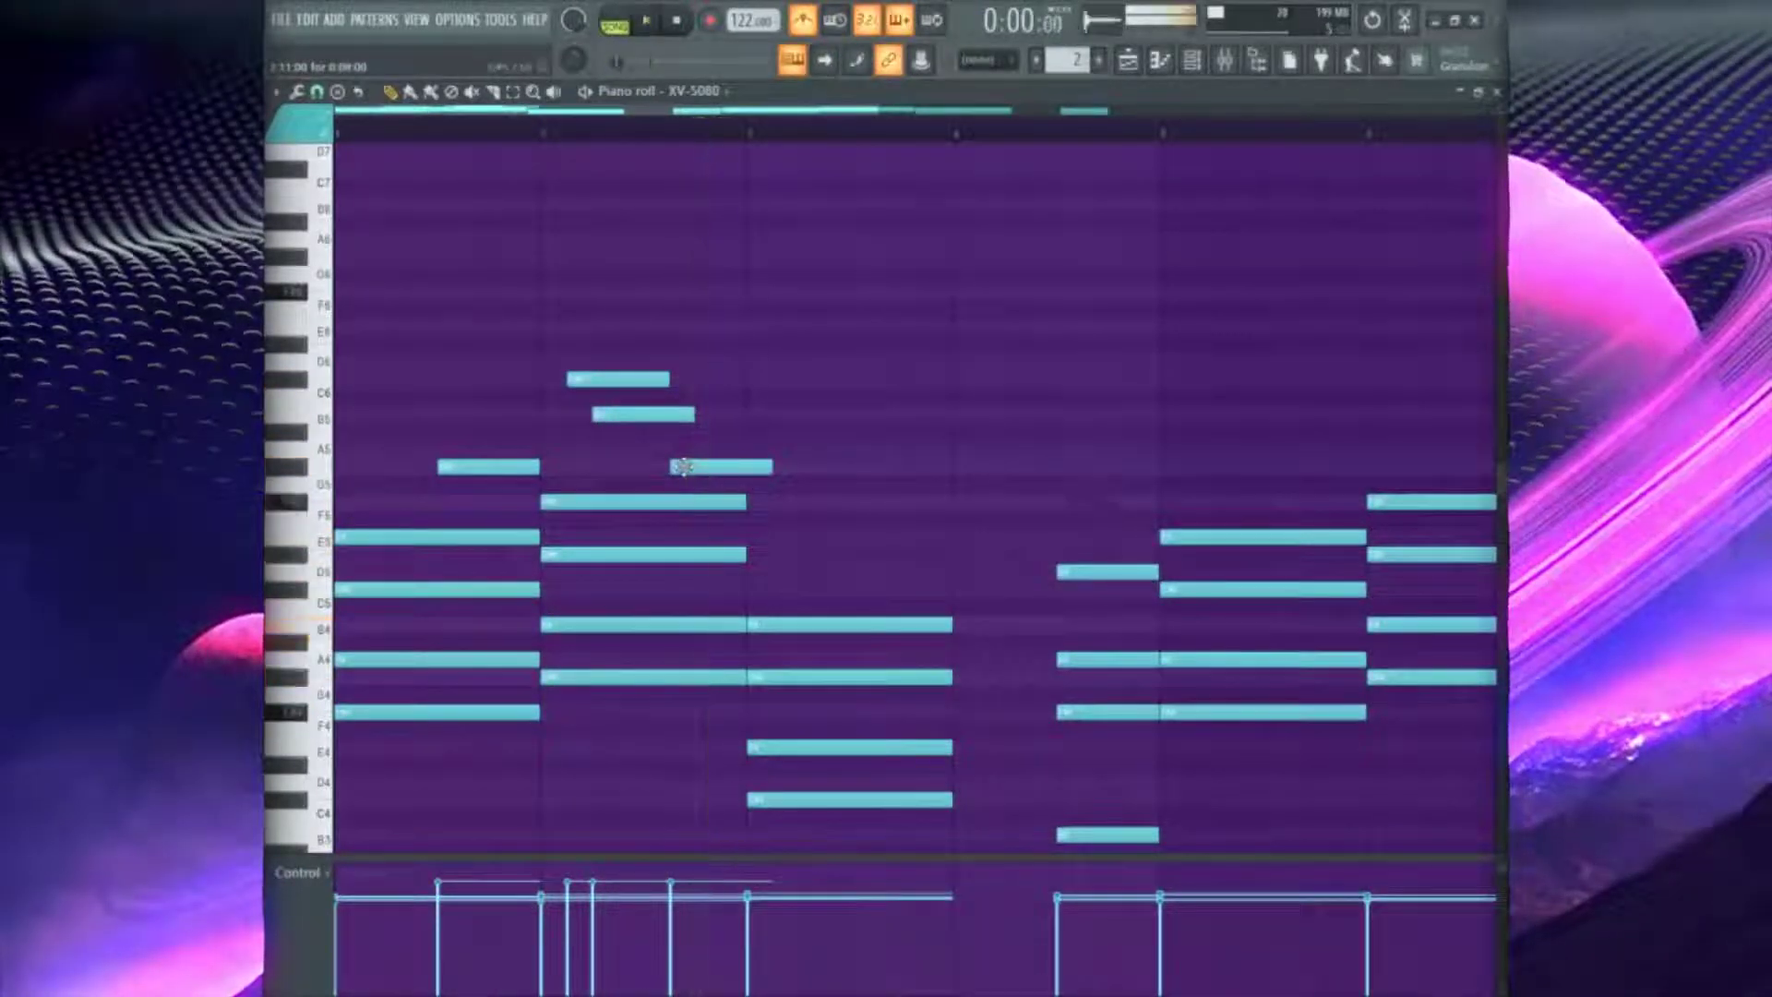
{"action": "left_click_drag", "start_coordinate": [744, 501], "coordinate": [704, 519]}
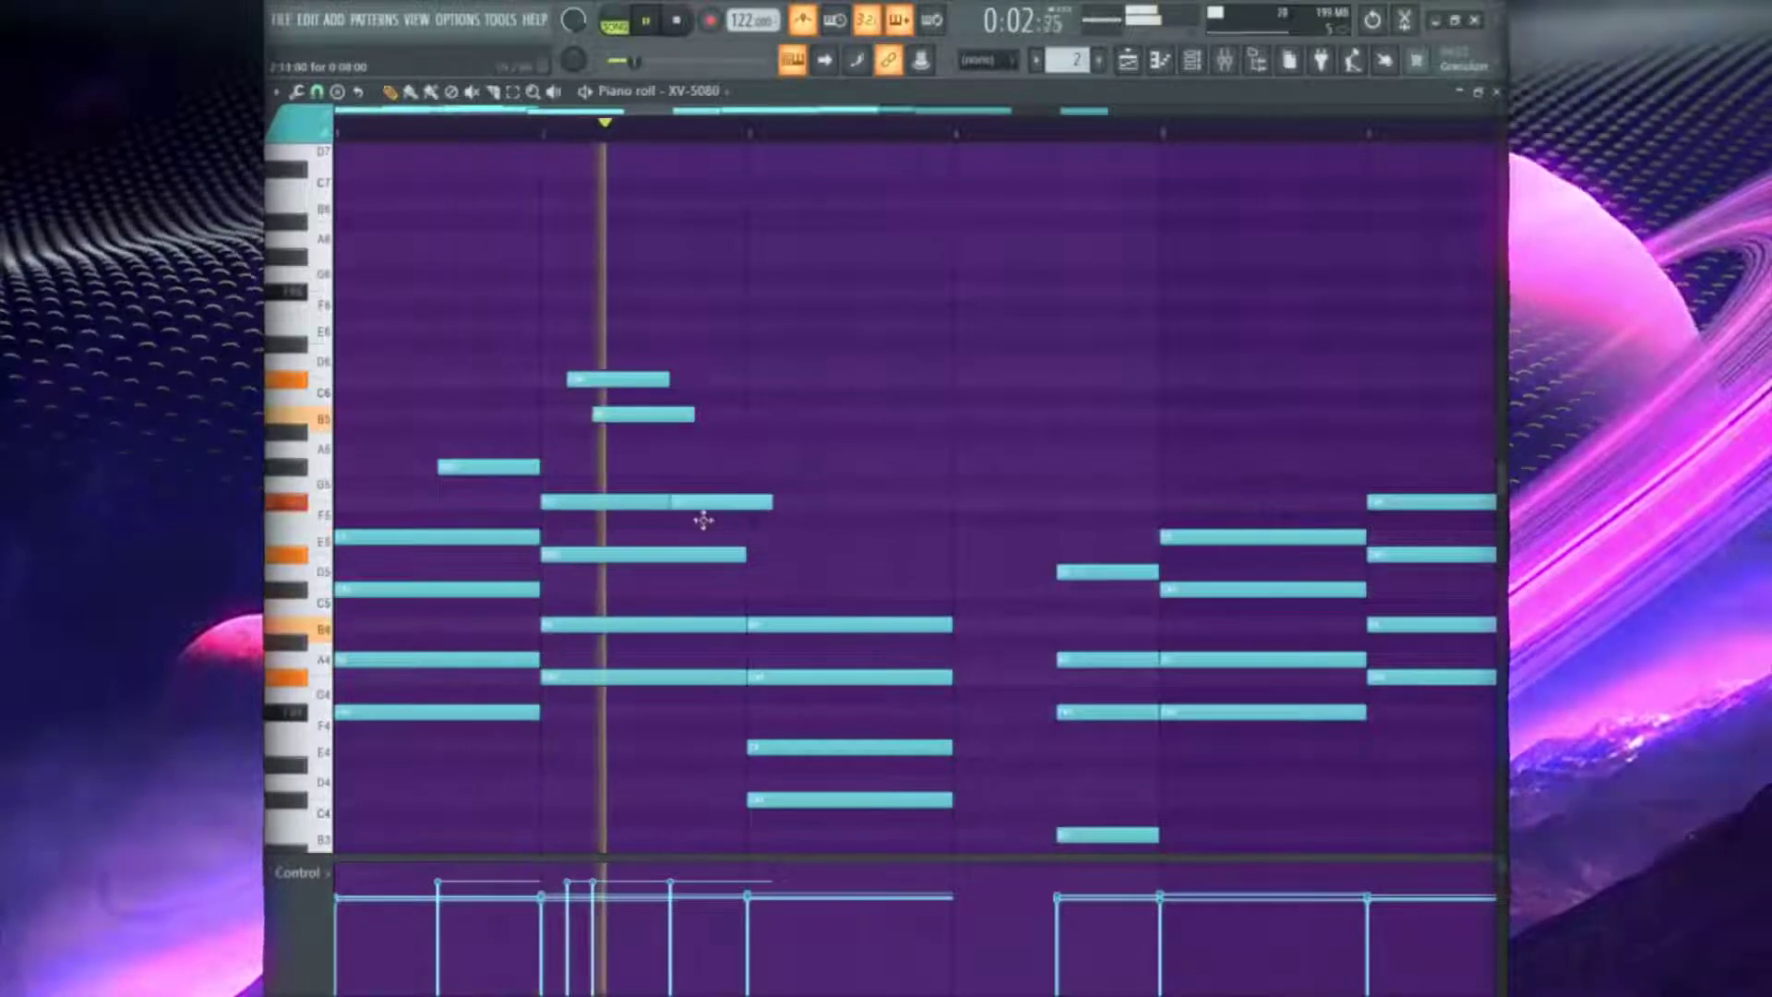
{"action": "left_click", "coordinate": [704, 468]}
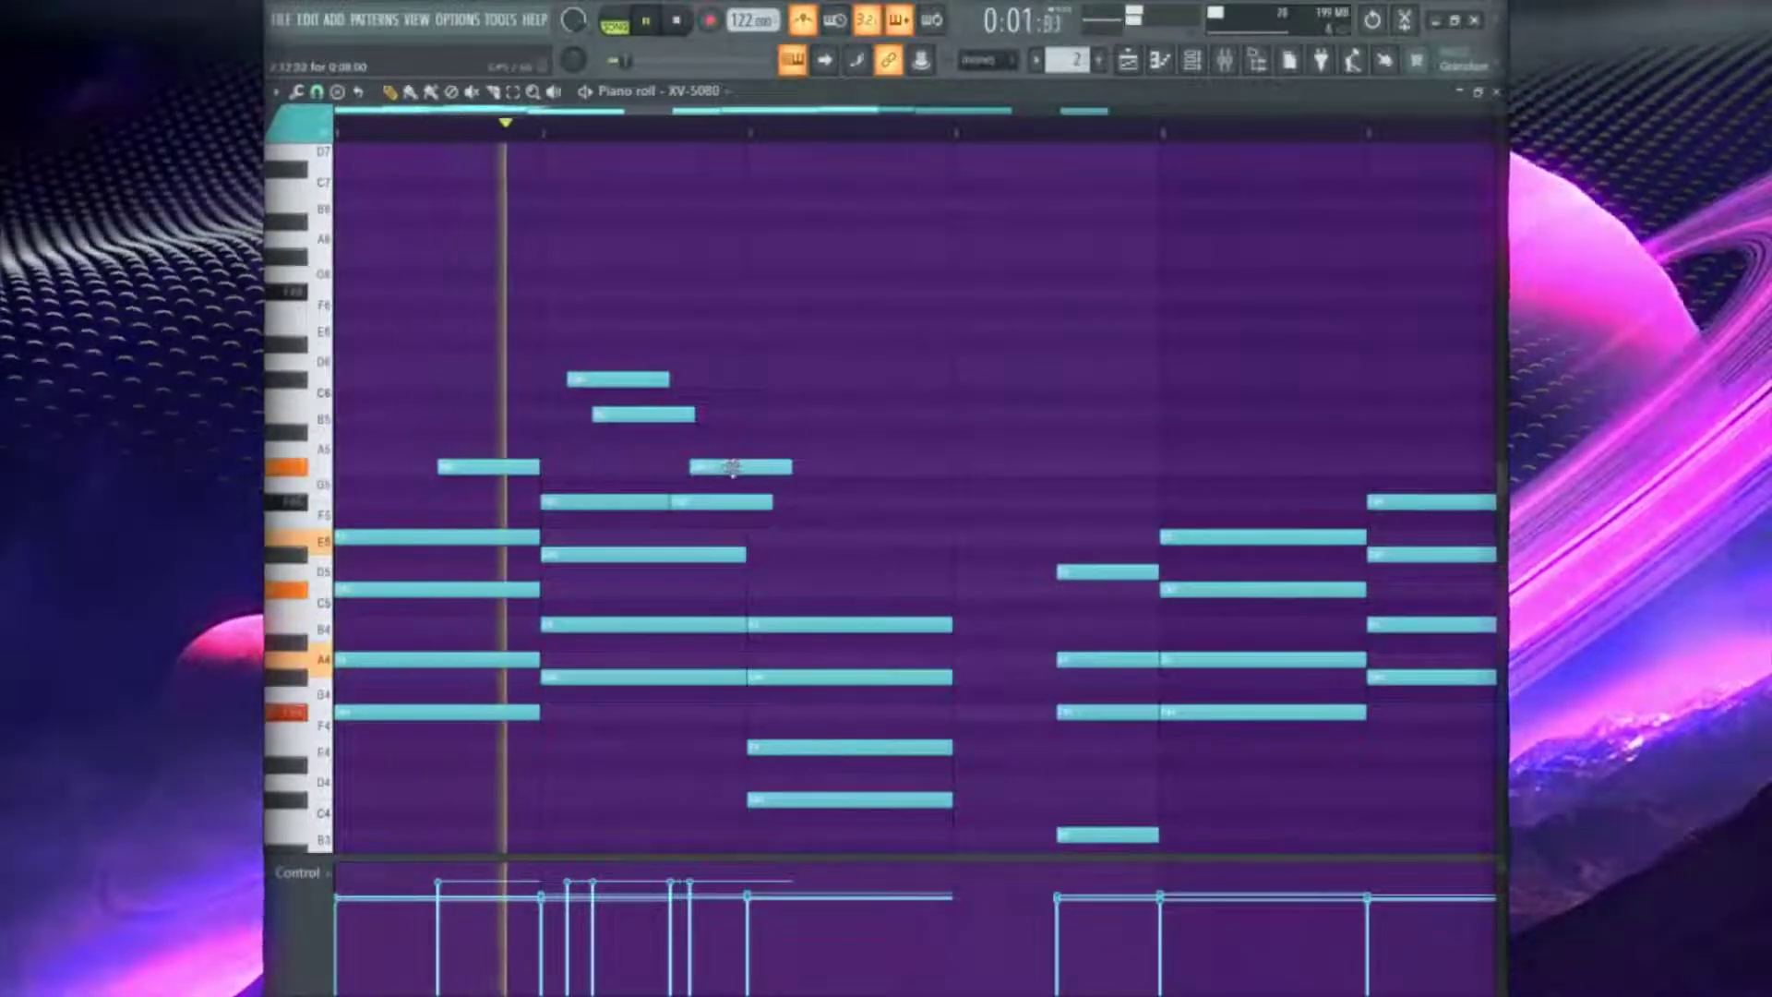
{"action": "left_click_drag", "start_coordinate": [732, 468], "coordinate": [738, 468]}
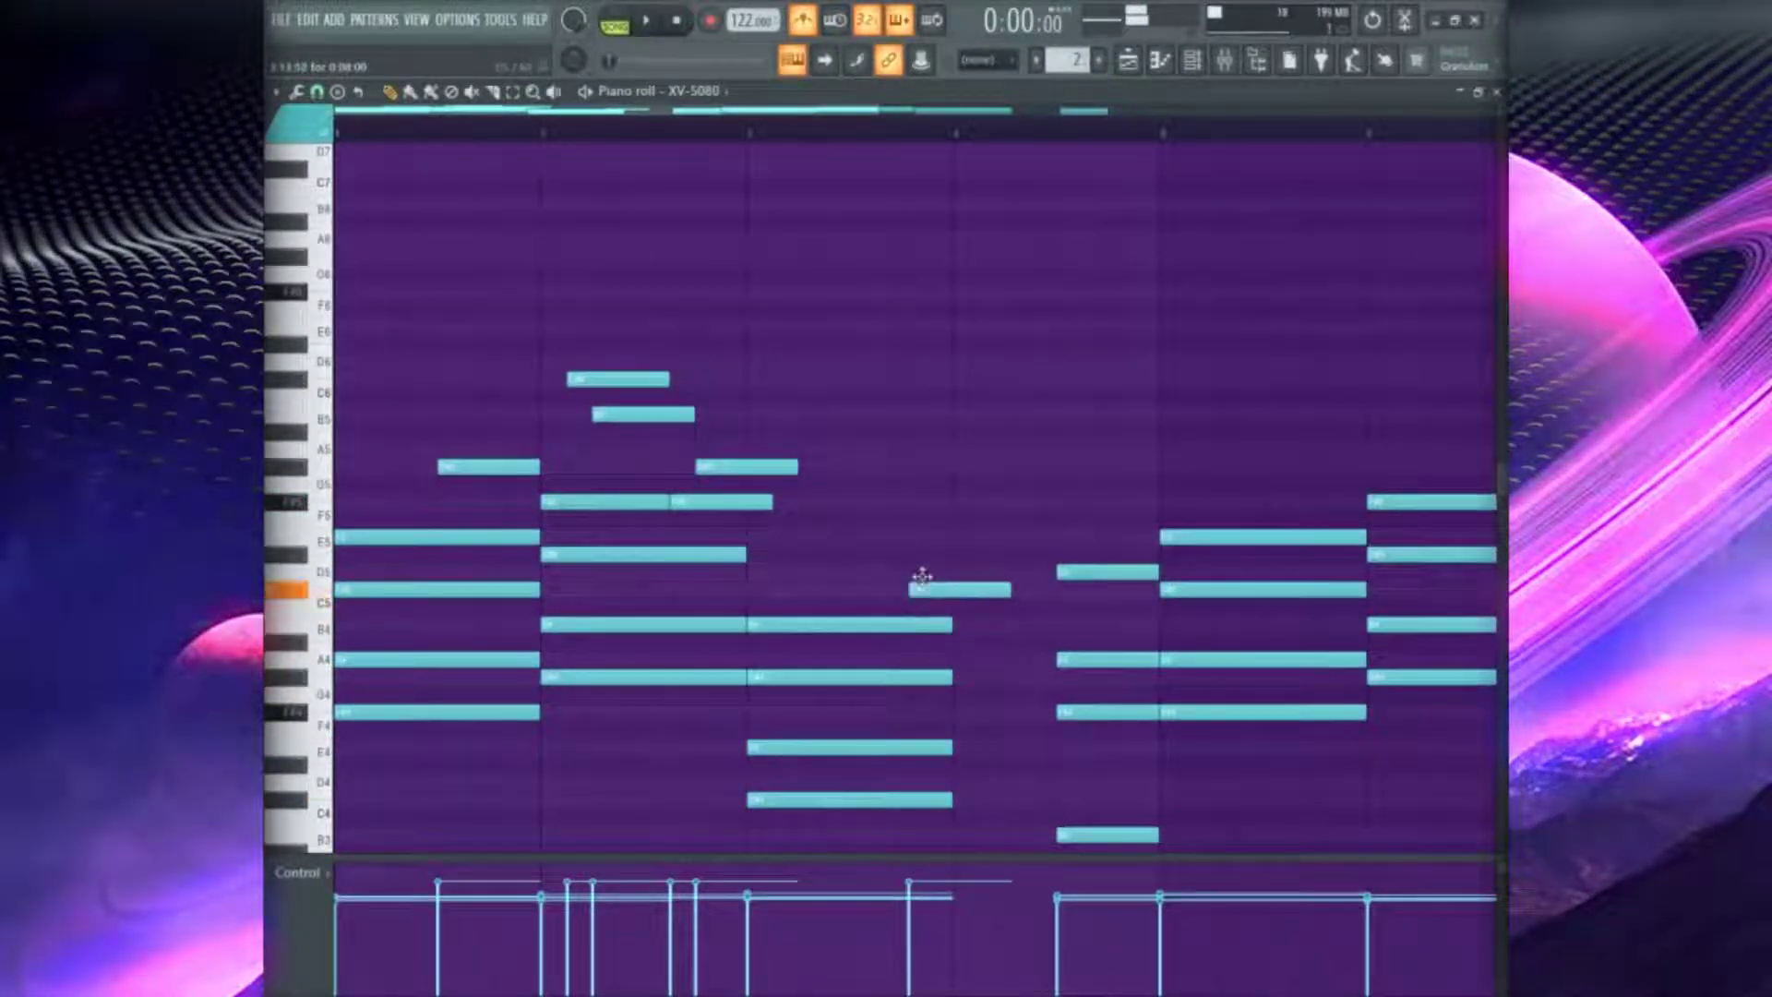
Add short rising melody notes C#5, D#5 and F#5 from the end of bar 3 into bar 4, and audition them from bar 3
{"action": "key", "text": "space"}
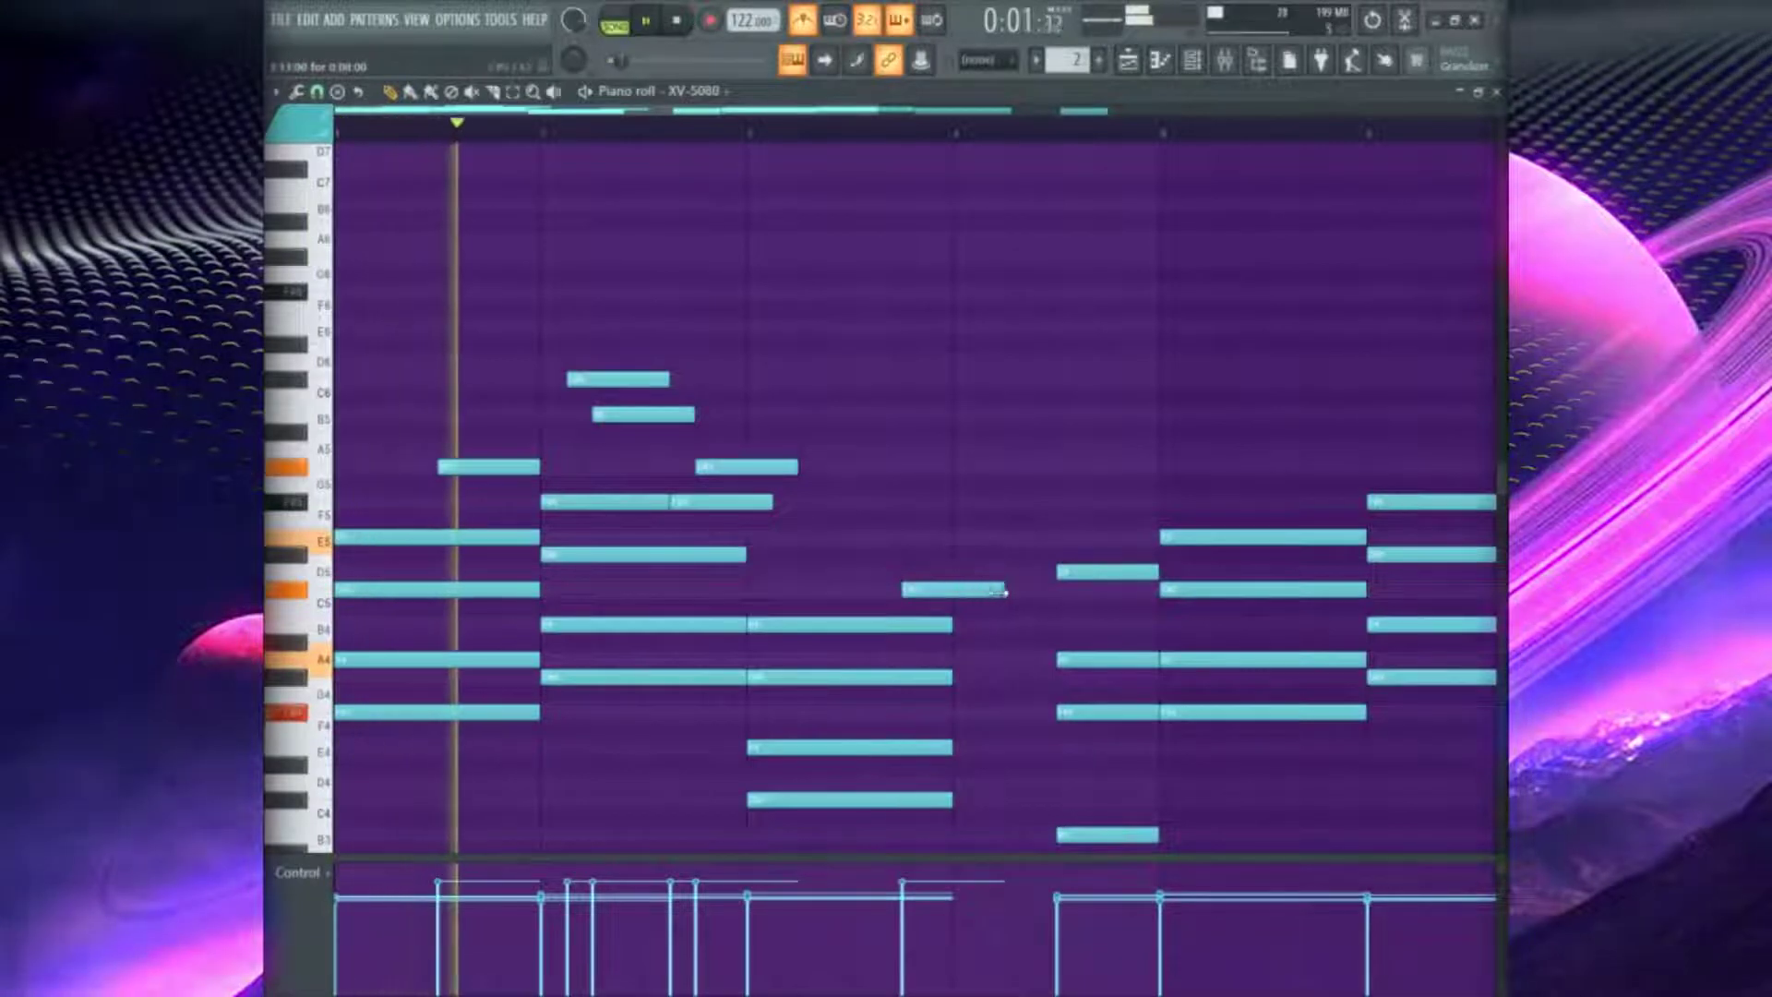
{"action": "left_click", "coordinate": [937, 554]}
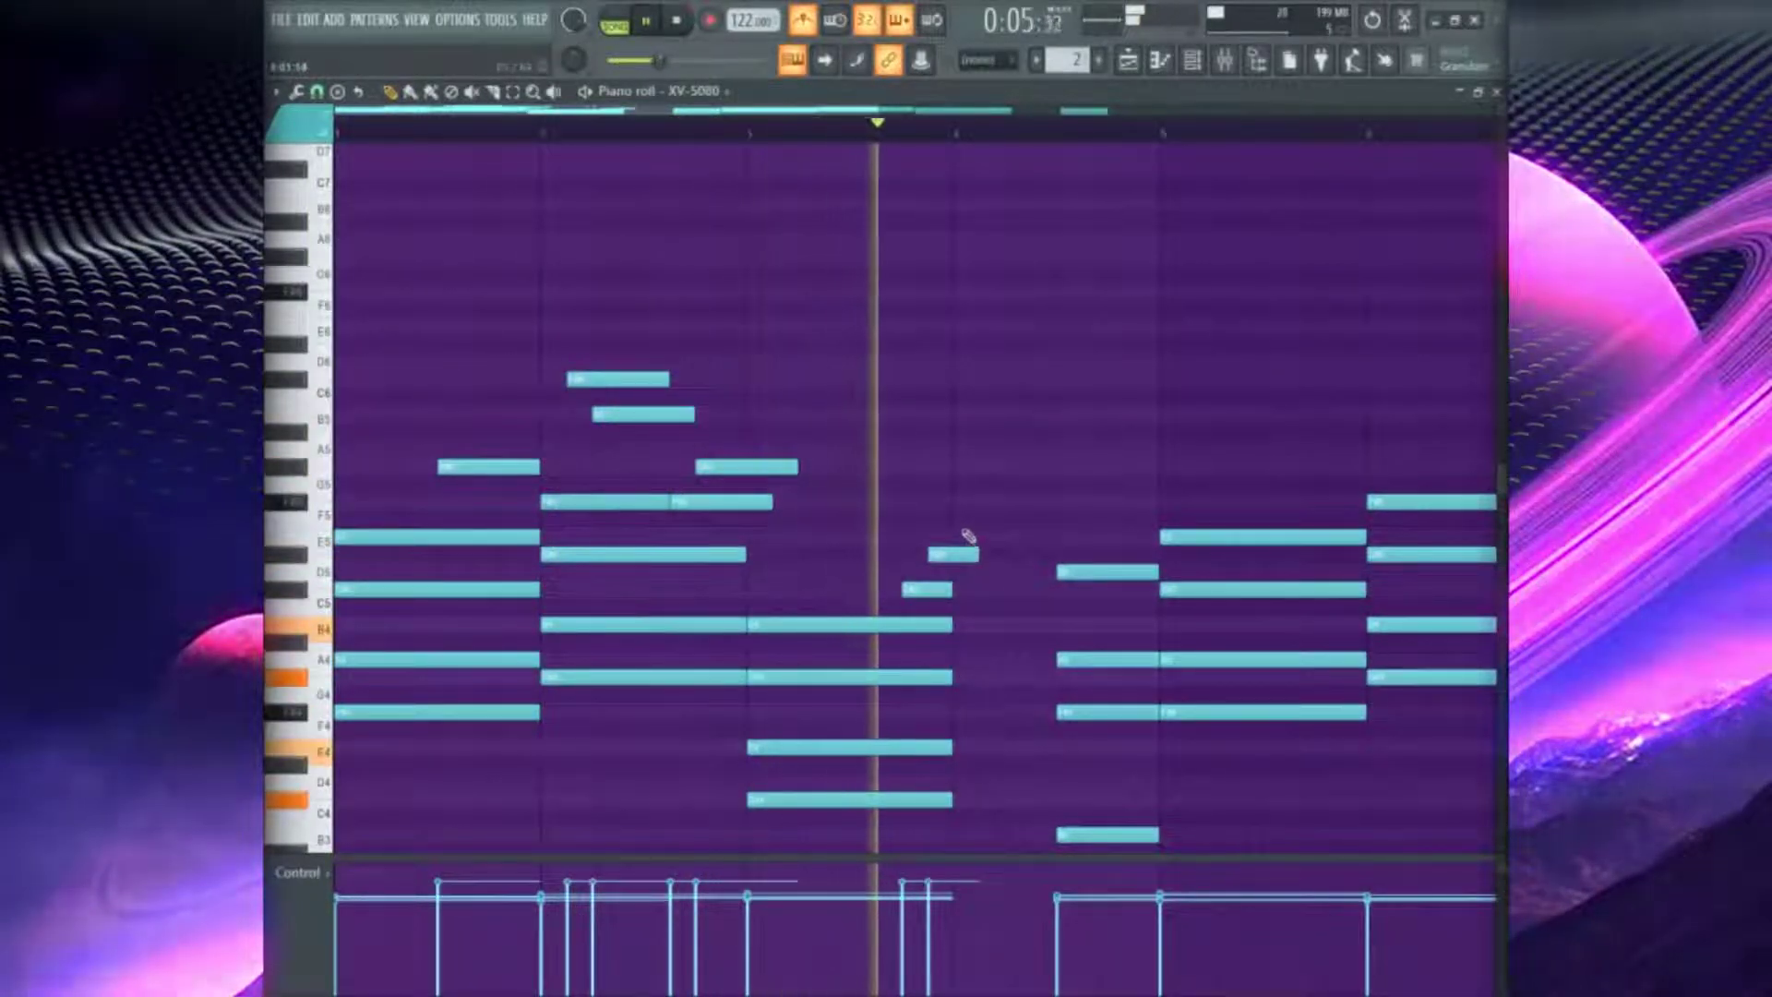
{"action": "left_click", "coordinate": [961, 503]}
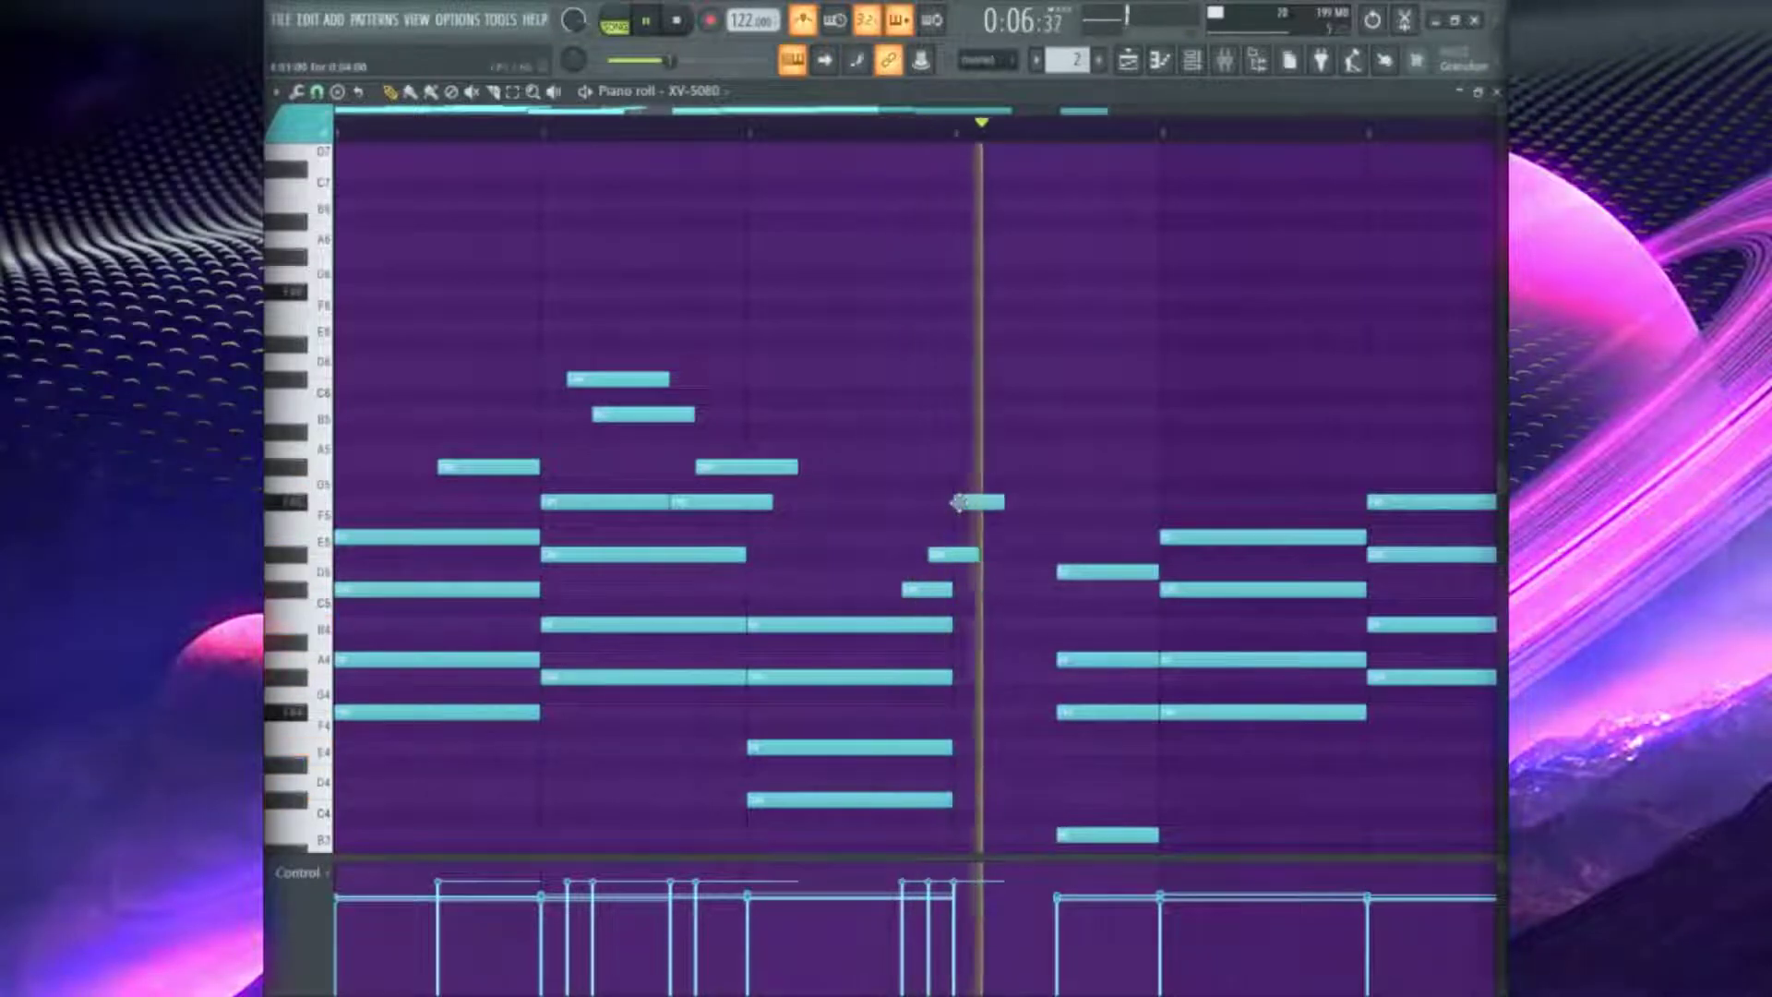
{"action": "left_click", "coordinate": [755, 134]}
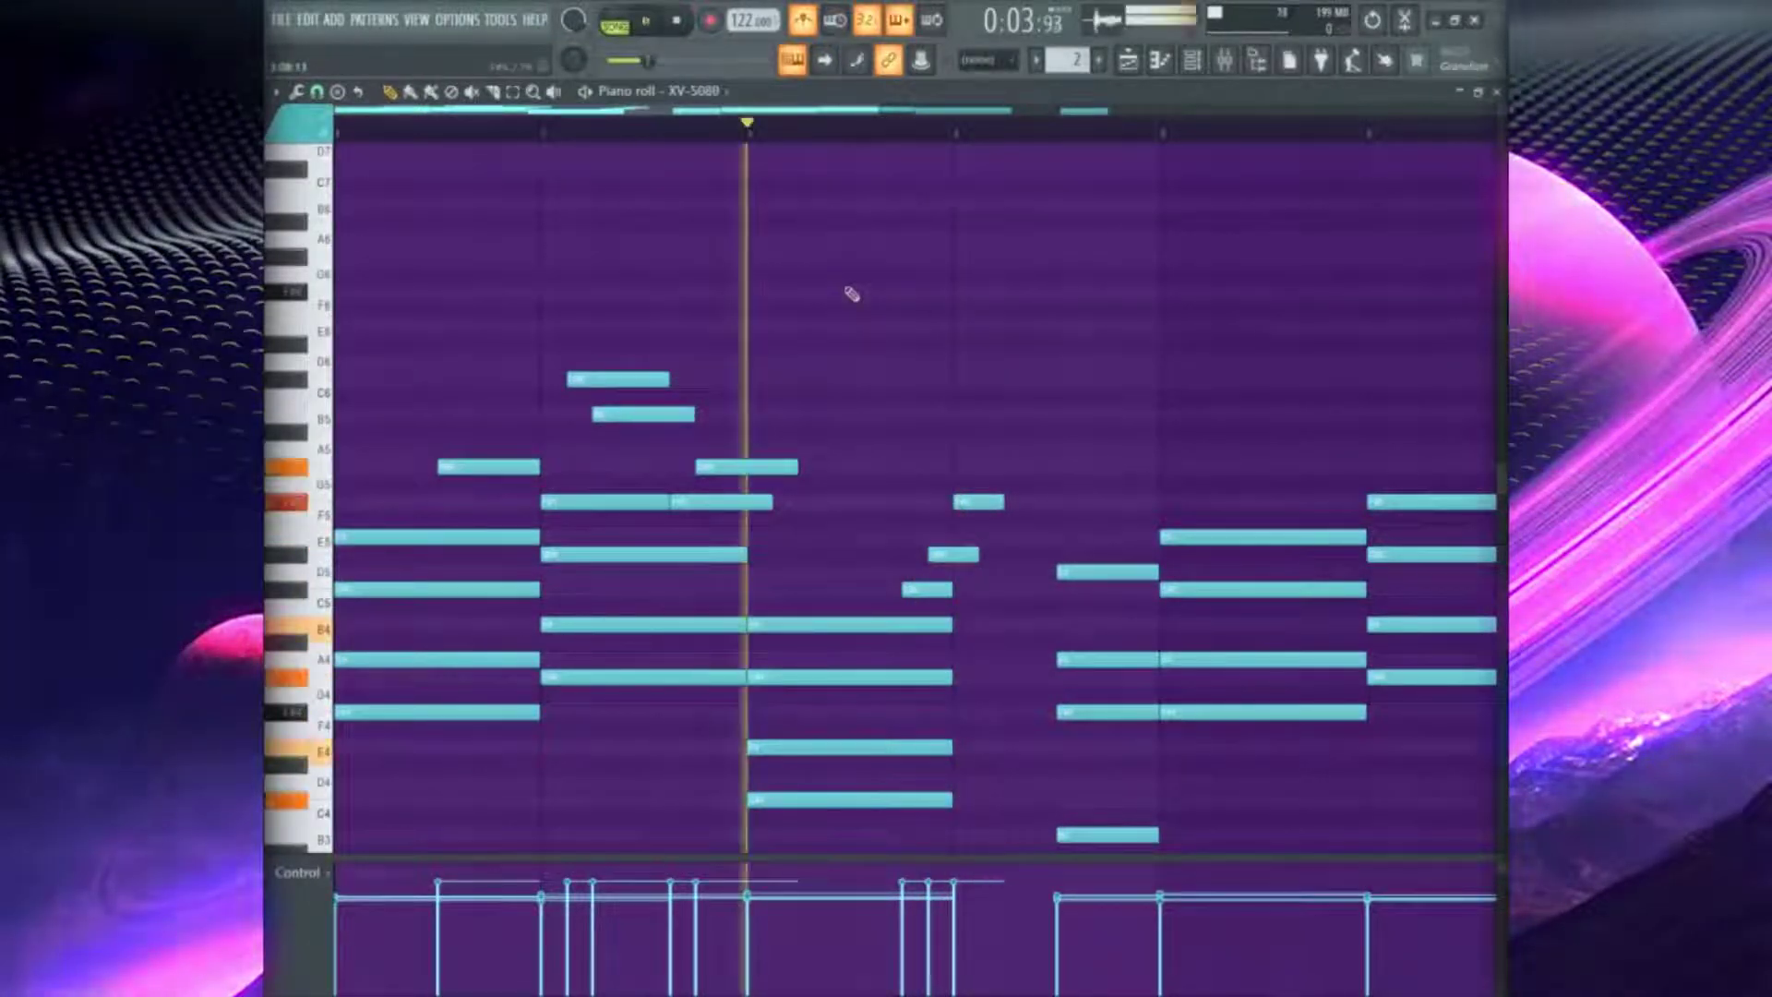
{"action": "key", "text": "space"}
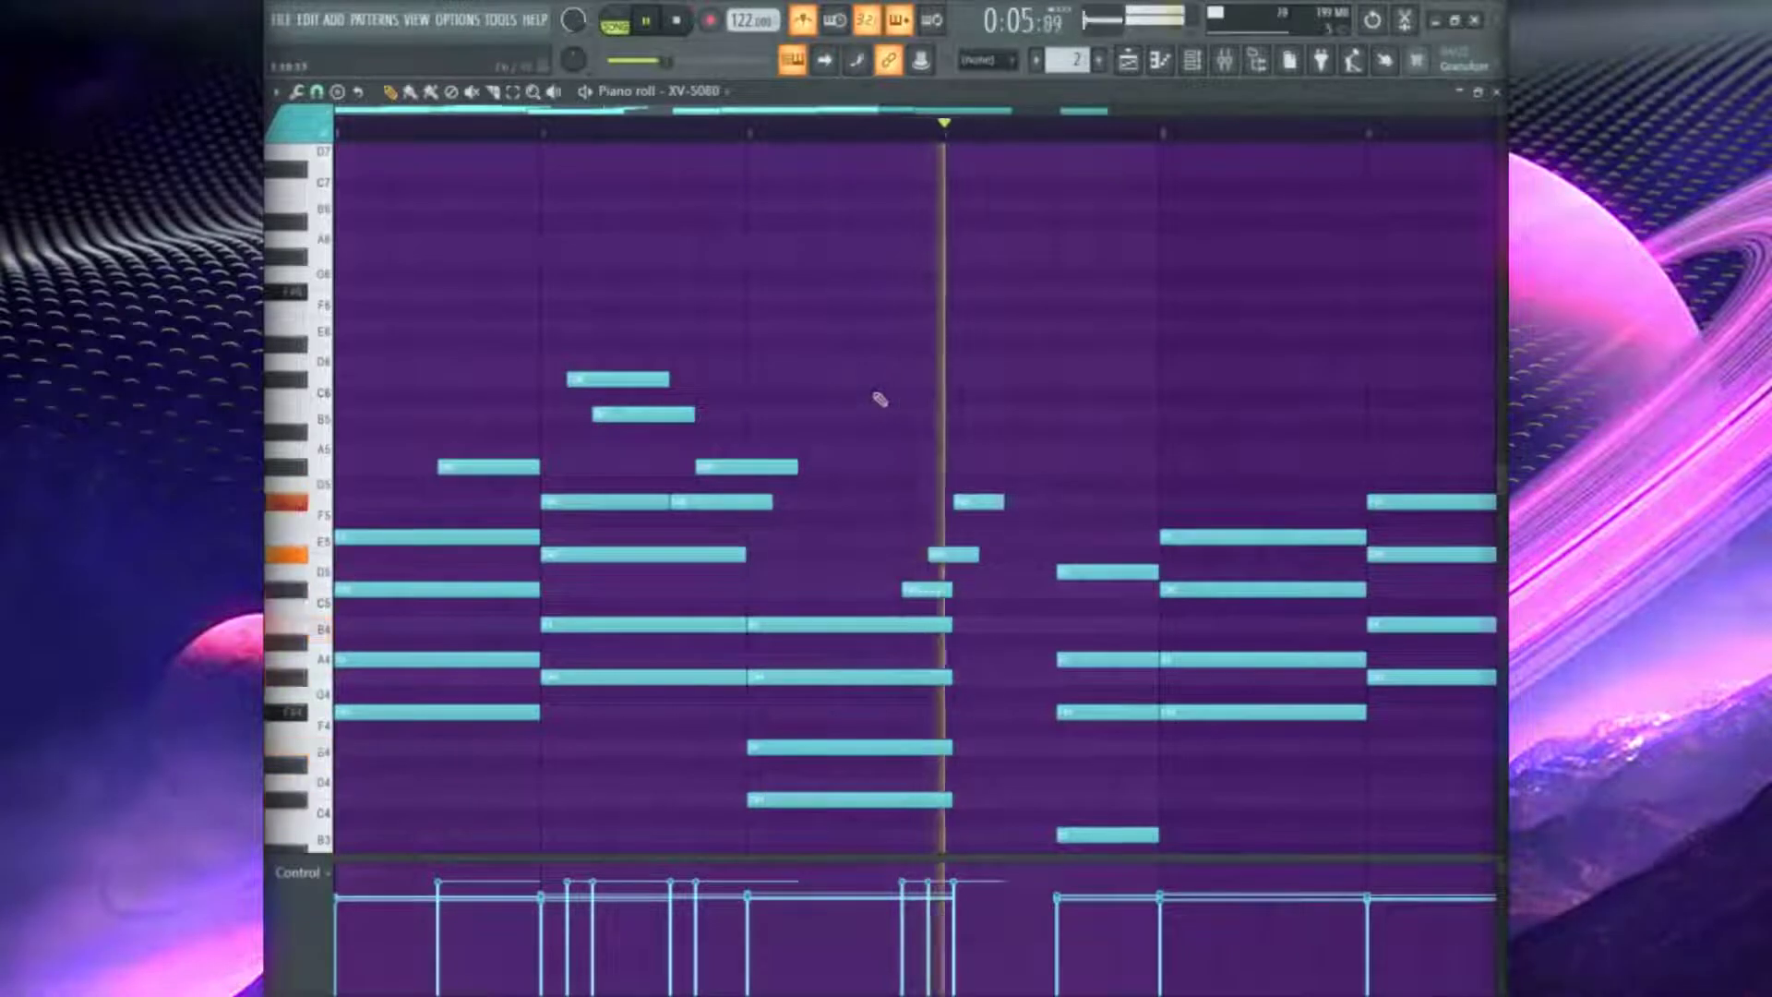
{"action": "key", "text": "space"}
{"action": "key", "text": "space"}
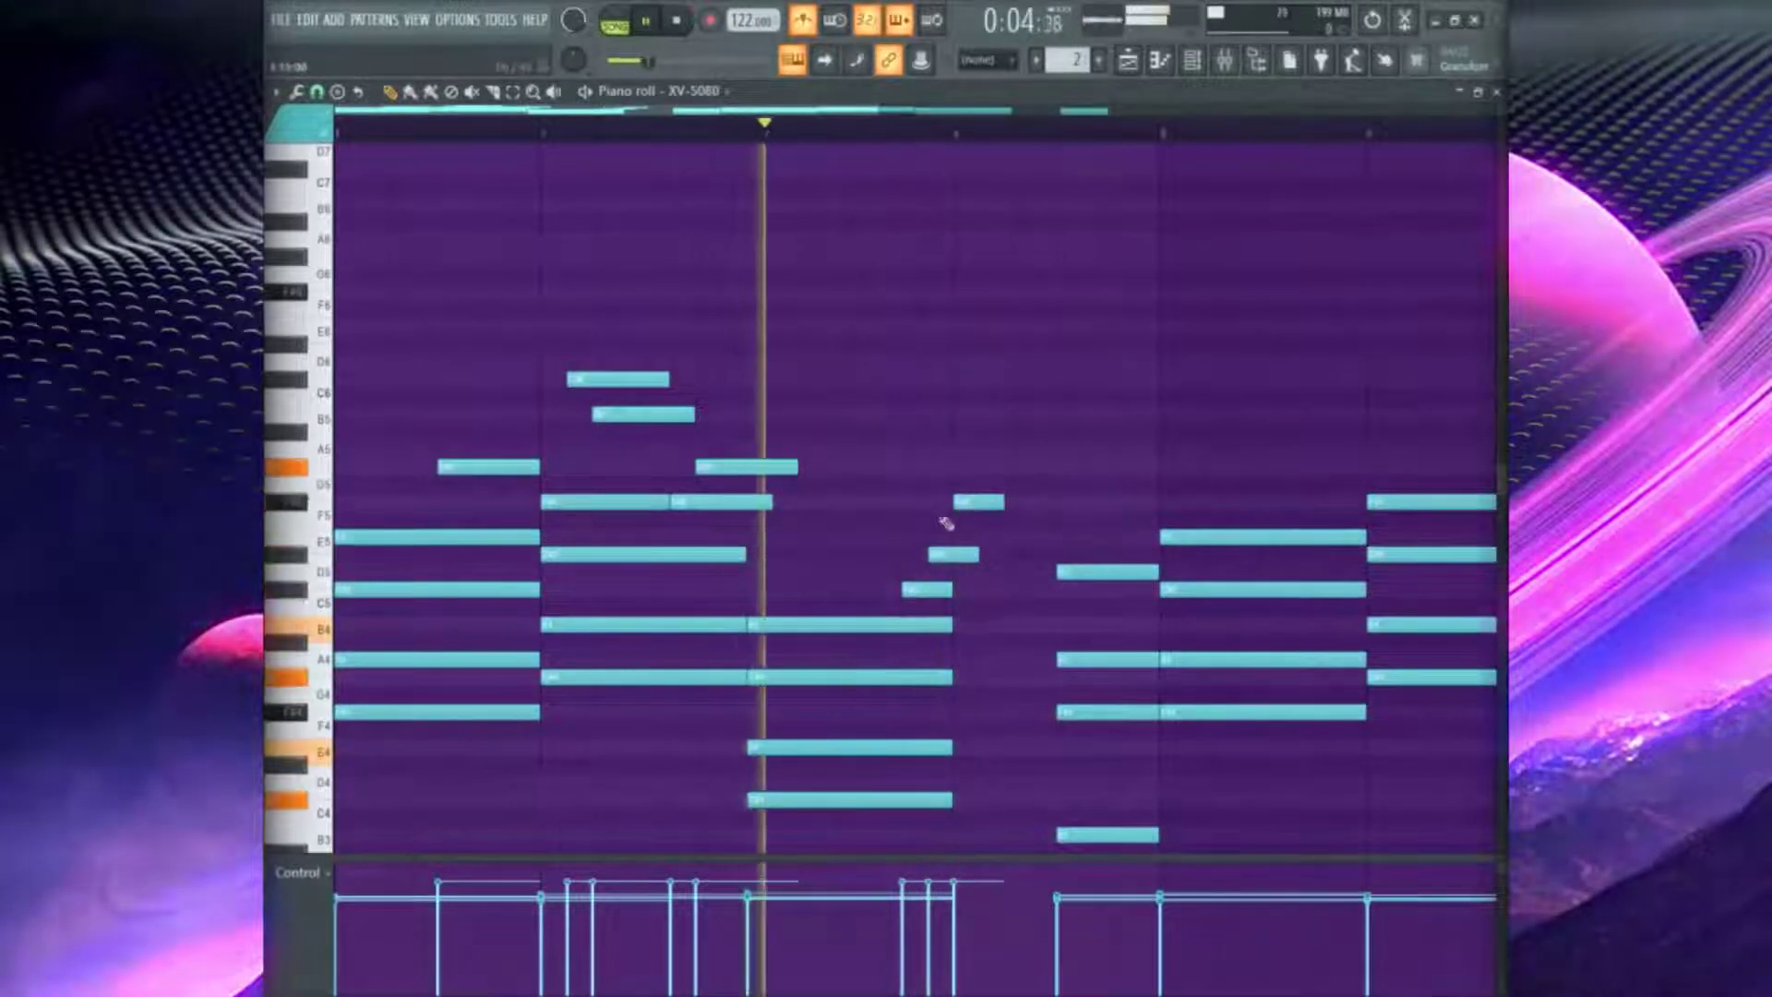
Continue the run in bar 4 with short E5 and C#5 notes leading into the fourth chord, and play the melody back
{"action": "left_click", "coordinate": [1001, 539]}
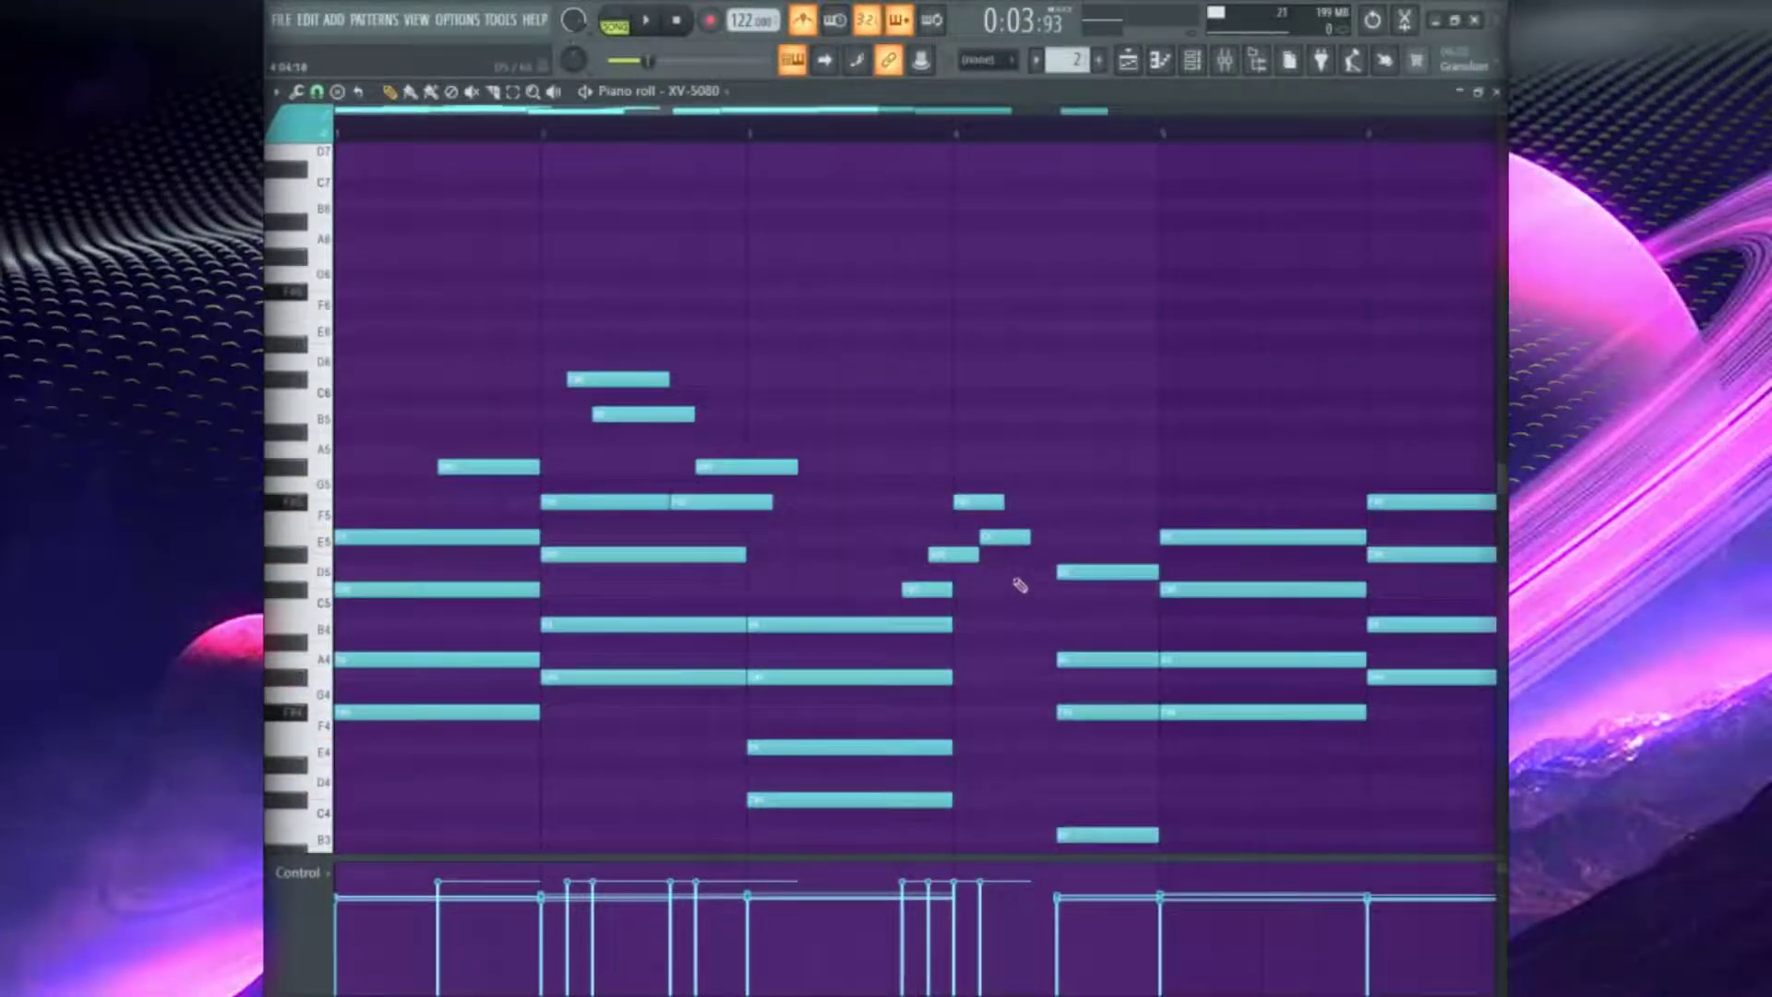
{"action": "key", "text": "space"}
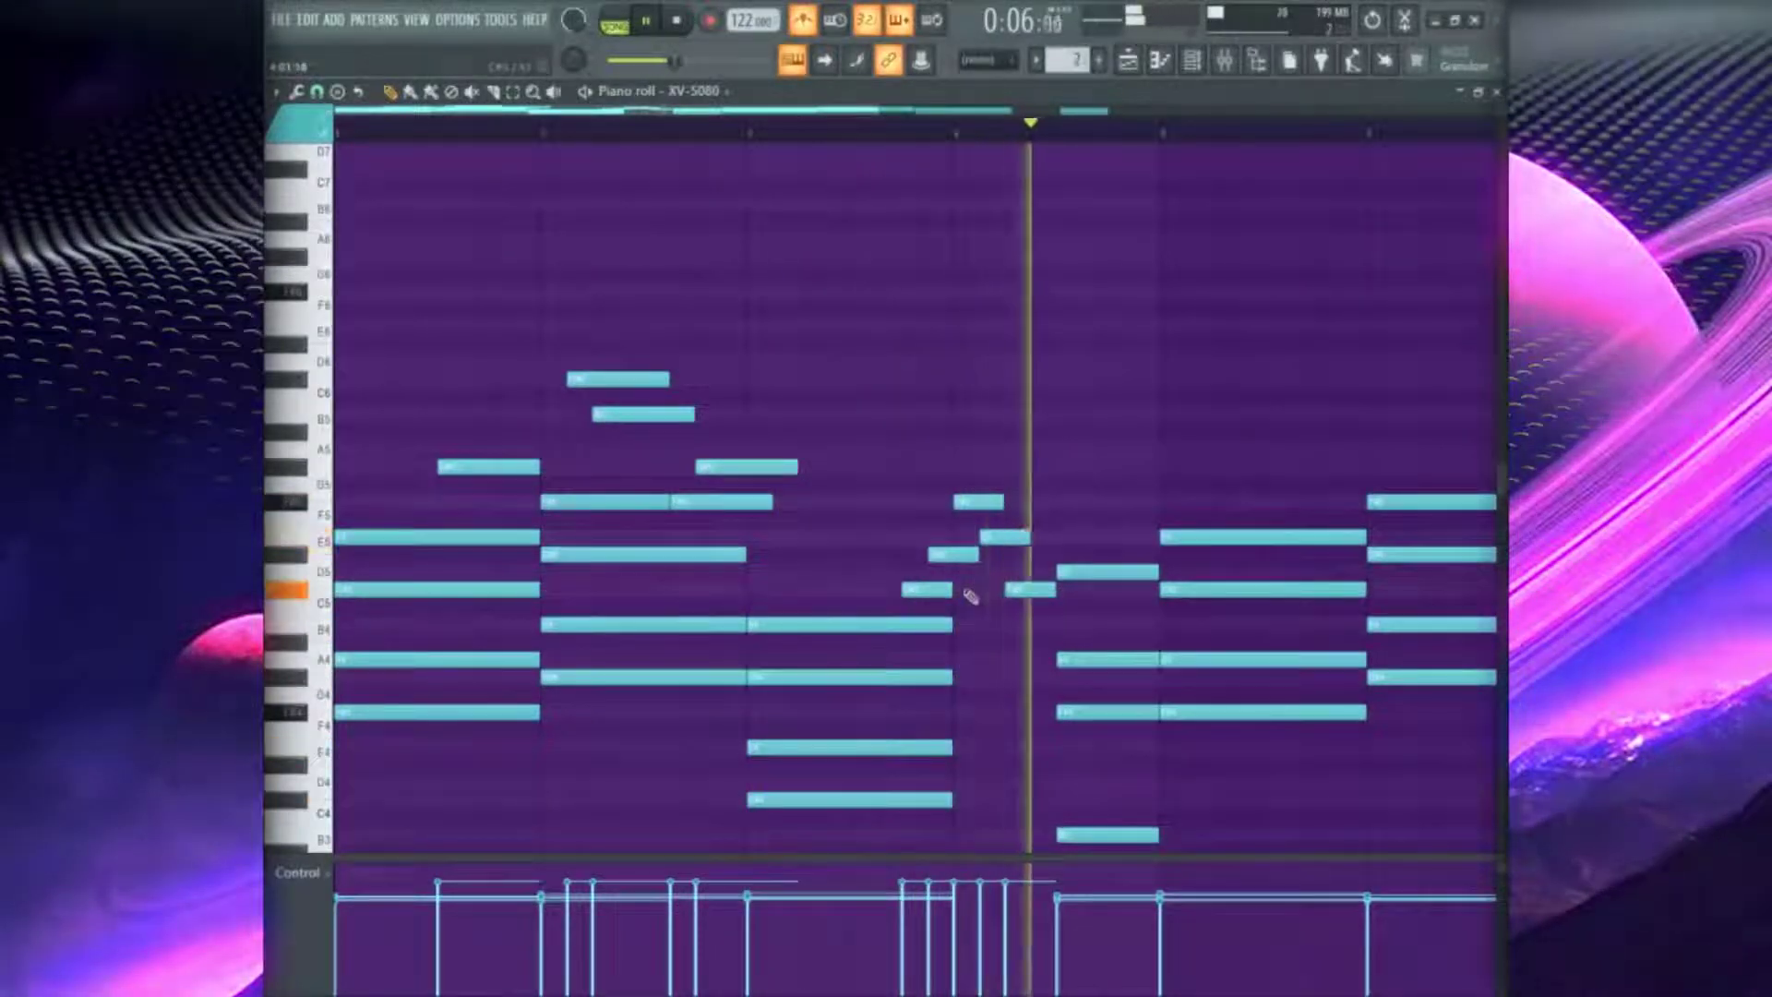
{"action": "key", "text": "space"}
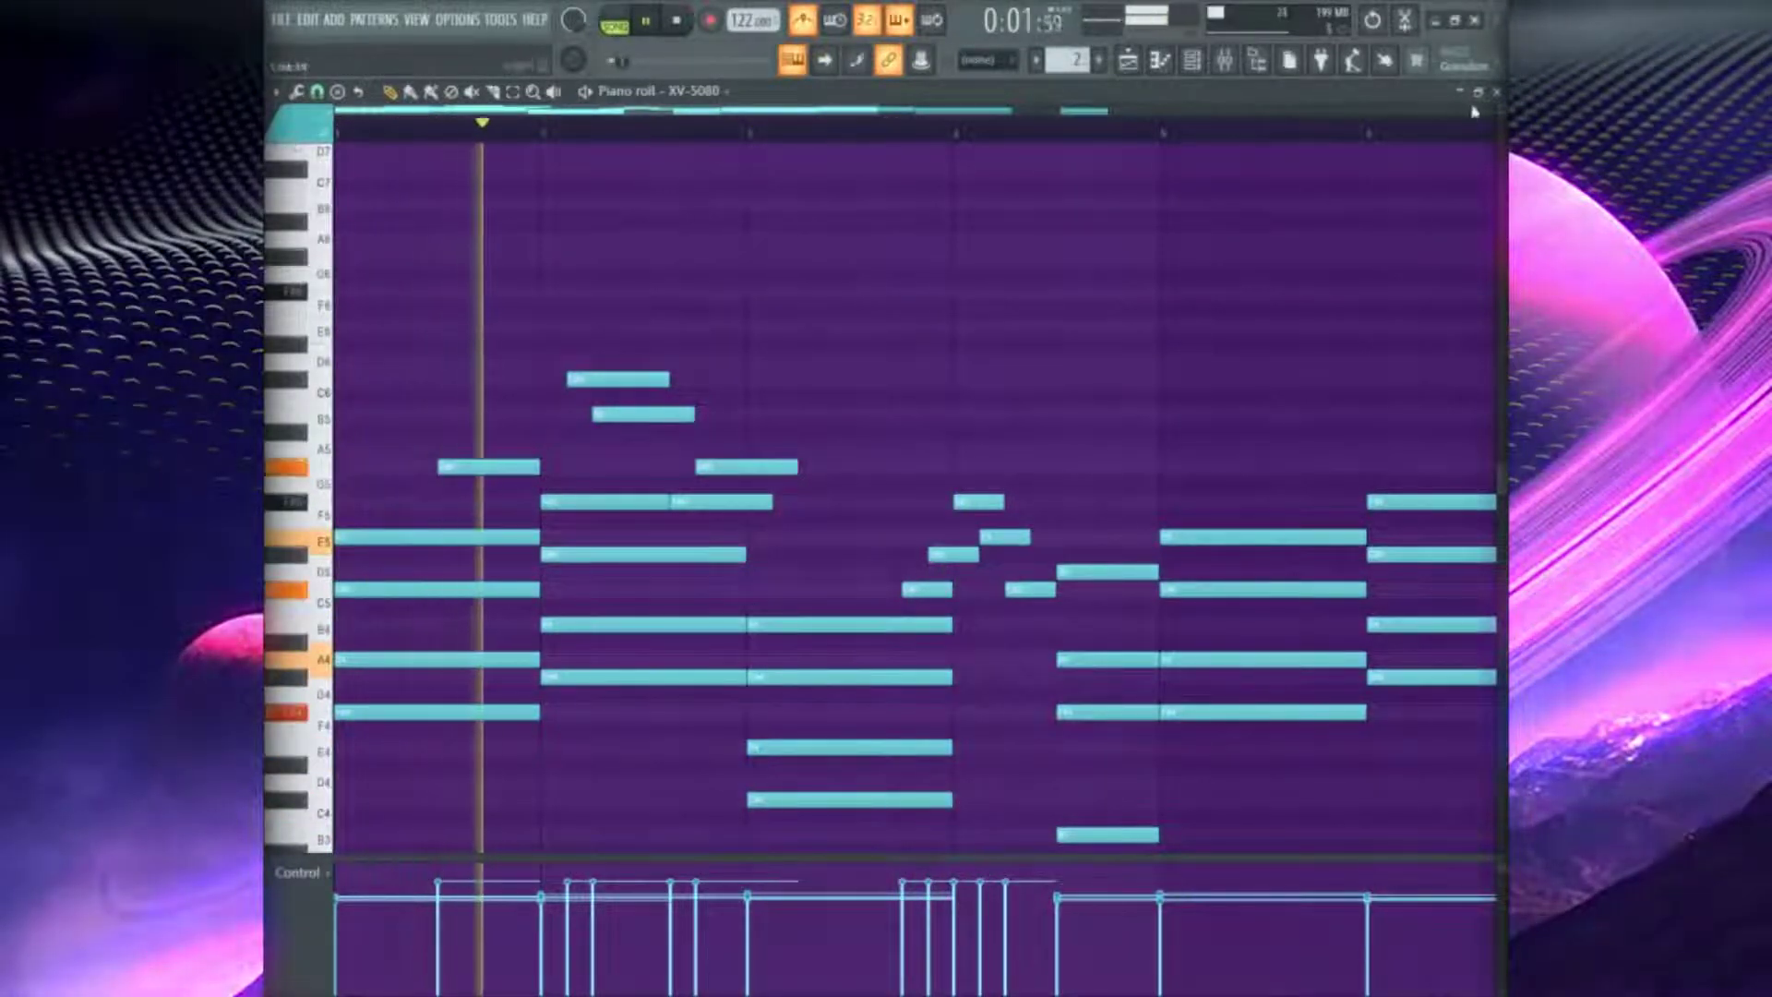
Save the project as "Seranade Bpm122 F Minor", correct its title to "Seranade Bpm122 F# Minor" and close the project credits
{"action": "scroll", "coordinate": [1286, 269], "scroll_direction": "down", "scroll_amount": 2}
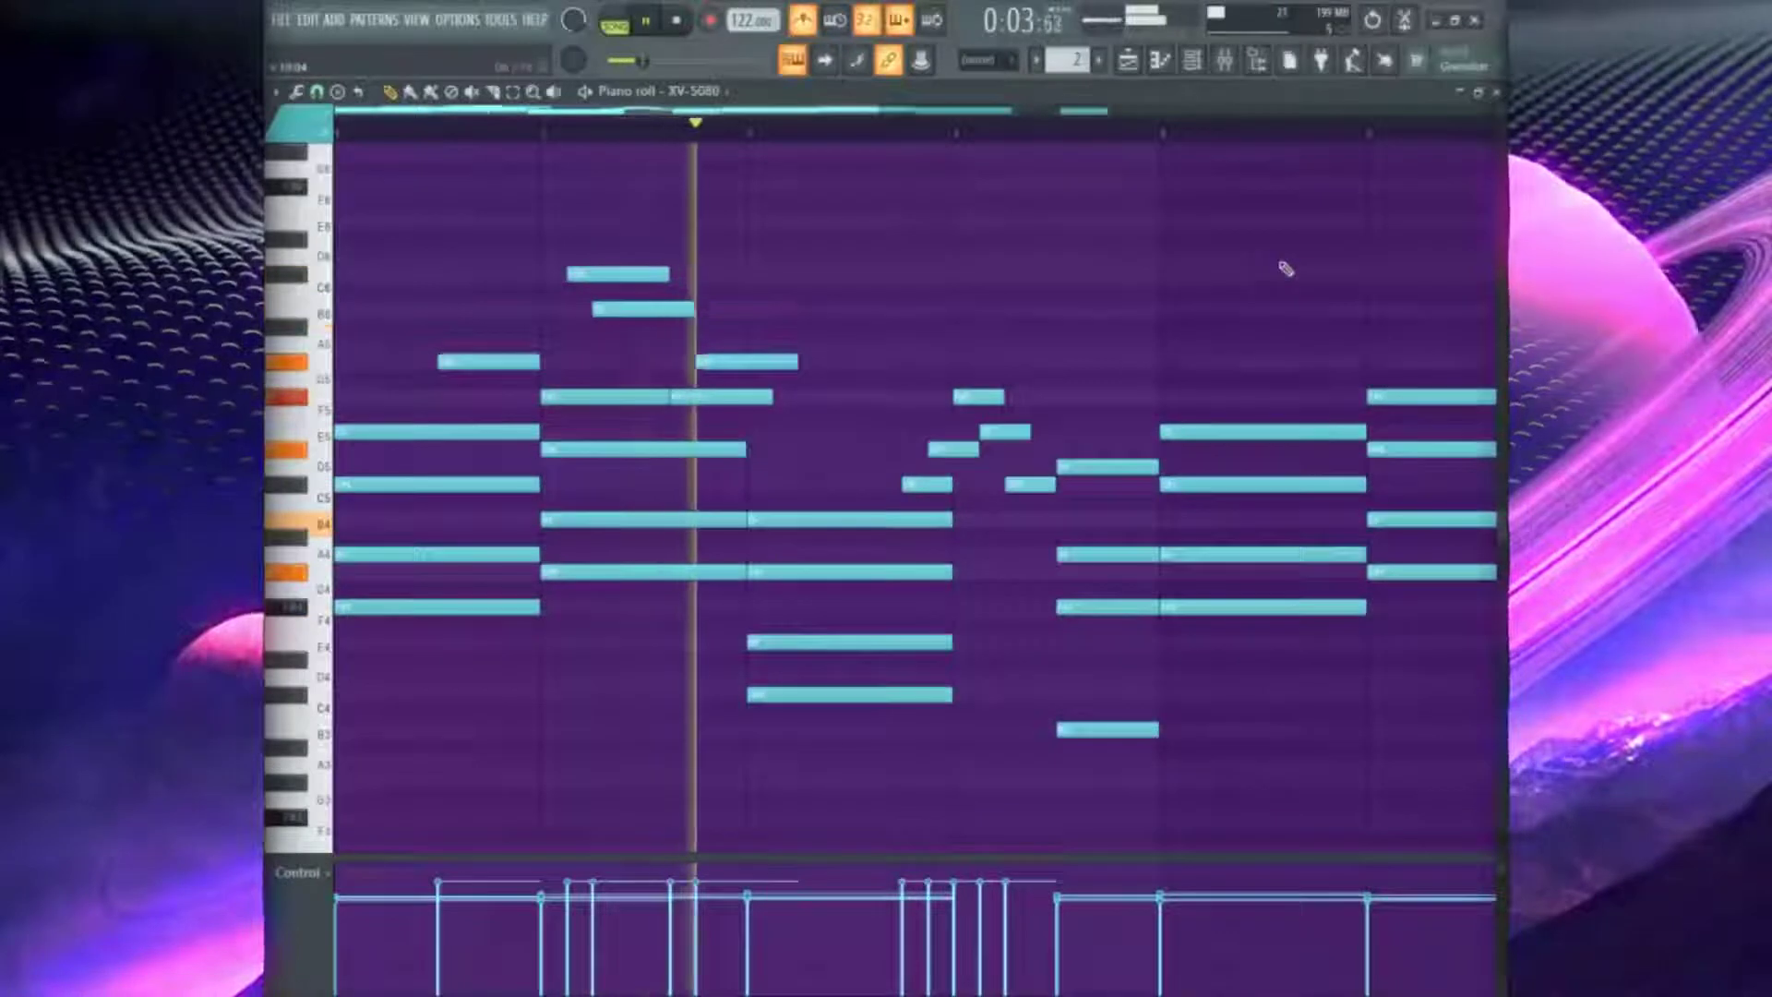
{"action": "key", "text": "ctrl+s"}
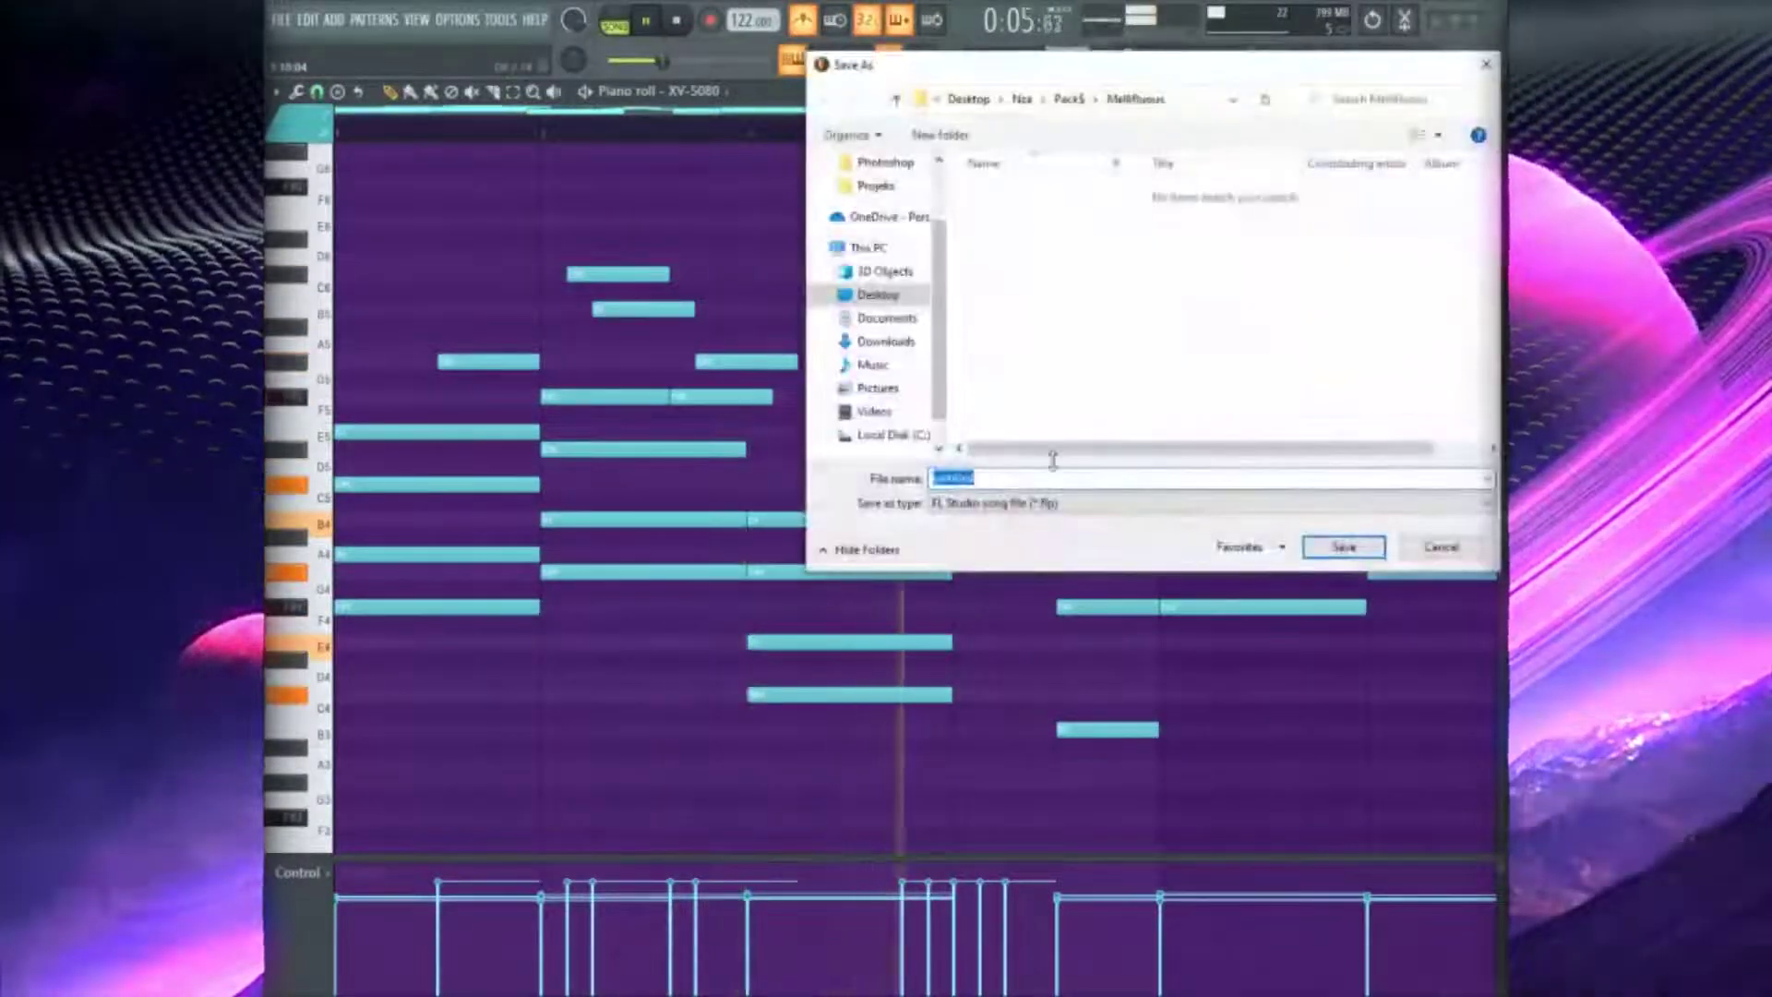
{"action": "type", "text": "Seran"}
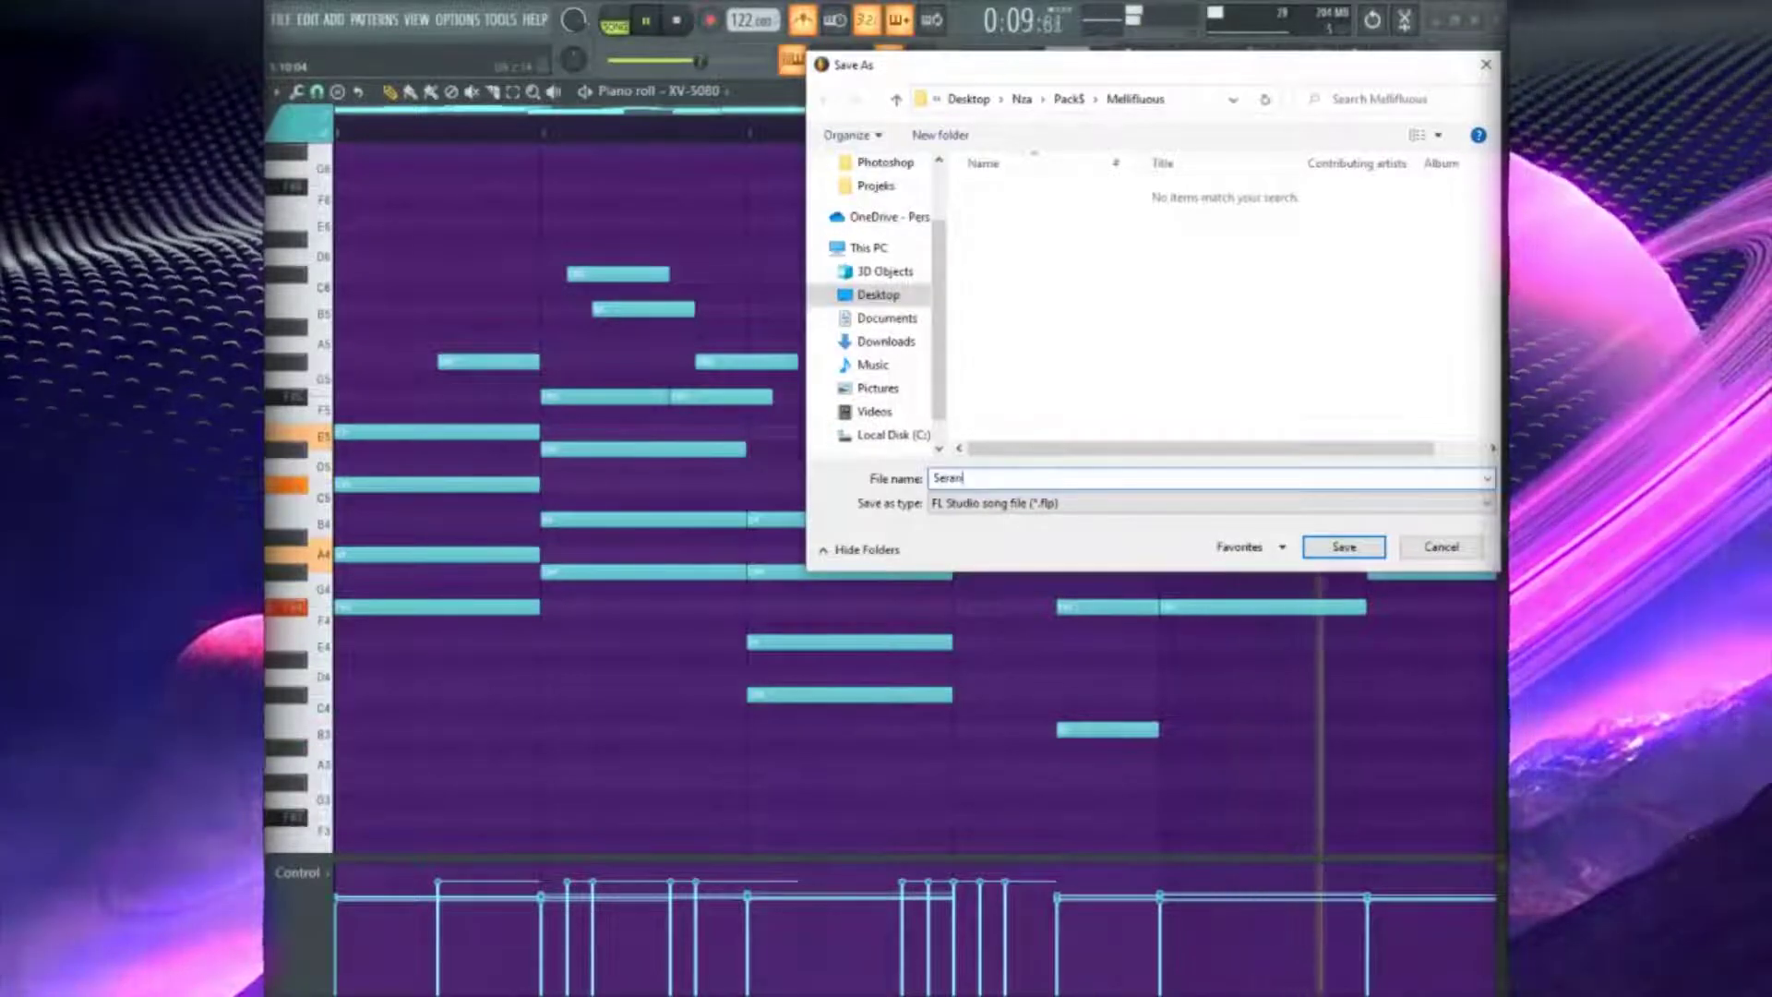
{"action": "type", "text": "ade Bpm122 F Minor"}
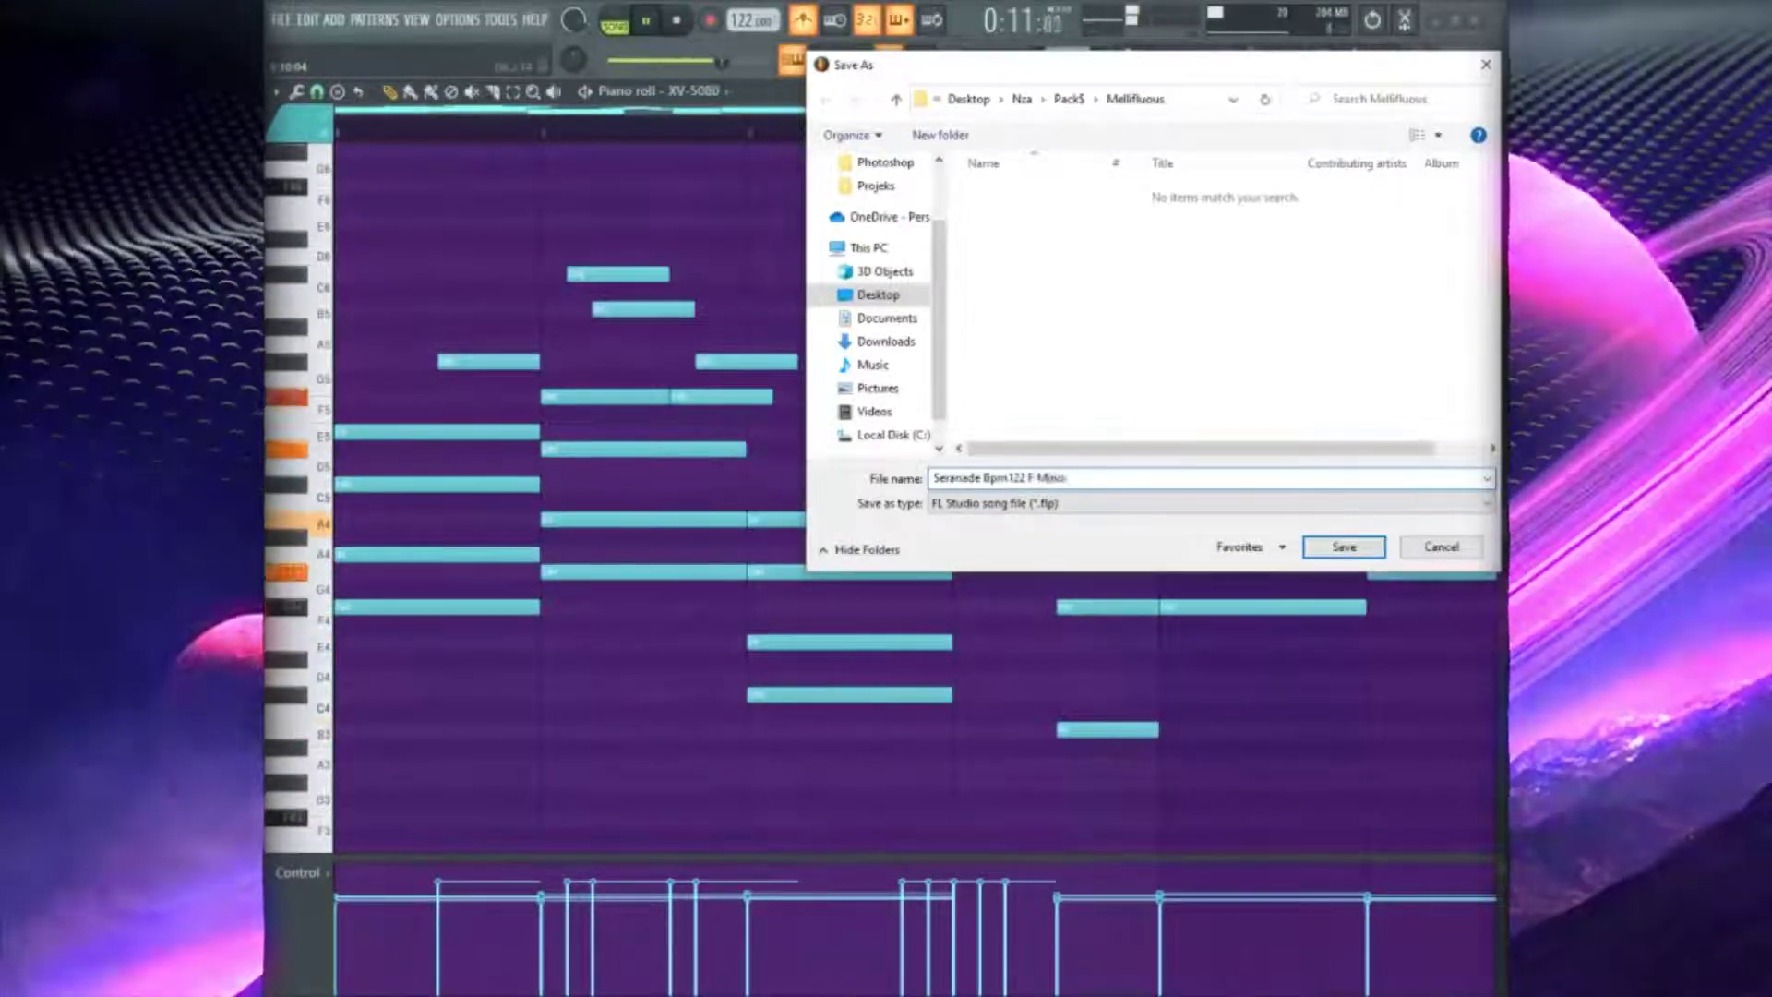
{"action": "key", "text": "Return"}
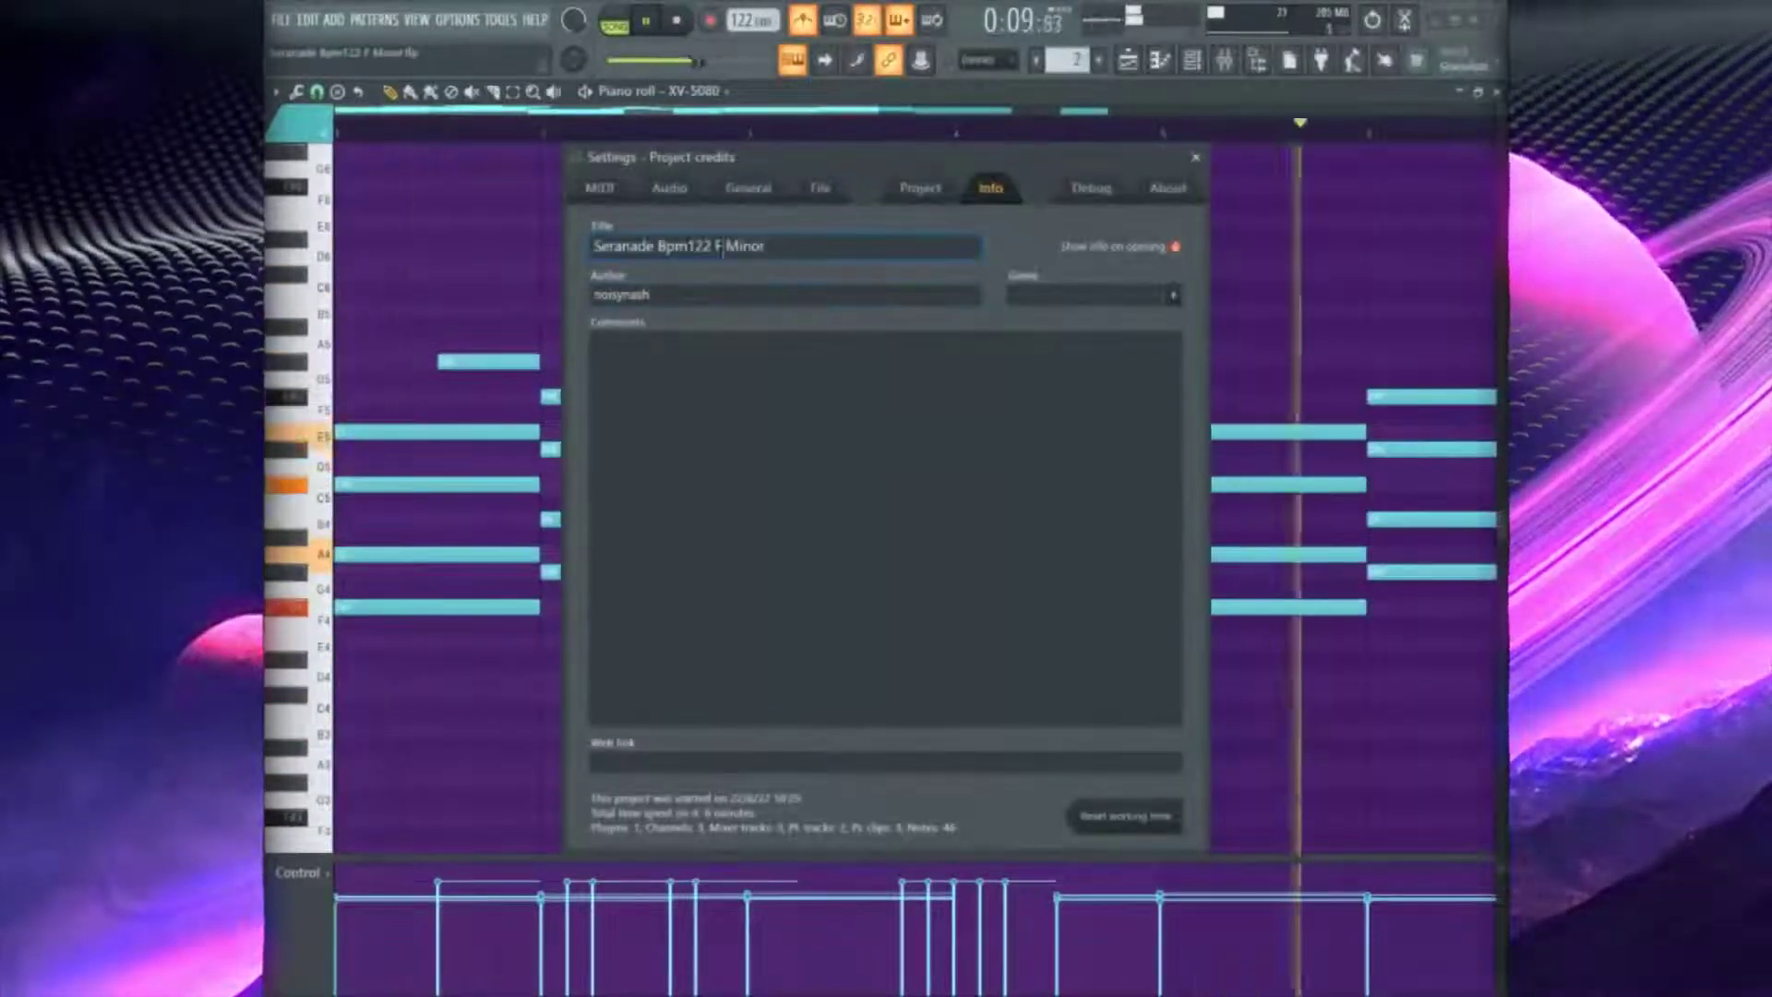
{"action": "left_click", "coordinate": [1196, 160]}
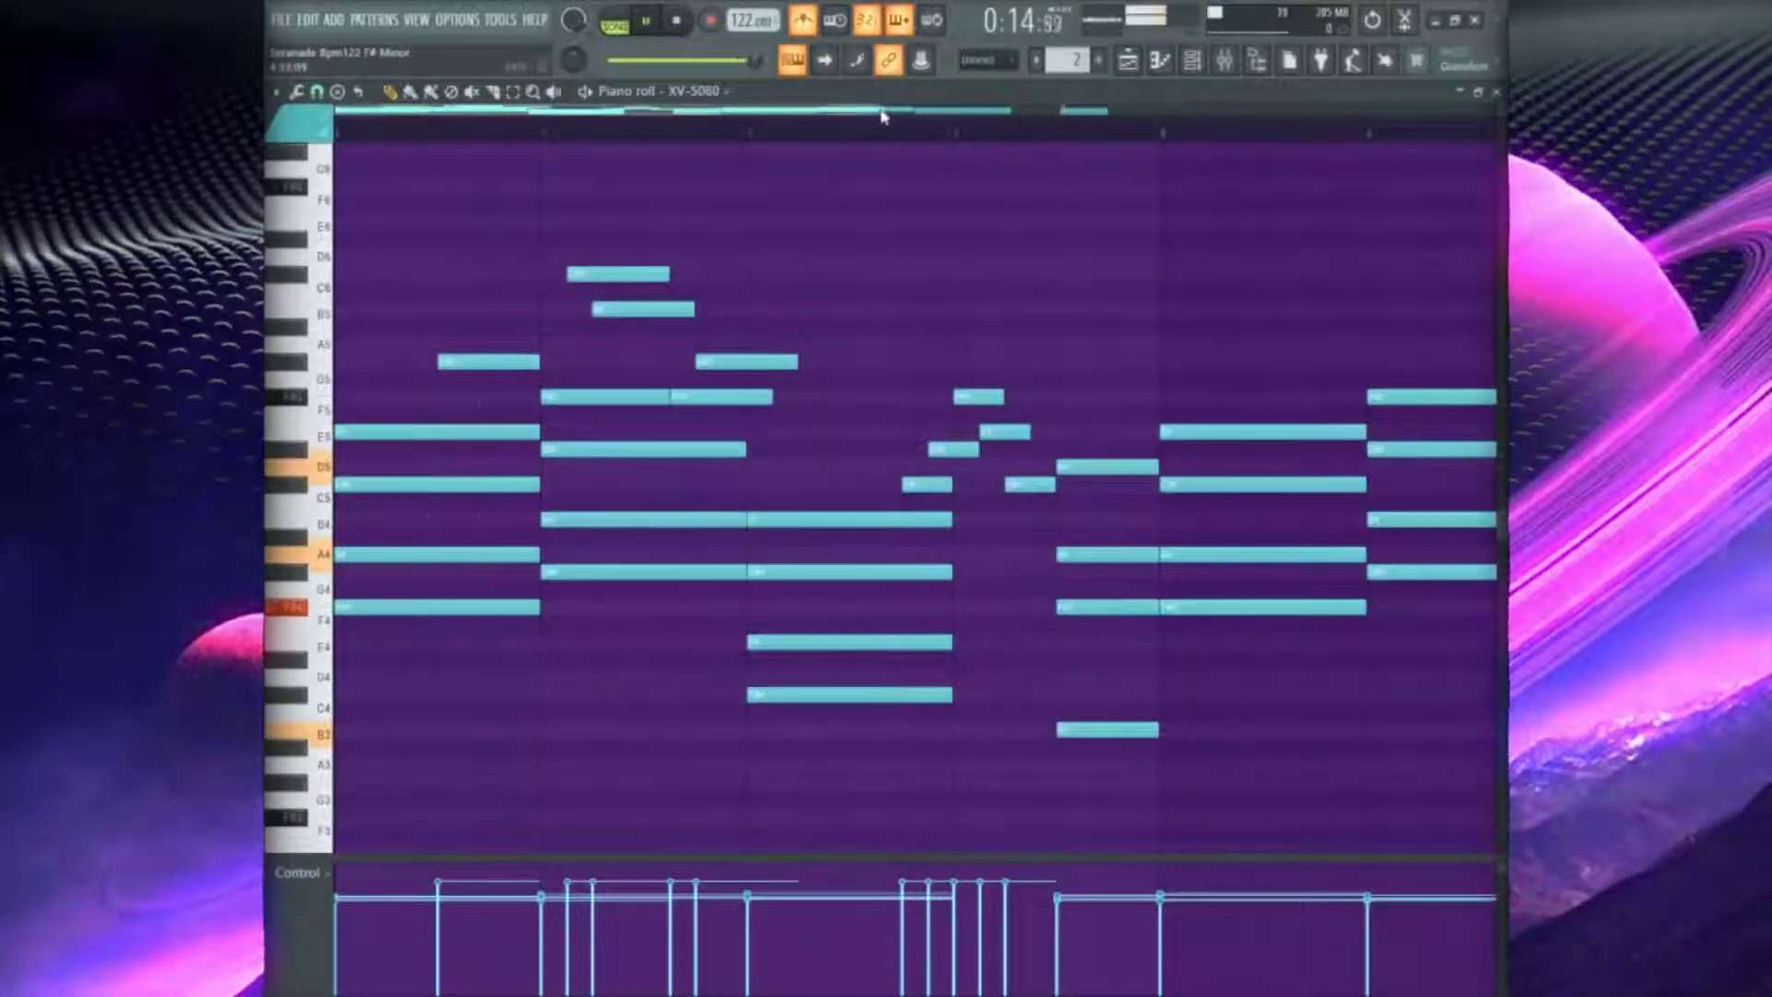
Duplicate all the melody notes at the same pitches so that the copy starts in the second half of bar 6
{"action": "left_click_drag", "start_coordinate": [1028, 487], "coordinate": [912, 376]}
{"action": "left_click_drag", "start_coordinate": [718, 315], "coordinate": [544, 249]}
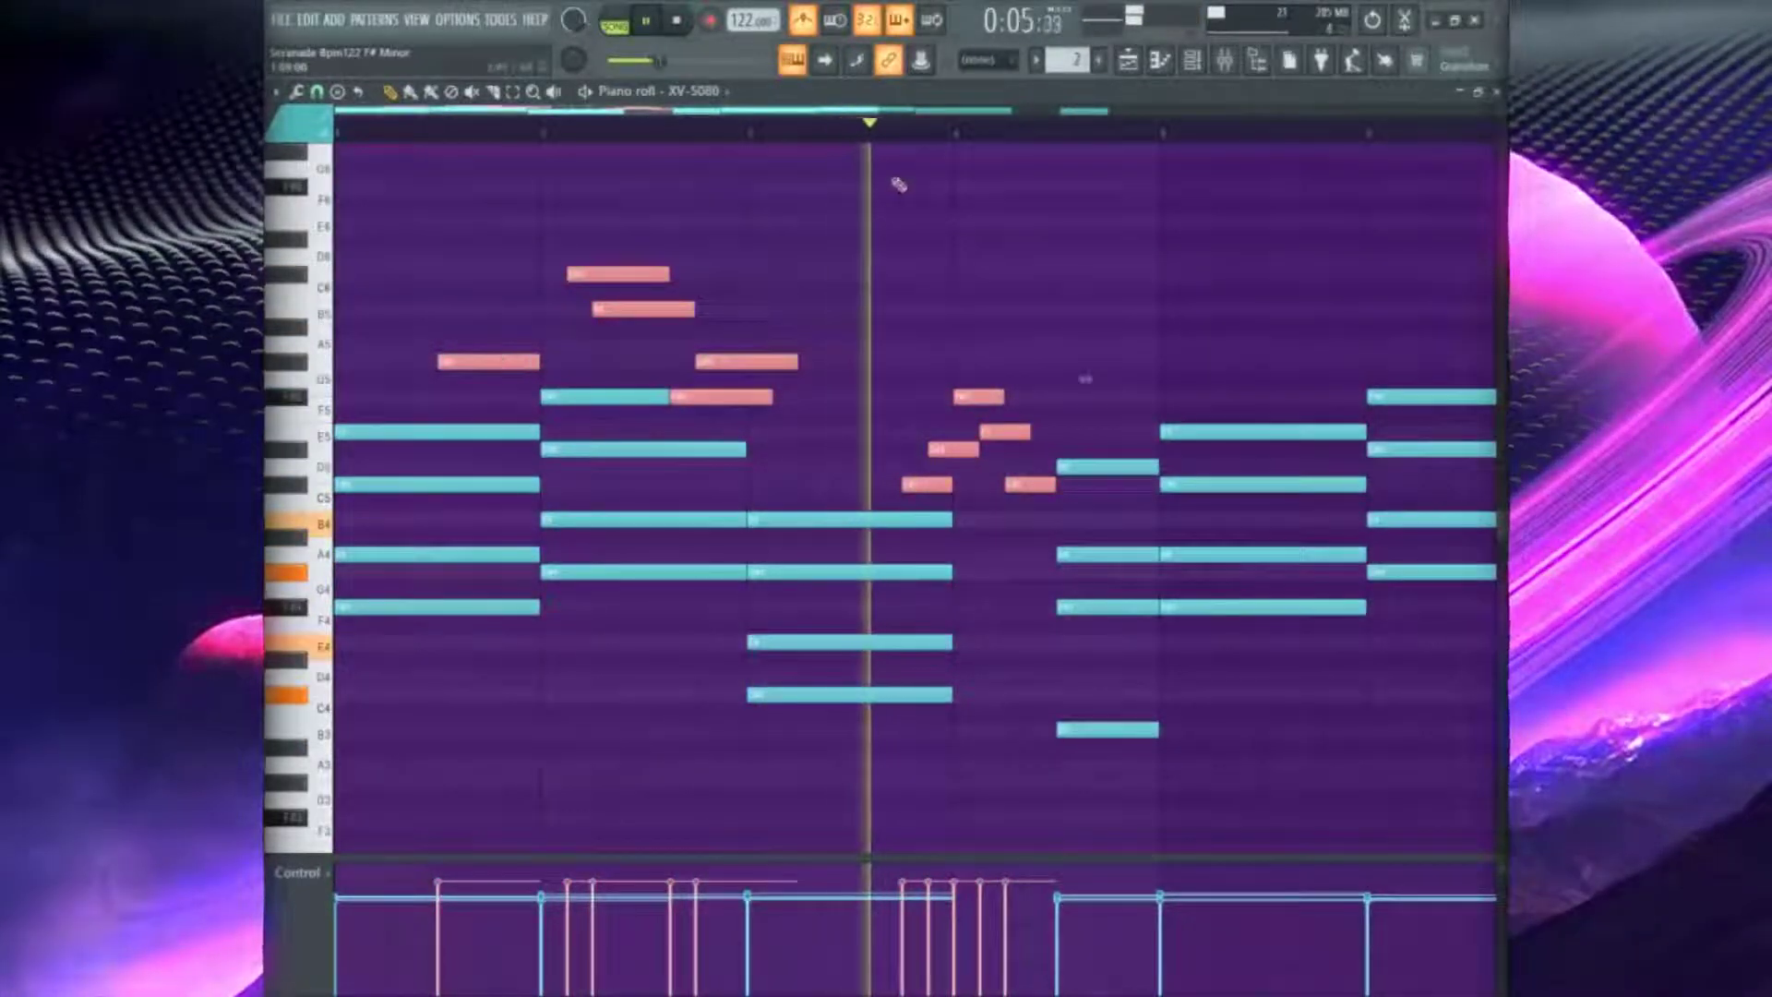
{"action": "scroll", "coordinate": [1001, 129], "scroll_direction": "down", "scroll_amount": 1}
{"action": "scroll", "coordinate": [1002, 130], "scroll_direction": "down", "scroll_amount": 1}
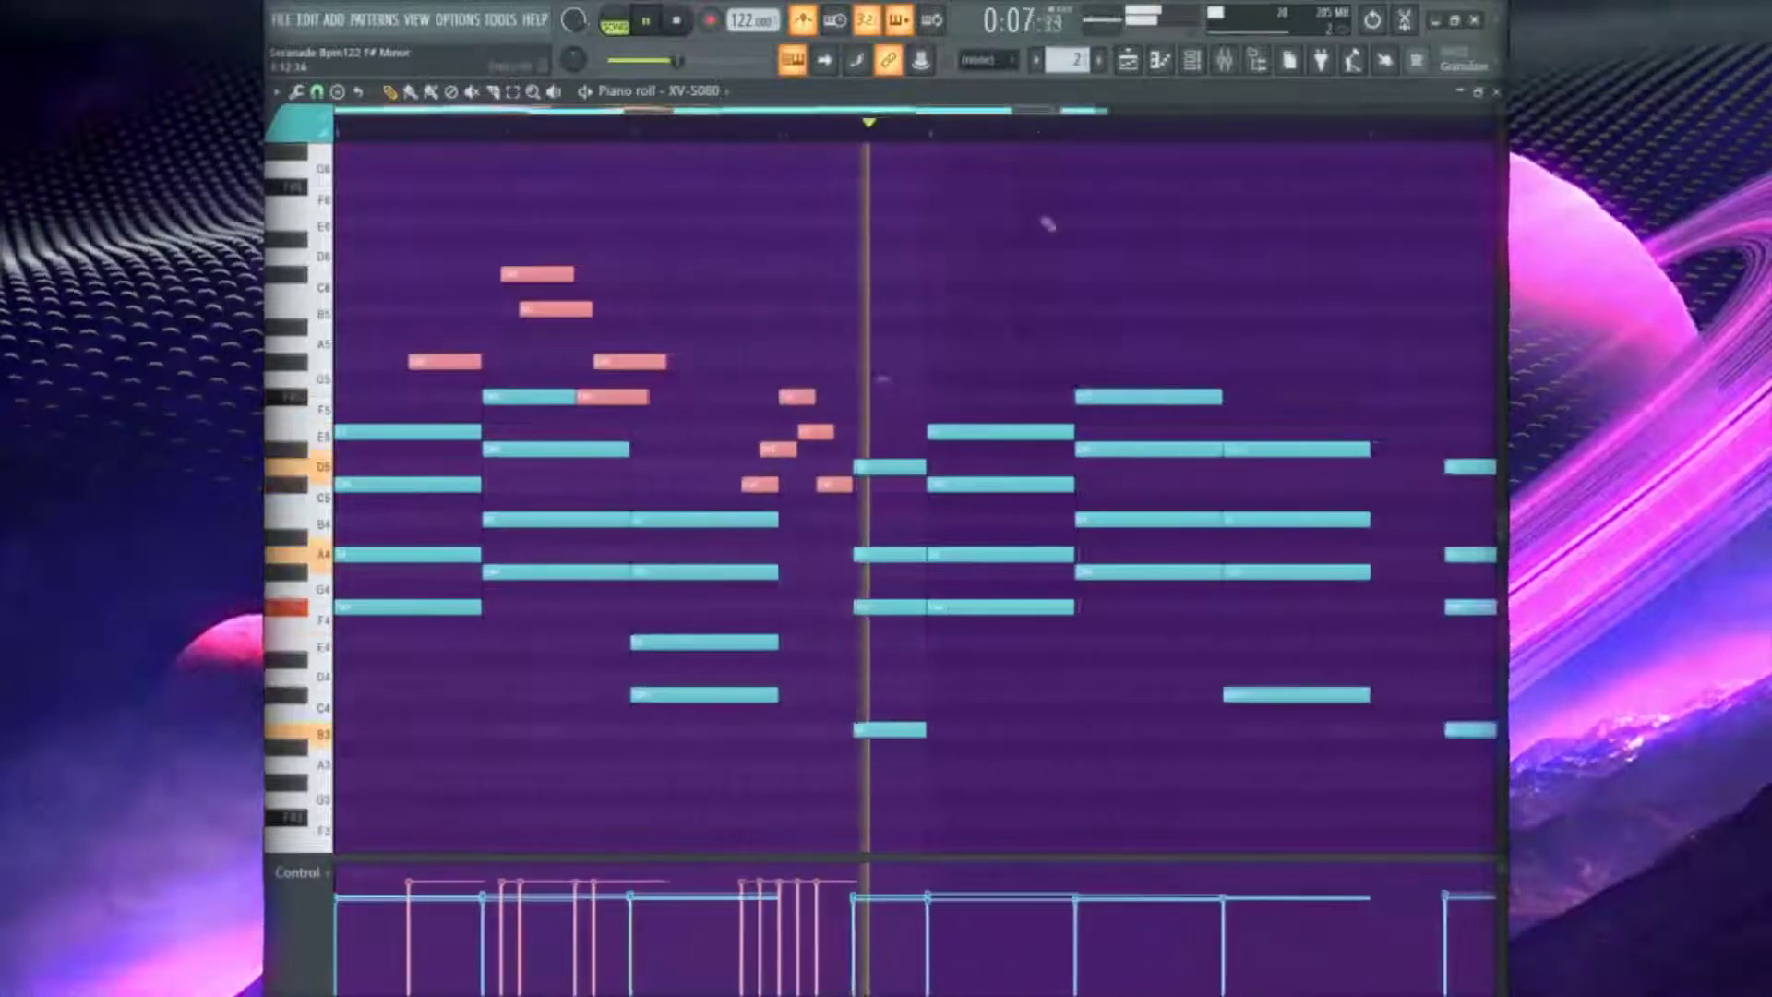
{"action": "left_click_drag", "start_coordinate": [421, 358], "coordinate": [1160, 348]}
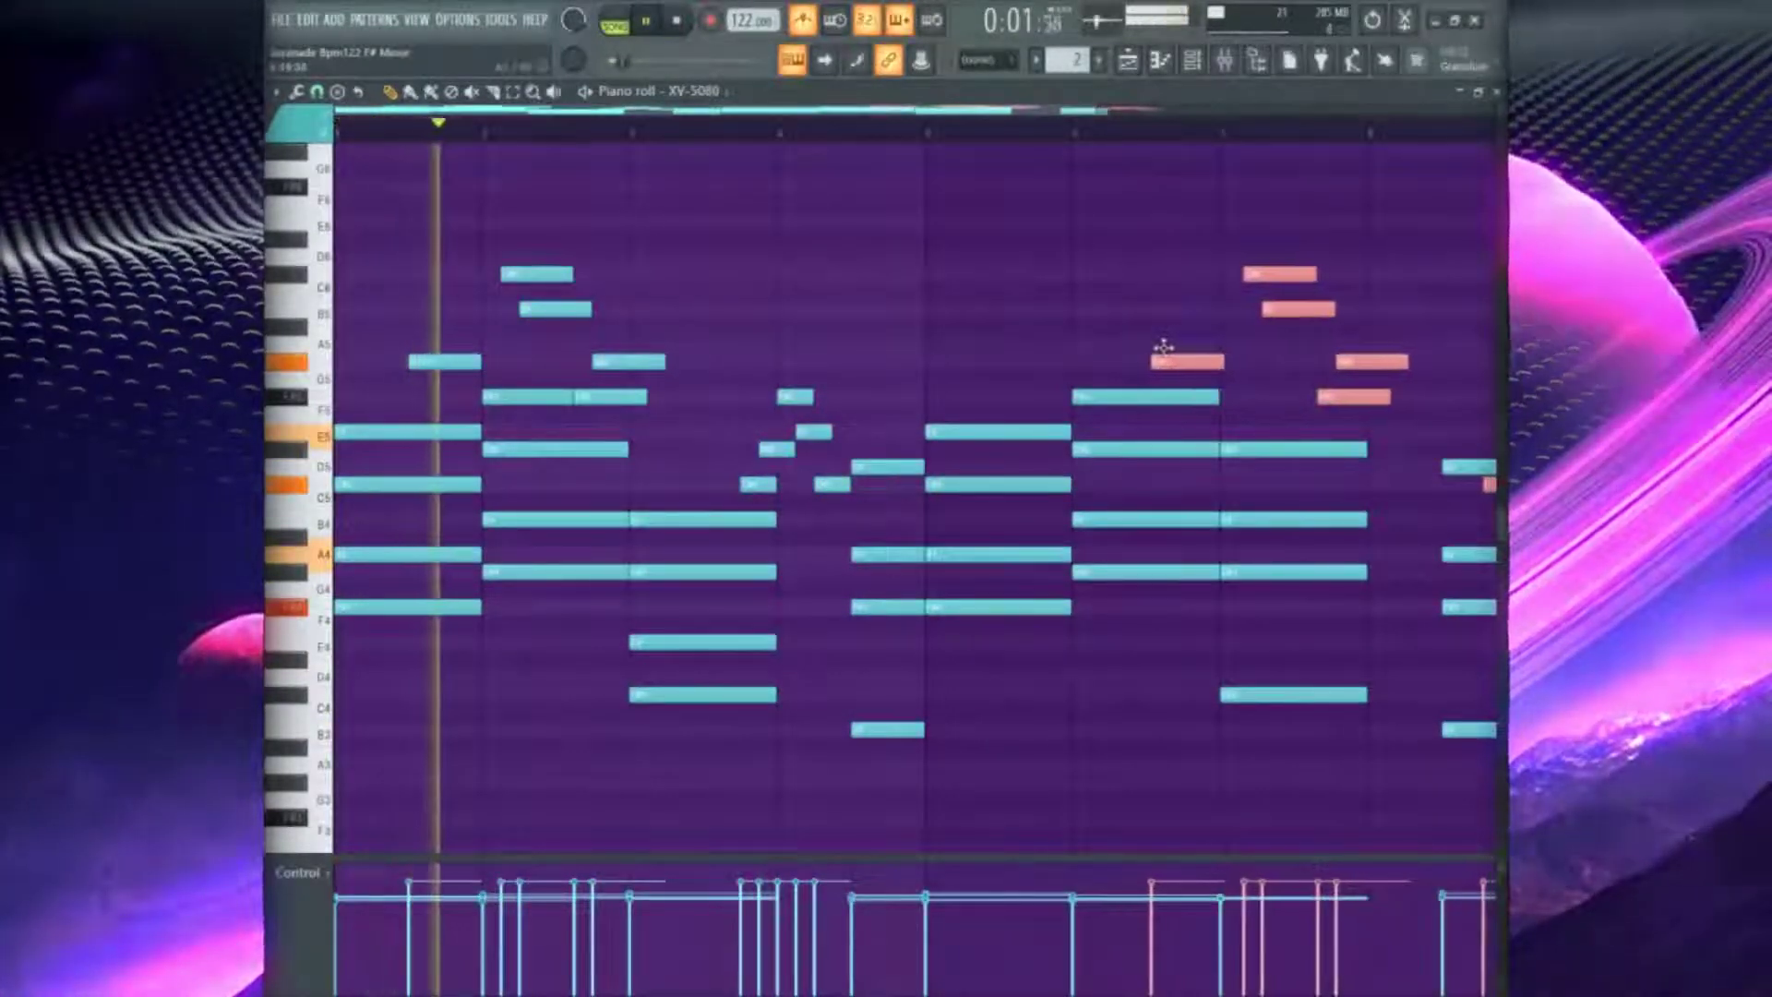
{"action": "left_click", "coordinate": [1124, 328]}
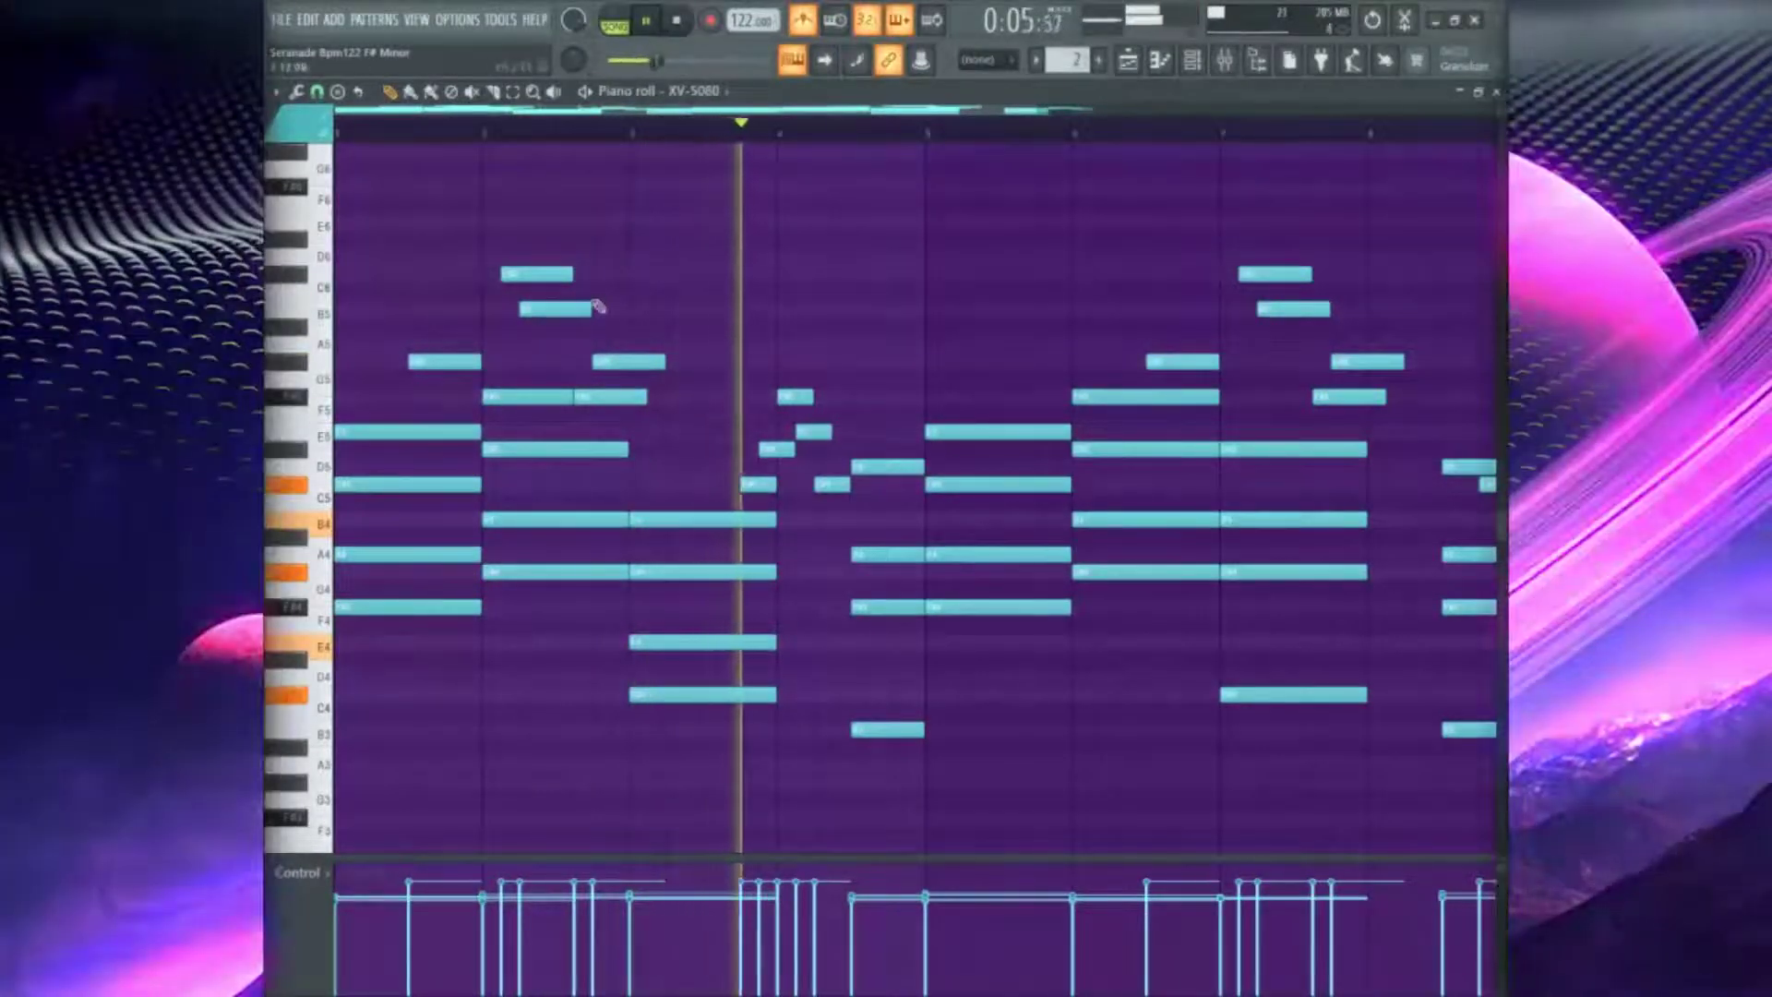
Duplicate the C#6, B5, F#5 and G#5 melody notes from bar 2 into bar 4, starting above the short E5
{"action": "key", "text": "space"}
{"action": "key", "text": "space"}
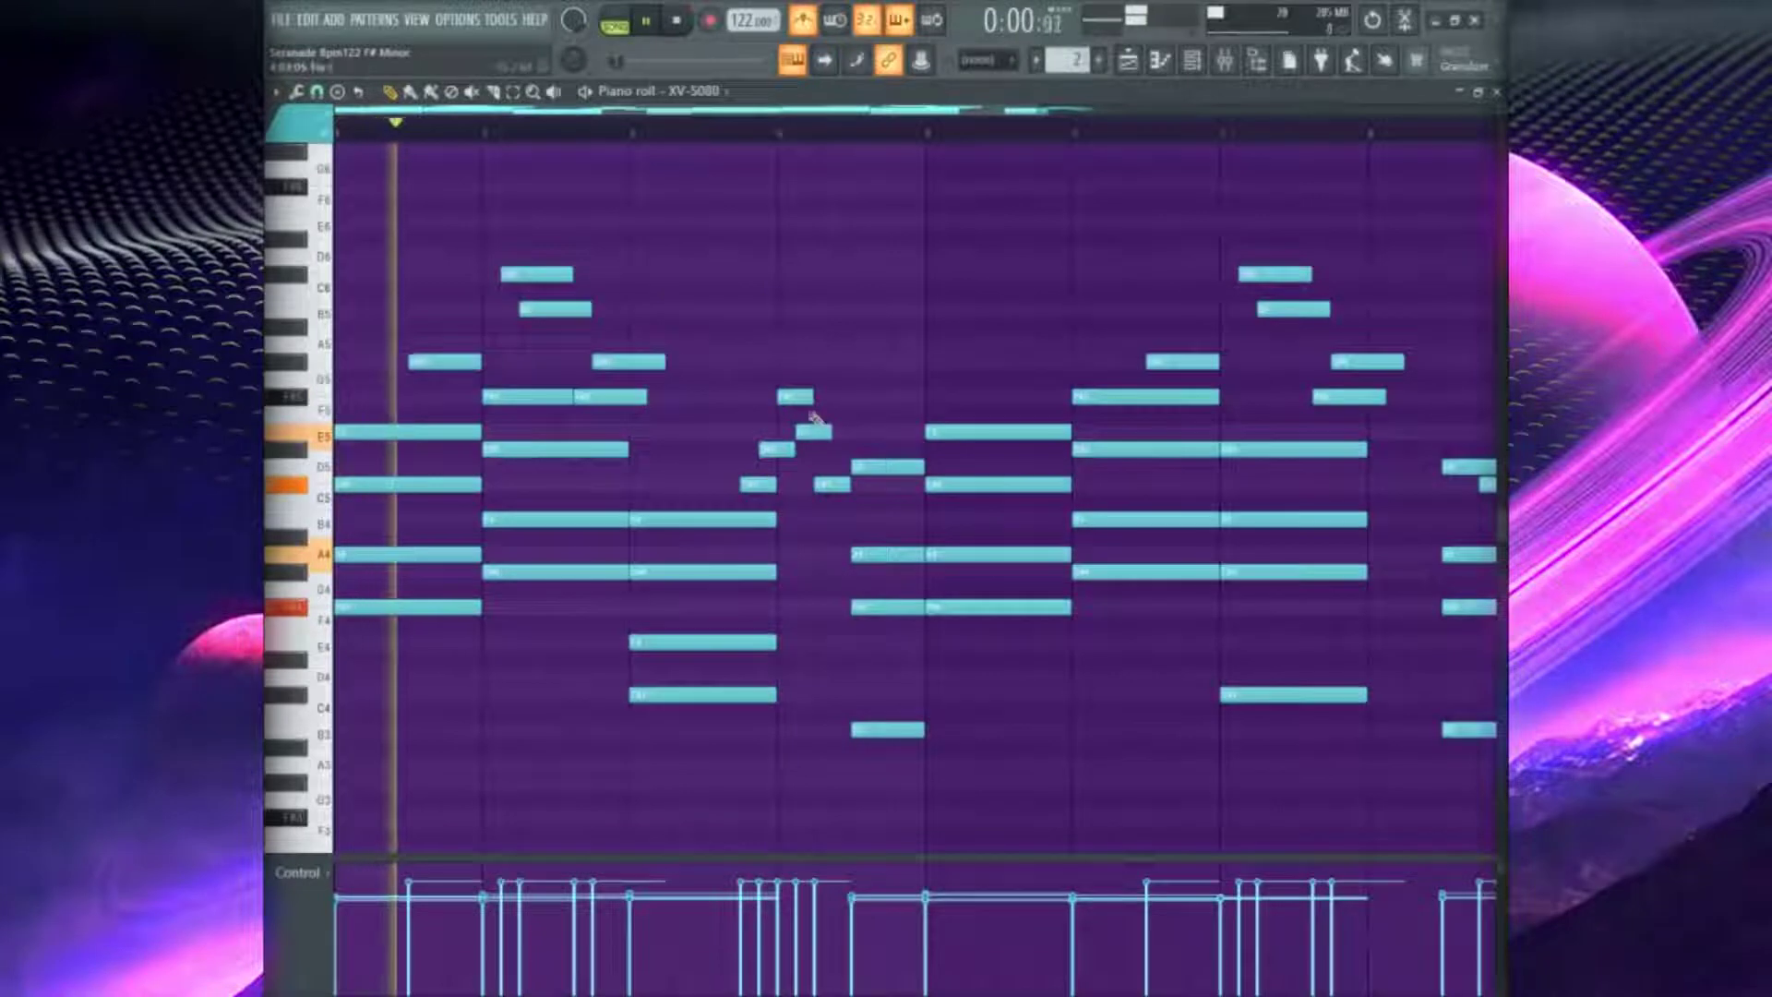
{"action": "left_click_drag", "start_coordinate": [659, 420], "coordinate": [688, 336]}
{"action": "left_click_drag", "start_coordinate": [542, 308], "coordinate": [836, 303]}
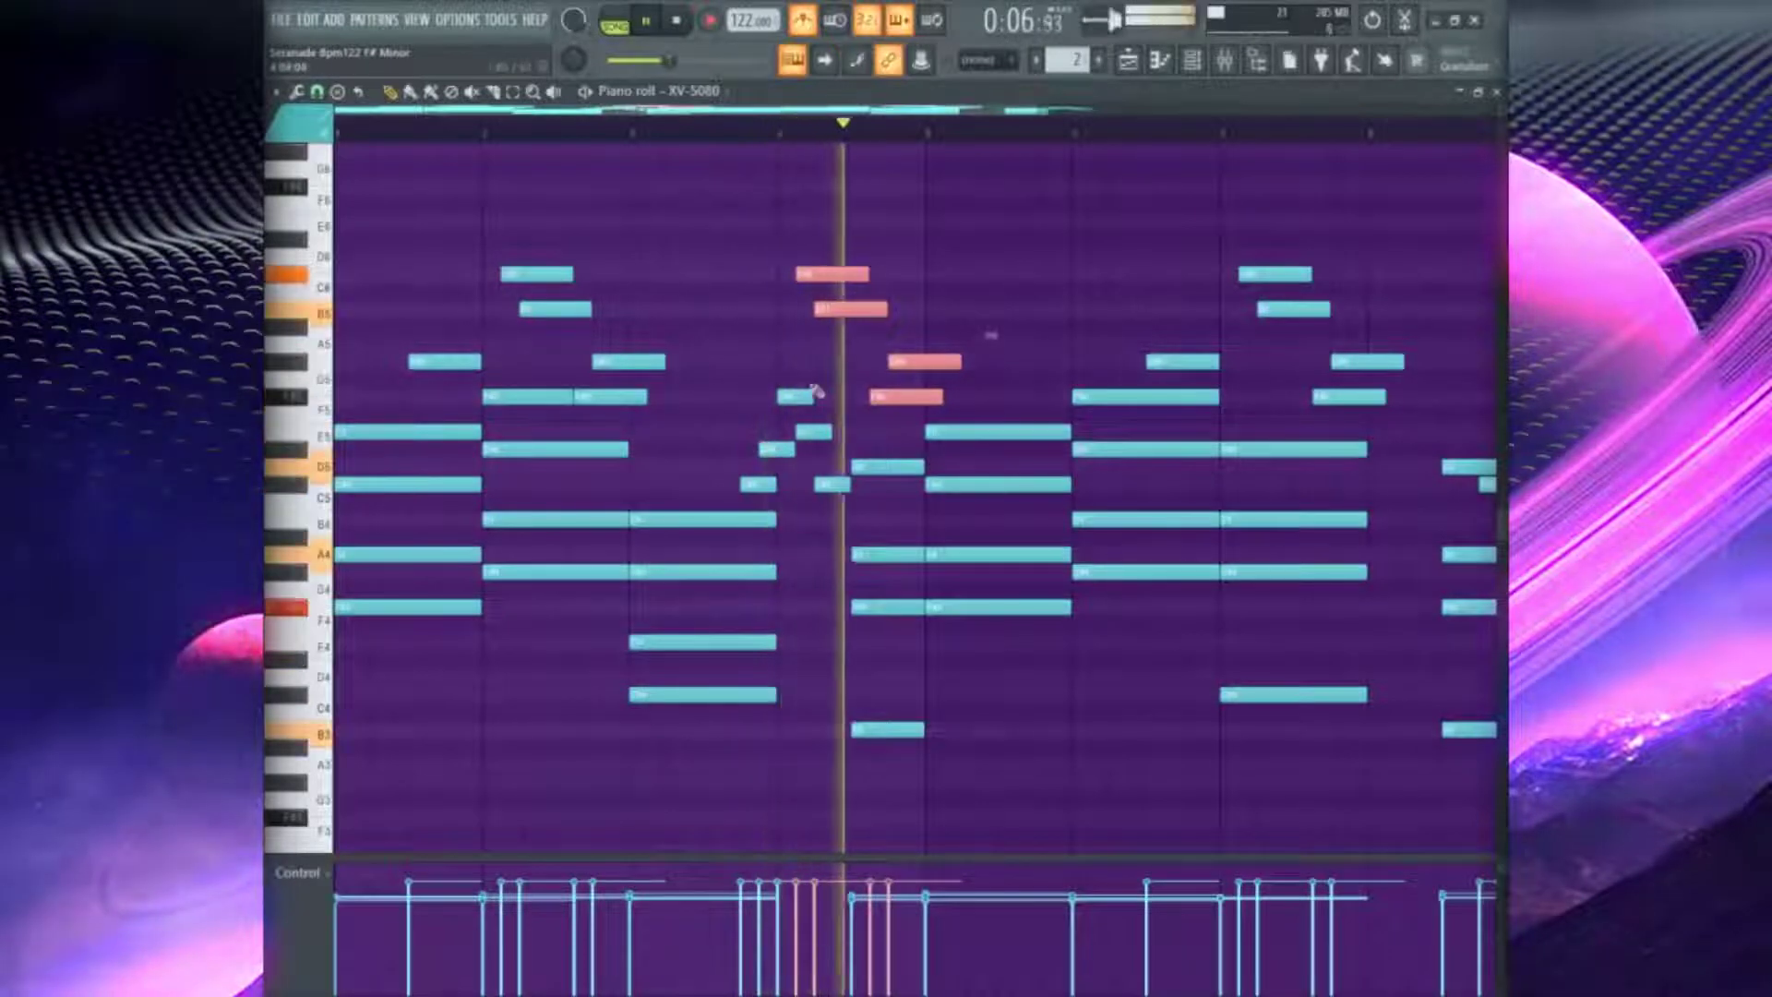
{"action": "left_click", "coordinate": [877, 477]}
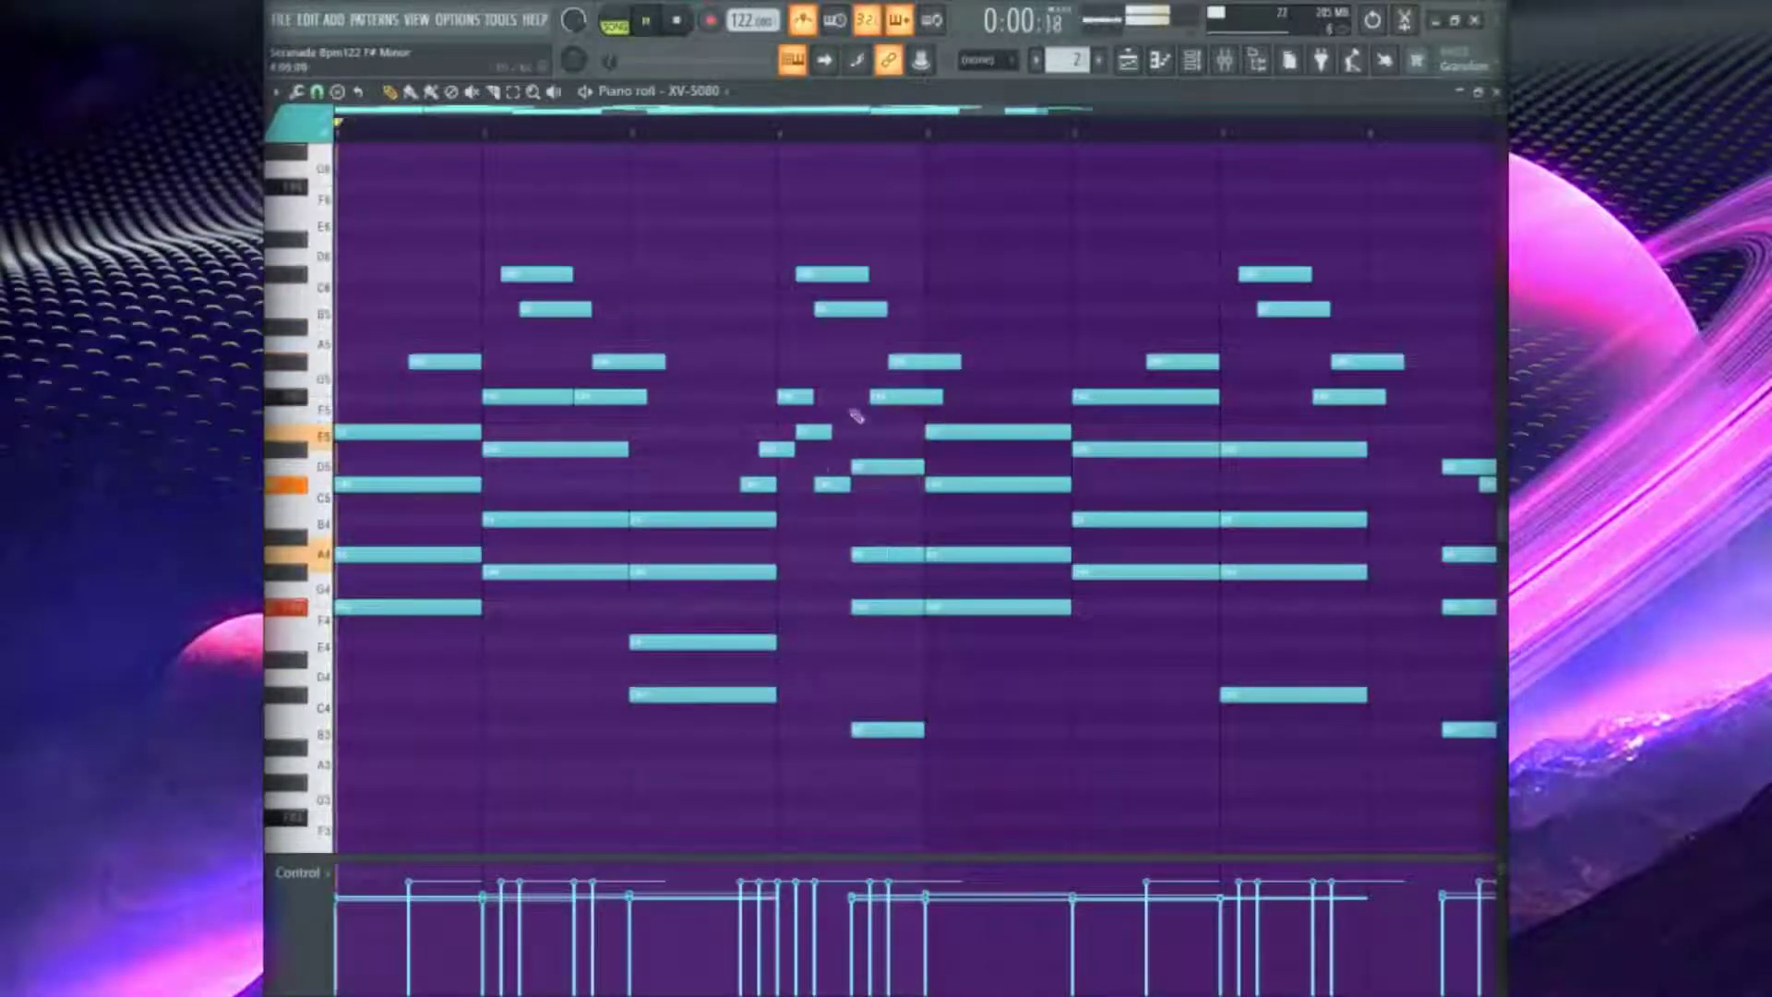
Lower the velocities of the short E5 and C#5 in bar 4, and replace the short F#5 by raising the E5 to F#5
{"action": "left_click_drag", "start_coordinate": [838, 505], "coordinate": [814, 415]}
{"action": "left_click", "coordinate": [816, 413]}
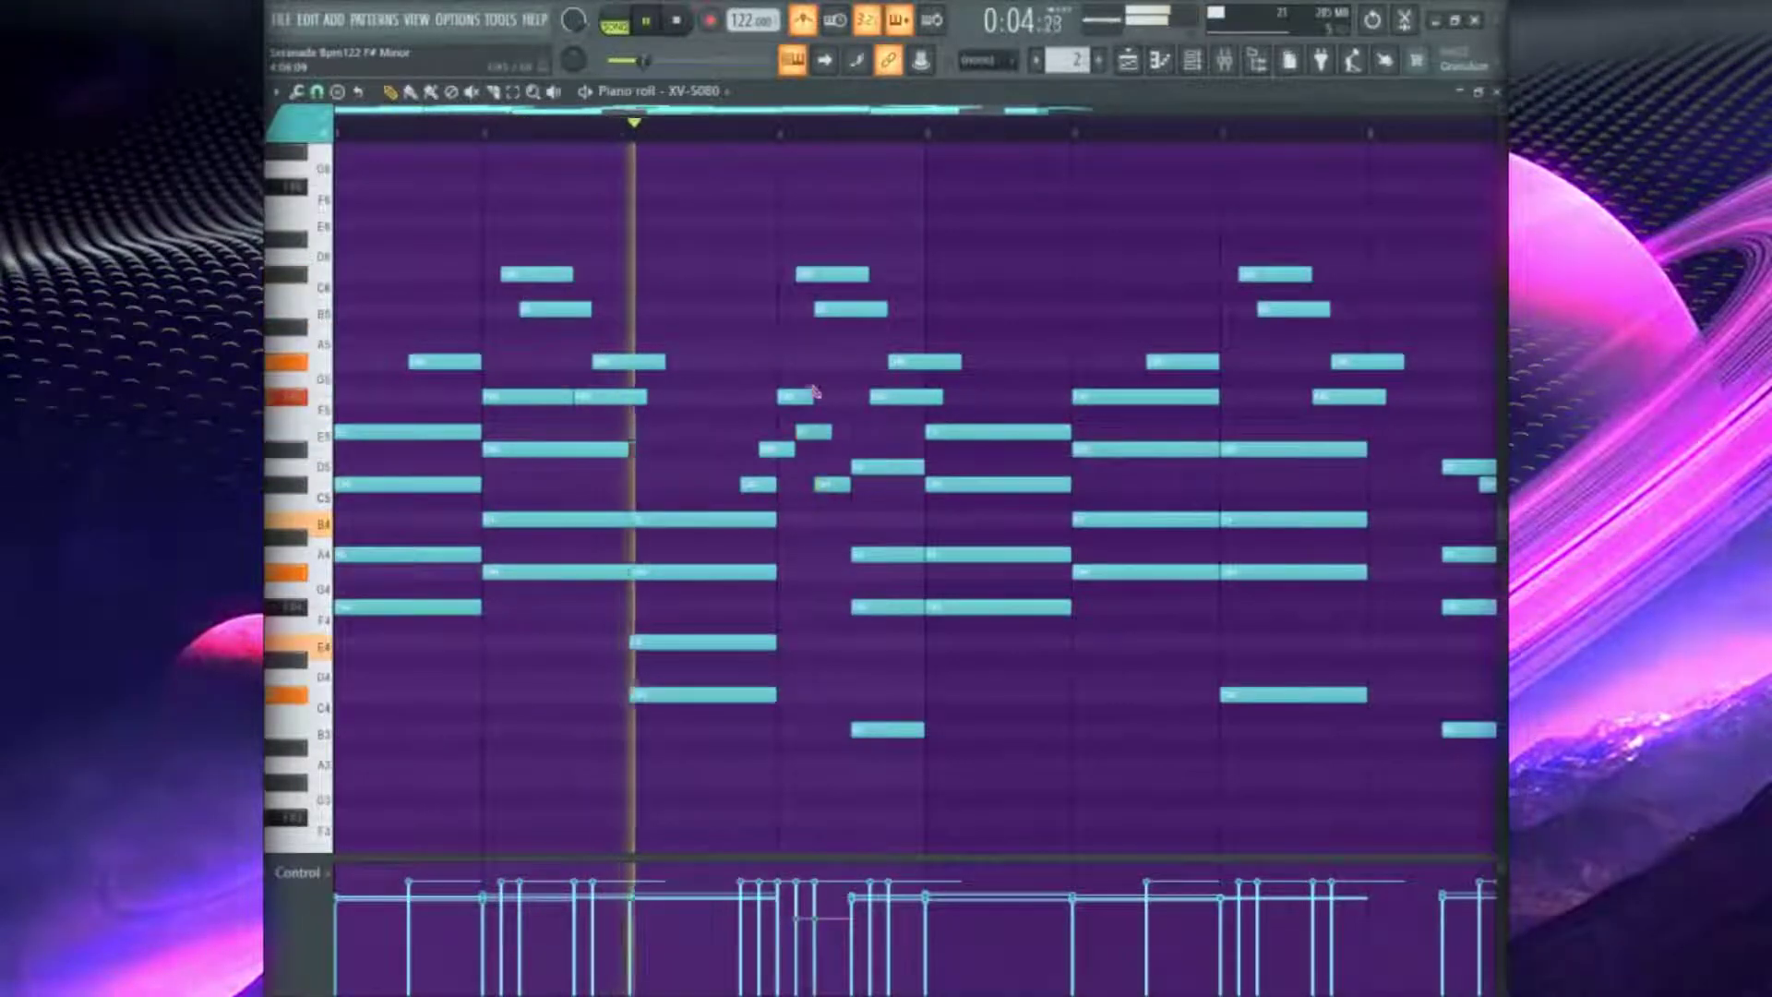
{"action": "right_click", "coordinate": [806, 397]}
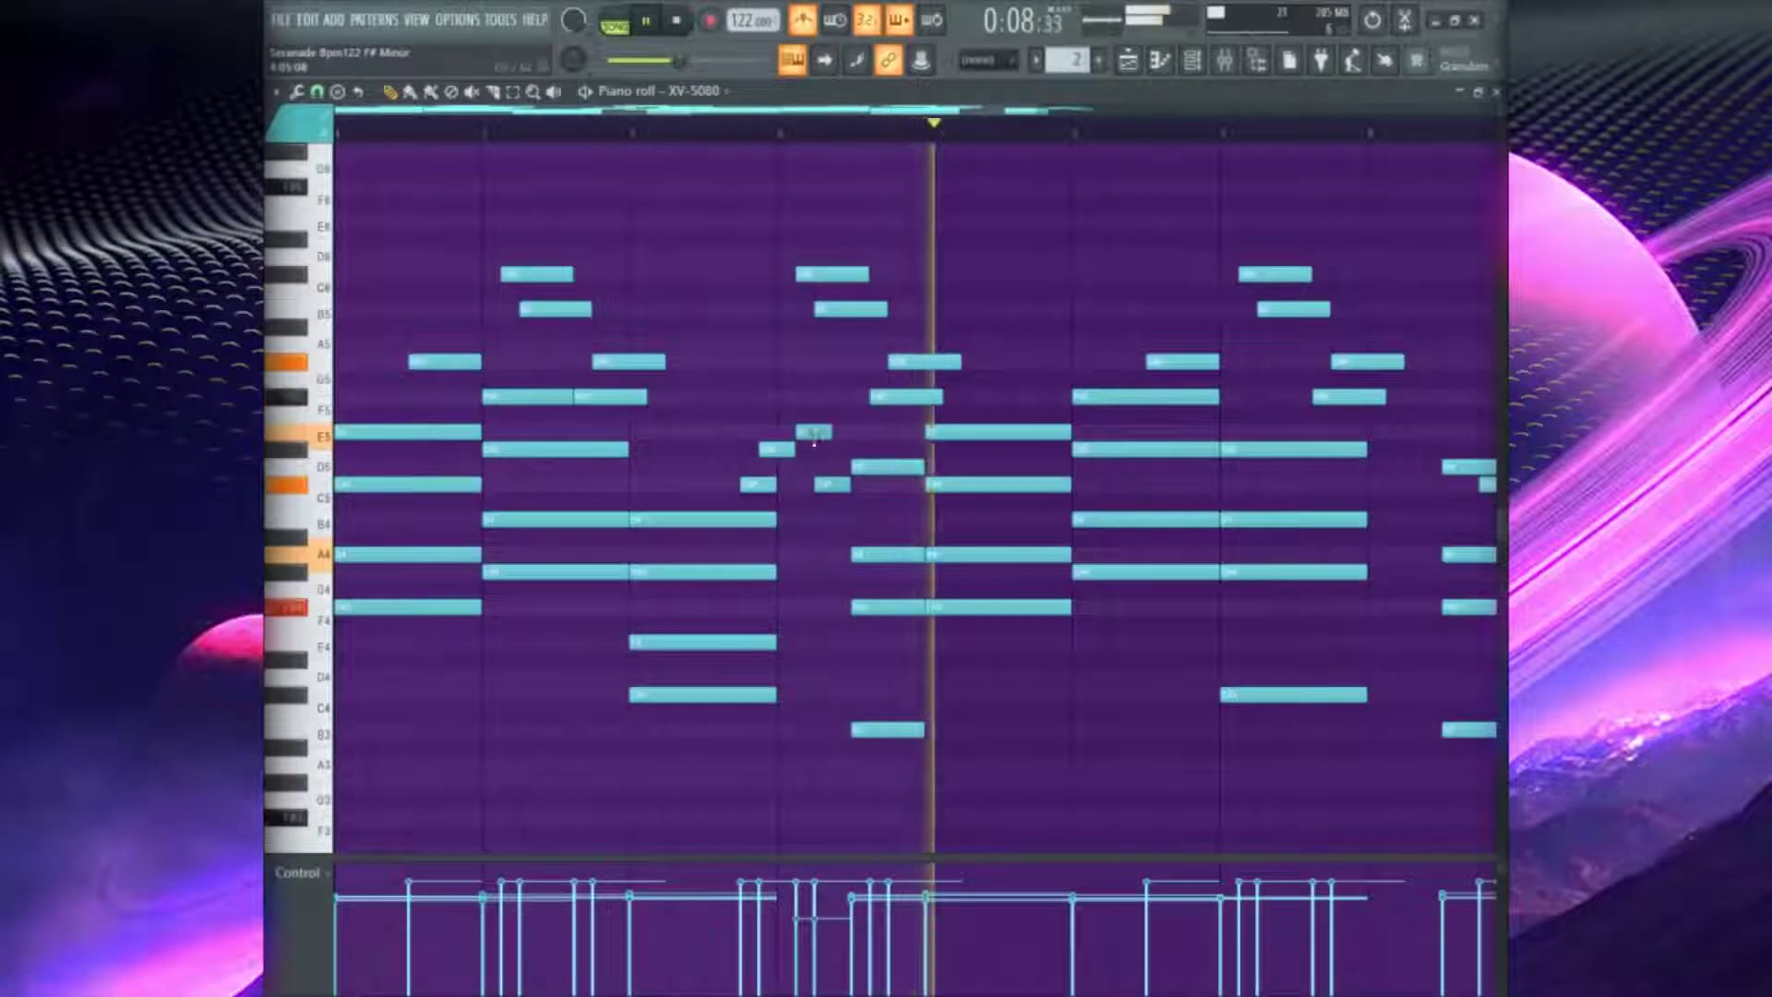
{"action": "key", "text": "space"}
{"action": "left_click_drag", "start_coordinate": [818, 432], "coordinate": [816, 398]}
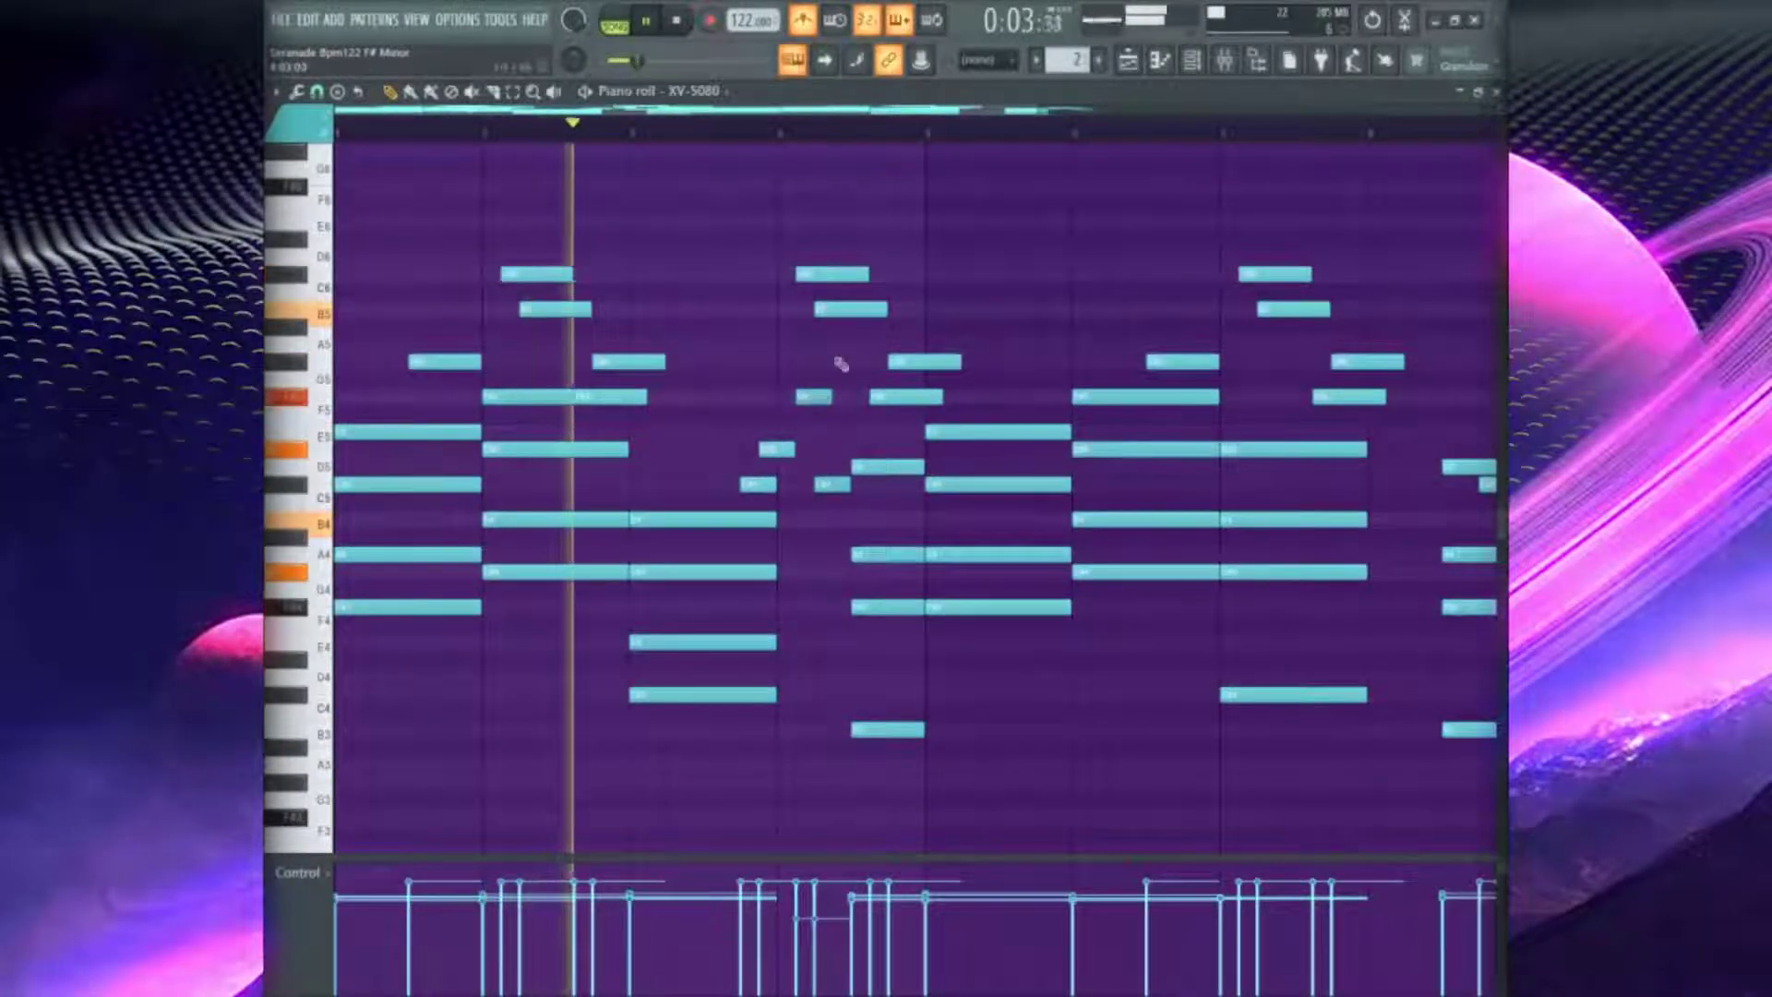
Add a short G#5 in bar 4, move the short F#5 to G#5 at the bar's start, and audition the passage
{"action": "left_click", "coordinate": [731, 131]}
{"action": "key", "text": "space"}
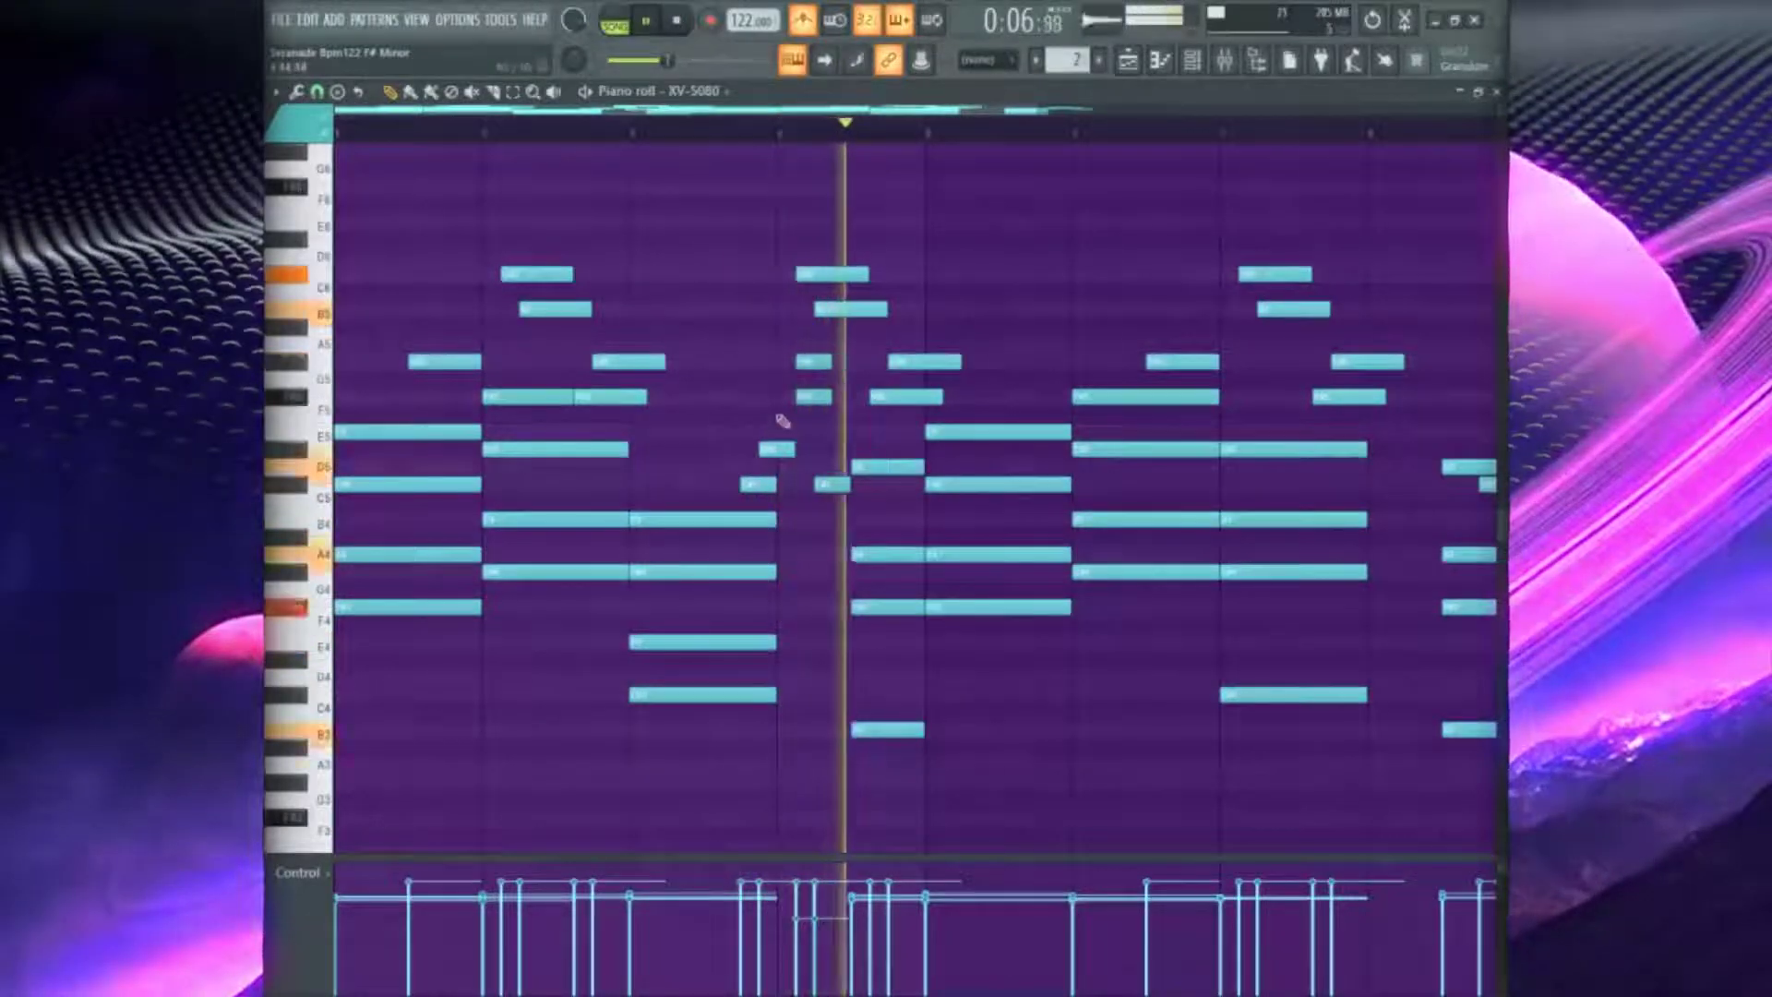
{"action": "key", "text": "space"}
{"action": "key", "text": "space"}
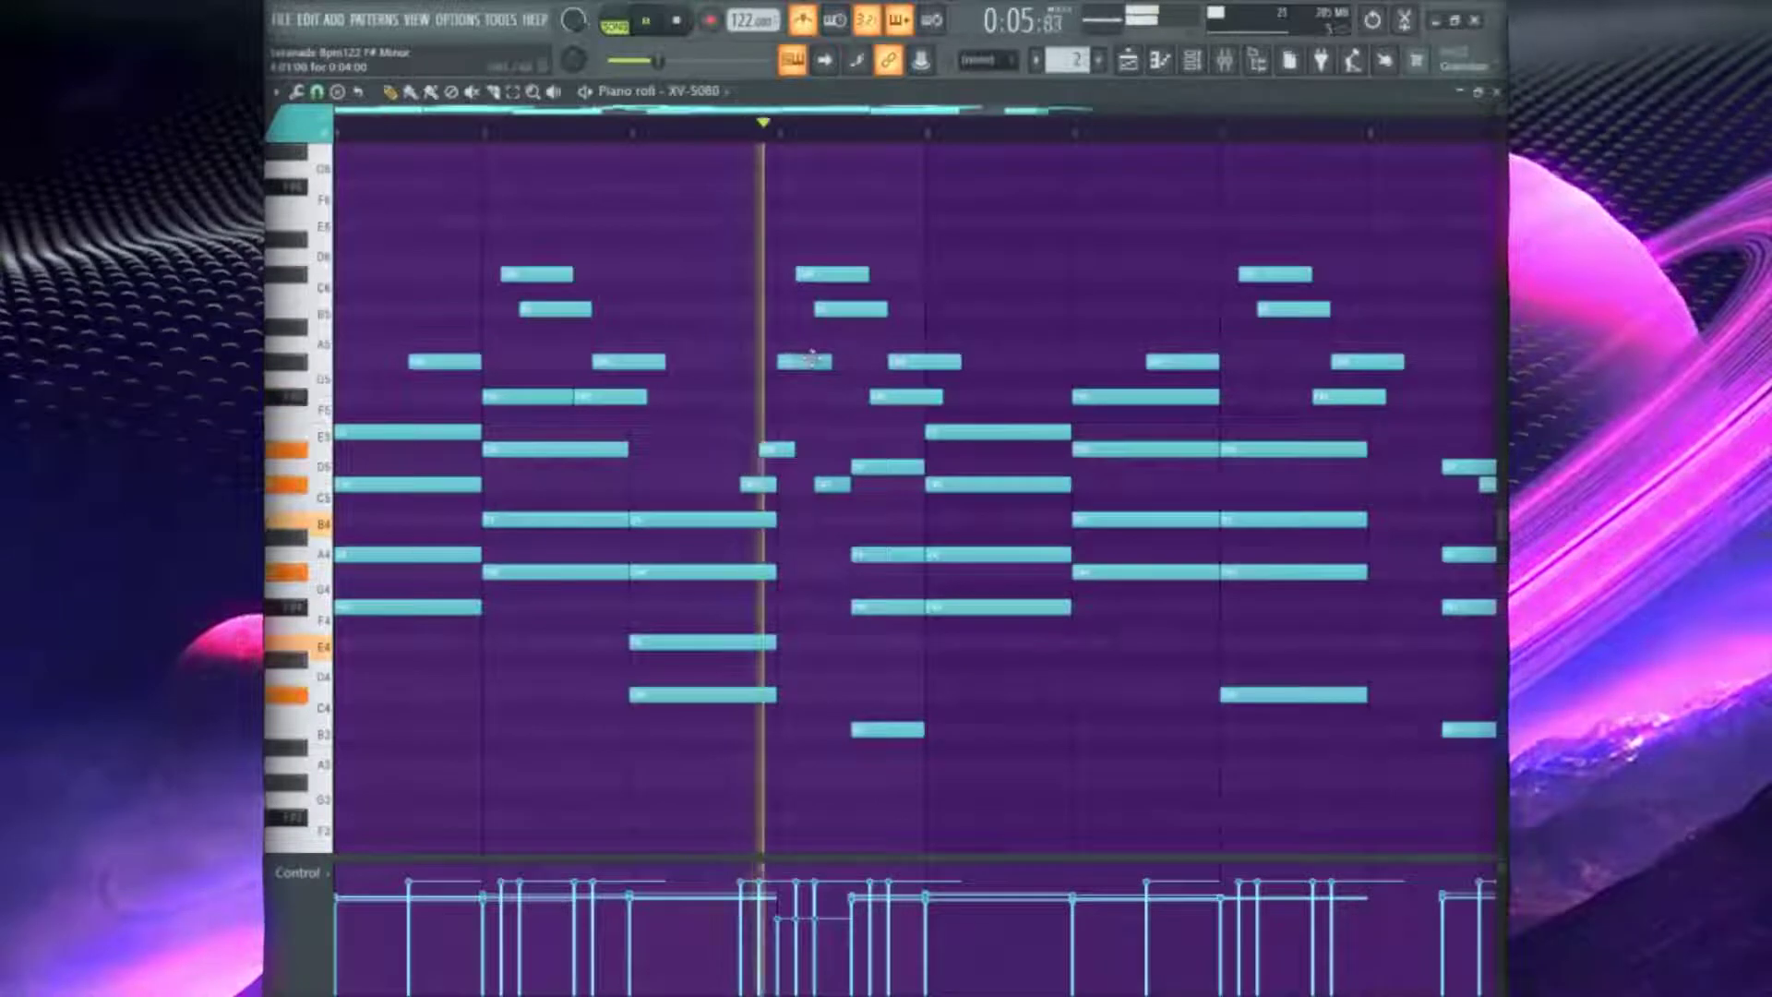
Lower the G#5 at the start of bar 4 to F#5 and delete the short G#5 right after it
{"action": "left_click_drag", "start_coordinate": [790, 360], "coordinate": [785, 401]}
{"action": "key", "text": "space"}
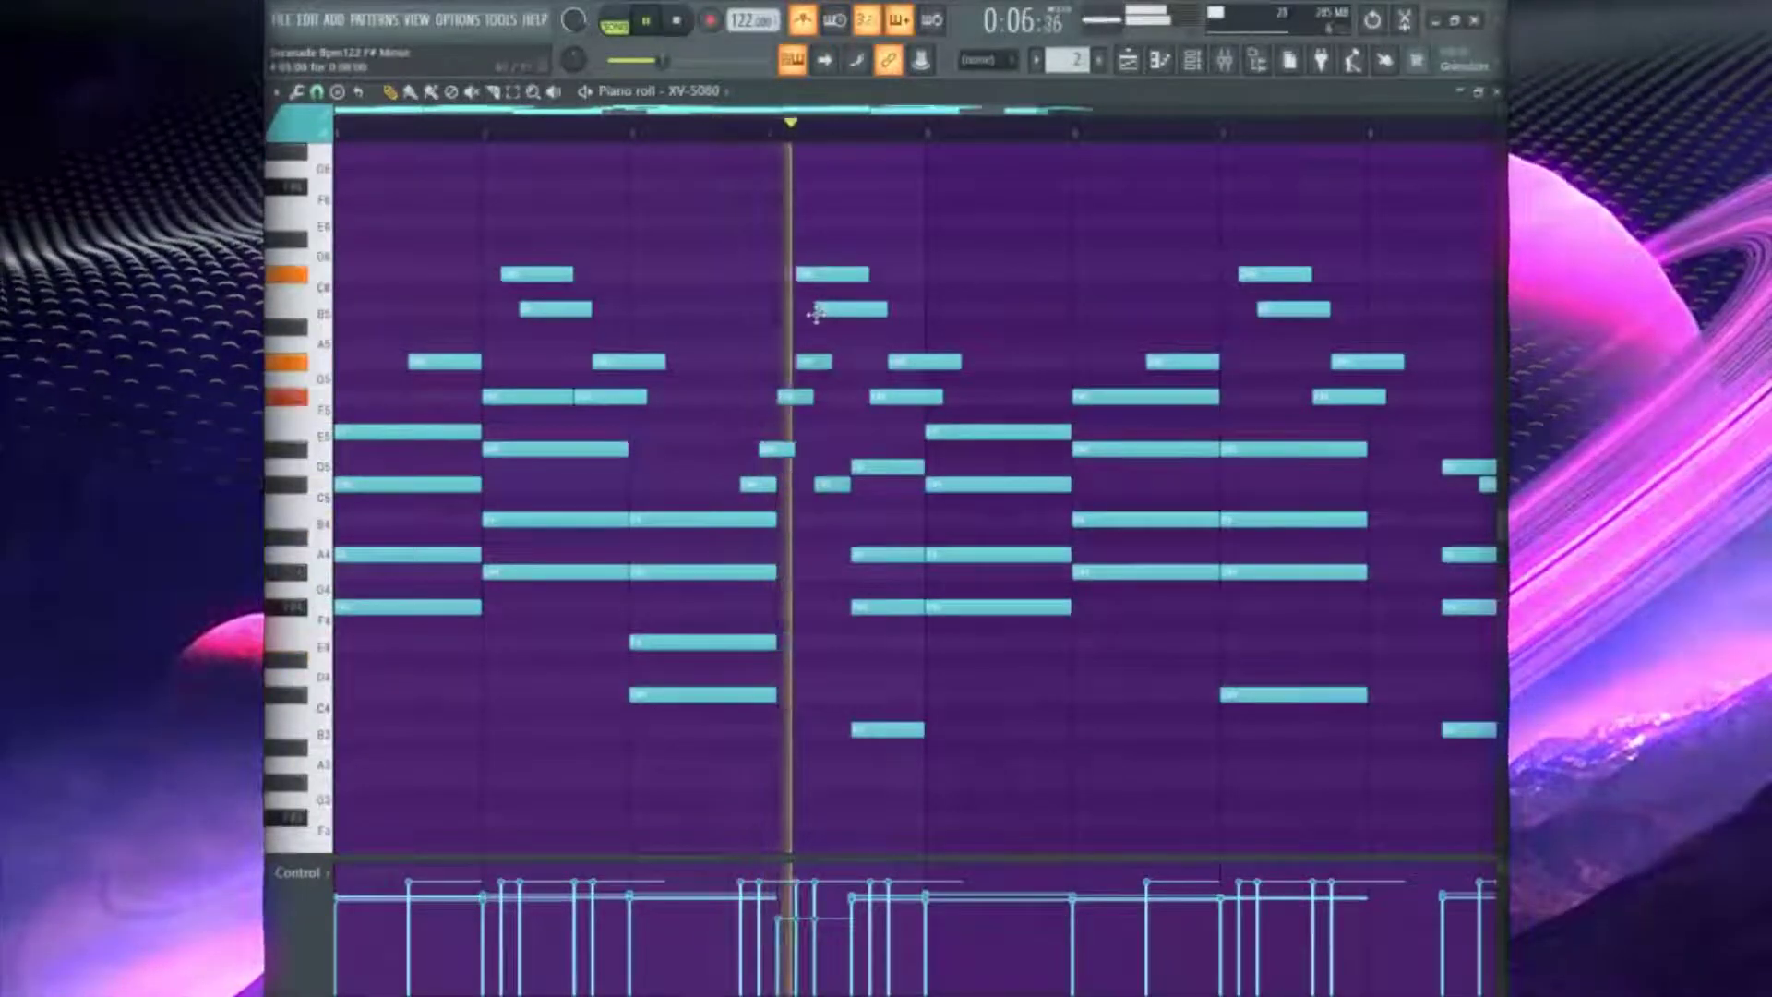
{"action": "right_click", "coordinate": [820, 361]}
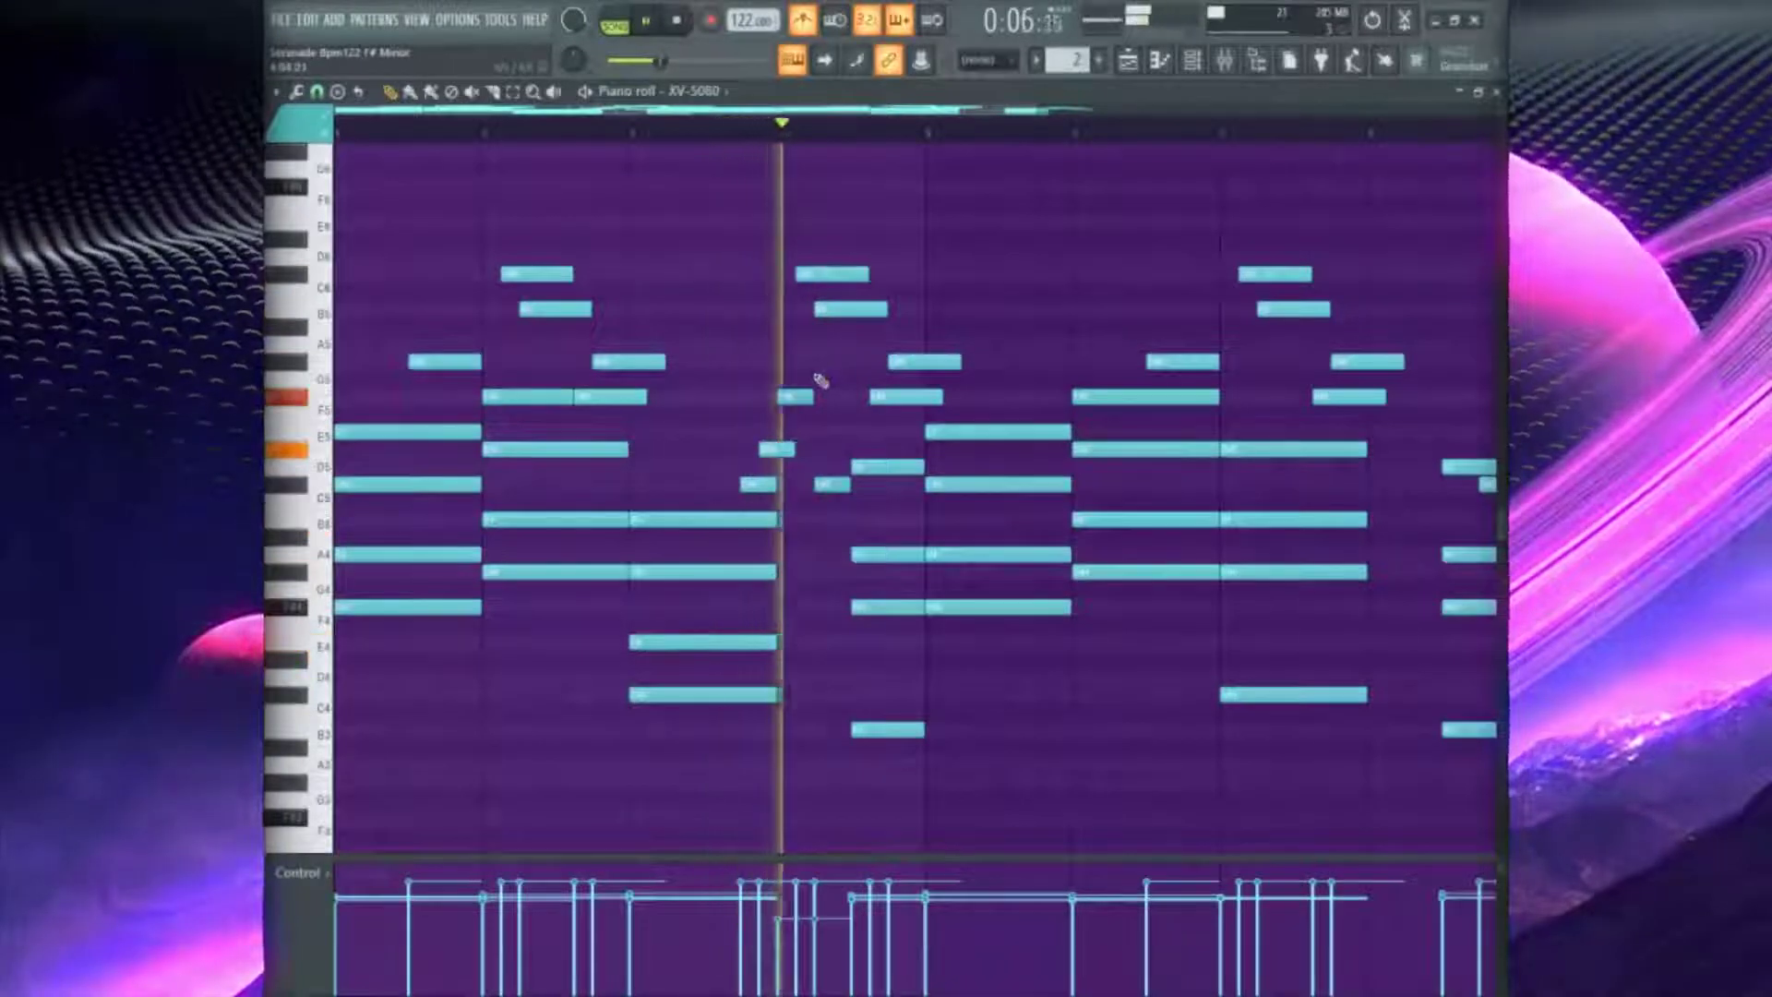
Restore the deleted short G#5 in bar 4 and add short E5 notes at the ends of bars 5 and 6, trimming bar 6's D#5
{"action": "key", "text": "ctrl+z"}
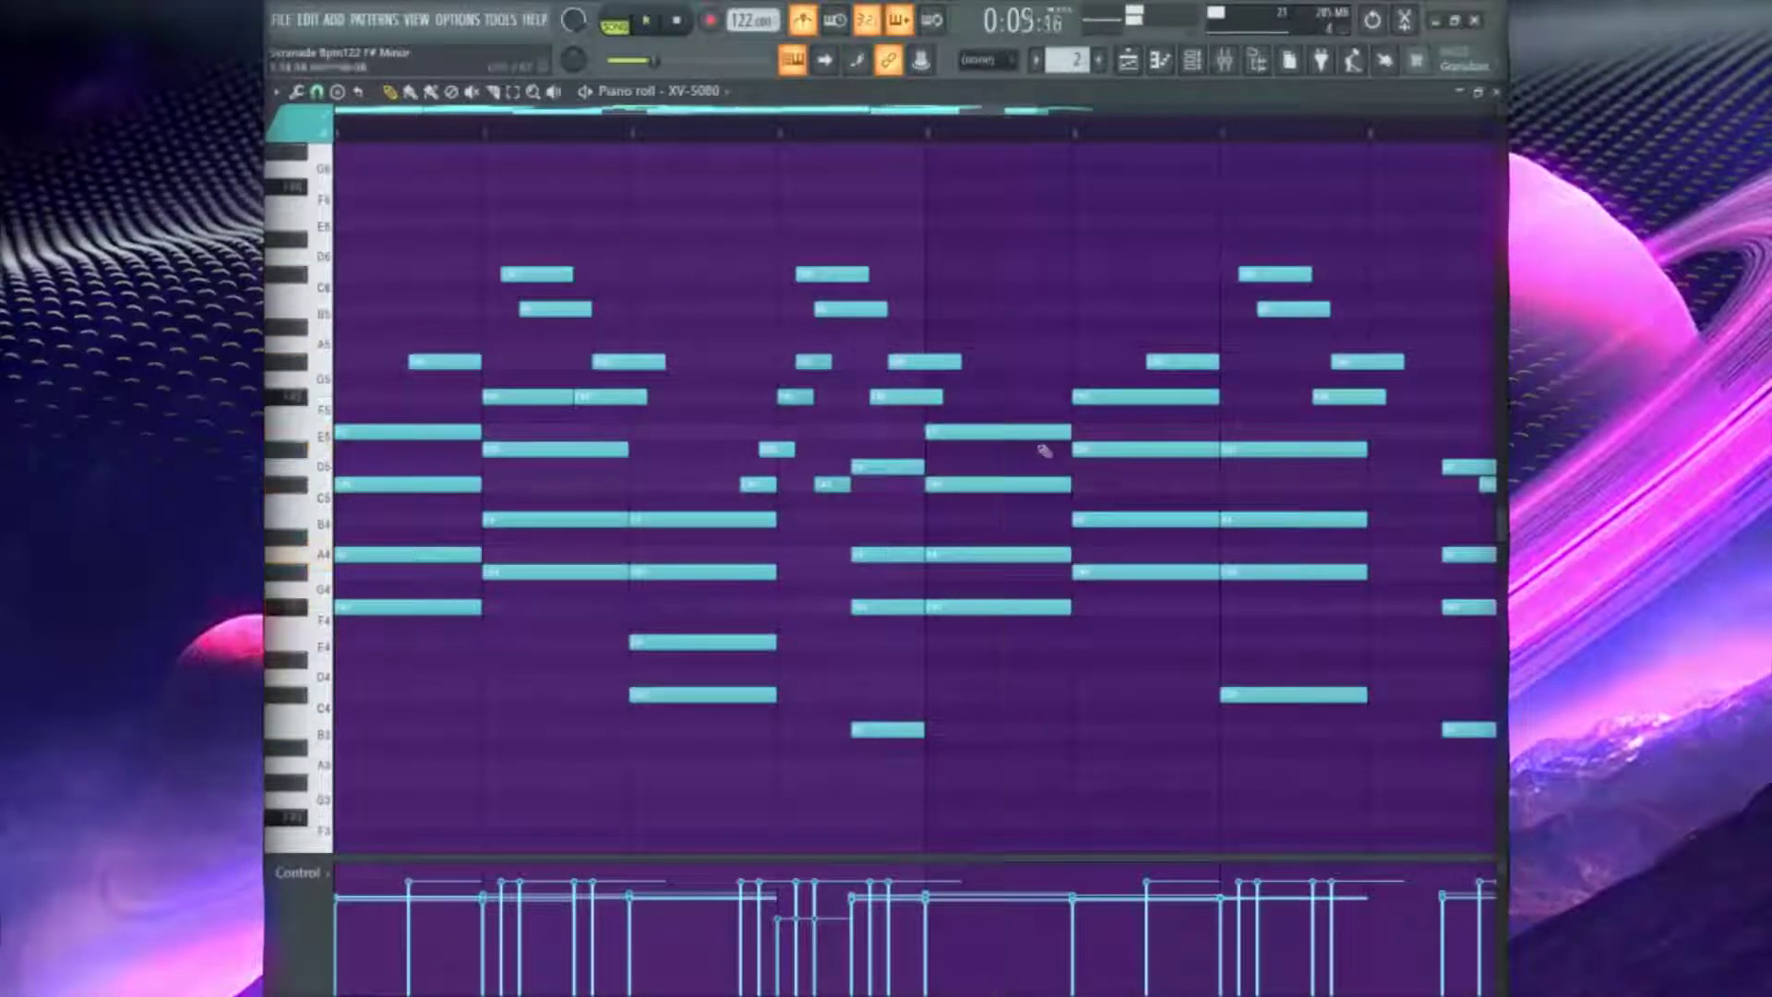
{"action": "key", "text": "space"}
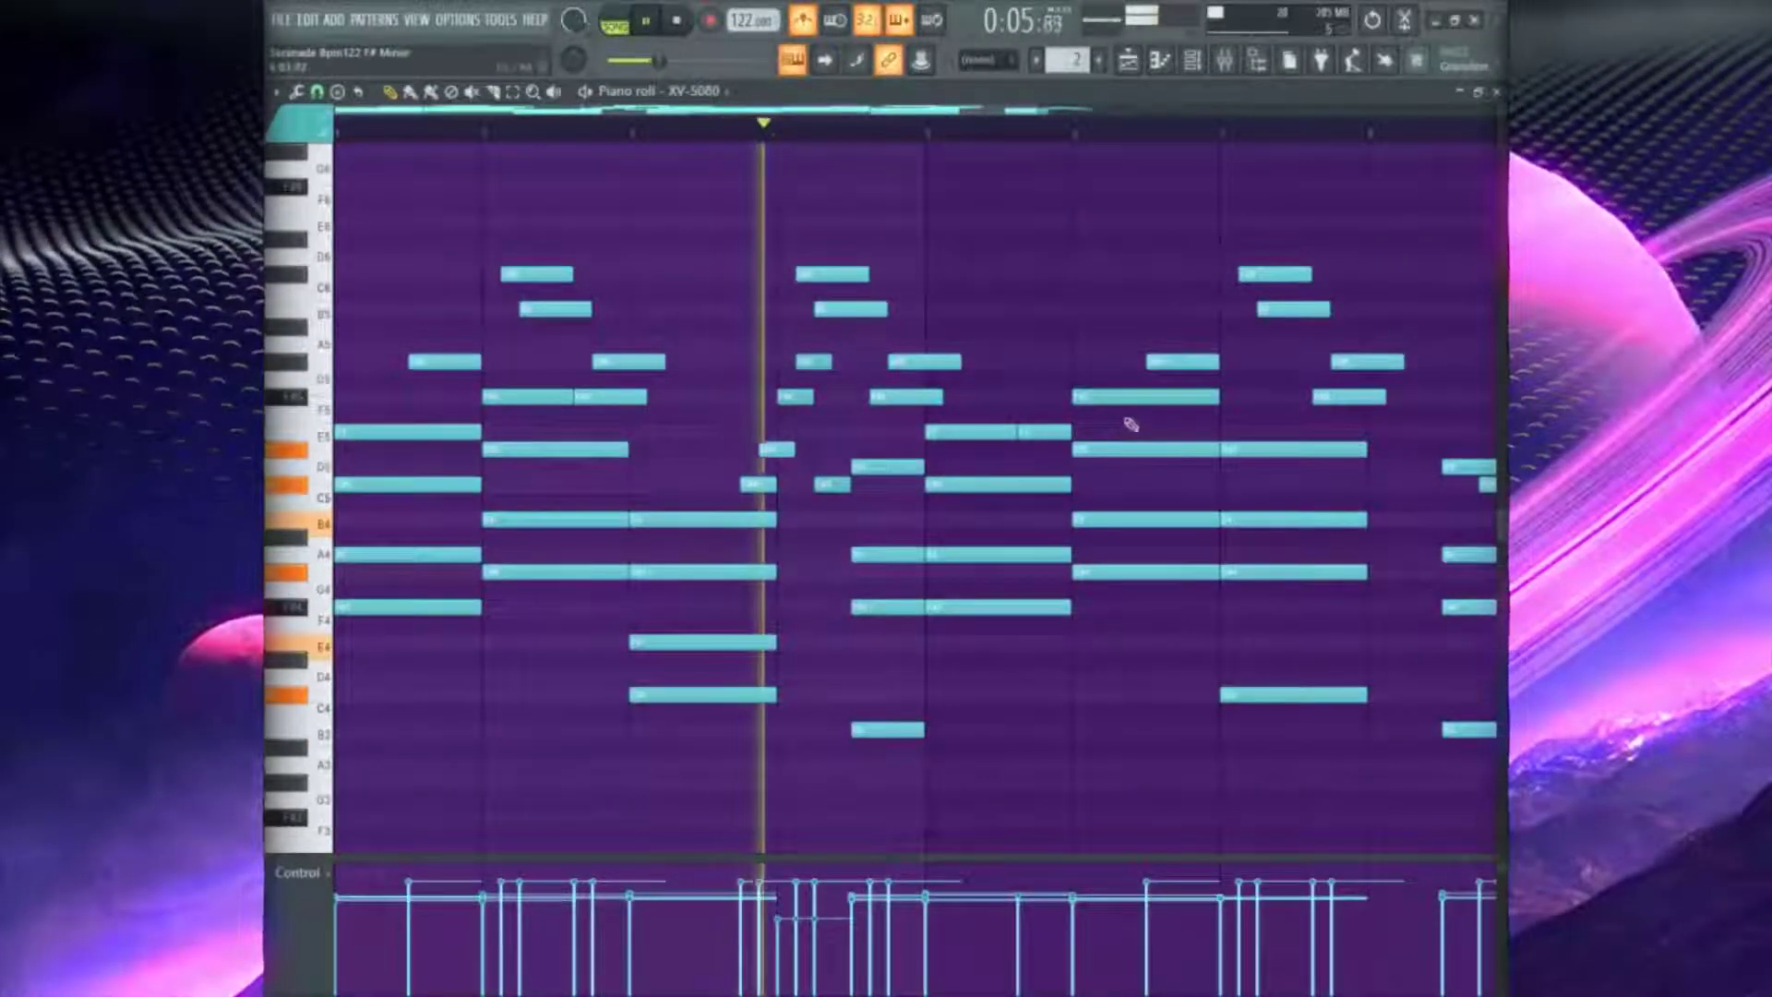
{"action": "left_click", "coordinate": [1178, 425]}
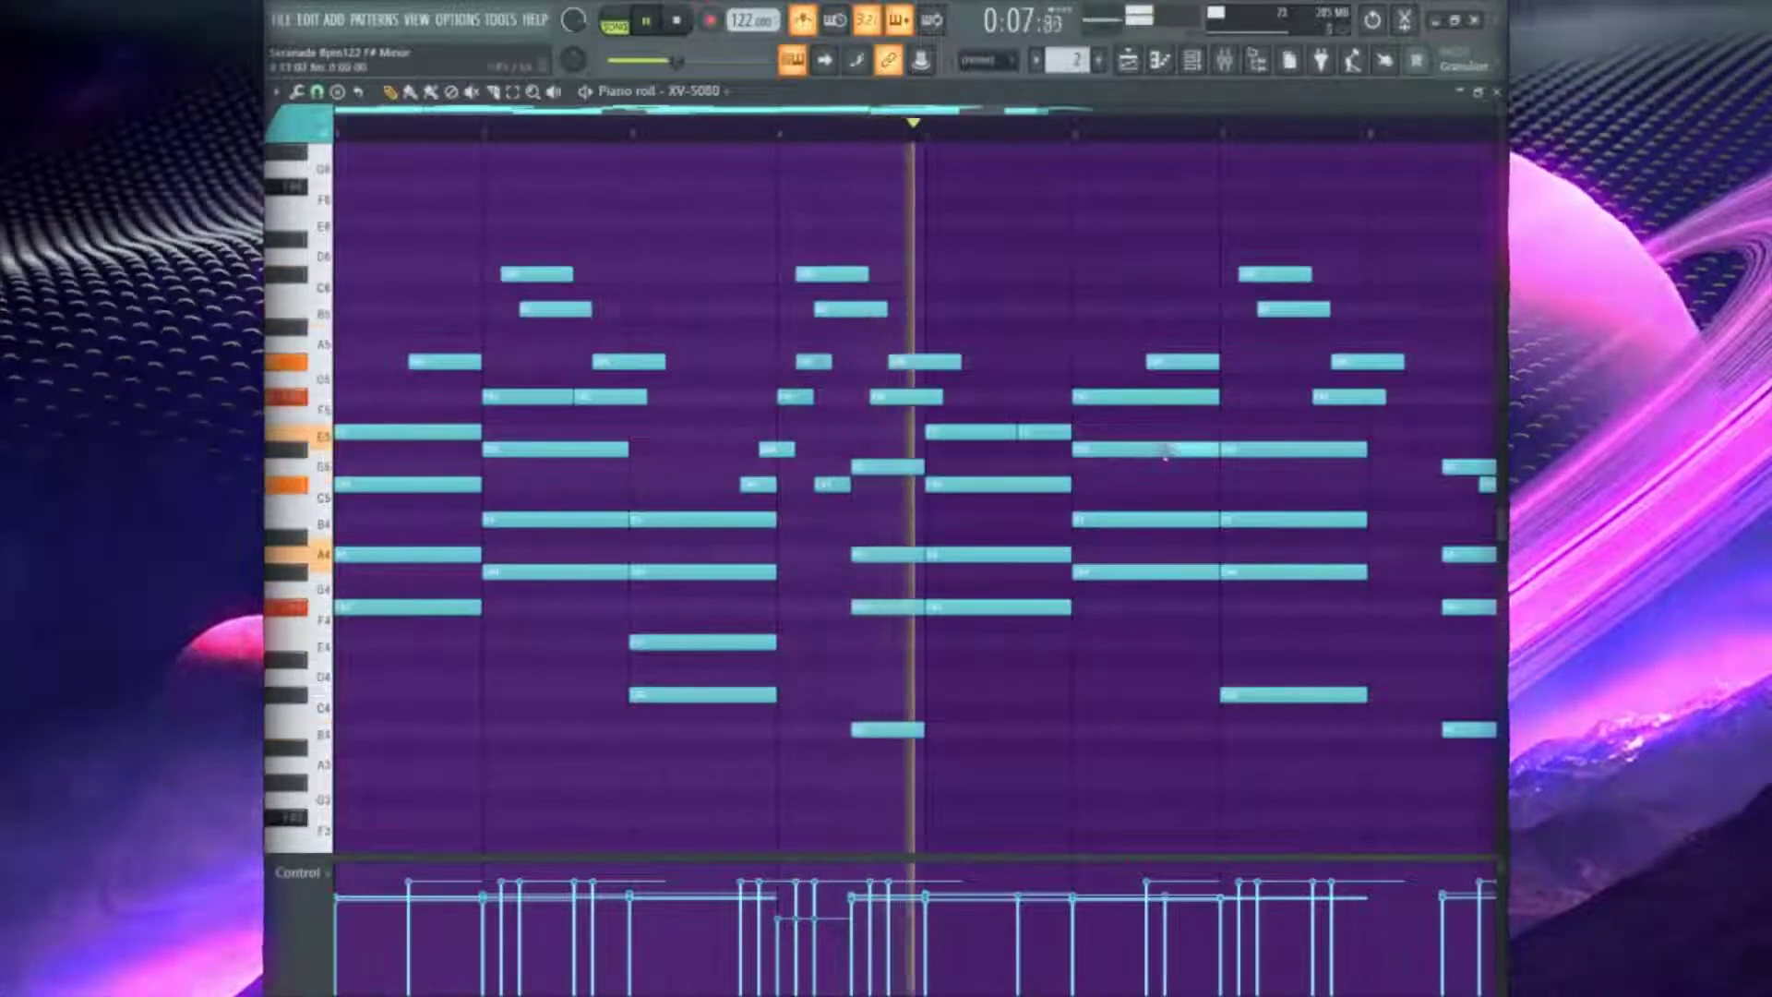
{"action": "left_click_drag", "start_coordinate": [1209, 445], "coordinate": [1188, 452]}
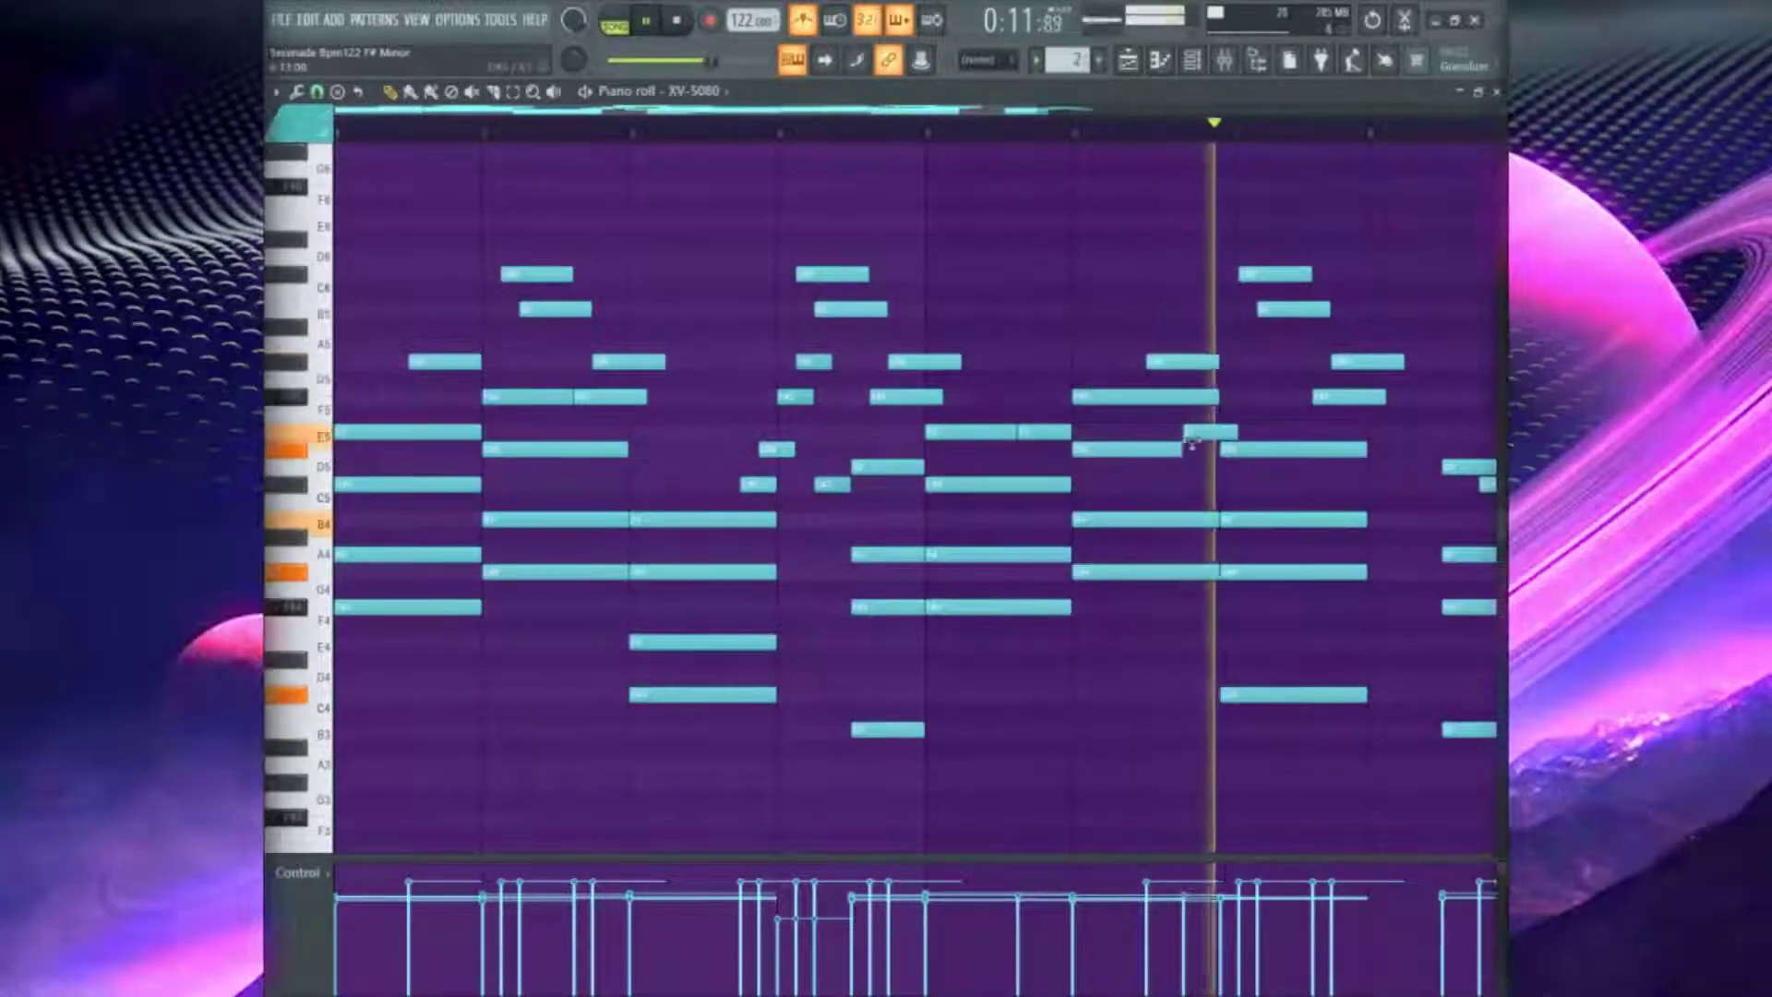
Lower the velocities of the C#6 and B5 in bar 7, the four duplicated melody notes in bar 4, and the G#5 in bar 1
{"action": "left_click_drag", "start_coordinate": [1305, 326], "coordinate": [1270, 238]}
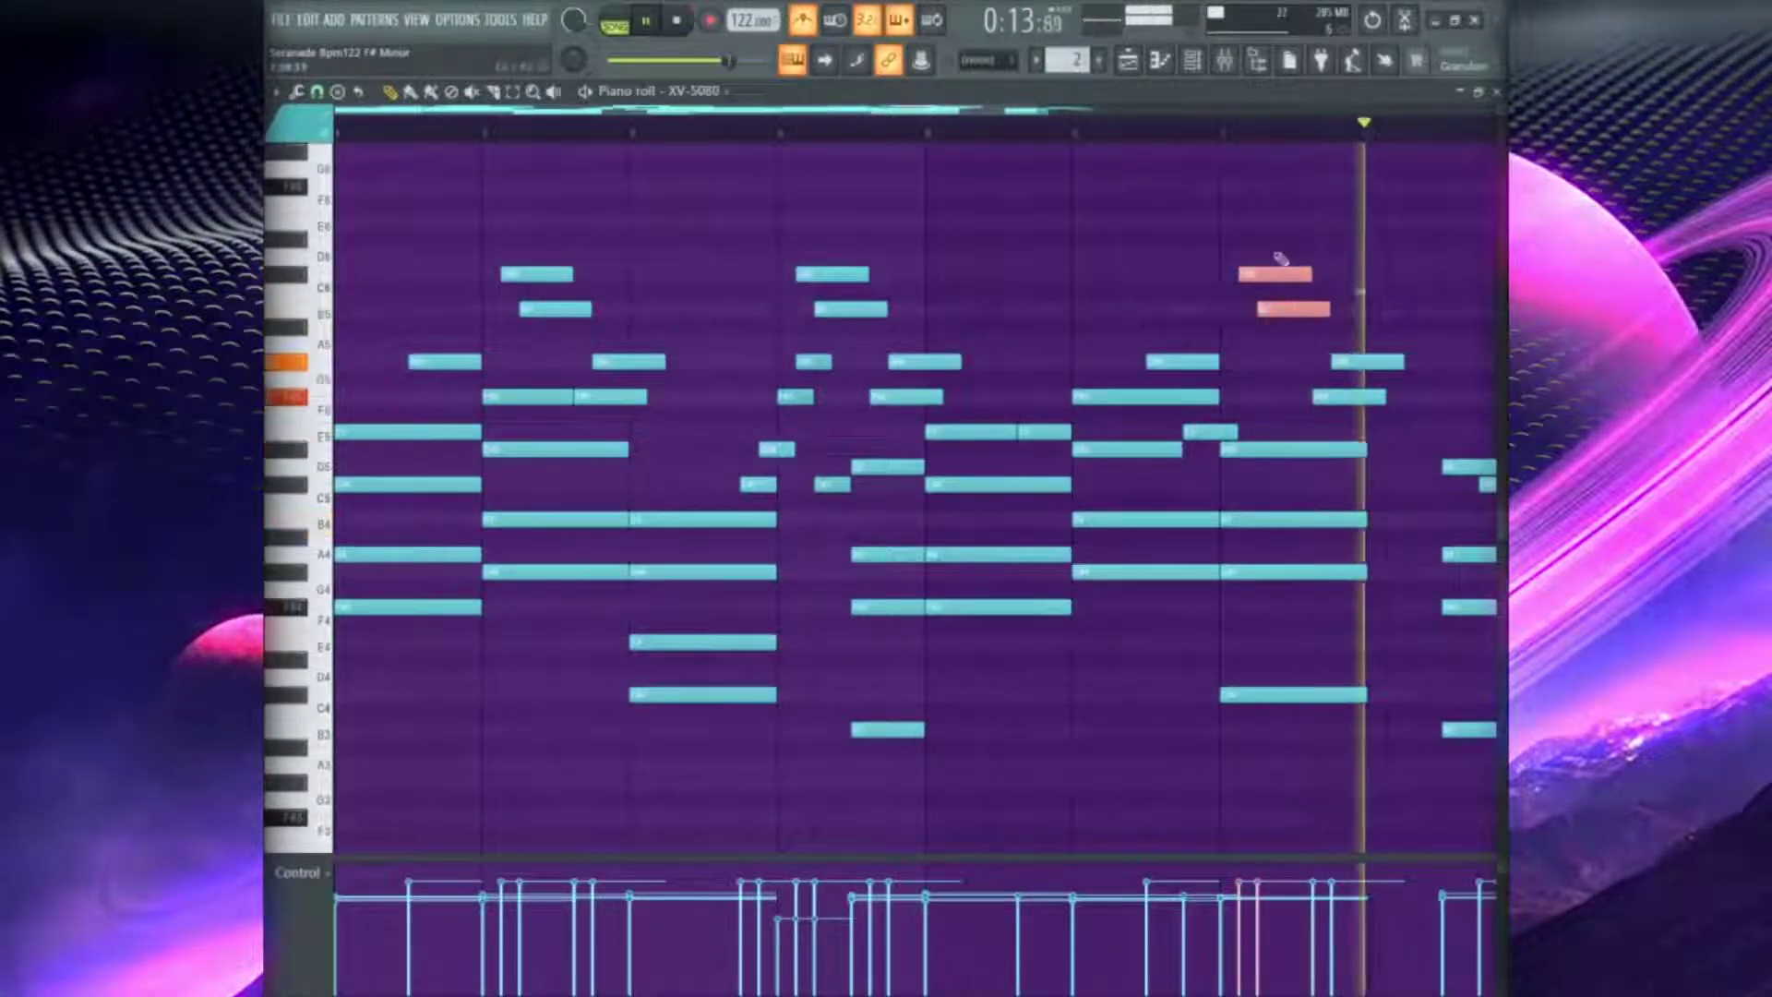
{"action": "left_click_drag", "start_coordinate": [1007, 402], "coordinate": [850, 257]}
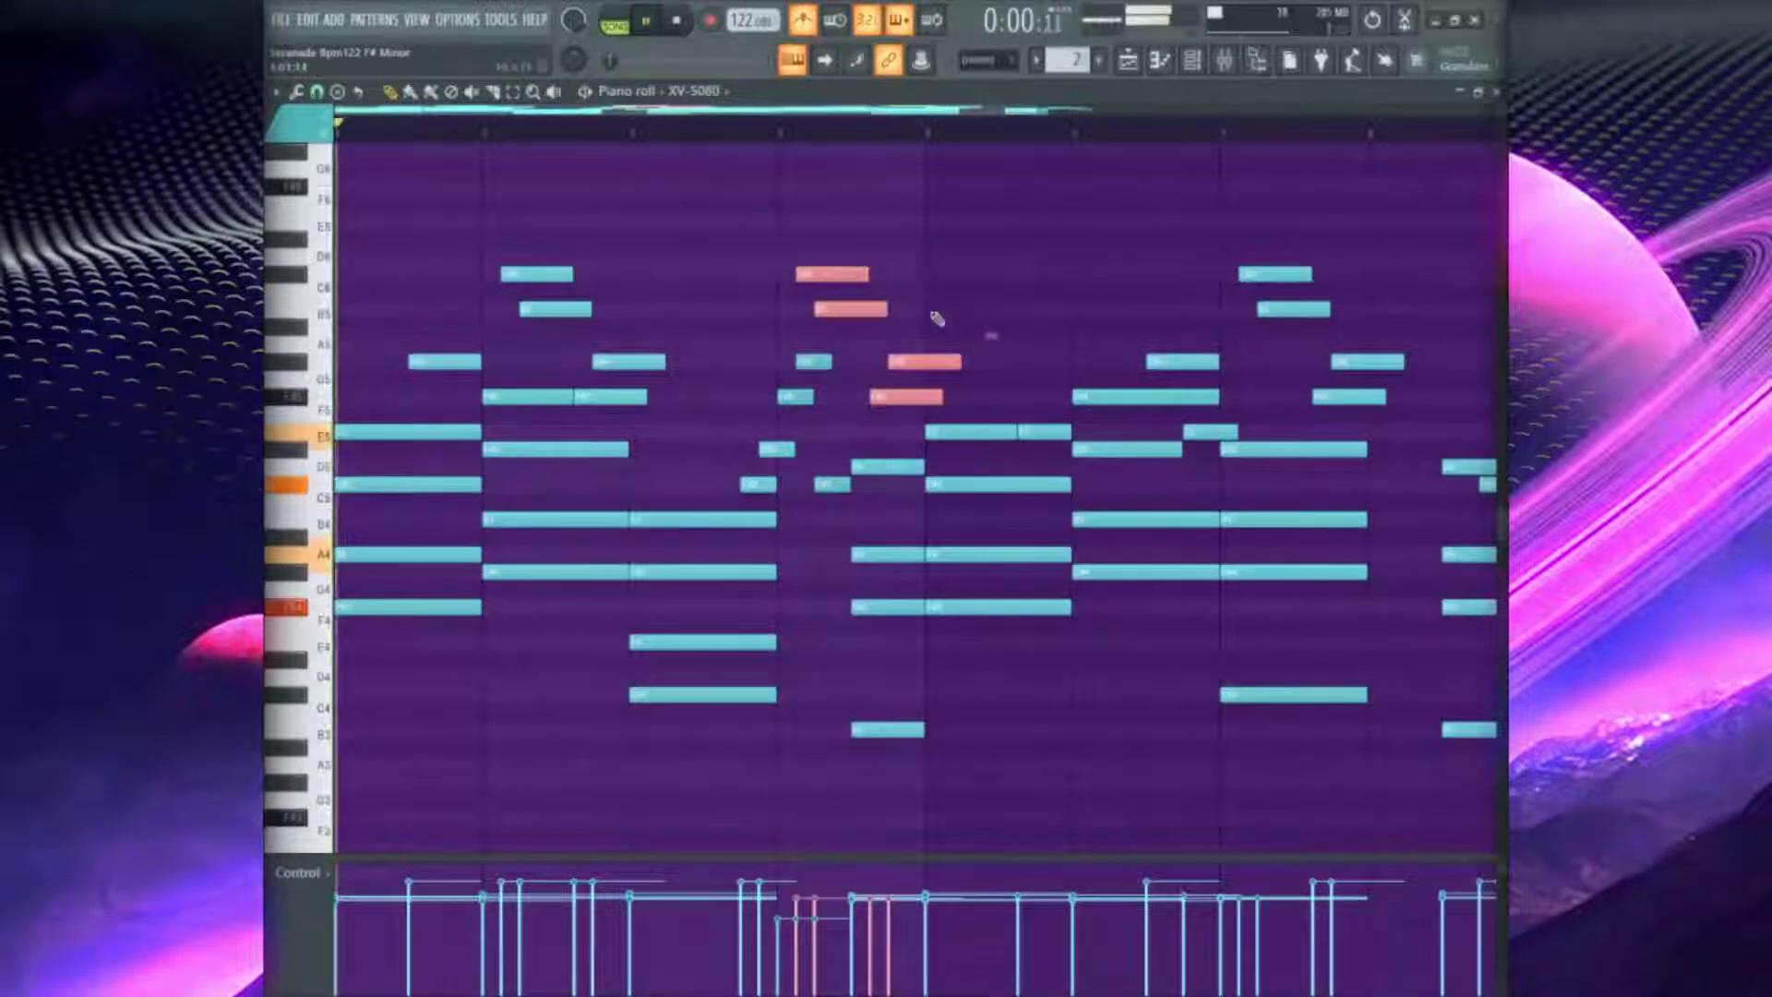
{"action": "left_click_drag", "start_coordinate": [483, 237], "coordinate": [644, 365]}
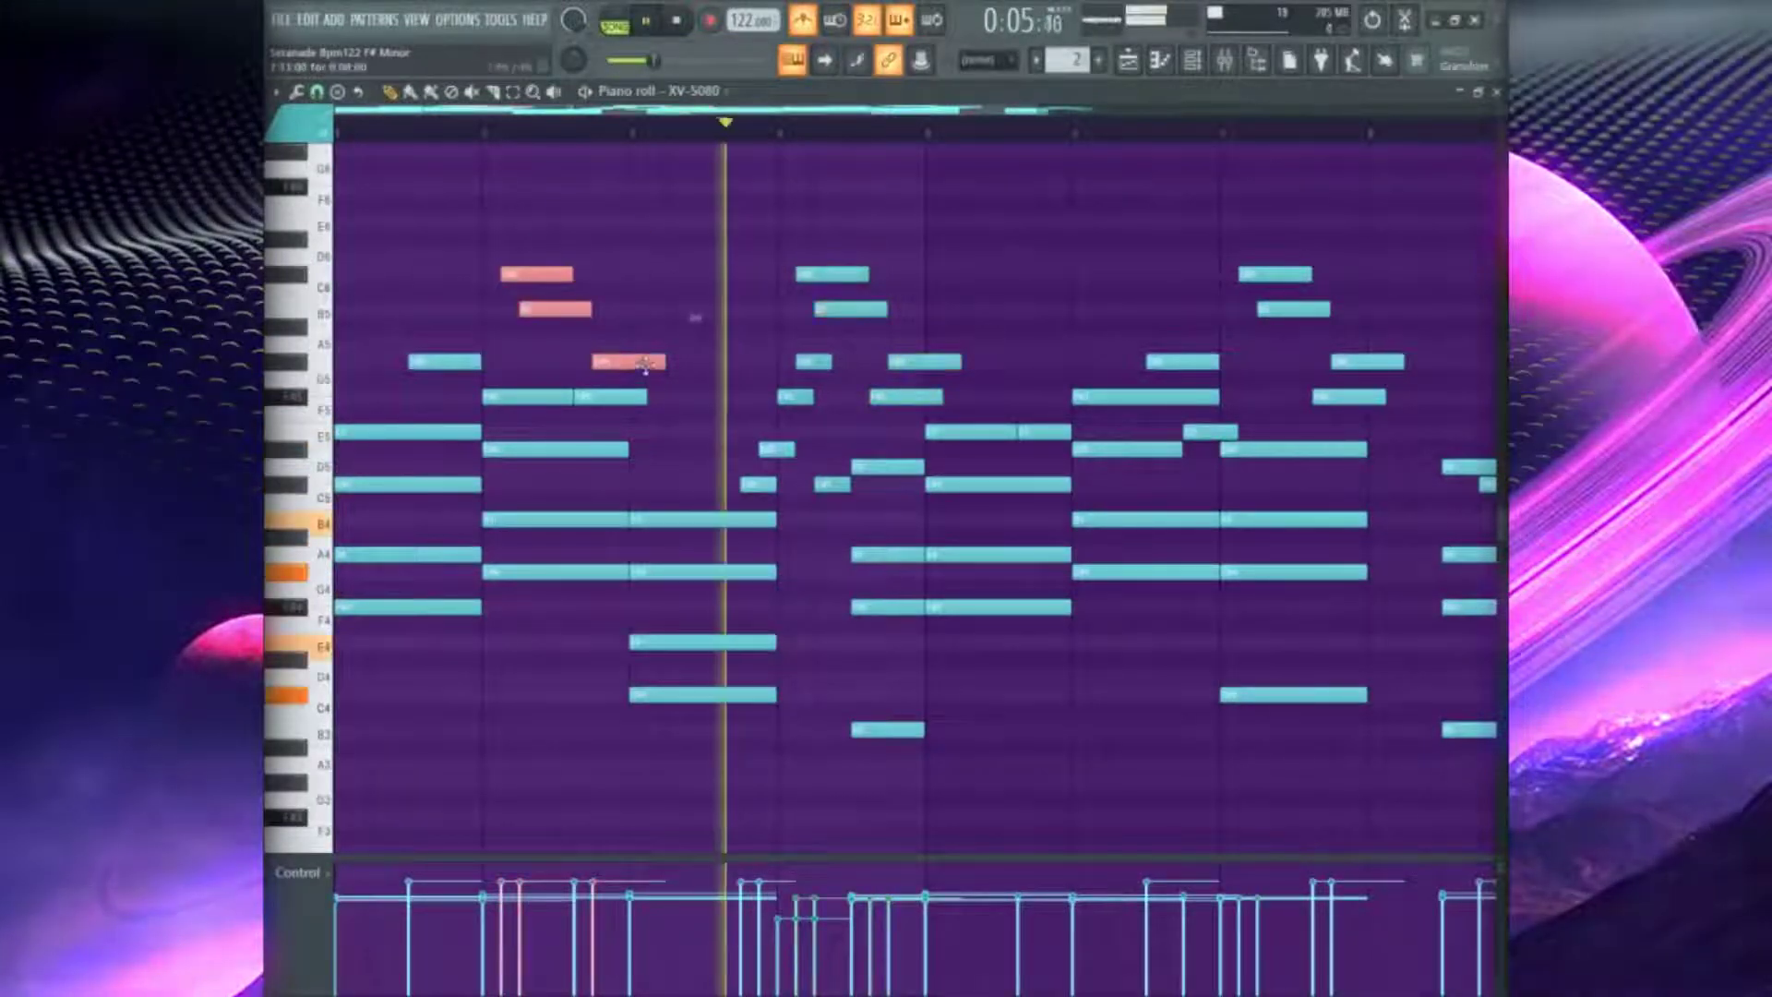
{"action": "key", "text": "space"}
{"action": "key", "text": "space"}
{"action": "left_click", "coordinate": [462, 363]}
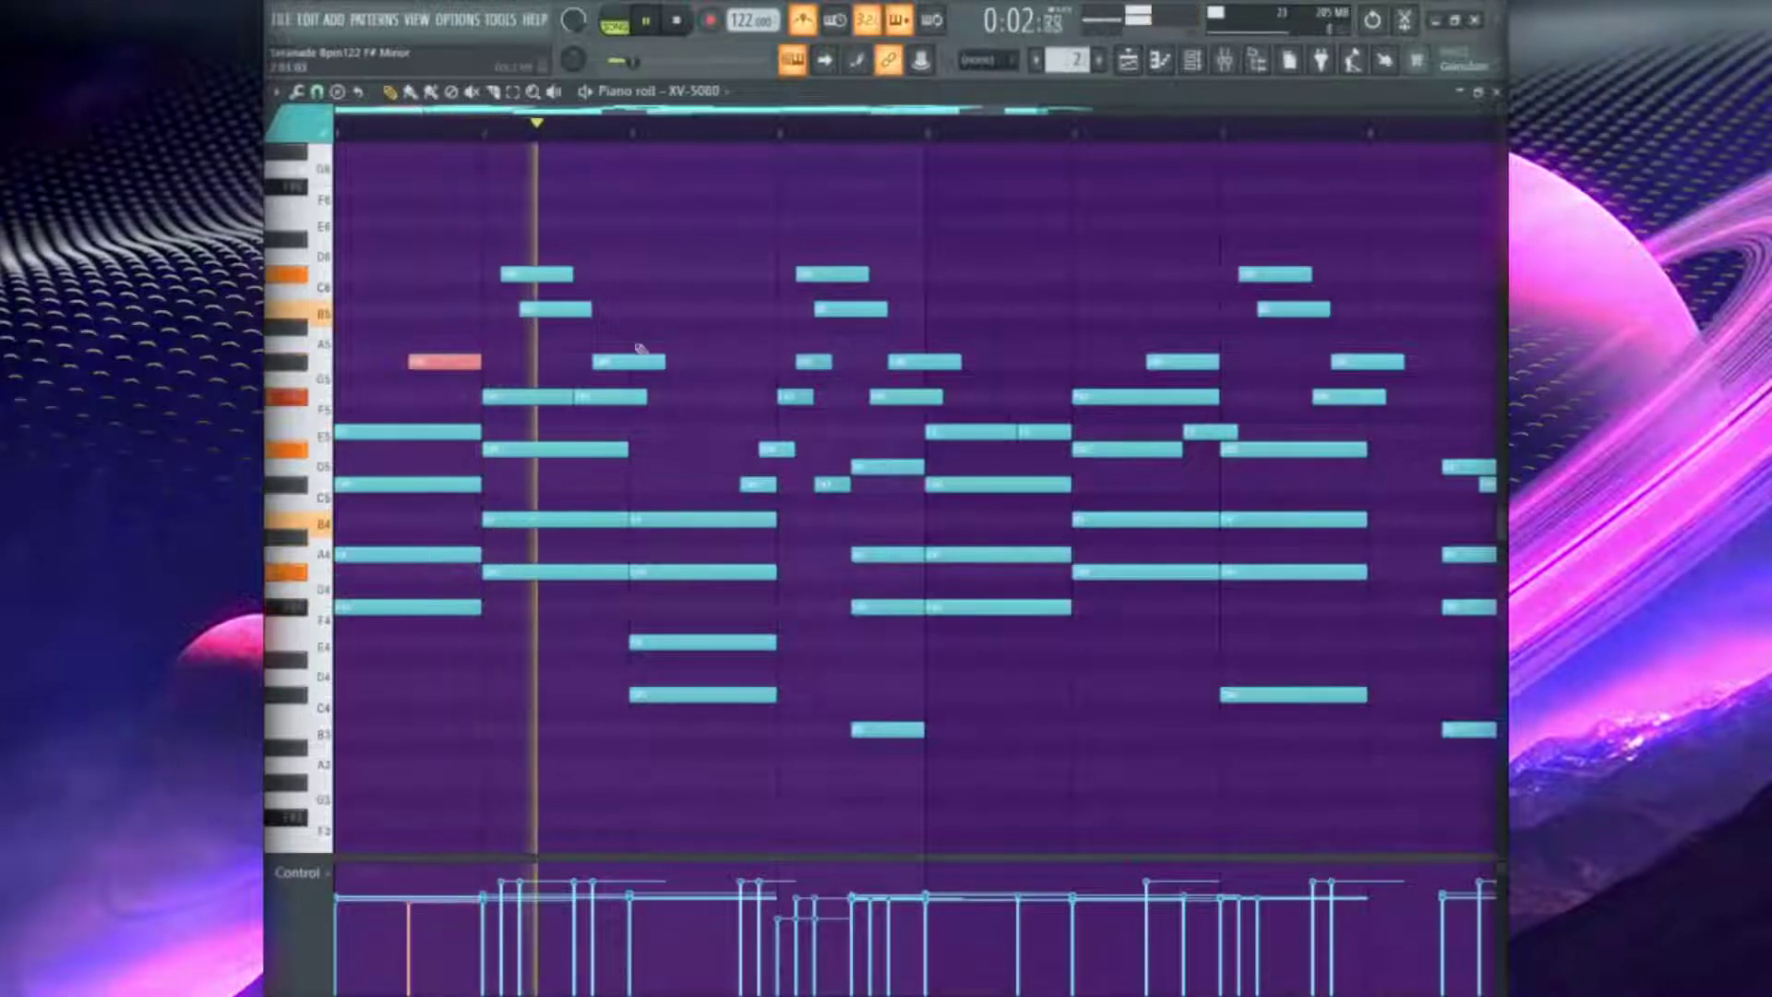
Lower the velocities of bar 2's C#6, B5, G#5 and second F#5, and of the short C#5 and D#5 ending bar 3
{"action": "left_click_drag", "start_coordinate": [639, 349], "coordinate": [568, 386]}
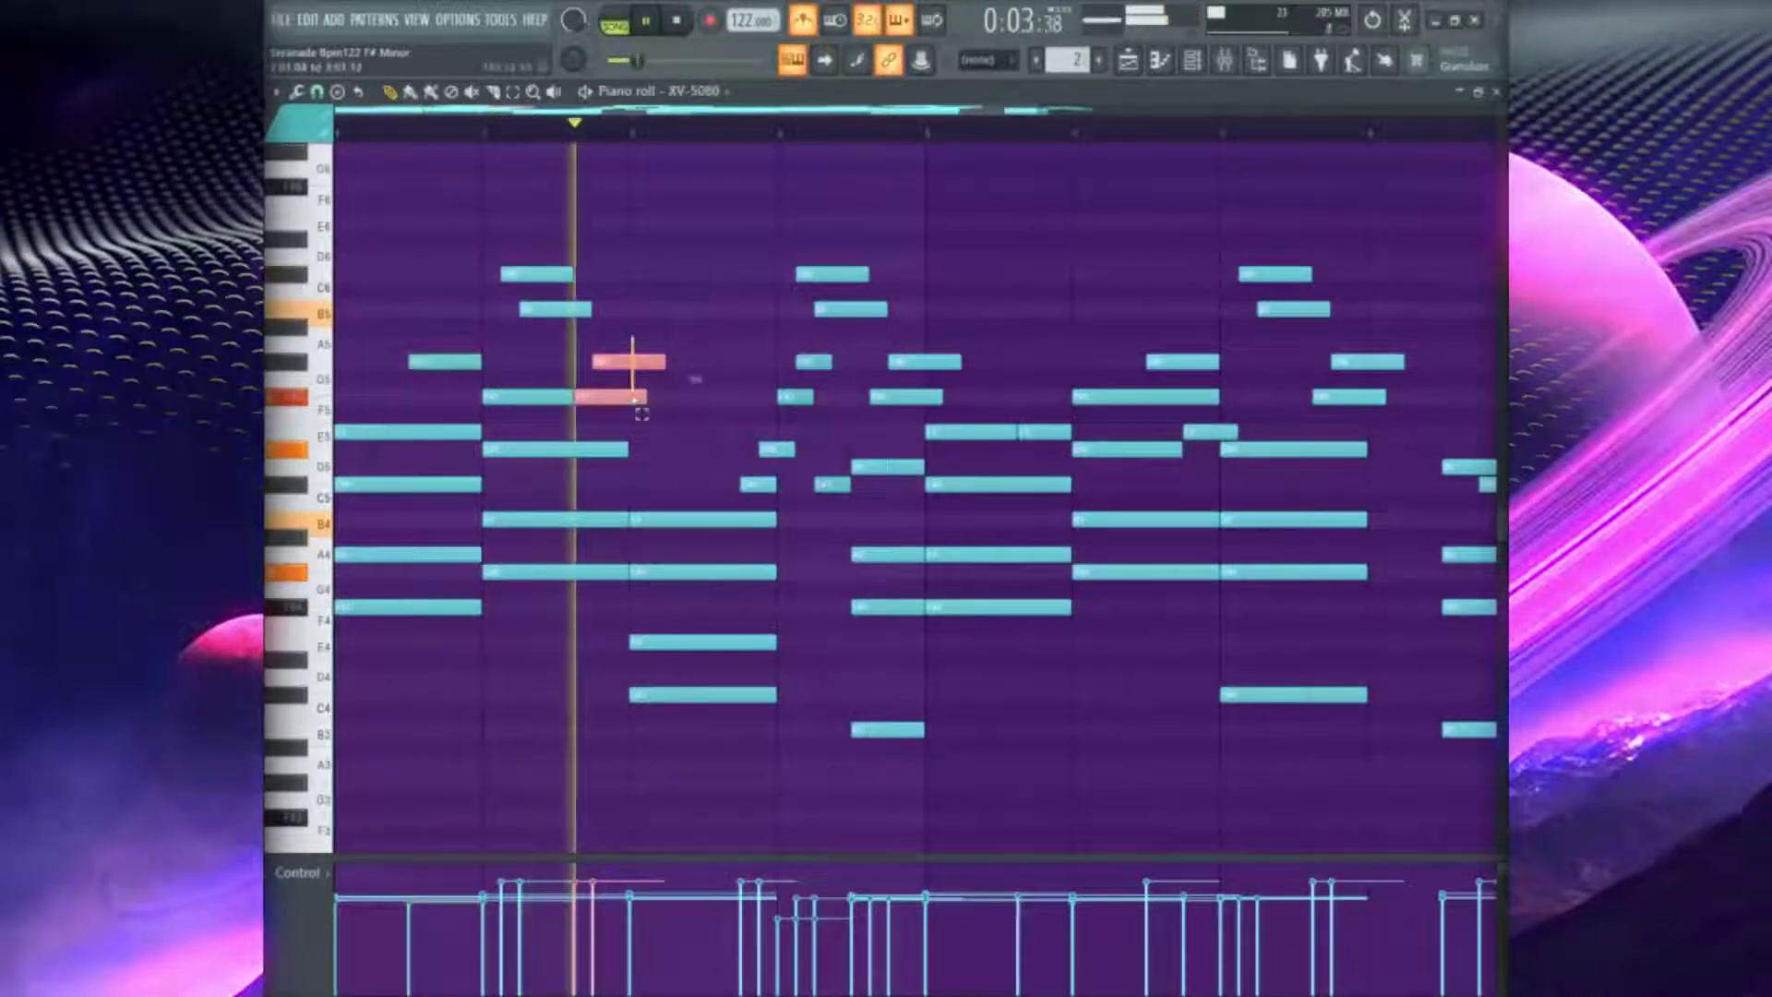
{"action": "left_click", "coordinate": [562, 395]}
{"action": "left_click_drag", "start_coordinate": [609, 263], "coordinate": [570, 330]}
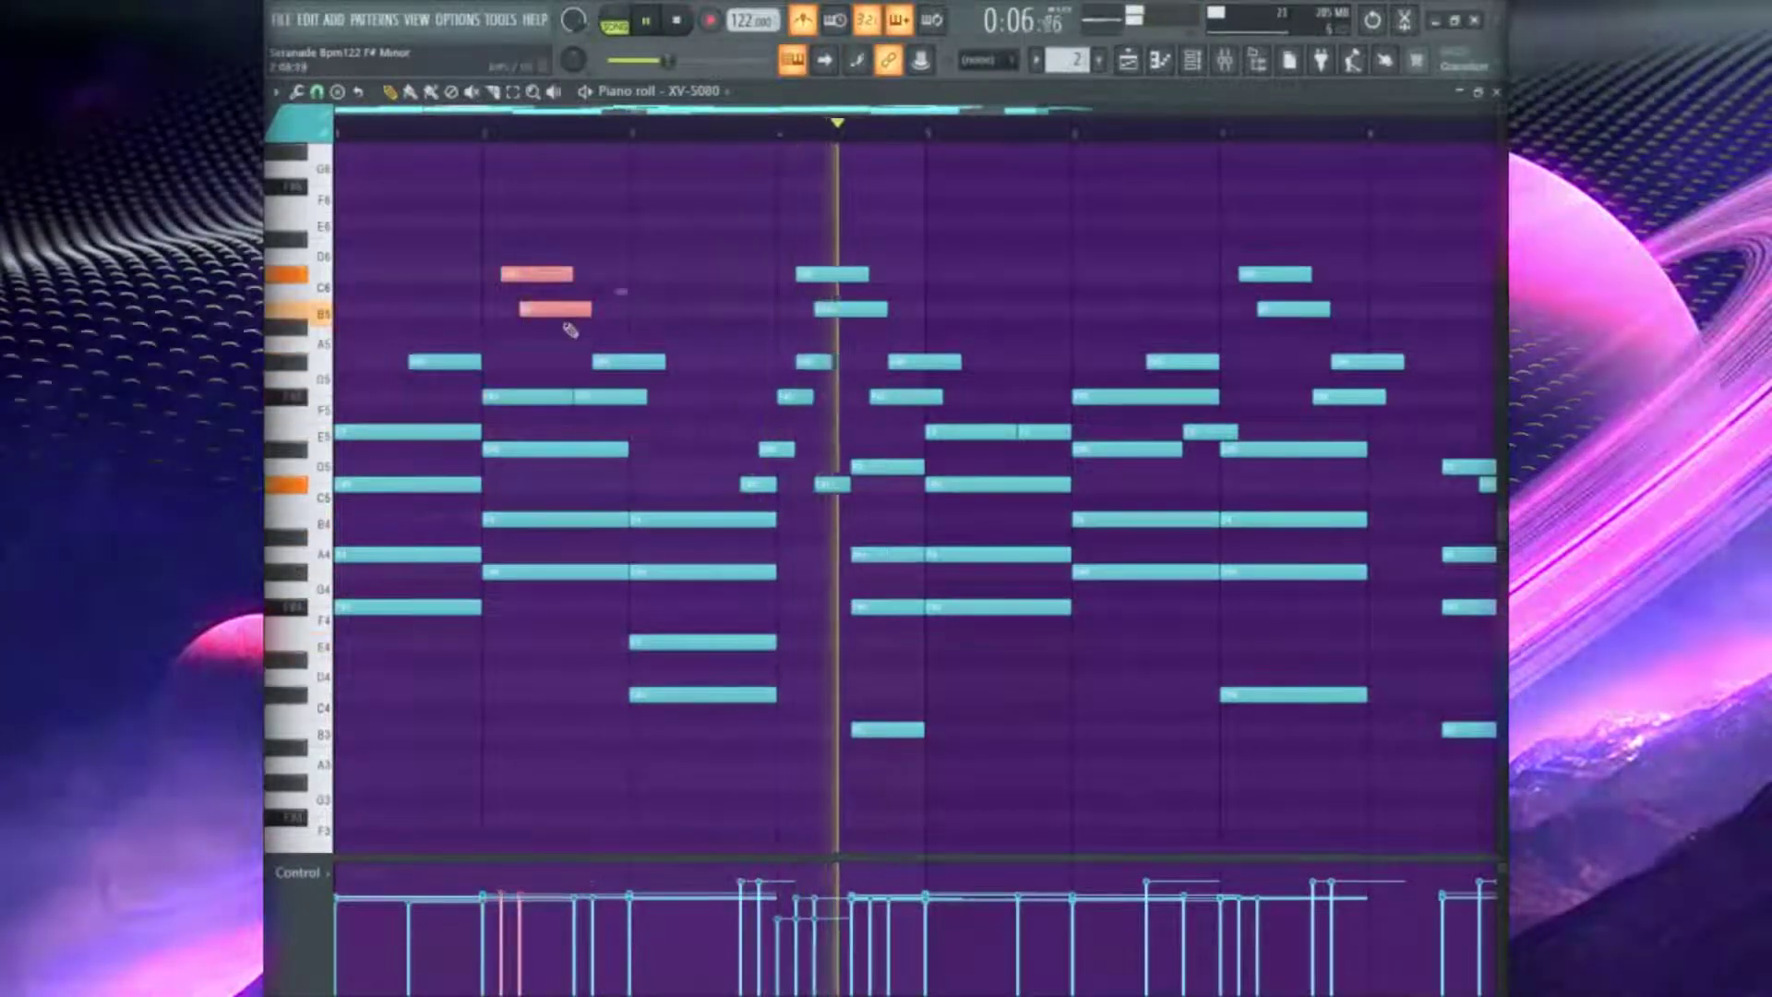
{"action": "left_click", "coordinate": [977, 230]}
{"action": "left_click_drag", "start_coordinate": [832, 249], "coordinate": [887, 305]}
{"action": "left_click_drag", "start_coordinate": [757, 407], "coordinate": [764, 498]}
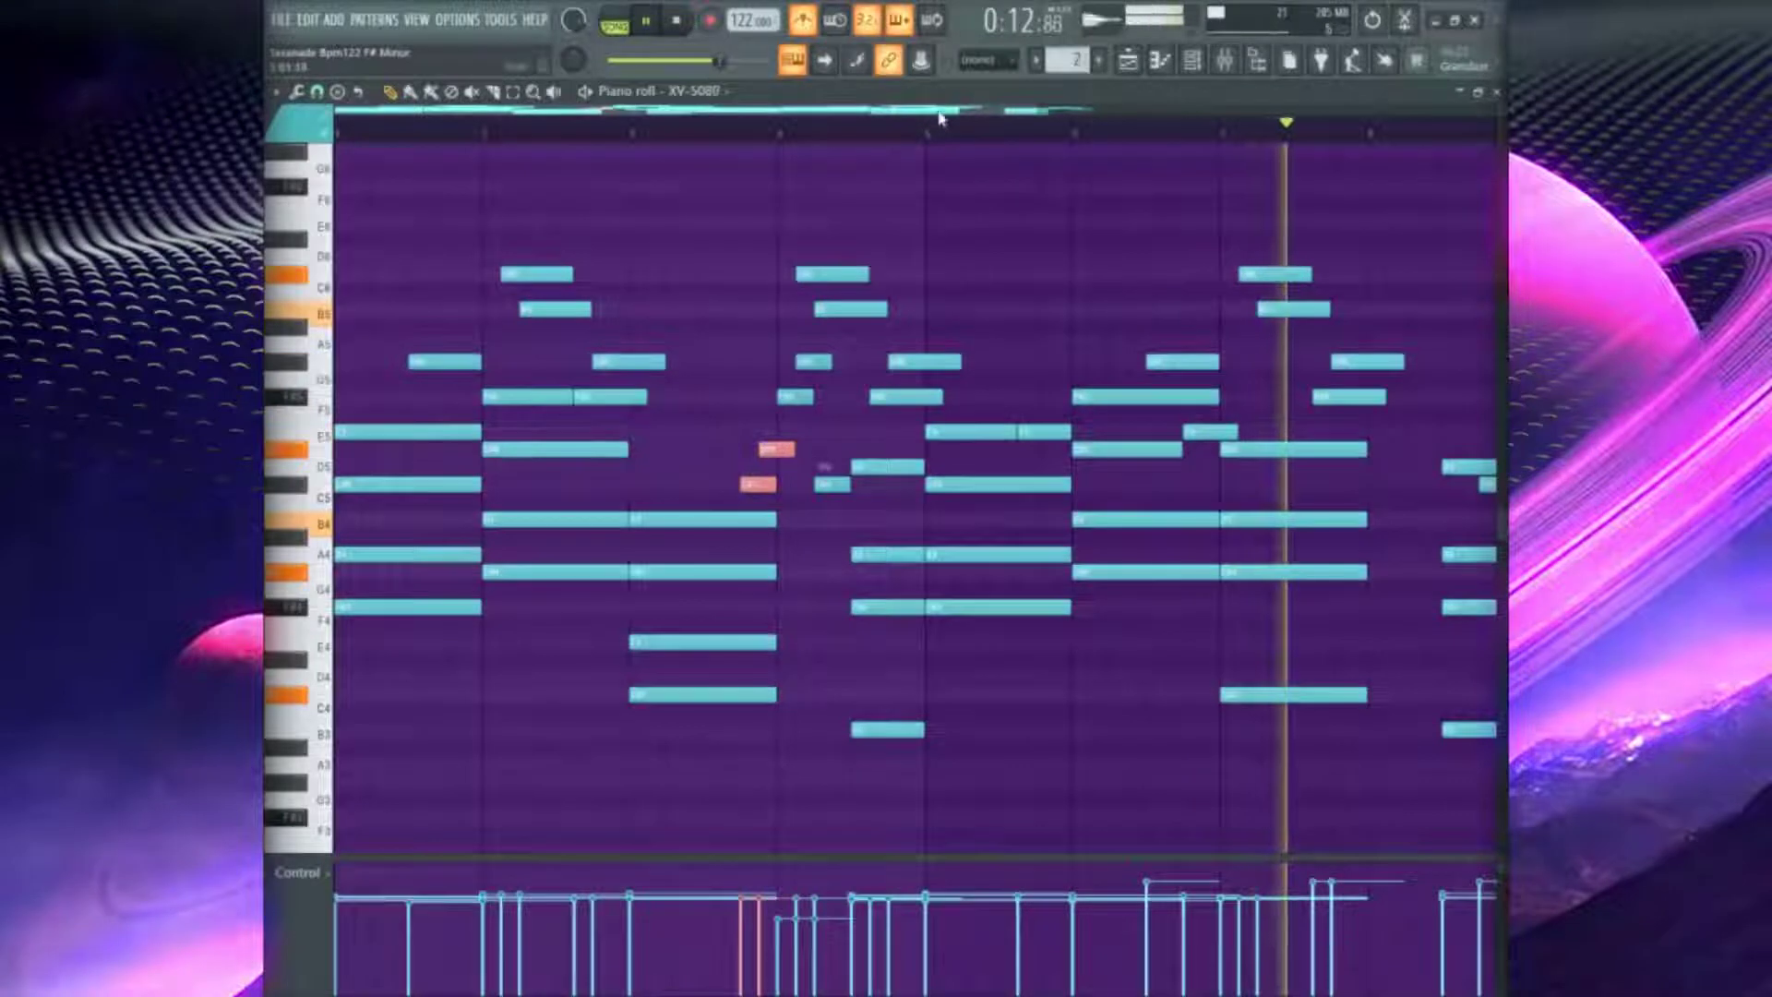
{"action": "key", "text": "space"}
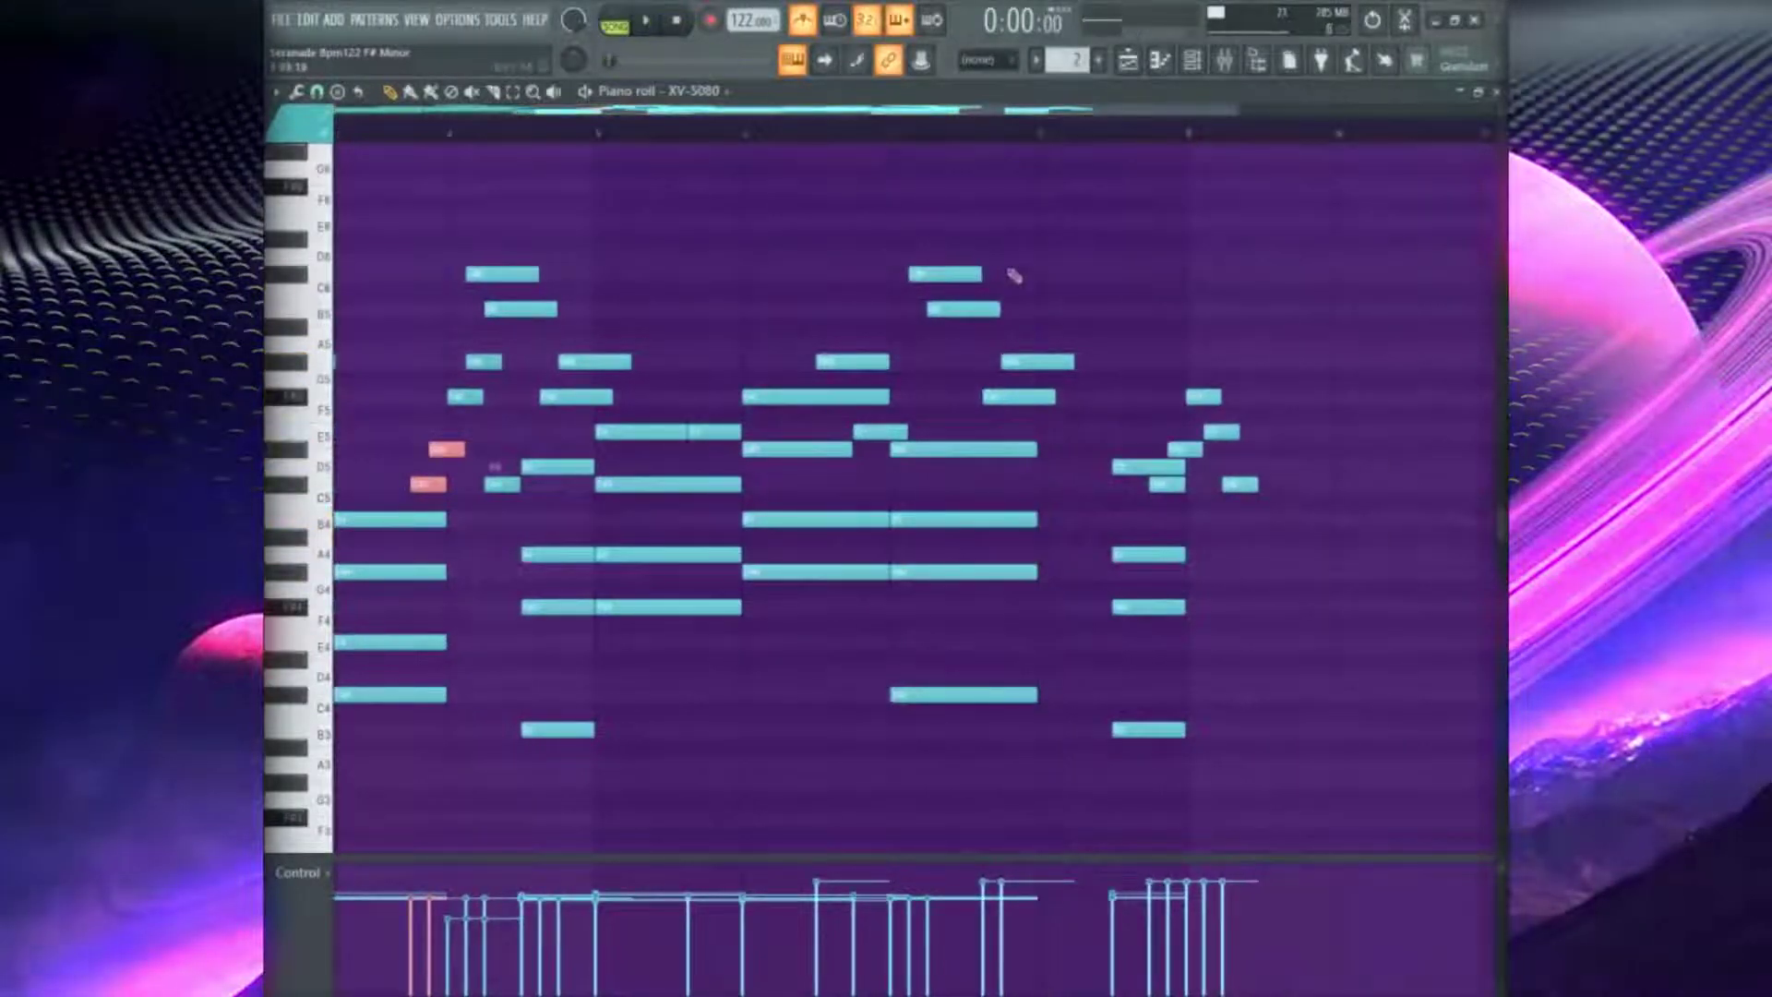
Duplicate the C#6, B5, F#5 and G#5 melody notes from bar 7 into bar 8 and play the passage
{"action": "left_click_drag", "start_coordinate": [965, 259], "coordinate": [1070, 406]}
{"action": "left_click_drag", "start_coordinate": [937, 267], "coordinate": [1116, 276]}
{"action": "key", "text": "space"}
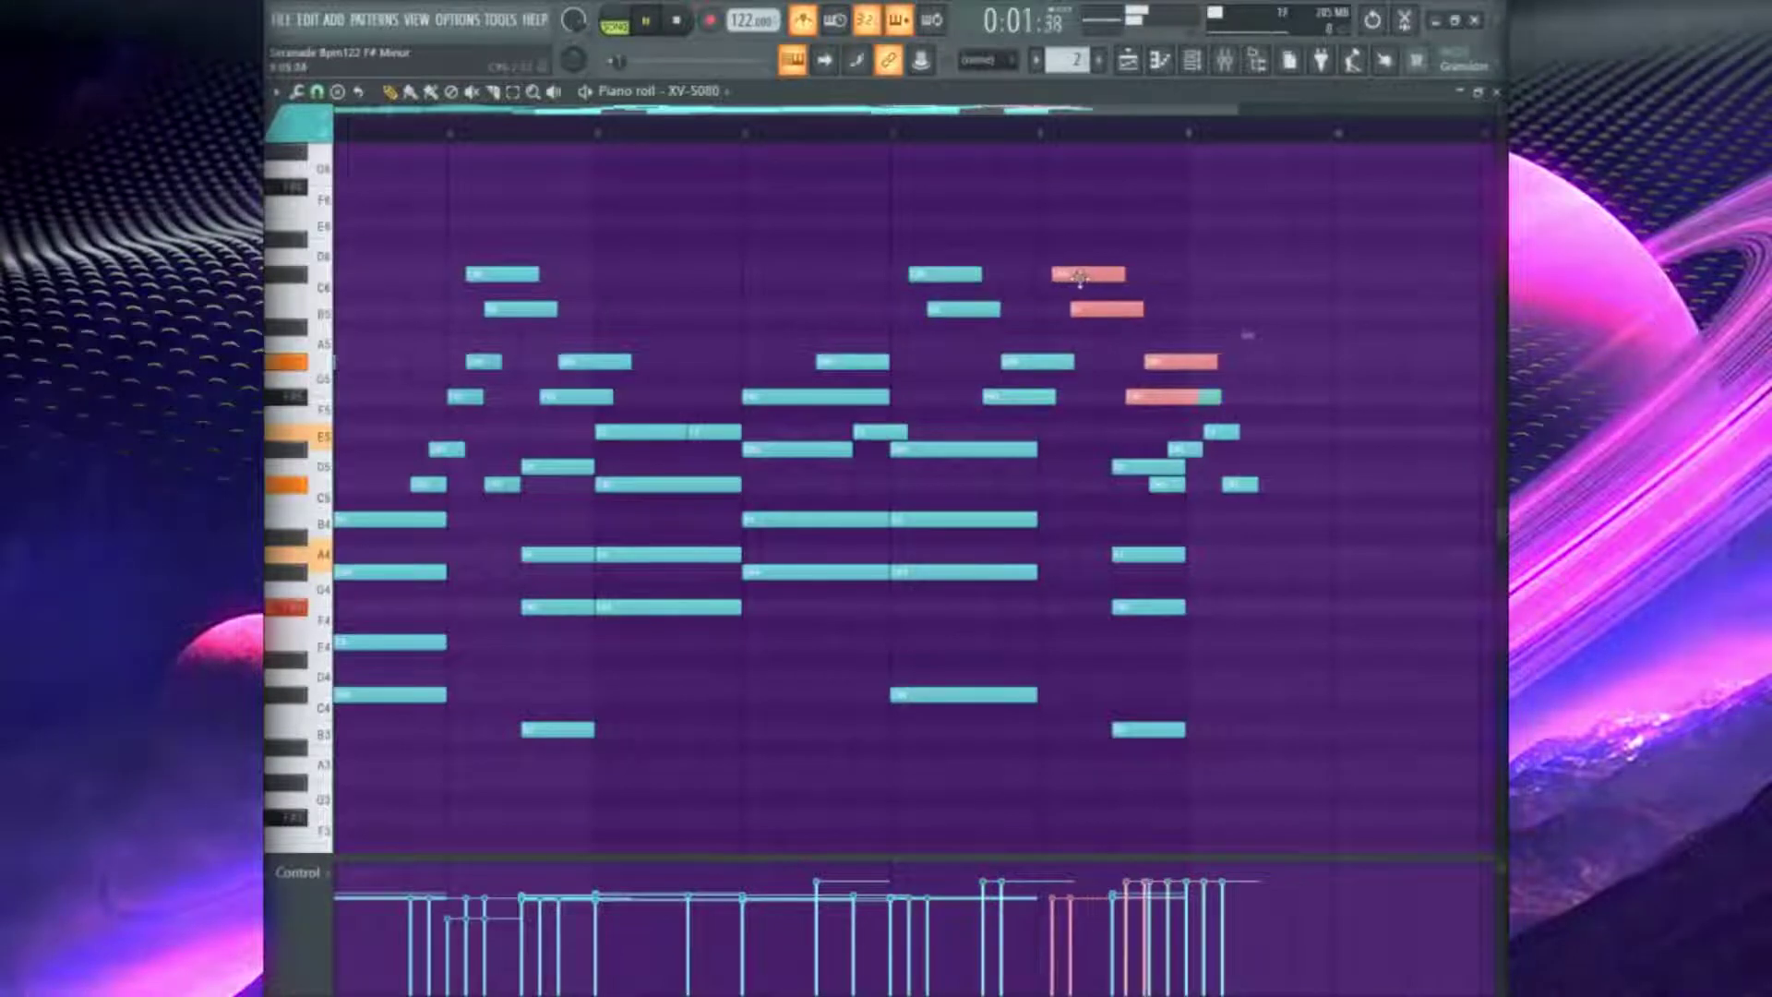
{"action": "left_click", "coordinate": [1191, 351]}
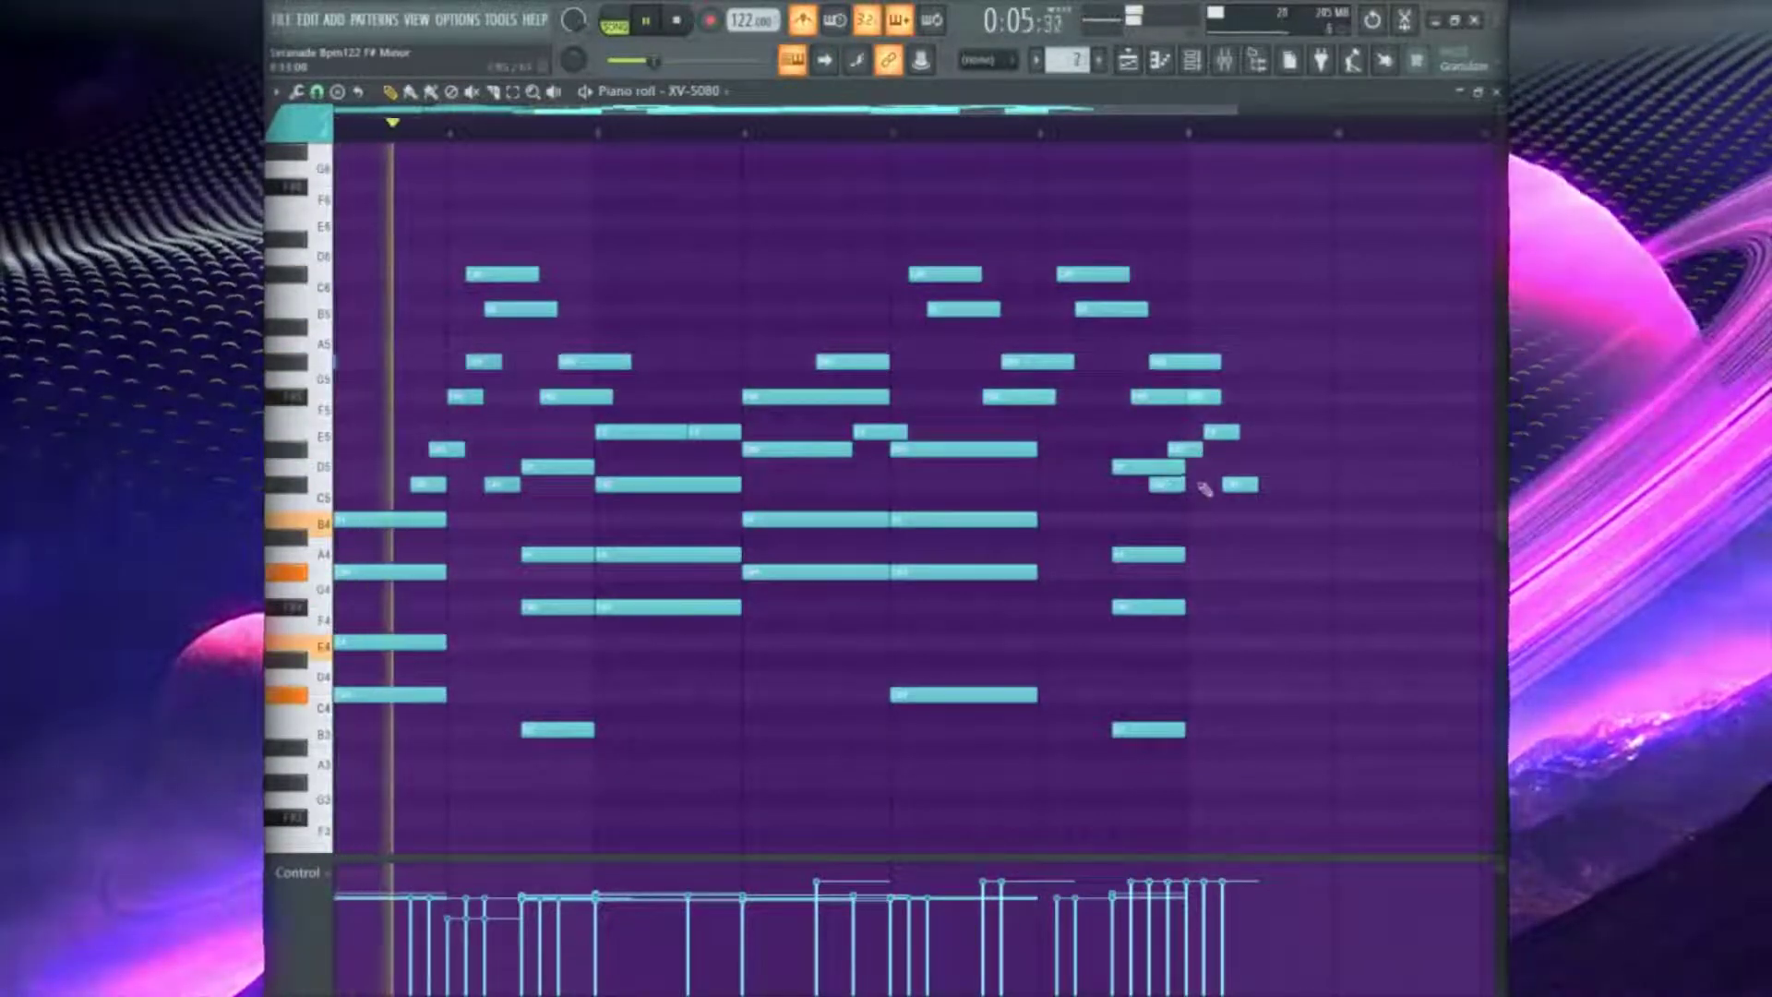
Delete the short F#5, E5 and C#5 at the end of the pattern and trim the remaining melody notes to the end of bar 8
{"action": "right_click", "coordinate": [1210, 397]}
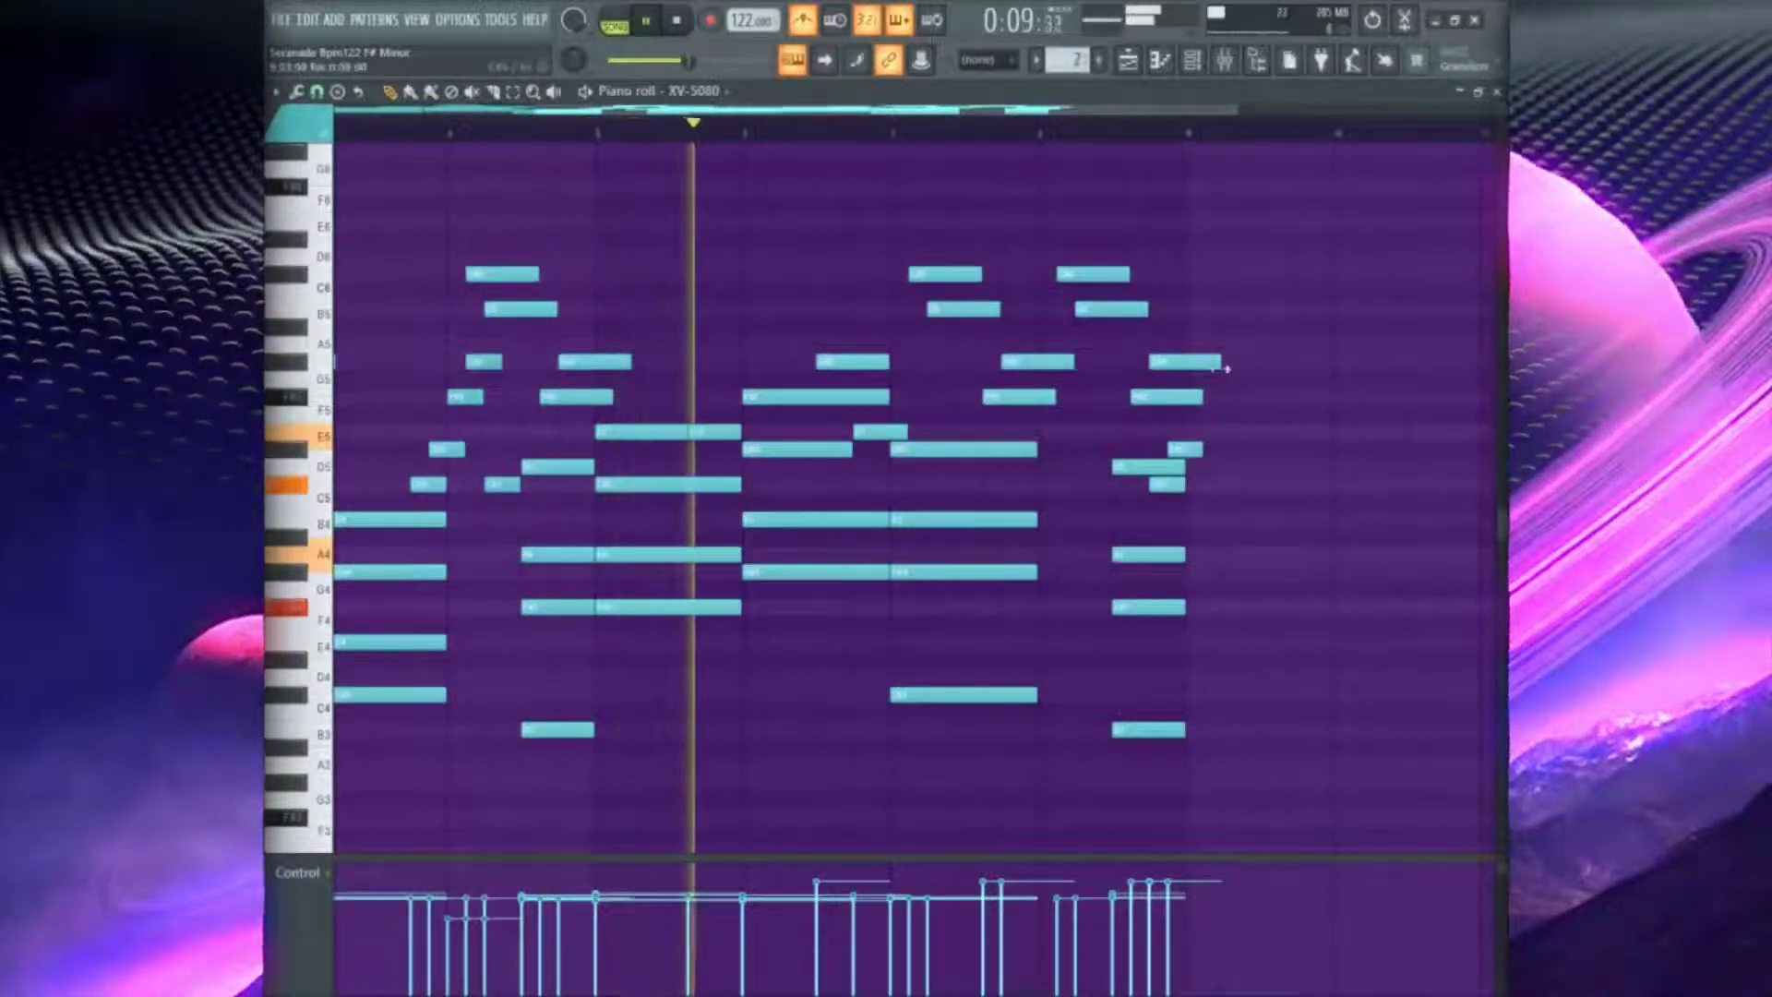
{"action": "left_click_drag", "start_coordinate": [1219, 360], "coordinate": [1188, 397]}
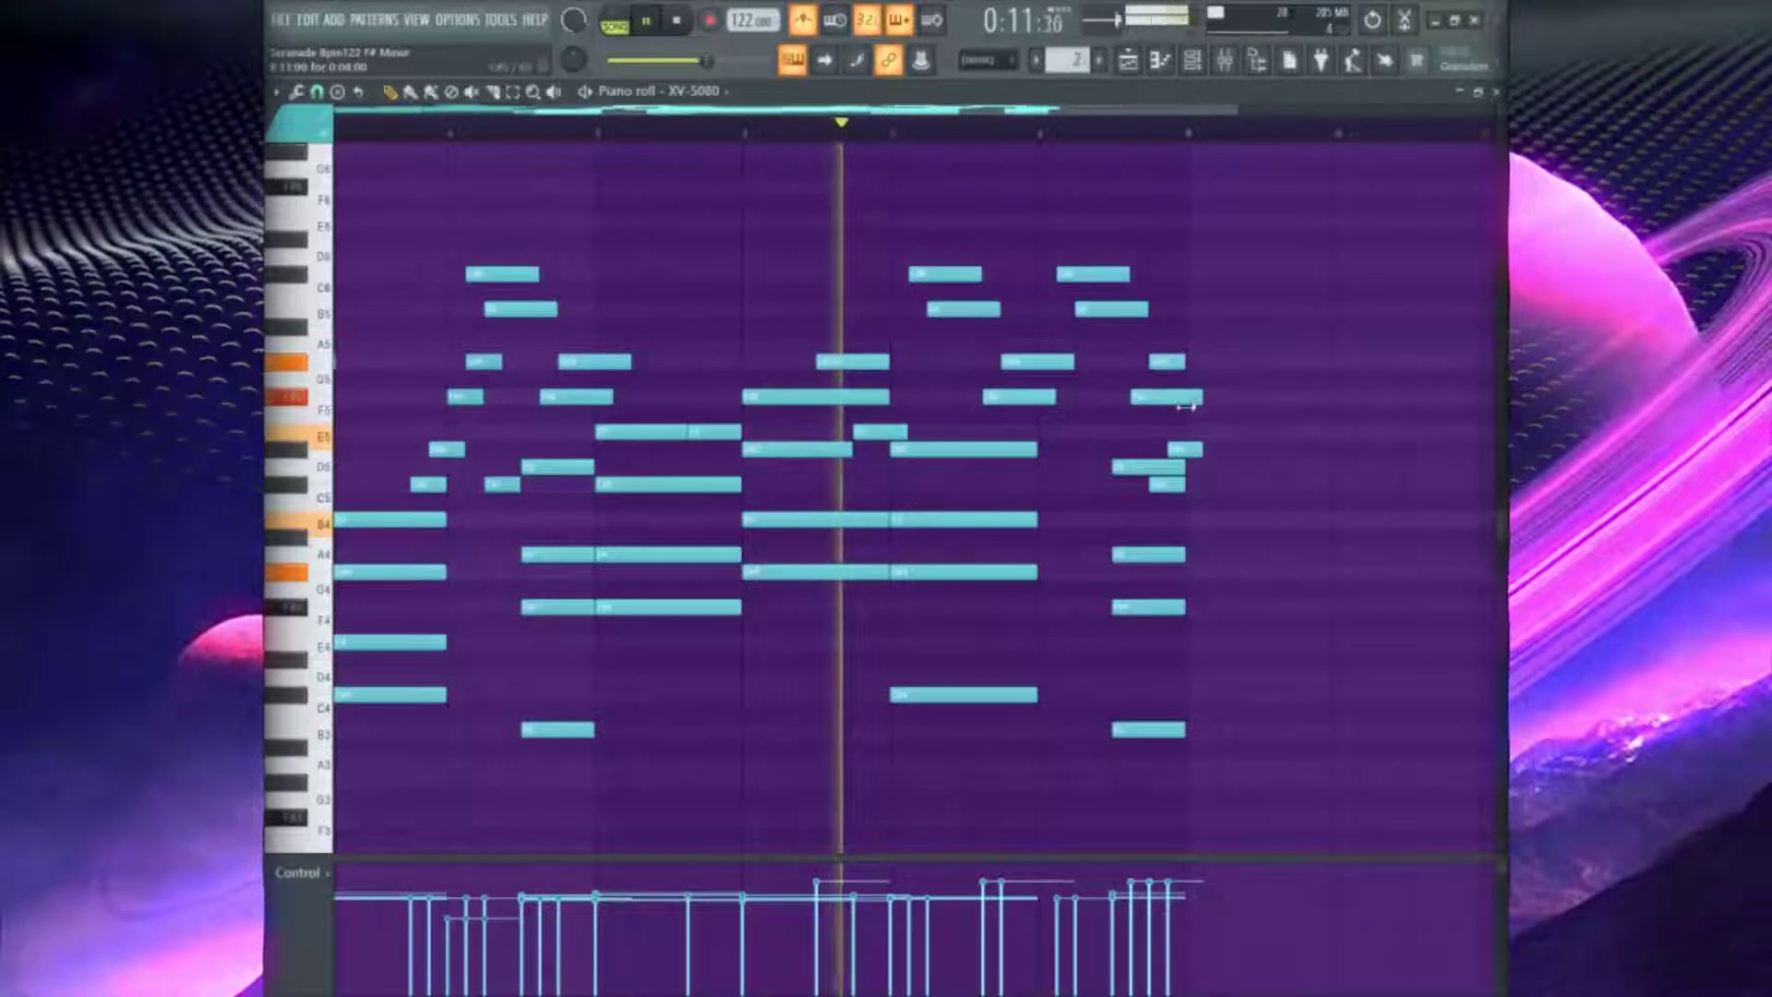
{"action": "left_click", "coordinate": [318, 93]}
{"action": "scroll", "coordinate": [1186, 370], "scroll_direction": "up", "scroll_amount": 2}
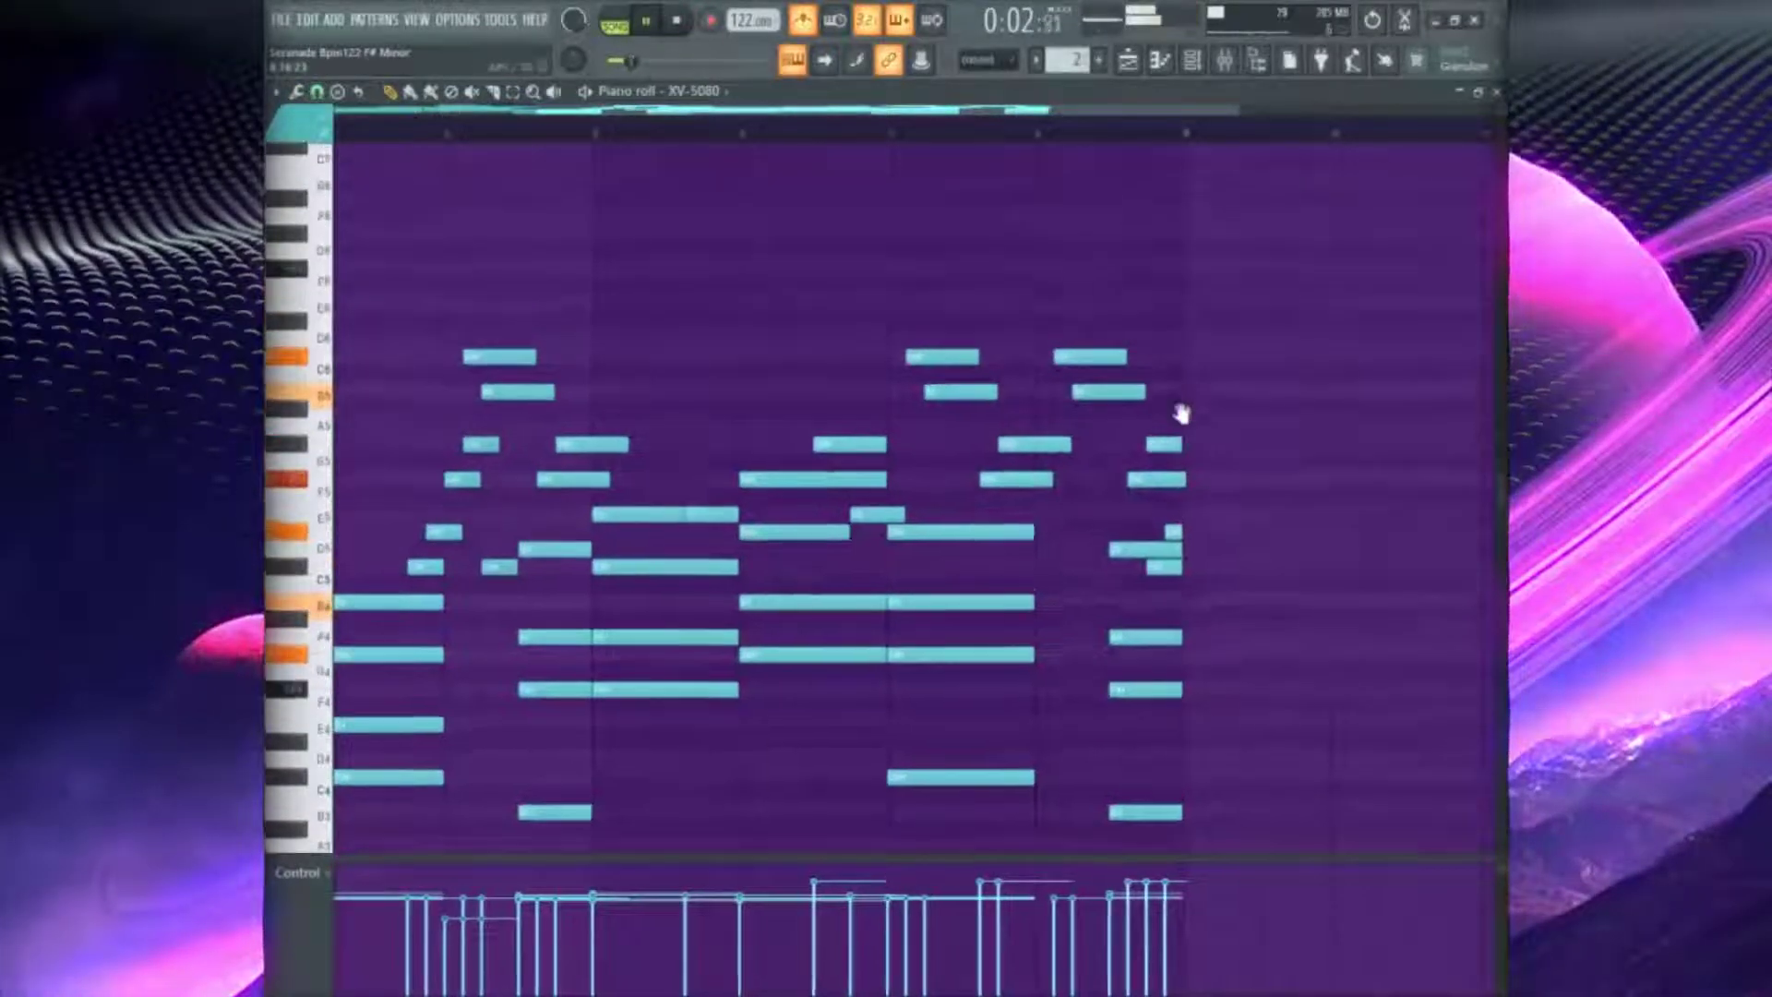
{"action": "scroll", "coordinate": [1181, 369], "scroll_direction": "down", "scroll_amount": 3}
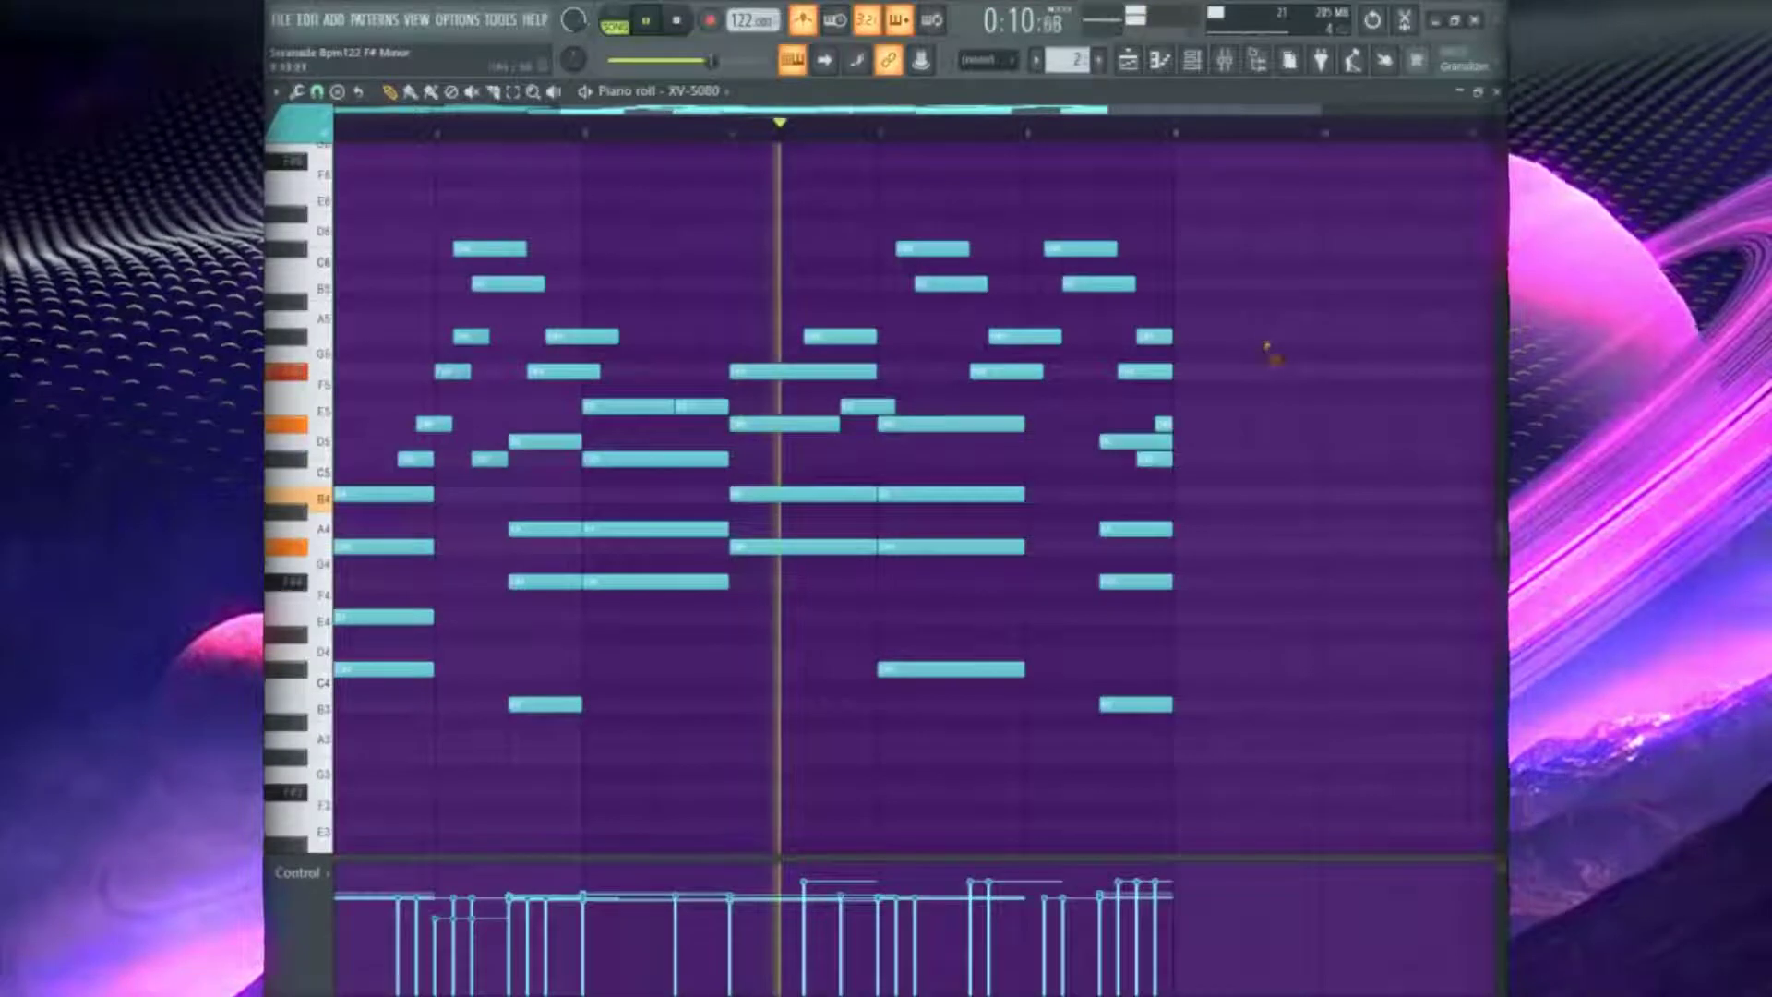
{"action": "scroll", "coordinate": [1071, 180], "scroll_direction": "left", "scroll_amount": 1}
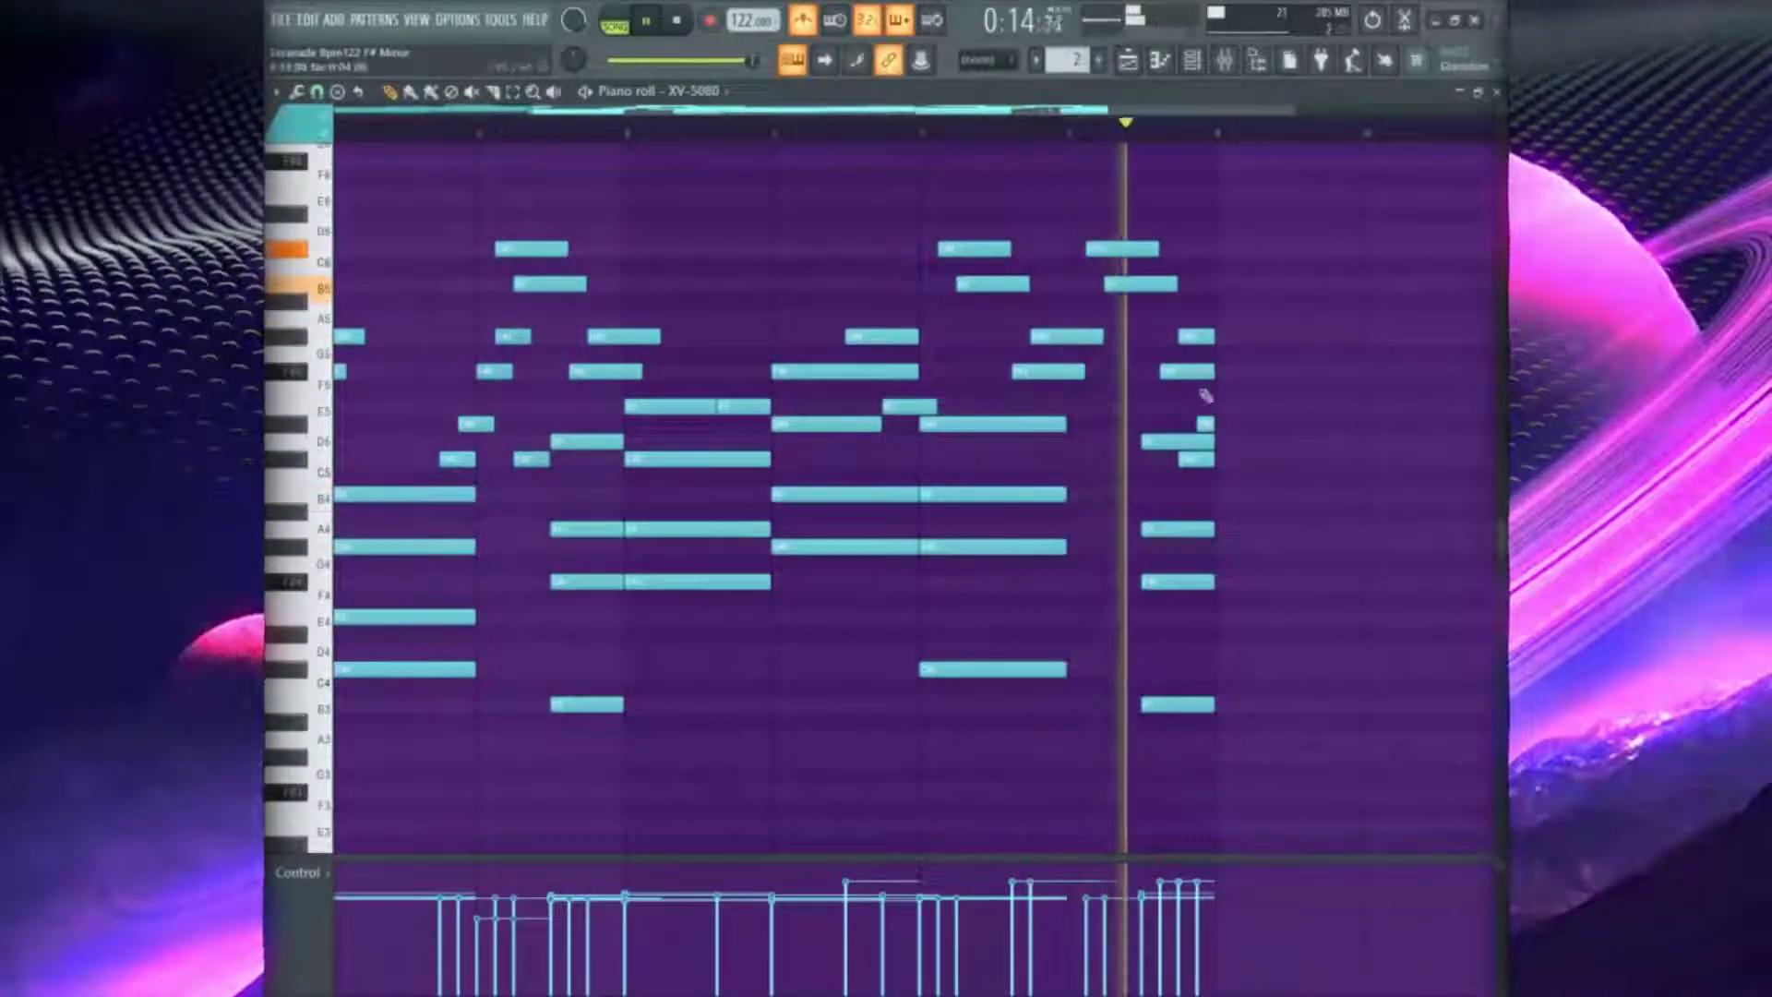
Lower the velocities of the short D#5, G#5 and F#5 at the end of bar 8
{"action": "left_click", "coordinate": [1215, 460]}
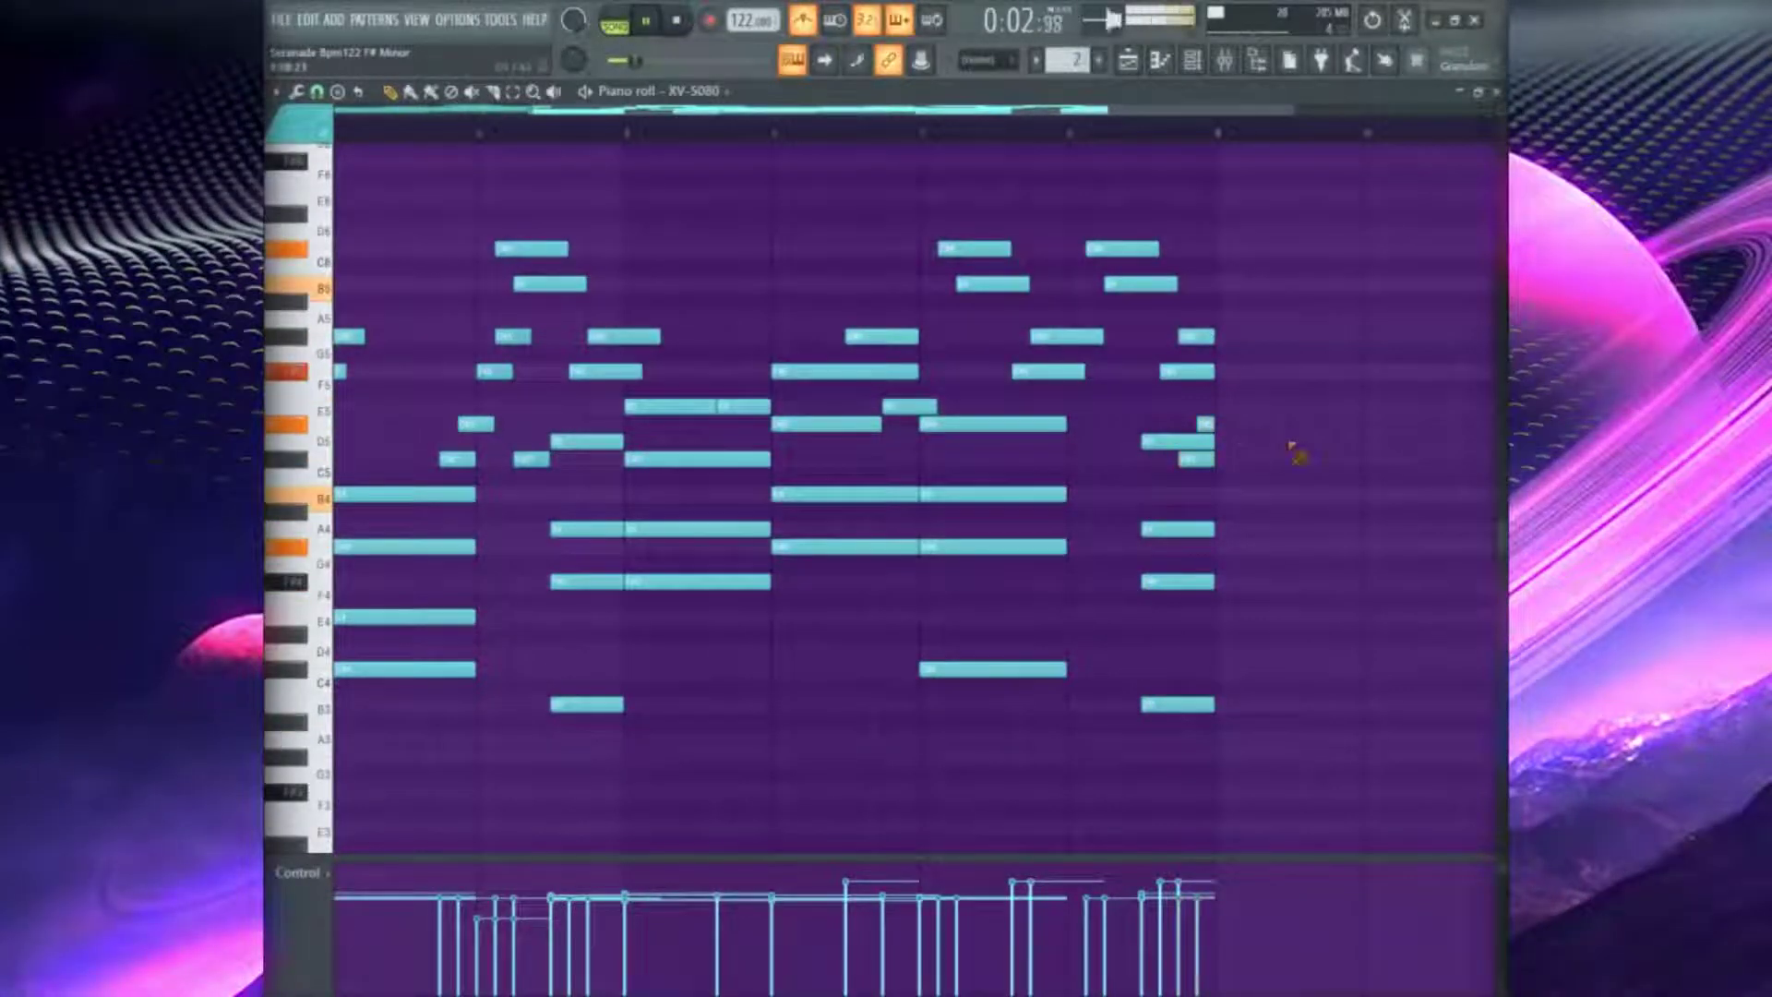
{"action": "left_click", "coordinate": [1185, 334]}
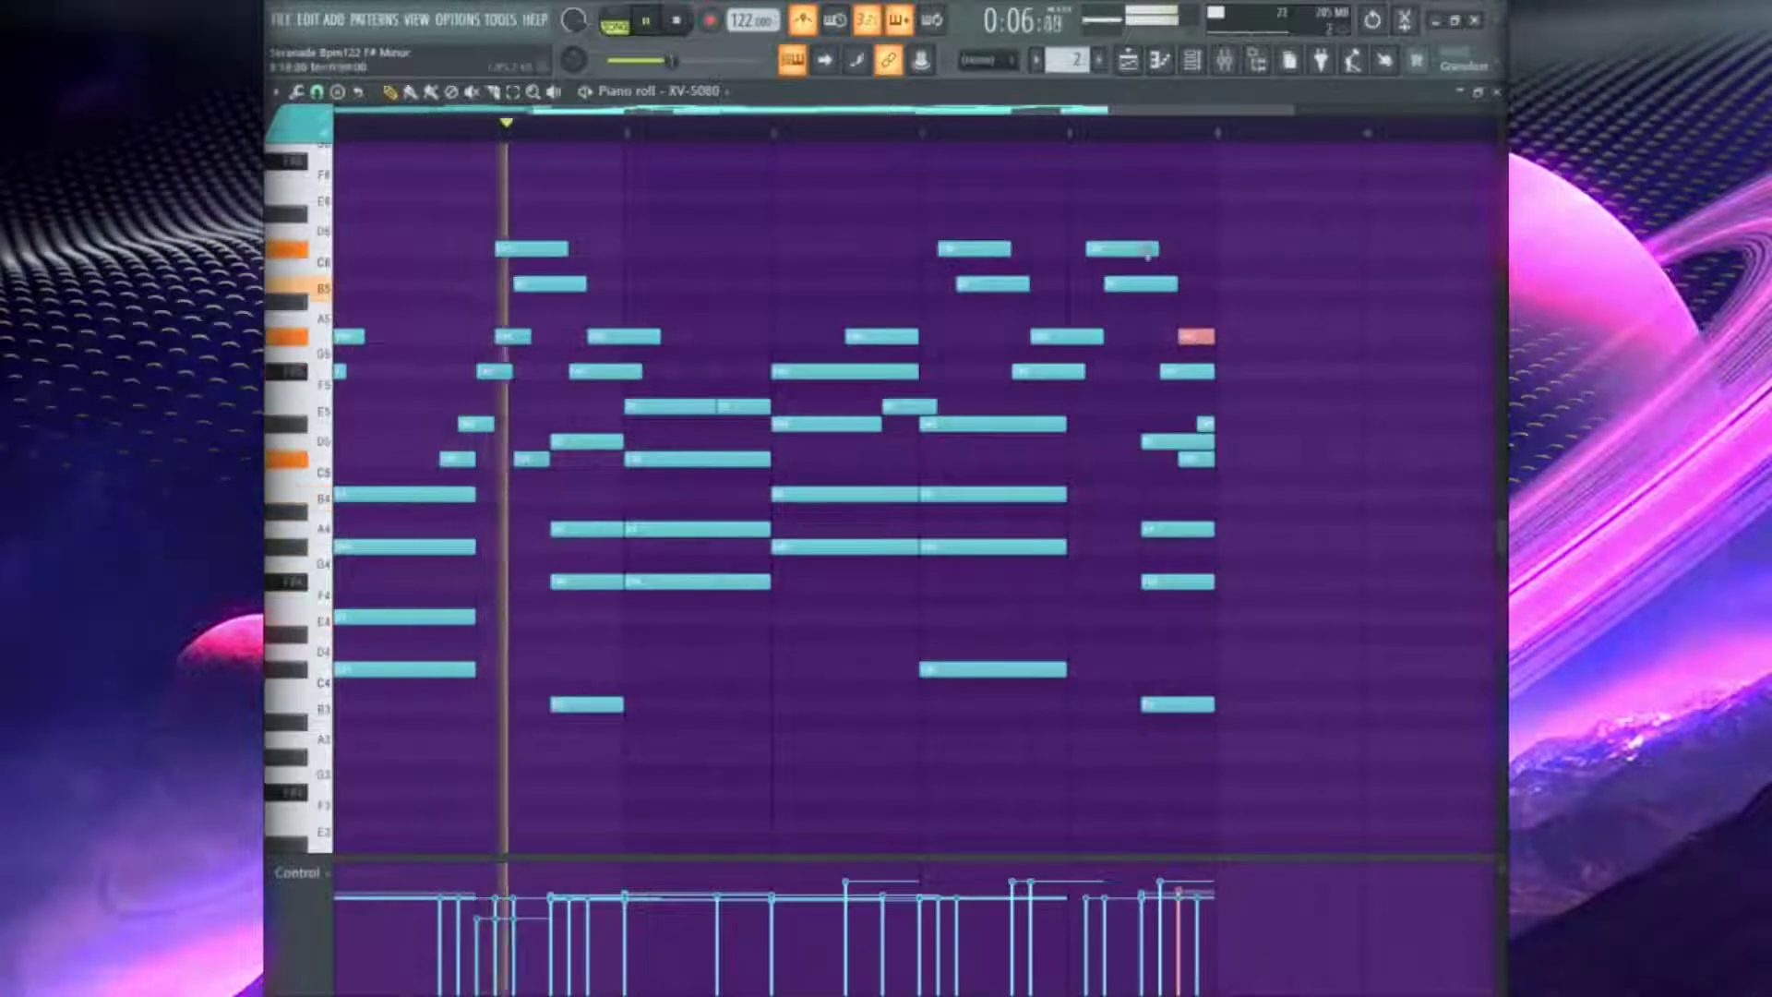
{"action": "left_click", "coordinate": [1182, 372]}
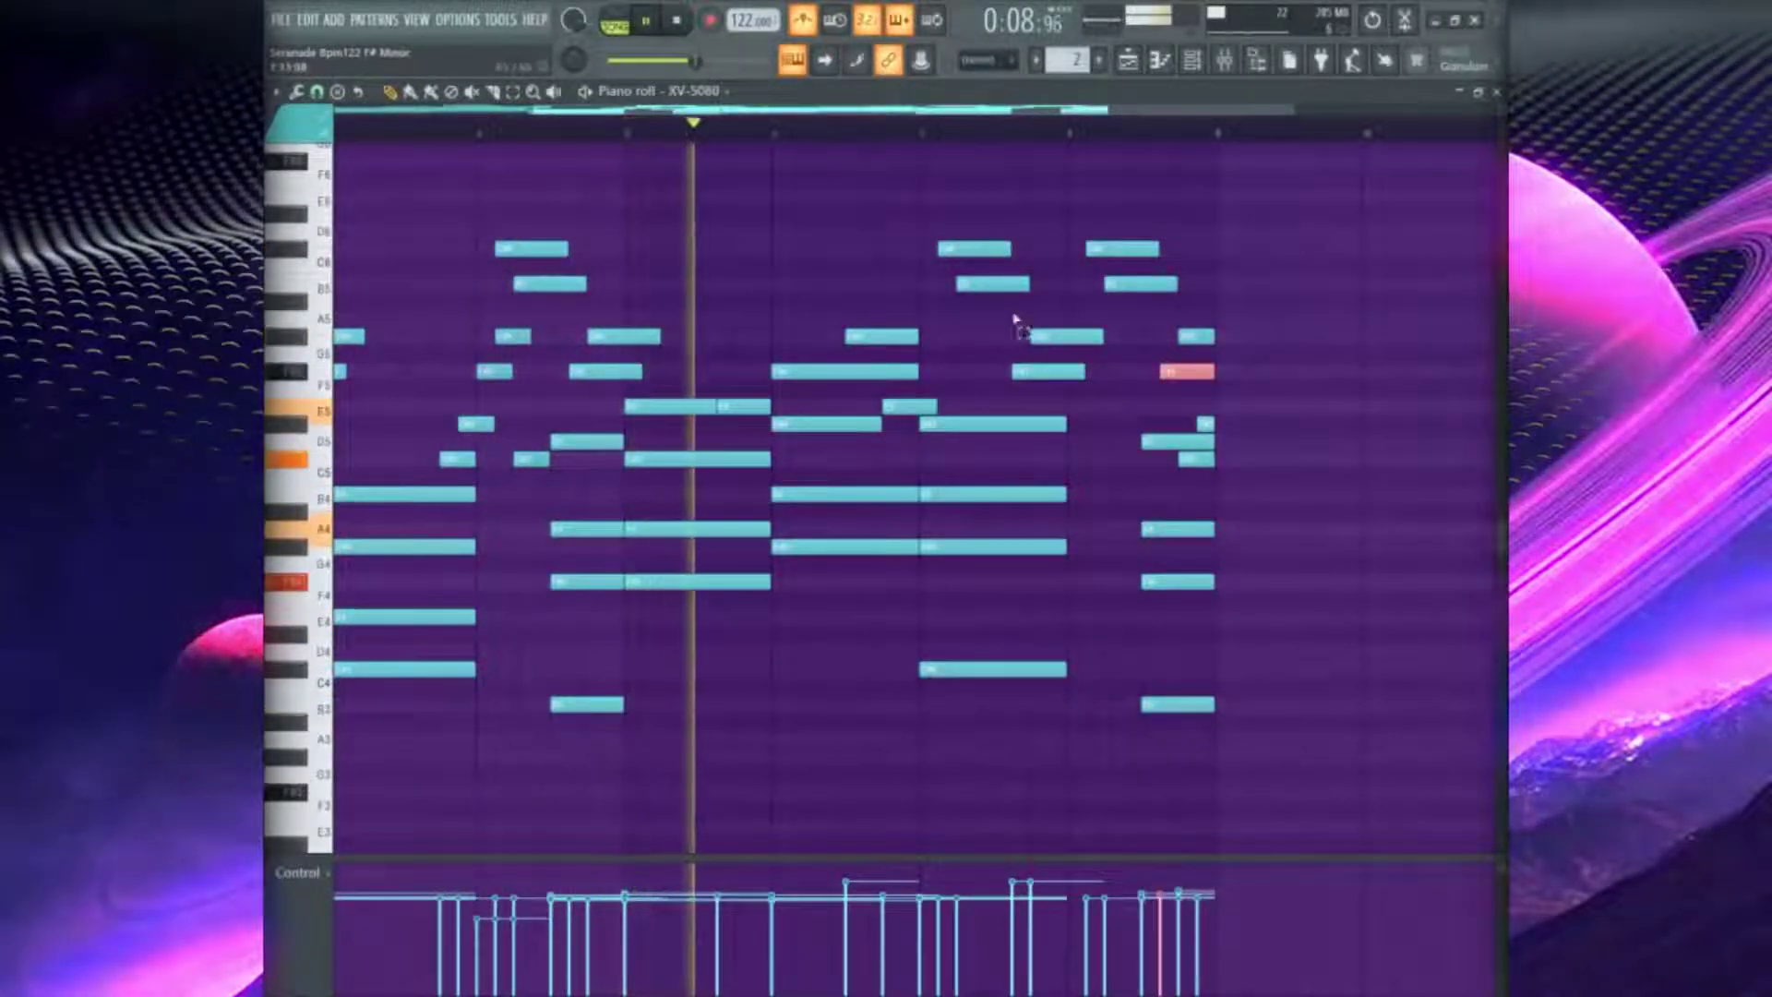
Lower the velocities of the F#5 and G#5 in bar 7 and the G#5 in bar 6
{"action": "left_click_drag", "start_coordinate": [1022, 323], "coordinate": [961, 221]}
{"action": "left_click_drag", "start_coordinate": [1071, 236], "coordinate": [1068, 389]}
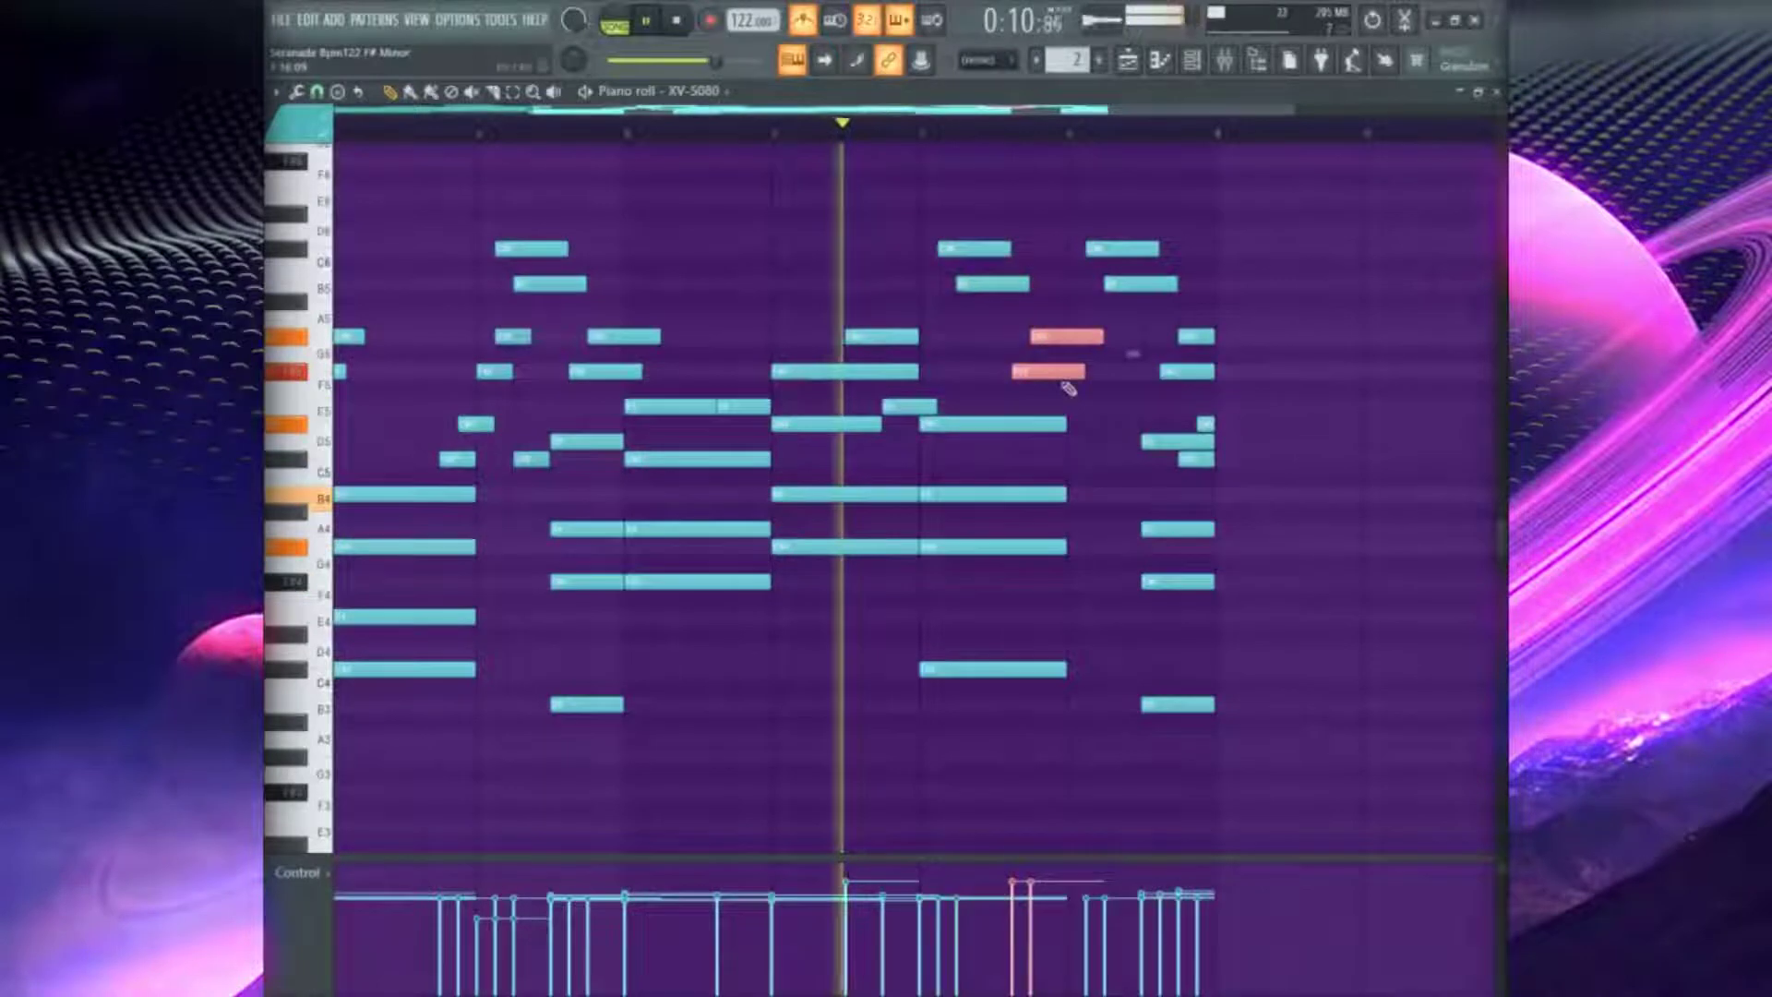
{"action": "left_click", "coordinate": [1065, 816]}
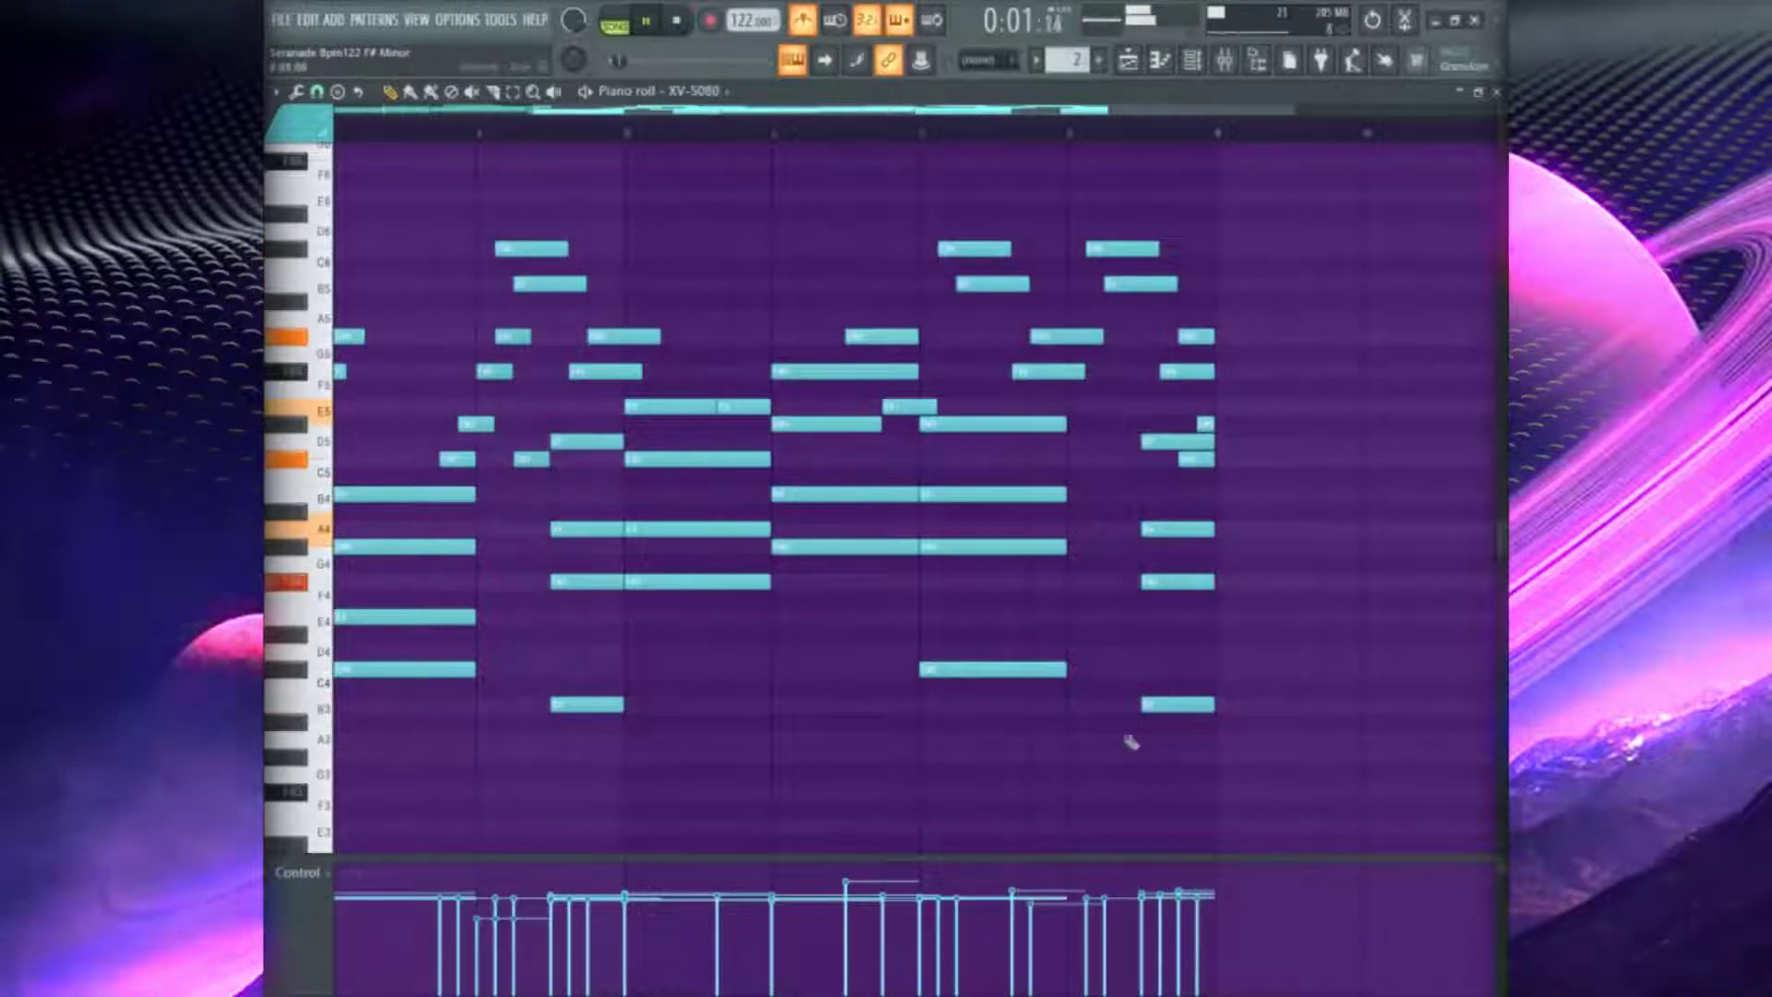
{"action": "left_click", "coordinate": [834, 369]}
{"action": "left_click", "coordinate": [882, 340]}
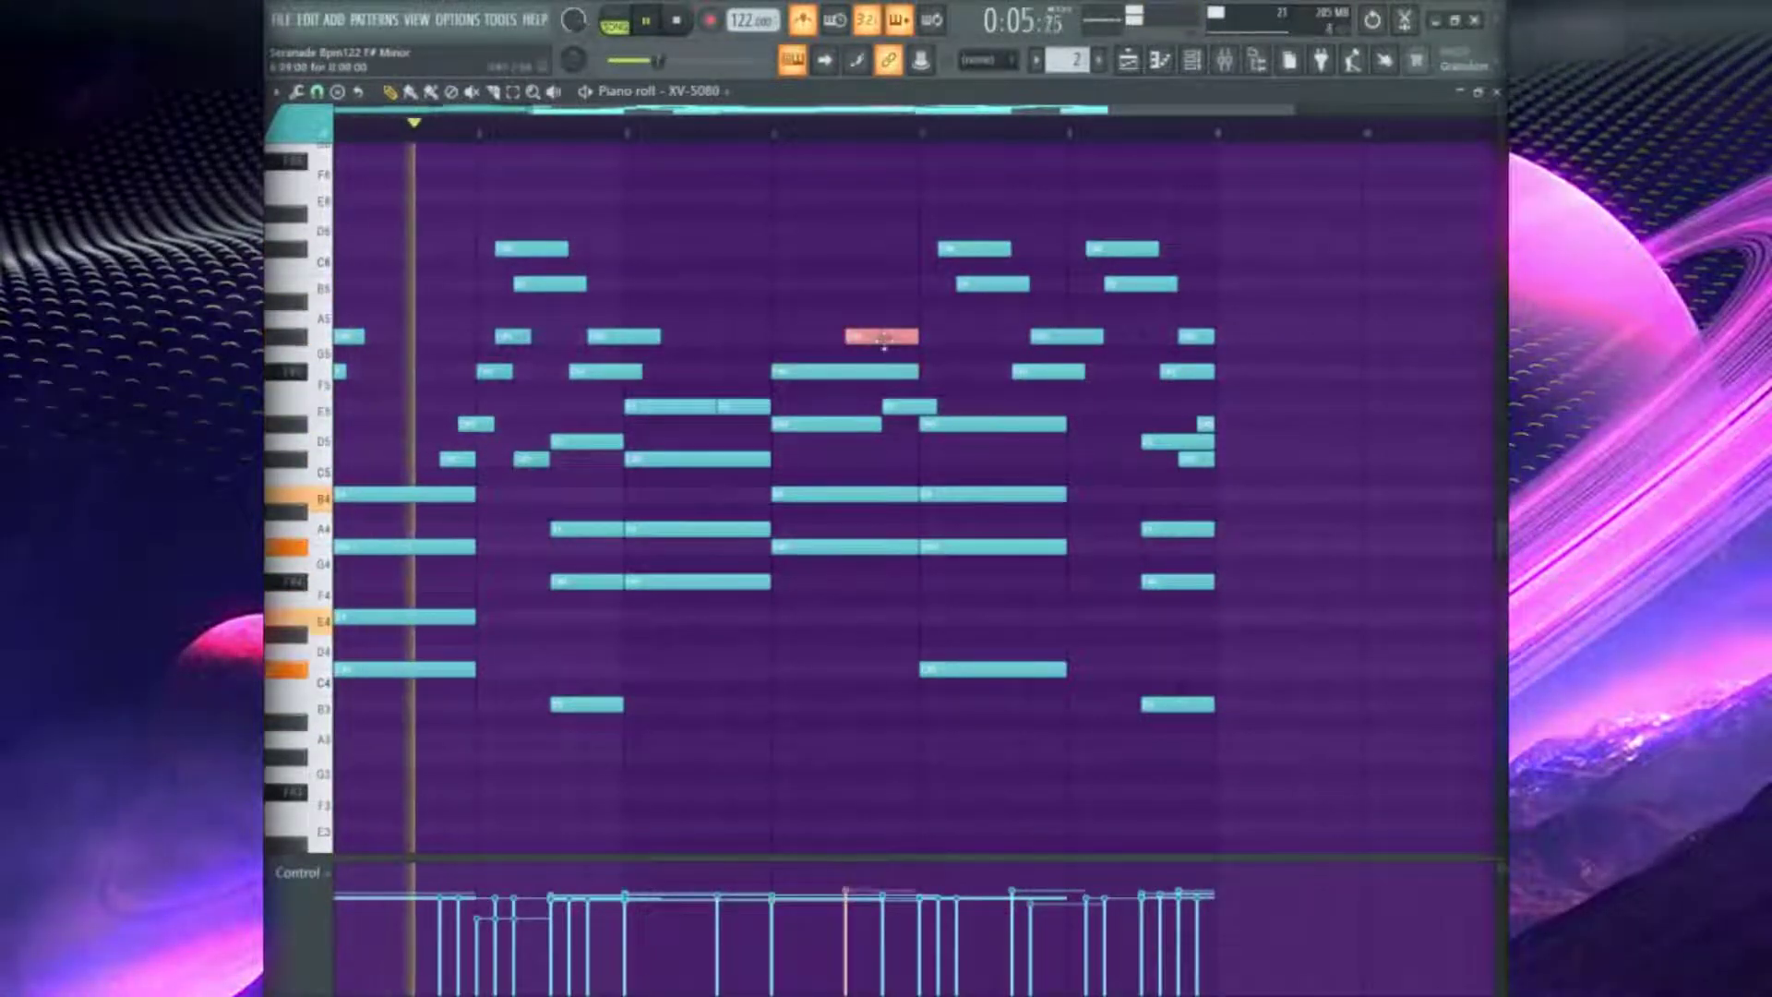
Randomize the note levels of the XV-5080 pattern, close its piano roll and save the project
{"action": "key", "text": "alt+r"}
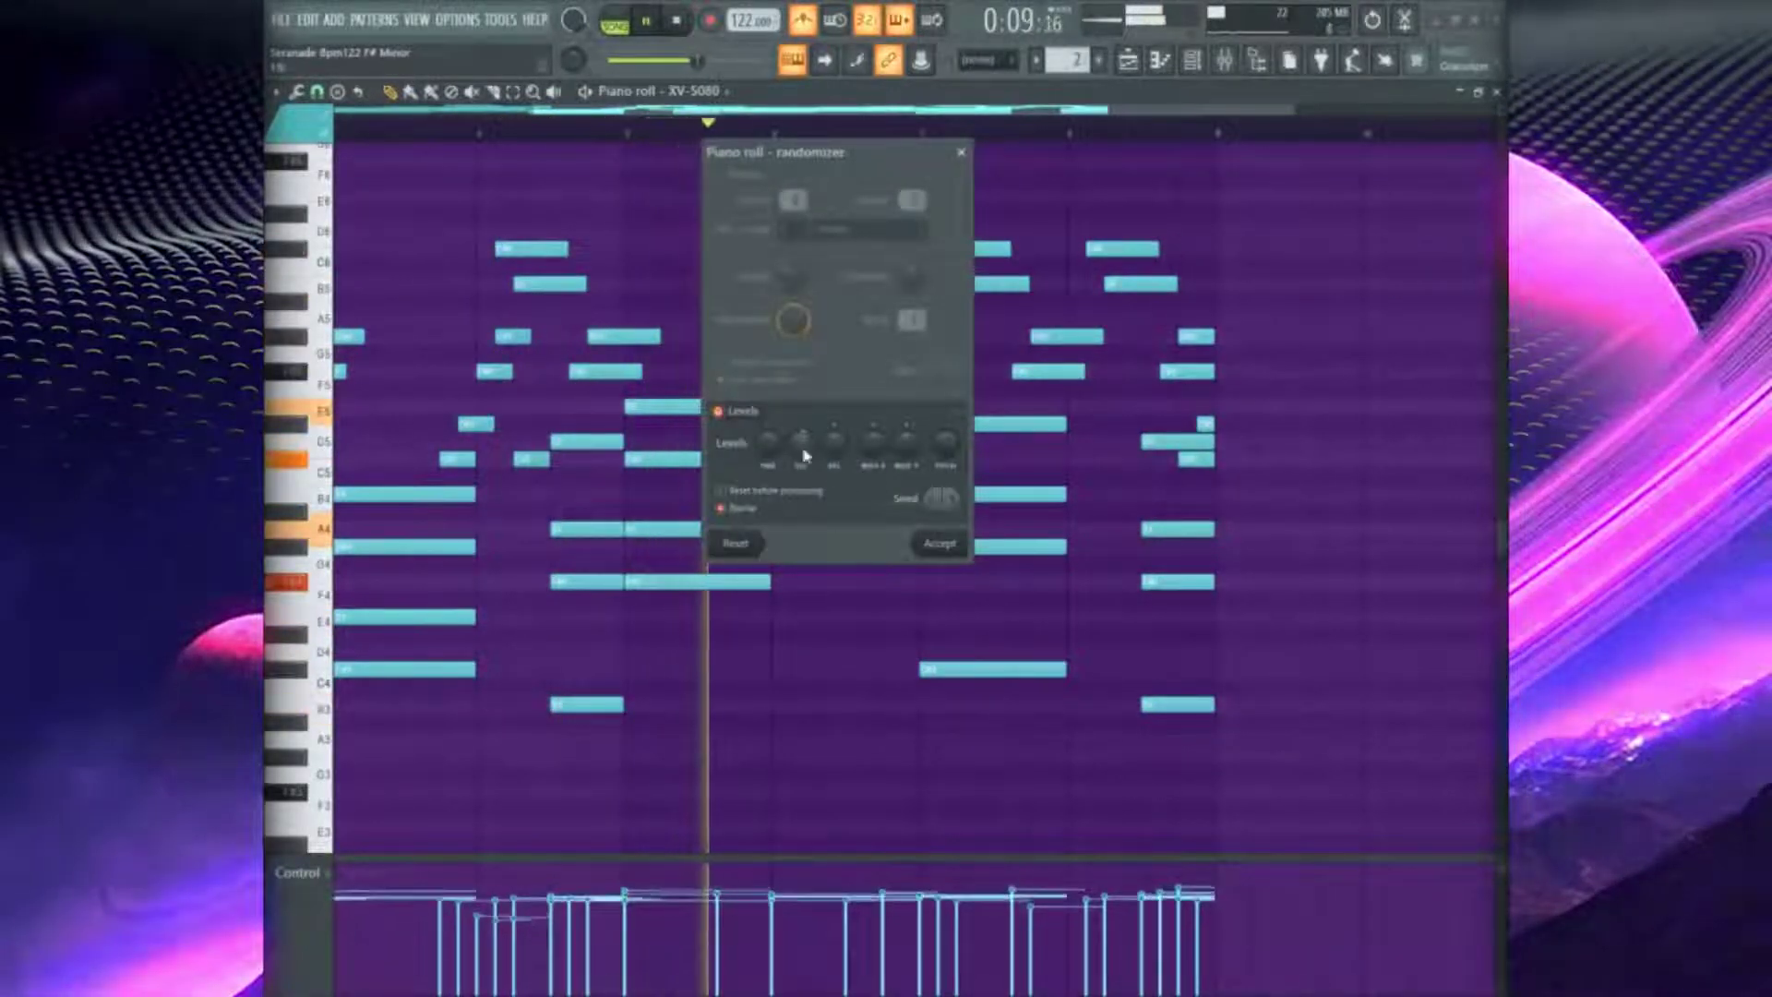
{"action": "left_click", "coordinate": [966, 545]}
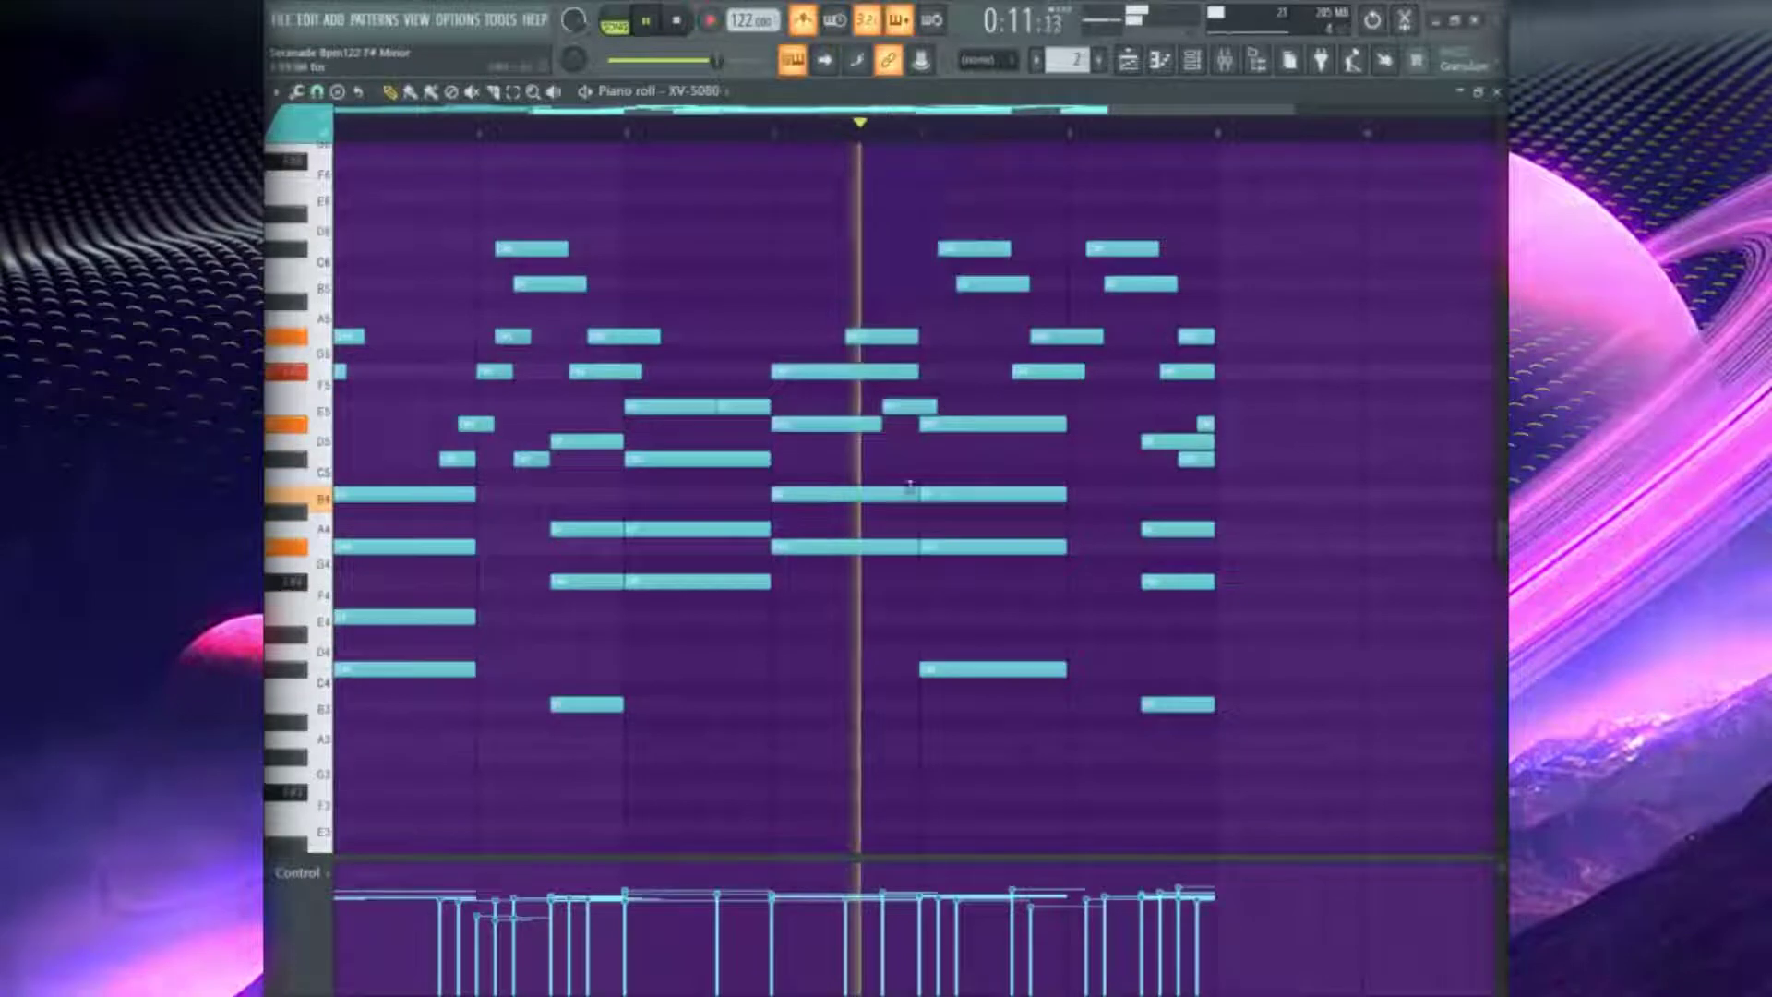
{"action": "left_click", "coordinate": [1497, 91]}
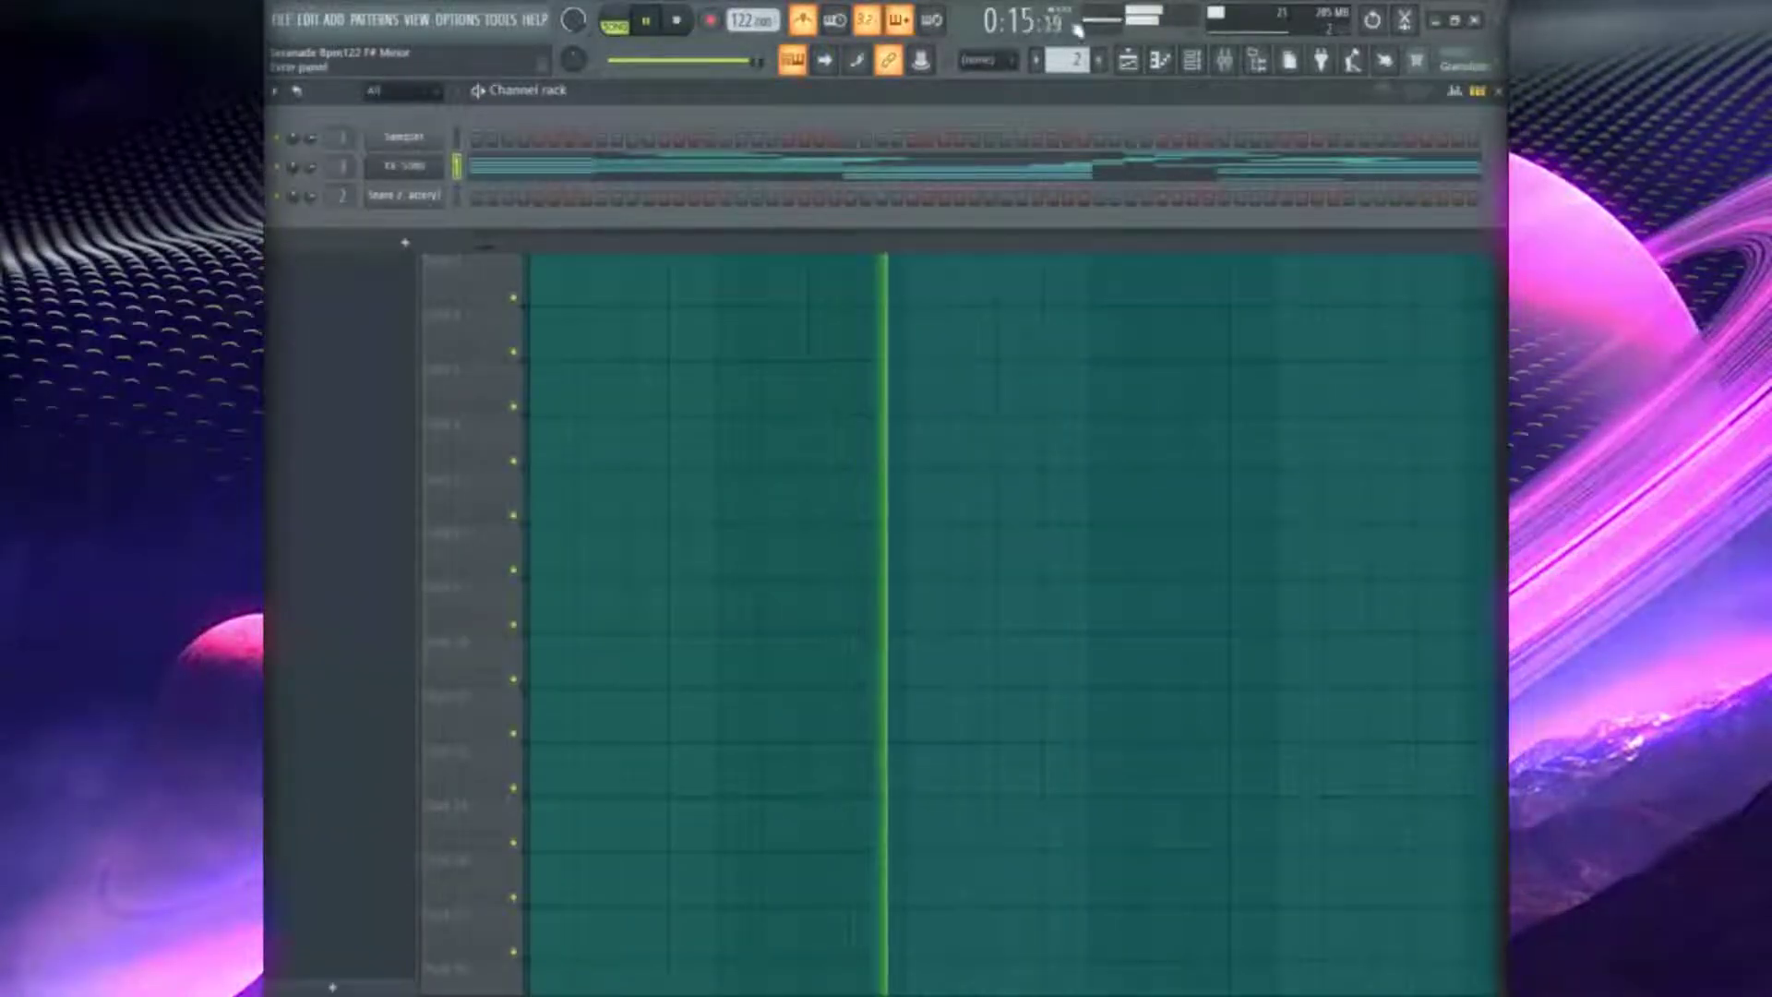
{"action": "key", "text": "ctrl+s"}
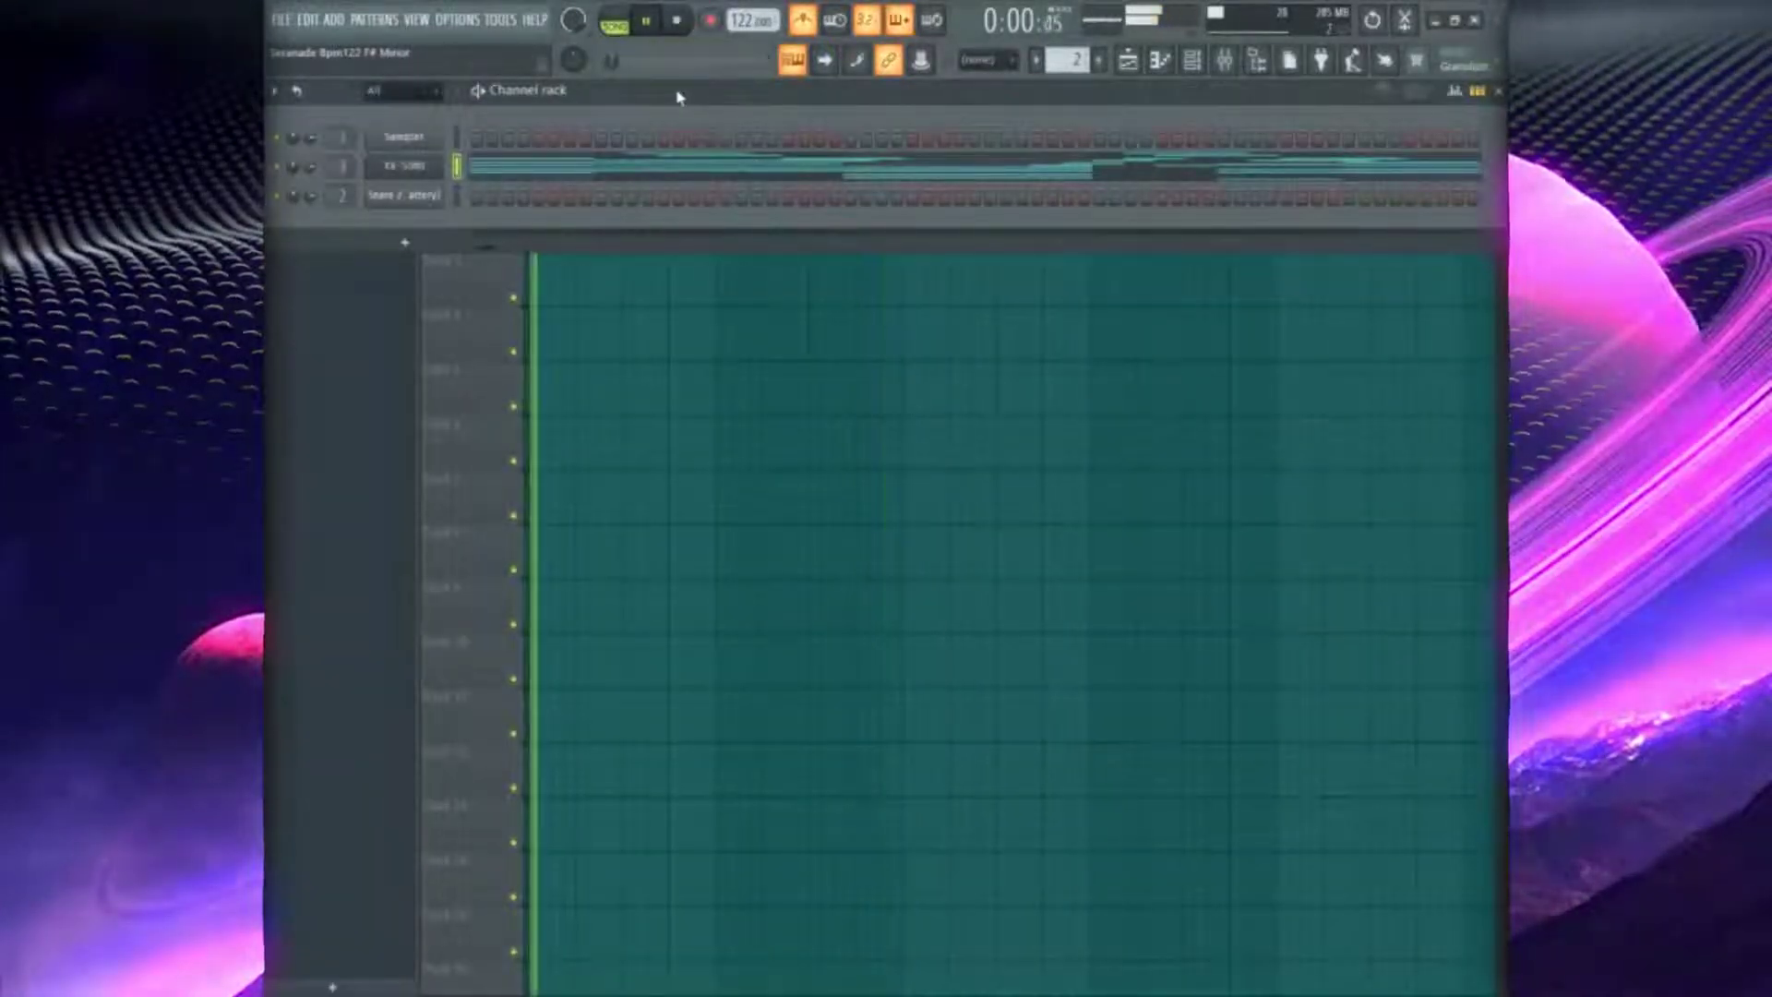
Reopen the XV-5080 piano roll, try a short B3 at the end of bar 2 and delete it
{"action": "left_click", "coordinate": [593, 170]}
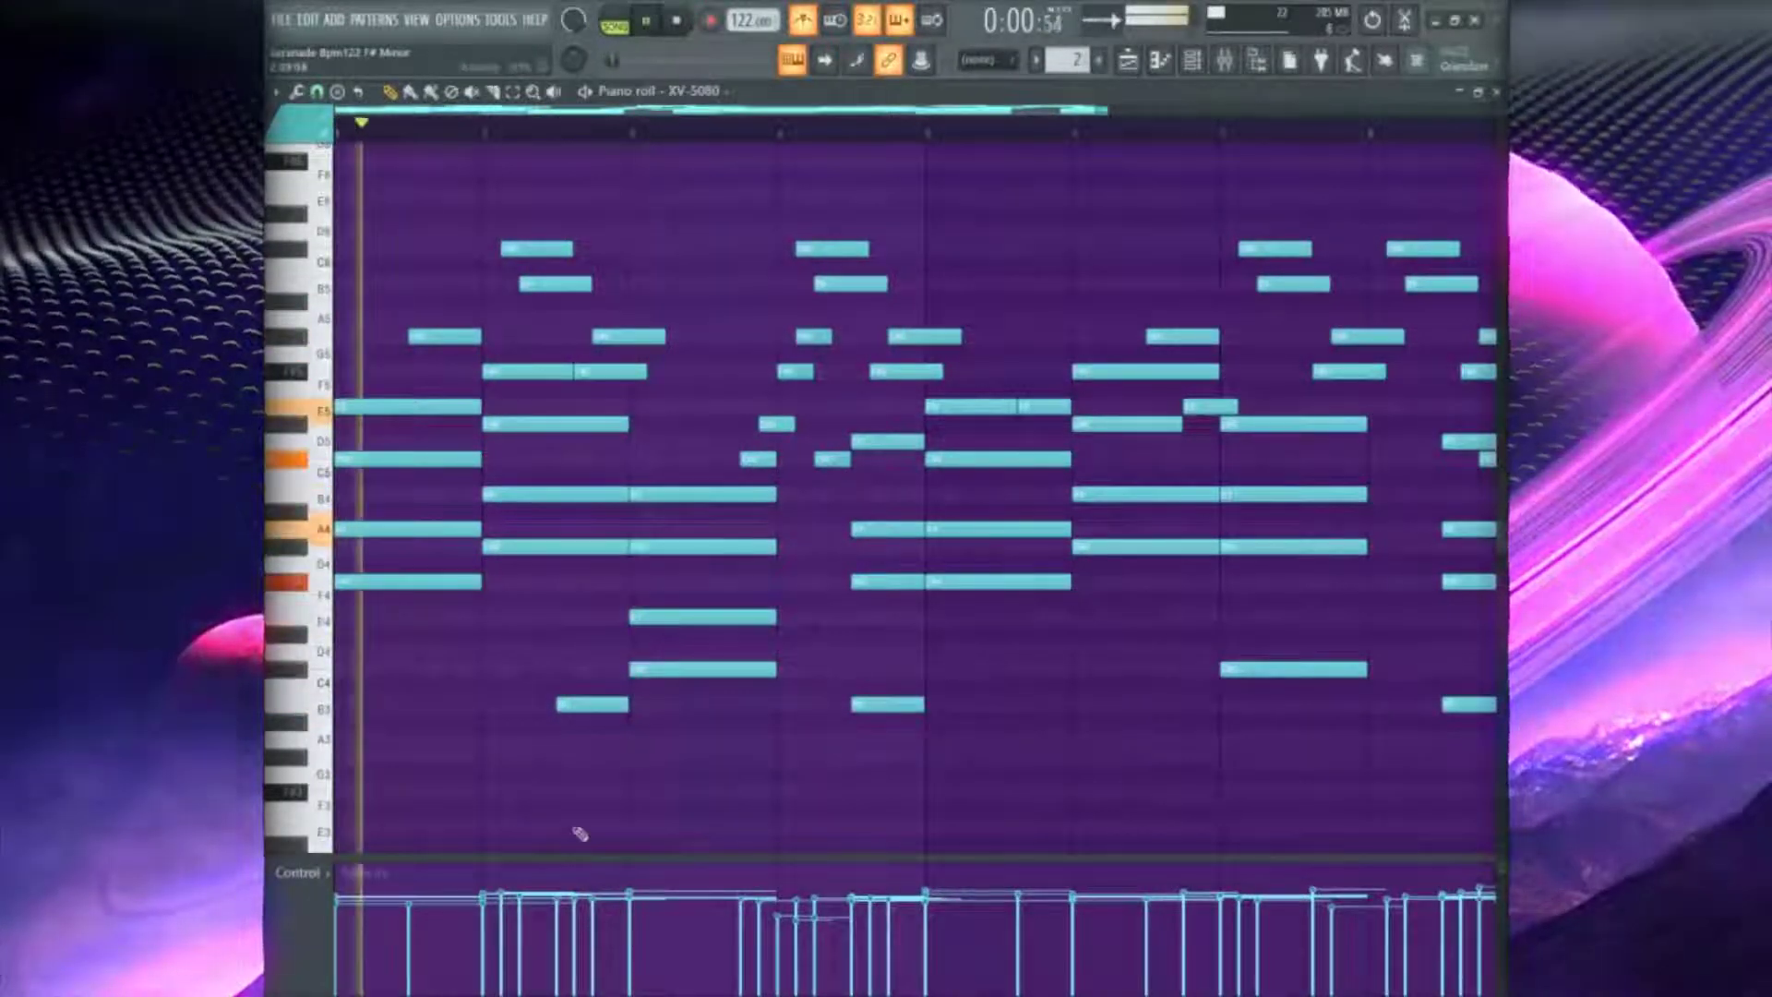
{"action": "right_click", "coordinate": [608, 706]}
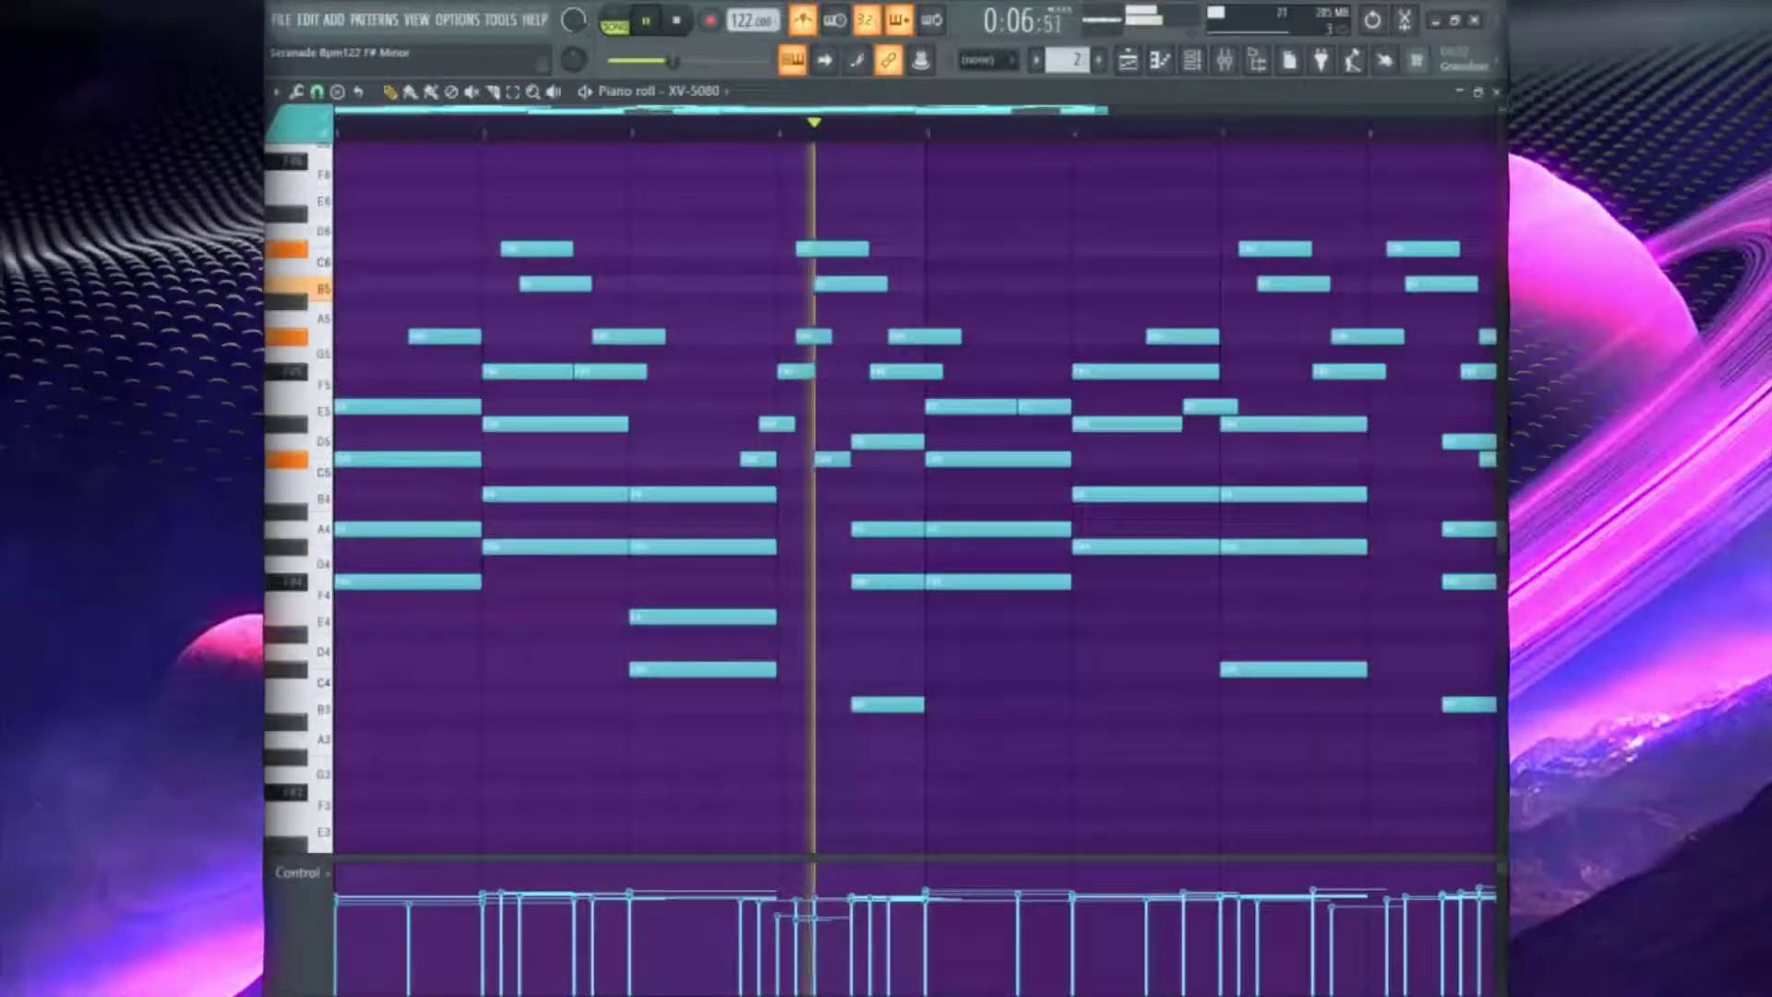
Add The Prince as a new instrument on its own mixer track and switch its presets to the keys category
{"action": "key", "text": "F6"}
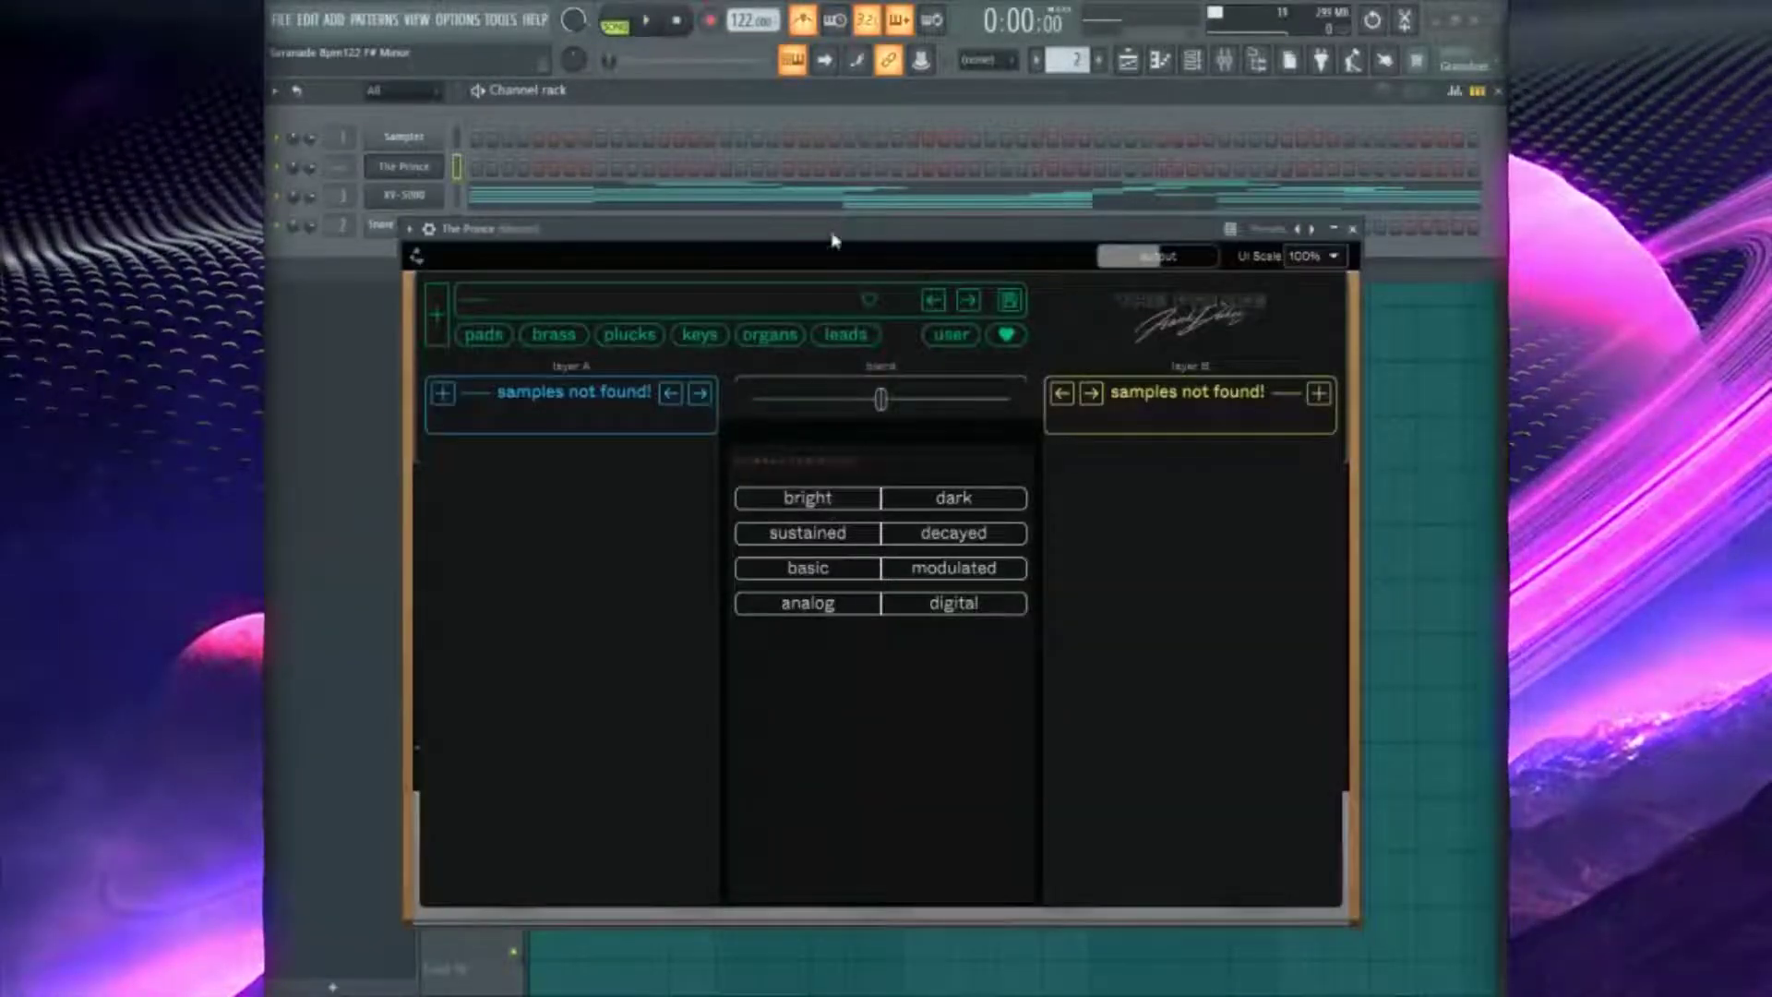
{"action": "key", "text": "space"}
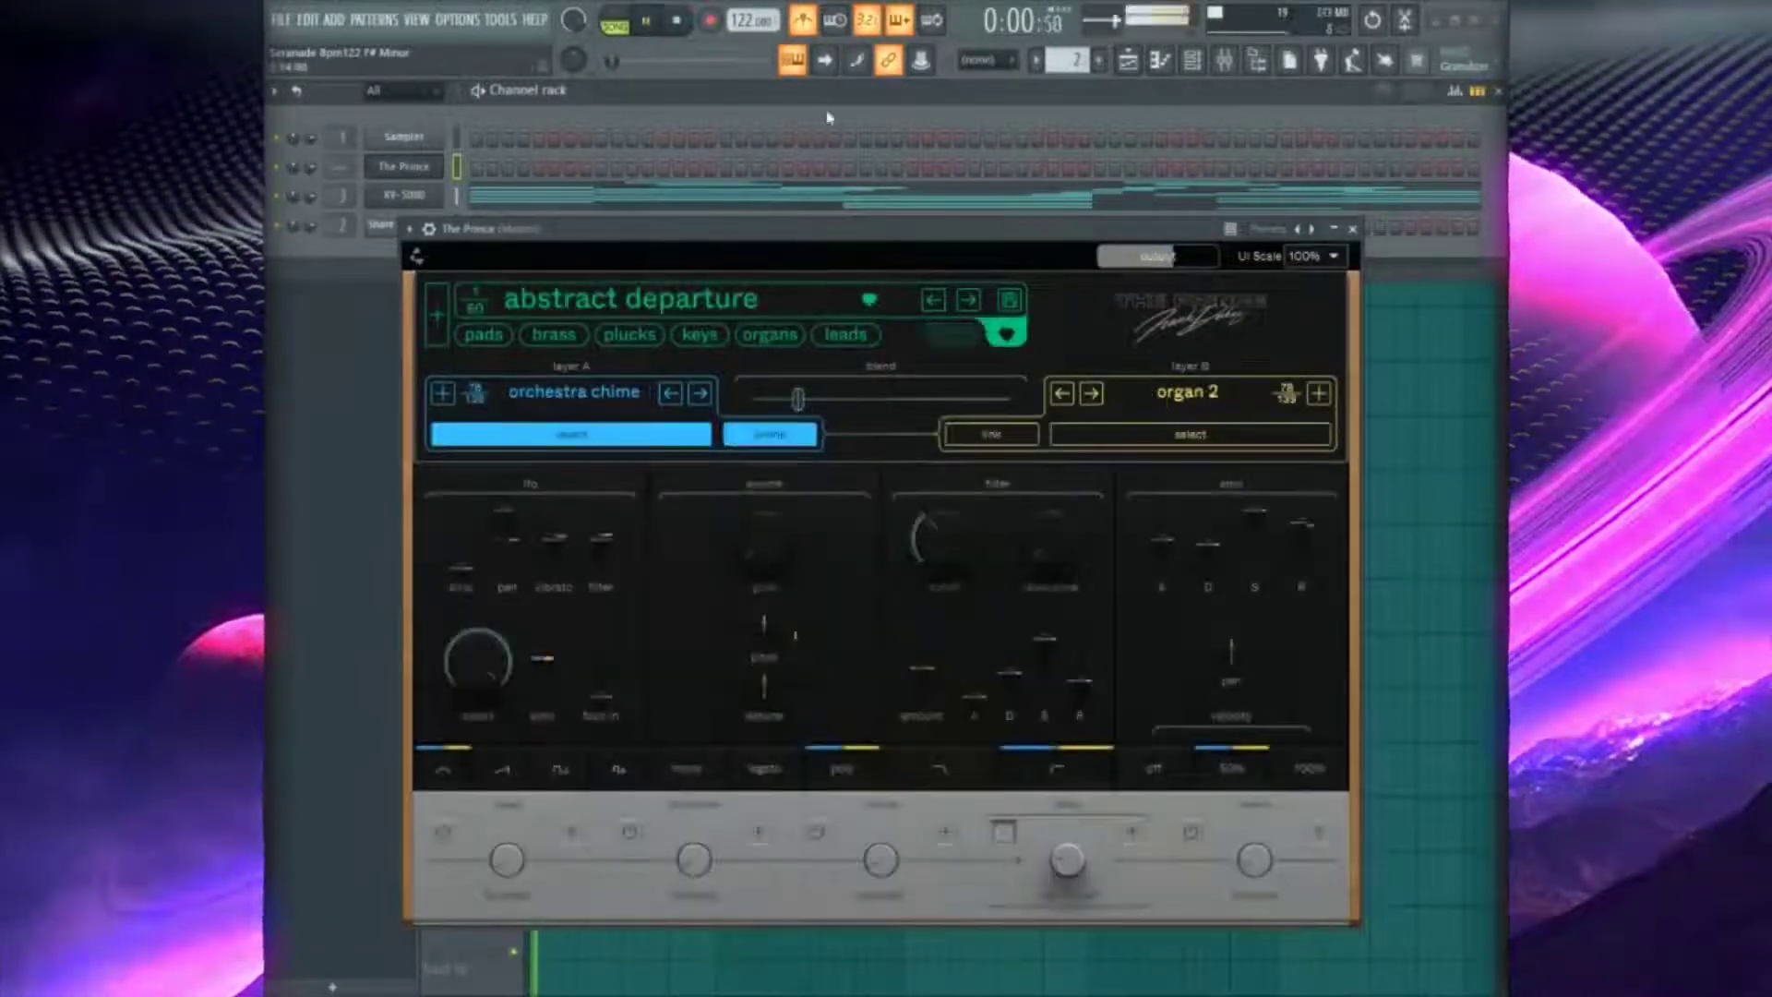
{"action": "key", "text": "F9"}
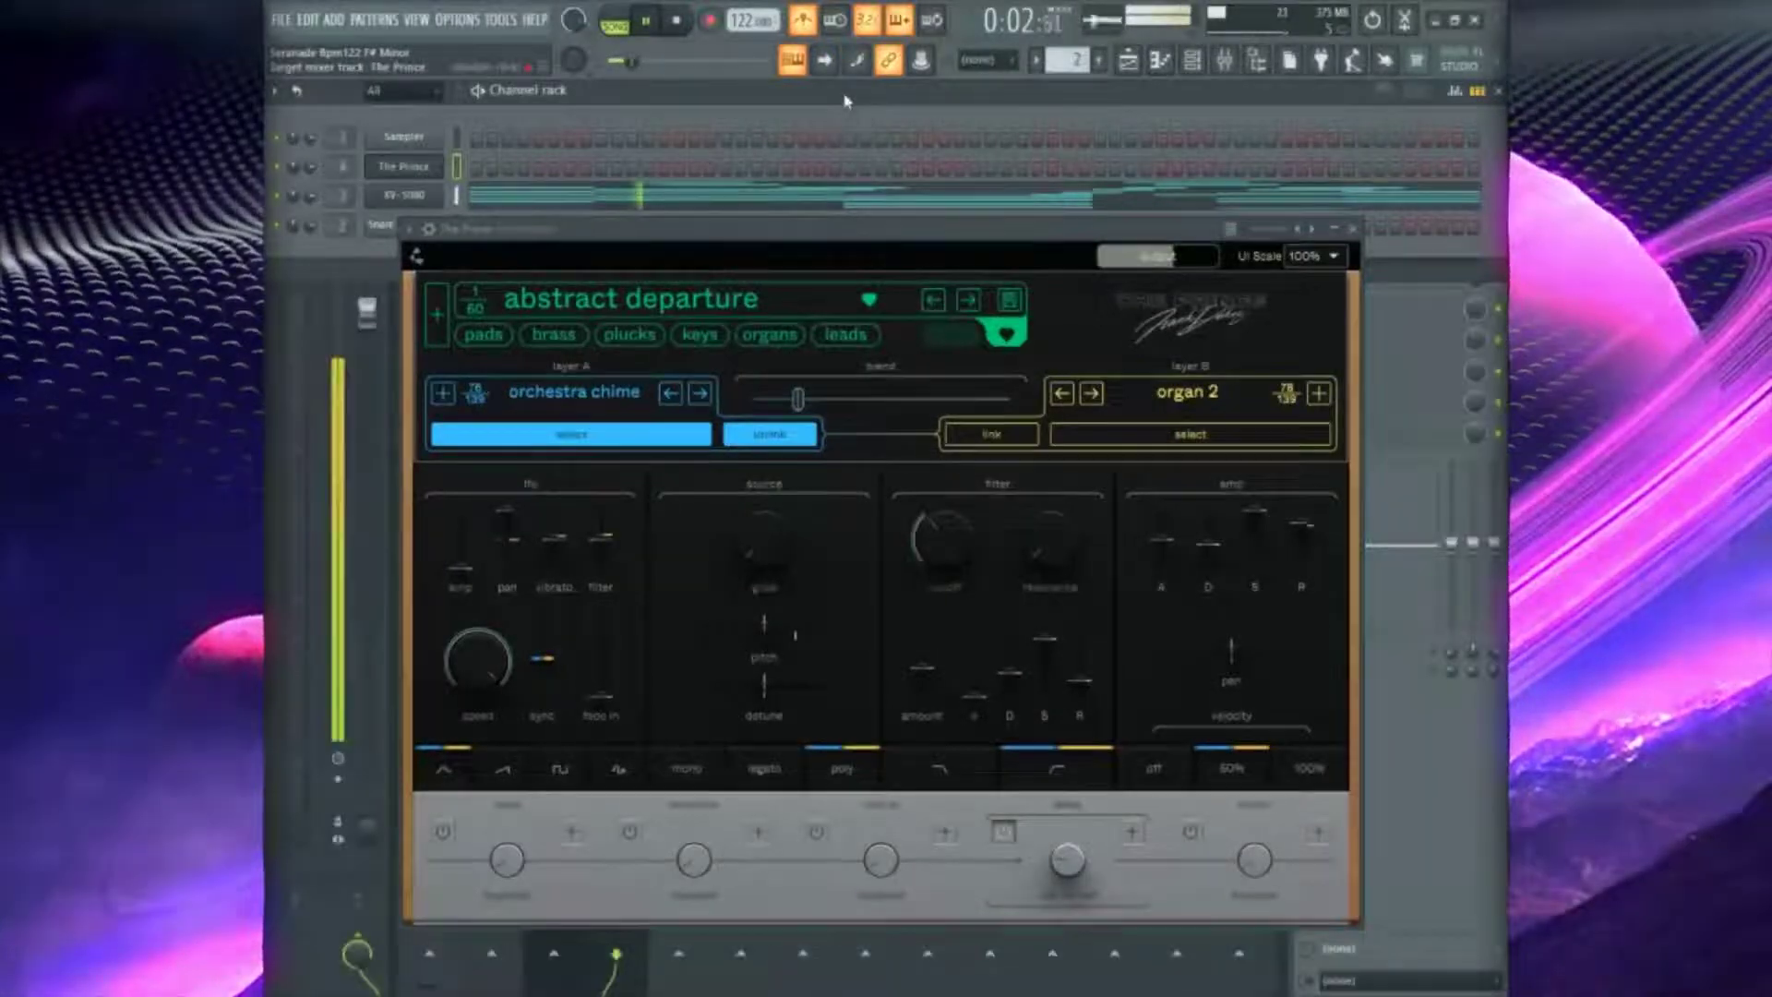
{"action": "left_click", "coordinate": [701, 334]}
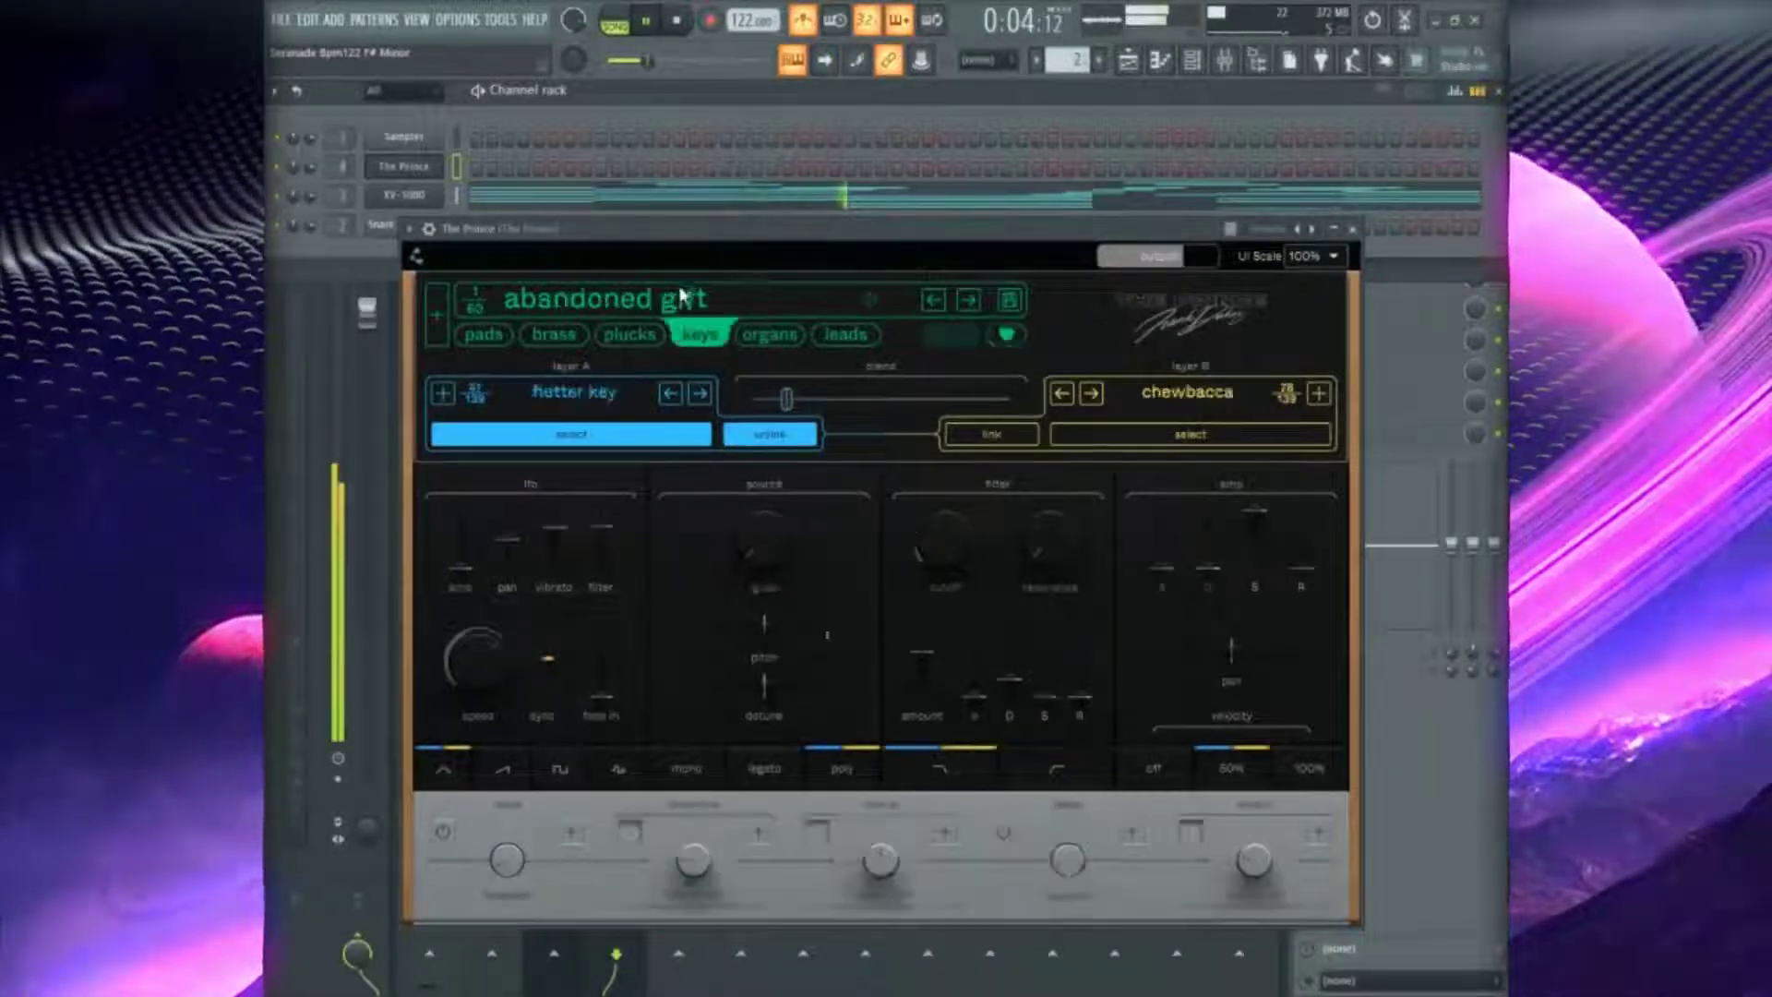
Load the bomb staircase keys preset in The Prince and close the plugin window
{"action": "left_click", "coordinate": [685, 307]}
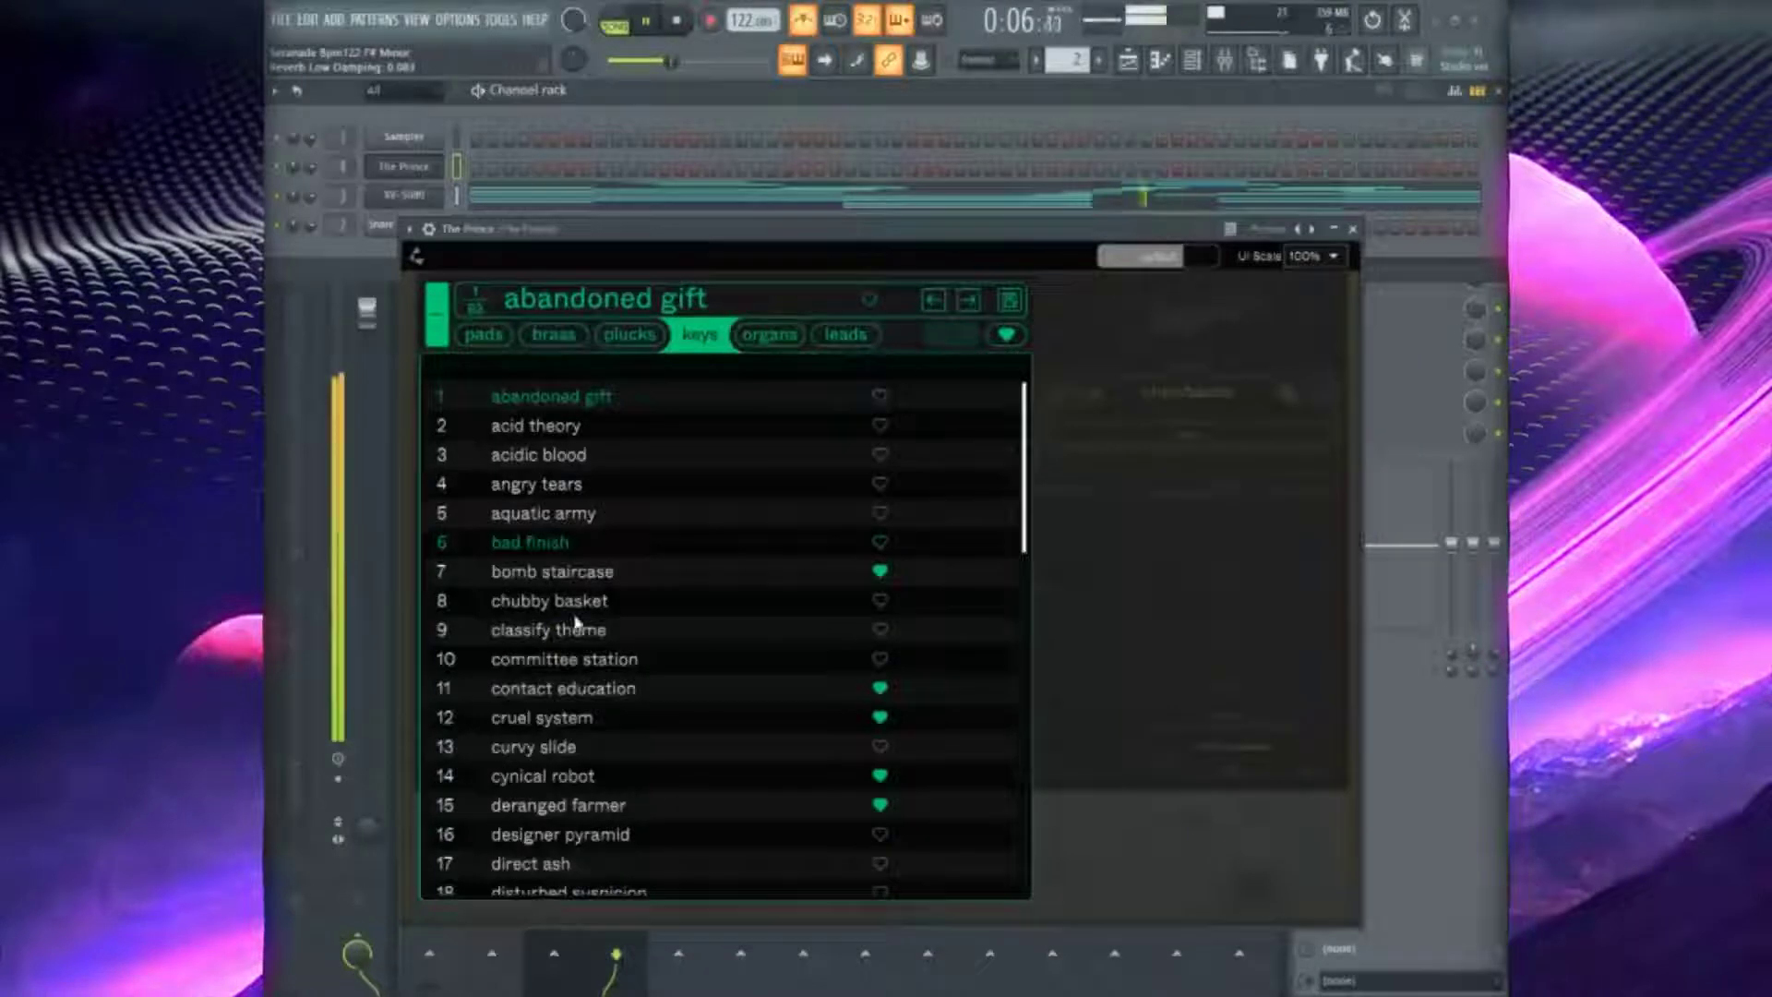
{"action": "scroll", "coordinate": [576, 624], "scroll_direction": "down", "scroll_amount": 1}
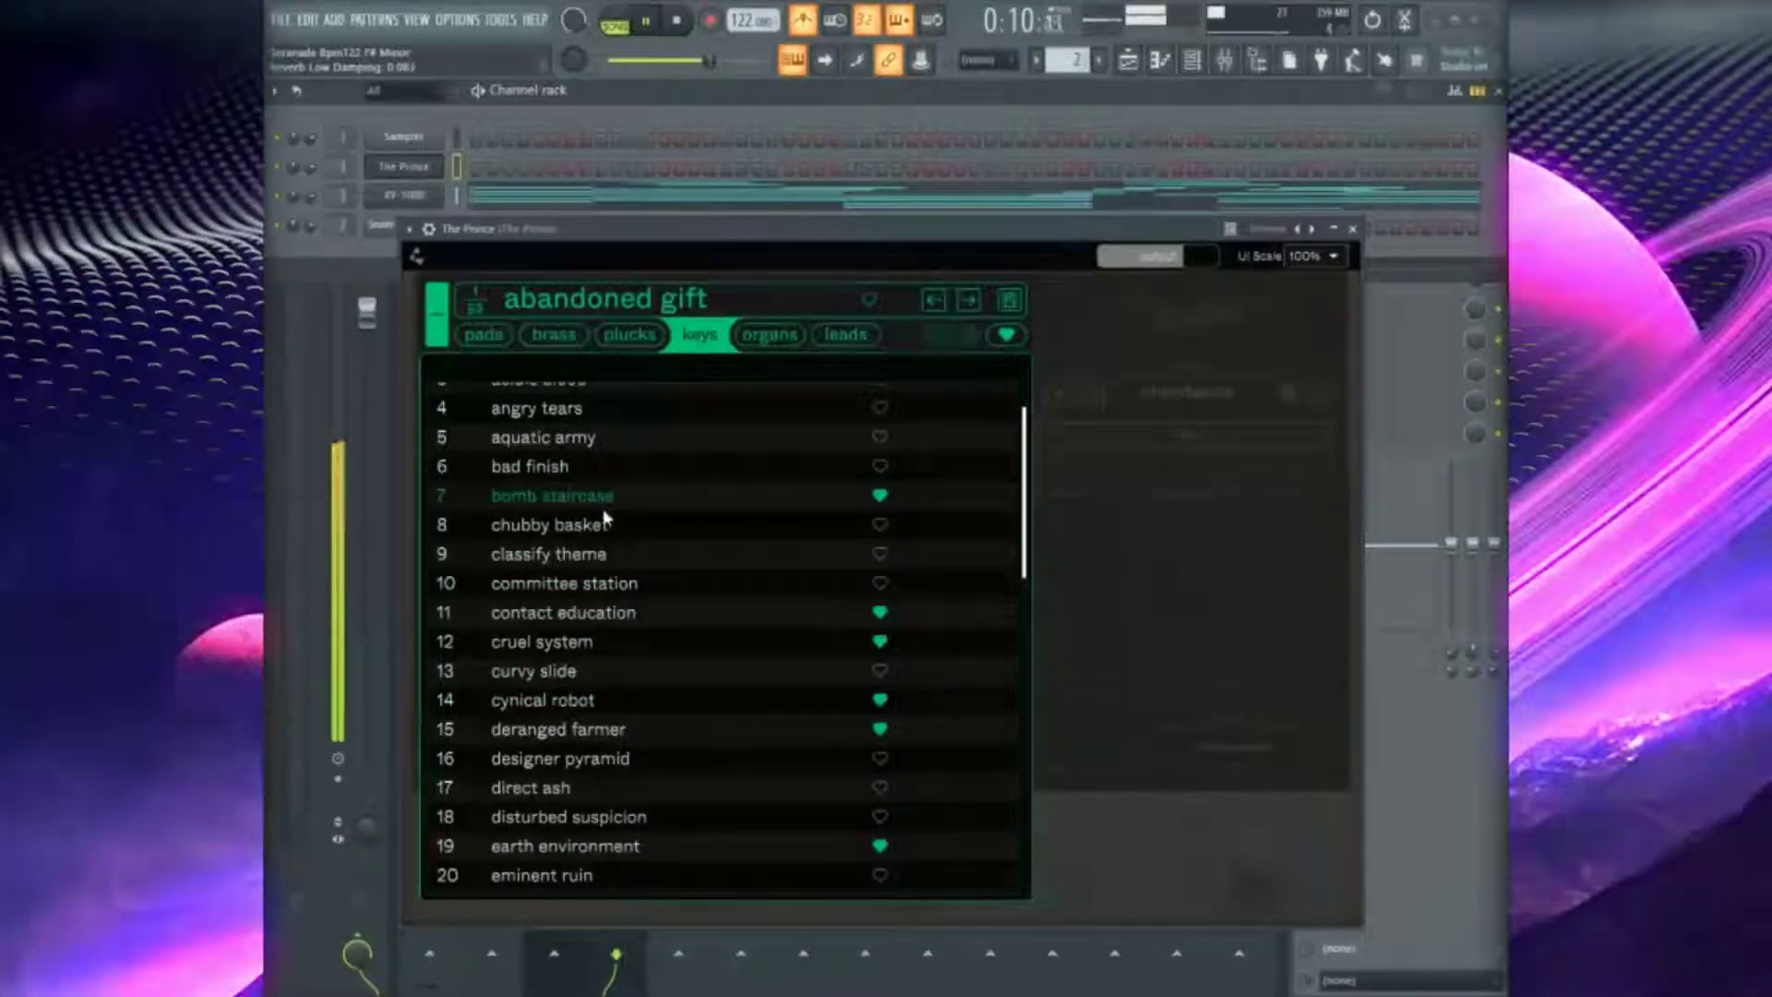
{"action": "left_click", "coordinate": [617, 496]}
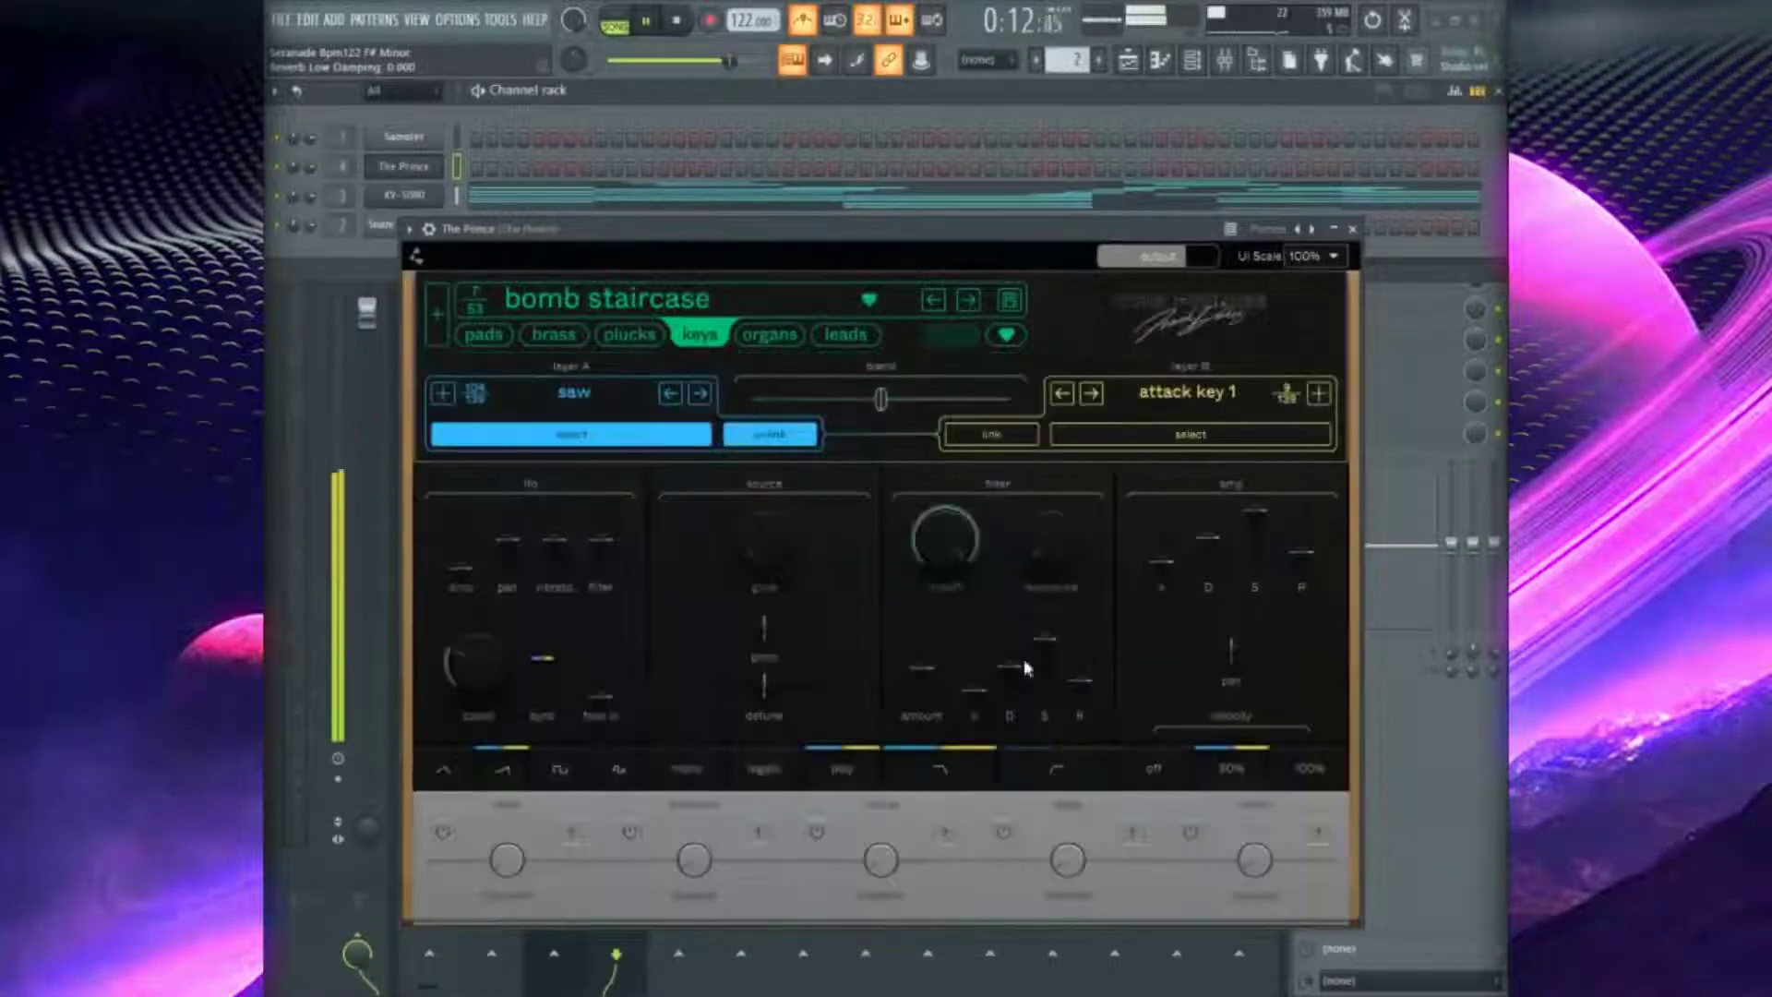
{"action": "left_click", "coordinate": [1354, 230]}
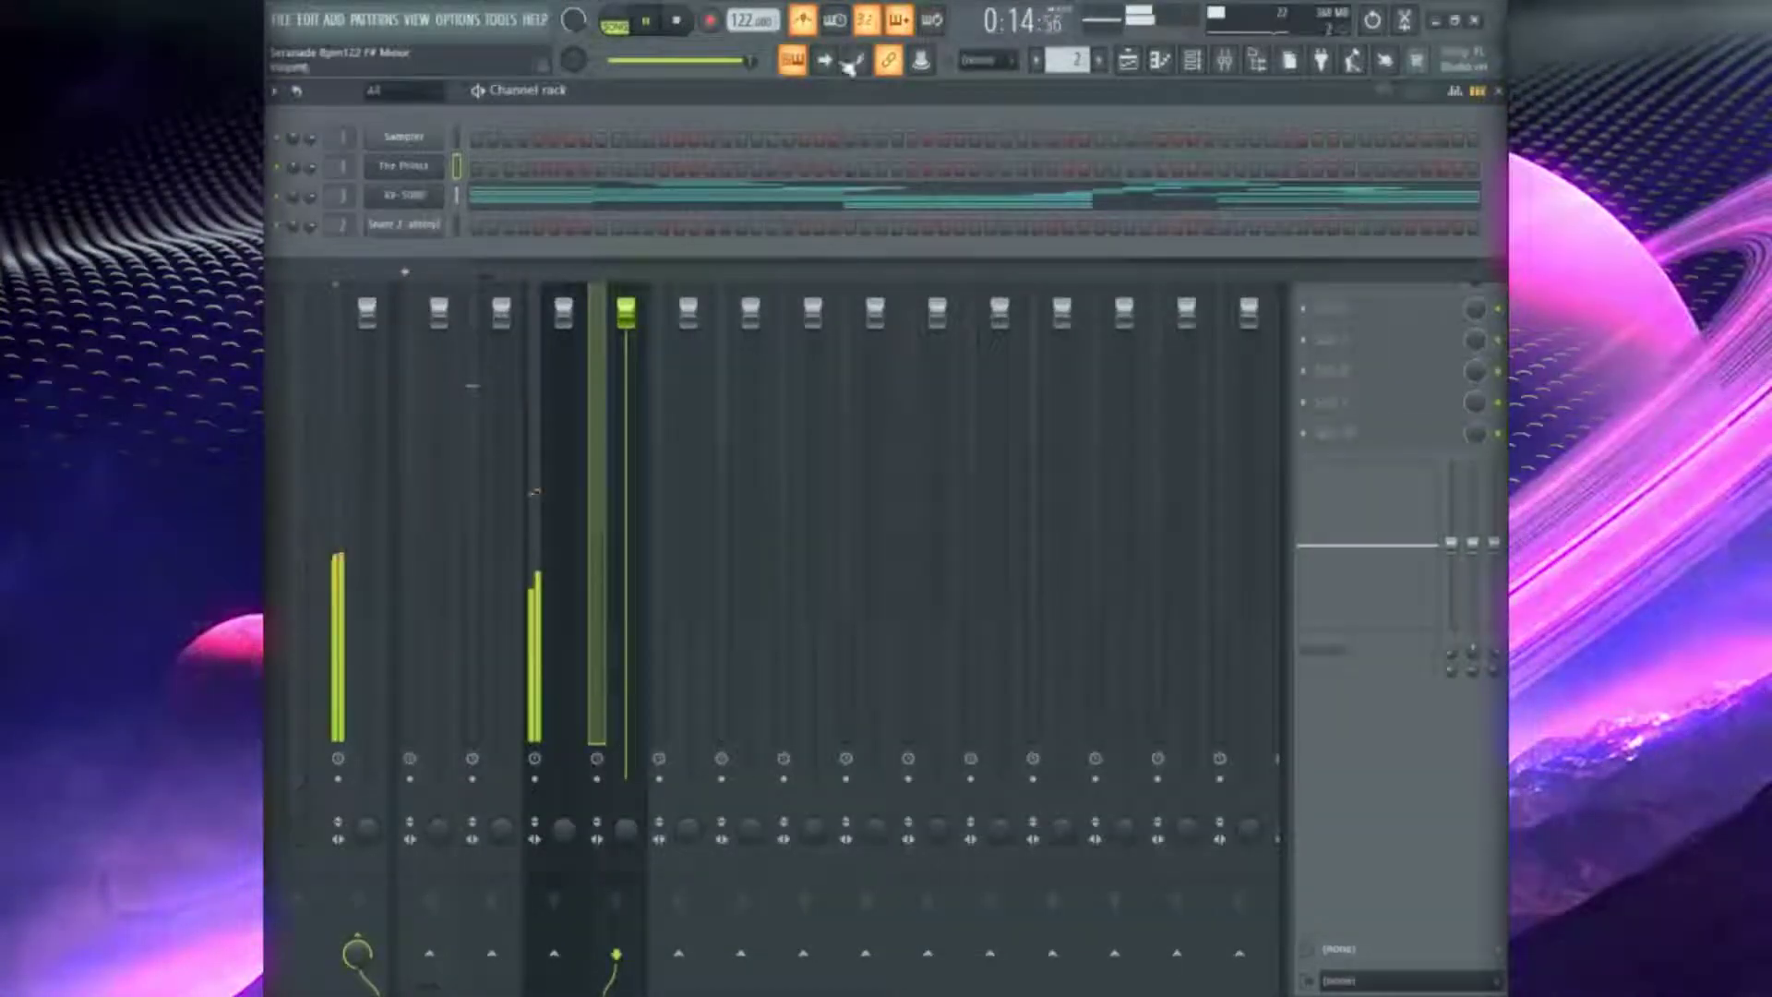
Turn off the metronome and copy the XV-5080 notes into The Prince channel
{"action": "left_click", "coordinate": [805, 23]}
{"action": "right_click", "coordinate": [394, 203]}
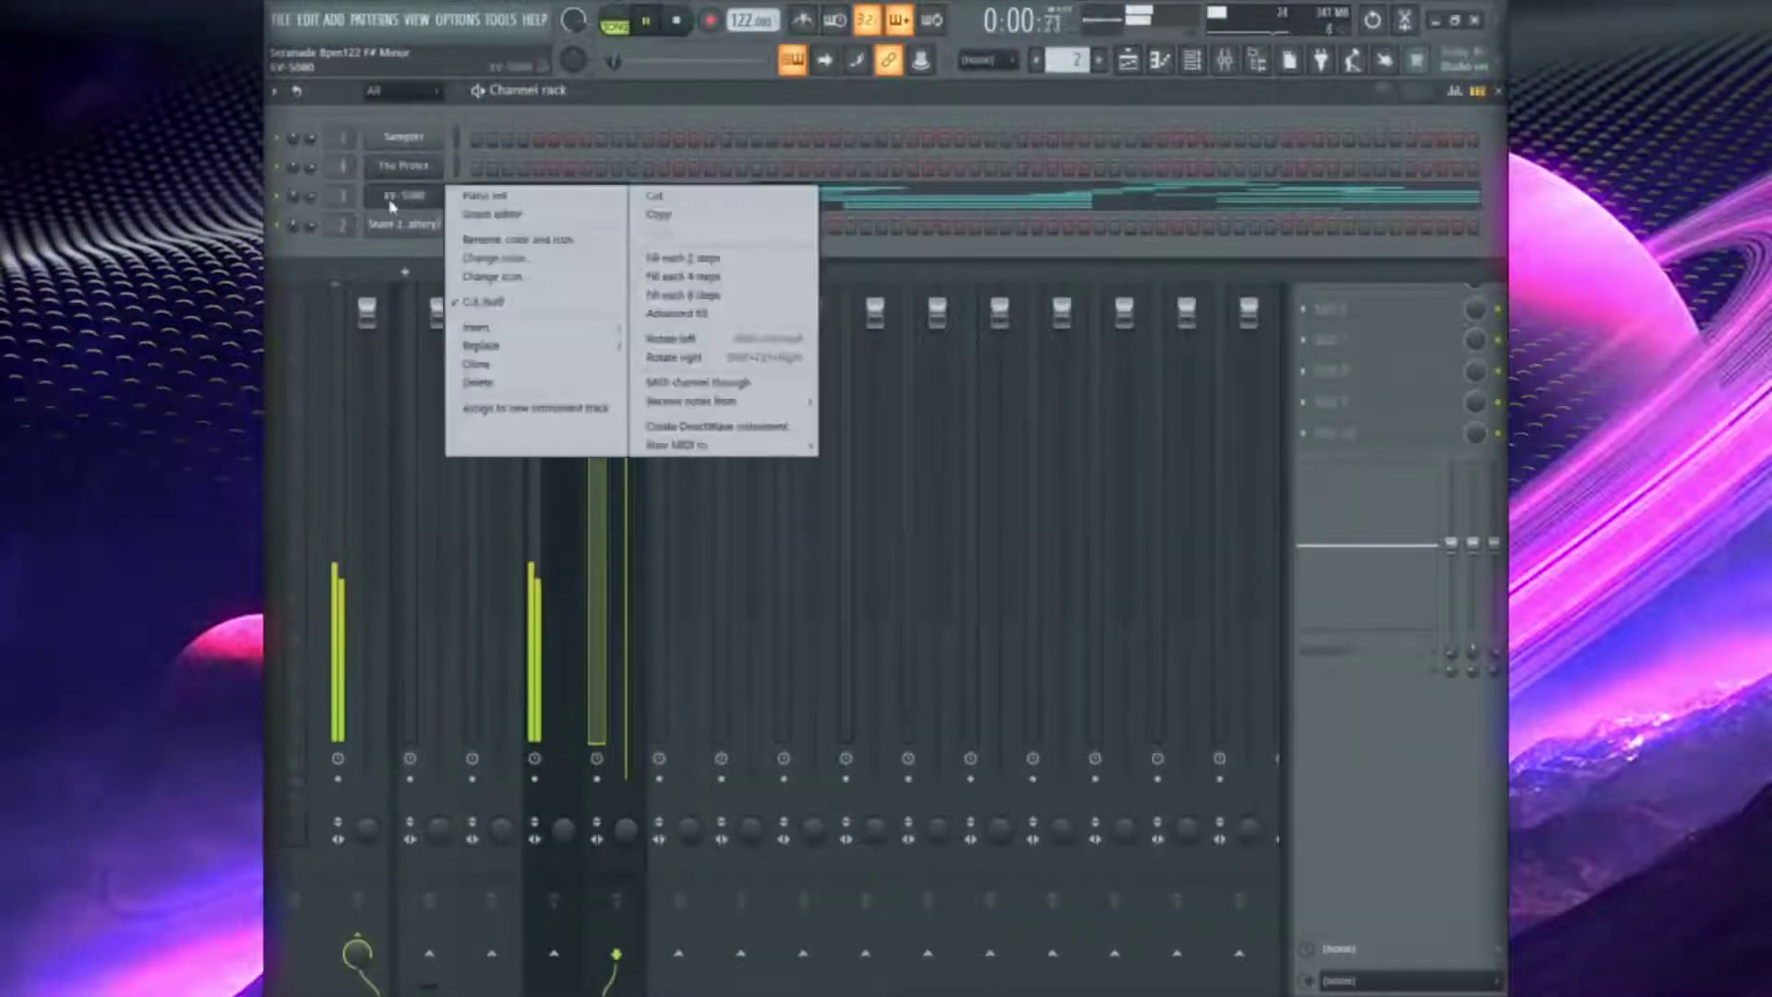
{"action": "left_click", "coordinate": [624, 217]}
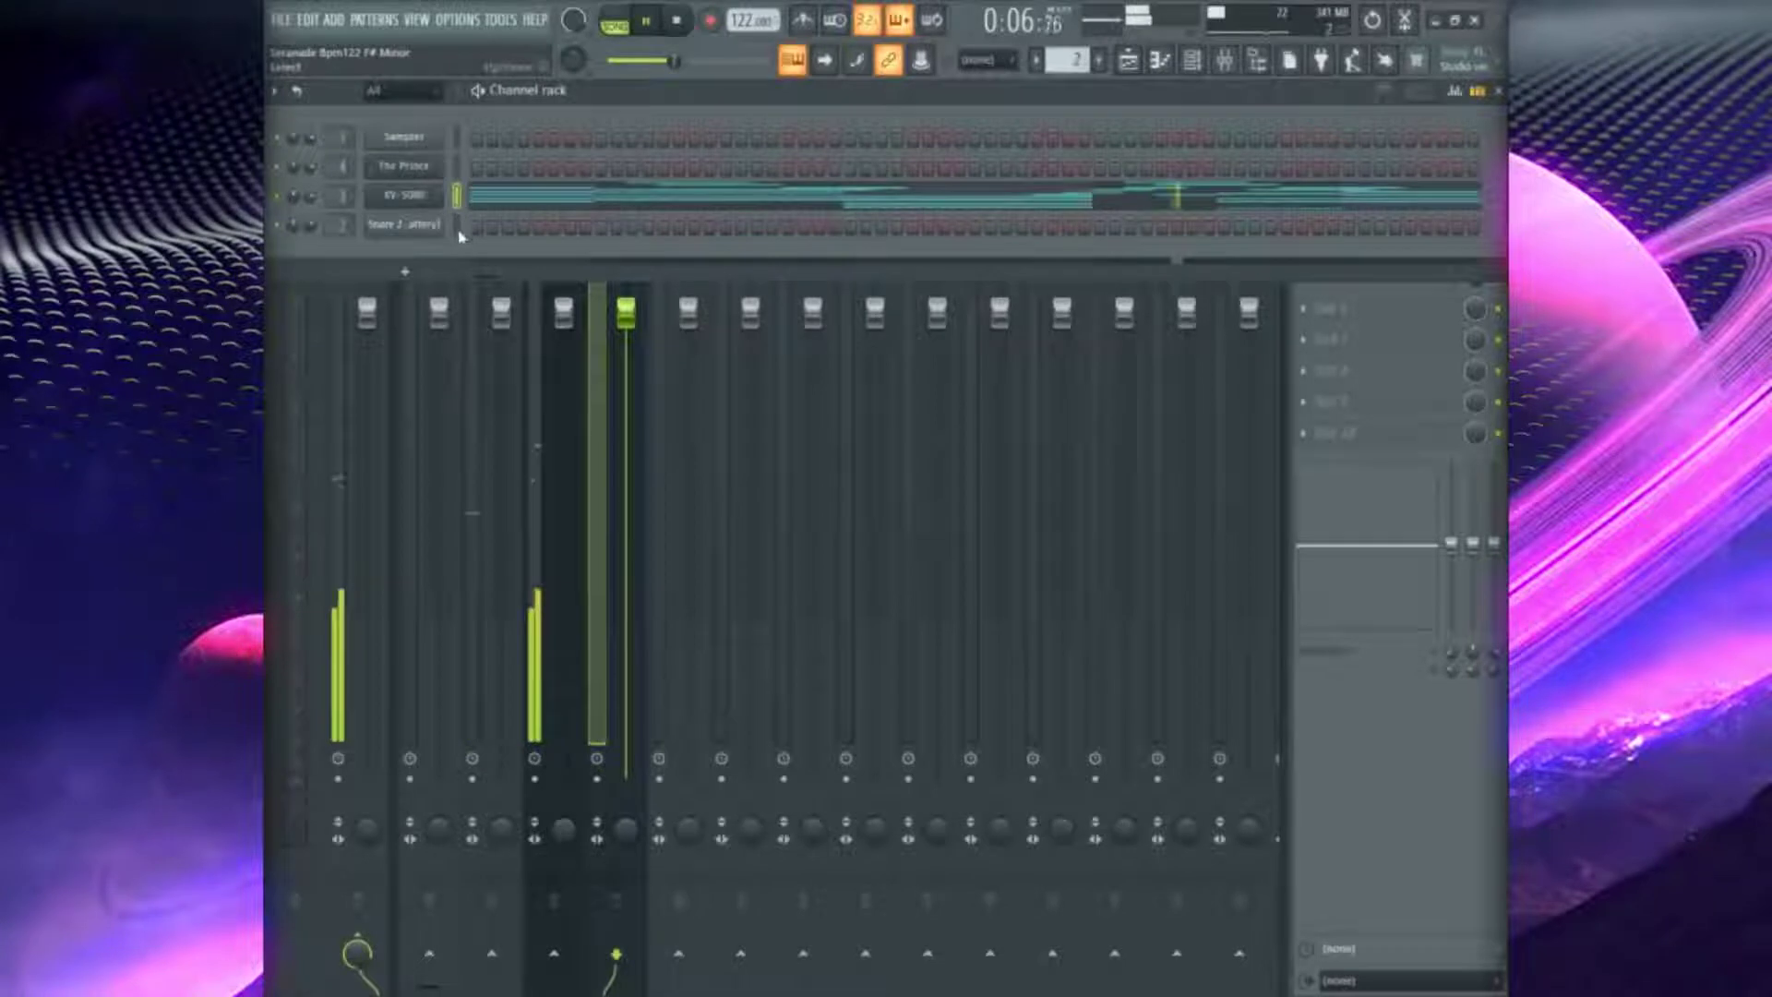
{"action": "right_click", "coordinate": [433, 172]}
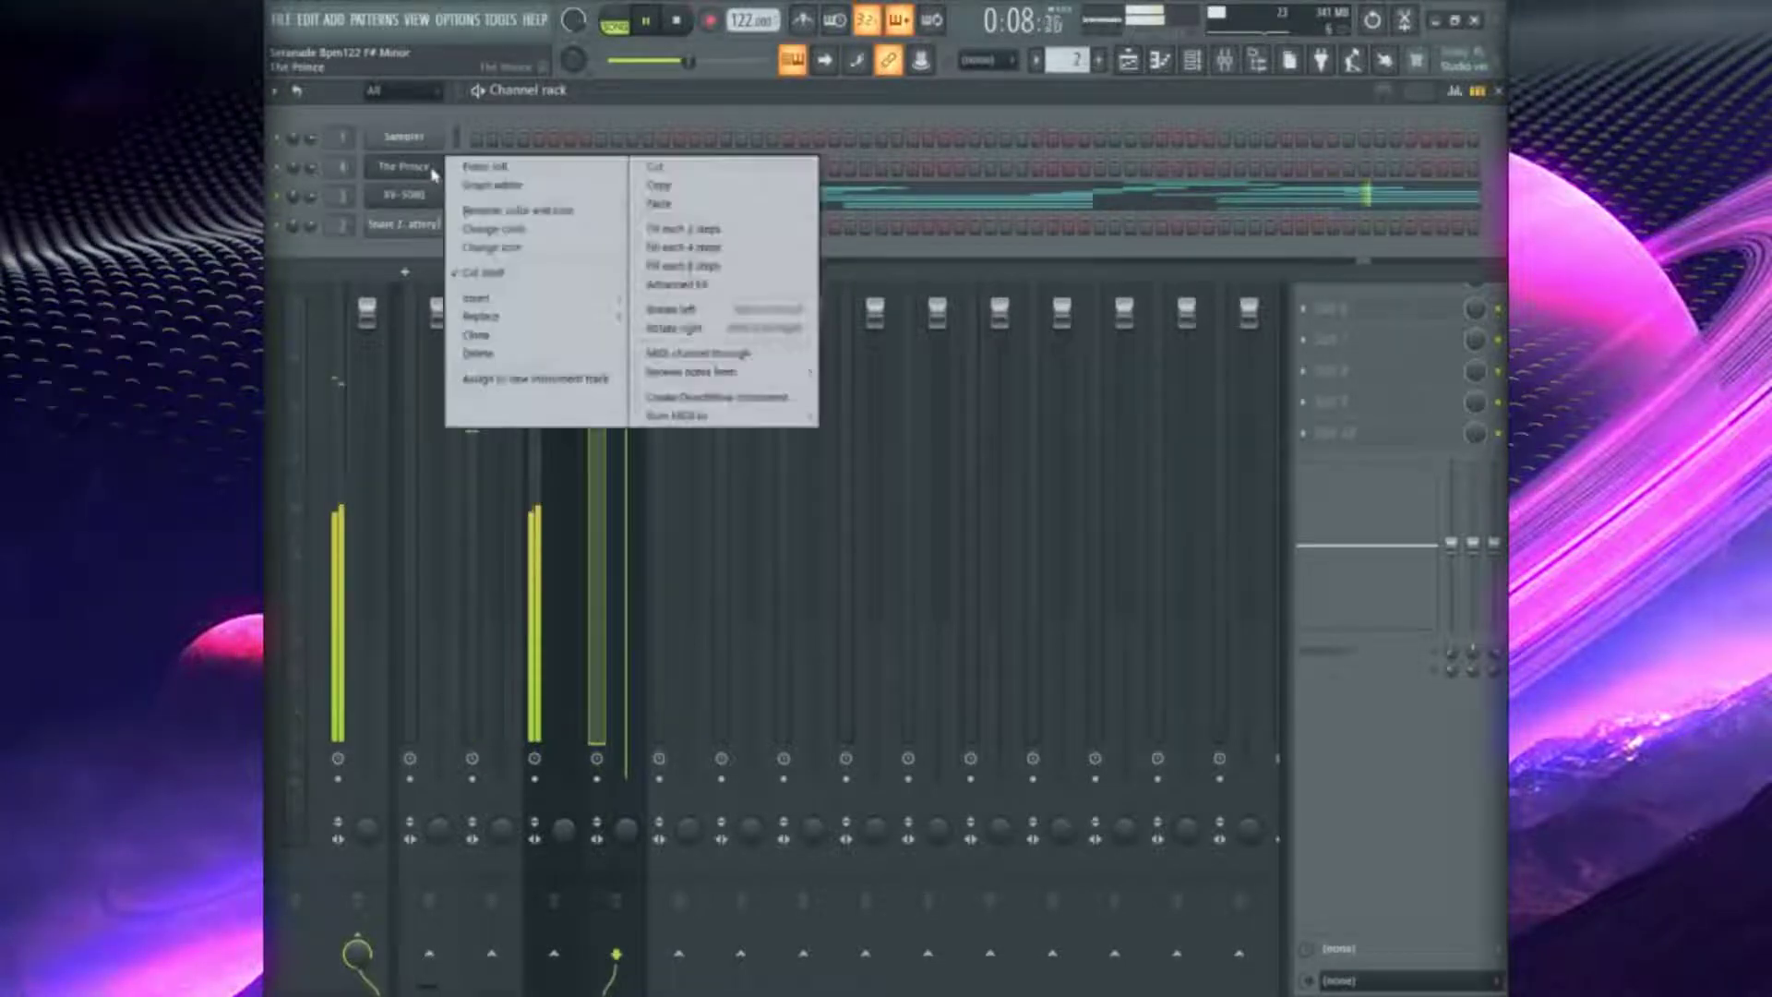
{"action": "left_click", "coordinate": [713, 207]}
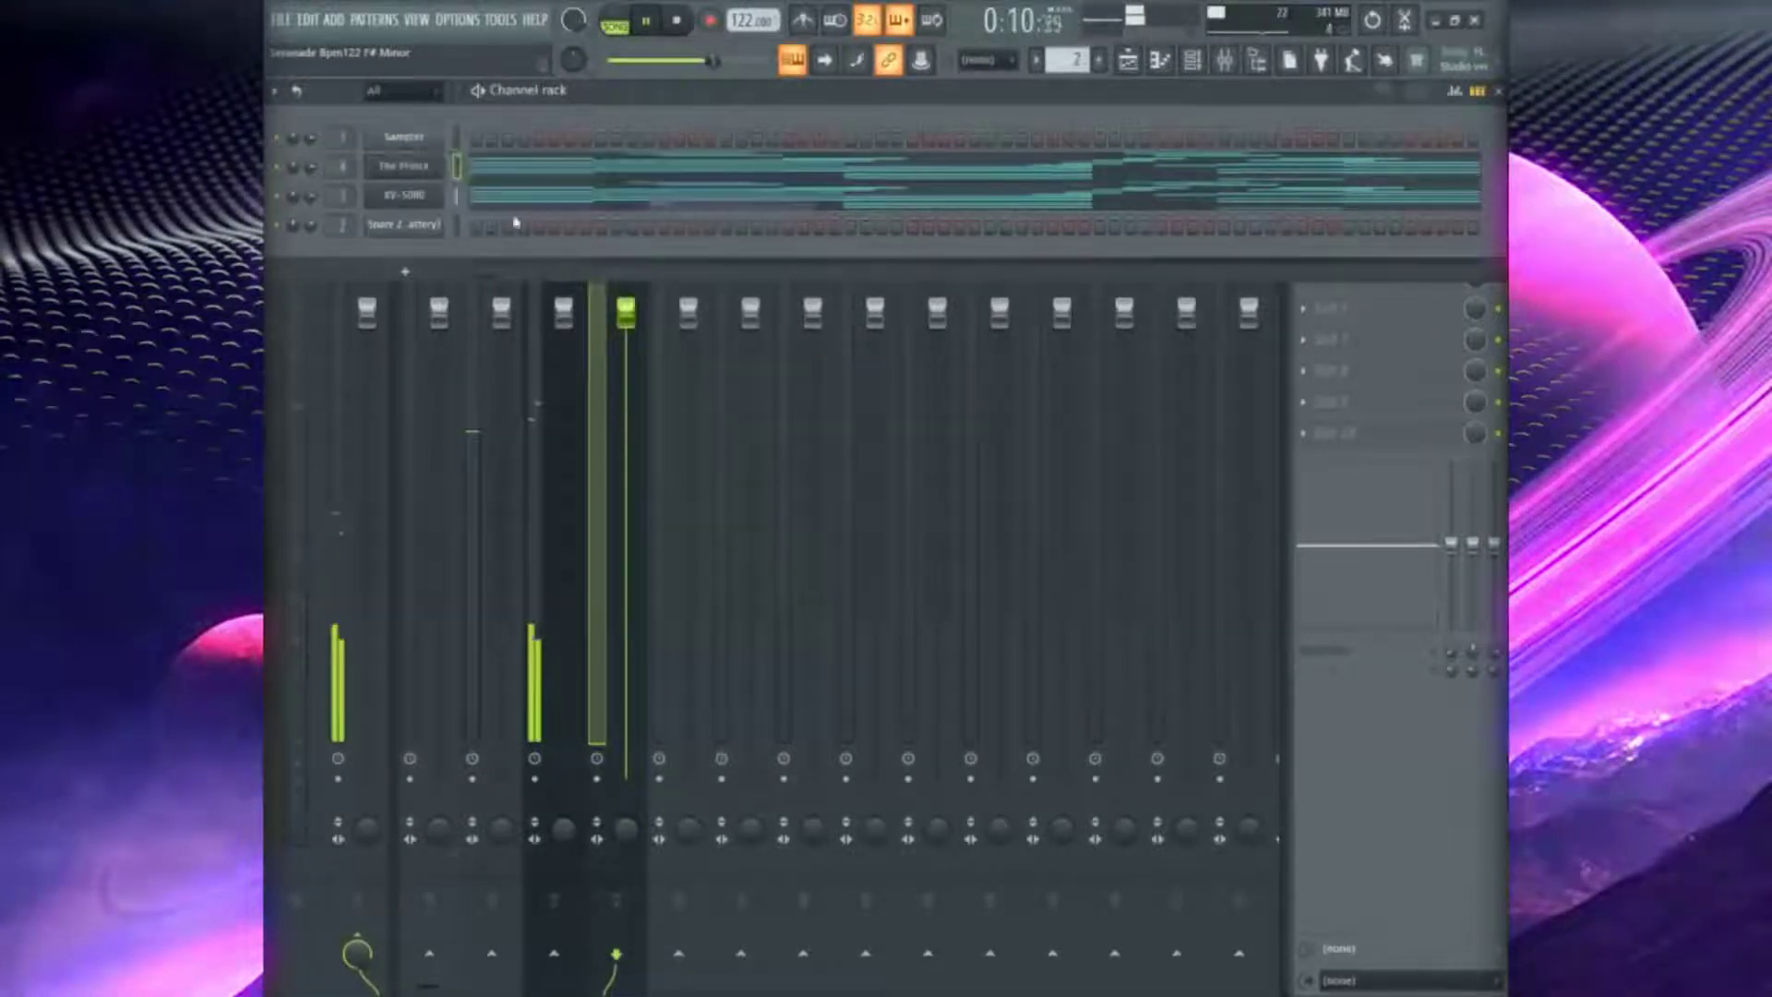
Mute the XV-5080 channel and audition The Prince with the chubby basket preset
{"action": "right_click", "coordinate": [294, 195]}
{"action": "left_click", "coordinate": [404, 194]}
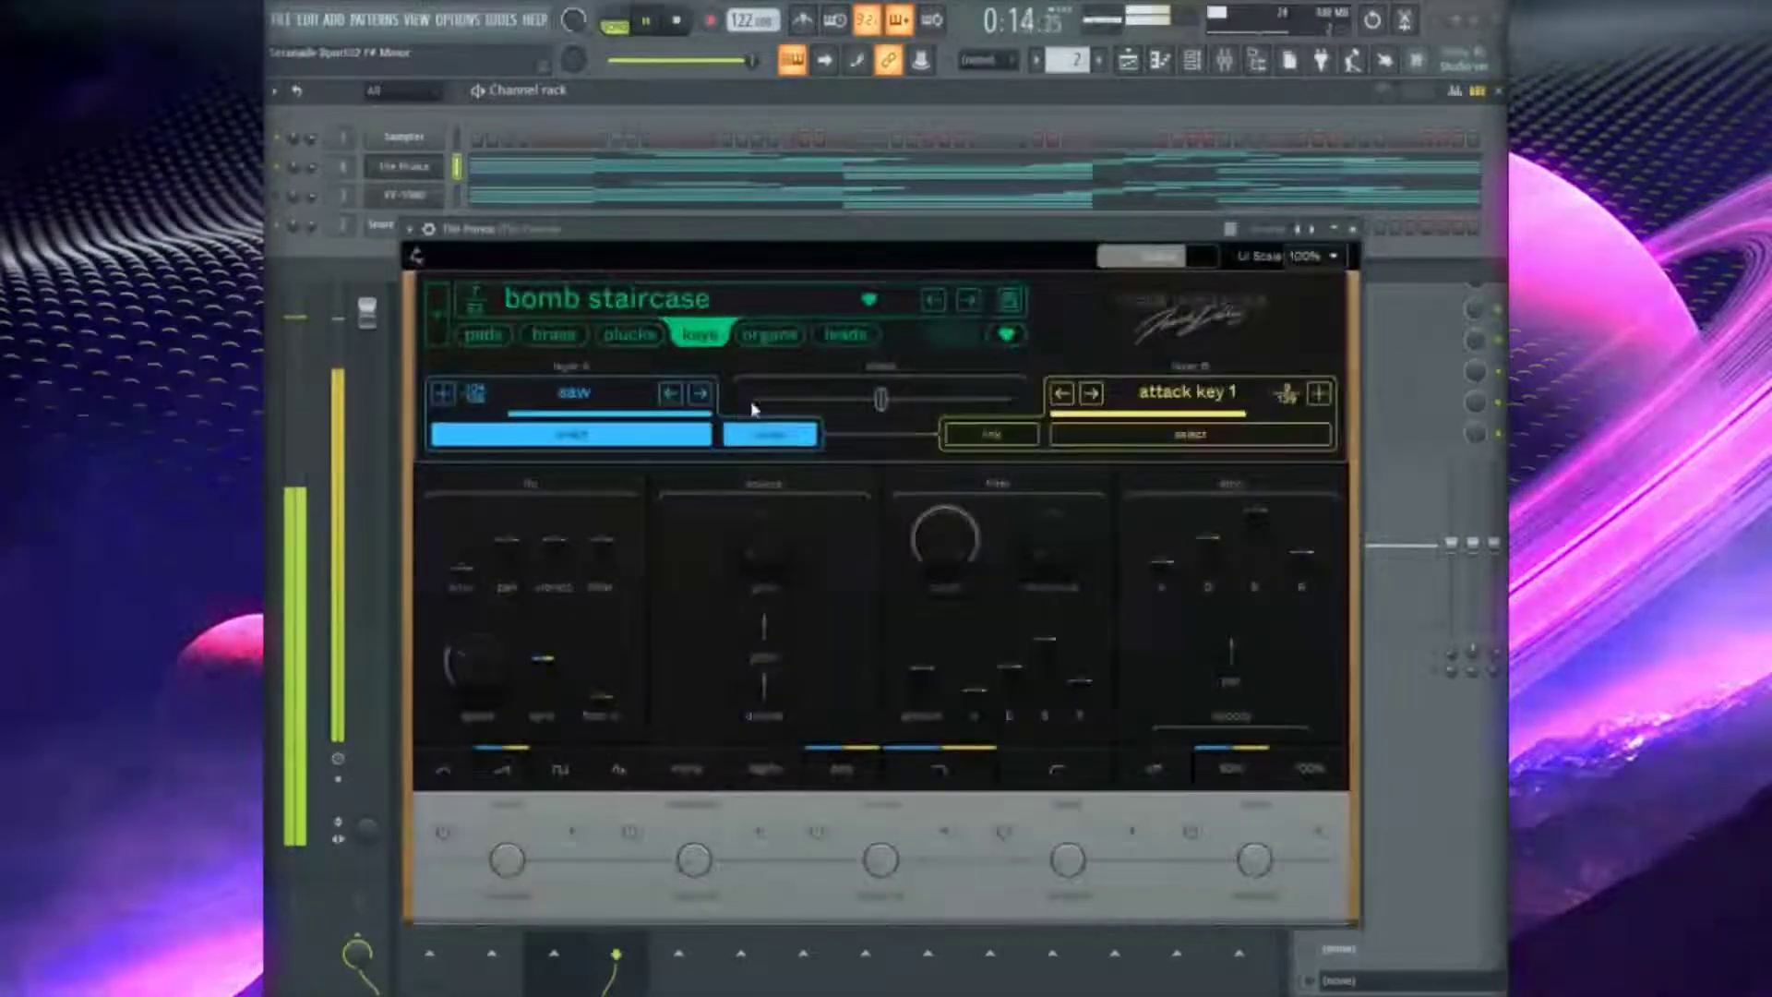
{"action": "left_click", "coordinate": [974, 303]}
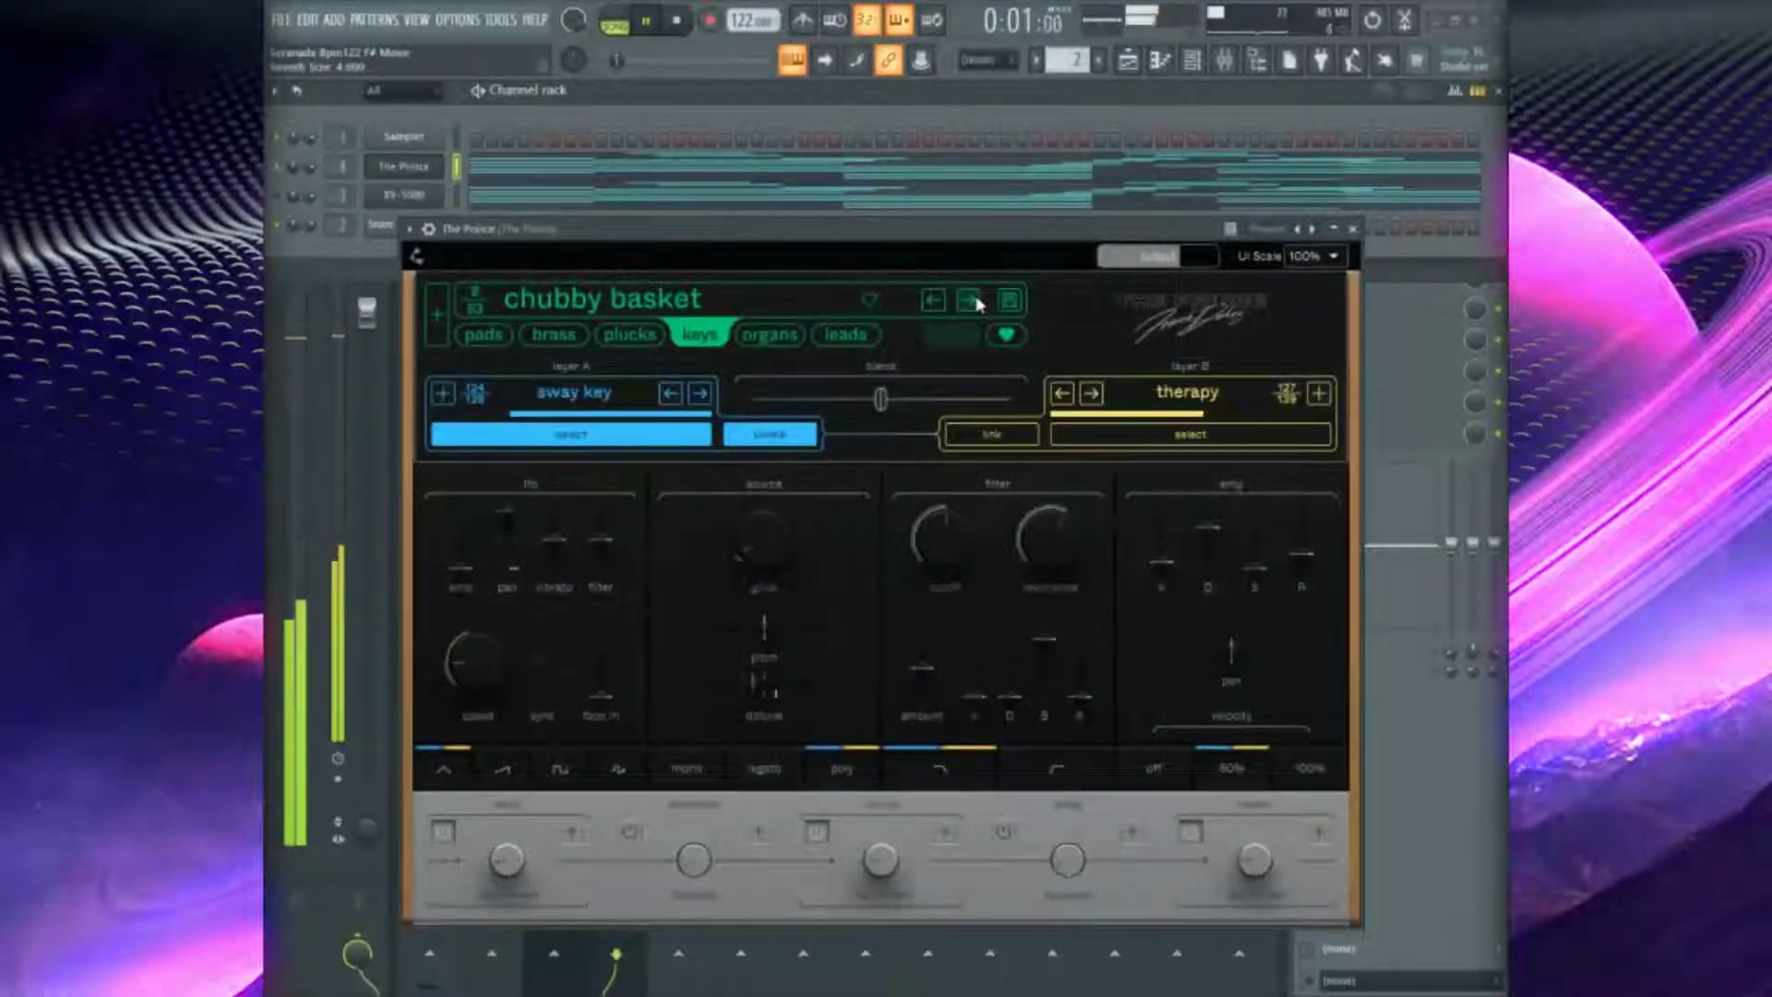
{"action": "left_click_drag", "start_coordinate": [1058, 248], "coordinate": [1046, 243]}
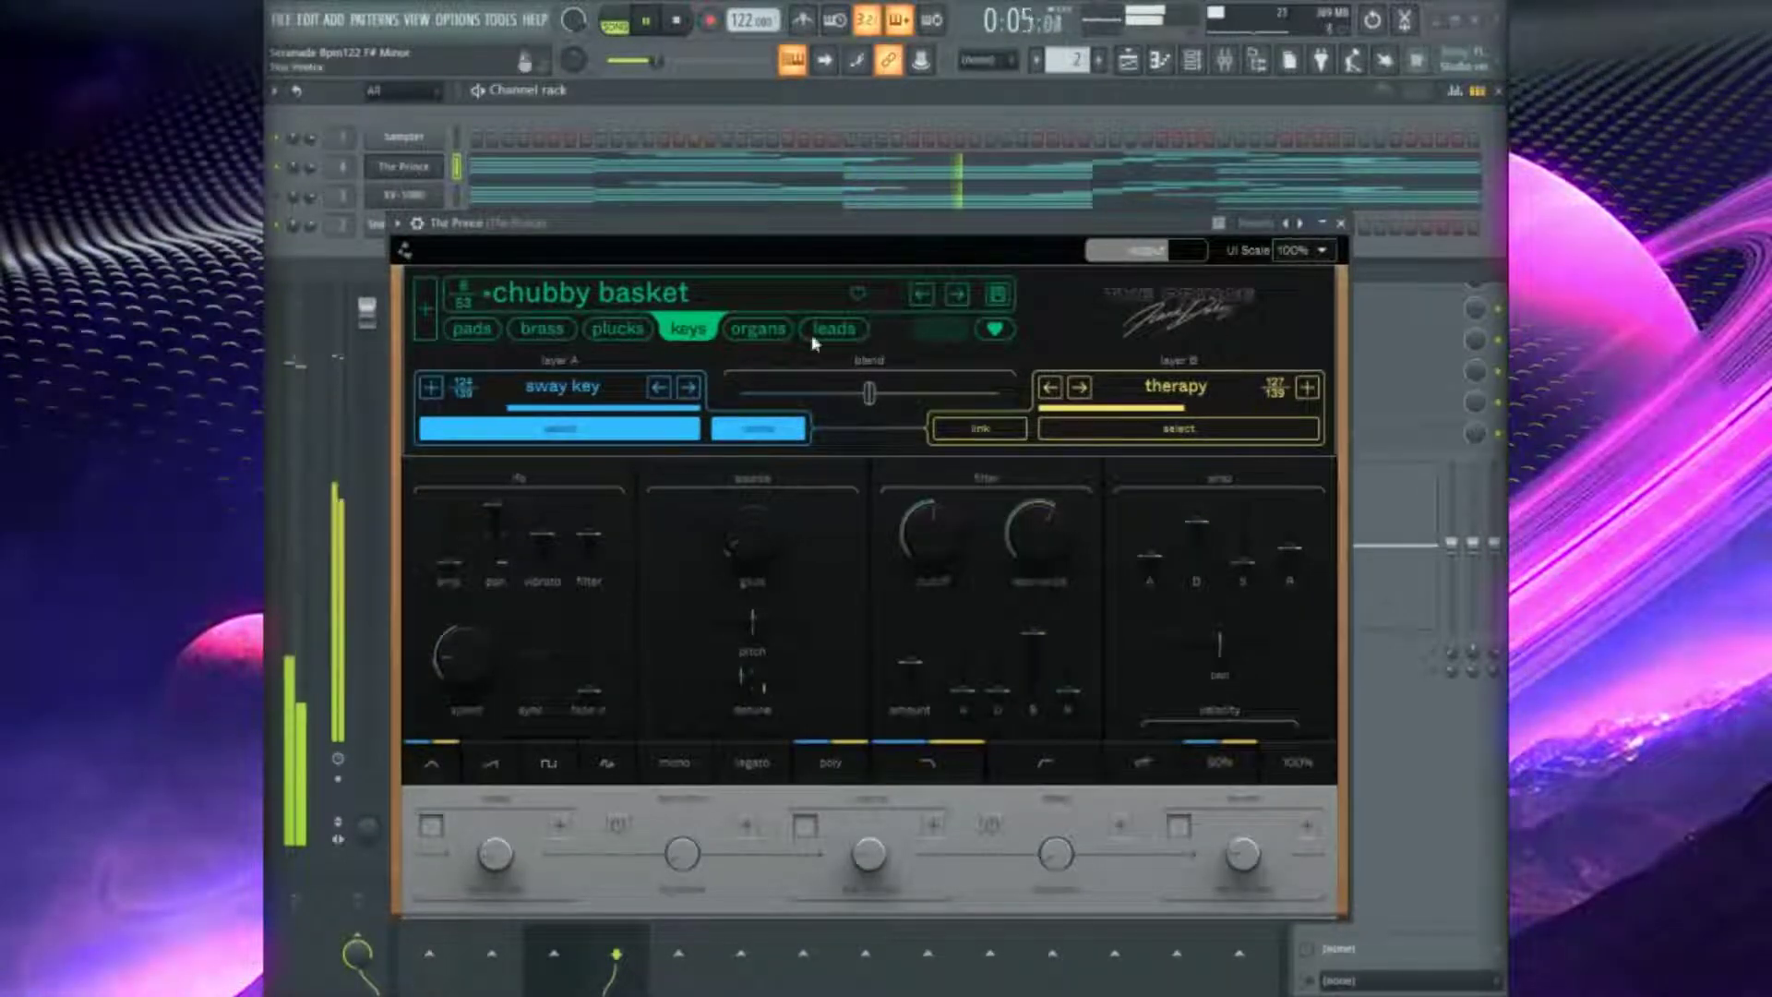
{"action": "left_click", "coordinate": [1341, 225]}
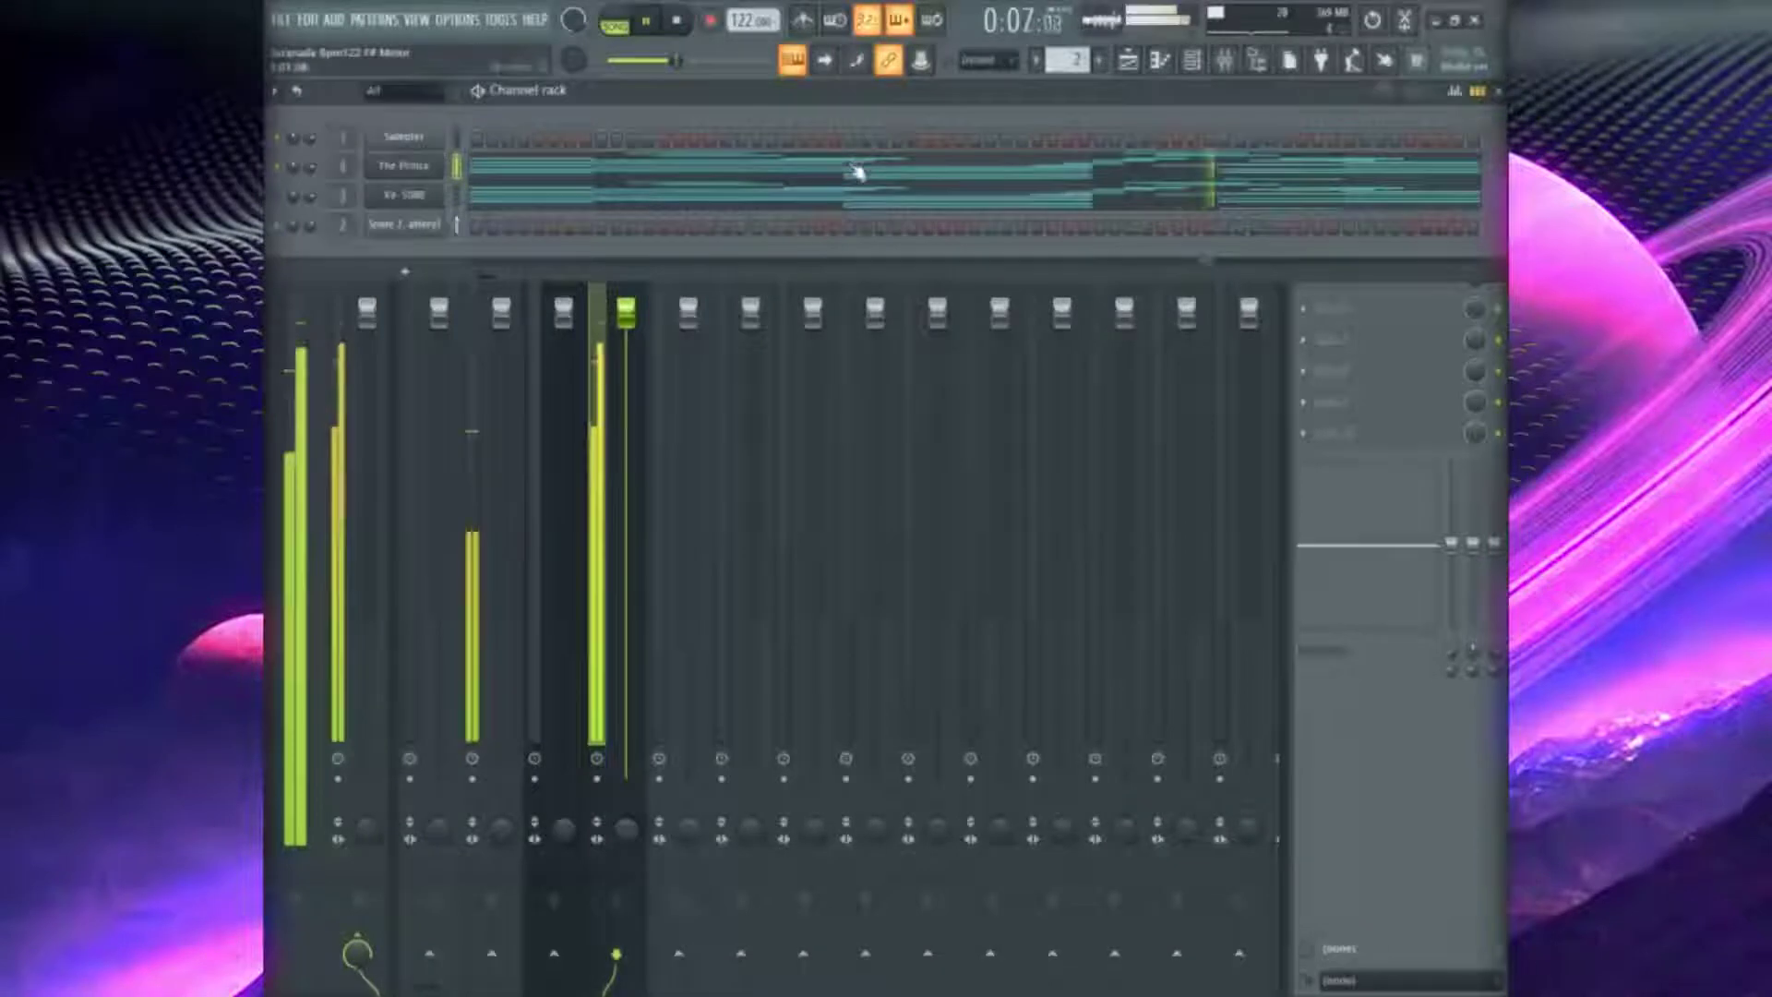
Step The Prince onward through the keys presets to cruel system and close the plugin window
{"action": "left_click", "coordinate": [415, 175]}
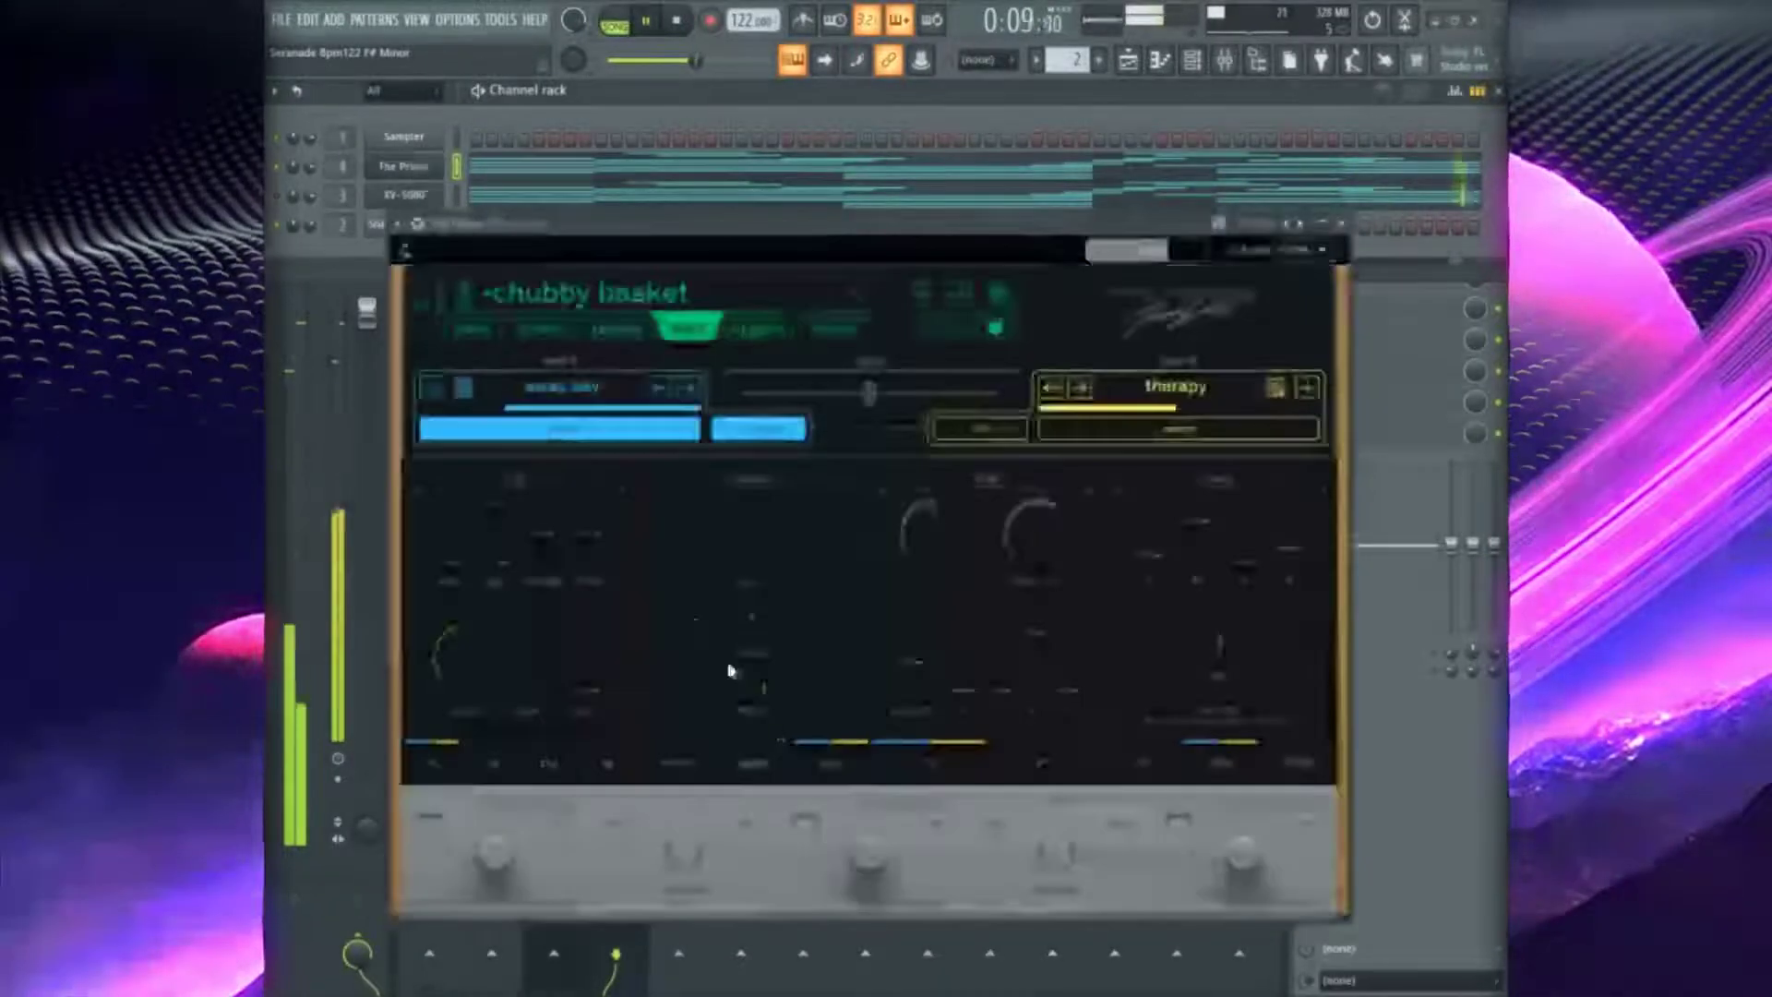
{"action": "left_click", "coordinate": [958, 295]}
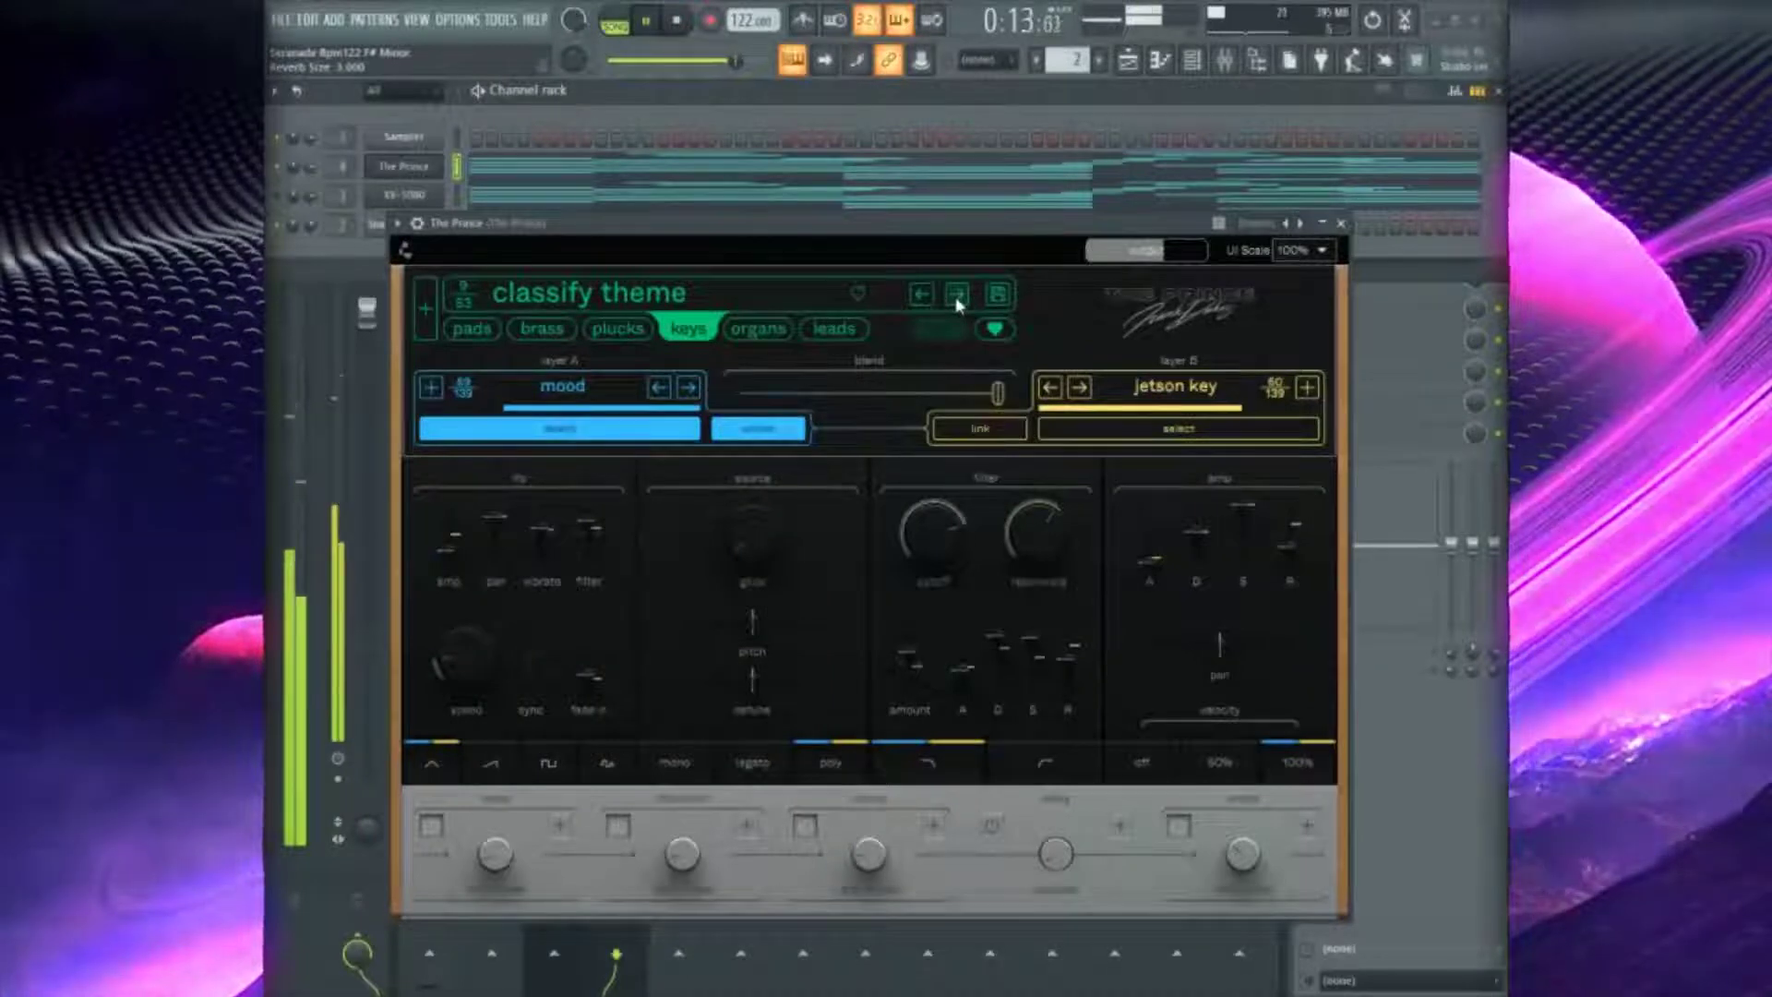
{"action": "left_click", "coordinate": [959, 296]}
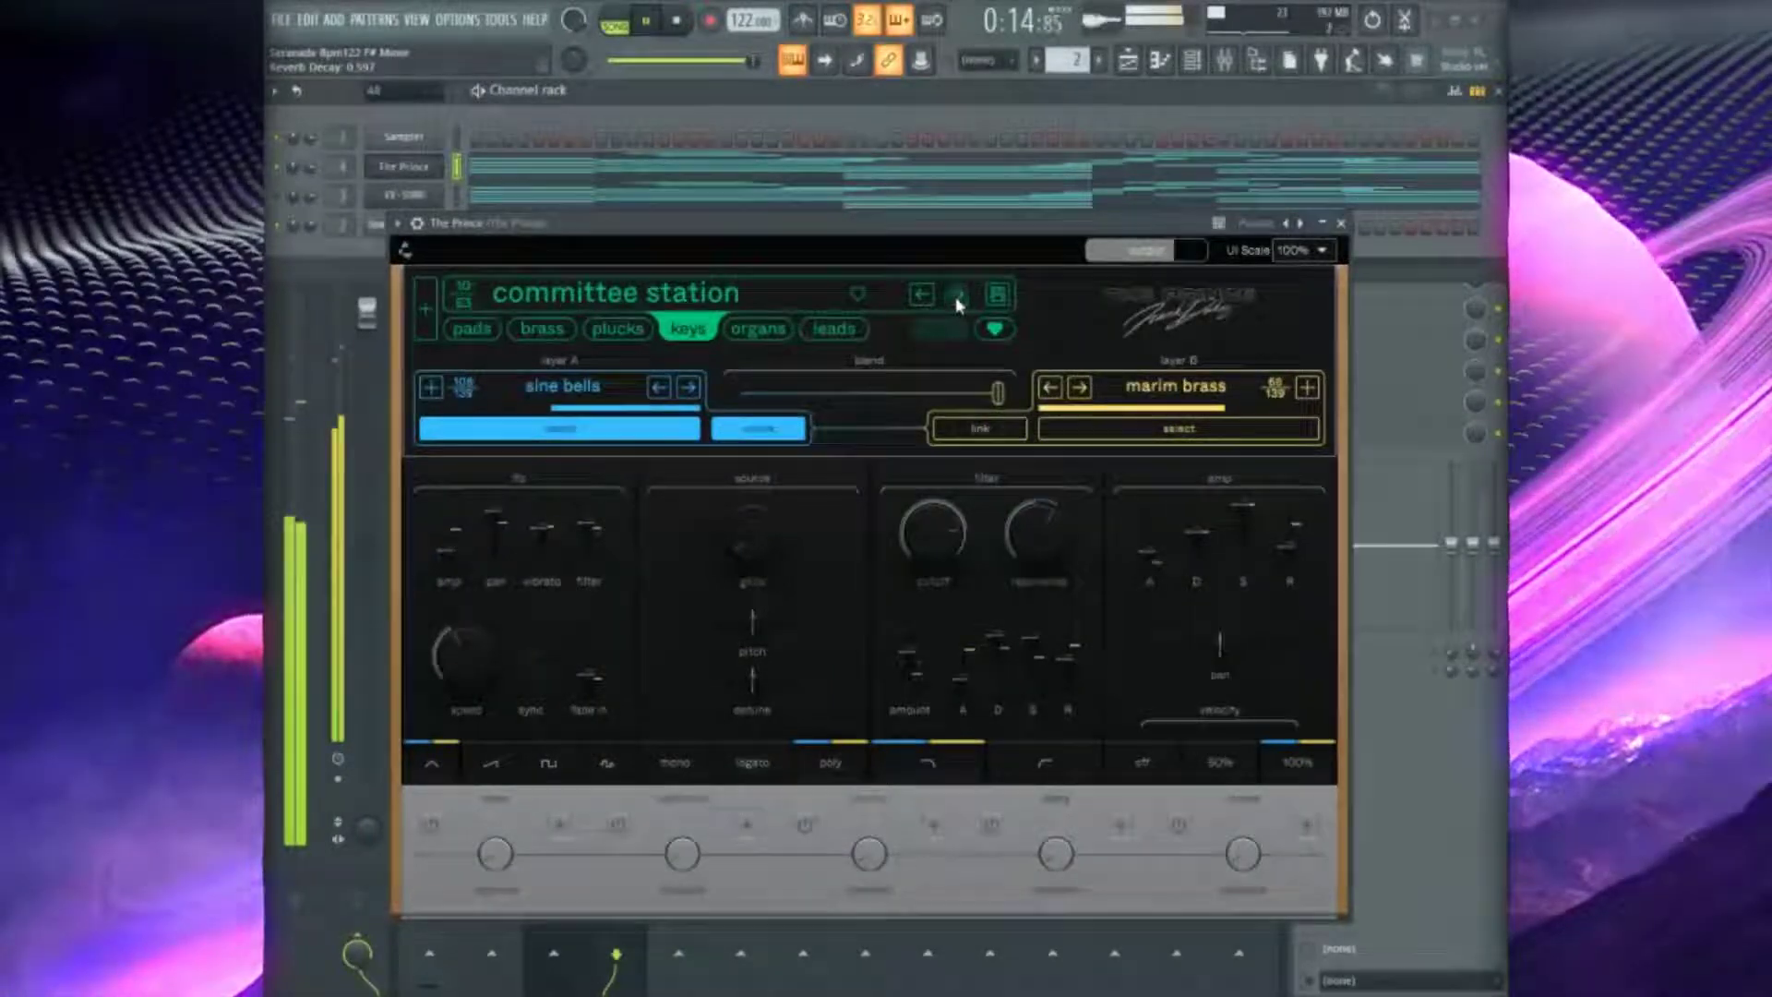
{"action": "left_click", "coordinate": [959, 296]}
{"action": "left_click", "coordinate": [958, 295]}
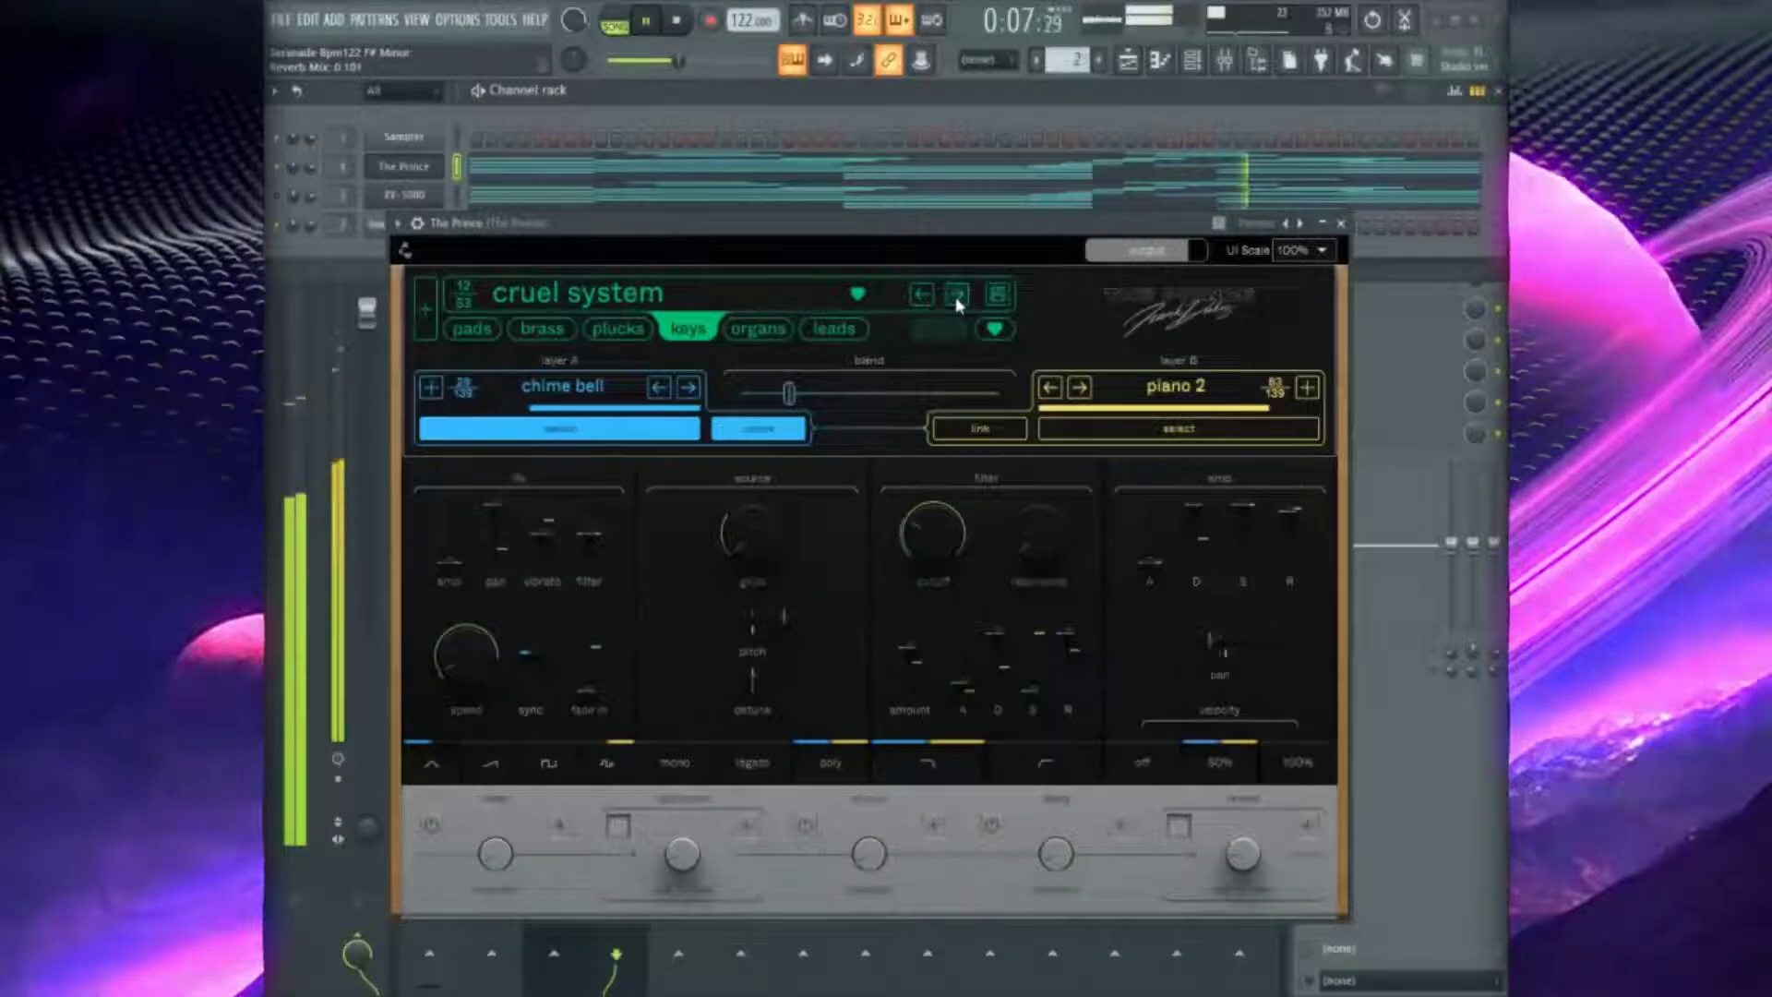
{"action": "left_click", "coordinate": [1342, 224]}
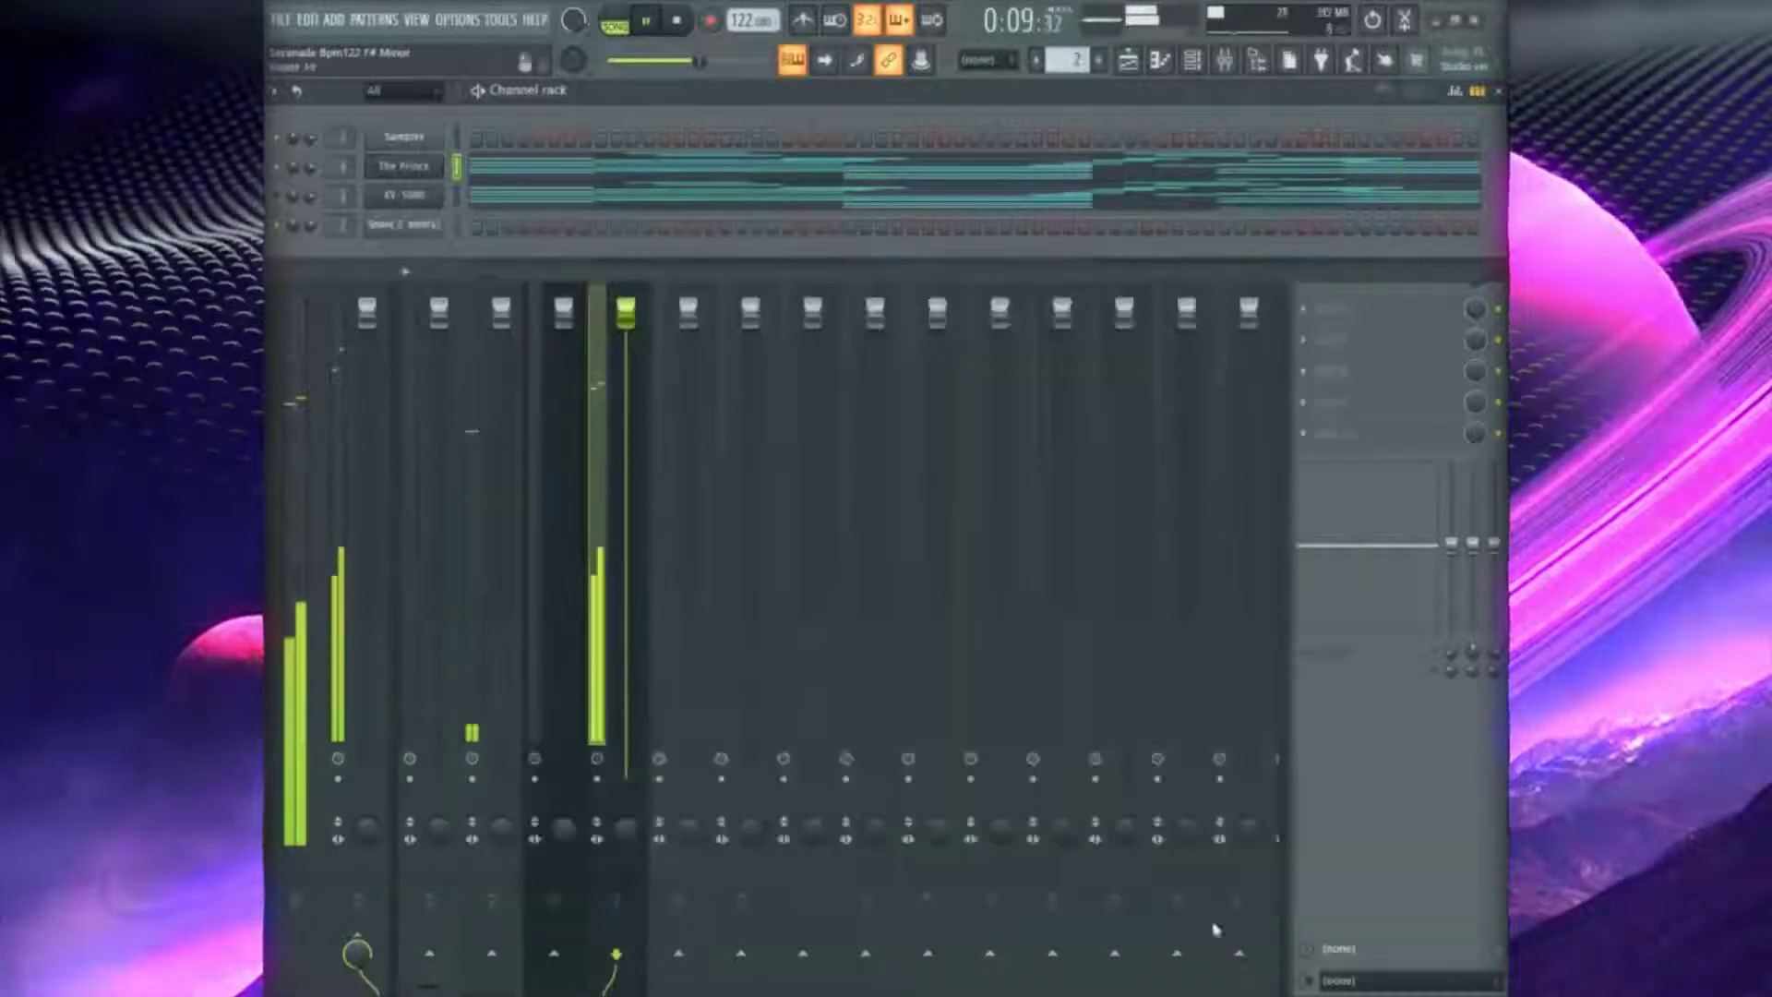
Arm The Prince's mixer track for recording and colour it teal
{"action": "left_click", "coordinate": [1353, 778]}
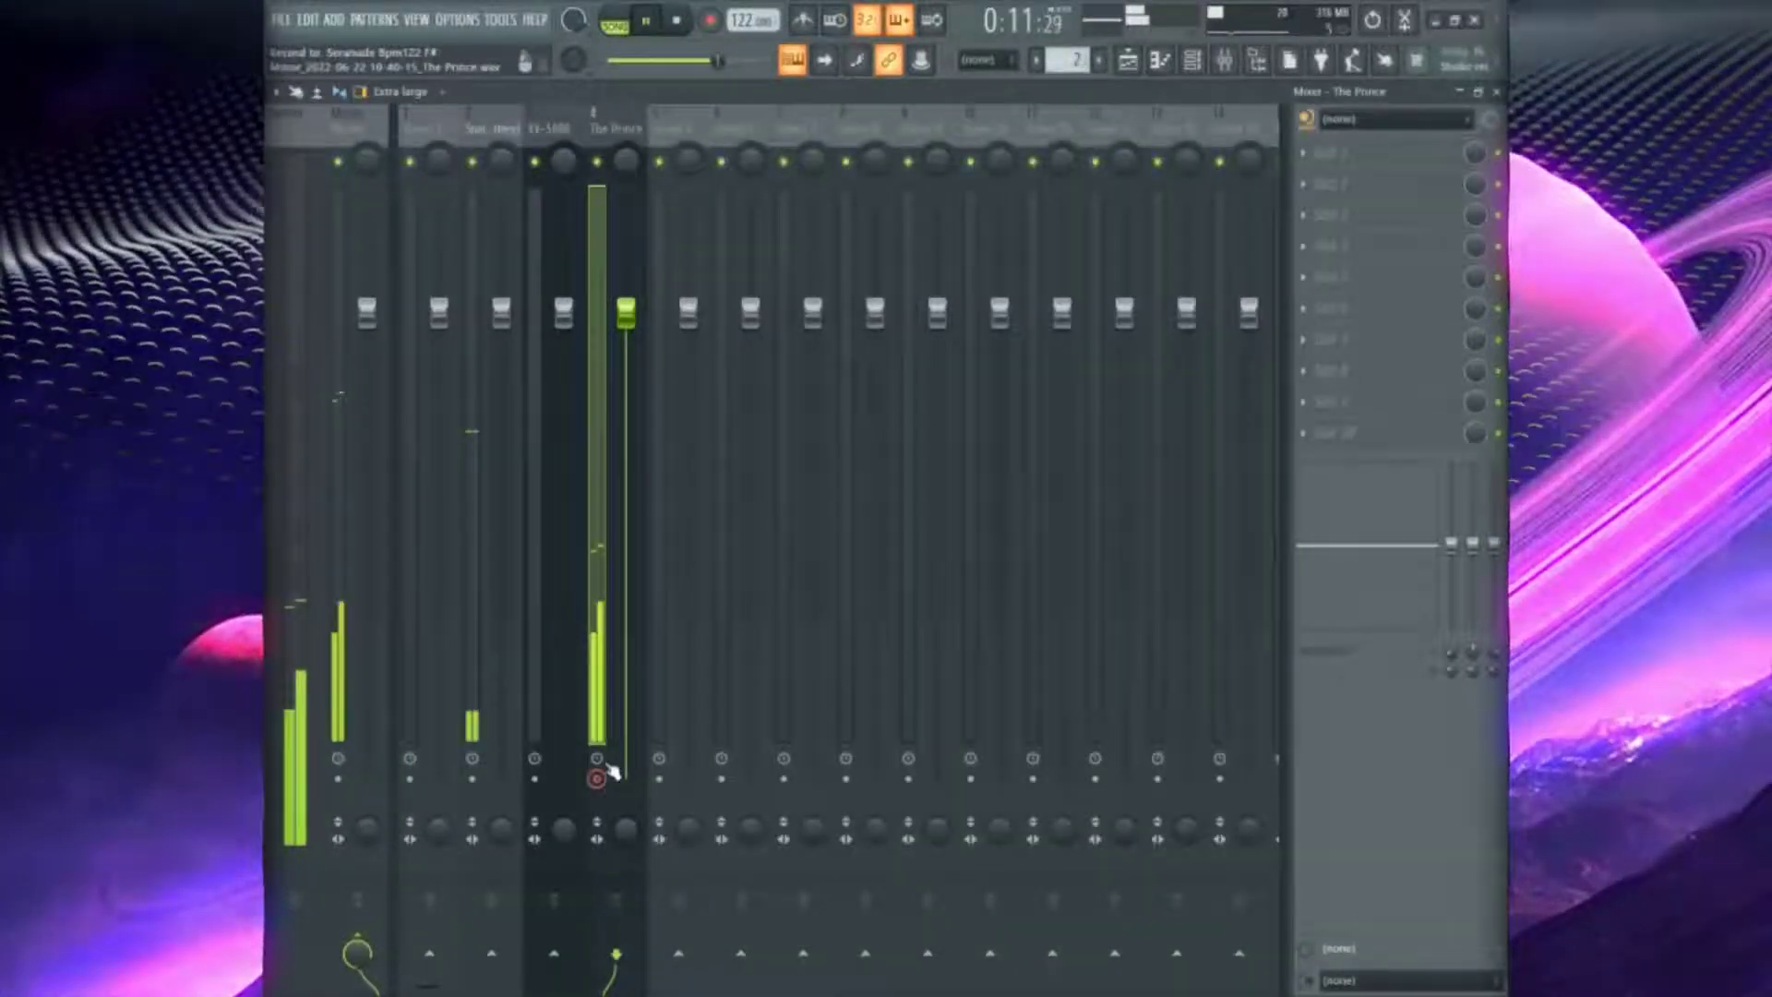
{"action": "left_click", "coordinate": [637, 129]}
{"action": "left_click", "coordinate": [720, 149]}
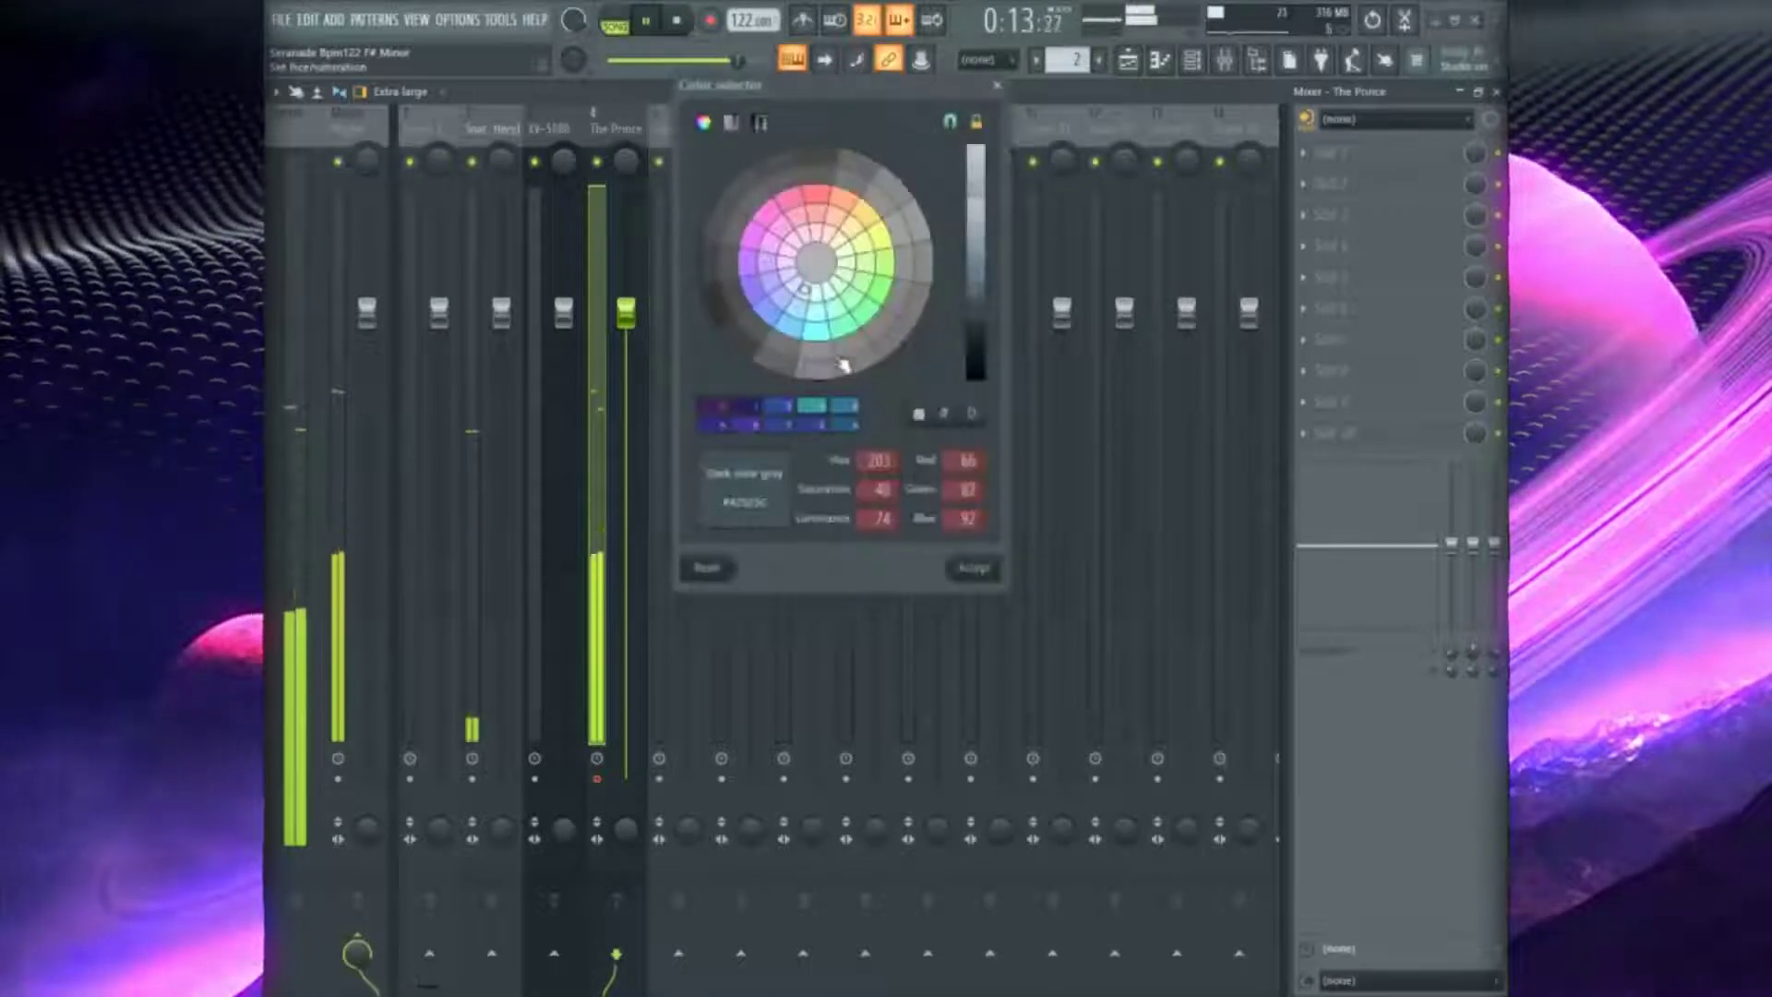
{"action": "left_click", "coordinate": [975, 568]}
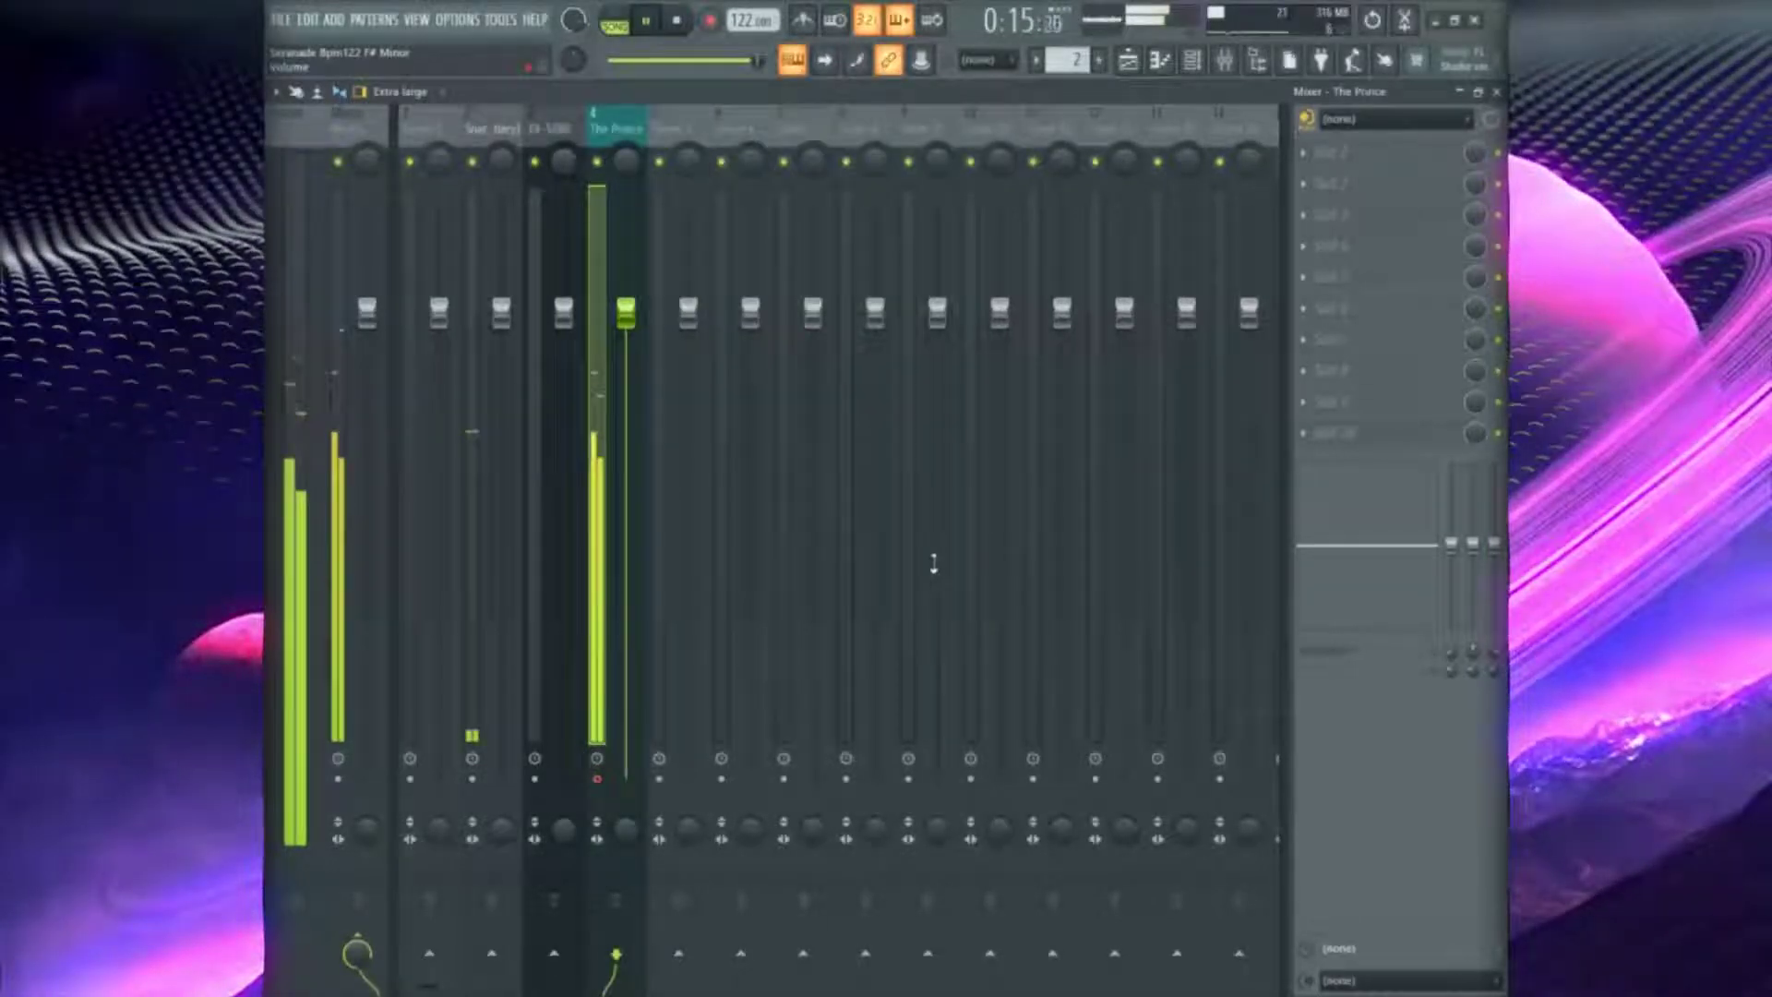
Render the armed Prince mixer track to an audio clip in the playlist and bring back the channel rack
{"action": "key", "text": "ctrl+alt+r"}
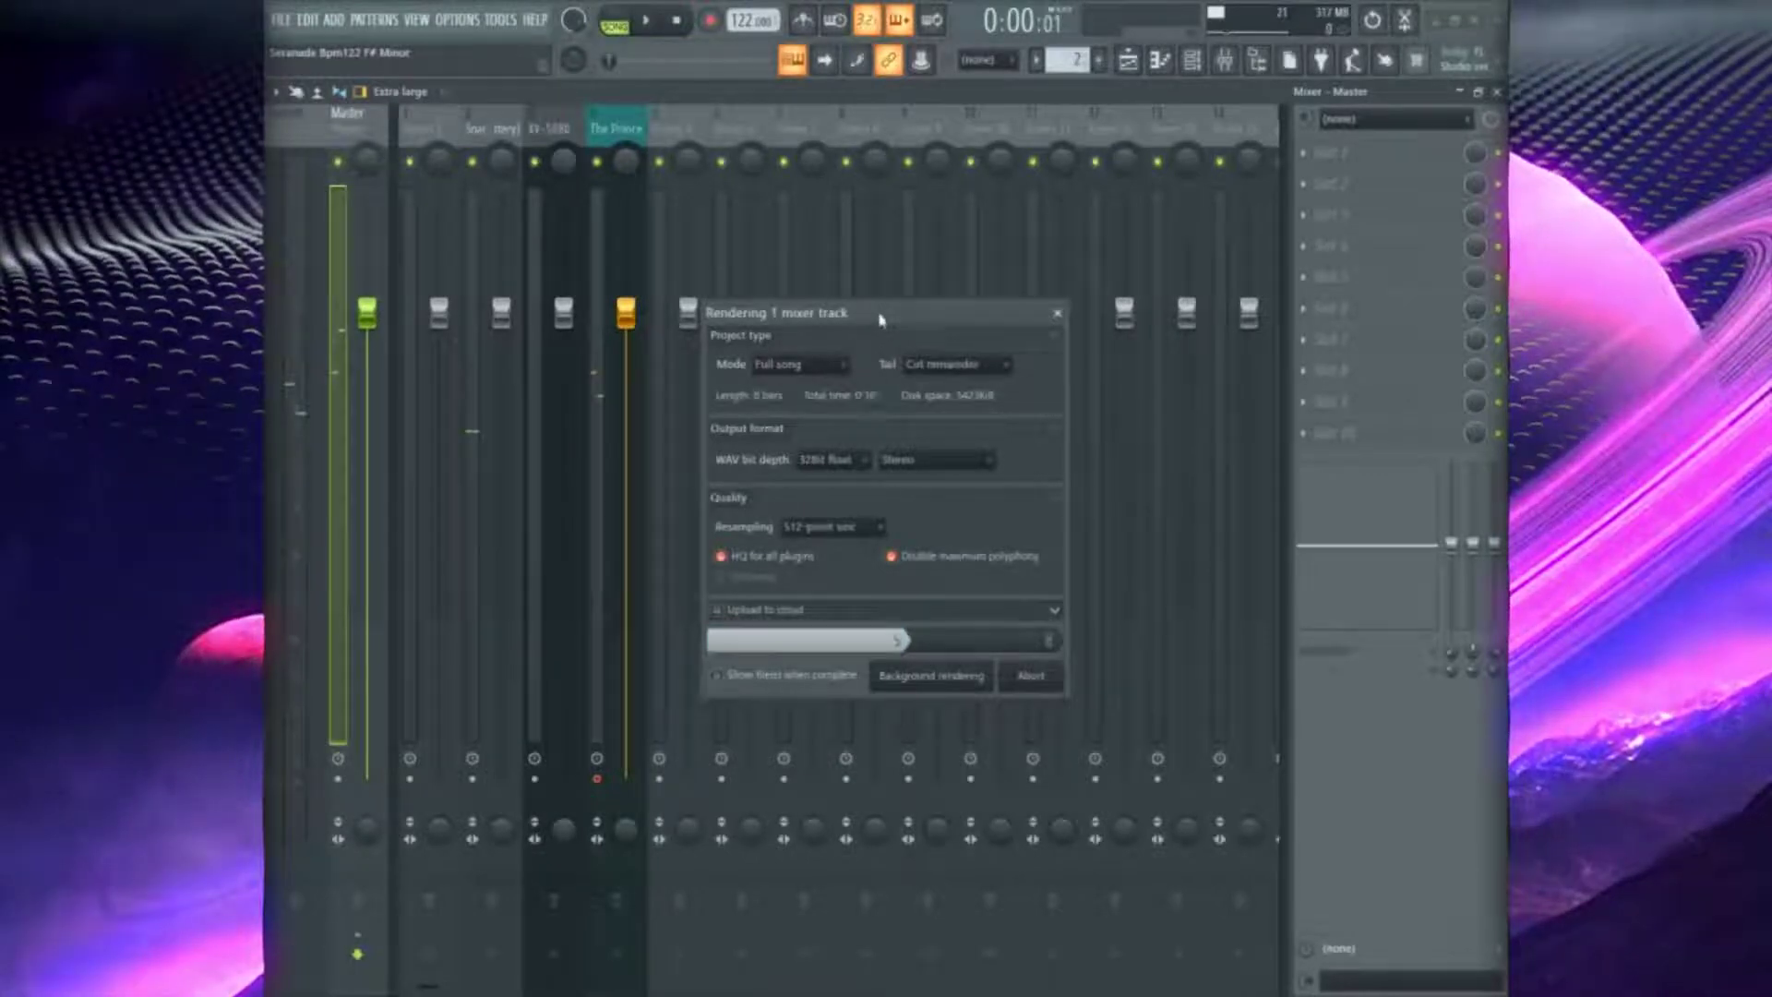
{"action": "left_click_drag", "start_coordinate": [880, 319], "coordinate": [973, 262]}
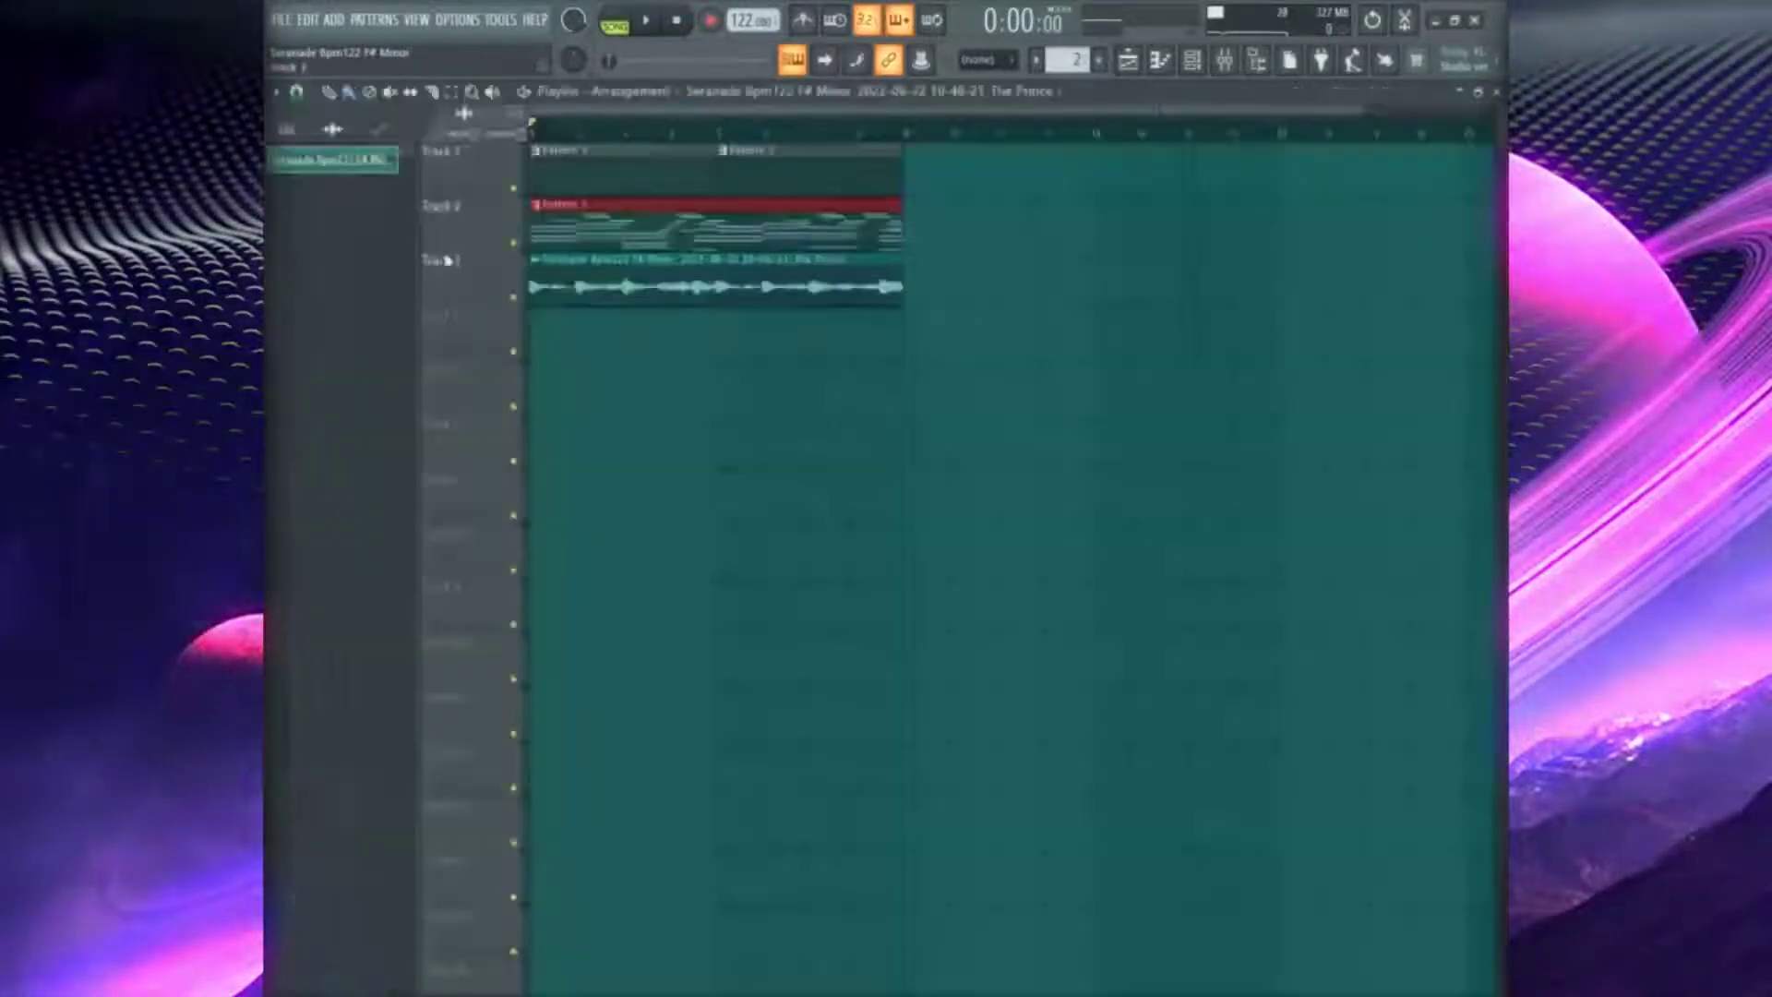
{"action": "left_click", "coordinate": [1192, 60]}
Reopen The Prince, step through its keys presets from cruel system to direct ash, and close it
{"action": "left_click", "coordinate": [395, 194]}
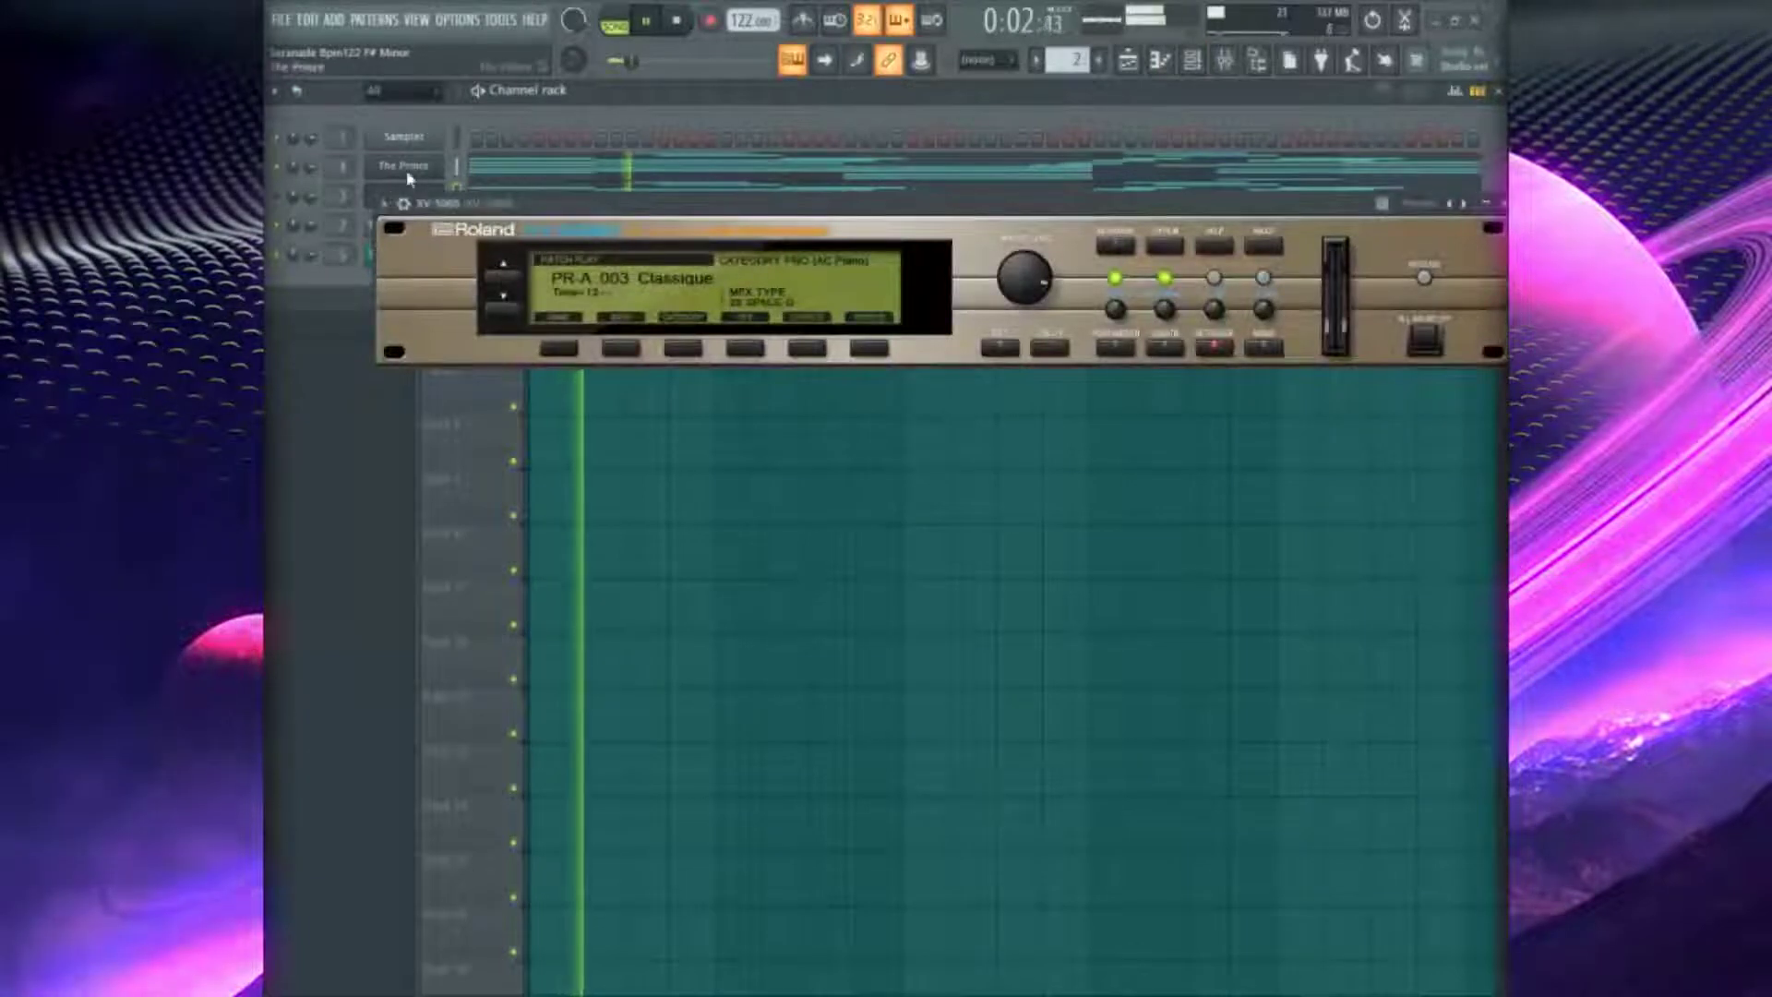
{"action": "left_click", "coordinate": [403, 166]}
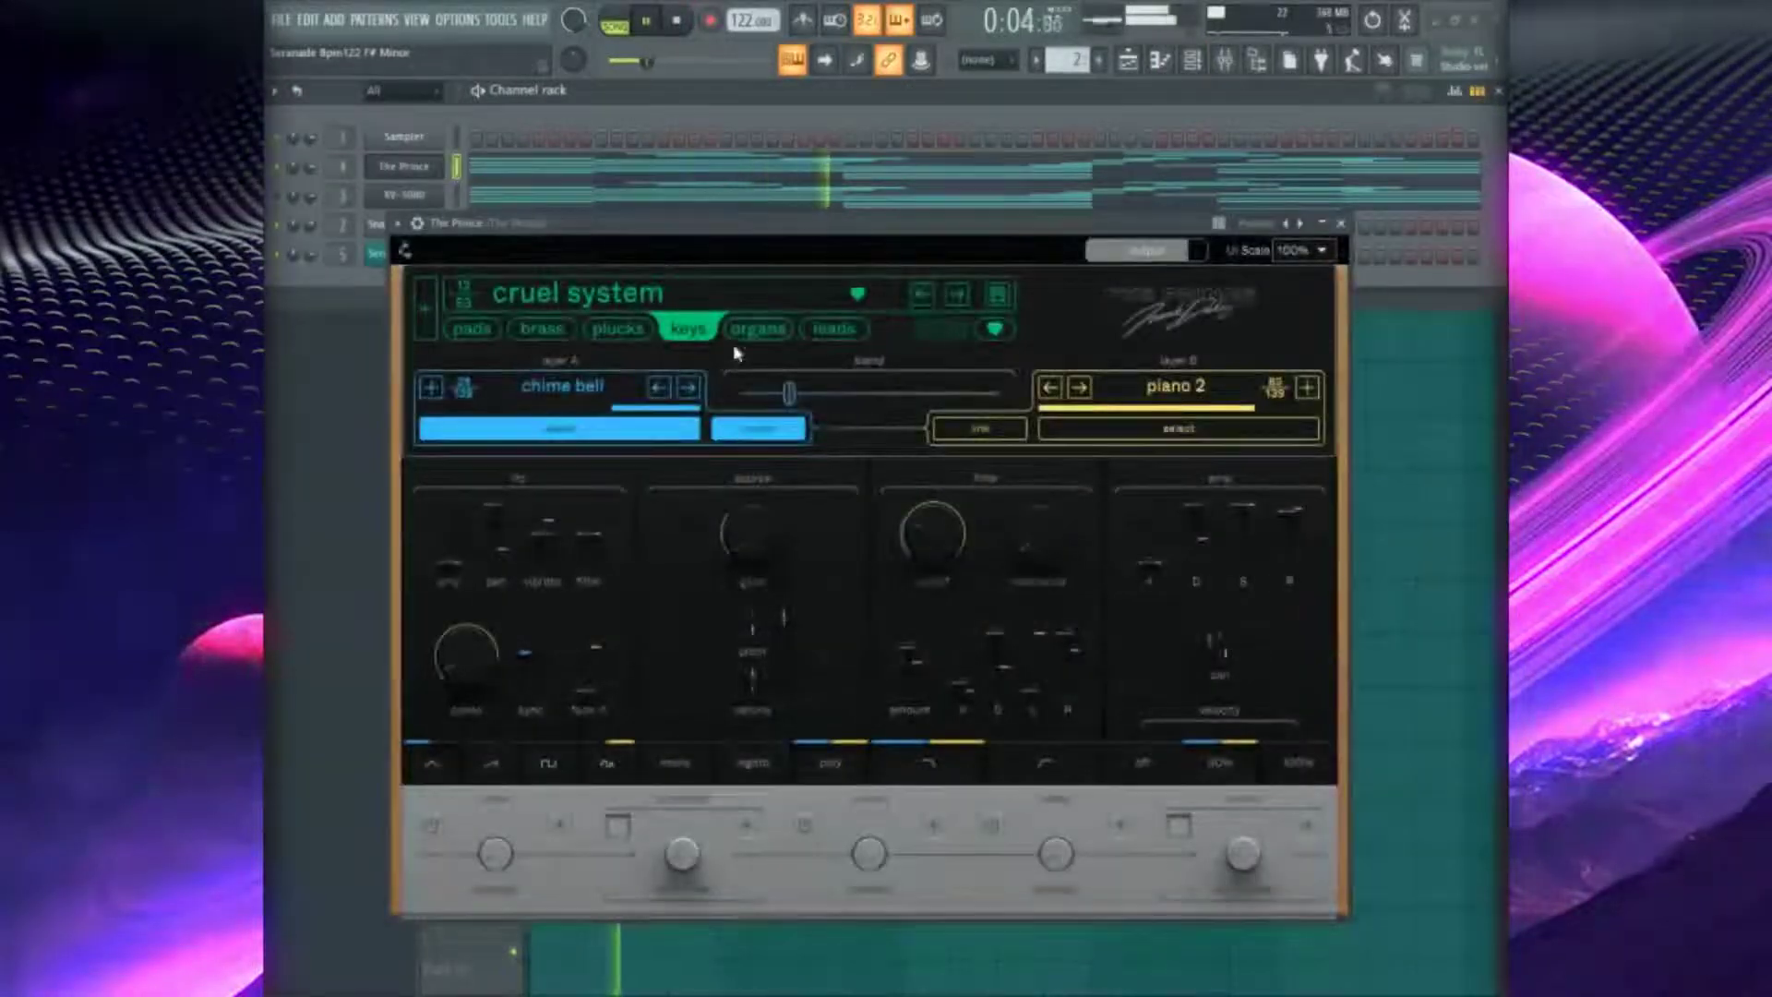
{"action": "left_click", "coordinate": [960, 295]}
{"action": "left_click", "coordinate": [960, 295]}
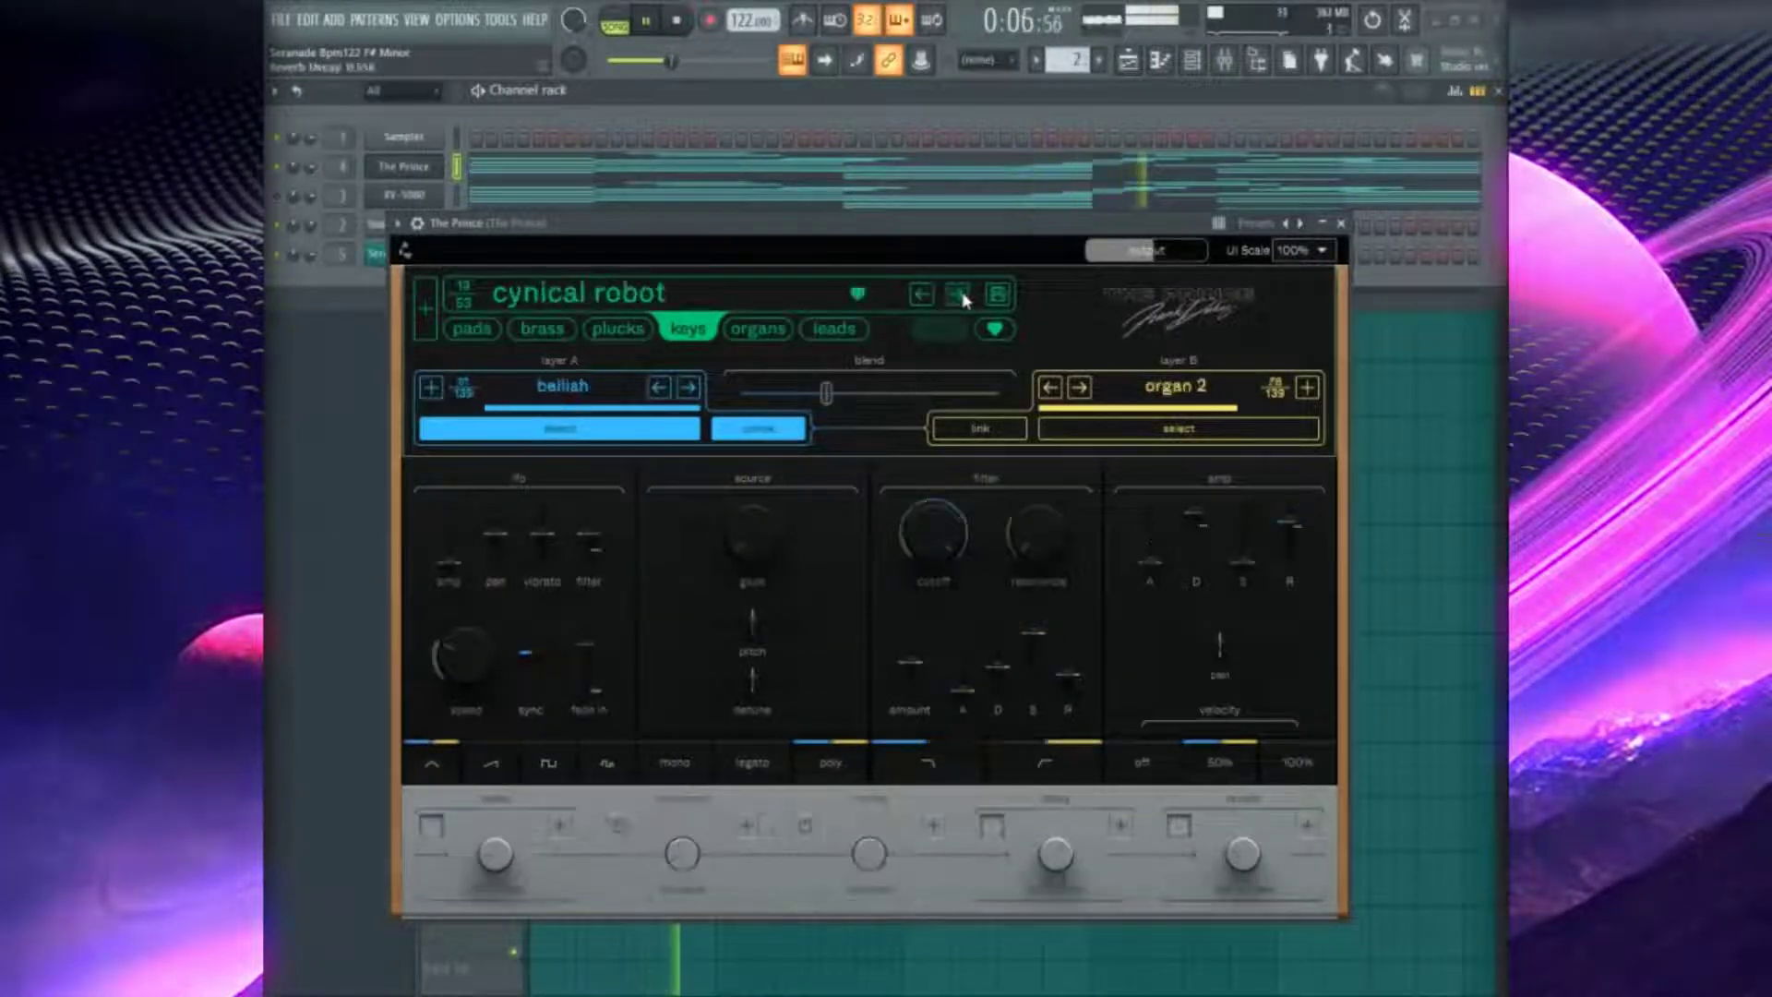
{"action": "left_click", "coordinate": [960, 295]}
{"action": "left_click", "coordinate": [960, 295]}
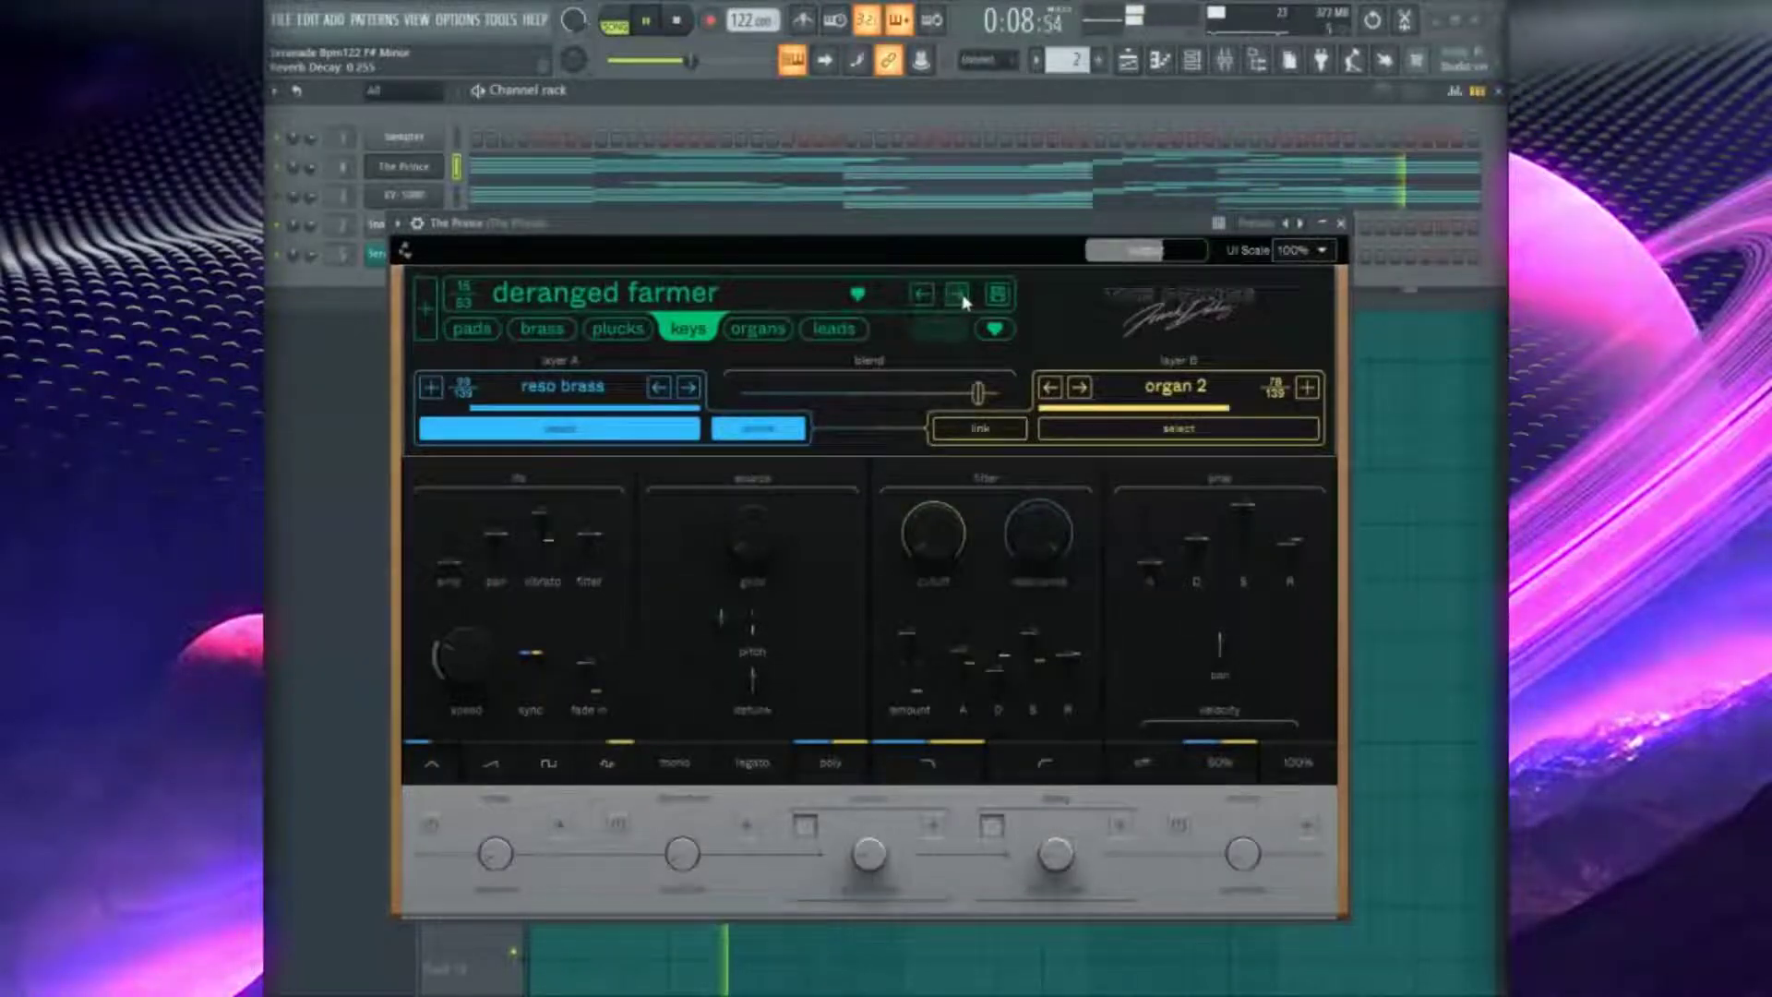
{"action": "left_click", "coordinate": [960, 295]}
{"action": "left_click", "coordinate": [960, 296]}
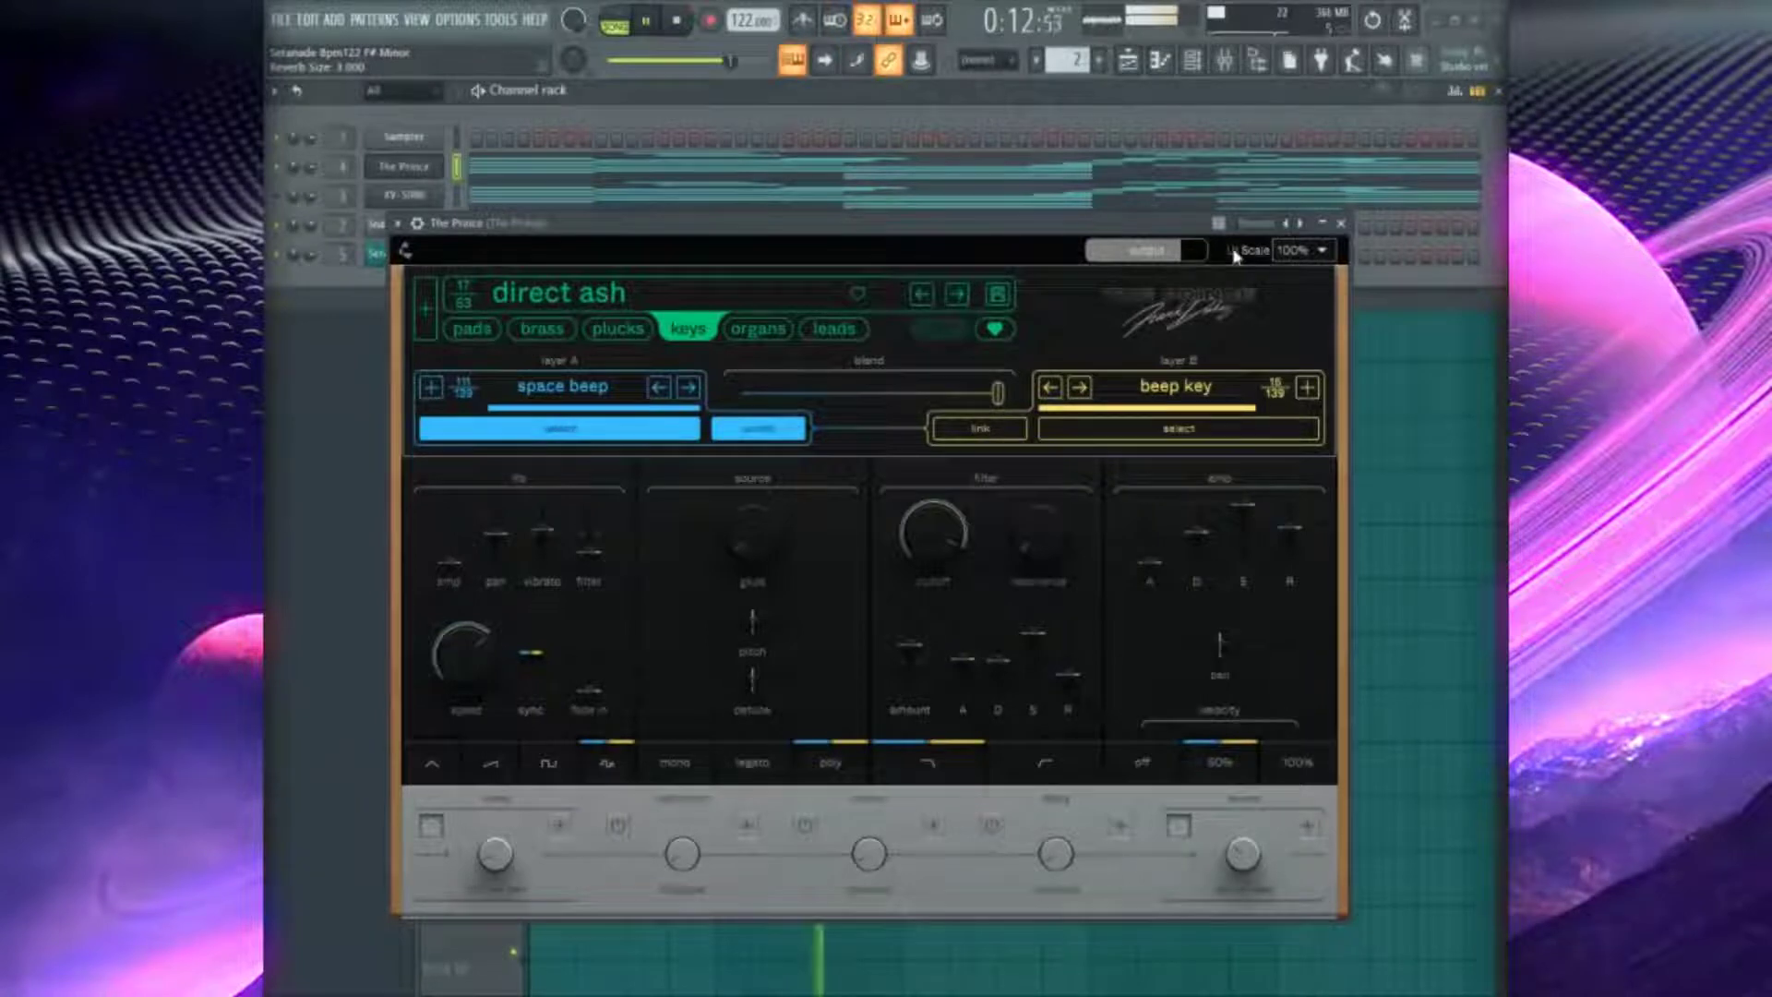
{"action": "left_click", "coordinate": [1342, 224]}
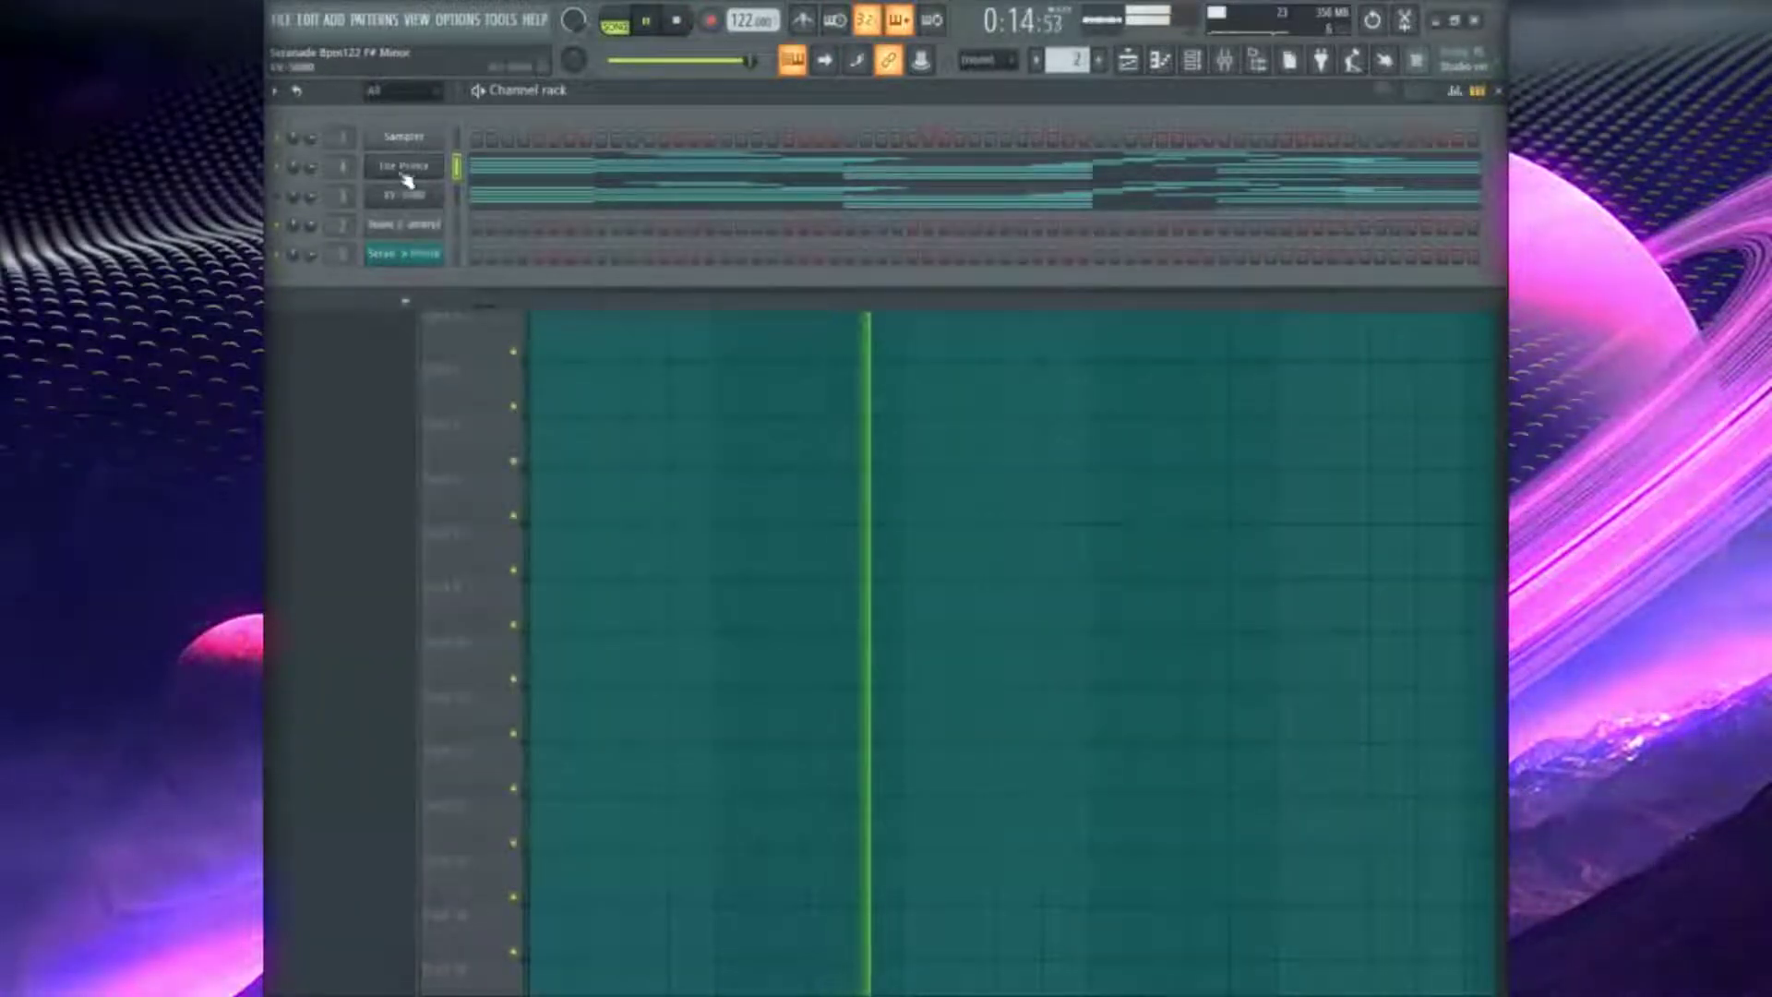
Clone The Prince channel, close the new plugin window and bring up the mixer
{"action": "right_click", "coordinate": [420, 255]}
{"action": "left_click", "coordinate": [478, 335]}
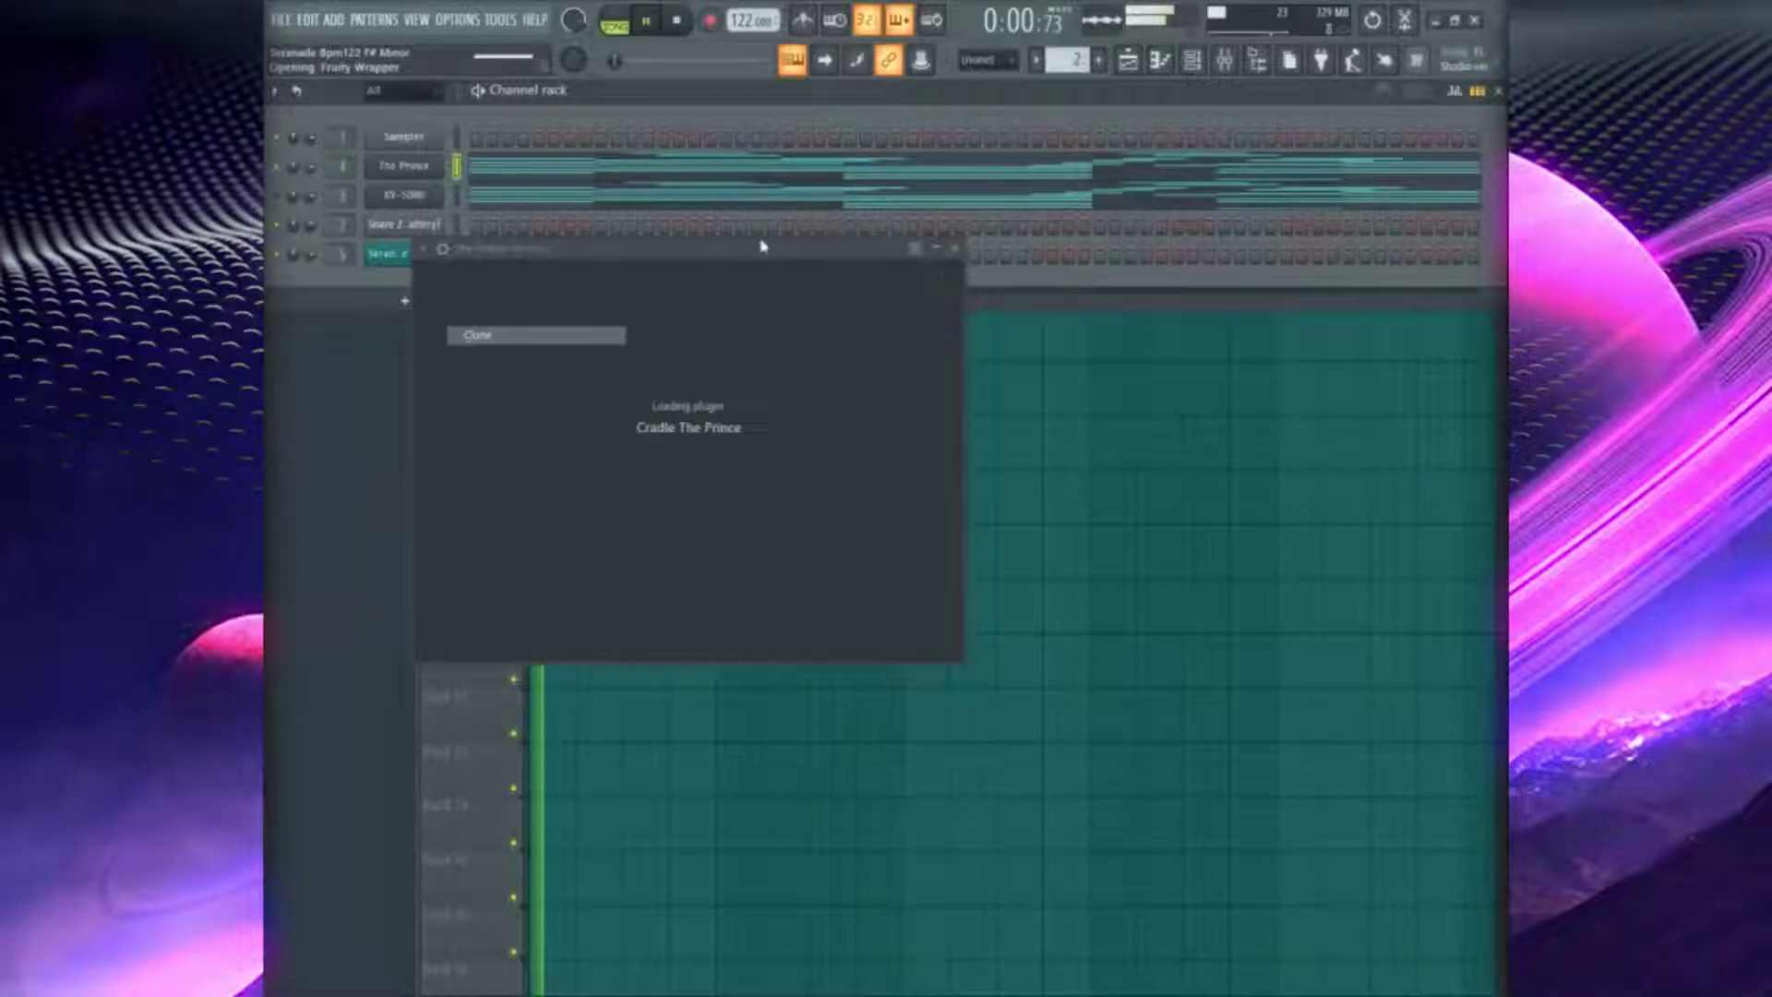
{"action": "key", "text": "Escape"}
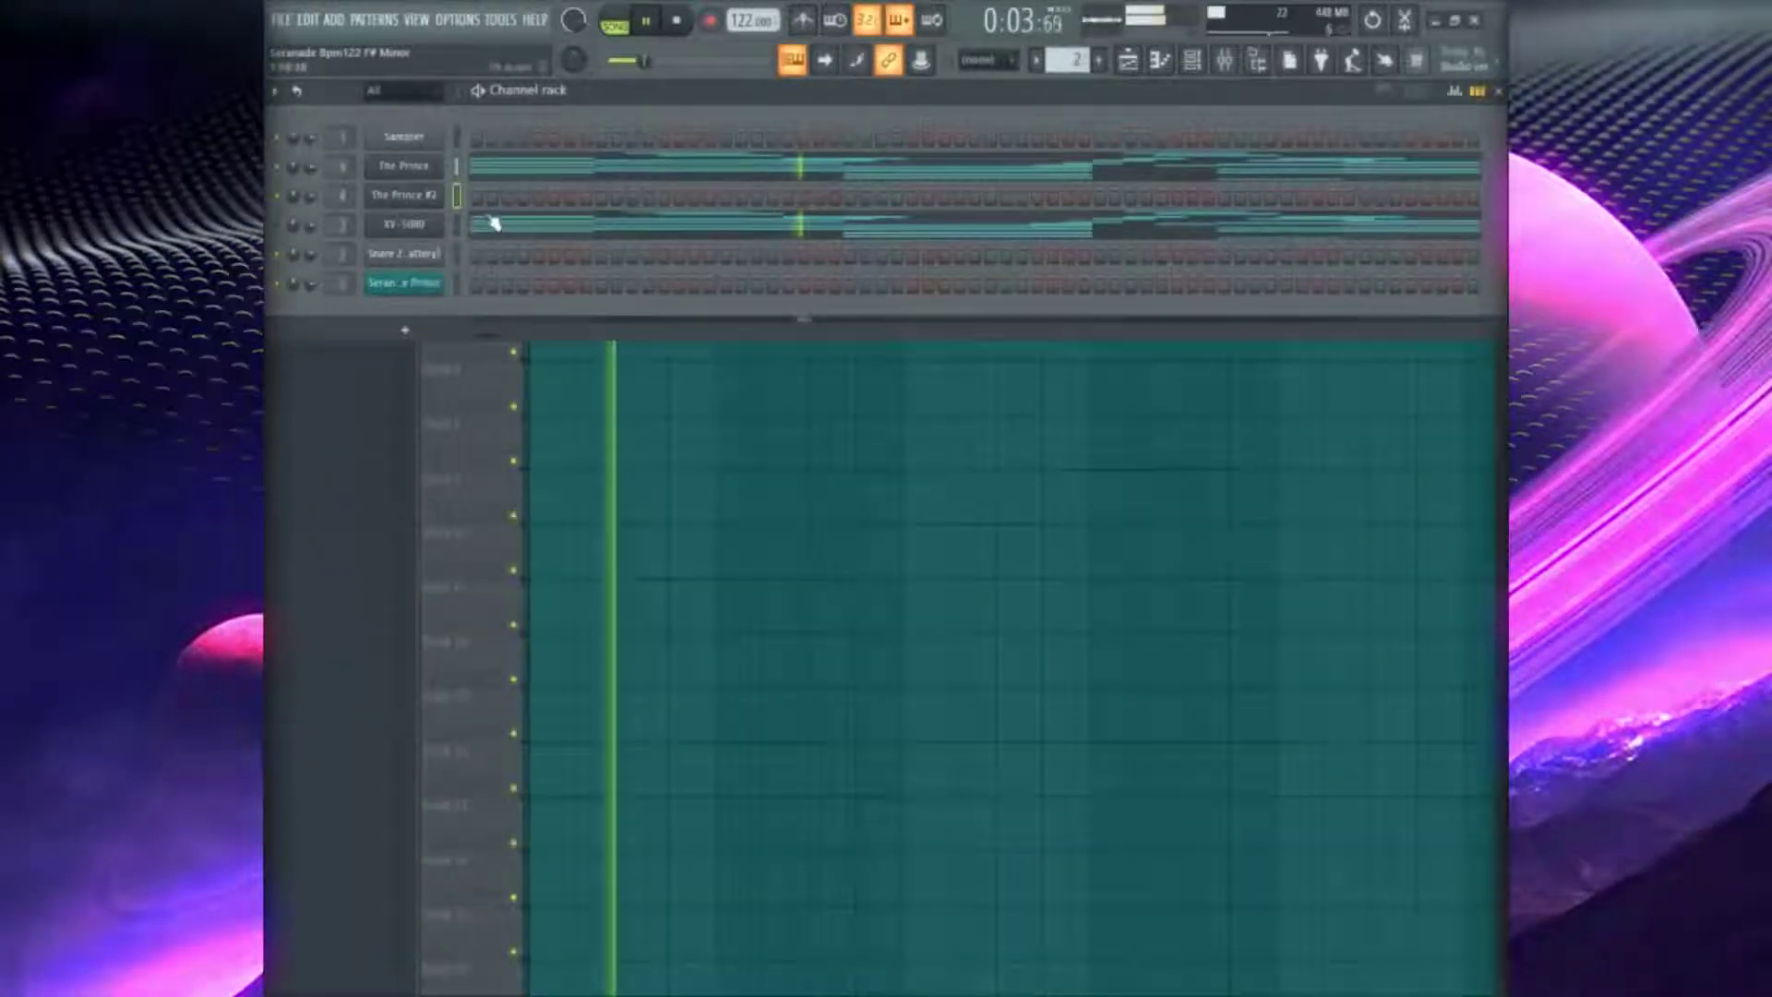
{"action": "key", "text": "F9"}
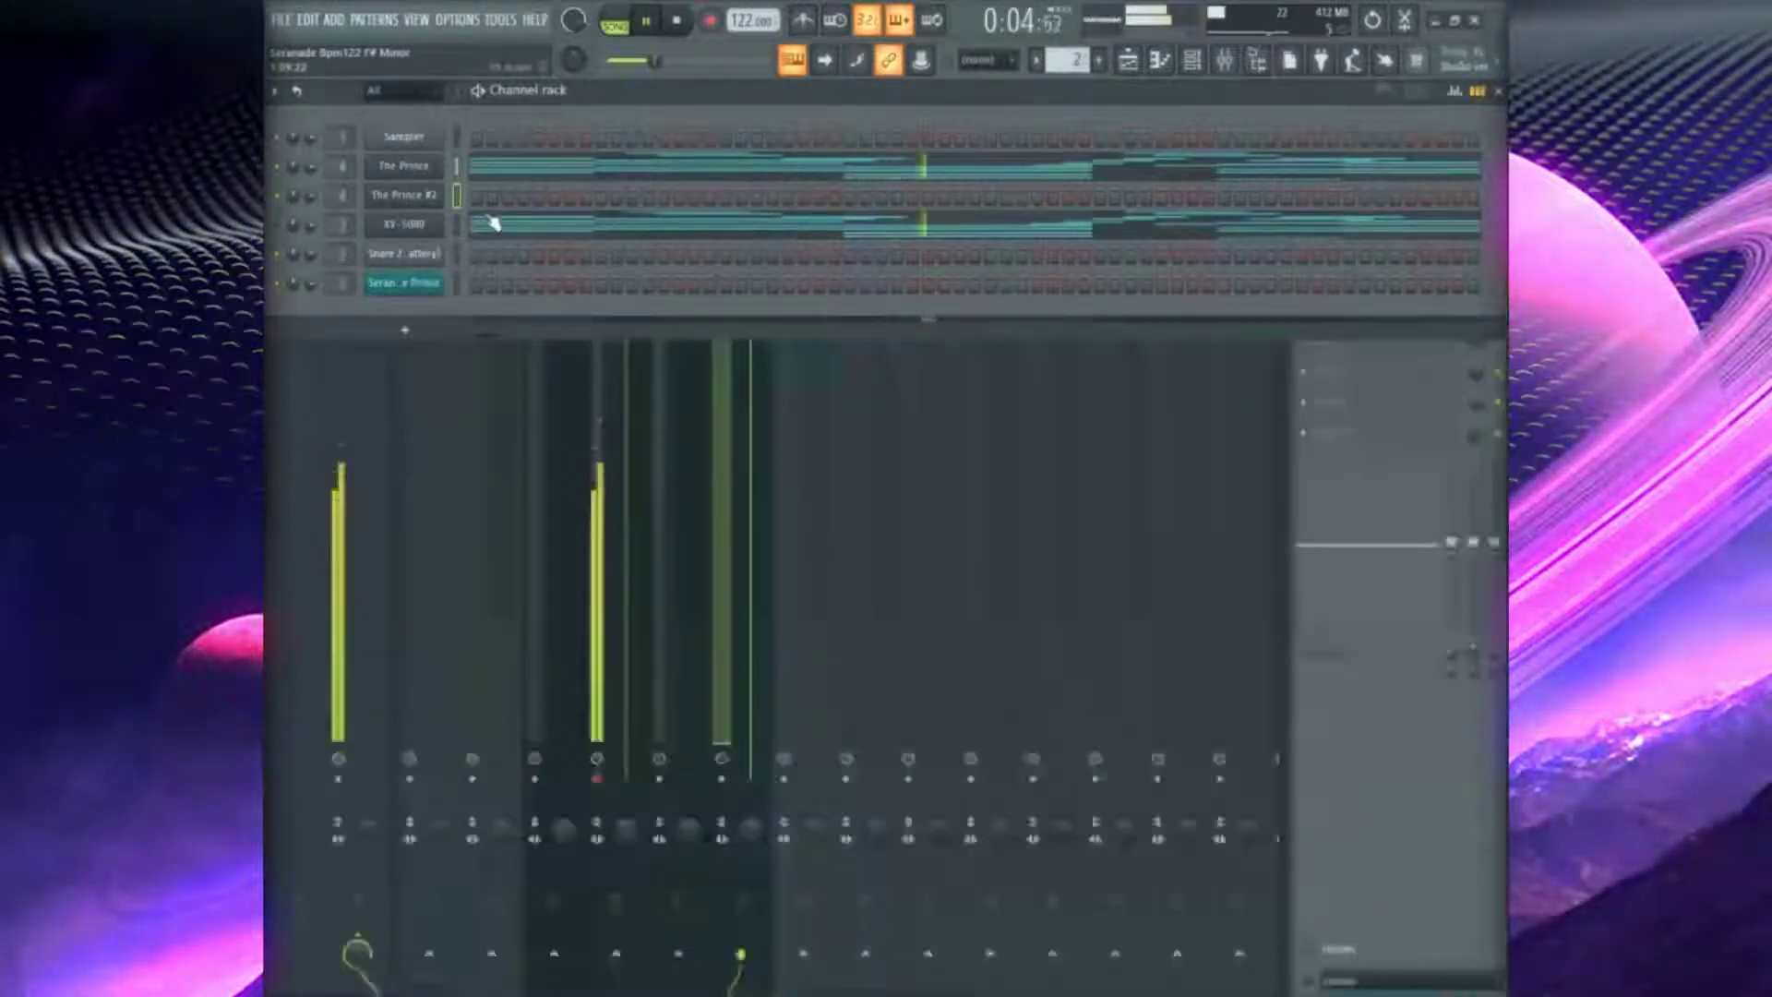
Open the piano roll of the original Prince channel and select the melody notes from bar 1 into bar 4
{"action": "left_click", "coordinate": [524, 180]}
{"action": "left_click", "coordinate": [412, 335]}
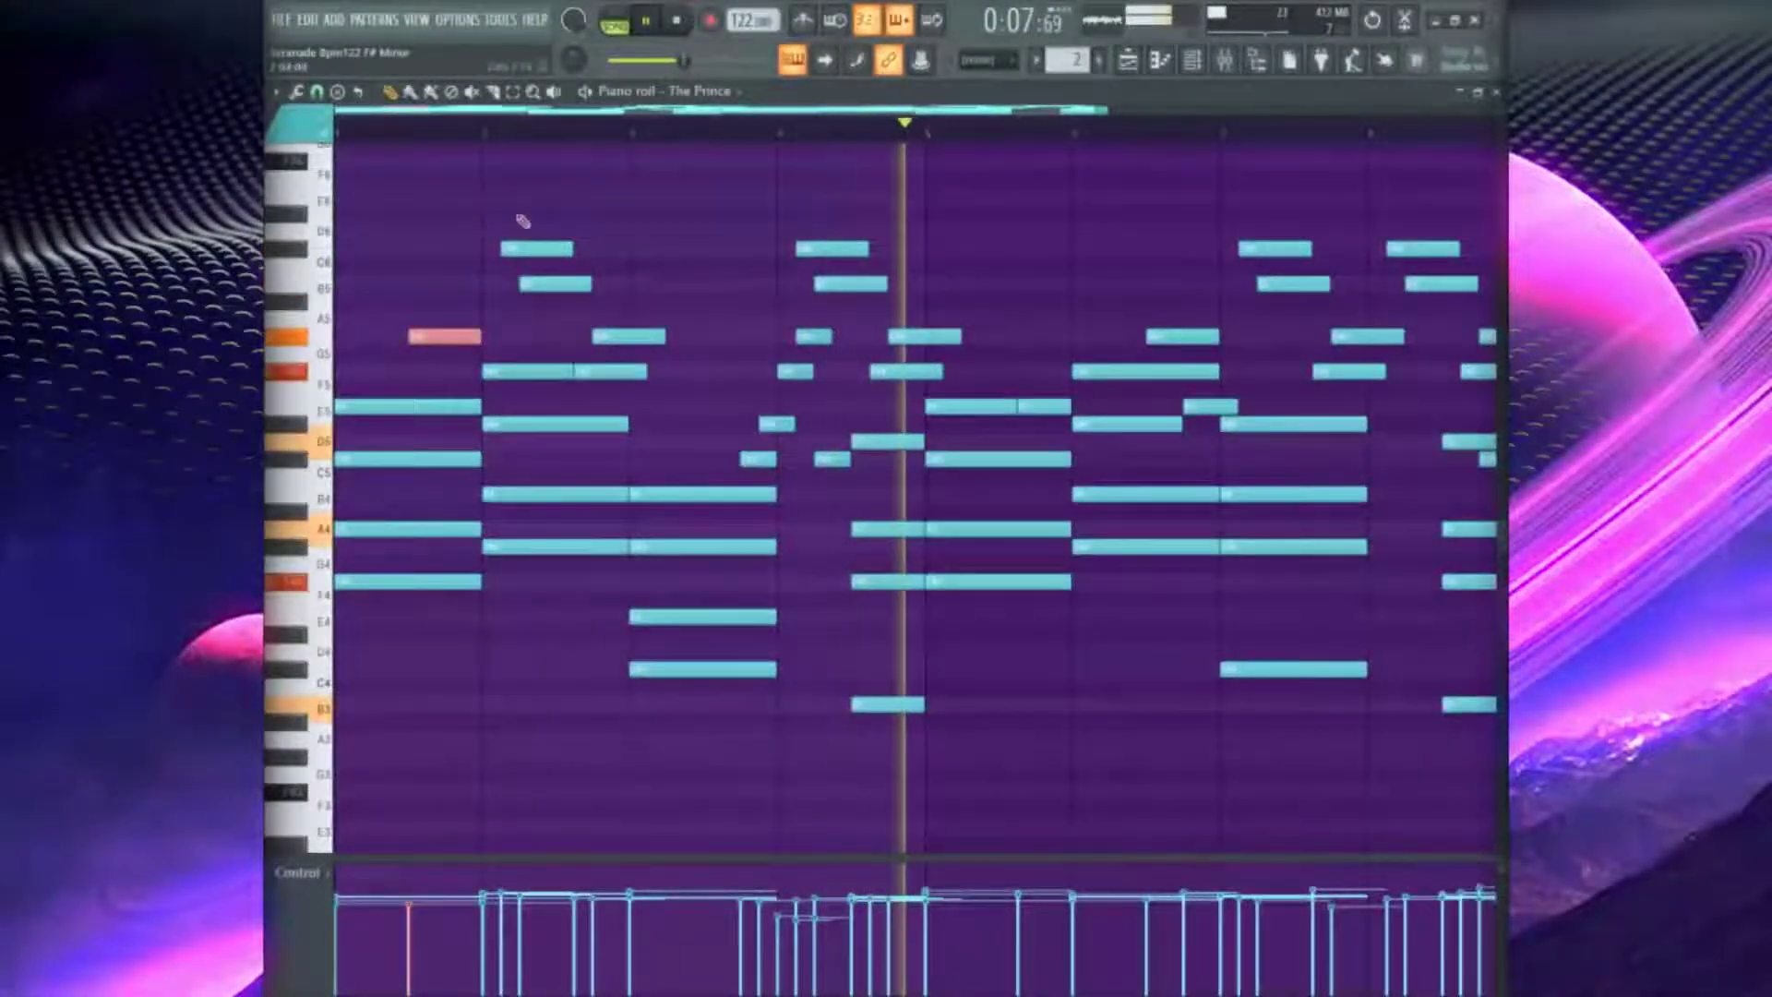
{"action": "left_click", "coordinate": [535, 248], "text": "ctrl"}
{"action": "left_click", "coordinate": [555, 283], "text": "ctrl"}
{"action": "left_click", "coordinate": [628, 335], "text": "ctrl"}
{"action": "left_click", "coordinate": [609, 371], "text": "ctrl"}
{"action": "left_click_drag", "start_coordinate": [763, 465], "coordinate": [863, 226]}
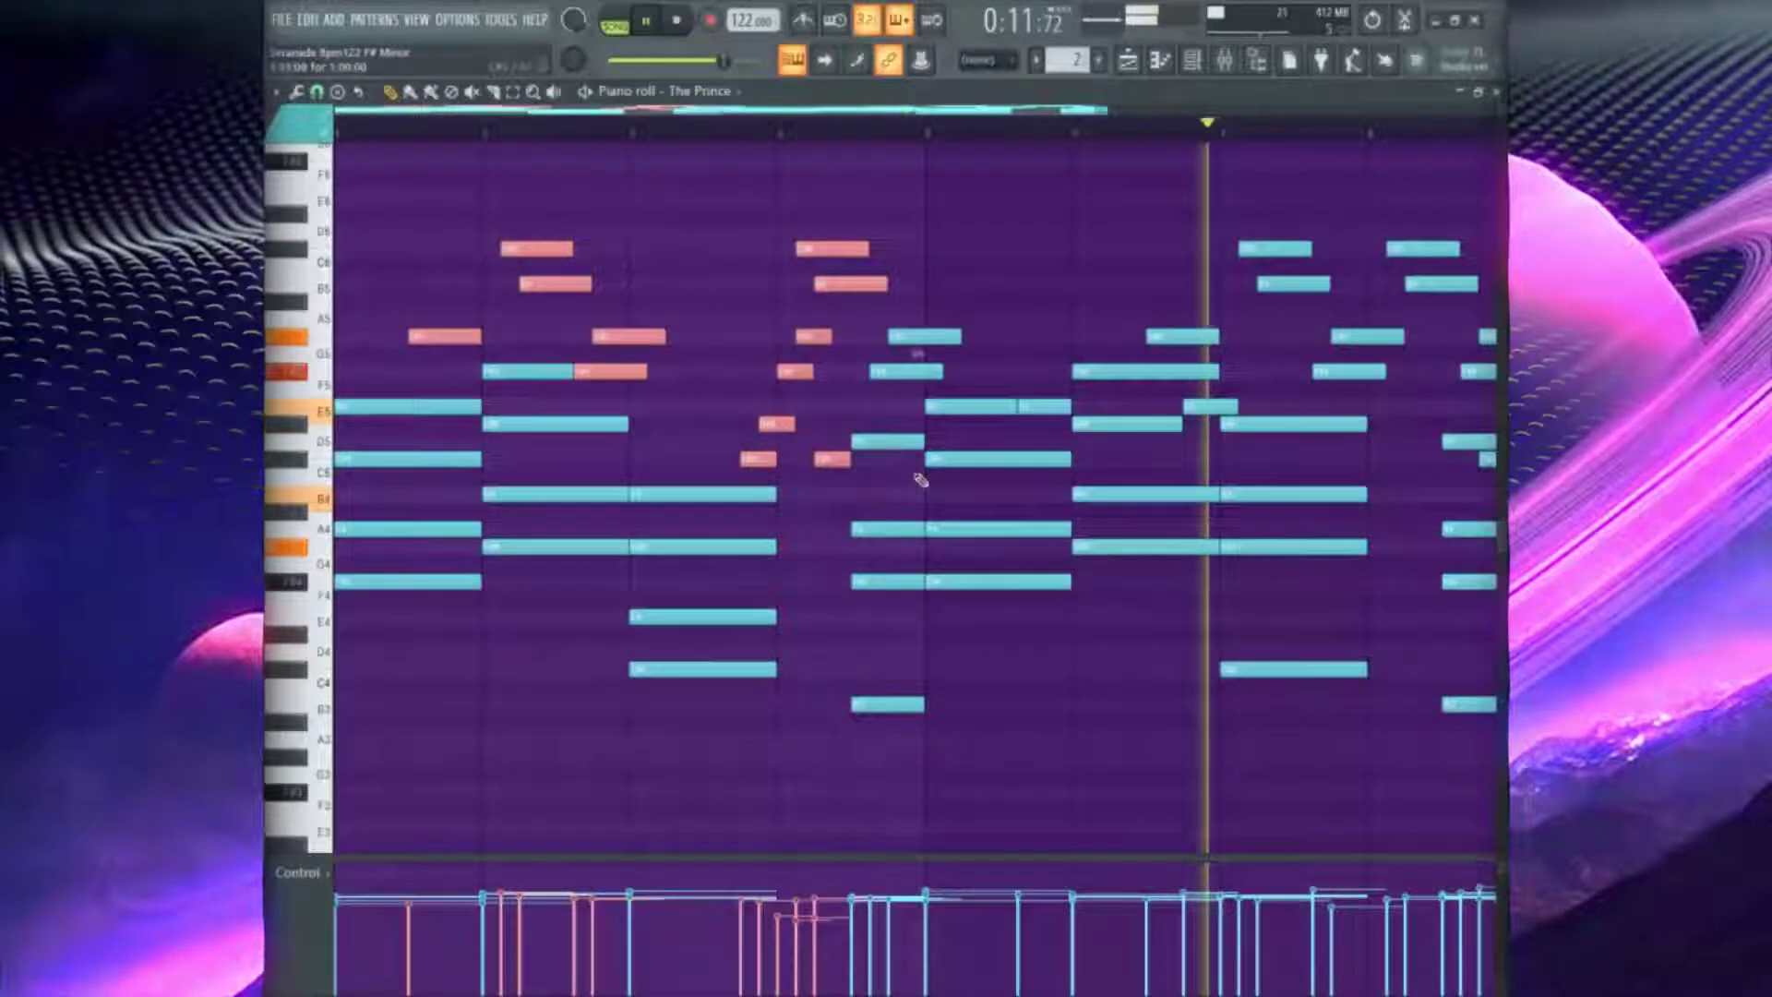
Add the remaining melody notes from bar 4 to the end to the selection and cut them from The Prince's piano roll
{"action": "left_click", "coordinate": [924, 335], "text": "ctrl"}
{"action": "left_click", "coordinate": [905, 371], "text": "ctrl"}
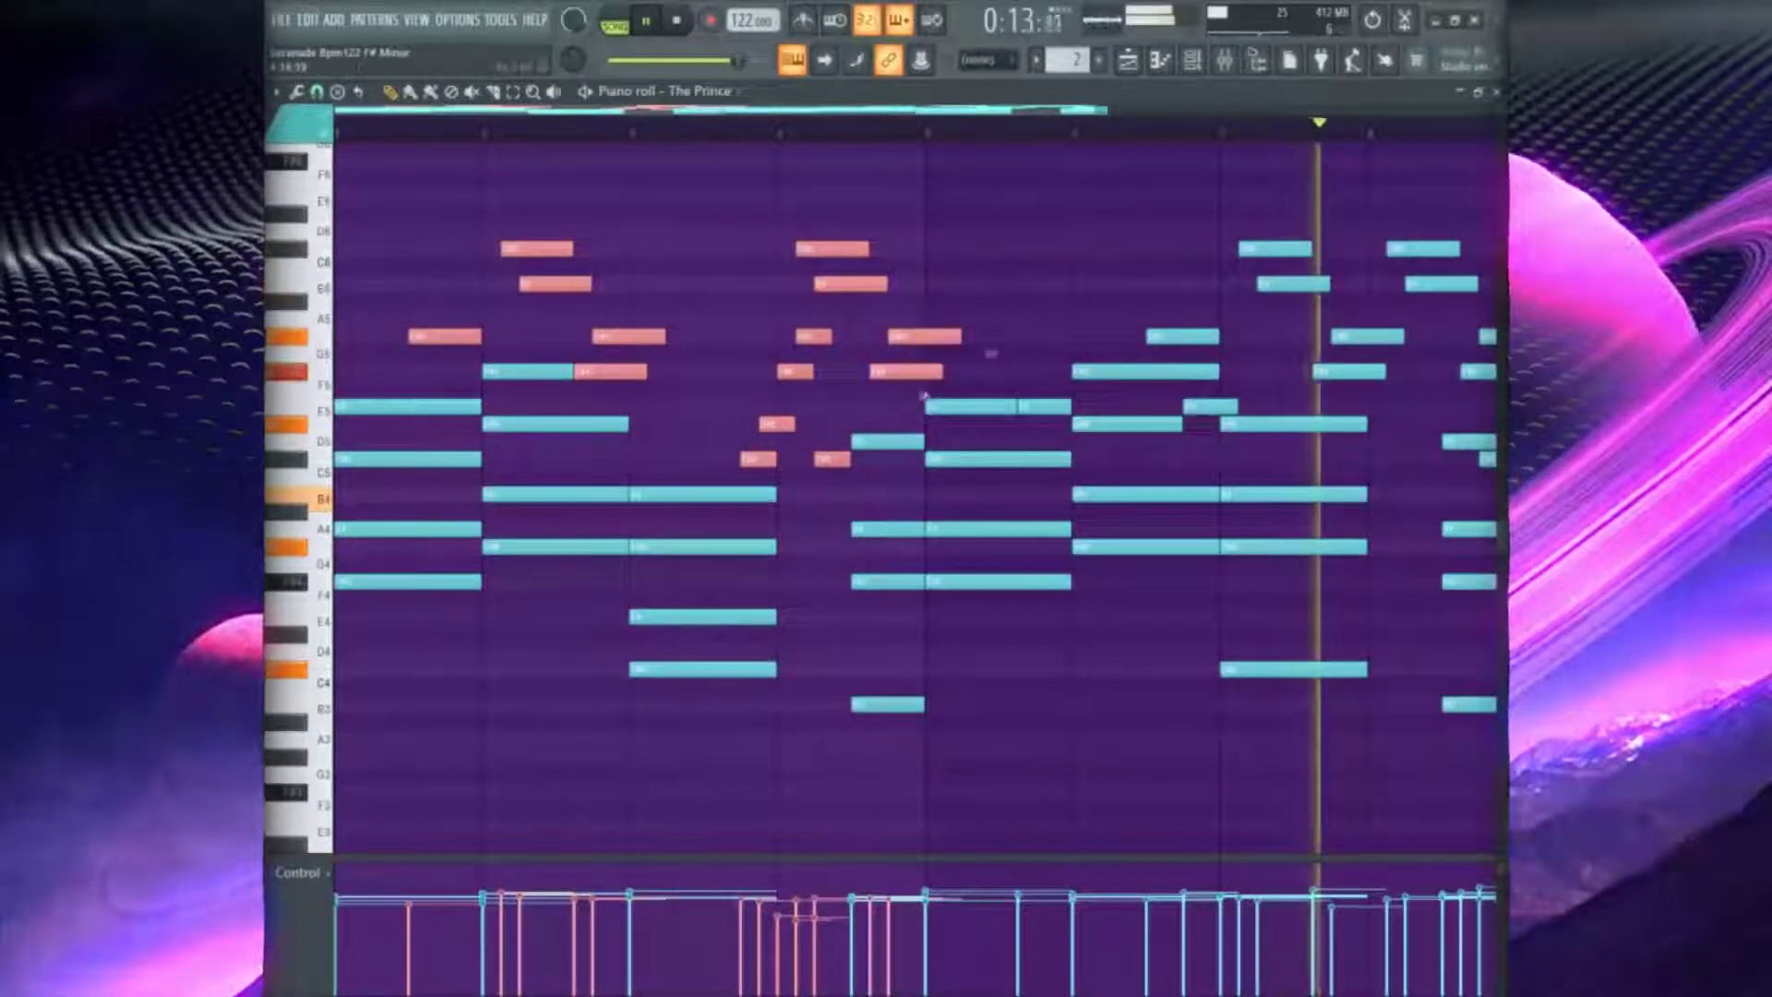
{"action": "left_click", "coordinate": [1045, 407], "text": "ctrl"}
{"action": "left_click", "coordinate": [1182, 336], "text": "ctrl"}
{"action": "left_click_drag", "start_coordinate": [1258, 230], "coordinate": [1409, 378]}
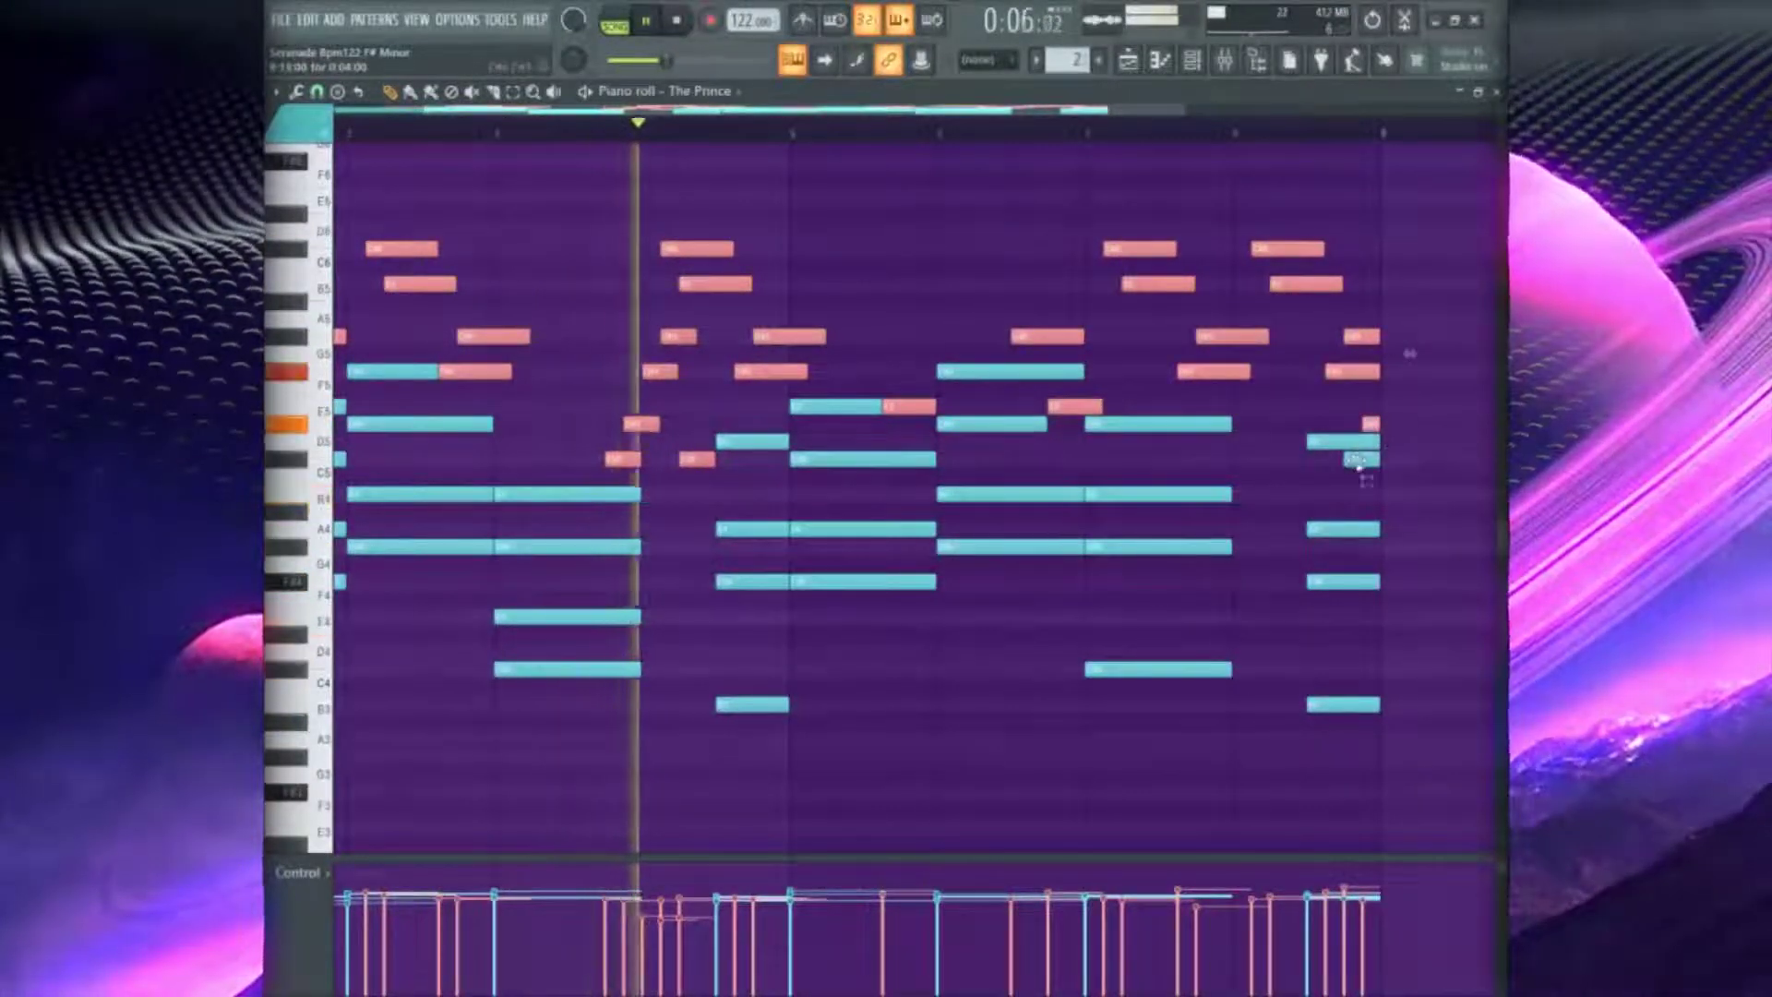
{"action": "key", "text": "Delete"}
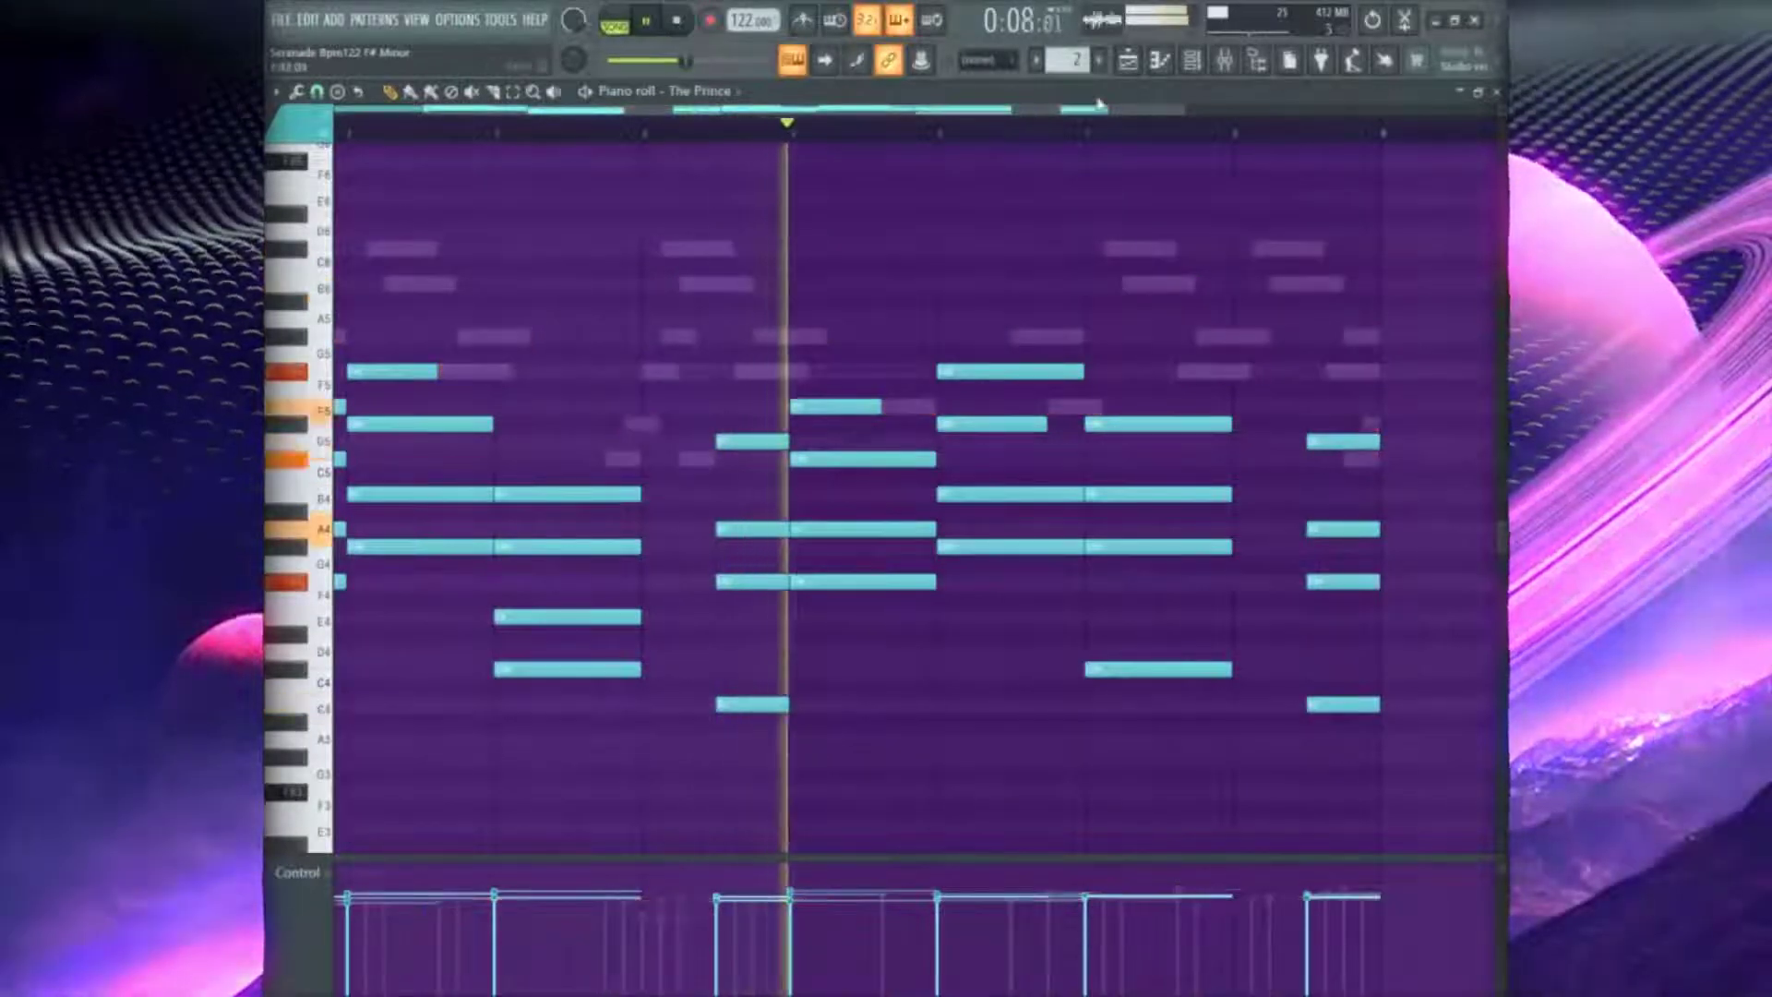
Open the piano roll of The Prince #2, paste the cut melody notes and briefly open their level scaling
{"action": "key", "text": "F6"}
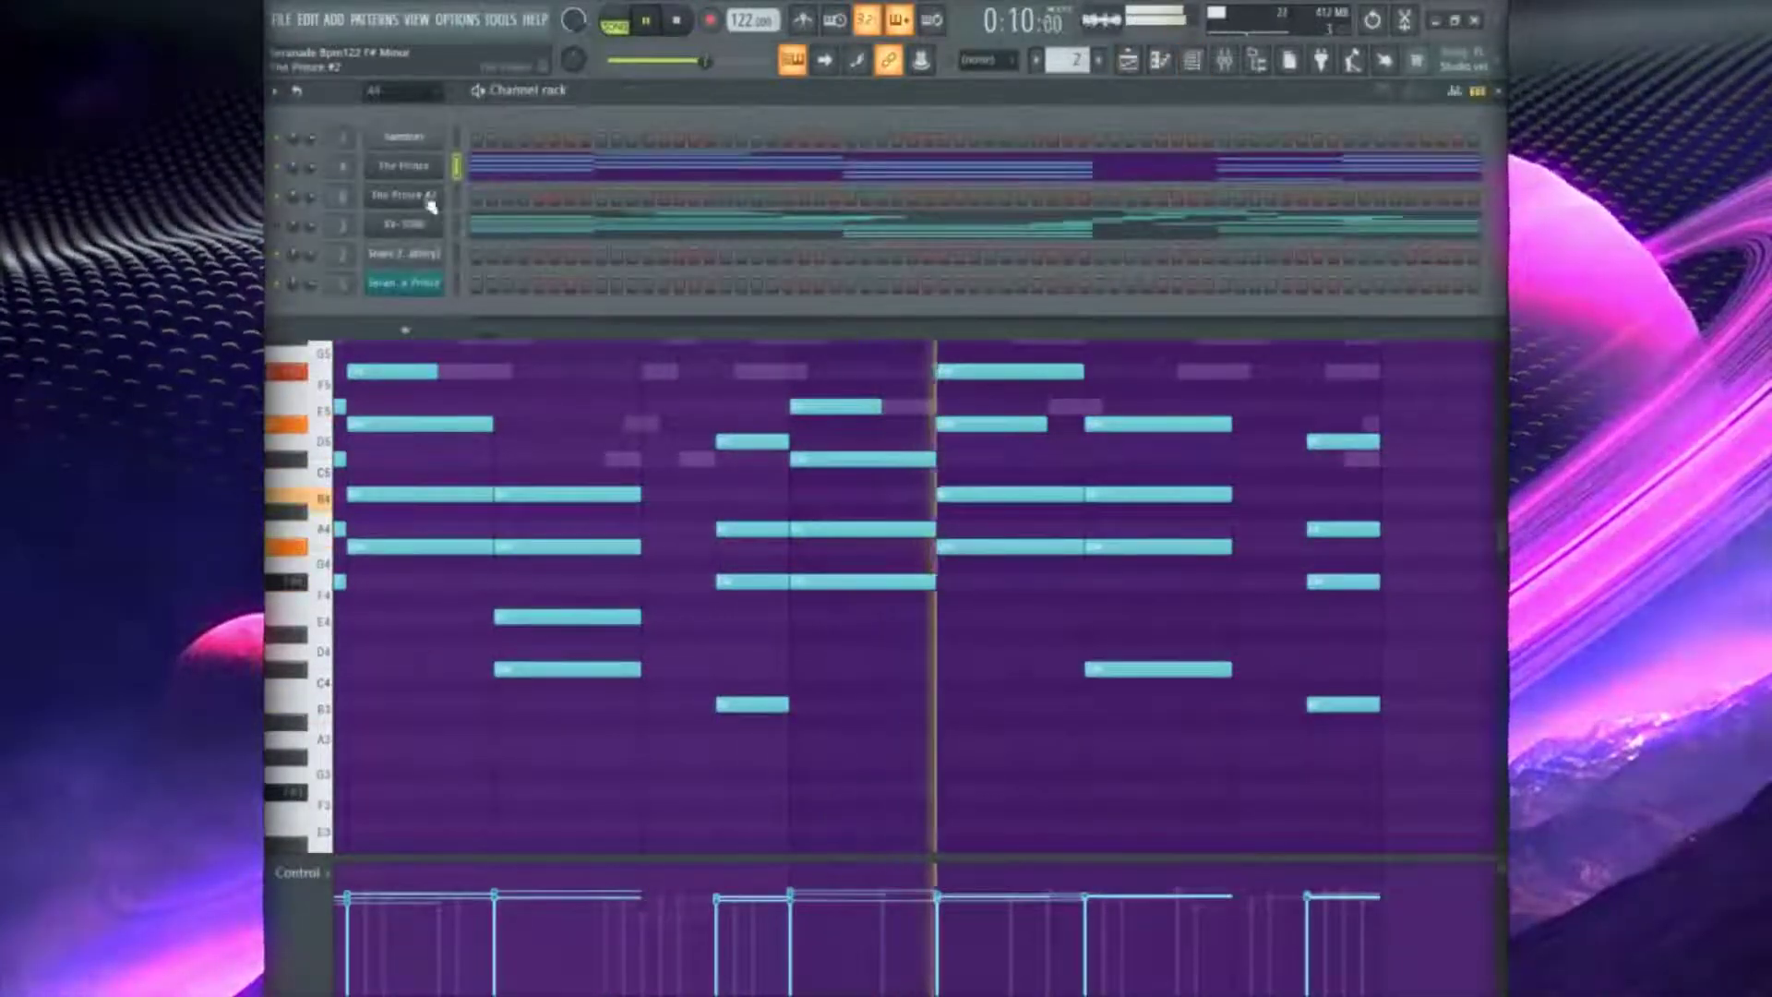
{"action": "left_click", "coordinate": [1162, 61]}
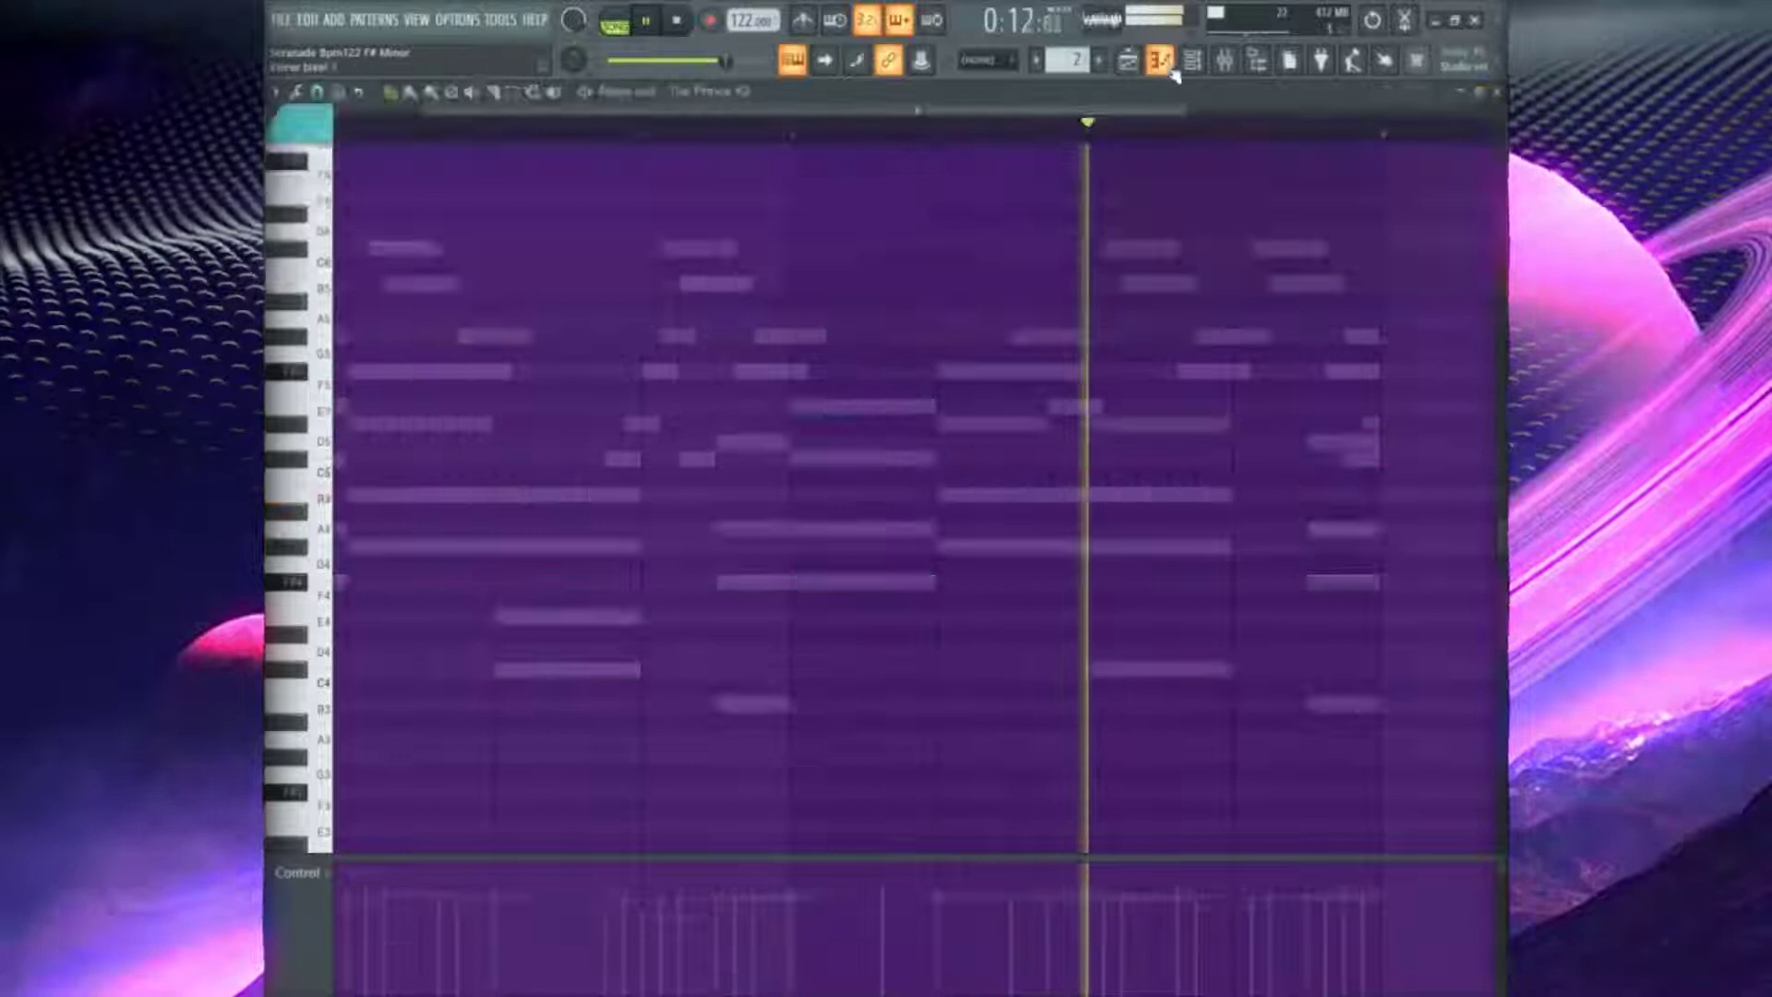
{"action": "key", "text": "ctrl+a"}
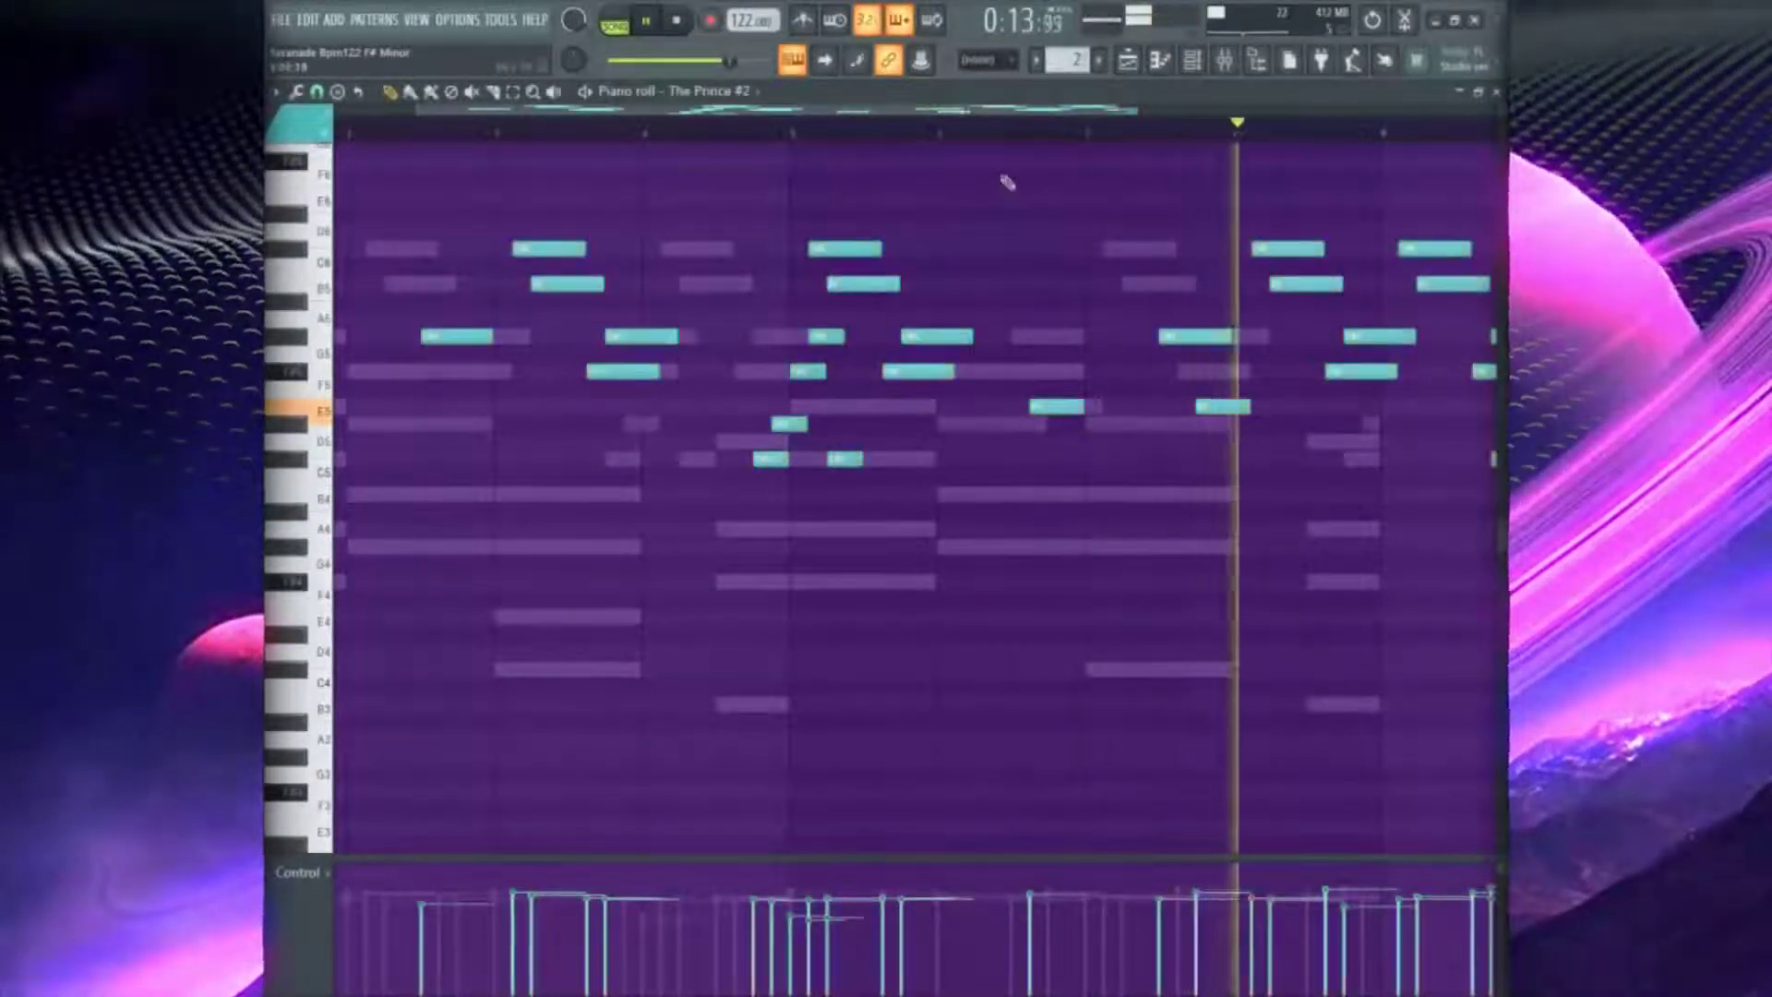
{"action": "key", "text": "alt+x"}
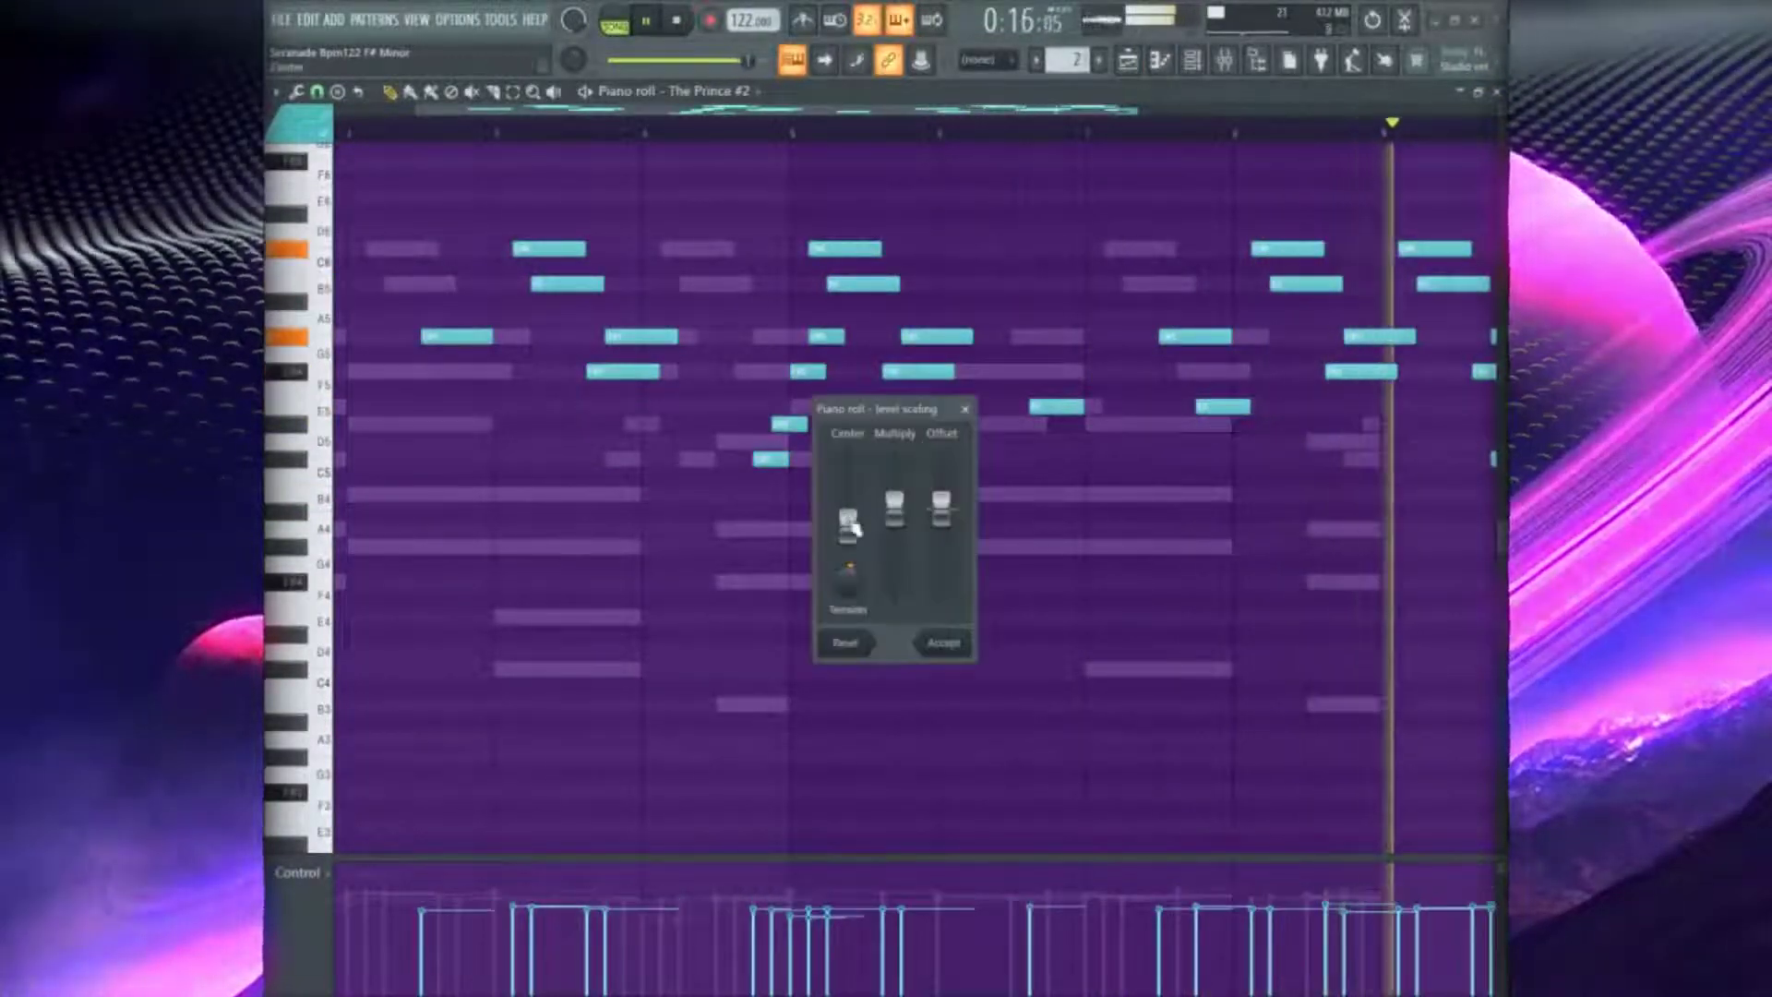
{"action": "left_click", "coordinate": [966, 412]}
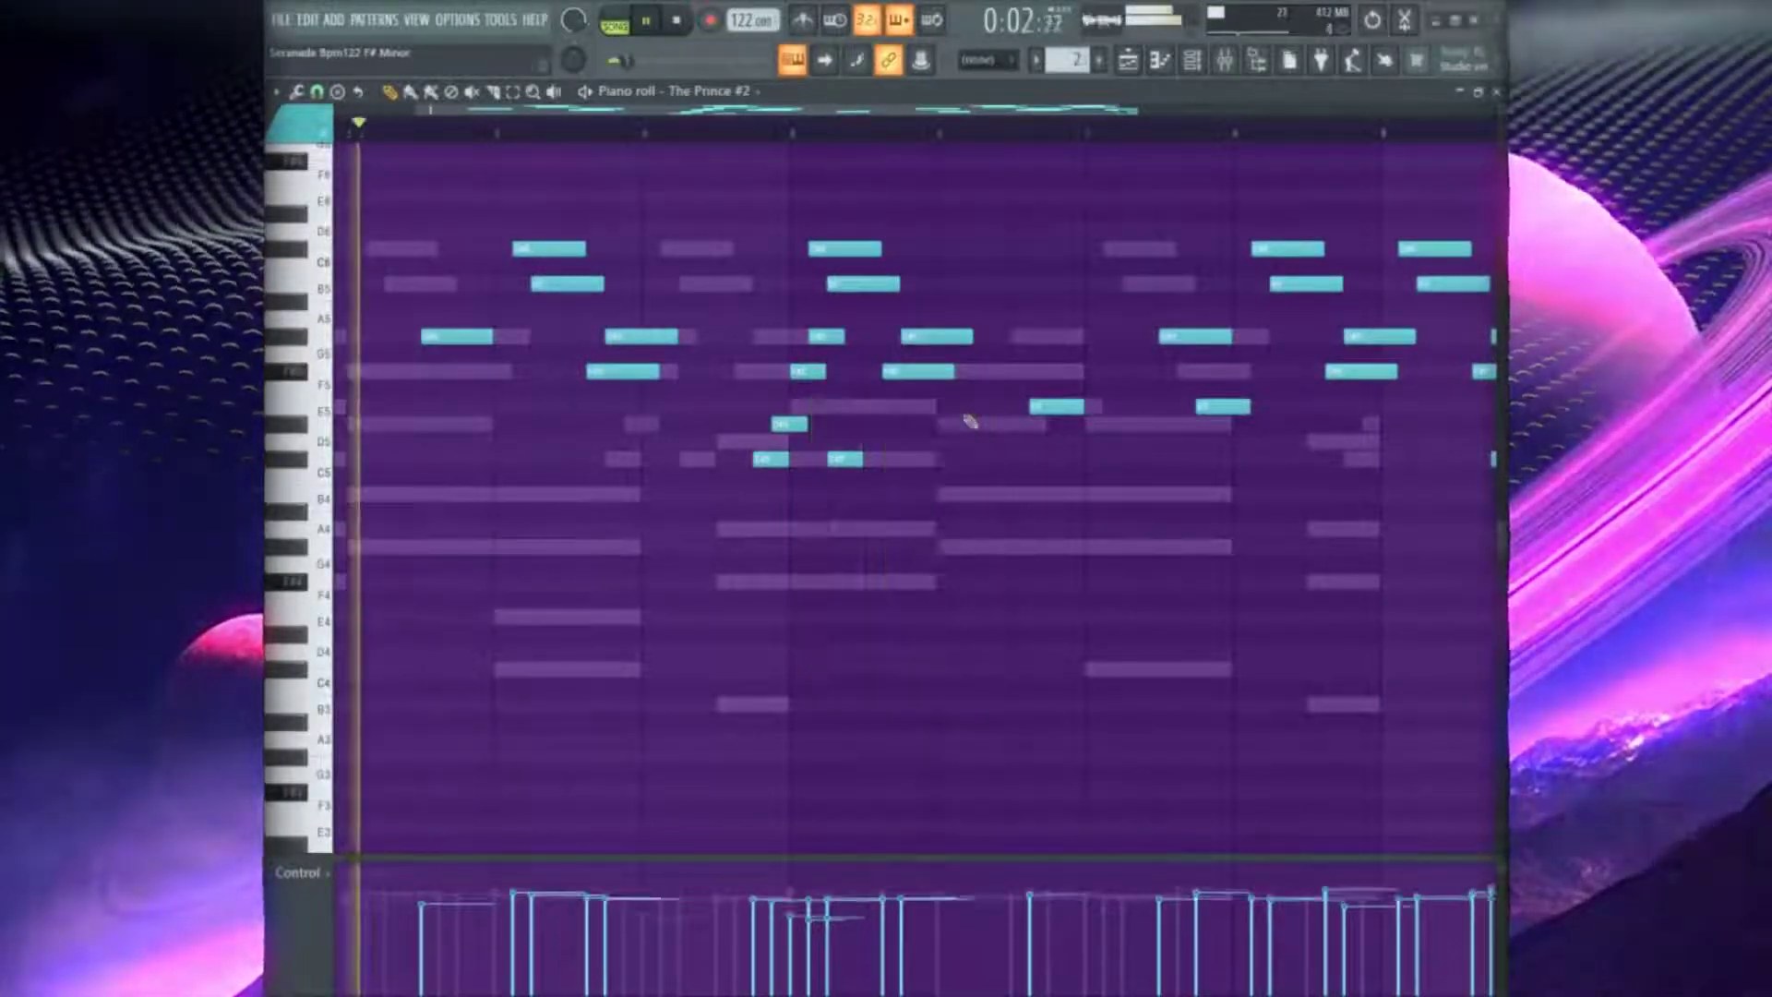
Delete the misplaced notes in The Prince #2 and paste the melody again, aligned with the start of the pattern
{"action": "key", "text": "ctrl+a"}
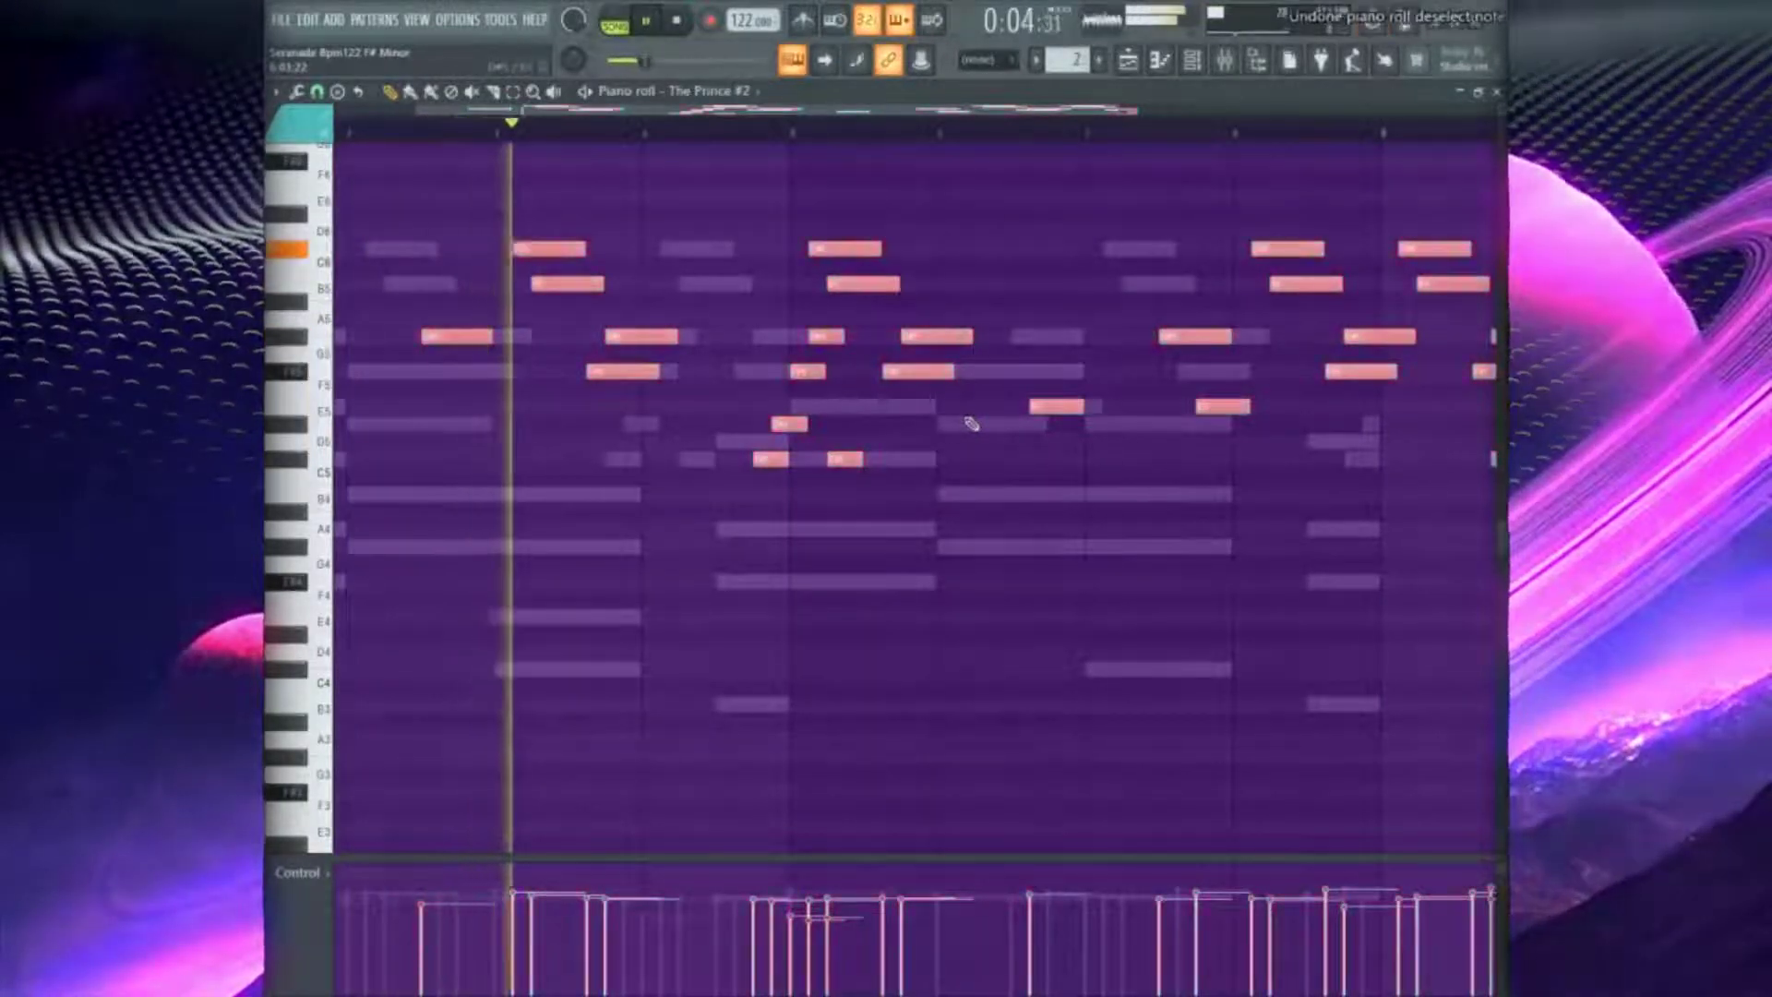
{"action": "key", "text": "Delete"}
{"action": "key", "text": "space"}
{"action": "left_click_drag", "start_coordinate": [1018, 113], "coordinate": [594, 131]}
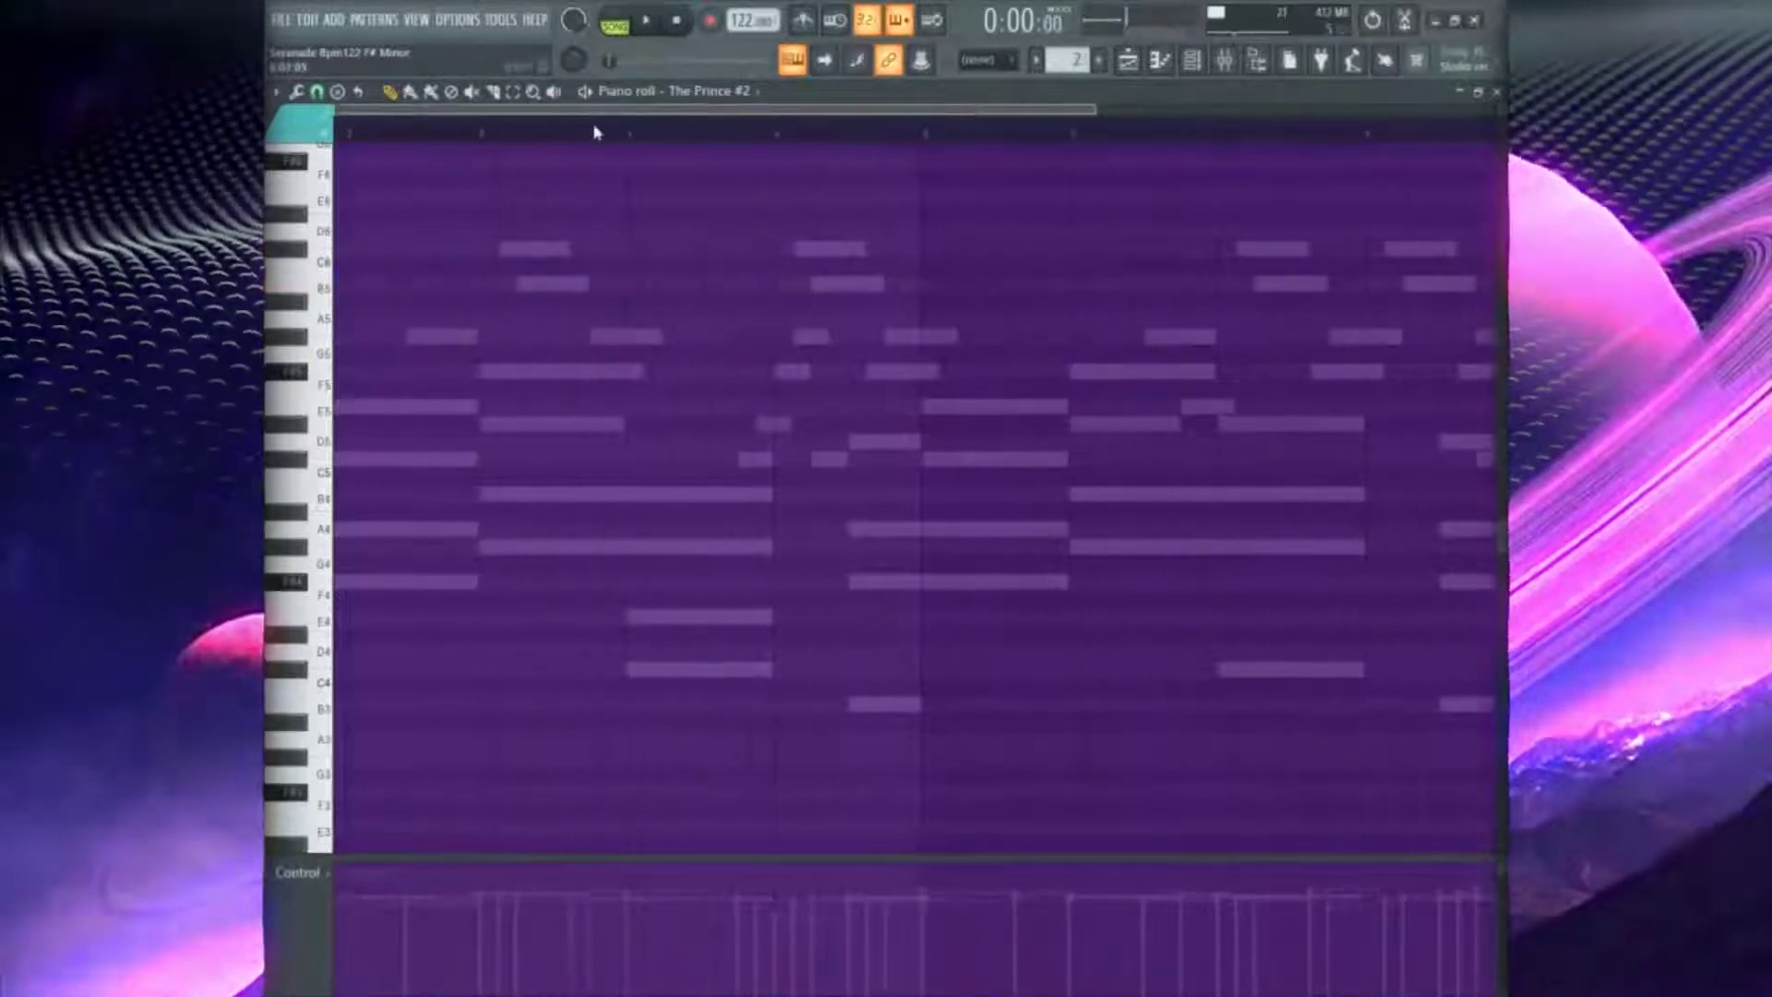
{"action": "key", "text": "space"}
{"action": "mouse_move", "coordinate": [1096, 114]}
{"action": "left_mouse_down"}
{"action": "mouse_move", "coordinate": [1179, 127]}
{"action": "mouse_move", "coordinate": [1115, 138]}
{"action": "left_mouse_up"}
{"action": "key", "text": "space"}
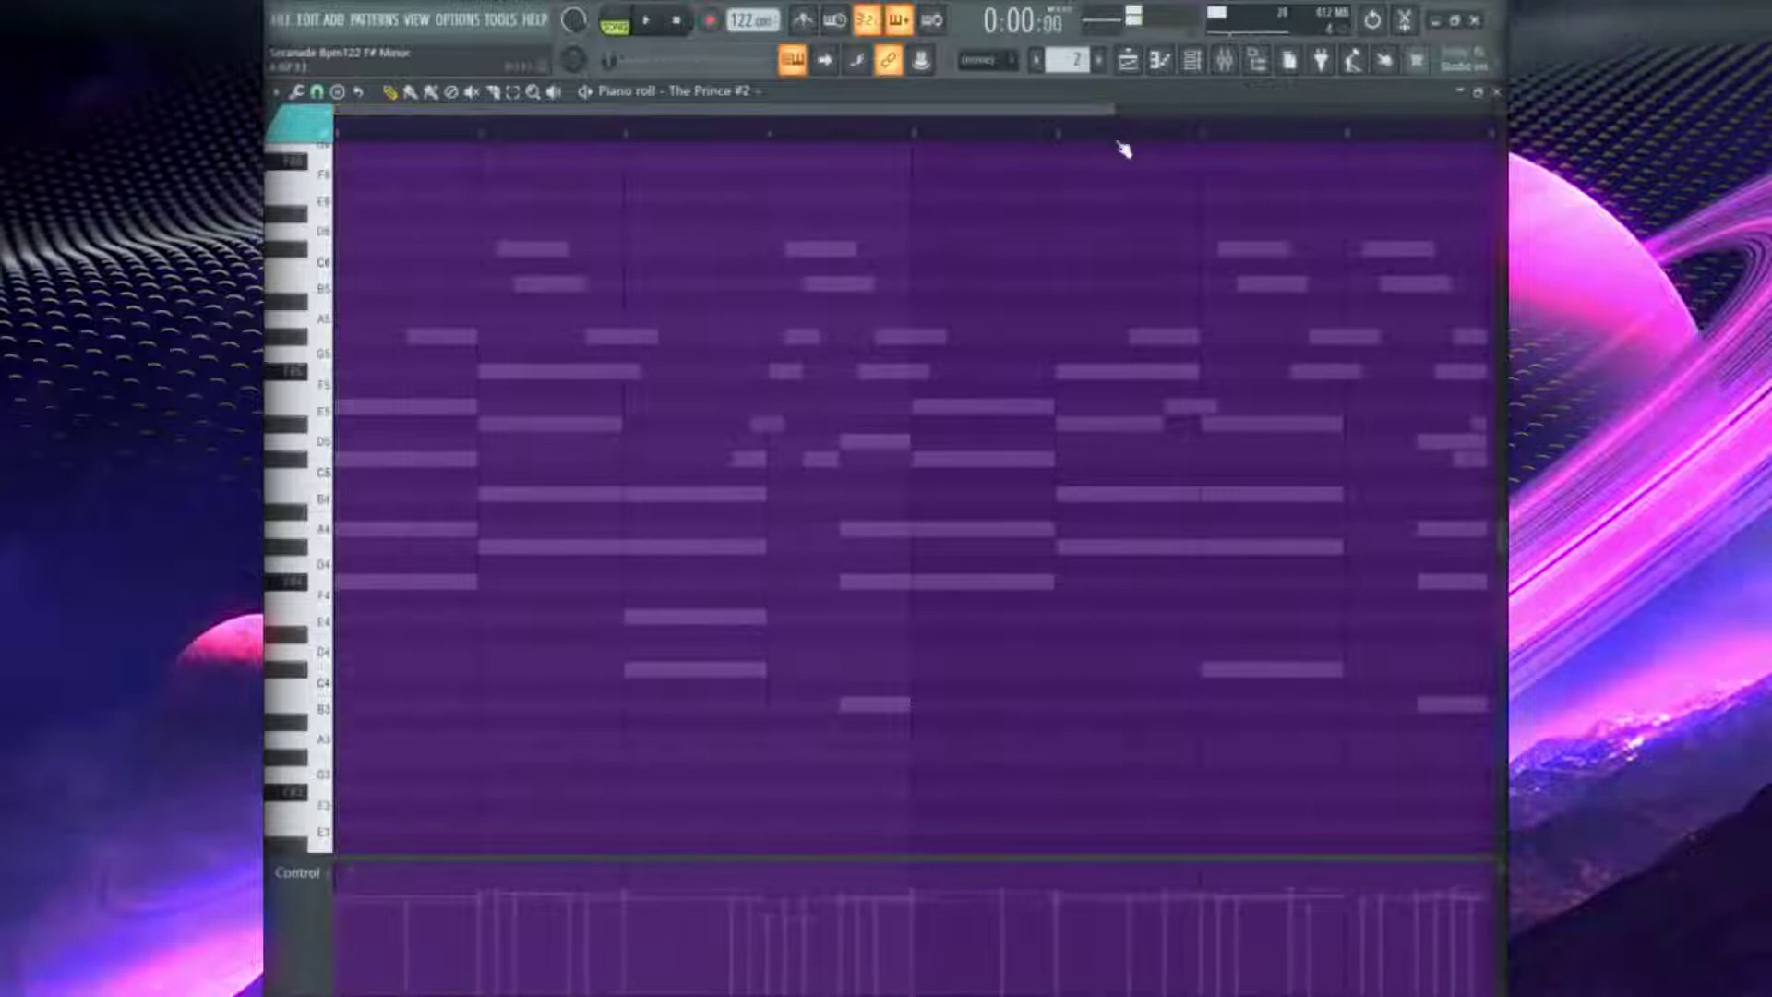
{"action": "key", "text": "space"}
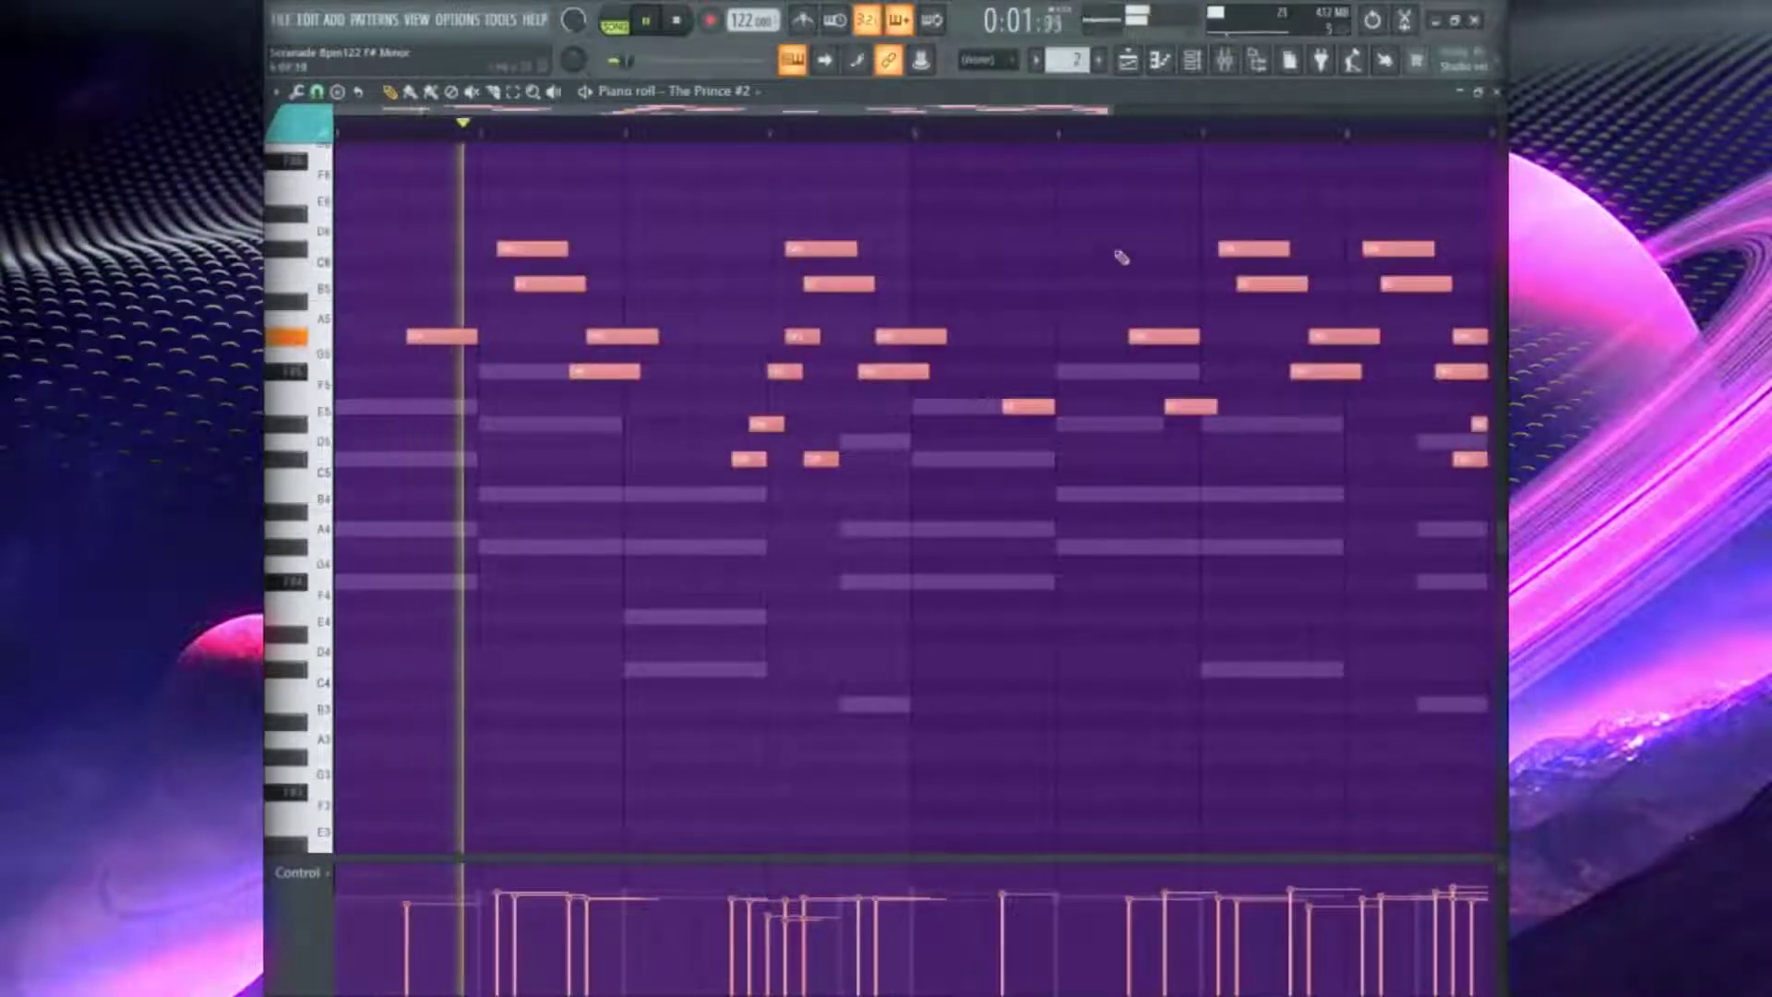
Lower the velocities of the pasted melody notes by reducing the level scaling multiplier, and accept it
{"action": "key", "text": "alt+x"}
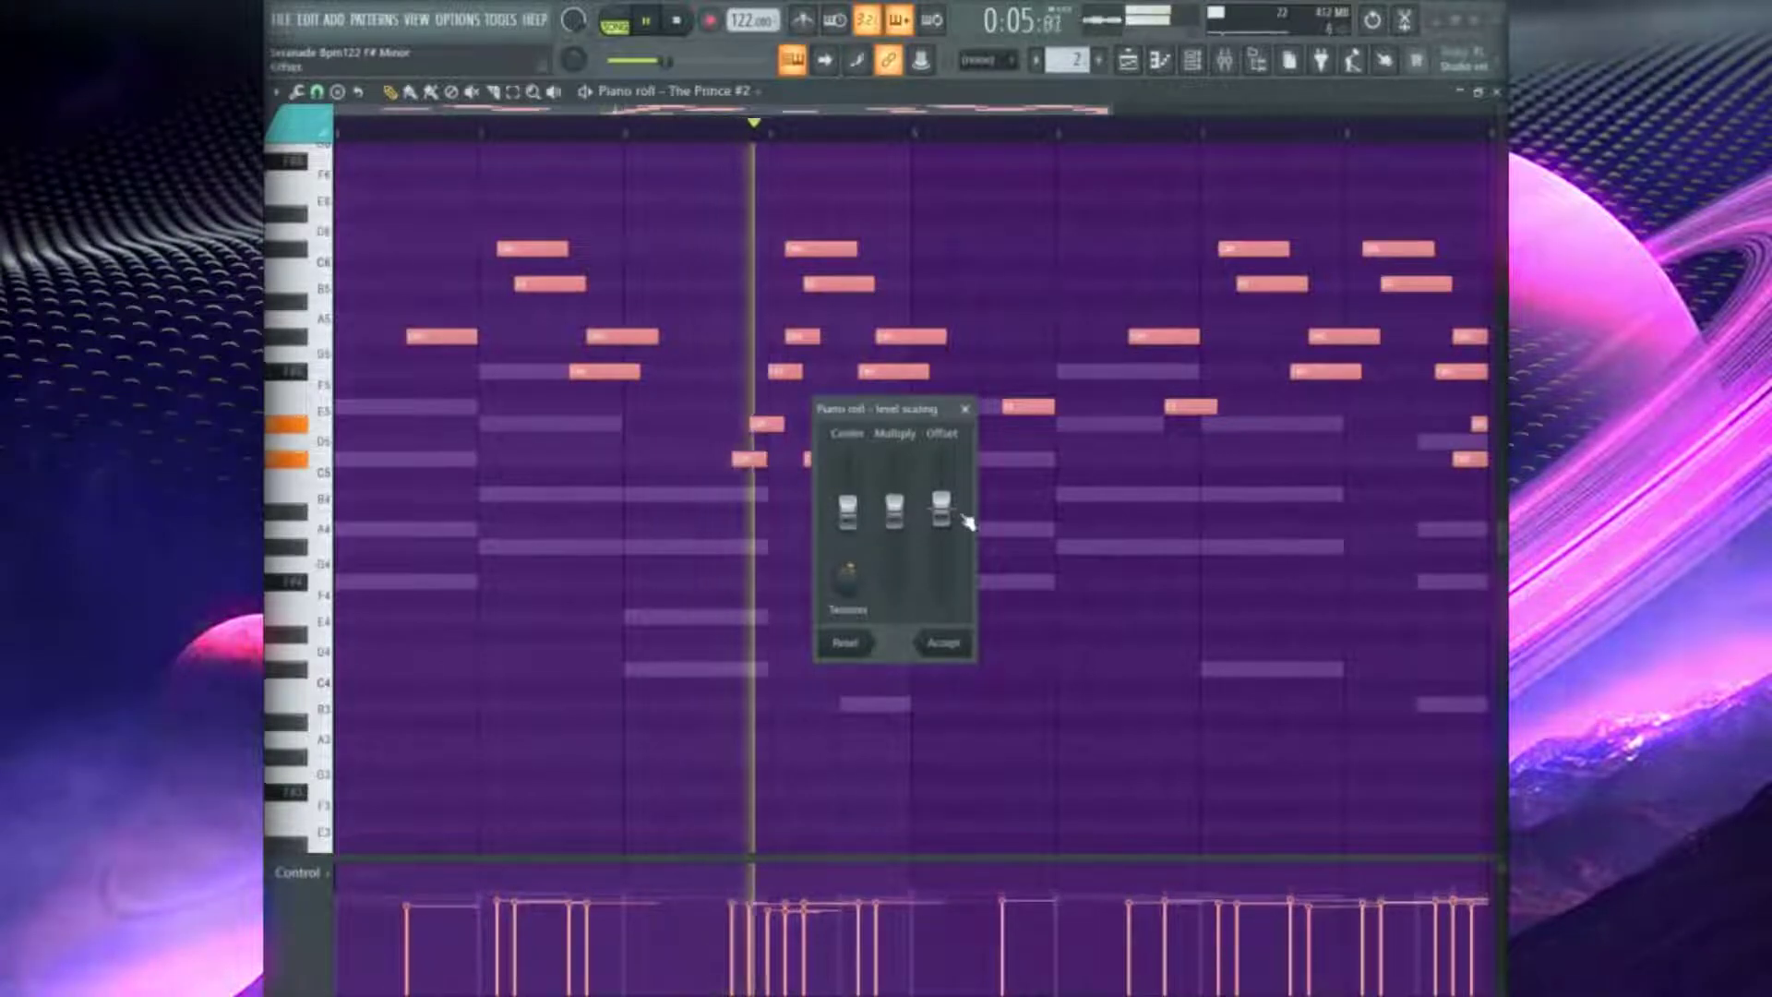
{"action": "left_click_drag", "start_coordinate": [895, 510], "coordinate": [926, 602]}
{"action": "left_click", "coordinate": [941, 641]}
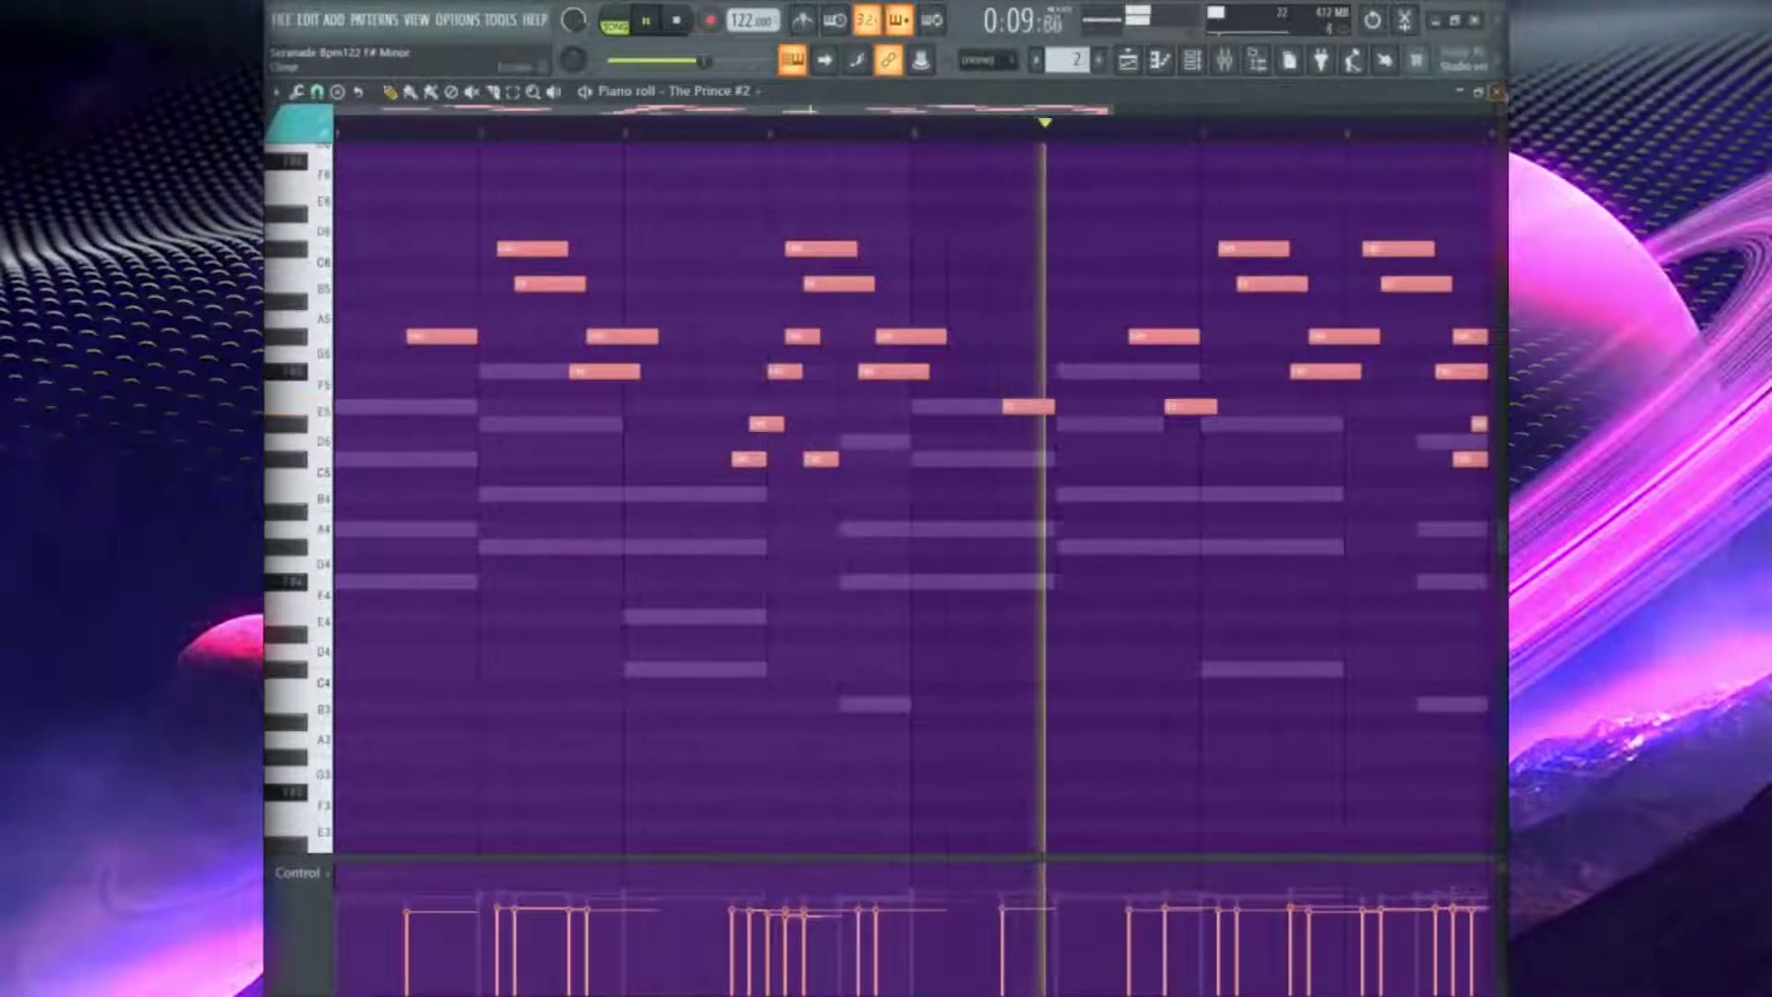
Clone The Prince #2 channel and close the new plugin window
{"action": "key", "text": "F7"}
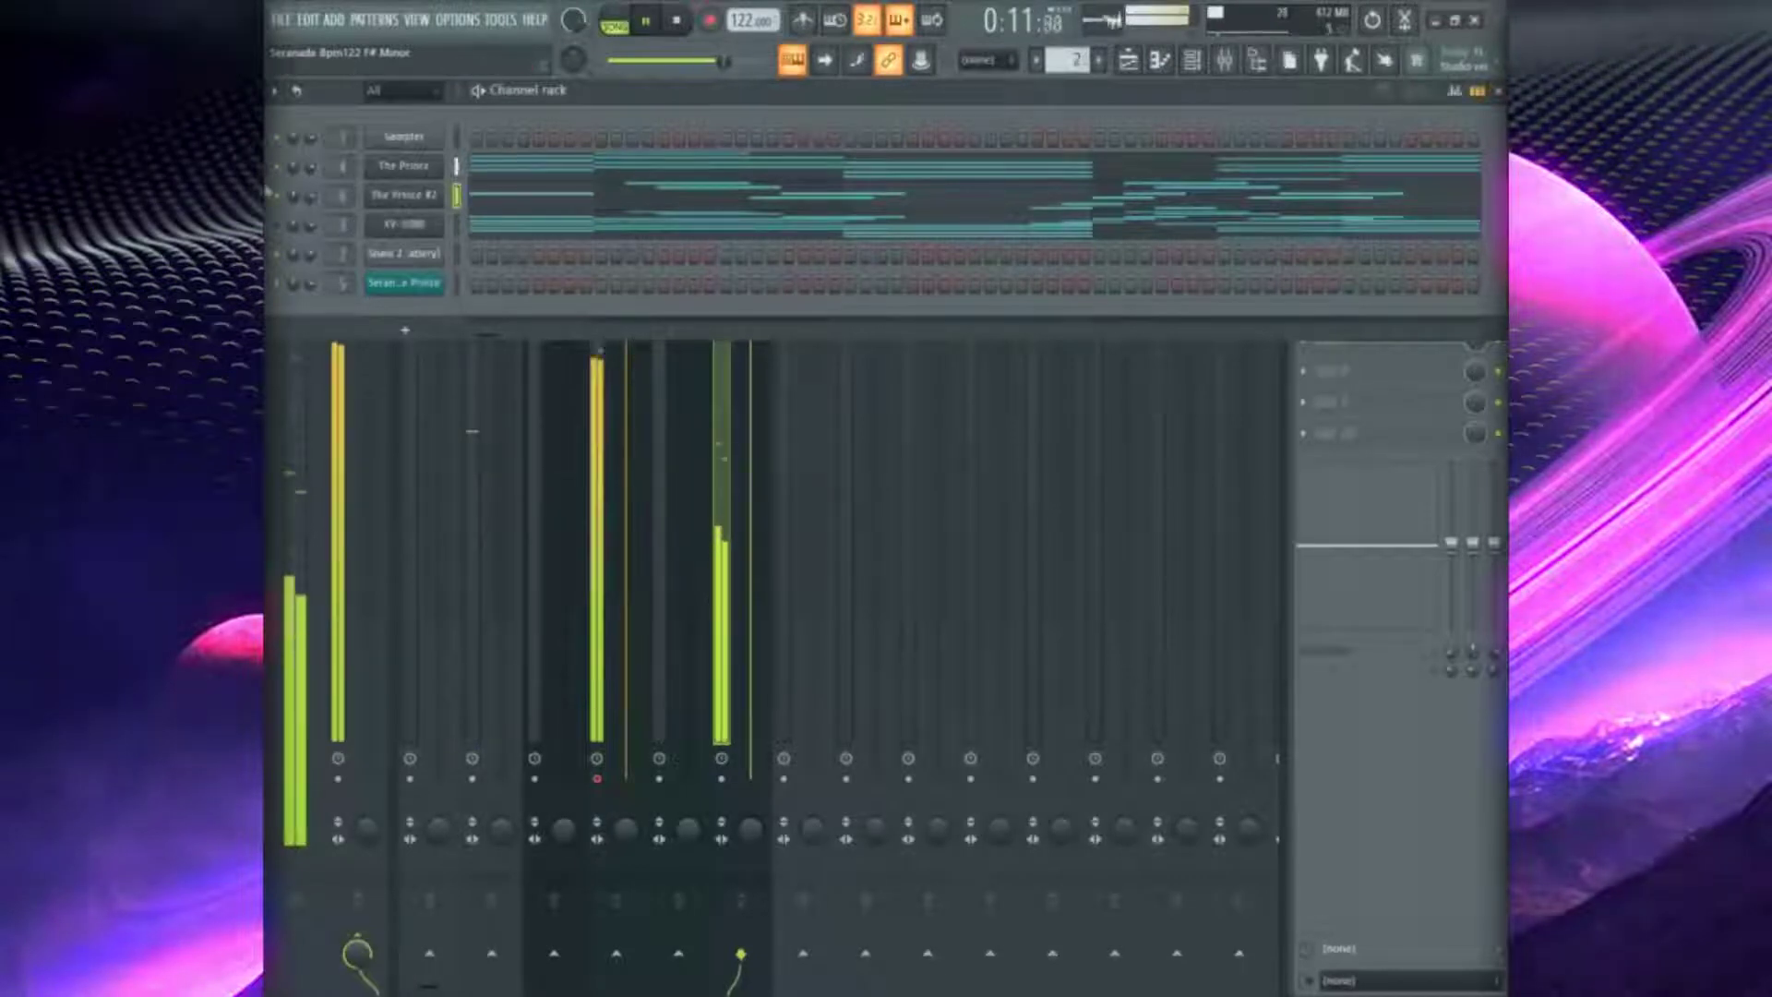
{"action": "right_click", "coordinate": [399, 207]}
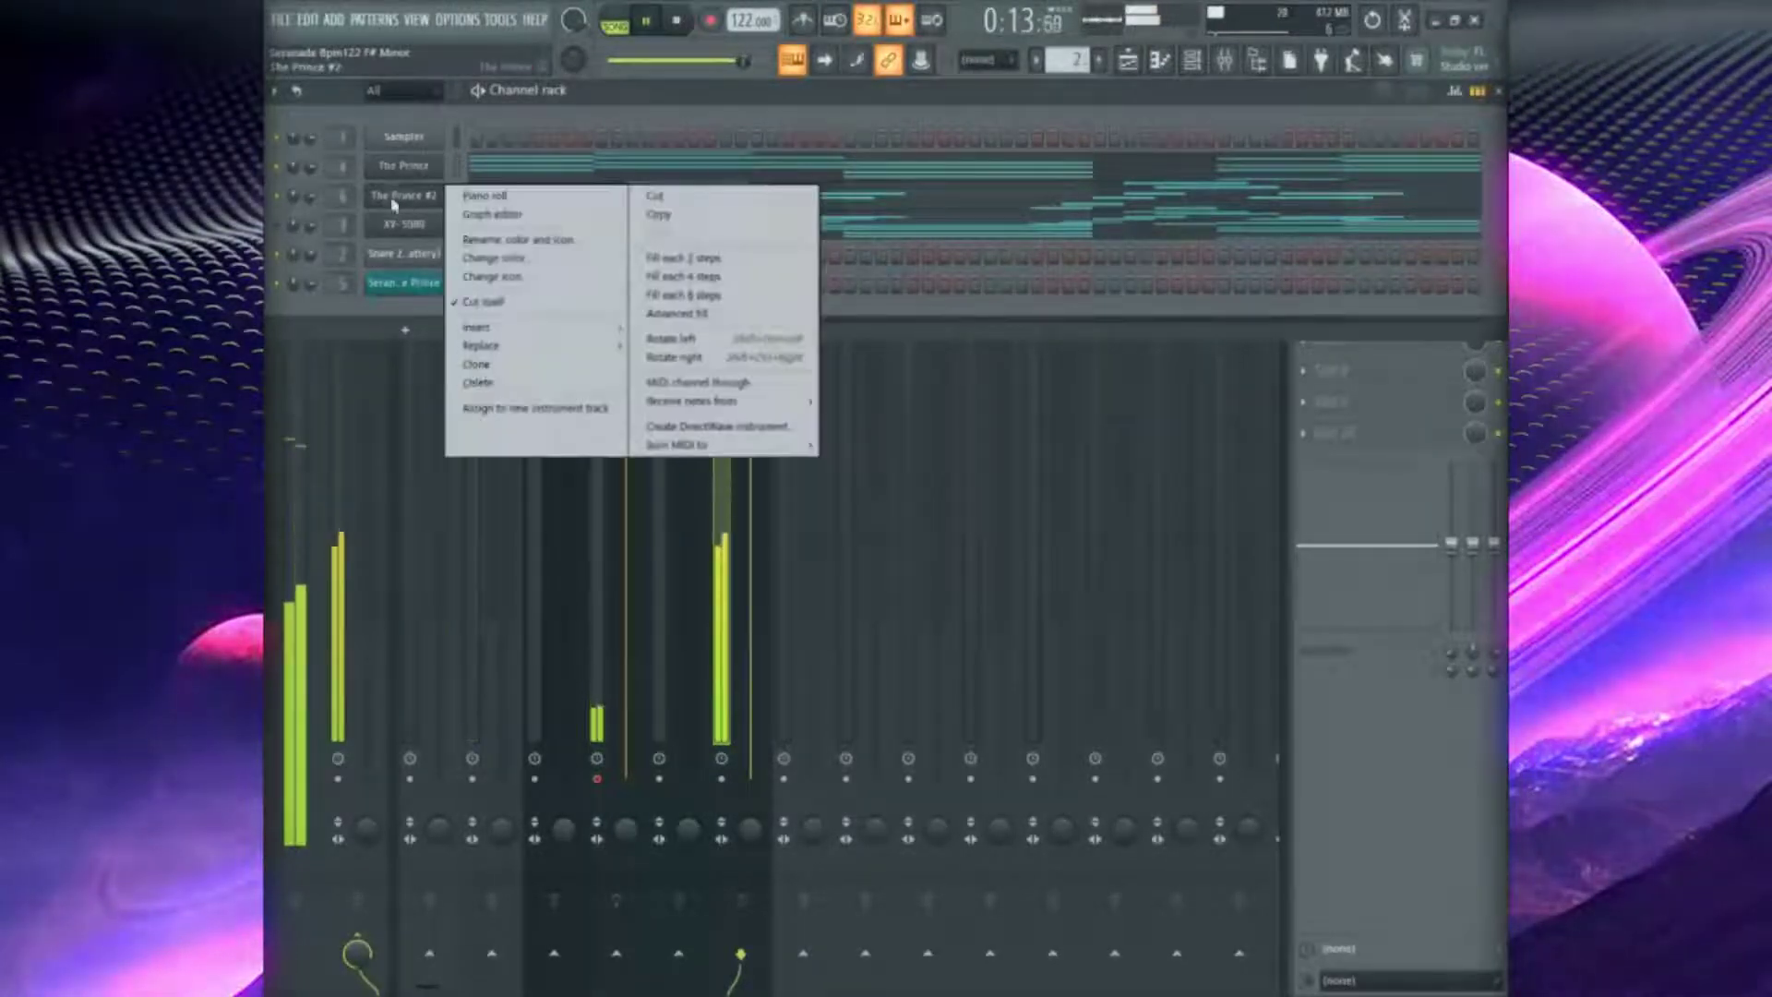
{"action": "left_click", "coordinate": [507, 367]}
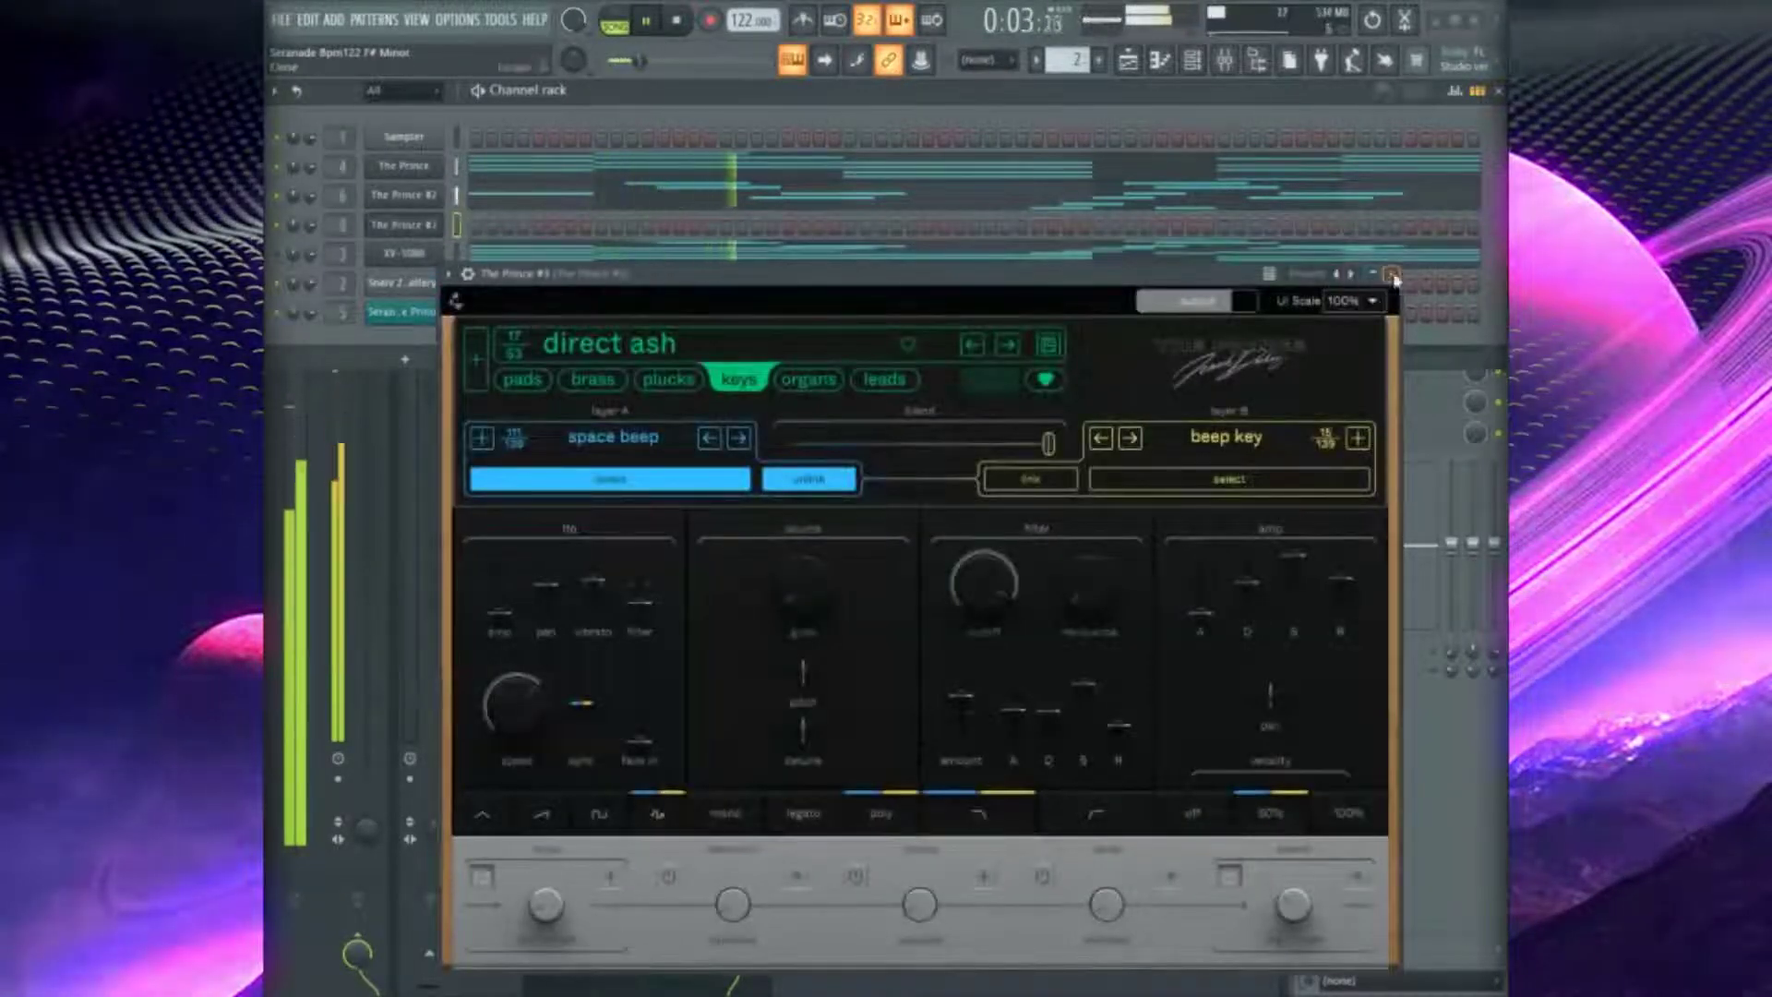
{"action": "left_click", "coordinate": [1380, 278]}
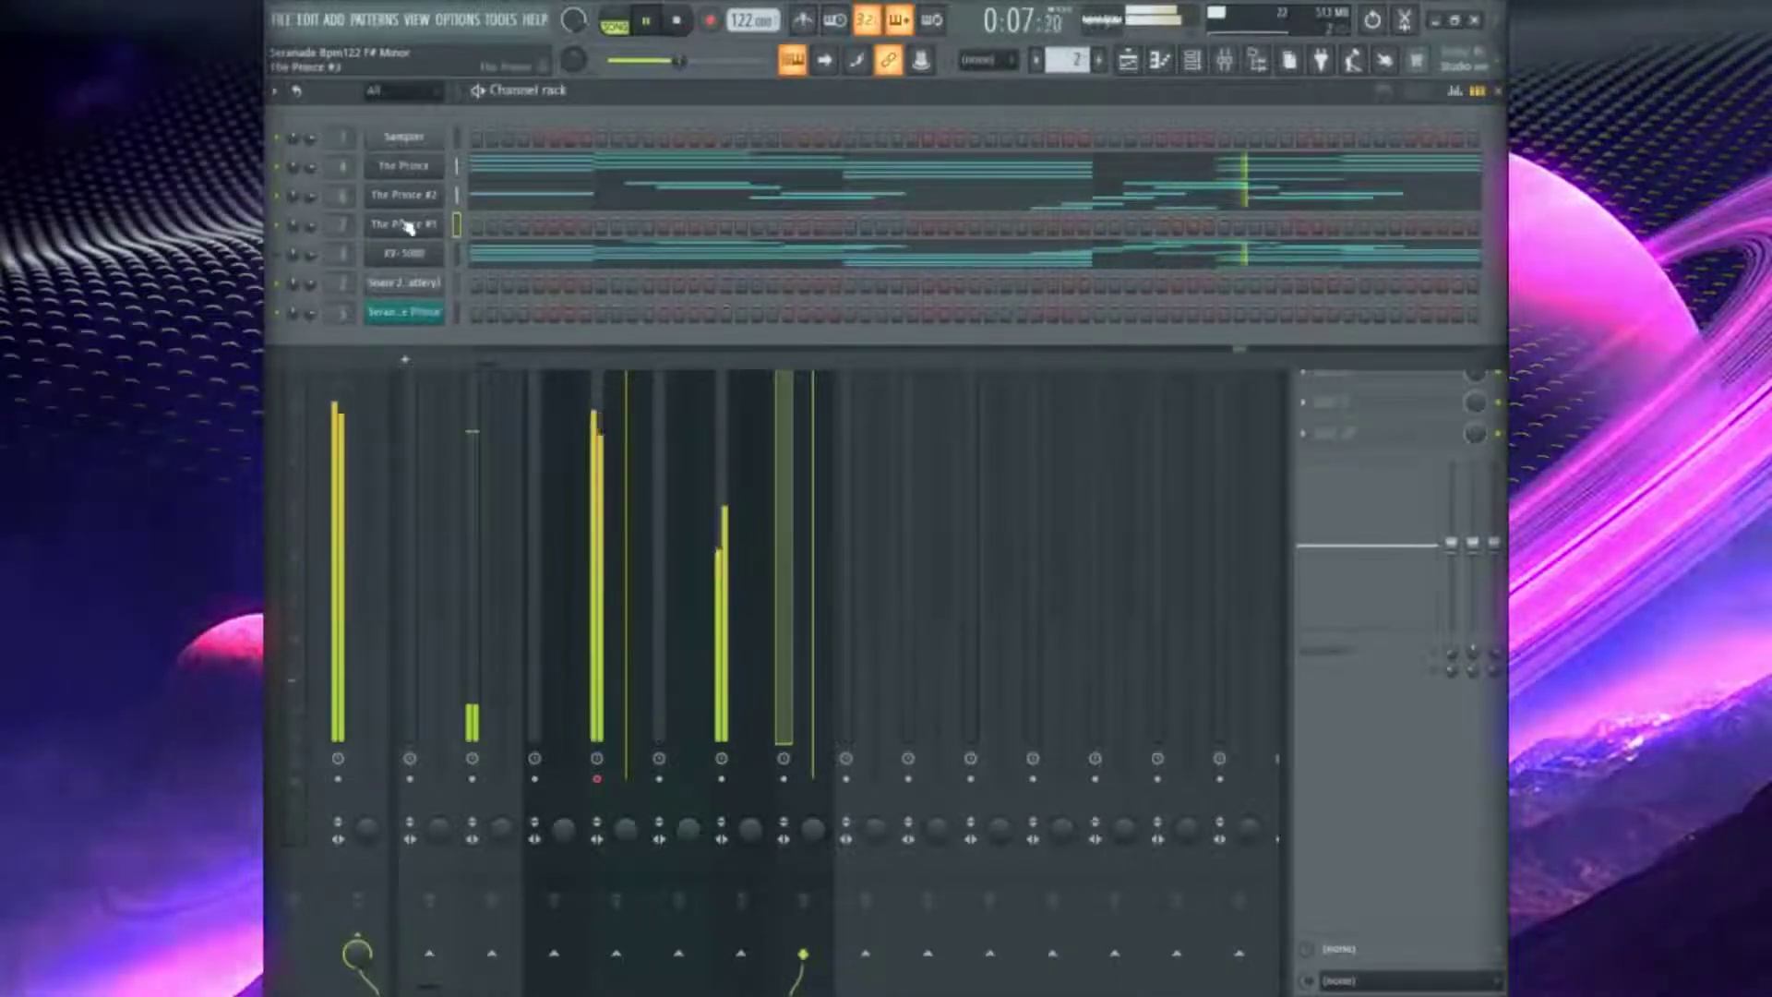
Open The Prince #3, load the pads preset calm thrusters, advance to candle glow, and close the plugin
{"action": "left_click", "coordinate": [399, 251]}
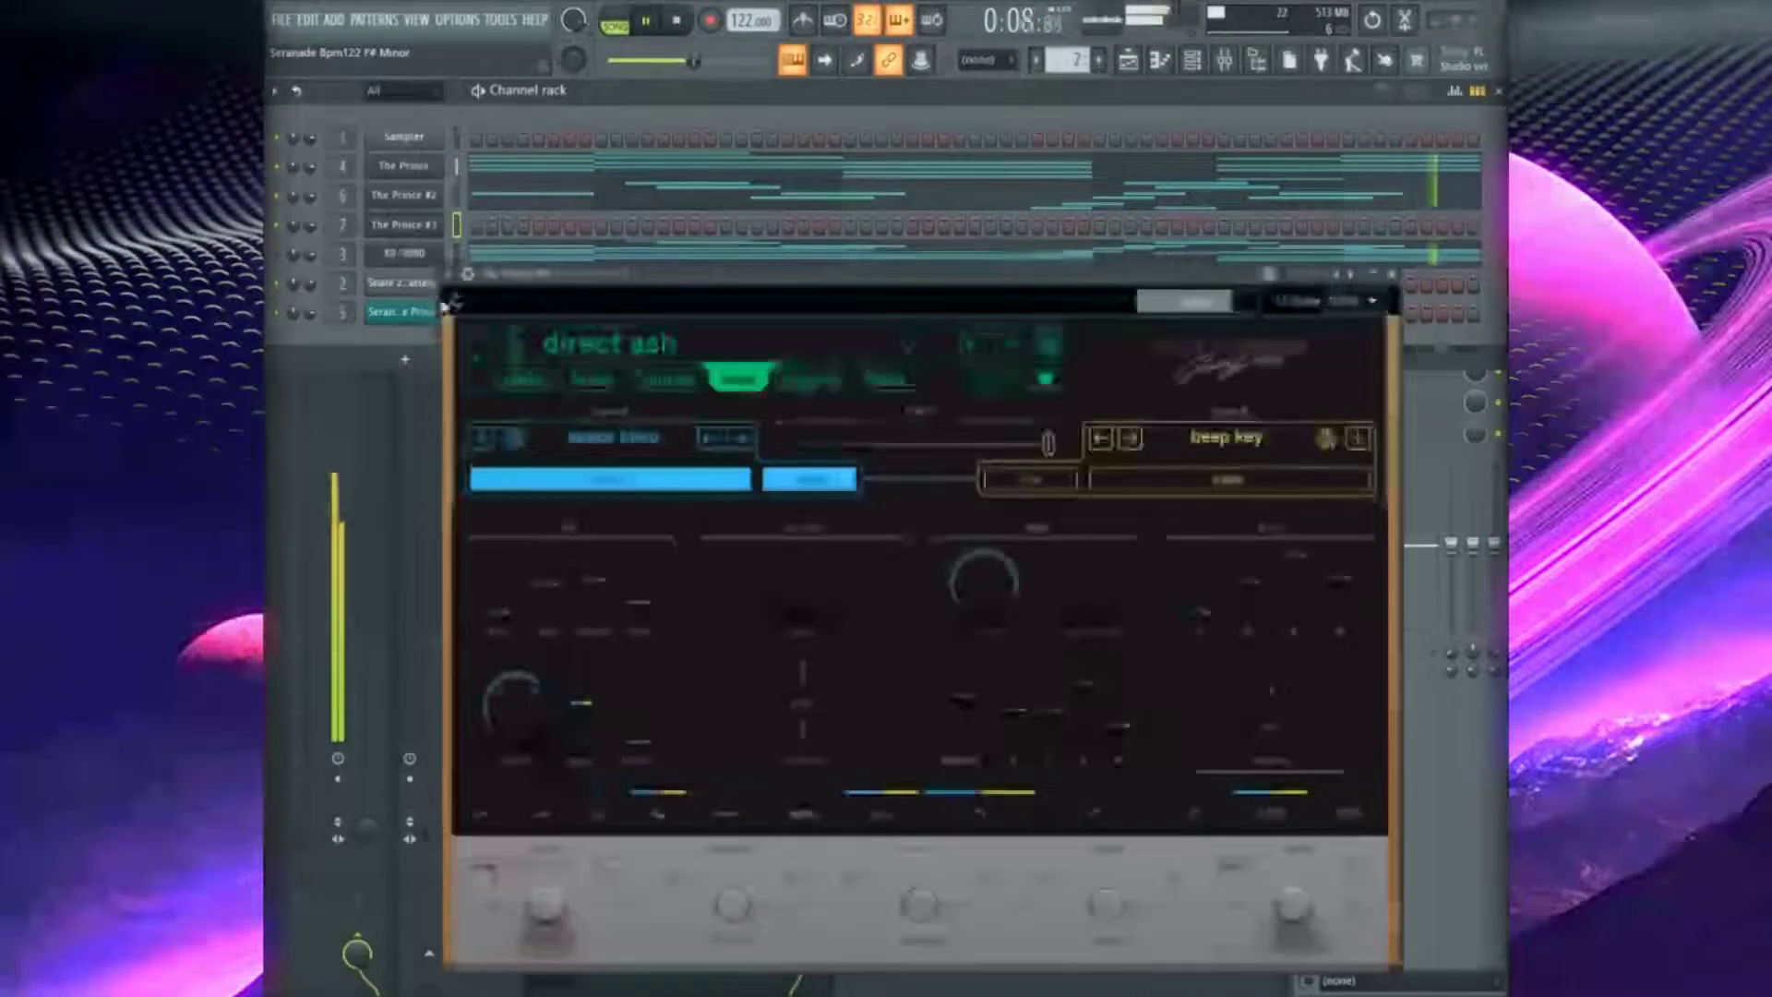
{"action": "left_click", "coordinate": [590, 343]}
{"action": "left_click", "coordinate": [523, 382]}
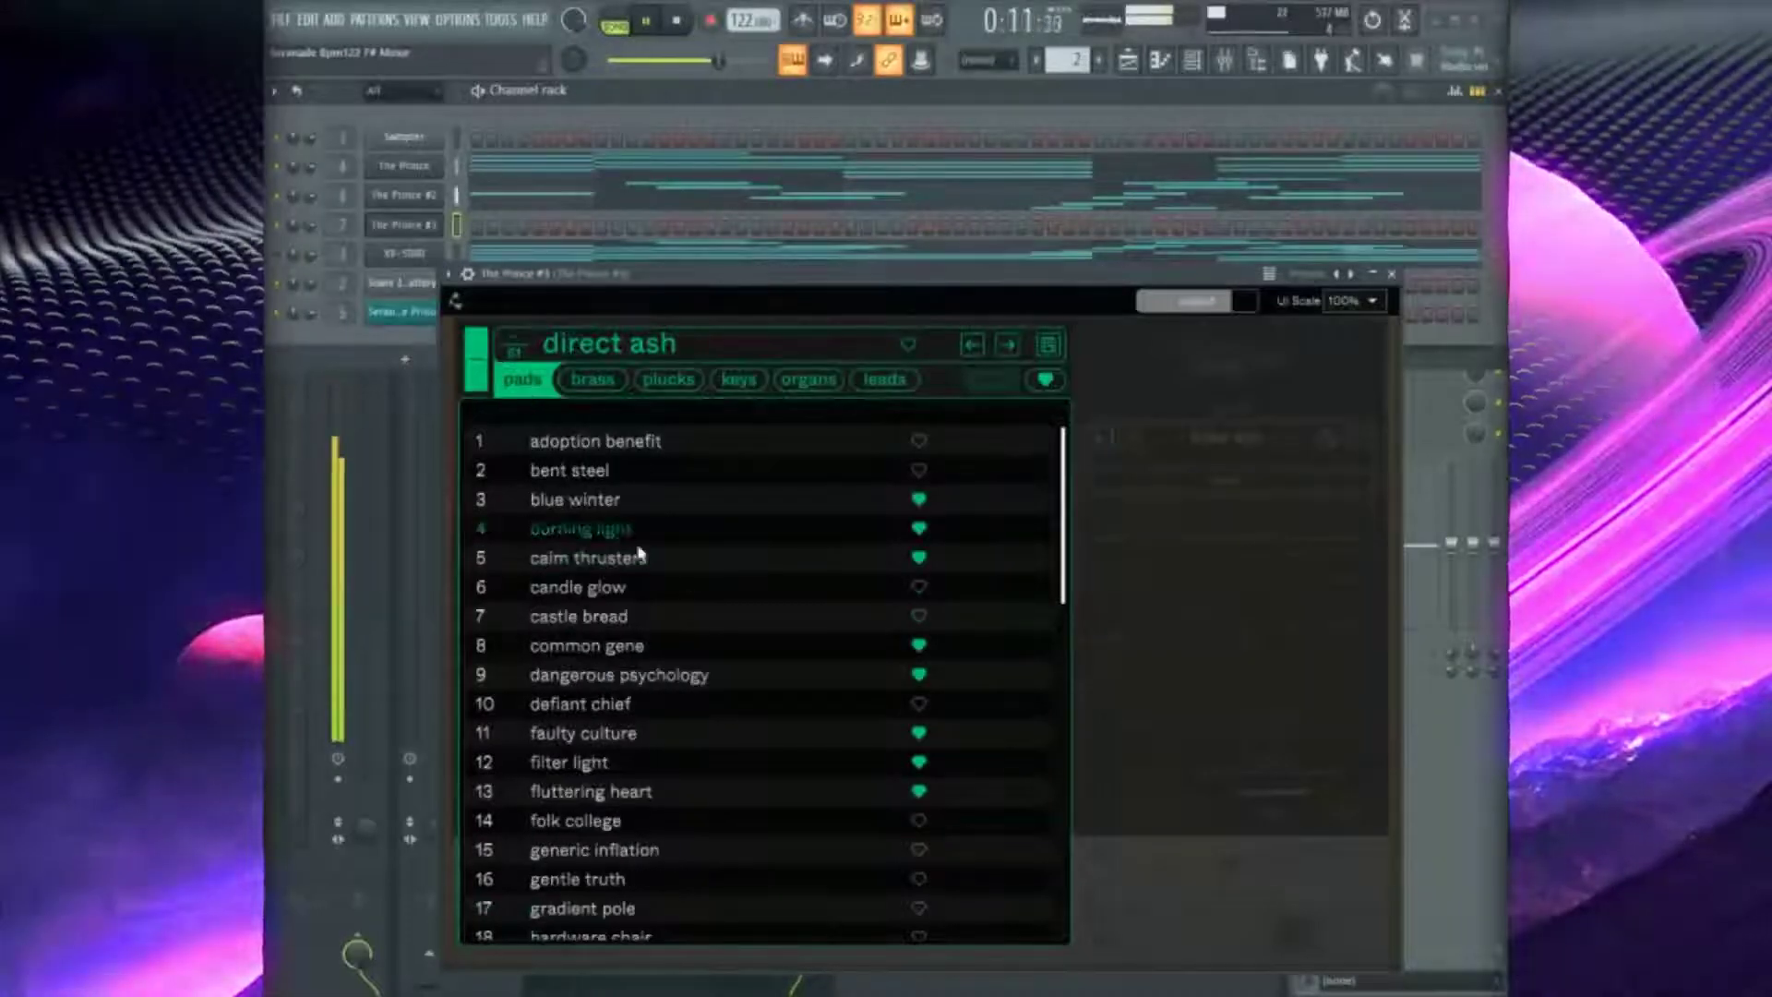
{"action": "left_click", "coordinate": [557, 560]}
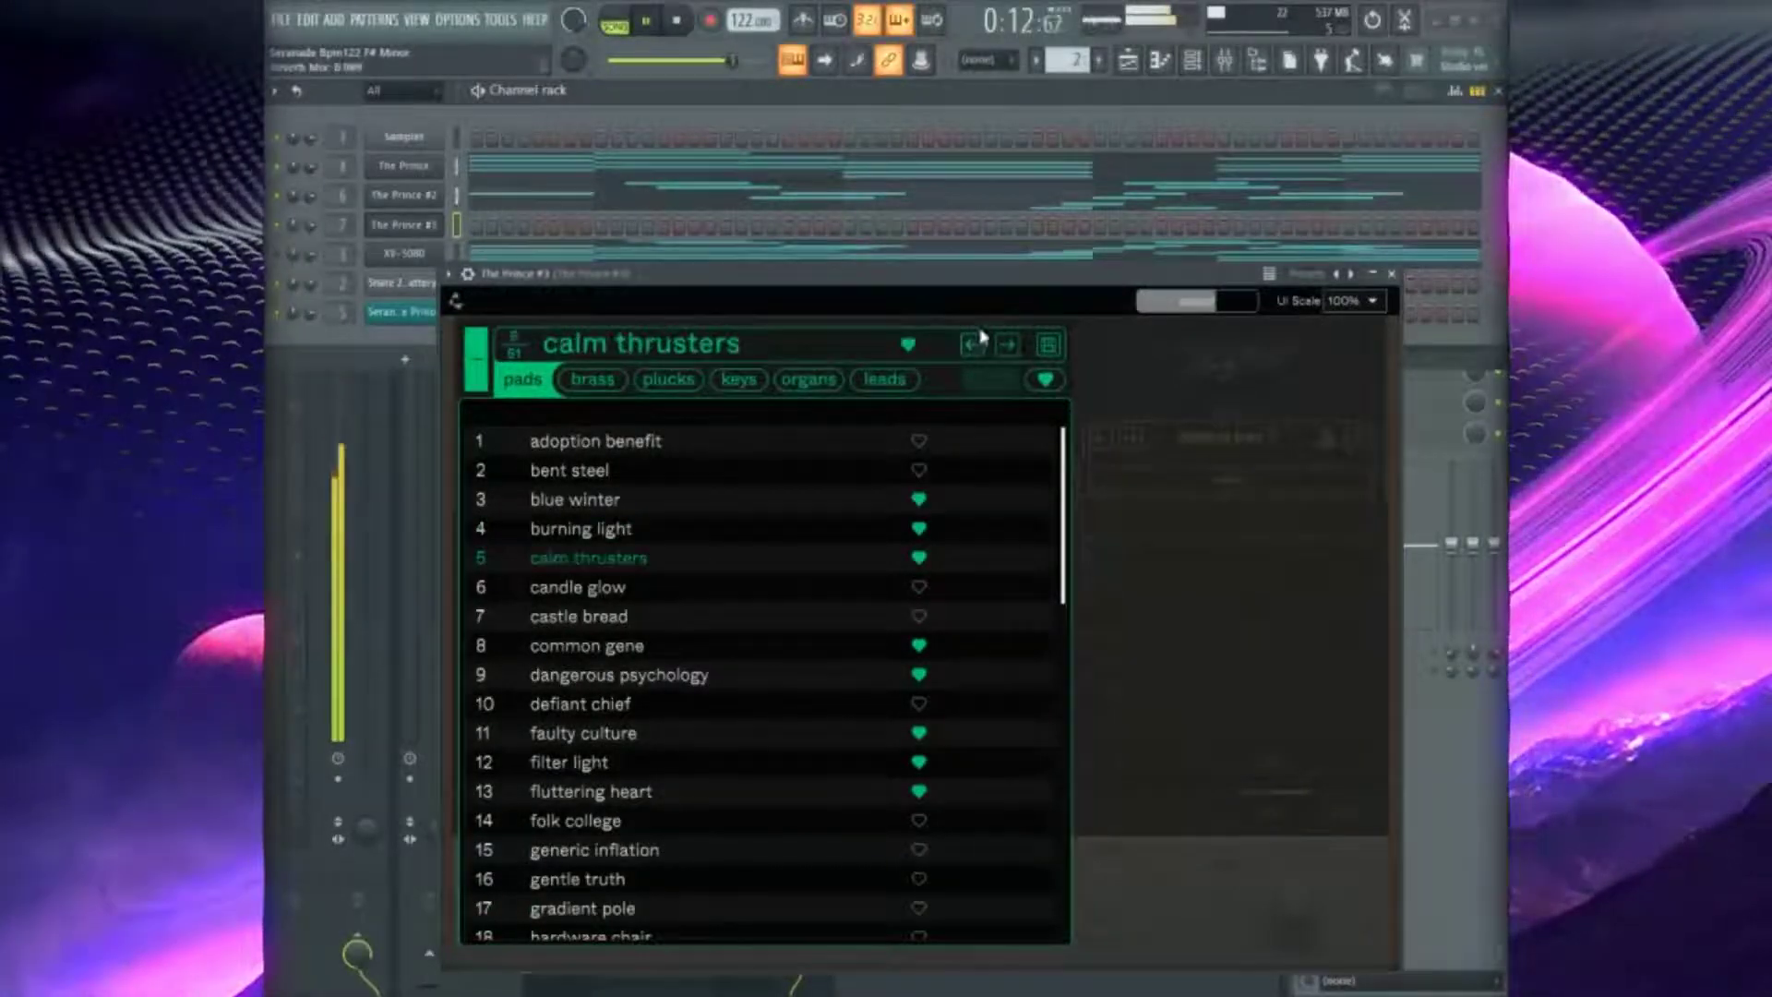
{"action": "left_click", "coordinate": [1110, 418]}
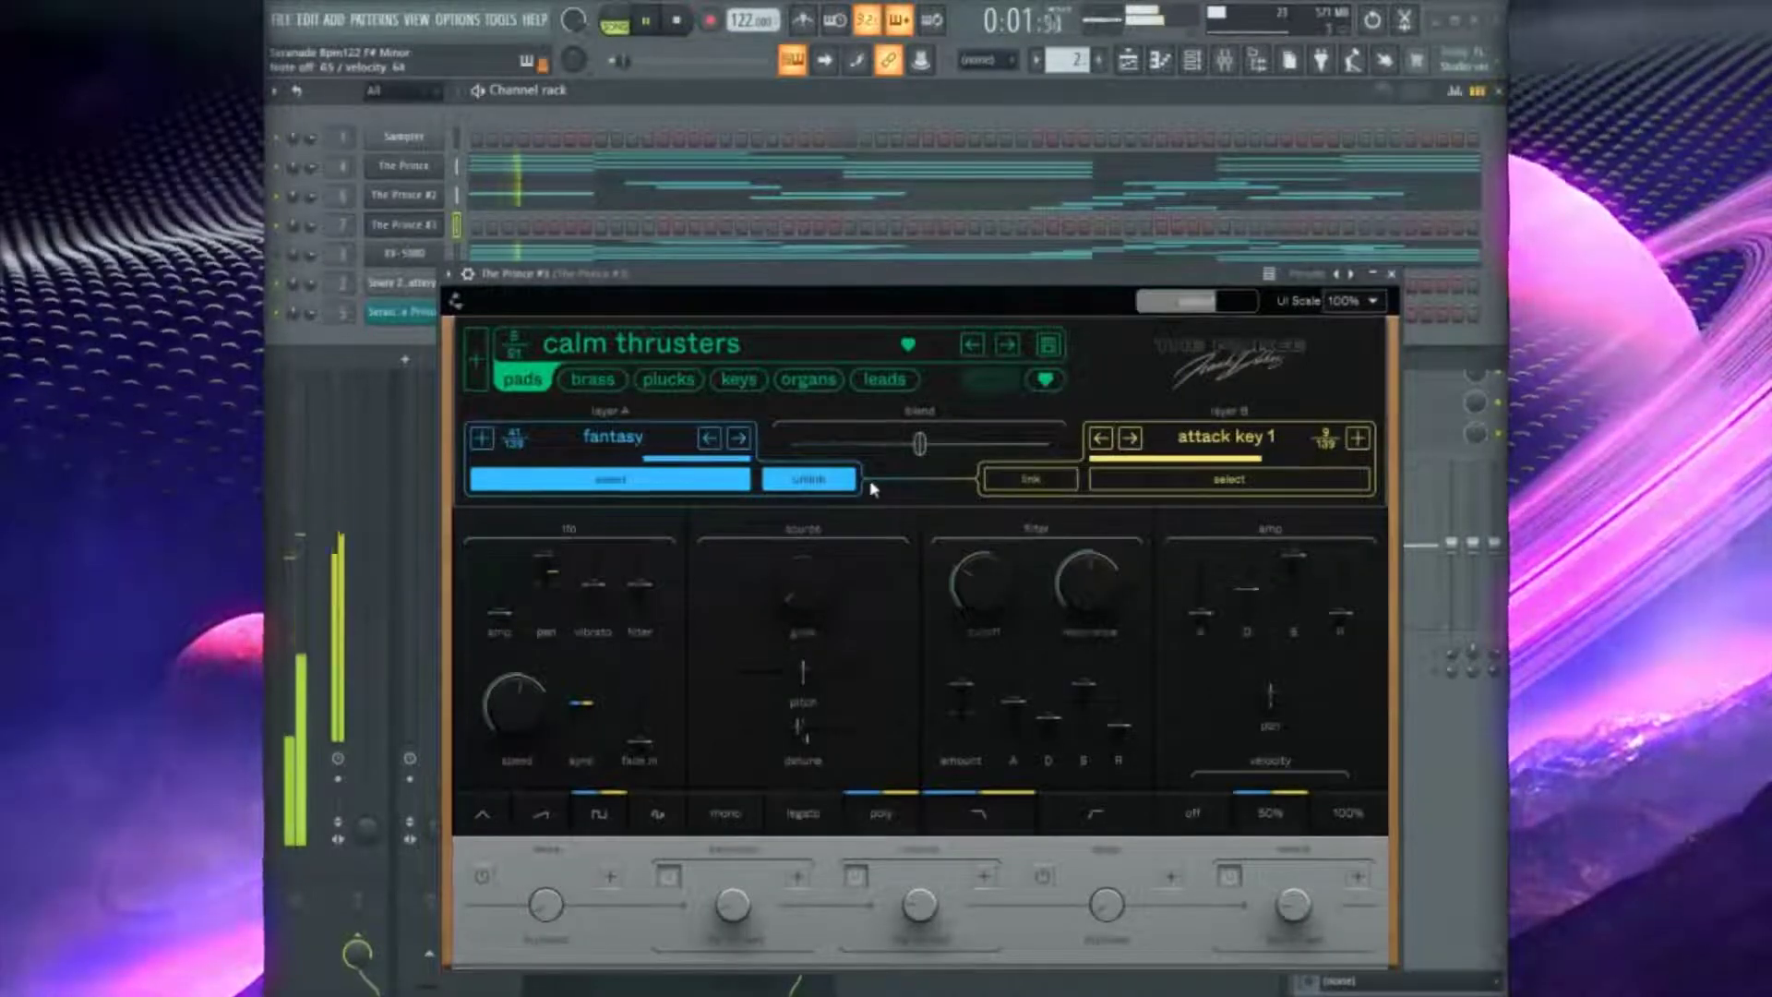
{"action": "left_click", "coordinate": [1008, 351]}
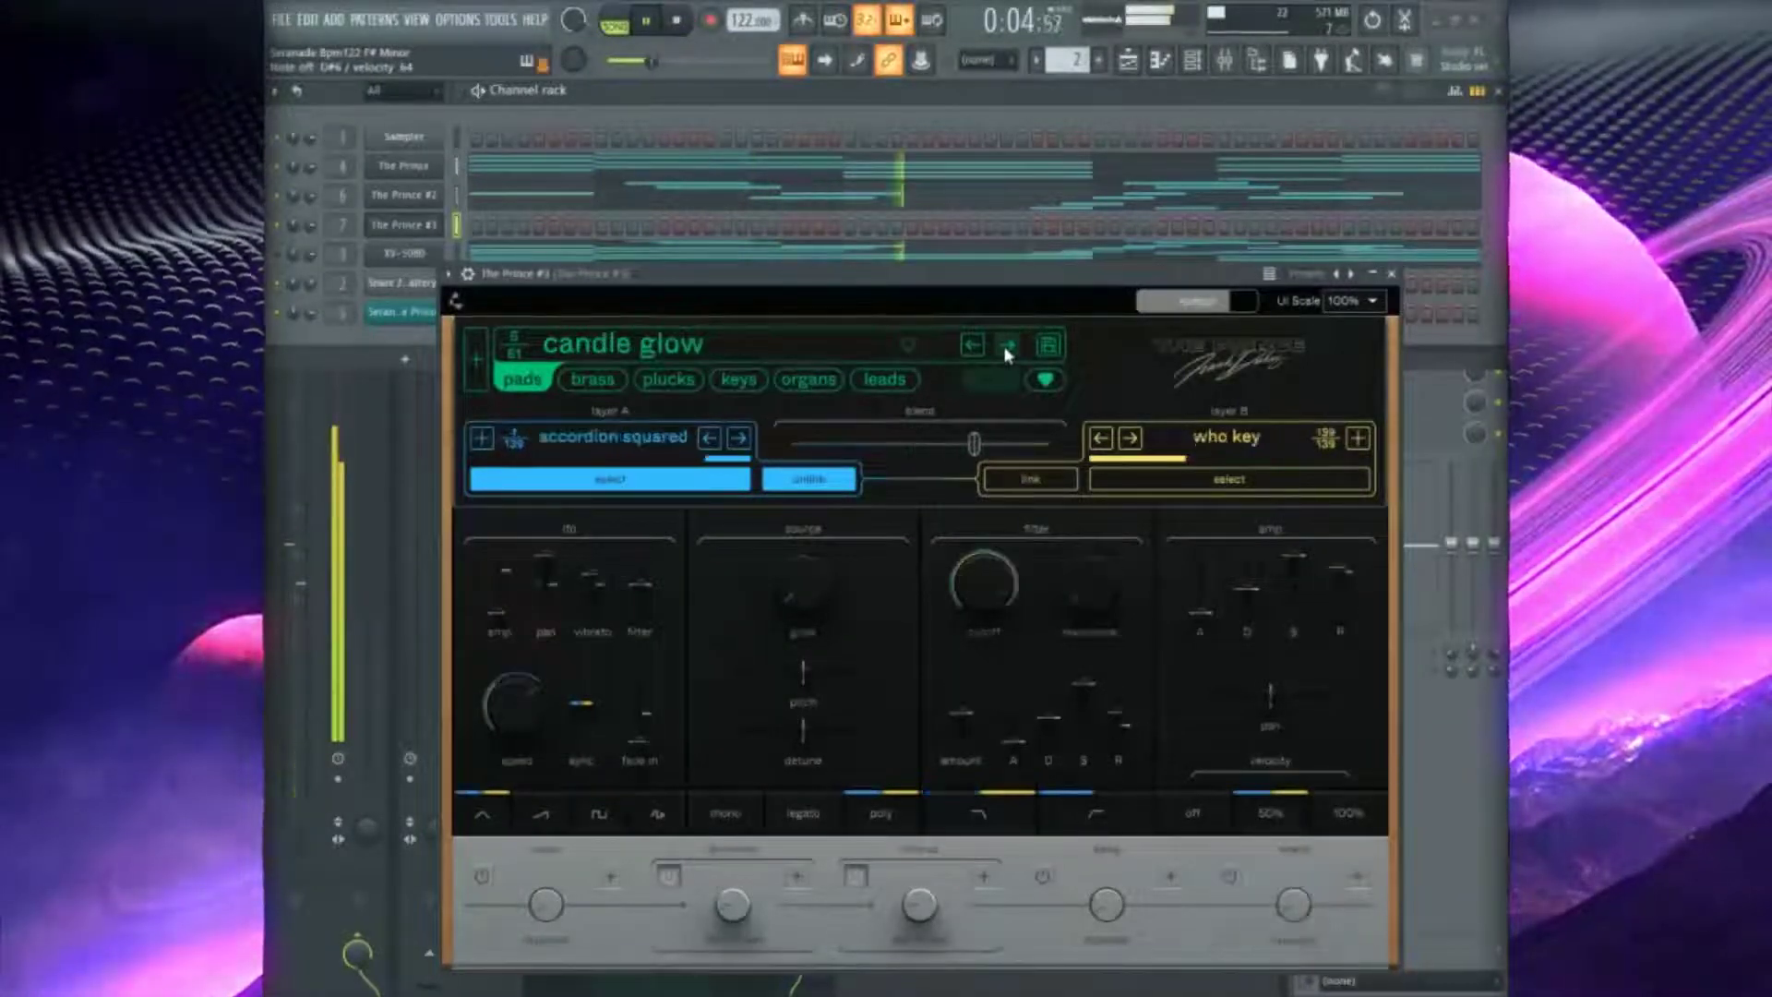
{"action": "left_click", "coordinate": [1392, 275]}
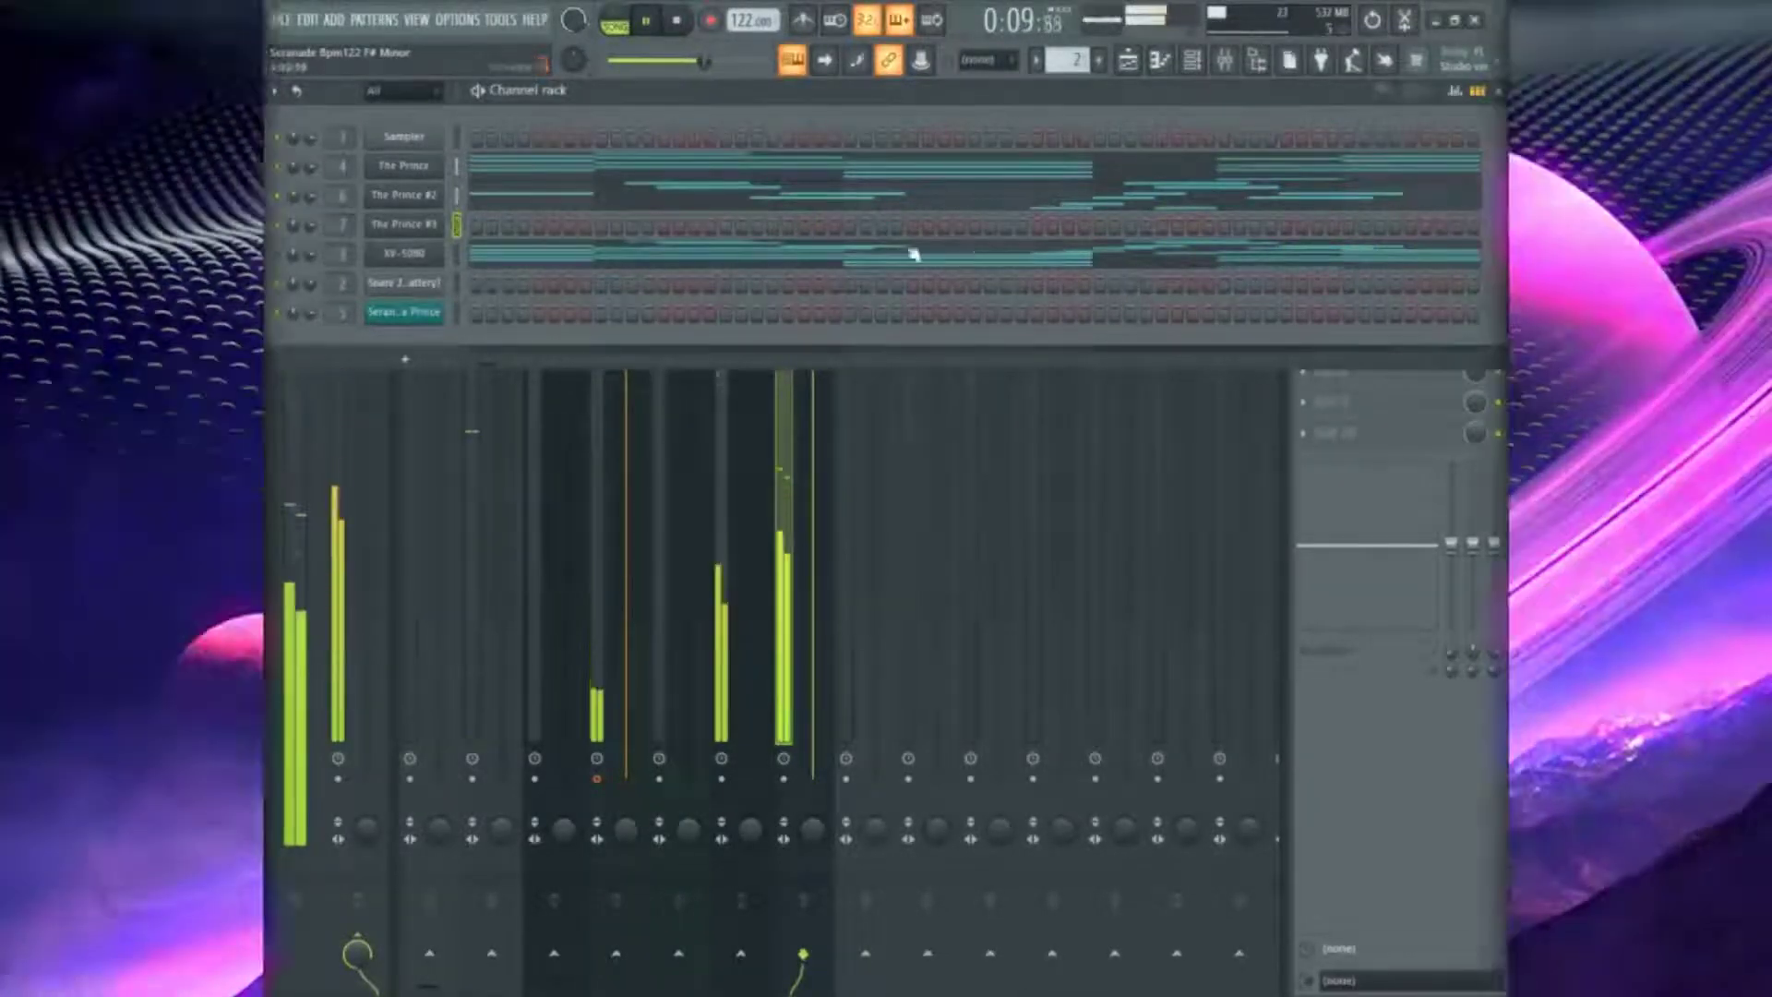
Check The Prince #3's preset and examine its piano roll against the ghost notes of the other layers
{"action": "left_click", "coordinate": [1160, 61]}
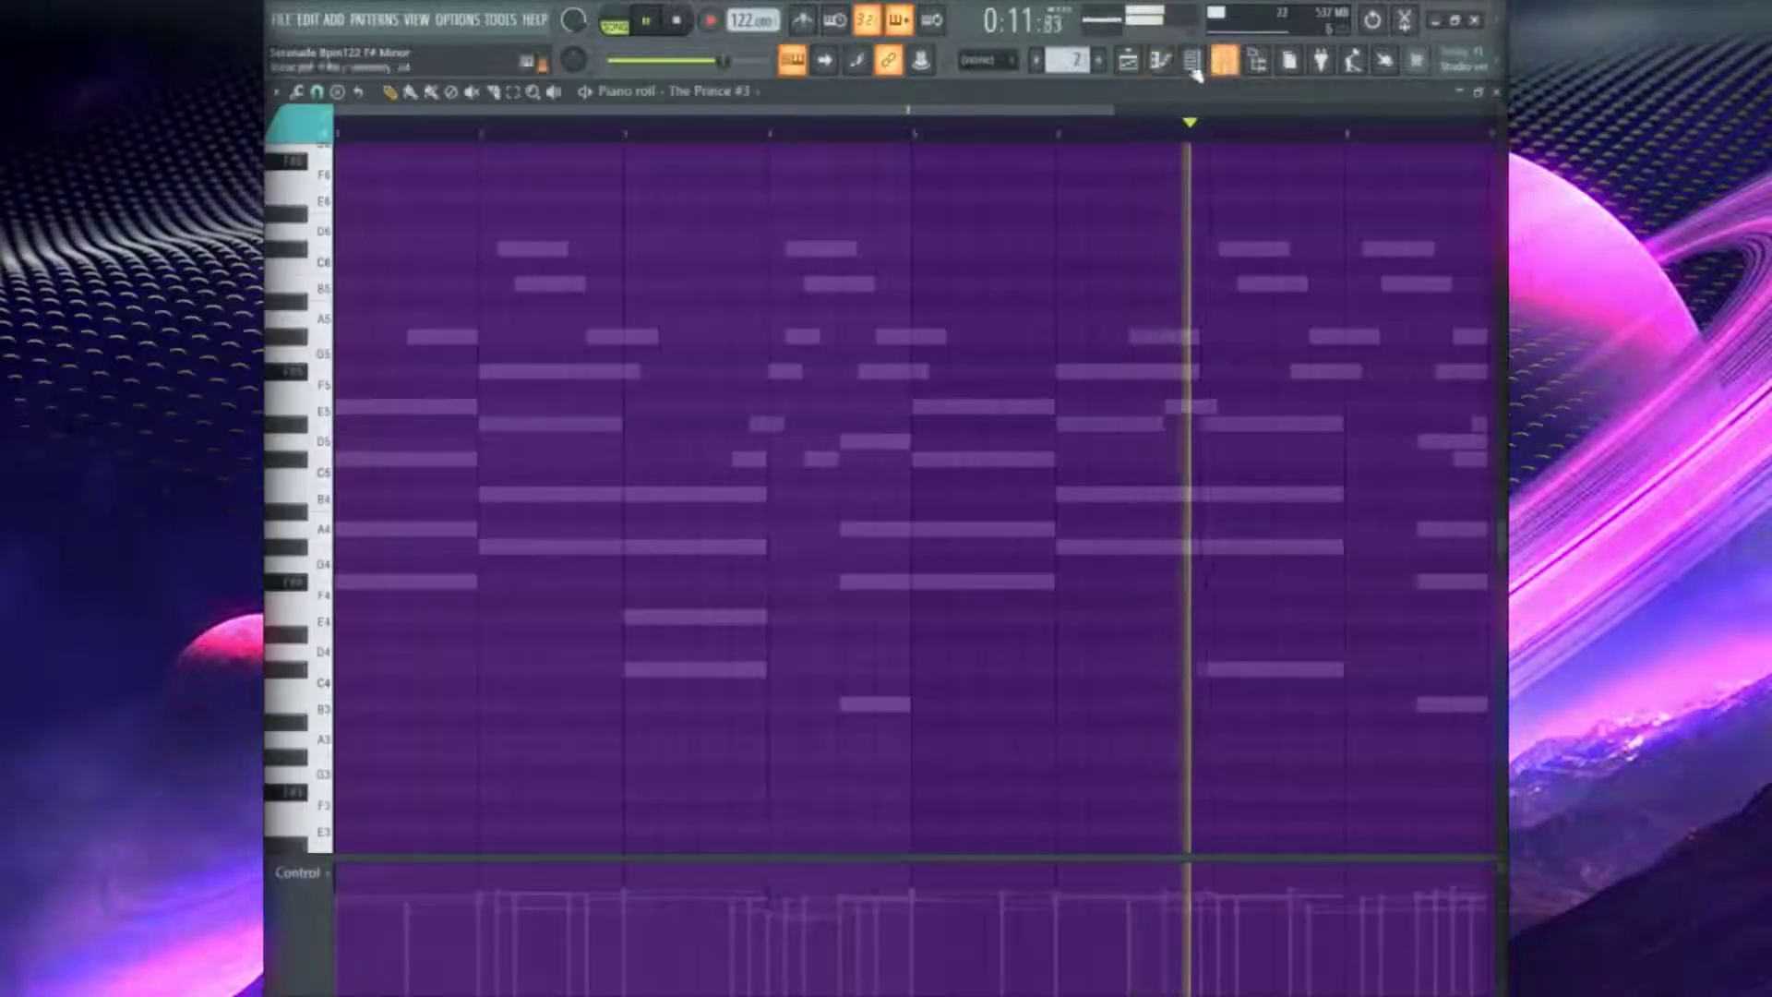
{"action": "left_click", "coordinate": [425, 253]}
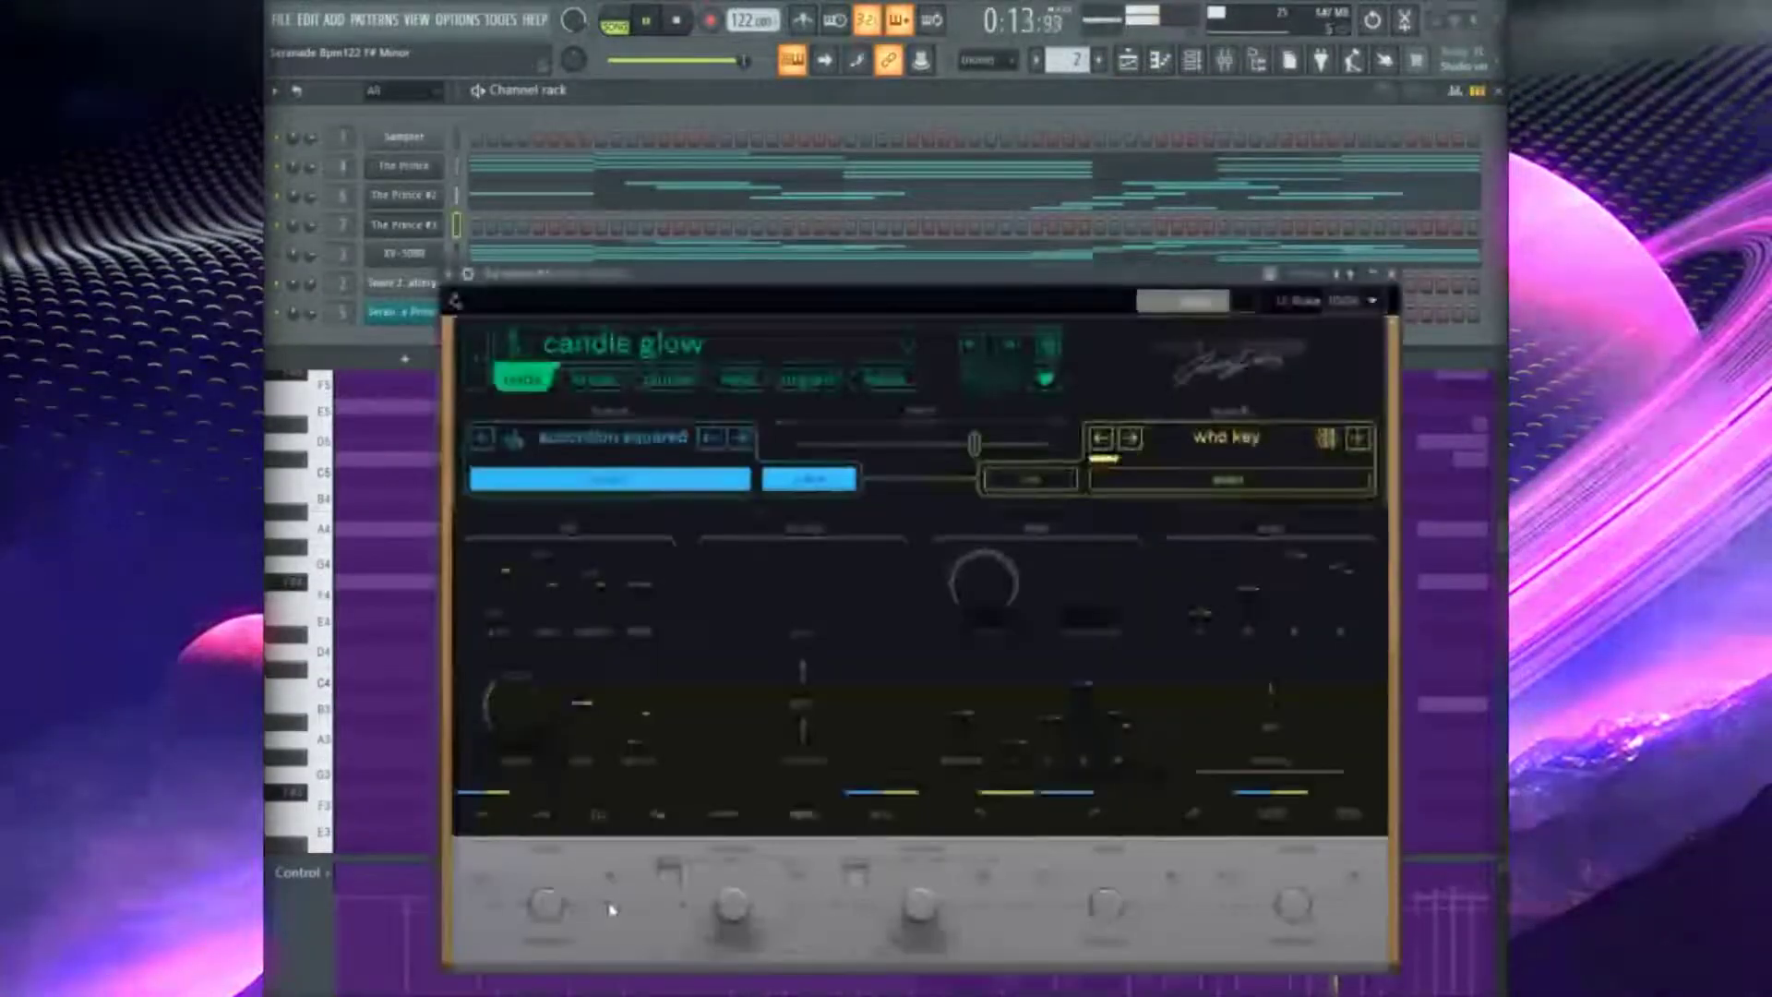
{"action": "left_click", "coordinate": [1391, 275]}
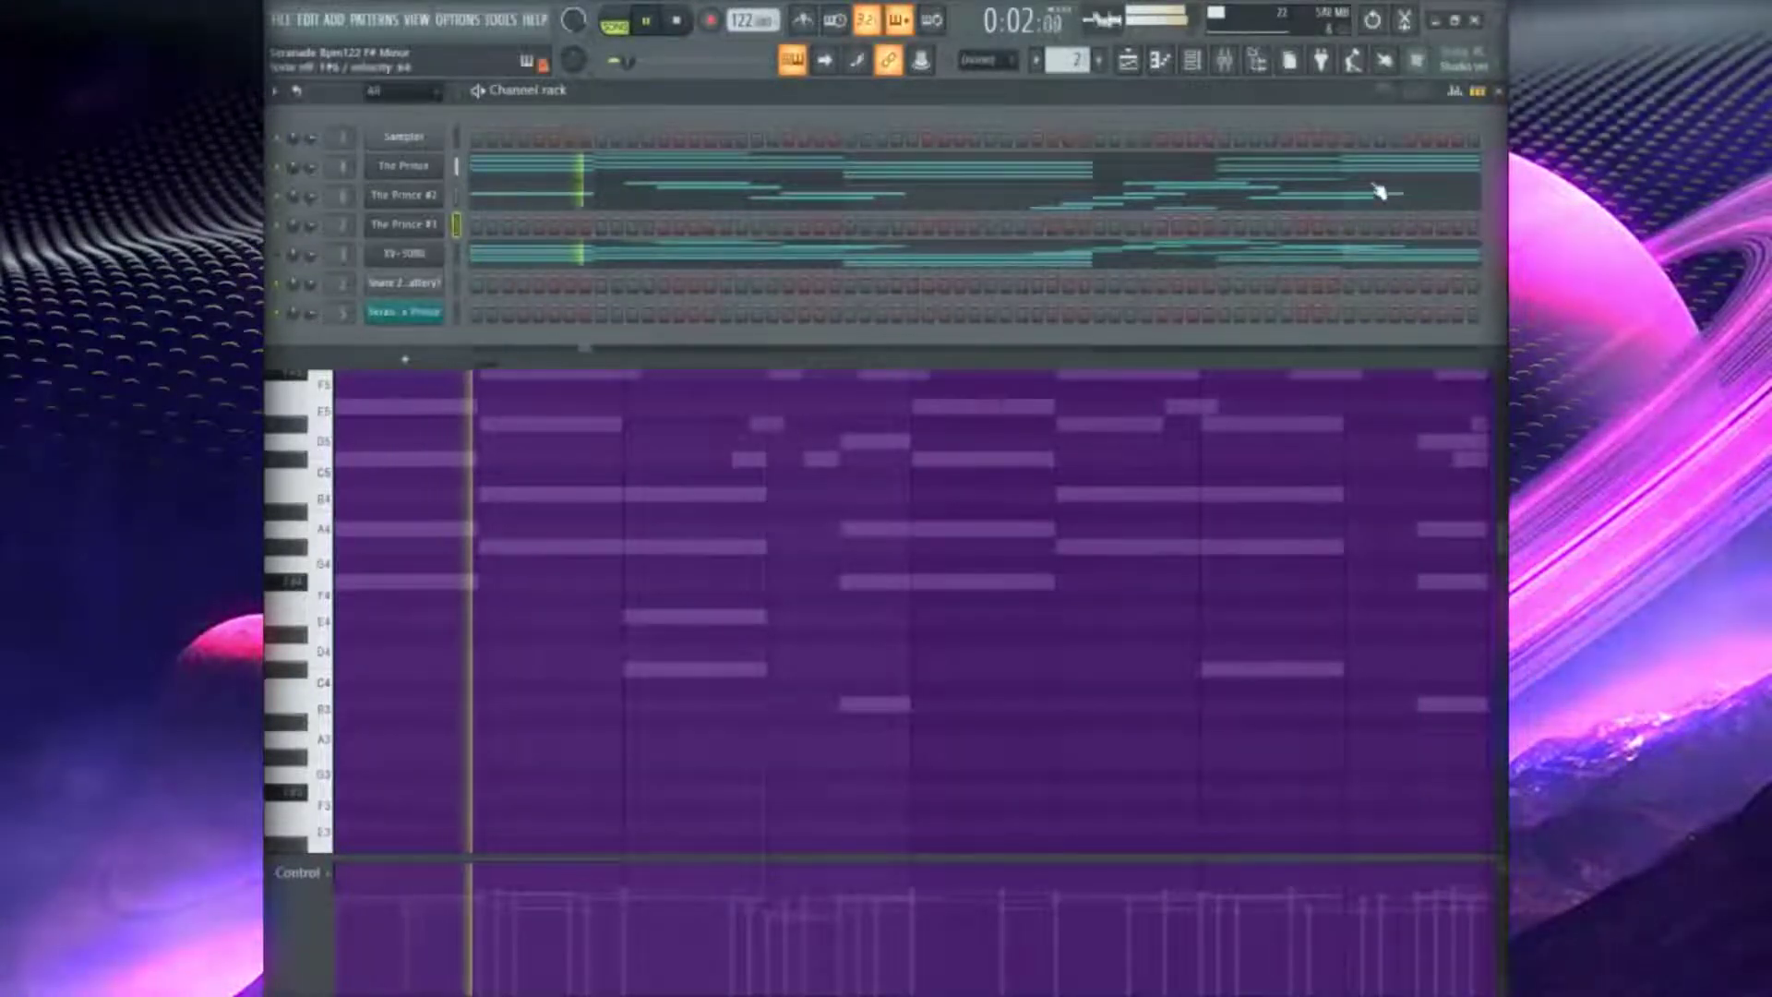
{"action": "left_click", "coordinate": [1185, 64]}
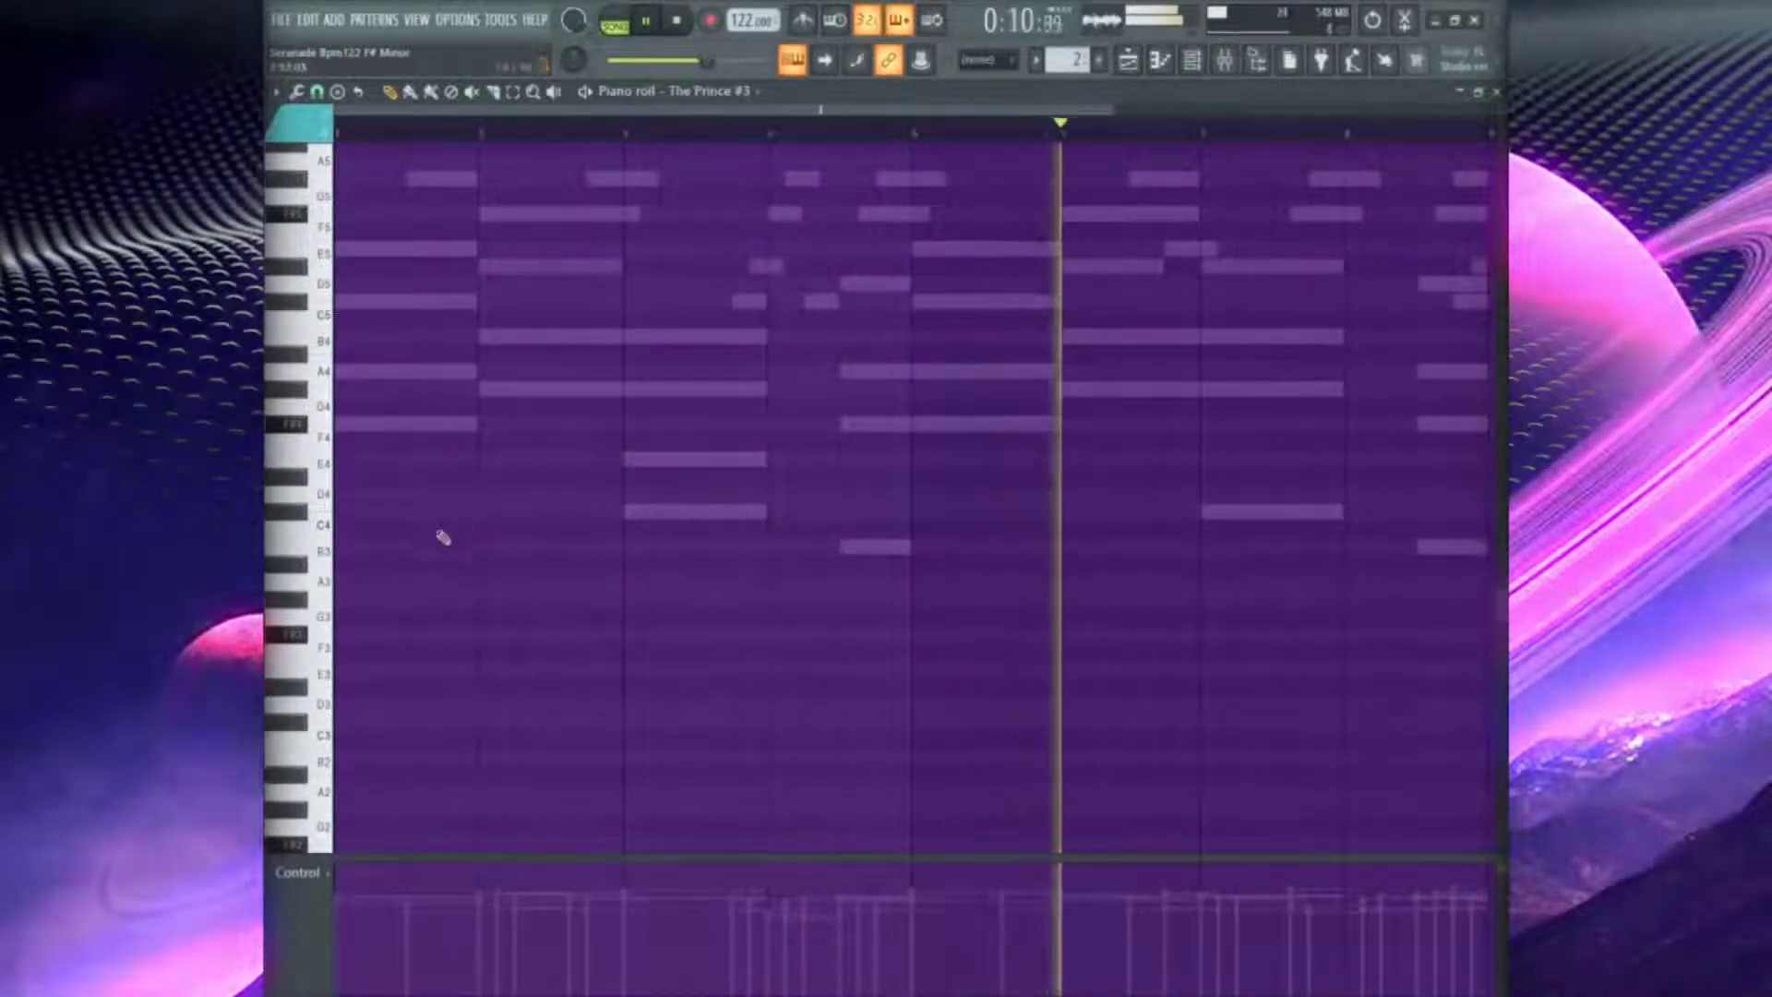
{"action": "scroll", "coordinate": [443, 533], "scroll_direction": "up", "scroll_amount": 4}
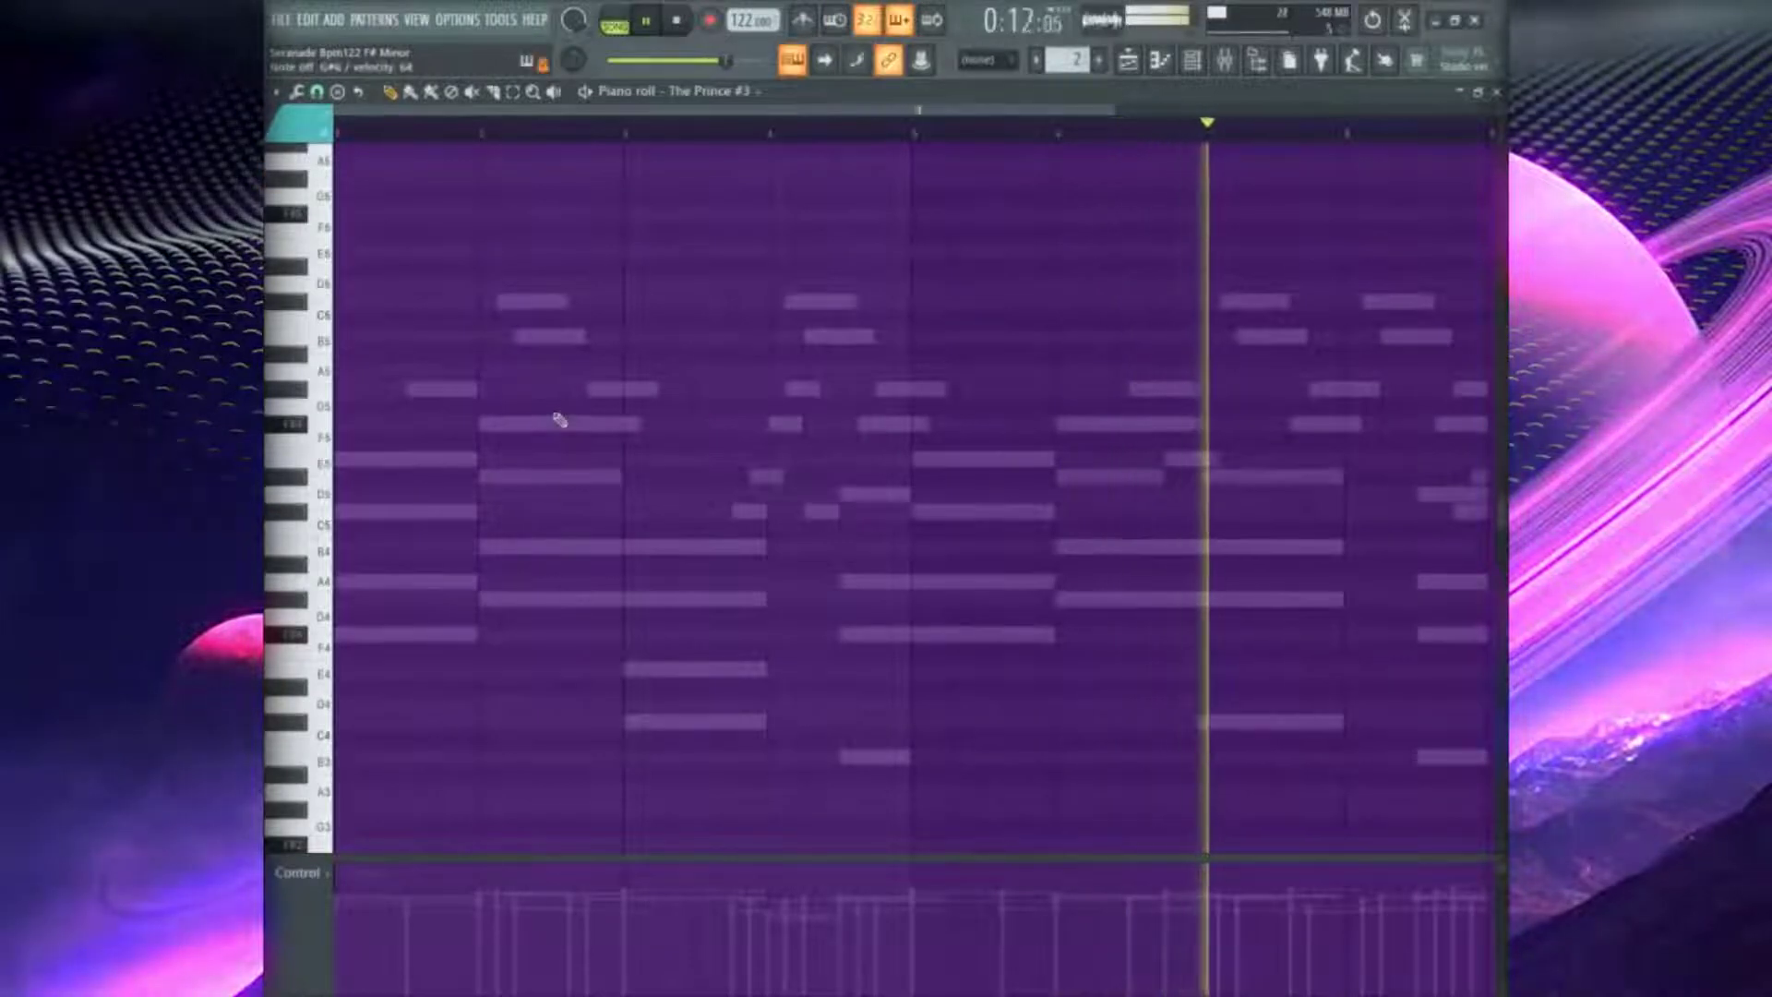
{"action": "scroll", "coordinate": [593, 443], "scroll_direction": "up", "scroll_amount": 3}
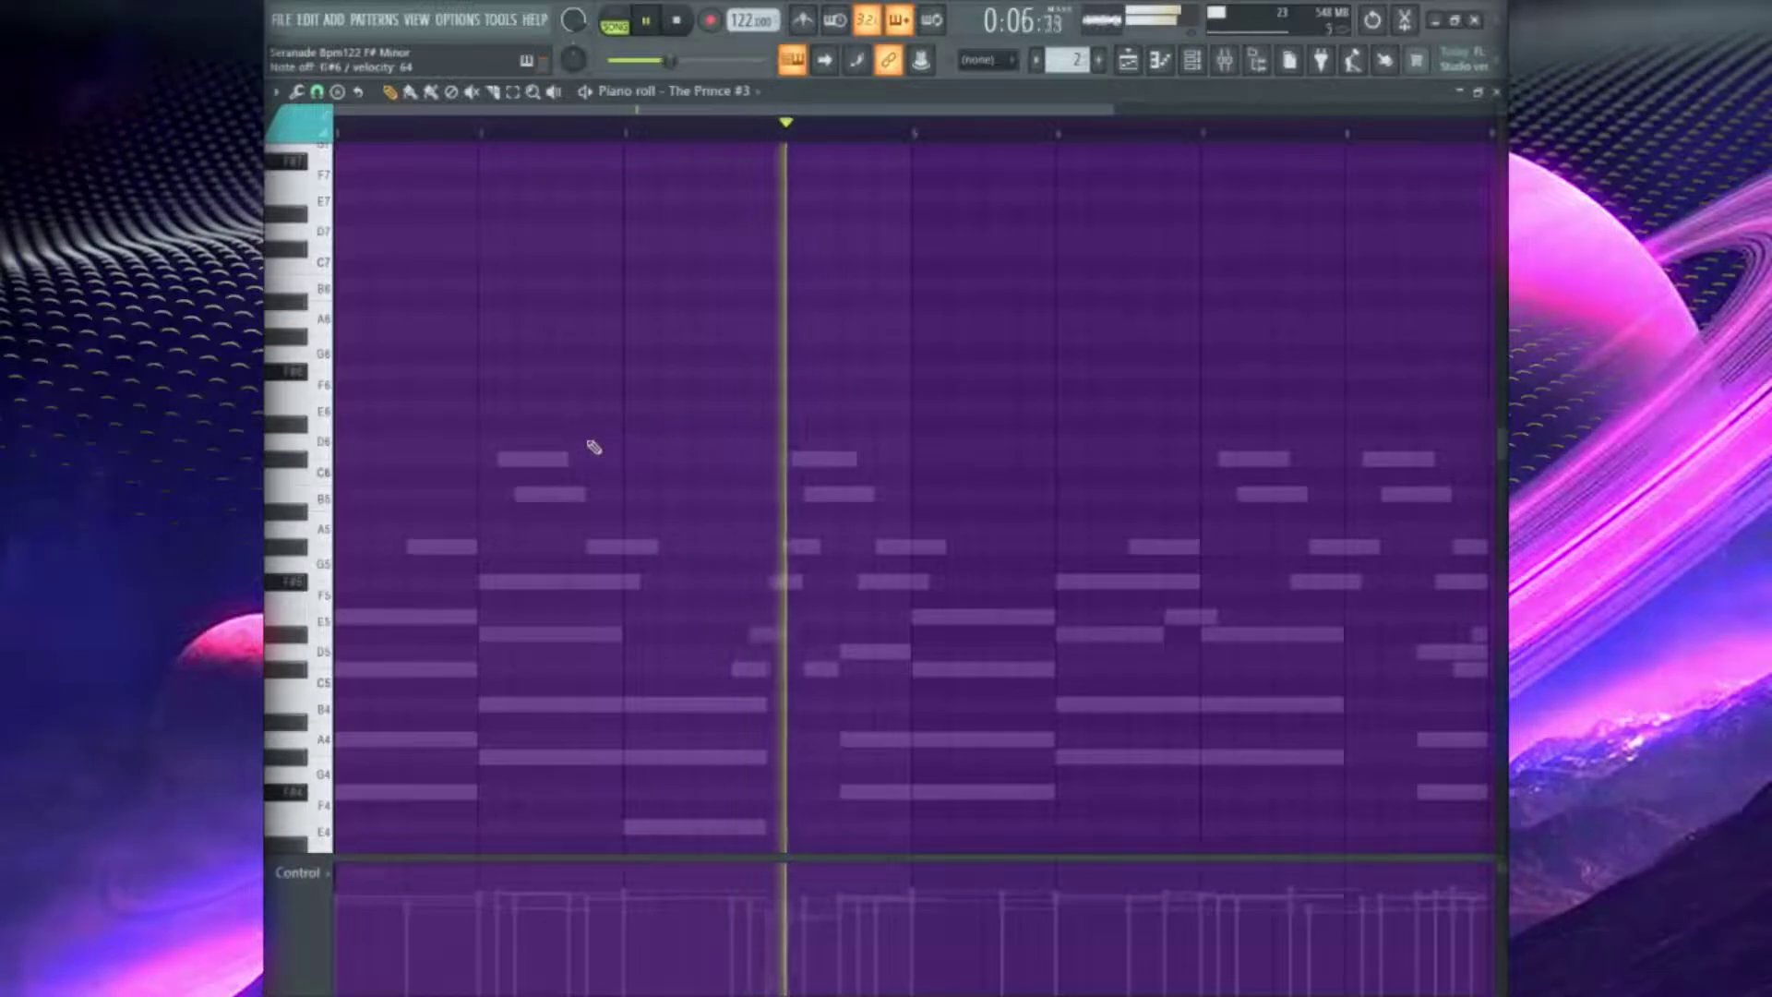
Record a sparse run of short high notes into The Prince #3 over the loop and open its piano roll
{"action": "key", "text": "F7"}
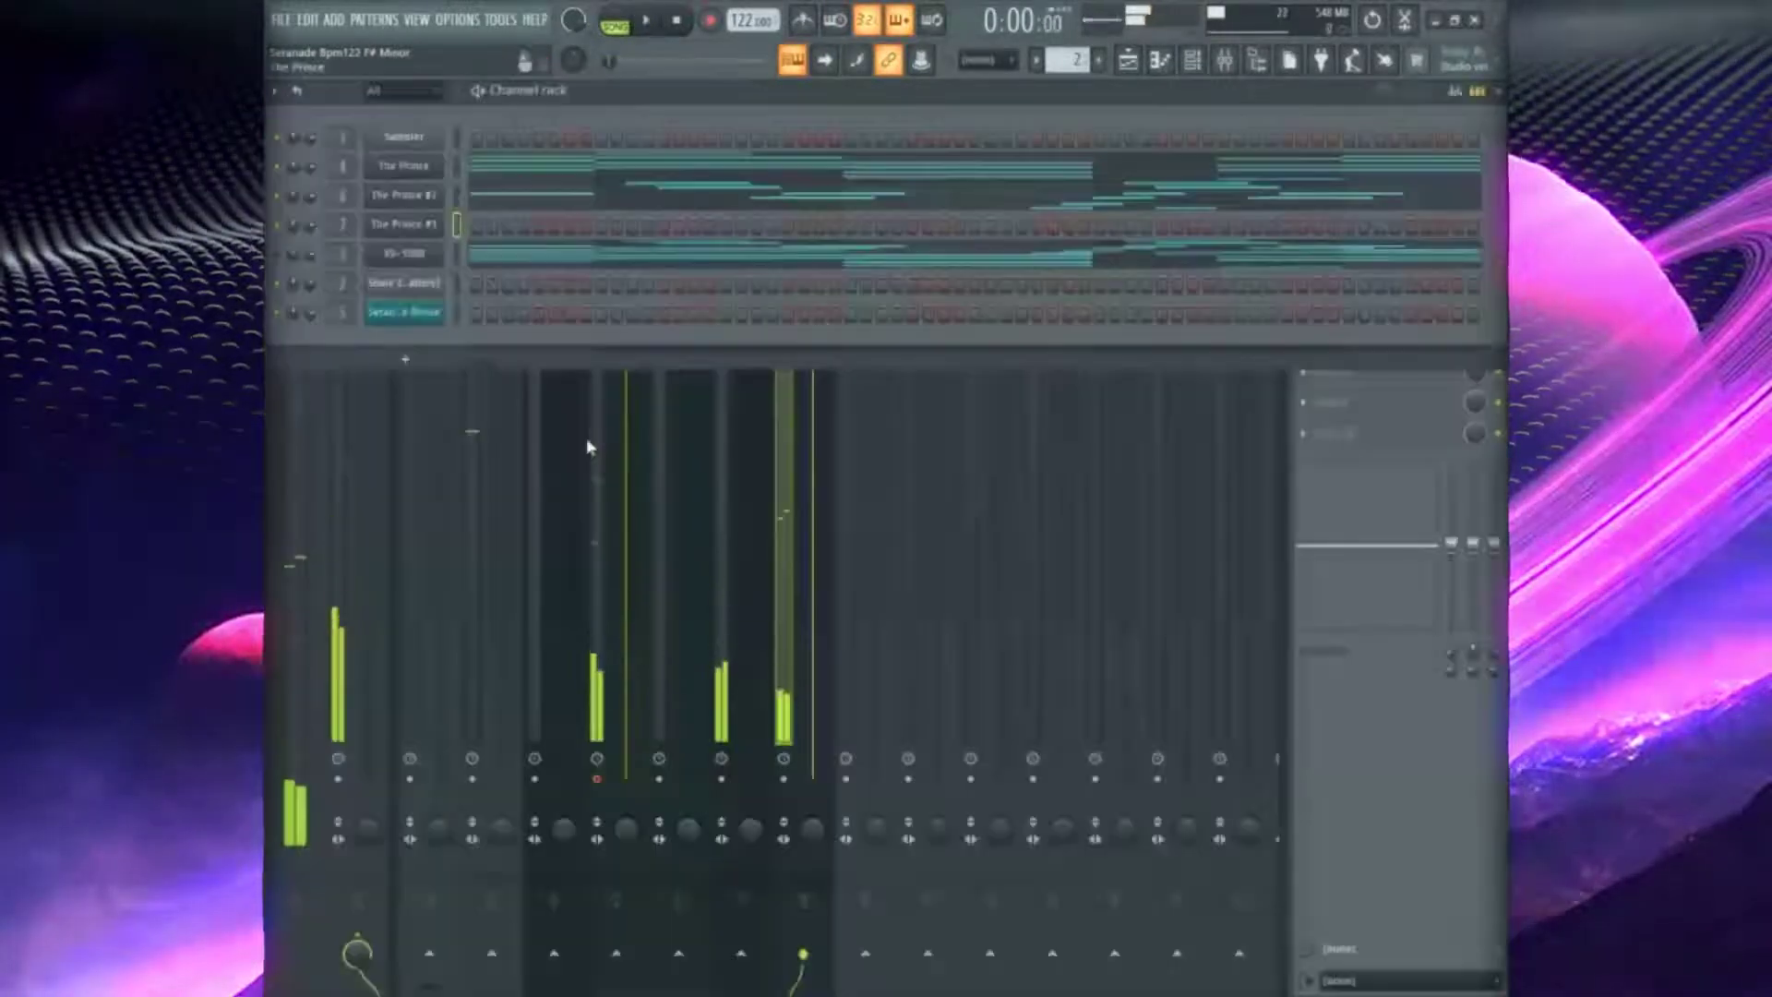
{"action": "key", "text": "space"}
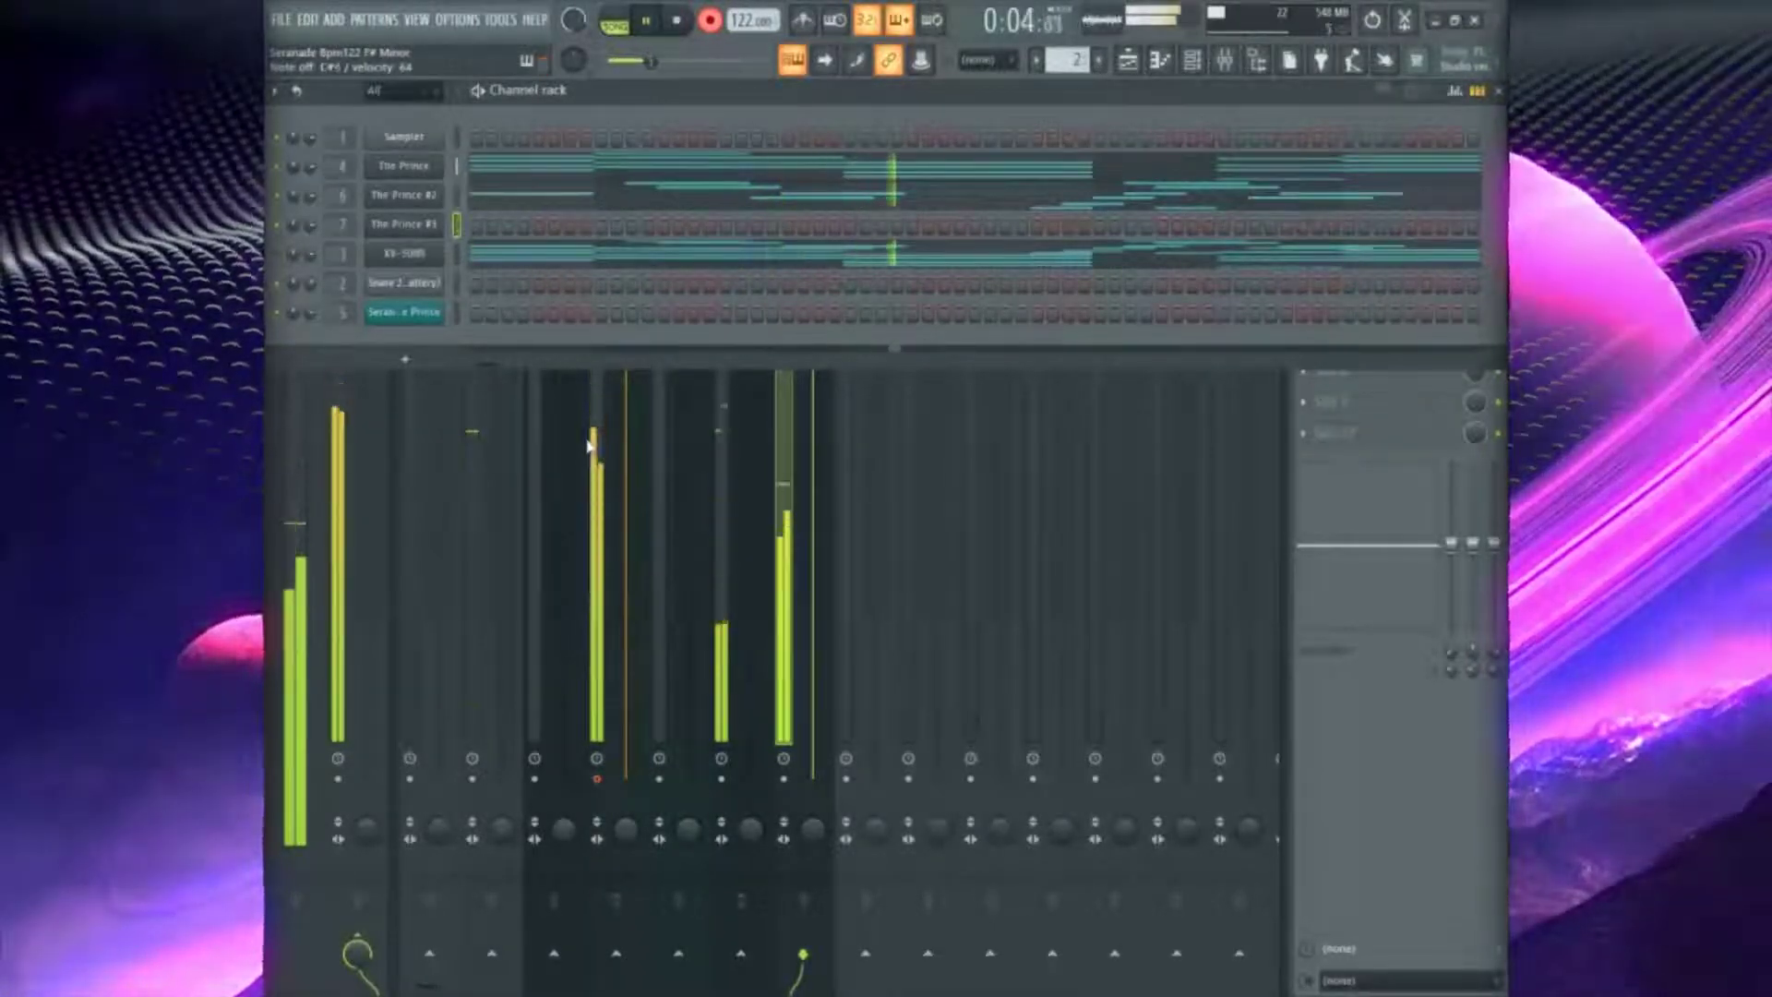
{"action": "key", "text": "space"}
{"action": "key", "text": "space"}
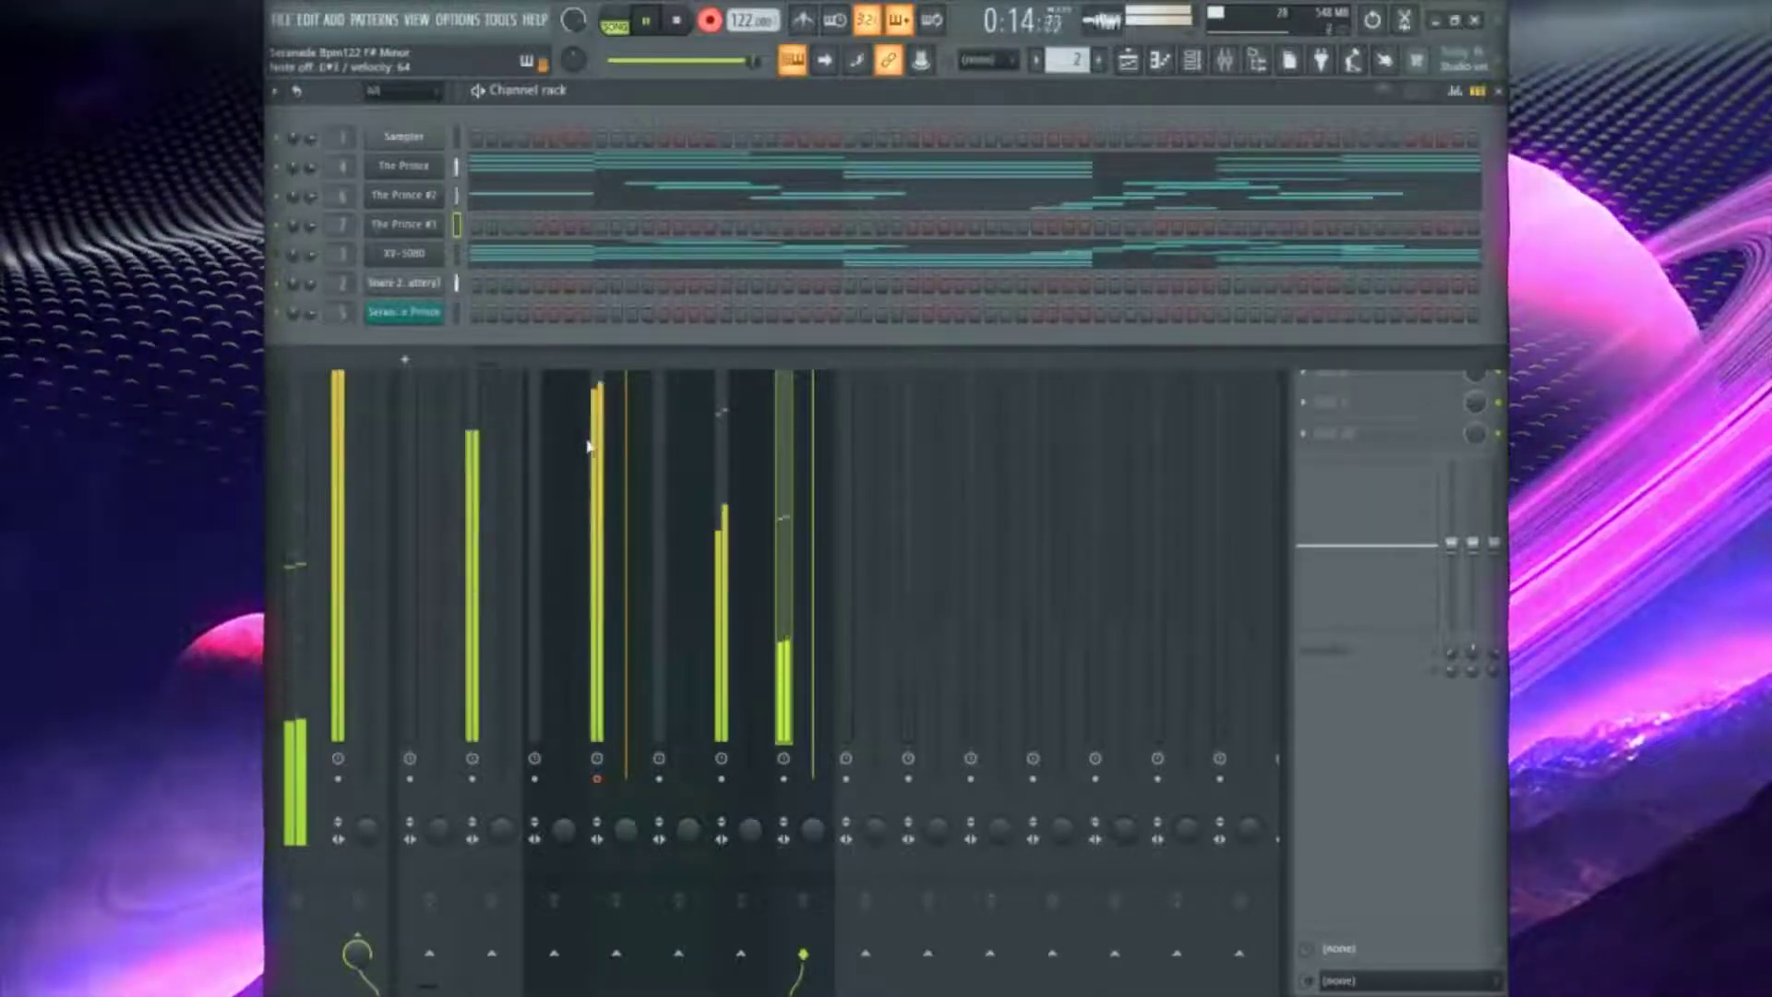
{"action": "key", "text": "space"}
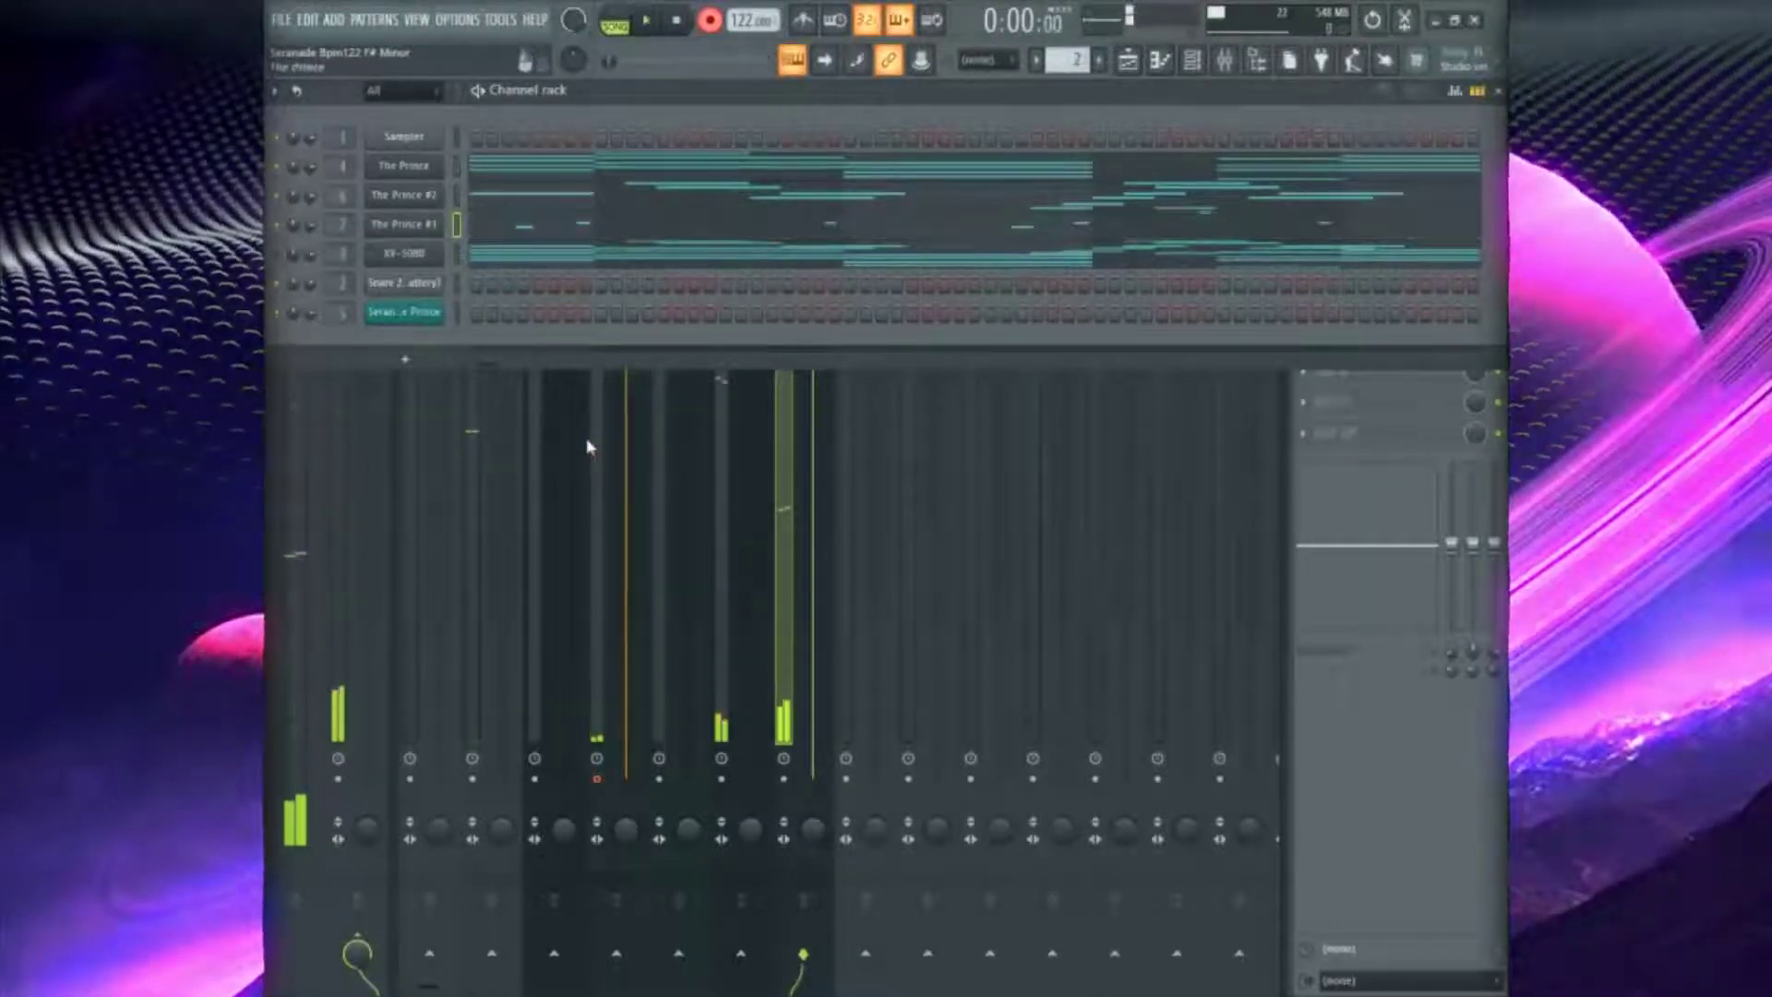
{"action": "left_click", "coordinate": [581, 233]}
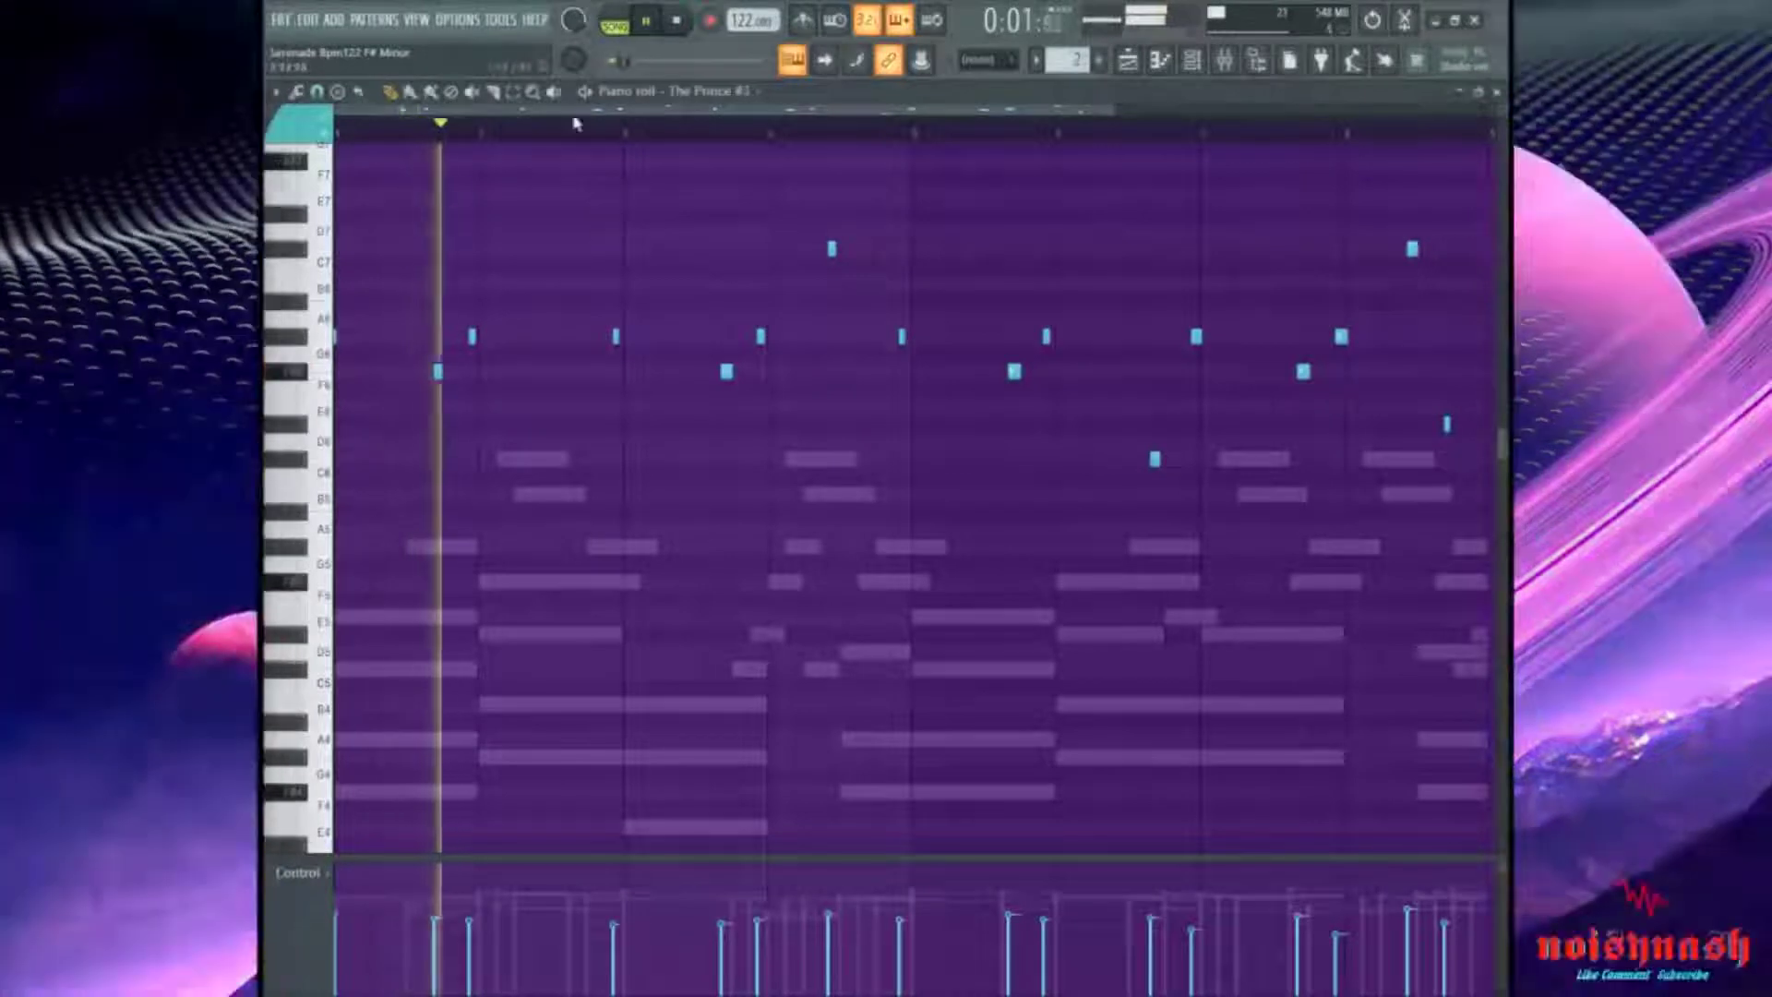
Change the piano roll's snap setting and try to shift the selected counter-melody notes earlier in time
{"action": "left_click_drag", "start_coordinate": [1111, 118], "coordinate": [882, 118]}
{"action": "scroll", "coordinate": [882, 117], "scroll_direction": "down", "scroll_amount": 4}
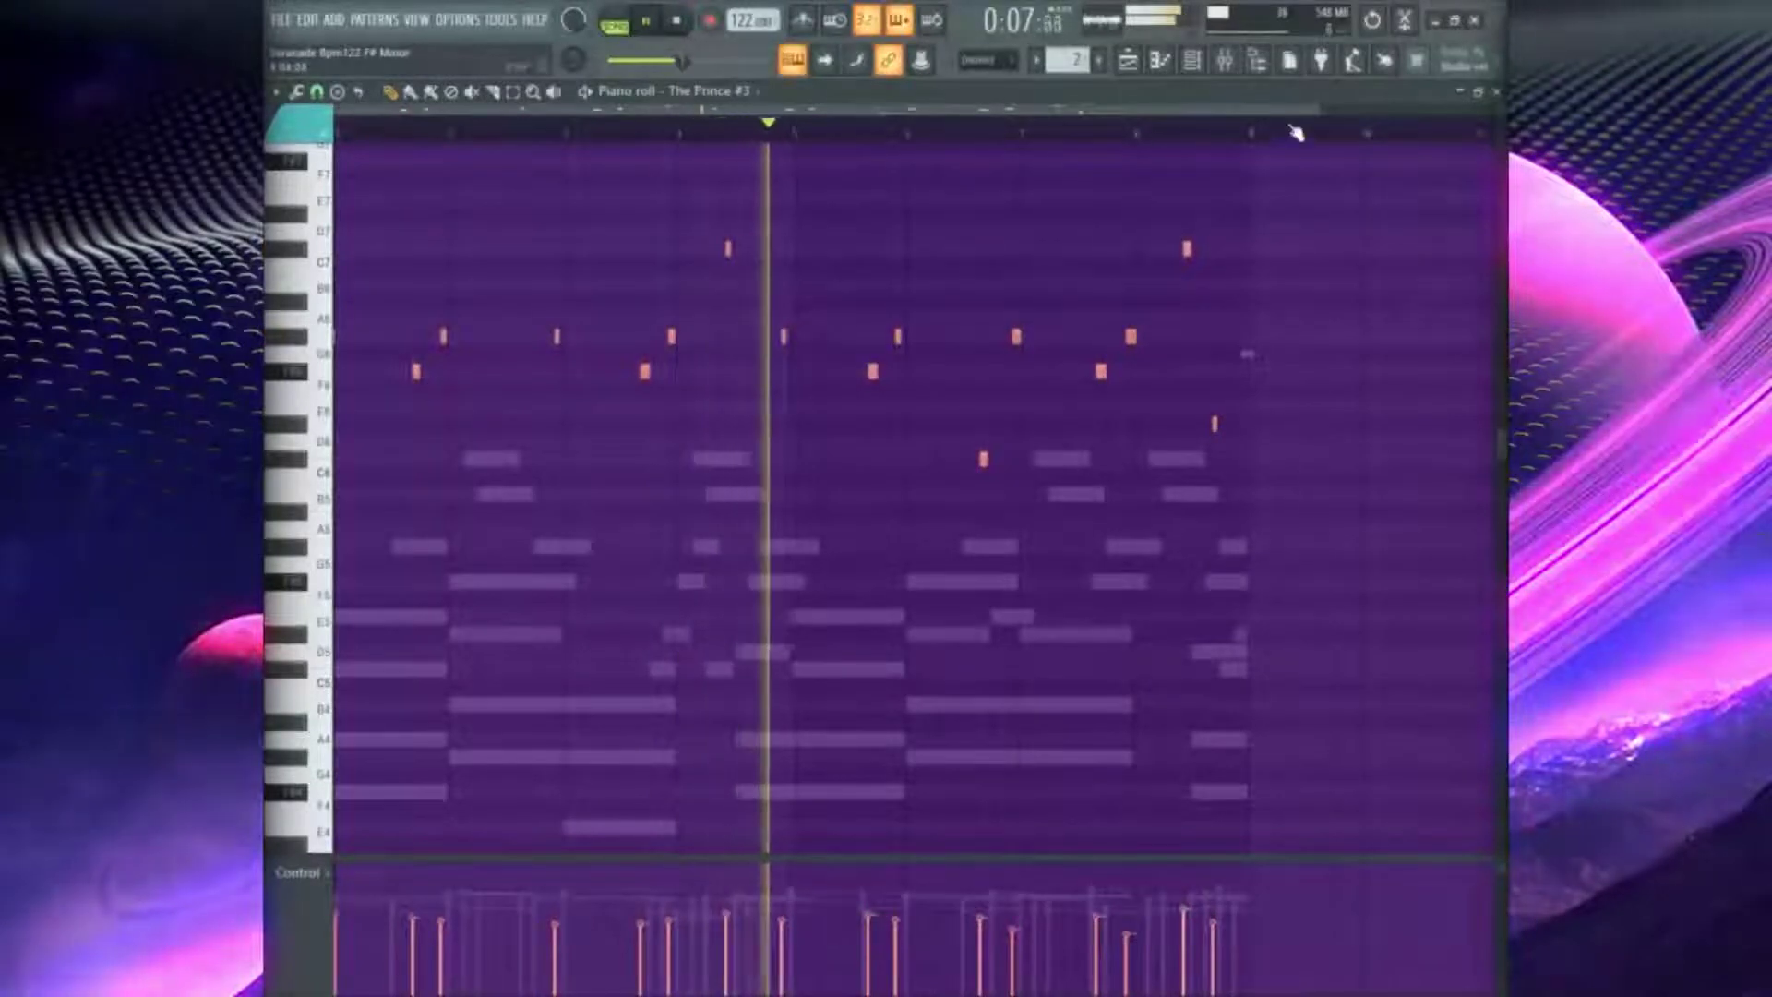
{"action": "left_click_drag", "start_coordinate": [1317, 111], "coordinate": [711, 111]}
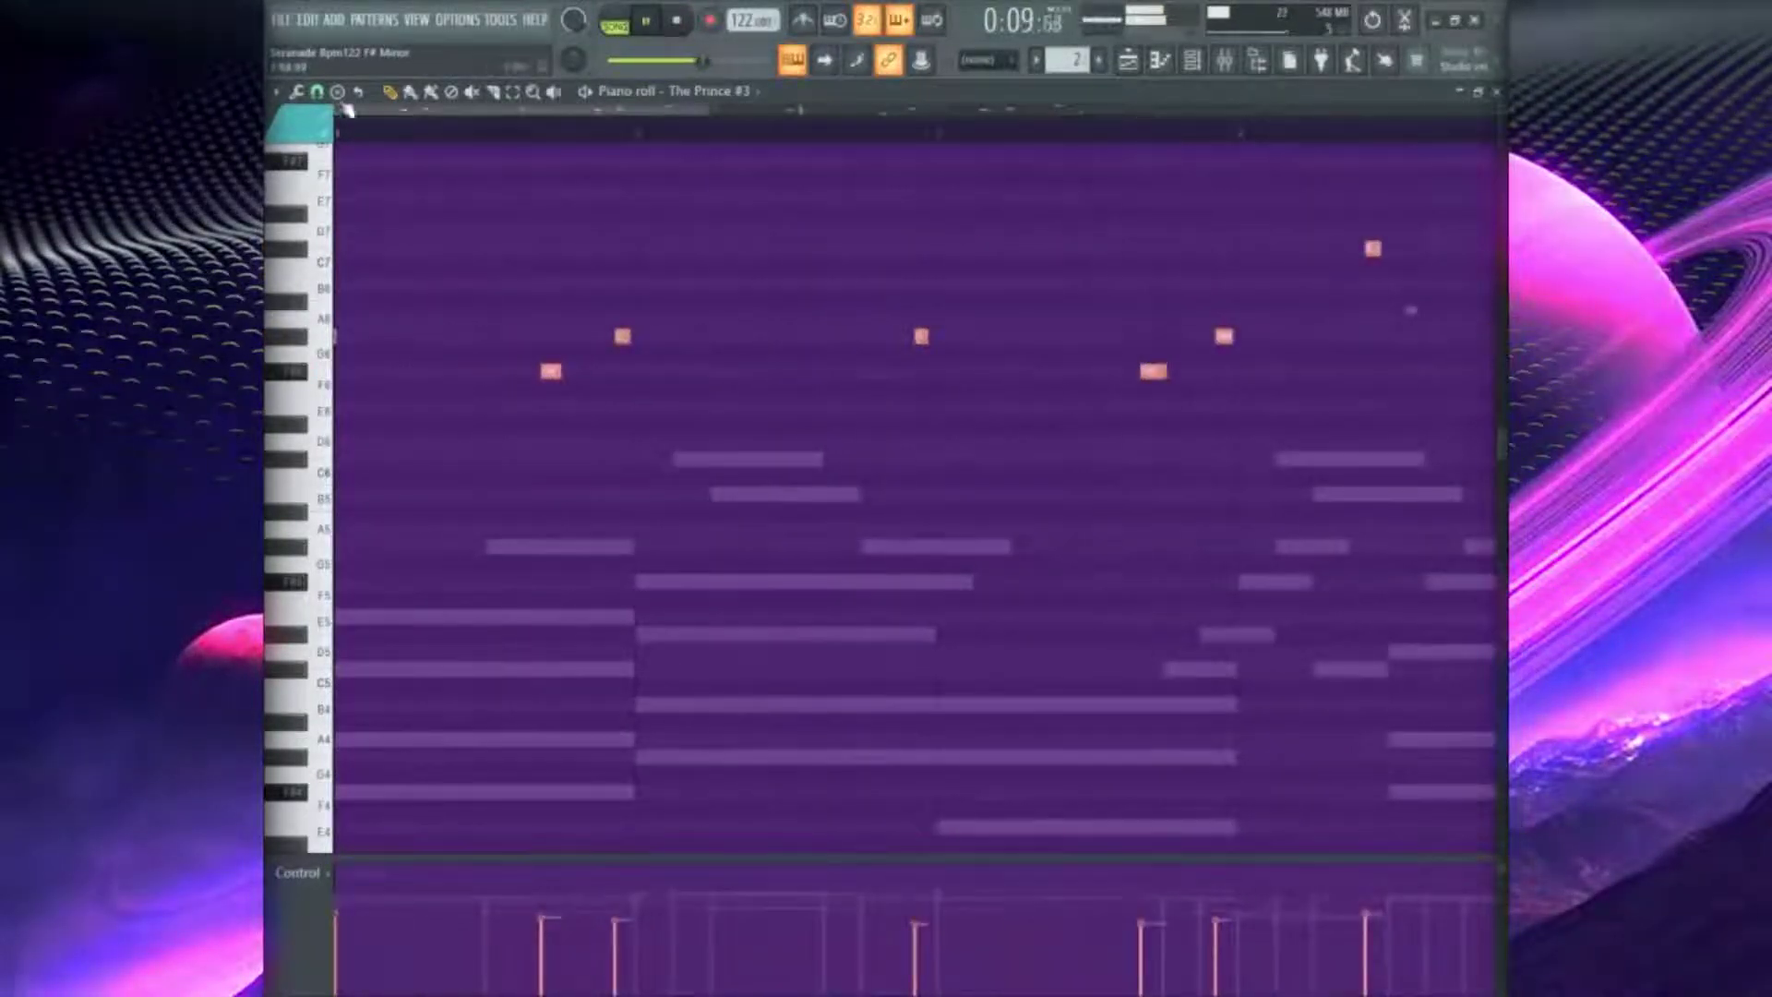
{"action": "left_click", "coordinate": [316, 91]}
{"action": "left_click", "coordinate": [360, 187]}
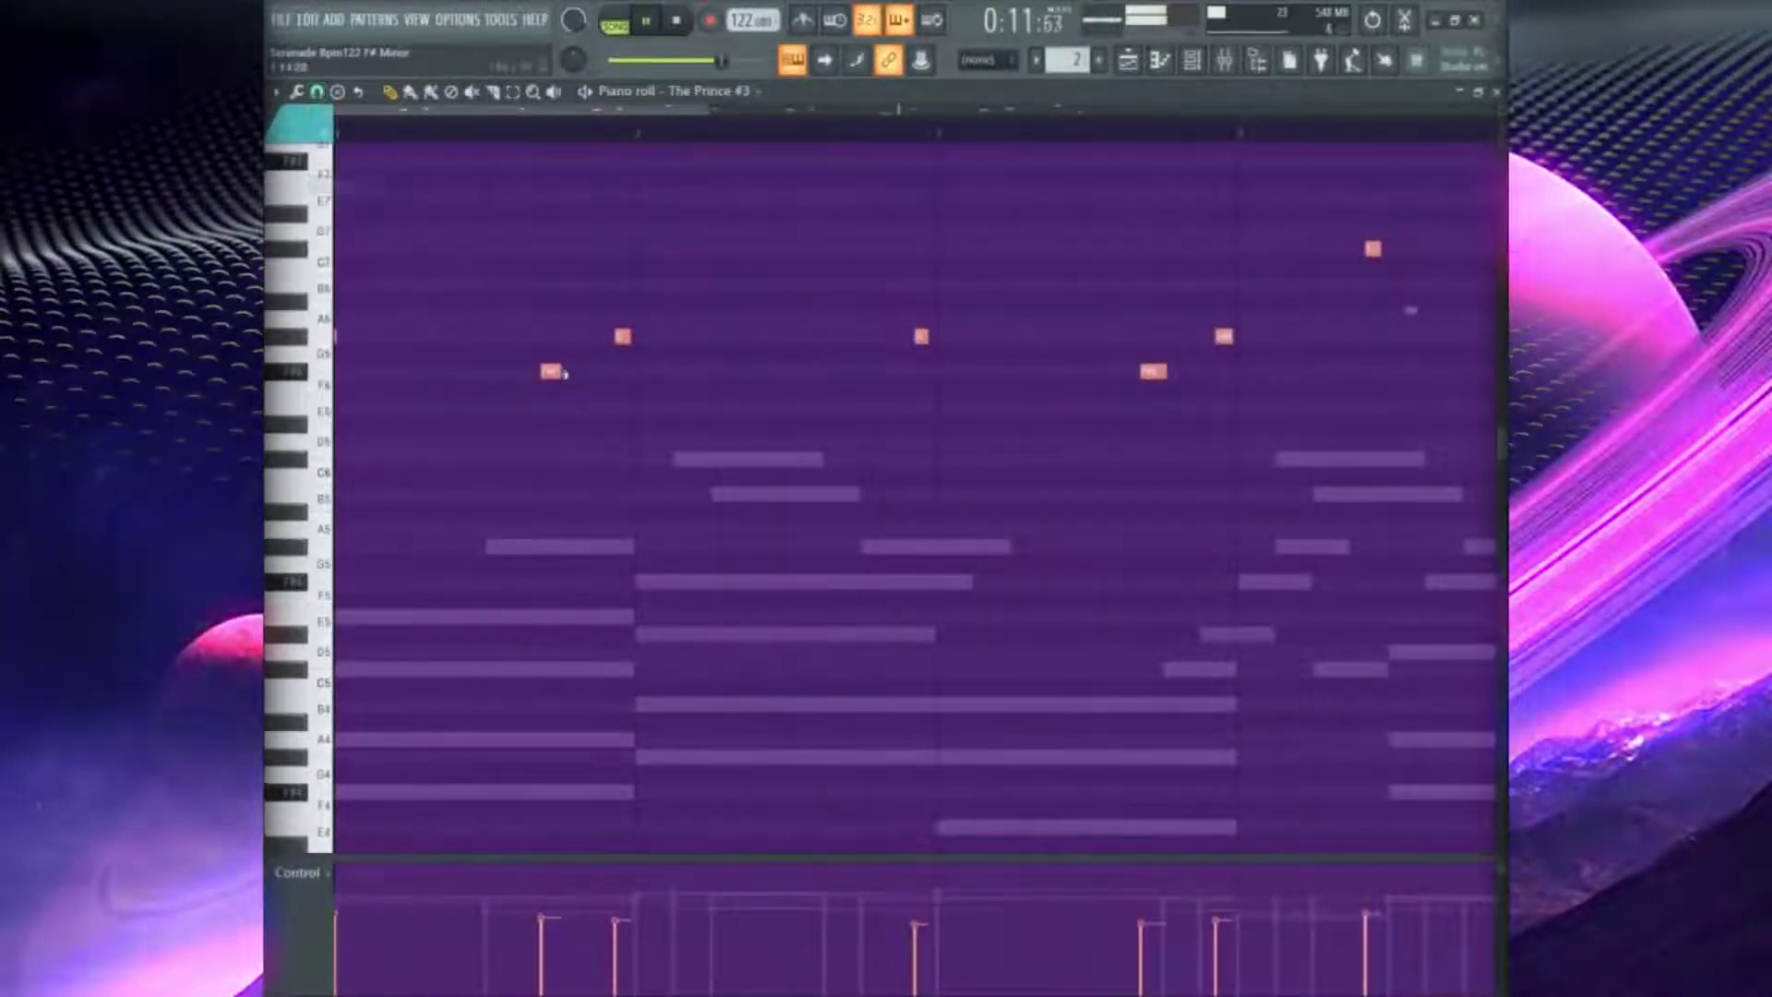
{"action": "left_click_drag", "start_coordinate": [561, 374], "coordinate": [396, 369]}
{"action": "left_click", "coordinate": [596, 458]}
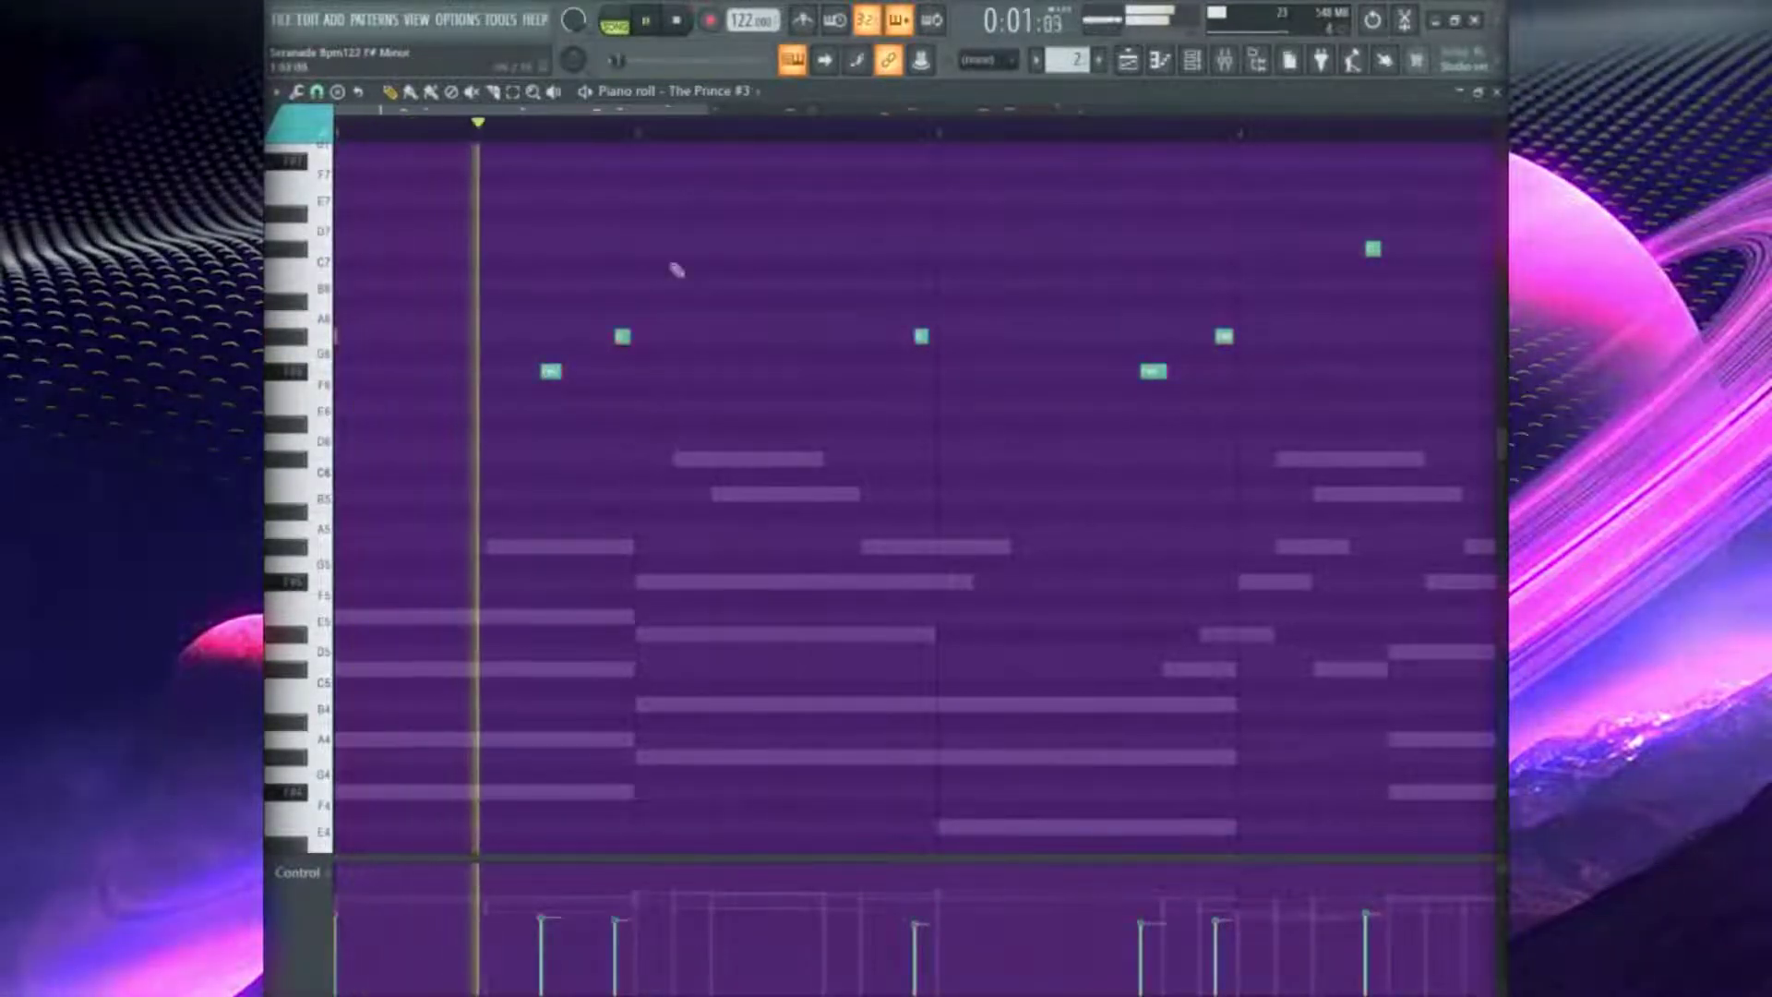
Shift all of The Prince #3's notes slightly later onto the bar lines and lower their velocities with level scaling
{"action": "scroll", "coordinate": [644, 138], "scroll_direction": "down", "scroll_amount": 3}
{"action": "scroll", "coordinate": [507, 467], "scroll_direction": "up", "scroll_amount": 3}
{"action": "key", "text": "ctrl+a"}
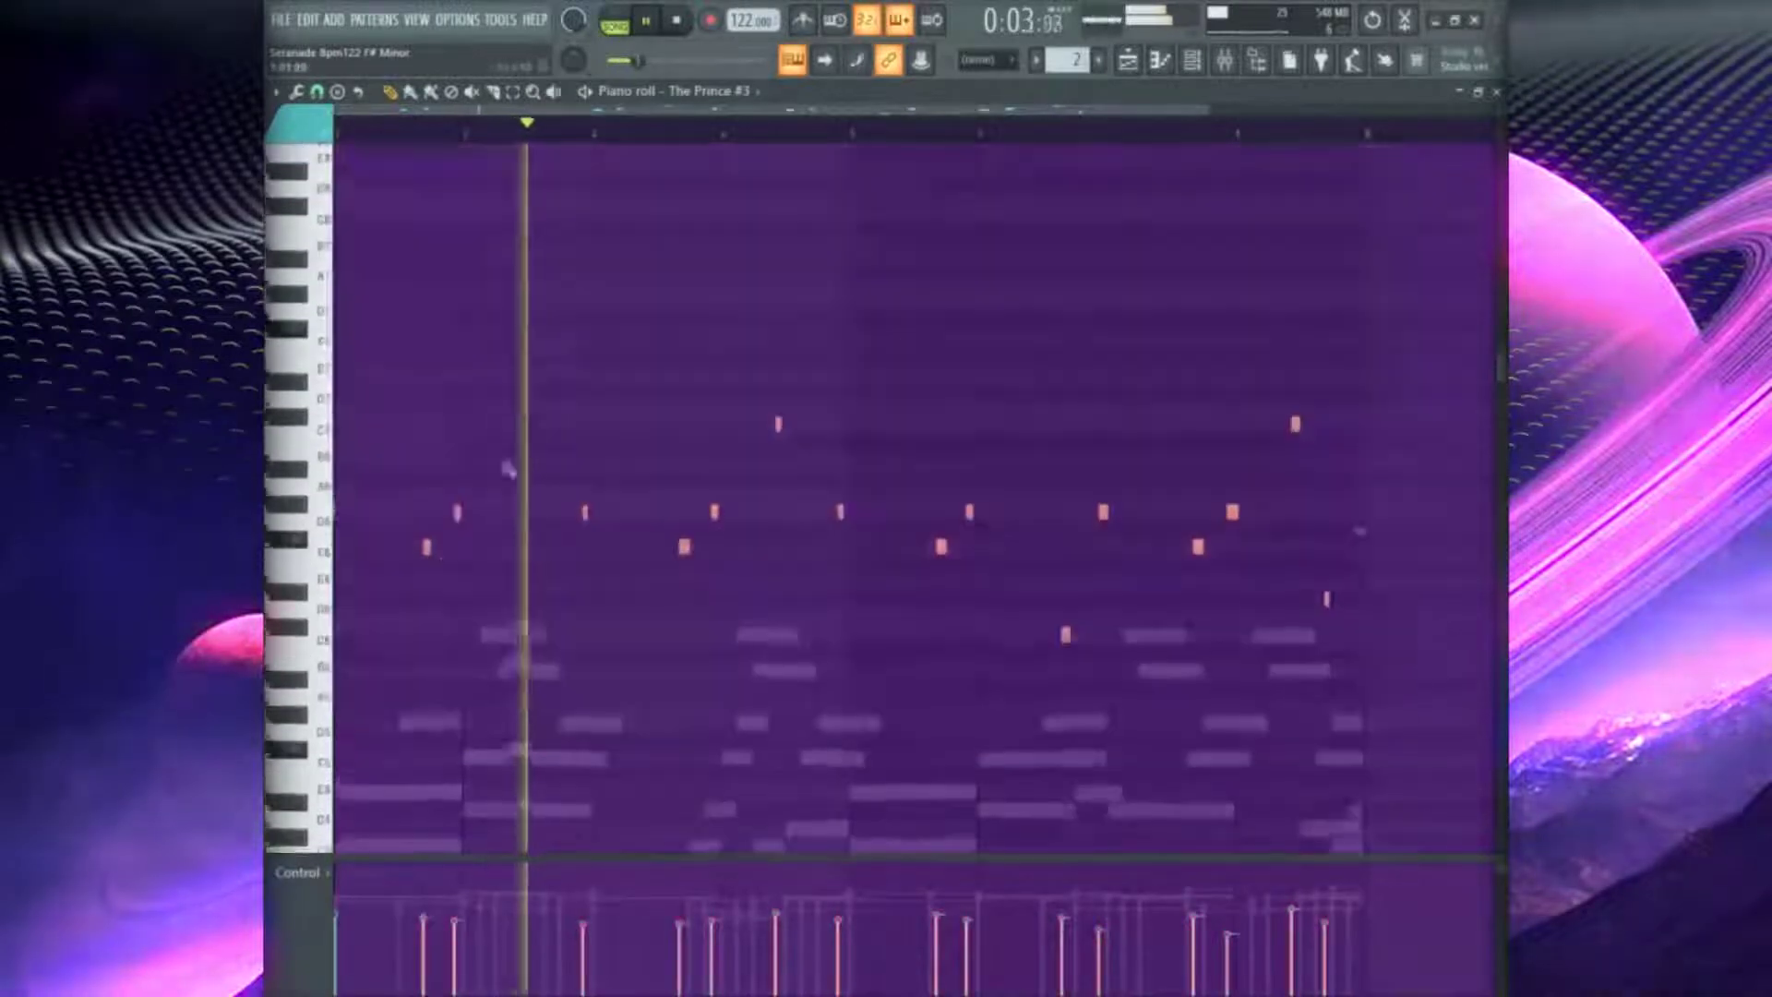
{"action": "key", "text": "space"}
{"action": "key", "text": "space"}
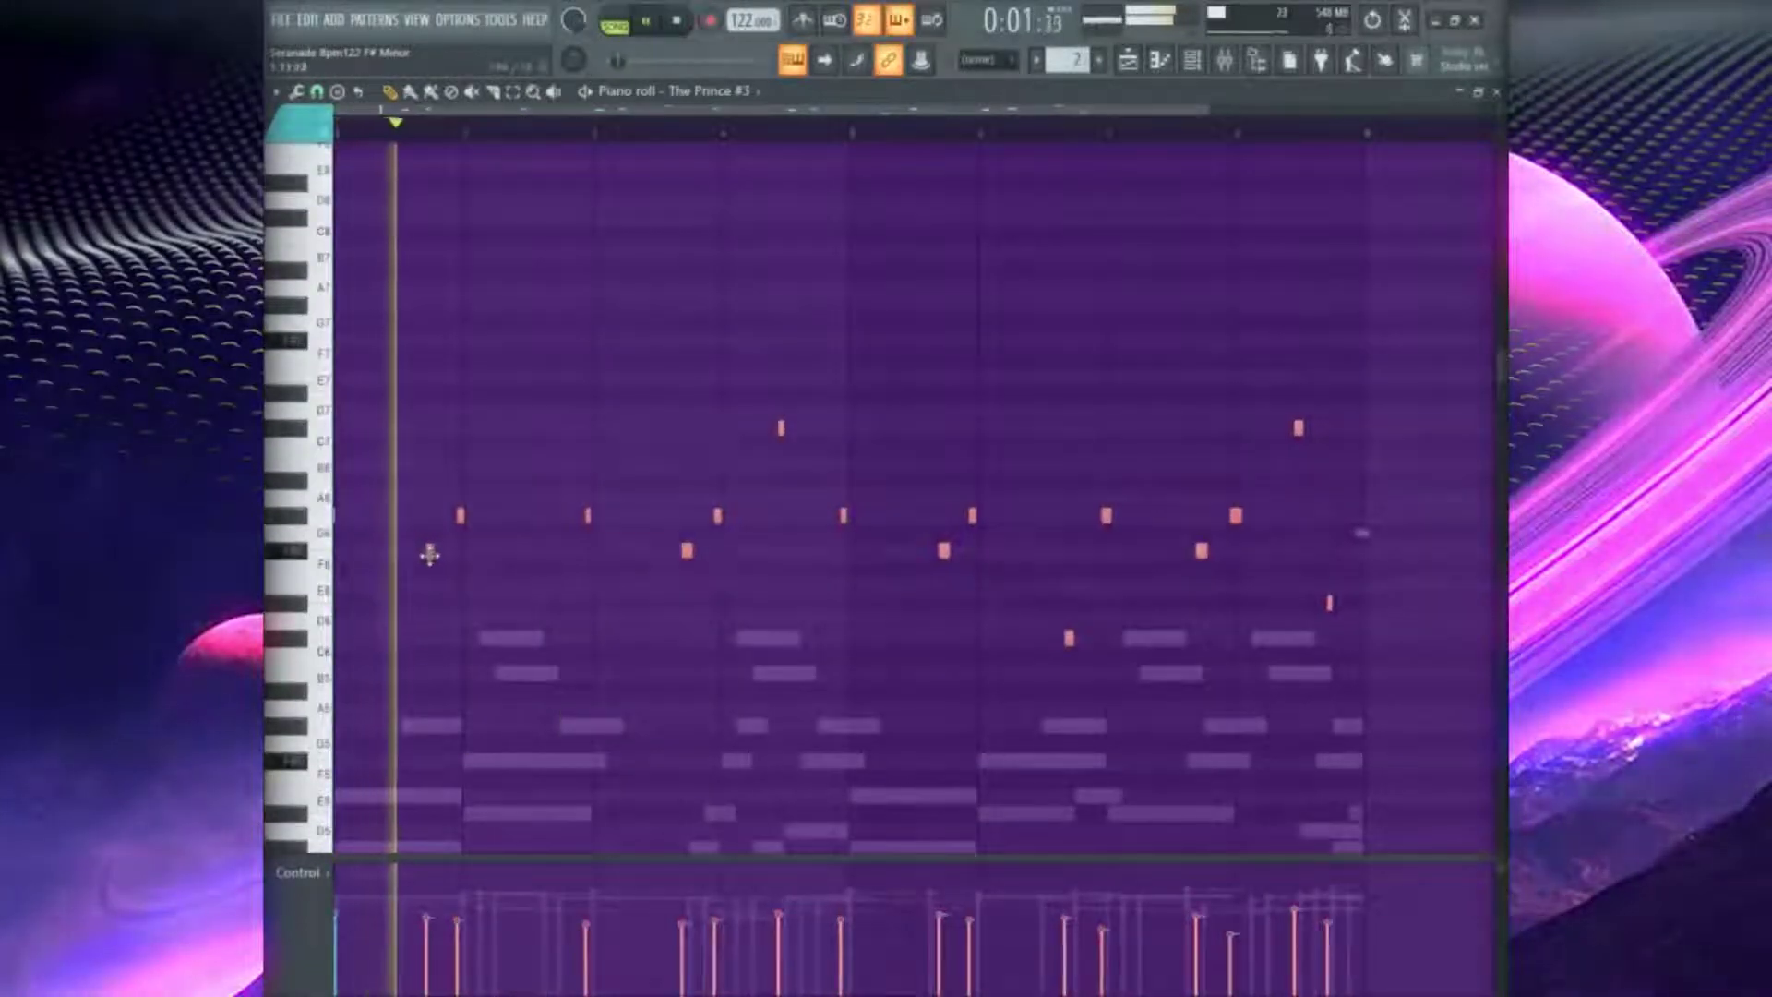
{"action": "left_click_drag", "start_coordinate": [427, 551], "coordinate": [435, 556]}
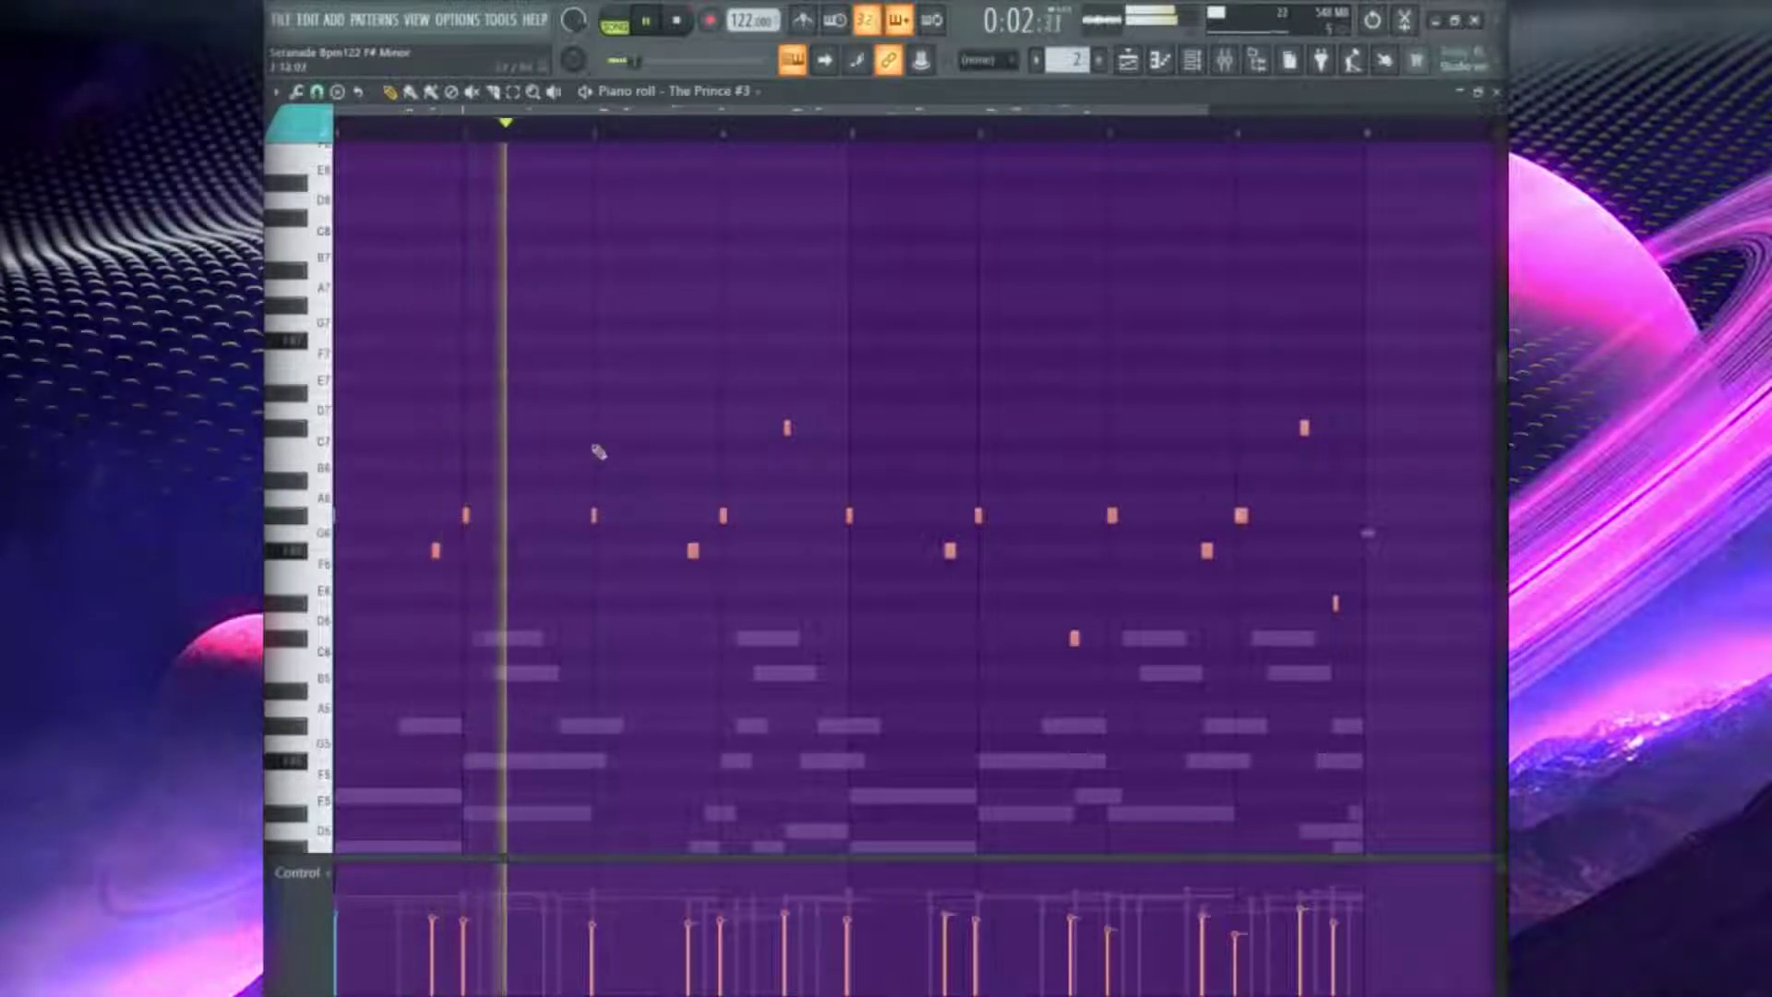
{"action": "left_click", "coordinate": [653, 518]}
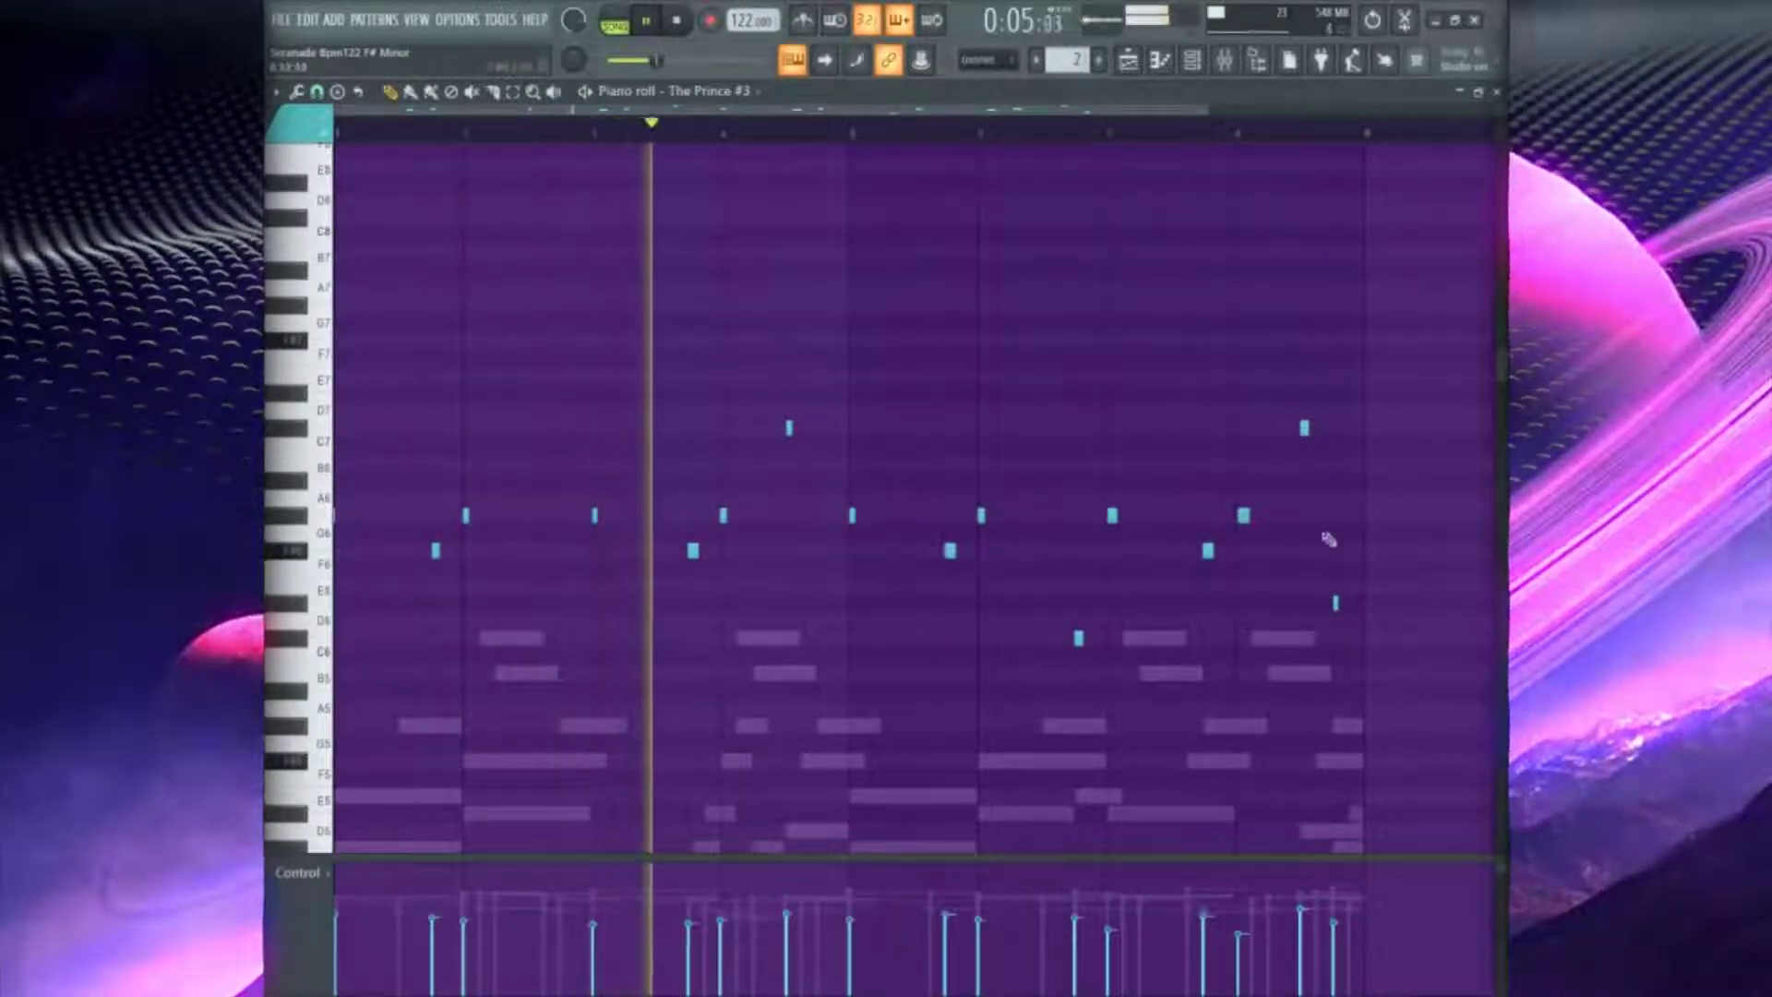
{"action": "key", "text": "alt+x"}
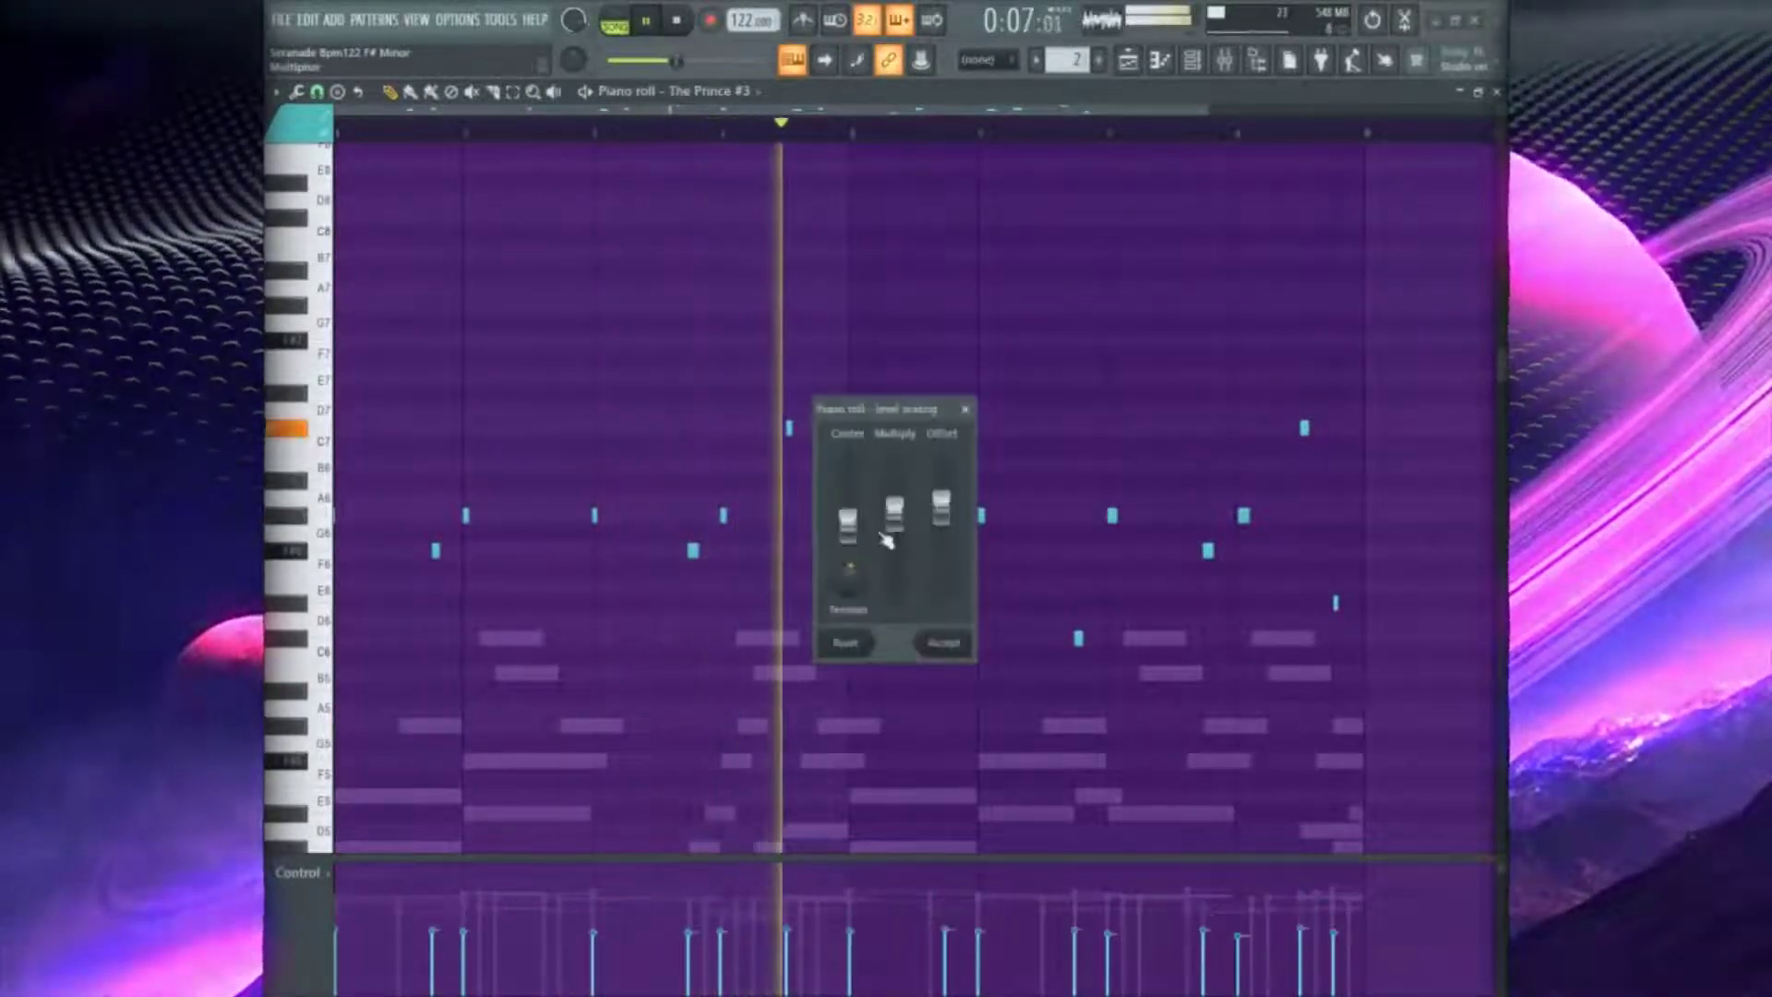
{"action": "left_click", "coordinate": [944, 643]}
Add a steep high shelf cut in FabFilter Pro-Q 3 on The Prince #3's mixer track to attenuate the upper harmonics by about 30 dB
{"action": "key", "text": "F7"}
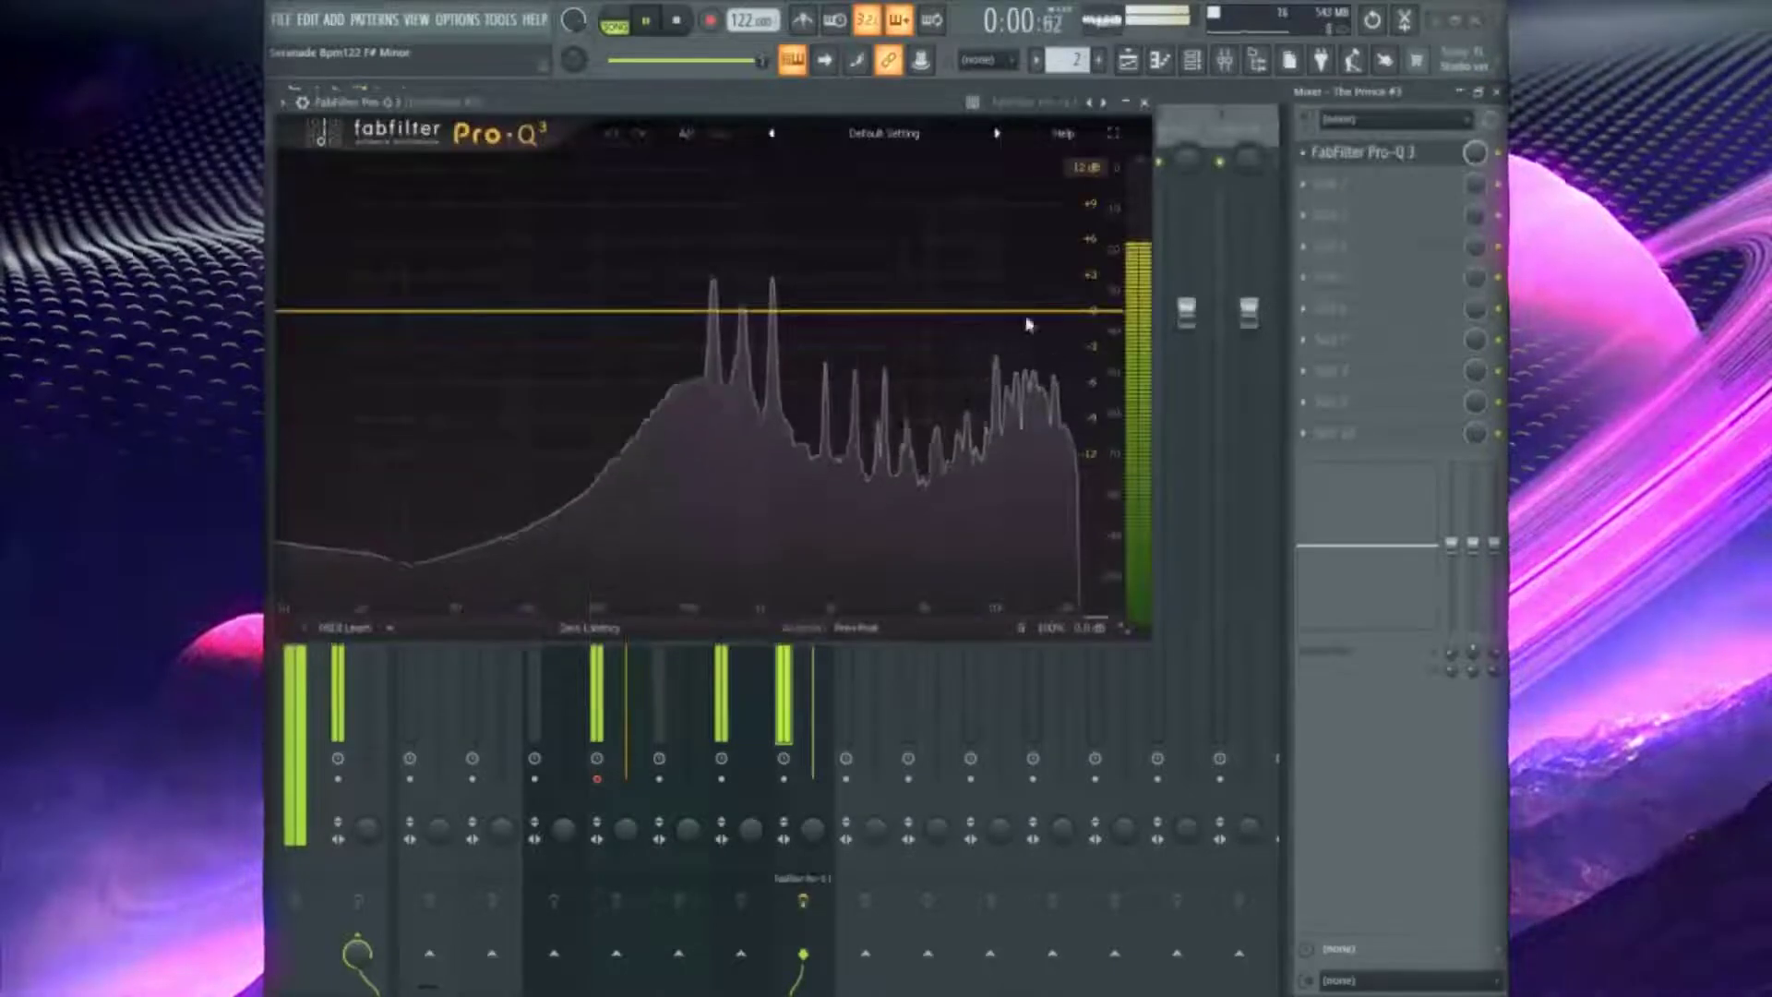
{"action": "left_click", "coordinate": [974, 458]}
{"action": "right_click", "coordinate": [976, 390]}
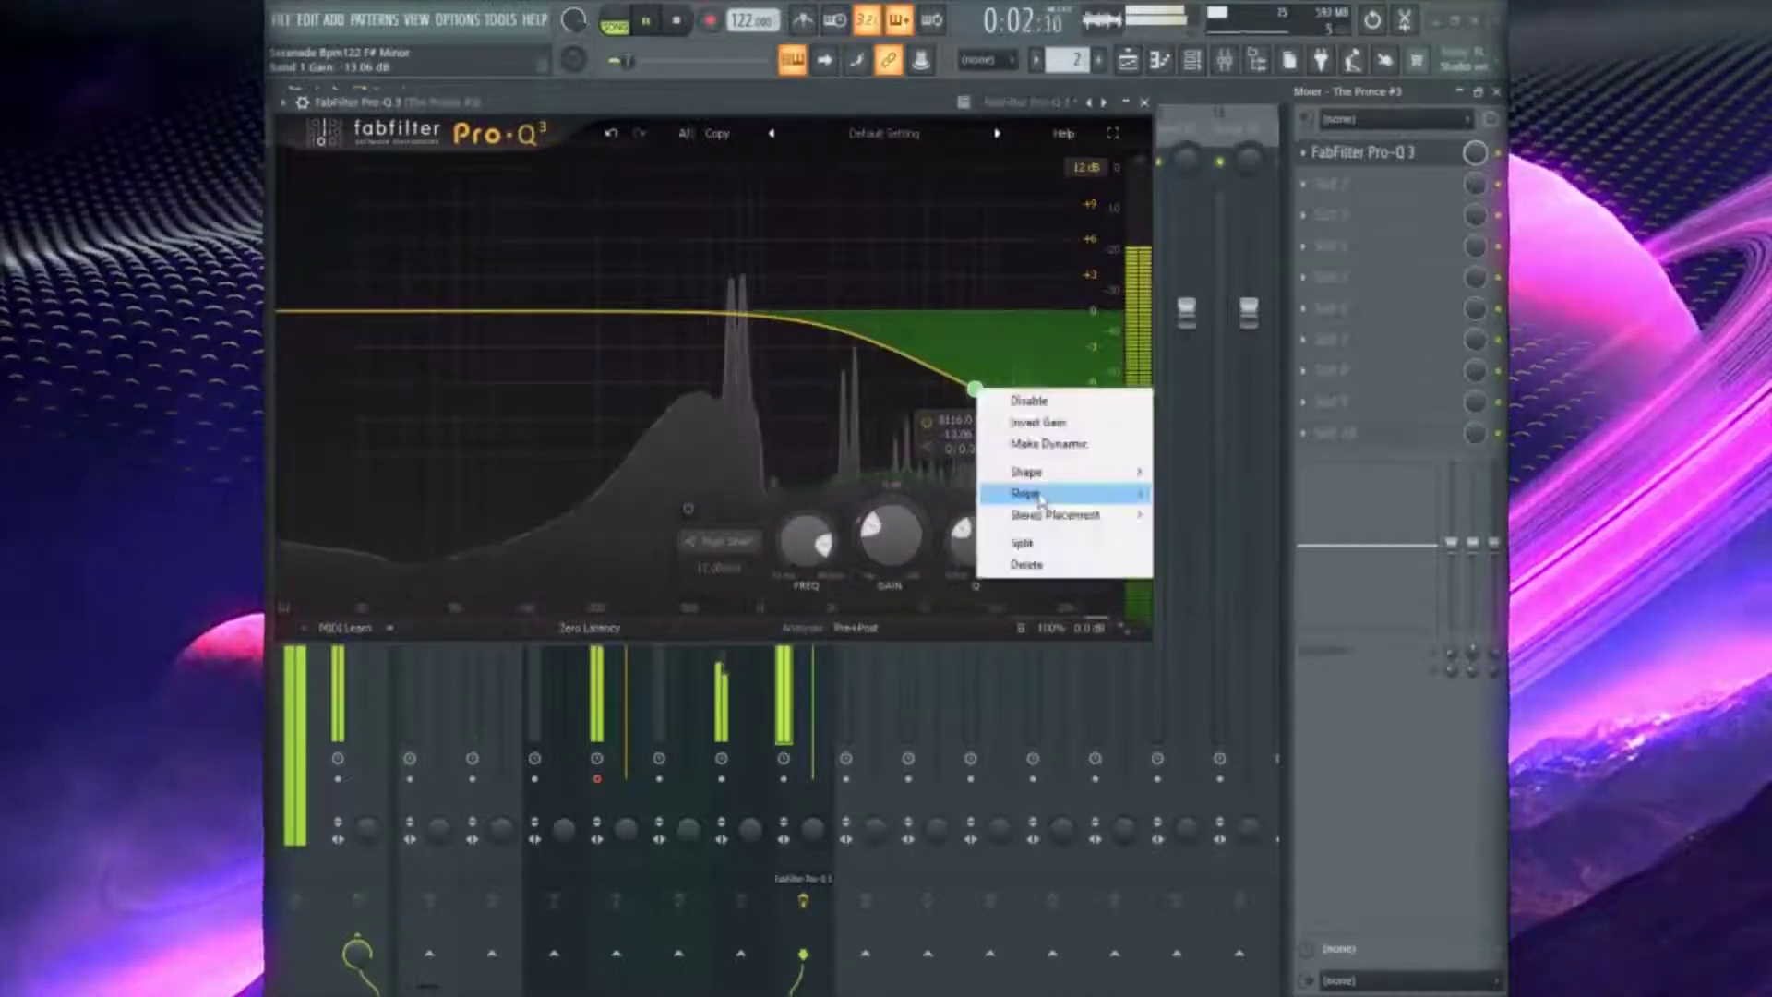
{"action": "mouse_move", "coordinate": [1059, 503]}
{"action": "left_click", "coordinate": [1204, 685]}
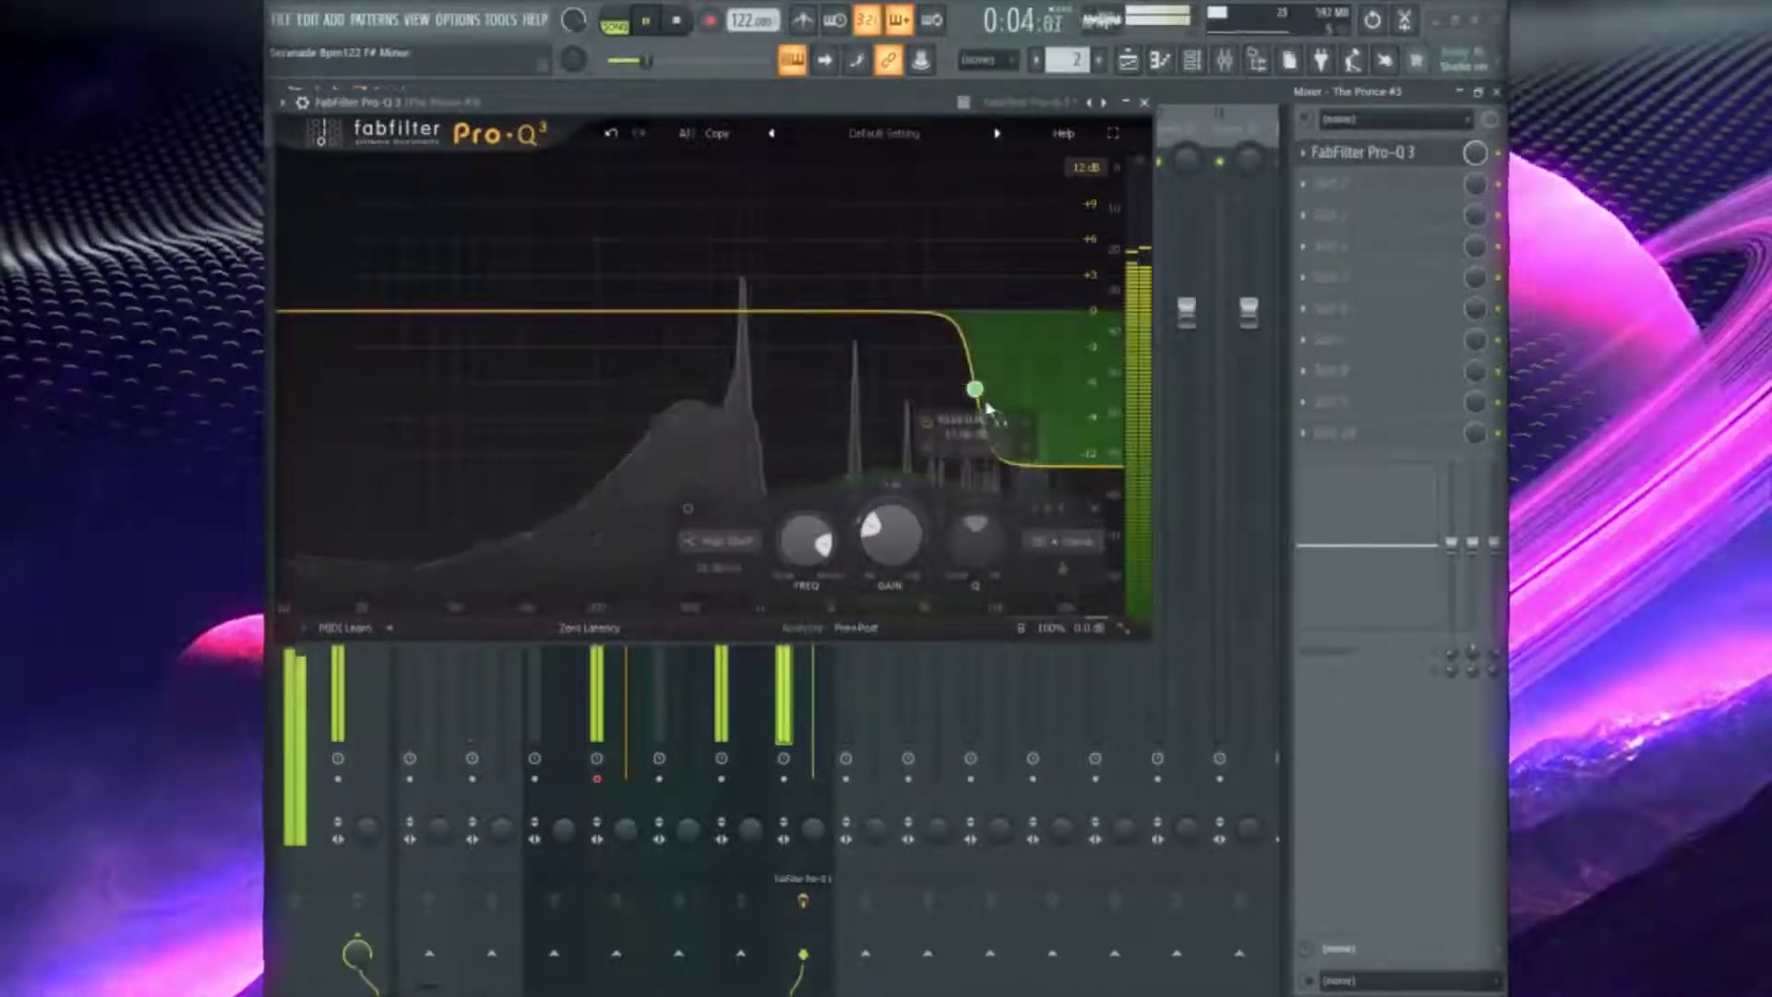
{"action": "left_click_drag", "start_coordinate": [971, 388], "coordinate": [900, 381]}
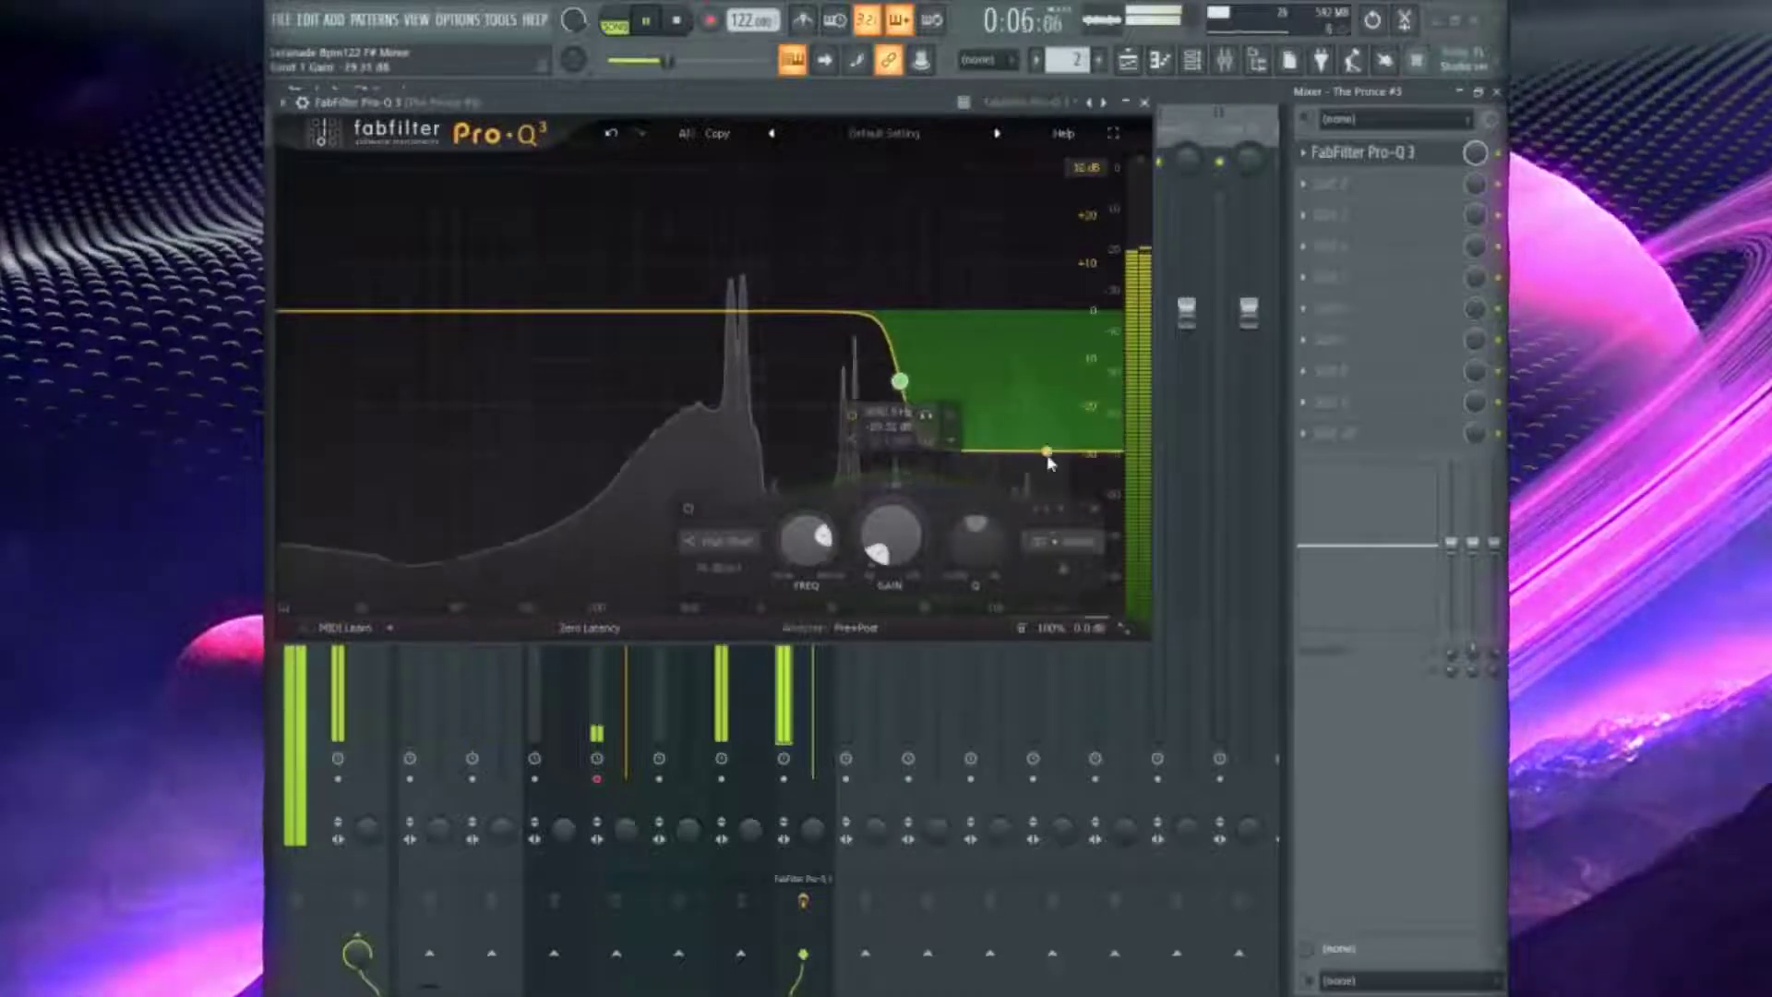
Add a second steep high shelf cut near 10 kHz below the first shelf in the EQ
{"action": "left_click_drag", "start_coordinate": [1049, 463], "coordinate": [1045, 366]}
{"action": "right_click", "coordinate": [1045, 366]}
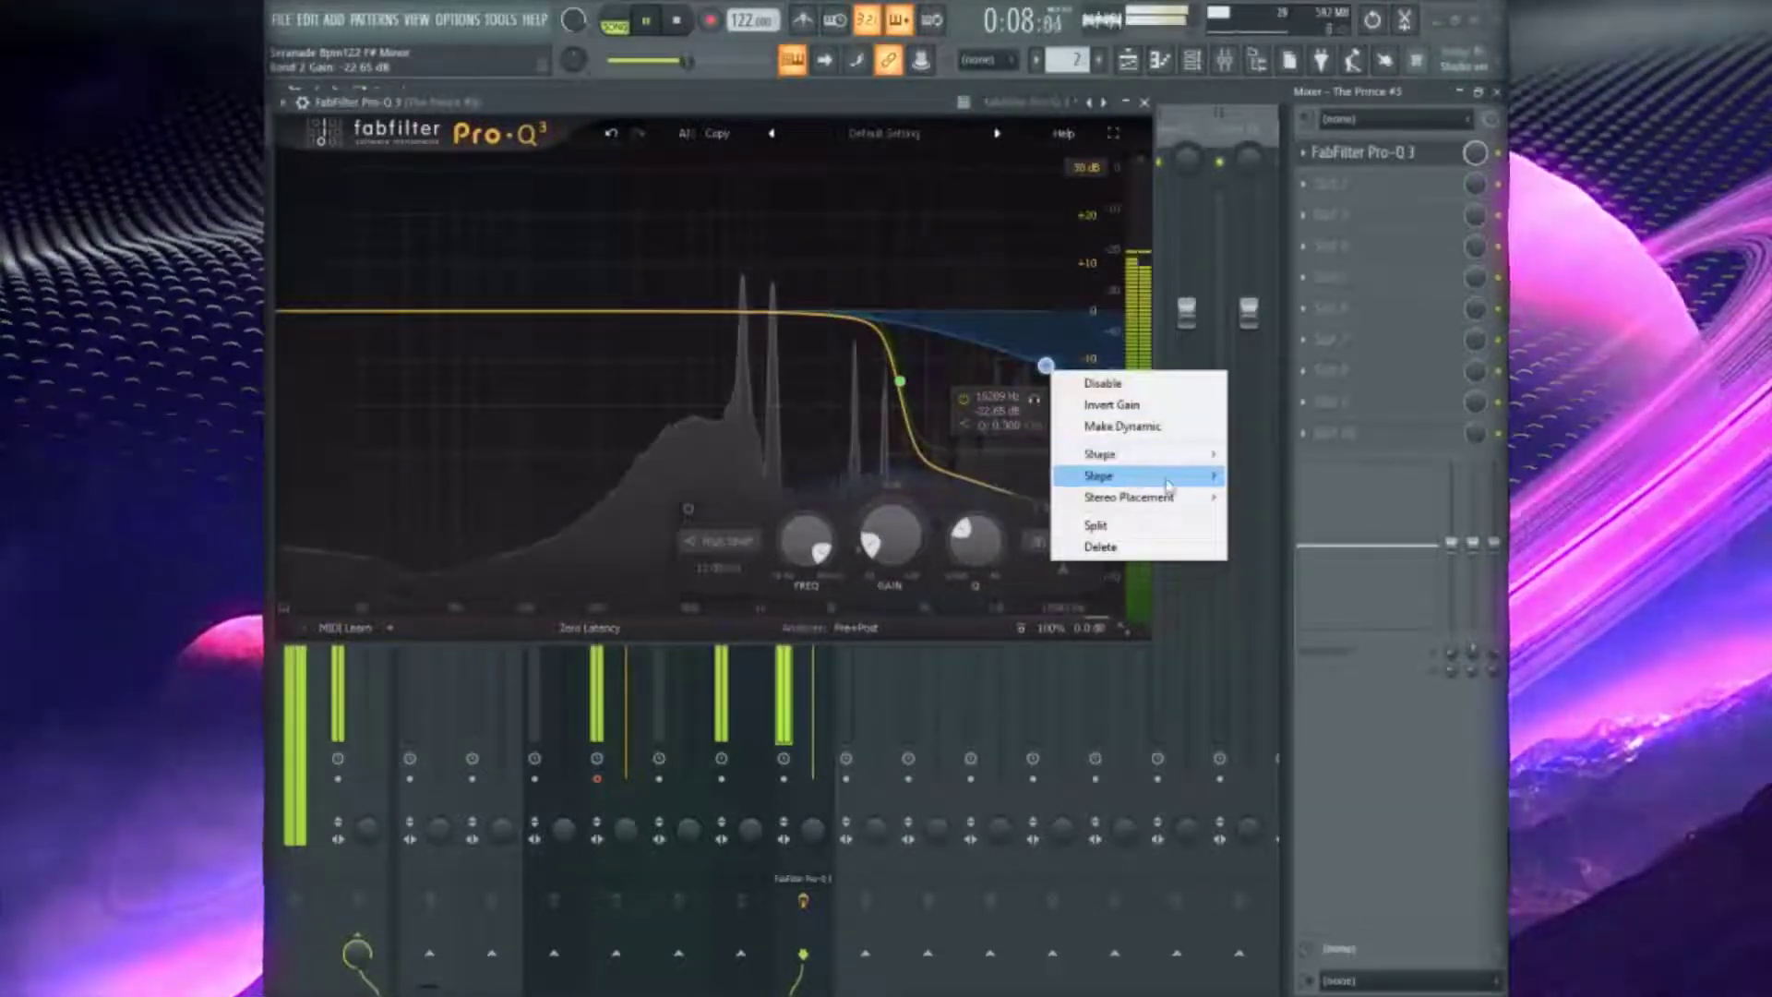
{"action": "mouse_move", "coordinate": [1168, 484]}
{"action": "left_click", "coordinate": [1283, 668]}
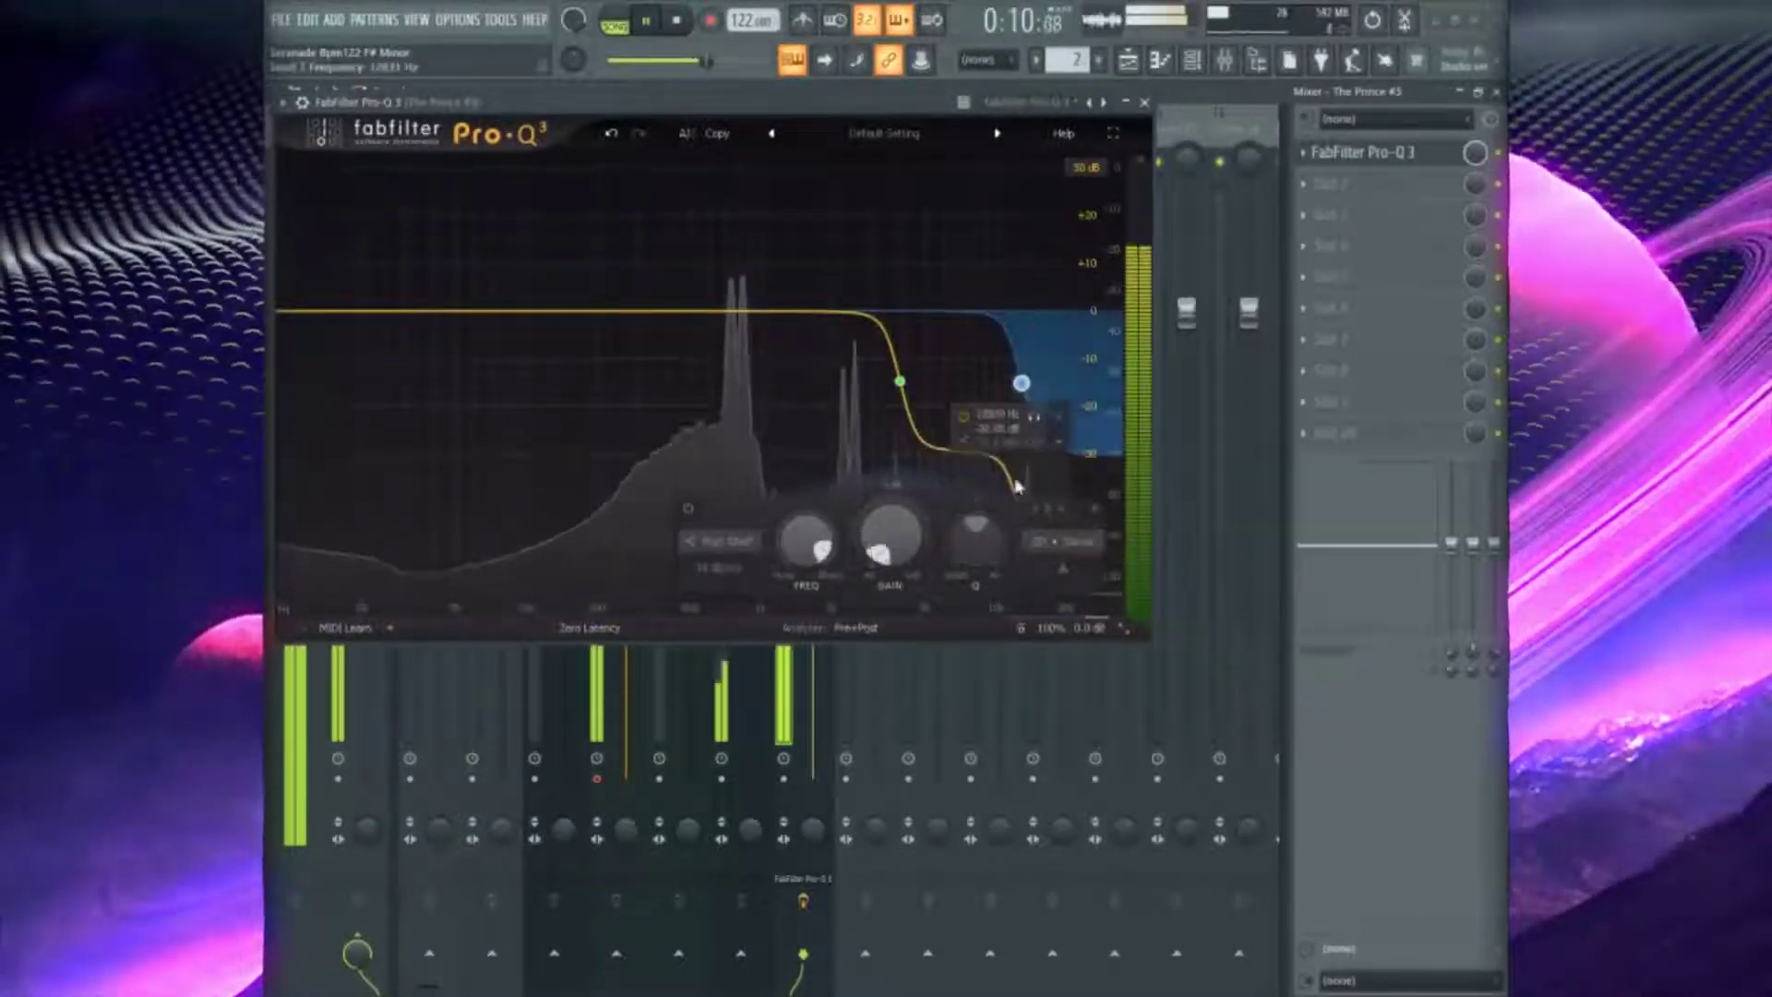
Add a steep low shelf cut of 30 dB at about 200 Hz in the EQ
{"action": "left_click_drag", "start_coordinate": [308, 327], "coordinate": [435, 386]}
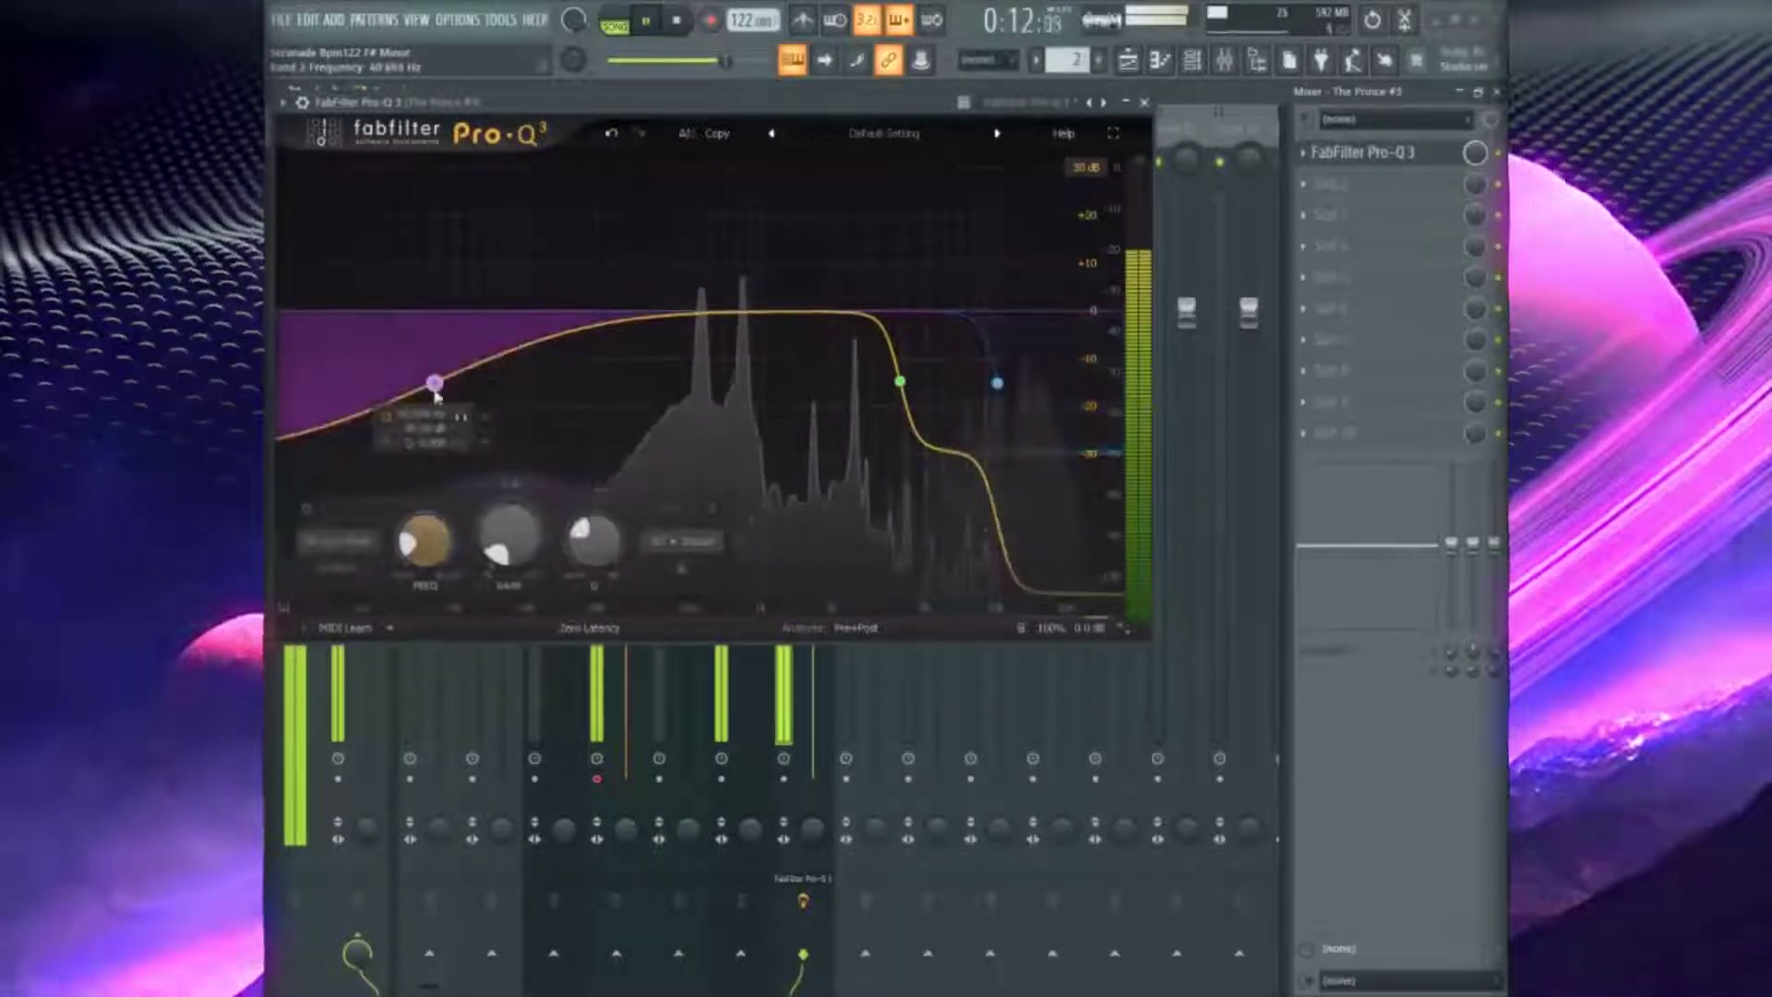
{"action": "right_click", "coordinate": [435, 384]}
{"action": "mouse_move", "coordinate": [563, 485]}
{"action": "left_click", "coordinate": [663, 677]}
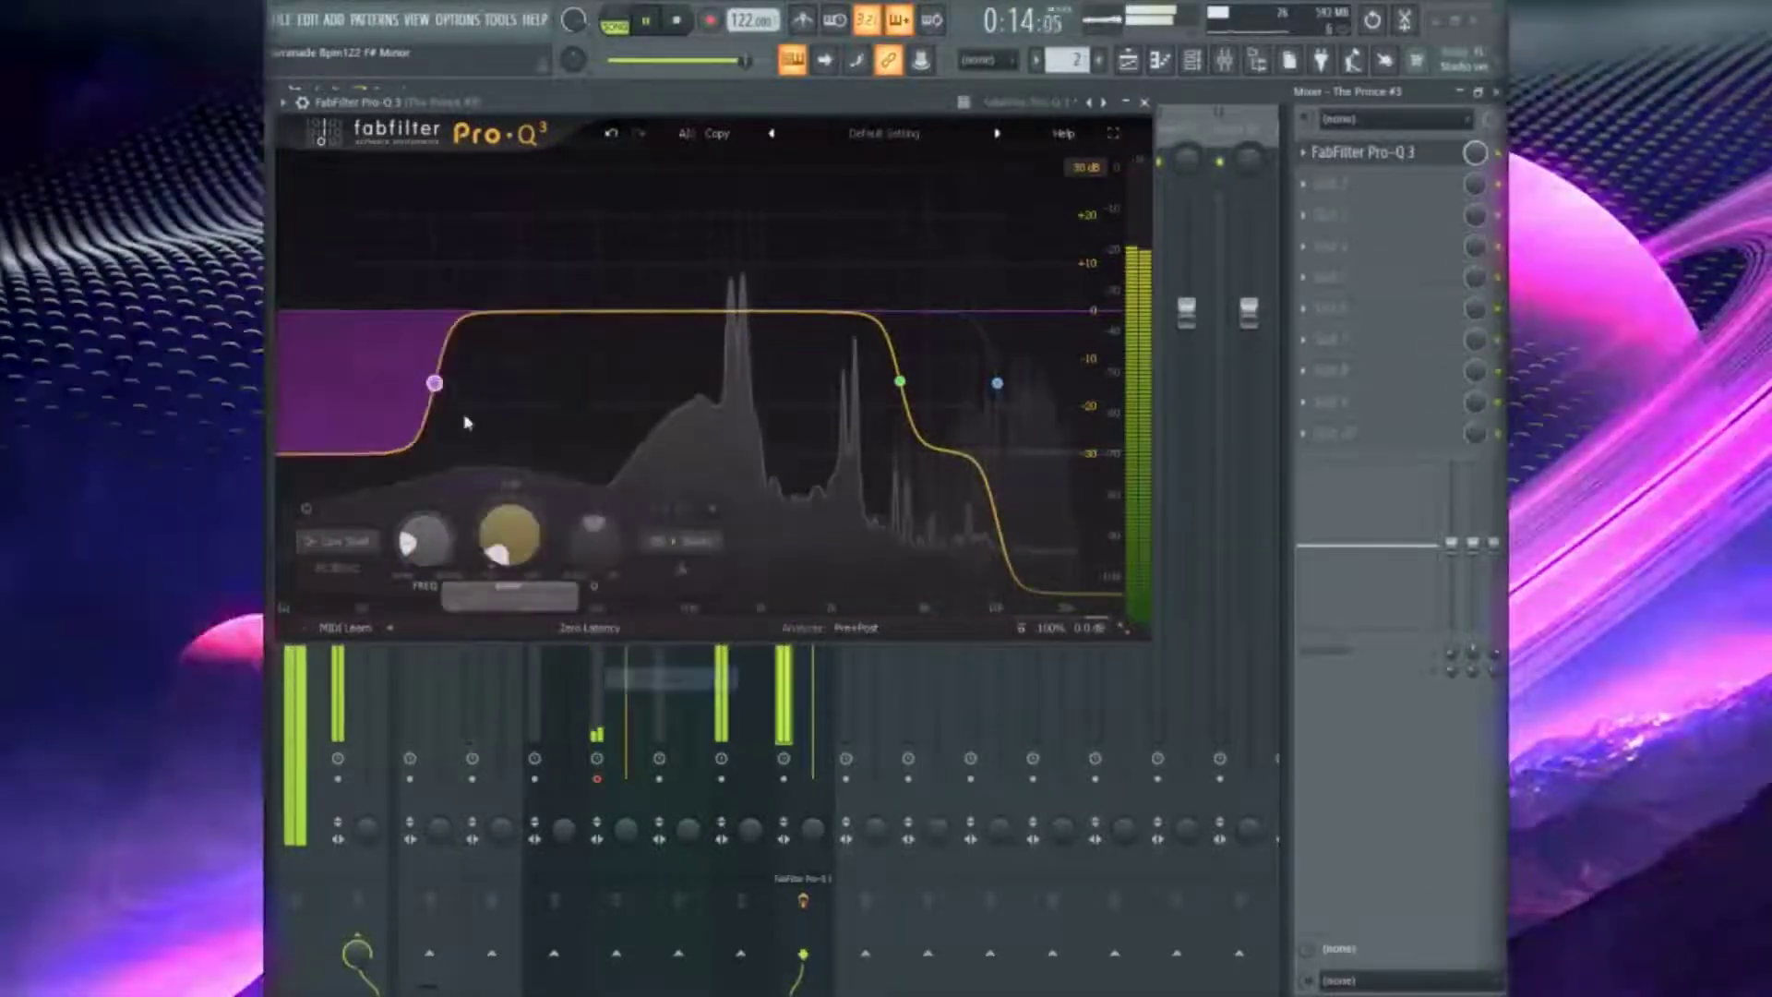
{"action": "left_click_drag", "start_coordinate": [435, 383], "coordinate": [572, 382]}
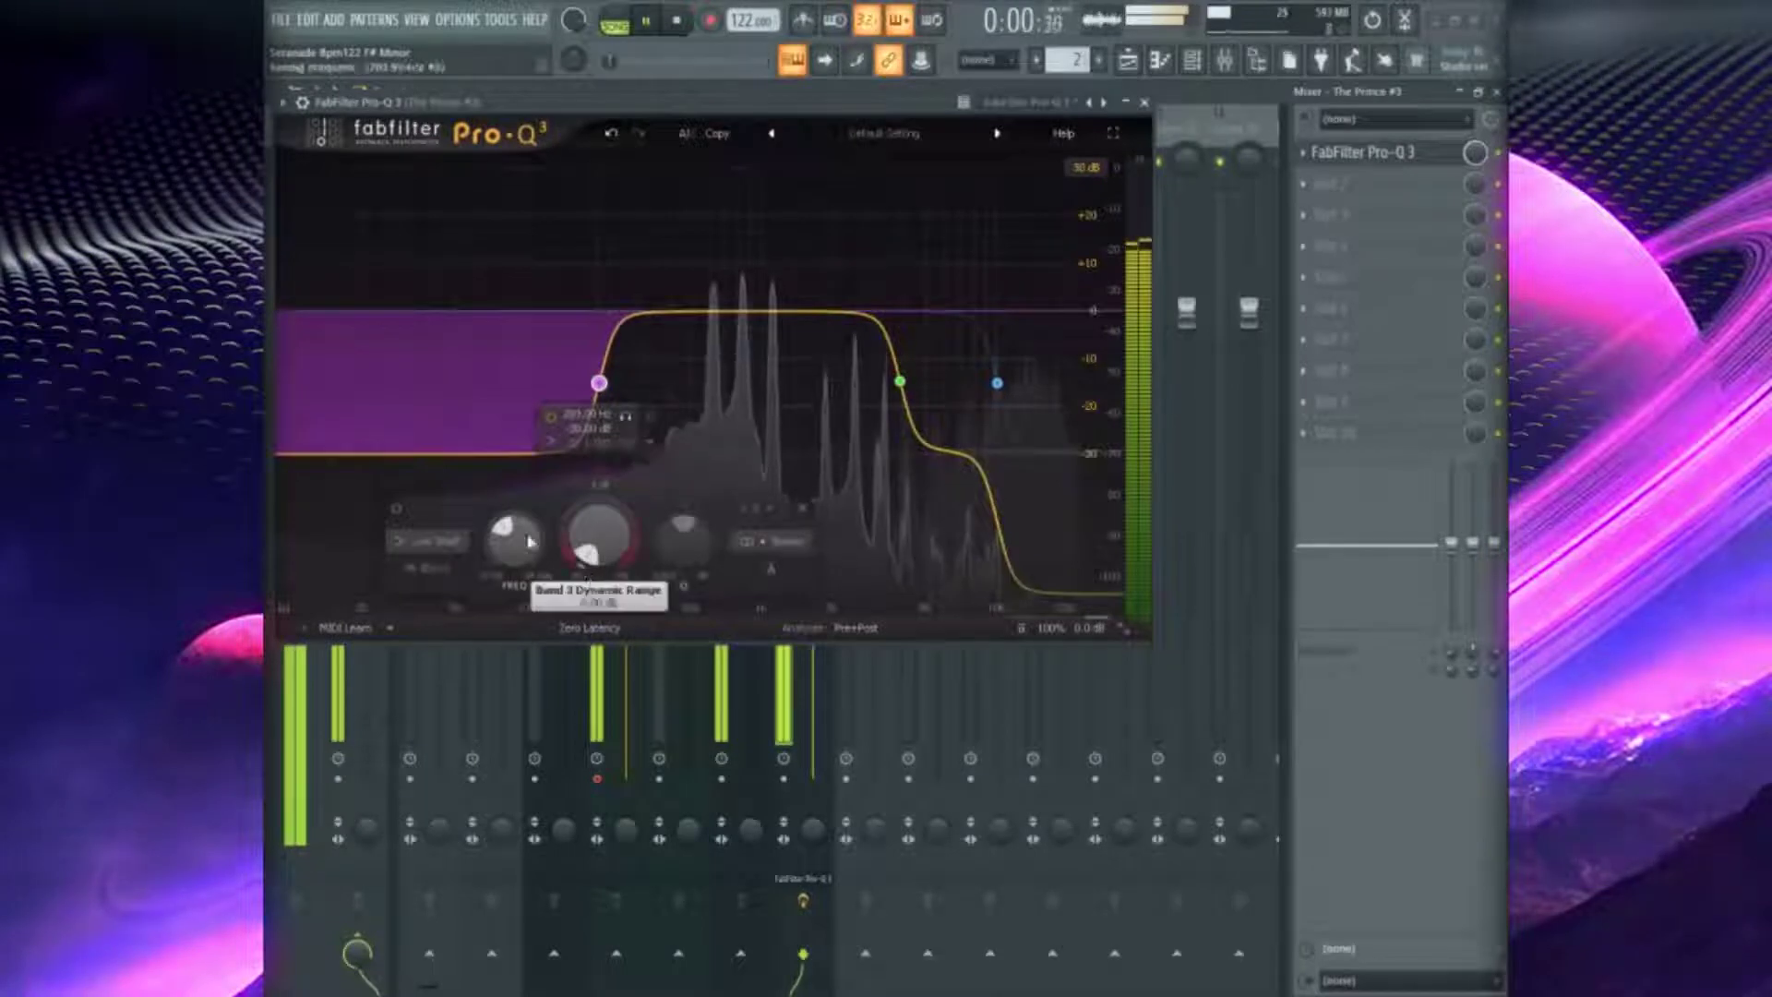
Stack a second steep low shelf cut slightly above the first one and close the EQ window
{"action": "left_click_drag", "start_coordinate": [339, 455], "coordinate": [361, 353]}
{"action": "right_click", "coordinate": [361, 354]}
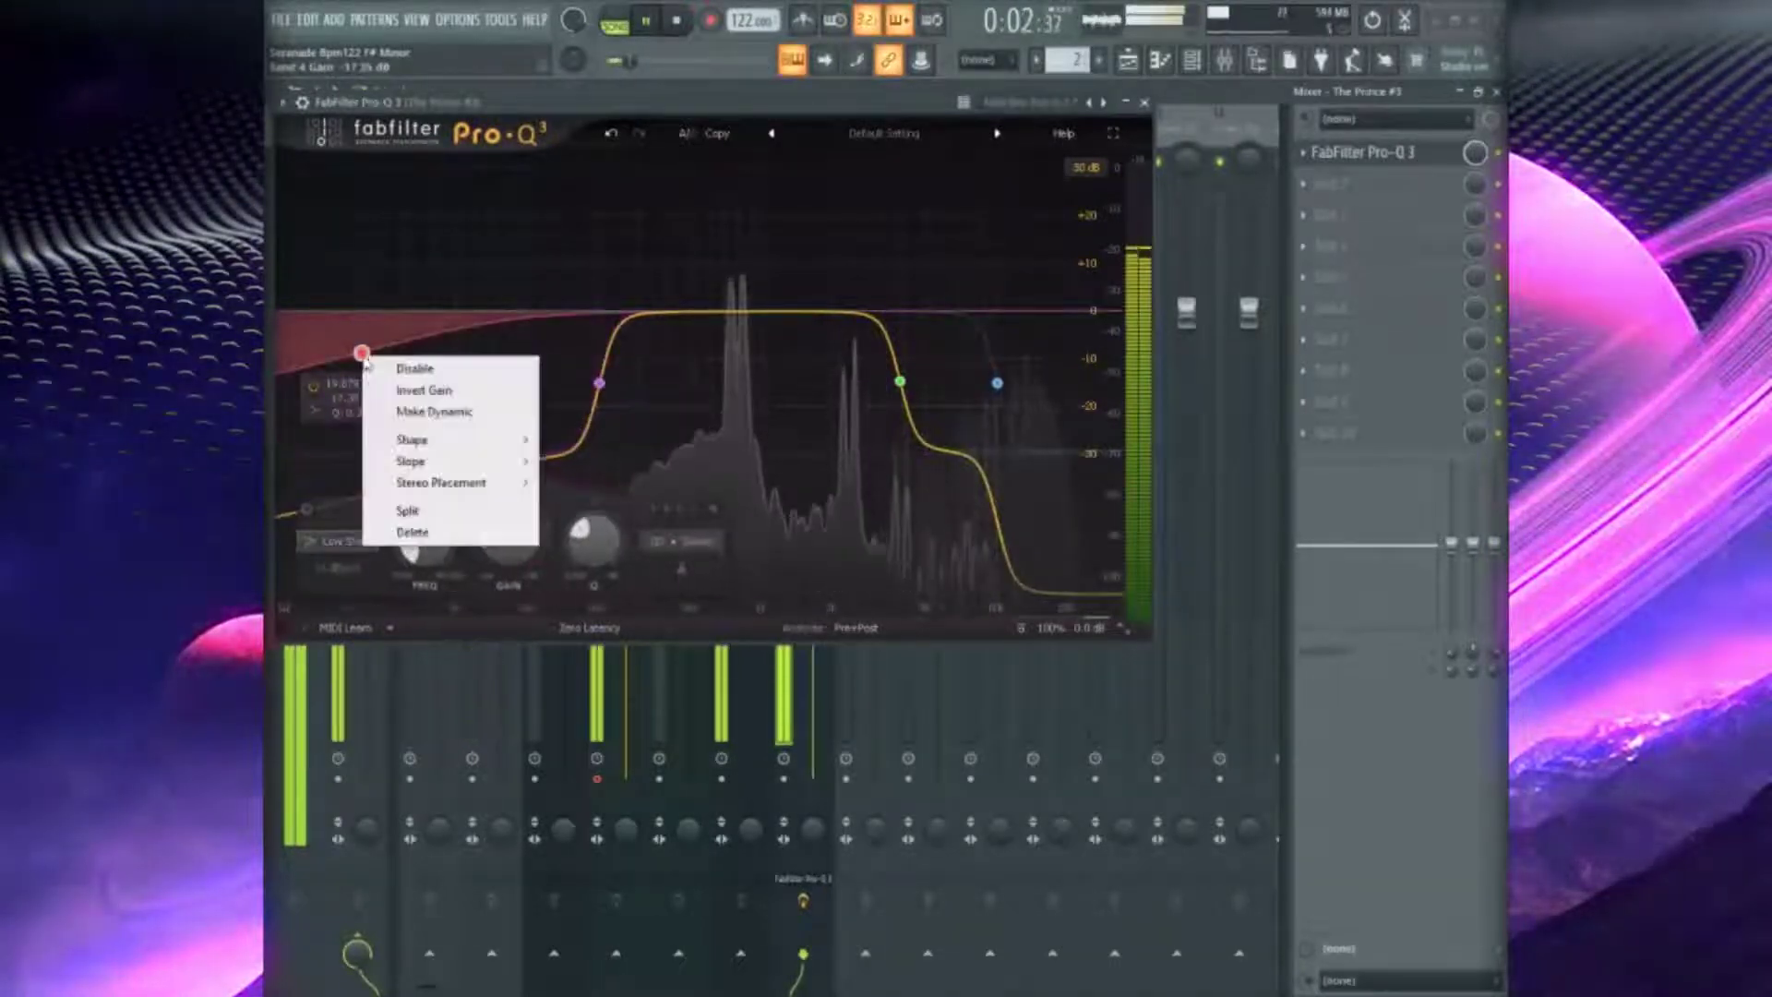
{"action": "mouse_move", "coordinate": [441, 464]}
{"action": "left_click", "coordinate": [591, 658]}
{"action": "left_click_drag", "start_coordinate": [361, 353], "coordinate": [646, 382]}
{"action": "left_click", "coordinate": [1145, 101]}
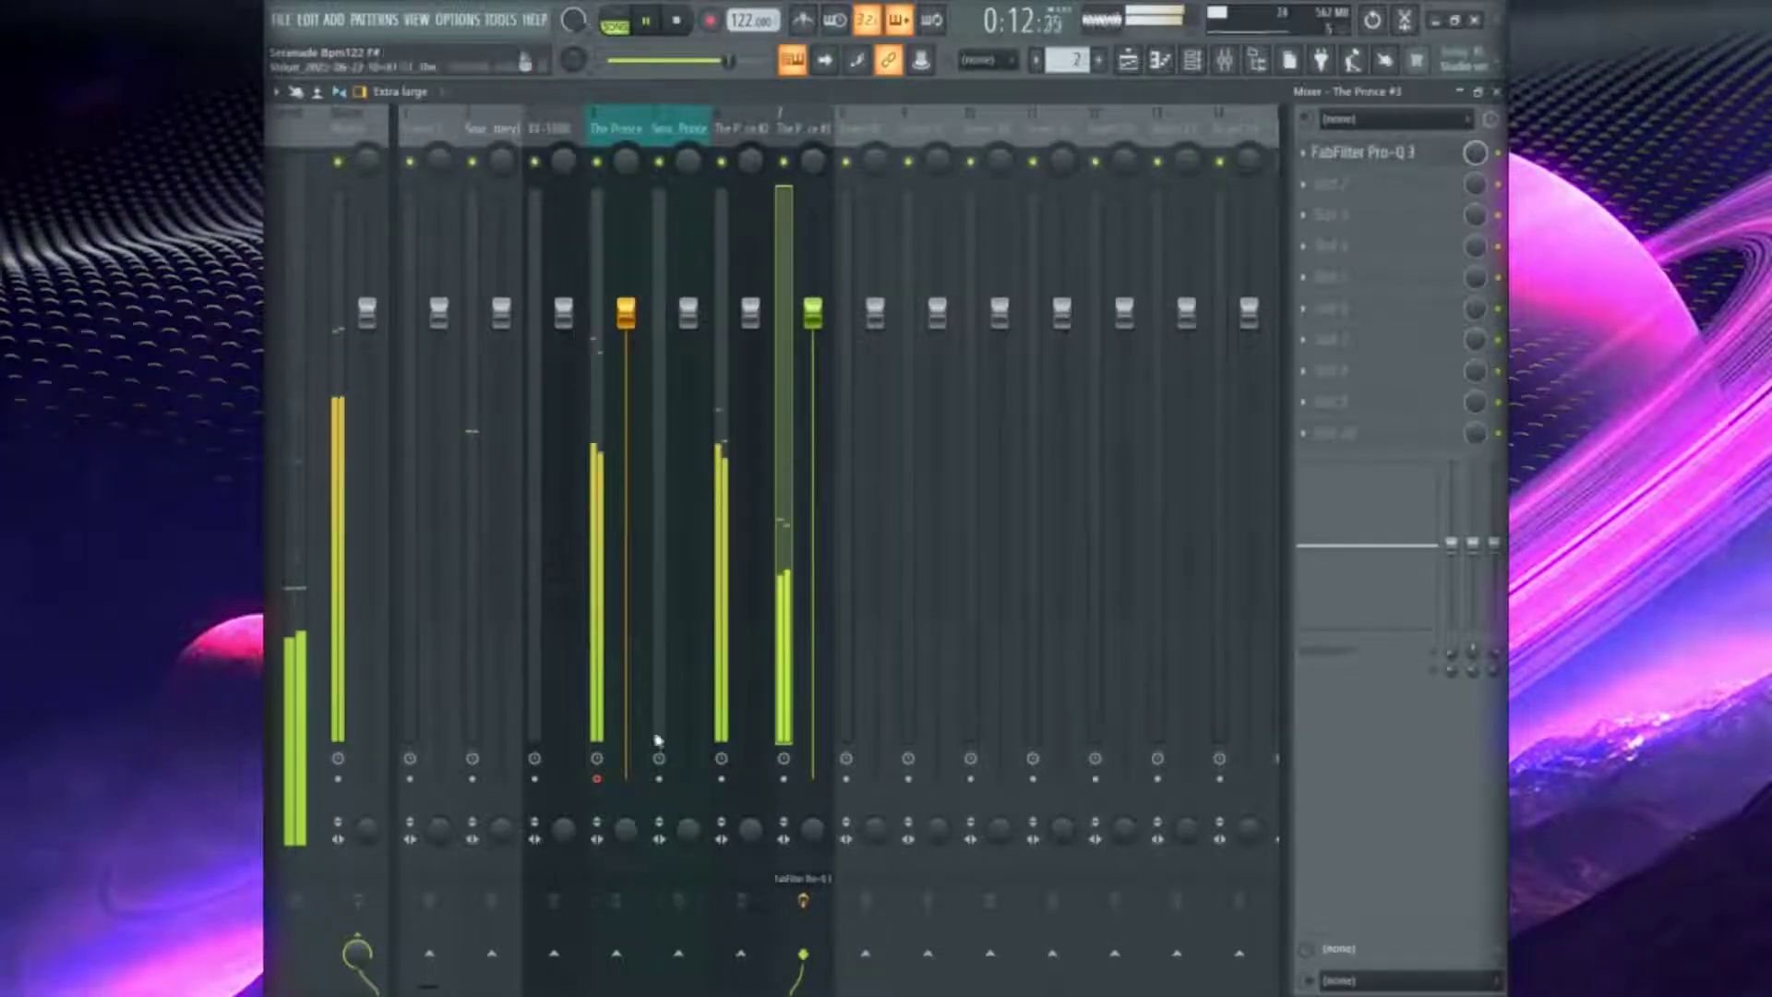
Disarm The Prince's mixer track, arm The Prince #3's track for recording, and color that track dark slate blue
{"action": "left_click", "coordinate": [597, 778]}
{"action": "left_click", "coordinate": [784, 778]}
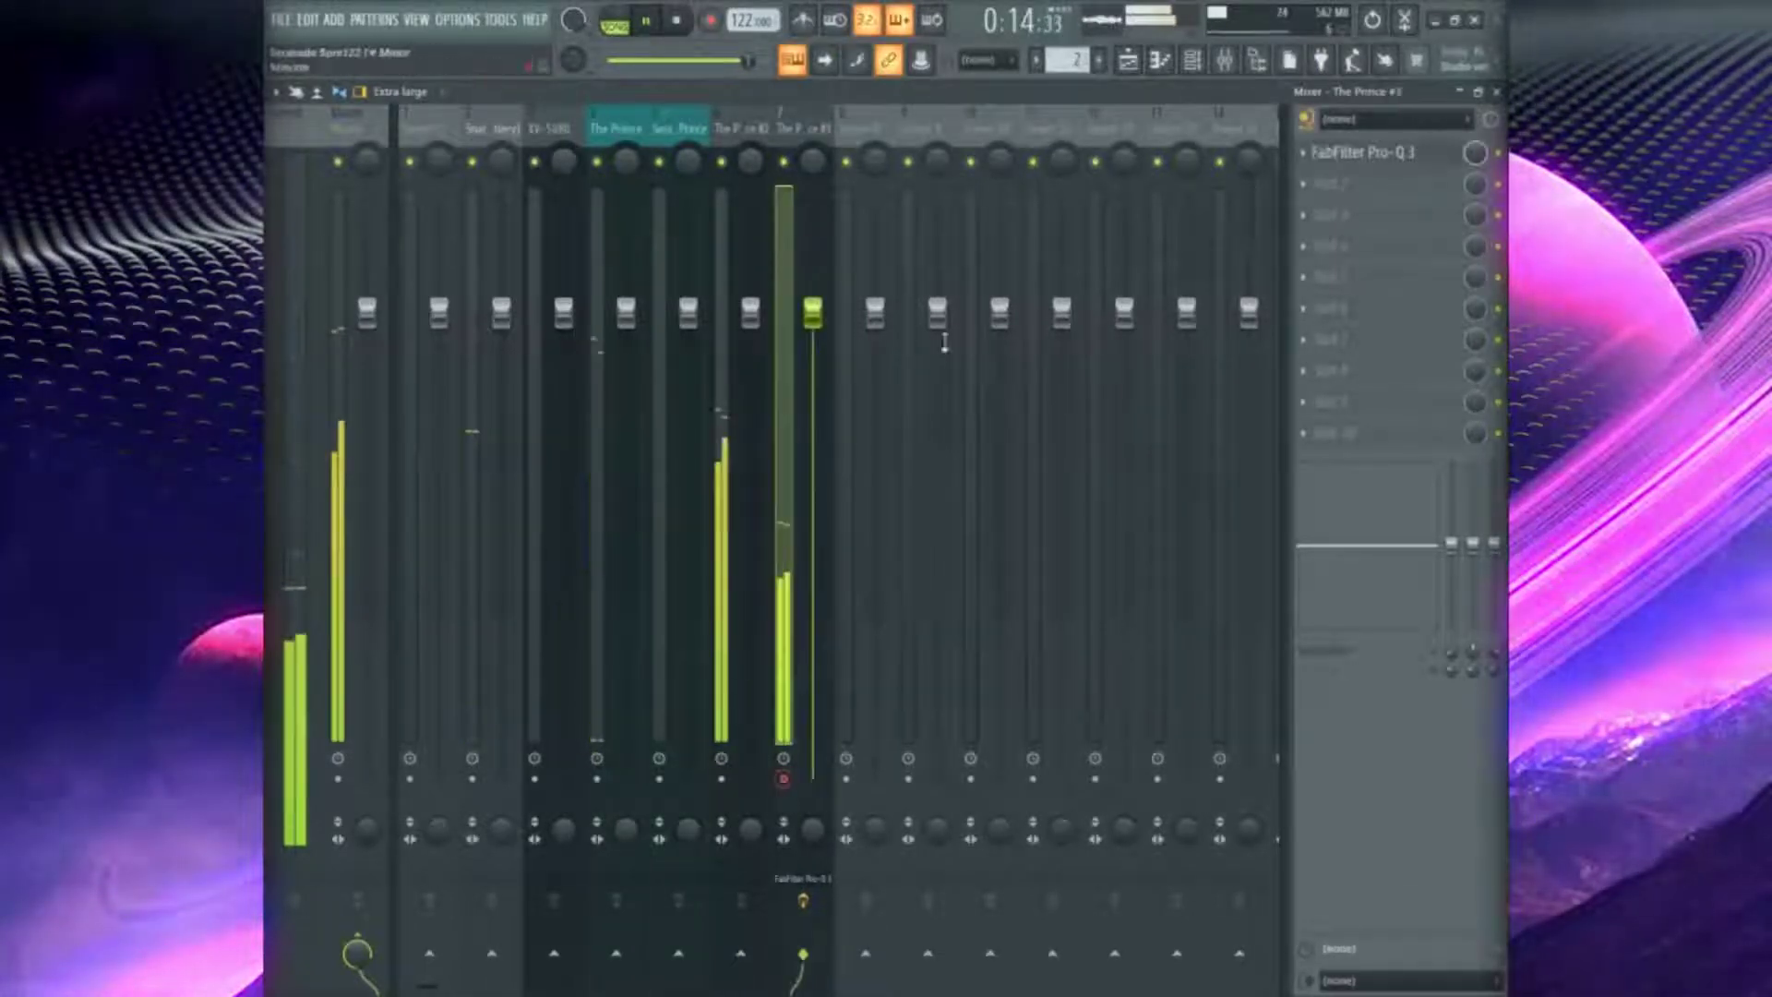
{"action": "right_click", "coordinate": [842, 115]}
{"action": "left_click", "coordinate": [944, 159]}
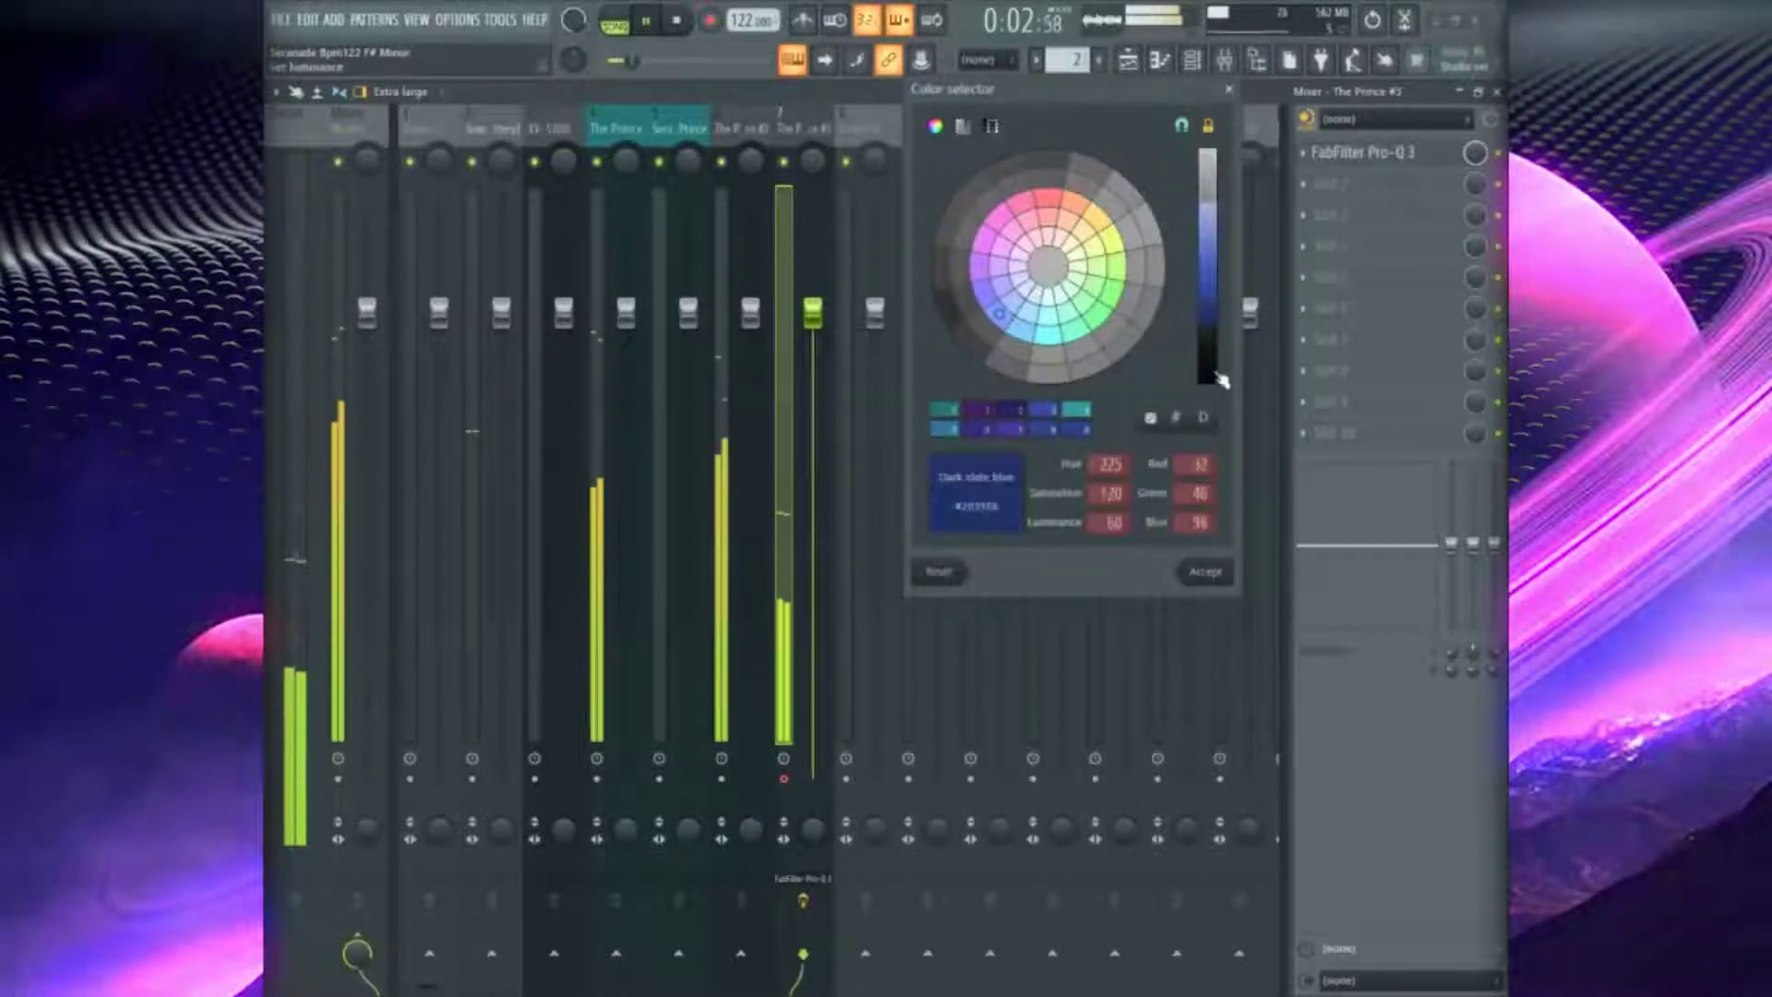
{"action": "left_click", "coordinate": [1215, 573]}
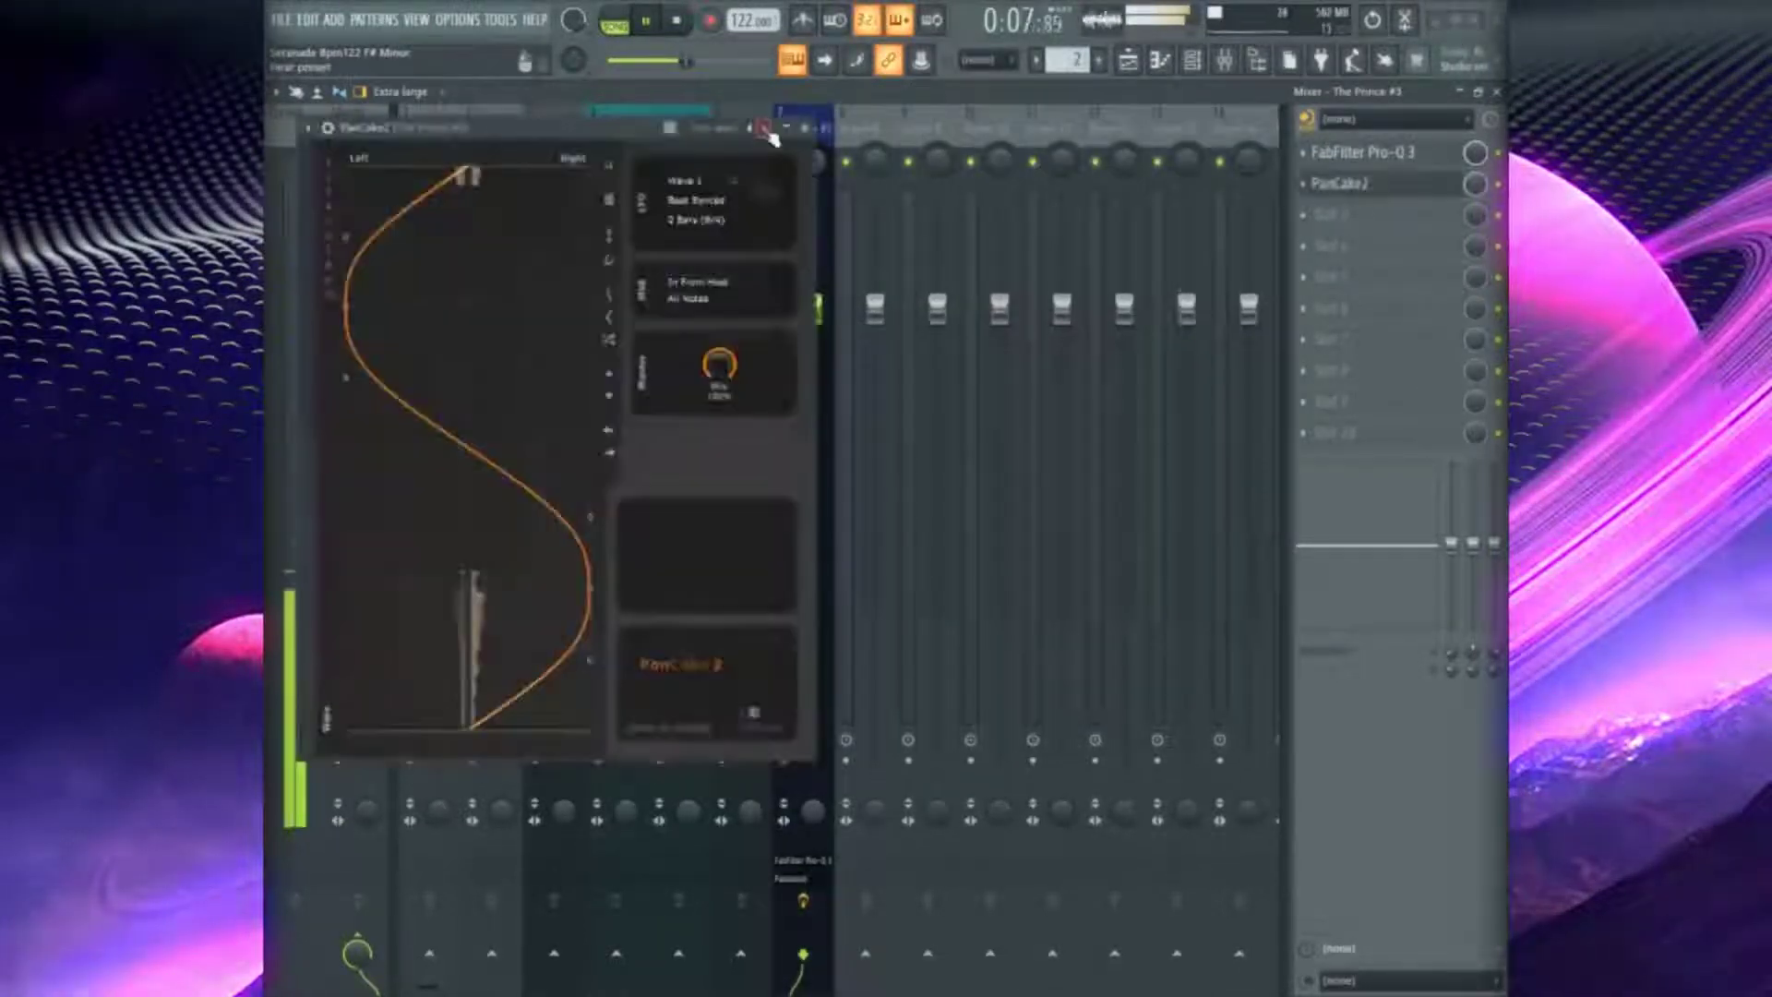
Set PanCake2 on The Prince #3's track to Fast to Slow at about 0.09 Hz, and render the track to audio
{"action": "left_click", "coordinate": [743, 202]}
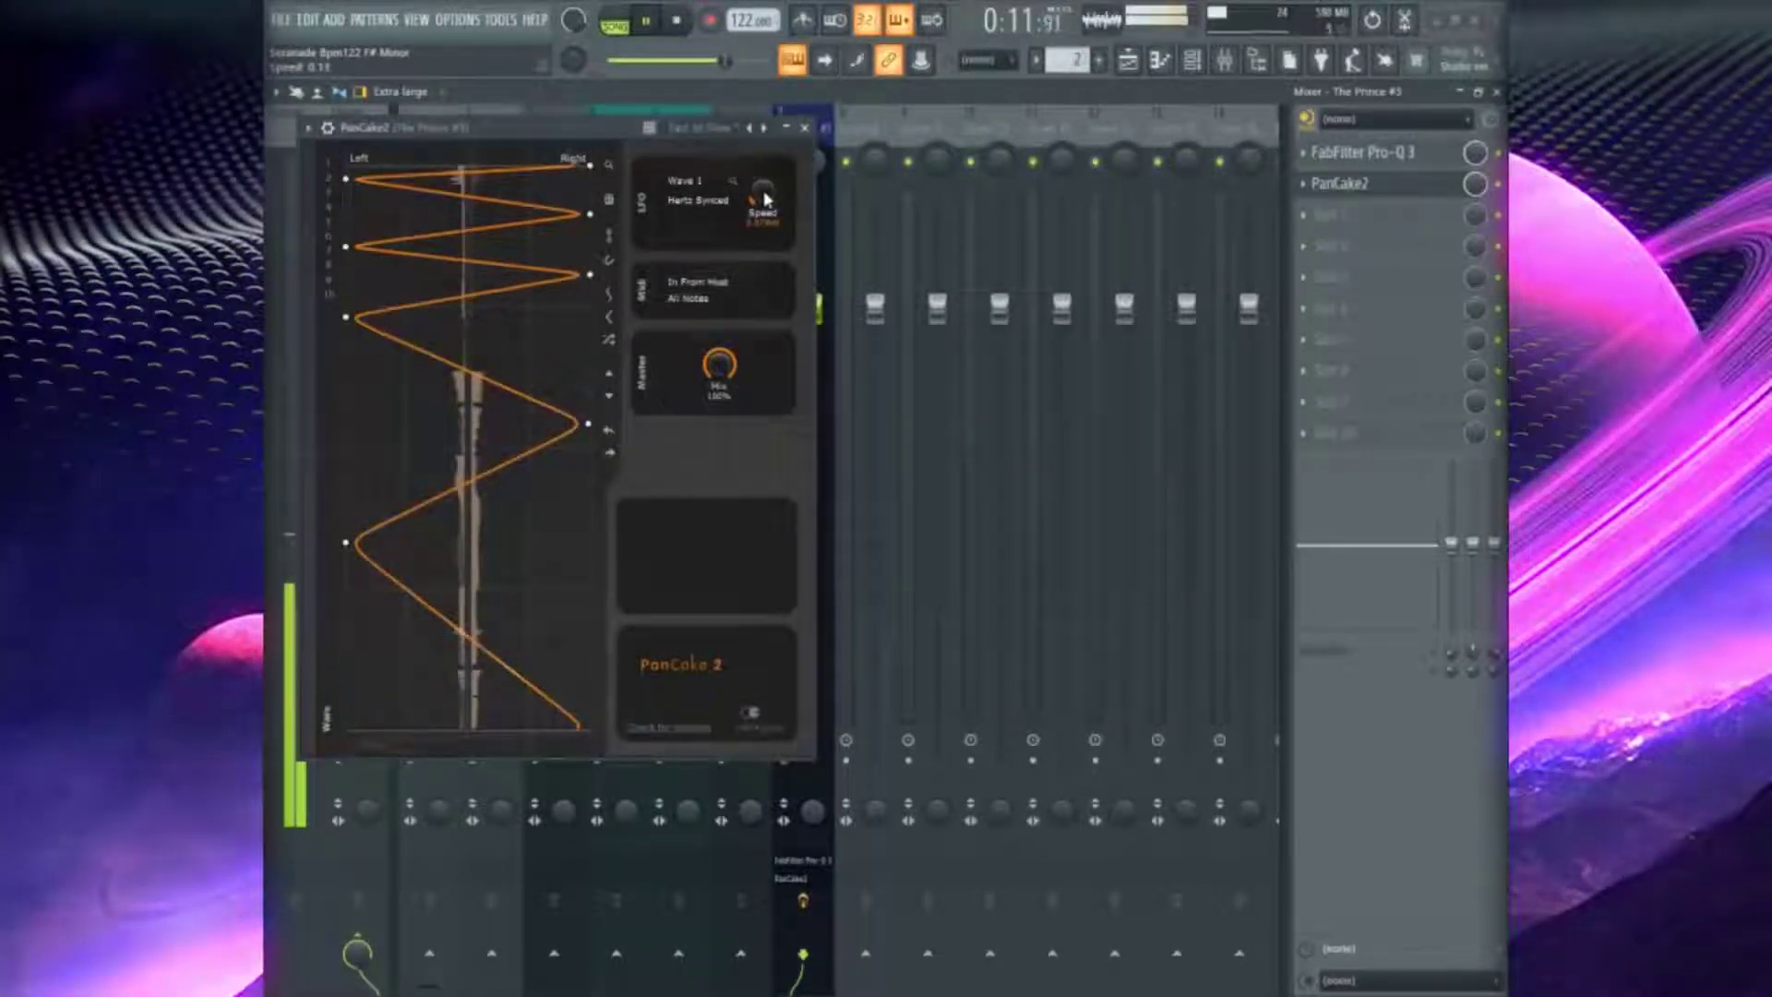
{"action": "left_click_drag", "start_coordinate": [766, 197], "coordinate": [765, 211]}
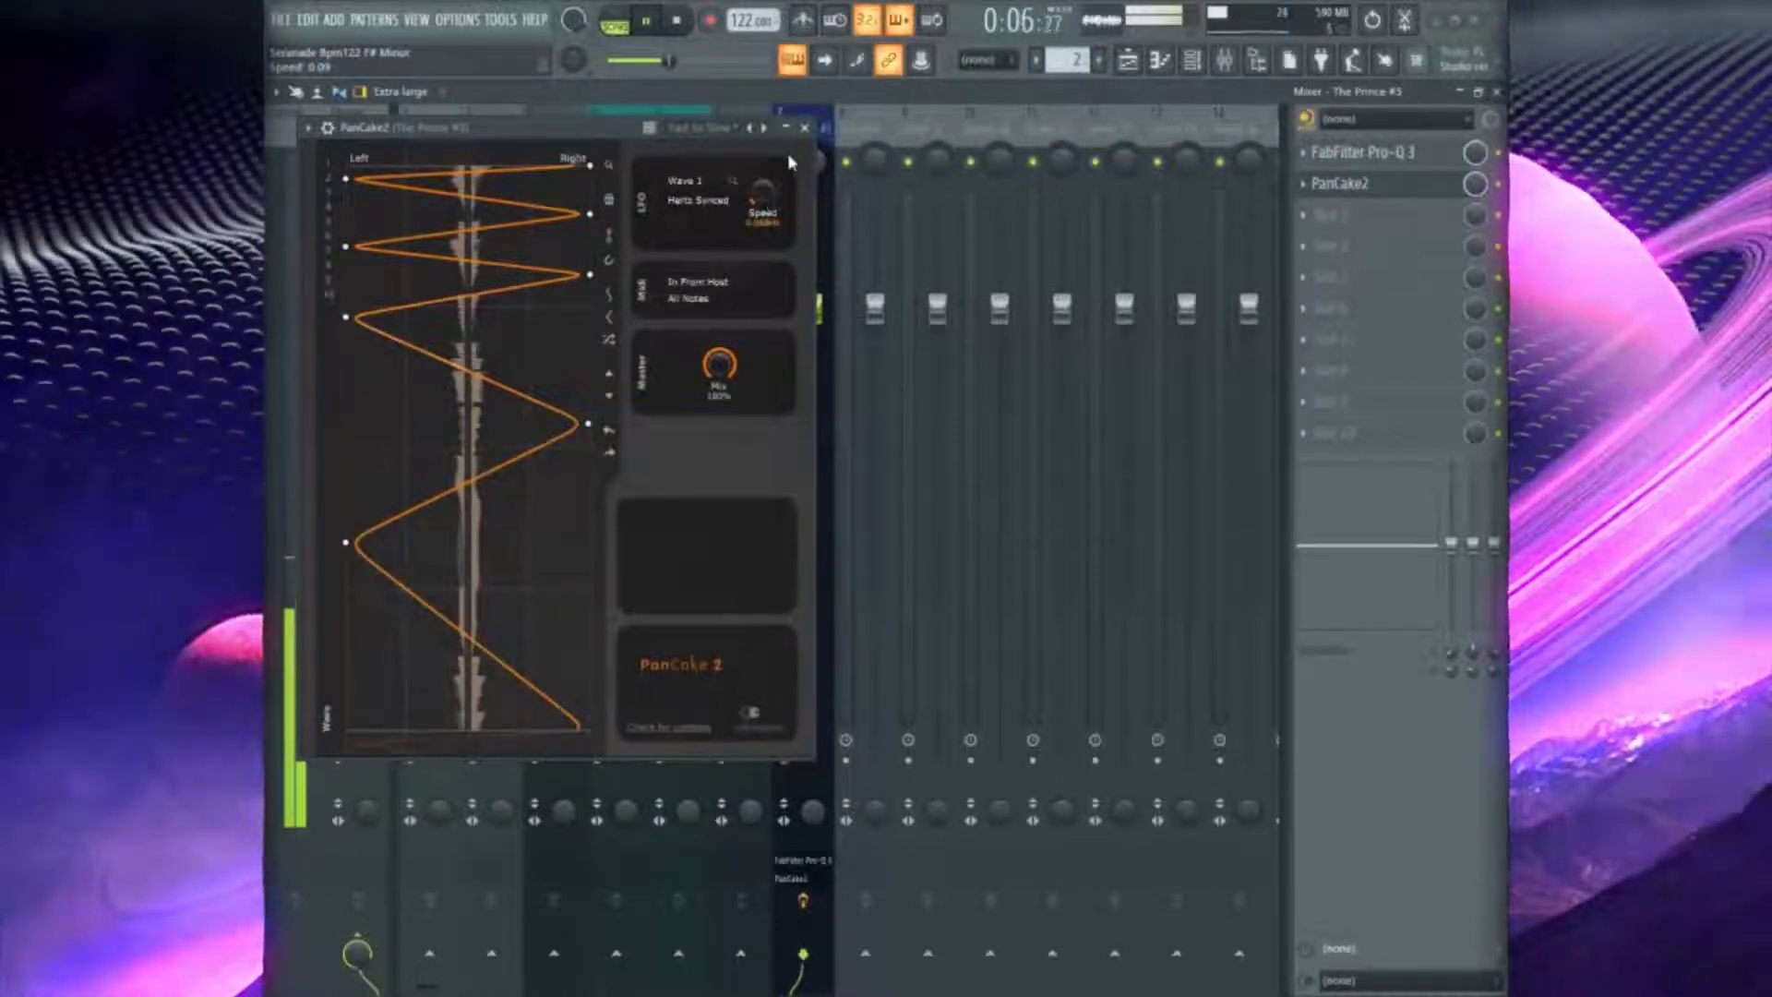
{"action": "left_click", "coordinate": [805, 128]}
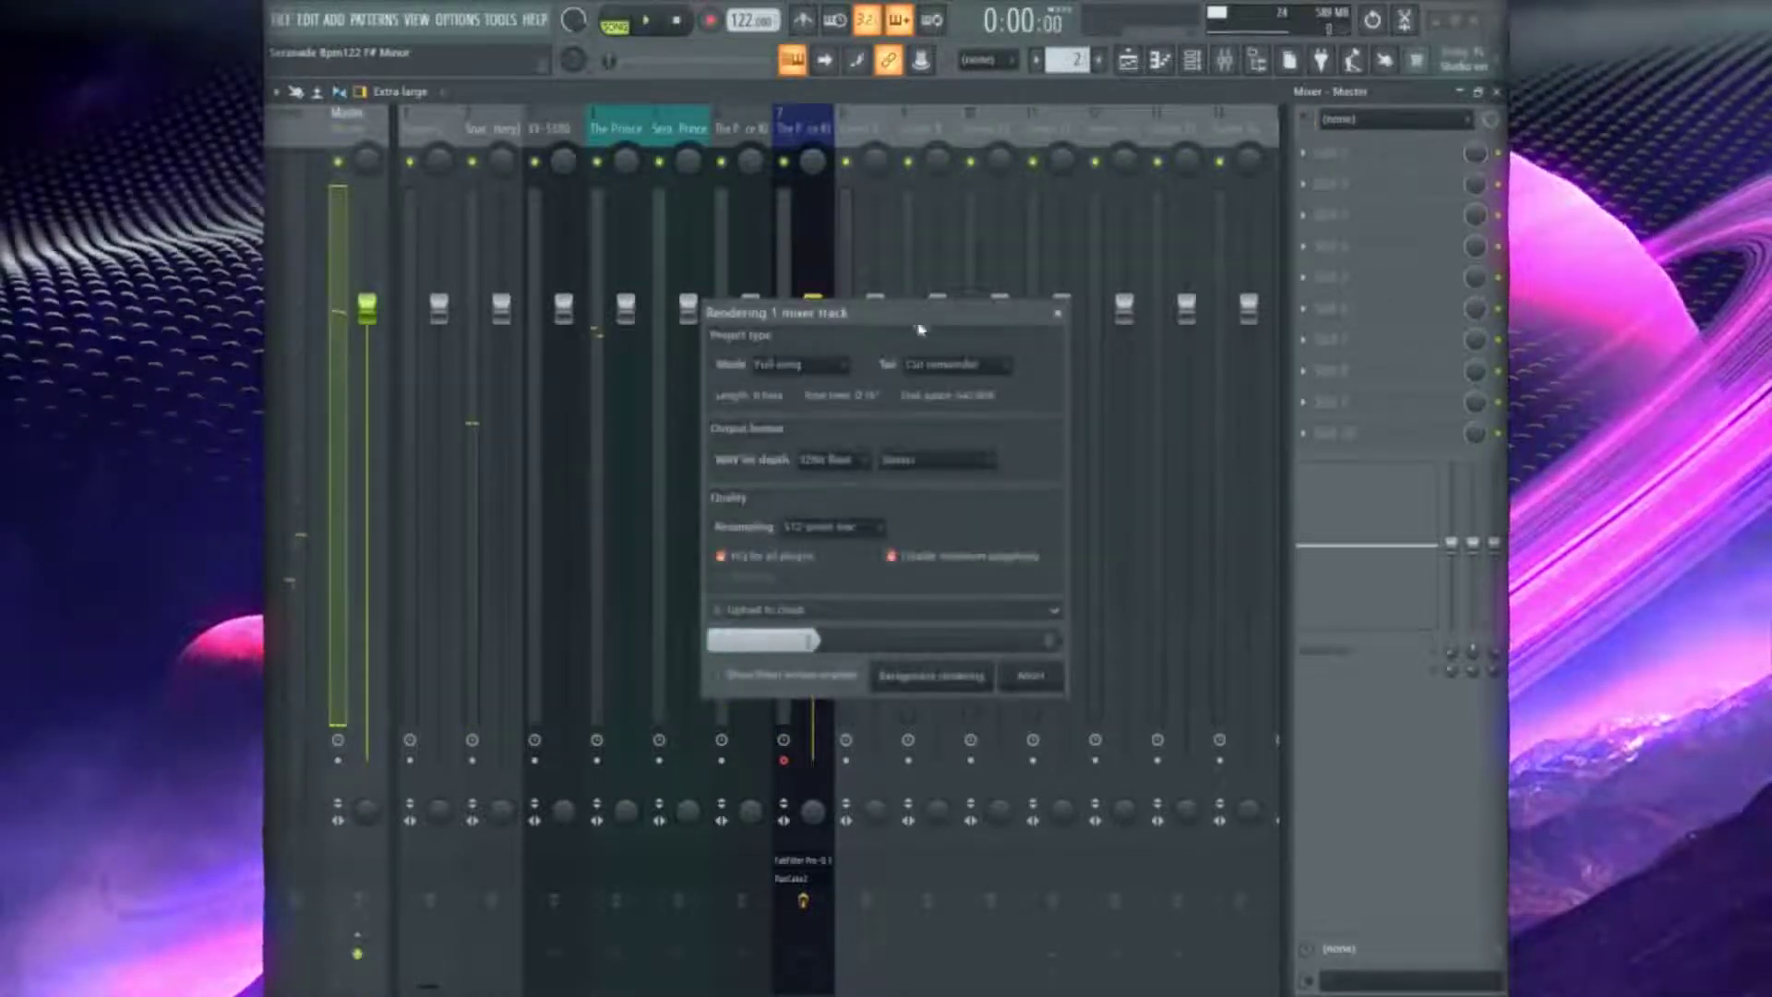
{"action": "left_click_drag", "start_coordinate": [919, 328], "coordinate": [925, 335]}
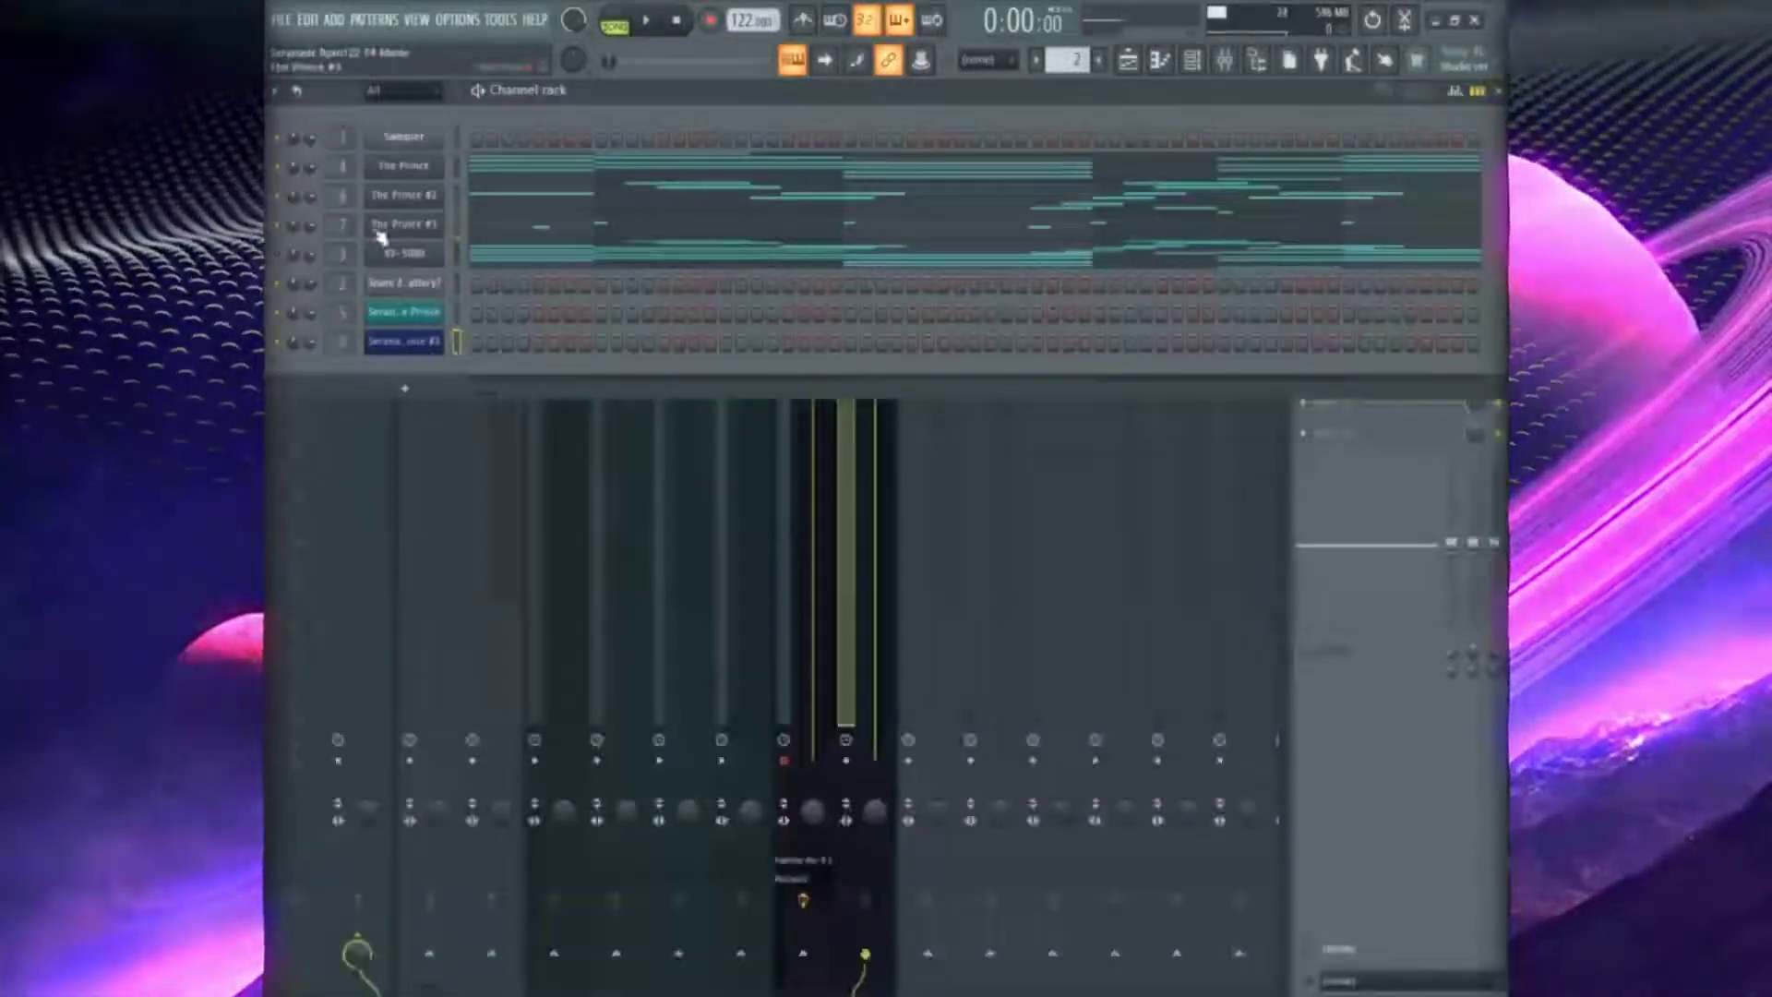
Cut The Prince #3's notes, paste them into the Sampler channel, and copy The Prince's notes
{"action": "right_click", "coordinate": [443, 224]}
{"action": "left_click", "coordinate": [664, 231]}
{"action": "key", "text": "space"}
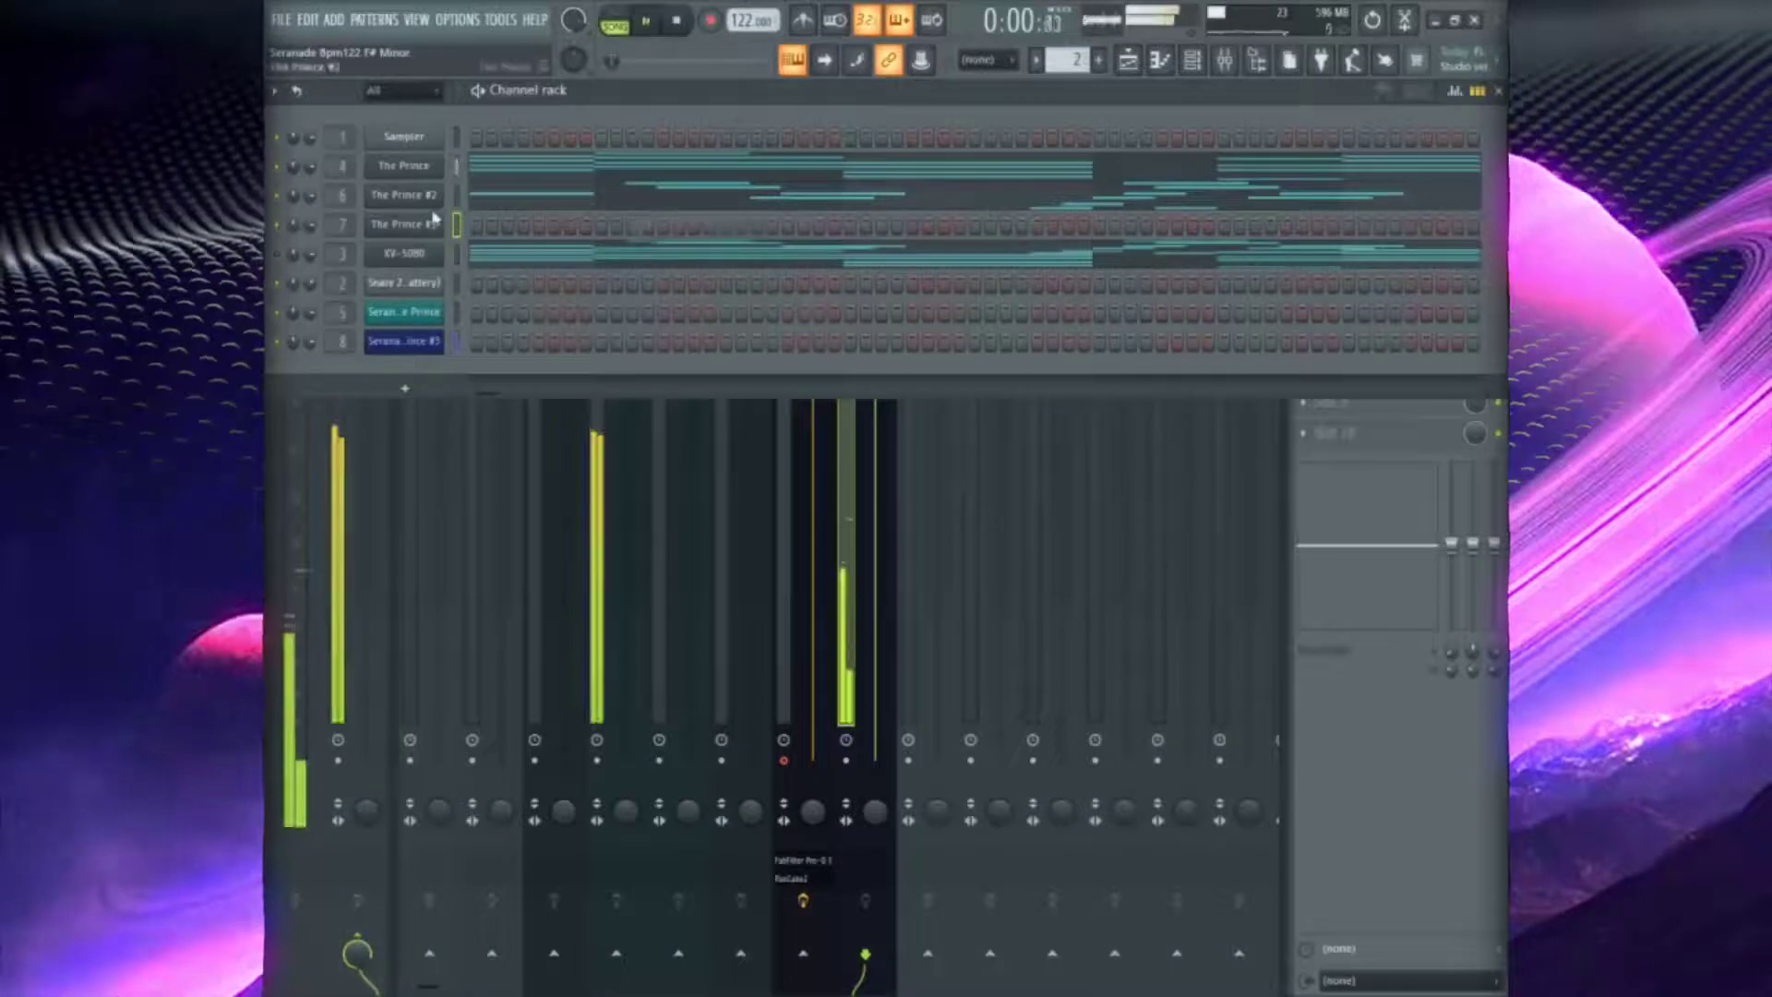
{"action": "right_click", "coordinate": [432, 144]}
{"action": "left_click", "coordinate": [651, 180]}
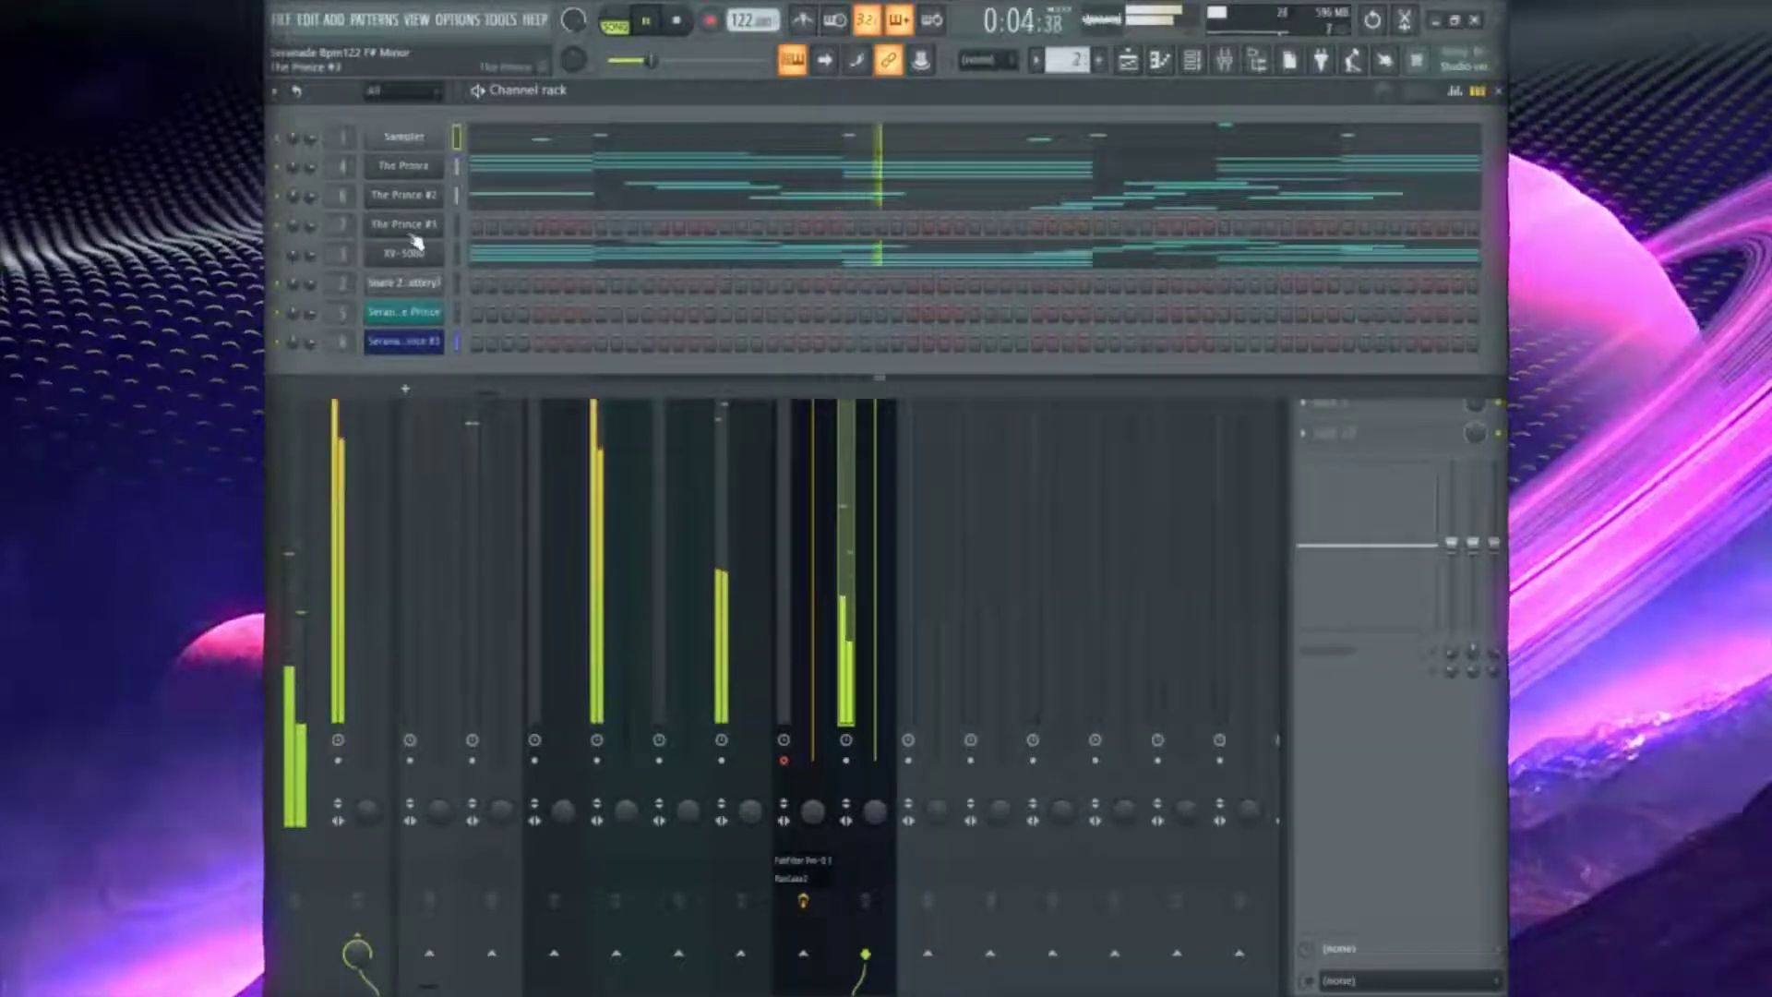
{"action": "right_click", "coordinate": [425, 173]}
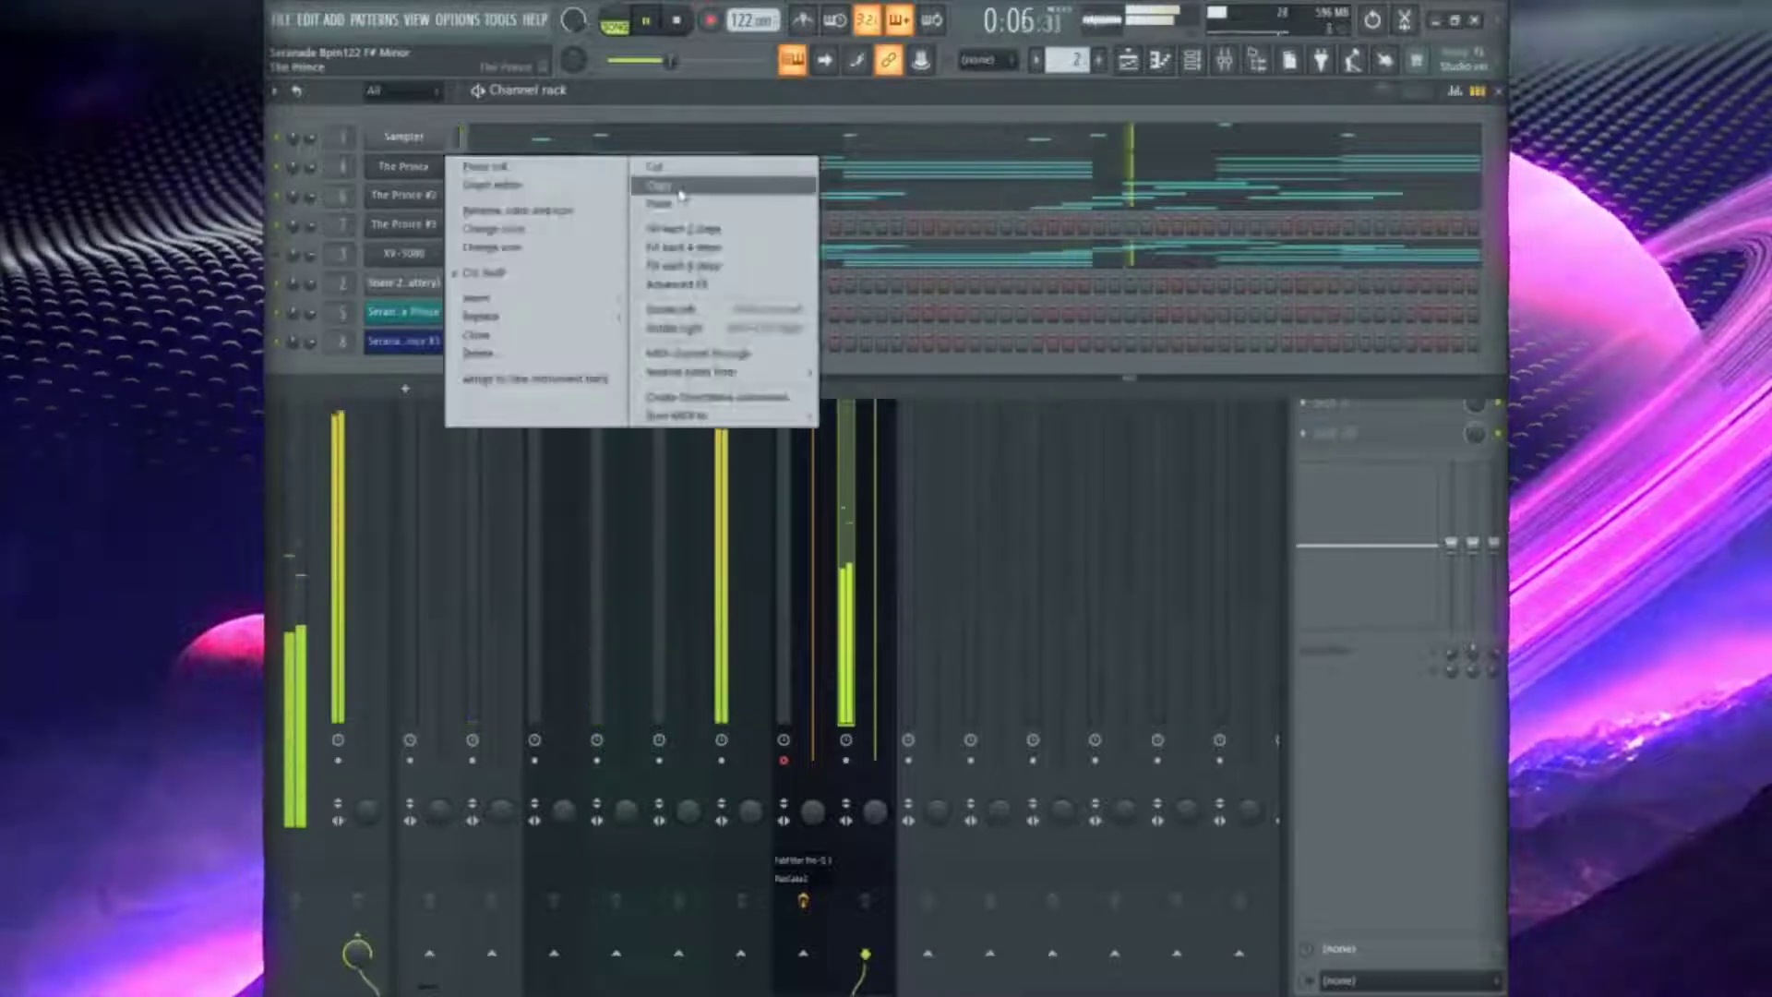
{"action": "left_click", "coordinate": [680, 189]}
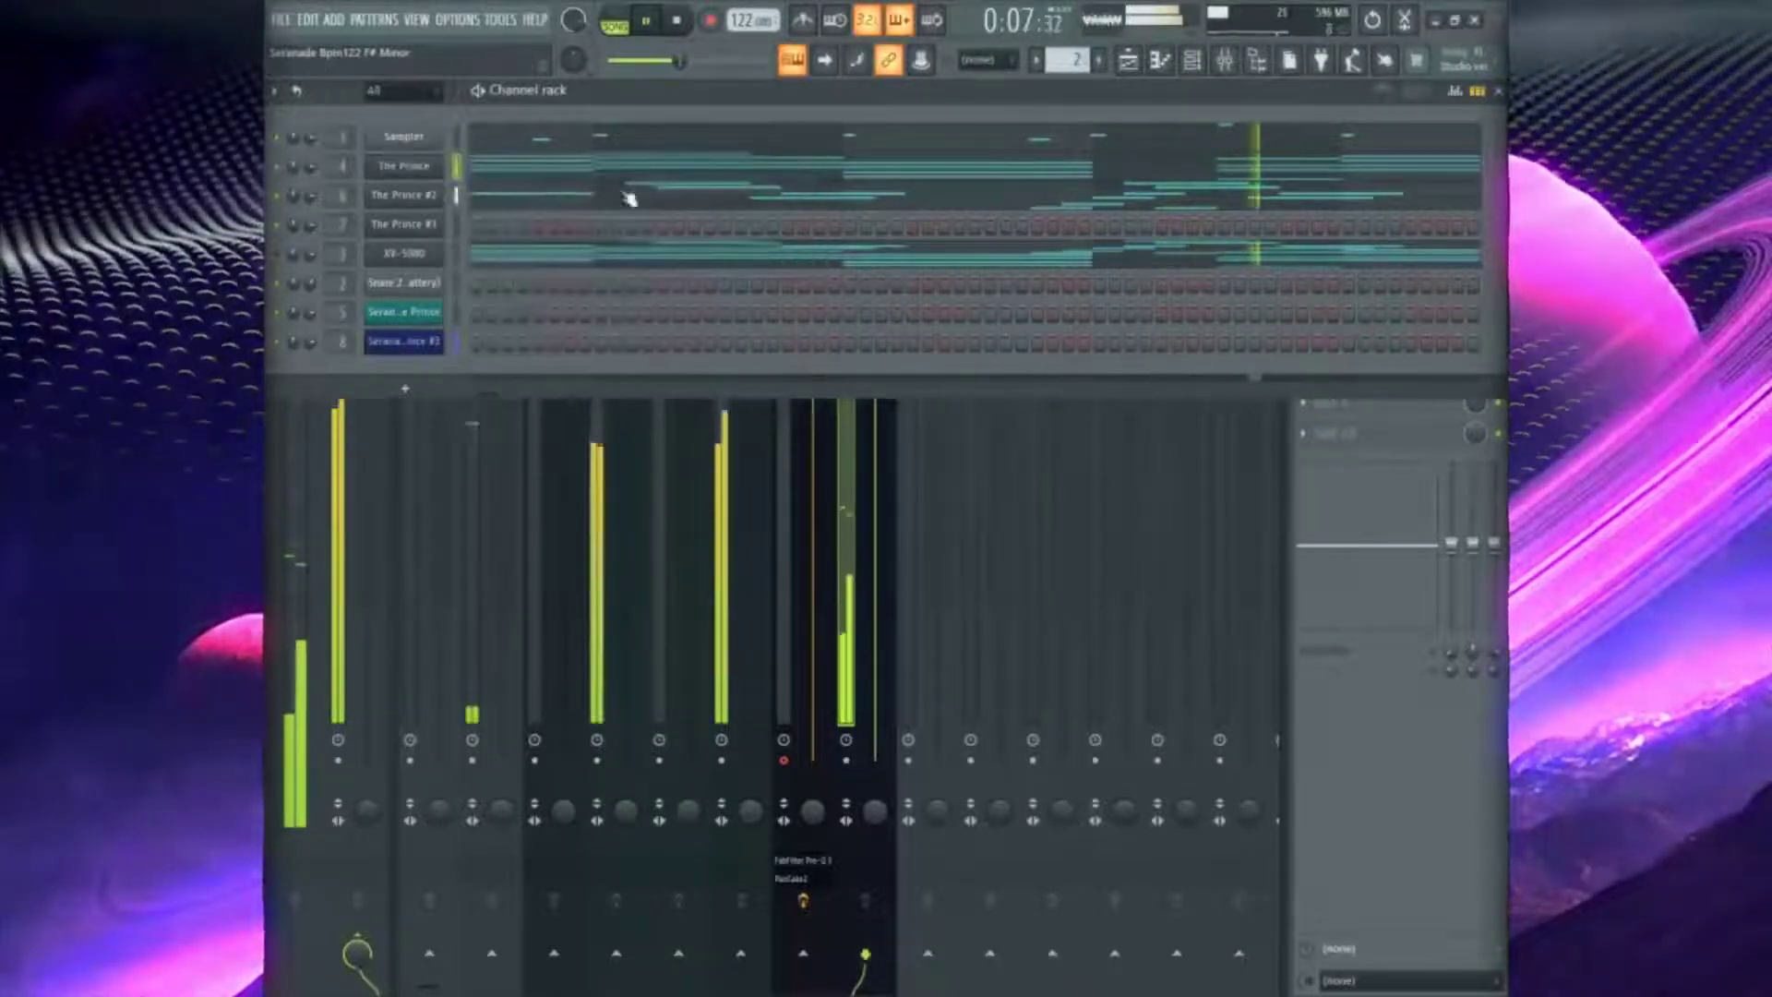
Load the pads preset common gene in The Prince #3, close the plugin, and open the channel's empty piano roll
{"action": "left_click", "coordinate": [410, 231]}
{"action": "left_click", "coordinate": [704, 344]}
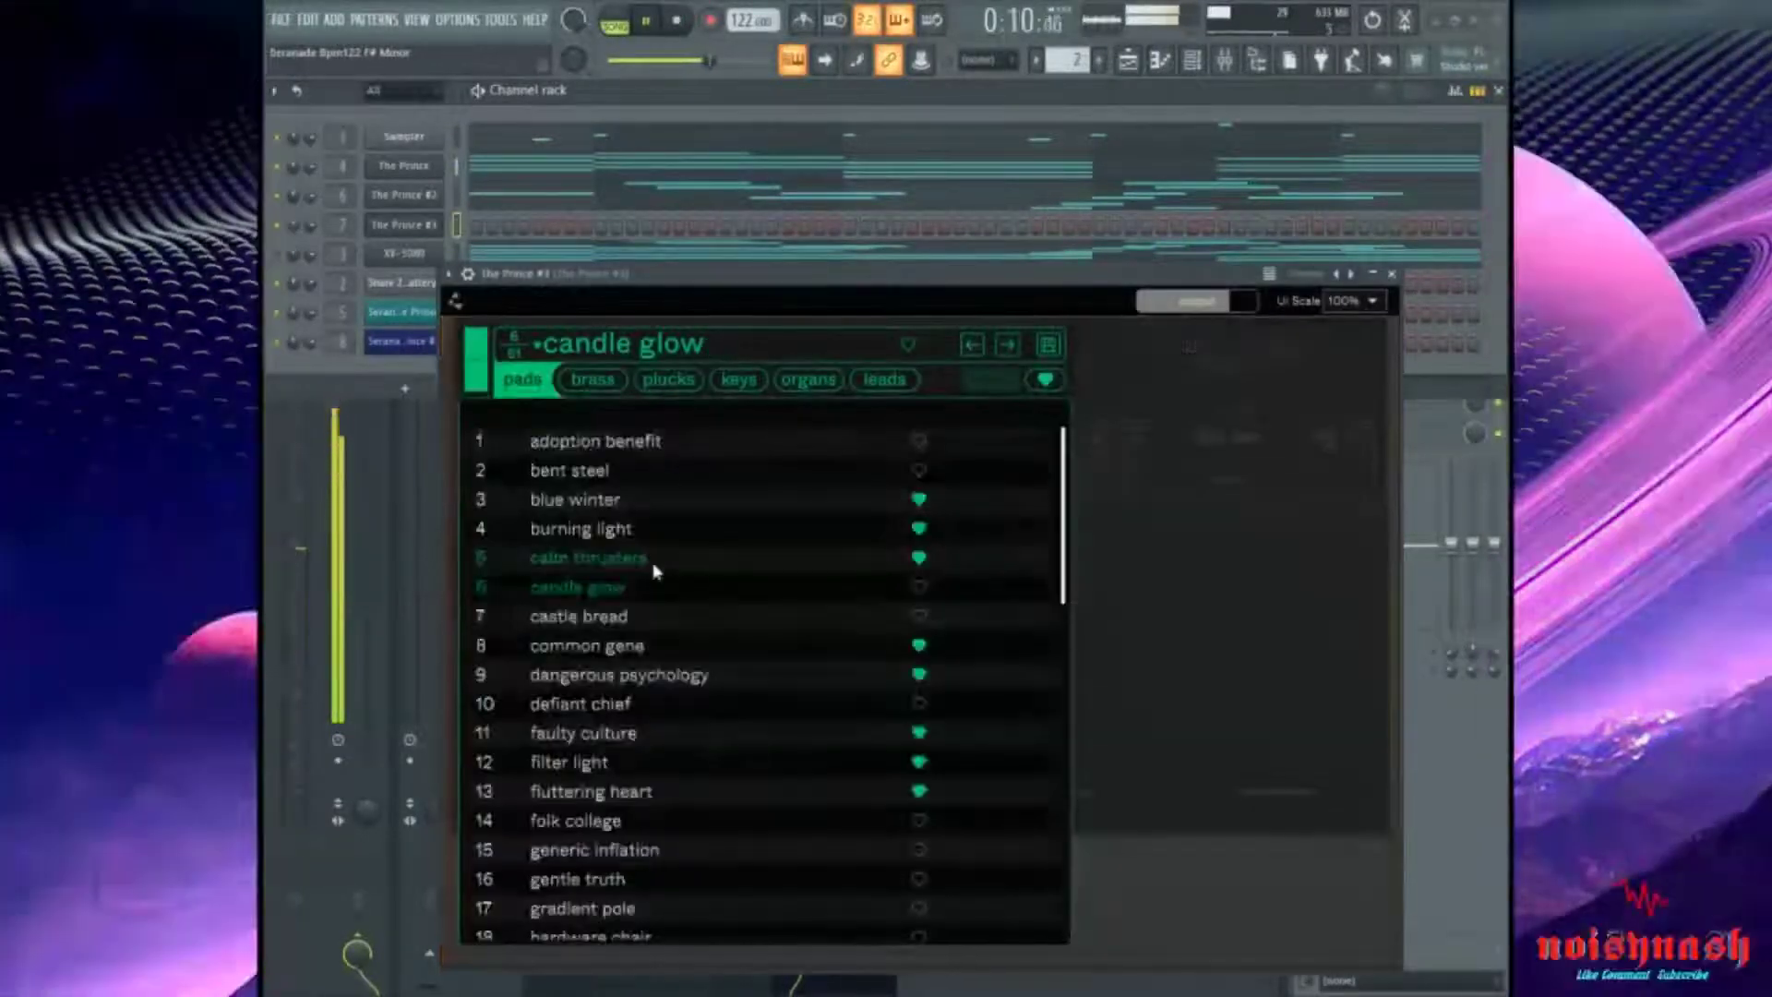
{"action": "left_click", "coordinate": [641, 648]}
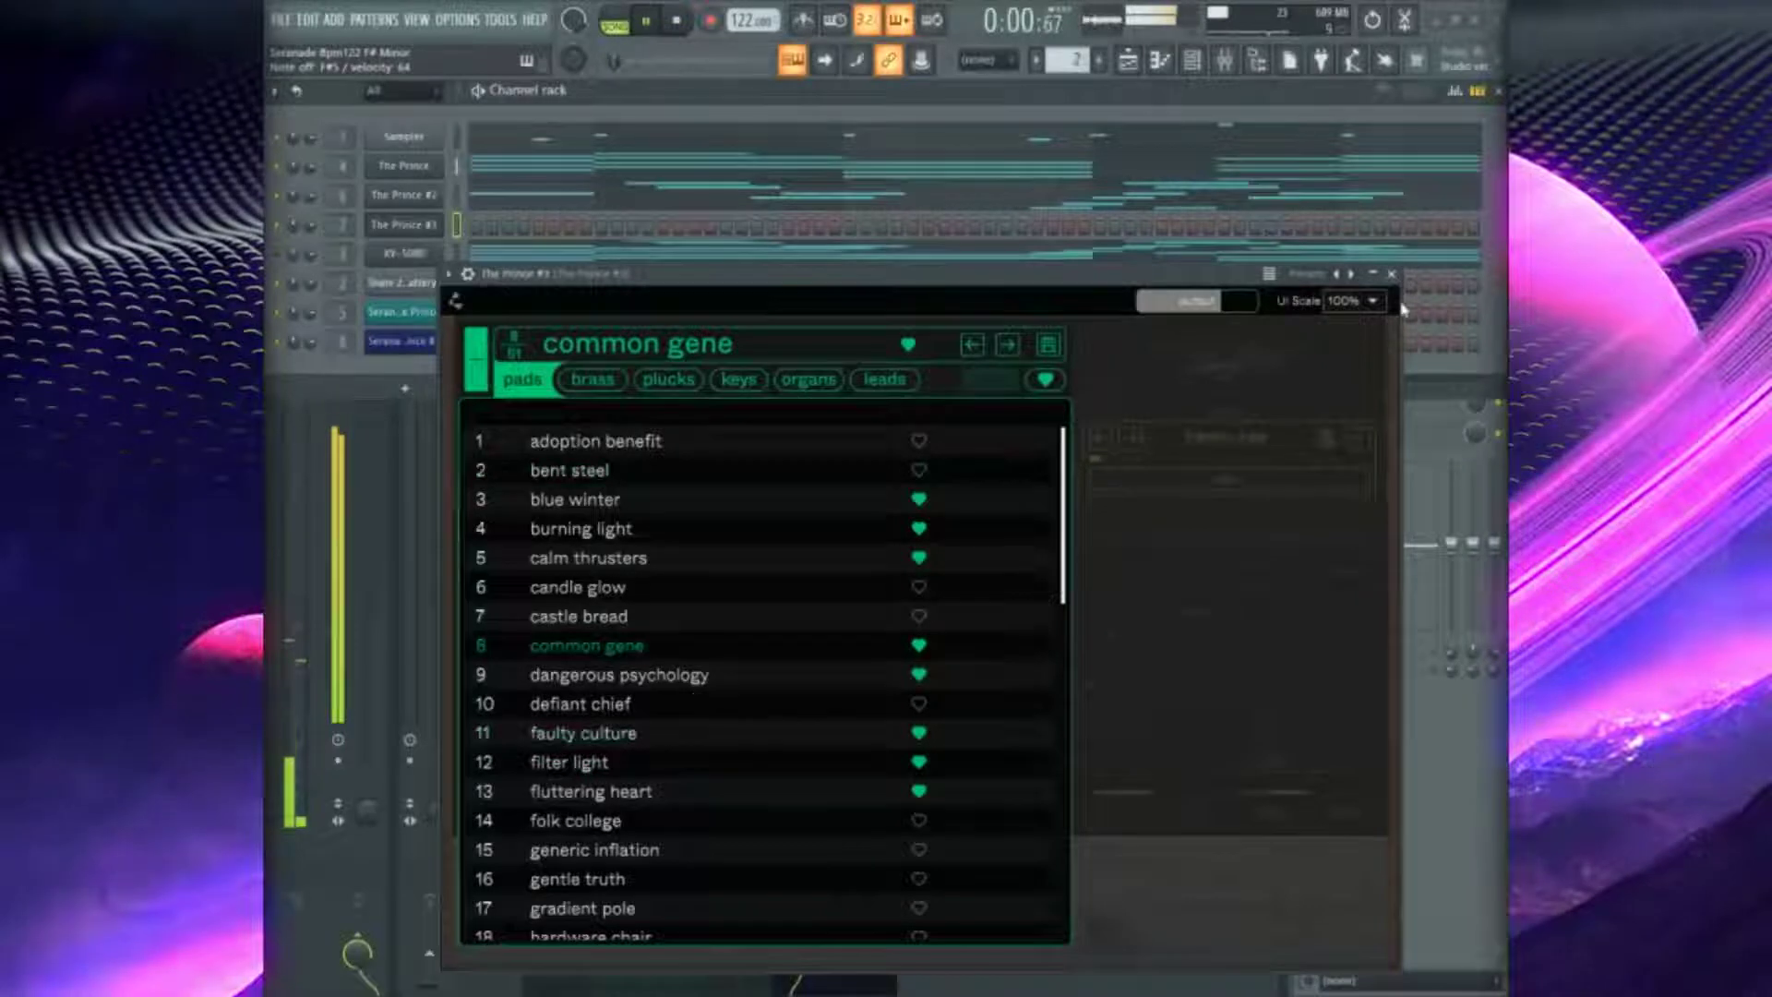
{"action": "left_click", "coordinate": [1391, 275]}
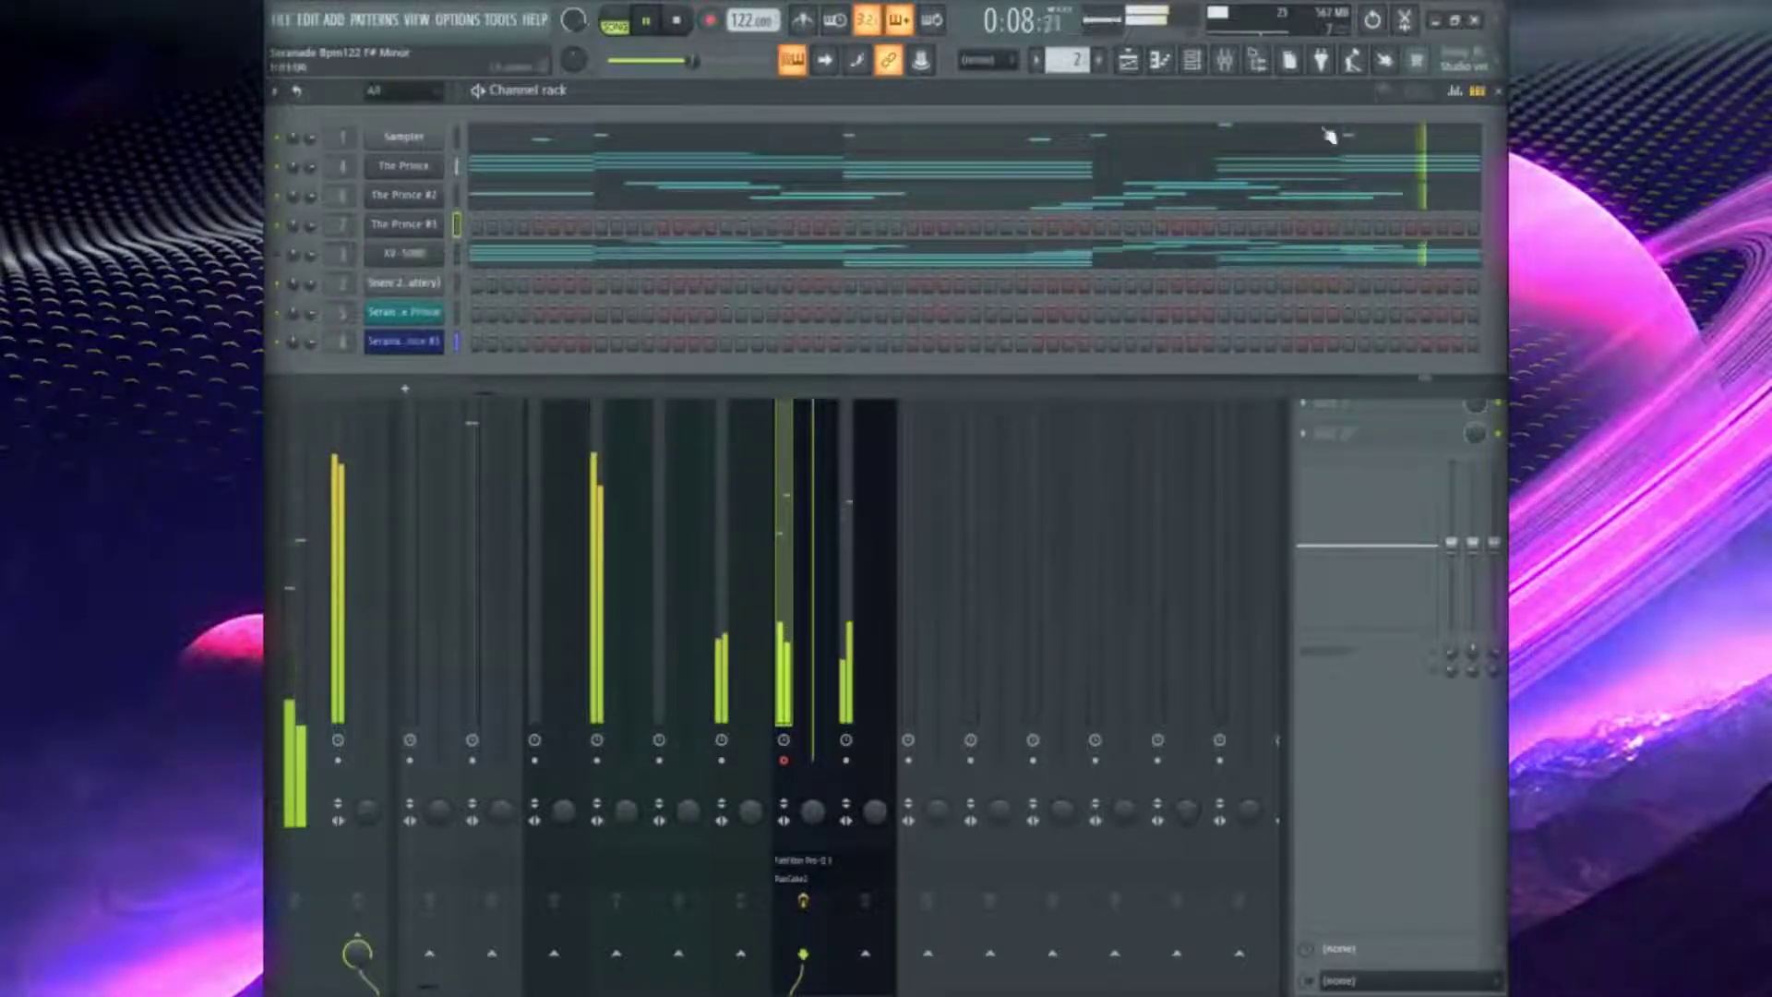
{"action": "left_click", "coordinate": [688, 268]}
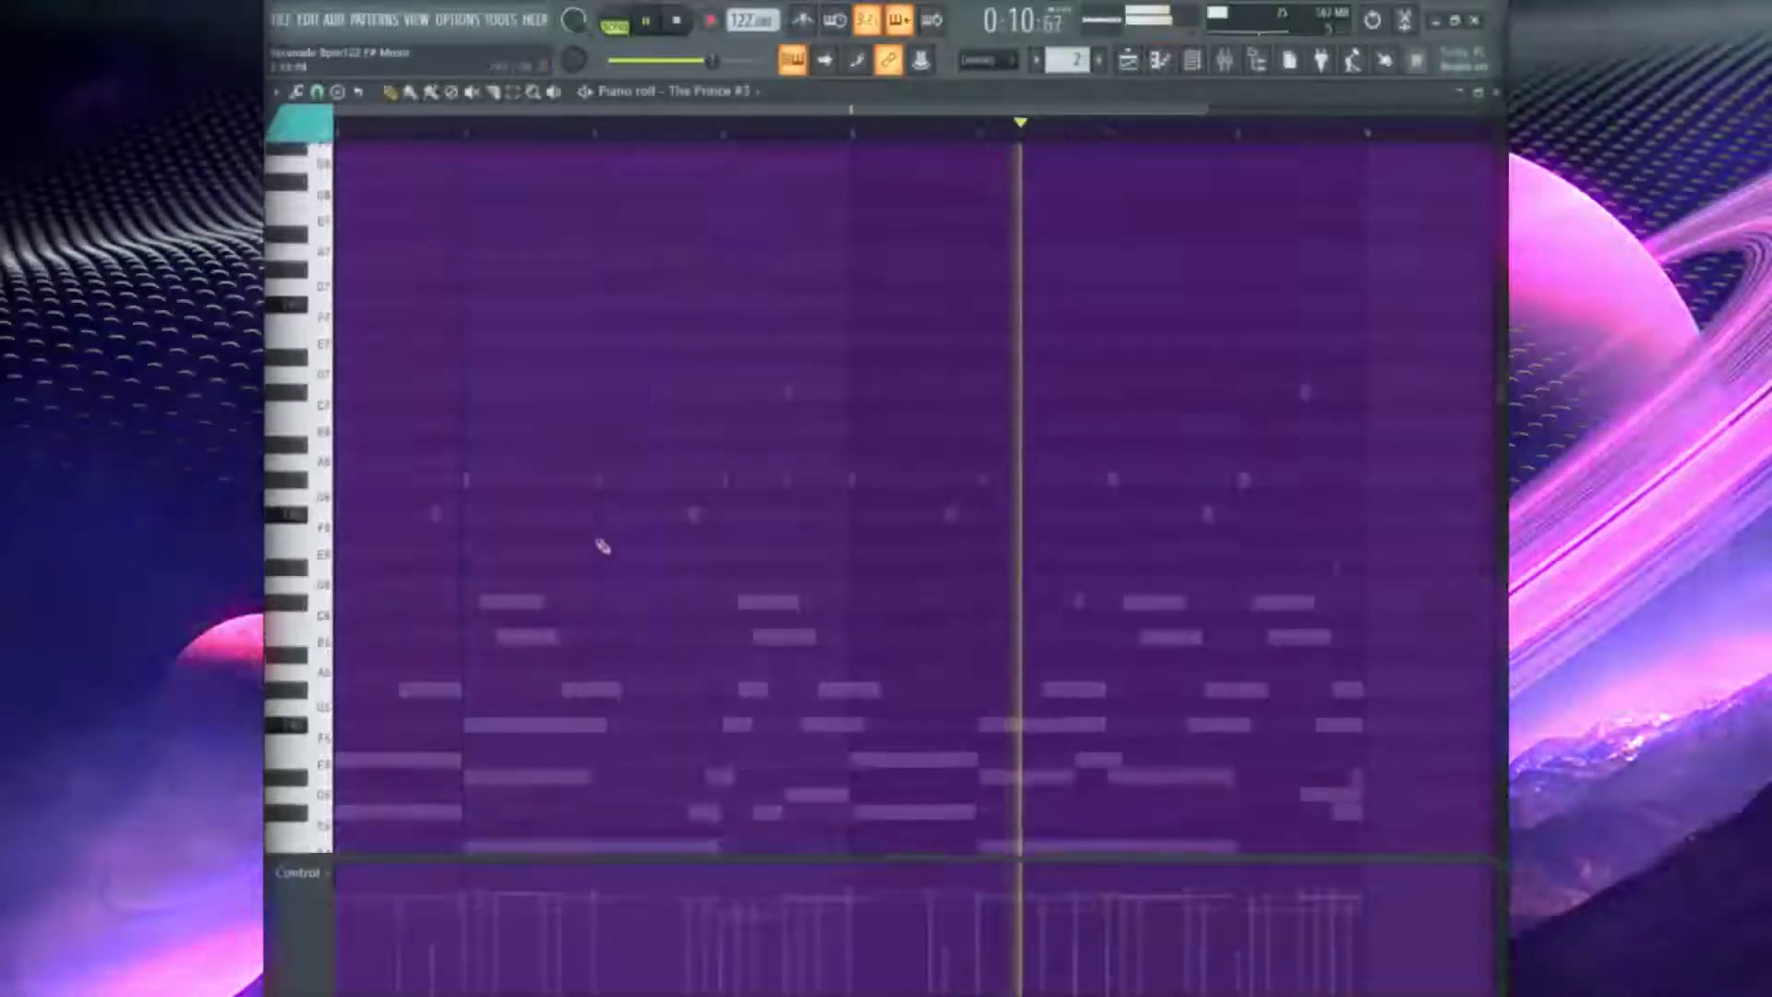
Draw four overlapping notes on F#5, G#5, C#6 and B5 in the second half of bar 2
{"action": "left_click", "coordinate": [533, 604]}
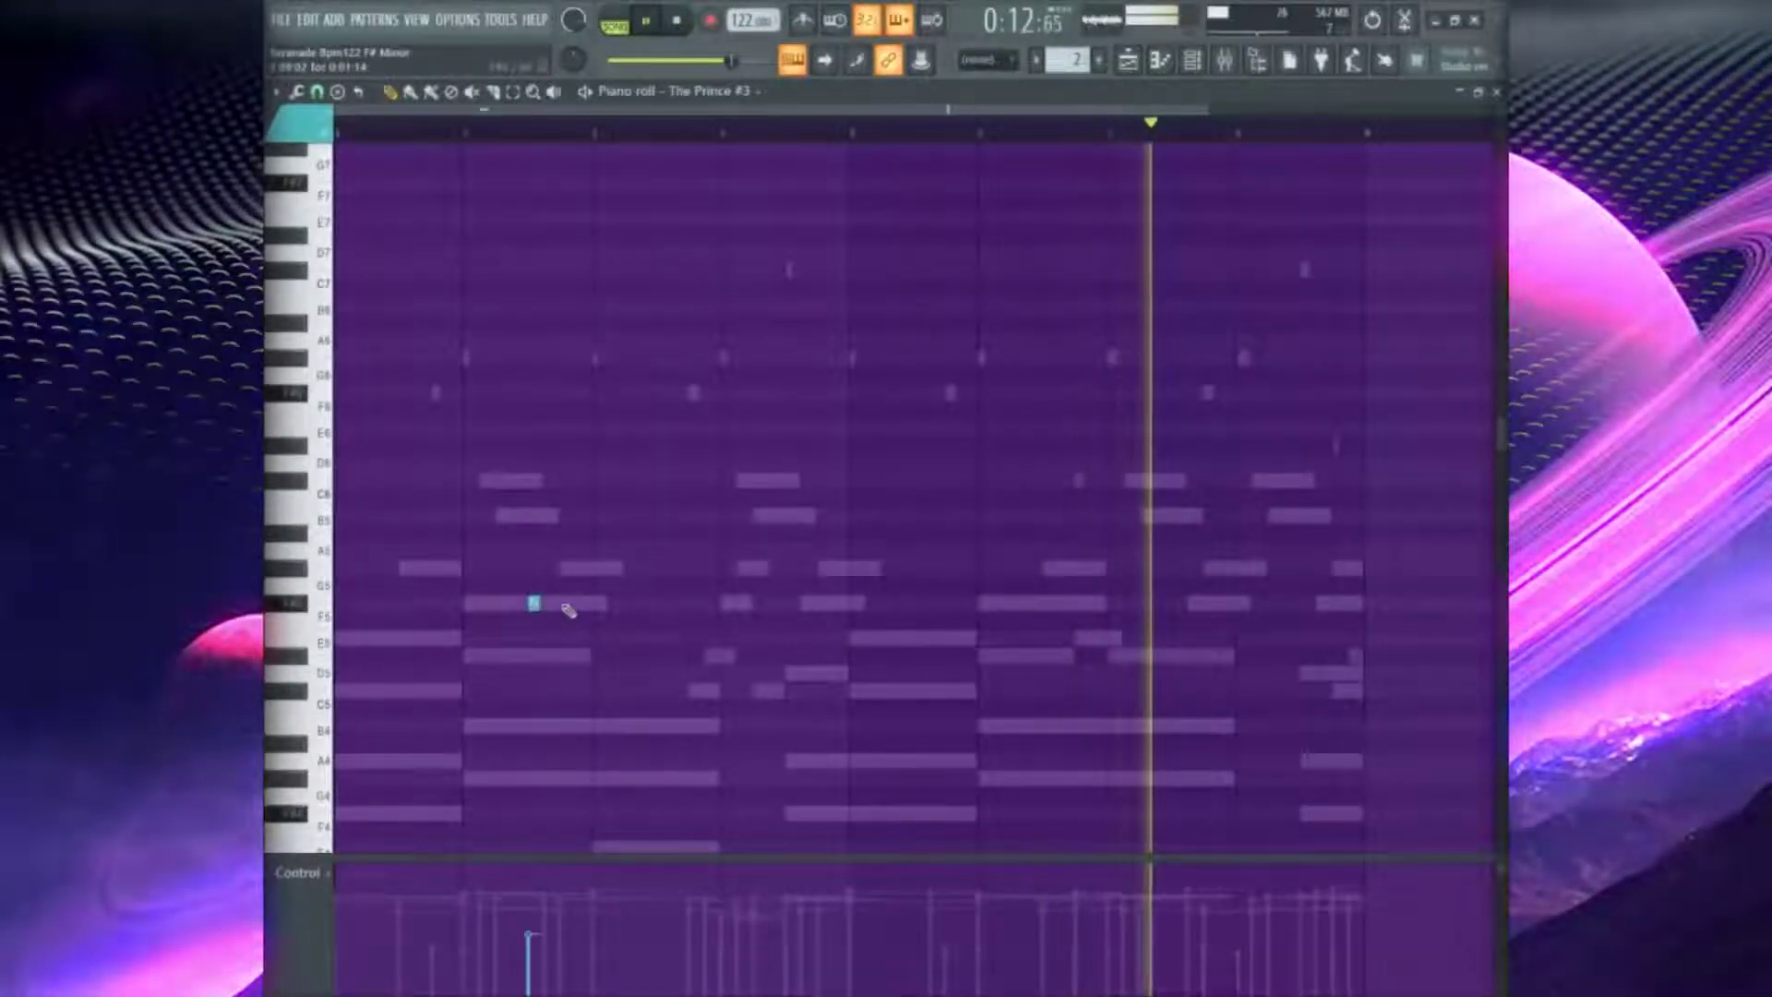
{"action": "left_click_drag", "start_coordinate": [538, 605], "coordinate": [593, 603]}
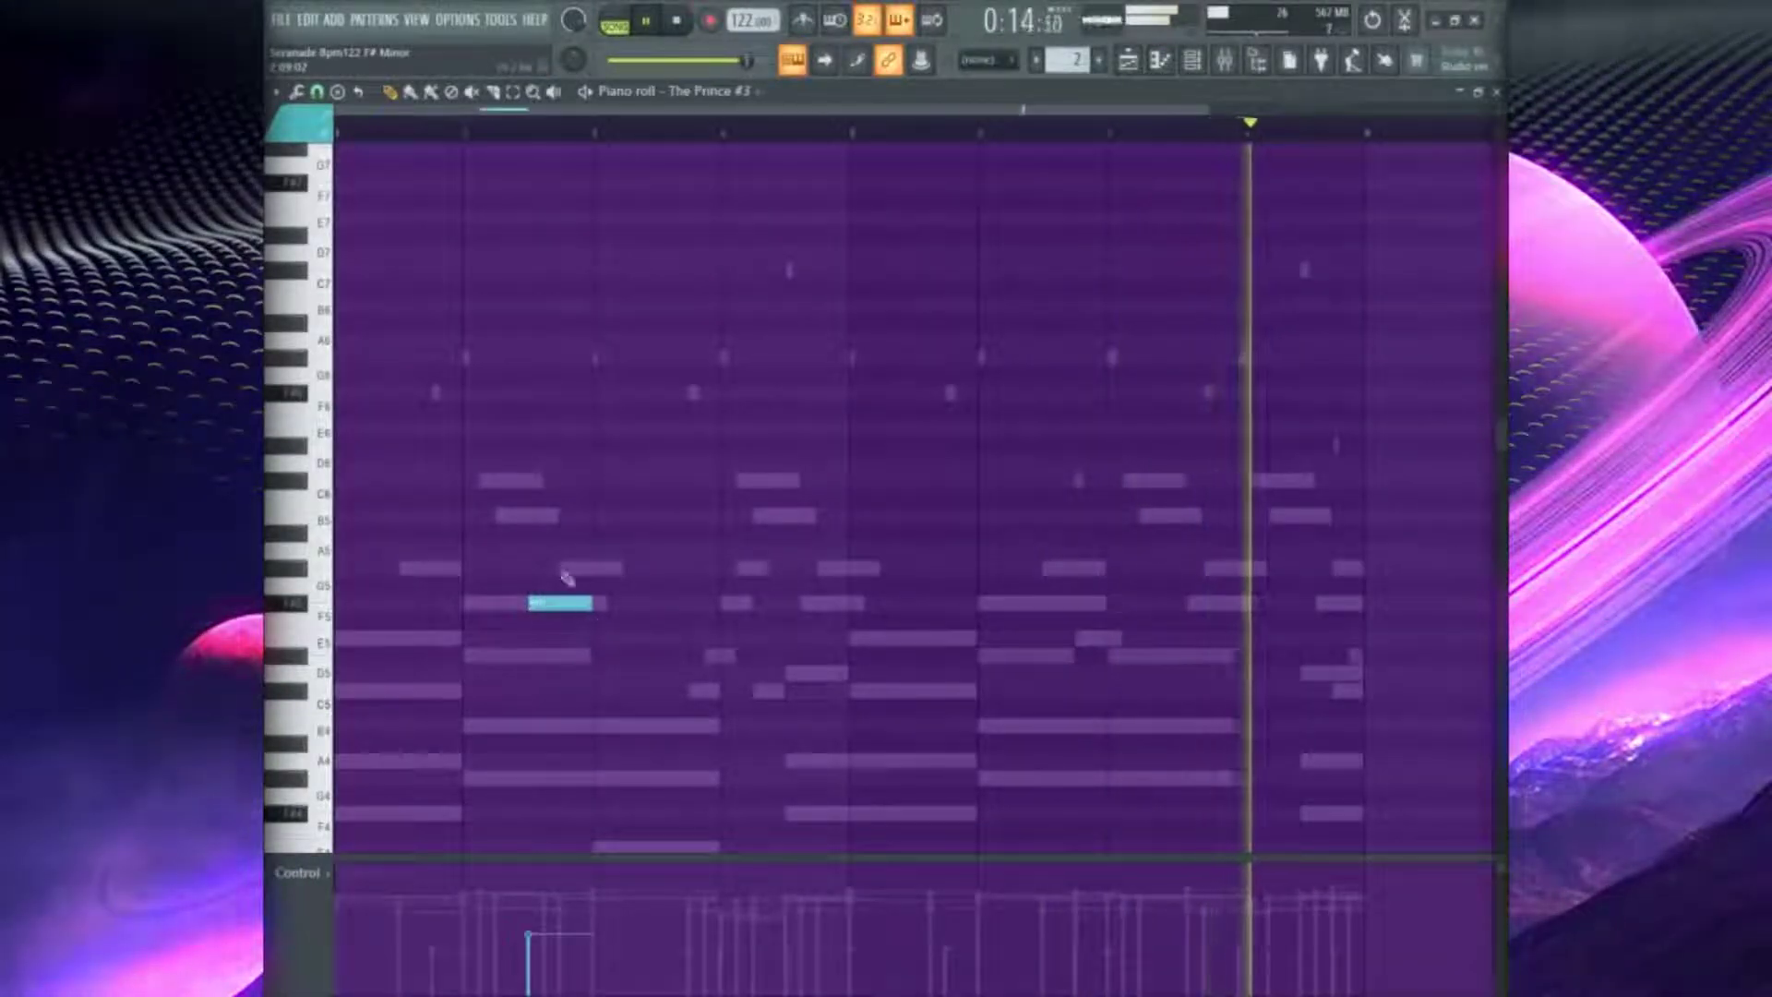
{"action": "left_click", "coordinate": [317, 91]}
{"action": "left_click", "coordinate": [333, 157]}
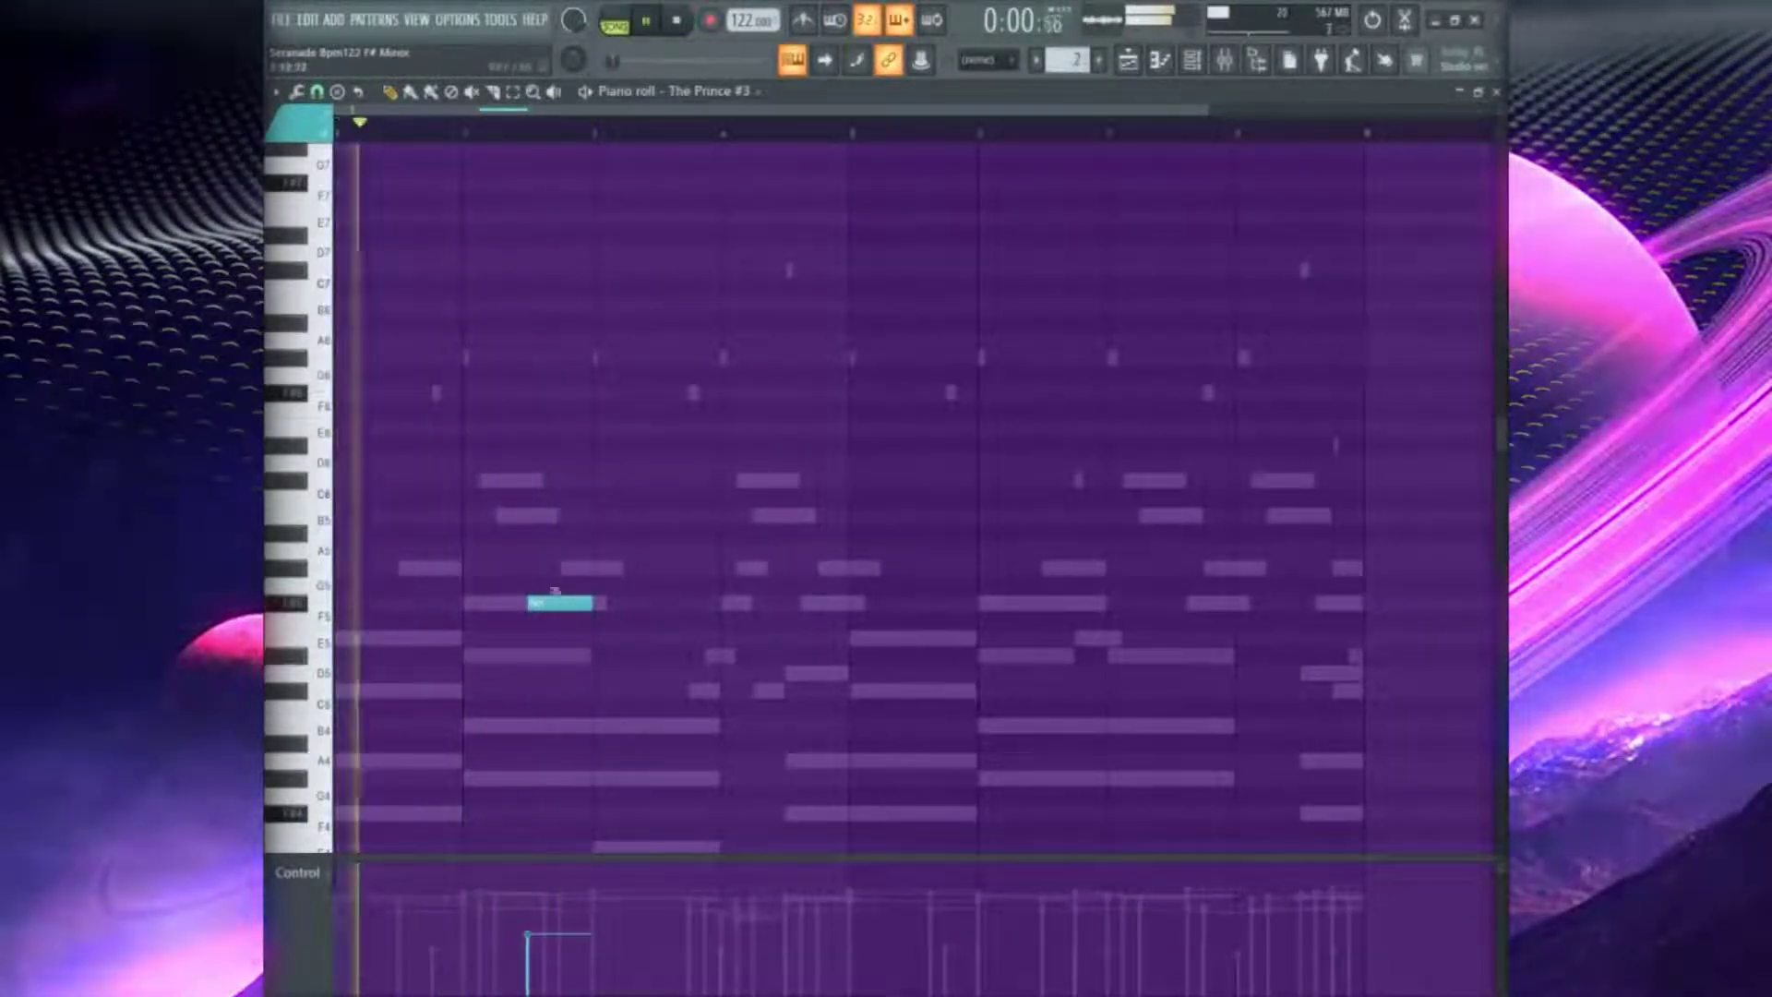
{"action": "left_click_drag", "start_coordinate": [543, 602], "coordinate": [528, 601]}
{"action": "left_click", "coordinate": [554, 568]}
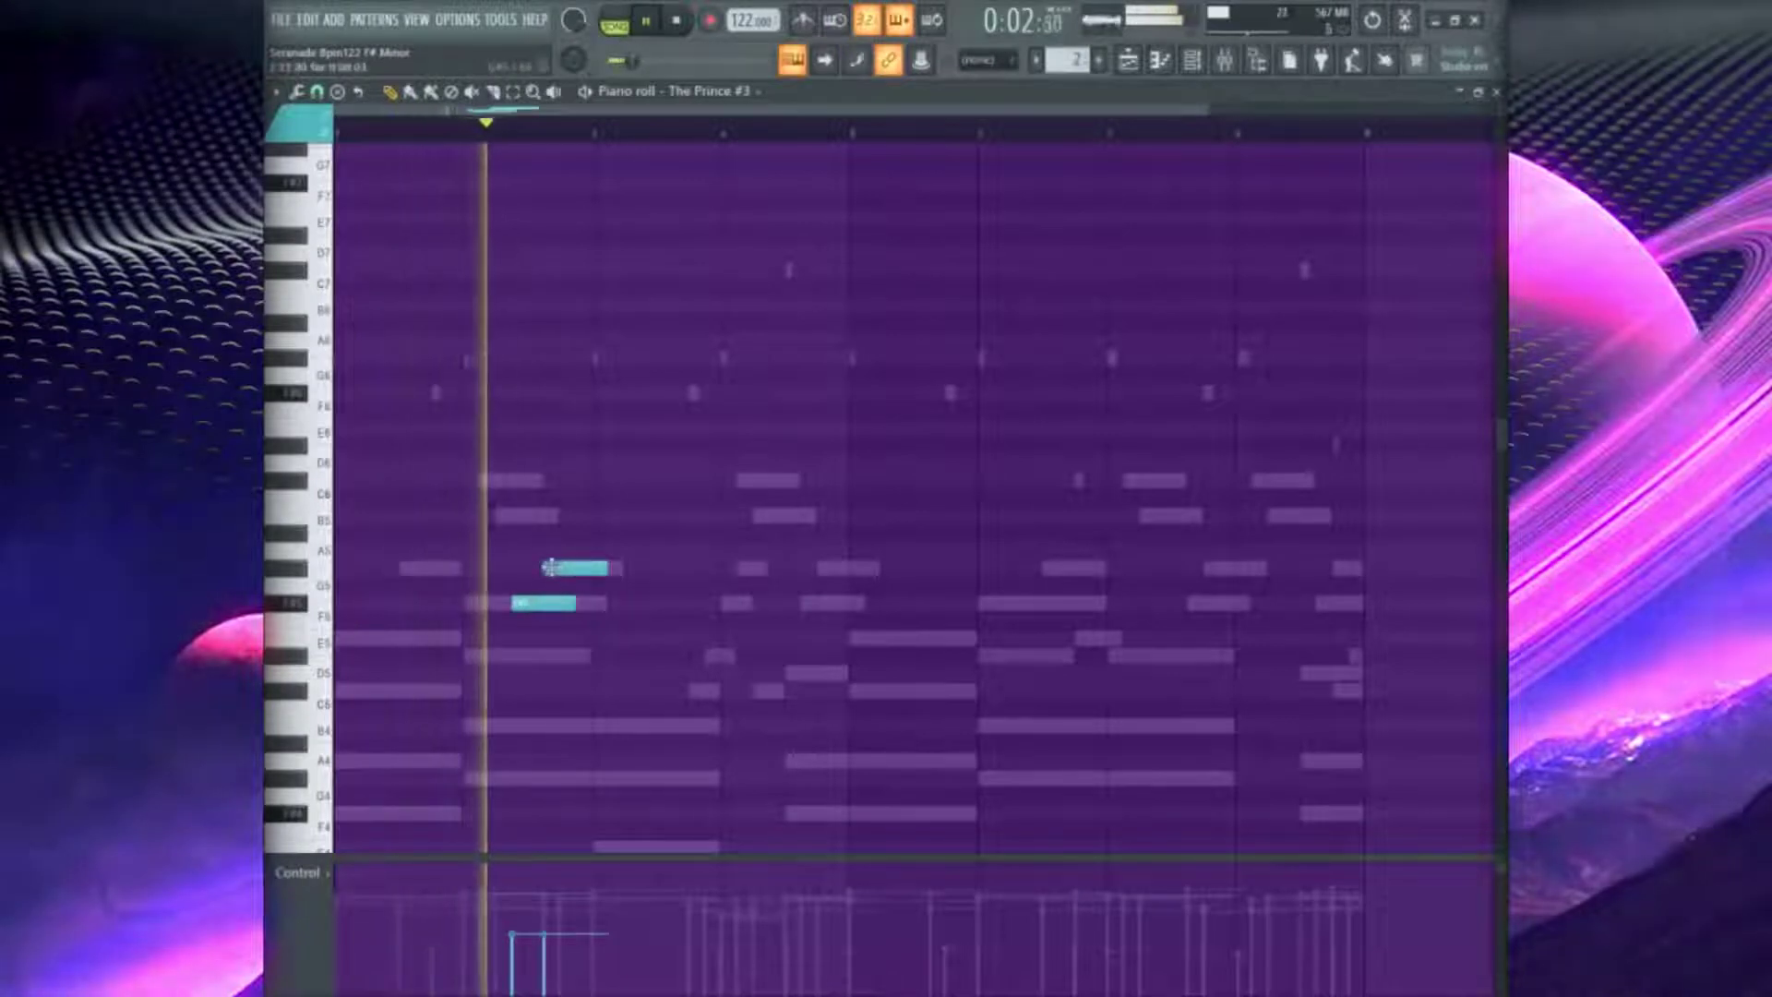
{"action": "left_click", "coordinate": [563, 480]}
{"action": "left_click", "coordinate": [582, 514]}
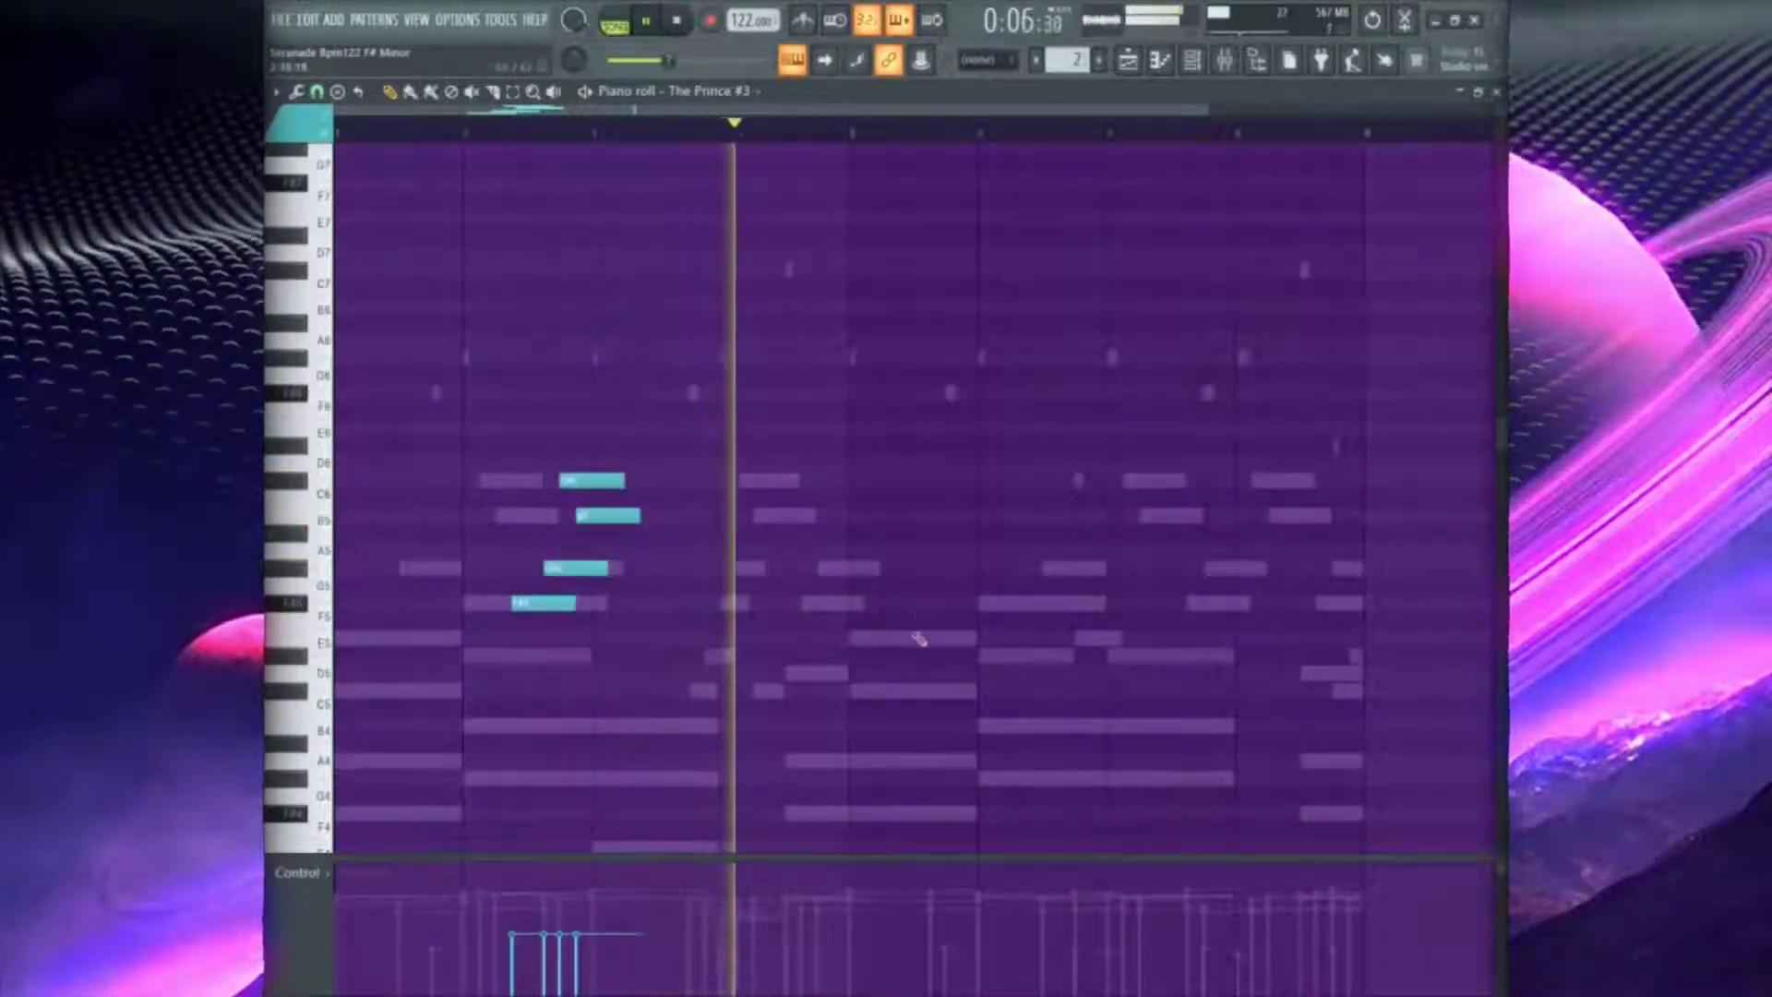
Duplicate the four-note phrase and place the copy in bar 6, one semitone higher
{"action": "left_click_drag", "start_coordinate": [788, 696], "coordinate": [542, 419]}
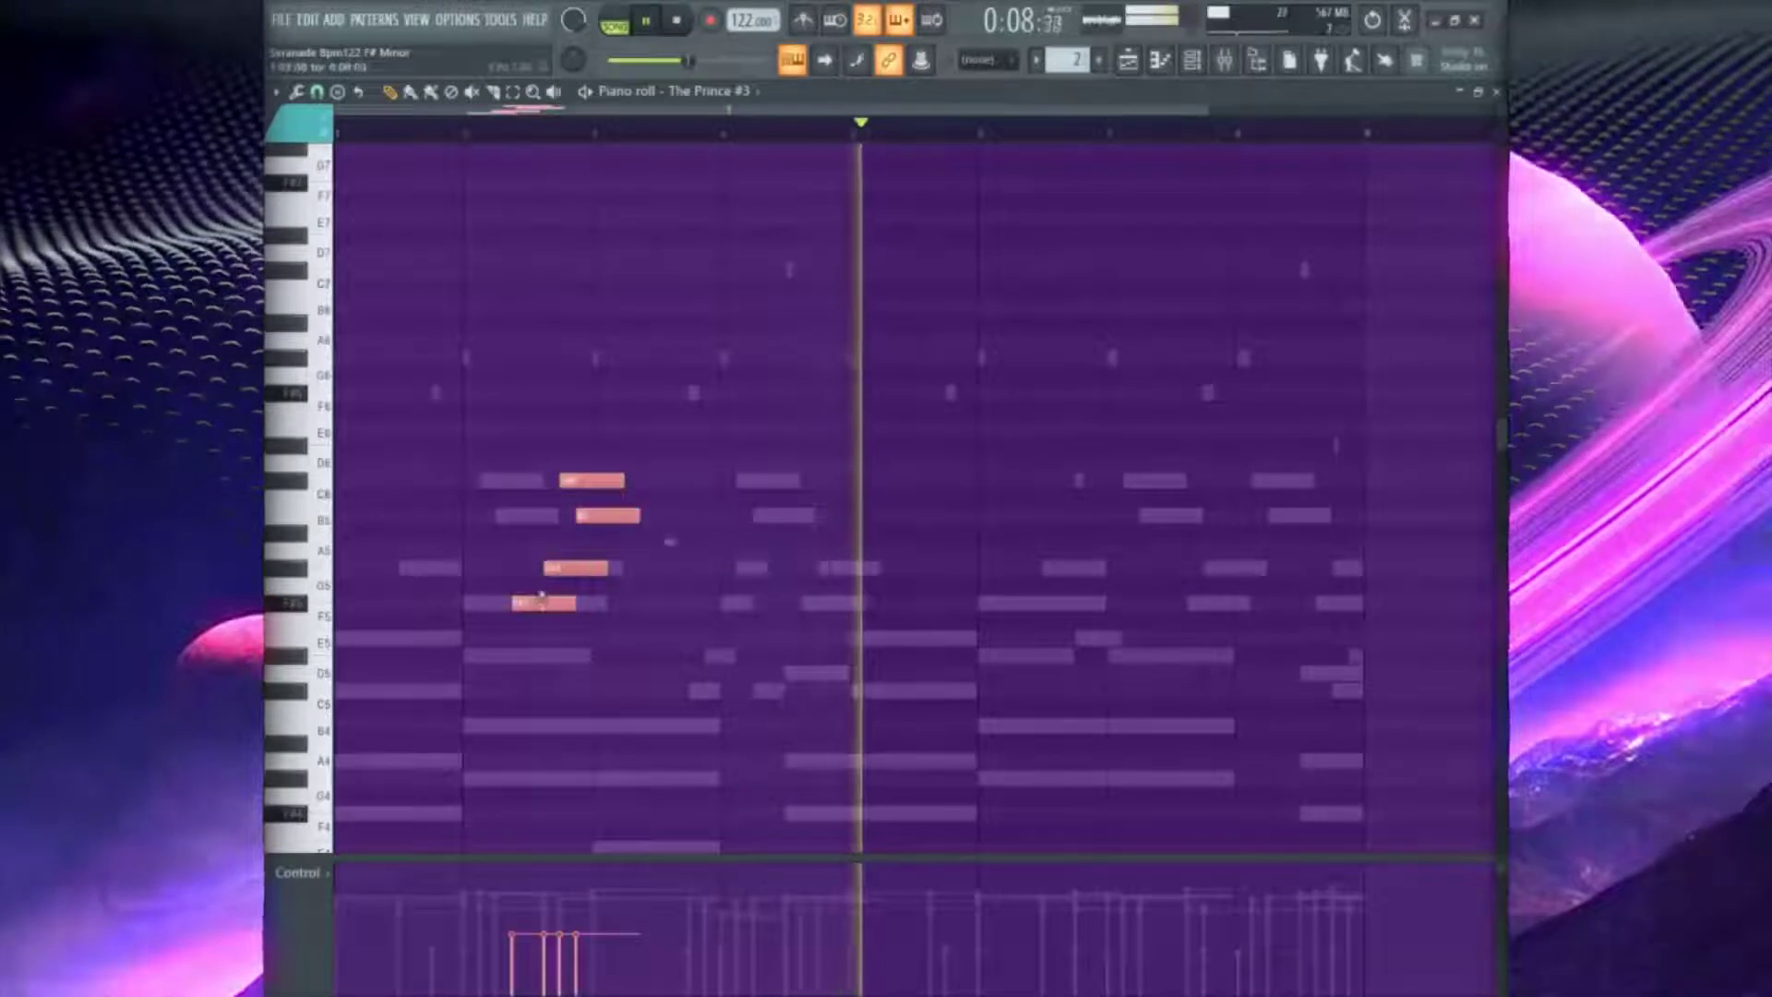
{"action": "key", "text": "ctrl+b"}
{"action": "left_click_drag", "start_coordinate": [657, 603], "coordinate": [1061, 585]}
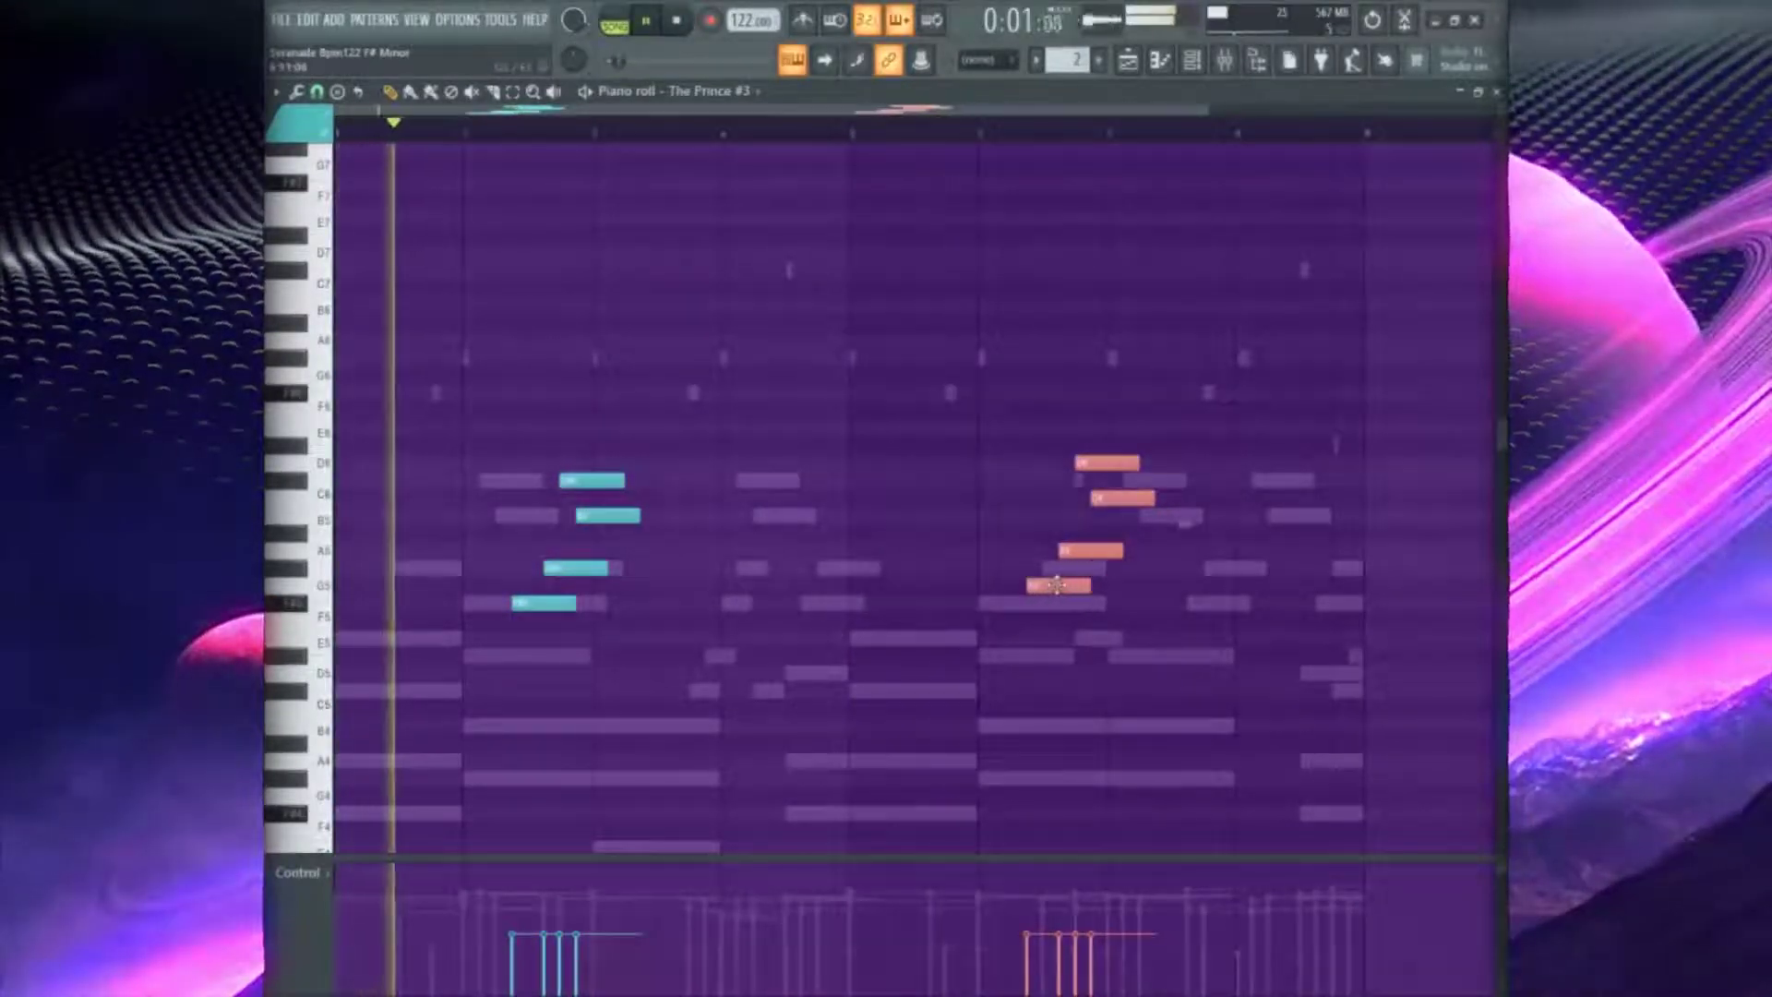
{"action": "left_click", "coordinate": [929, 504]}
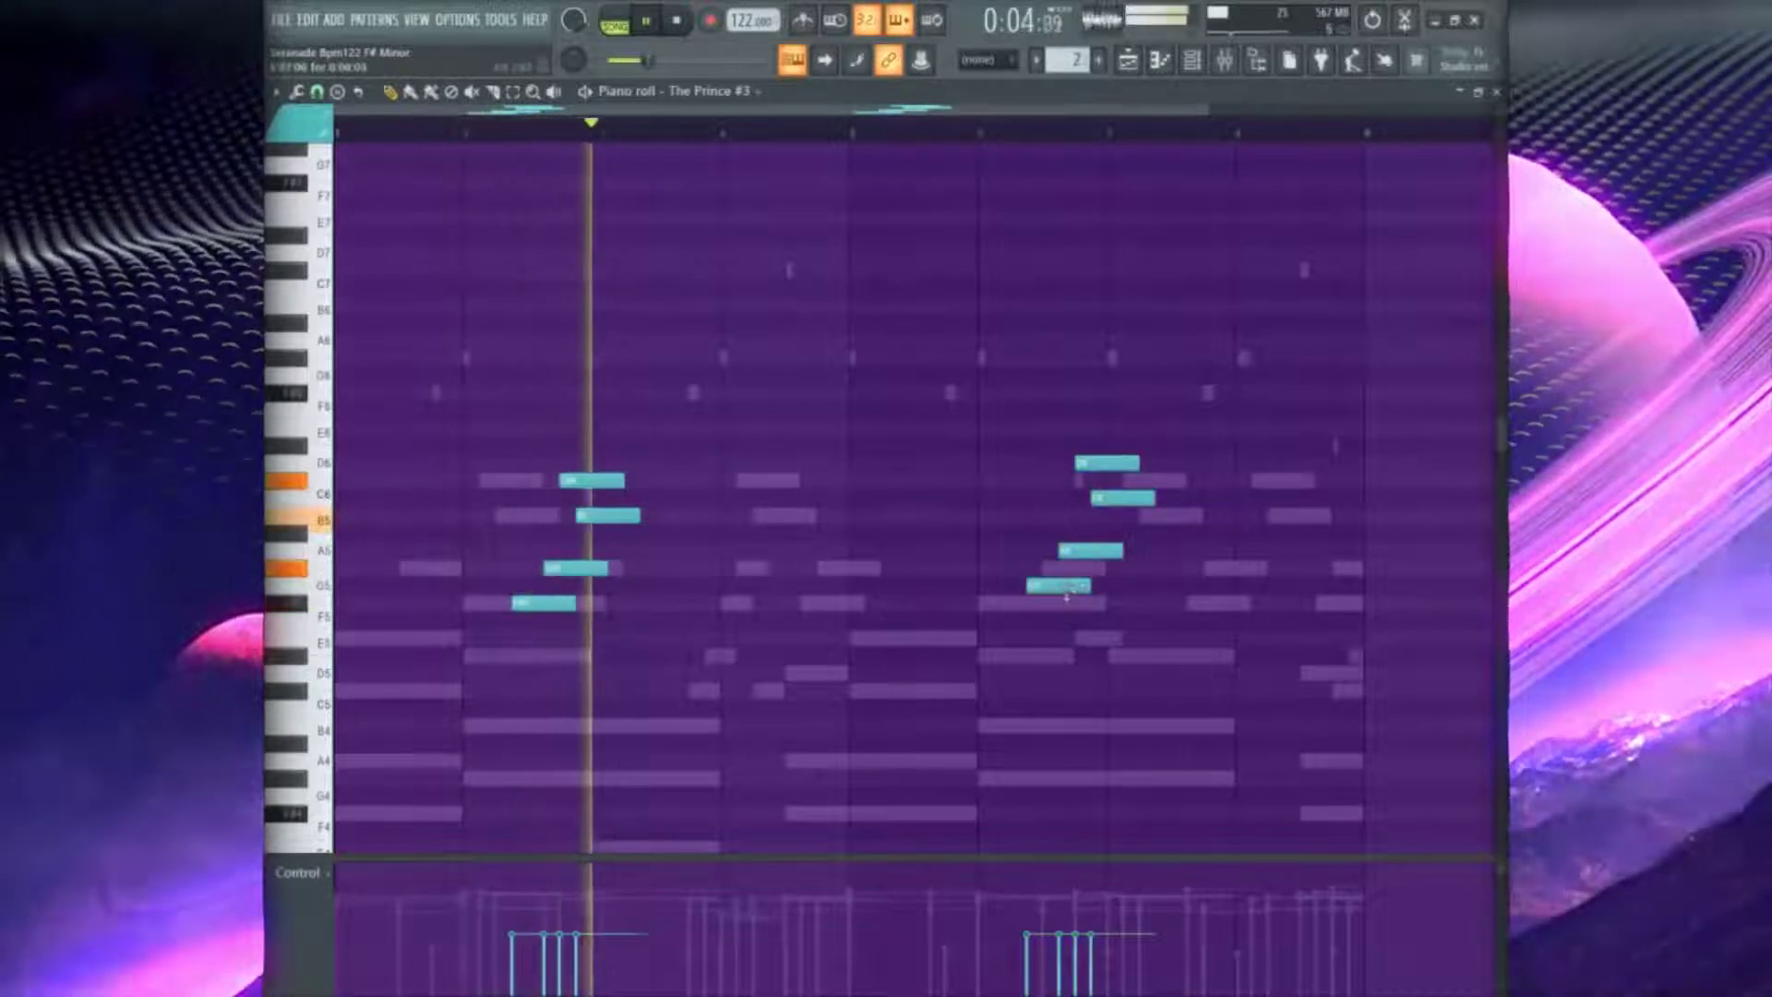
Rearrange the copied phrase in bar 6 to the pitches D6, C6, F#5 and G#5, and play it back
{"action": "left_click_drag", "start_coordinate": [1061, 586], "coordinate": [1059, 489]}
{"action": "left_click_drag", "start_coordinate": [1119, 506], "coordinate": [1119, 570]}
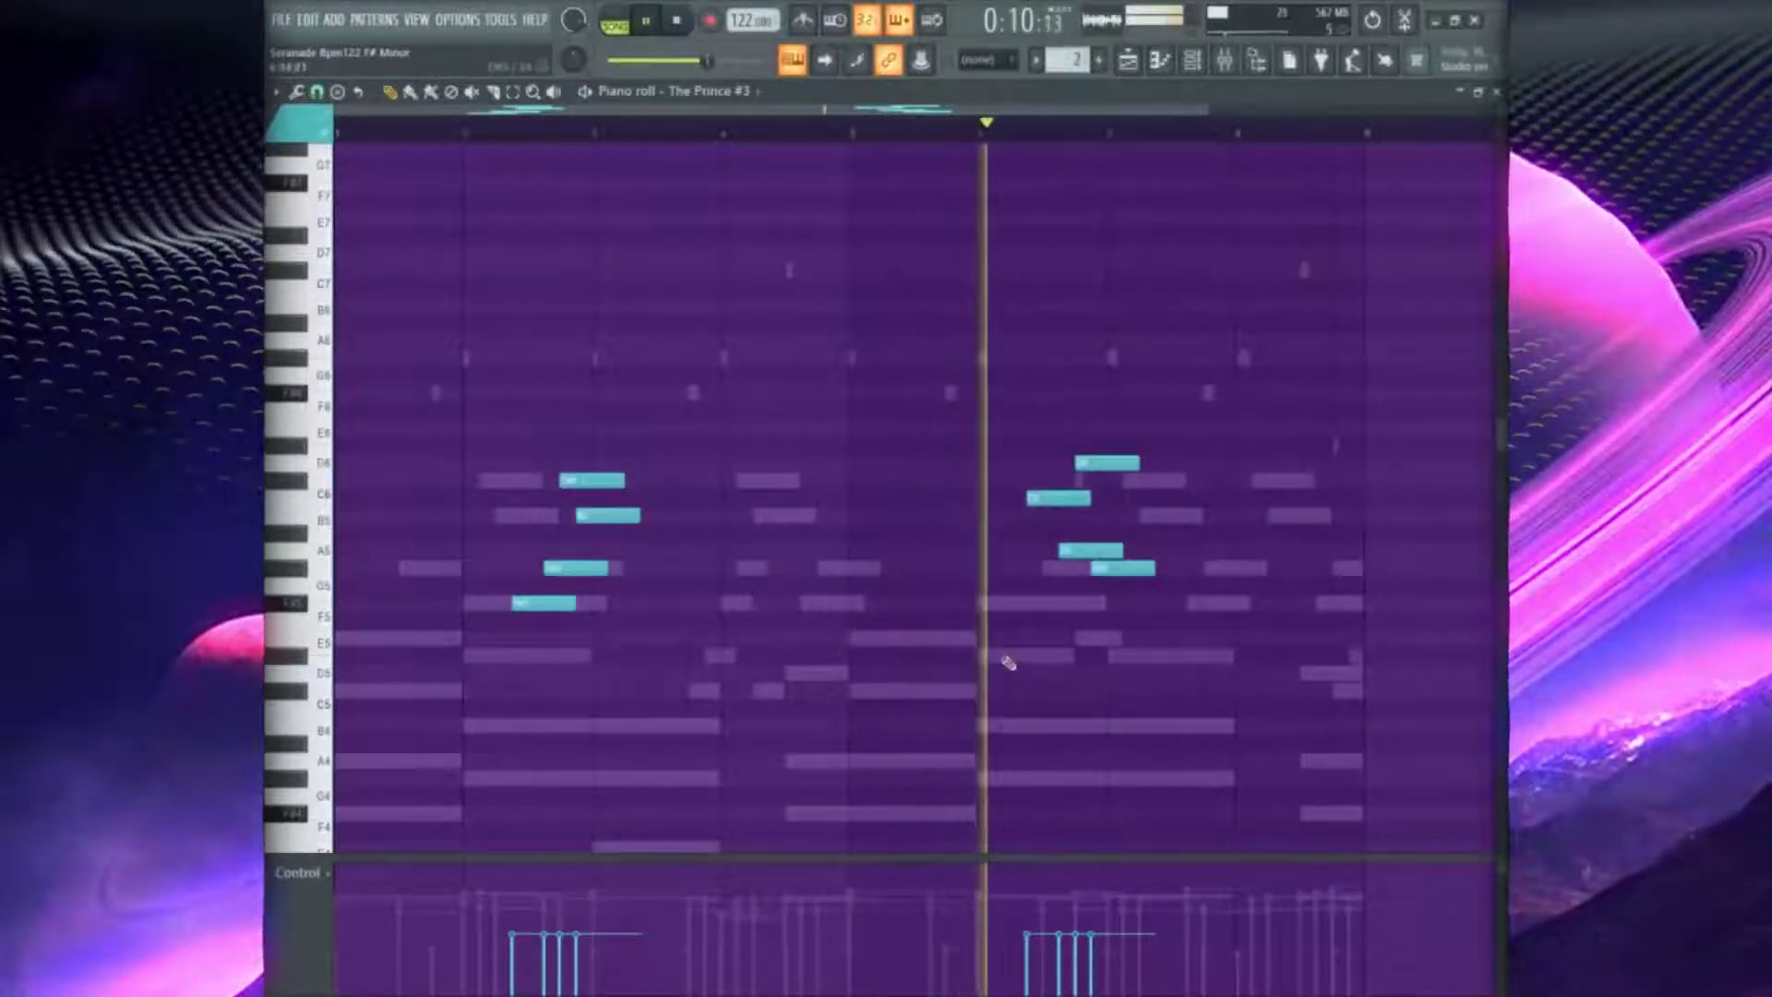
{"action": "key", "text": "space"}
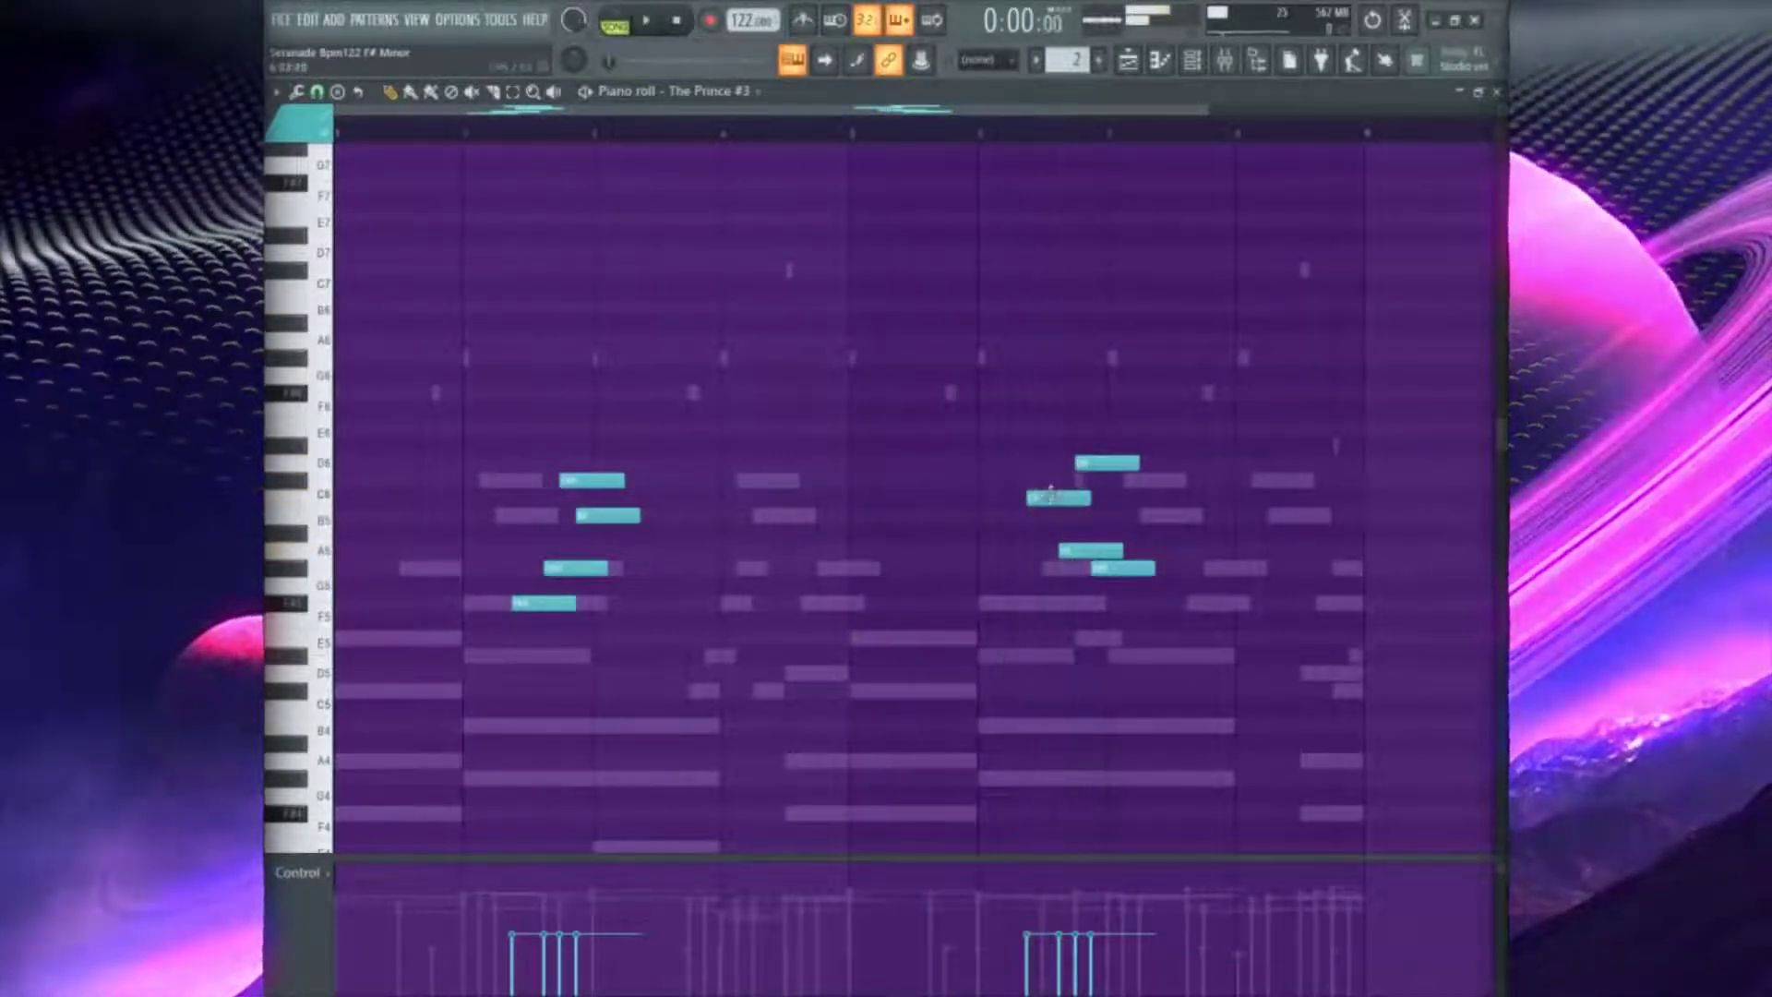
{"action": "left_click_drag", "start_coordinate": [1049, 462], "coordinate": [1050, 460]}
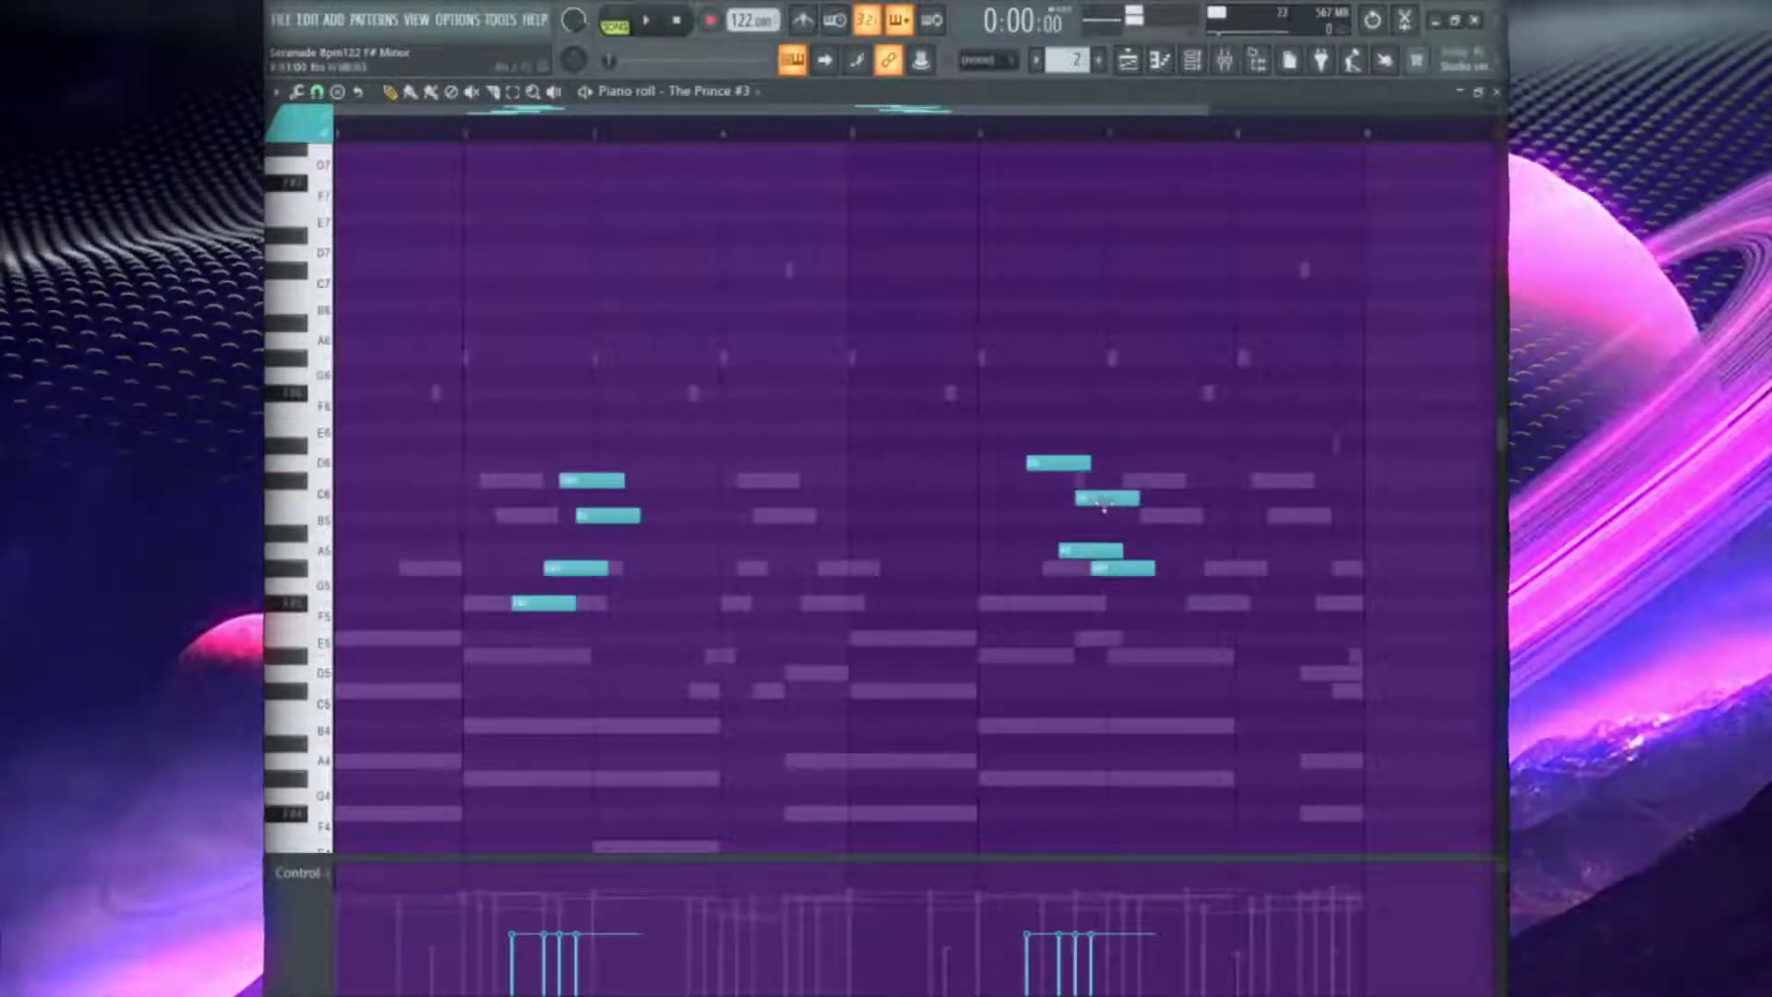
{"action": "left_click", "coordinate": [1104, 503]}
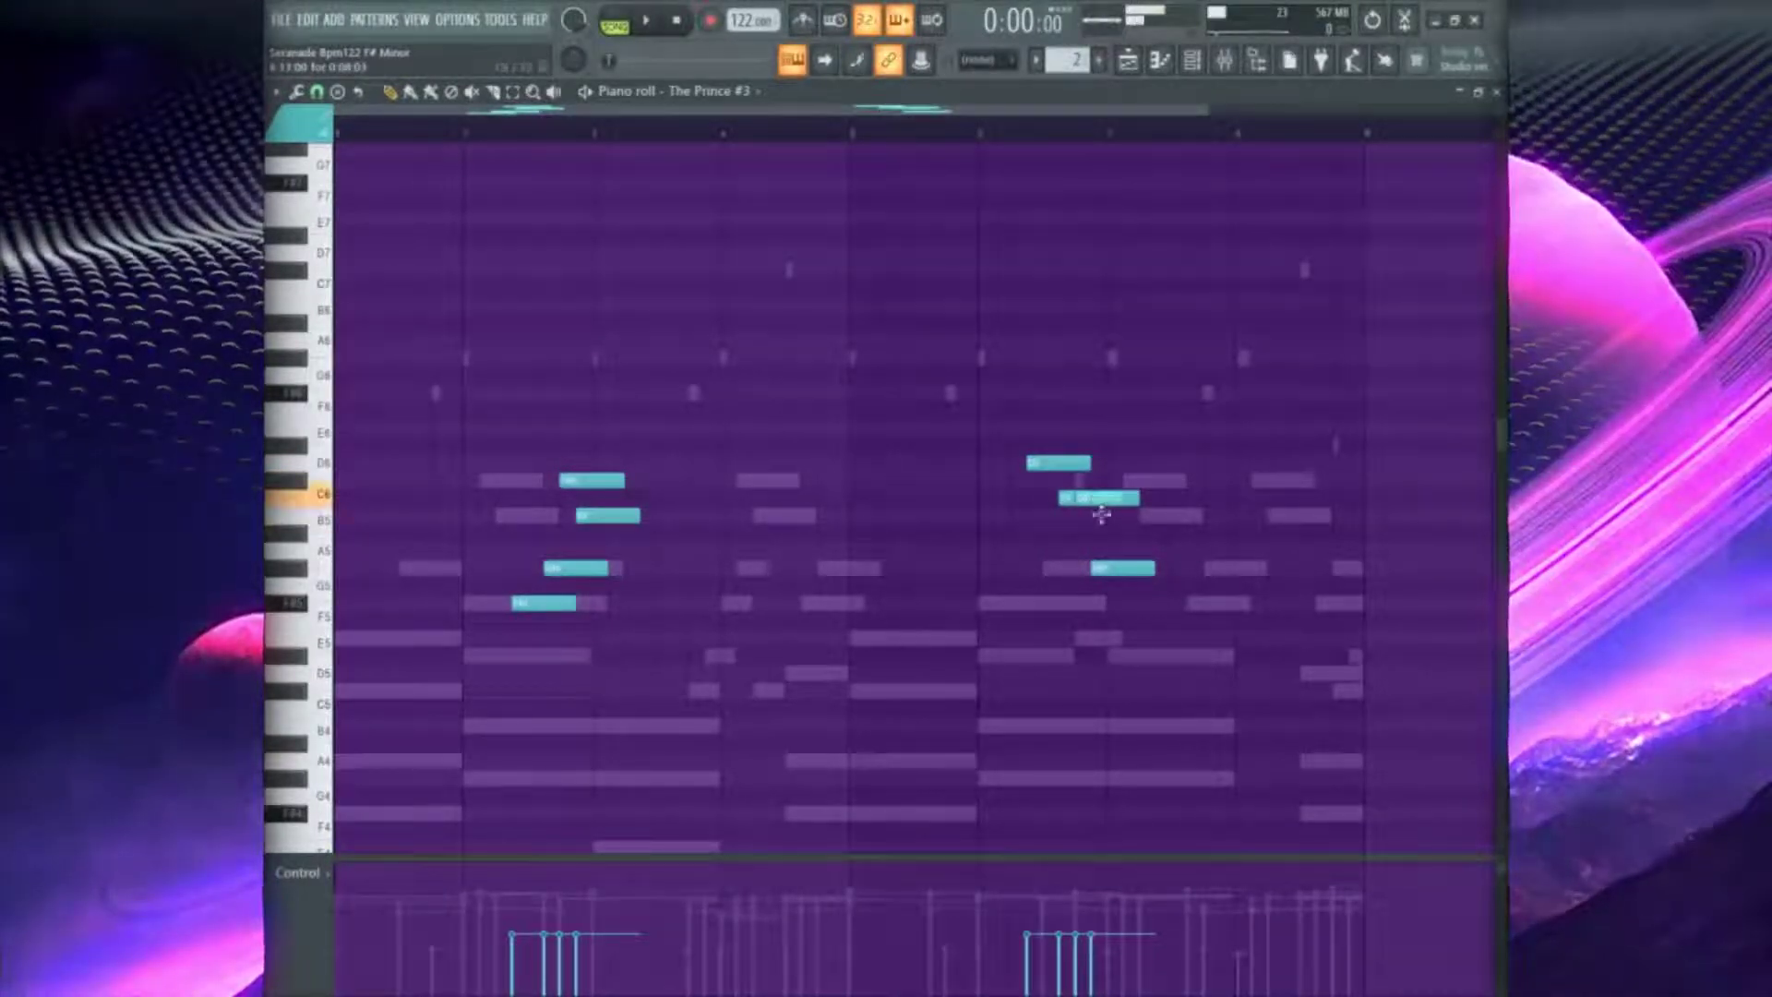
{"action": "left_click_drag", "start_coordinate": [1108, 552], "coordinate": [1109, 601]}
{"action": "key", "text": "space"}
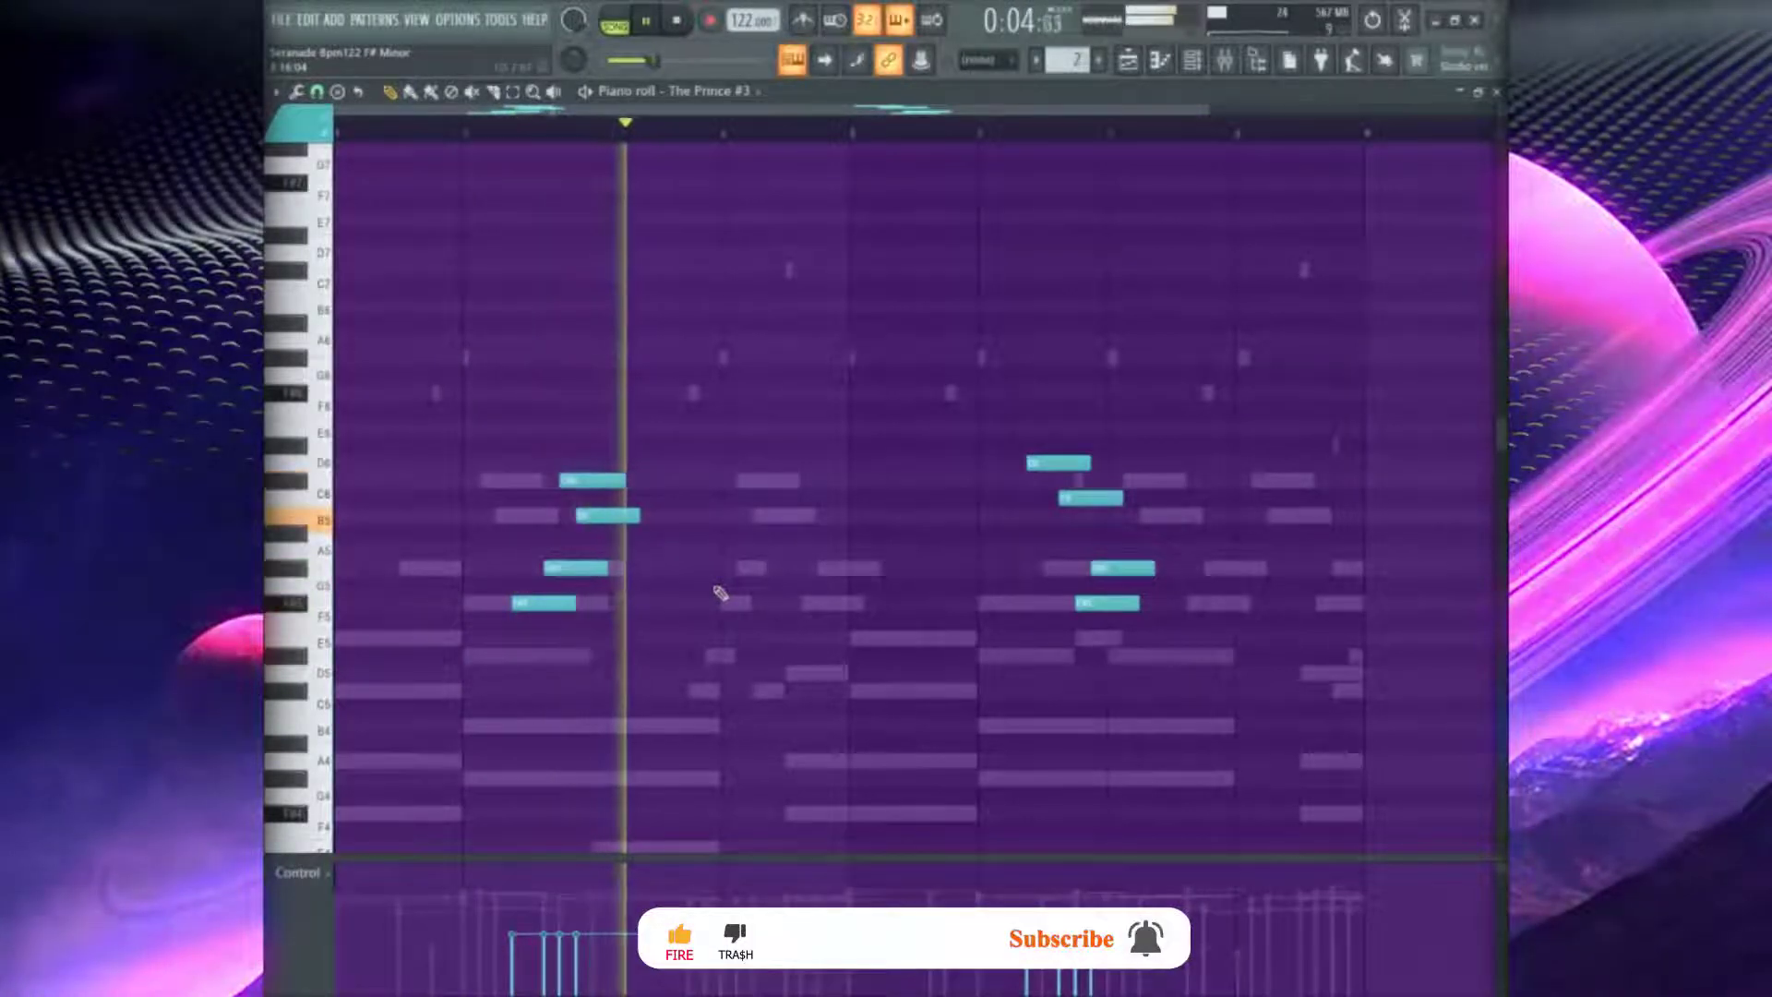
Load the pads preset filter light in The Prince #3 and close the plugin
{"action": "left_click", "coordinate": [1200, 68]}
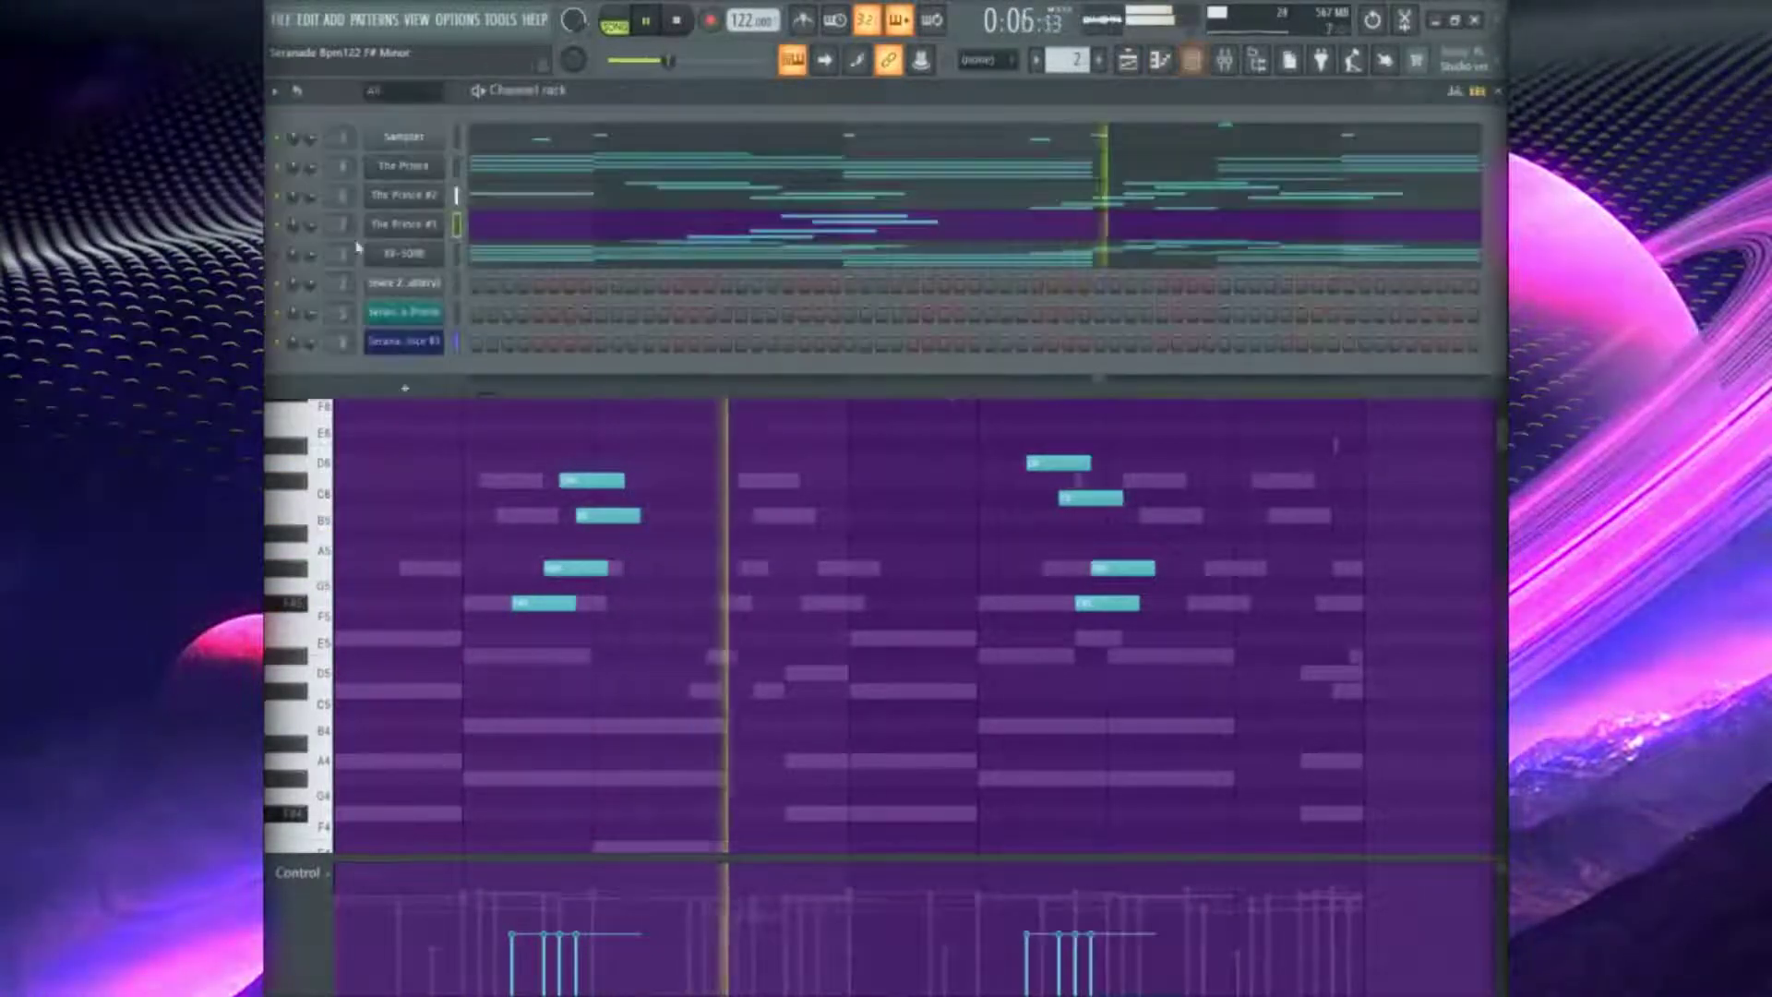
{"action": "left_click", "coordinate": [406, 225]}
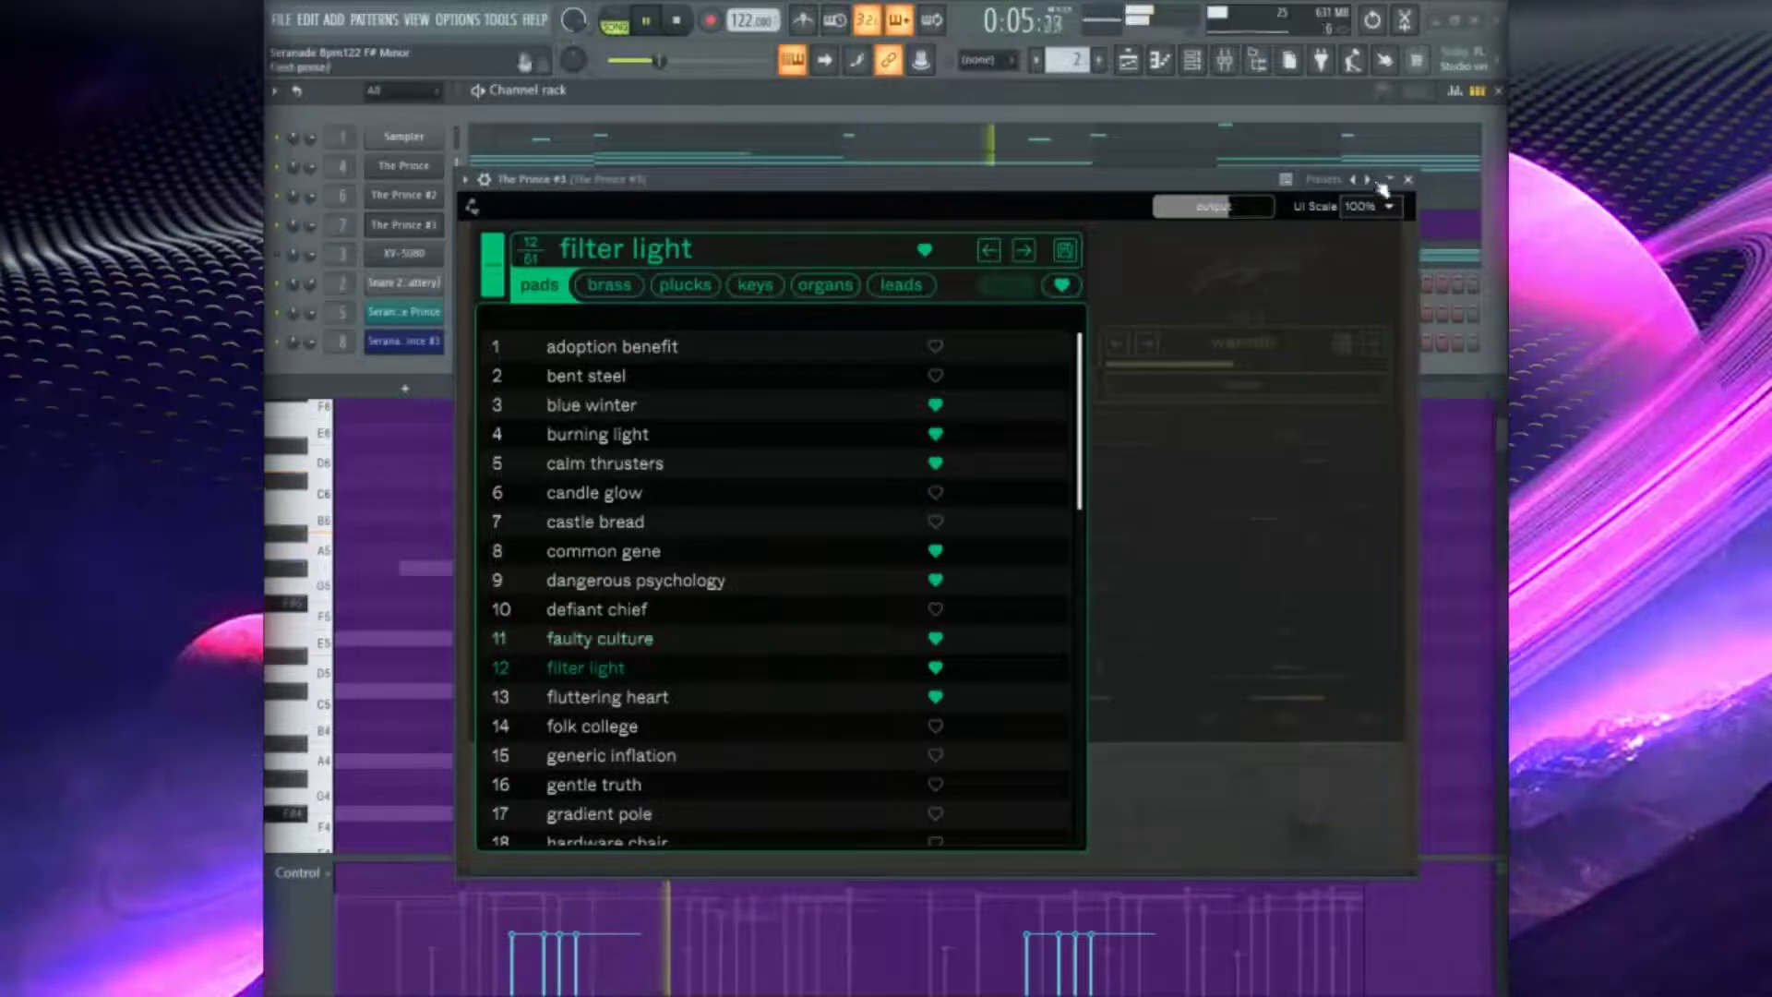
{"action": "left_click", "coordinate": [1408, 180]}
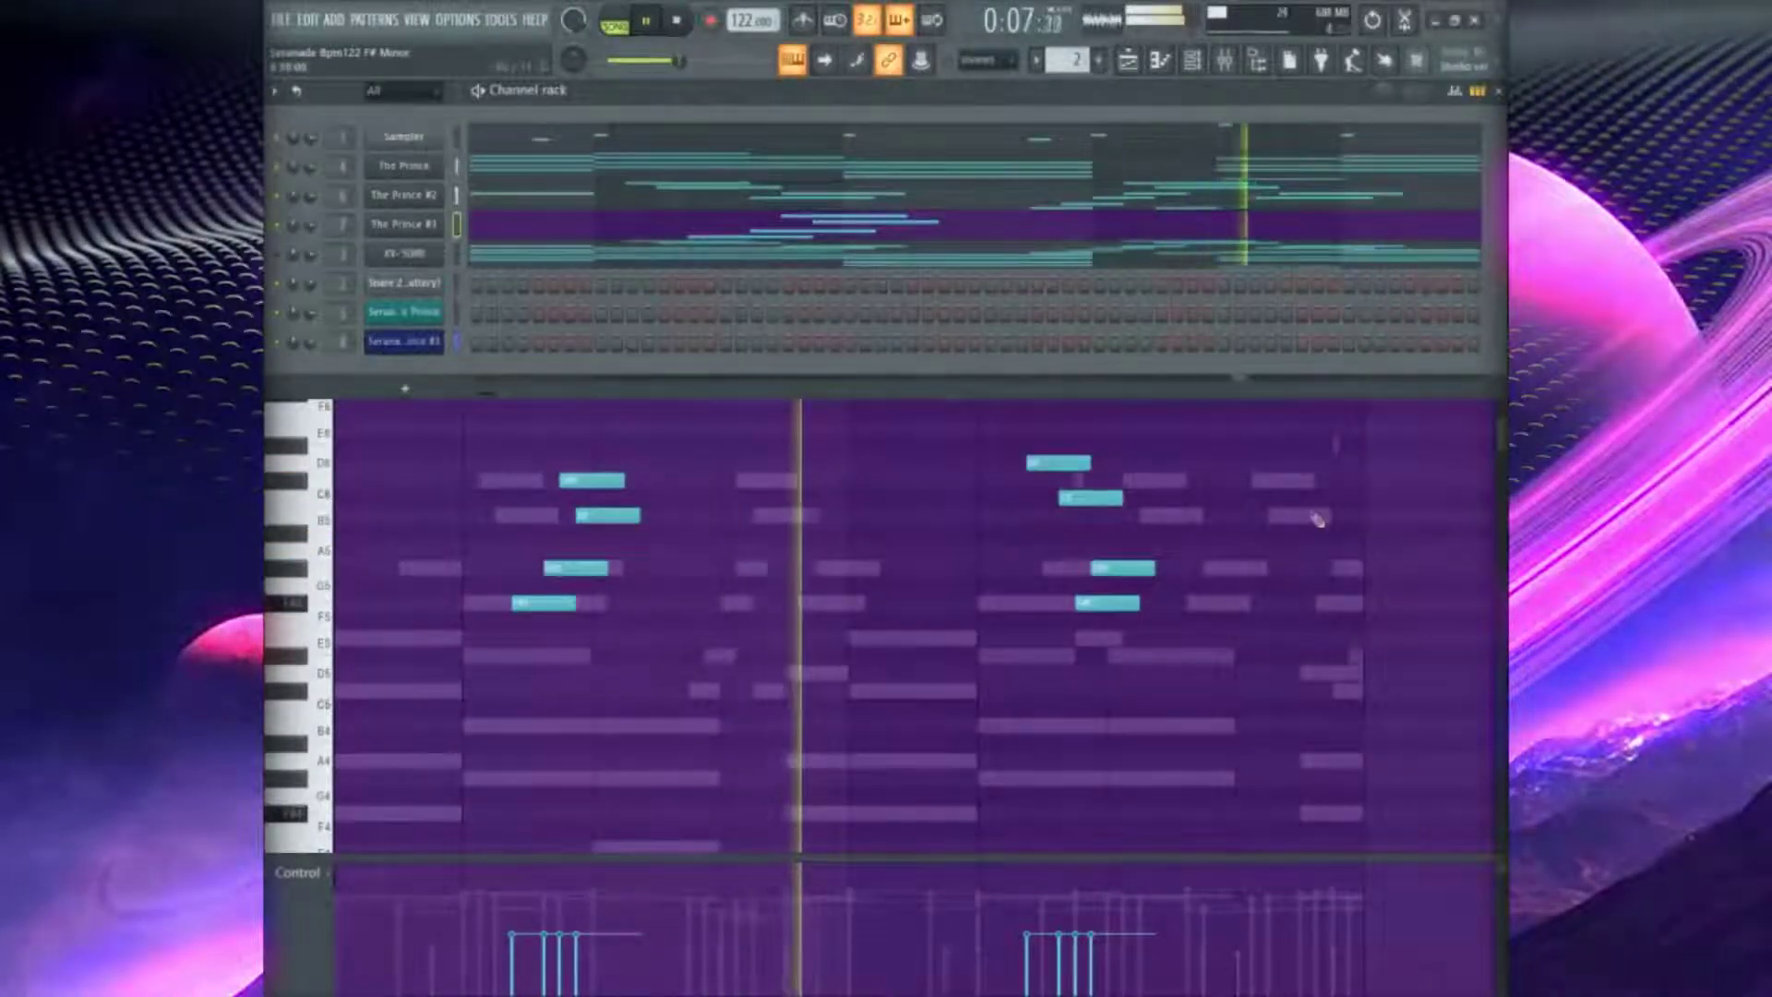
Randomize the levels of The Prince #3's notes in the piano roll and stop playback
{"action": "key", "text": "F6"}
{"action": "key", "text": "alt+r"}
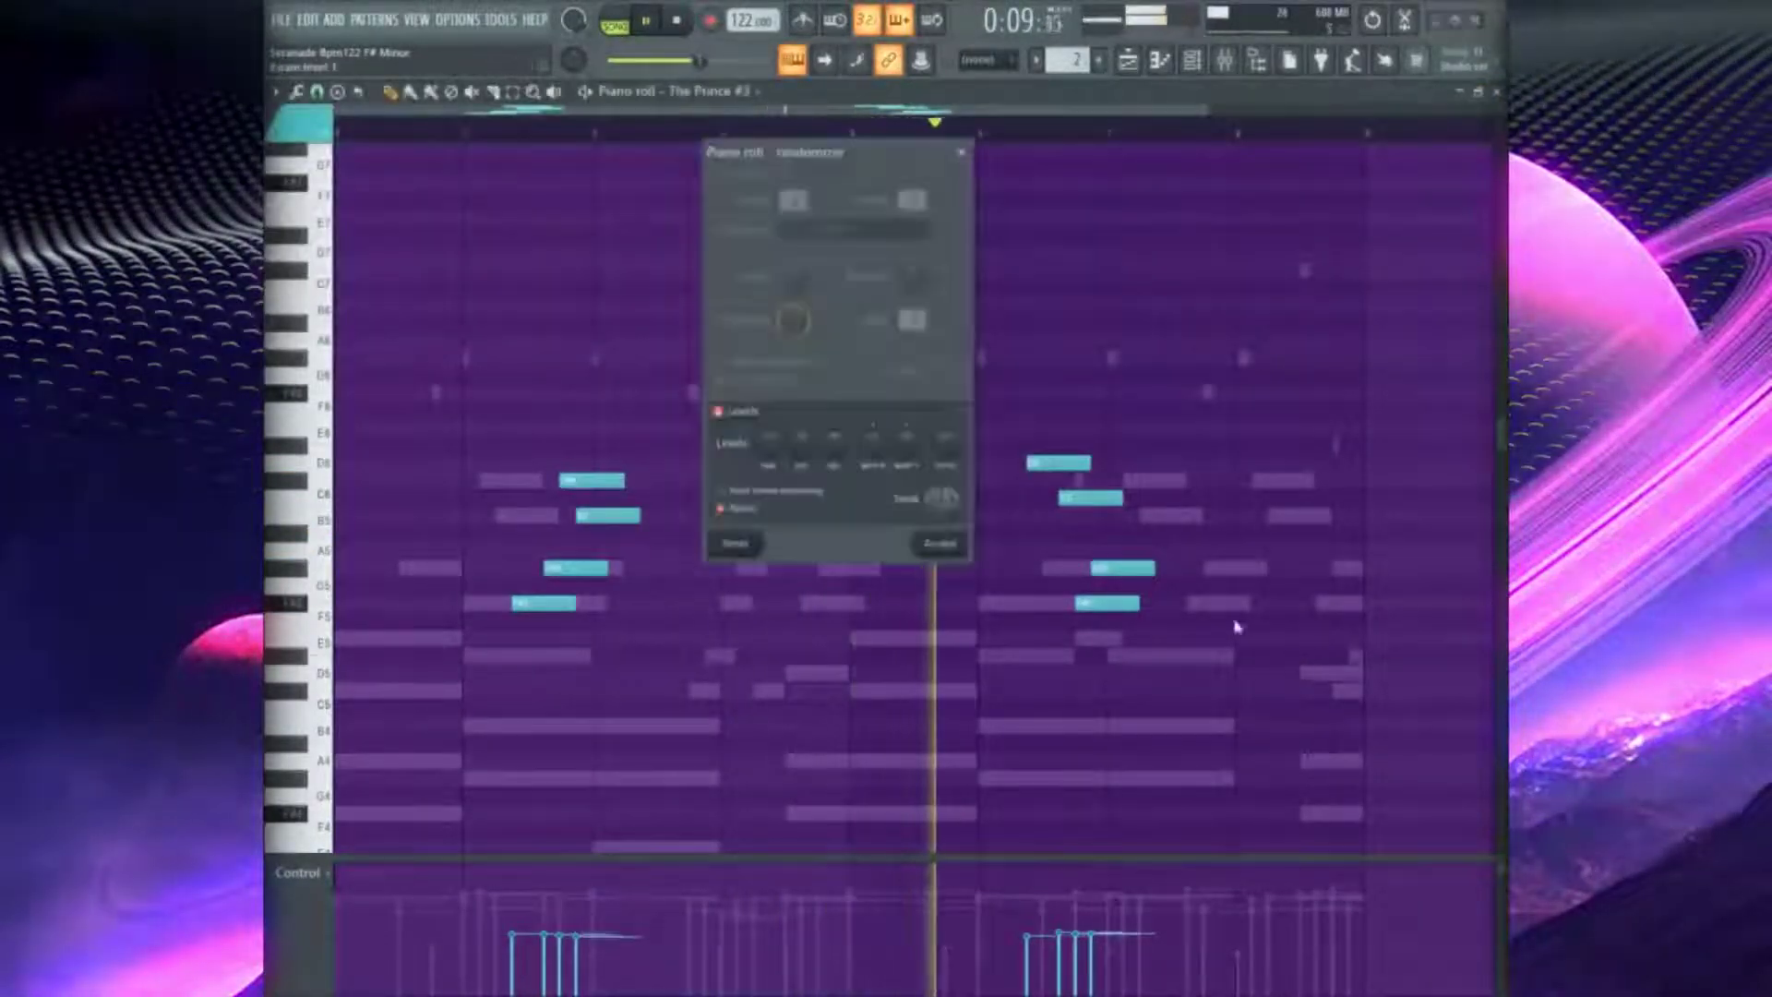
{"action": "left_click", "coordinate": [938, 543]}
{"action": "key", "text": "space"}
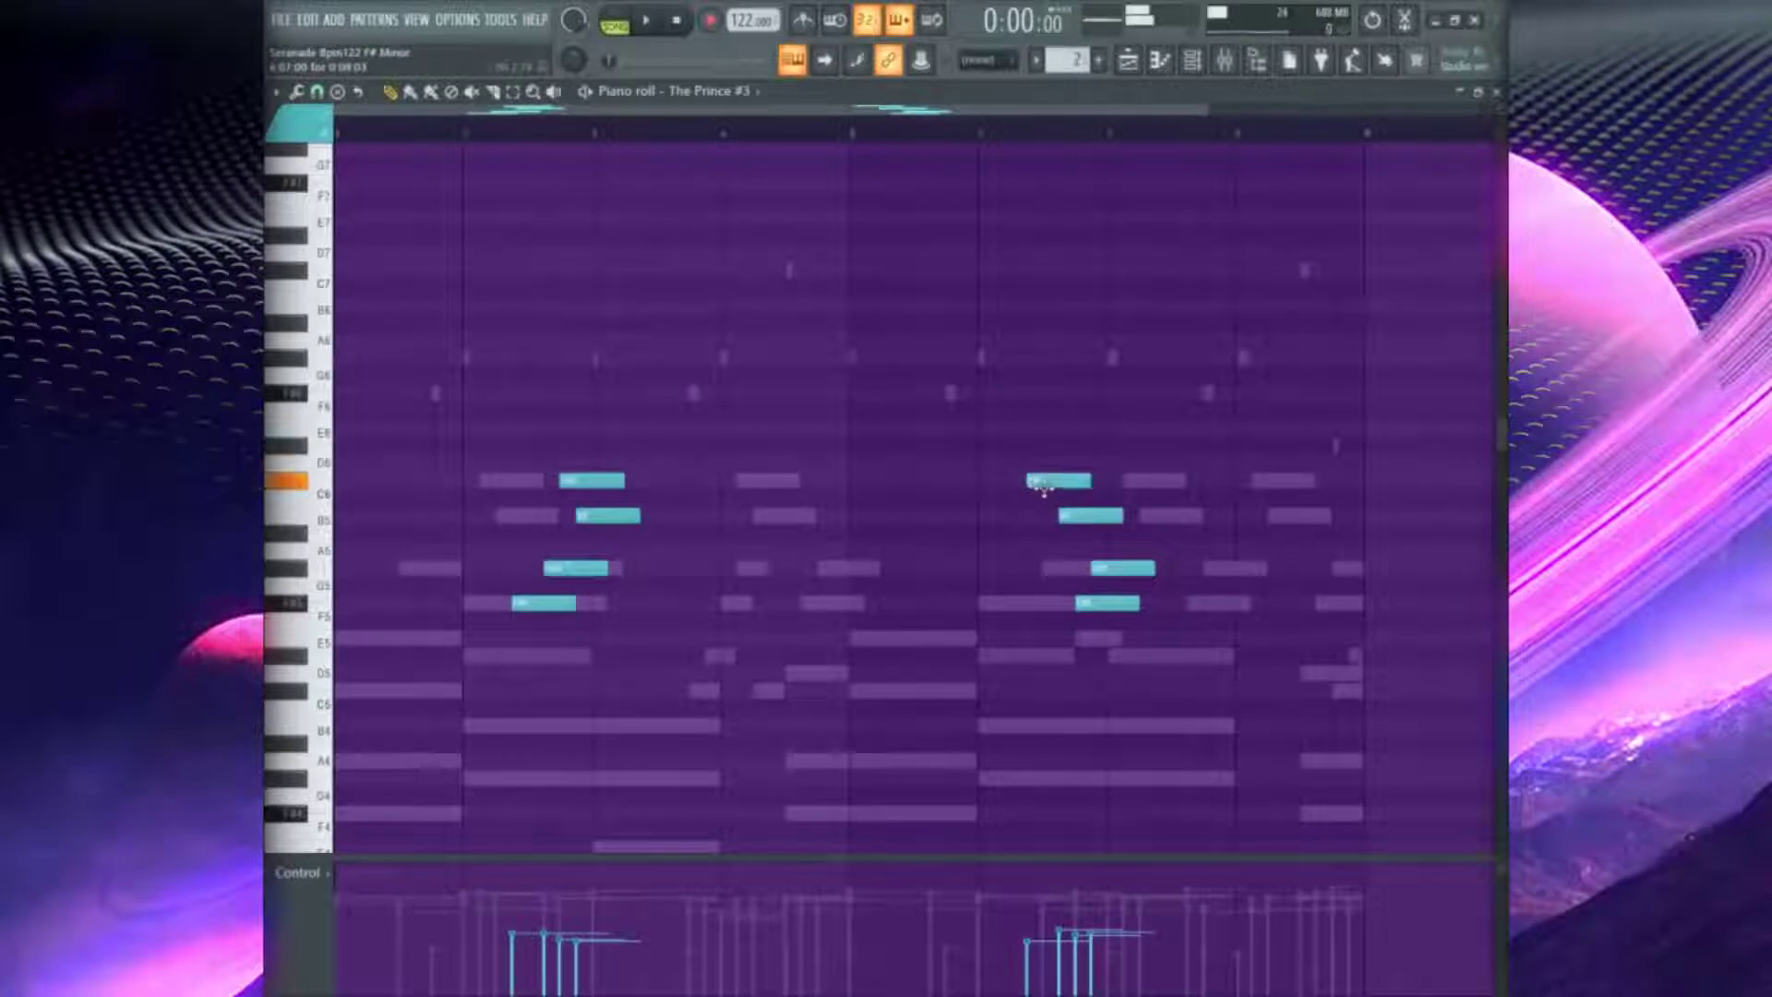
Lower the first two notes of the bar 6 phrase to C#6 and B5, keeping the G#5 note last
{"action": "left_click", "coordinate": [1068, 513]}
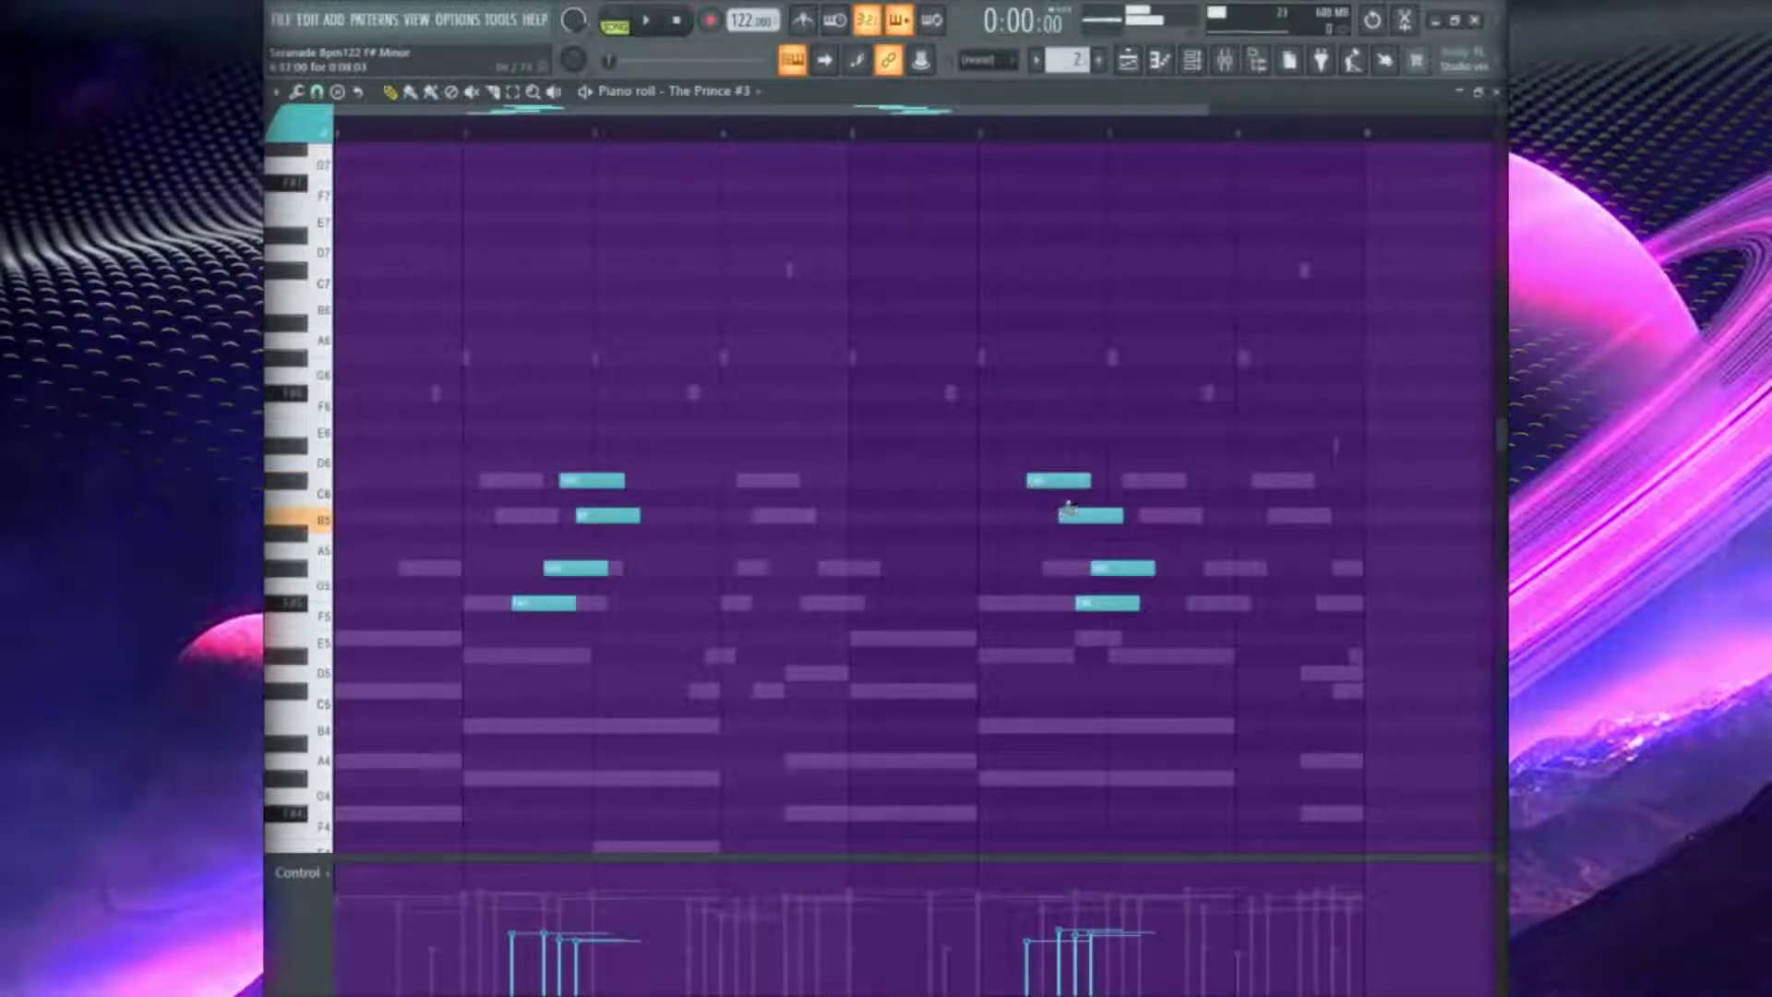
{"action": "left_click_drag", "start_coordinate": [1104, 569], "coordinate": [1087, 569]}
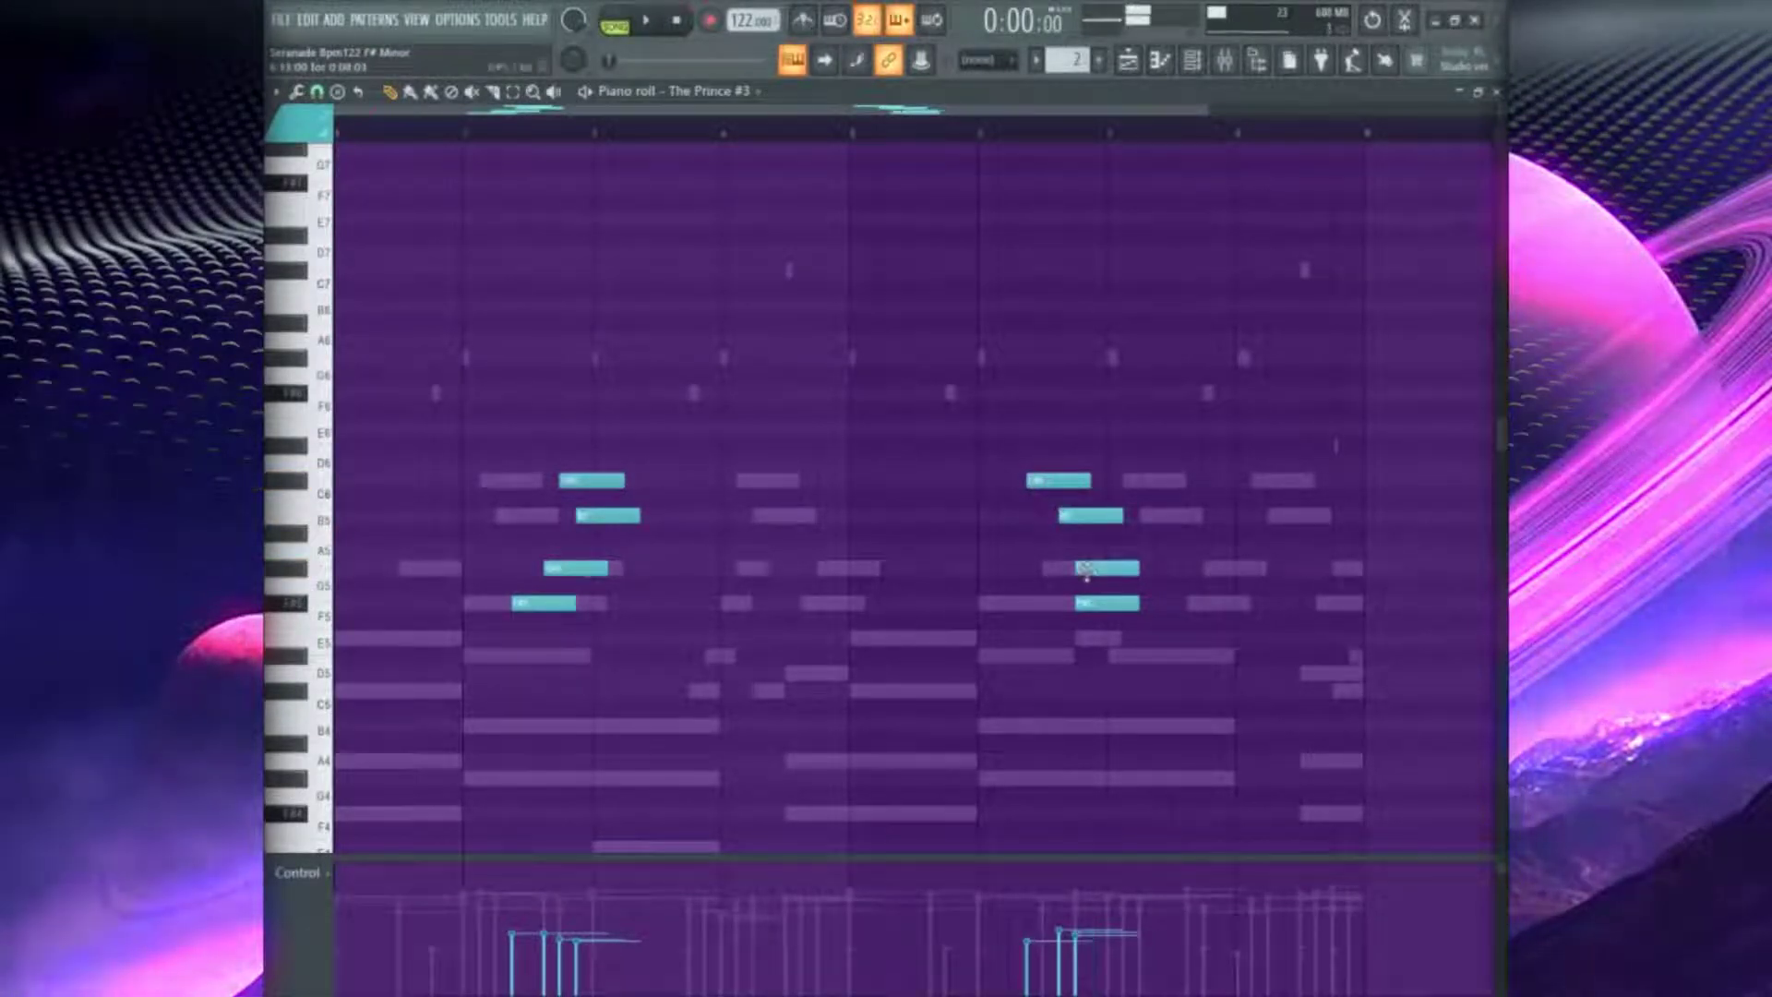
{"action": "left_click", "coordinate": [1098, 600]}
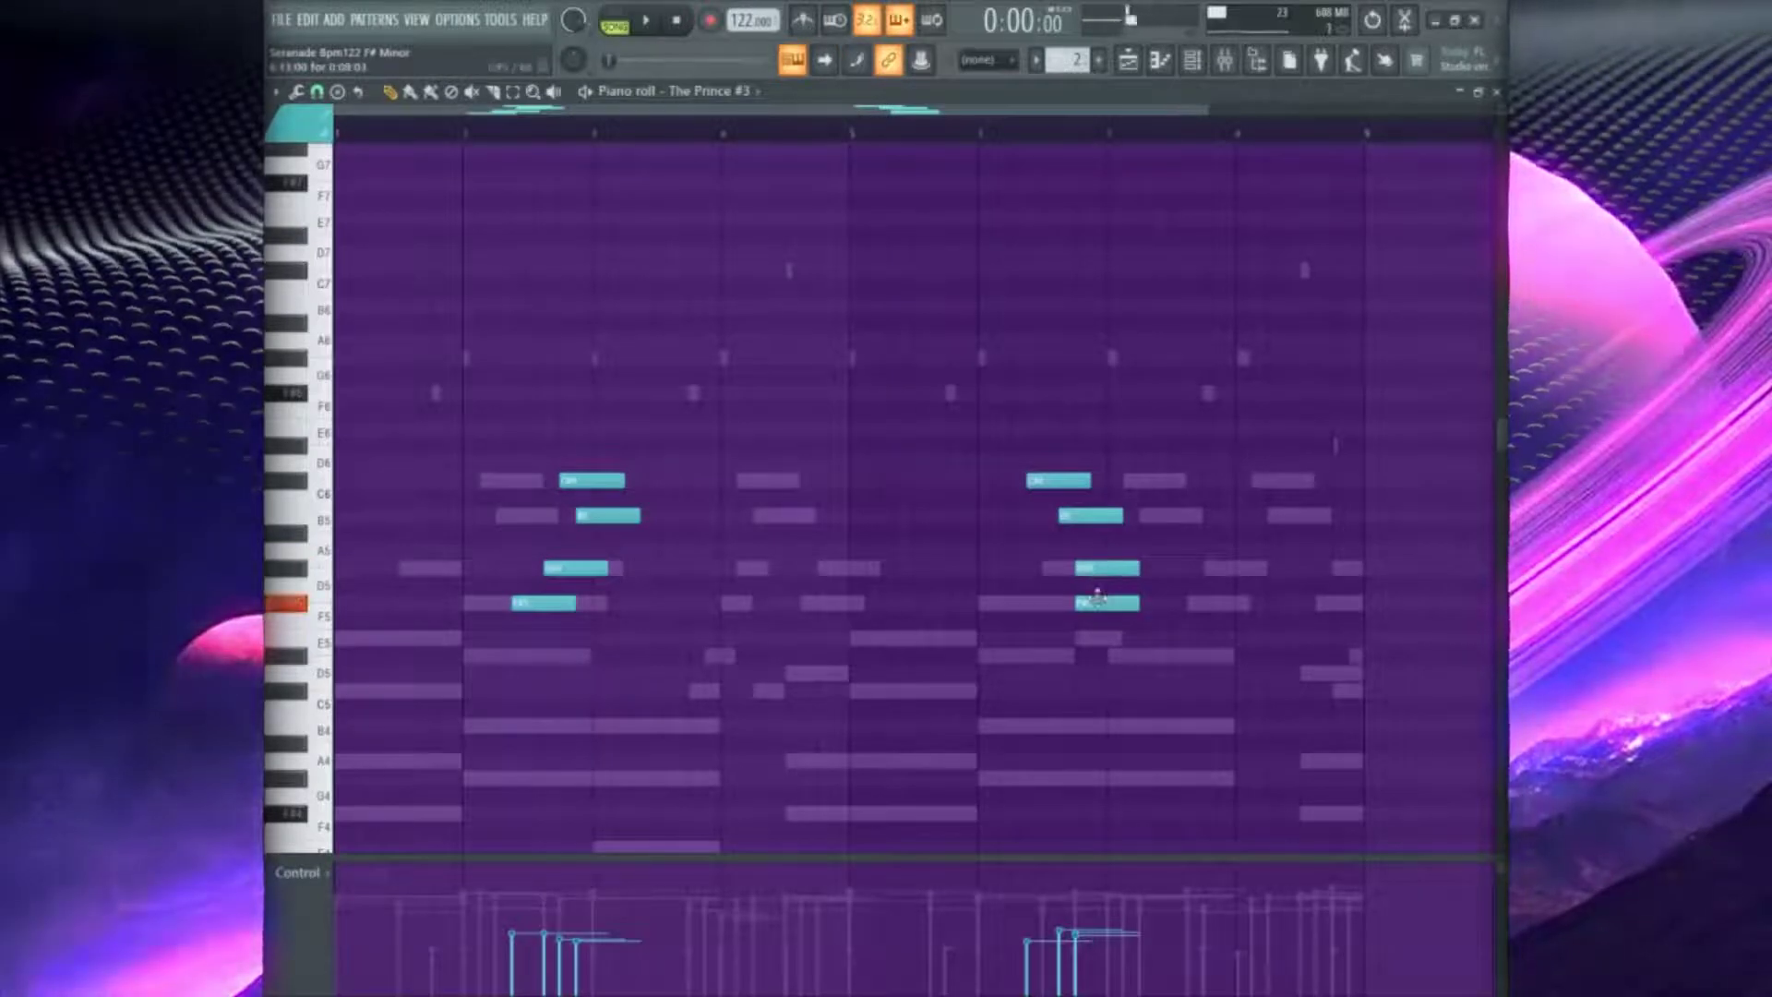
{"action": "left_click_drag", "start_coordinate": [1115, 572], "coordinate": [1110, 569]}
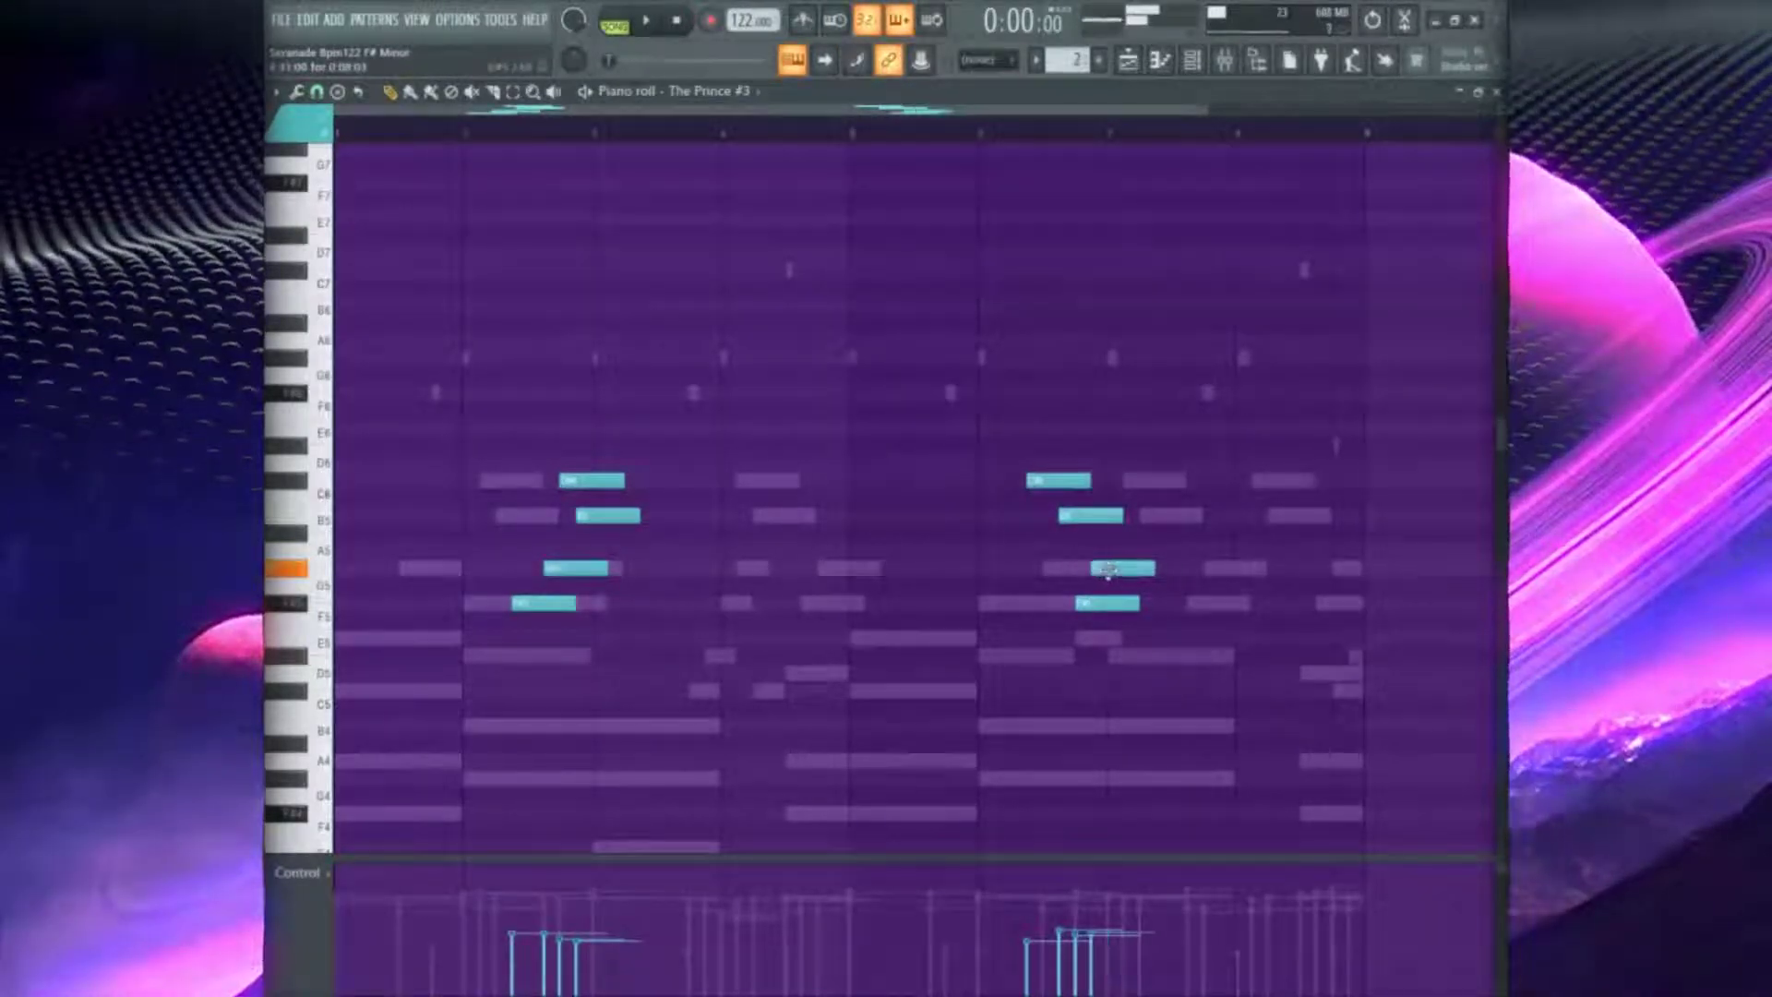
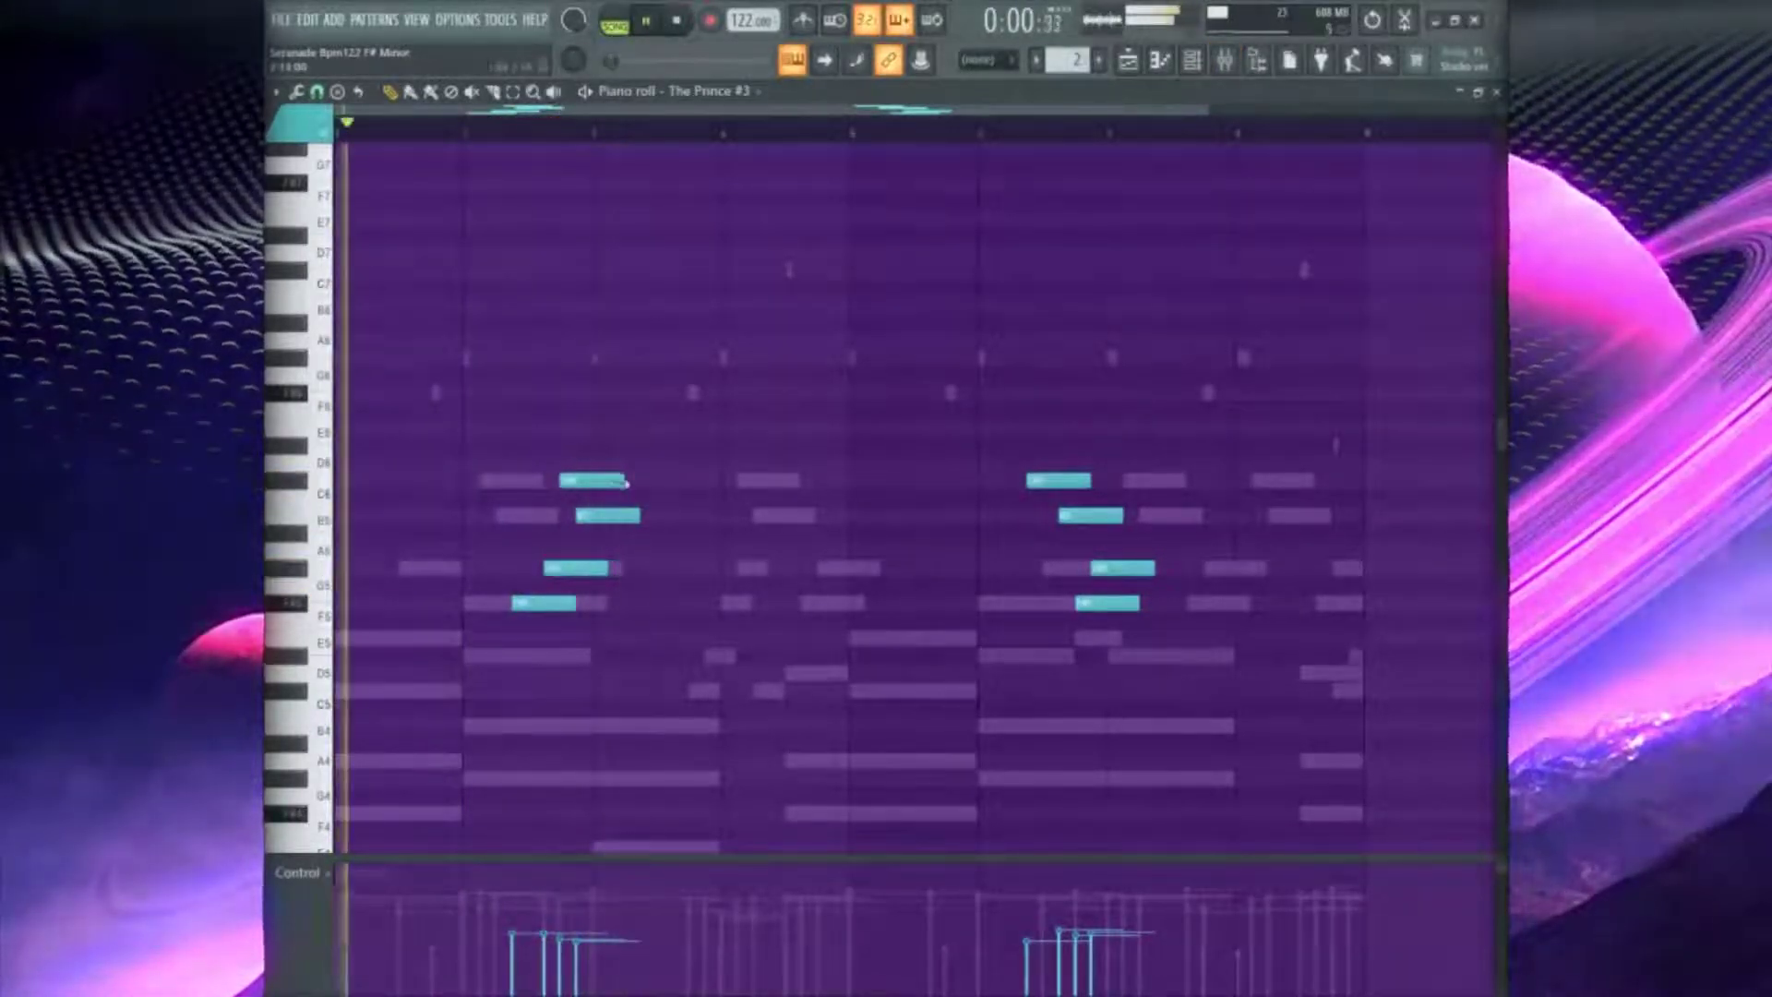
Shorten the F#5, G#5 and C#6 notes in bar 2, and move the phrase's last note down to E5
{"action": "left_click_drag", "start_coordinate": [626, 482], "coordinate": [609, 482]}
{"action": "left_click_drag", "start_coordinate": [595, 576], "coordinate": [592, 642]}
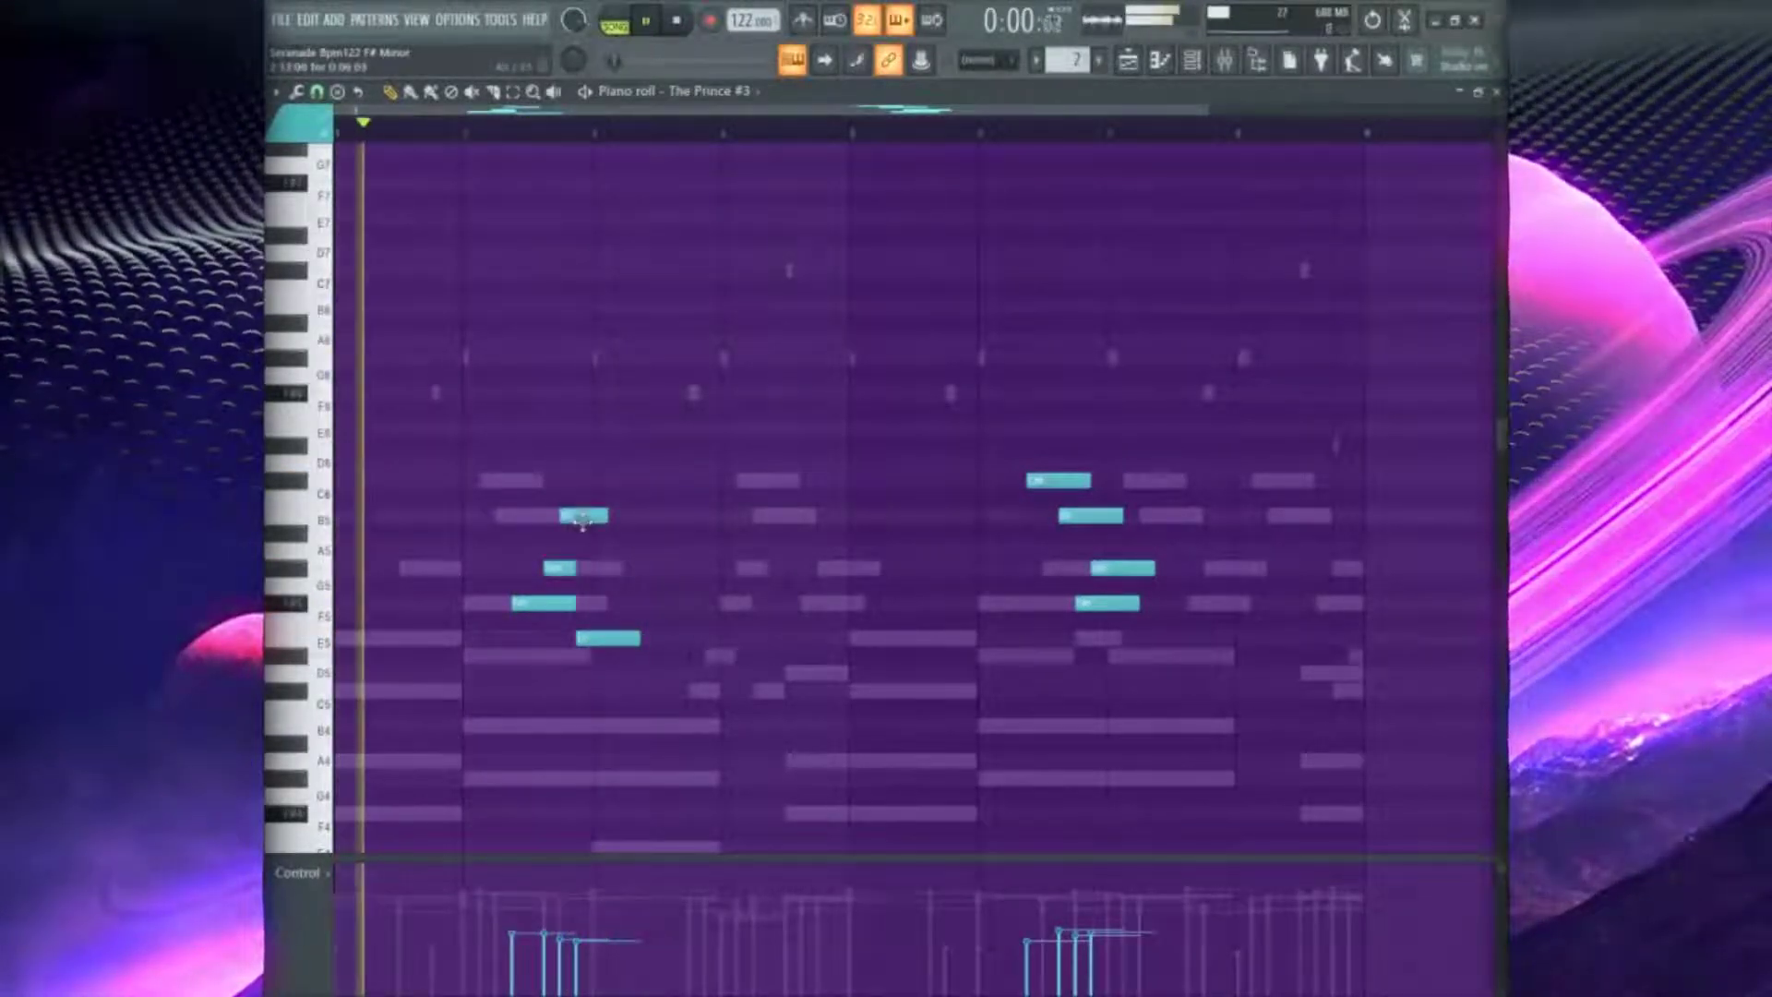
{"action": "left_click_drag", "start_coordinate": [560, 604], "coordinate": [550, 608]}
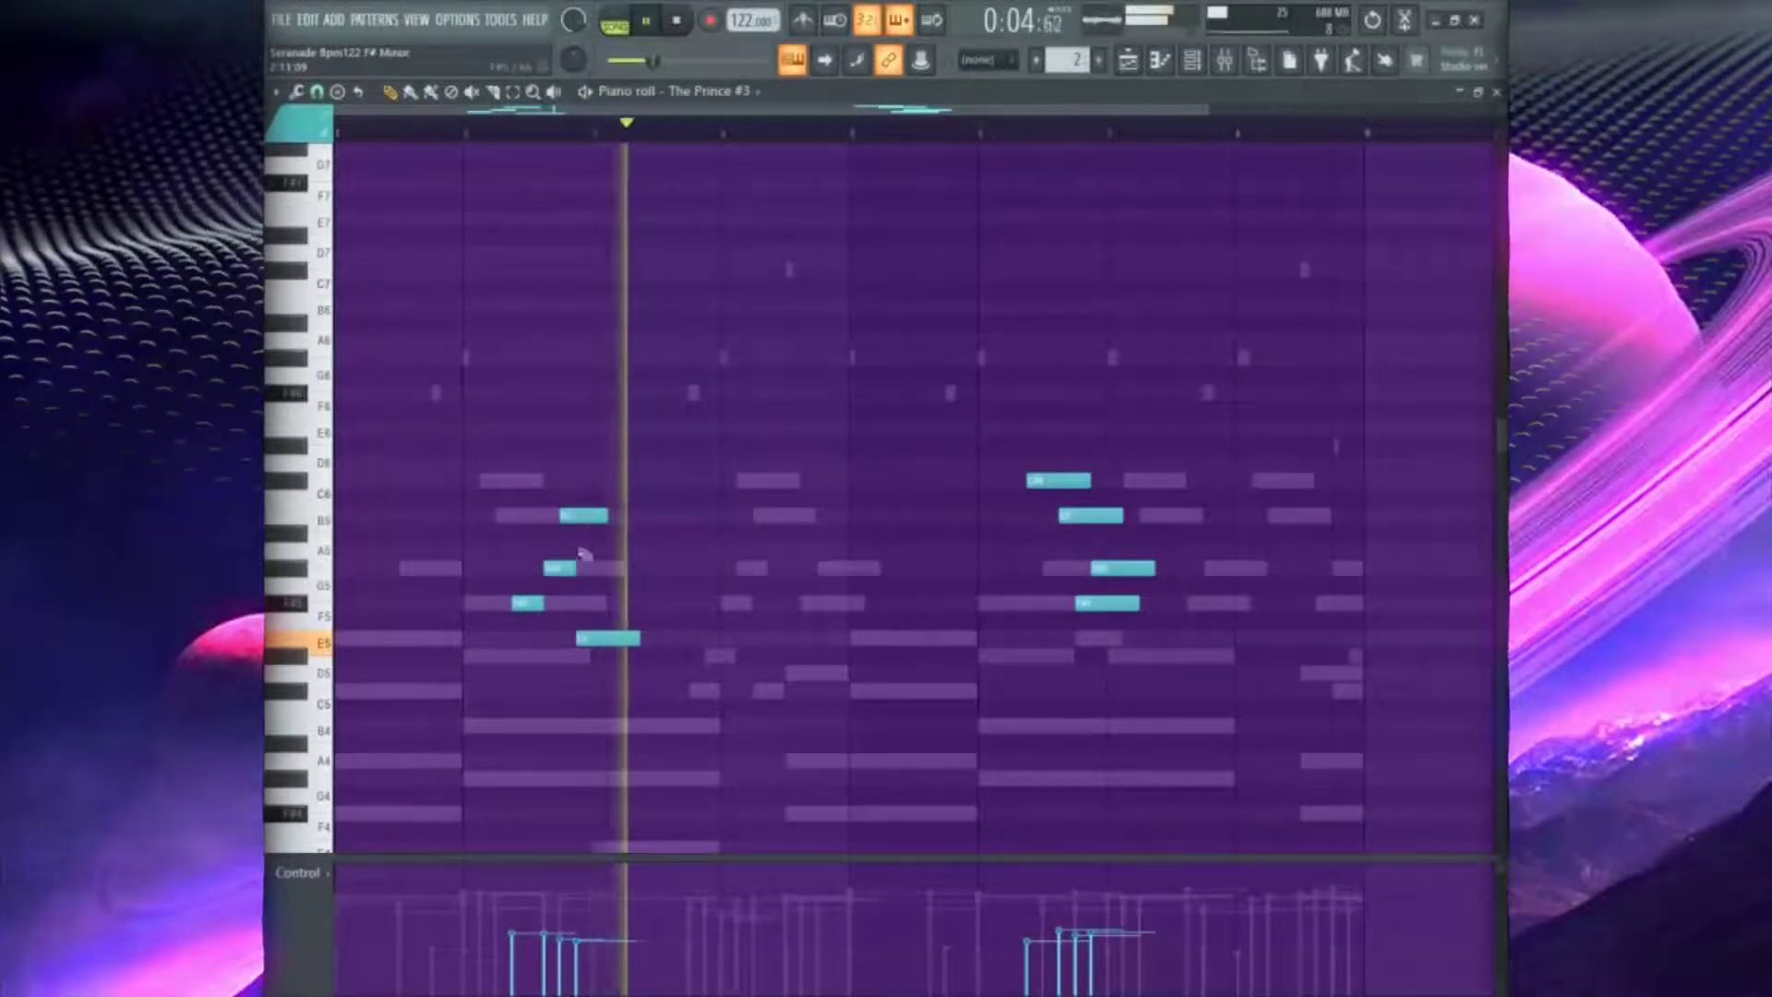
{"action": "left_click_drag", "start_coordinate": [573, 514], "coordinate": [573, 480]}
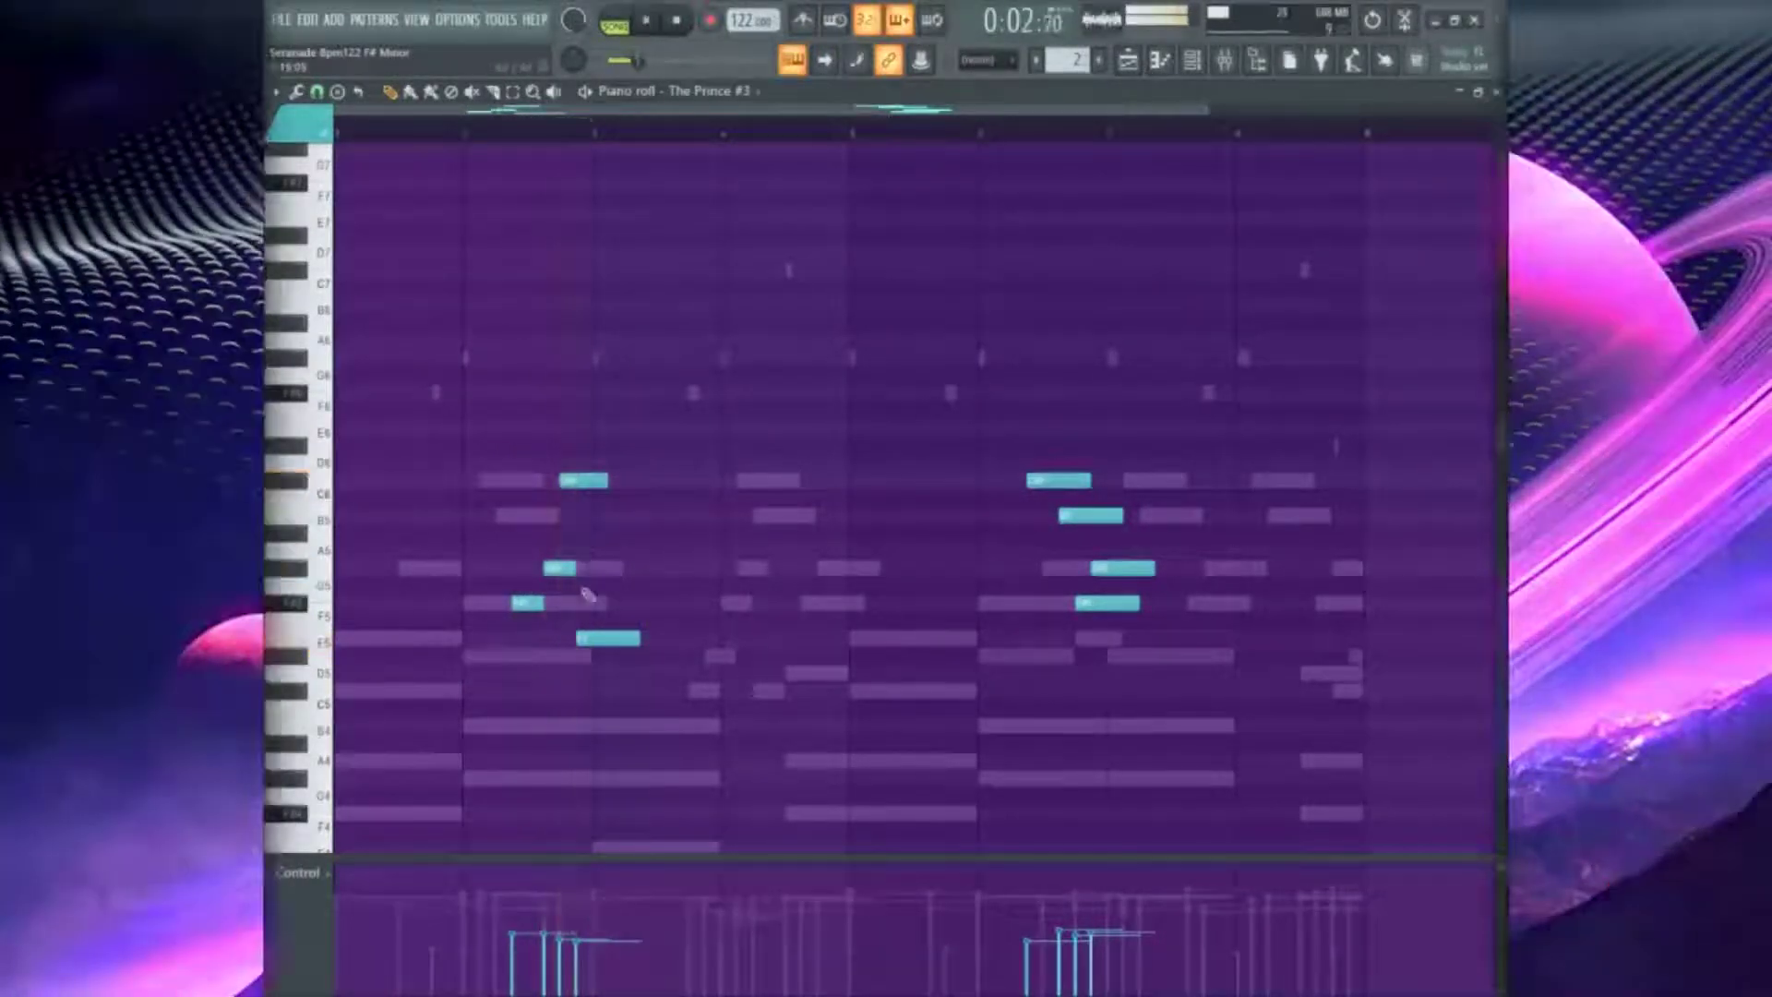
Add a short B5 note after a shortened C#6 in bar 2, and shift the E5 note to the start of bar 3
{"action": "left_click_drag", "start_coordinate": [614, 517], "coordinate": [592, 517]}
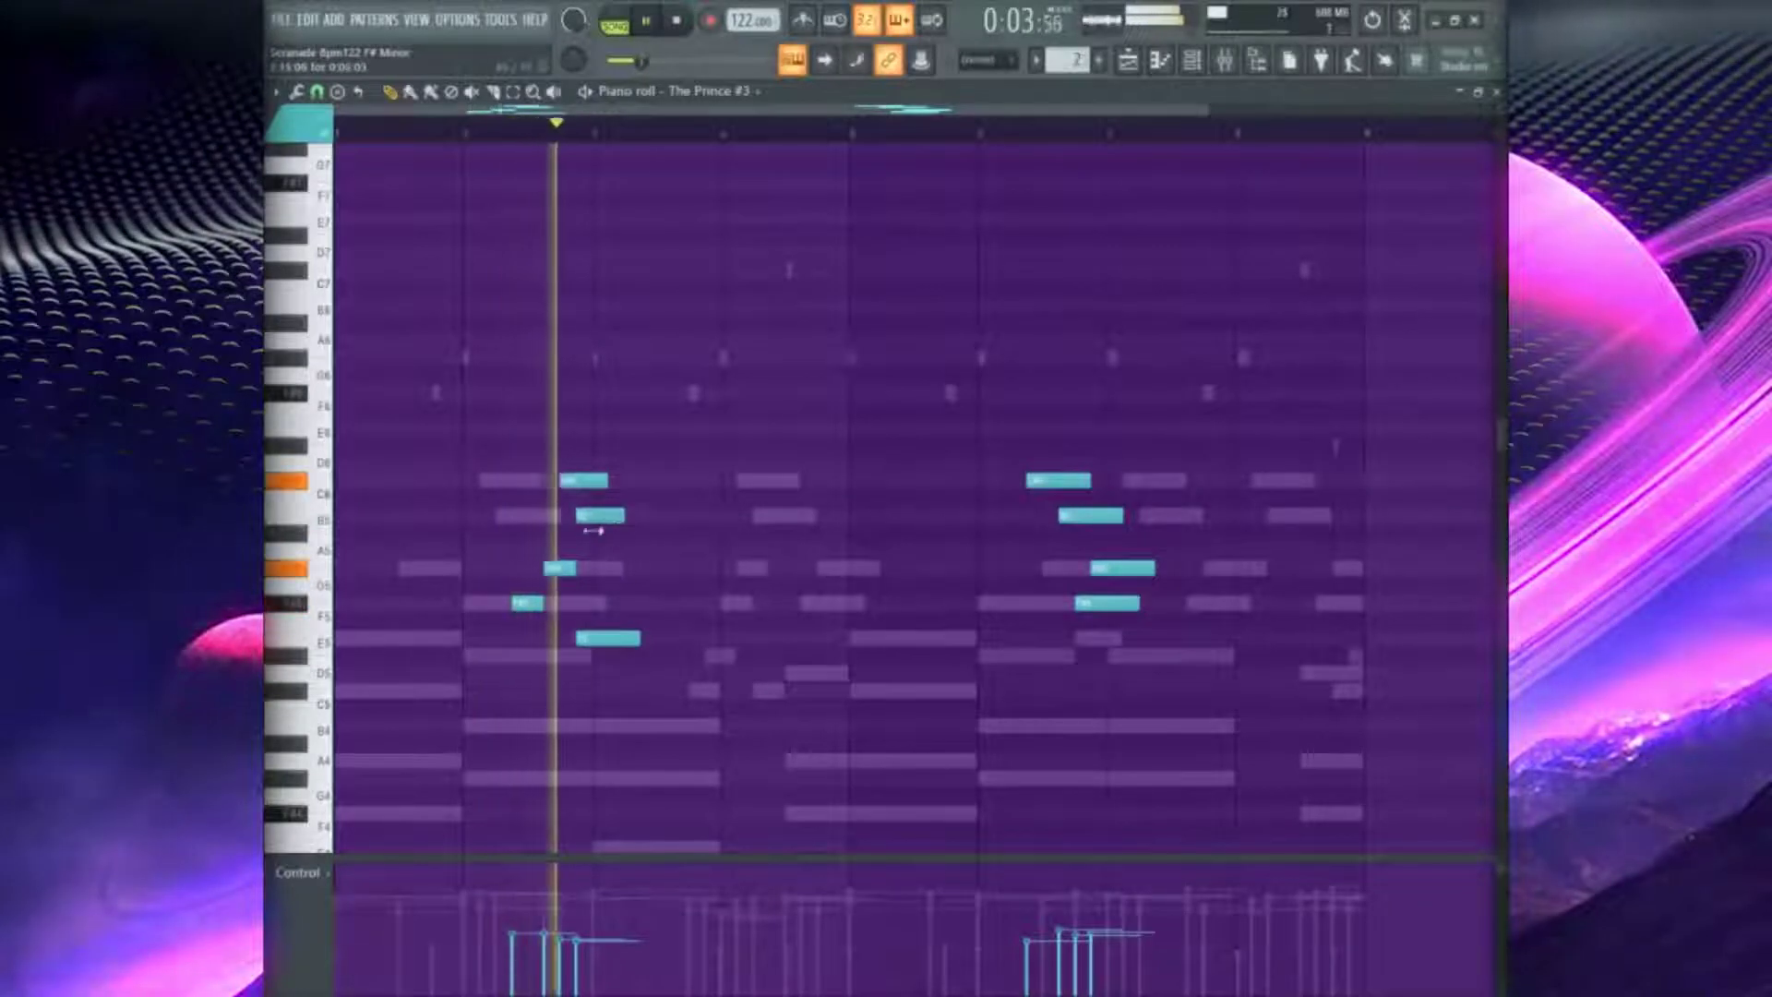
{"action": "left_click_drag", "start_coordinate": [602, 638], "coordinate": [619, 637]}
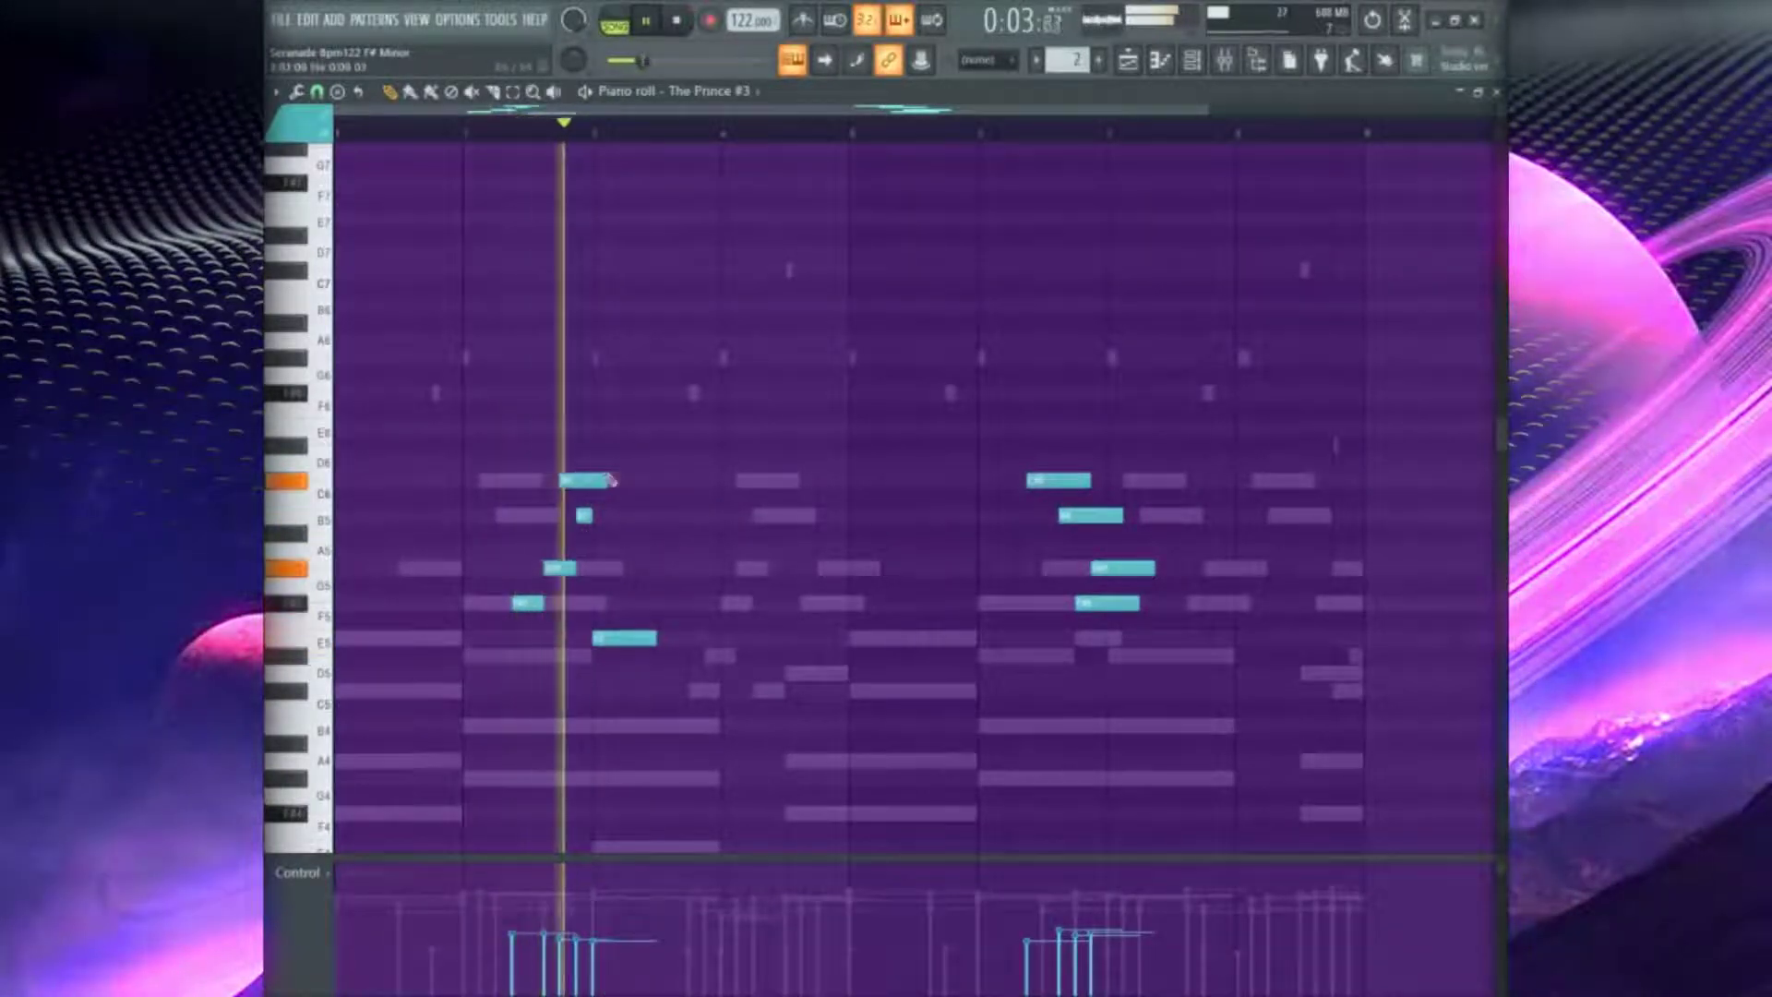
{"action": "left_click_drag", "start_coordinate": [606, 480], "coordinate": [574, 481]}
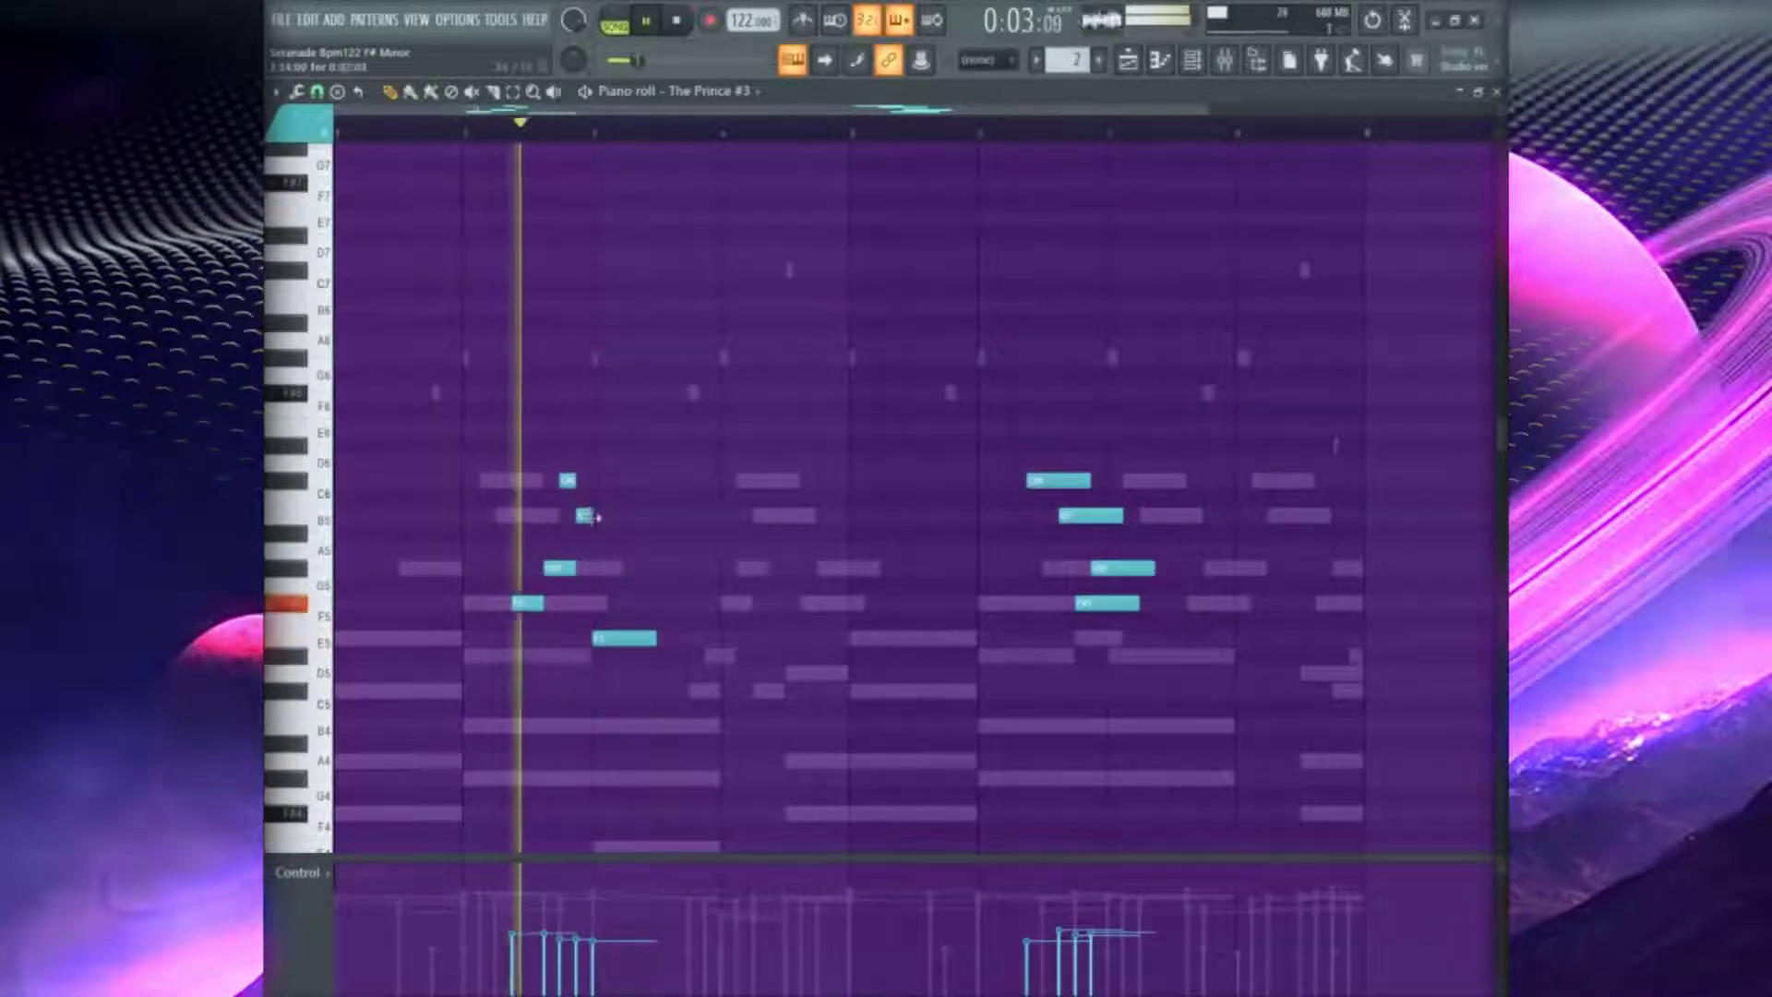
{"action": "left_click_drag", "start_coordinate": [592, 515], "coordinate": [607, 517]}
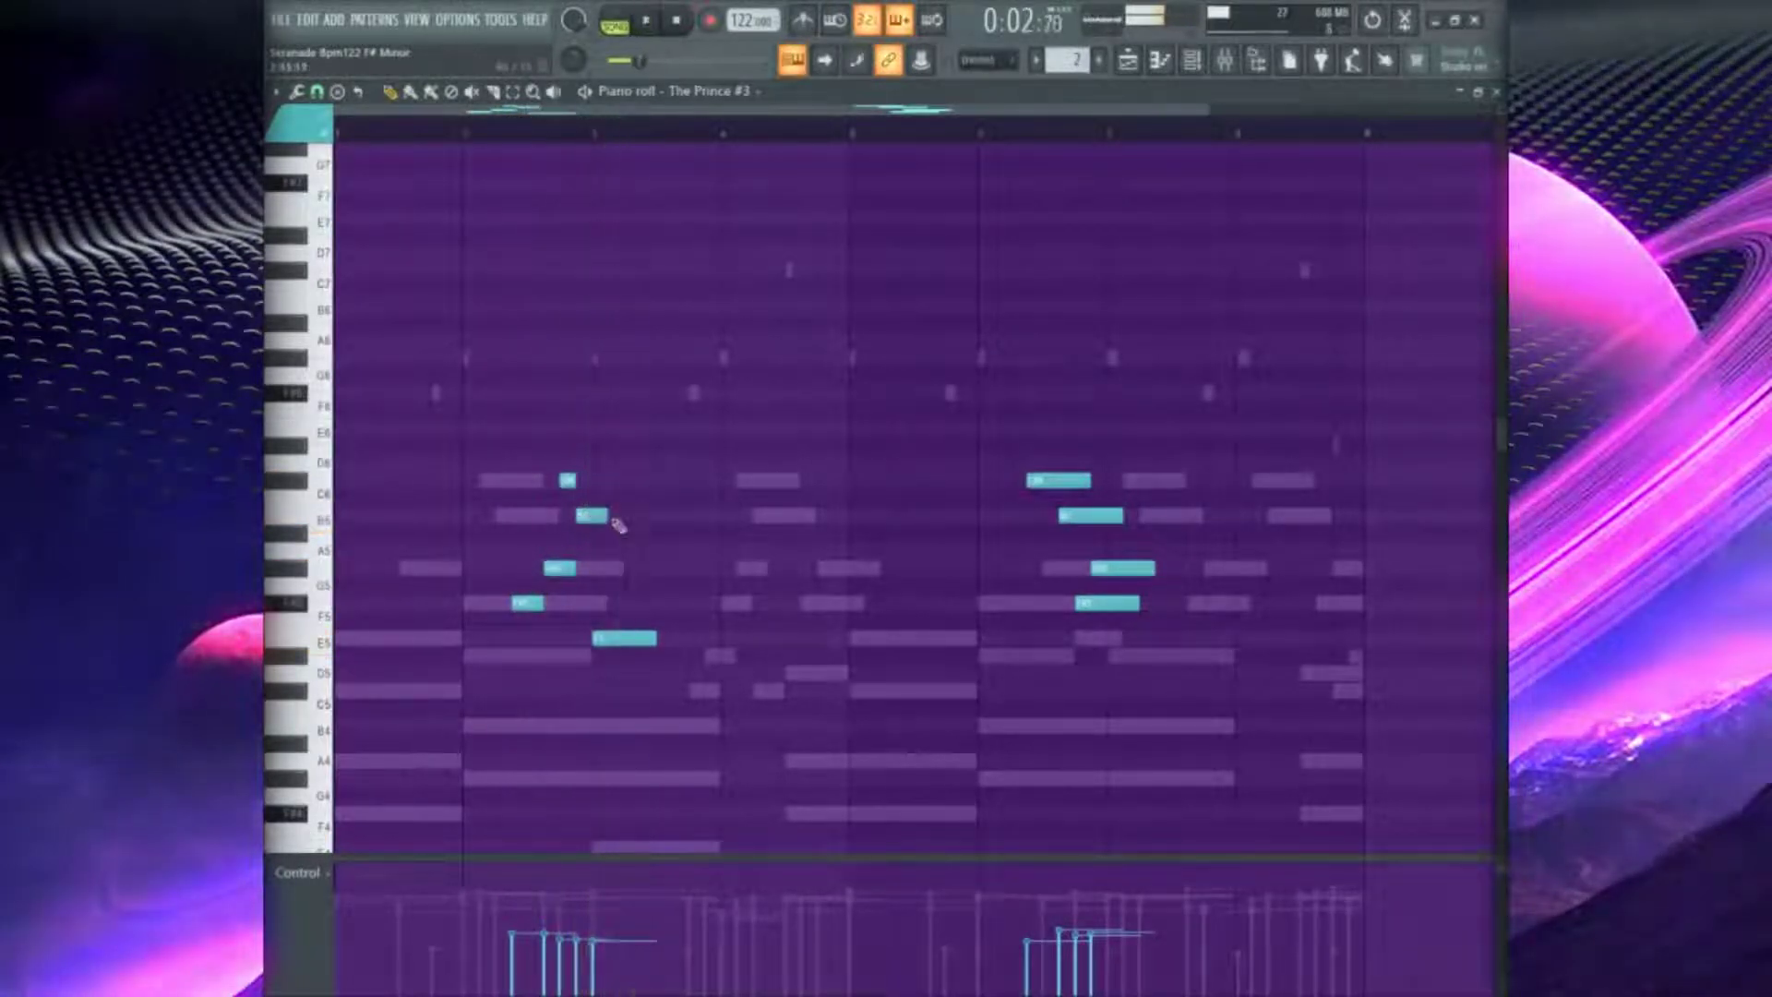
Move the bar 3 note to D#5 and add a C#5 note at the start of bar 4
{"action": "left_click_drag", "start_coordinate": [604, 638], "coordinate": [602, 595]}
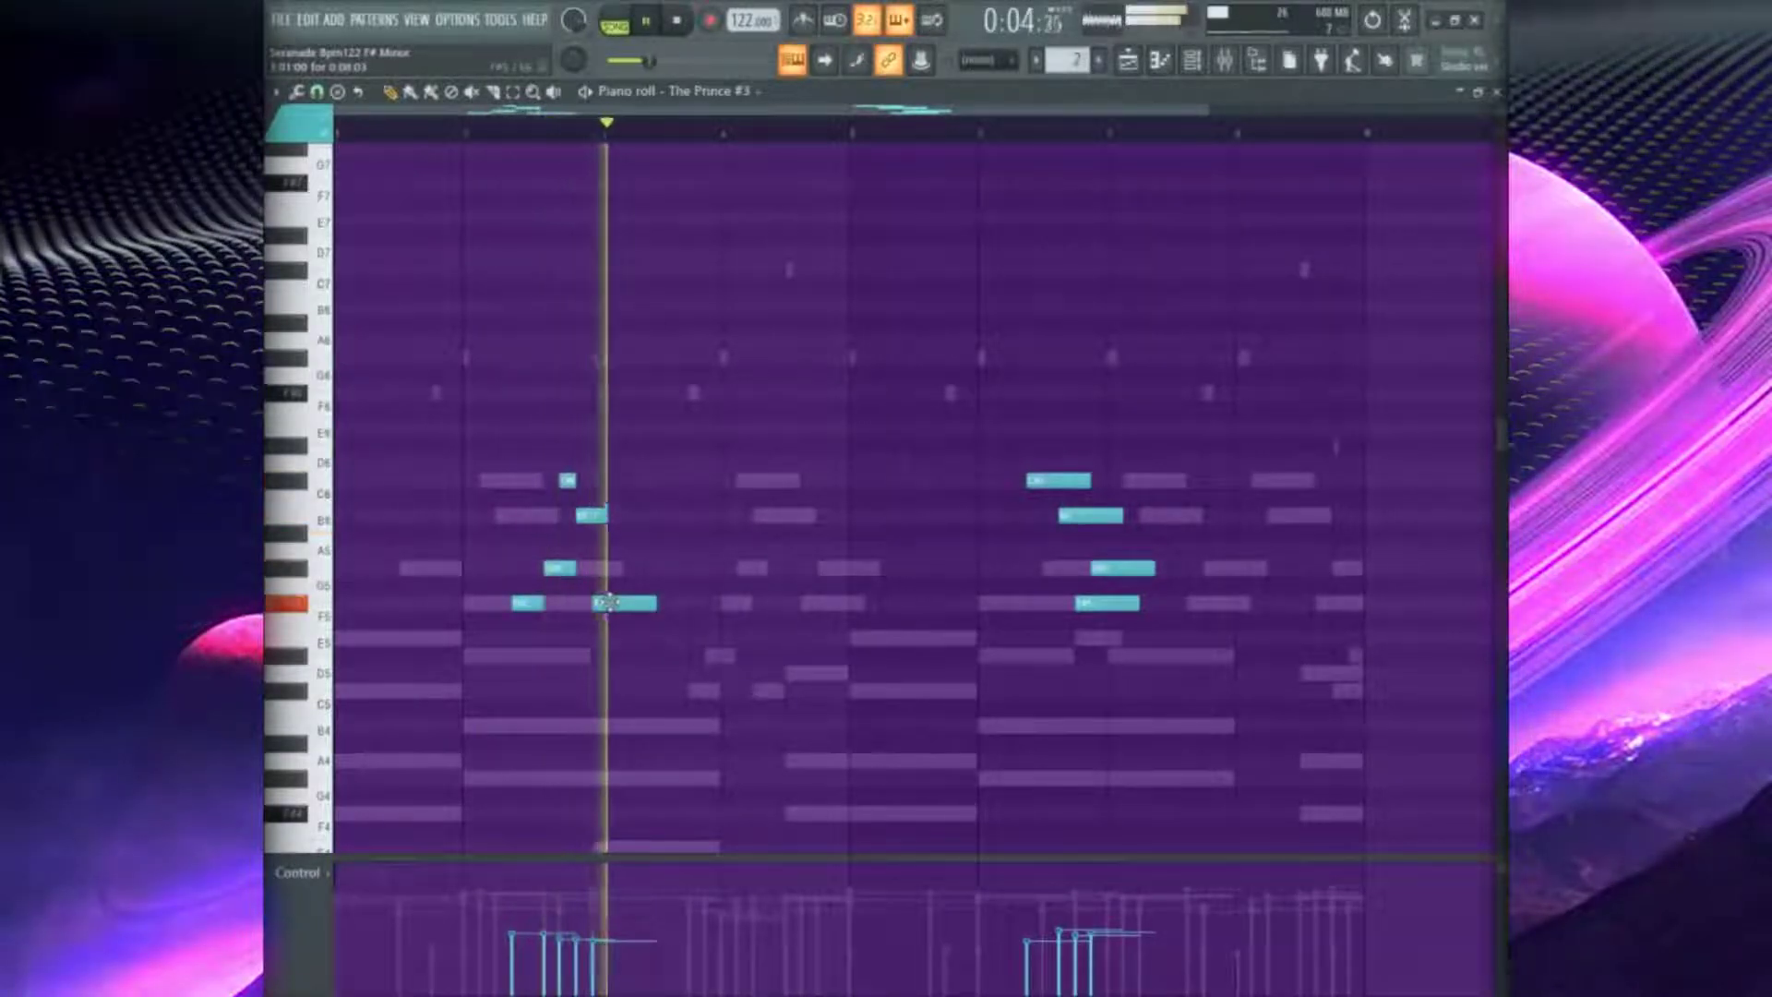
{"action": "left_click_drag", "start_coordinate": [621, 603], "coordinate": [613, 665]}
{"action": "left_click", "coordinate": [725, 690]}
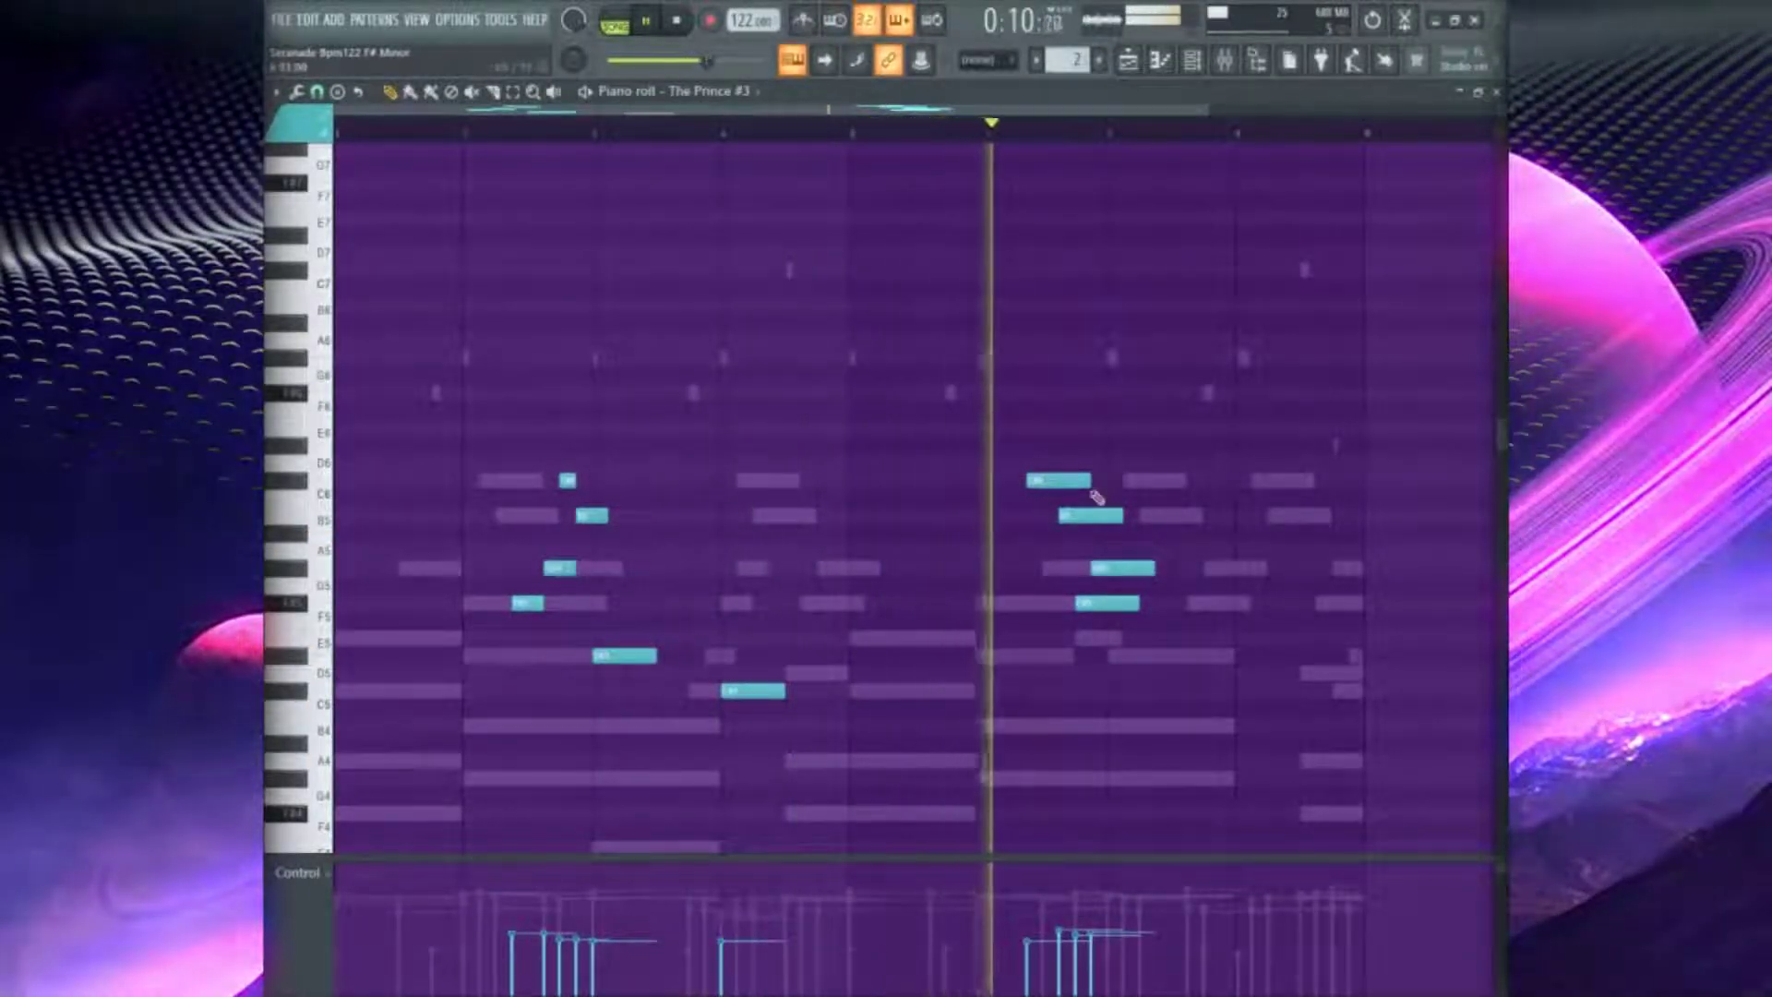
Shorten the C#6, B5, F#5 and G#5 notes of the bar 6 phrase
{"action": "key", "text": "space"}
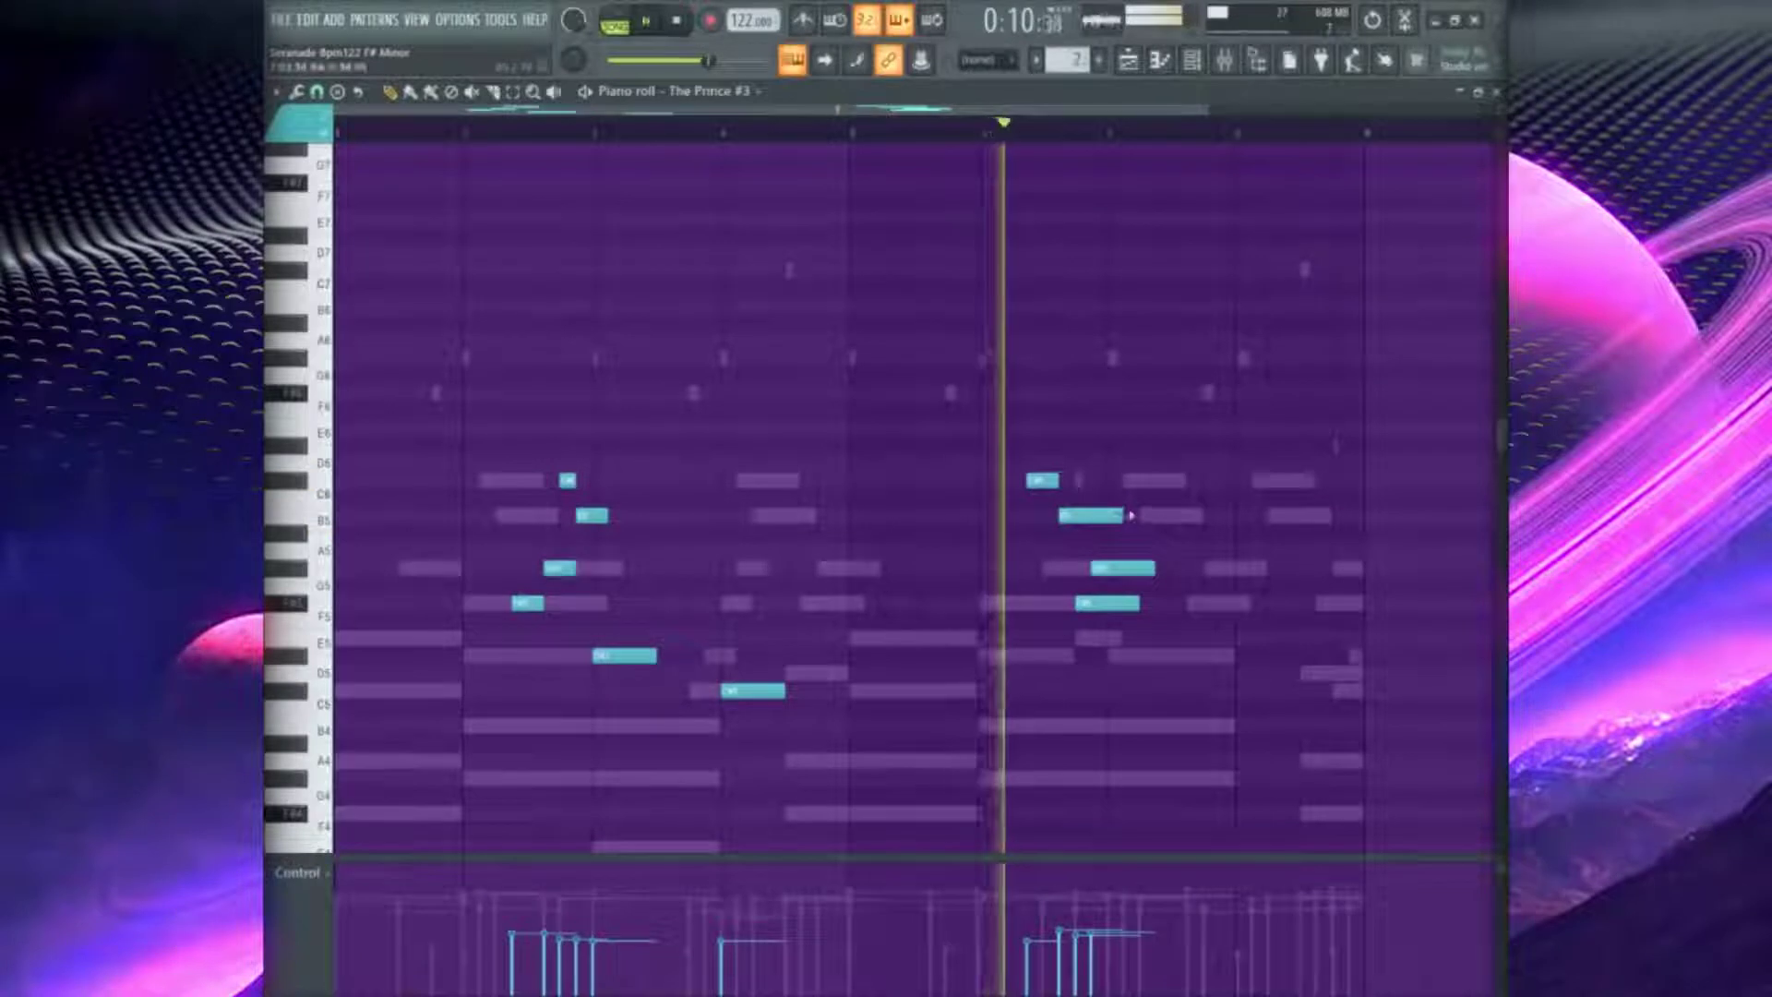
{"action": "left_click_drag", "start_coordinate": [1128, 515], "coordinate": [1075, 515]}
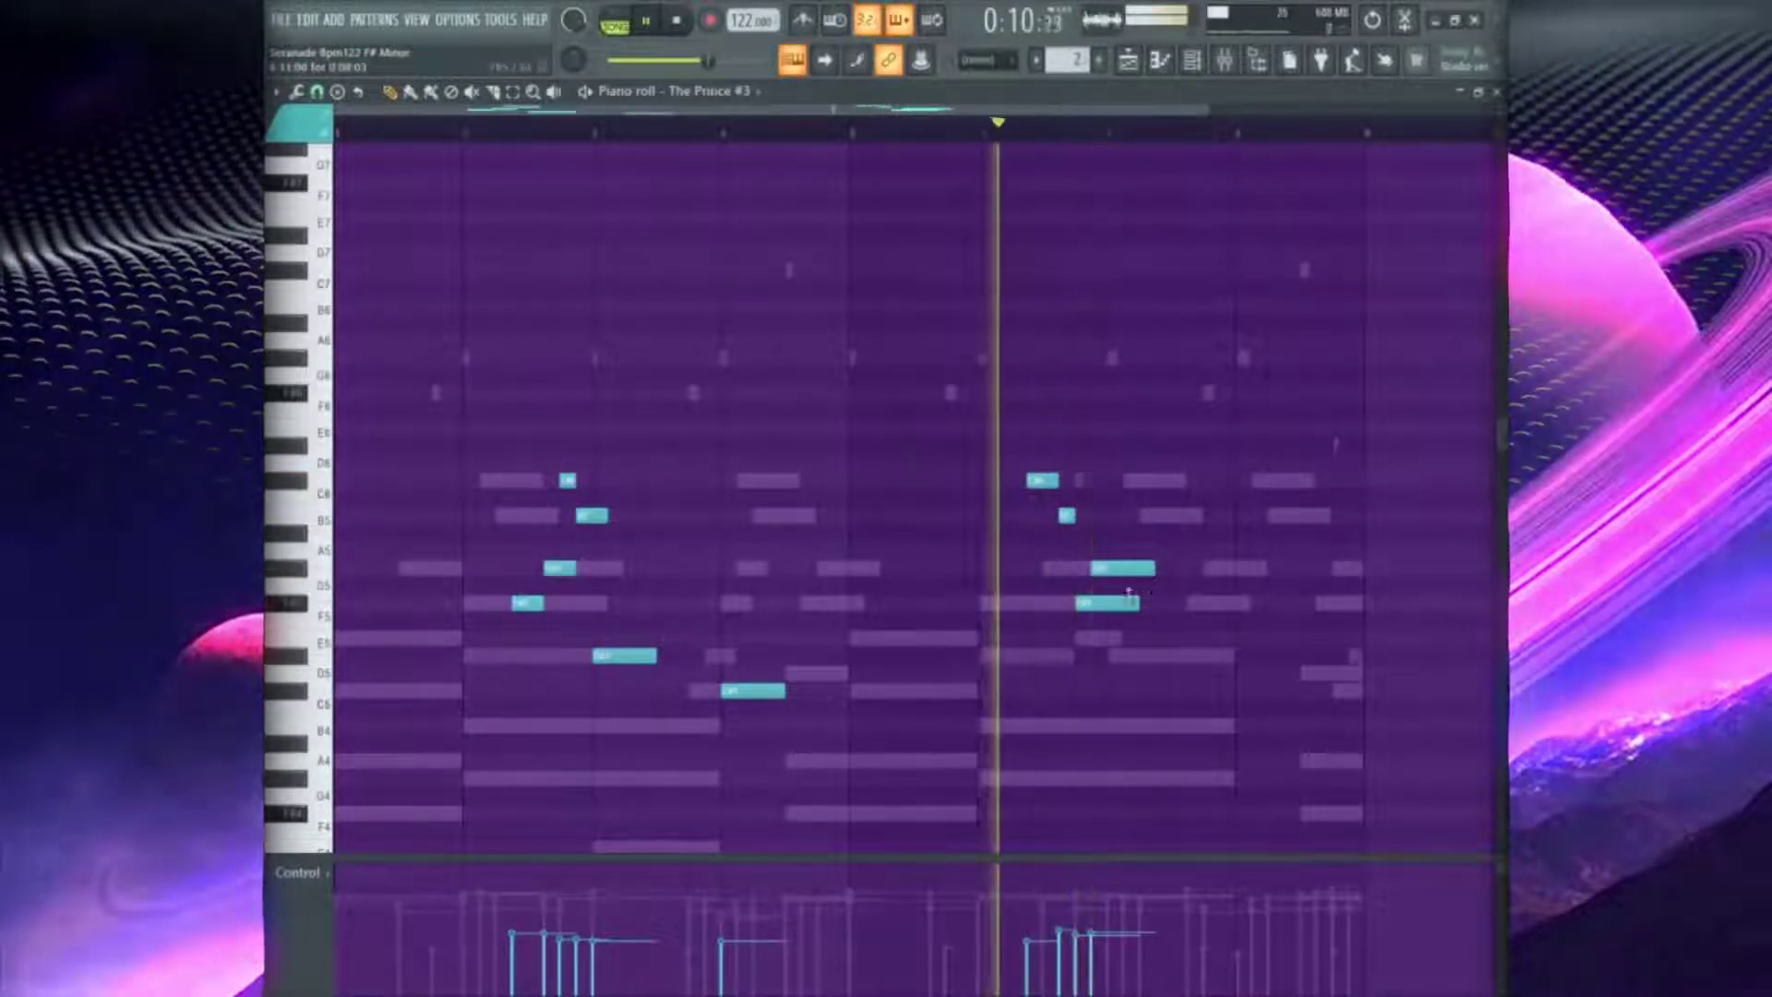
{"action": "mouse_move", "coordinate": [1137, 603]}
{"action": "left_mouse_down"}
{"action": "mouse_move", "coordinate": [1095, 603]}
{"action": "mouse_move", "coordinate": [1141, 568]}
{"action": "left_mouse_up"}
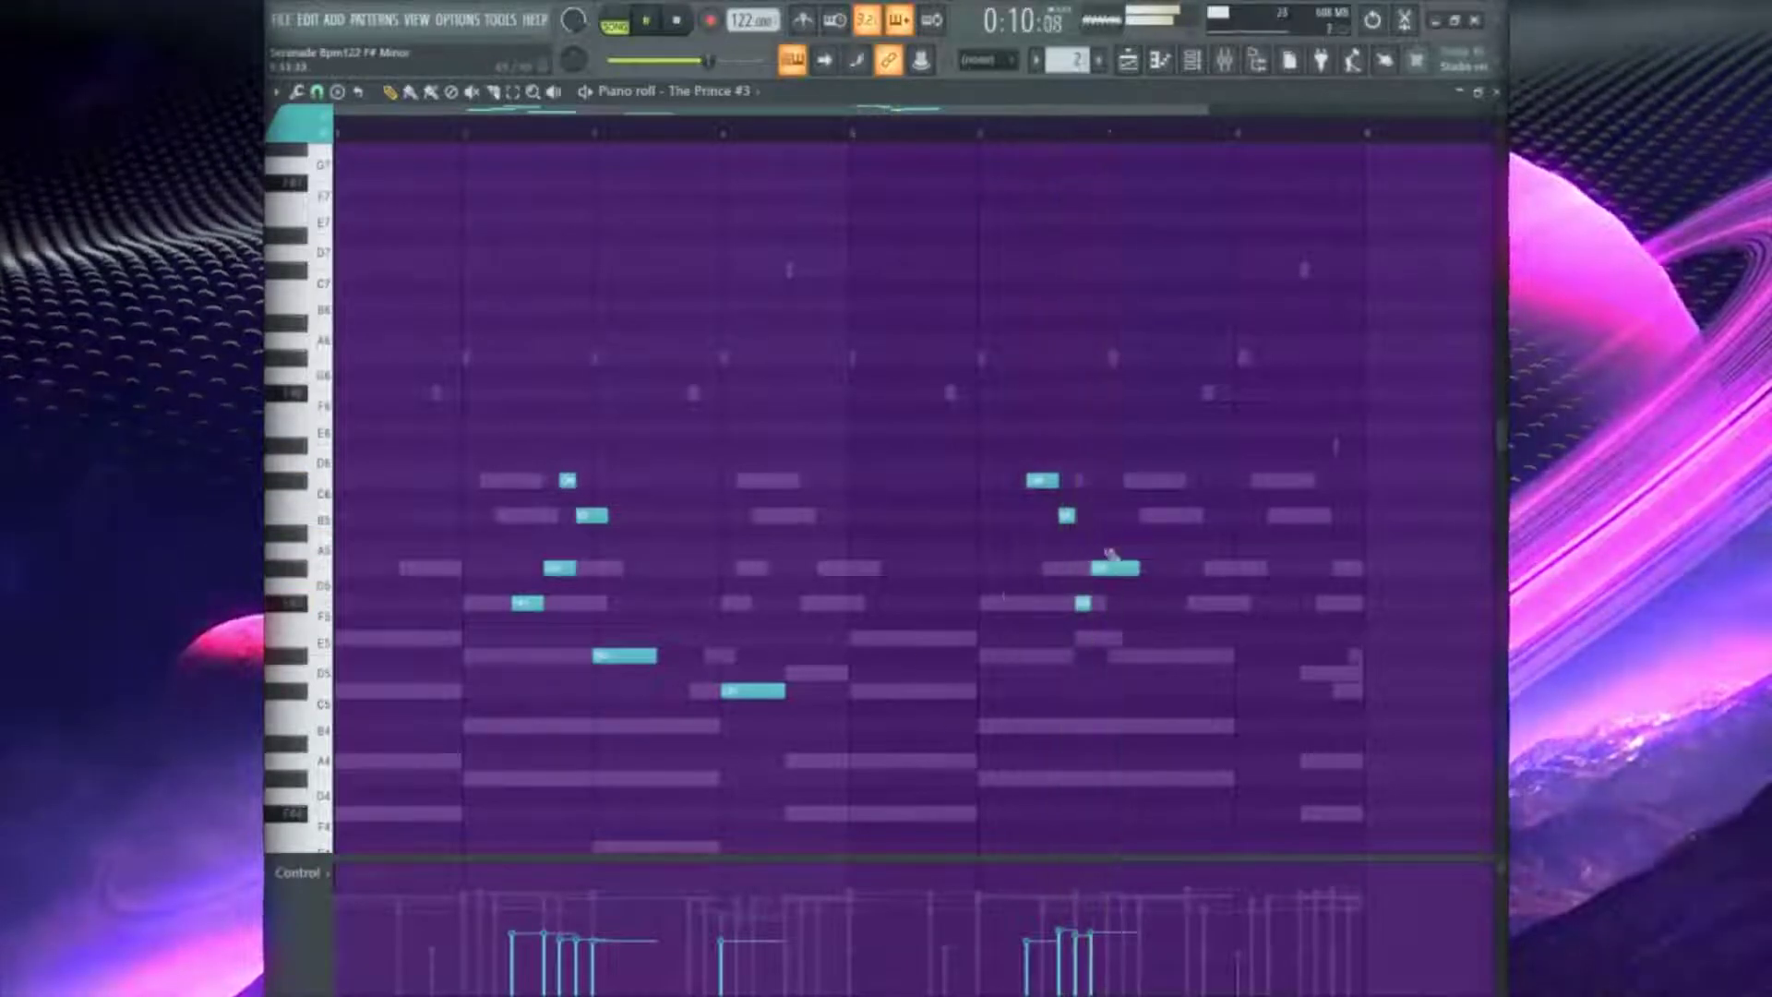
Add B5 at the start of bar 7, G#5 at the start of bar 8 and F#5 mid-bar 8, shortening the G#5 before the B5
{"action": "left_click", "coordinate": [1138, 517]}
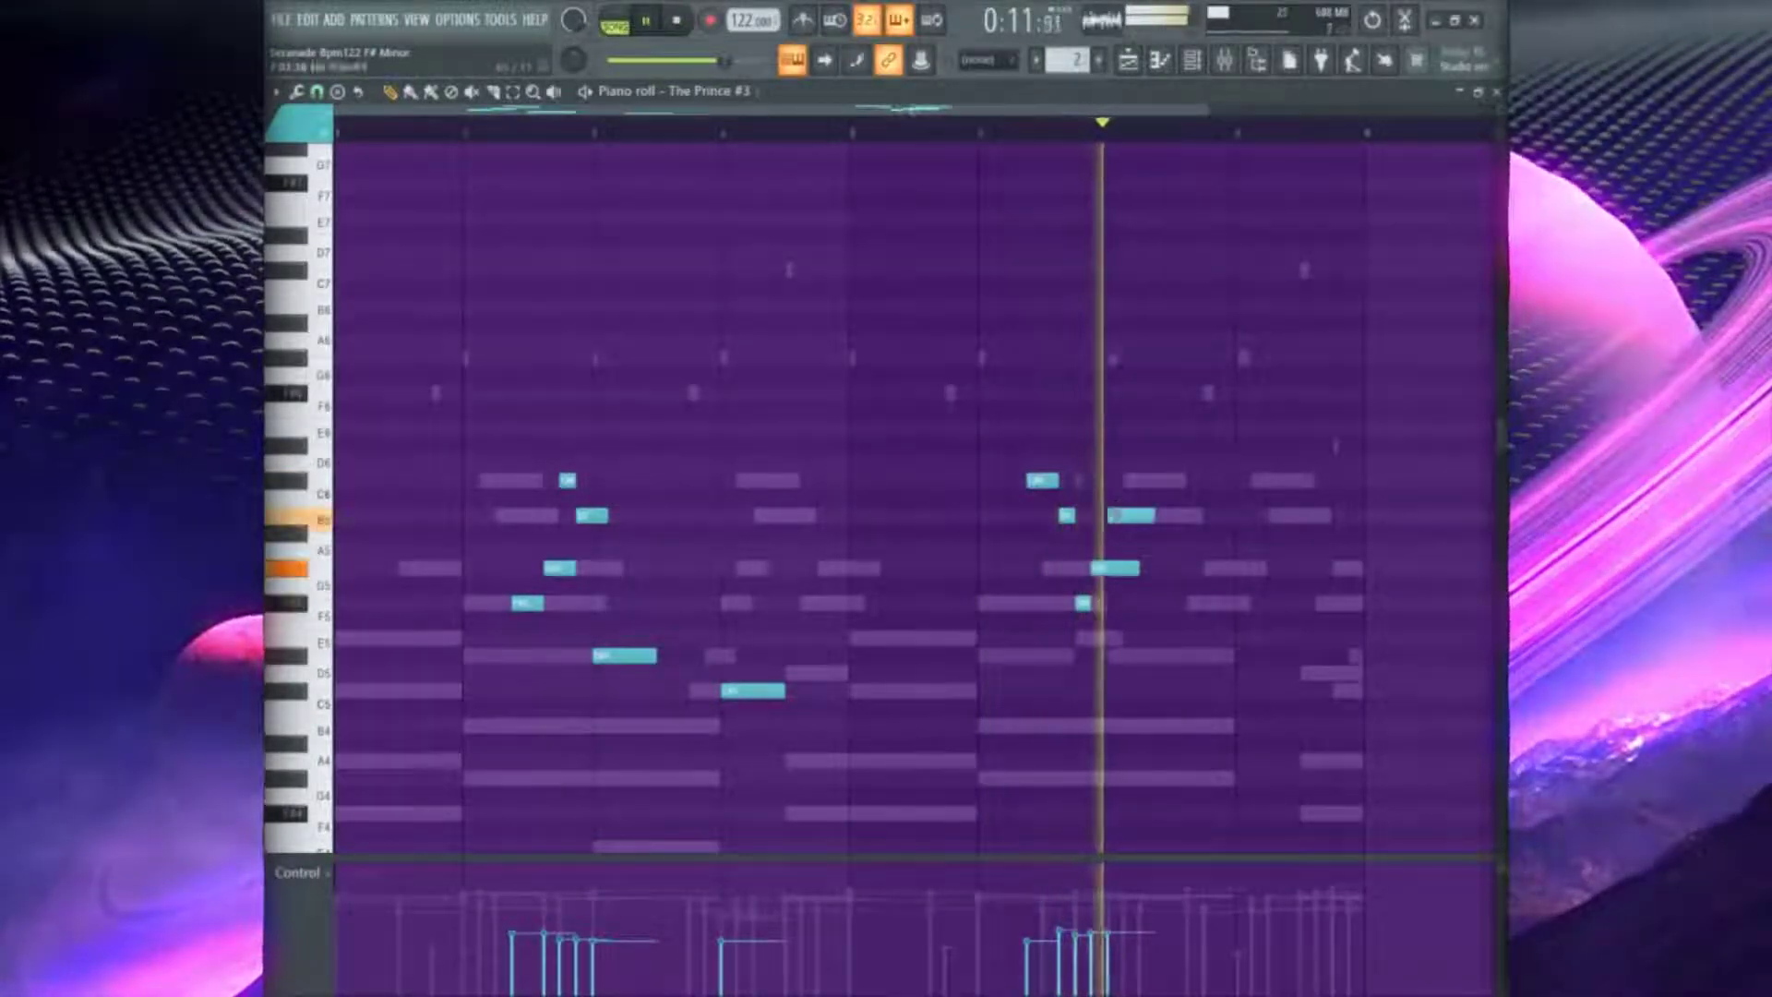
{"action": "left_click_drag", "start_coordinate": [1140, 568], "coordinate": [1126, 568]}
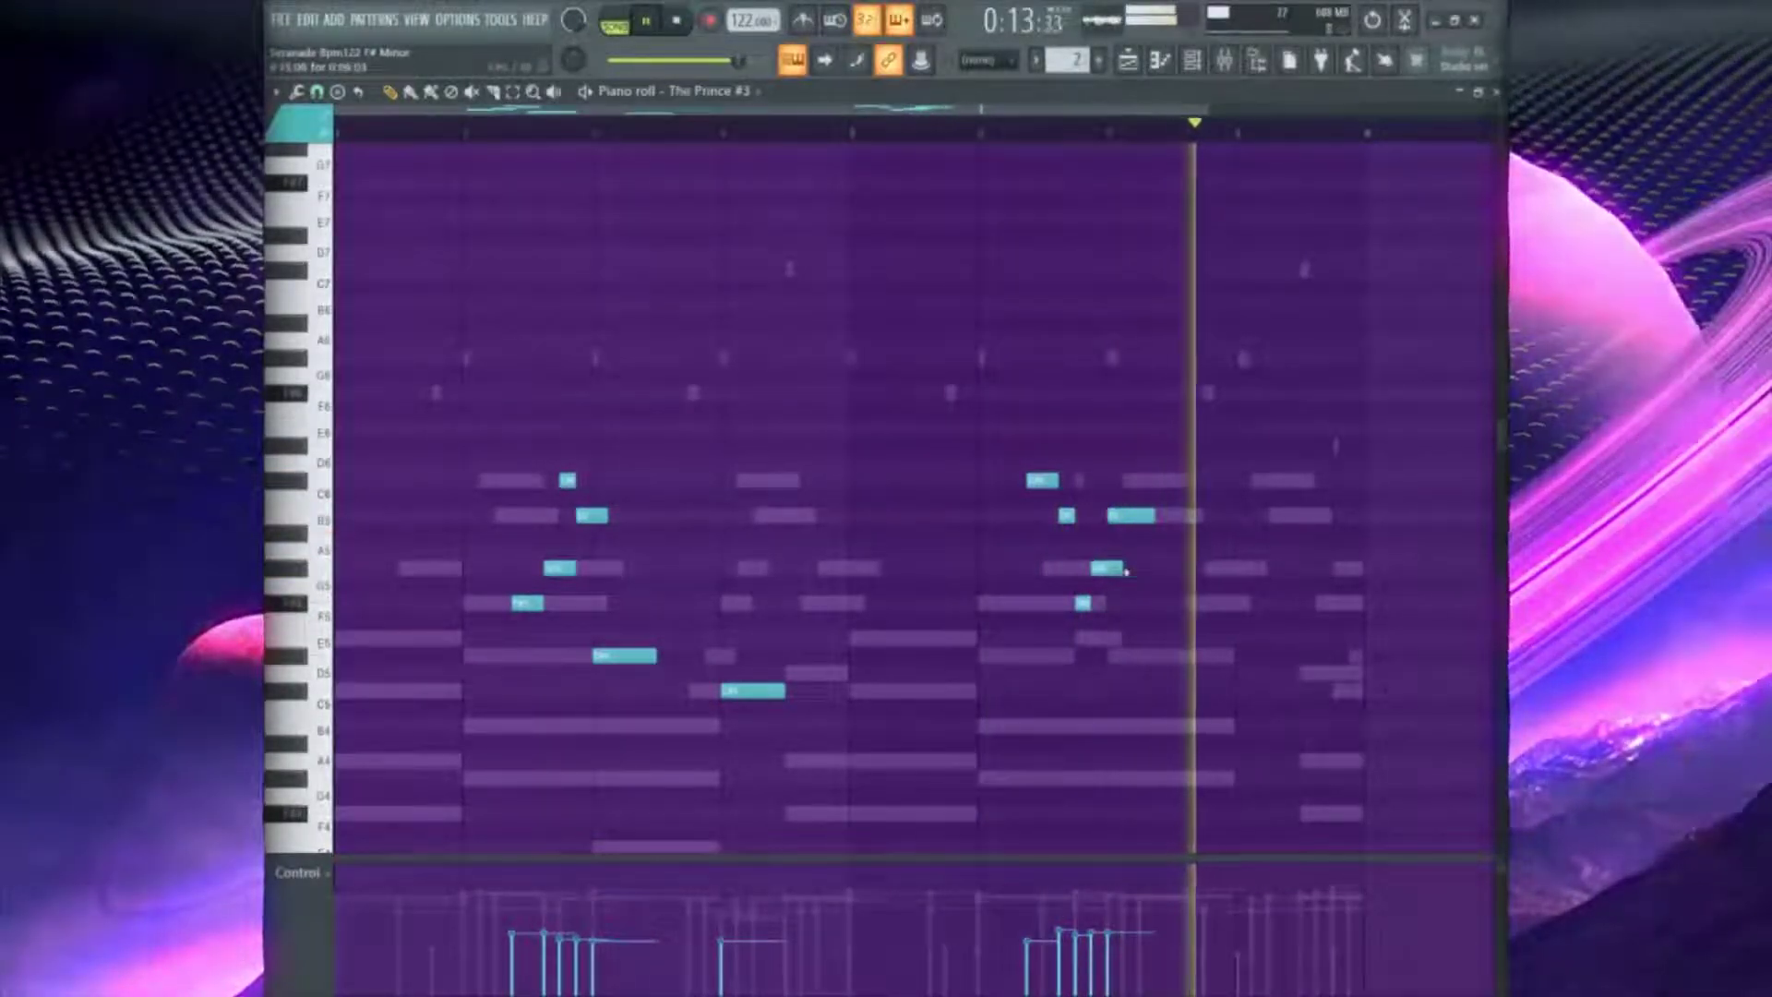
{"action": "left_click", "coordinate": [1256, 567]}
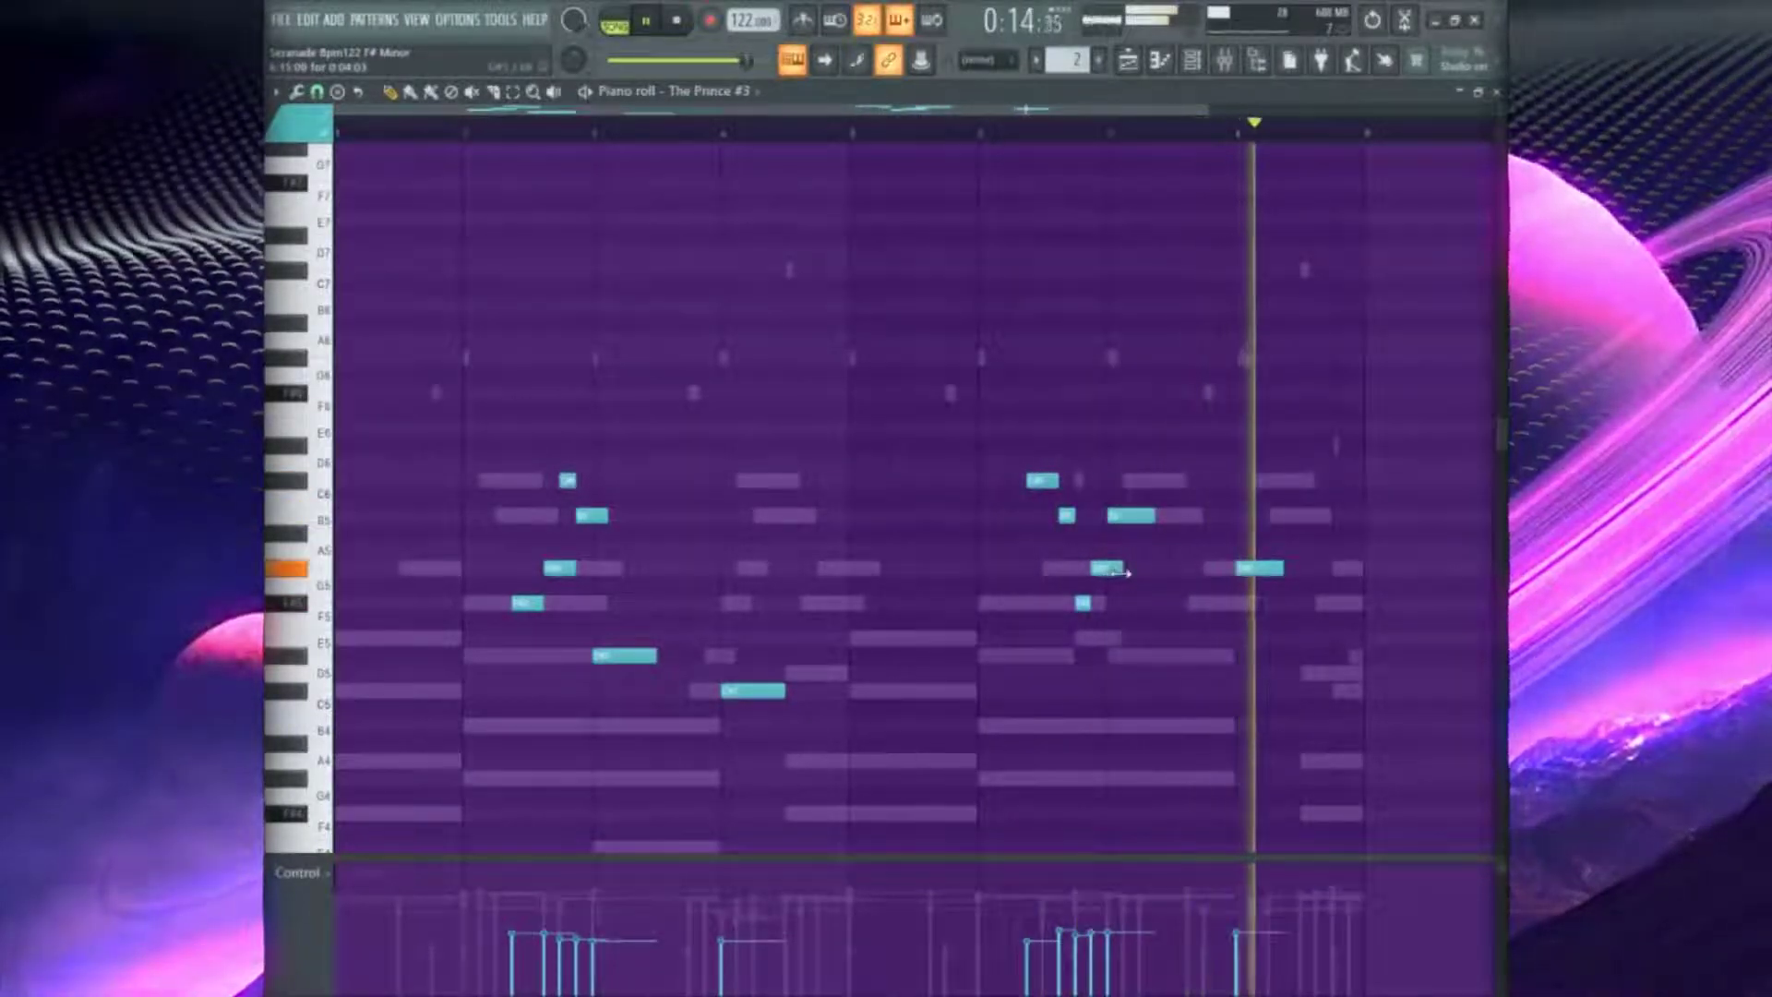
{"action": "key", "text": "space"}
{"action": "left_click", "coordinate": [1303, 603]}
{"action": "key", "text": "space"}
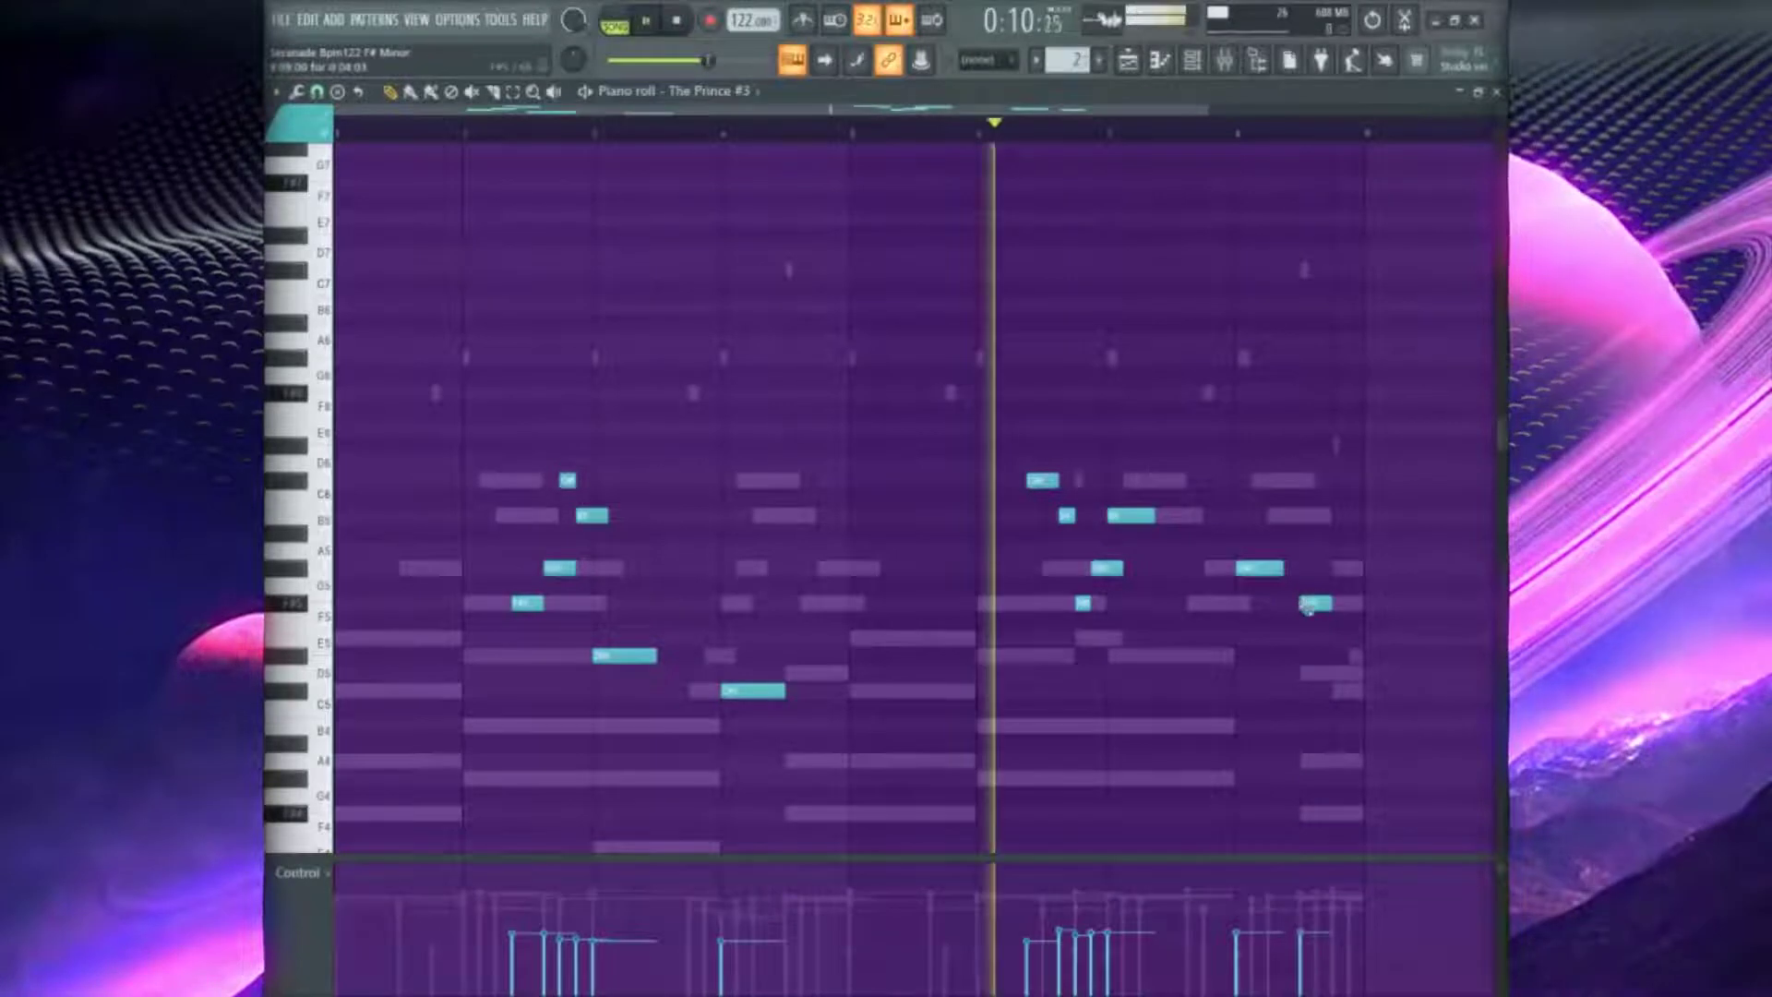
Randomize the counter-melody's note velocities slightly and scale the overall velocity levels down
{"action": "key", "text": "alt+r"}
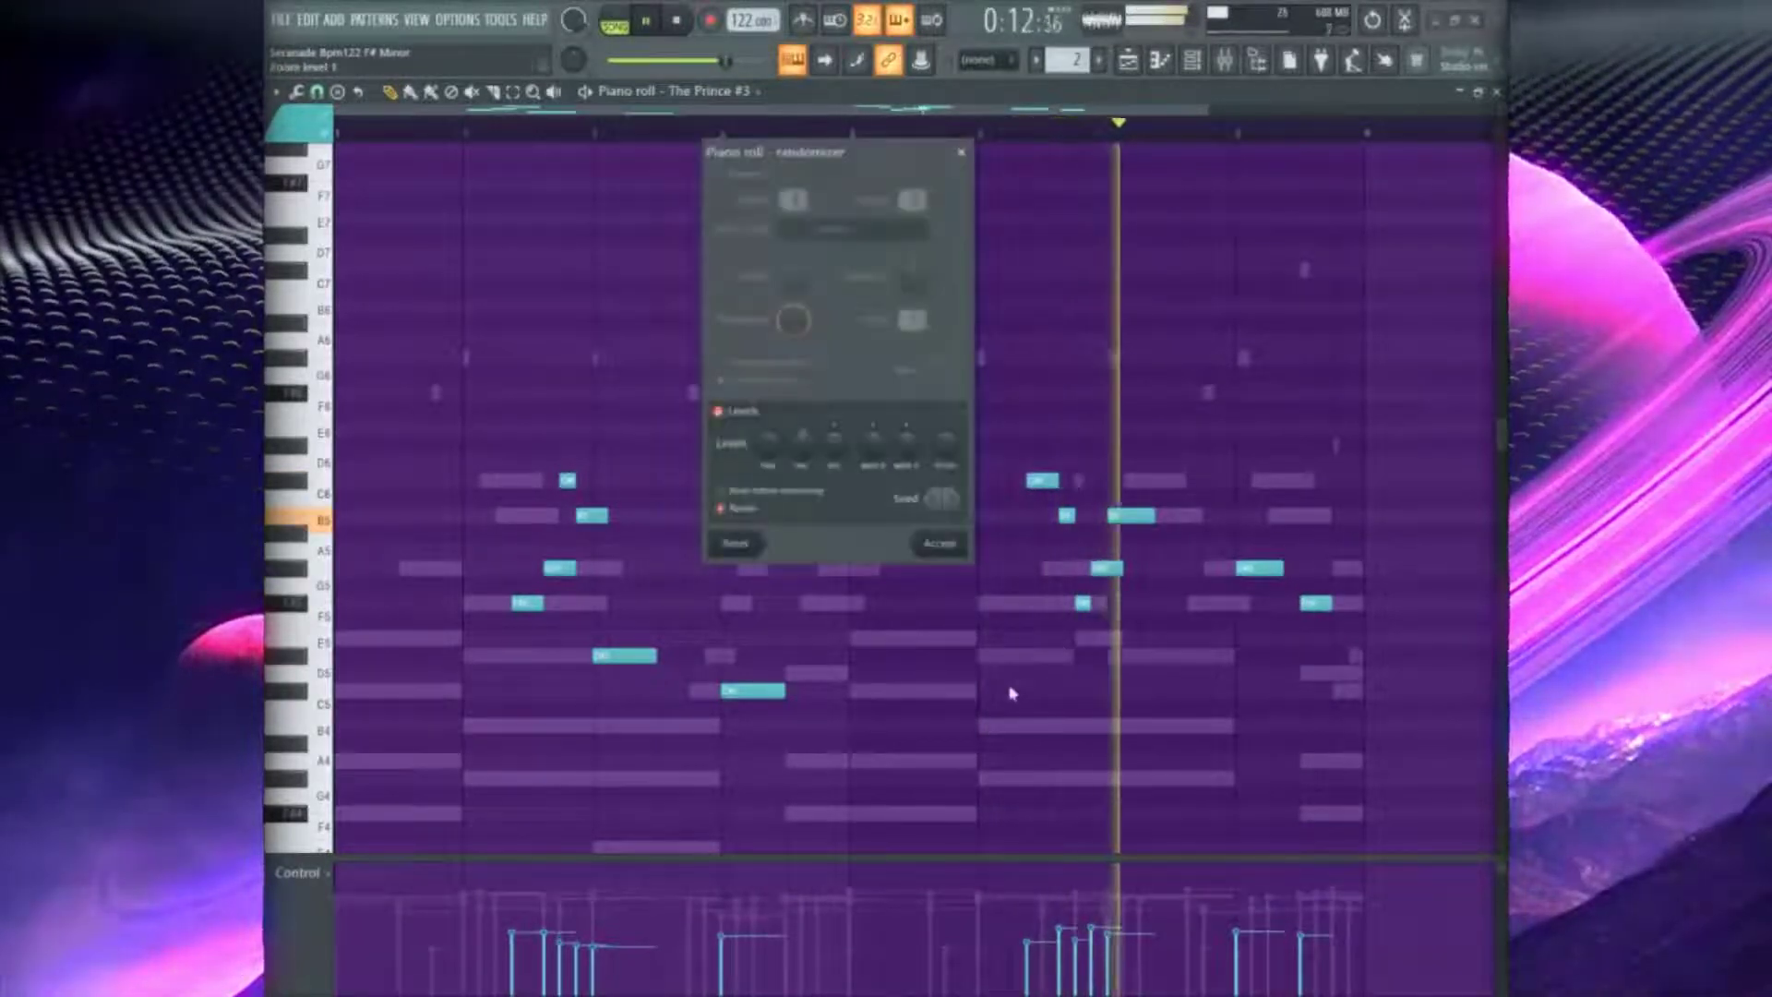
{"action": "left_click", "coordinate": [938, 547]}
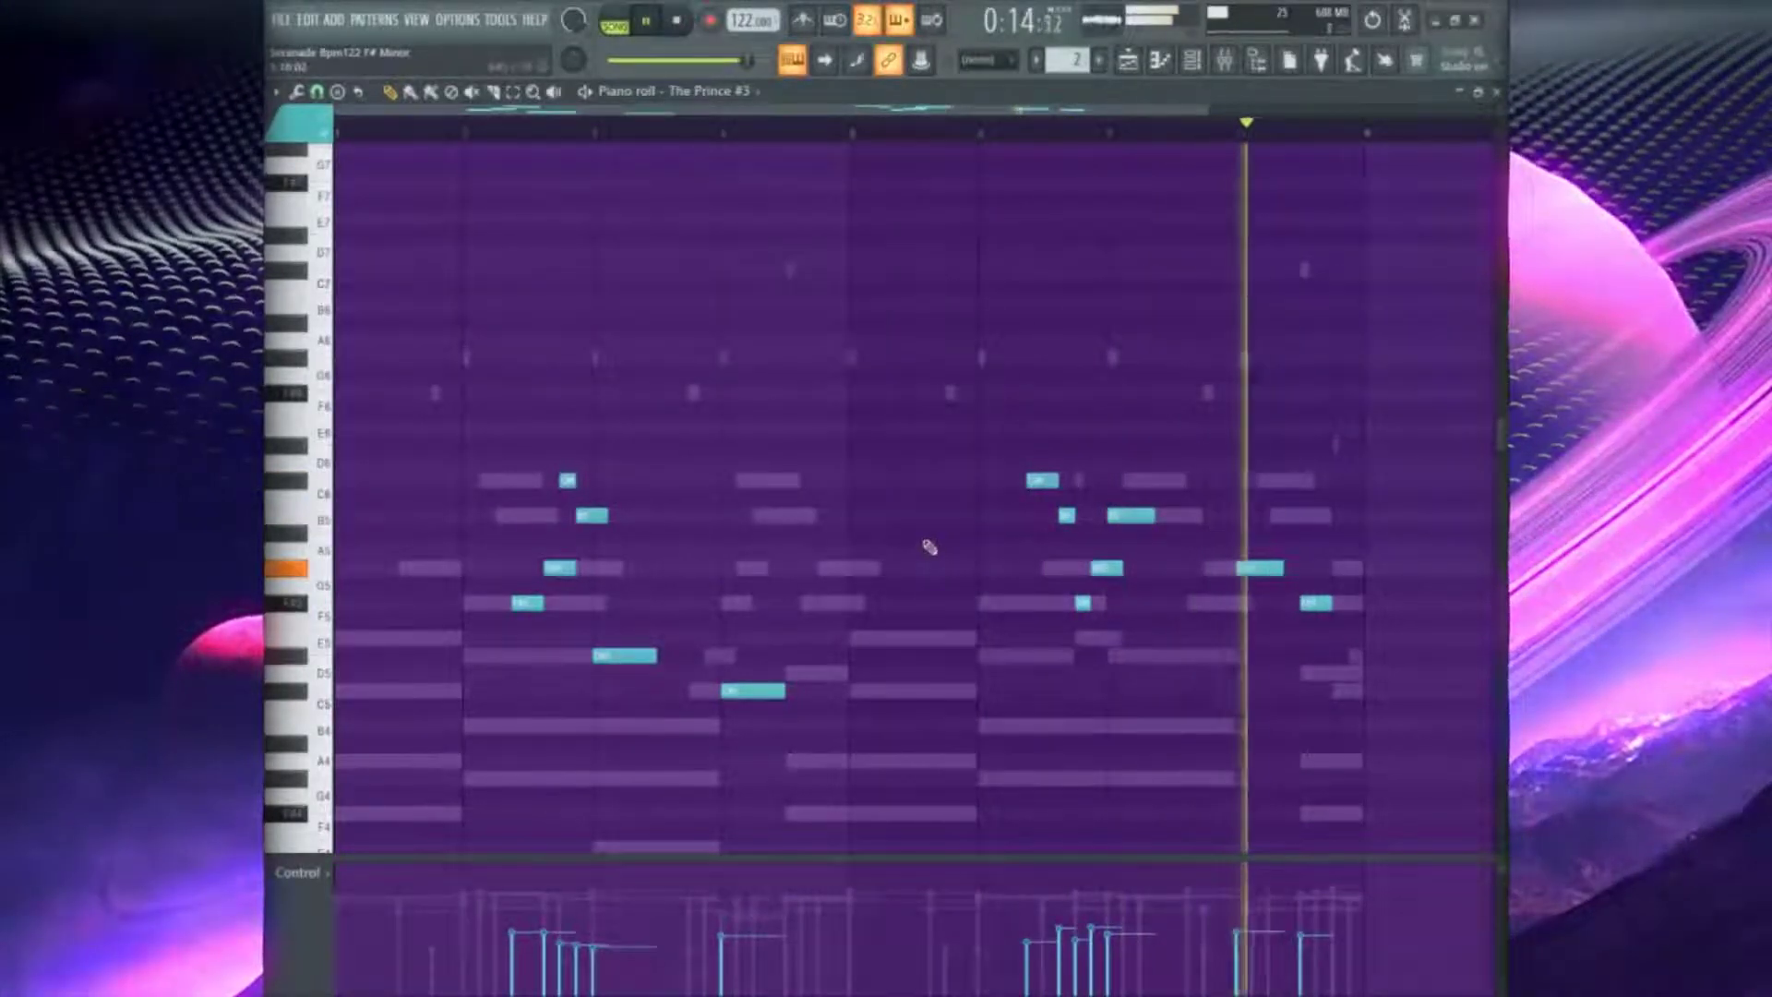
{"action": "key", "text": "alt+x"}
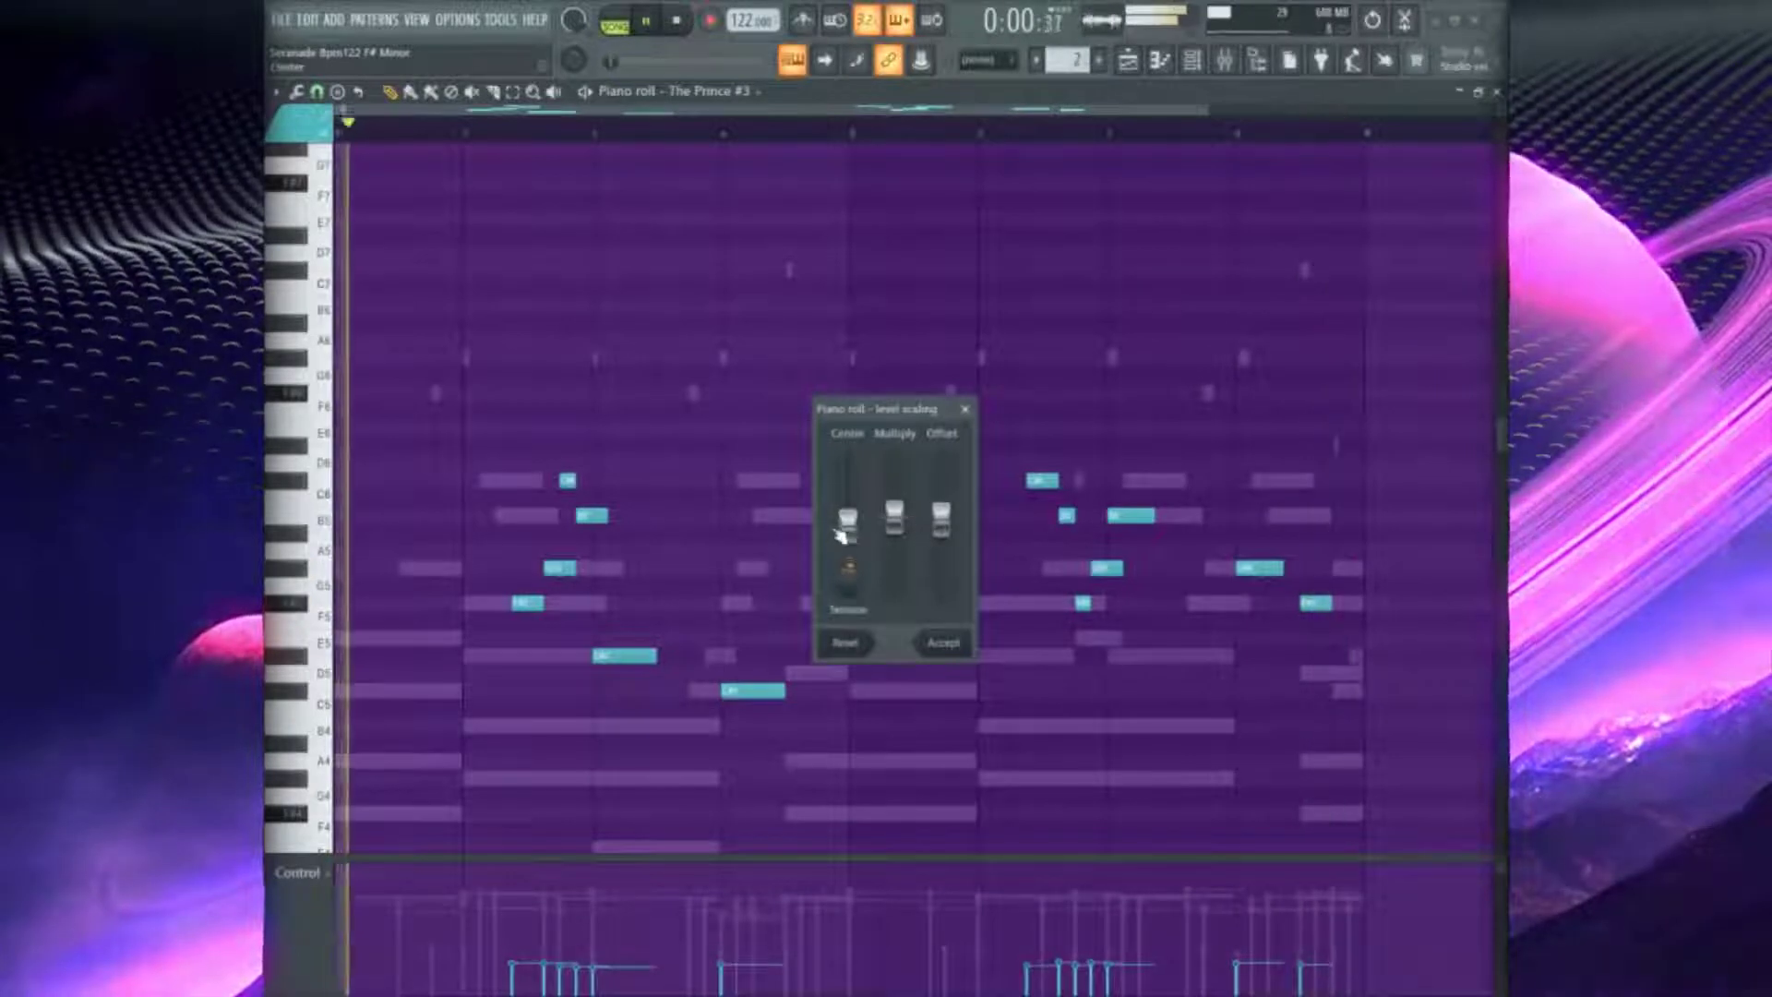
{"action": "left_click", "coordinate": [961, 641]}
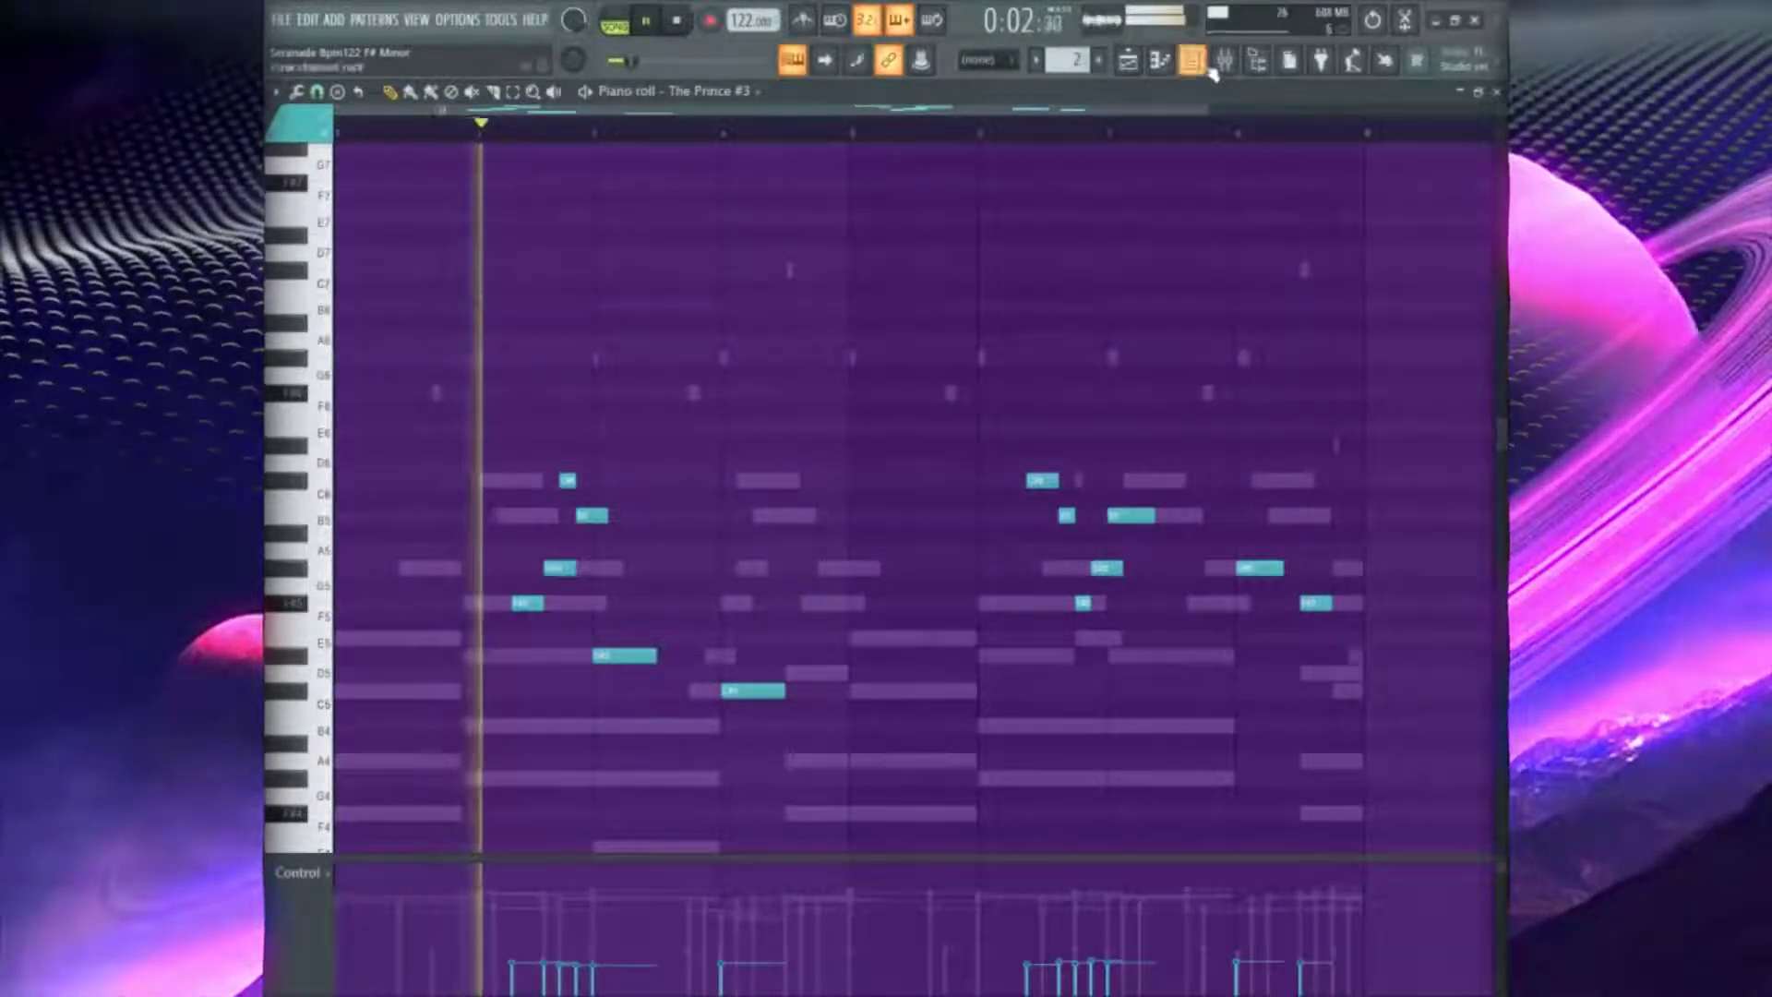
Recolour The Prince #3's mixer track, first dark blue and finally dark slate blue #2A2060
{"action": "key", "text": "F6"}
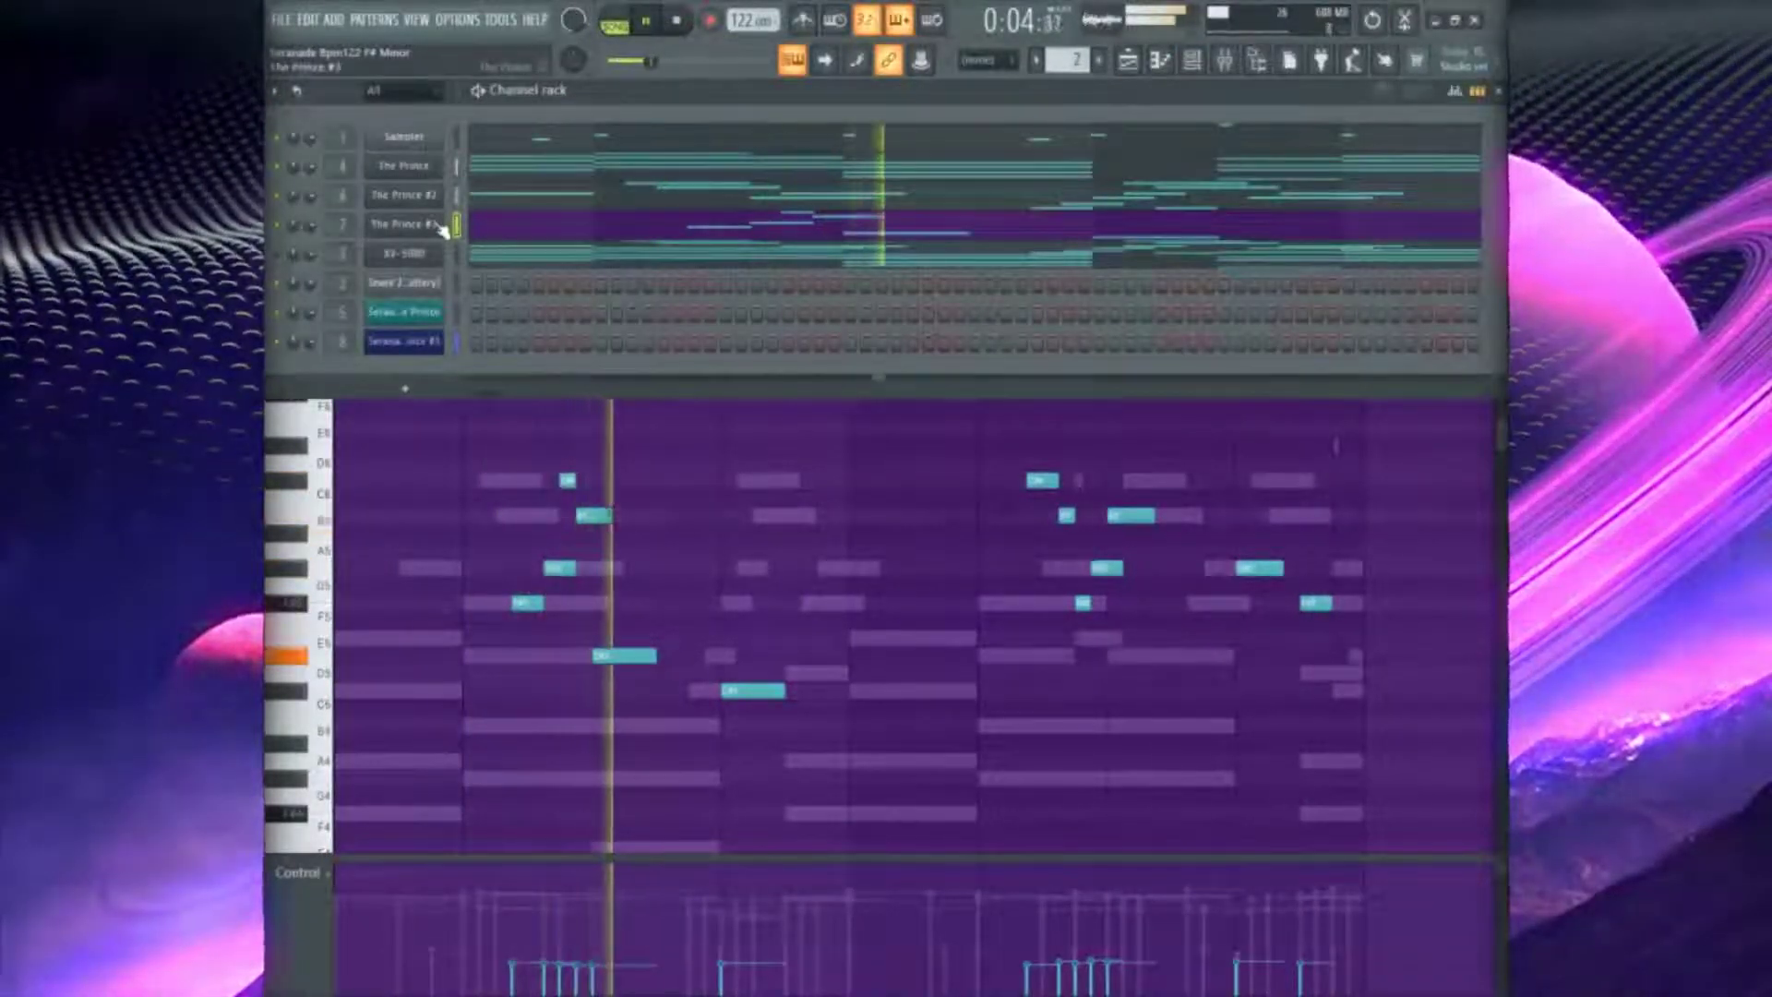
{"action": "left_click", "coordinate": [1224, 60]}
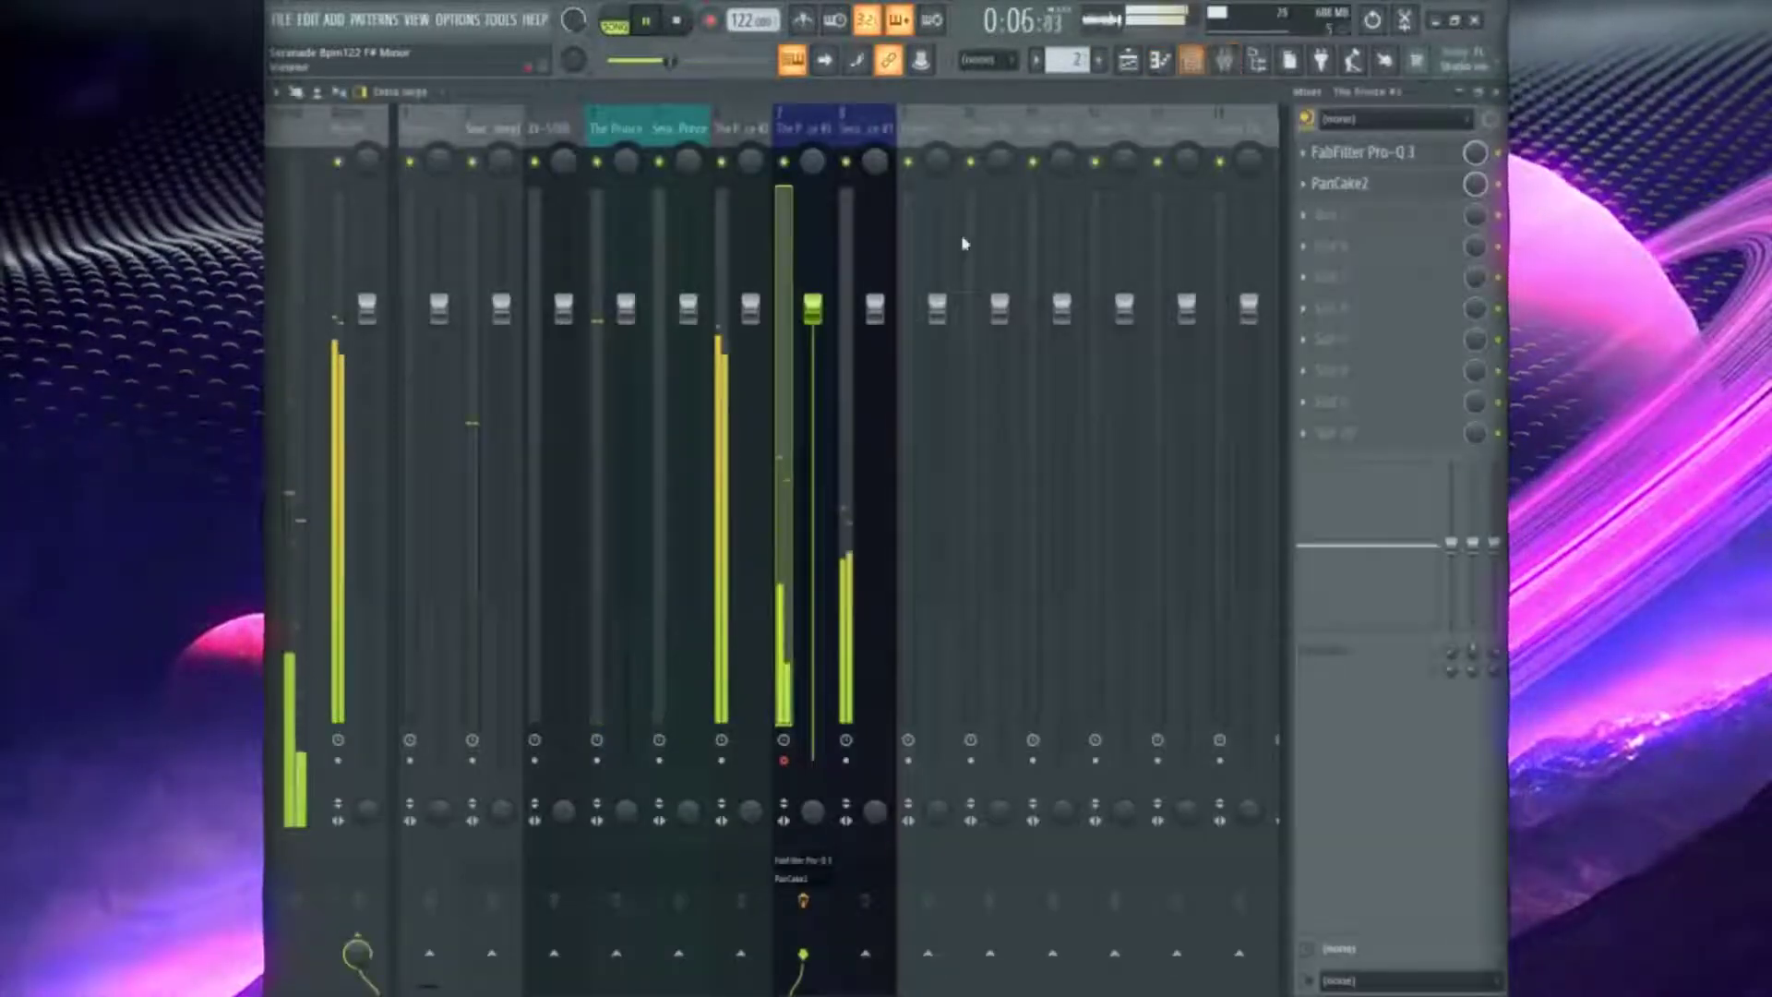
{"action": "right_click", "coordinate": [817, 116]}
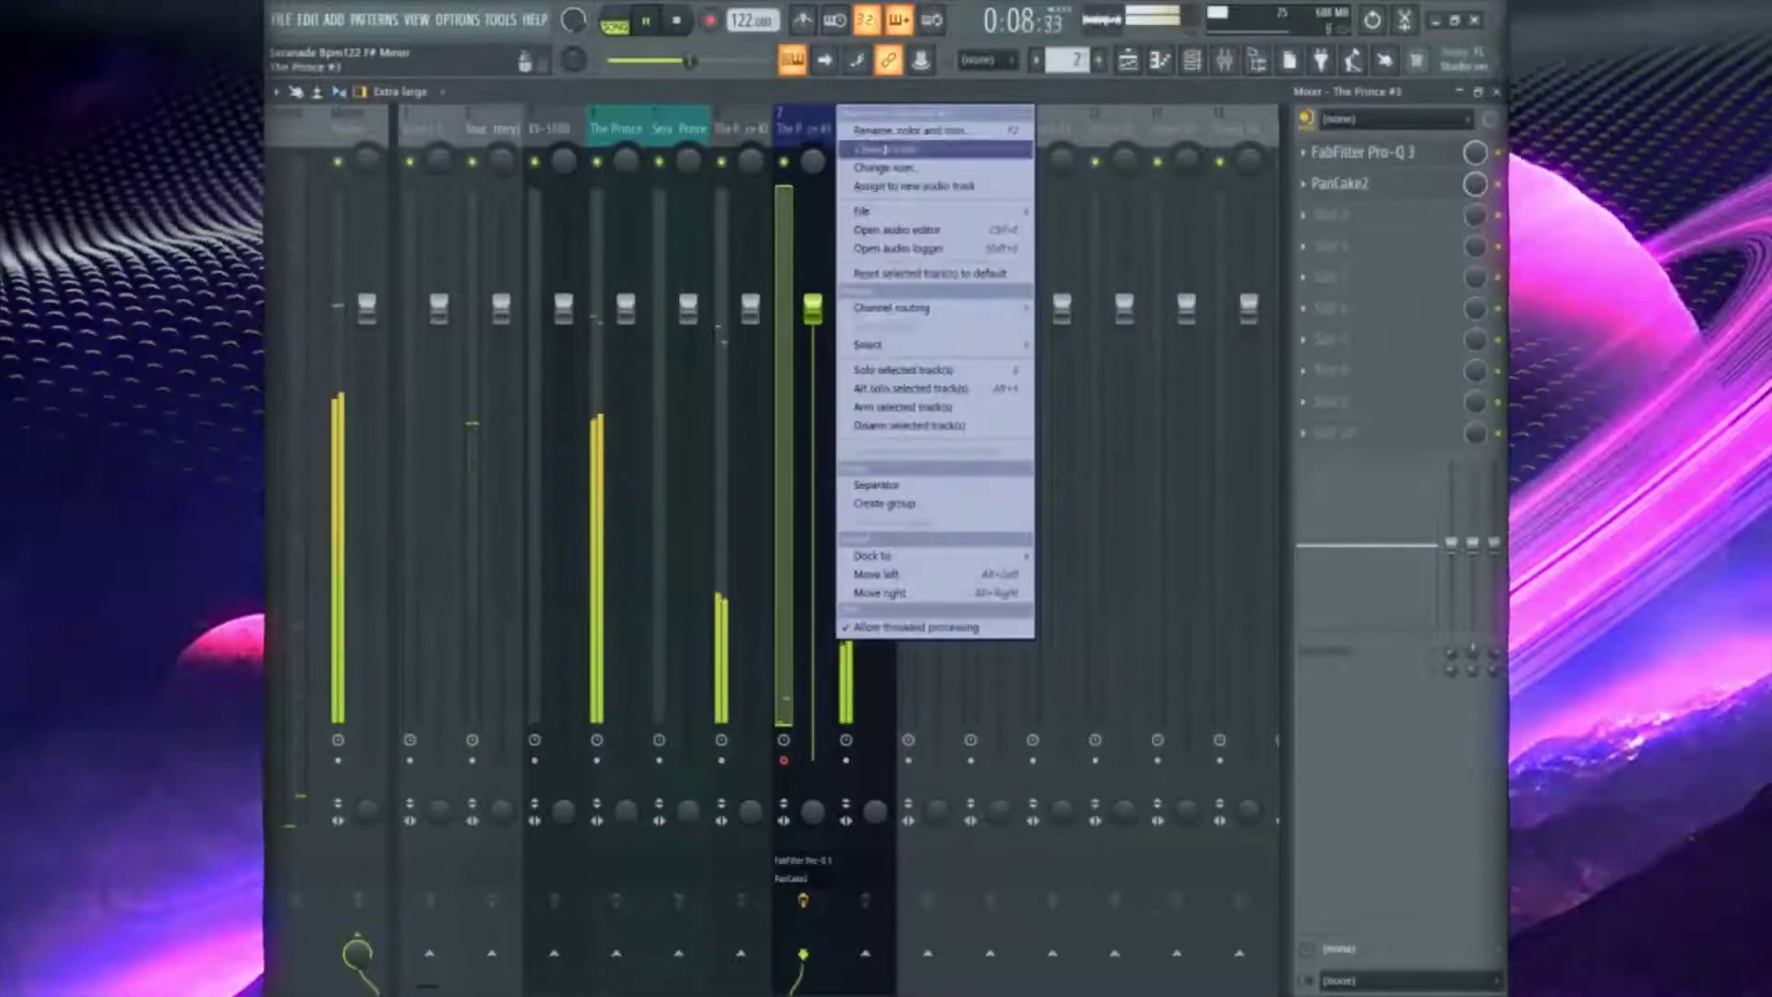
{"action": "left_click", "coordinate": [885, 148]}
{"action": "left_click", "coordinate": [964, 320]}
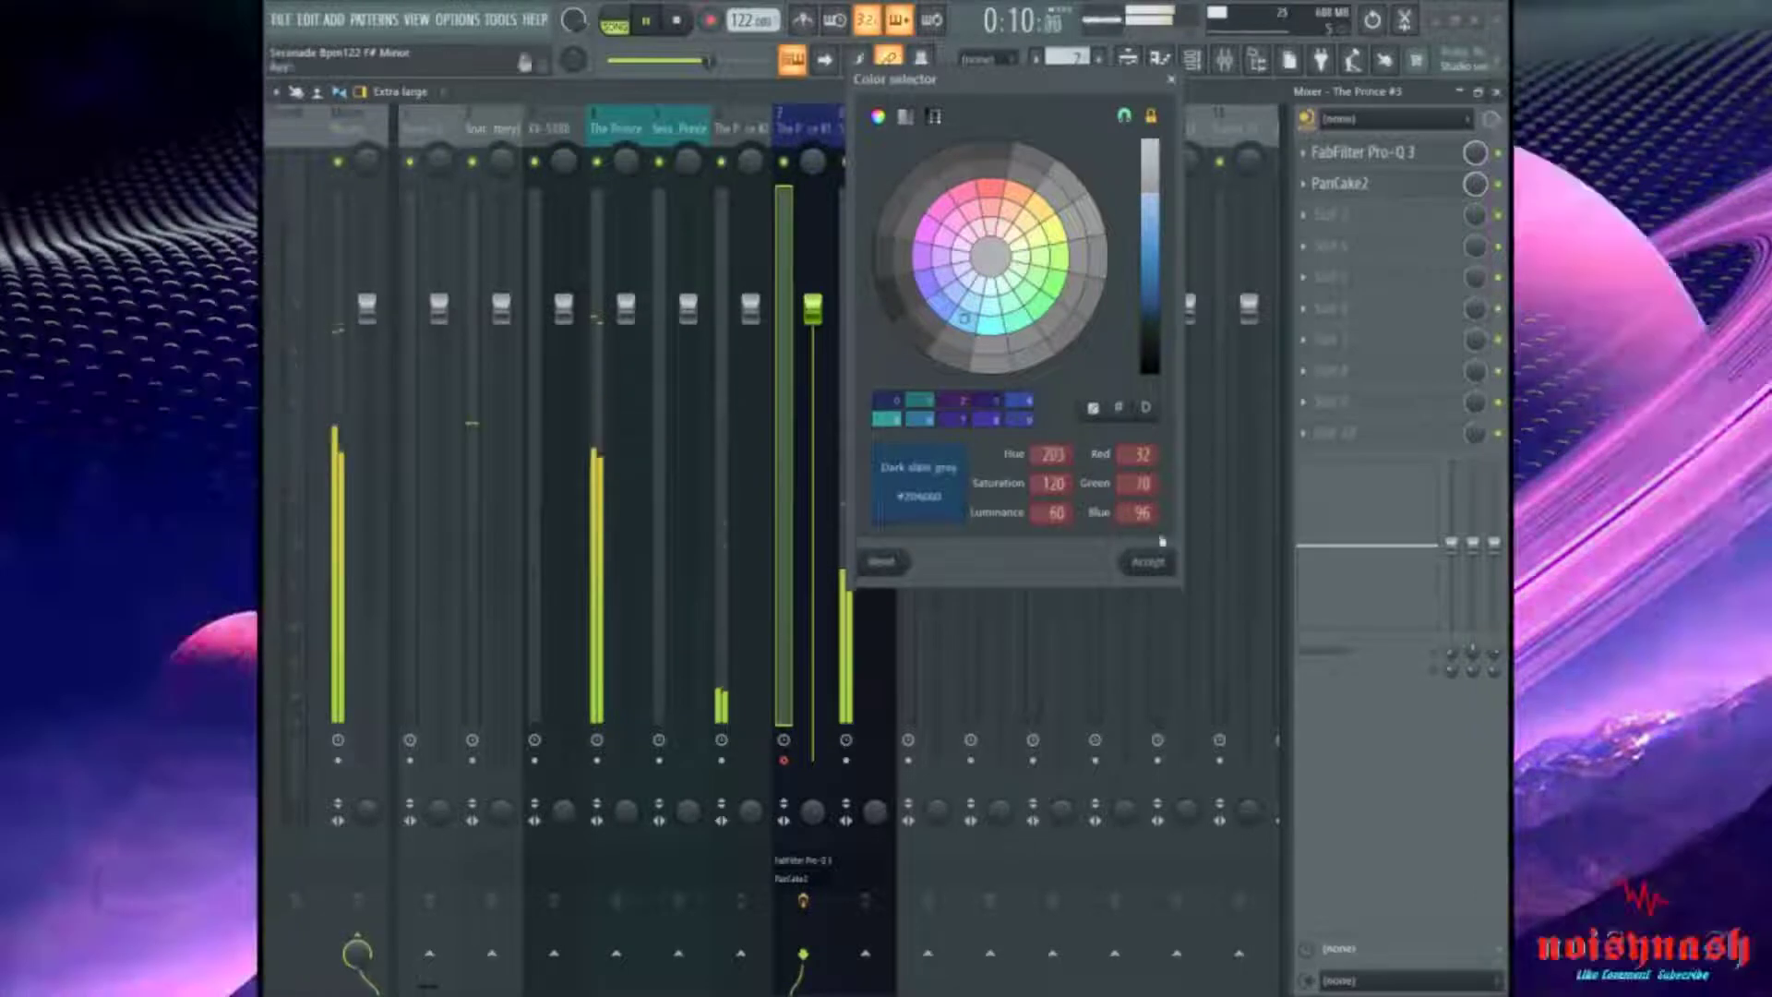
{"action": "left_click", "coordinate": [1165, 568]}
{"action": "right_click", "coordinate": [814, 125]}
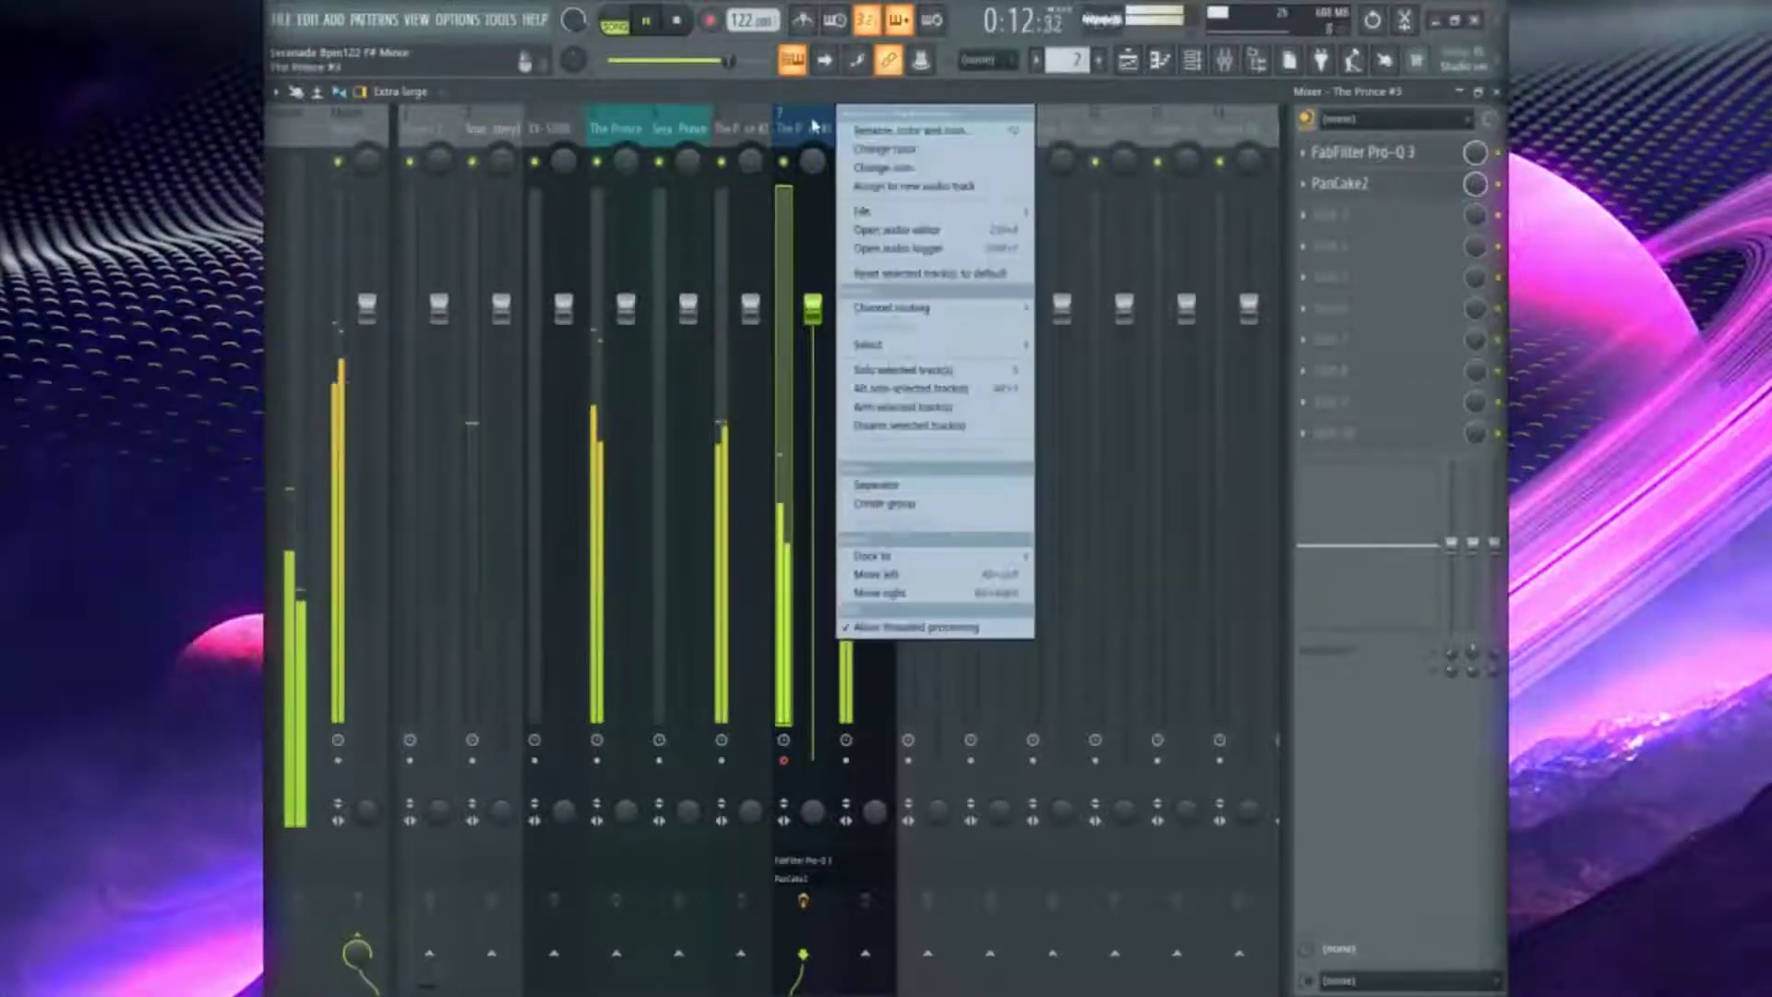
{"action": "left_click", "coordinate": [946, 150]}
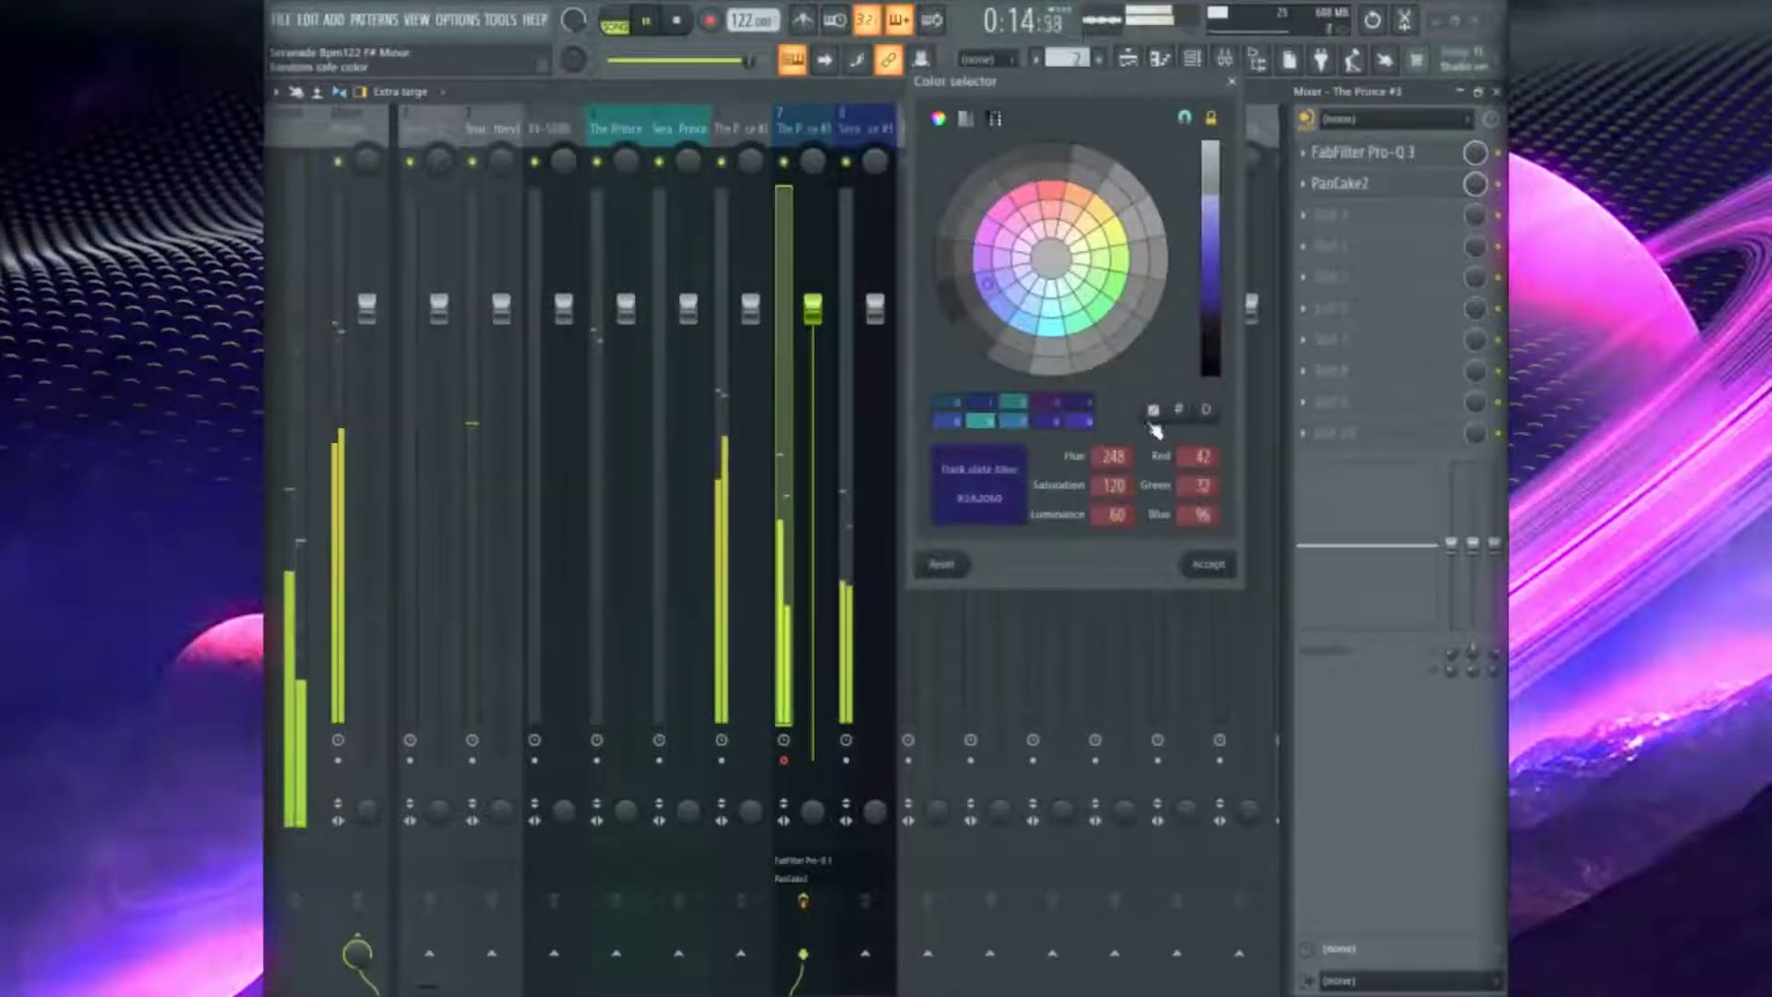
{"action": "left_click", "coordinate": [1205, 564]}
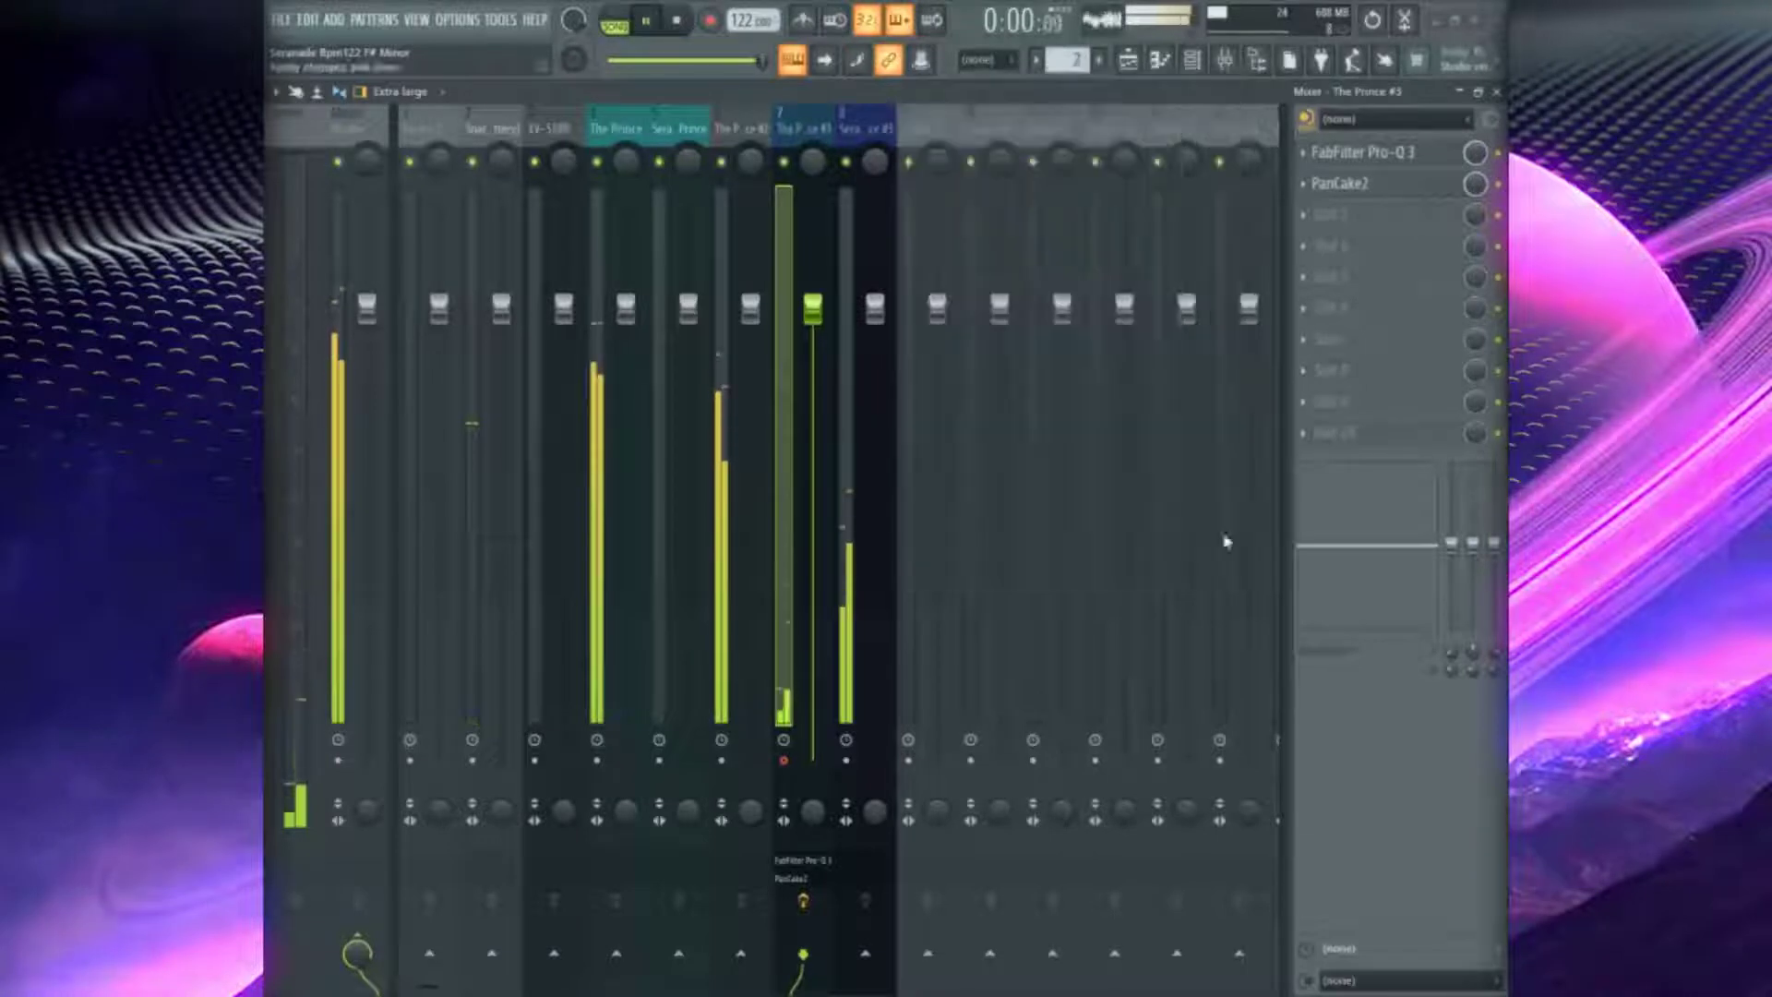
In The Prince #3 track's FabFilter Pro-Q 3, shift both low-frequency cut bands higher and the inner high-frequency band slightly lower
{"action": "left_click", "coordinate": [1364, 152]}
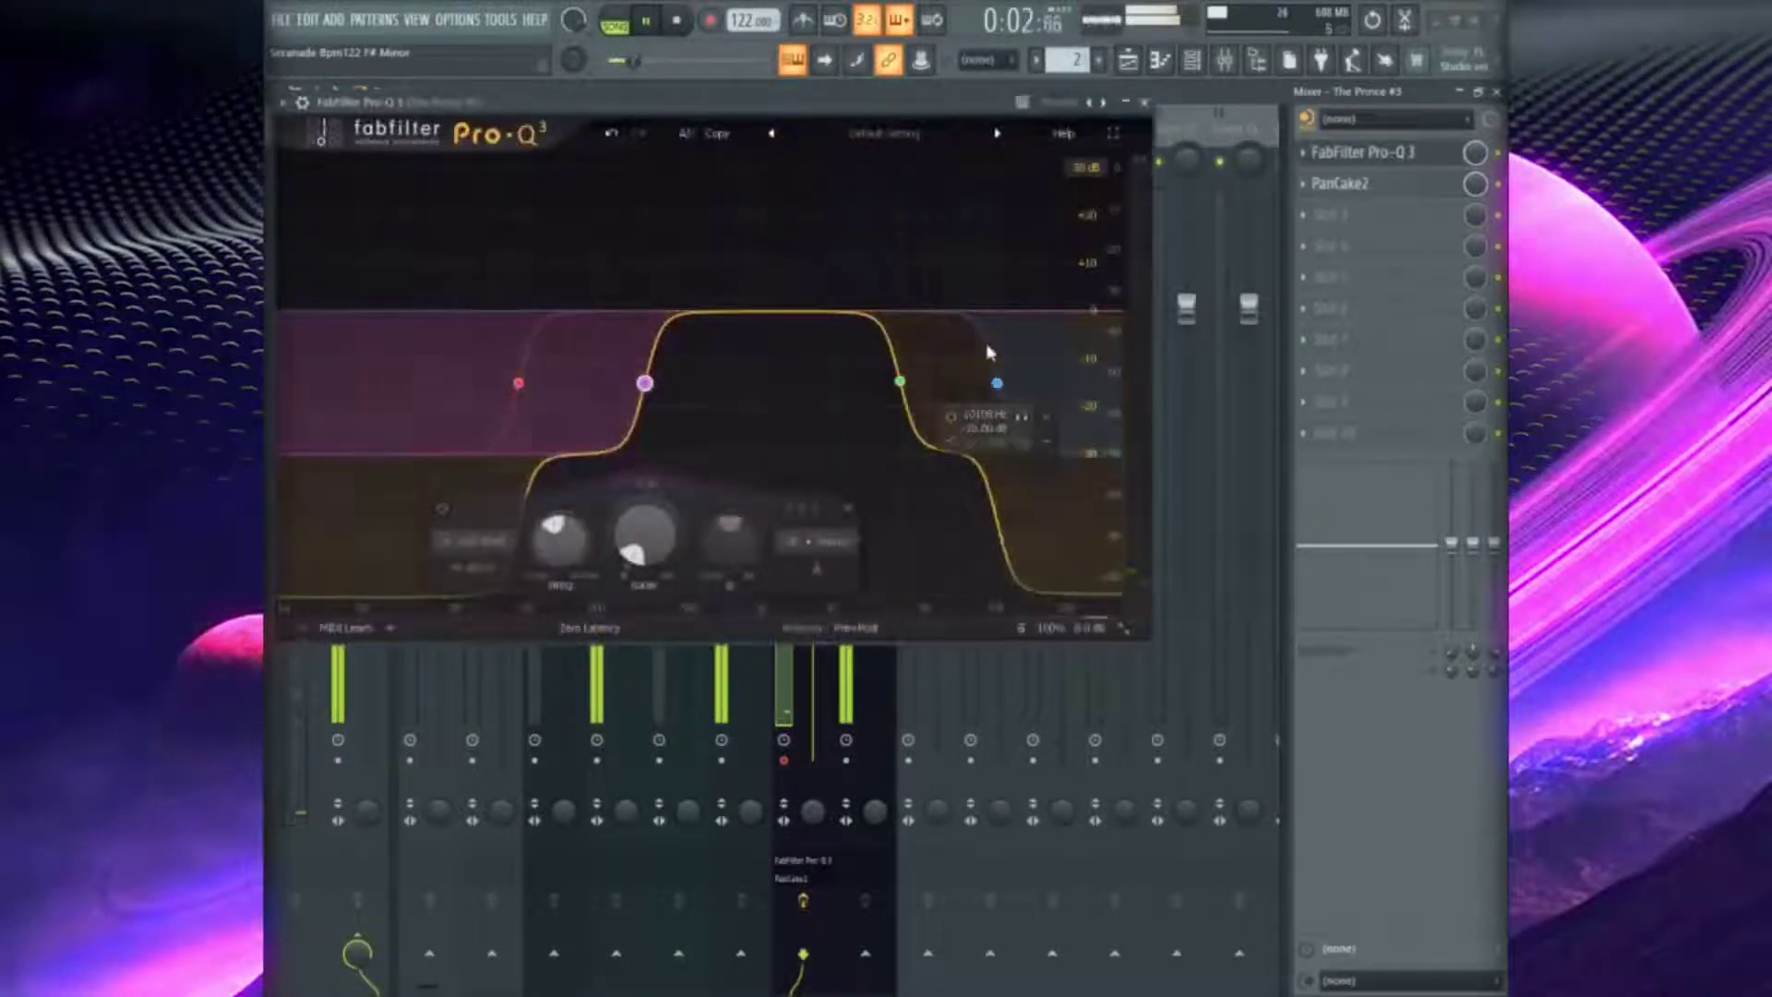
{"action": "left_click_drag", "start_coordinate": [646, 388], "coordinate": [661, 387]}
{"action": "left_click_drag", "start_coordinate": [519, 384], "coordinate": [573, 384]}
Adjust the PanCake2 LFO speed on The Prince #3's track and close both effect windows
{"action": "left_click", "coordinate": [1339, 183]}
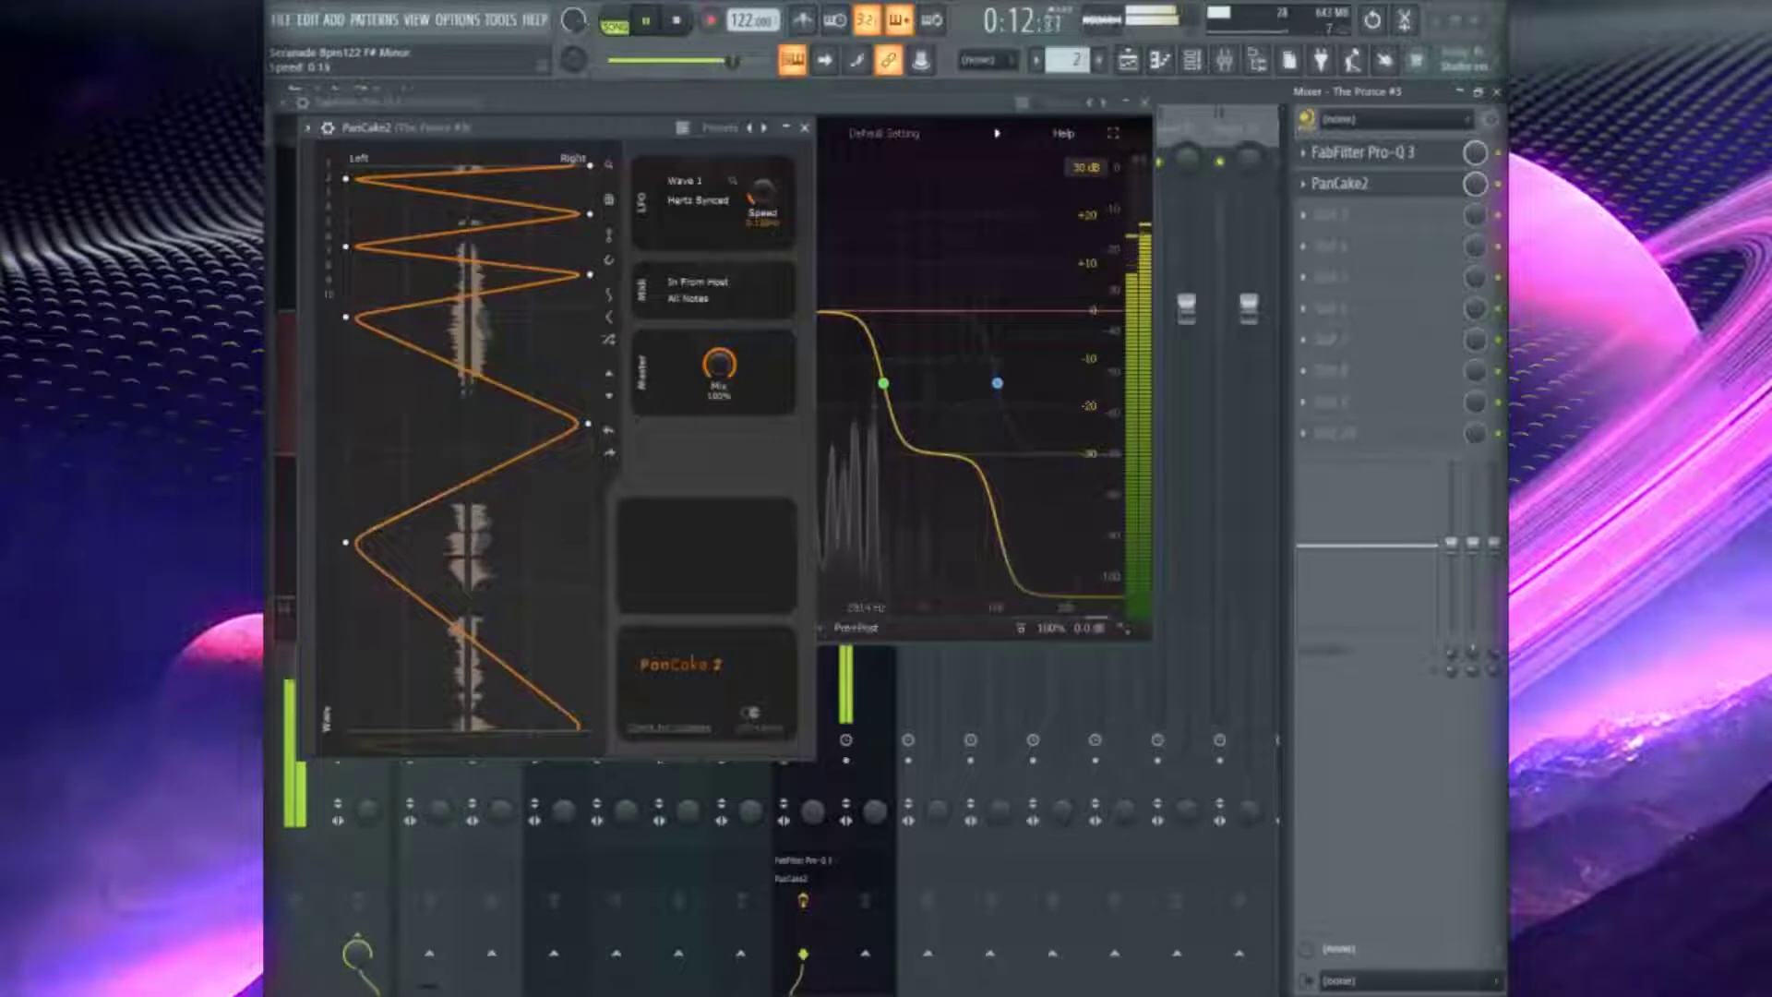
{"action": "scroll", "coordinate": [771, 203], "scroll_direction": "down", "scroll_amount": 2}
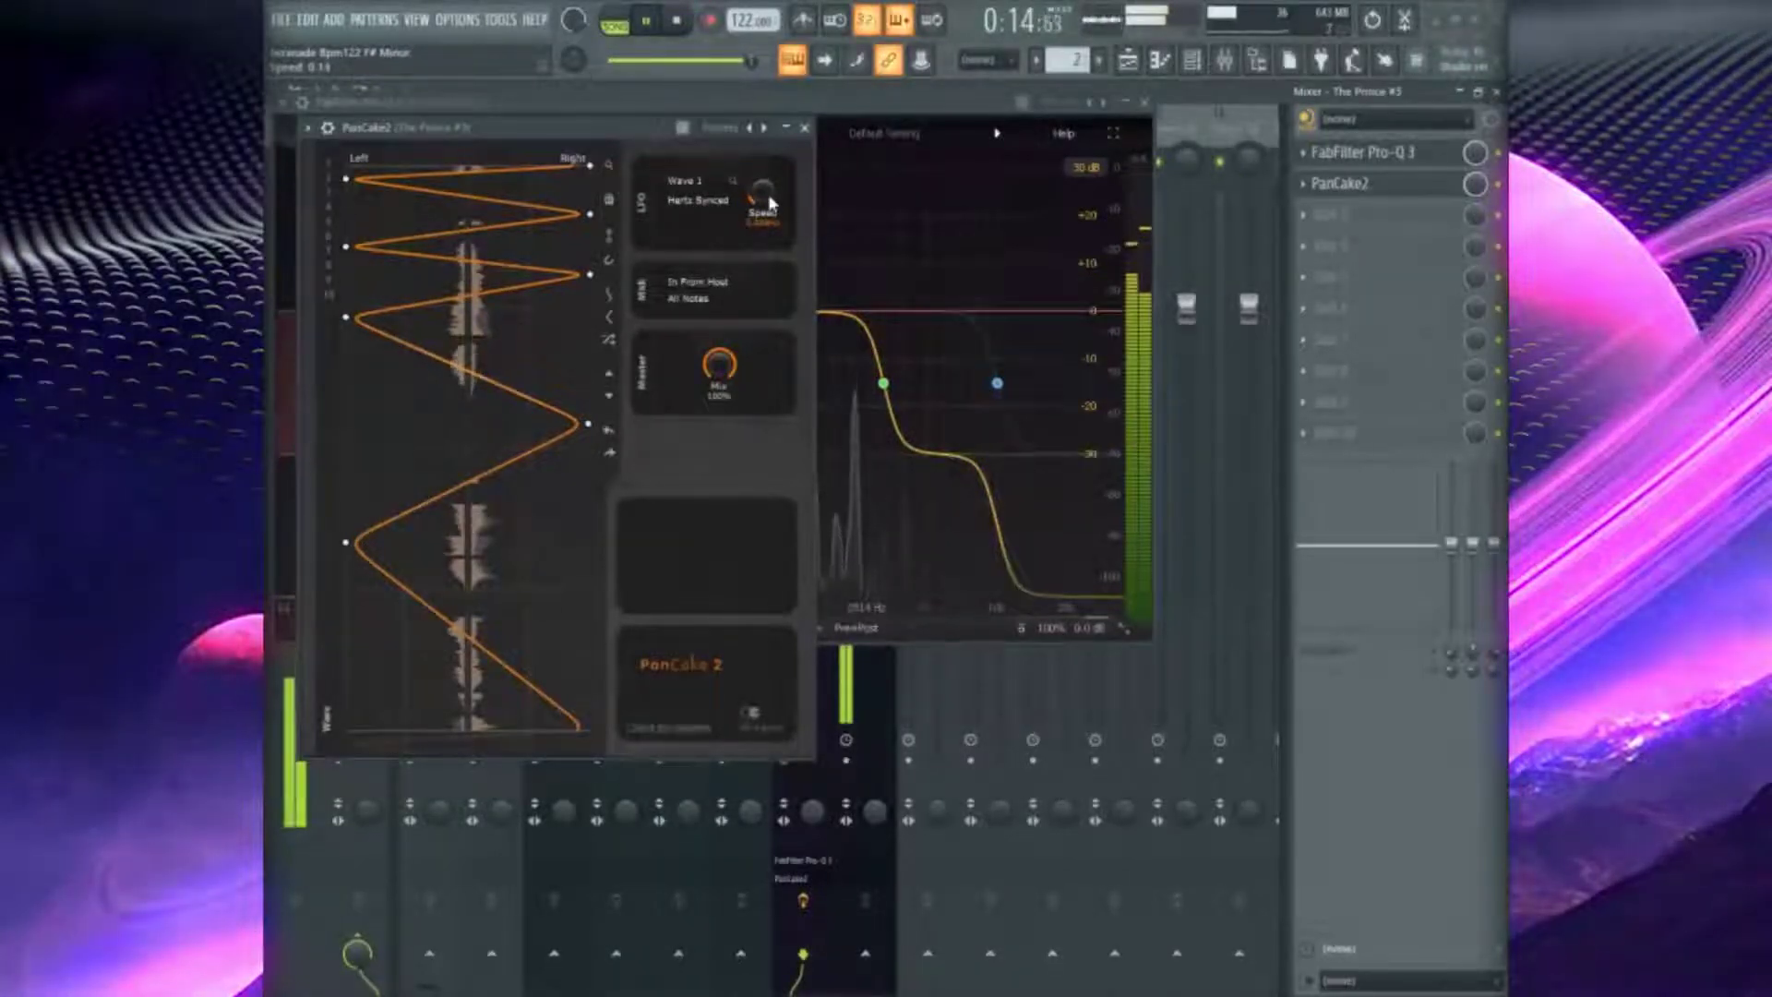
{"action": "left_click", "coordinate": [805, 128]}
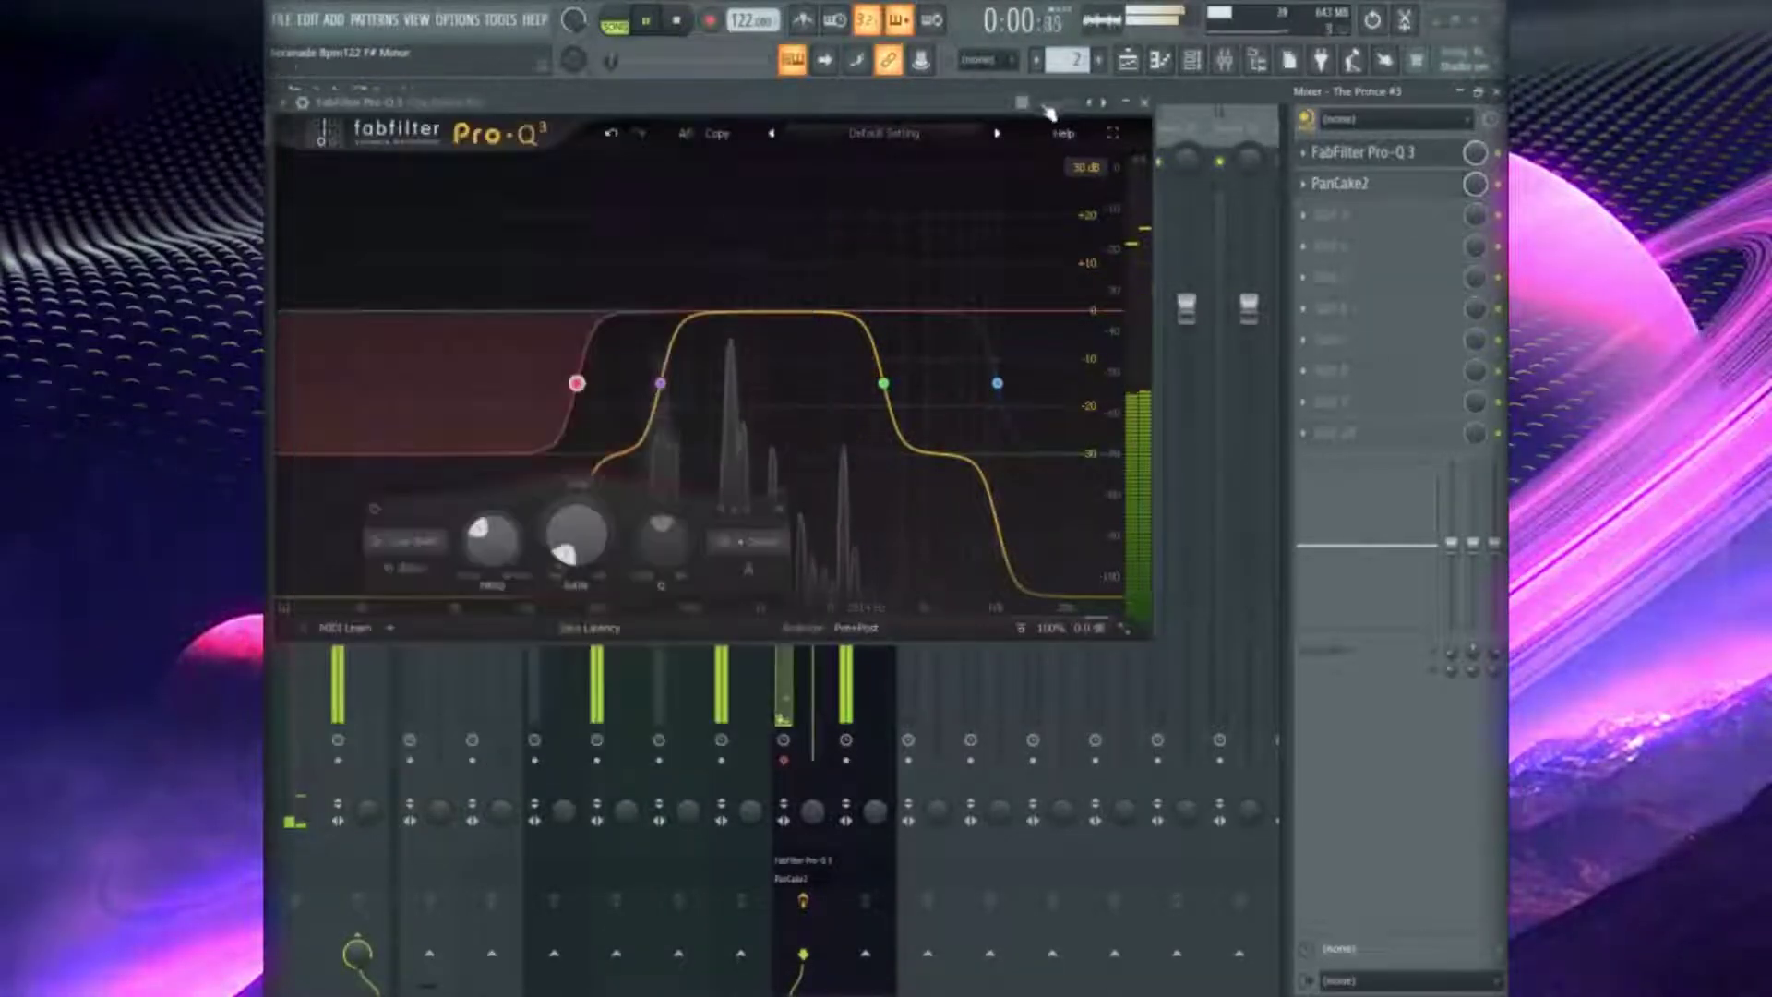
{"action": "left_click", "coordinate": [1145, 104]}
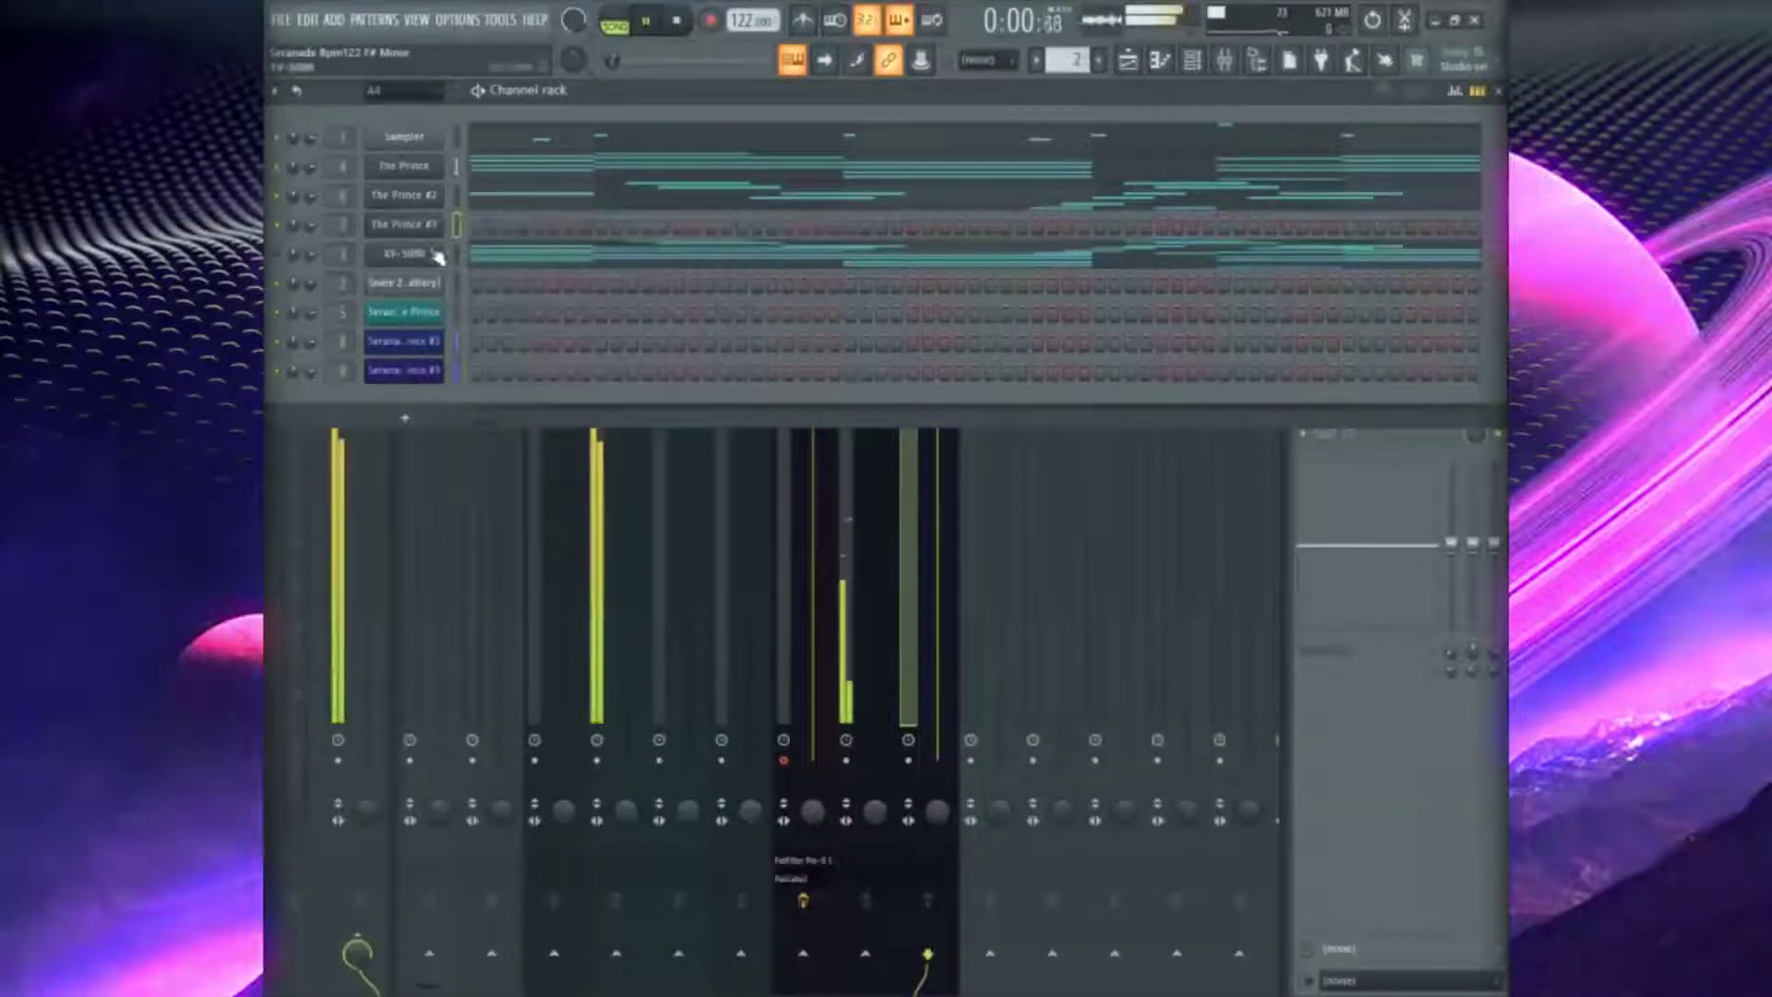
Clone the Sampler channel and paste the counter-melody notes into the clone
{"action": "right_click", "coordinate": [404, 194]}
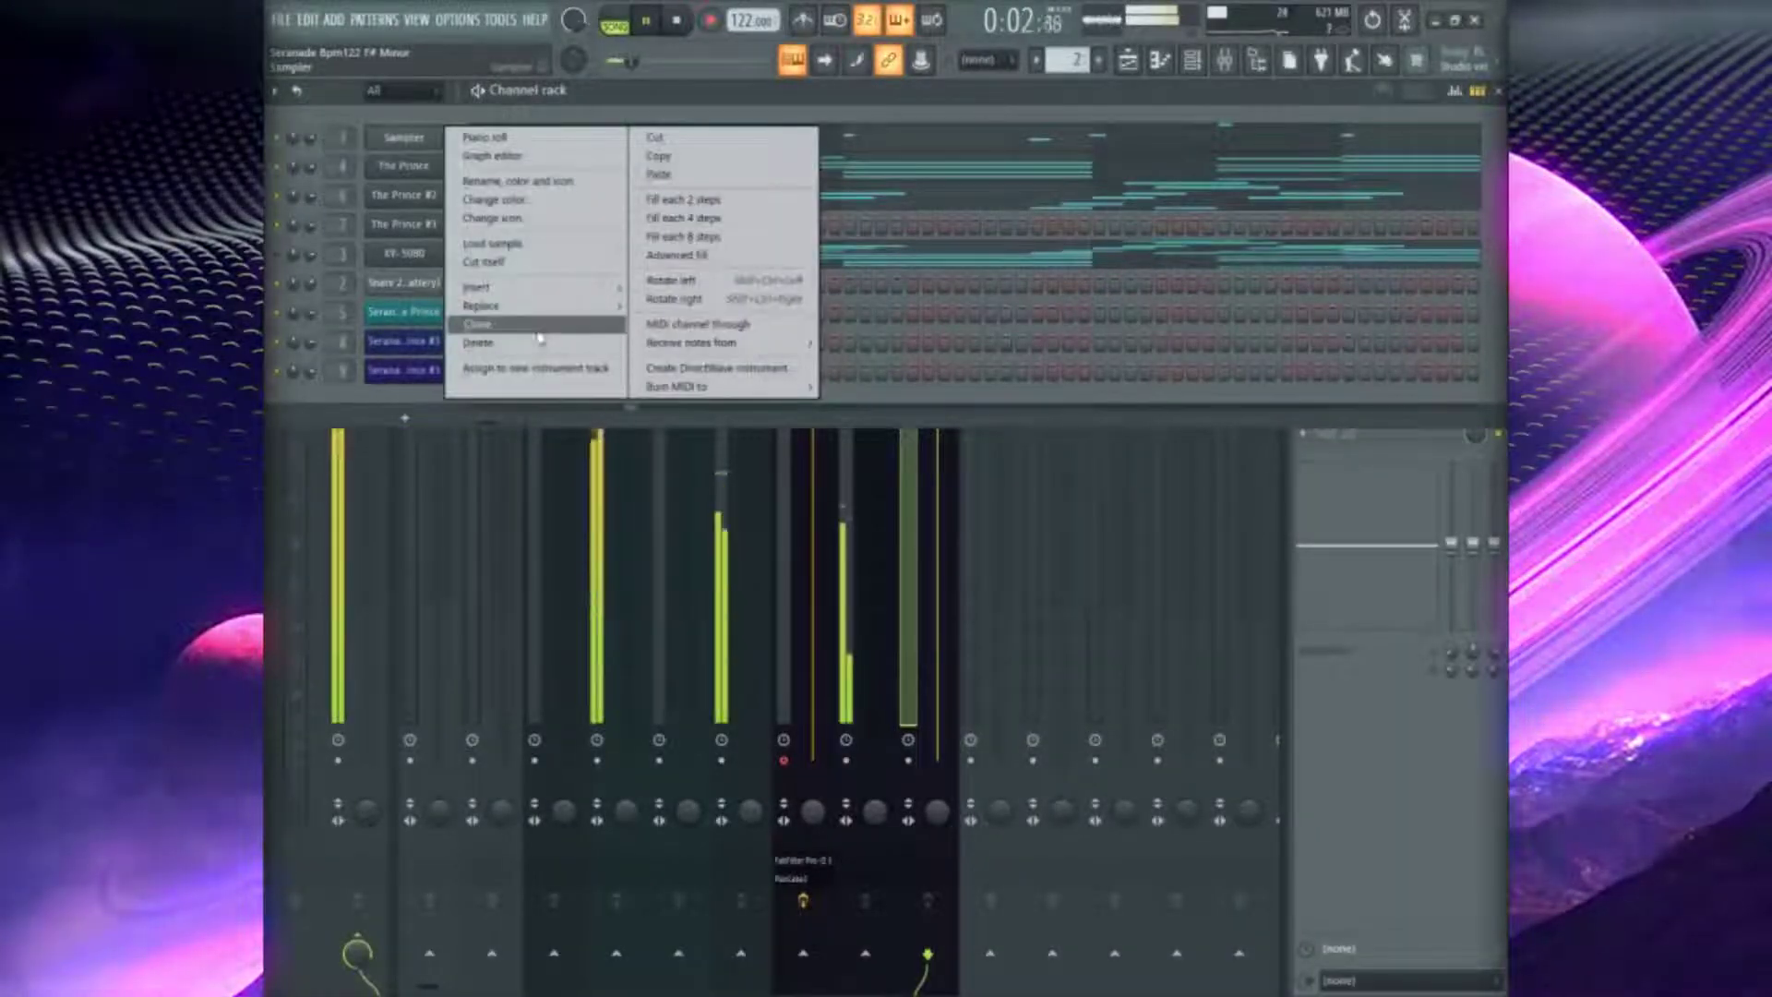
{"action": "left_click", "coordinate": [498, 323]}
{"action": "right_click", "coordinate": [443, 161]}
{"action": "left_click", "coordinate": [801, 209]}
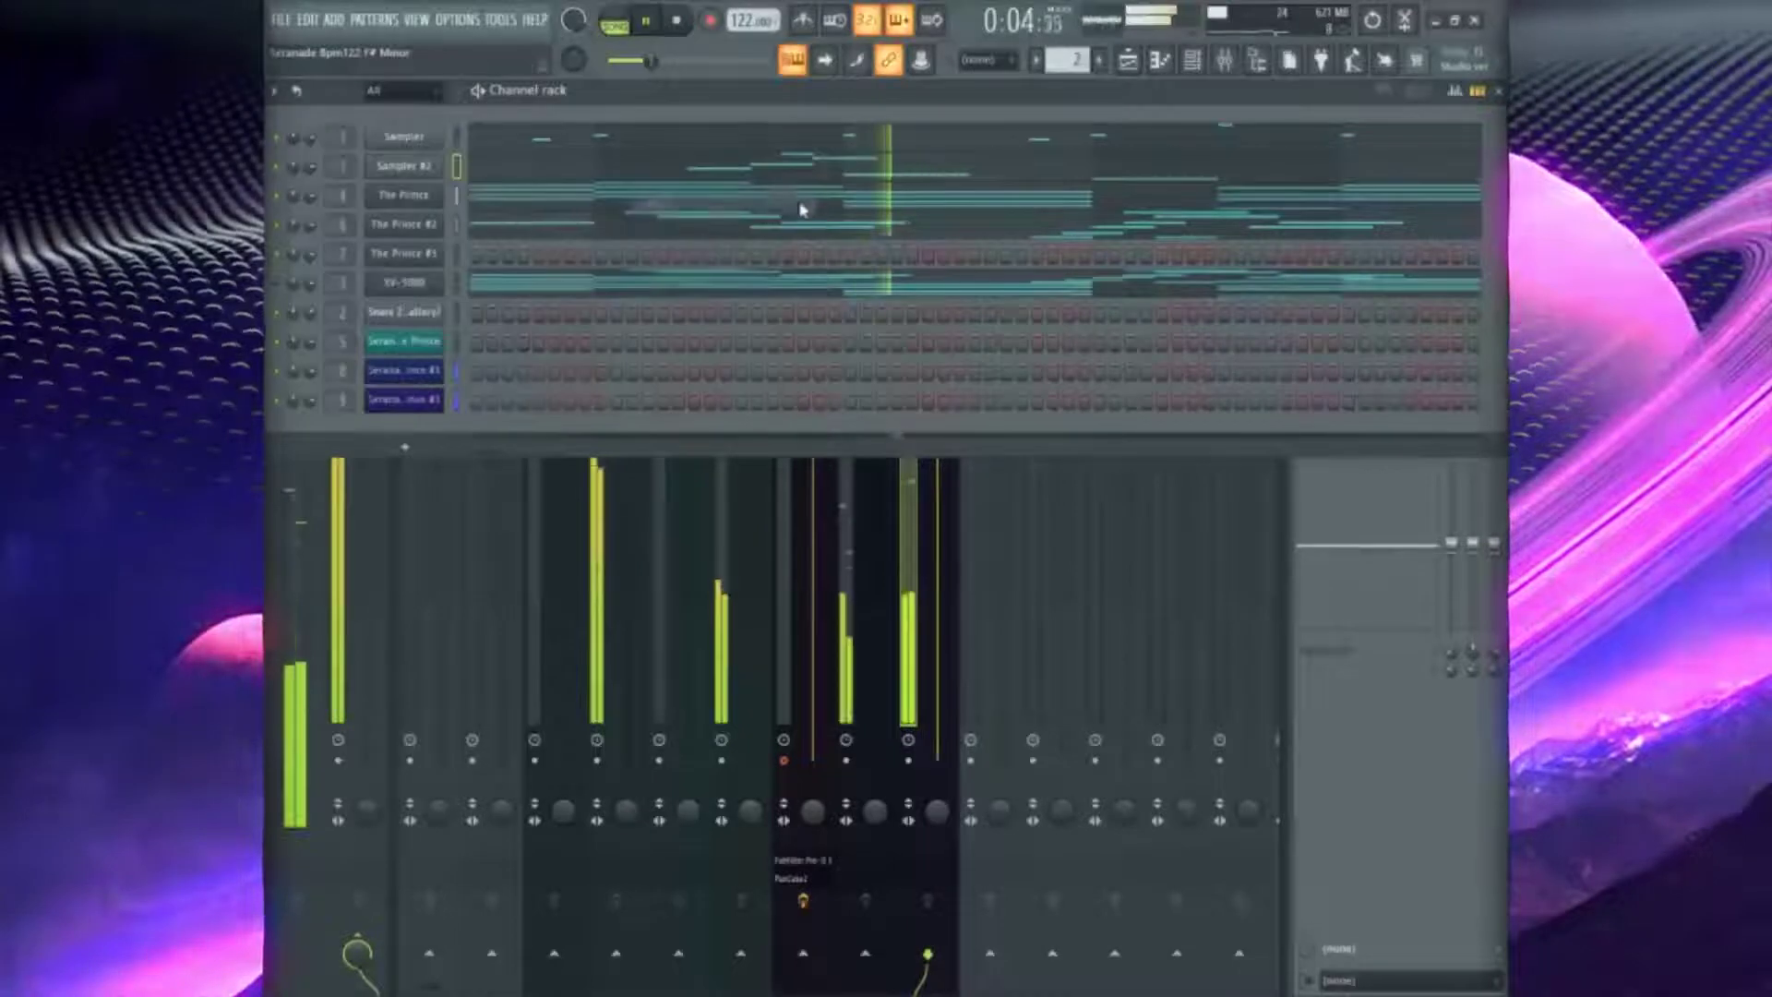
Load ValhallaVintageVerb on the newest bounced track and set decay to 0.24 s, mix to 33.2 % and predelay to 13.34 ms
{"action": "left_click", "coordinate": [1159, 645]}
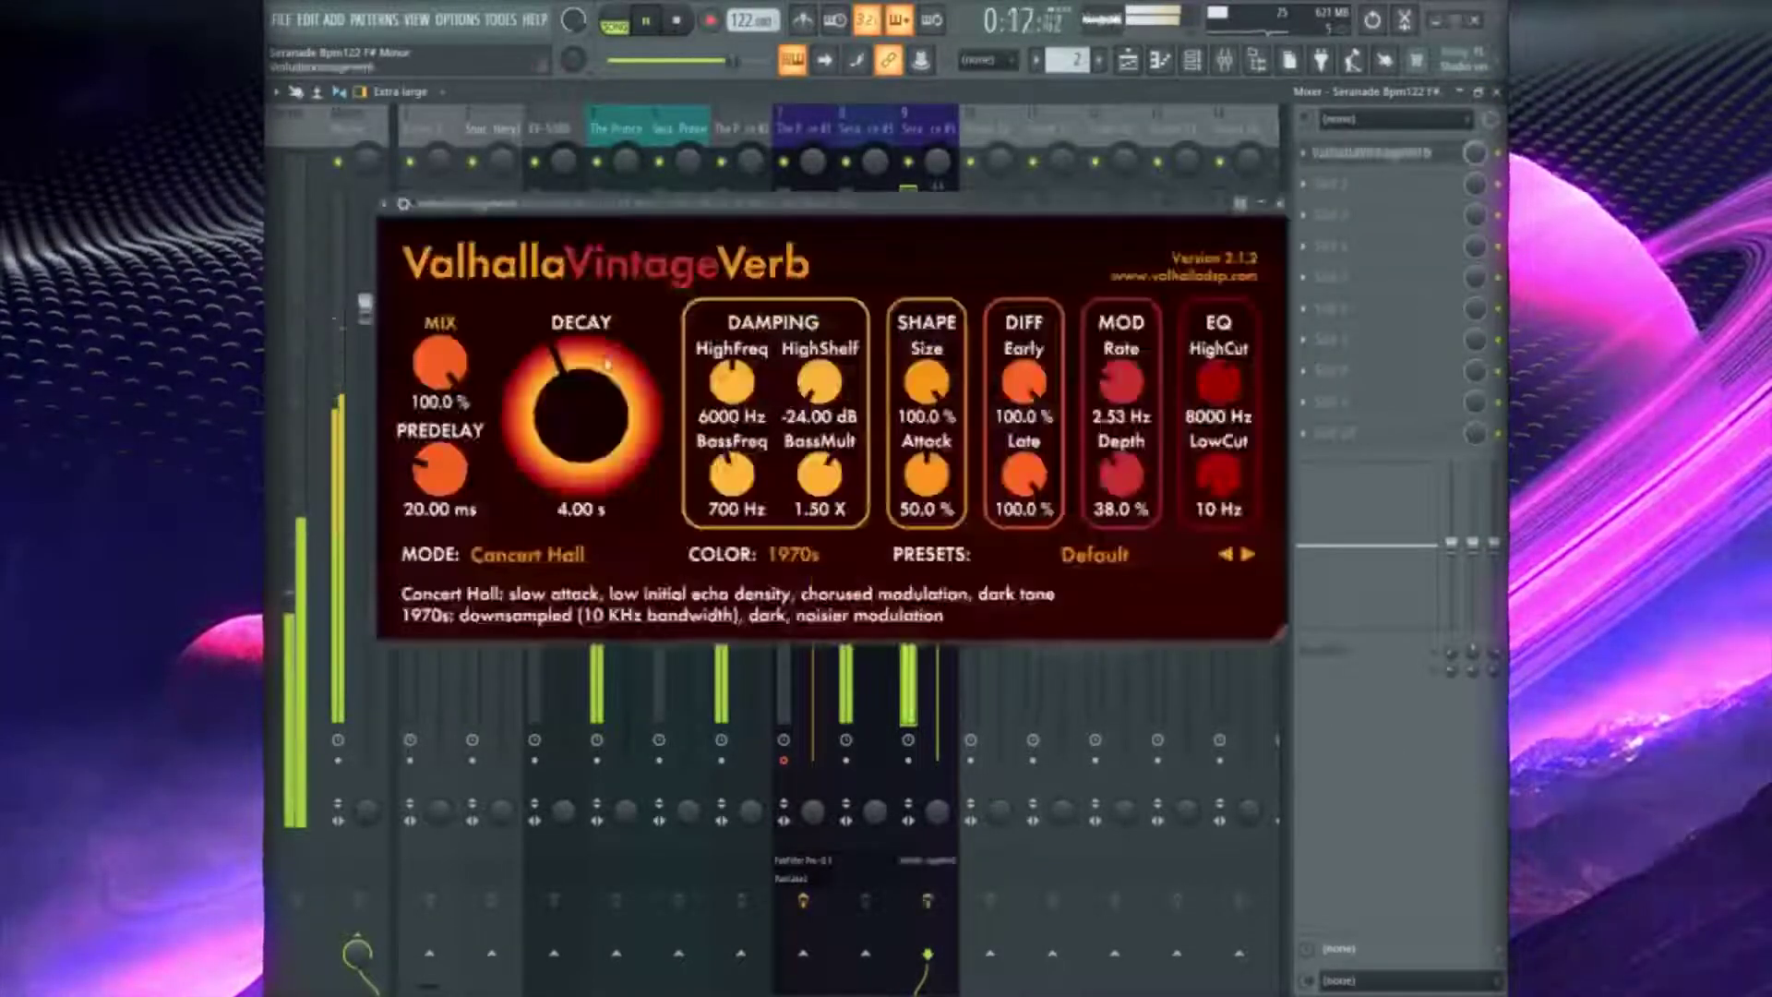
{"action": "left_click_drag", "start_coordinate": [585, 427], "coordinate": [587, 464]}
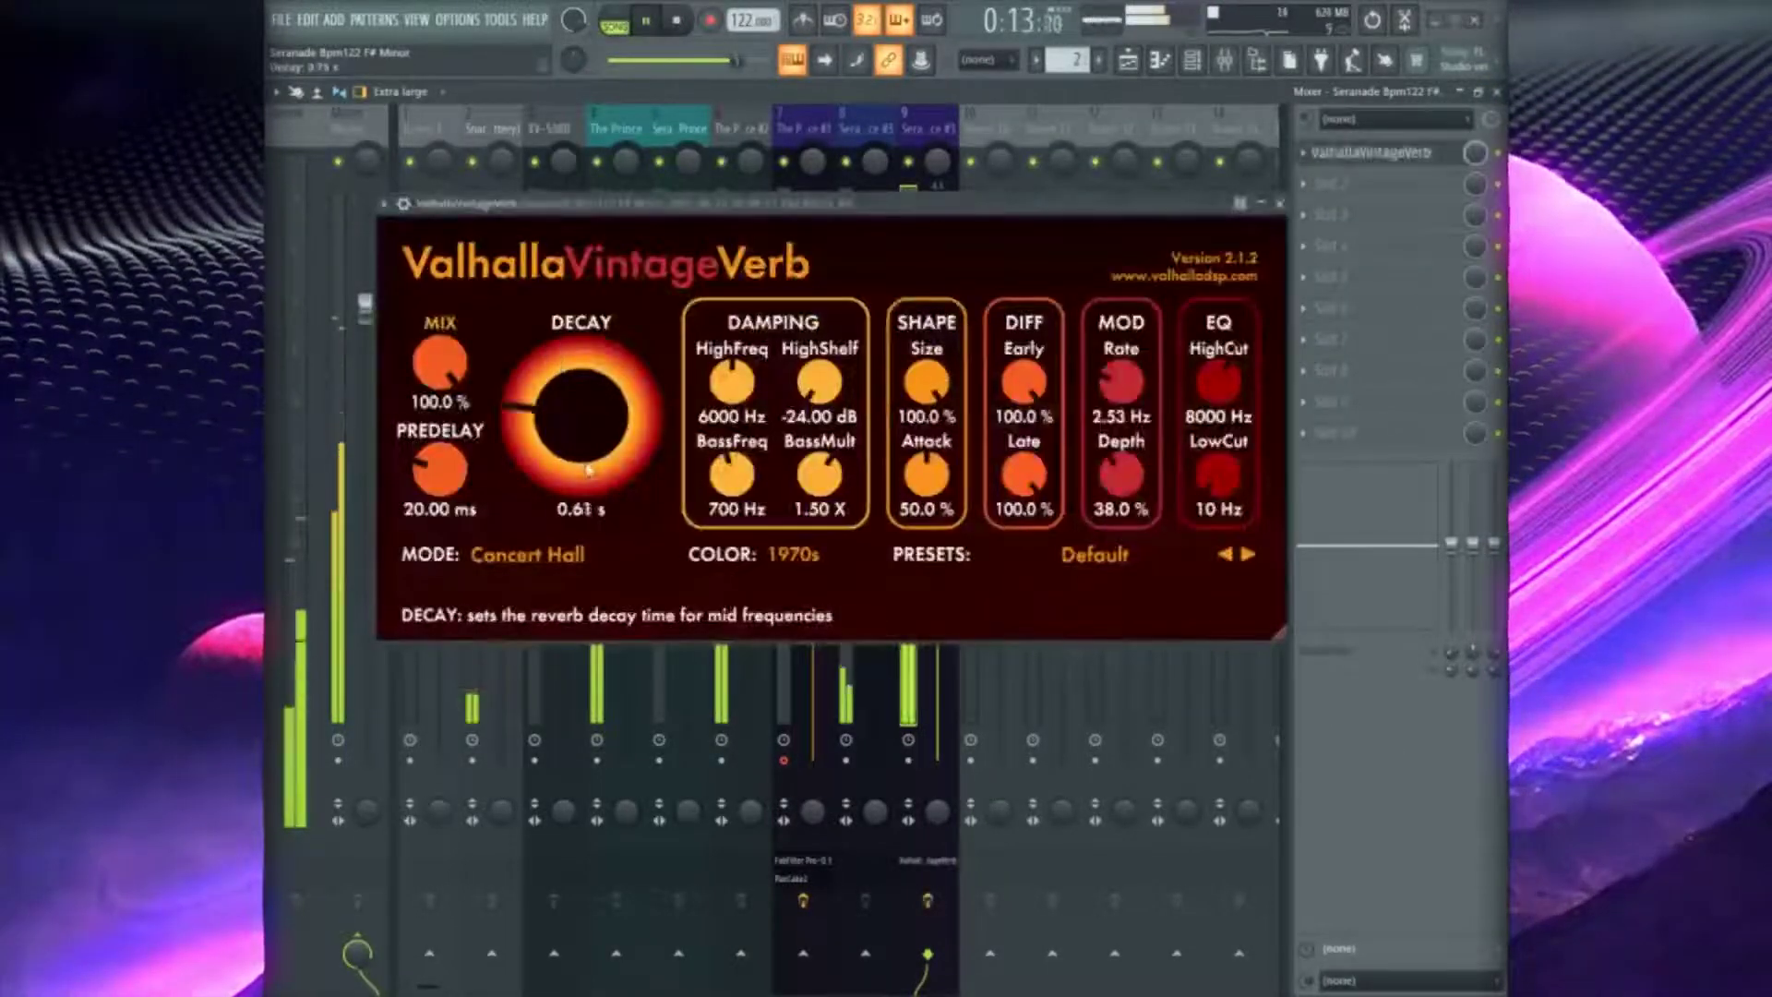
{"action": "left_click_drag", "start_coordinate": [460, 342], "coordinate": [455, 414]}
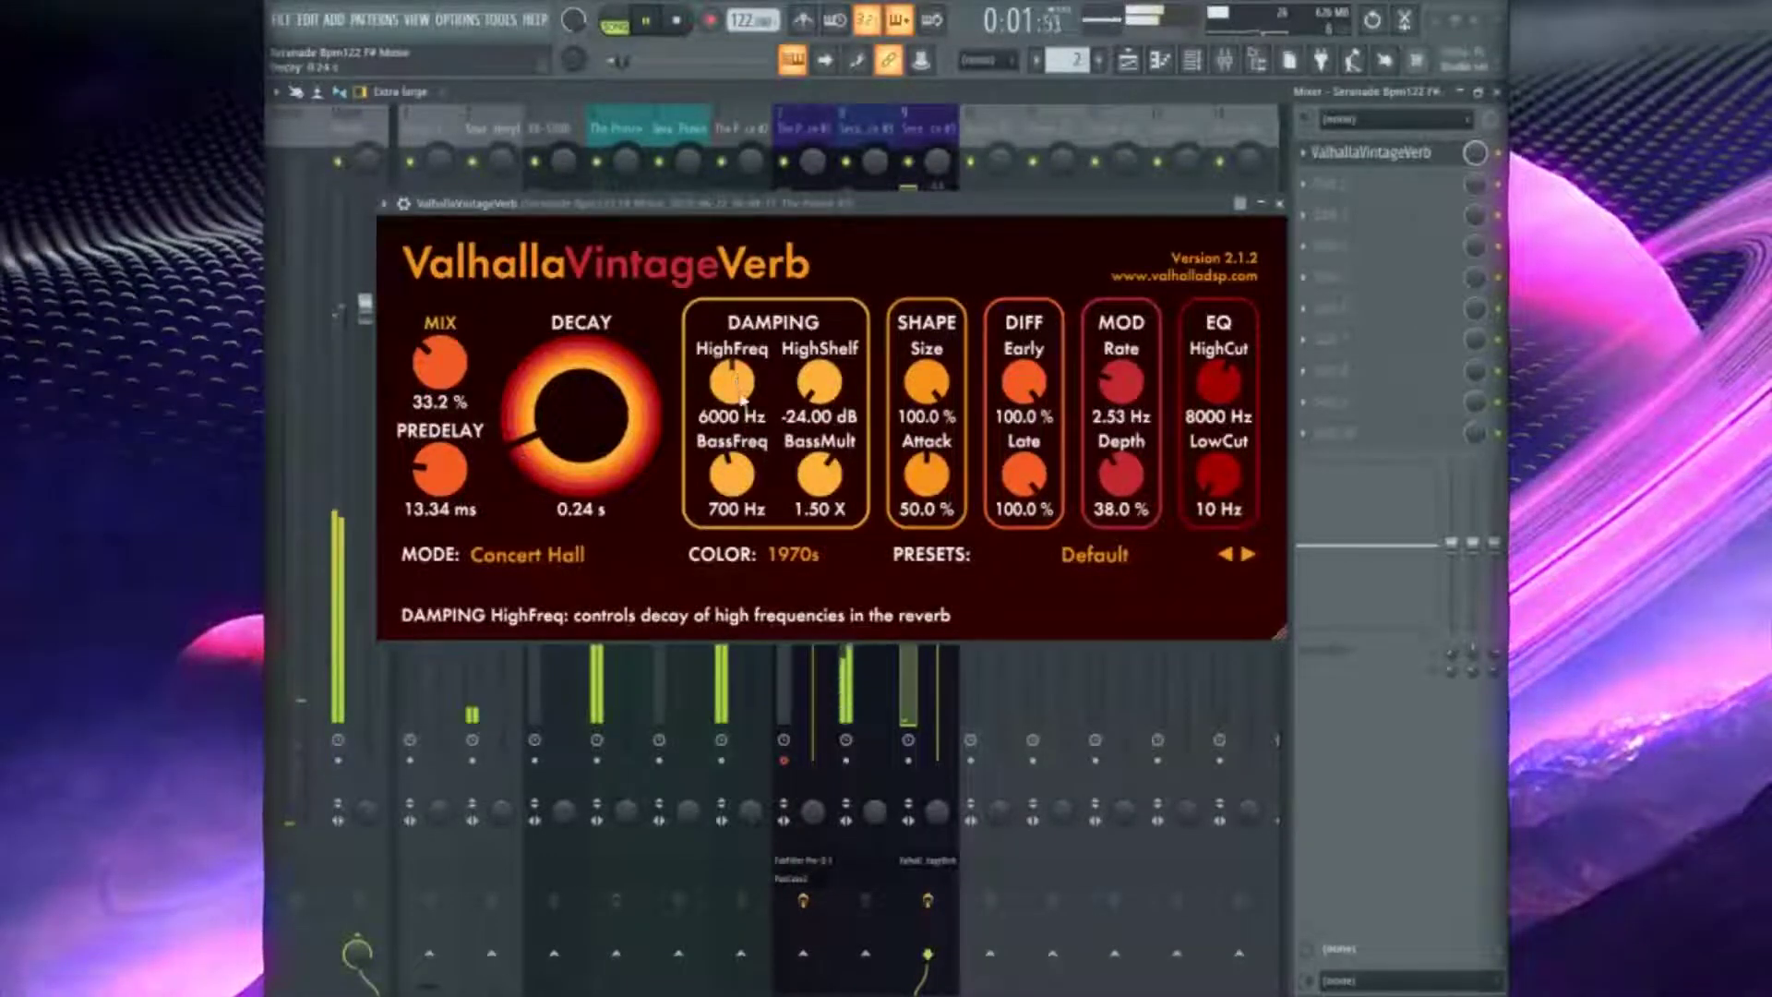
Set the reverb damping to HighFreq 2400 Hz and BassFreq 600 Hz, decay to 0.29 s, mix to 23.6 % and predelay to 10.58 ms
{"action": "left_click_drag", "start_coordinate": [739, 383], "coordinate": [734, 434]}
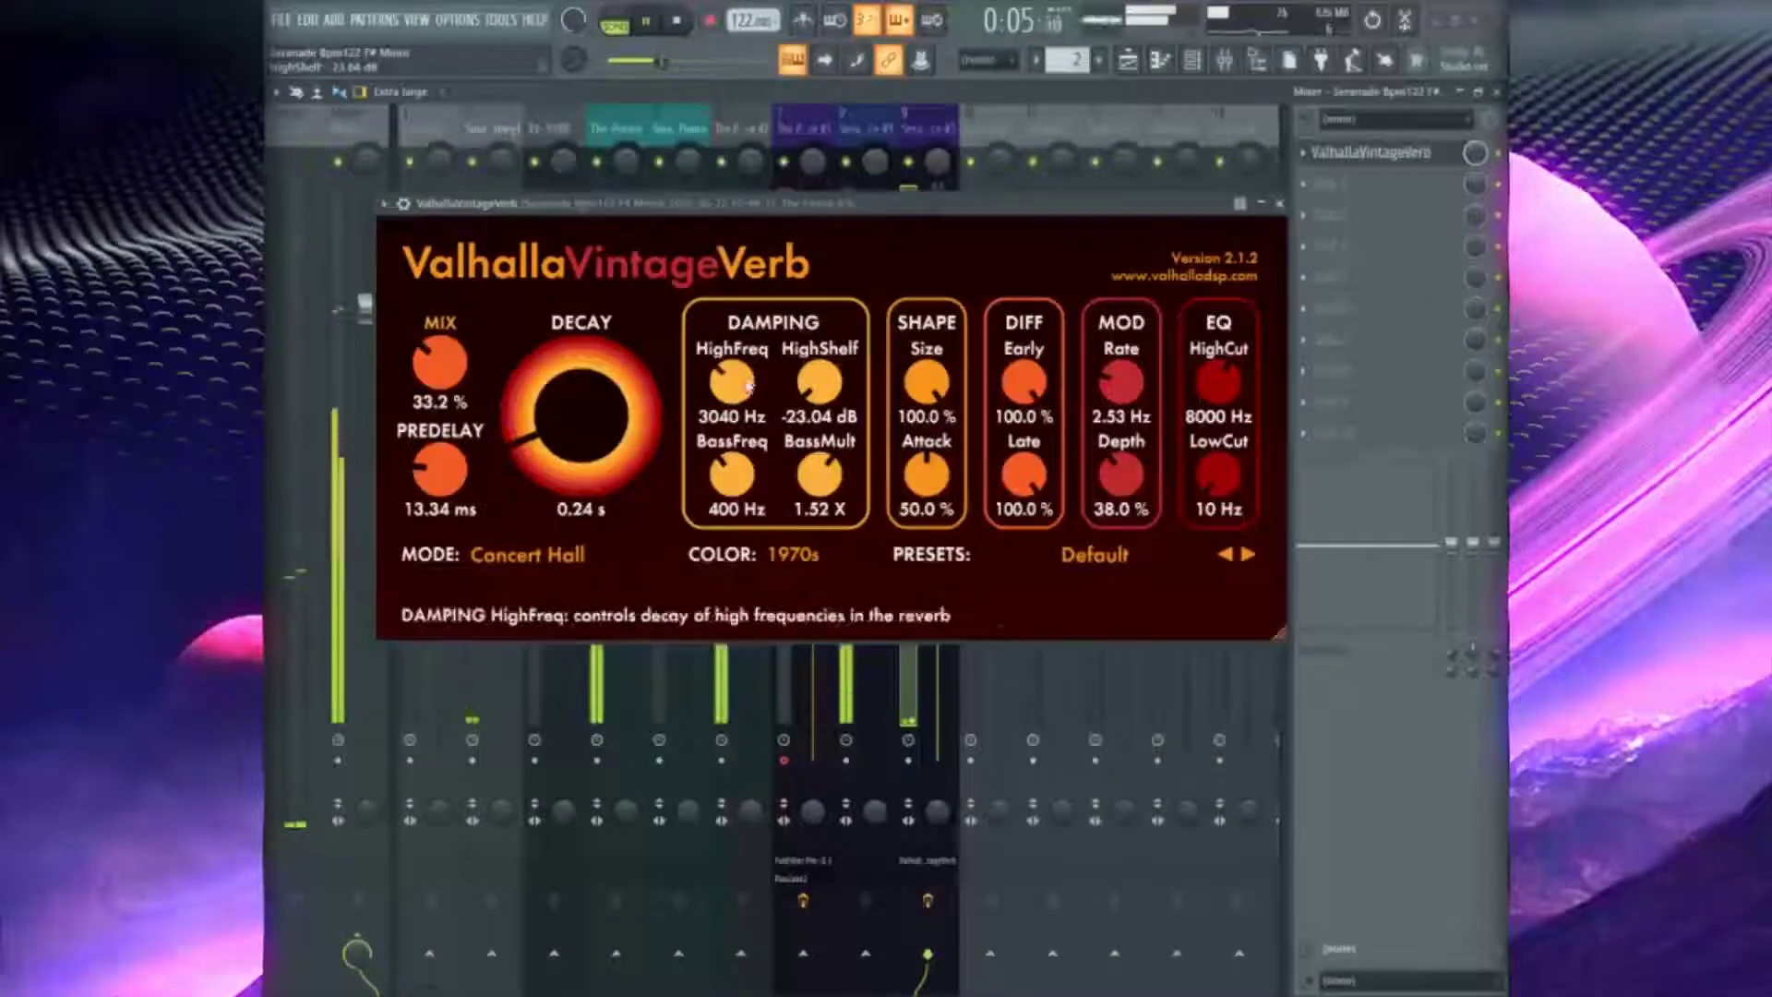
{"action": "left_click_drag", "start_coordinate": [743, 384], "coordinate": [744, 396]}
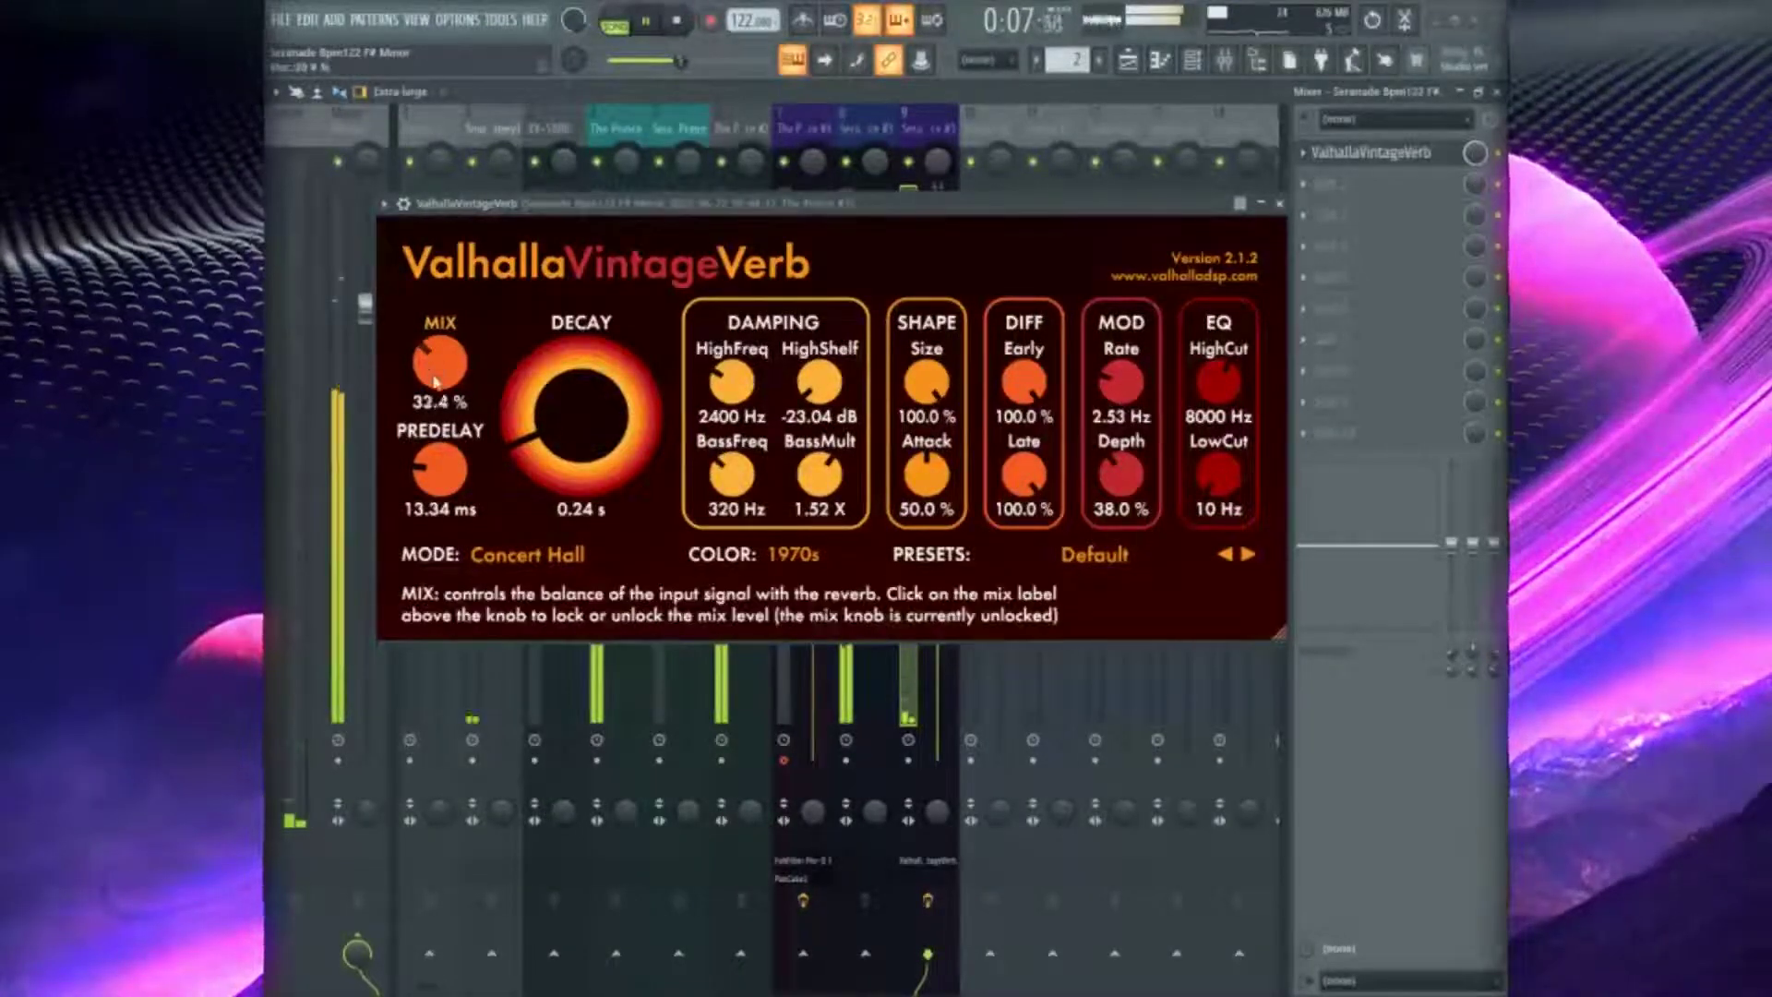
{"action": "left_click_drag", "start_coordinate": [559, 434], "coordinate": [556, 414]}
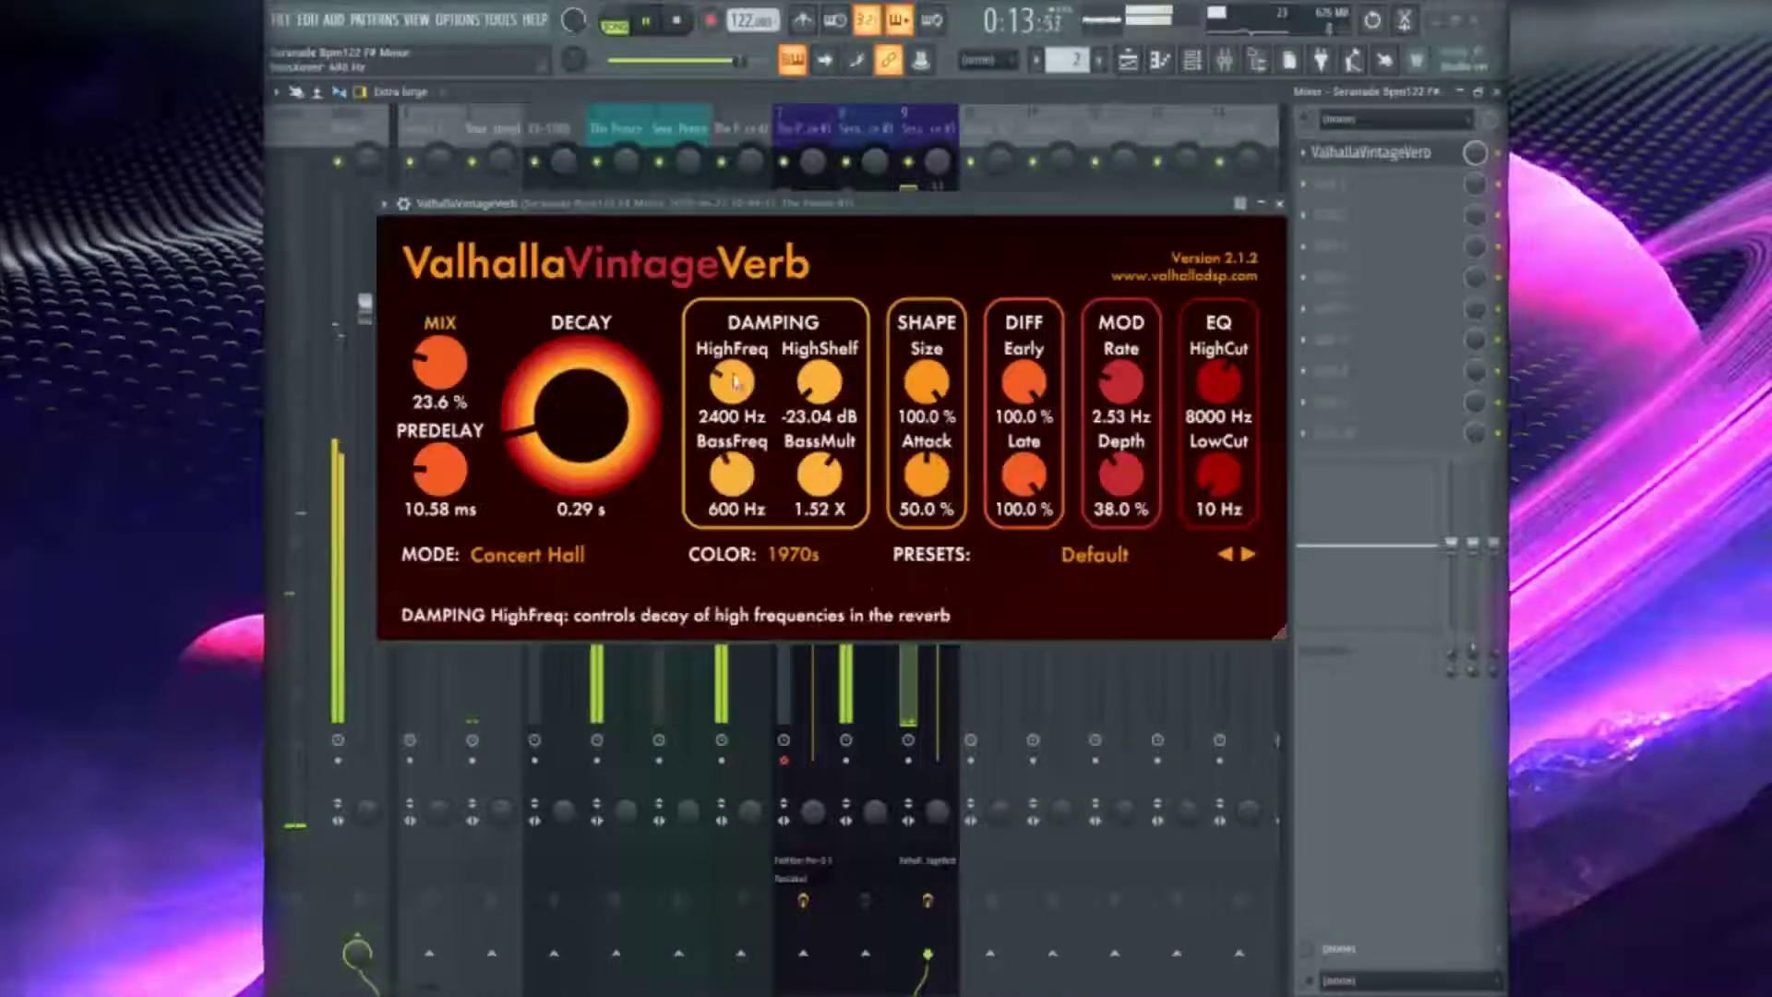
Set the reverb's HighFreq to 3420 Hz, BassMult to 1.80 X, Attack to 41.6 %, Depth to 53.6 % and HighCut to 9170 Hz, and close it
{"action": "left_click_drag", "start_coordinate": [736, 382], "coordinate": [739, 367]}
{"action": "left_click_drag", "start_coordinate": [819, 466], "coordinate": [828, 459]}
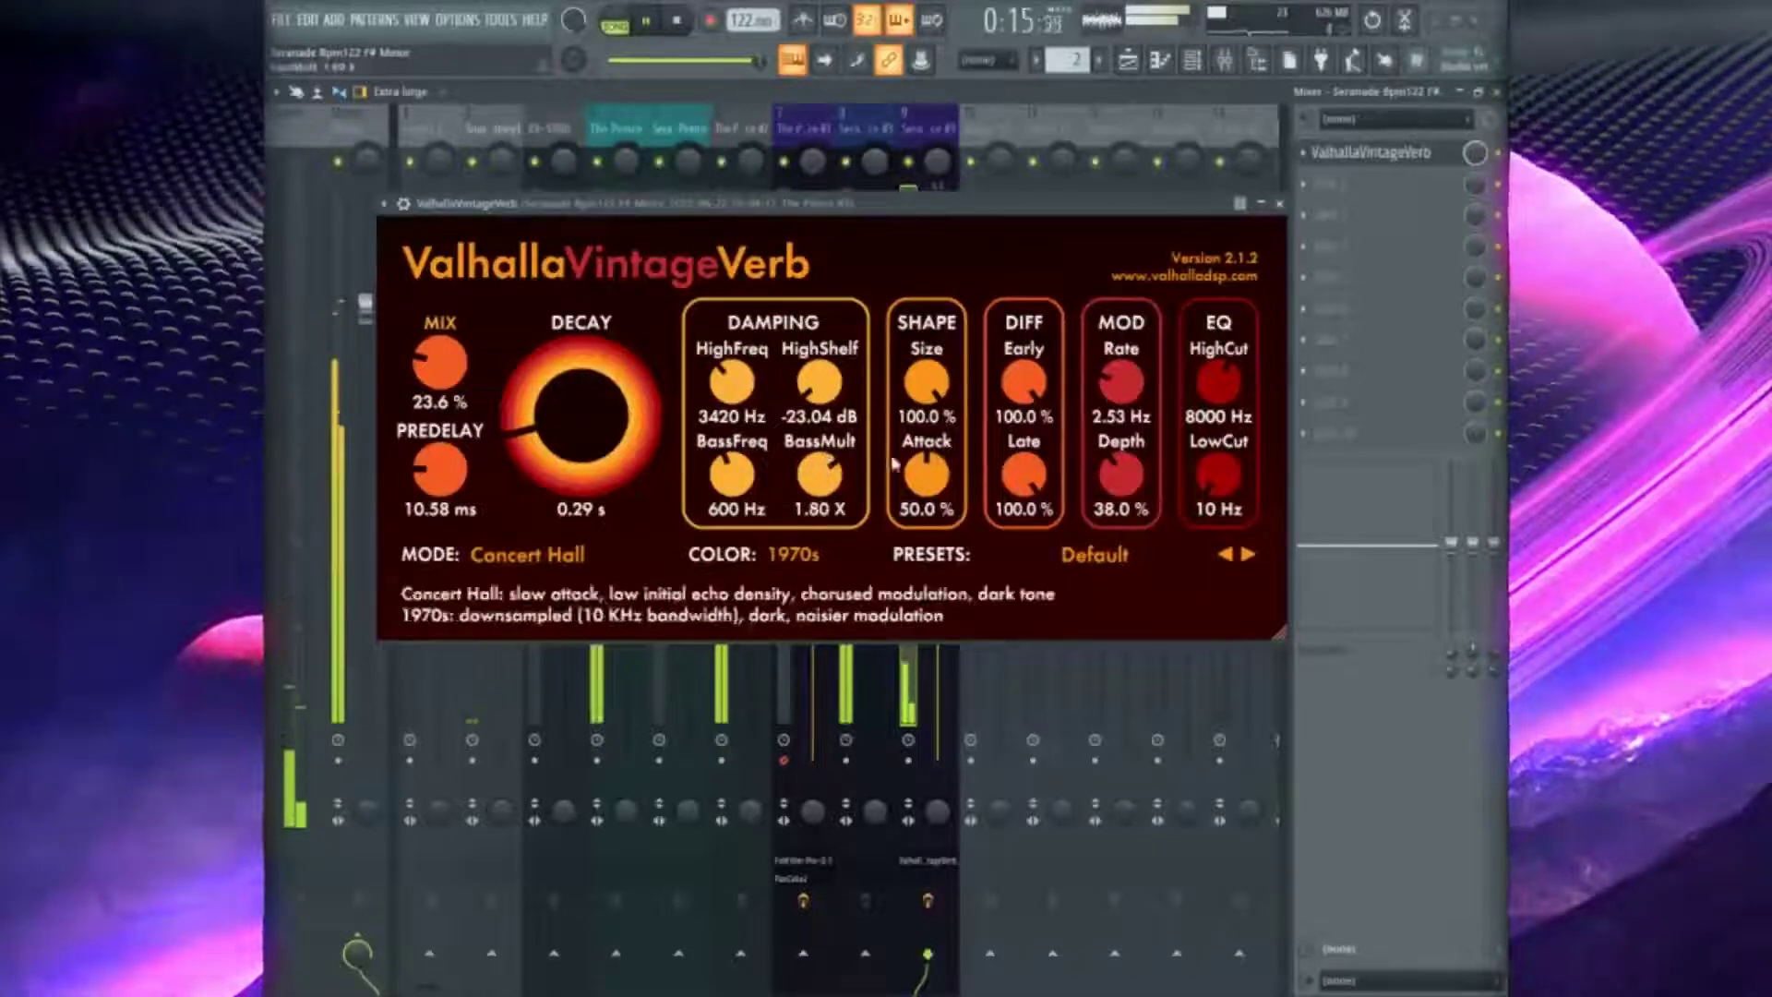
{"action": "left_click_drag", "start_coordinate": [1119, 475], "coordinate": [1125, 452]}
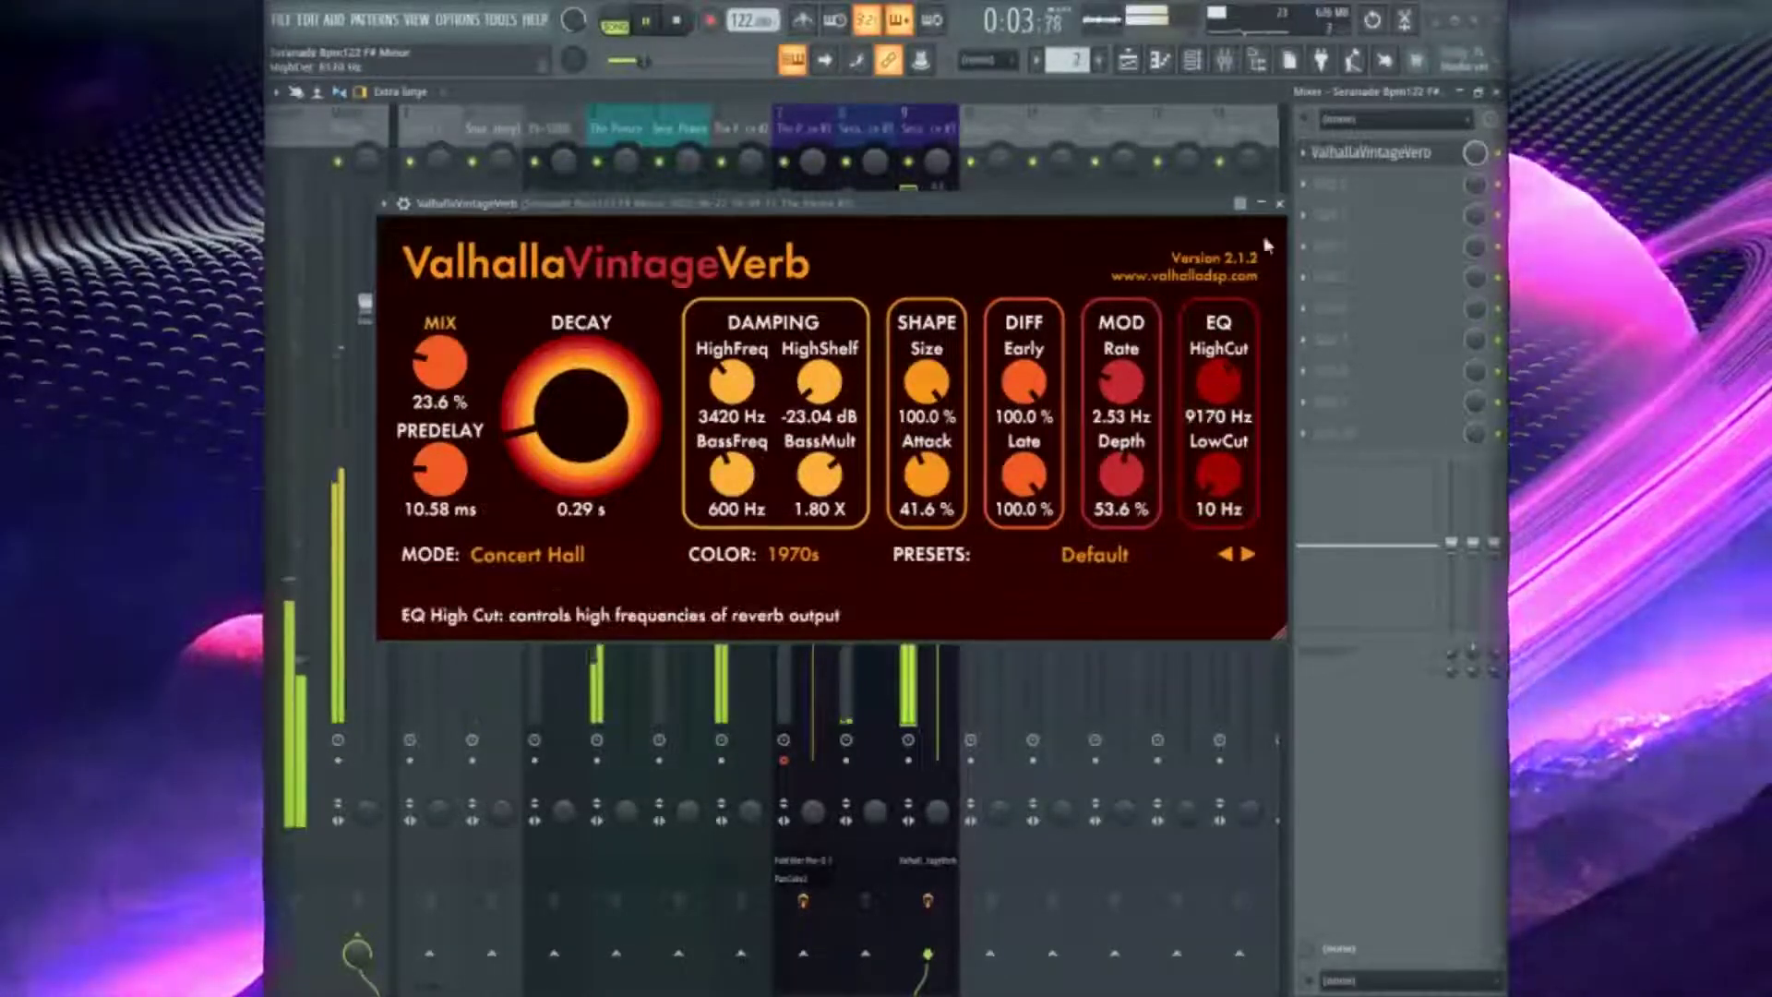
{"action": "left_click", "coordinate": [1280, 203]}
Lower the volumes of the two bounced tracks on mixer tracks 8 and 9, reducing track 9 the most
{"action": "left_click_drag", "start_coordinate": [937, 394], "coordinate": [937, 452]}
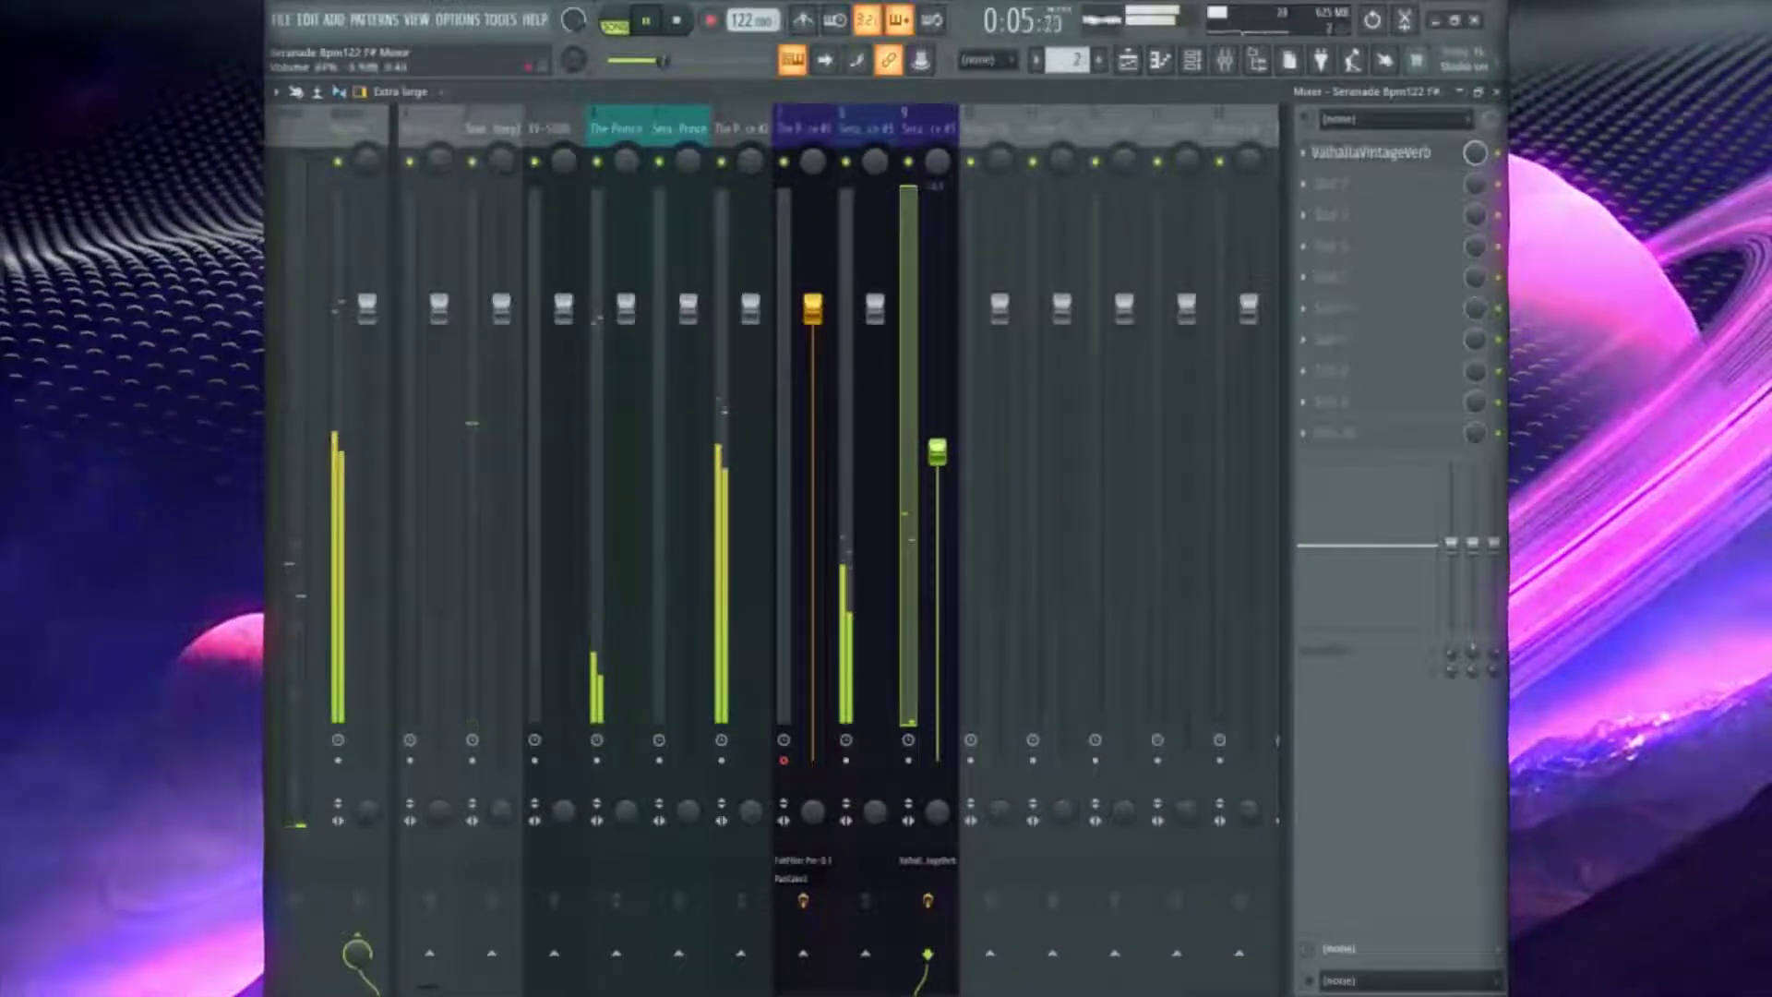
{"action": "left_click_drag", "start_coordinate": [875, 308], "coordinate": [875, 346]}
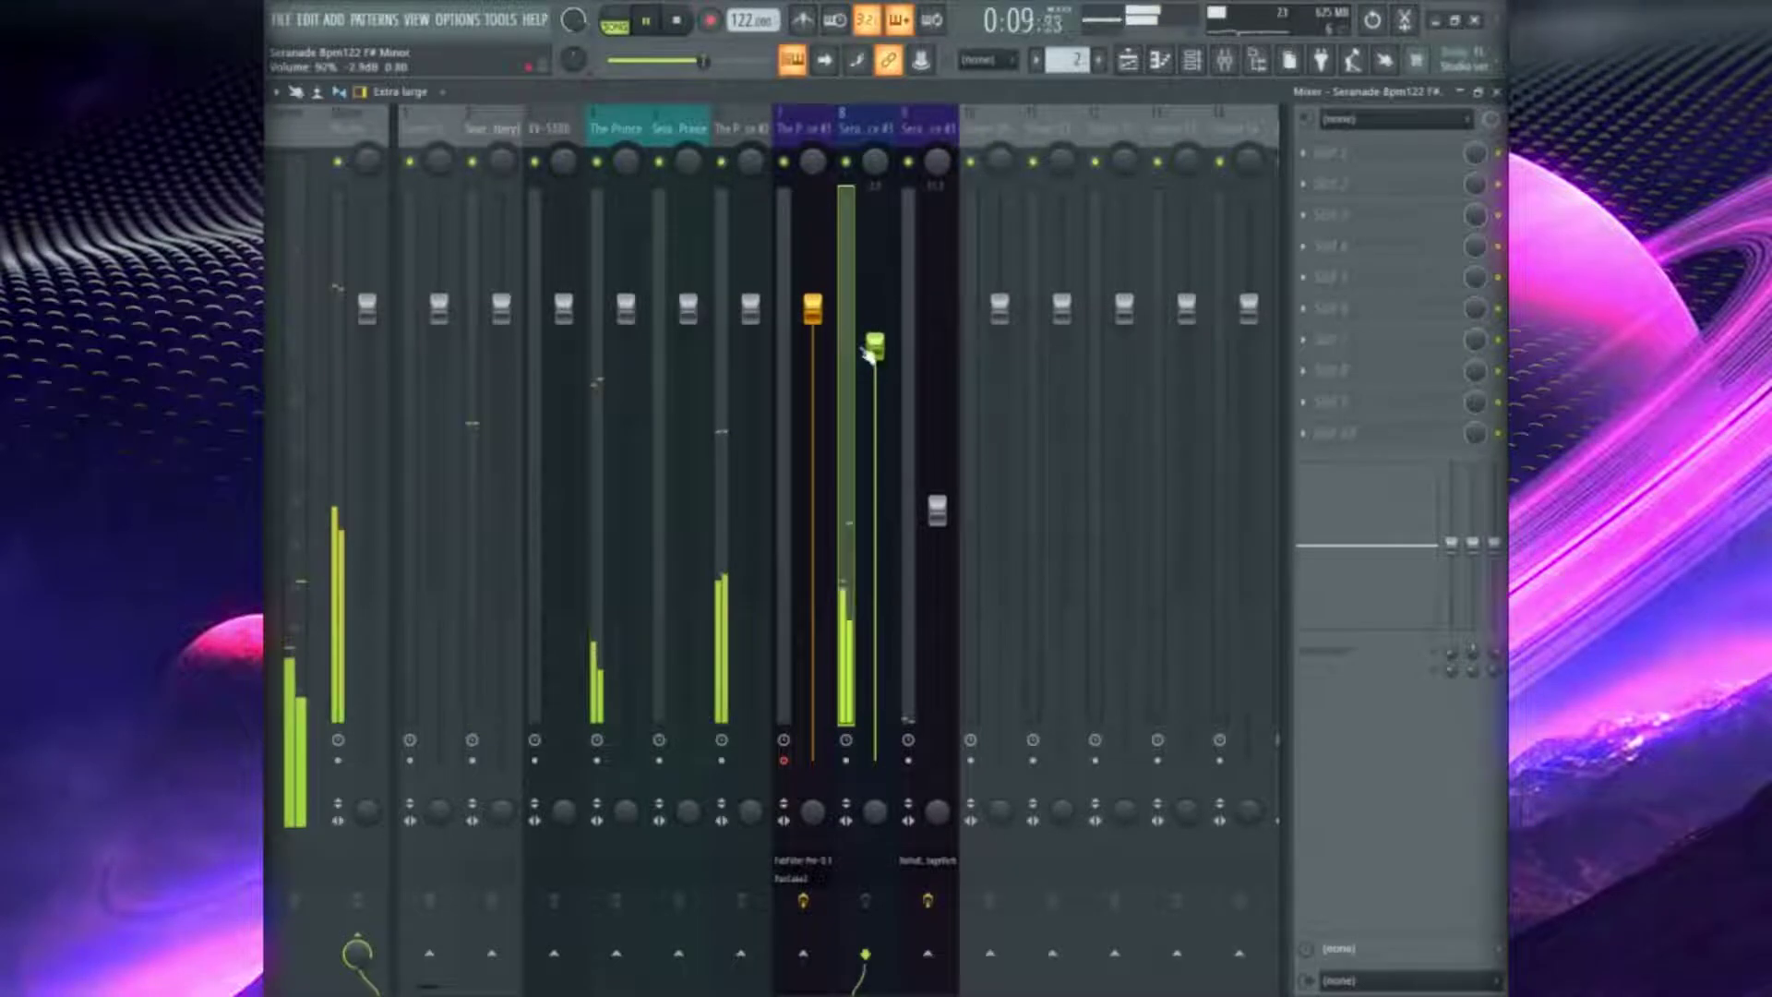
{"action": "left_click", "coordinate": [952, 520]}
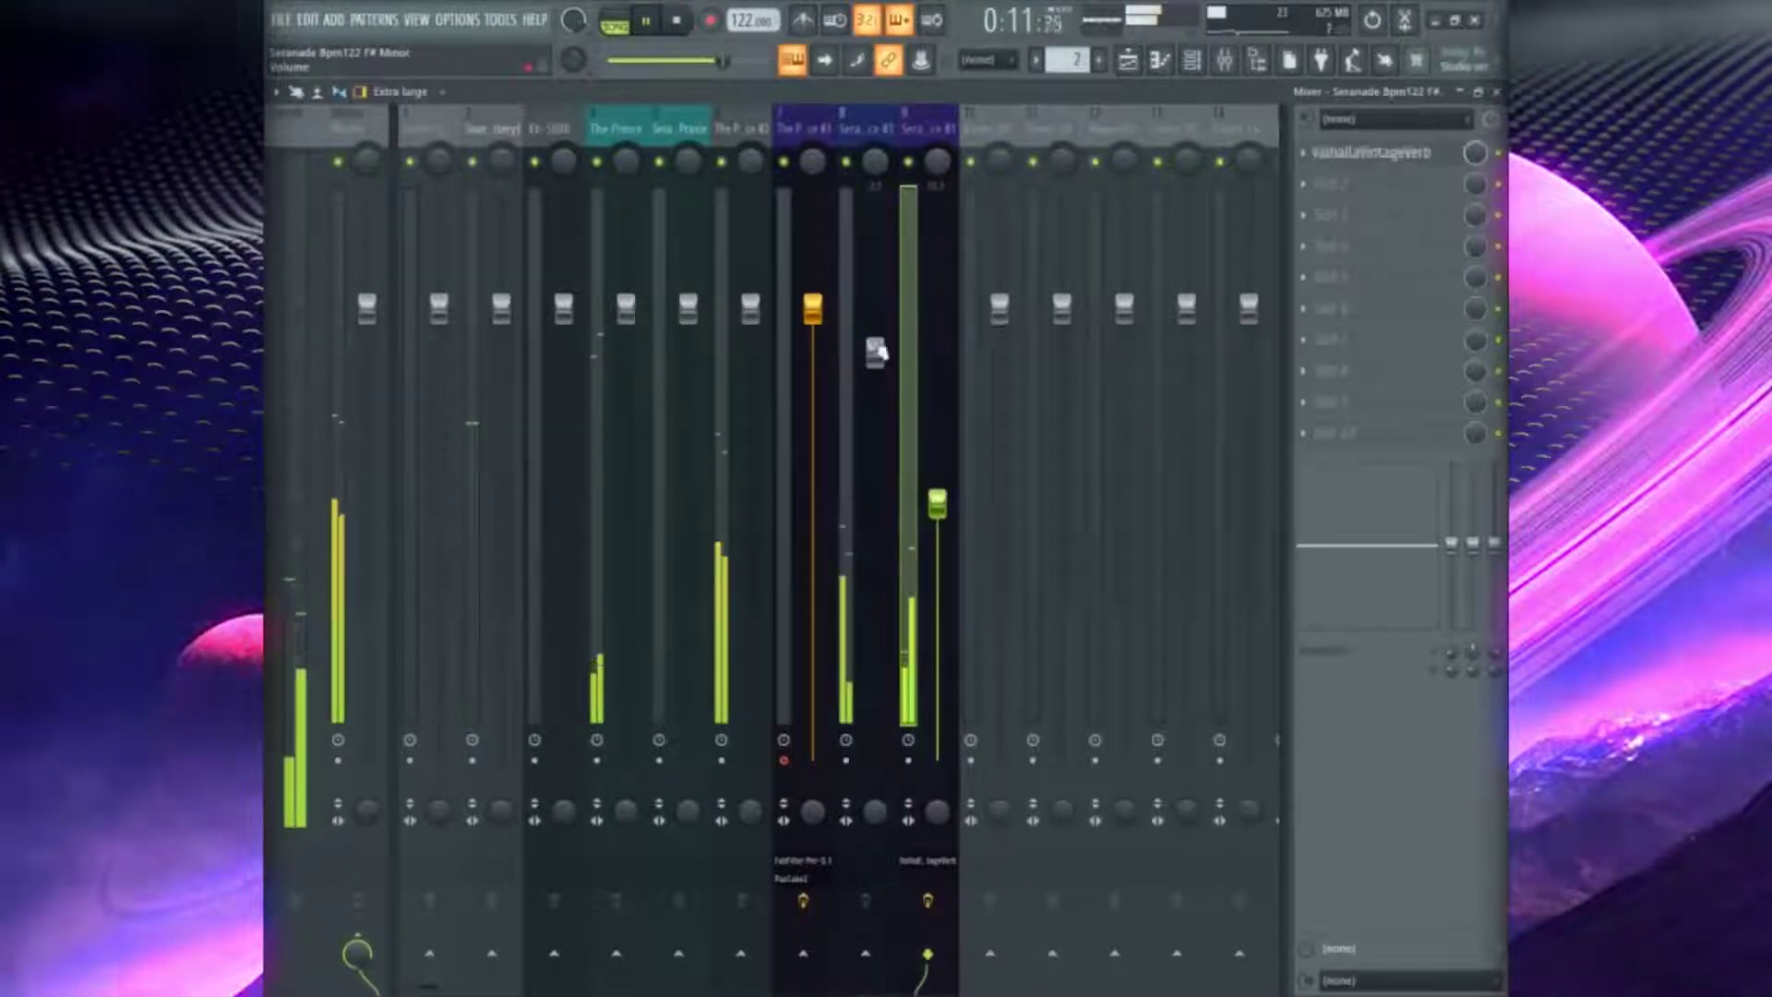
{"action": "left_click", "coordinate": [877, 374]}
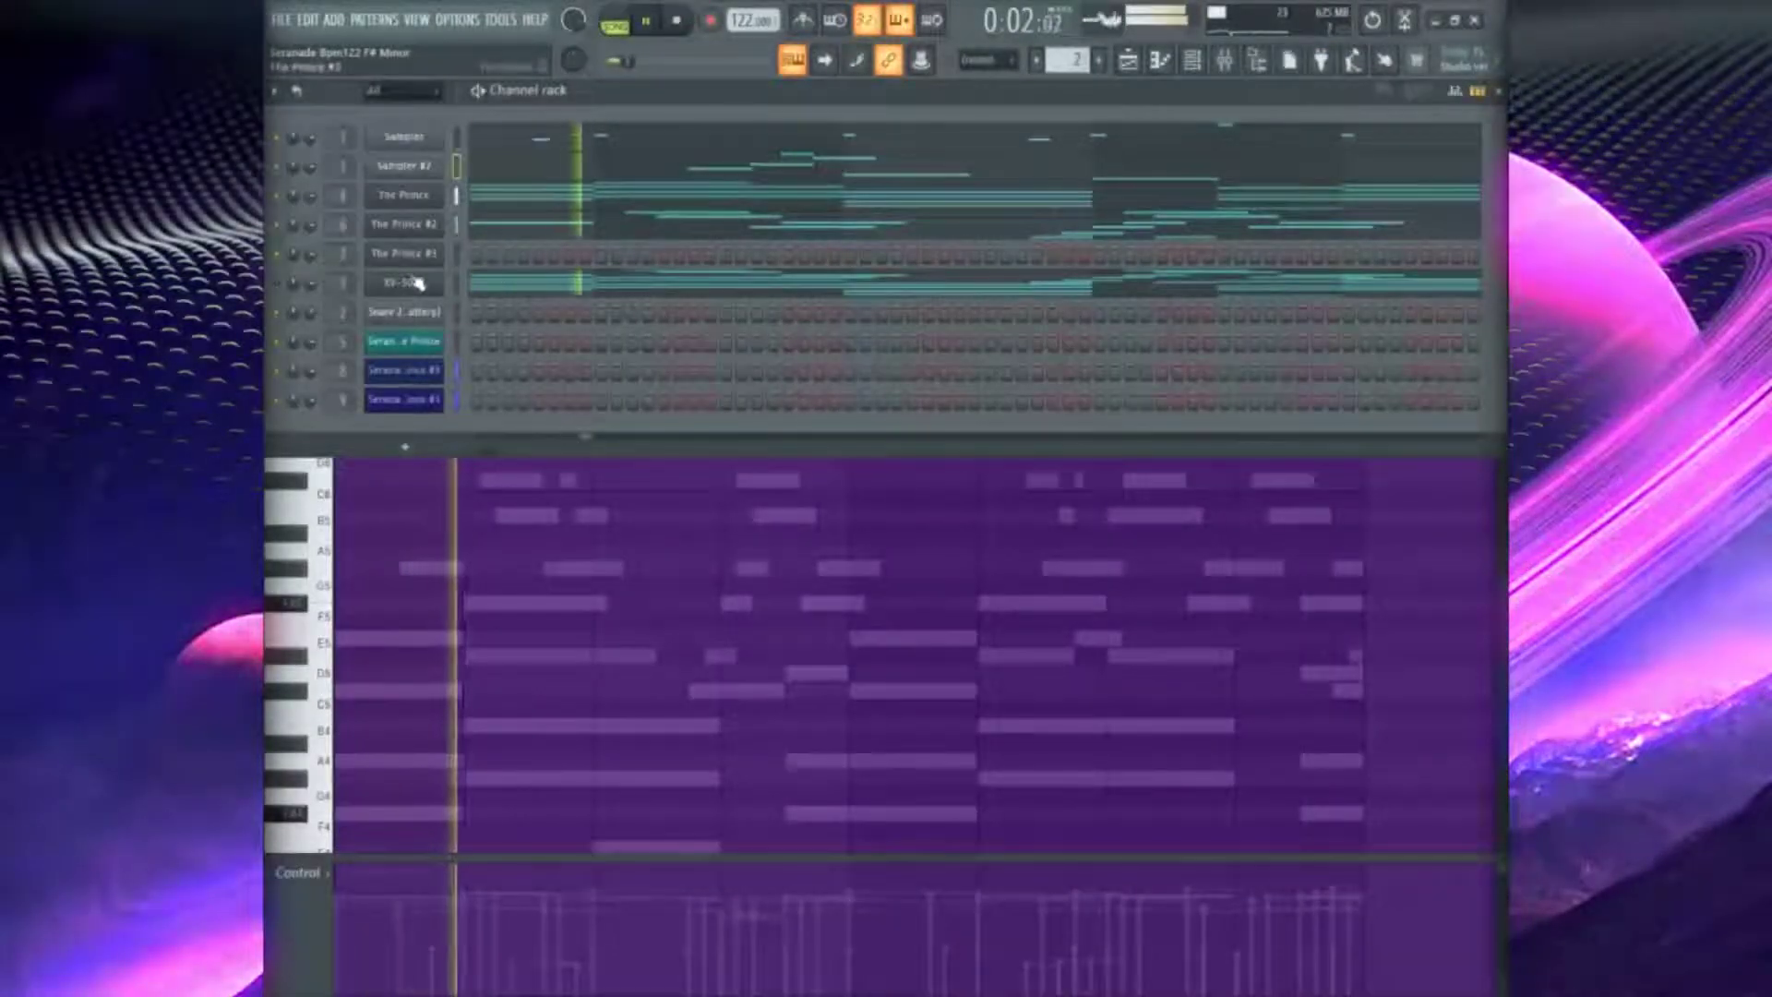
Audition the pad gentle truth and the organs pure waterfall and round user on The Prince #3, and settle on significant gene
{"action": "left_click", "coordinate": [429, 257]}
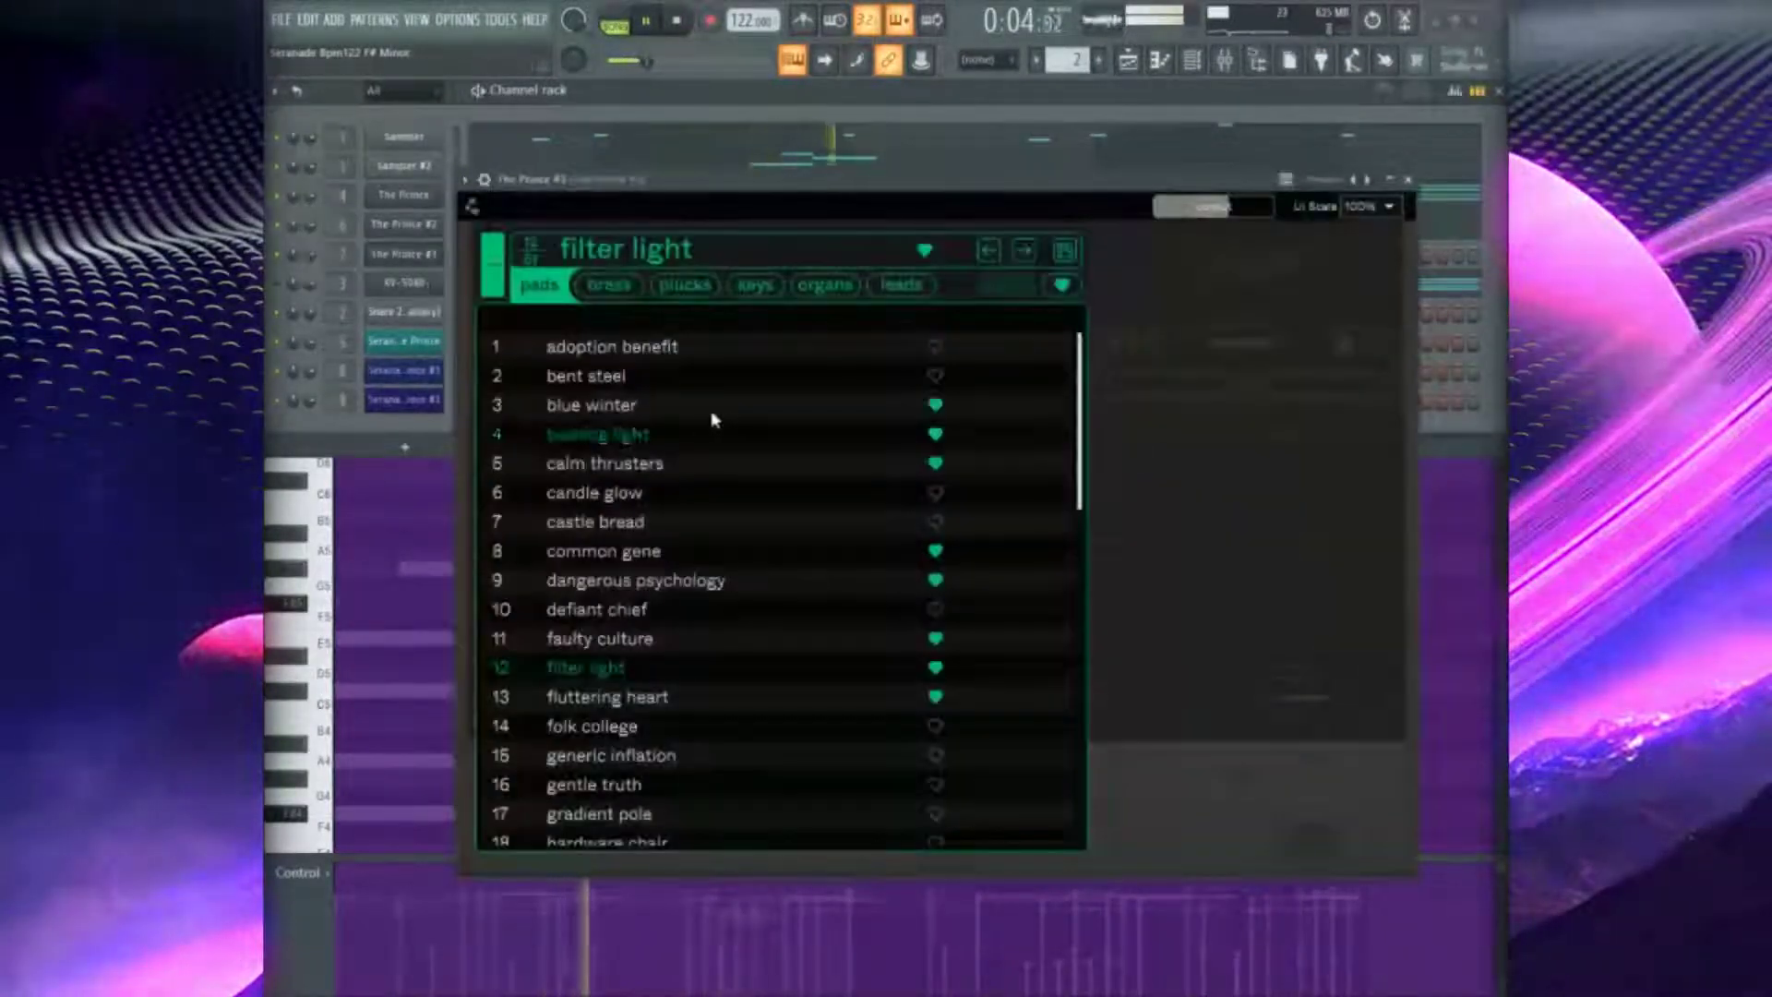
{"action": "scroll", "coordinate": [665, 590], "scroll_direction": "down", "scroll_amount": 3}
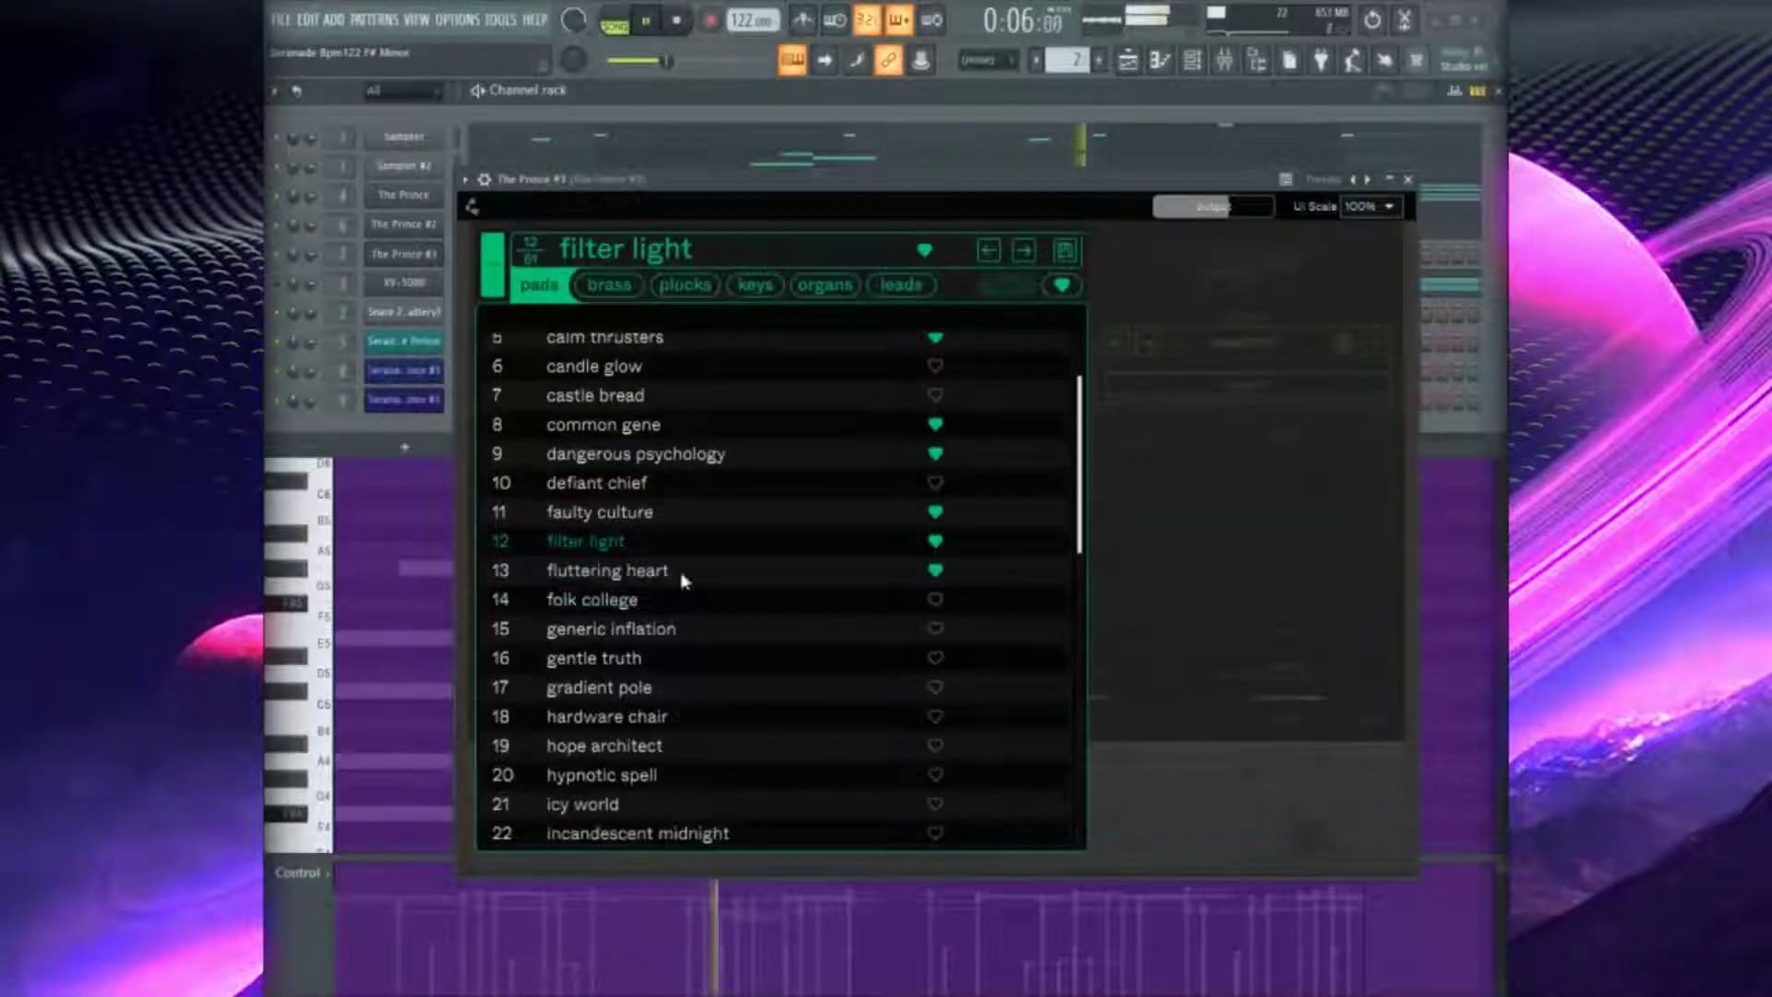
{"action": "left_click", "coordinate": [637, 657]}
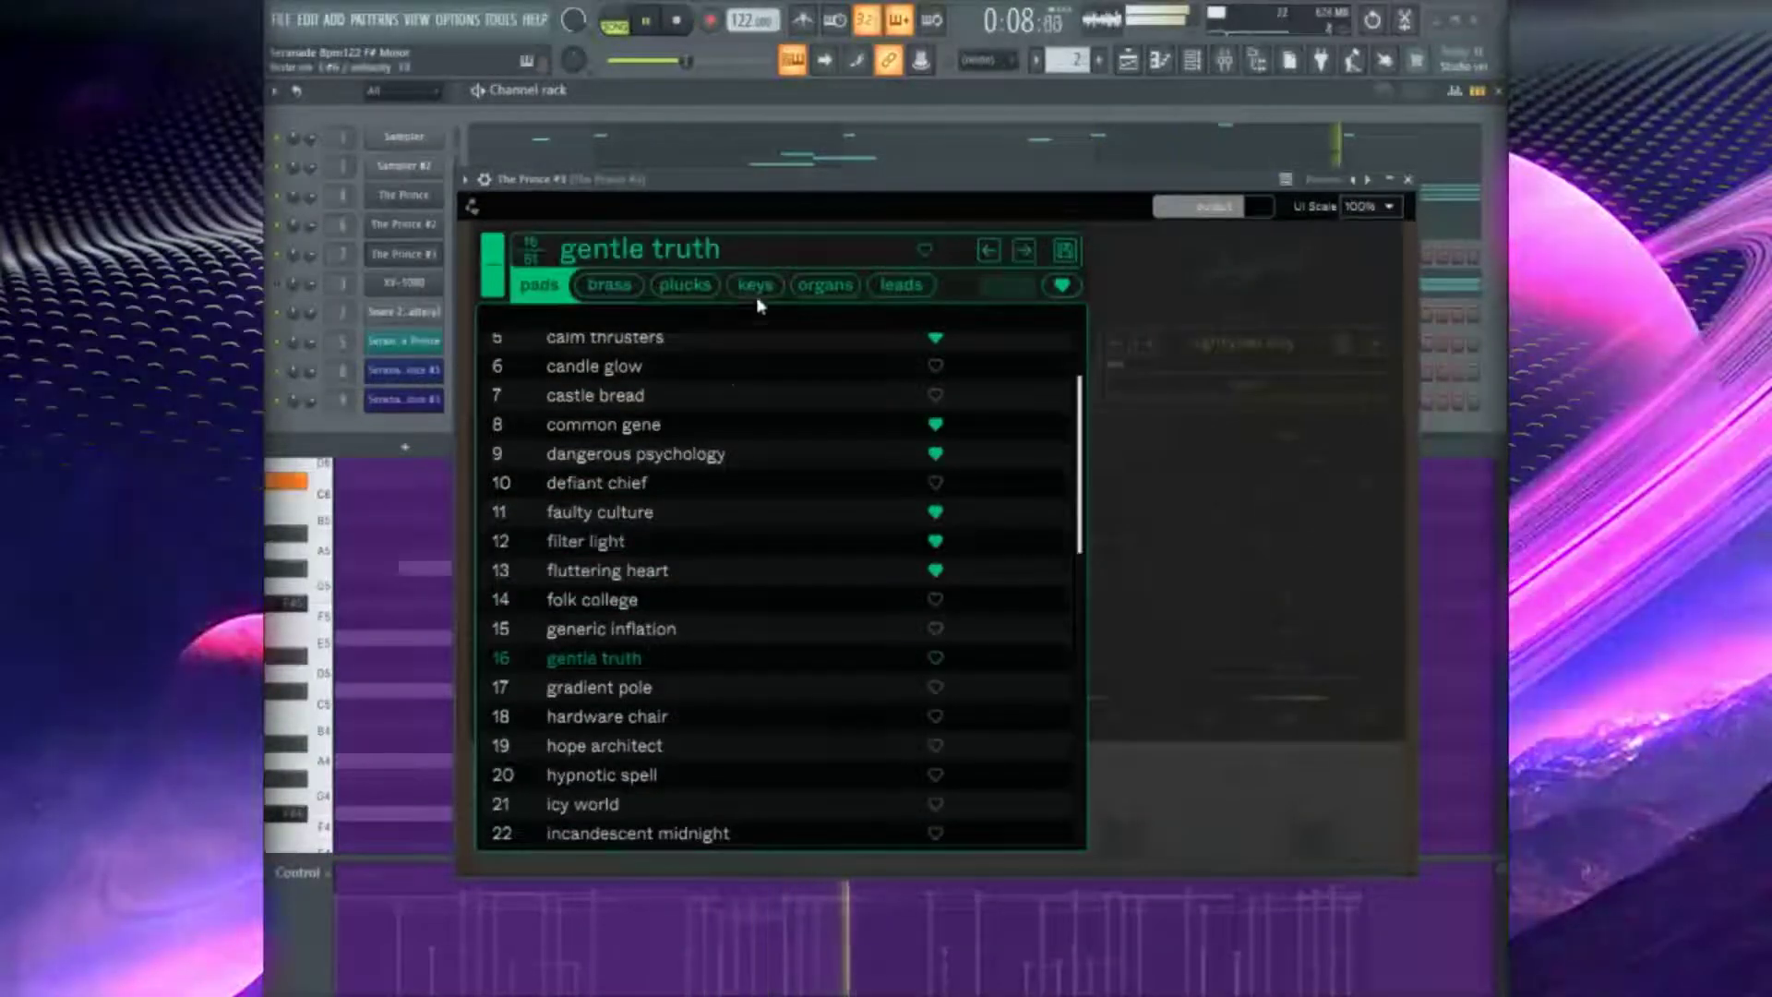
{"action": "left_click", "coordinate": [825, 285]}
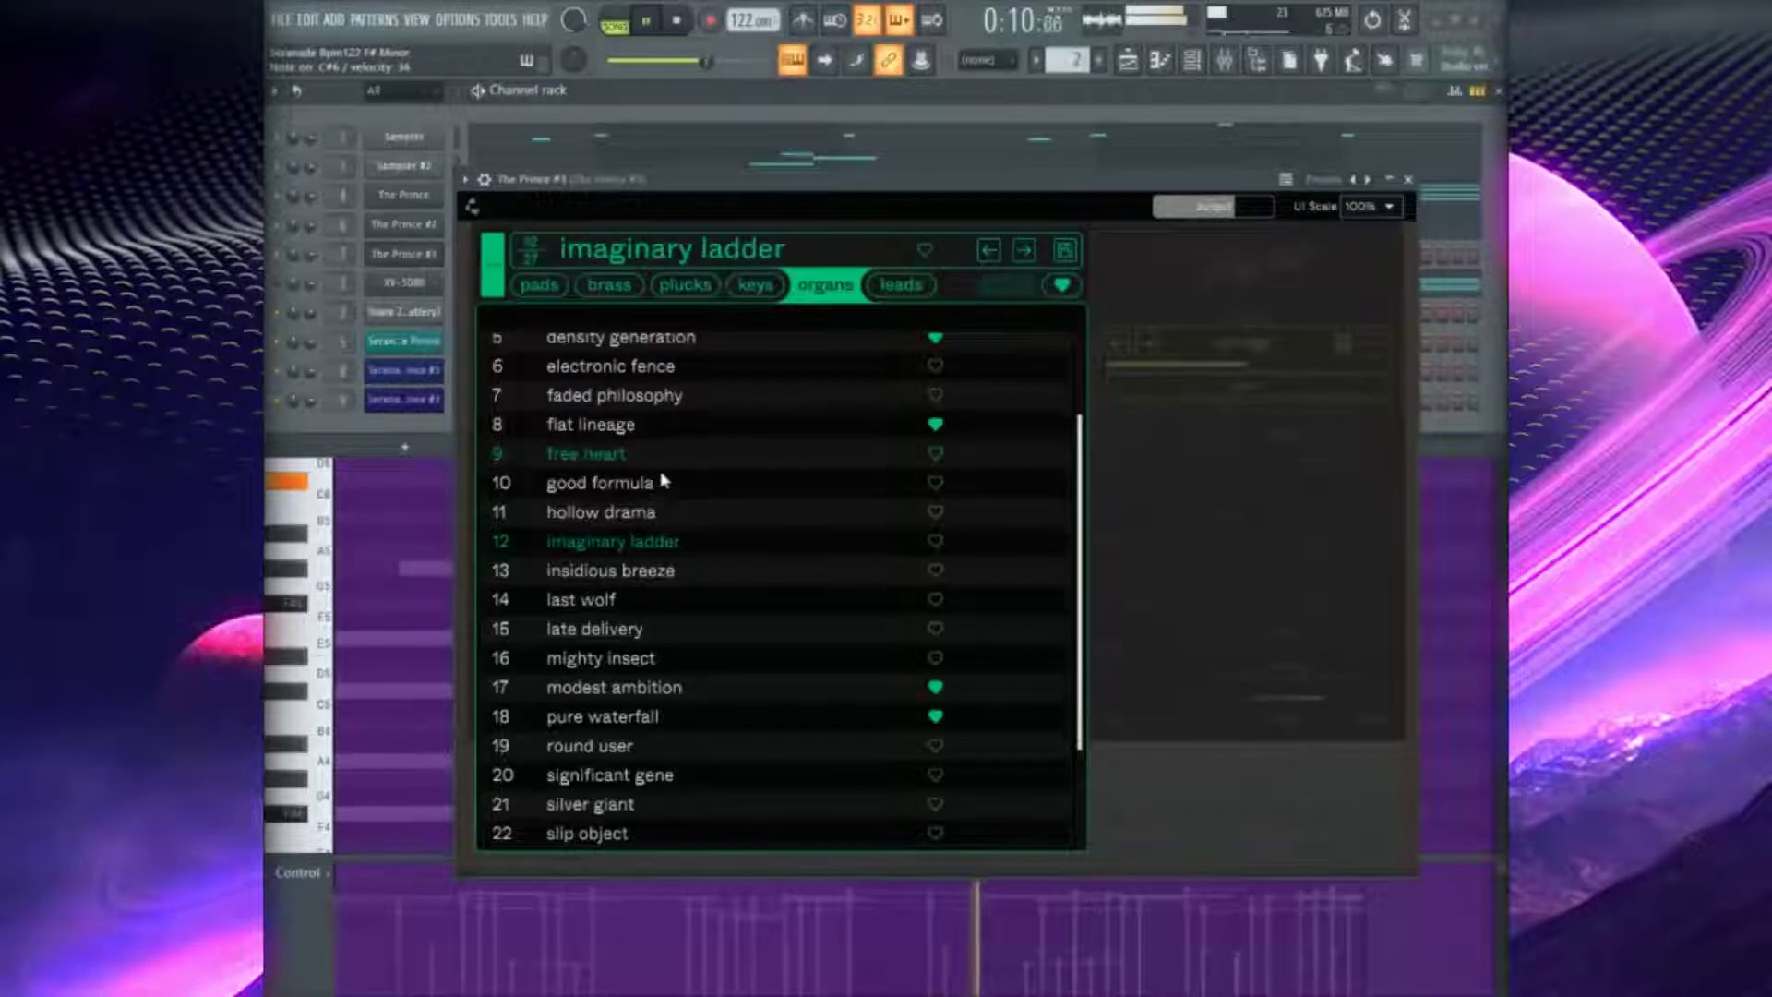
{"action": "scroll", "coordinate": [670, 503], "scroll_direction": "down", "scroll_amount": 2}
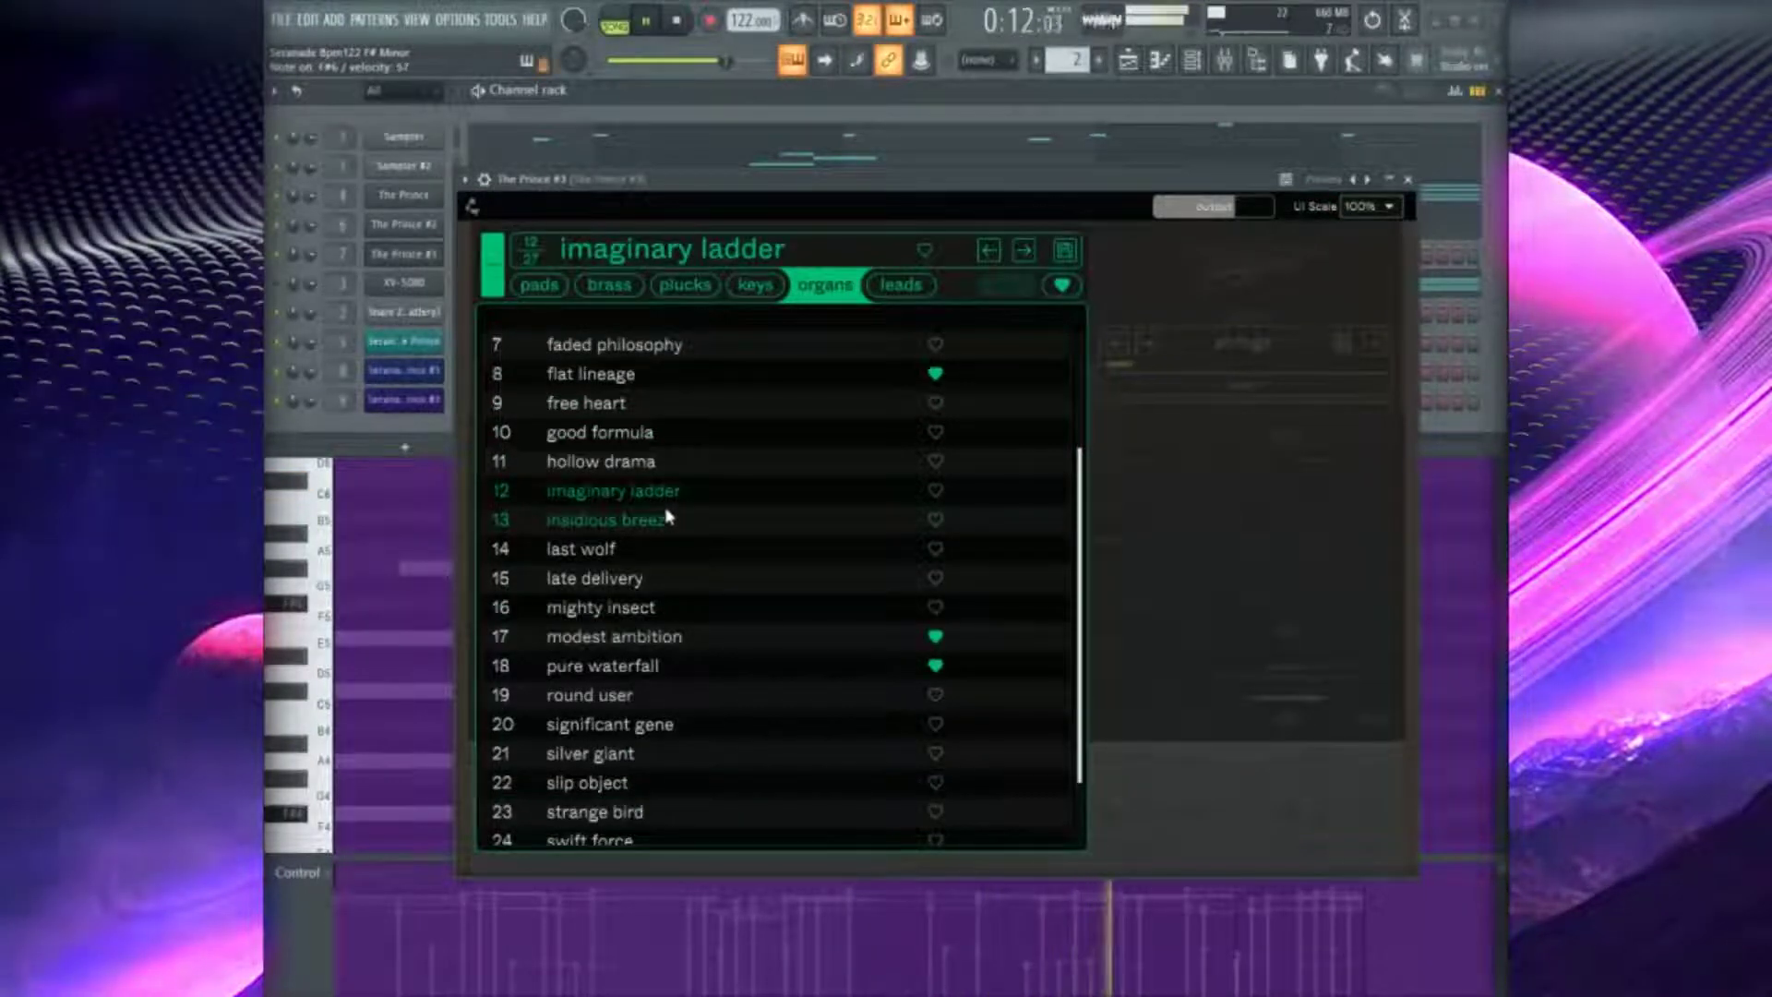
{"action": "left_click", "coordinate": [691, 713]}
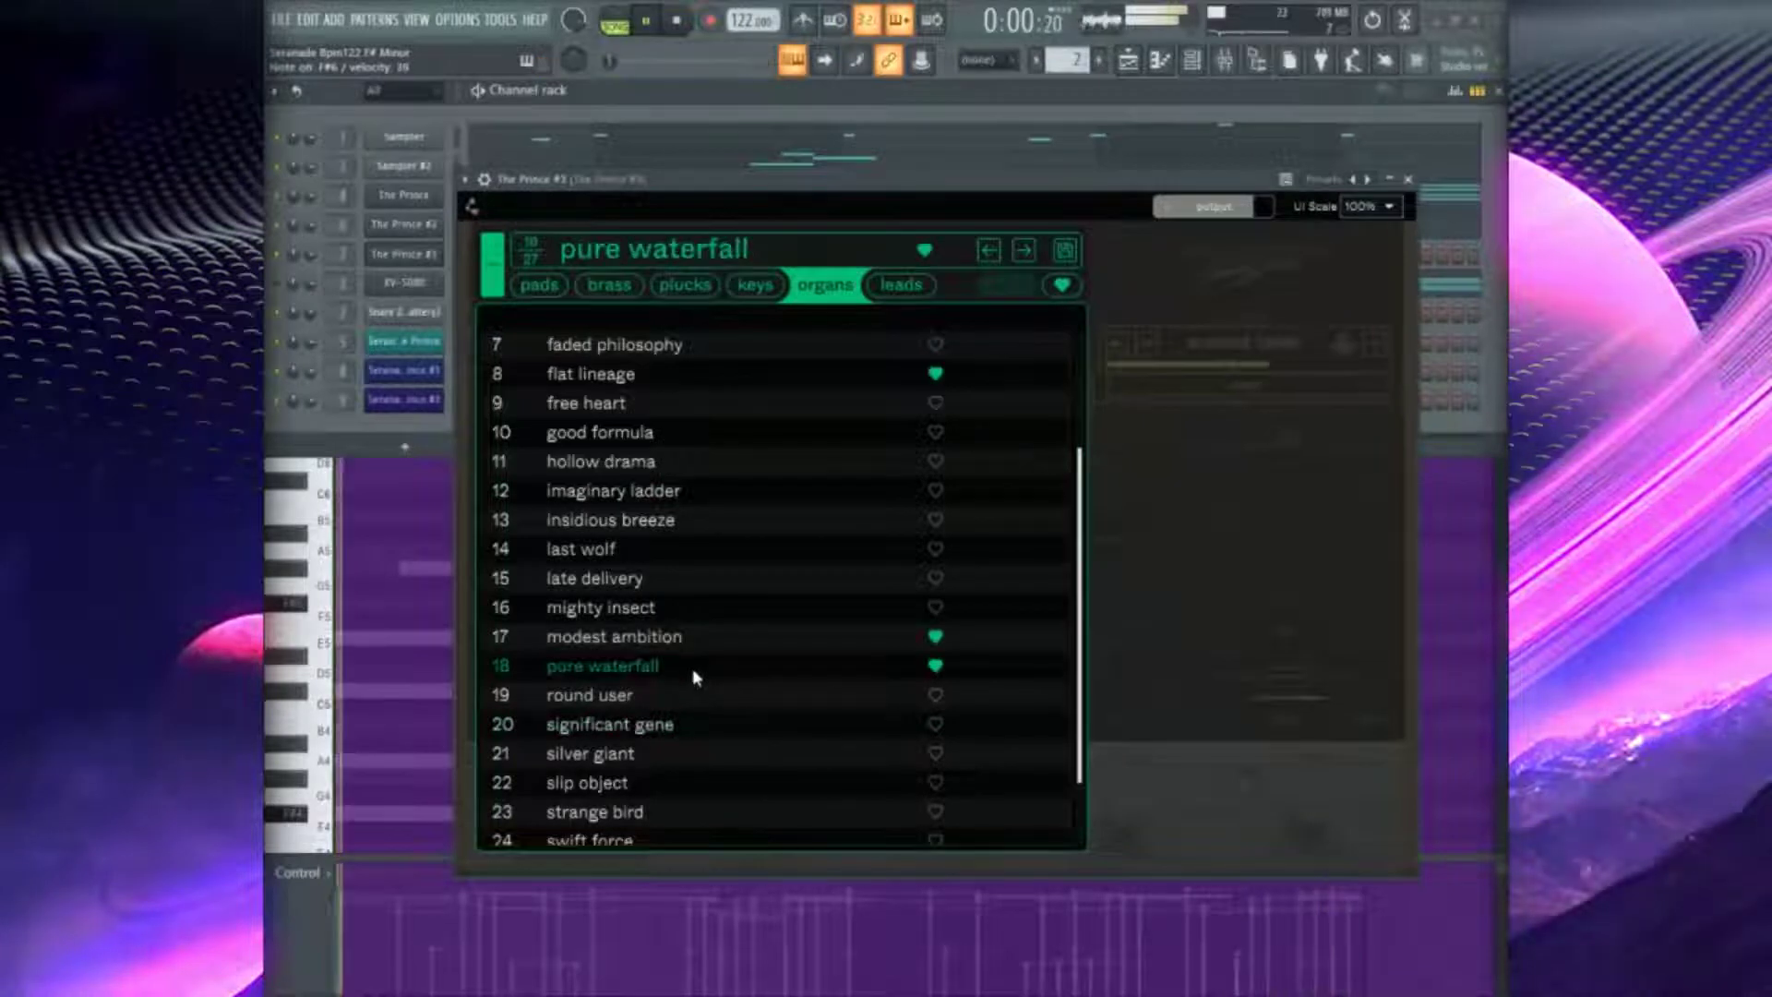
{"action": "left_click", "coordinate": [703, 697]}
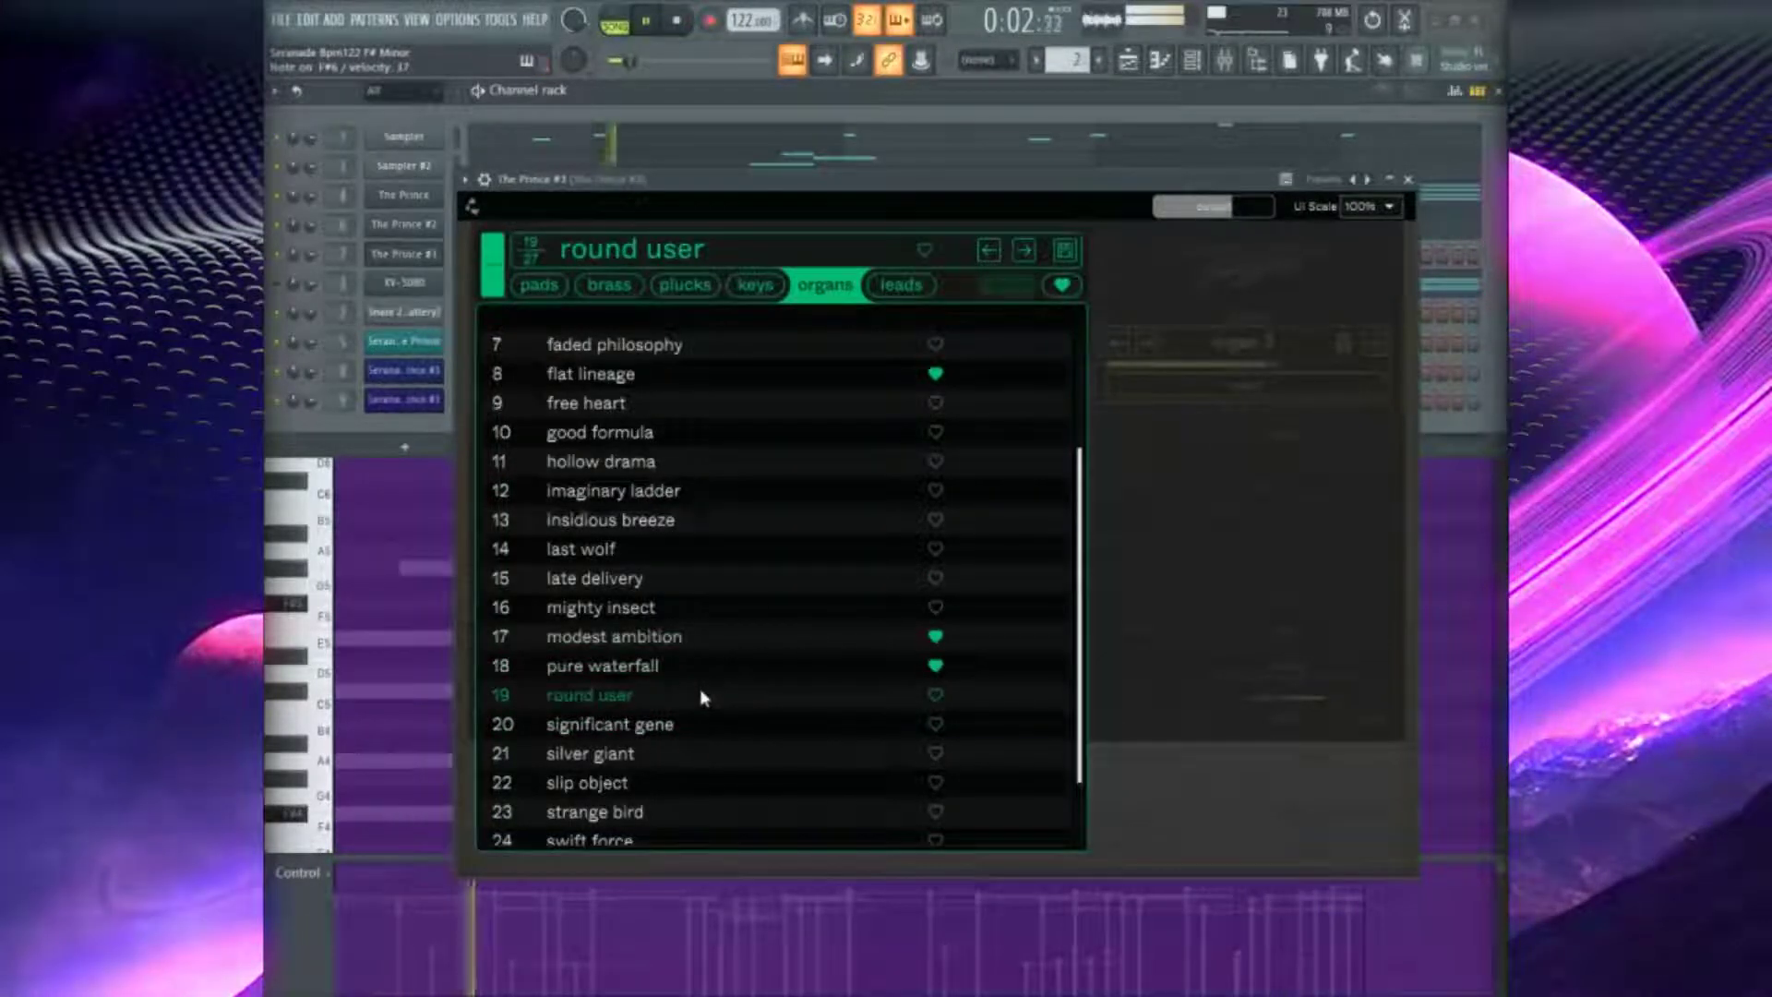
{"action": "left_click", "coordinate": [733, 726]}
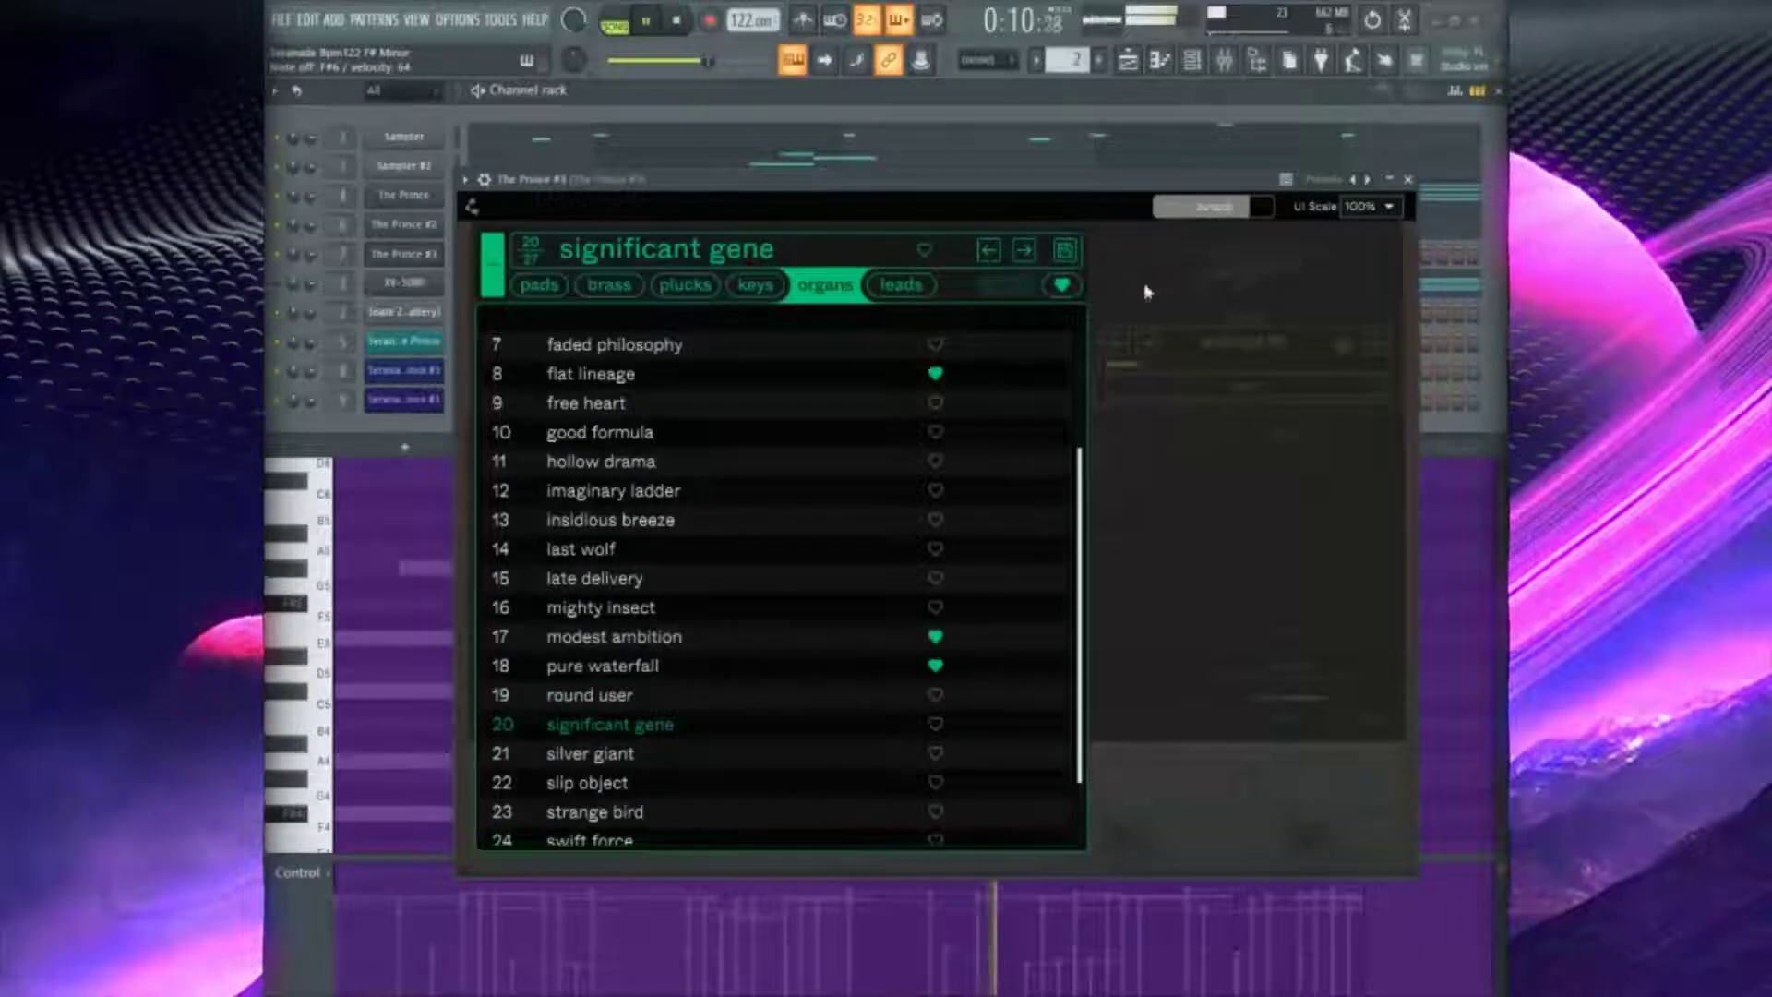
{"action": "left_click", "coordinate": [1411, 180]}
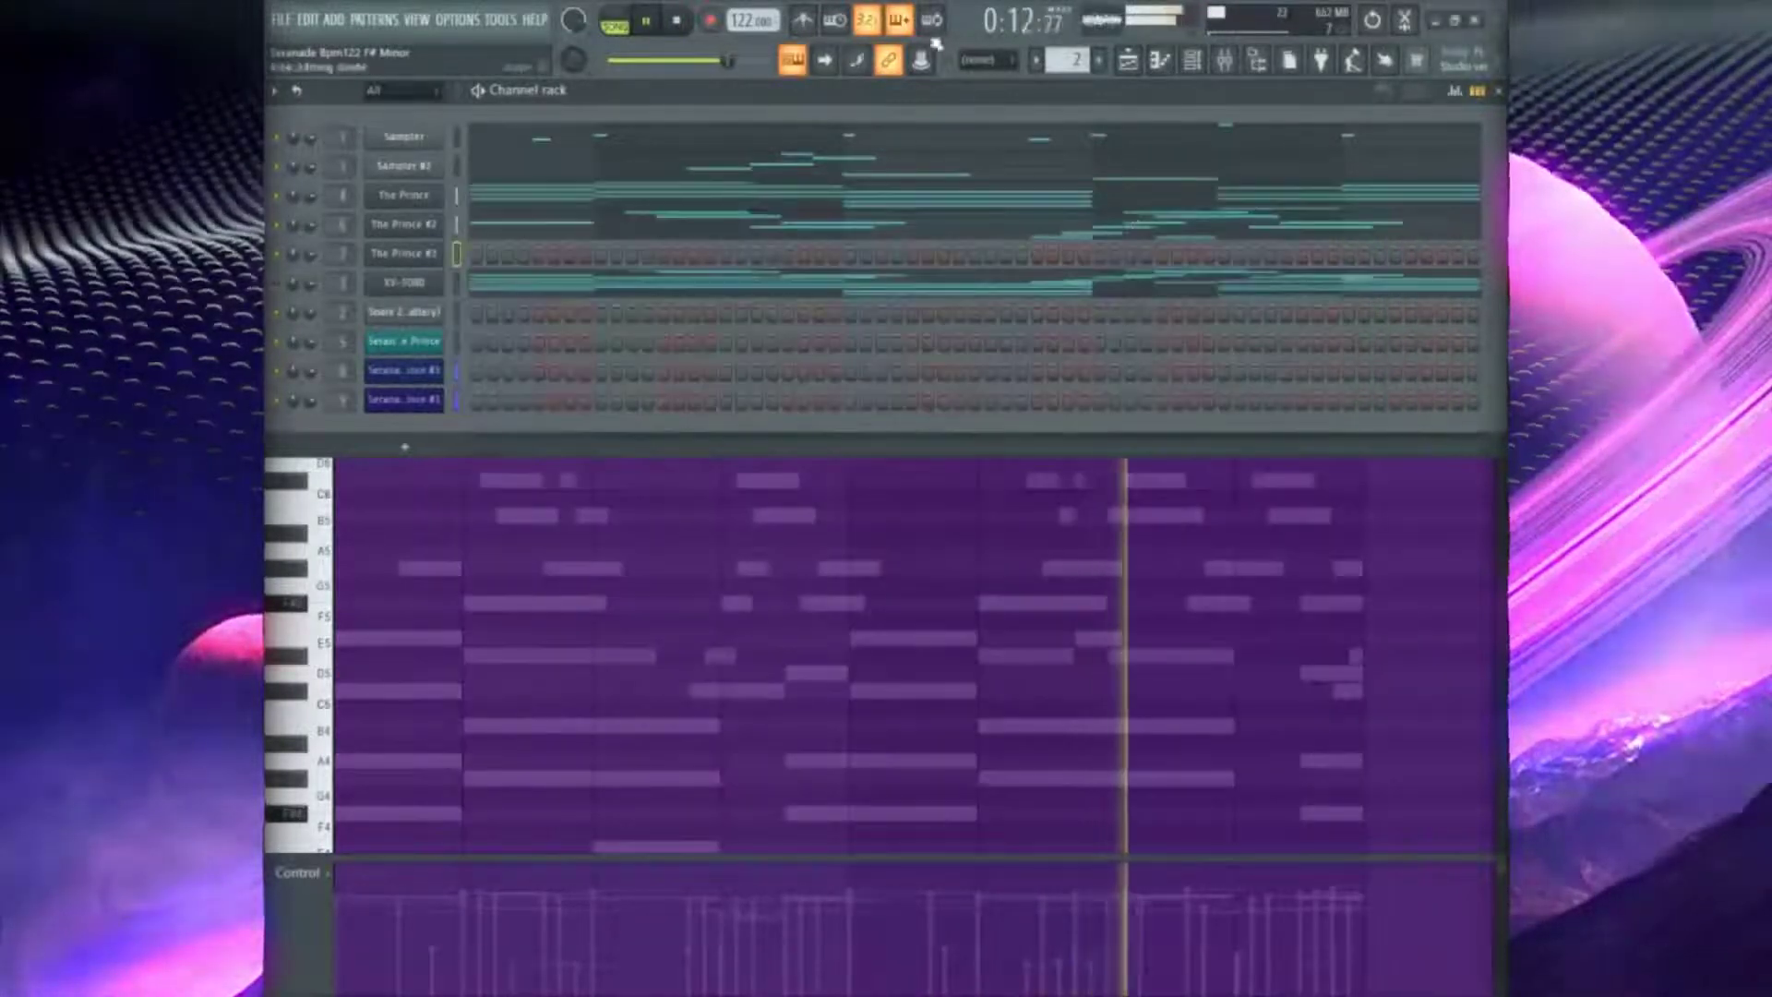
In The Prince #3's piano roll, enter an F#4, A4, C#5 and E5 chord in bar 1, starting on beat 2 and lasting three beats
{"action": "left_click", "coordinate": [1193, 60]}
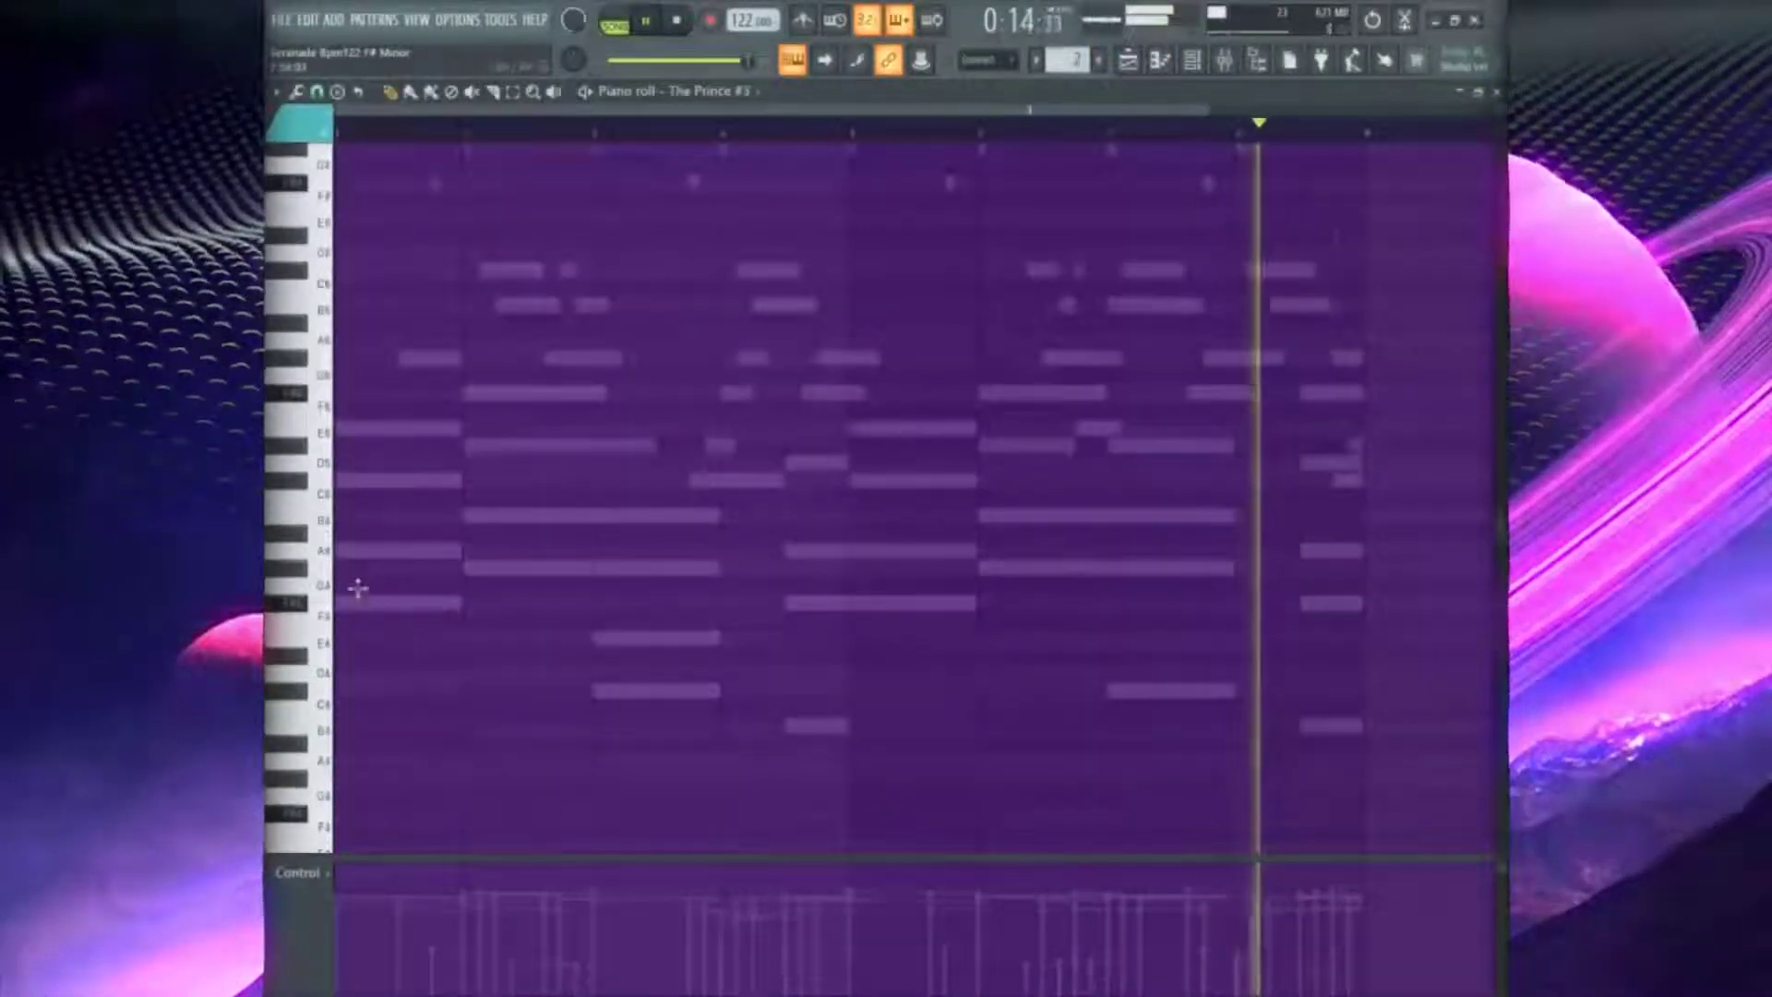
{"action": "left_click", "coordinate": [355, 602]}
{"action": "left_click_drag", "start_coordinate": [368, 607], "coordinate": [462, 606]}
{"action": "key", "text": "space"}
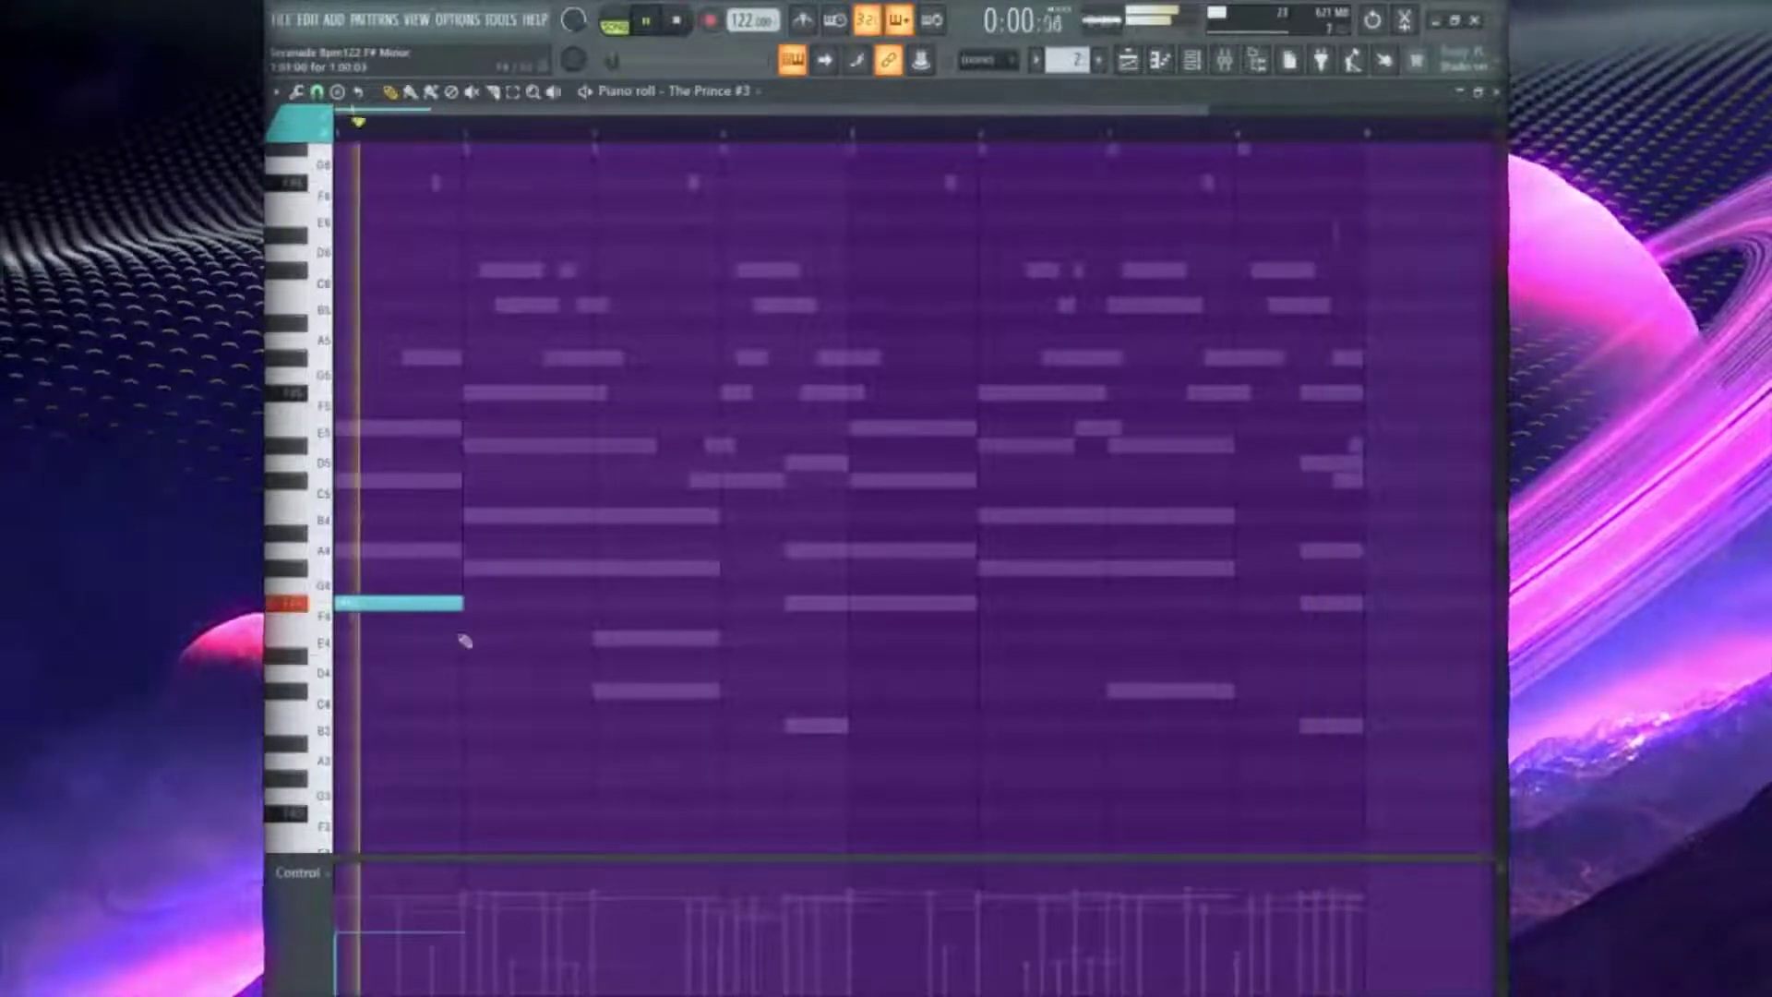
{"action": "key", "text": "space"}
{"action": "left_click", "coordinate": [348, 480]}
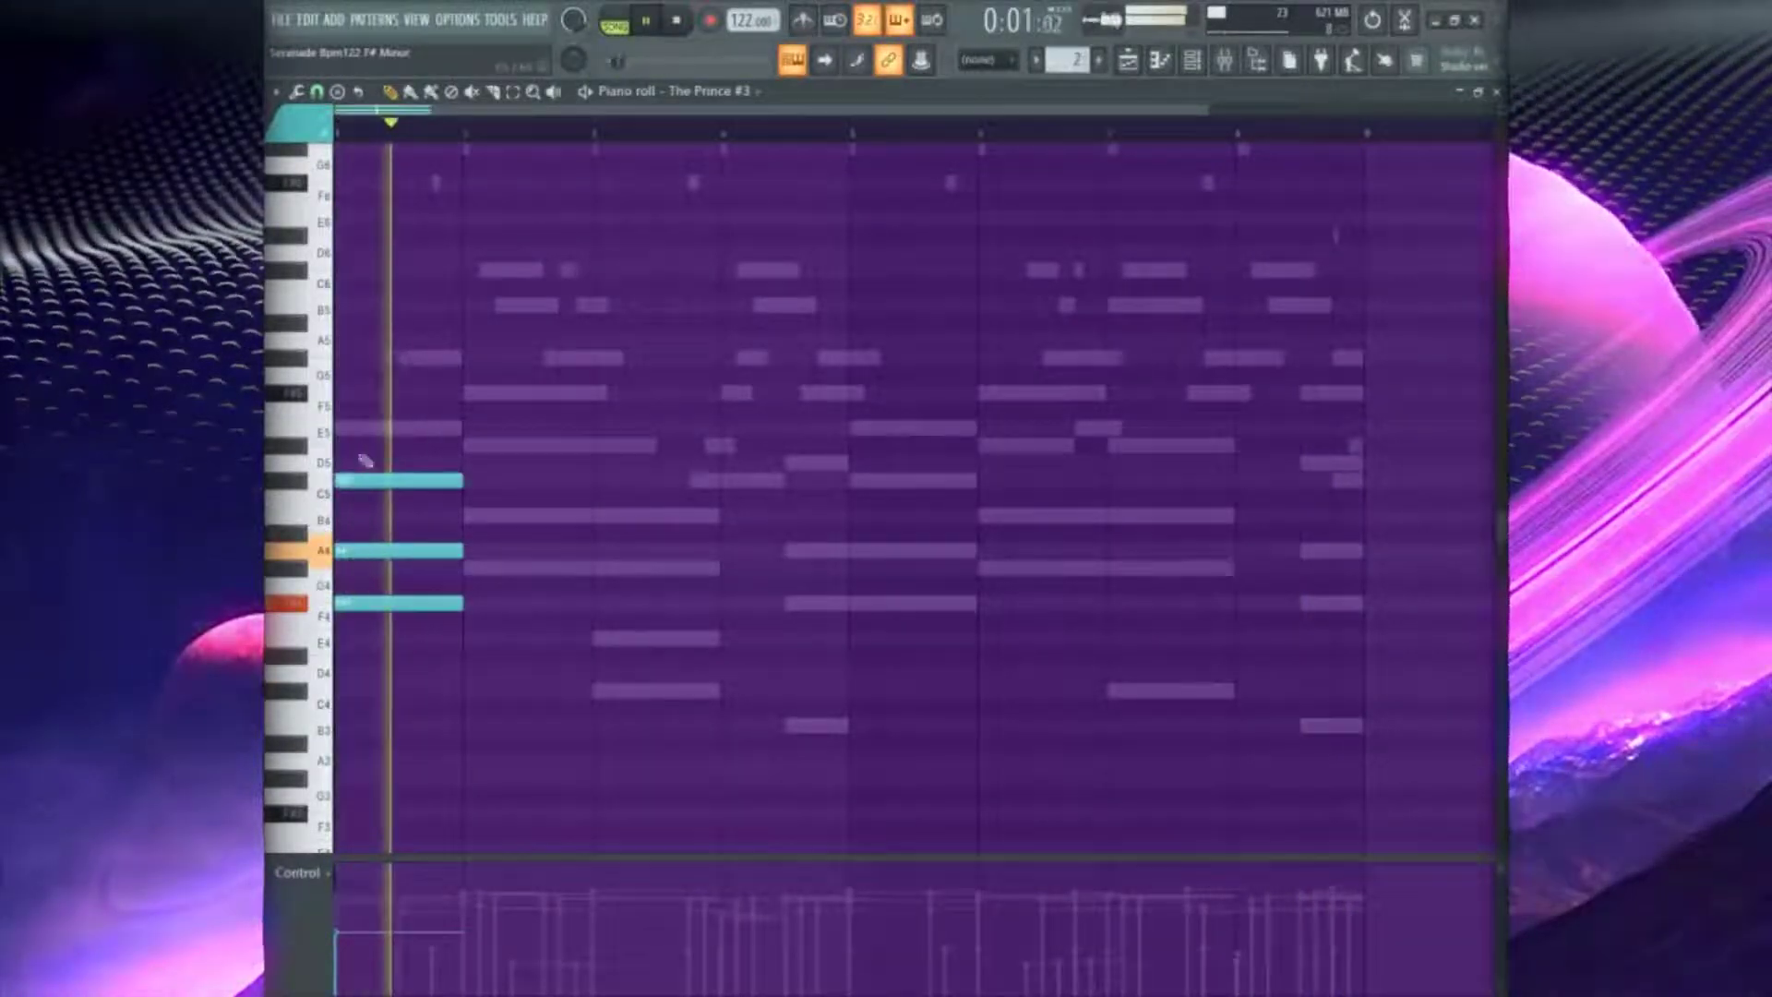
{"action": "left_click", "coordinate": [346, 428]}
{"action": "key", "text": "space"}
{"action": "key", "text": "space"}
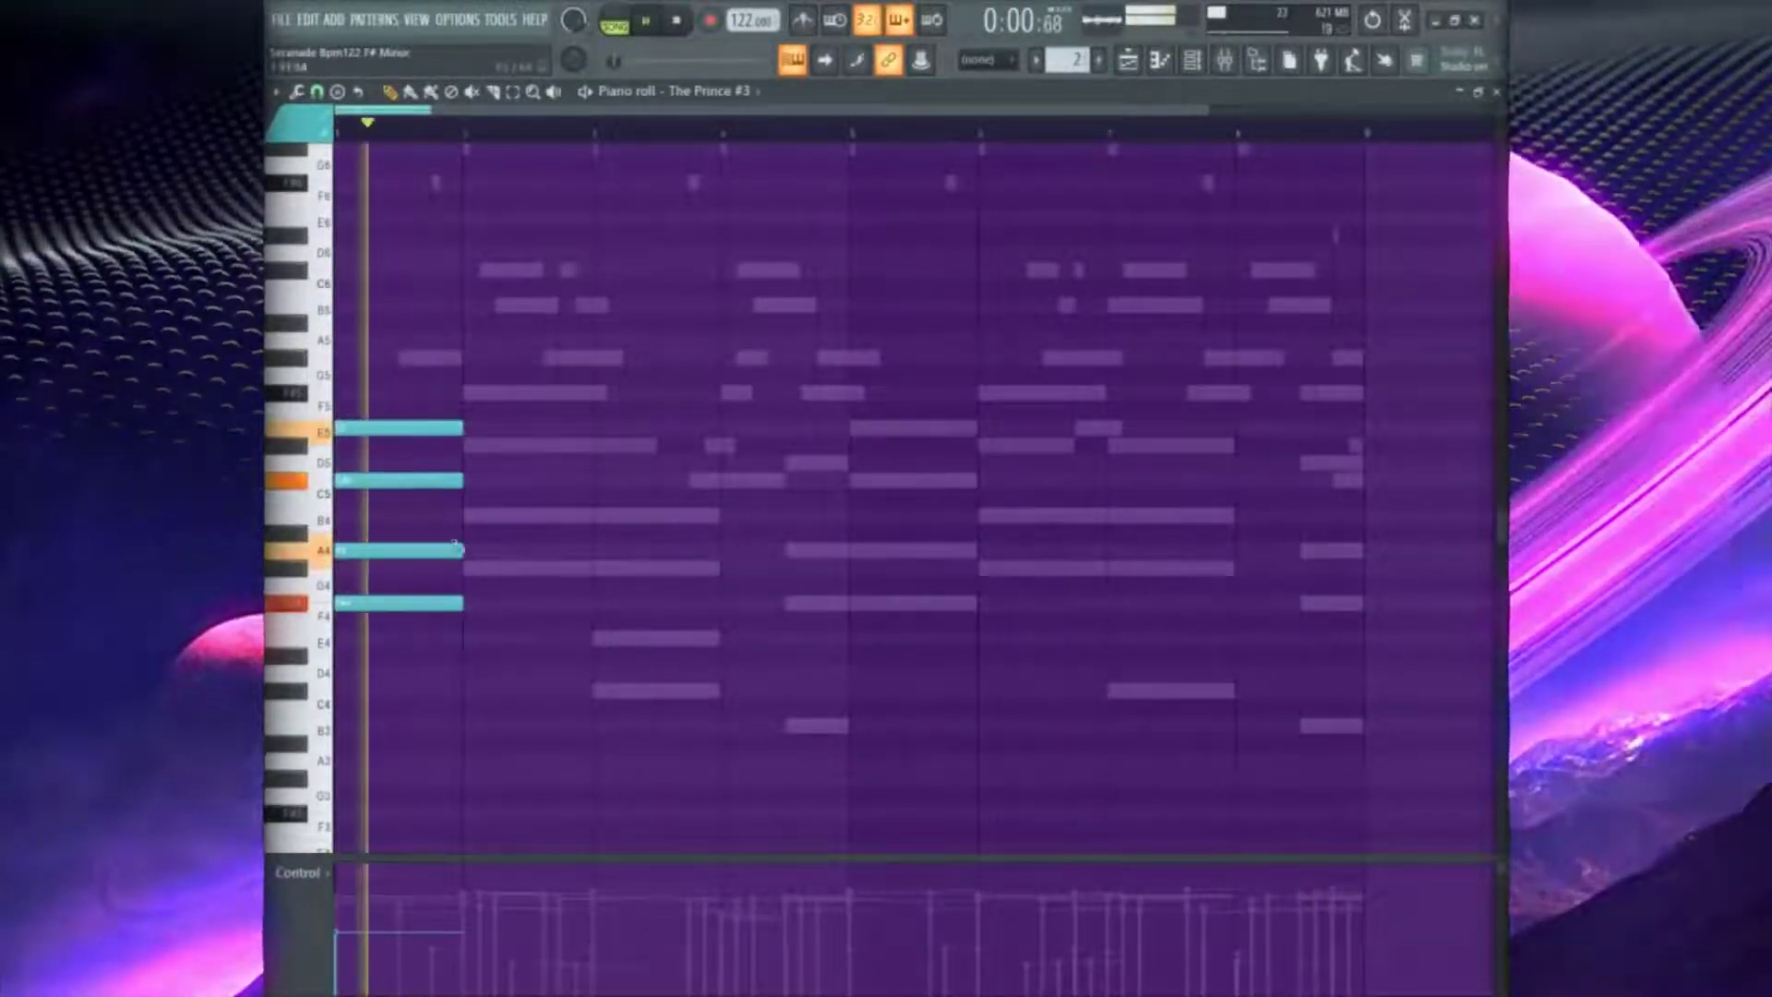
{"action": "key", "text": "space"}
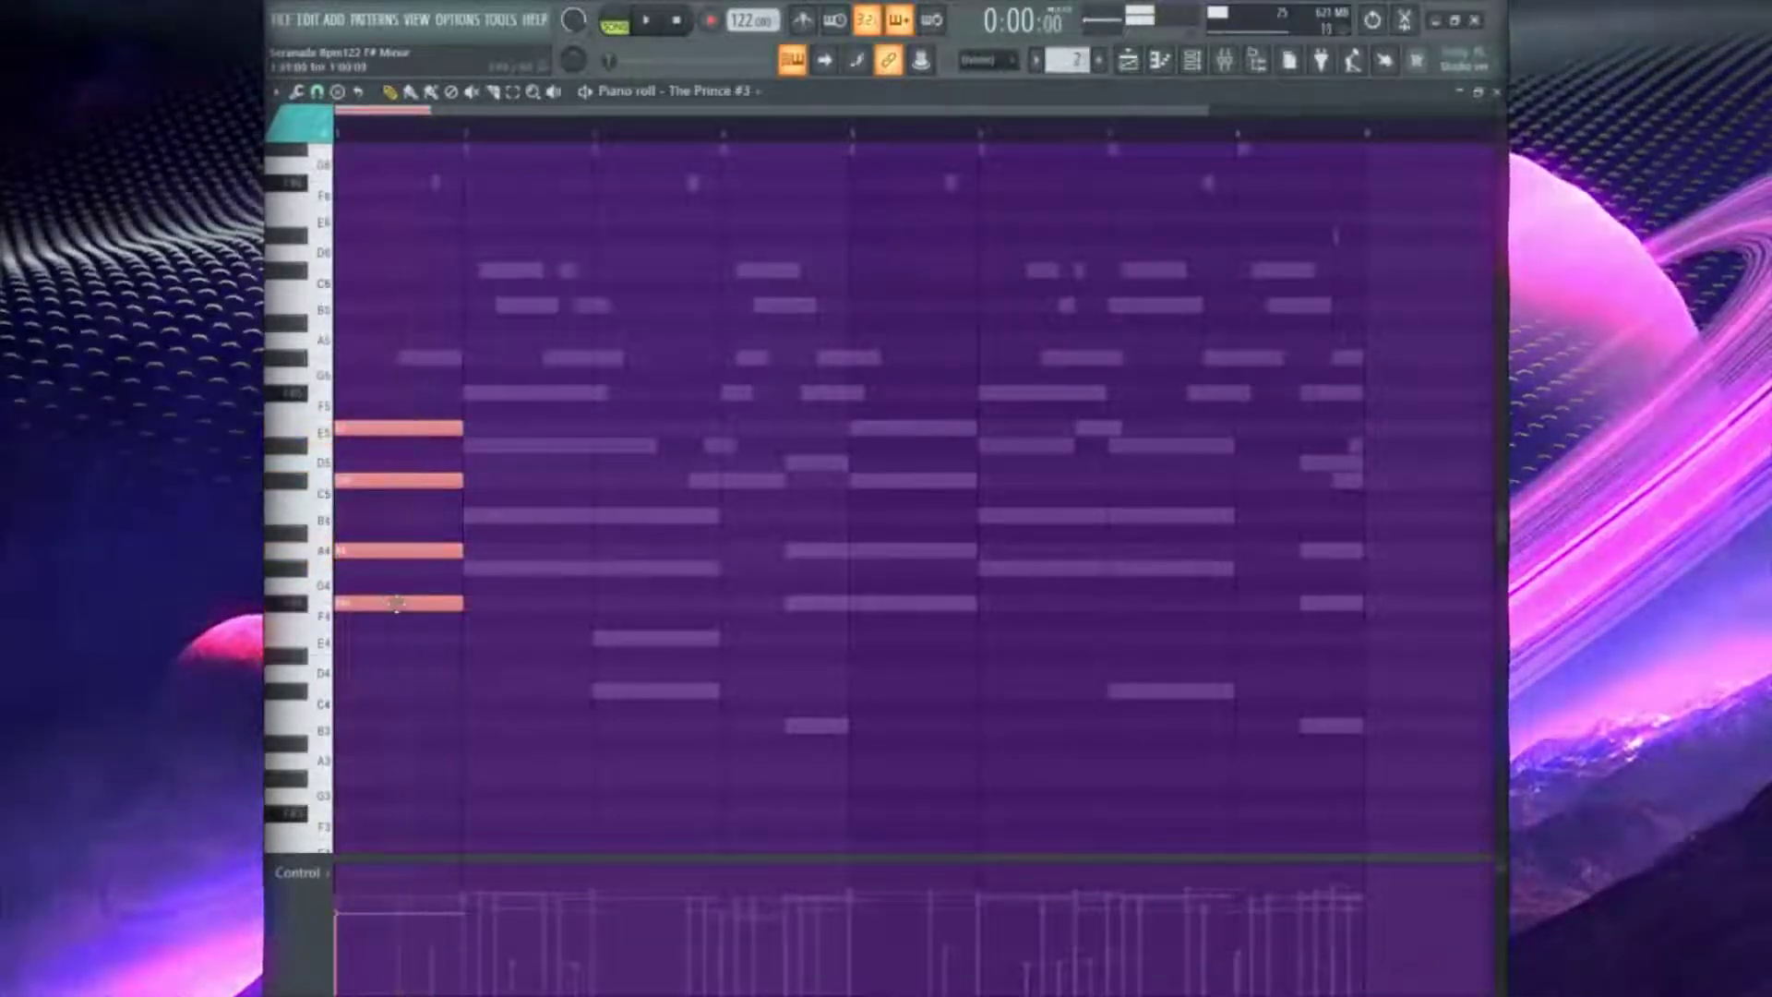
{"action": "mouse_move", "coordinate": [452, 605]}
{"action": "left_mouse_down"}
{"action": "mouse_move", "coordinate": [420, 605]}
{"action": "mouse_move", "coordinate": [466, 607]}
{"action": "left_mouse_up"}
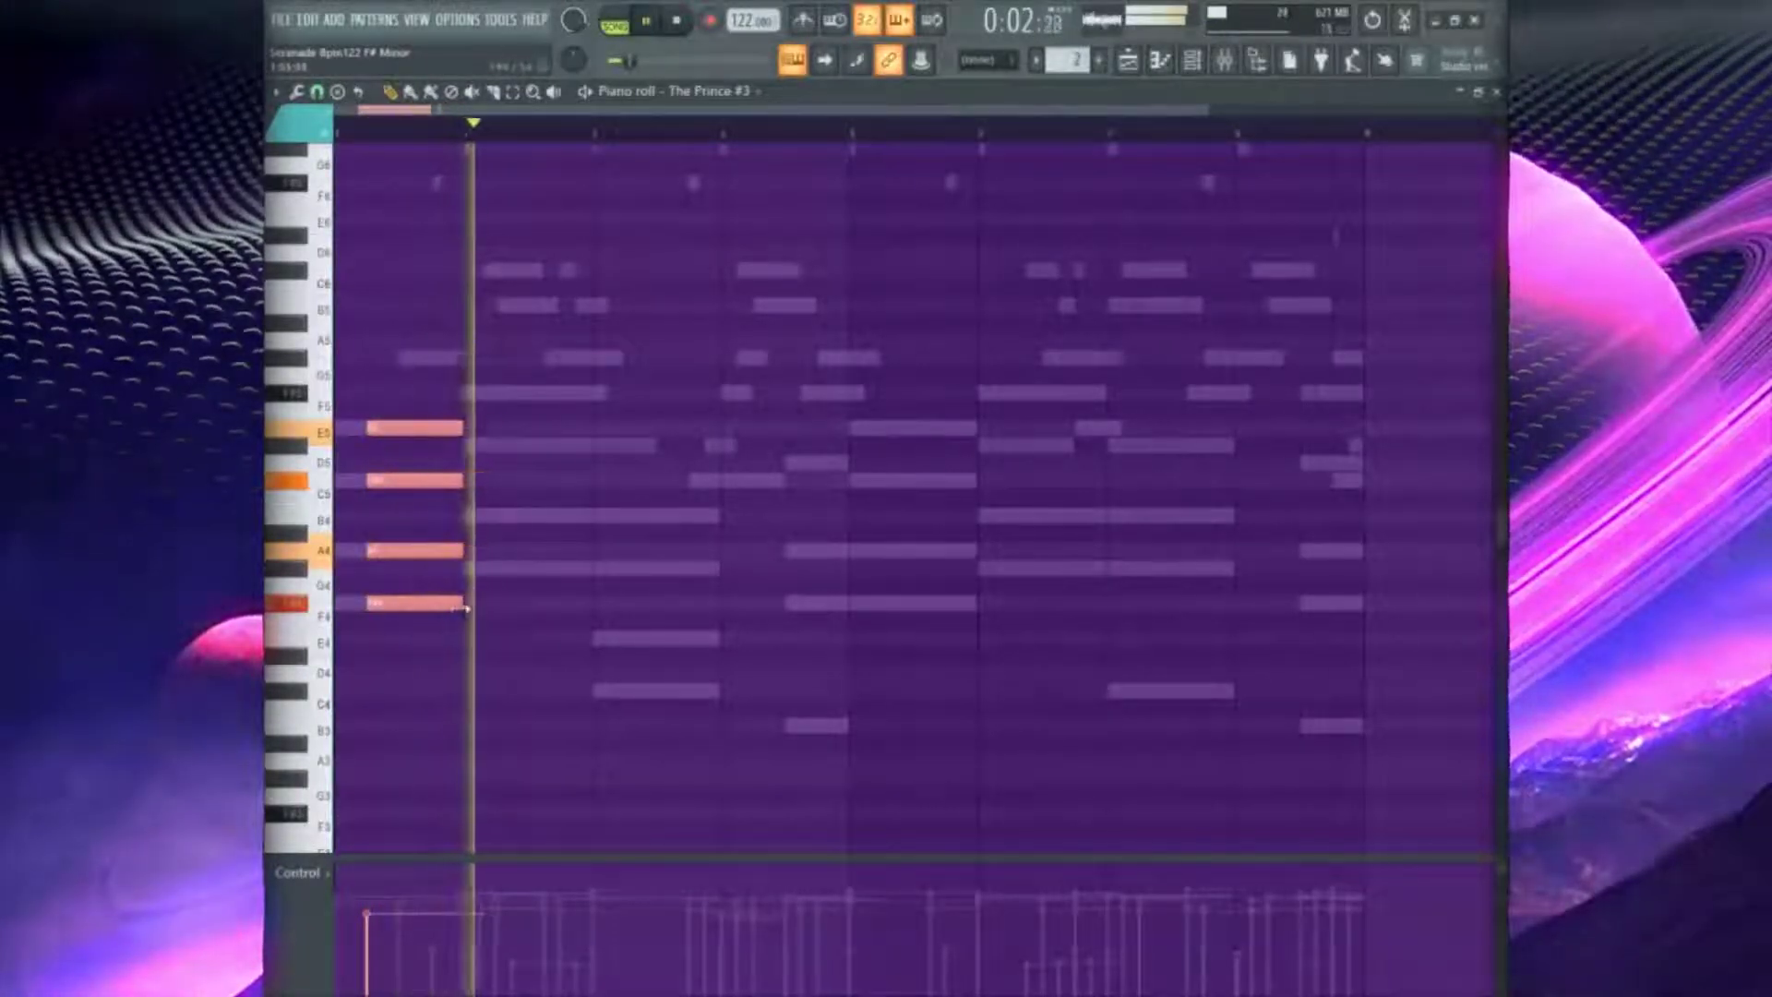
Add a three-beat chord of G#4, B4, D#5 and F#5 from beat 2 of bar 2, and lower its F#5 by an octave
{"action": "left_click", "coordinate": [500, 567]}
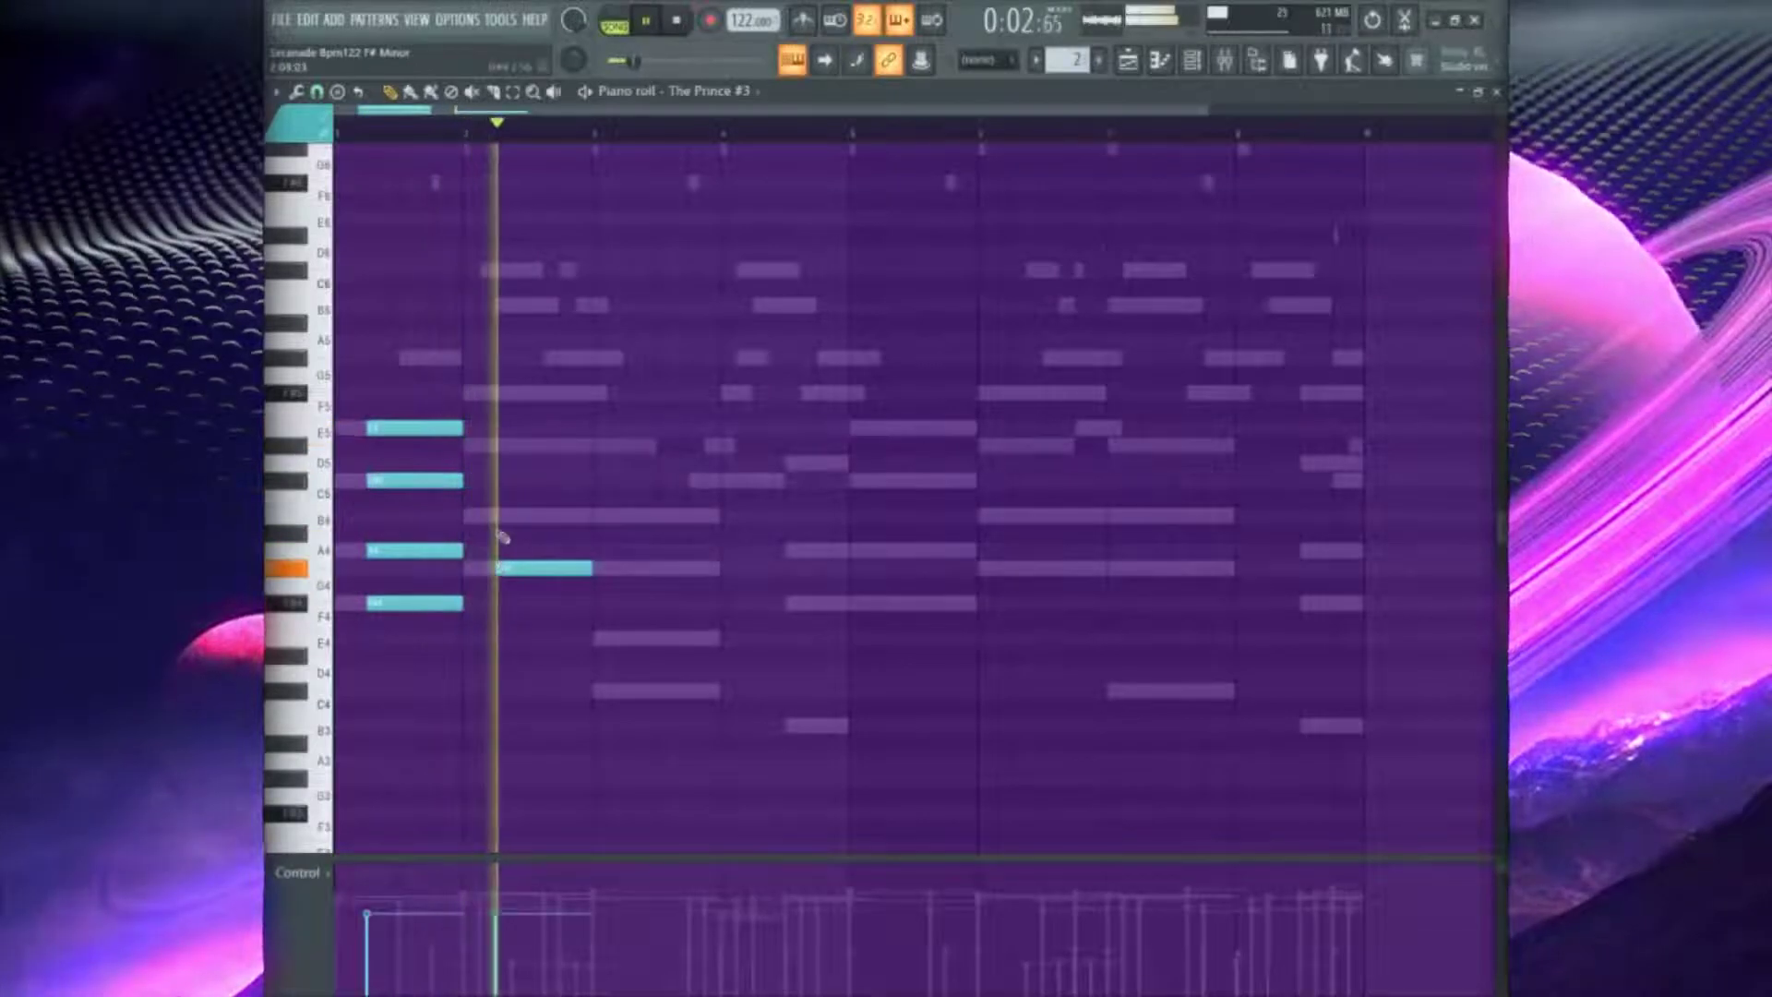
{"action": "left_click", "coordinate": [505, 444]}
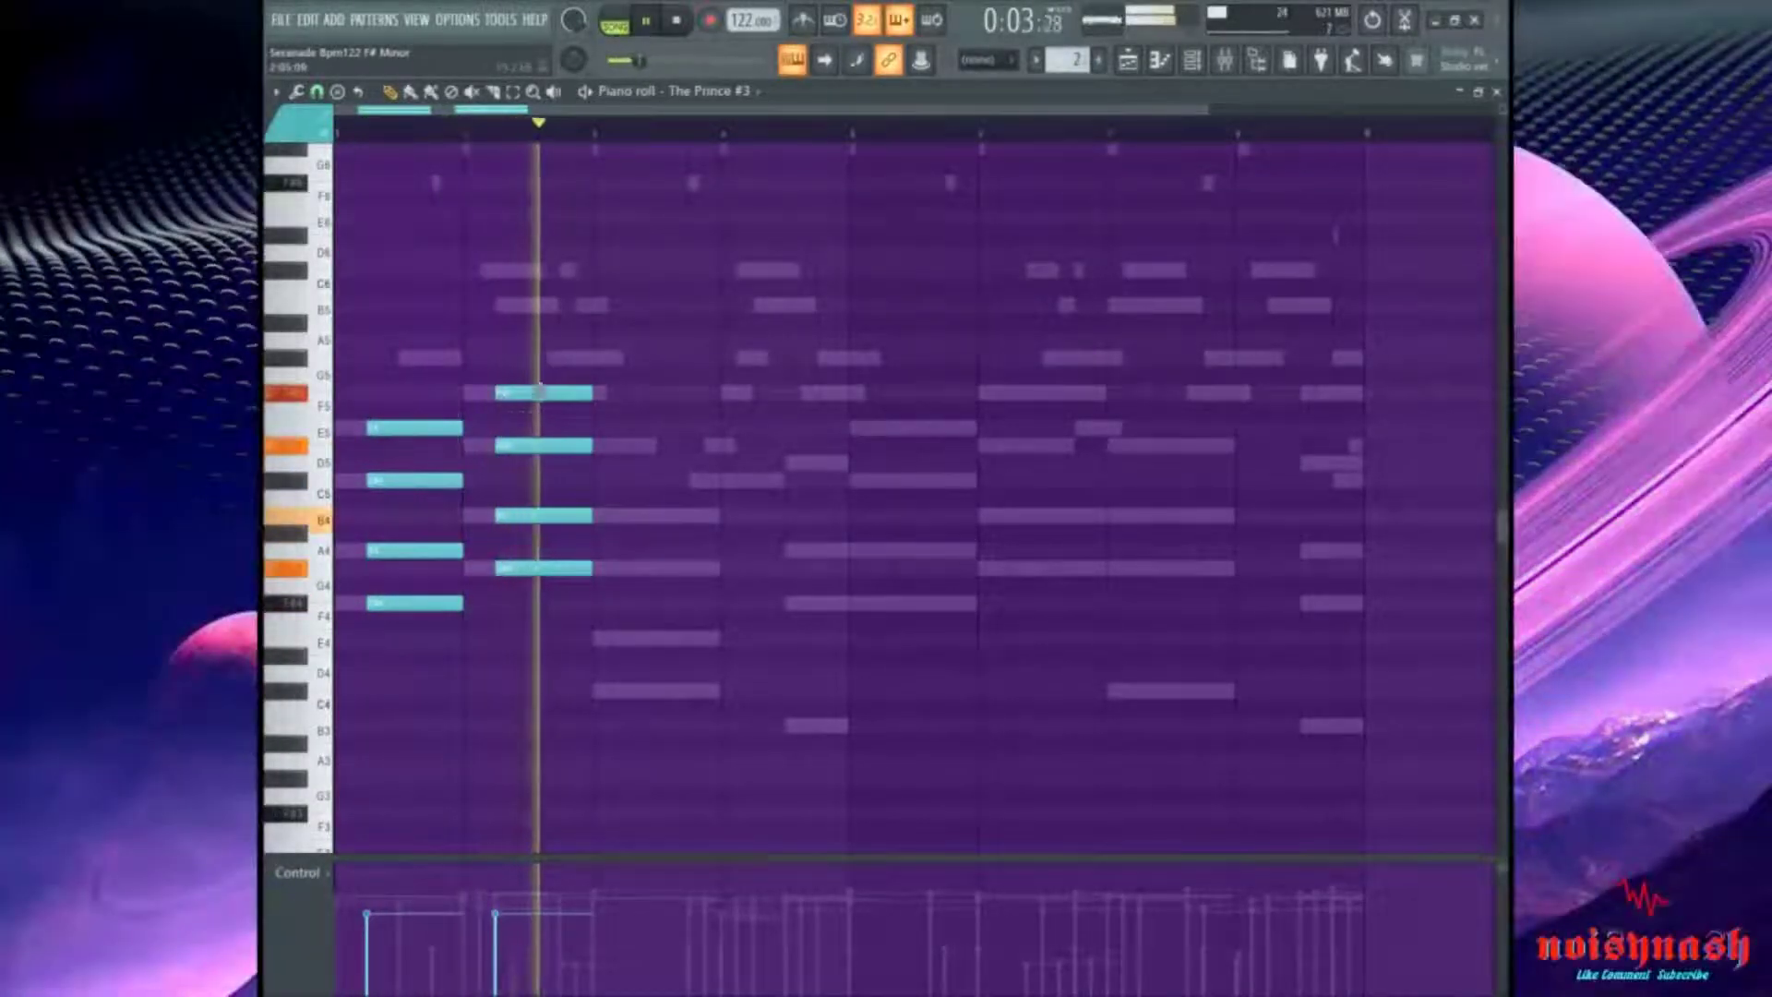
{"action": "left_click", "coordinate": [540, 393]}
{"action": "key", "text": "ctrl+Down"}
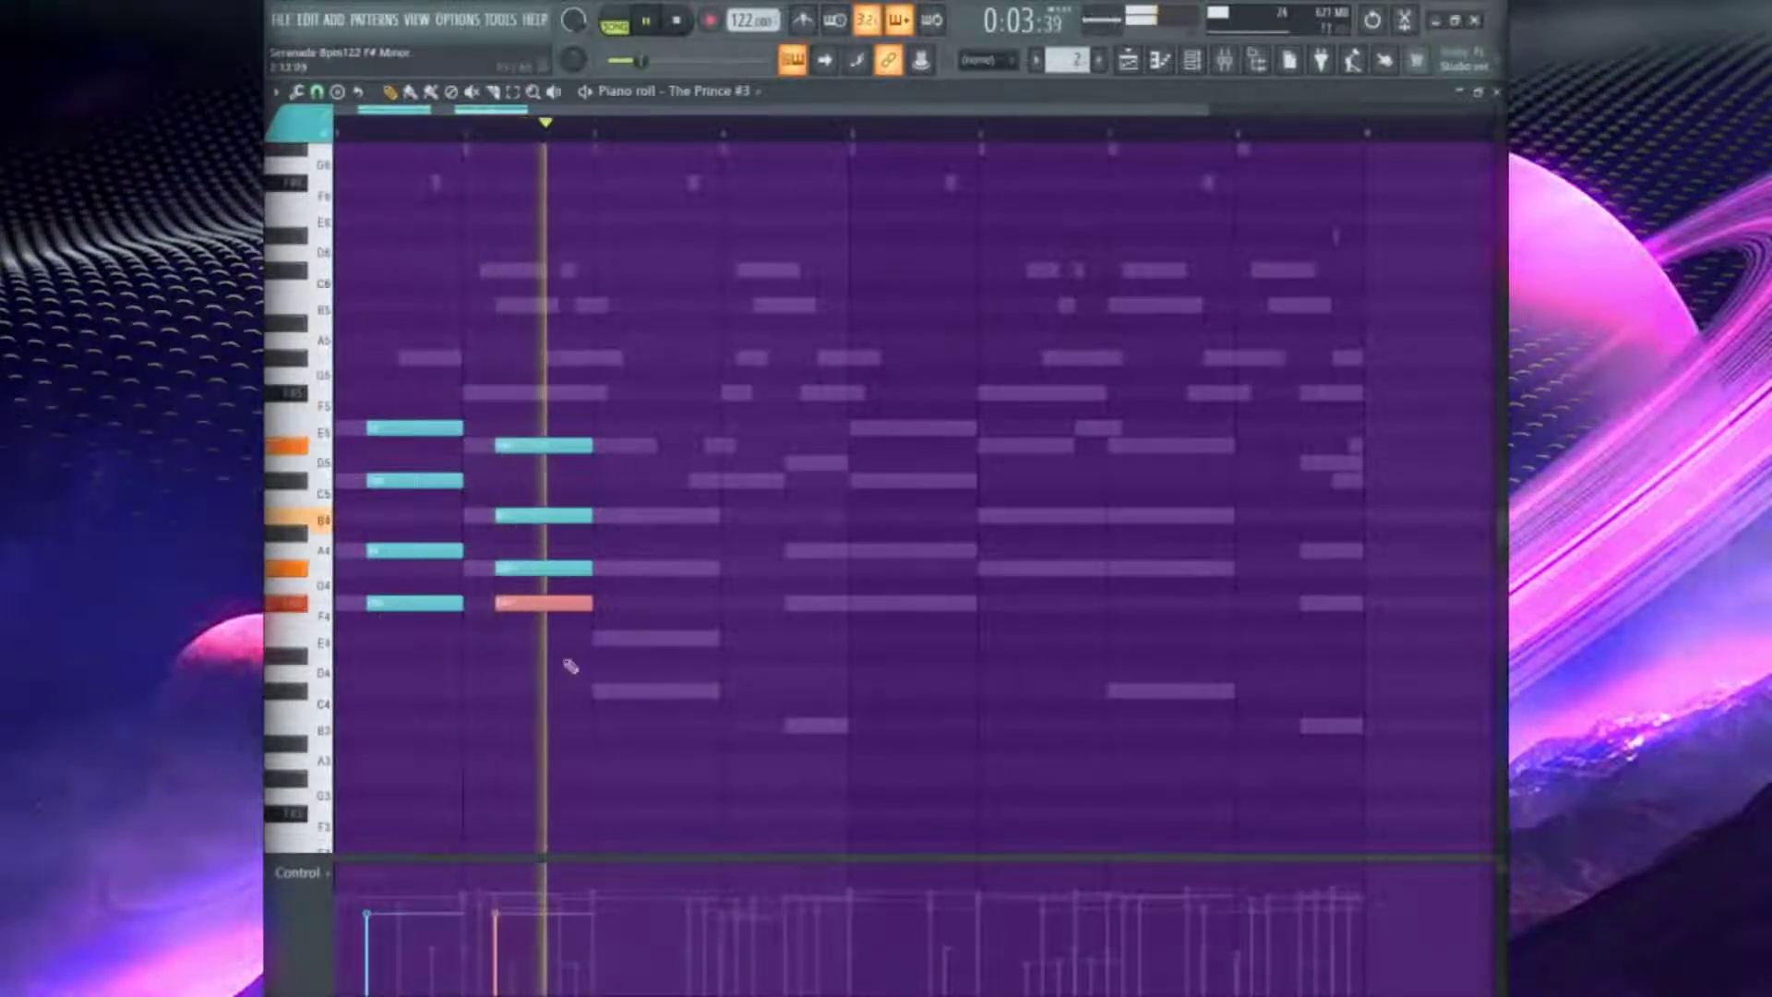
Add a three-beat chord of C#4, E4, G#4 and B4 from beat 2 of bar 3
{"action": "left_click", "coordinate": [628, 690]}
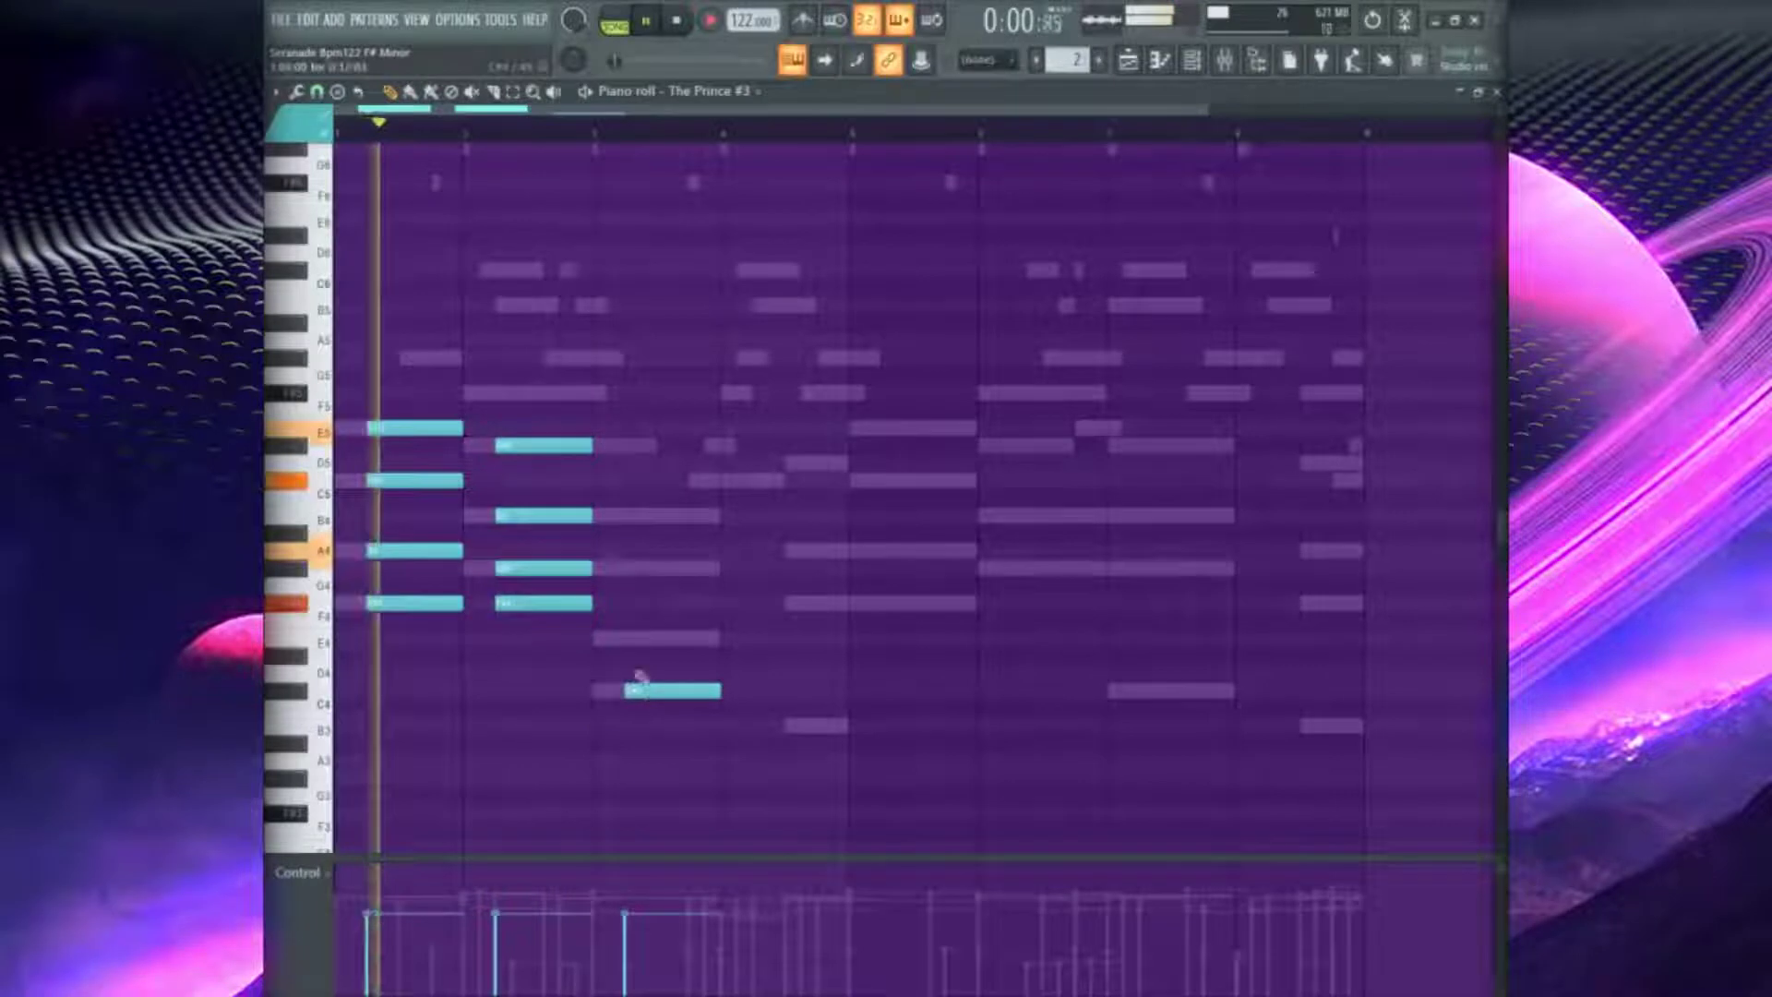
{"action": "left_click", "coordinate": [628, 568]}
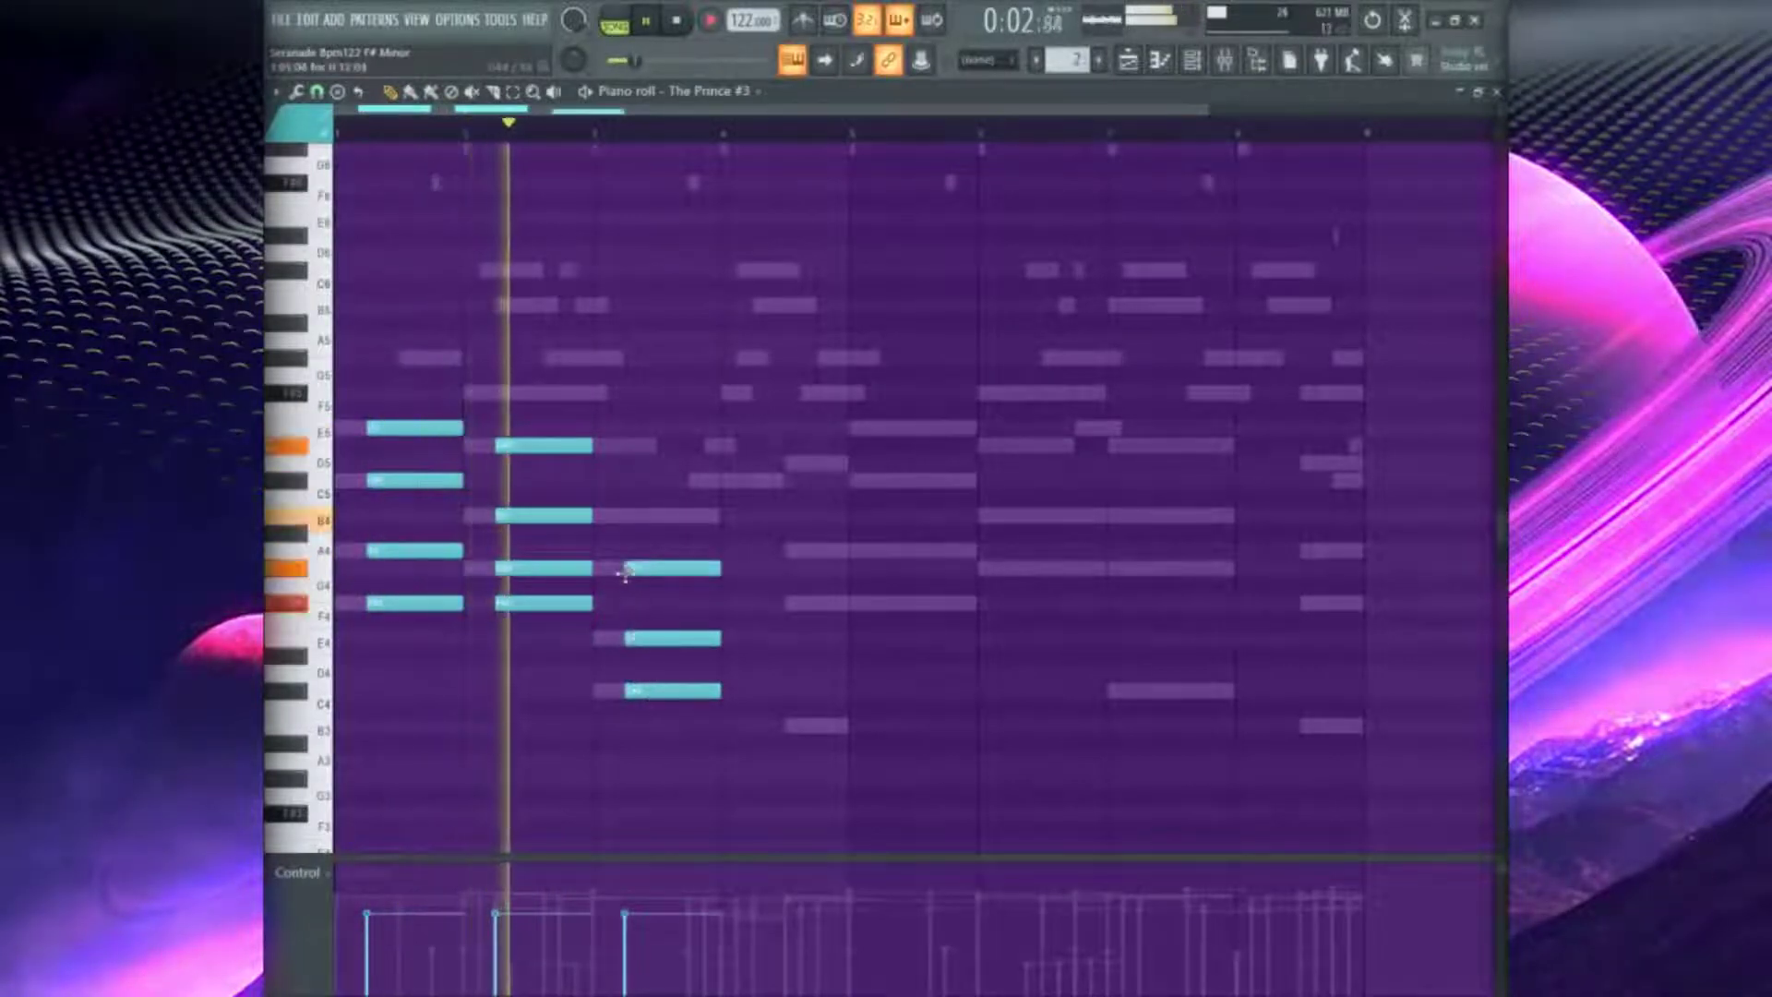
{"action": "left_click", "coordinate": [628, 516]}
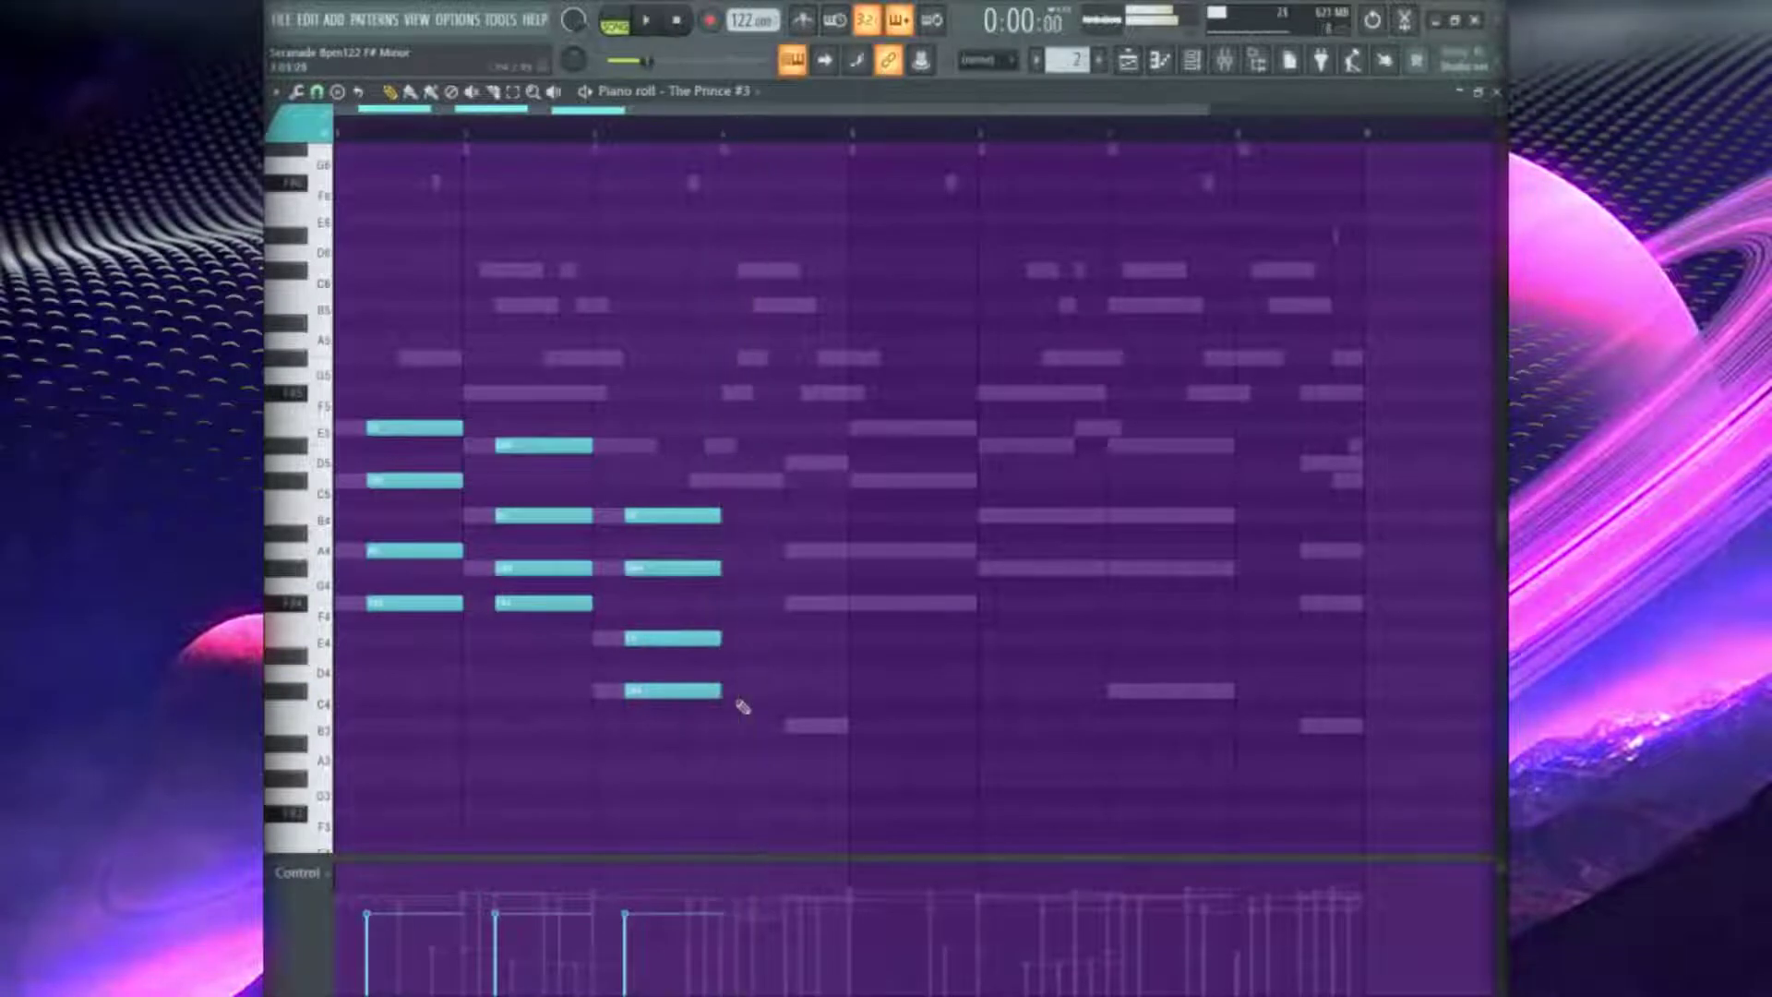
Duplicate the bar 3 chord into bar 4 and shorten the copy to two beats
{"action": "left_click_drag", "start_coordinate": [692, 486], "coordinate": [614, 712]}
{"action": "key", "text": "ctrl+b"}
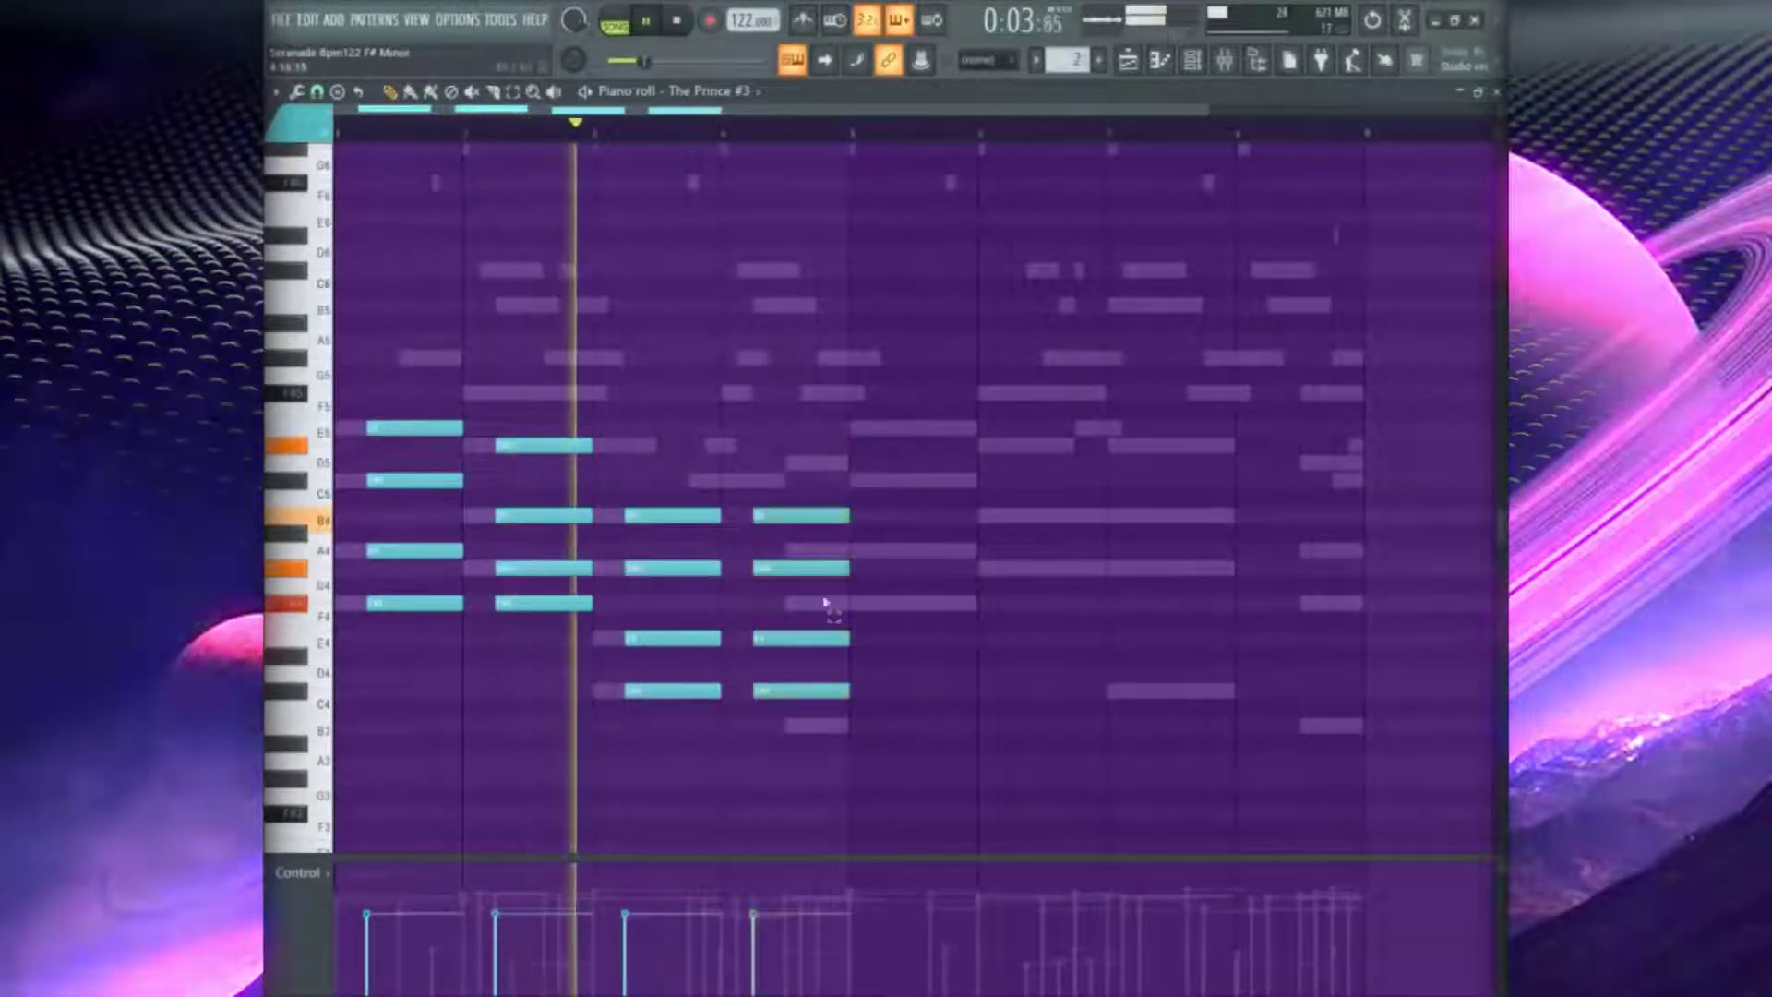
{"action": "left_click_drag", "start_coordinate": [848, 517], "coordinate": [818, 519]}
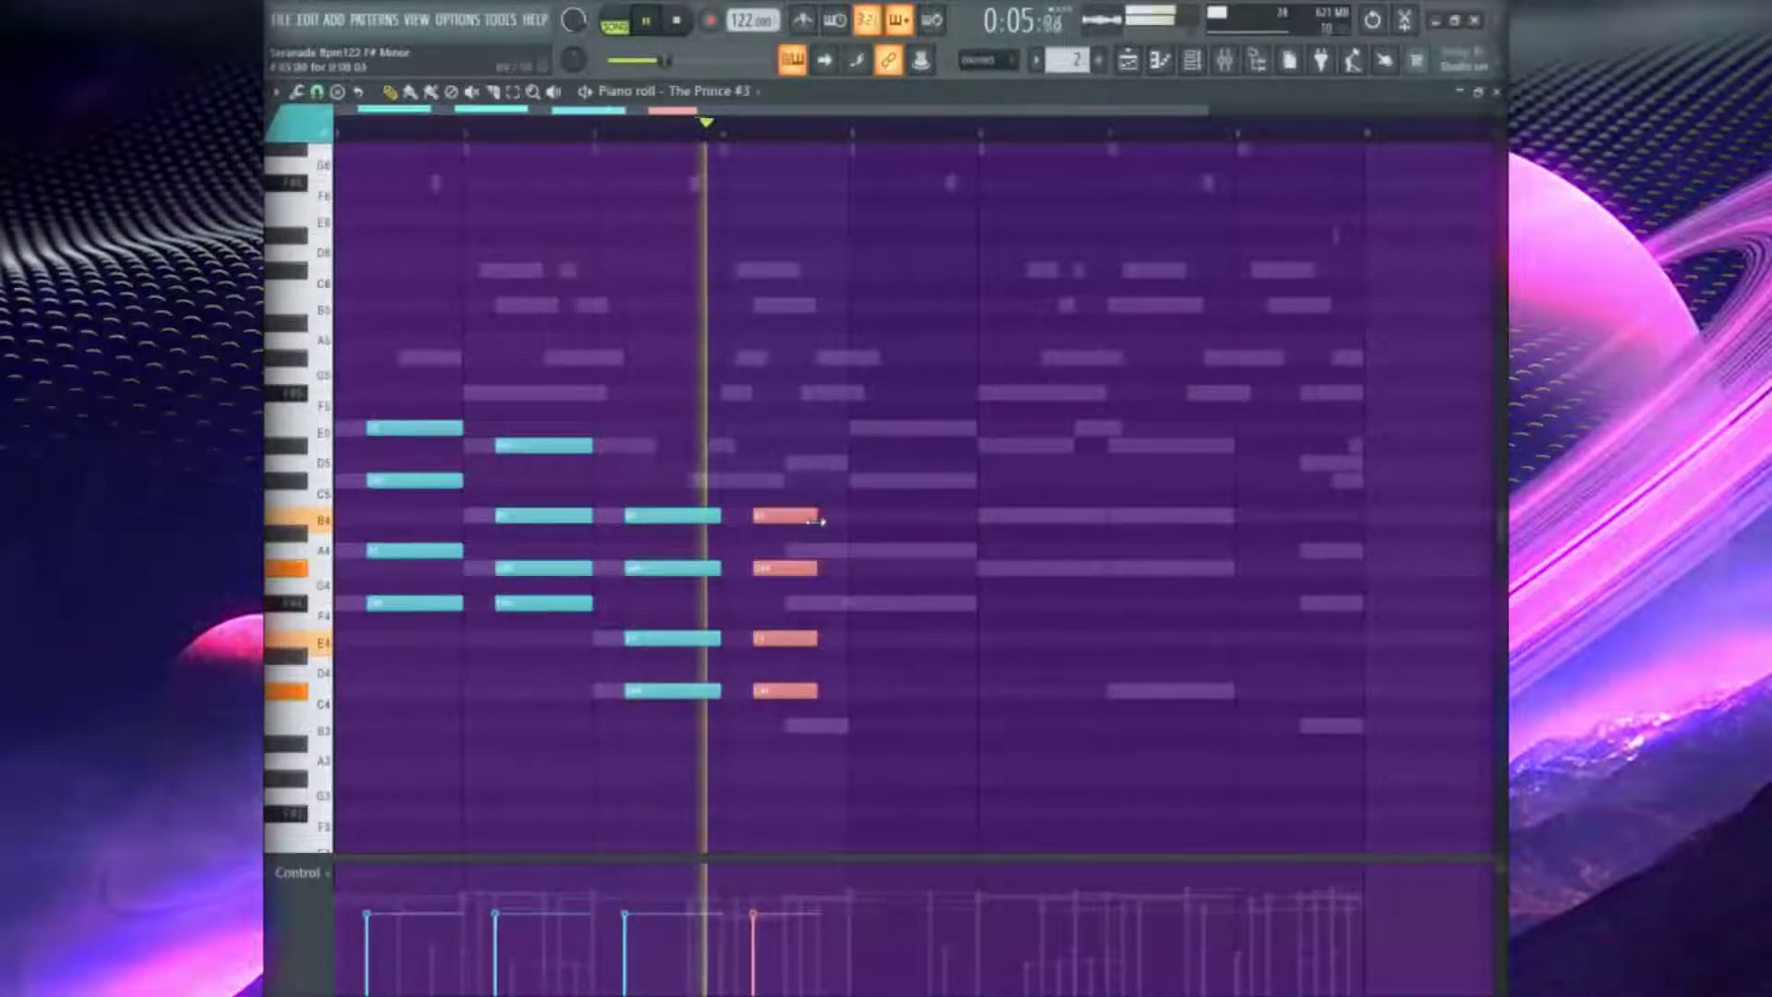
Repeat the four chords in bars 5 to 8, raise the E4 in bars 4 and 8 by an octave, and add G#5 in bar 8
{"action": "left_click_drag", "start_coordinate": [890, 794], "coordinate": [917, 448]}
{"action": "left_click", "coordinate": [779, 705]}
{"action": "left_click", "coordinate": [785, 638]}
{"action": "key", "text": "ctrl+Up"}
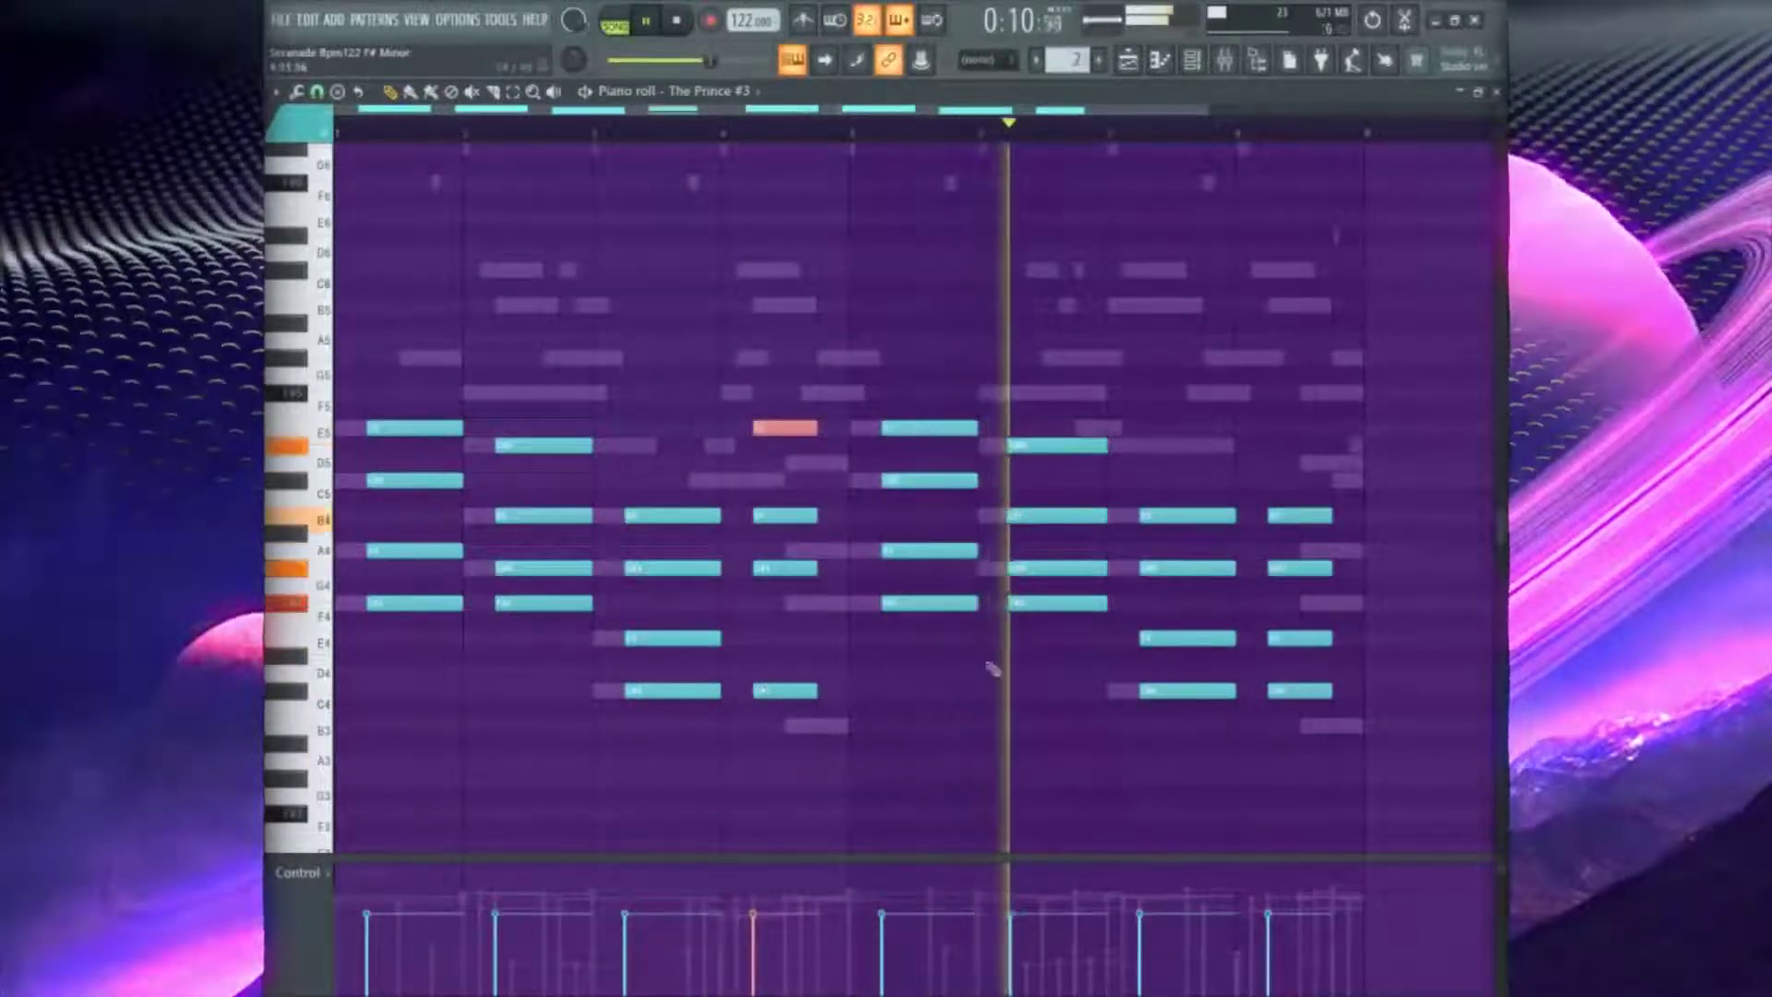
{"action": "left_click", "coordinate": [1274, 637]}
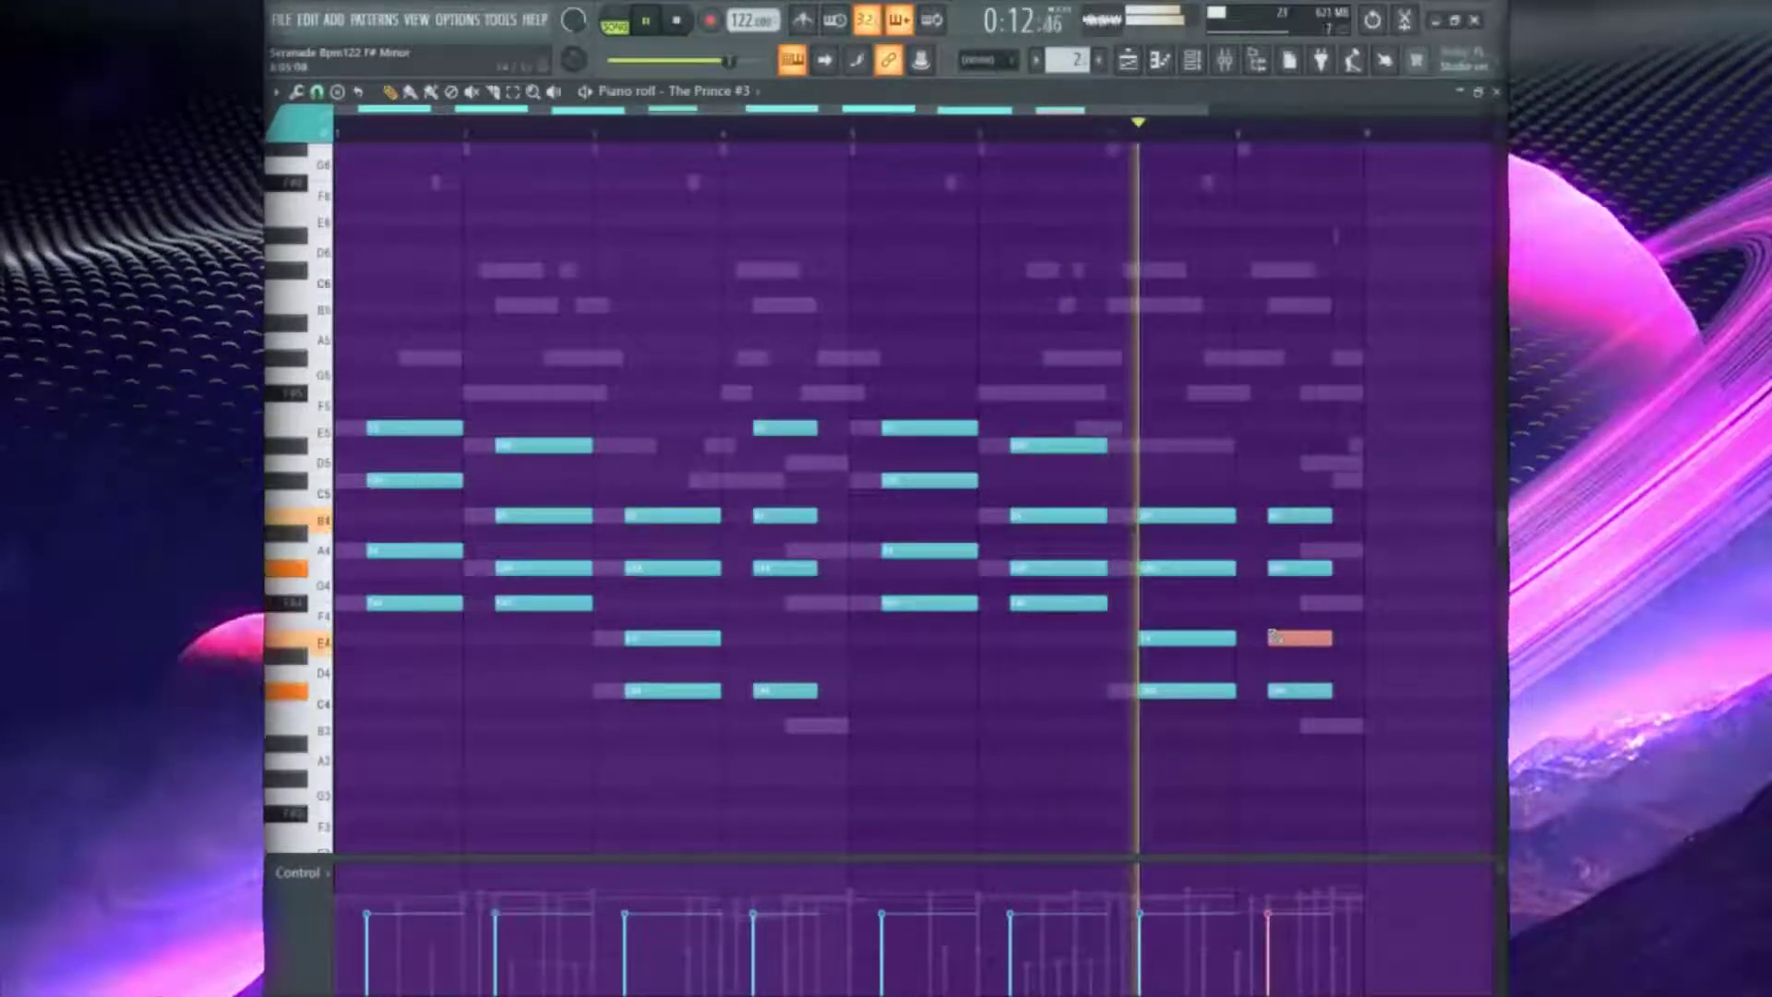
{"action": "left_click", "coordinate": [1273, 360]}
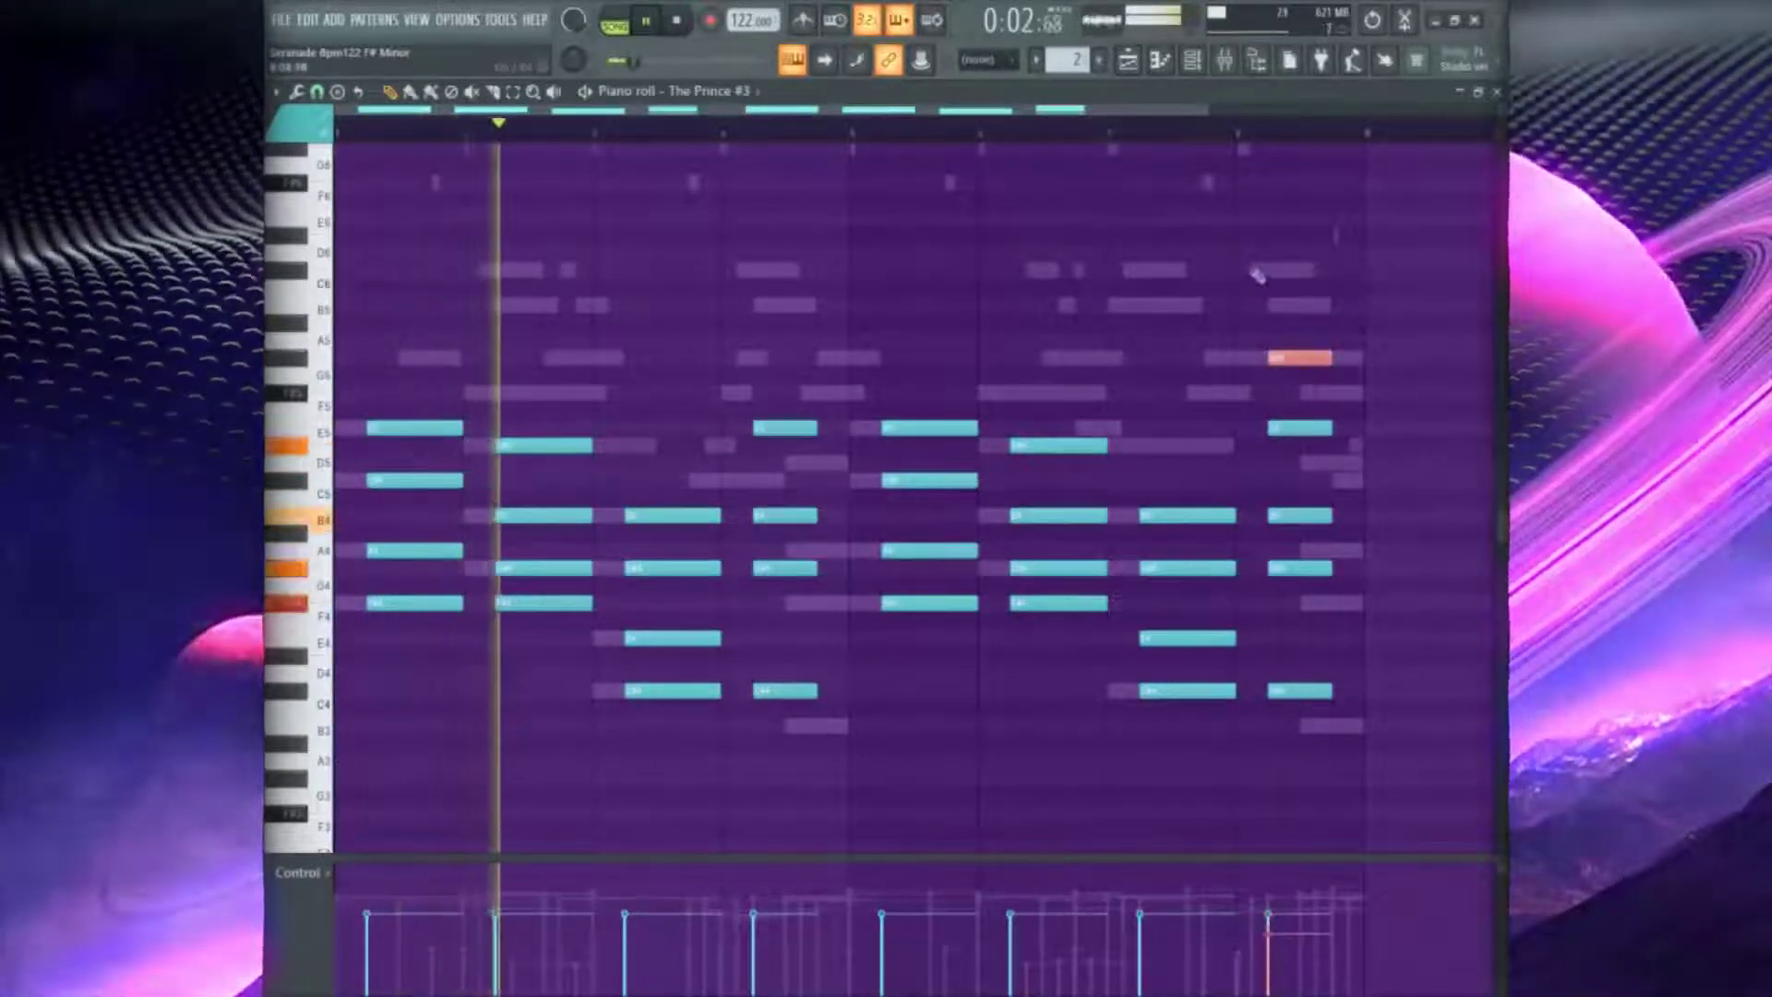
Randomize the chord notes' velocities slightly with the piano roll randomizer and return to the channel rack
{"action": "key", "text": "alt+r"}
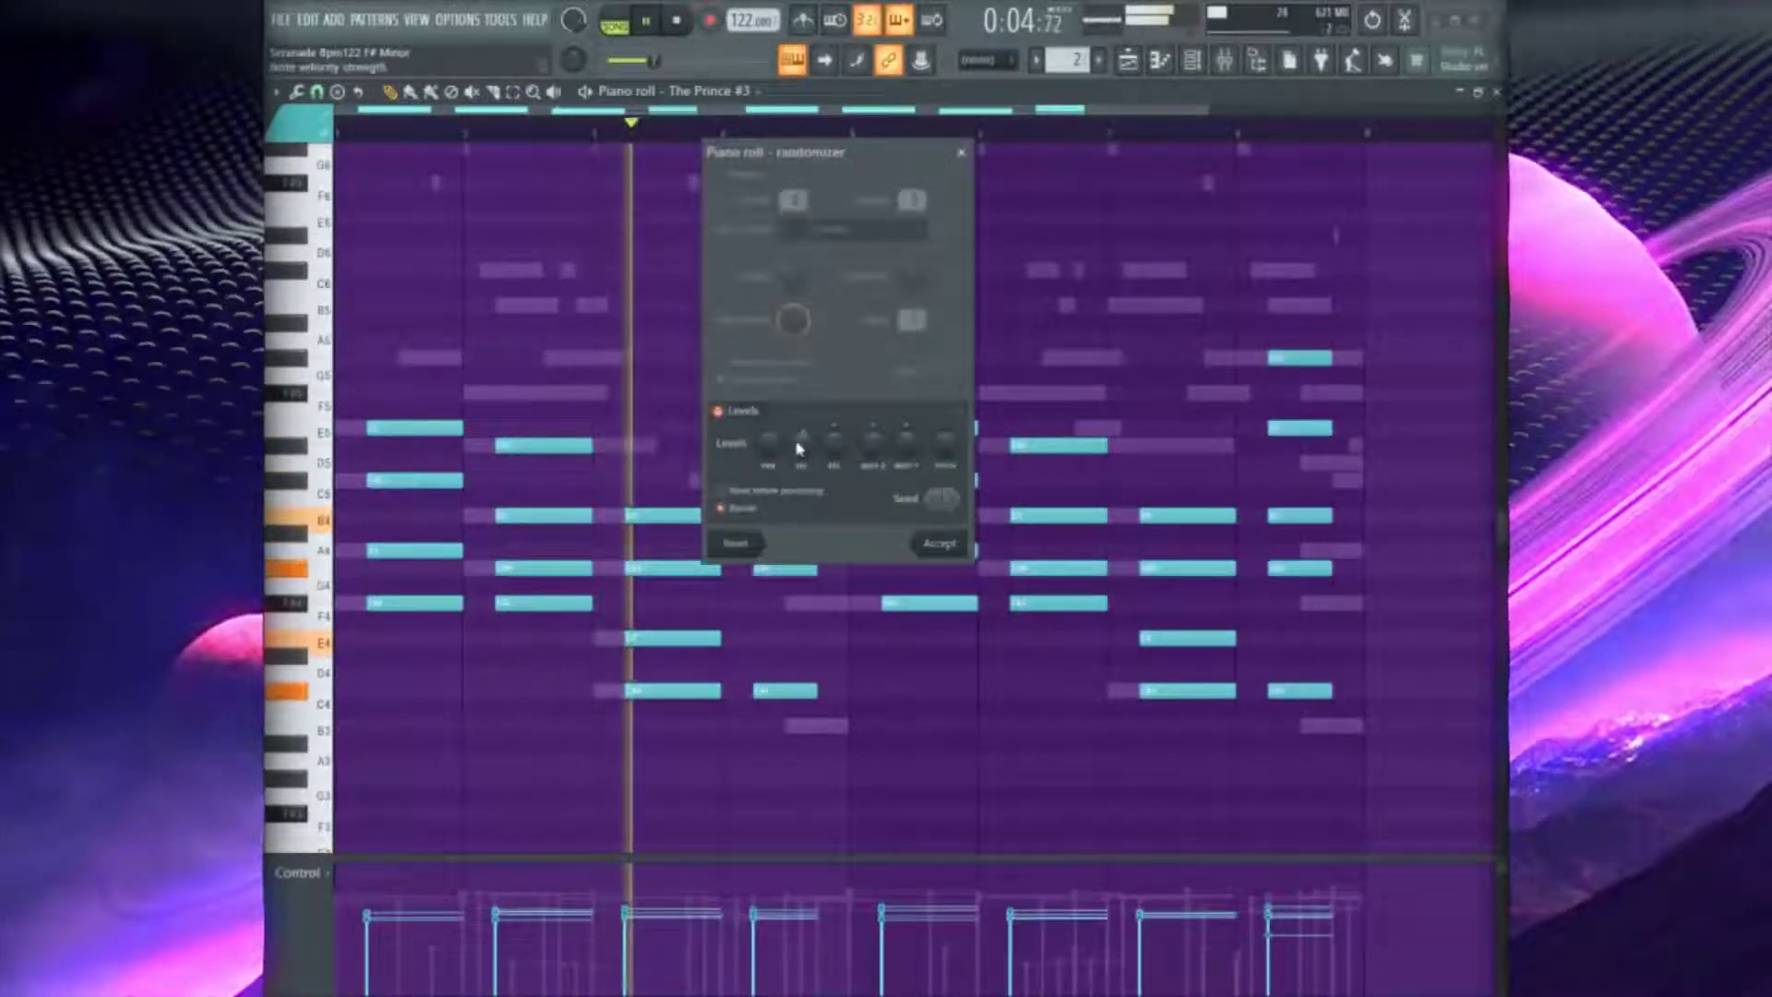
{"action": "left_click", "coordinate": [937, 543]}
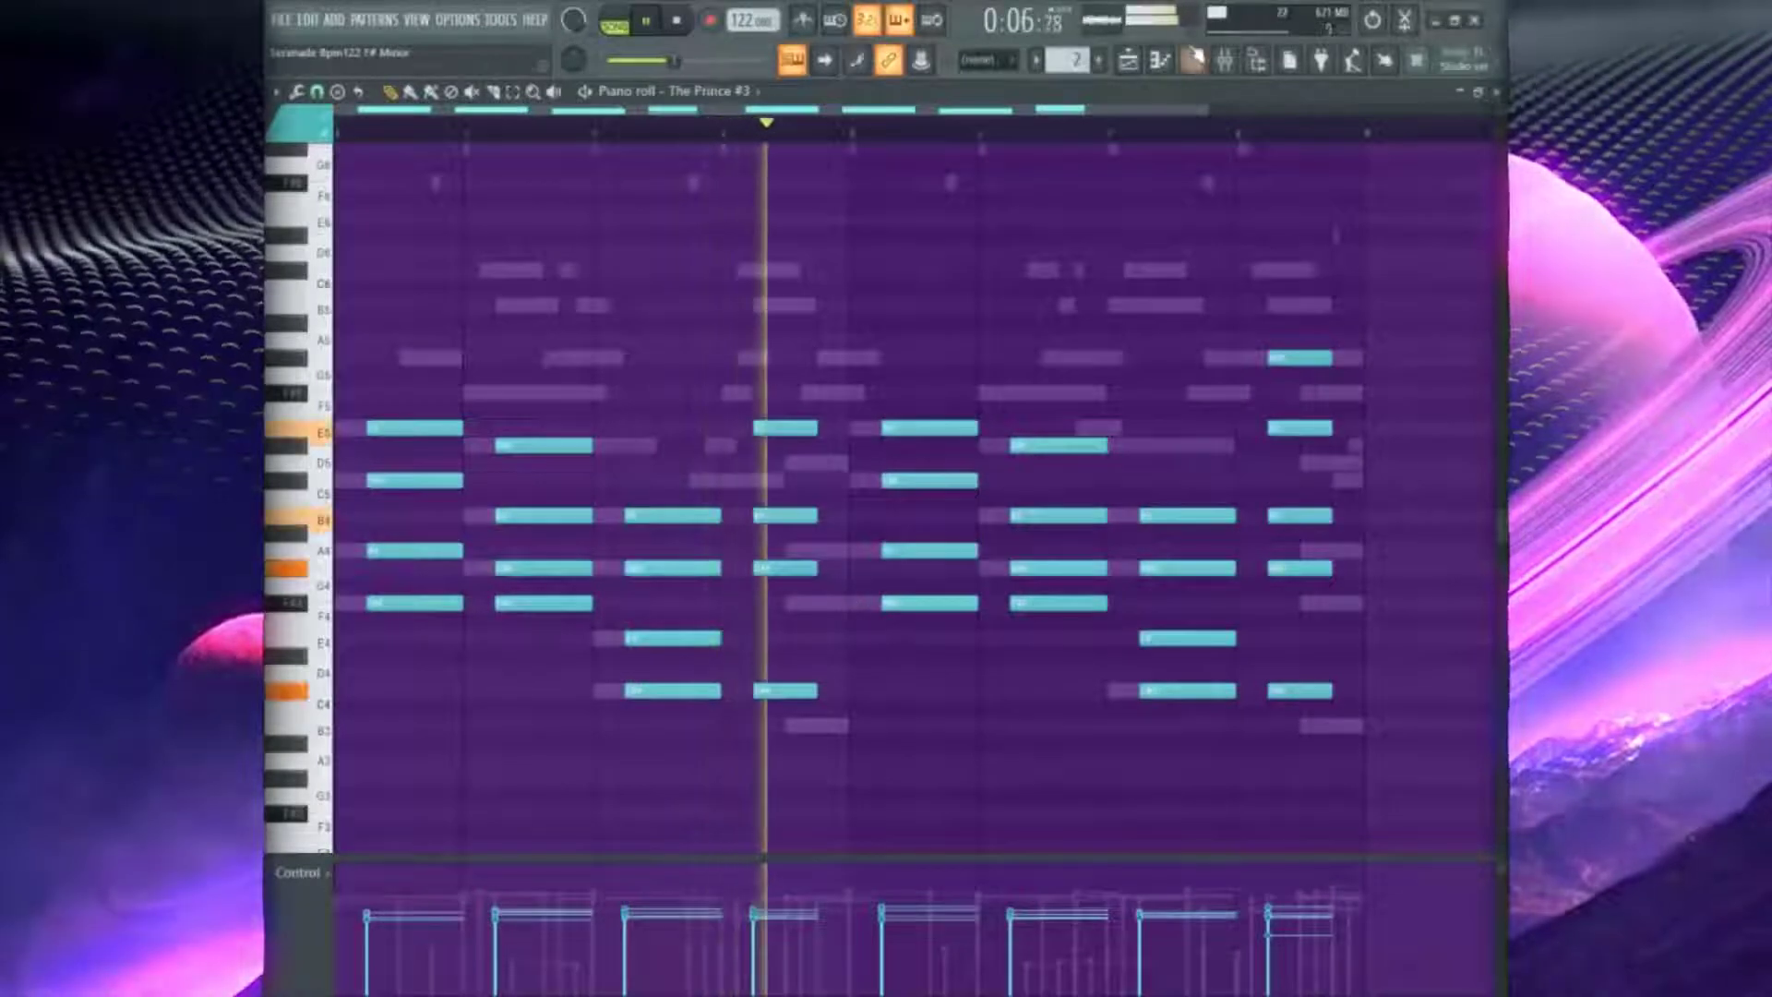
{"action": "key", "text": "F6"}
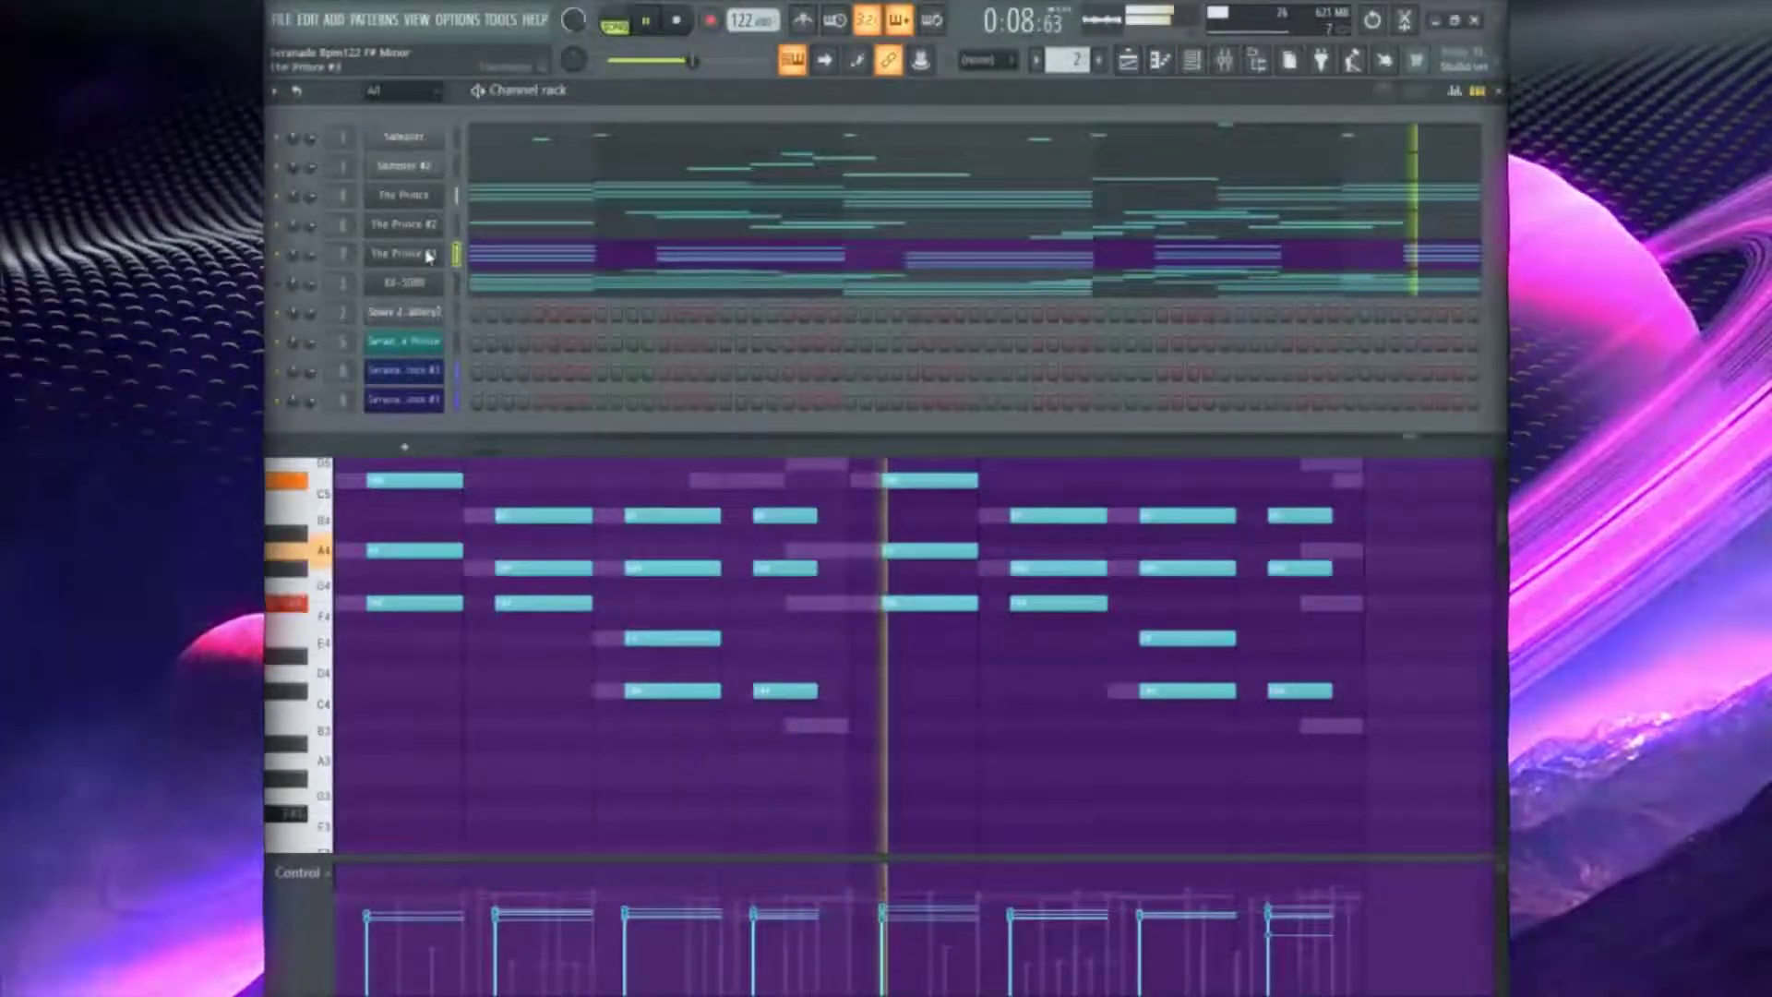
Audition the organ presets silver giant, slip object and swift force on The Prince #3
{"action": "left_click", "coordinate": [430, 257]}
{"action": "left_click", "coordinate": [684, 762]}
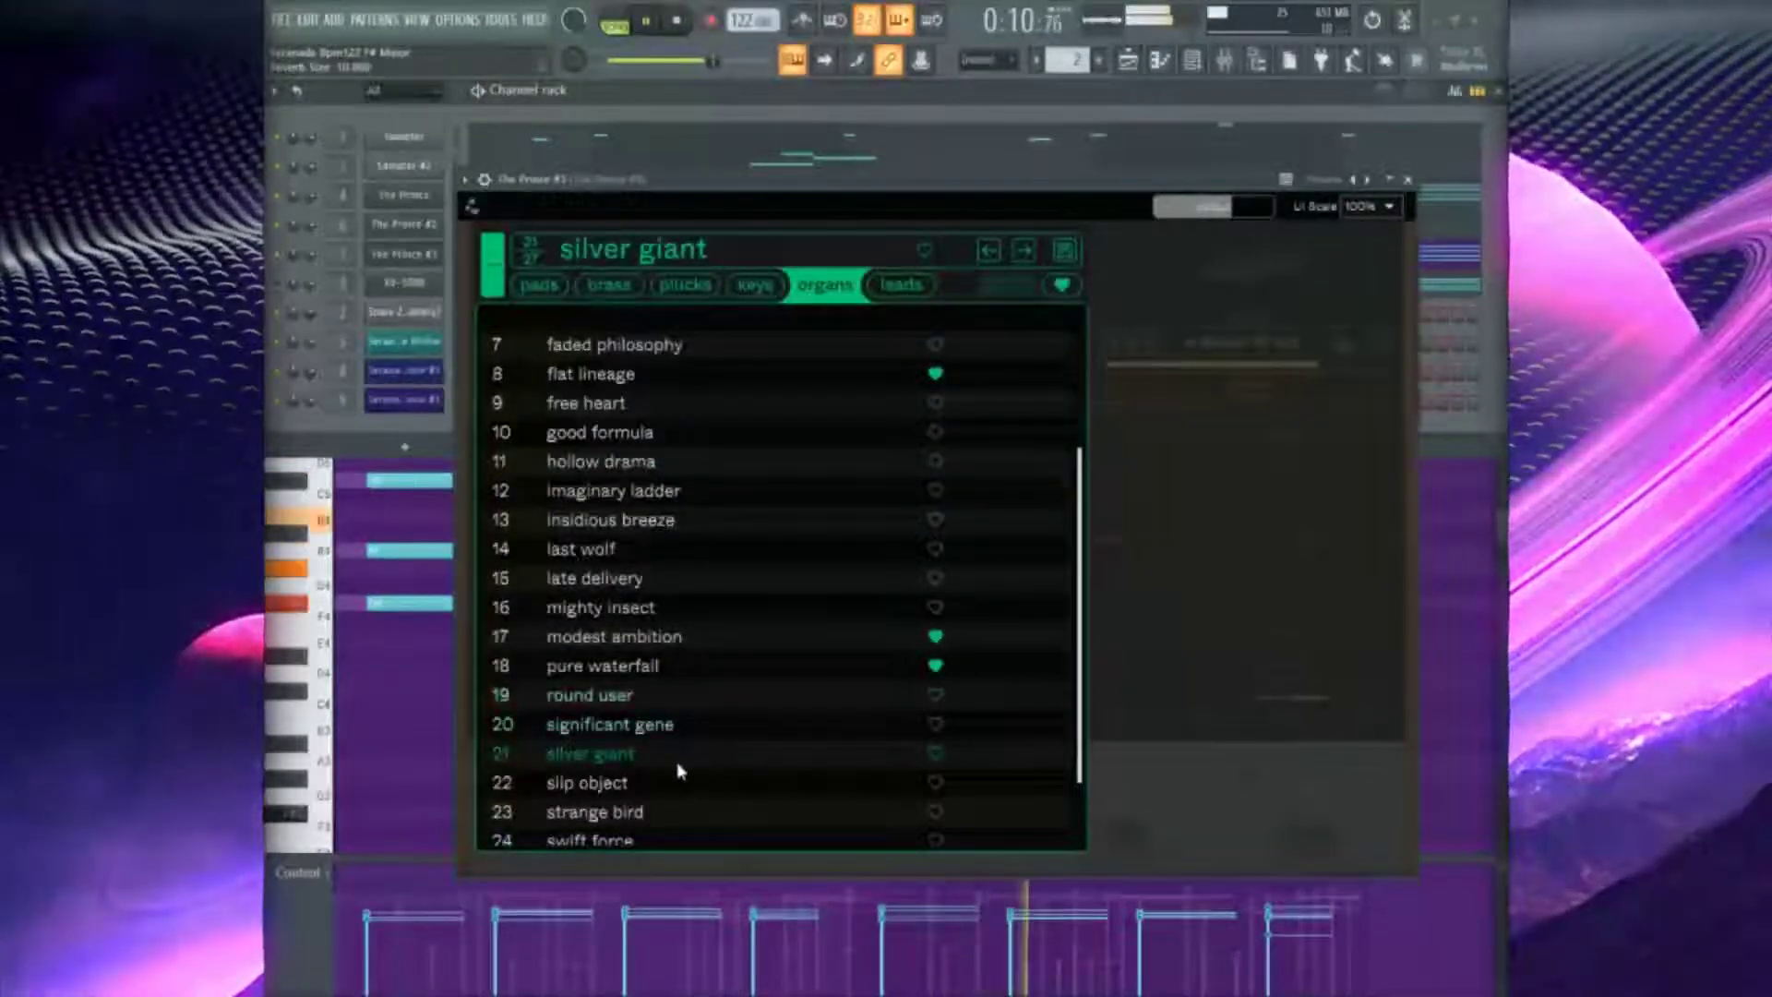
{"action": "scroll", "coordinate": [678, 739], "scroll_direction": "down", "scroll_amount": 3}
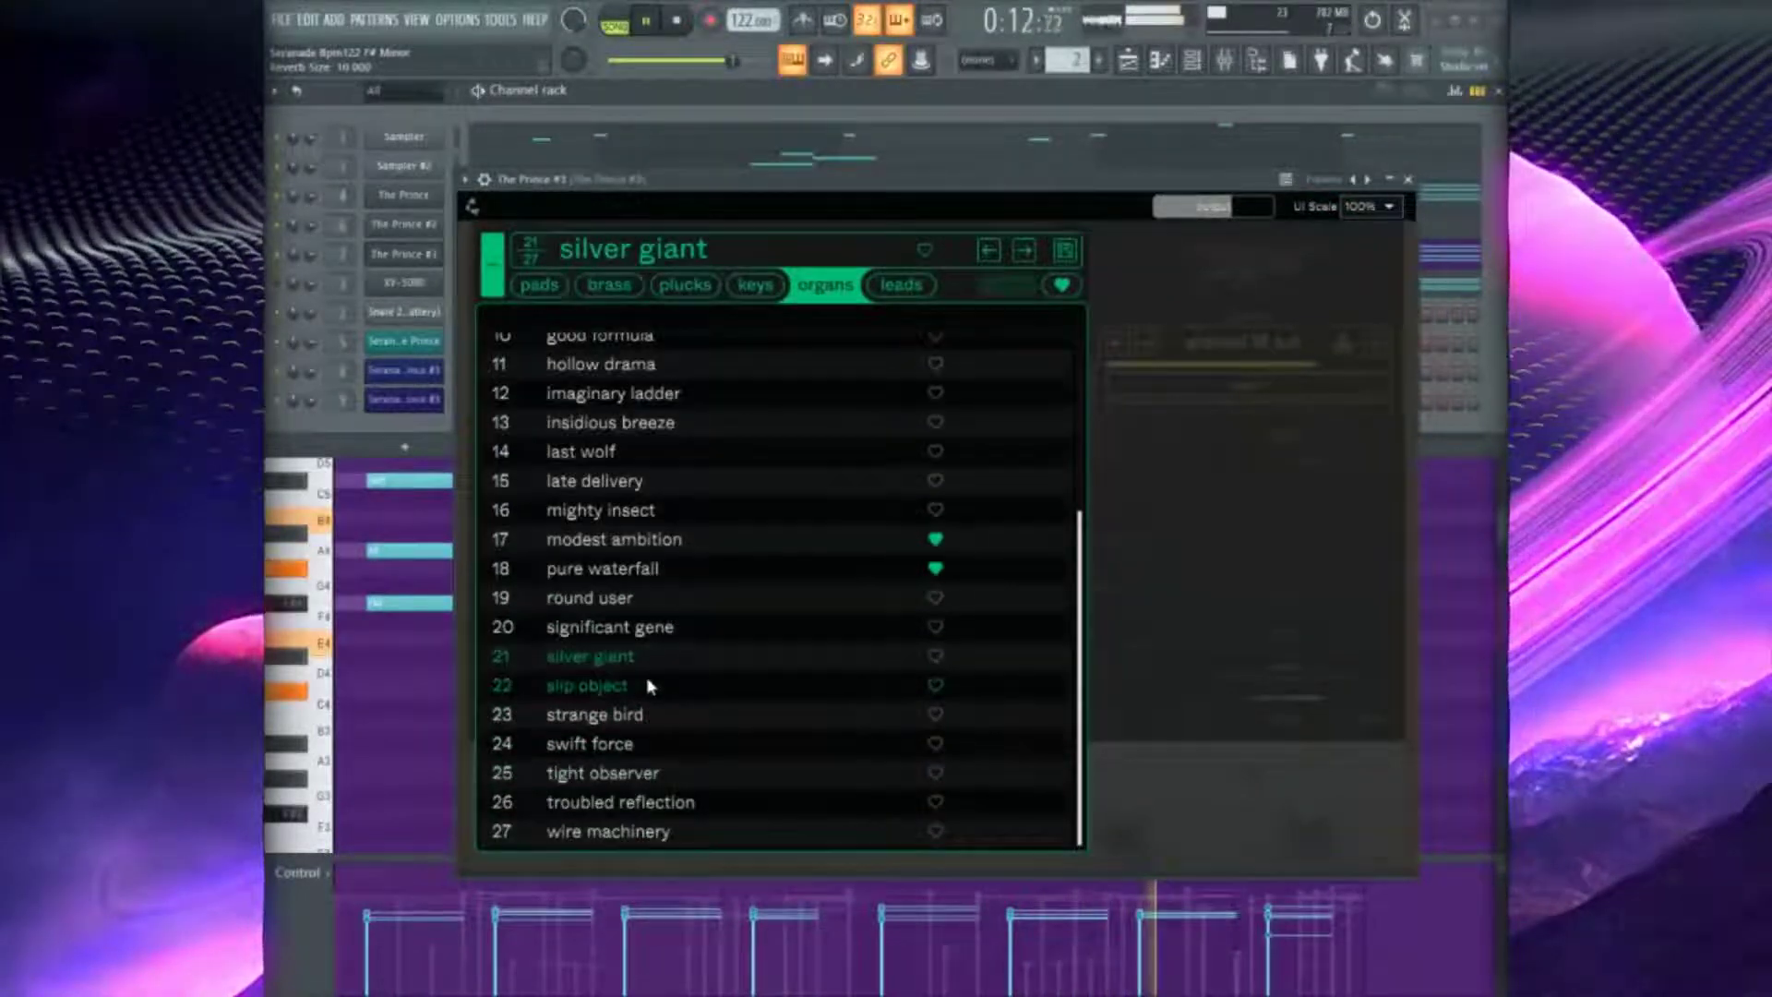
{"action": "left_click", "coordinate": [647, 683]}
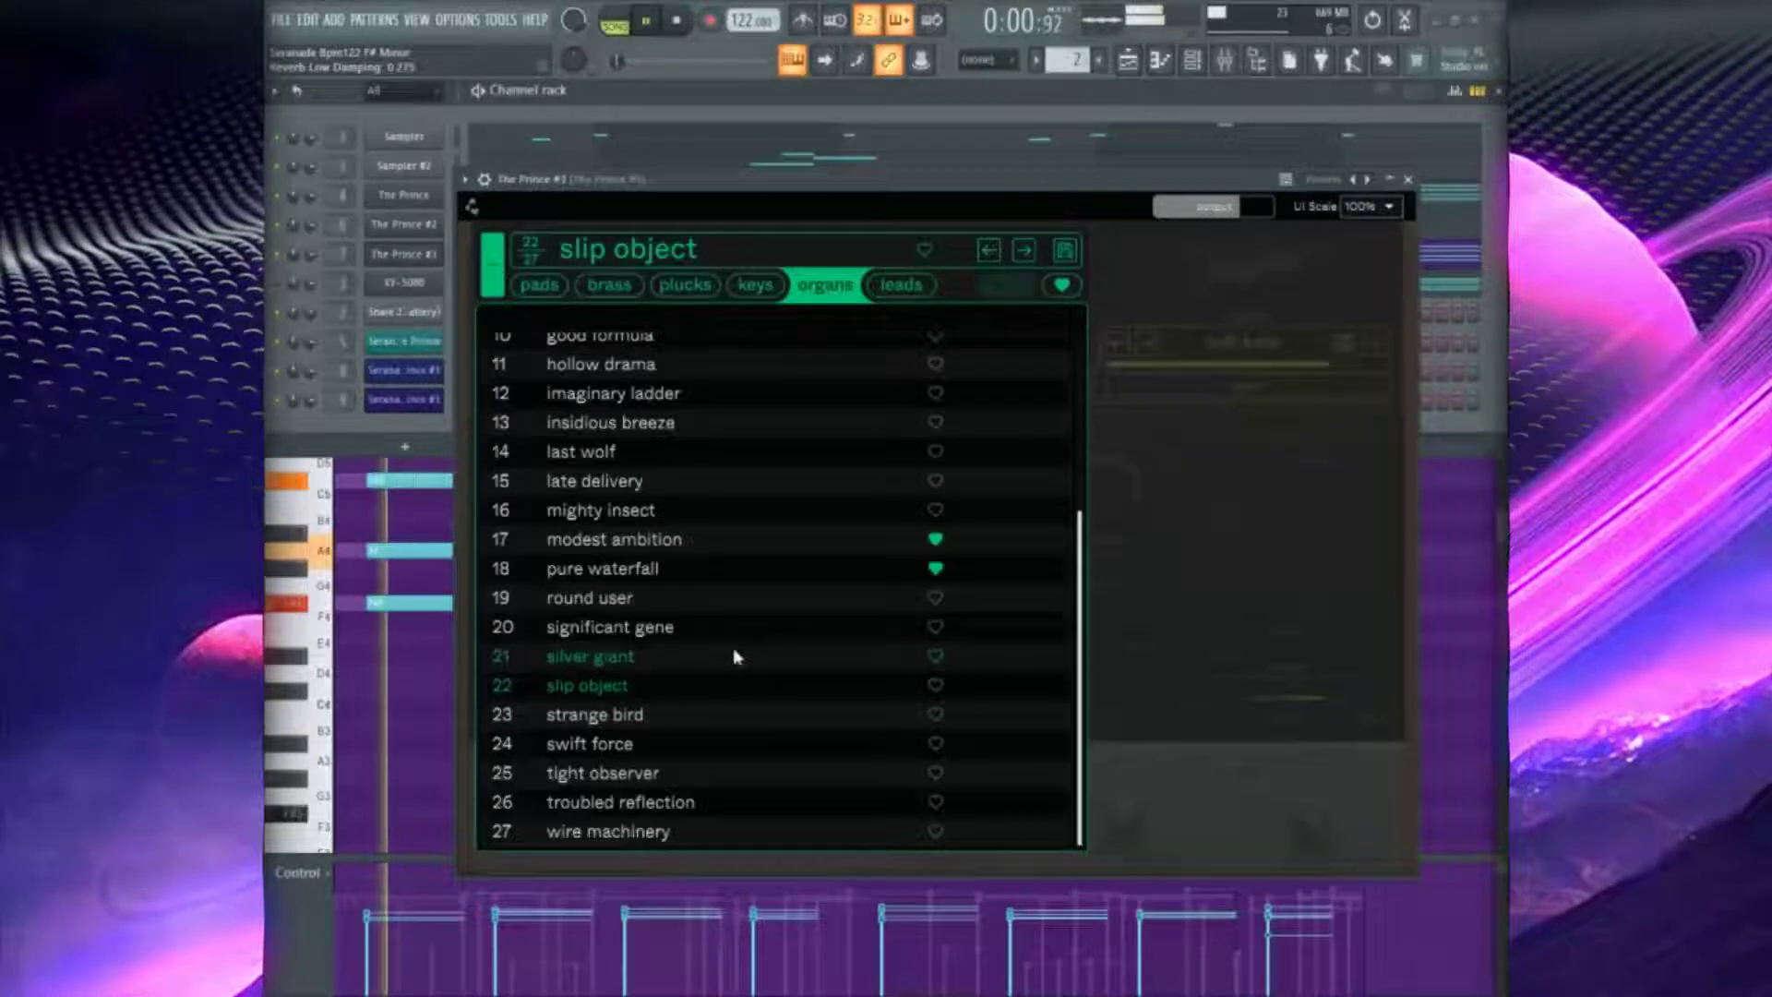
{"action": "left_click", "coordinate": [764, 744]}
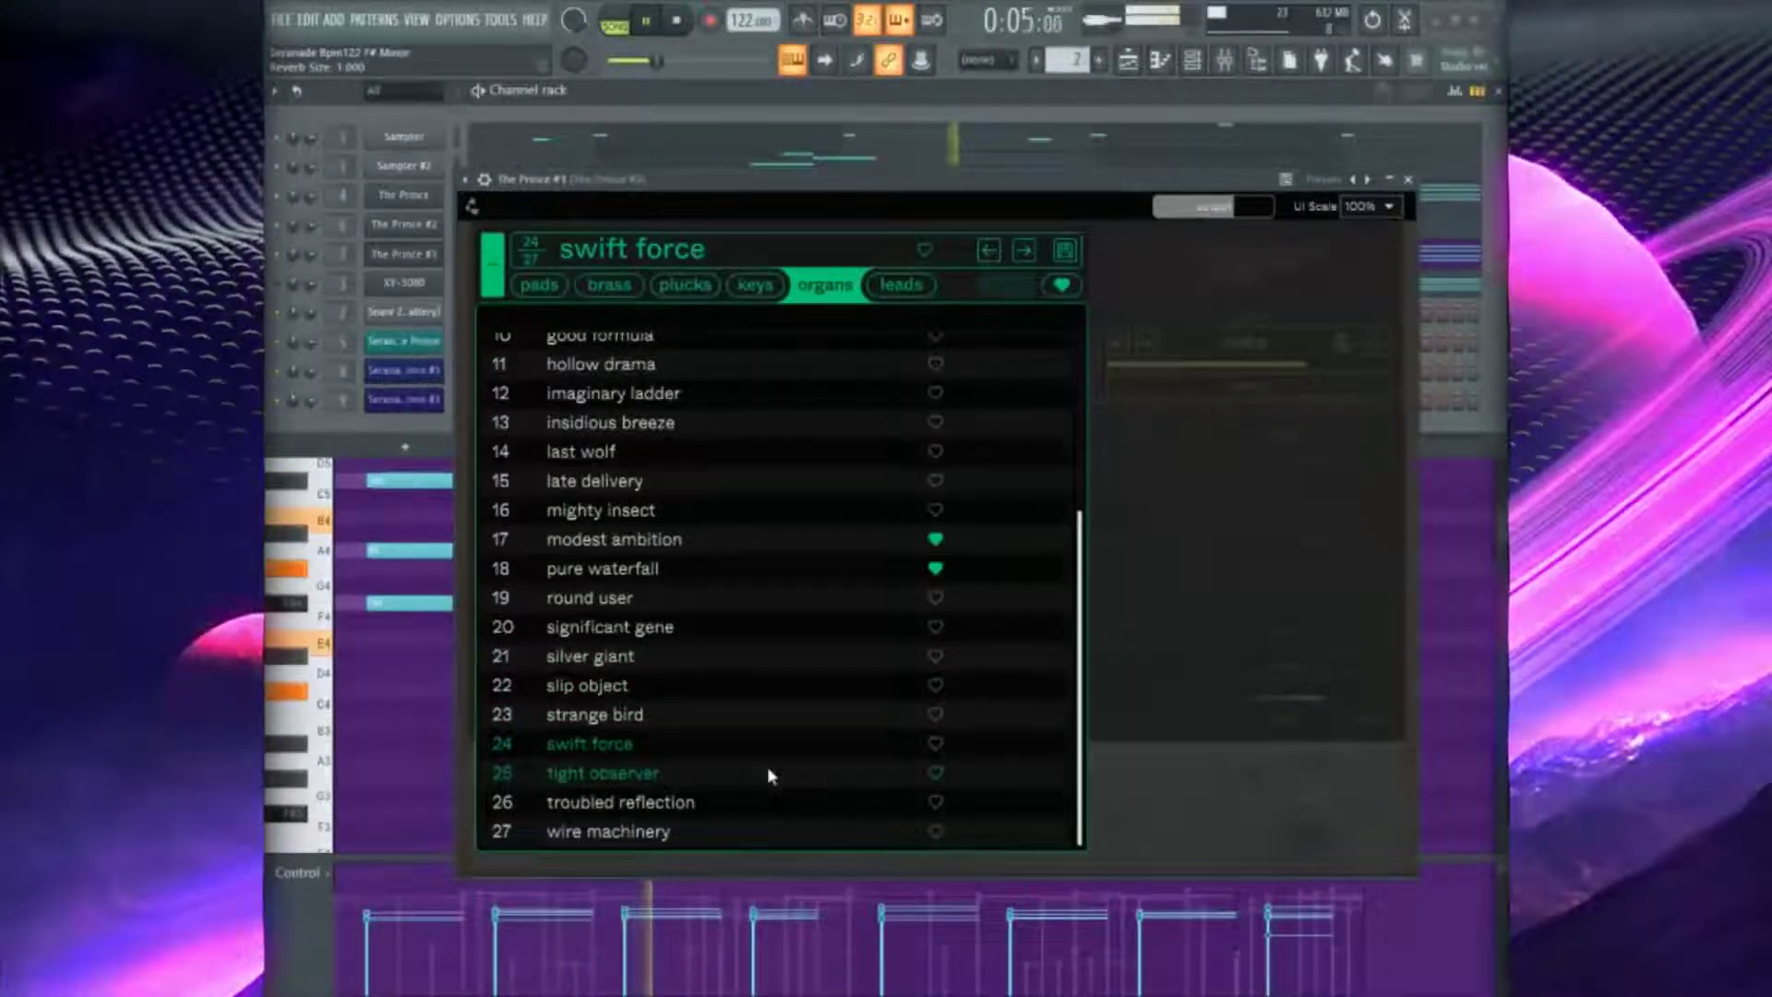
{"action": "left_click", "coordinate": [1408, 179]}
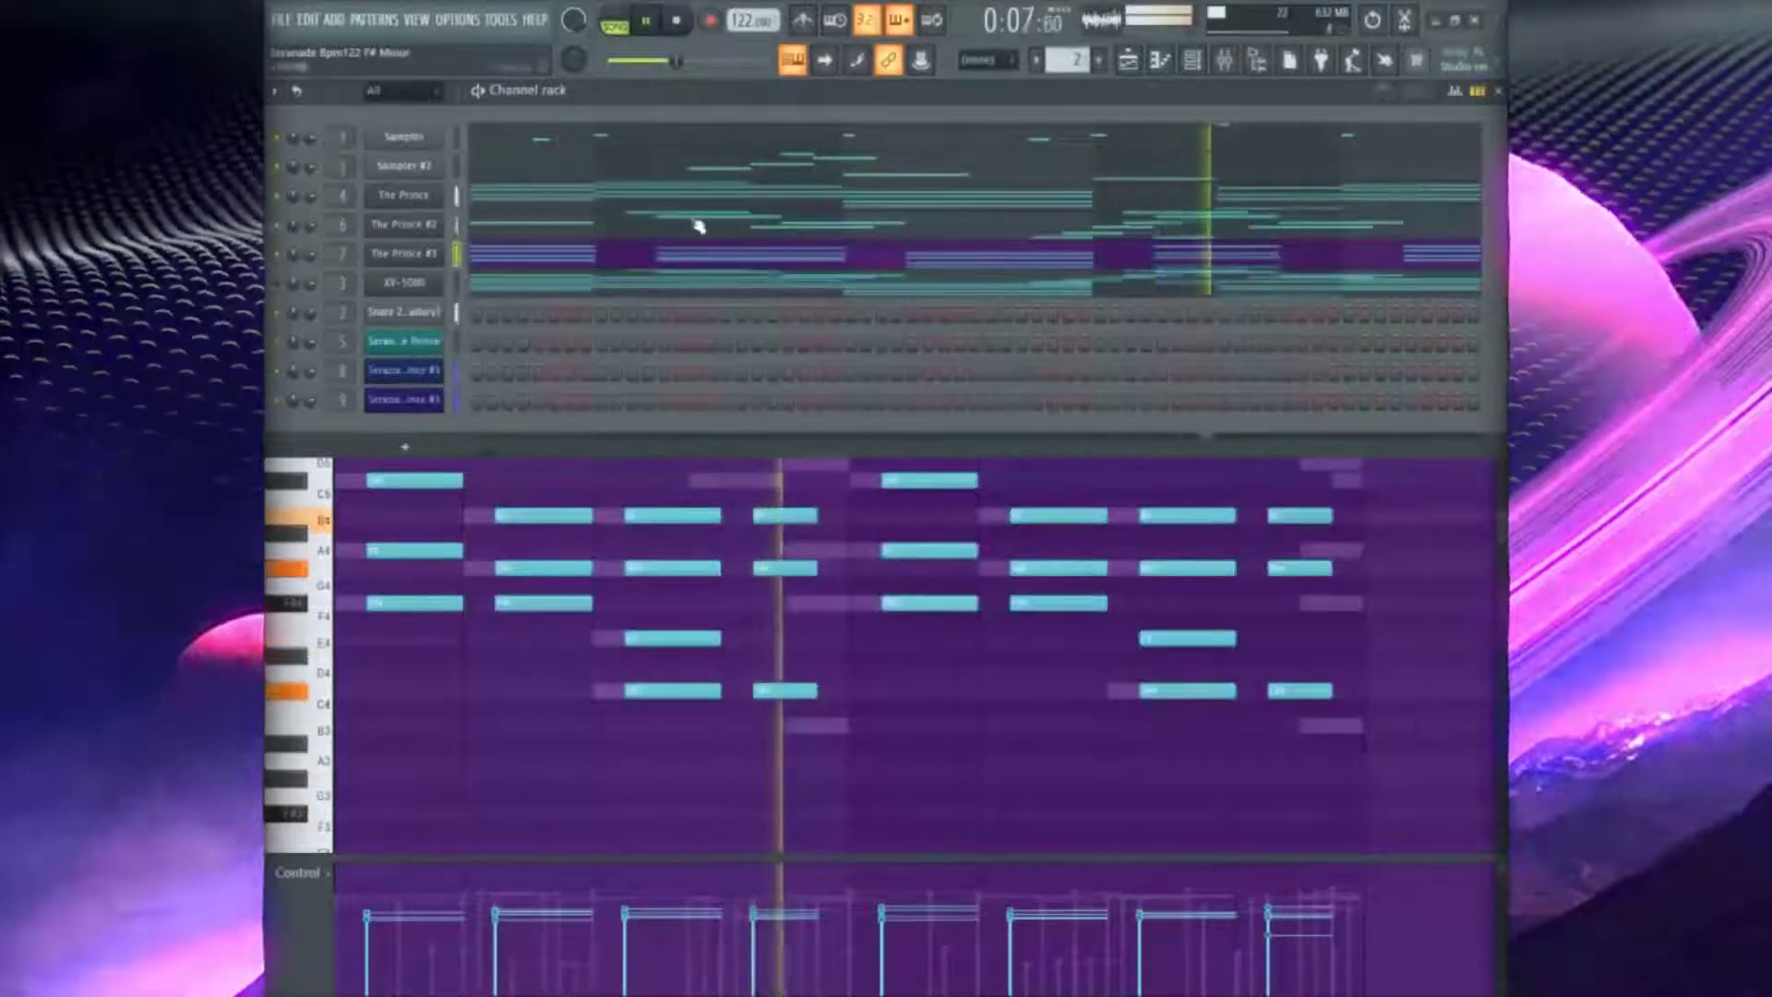
Step through the organ presets tight observer and troubled reflection on The Prince #3 and reopen its preset list
{"action": "left_click", "coordinate": [439, 253]}
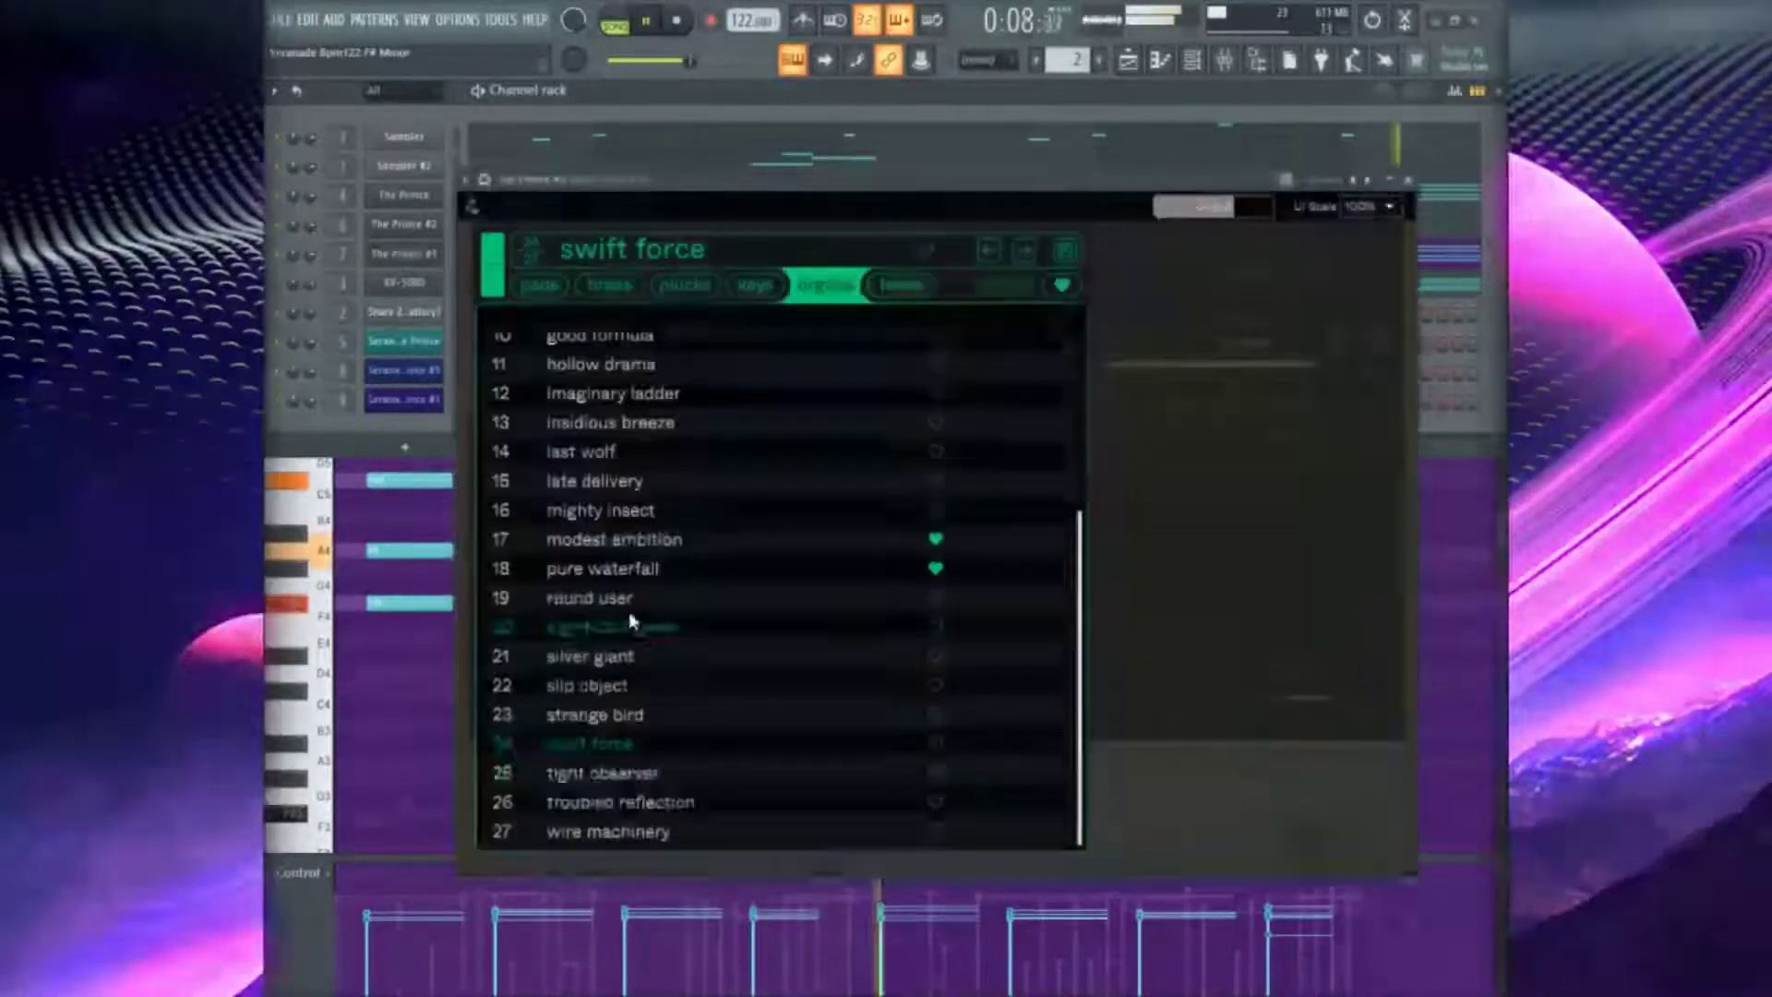
{"action": "left_click", "coordinate": [1252, 684]}
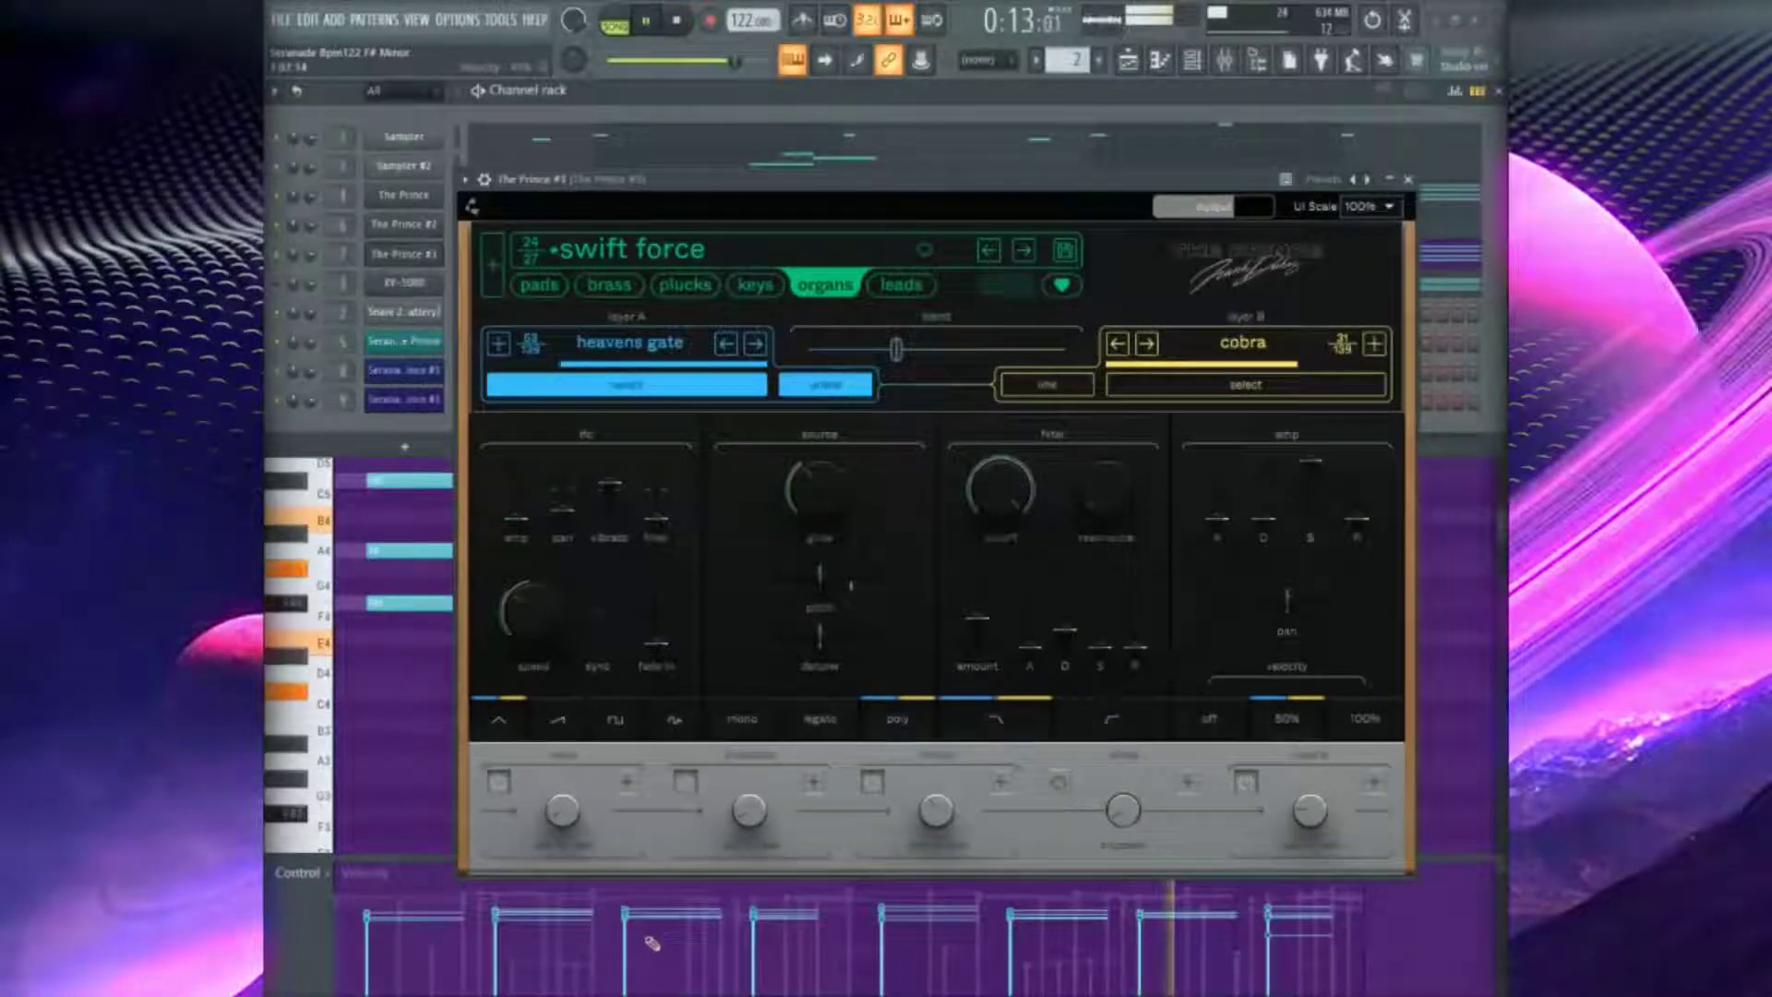
{"action": "left_click", "coordinate": [1024, 251]}
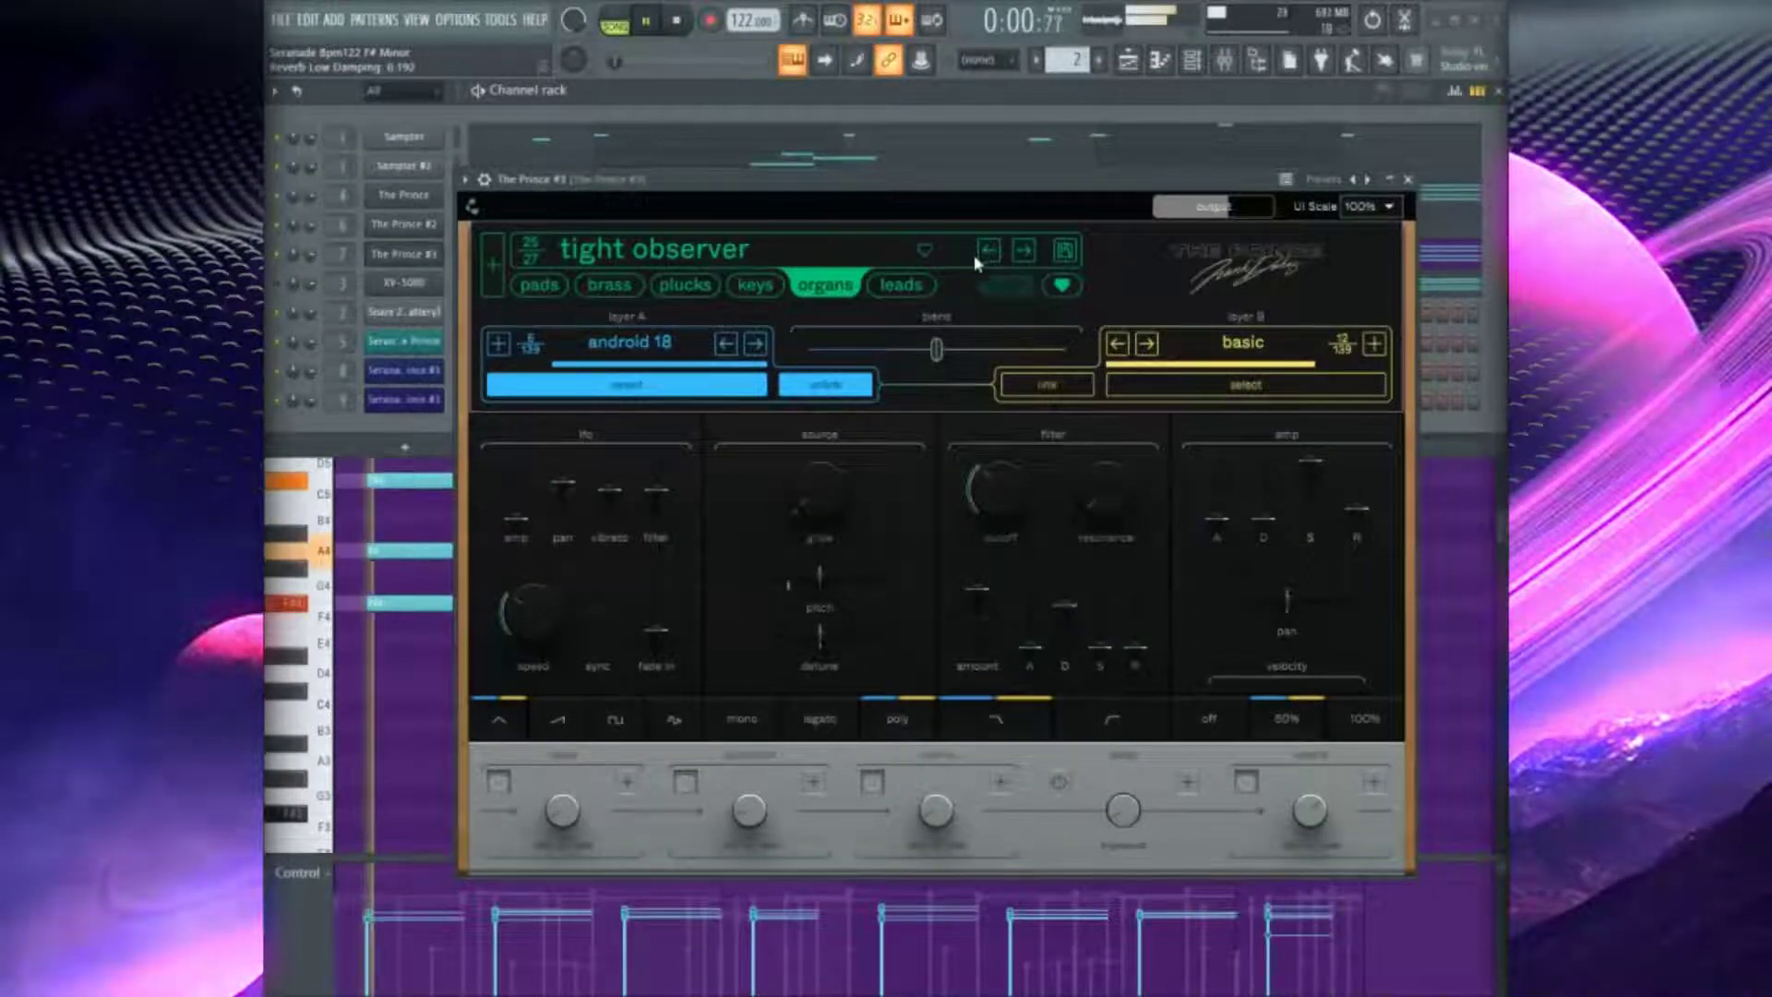
{"action": "left_click", "coordinate": [1024, 251]}
{"action": "left_click", "coordinate": [831, 249]}
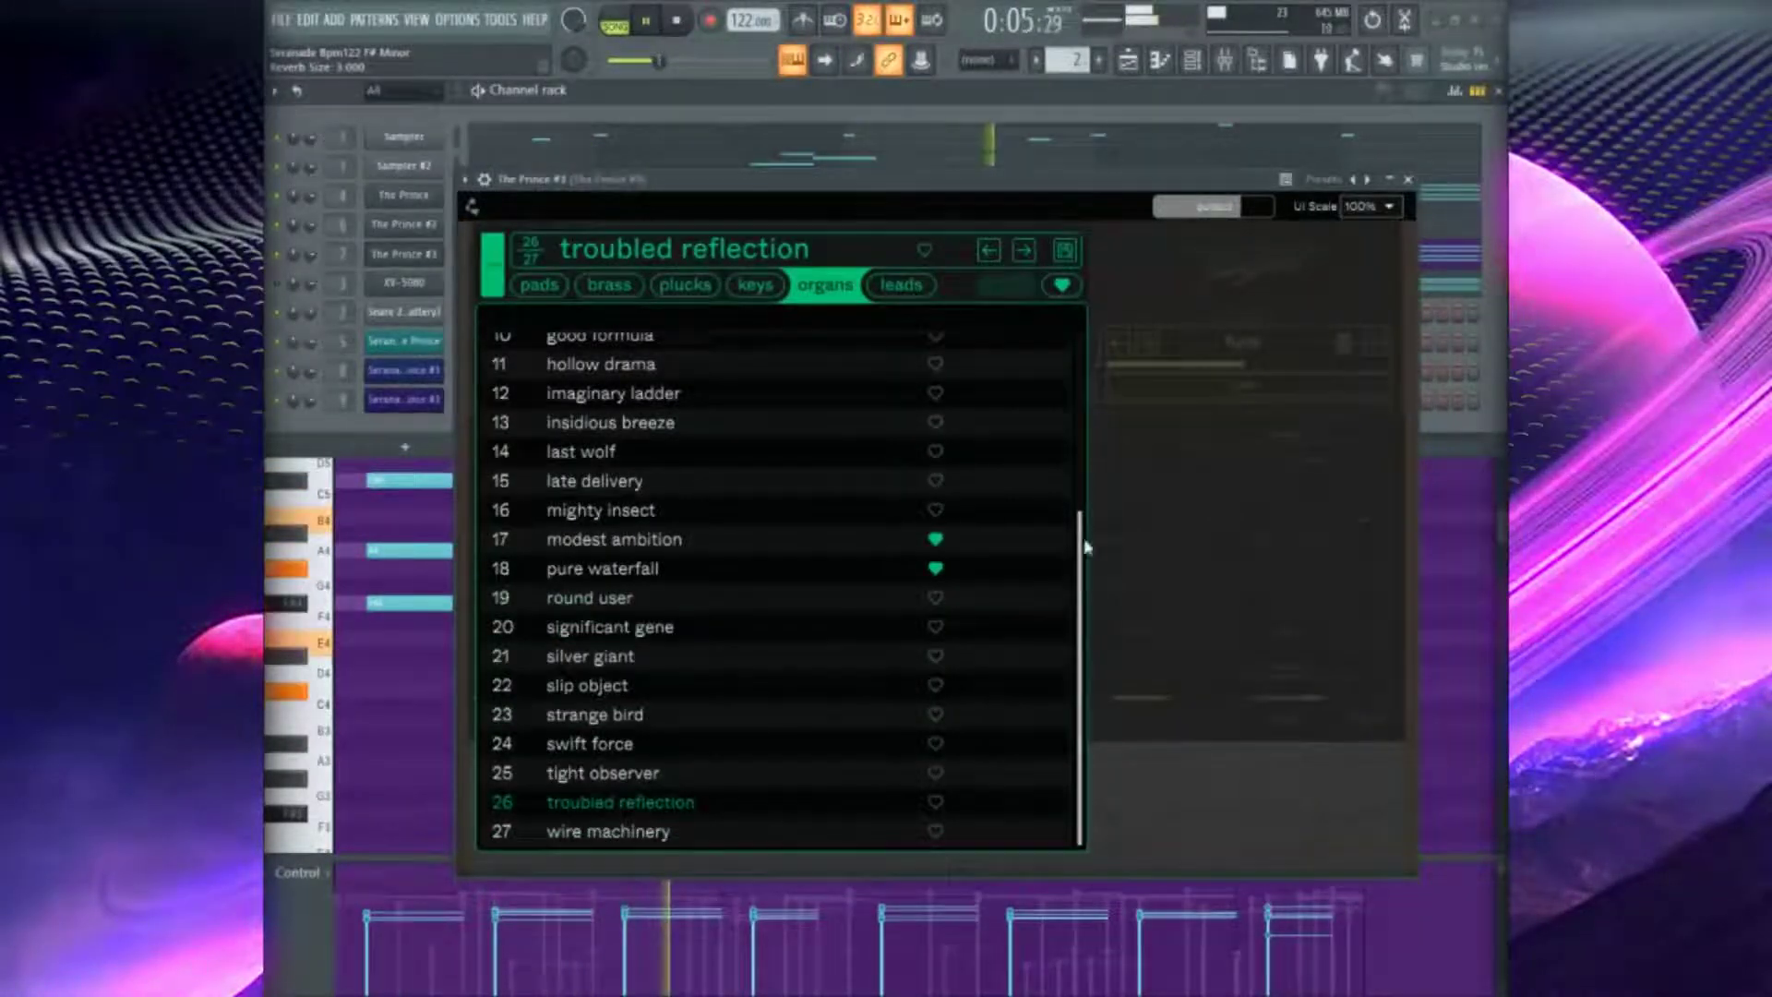
Audition the organ presets density generation and flat lineage from the start of the list, and load free heart
{"action": "left_click_drag", "start_coordinate": [1082, 542], "coordinate": [757, 436]}
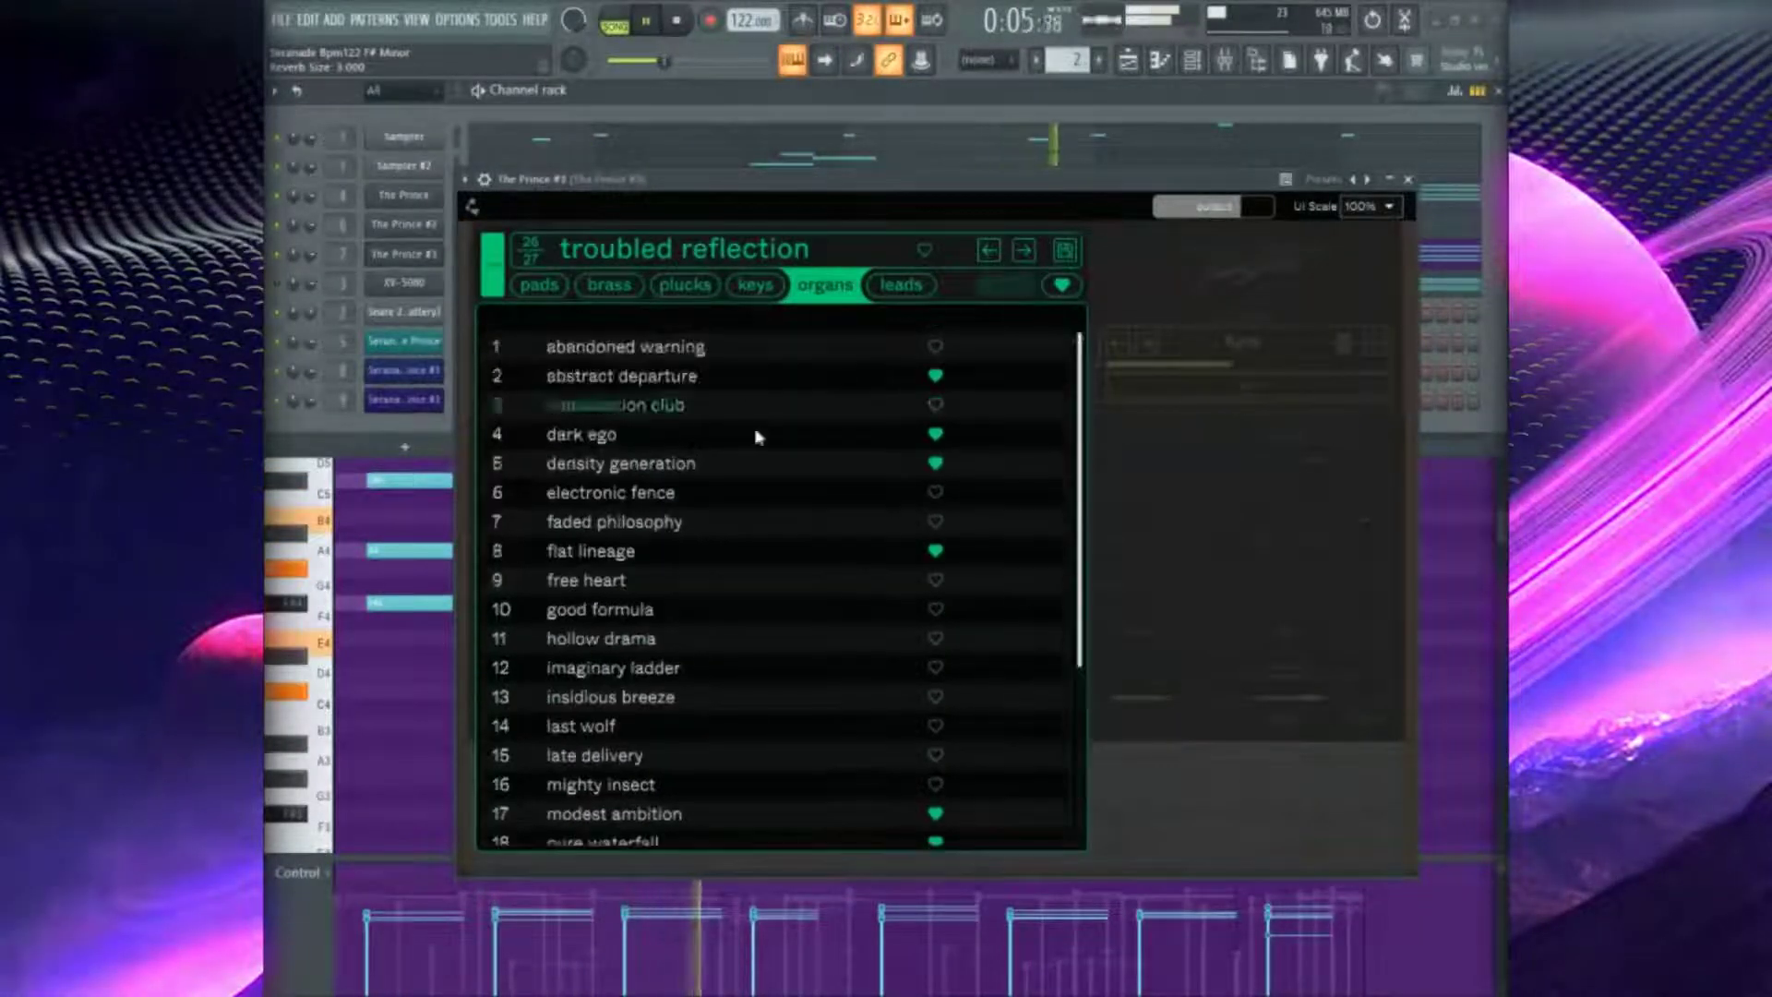
{"action": "left_click", "coordinate": [723, 465]}
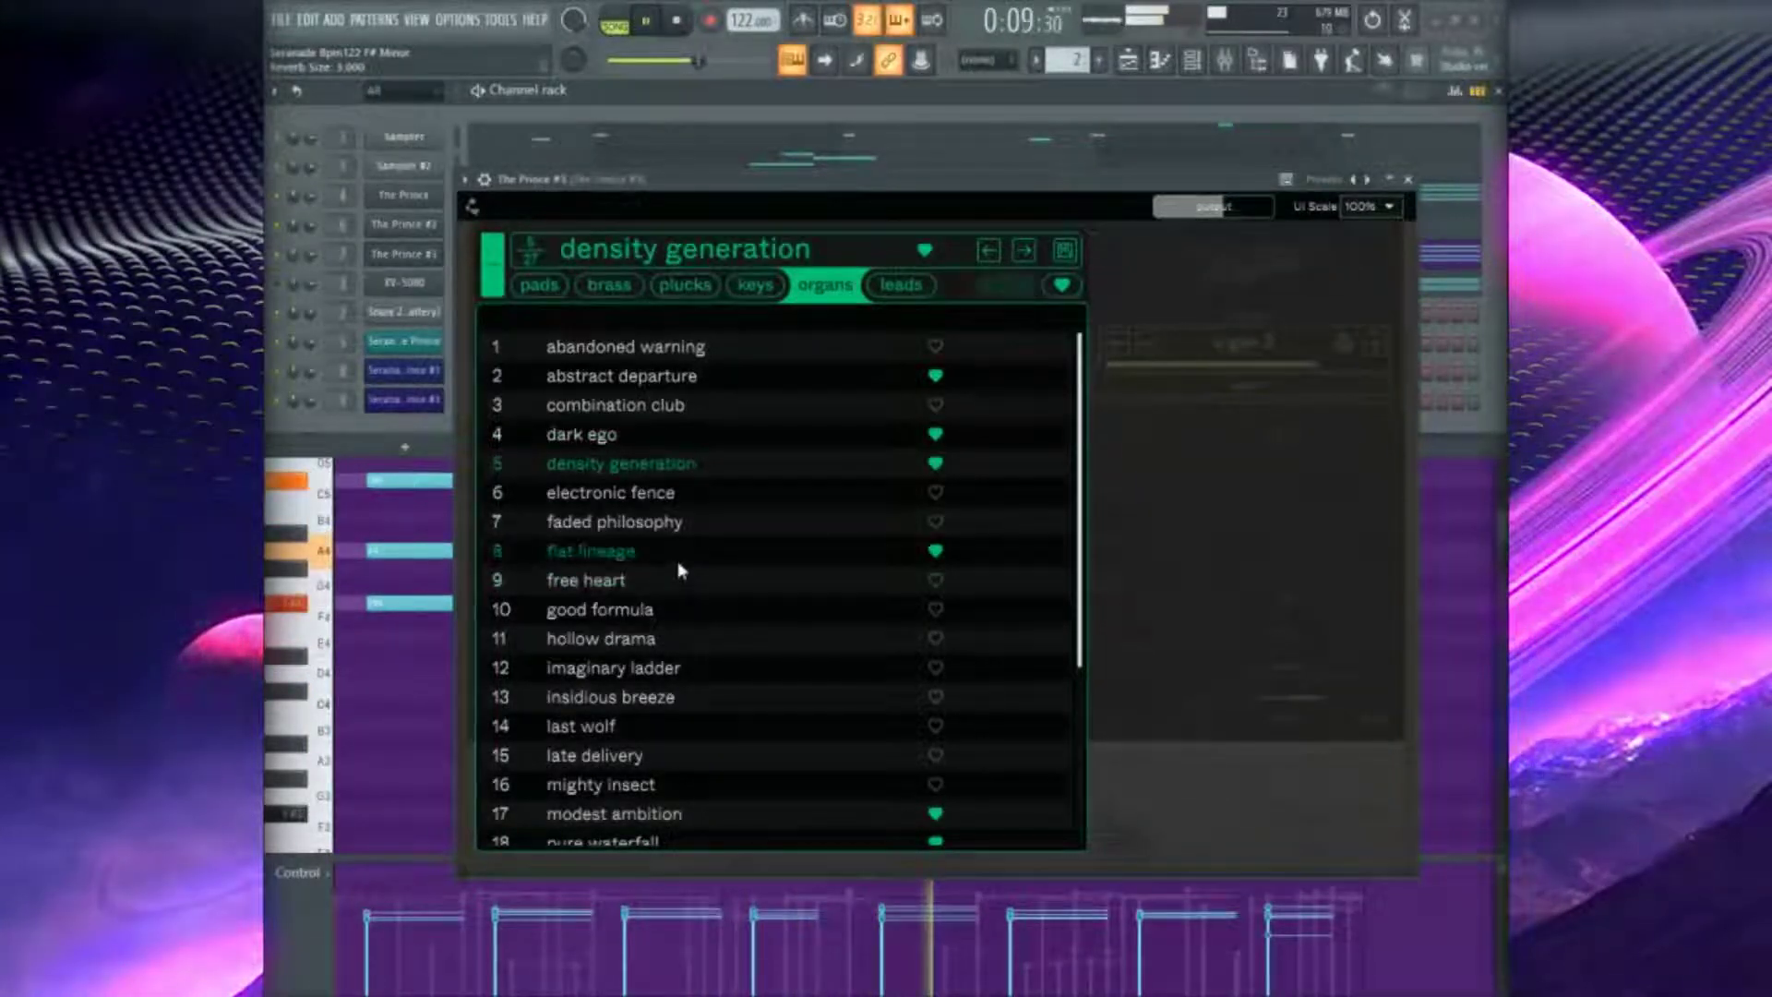
{"action": "left_click", "coordinate": [678, 561]}
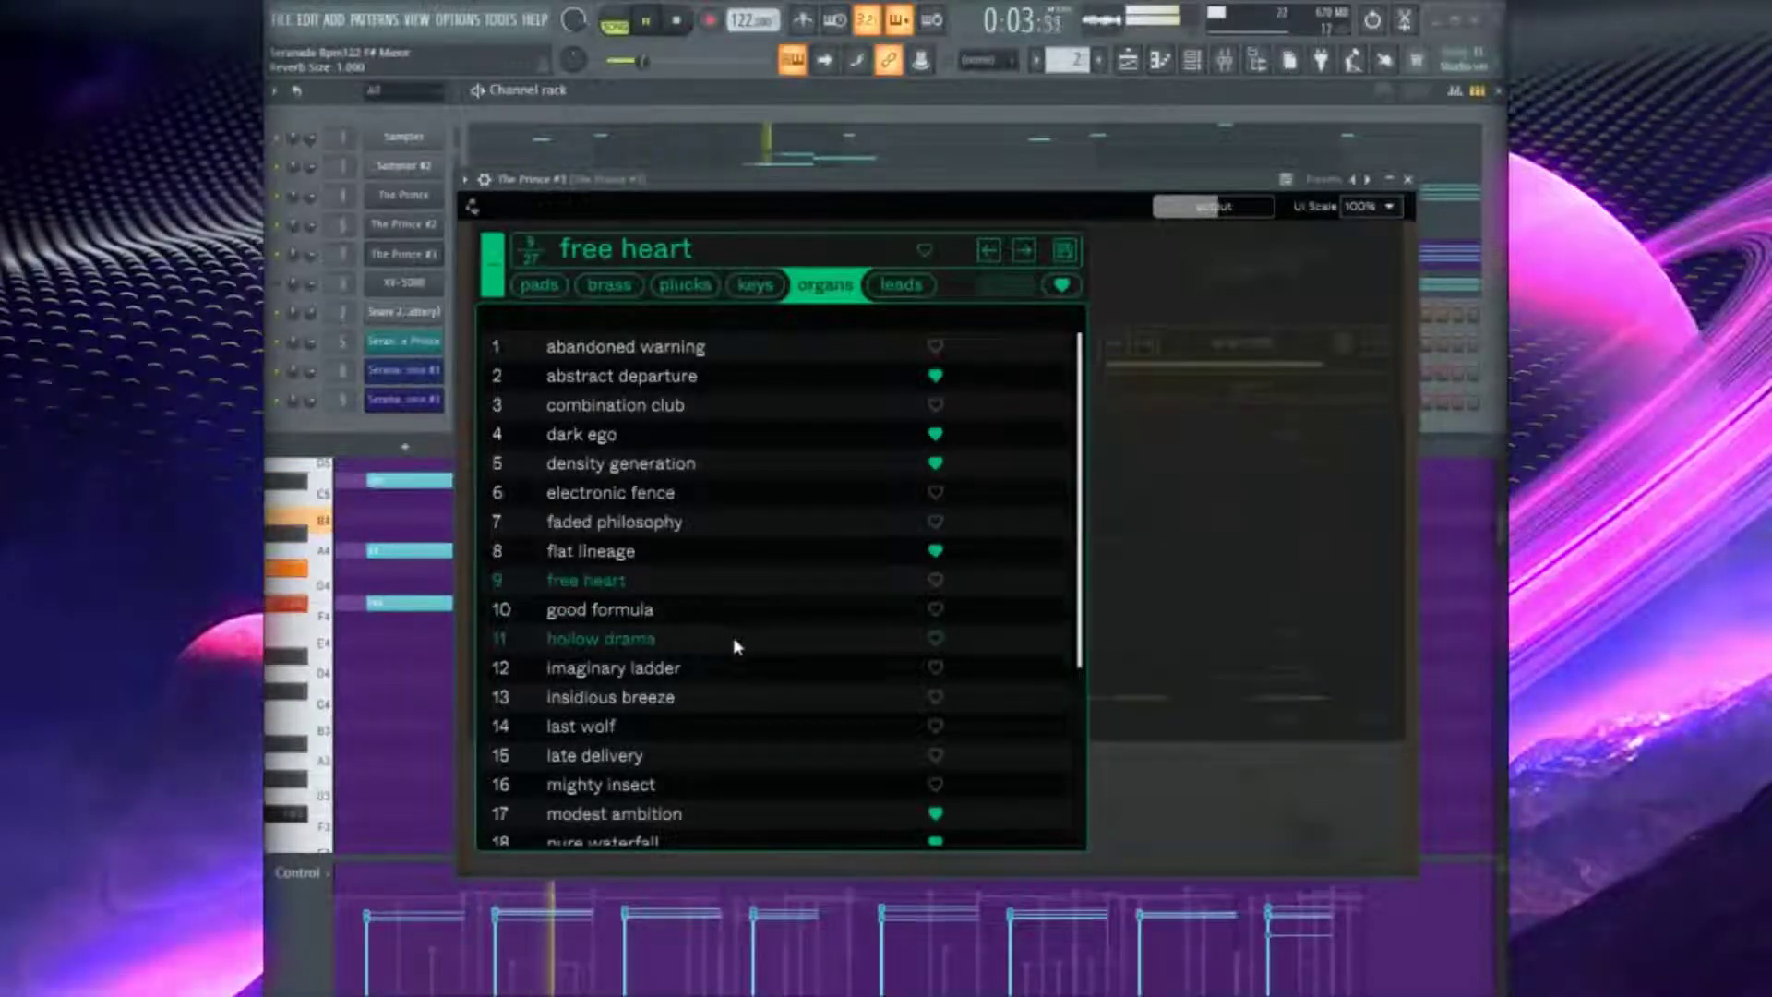
{"action": "left_click", "coordinate": [1408, 179]}
Try The Prince #3's chords one octave lower and move them back up an octave
{"action": "left_click", "coordinate": [791, 265]}
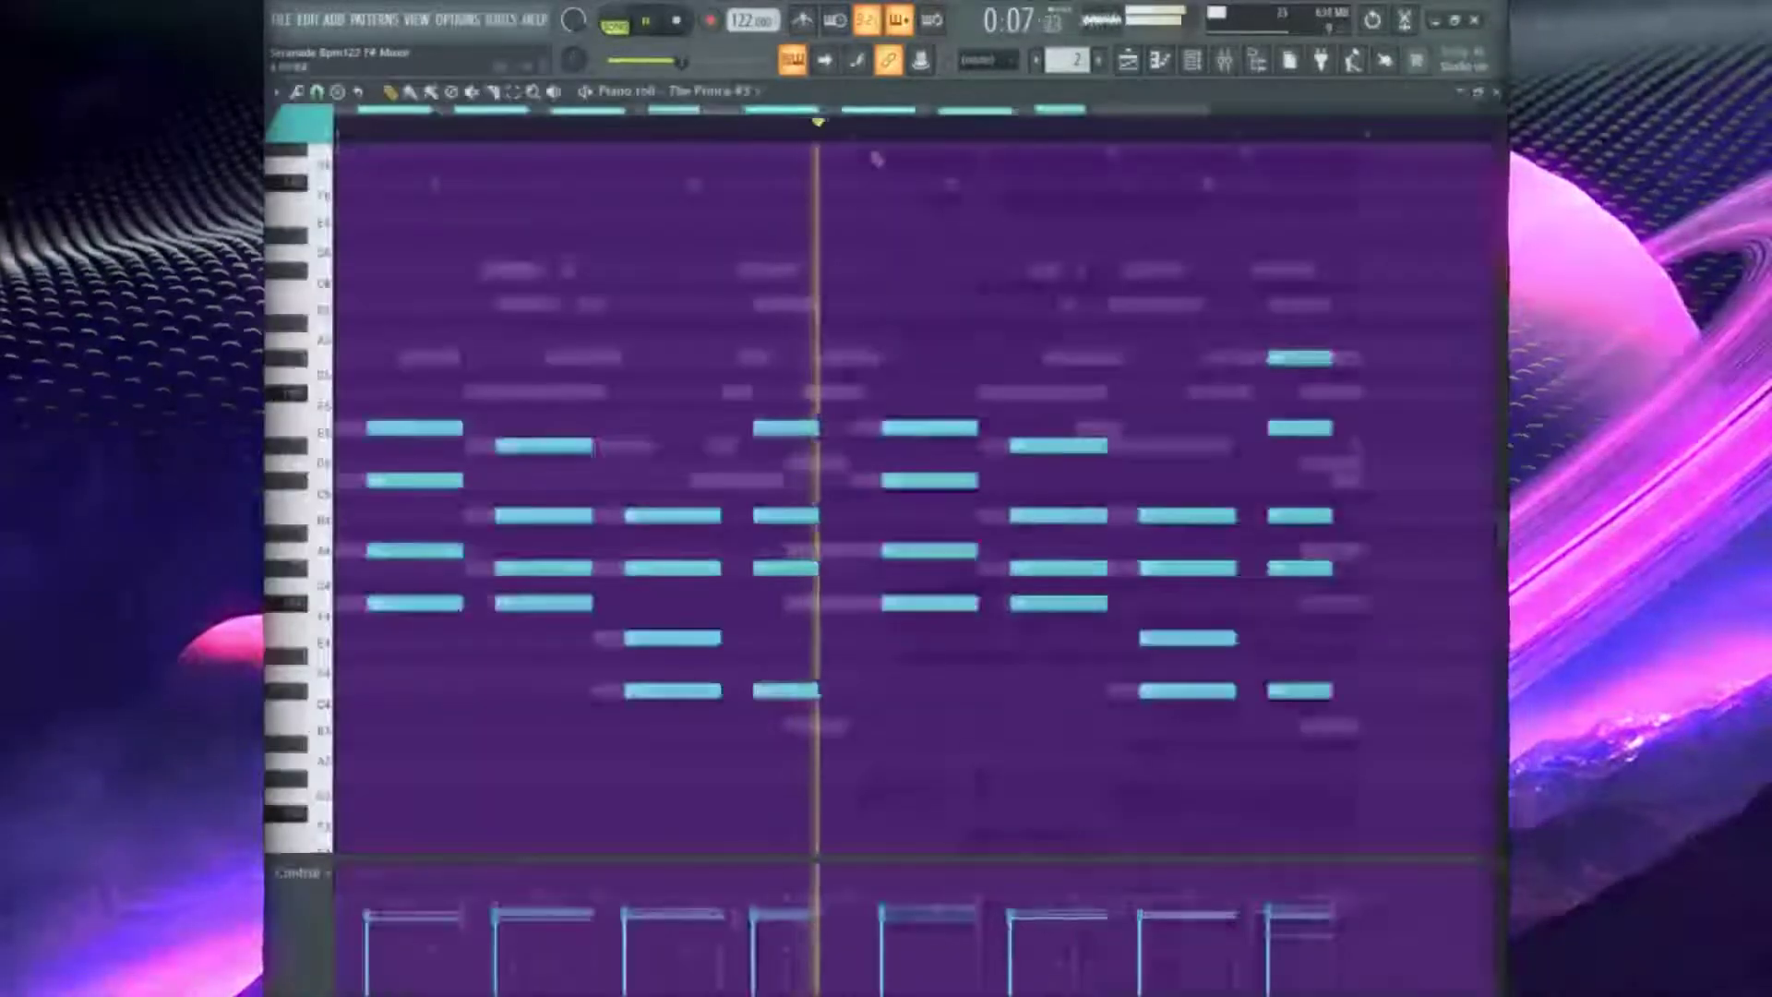
{"action": "key", "text": "ctrl+Down"}
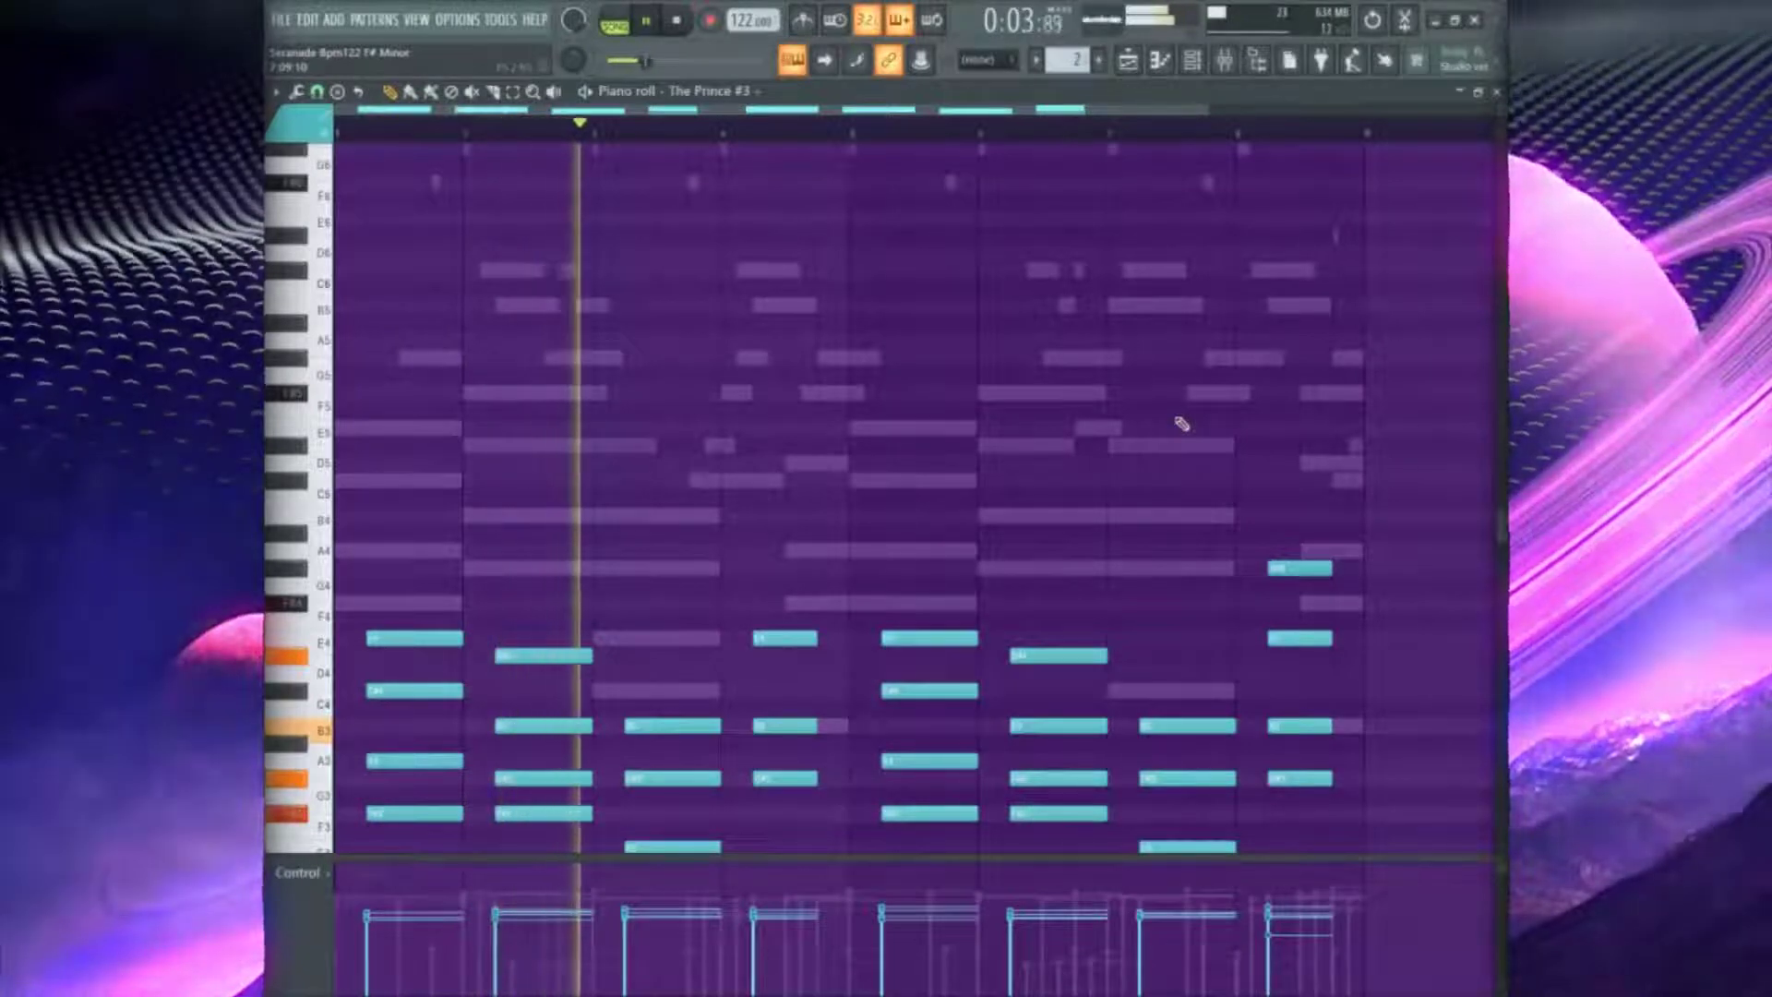
{"action": "key", "text": "ctrl+Up"}
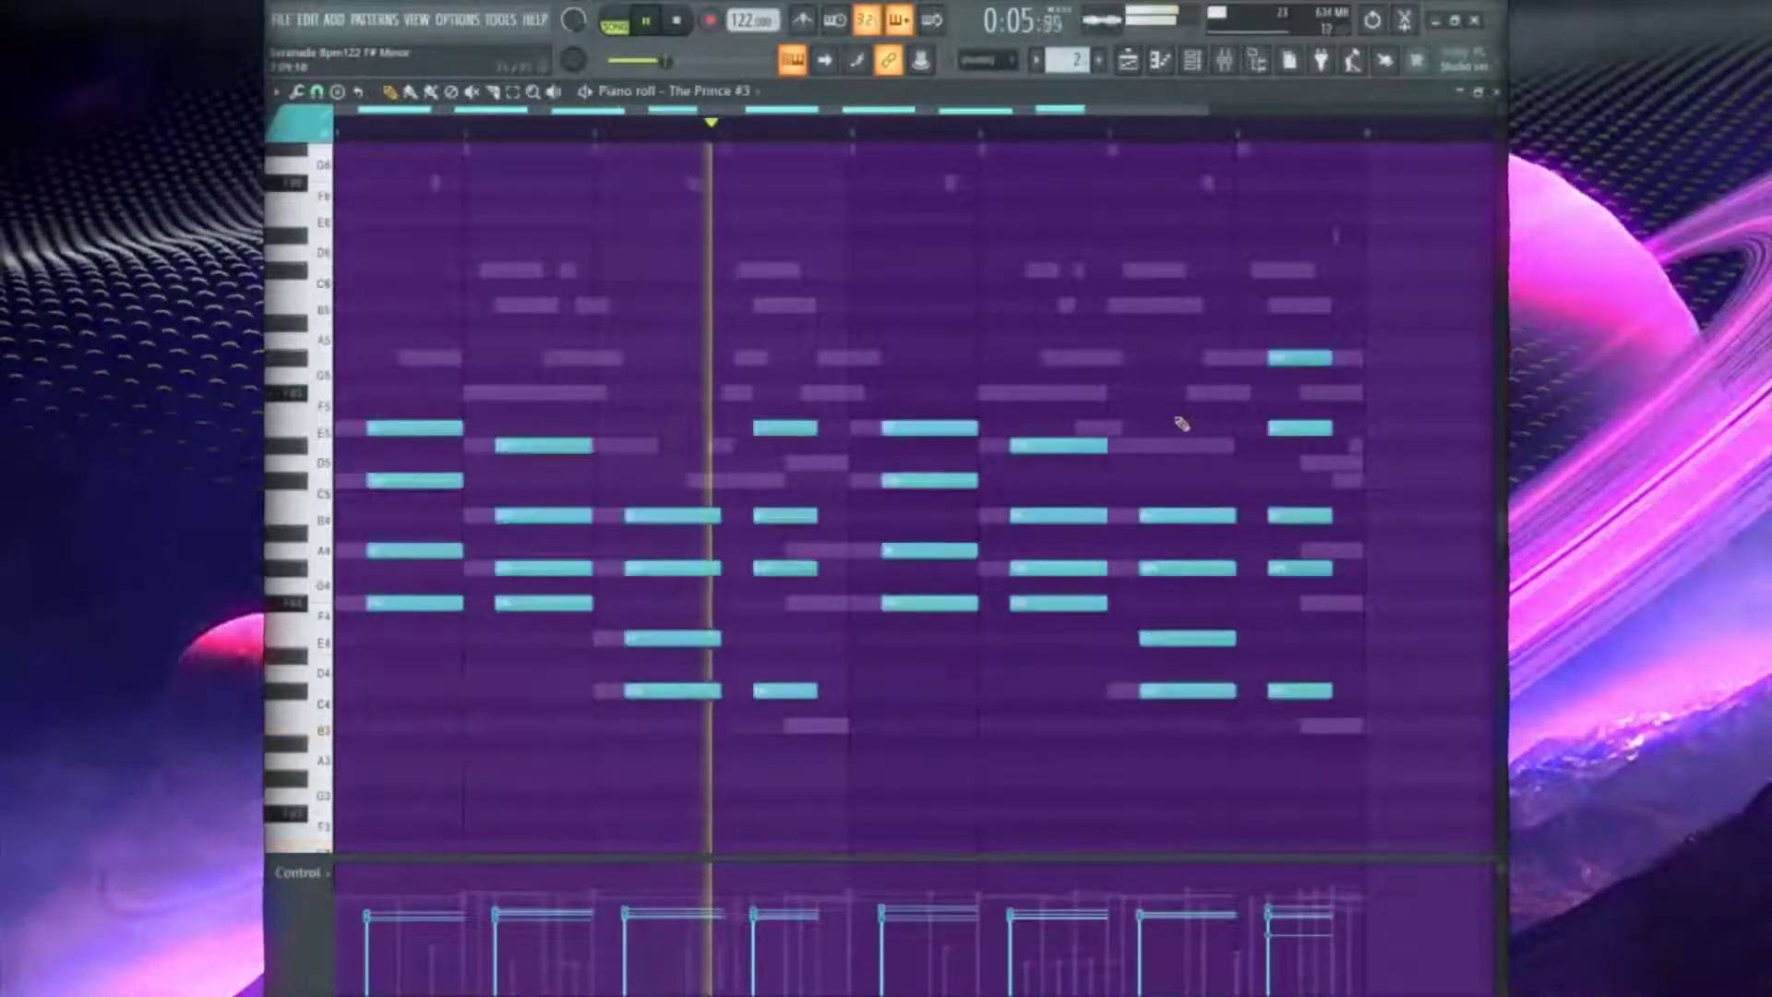
Try extending all of The Prince #3's chord notes to legato and shortening the bar 3 chord slightly
{"action": "left_click_drag", "start_coordinate": [1356, 778], "coordinate": [364, 349]}
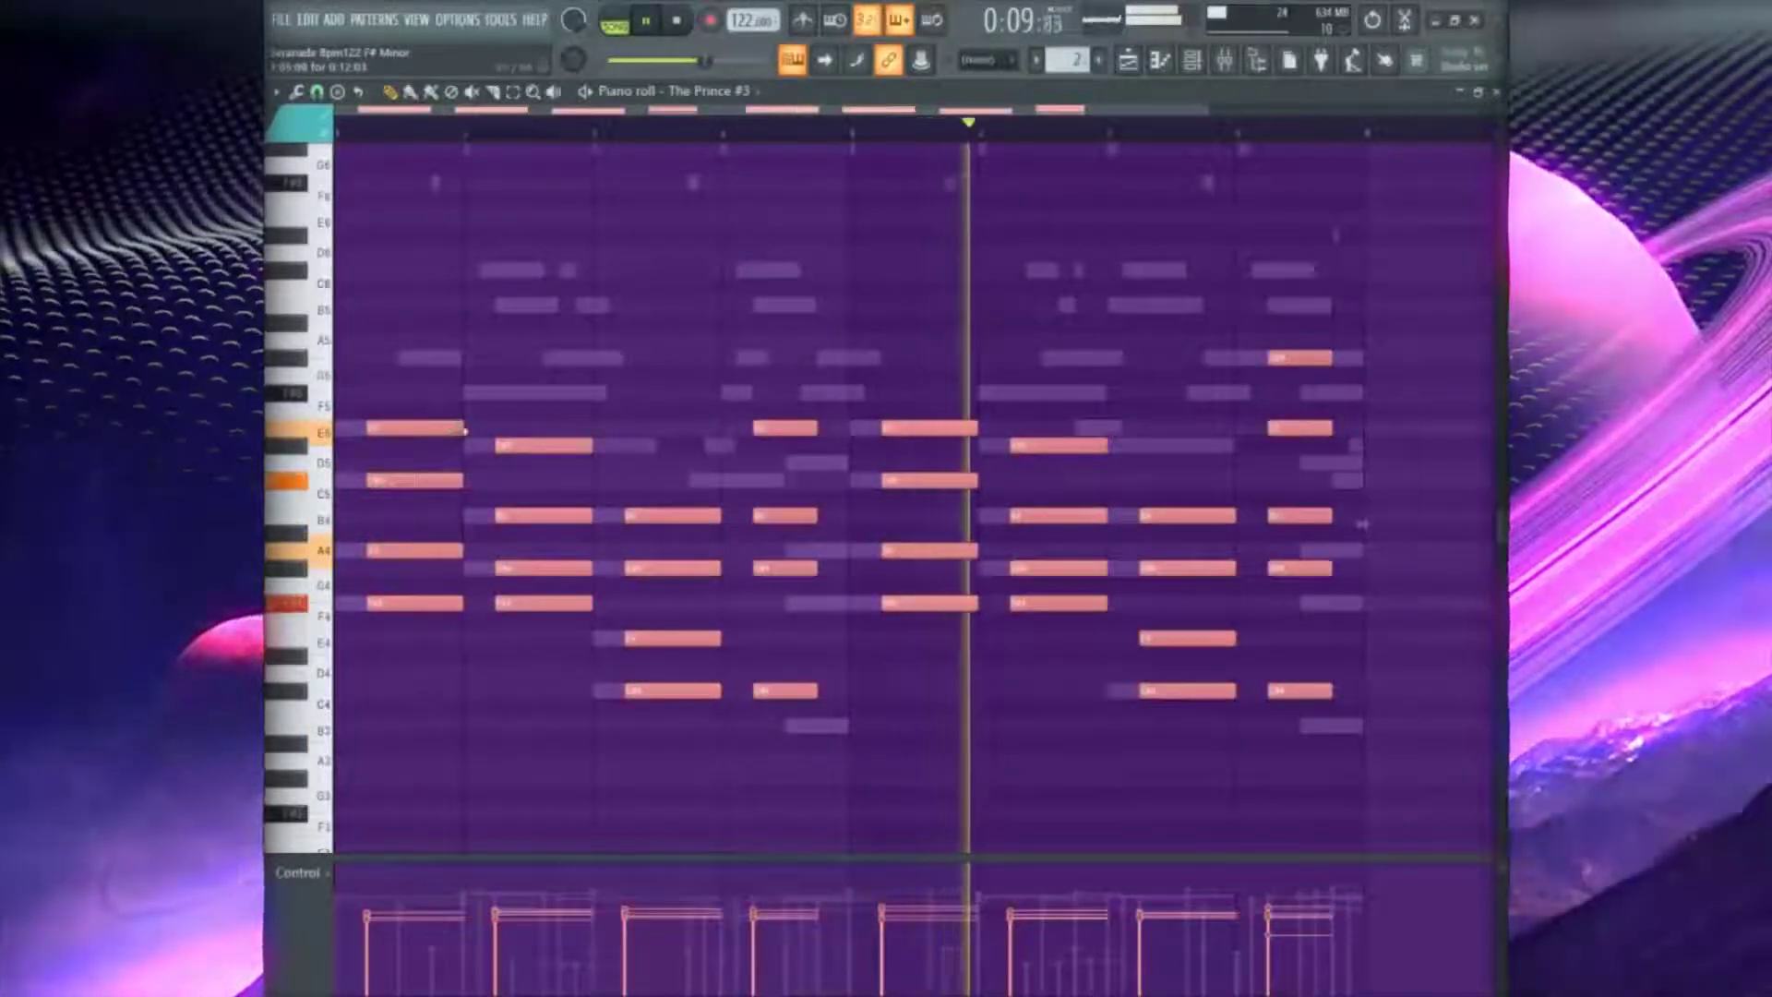
{"action": "key", "text": "ctrl+l"}
{"action": "left_click", "coordinate": [603, 296]}
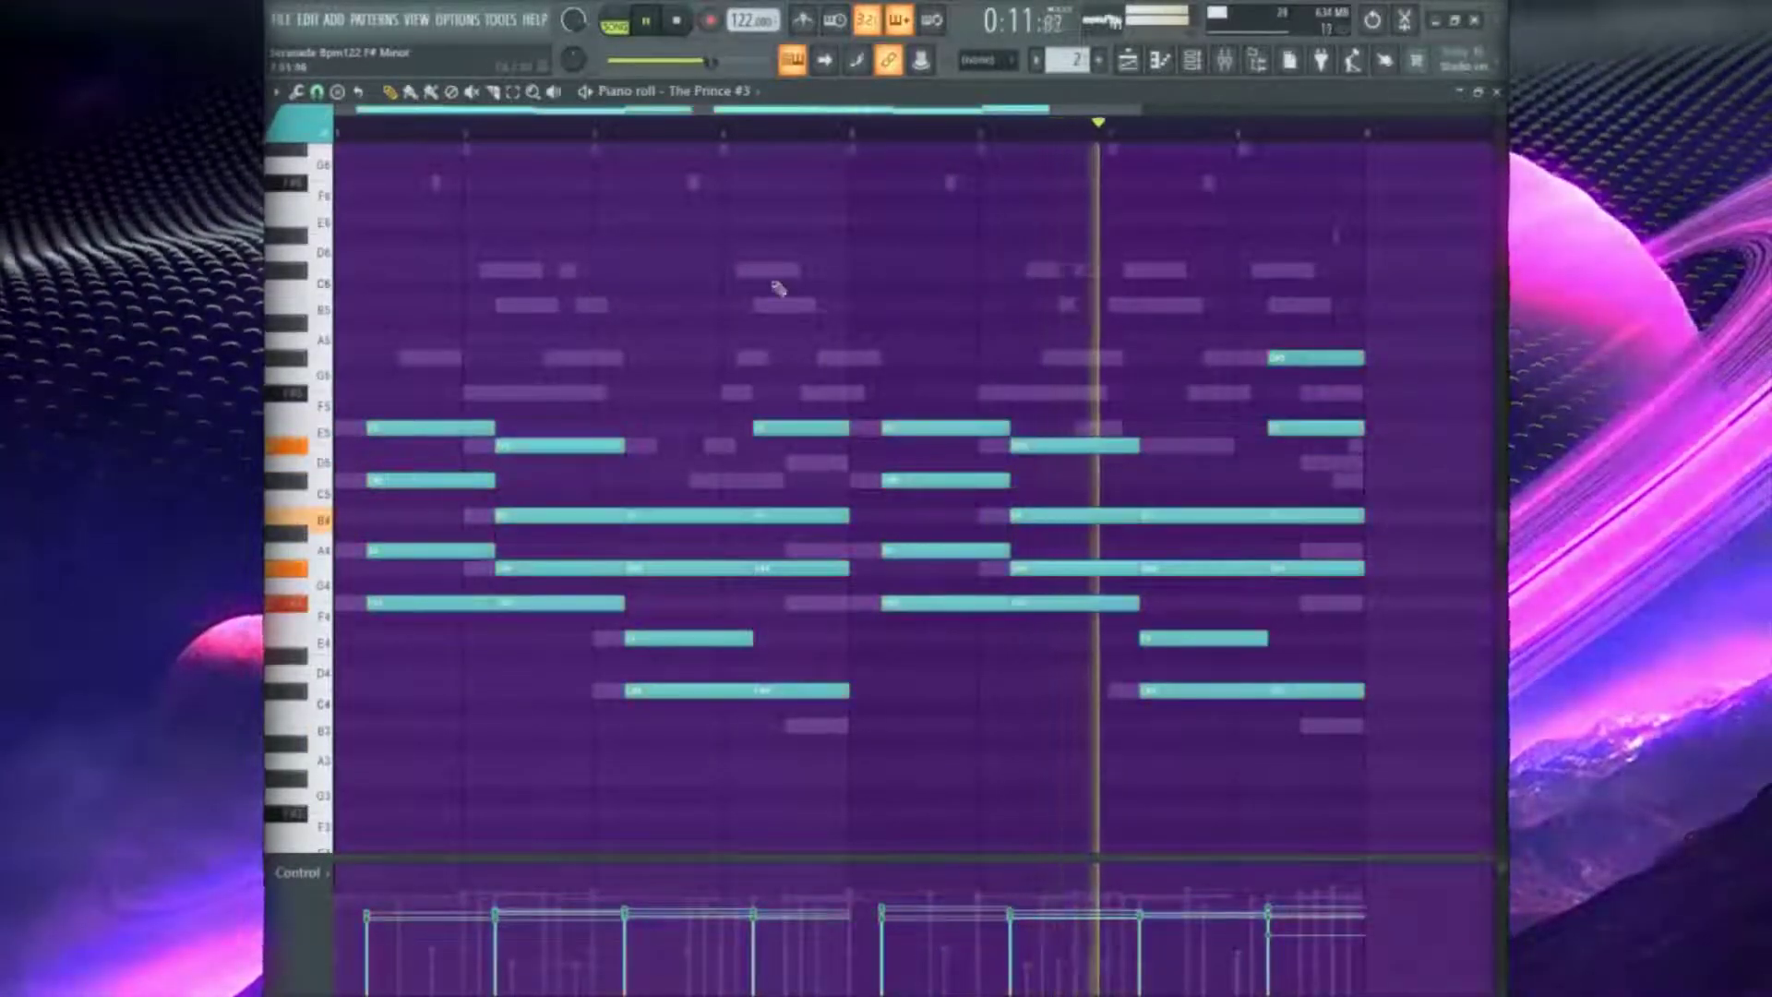
{"action": "left_click_drag", "start_coordinate": [646, 707], "coordinate": [737, 523]}
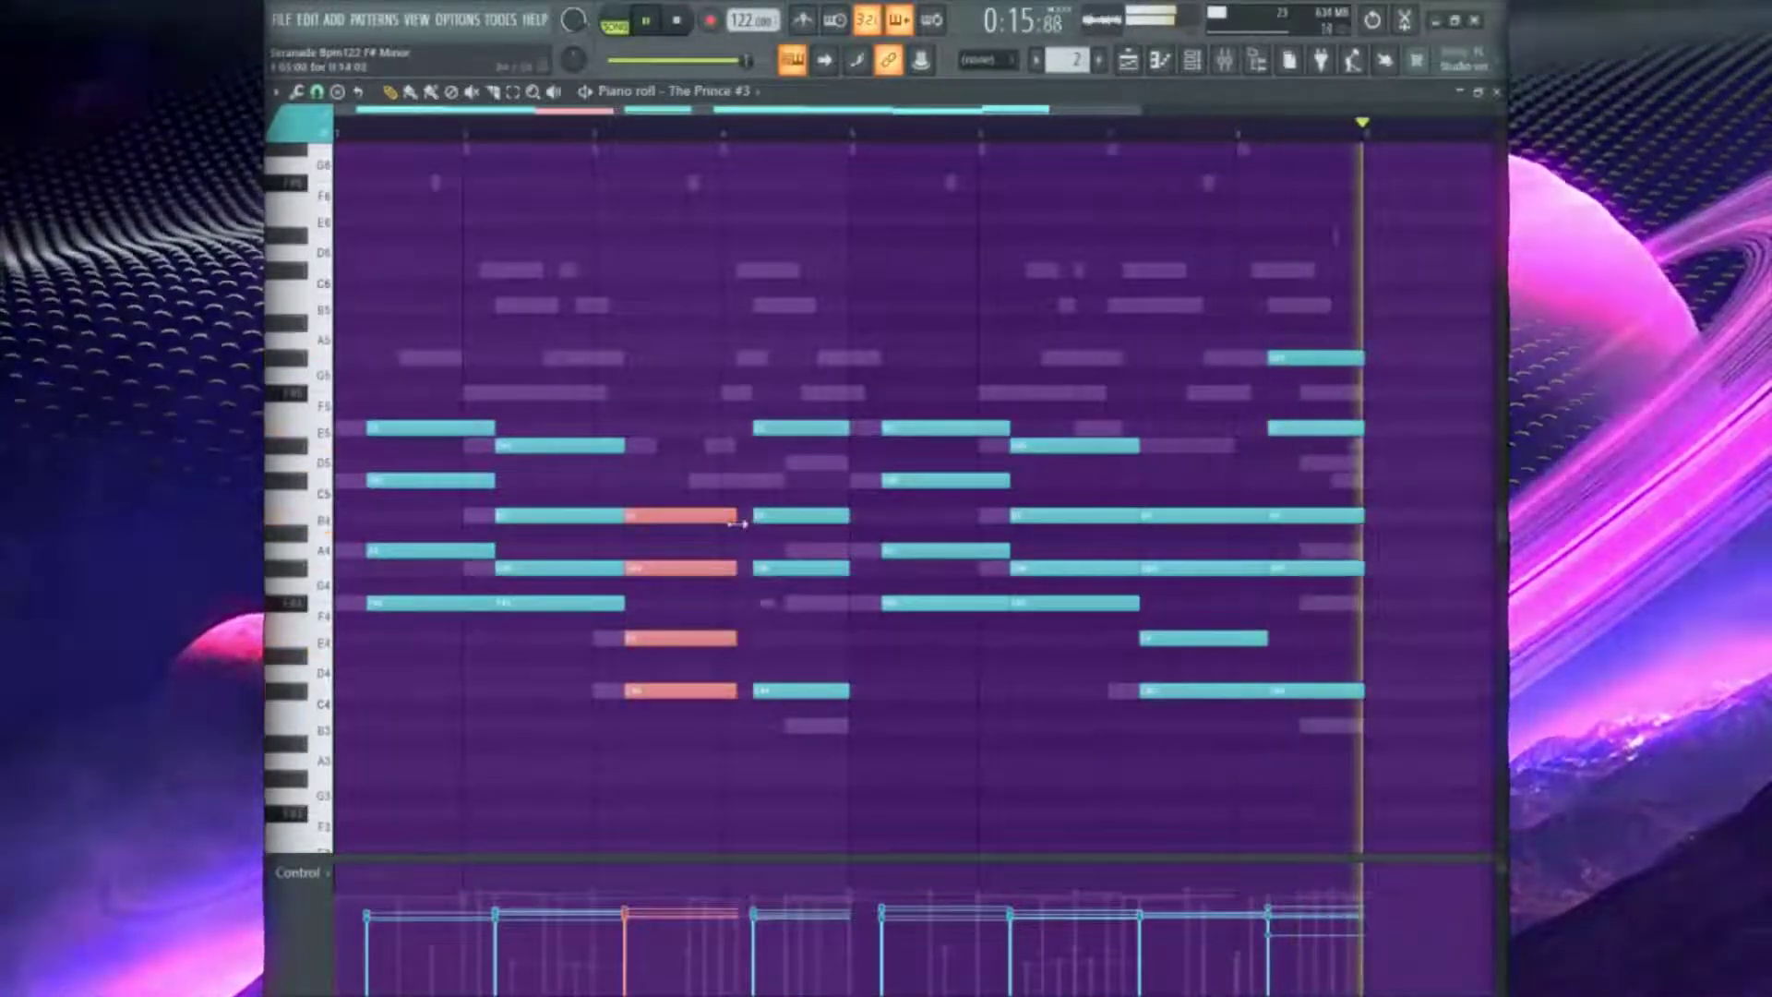
Undo the legato and resize edits on the chord notes and clear the note selection
{"action": "key", "text": "ctrl+z"}
{"action": "key", "text": "ctrl+z"}
{"action": "key", "text": "ctrl+z"}
{"action": "key", "text": "ctrl+z"}
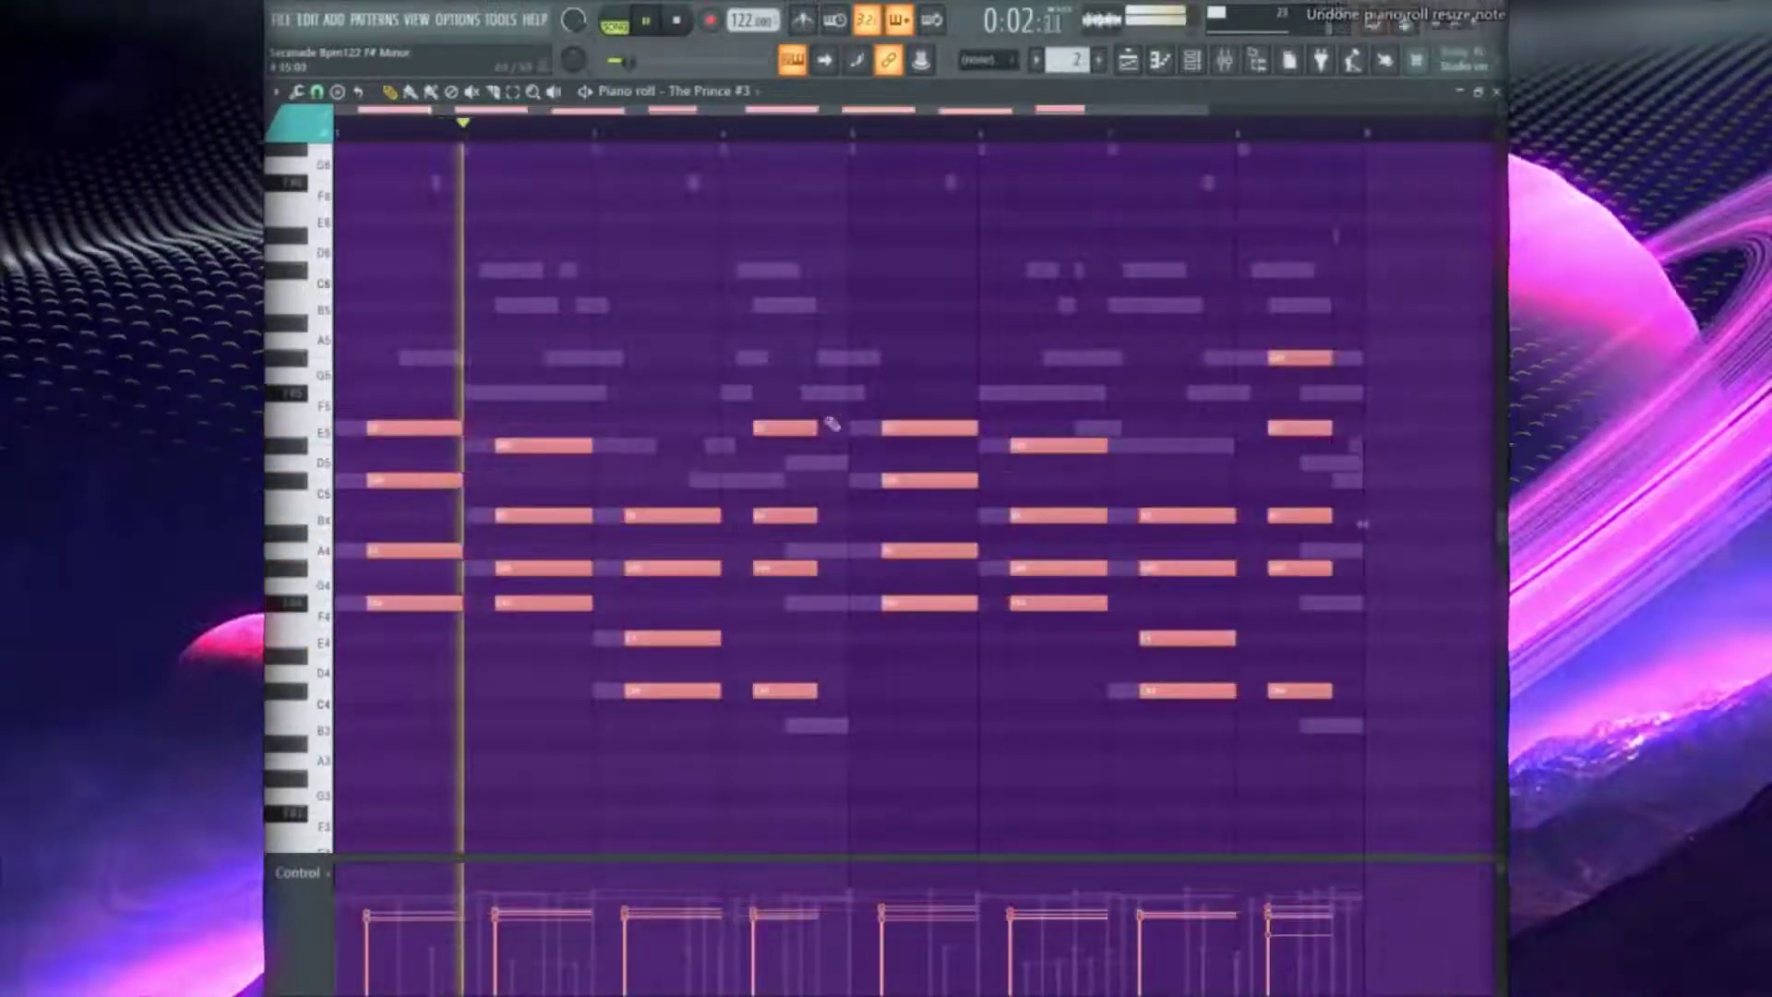
{"action": "key", "text": "ctrl+d"}
Widen the passband of FabFilter Pro-Q 3 on The Prince #3's mixer track by lowering its low shelves and raising the inner high shelf
{"action": "left_click", "coordinate": [1224, 61]}
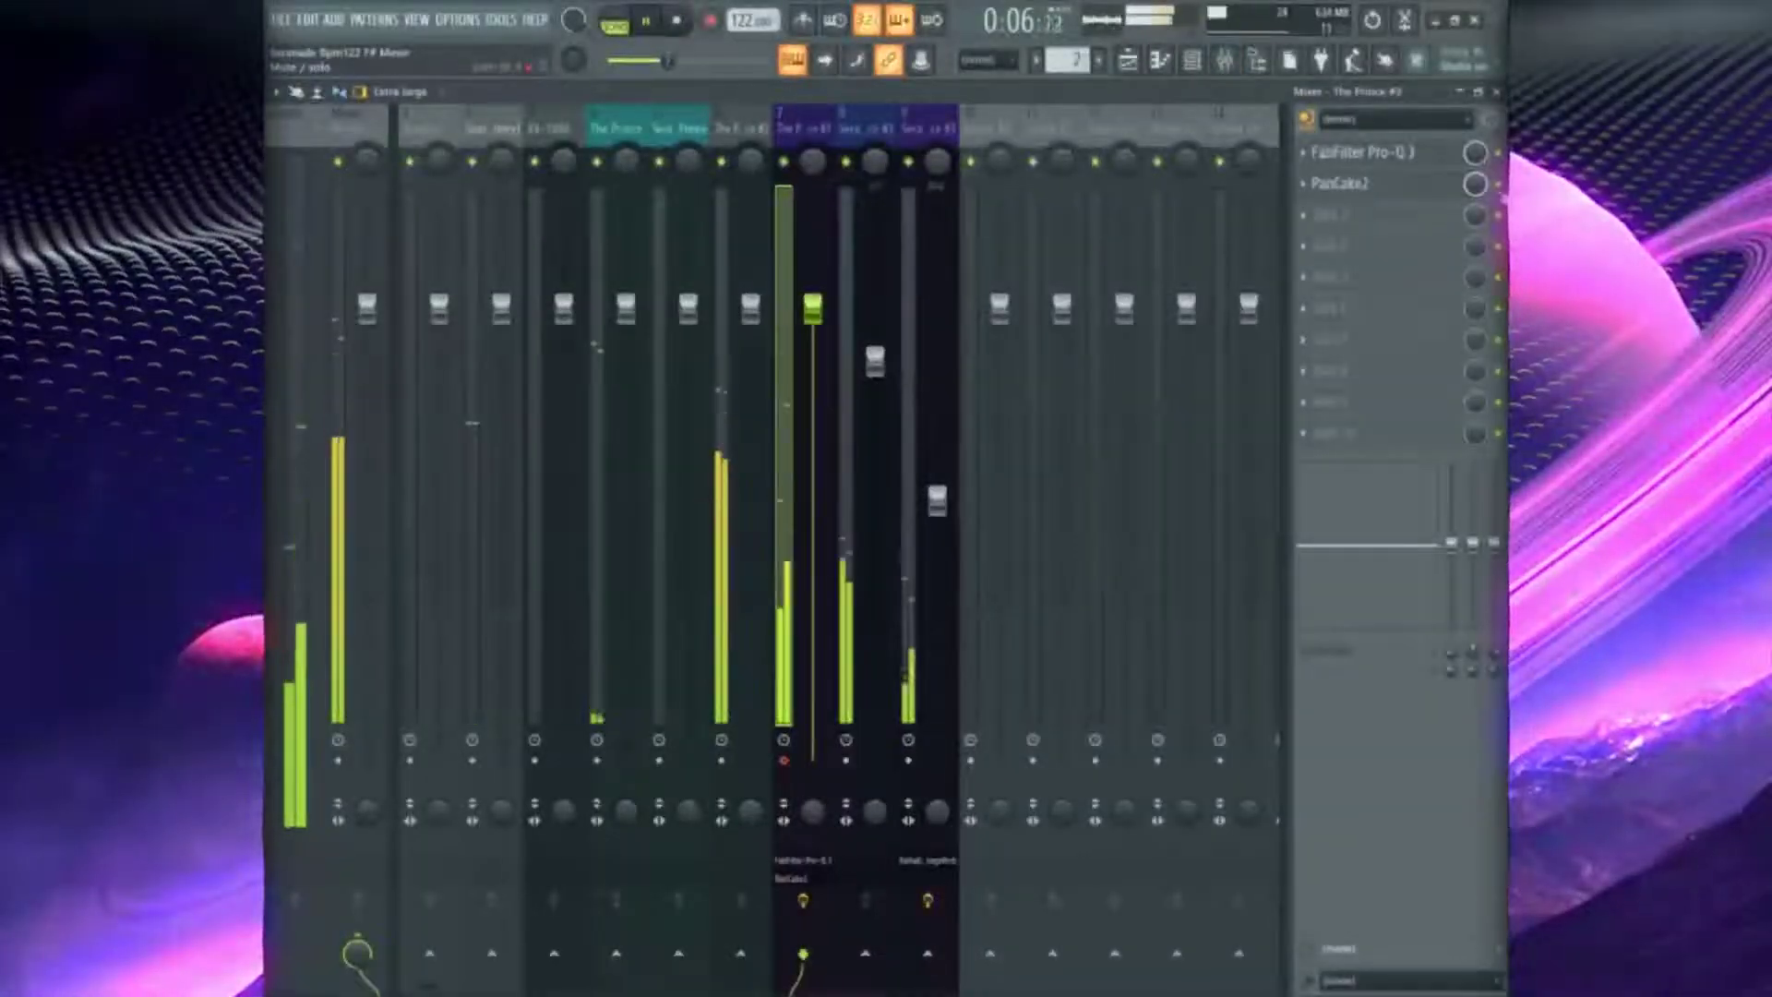
{"action": "left_click", "coordinate": [1402, 157]}
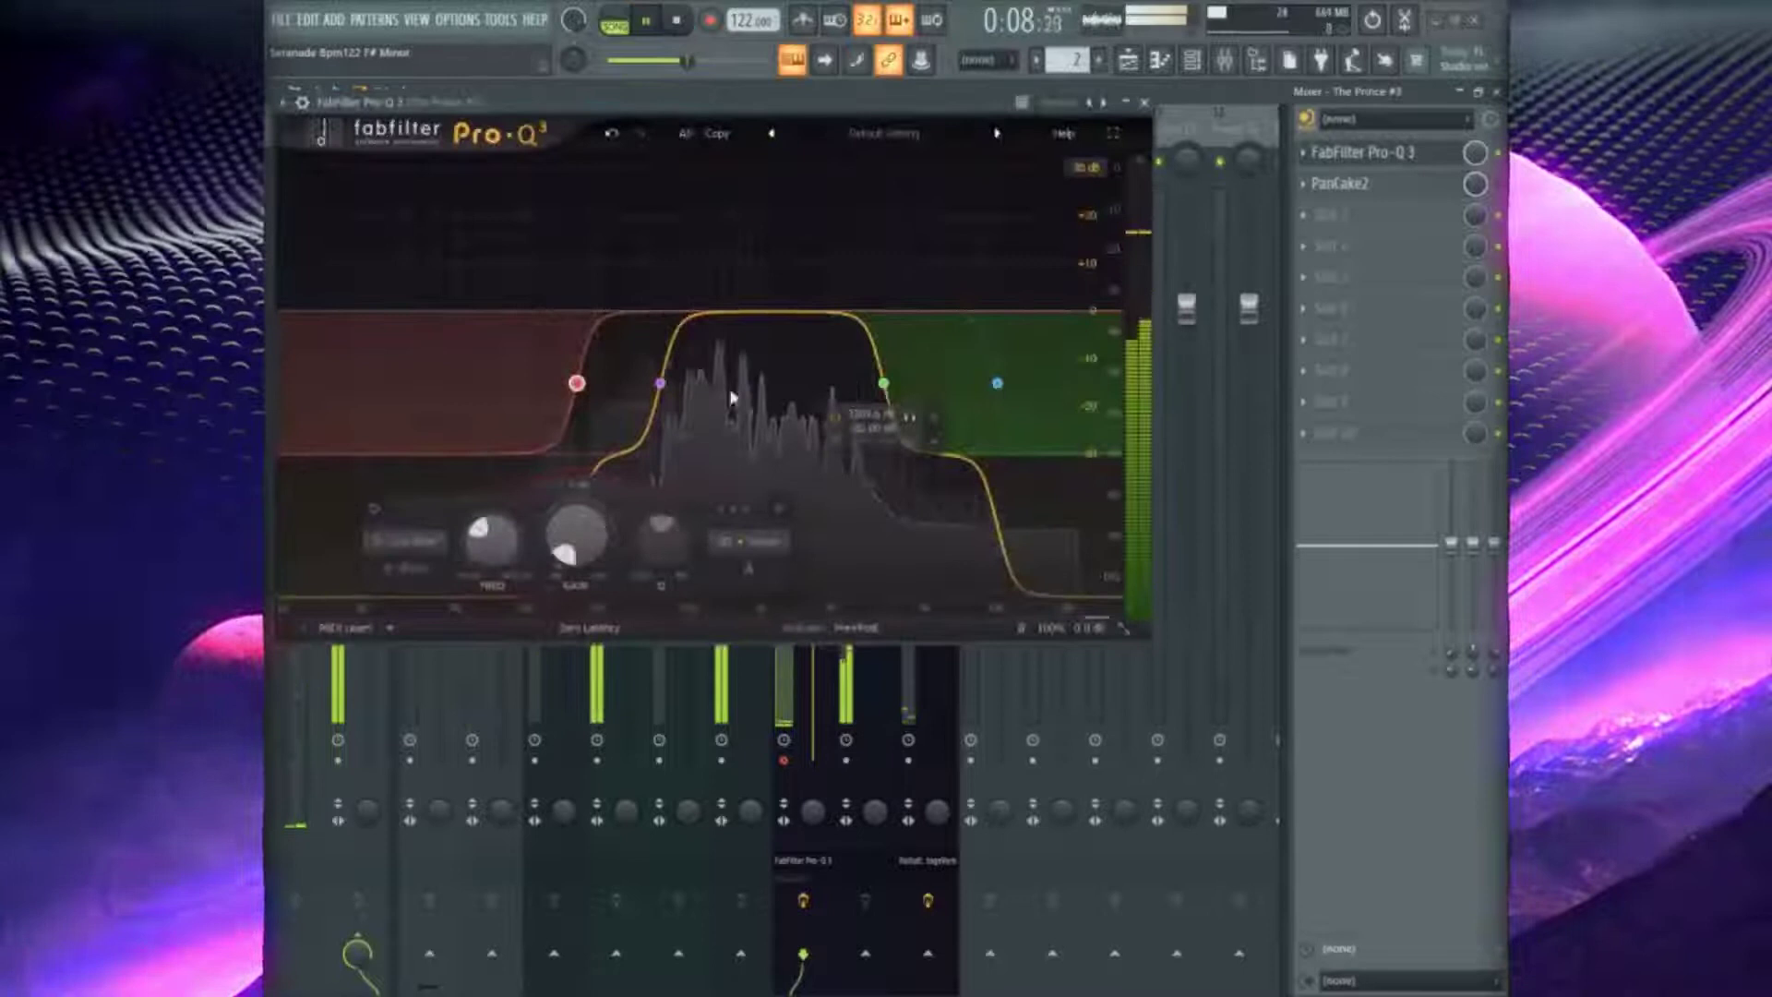
{"action": "left_click_drag", "start_coordinate": [661, 392], "coordinate": [497, 384]}
{"action": "left_click_drag", "start_coordinate": [884, 383], "coordinate": [997, 398]}
{"action": "left_click_drag", "start_coordinate": [589, 383], "coordinate": [612, 464]}
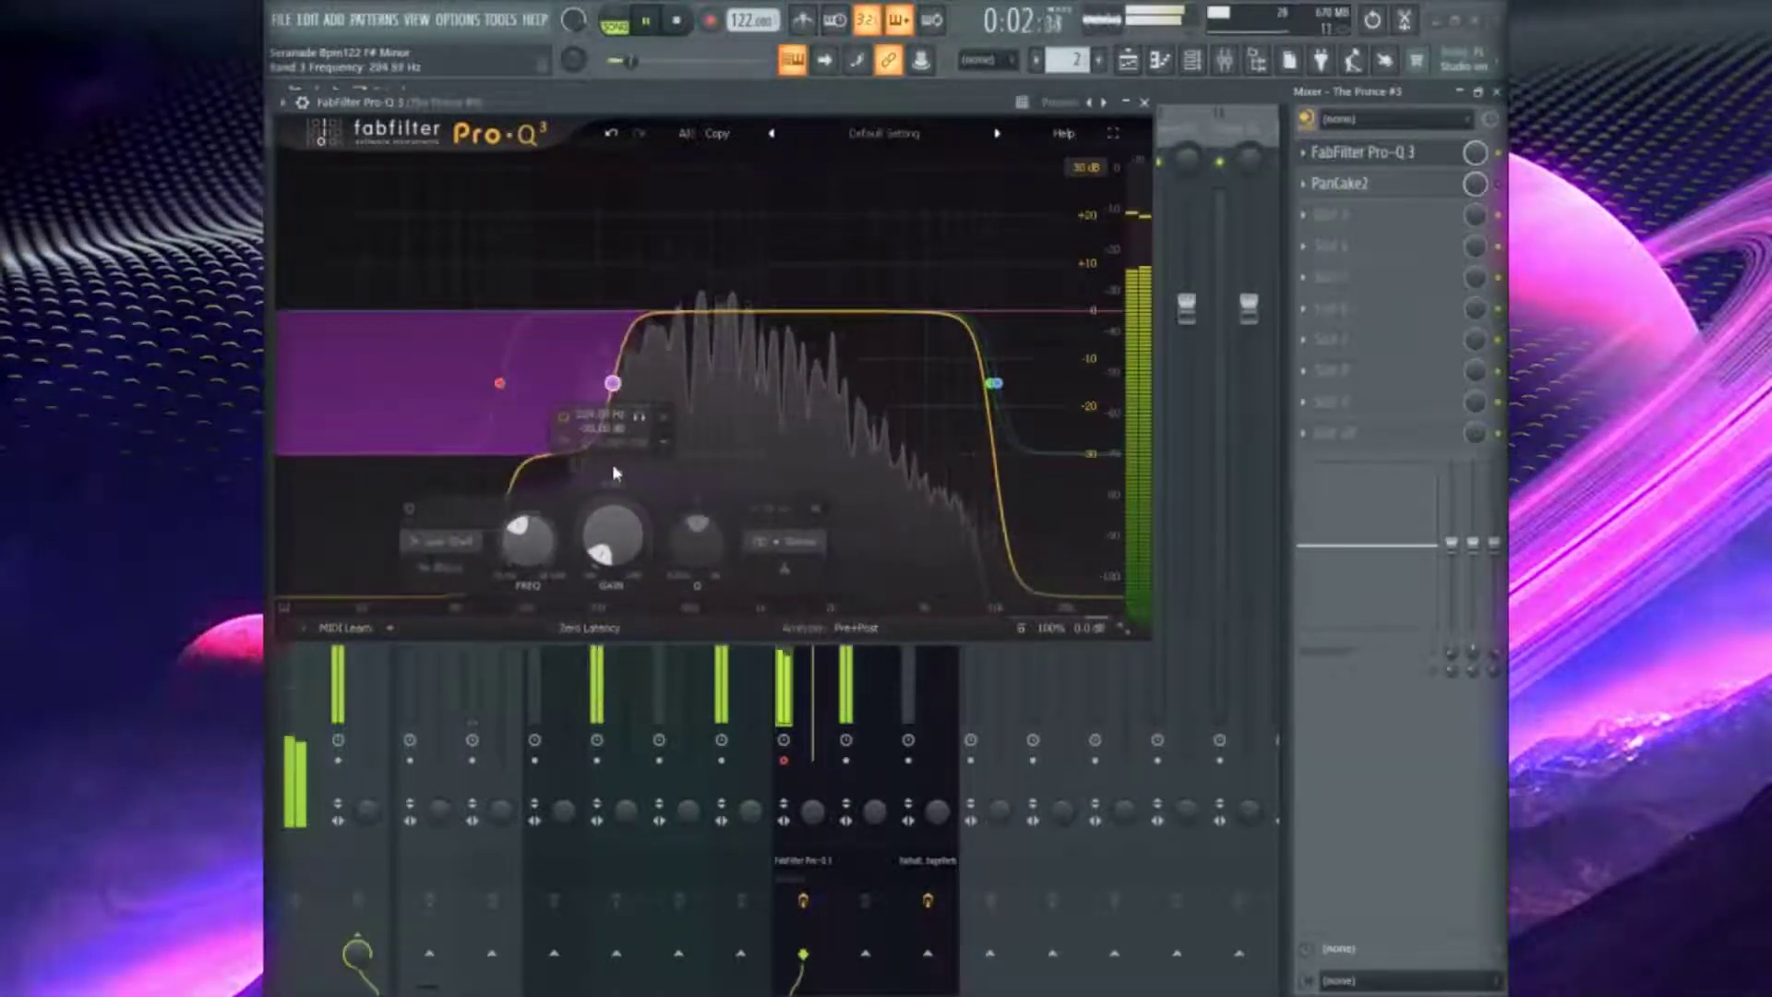
Narrow the Pro-Q 3 passband with the inner high shelf near 1.5 kHz, drawing the outer low and high shelves inward
{"action": "left_click_drag", "start_coordinate": [1000, 387], "coordinate": [800, 452]}
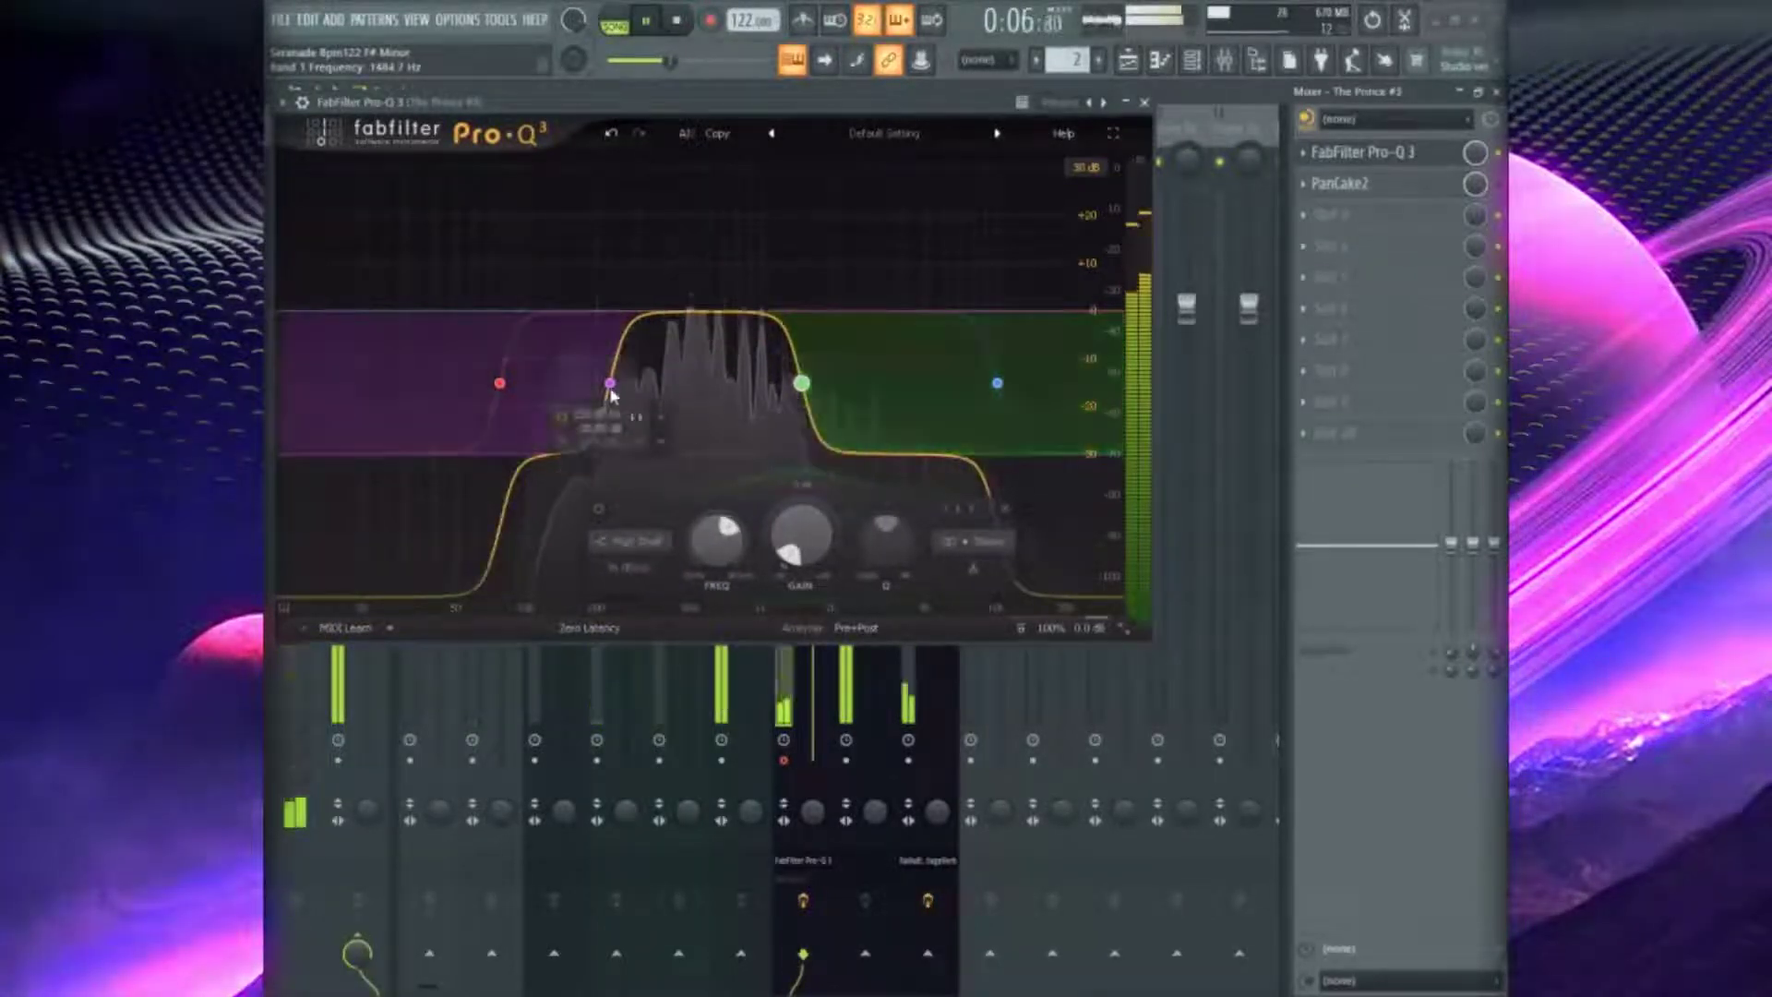
{"action": "left_click_drag", "start_coordinate": [610, 384], "coordinate": [614, 384]}
{"action": "left_click_drag", "start_coordinate": [505, 394], "coordinate": [609, 392]}
{"action": "left_click_drag", "start_coordinate": [988, 438], "coordinate": [868, 475]}
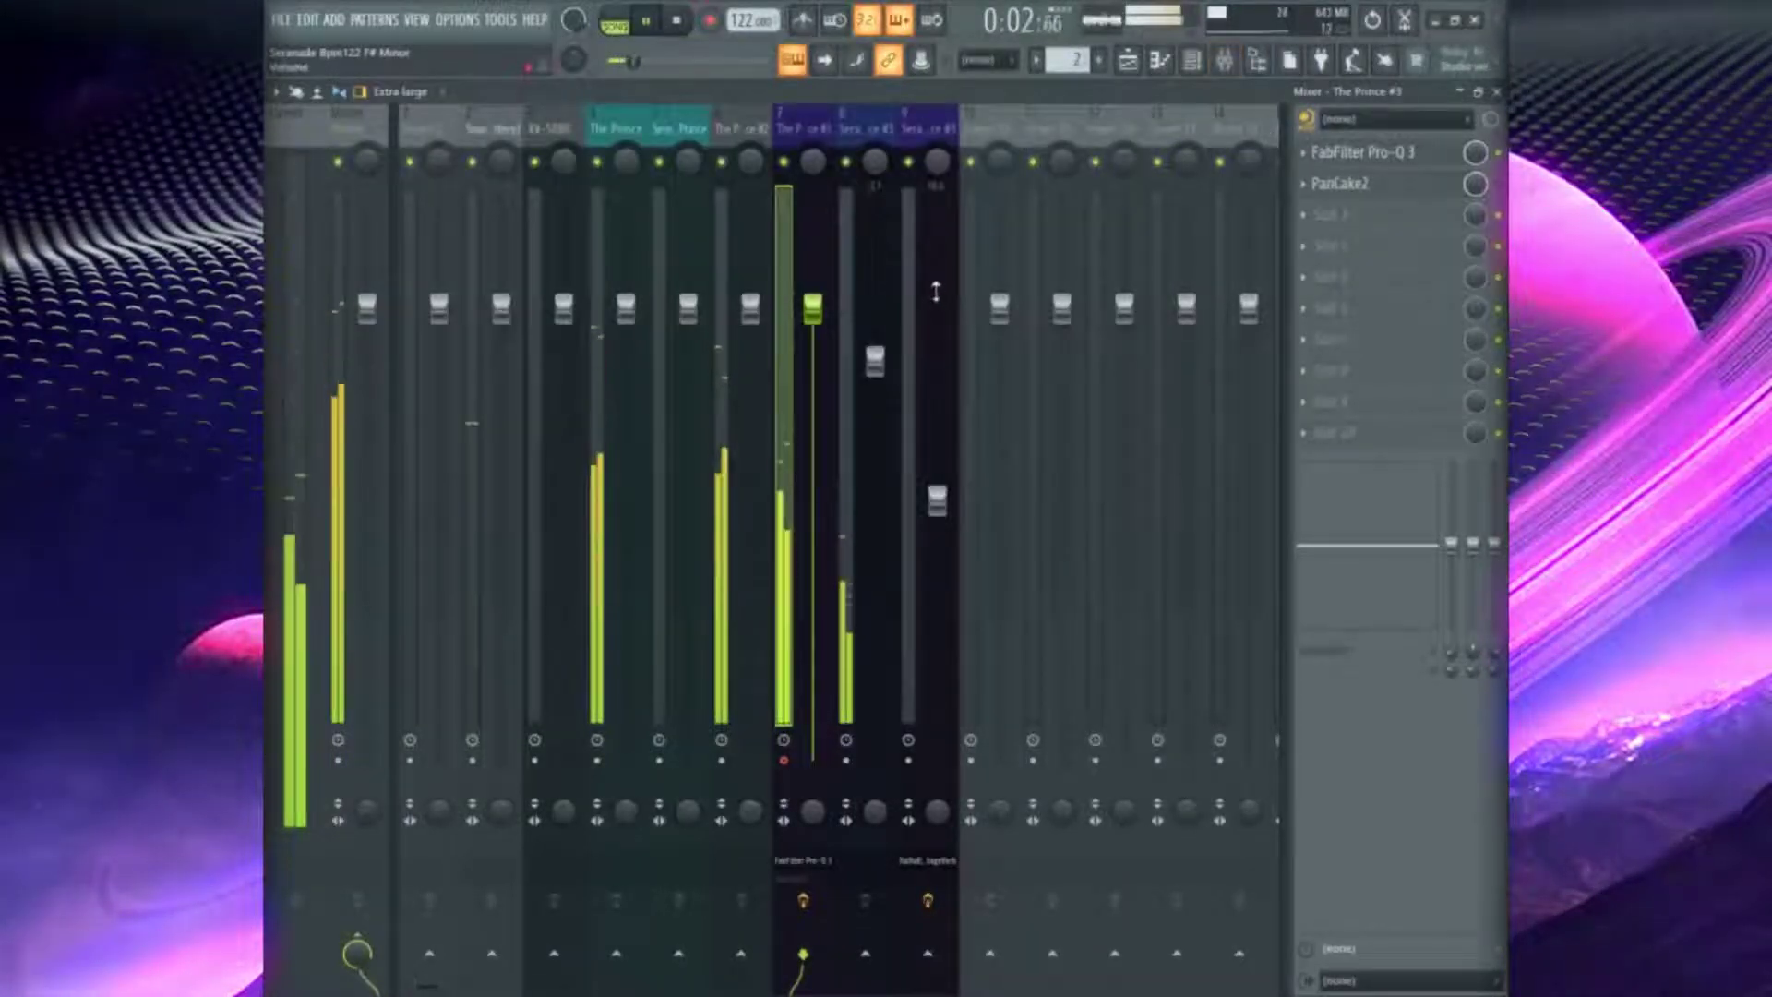
Audition the pad presets calm thrusters, candle glow, castle bread and faulty culture on The Prince #3
{"action": "left_click", "coordinate": [1192, 60]}
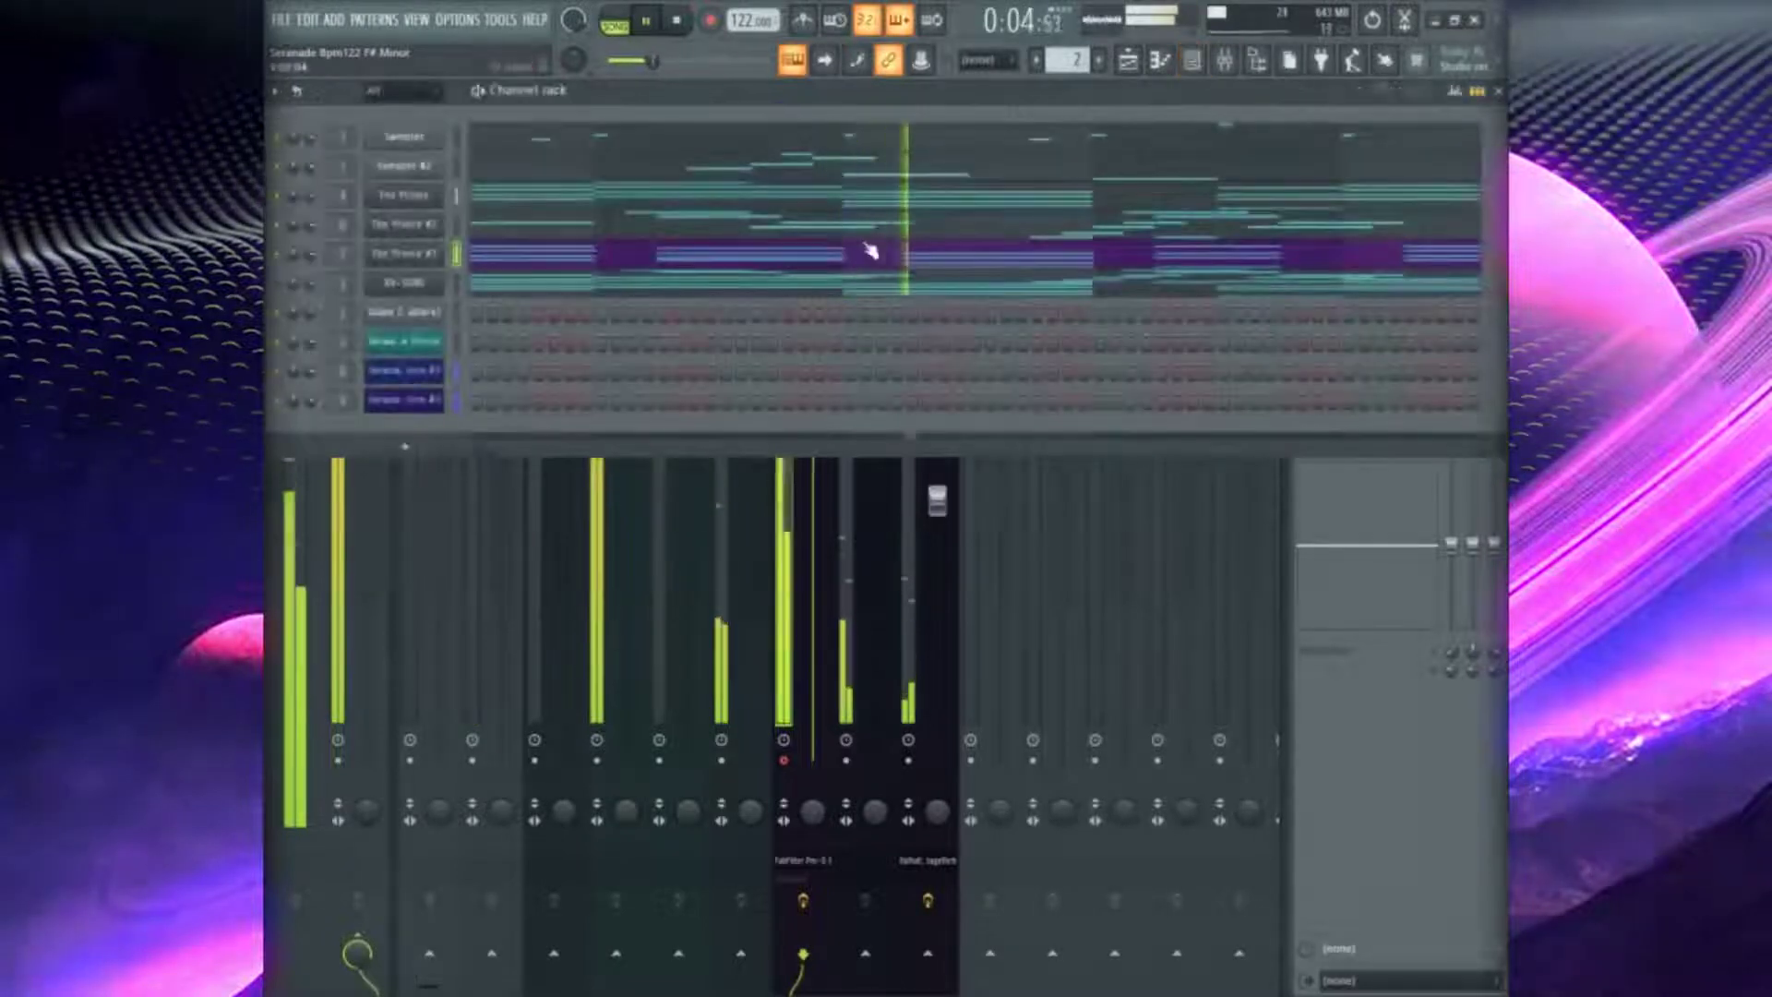
{"action": "left_click", "coordinate": [403, 253]}
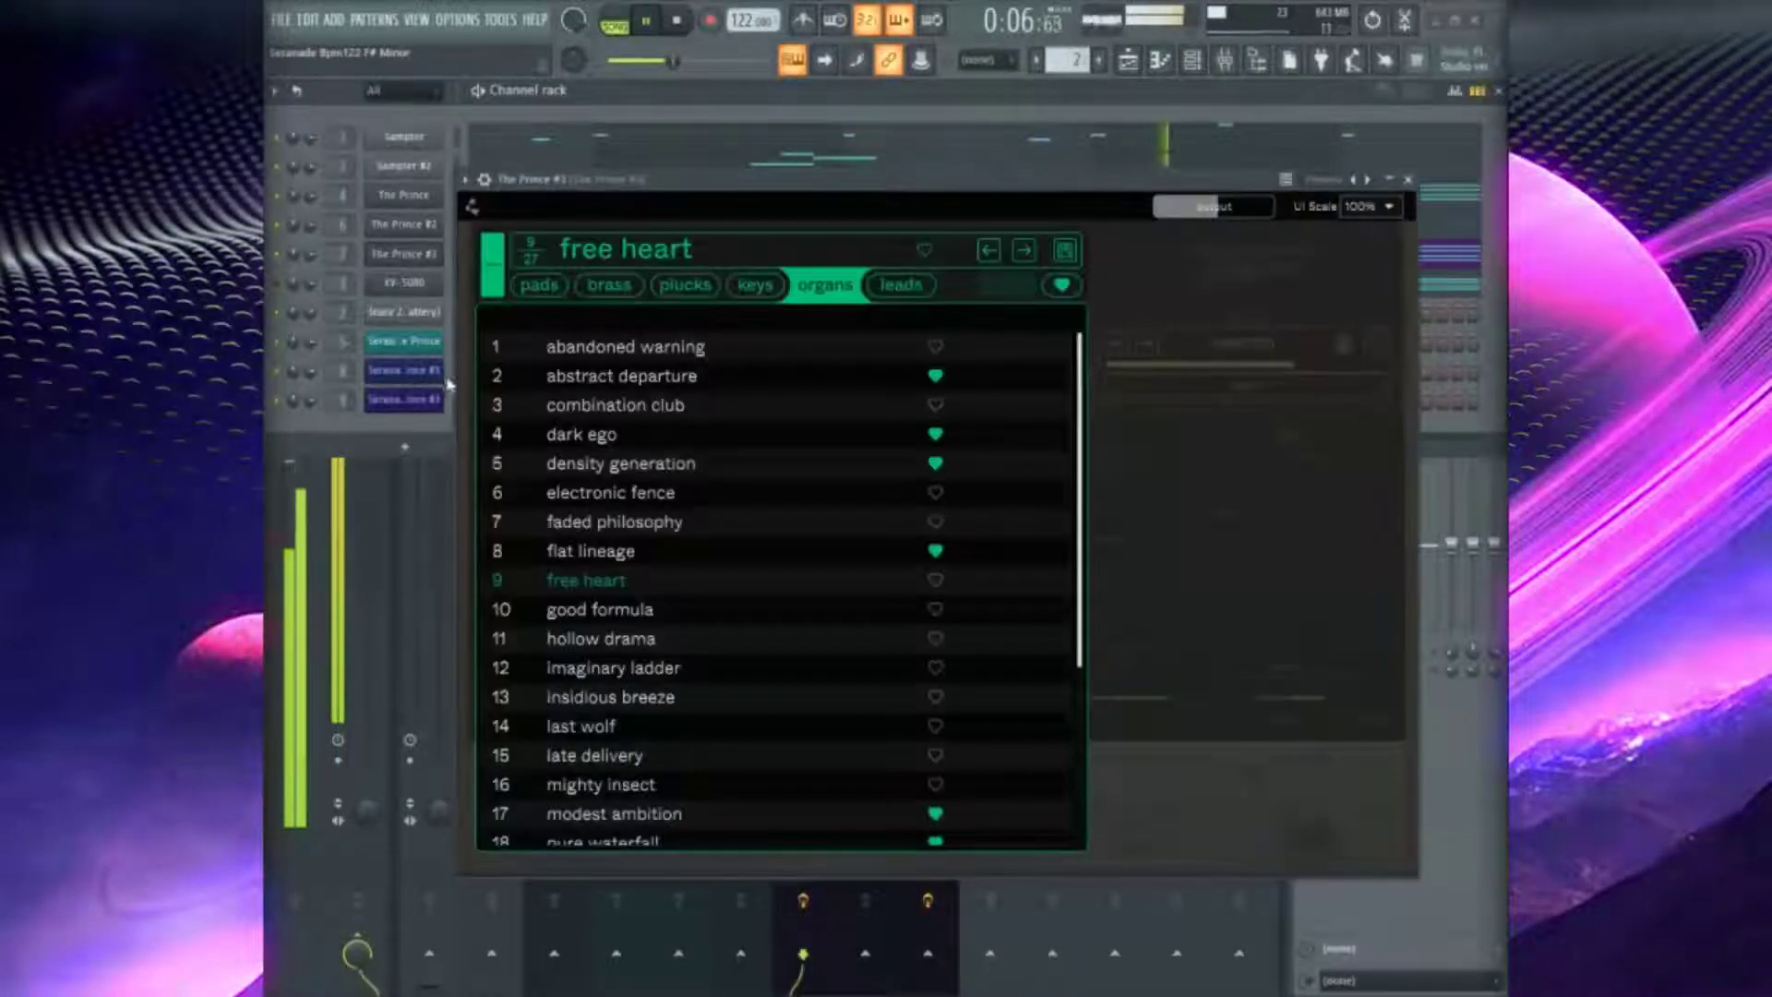
{"action": "left_click", "coordinate": [541, 285]}
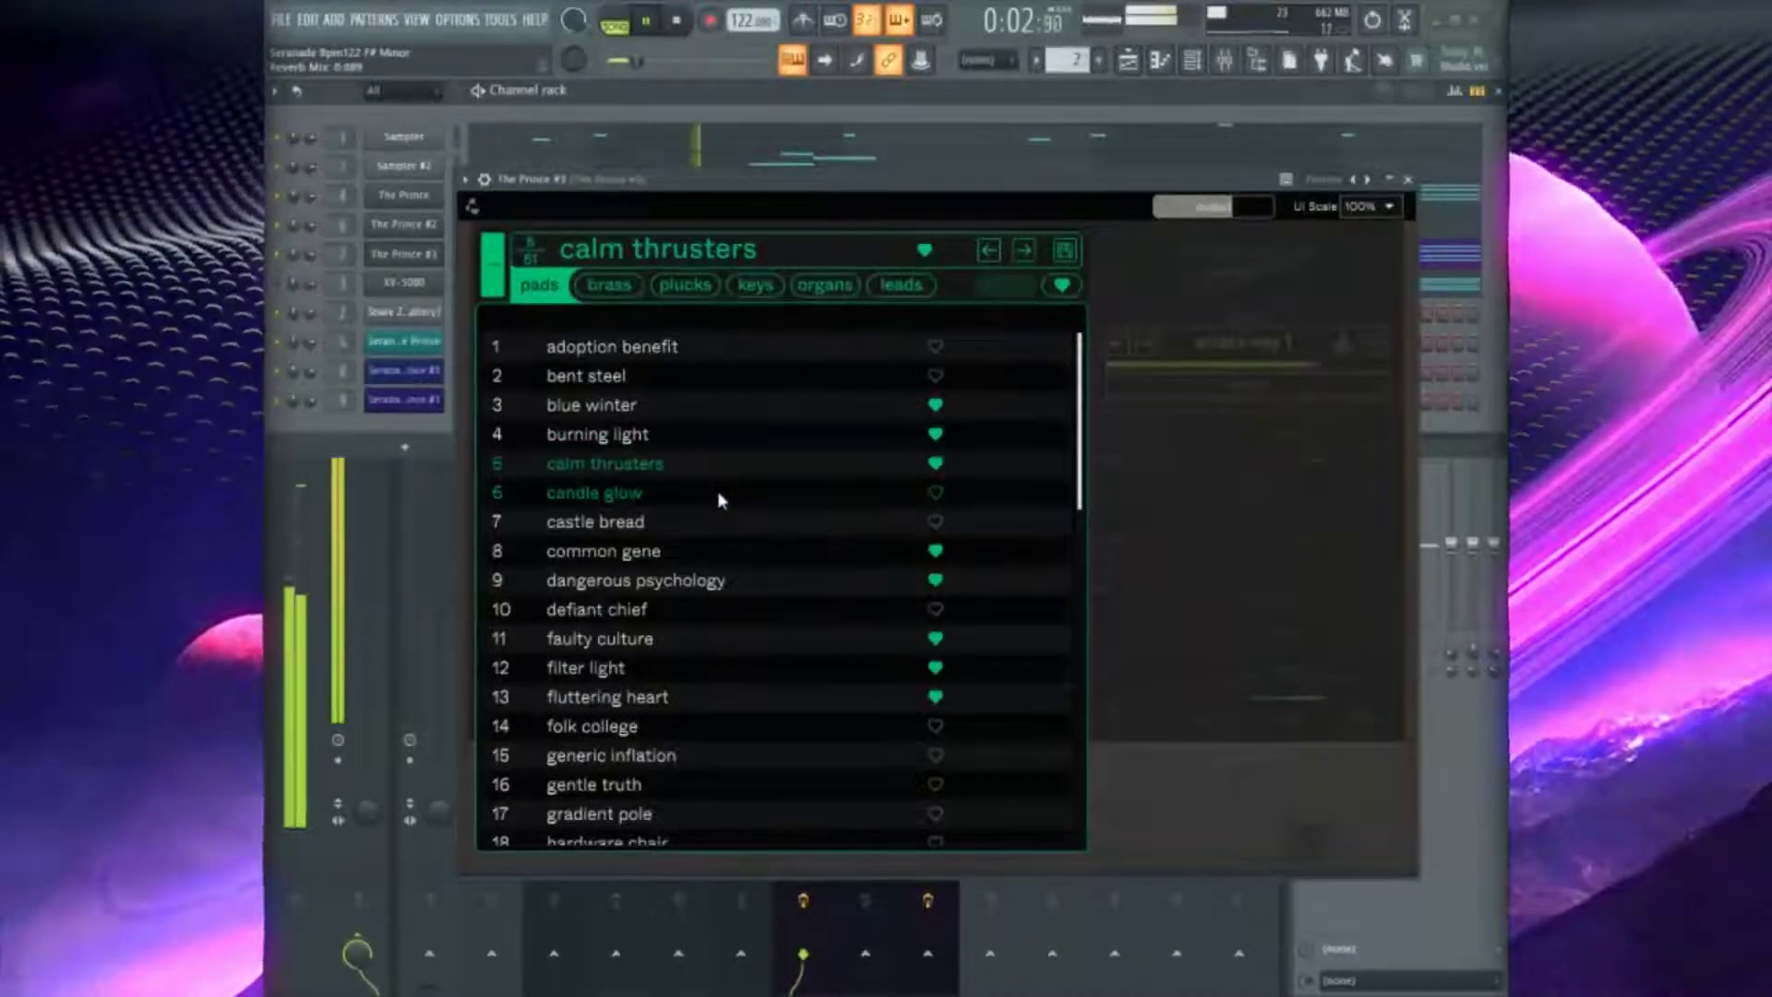
{"action": "left_click", "coordinate": [719, 500]}
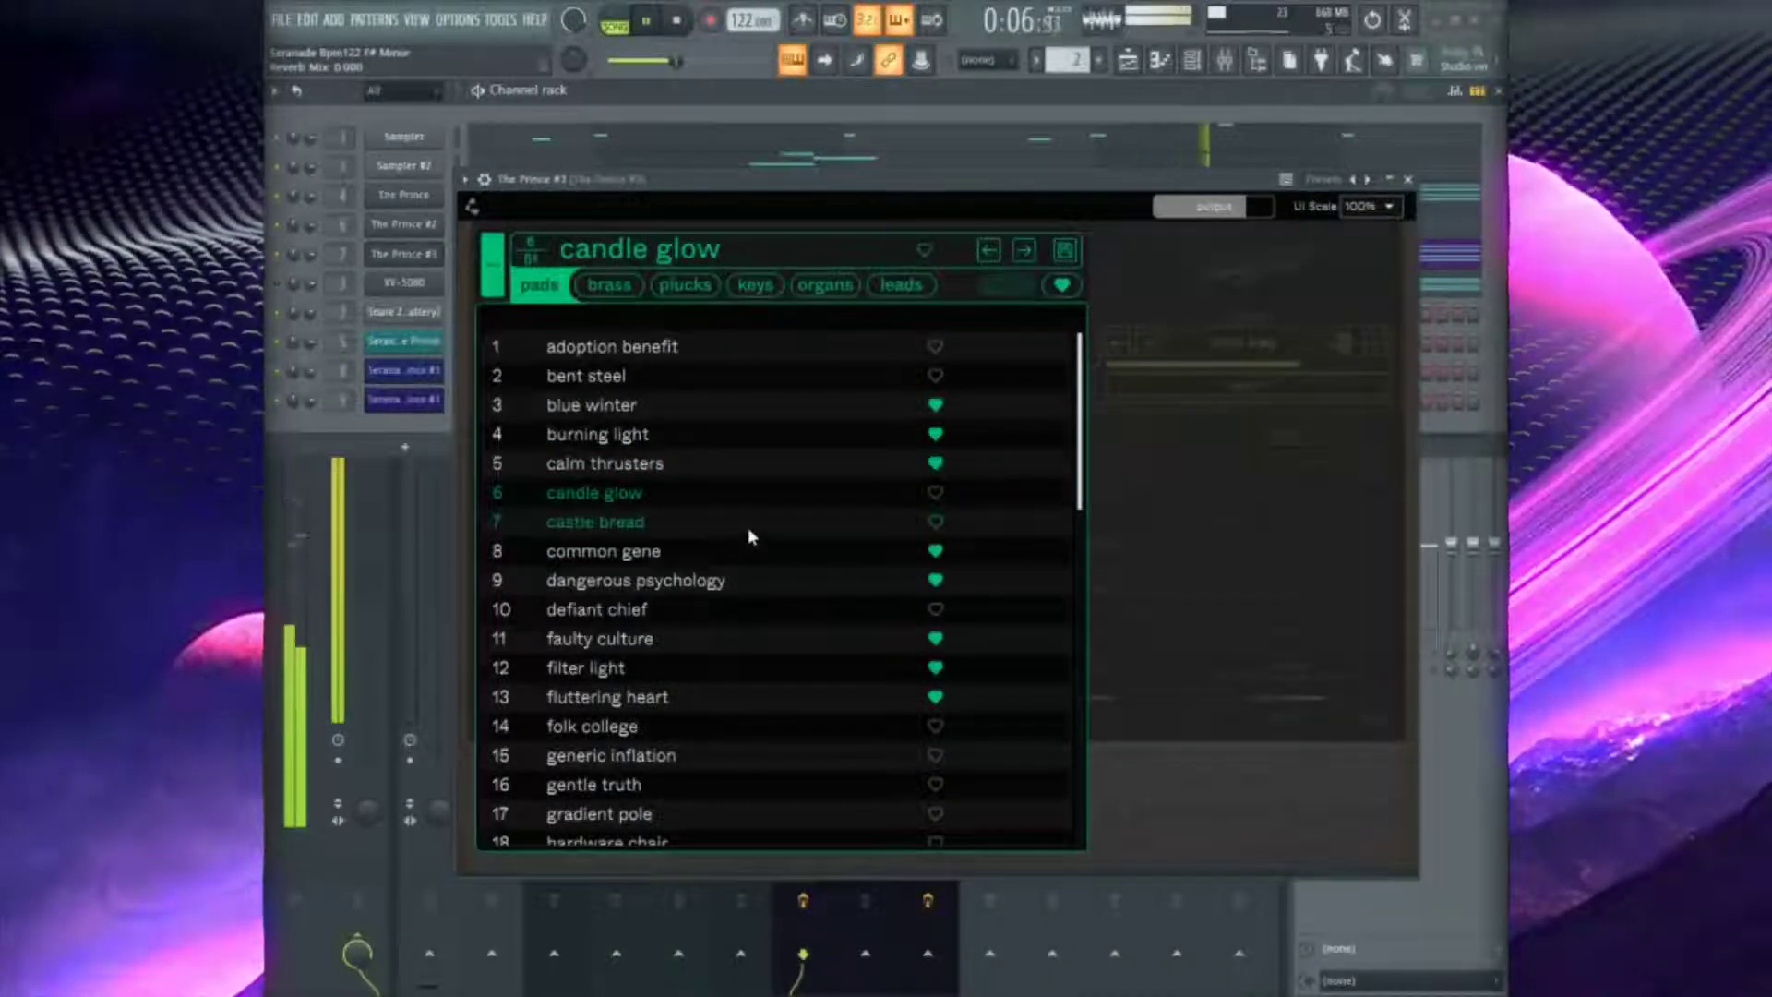
{"action": "left_click", "coordinate": [749, 524]}
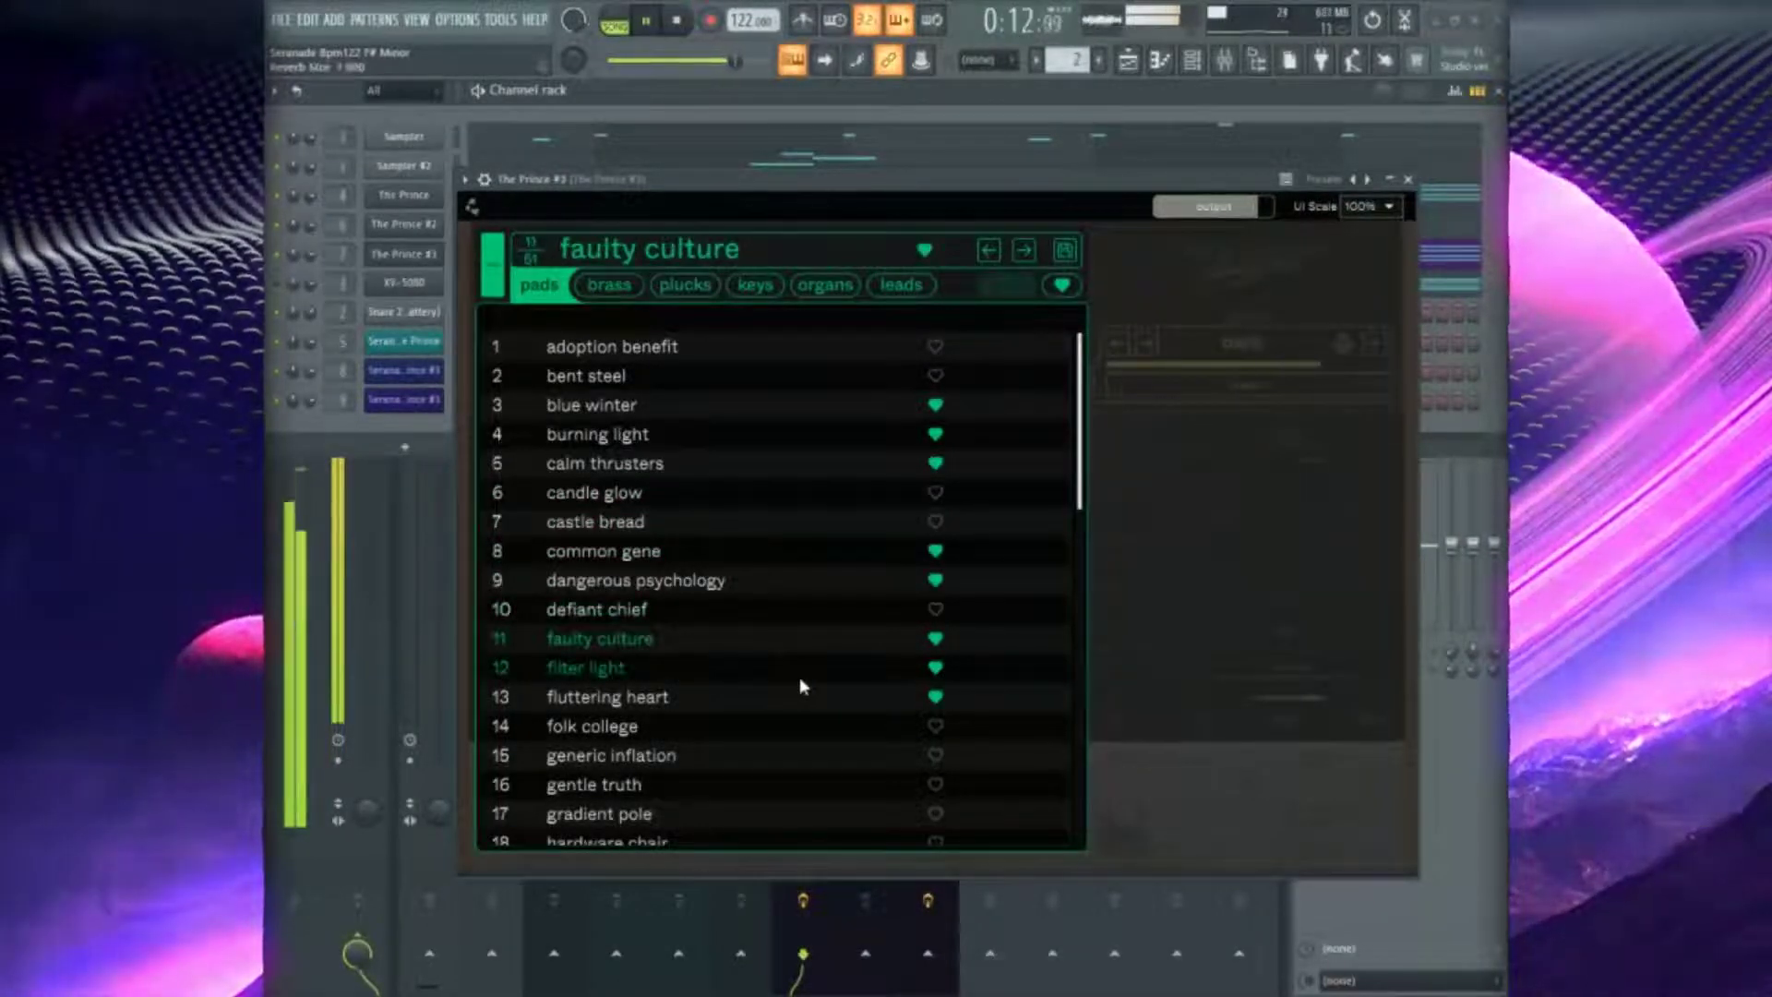
Audition the pad preset fluttering heart, load gentle truth on The Prince #3 and close the instrument
{"action": "scroll", "coordinate": [869, 695], "scroll_direction": "down", "scroll_amount": 1}
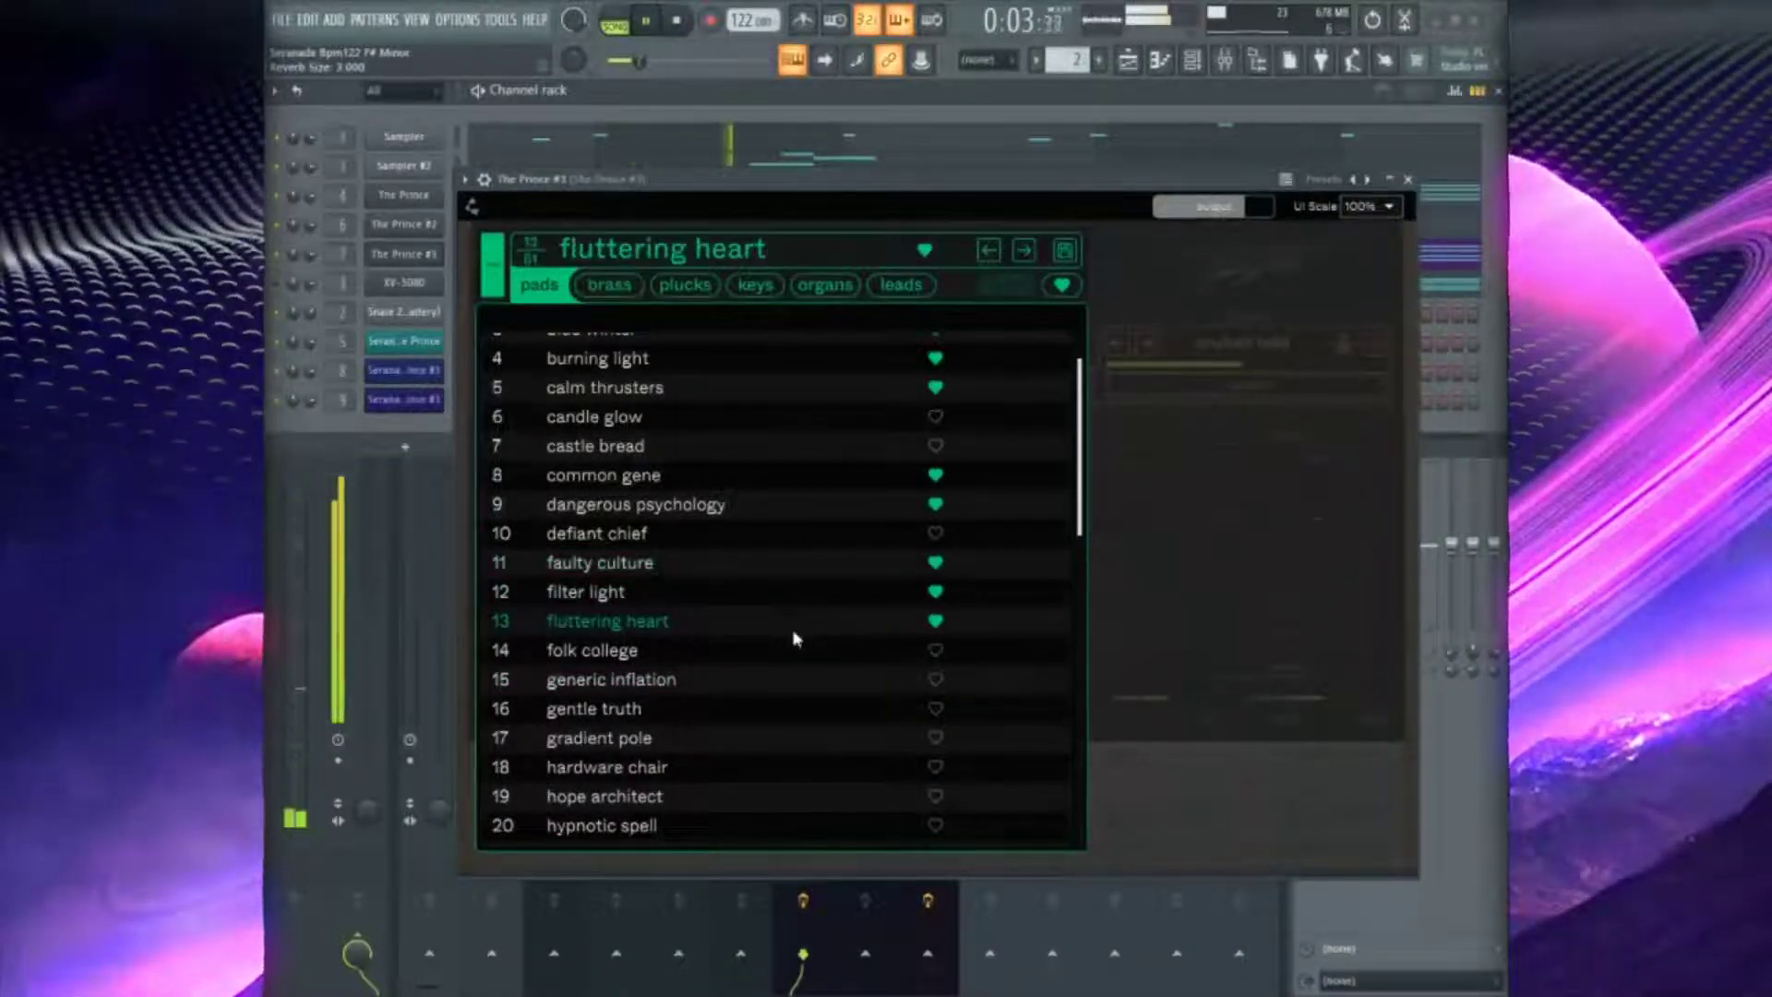
{"action": "scroll", "coordinate": [794, 638], "scroll_direction": "down", "scroll_amount": 3}
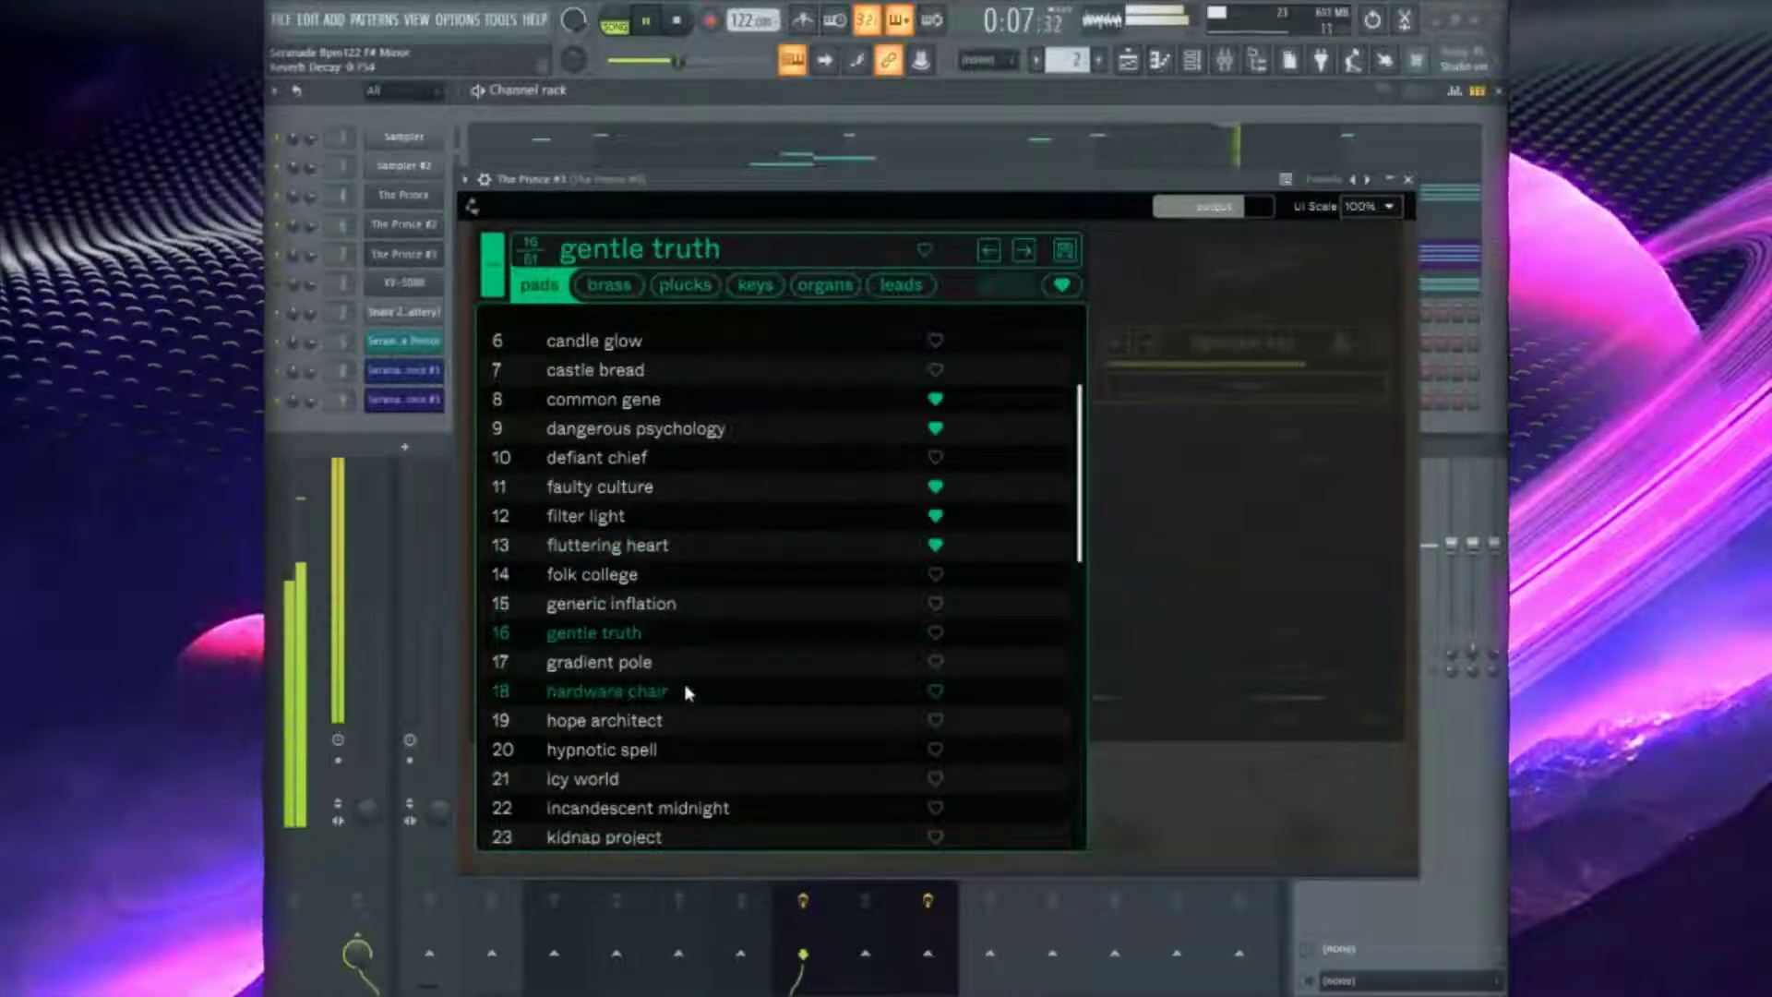
{"action": "scroll", "coordinate": [673, 689], "scroll_direction": "down", "scroll_amount": 2}
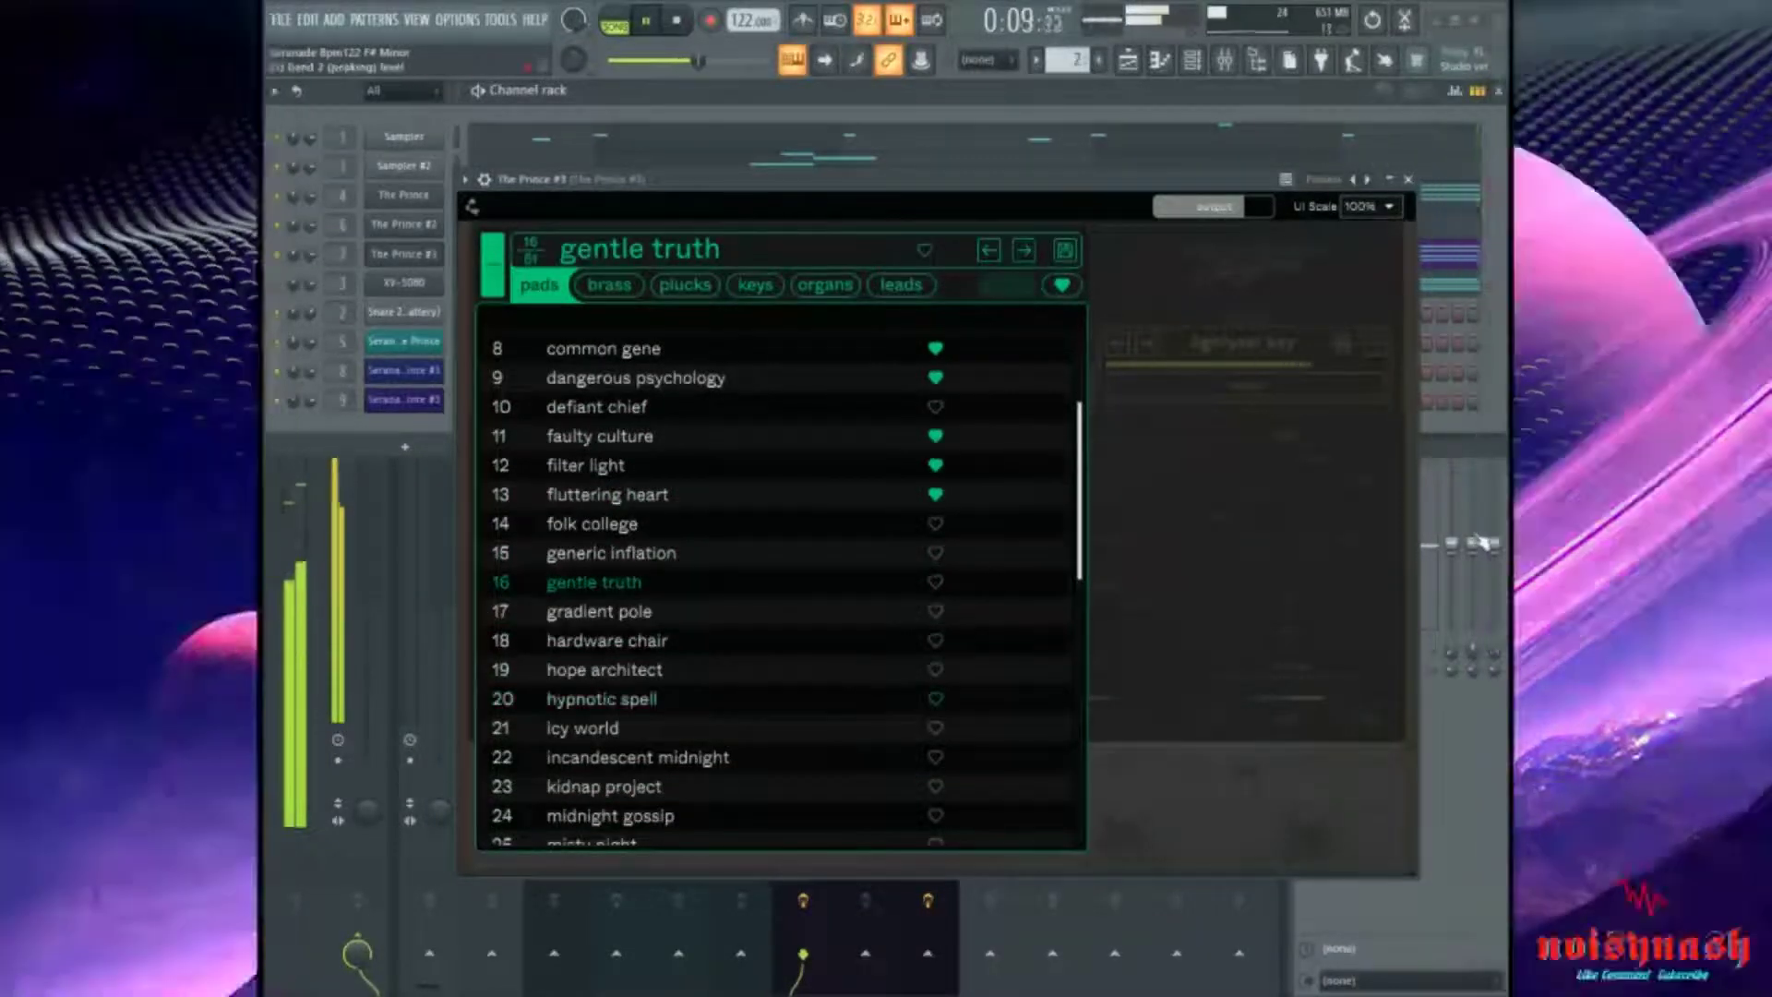
{"action": "left_click", "coordinate": [1301, 424]}
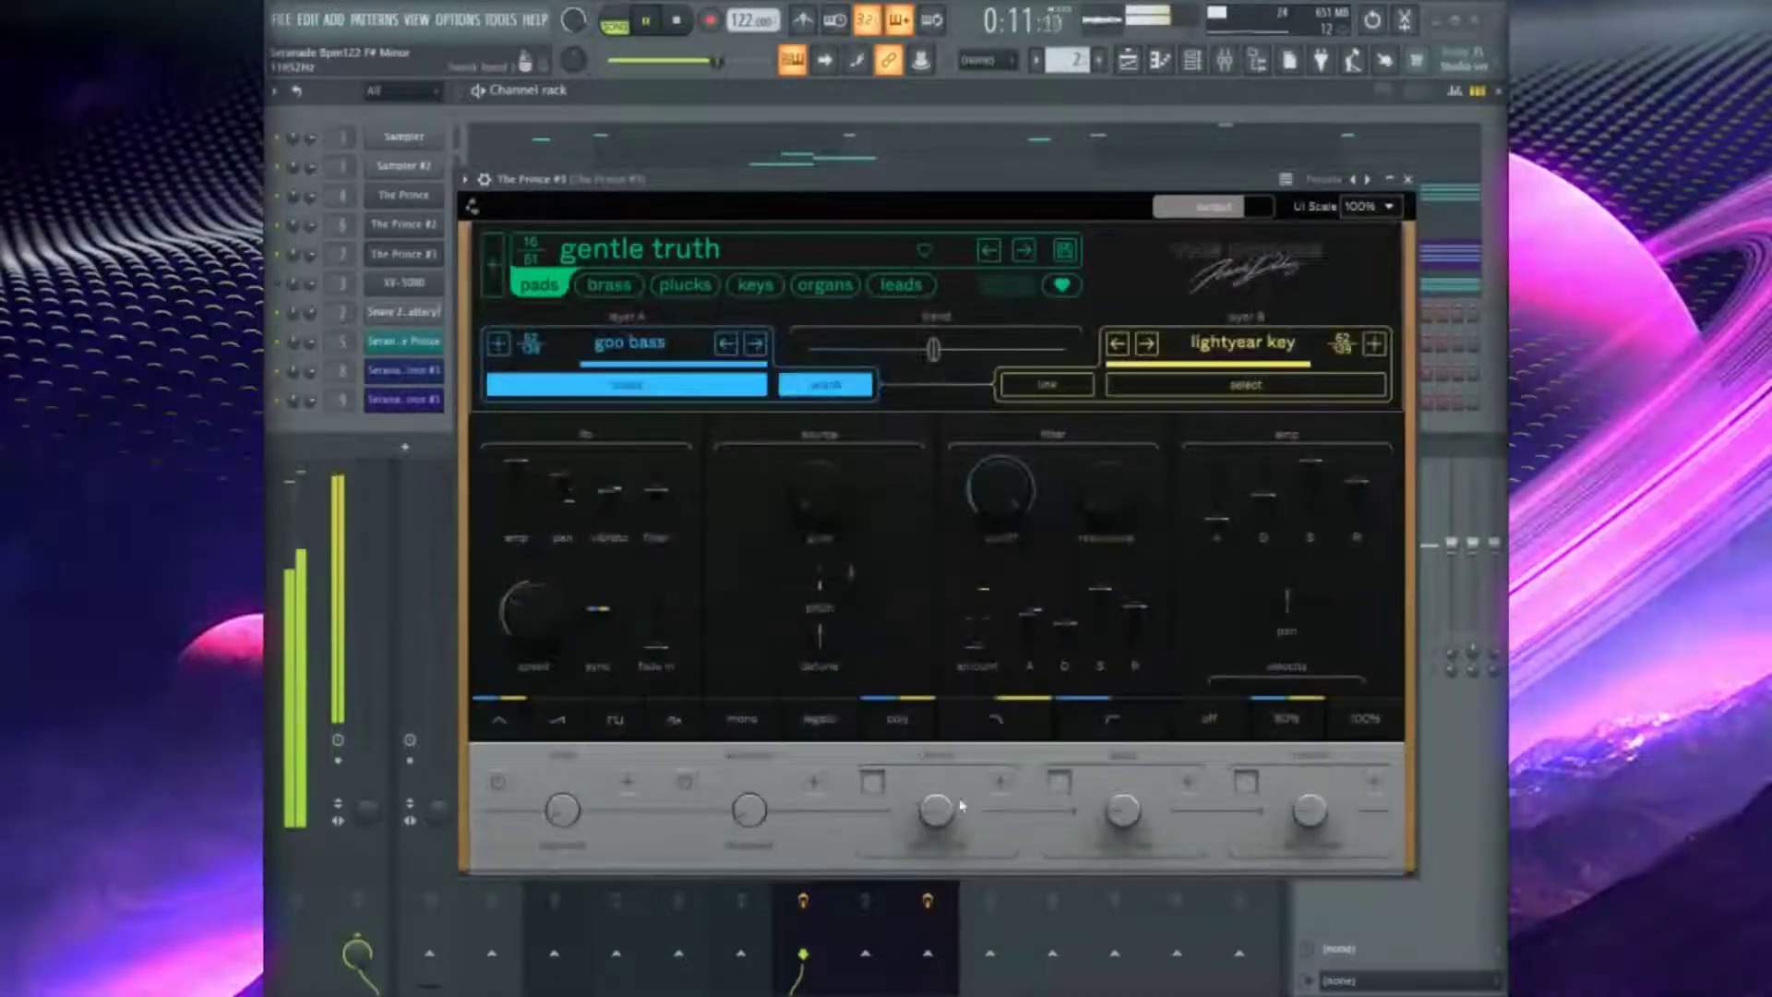
{"action": "left_click", "coordinate": [1409, 179]}
Lower the inner high shelf's frequency slightly in Pro-Q 3 on The Prince #3's mixer track
{"action": "key", "text": "F9"}
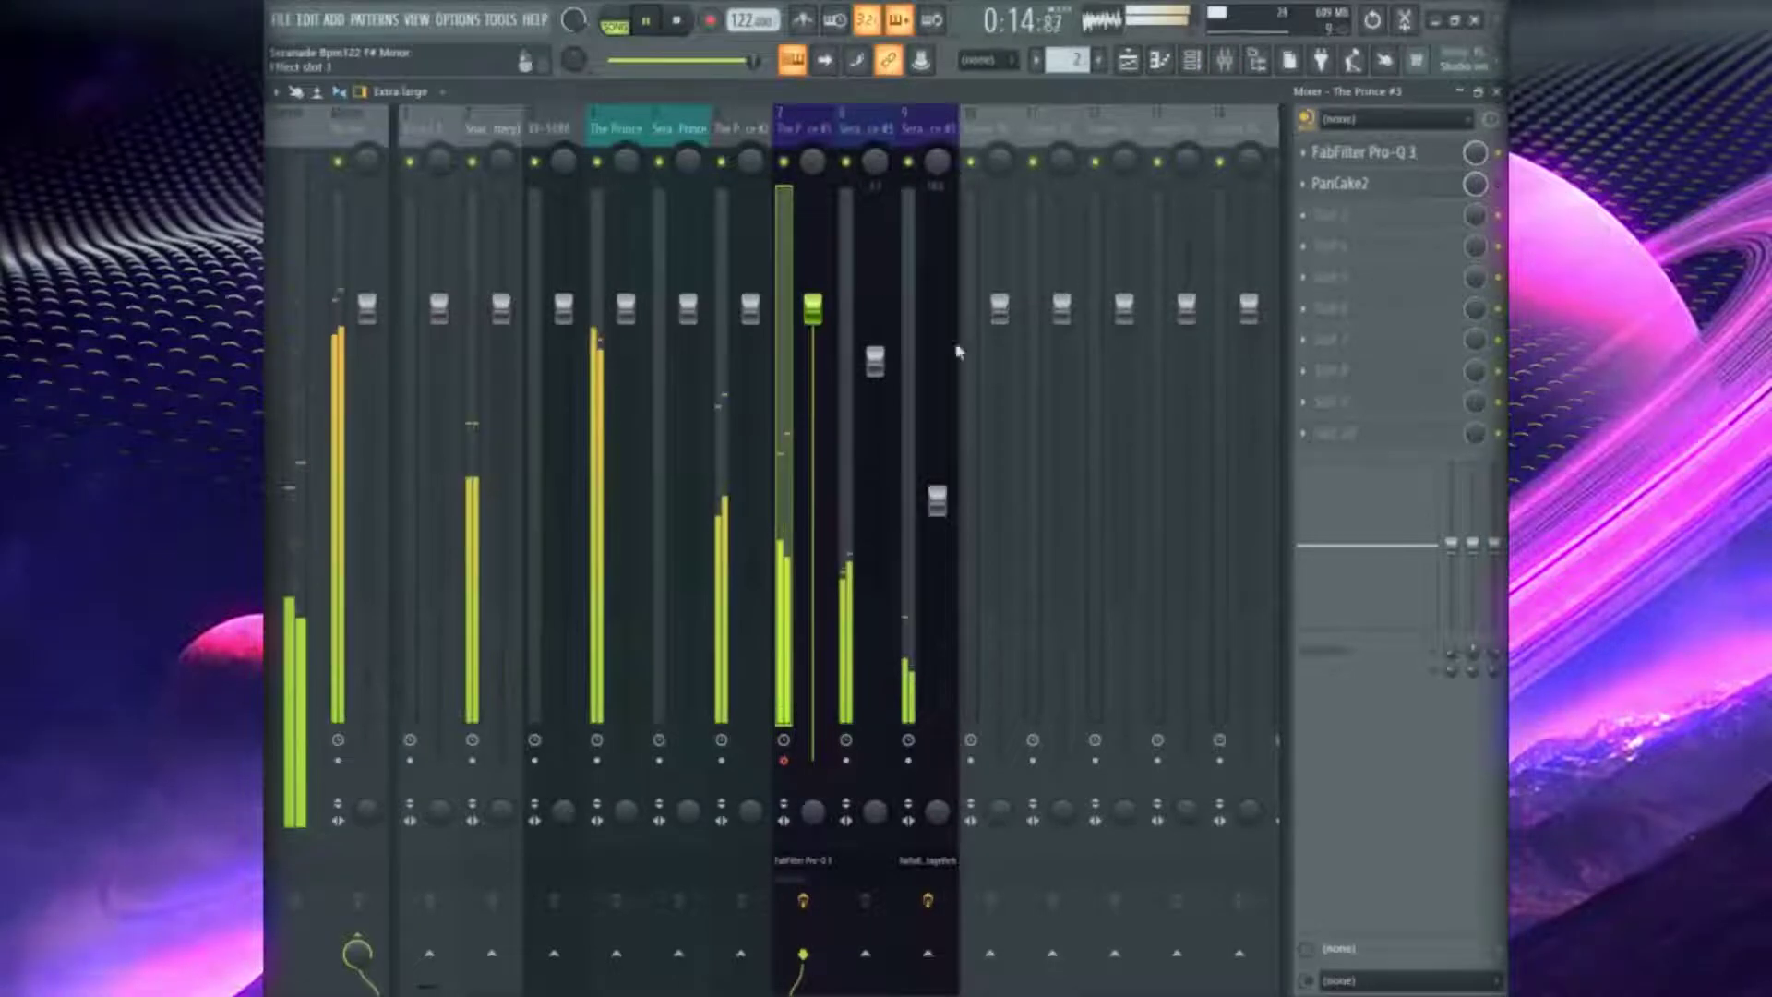
{"action": "left_click", "coordinate": [1362, 152]}
{"action": "left_click_drag", "start_coordinate": [803, 384], "coordinate": [796, 386]}
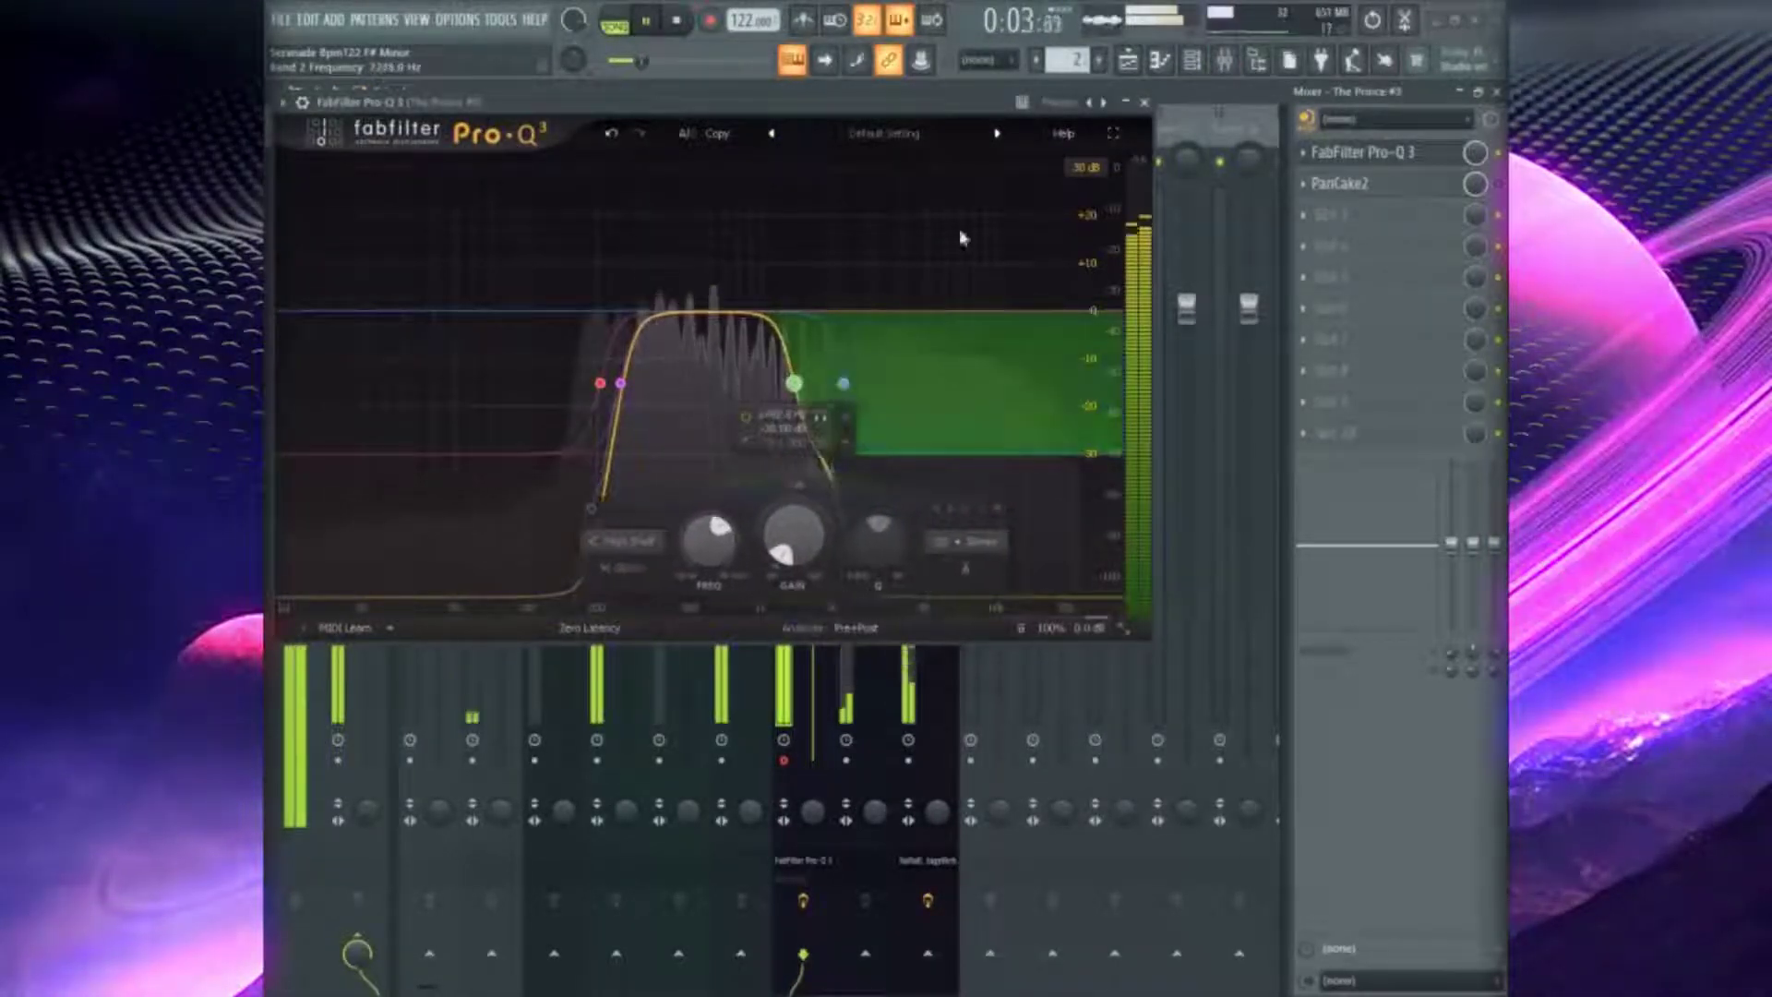
Close Pro-Q 3 and lower the volume fader of The Prince #3's mixer track slightly
{"action": "left_click", "coordinate": [1145, 102]}
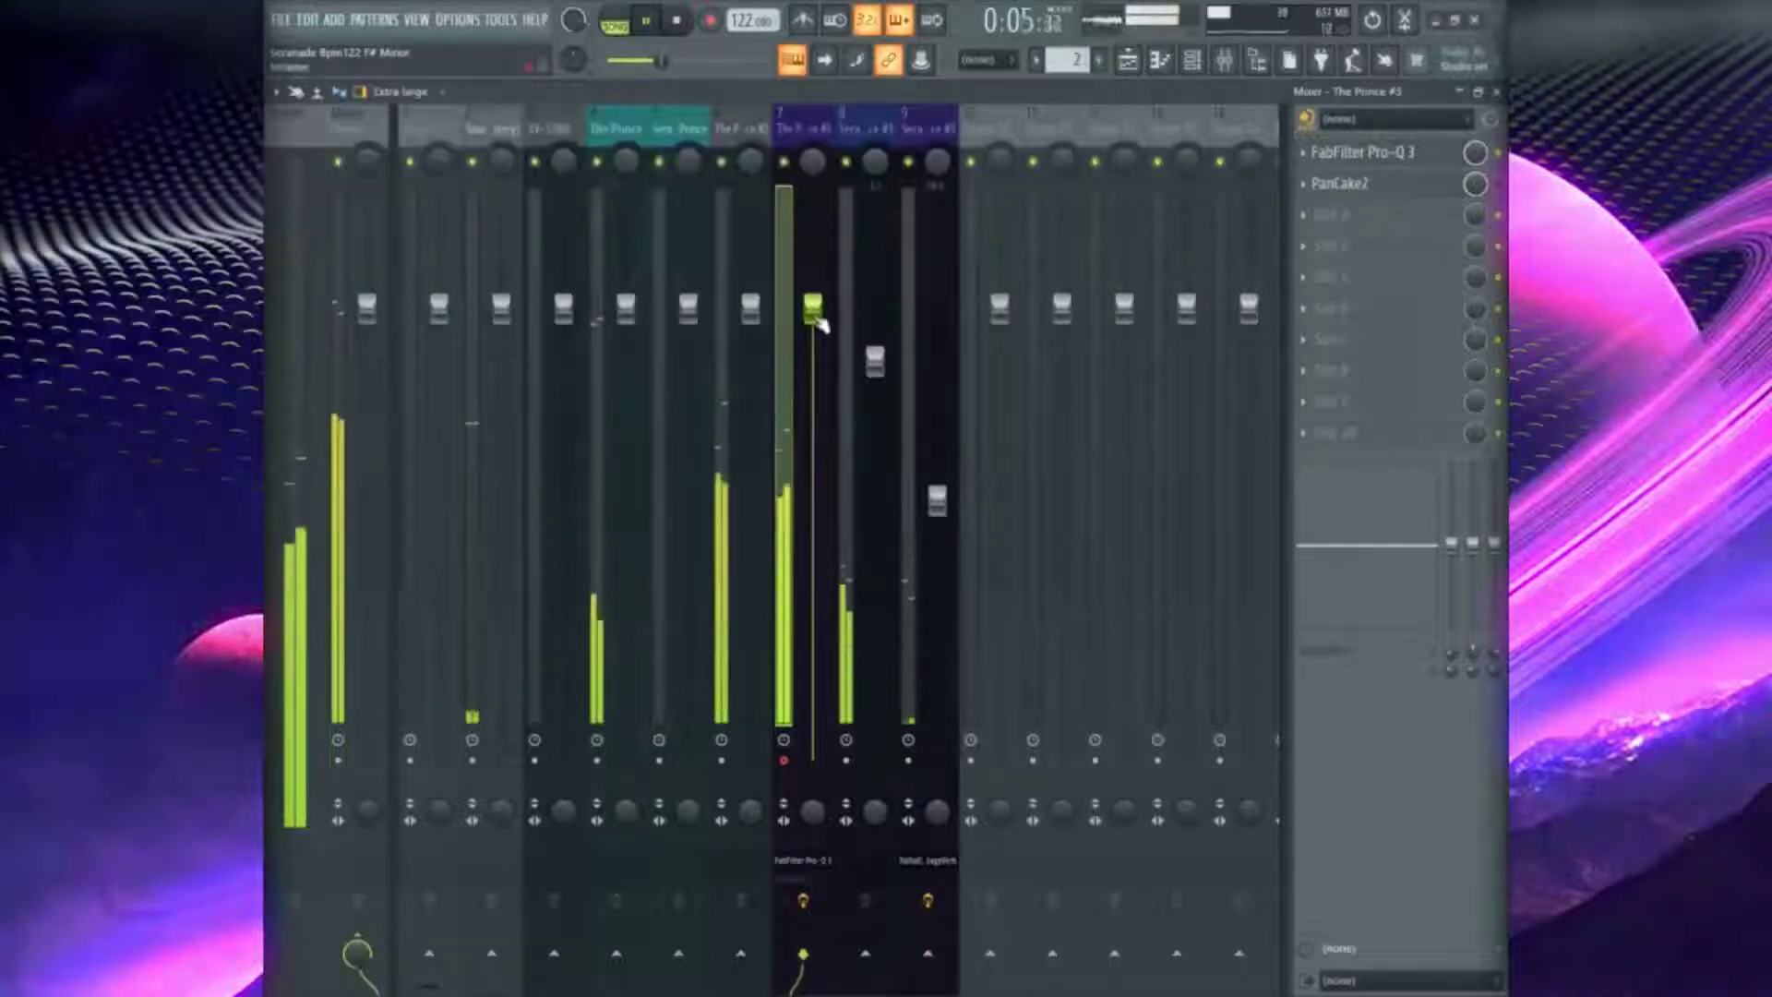
{"action": "left_click_drag", "start_coordinate": [813, 323], "coordinate": [813, 348]}
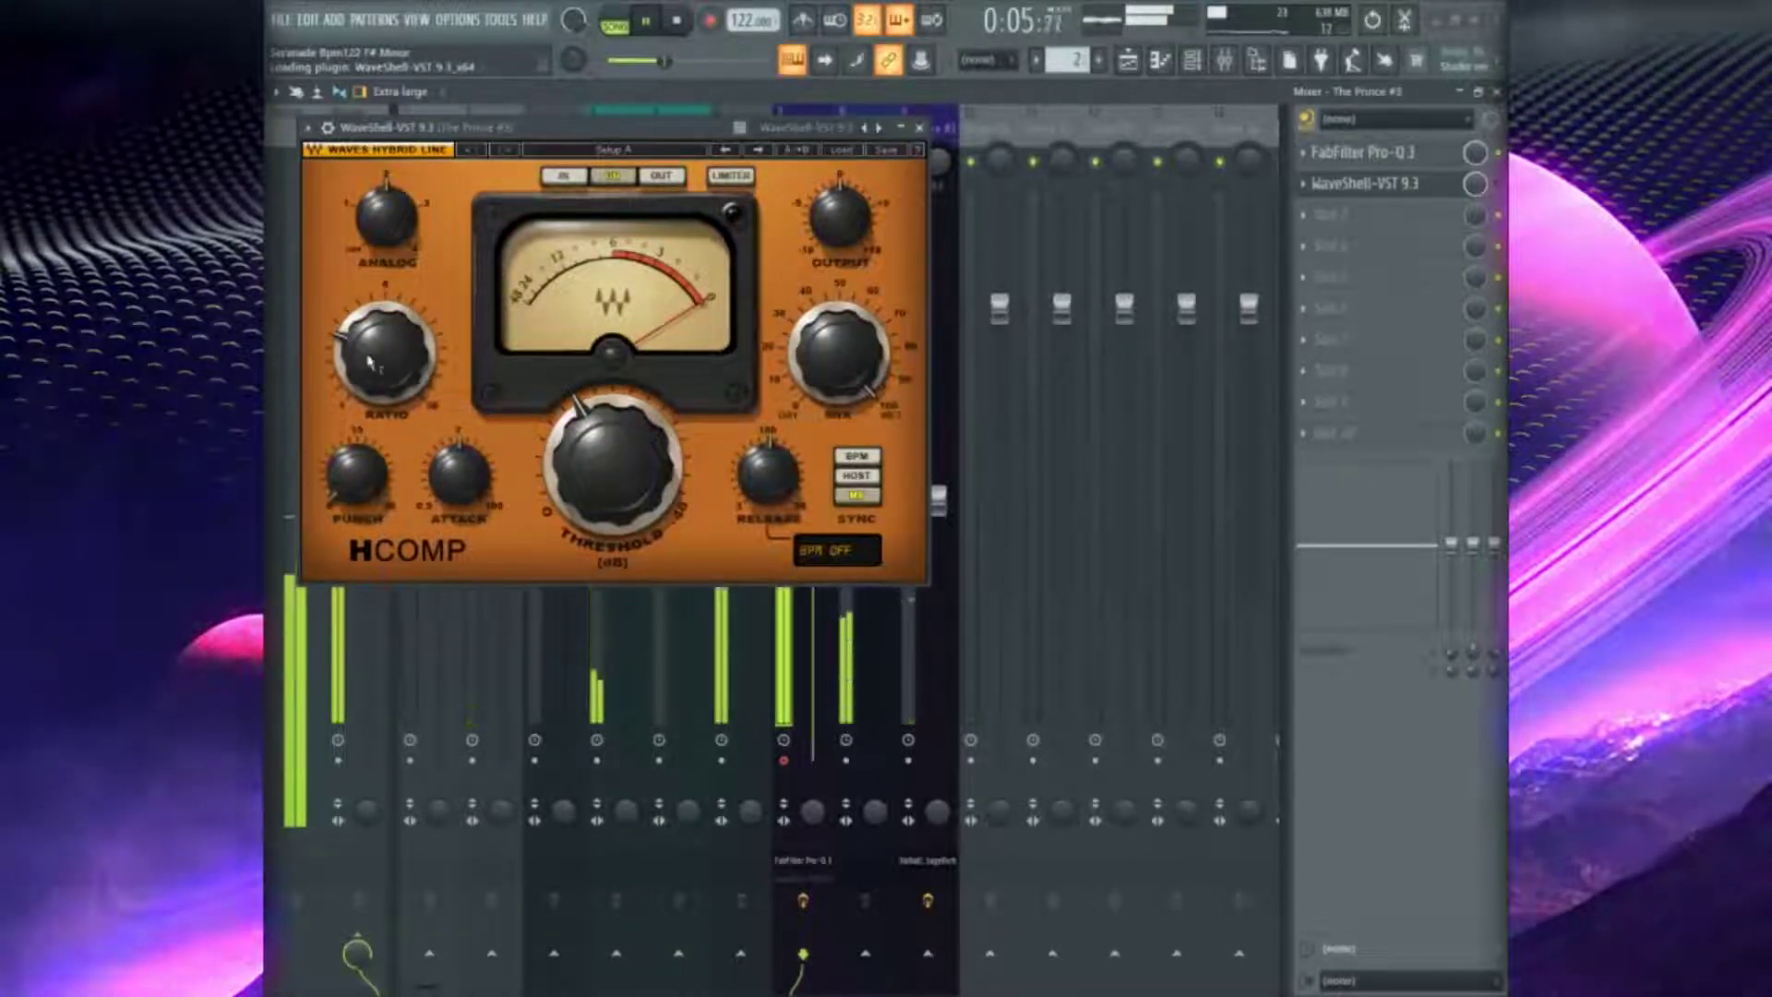
Compress The Prince #3's mixer track with Waves H-Comp, adjusting its ratio, attack and release, and close the plugin
{"action": "left_click_drag", "start_coordinate": [372, 361], "coordinate": [487, 452]}
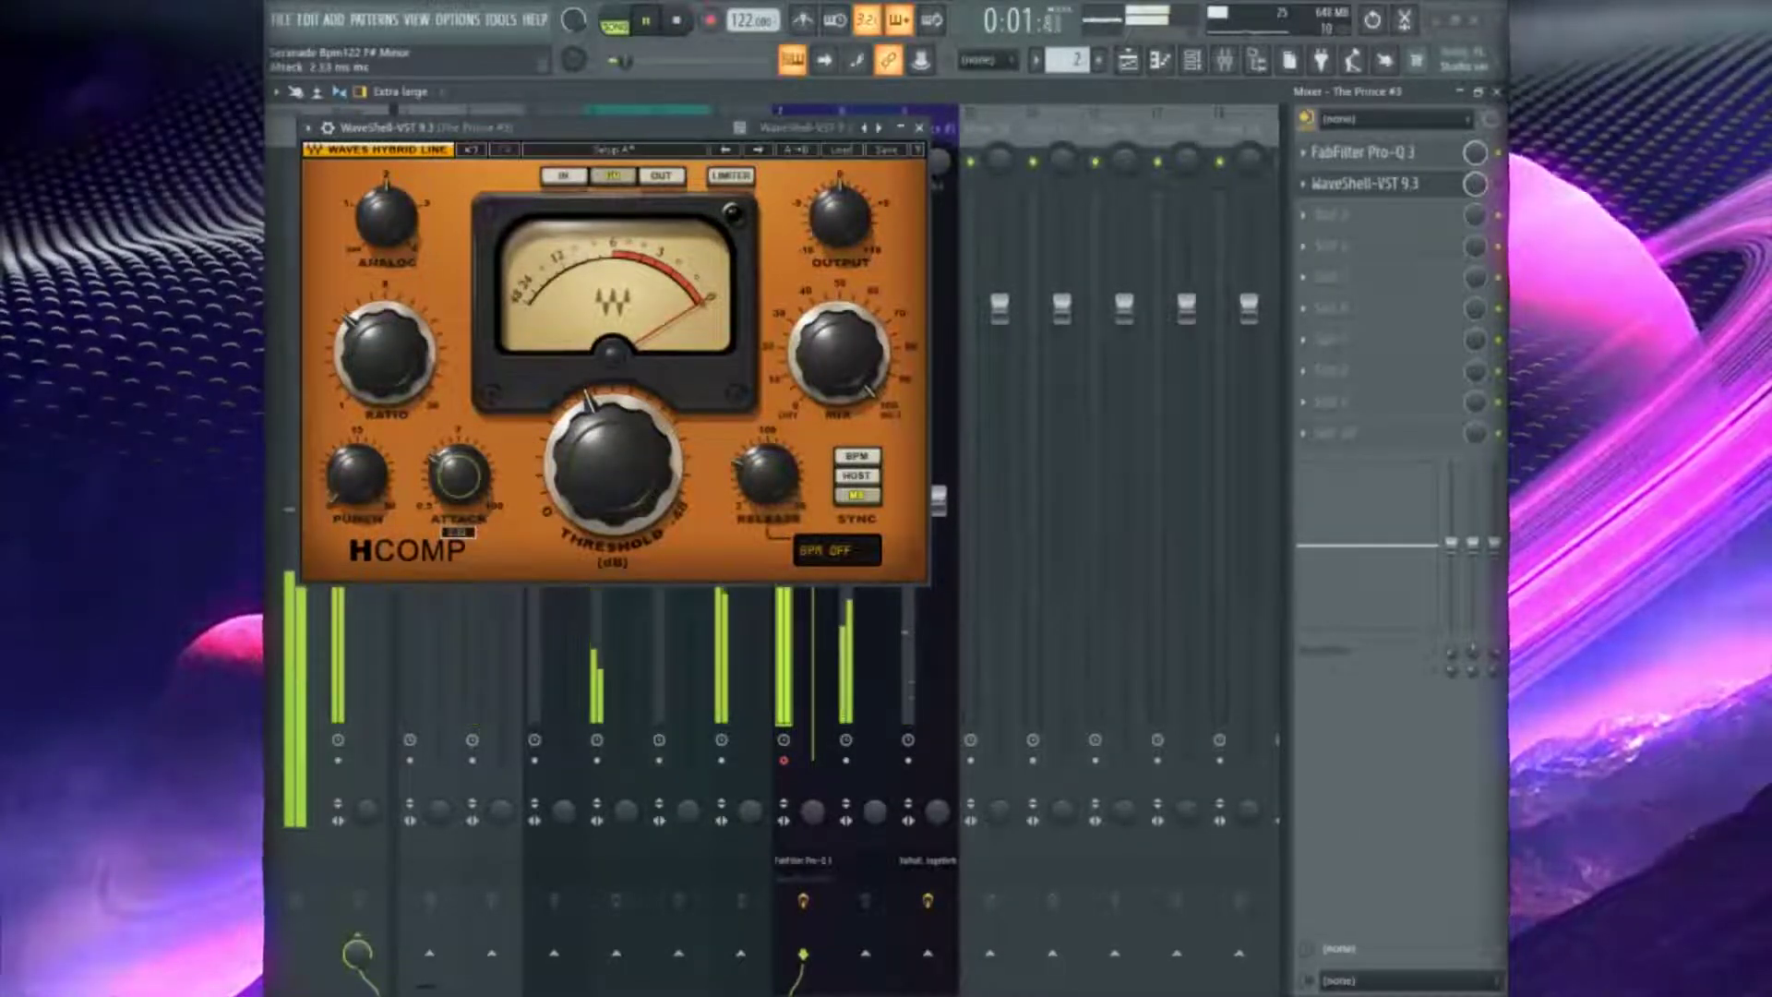
{"action": "left_click_drag", "start_coordinate": [458, 476], "coordinate": [459, 461]}
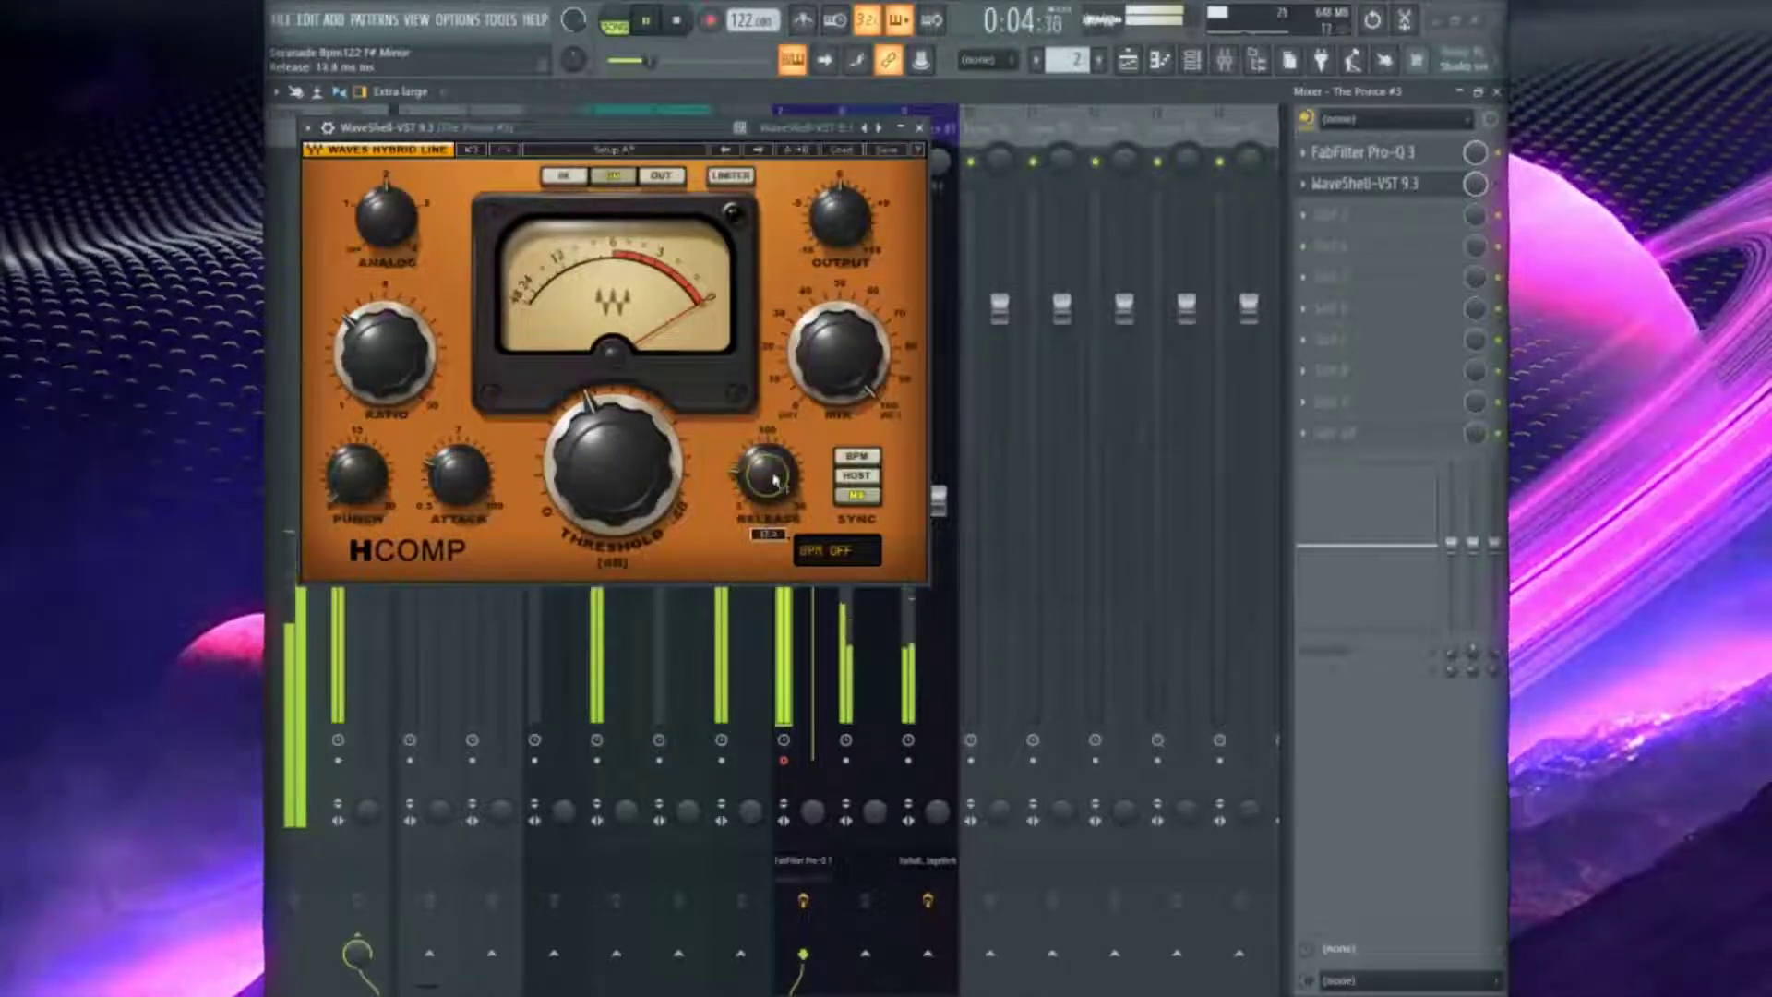
{"action": "left_click", "coordinate": [919, 127]}
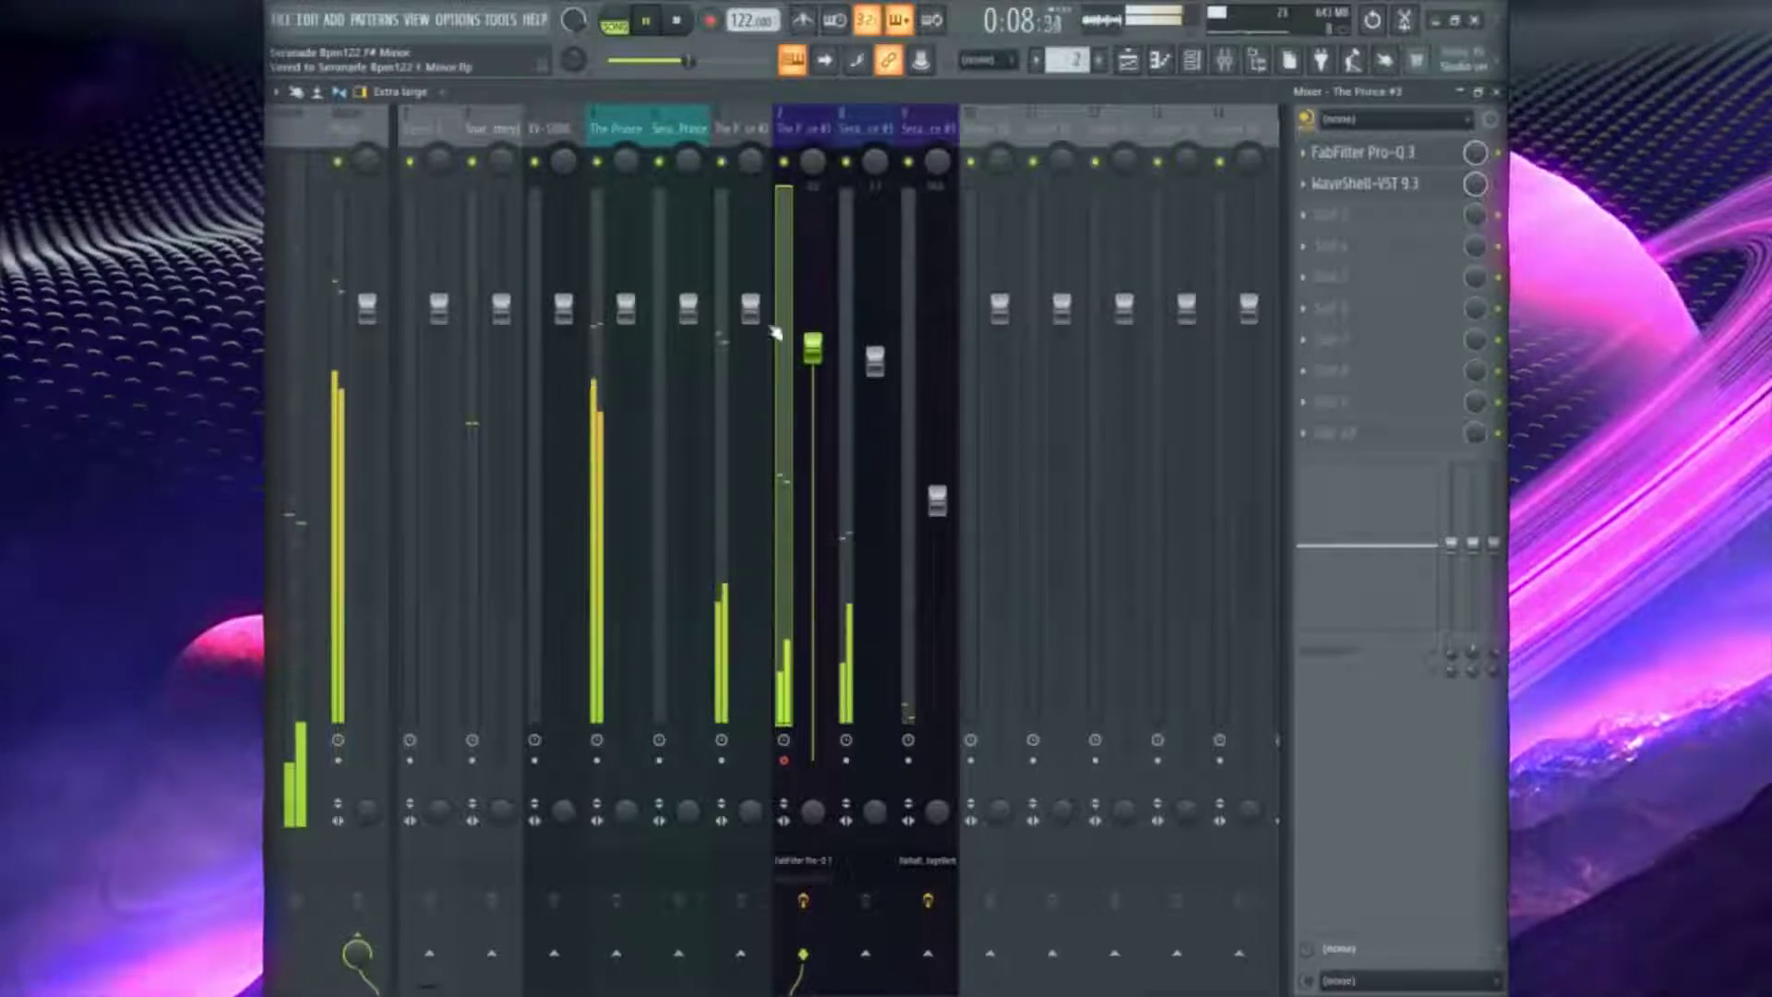
{"action": "key", "text": "alt+r"}
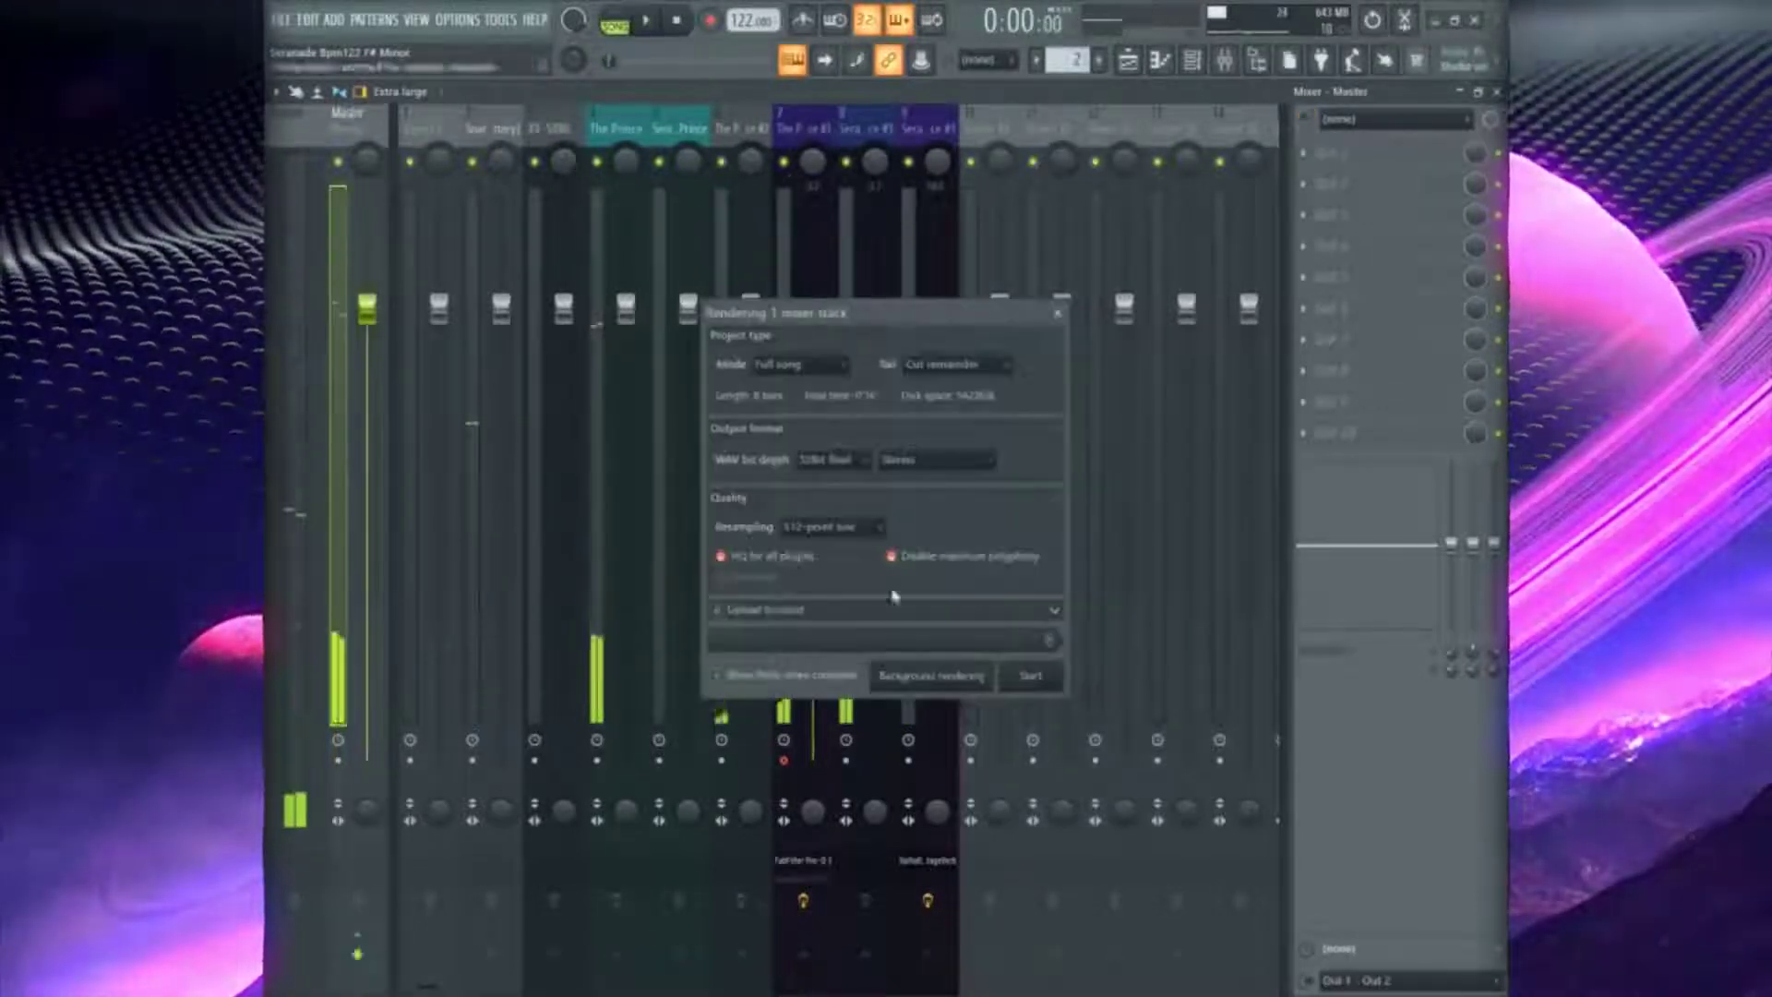
{"action": "left_click", "coordinate": [1059, 314]}
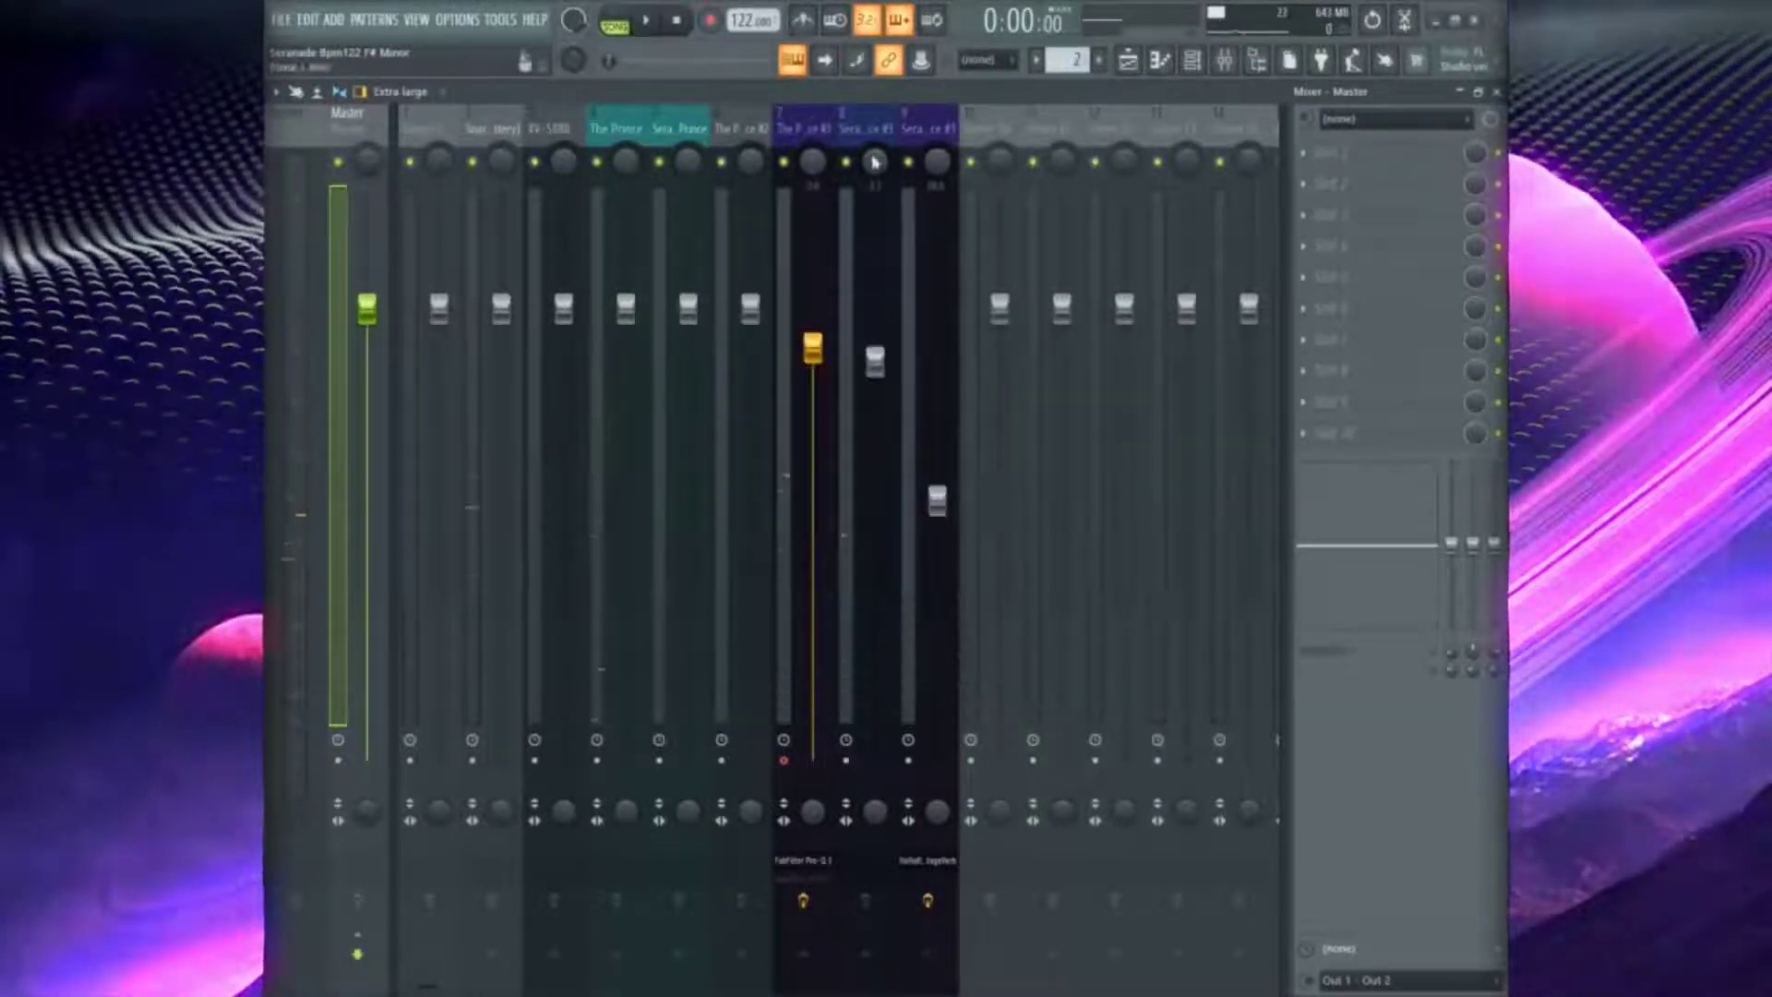
{"action": "key", "text": "space"}
Recolor The Prince #3's mixer track a brighter purple
{"action": "right_click", "coordinate": [836, 111]}
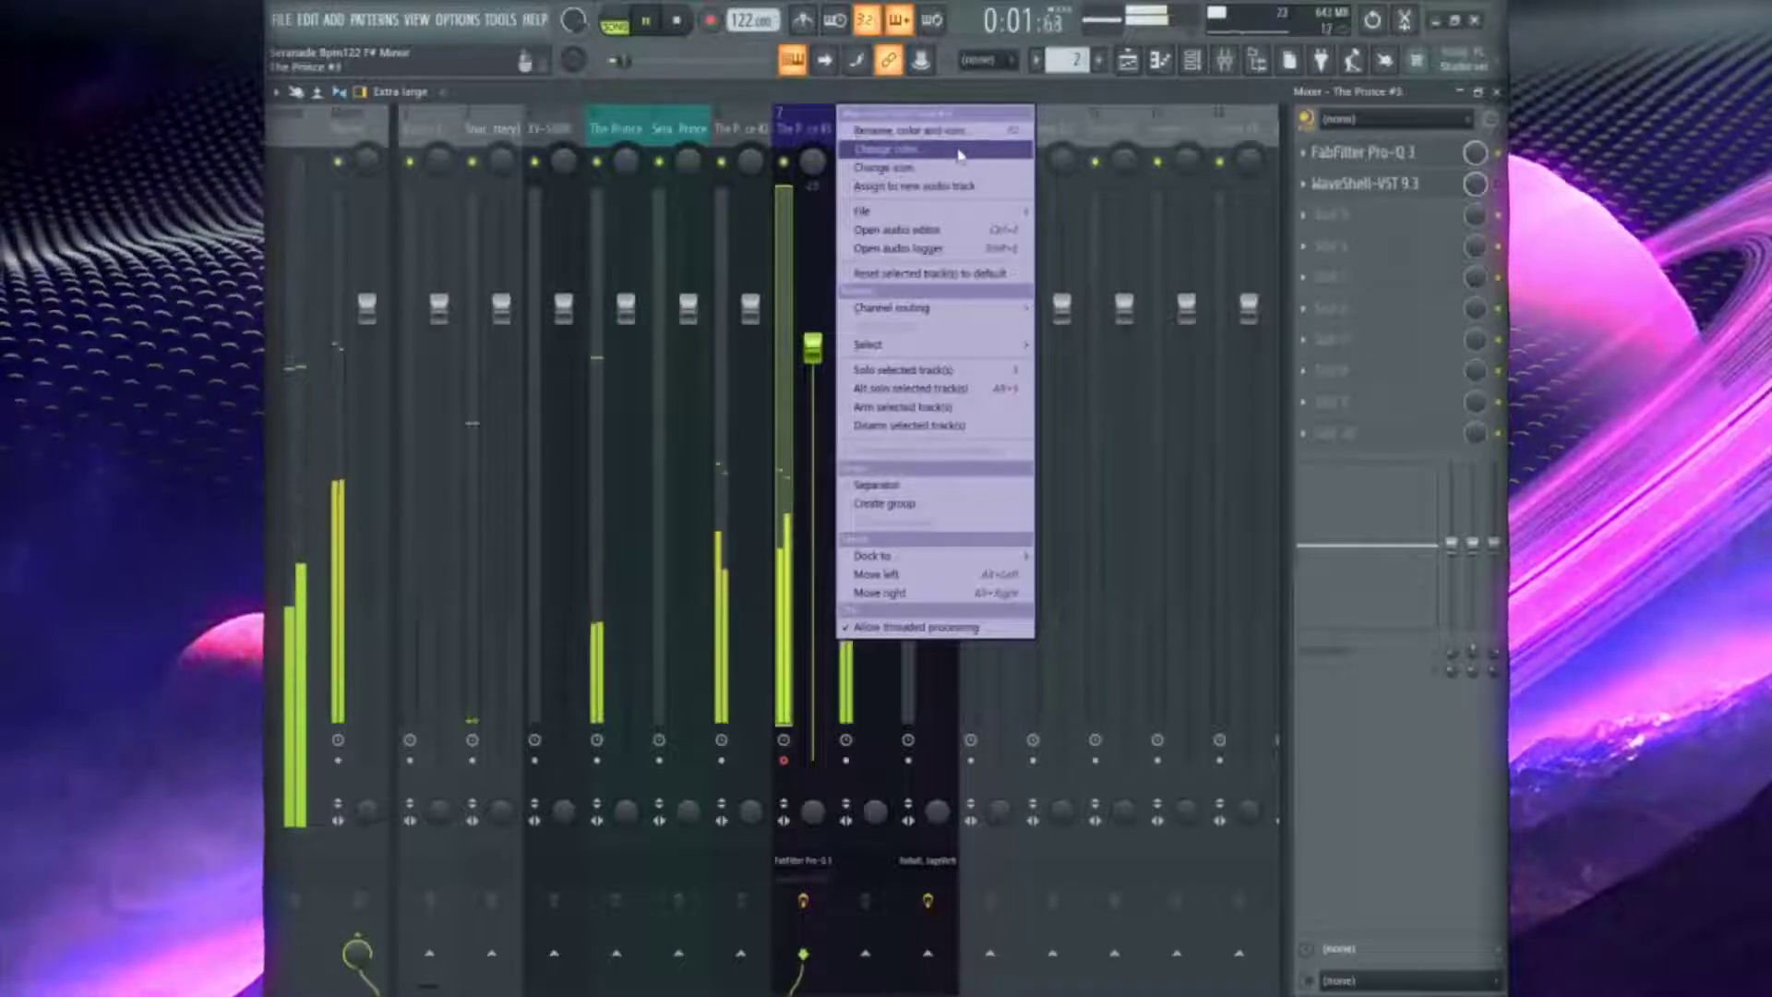
{"action": "left_click", "coordinate": [961, 154]}
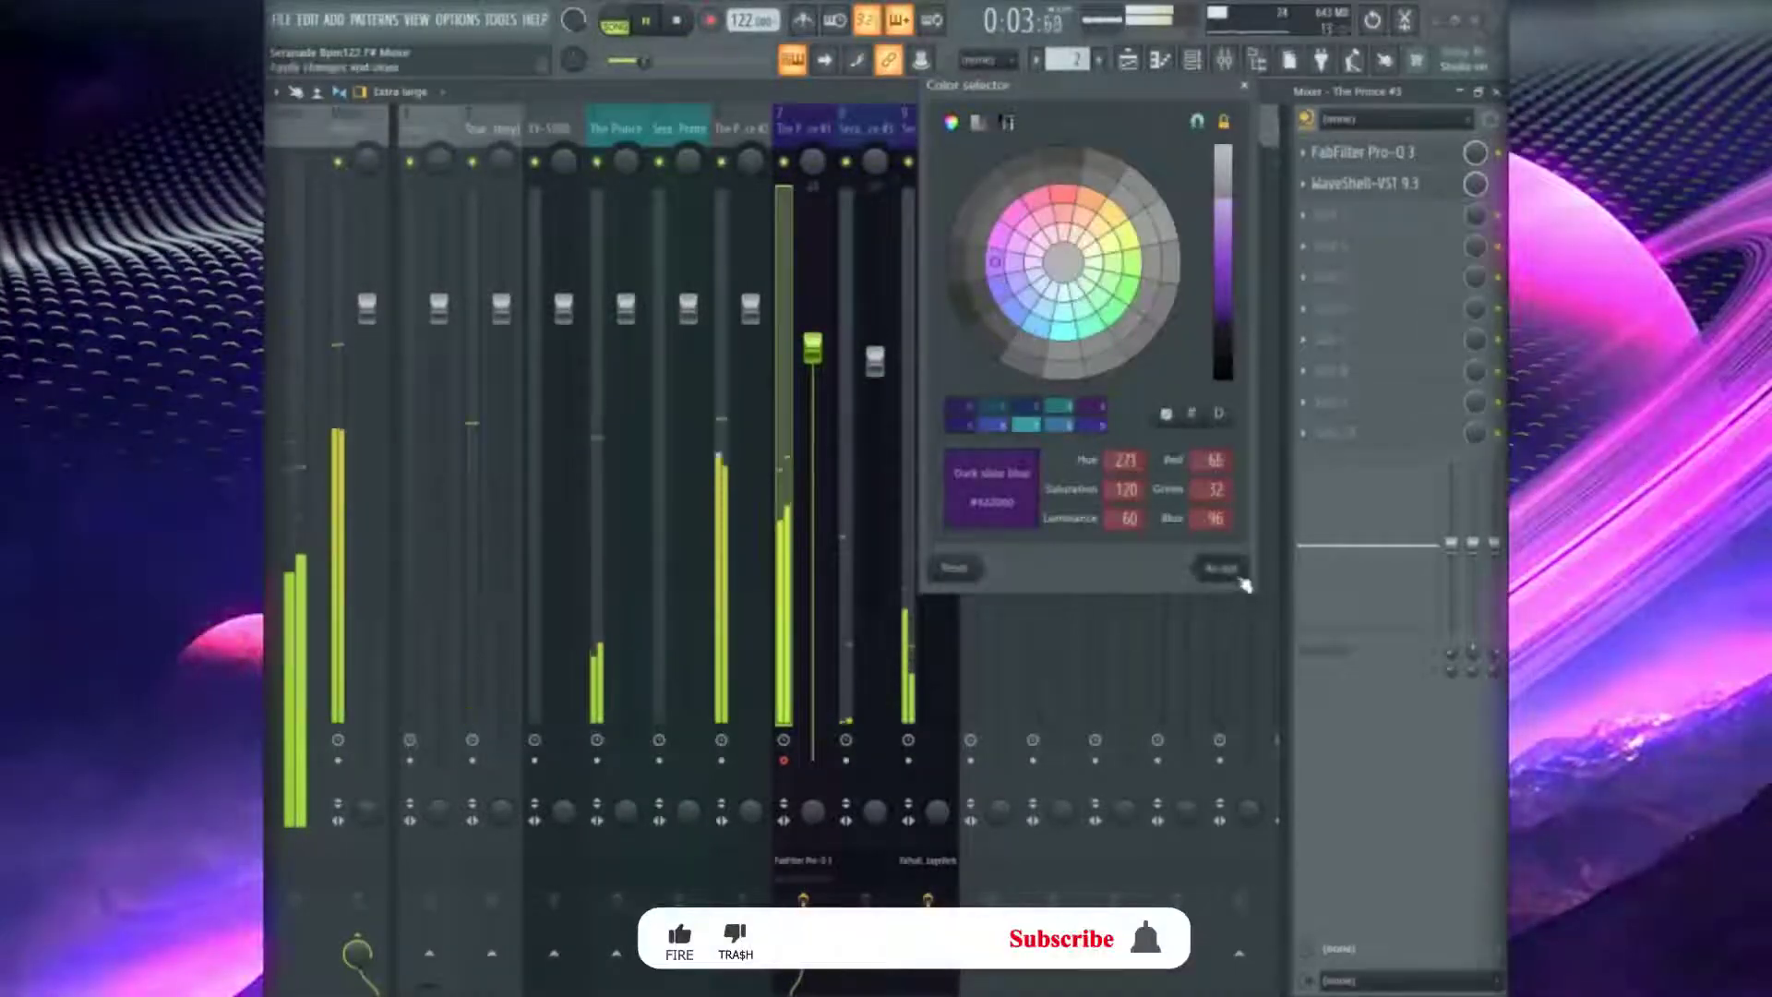
{"action": "left_click", "coordinate": [1220, 568]}
{"action": "right_click", "coordinate": [817, 109]}
{"action": "left_click", "coordinate": [817, 106]}
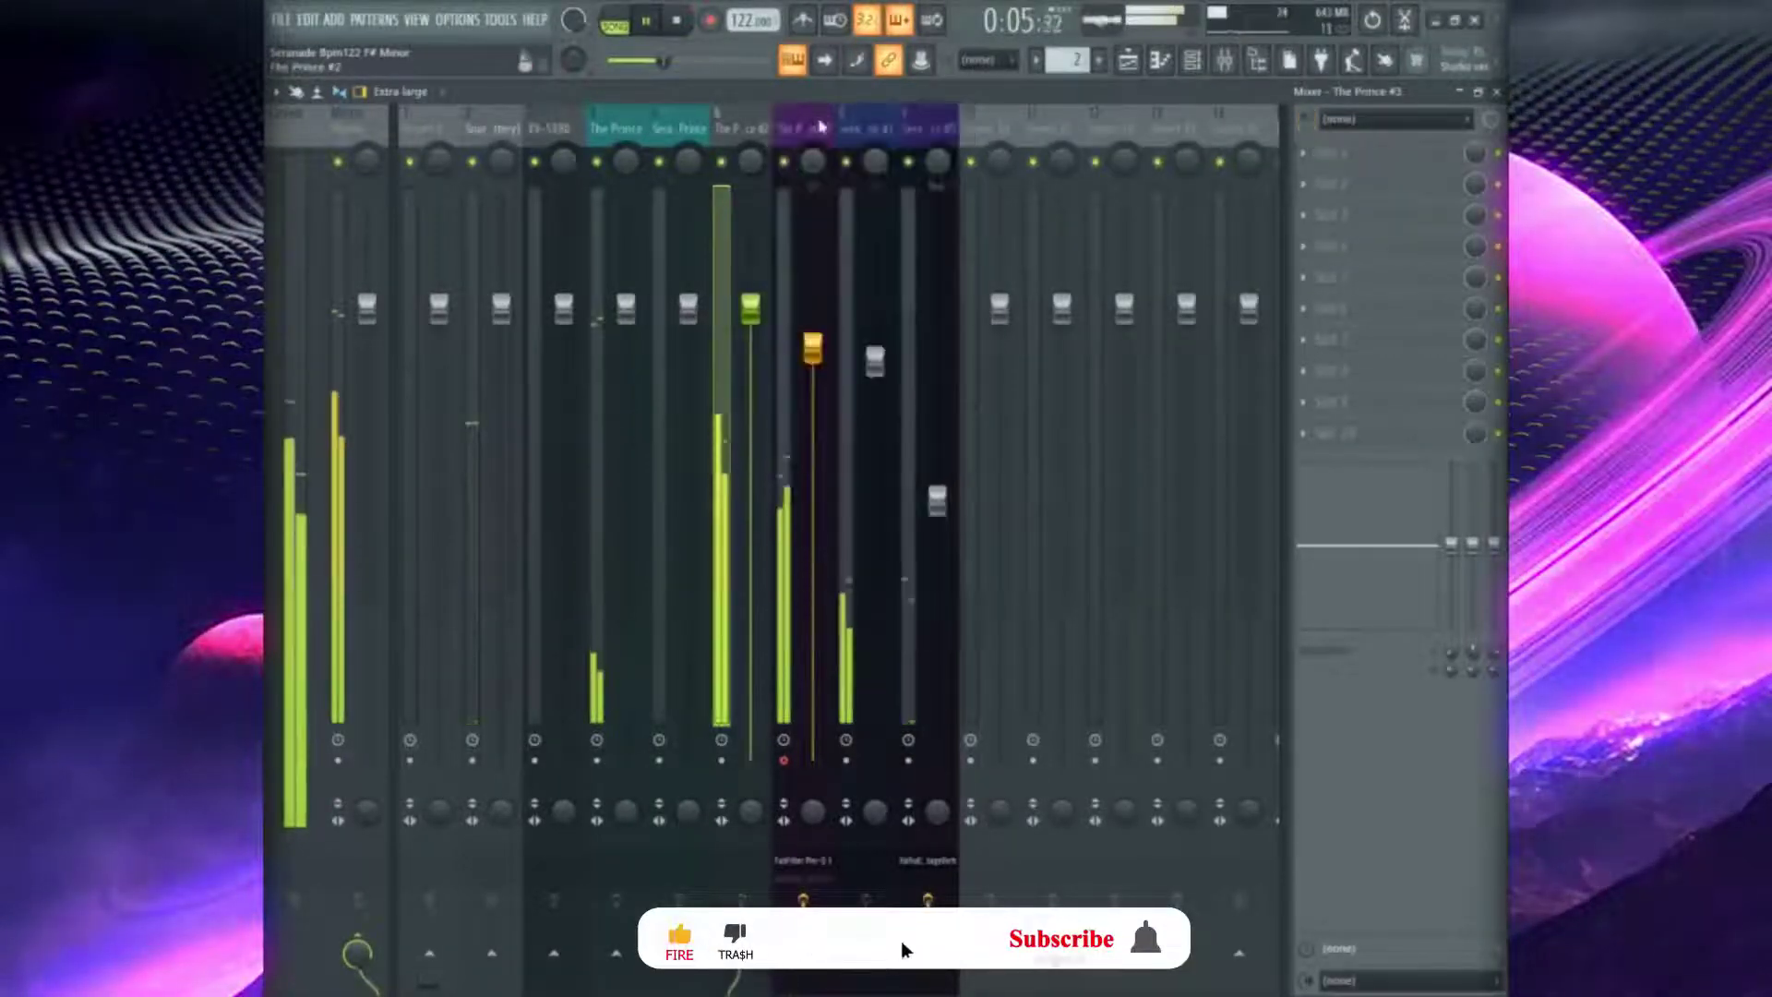
{"action": "right_click", "coordinate": [842, 109]}
{"action": "left_click", "coordinate": [860, 149]}
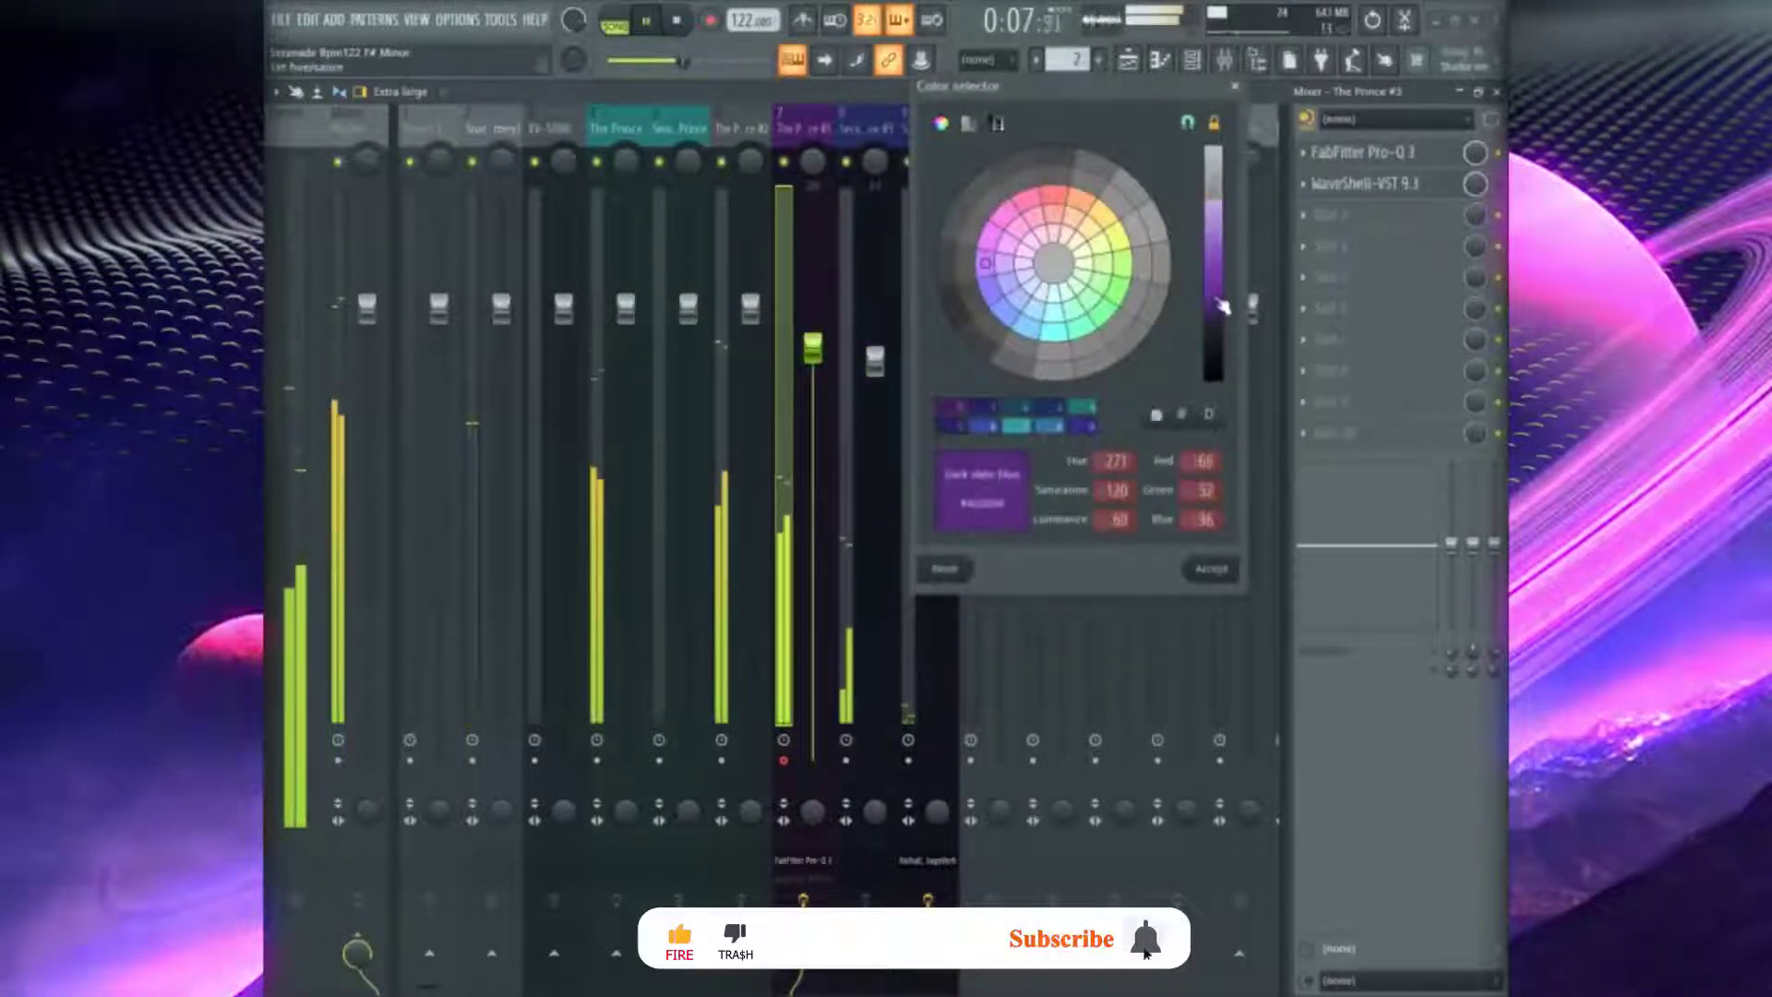
{"action": "left_click", "coordinate": [1211, 568]}
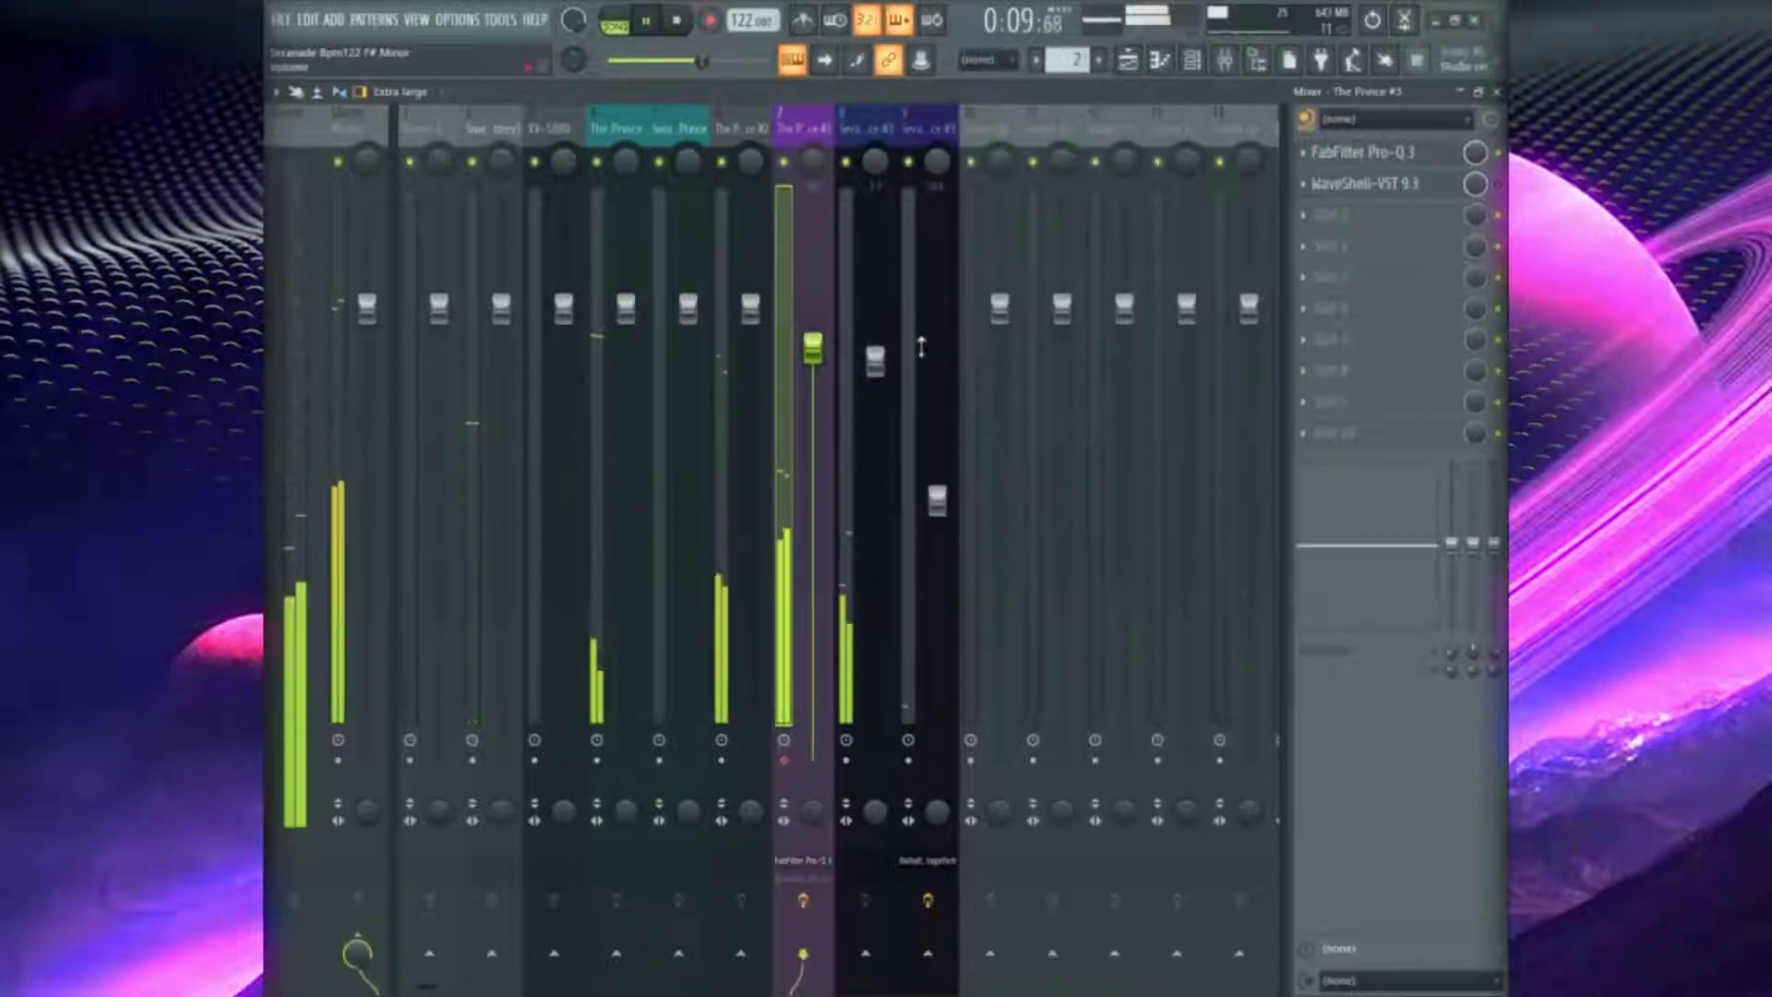
Render the armed The Prince #3 mixer track as a full-song 32-bit float stereo WAV and resume playback
{"action": "key", "text": "alt+r"}
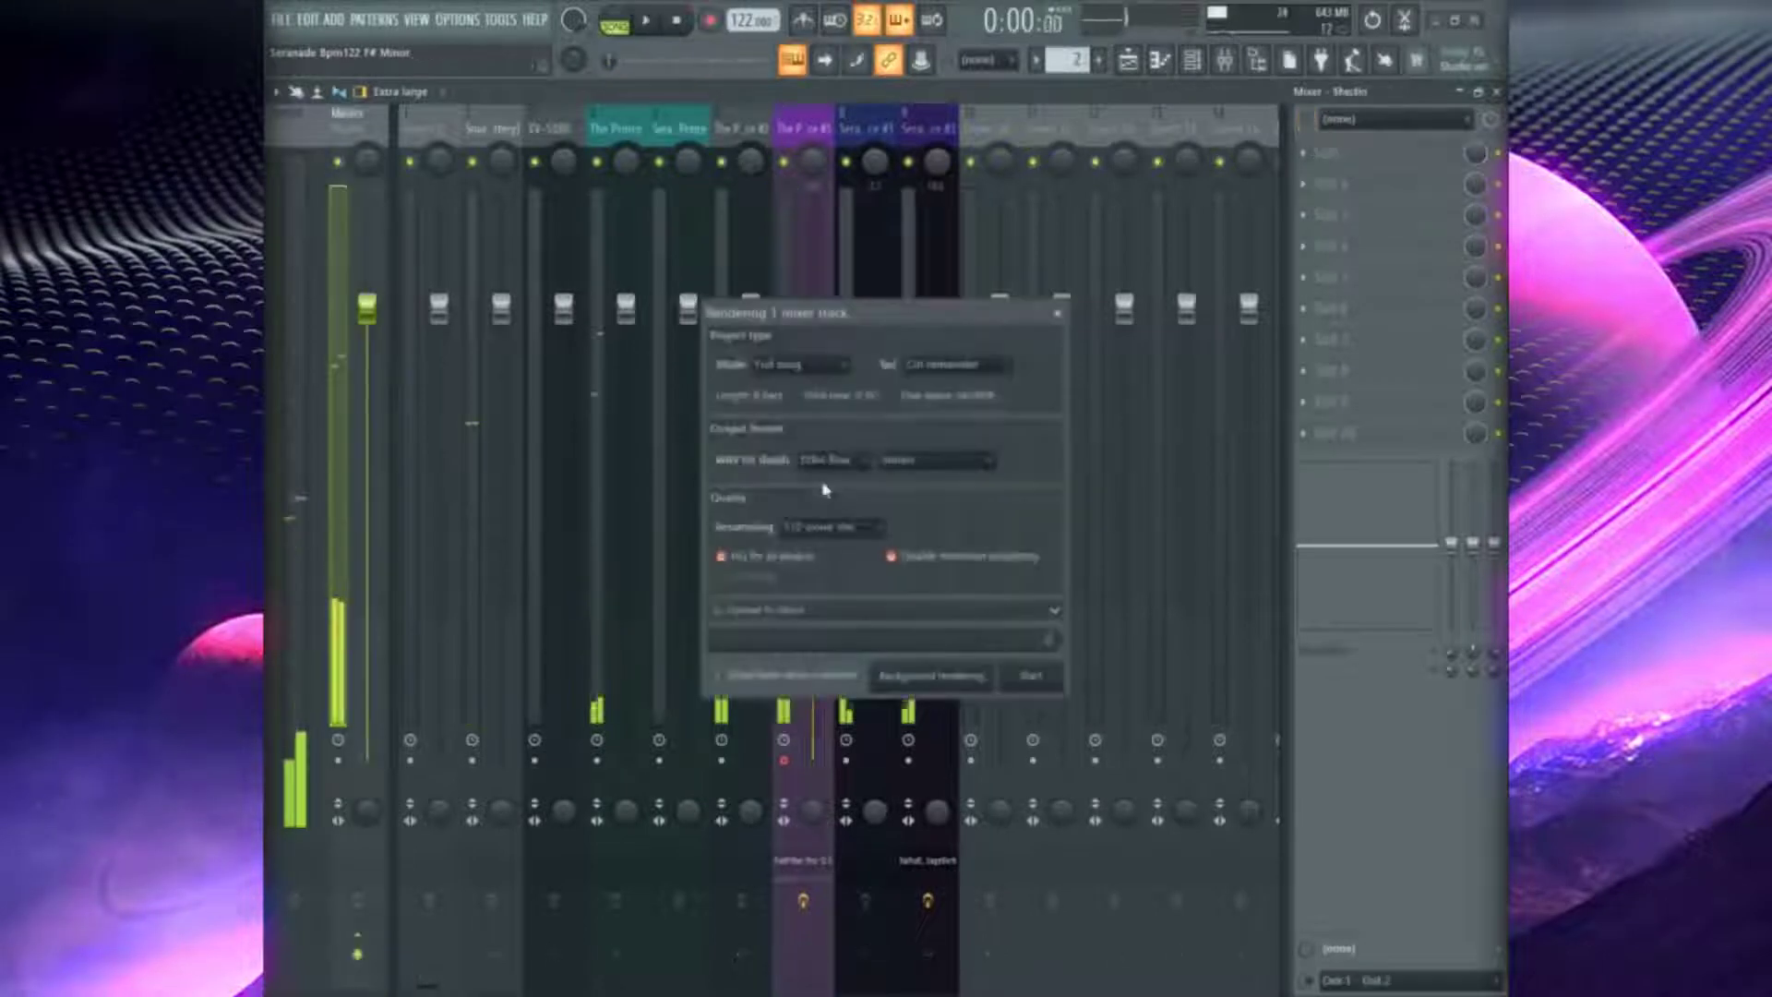
{"action": "left_click", "coordinate": [1036, 678]}
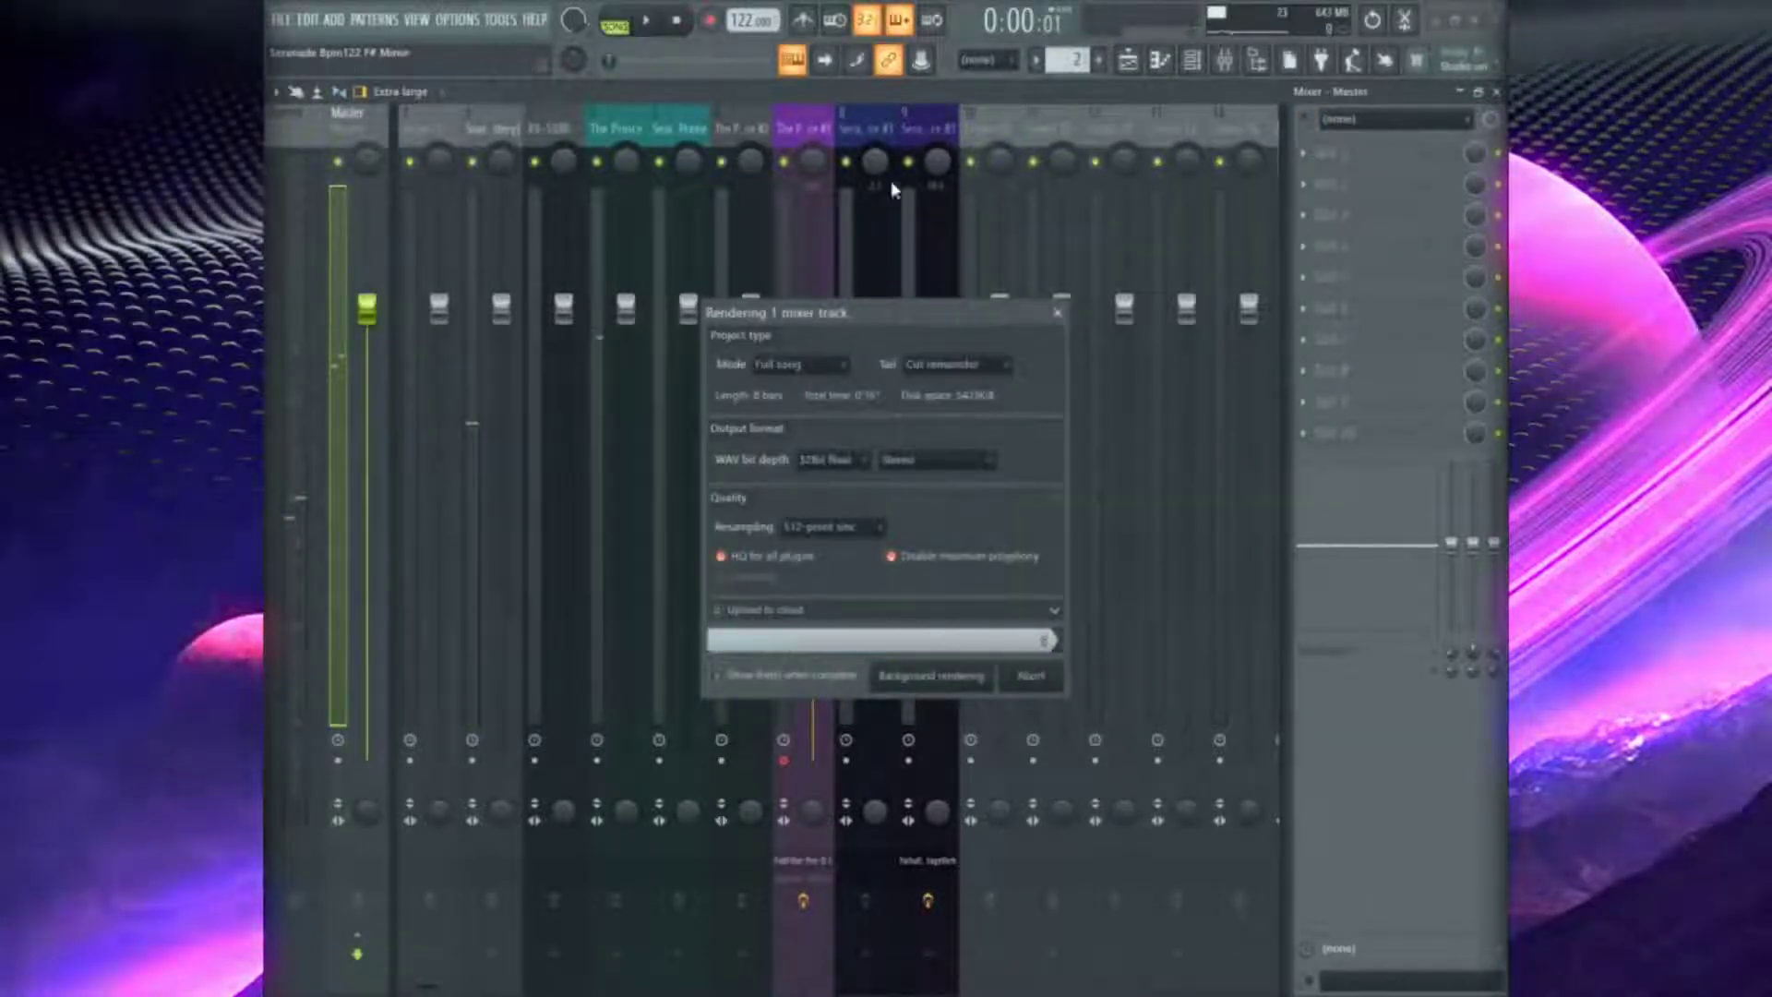
{"action": "key", "text": "space"}
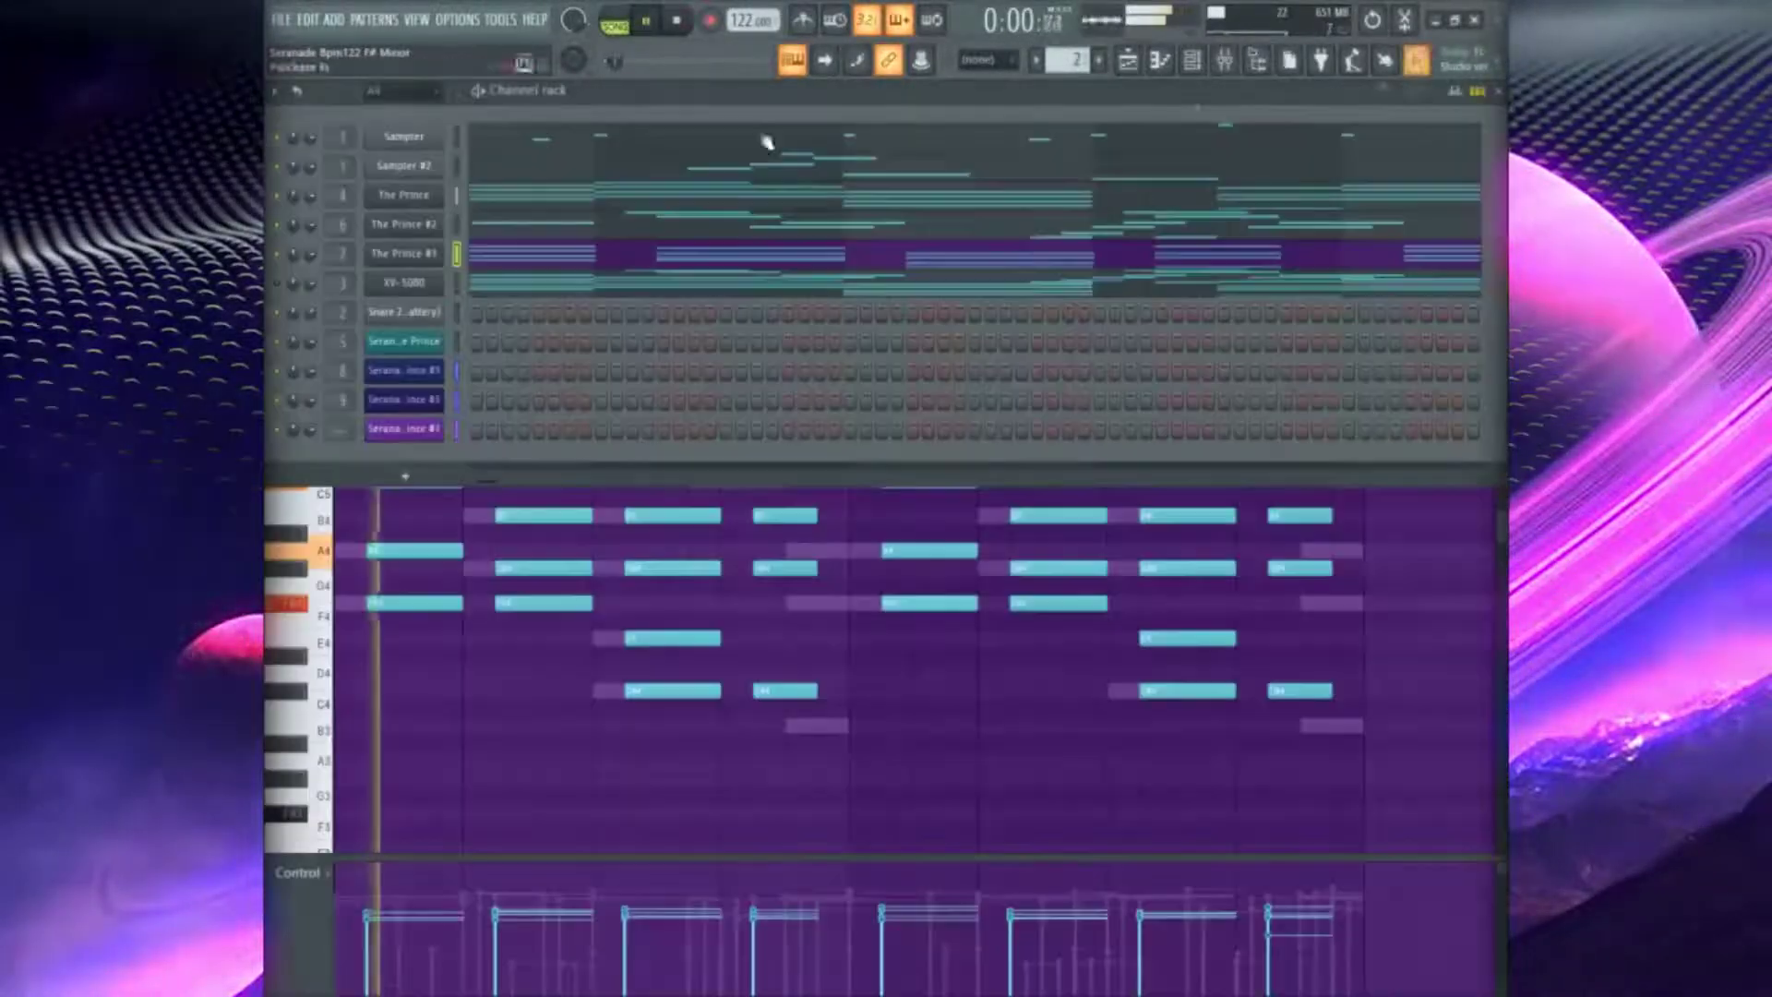
Clone Sampler #2 and transfer The Prince #3's chord notes into the cloned Sampler channel by cutting and pasting
{"action": "right_click", "coordinate": [440, 253]}
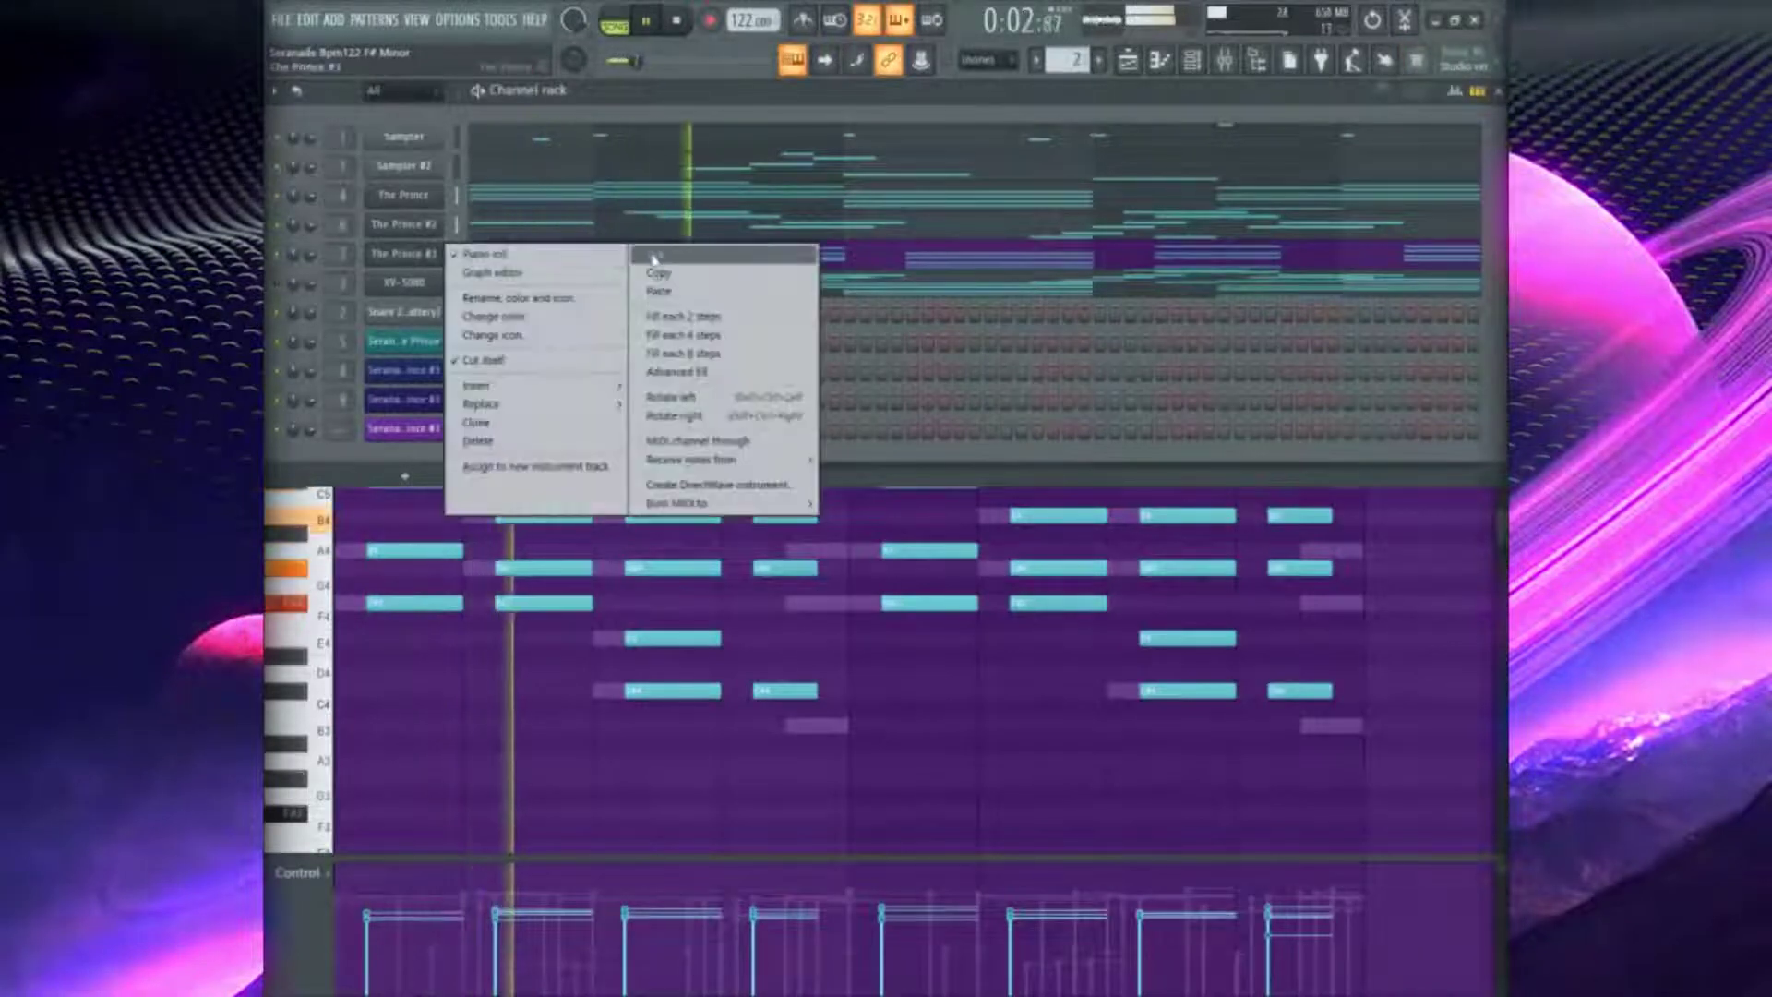
{"action": "left_click", "coordinate": [654, 256]}
{"action": "right_click", "coordinate": [448, 166]}
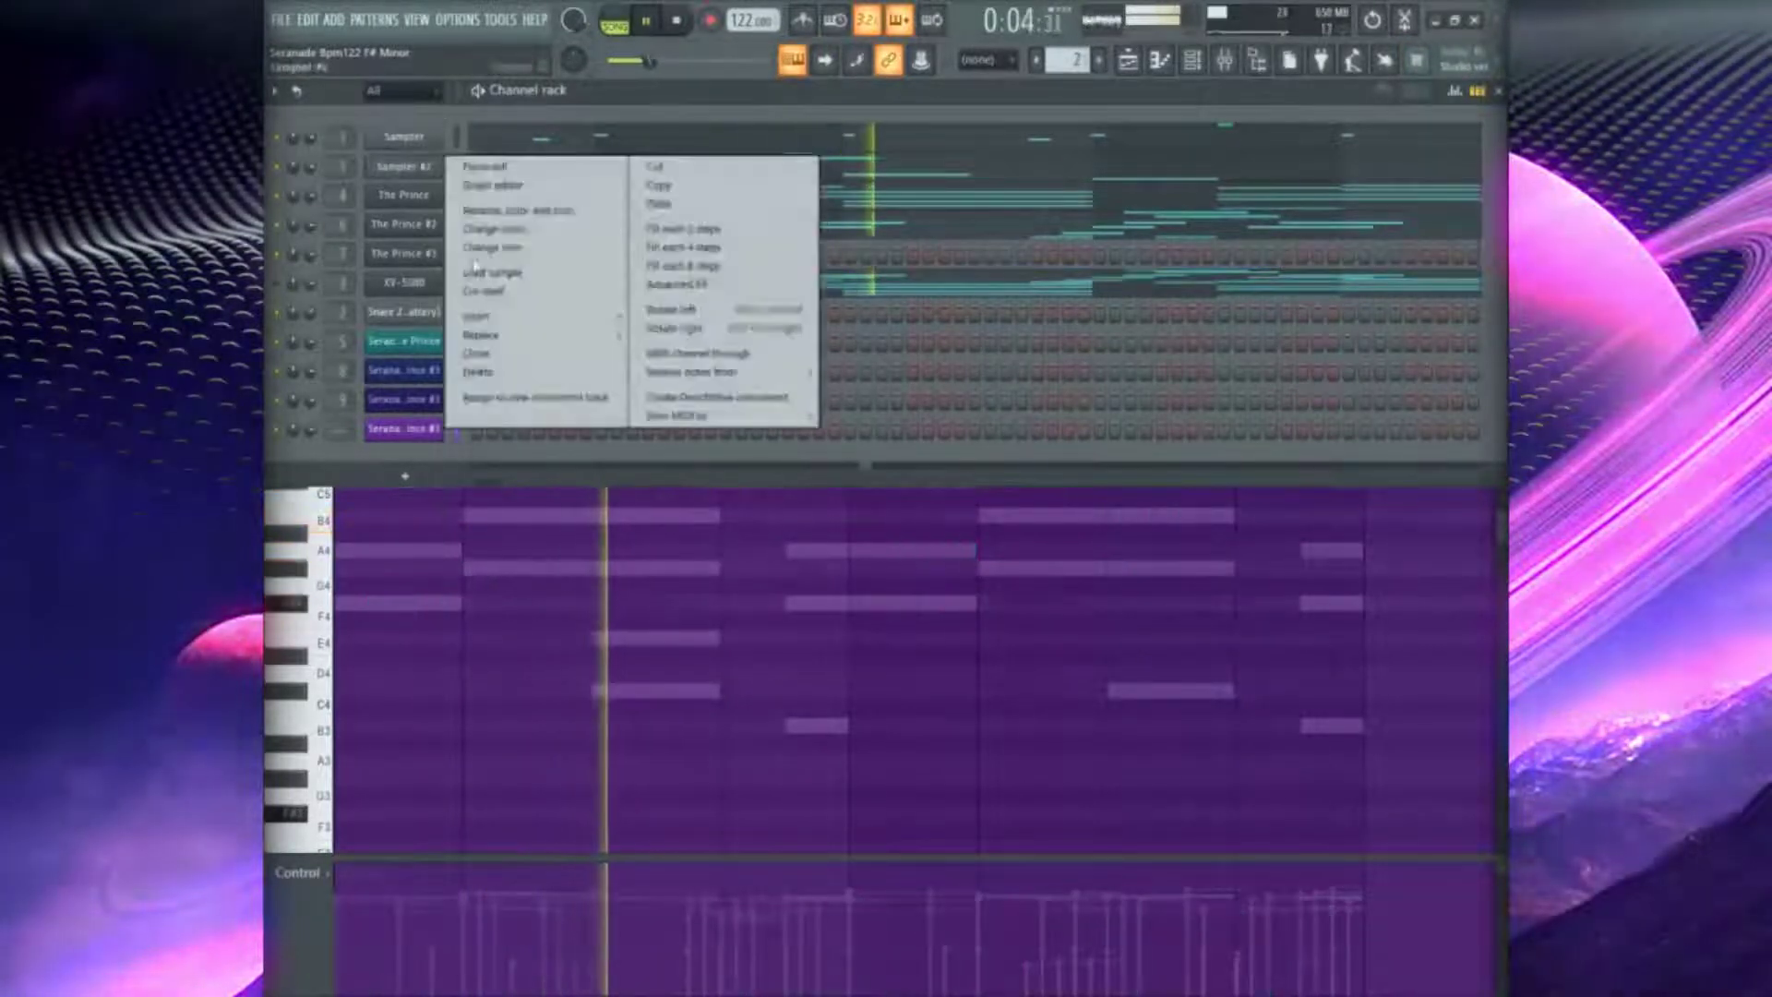
{"action": "left_click", "coordinate": [489, 354]}
{"action": "right_click", "coordinate": [447, 194]}
{"action": "left_click", "coordinate": [658, 232]}
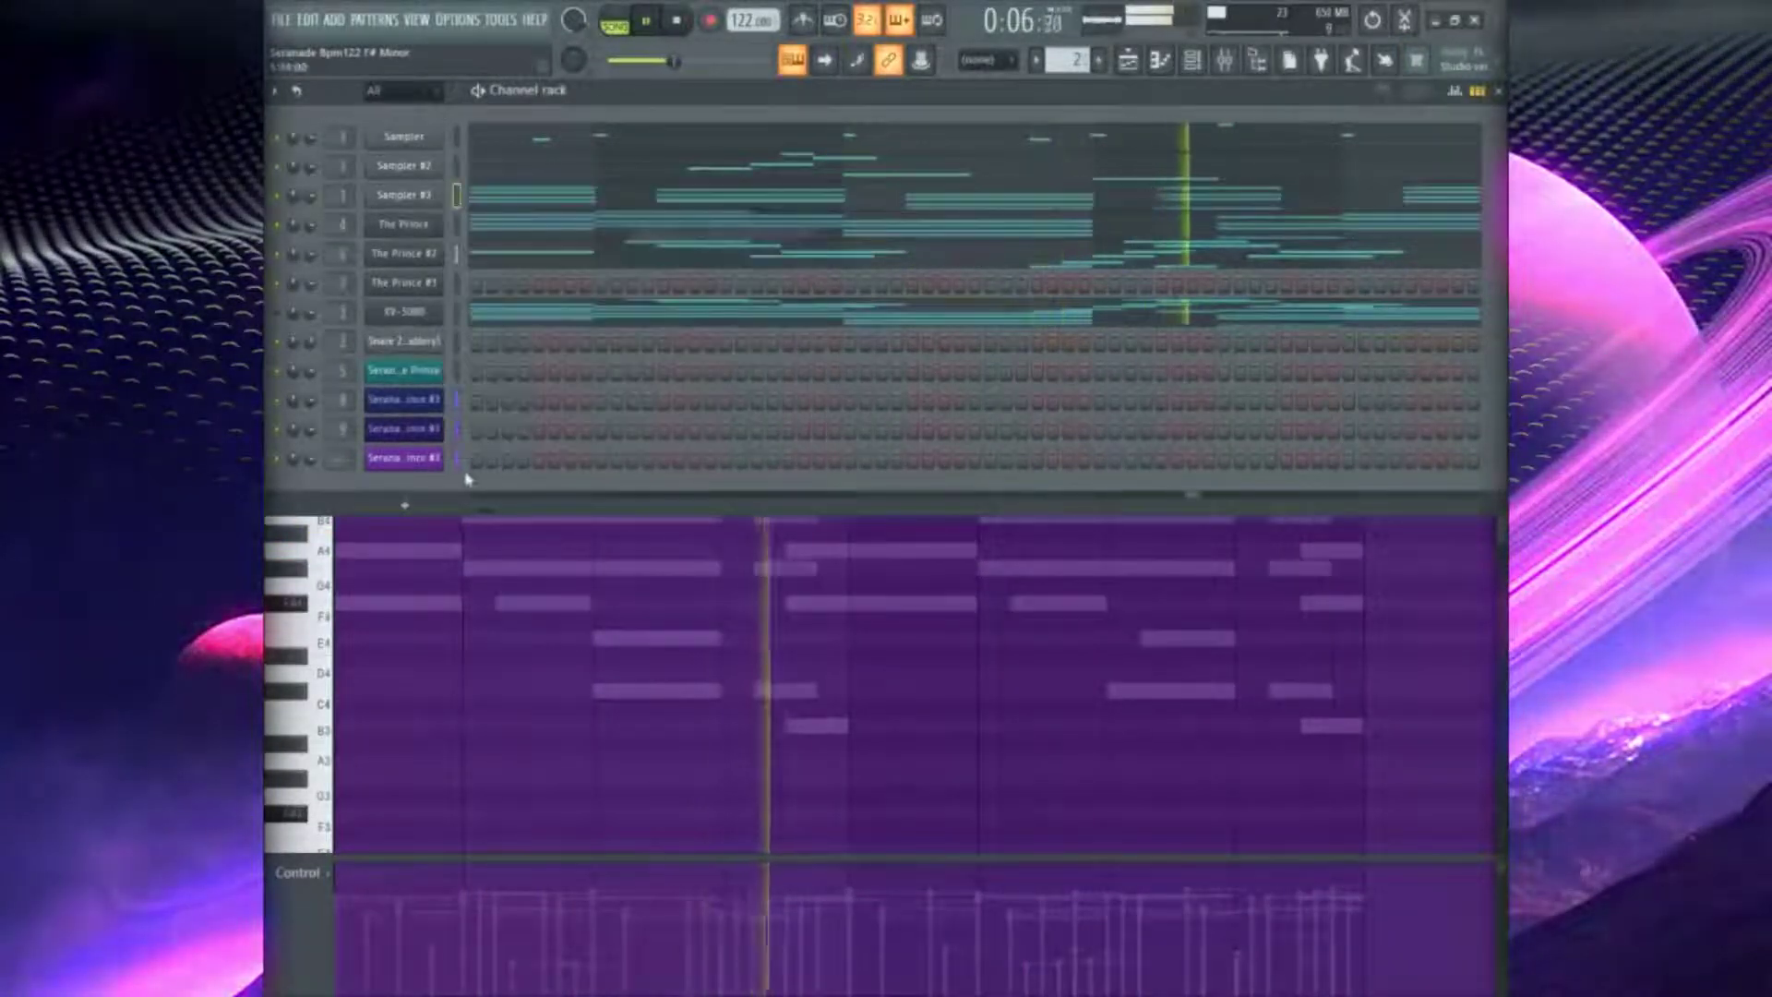
Route the rendered purple Prince #3 audio channel to free mixer track 10 and save the project
{"action": "left_click", "coordinate": [456, 459]}
{"action": "key", "text": "F9"}
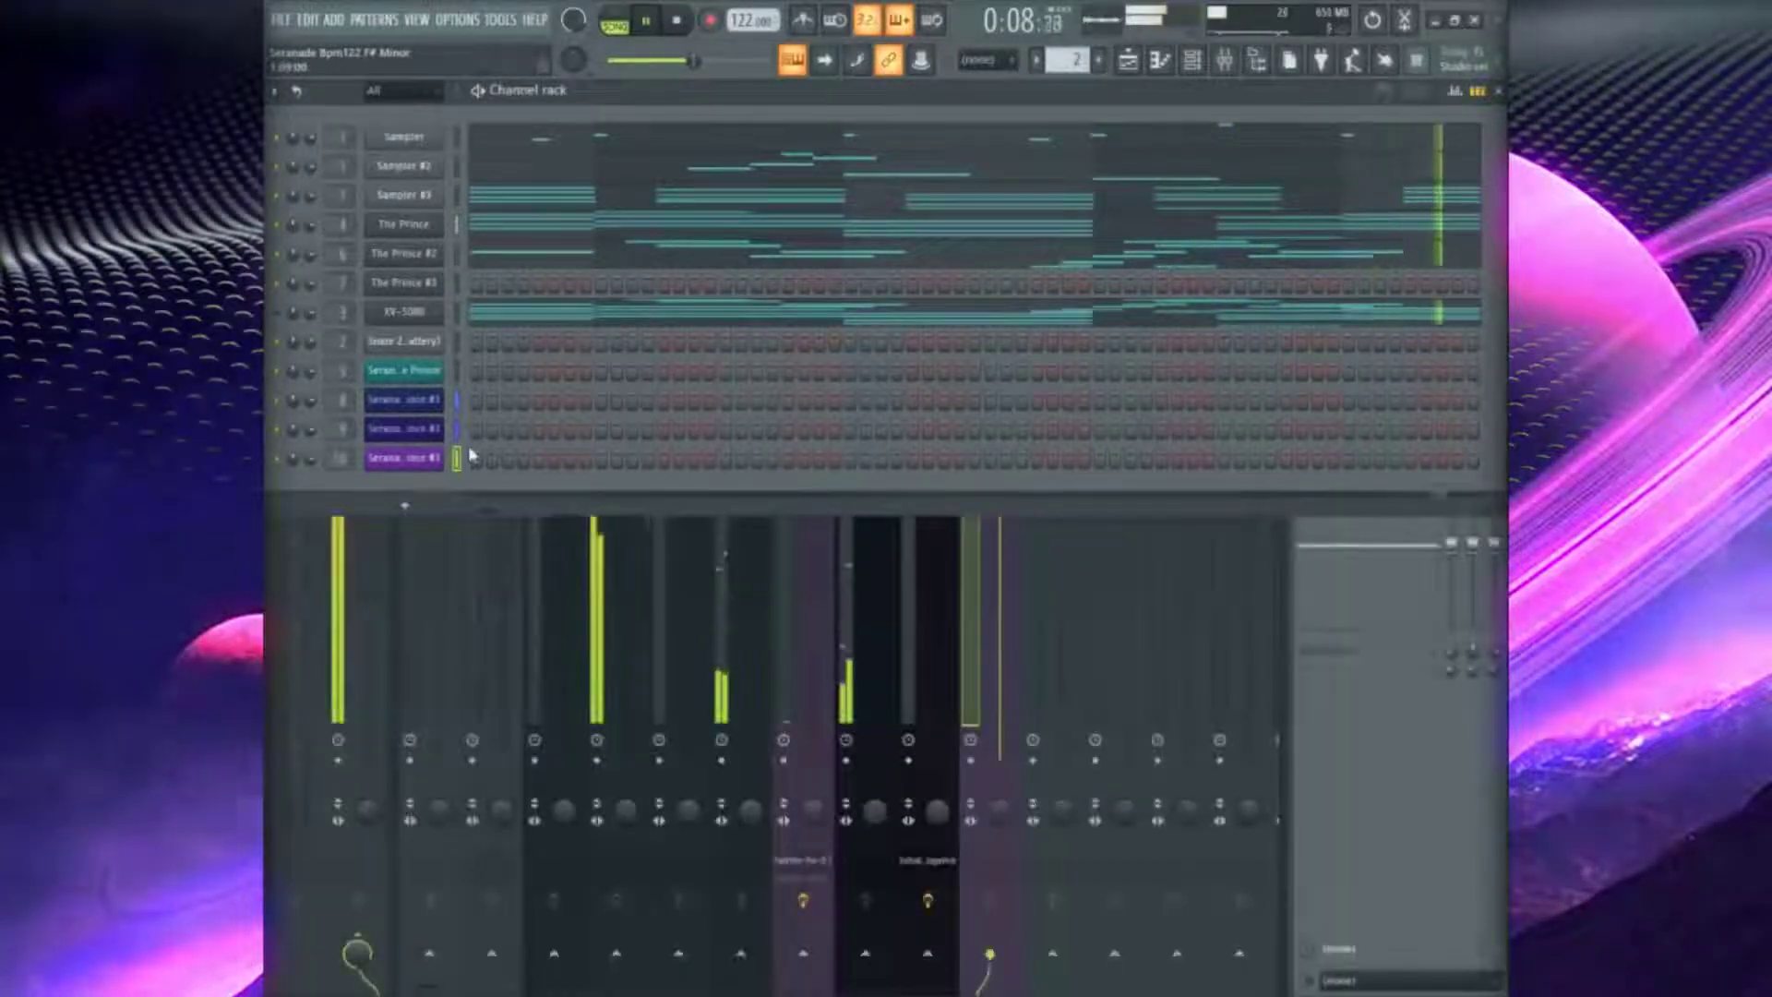
{"action": "key", "text": "ctrl+s"}
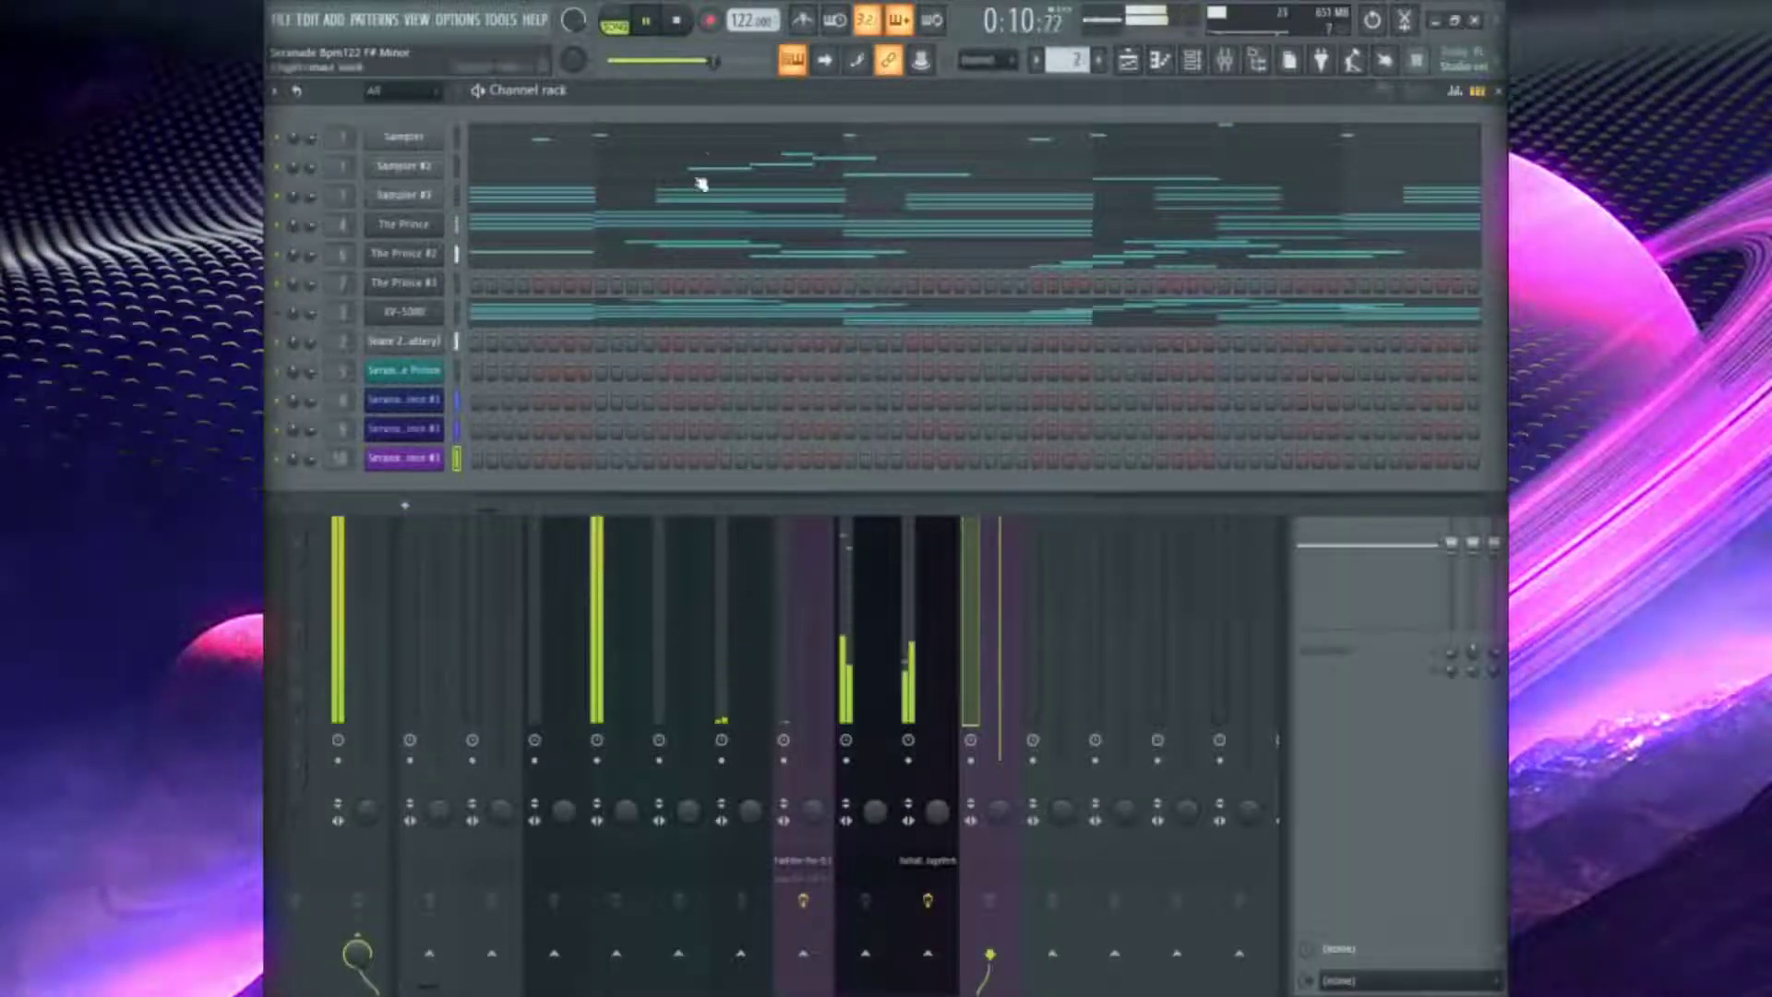
Lower the volume fader of mixer track 10 holding the rendered Prince #3 audio, and save the project
{"action": "left_click", "coordinate": [1421, 716]}
{"action": "left_click_drag", "start_coordinate": [1000, 310], "coordinate": [1009, 374]}
{"action": "key", "text": "ctrl+s"}
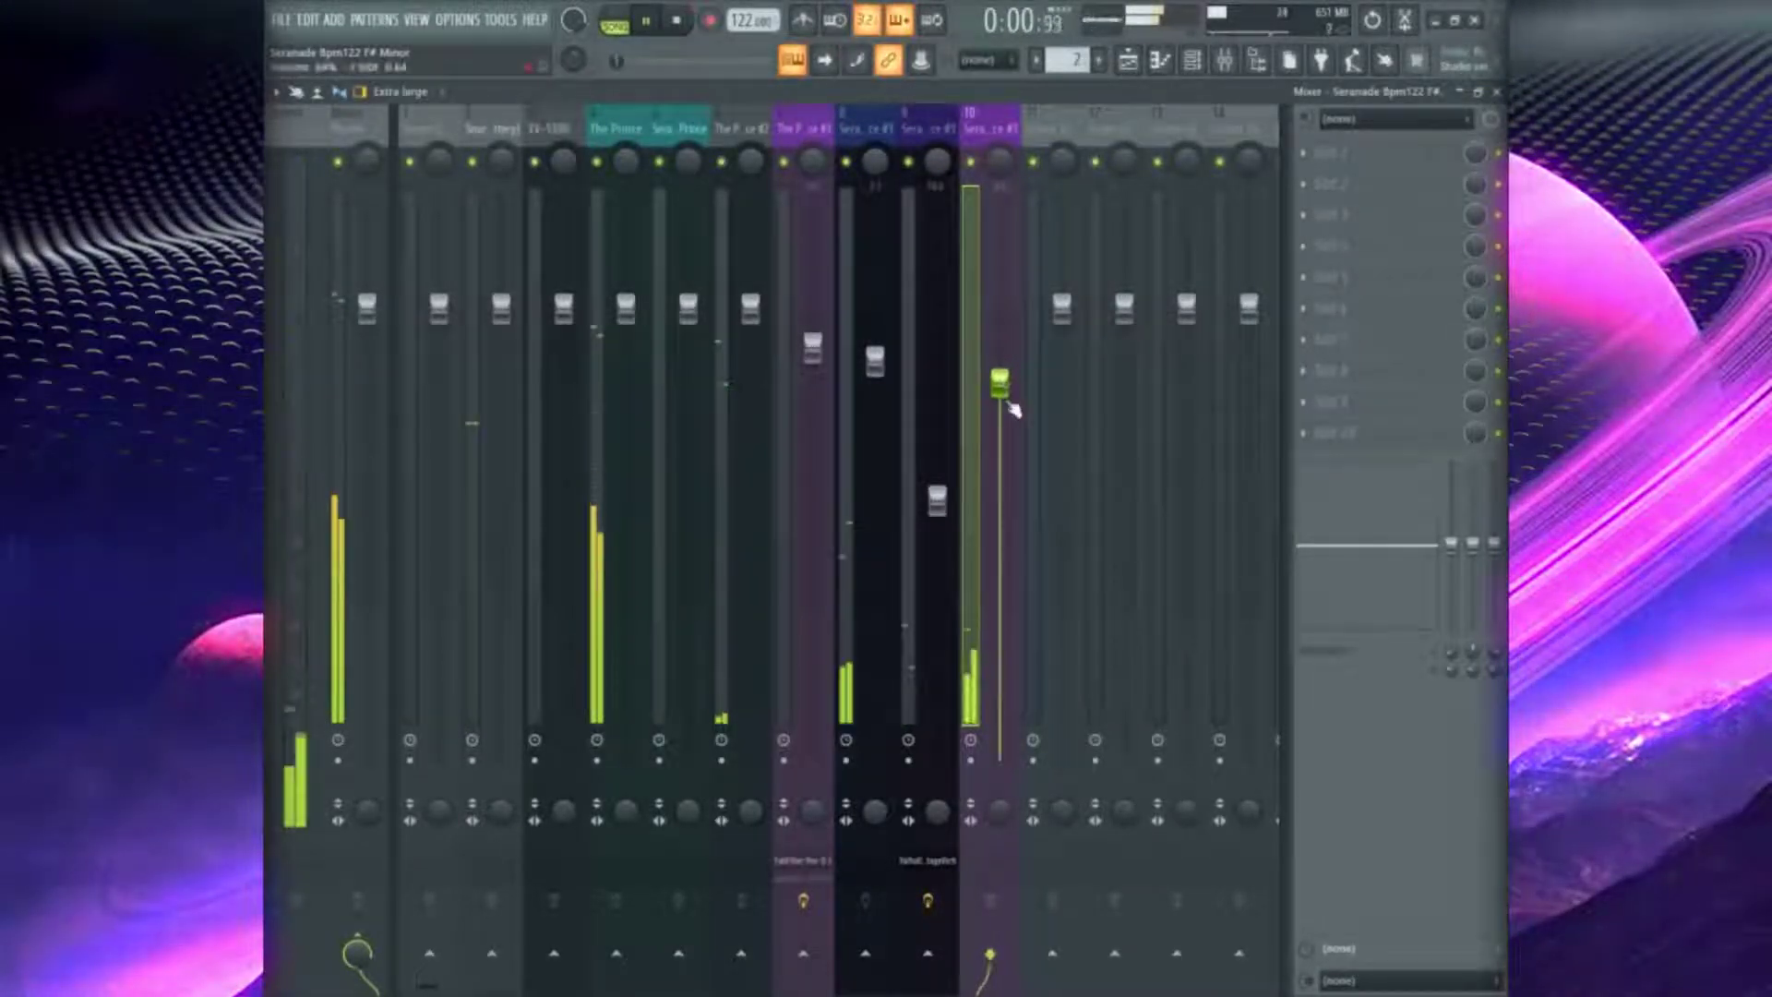
{"action": "left_click_drag", "start_coordinate": [1001, 385], "coordinate": [1001, 398]}
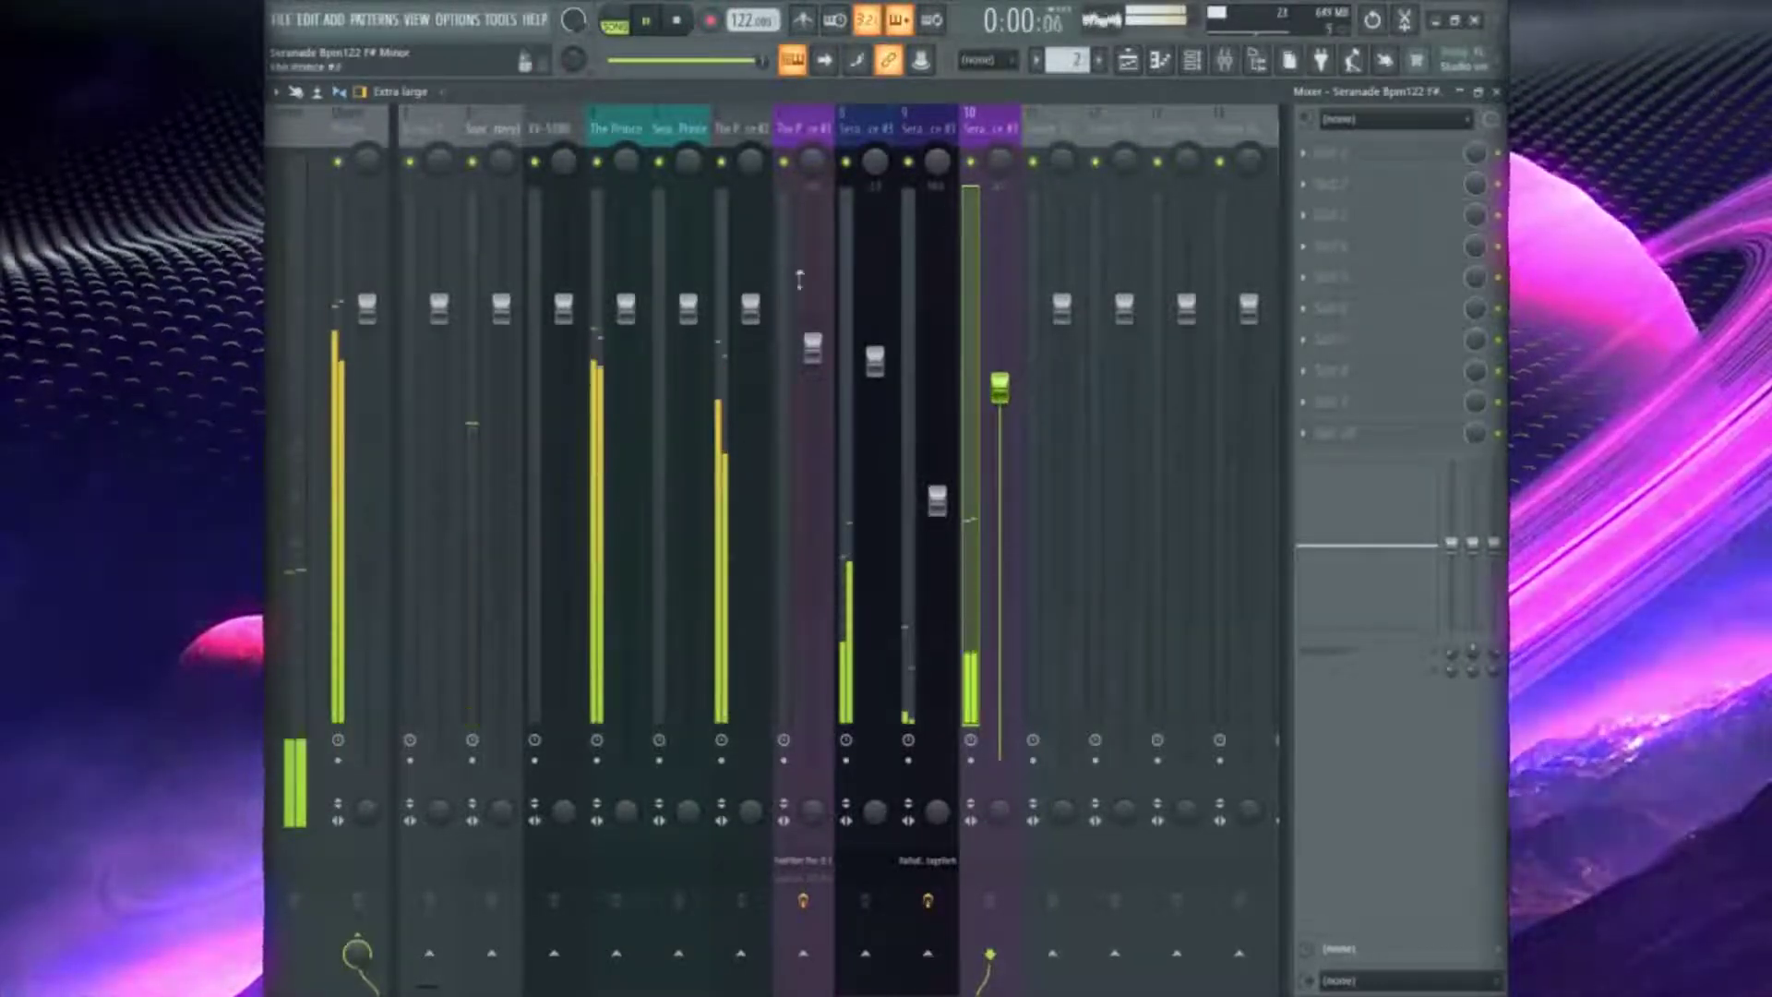
Unmute the XV-5080 channel in the channel rack and return to the mixer
{"action": "left_click", "coordinate": [1200, 66]}
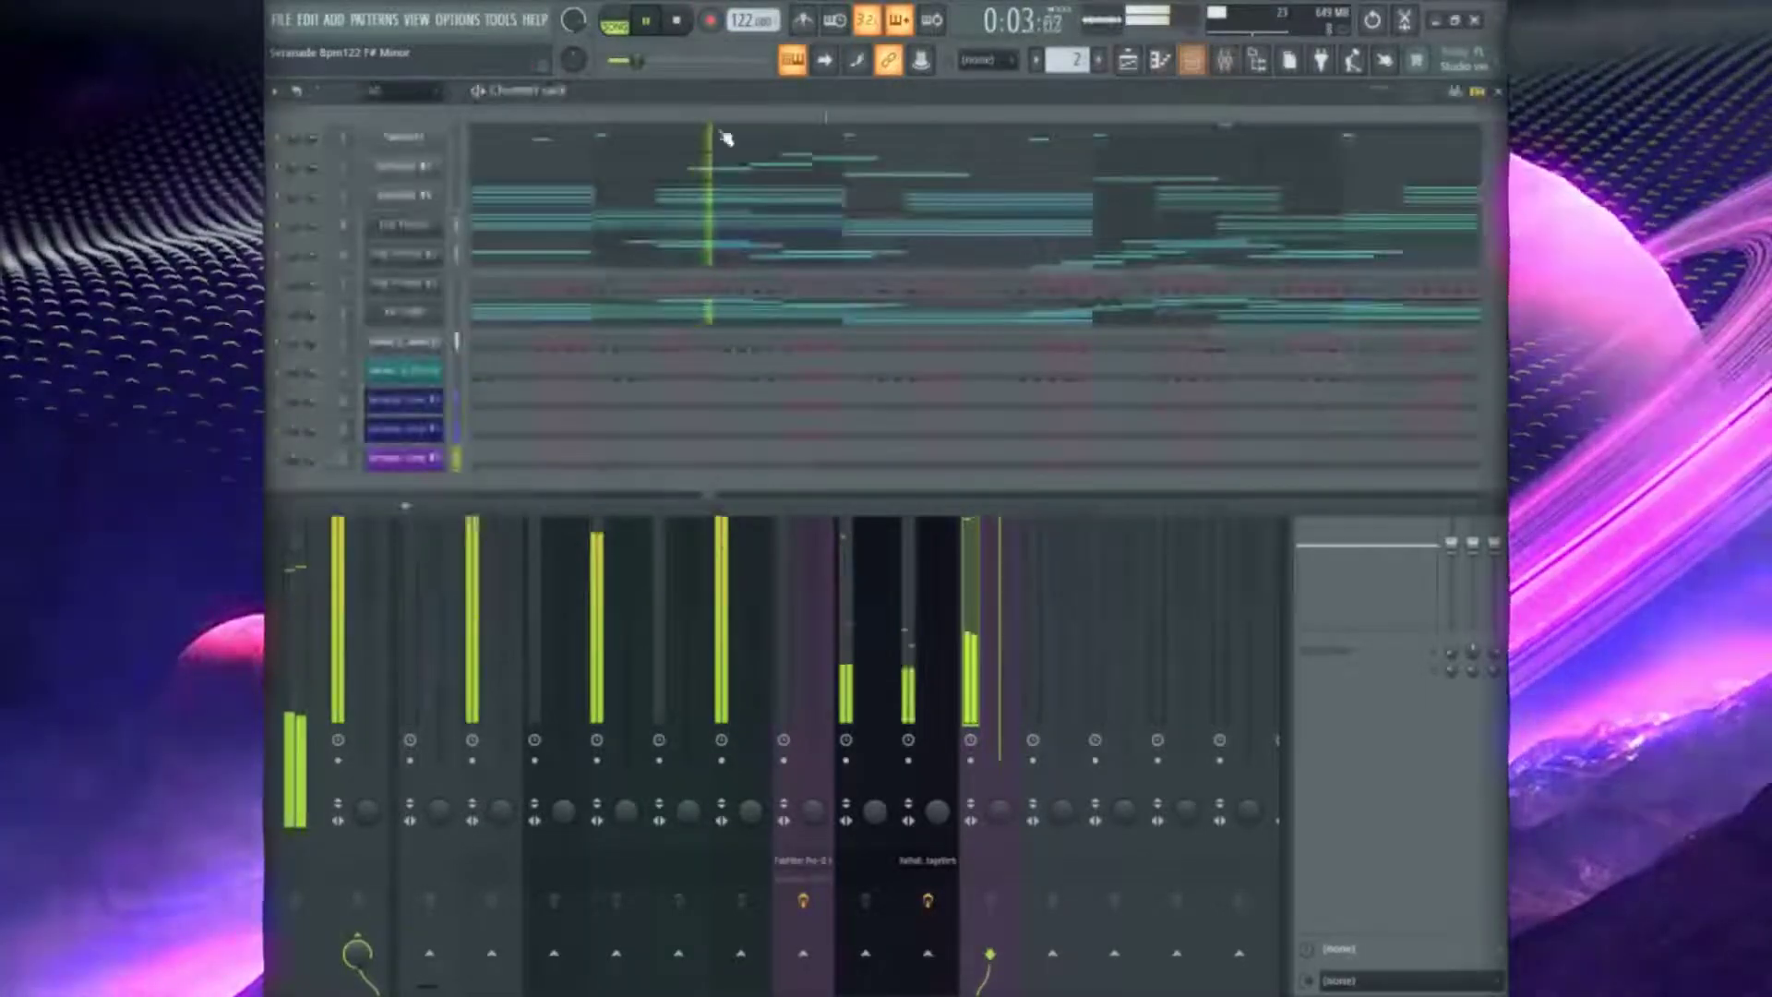
{"action": "right_click", "coordinate": [425, 318]}
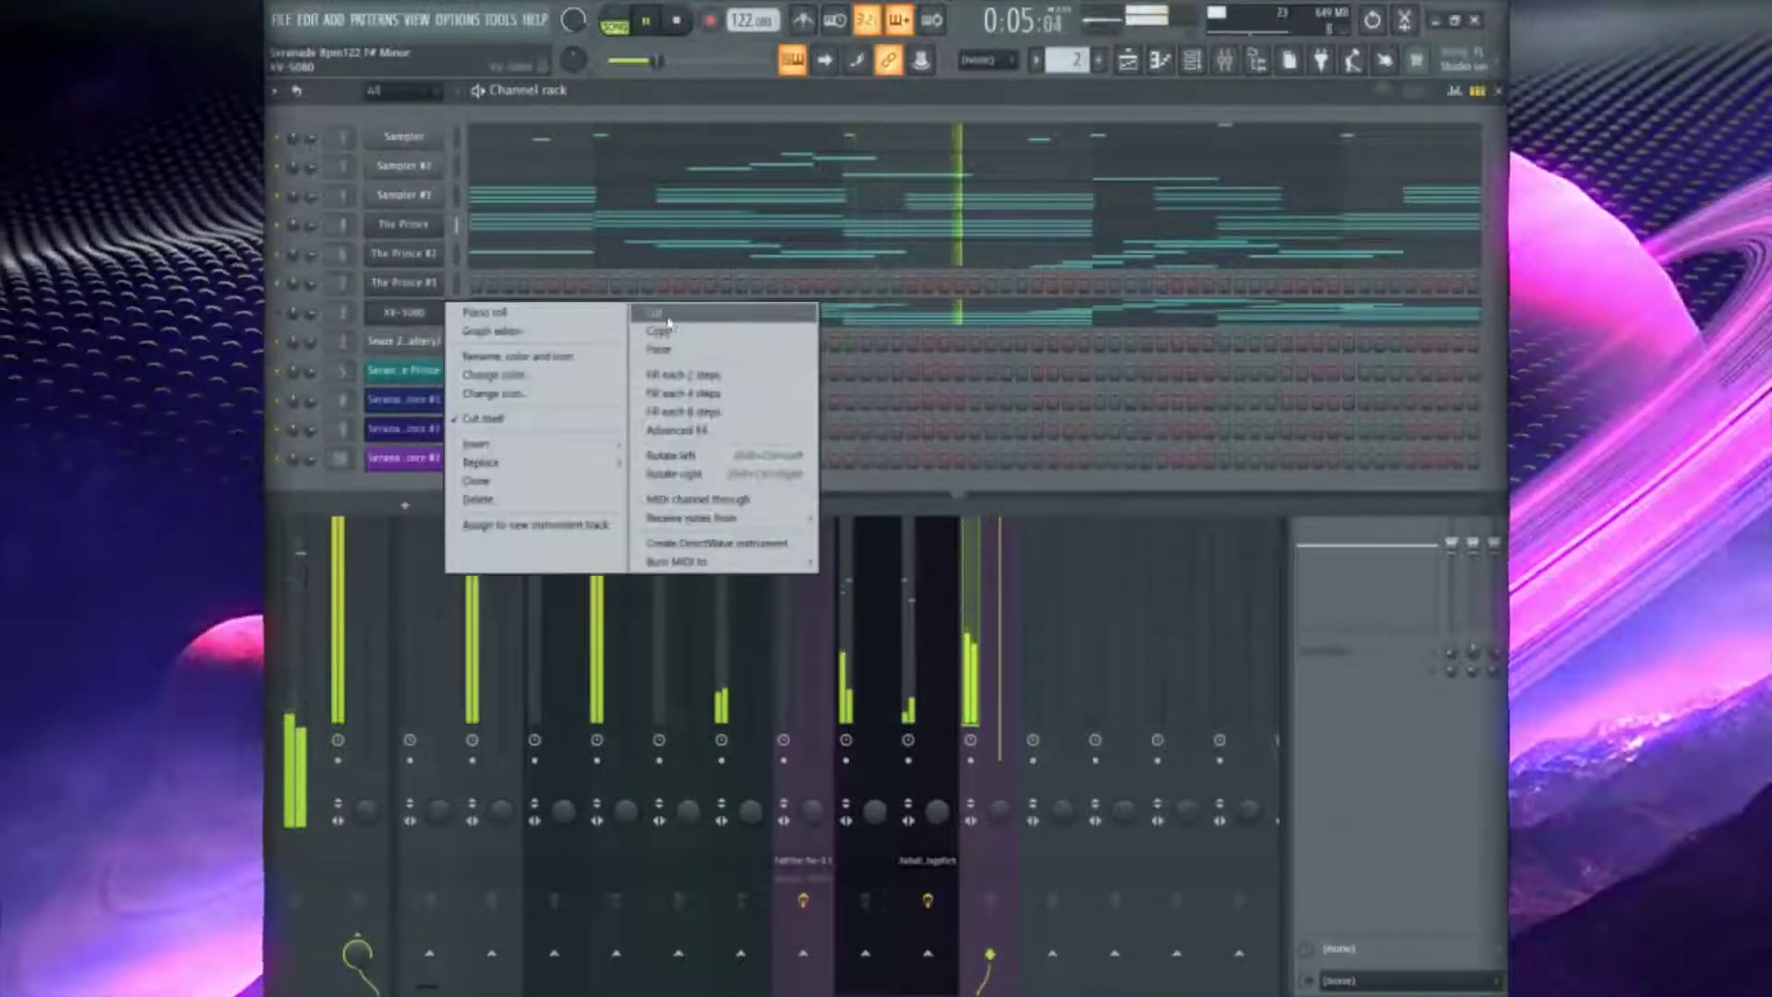
{"action": "left_click", "coordinate": [282, 322]}
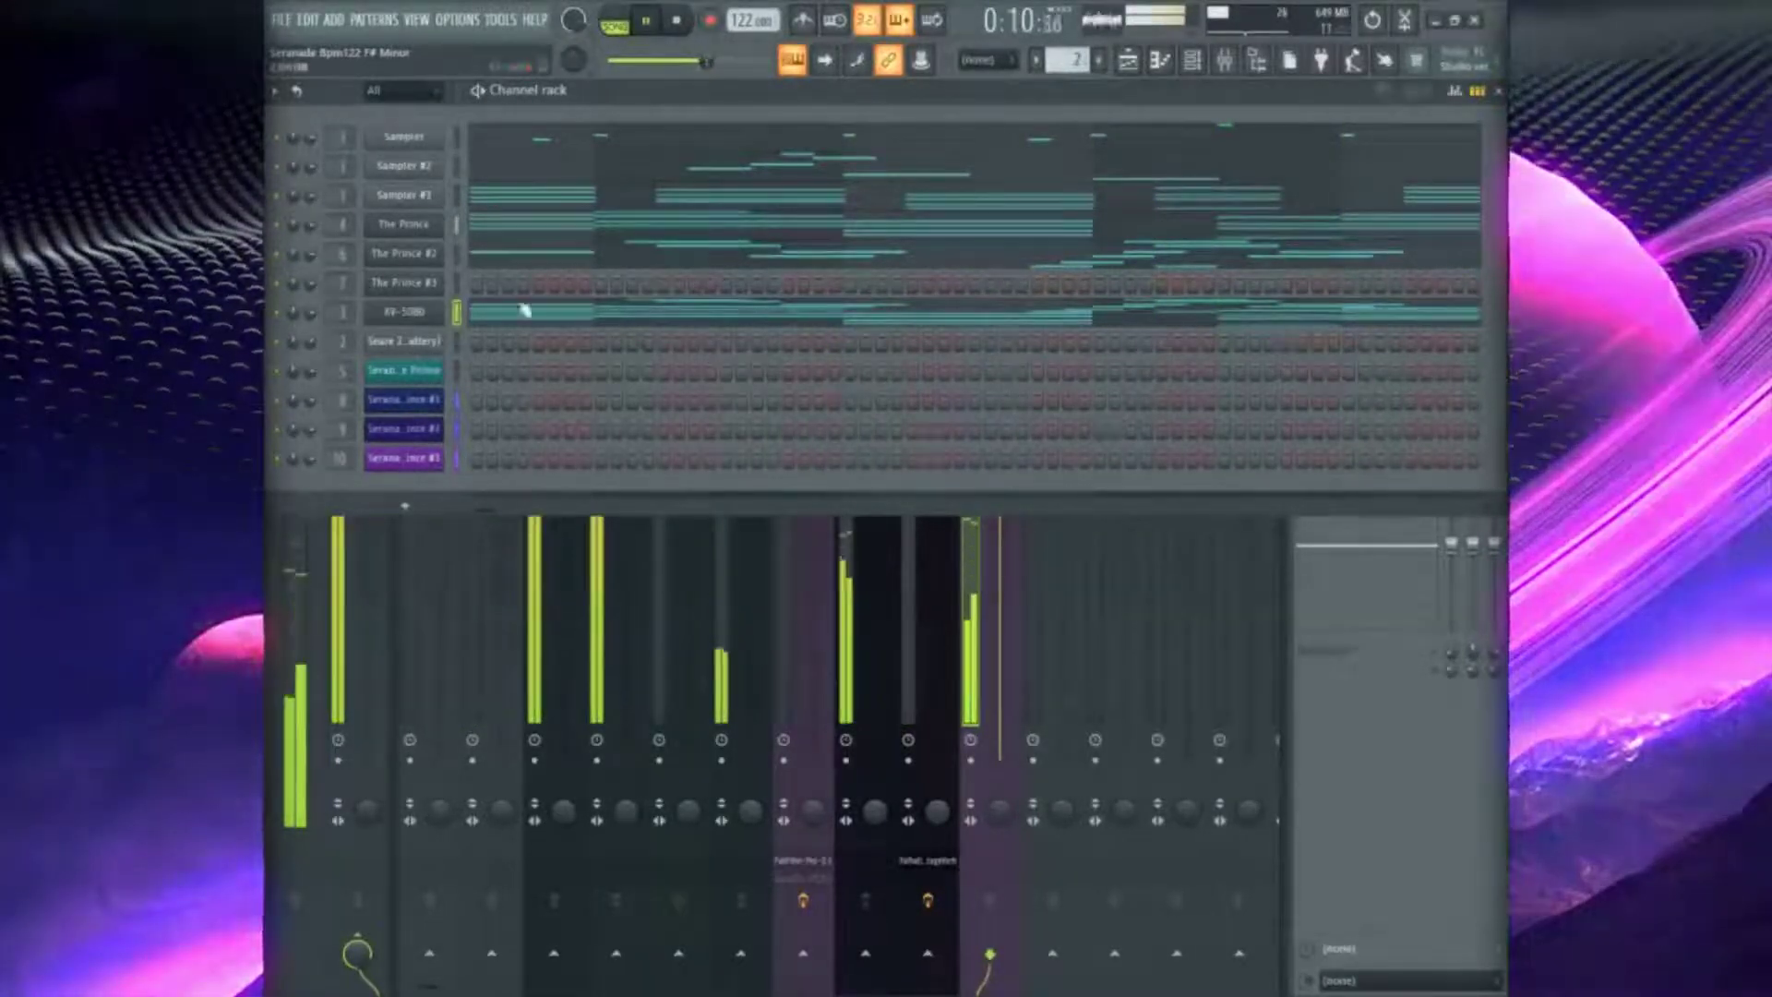
{"action": "left_click", "coordinate": [1227, 65]}
Recolor the XV-5080 mixer track bright purple
{"action": "left_click", "coordinate": [540, 203]}
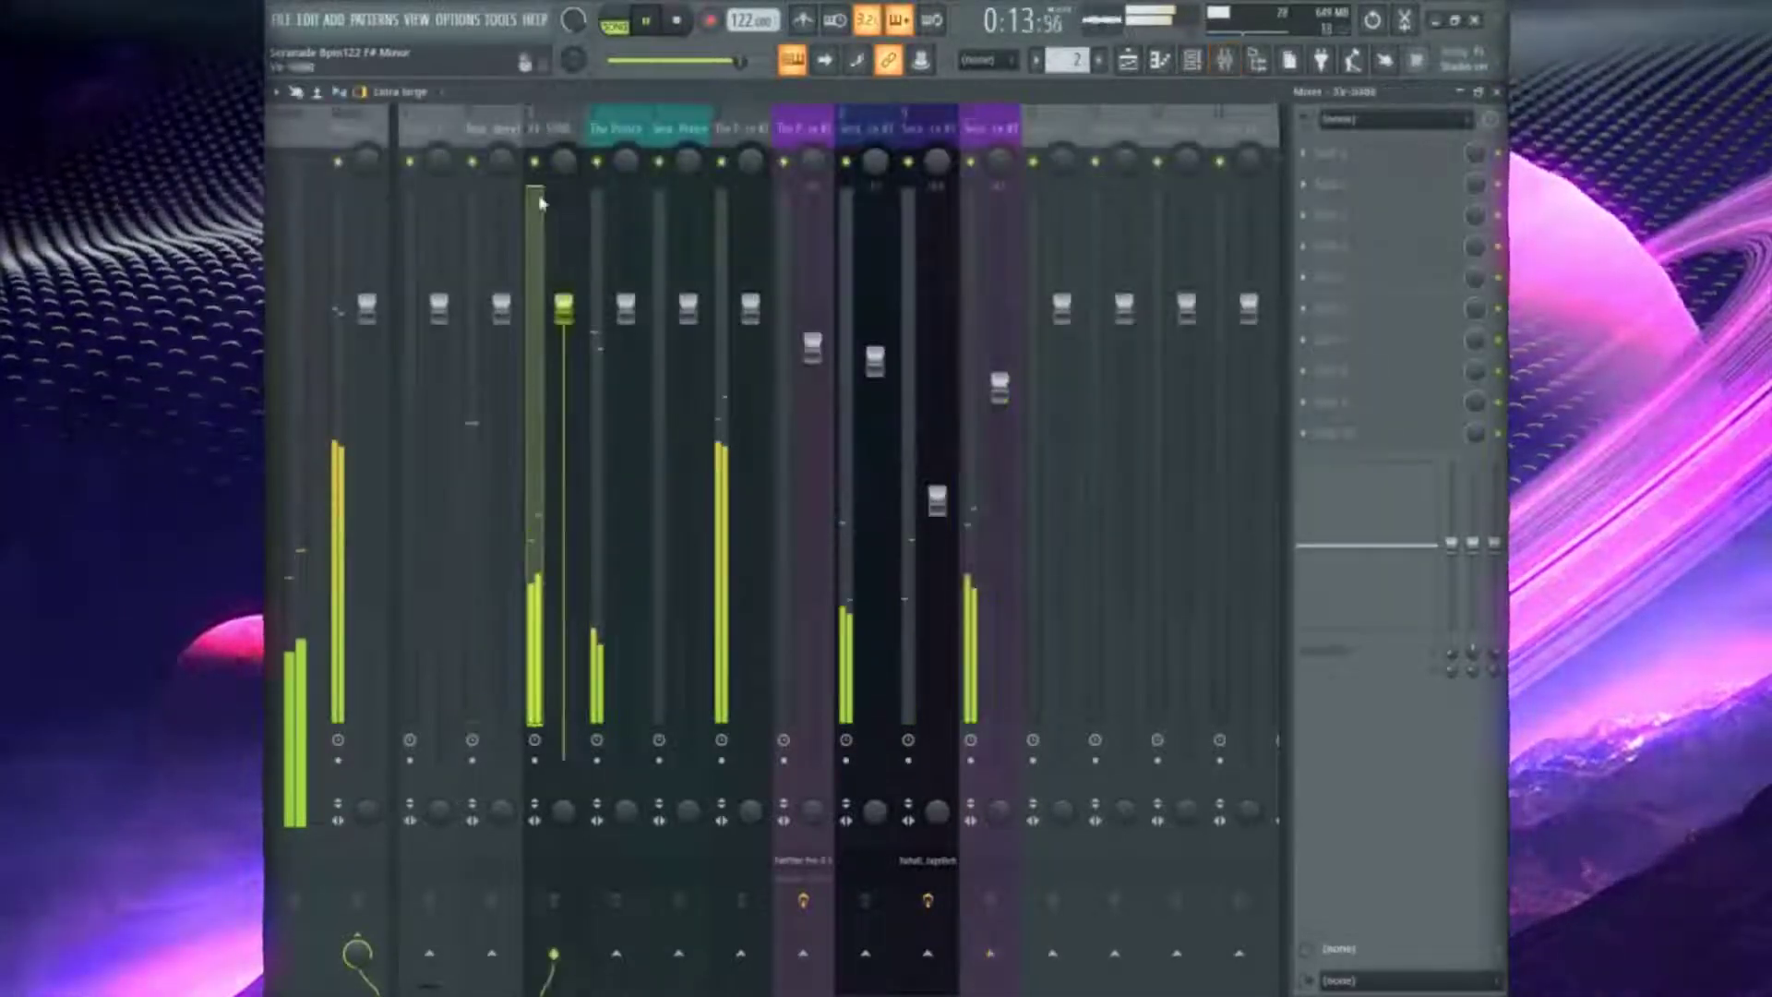
{"action": "right_click", "coordinate": [554, 136]}
{"action": "left_click", "coordinate": [627, 150]}
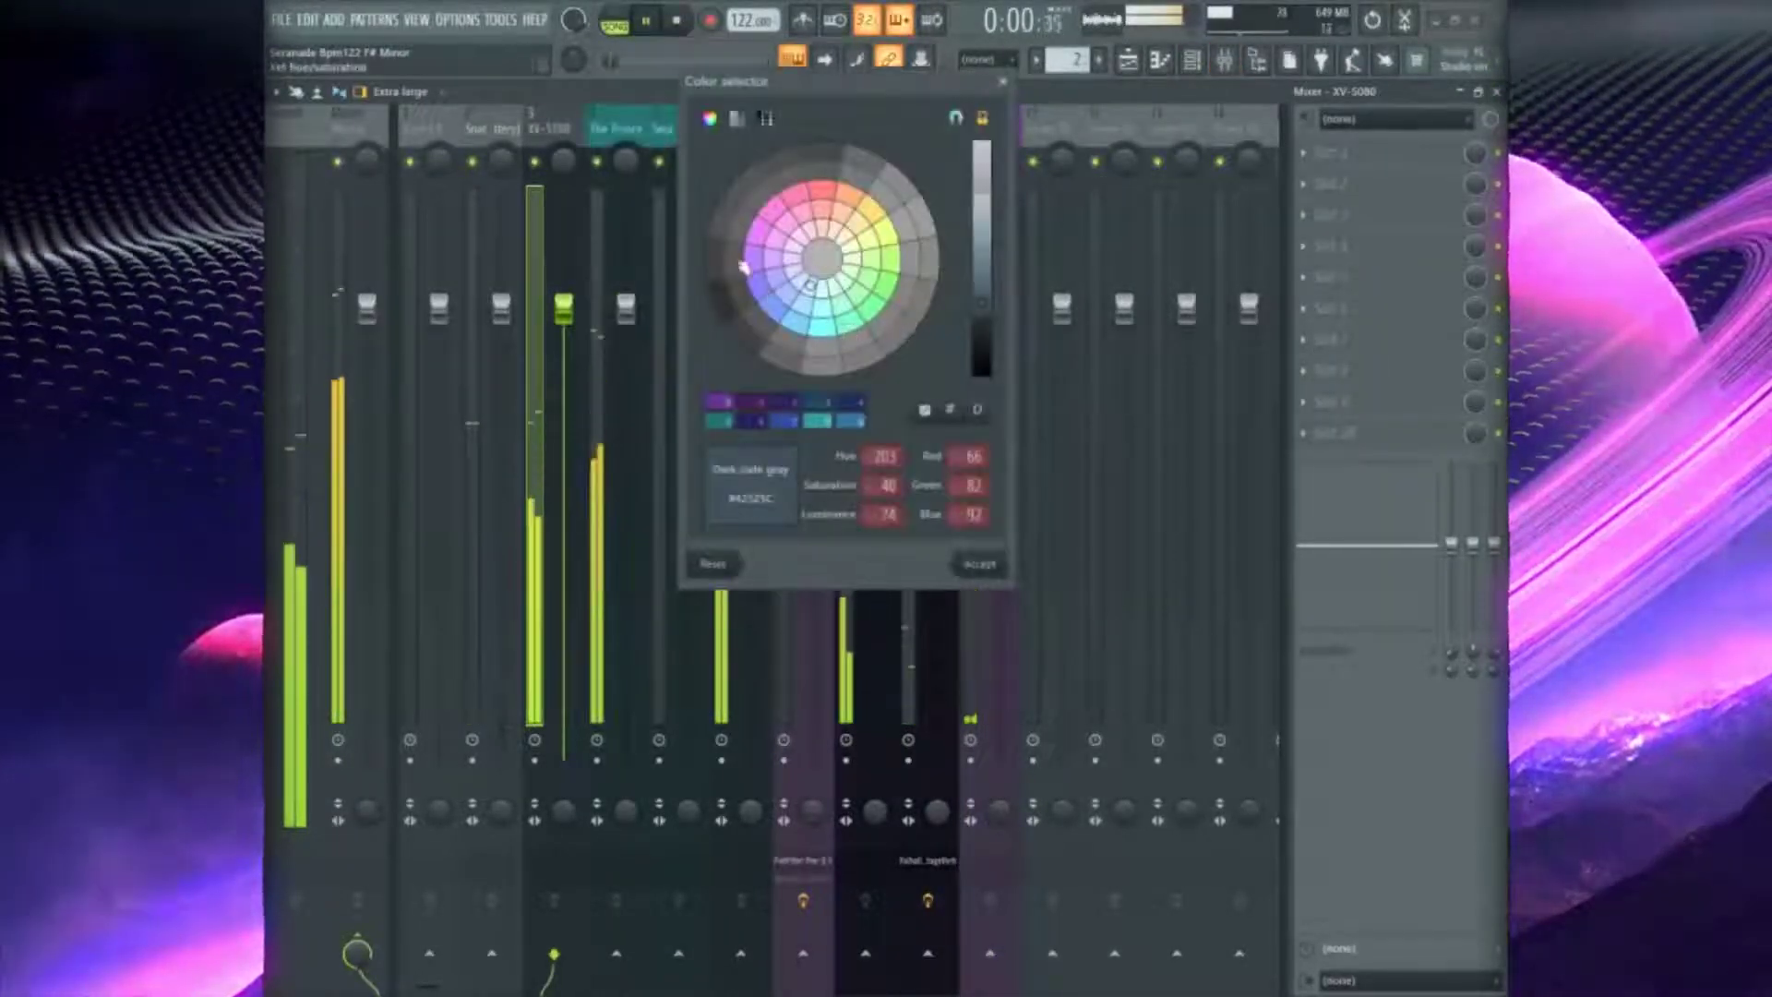
{"action": "left_click", "coordinate": [756, 266]}
{"action": "left_click", "coordinate": [984, 265]}
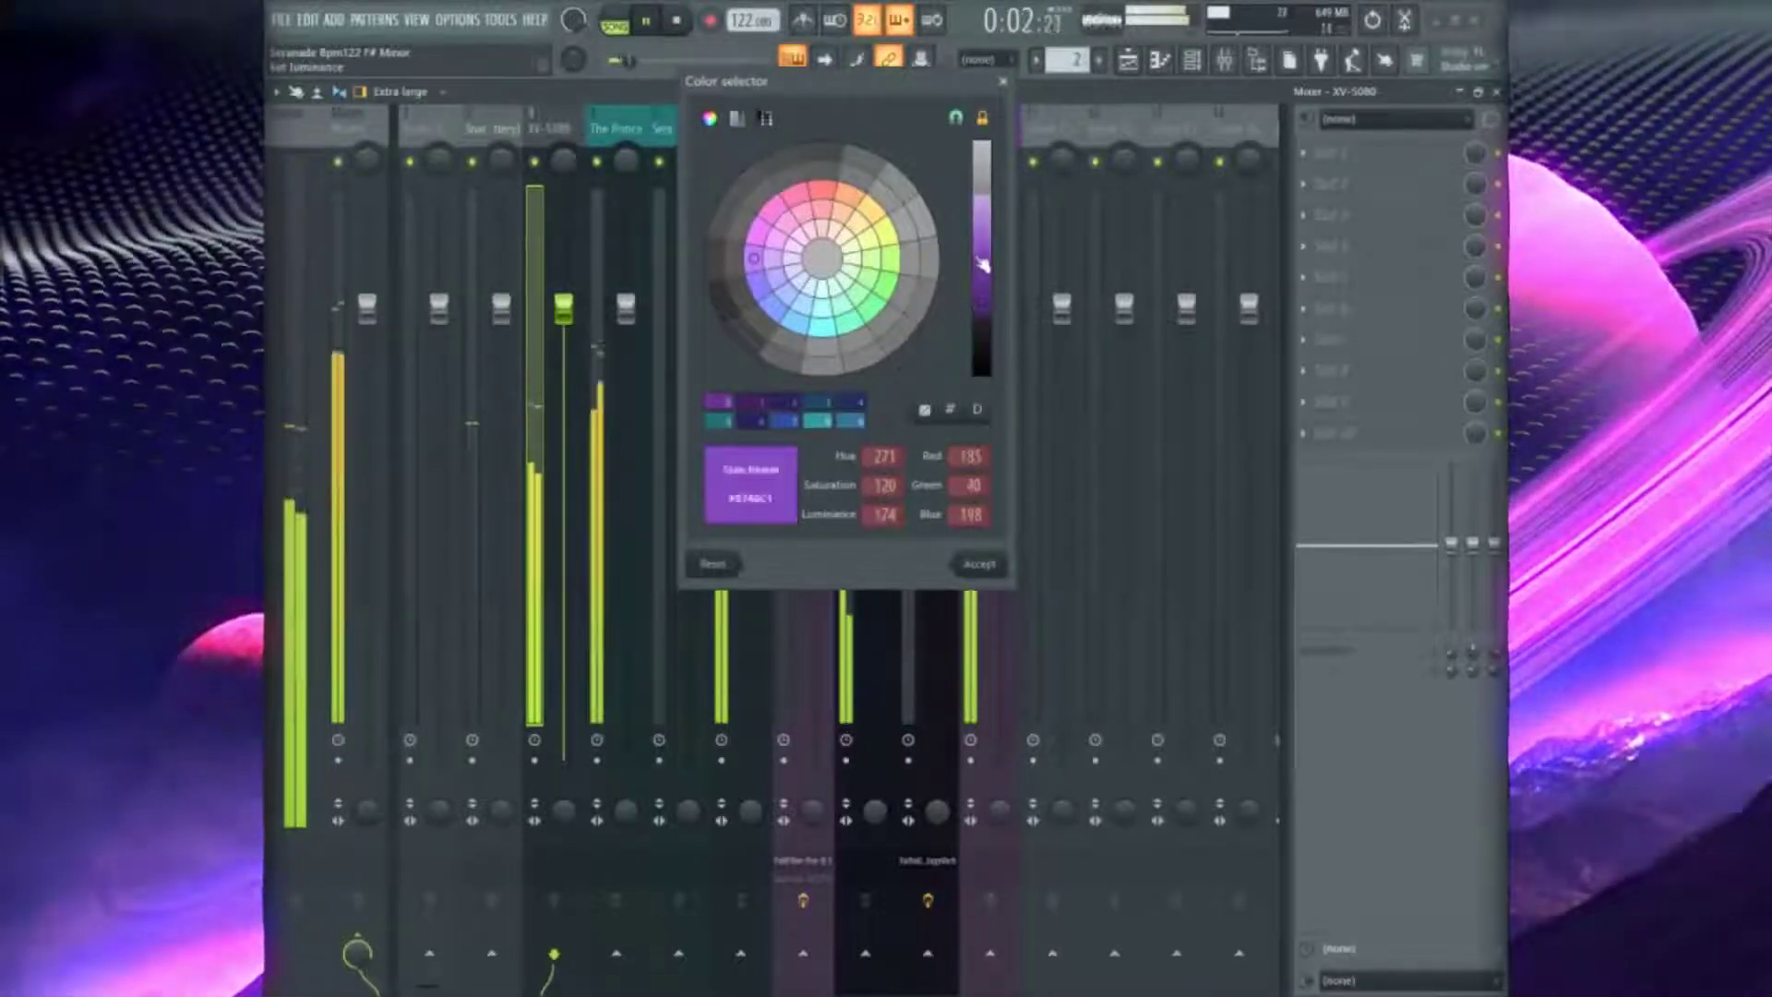
{"action": "left_click", "coordinate": [979, 563]}
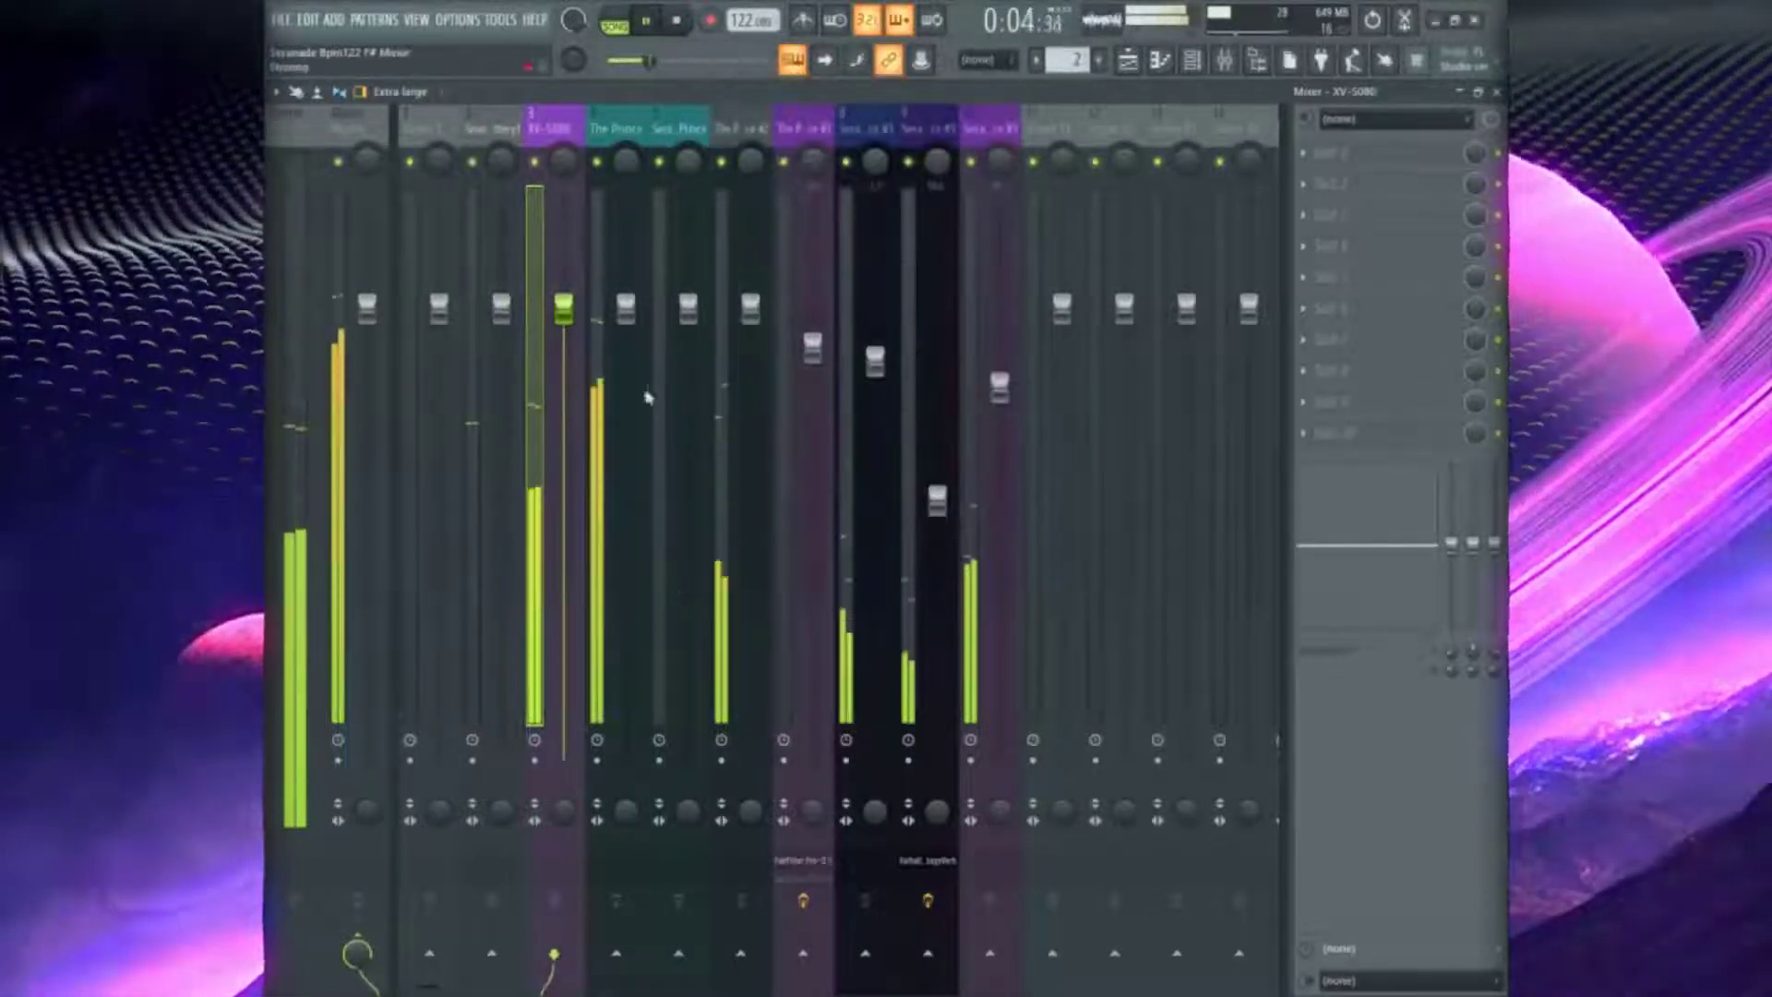
Arm the XV-5080 mixer track and render it as a full-song 32-bit float stereo WAV
{"action": "left_click", "coordinate": [535, 759]}
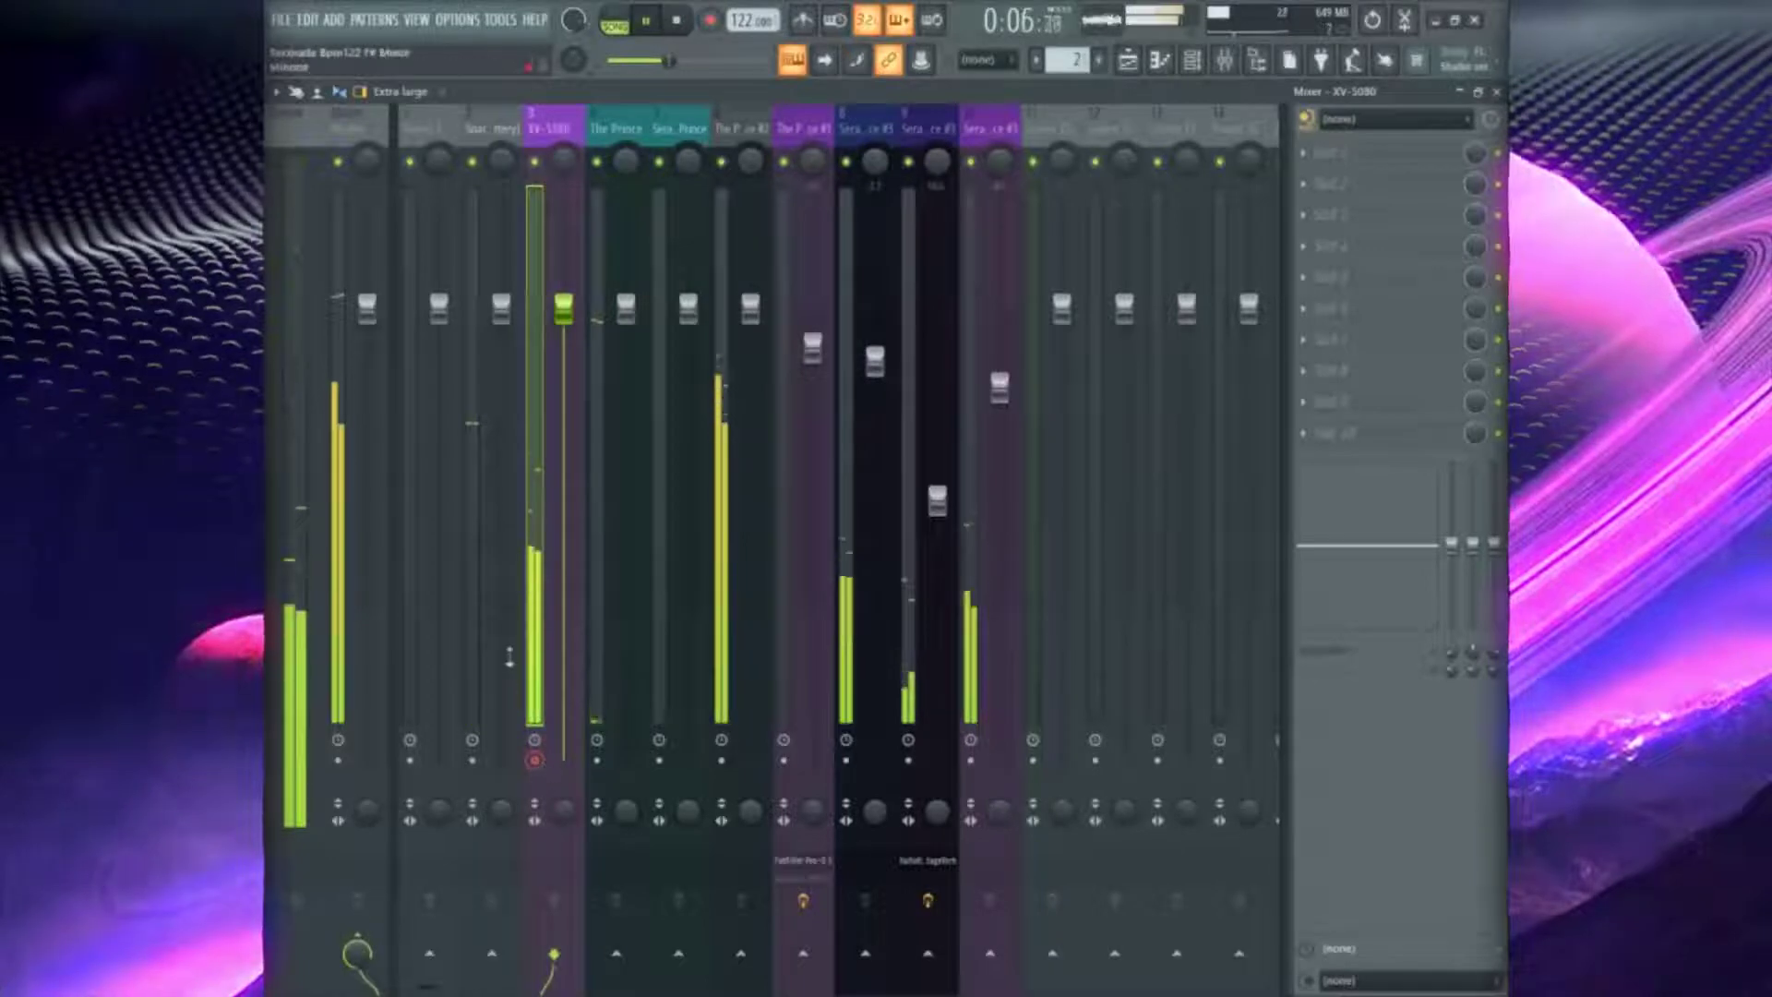
{"action": "key", "text": "ctrl+r"}
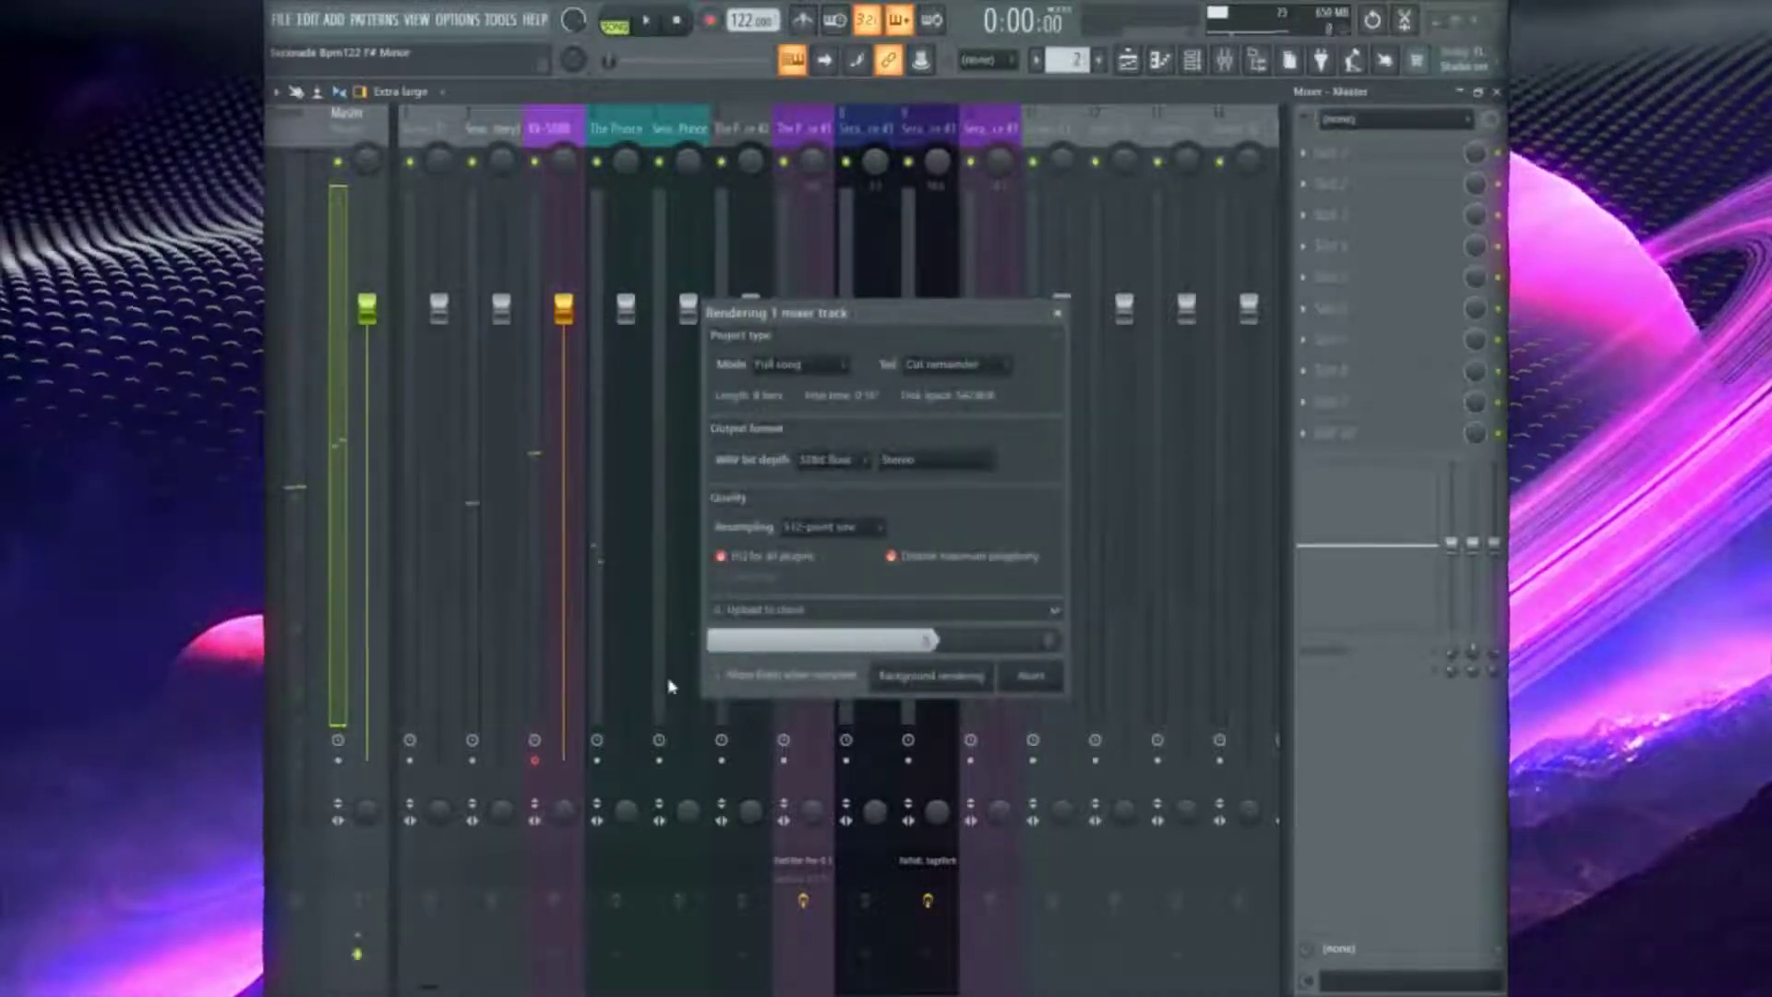
Move the XV-5080 notes into a cloned Sampler channel and route the rendered XV-5080 audio to a free mixer track
{"action": "key", "text": "F6"}
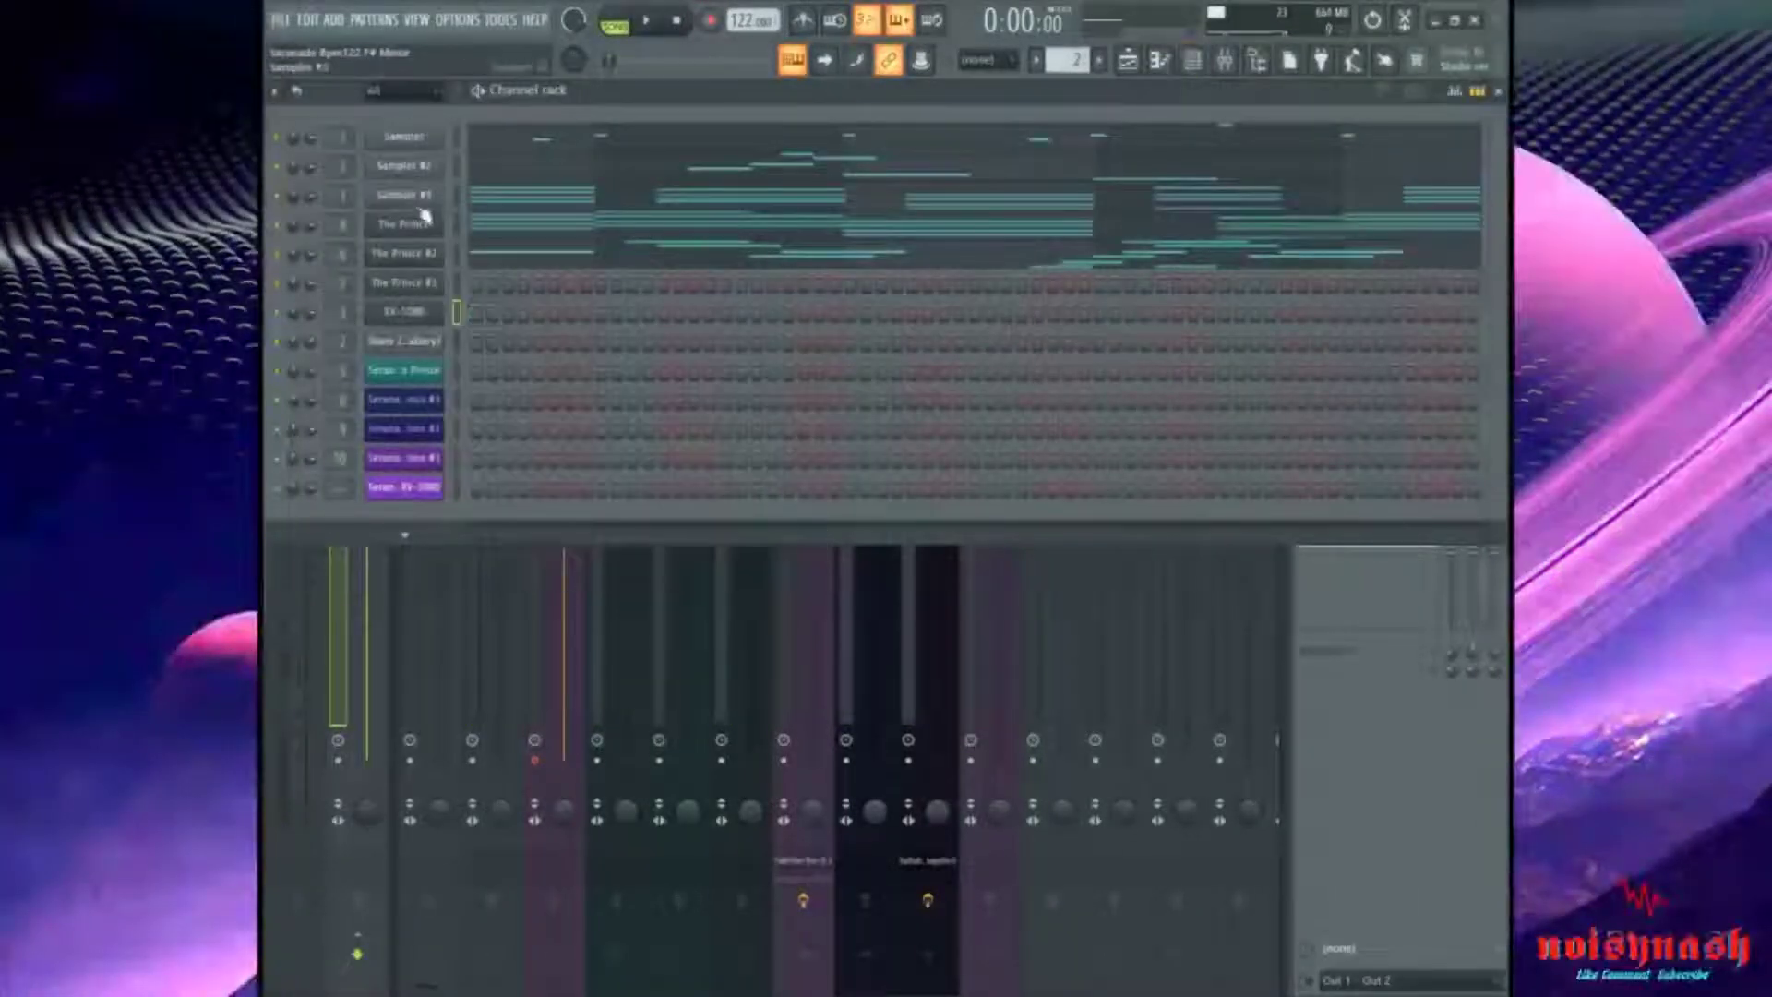
{"action": "right_click", "coordinate": [425, 214]}
{"action": "left_click", "coordinate": [636, 242]}
{"action": "key", "text": "space"}
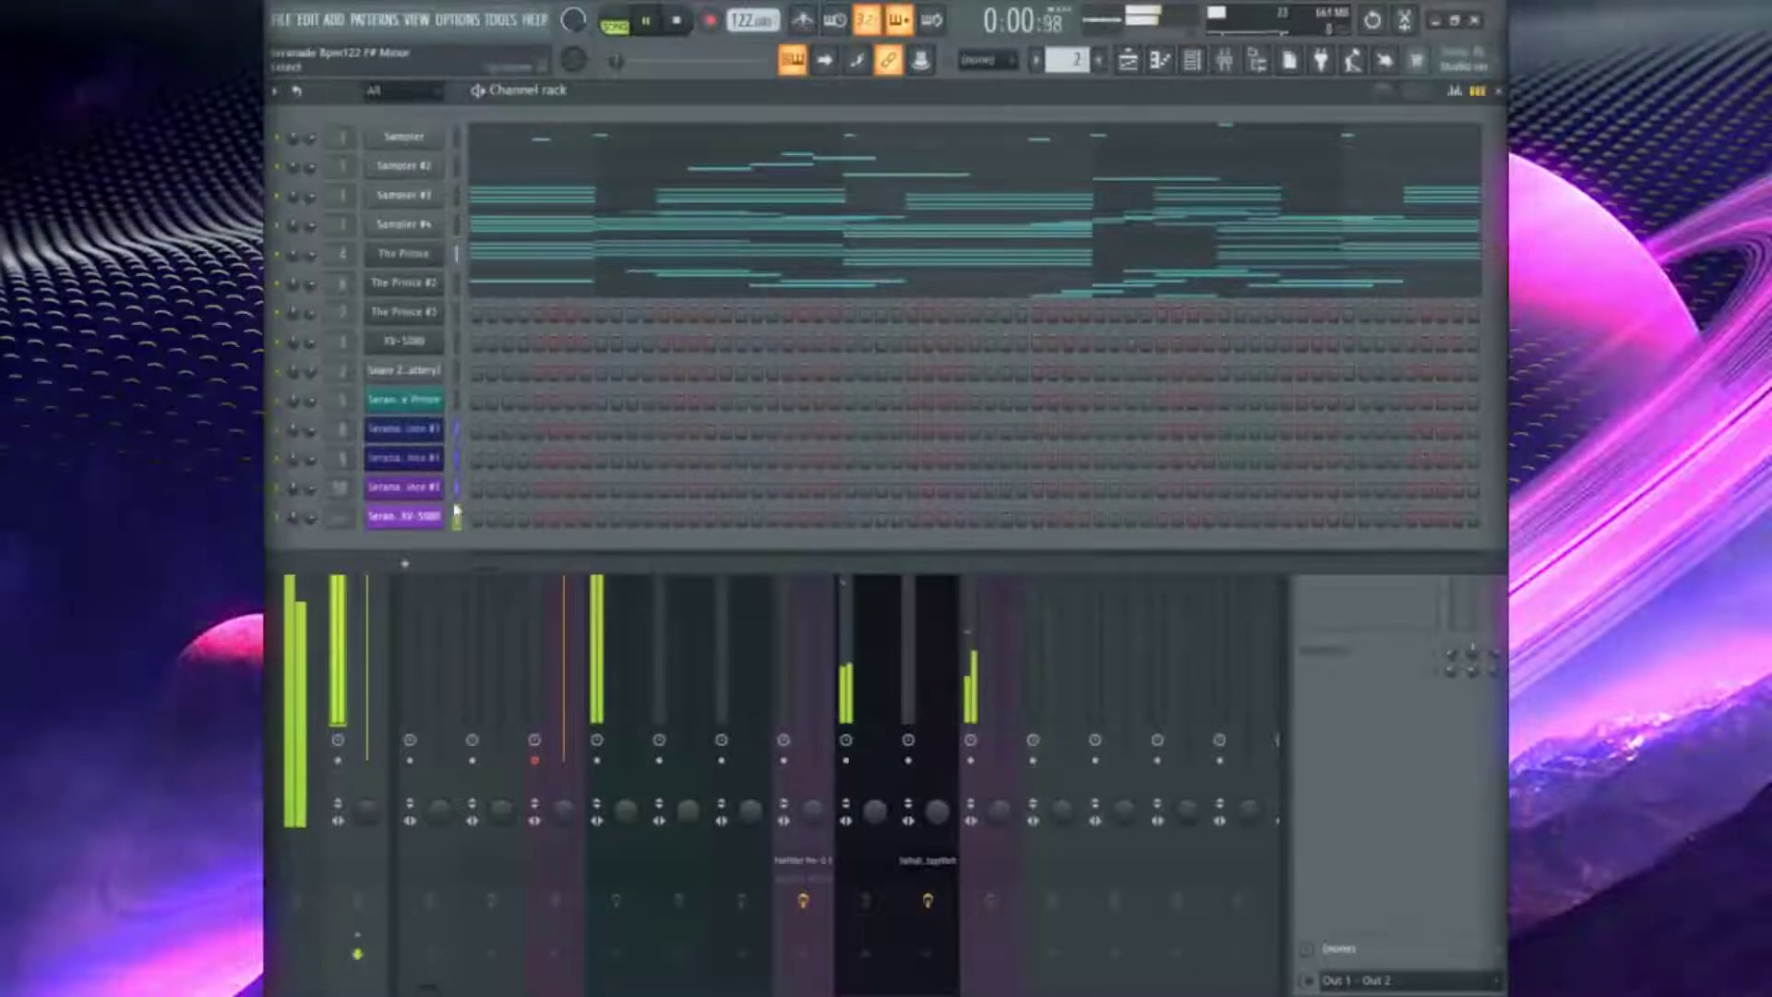
{"action": "key", "text": "ctrl+l"}
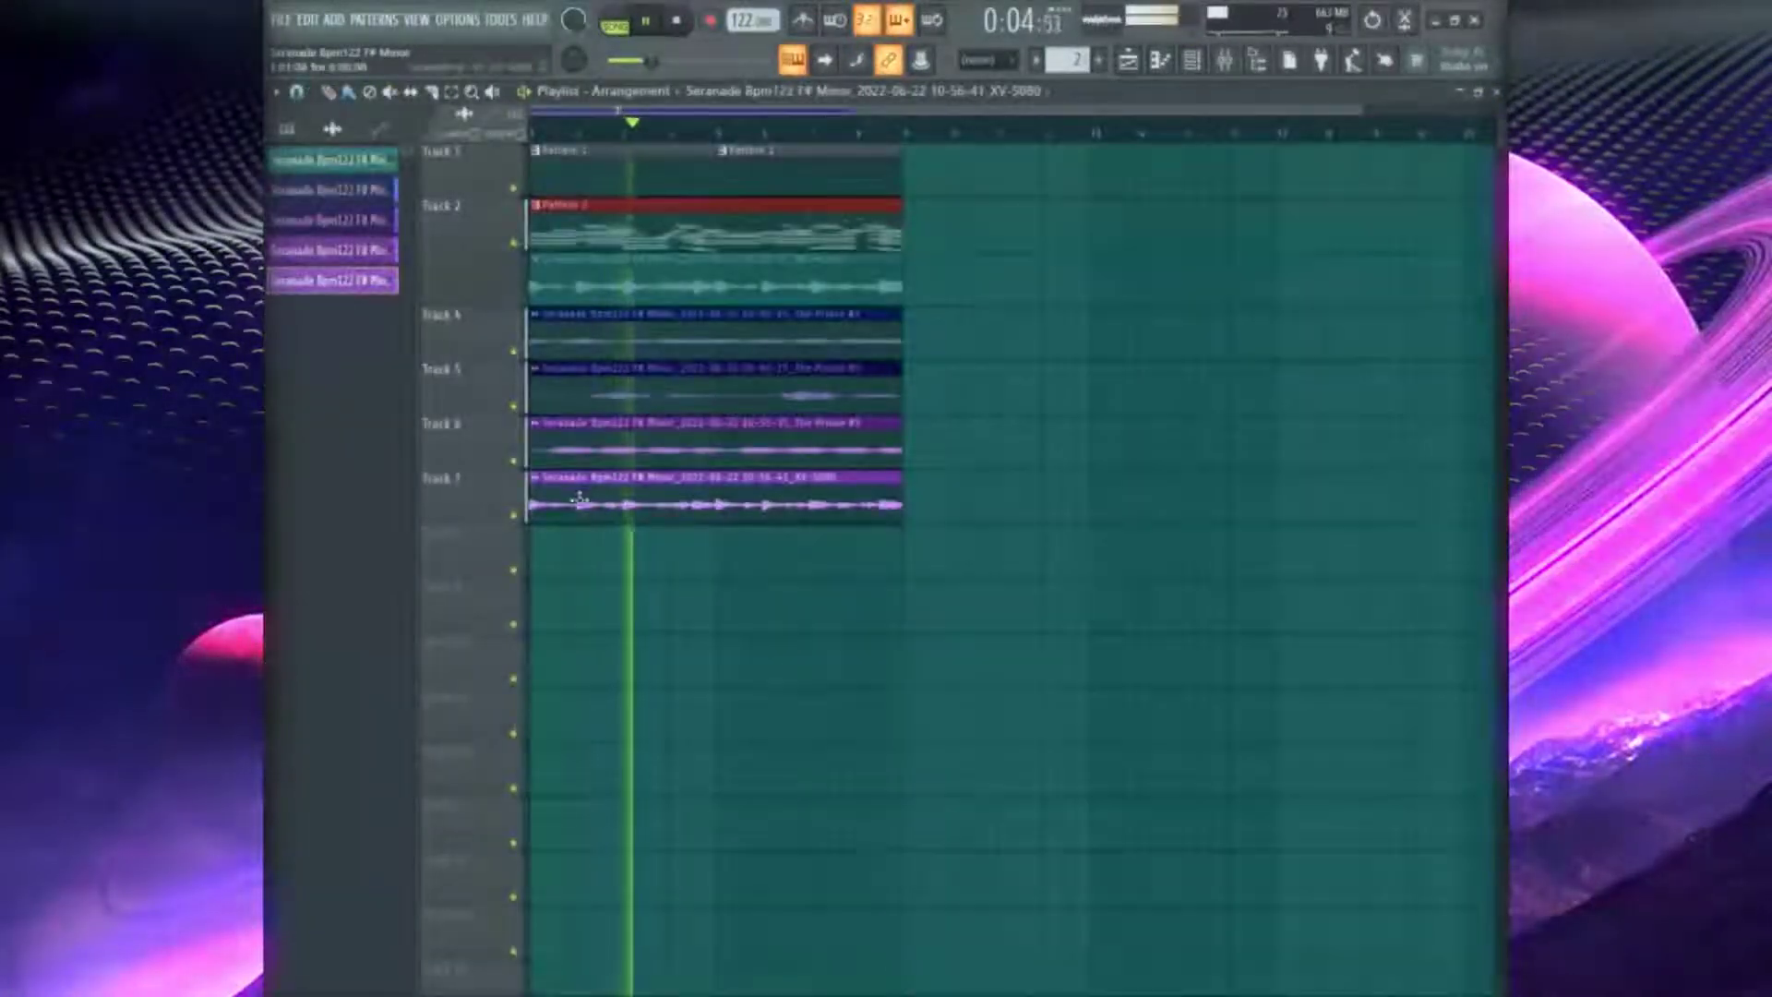
Move the XV-5080 audio clip to bar 9 and duplicate the other playlist clips across bars 9 to 16
{"action": "left_click_drag", "start_coordinate": [580, 499], "coordinate": [530, 140]}
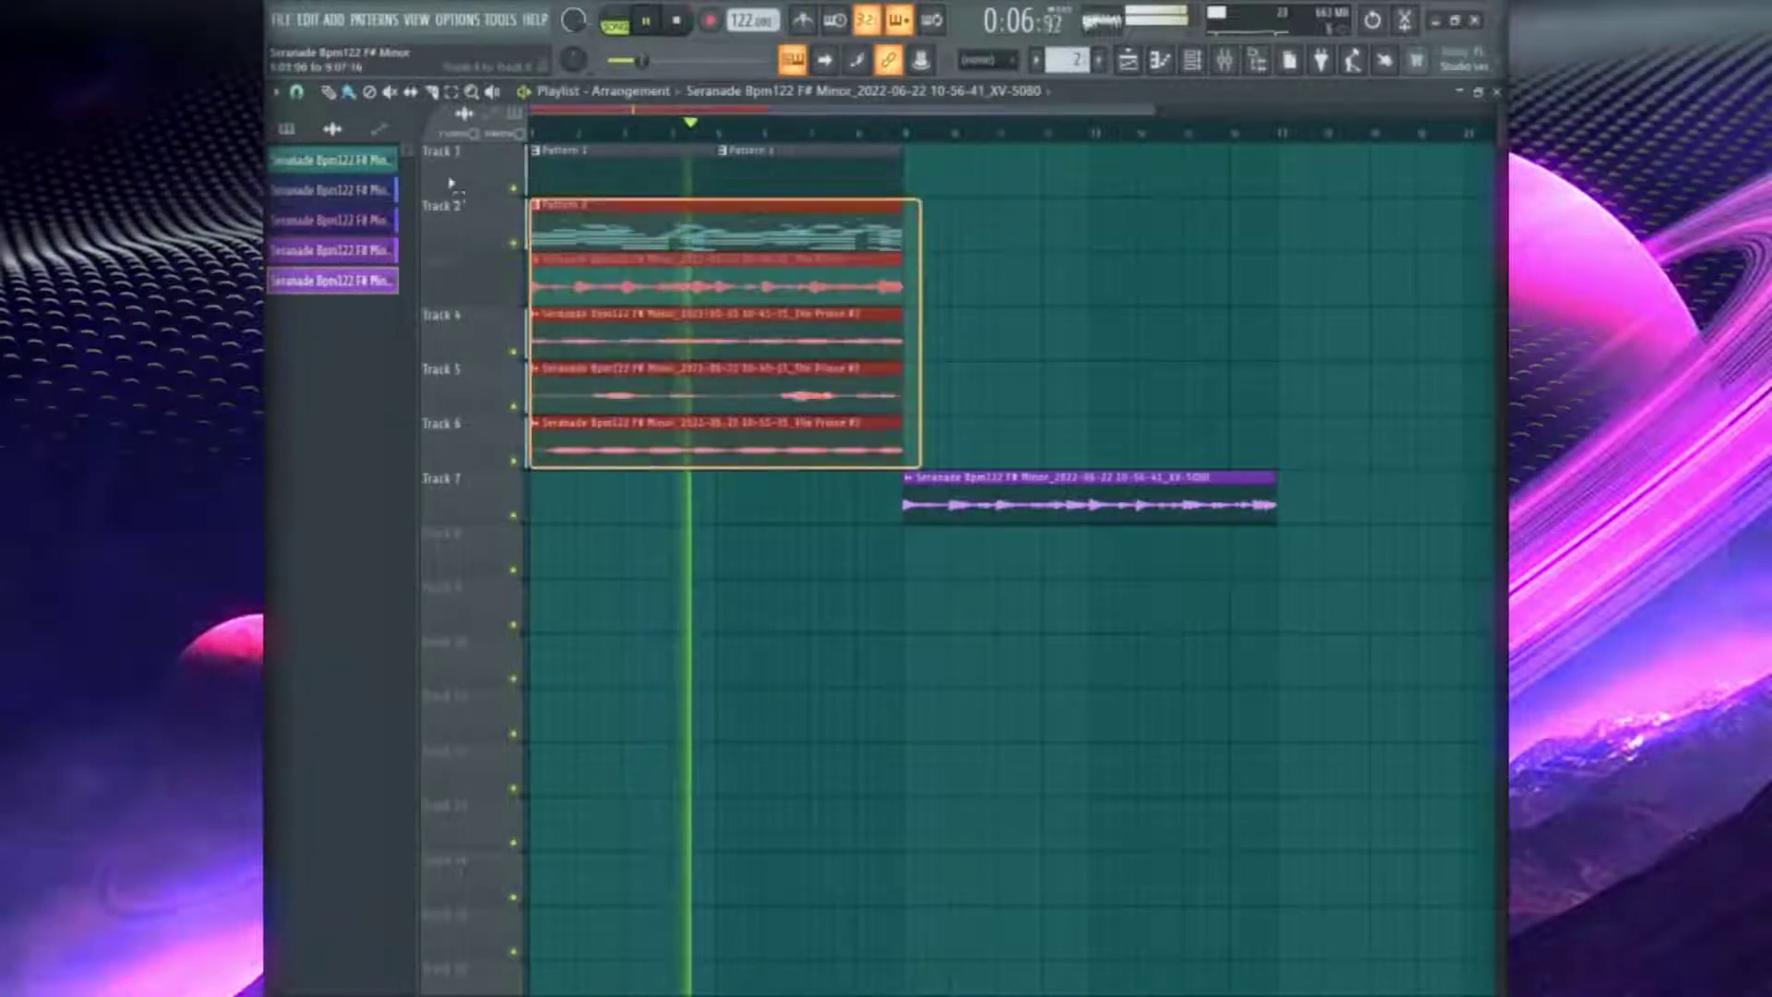
{"action": "key", "text": "ctrl+b"}
{"action": "left_click", "coordinate": [883, 643]}
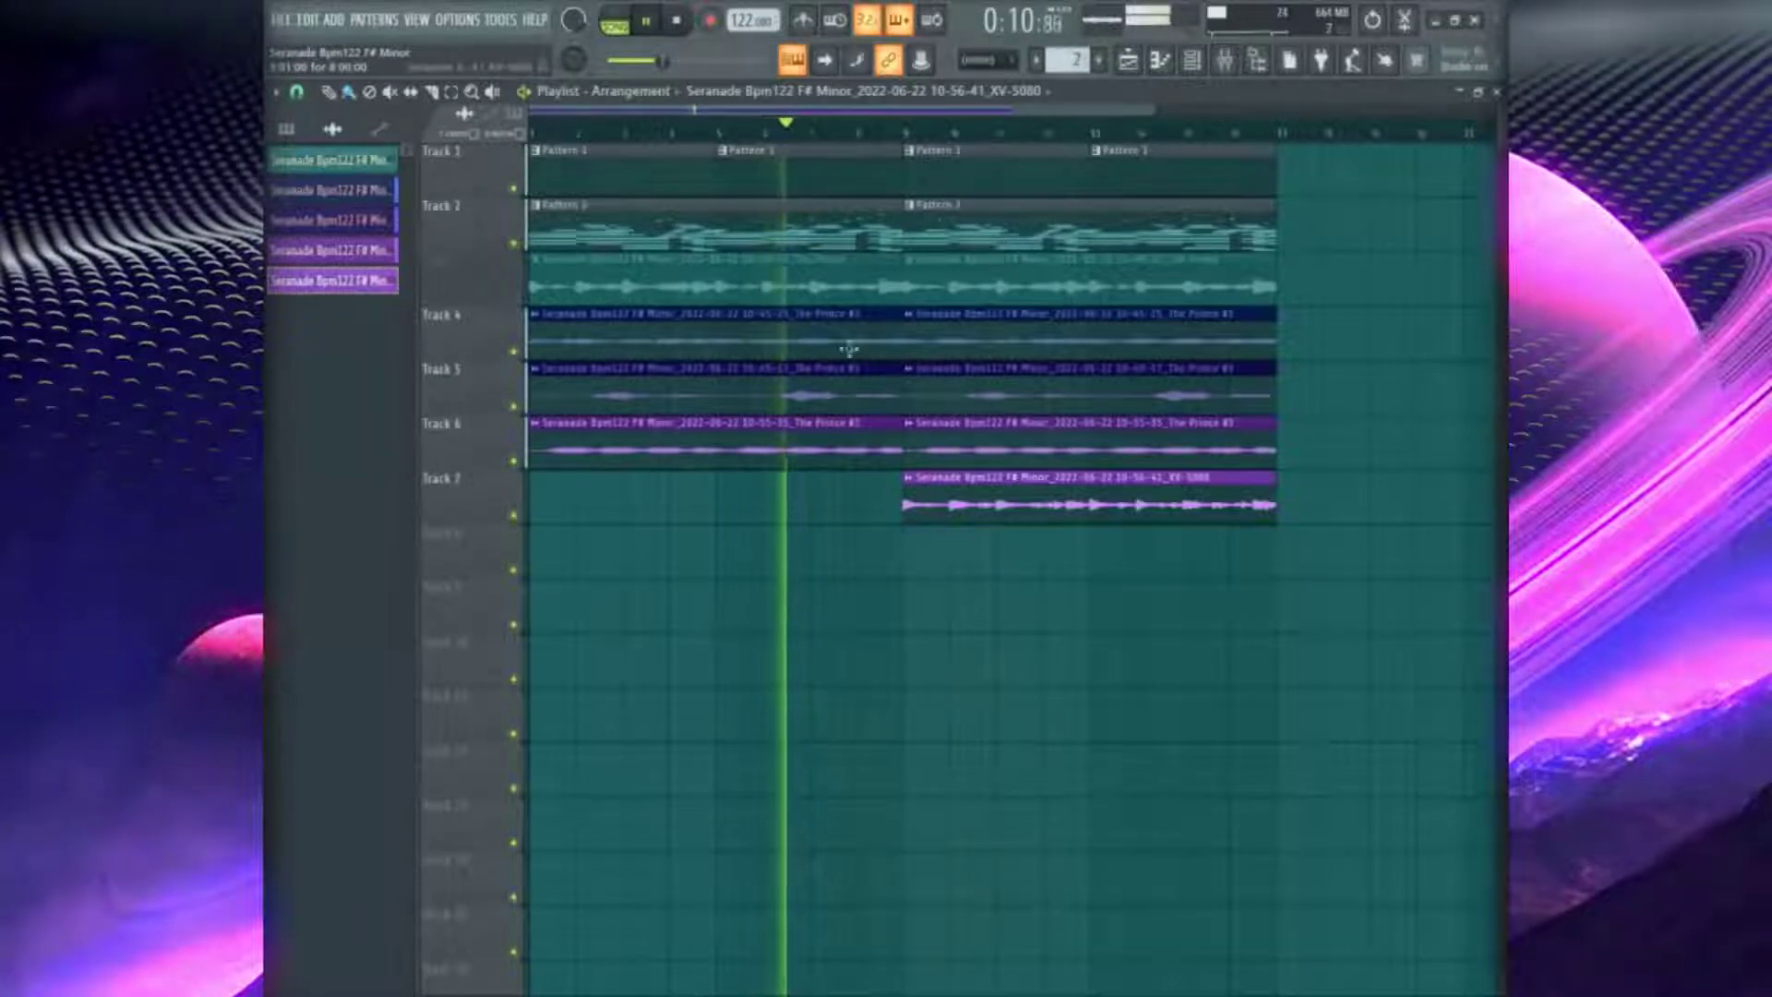
Select the first eight bars of the playlist as the playback loop
{"action": "left_click", "coordinate": [297, 91]}
{"action": "left_click", "coordinate": [315, 139]}
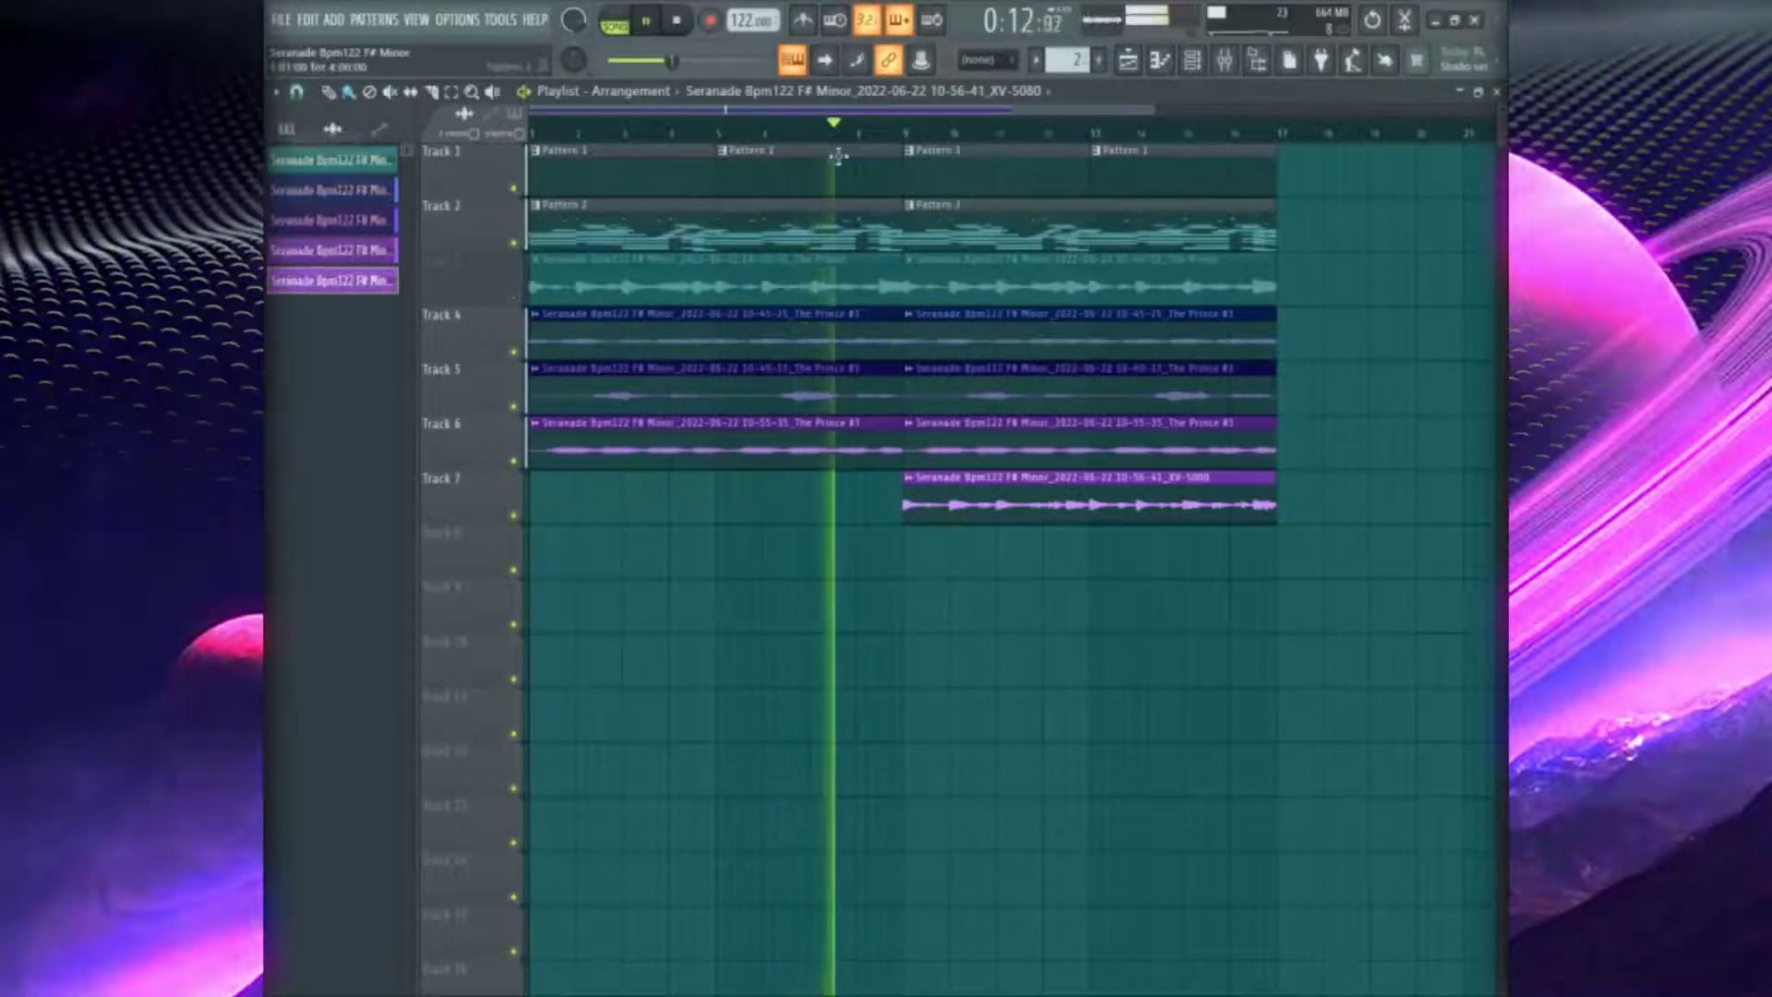
{"action": "left_click_drag", "start_coordinate": [906, 132], "coordinate": [532, 132]}
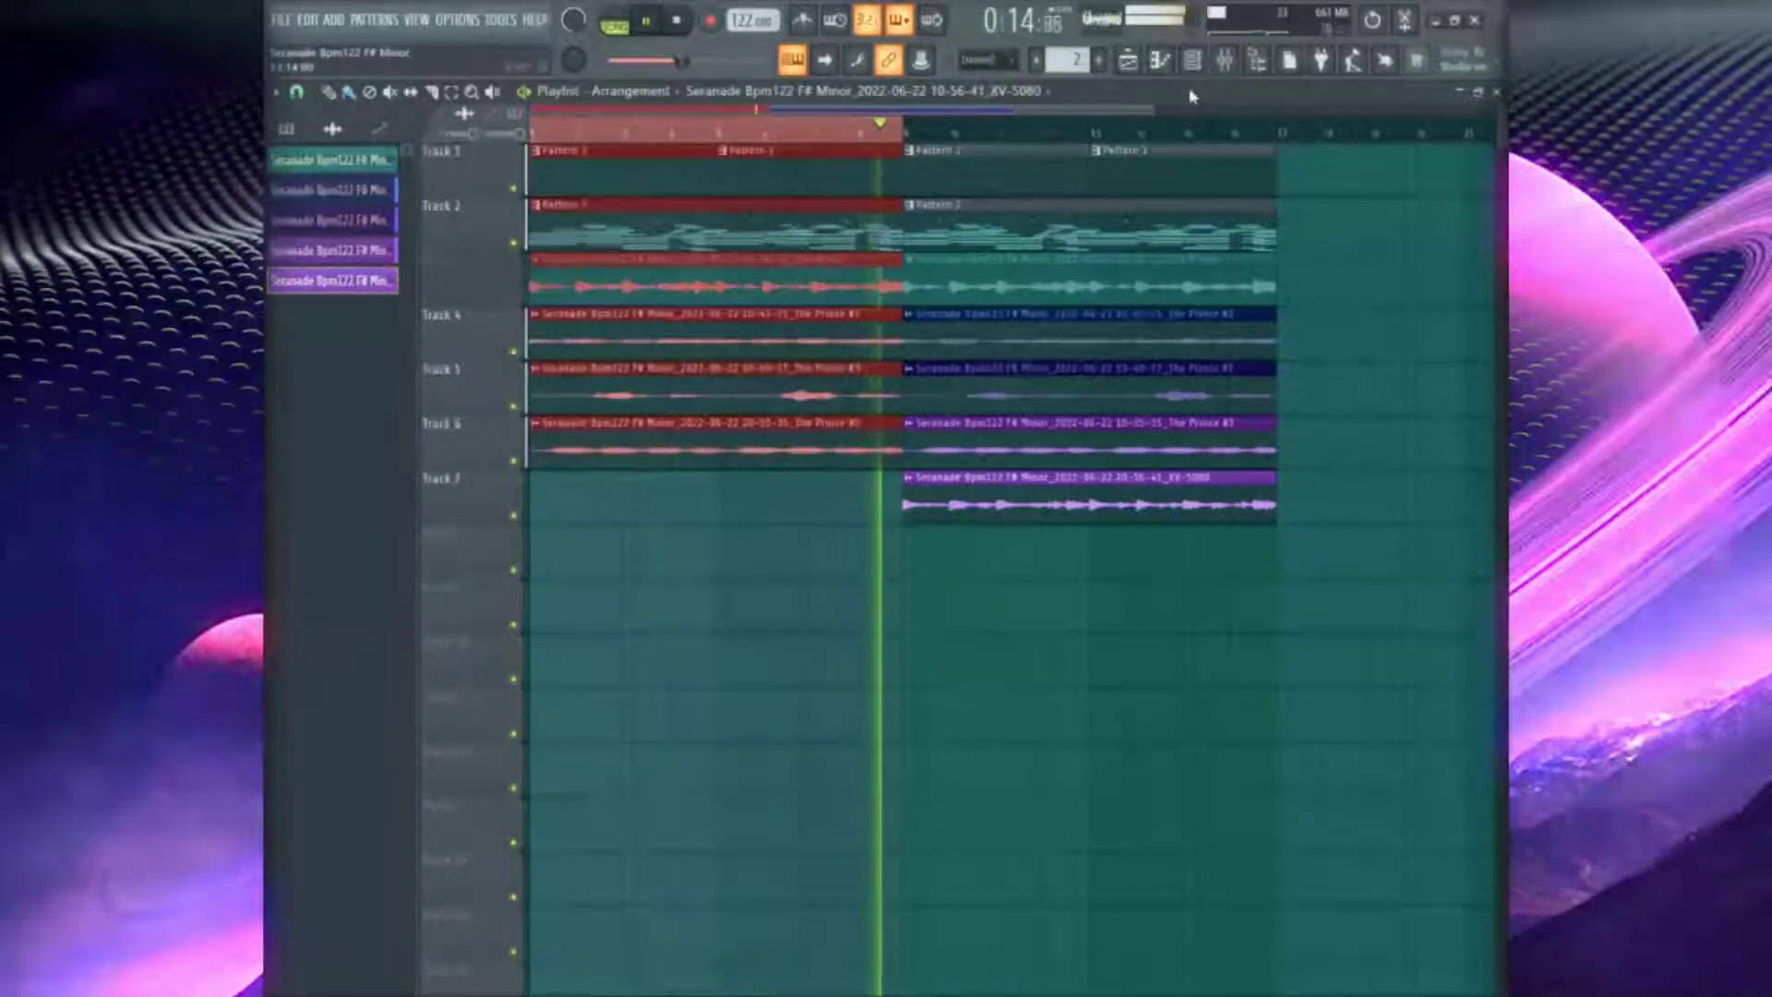
Open the XV-5080 channel's instrument, audition its Classique piano patch over the loop, and close it
{"action": "left_click", "coordinate": [1194, 62]}
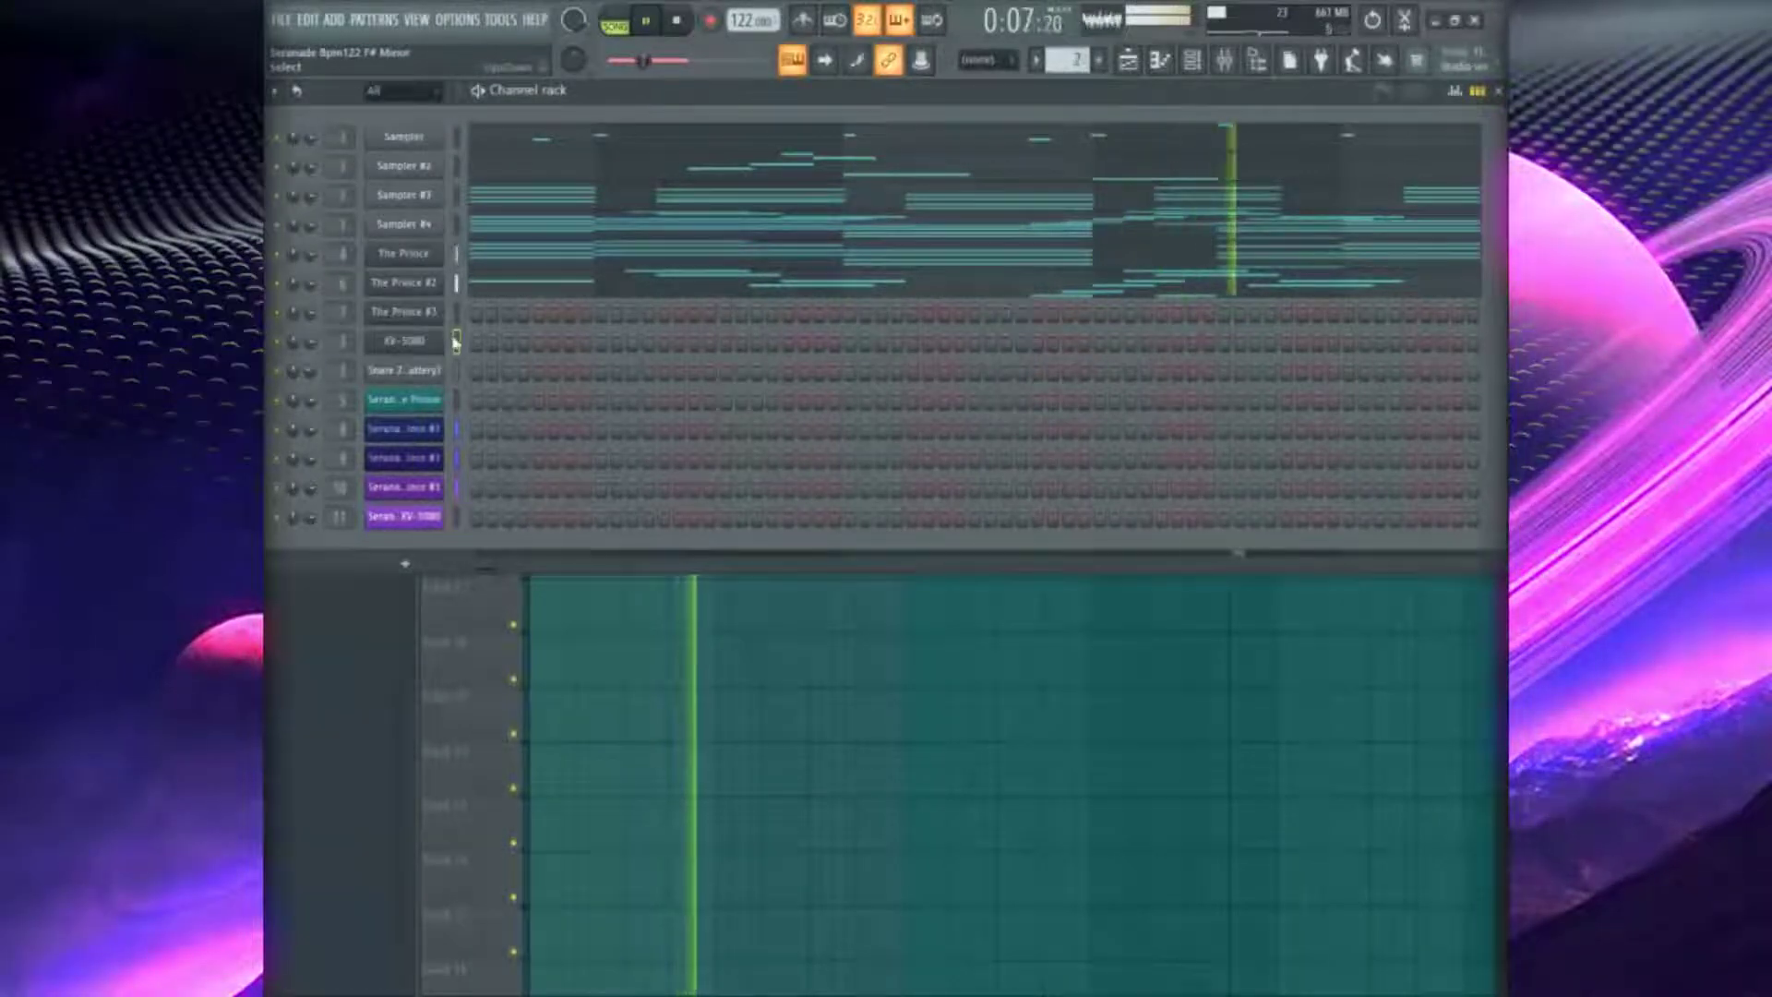
{"action": "left_click", "coordinate": [413, 342]}
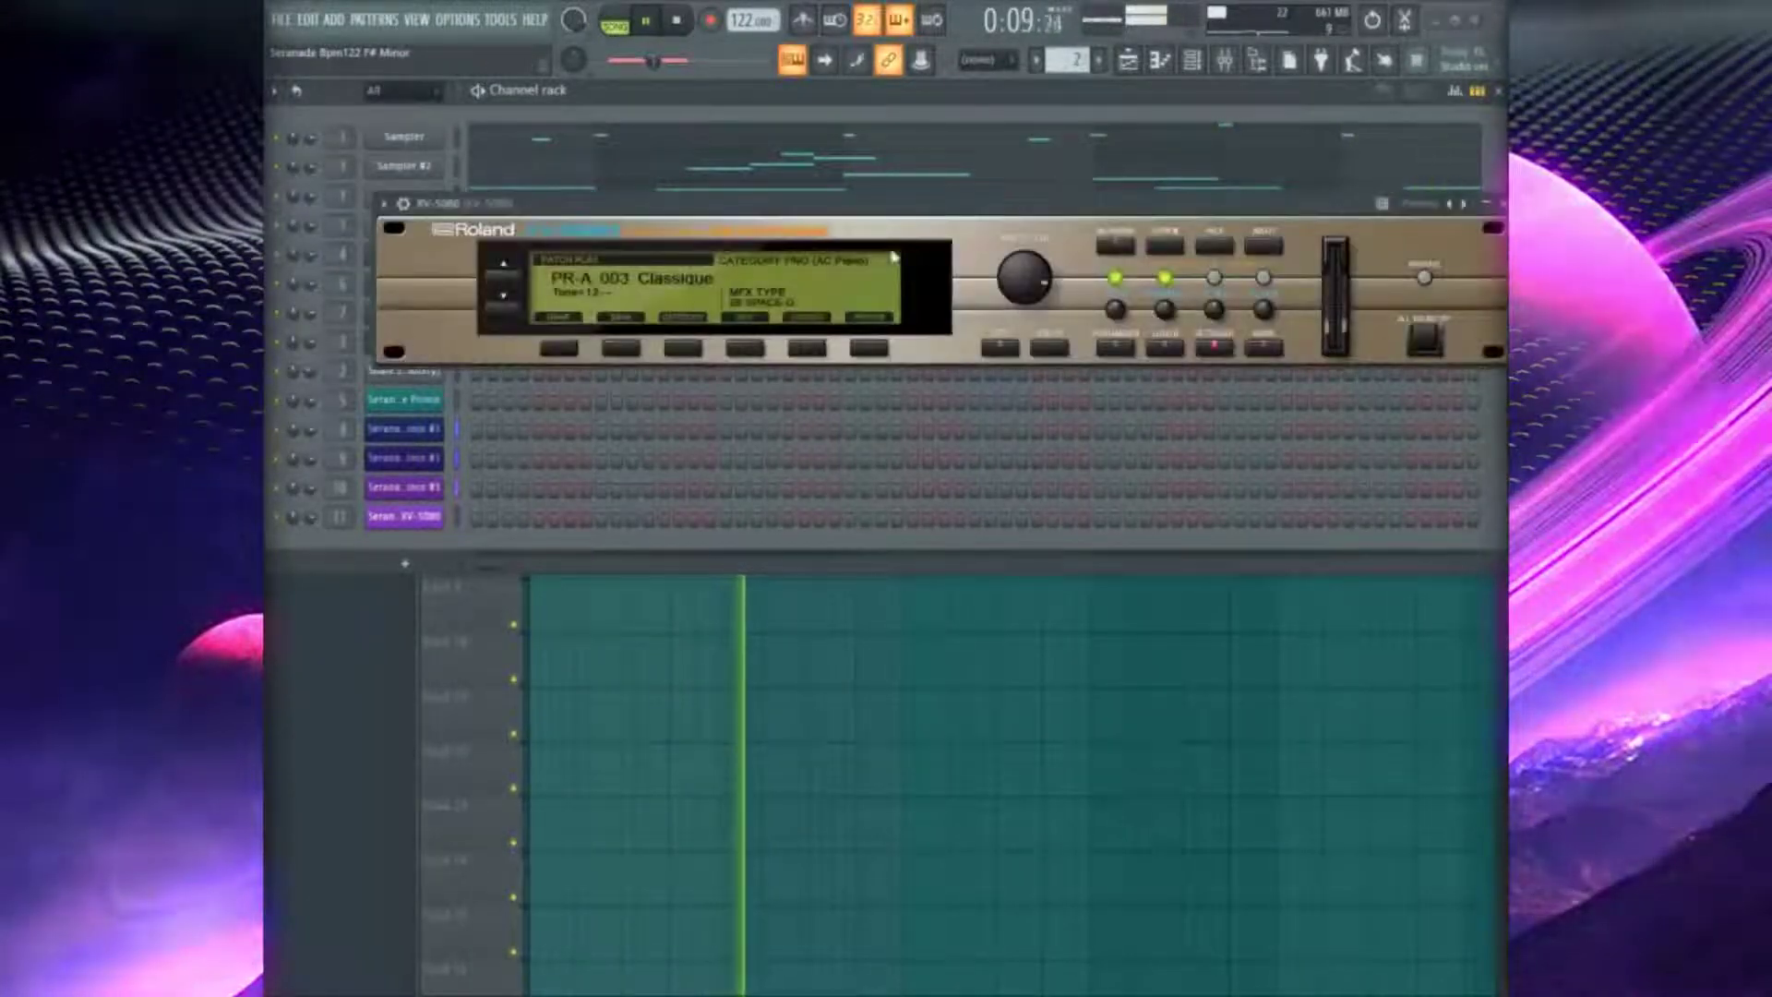
{"action": "left_click_drag", "start_coordinate": [1430, 201], "coordinate": [1179, 245]}
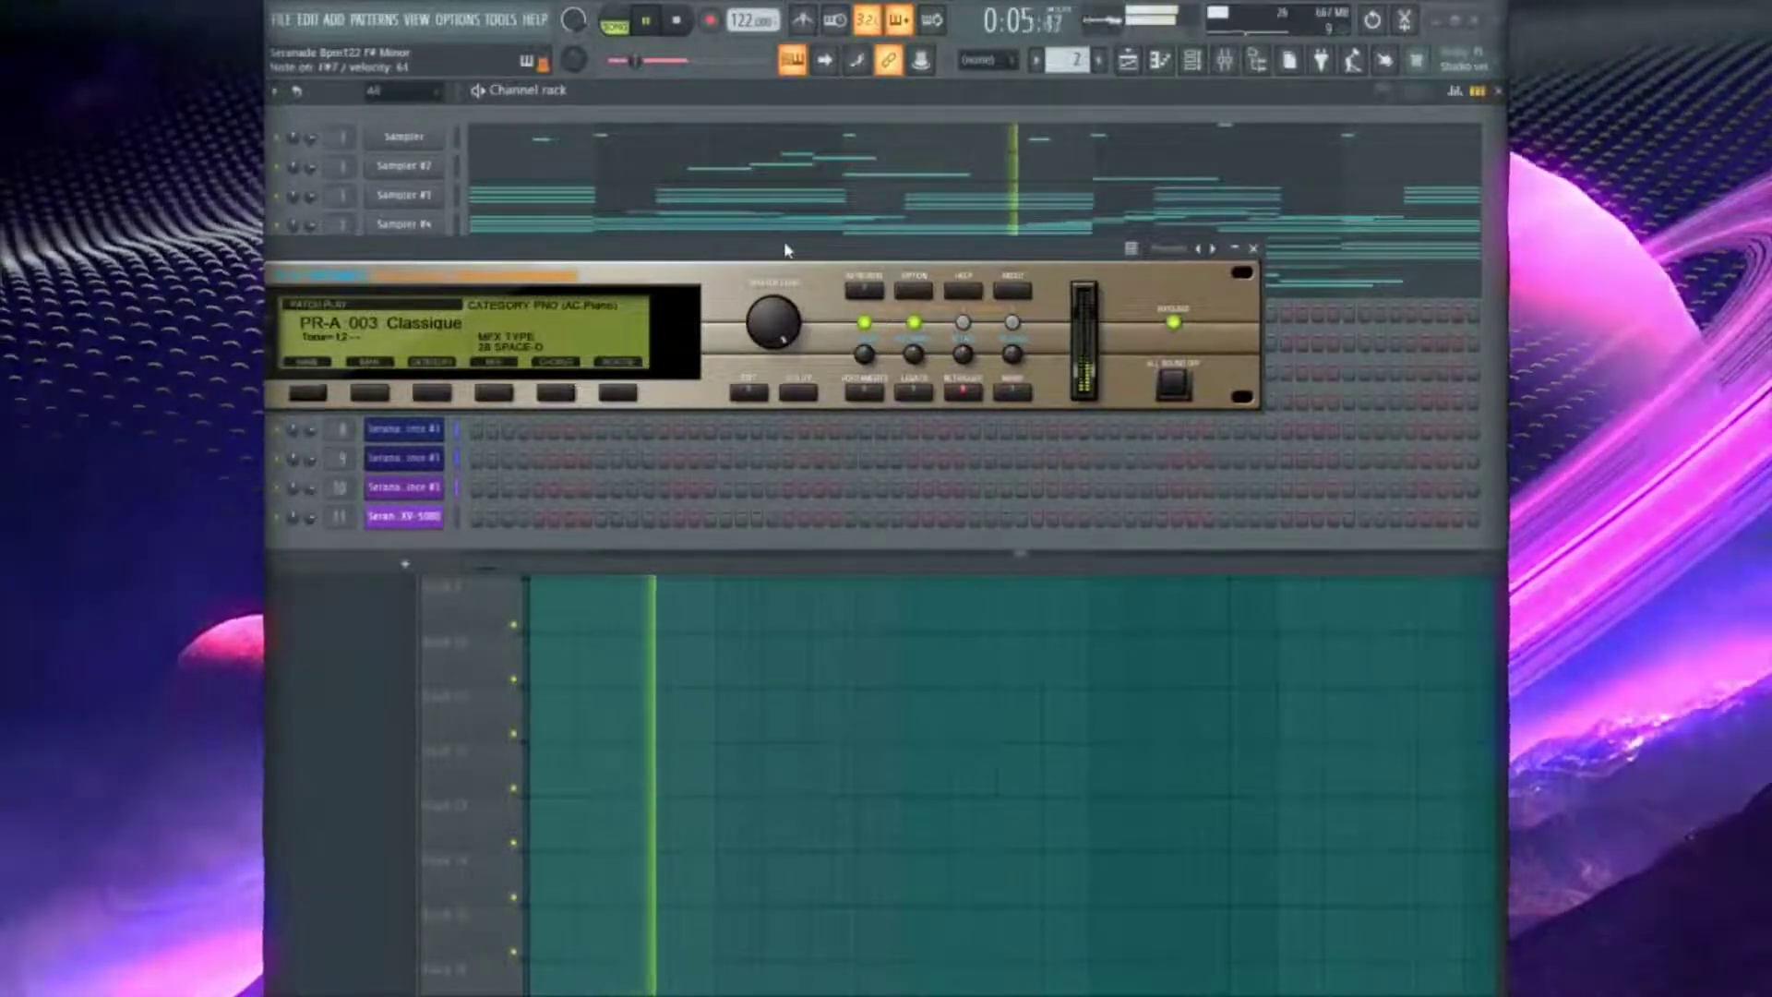
{"action": "left_click", "coordinate": [1254, 249]}
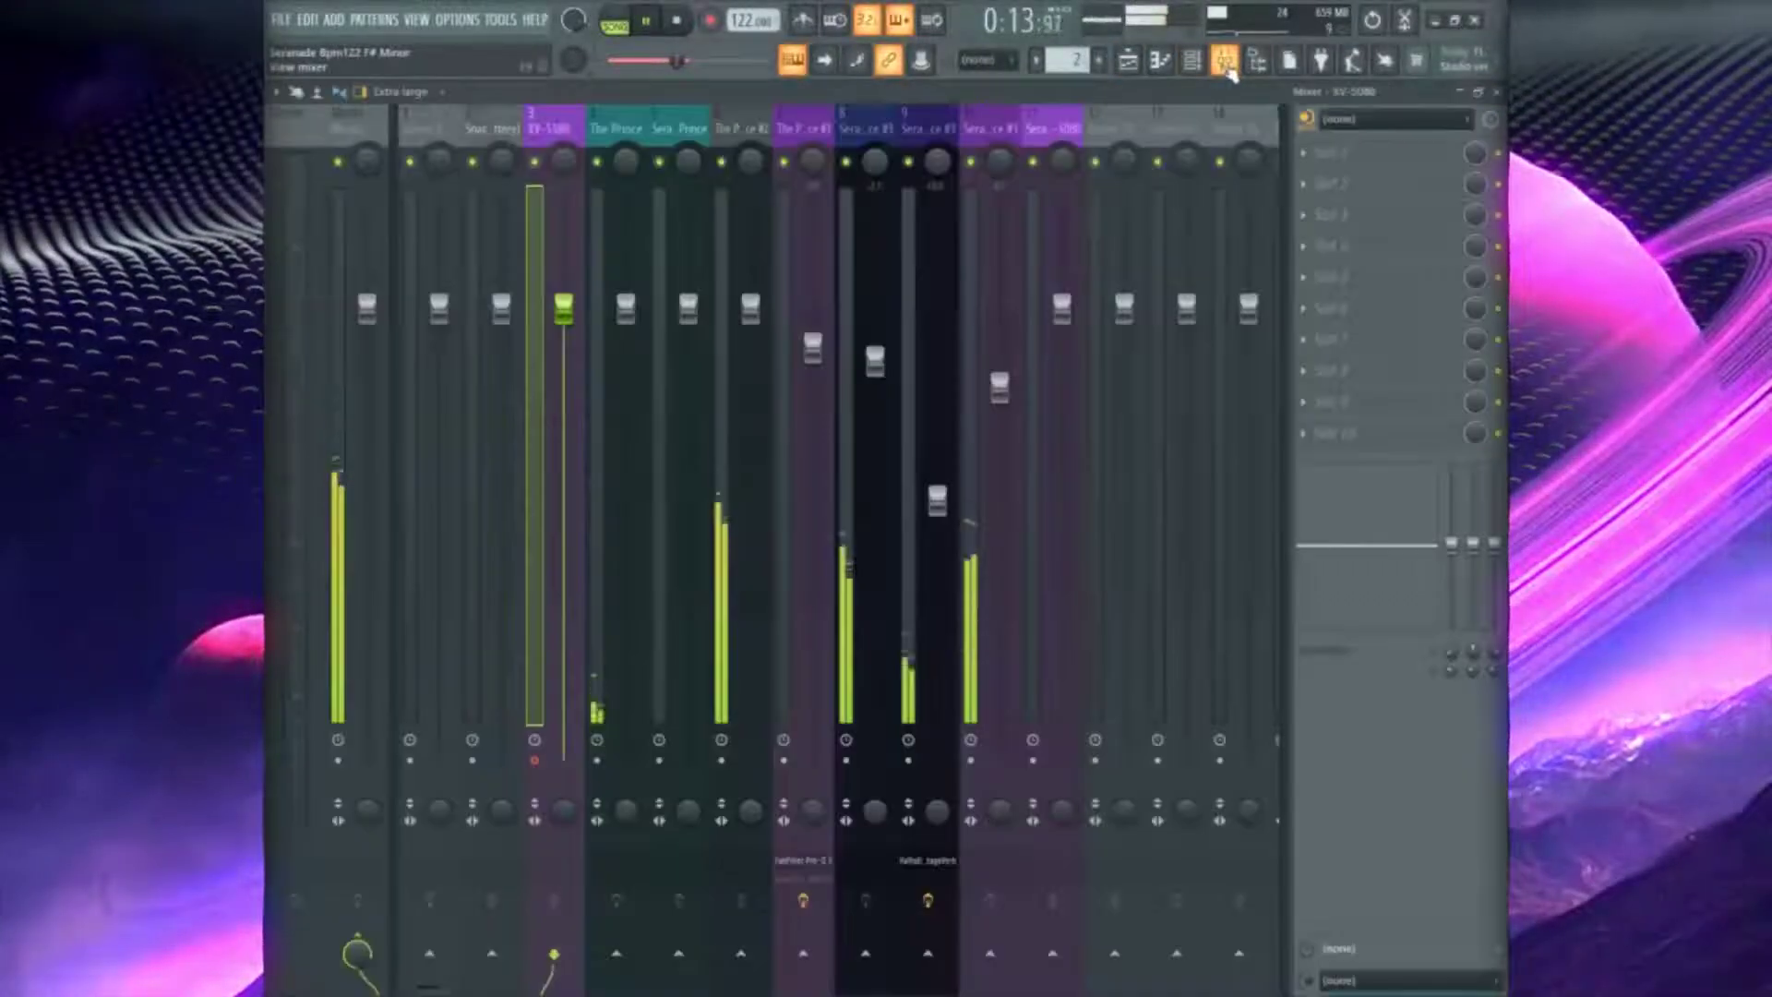
Route The Prince, The Prince #2 and the three rendered Prince mixer tracks exclusively to mixer insert 12
{"action": "left_click", "coordinate": [1220, 68]}
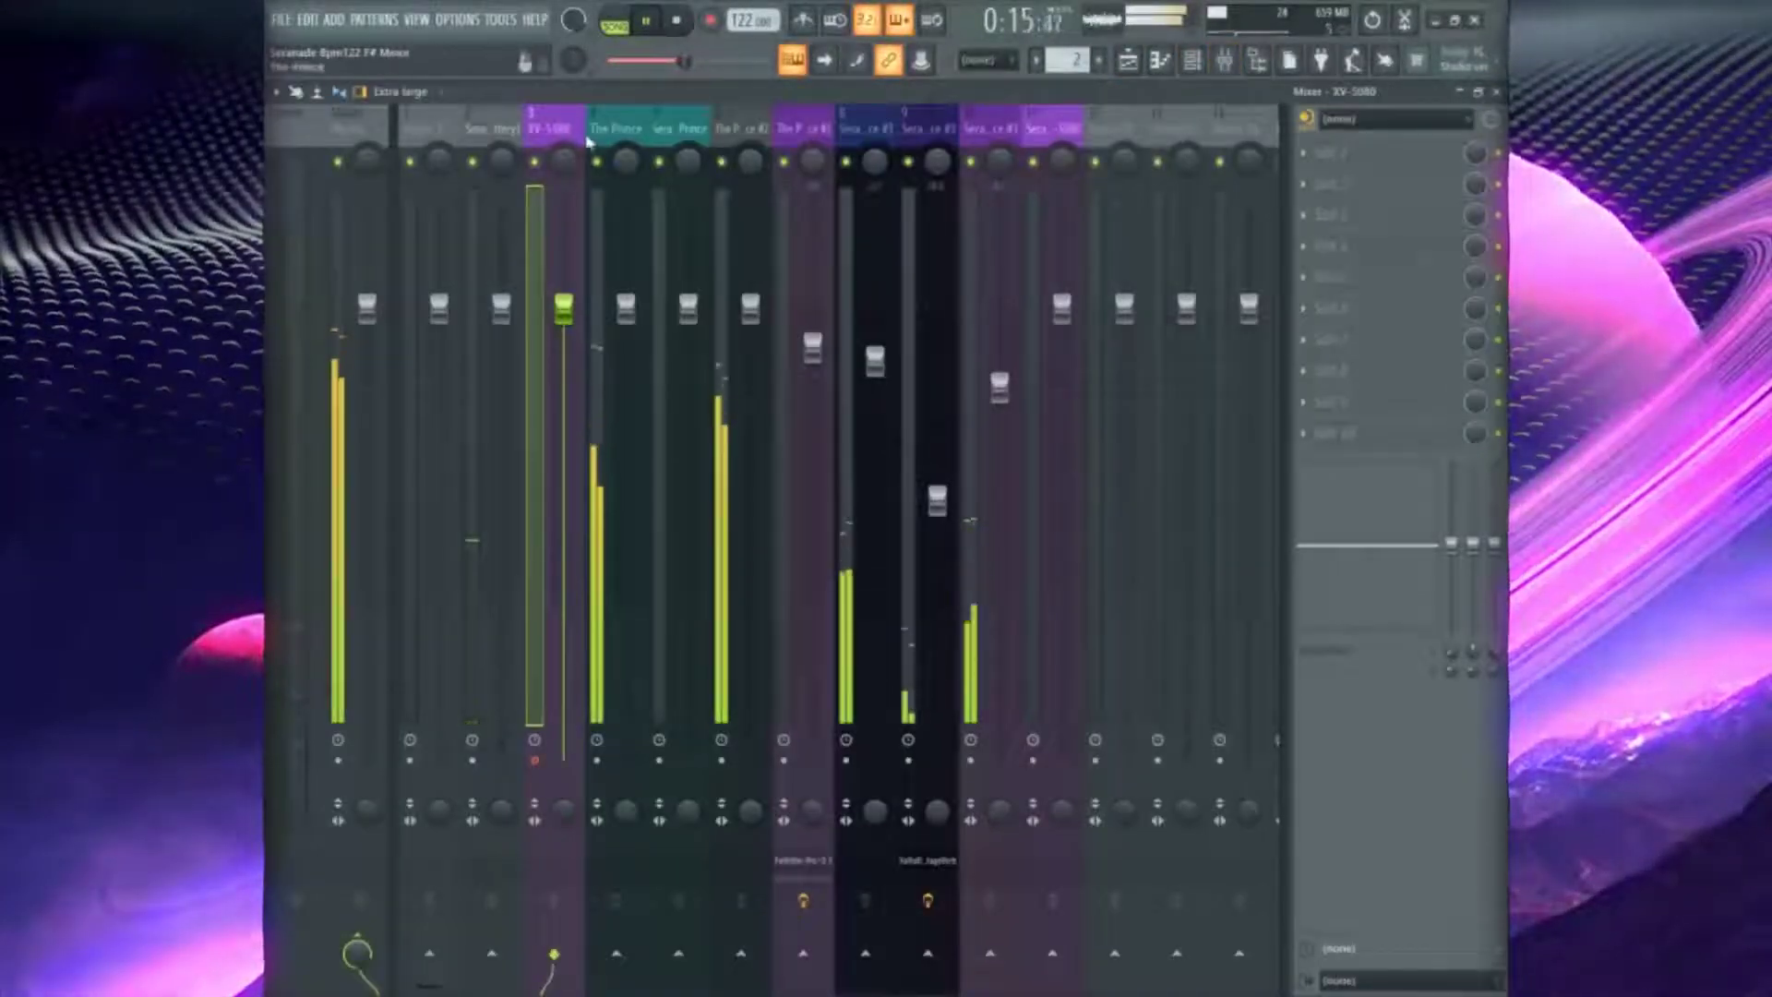
{"action": "left_click", "coordinate": [615, 129]}
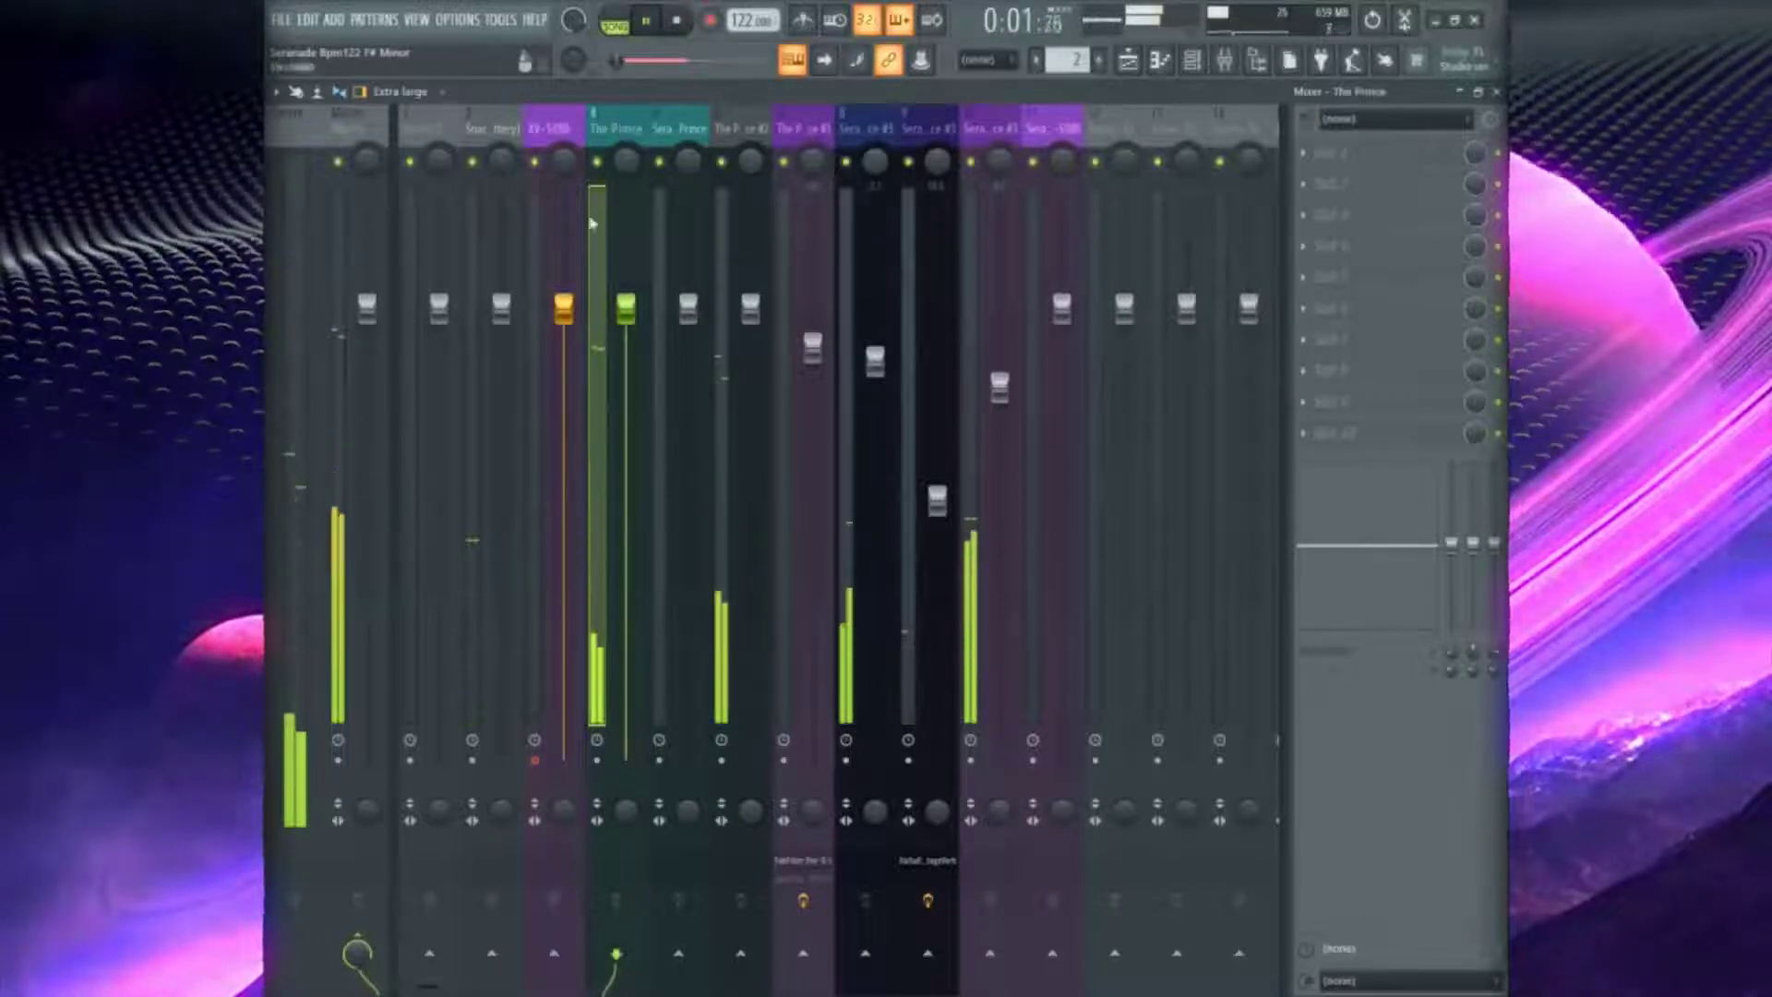
{"action": "left_click", "coordinate": [757, 136], "text": "ctrl"}
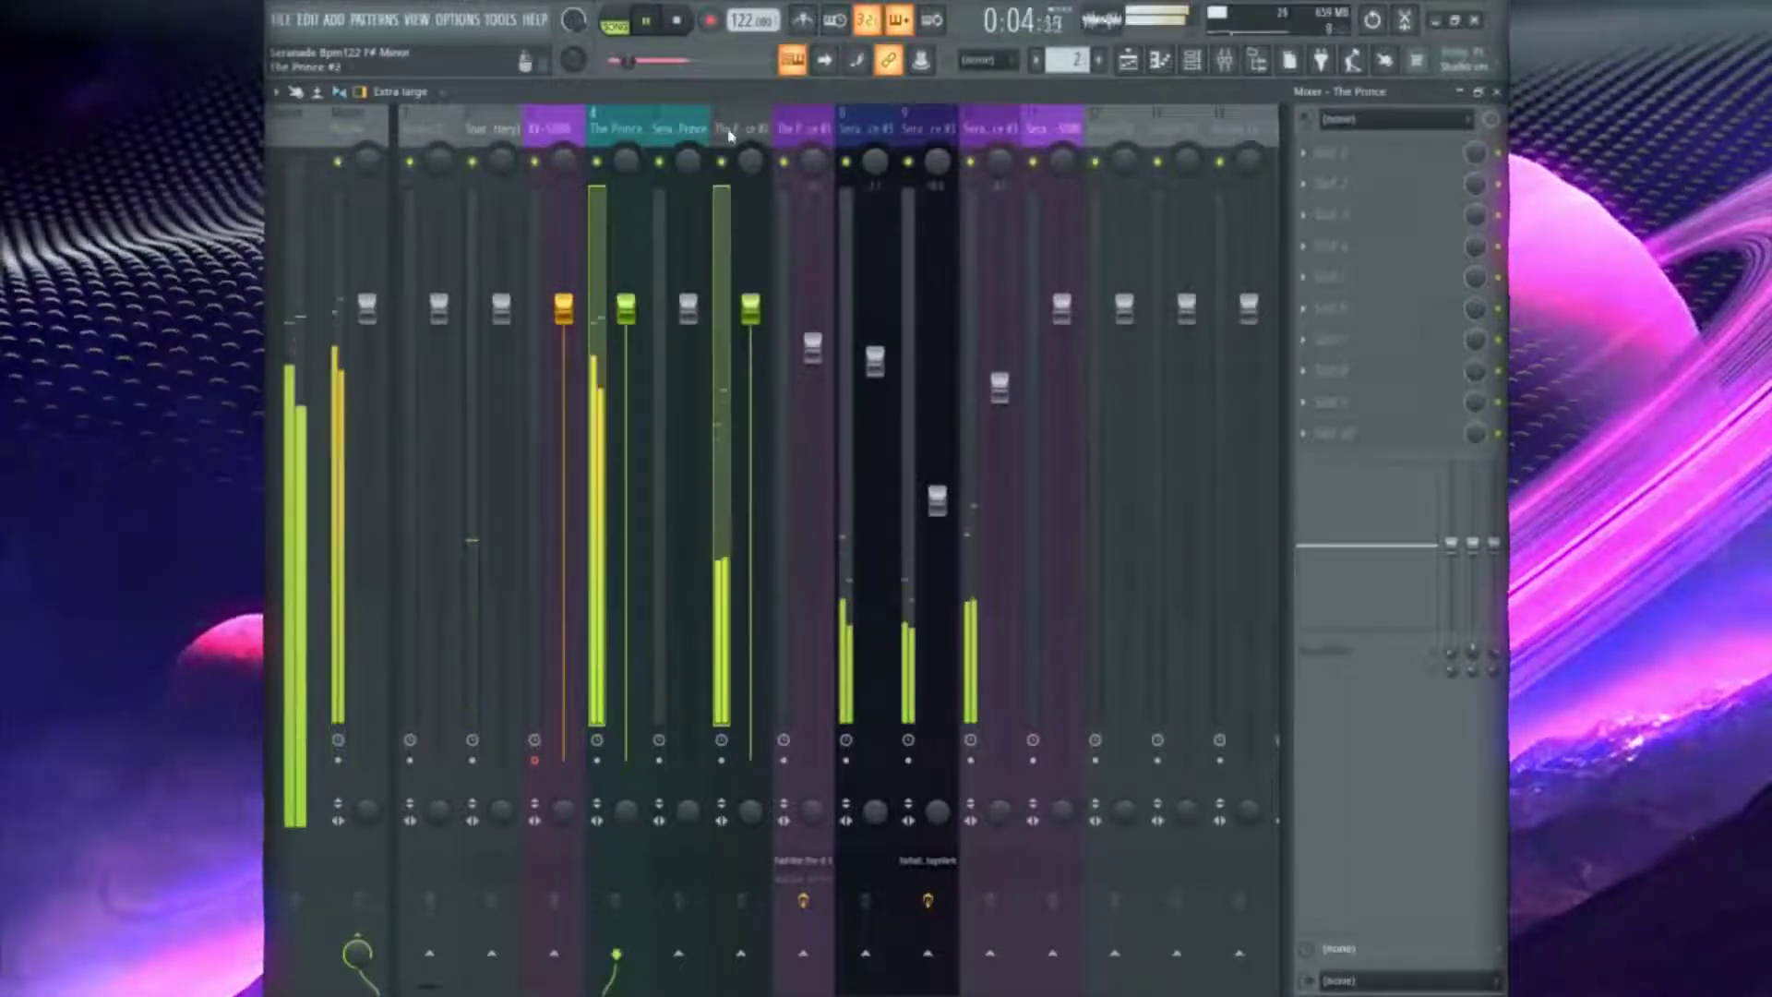
{"action": "left_click", "coordinate": [856, 125], "text": "ctrl"}
{"action": "left_click", "coordinate": [928, 127], "text": "ctrl"}
{"action": "left_click", "coordinate": [1006, 127], "text": "ctrl"}
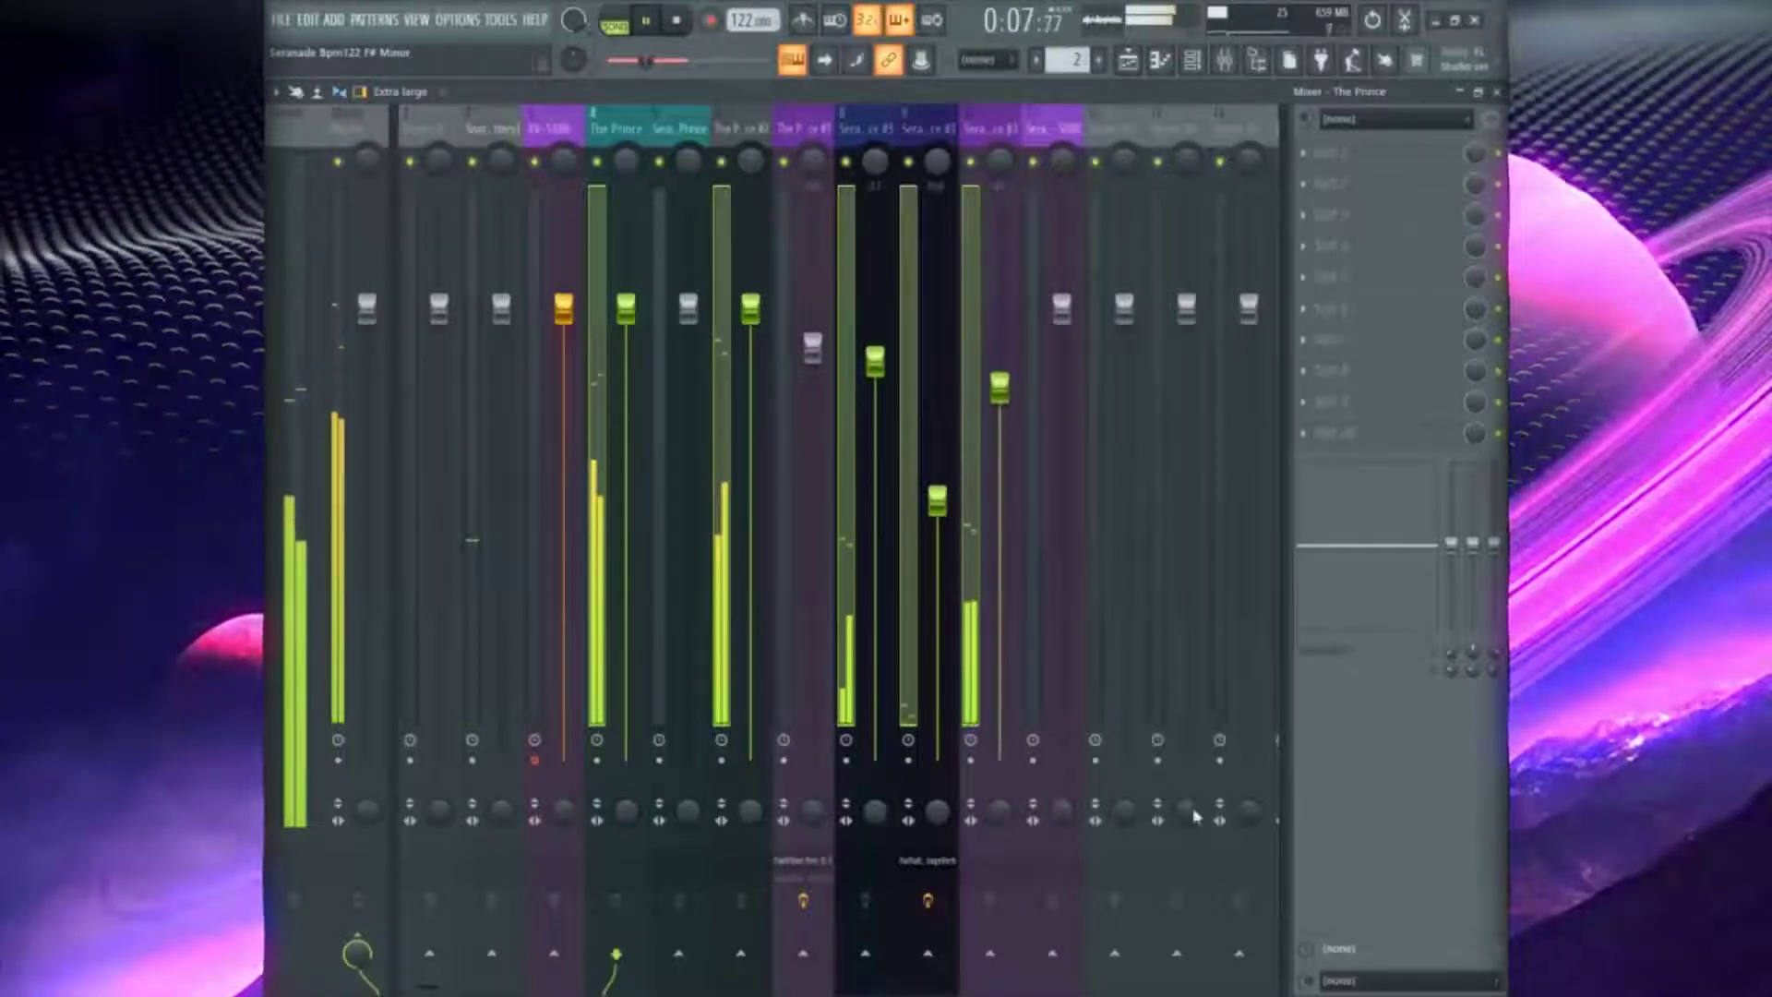
{"action": "right_click", "coordinate": [1124, 964]}
{"action": "left_click", "coordinate": [1172, 909]}
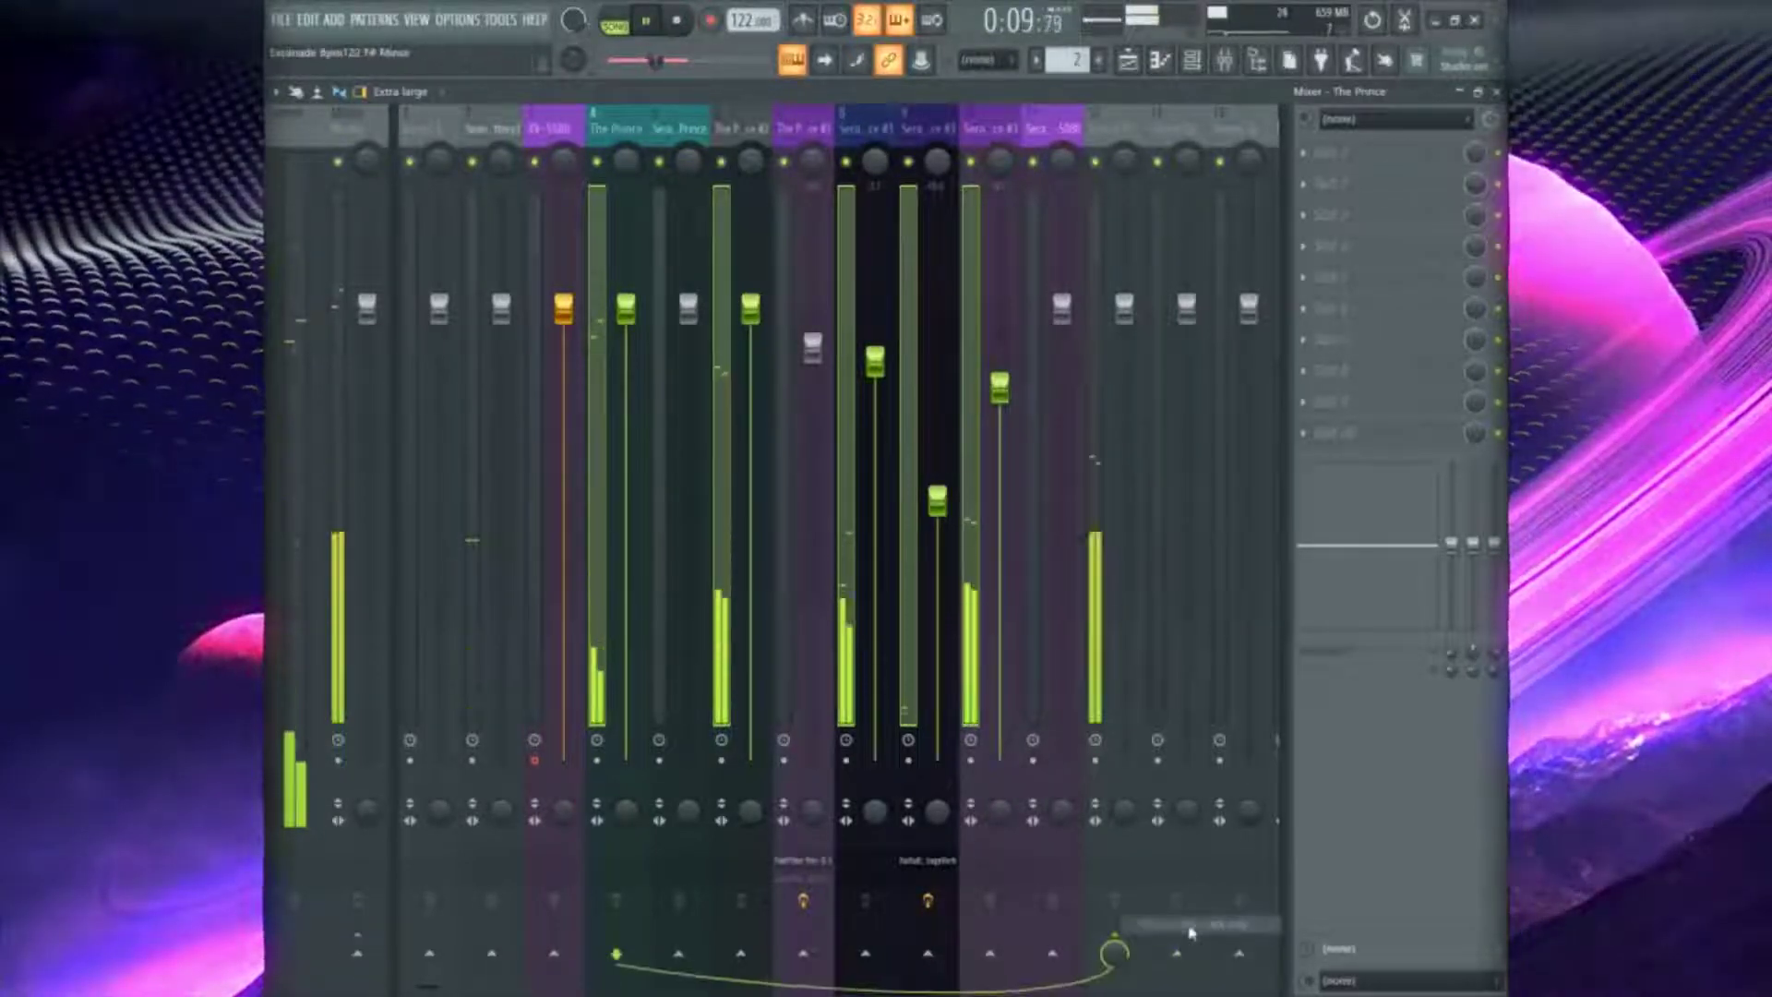
Recolor mixer insert 12 bright turquoise
{"action": "right_click", "coordinate": [1128, 135]}
{"action": "left_click", "coordinate": [1195, 158]}
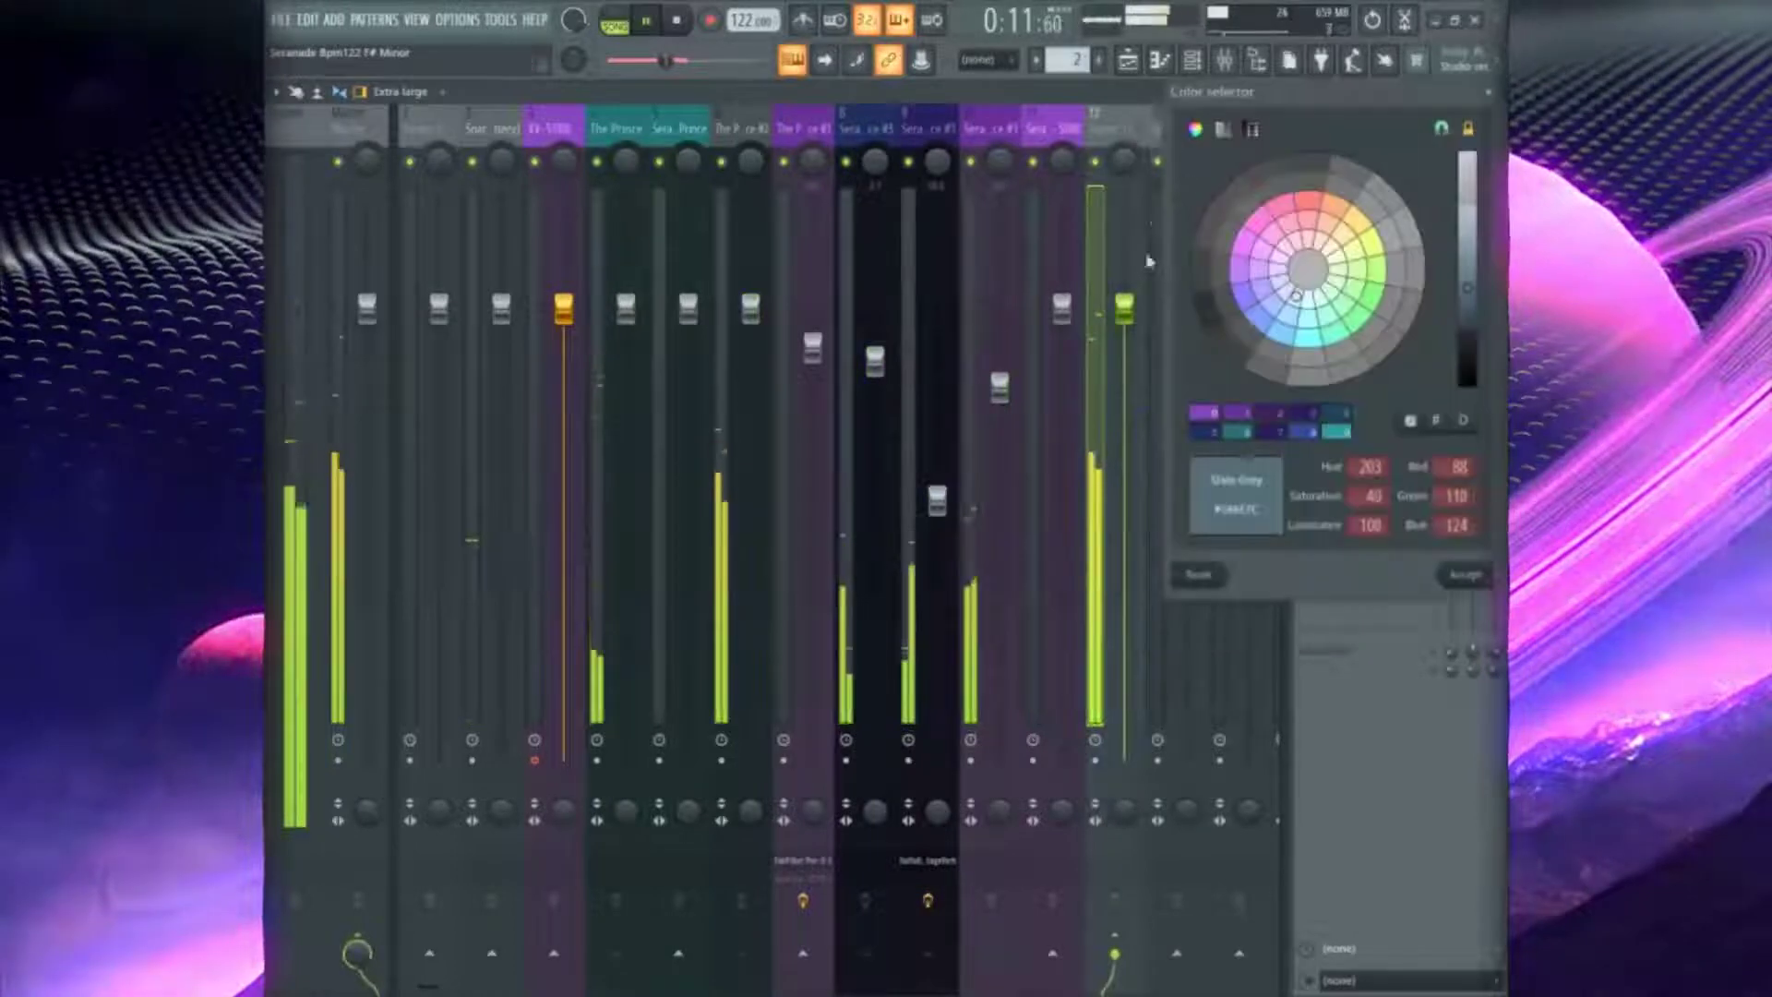
{"action": "left_click", "coordinate": [1308, 338]}
{"action": "mouse_move", "coordinate": [1467, 290]}
{"action": "left_mouse_down"}
{"action": "mouse_move", "coordinate": [1472, 309]}
{"action": "mouse_move", "coordinate": [1477, 284]}
{"action": "left_mouse_up"}
{"action": "left_click", "coordinate": [1486, 574]}
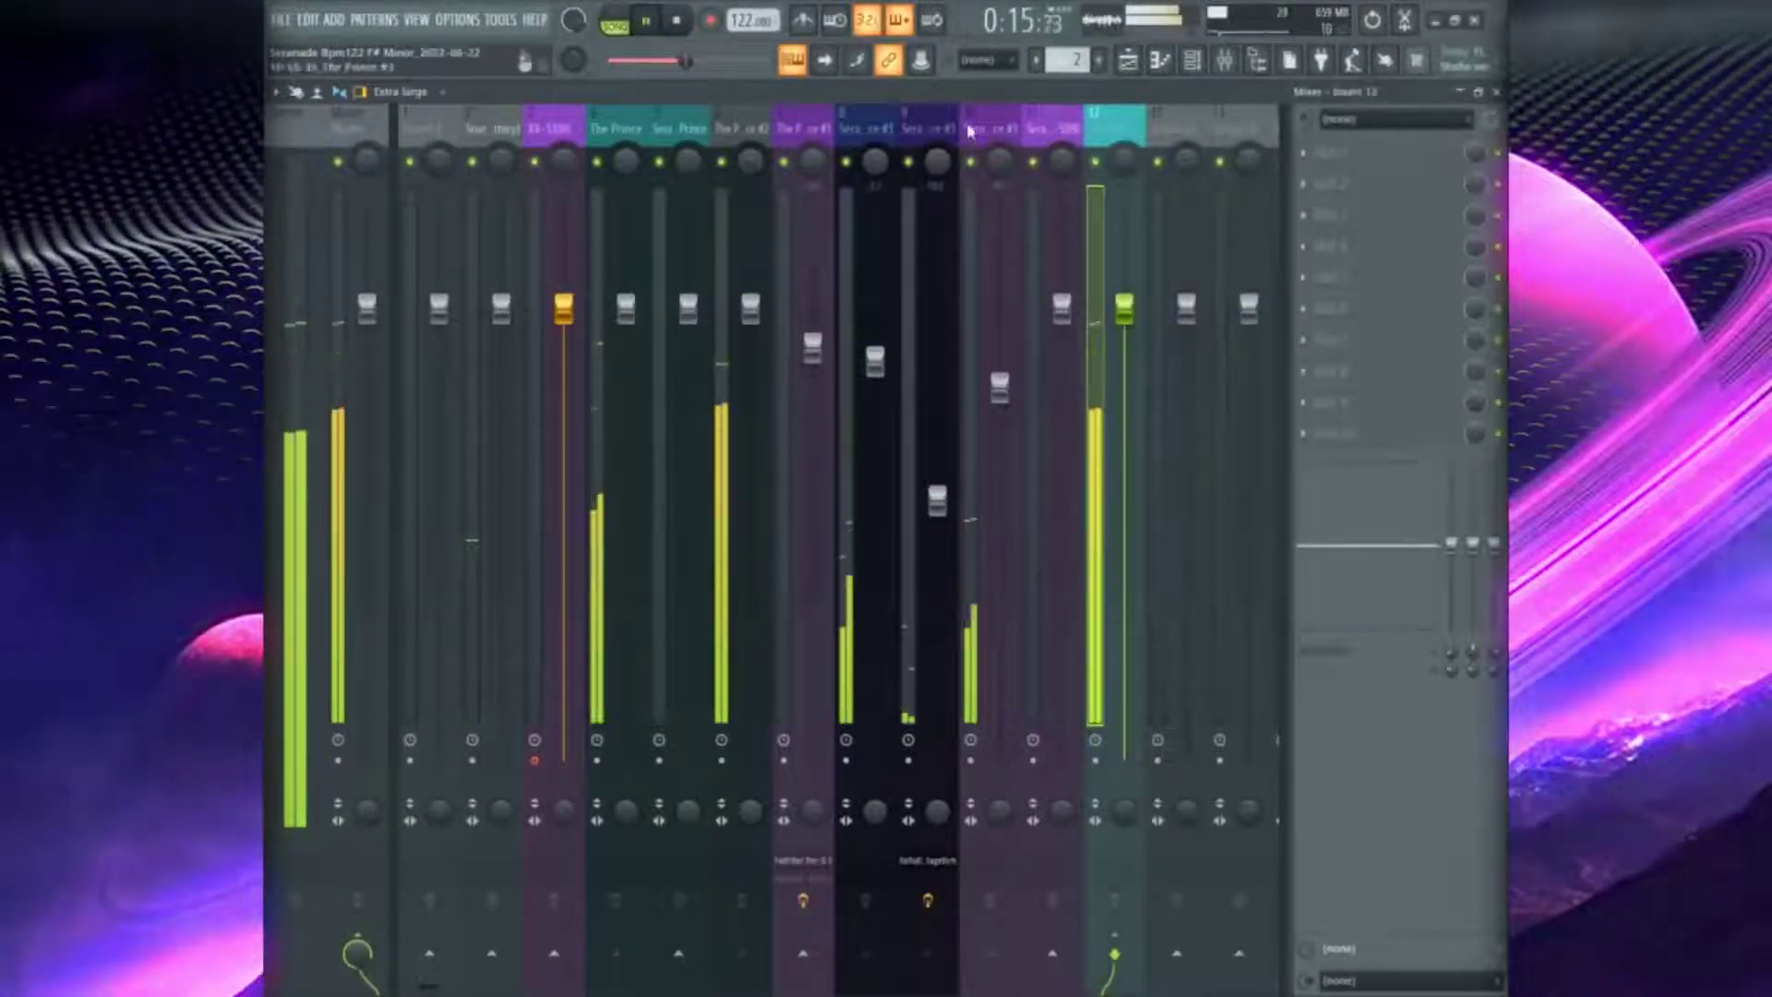
Lower The Prince #2 mixer track's volume and set its ValhallaVintageVerb to 18.4% mix, 0.22 s decay and 13.34 ms predelay
{"action": "left_click", "coordinate": [928, 134]}
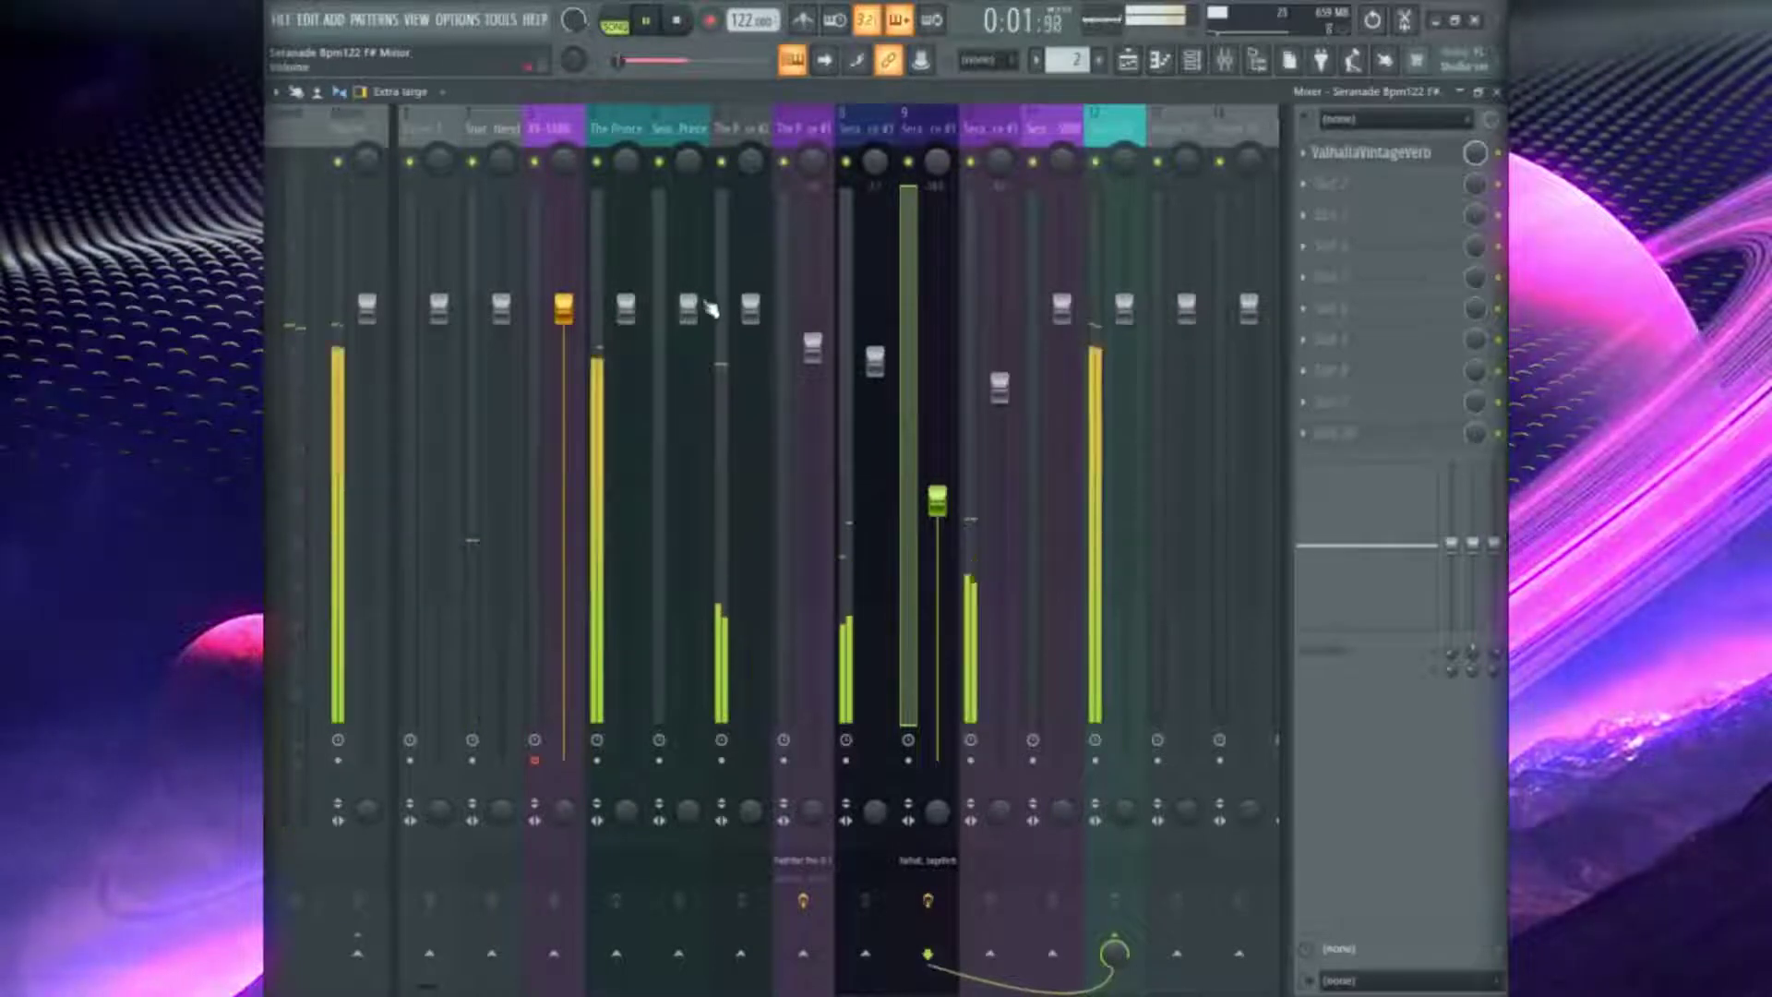
{"action": "left_click_drag", "start_coordinate": [751, 309], "coordinate": [750, 377]}
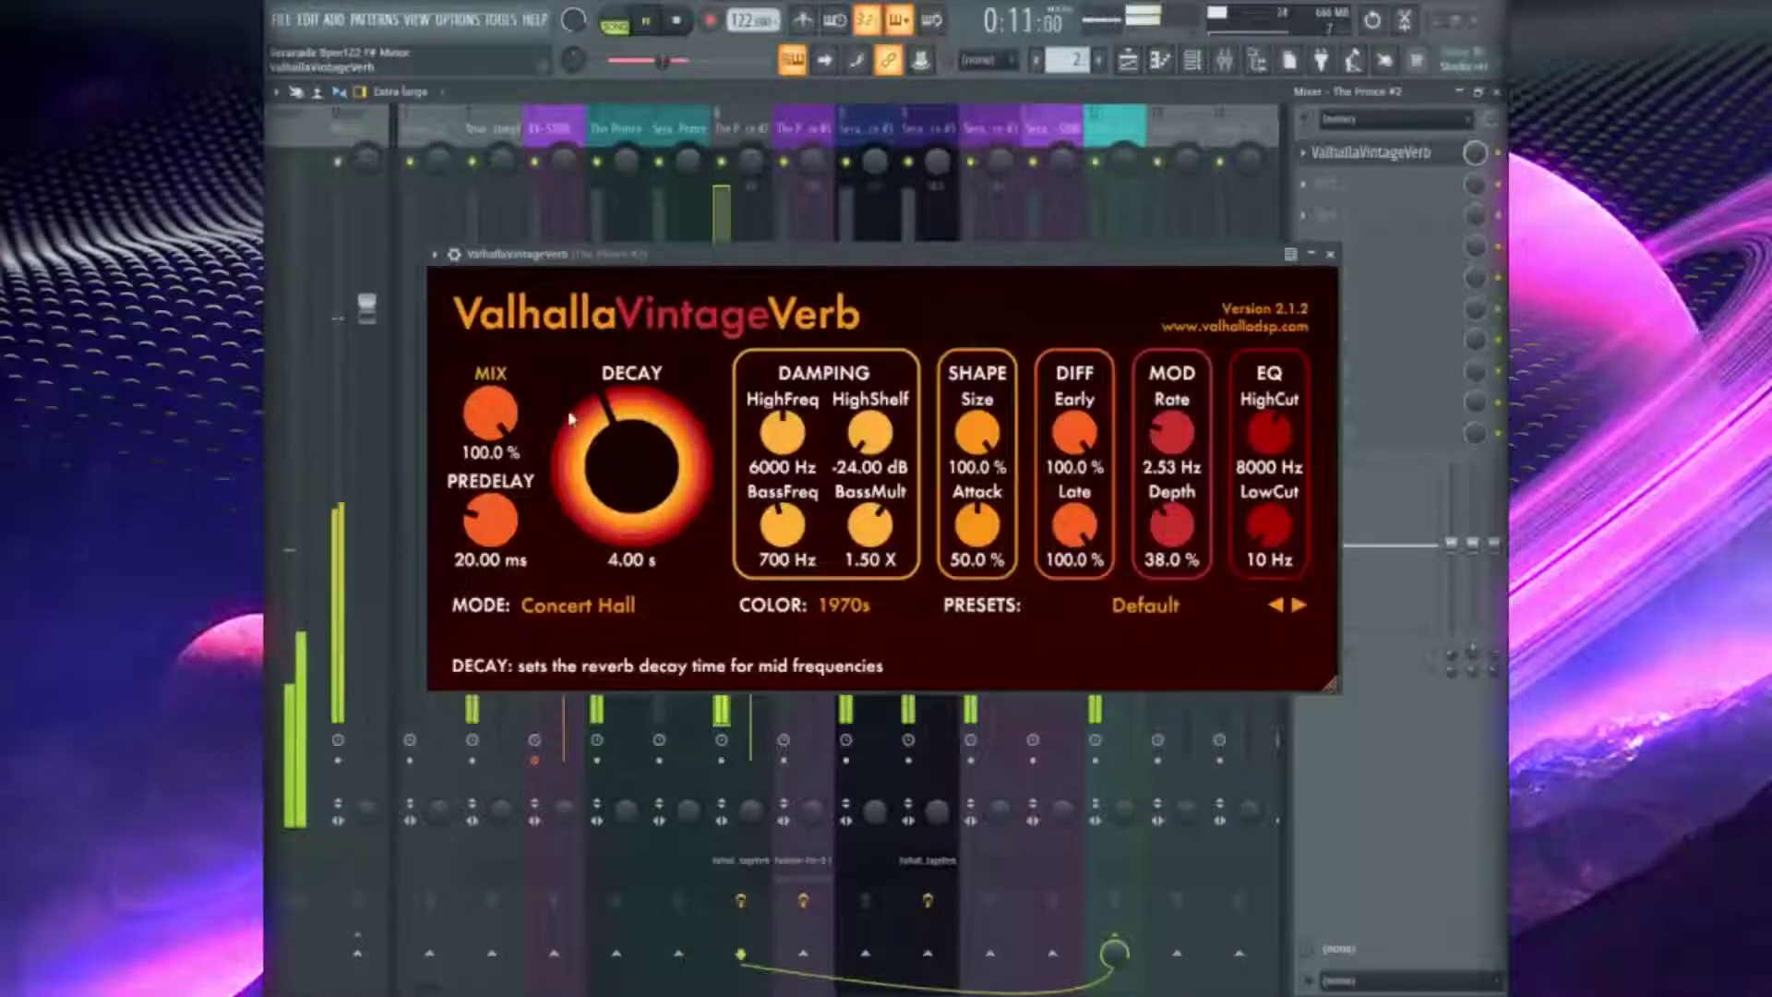
{"action": "left_click_drag", "start_coordinate": [490, 416], "coordinate": [490, 454]}
{"action": "left_click_drag", "start_coordinate": [625, 458], "coordinate": [624, 531]}
{"action": "left_click_drag", "start_coordinate": [490, 413], "coordinate": [490, 434]}
{"action": "left_click_drag", "start_coordinate": [632, 467], "coordinate": [490, 533]}
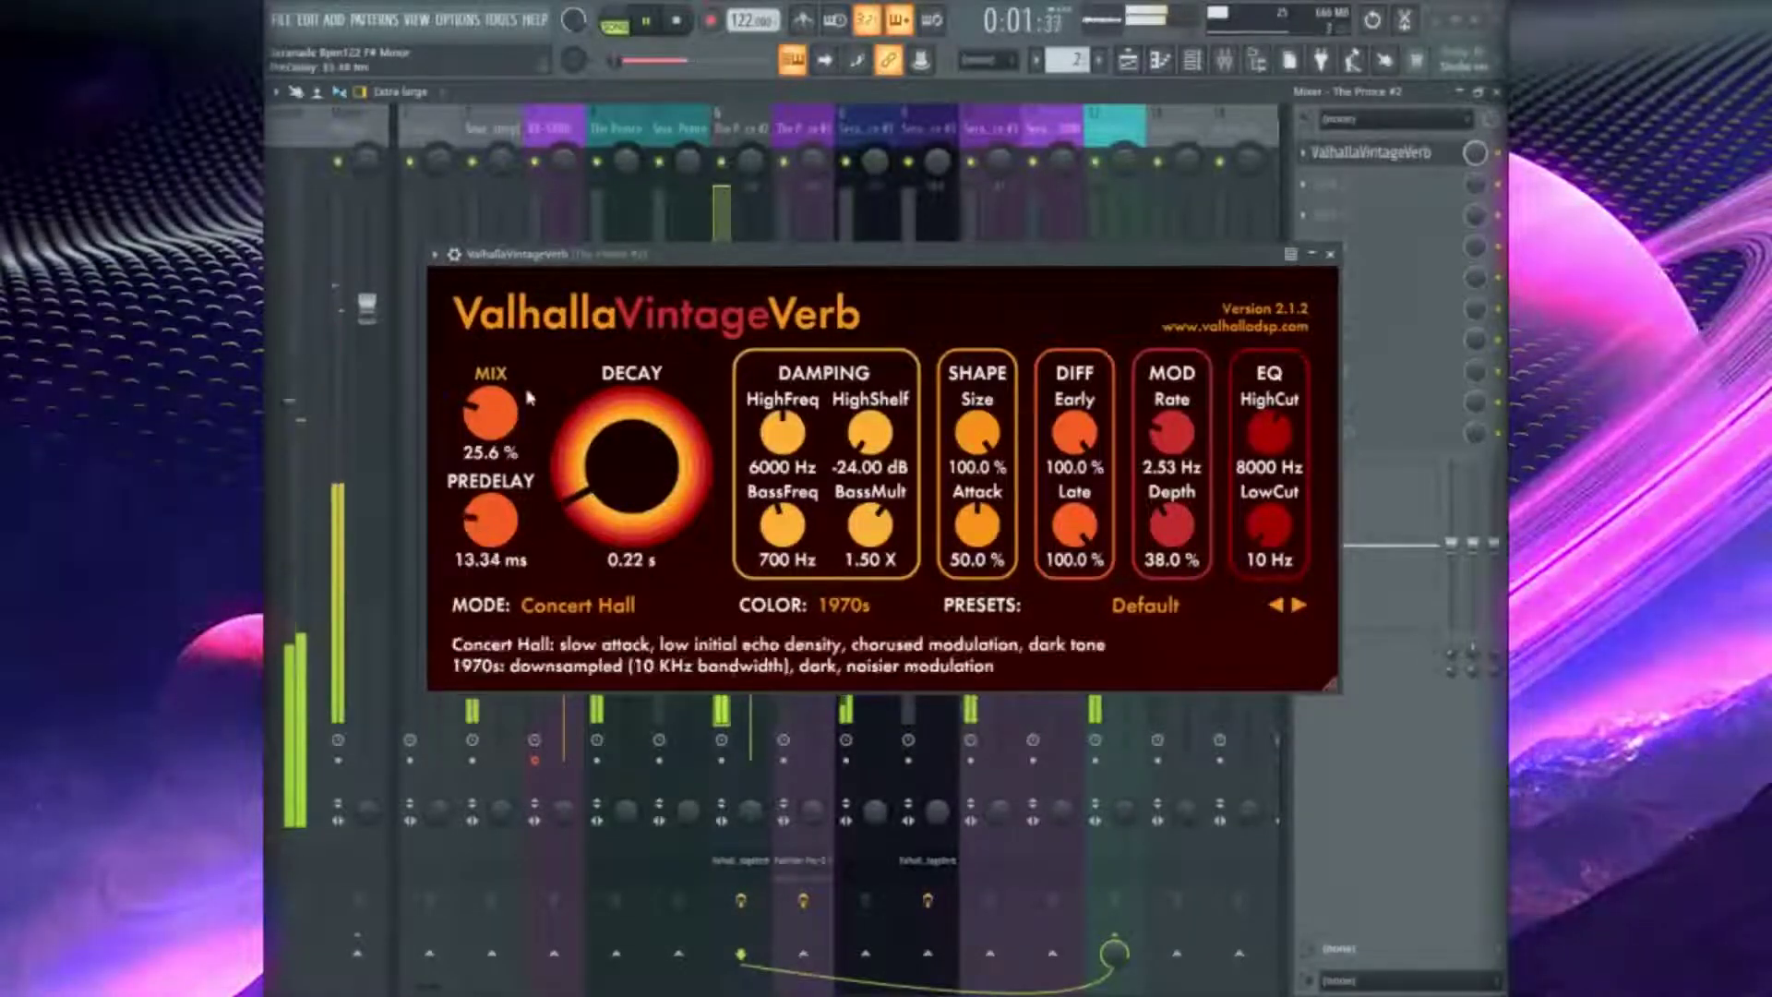
{"action": "left_click_drag", "start_coordinate": [505, 412], "coordinate": [504, 417]}
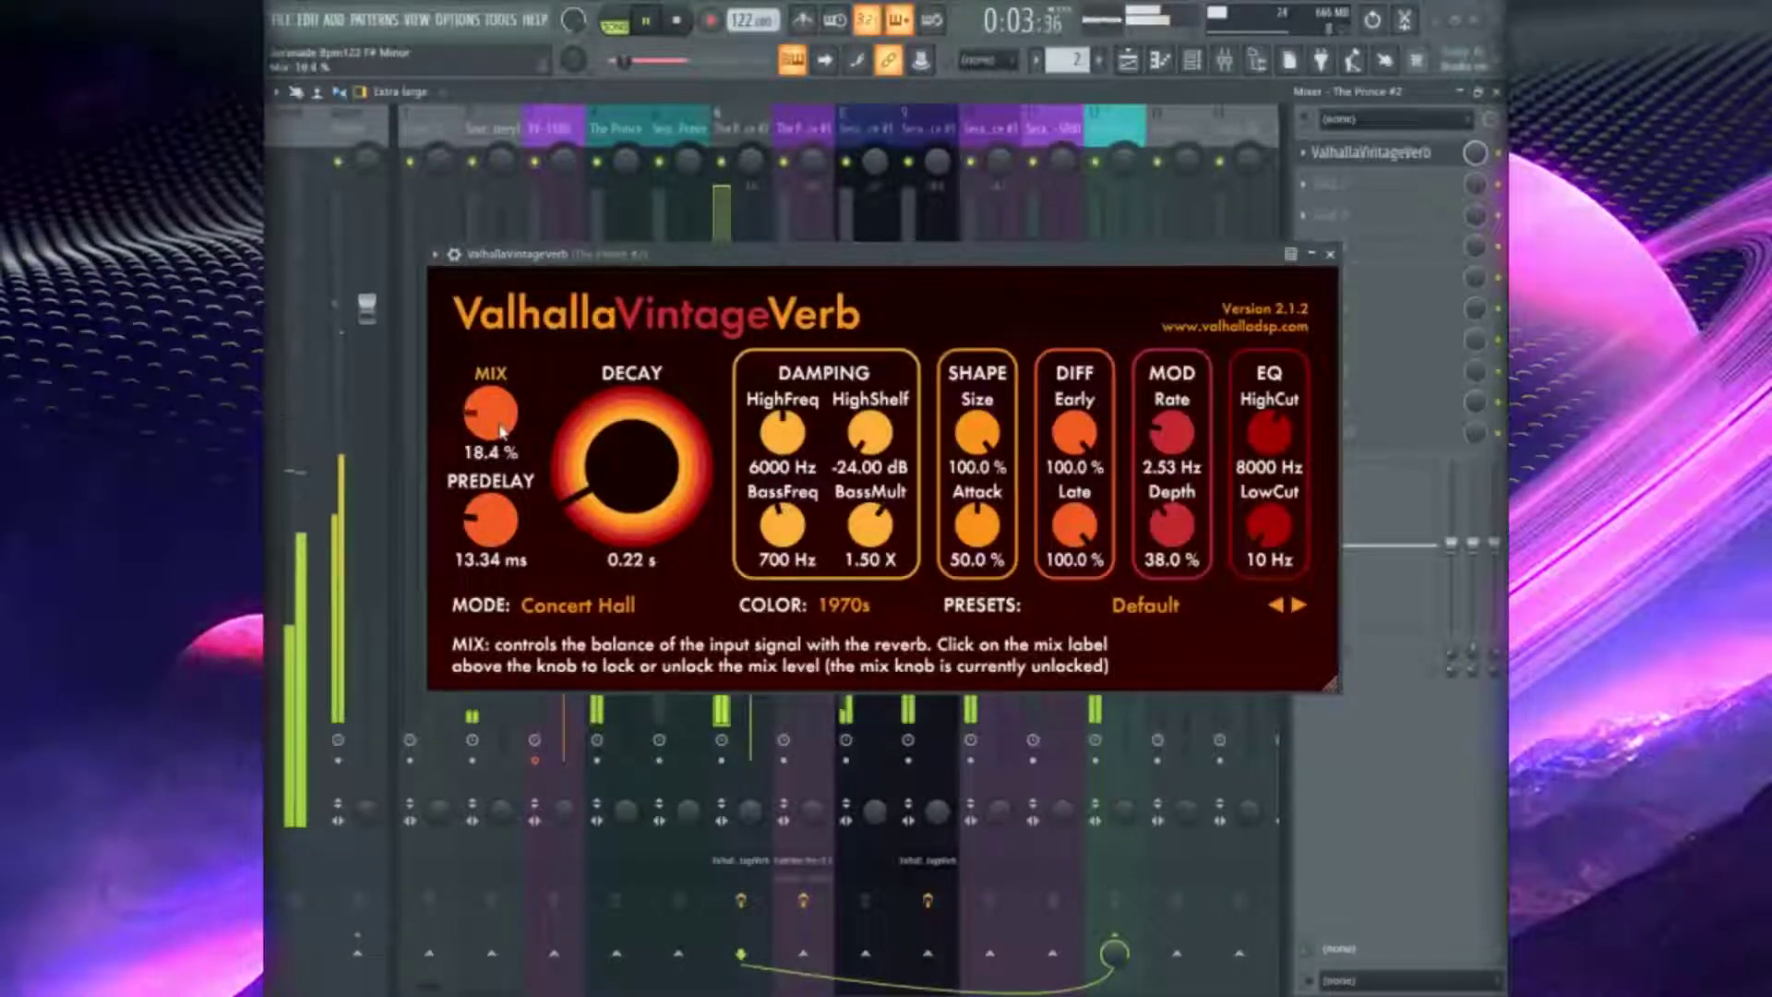
Set ValhallaVintageVerb's decay to 0.21 s, HighFreq damping to 2920 Hz, BassFreq to 440 Hz and mix to 18.0 %
{"action": "left_click_drag", "start_coordinate": [610, 499], "coordinate": [609, 503]}
{"action": "left_click_drag", "start_coordinate": [784, 435], "coordinate": [788, 475]}
{"action": "left_click_drag", "start_coordinate": [492, 423], "coordinate": [492, 412]}
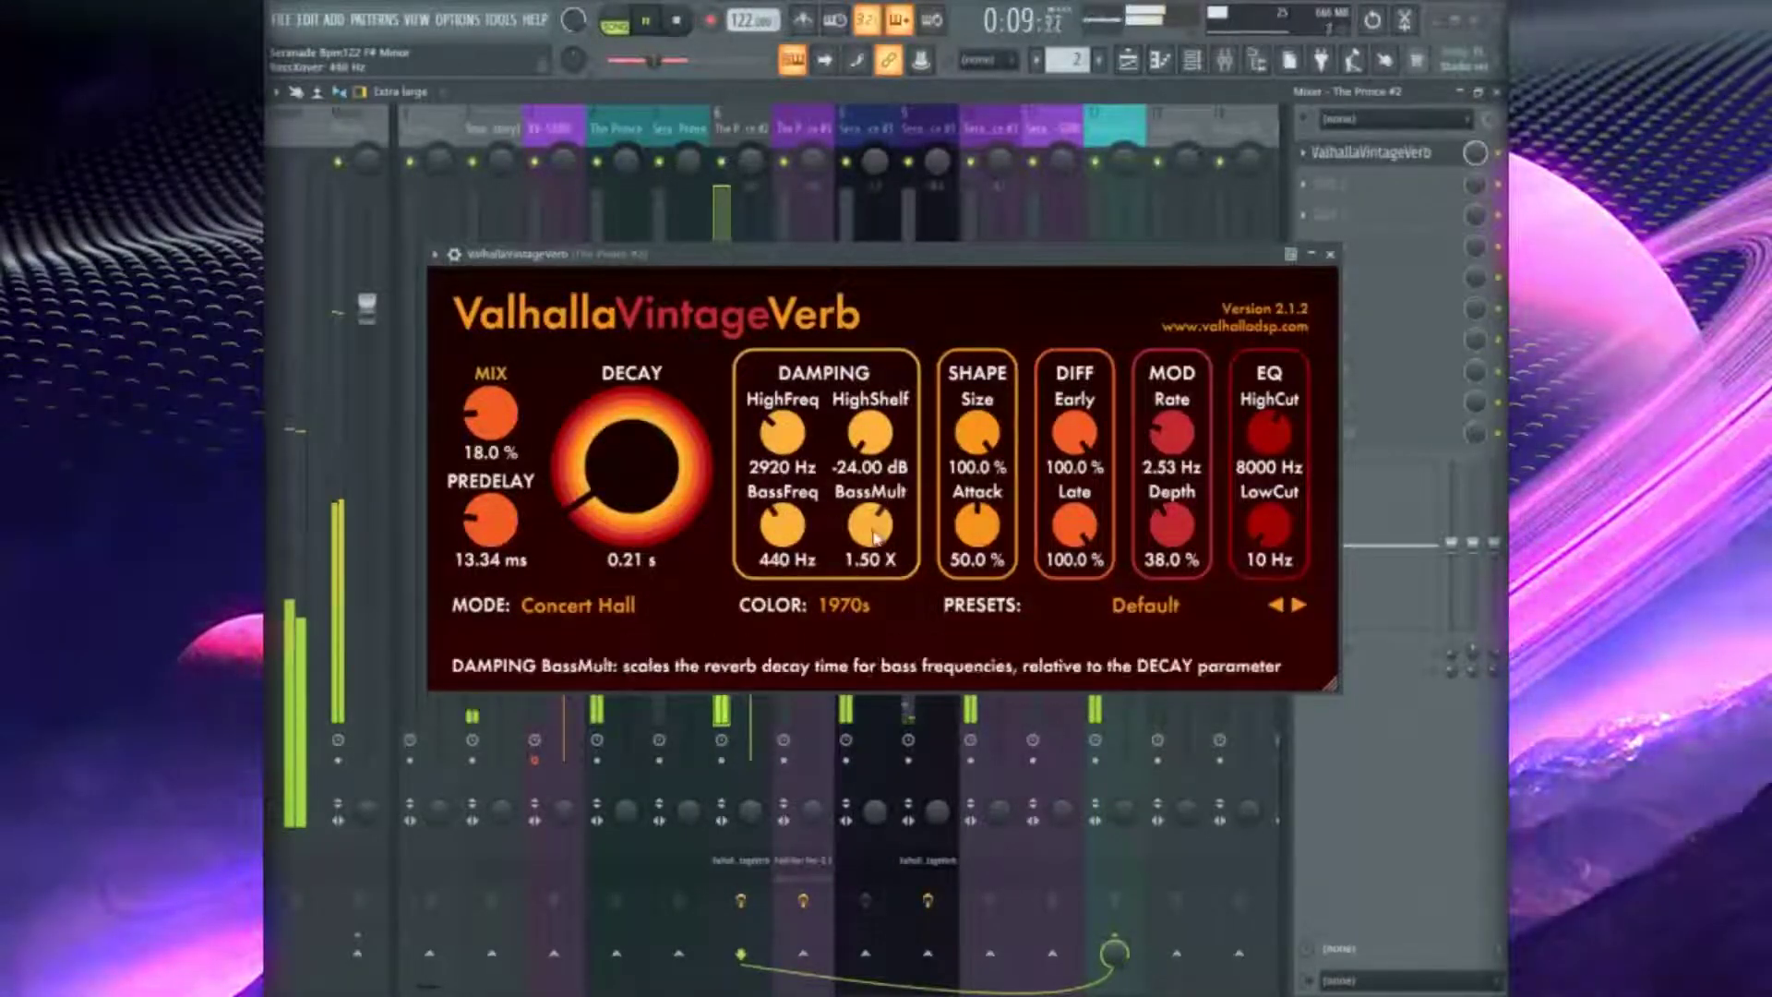
Set the reverb's BassMult to 1.34 X, attack to 39.6 %, modulation rate to 3.00 Hz, depth to 66.8 % and HighCut to 9270 Hz
{"action": "left_click_drag", "start_coordinate": [870, 525], "coordinate": [871, 540]}
{"action": "left_click_drag", "start_coordinate": [979, 528], "coordinate": [996, 560]}
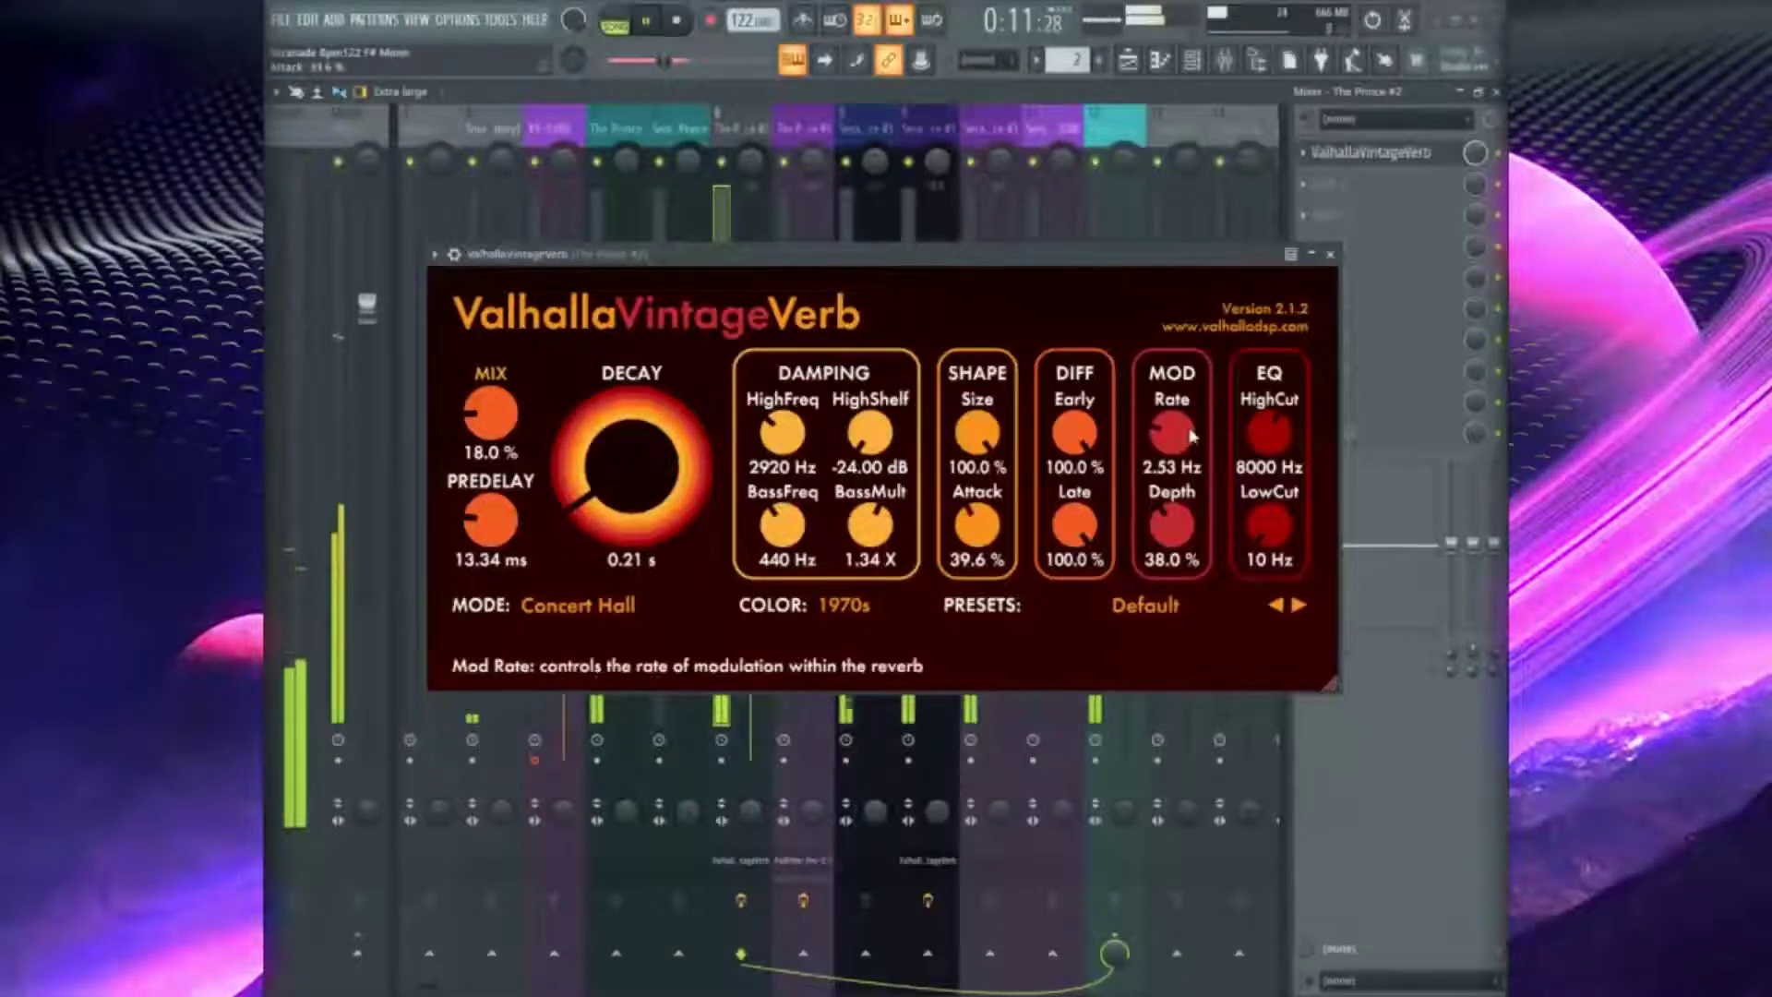
{"action": "left_click_drag", "start_coordinate": [1172, 434], "coordinate": [1189, 383]}
{"action": "left_click_drag", "start_coordinate": [1179, 508], "coordinate": [1259, 434]}
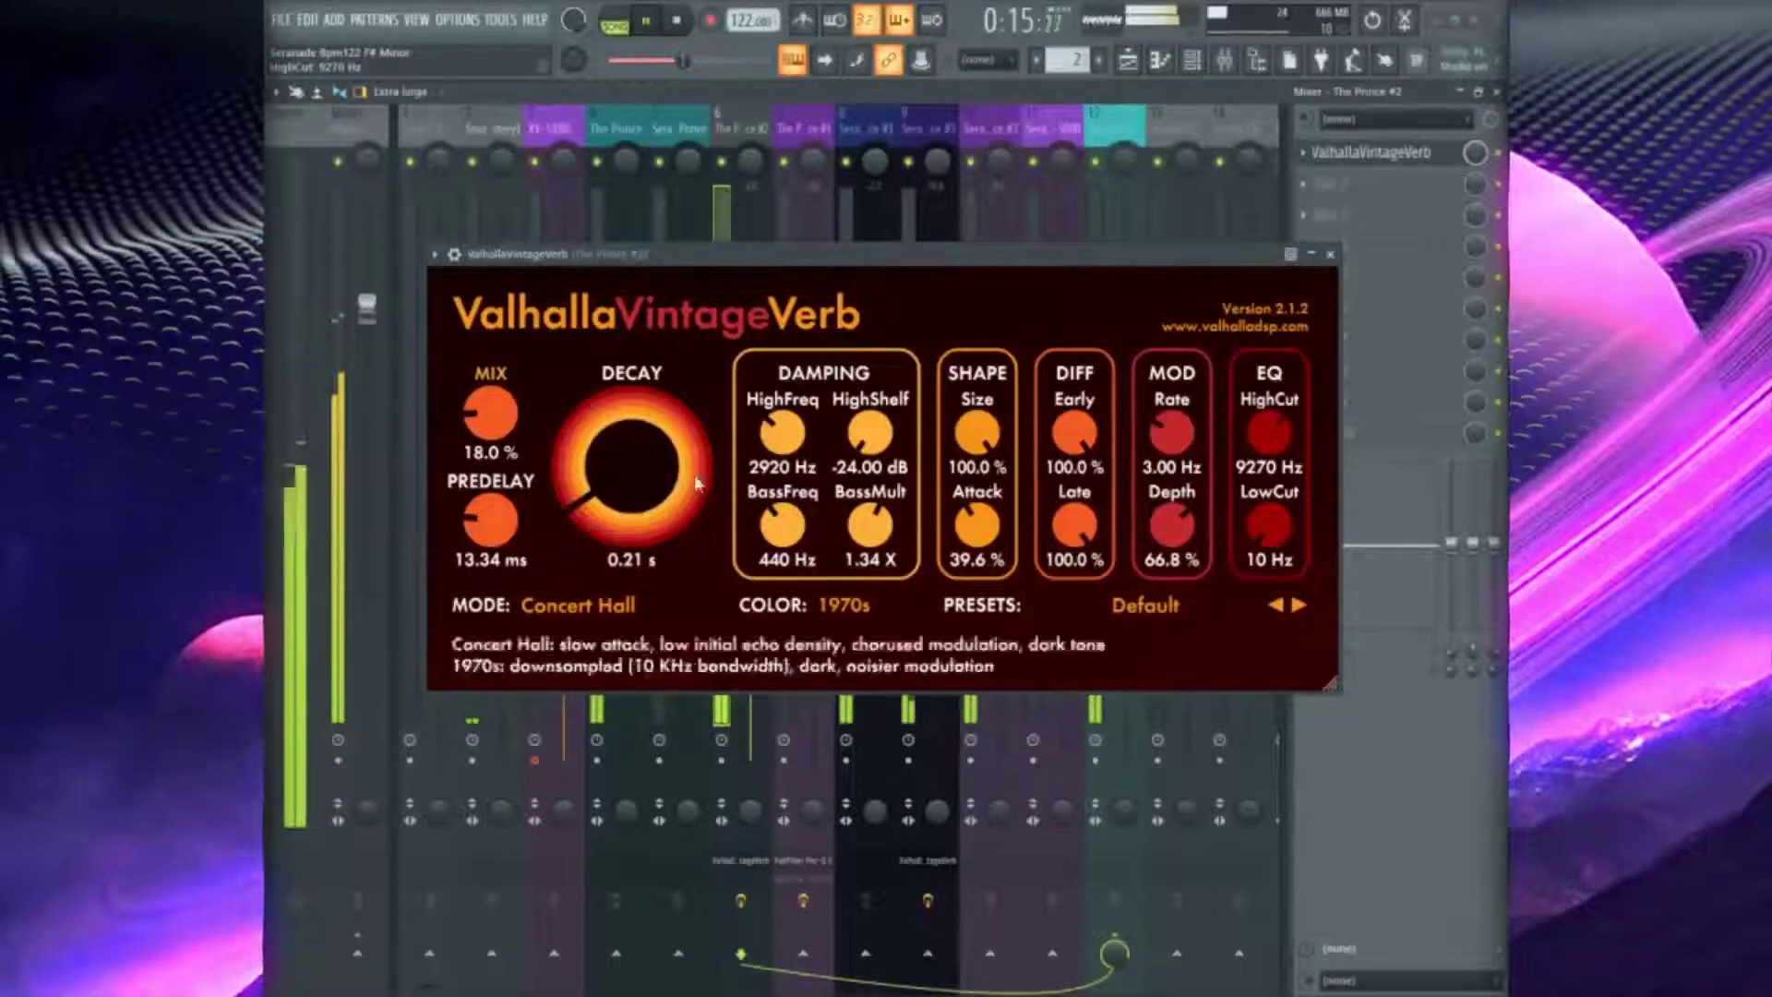
Set the reverb's decay to 0.23 s, mix to 18.4 % and predelay to 11.10 ms, and close the plugin window
{"action": "left_click_drag", "start_coordinate": [631, 466], "coordinate": [631, 457]}
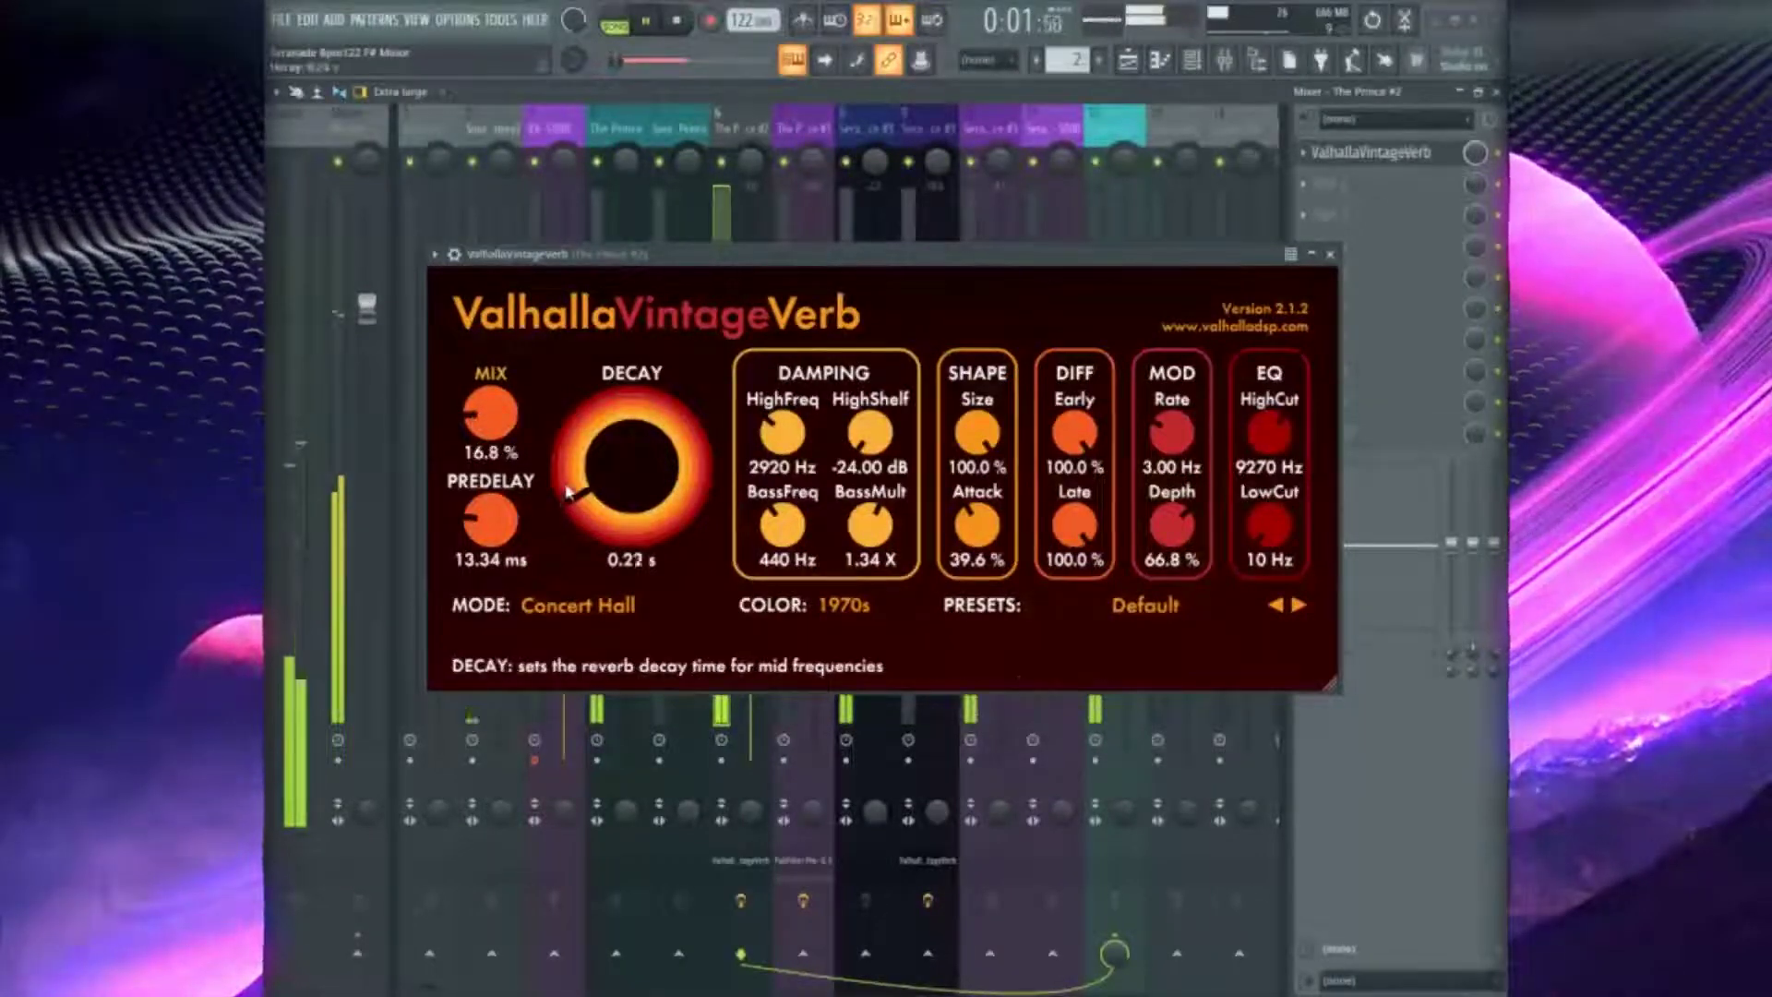
{"action": "left_click_drag", "start_coordinate": [490, 415], "coordinate": [507, 409]}
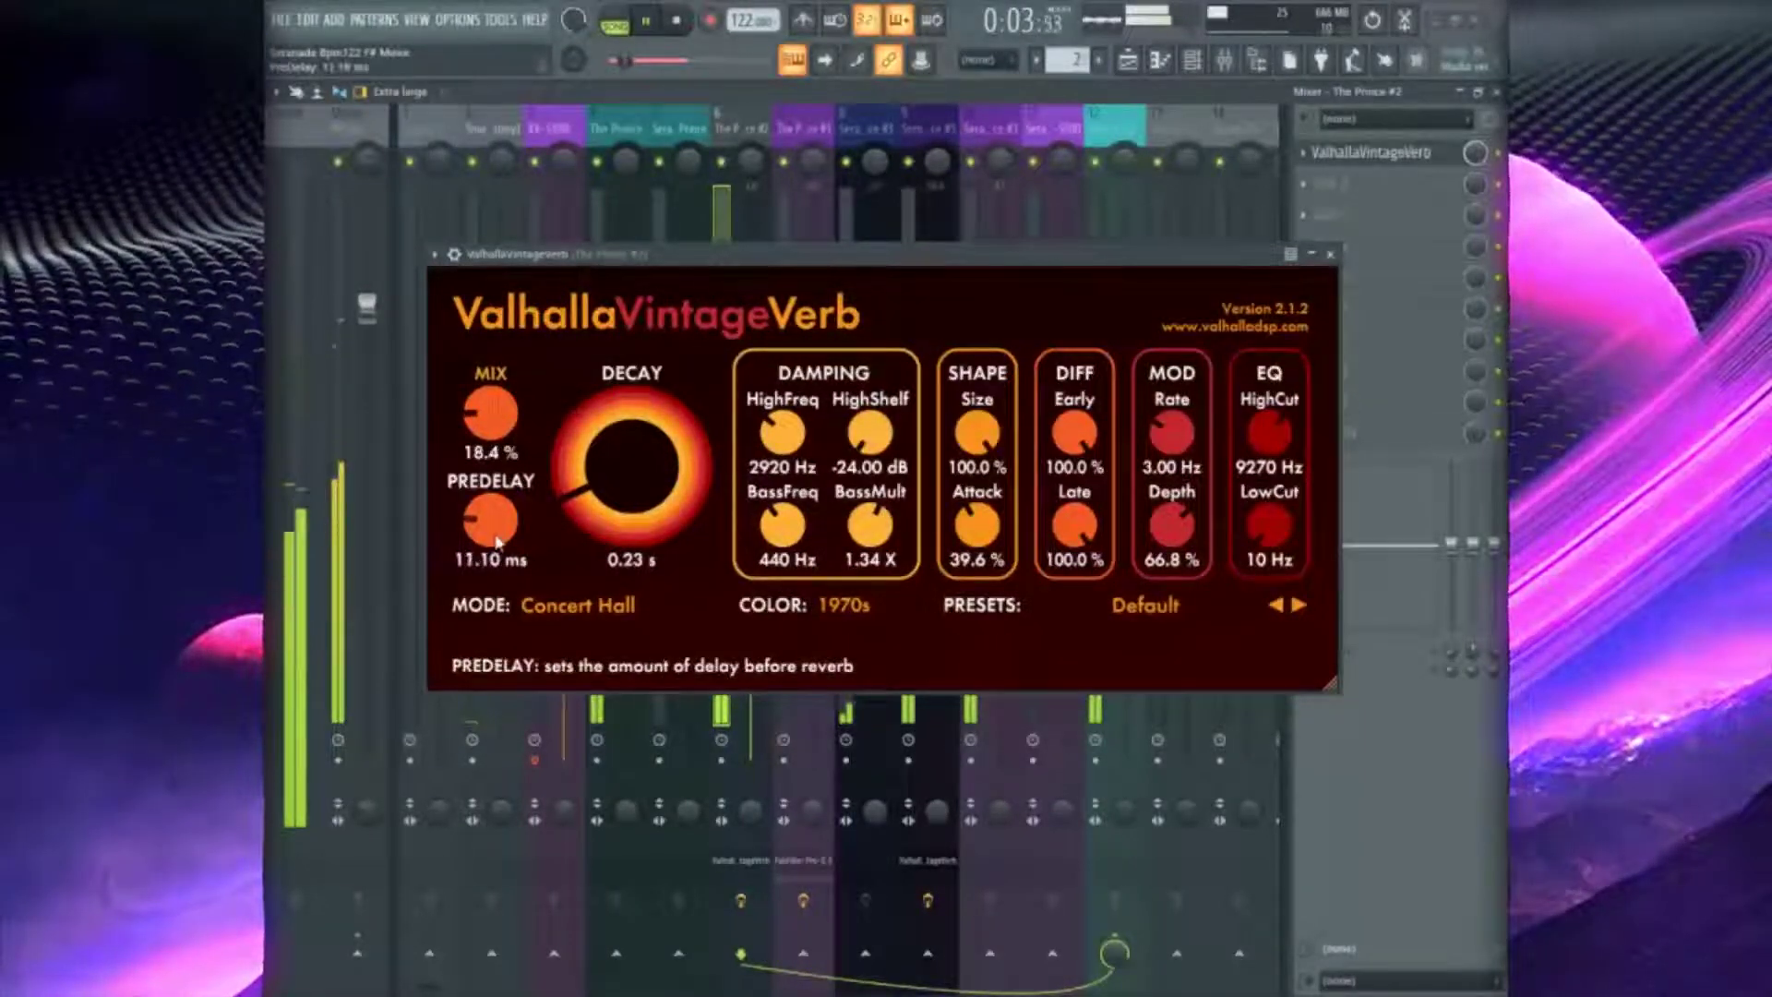
{"action": "left_click", "coordinate": [1330, 253]}
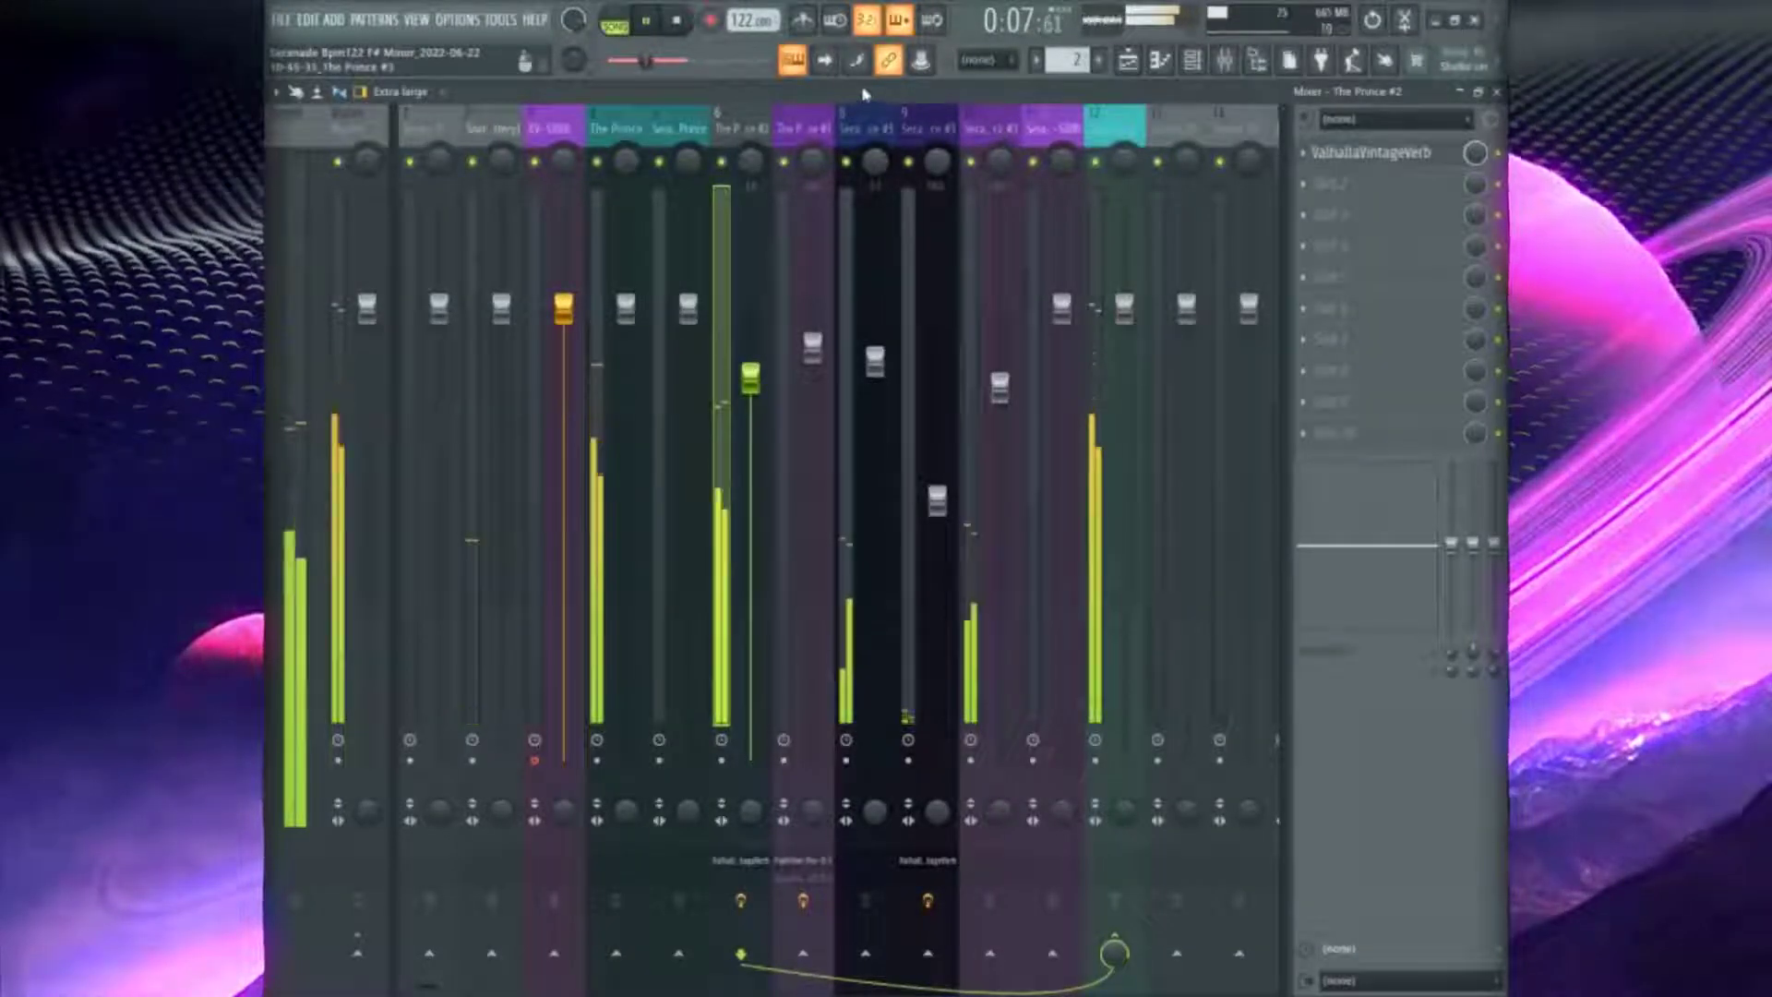
Slightly lower the volume of mixer track 10 and load Ghz Trem Control 3 in its first effect slot
{"action": "left_click", "coordinate": [974, 169]}
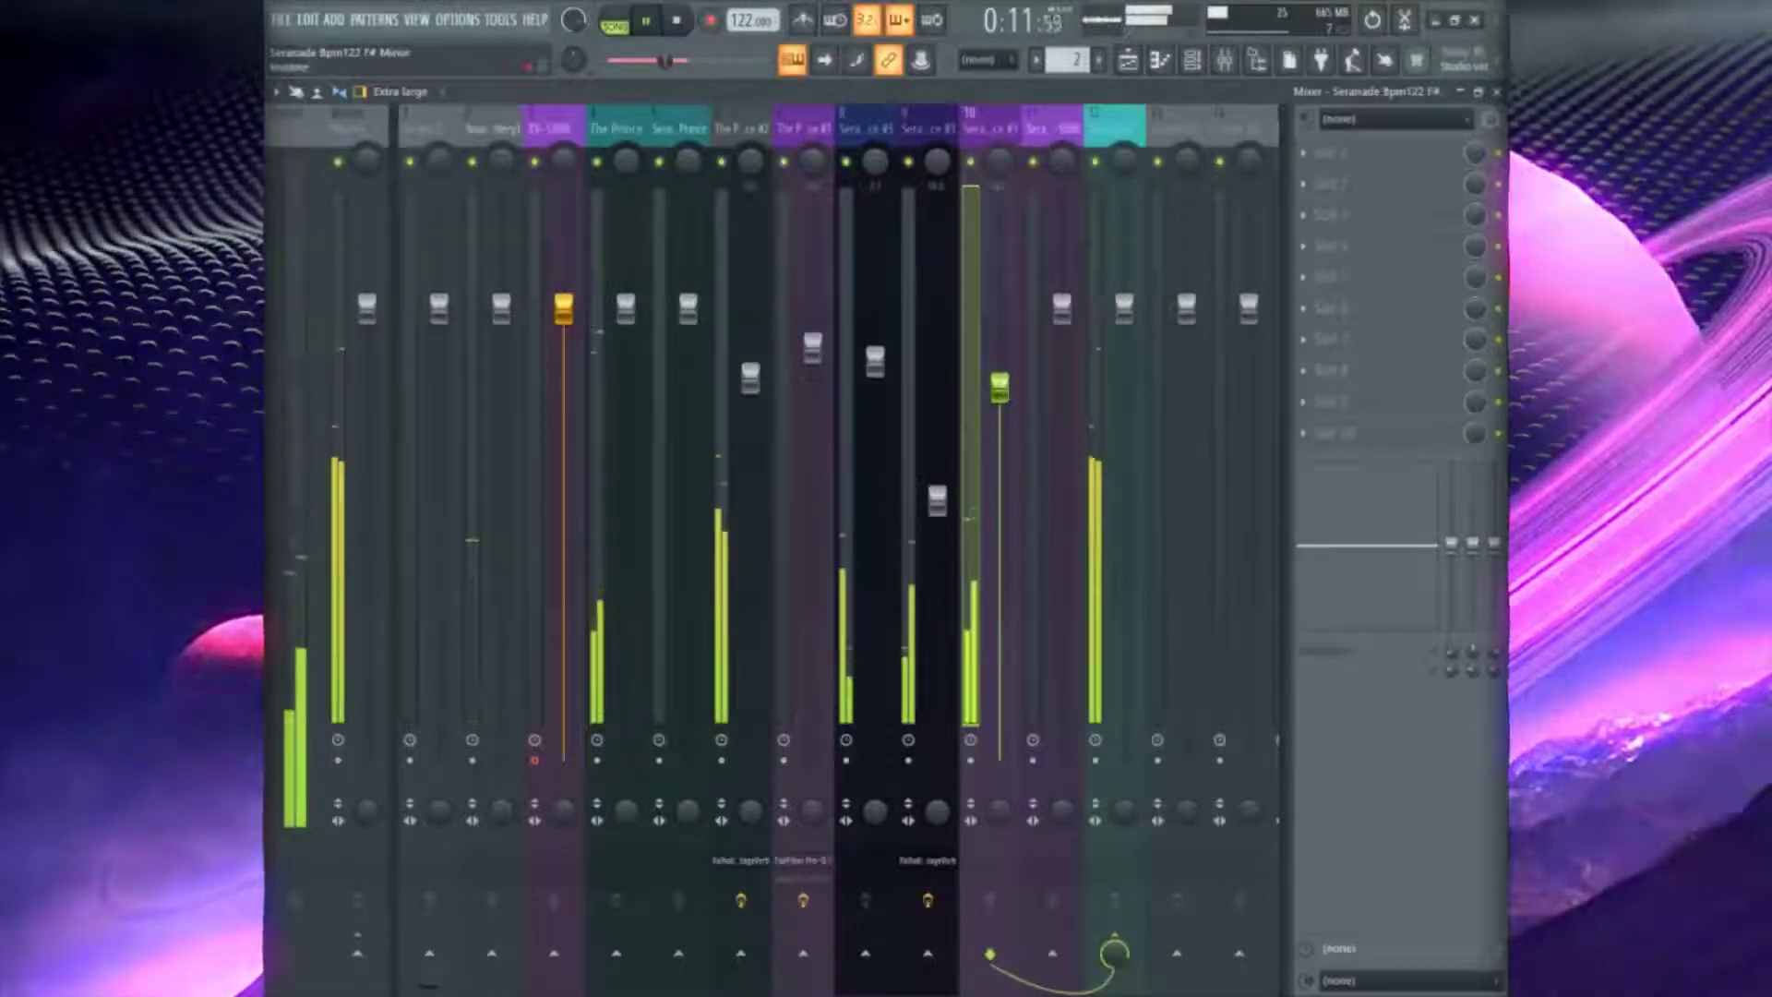
{"action": "left_click_drag", "start_coordinate": [999, 388], "coordinate": [1005, 419]}
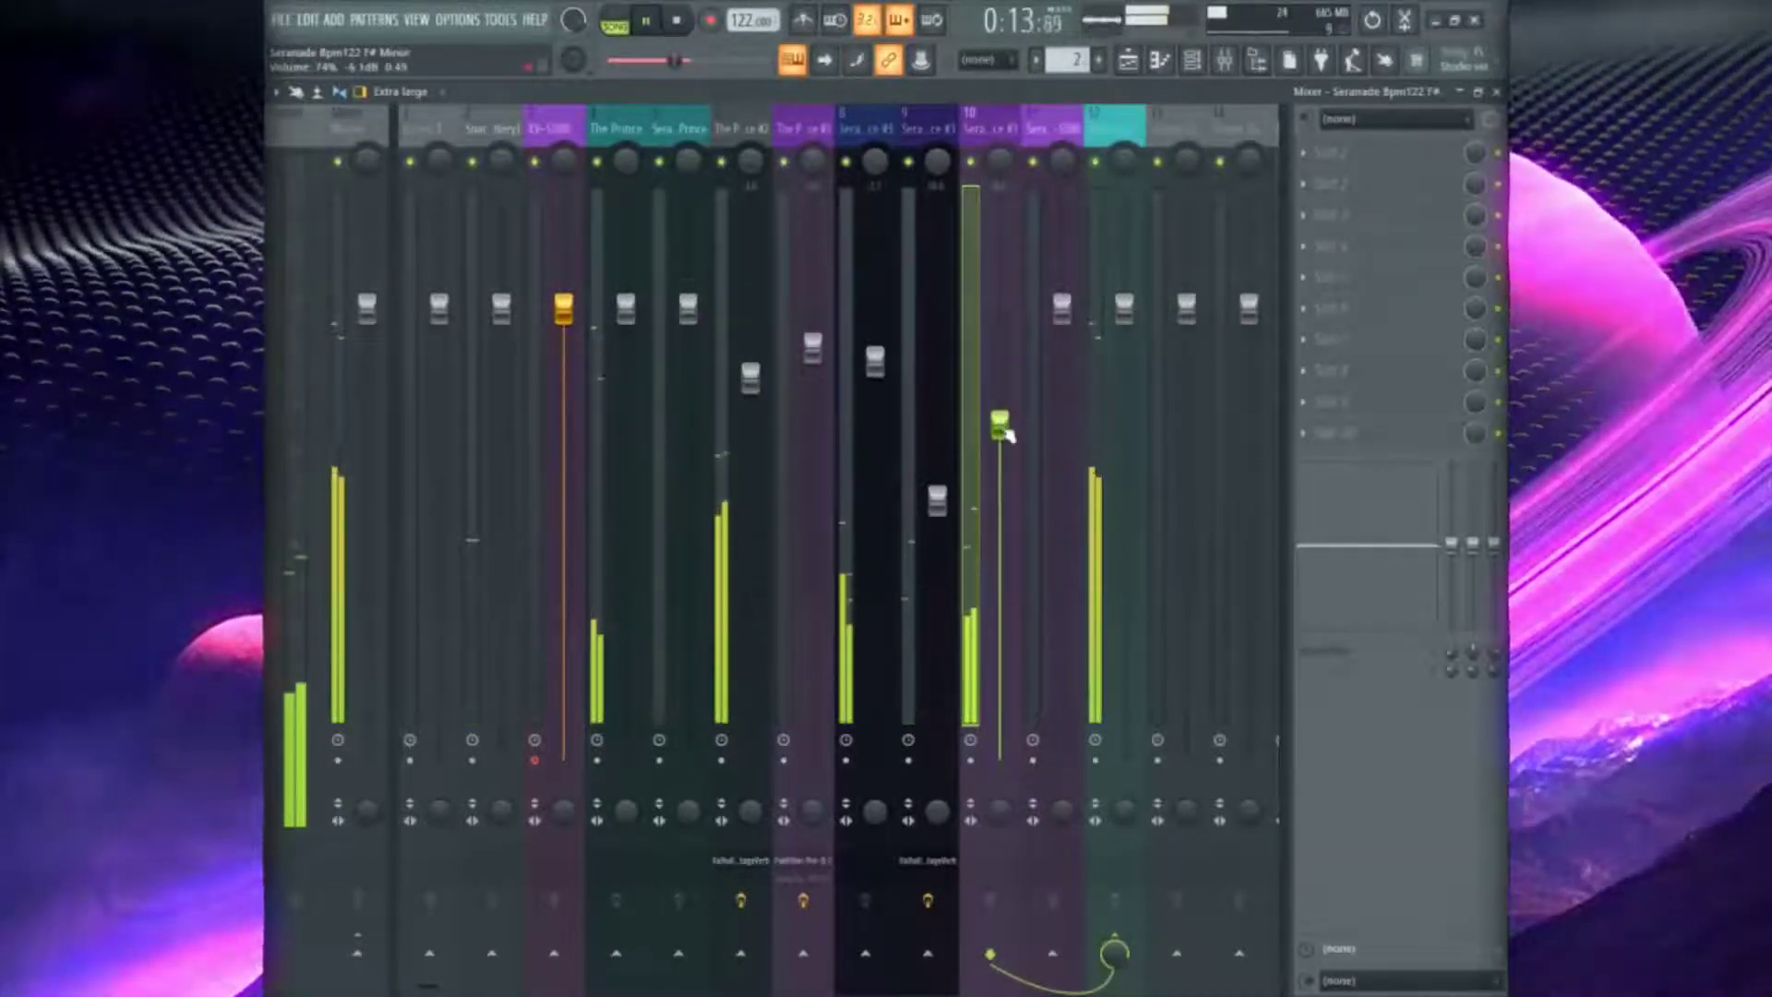
{"action": "left_click_drag", "start_coordinate": [1006, 434], "coordinate": [1004, 427]}
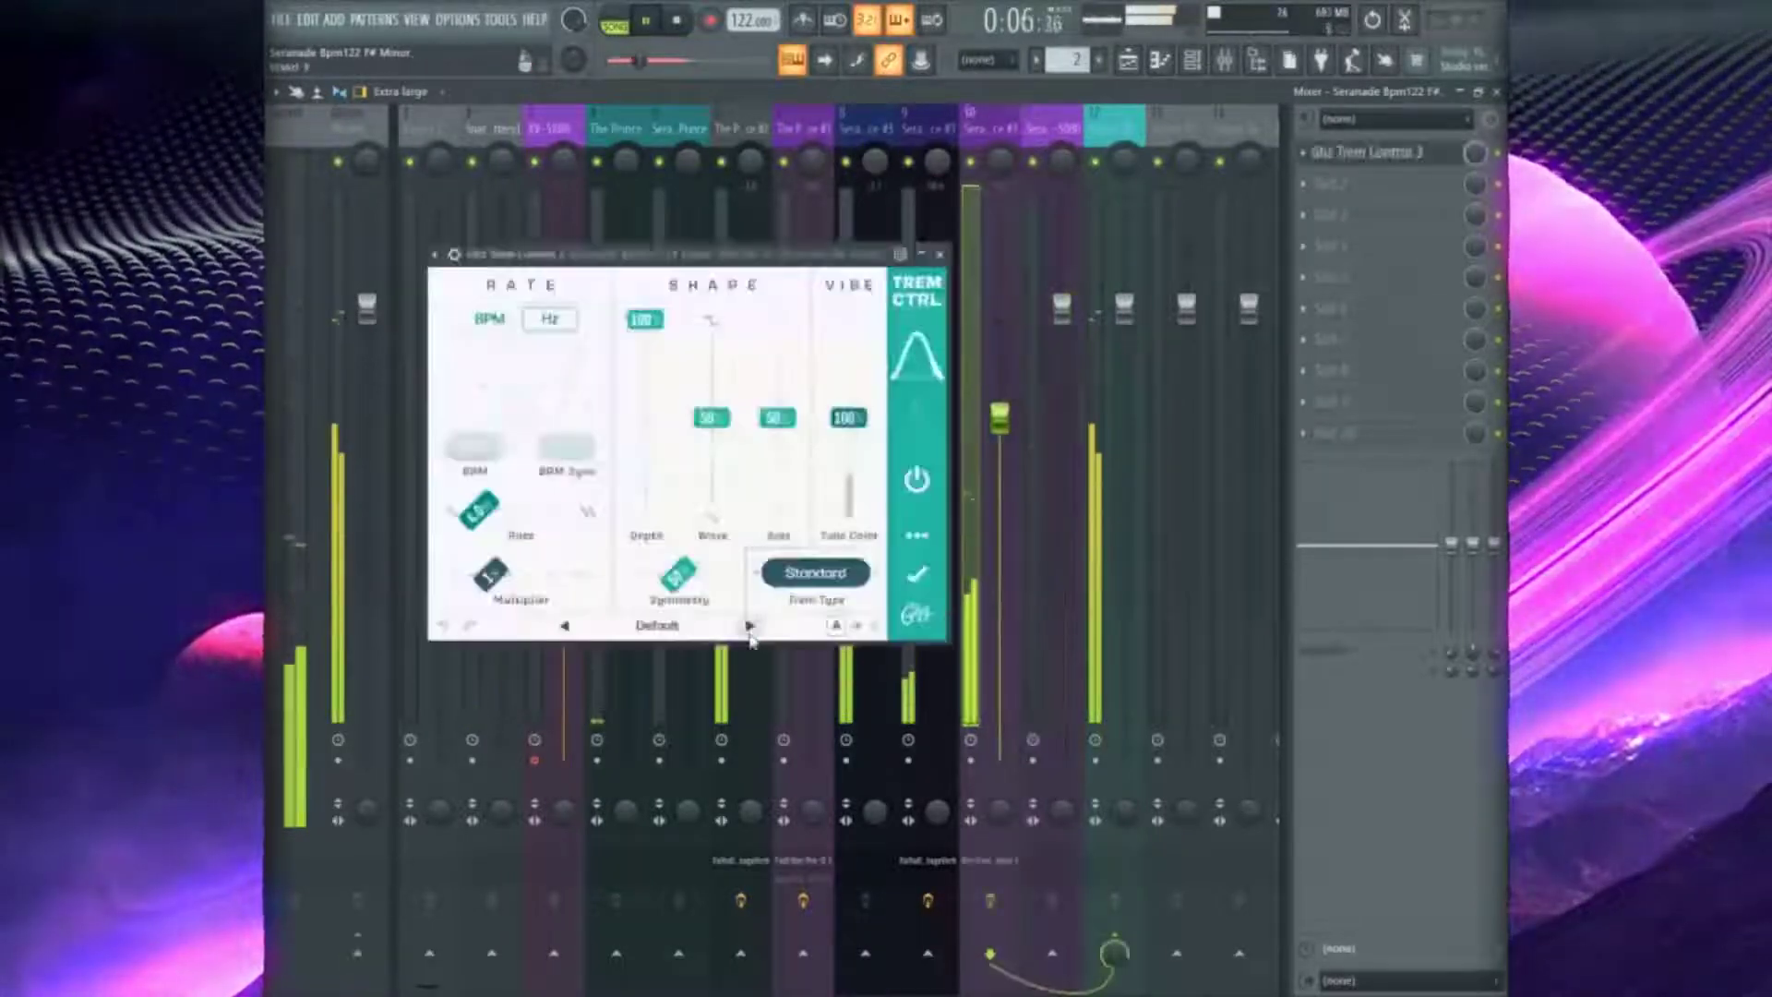
Browse the Ghz Trem Control 3 presets, choose Fast Stereo Wobble and close the plugin window
{"action": "left_click", "coordinate": [750, 627]}
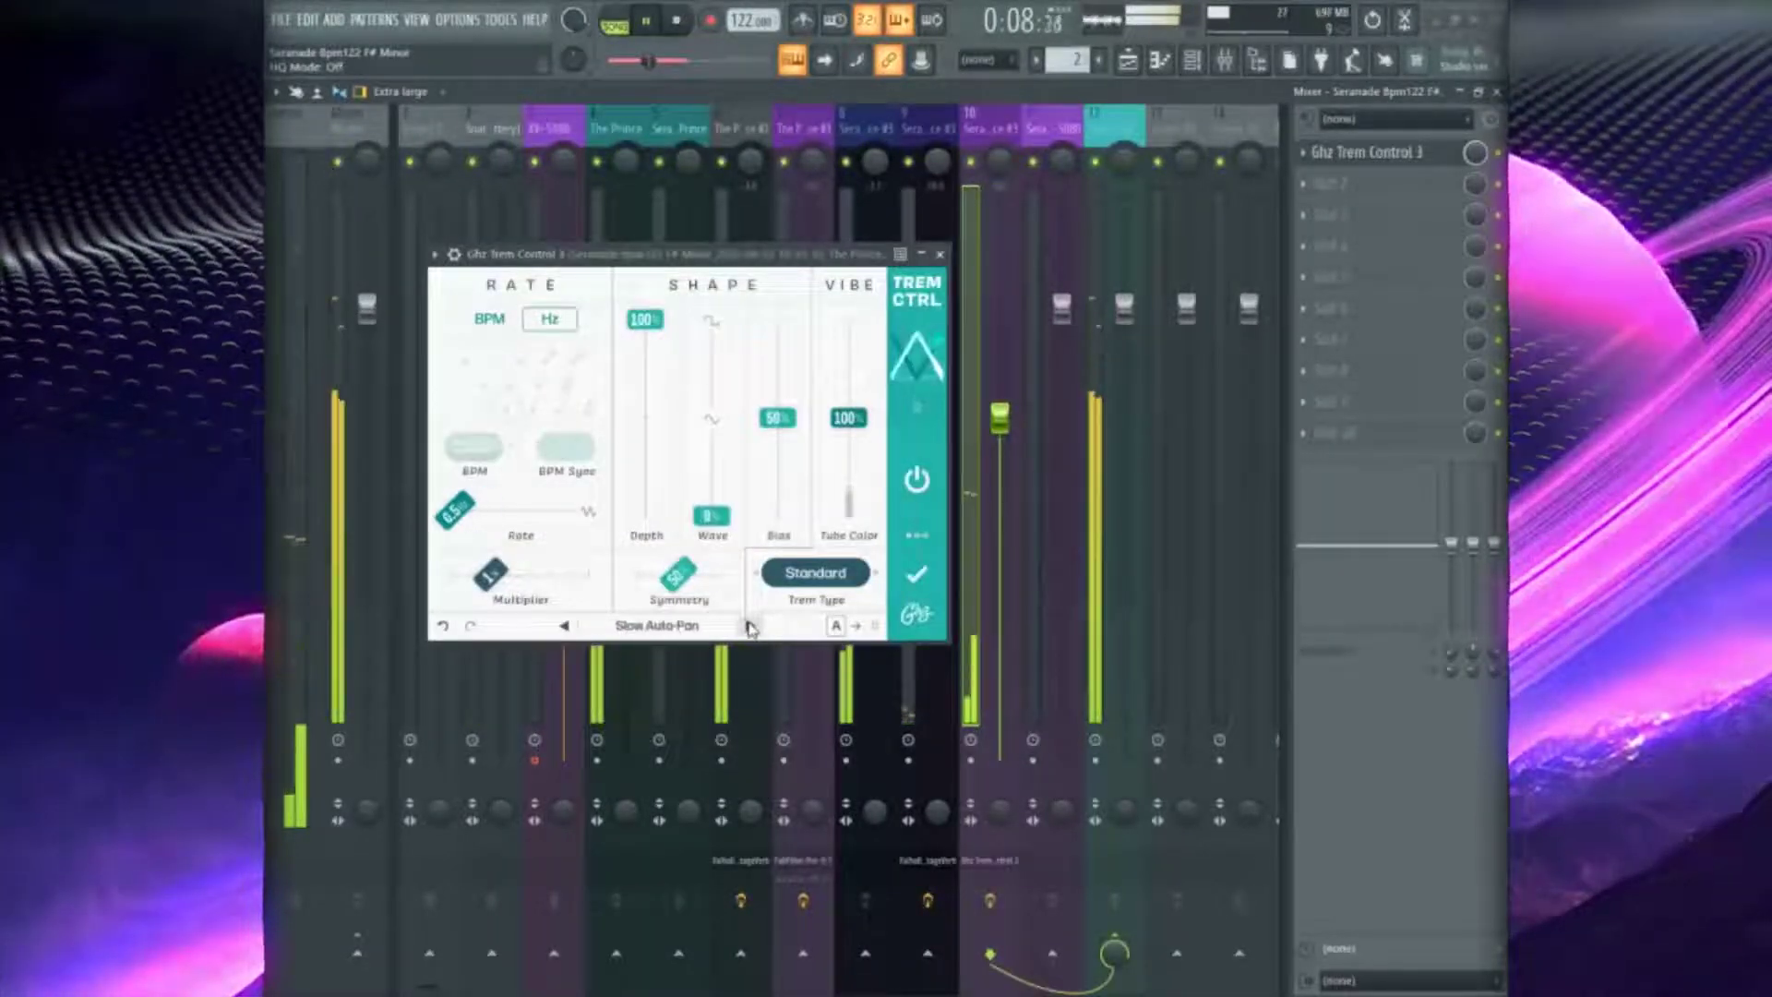
{"action": "left_click", "coordinate": [749, 627]}
{"action": "left_click", "coordinate": [566, 627]}
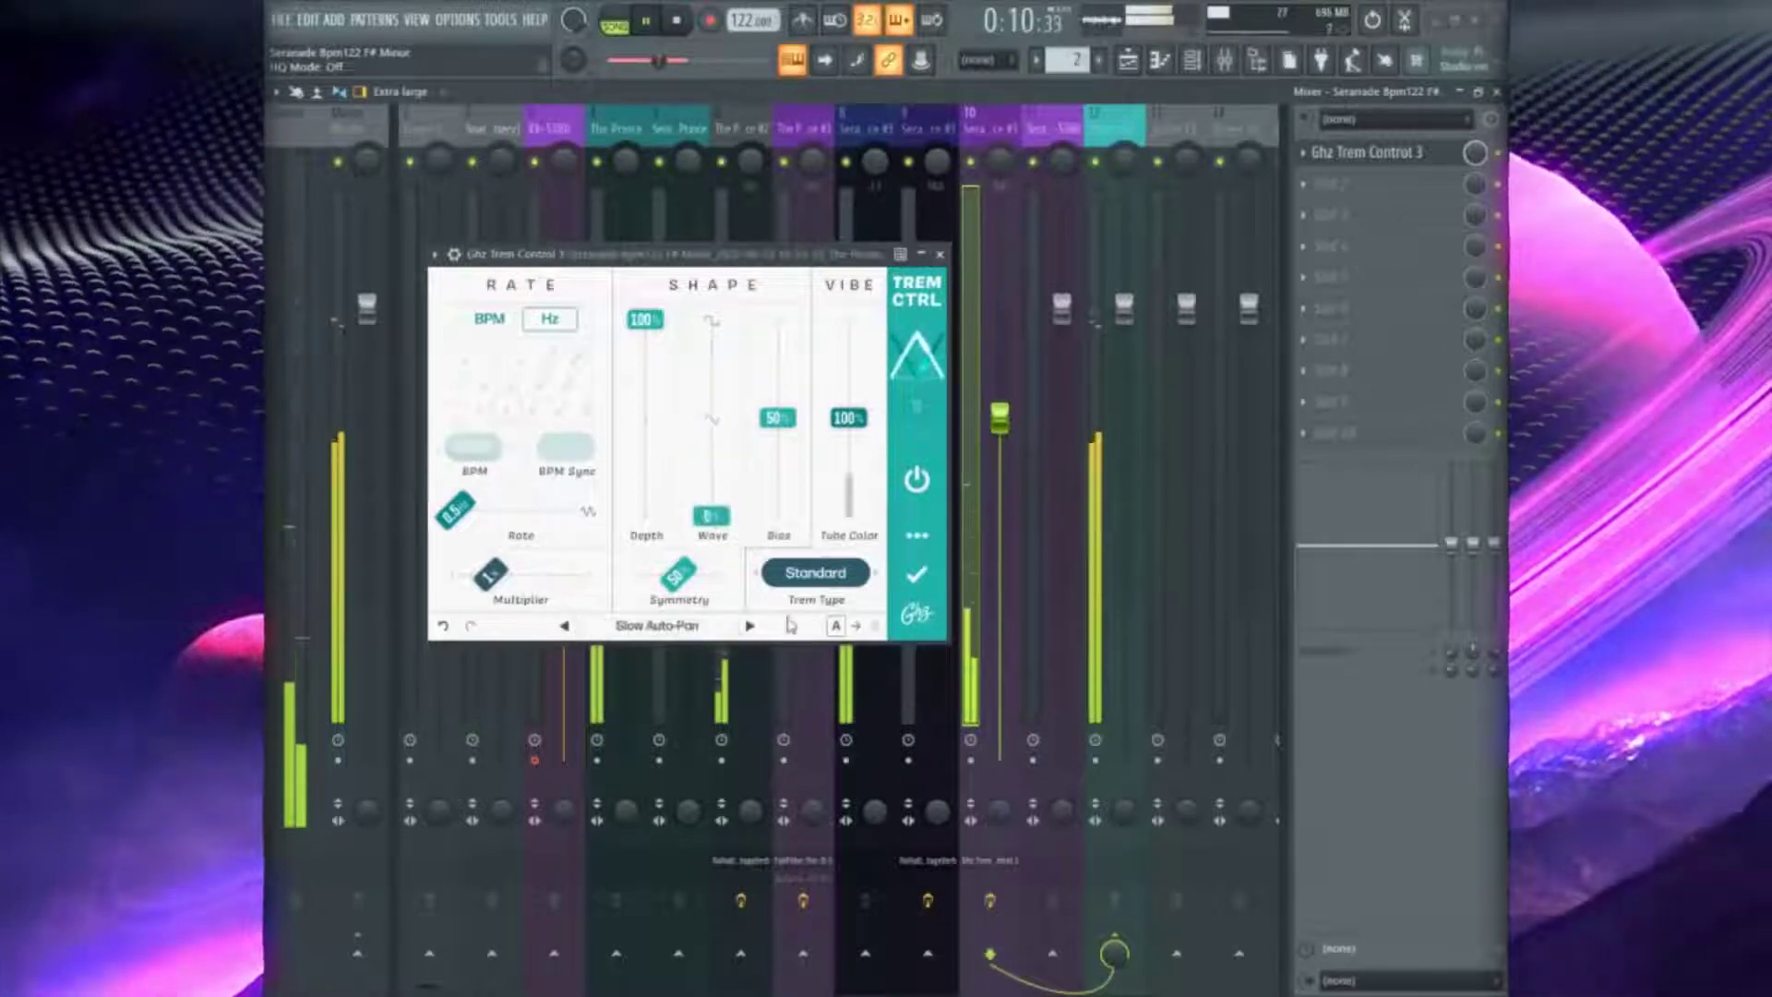
{"action": "left_click", "coordinate": [750, 627]}
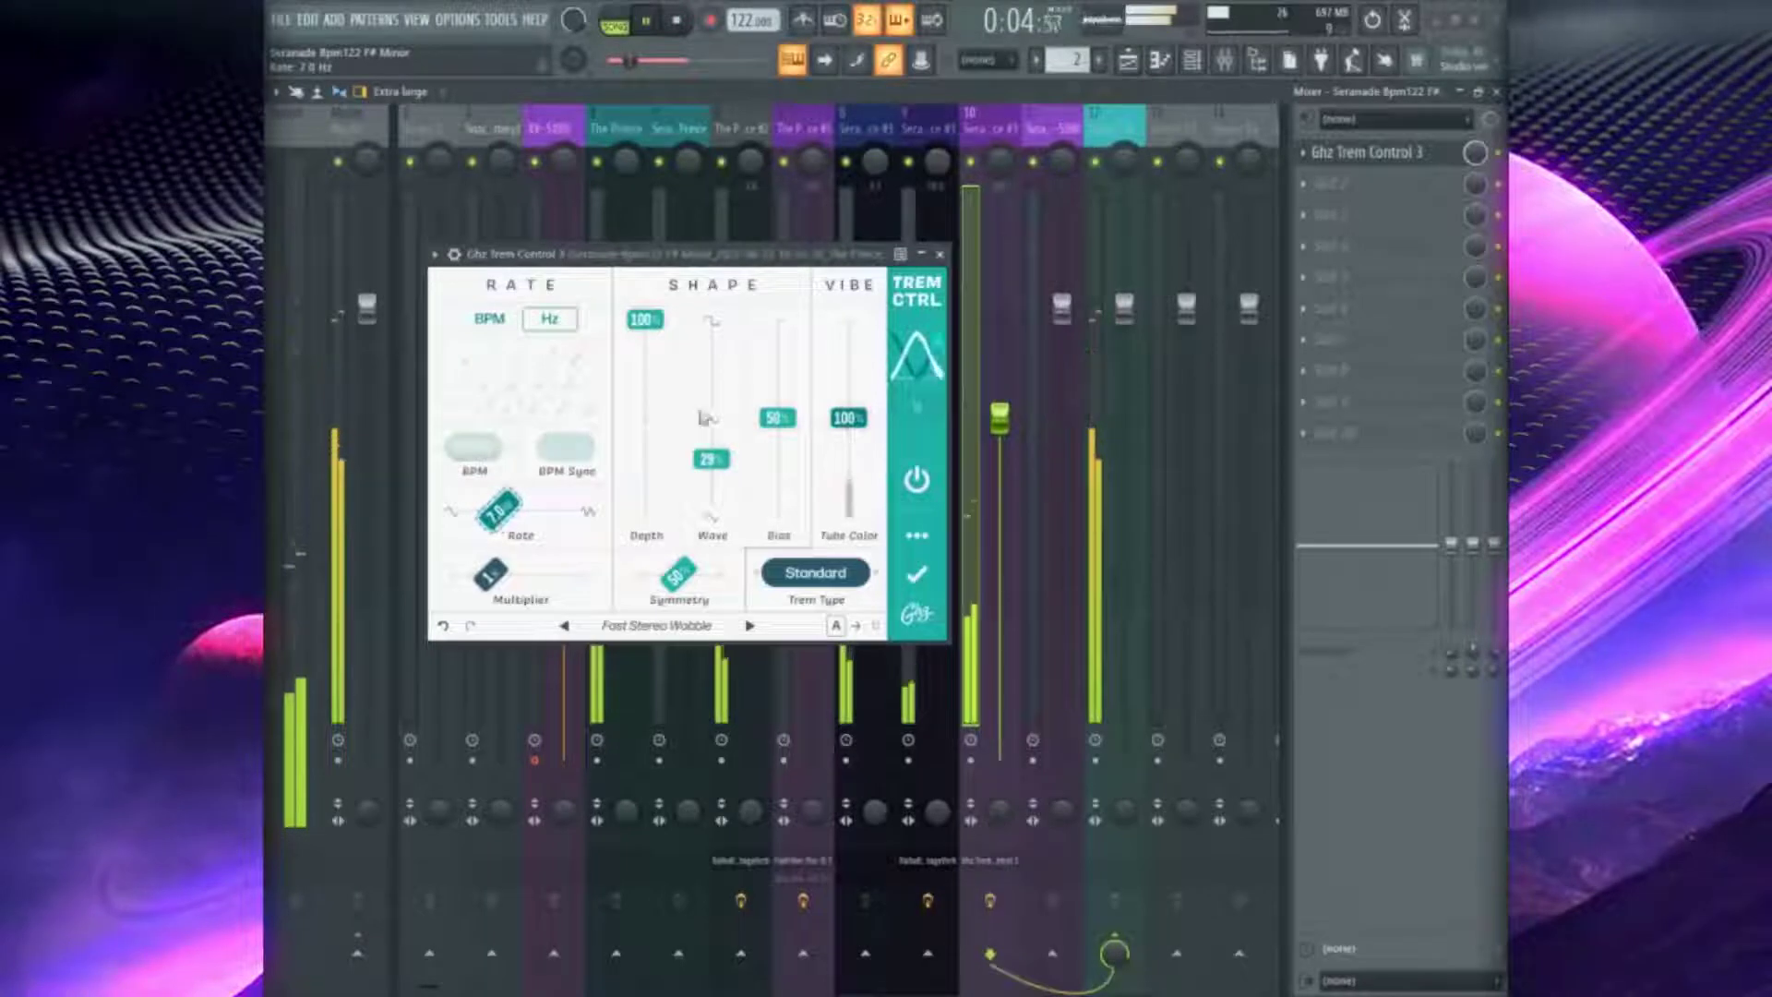
{"action": "left_click", "coordinate": [941, 255]}
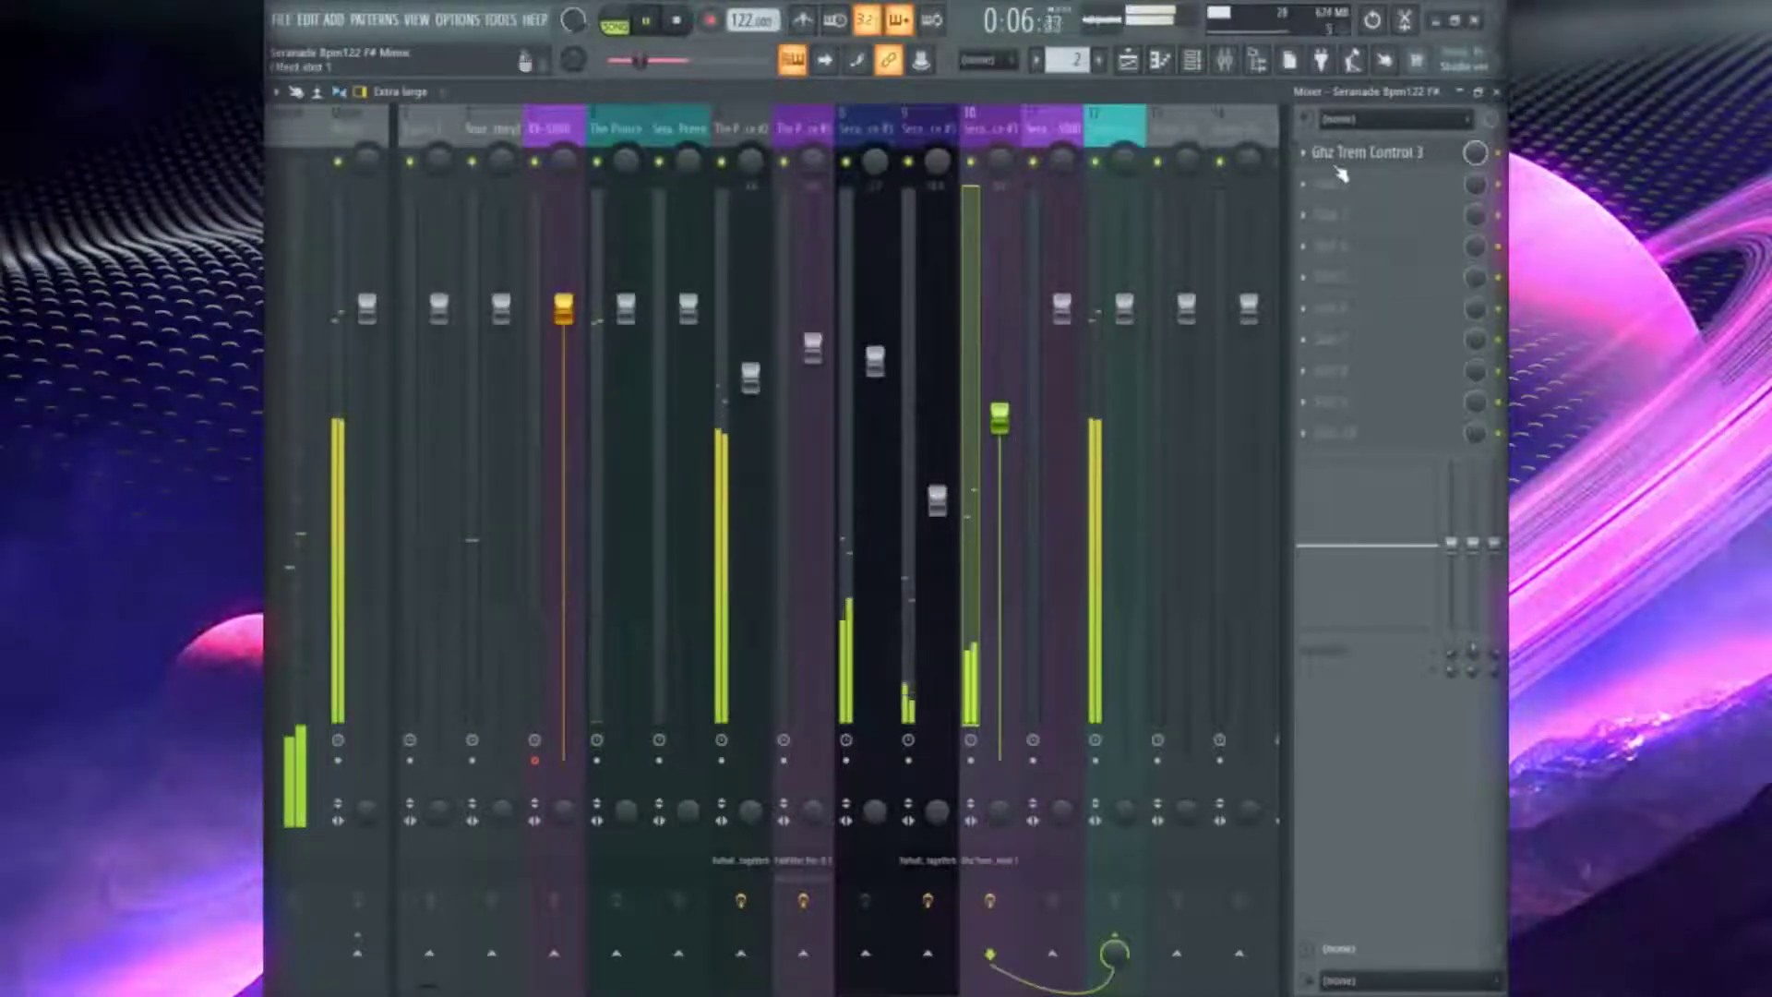
Set the tremolo rate to 7.7 Hz and fine-tune mixer track 10's volume to 74 %
{"action": "left_click_drag", "start_coordinate": [1012, 428], "coordinate": [1013, 431]}
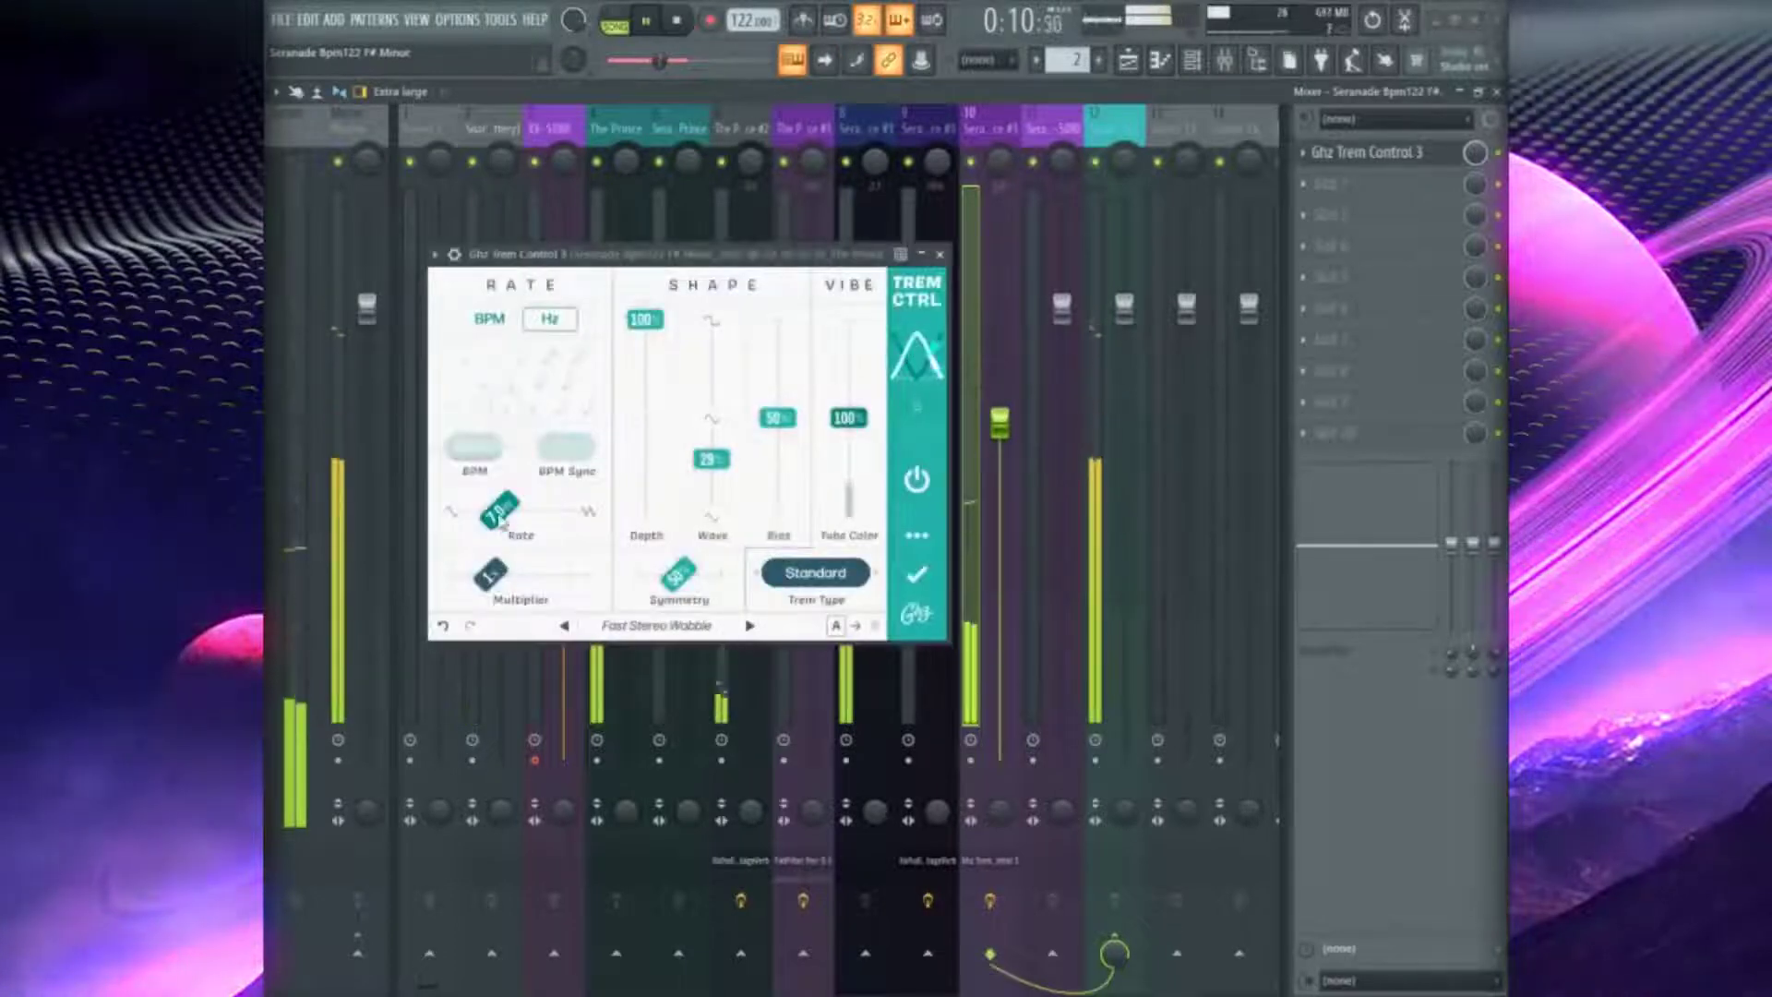
{"action": "scroll", "coordinate": [505, 521], "scroll_direction": "down", "scroll_amount": 2}
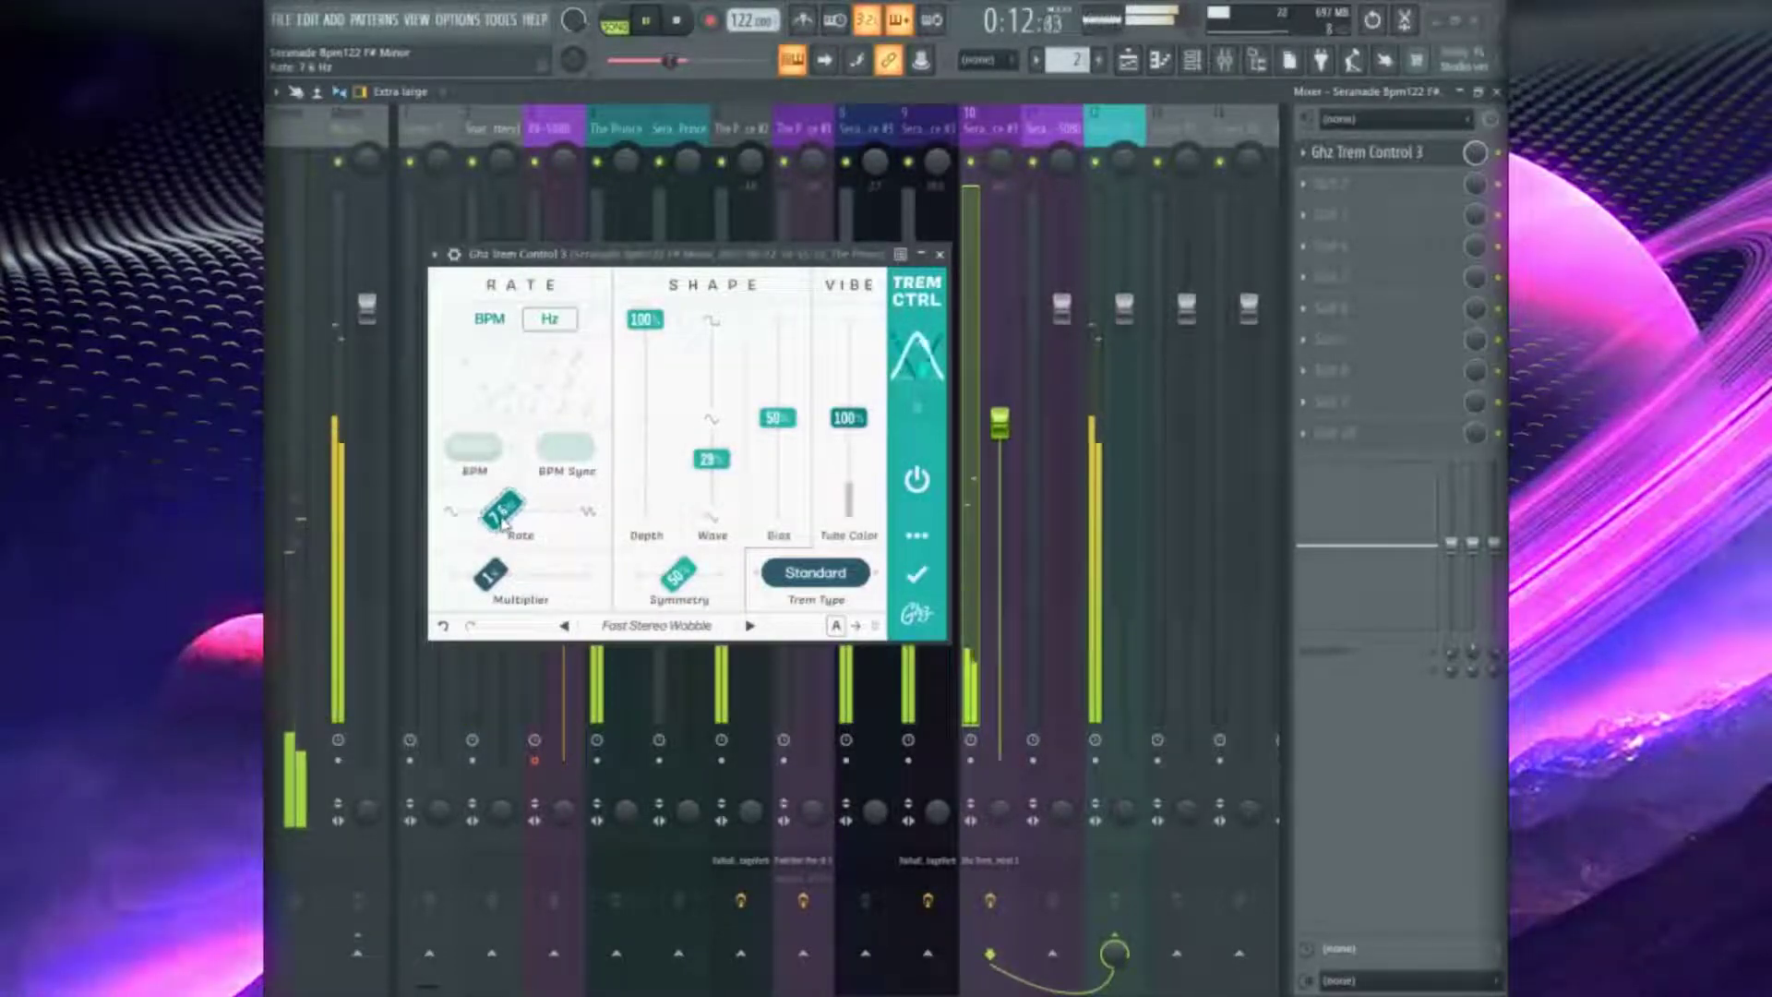
{"action": "scroll", "coordinate": [505, 521], "scroll_direction": "up", "scroll_amount": 5}
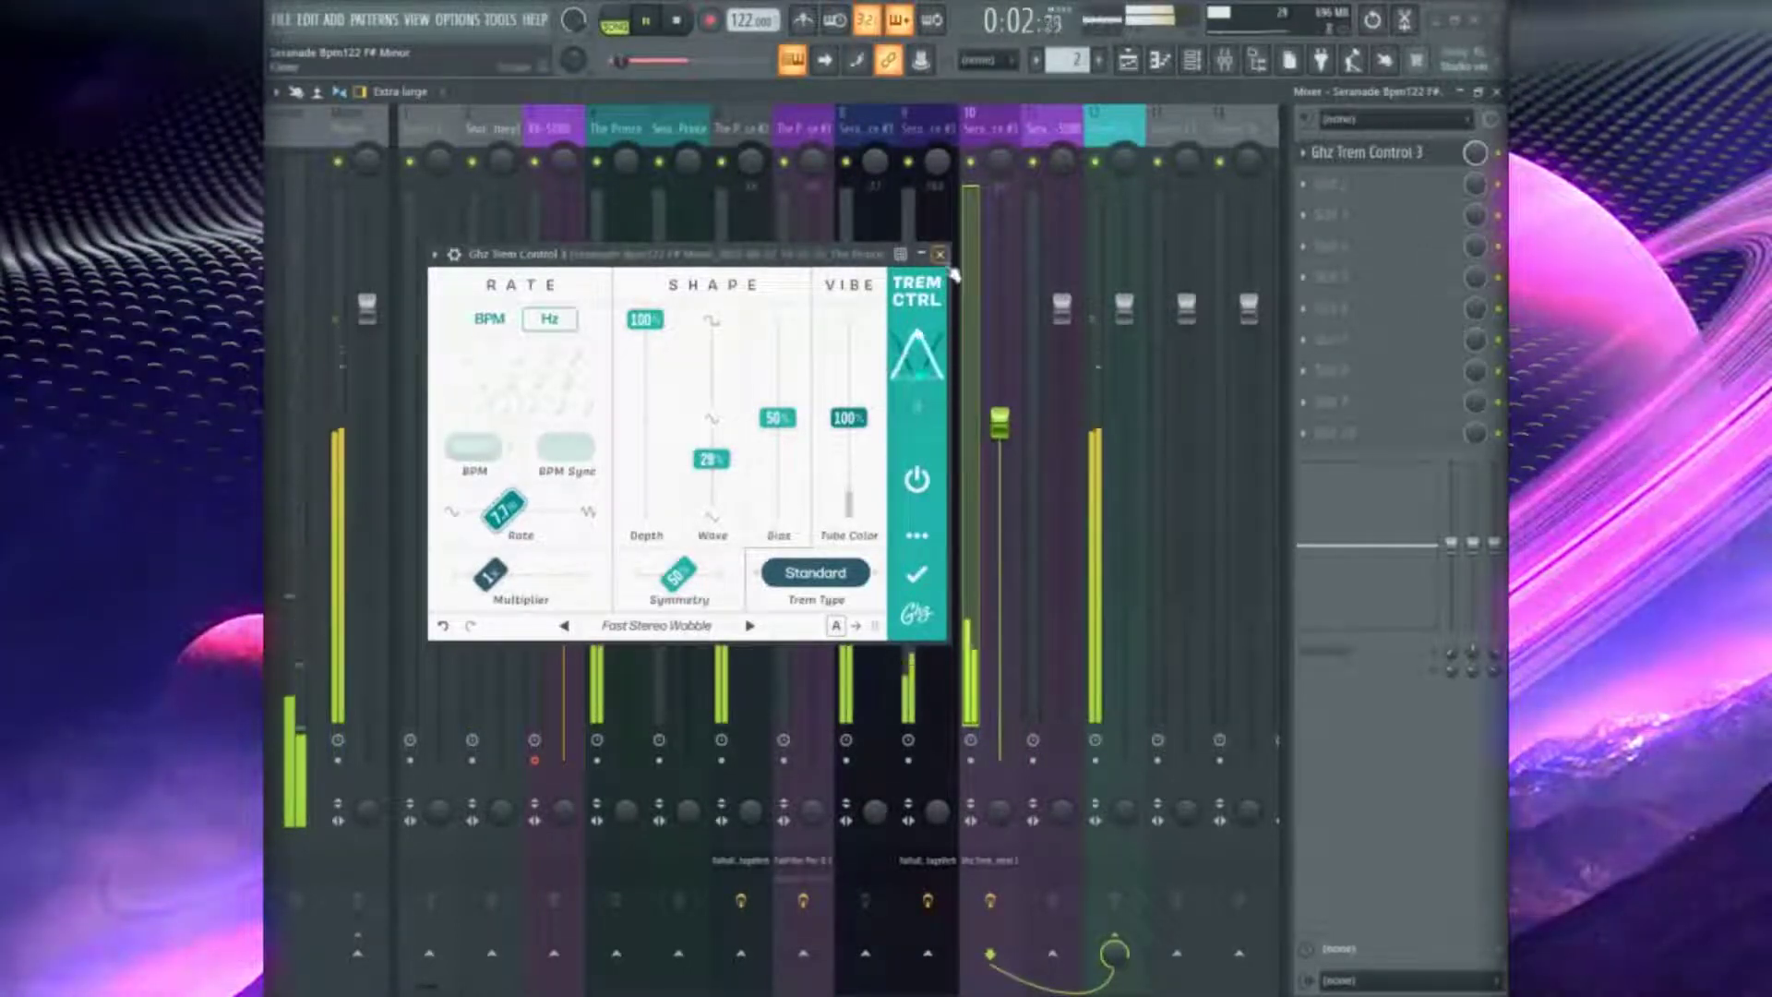
{"action": "left_click", "coordinate": [970, 353]}
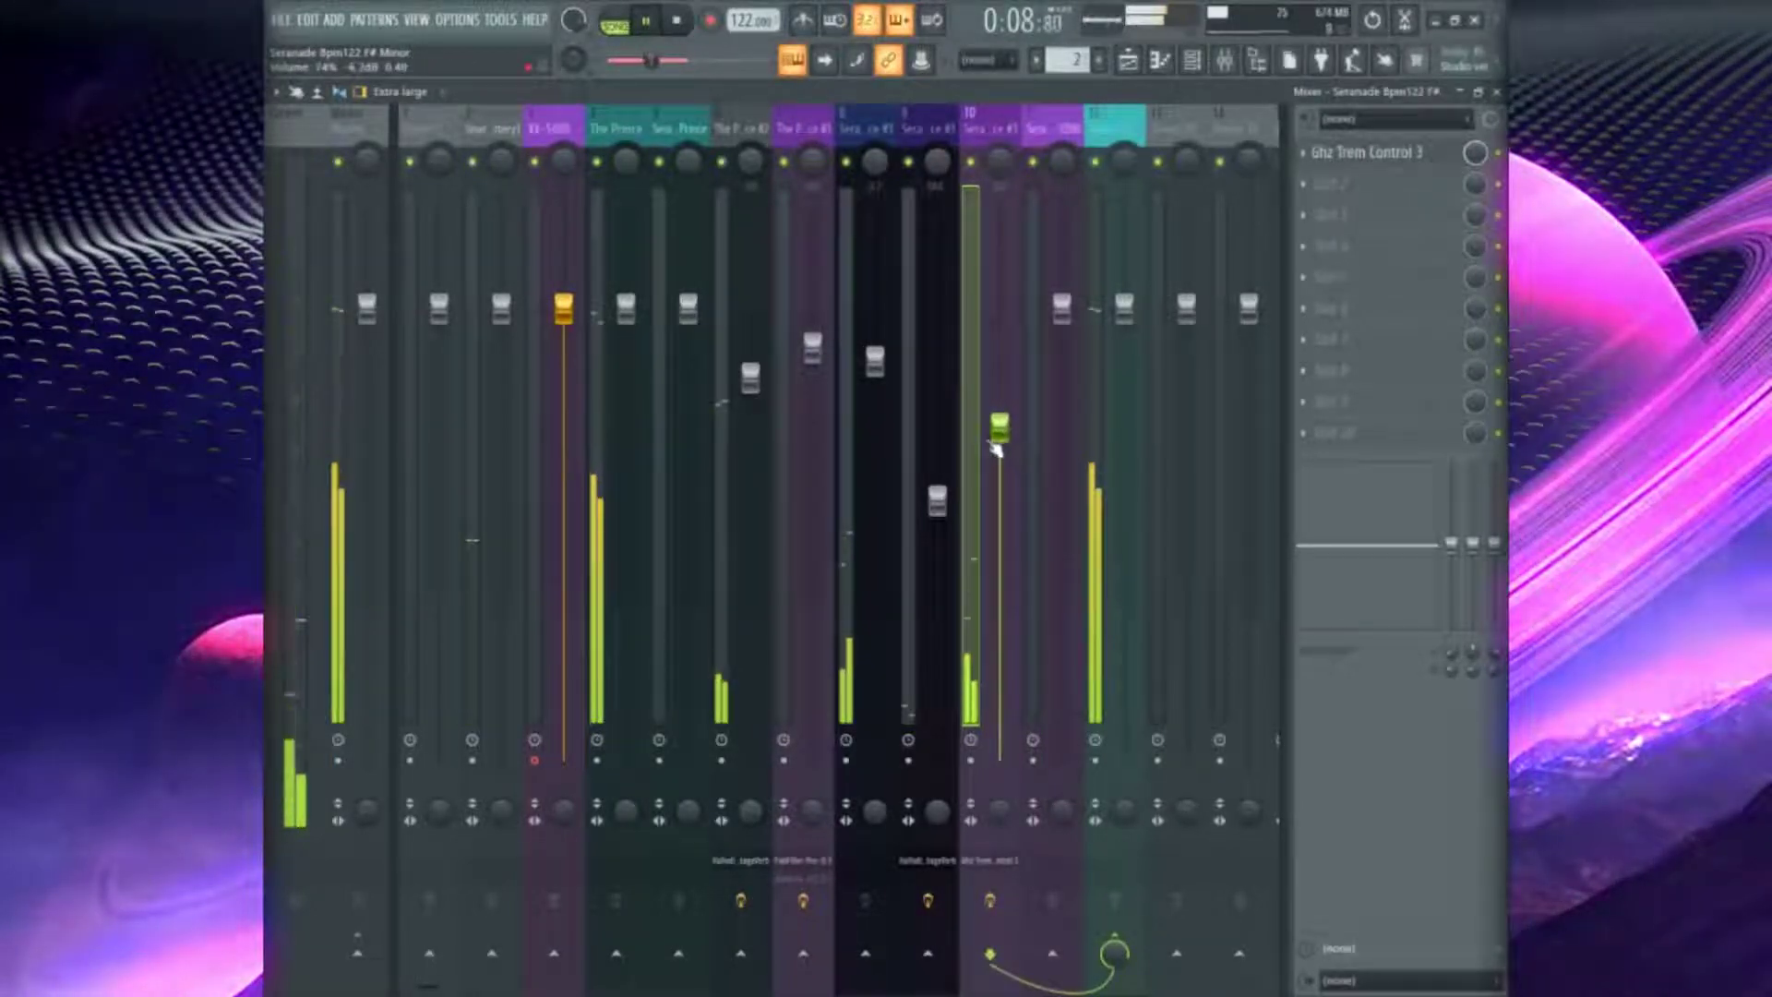
Arm mixer track 12 and render the armed mixer tracks to audio clips in the playlist
{"action": "left_click", "coordinate": [806, 129]}
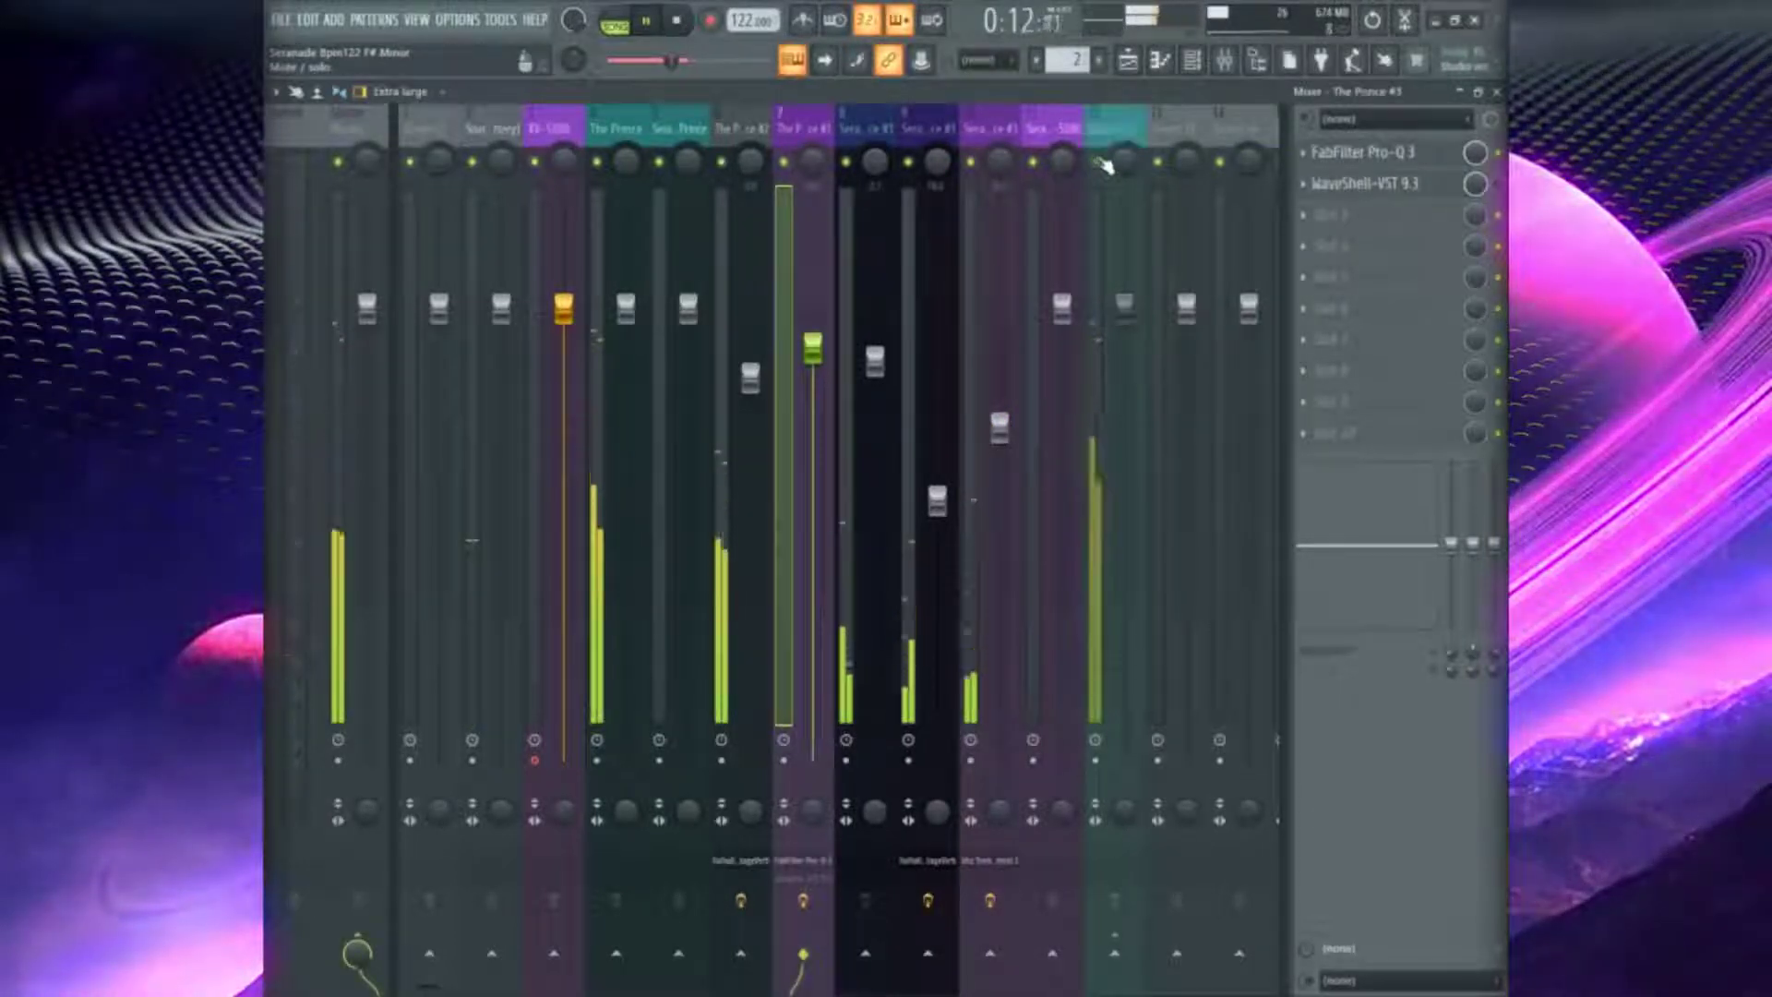
{"action": "left_click", "coordinate": [1112, 130], "text": "ctrl"}
{"action": "key", "text": "ctrl+alt+r"}
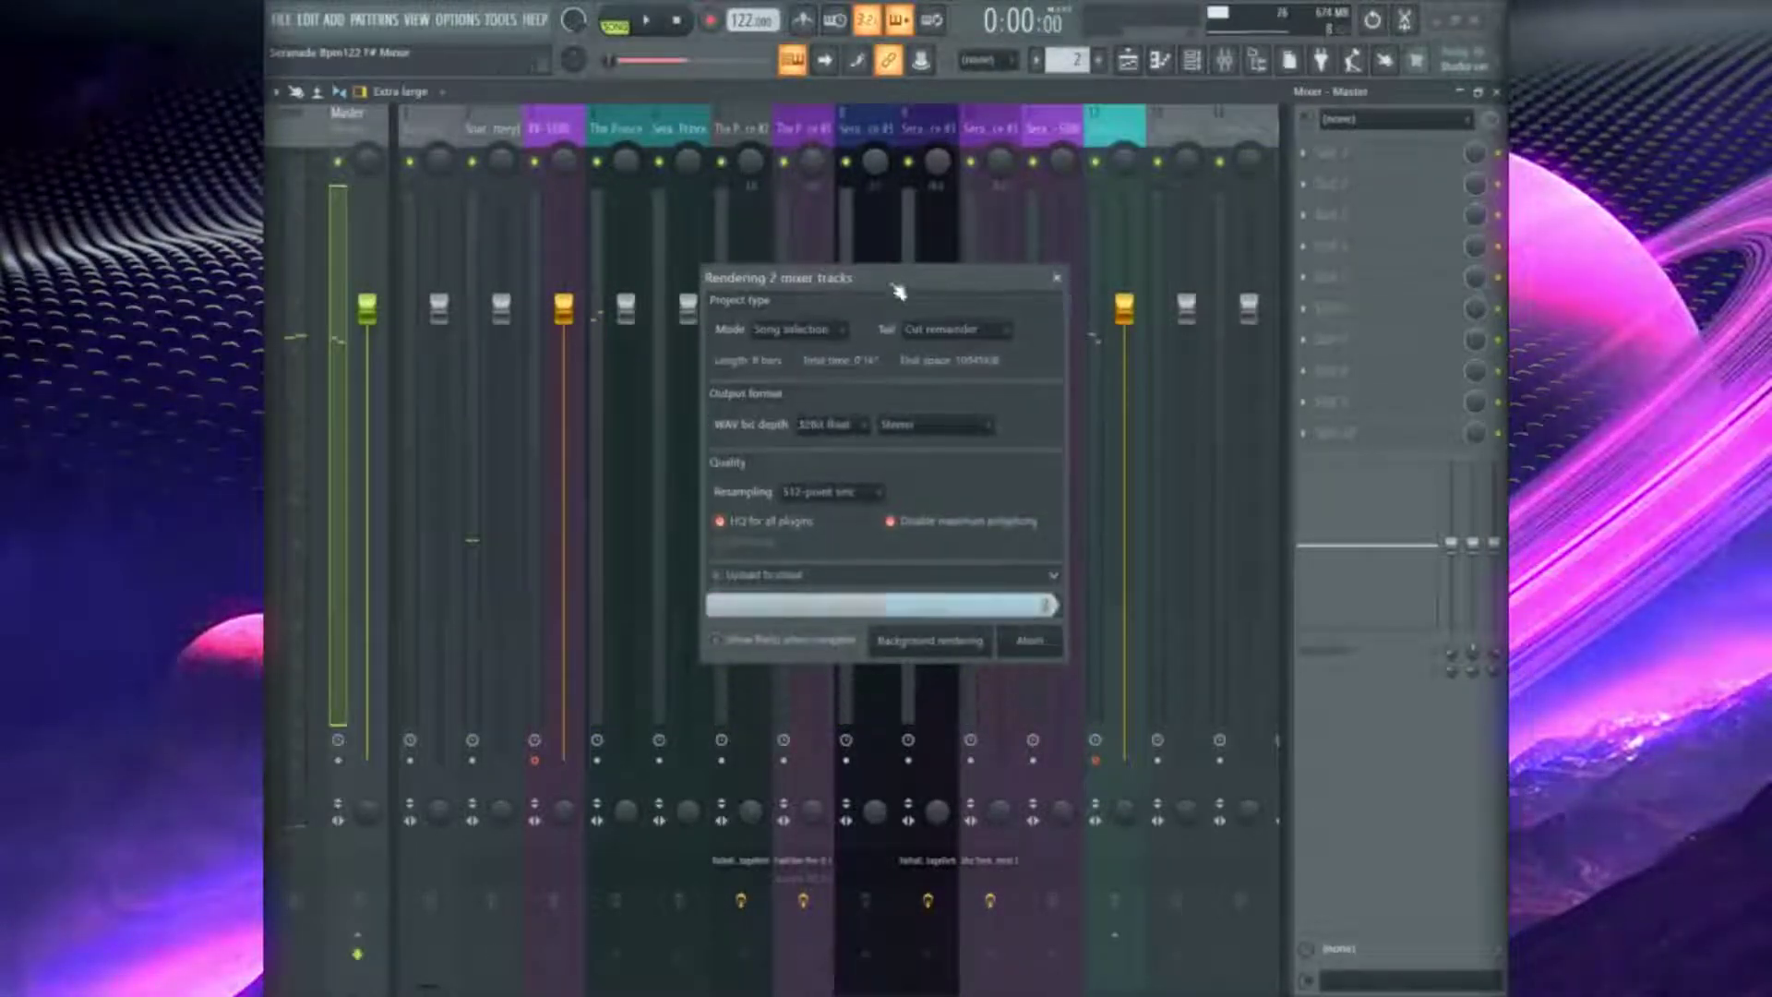
{"action": "key", "text": "F5"}
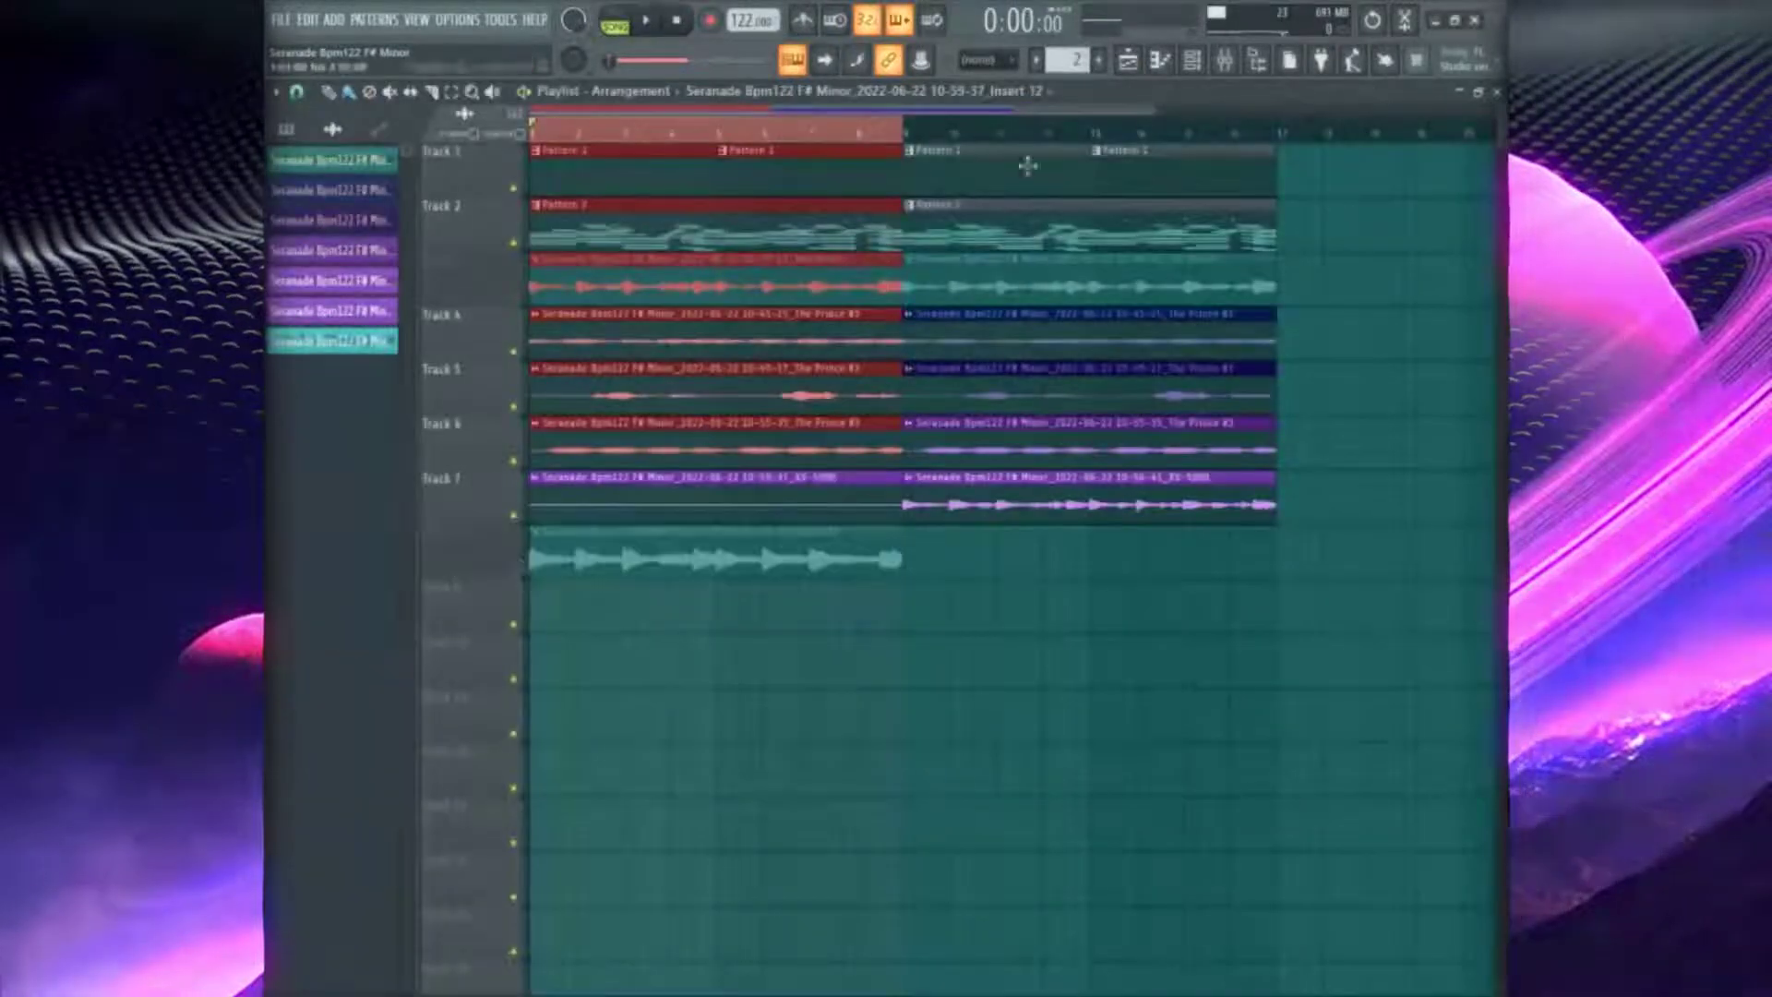
During song playback, mute The Prince #2 in the mixer, strongly lower track 10's volume and try the mix with track 9 muted
{"action": "key", "text": "space"}
{"action": "key", "text": "F9"}
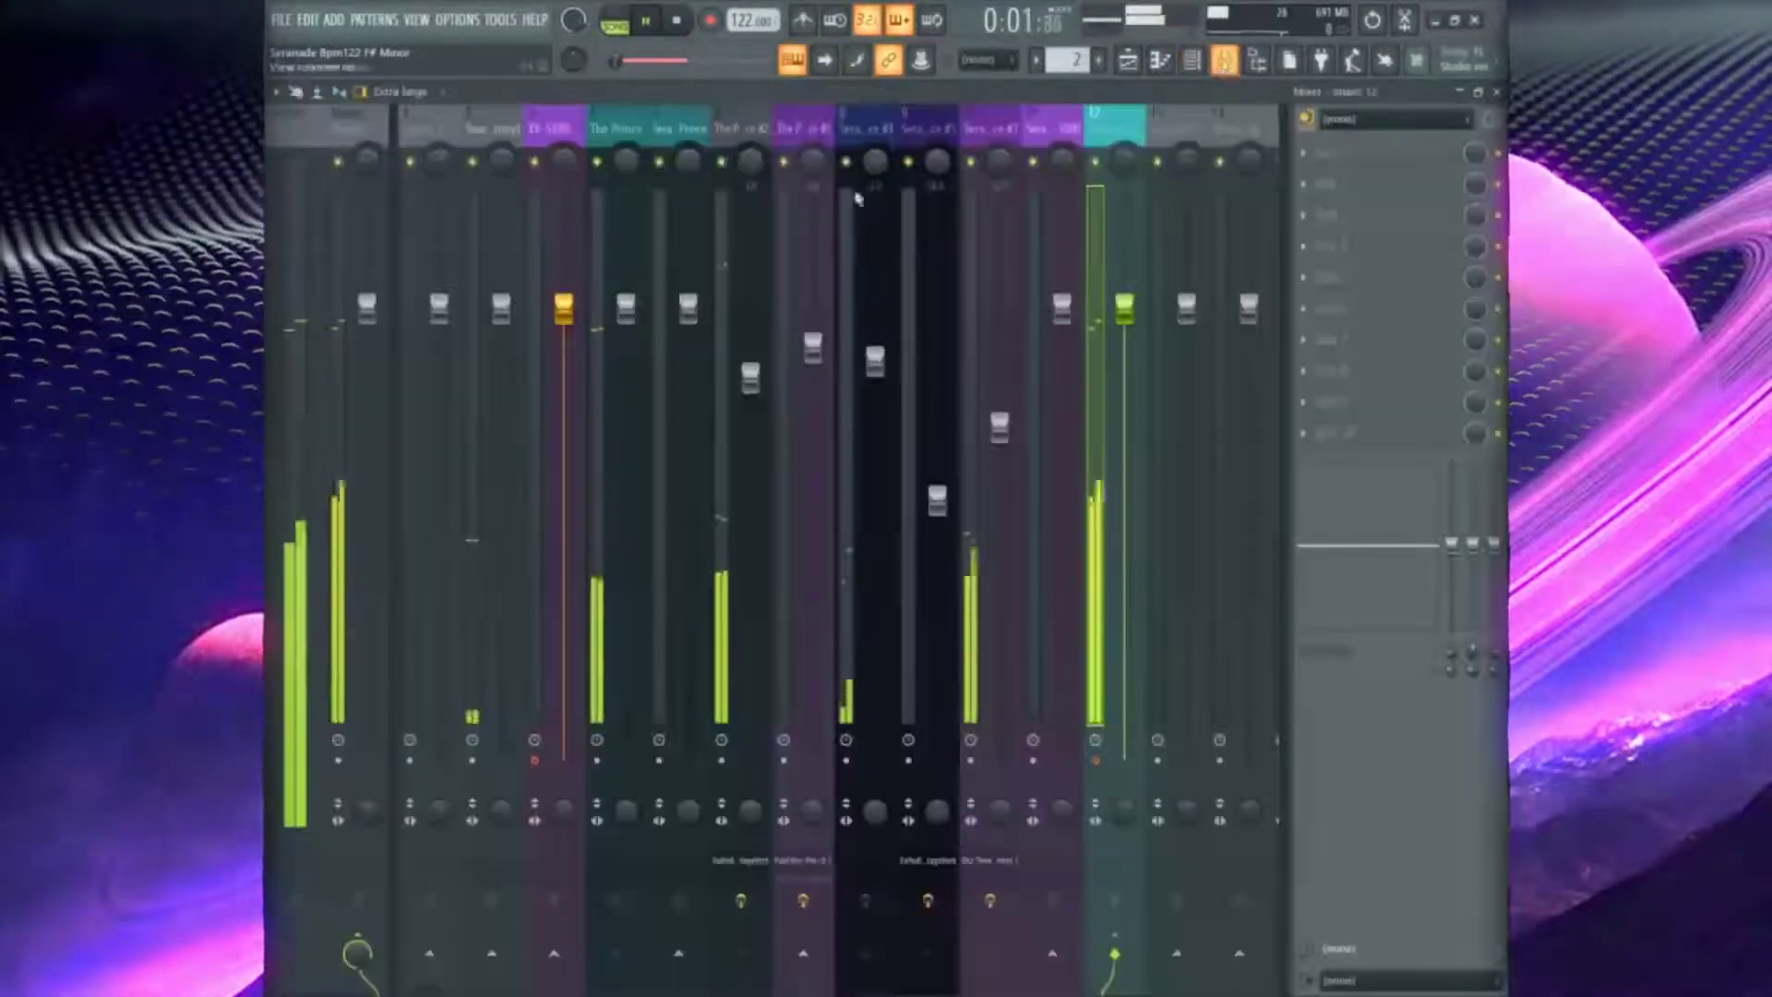
{"action": "left_click", "coordinate": [725, 162]}
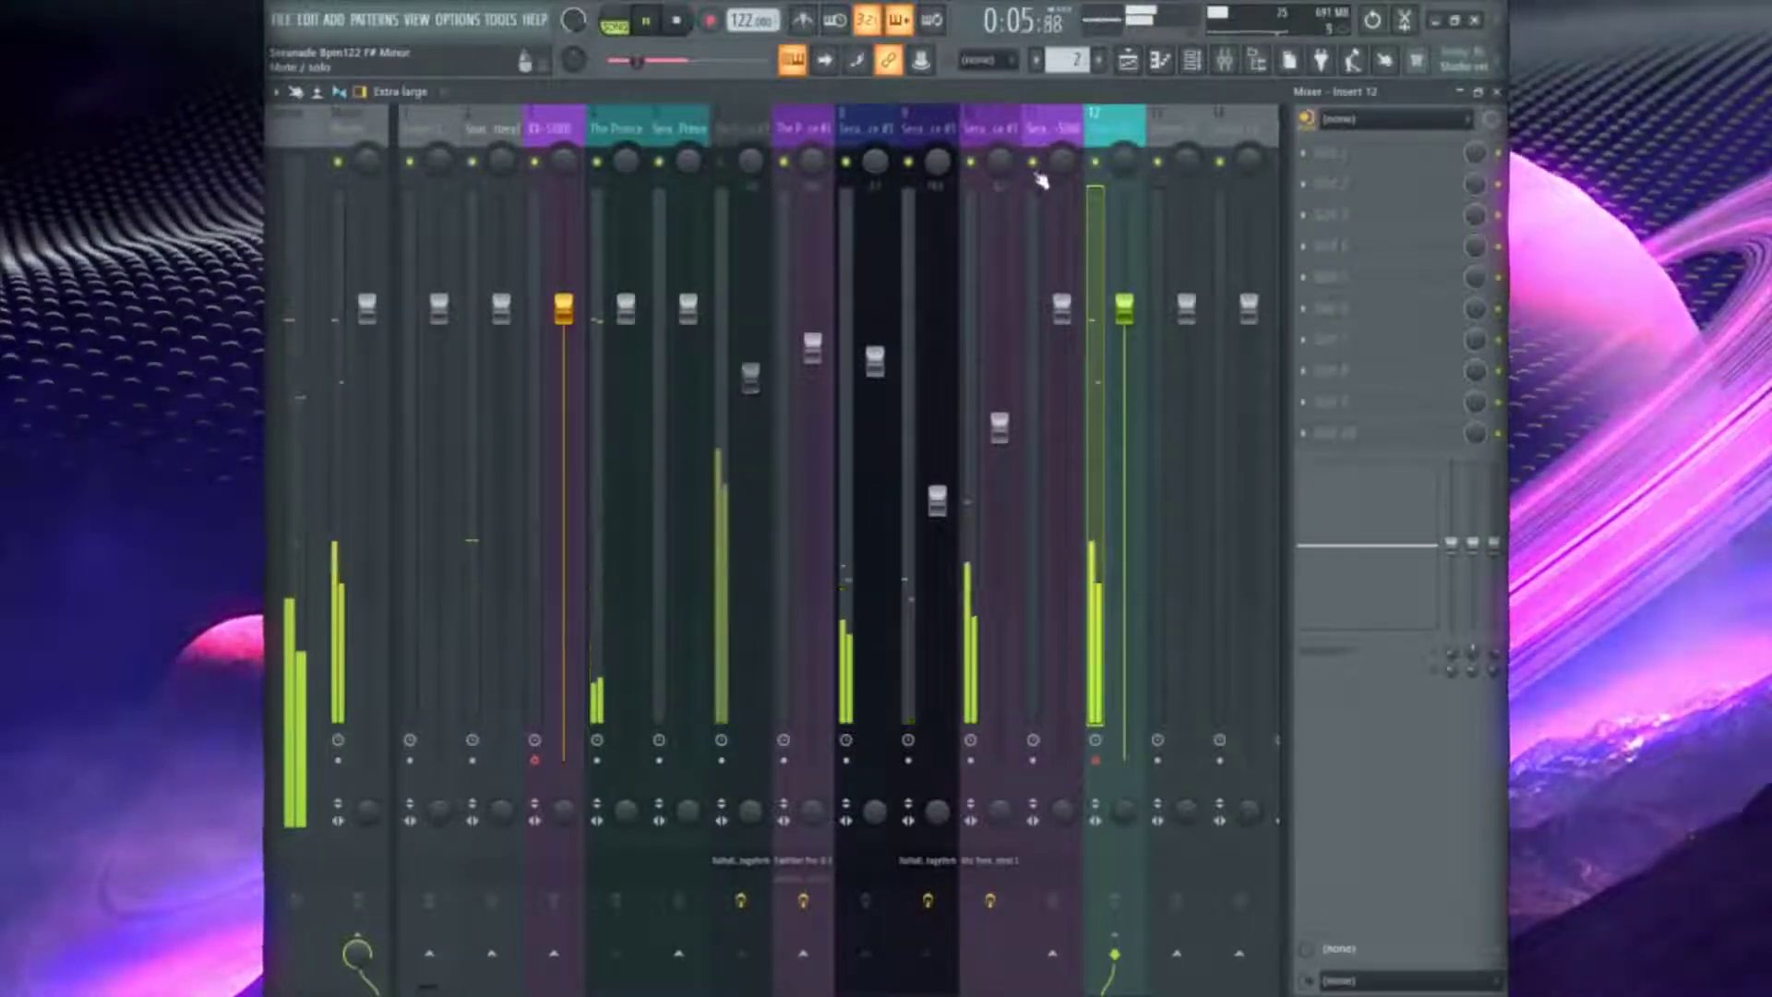
{"action": "left_click_drag", "start_coordinate": [999, 427], "coordinate": [1000, 483]}
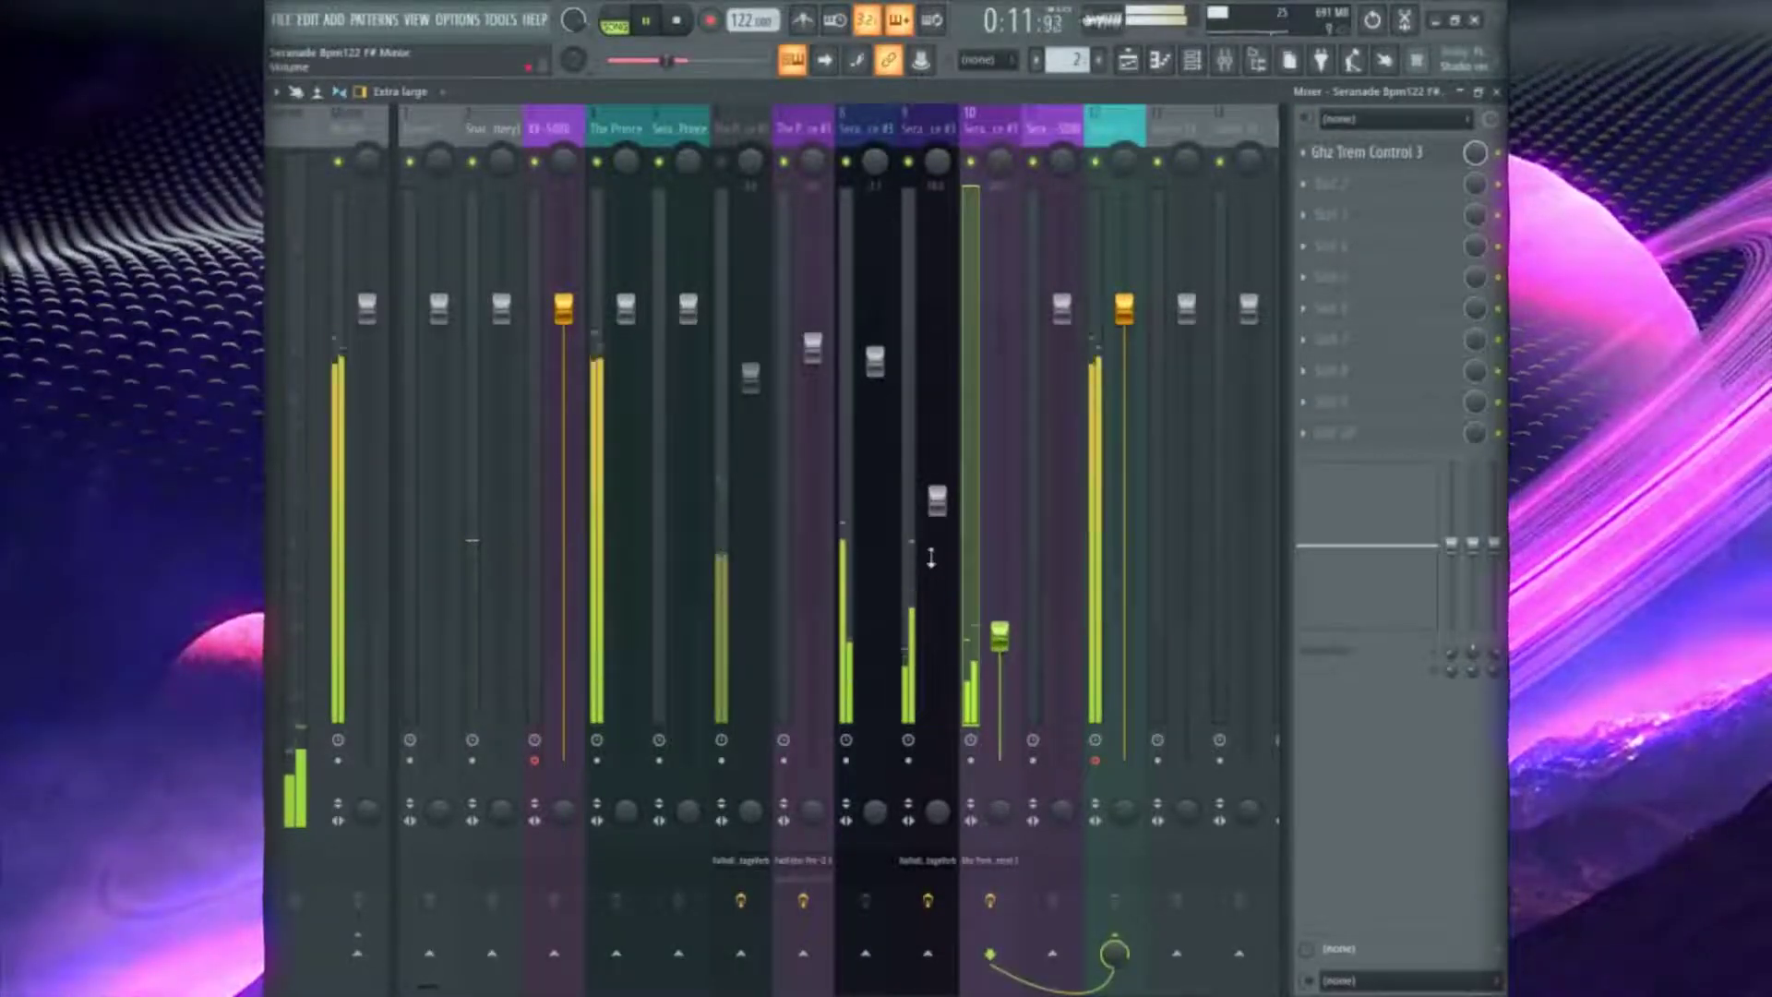
{"action": "left_click", "coordinate": [910, 164]}
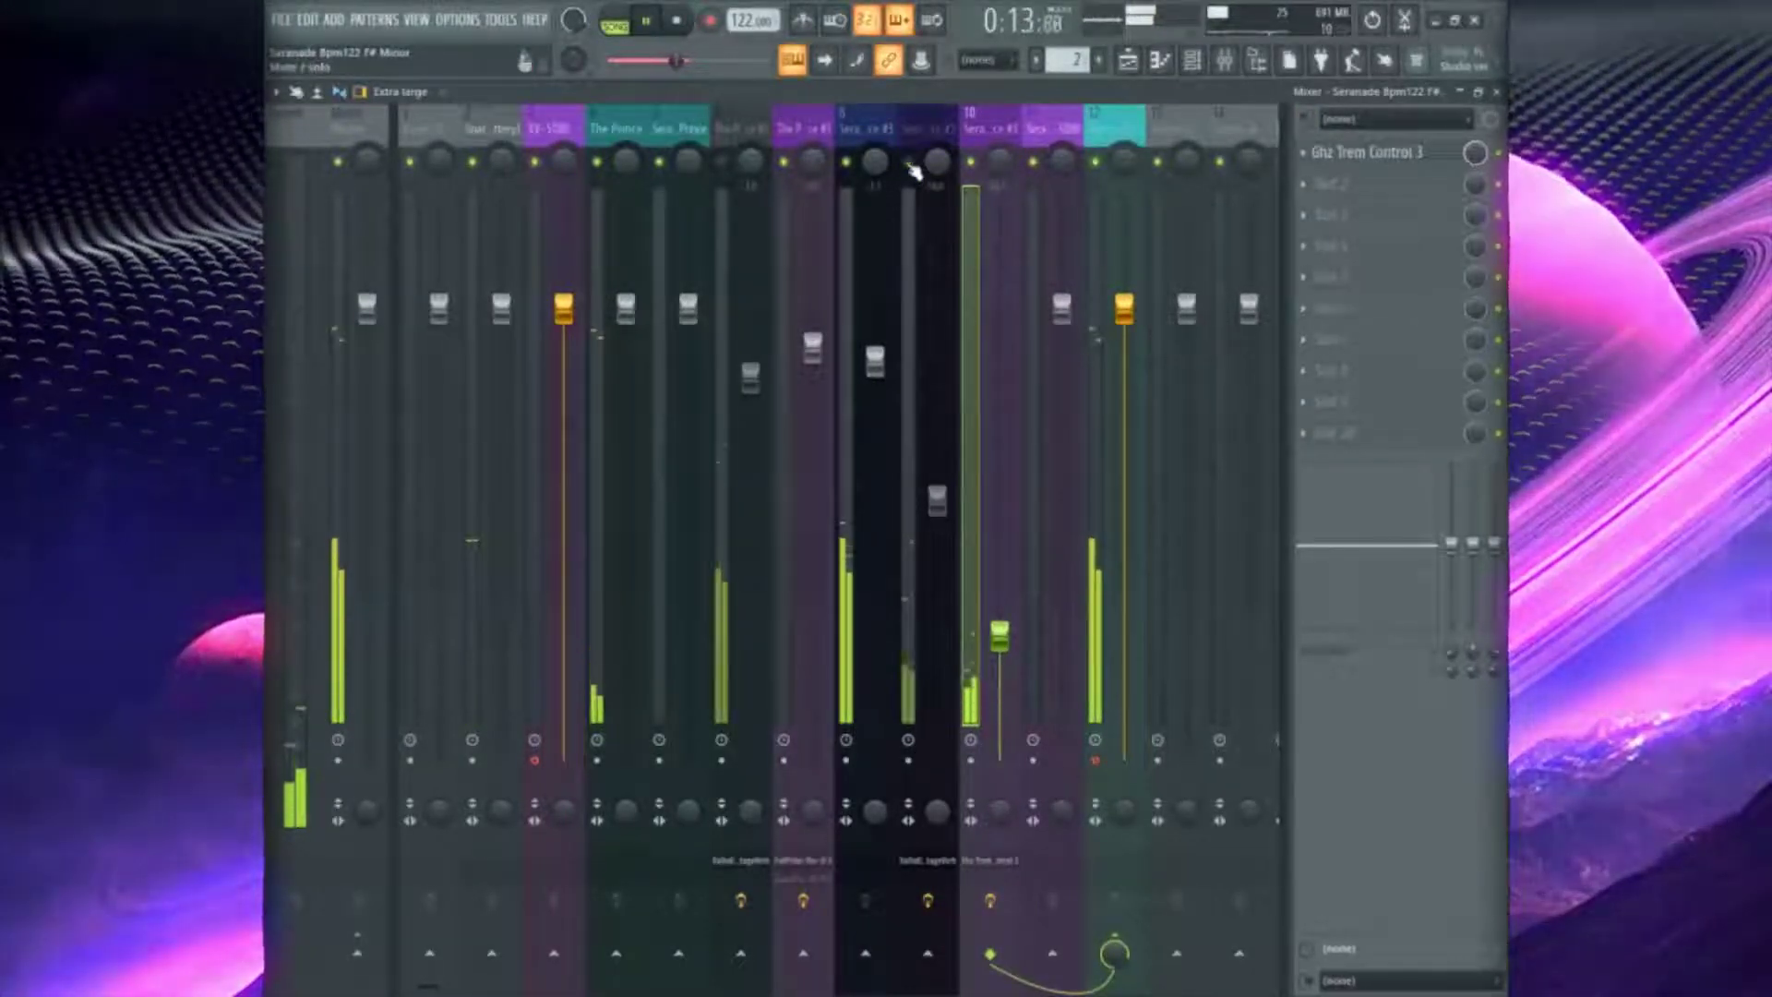
Rebalance mixer tracks 8 and 9 by lowering track 8's volume and raising track 9's
{"action": "left_click_drag", "start_coordinate": [875, 360], "coordinate": [875, 376]}
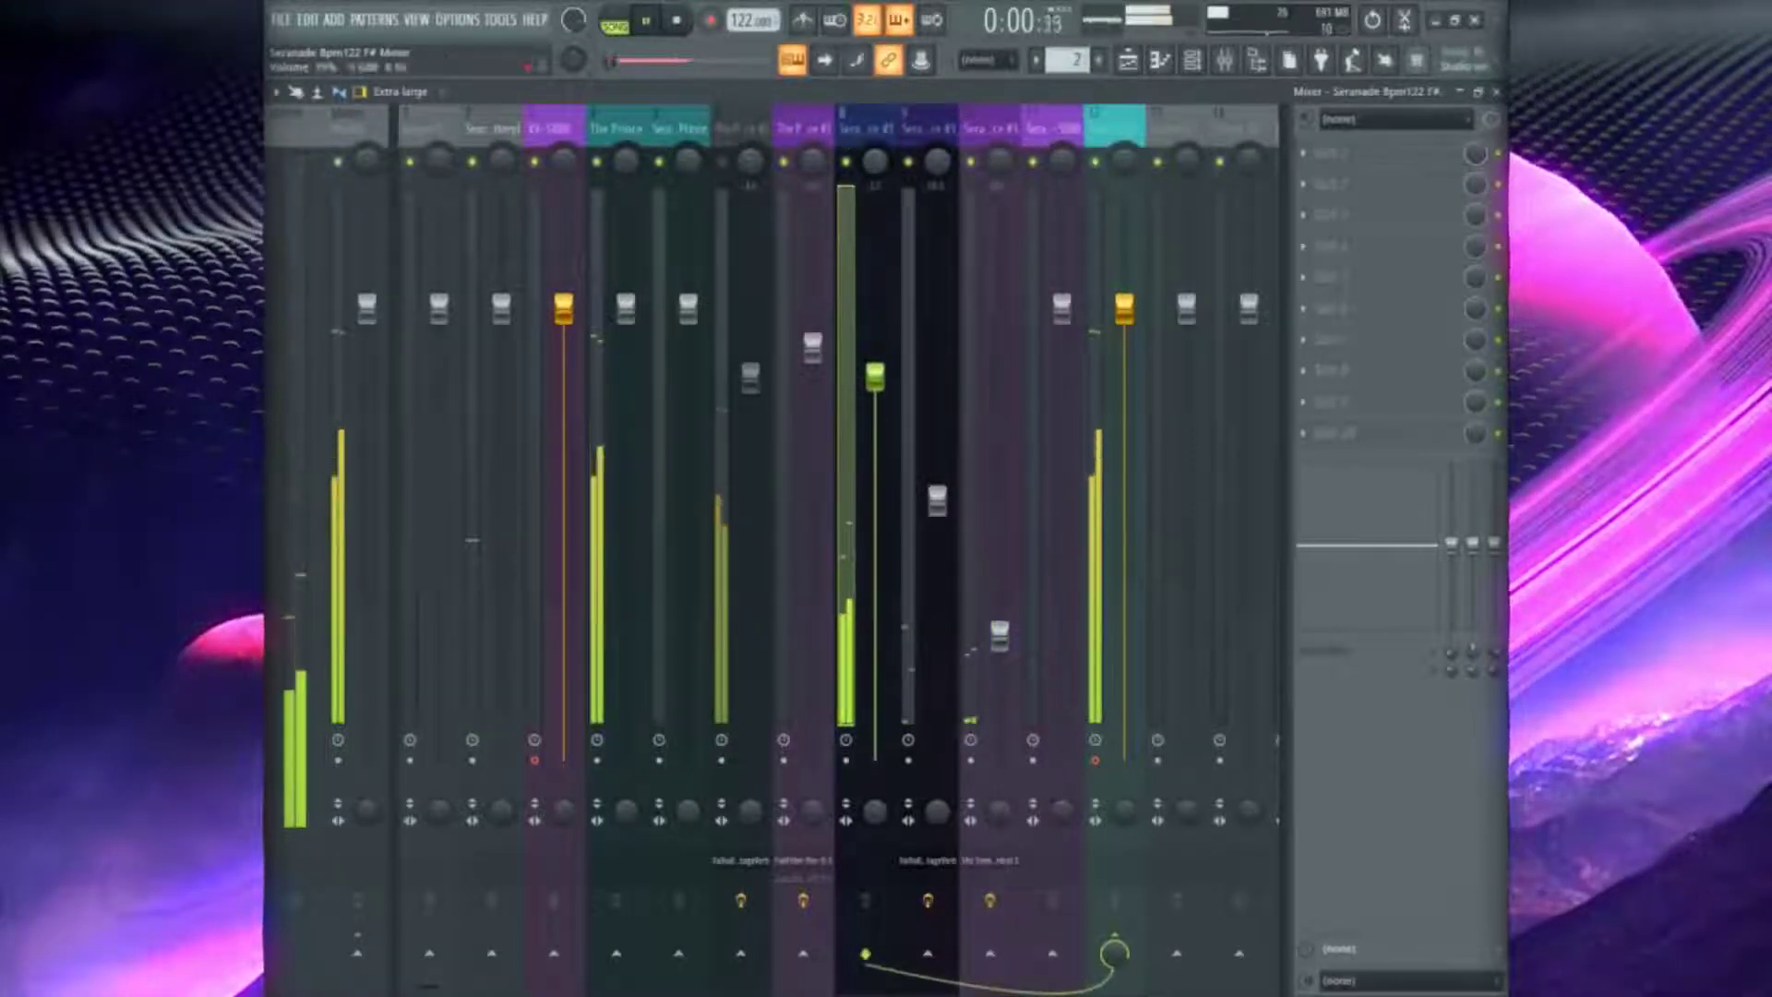
{"action": "left_click_drag", "start_coordinate": [937, 475], "coordinate": [875, 499]}
{"action": "left_click_drag", "start_coordinate": [937, 443], "coordinate": [937, 432]}
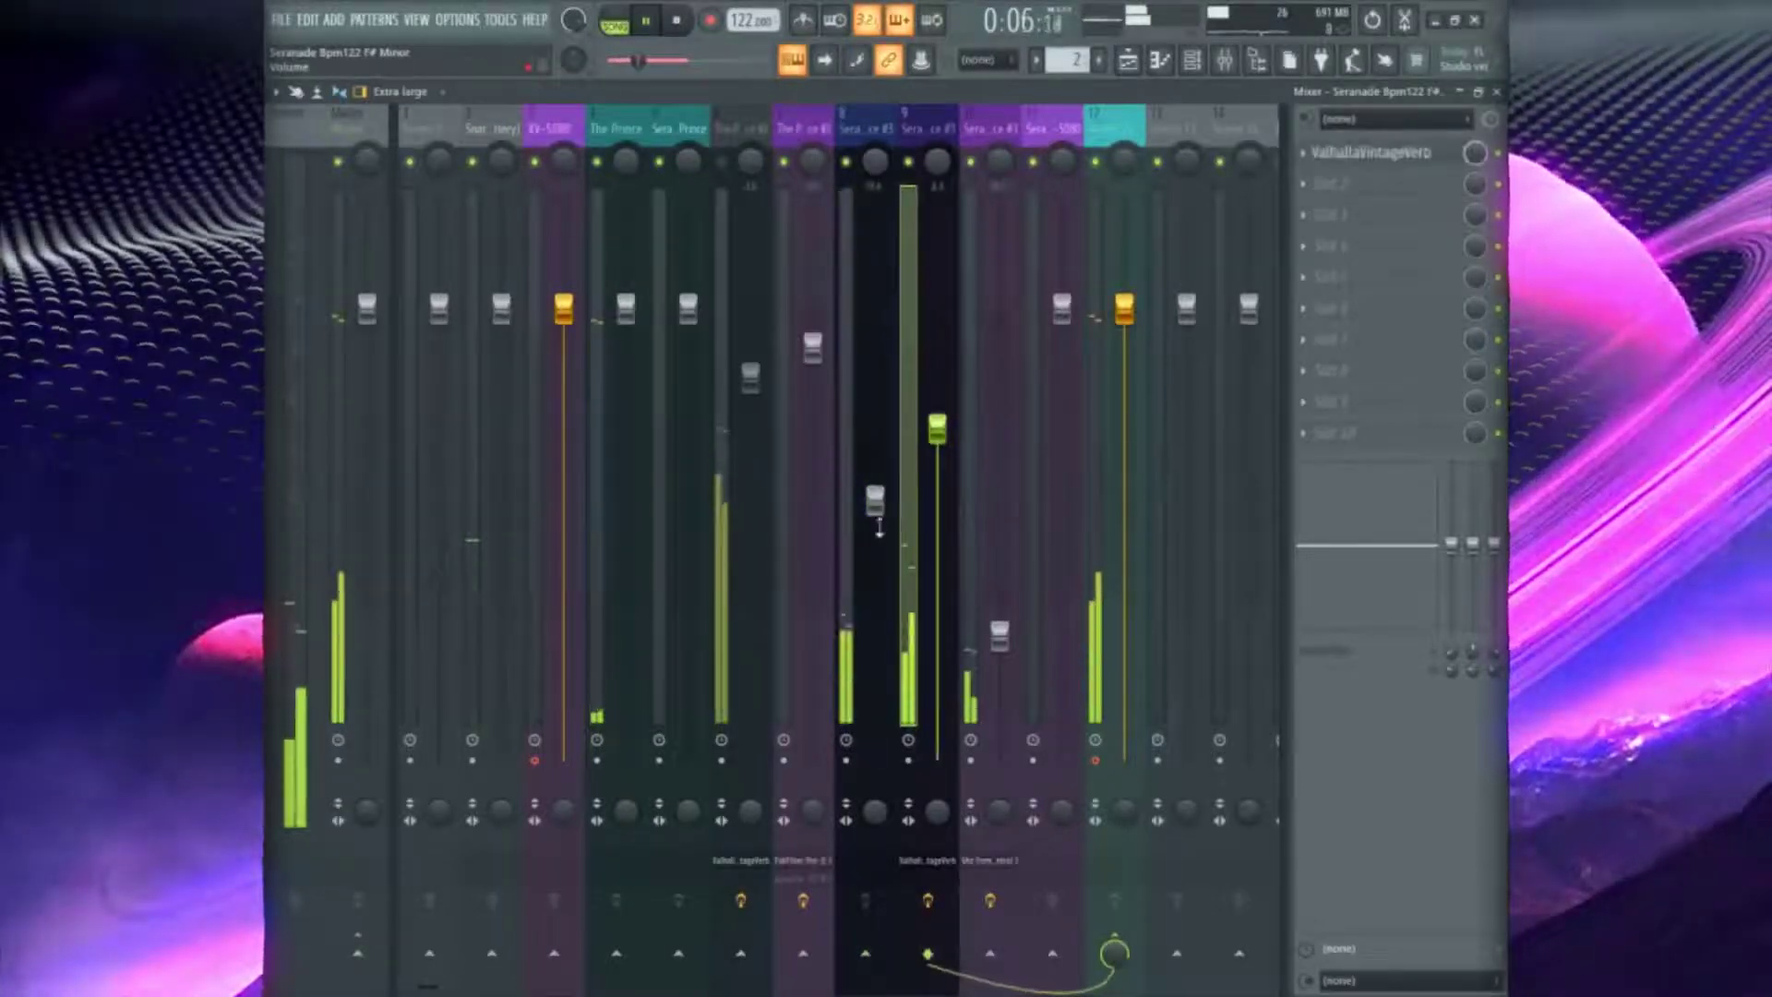
{"action": "left_click_drag", "start_coordinate": [880, 528], "coordinate": [880, 554]}
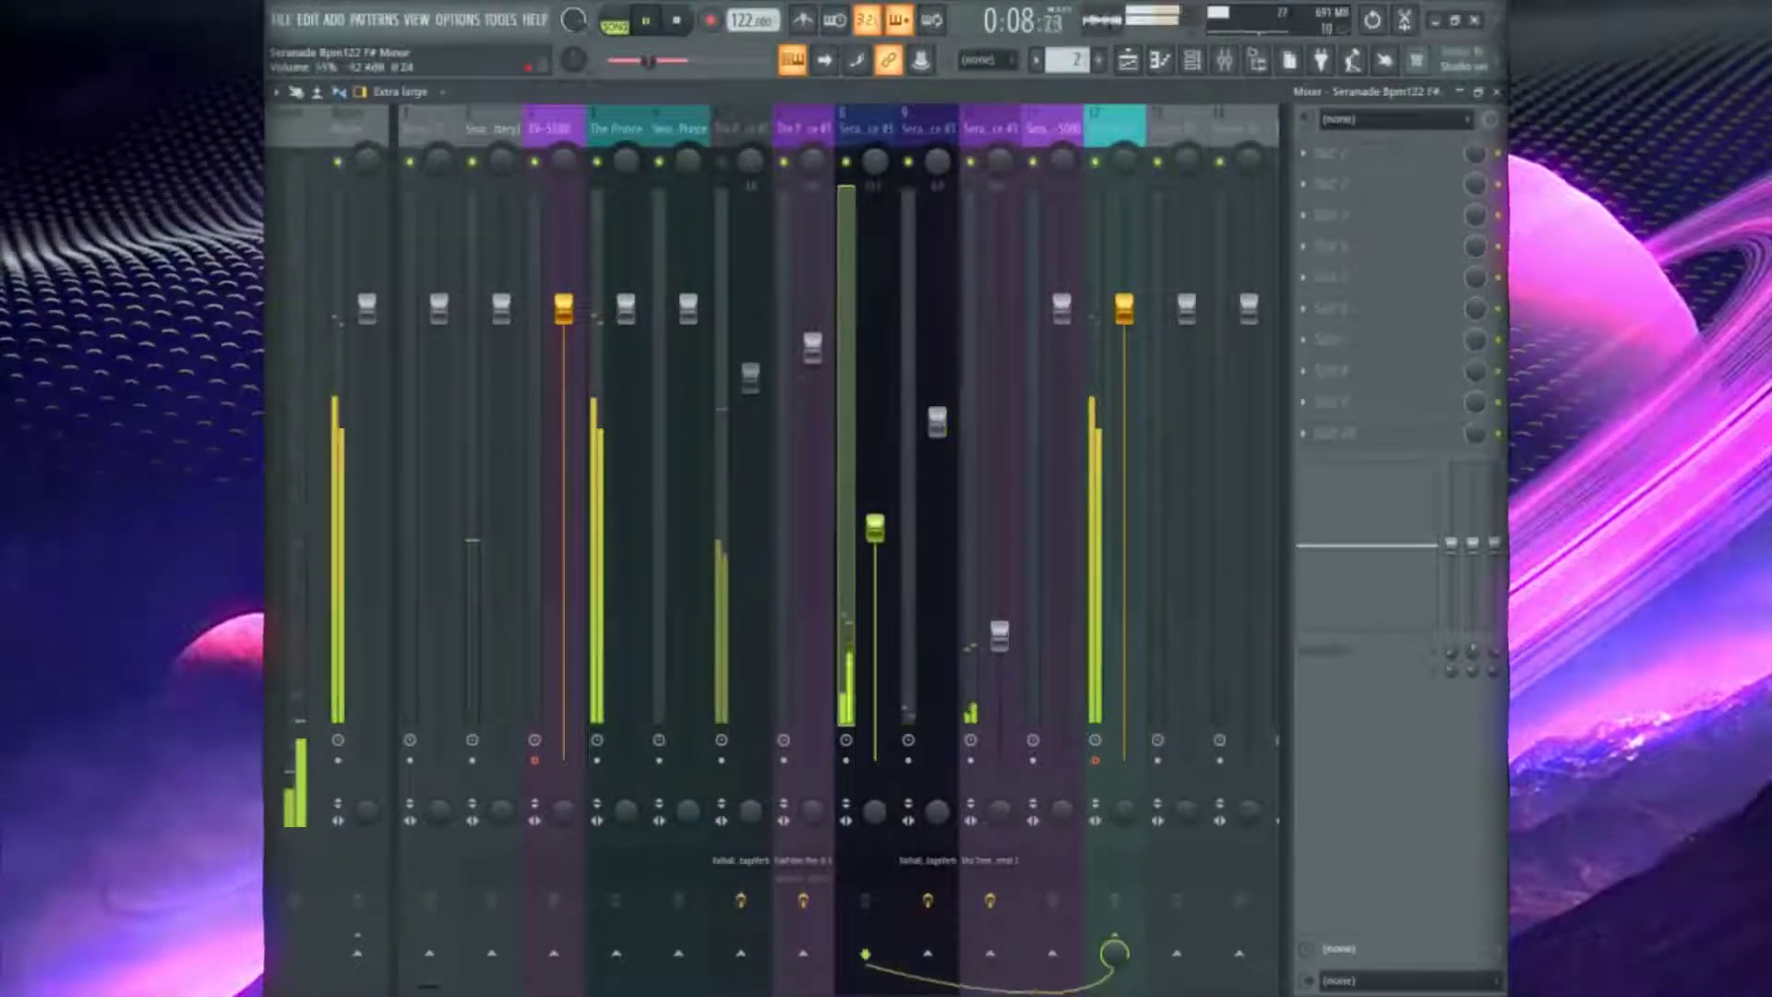
{"action": "left_click", "coordinate": [875, 525]}
{"action": "left_click_drag", "start_coordinate": [937, 420], "coordinate": [937, 415]}
{"action": "left_click_drag", "start_coordinate": [875, 525], "coordinate": [875, 531]}
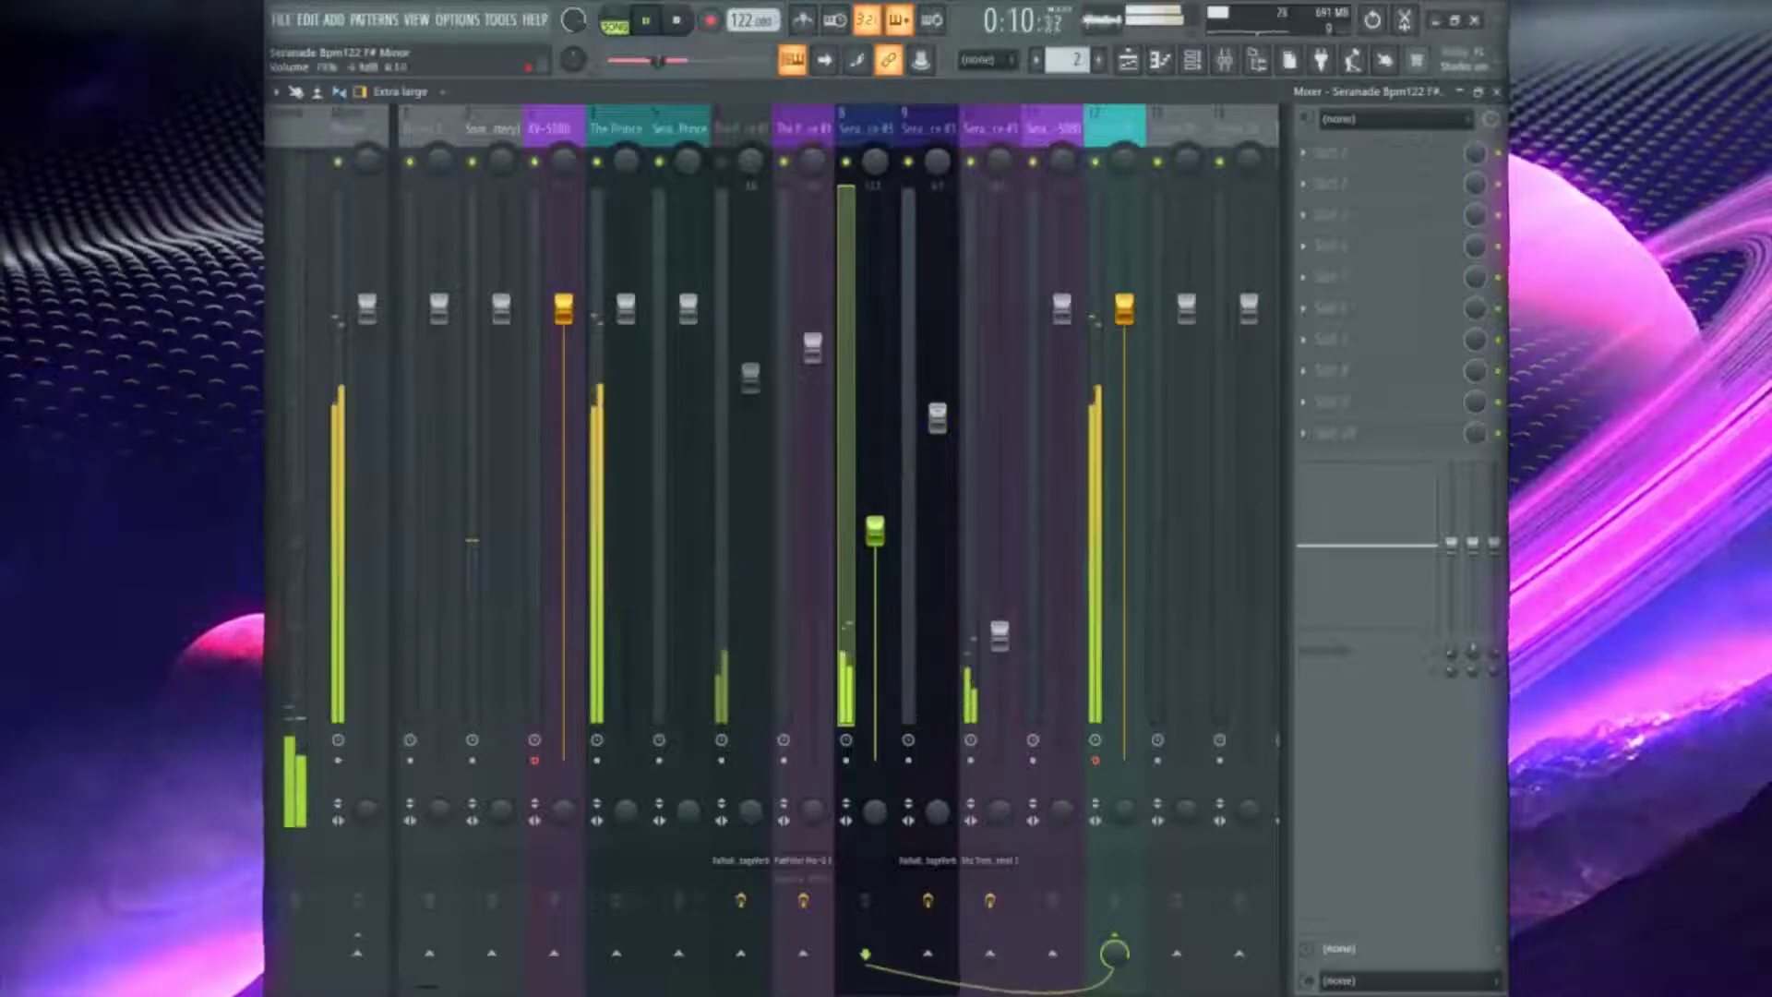
{"action": "left_click_drag", "start_coordinate": [937, 415], "coordinate": [937, 423]}
Show the channel rack and copy the notes of The Prince channel
{"action": "left_click", "coordinate": [626, 129]}
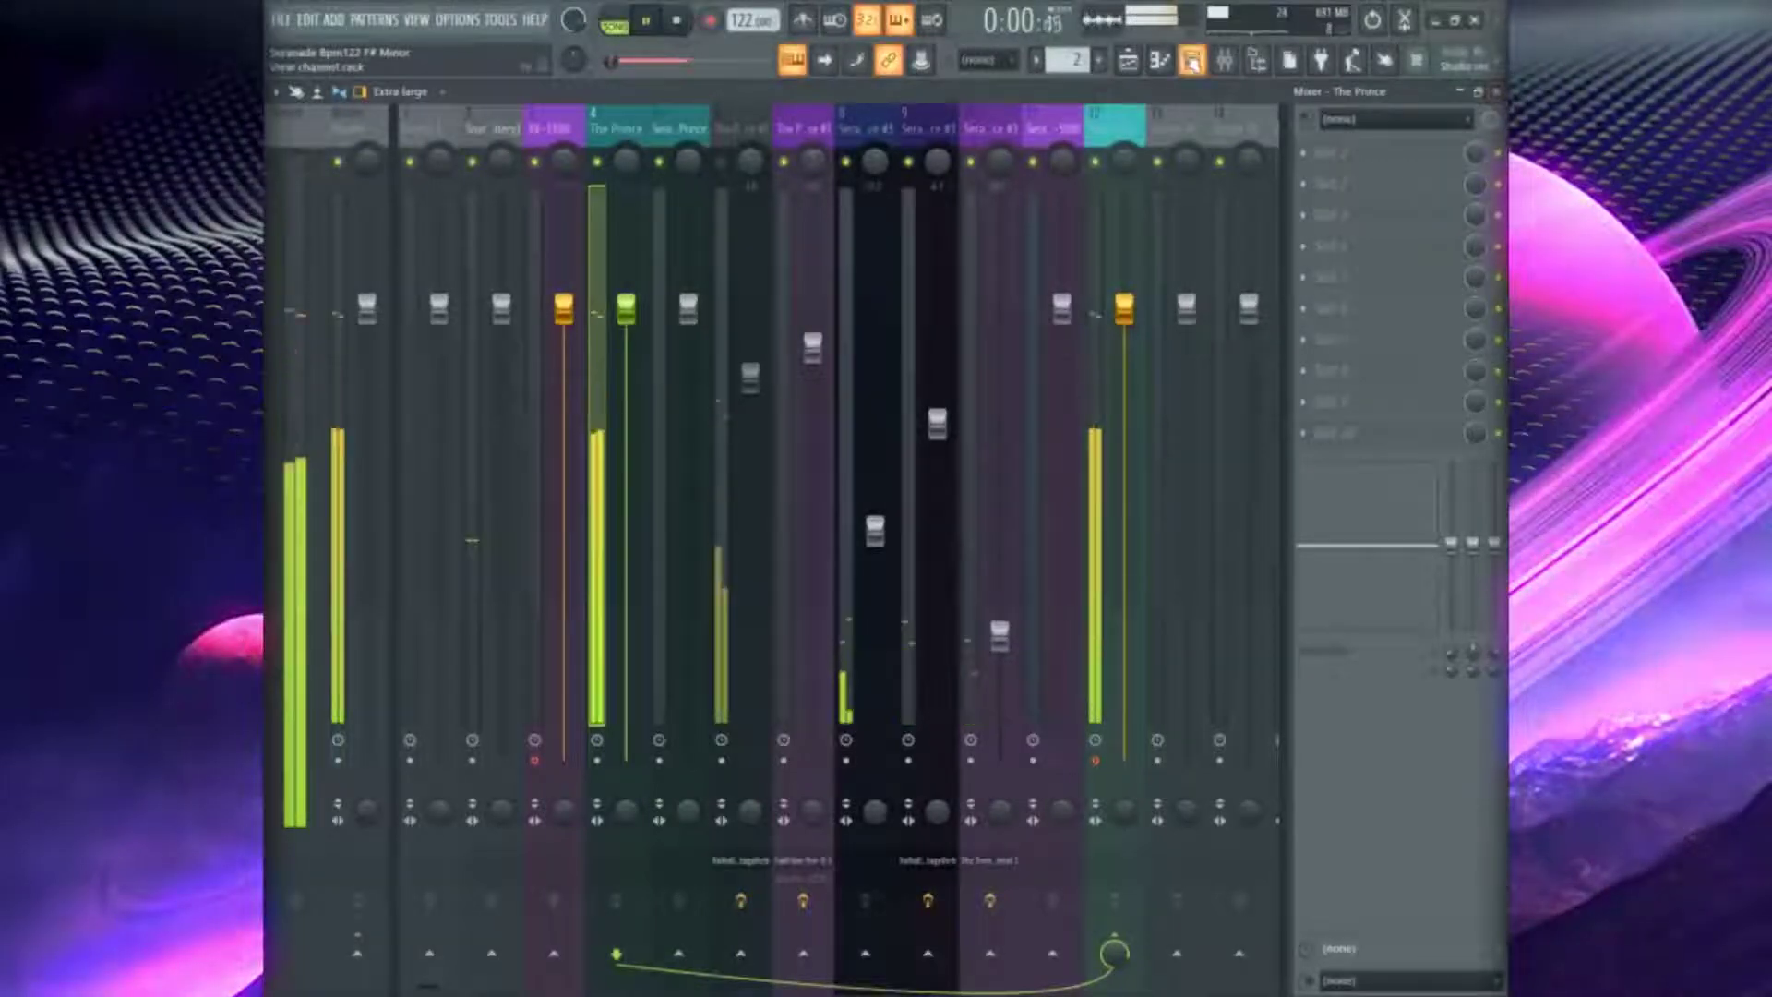
{"action": "left_click", "coordinate": [1192, 61]}
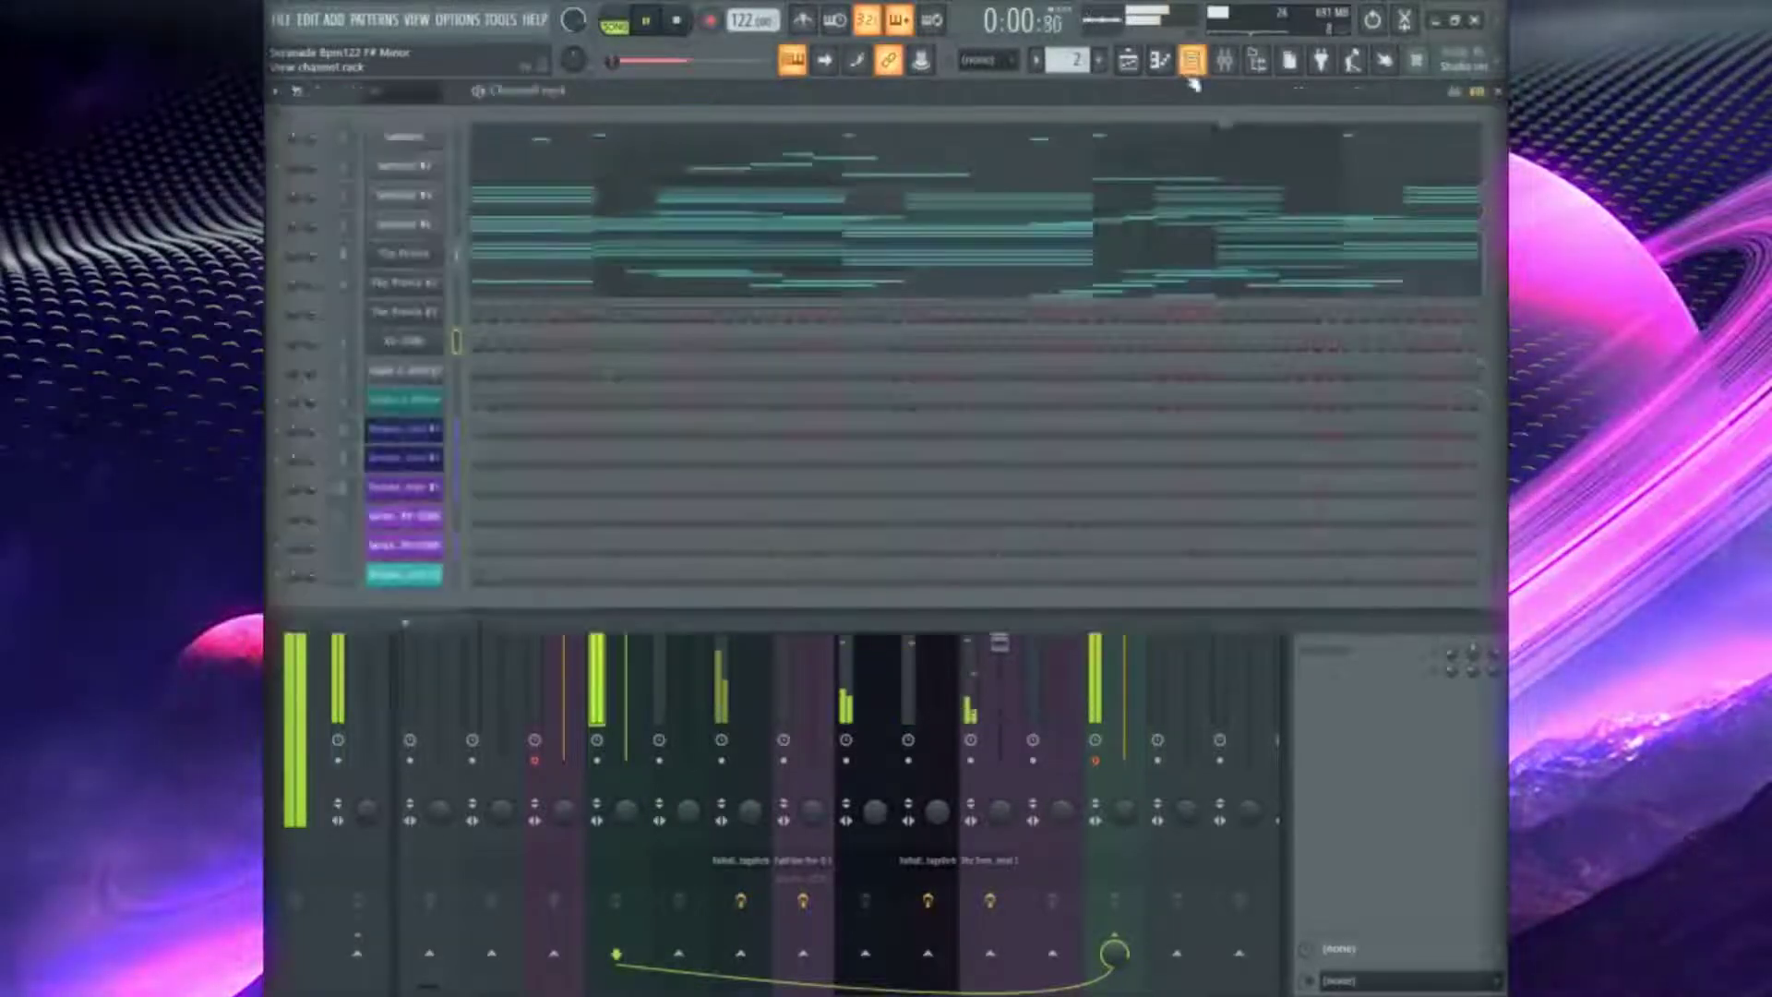
{"action": "right_click", "coordinate": [417, 263]}
{"action": "key", "text": "Escape"}
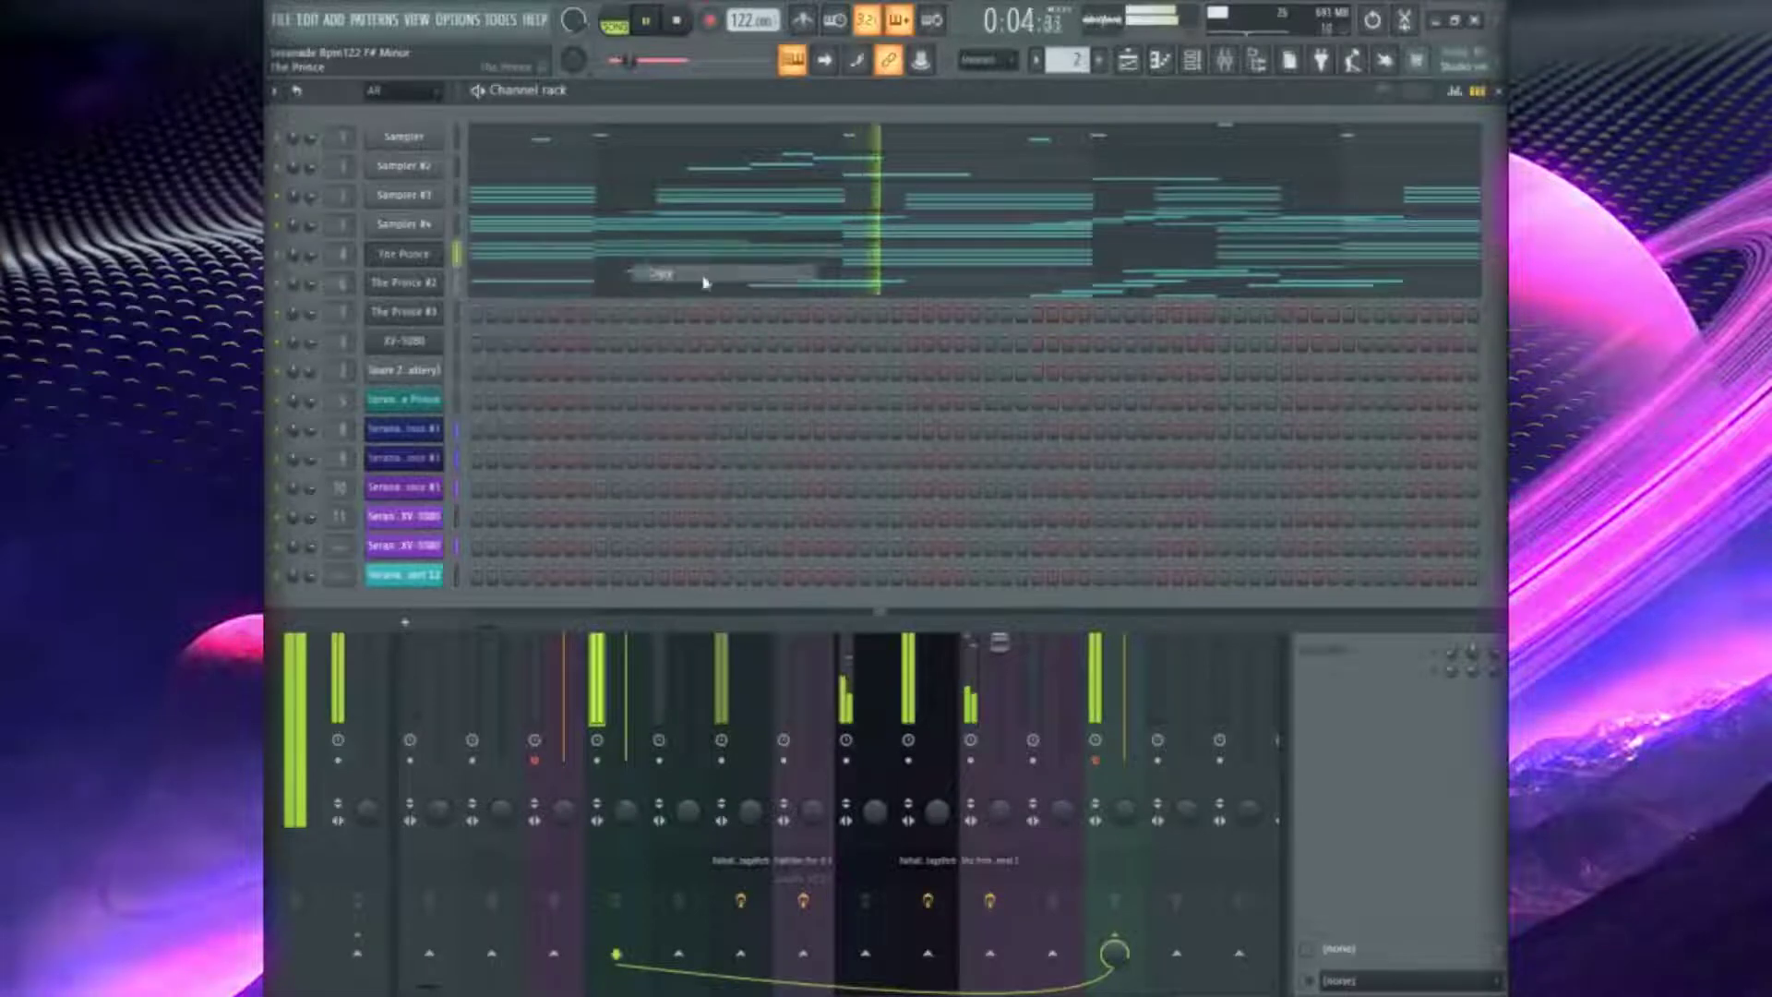
Paste the copied notes into The Prince #3 channel, and return to the channel rack after checking the mixer
{"action": "left_click", "coordinate": [406, 312]}
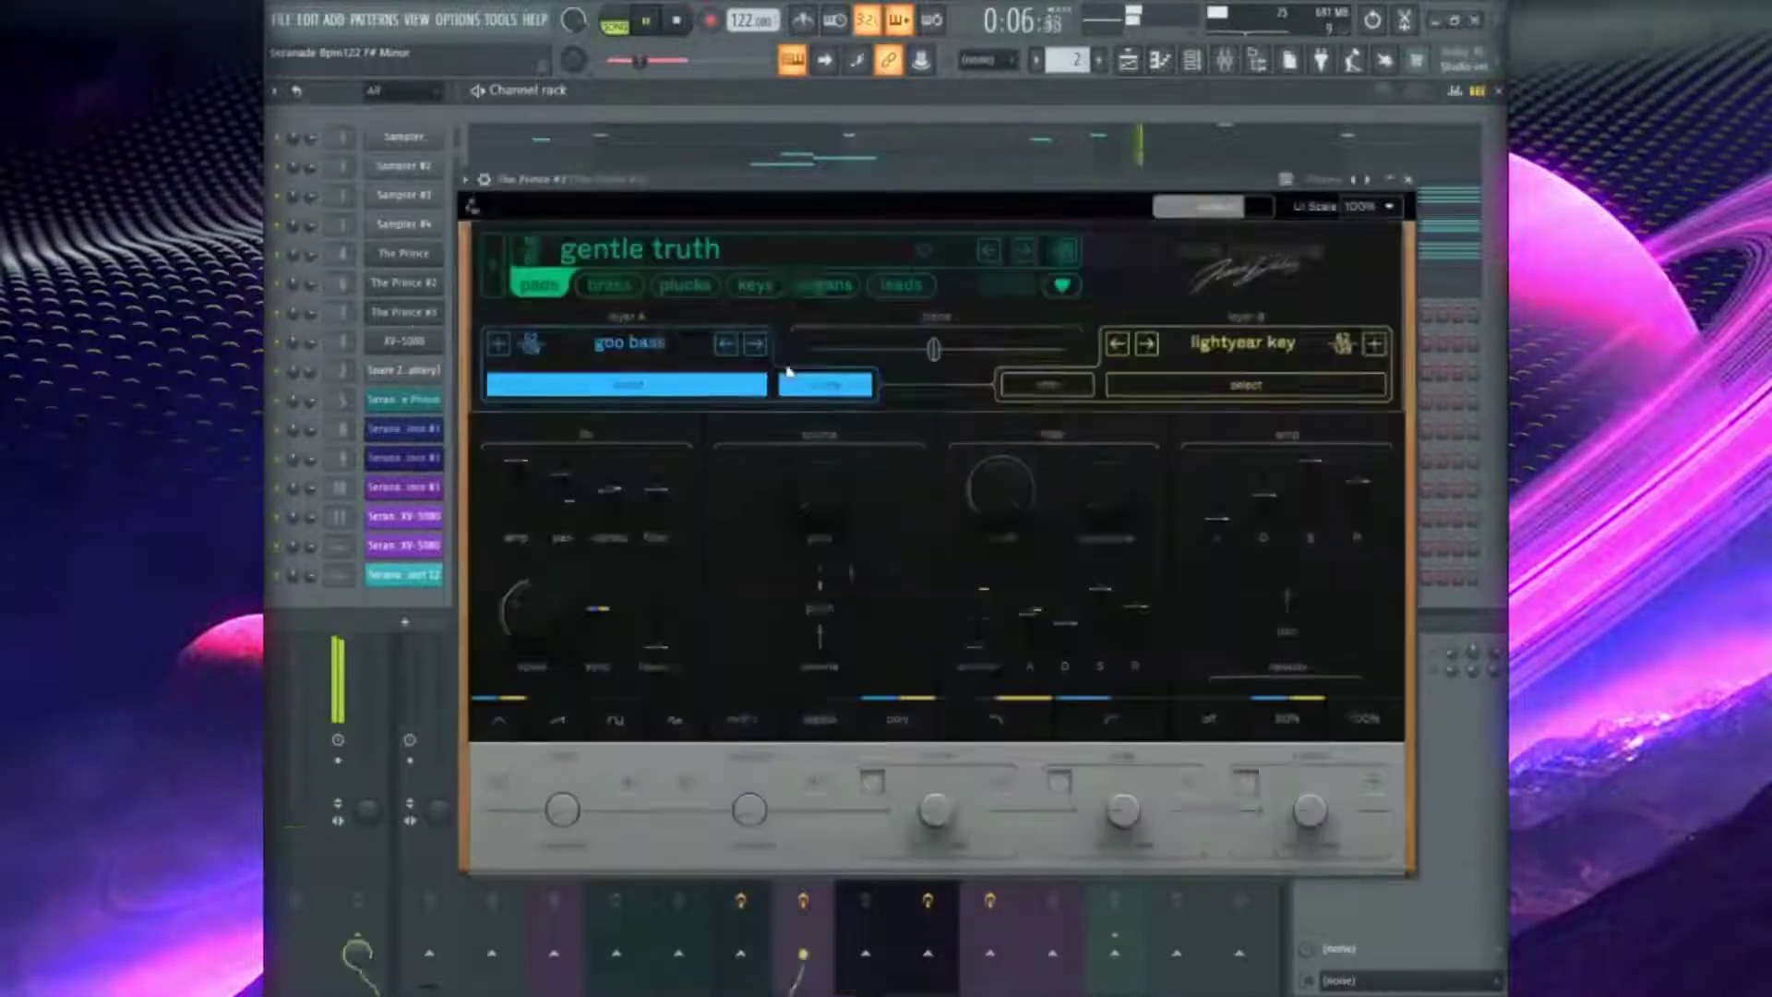
{"action": "left_click", "coordinate": [1409, 179]}
{"action": "right_click", "coordinate": [450, 298]}
{"action": "left_click", "coordinate": [772, 346]}
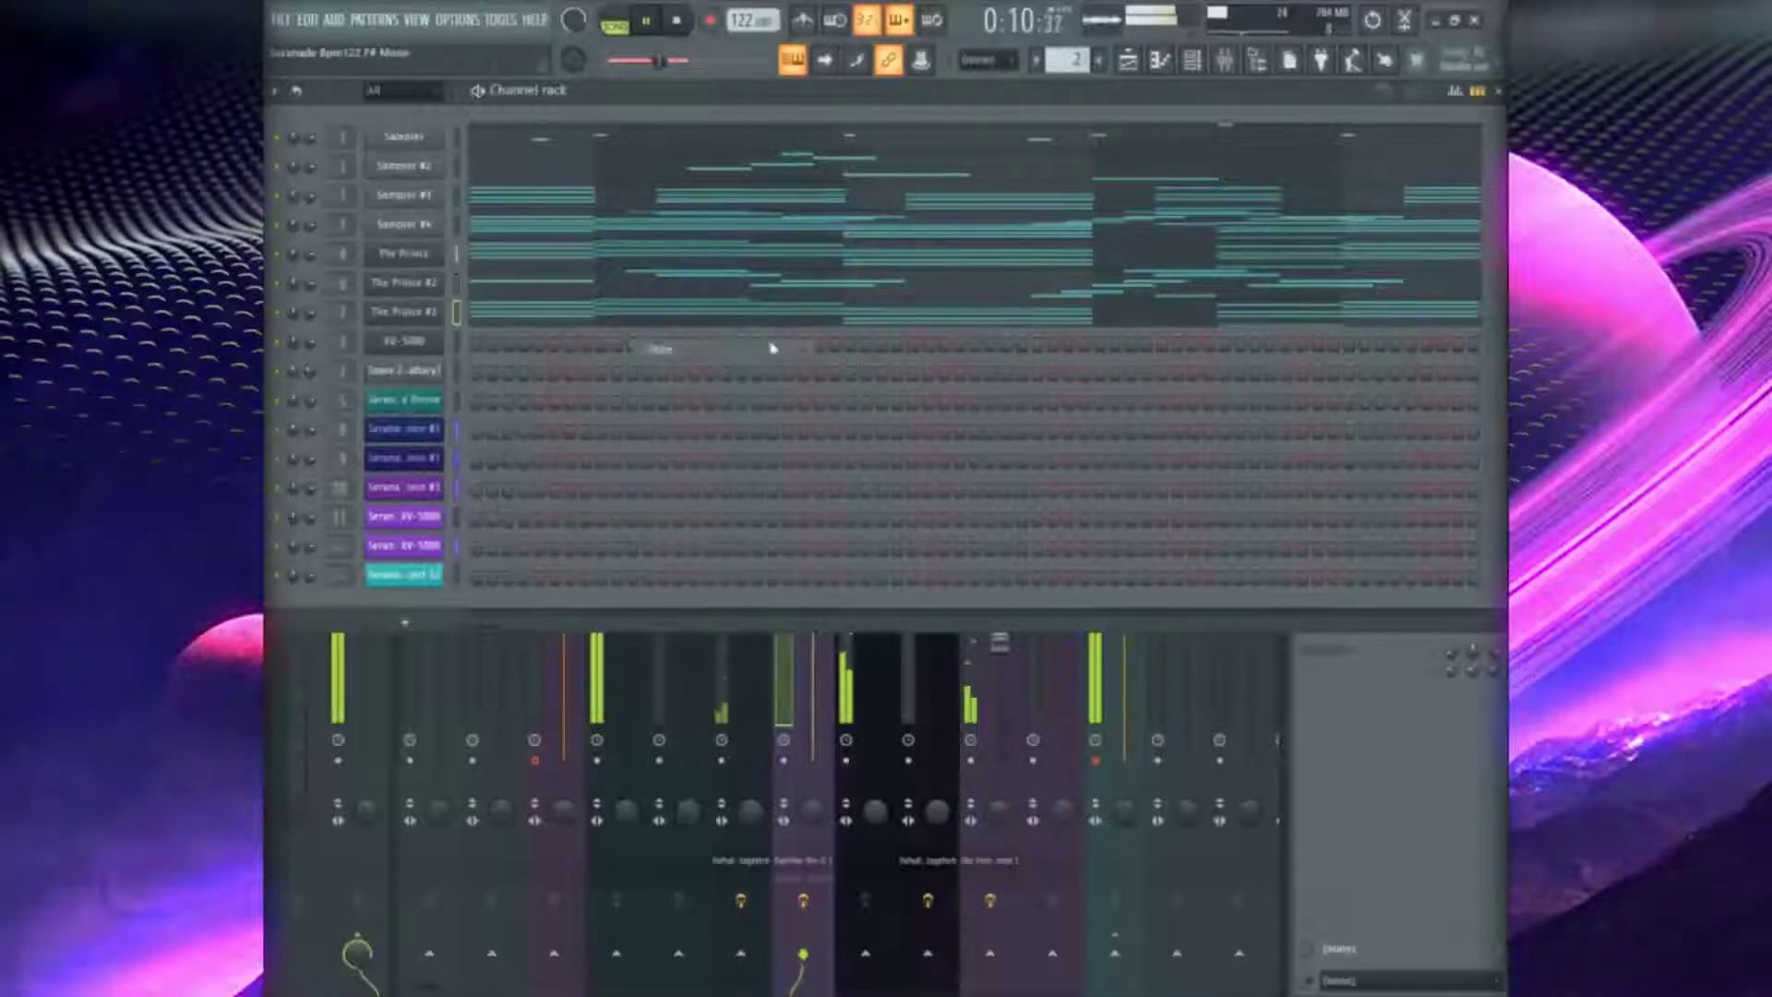
{"action": "key", "text": "F6"}
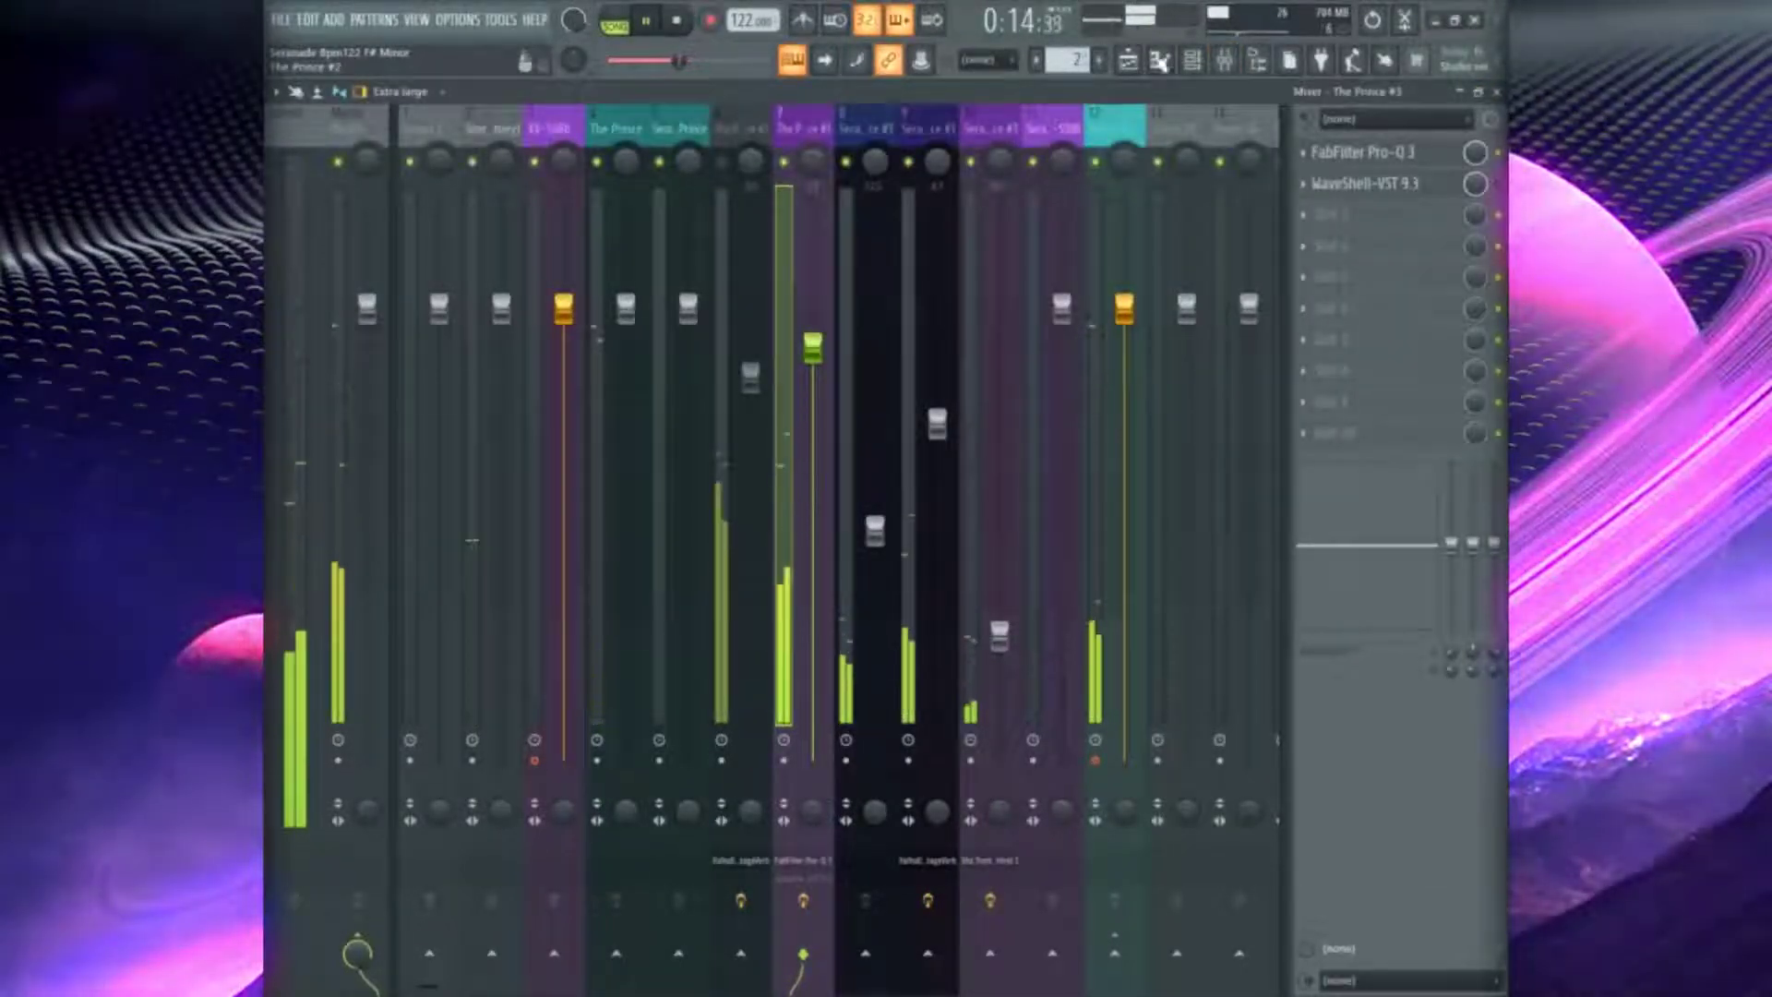
{"action": "left_click", "coordinate": [1159, 61]}
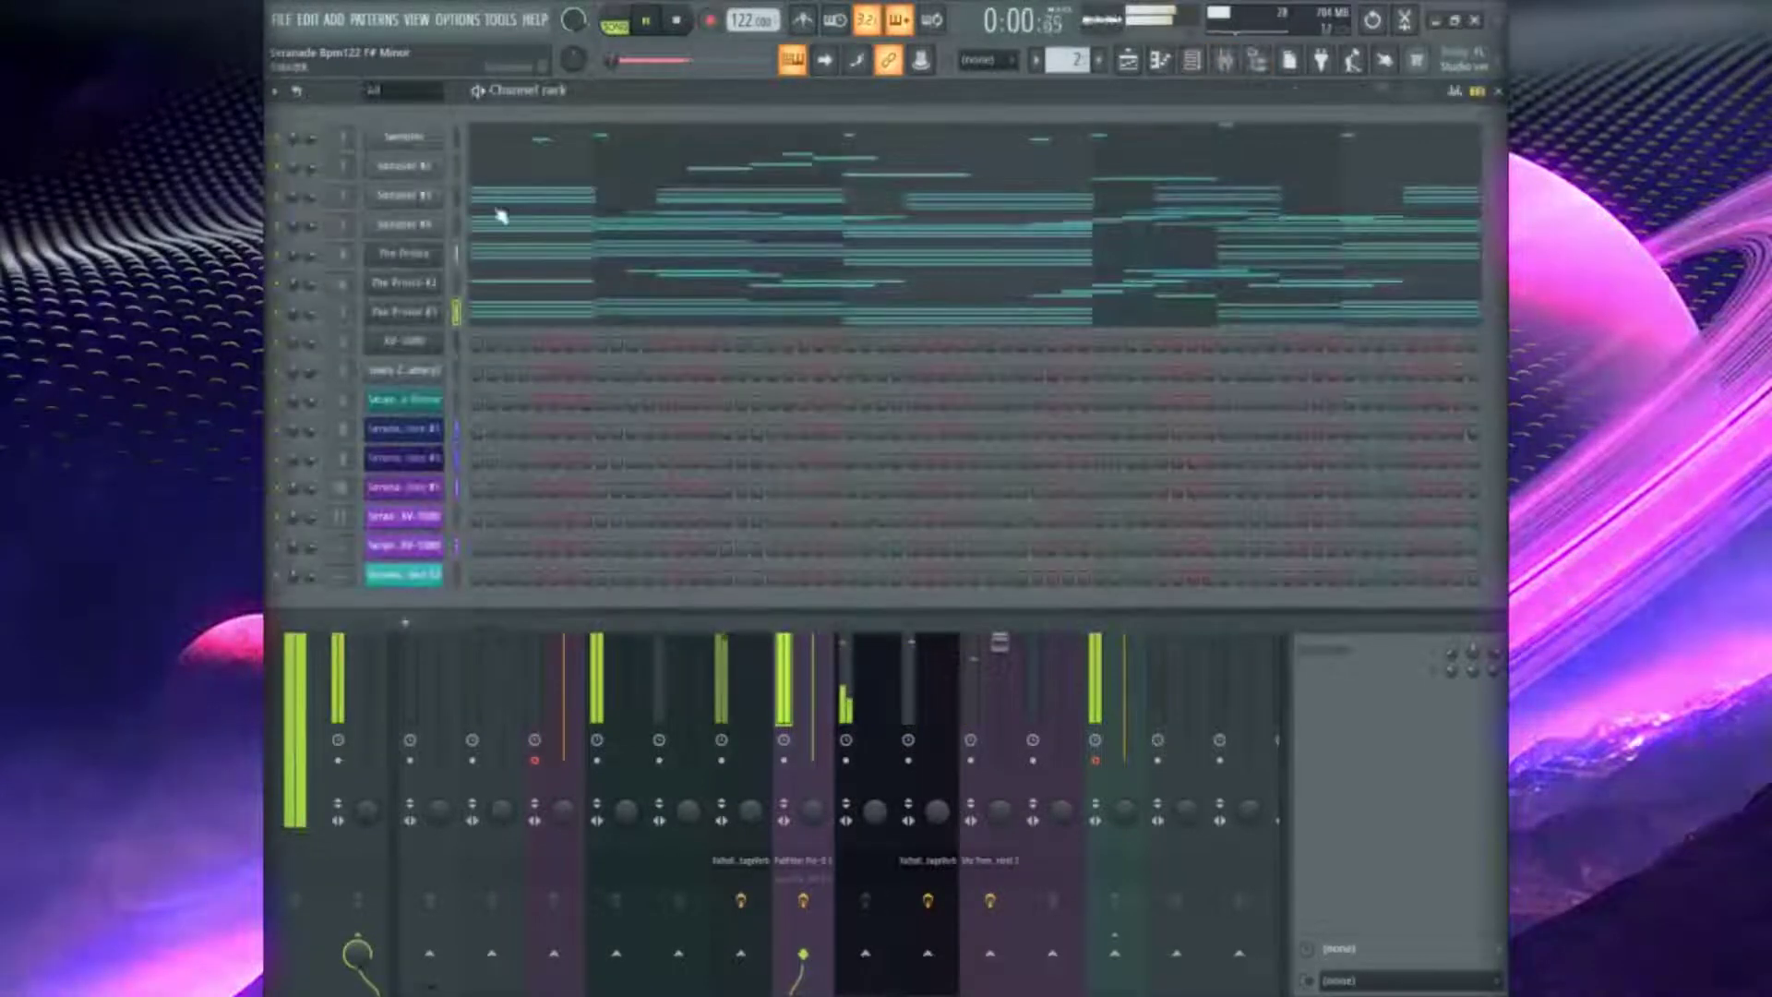
{"action": "left_click", "coordinate": [406, 314]}
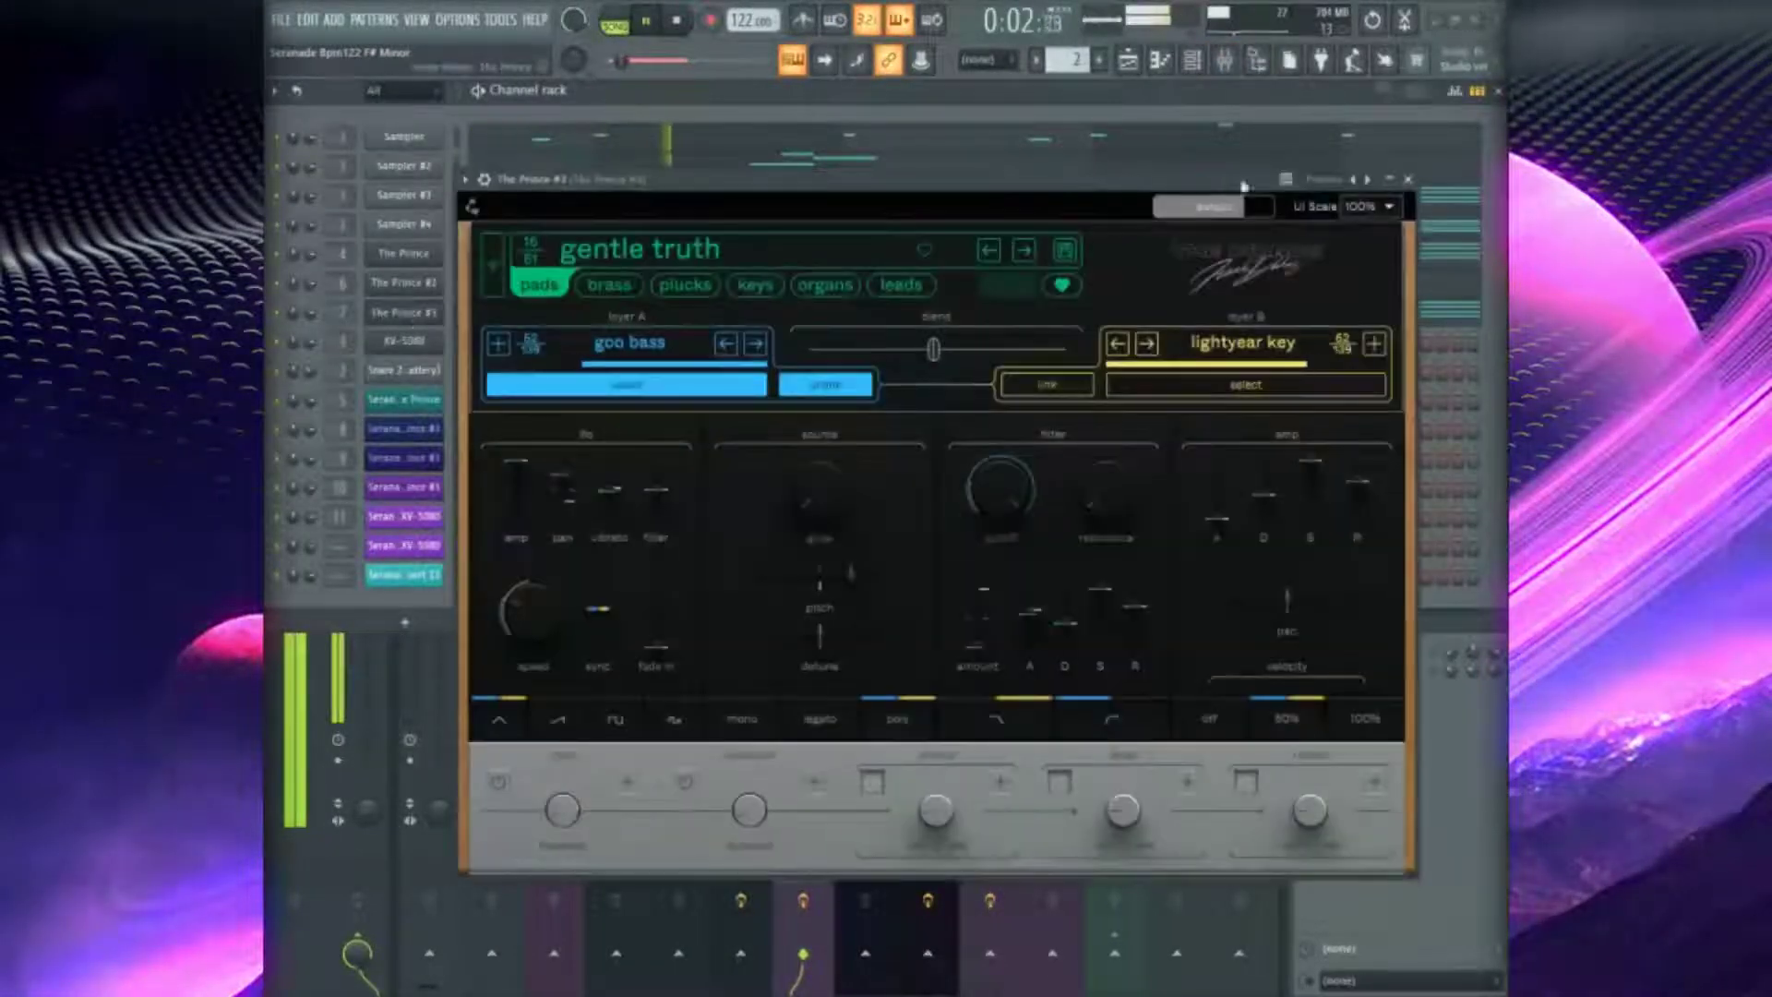
{"action": "left_click", "coordinate": [1409, 179]}
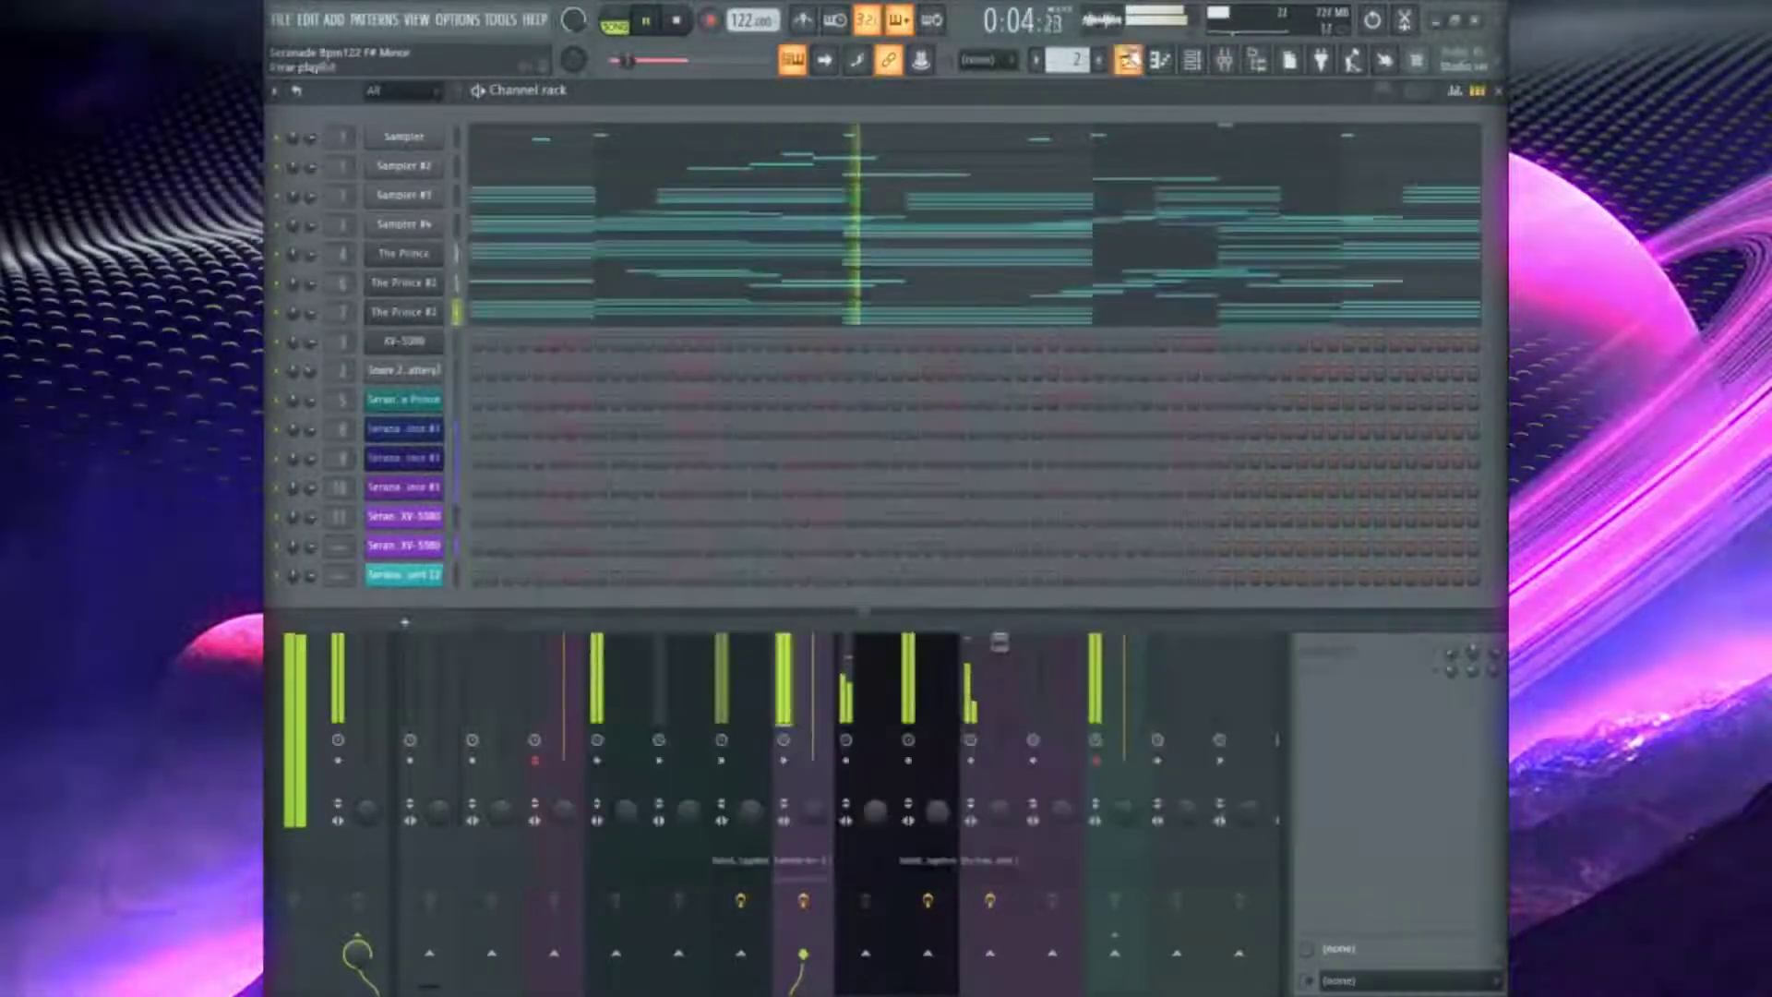
{"action": "left_click", "coordinate": [1205, 67]}
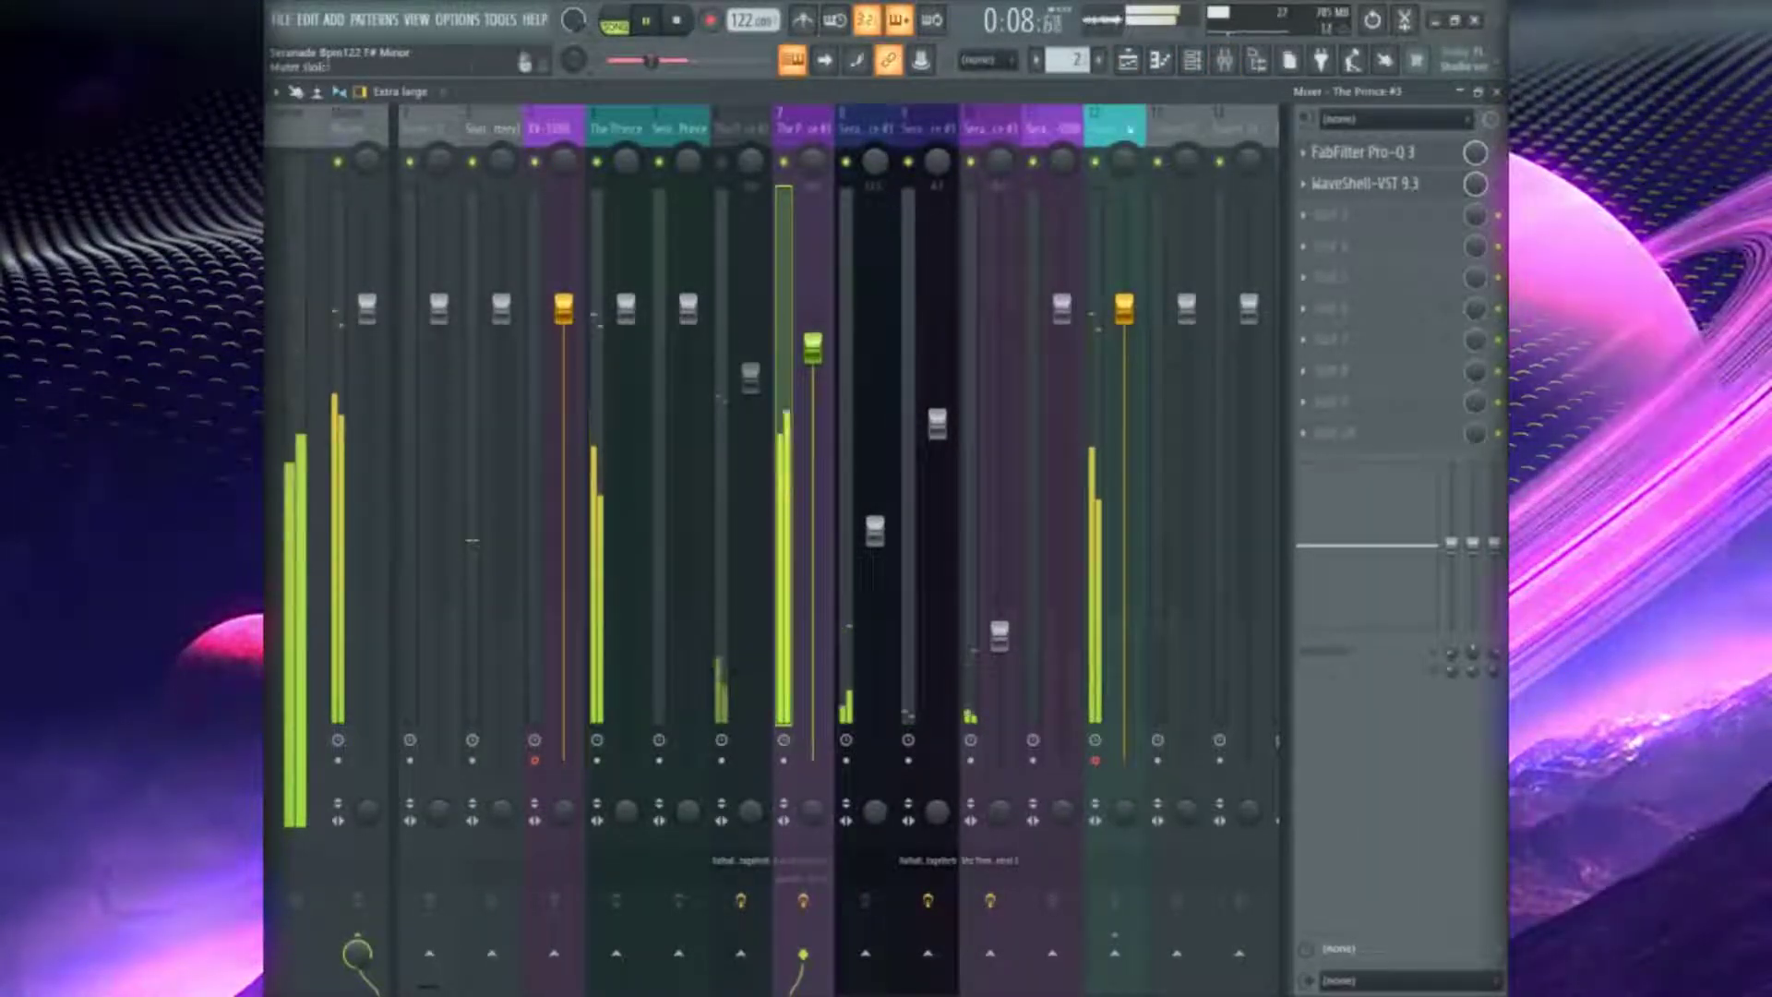
{"action": "left_click", "coordinate": [1161, 60]}
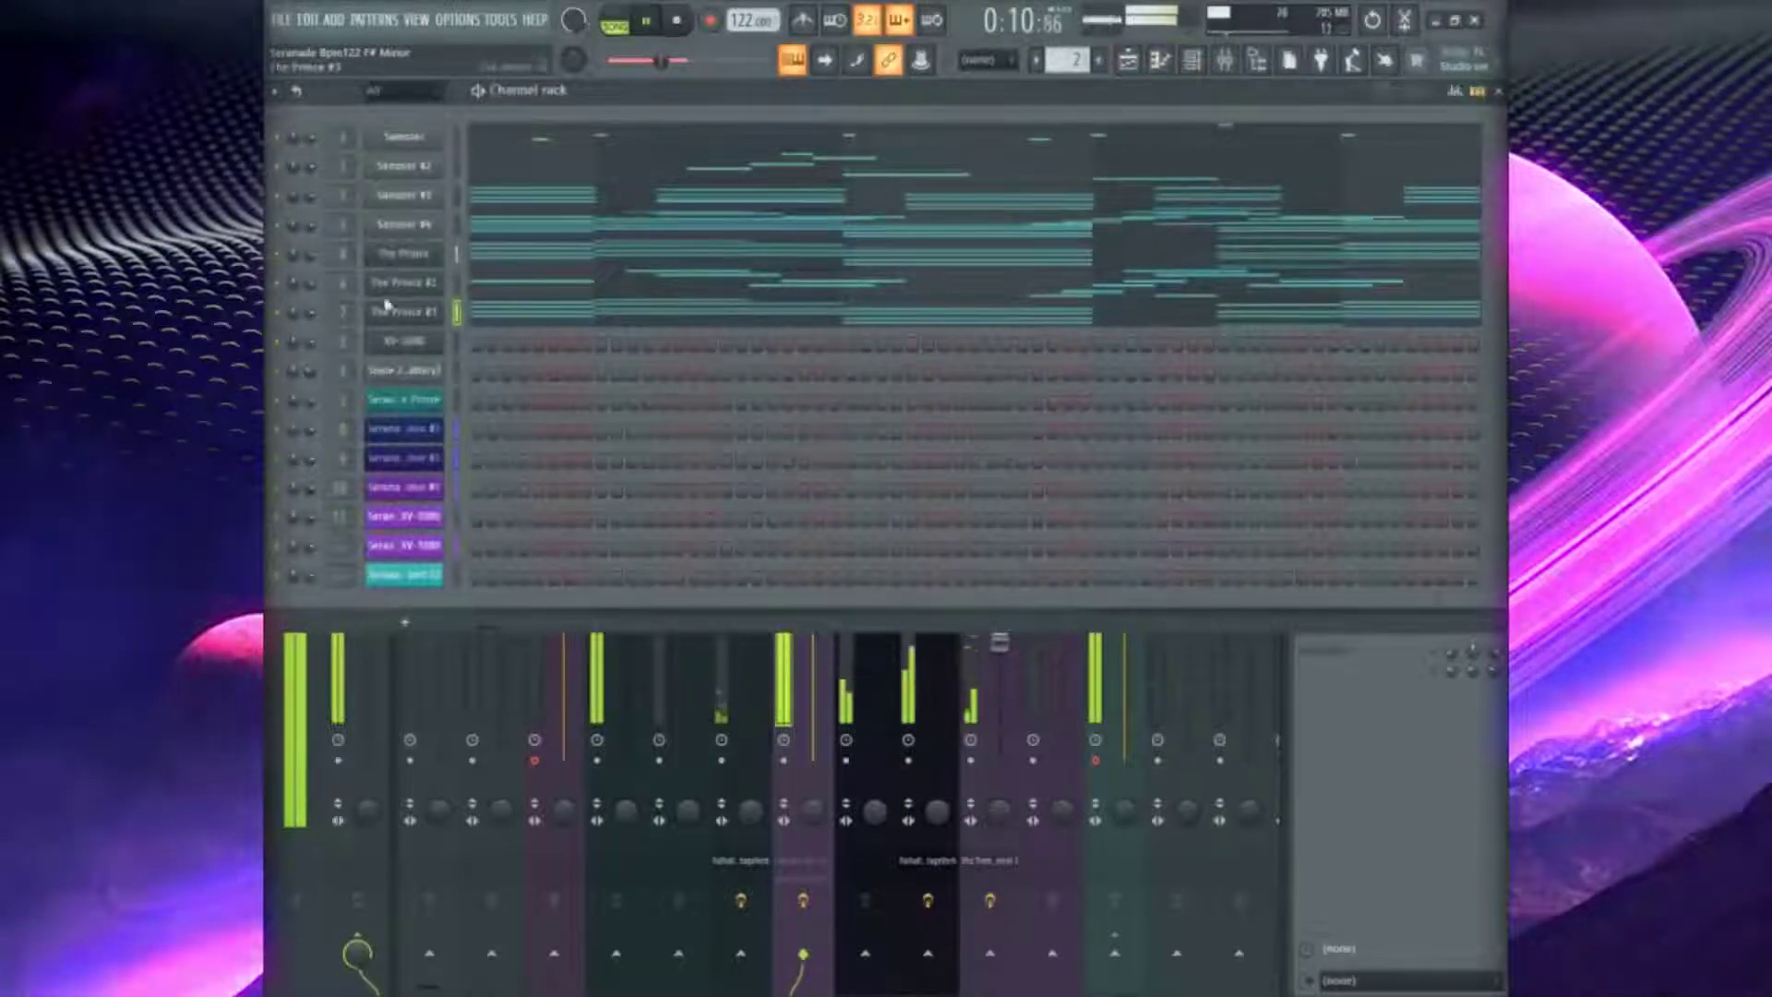
Audition the hope architect, incandescent midnight, midnight gossip and nervous cousin pads on The Prince #3 and choose outer rain
{"action": "left_click", "coordinate": [408, 315]}
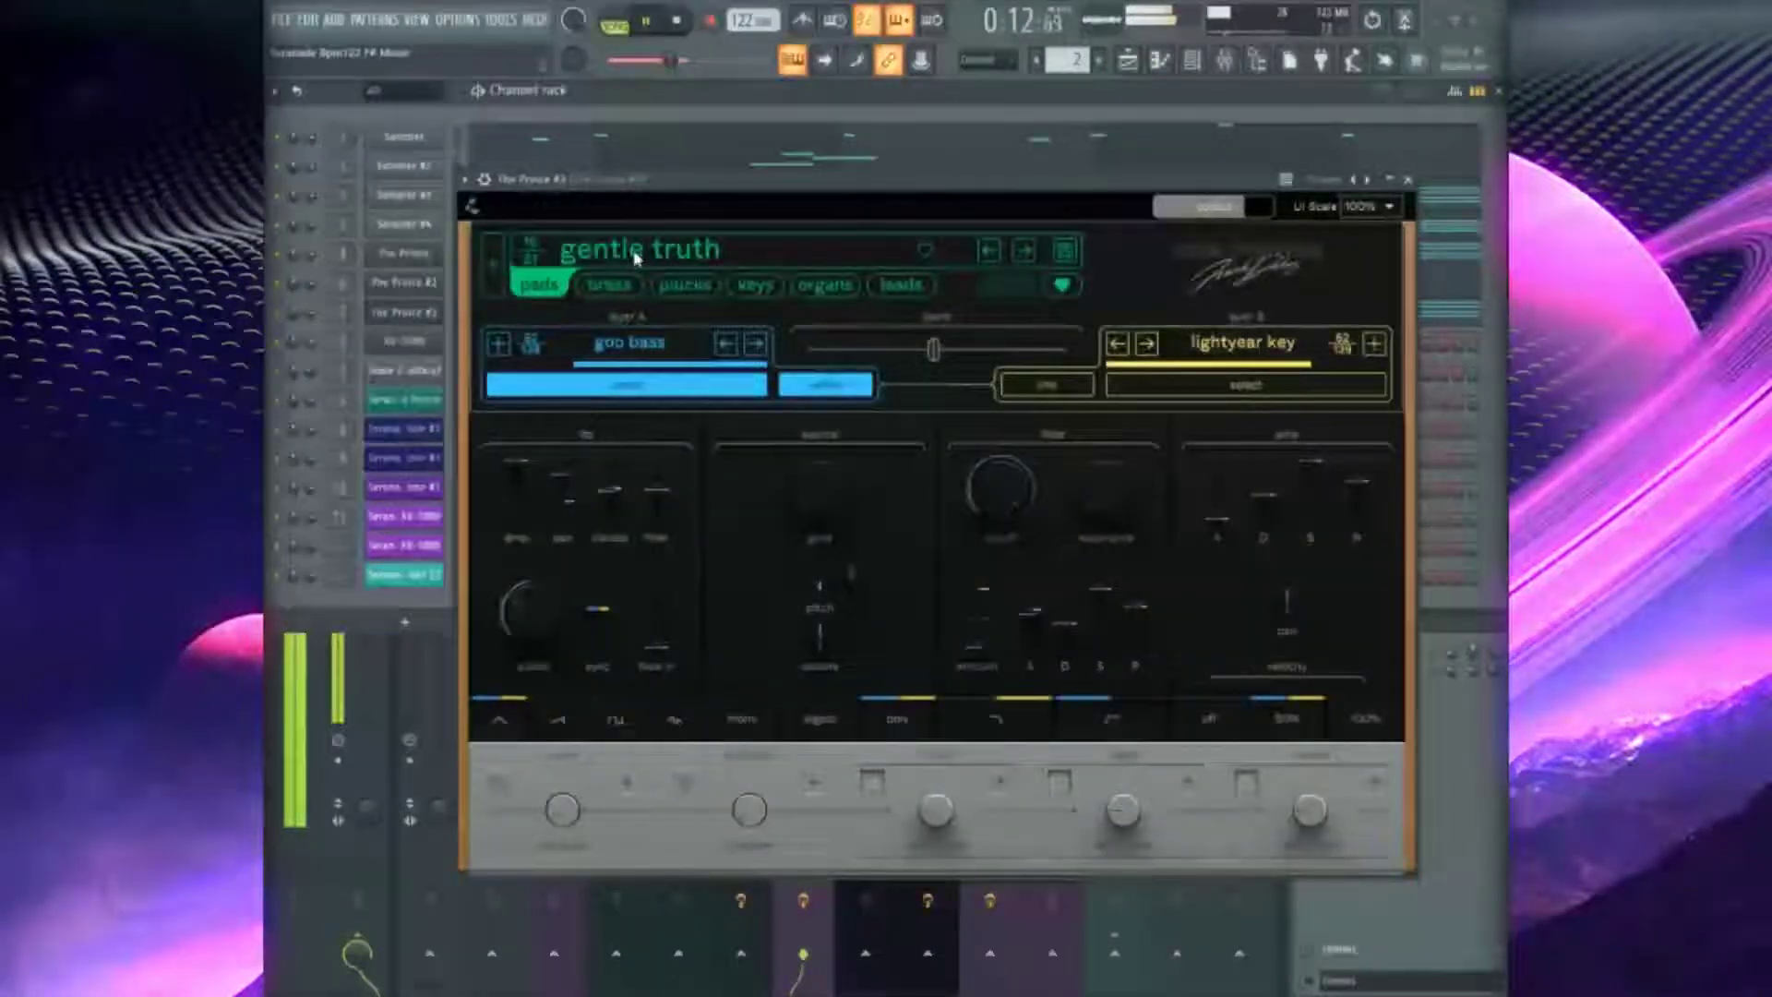
{"action": "left_click", "coordinate": [635, 257]}
{"action": "left_click", "coordinate": [683, 671]}
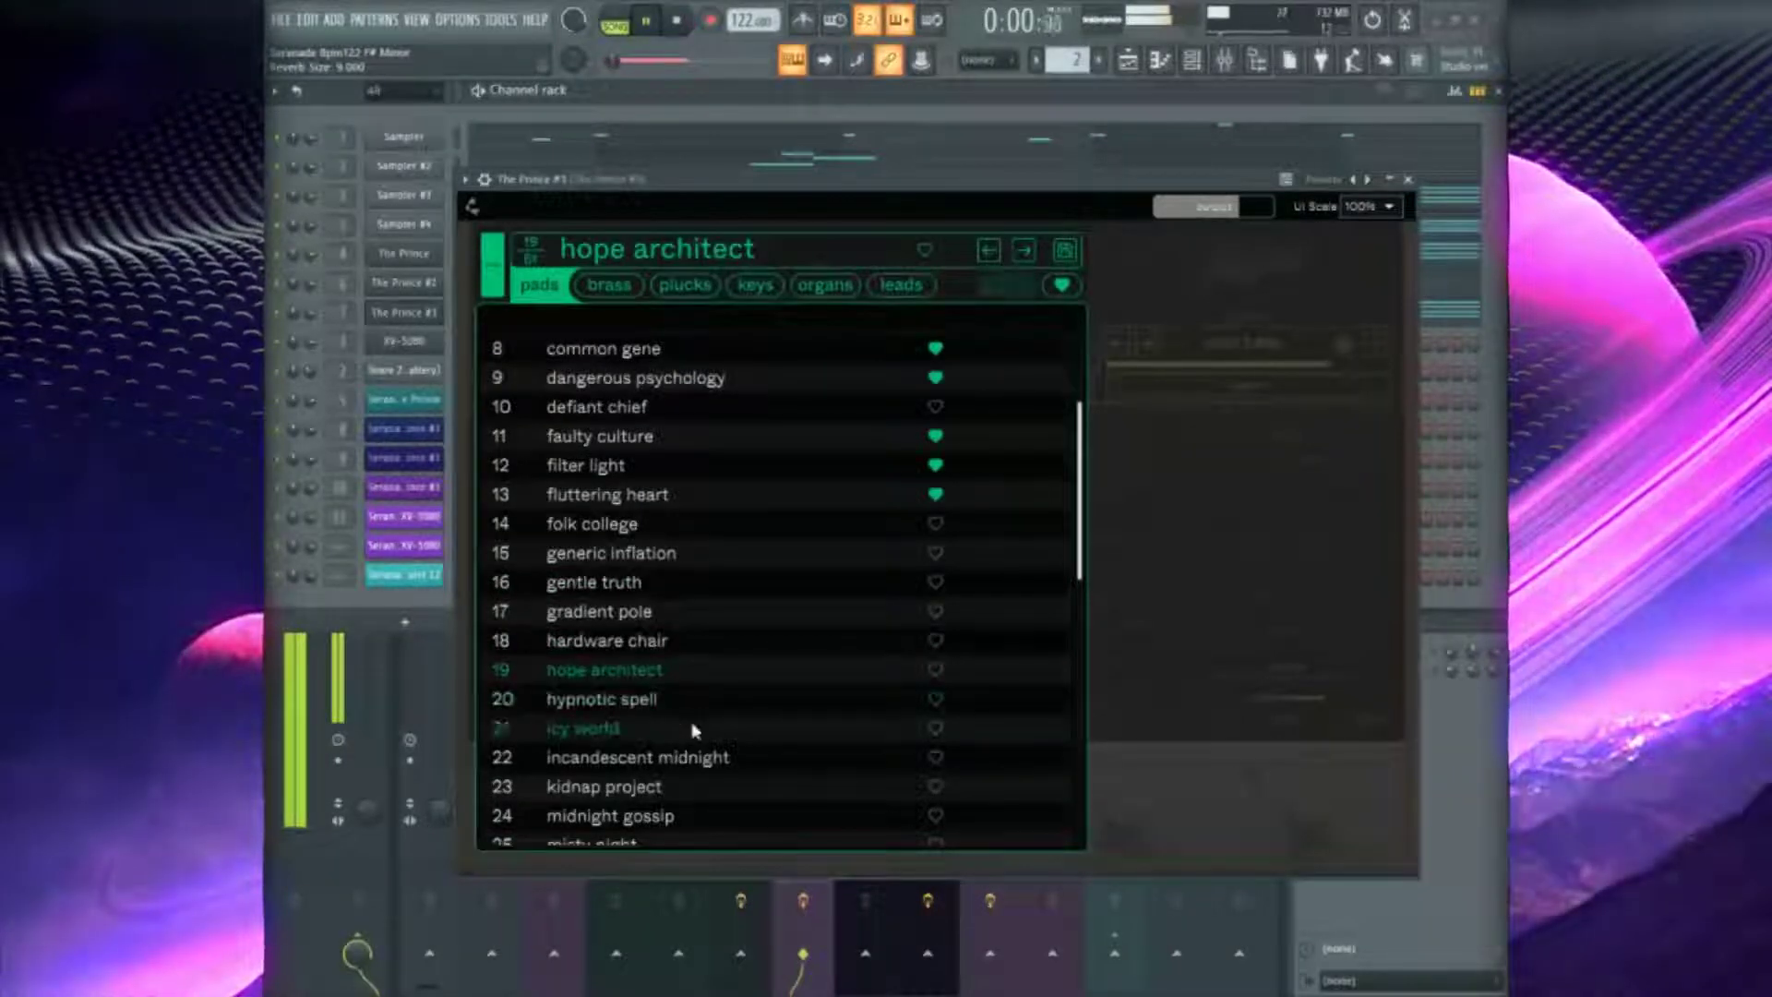
{"action": "left_click", "coordinate": [772, 762]}
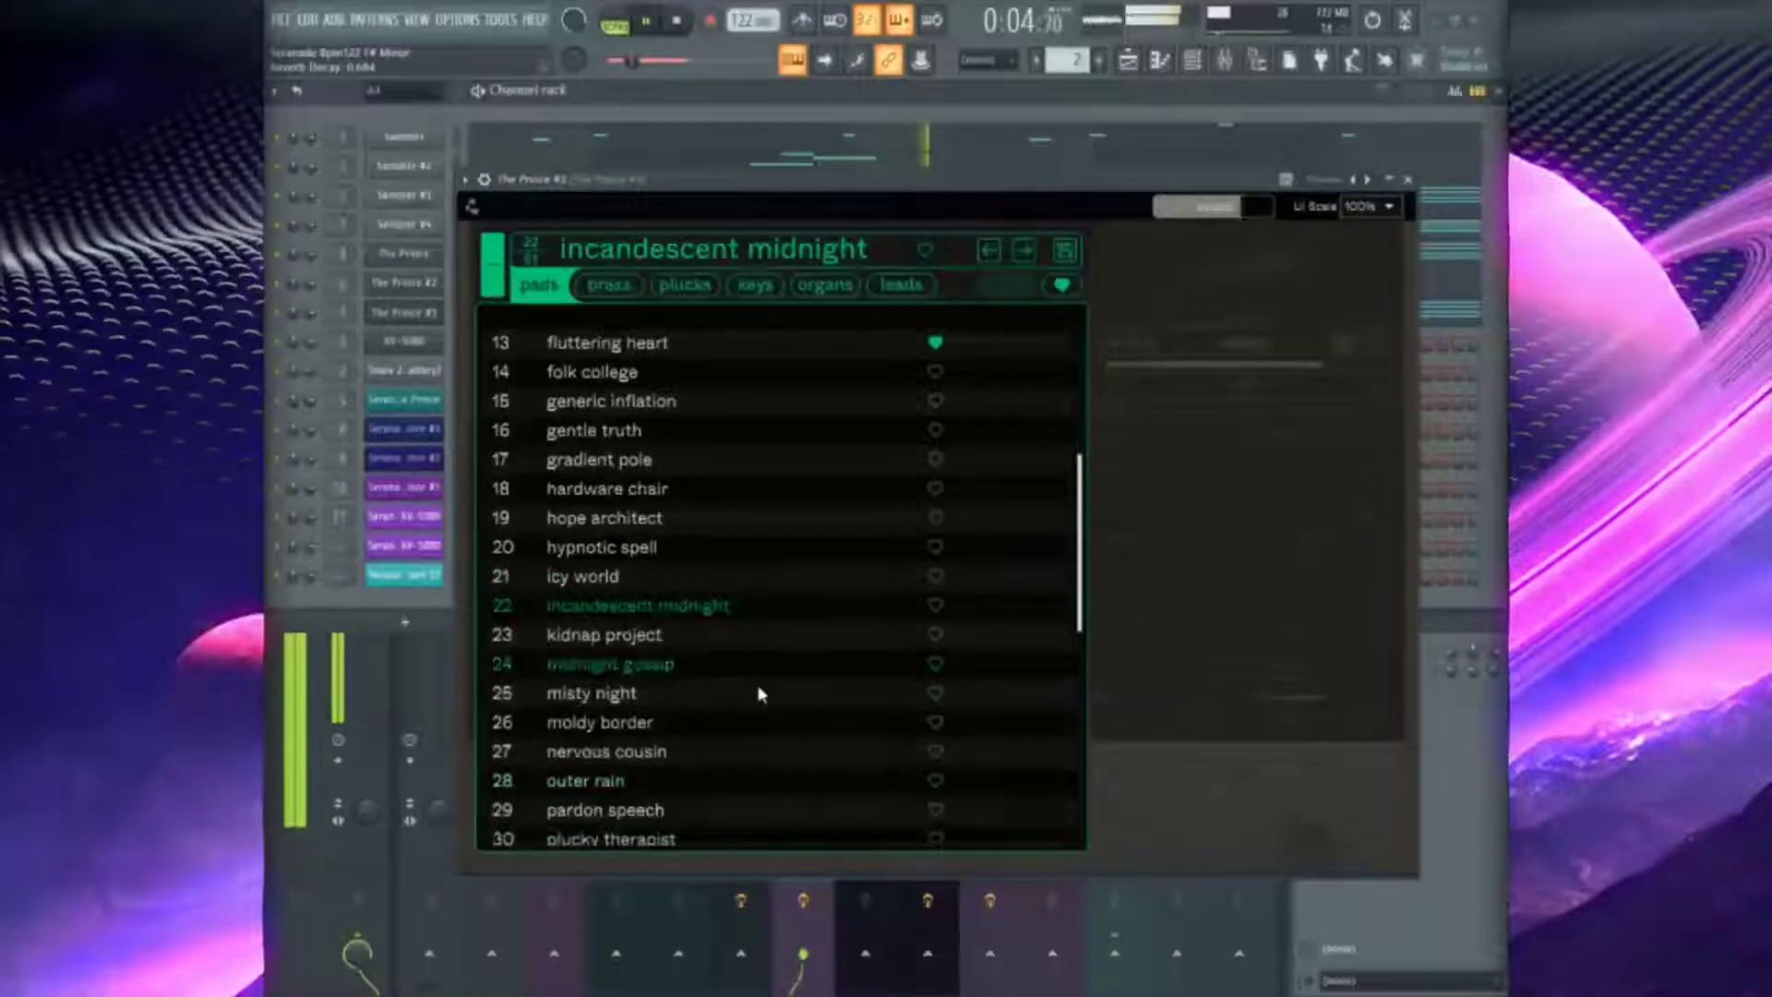
{"action": "left_click", "coordinate": [725, 668]}
{"action": "scroll", "coordinate": [1085, 546], "scroll_direction": "down", "scroll_amount": 3}
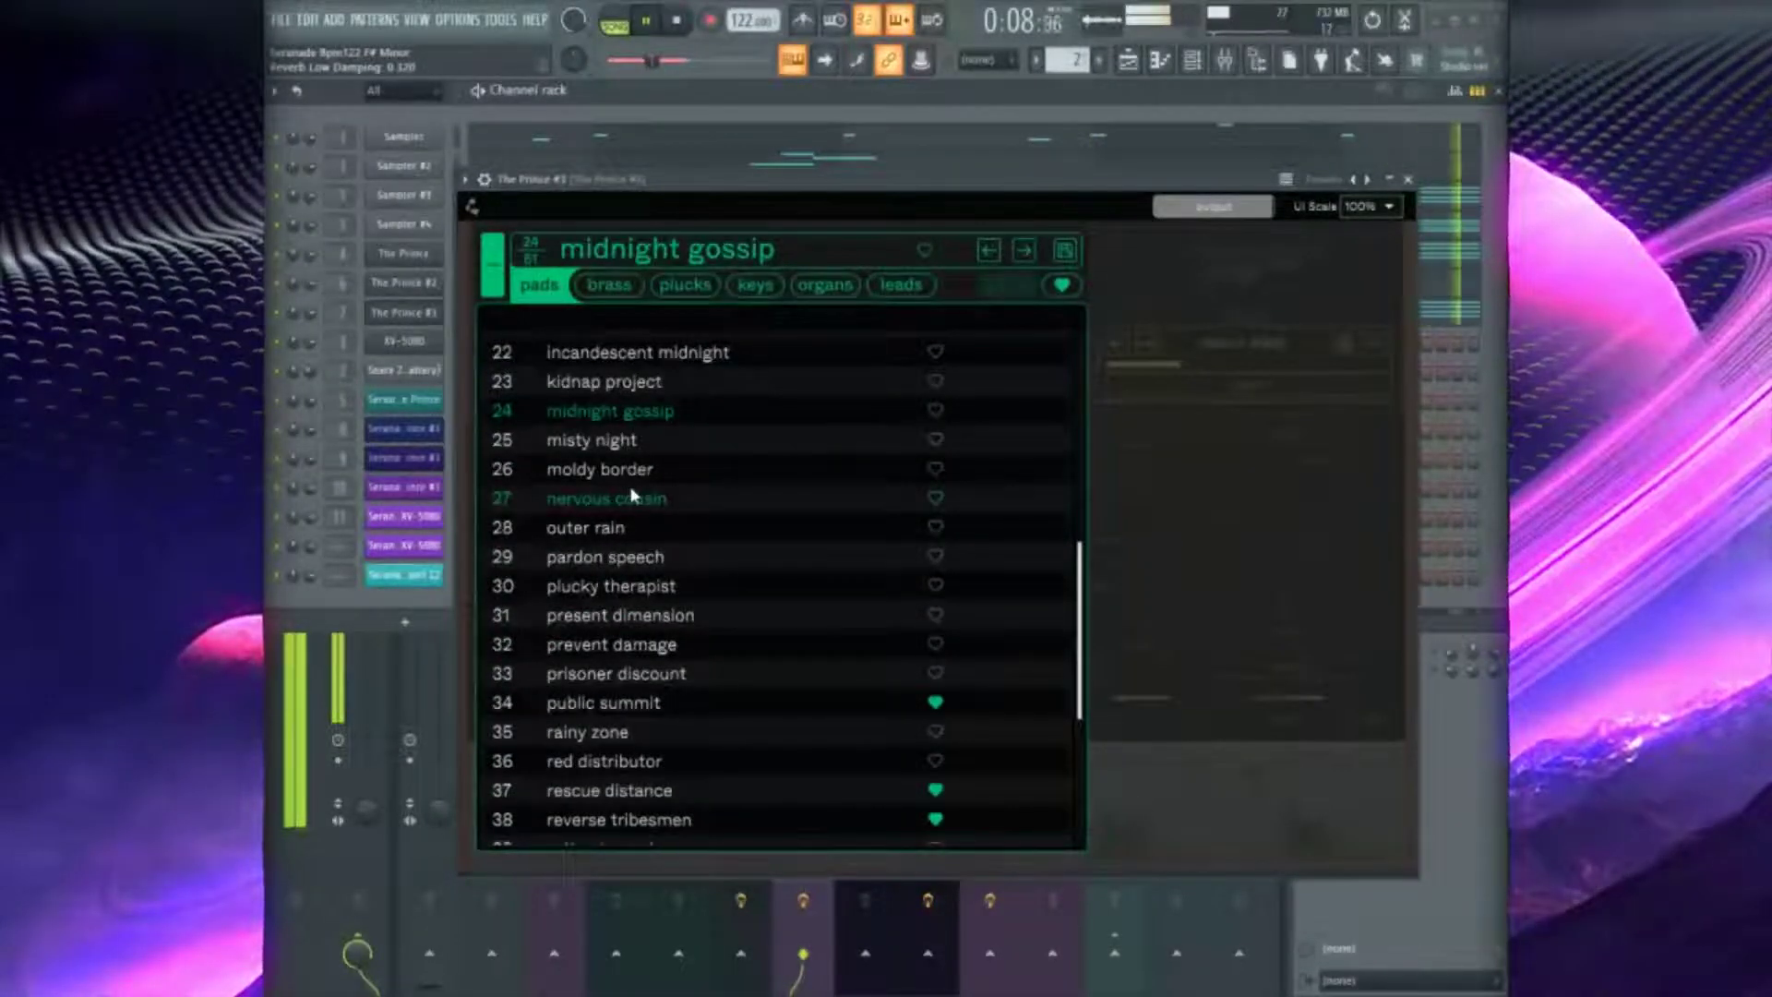
{"action": "left_click", "coordinate": [685, 496]}
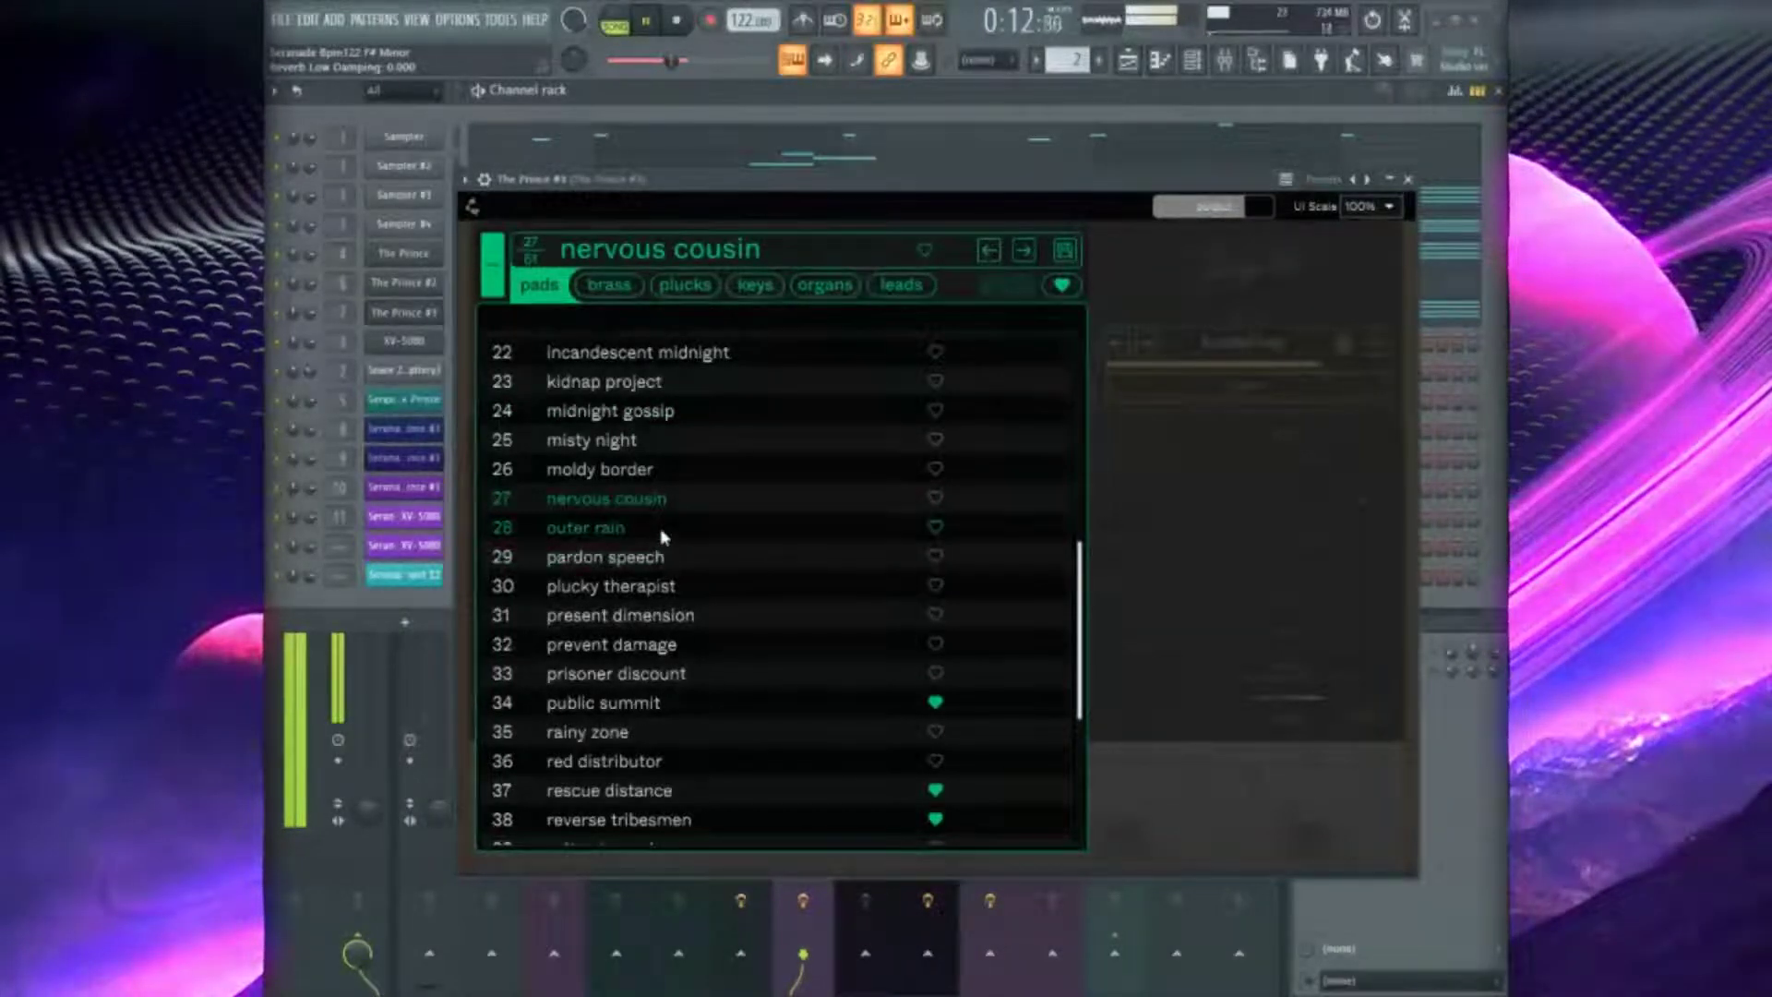
{"action": "left_click", "coordinate": [660, 528]}
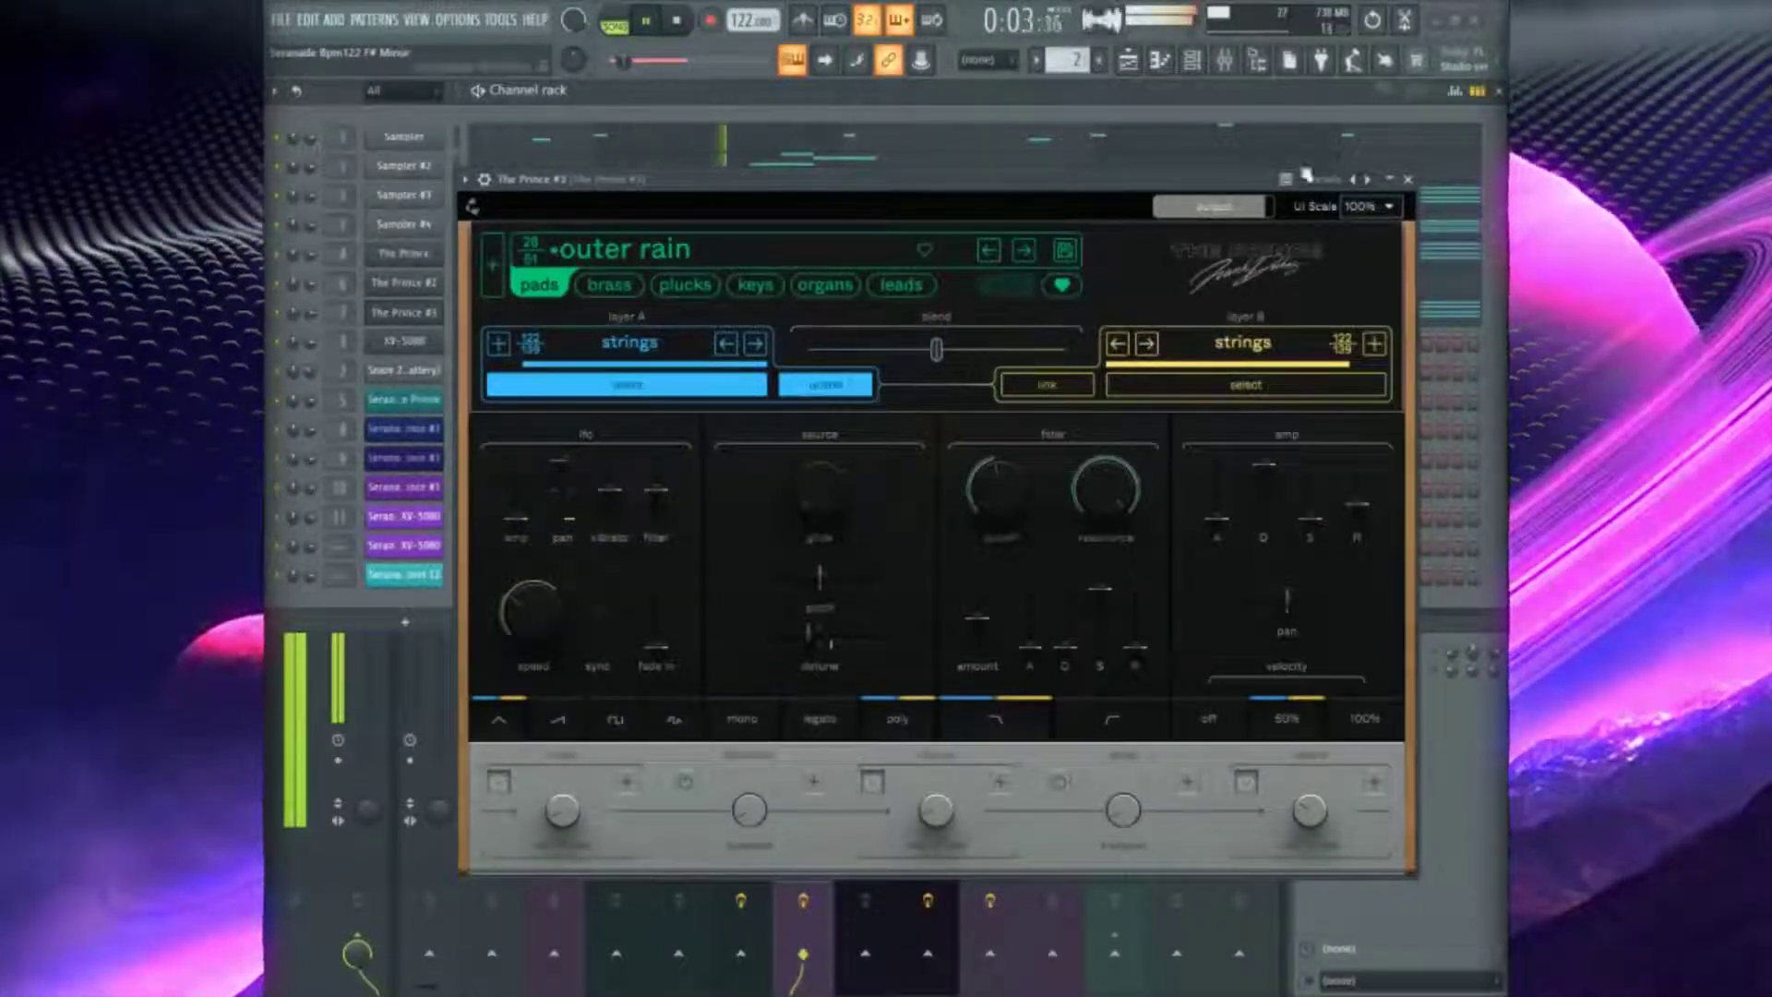
{"action": "left_click", "coordinate": [1407, 180]}
Lower The Prince #3's output volume to 0.634
{"action": "left_click", "coordinate": [406, 316]}
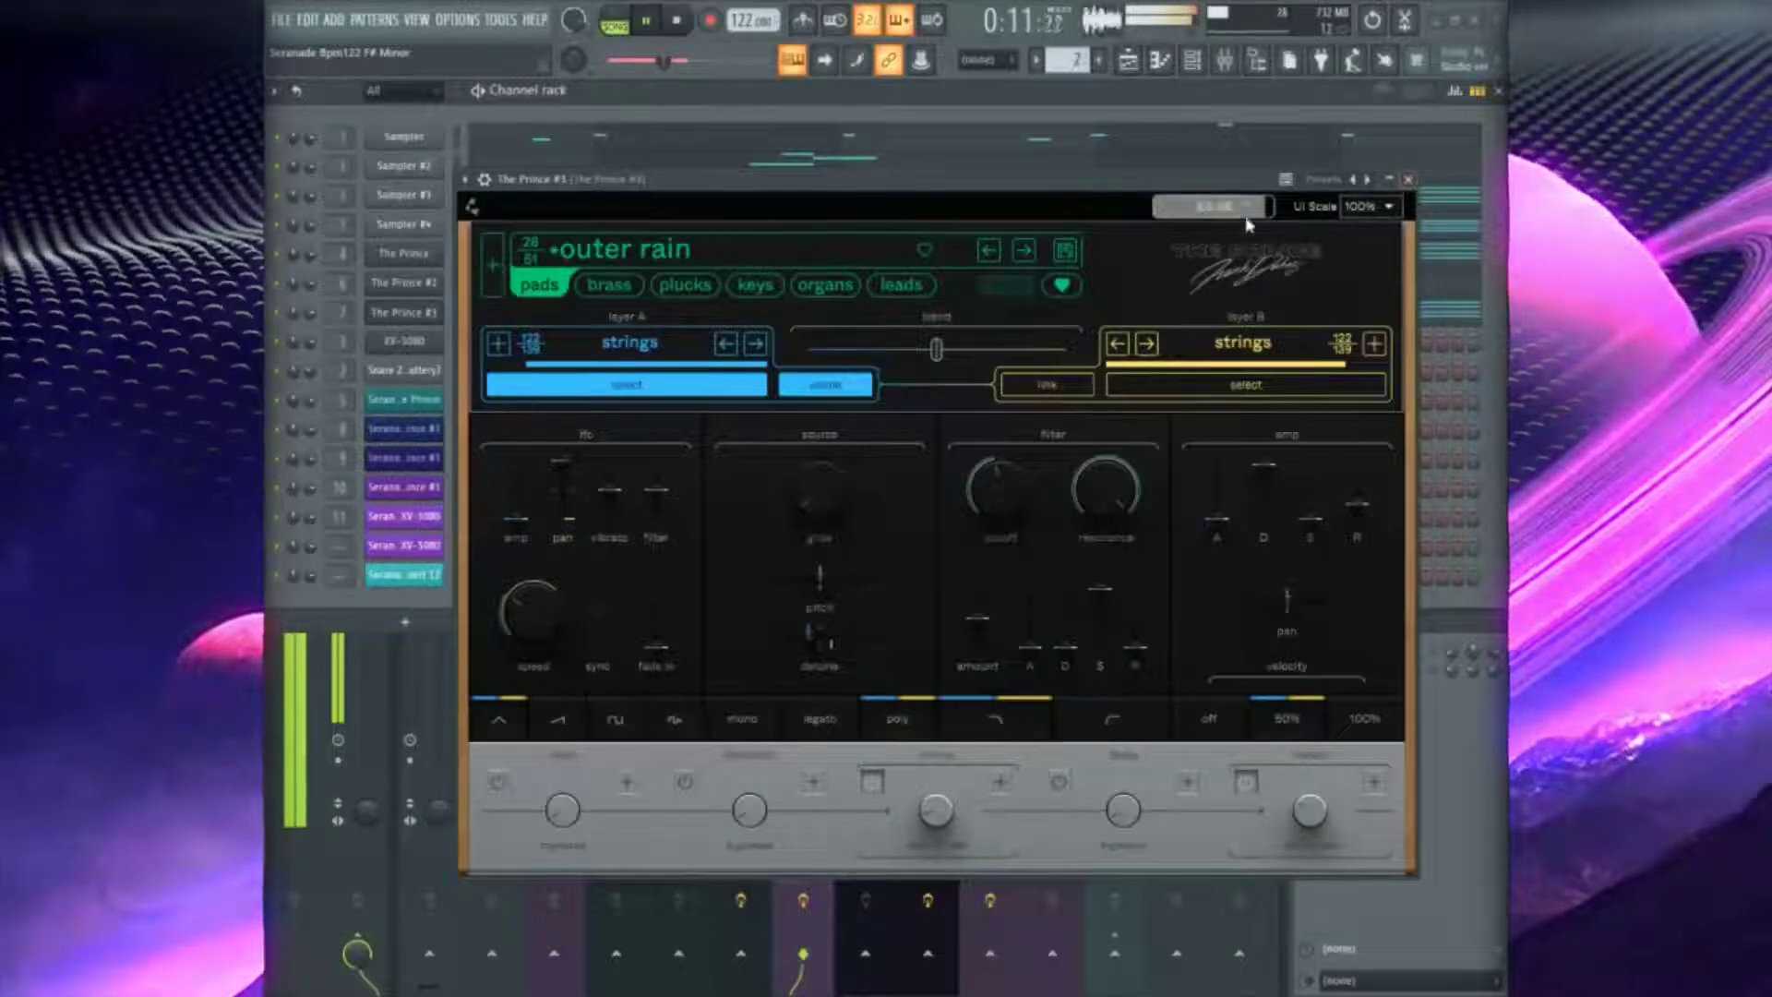
{"action": "left_click_drag", "start_coordinate": [1215, 207], "coordinate": [1226, 268]}
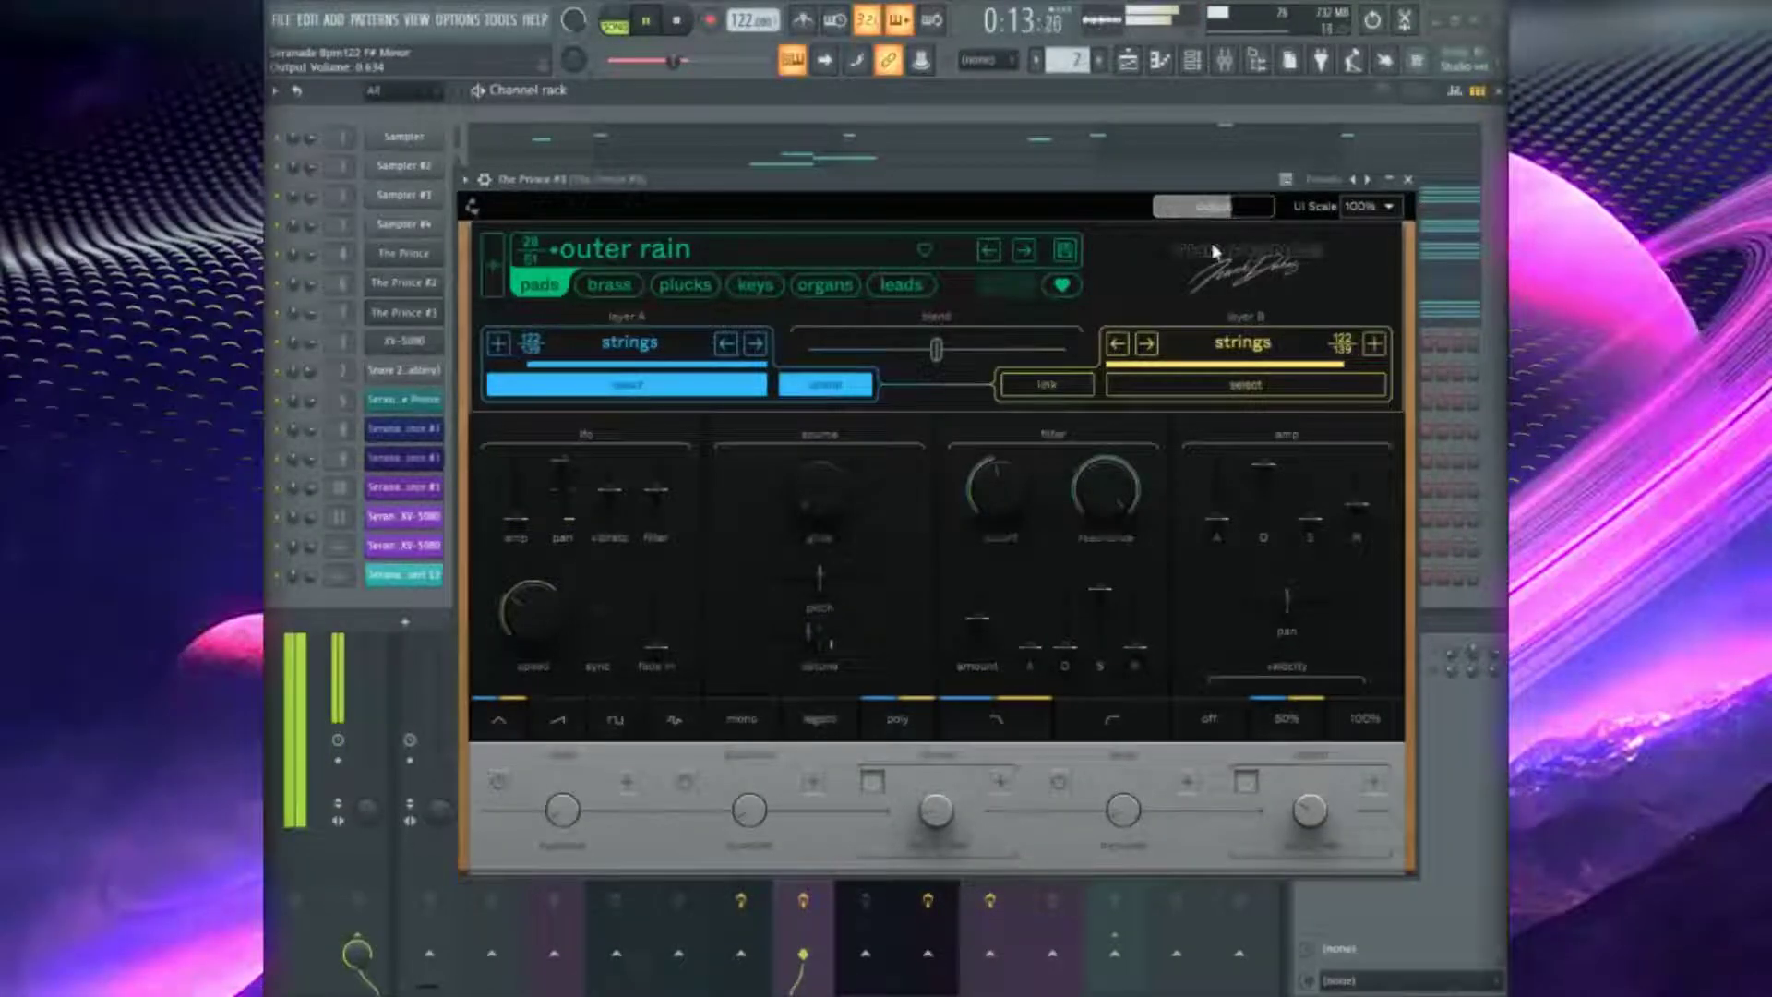
{"action": "left_click", "coordinate": [1410, 180]}
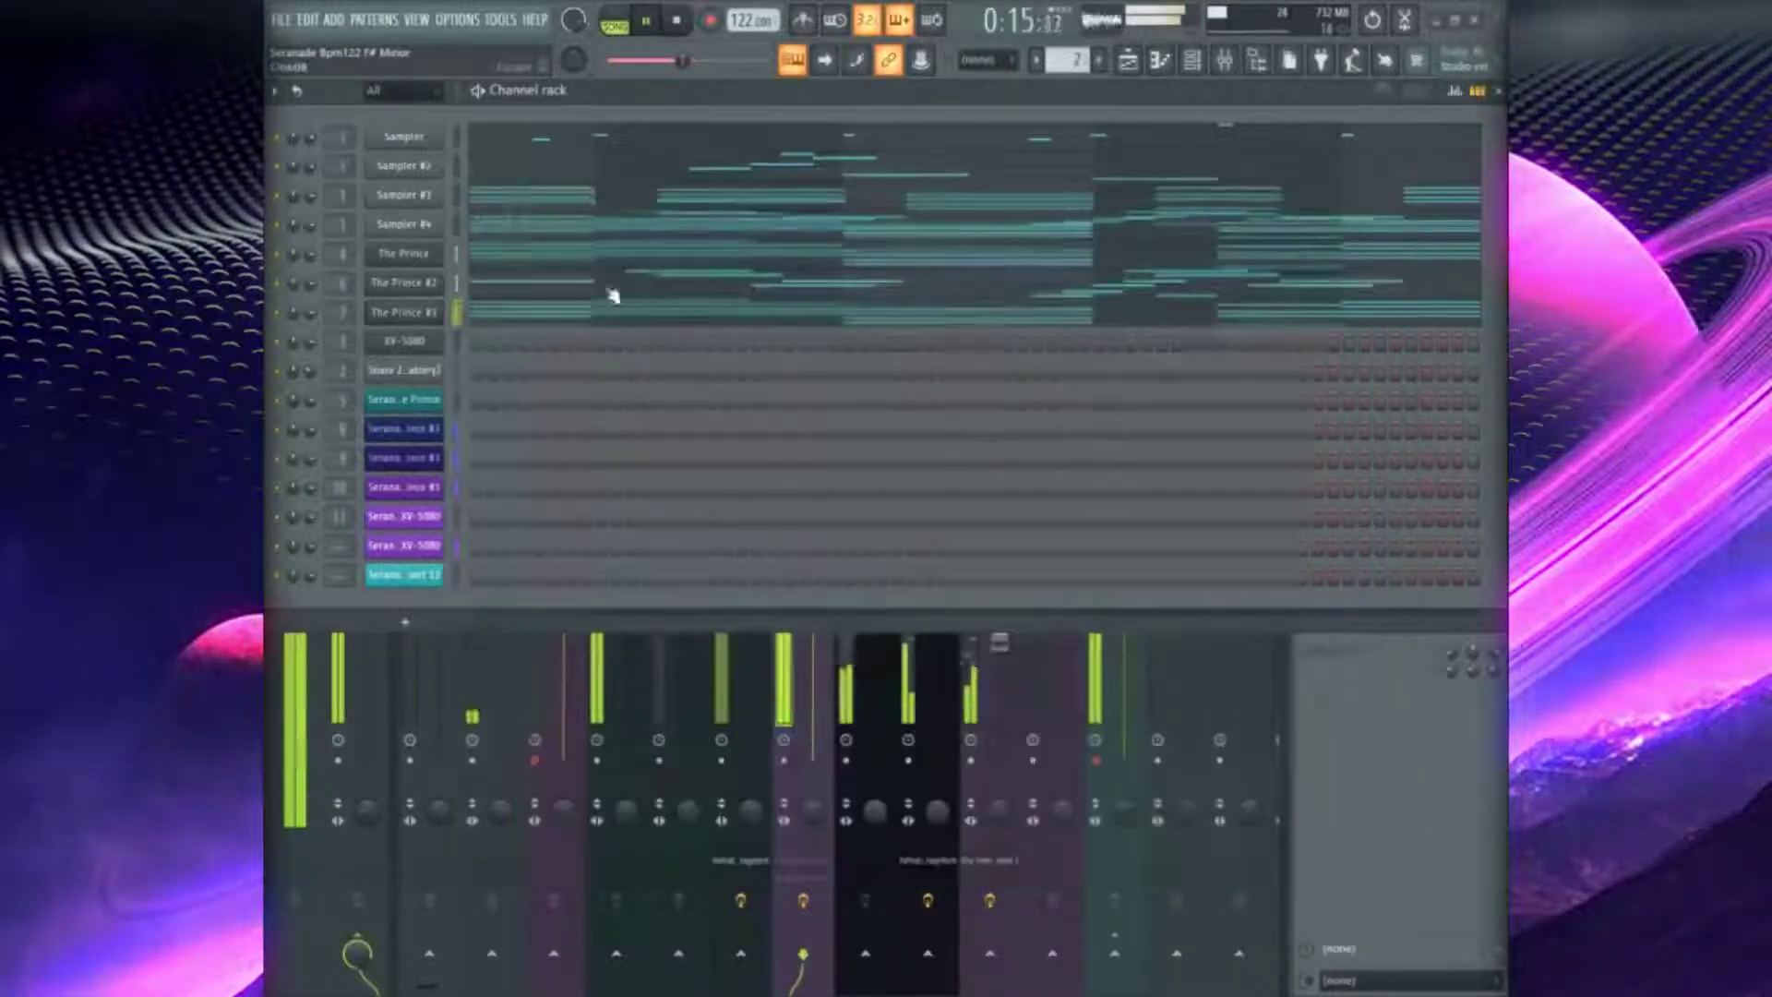
Lengthen the third and seventh chords of The Prince #3 so that they reach the following chords
{"action": "left_click", "coordinate": [652, 316]}
{"action": "left_click_drag", "start_coordinate": [706, 733], "coordinate": [783, 514]}
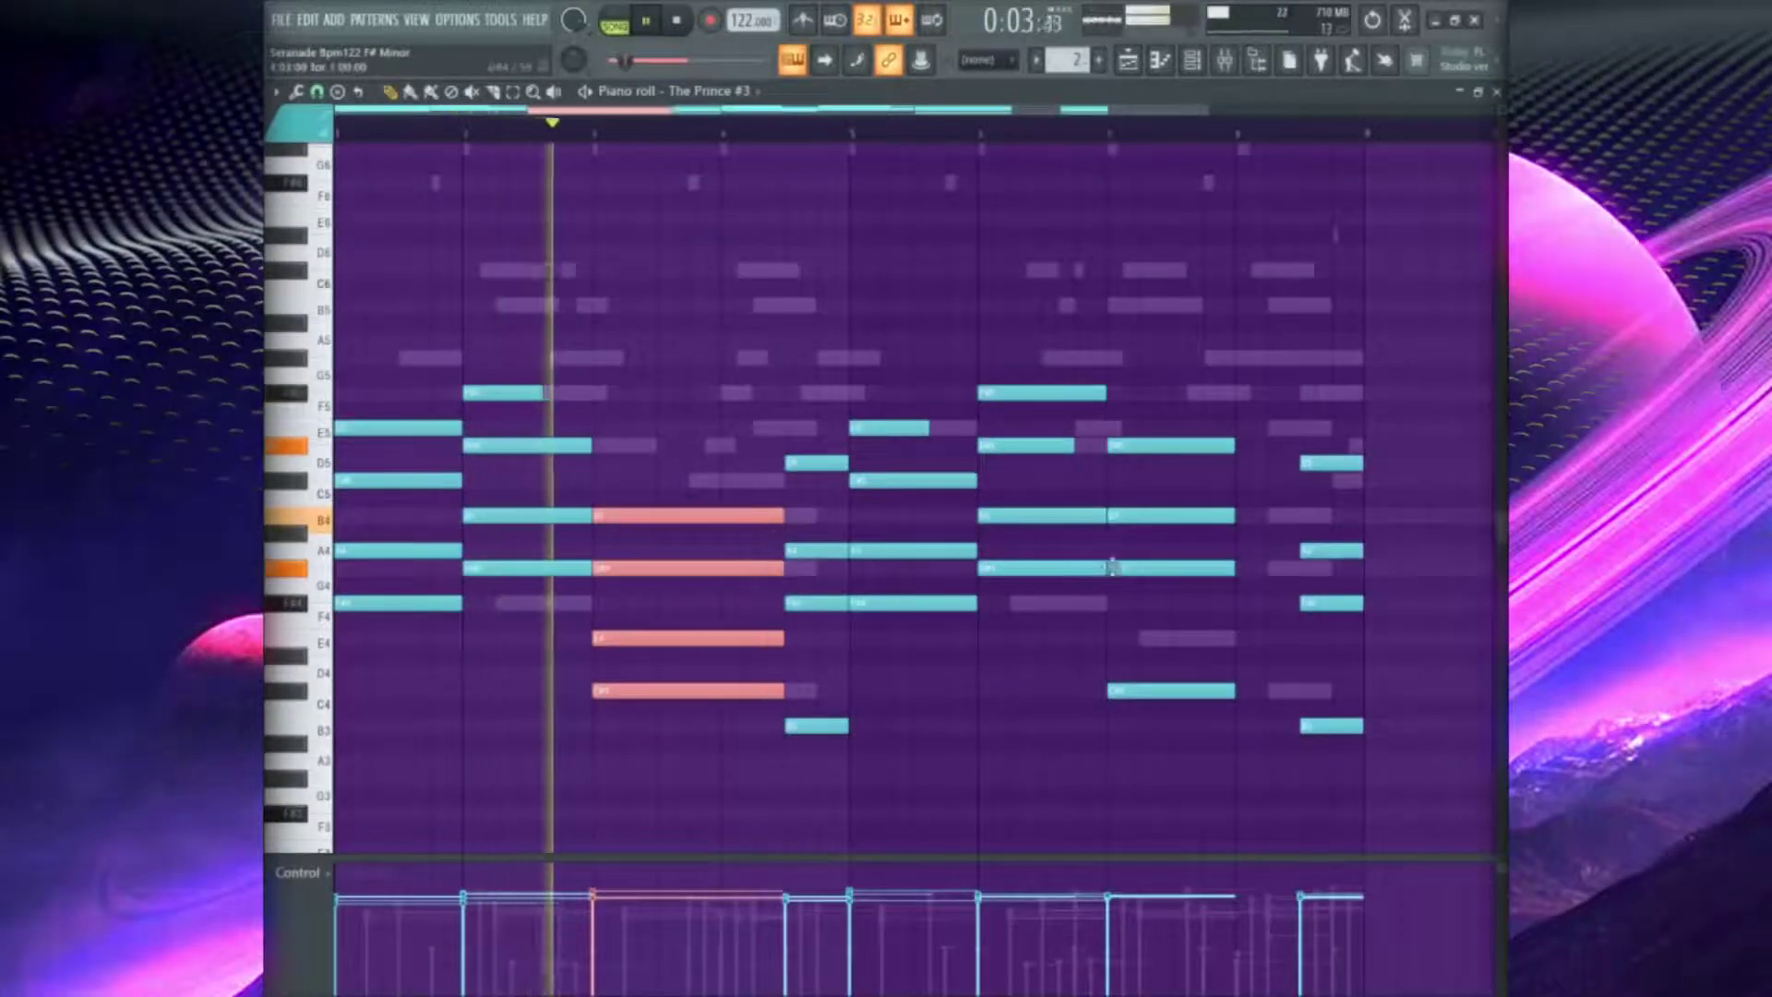
{"action": "left_click_drag", "start_coordinate": [1192, 766], "coordinate": [1274, 339]}
{"action": "left_click_drag", "start_coordinate": [1234, 514], "coordinate": [1297, 514]}
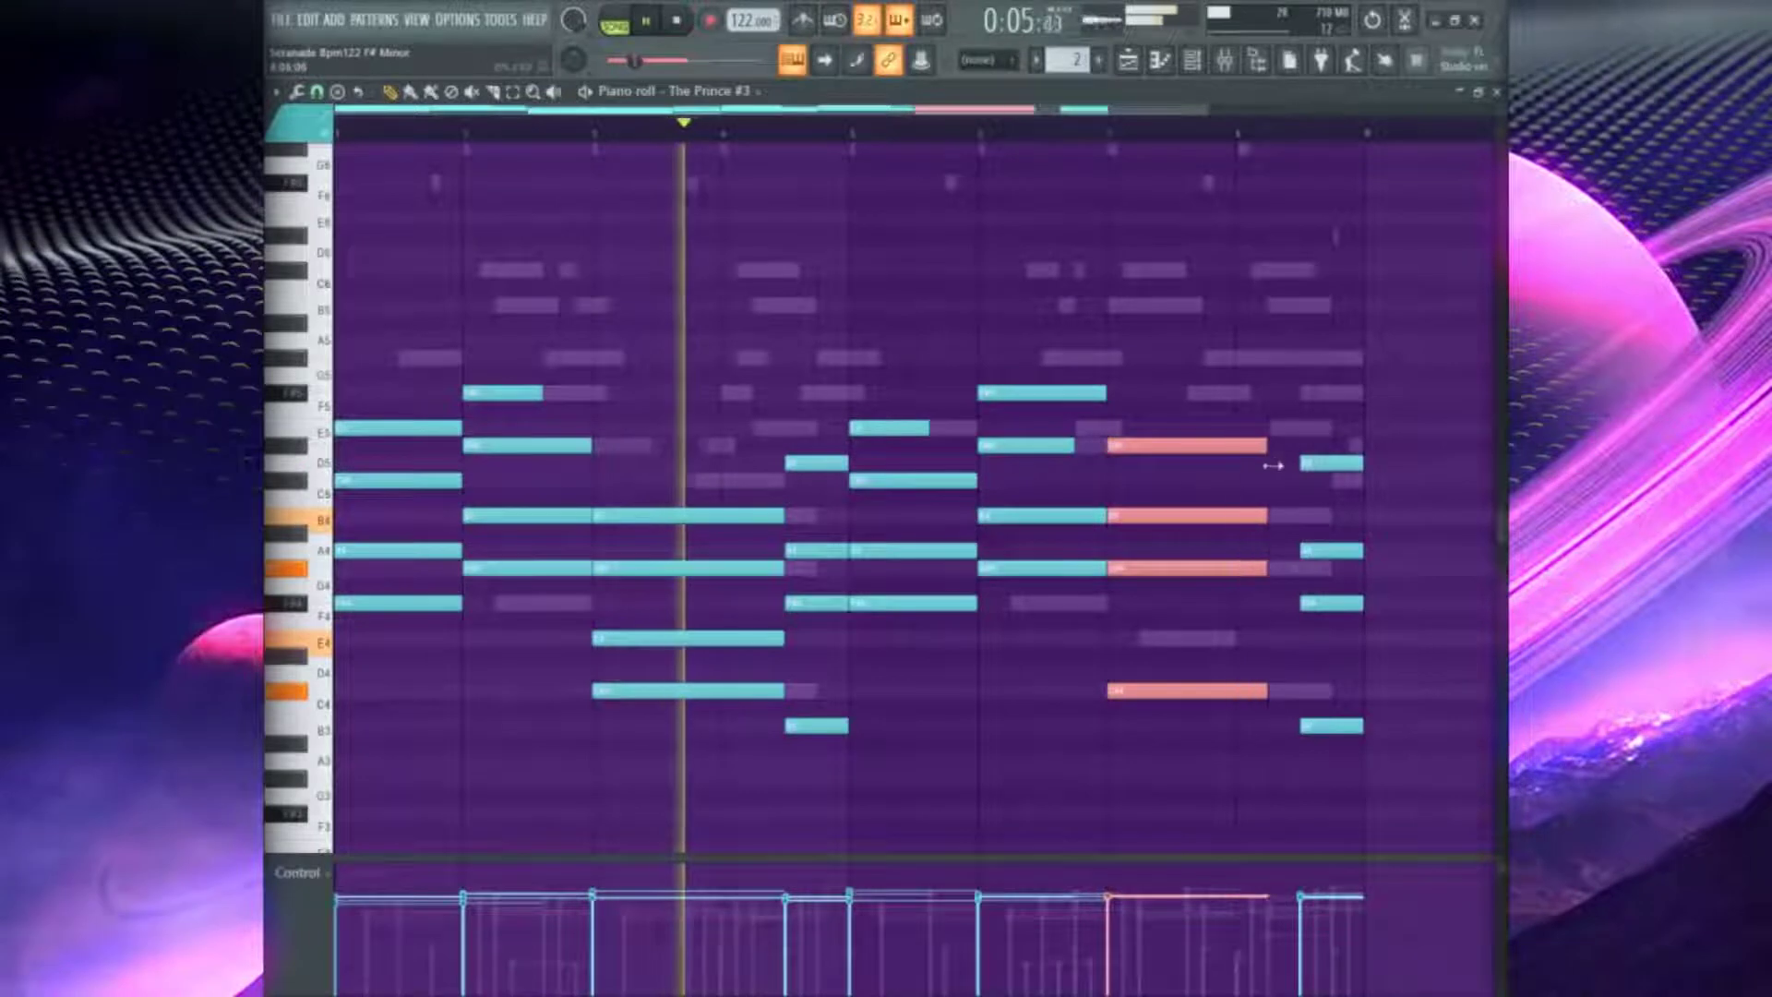
Move the lowest note of every chord in The Prince #3 down one octave and deselect the notes
{"action": "left_click", "coordinate": [434, 616]}
{"action": "left_click", "coordinate": [434, 603], "text": "ctrl"}
{"action": "left_click", "coordinate": [535, 568], "text": "ctrl"}
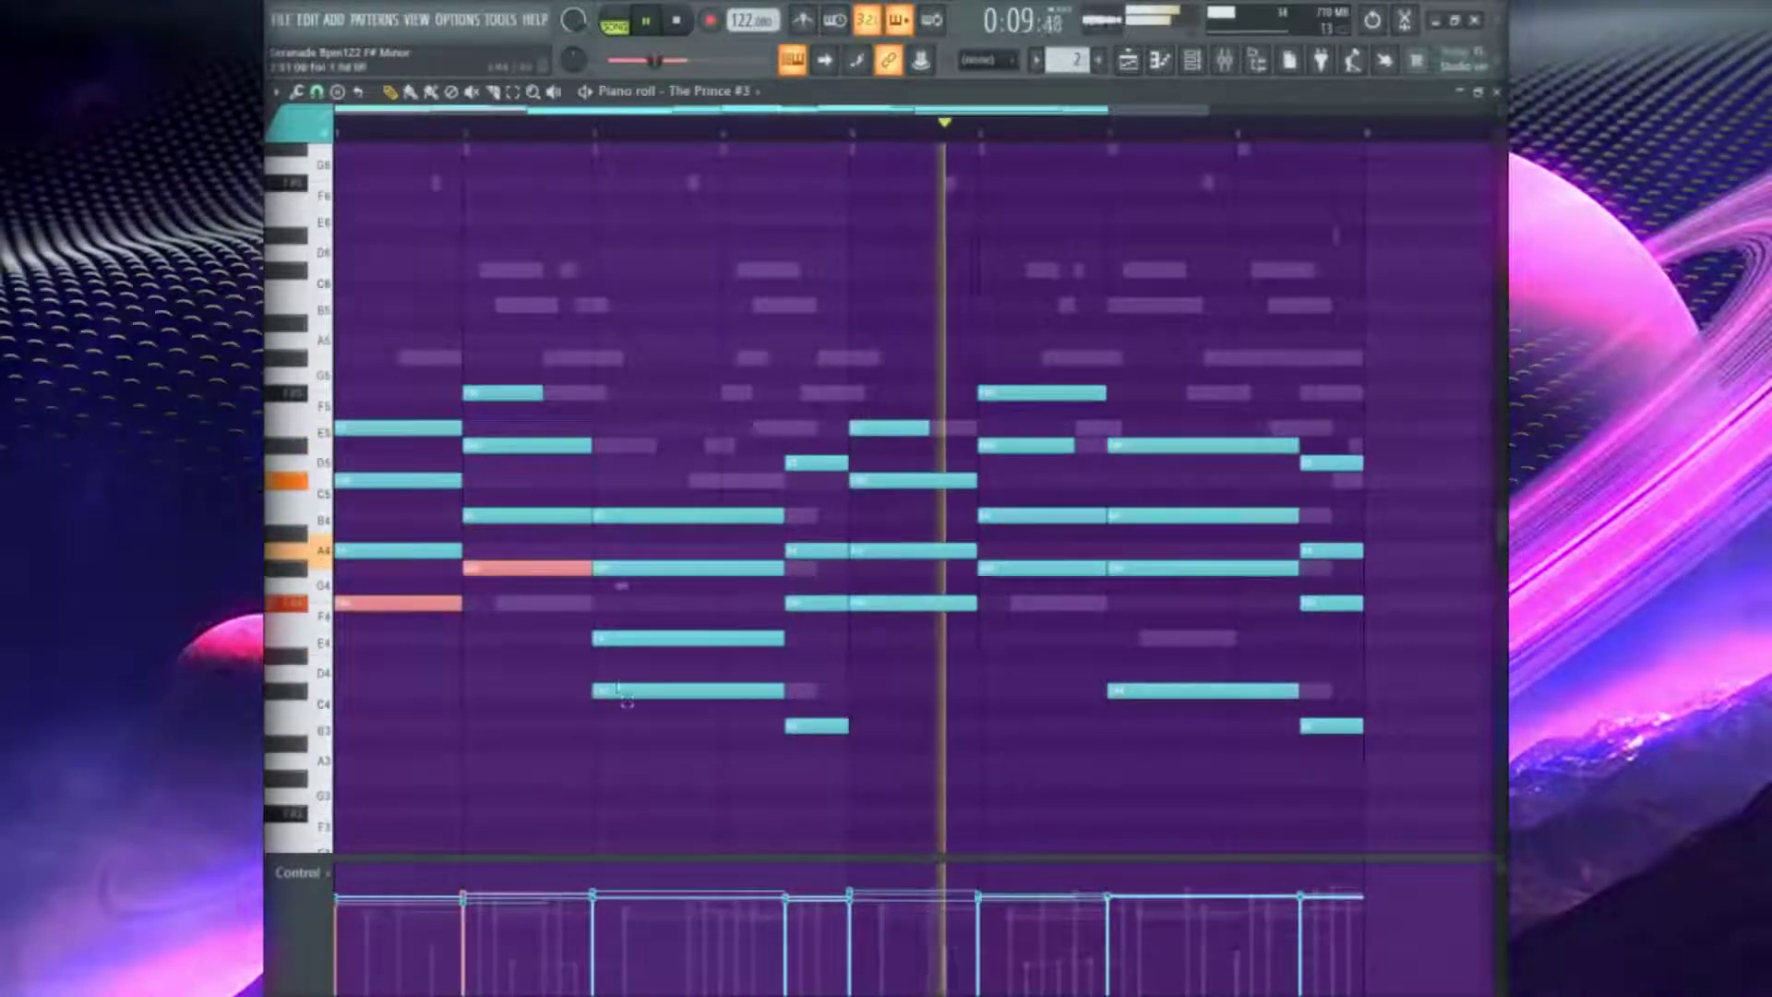
{"action": "left_click", "coordinate": [701, 690], "text": "ctrl"}
{"action": "left_click", "coordinate": [817, 725], "text": "ctrl"}
{"action": "left_click", "coordinate": [951, 602], "text": "ctrl"}
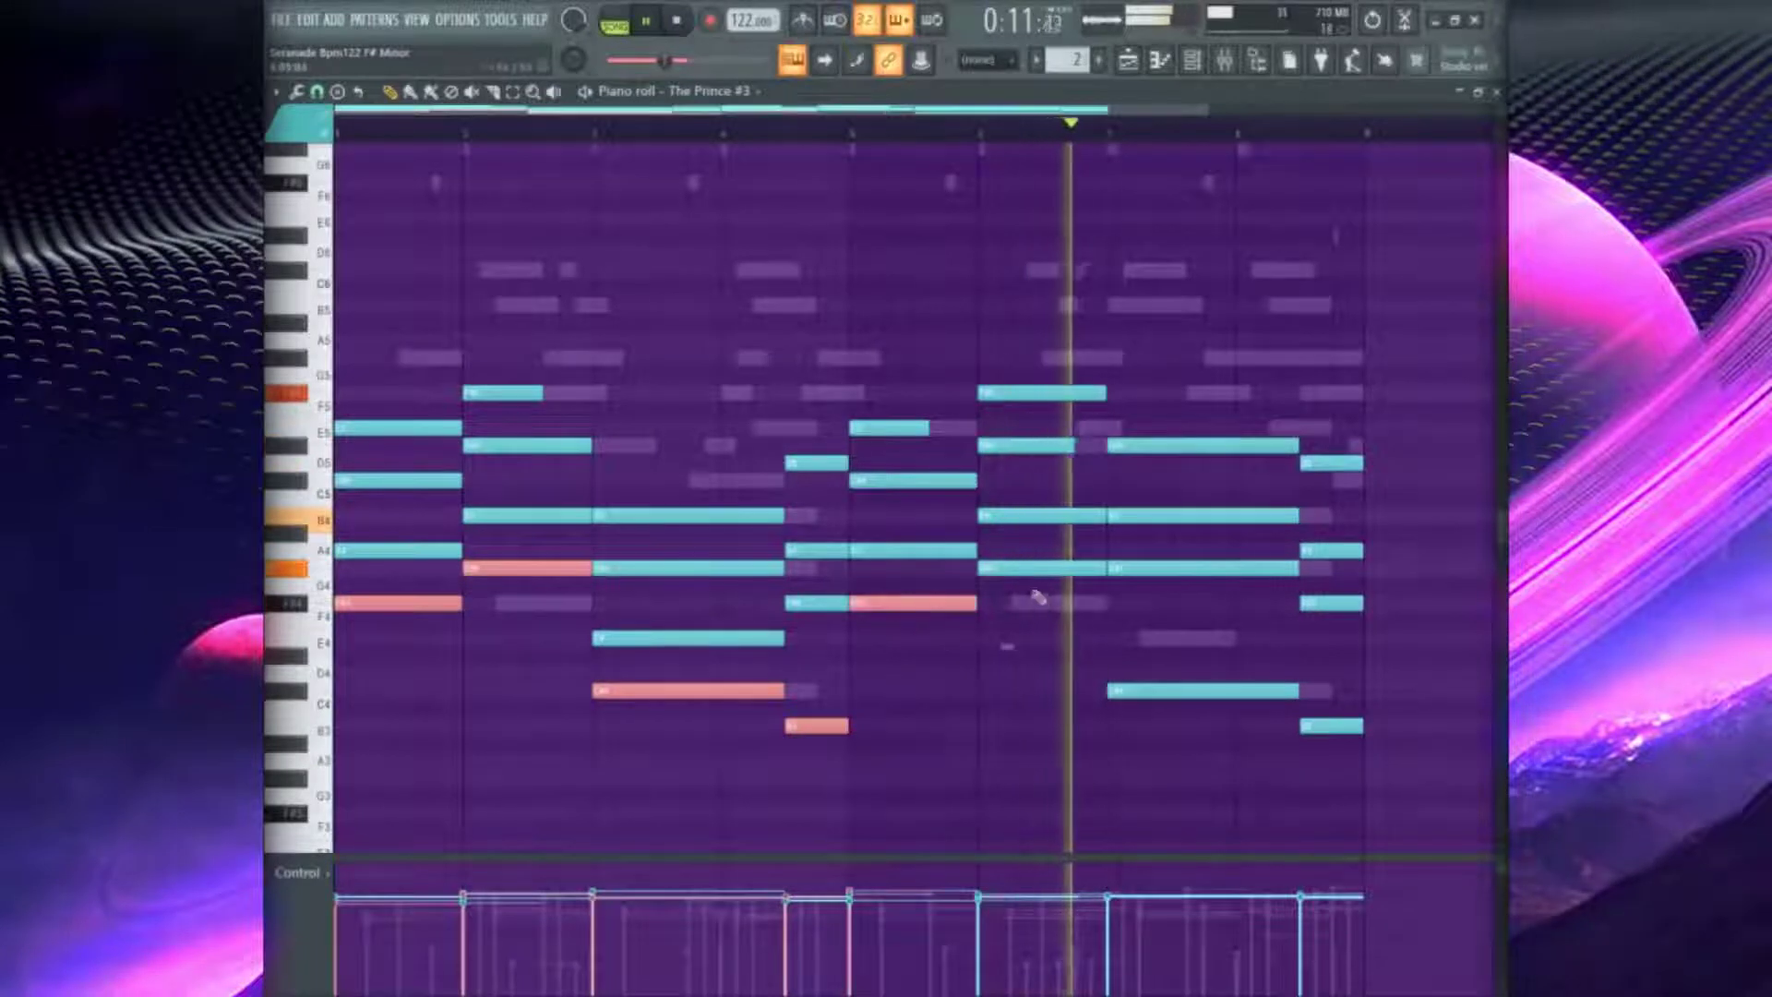
{"action": "left_click", "coordinate": [1080, 577], "text": "ctrl"}
{"action": "left_click_drag", "start_coordinate": [1160, 693], "coordinate": [1347, 737]}
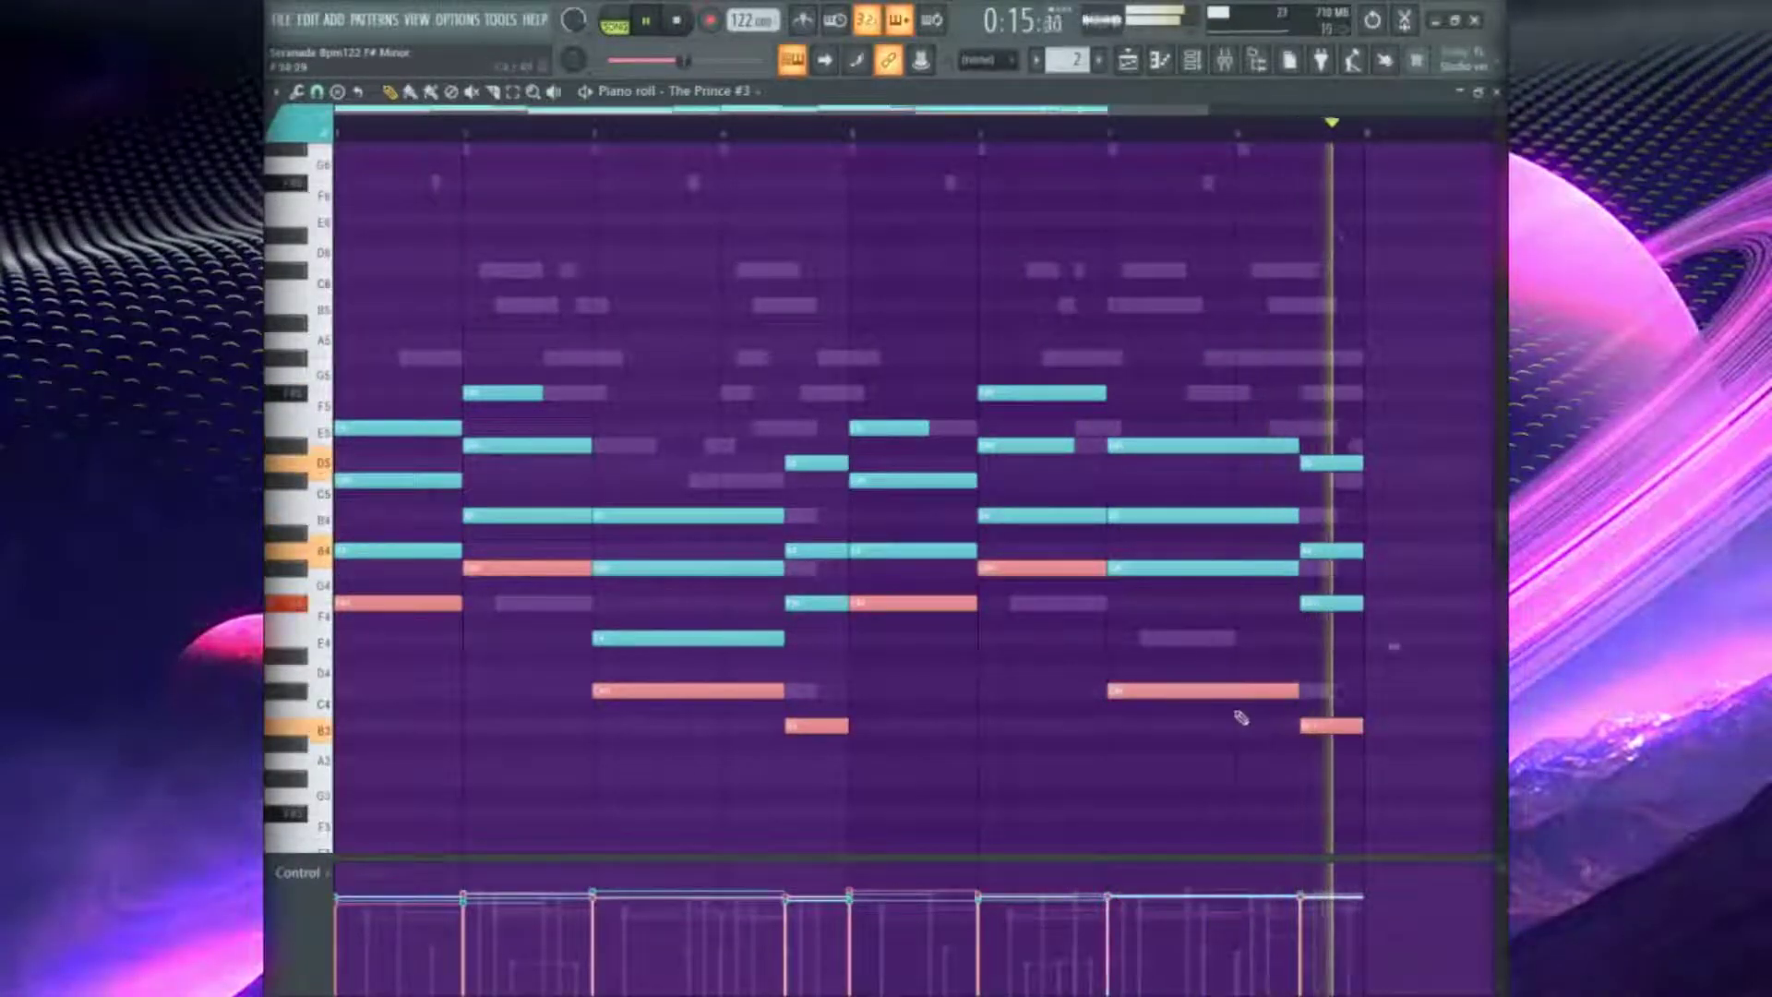
{"action": "key", "text": "ctrl+Down"}
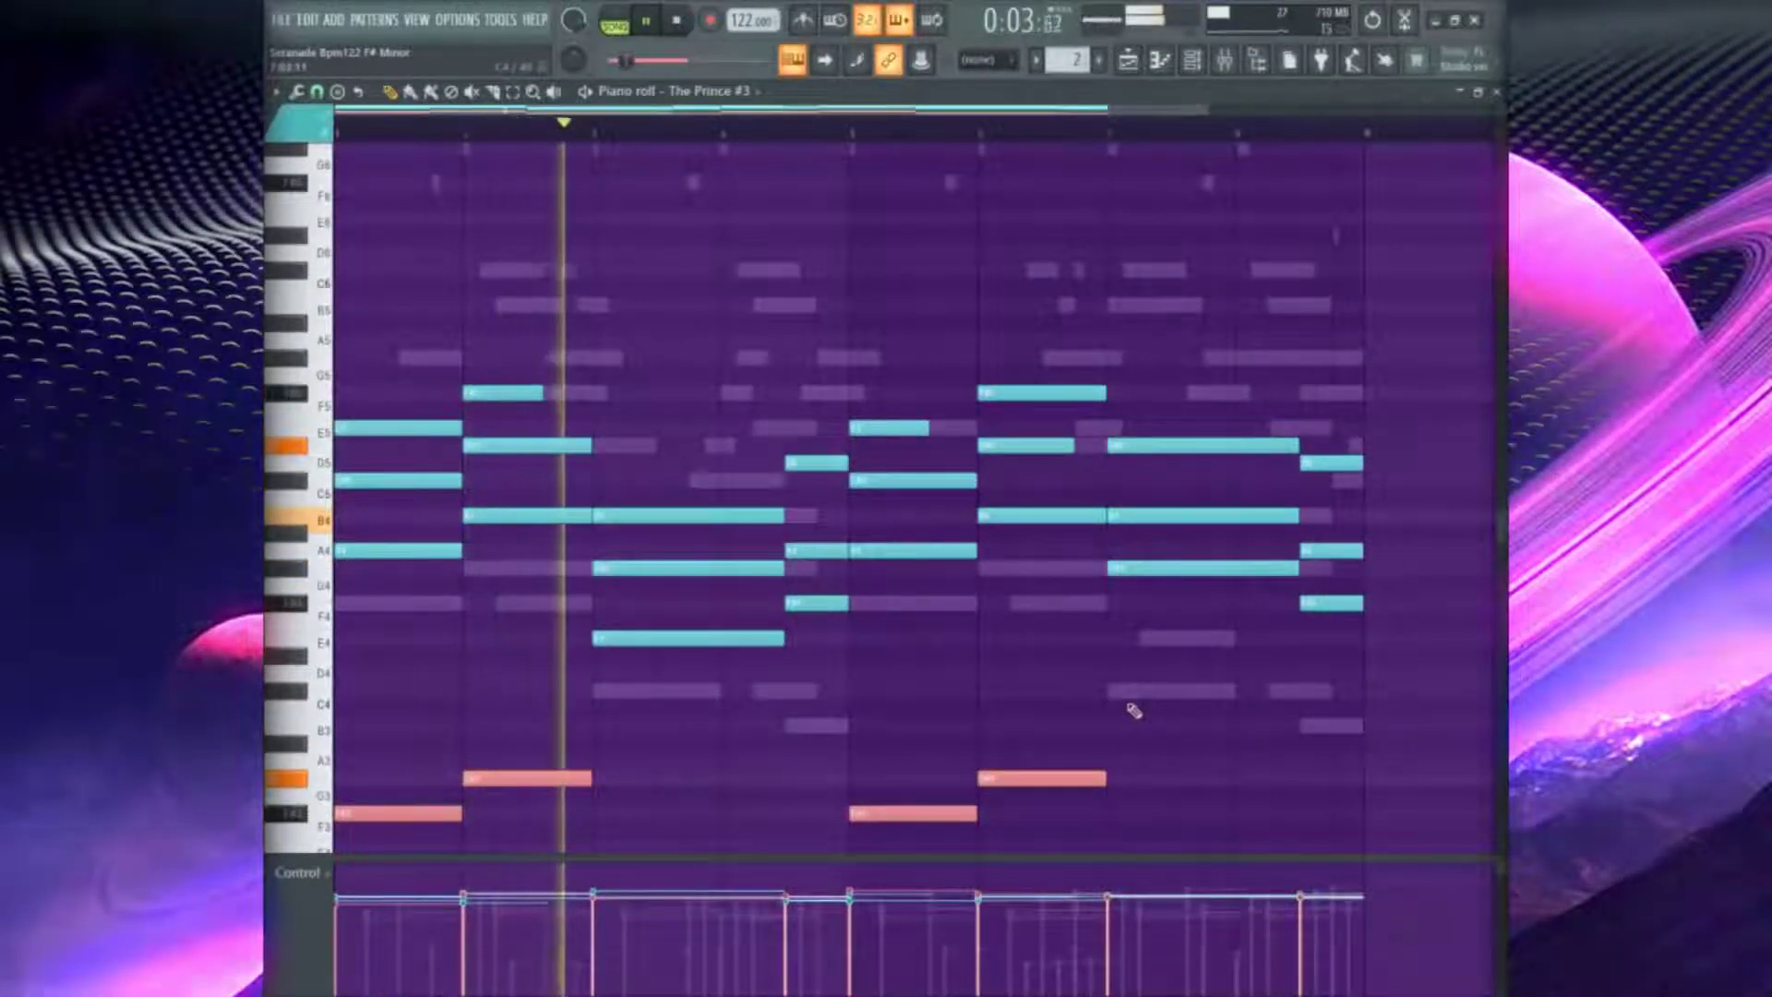
{"action": "key", "text": "ctrl+d"}
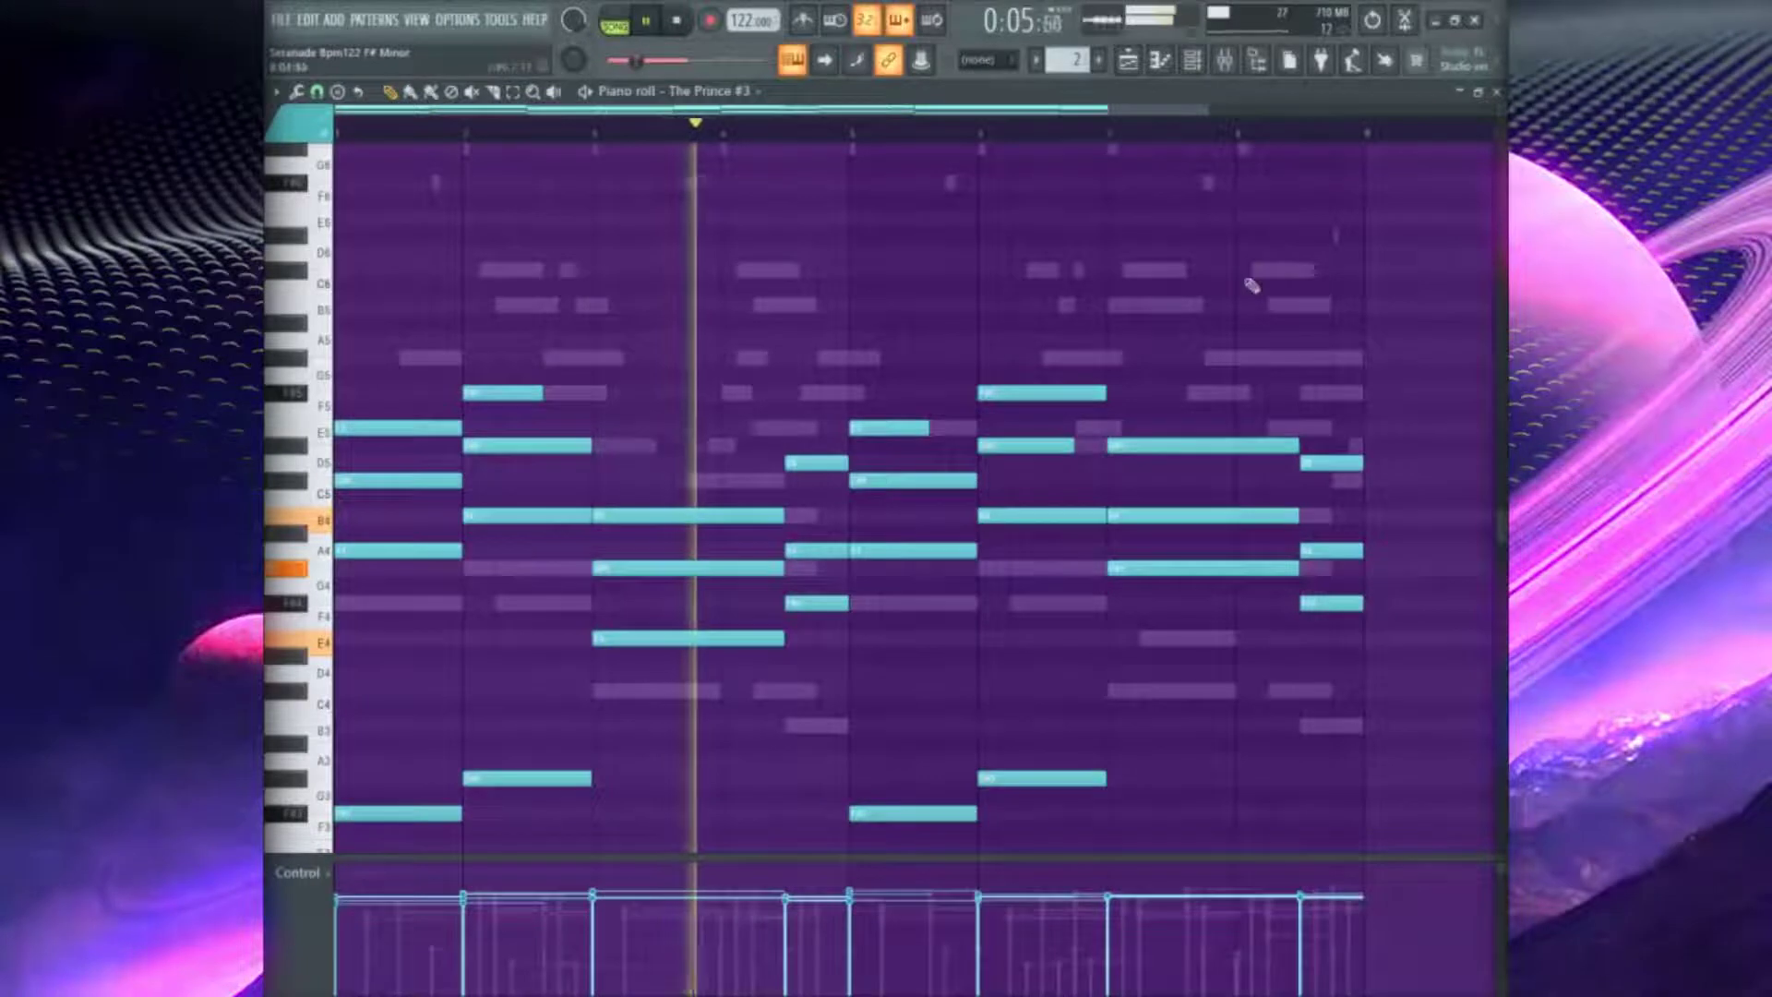
Try the public summit pad on The Prince #3 and switch it to the red distributor preset
{"action": "key", "text": "F7"}
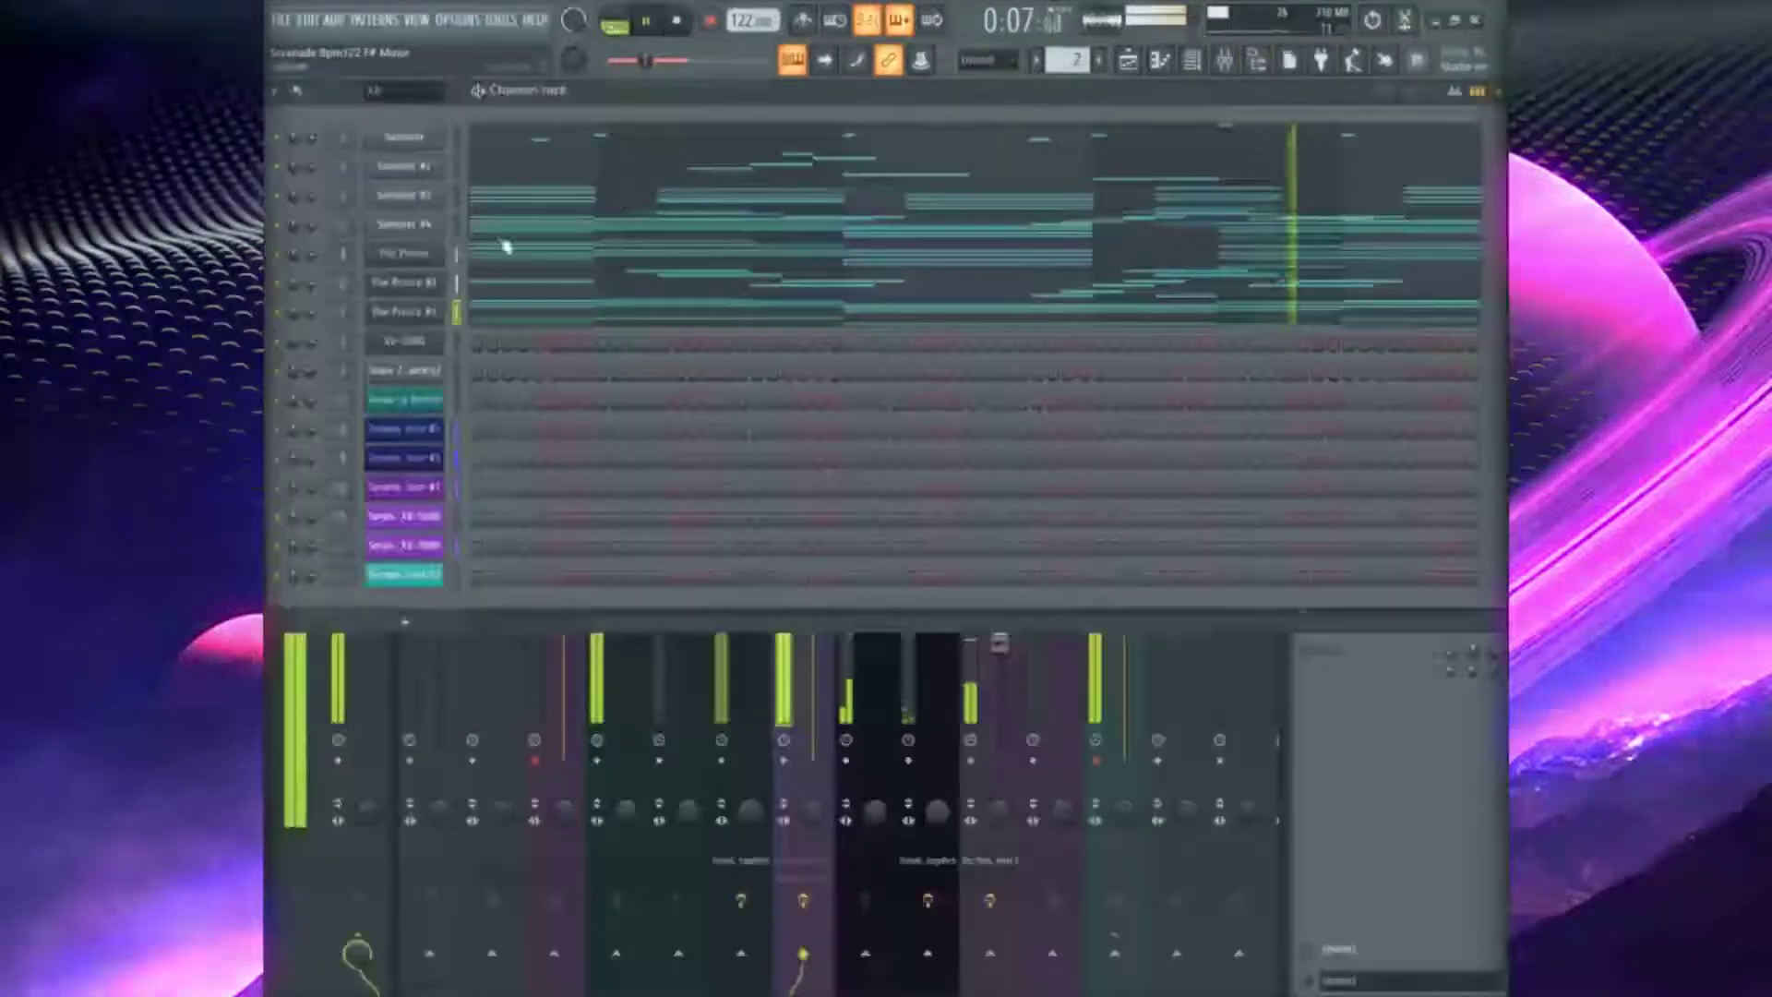
{"action": "left_click", "coordinate": [423, 335]}
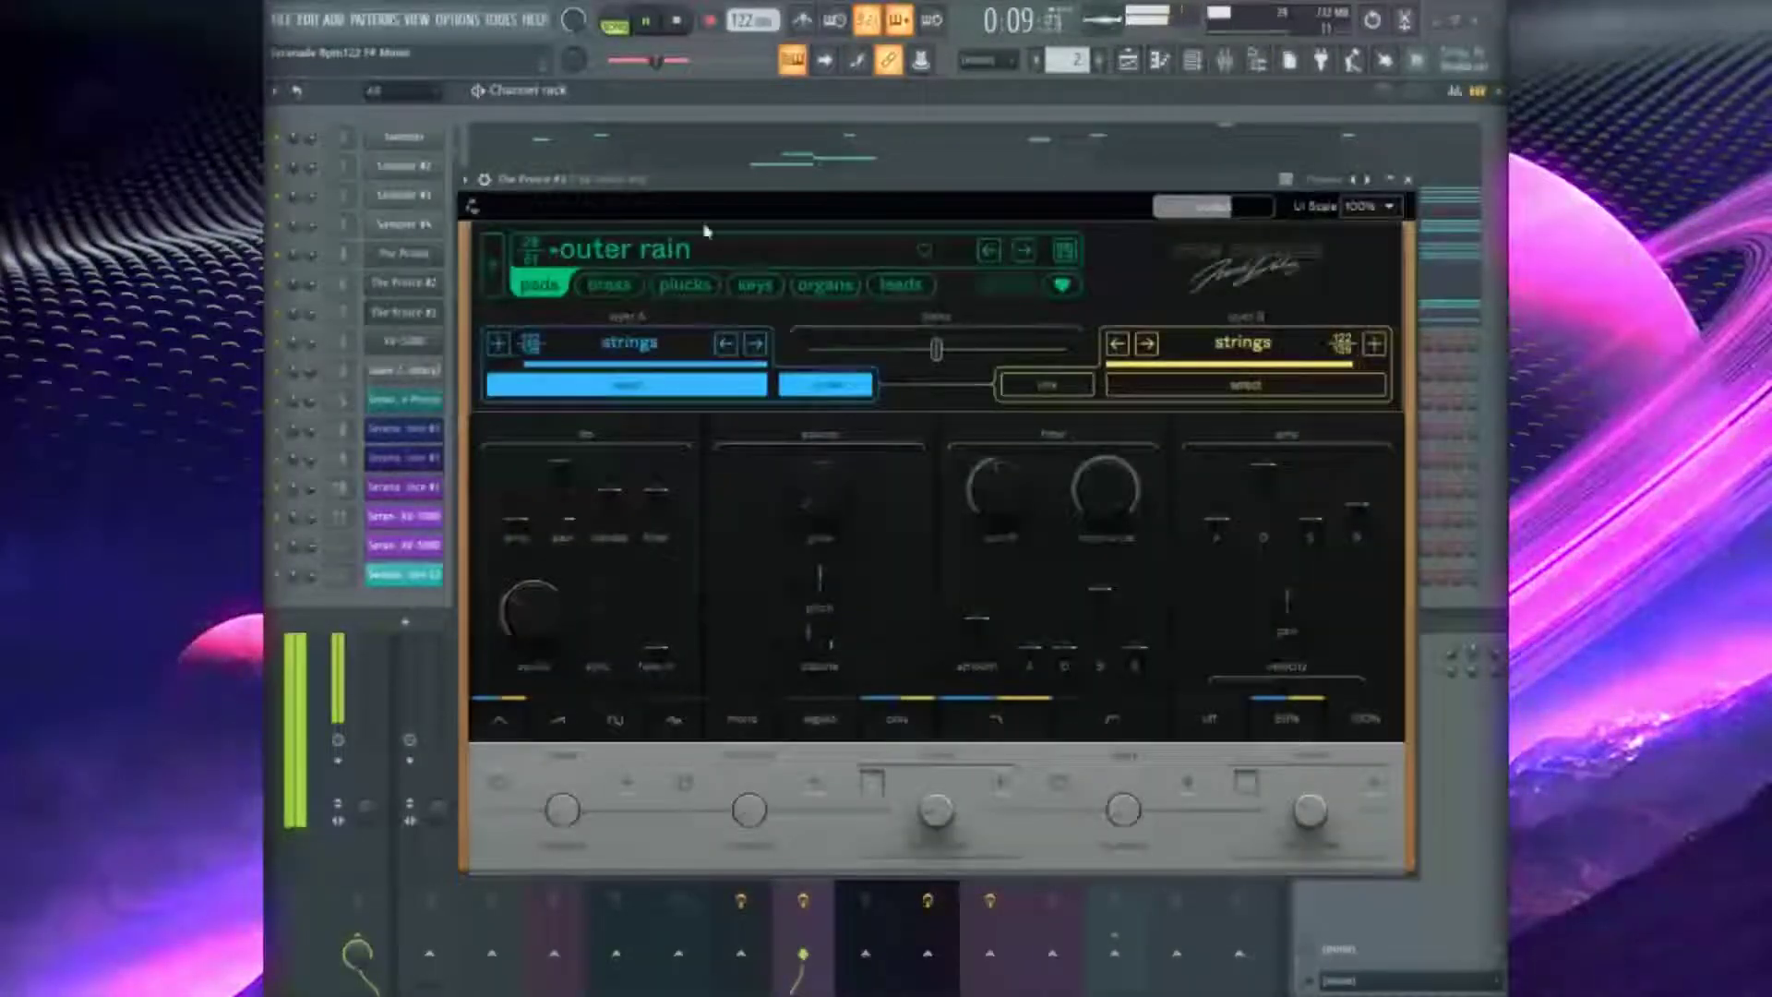
{"action": "left_click", "coordinate": [627, 250]}
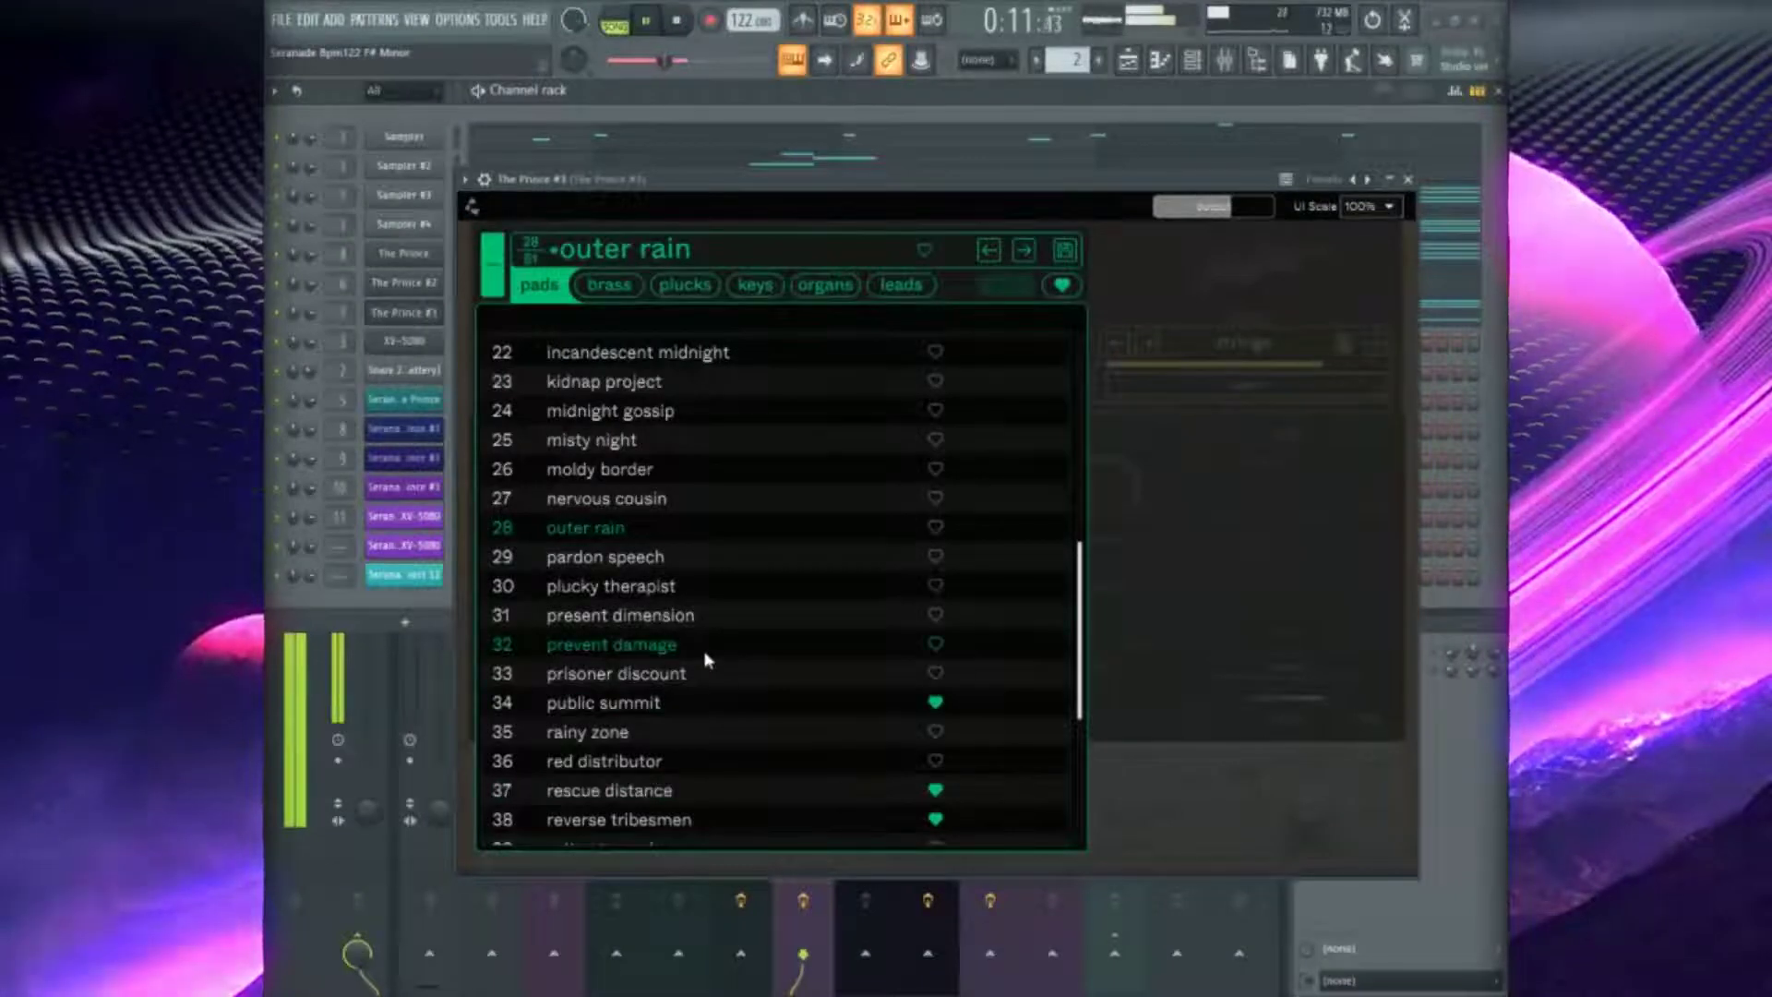
{"action": "left_click", "coordinate": [744, 706]}
{"action": "scroll", "coordinate": [709, 663], "scroll_direction": "down", "scroll_amount": 2}
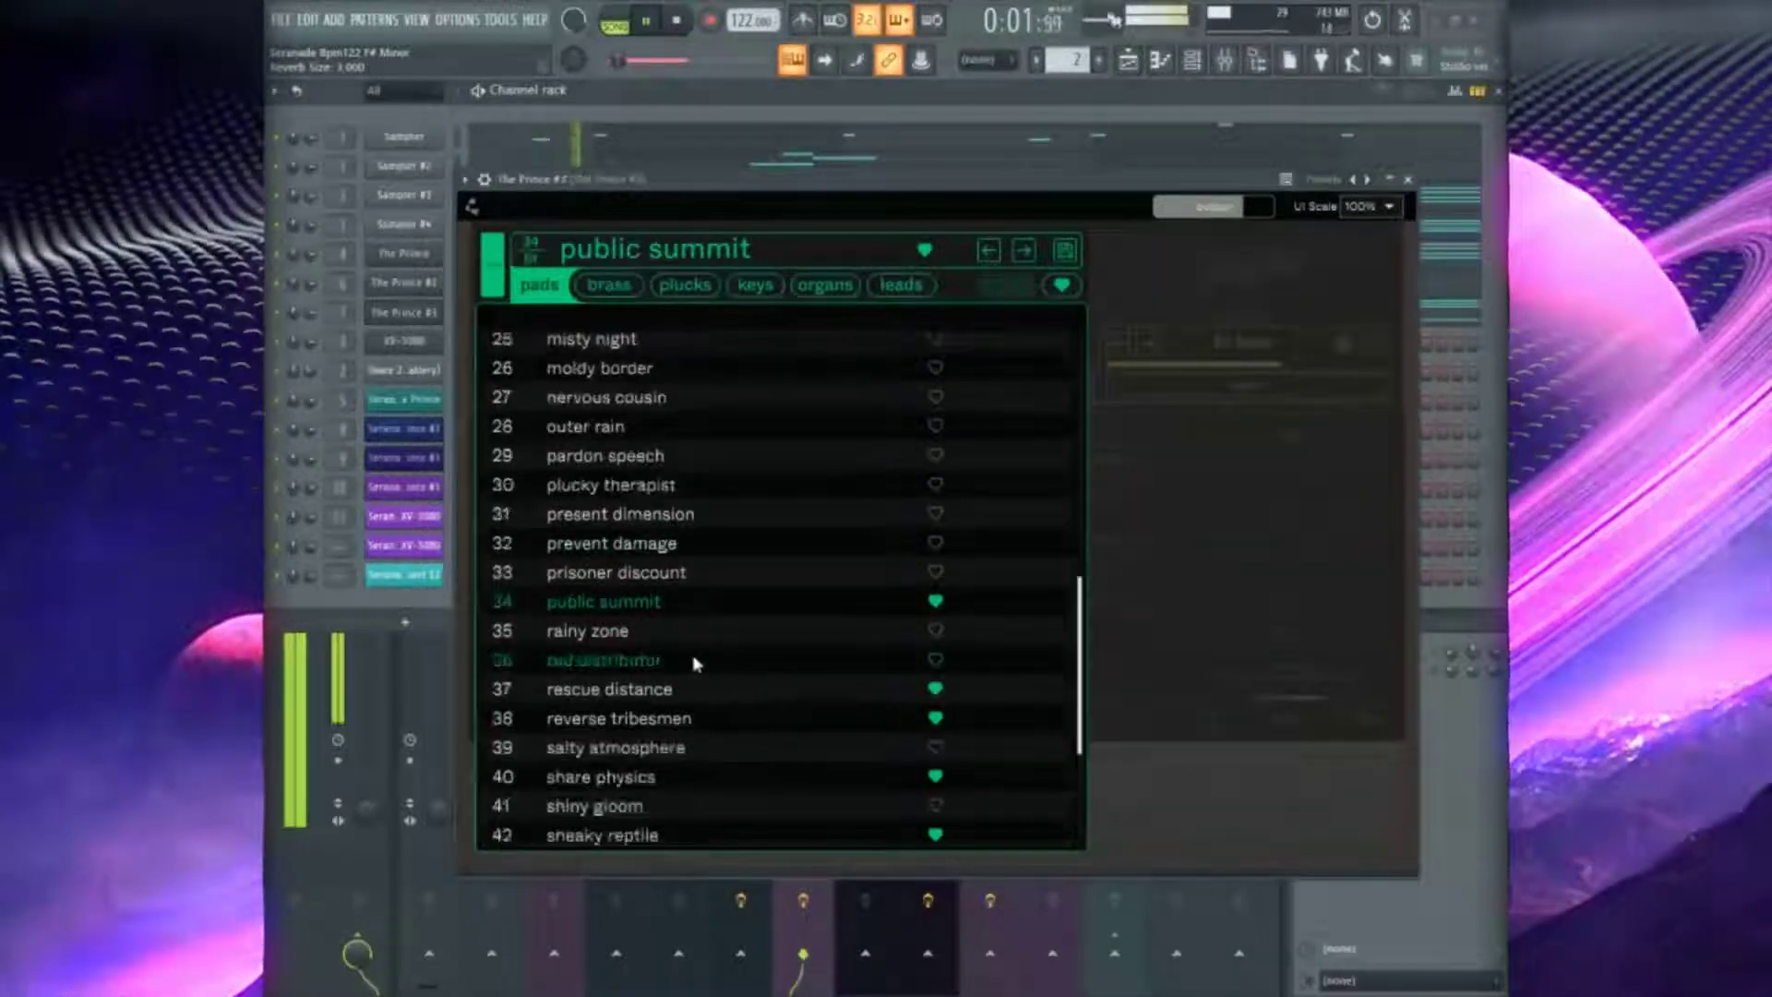
{"action": "left_click", "coordinate": [657, 659]}
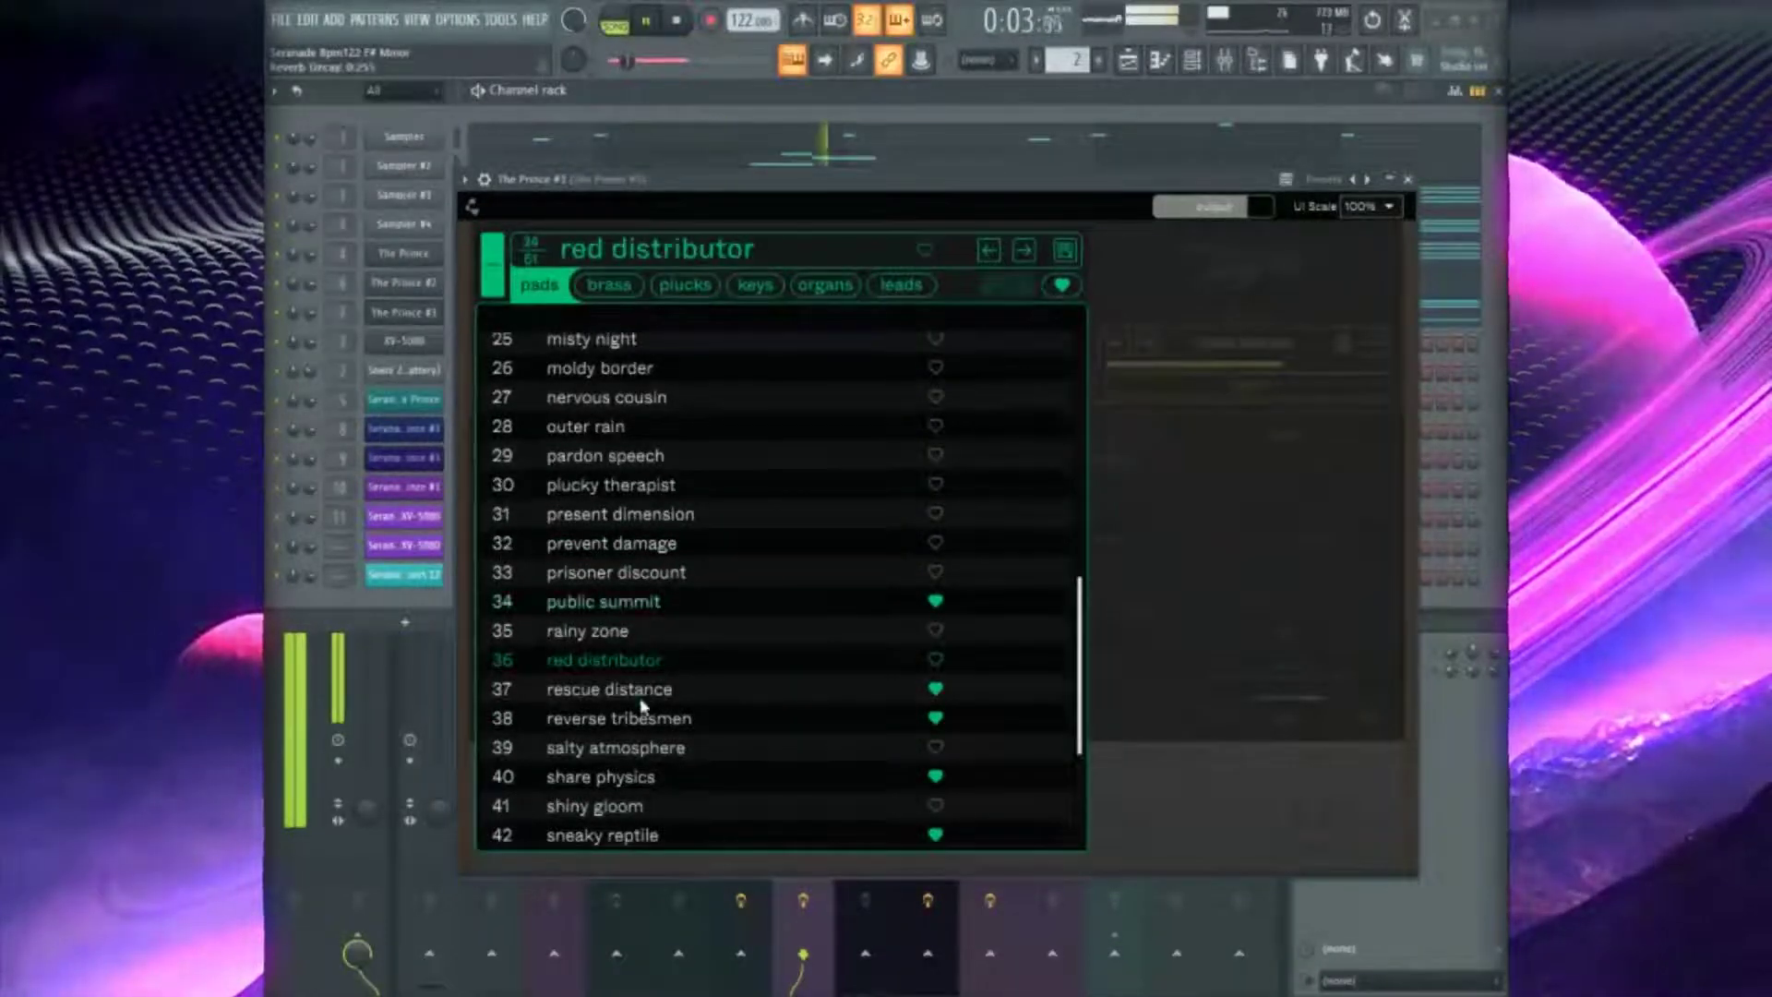
{"action": "left_click", "coordinate": [1376, 537]}
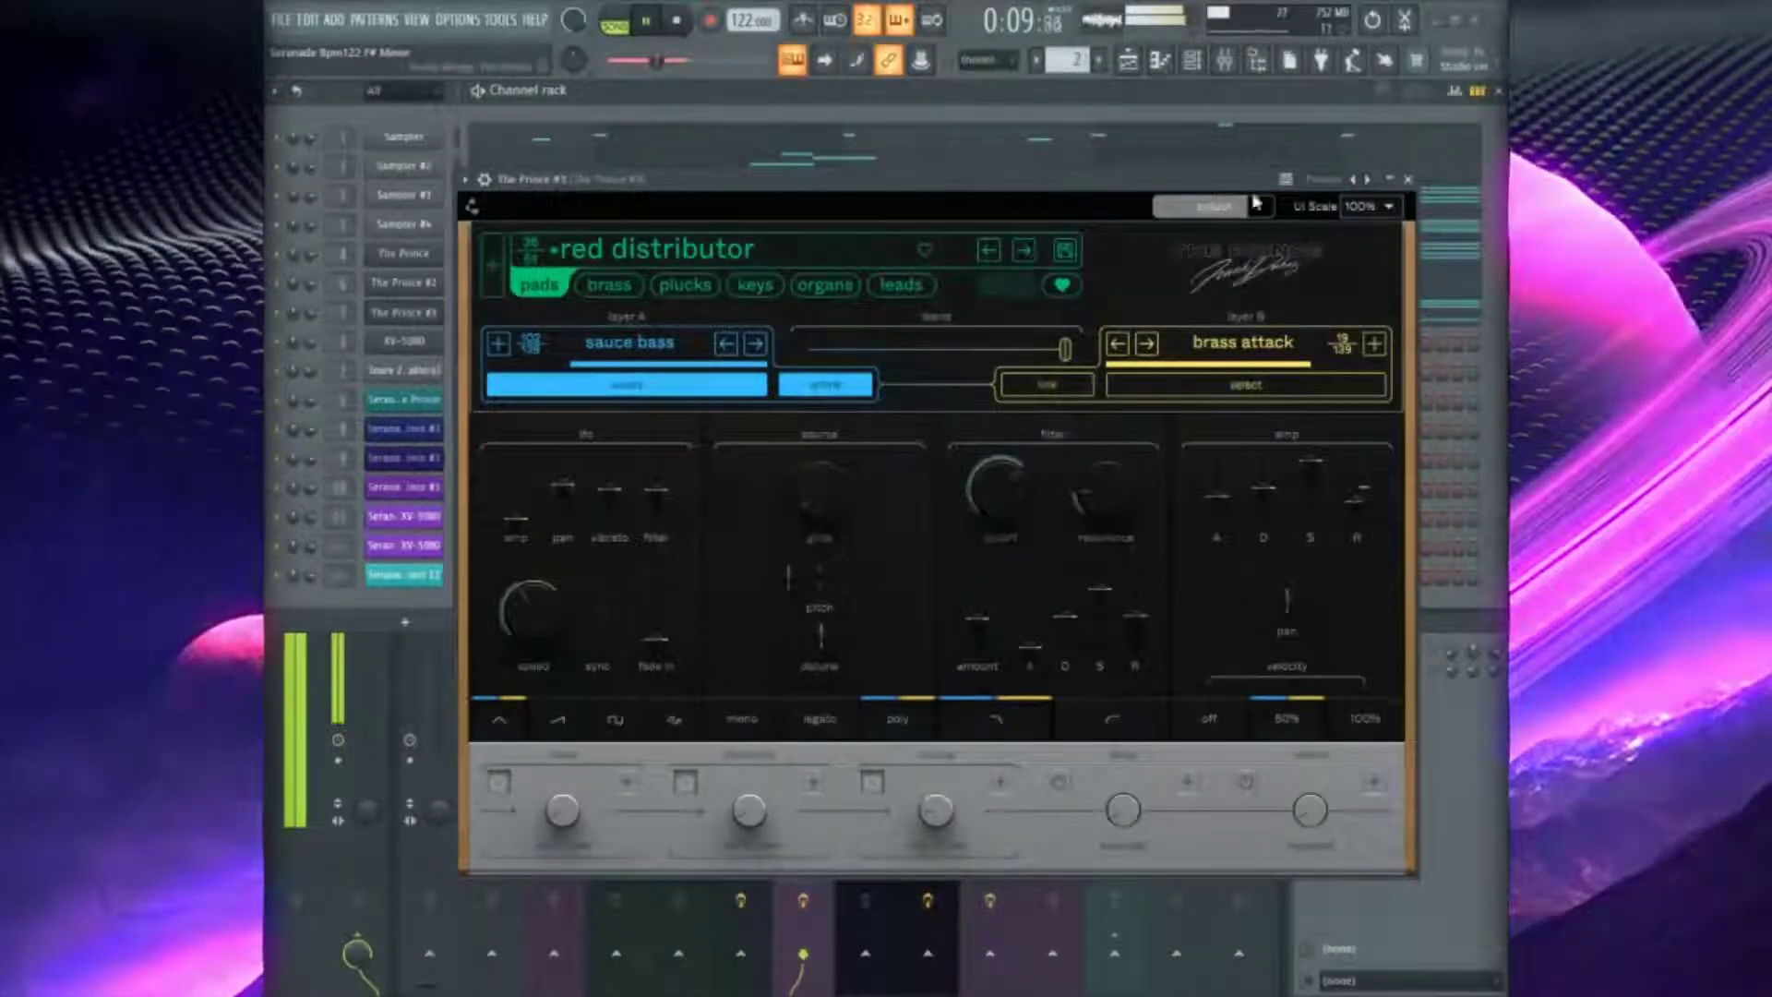
{"action": "left_click", "coordinate": [1410, 180]}
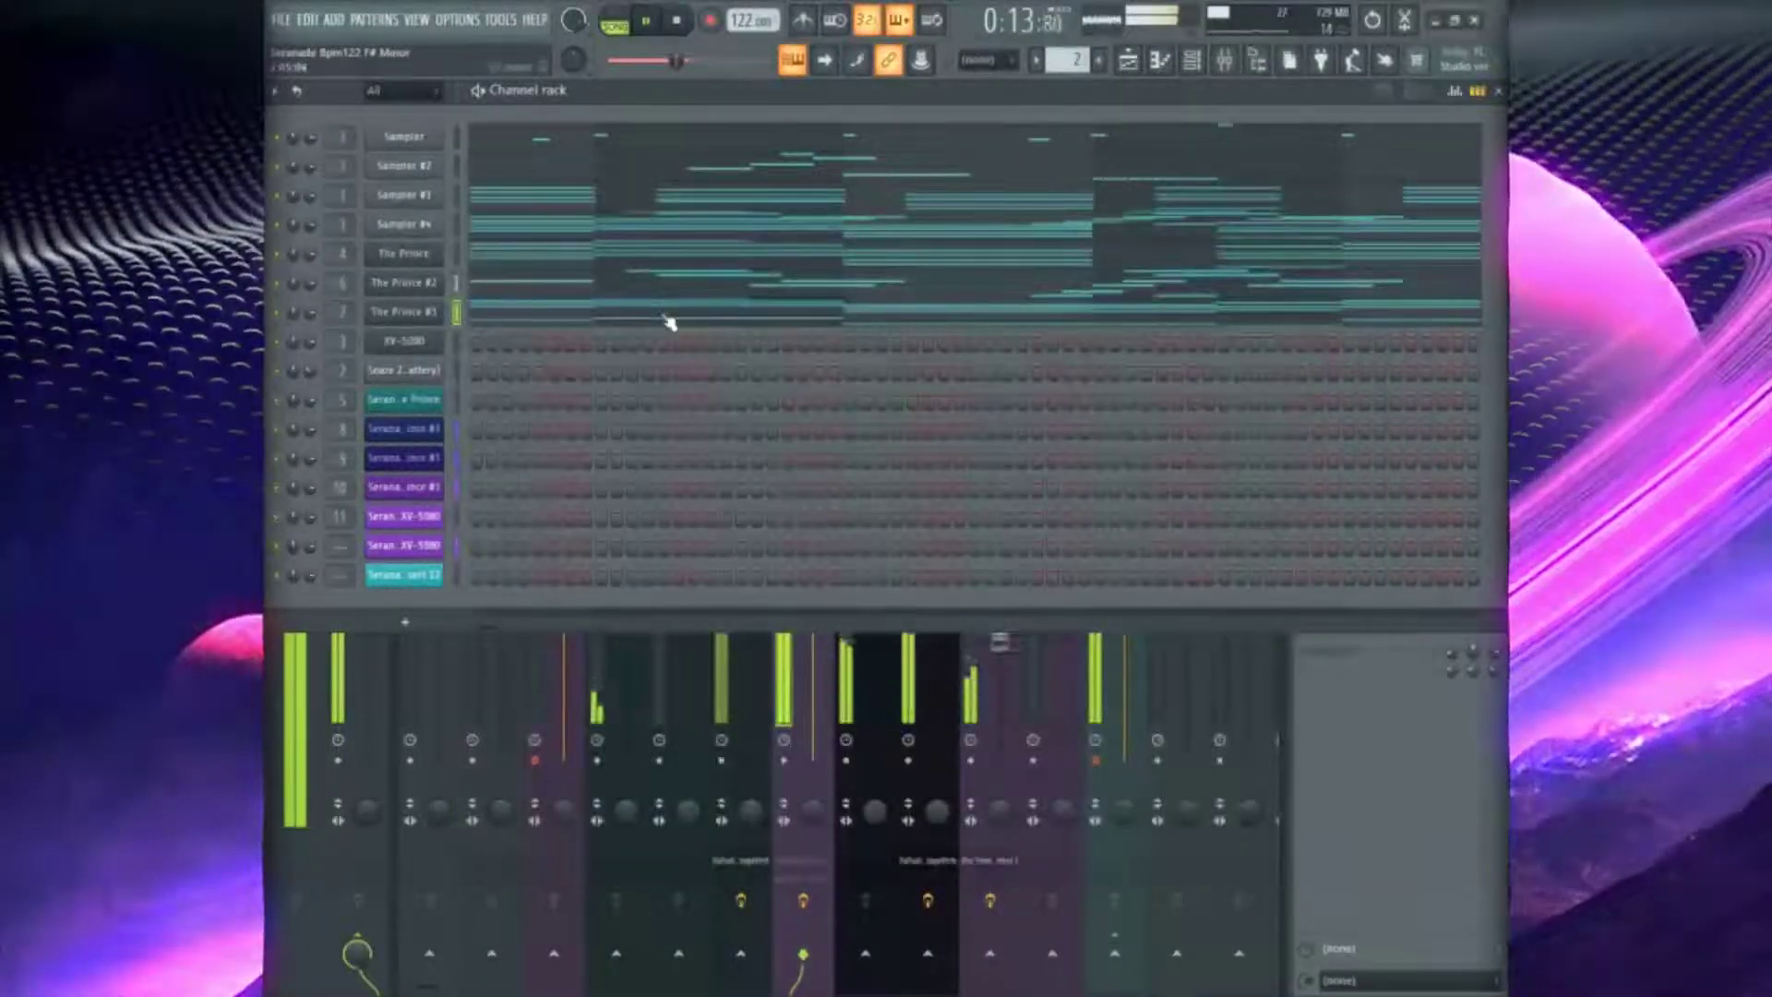
Transpose all notes of The Prince #3 up one octave
{"action": "left_click", "coordinate": [670, 323]}
{"action": "key", "text": "ctrl+Up"}
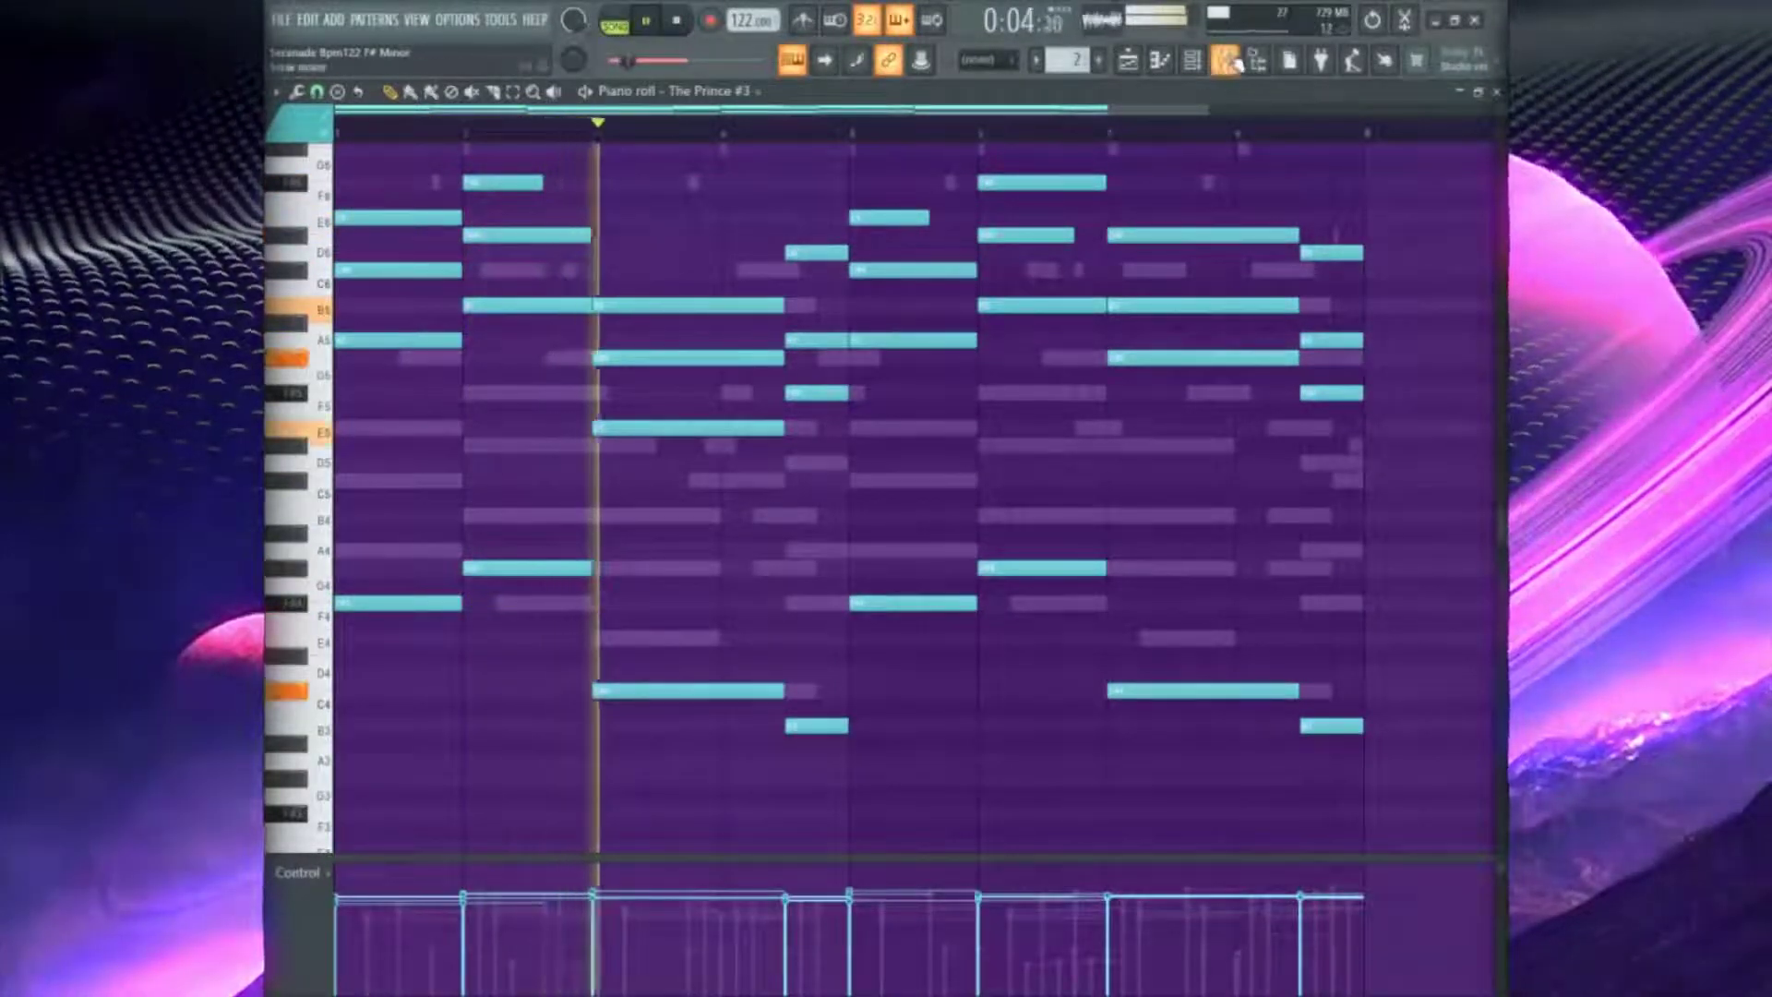
Widen the frequency range passed by The Prince #3's FabFilter Pro-Q 3, moving the low cutoffs lower and the high cutoffs higher
{"action": "key", "text": "F9"}
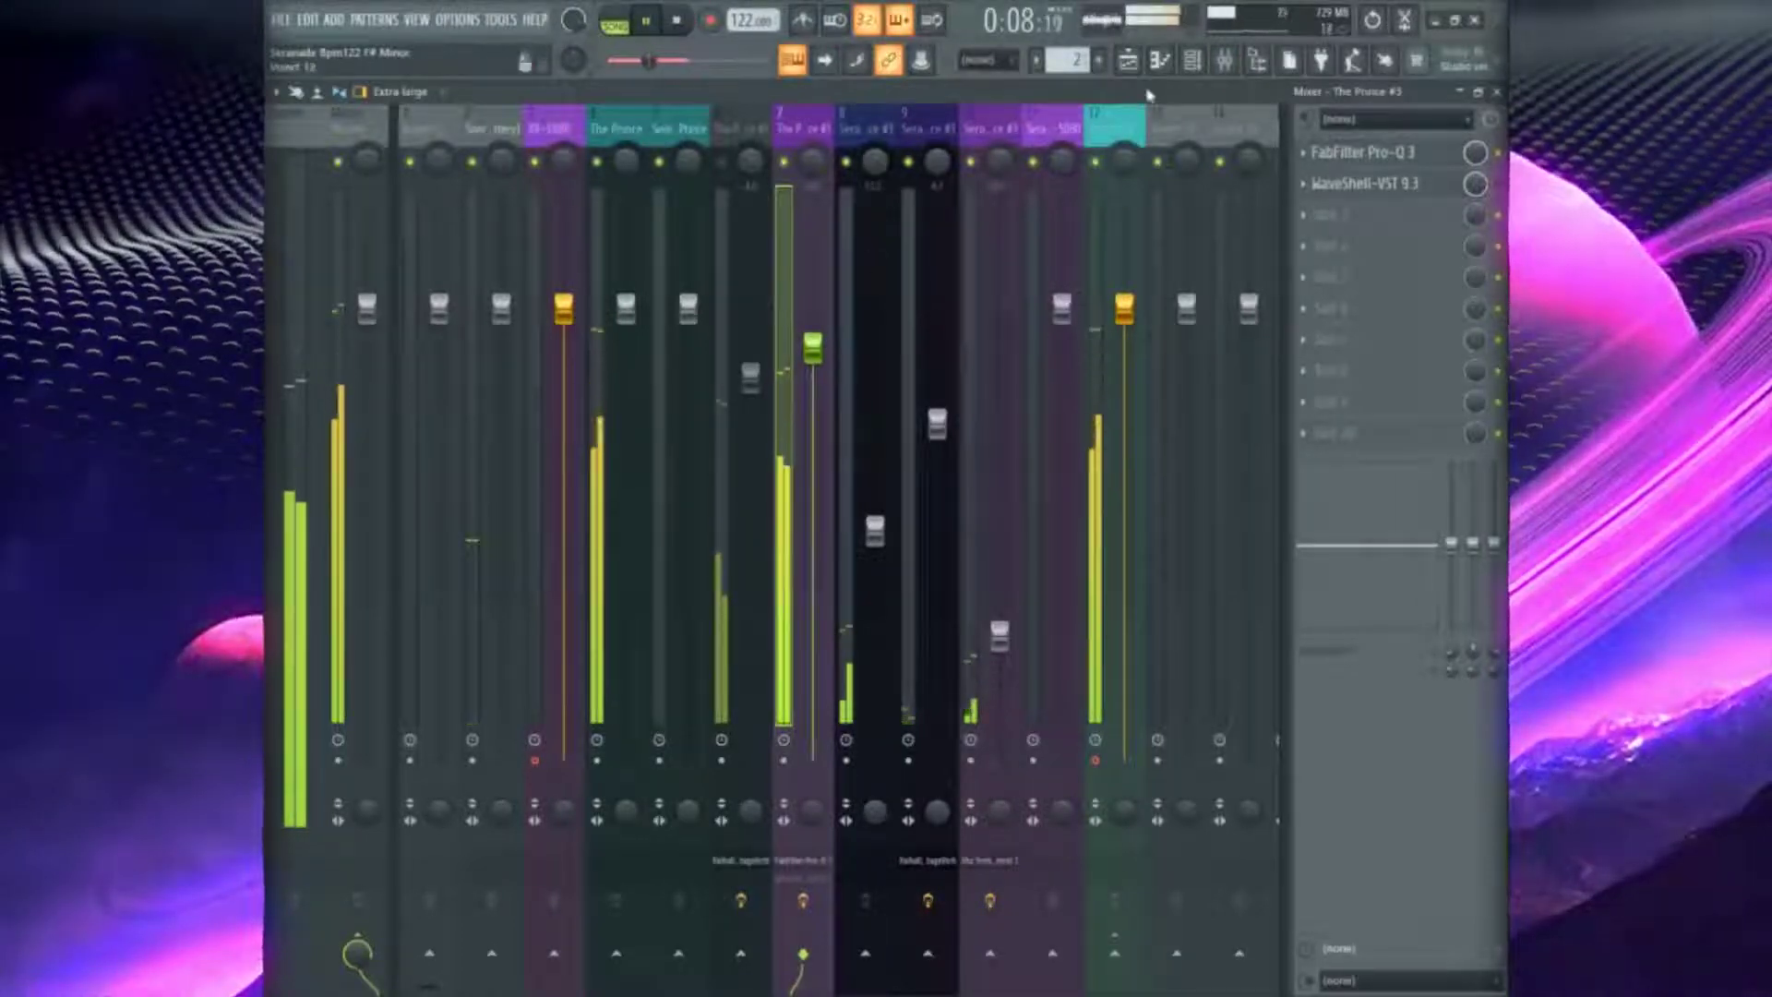
{"action": "left_click", "coordinate": [1363, 151]}
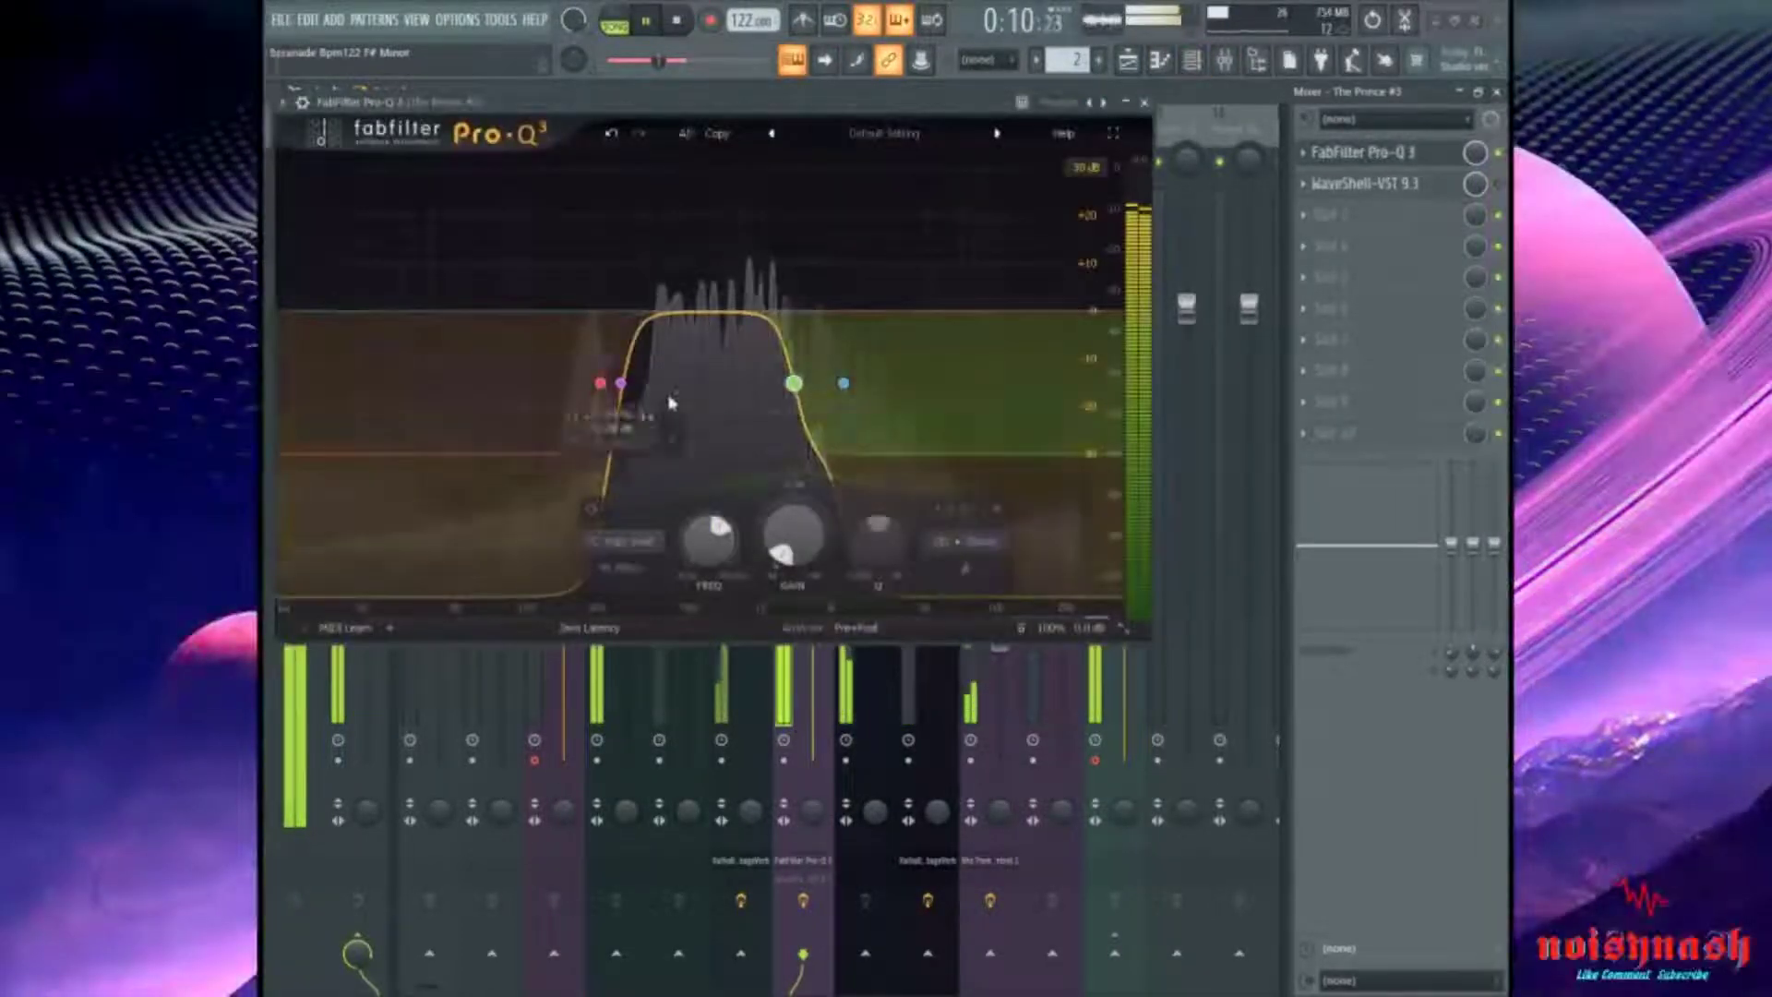
{"action": "left_click_drag", "start_coordinate": [794, 382], "coordinate": [831, 382]}
{"action": "left_click_drag", "start_coordinate": [621, 384], "coordinate": [568, 383]}
{"action": "left_click_drag", "start_coordinate": [838, 384], "coordinate": [878, 382]}
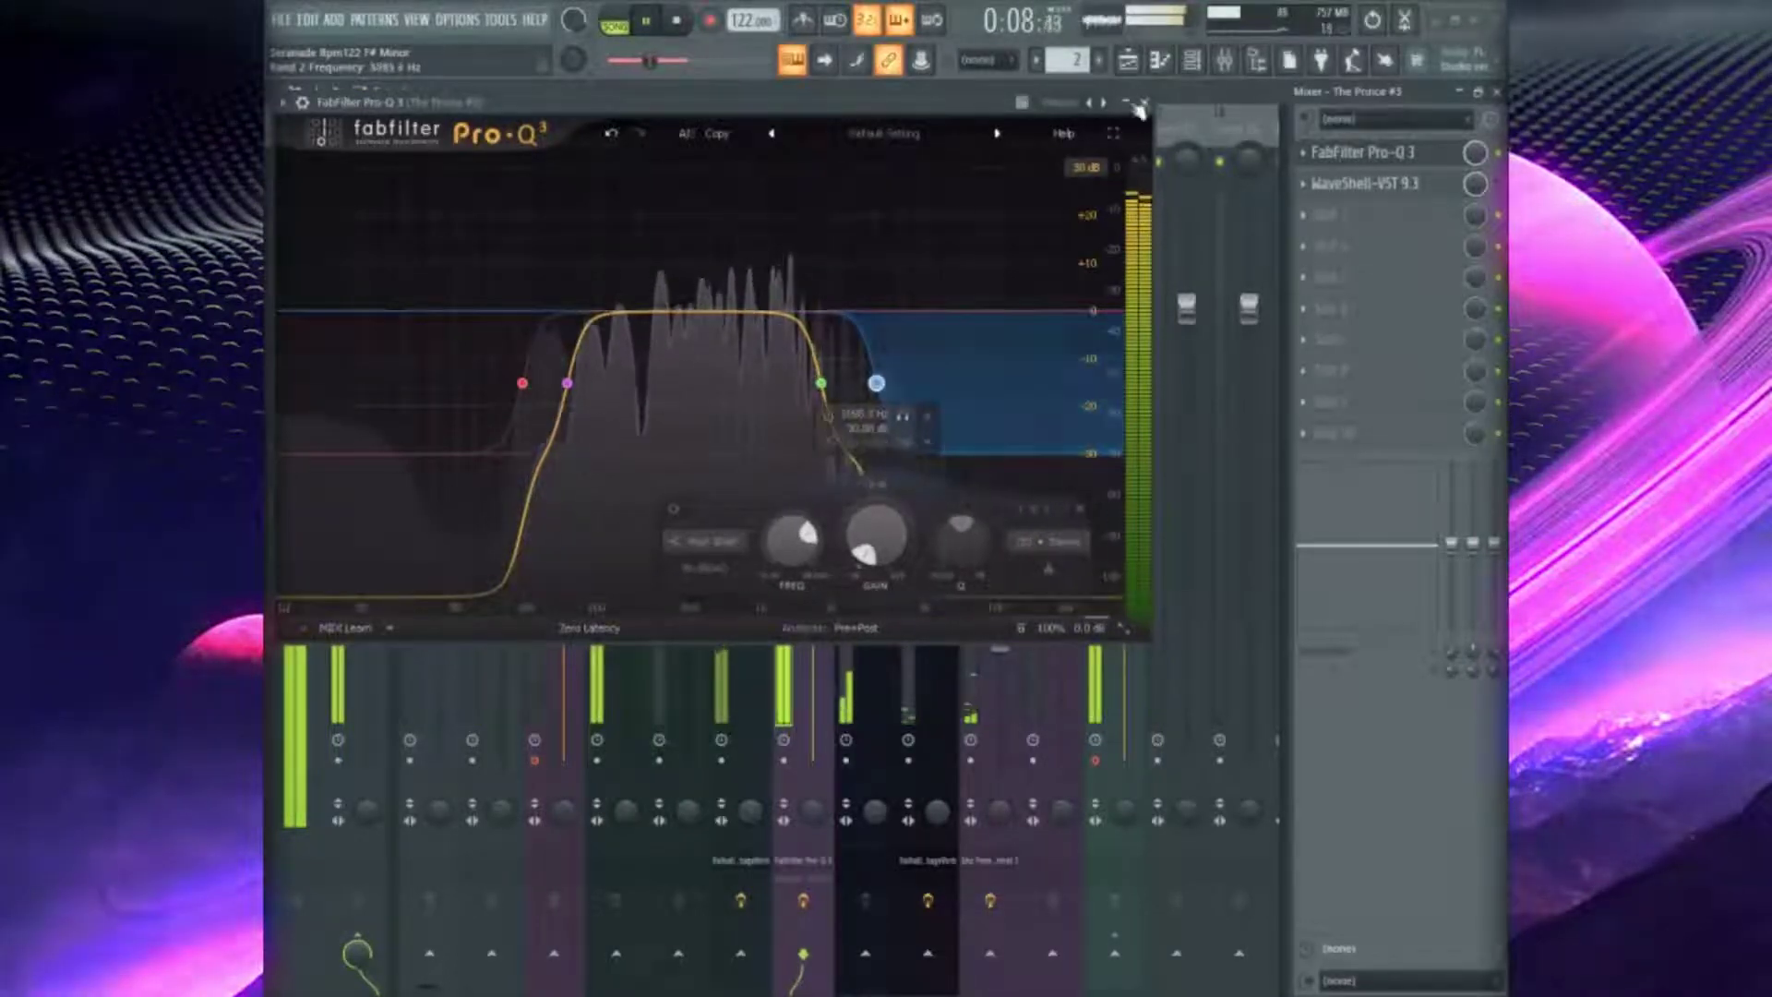
{"action": "left_click", "coordinate": [1145, 101]}
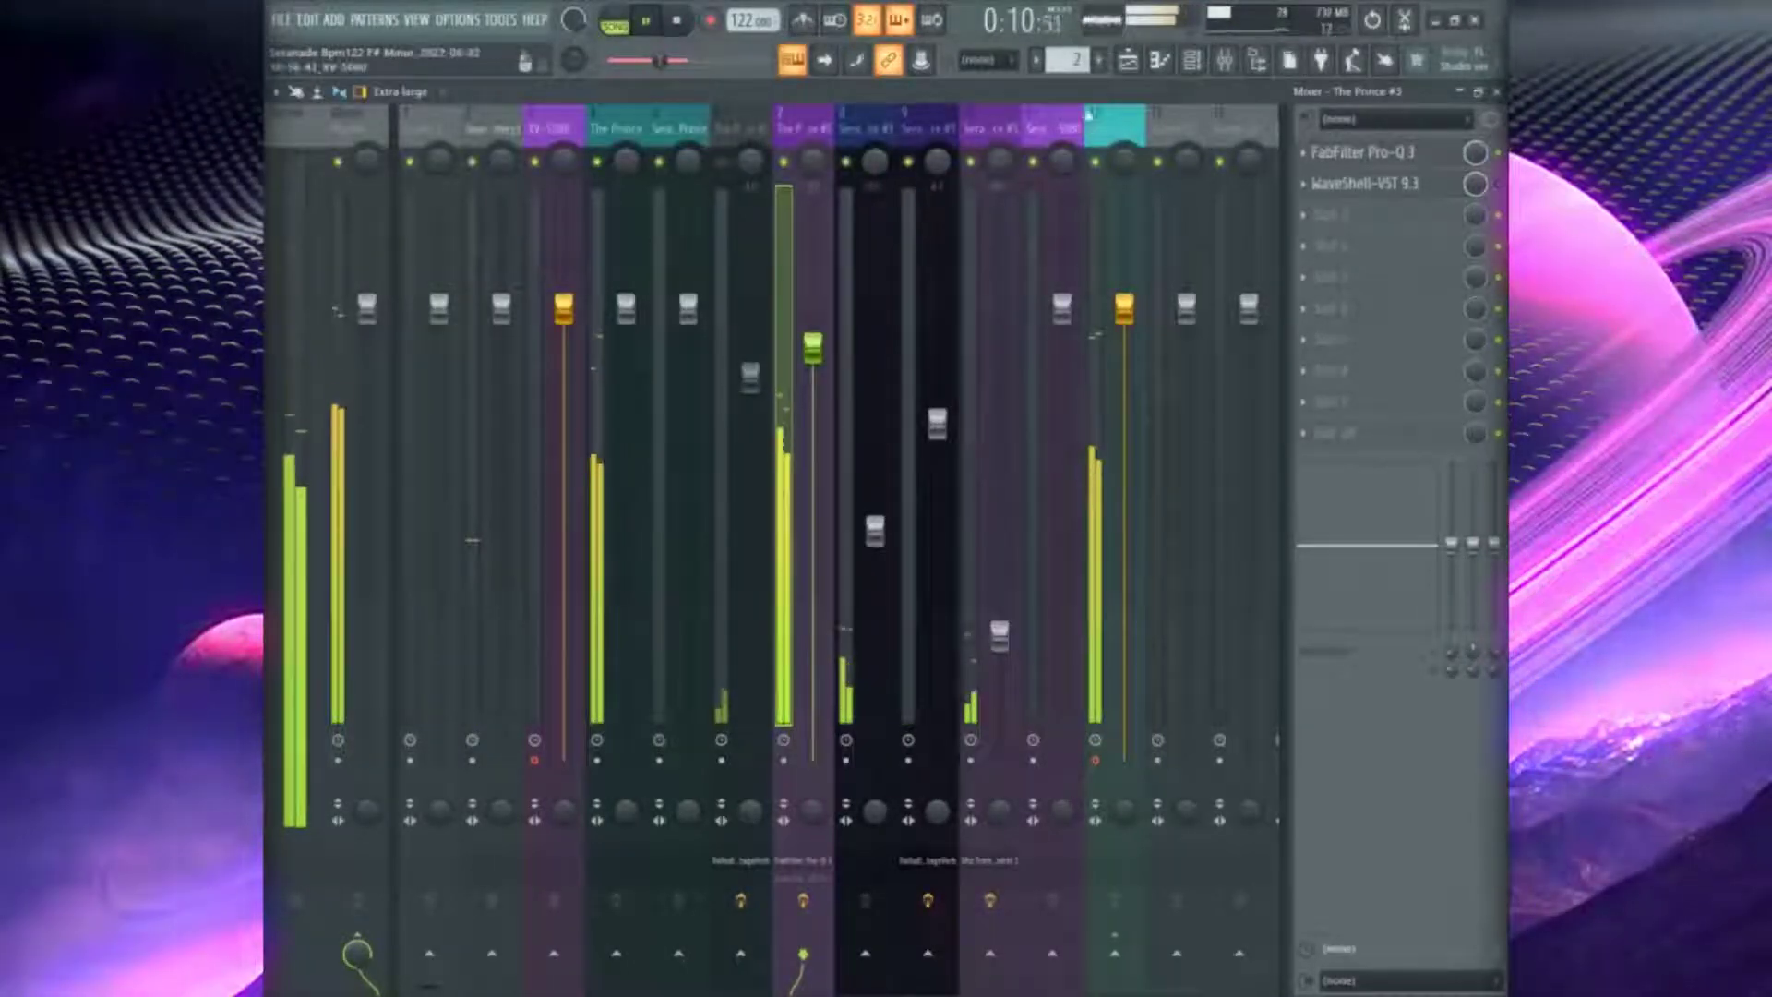
Route The Prince #3's mixer track only to mixer track 12 instead of the master
{"action": "right_click", "coordinate": [1108, 963]}
{"action": "left_click", "coordinate": [1163, 901]}
Try the salty atmosphere pad on The Prince #3
{"action": "left_click", "coordinate": [1193, 61]}
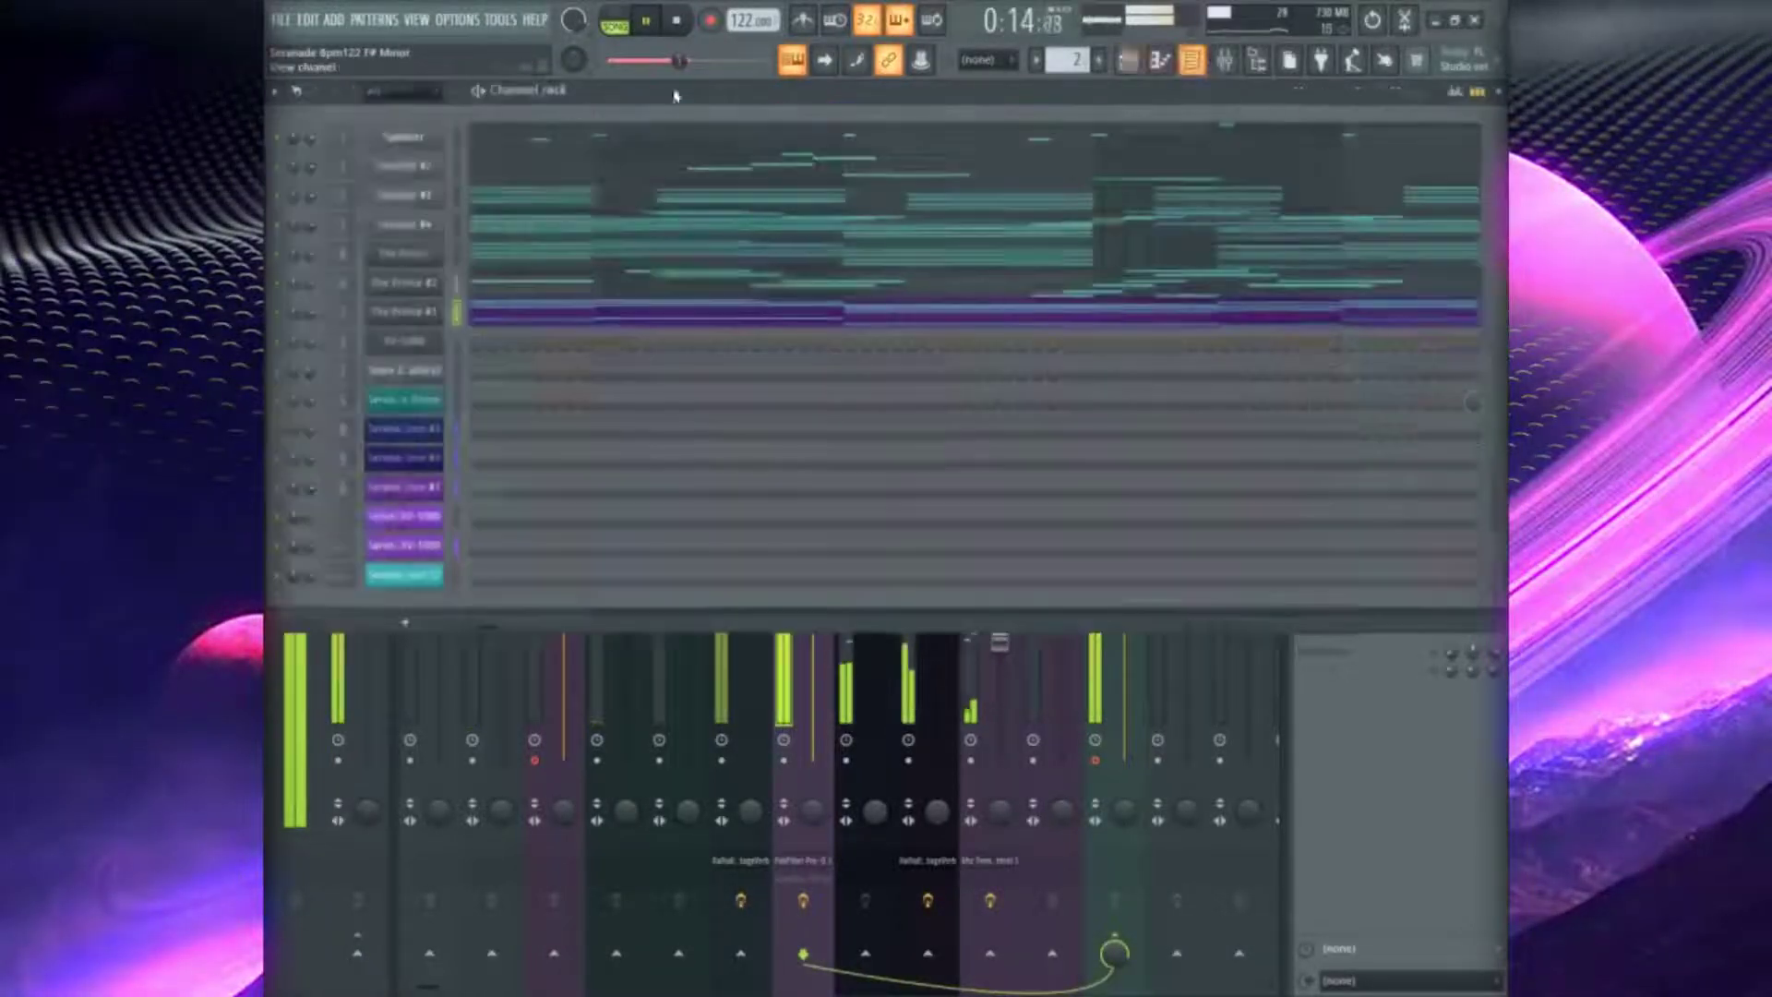
{"action": "left_click", "coordinate": [403, 311]}
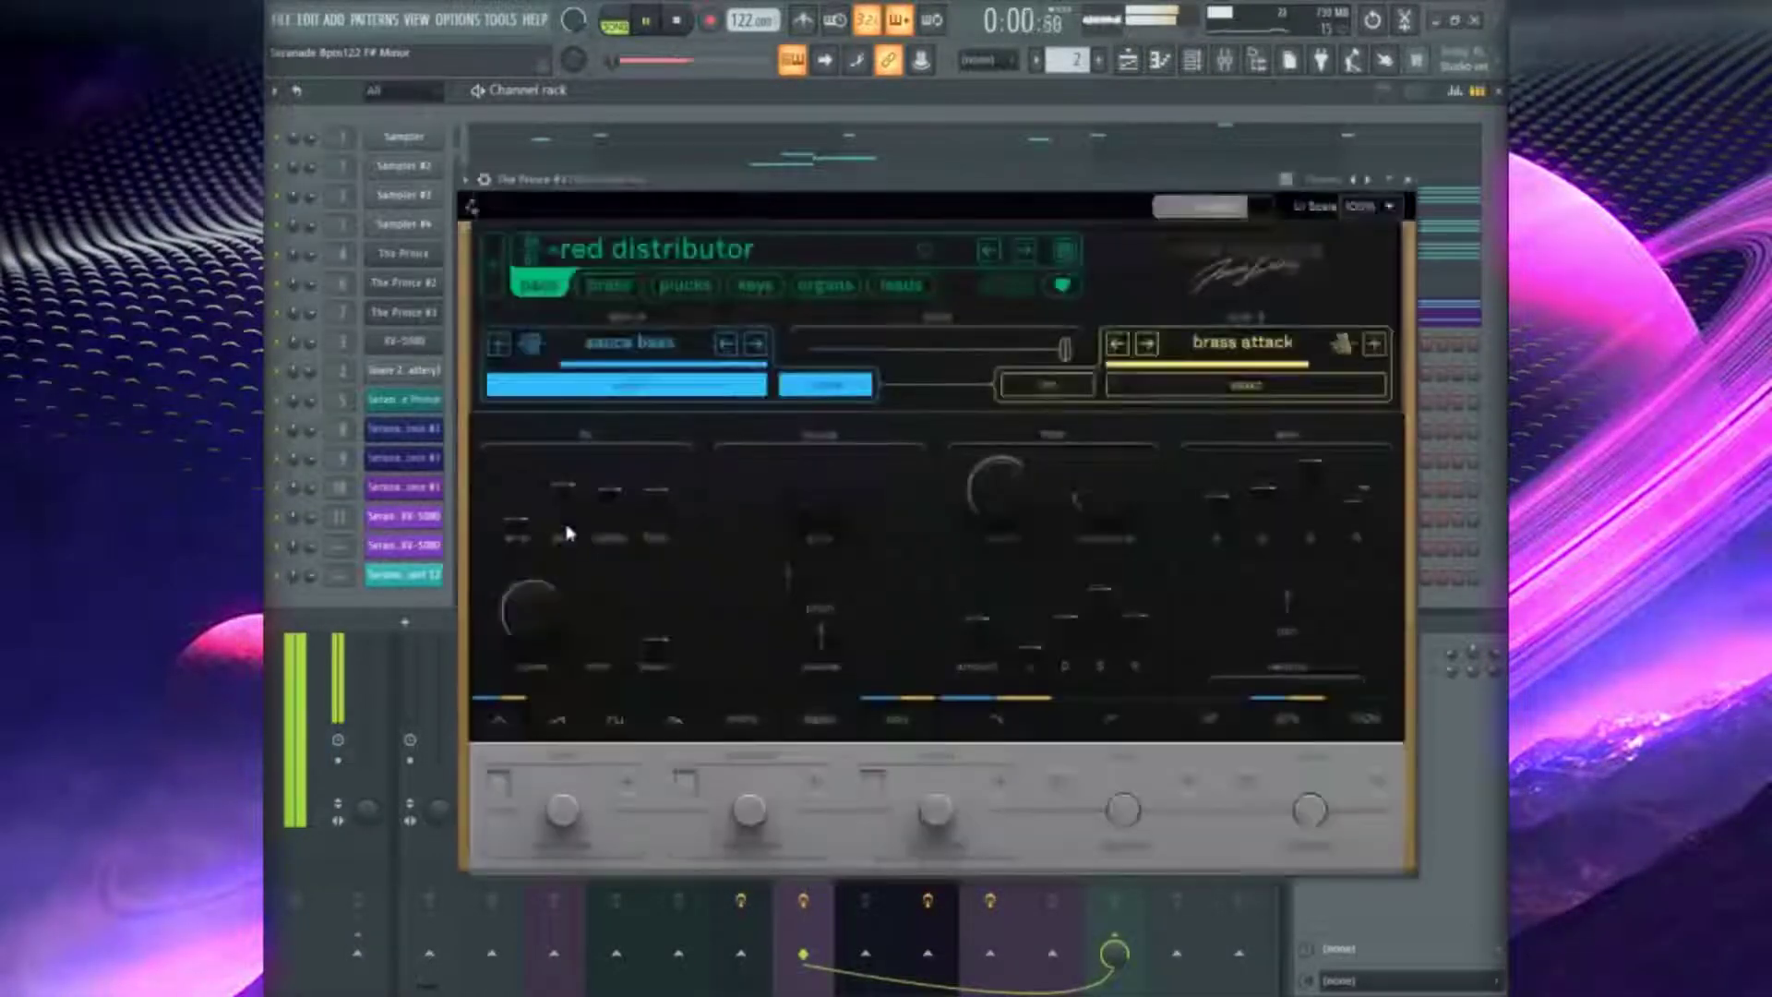
{"action": "left_click", "coordinate": [657, 249]}
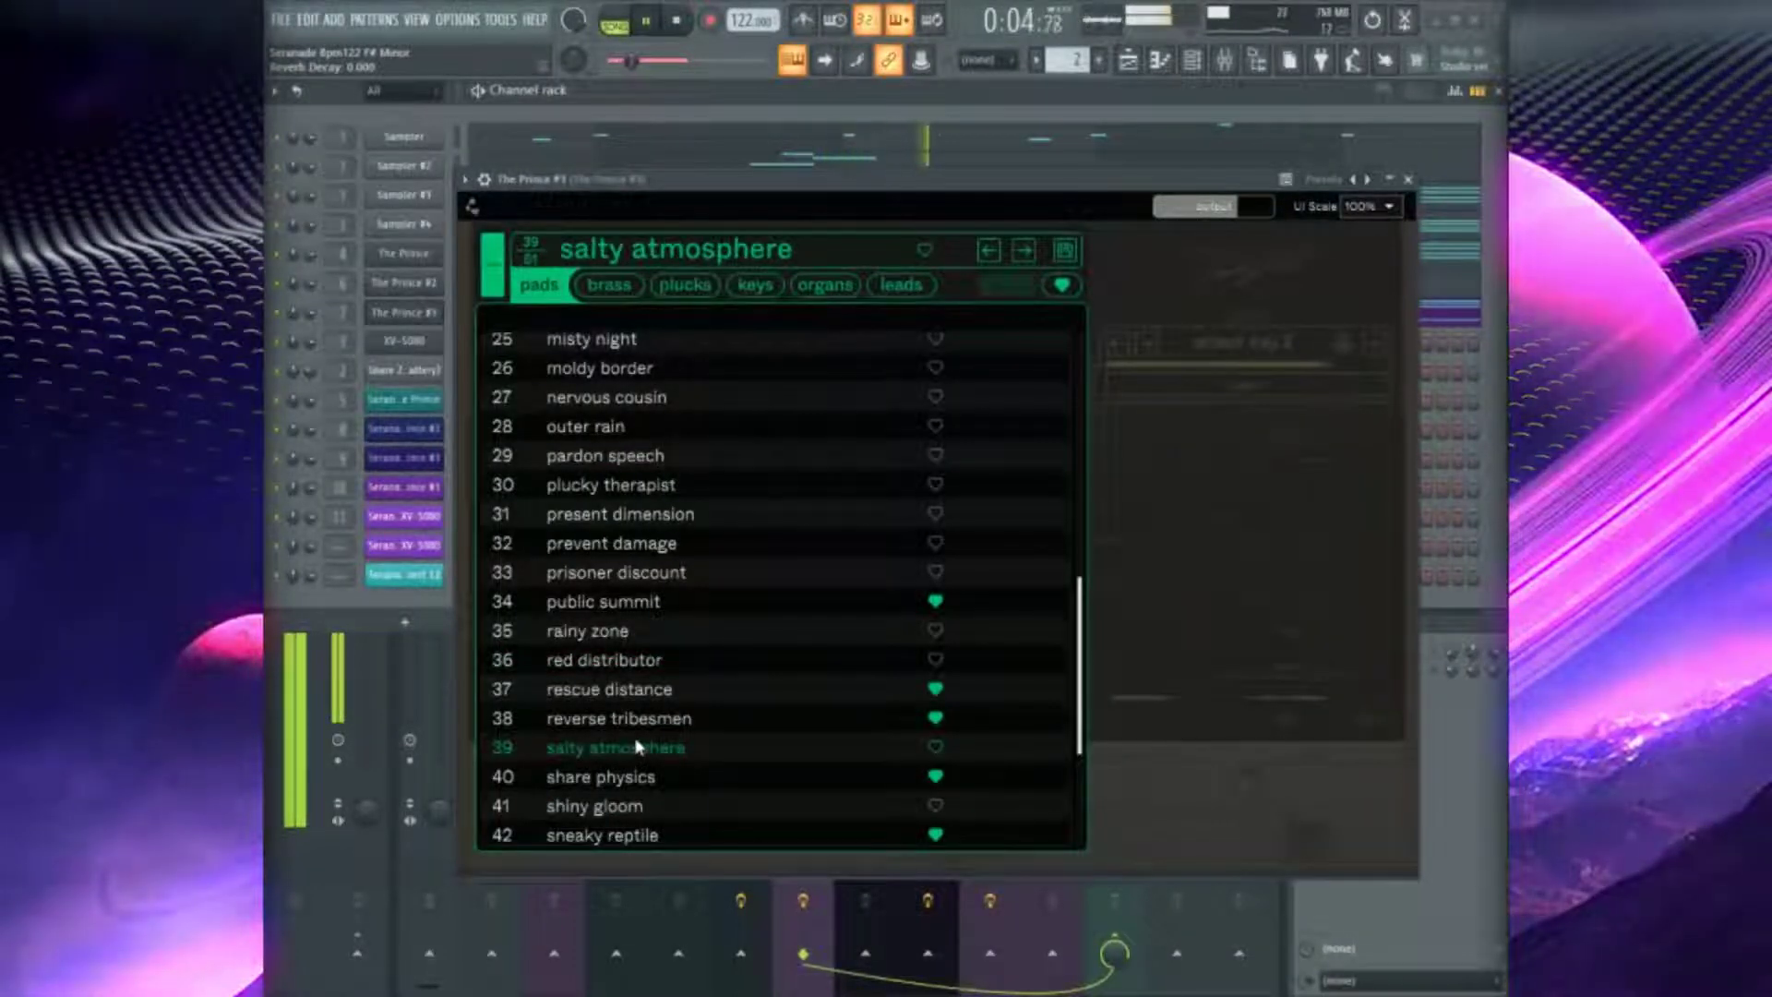
{"action": "scroll", "coordinate": [809, 711], "scroll_direction": "down", "scroll_amount": 1}
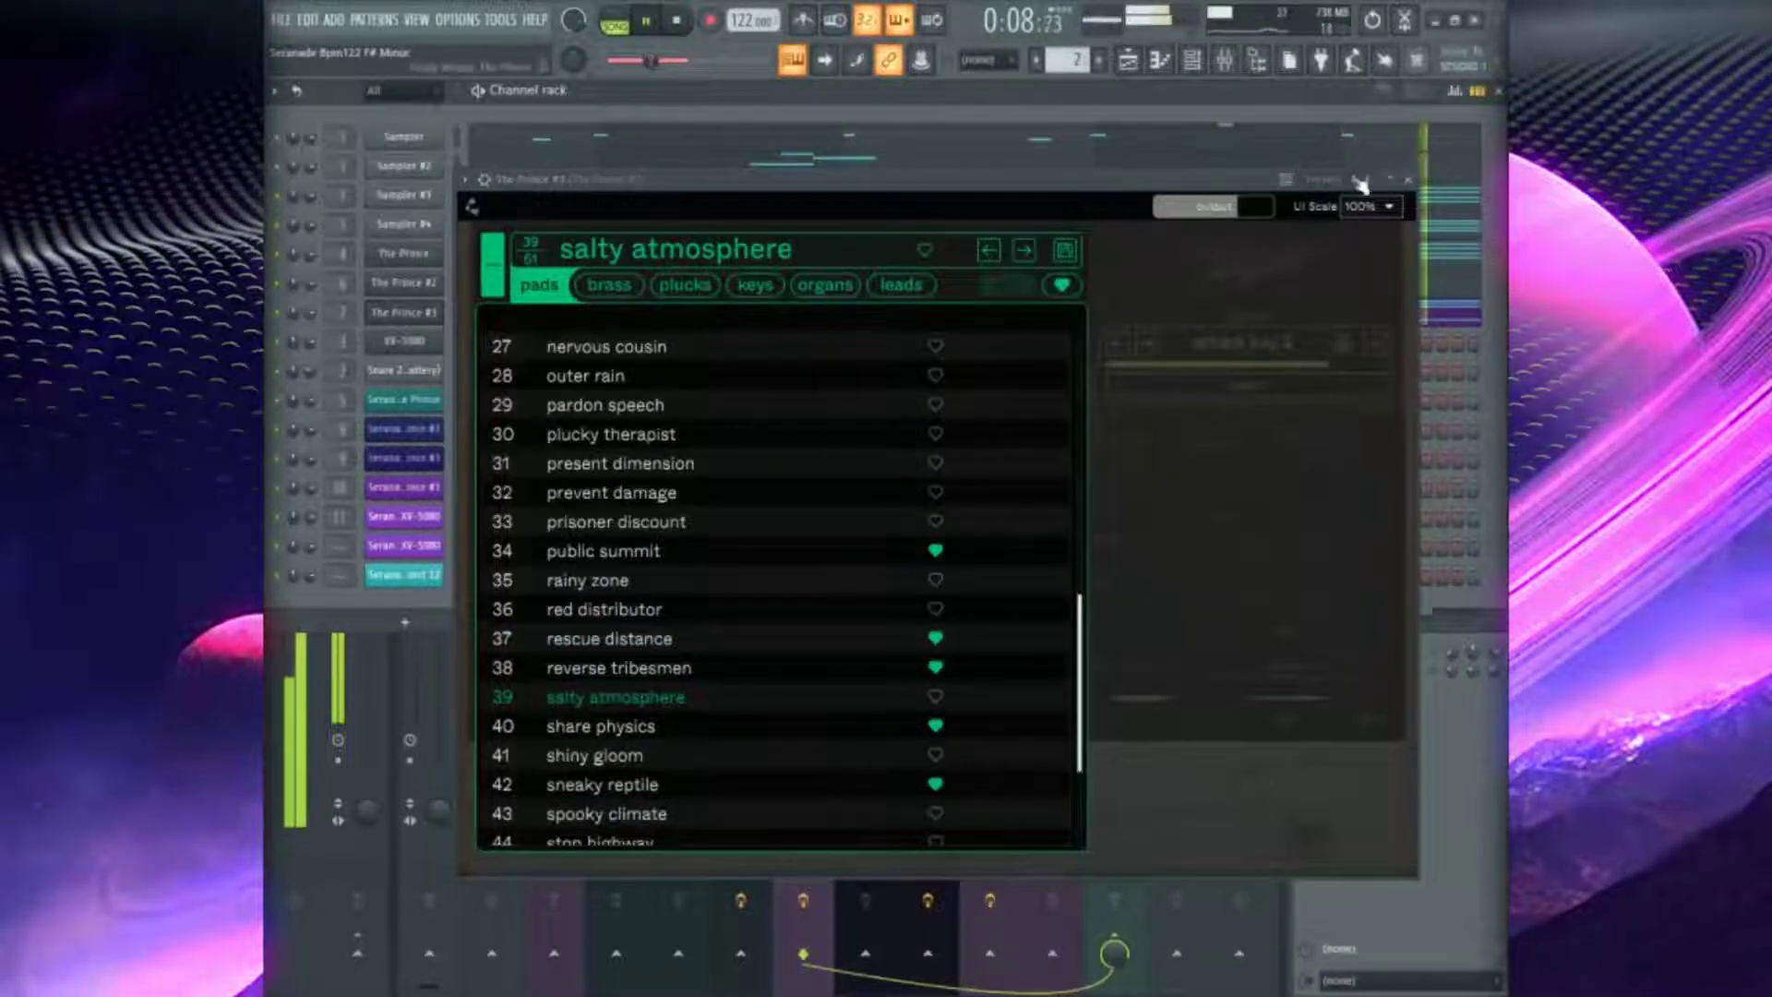
{"action": "left_click", "coordinate": [1408, 179]}
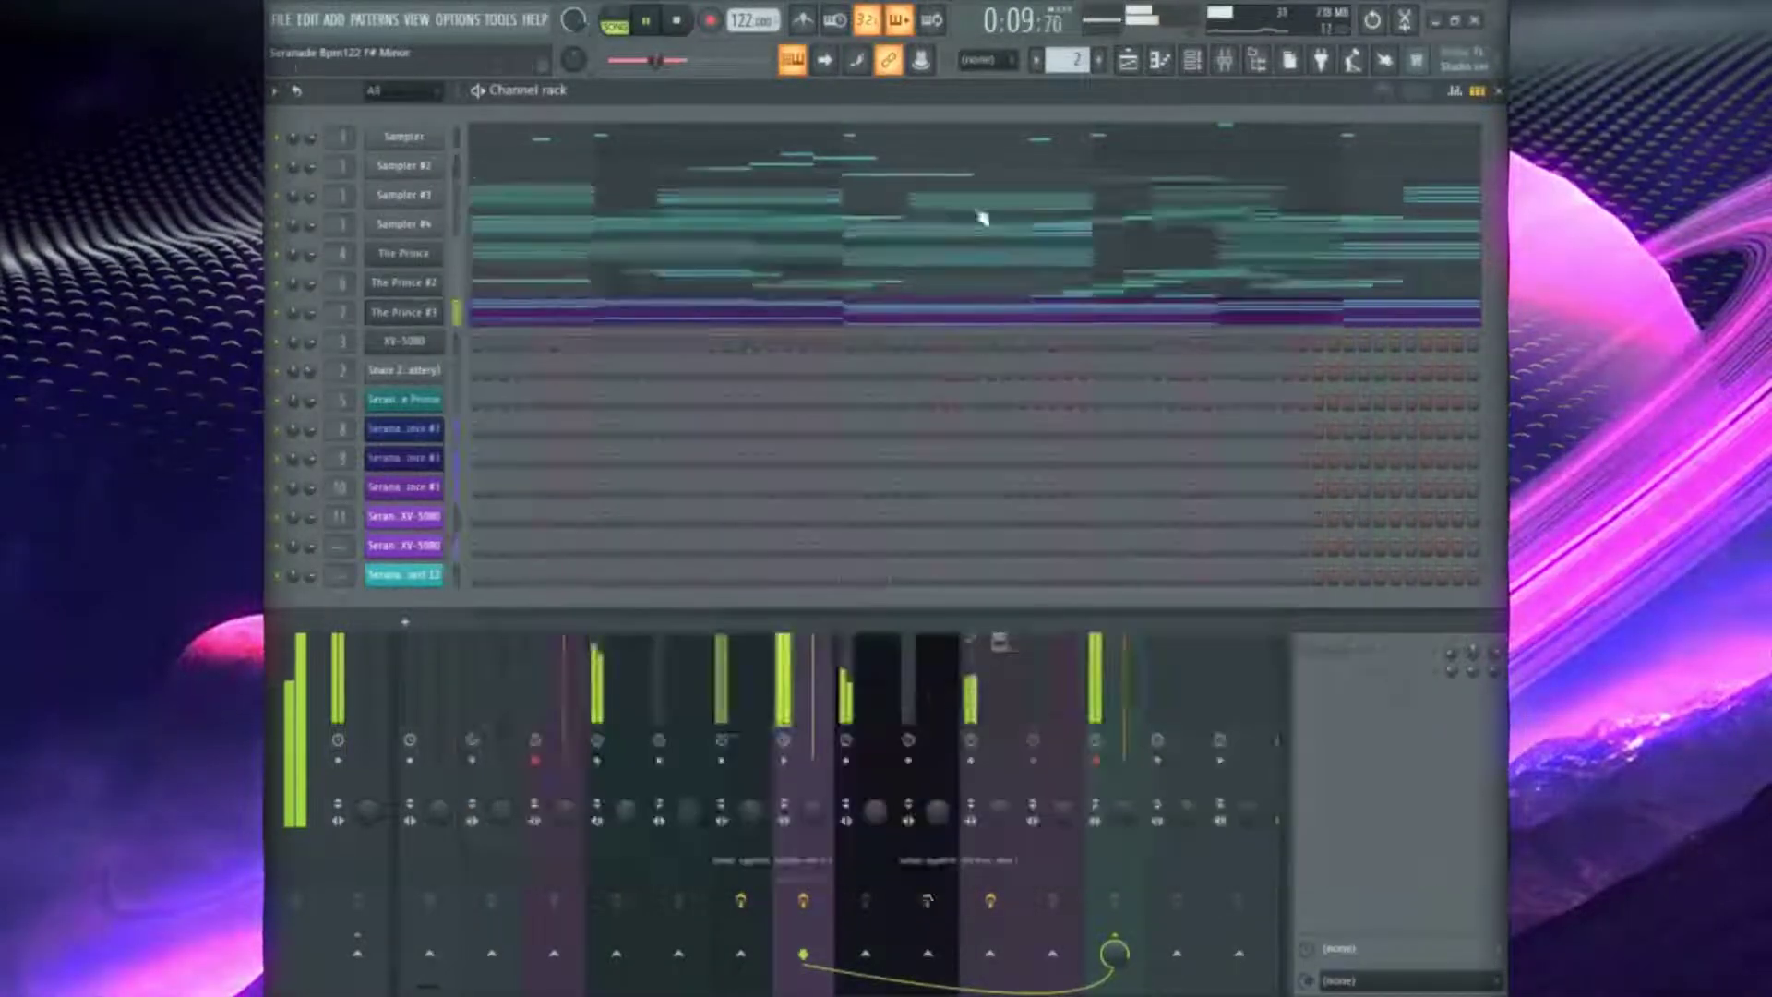
Audition the shiny gloom, spooky climate, tangy rhythm and texture censorship pads on The Prince #3
{"action": "left_click", "coordinate": [533, 315]}
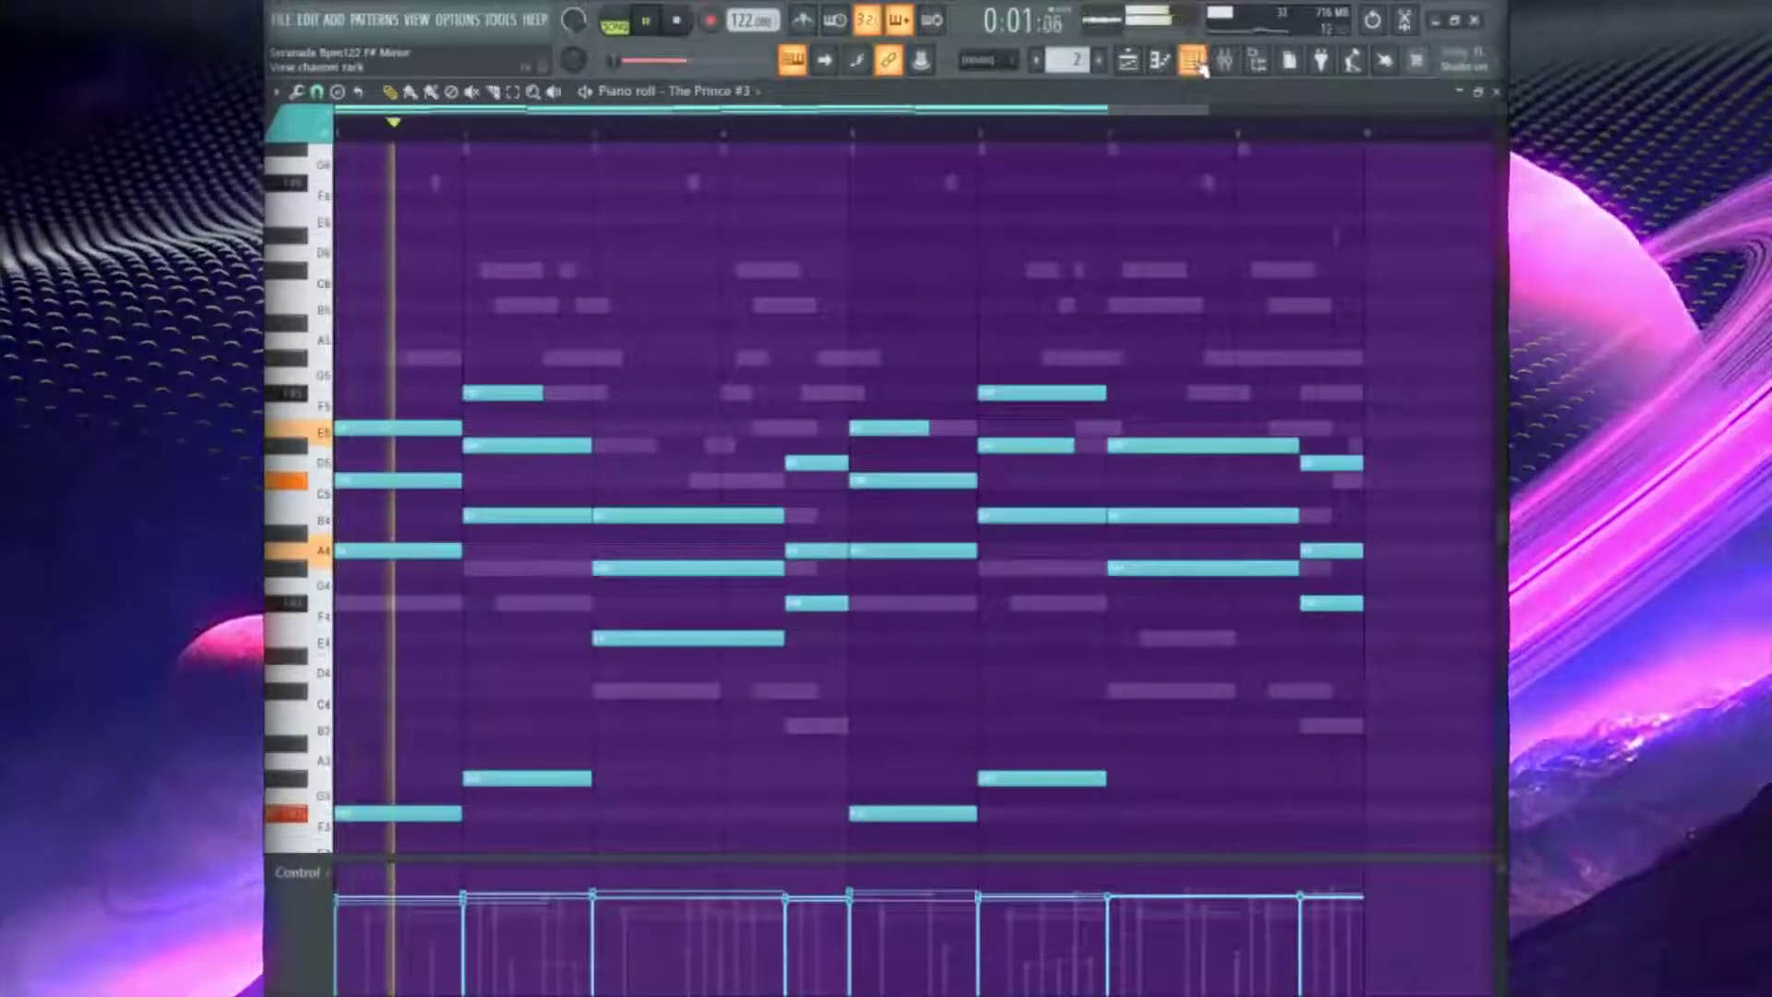
{"action": "left_click", "coordinate": [1210, 61]}
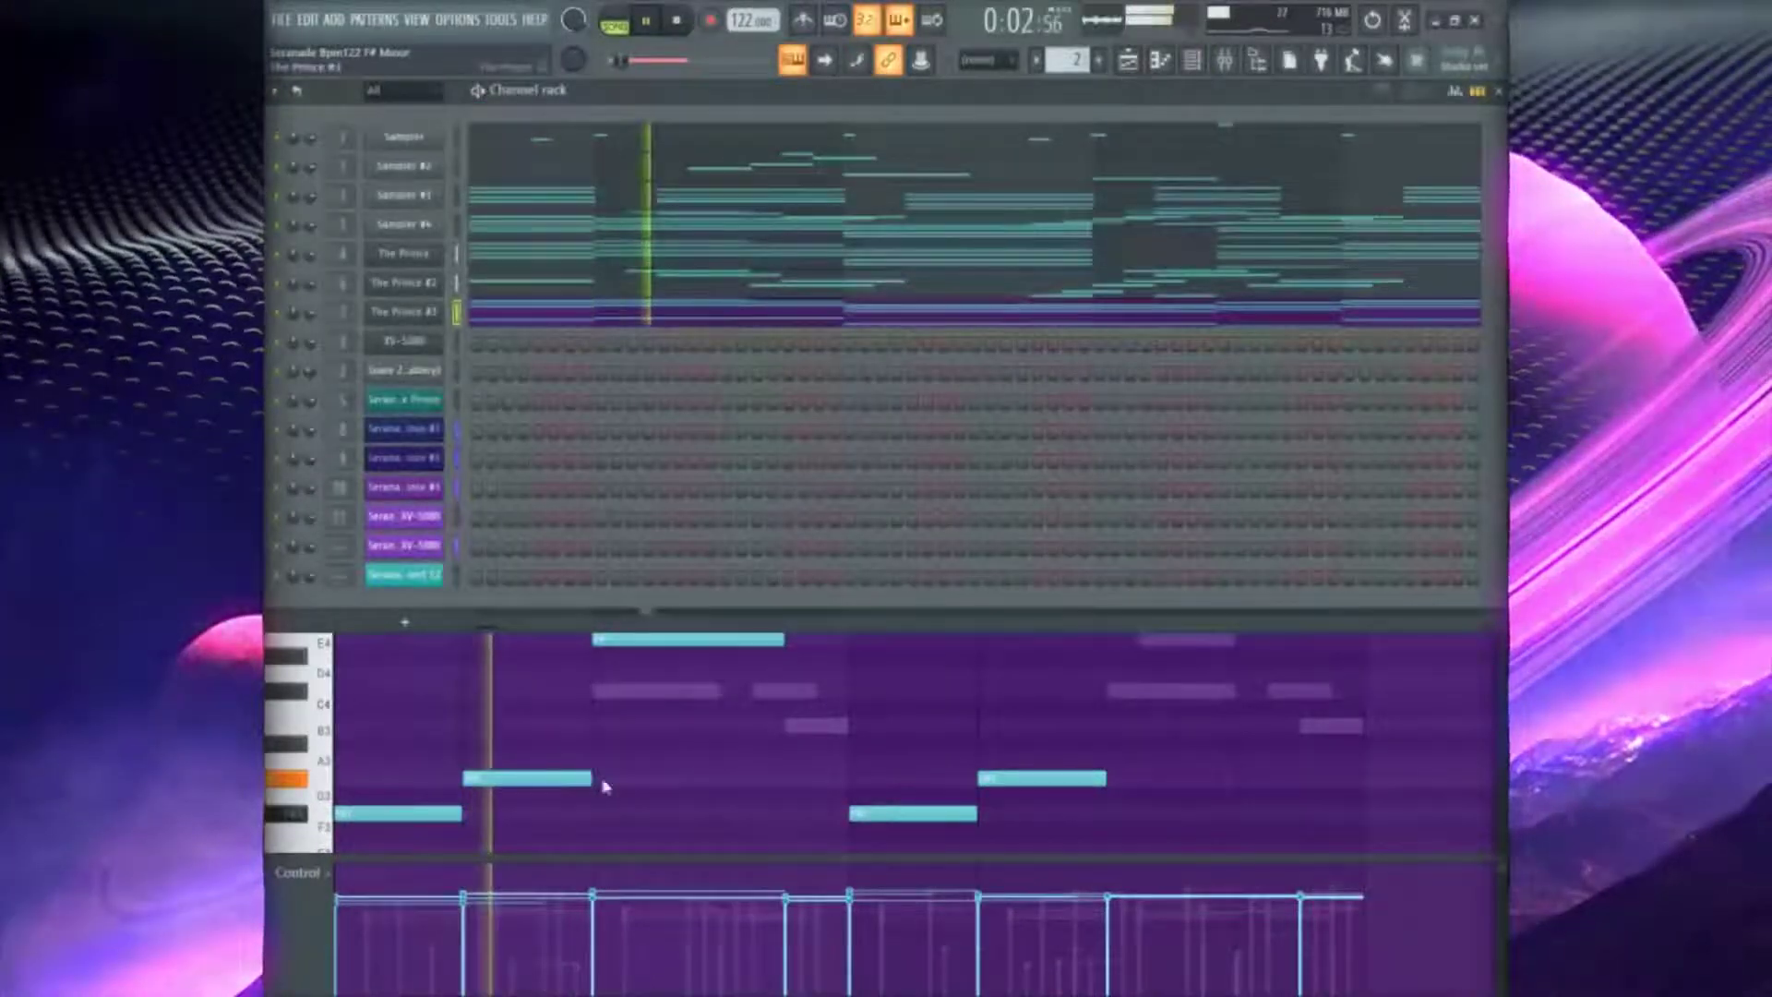
{"action": "left_click", "coordinate": [397, 314]}
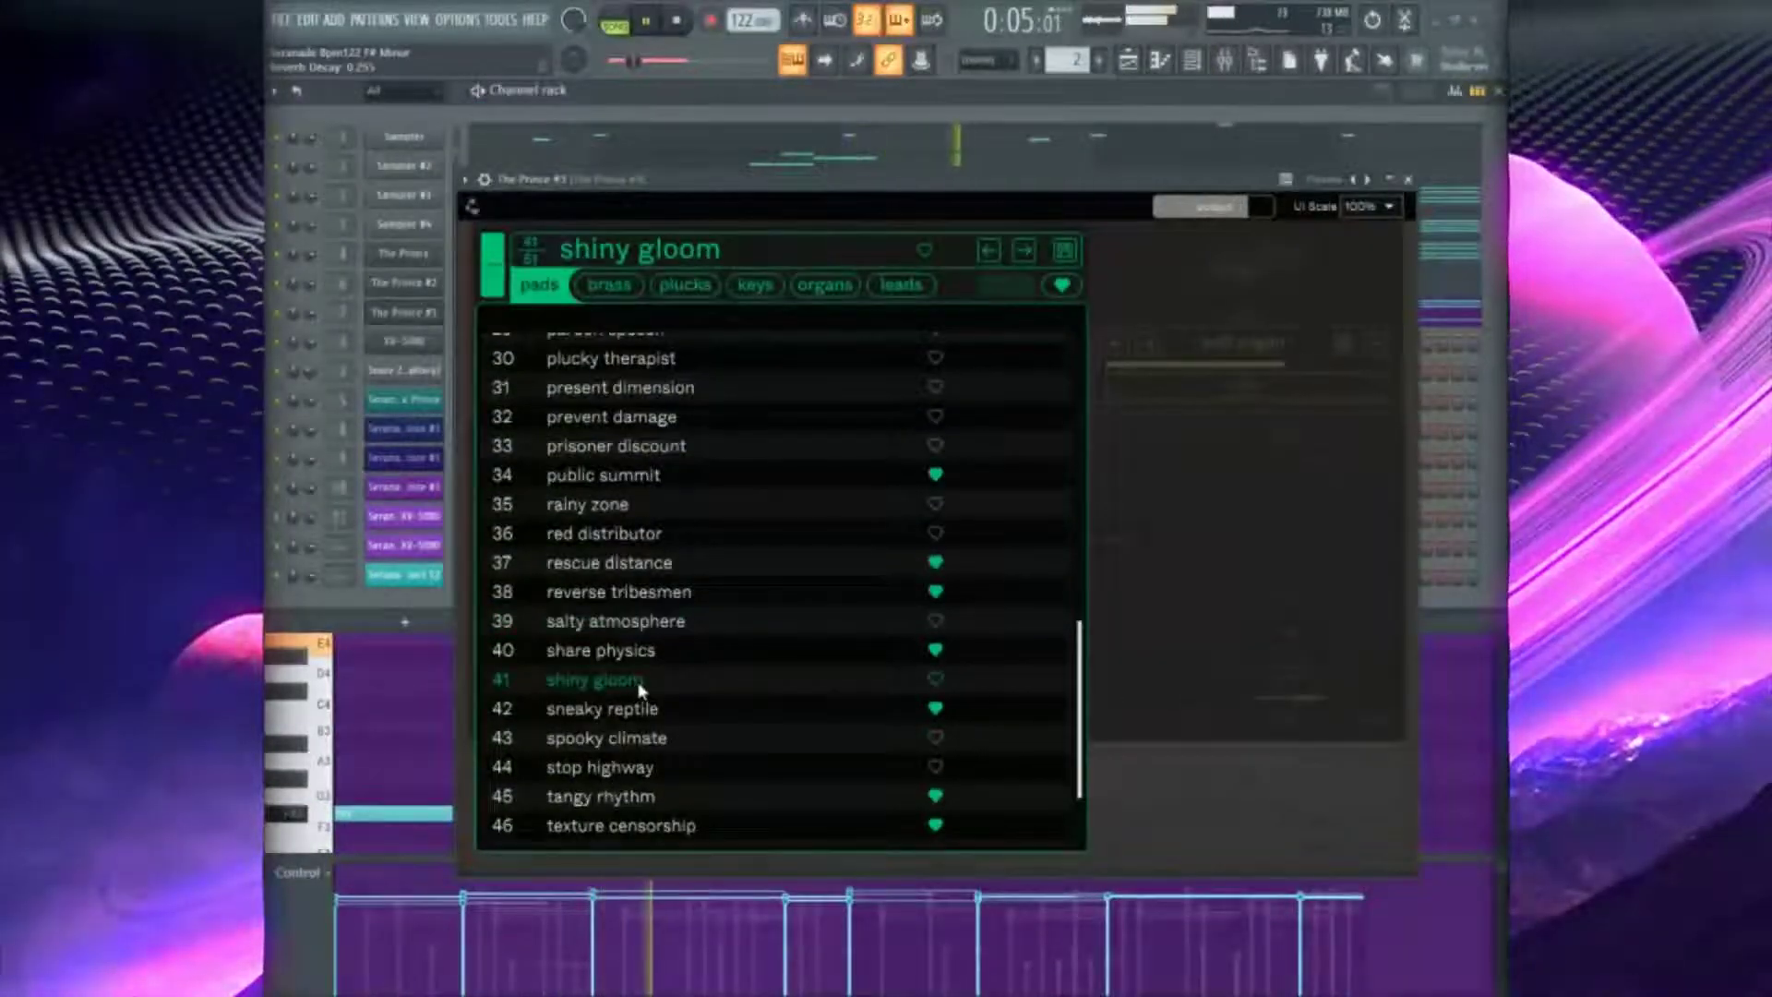
{"action": "left_click", "coordinate": [628, 736]}
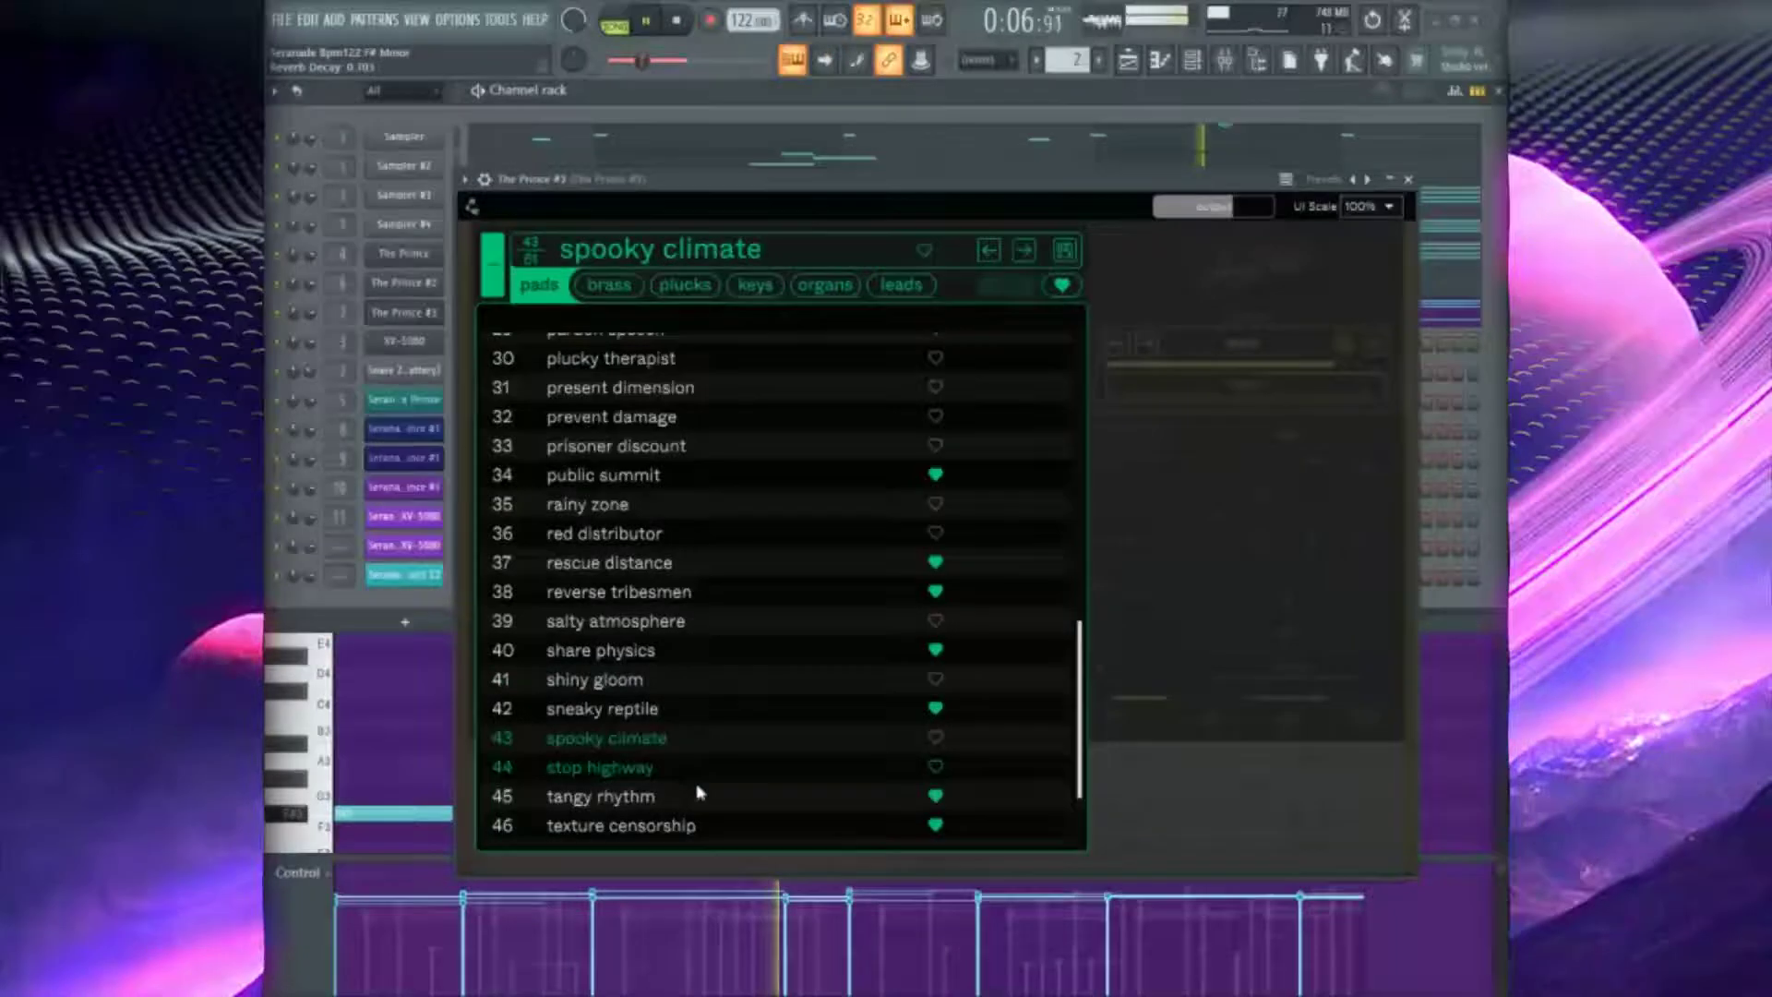
{"action": "left_click", "coordinate": [665, 767]}
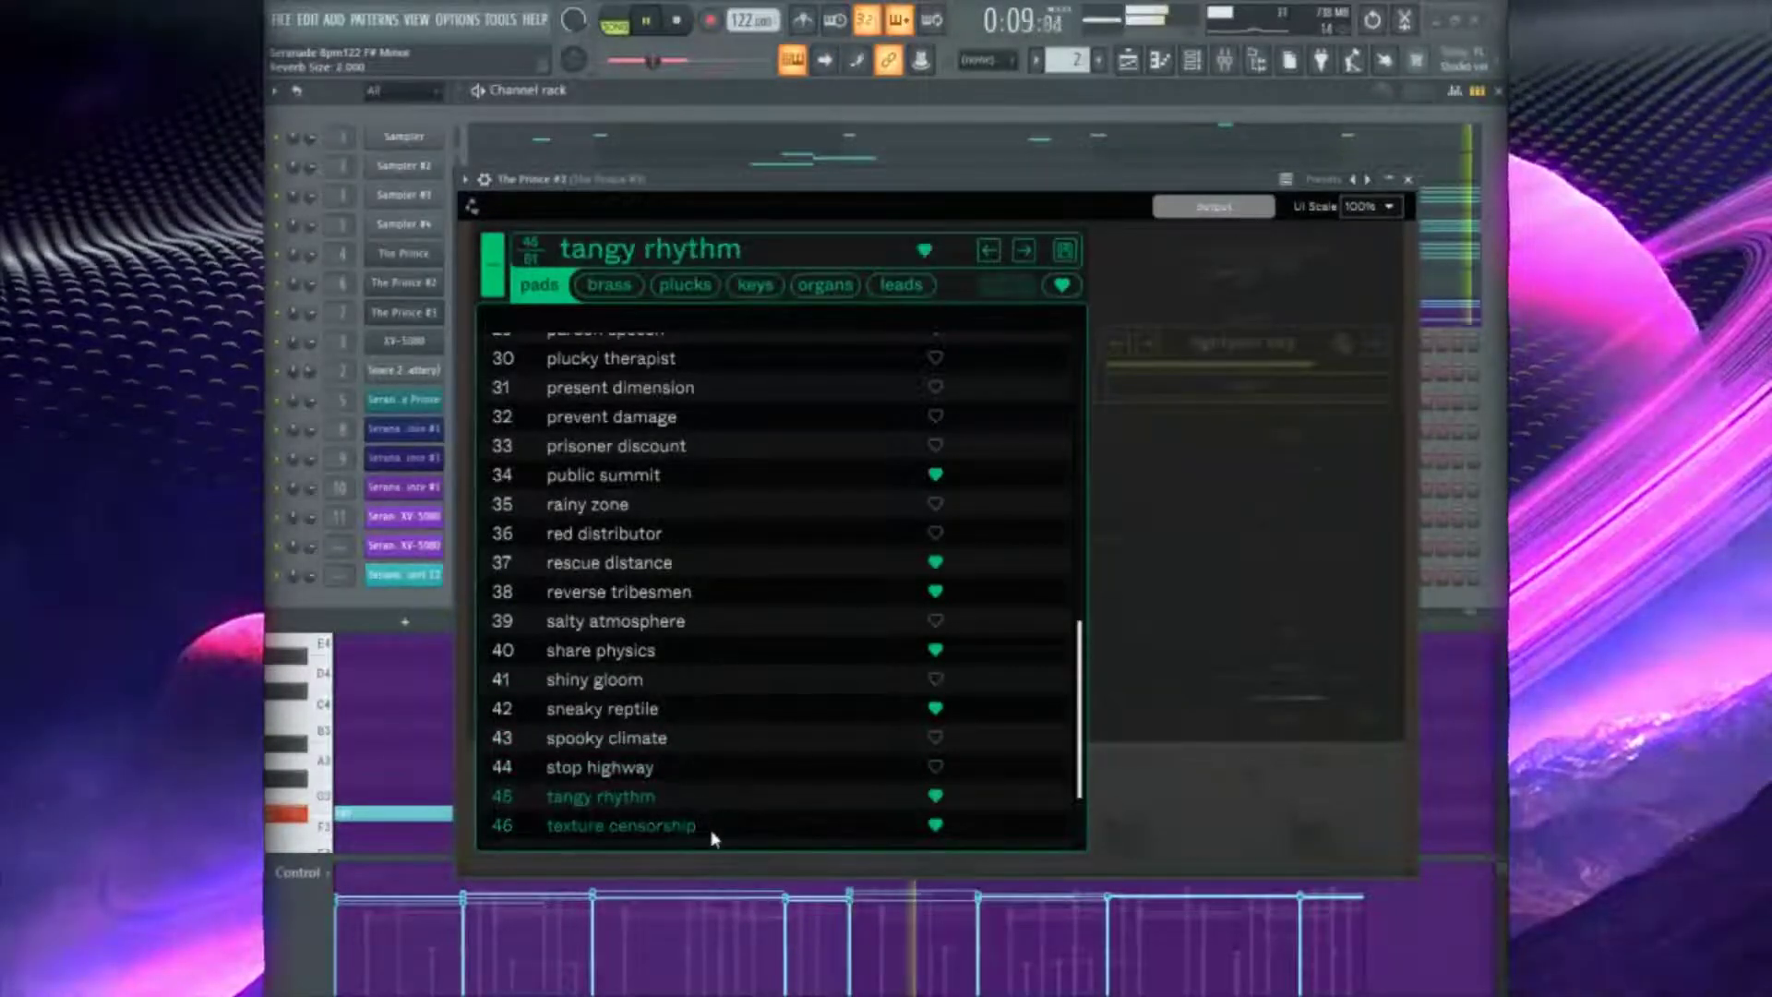
{"action": "left_click", "coordinate": [712, 834]}
Try the init brass preset and the keys presets angry tears and committee station on The Prince #3
{"action": "left_click", "coordinate": [625, 292]}
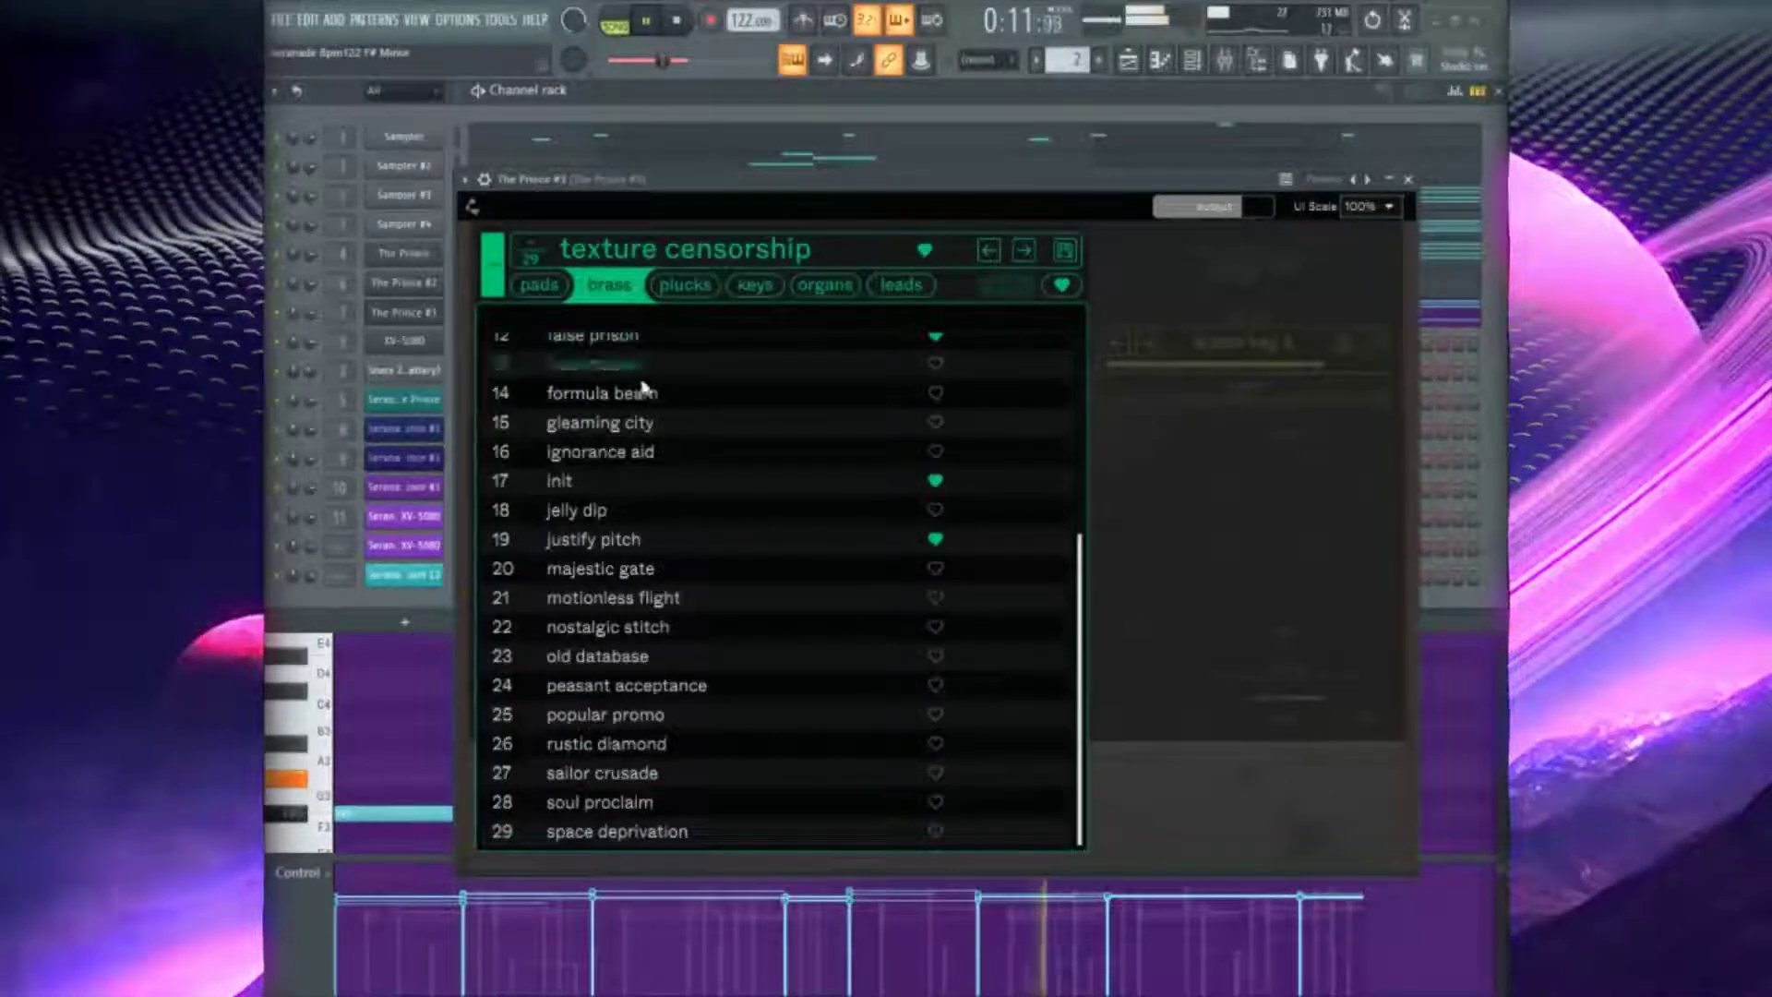
{"action": "left_click", "coordinate": [629, 481]}
{"action": "left_click", "coordinate": [755, 285]}
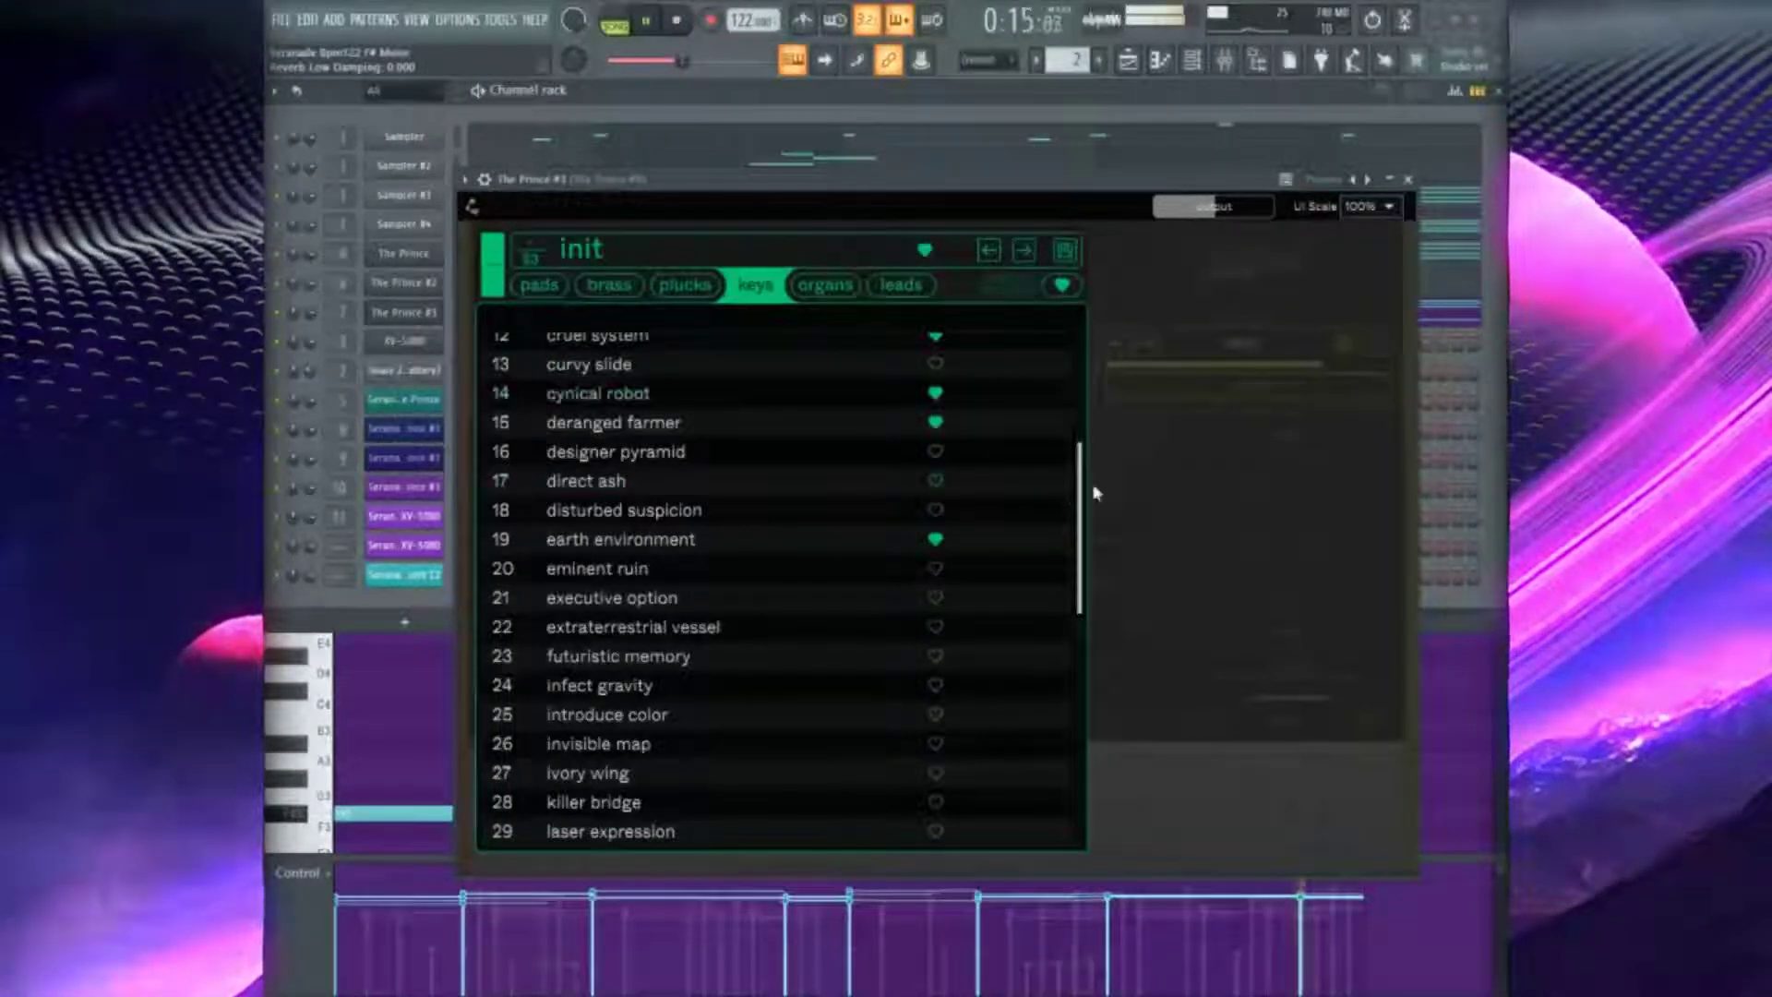
{"action": "scroll", "coordinate": [1060, 348], "scroll_direction": "up", "scroll_amount": 4}
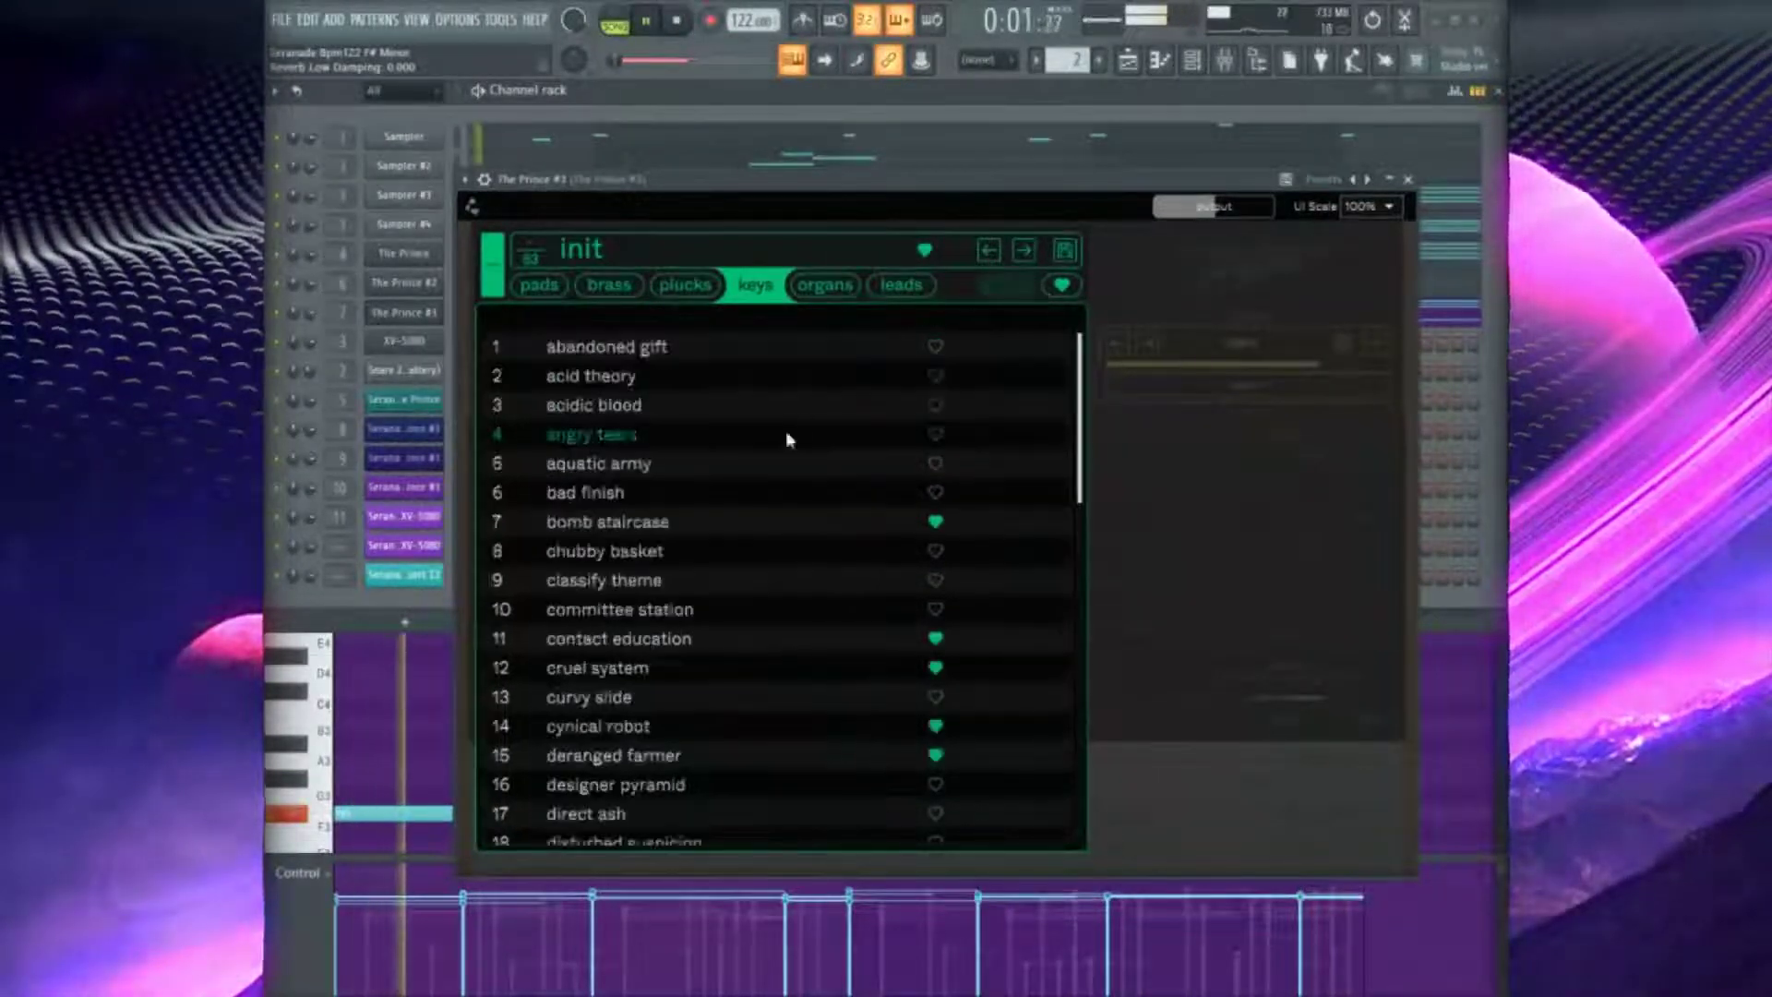
{"action": "left_click", "coordinate": [787, 441]}
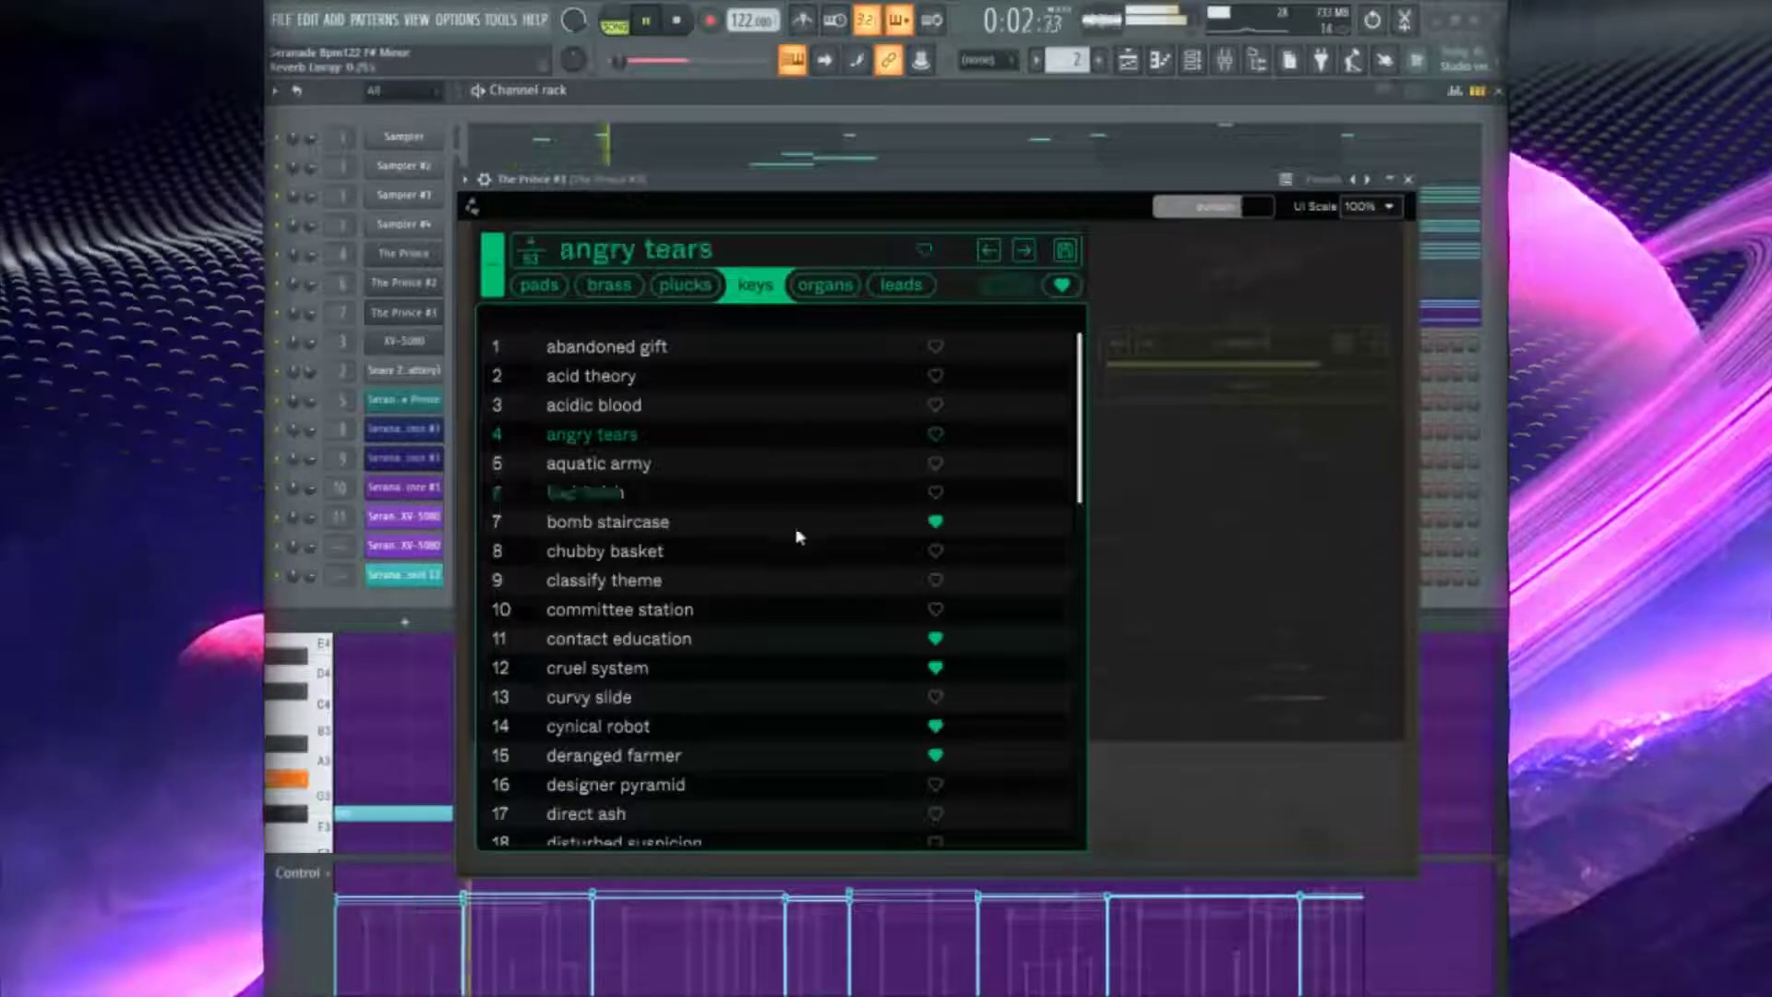
{"action": "left_click", "coordinate": [795, 613]}
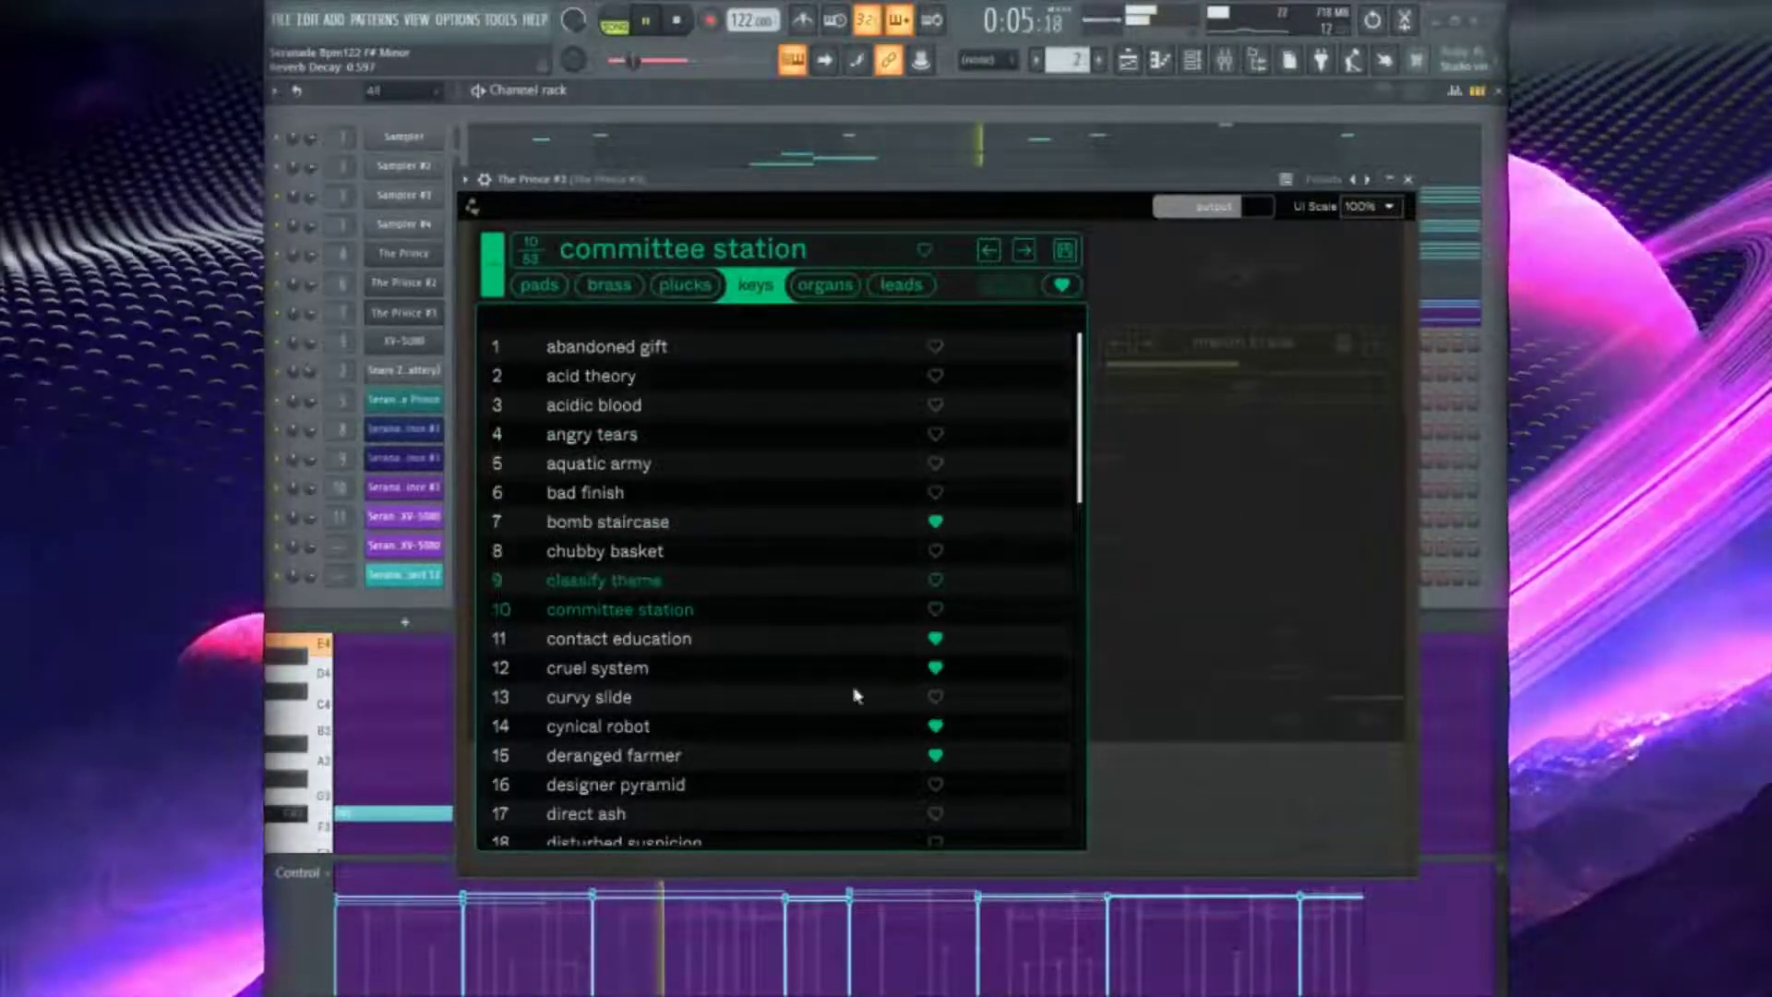
Audition the keys presets curvy slide, designer pyramid, disturbed suspicion and earth environment on The Prince #3
{"action": "scroll", "coordinate": [851, 700], "scroll_direction": "down", "scroll_amount": 1}
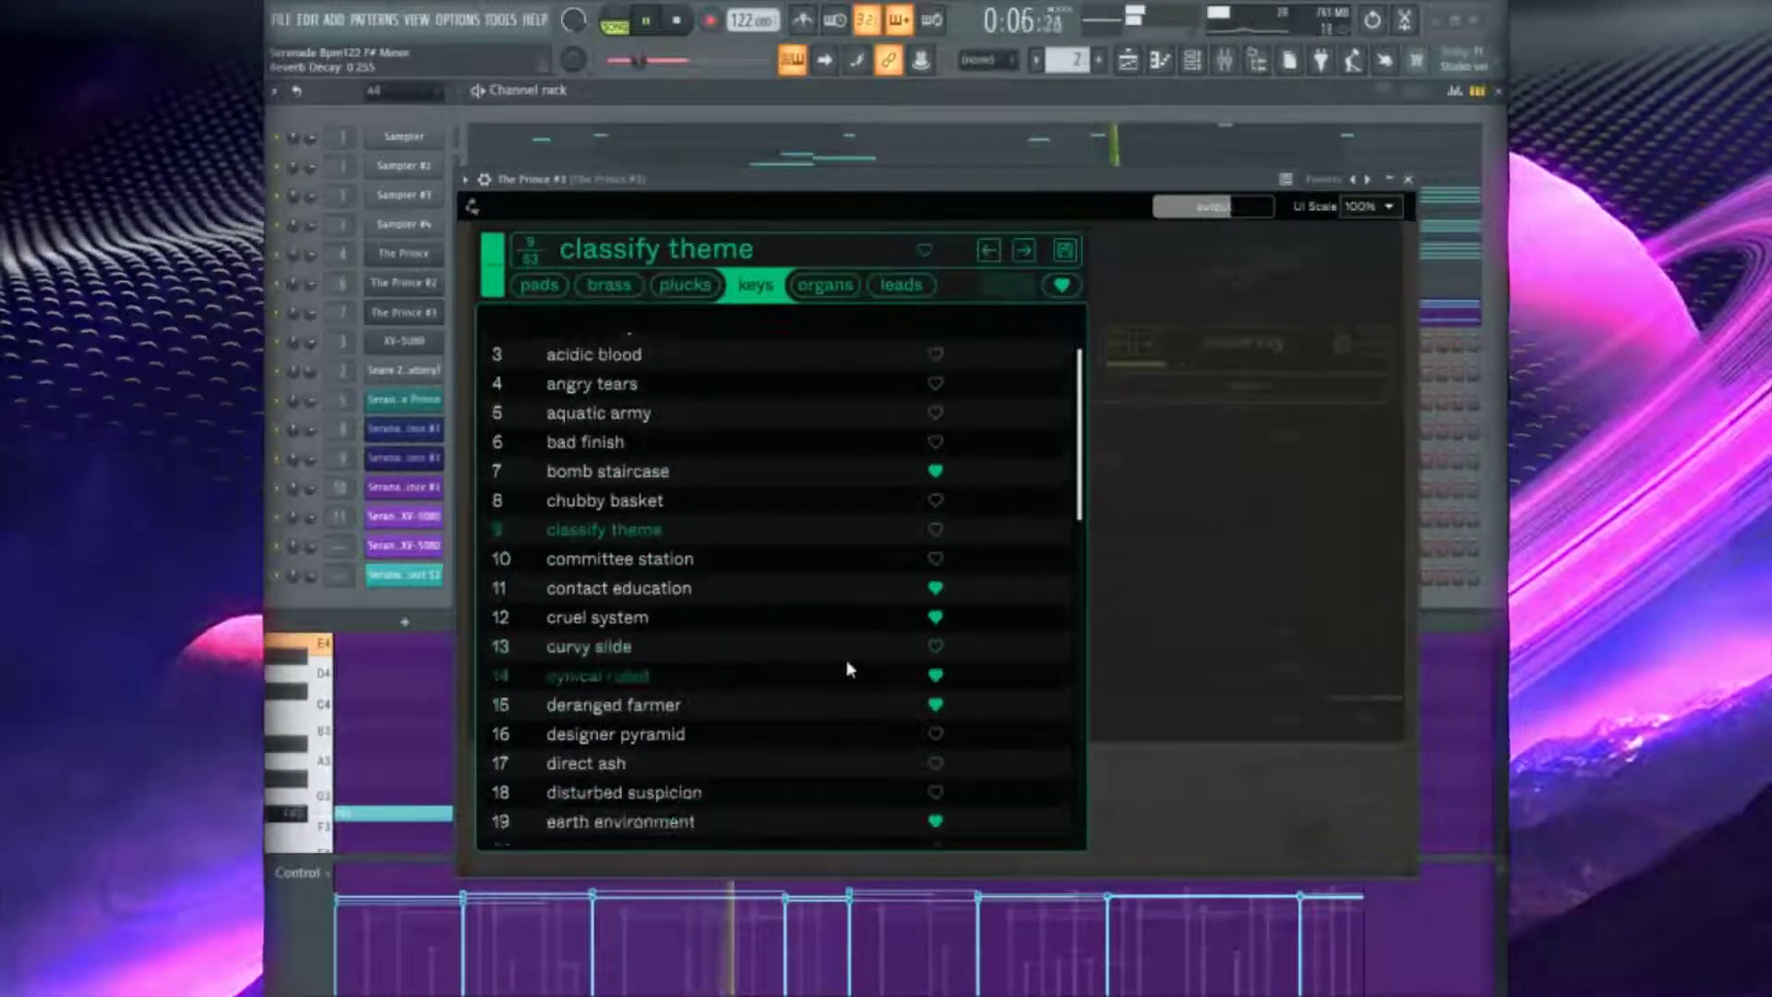
{"action": "left_click", "coordinate": [798, 648]}
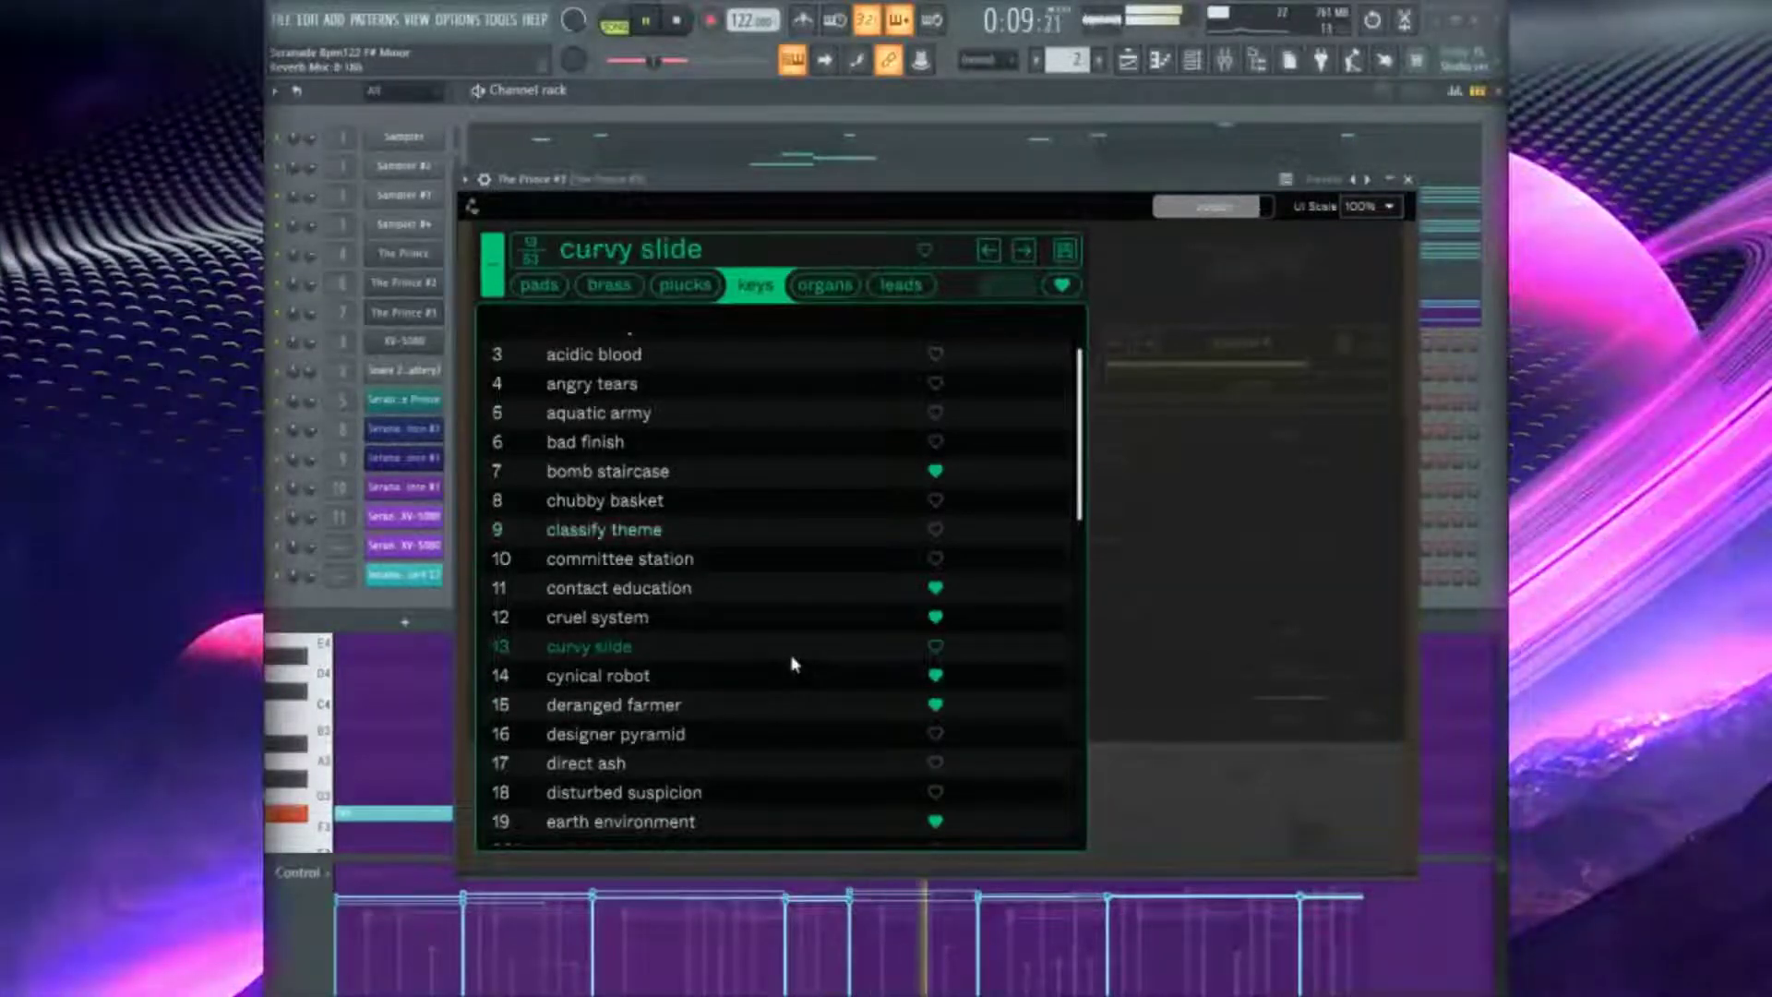
{"action": "scroll", "coordinate": [792, 663], "scroll_direction": "down", "scroll_amount": 1}
{"action": "left_click", "coordinate": [789, 655]}
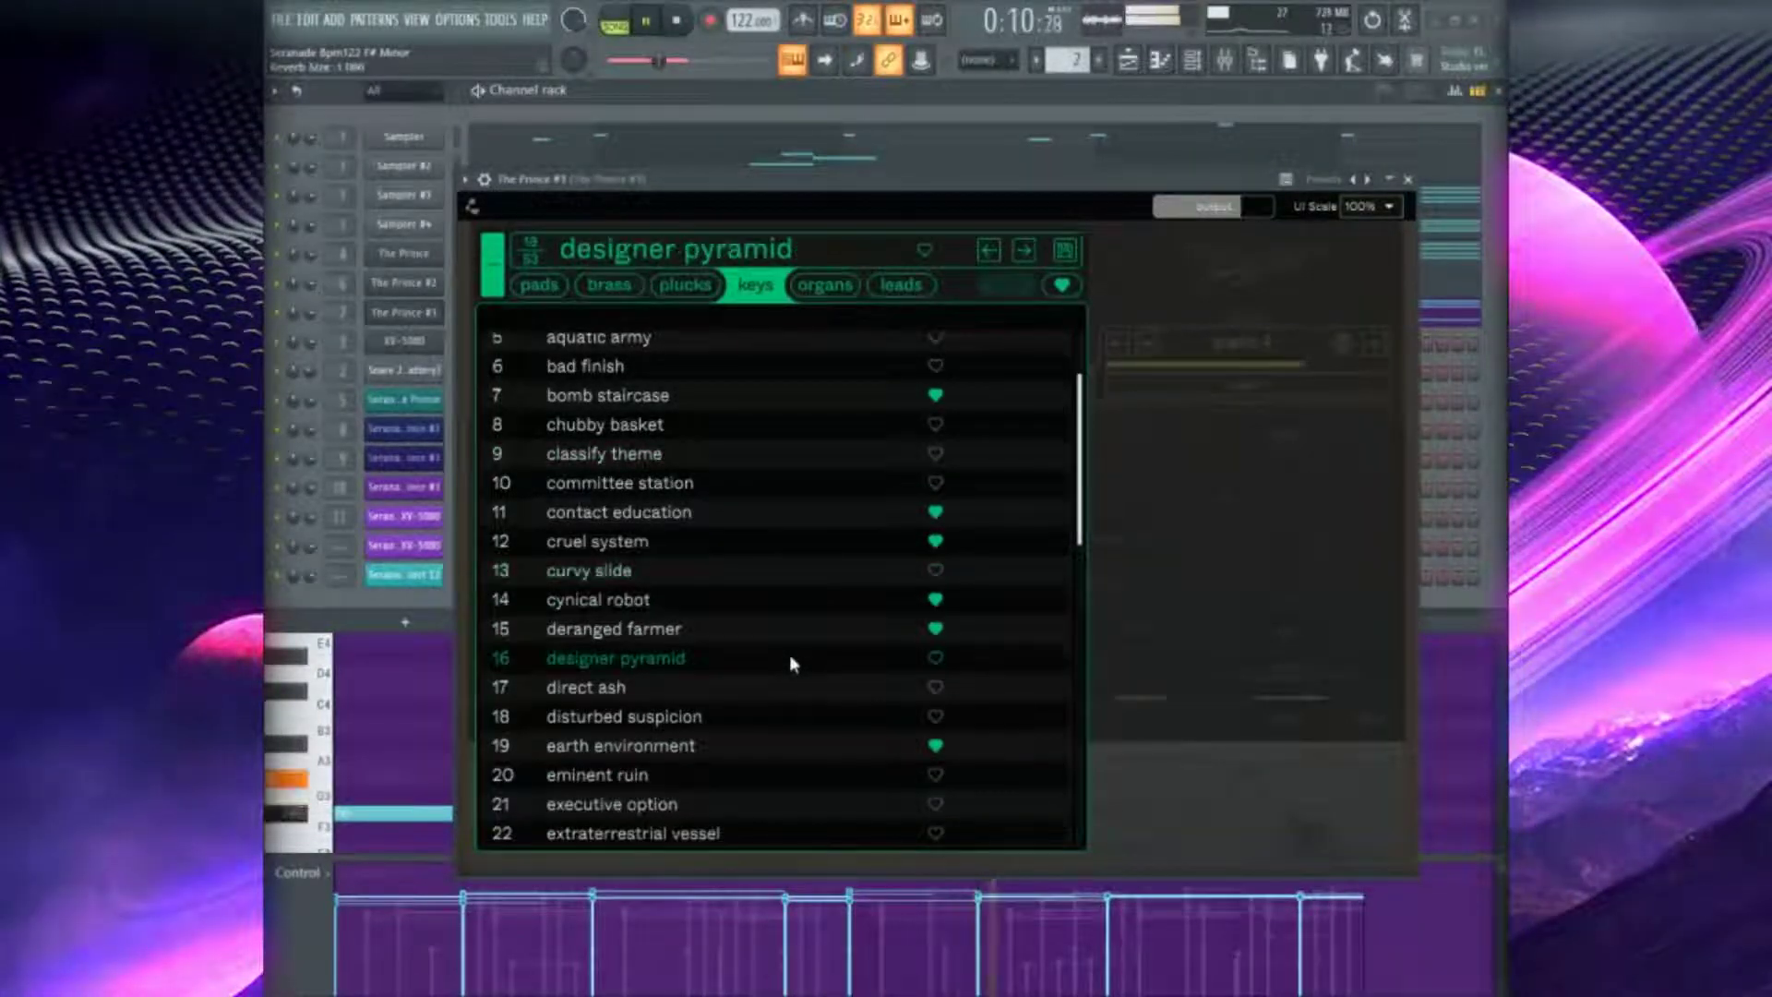
{"action": "left_click", "coordinate": [749, 723]}
{"action": "left_click", "coordinate": [746, 739]}
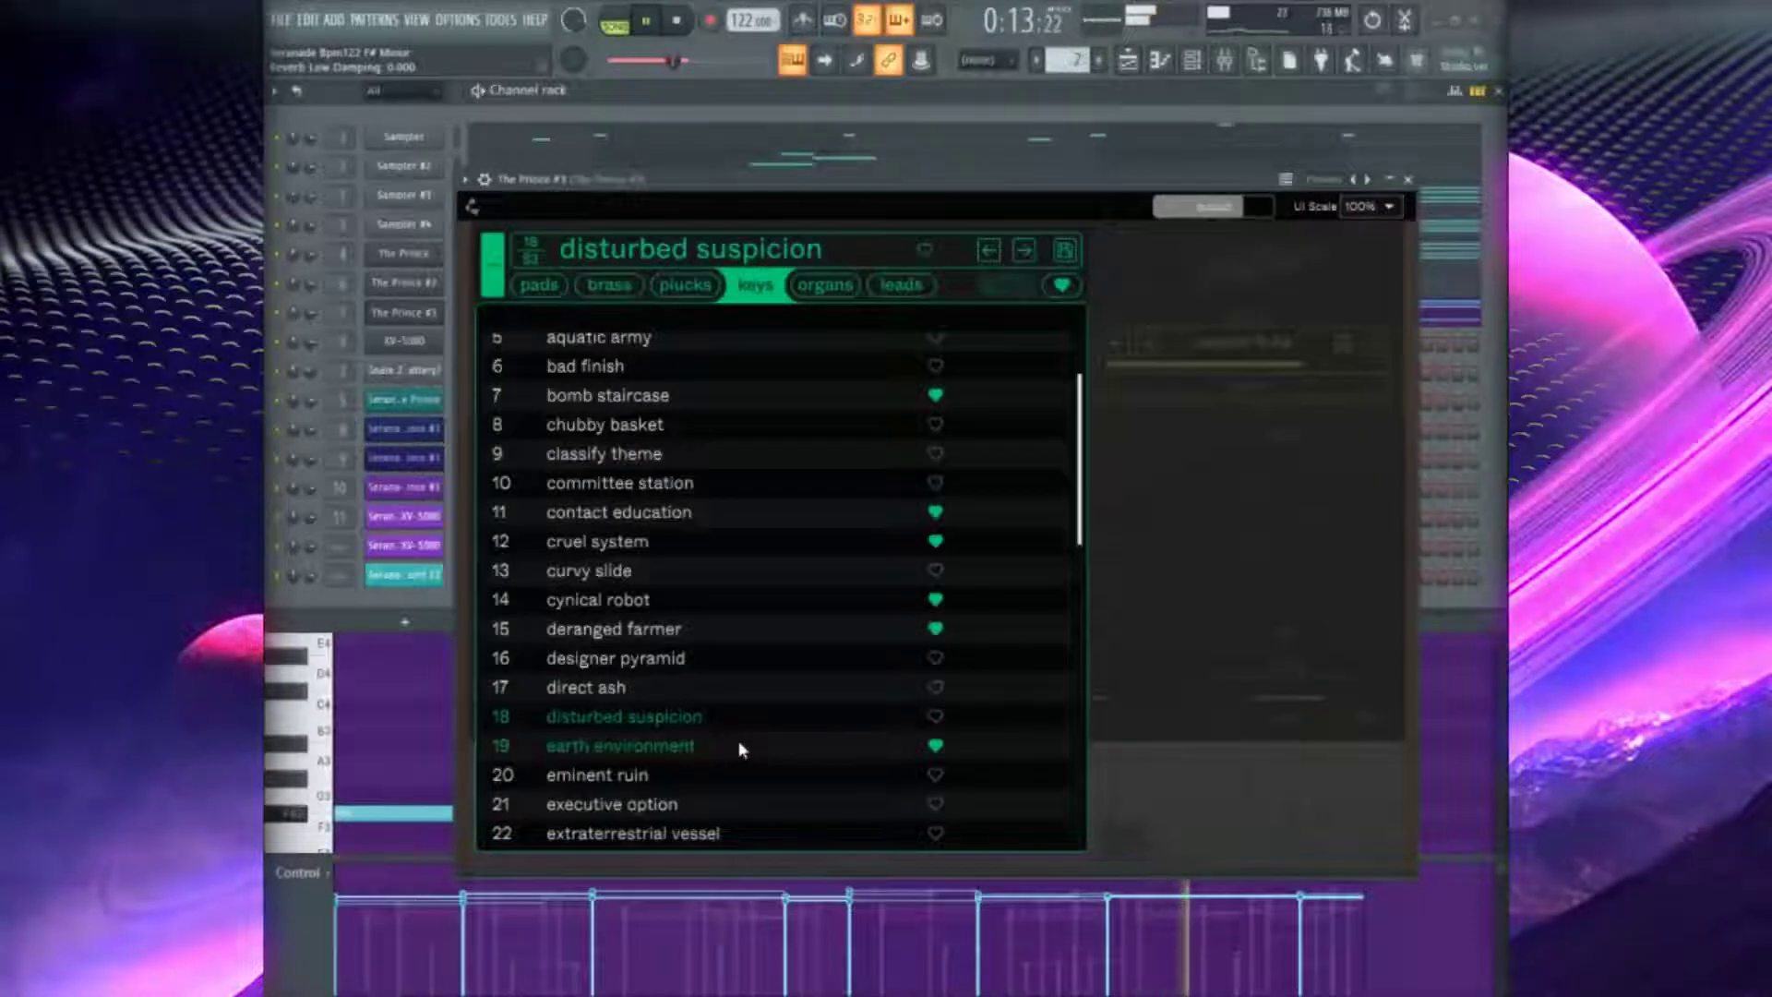
Try the keys presets futuristic memory, invisible map and ivory wing on The Prince #3
{"action": "scroll", "coordinate": [749, 776], "scroll_direction": "down", "scroll_amount": 2}
{"action": "left_click", "coordinate": [729, 685]}
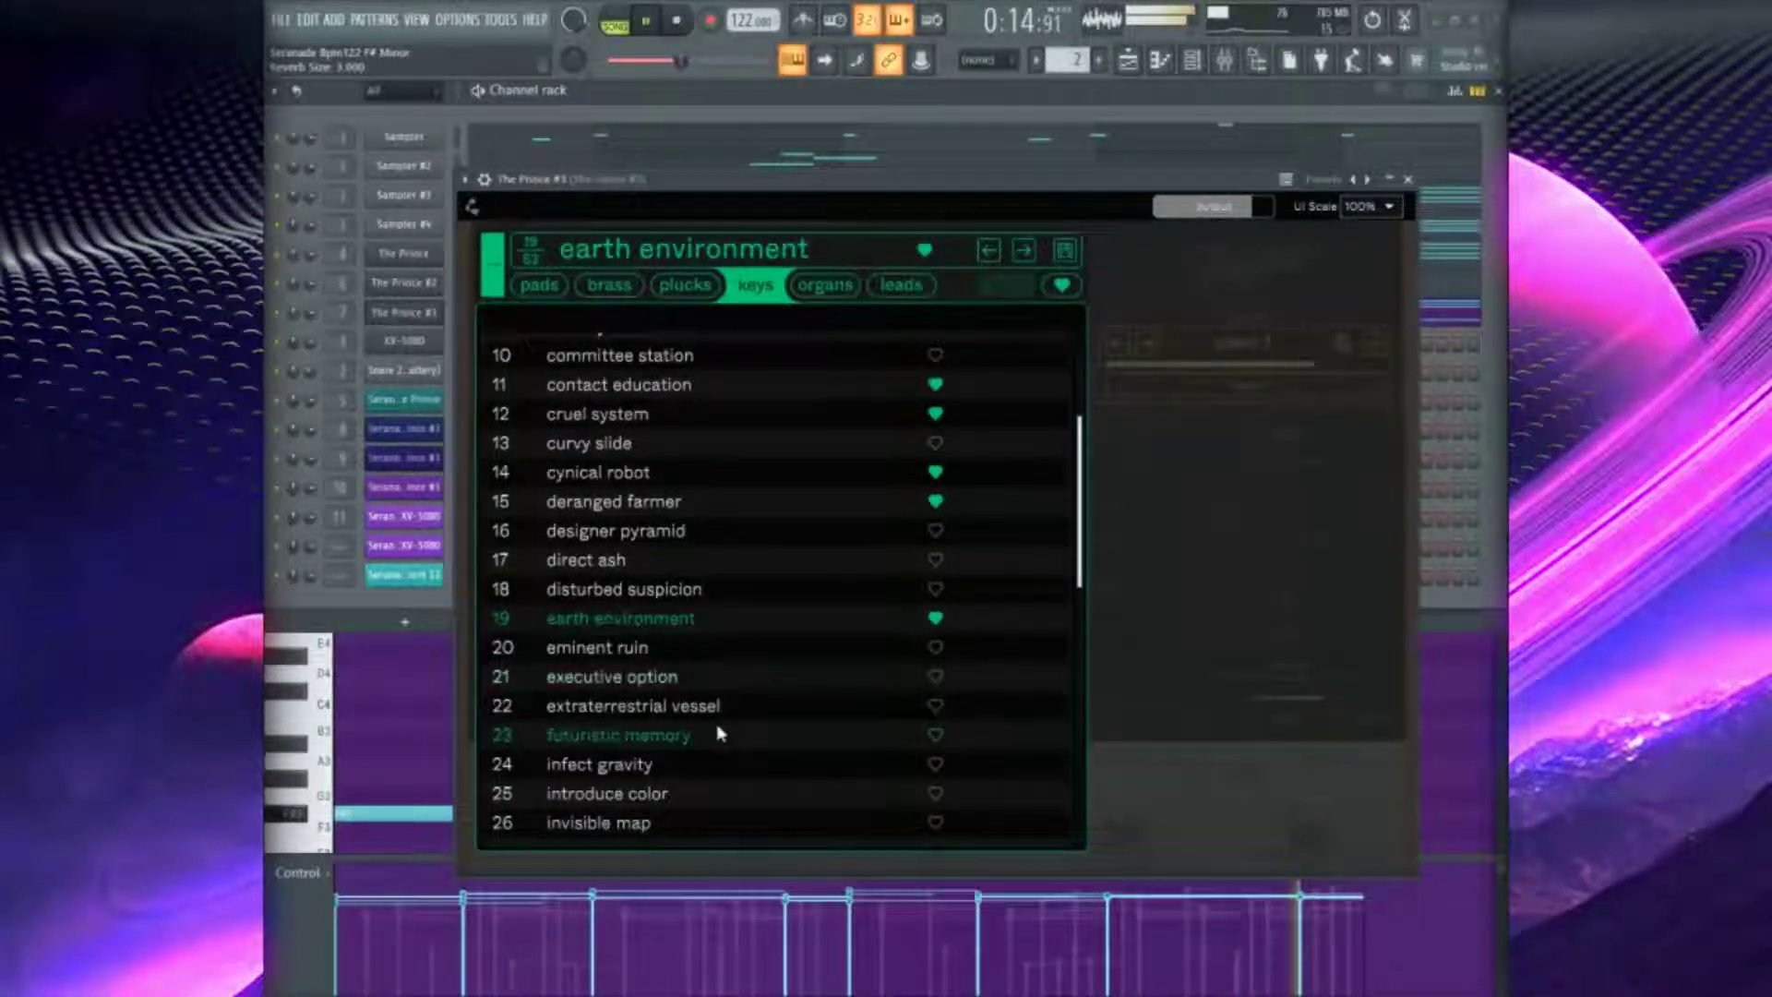
{"action": "scroll", "coordinate": [701, 738], "scroll_direction": "down", "scroll_amount": 2}
{"action": "left_click", "coordinate": [682, 738]}
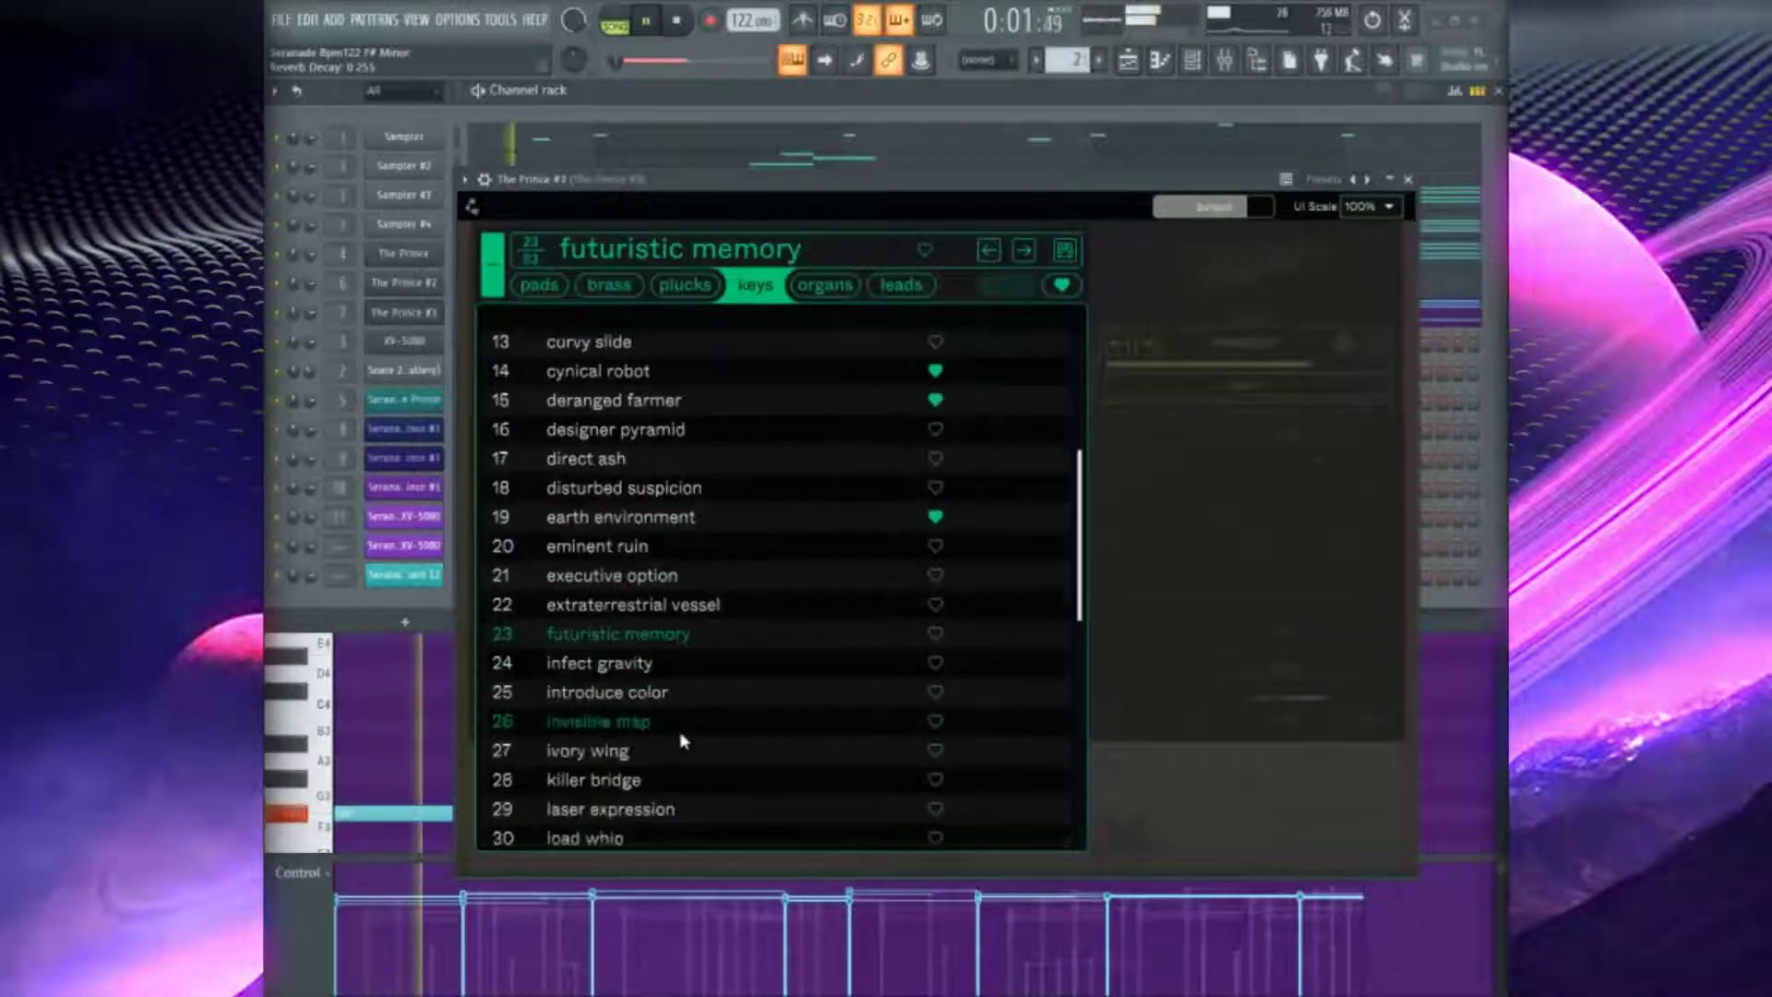
{"action": "left_click", "coordinate": [720, 755]}
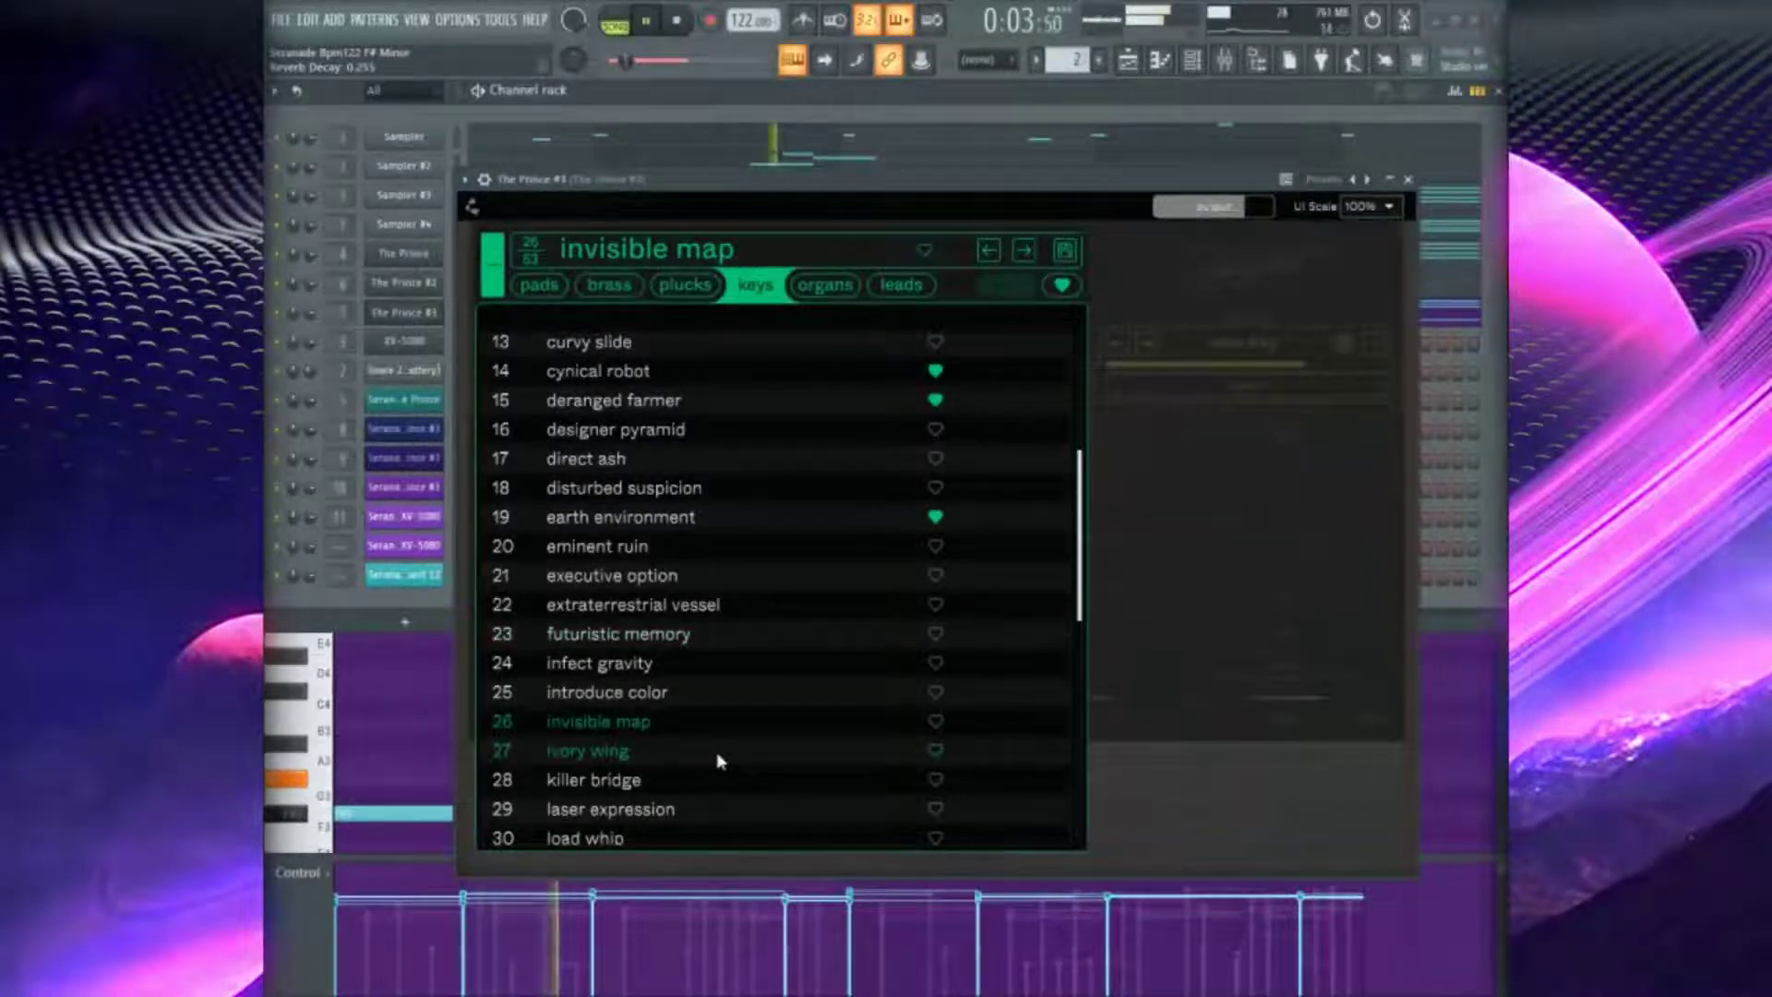
{"action": "scroll", "coordinate": [734, 771], "scroll_direction": "down", "scroll_amount": 2}
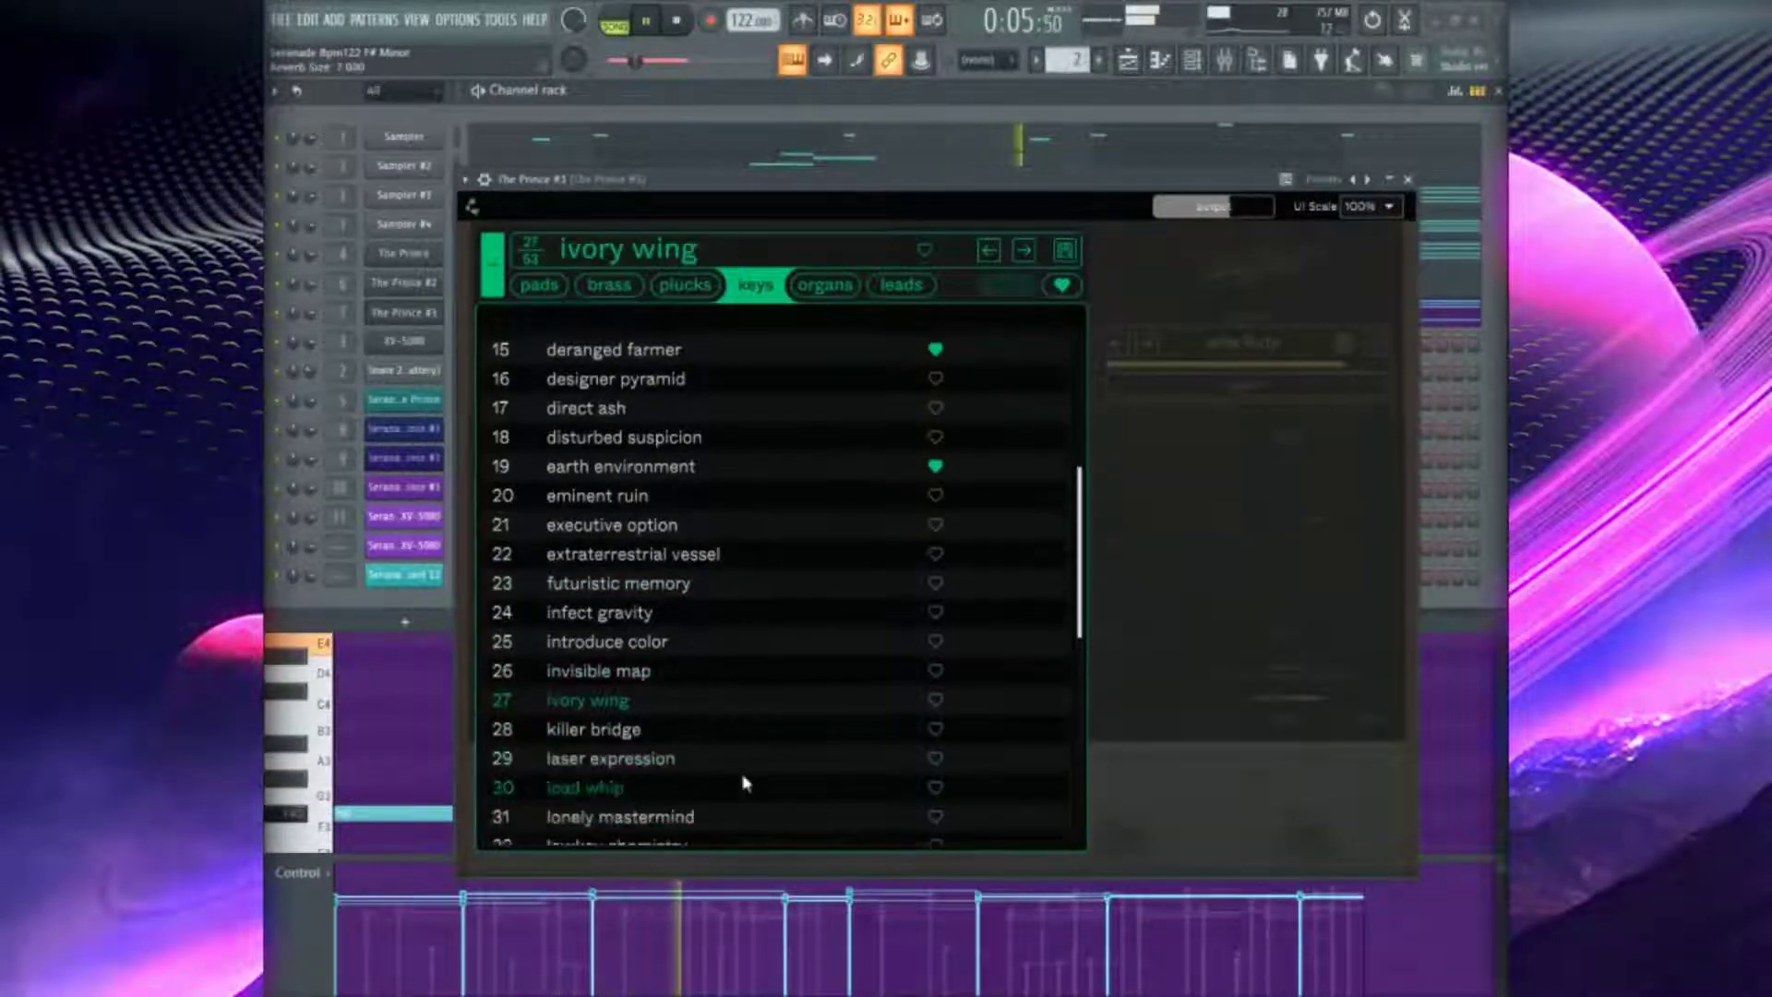
Audition the keys presets load whip, lowkey chemistry and mosquito gallery on The Prince #3
{"action": "scroll", "coordinate": [1083, 596], "scroll_direction": "down", "scroll_amount": 2}
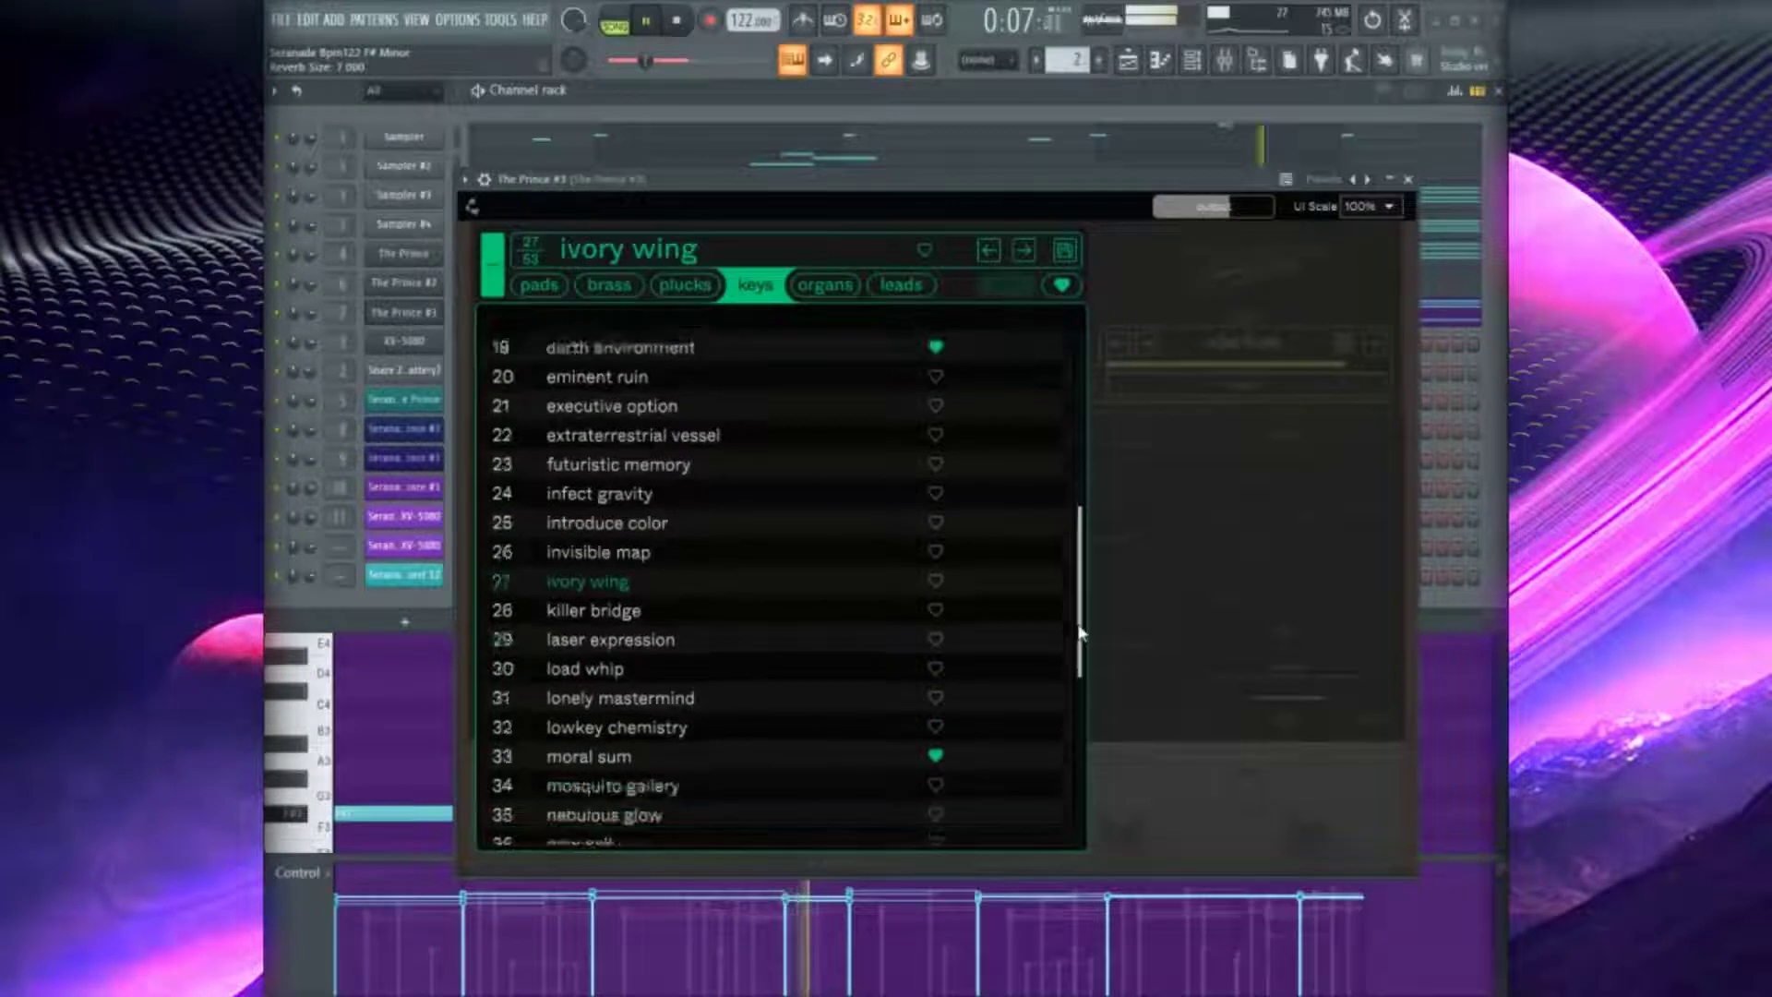
{"action": "left_click", "coordinate": [731, 632]}
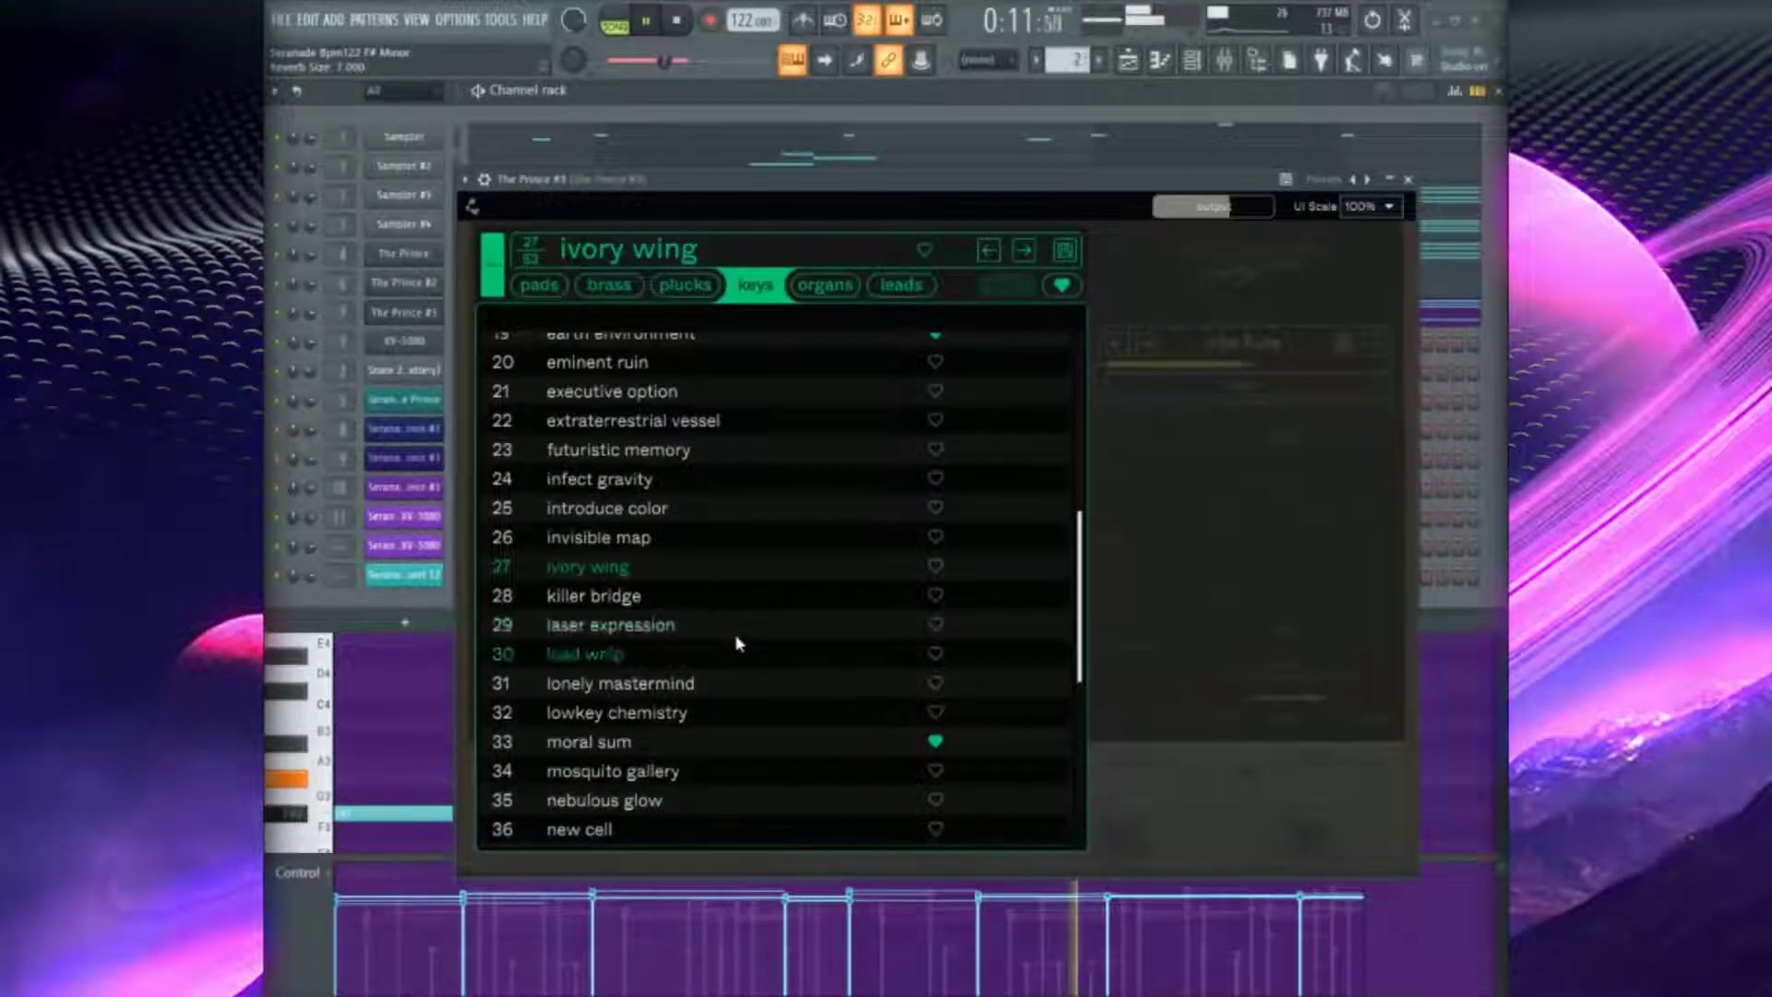
{"action": "left_click", "coordinate": [688, 650]}
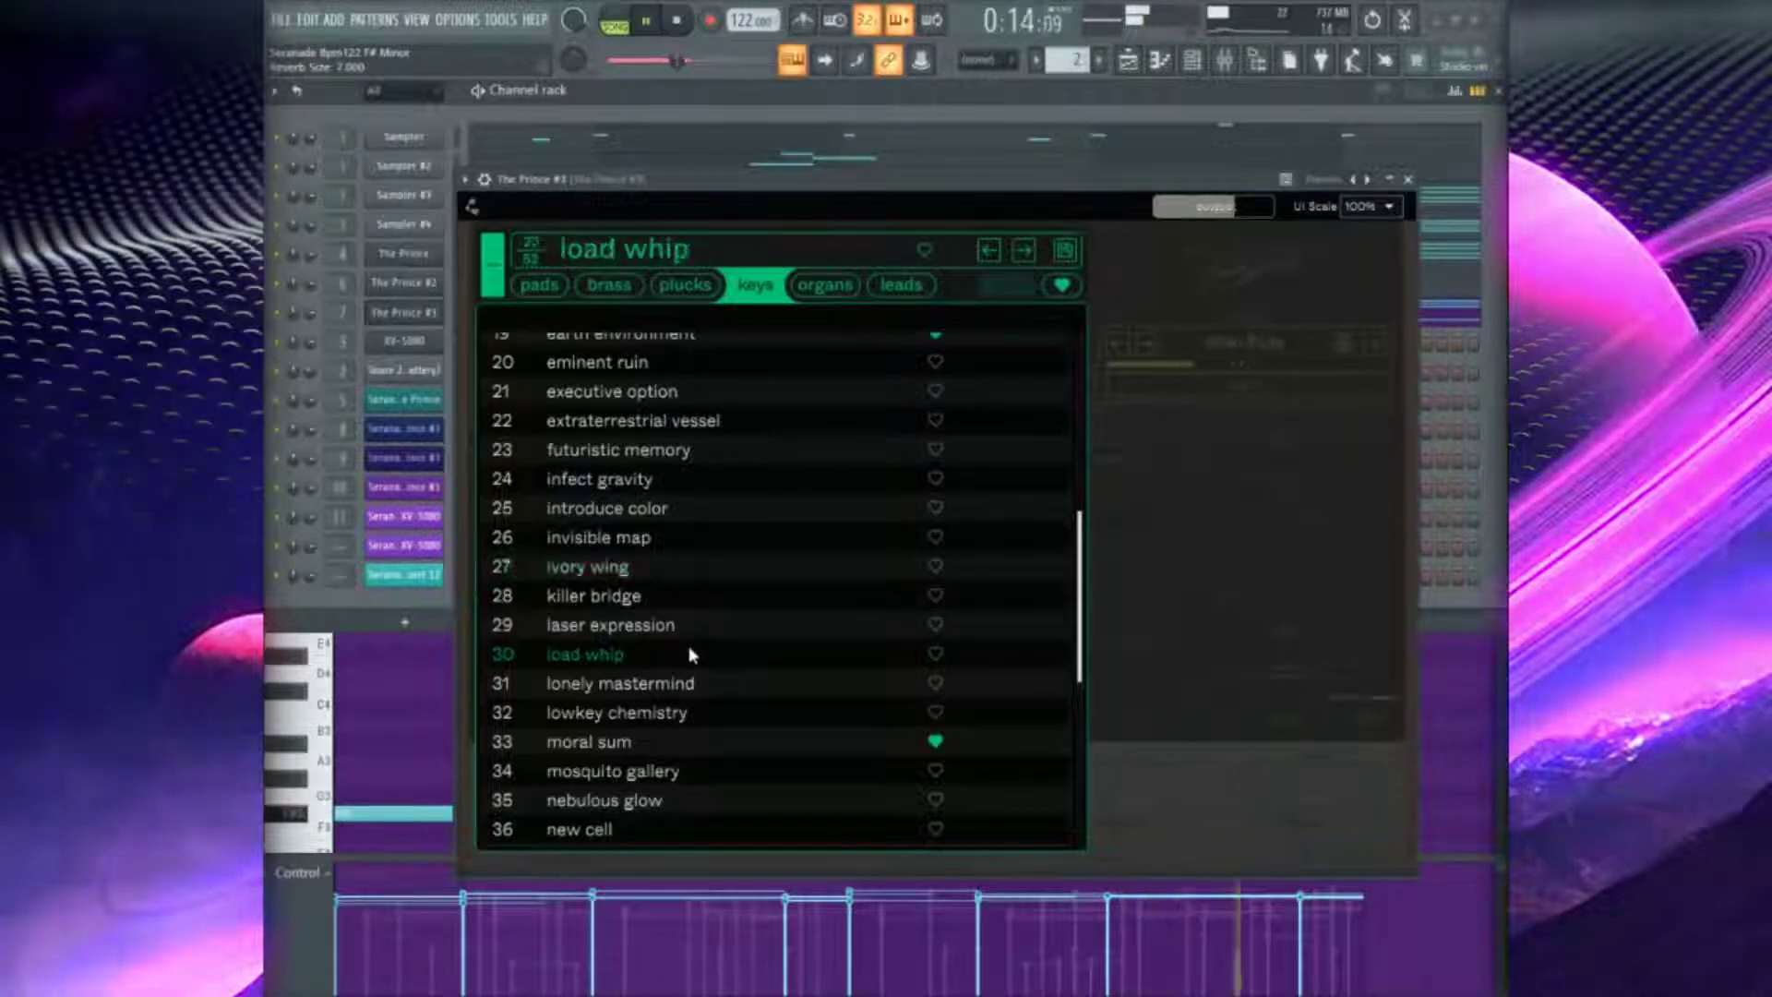
{"action": "left_click", "coordinate": [669, 714]}
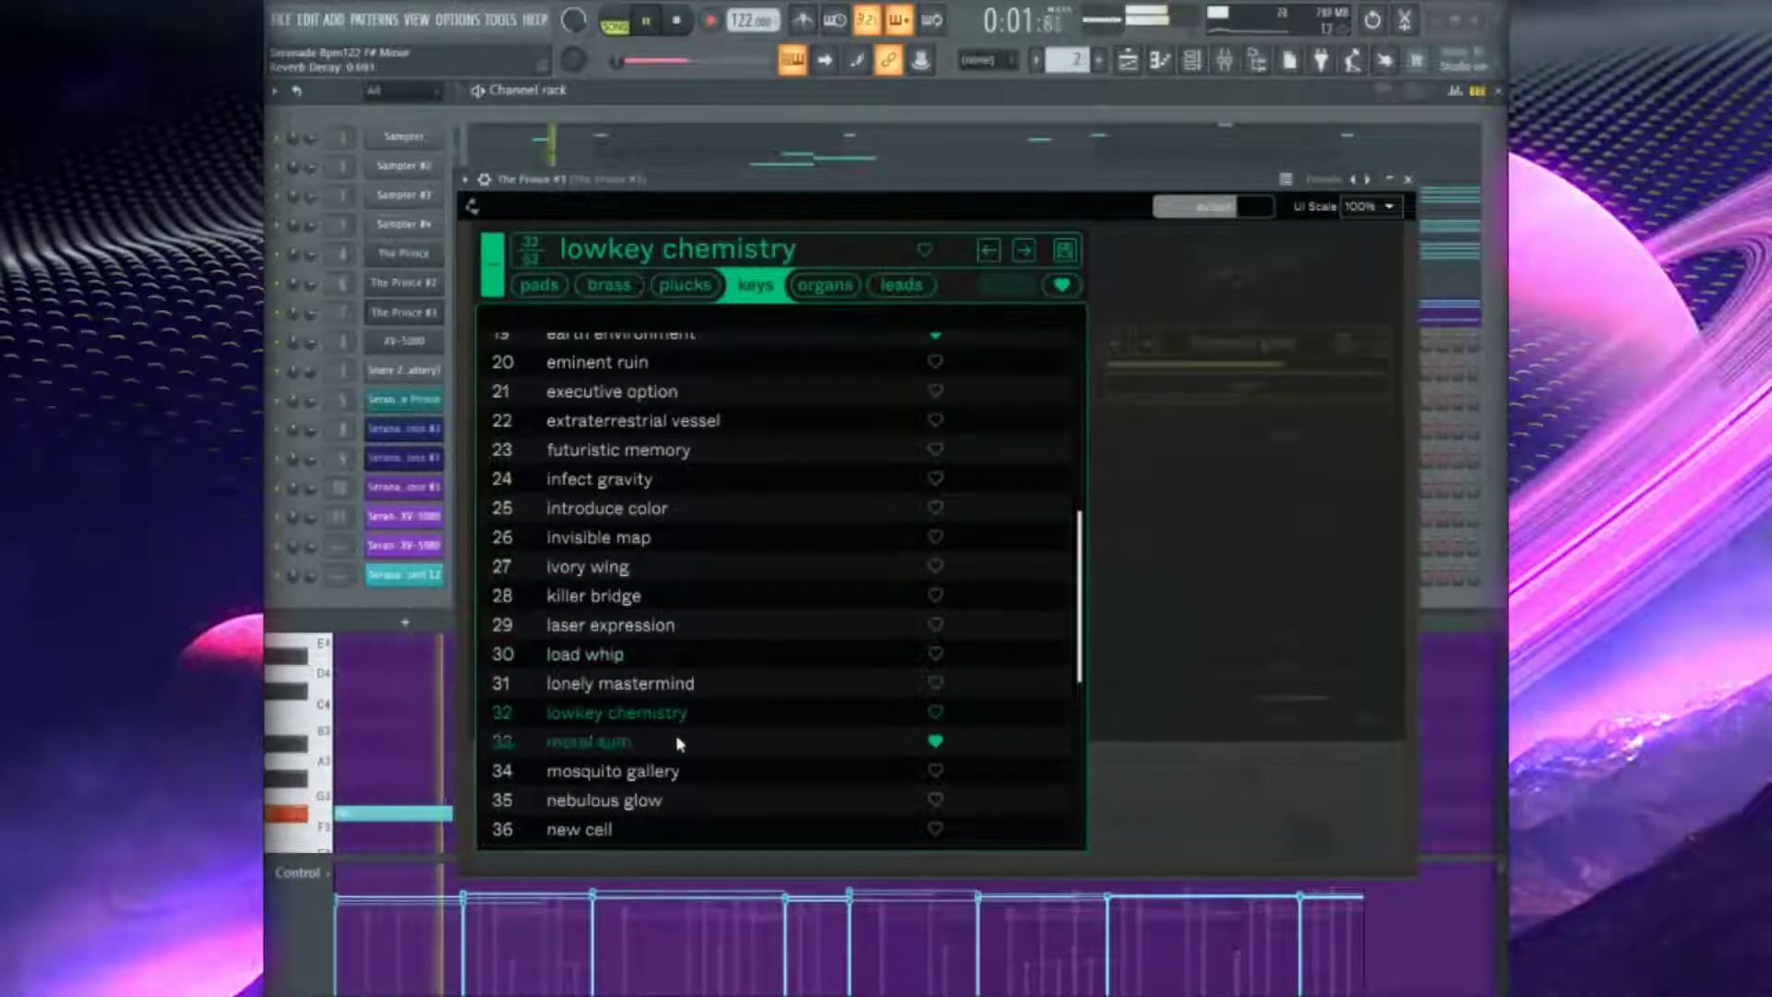
{"action": "scroll", "coordinate": [659, 751], "scroll_direction": "down", "scroll_amount": 1}
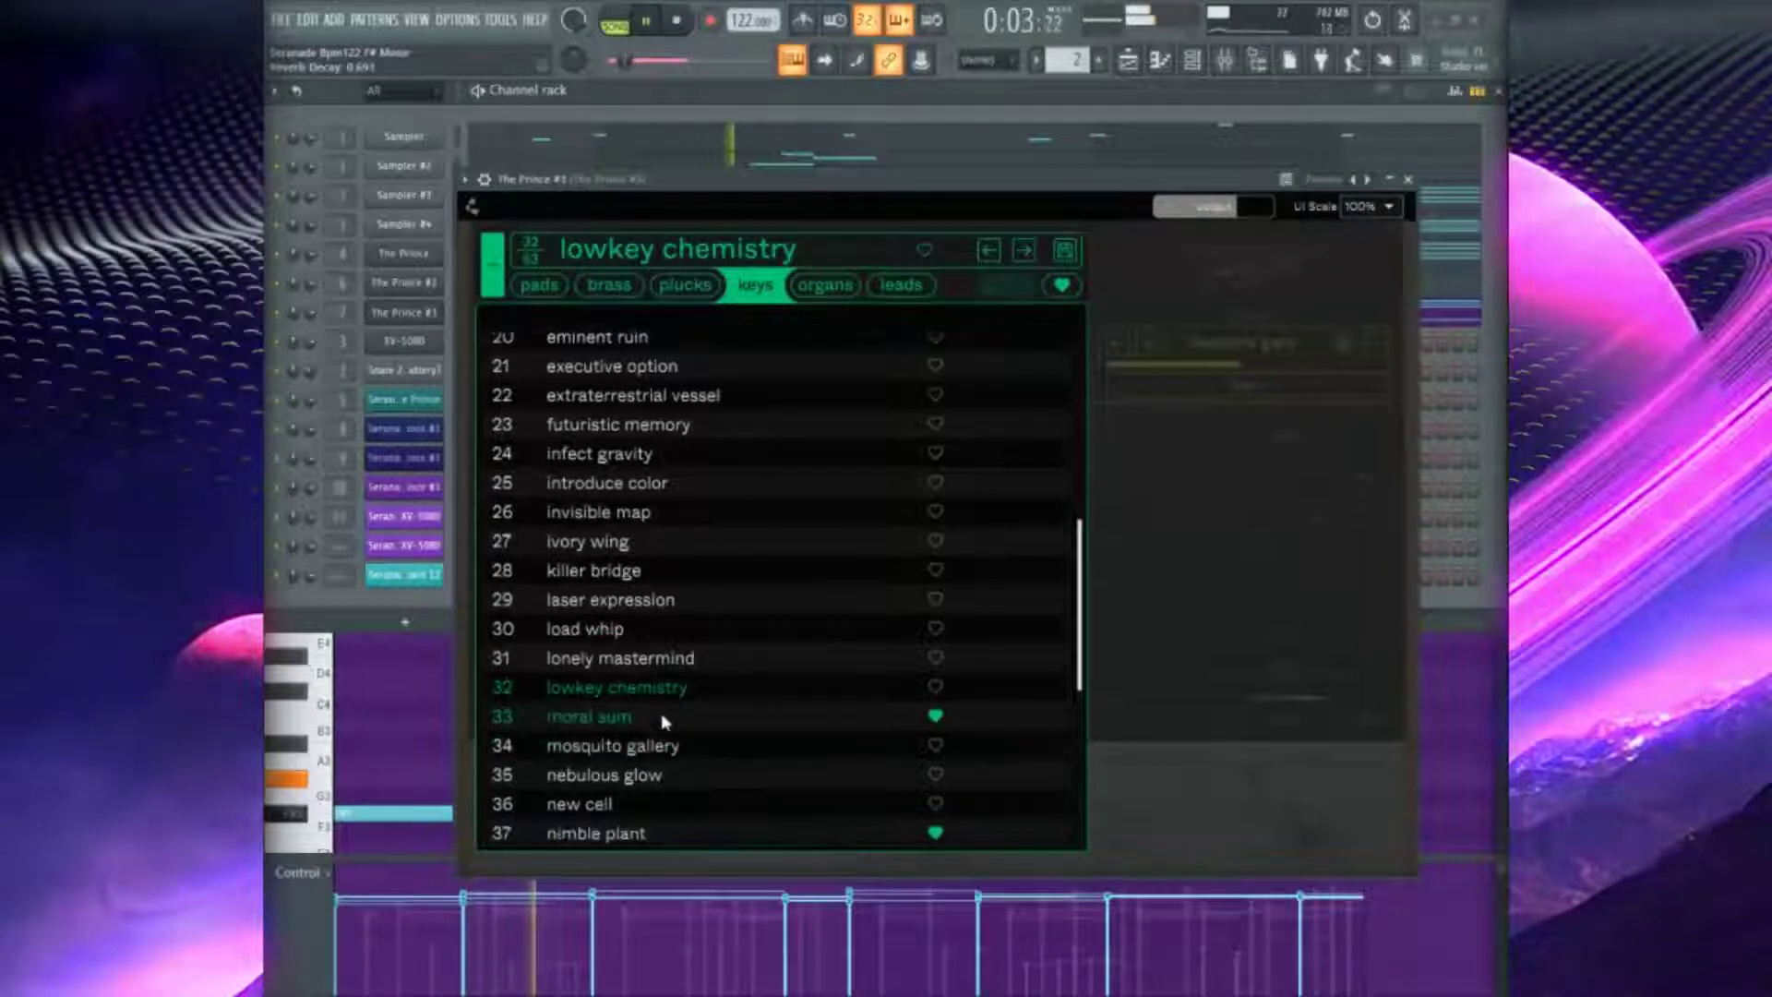
{"action": "left_click", "coordinate": [709, 745]}
{"action": "scroll", "coordinate": [711, 729], "scroll_direction": "down", "scroll_amount": 3}
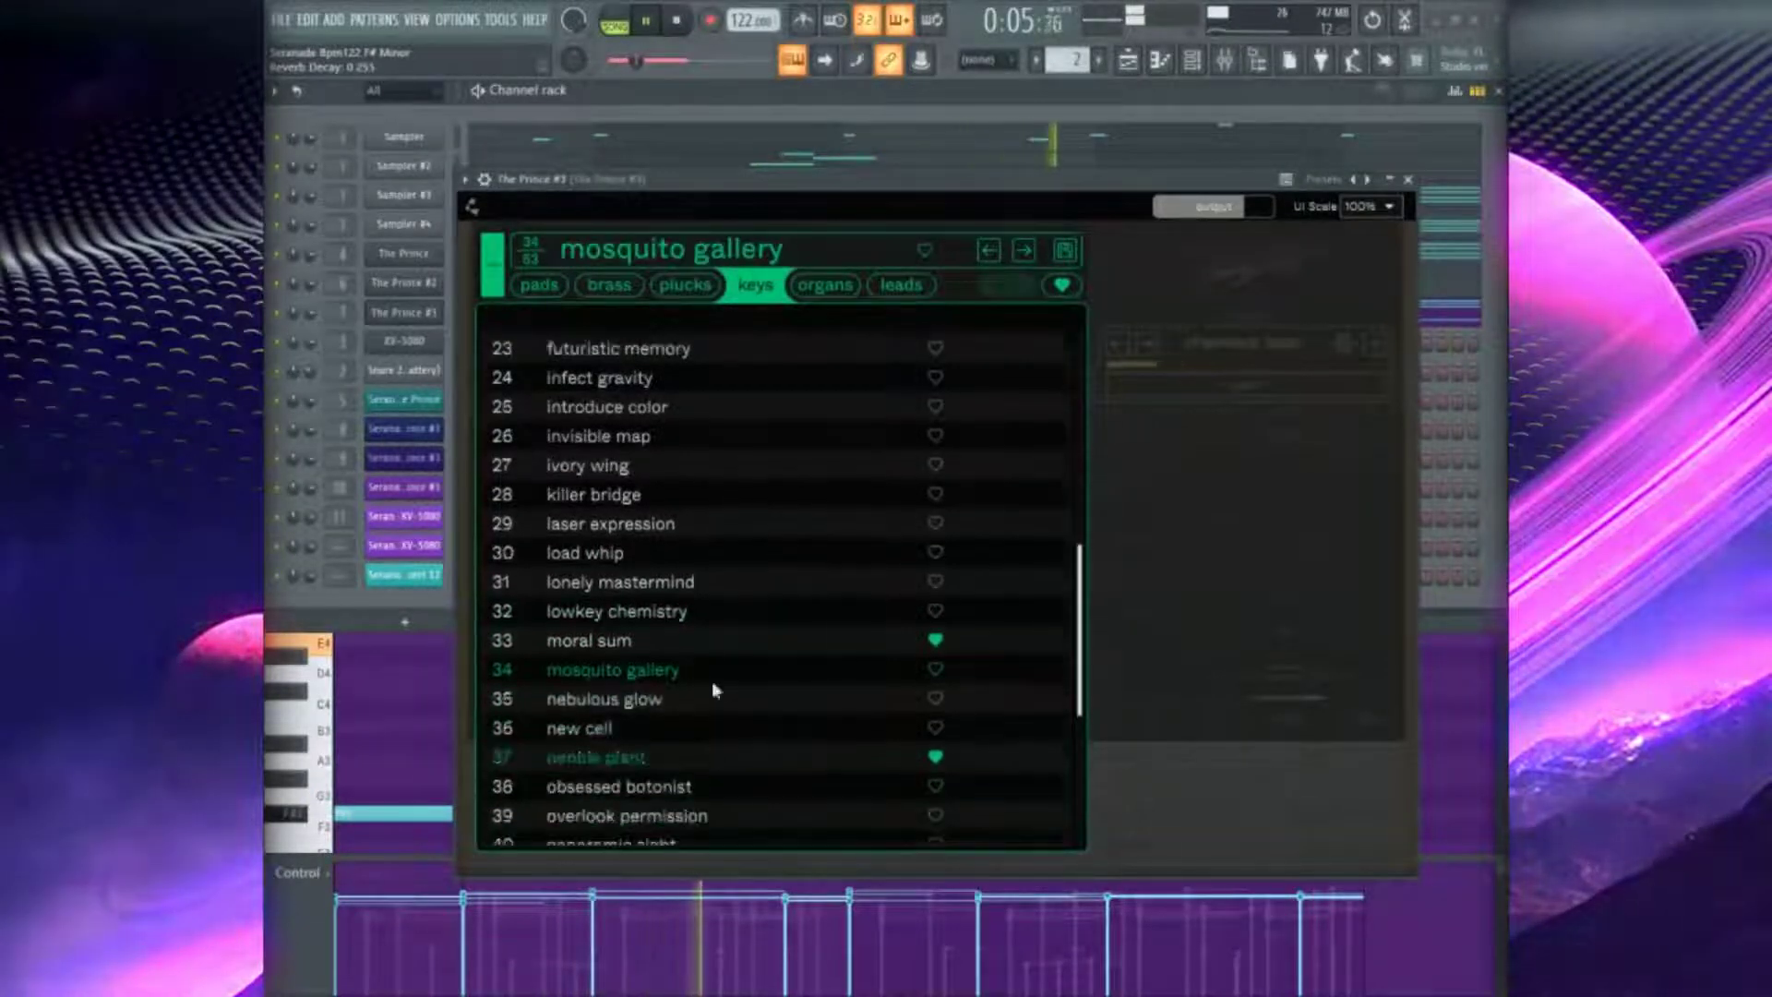
Load the outer rain pad on The Prince #3 and adjust its output volume
{"action": "left_click", "coordinate": [545, 284]}
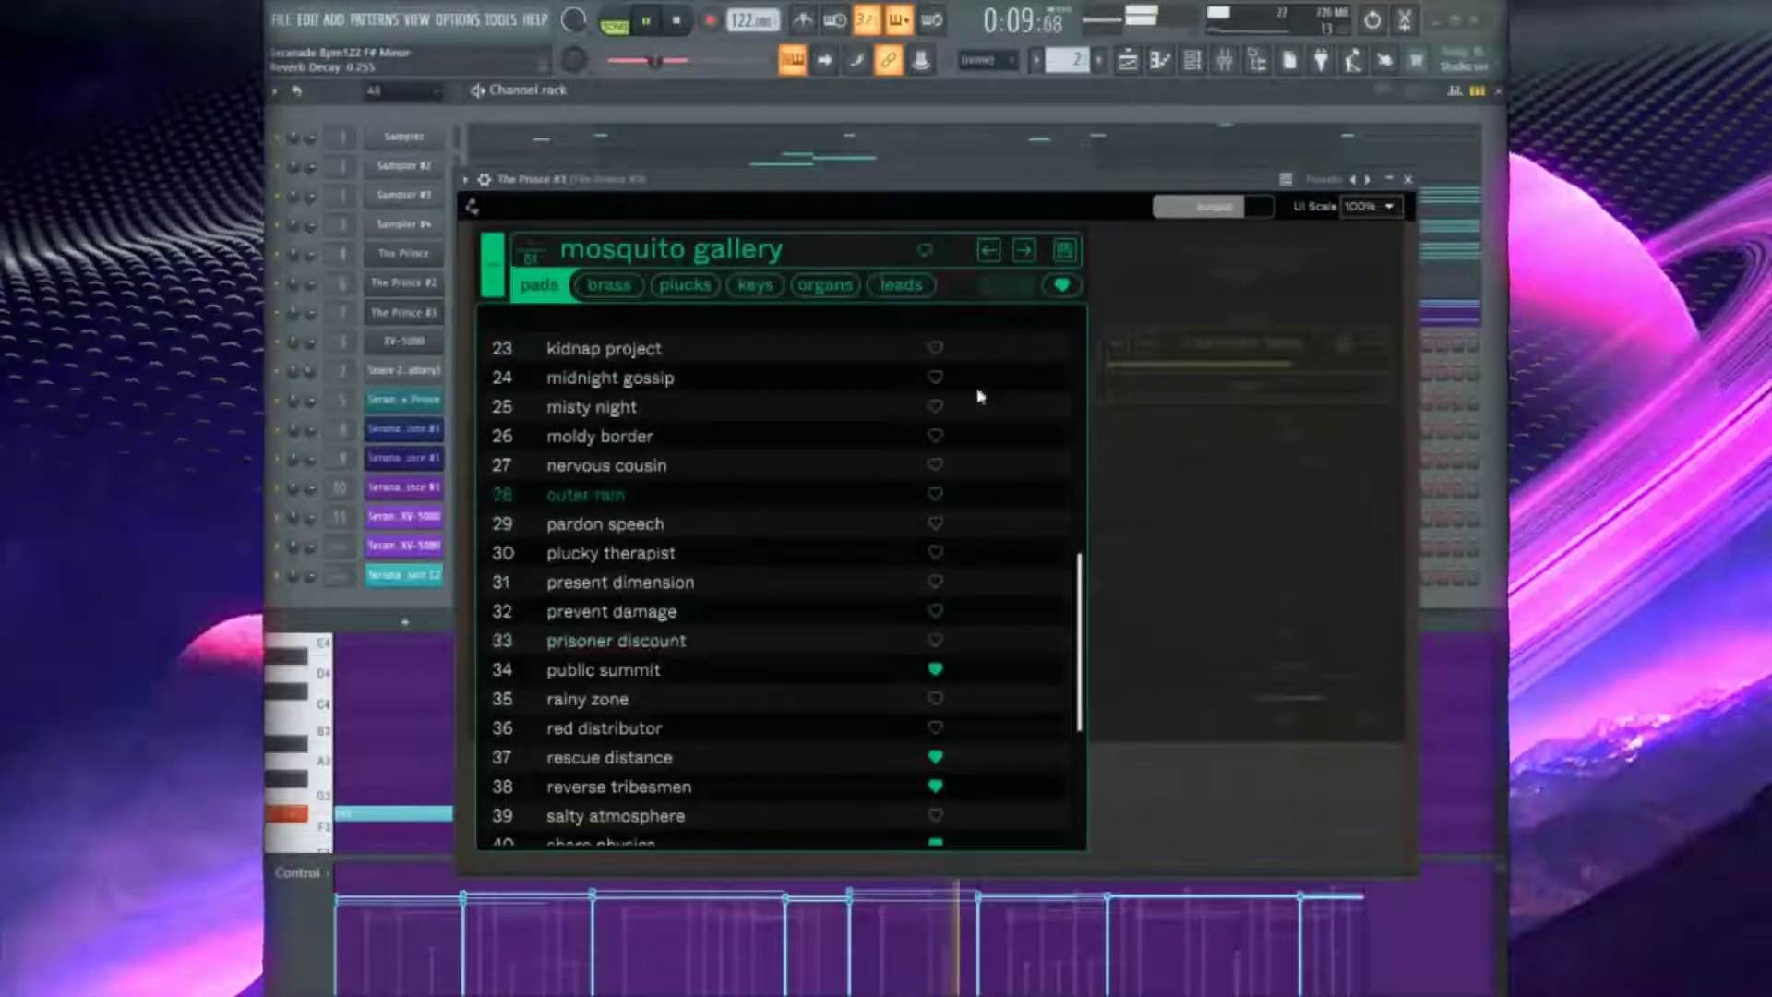
{"action": "left_click", "coordinate": [1409, 180]}
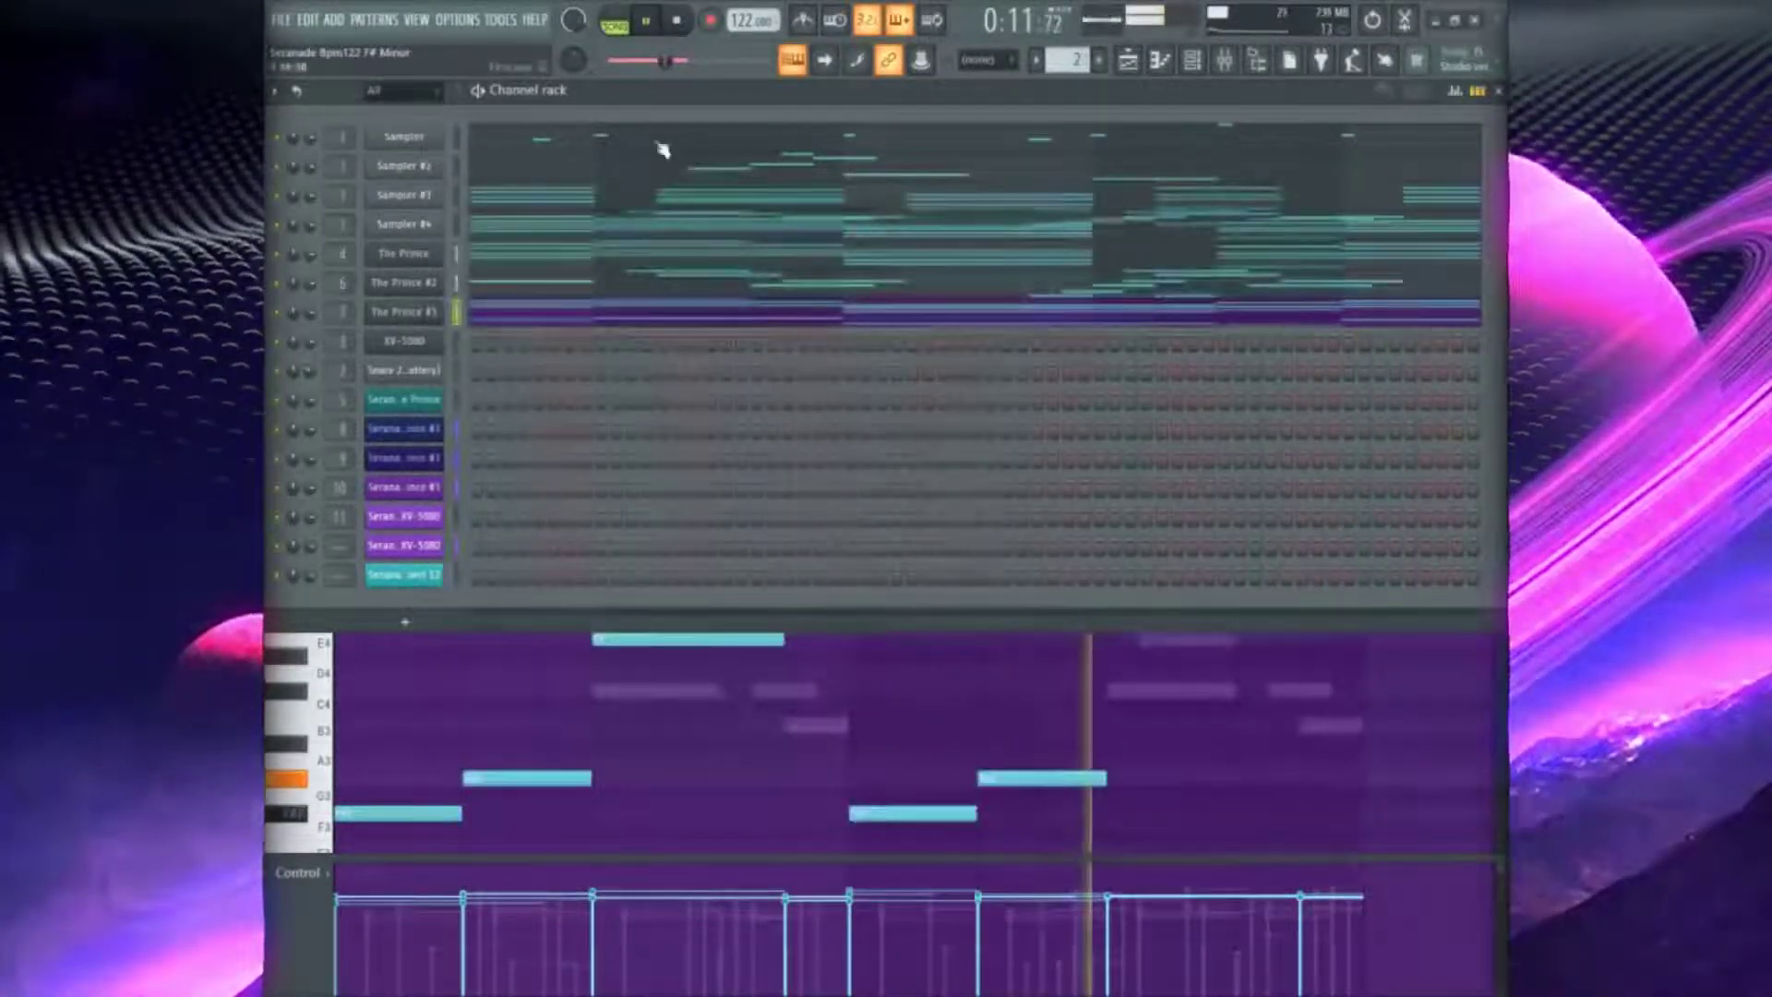
{"action": "left_click", "coordinate": [495, 319]}
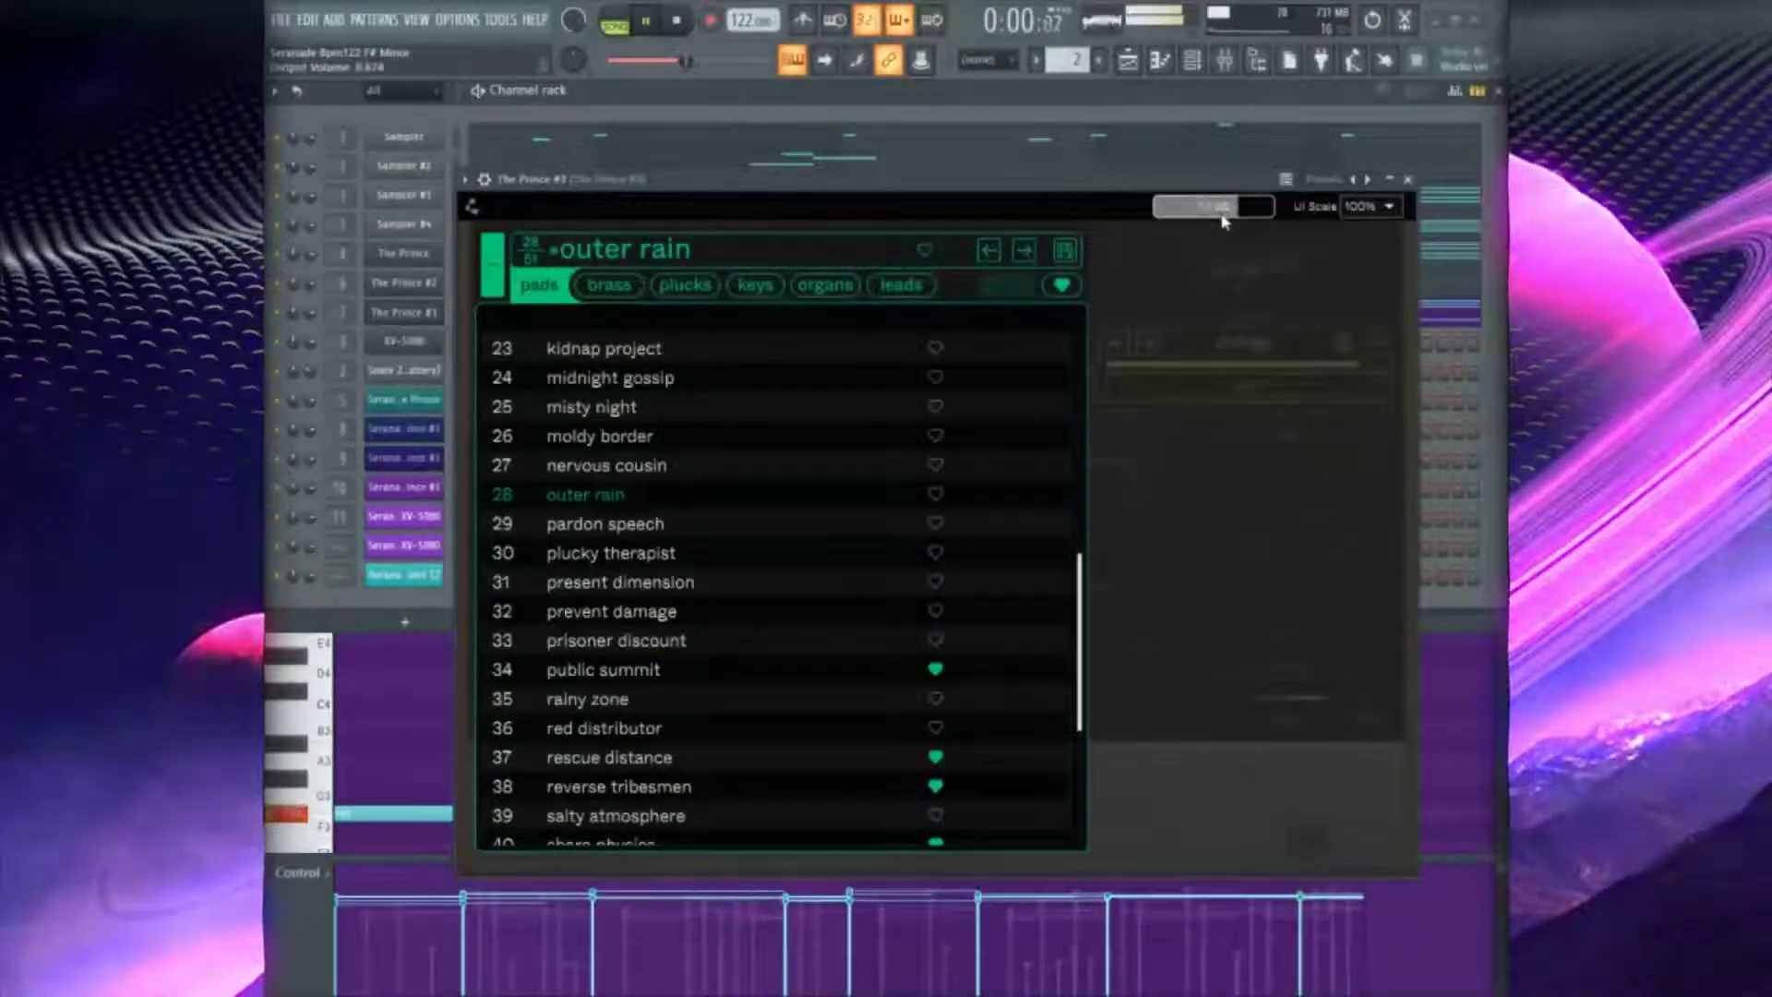
{"action": "left_click", "coordinate": [1215, 280]}
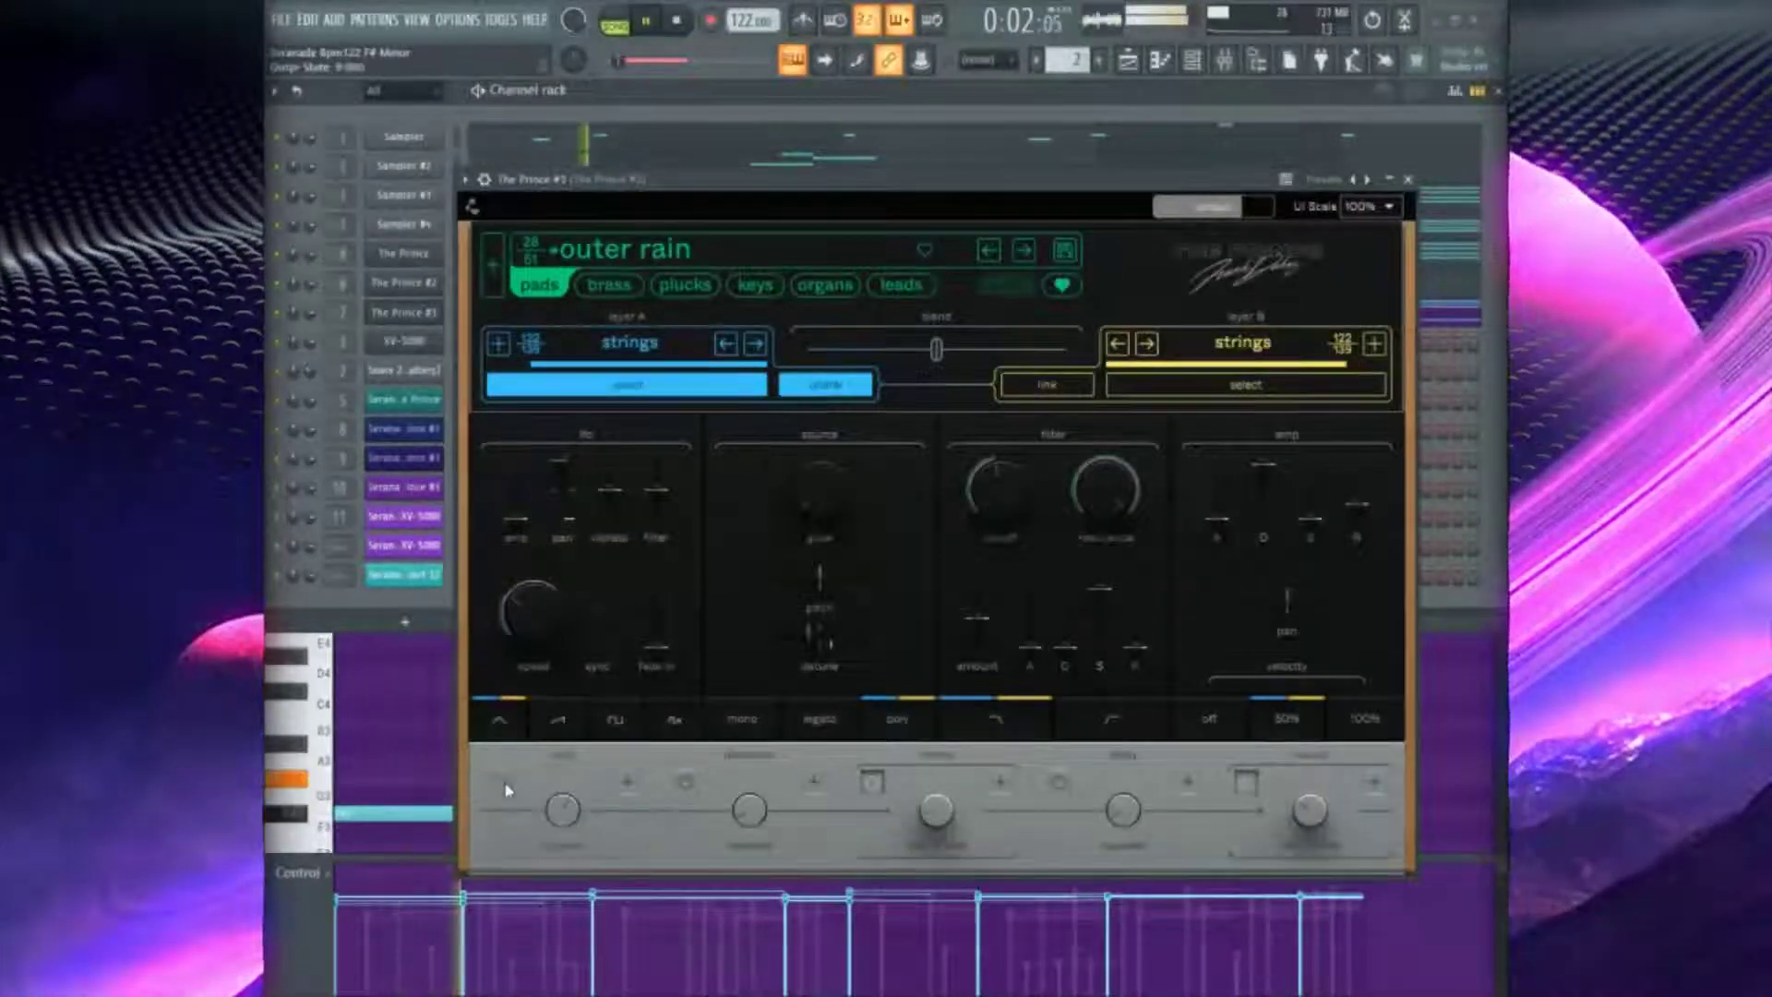
{"action": "left_click", "coordinate": [1409, 180]}
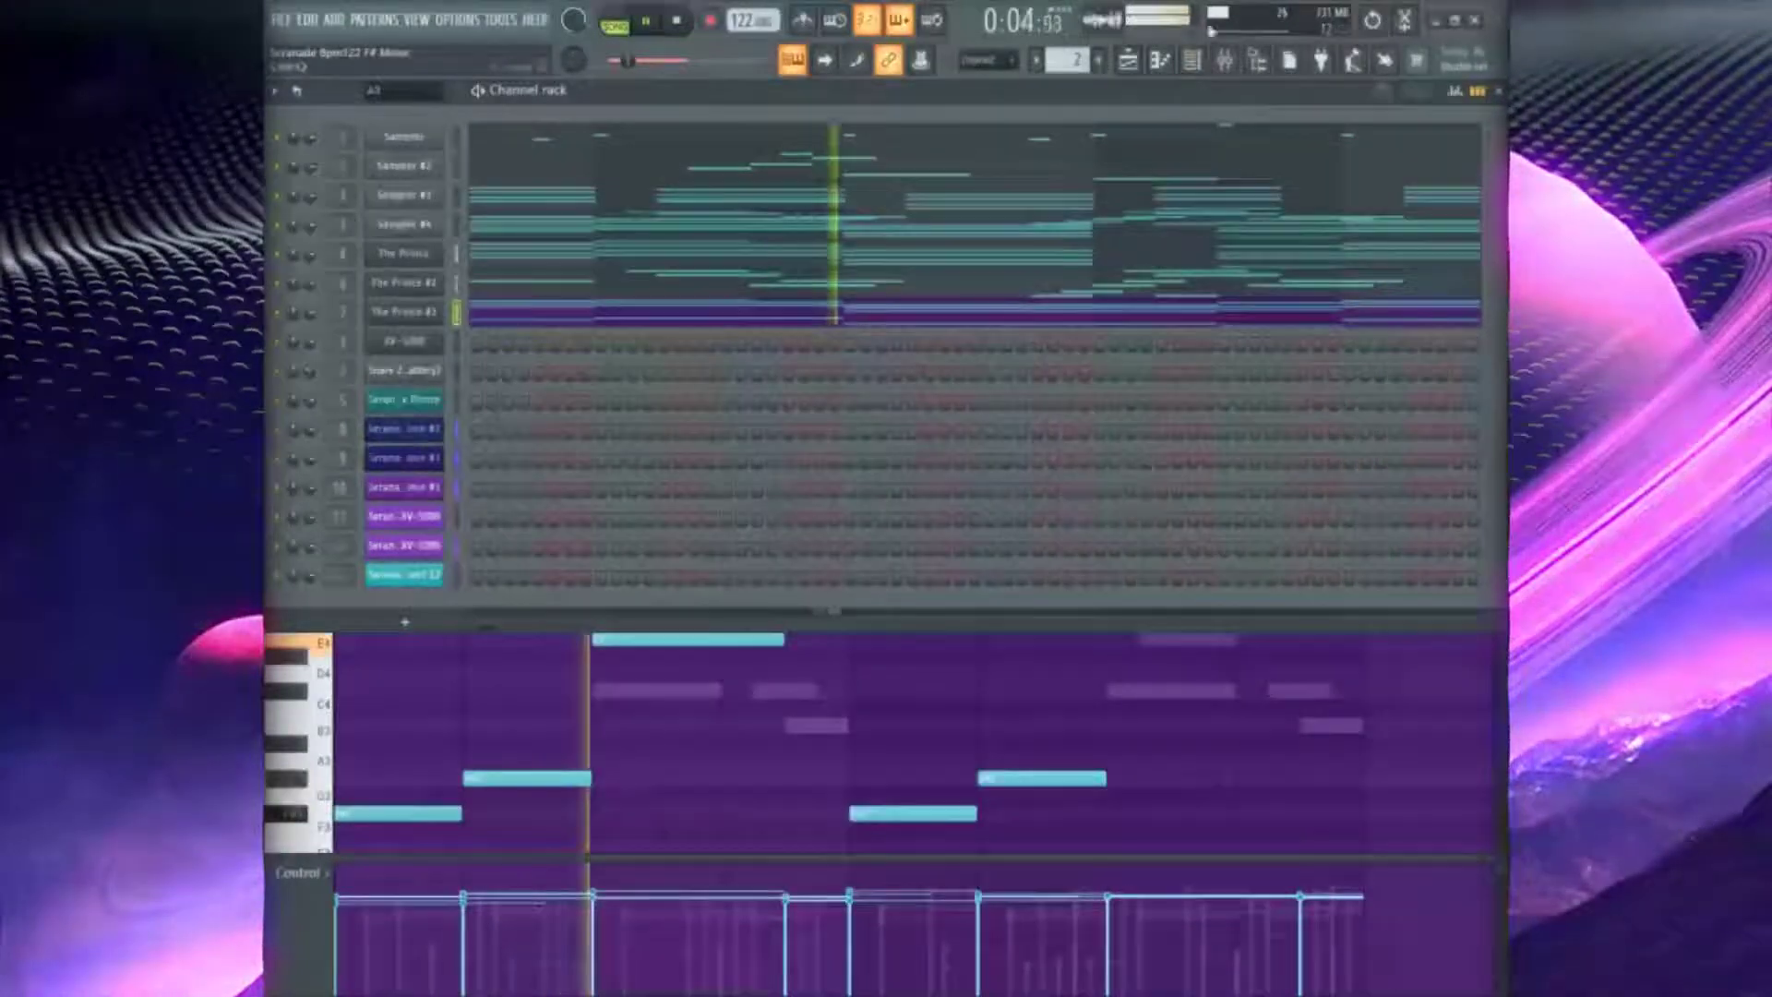
Lower The Prince #3's mixer fader, and load Ozone 9 Imager in its second effect slot, split into four bands
{"action": "key", "text": "F9"}
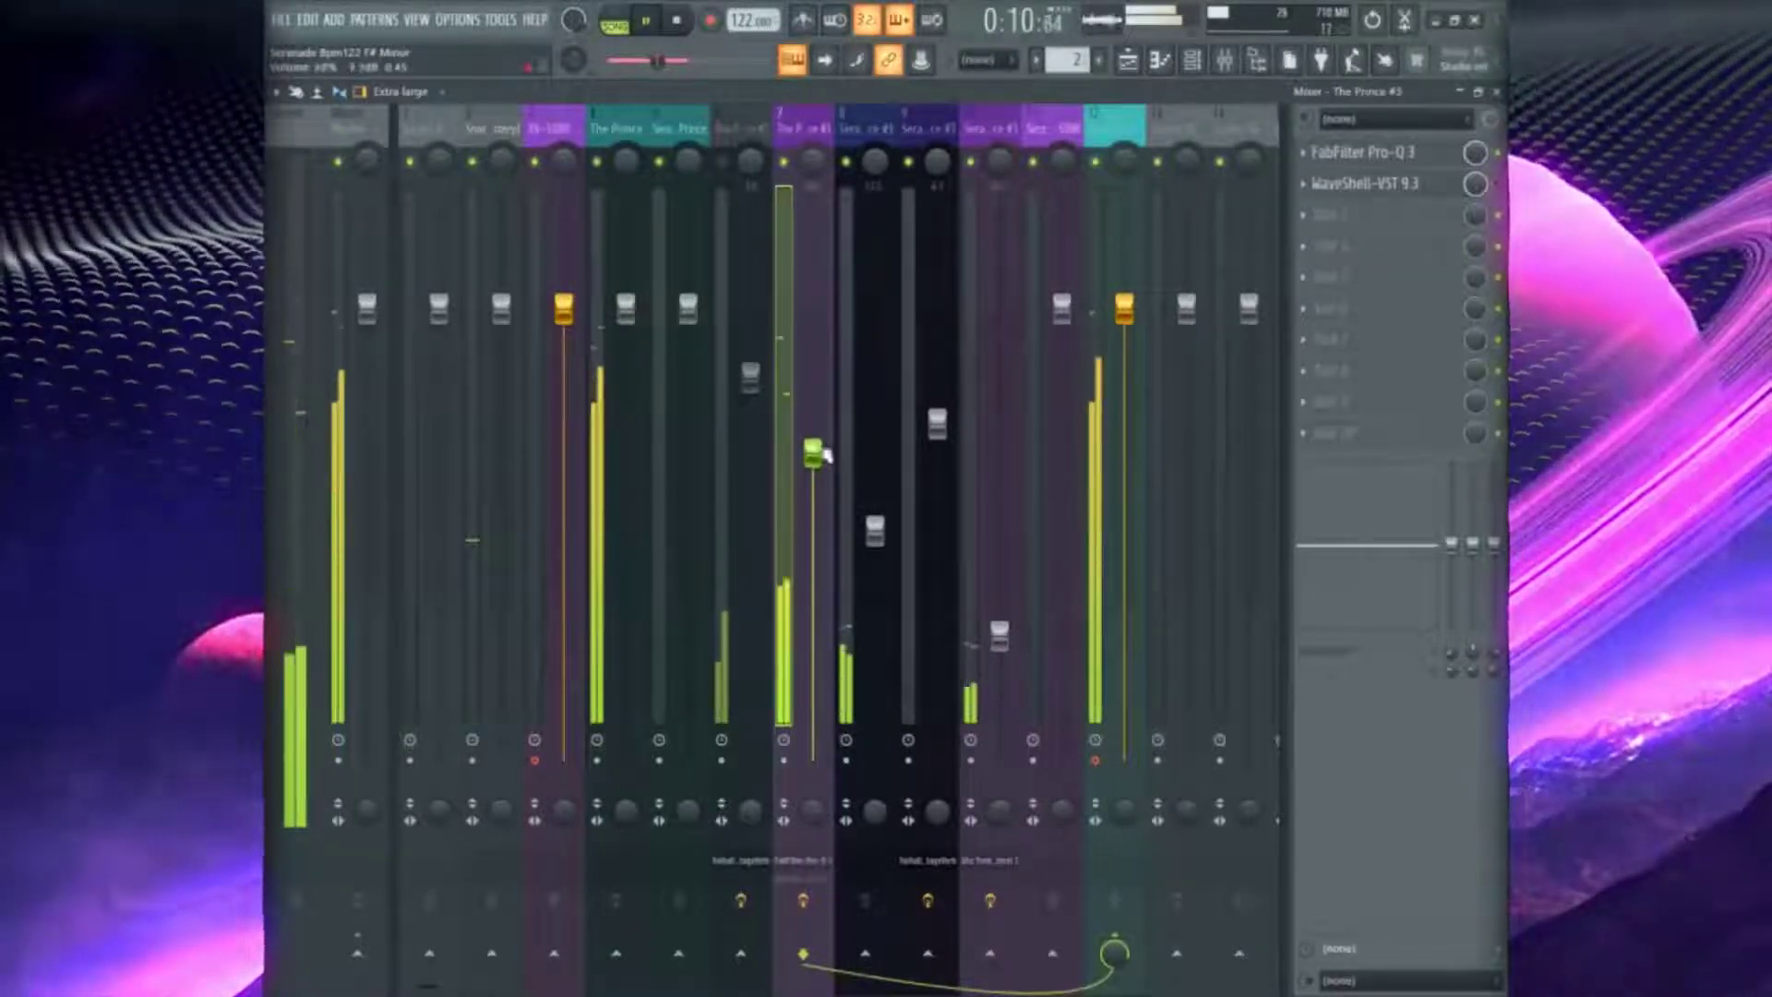
{"action": "left_click_drag", "start_coordinate": [821, 457], "coordinate": [824, 492]}
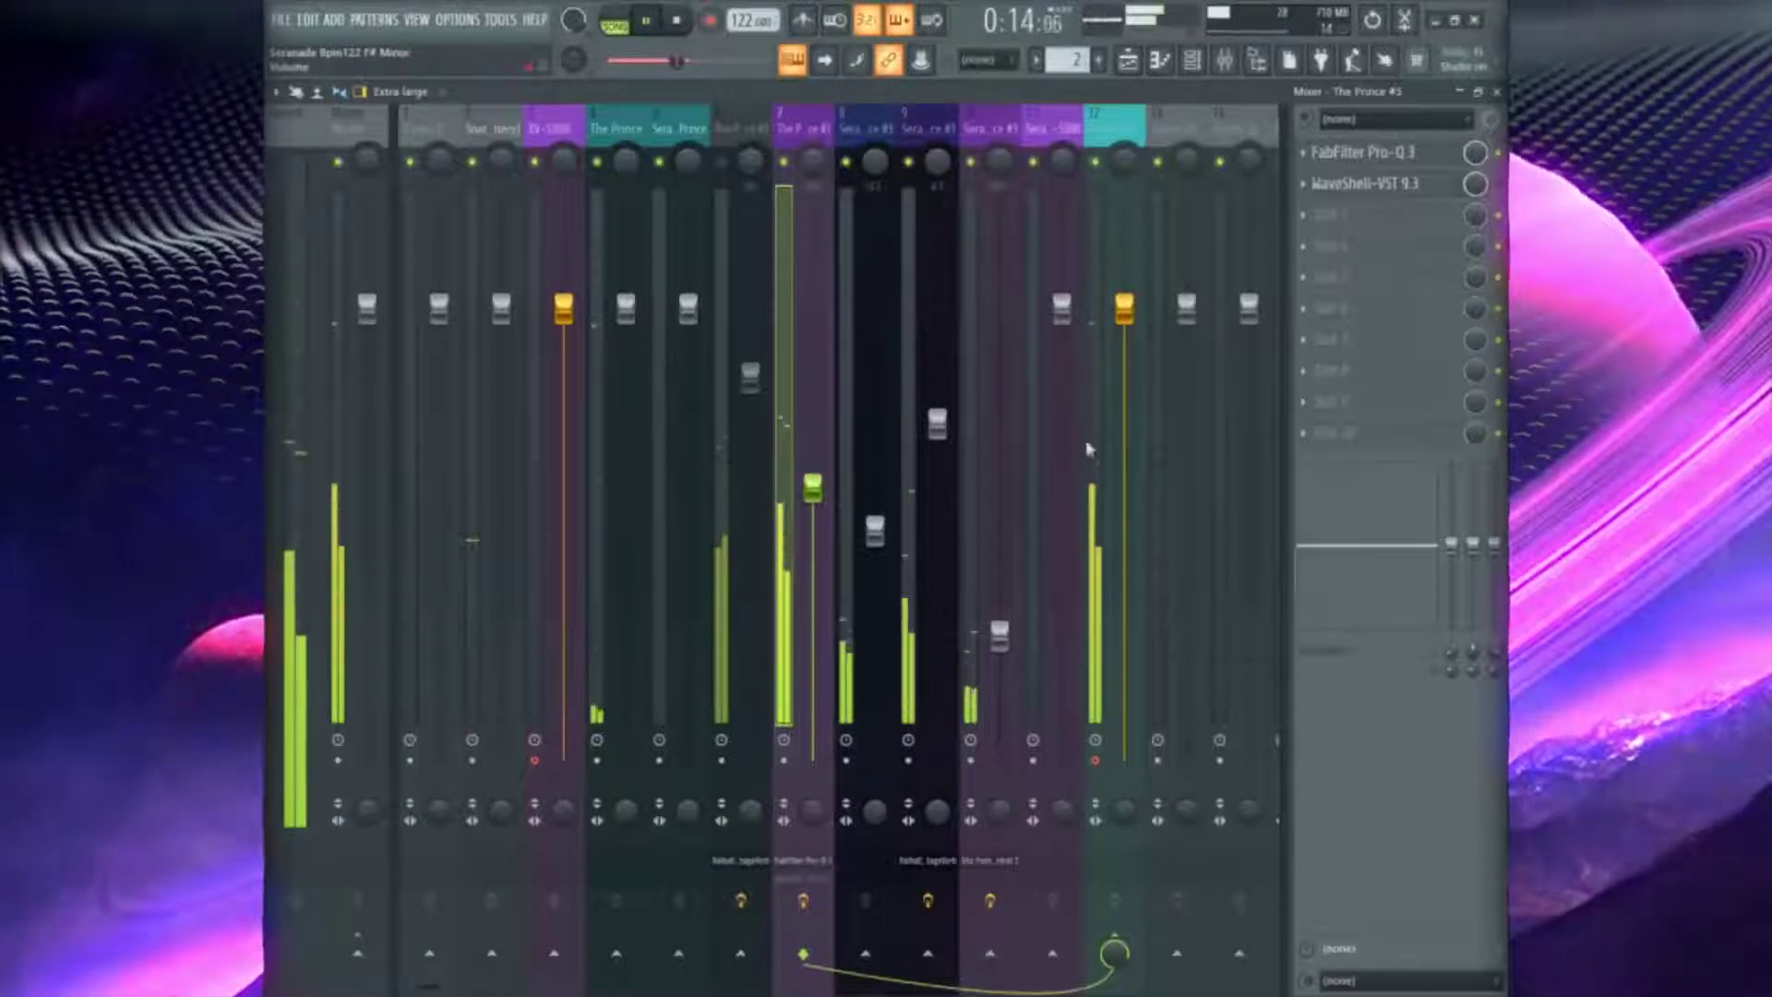
{"action": "left_click", "coordinate": [1329, 184]}
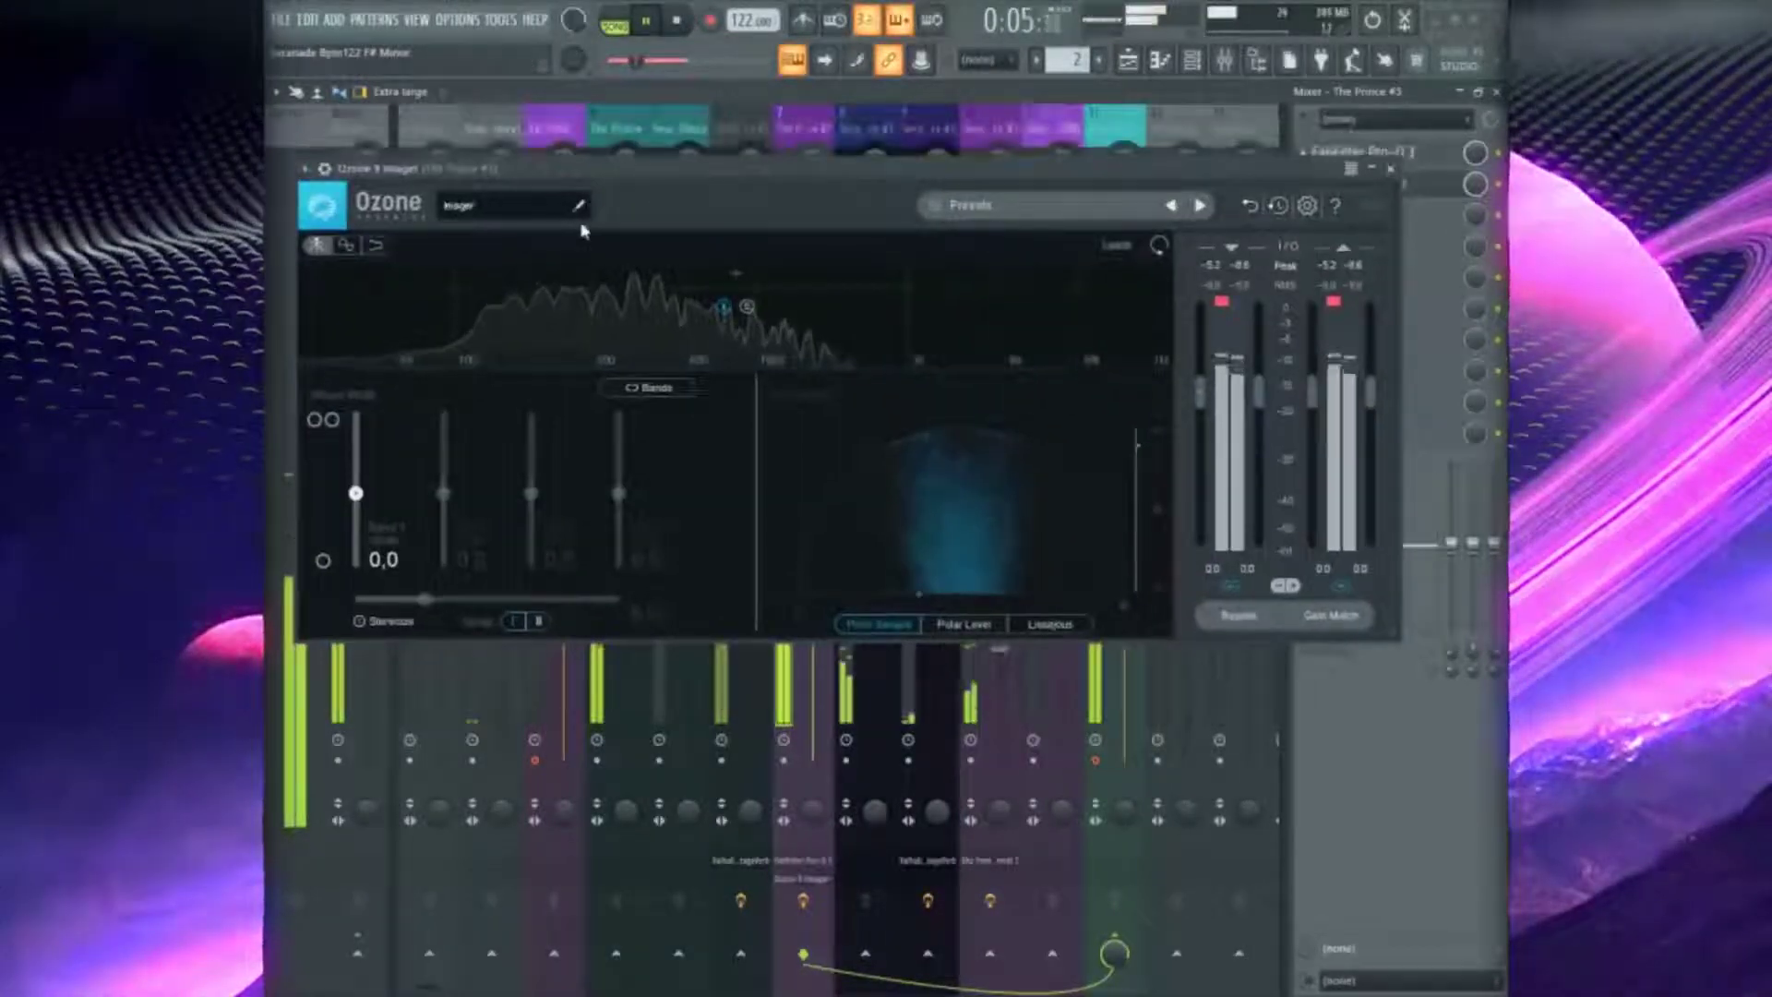
{"action": "left_click", "coordinate": [538, 275]}
{"action": "left_click", "coordinate": [700, 275]}
{"action": "left_click", "coordinate": [877, 275]}
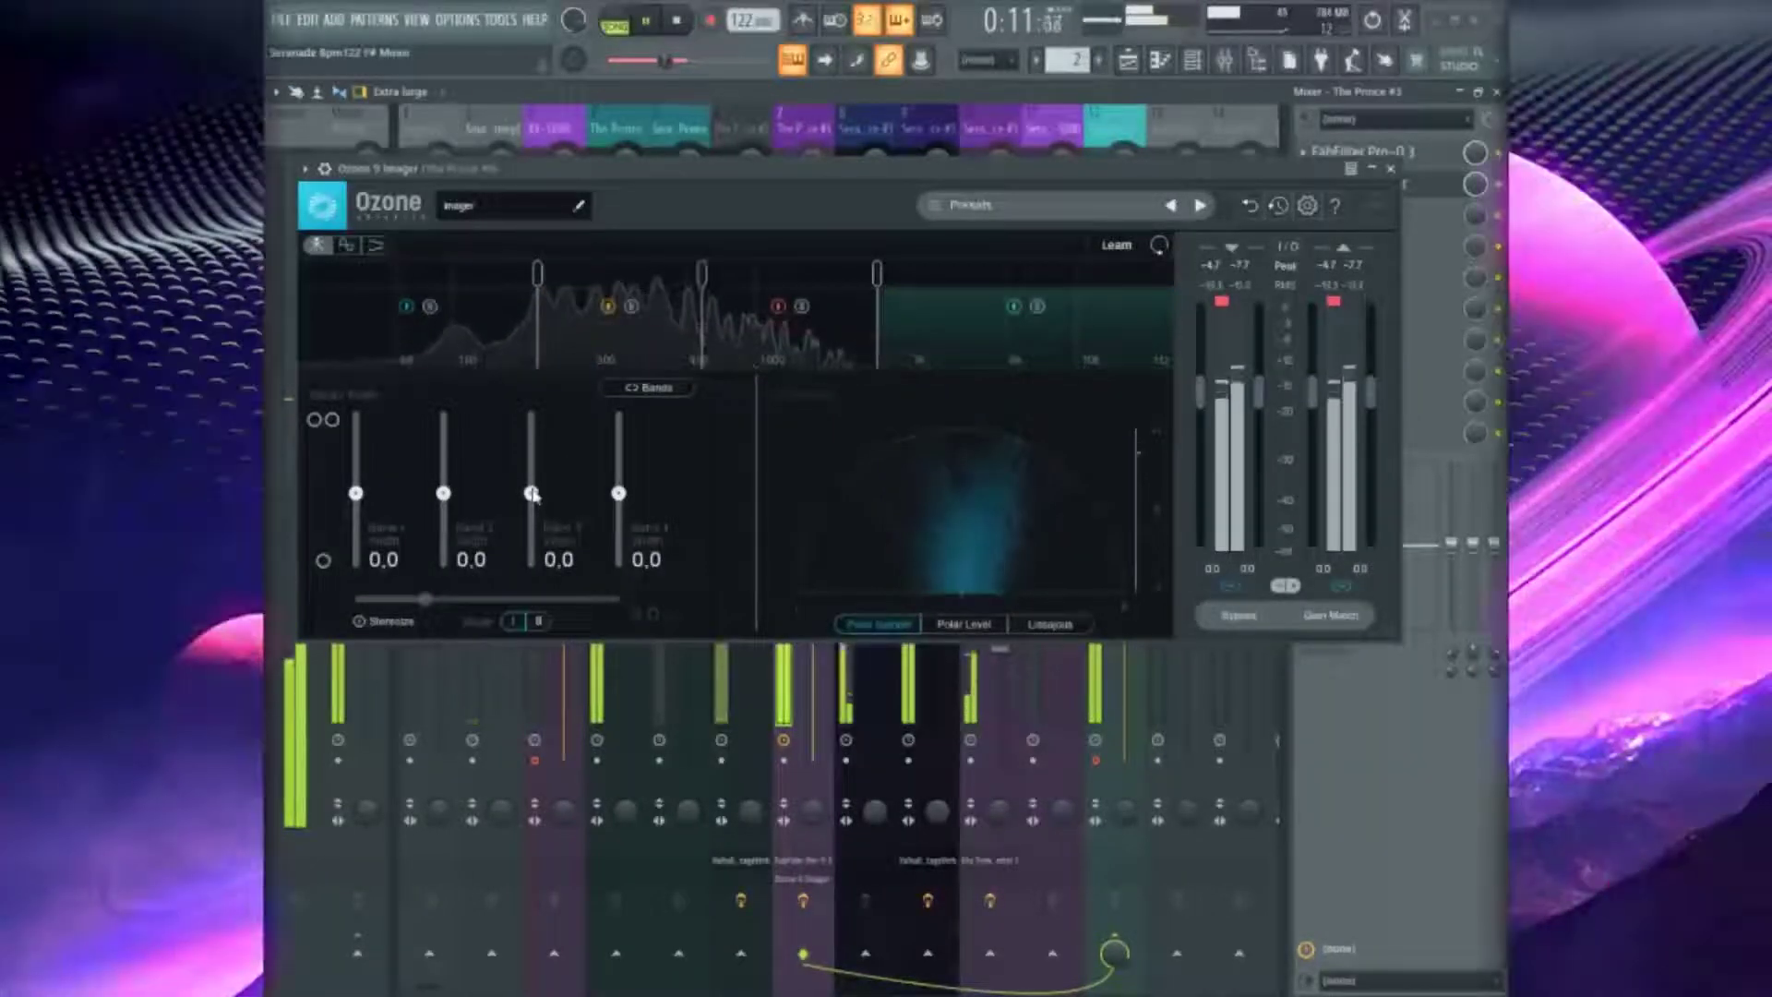
Enable Stereoize at 9.9 ms in the Imager and set the widths of bands 2, 3 and 4 to 25.3, 27.8 and 25.3
{"action": "left_click_drag", "start_coordinate": [531, 493], "coordinate": [534, 481]}
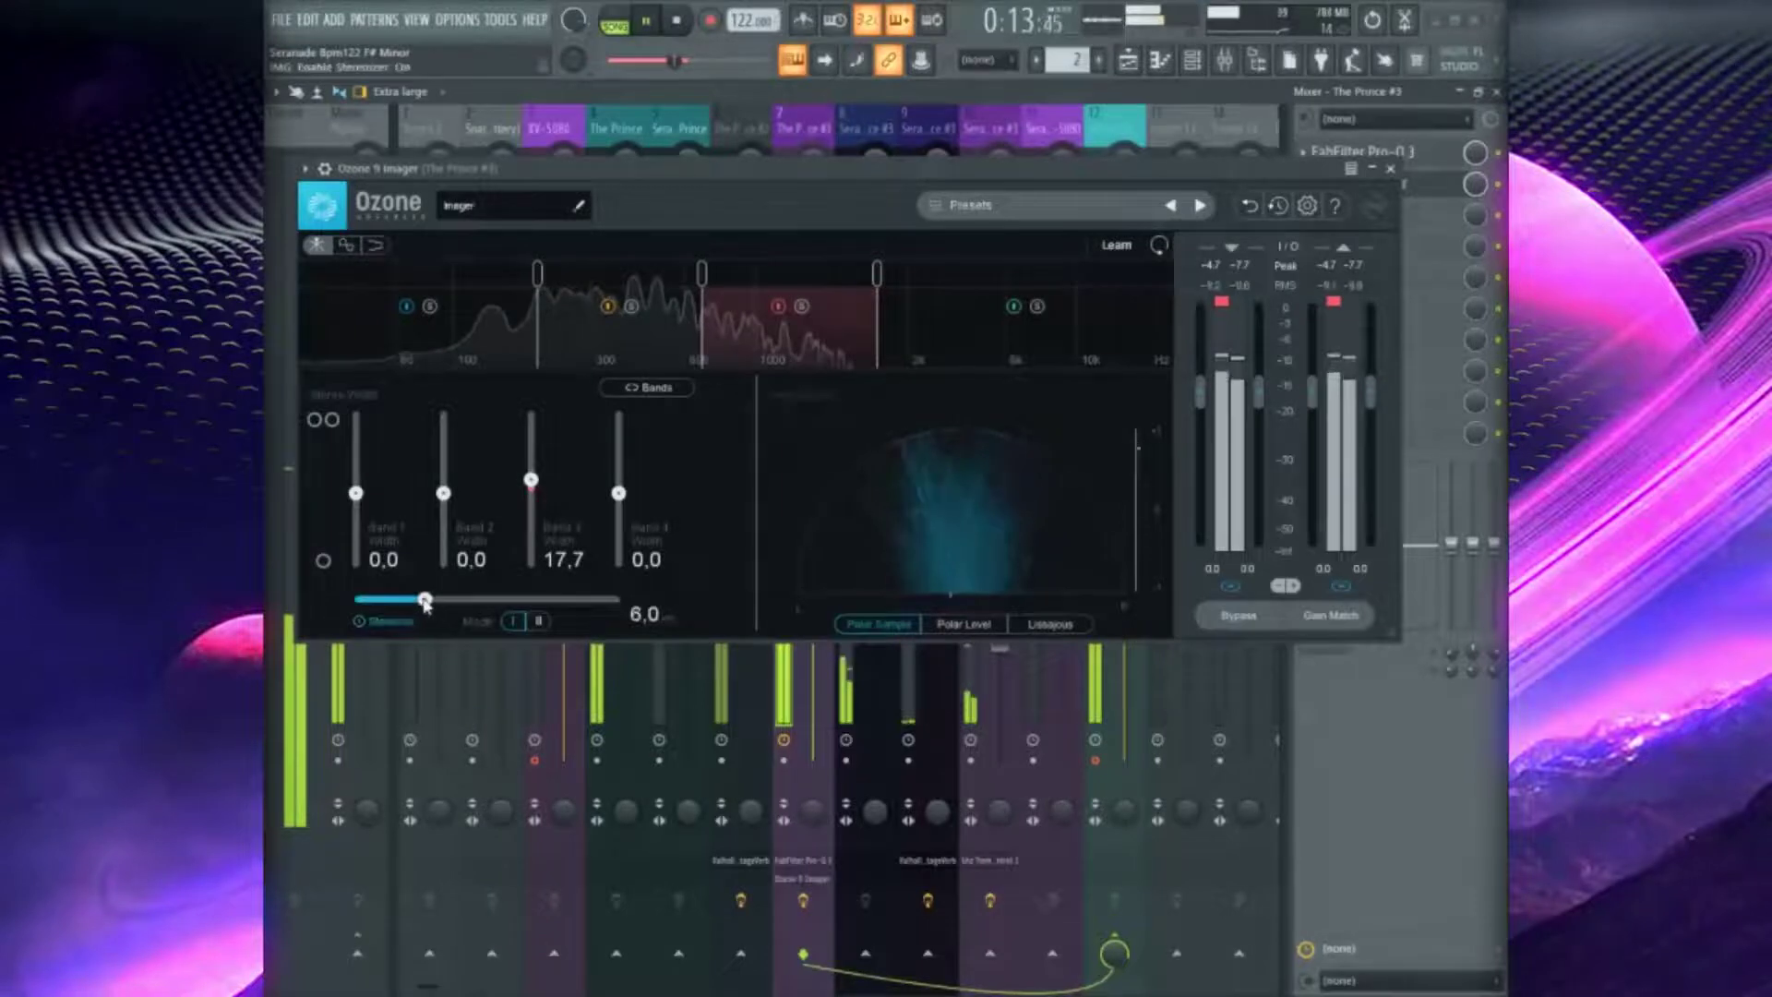
{"action": "left_click_drag", "start_coordinate": [462, 616], "coordinate": [475, 616]}
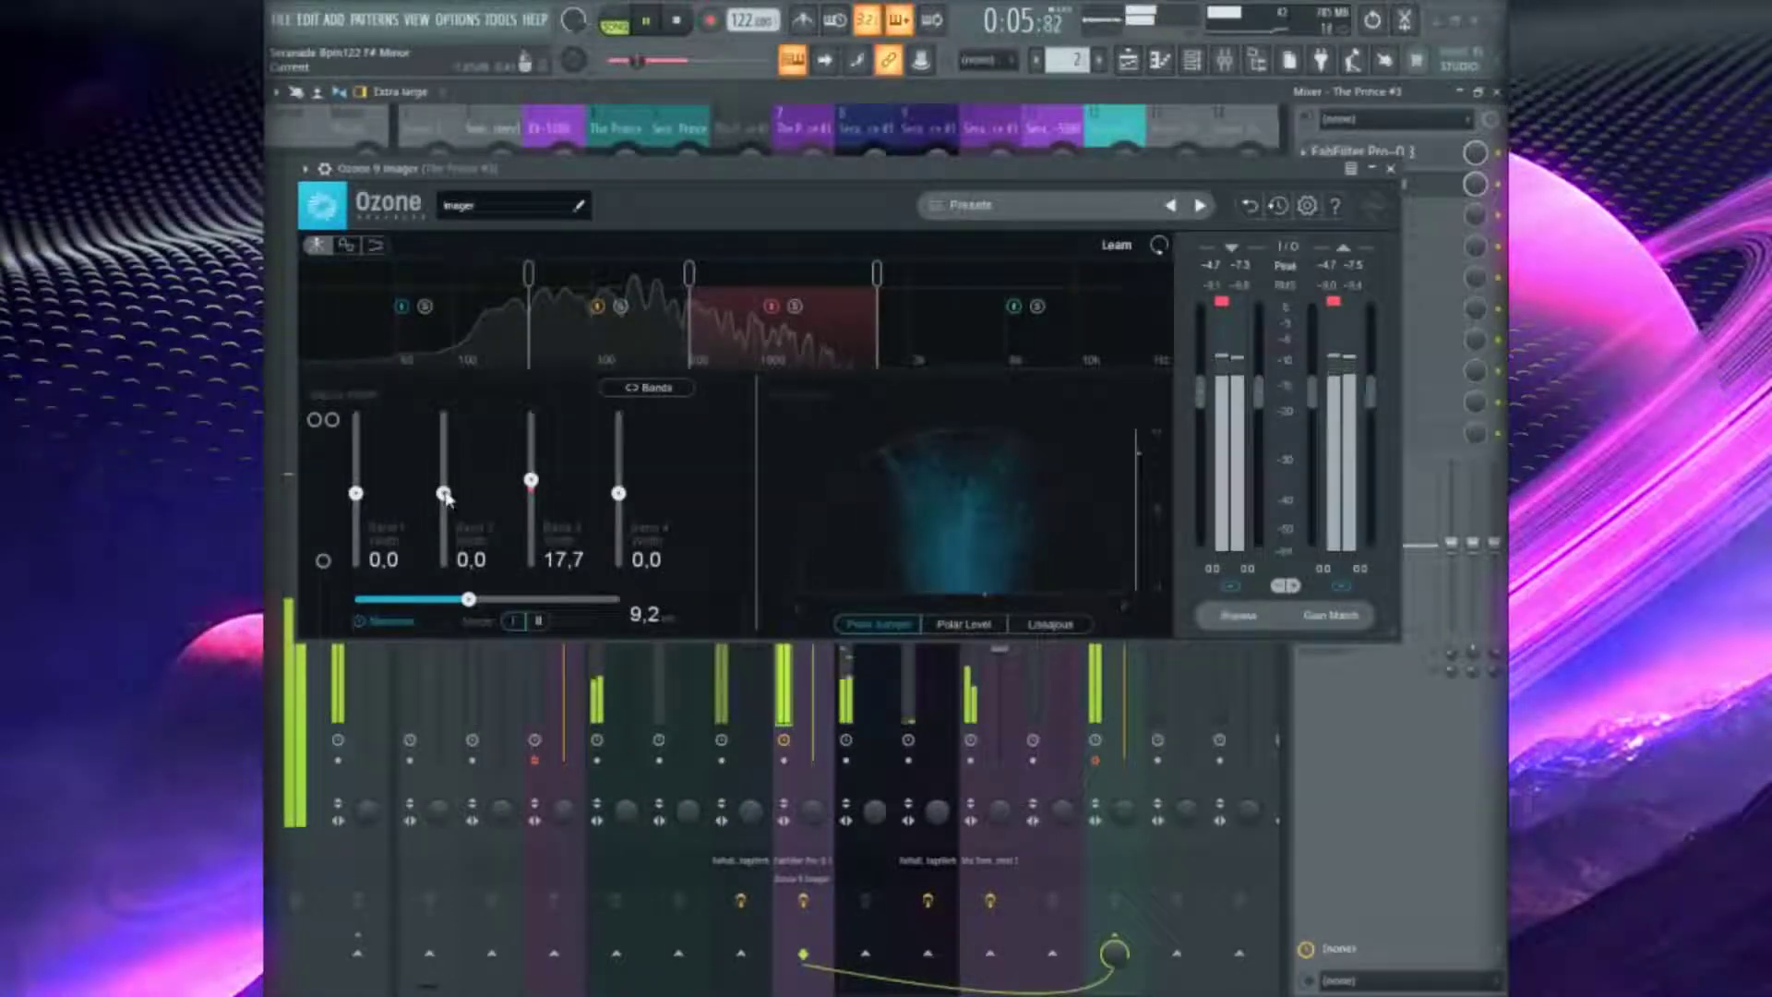
{"action": "left_click_drag", "start_coordinate": [443, 492], "coordinate": [444, 483]}
{"action": "left_click_drag", "start_coordinate": [618, 493], "coordinate": [618, 474]}
{"action": "left_click_drag", "start_coordinate": [473, 600], "coordinate": [480, 599]}
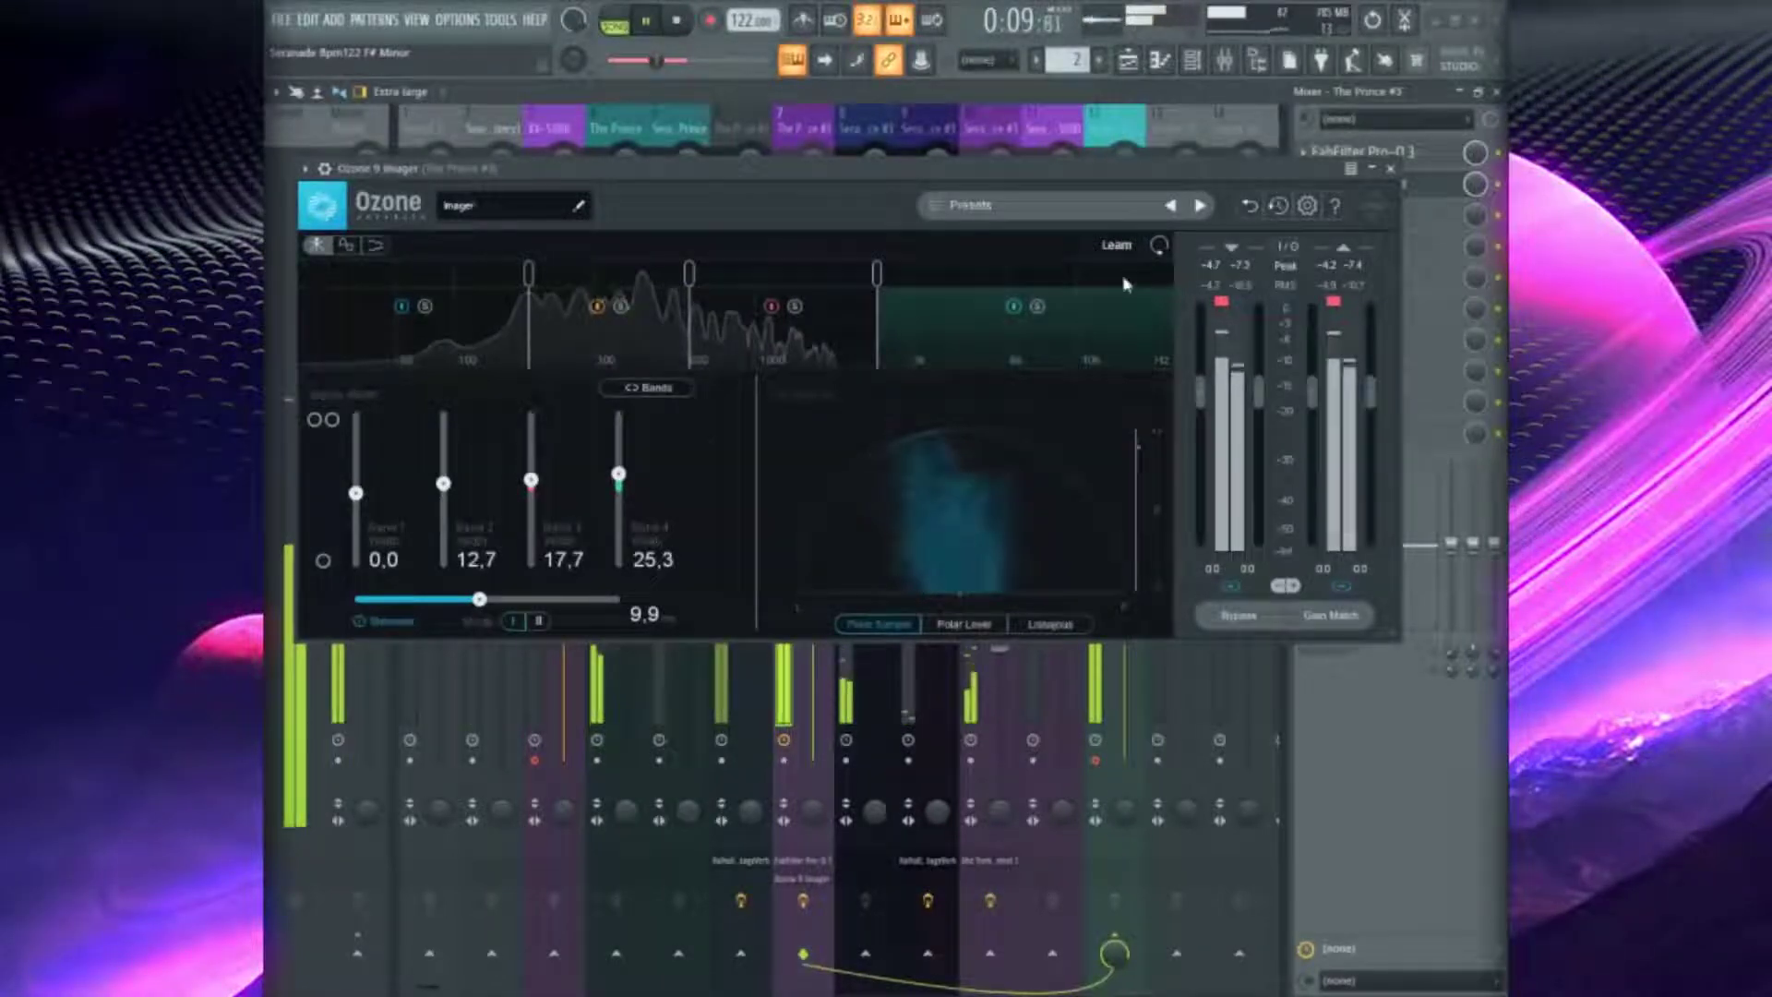
{"action": "left_click_drag", "start_coordinate": [531, 479], "coordinate": [443, 474]}
Shift the three Imager crossovers to lower frequencies and close the plugin
{"action": "left_click_drag", "start_coordinate": [877, 277], "coordinate": [806, 309]}
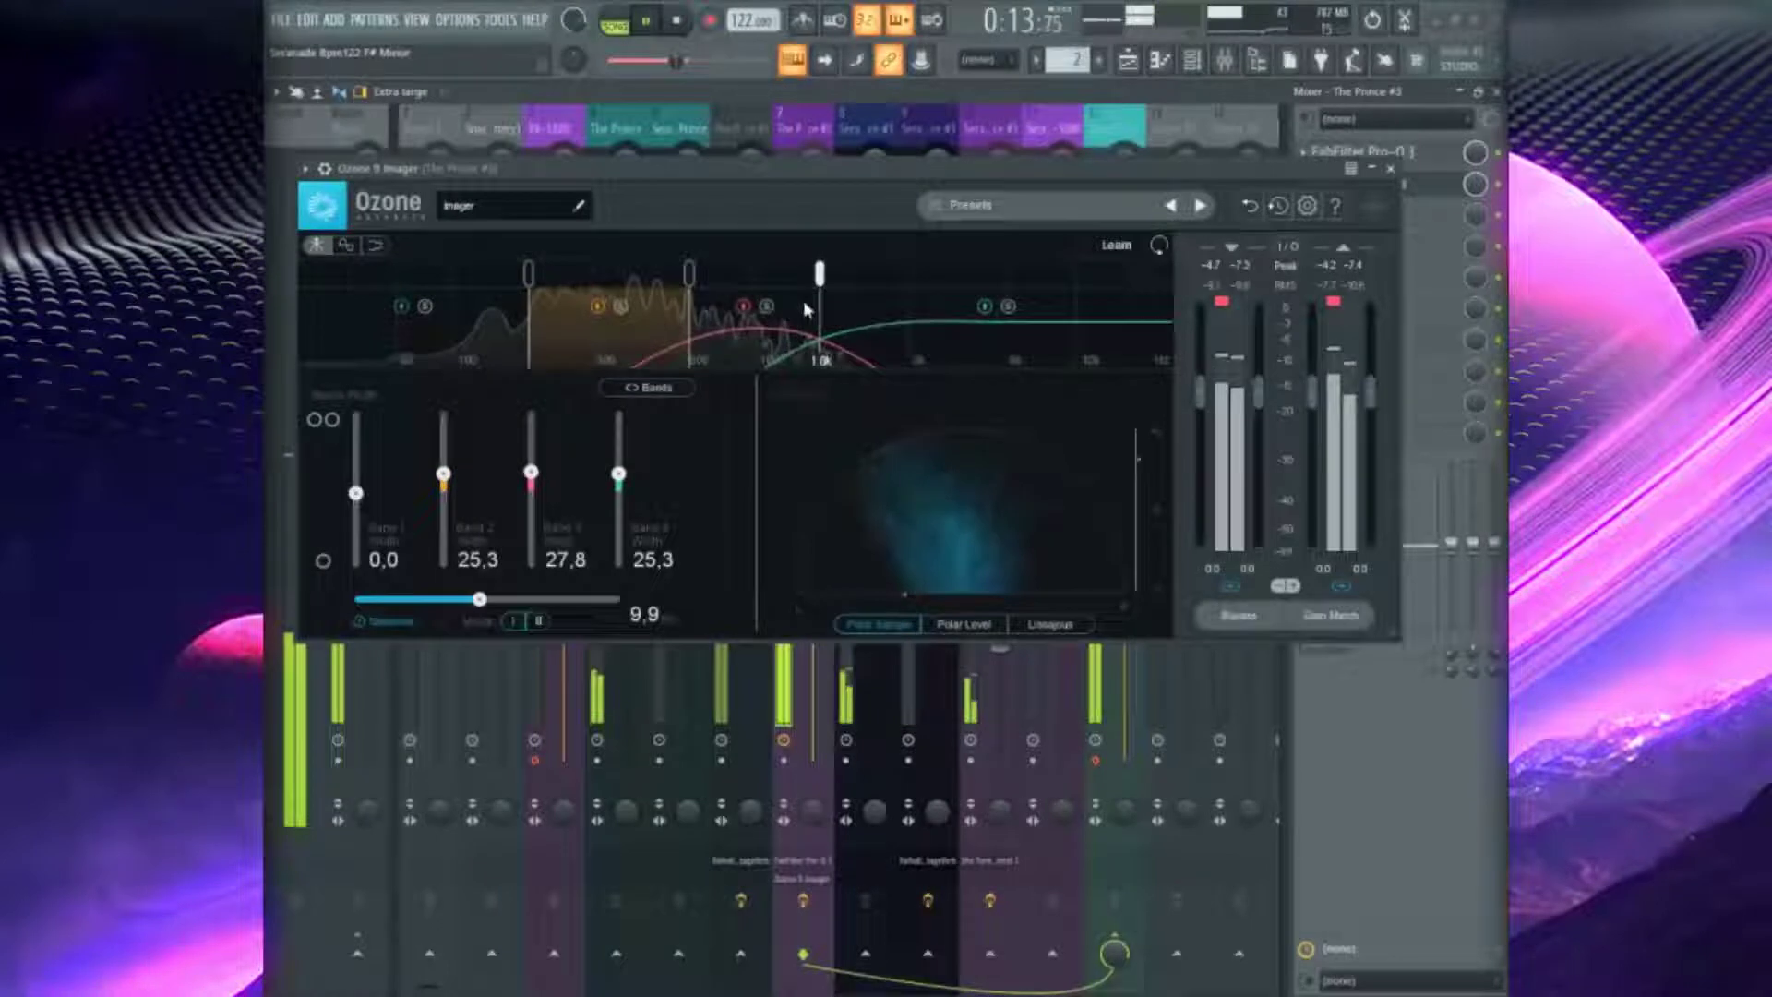
{"action": "left_click_drag", "start_coordinate": [656, 287], "coordinate": [633, 303]}
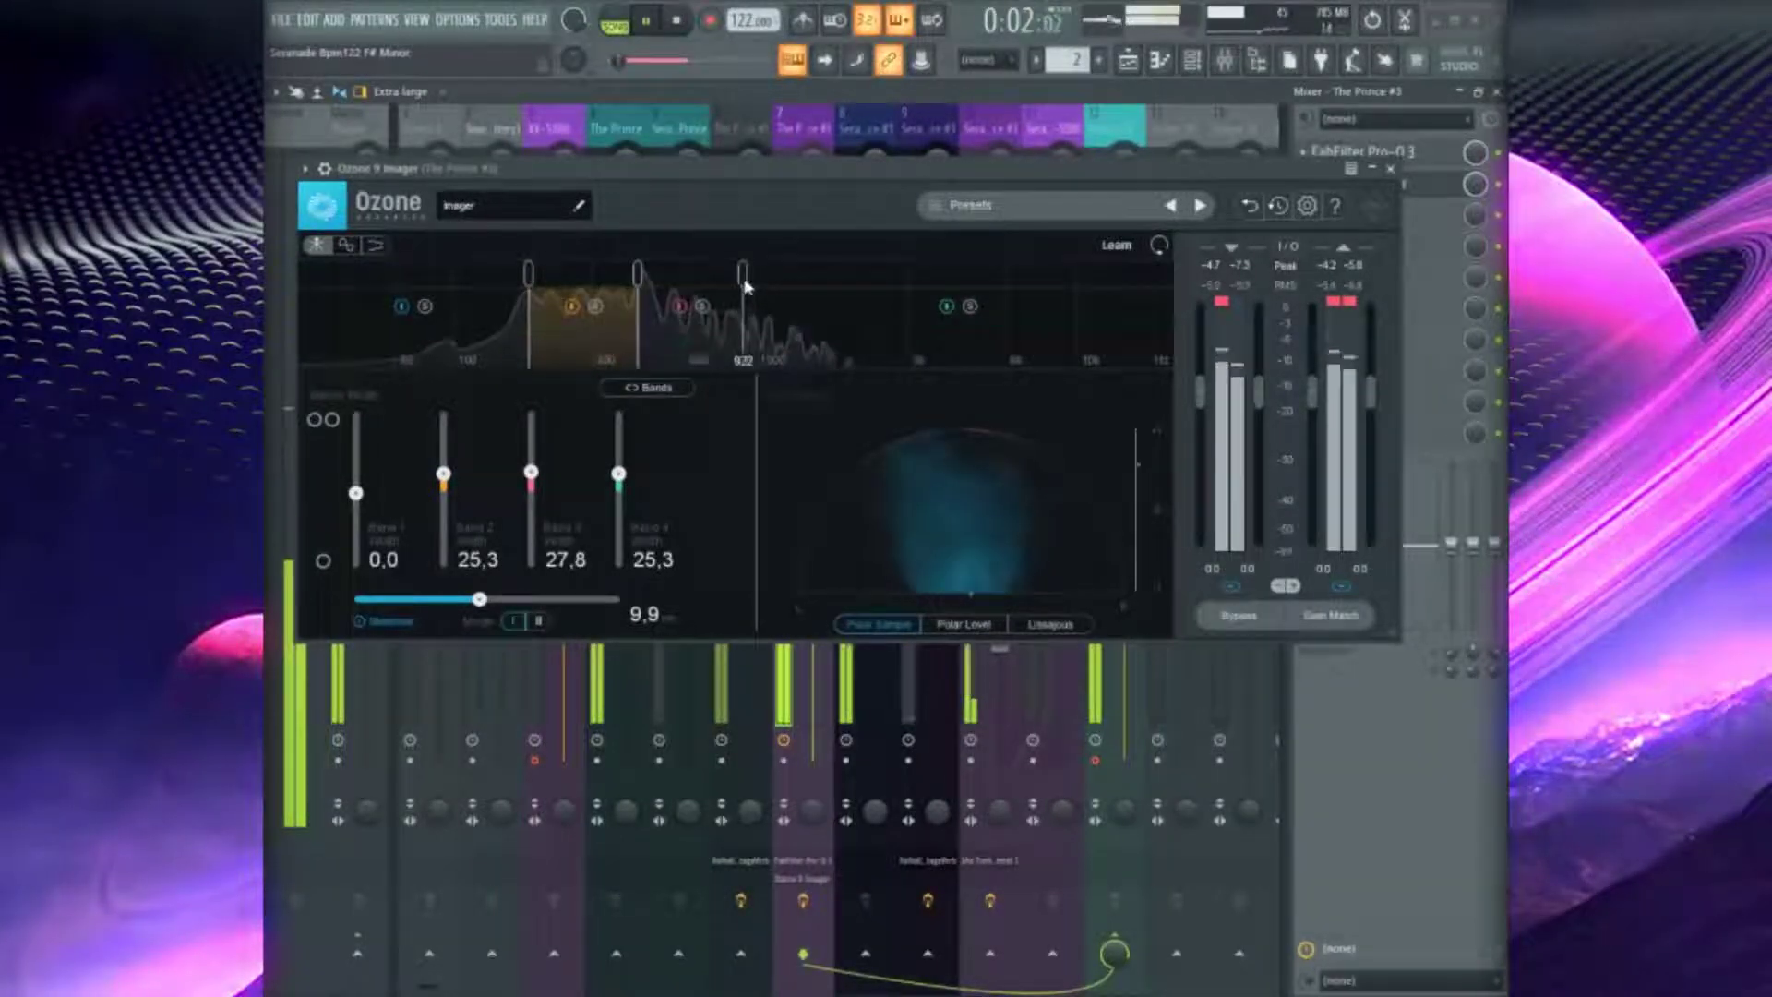
{"action": "left_click_drag", "start_coordinate": [745, 287], "coordinate": [751, 286]}
{"action": "left_click_drag", "start_coordinate": [524, 282], "coordinate": [504, 282]}
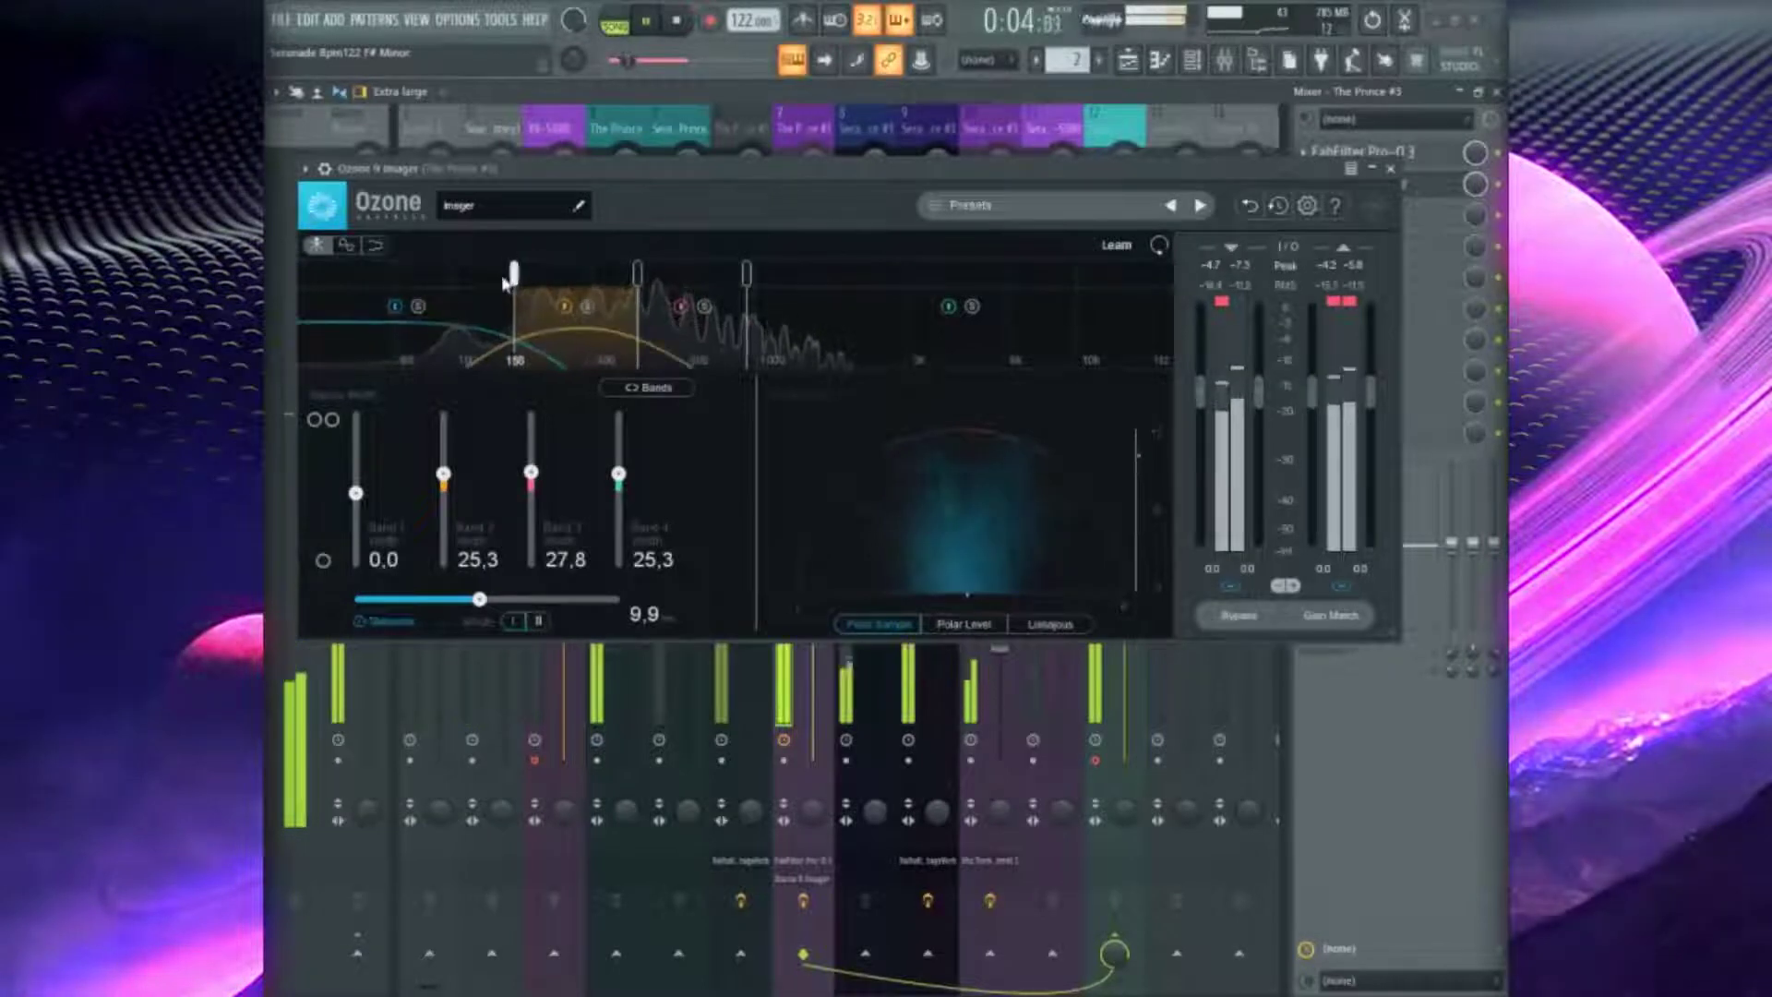
{"action": "left_click_drag", "start_coordinate": [632, 288], "coordinate": [606, 292]}
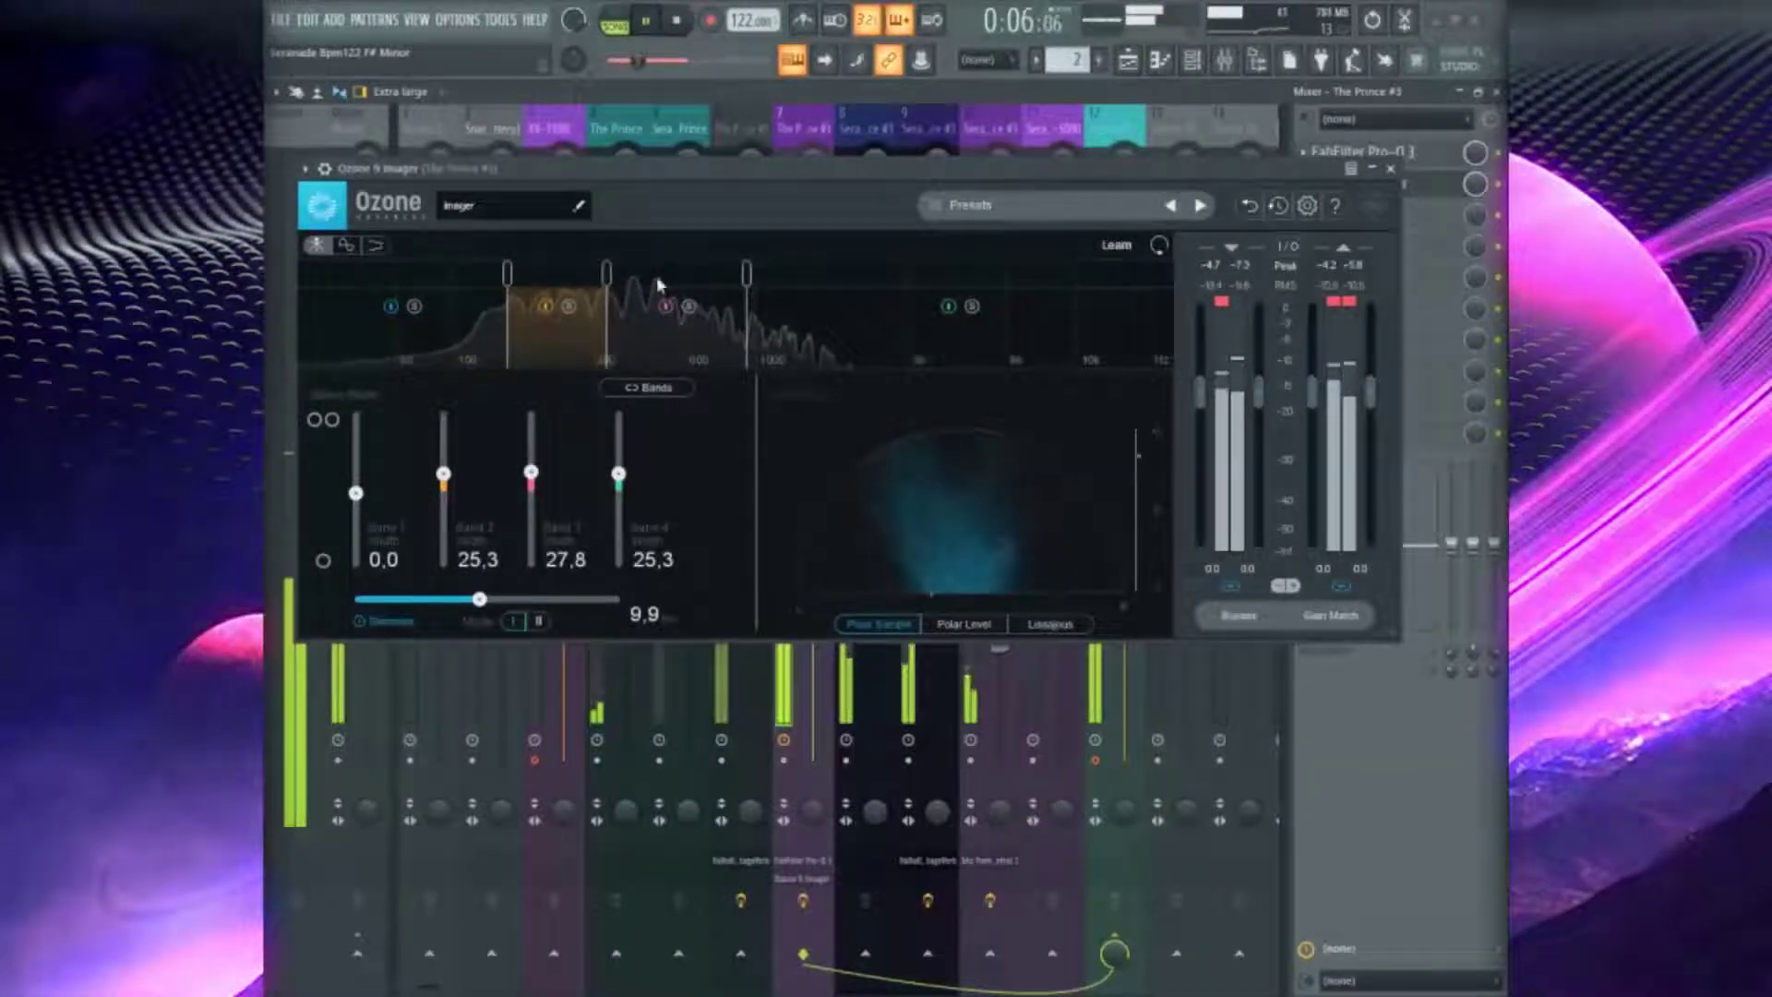
{"action": "left_click_drag", "start_coordinate": [747, 277], "coordinate": [743, 274]}
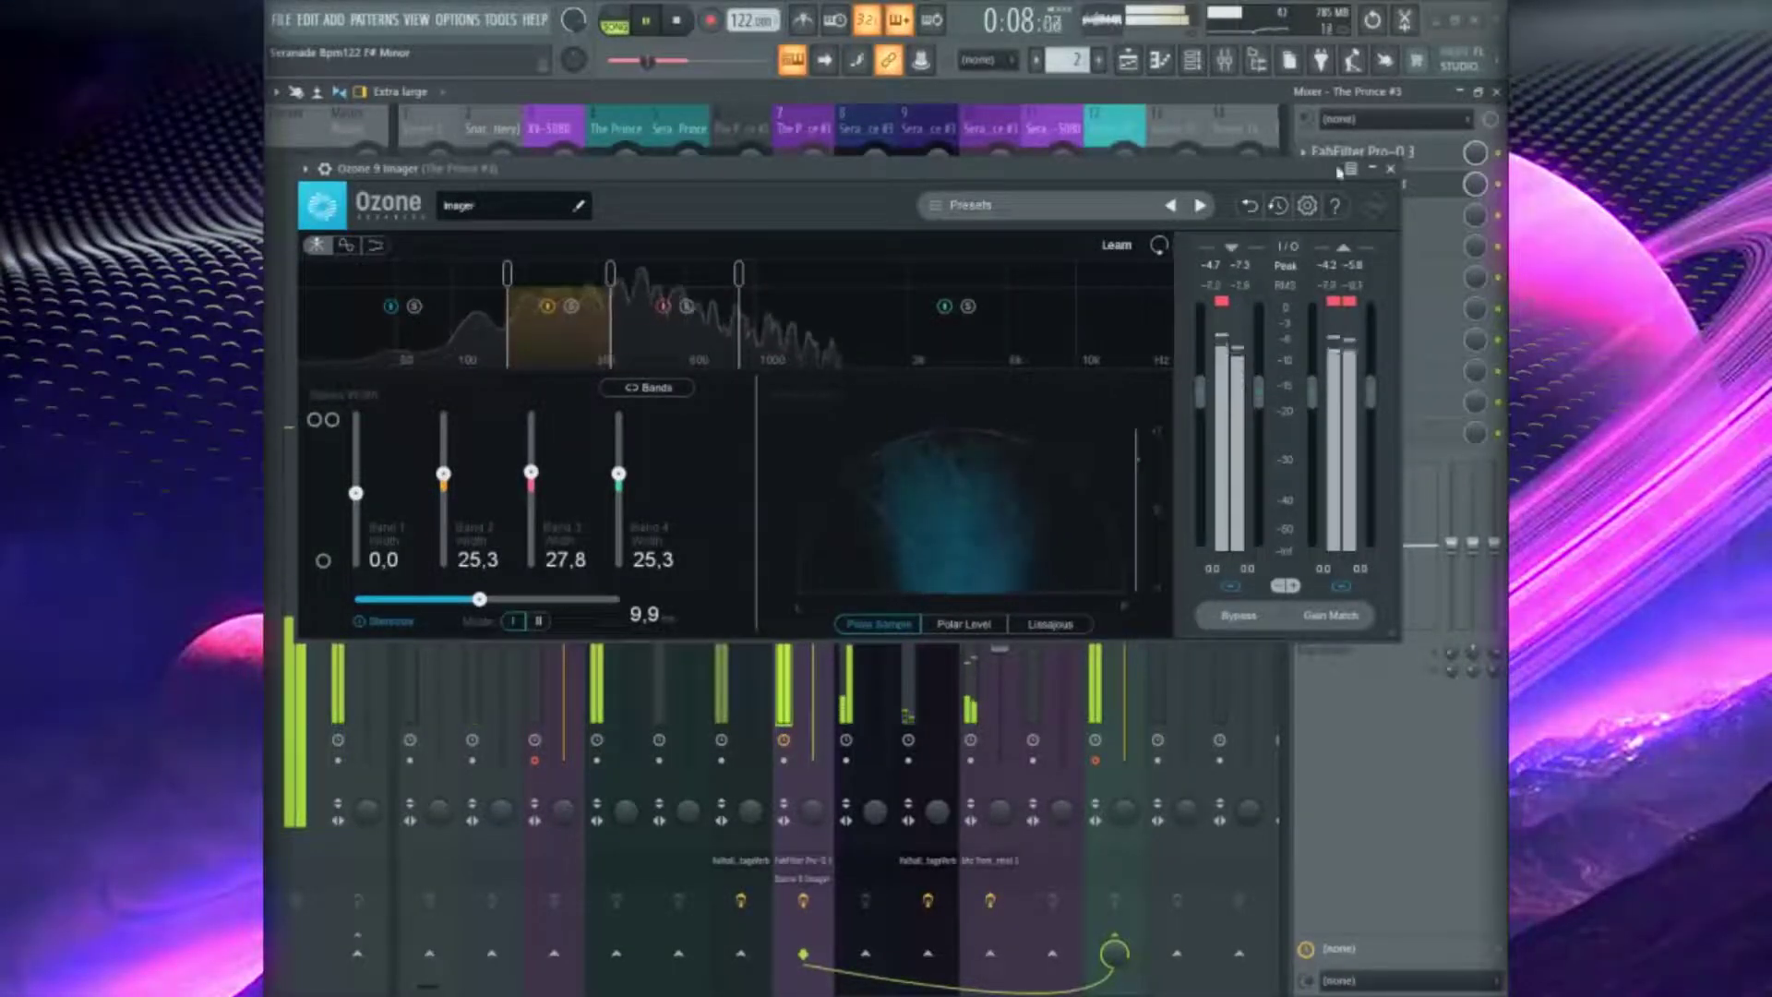
{"action": "left_click", "coordinate": [1393, 170]}
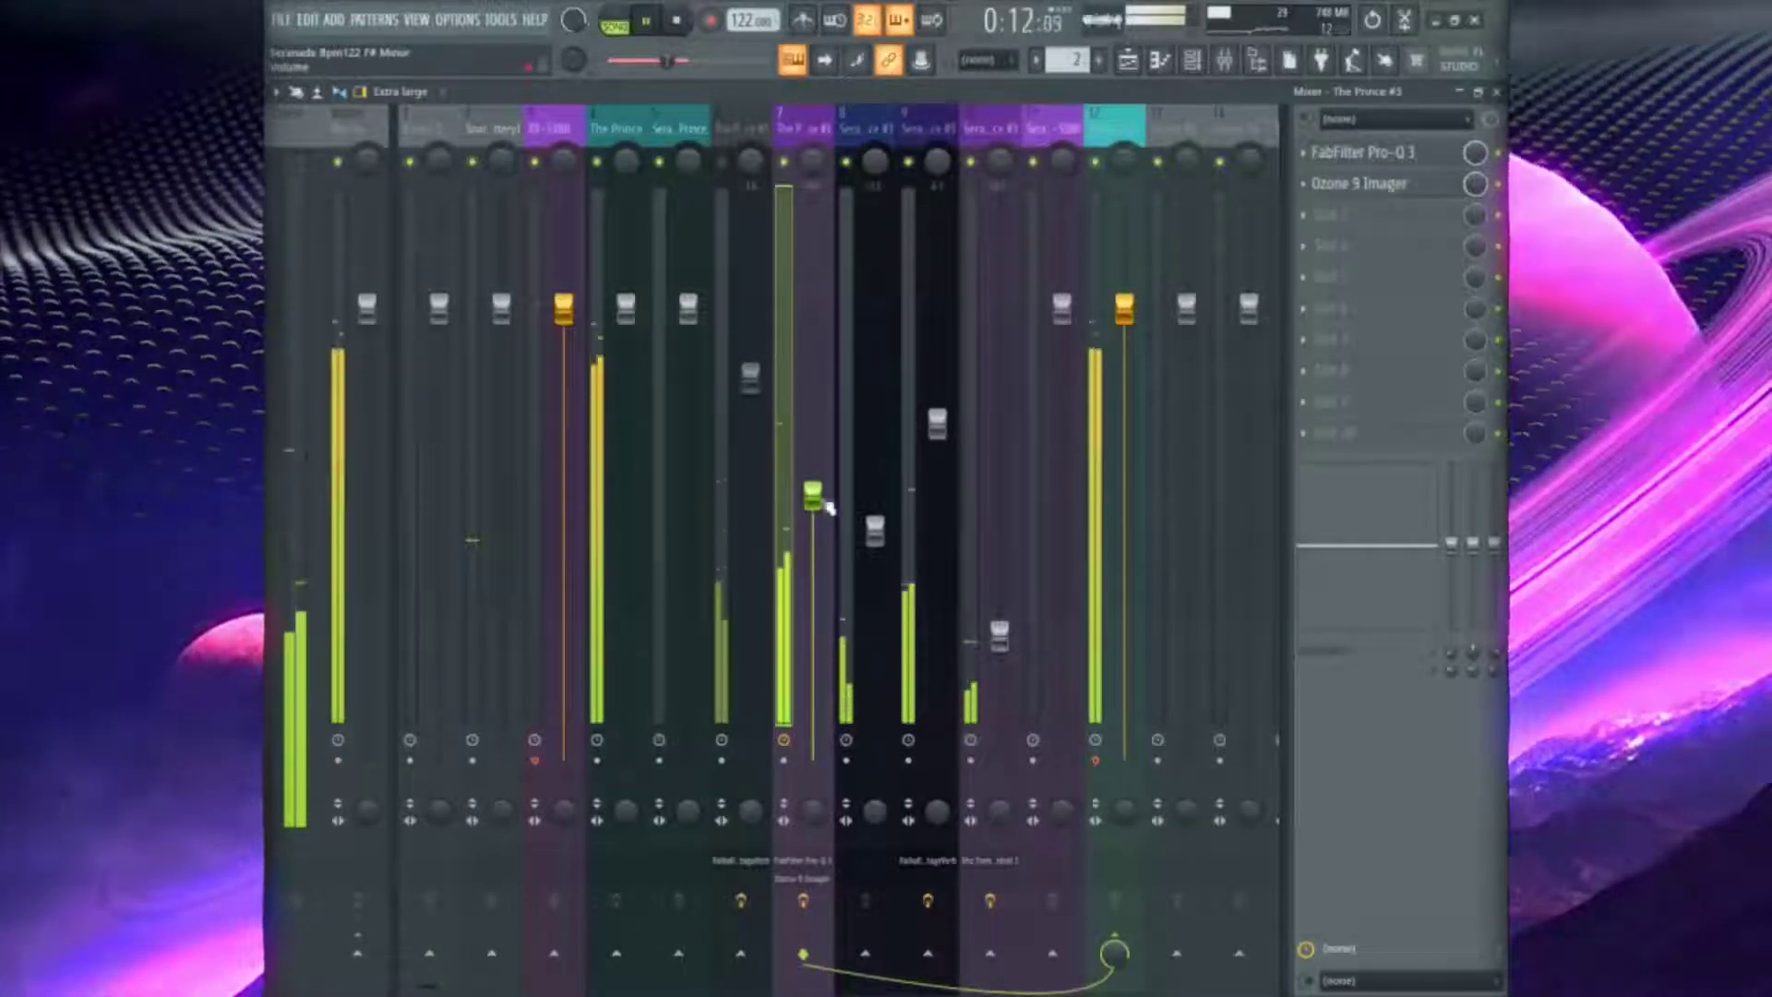
Change the colour of mixer insert 12 to orange
{"action": "right_click", "coordinate": [1143, 113]}
{"action": "left_click", "coordinate": [1168, 149]}
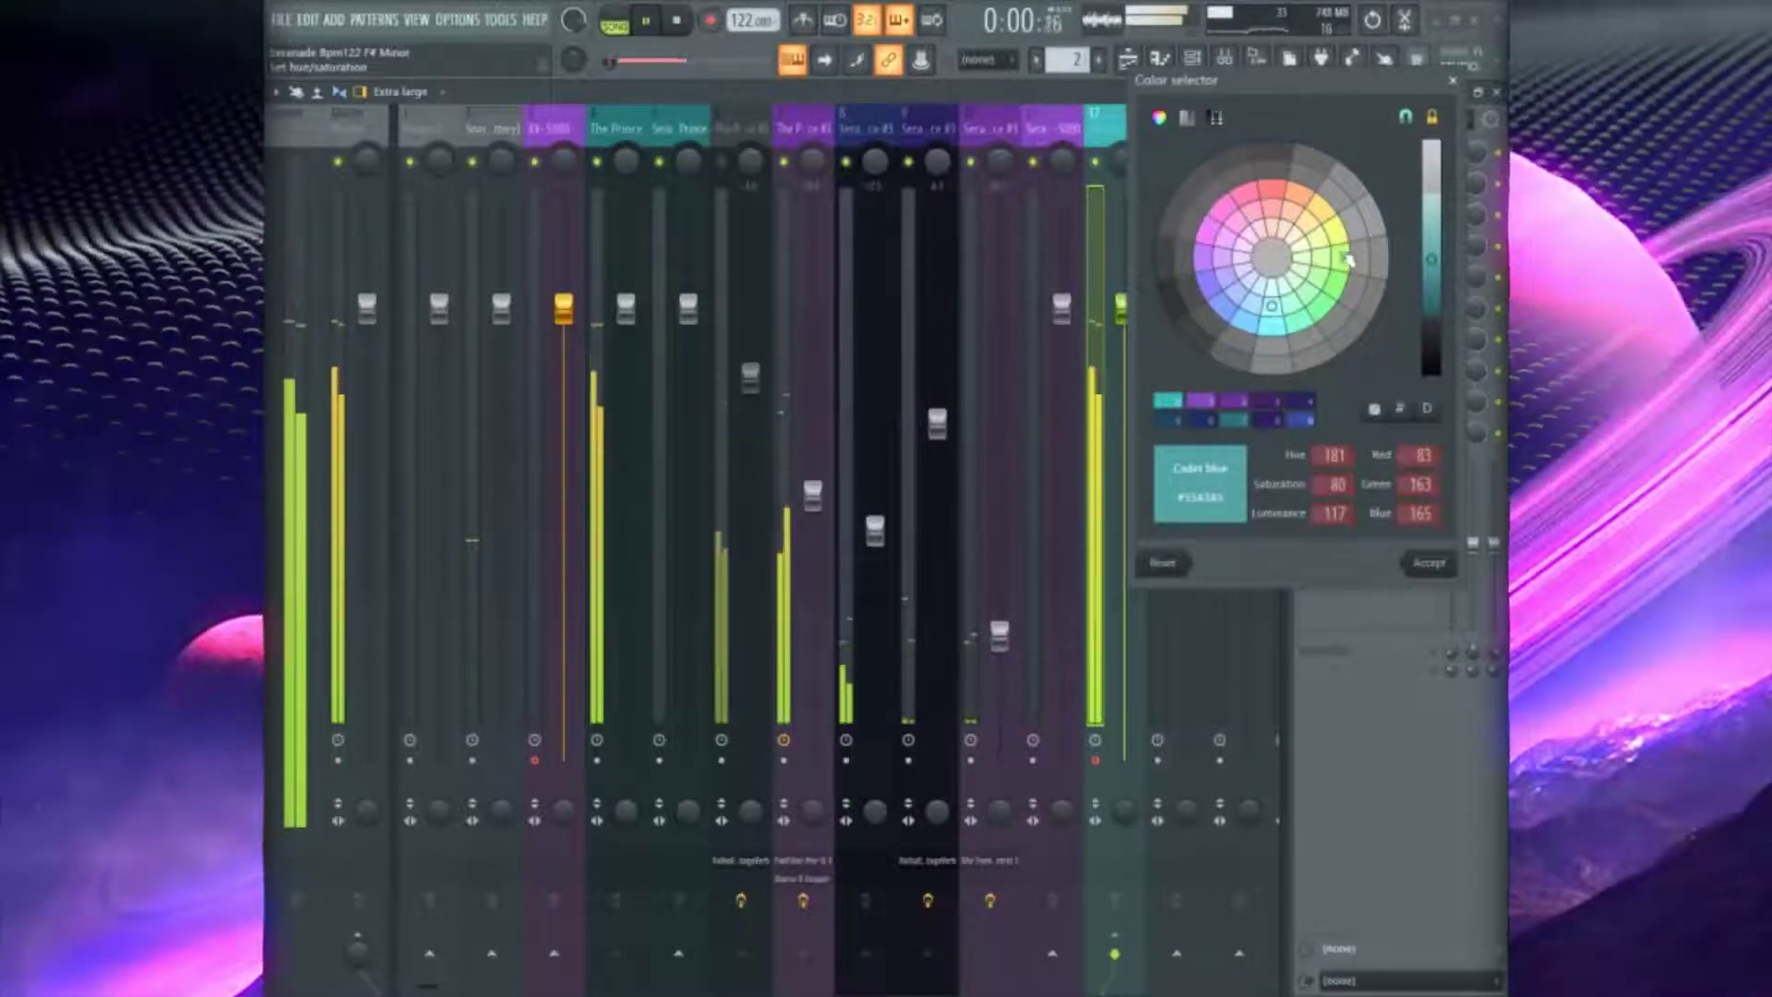
{"action": "left_click_drag", "start_coordinate": [1347, 263], "coordinate": [1337, 234]}
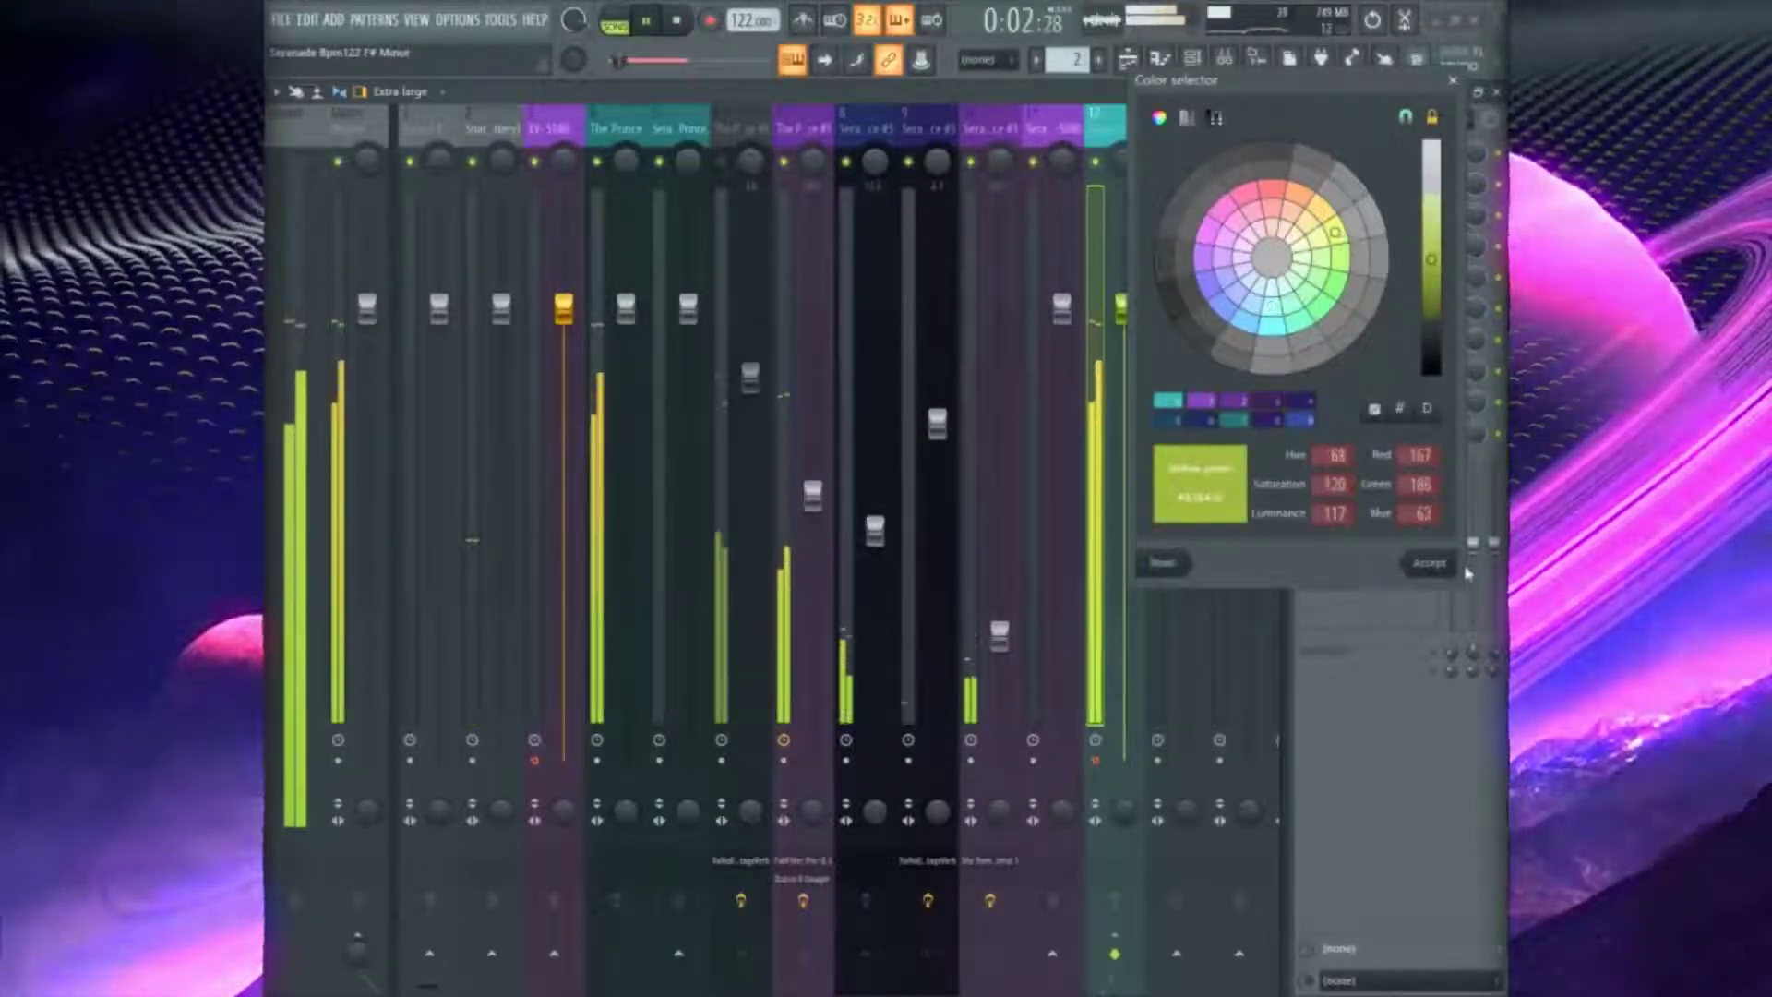
{"action": "left_click", "coordinate": [1298, 195]}
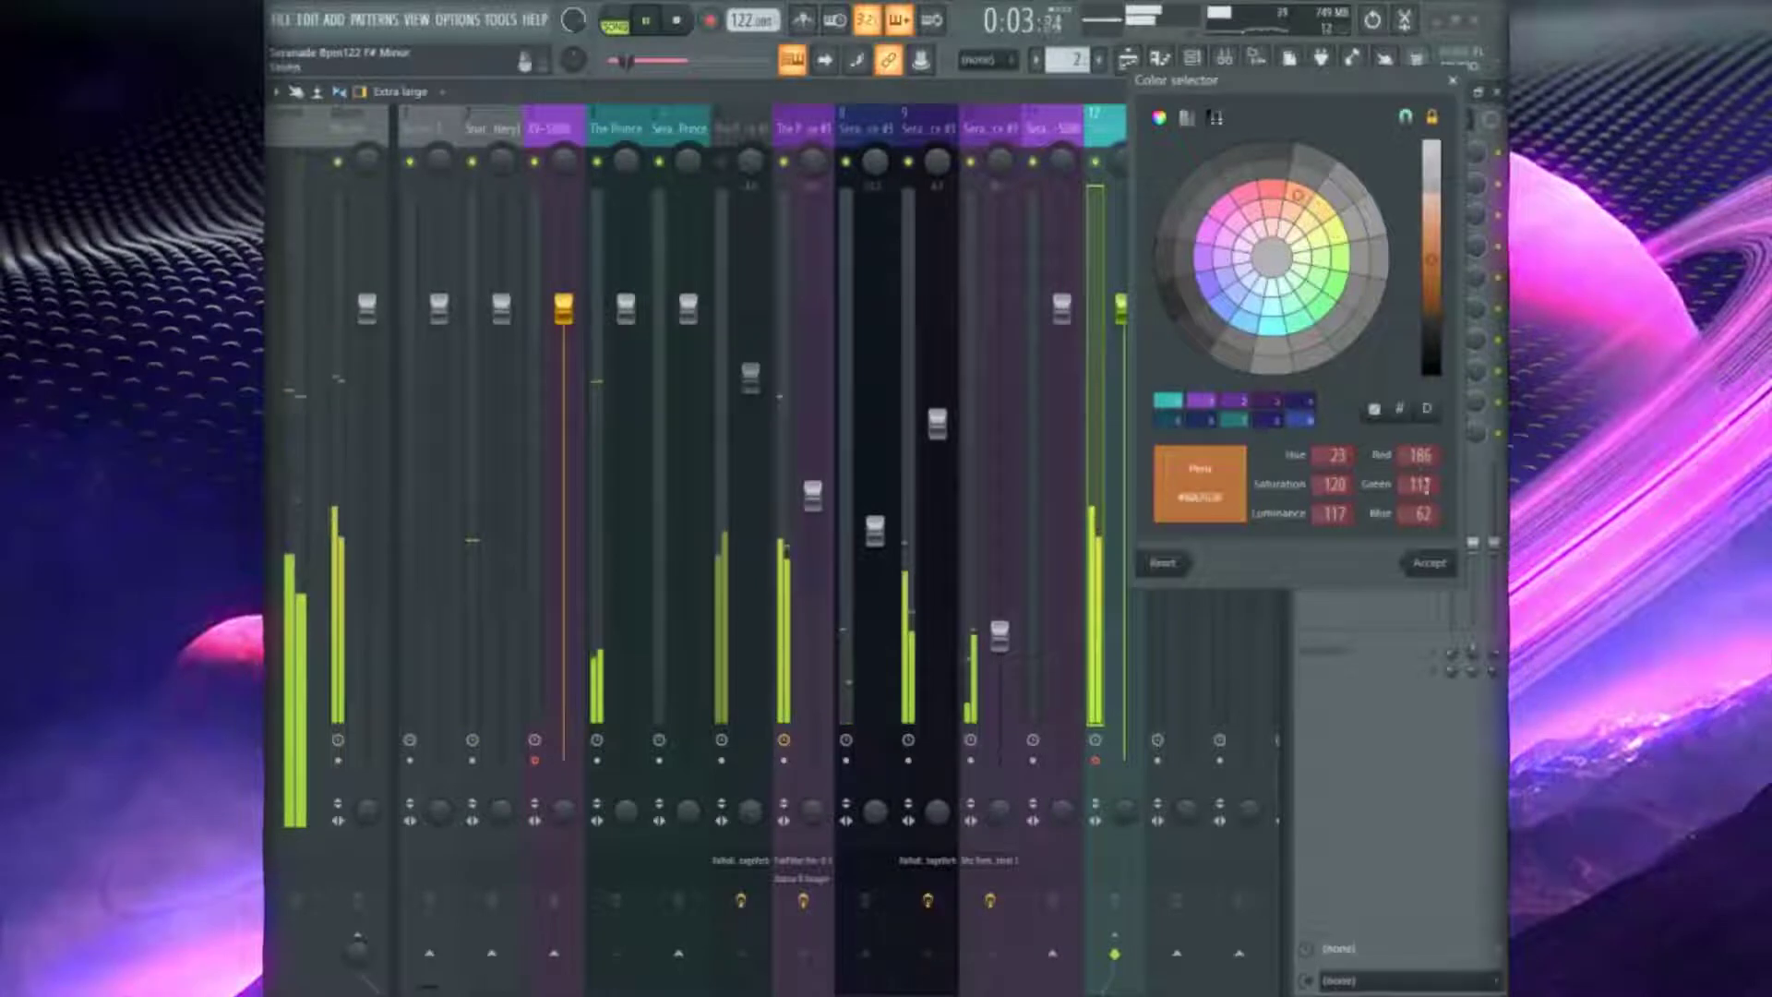
{"action": "left_click", "coordinate": [1430, 563]}
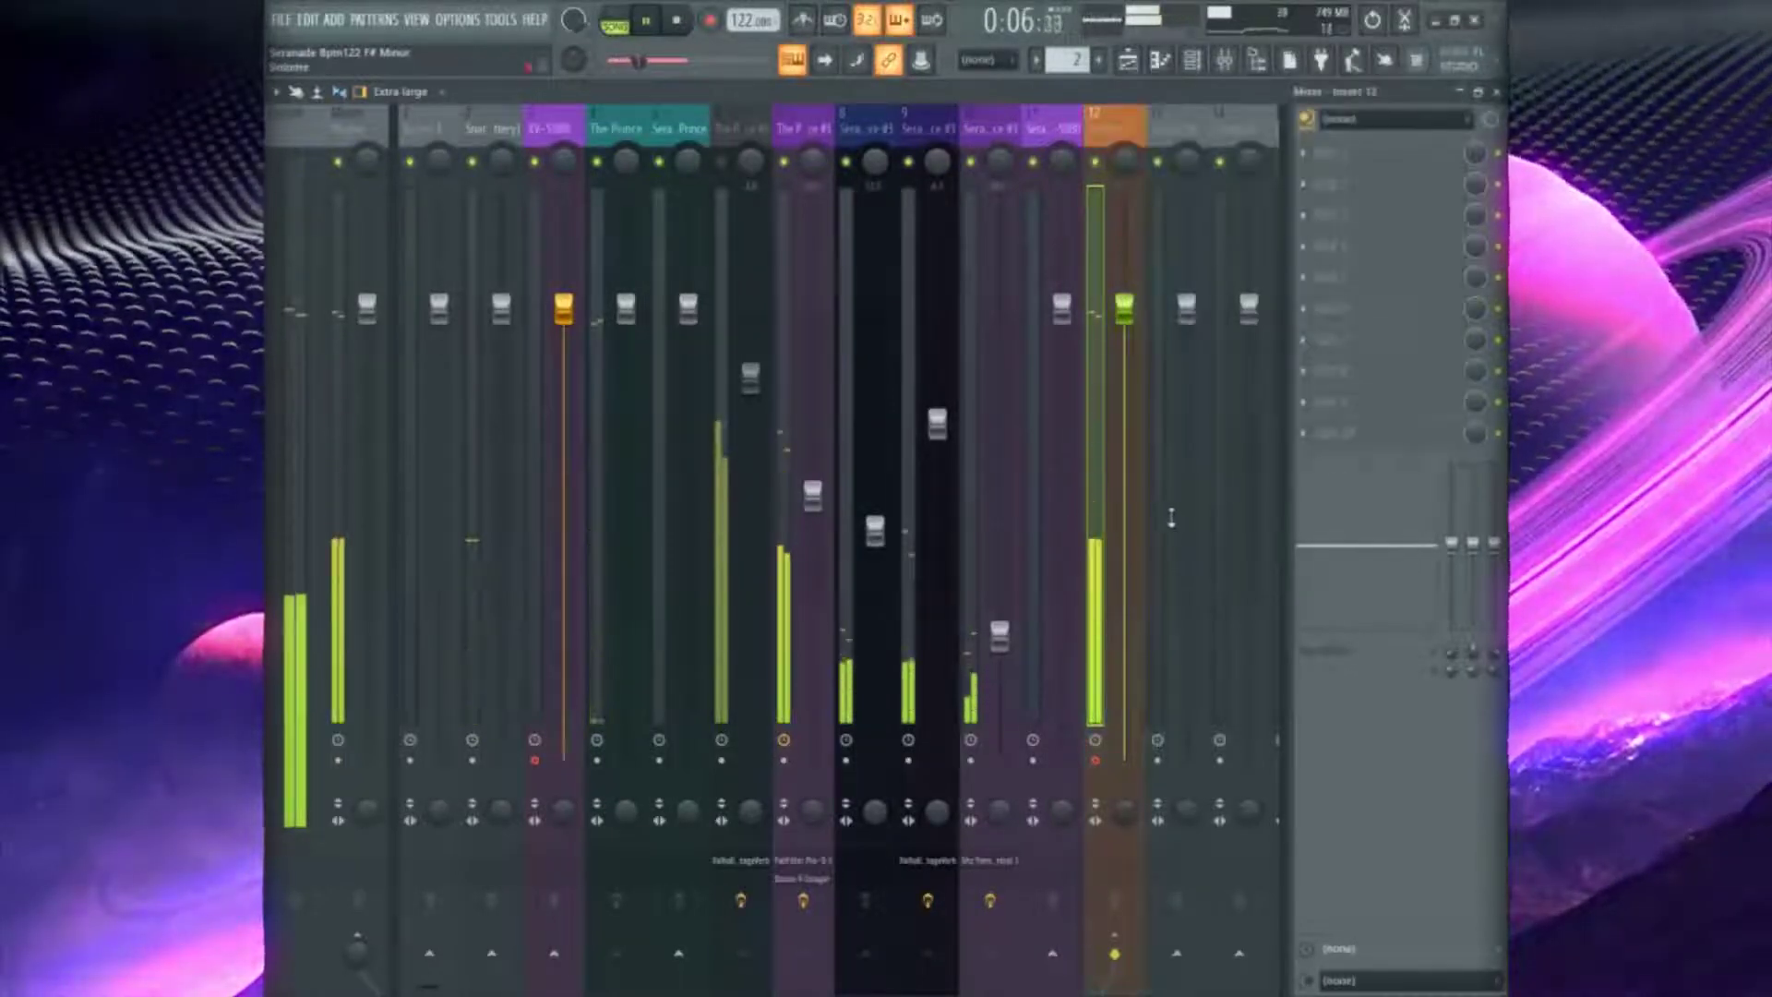
Disarm recording on the XV-5080 mixer track and lower The Prince #3's fader slightly
{"action": "left_click", "coordinate": [538, 773]}
{"action": "left_click", "coordinate": [810, 495]}
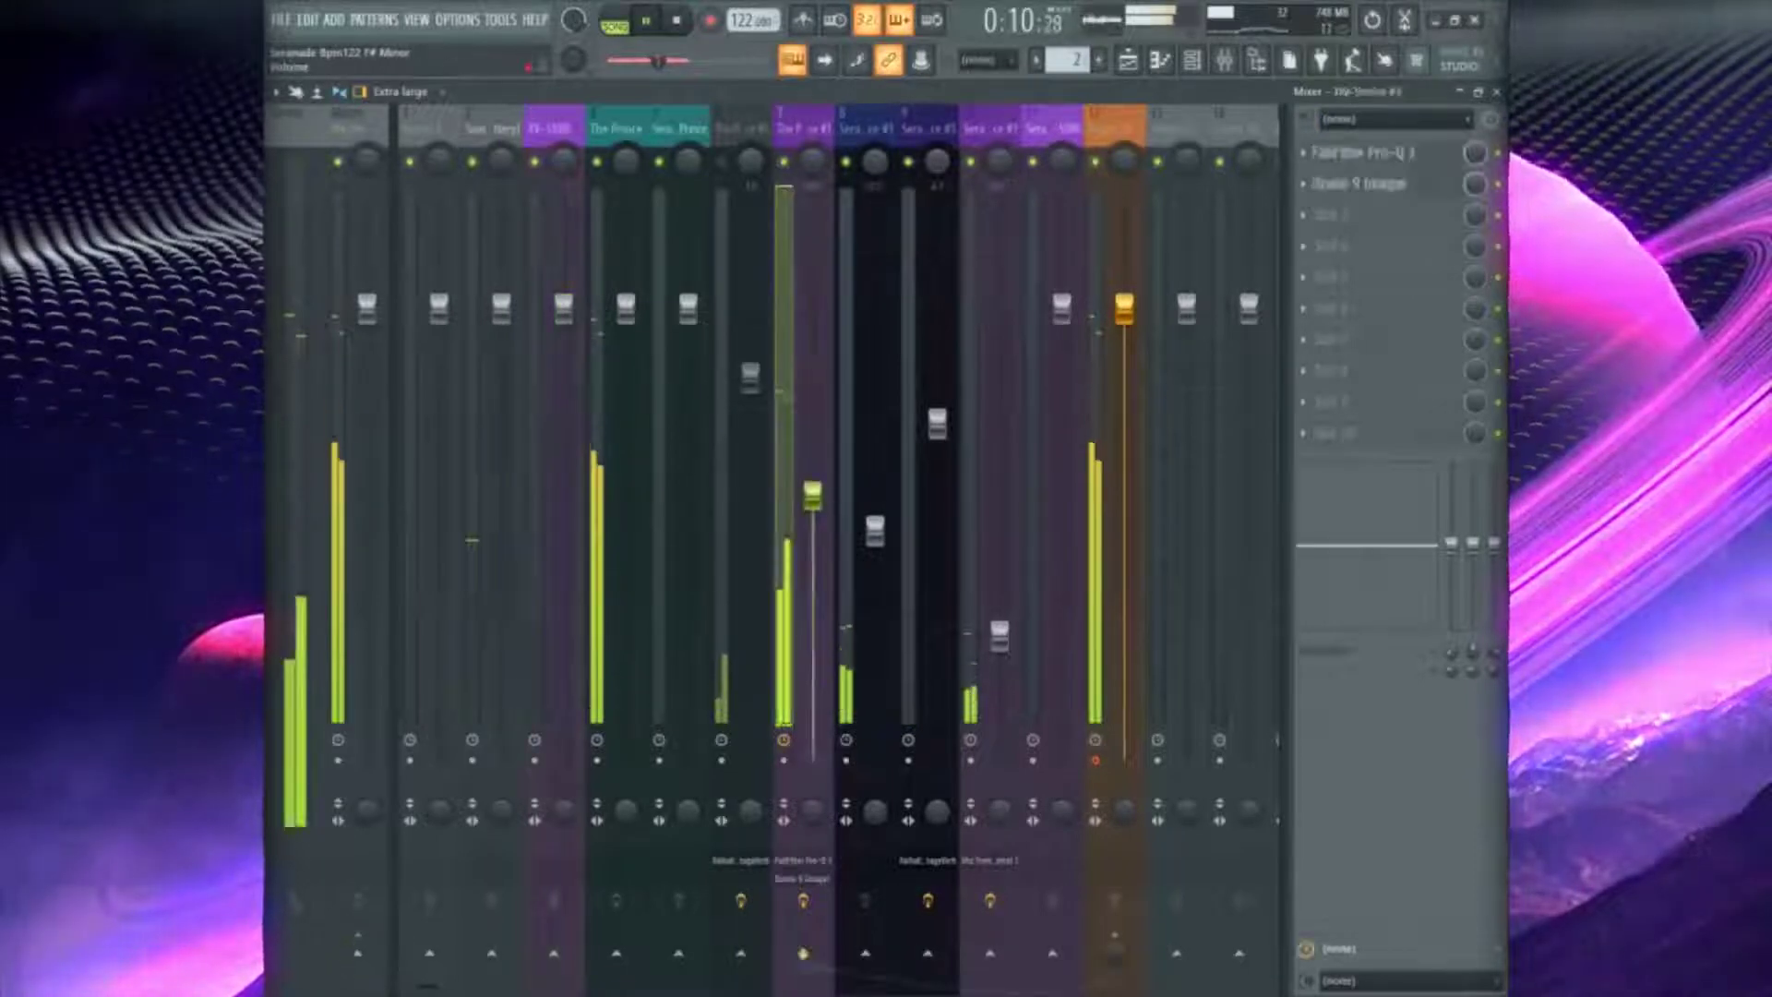
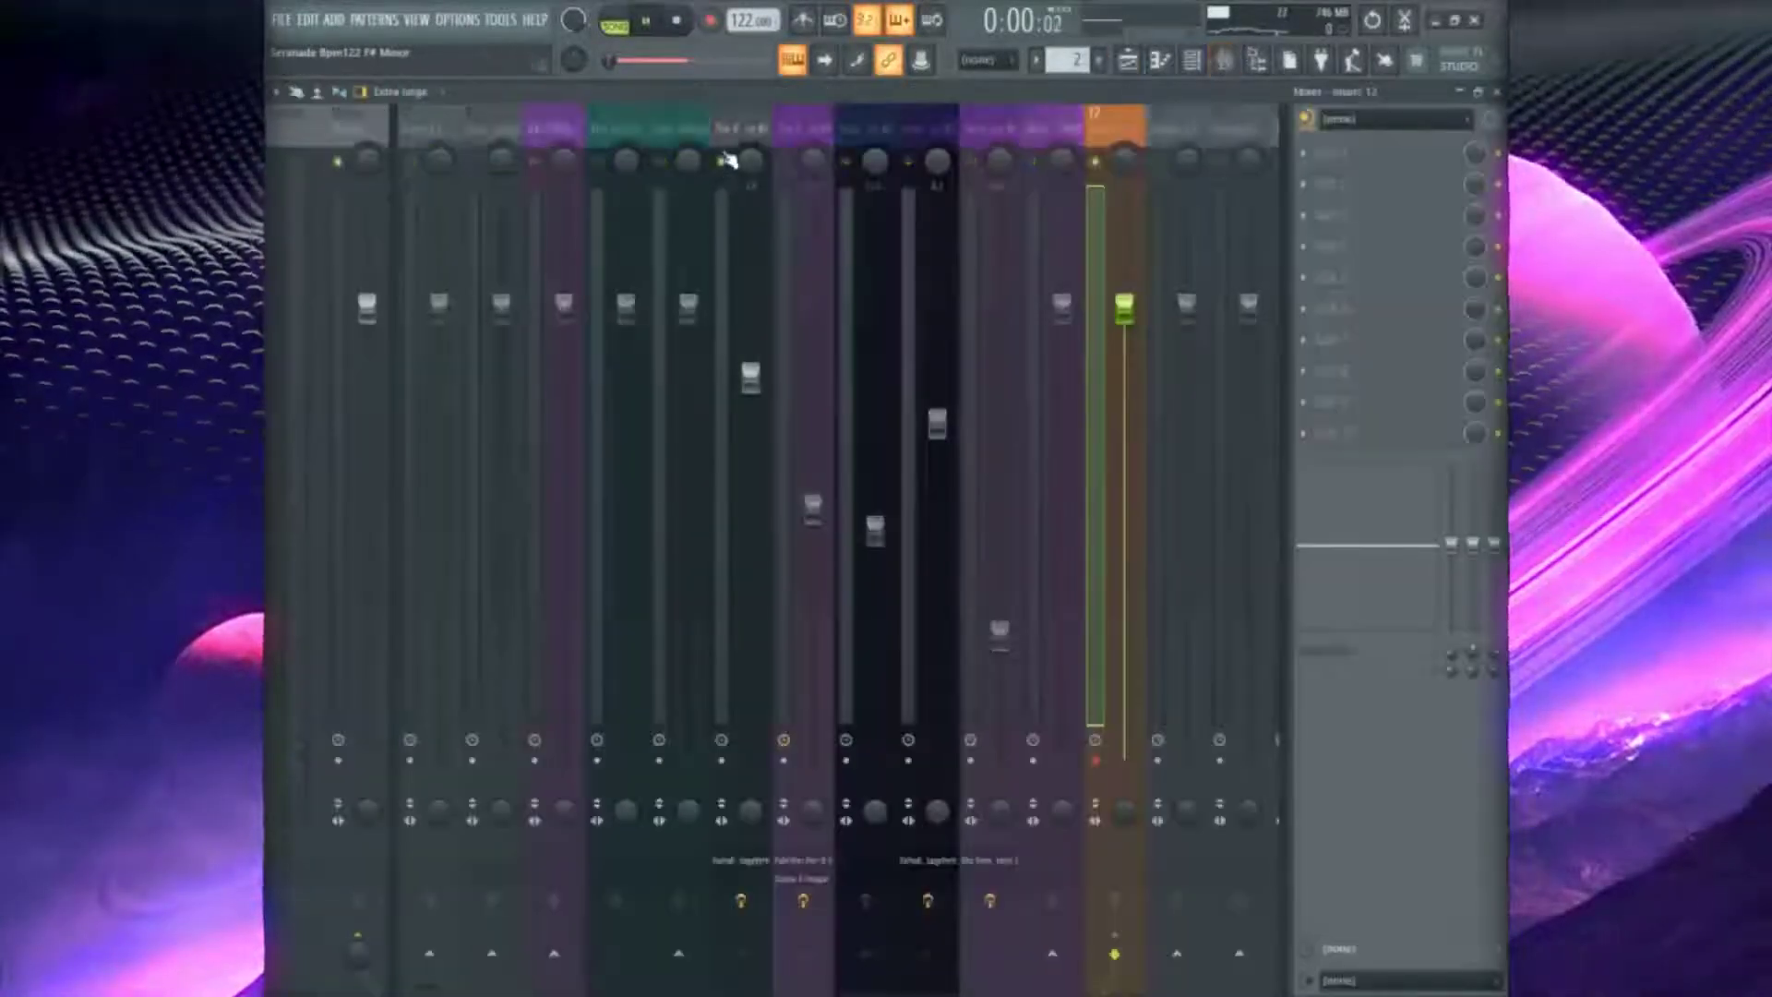
Mute playlist Track 9 and delete the first XV-5080 clip on Track 7 while the song plays
{"action": "key", "text": "space"}
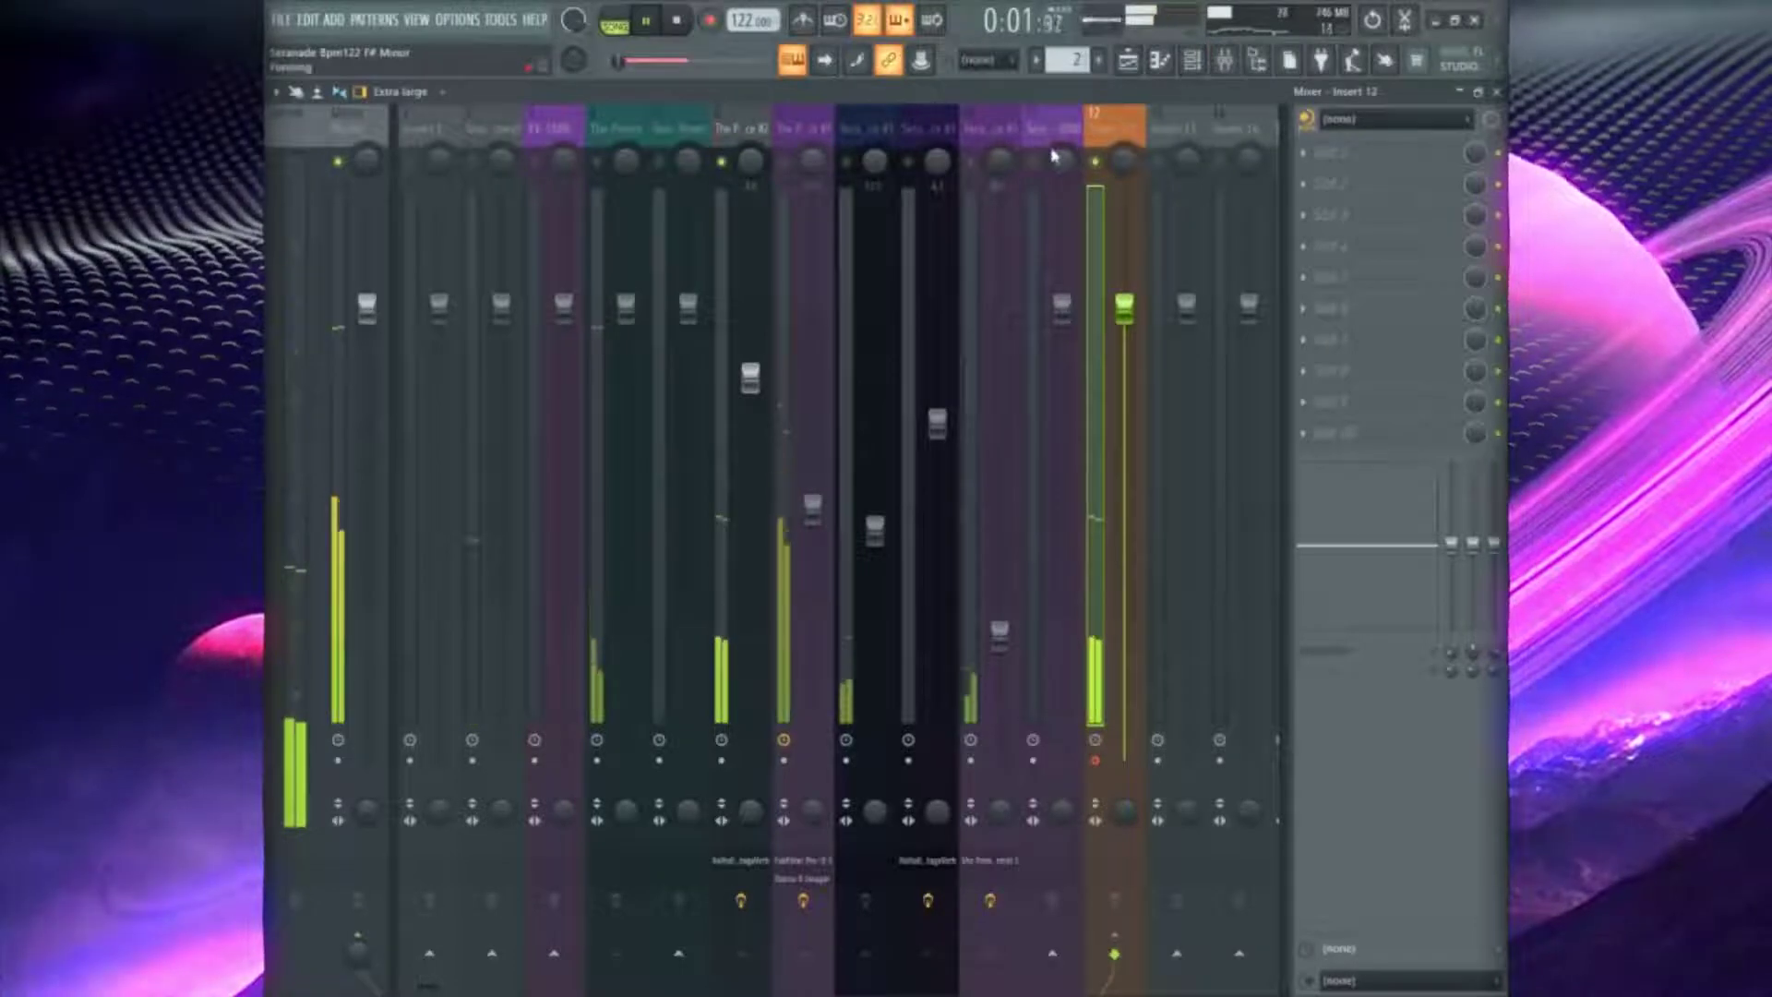
{"action": "left_click", "coordinate": [1127, 60]}
{"action": "left_click", "coordinate": [515, 625]}
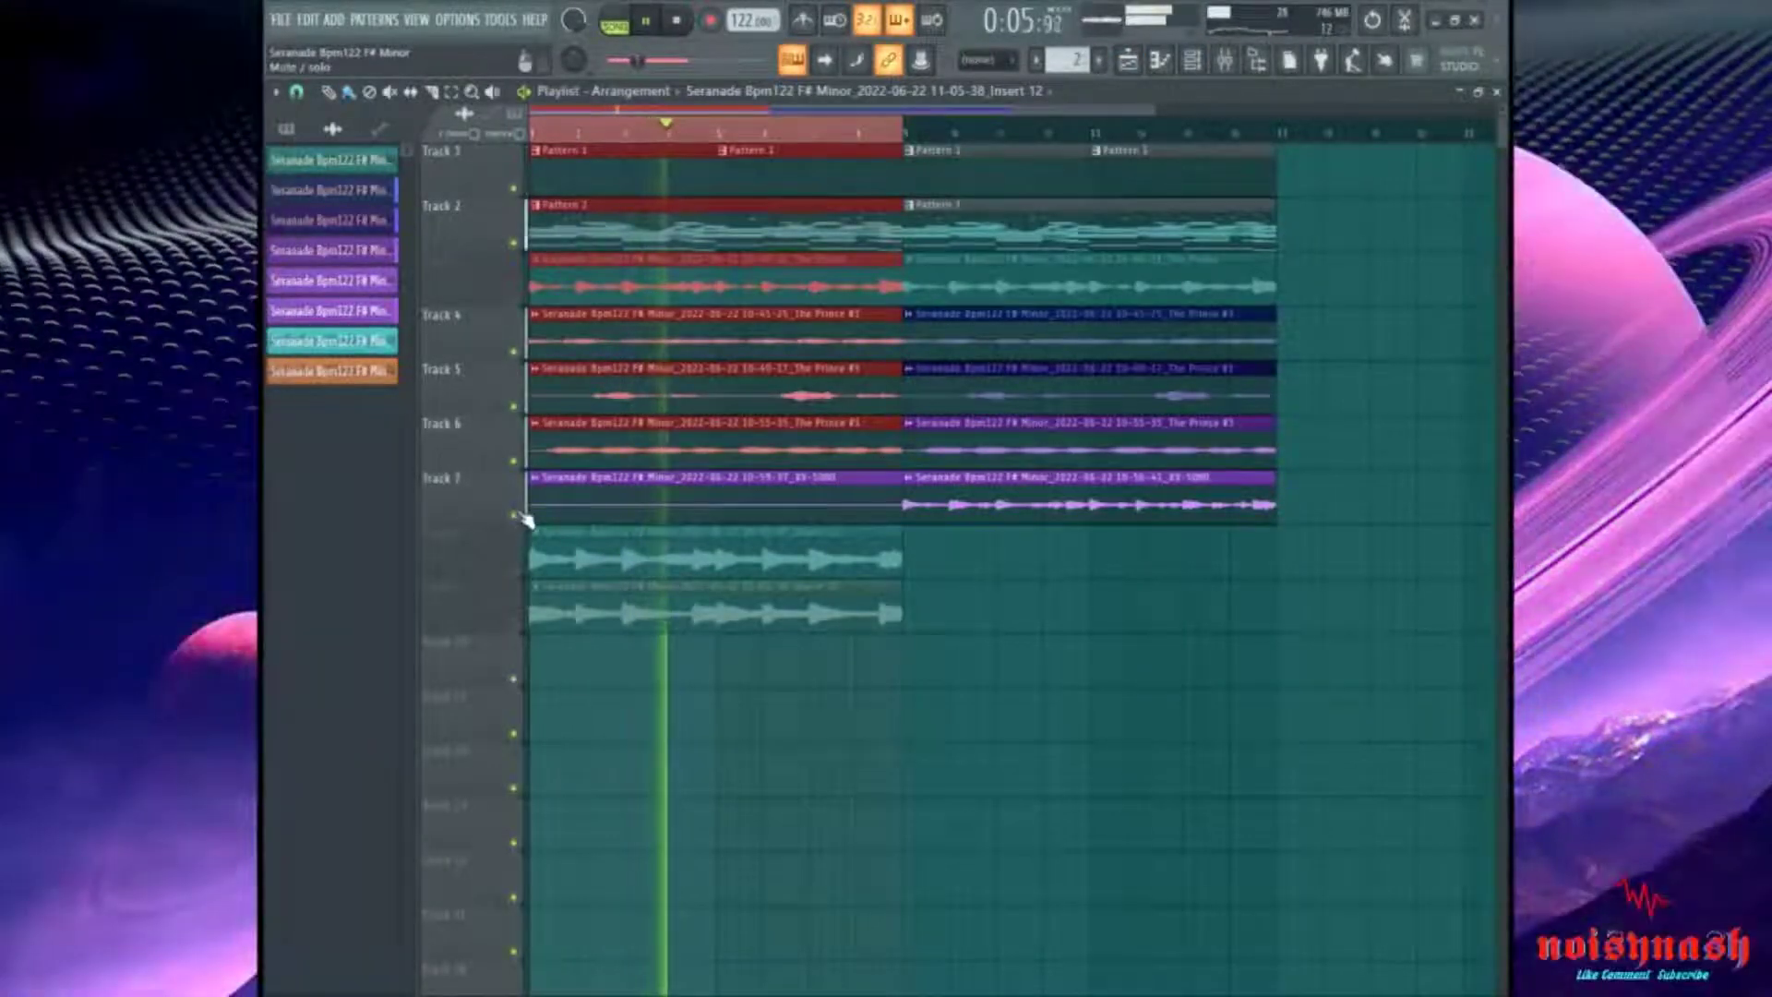
{"action": "right_click", "coordinate": [619, 496]}
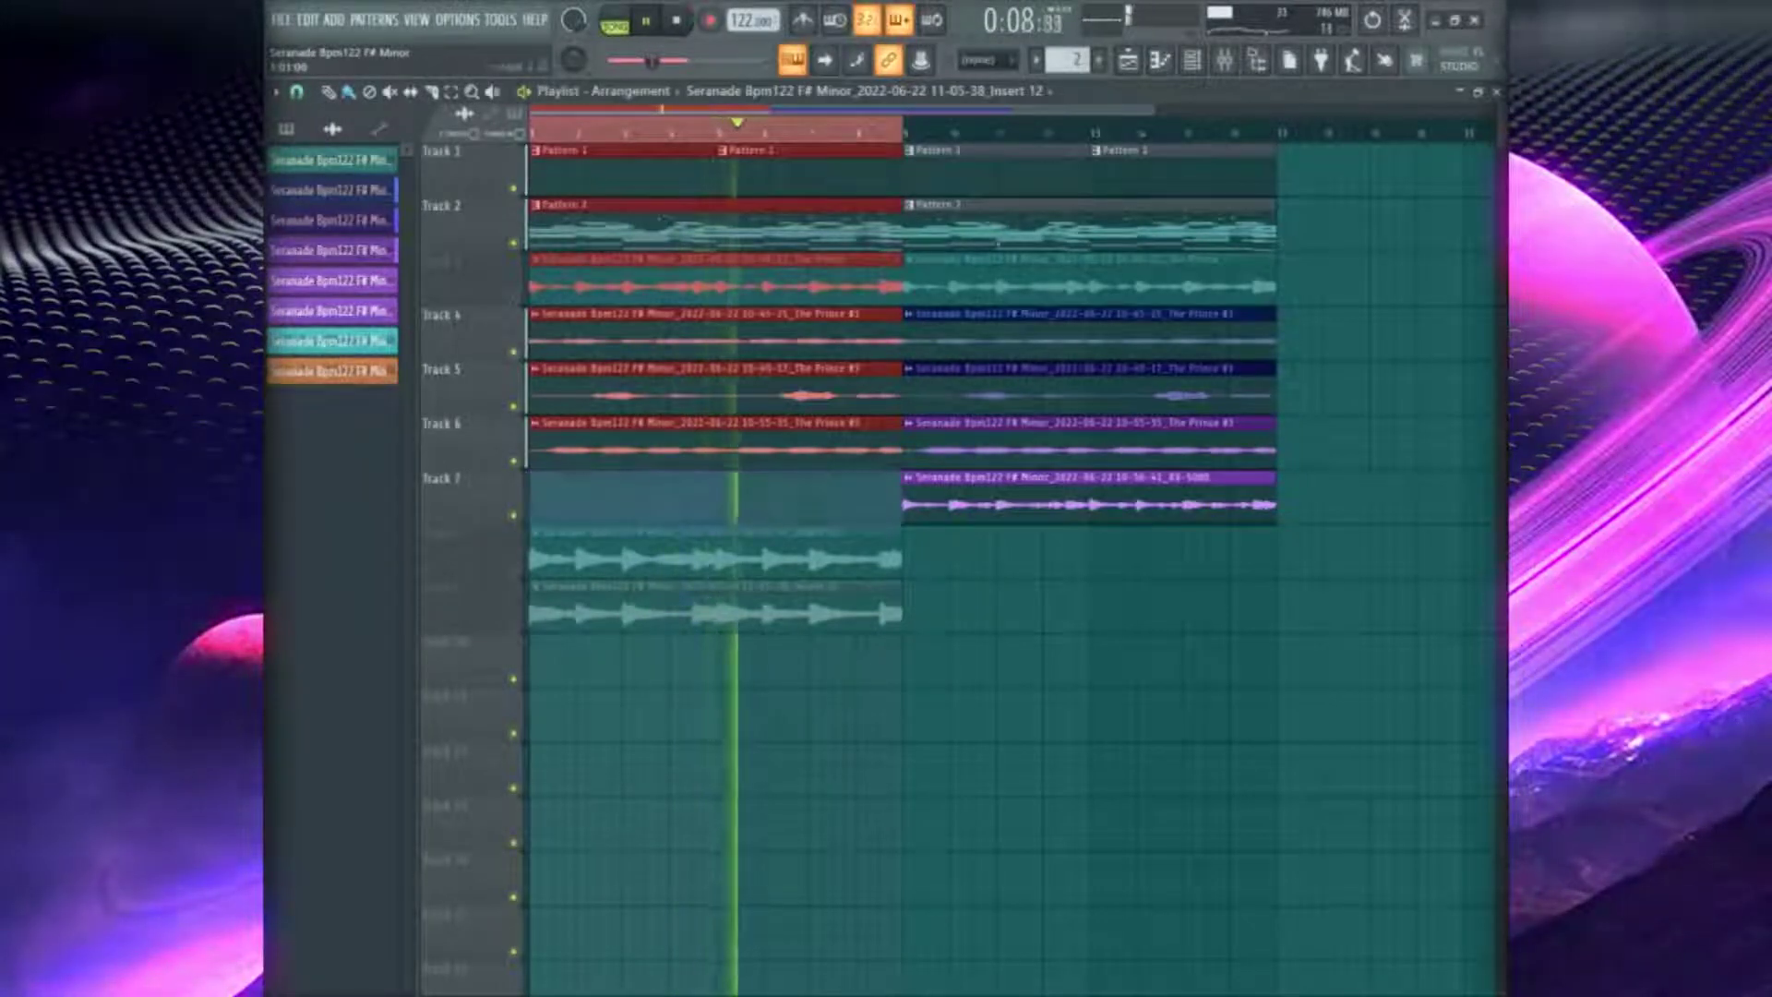
Recolour mixer insert 12 red and render it to a new audio clip in the playlist
{"action": "left_click", "coordinate": [1197, 61]}
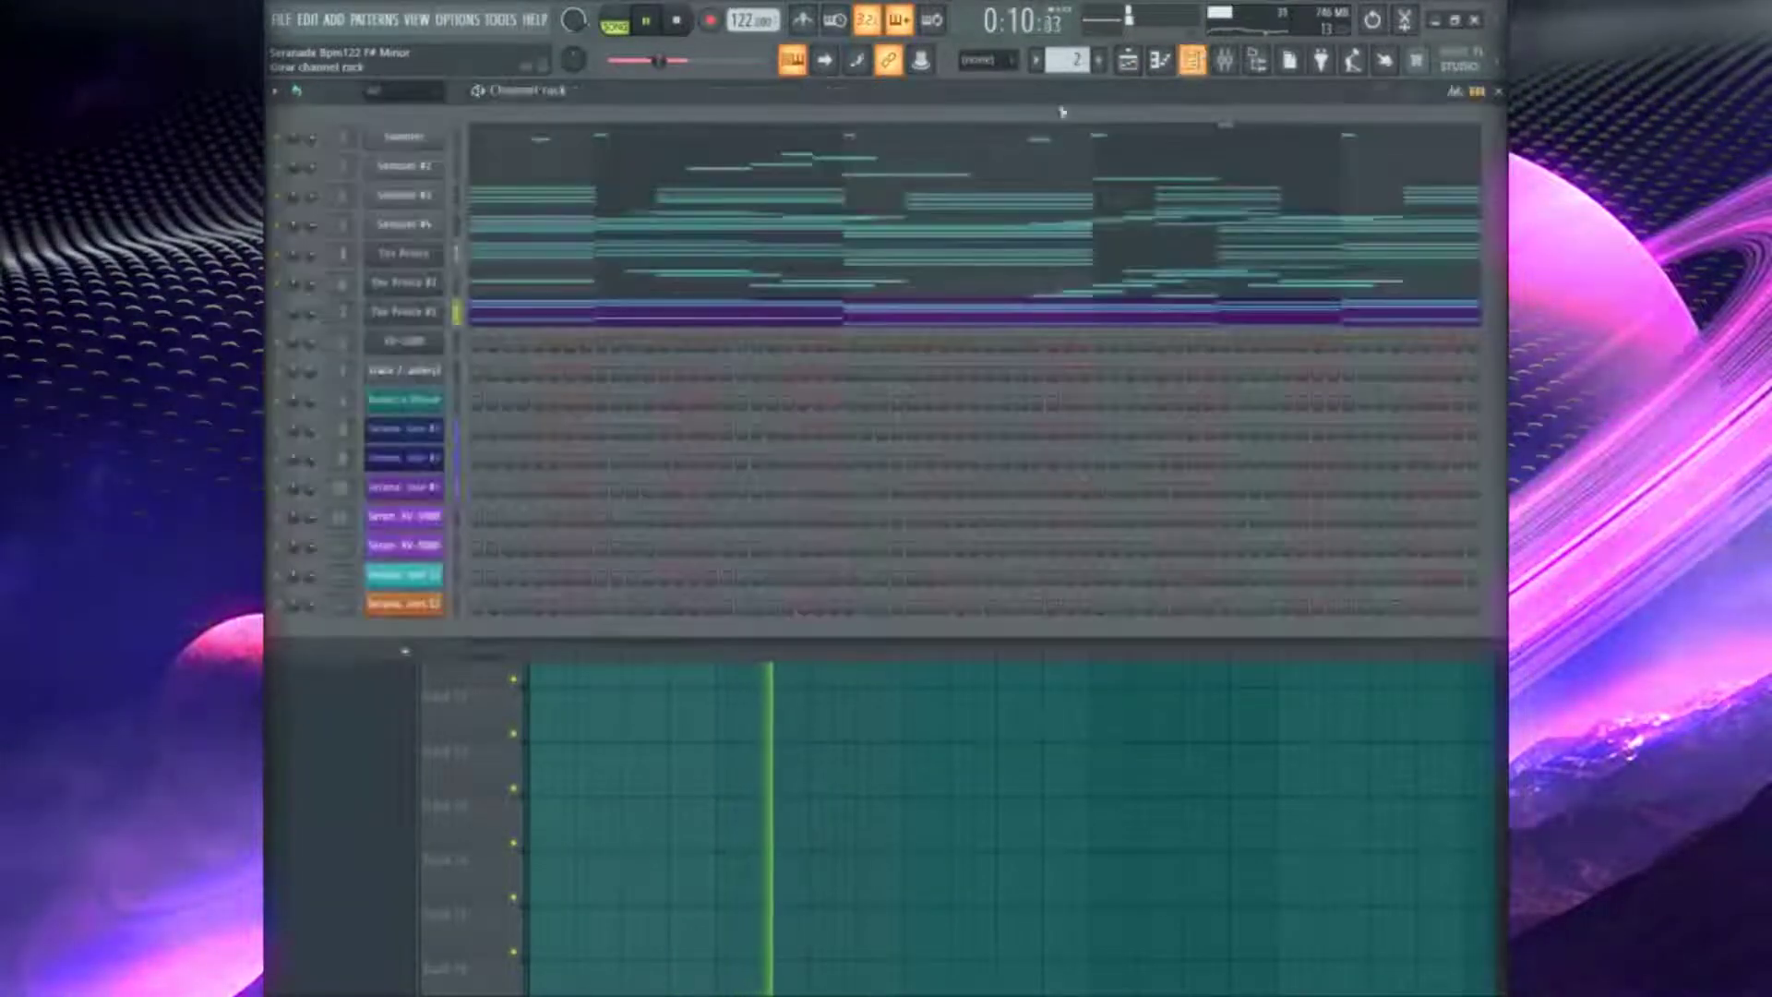
{"action": "left_click", "coordinate": [1228, 63]}
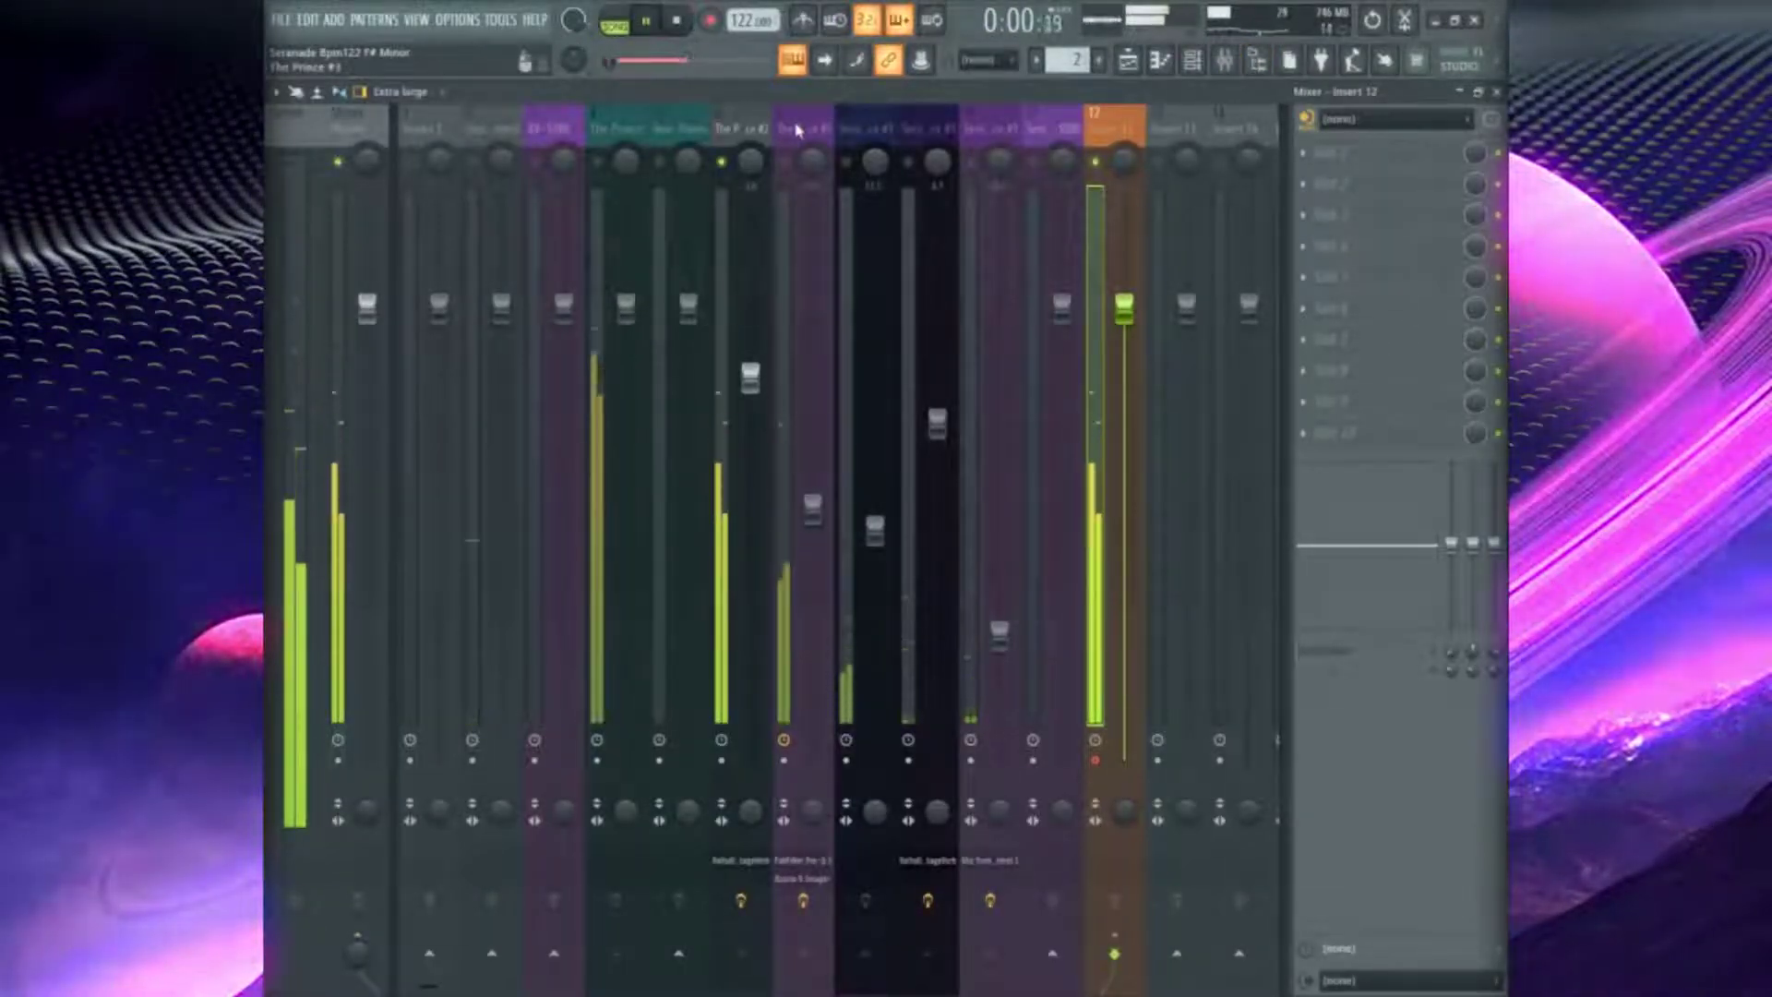
{"action": "right_click", "coordinate": [1117, 121]}
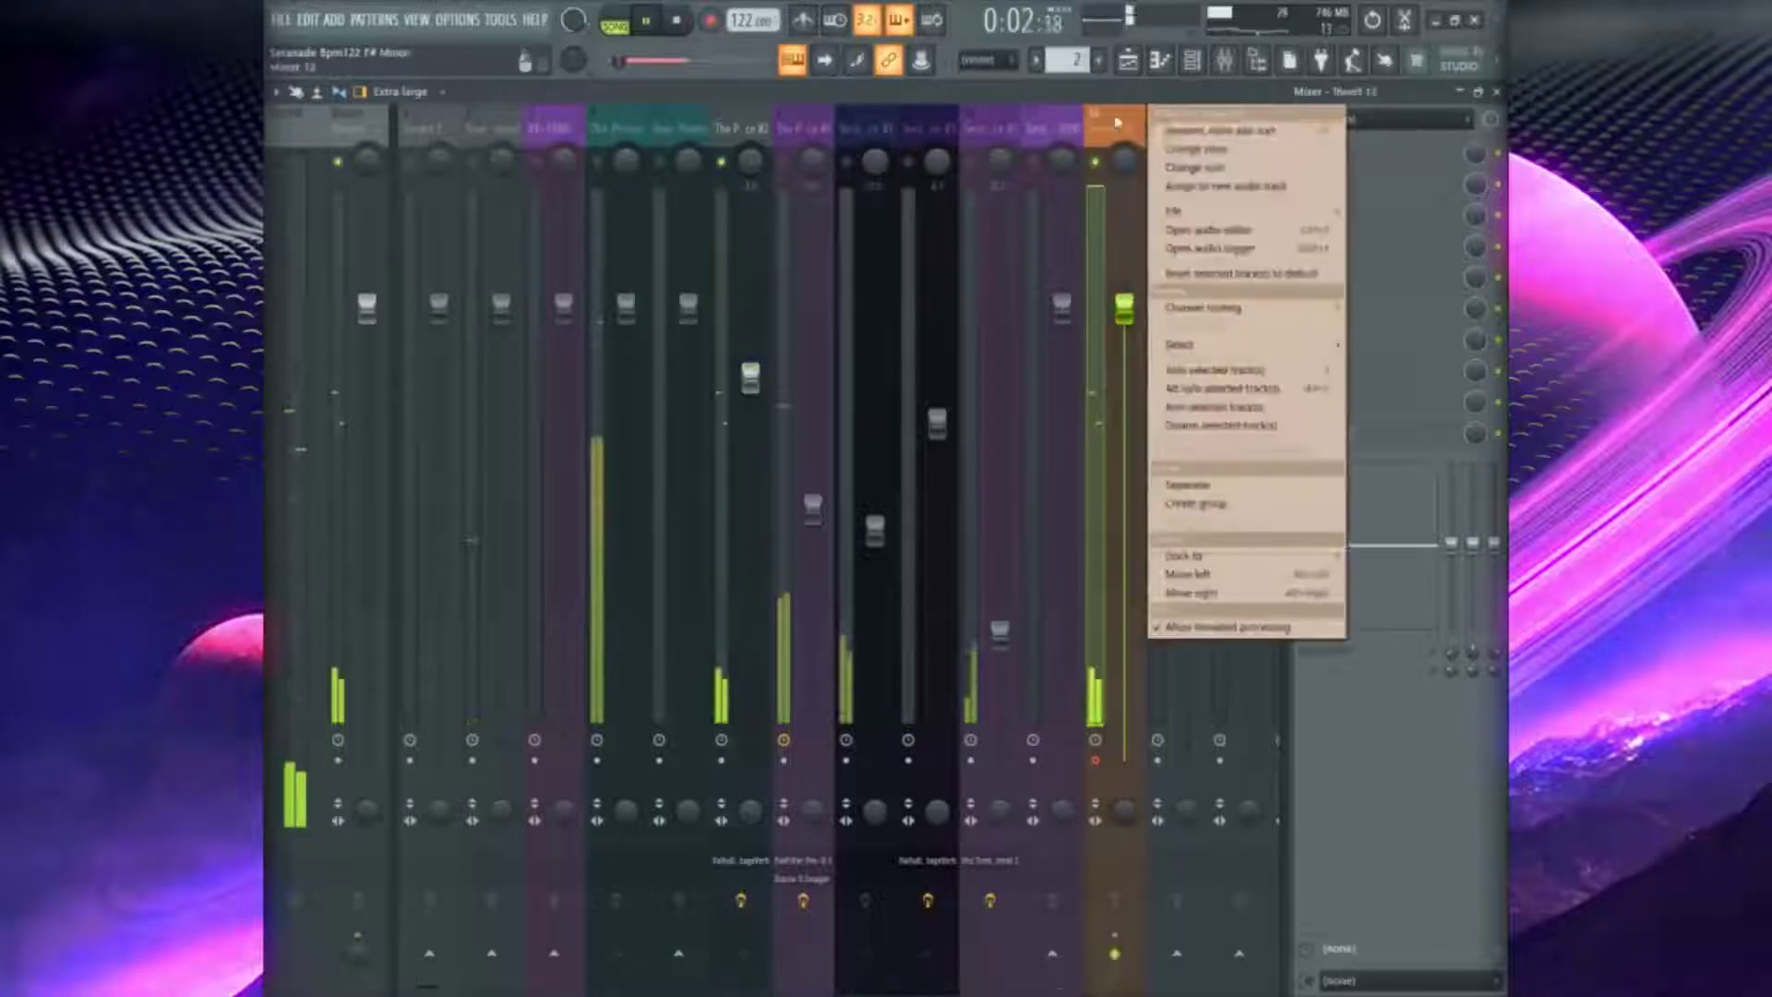
{"action": "left_click", "coordinate": [1209, 149]}
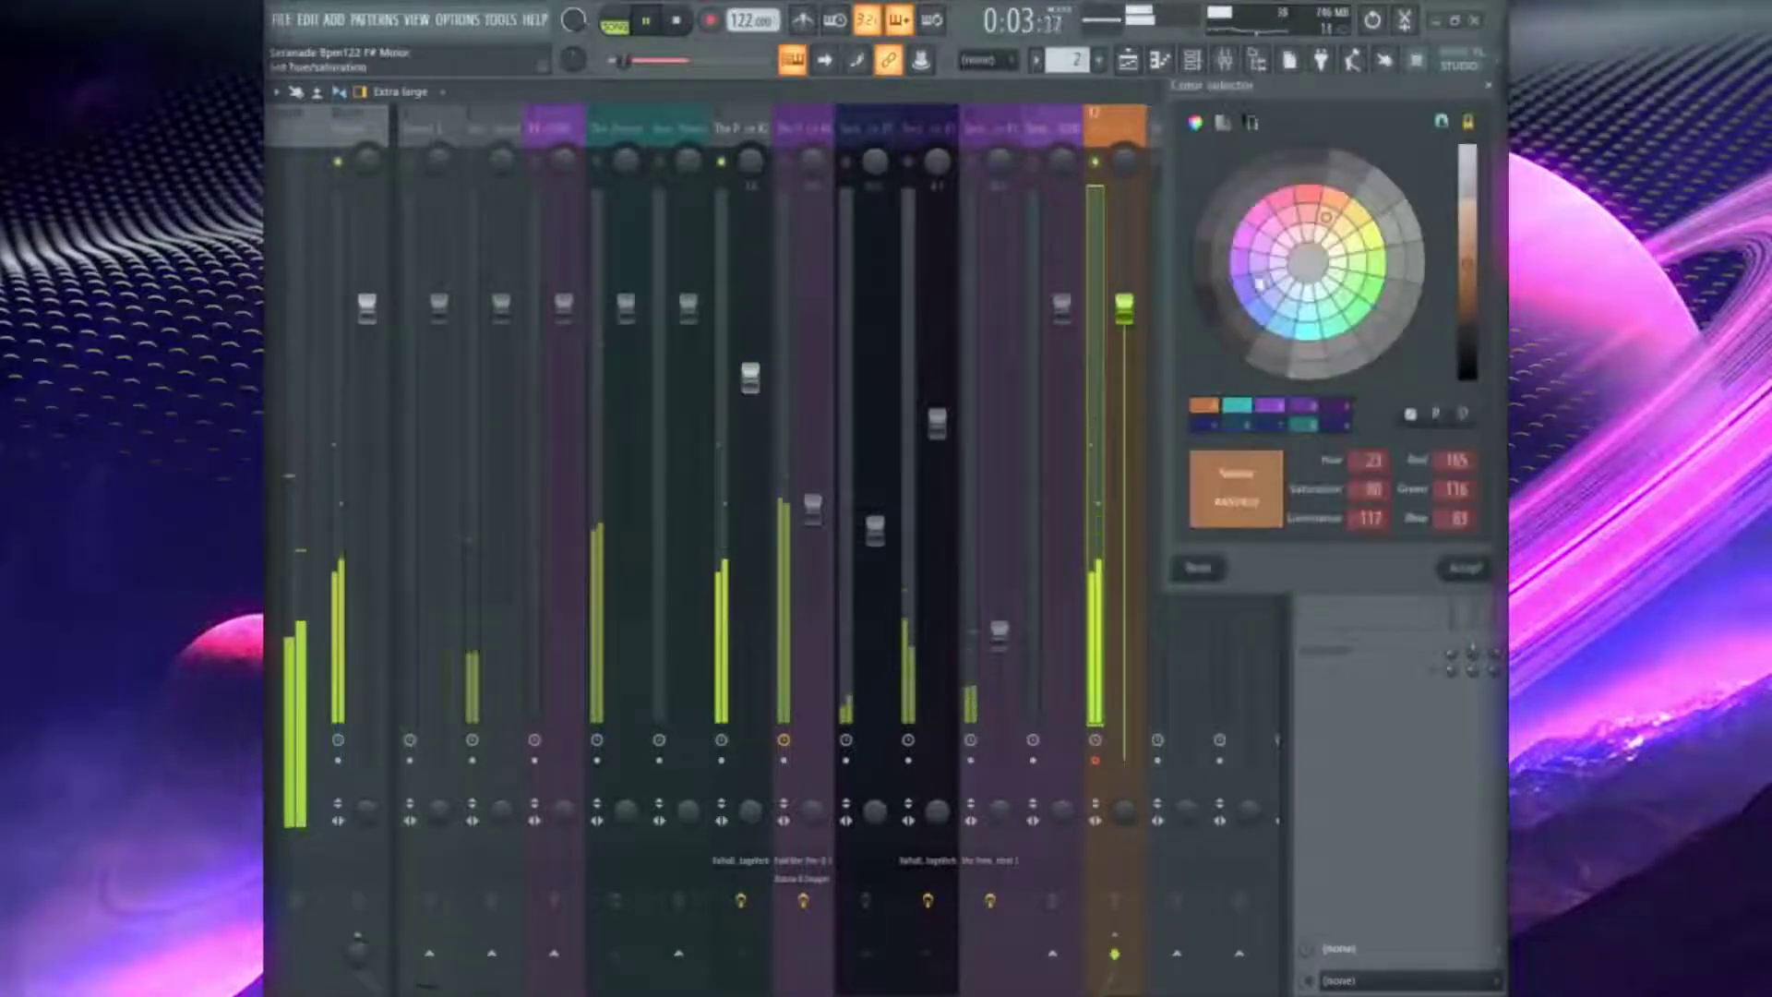
{"action": "left_click", "coordinate": [1307, 193]}
{"action": "left_click", "coordinate": [1464, 567]}
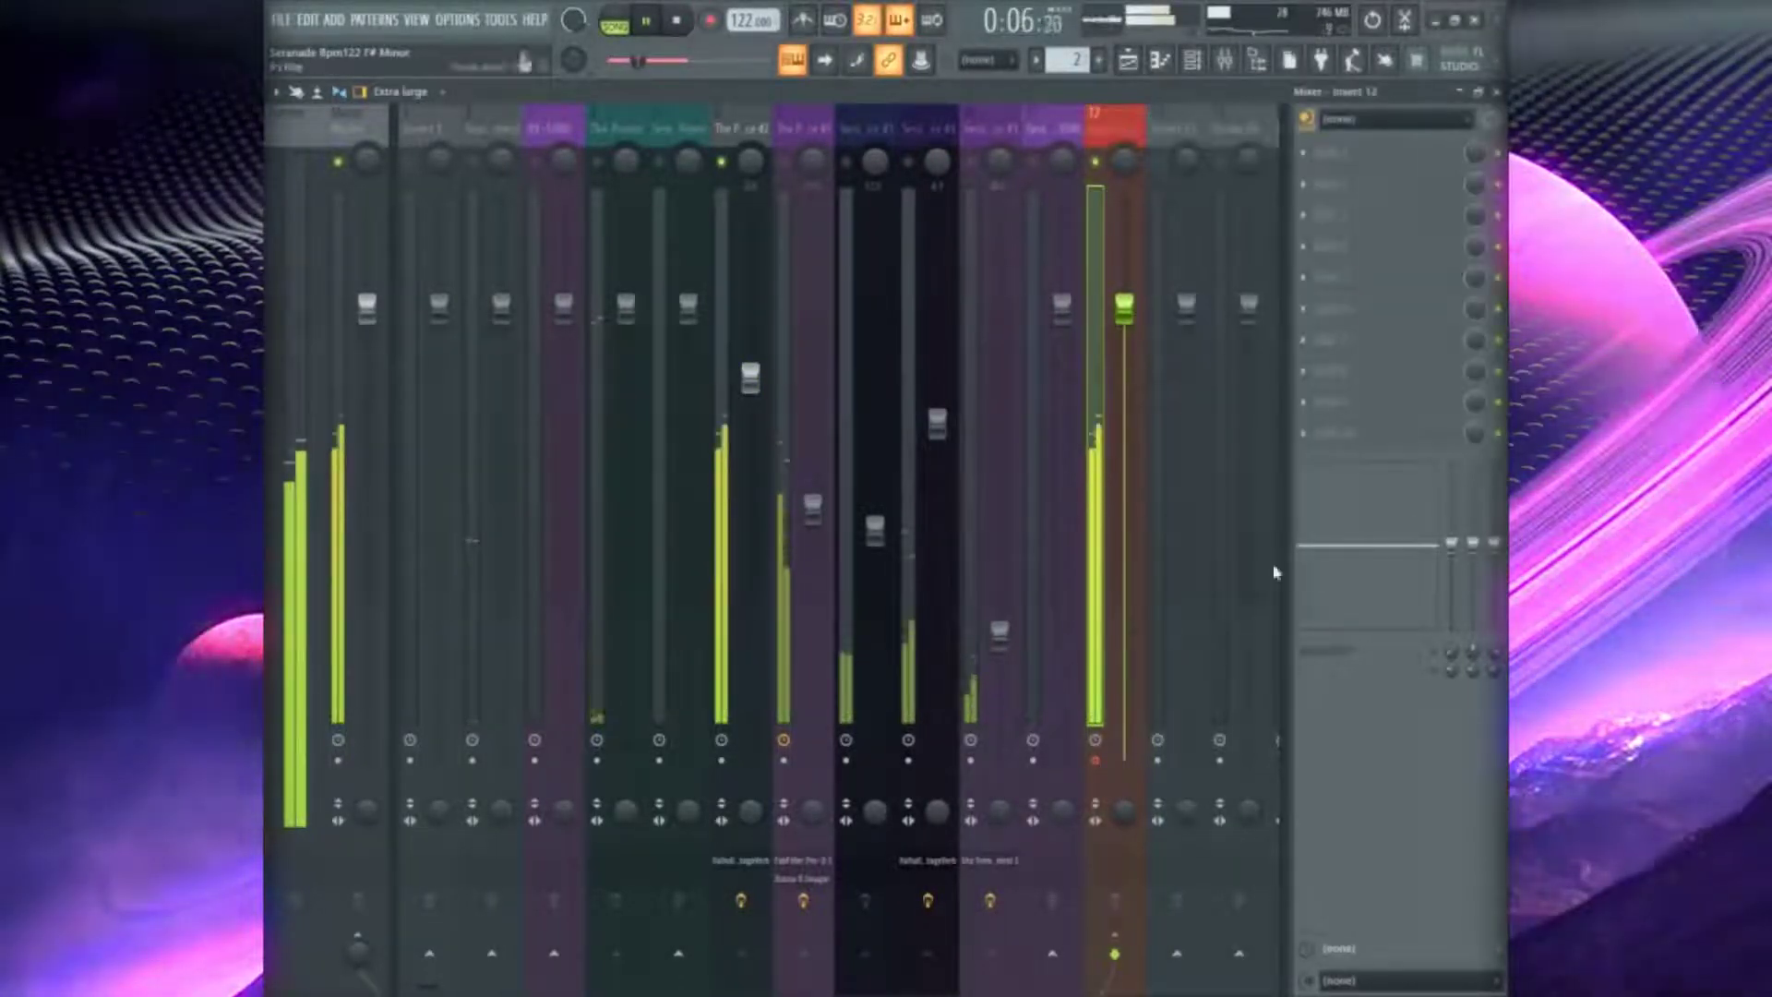
{"action": "key", "text": "alt+r"}
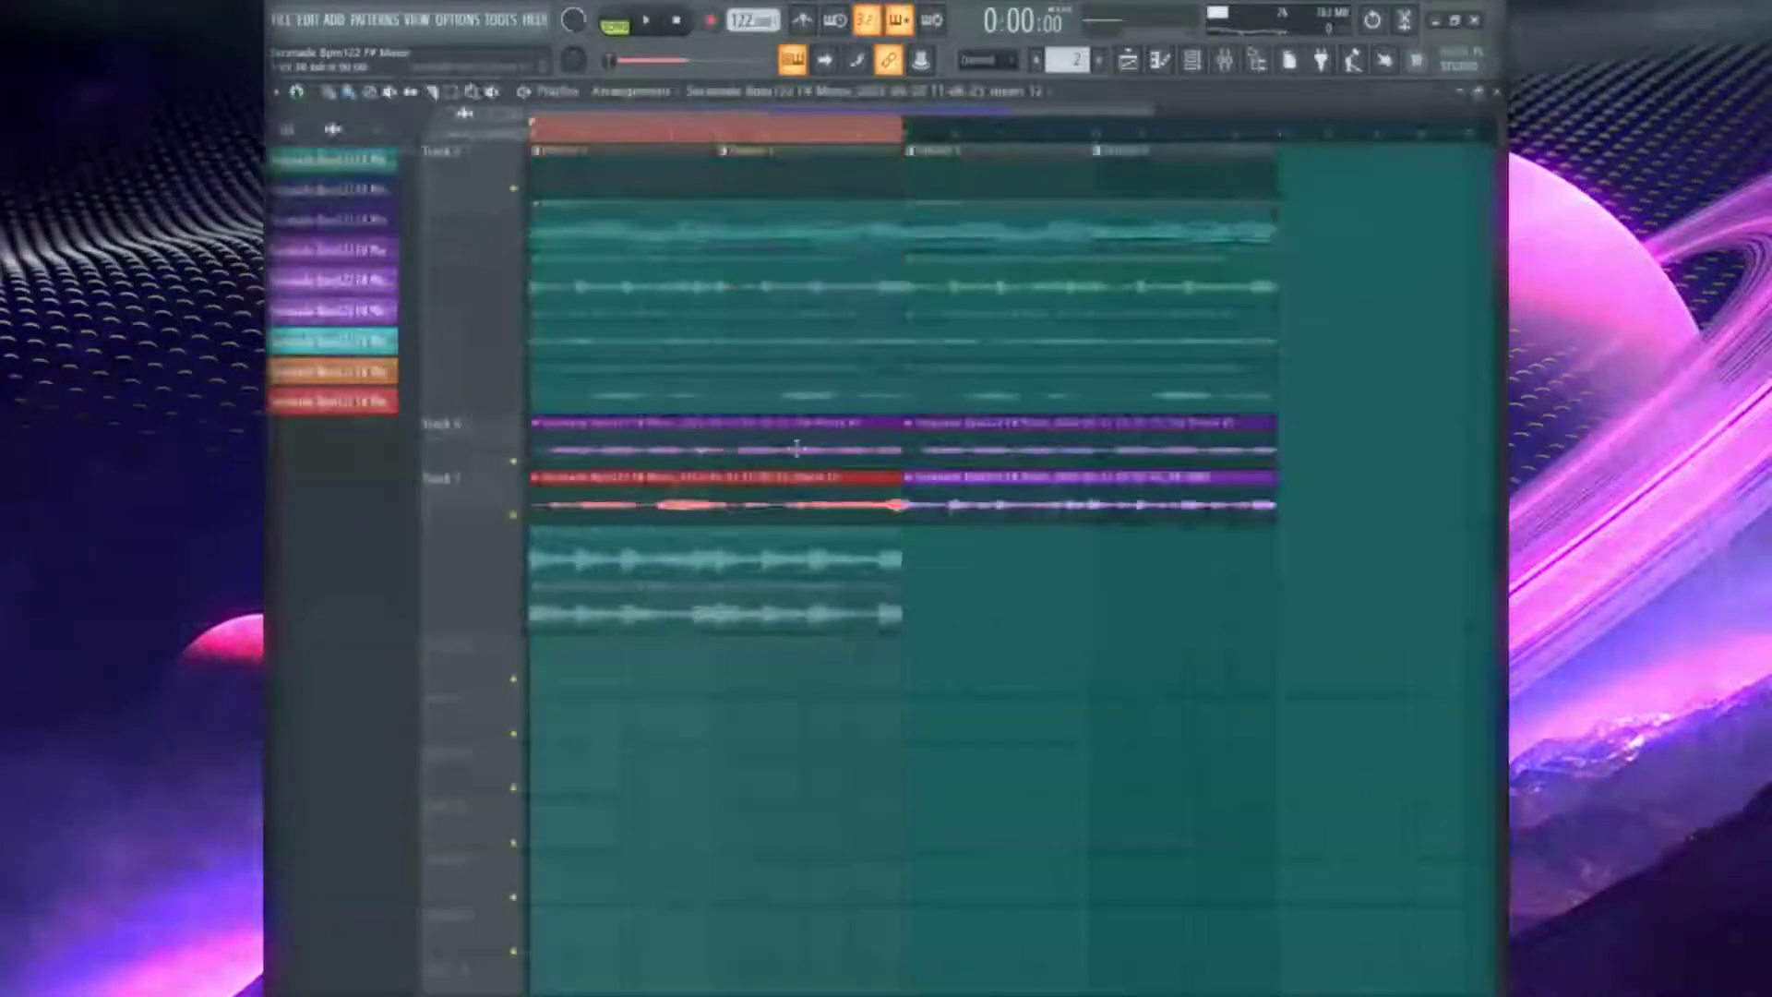
Move the red and orange Insert 12 clips to bar 17 on Tracks 10 and 9, and solo Track 8 for playback
{"action": "left_click_drag", "start_coordinate": [616, 525], "coordinate": [1365, 681]}
{"action": "left_click", "coordinate": [503, 567]}
{"action": "key", "text": "space"}
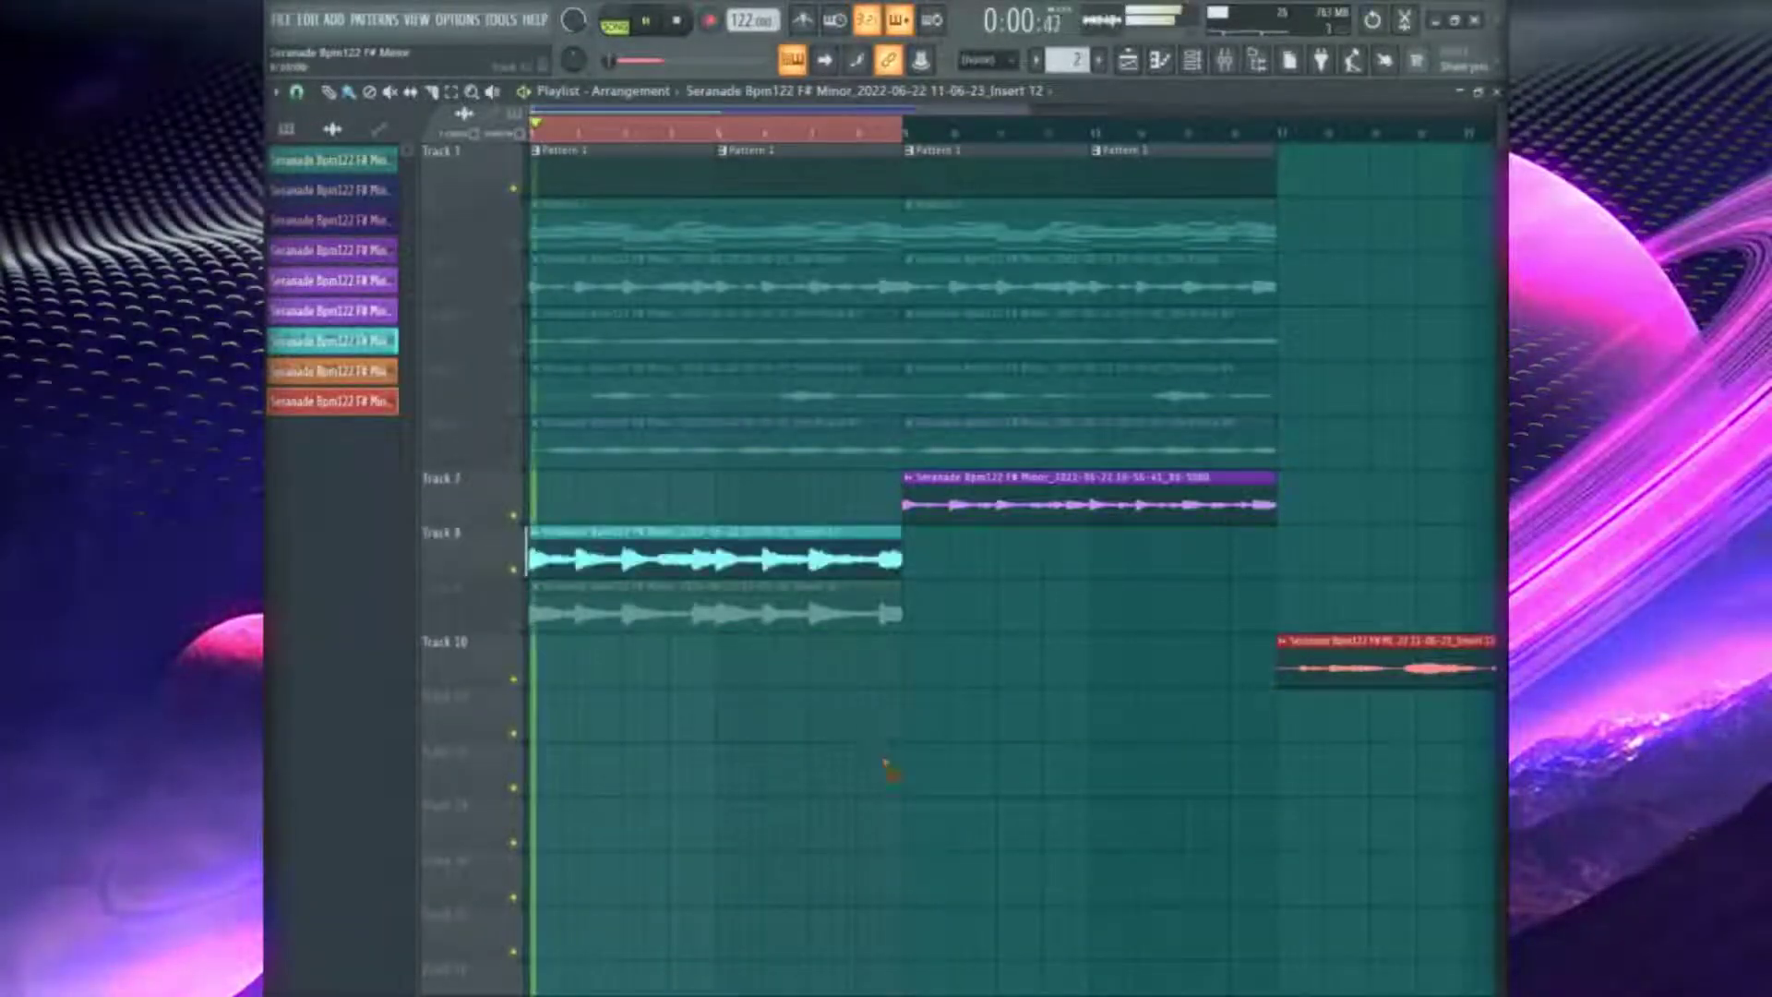
{"action": "left_click_drag", "start_coordinate": [858, 614], "coordinate": [1434, 601]}
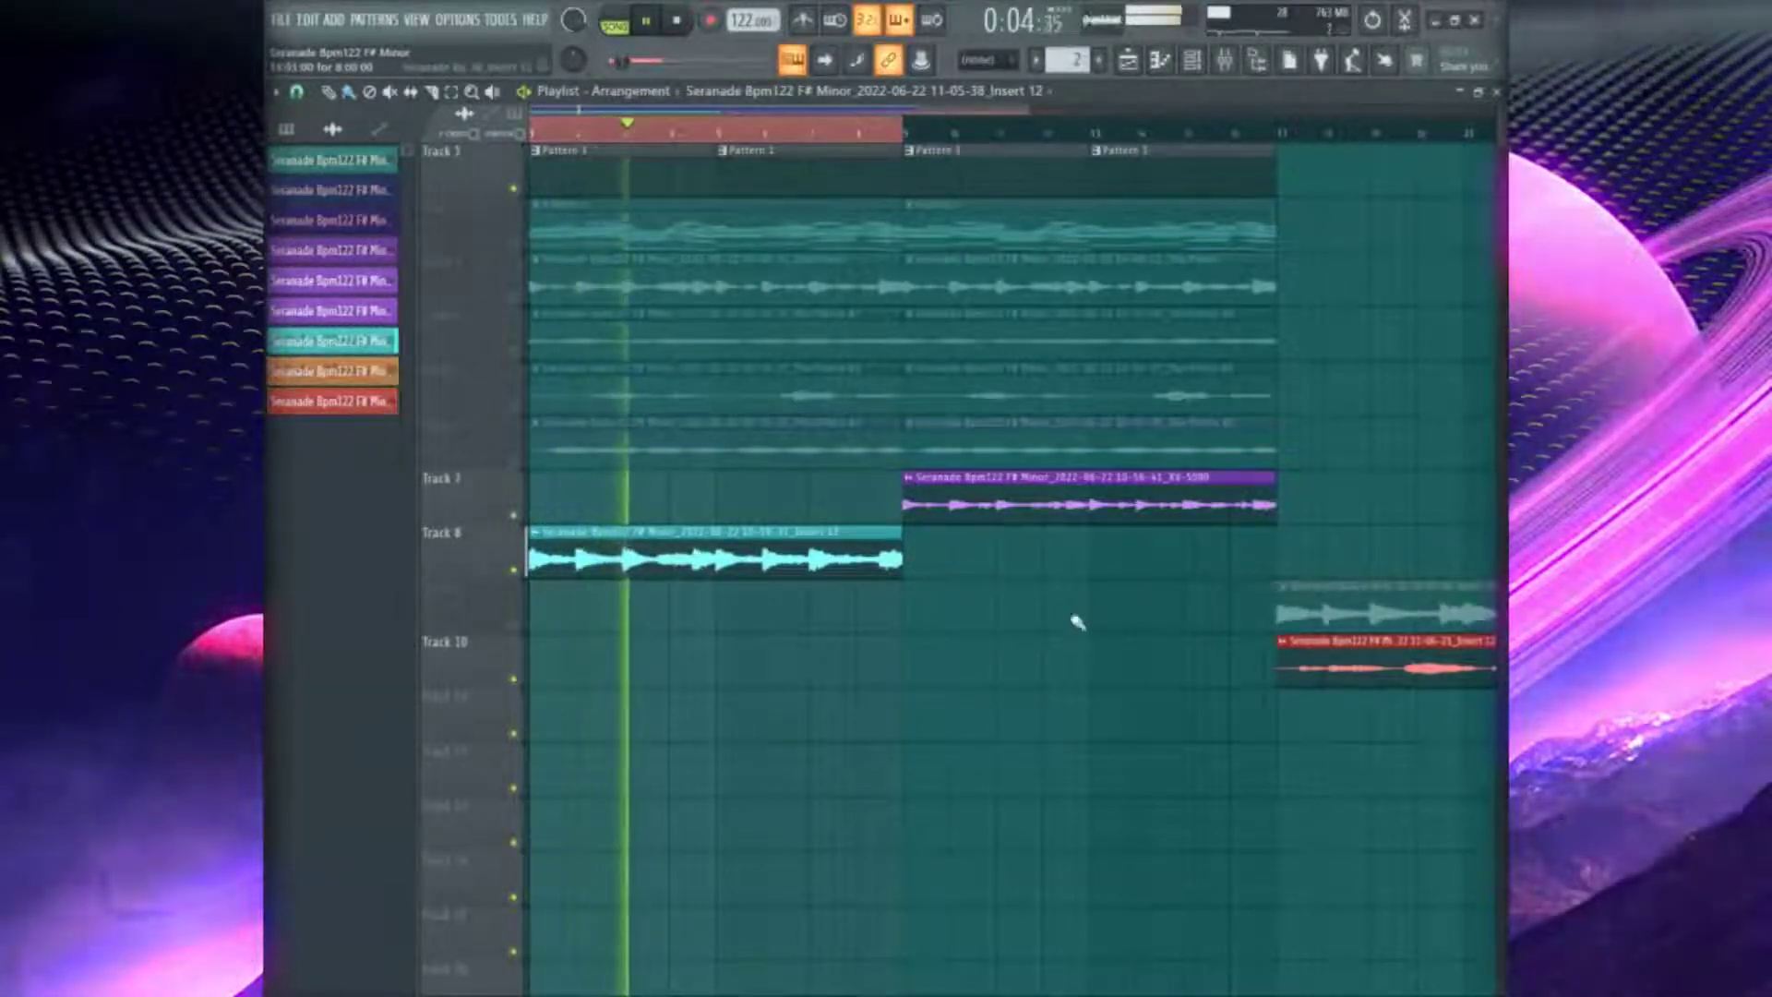
Place the orange Insert 12 clip at bar 9 on Track 7 and move the XV-5080 clip out of its way to Track 8
{"action": "left_click", "coordinate": [909, 137]}
{"action": "left_click", "coordinate": [909, 137]}
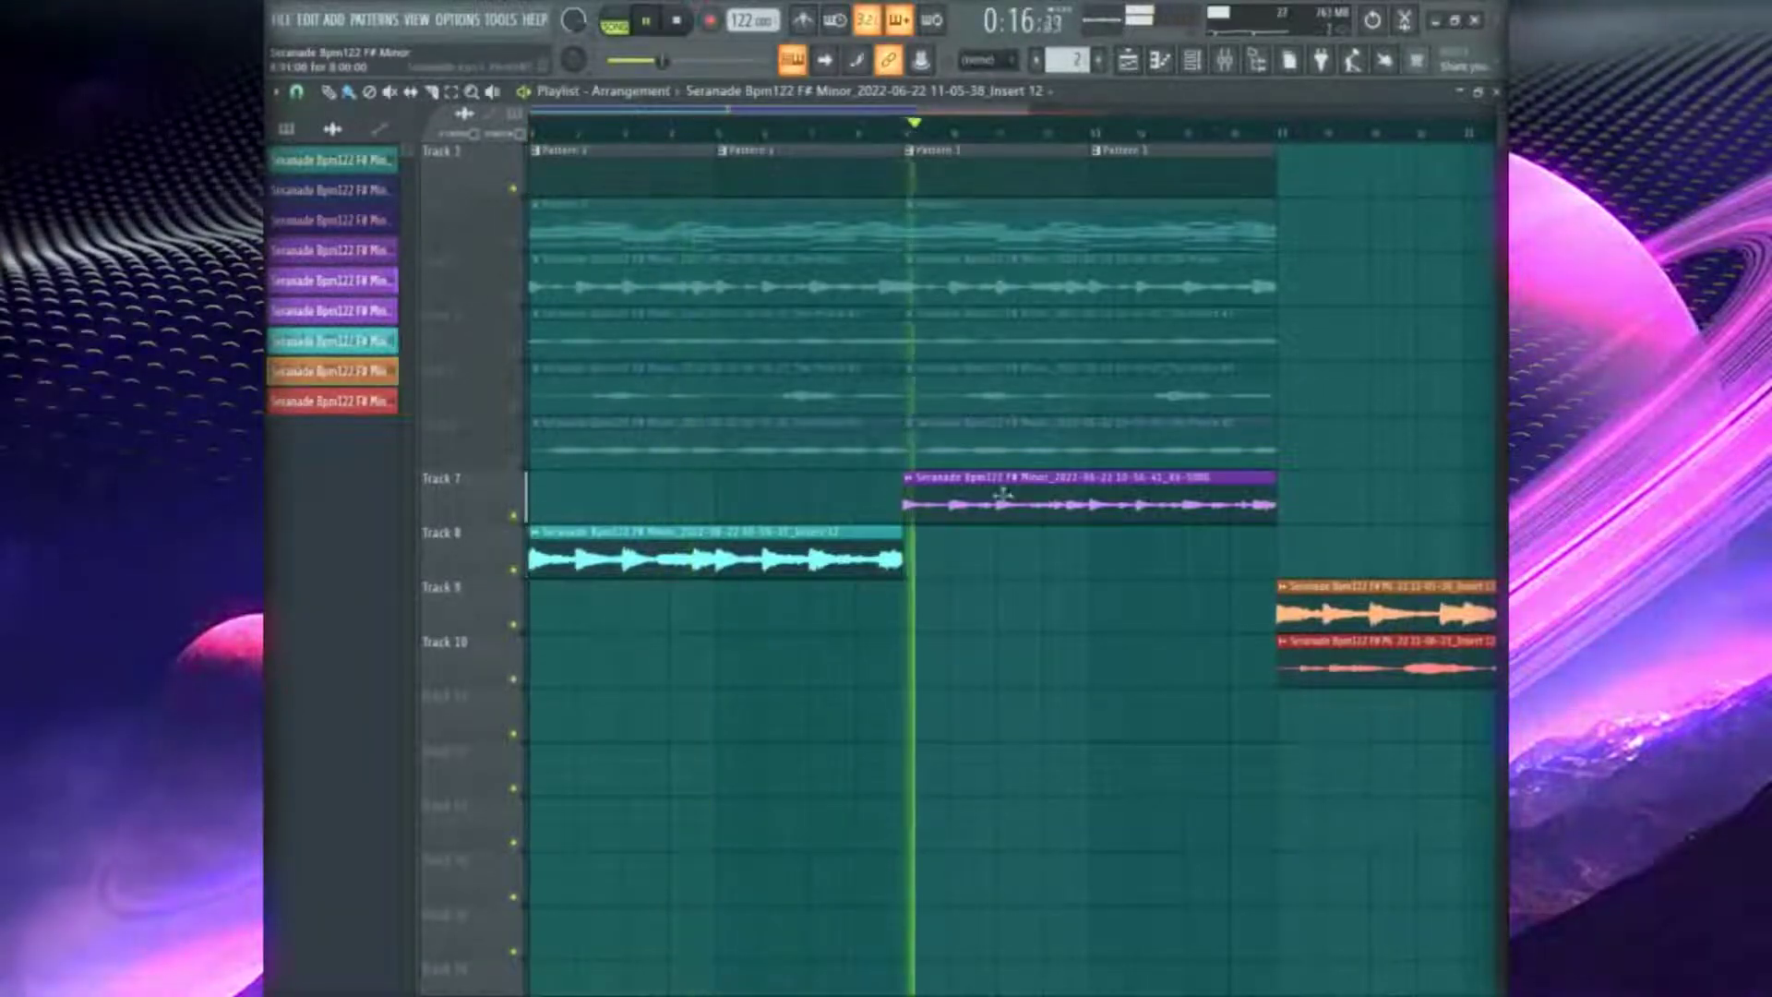
{"action": "left_click_drag", "start_coordinate": [1073, 494], "coordinate": [1374, 496]}
{"action": "key", "text": "space"}
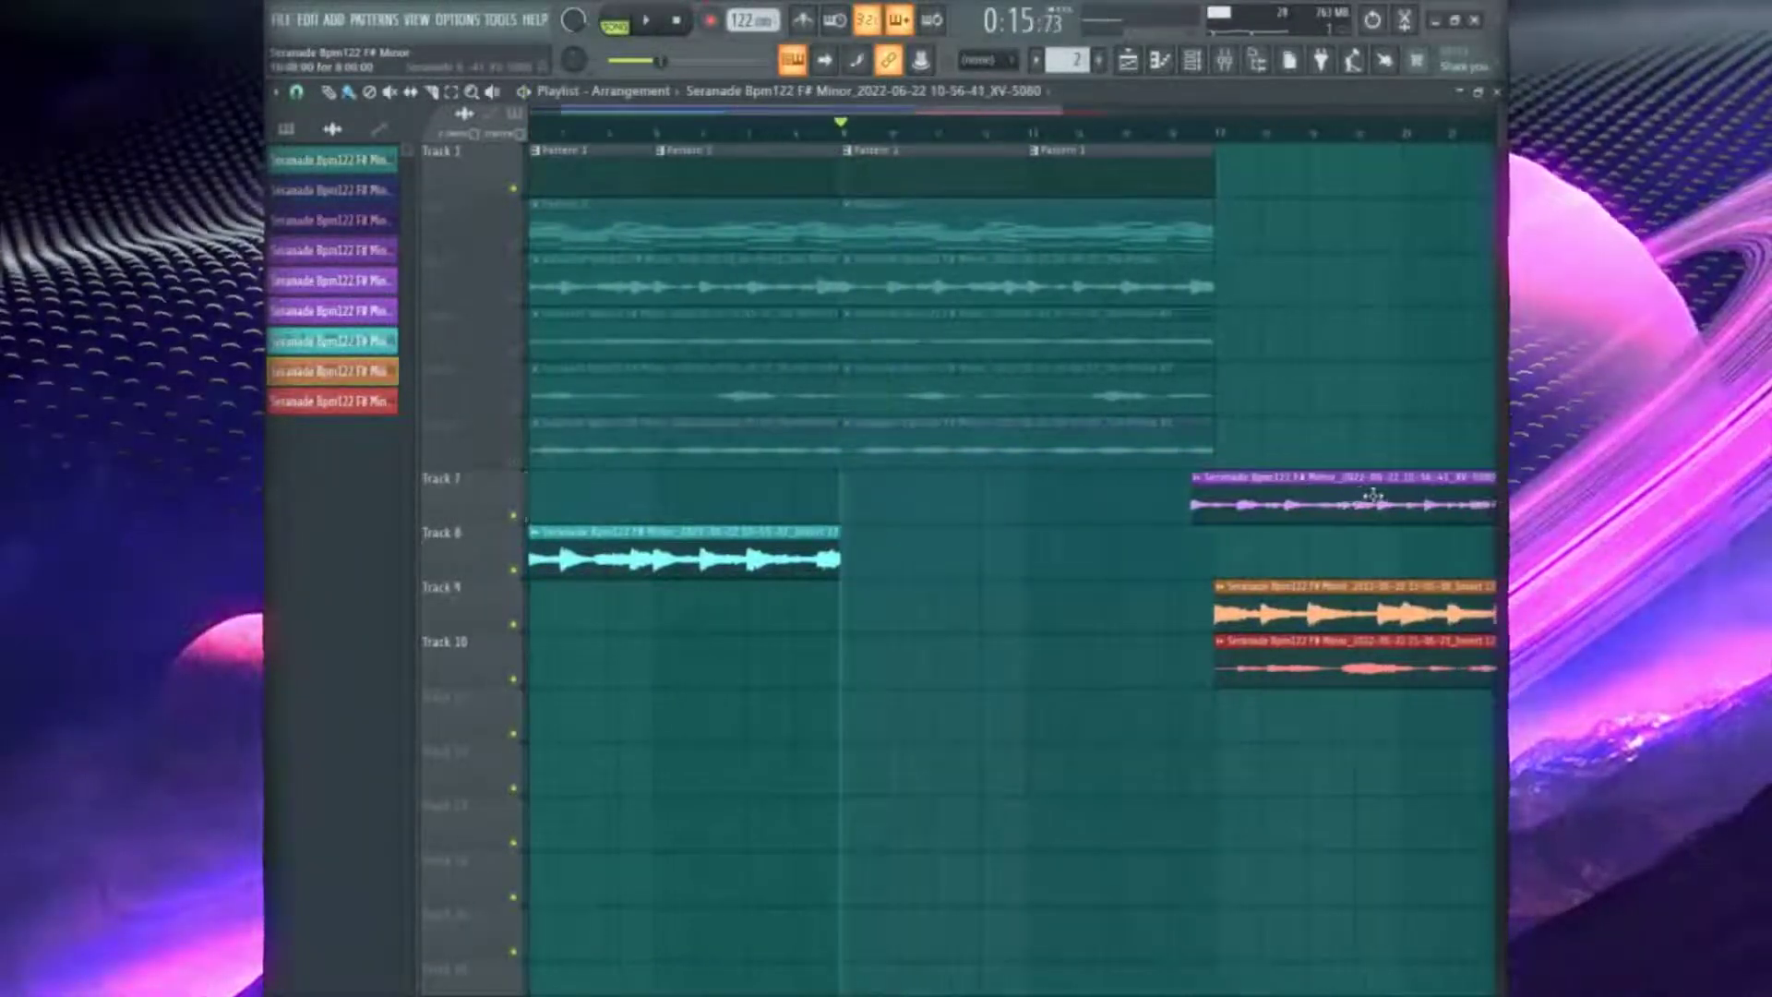
{"action": "left_click_drag", "start_coordinate": [1220, 587], "coordinate": [846, 479]}
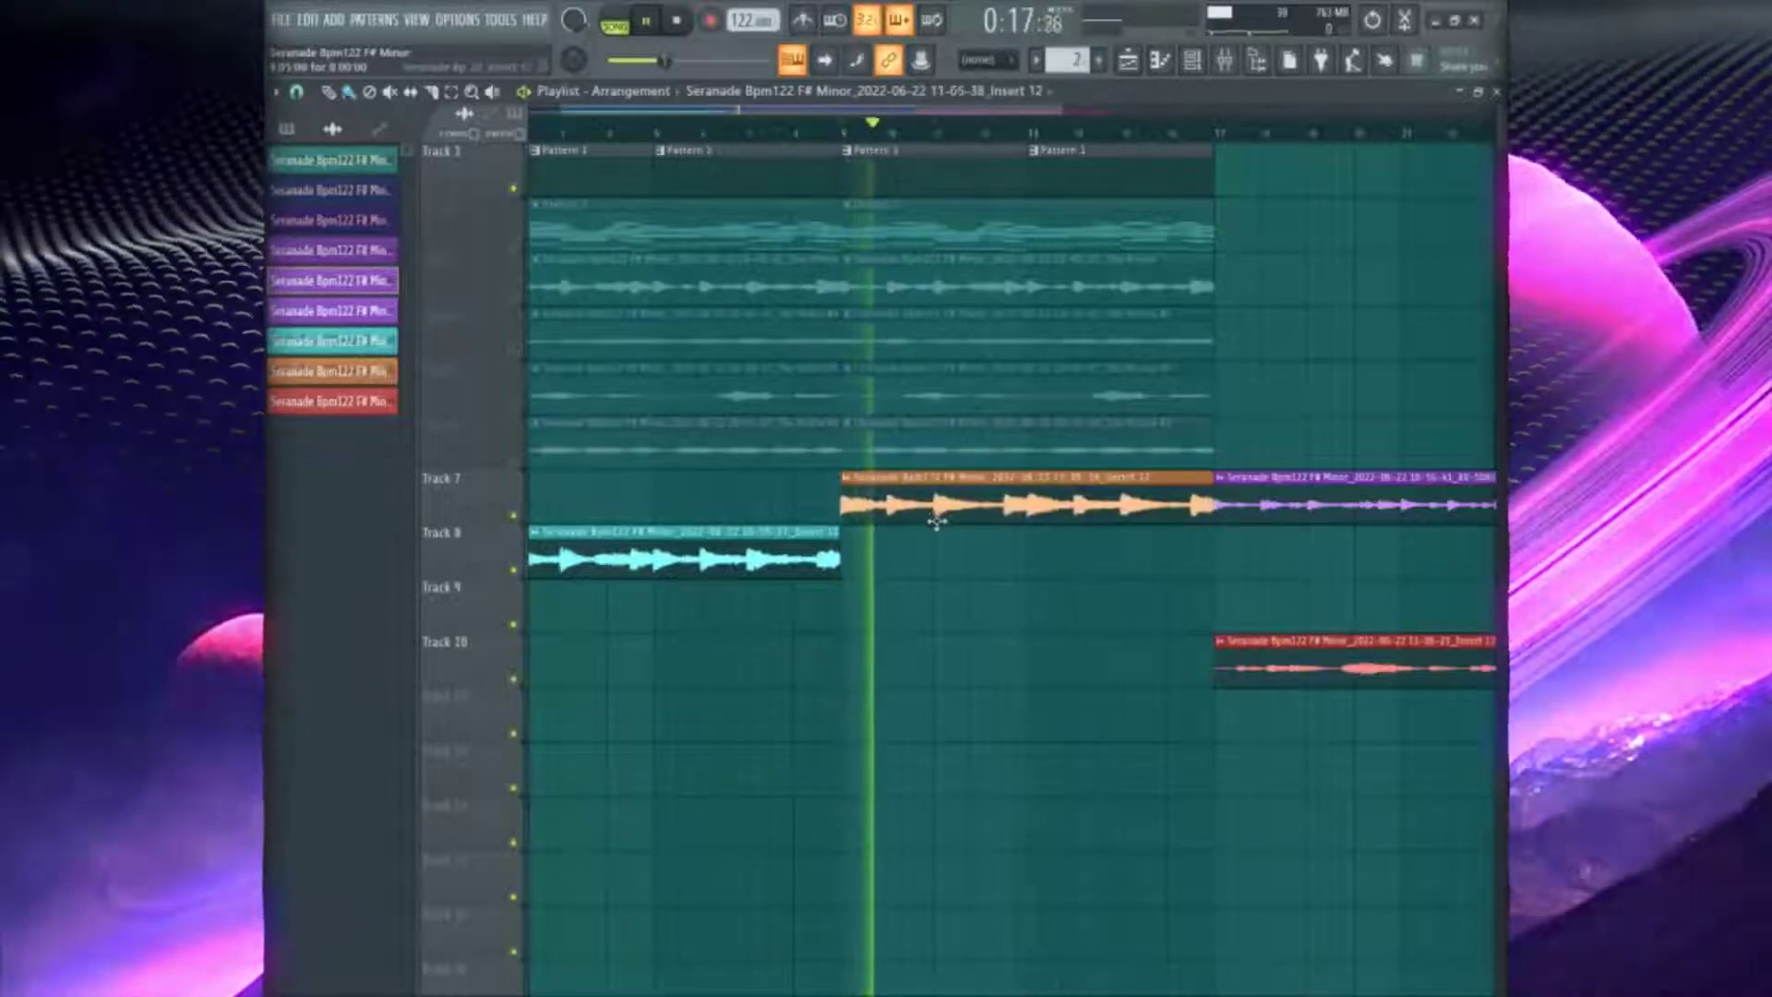
{"action": "left_click_drag", "start_coordinate": [1332, 473], "coordinate": [1424, 528]}
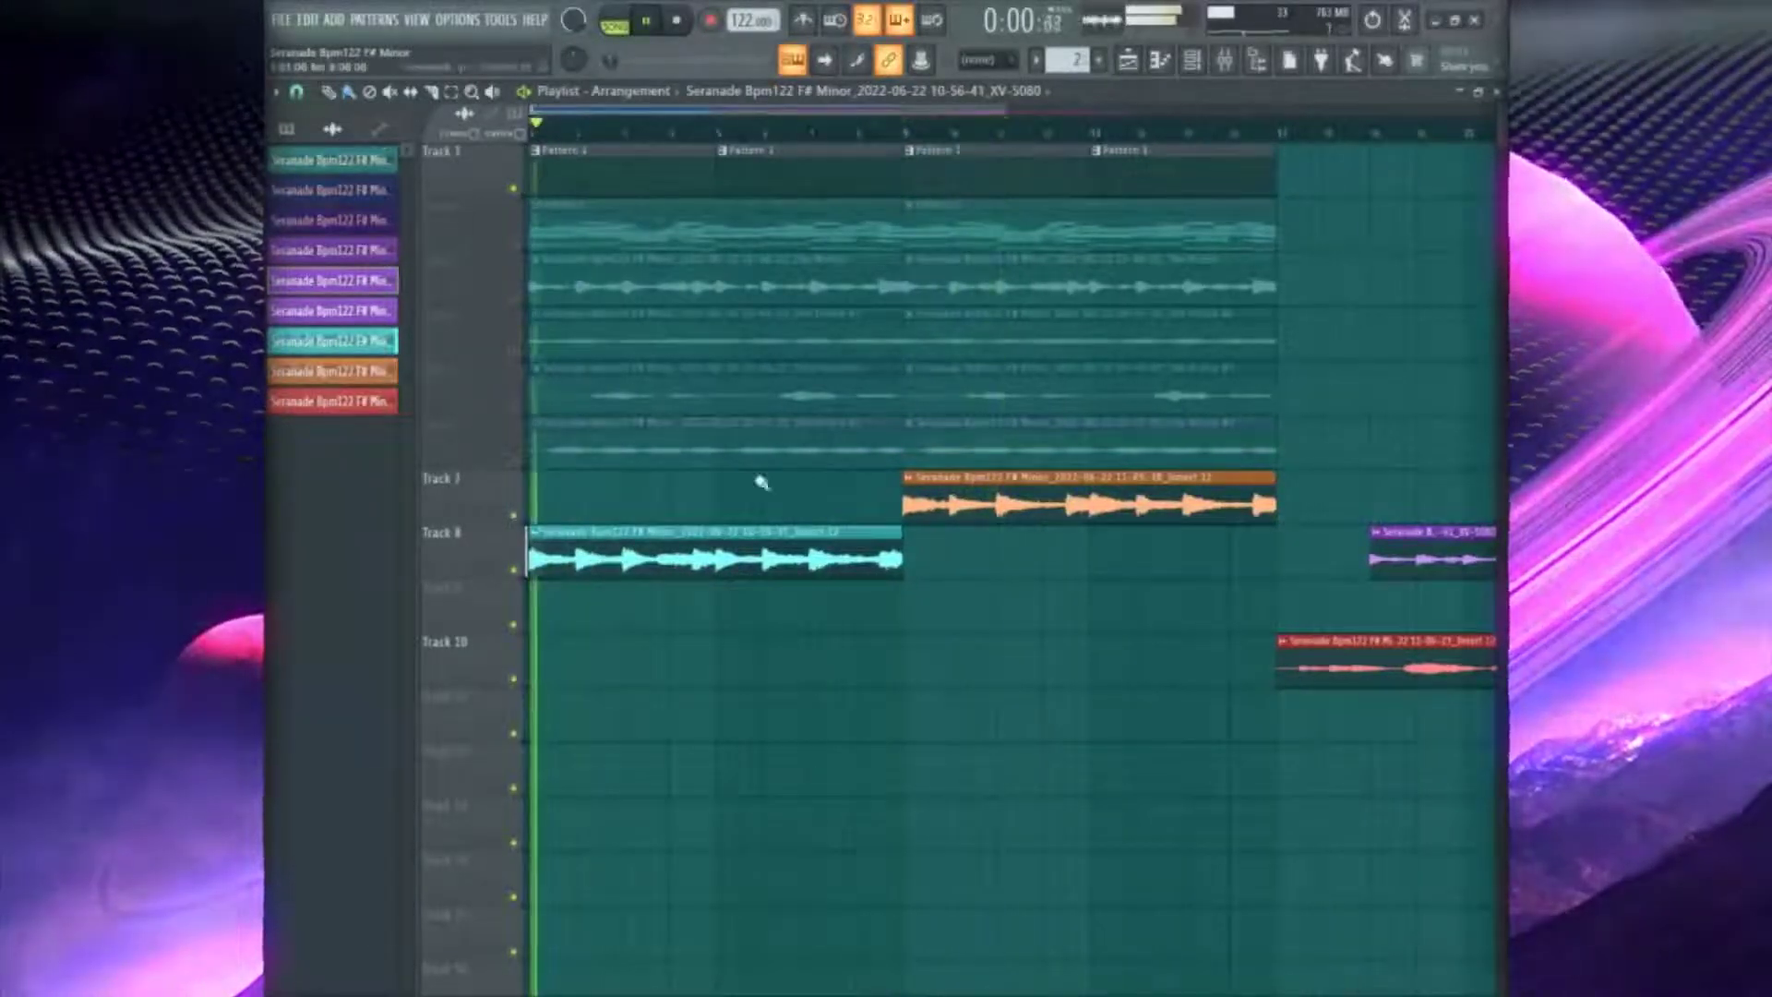
Route the cyan, orange and red Insert 12 audio clips to their own mixer tracks 13, 14 and 15
{"action": "double_click", "coordinate": [762, 559]}
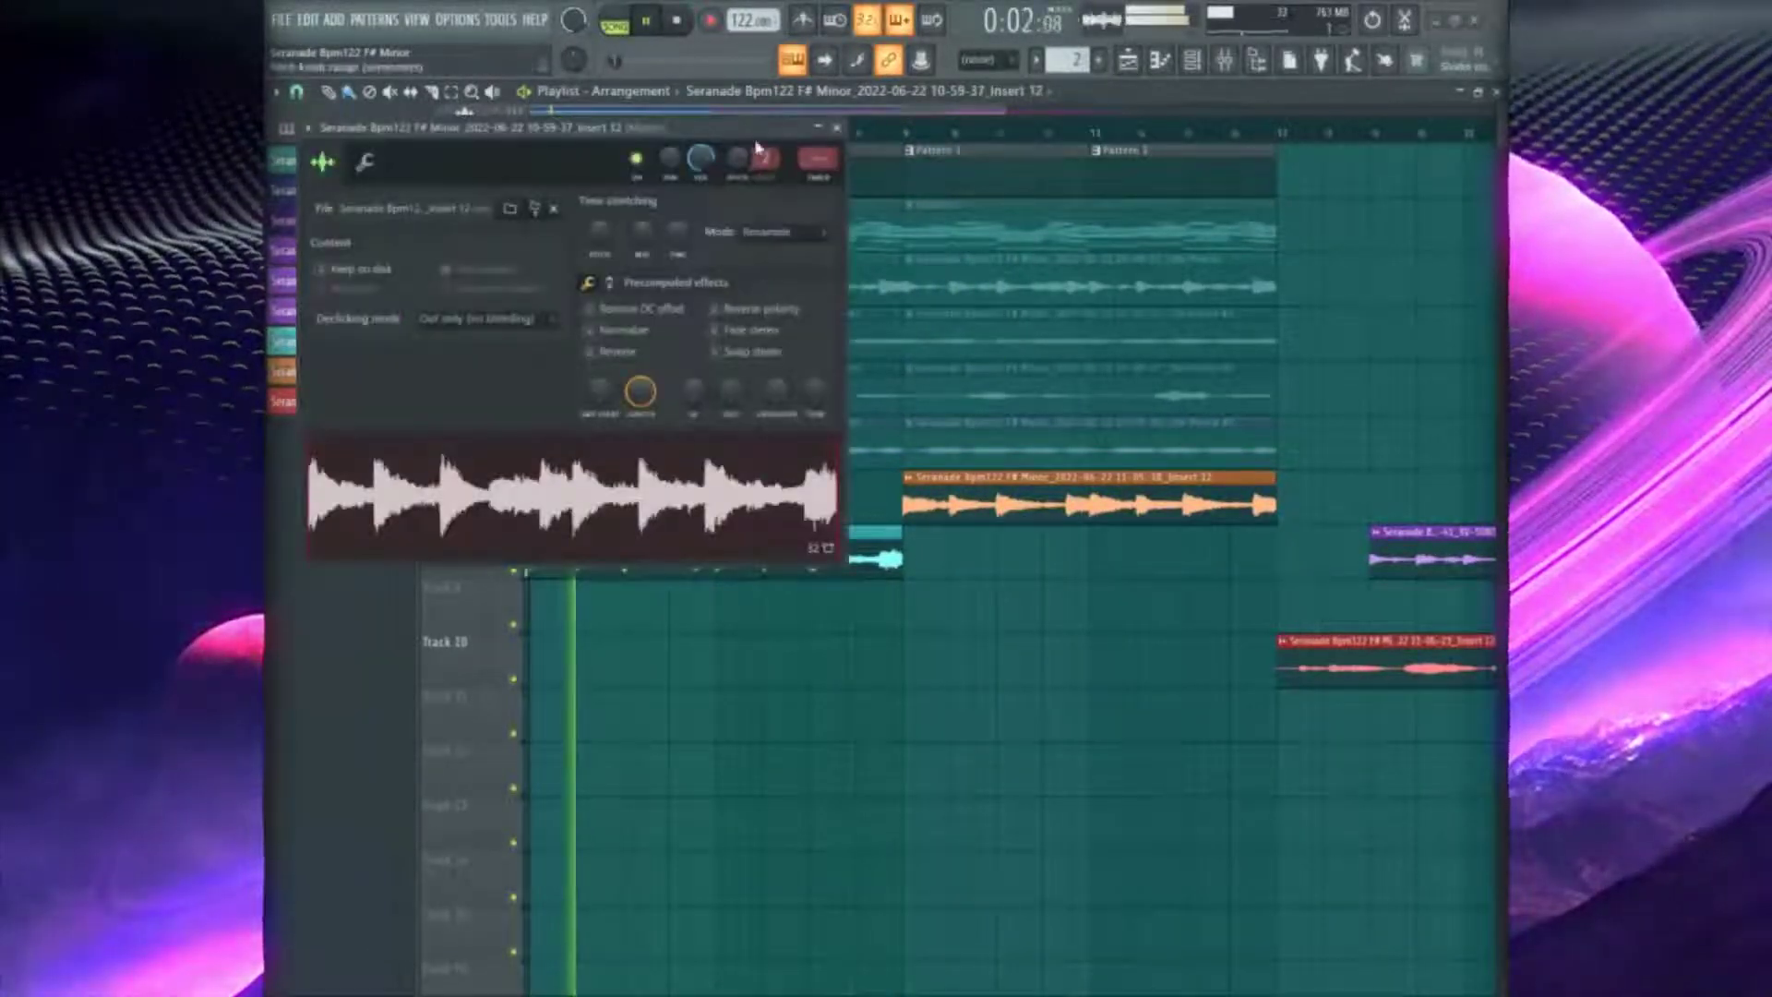
{"action": "left_click", "coordinate": [1193, 61]}
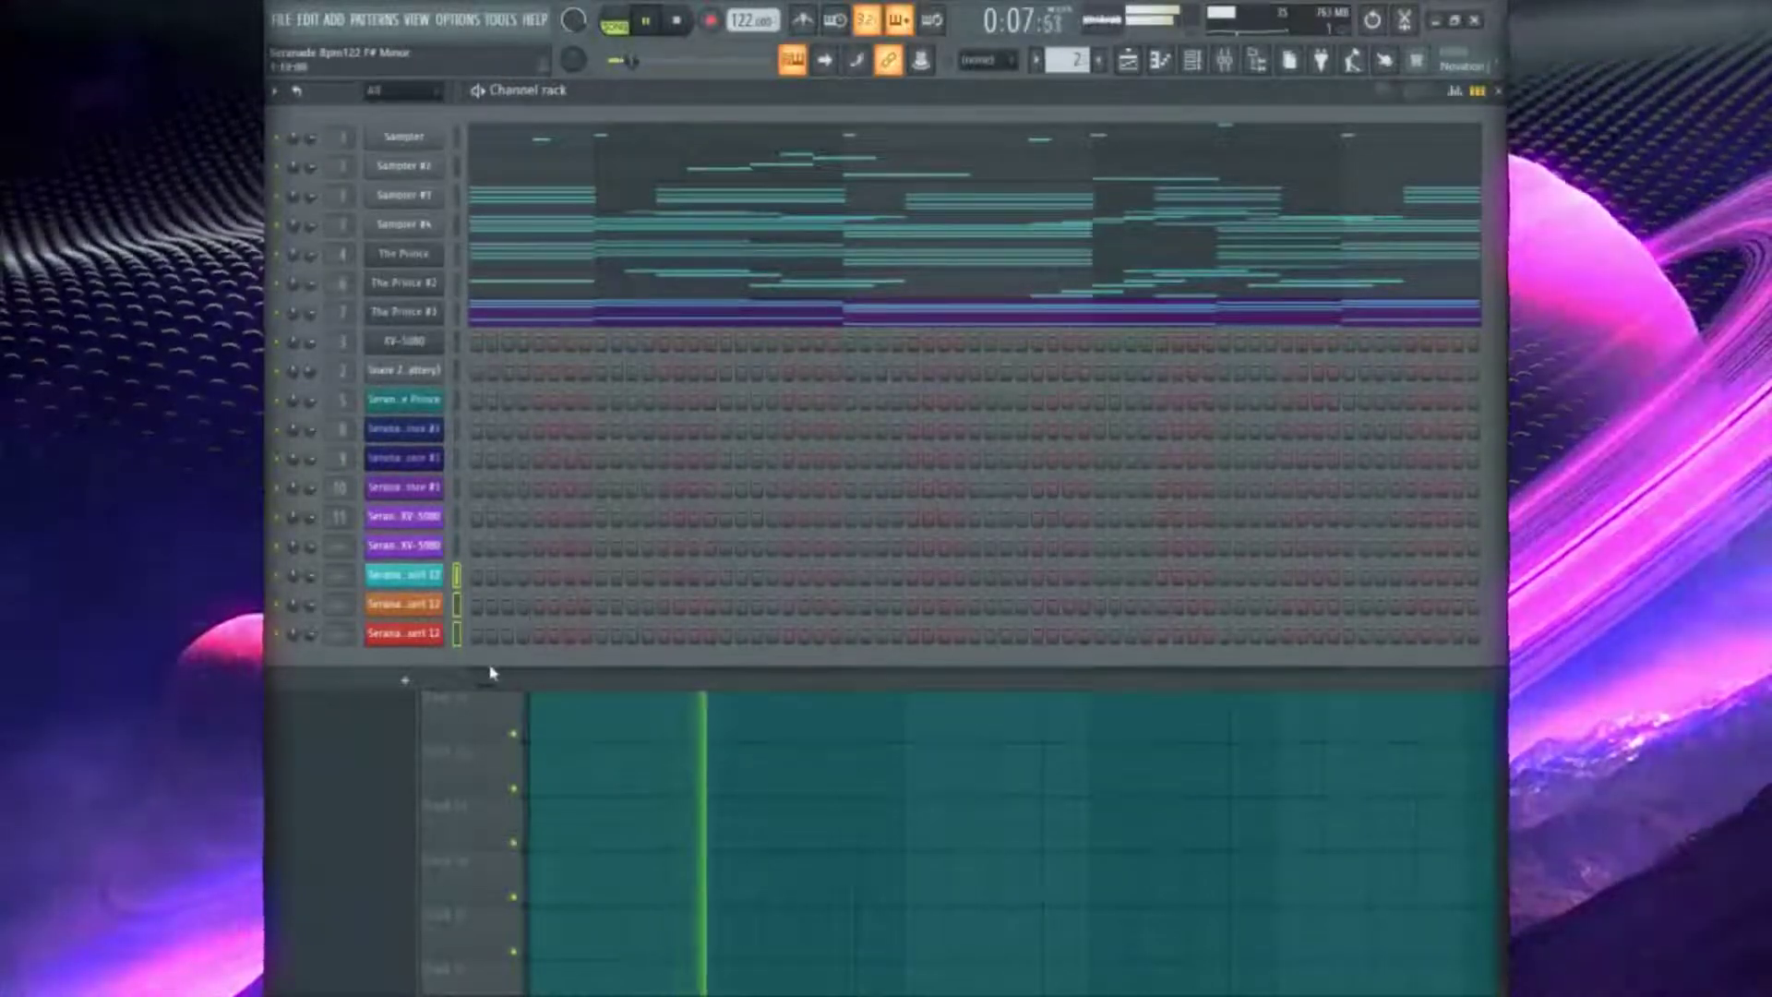
{"action": "key", "text": "F9"}
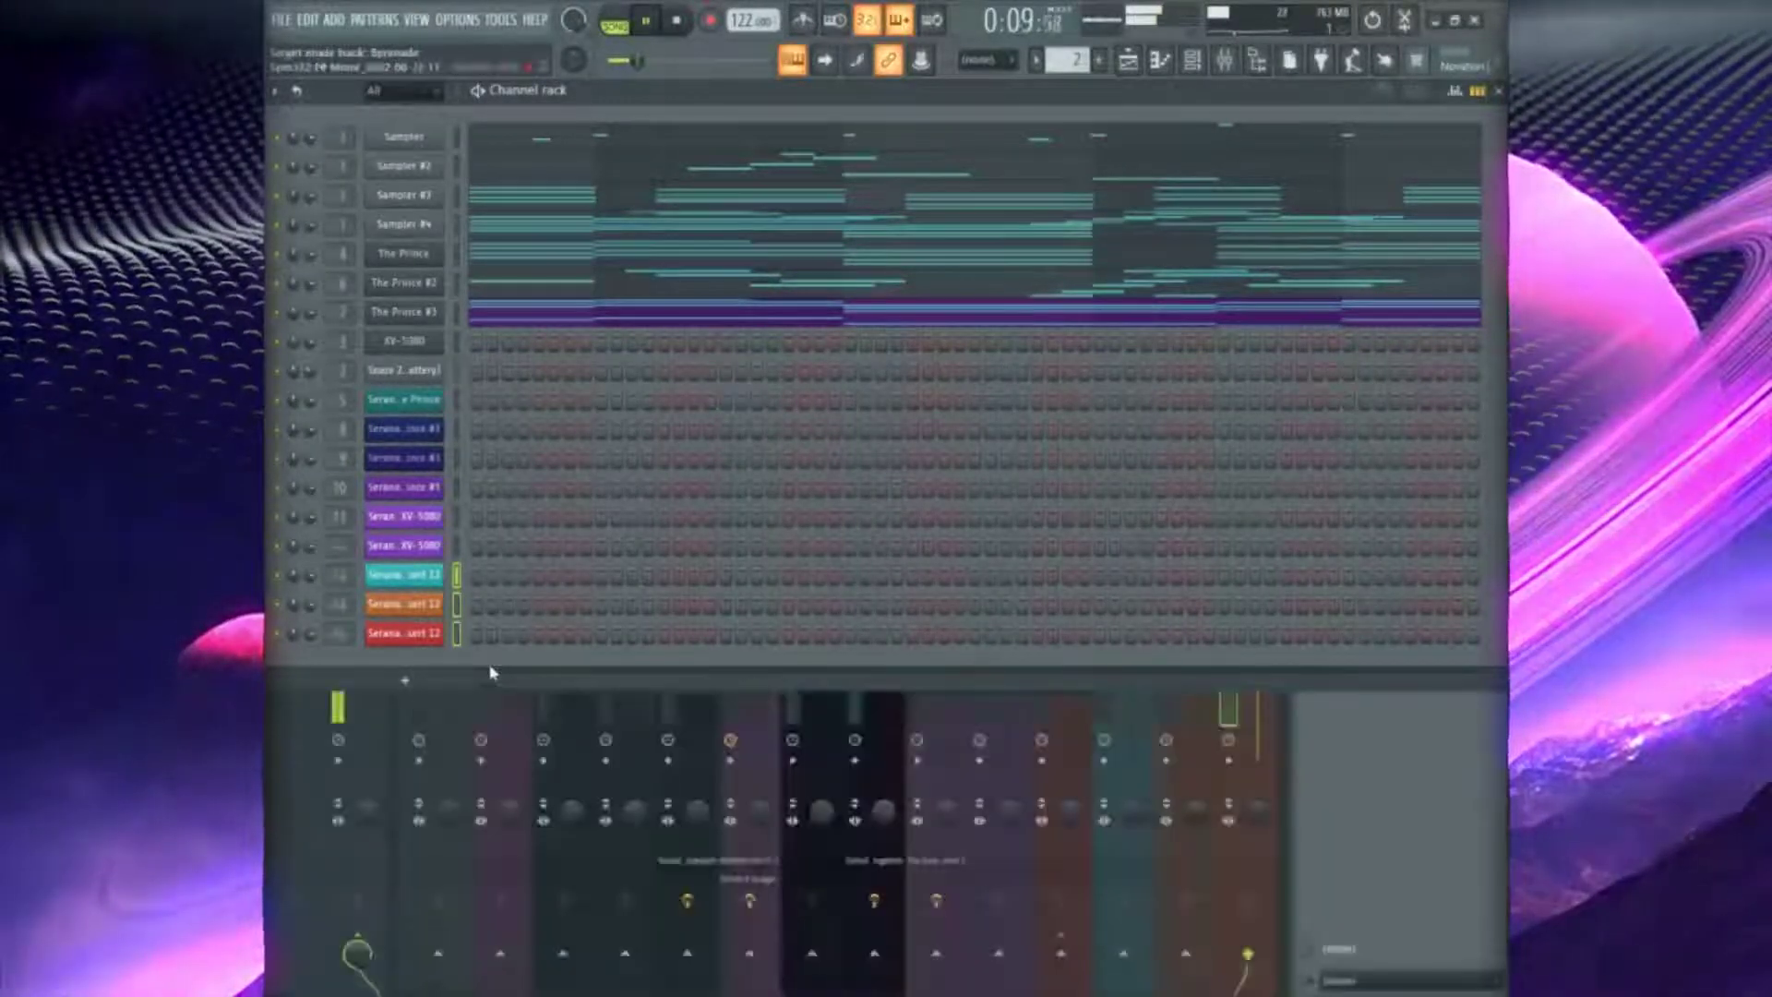
{"action": "double_click", "coordinate": [491, 673]}
{"action": "key", "text": "F5"}
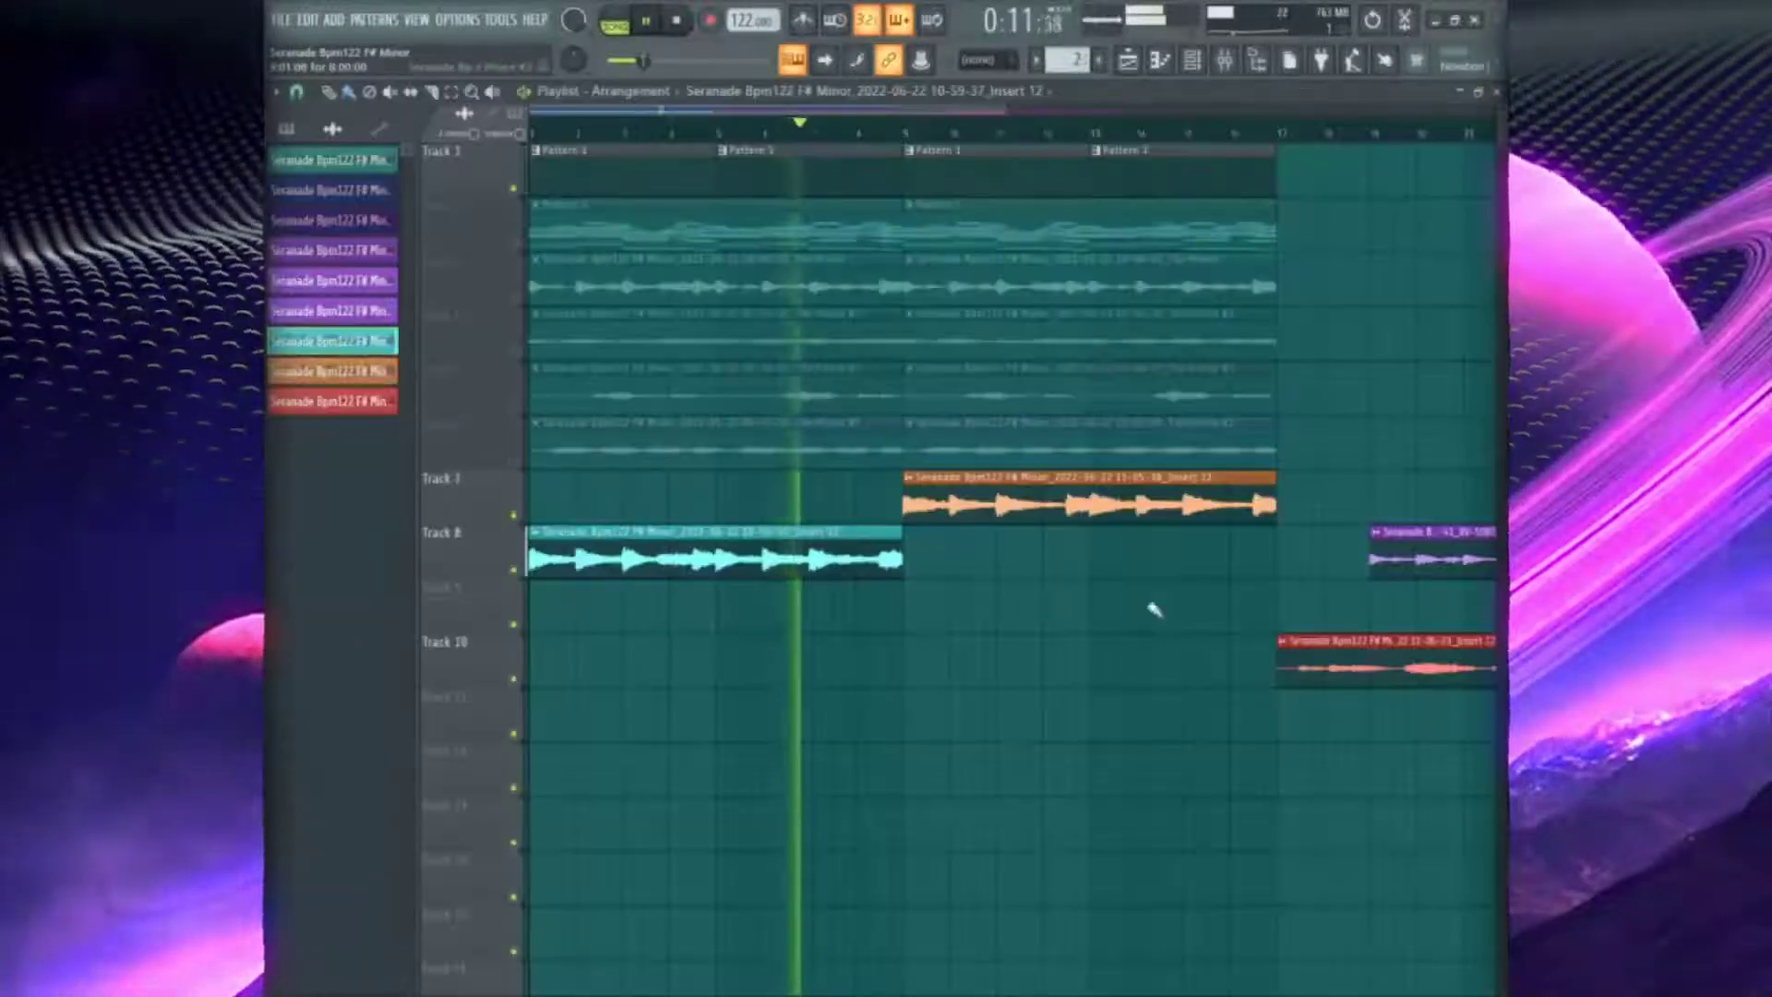
{"action": "double_click", "coordinate": [877, 559]}
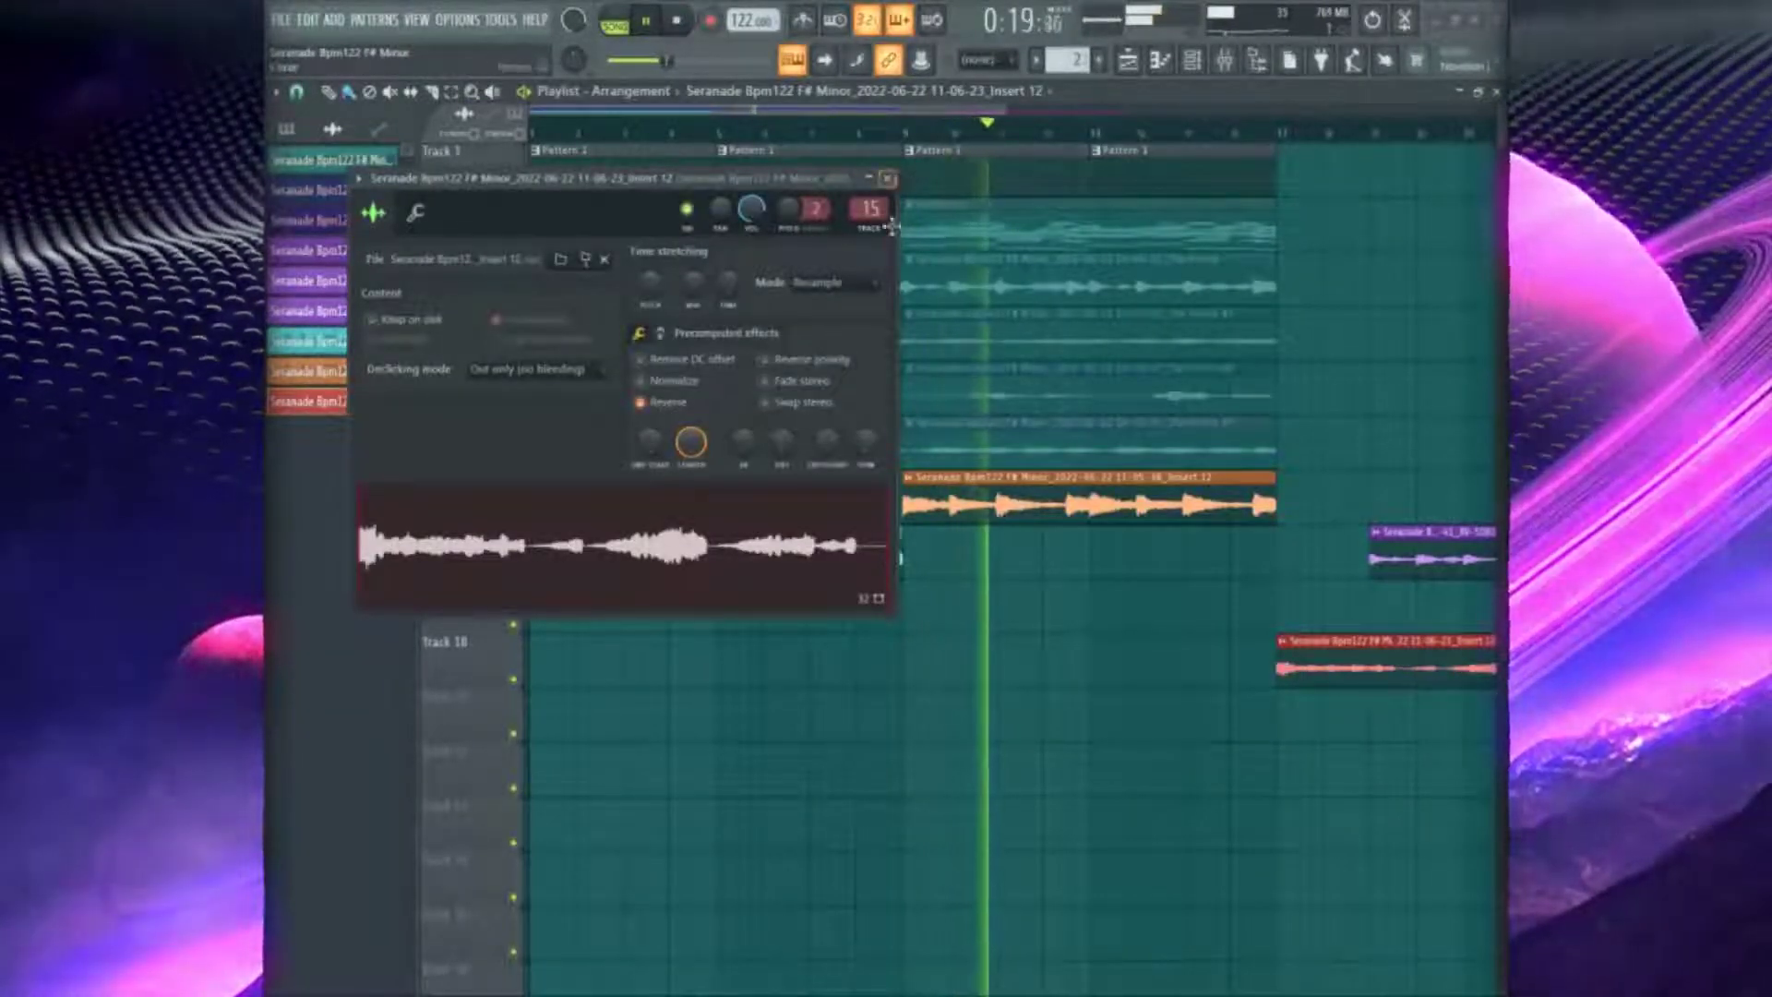
{"action": "left_click", "coordinate": [572, 93]}
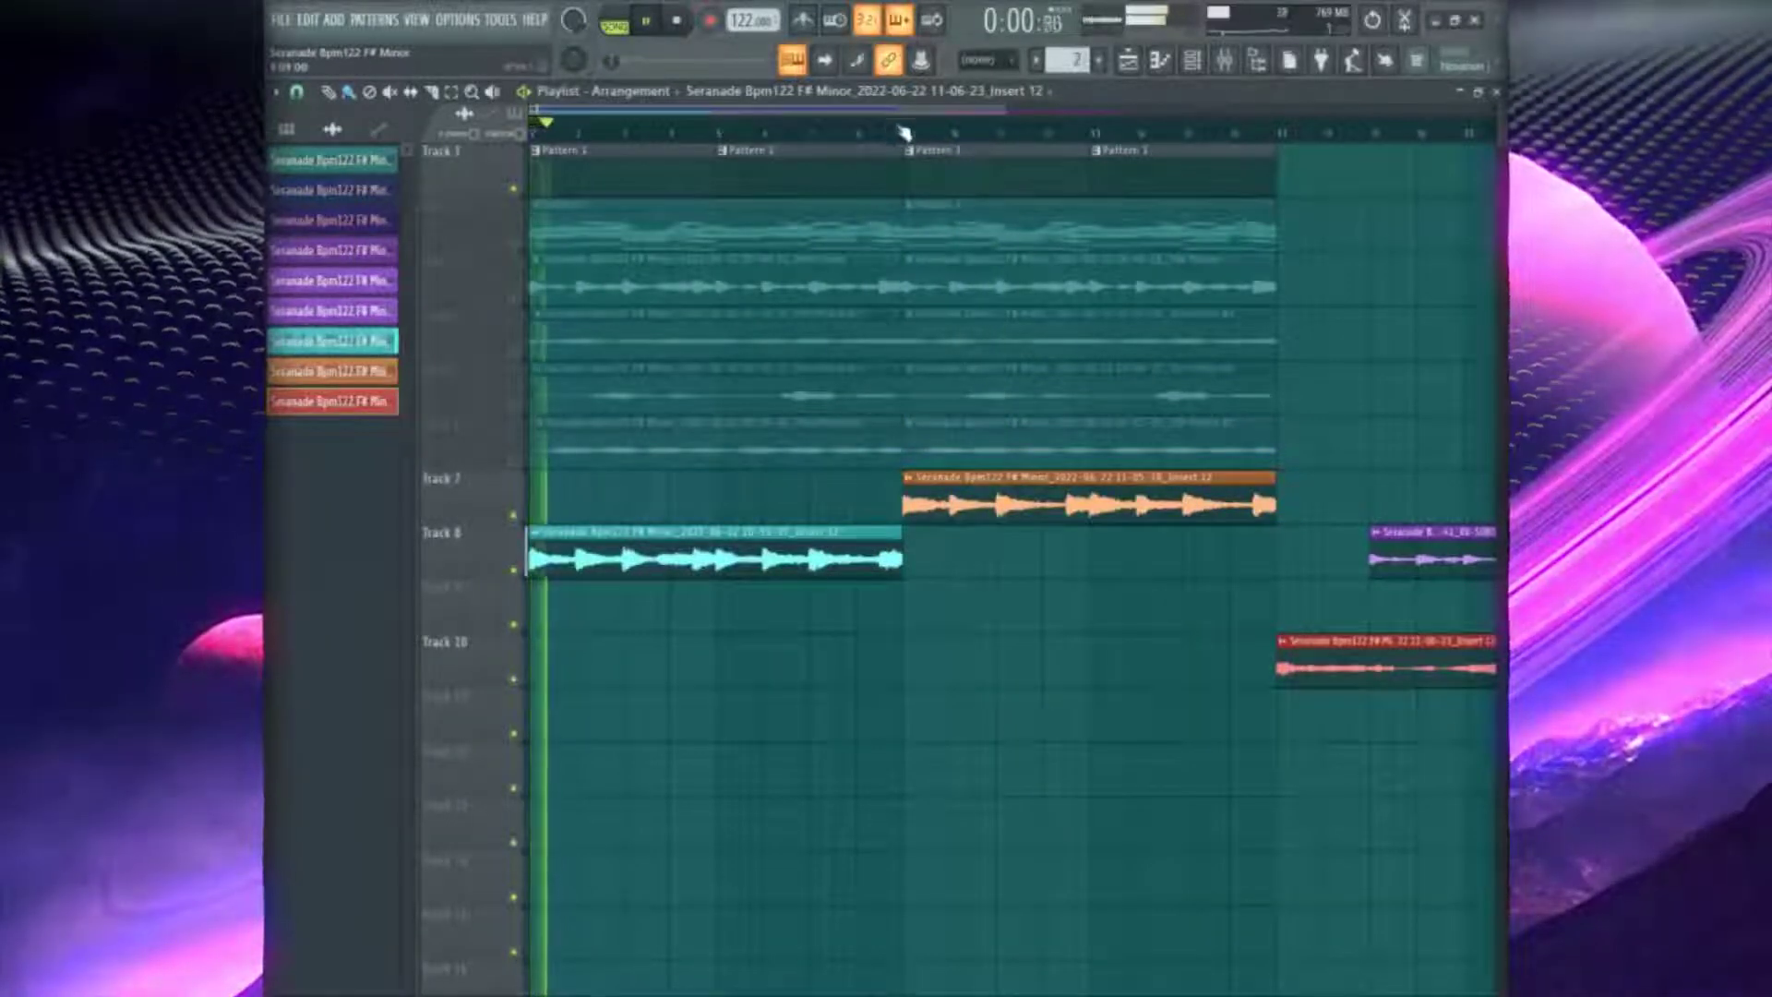
Loop bars 1 to 9 in the playlist and load FabFilter Pro-Q 3 on the cyan mixer insert 13
{"action": "left_click_drag", "start_coordinate": [533, 130], "coordinate": [903, 129]}
{"action": "left_click", "coordinate": [1237, 63]}
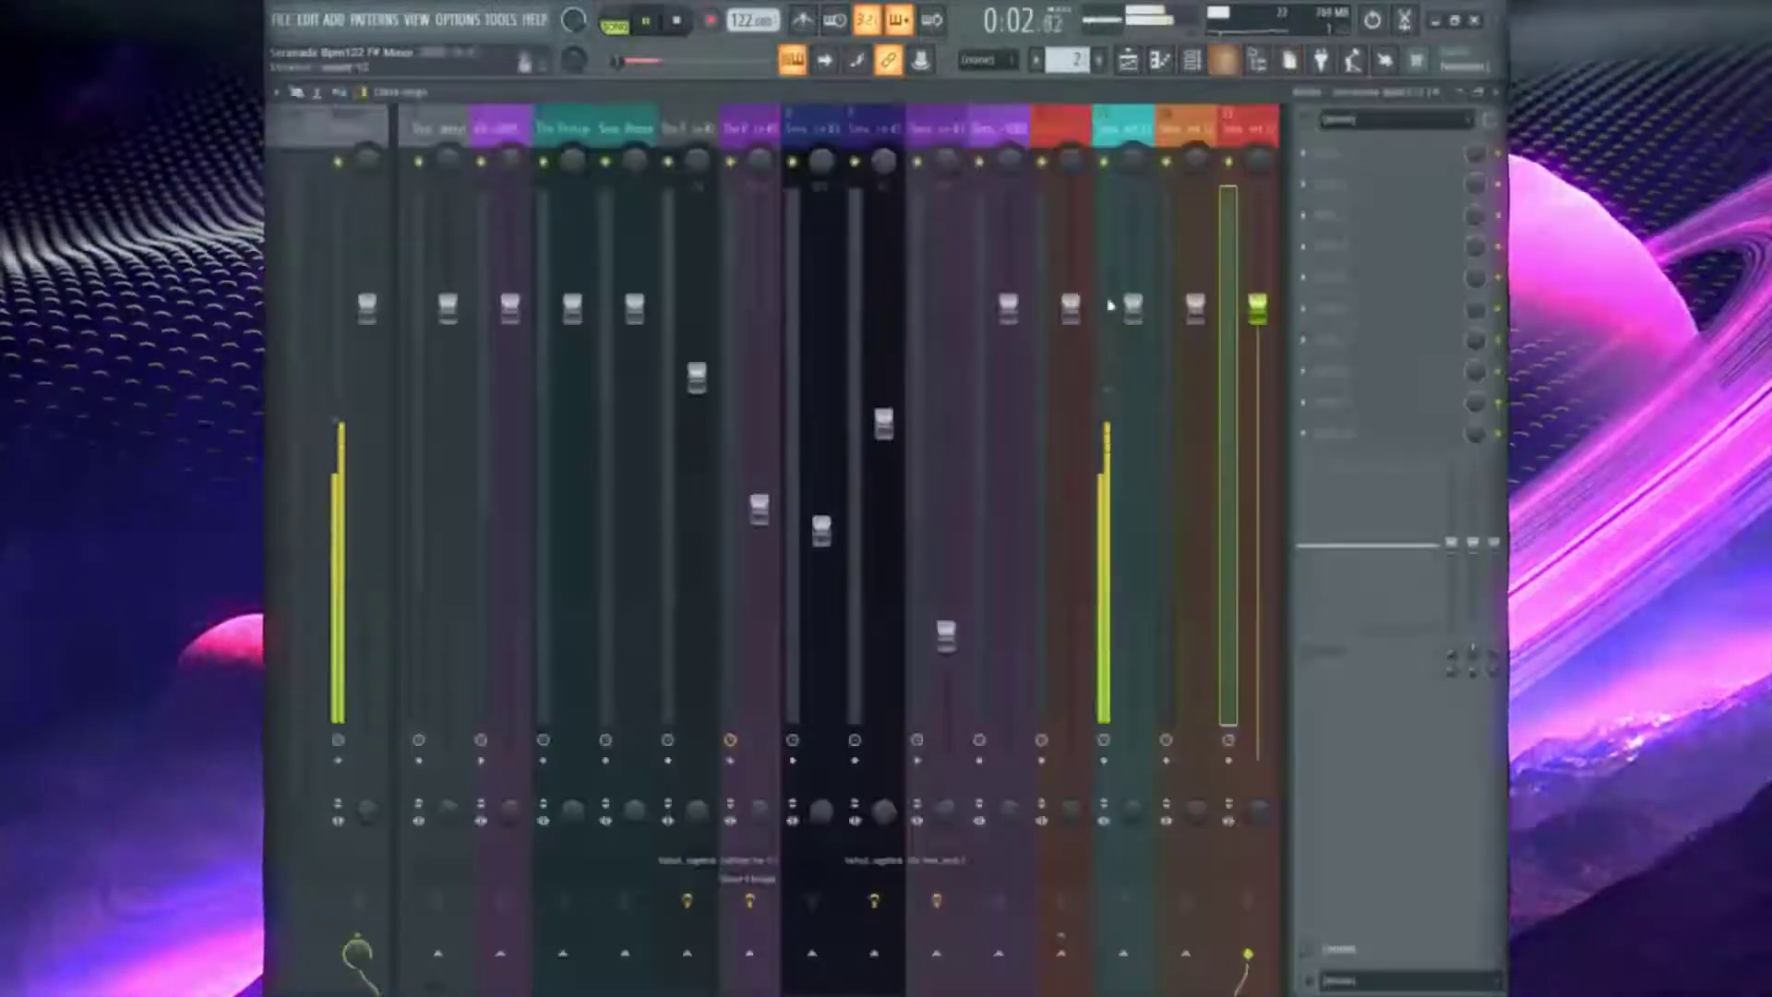
{"action": "left_click", "coordinate": [1126, 130]}
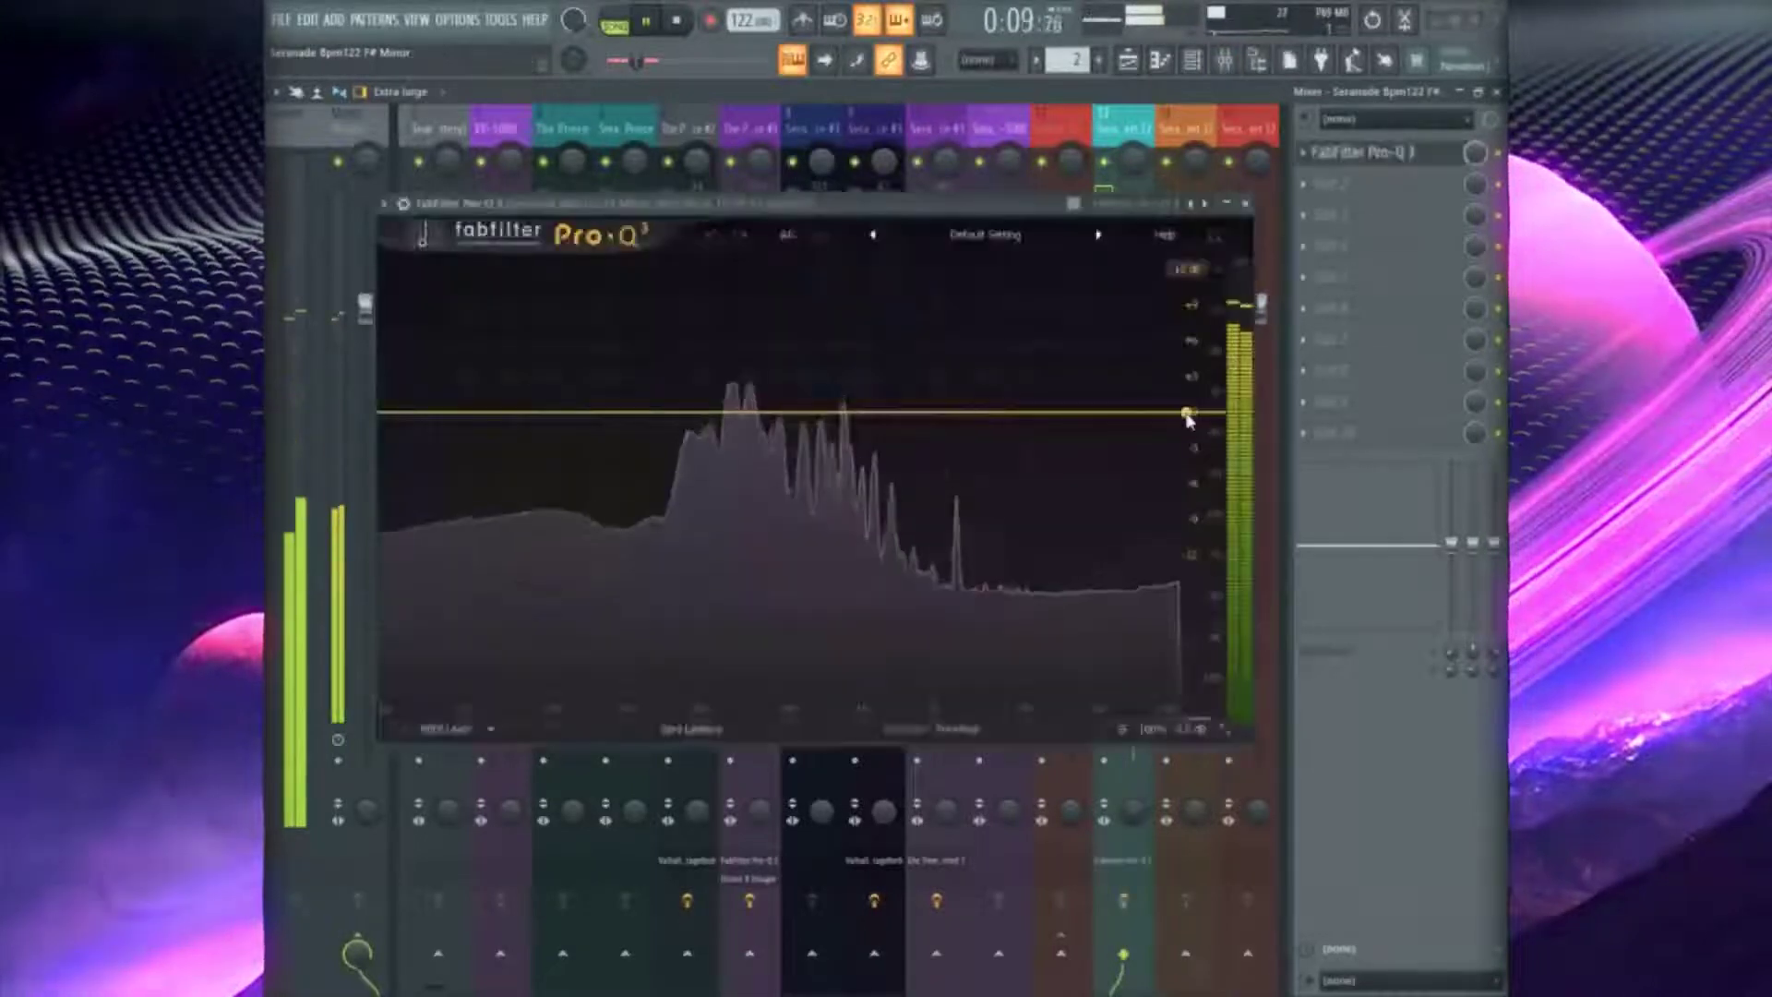
Add a high-shelf cut with a Brickwall slope to the EQ, at about 7.2 kHz and -30 dB
{"action": "left_click_drag", "start_coordinate": [1187, 412], "coordinate": [1136, 479]}
{"action": "right_click", "coordinate": [1128, 488]}
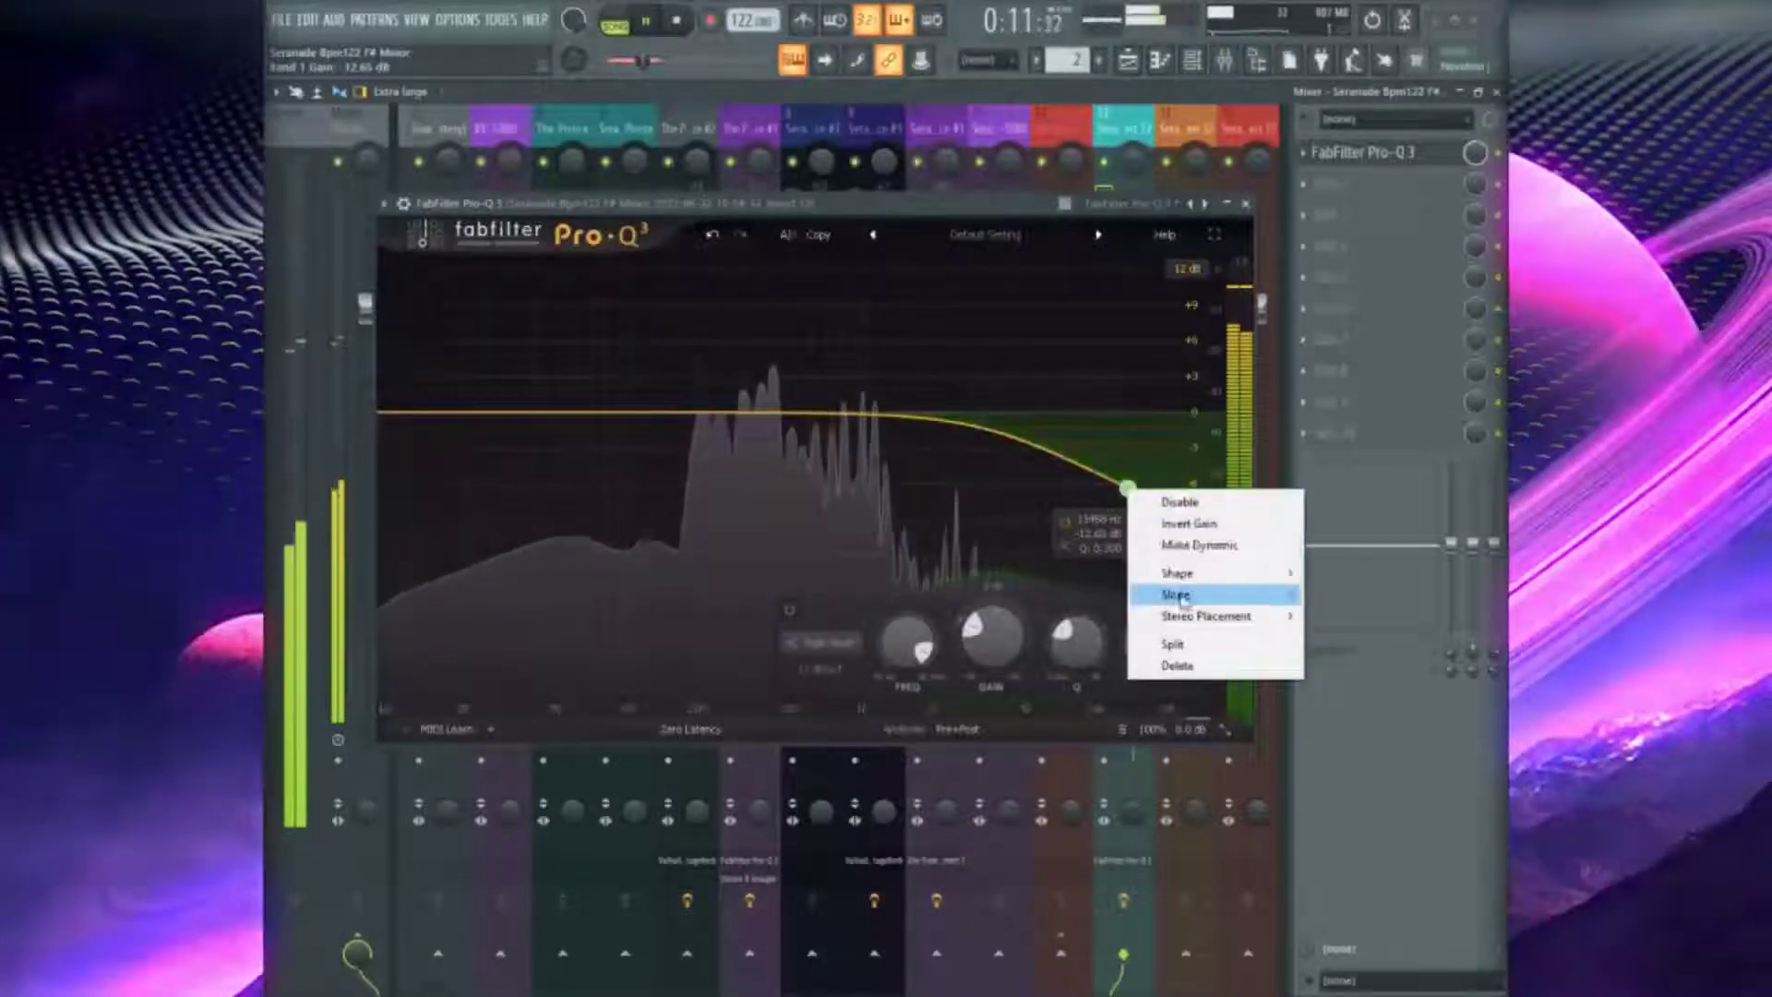
{"action": "mouse_move", "coordinate": [1185, 595]}
{"action": "left_click", "coordinate": [1357, 788]}
{"action": "left_click_drag", "start_coordinate": [1128, 488], "coordinate": [1064, 484]}
Add a bell cut in the upper mids near 3 kHz, about 14 dB deep, and narrow its Q
{"action": "double_click", "coordinate": [842, 407]}
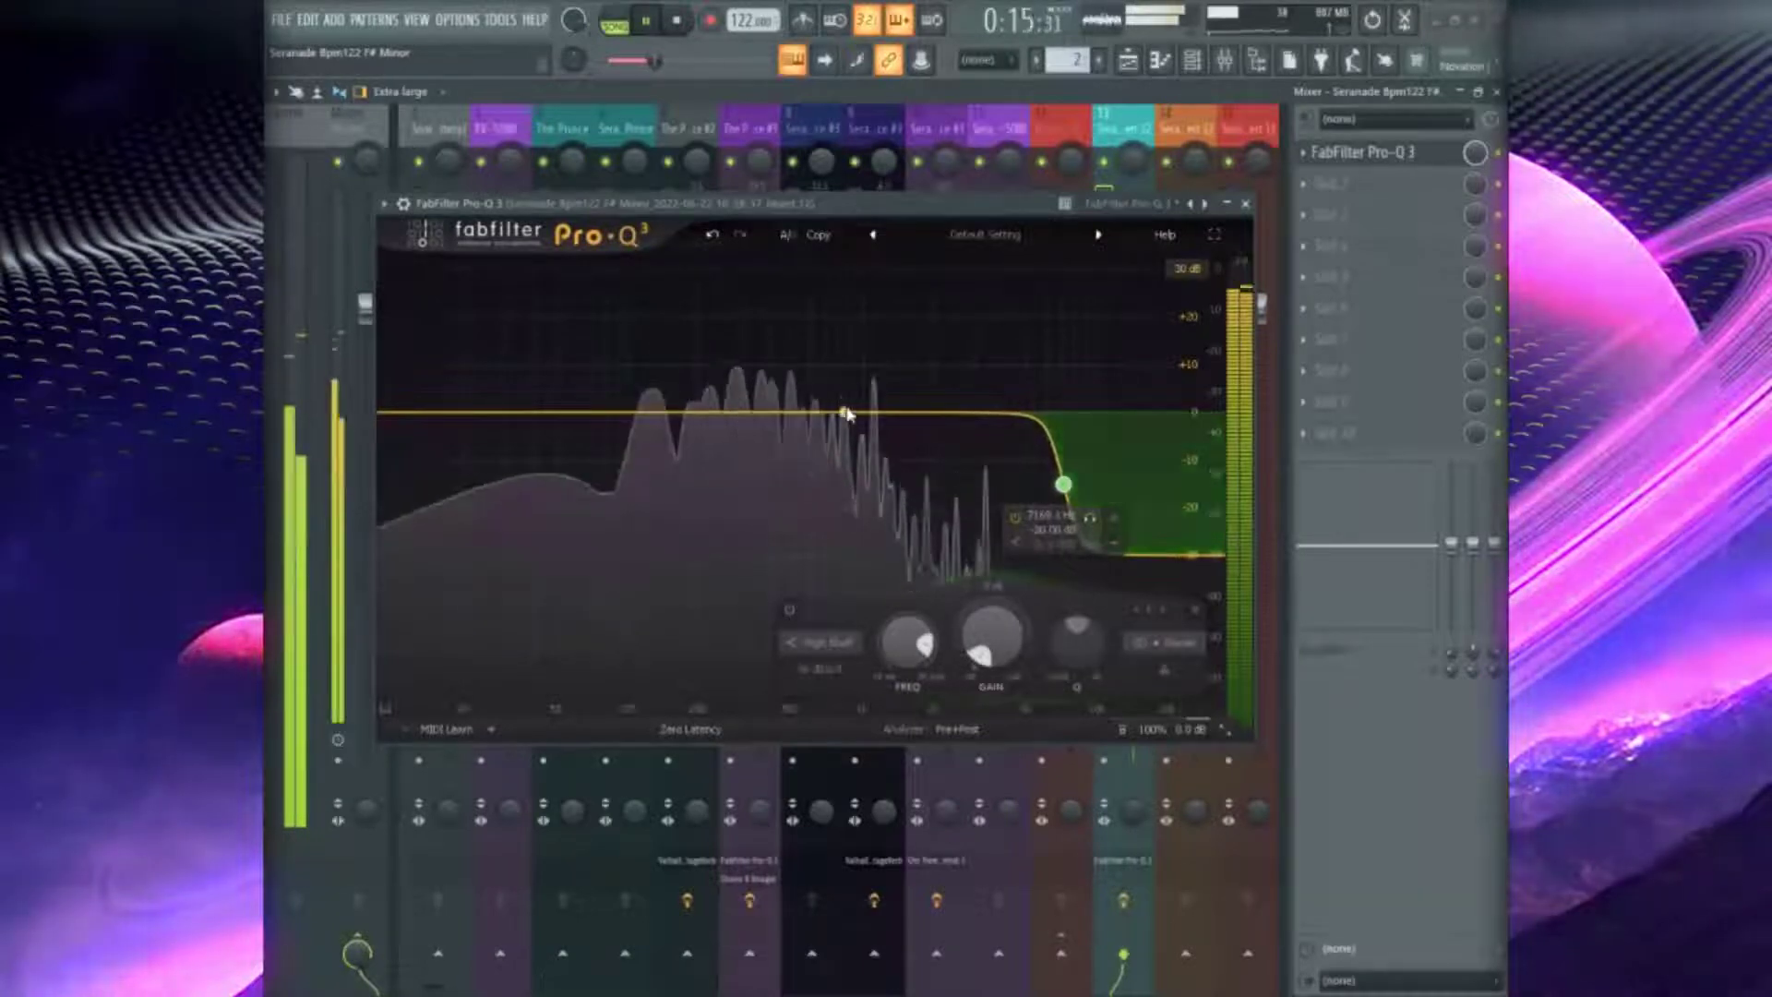
{"action": "left_click_drag", "start_coordinate": [910, 424], "coordinate": [953, 476]}
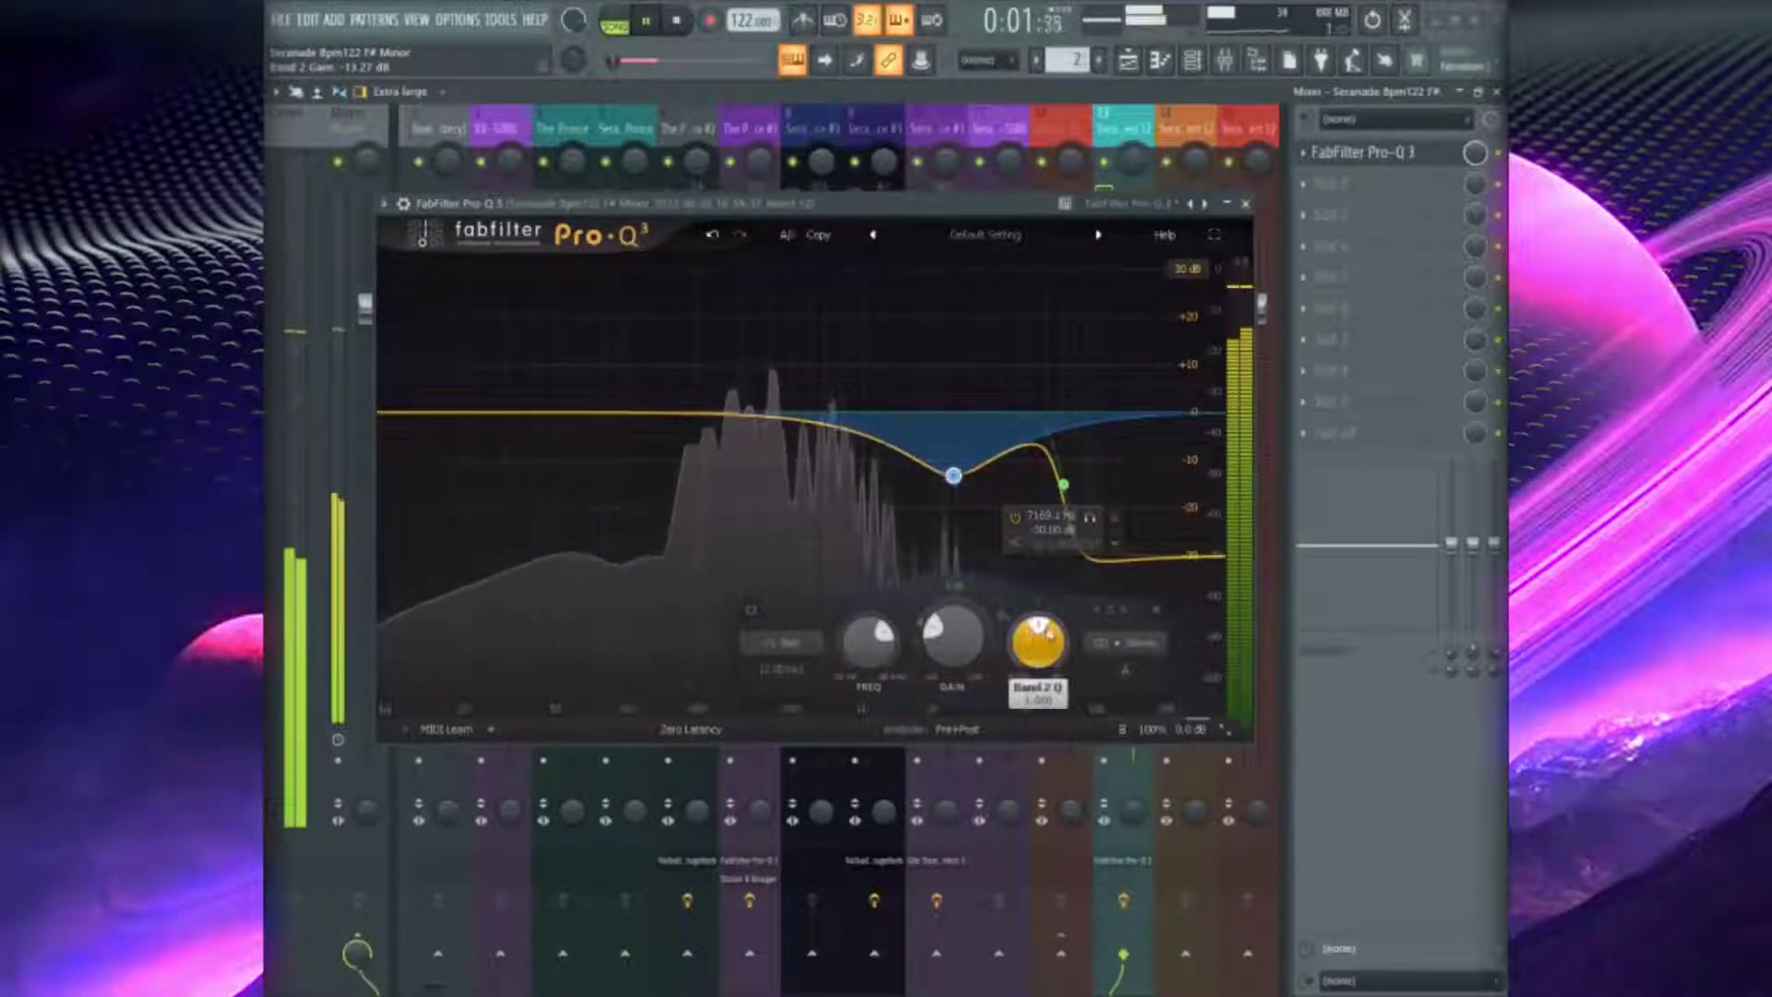
{"action": "scroll", "coordinate": [1040, 631], "scroll_direction": "up", "scroll_amount": 5}
{"action": "left_click_drag", "start_coordinate": [954, 476], "coordinate": [974, 480]}
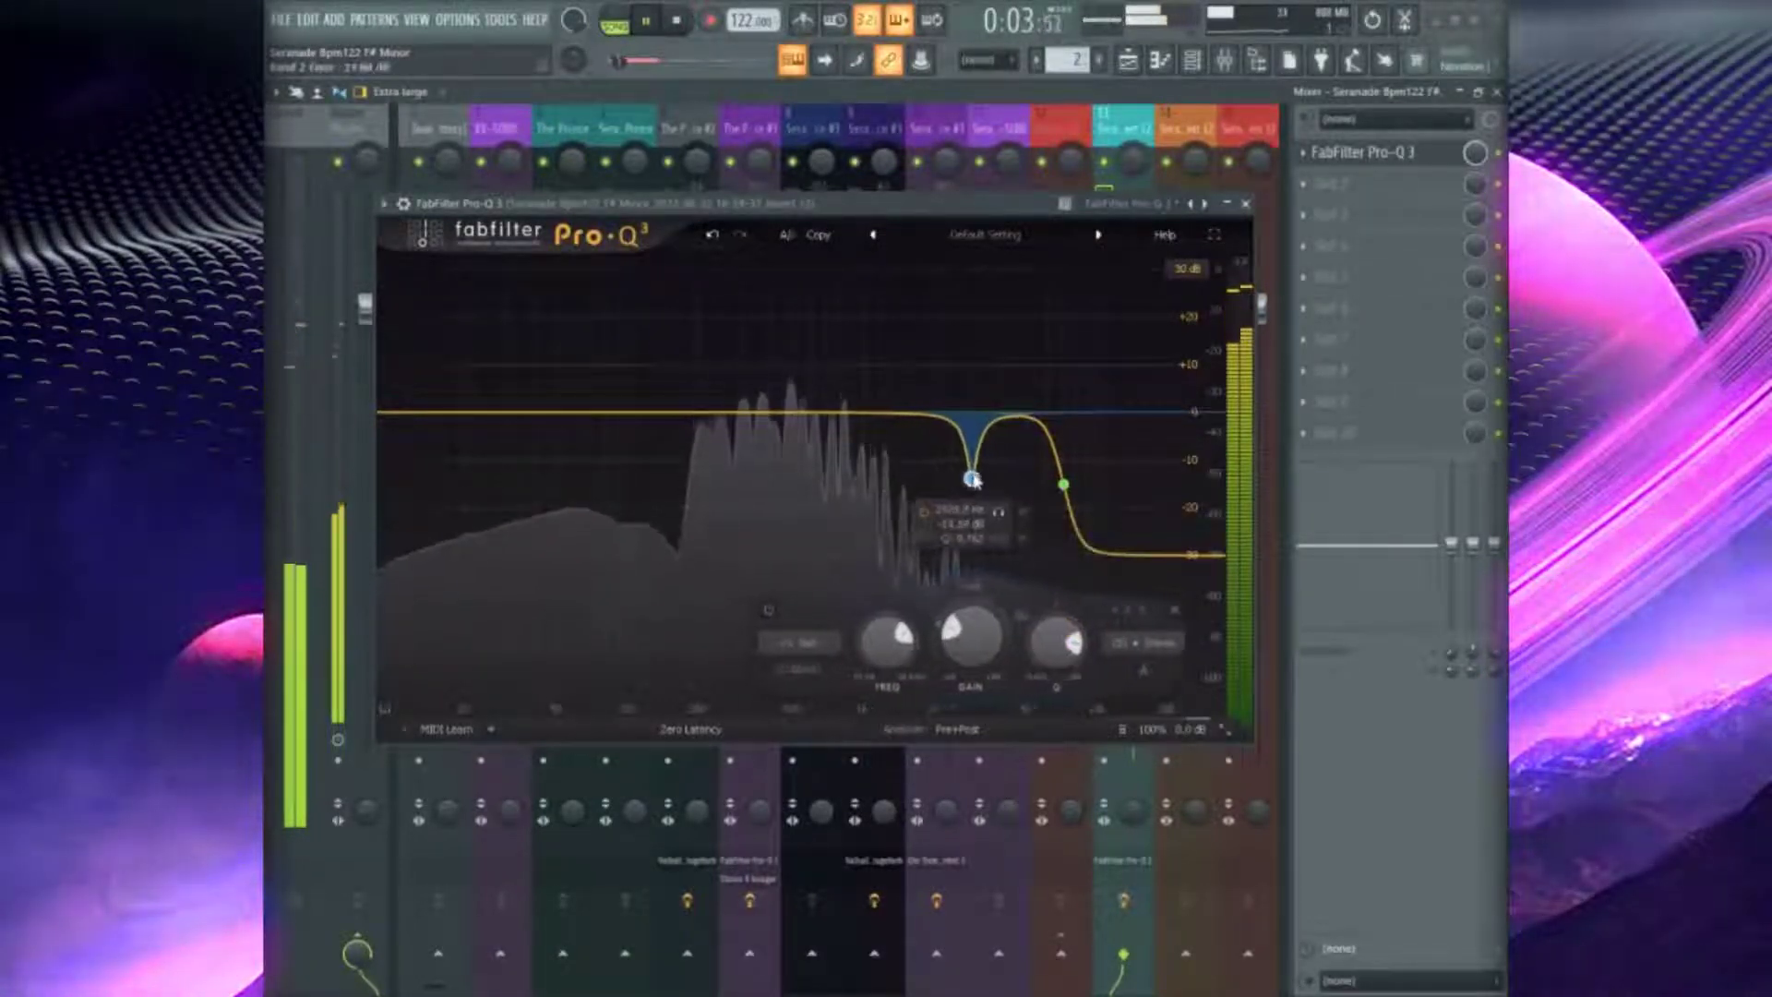
Add a slight bell boost of about 1.2 dB near 994 Hz with a Q of about 3.3
{"action": "double_click", "coordinate": [661, 411]}
{"action": "left_click_drag", "start_coordinate": [661, 412], "coordinate": [875, 409]}
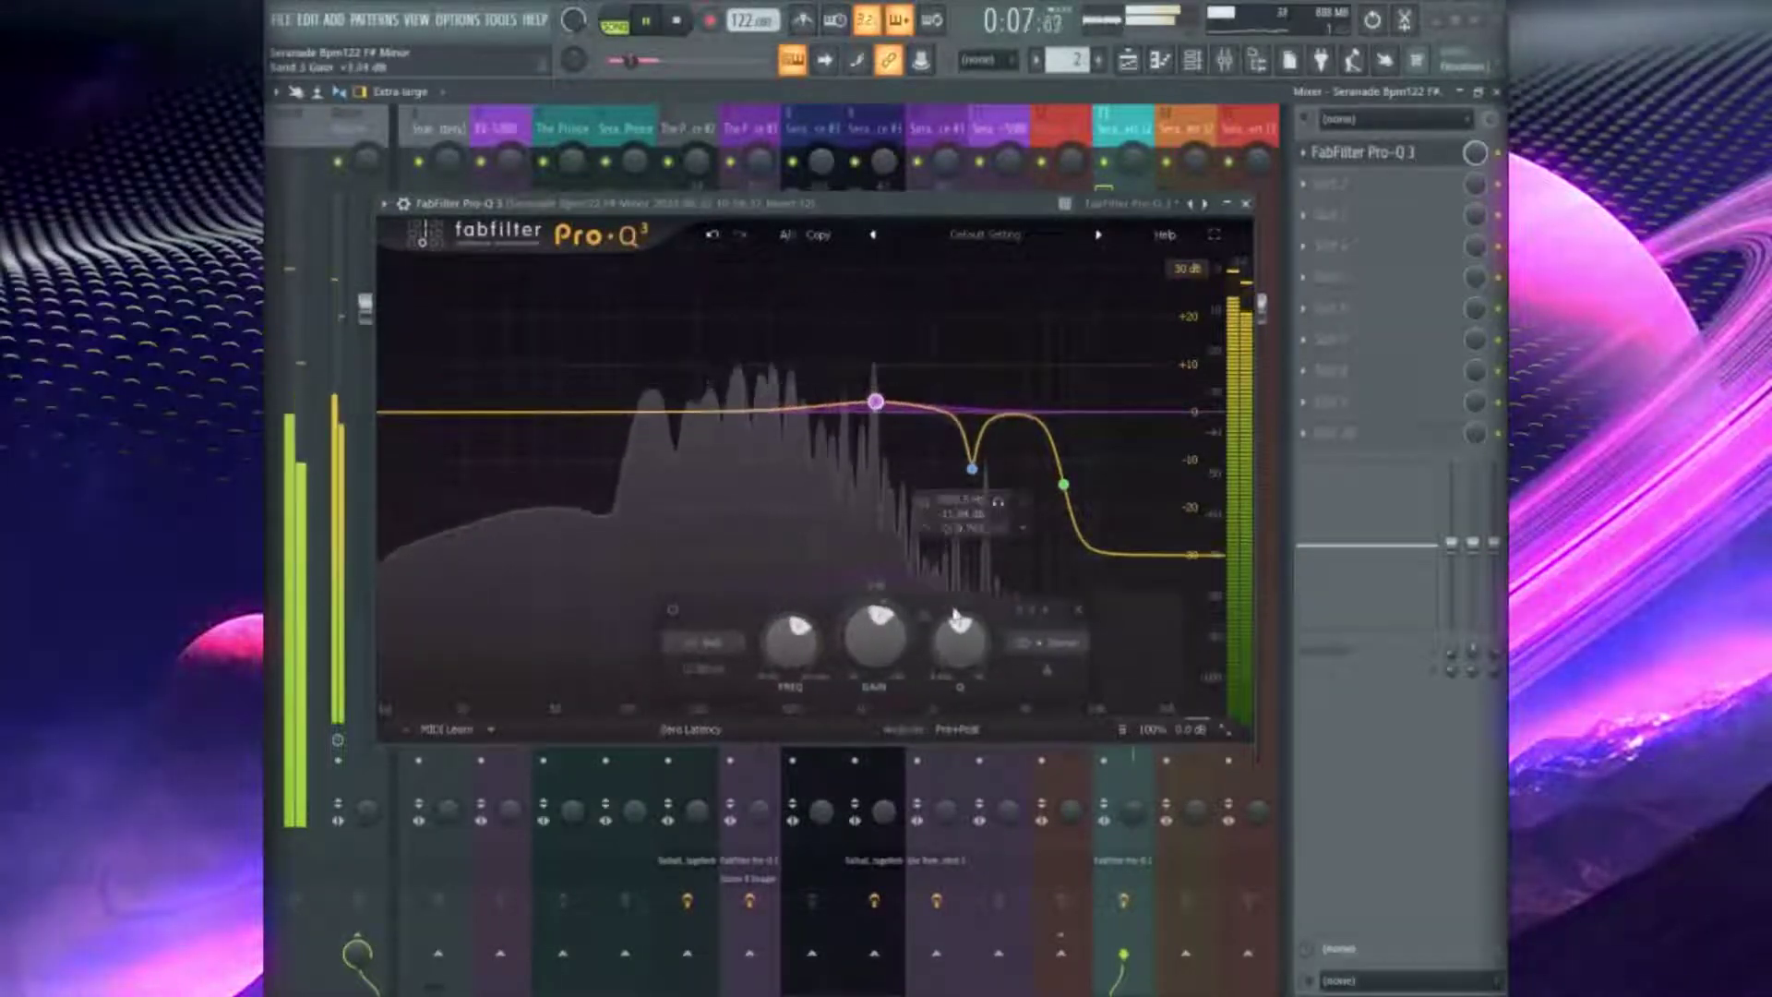
{"action": "left_click_drag", "start_coordinate": [956, 617], "coordinate": [912, 513]}
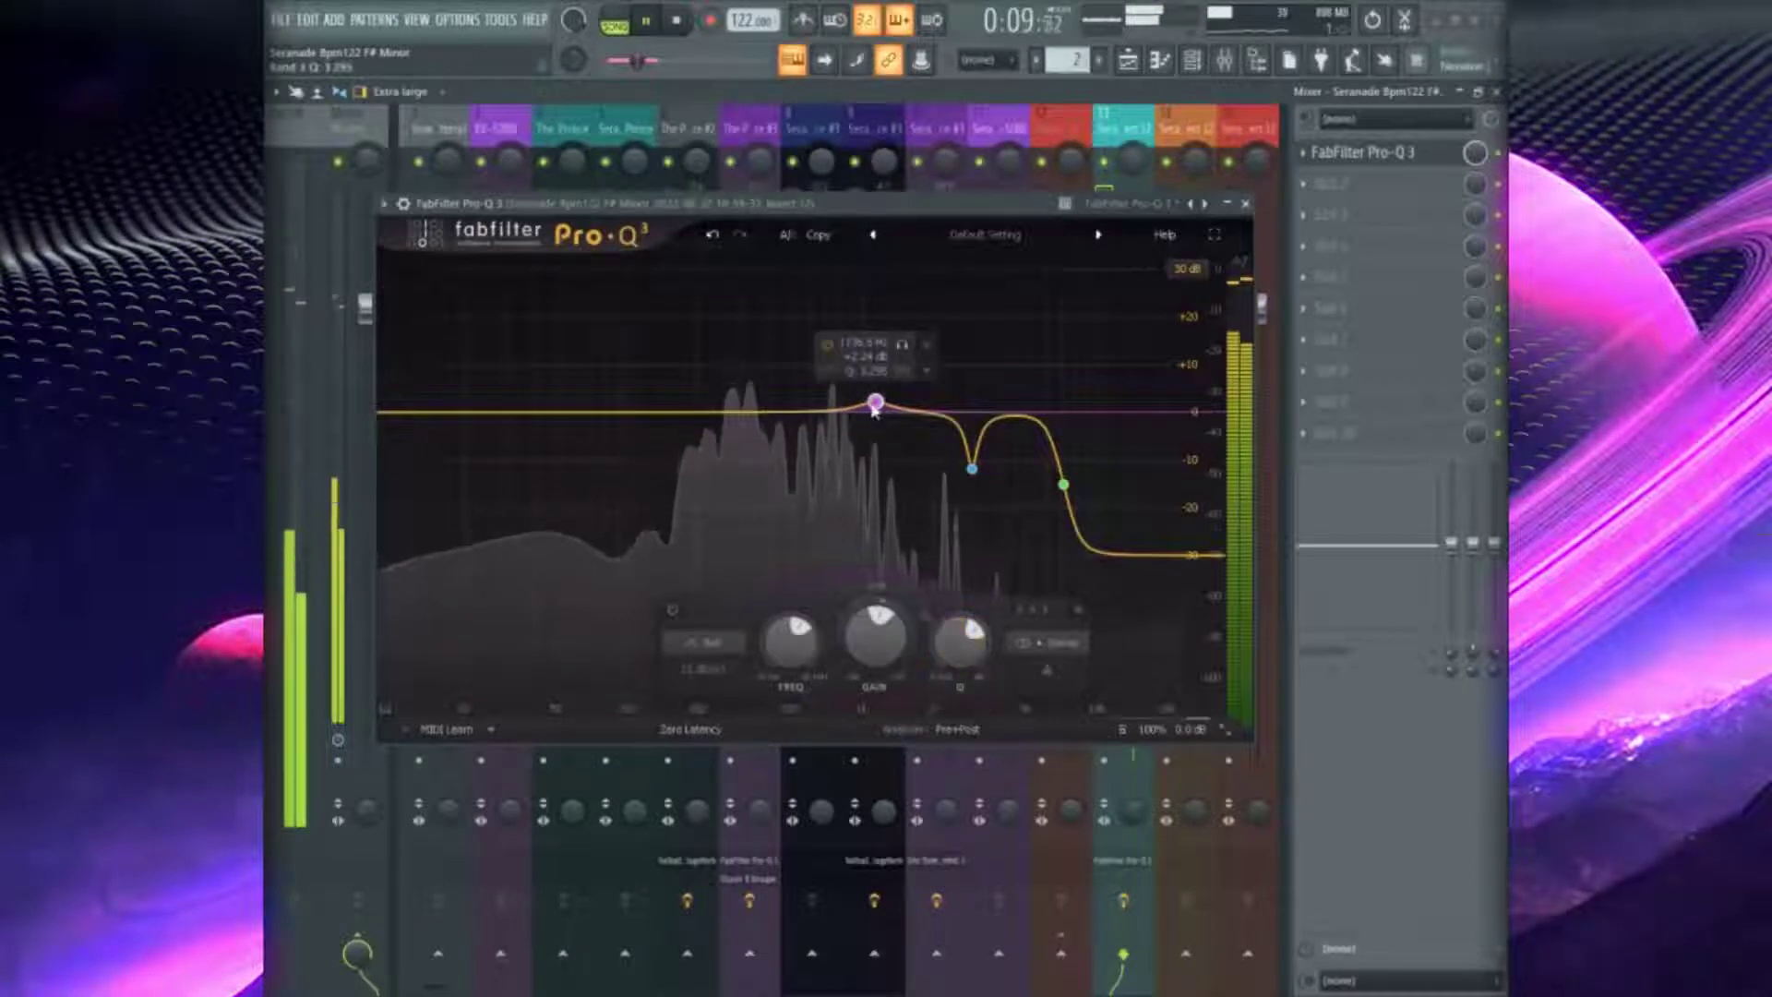
{"action": "left_click_drag", "start_coordinate": [875, 409], "coordinate": [861, 408]}
Add a deep low-shelf cut with a Brickwall slope below the clip's low end
{"action": "double_click", "coordinate": [430, 411]}
{"action": "left_click_drag", "start_coordinate": [431, 412], "coordinate": [430, 446]}
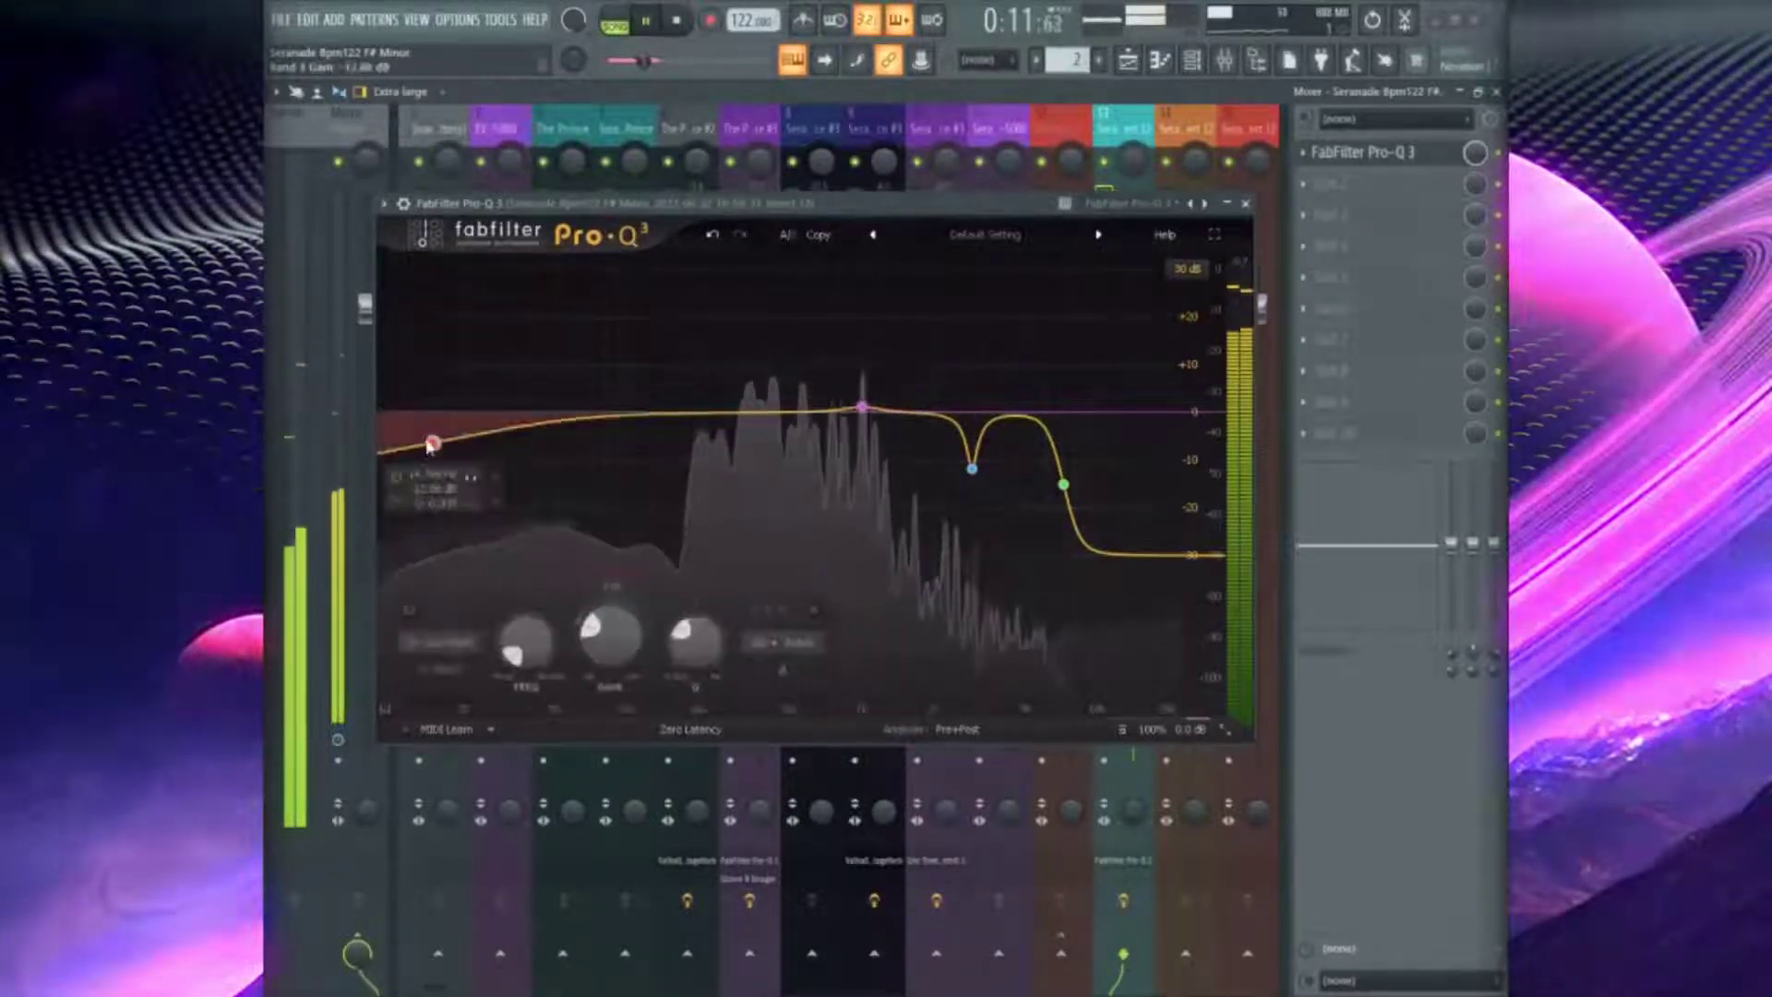
{"action": "right_click", "coordinate": [431, 445]}
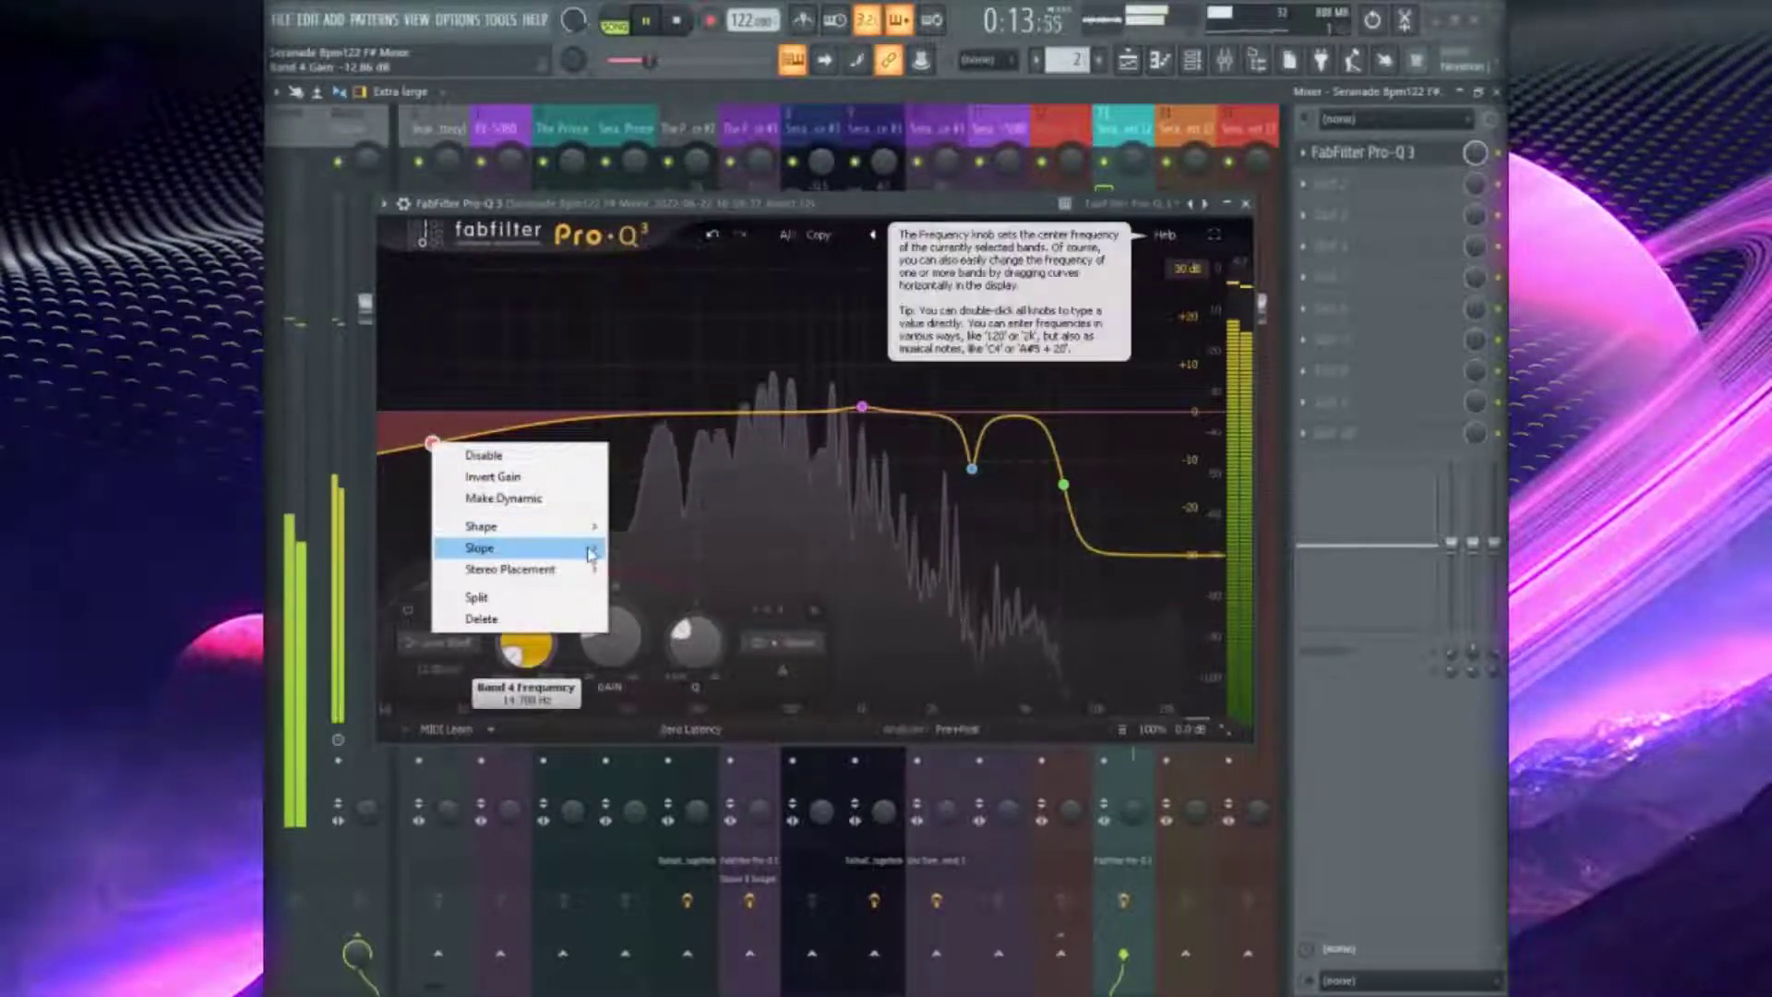
{"action": "mouse_move", "coordinate": [596, 550]}
{"action": "left_click", "coordinate": [681, 736]}
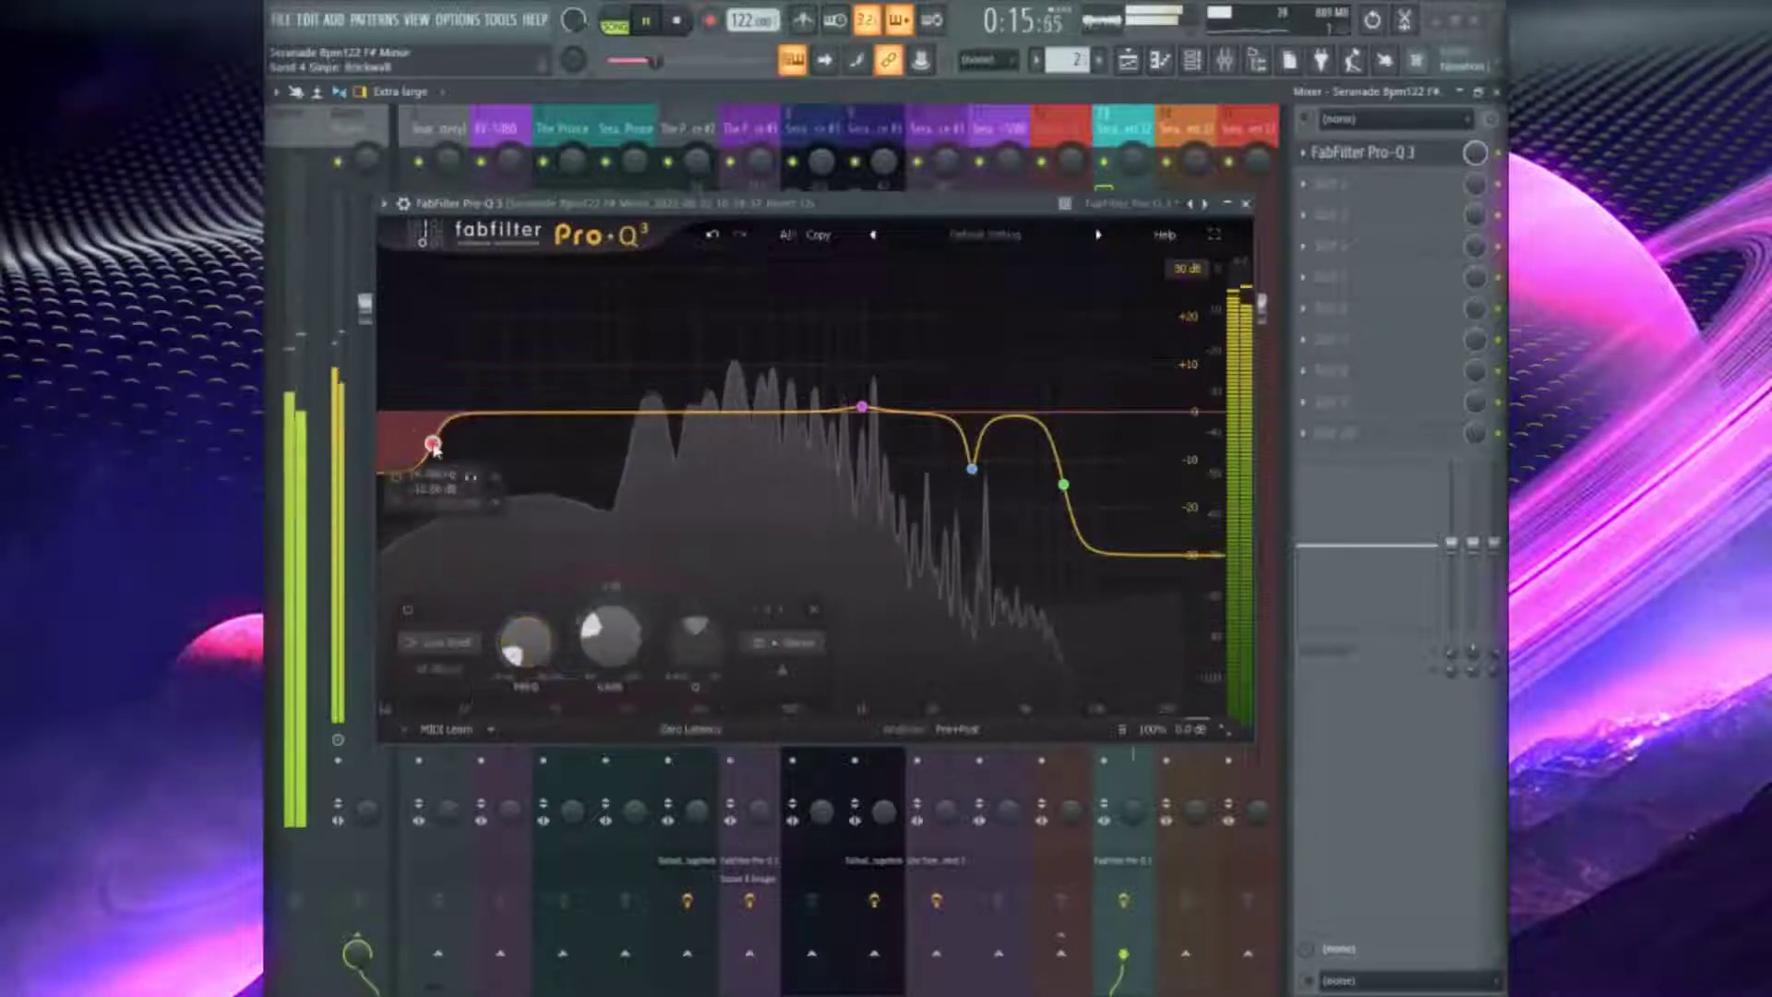
{"action": "left_click_drag", "start_coordinate": [432, 443], "coordinate": [458, 479]}
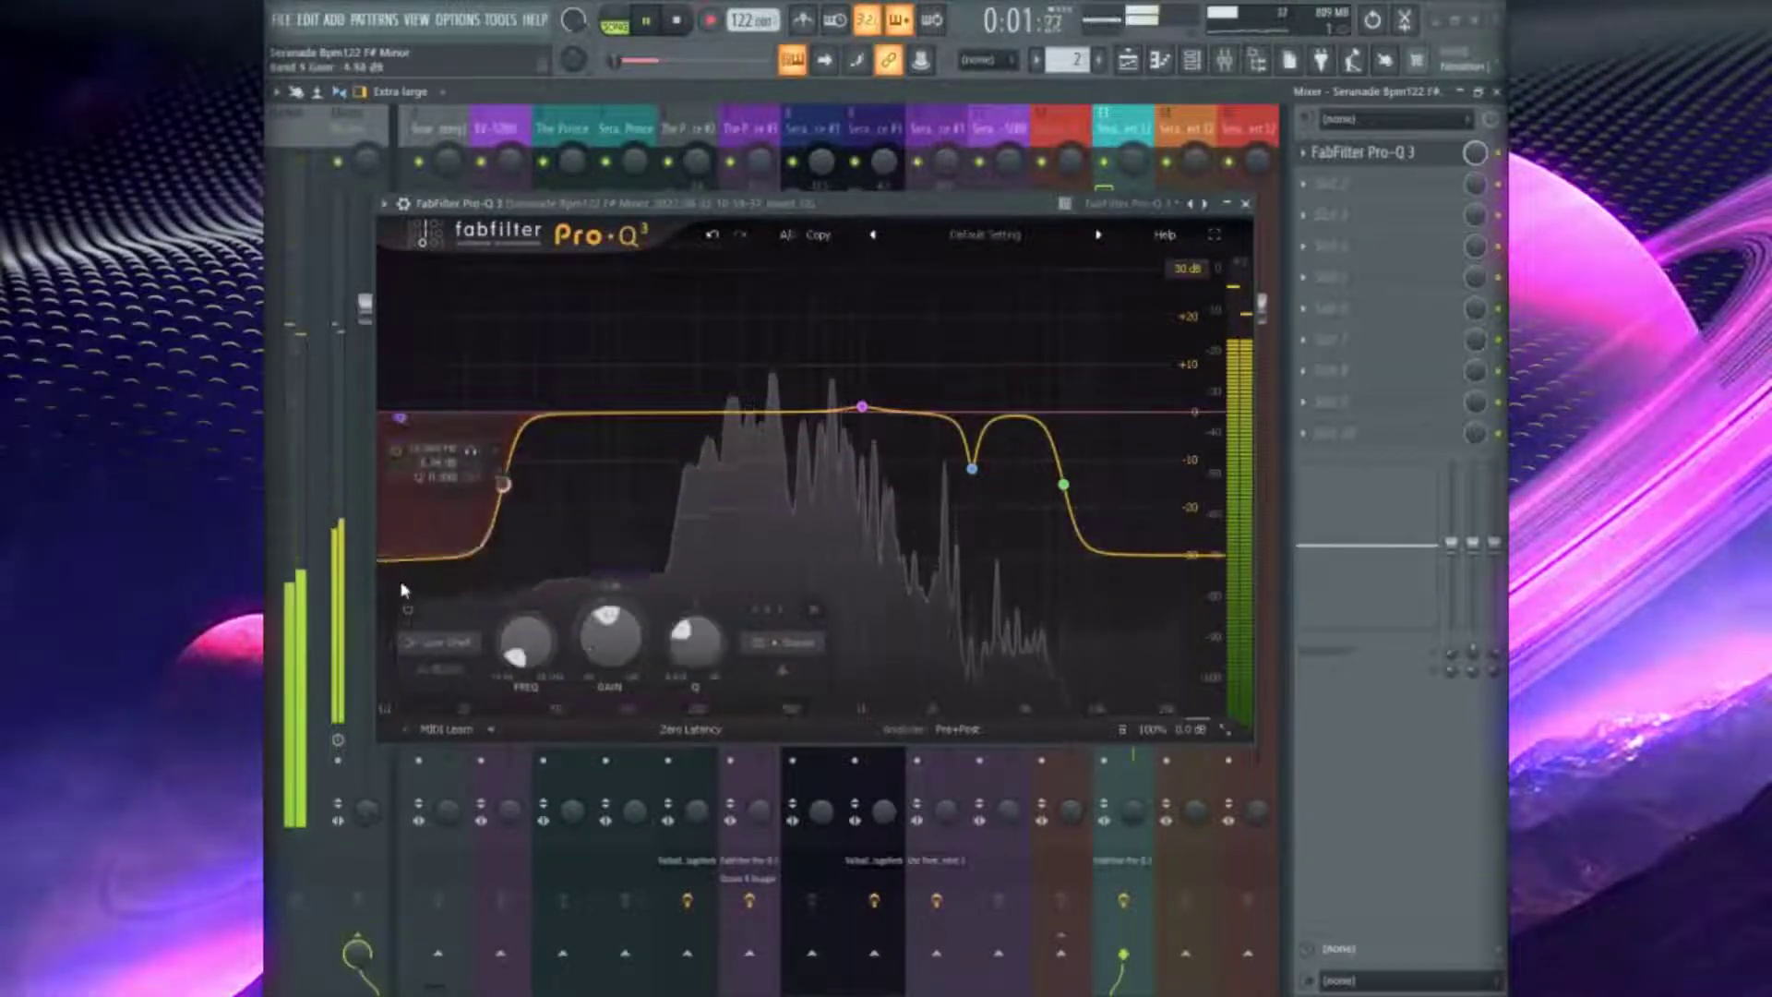
Stack a second Brickwall low-shelf cut below the first one, and close the insert 13 equalizer
{"action": "double_click", "coordinate": [396, 412]}
{"action": "right_click", "coordinate": [402, 428]}
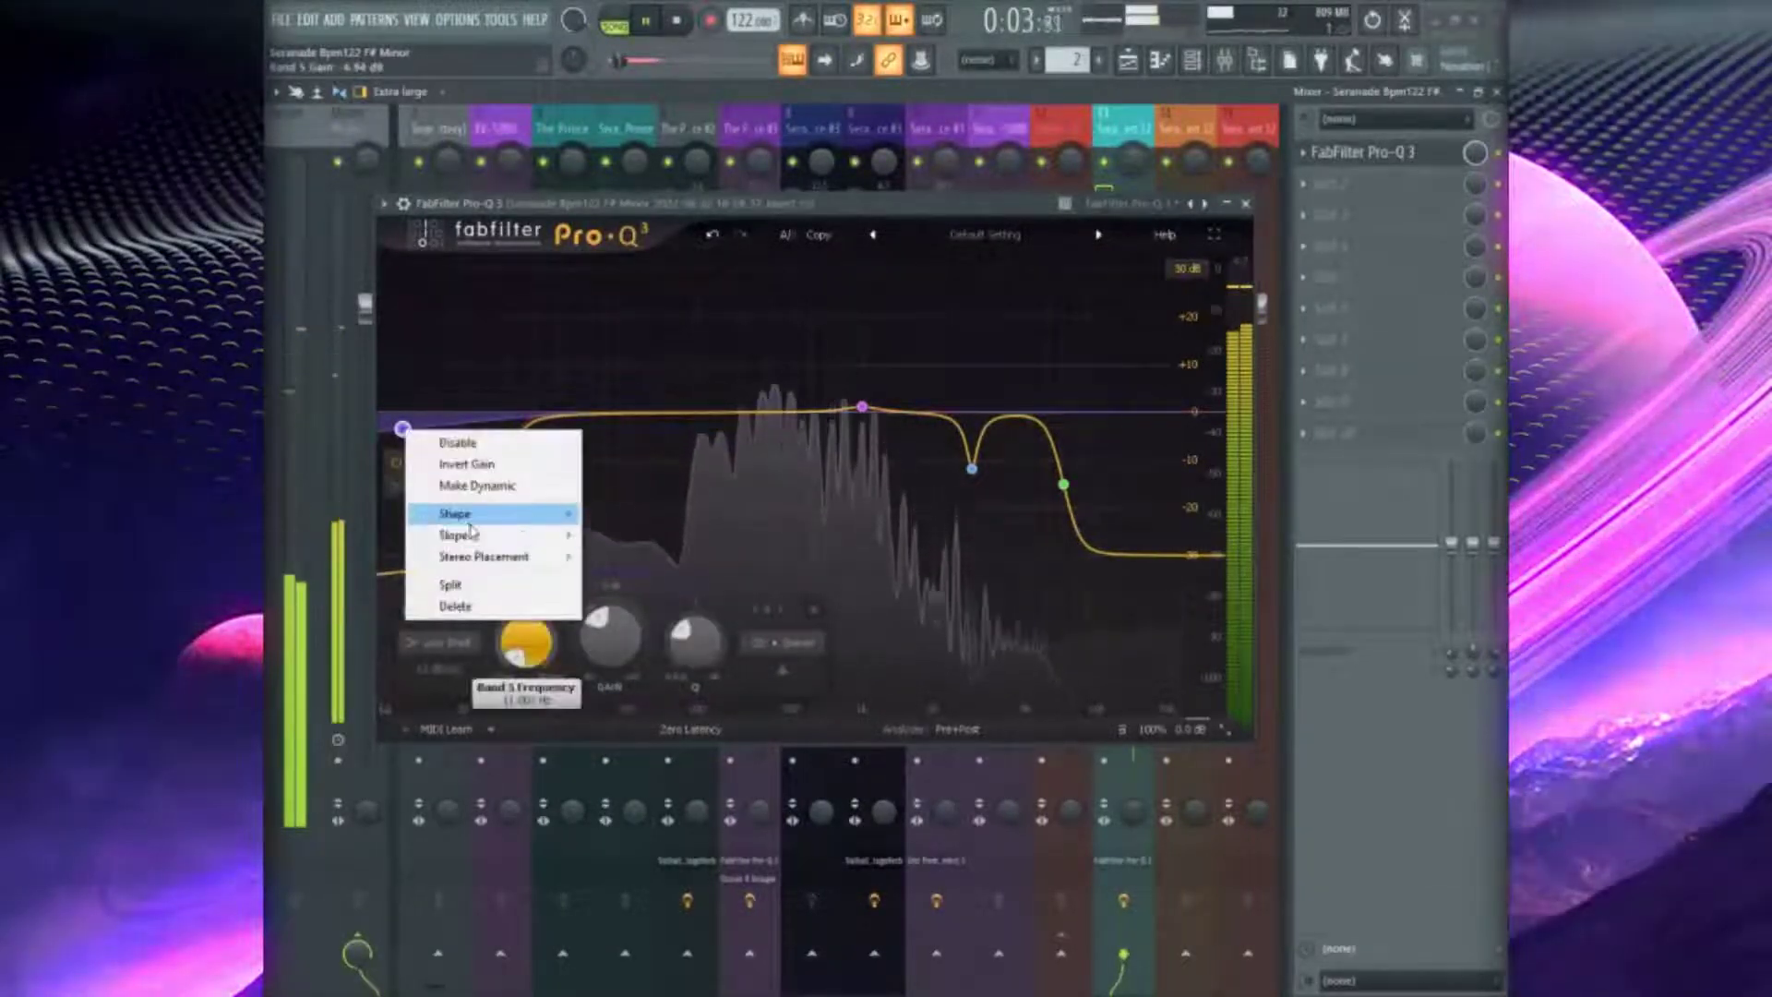
{"action": "mouse_move", "coordinate": [467, 535]}
{"action": "left_click", "coordinate": [635, 729]}
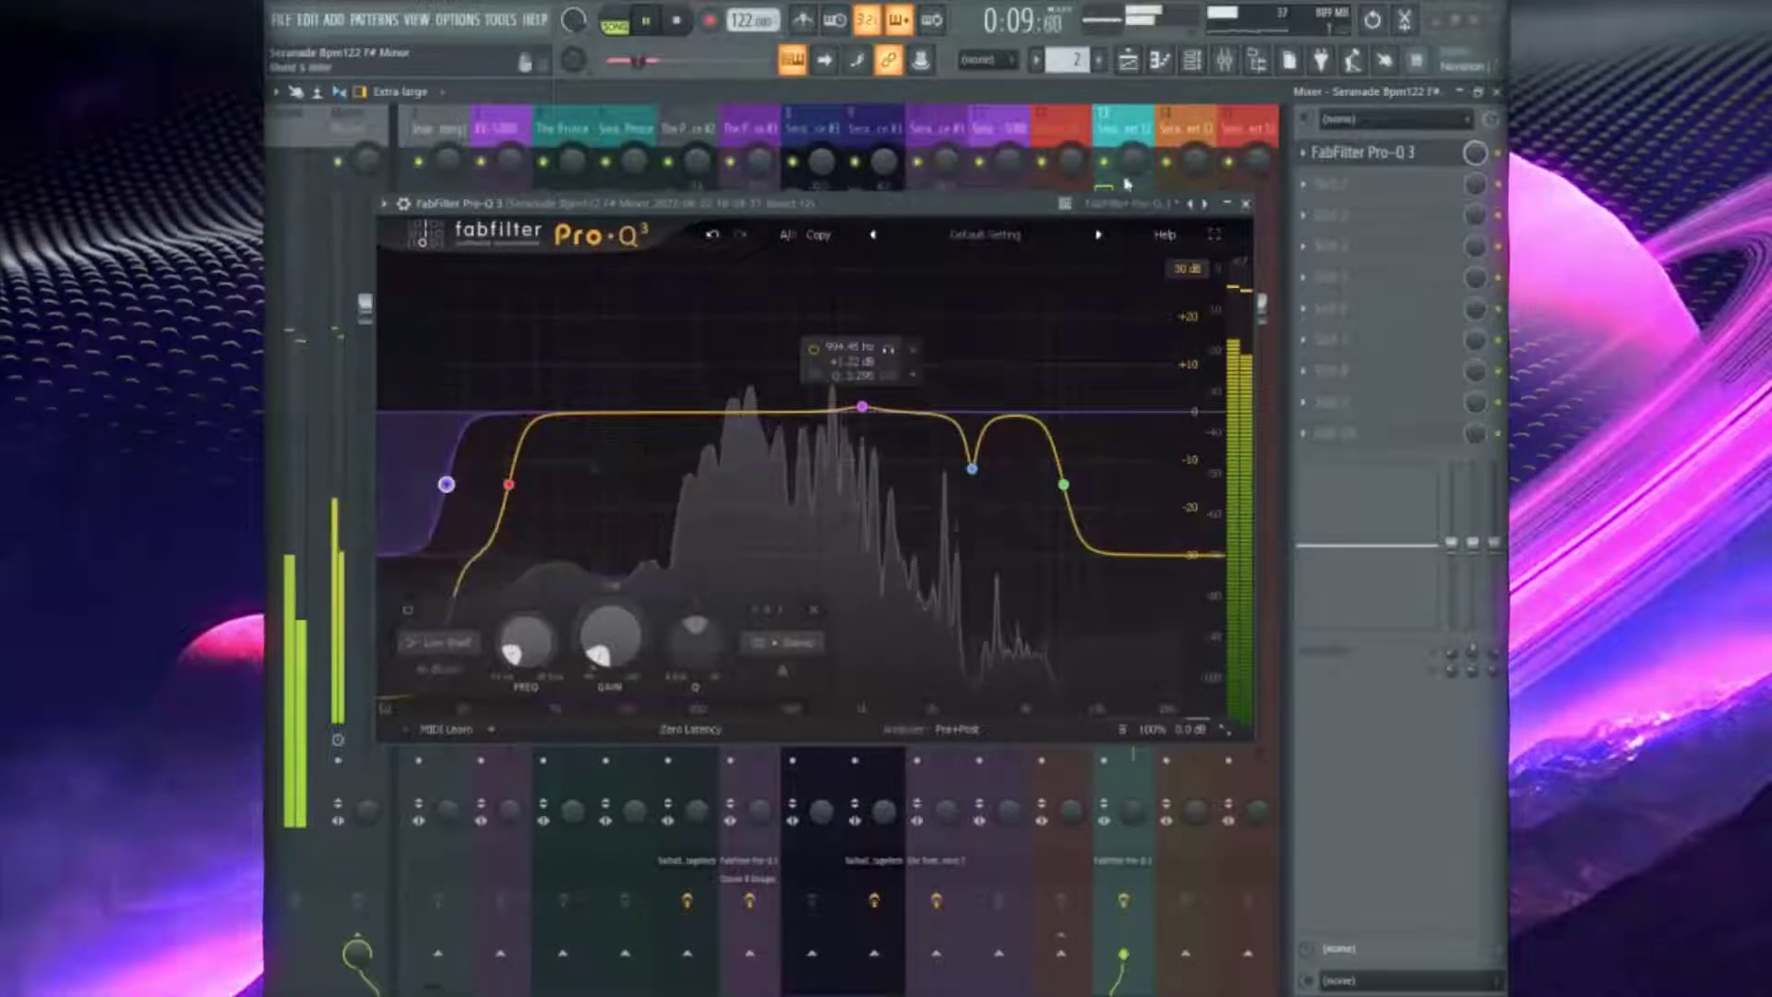
{"action": "left_click", "coordinate": [1244, 204]}
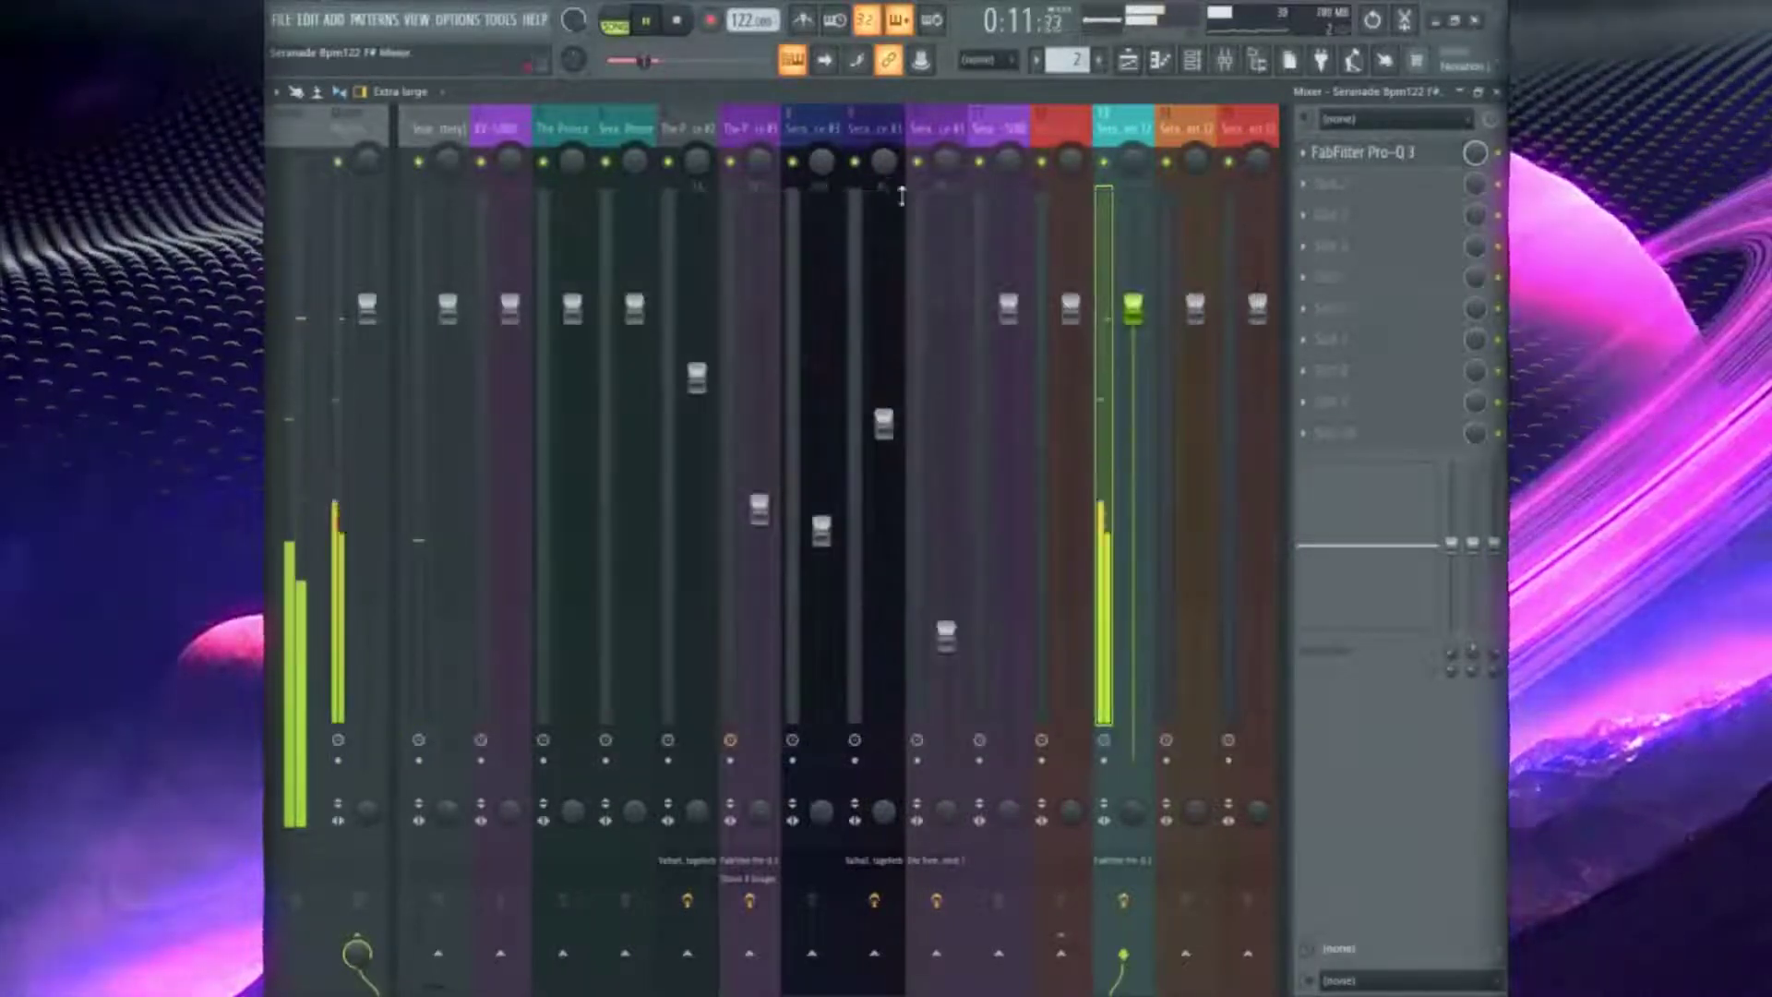
Loop bars 9 to 17 in the playlist and load FabFilter Pro-Q 3 on the orange mixer insert 14
{"action": "left_click", "coordinate": [1170, 121]}
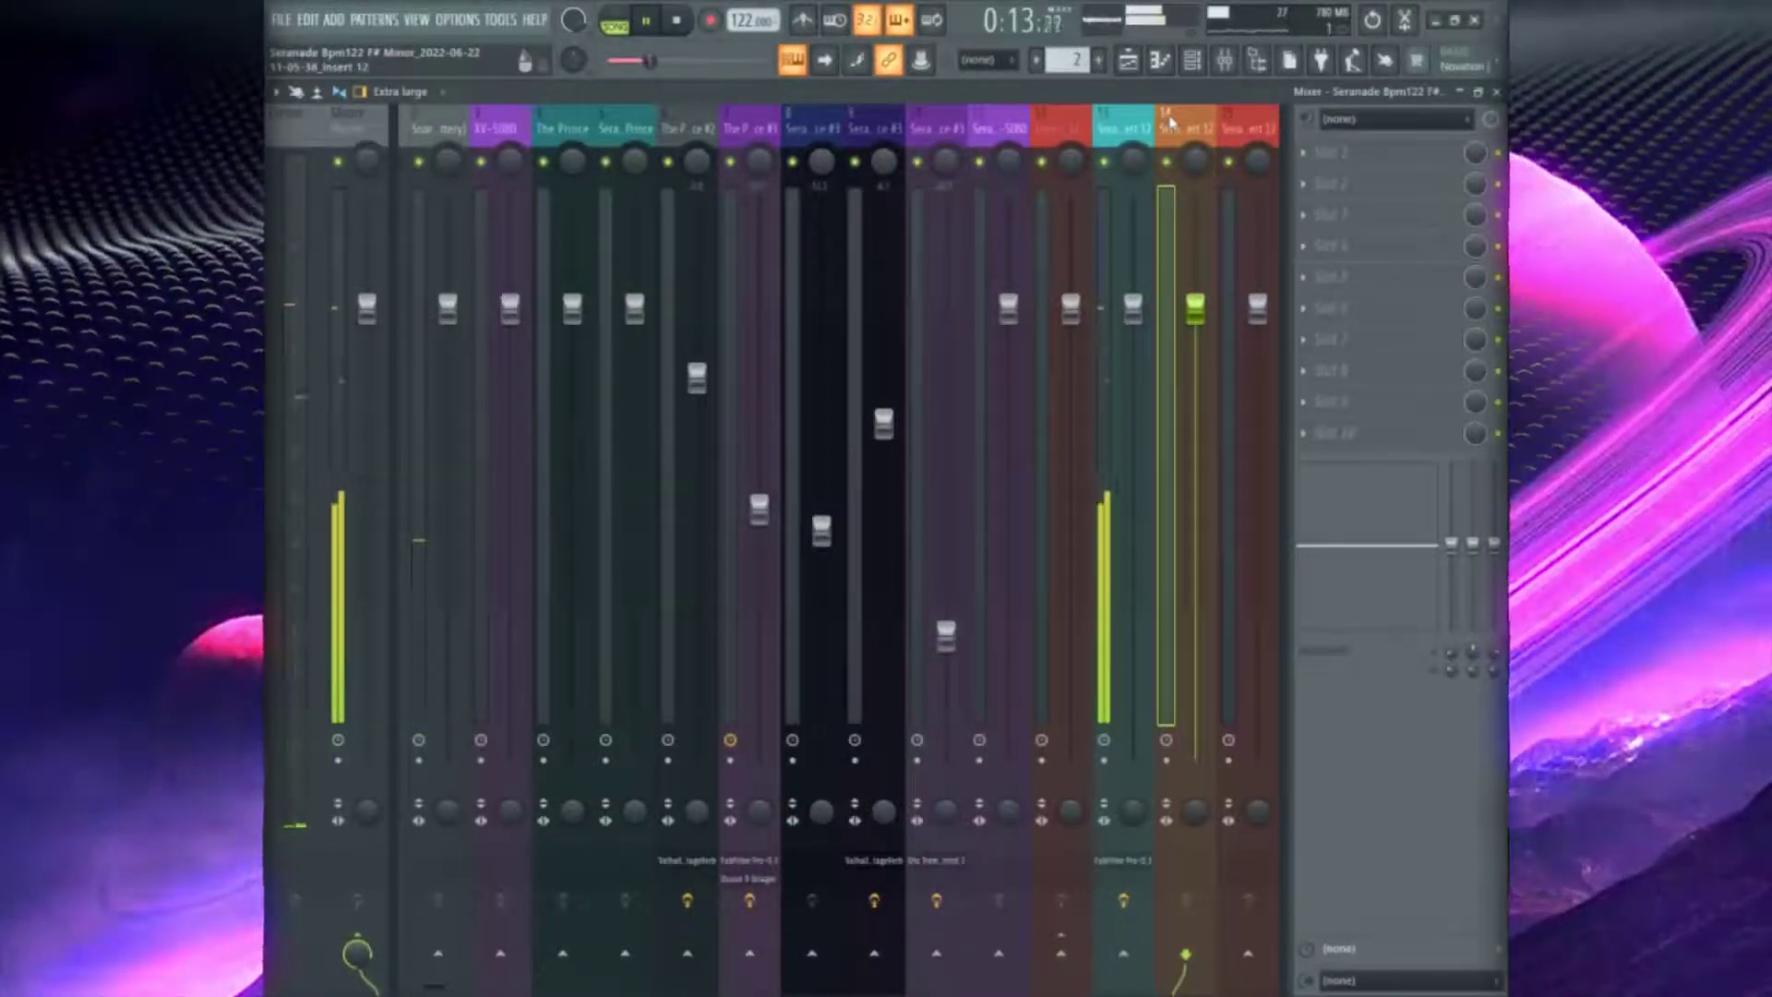
{"action": "key", "text": "F5"}
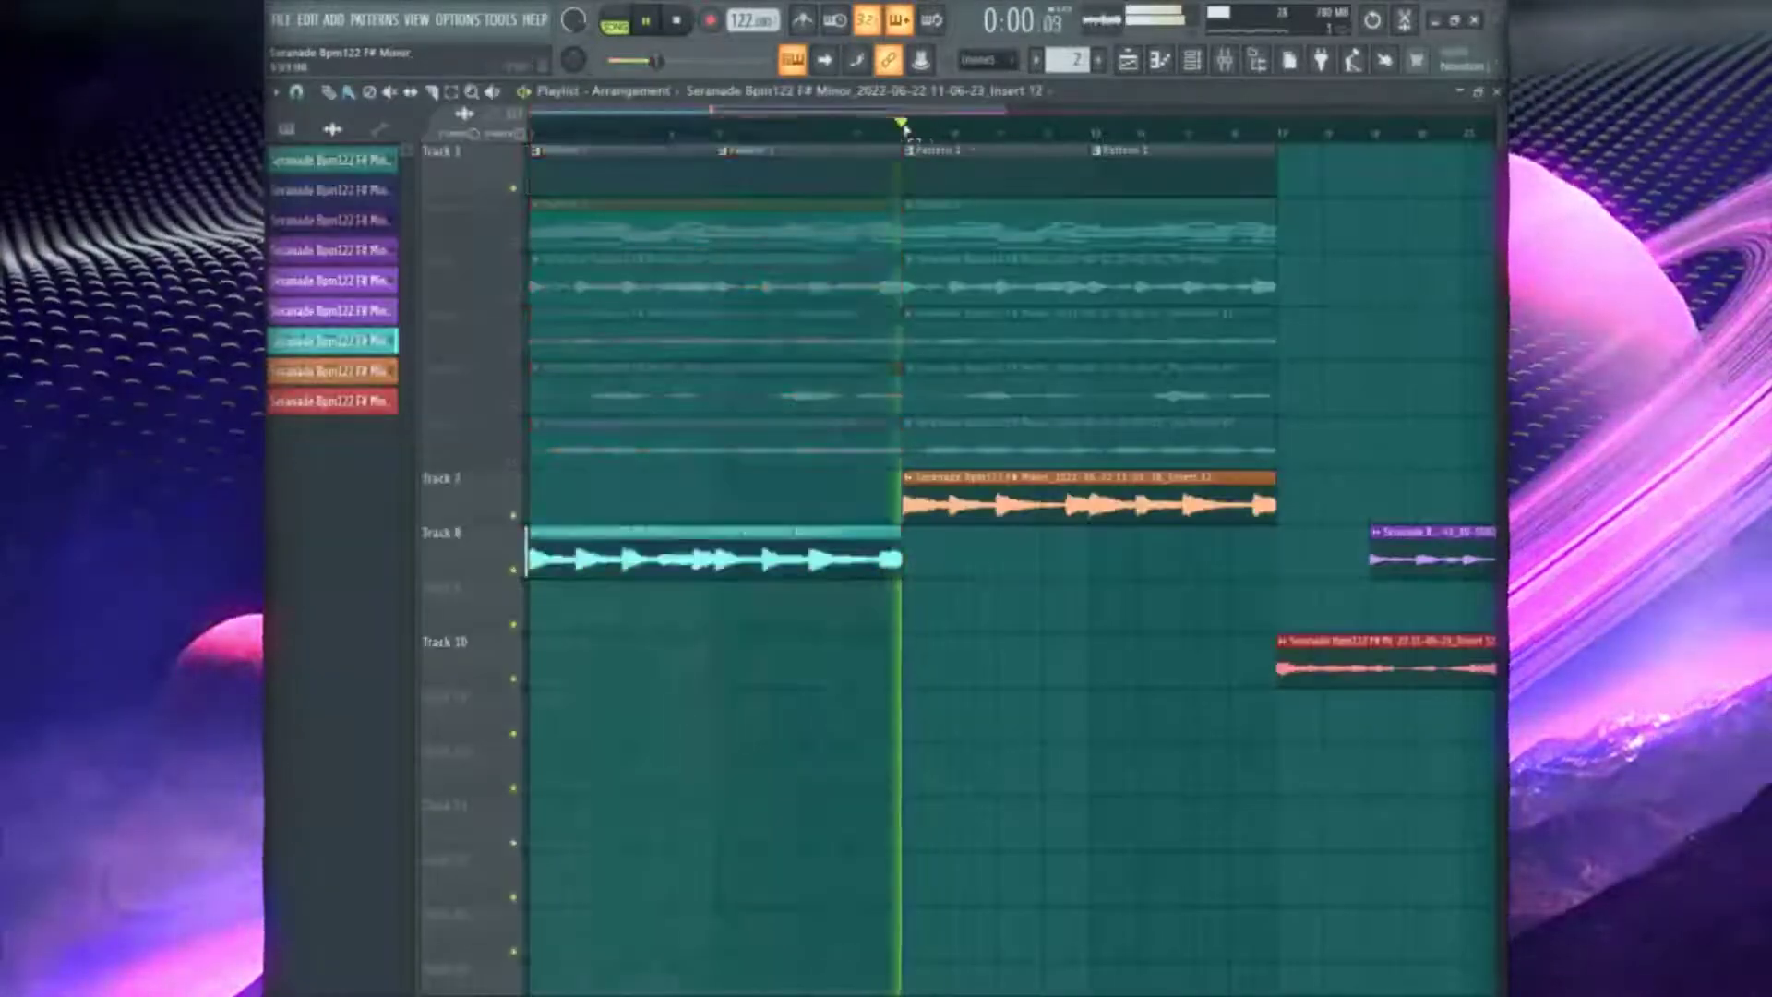
{"action": "left_click_drag", "start_coordinate": [1254, 134], "coordinate": [1288, 150]}
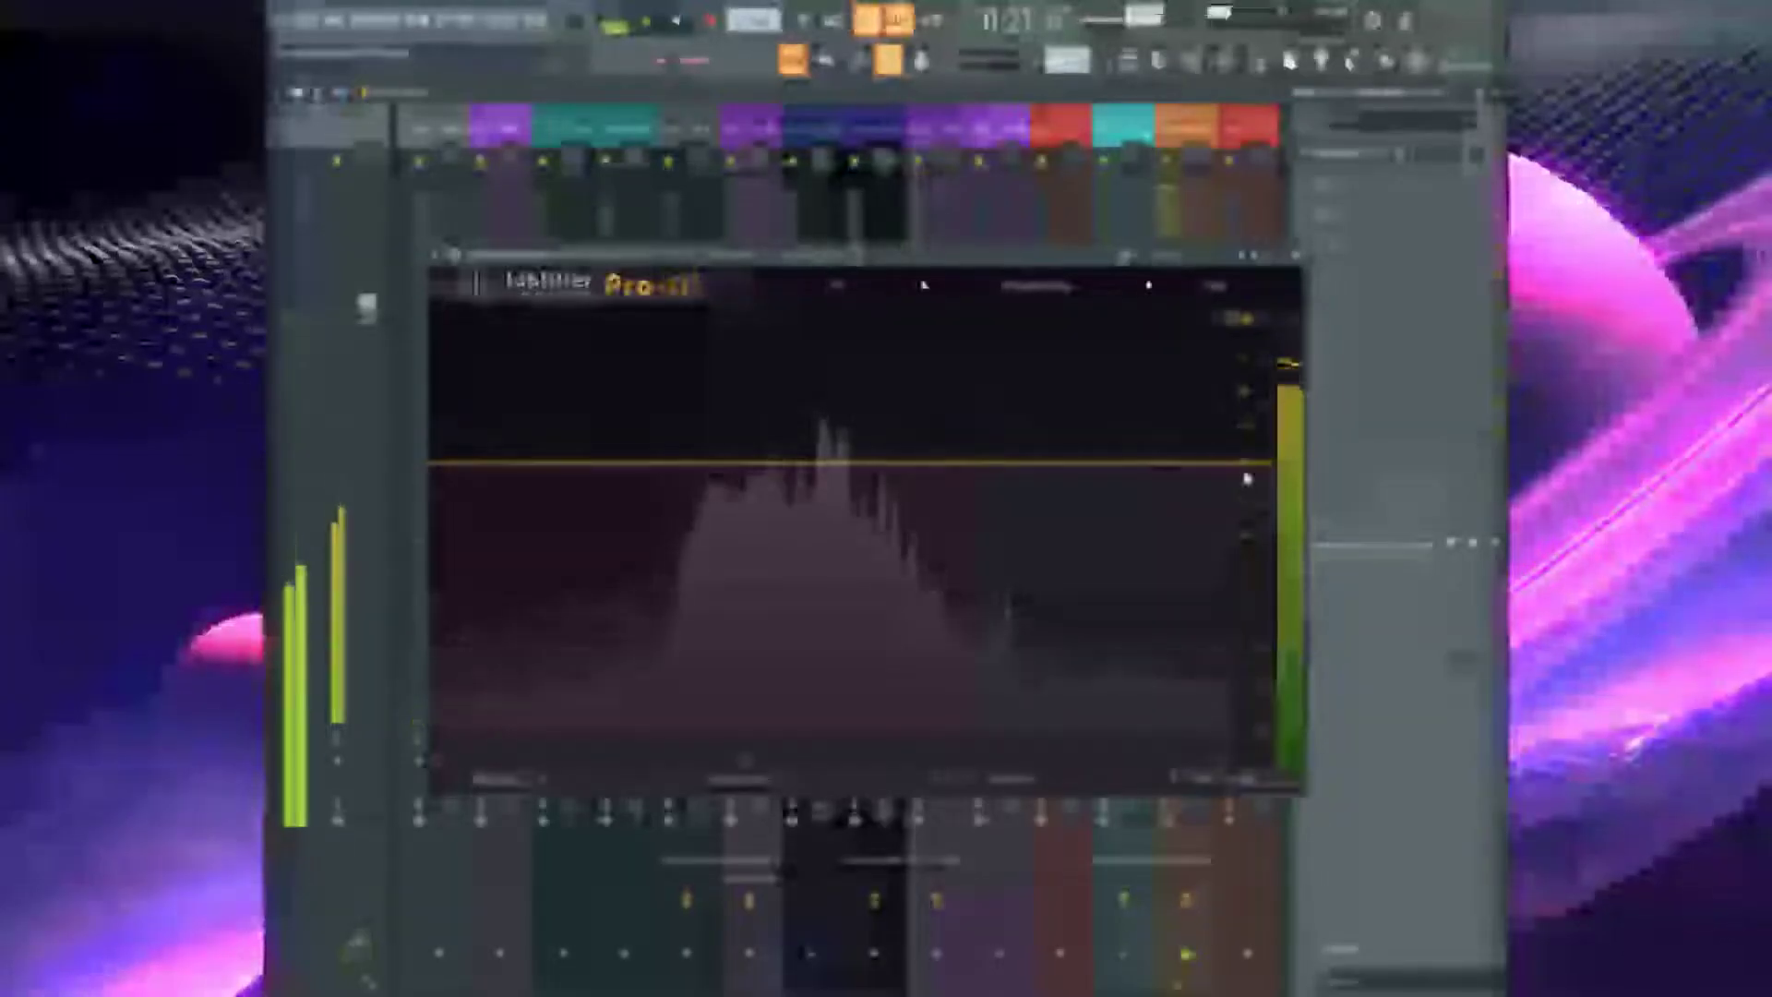
Roll off insert 14's highs with a -30 dB high-shelf band using a Brickwall slope
{"action": "left_click_drag", "start_coordinate": [1156, 463], "coordinate": [1156, 496]}
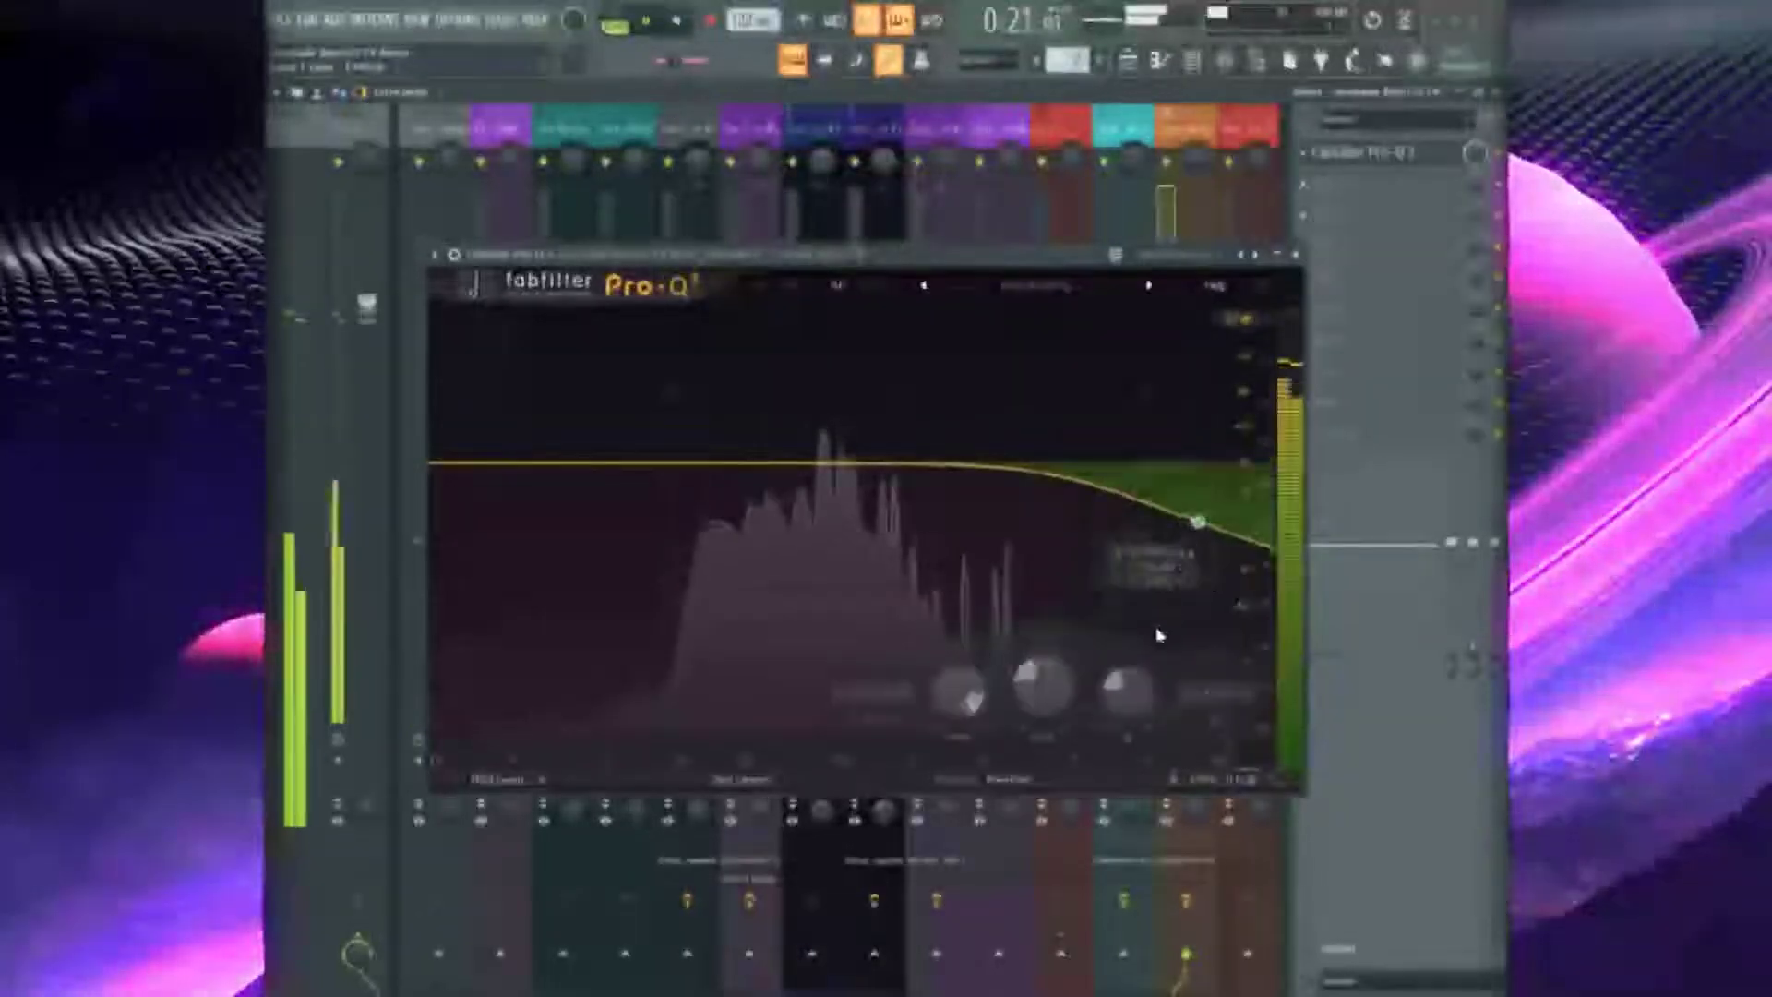
{"action": "right_click", "coordinate": [1159, 499]}
{"action": "mouse_move", "coordinate": [1228, 603]}
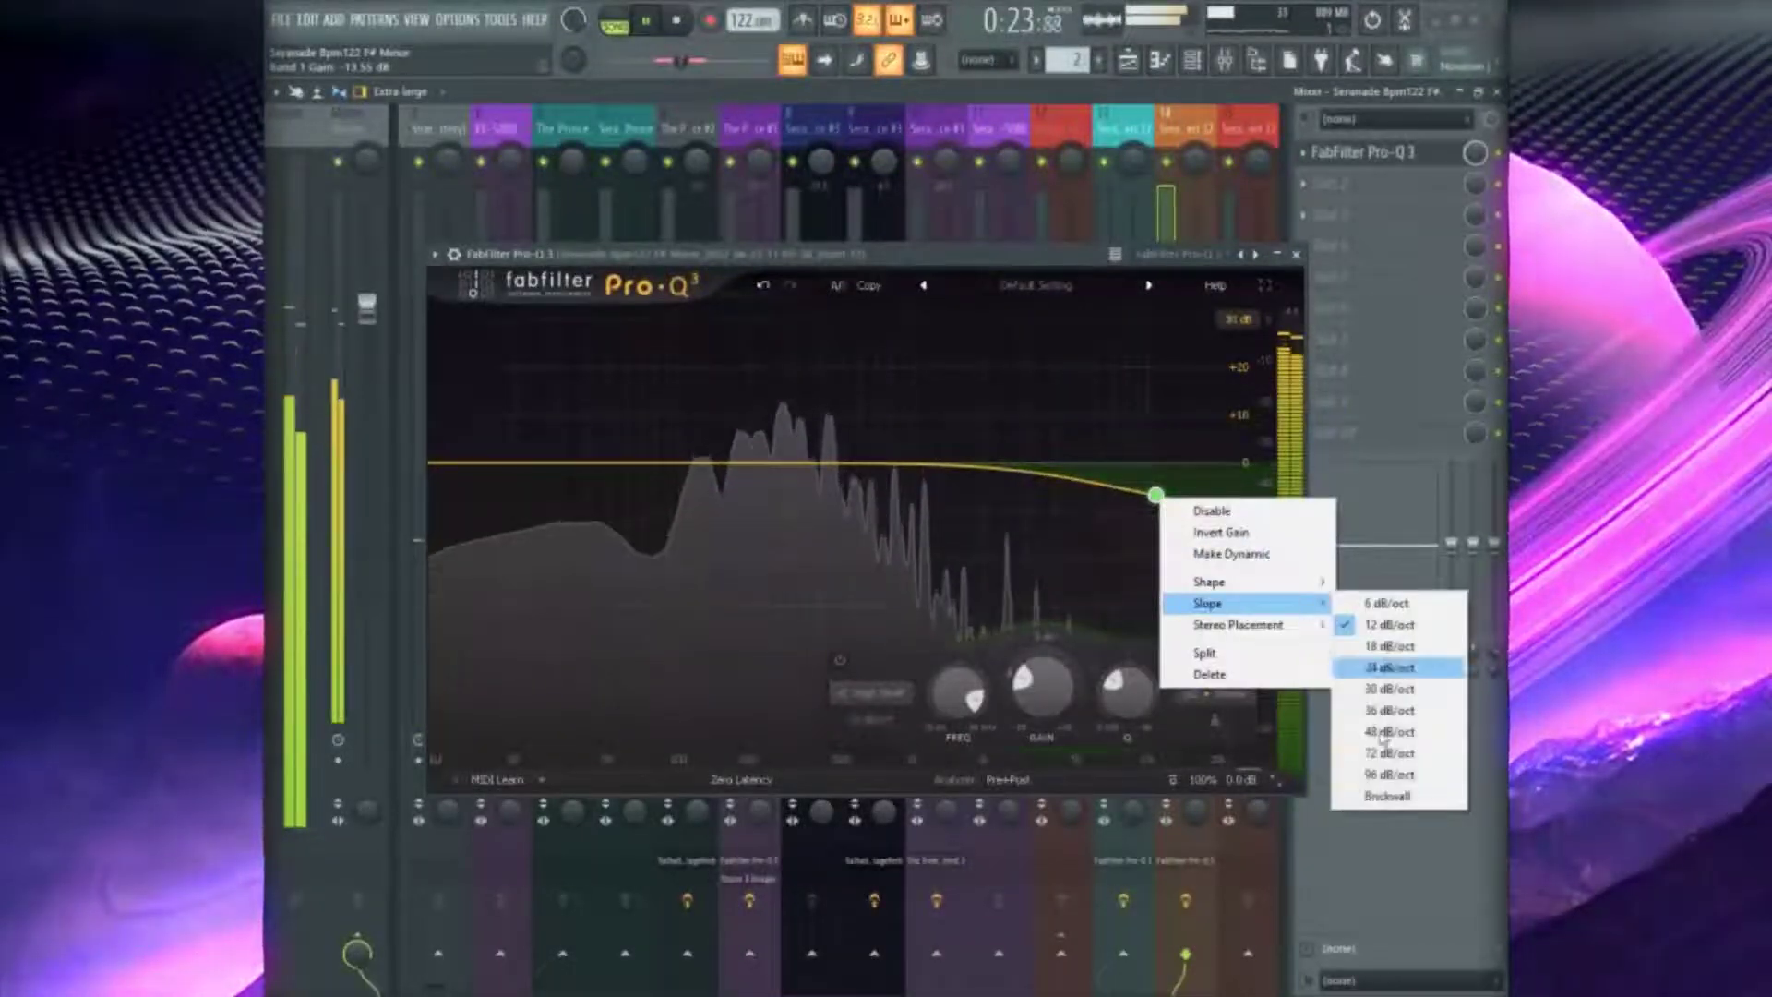
{"action": "left_click", "coordinate": [1378, 800]}
{"action": "left_click_drag", "start_coordinate": [1155, 503], "coordinate": [1068, 535]}
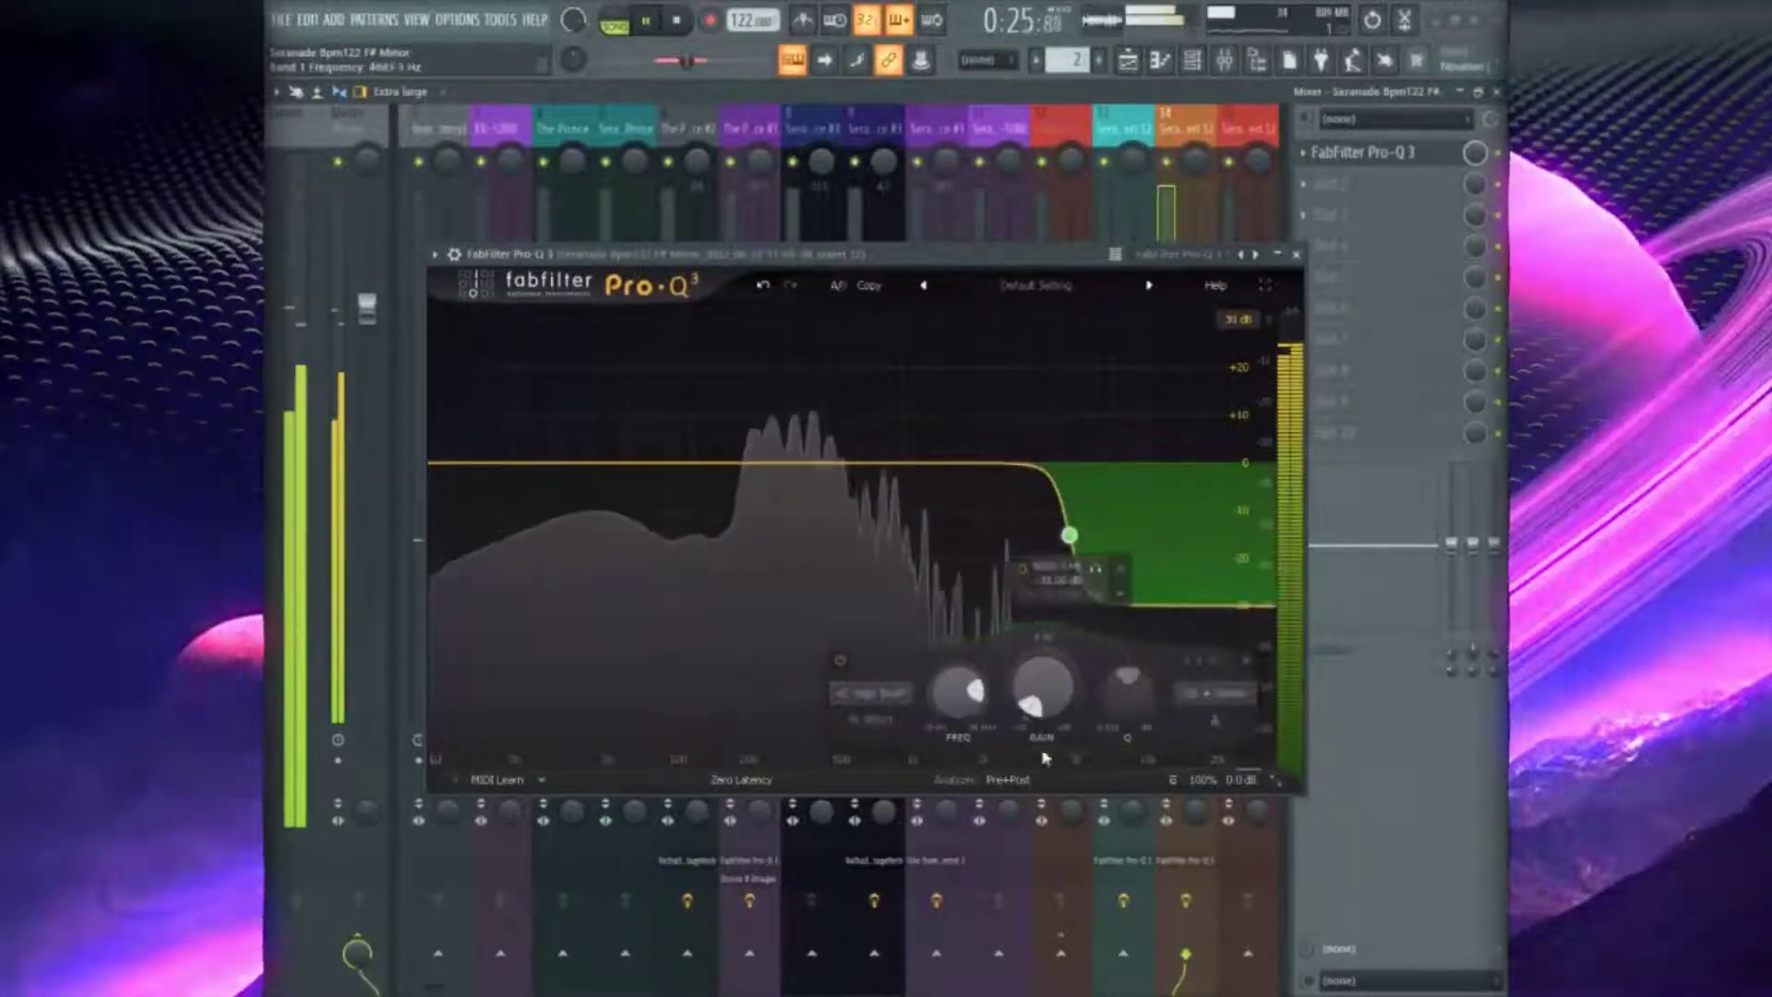
Add two low-shelf cut bands to insert 14's equalizer, each with a Brickwall slope
{"action": "left_click_drag", "start_coordinate": [450, 477], "coordinate": [477, 528]}
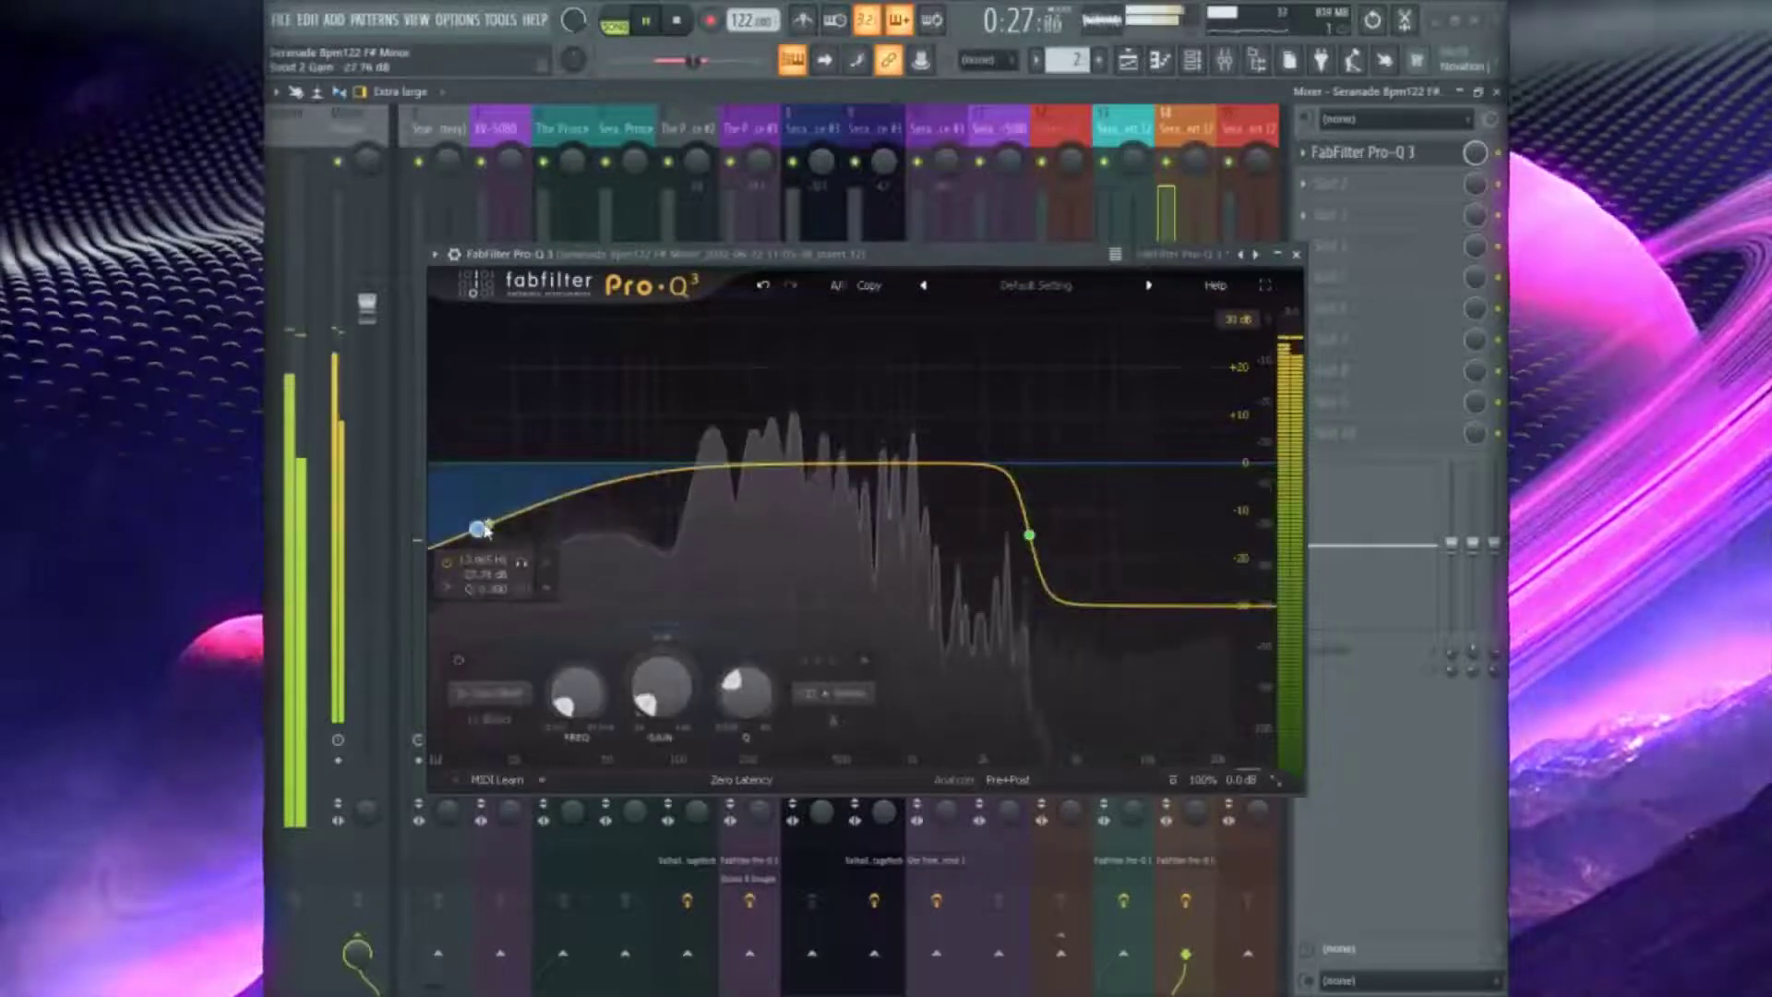
{"action": "mouse_move", "coordinate": [531, 633]}
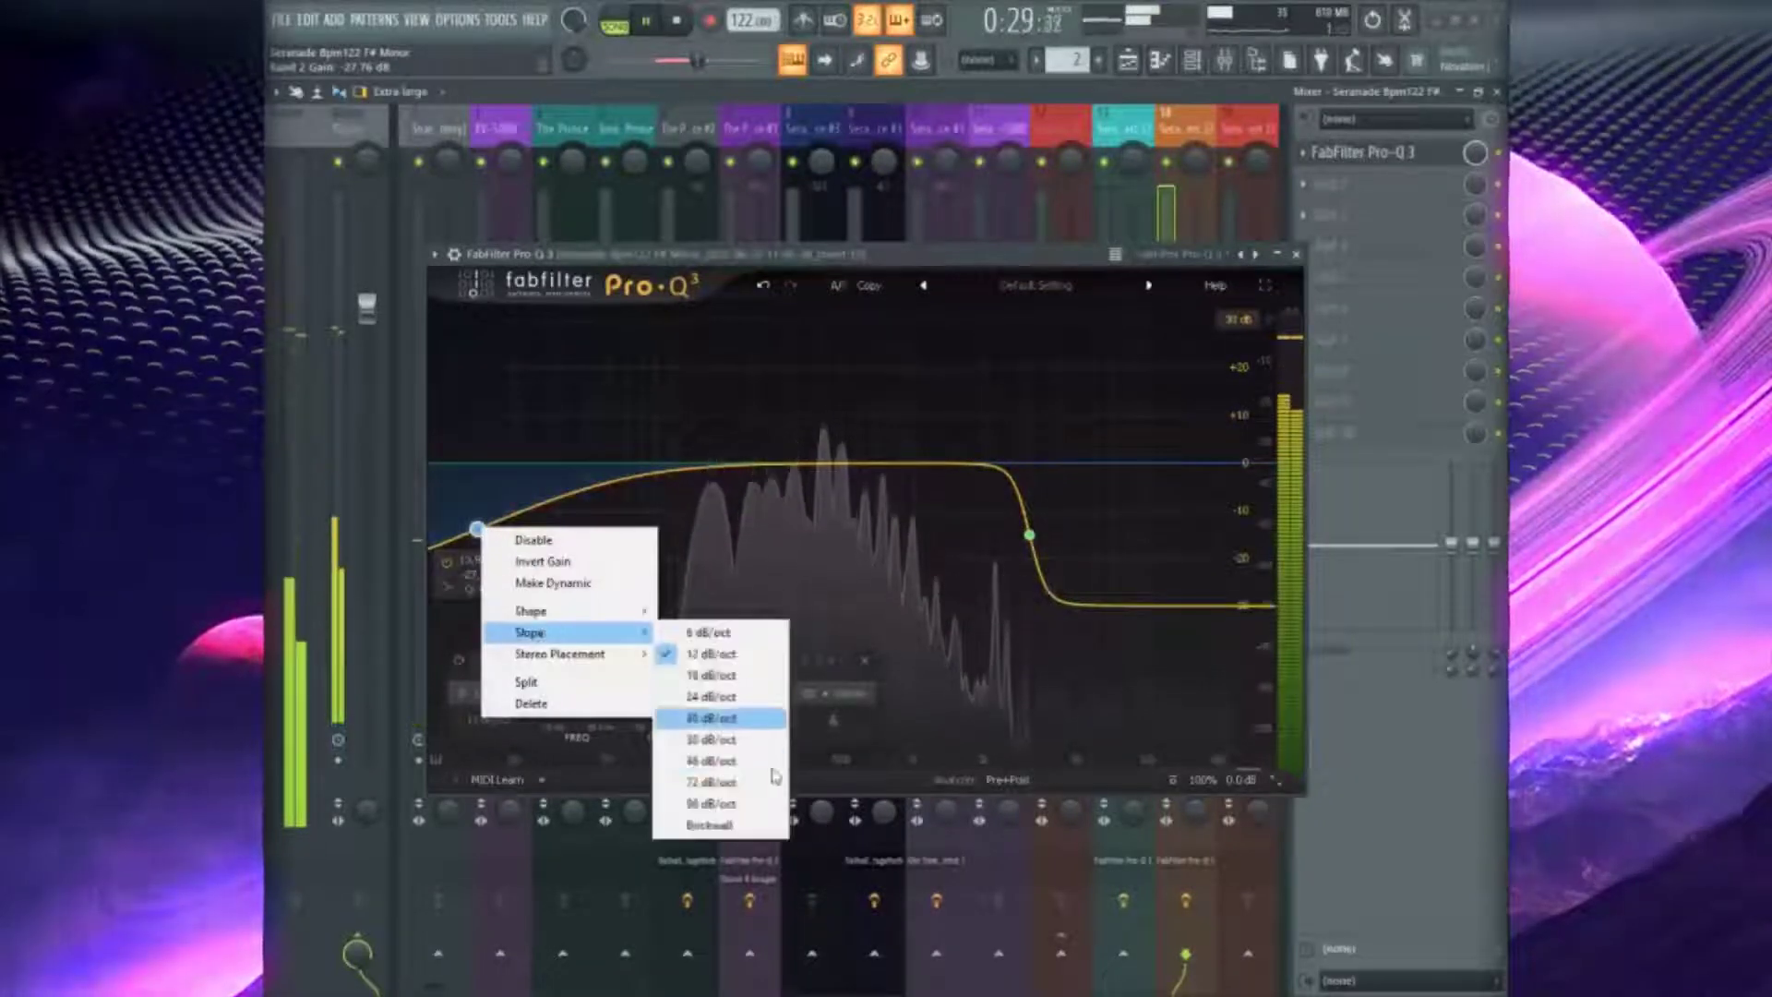
{"action": "left_click", "coordinate": [750, 827]}
{"action": "left_click_drag", "start_coordinate": [574, 691], "coordinate": [471, 504]}
{"action": "right_click", "coordinate": [476, 508]}
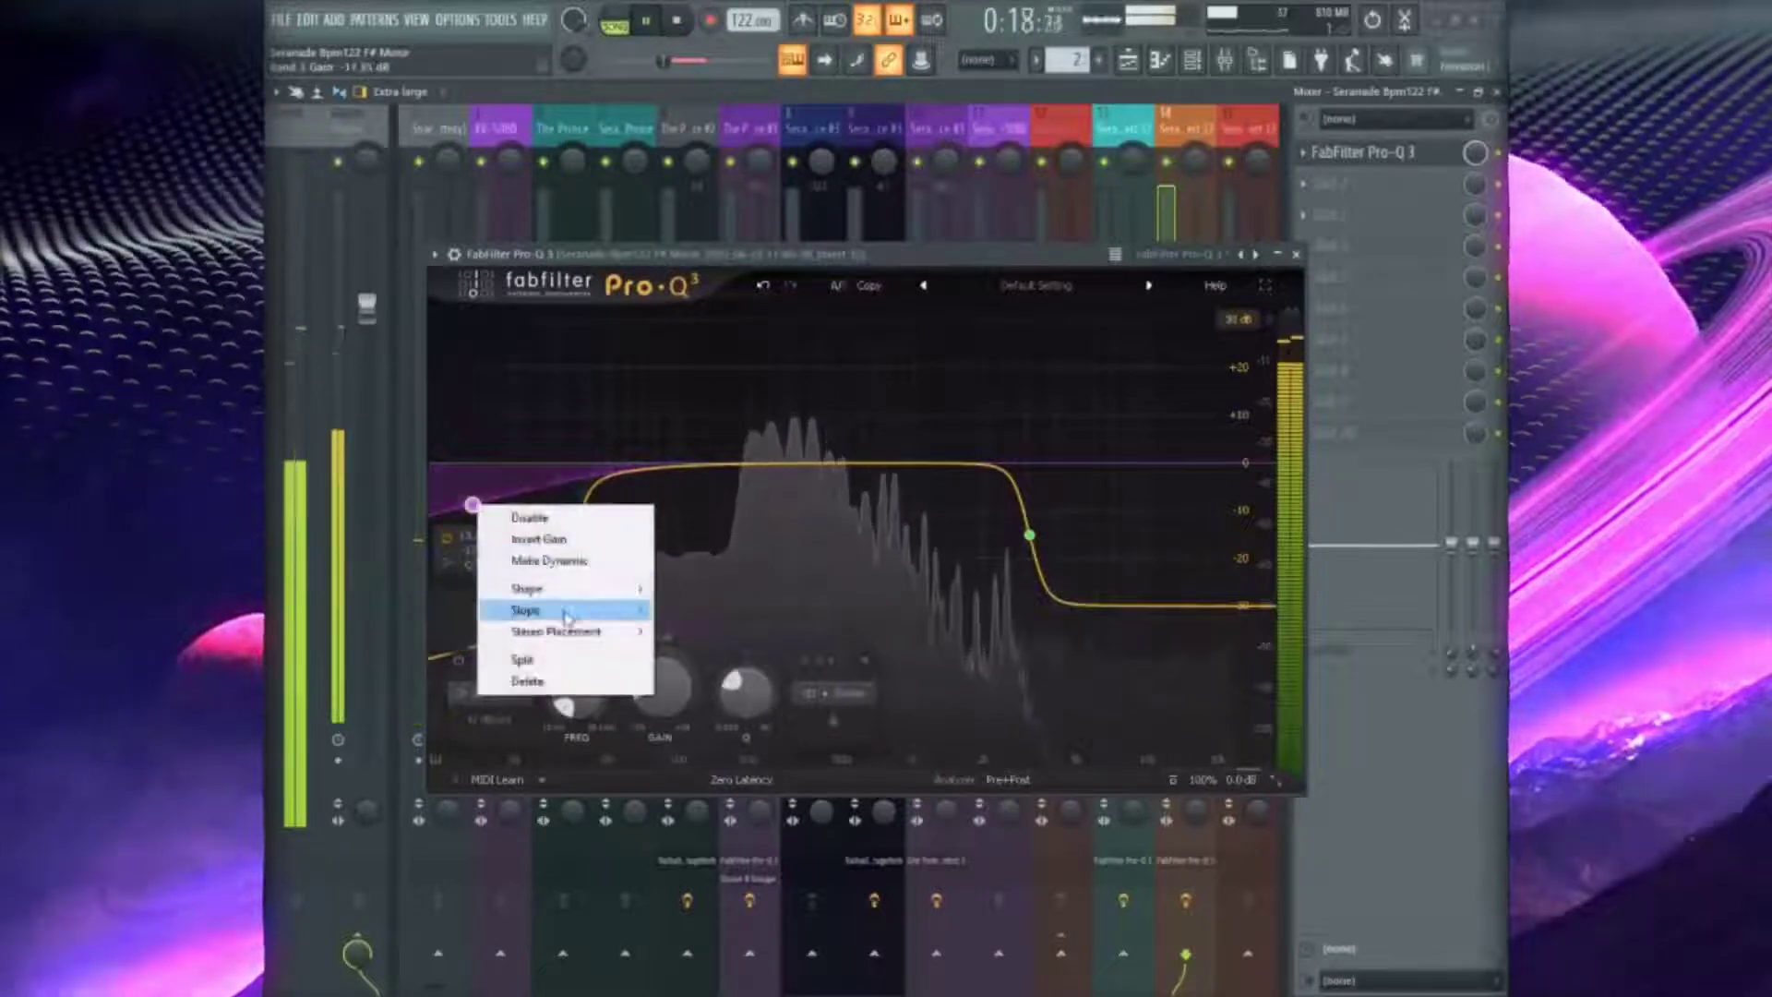
{"action": "mouse_move", "coordinate": [554, 610]}
{"action": "left_click", "coordinate": [736, 804]}
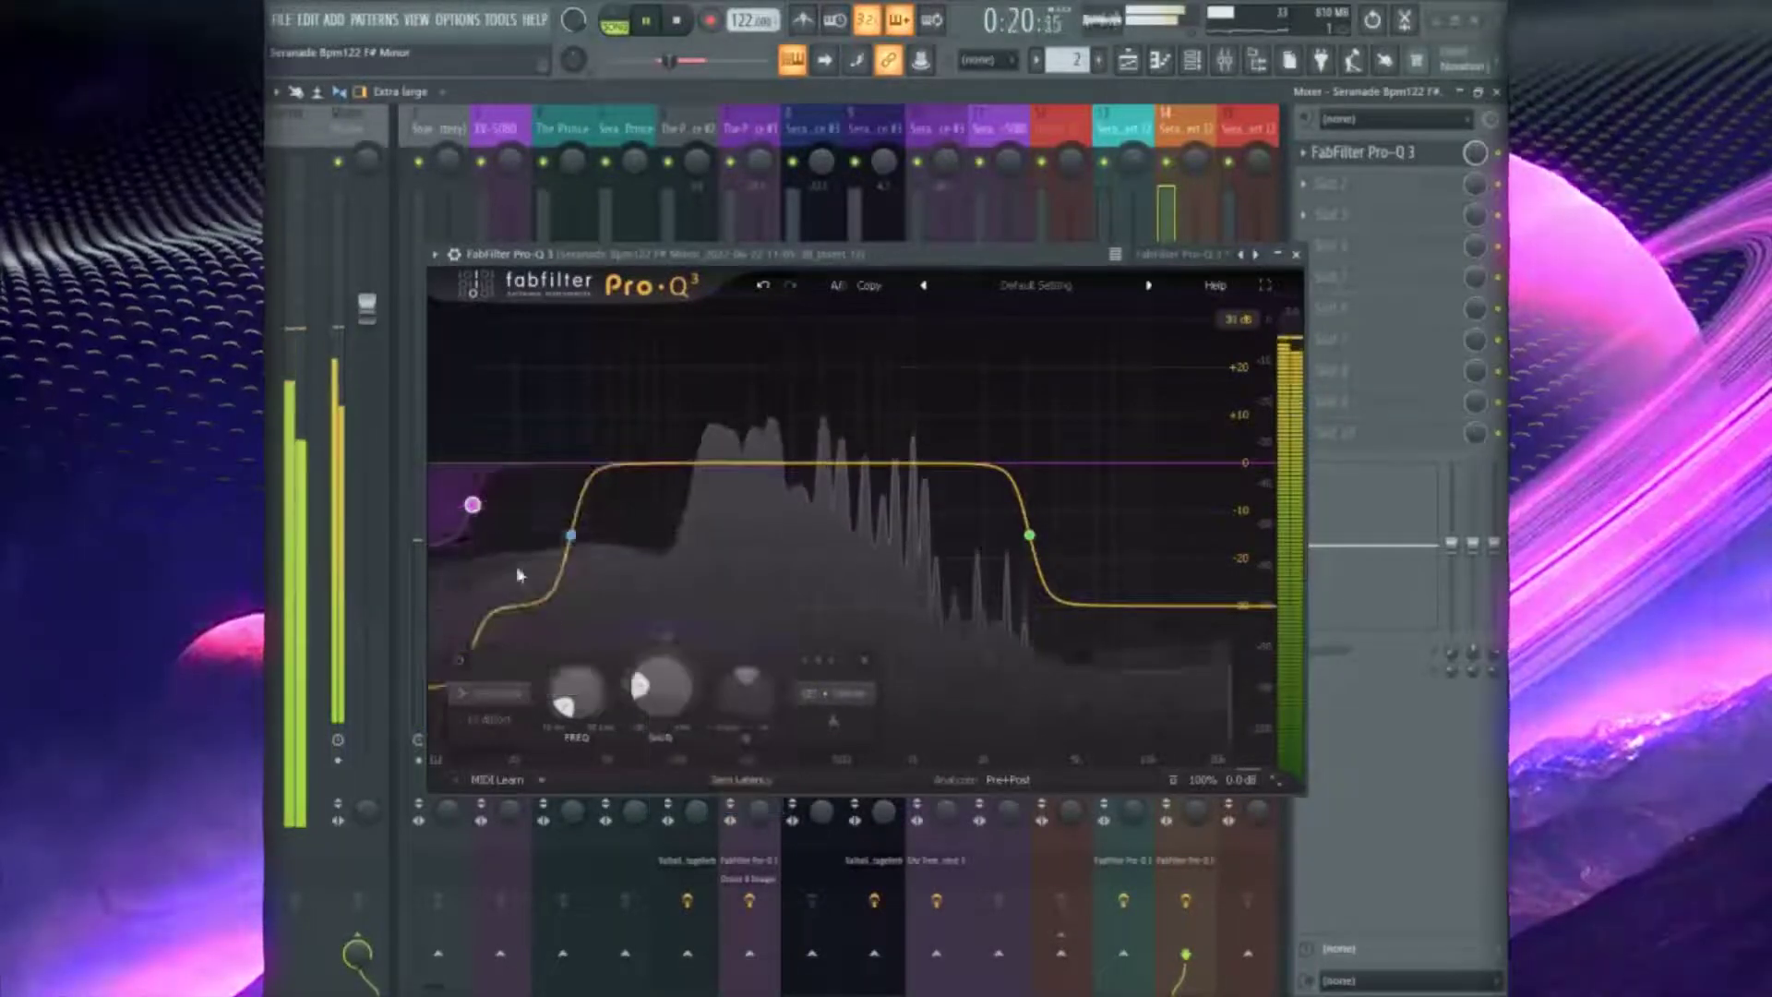
Raise the frequencies of both low-shelf bands, placing the lower one at about 30 Hz and -30 dB, and close the equalizer
{"action": "left_click_drag", "start_coordinate": [541, 627], "coordinate": [552, 627]}
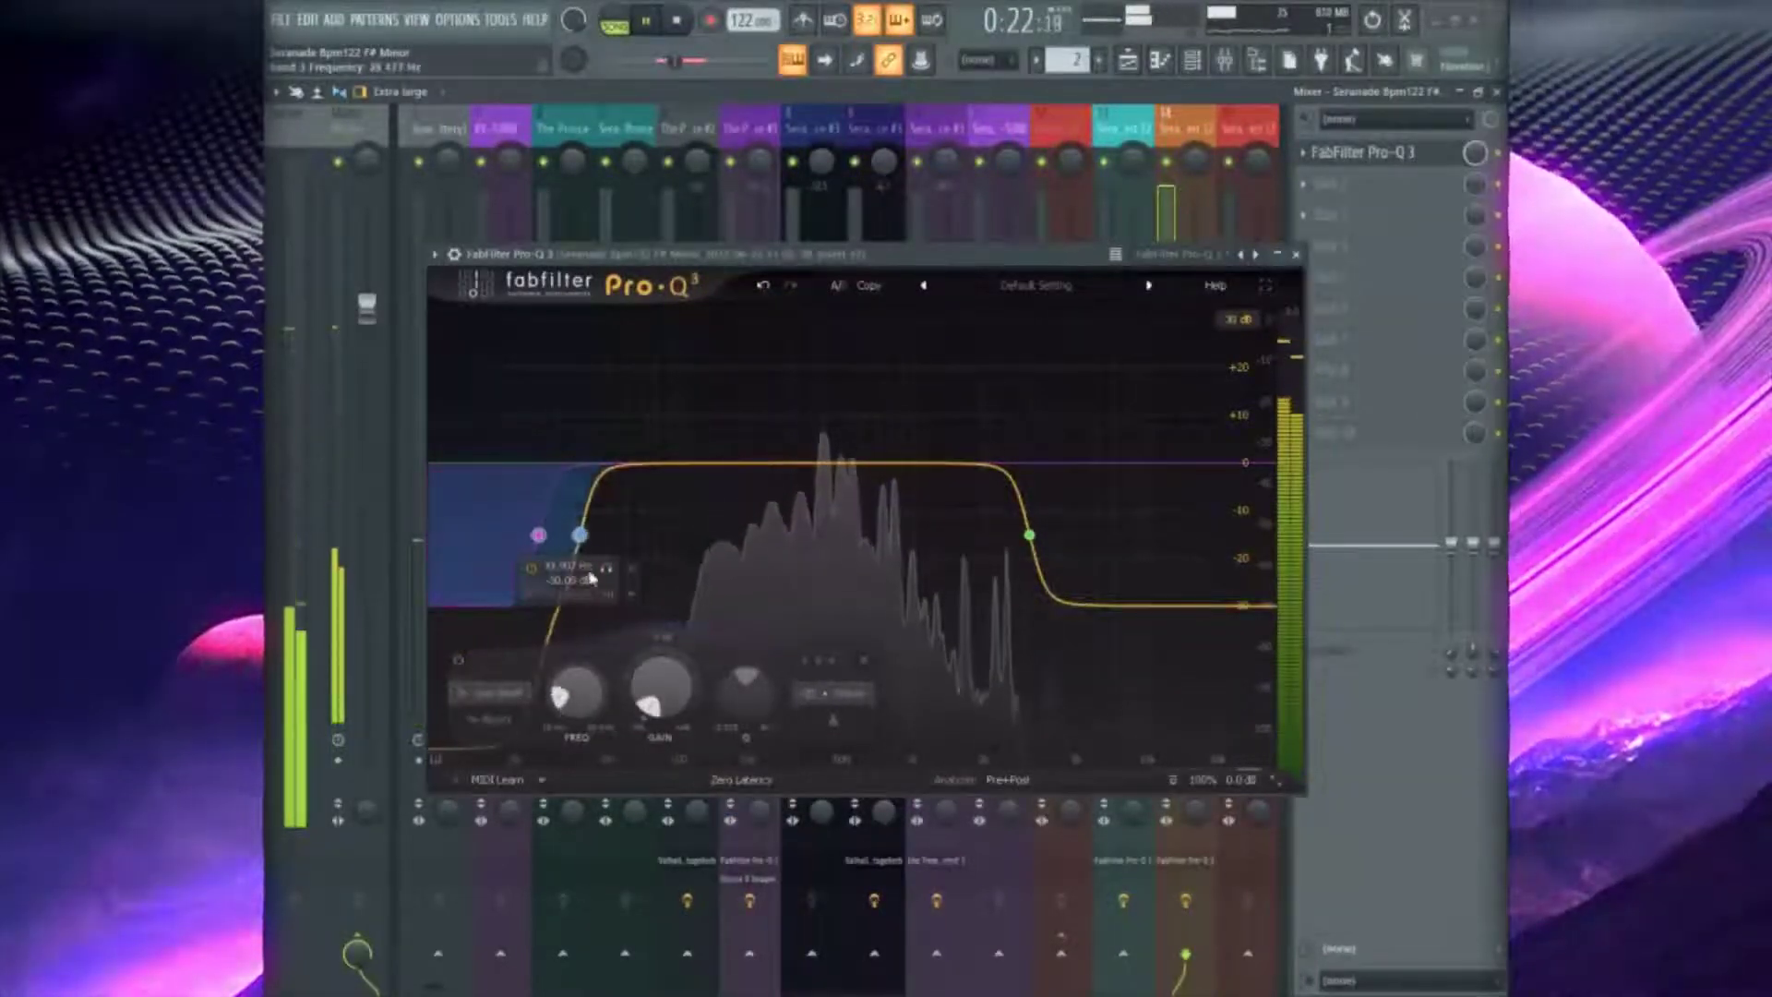
{"action": "left_click_drag", "start_coordinate": [606, 544], "coordinate": [633, 544]}
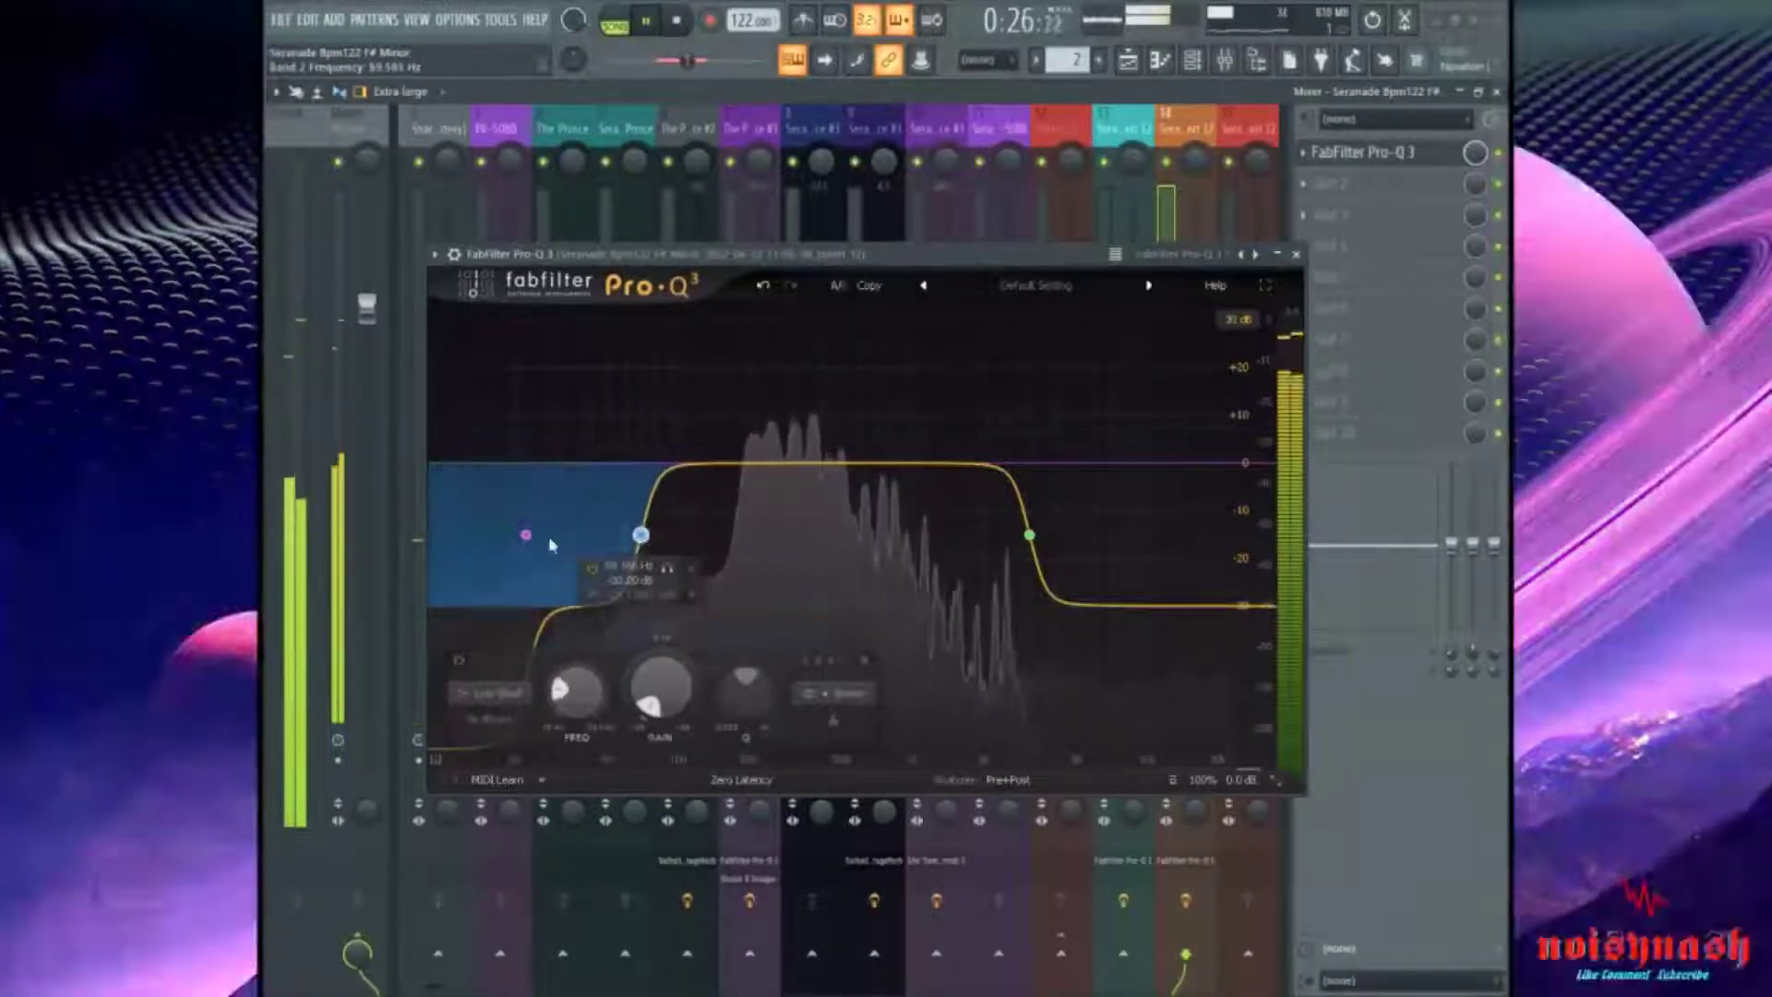
{"action": "left_click_drag", "start_coordinate": [525, 536], "coordinate": [557, 536]}
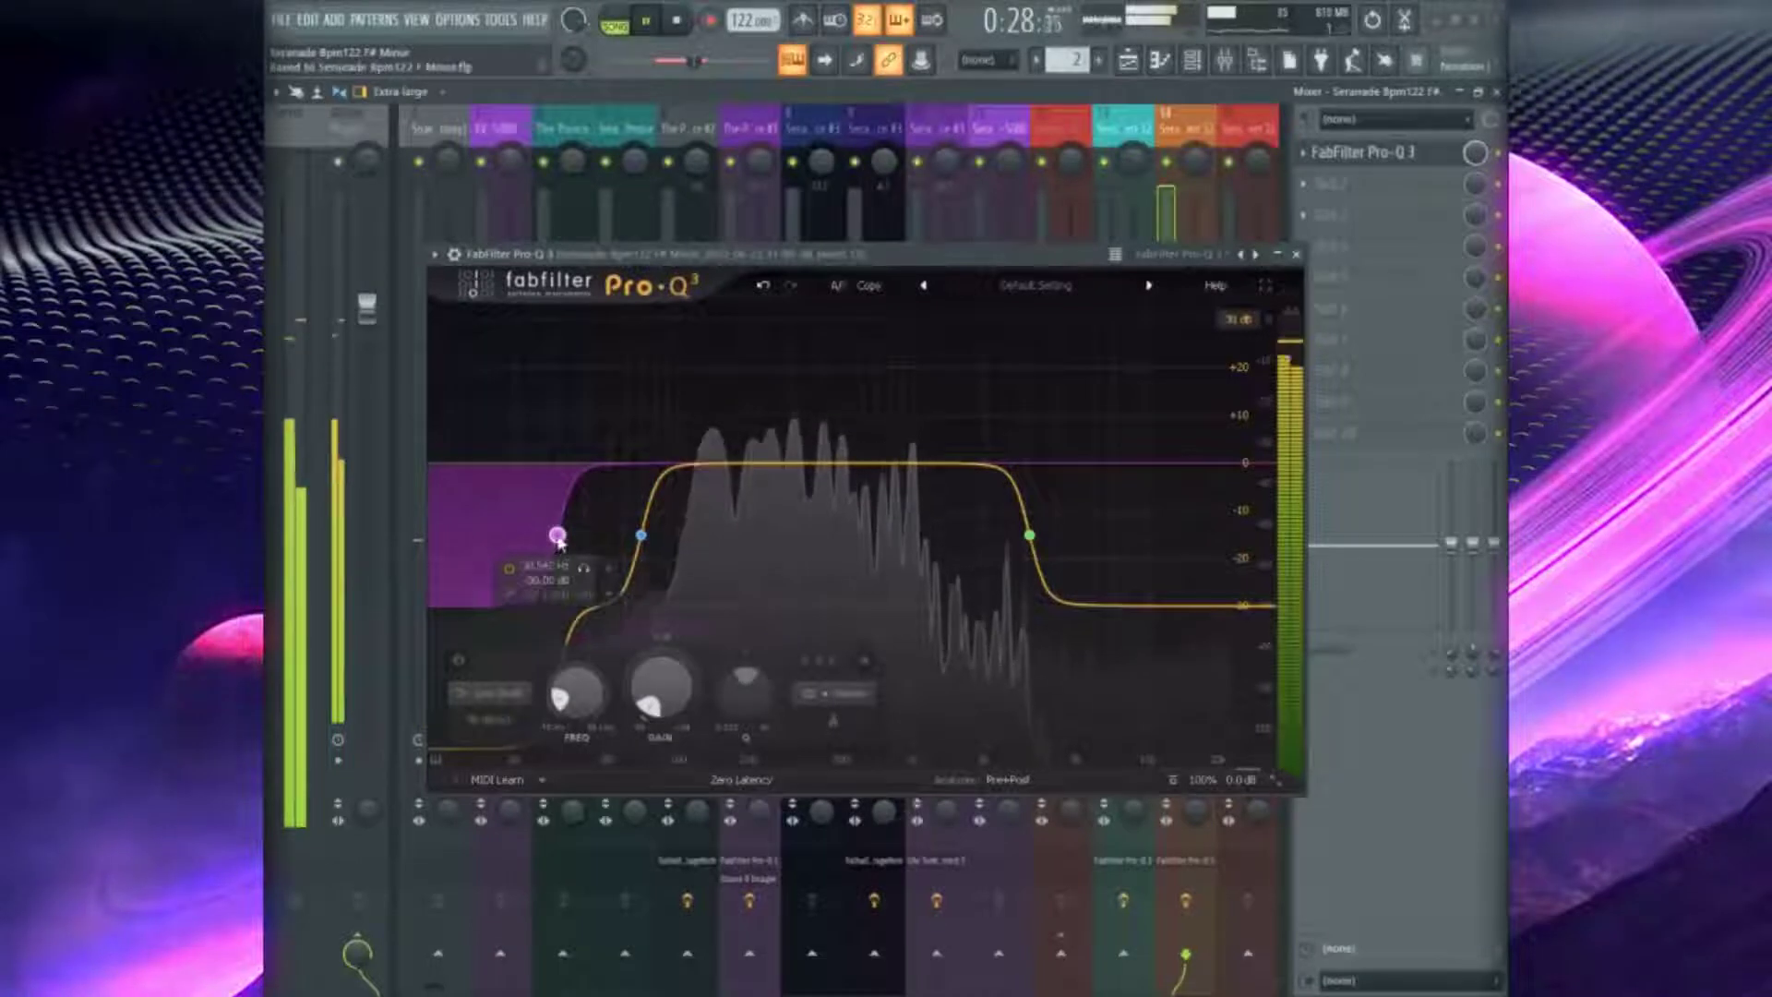
{"action": "key", "text": "Escape"}
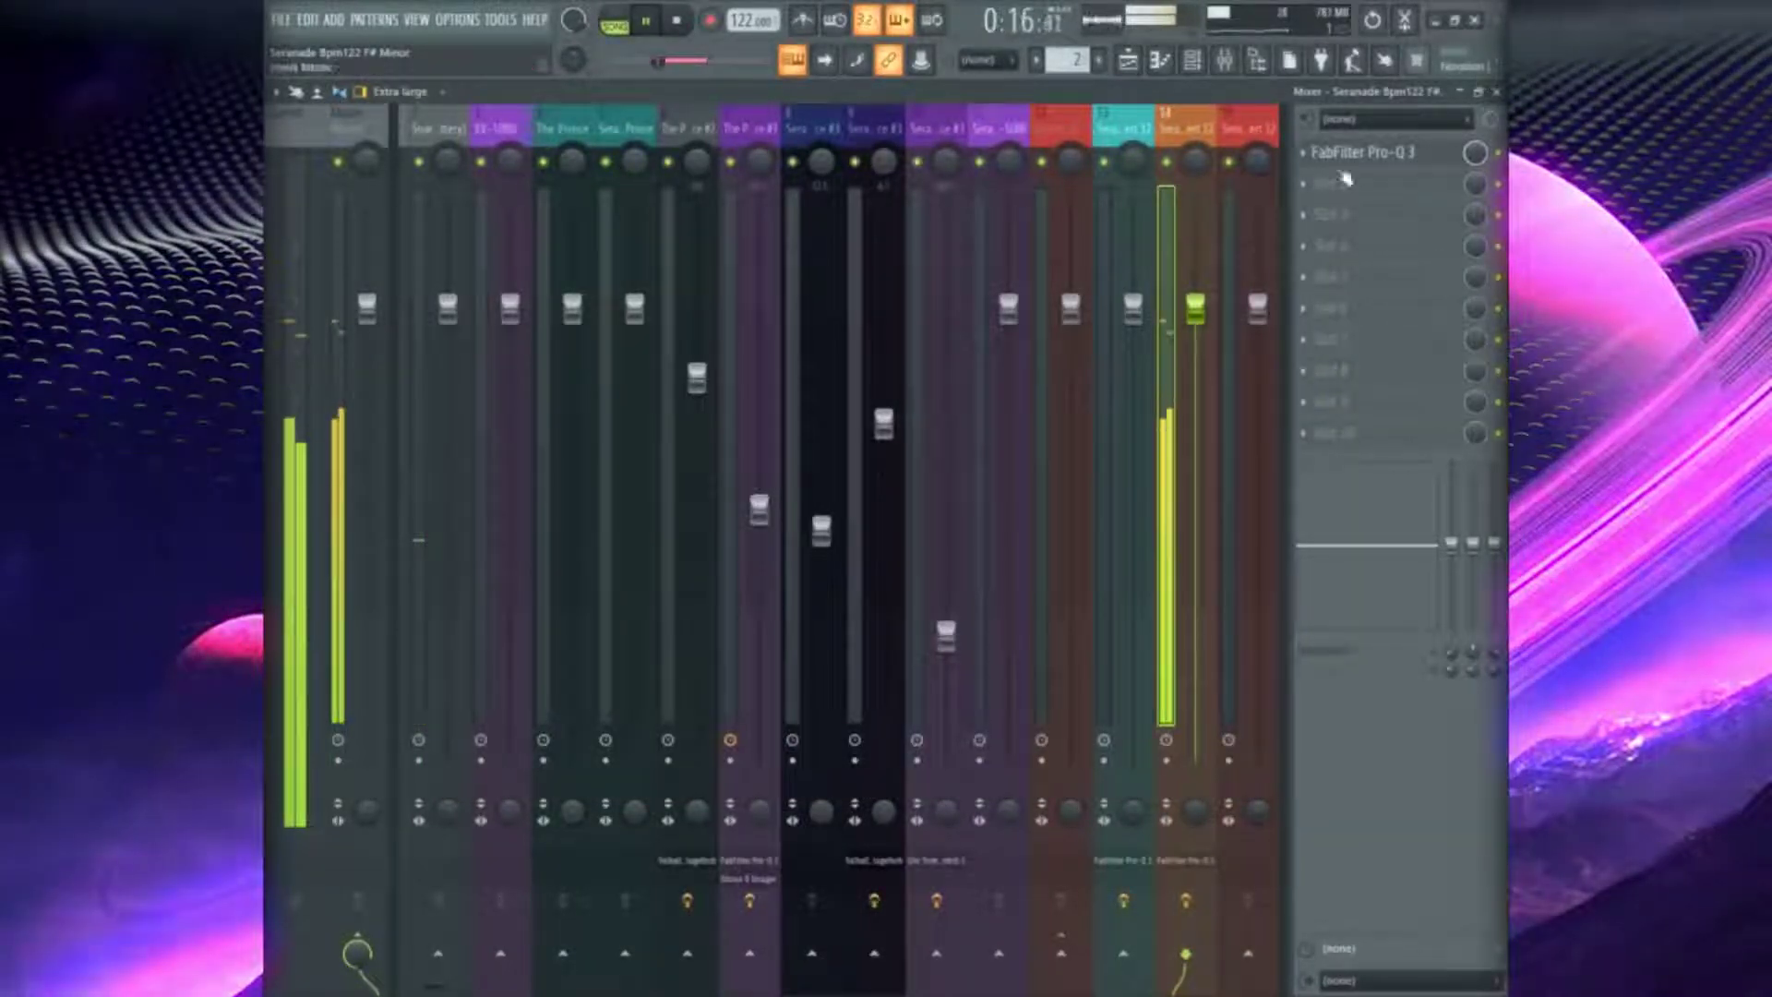
Move the red Insert 12 clip to start at bar 9 on Track 9 and close its channel settings
{"action": "key", "text": "F5"}
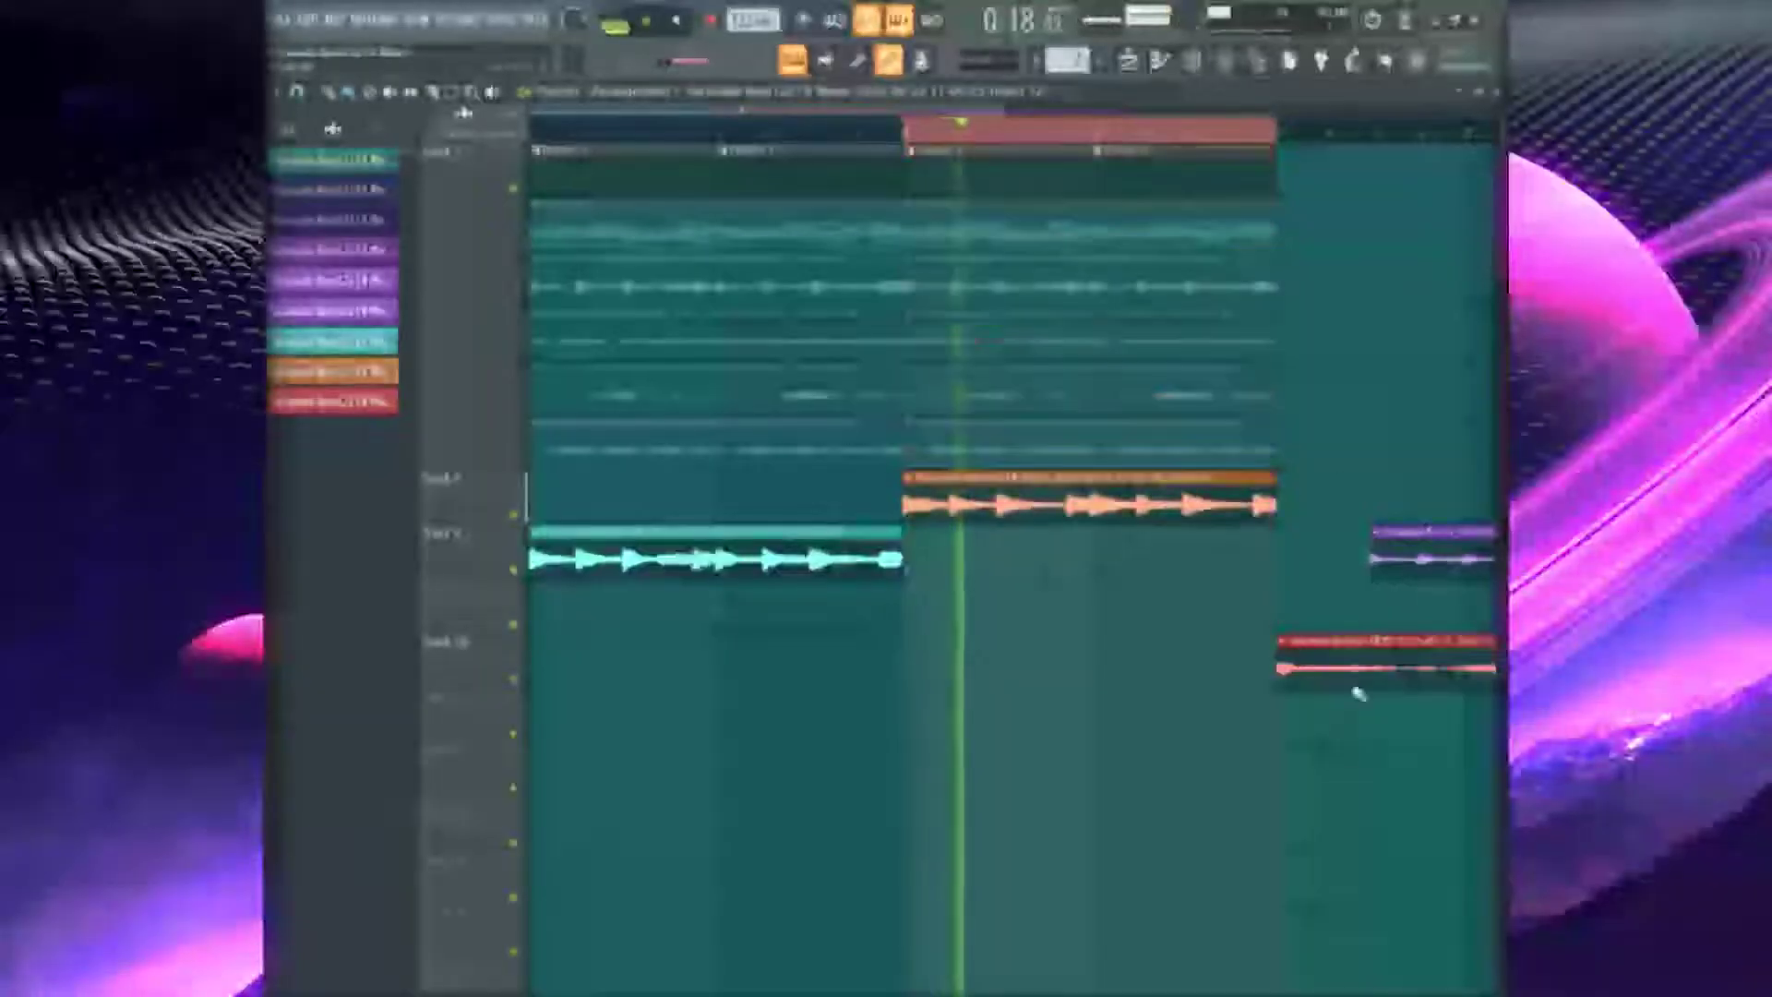
{"action": "double_click", "coordinate": [1357, 658]}
{"action": "left_click_drag", "start_coordinate": [1356, 659], "coordinate": [1015, 654]}
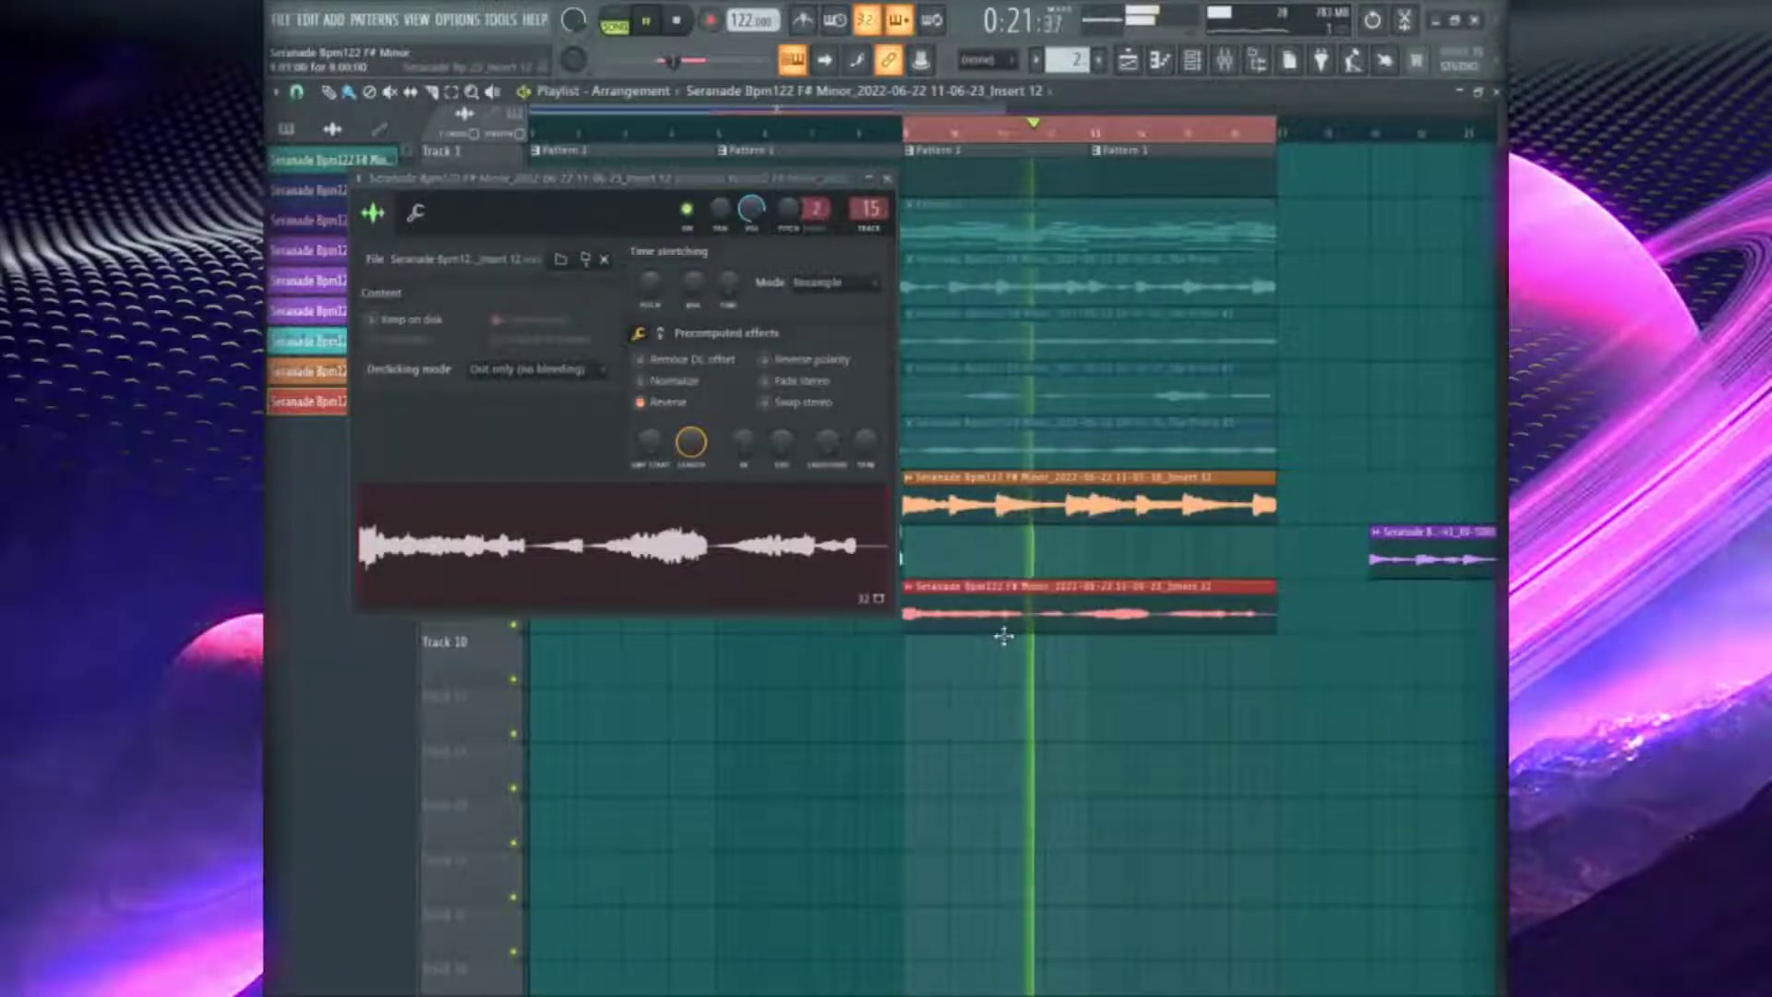
{"action": "left_click", "coordinate": [892, 179]}
Add a low-shelf cut of -30 dB at about 190 Hz with a Brickwall slope to insert 15's Pro-Q 3
{"action": "left_click", "coordinate": [1225, 60]}
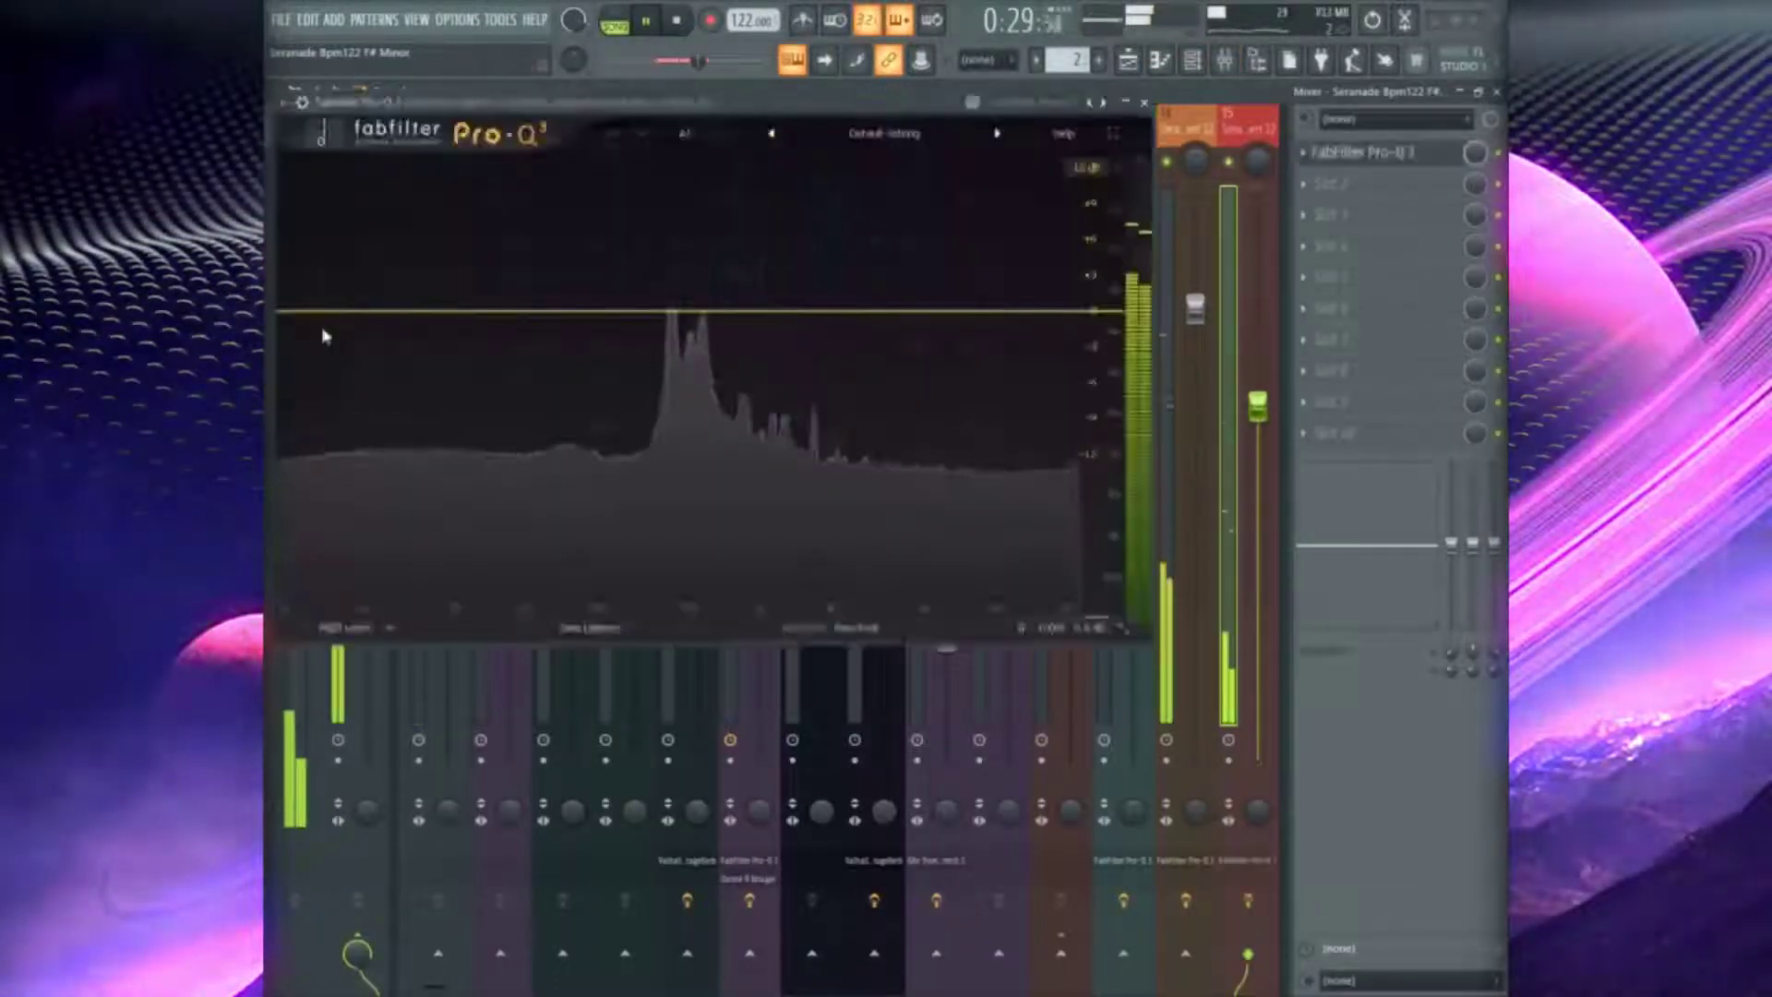
{"action": "left_click_drag", "start_coordinate": [292, 309], "coordinate": [483, 348]}
{"action": "right_click", "coordinate": [482, 351]}
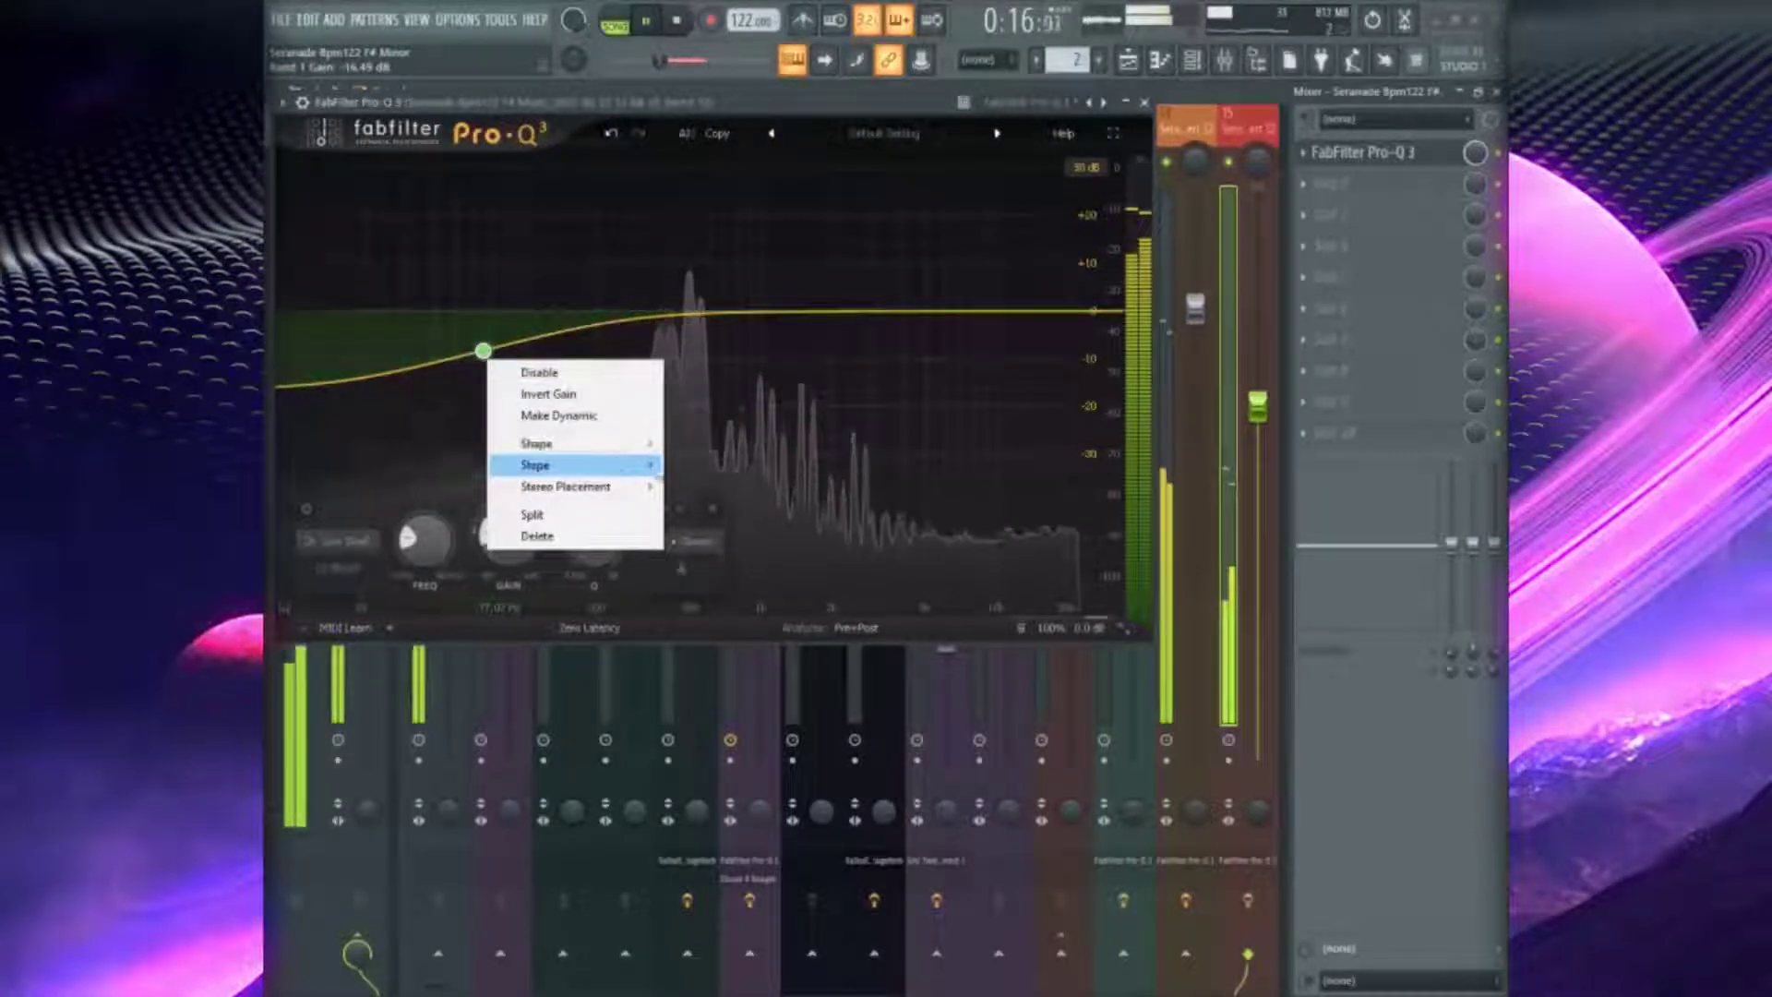
{"action": "mouse_move", "coordinate": [591, 464]}
{"action": "left_click", "coordinate": [739, 647]}
{"action": "left_click_drag", "start_coordinate": [560, 536], "coordinate": [573, 504]}
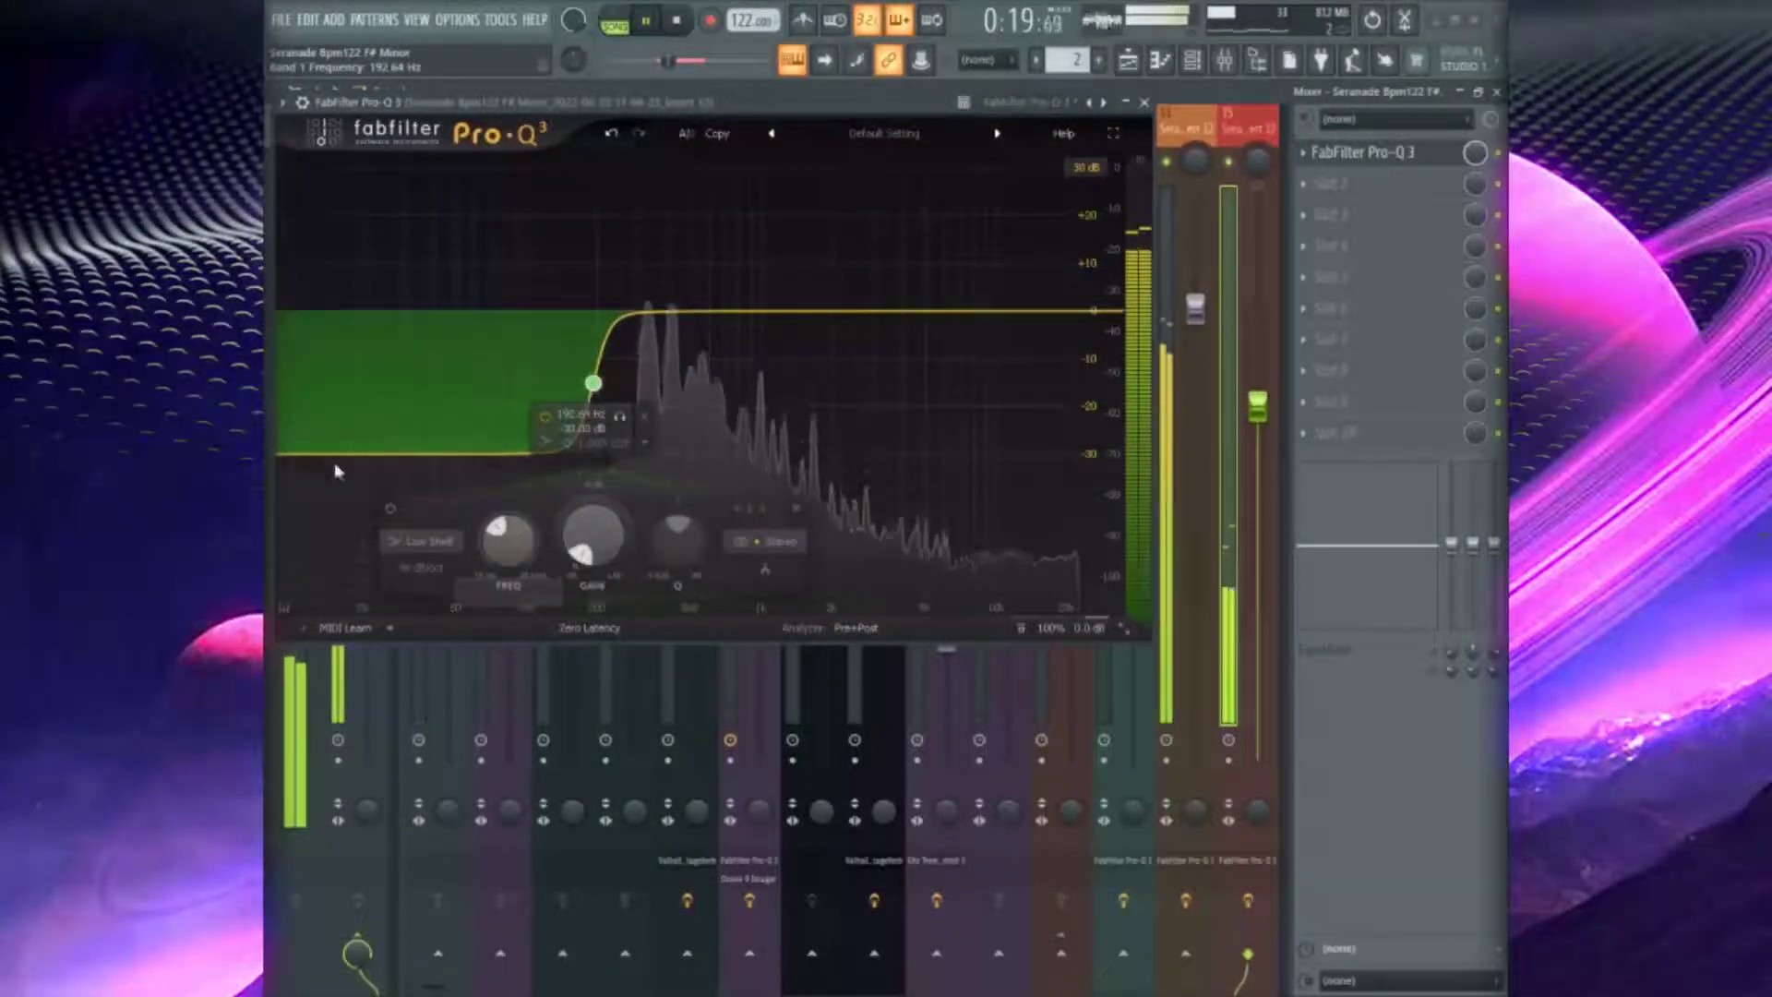
Add a second low-shelf cut of -30 dB with a Brickwall slope at about 114 Hz
{"action": "left_click", "coordinate": [399, 382]}
{"action": "right_click", "coordinate": [398, 382]}
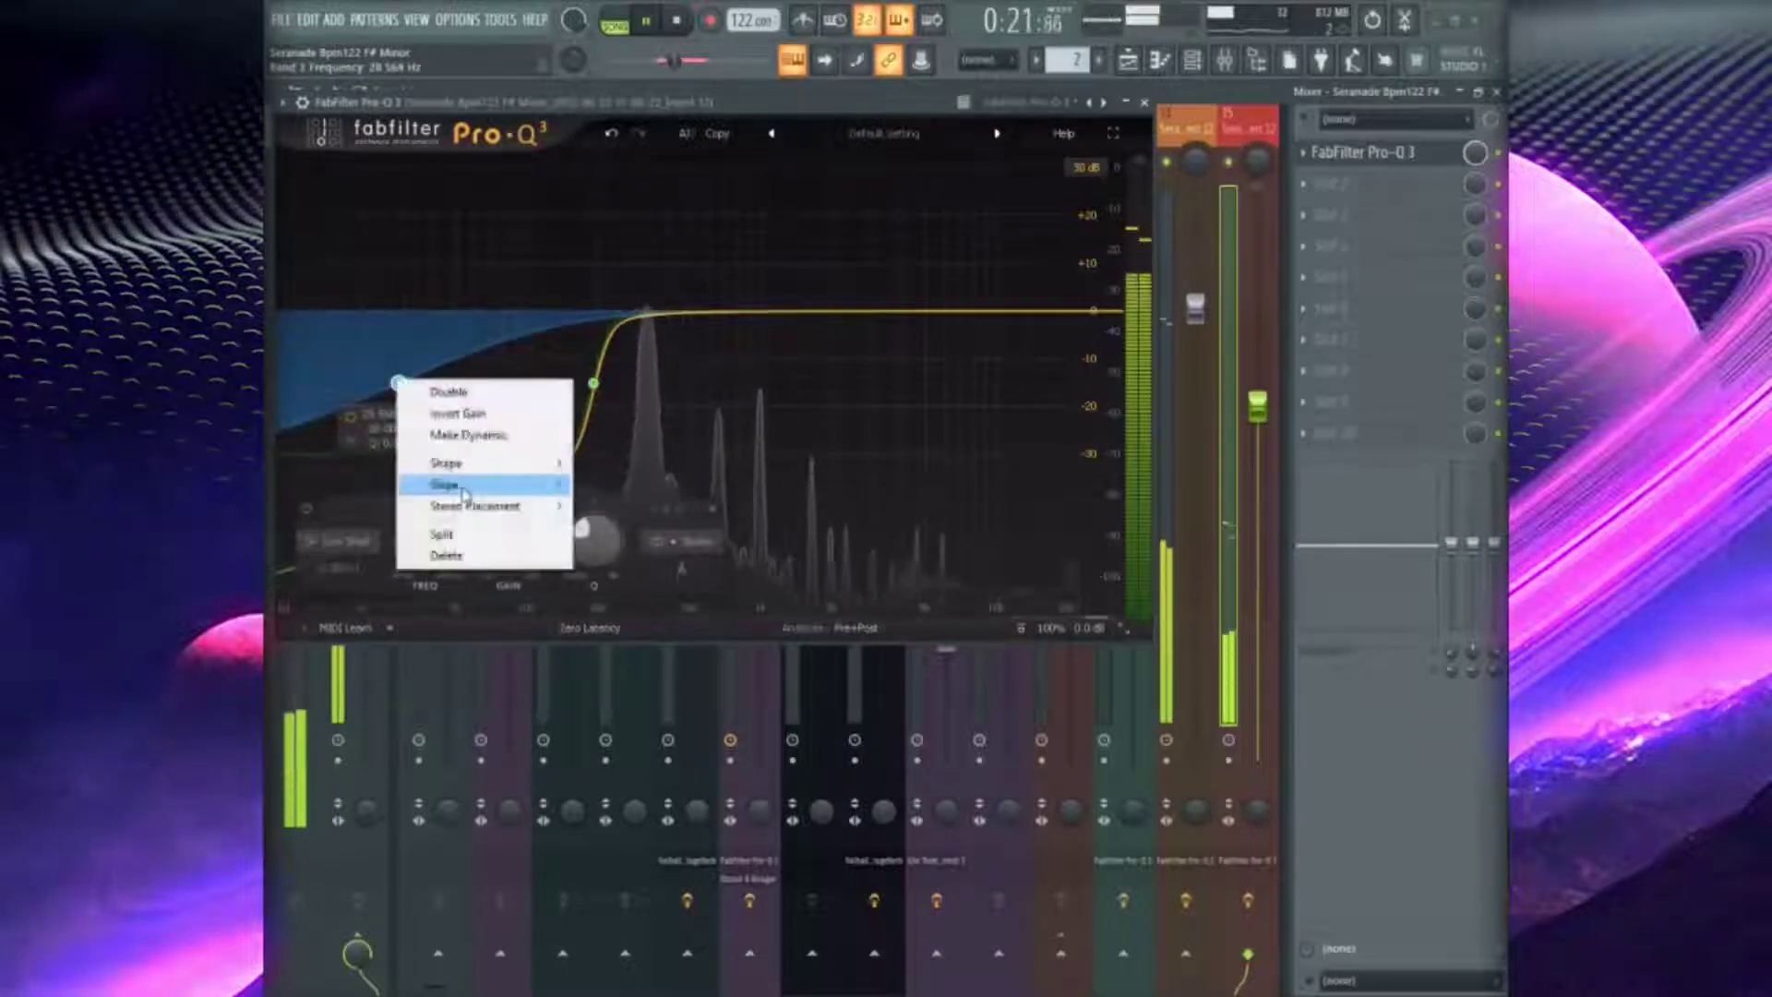
{"action": "mouse_move", "coordinate": [499, 485]}
{"action": "left_click", "coordinate": [624, 678]}
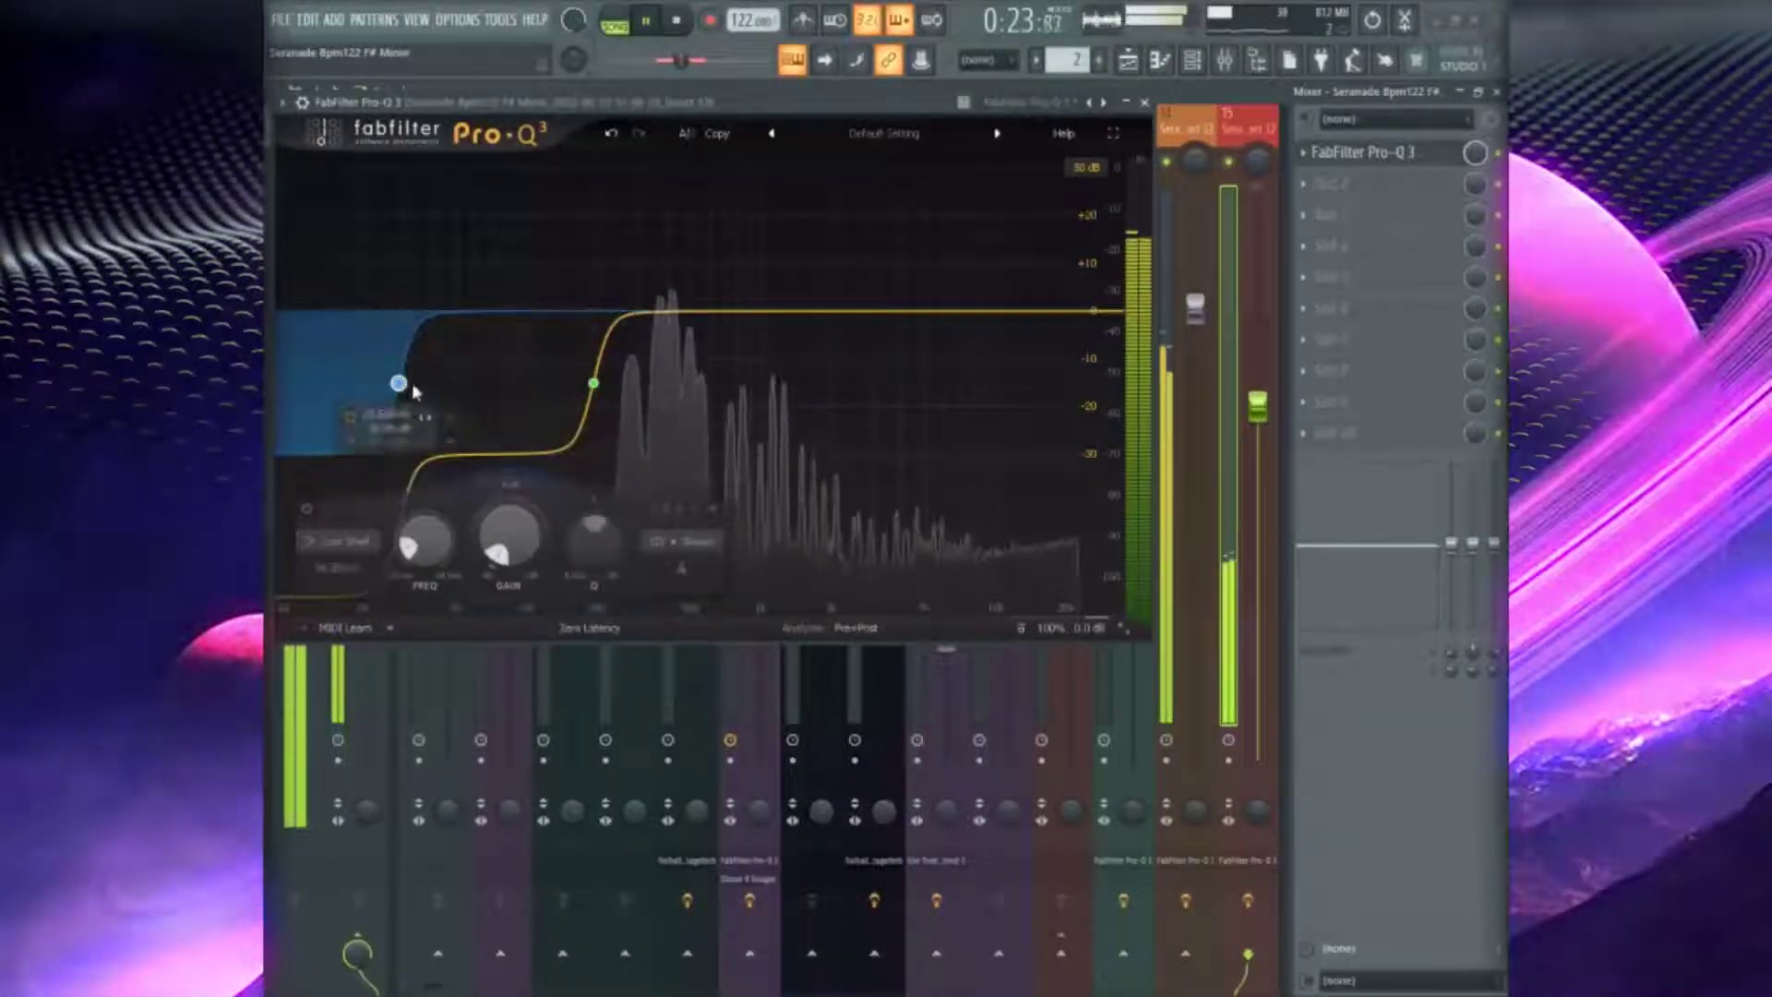
{"action": "left_click_drag", "start_coordinate": [399, 384], "coordinate": [539, 384]}
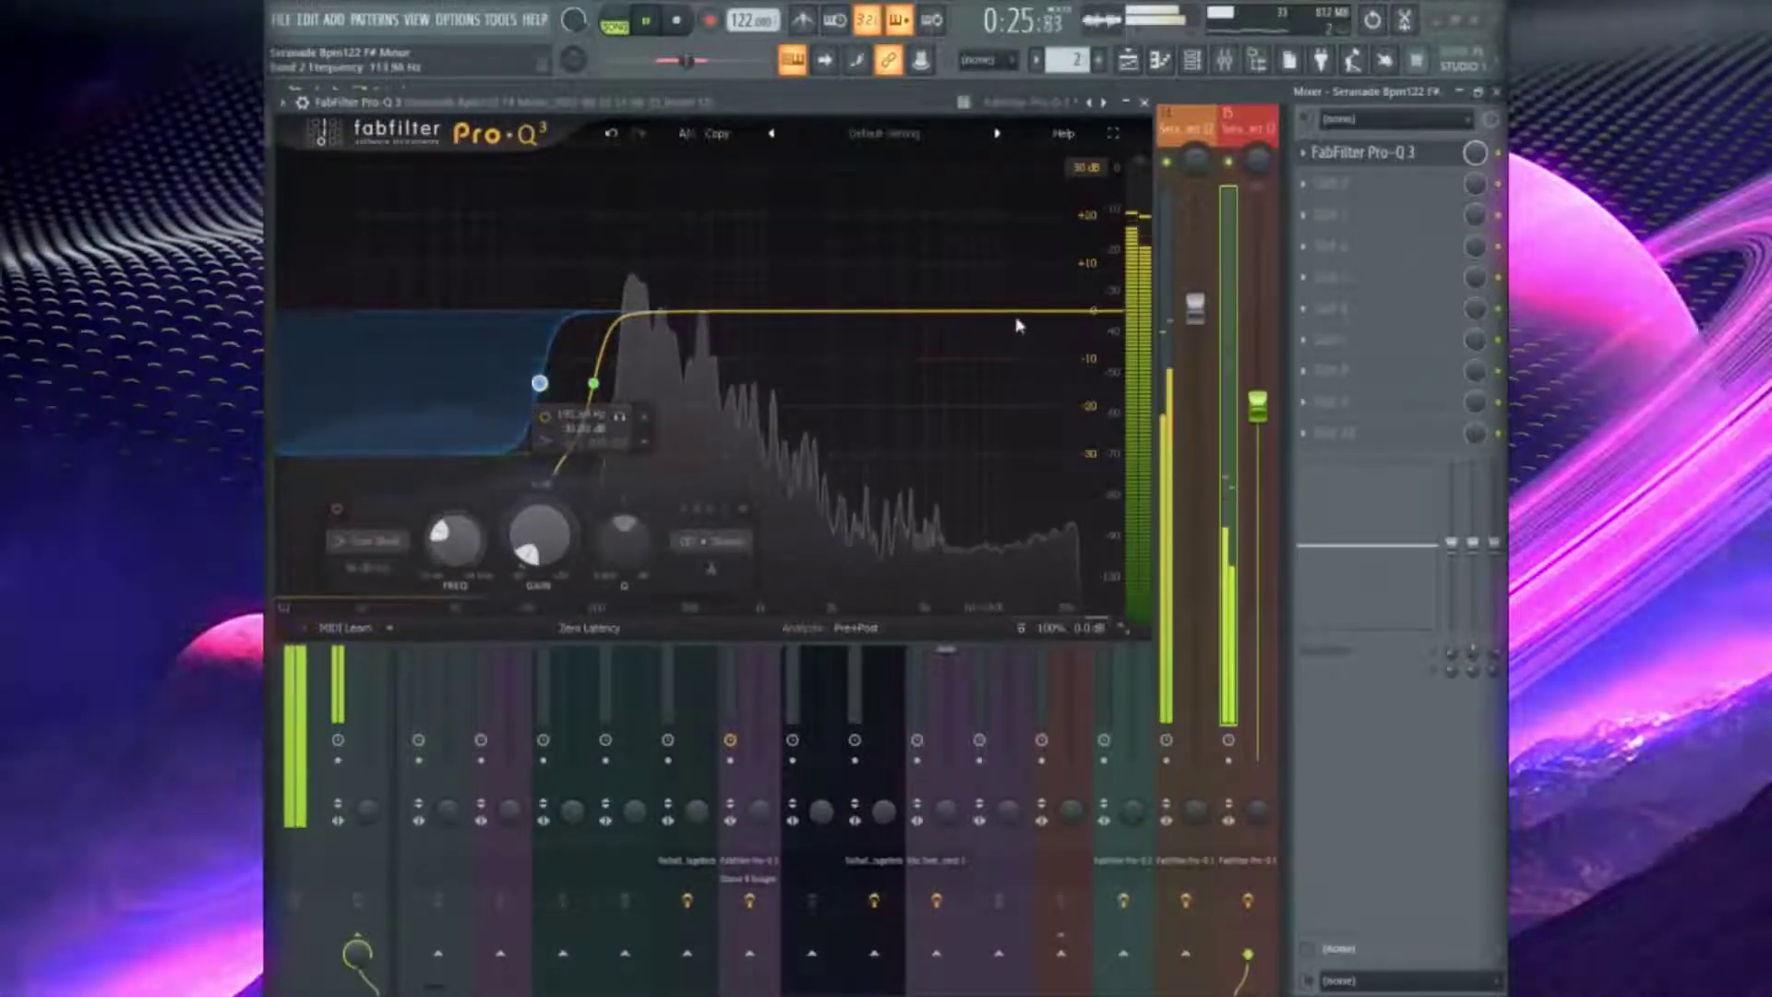
Add a high-shelf cut with a Brickwall slope to insert 15's equalizer and lower its frequency and gain, reaching about -30 dB
{"action": "left_click_drag", "start_coordinate": [1032, 311], "coordinate": [1008, 376]}
{"action": "right_click", "coordinate": [1008, 375]}
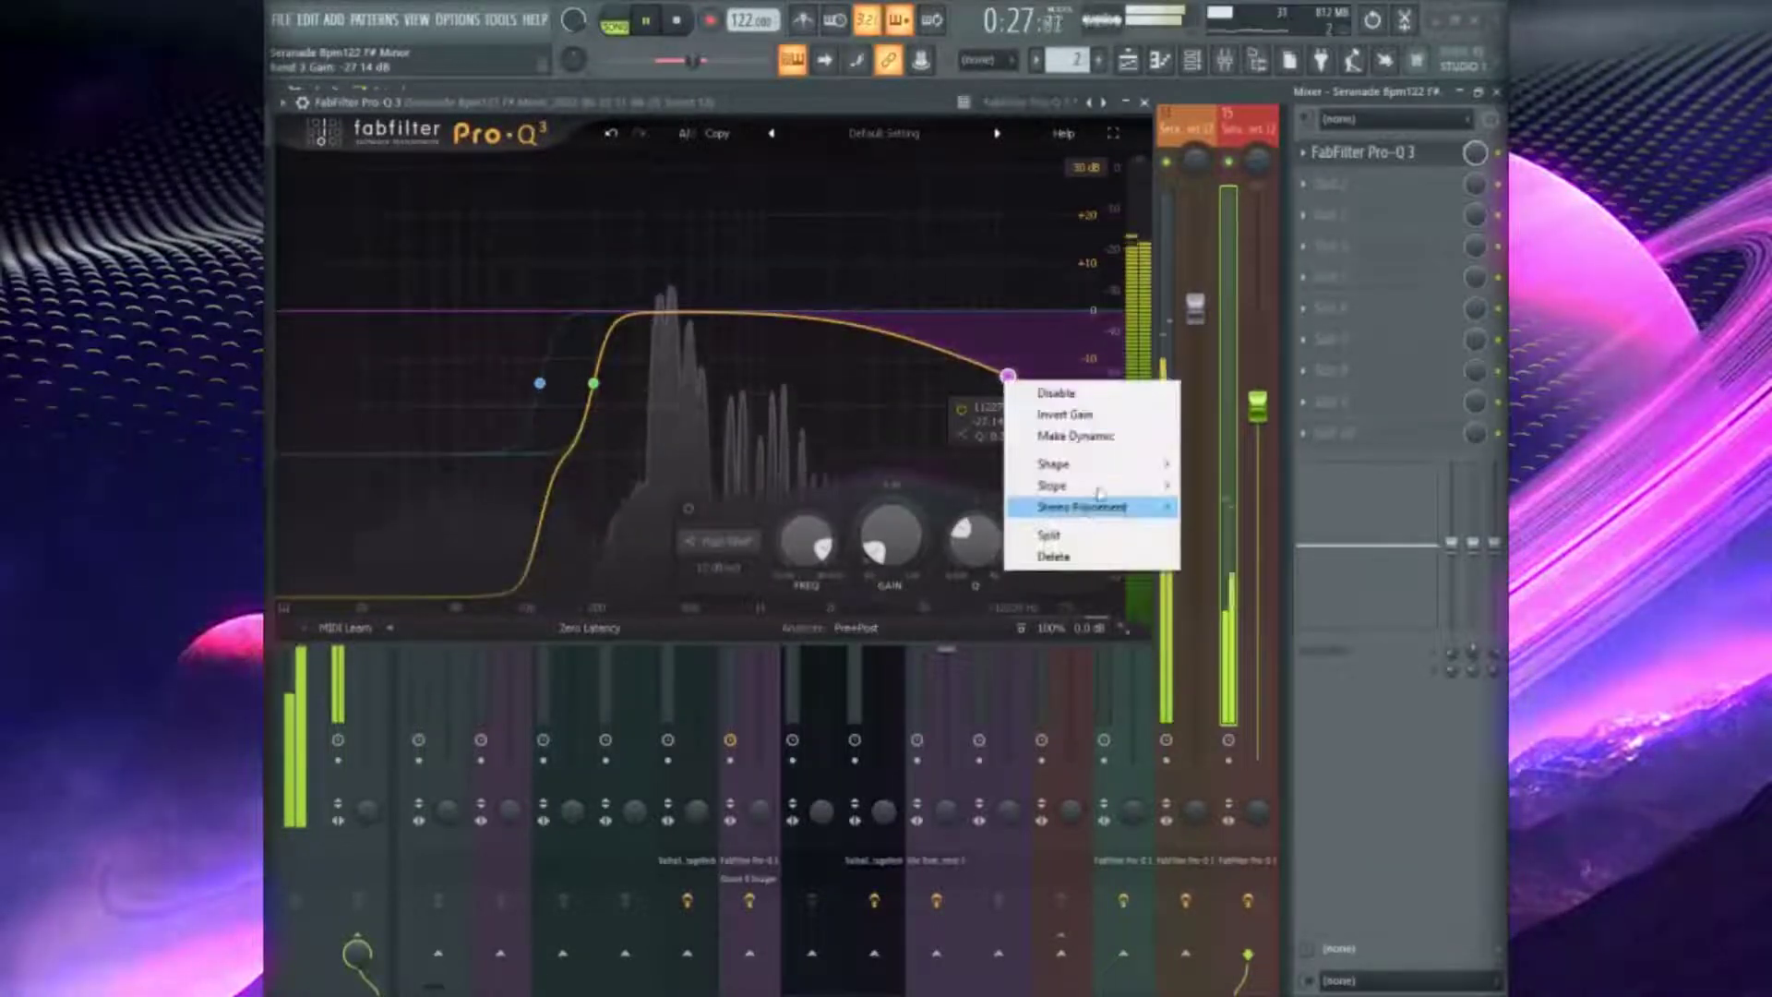
{"action": "mouse_move", "coordinate": [1125, 492]}
{"action": "scroll", "coordinate": [1020, 378], "scroll_direction": "up", "scroll_amount": 3}
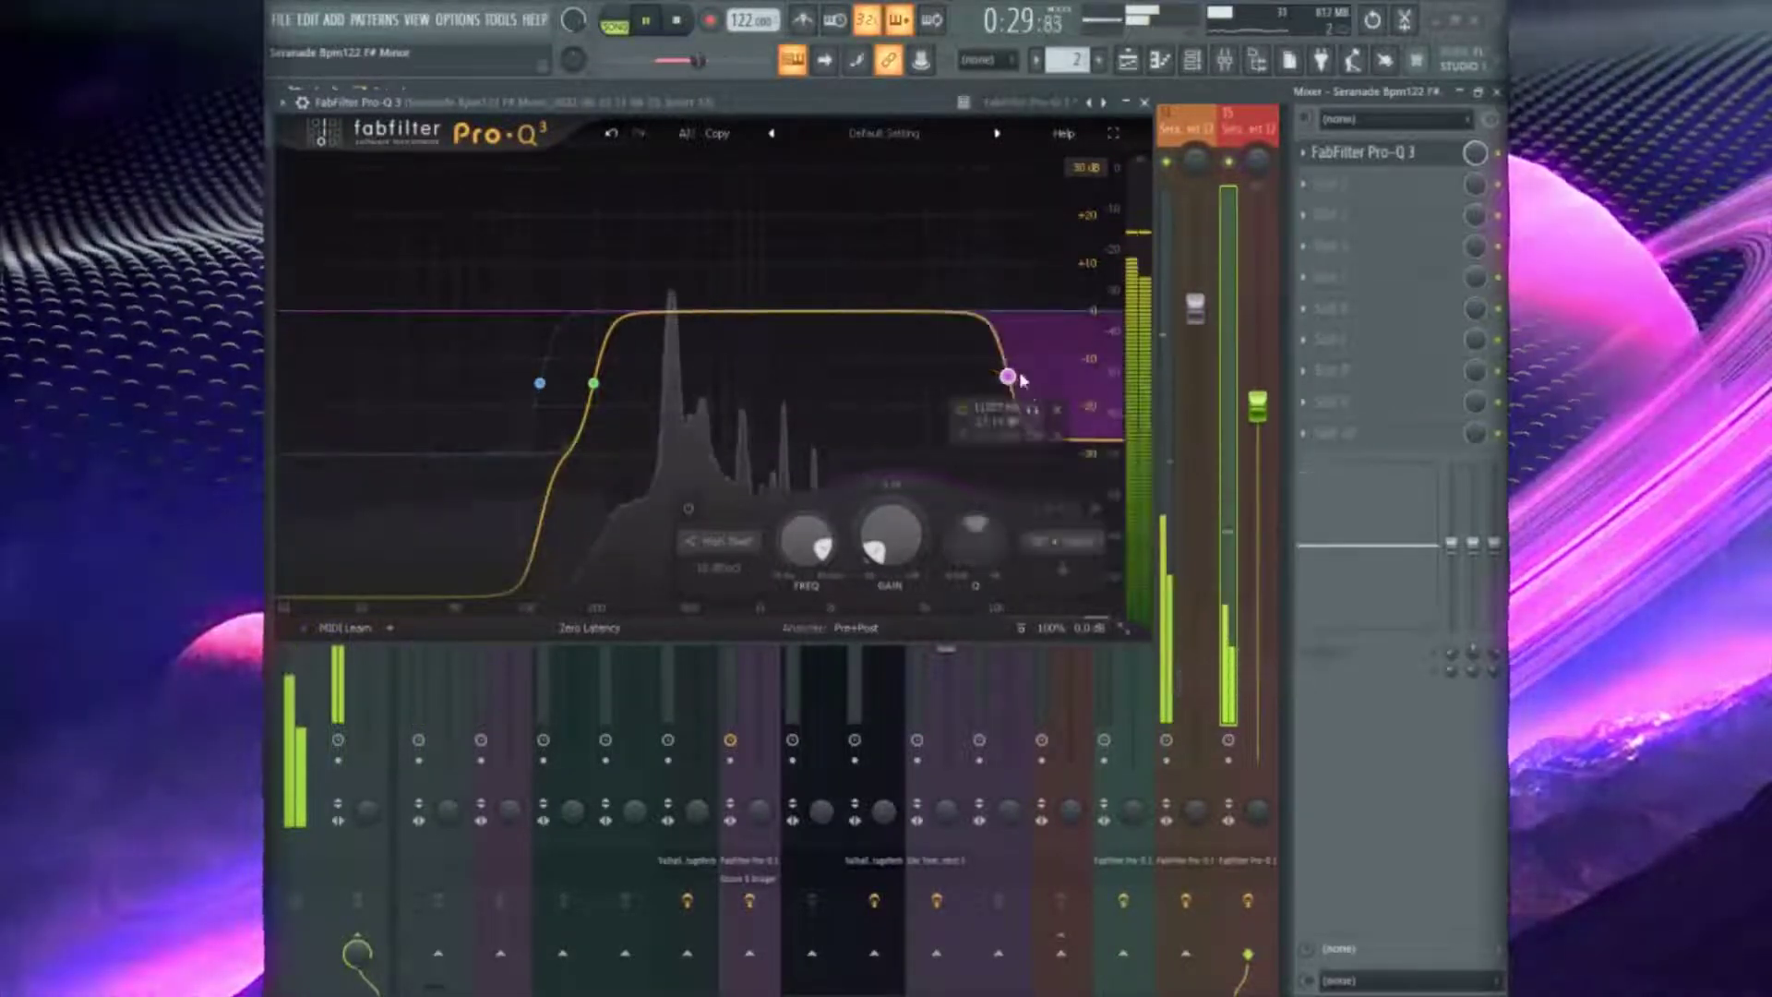
{"action": "left_click_drag", "start_coordinate": [1006, 379], "coordinate": [864, 386]}
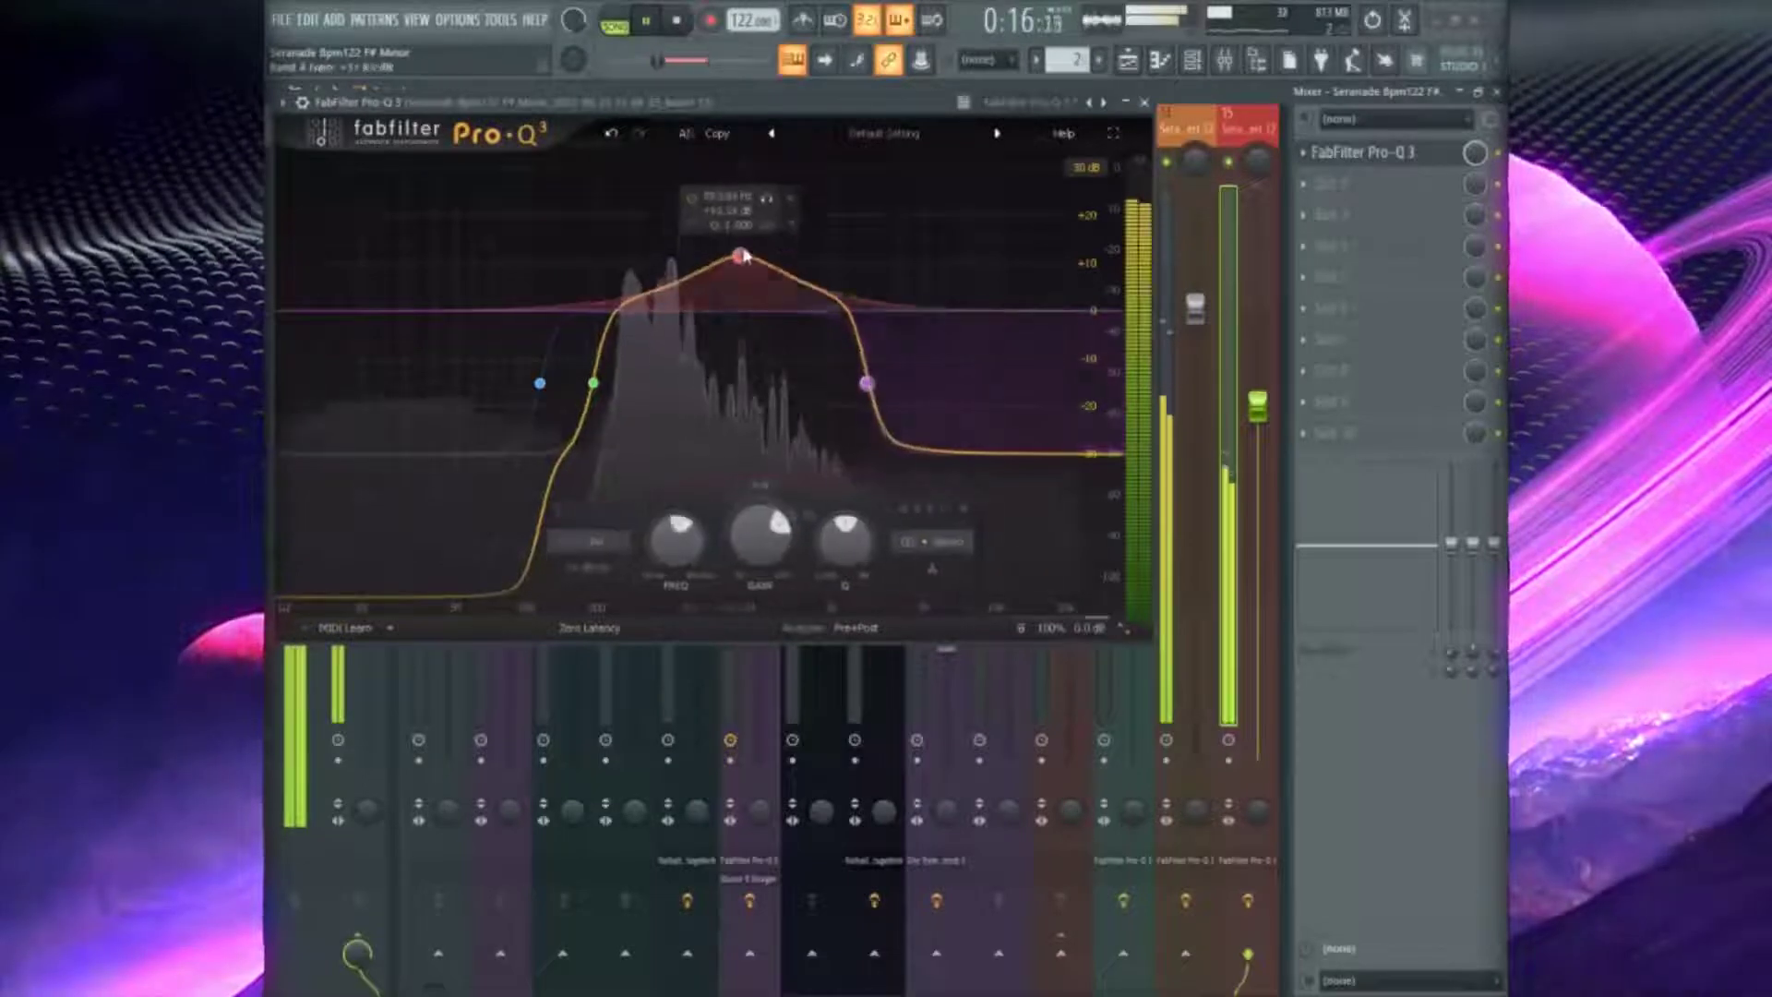
Narrow the midrange bell band and set it to about +4.9 dB near 1075 Hz, closing the equalizer
{"action": "scroll", "coordinate": [865, 540], "scroll_direction": "up", "scroll_amount": 3}
{"action": "left_click_drag", "start_coordinate": [745, 238], "coordinate": [767, 289]}
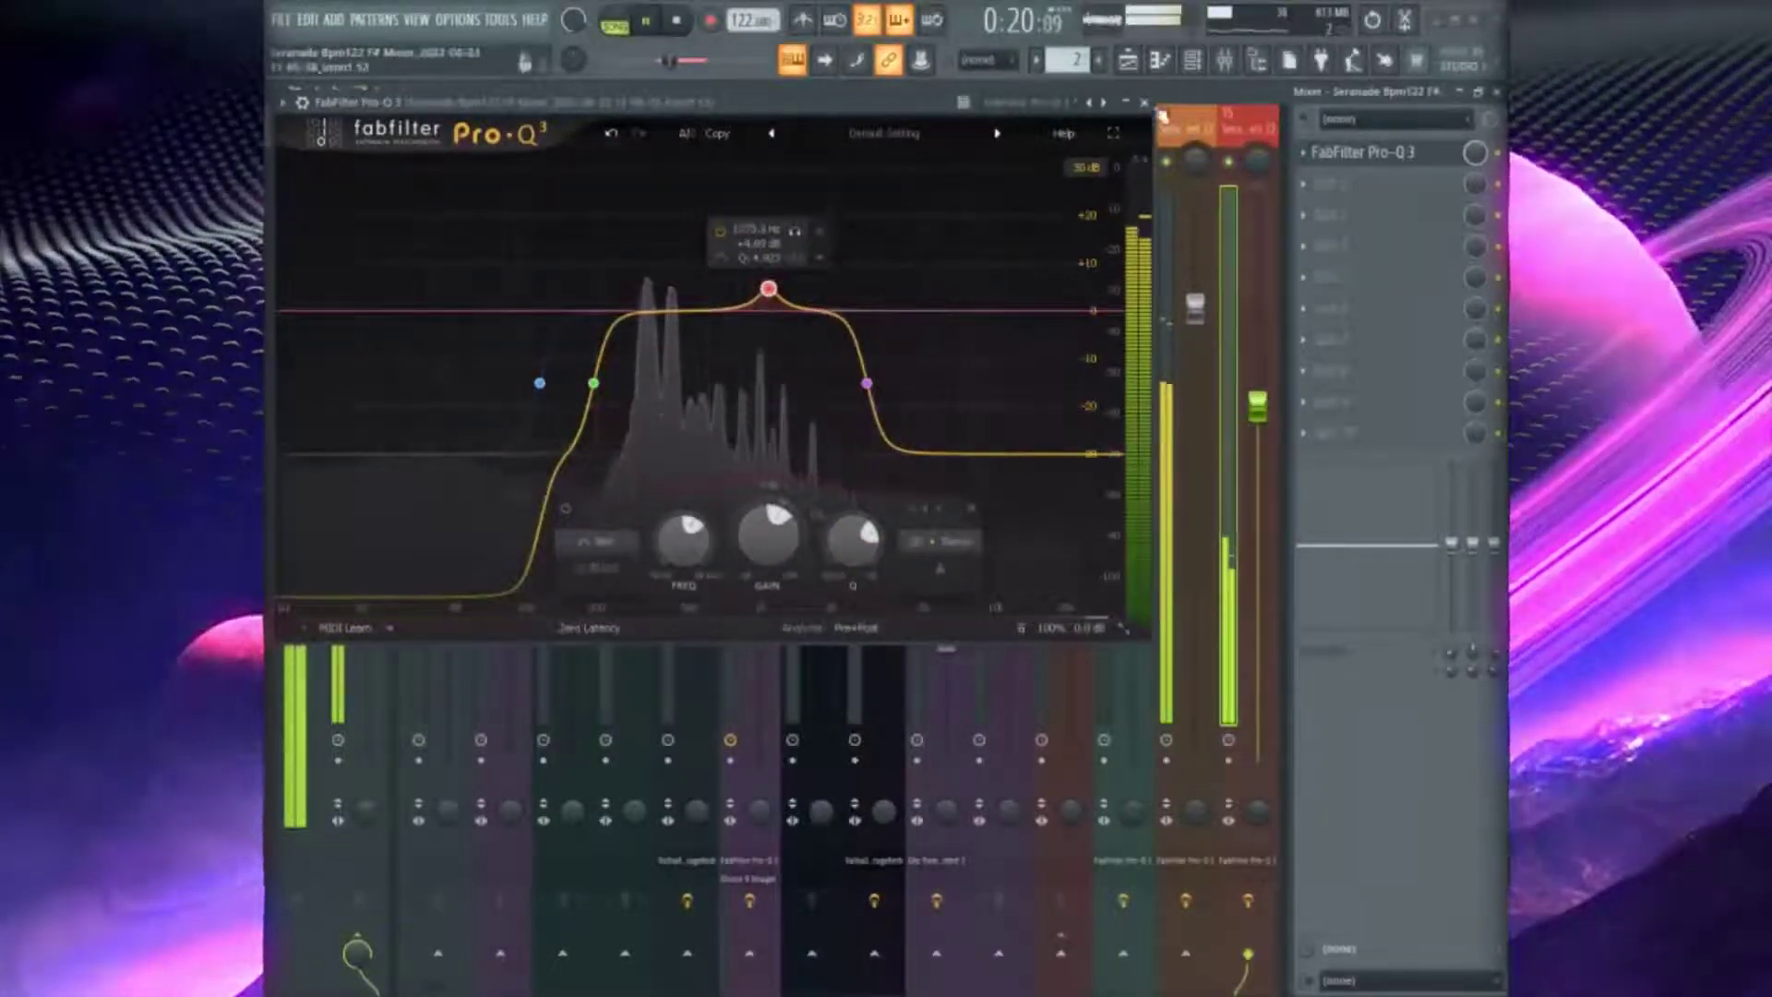
{"action": "left_click", "coordinate": [1161, 113]}
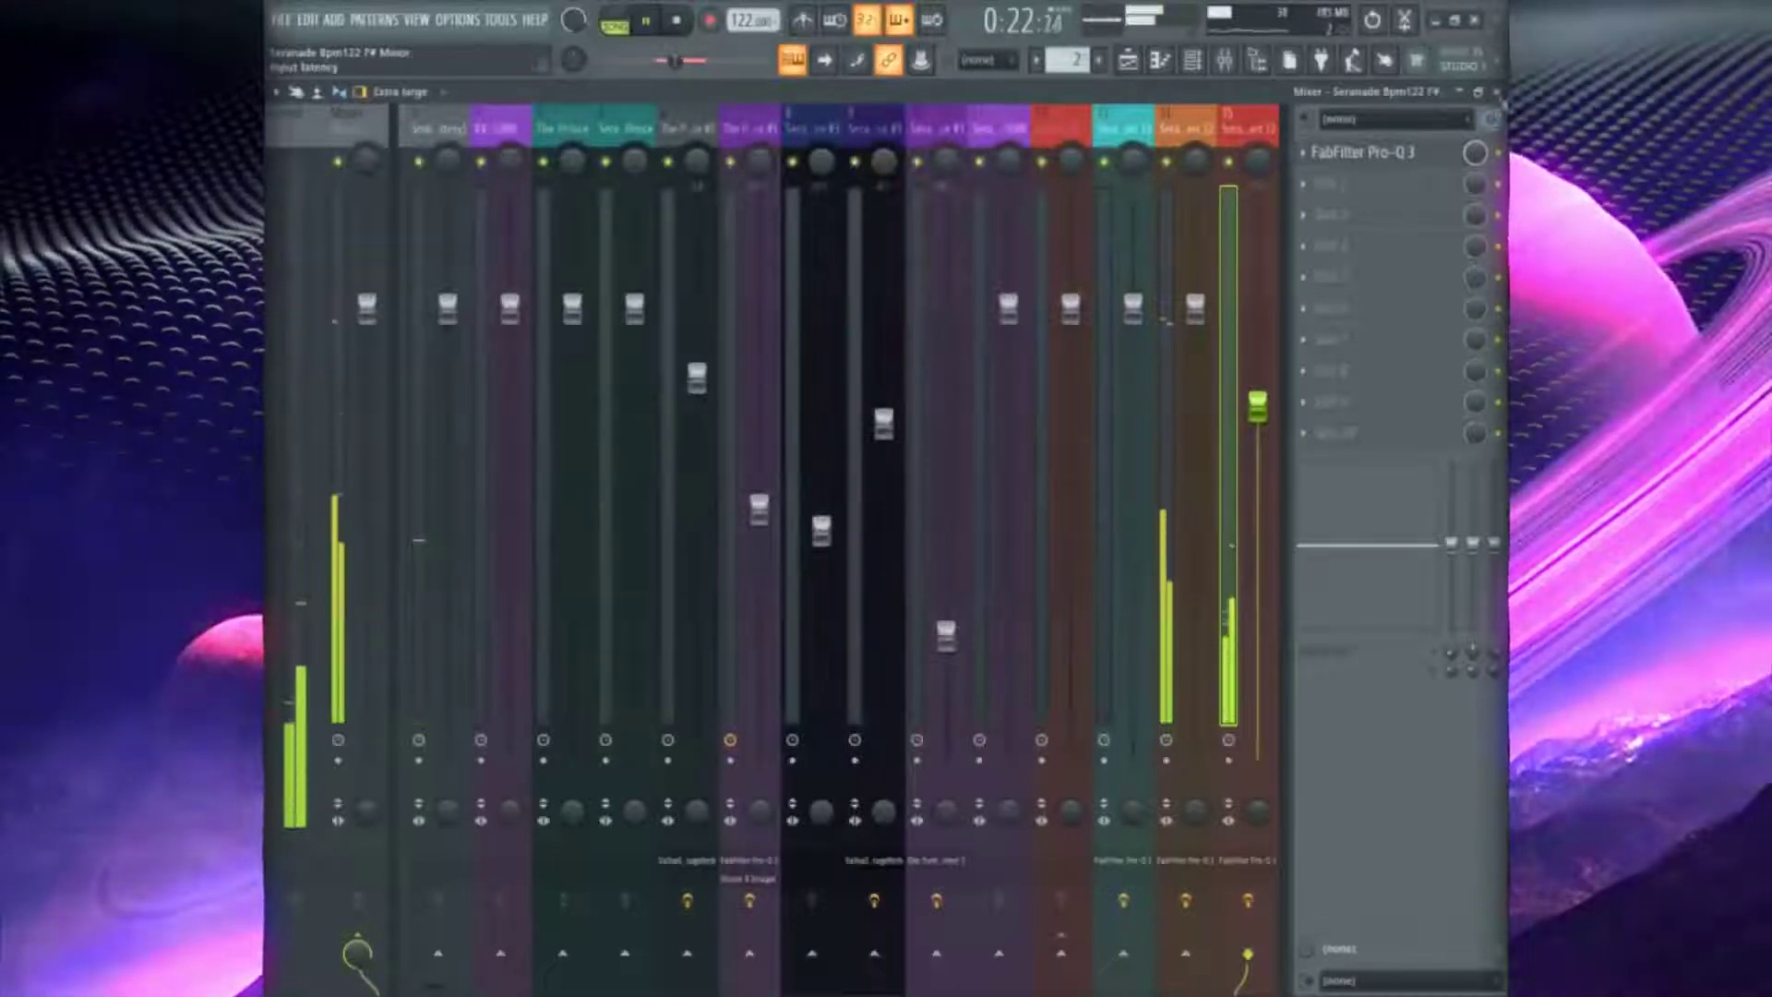
Set the red clip's time-stretching mode to Stretch and compress the clip to four bars, from bar 9 to bar 13
{"action": "key", "text": "F5"}
{"action": "left_click", "coordinate": [525, 200]}
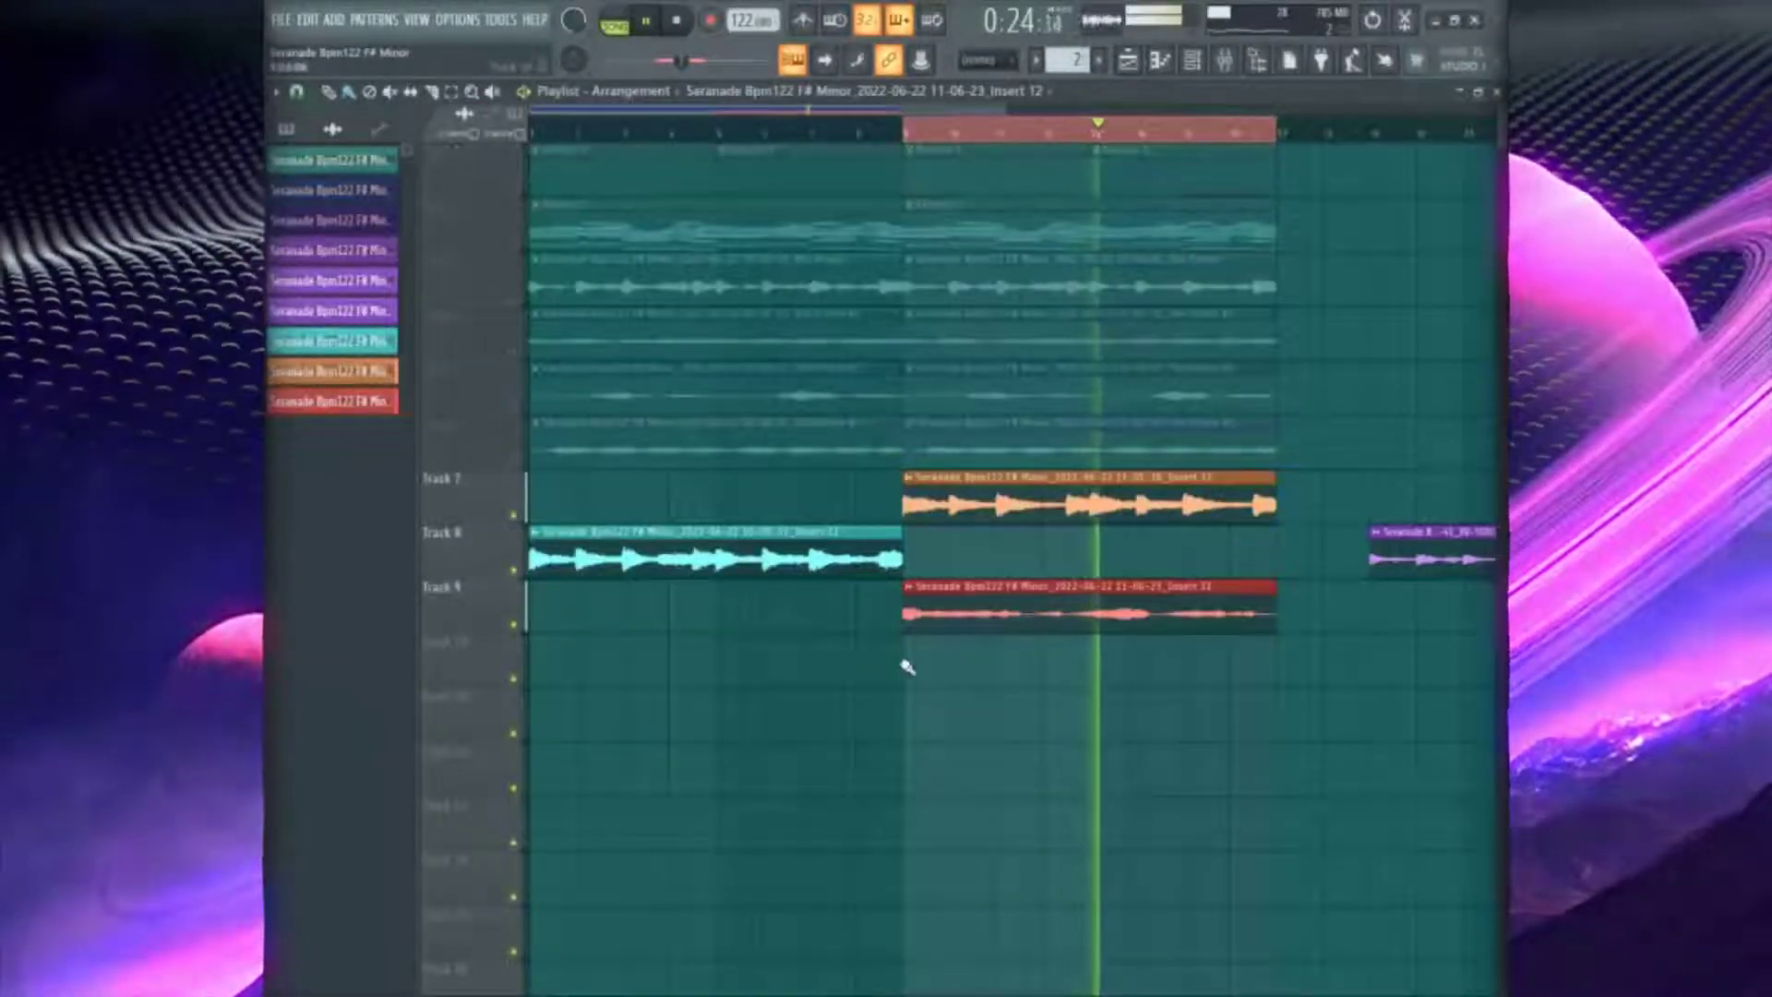
{"action": "double_click", "coordinate": [991, 617]}
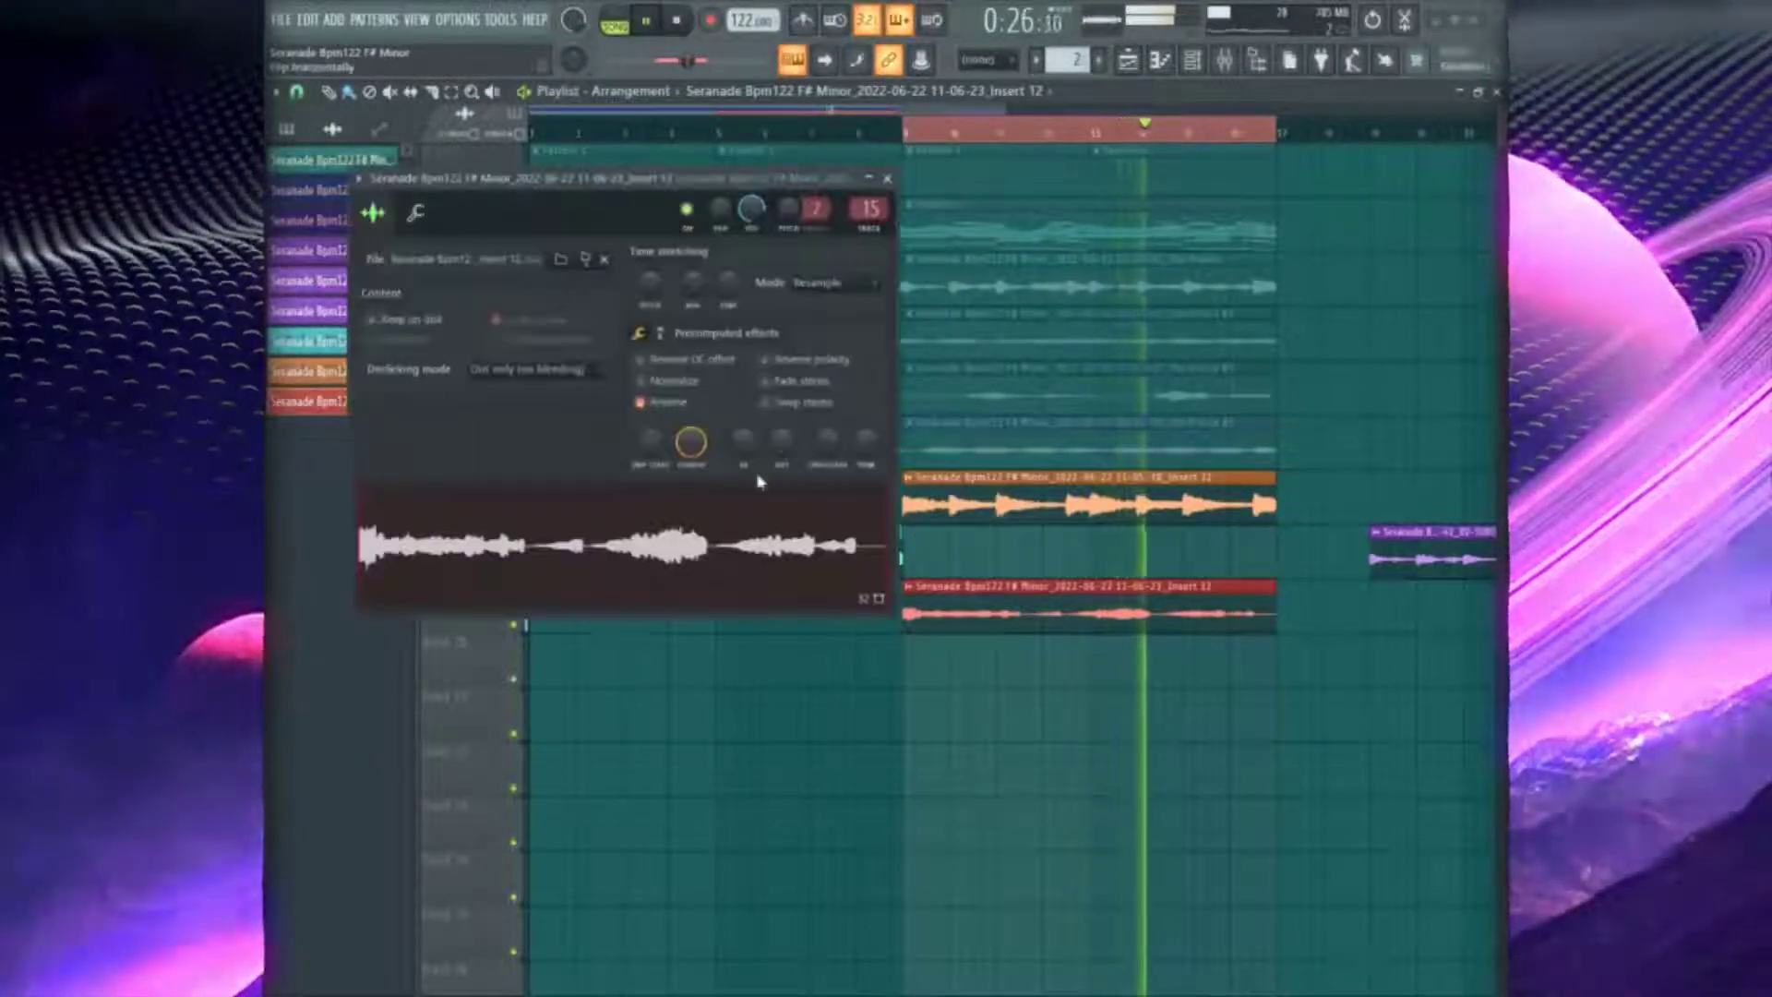
{"action": "left_click", "coordinate": [865, 286]}
{"action": "left_click", "coordinate": [842, 343]}
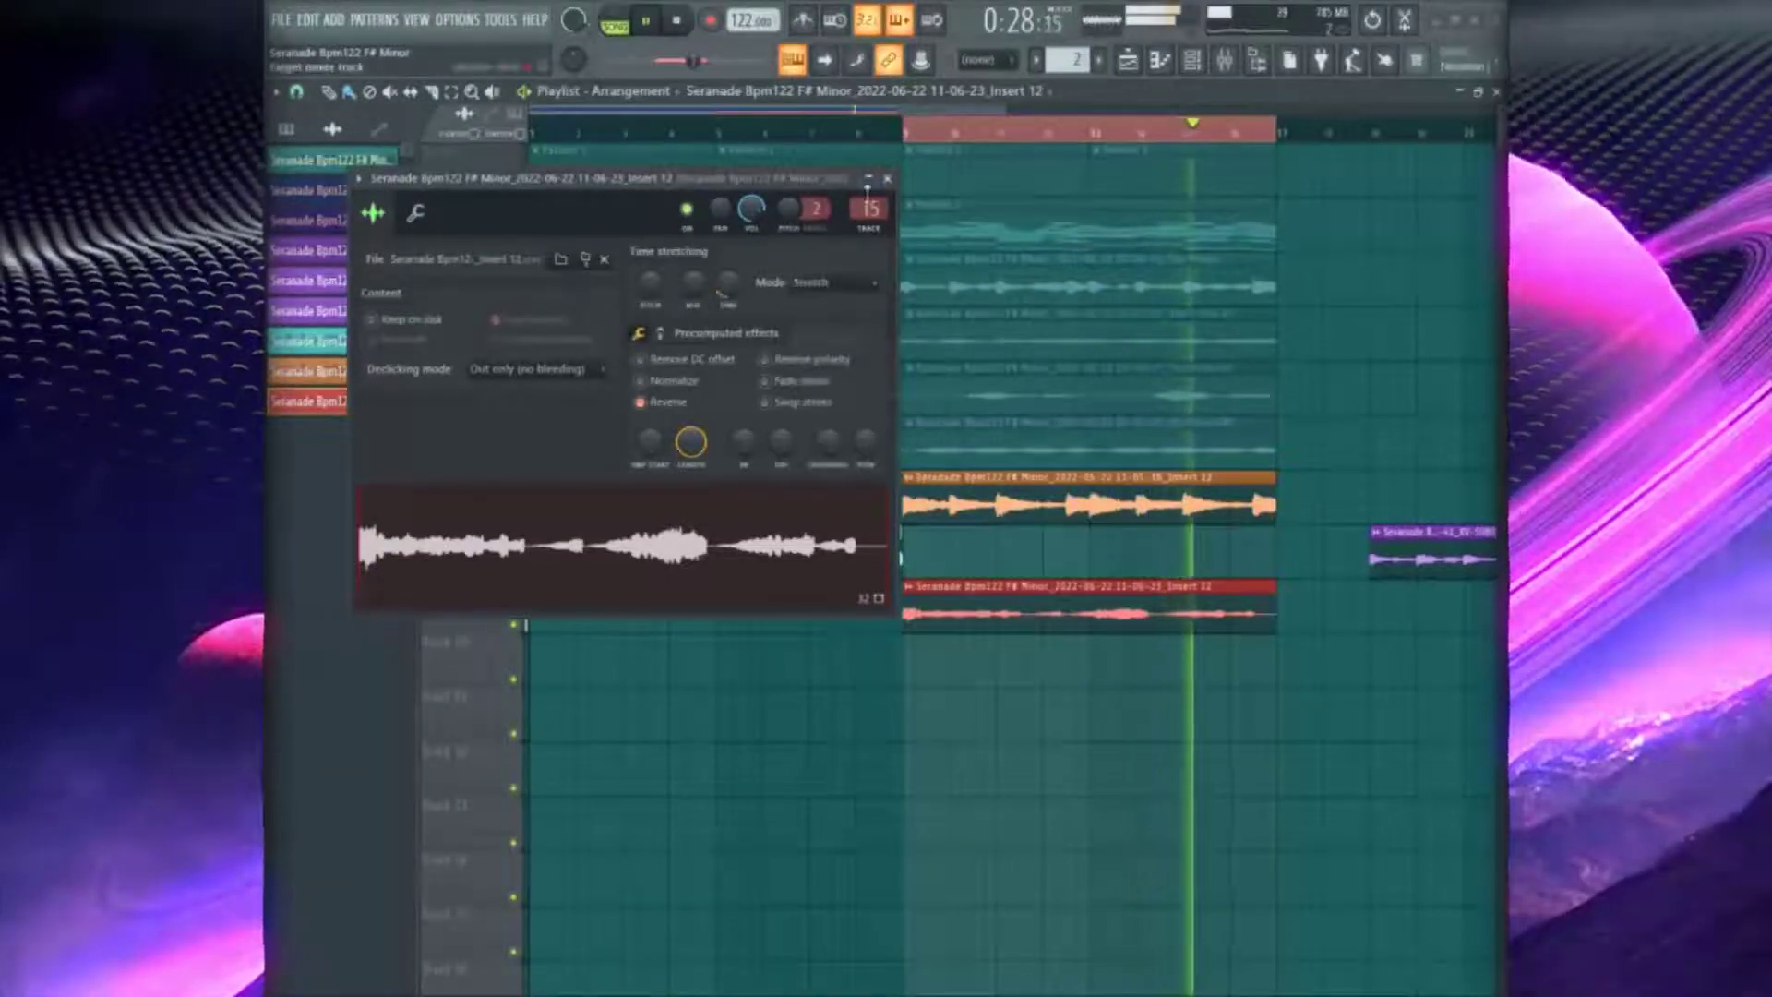
{"action": "left_click", "coordinate": [887, 180]}
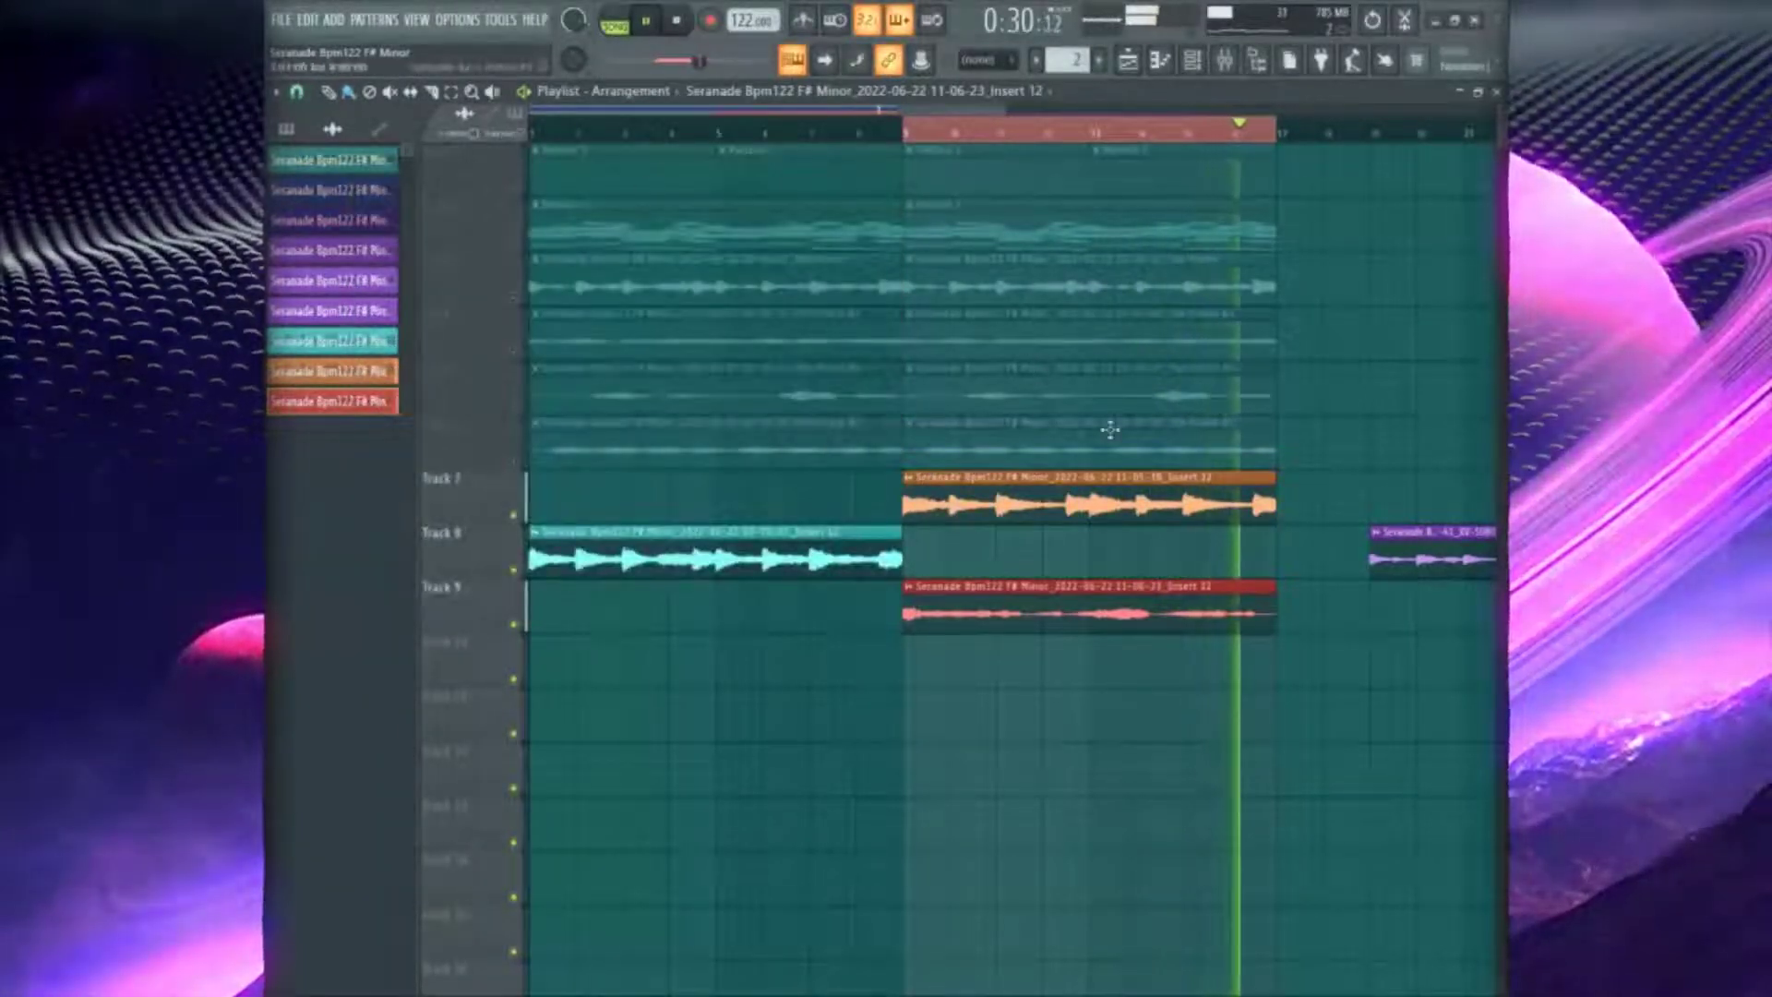
{"action": "left_click_drag", "start_coordinate": [1131, 621], "coordinate": [1089, 618]}
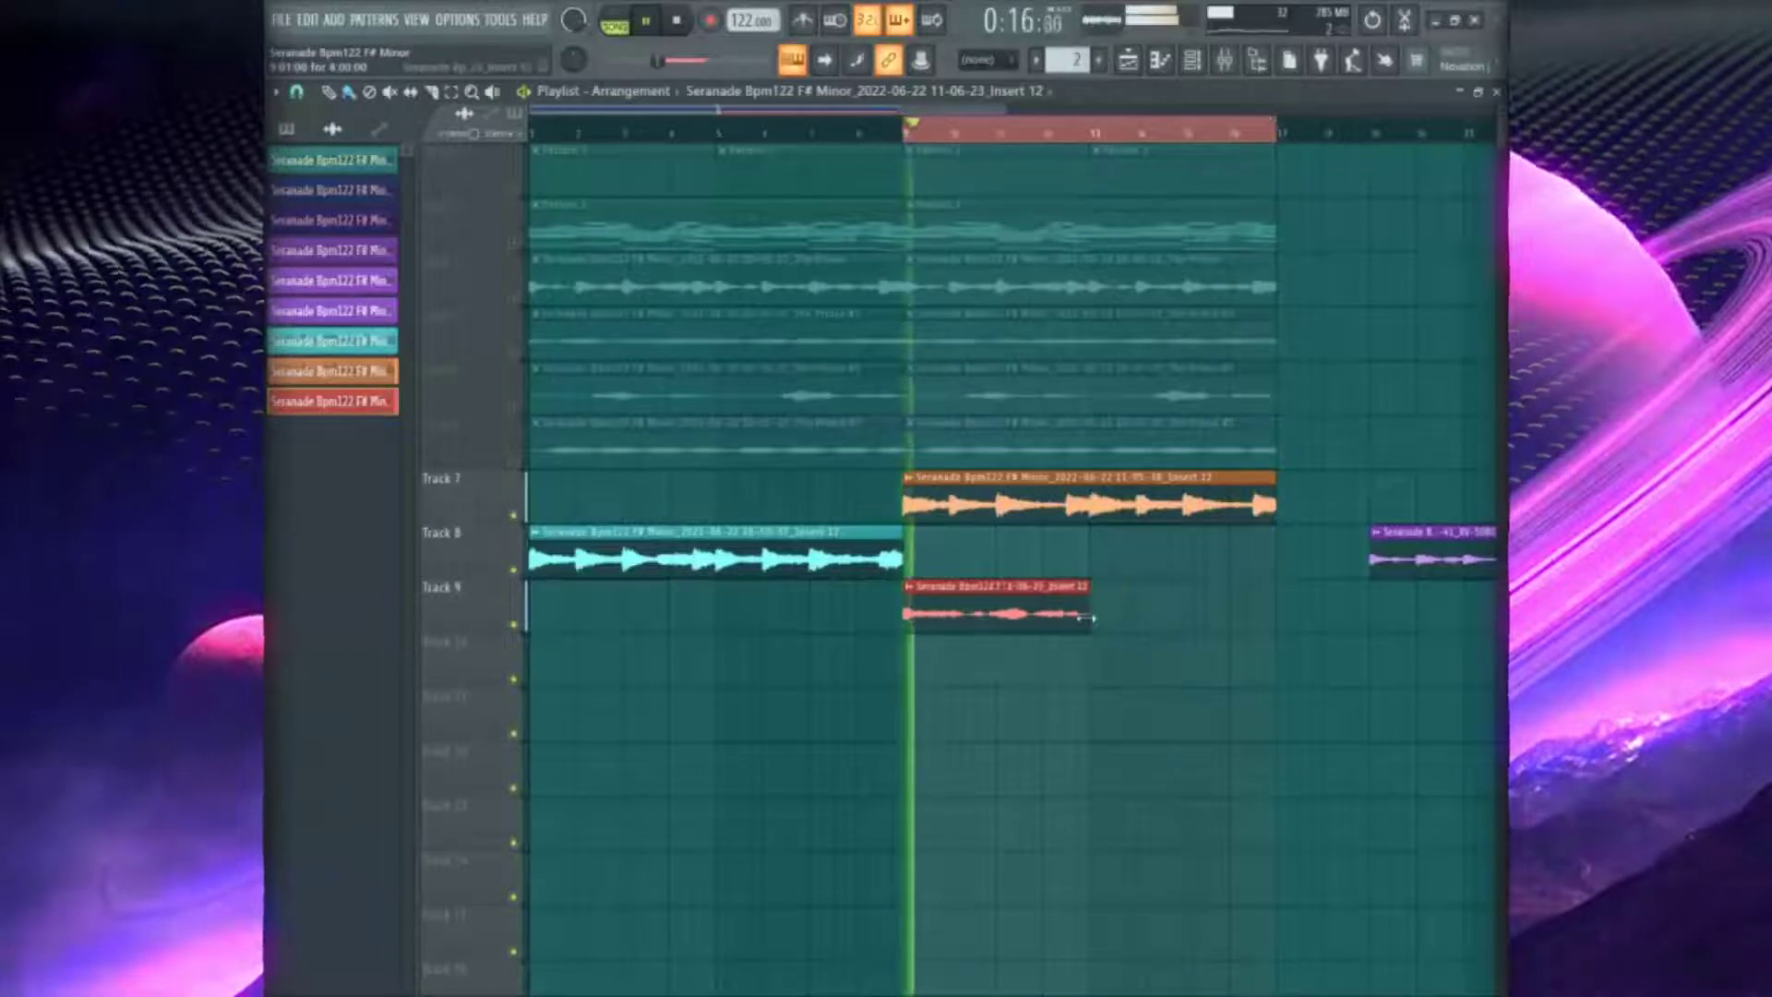
Check the shortened red clip's channel settings and mixer level, and audition it in the bar 9 loop
{"action": "double_click", "coordinate": [977, 613]}
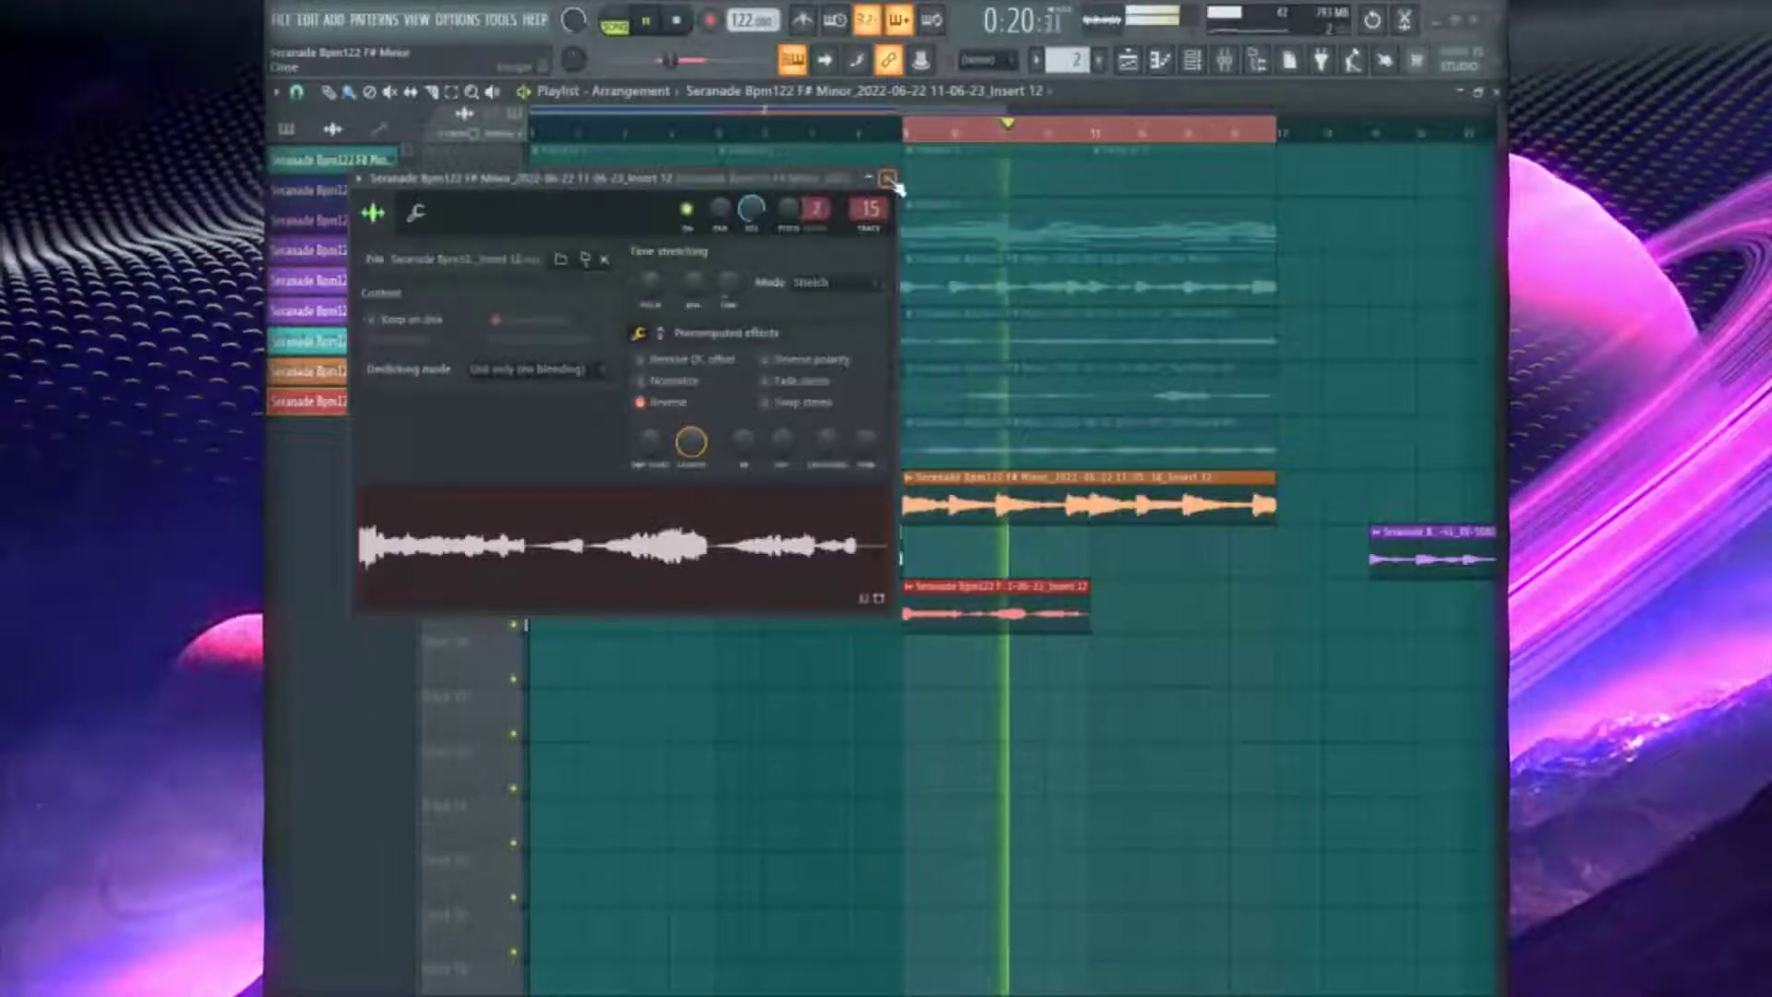
{"action": "key", "text": "Escape"}
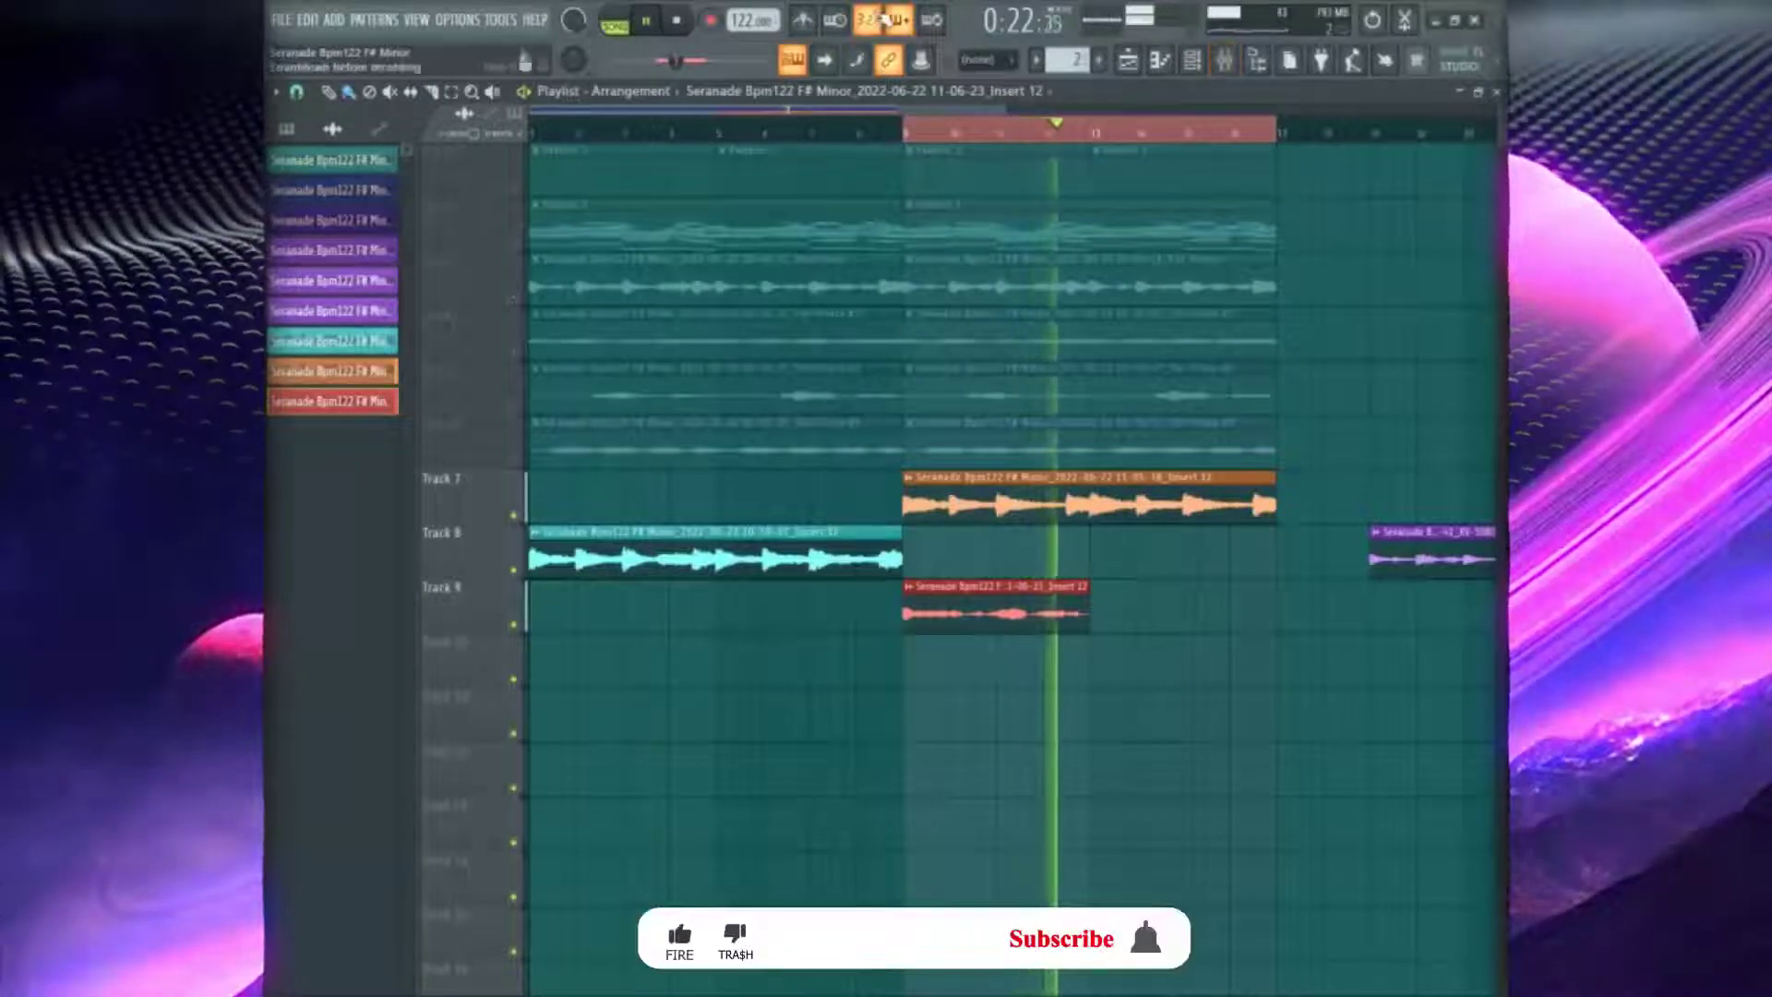
{"action": "key", "text": "space"}
{"action": "key", "text": "F9"}
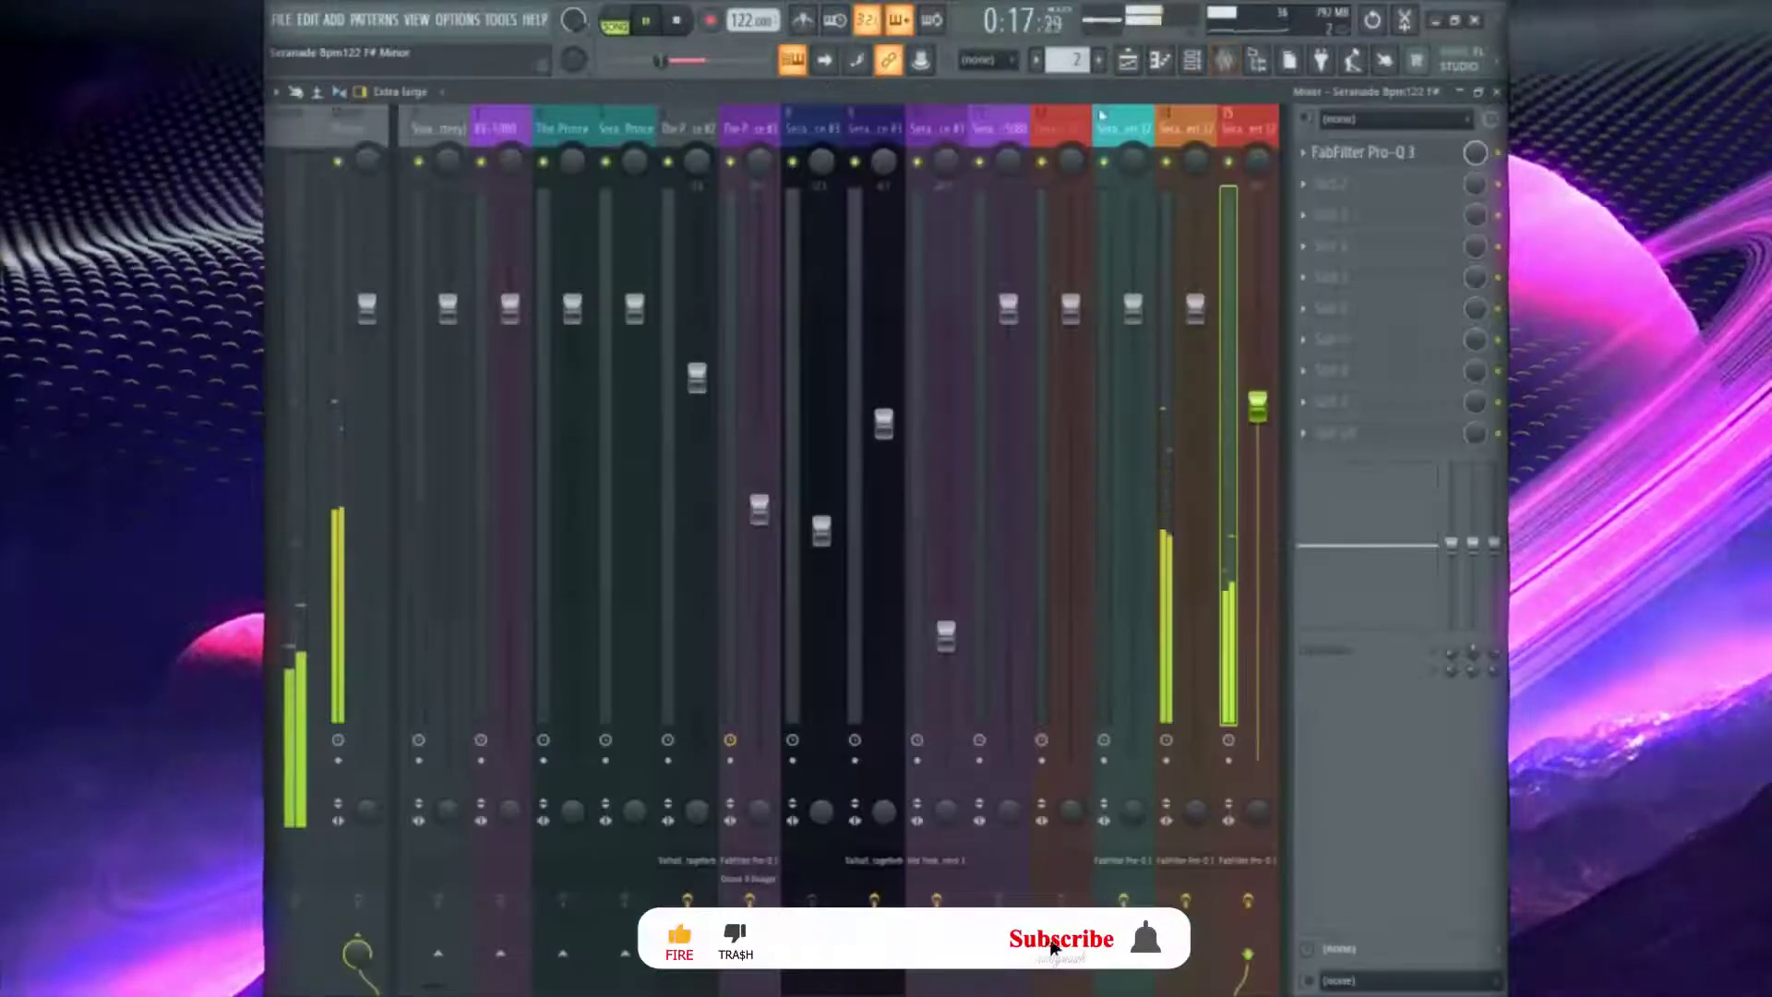
{"action": "key", "text": "F9"}
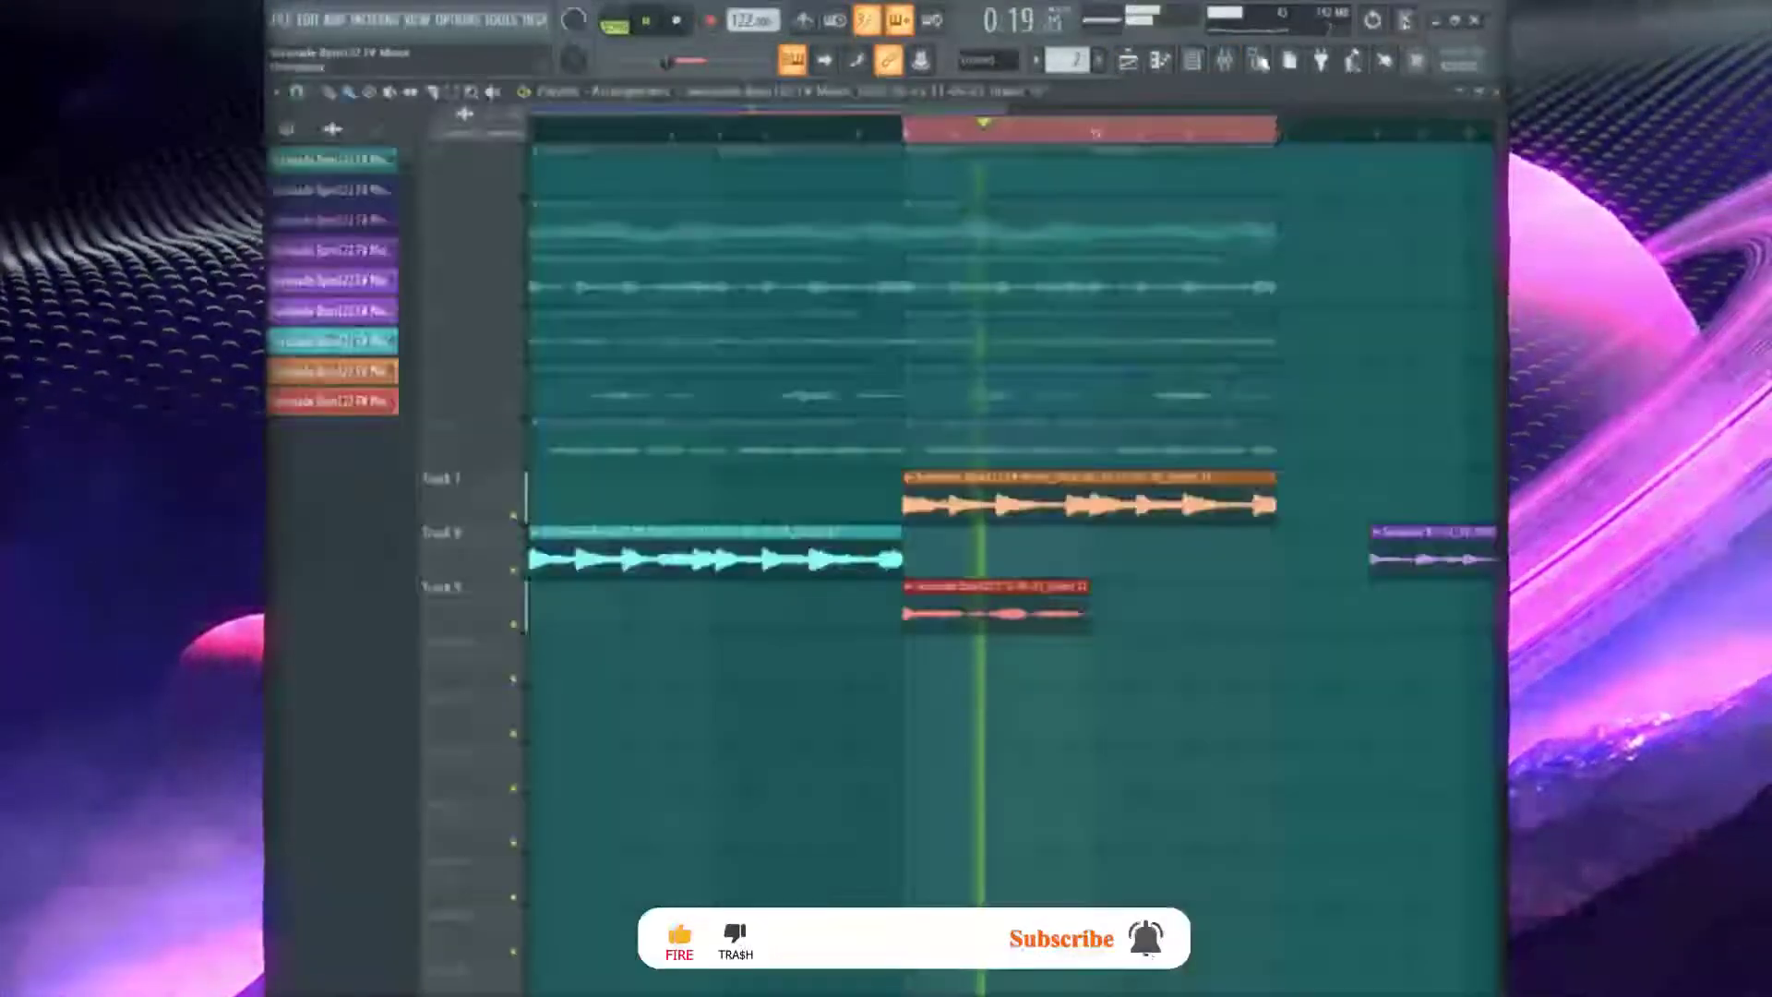
{"action": "scroll", "coordinate": [1009, 112], "scroll_direction": "up", "scroll_amount": 3}
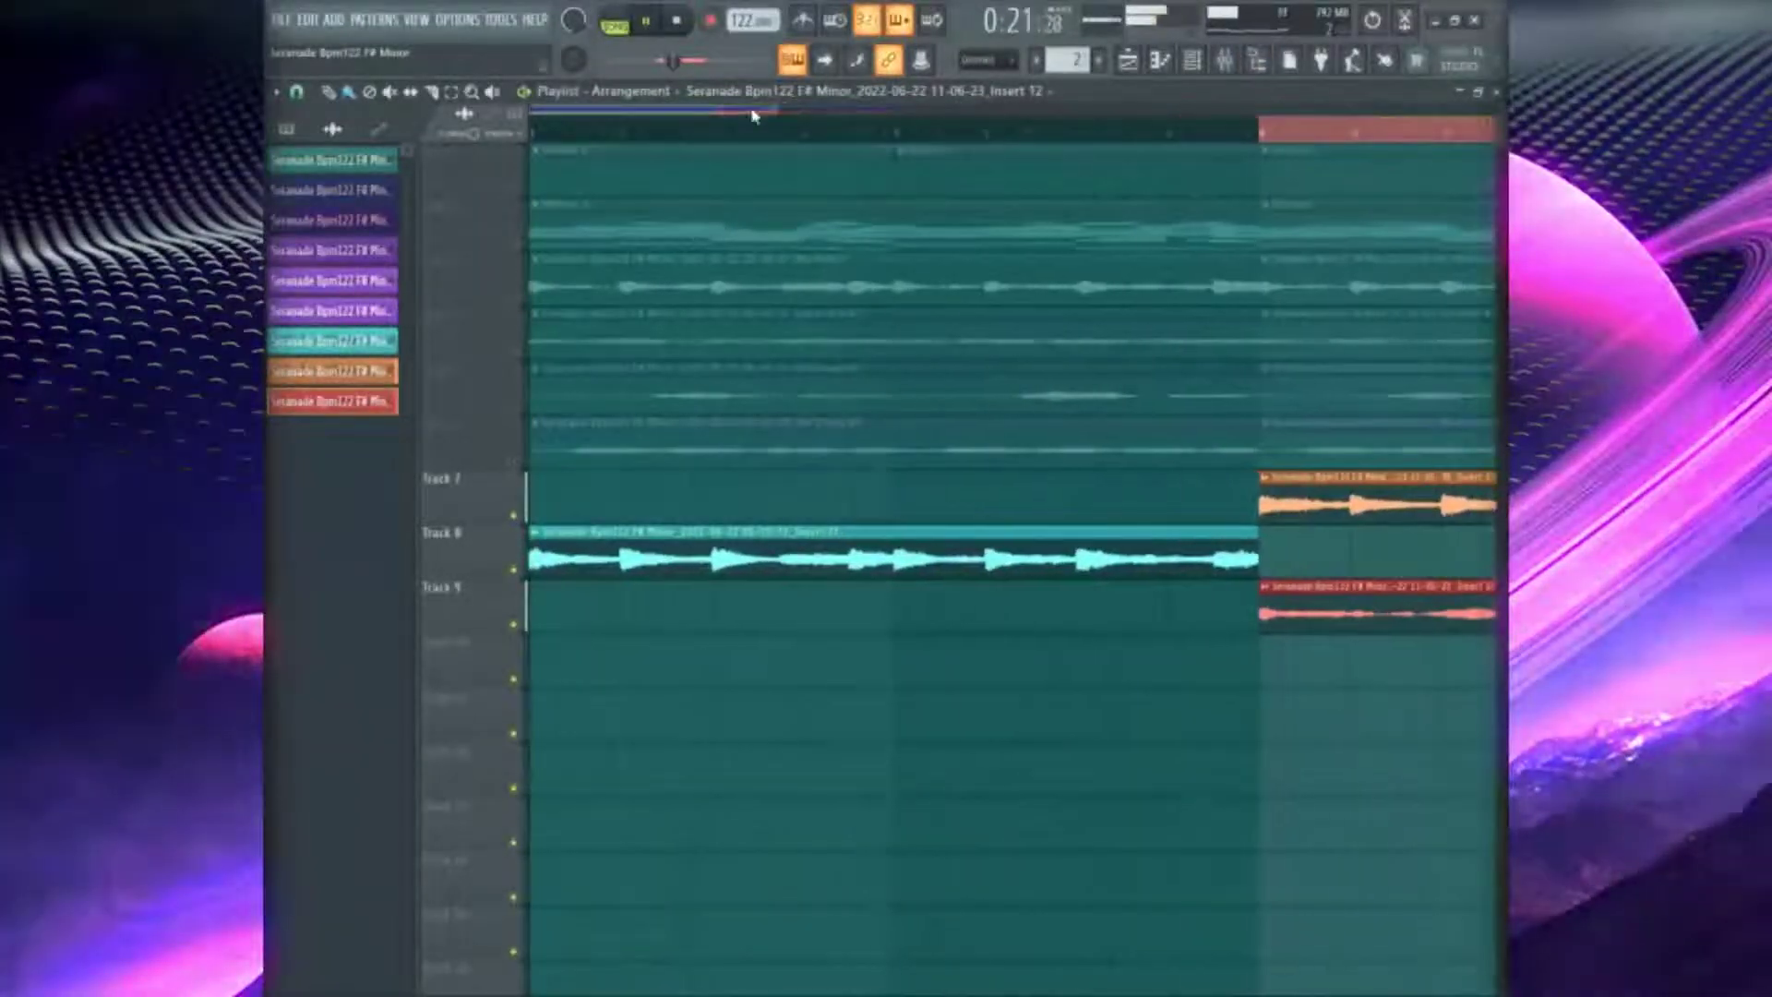
{"action": "key", "text": "space"}
{"action": "key", "text": "space"}
{"action": "key", "text": "s"}
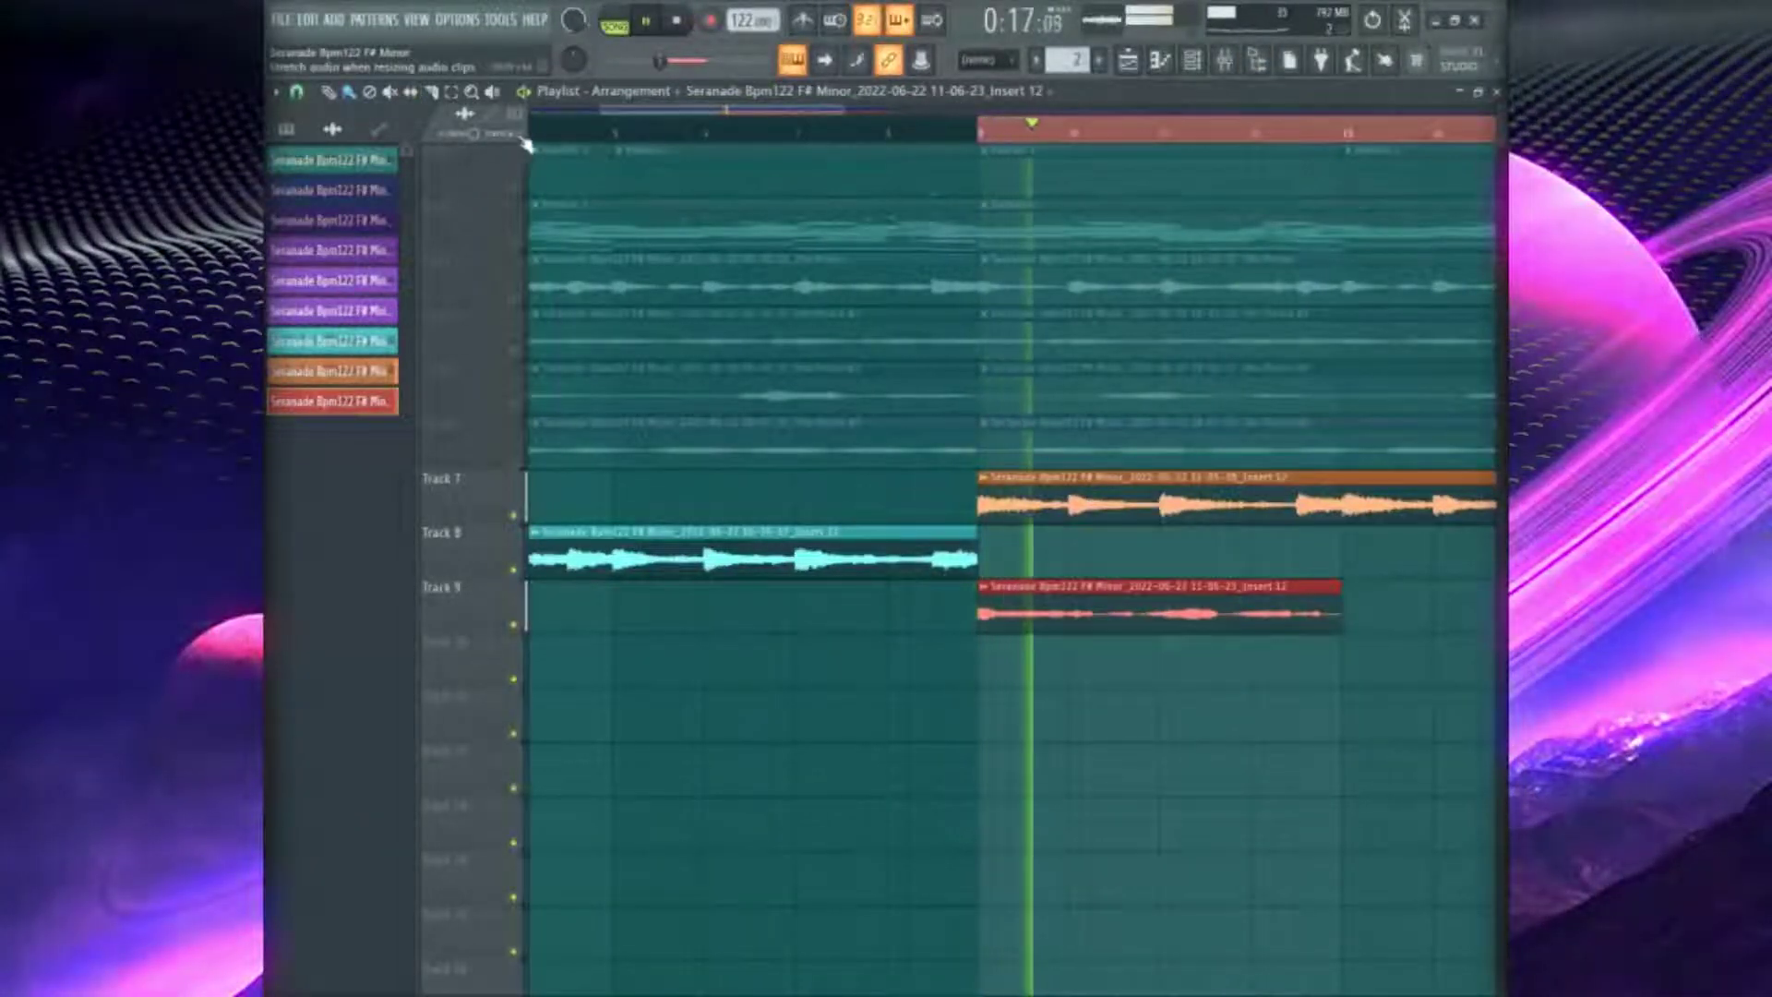
{"action": "key", "text": "space"}
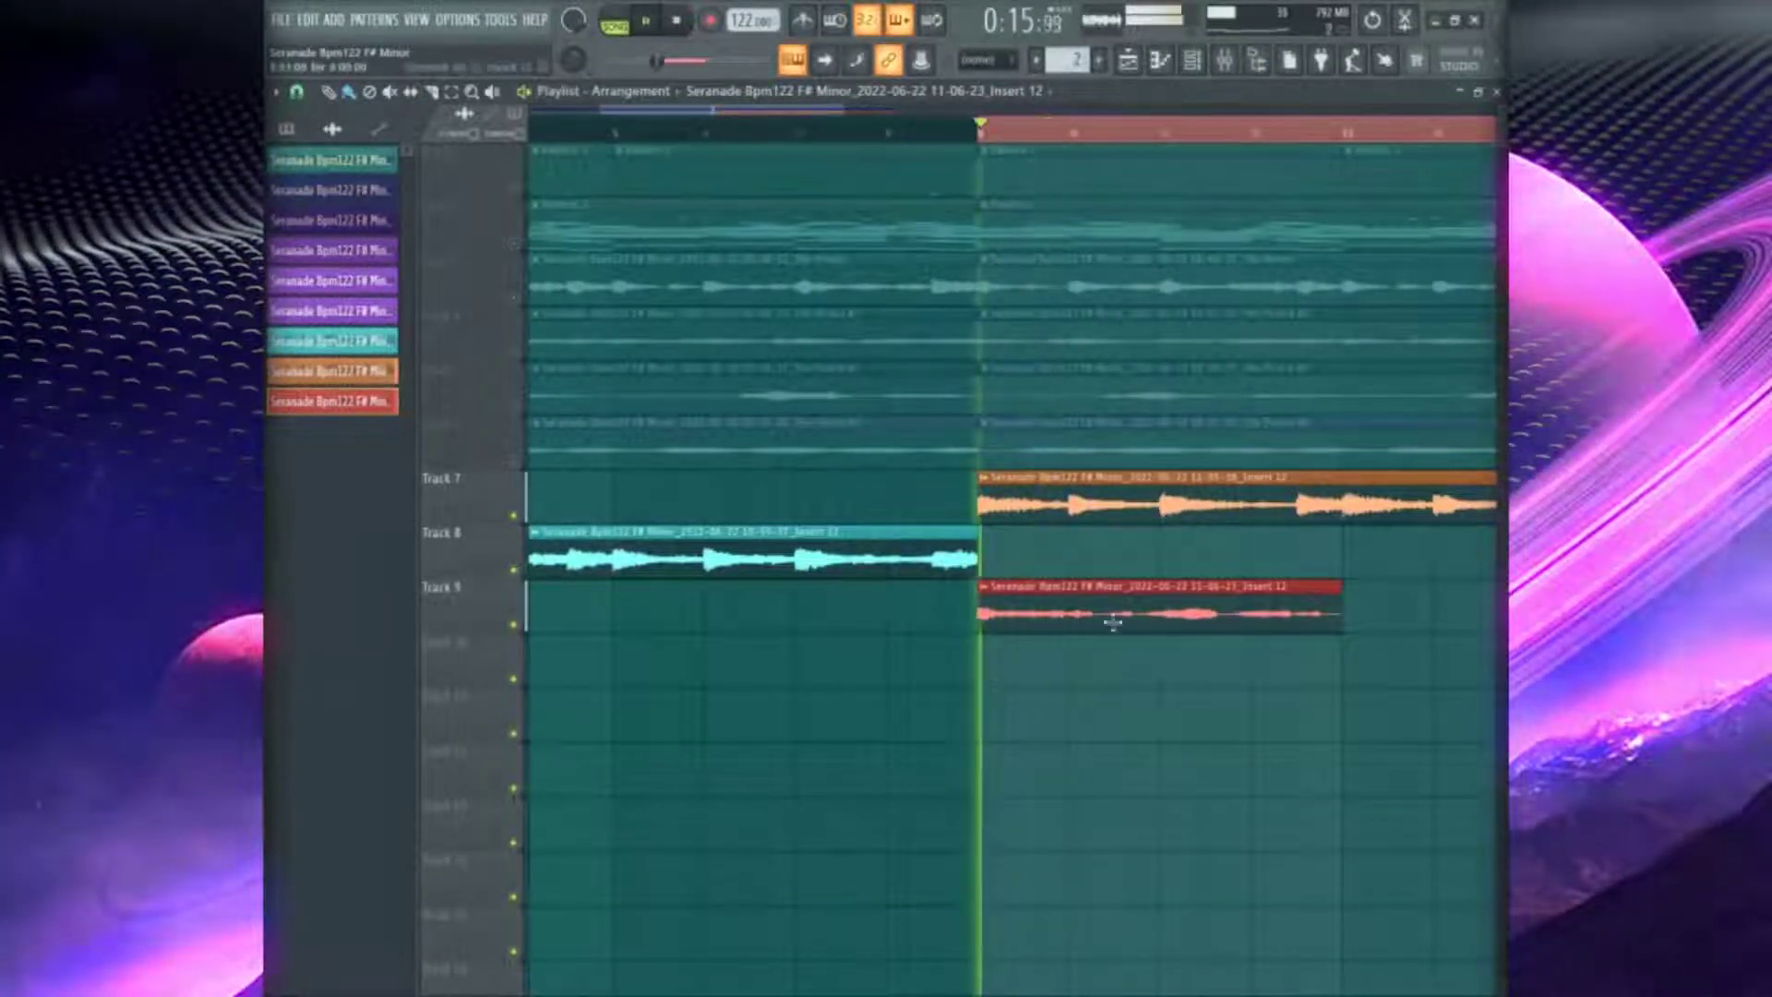
Shift the red clip on Track 9 half a bar later and audition its timing
{"action": "key", "text": "space"}
{"action": "mouse_move", "coordinate": [1114, 623]}
{"action": "left_mouse_down"}
{"action": "mouse_move", "coordinate": [1137, 625]}
{"action": "mouse_move", "coordinate": [1101, 610]}
{"action": "left_mouse_up"}
{"action": "key", "text": "space"}
{"action": "key", "text": "space"}
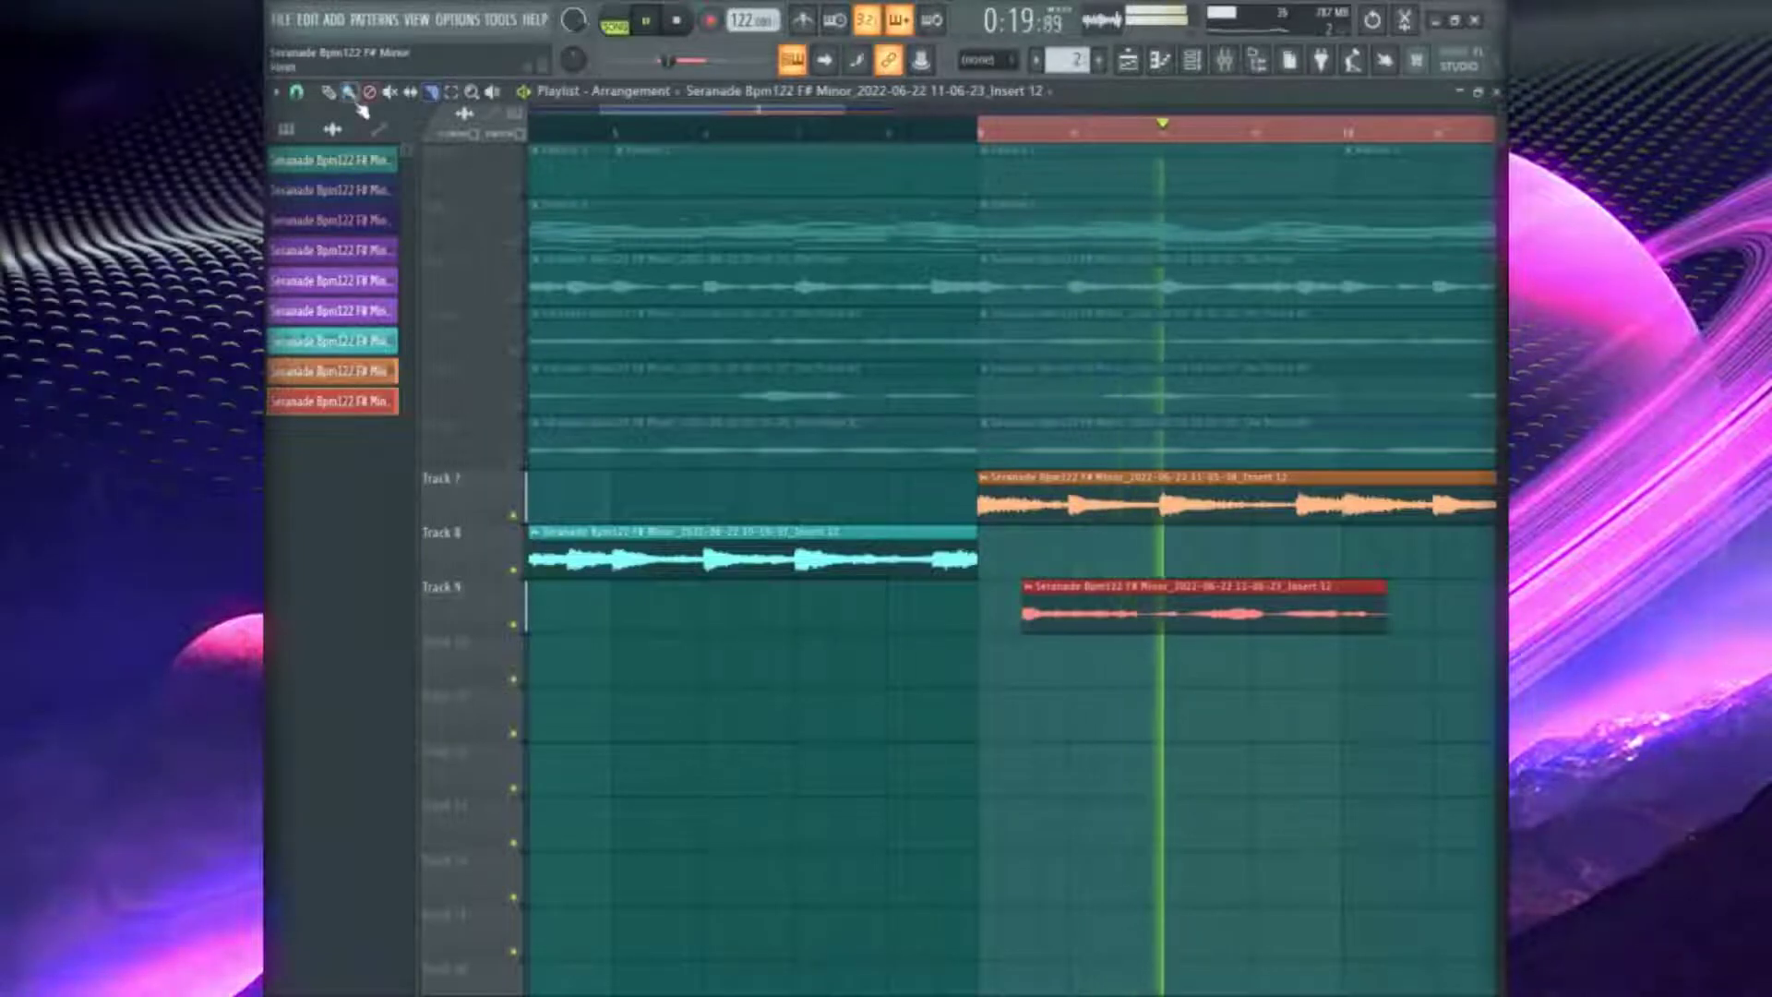
Slice the red clip half a bar after its start and move the remaining part later on Track 9
{"action": "left_click", "coordinate": [297, 96]}
{"action": "left_click", "coordinate": [295, 130]}
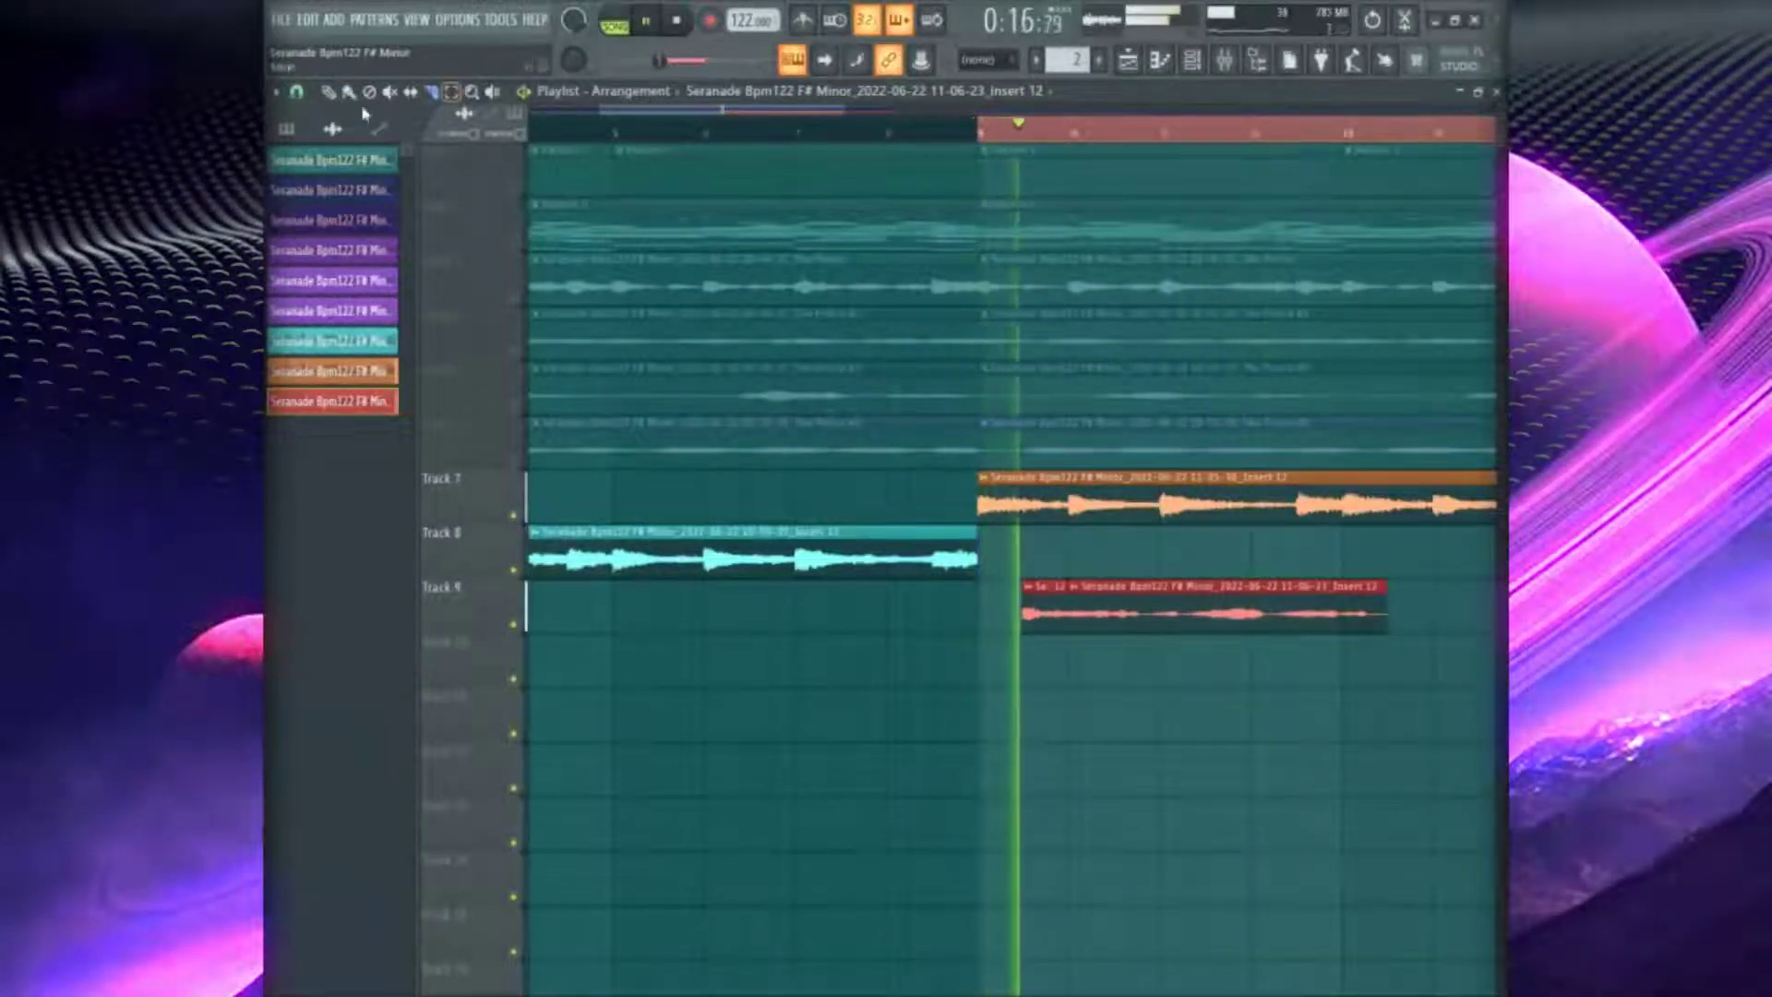
{"action": "left_click_drag", "start_coordinate": [1169, 617], "coordinate": [1345, 621]}
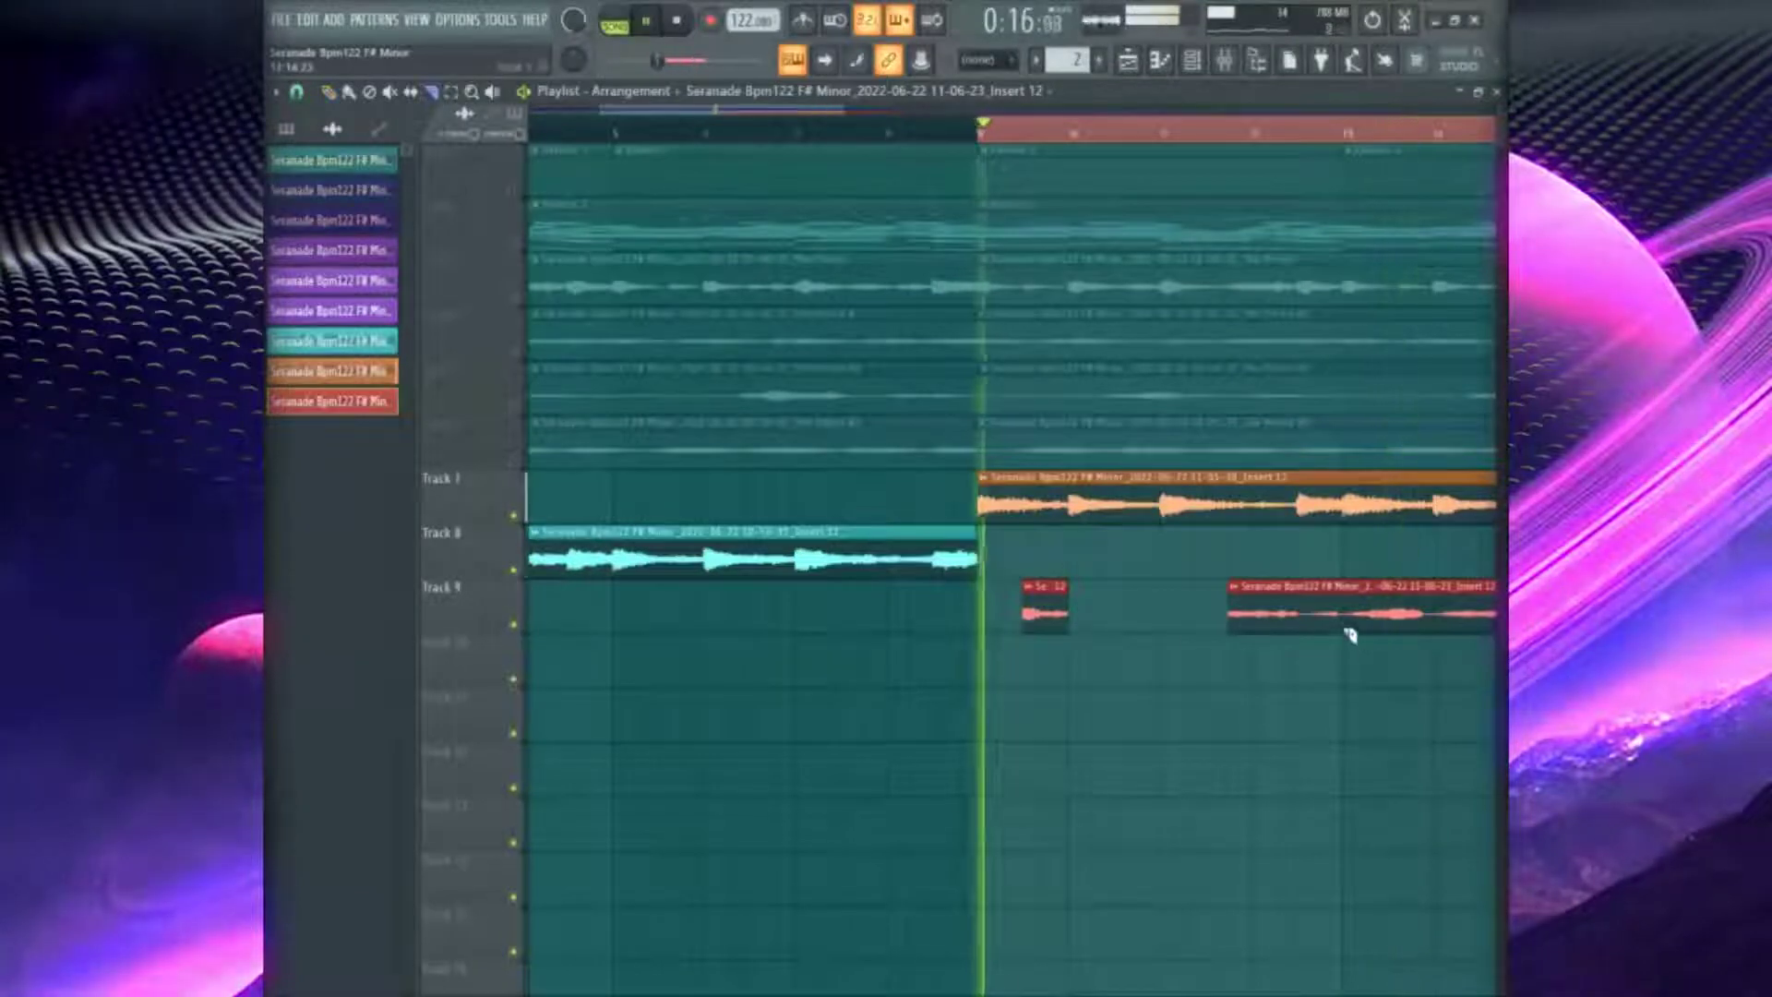
Slice the remaining red clip into three pieces and move the last two later, leaving gaps between them on Track 9
{"action": "left_click_drag", "start_coordinate": [649, 113], "coordinate": [808, 146]}
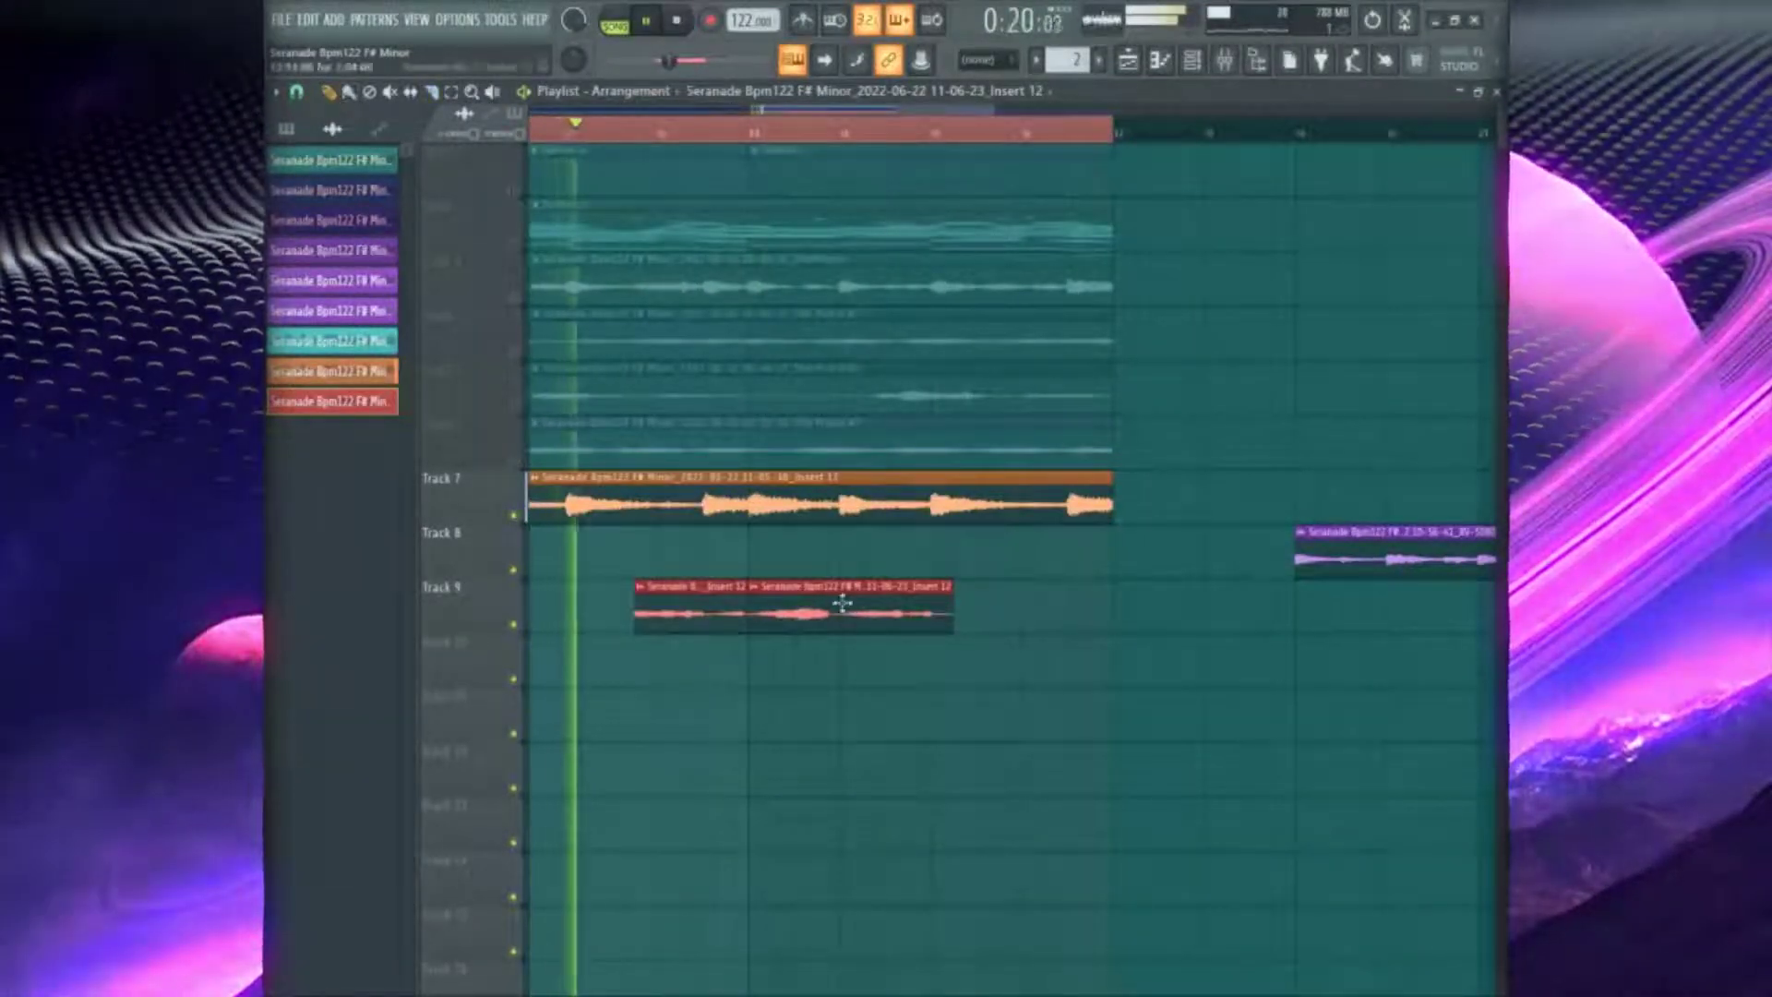
{"action": "left_click_drag", "start_coordinate": [841, 602], "coordinate": [972, 622]}
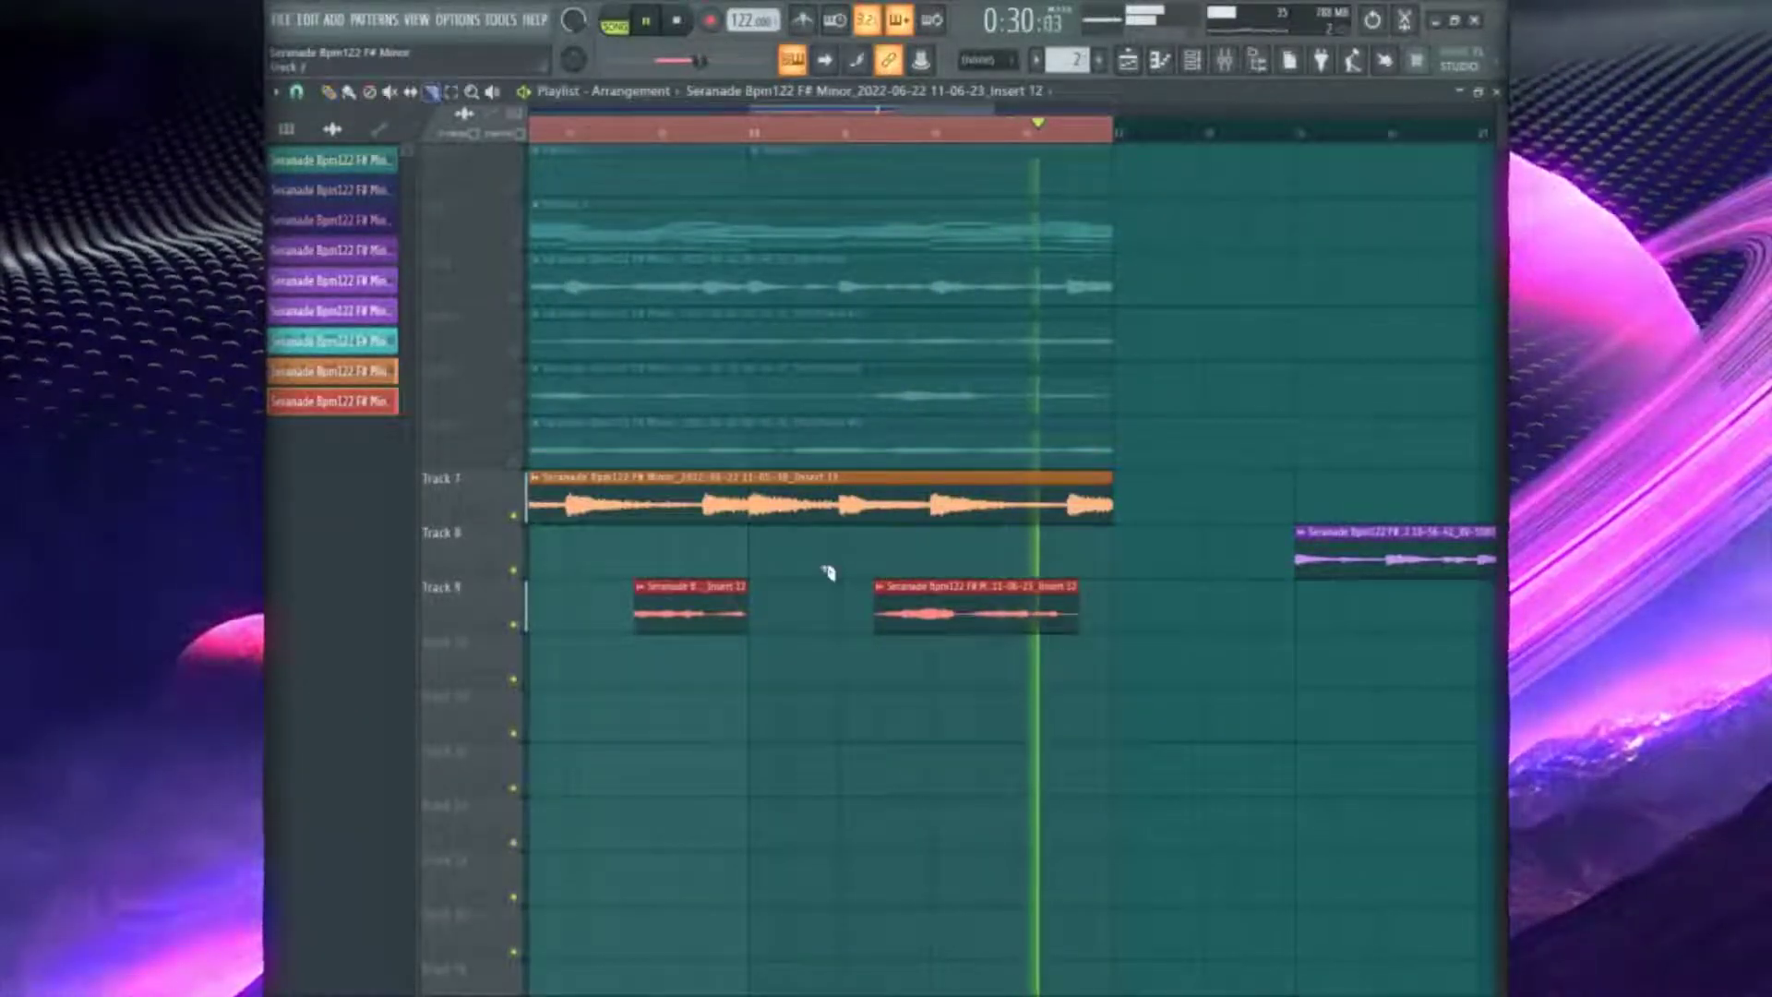
{"action": "left_click", "coordinate": [976, 629]}
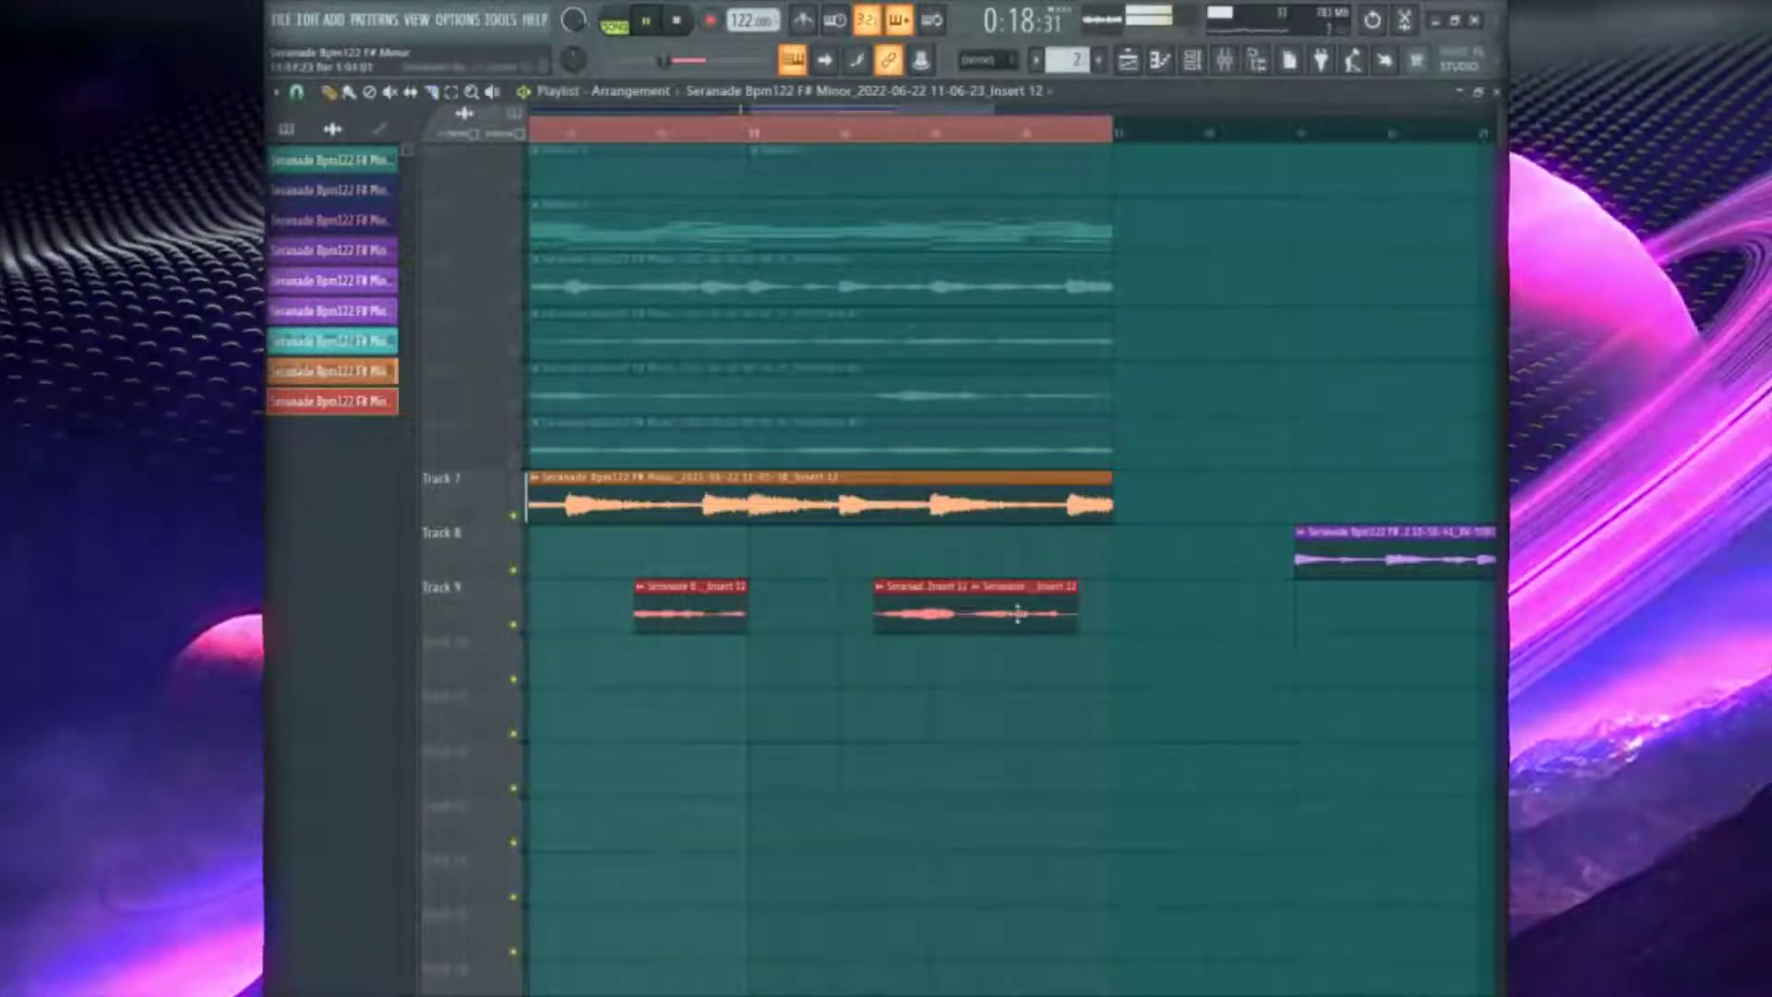
{"action": "left_click_drag", "start_coordinate": [1040, 609], "coordinate": [1047, 609]}
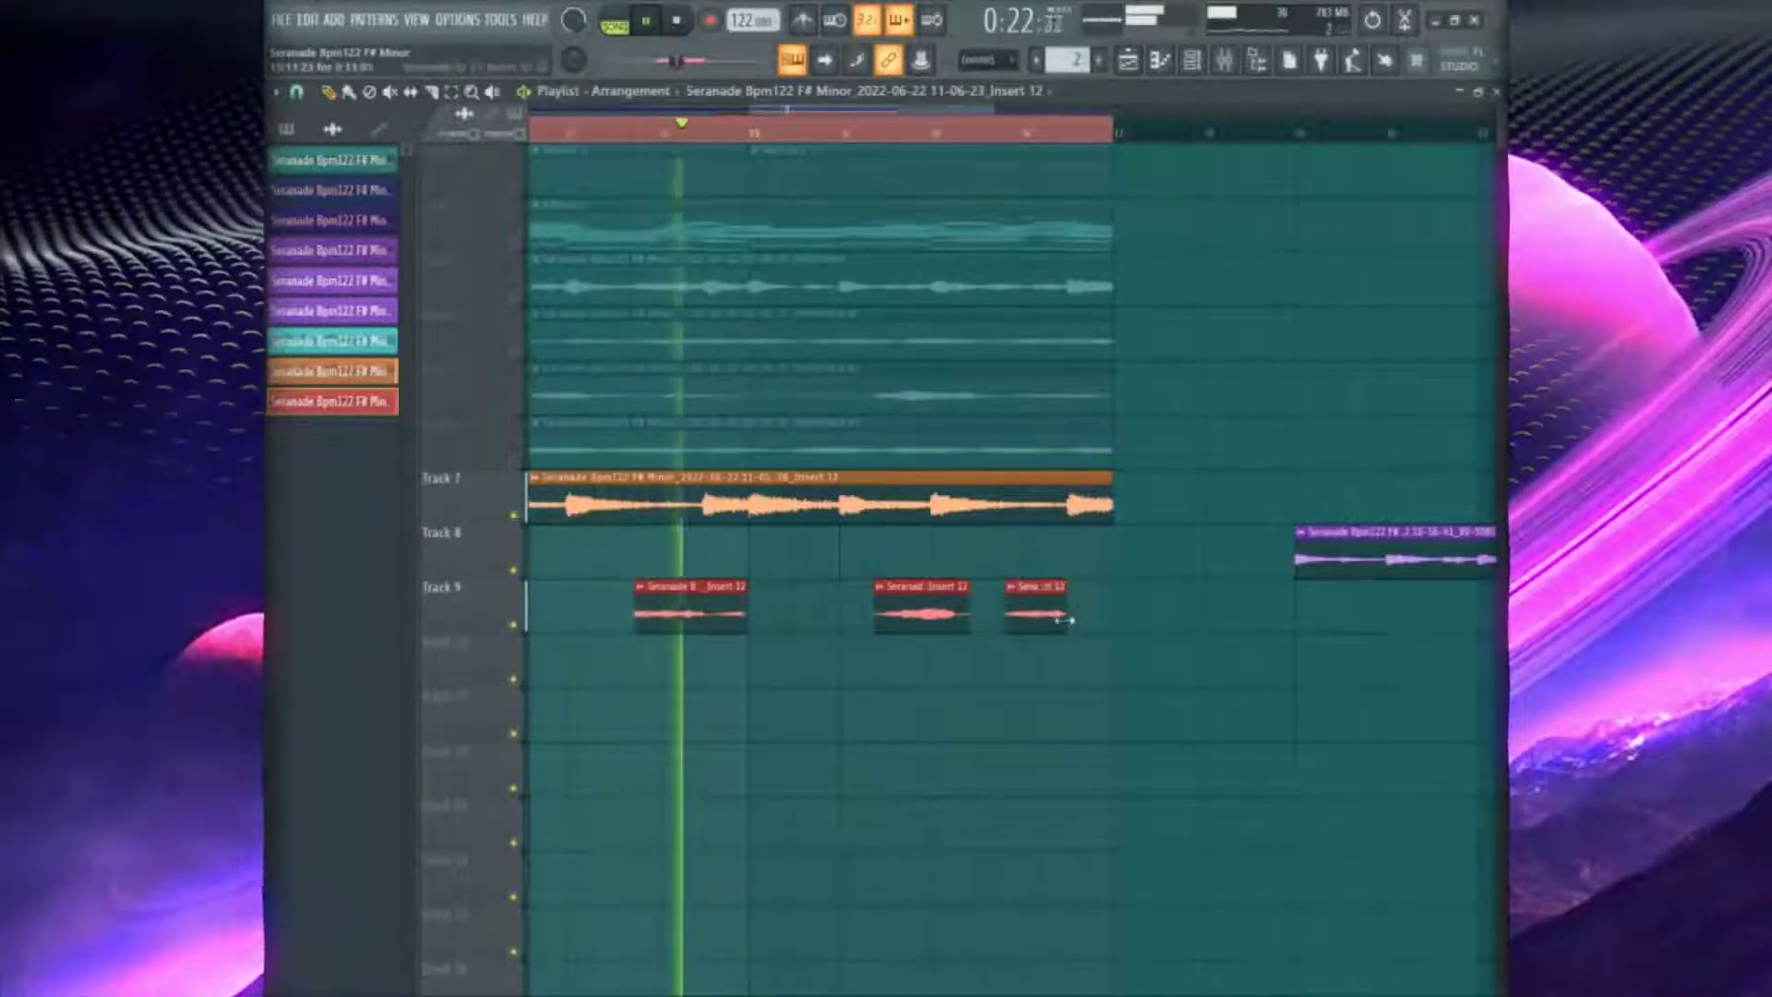
Make the first short red slice on Track 9 unique so it has its own channel
{"action": "scroll", "coordinate": [771, 185], "scroll_direction": "left", "scroll_amount": 5}
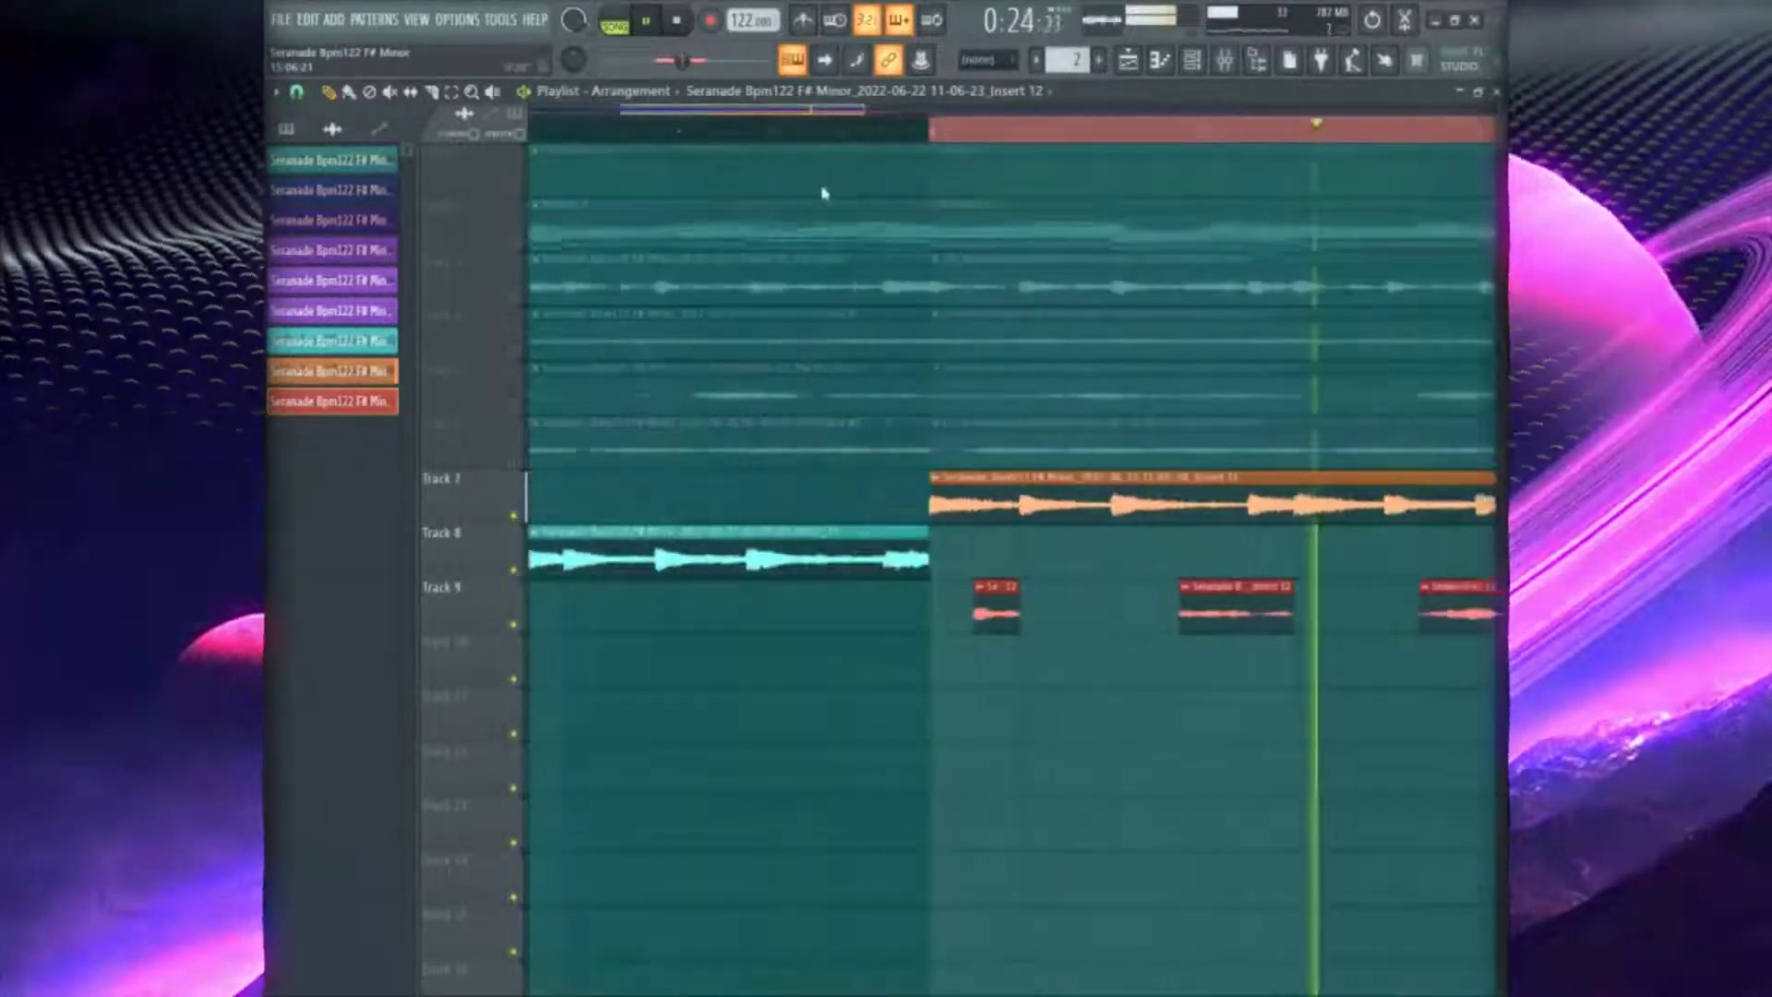
{"action": "left_click", "coordinate": [957, 587]}
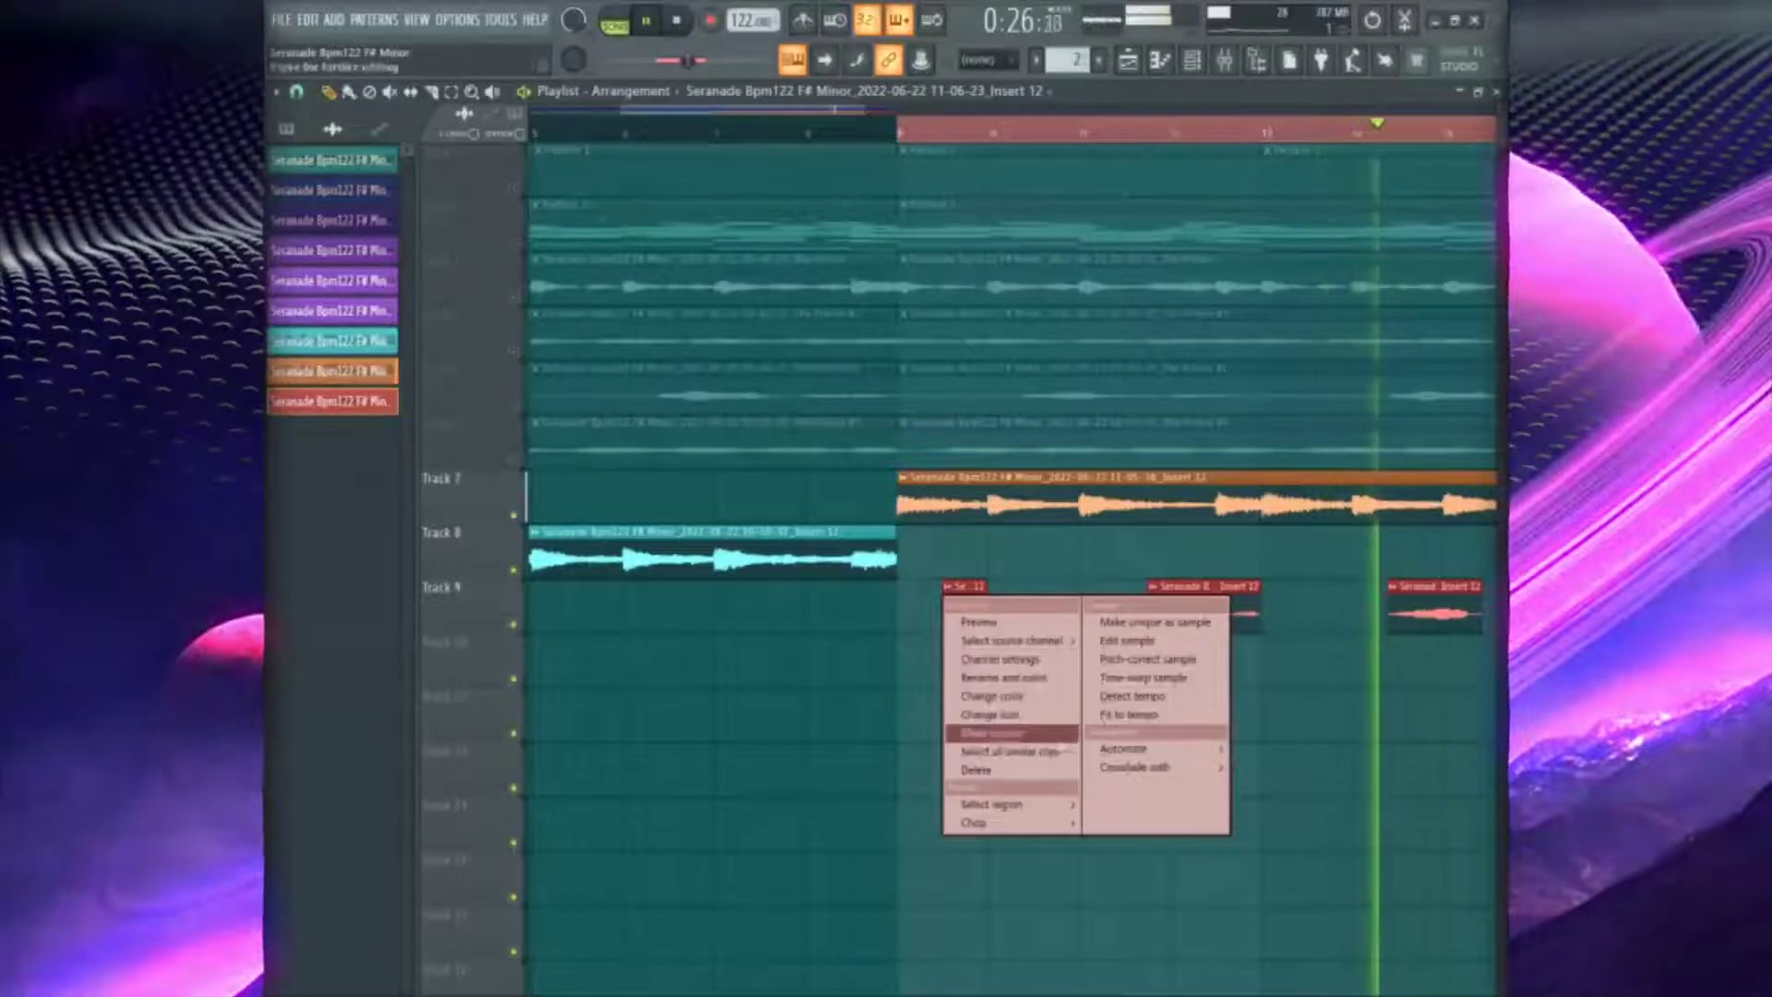
{"action": "left_click", "coordinate": [997, 733]}
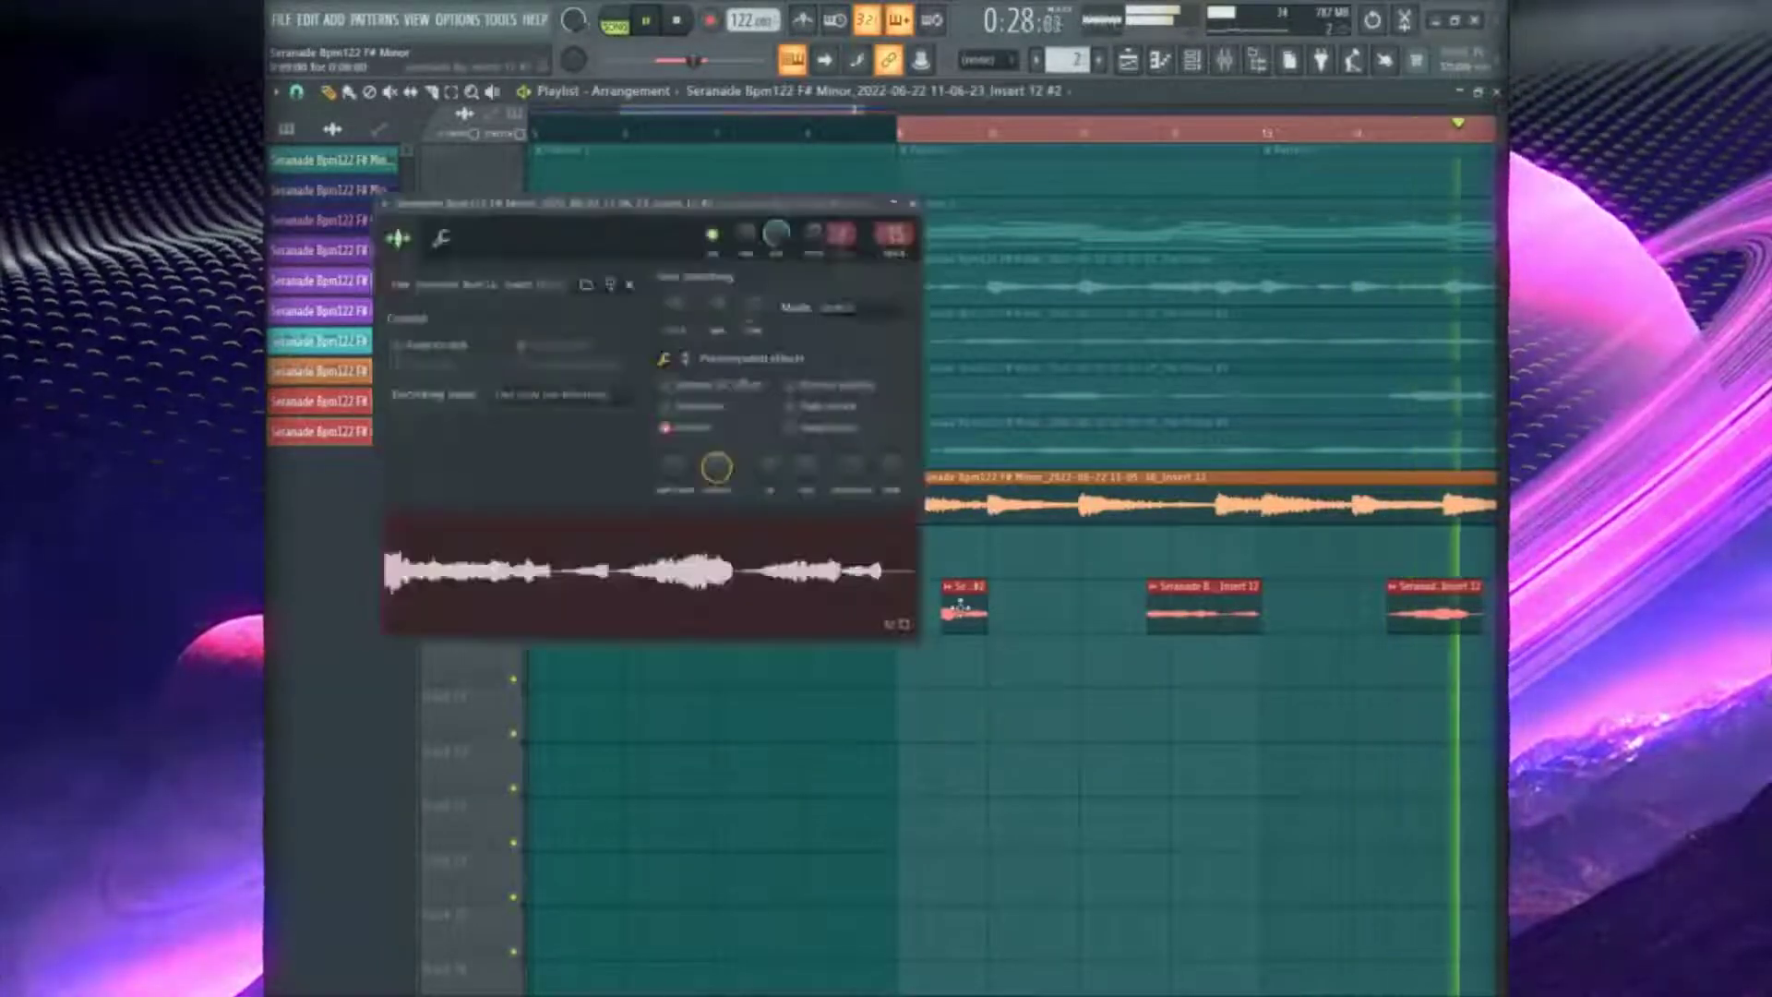
Create a volume automation clip for the first short red slice on Track 9 and shape it as a fade-in
{"action": "left_click", "coordinate": [912, 205]}
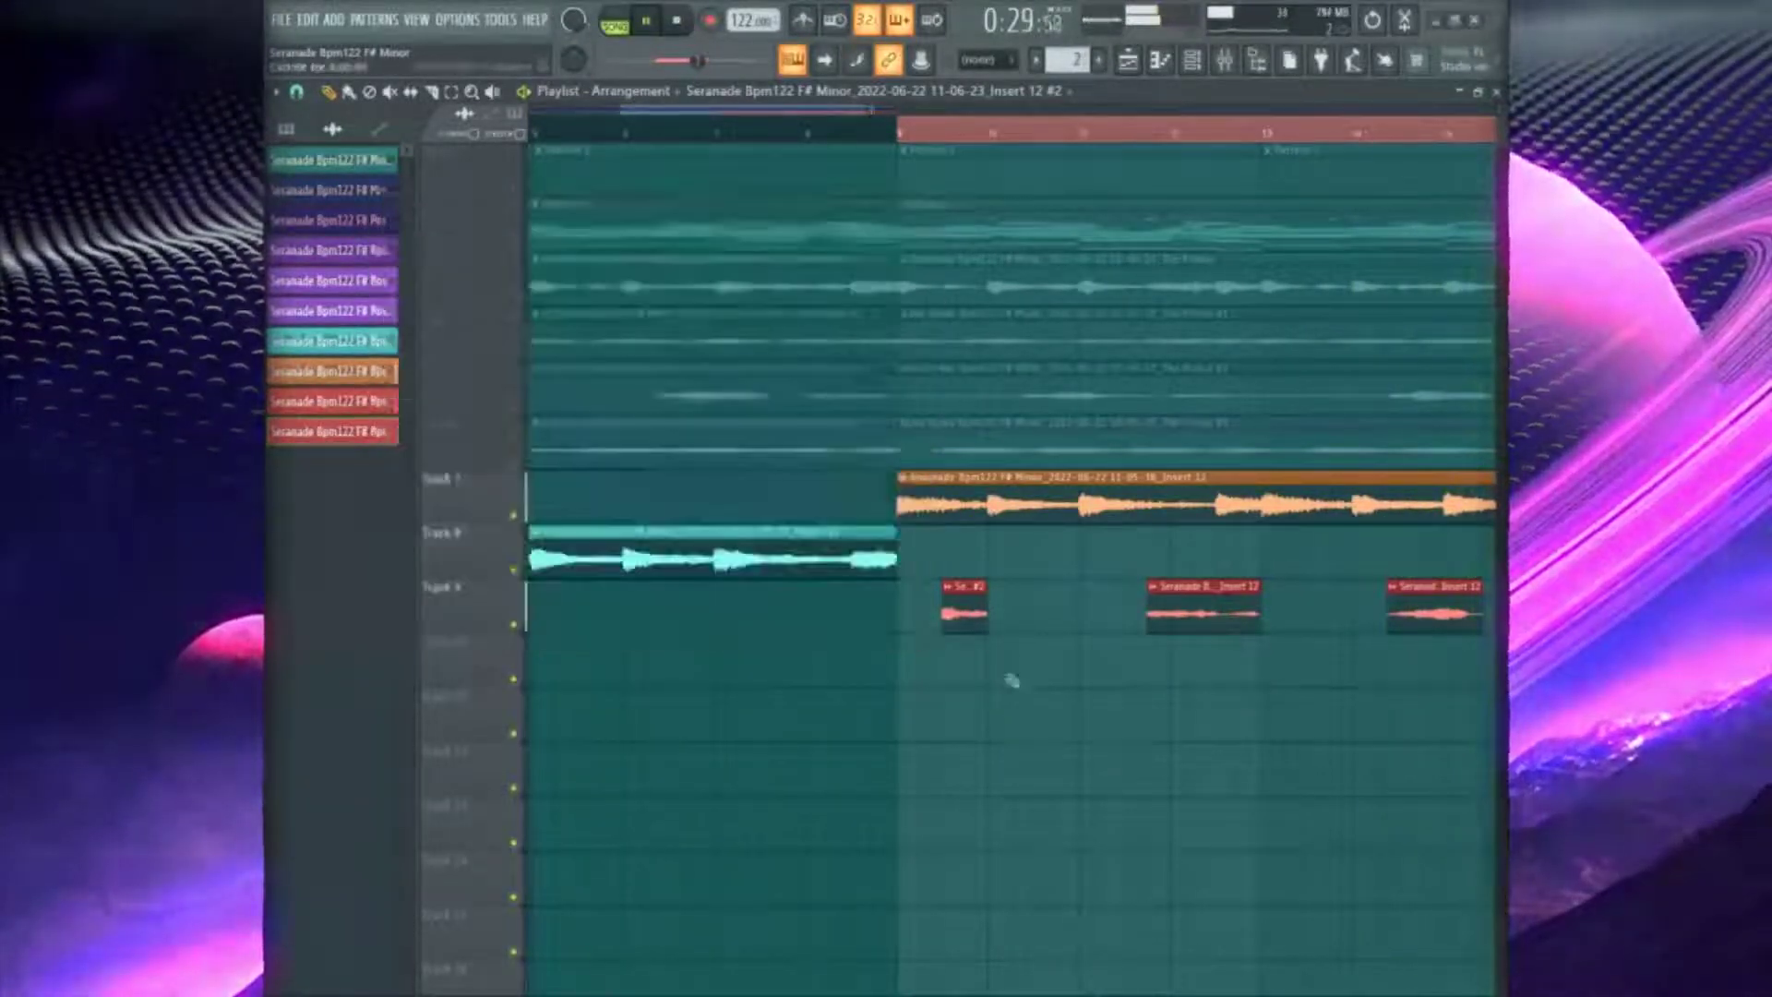
{"action": "left_click", "coordinate": [951, 594]}
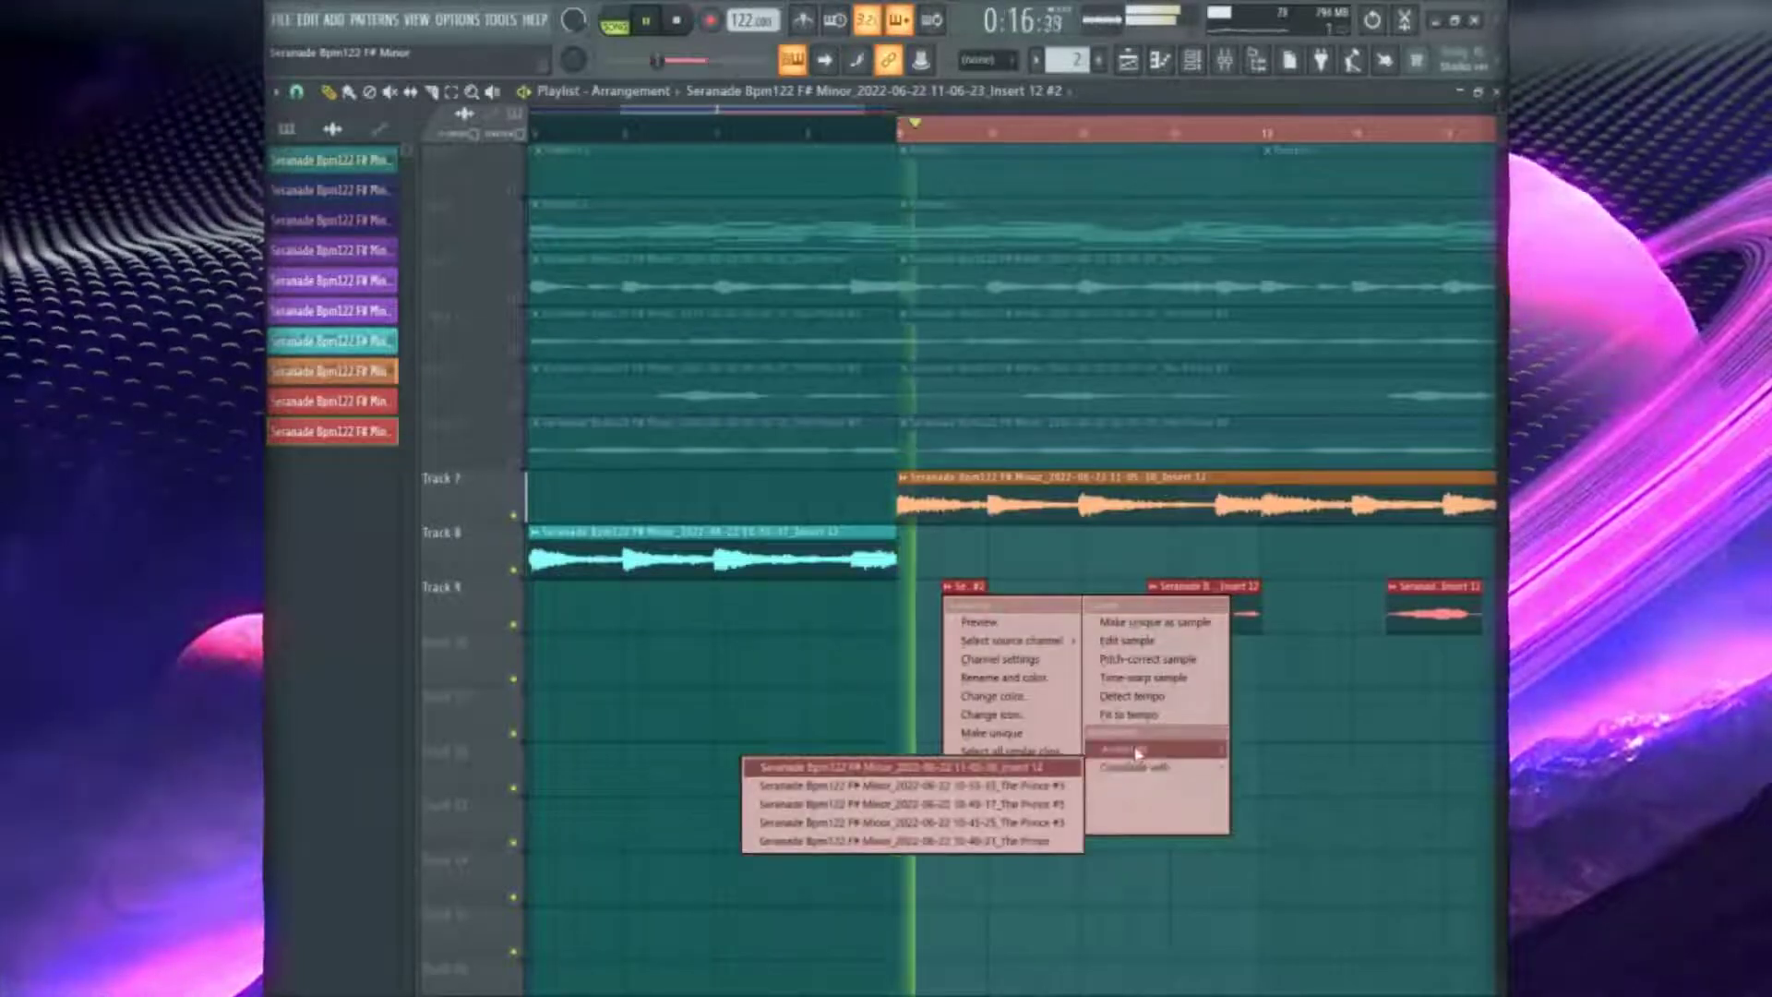
{"action": "mouse_move", "coordinate": [1200, 749]}
{"action": "left_click", "coordinate": [1288, 776]}
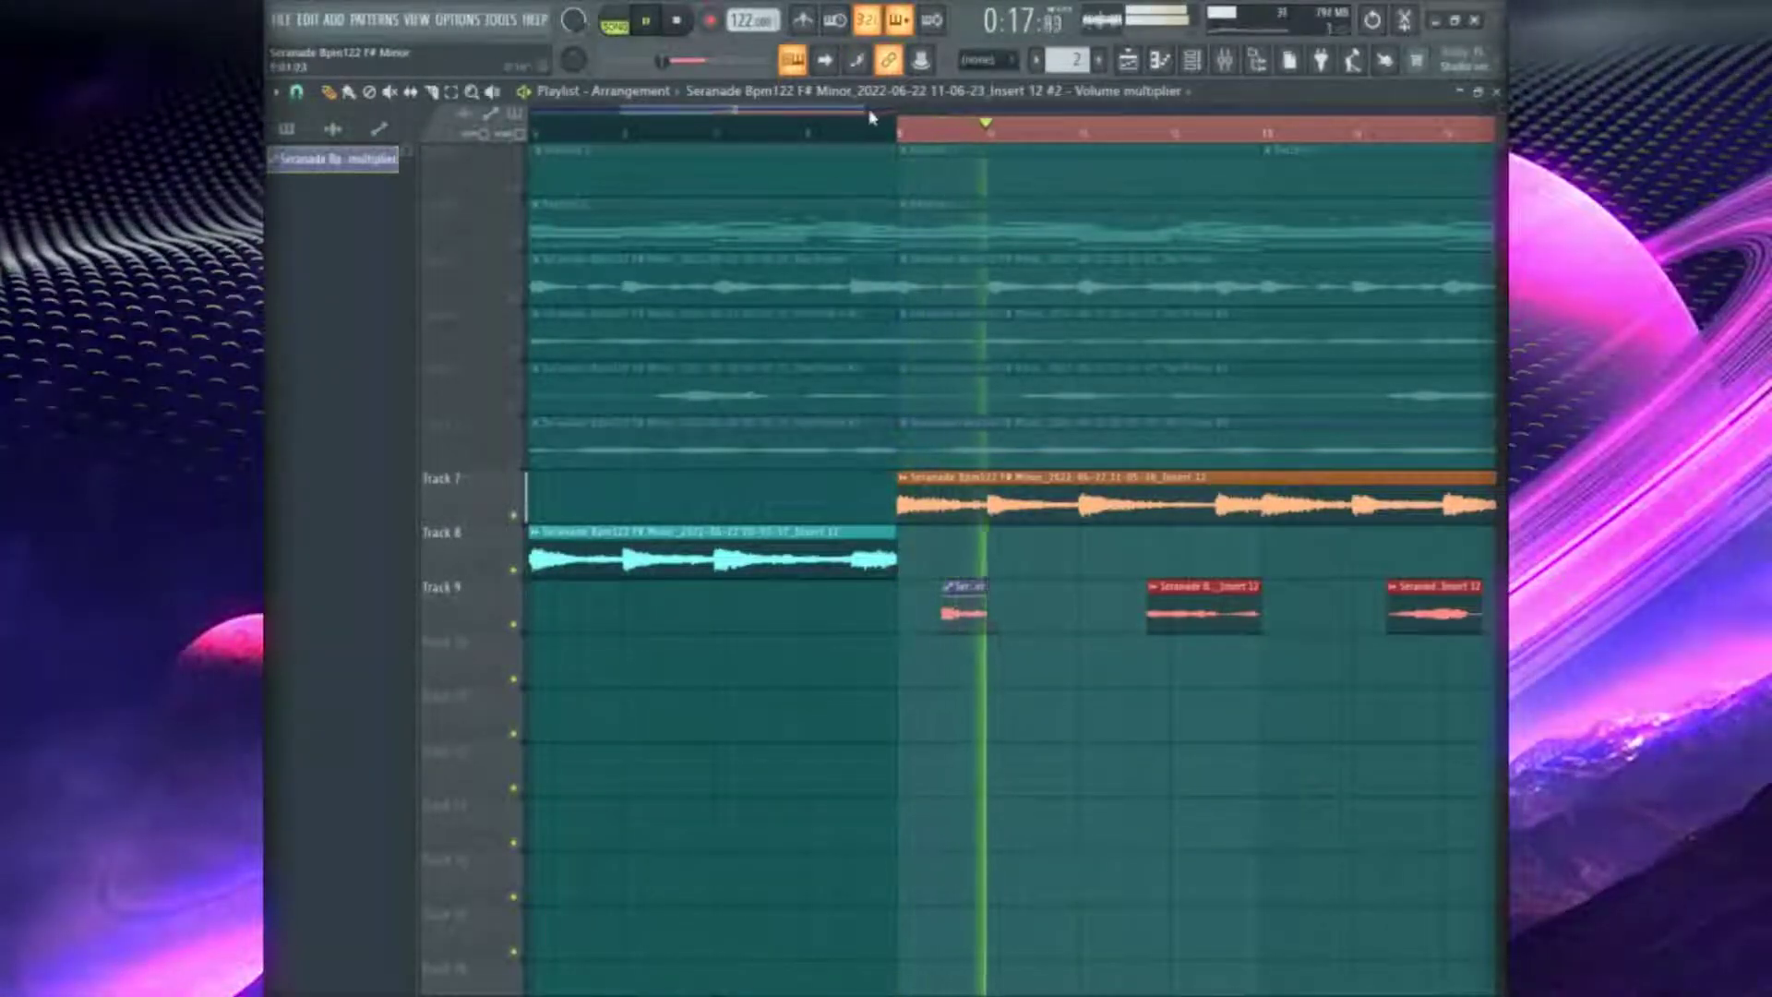
{"action": "scroll", "coordinate": [874, 151], "scroll_direction": "up", "scroll_amount": 5}
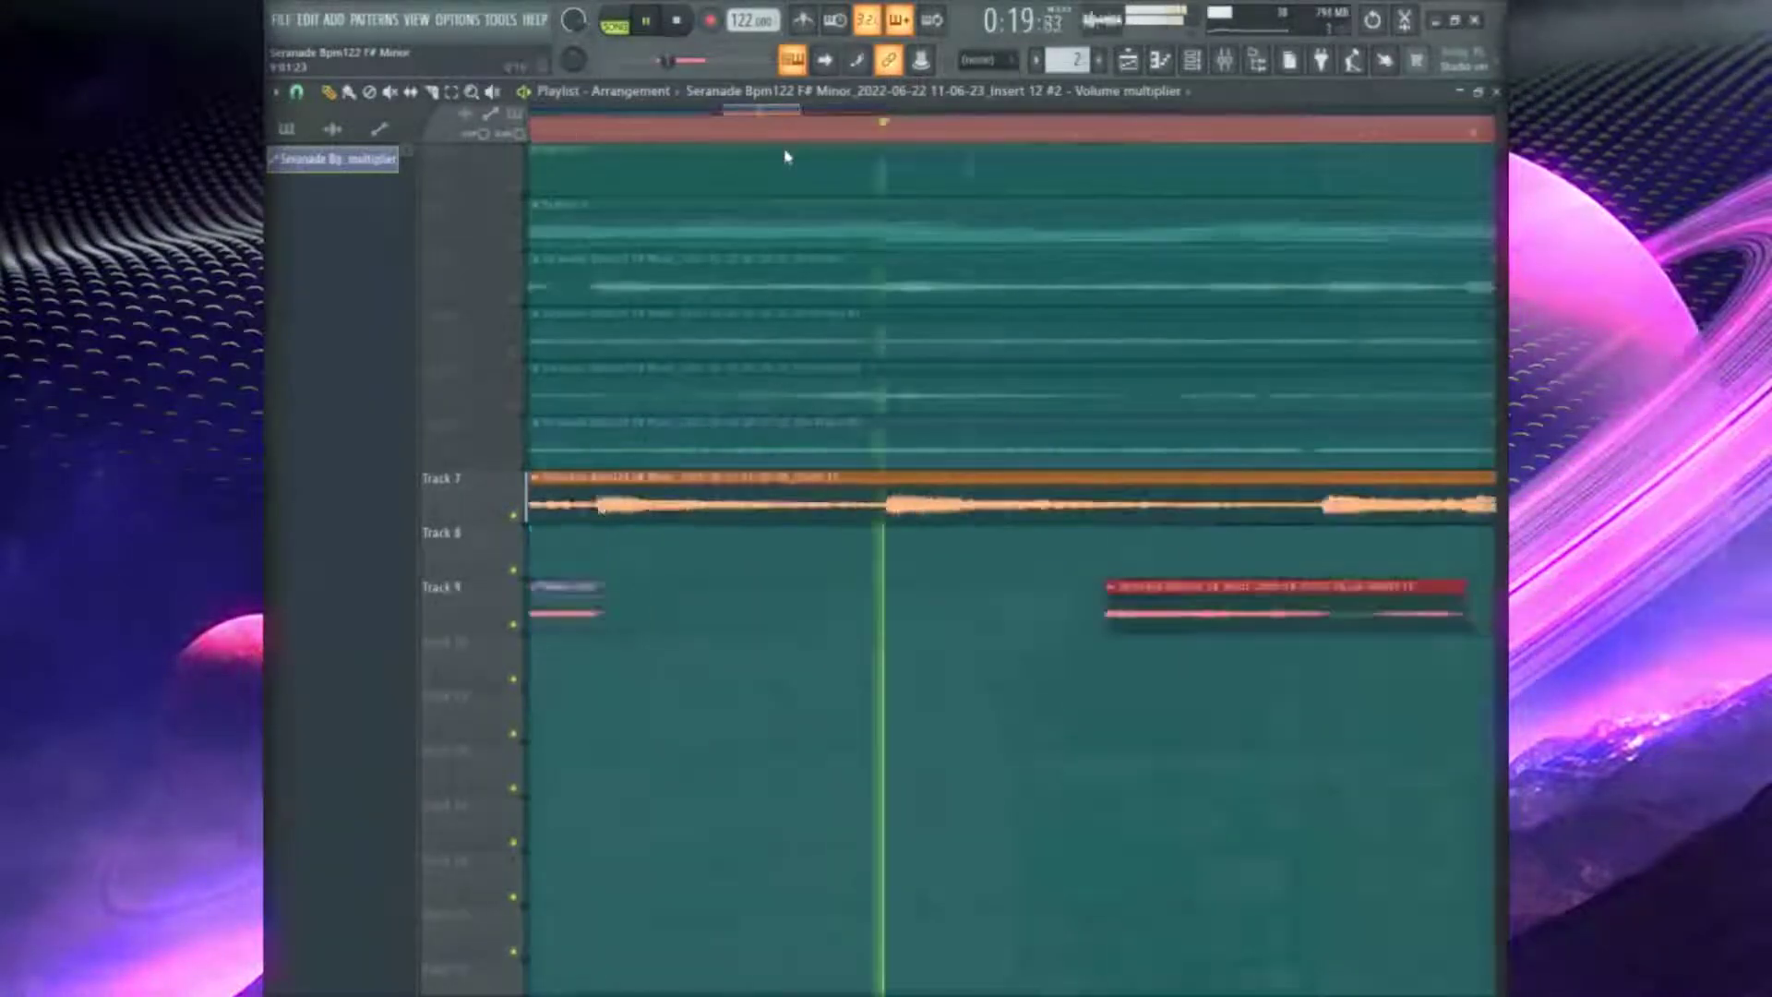
{"action": "scroll", "coordinate": [720, 177], "scroll_direction": "down", "scroll_amount": 5}
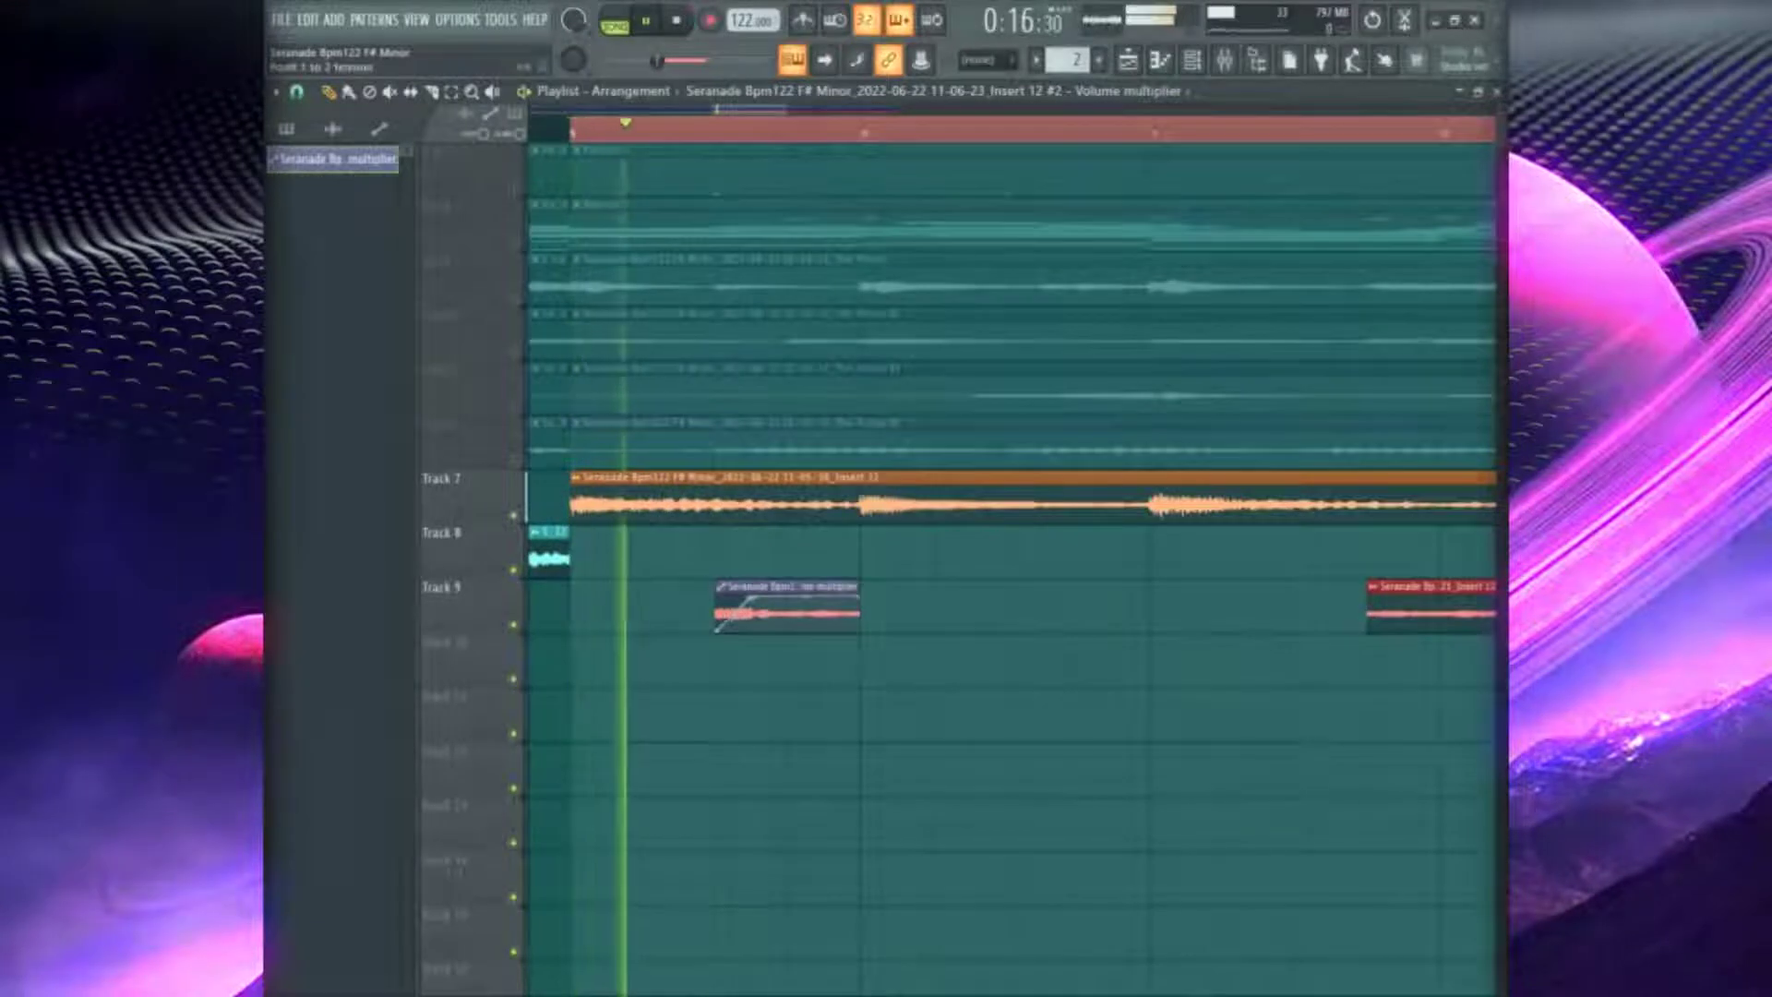
Add ValhallaVintageVerb to the red clip's mixer track and set mix to 63.6 %, predelay to 5.74 ms and decay to 0.31 s
{"action": "key", "text": "F9"}
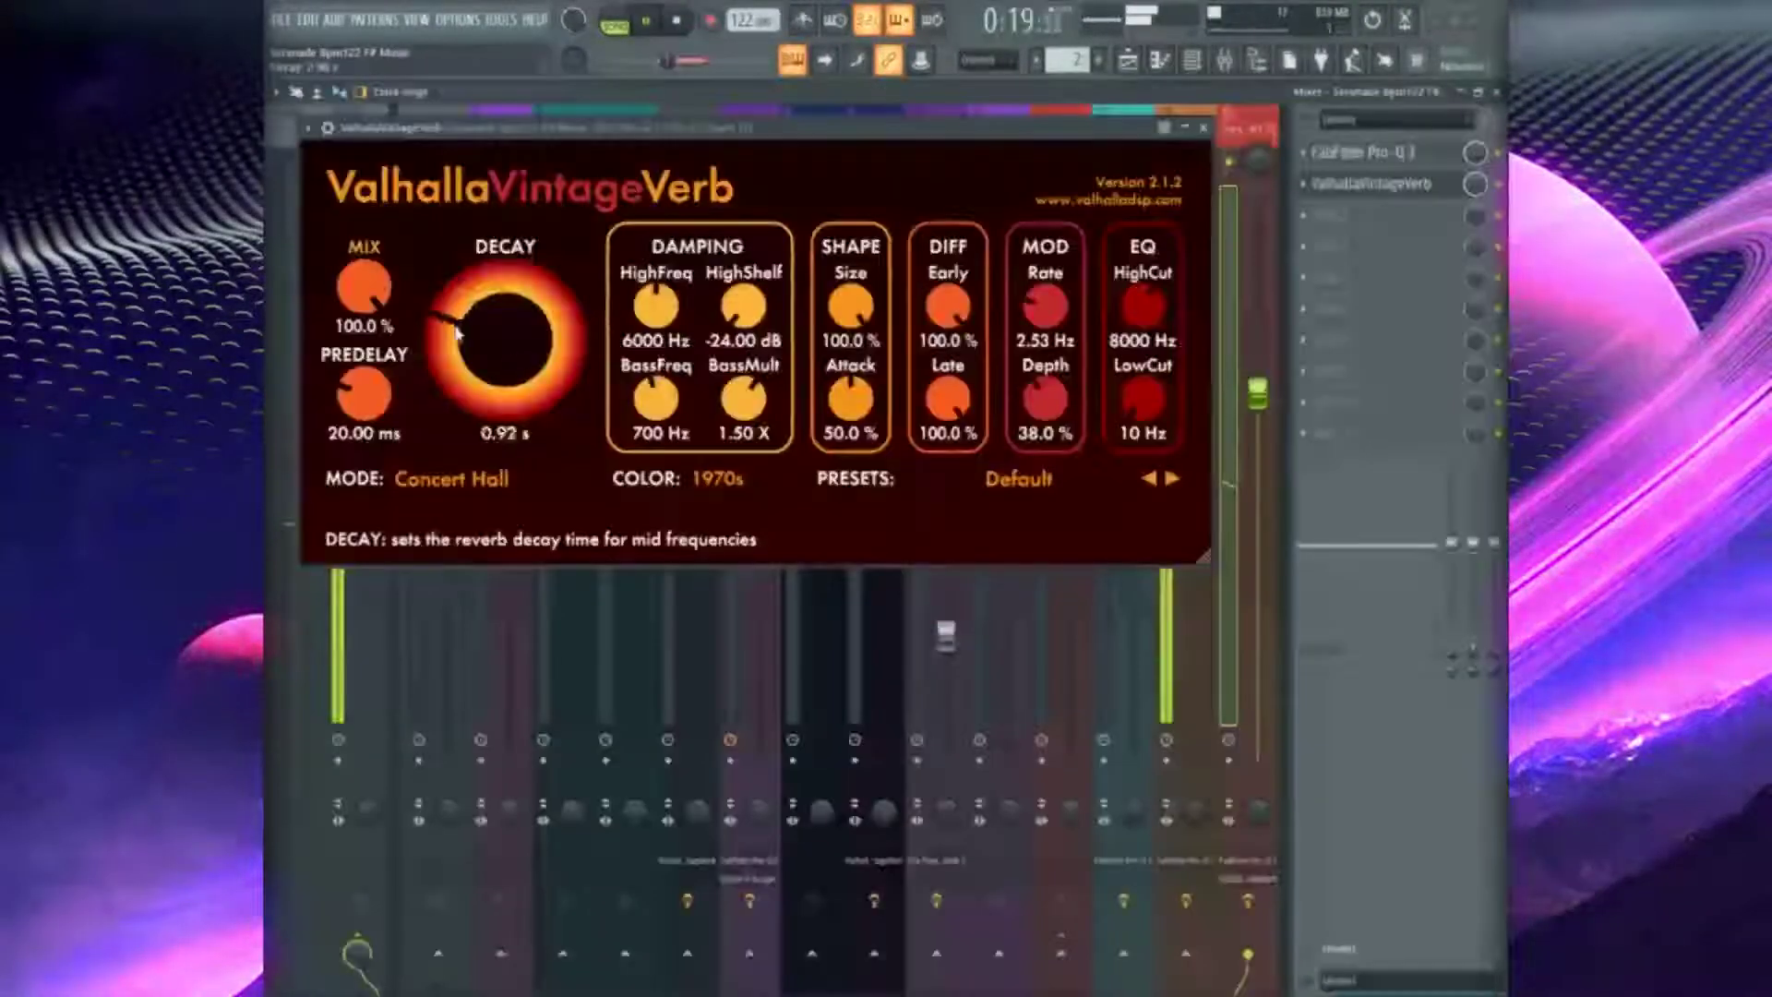
{"action": "left_click_drag", "start_coordinate": [360, 288], "coordinate": [444, 407]}
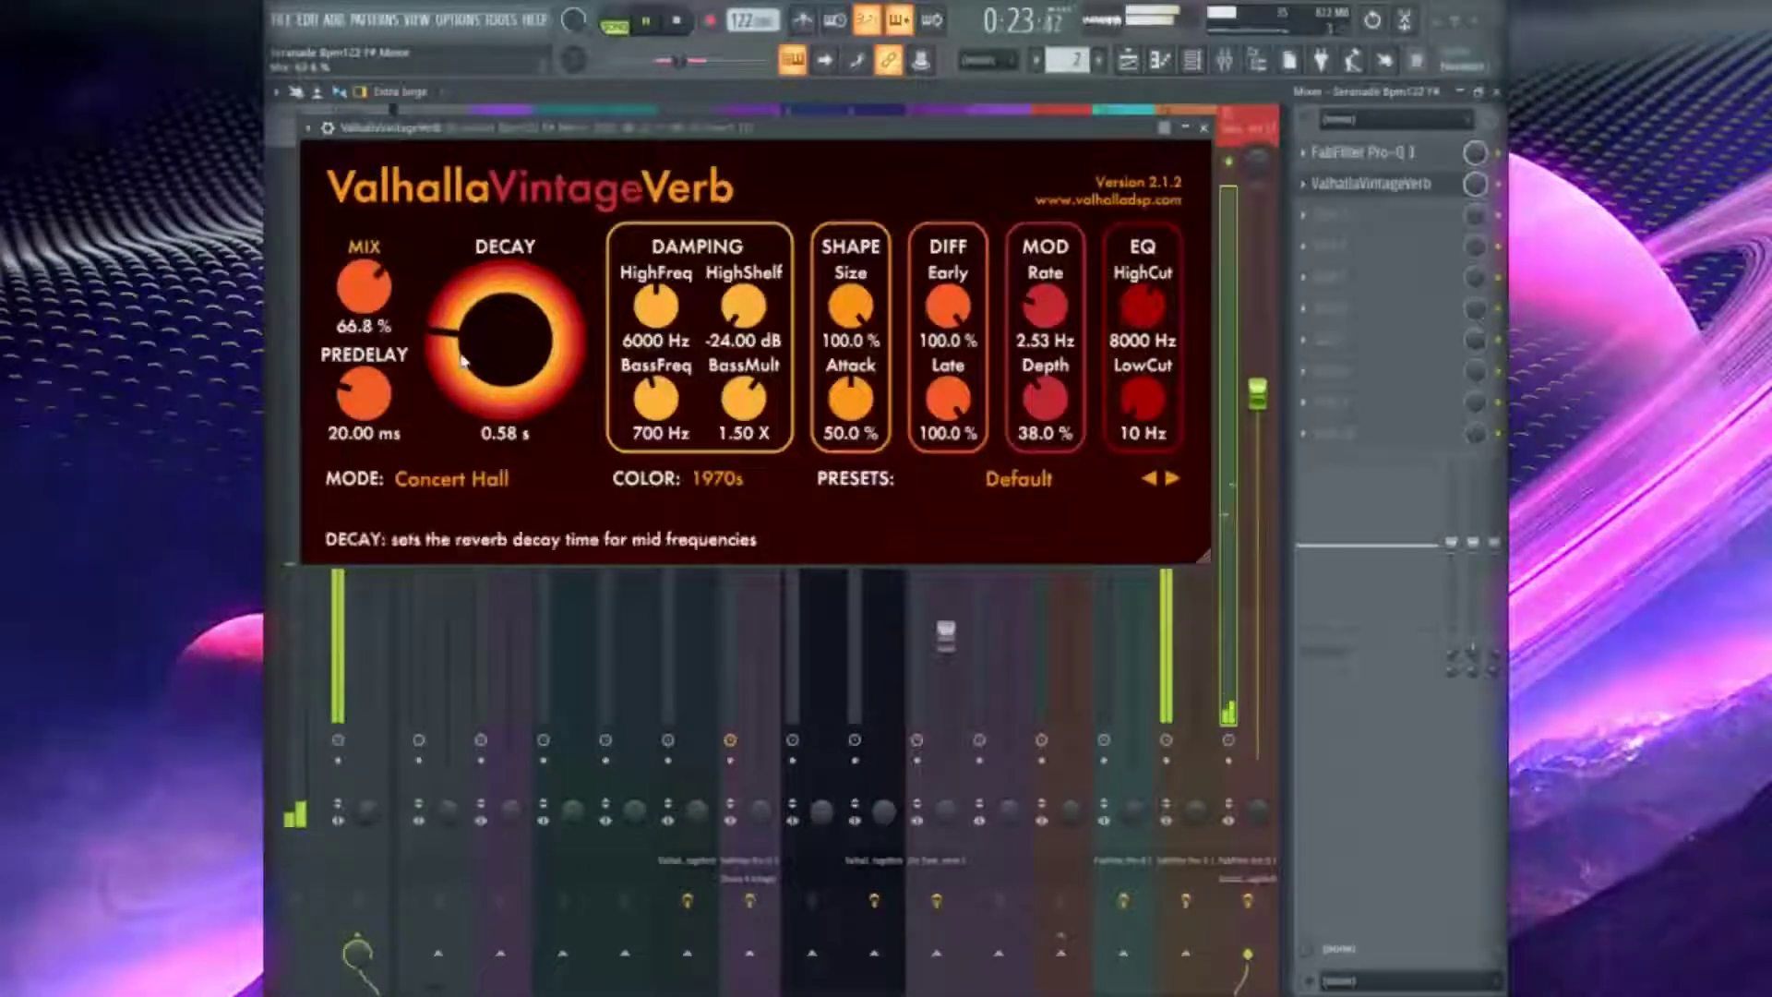
{"action": "left_click_drag", "start_coordinate": [373, 422], "coordinate": [376, 434]}
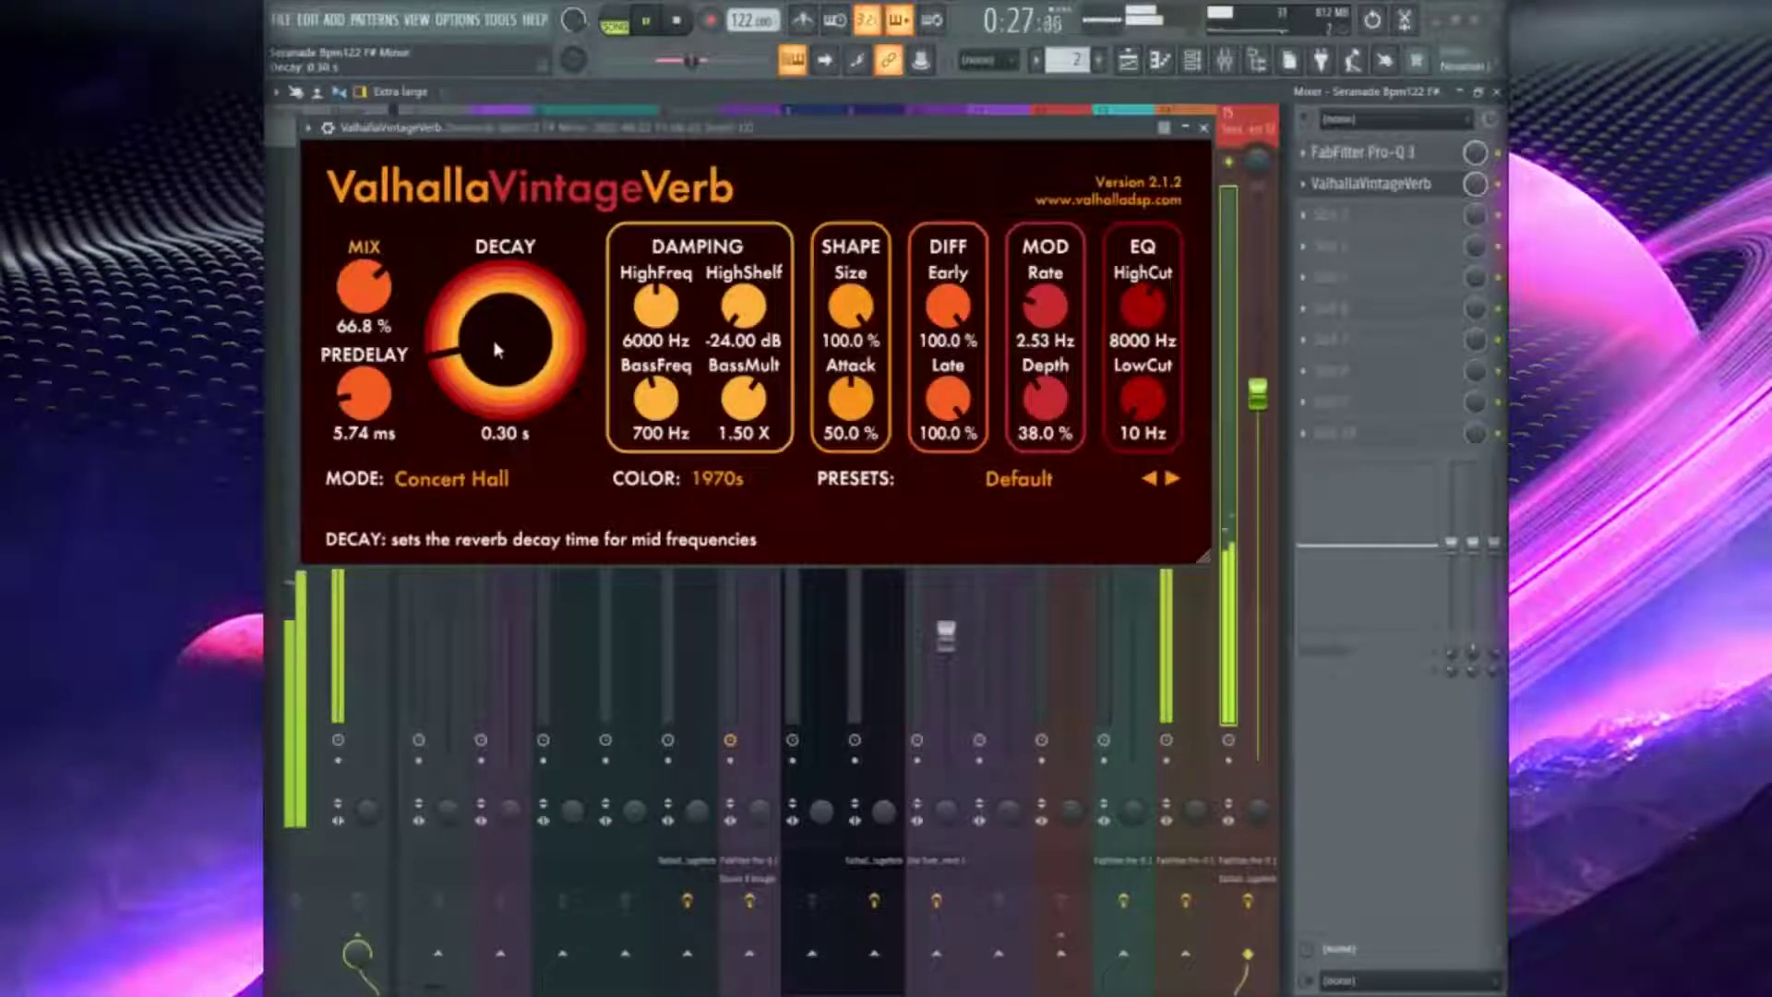
{"action": "scroll", "coordinate": [497, 349], "scroll_direction": "down", "scroll_amount": 1}
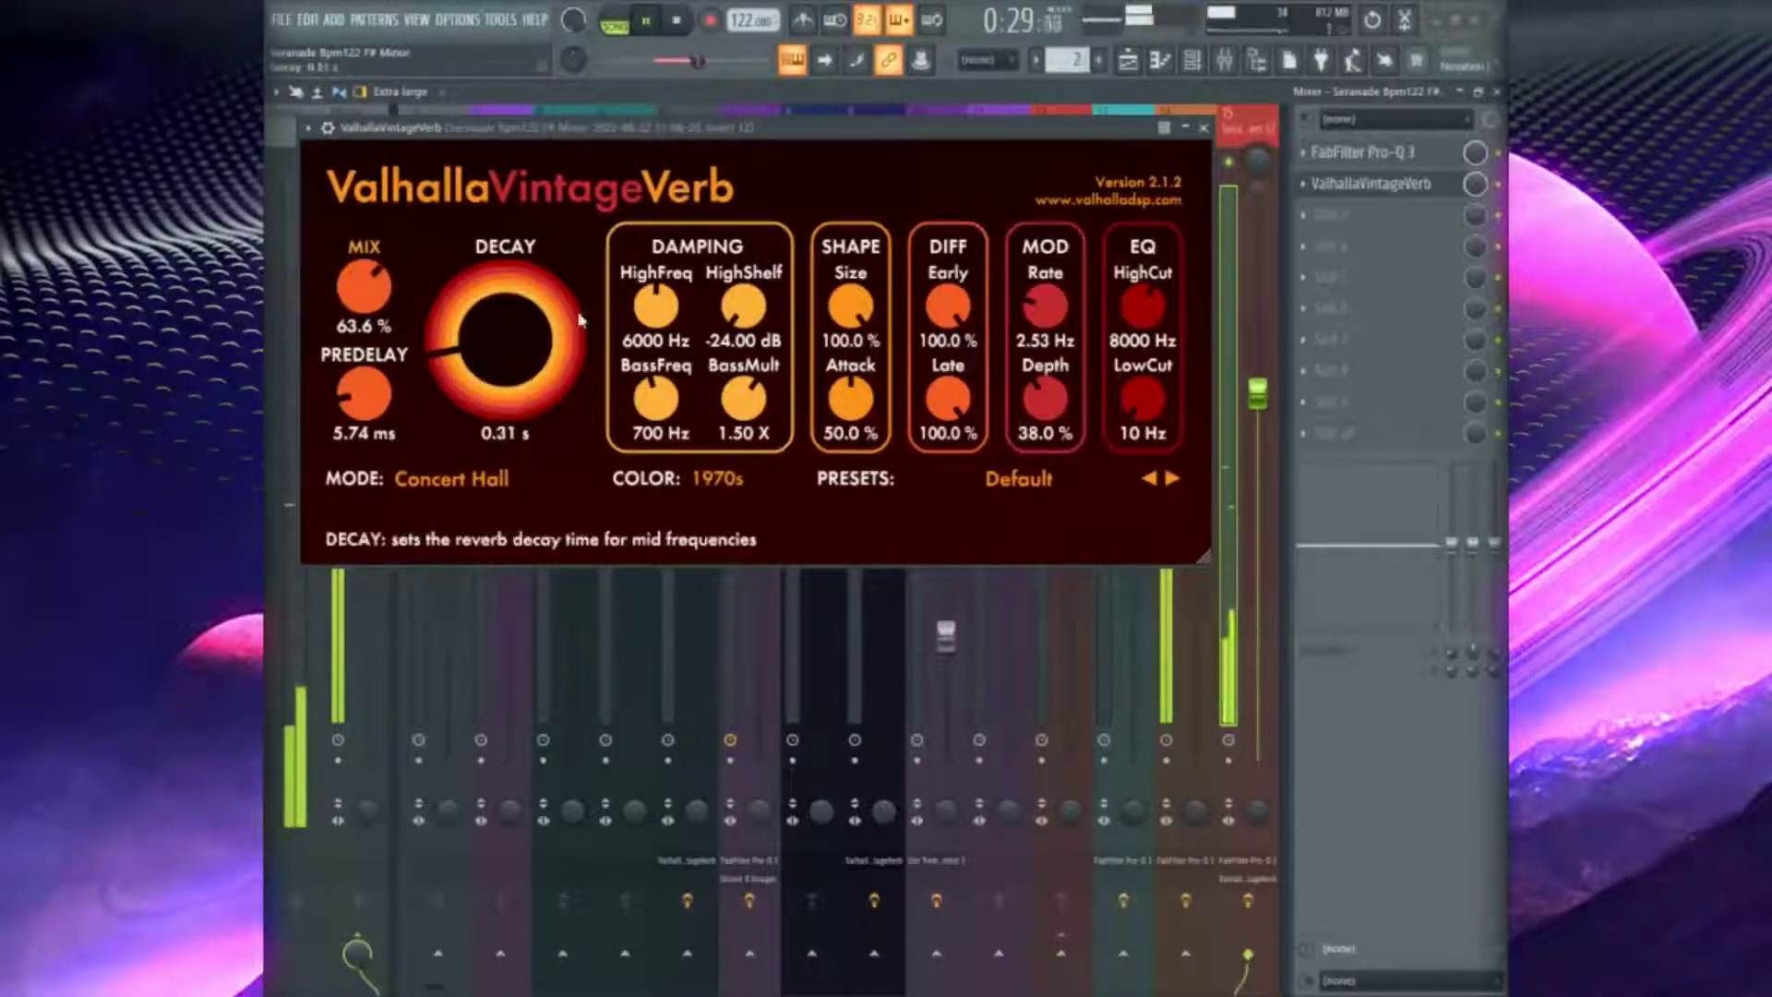
Set the reverb's HighFreq to 3220 Hz, HighShelf to -23.23 dB, BassFreq to 980 Hz, BassMult to 1.71 X and Attack to 37.2 %
{"action": "scroll", "coordinate": [656, 306], "scroll_direction": "down", "scroll_amount": 10}
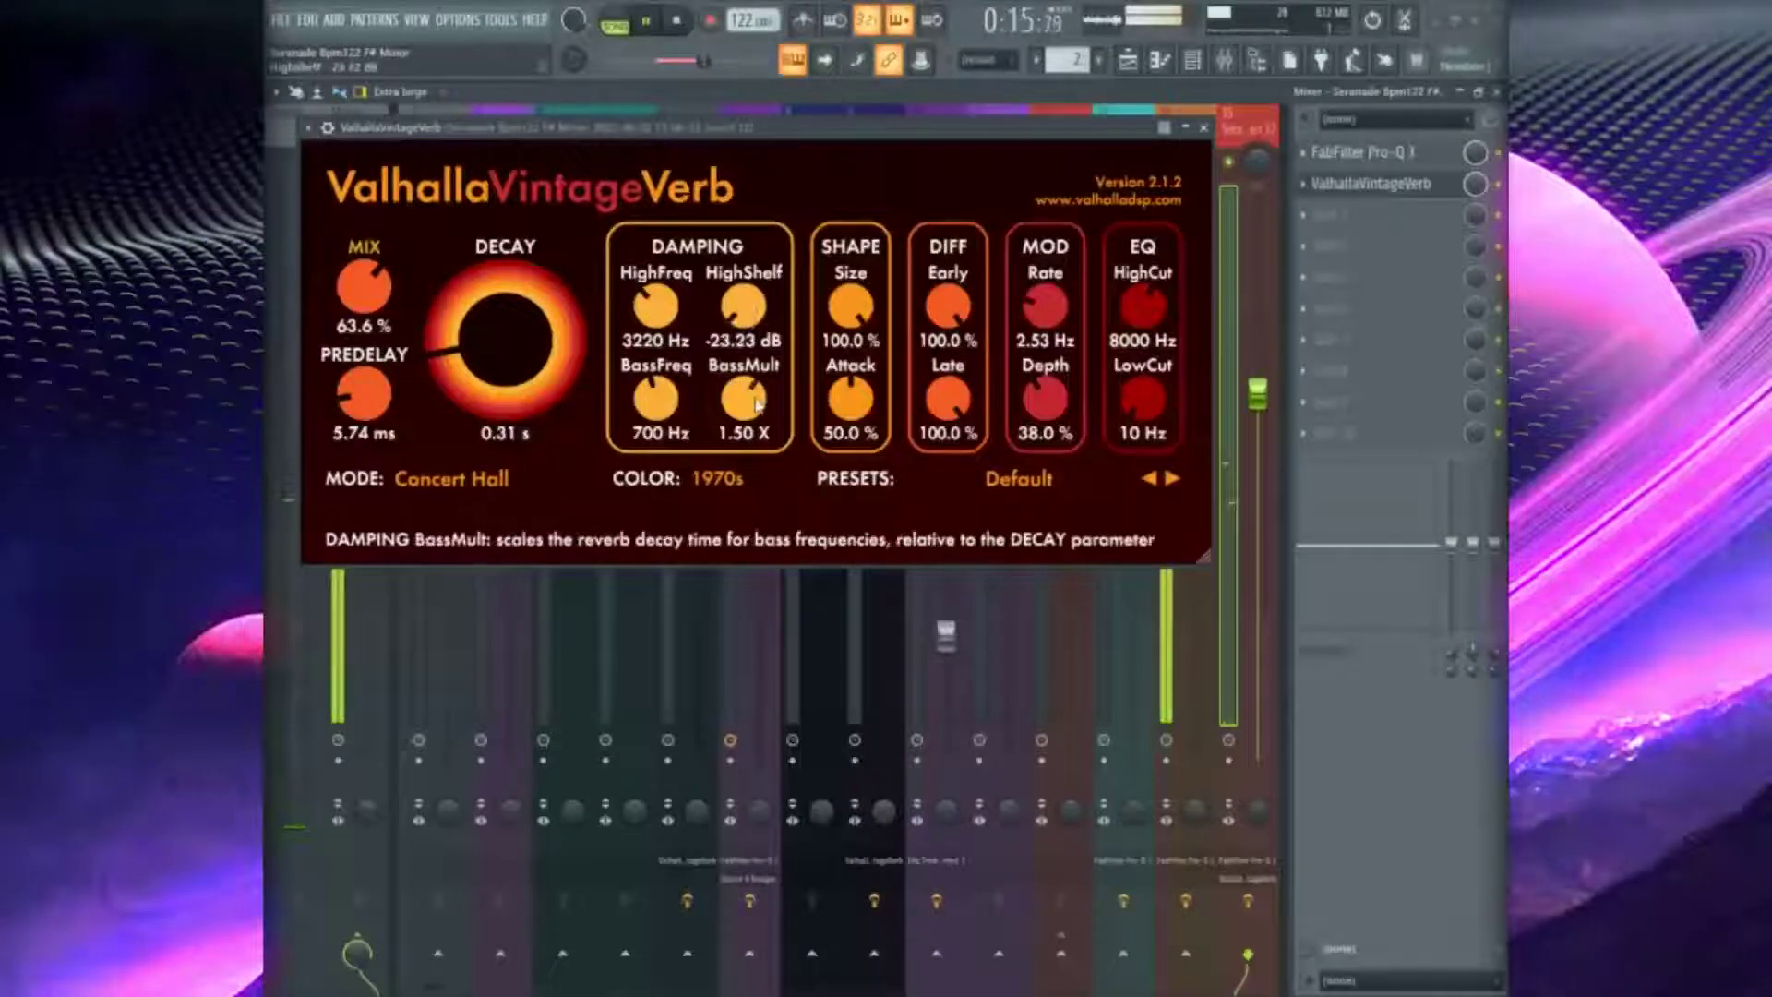
{"action": "scroll", "coordinate": [657, 399], "scroll_direction": "up", "scroll_amount": 4}
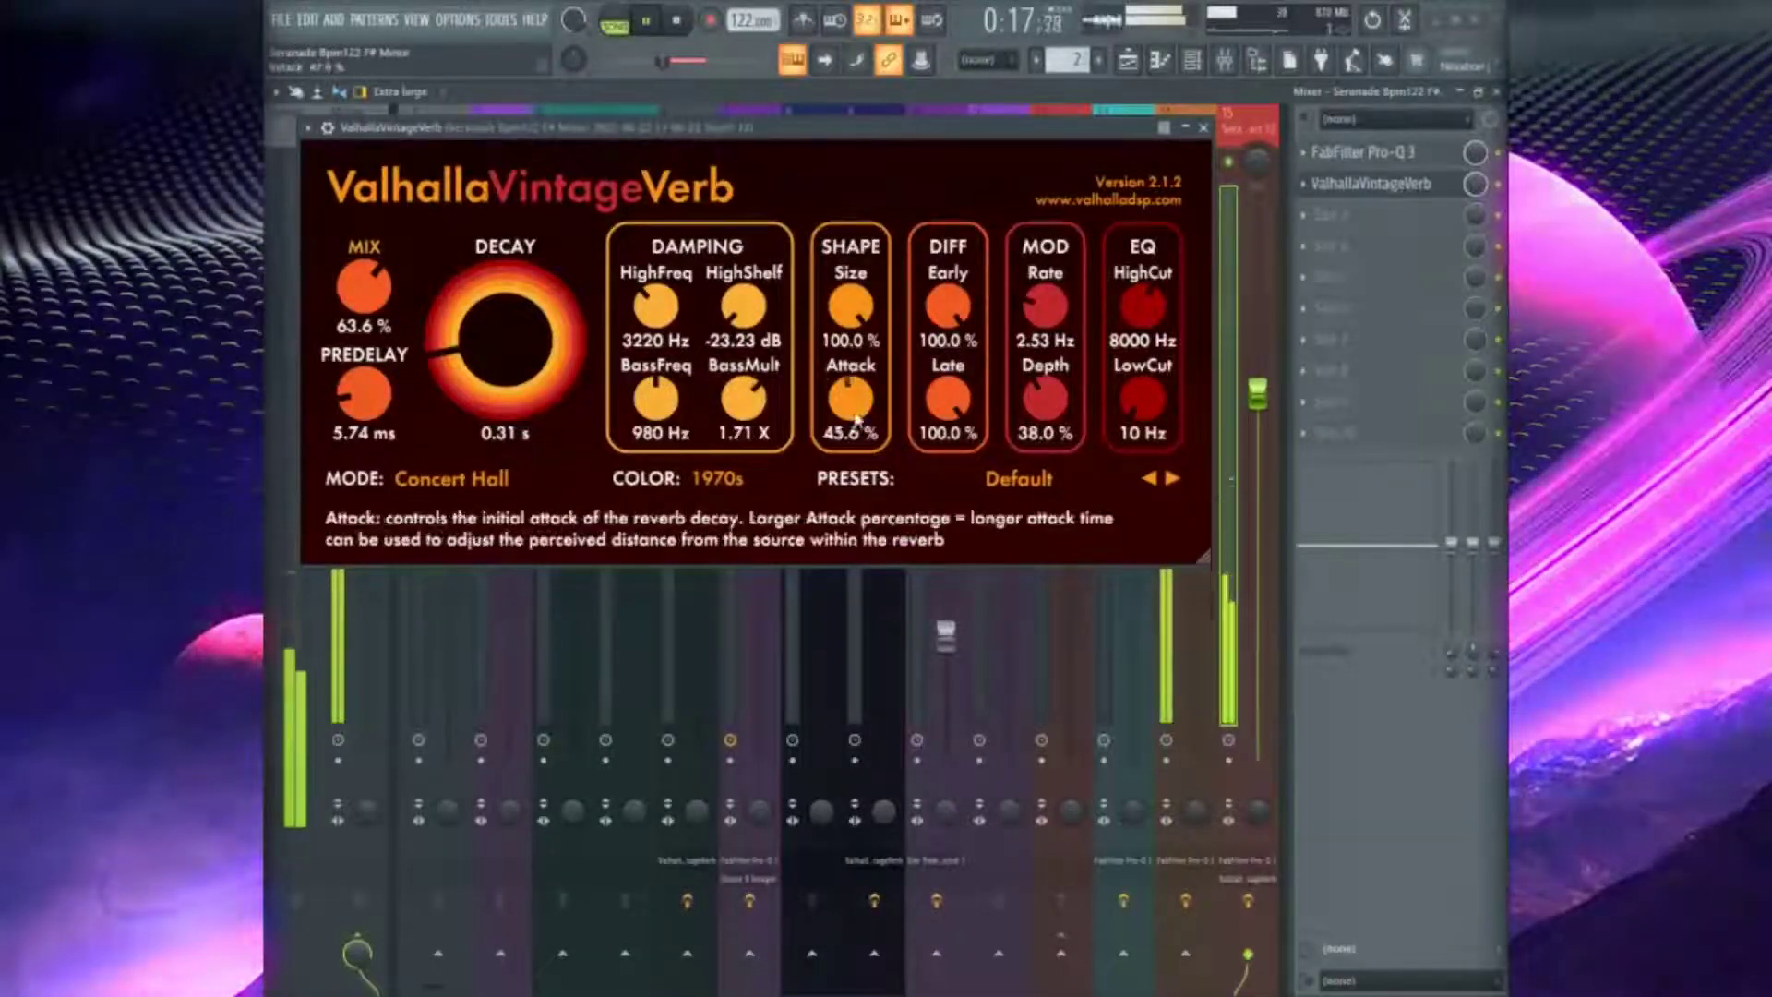
{"action": "scroll", "coordinate": [850, 400], "scroll_direction": "down", "scroll_amount": 3}
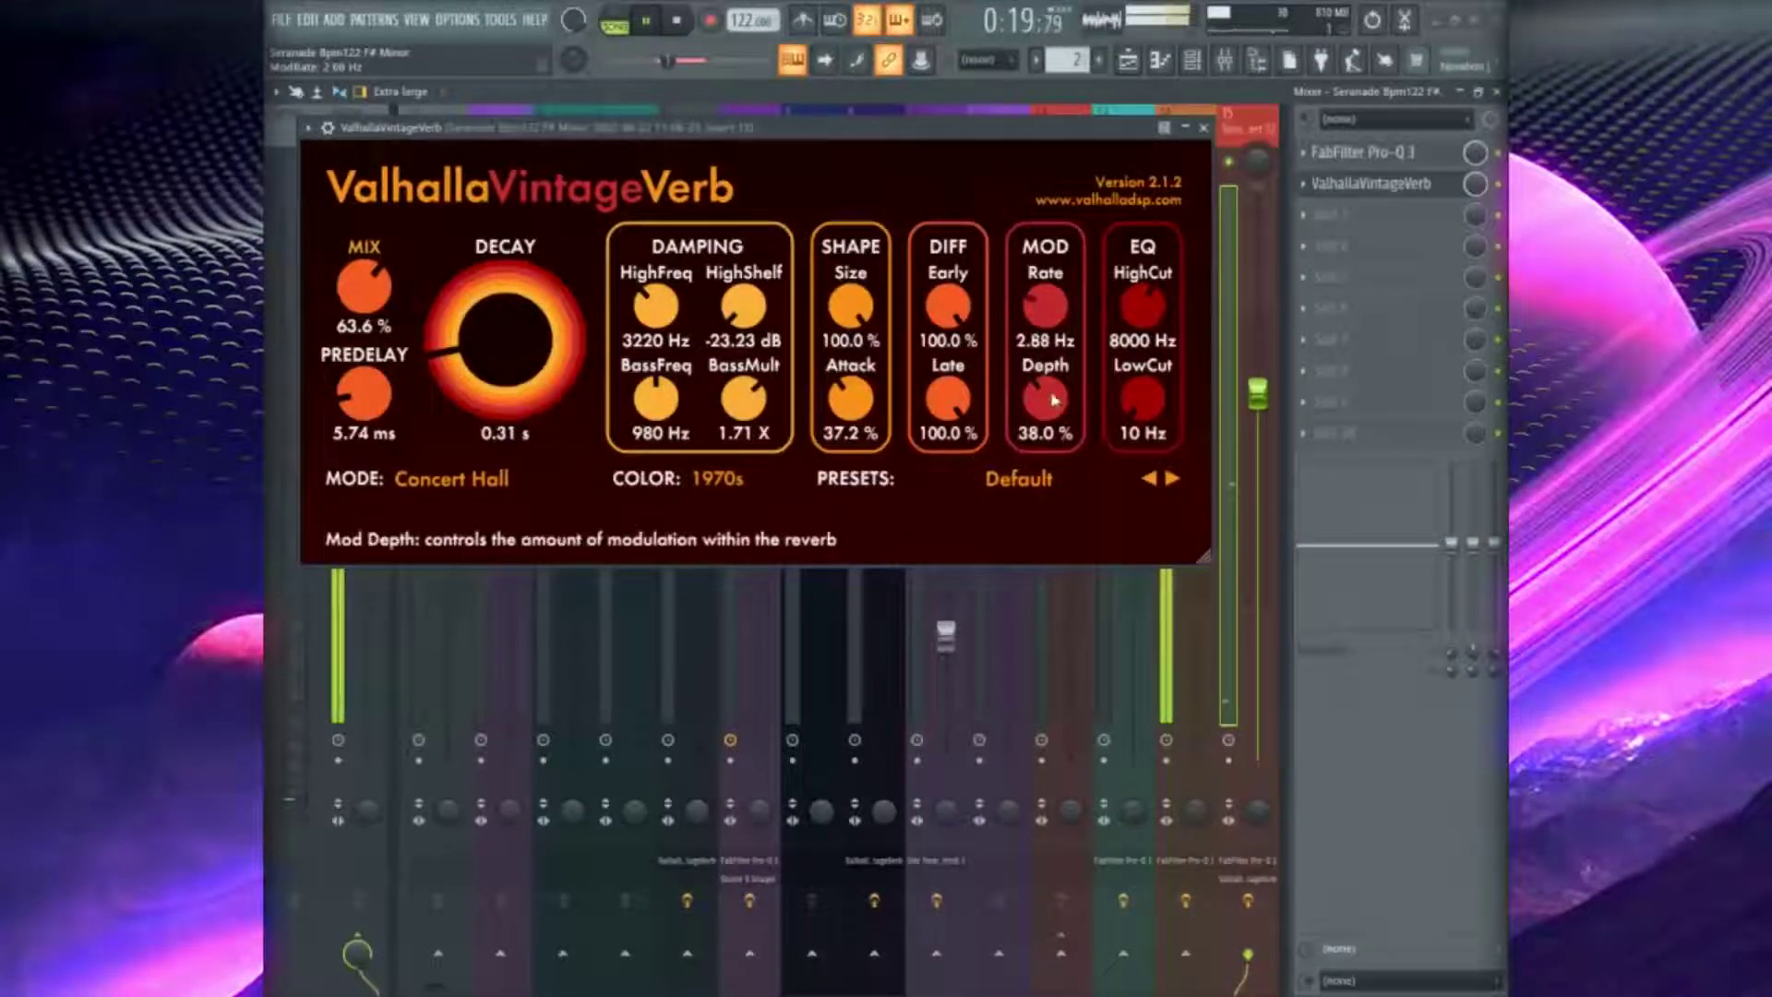
Set the reverb's modulation rate to 2.25 Hz and depth to 57.6 %, and return to the playlist
{"action": "scroll", "coordinate": [1053, 399], "scroll_direction": "up", "scroll_amount": 5}
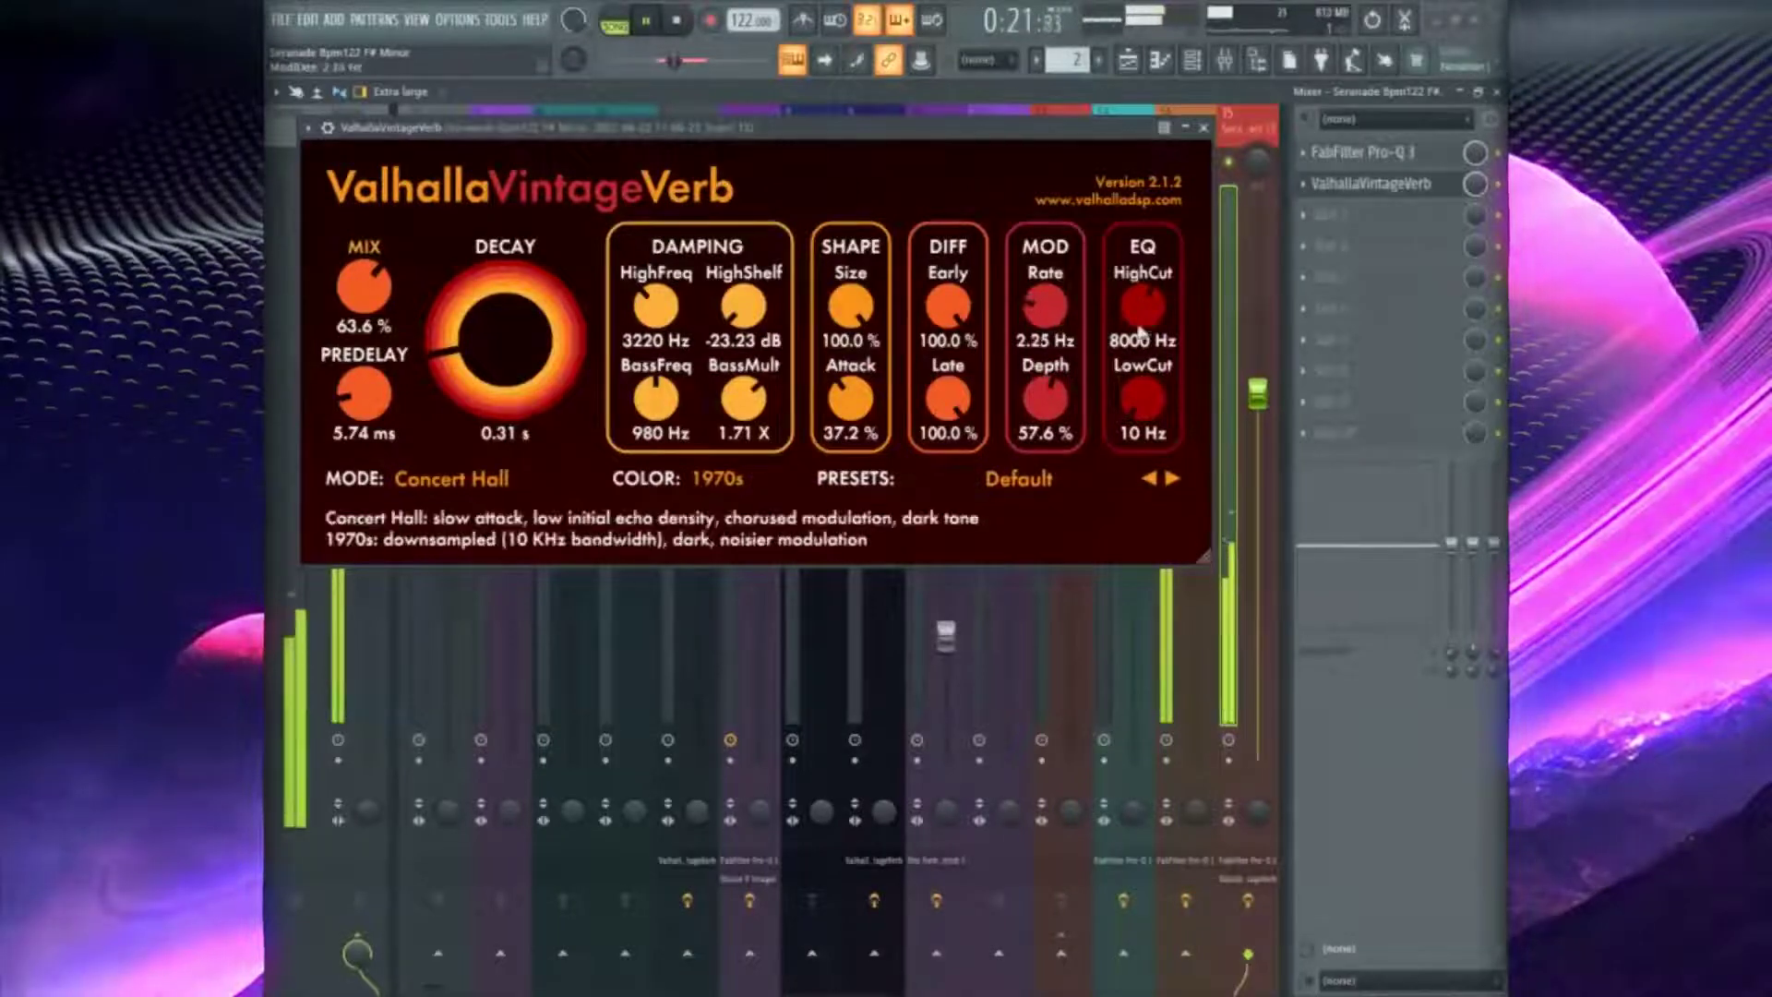
{"action": "scroll", "coordinate": [1163, 307], "scroll_direction": "up", "scroll_amount": 3}
{"action": "left_click", "coordinate": [1205, 129]}
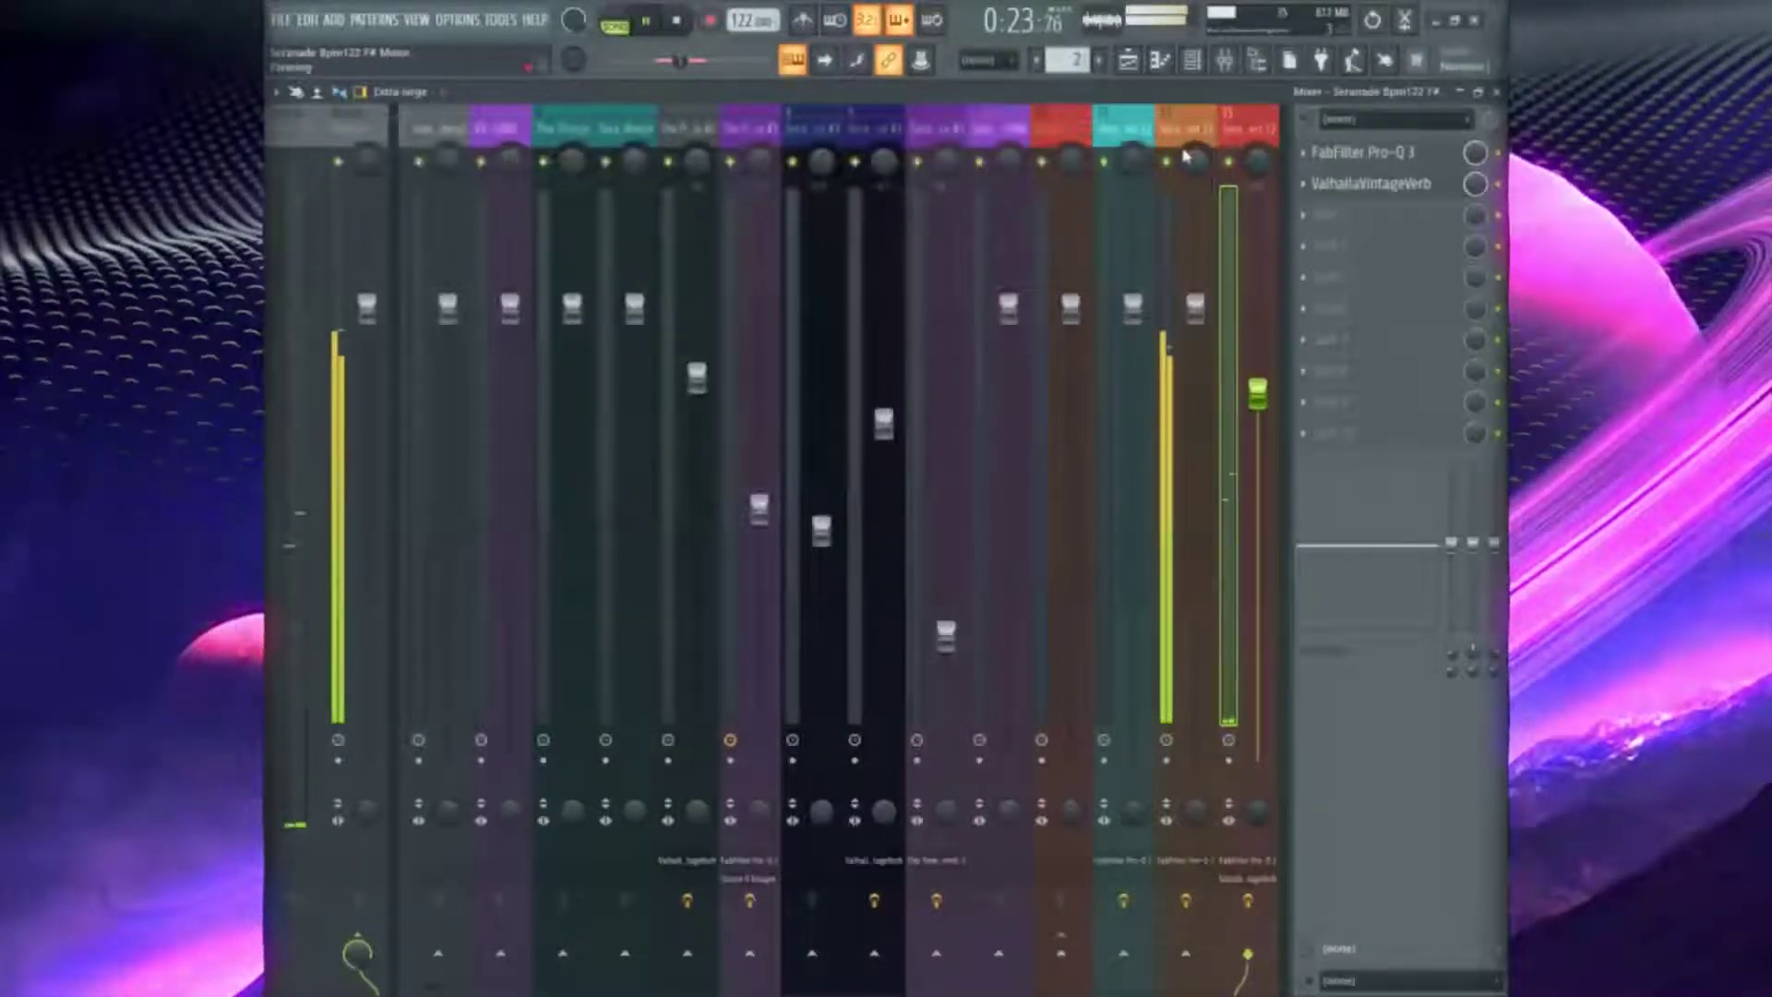
{"action": "left_click", "coordinate": [1497, 91]}
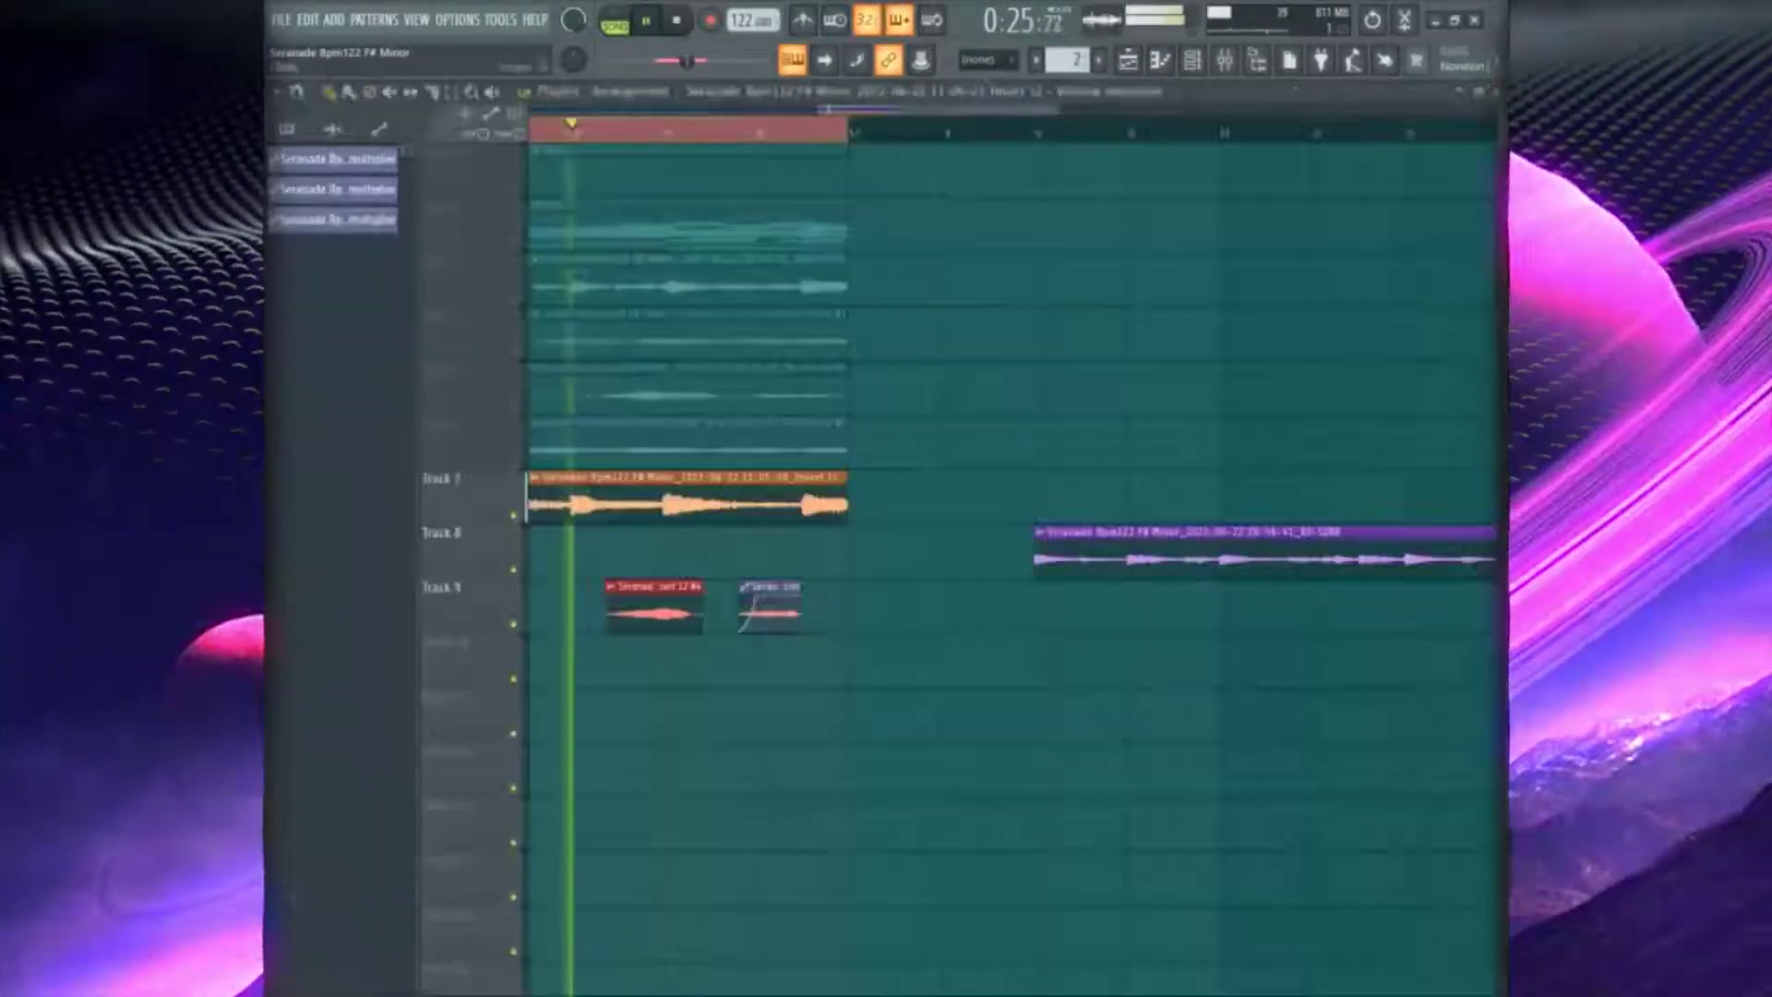
{"action": "scroll", "coordinate": [875, 113], "scroll_direction": "down", "scroll_amount": 3}
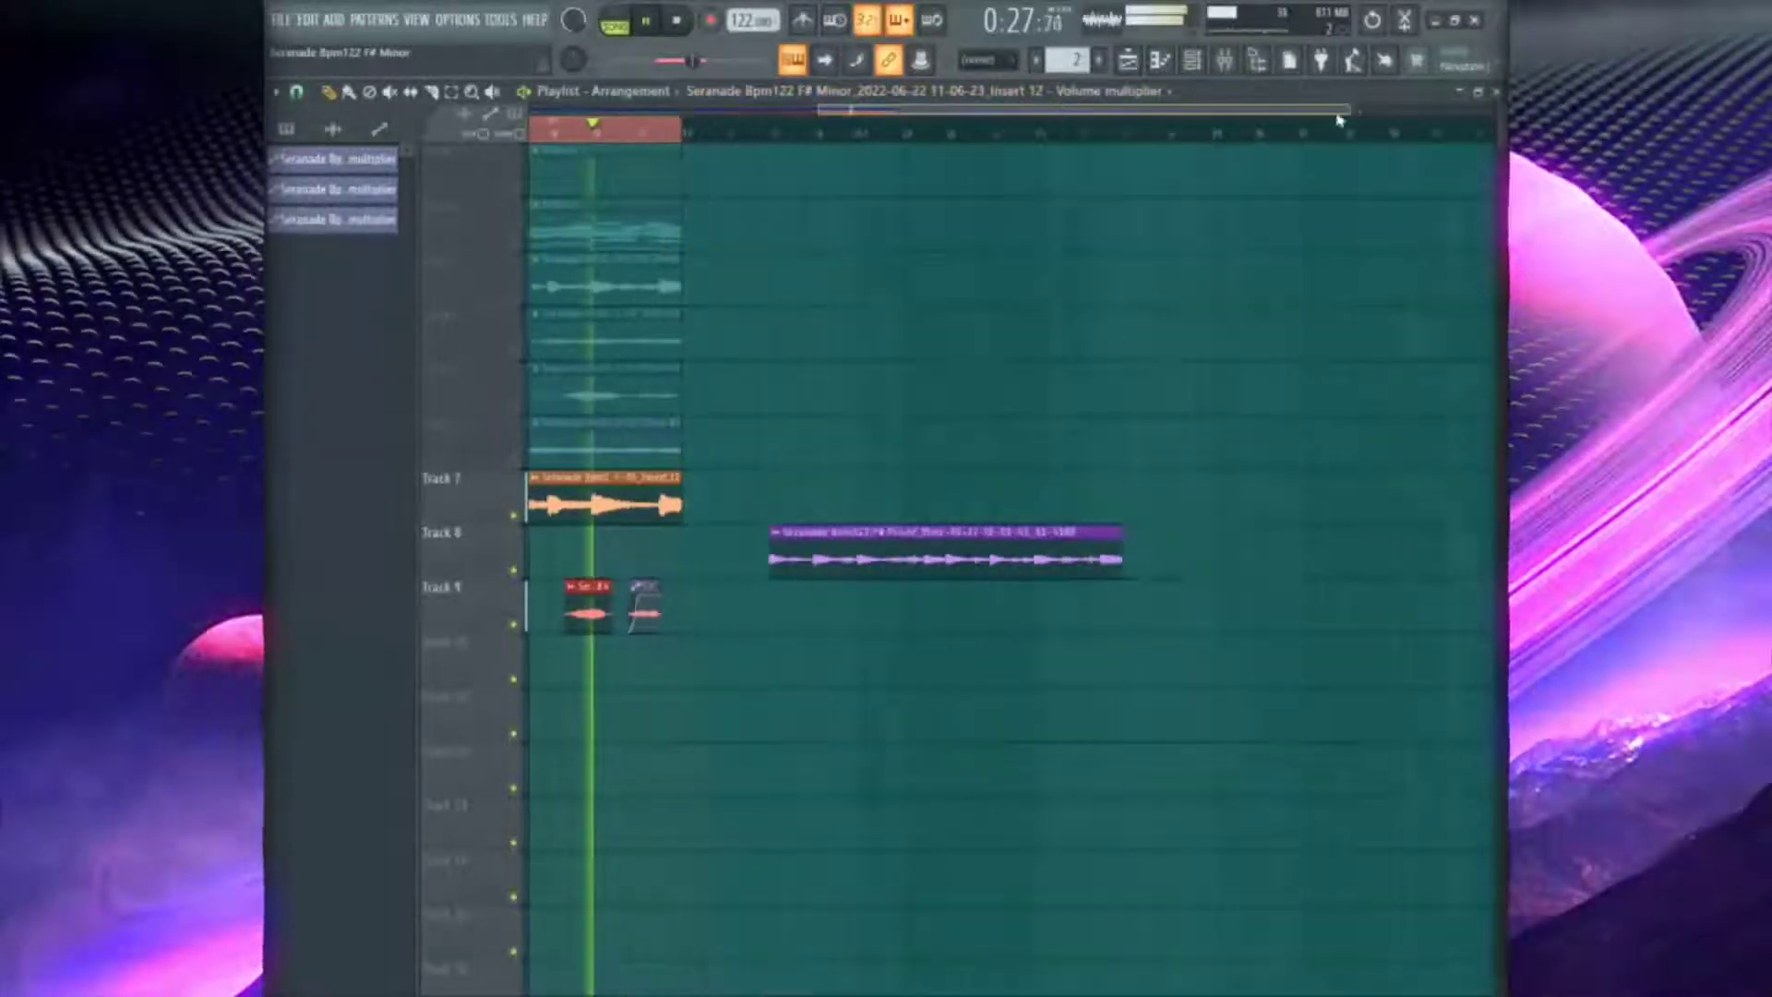
{"action": "scroll", "coordinate": [875, 112], "scroll_direction": "up", "scroll_amount": 3}
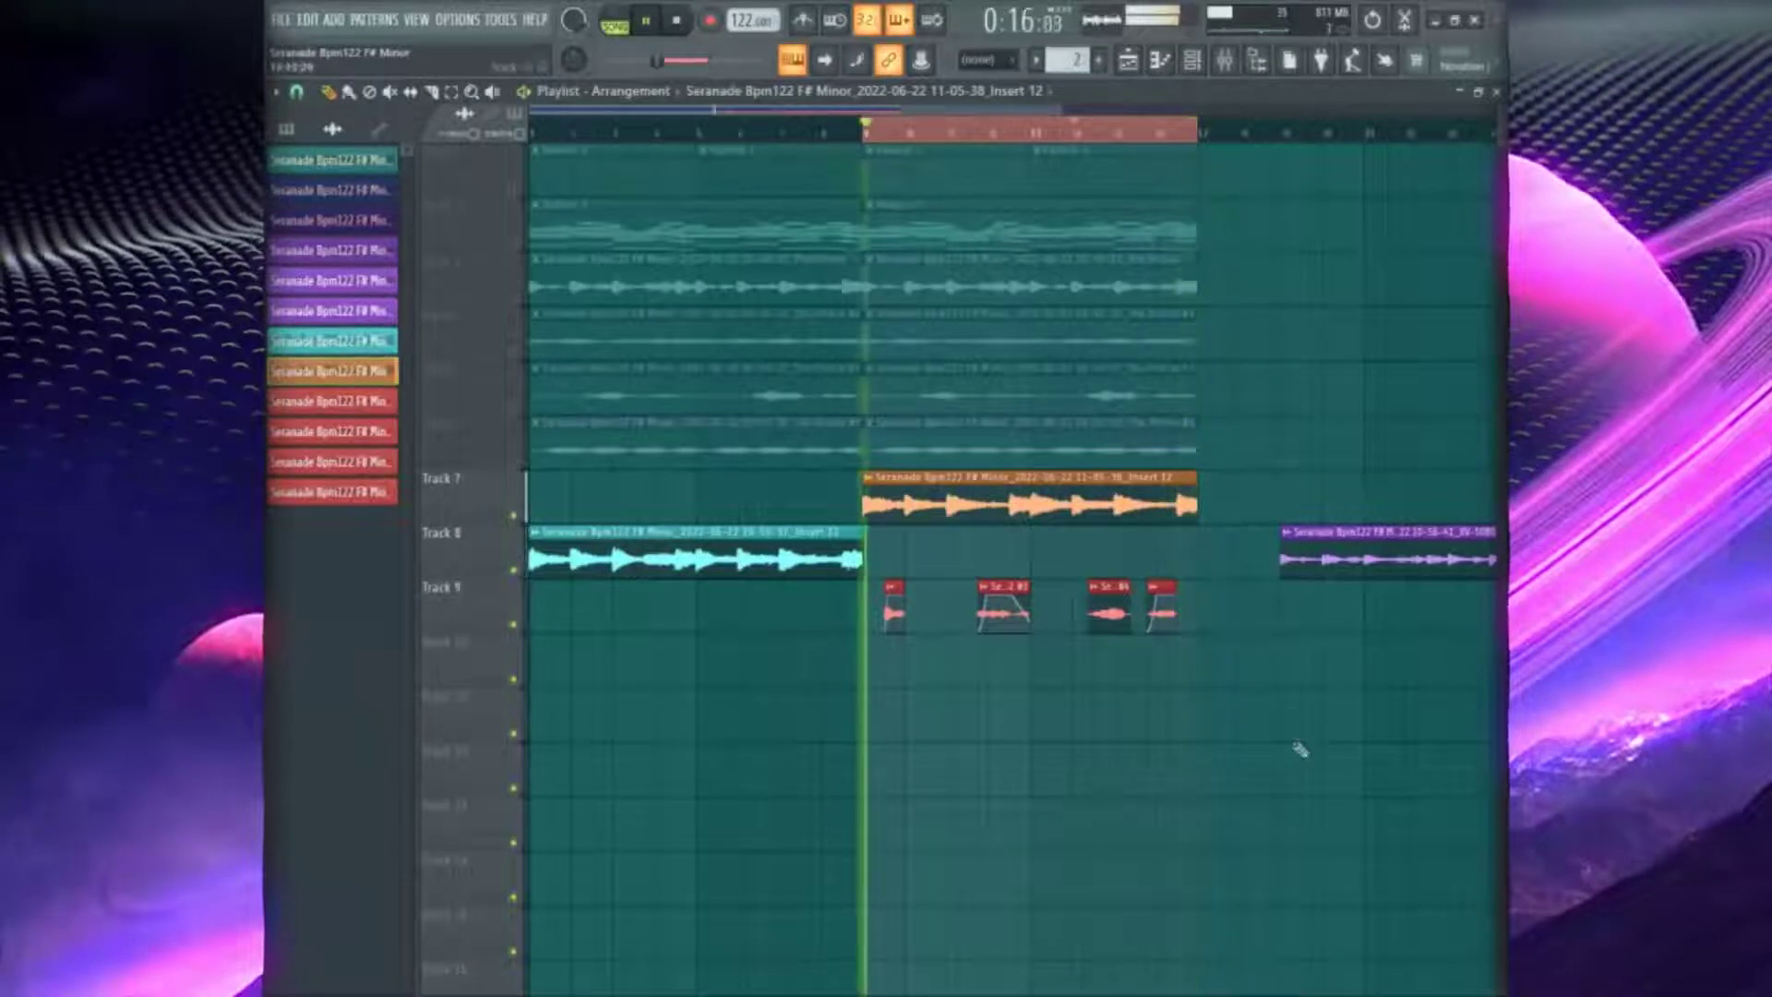
{"action": "left_click", "coordinate": [1211, 665]}
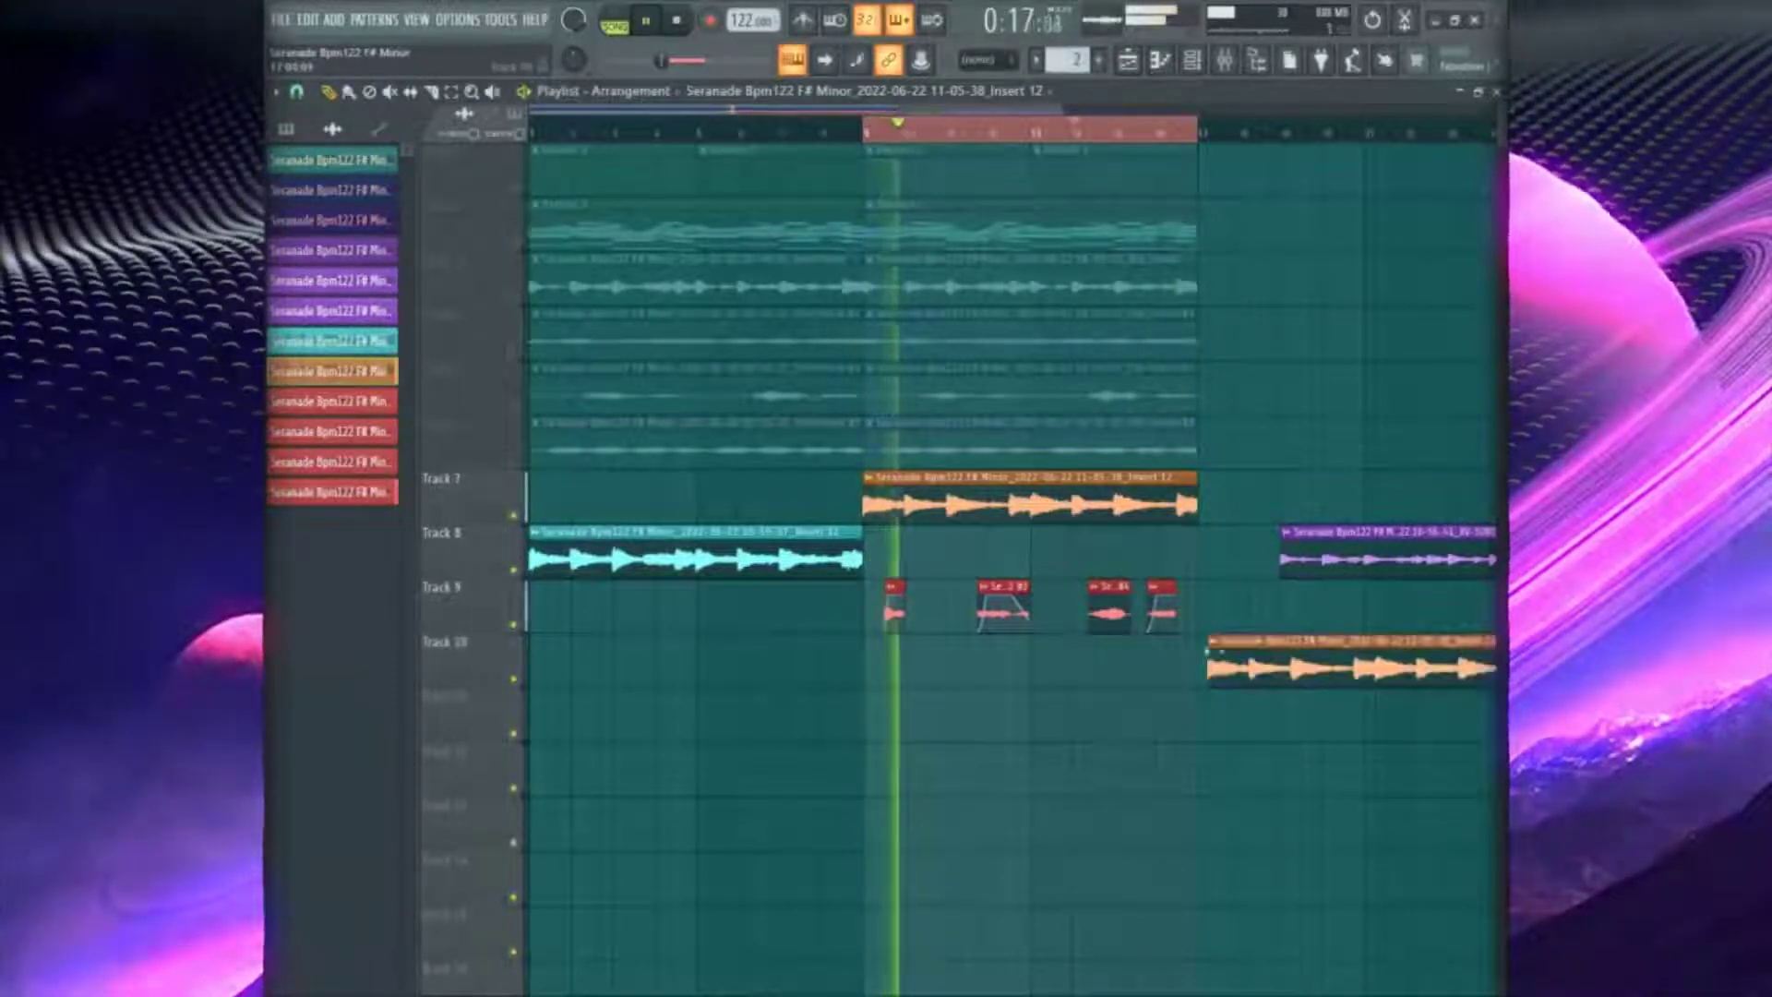
{"action": "right_click", "coordinate": [1251, 668]}
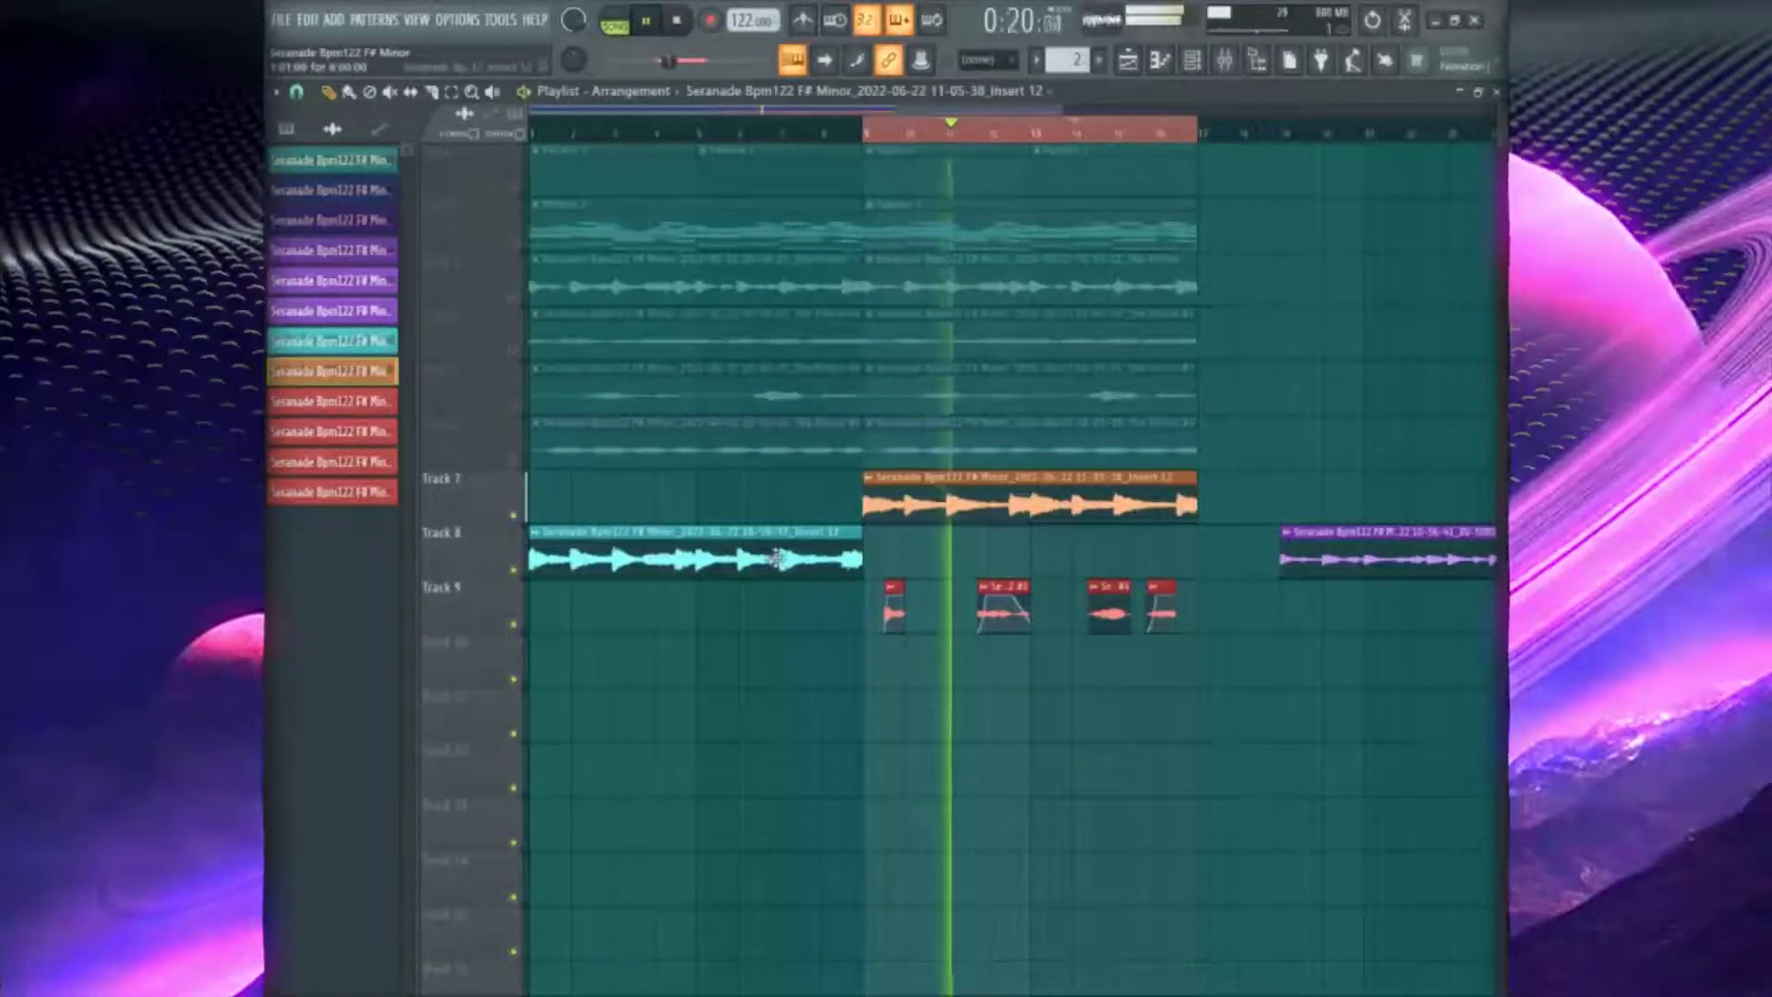
Place a copy of the orange Insert 12 clip on Track 10 at bar 17 and make it unique
{"action": "left_click", "coordinate": [1207, 658]}
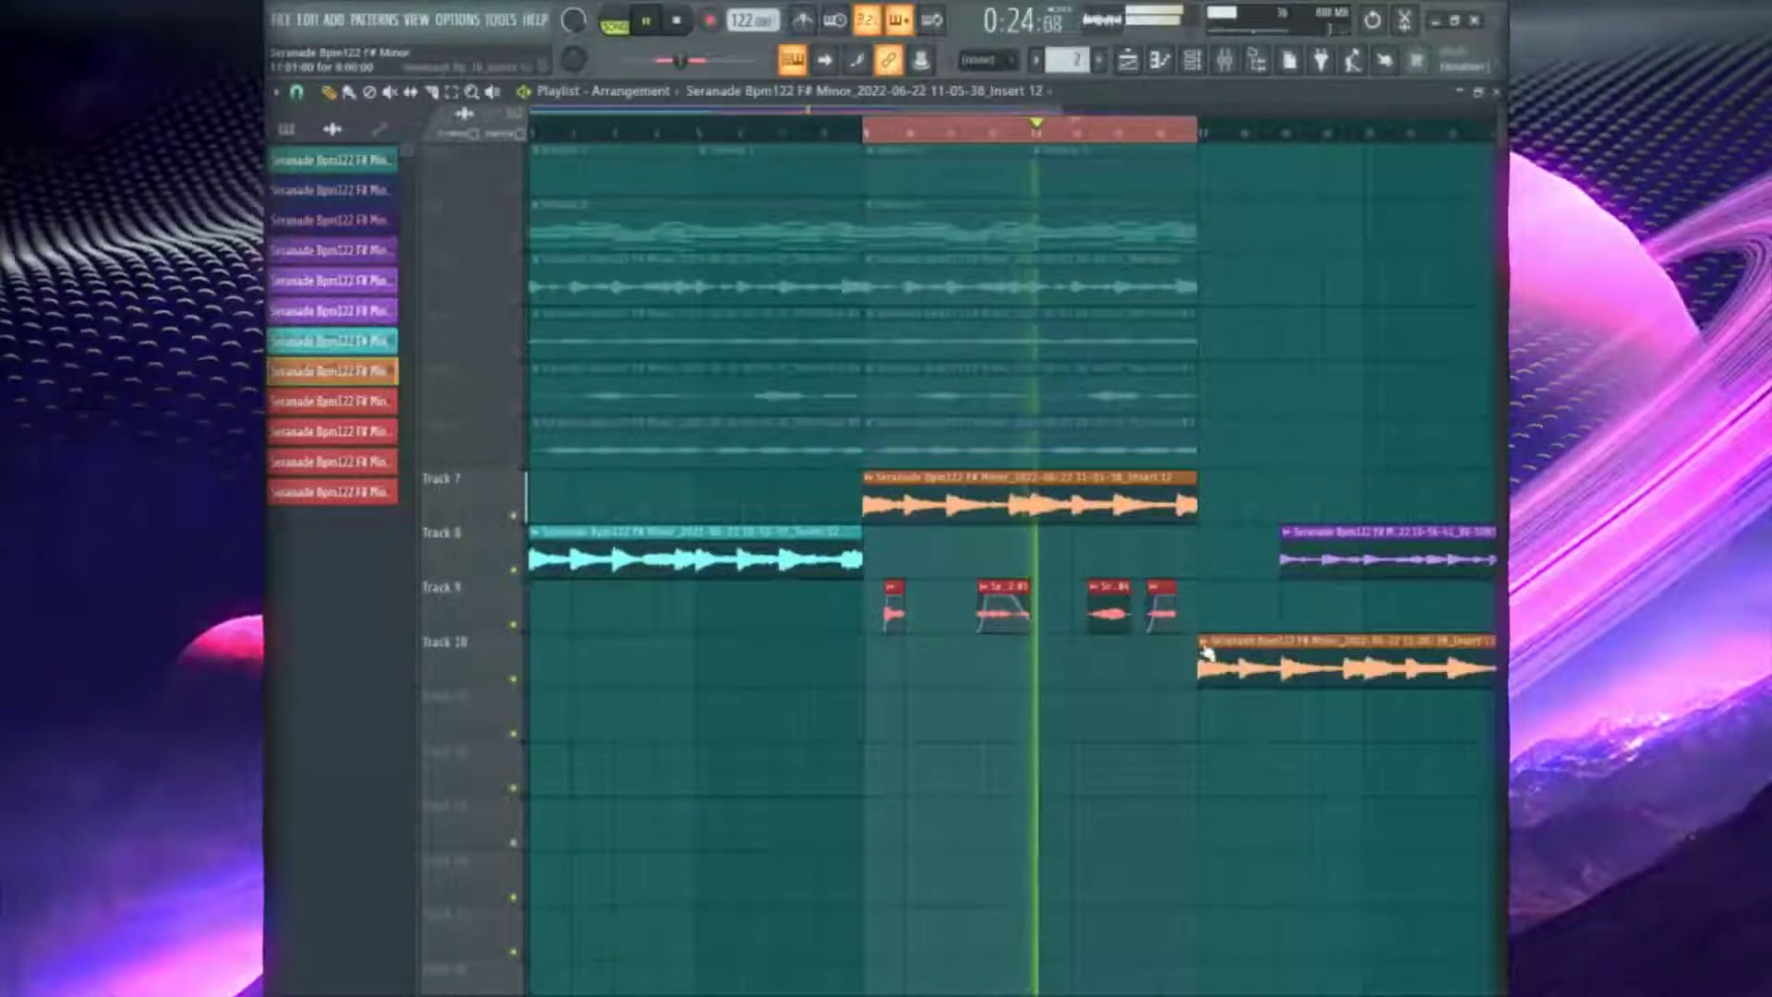
{"action": "right_click", "coordinate": [1206, 657]}
{"action": "left_click", "coordinate": [1261, 787]}
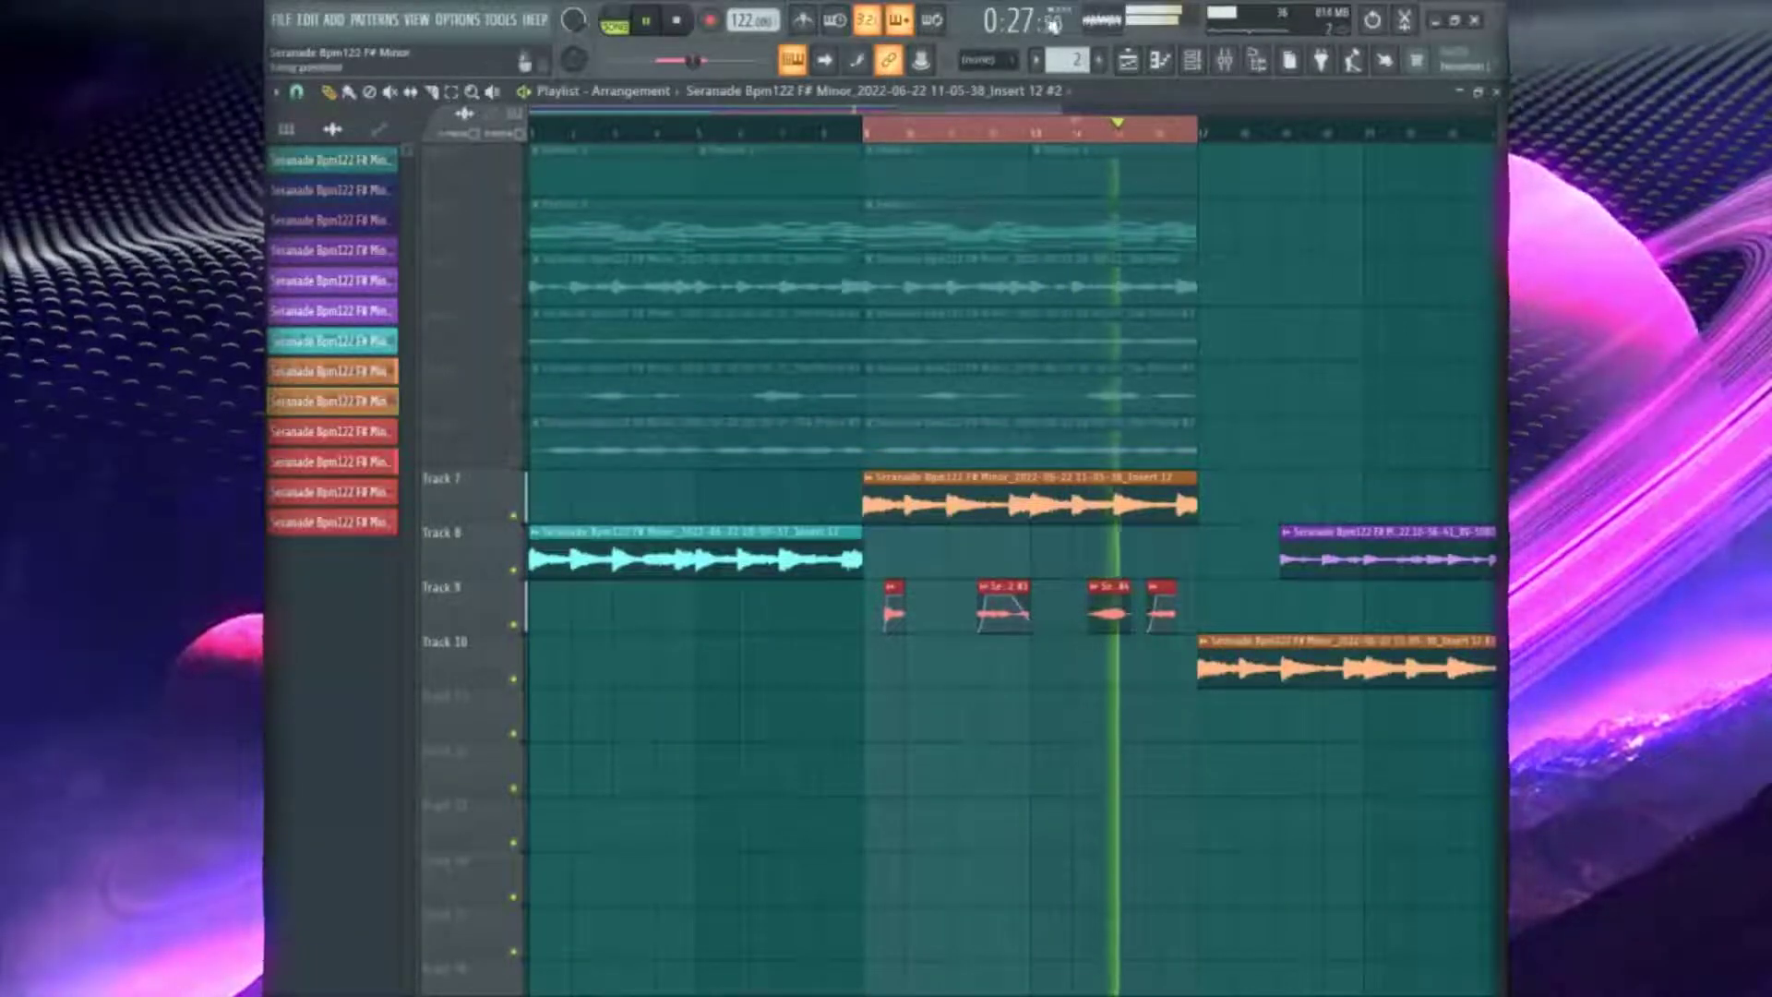
Open the channel settings of the new orange clip on Track 10 and reverse its sample
{"action": "left_click", "coordinate": [1033, 91]}
{"action": "key", "text": "Escape"}
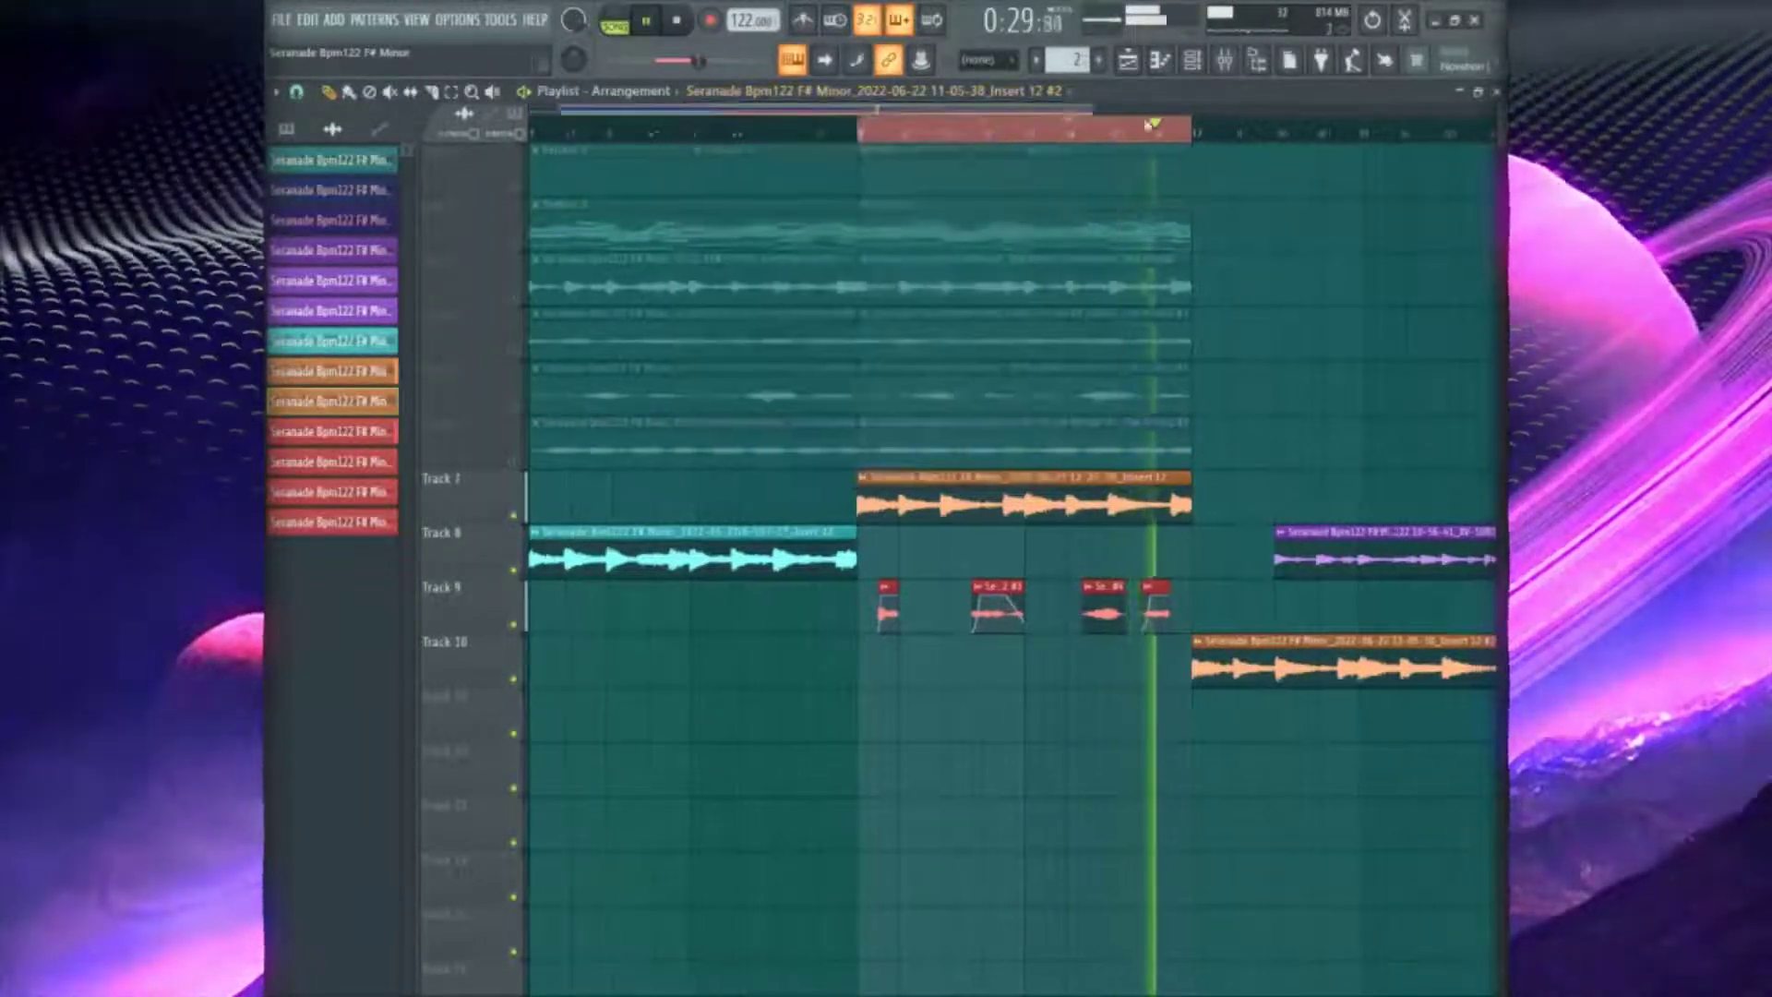
{"action": "scroll", "coordinate": [1080, 681], "scroll_direction": "right", "scroll_amount": 2}
{"action": "double_click", "coordinate": [986, 650]}
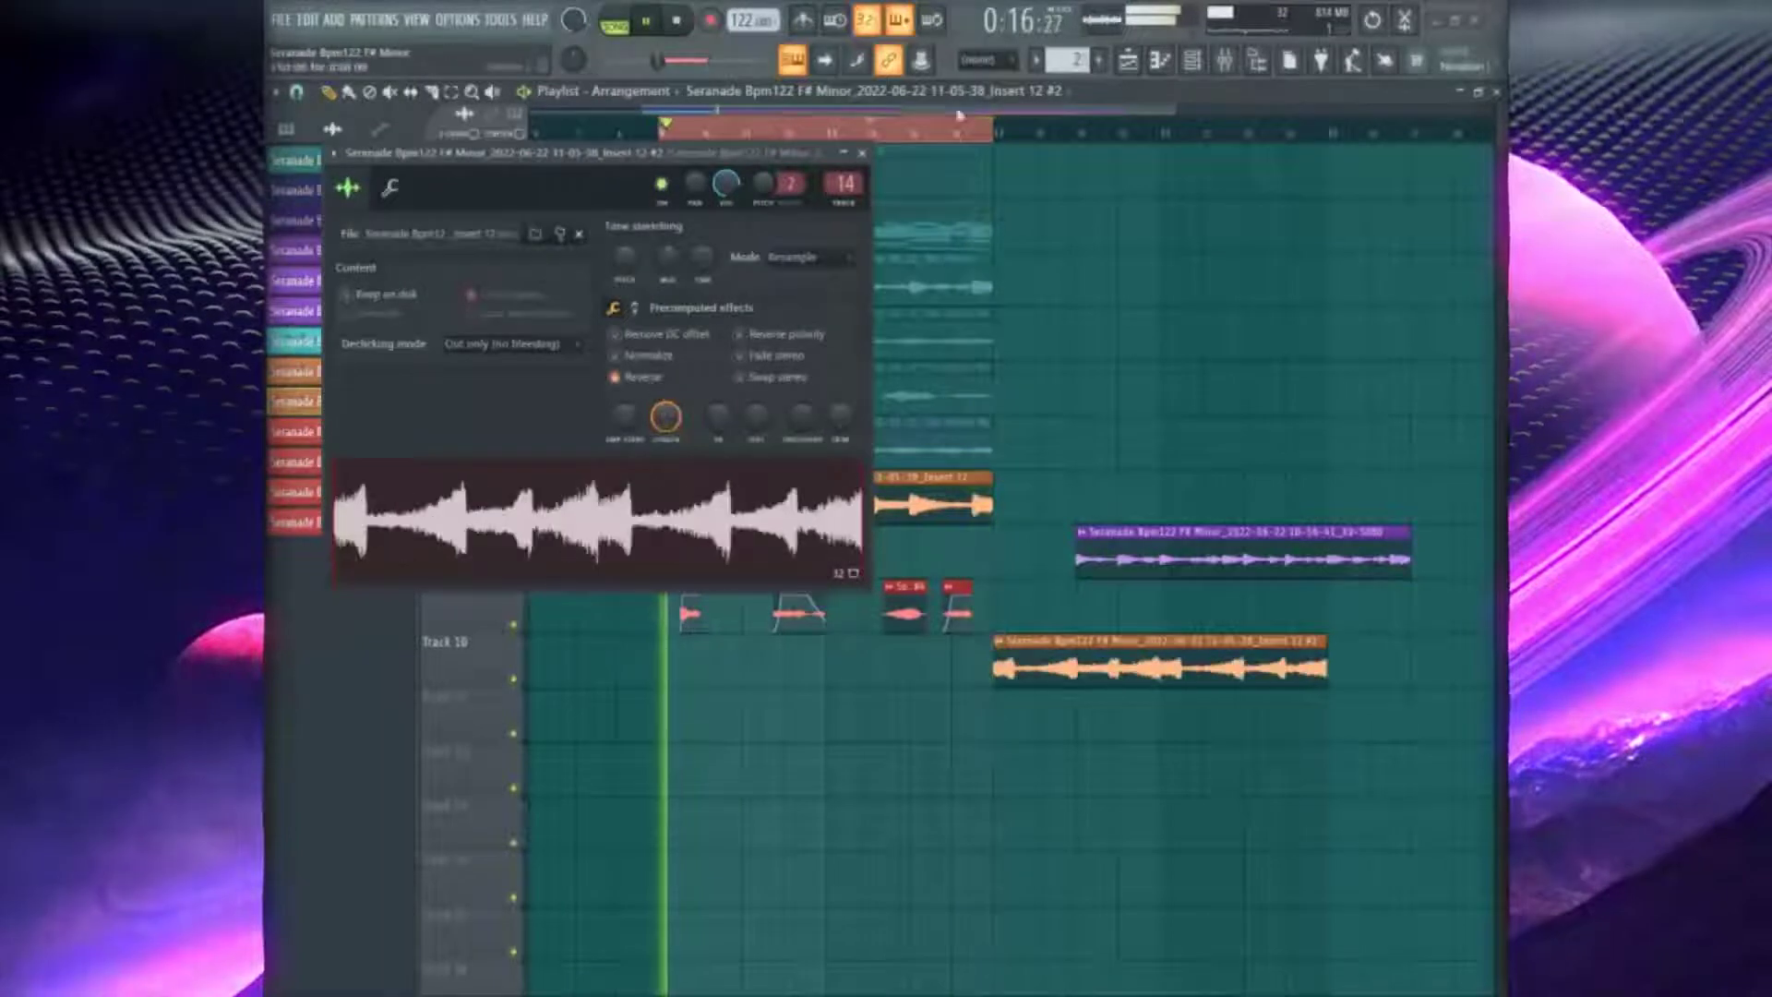
Set the loop range to the reversed orange clip's length, move the purple clip on Track 8 past it and audition the loop
{"action": "left_click_drag", "start_coordinate": [997, 133], "coordinate": [1281, 159]}
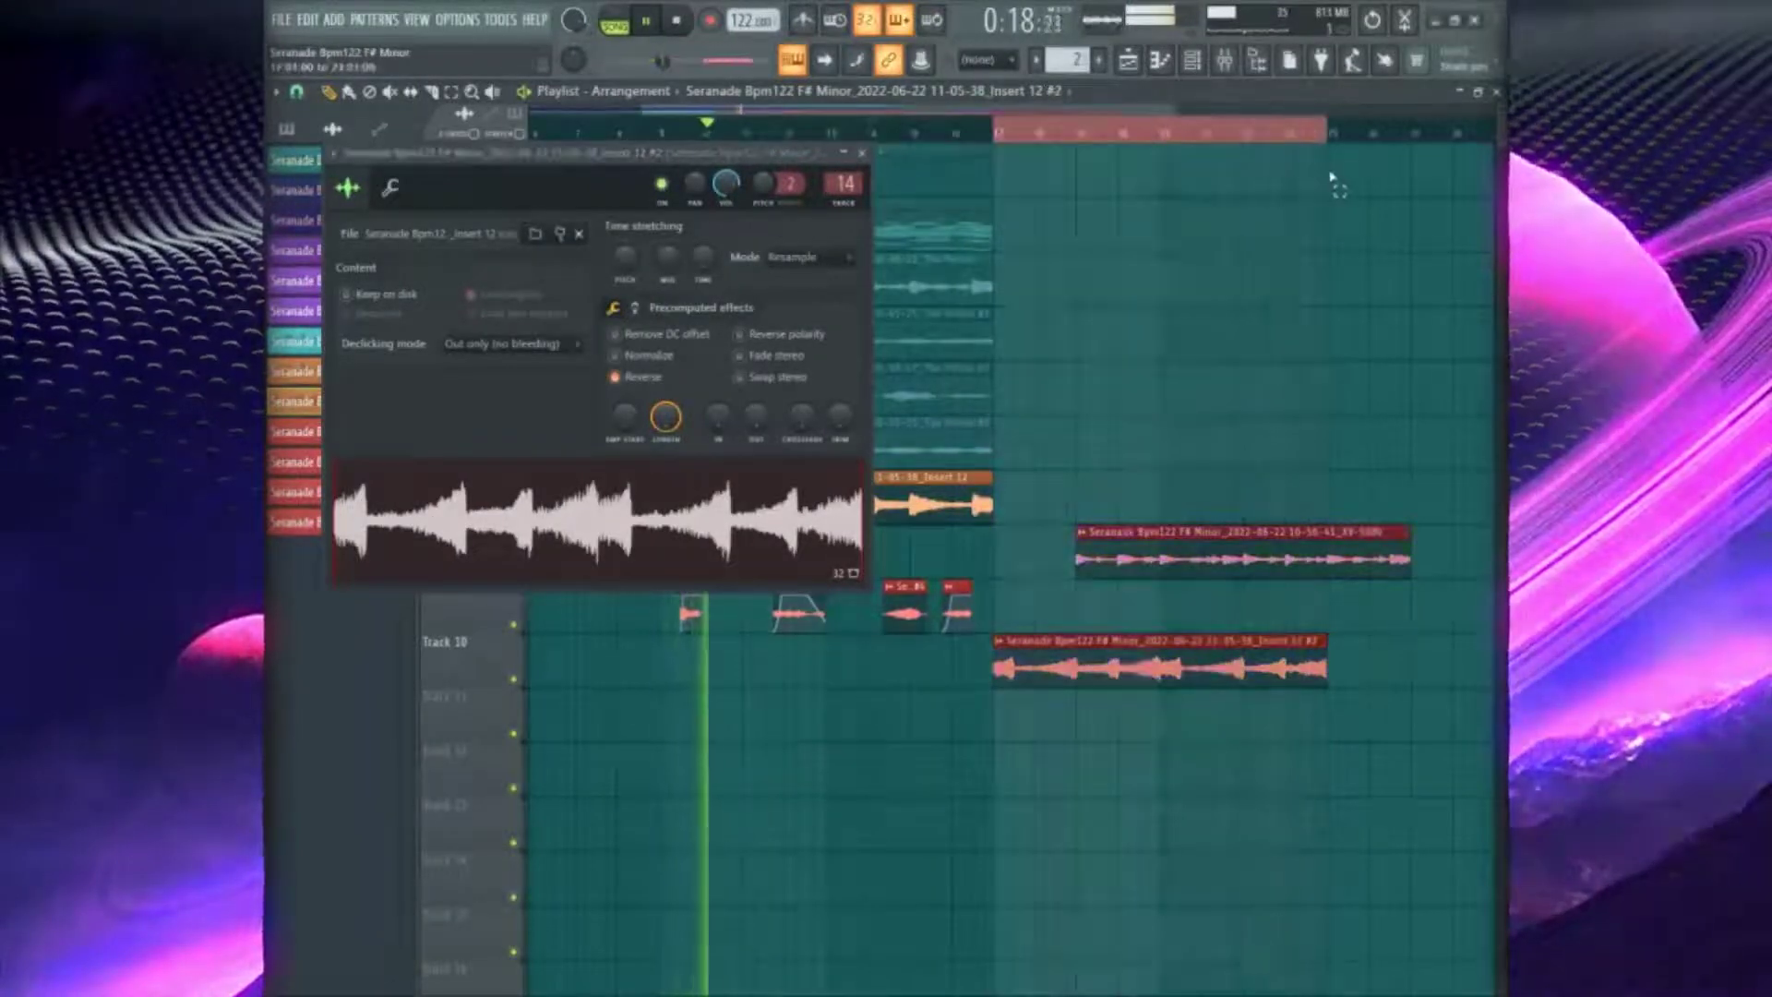
{"action": "left_click_drag", "start_coordinate": [1185, 560], "coordinate": [1428, 546]}
{"action": "key", "text": "space"}
{"action": "key", "text": "space"}
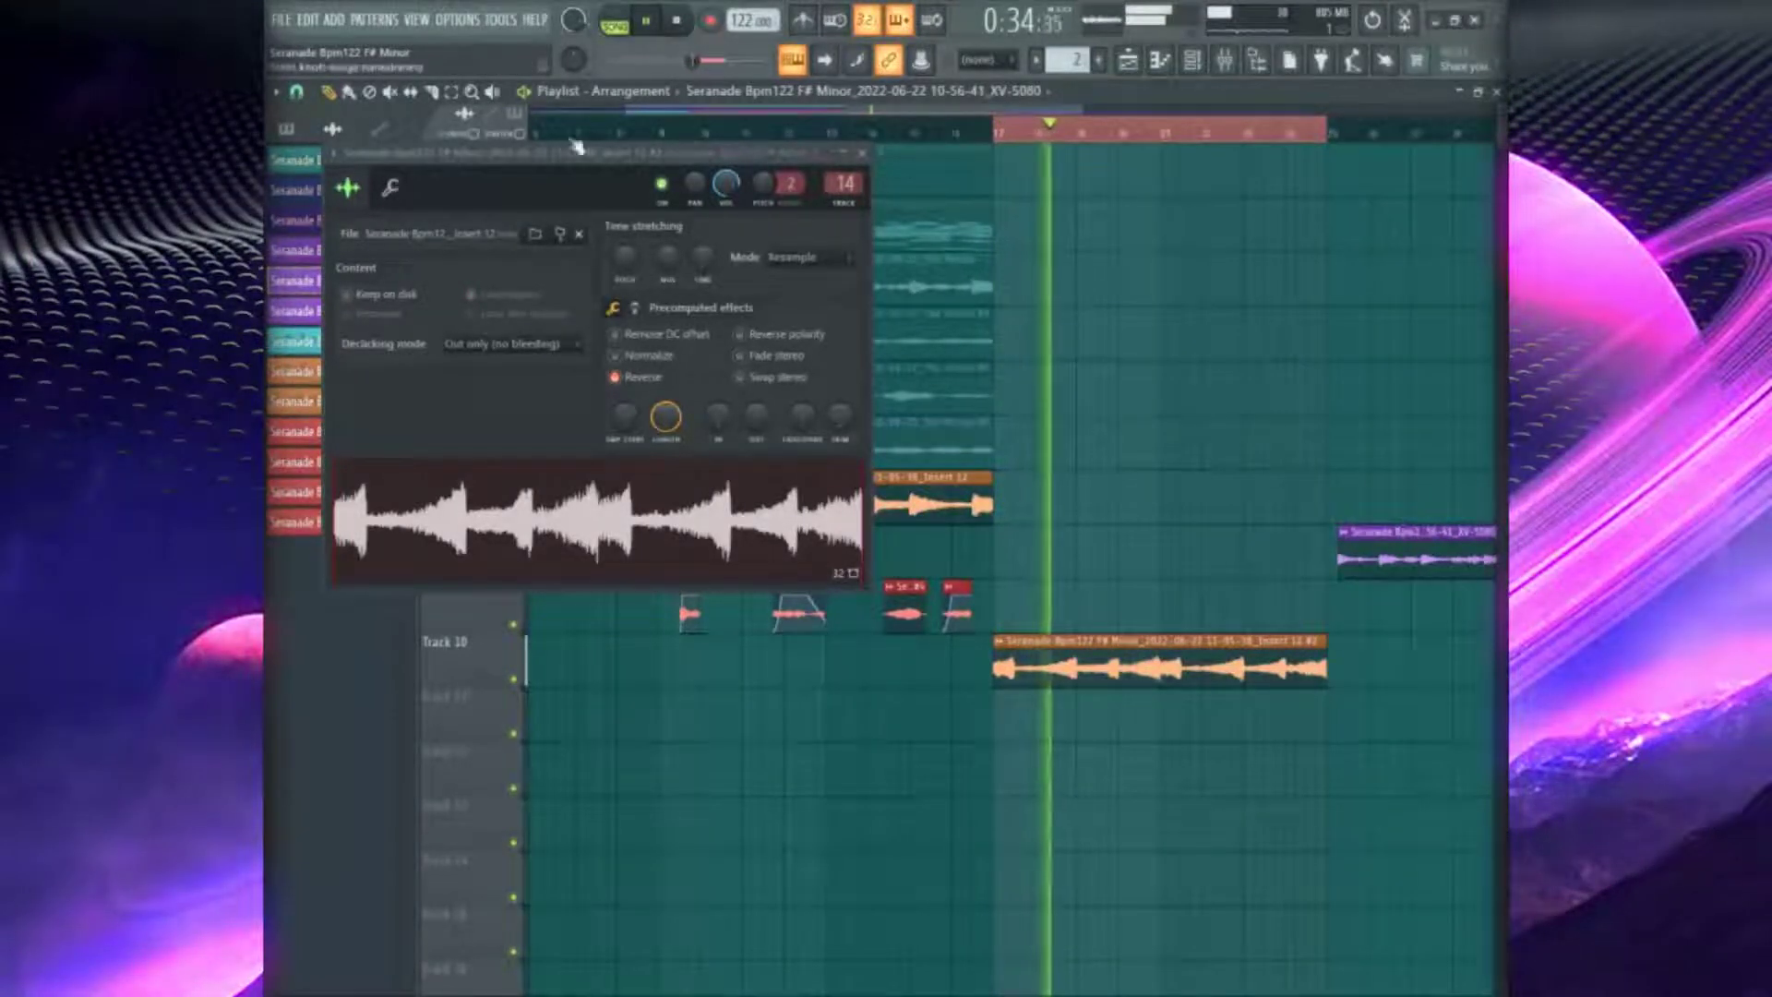
Play the arrangement from bar 9 to compare the original orange section with the reversed one
{"action": "left_click_drag", "start_coordinate": [1082, 110], "coordinate": [1061, 111]}
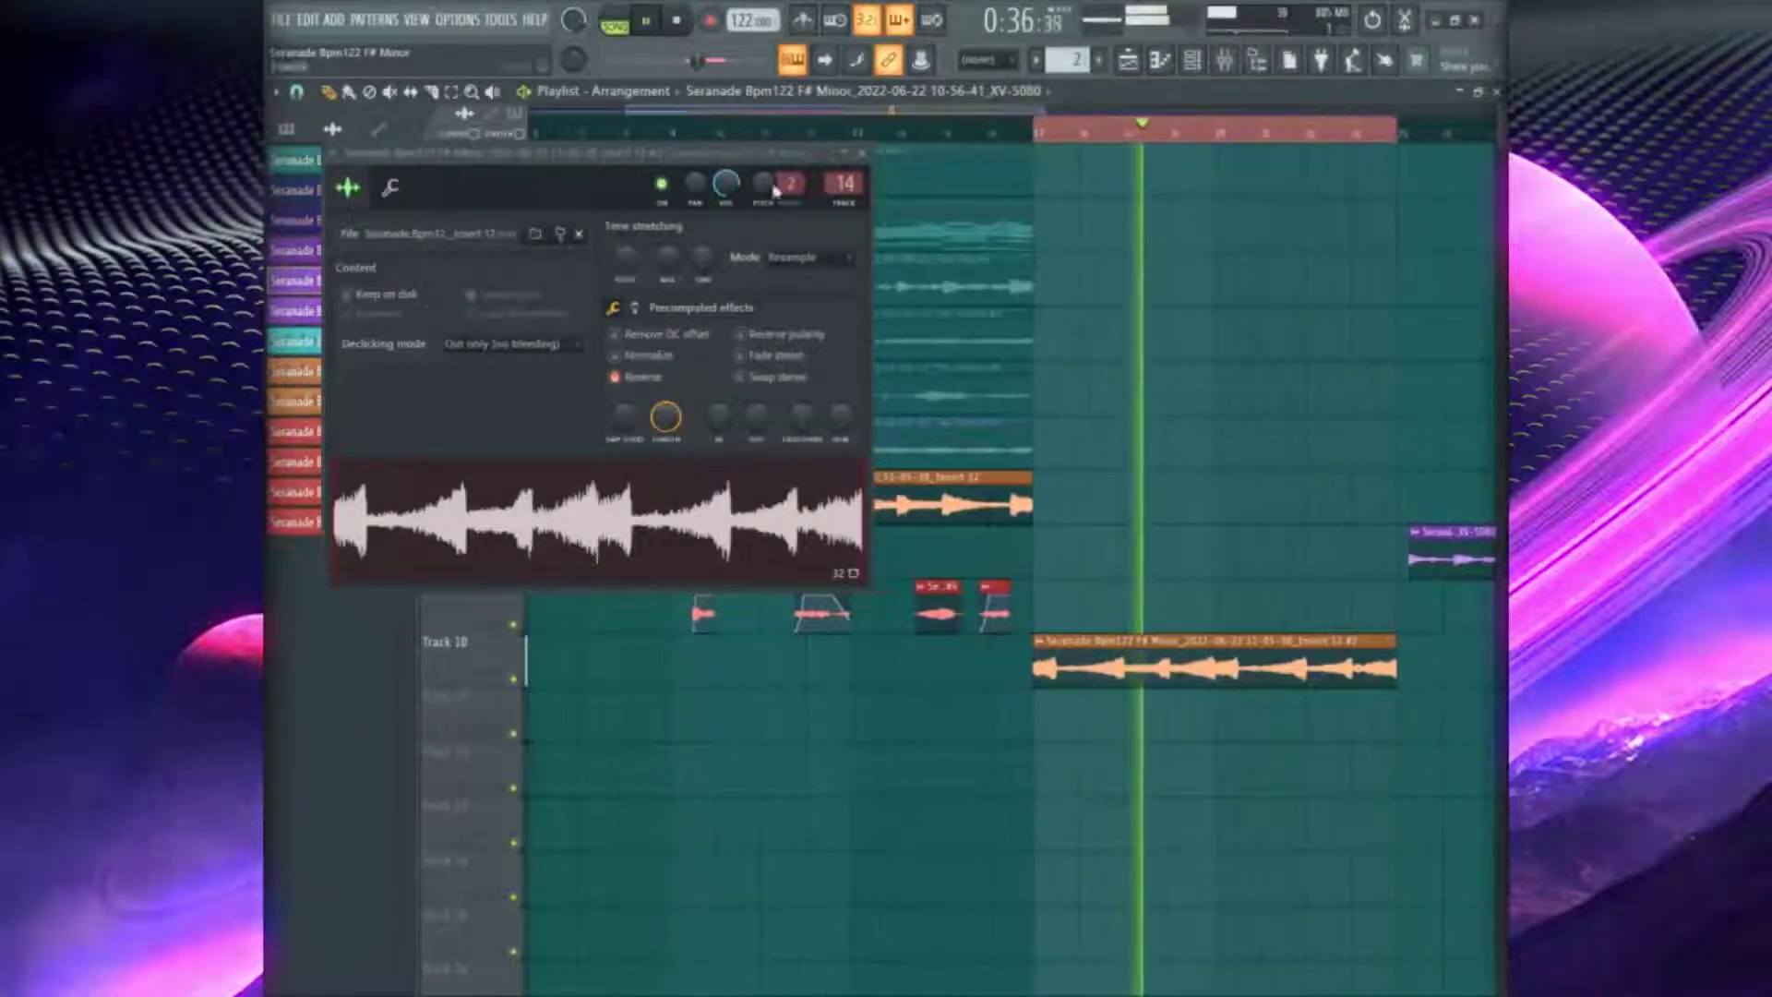
{"action": "left_click", "coordinate": [655, 134]}
{"action": "left_click", "coordinate": [677, 136]}
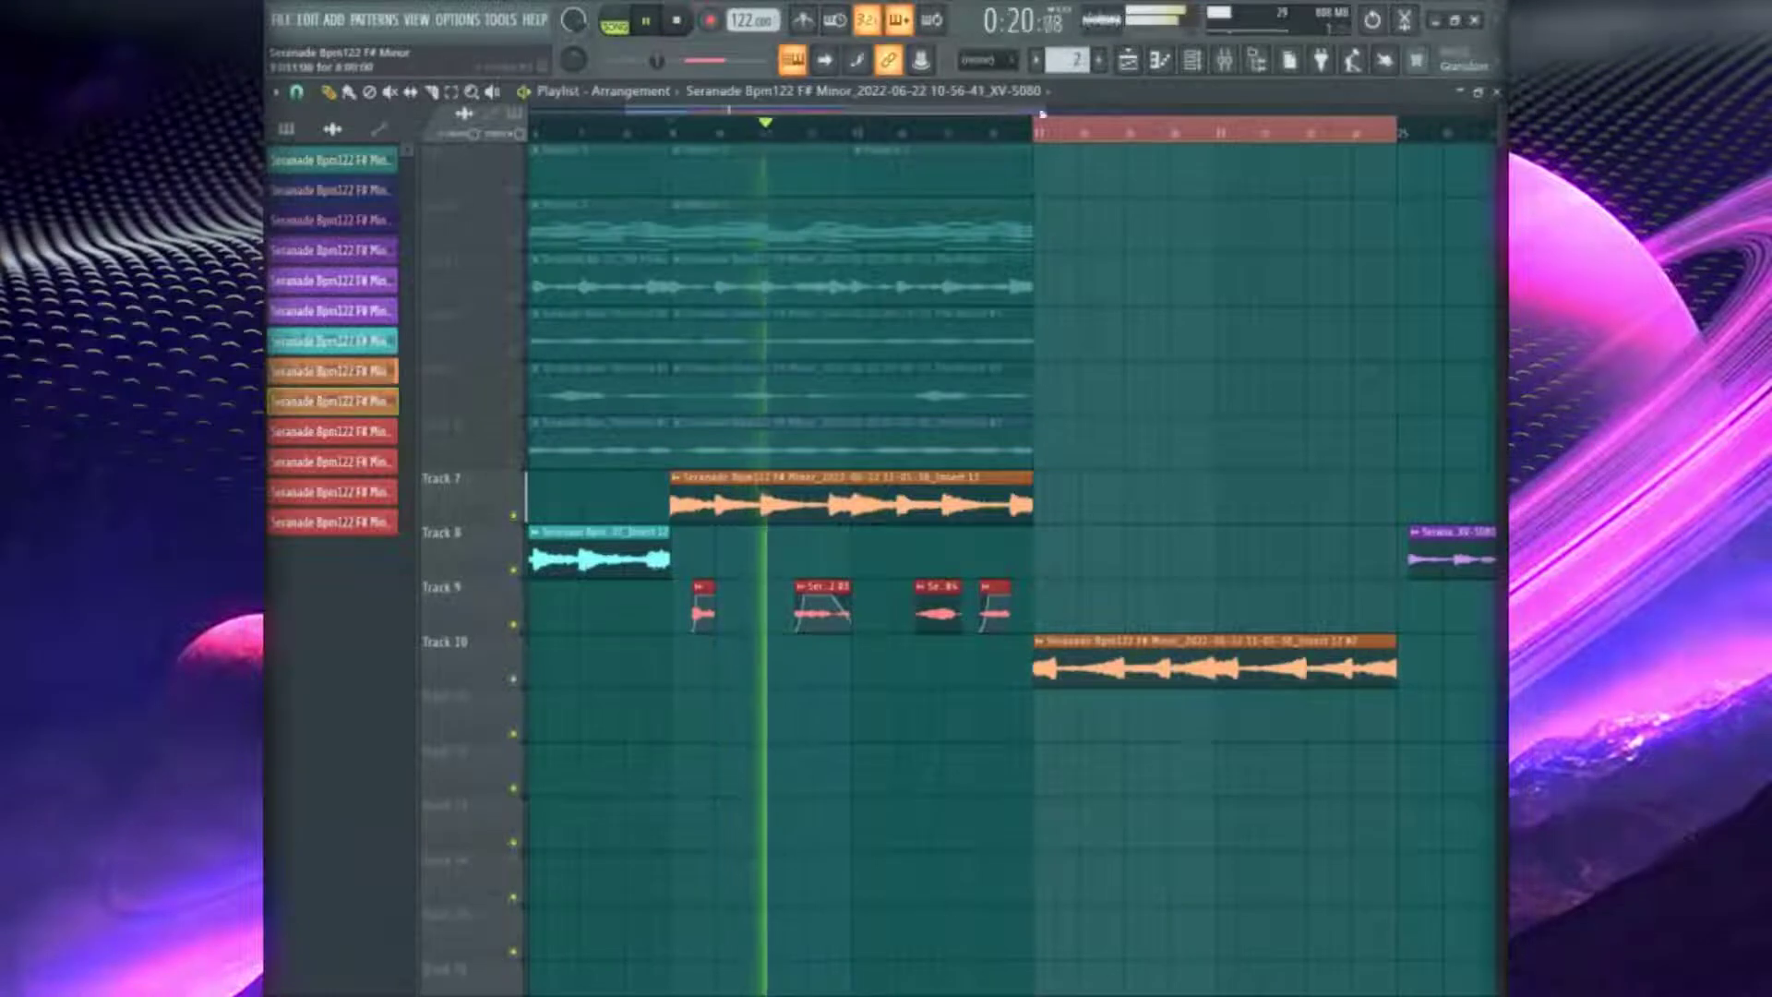
Slice the reversed orange clip into pieces and spread them alternately across Tracks 9 and 10
{"action": "scroll", "coordinate": [1015, 231], "scroll_direction": "left", "scroll_amount": 4}
{"action": "scroll", "coordinate": [1064, 150], "scroll_direction": "right", "scroll_amount": 5}
{"action": "scroll", "coordinate": [1064, 150], "scroll_direction": "right", "scroll_amount": 2}
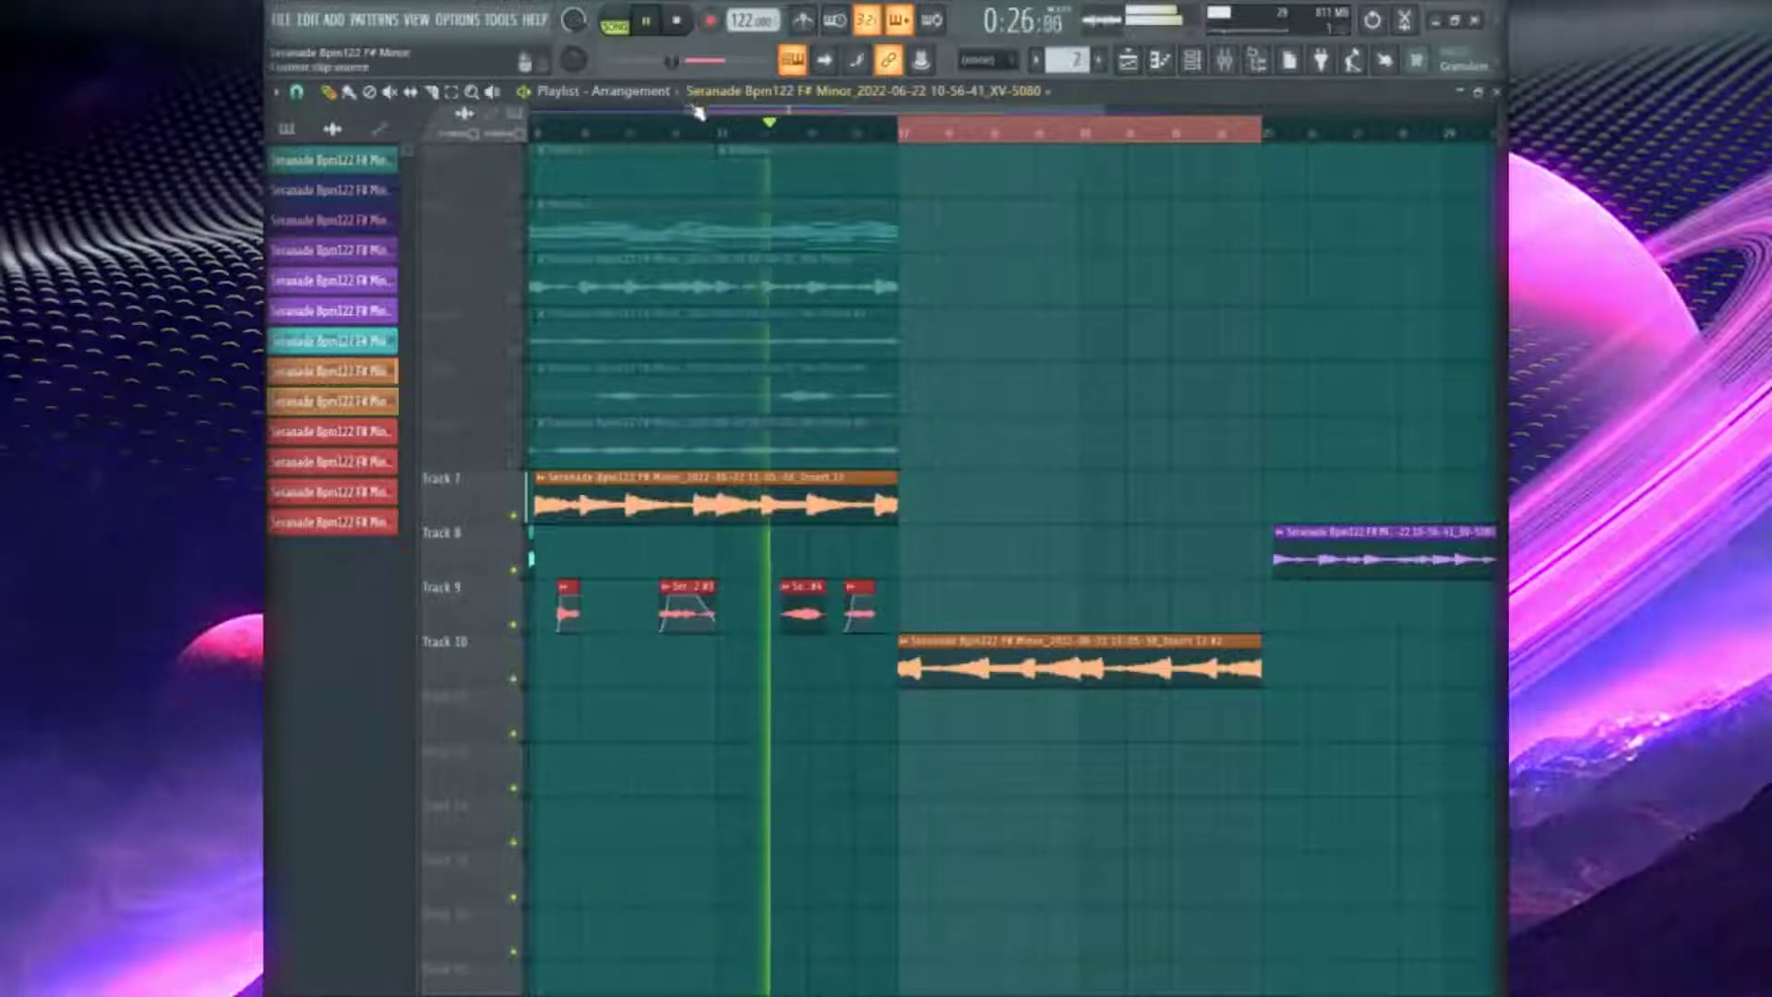
{"action": "scroll", "coordinate": [746, 133], "scroll_direction": "up", "scroll_amount": 1}
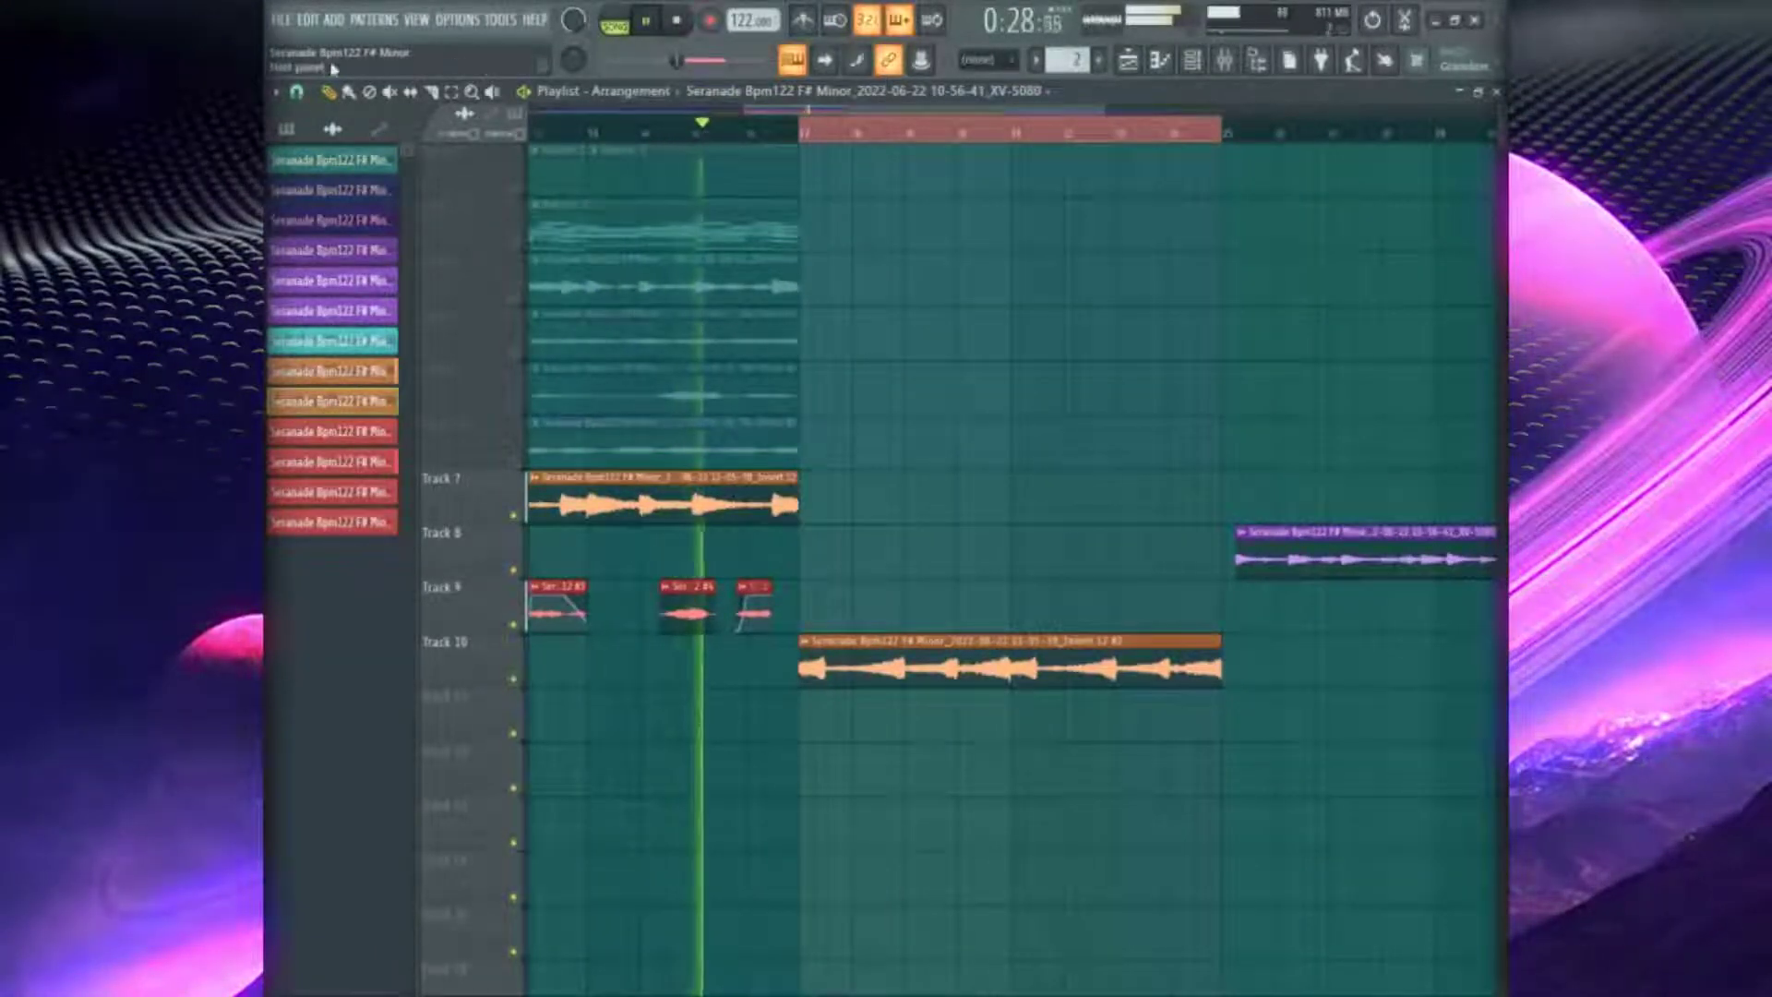
{"action": "left_click", "coordinate": [432, 91]}
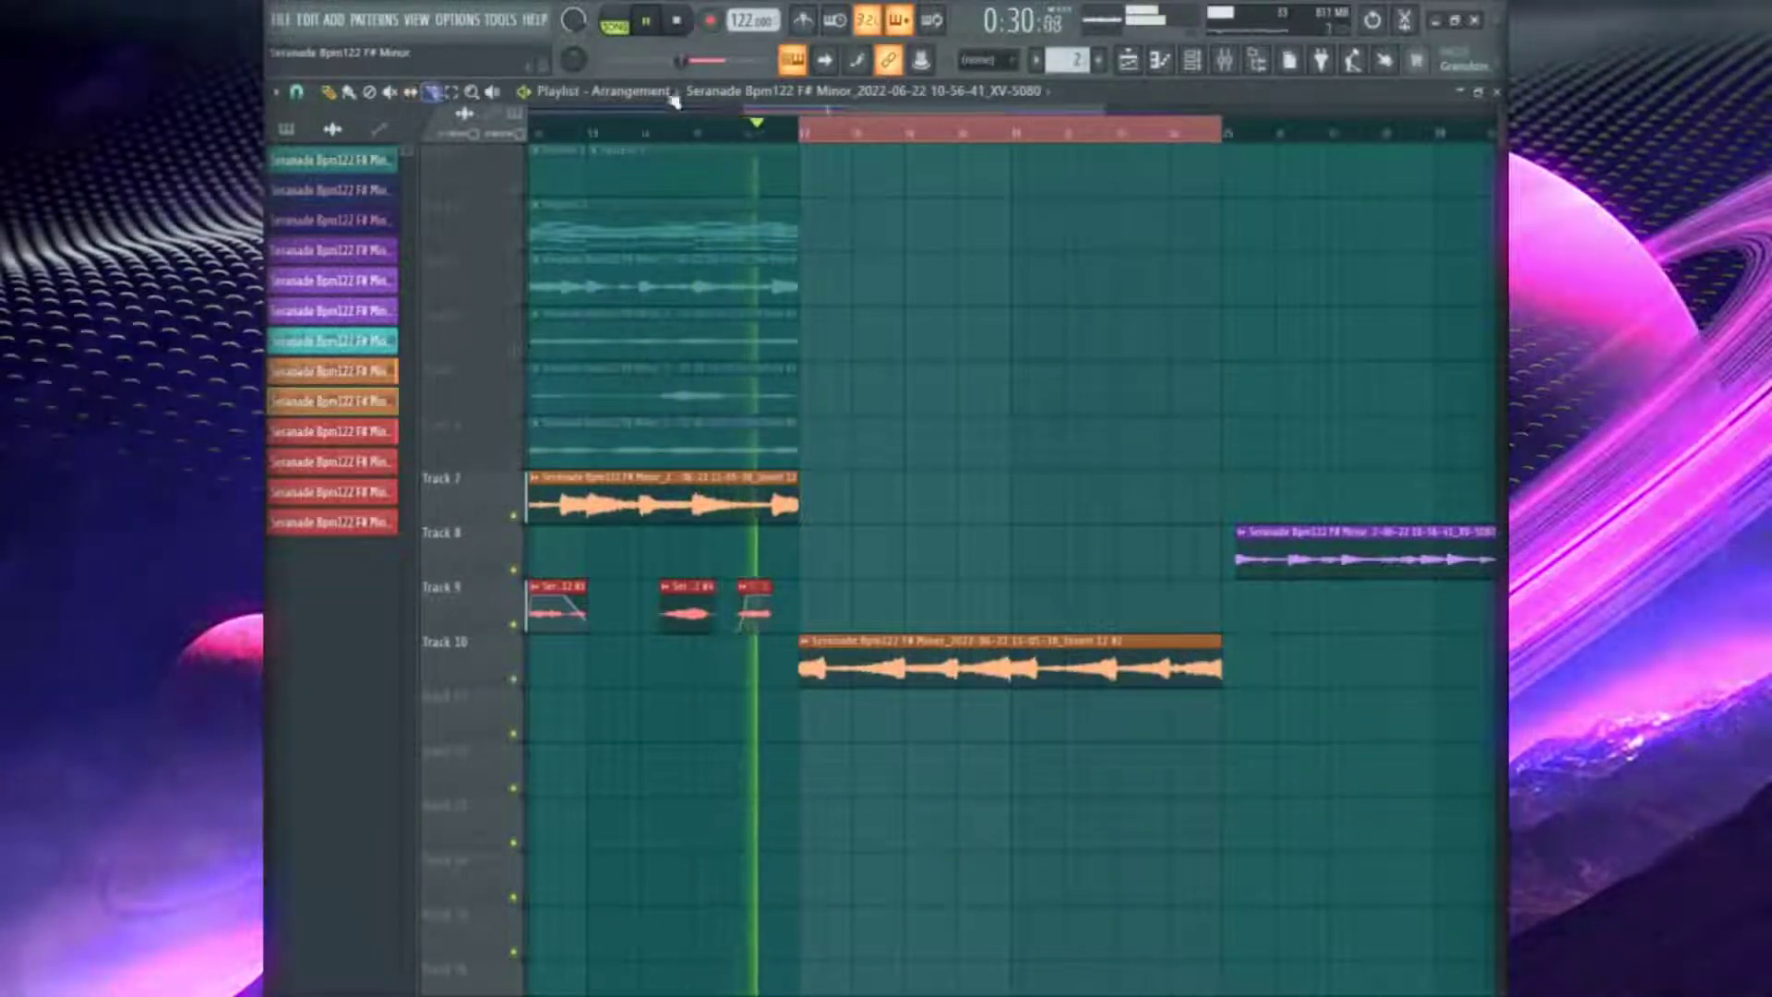
{"action": "left_click_drag", "start_coordinate": [739, 111], "coordinate": [1036, 123]}
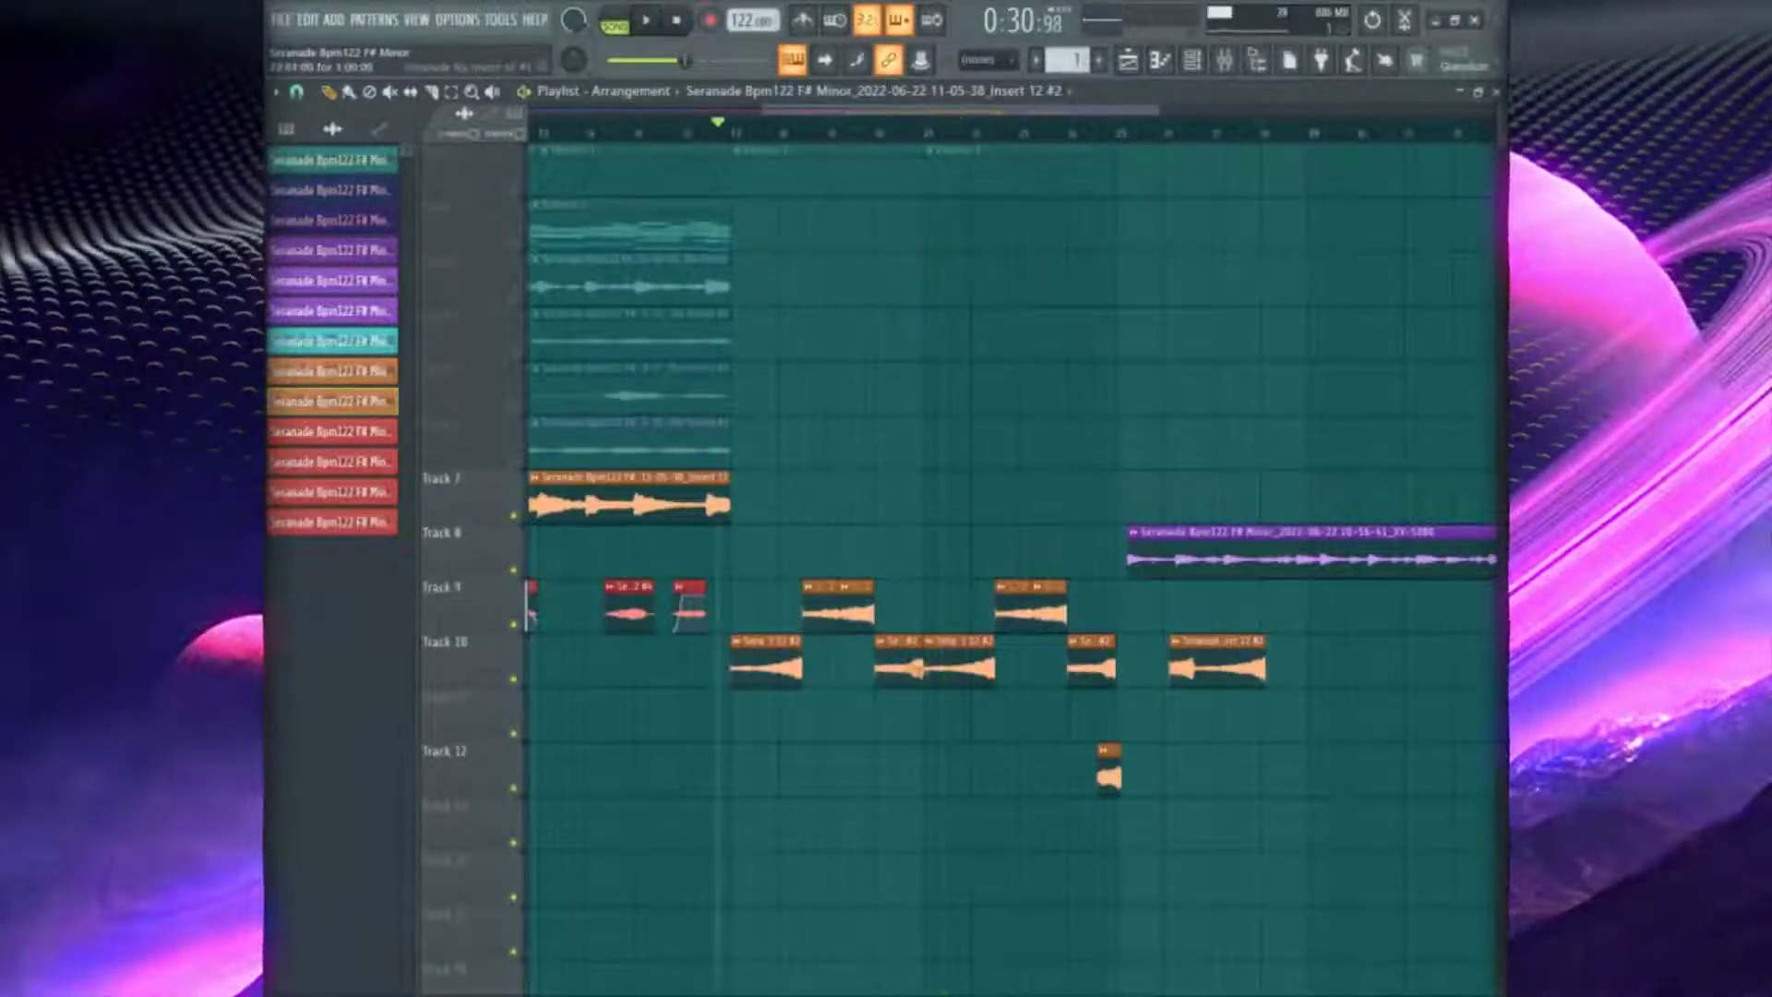
Shorten the middle orange piece on Track 10 and place a trimmed slice on Track 11 to follow it
{"action": "left_click_drag", "start_coordinate": [997, 667], "coordinate": [960, 669]}
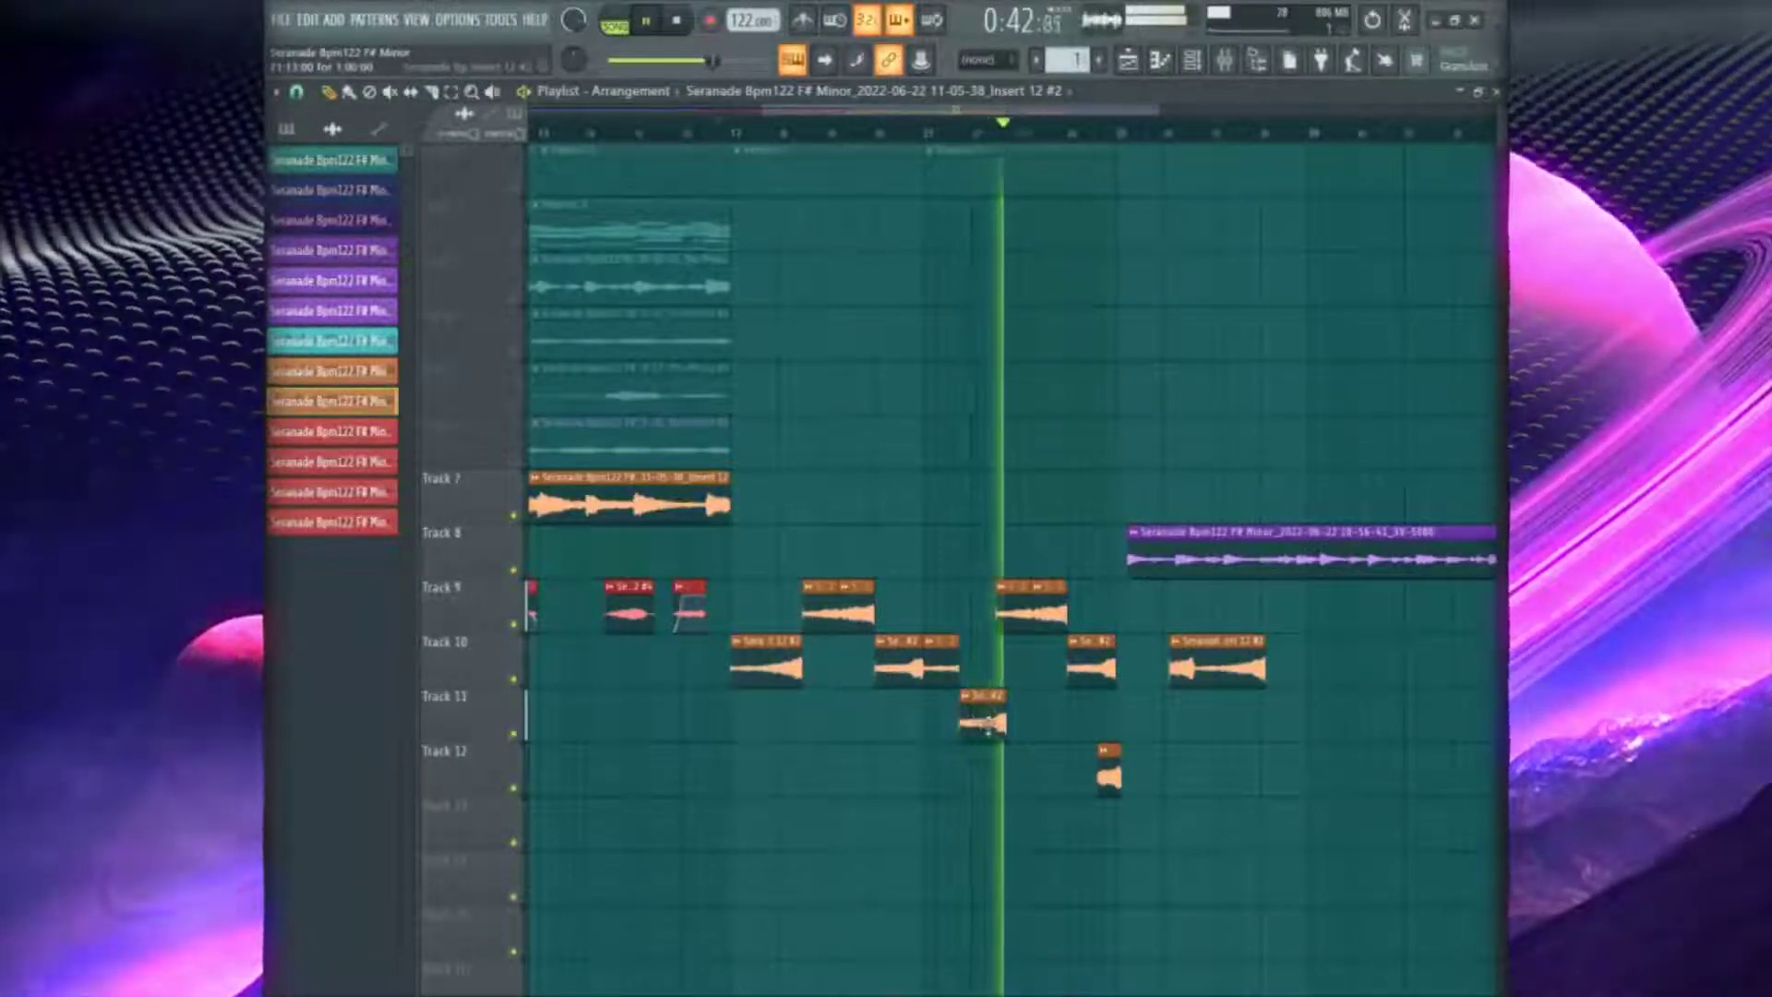
{"action": "left_click_drag", "start_coordinate": [982, 711], "coordinate": [980, 729]}
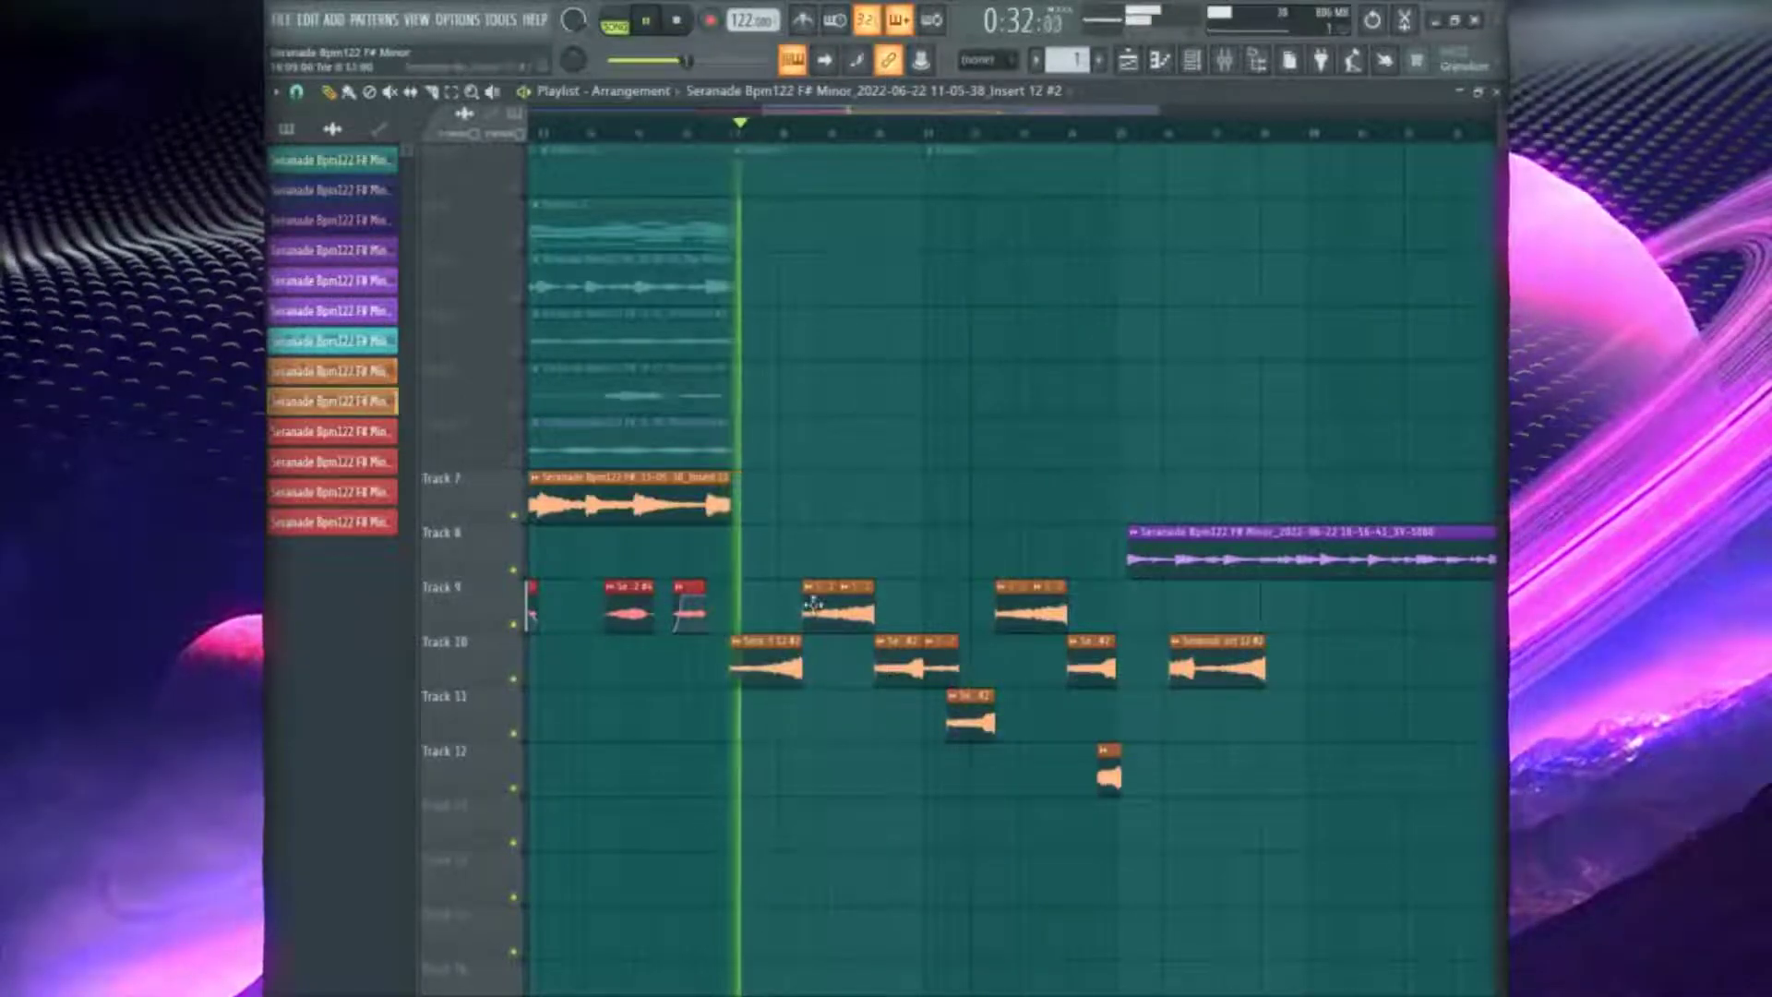
{"action": "right_click", "coordinate": [952, 718]}
{"action": "left_click", "coordinate": [950, 720]}
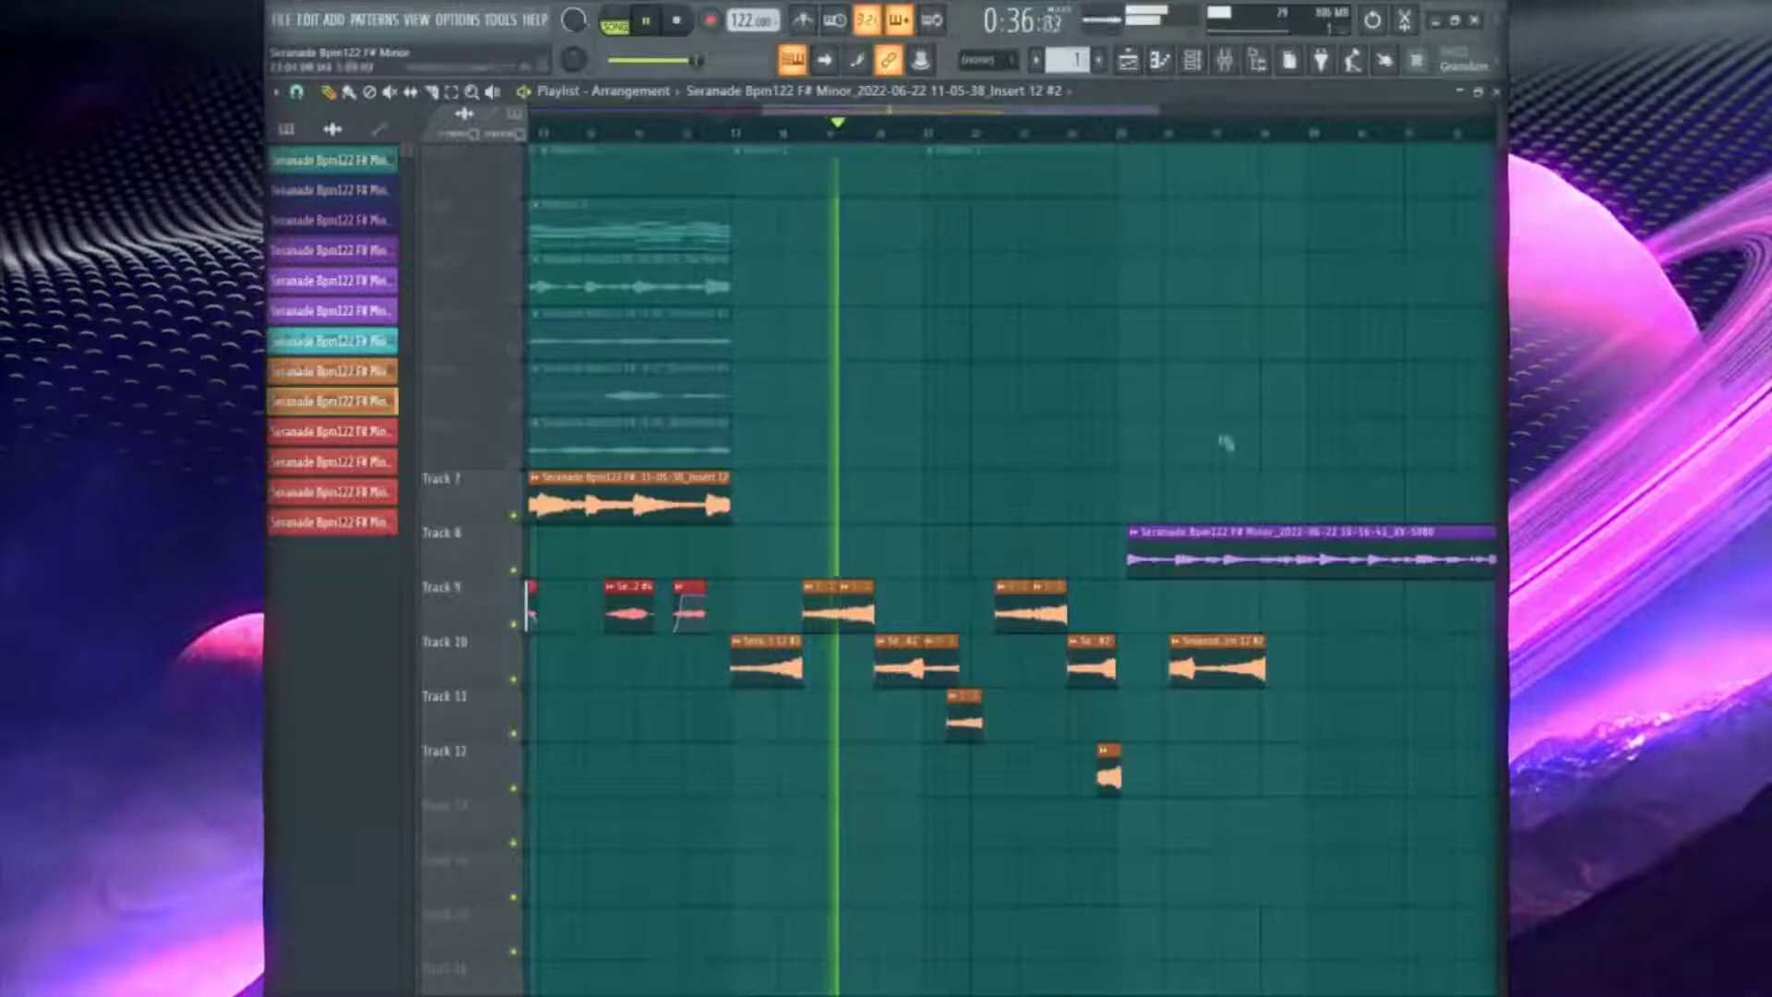
{"action": "left_click_drag", "start_coordinate": [1160, 113], "coordinate": [1061, 113]}
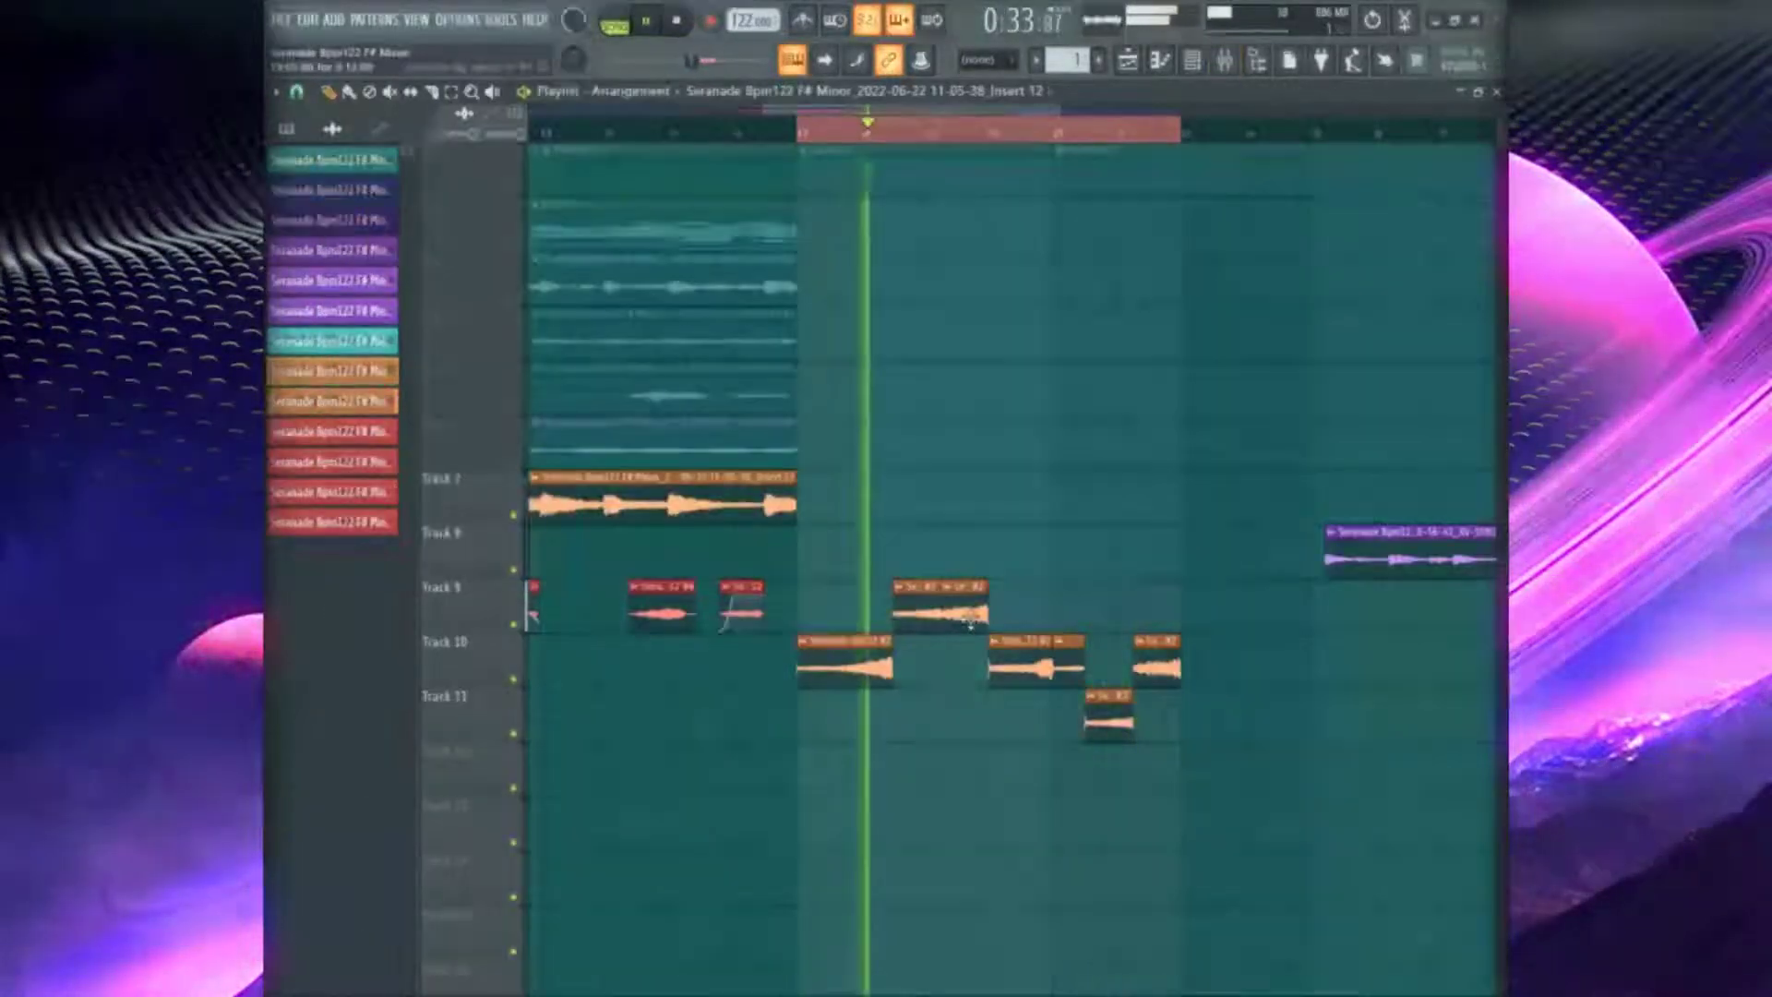
Recolour the chopped reversed pieces on Tracks 9 to 11 lavender and set the playback position to bar 17
{"action": "double_click", "coordinate": [810, 658]}
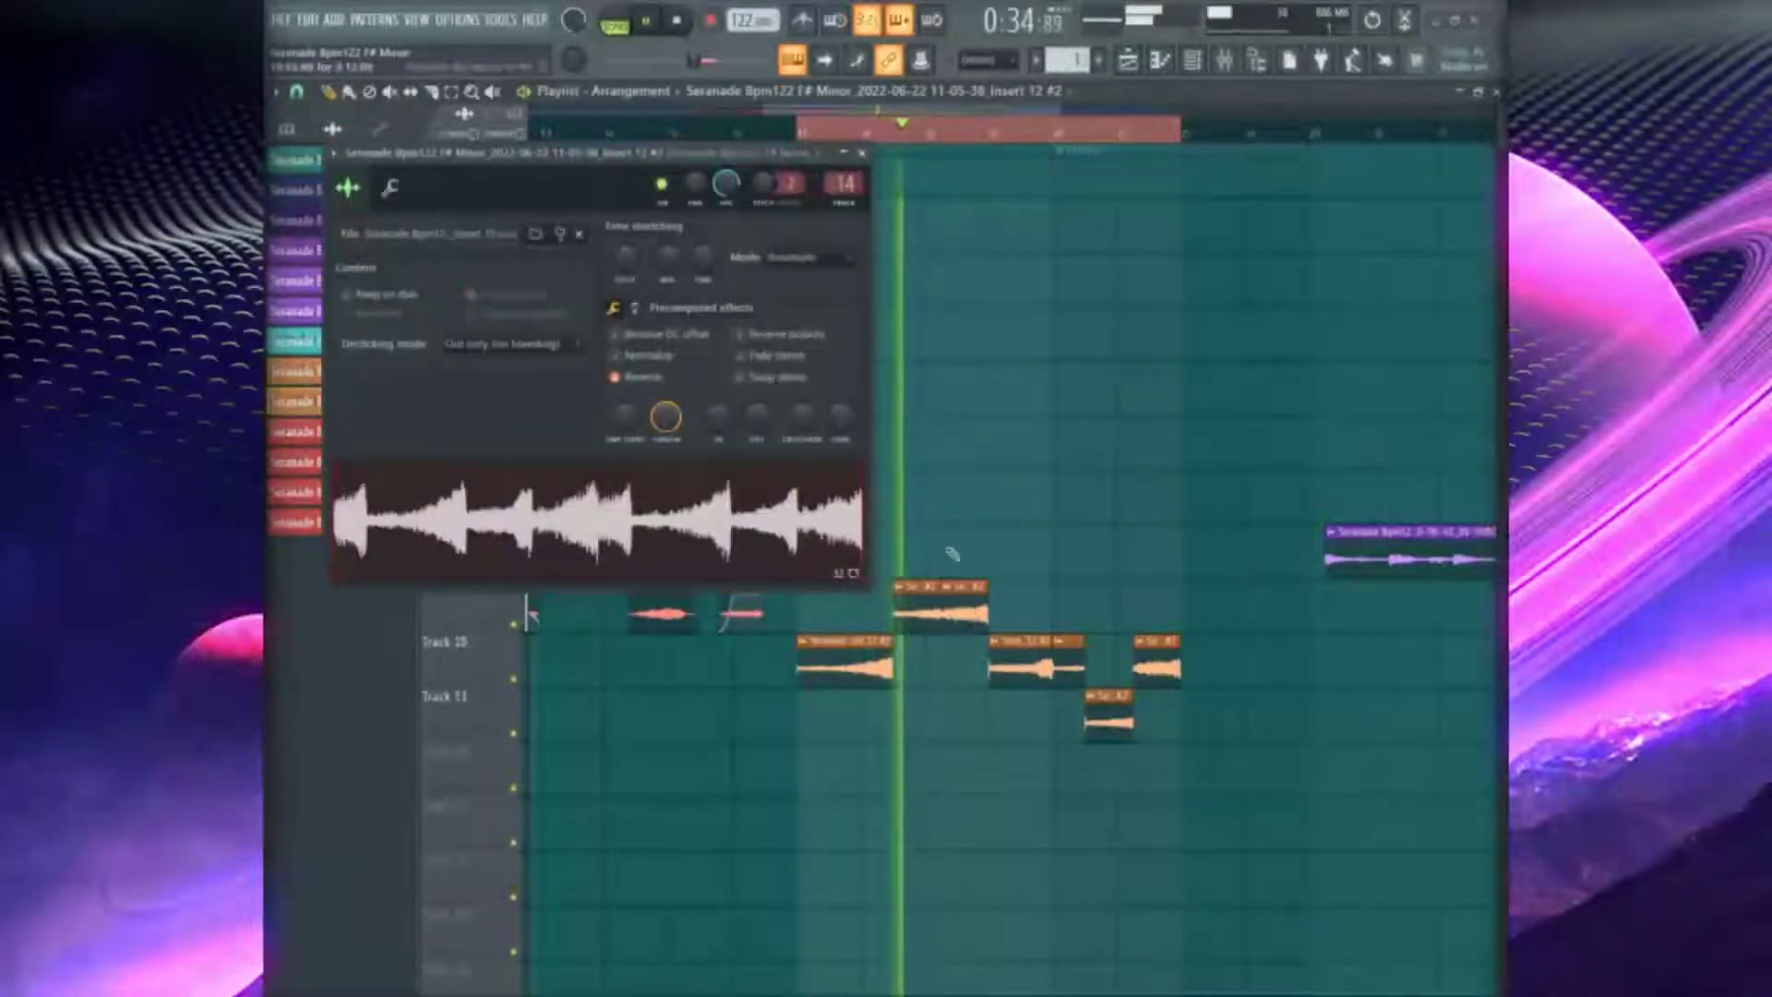
{"action": "right_click", "coordinate": [804, 650]}
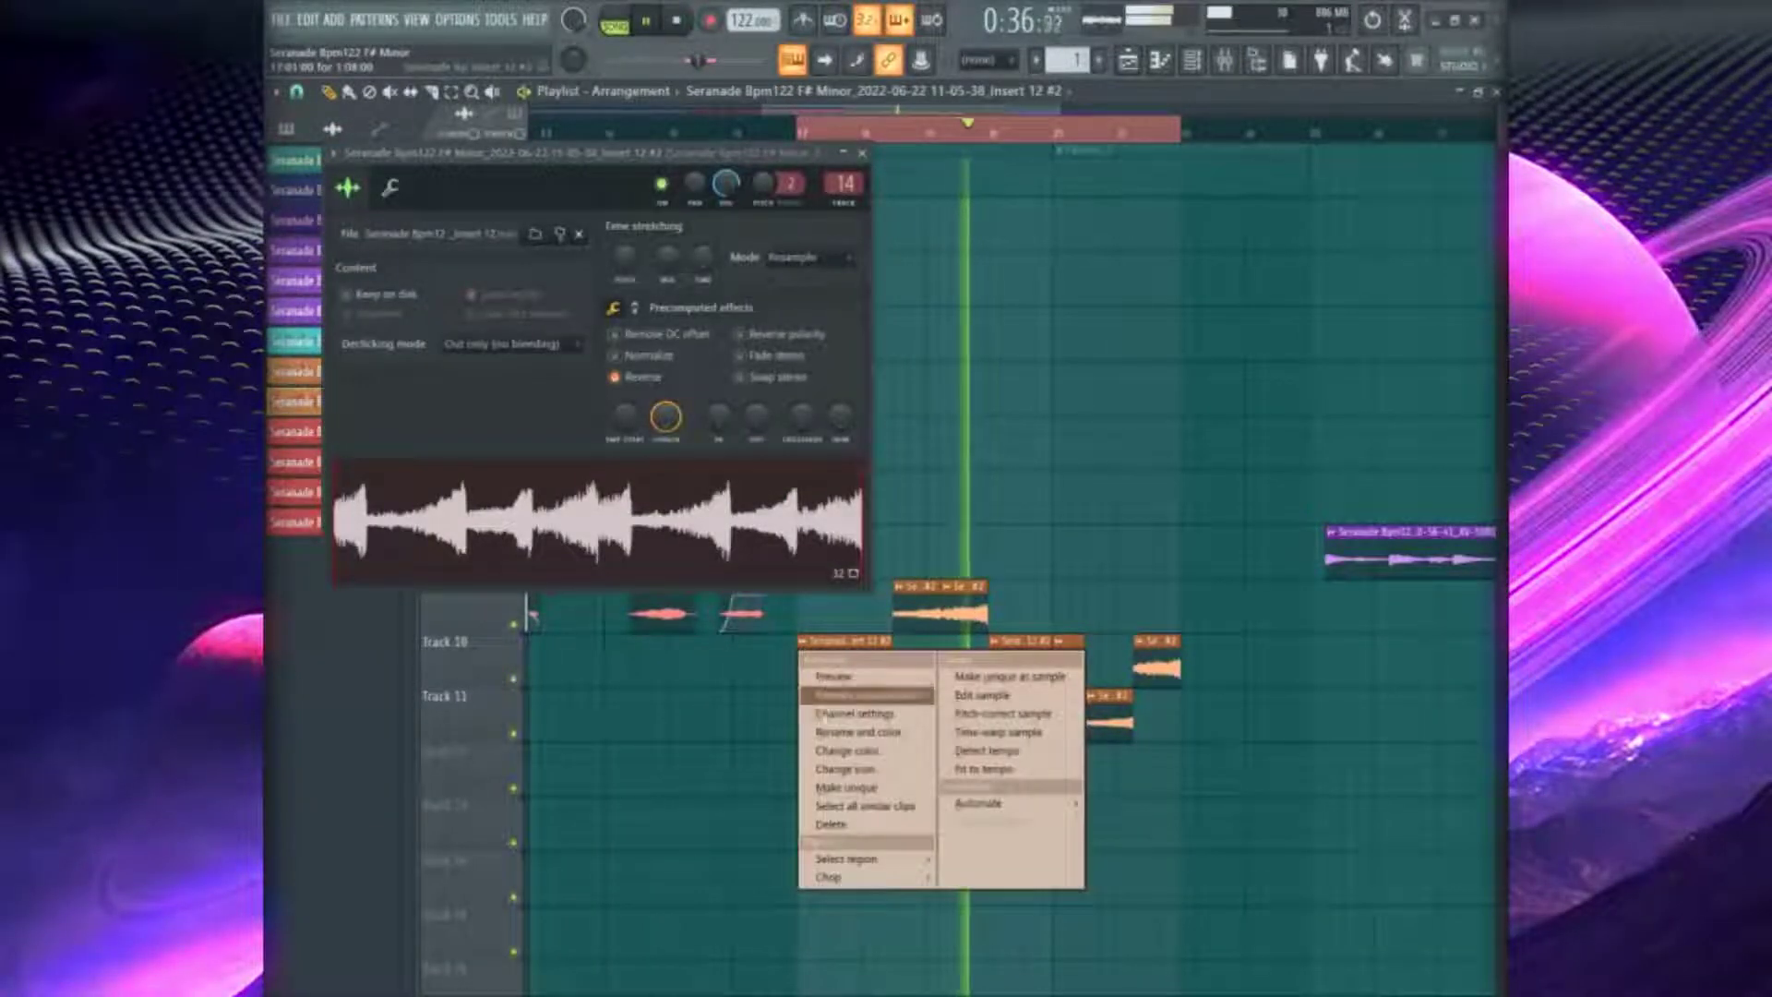
{"action": "left_click", "coordinate": [863, 755]}
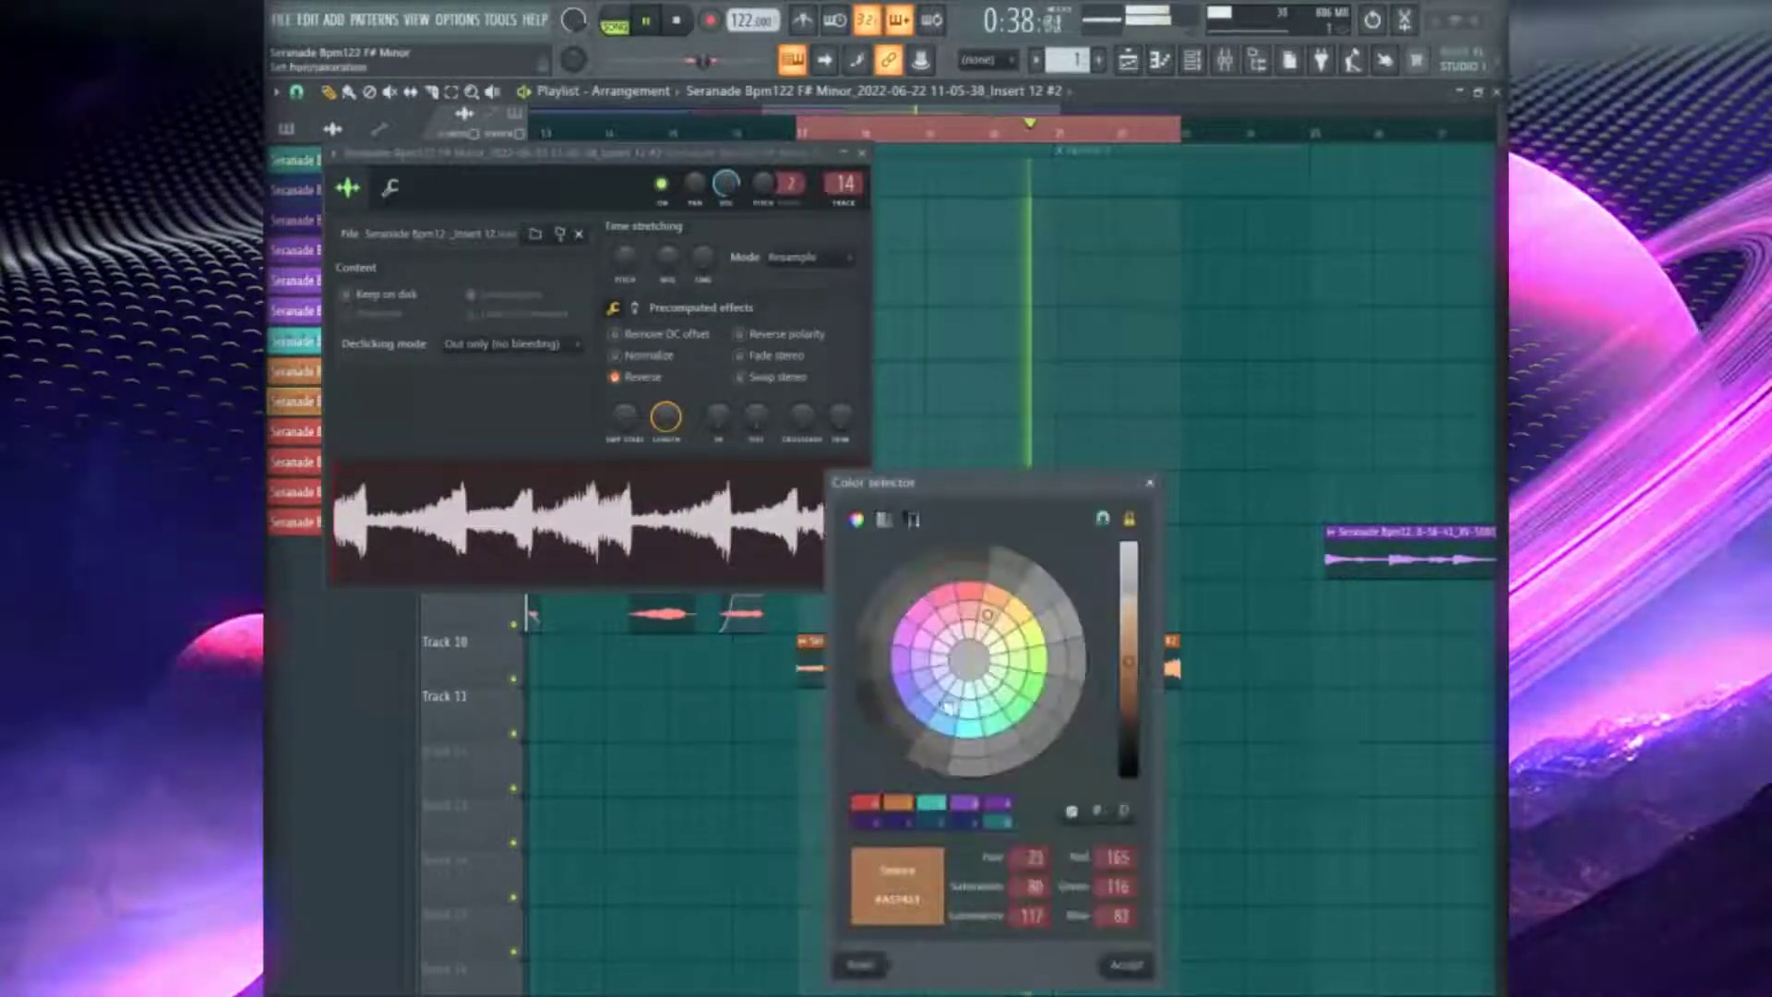
{"action": "left_click", "coordinate": [1126, 964]}
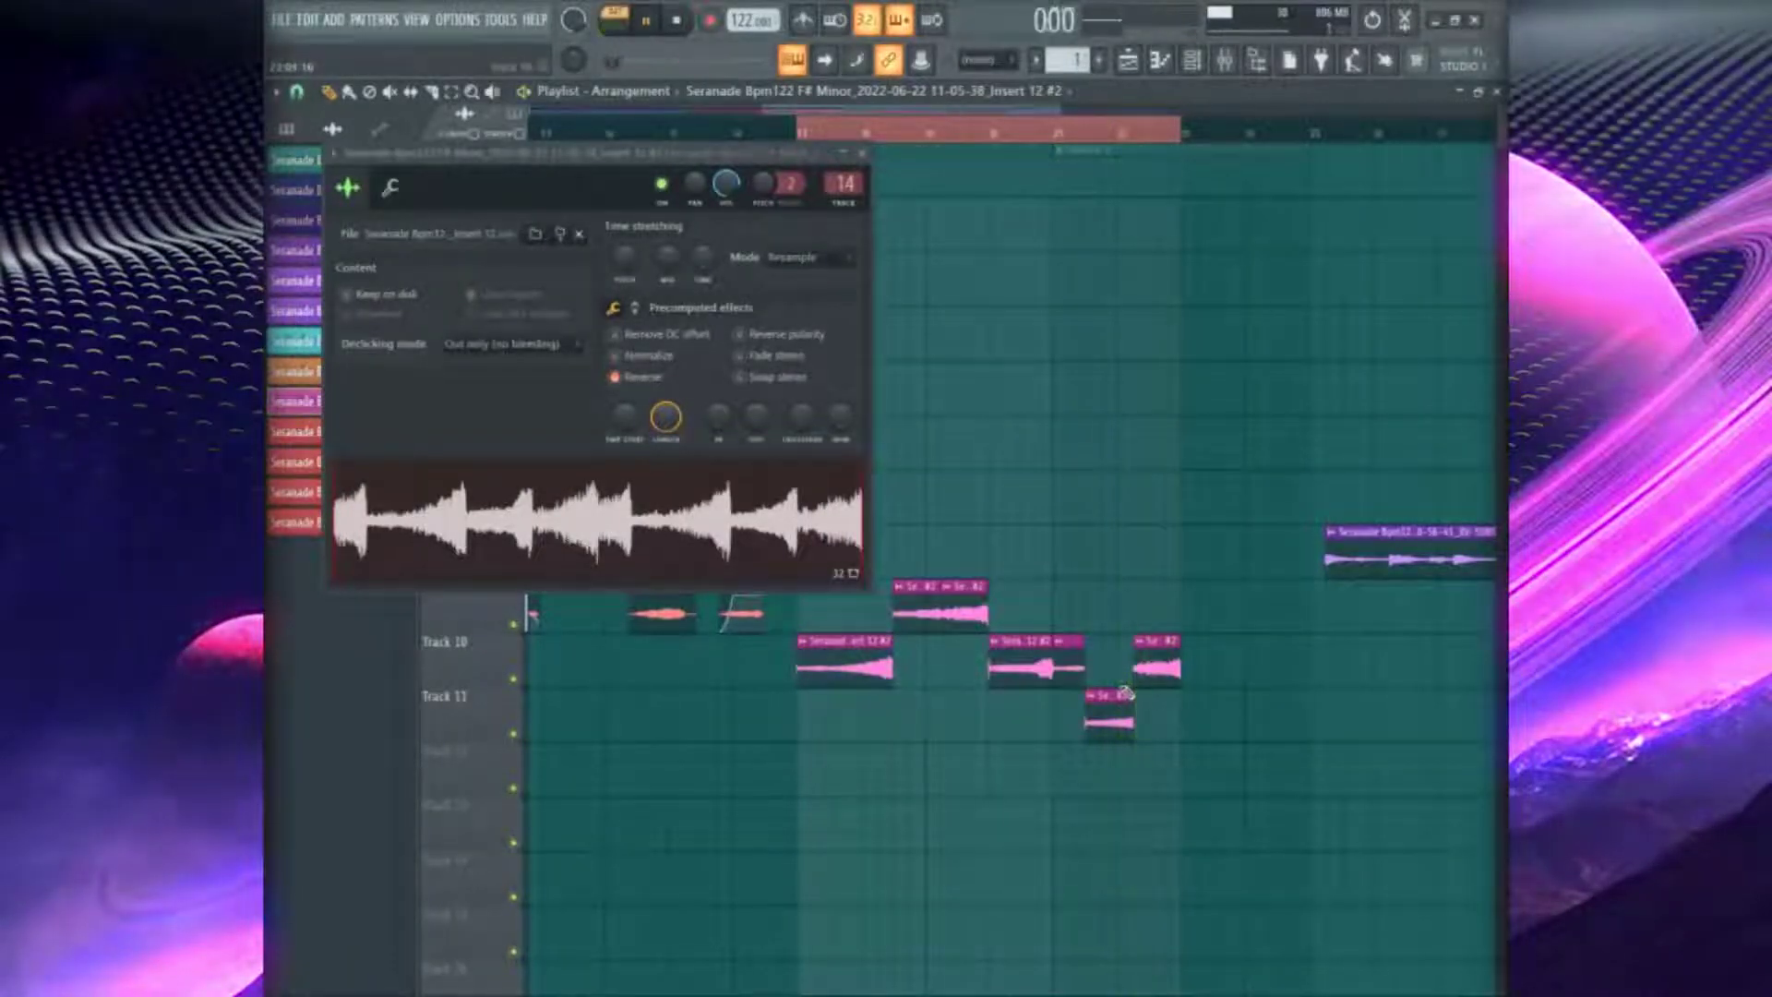
{"action": "left_click", "coordinate": [807, 137]}
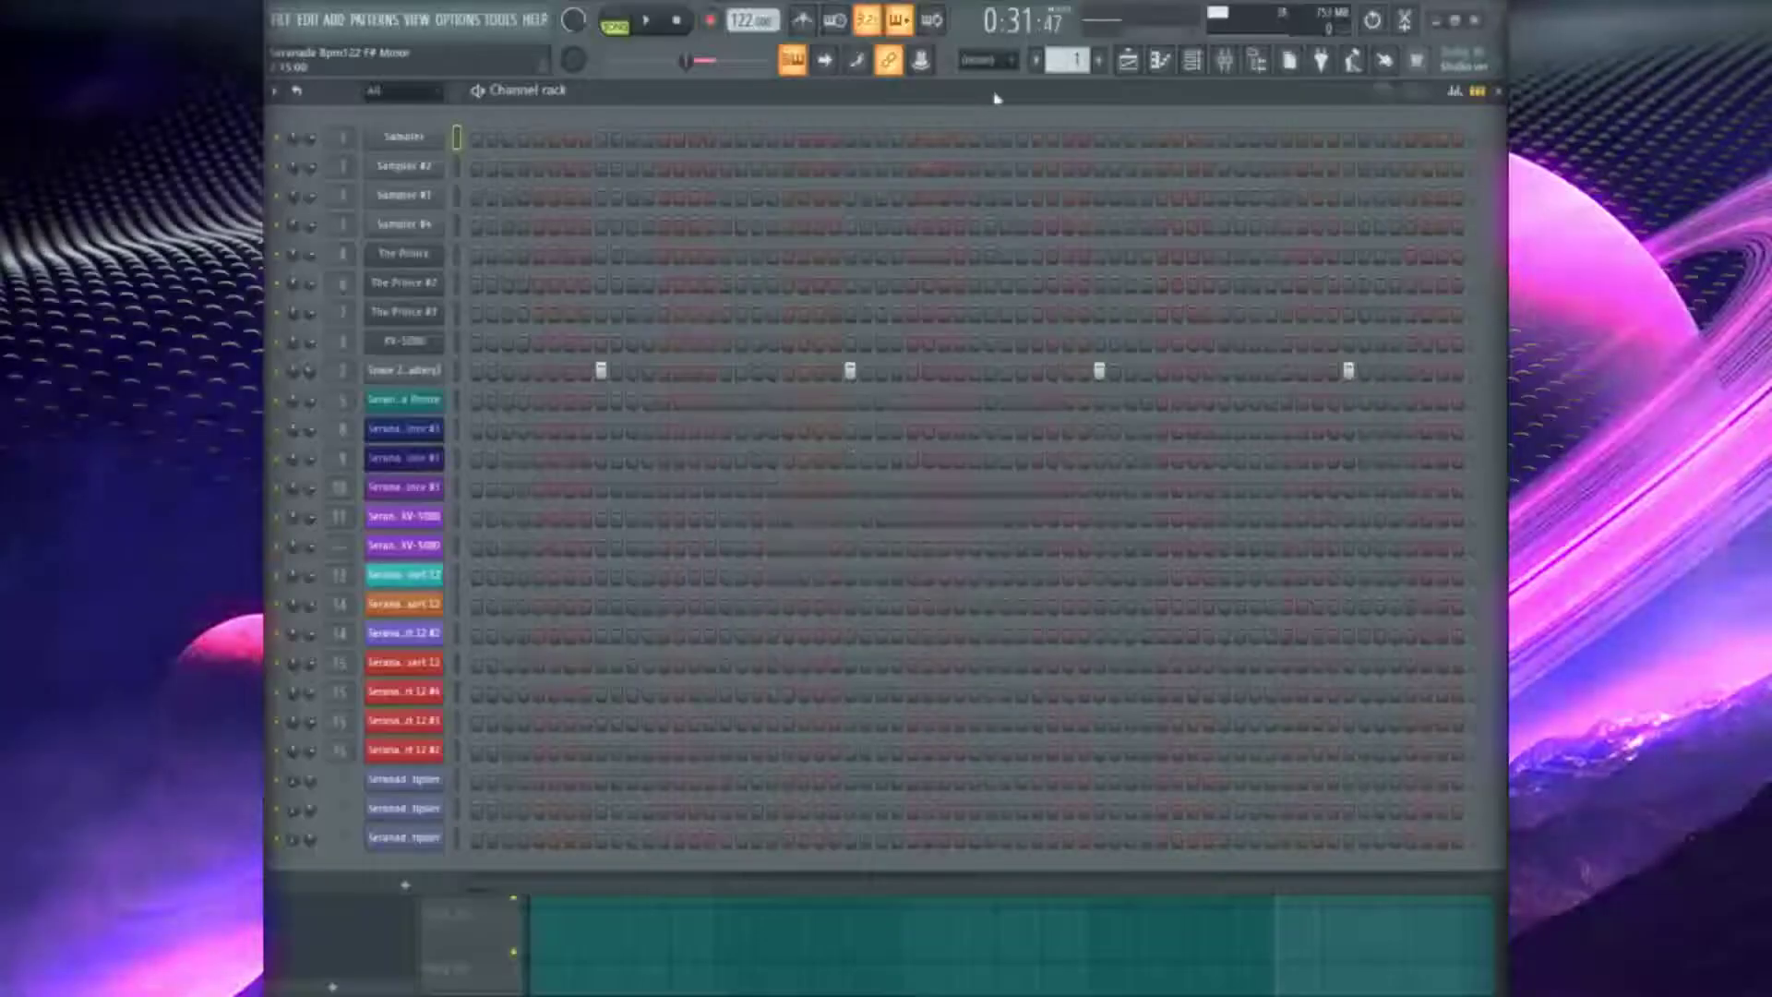
Route the chopped reversed clip's channel to mixer track 16
{"action": "left_click", "coordinate": [1132, 64]}
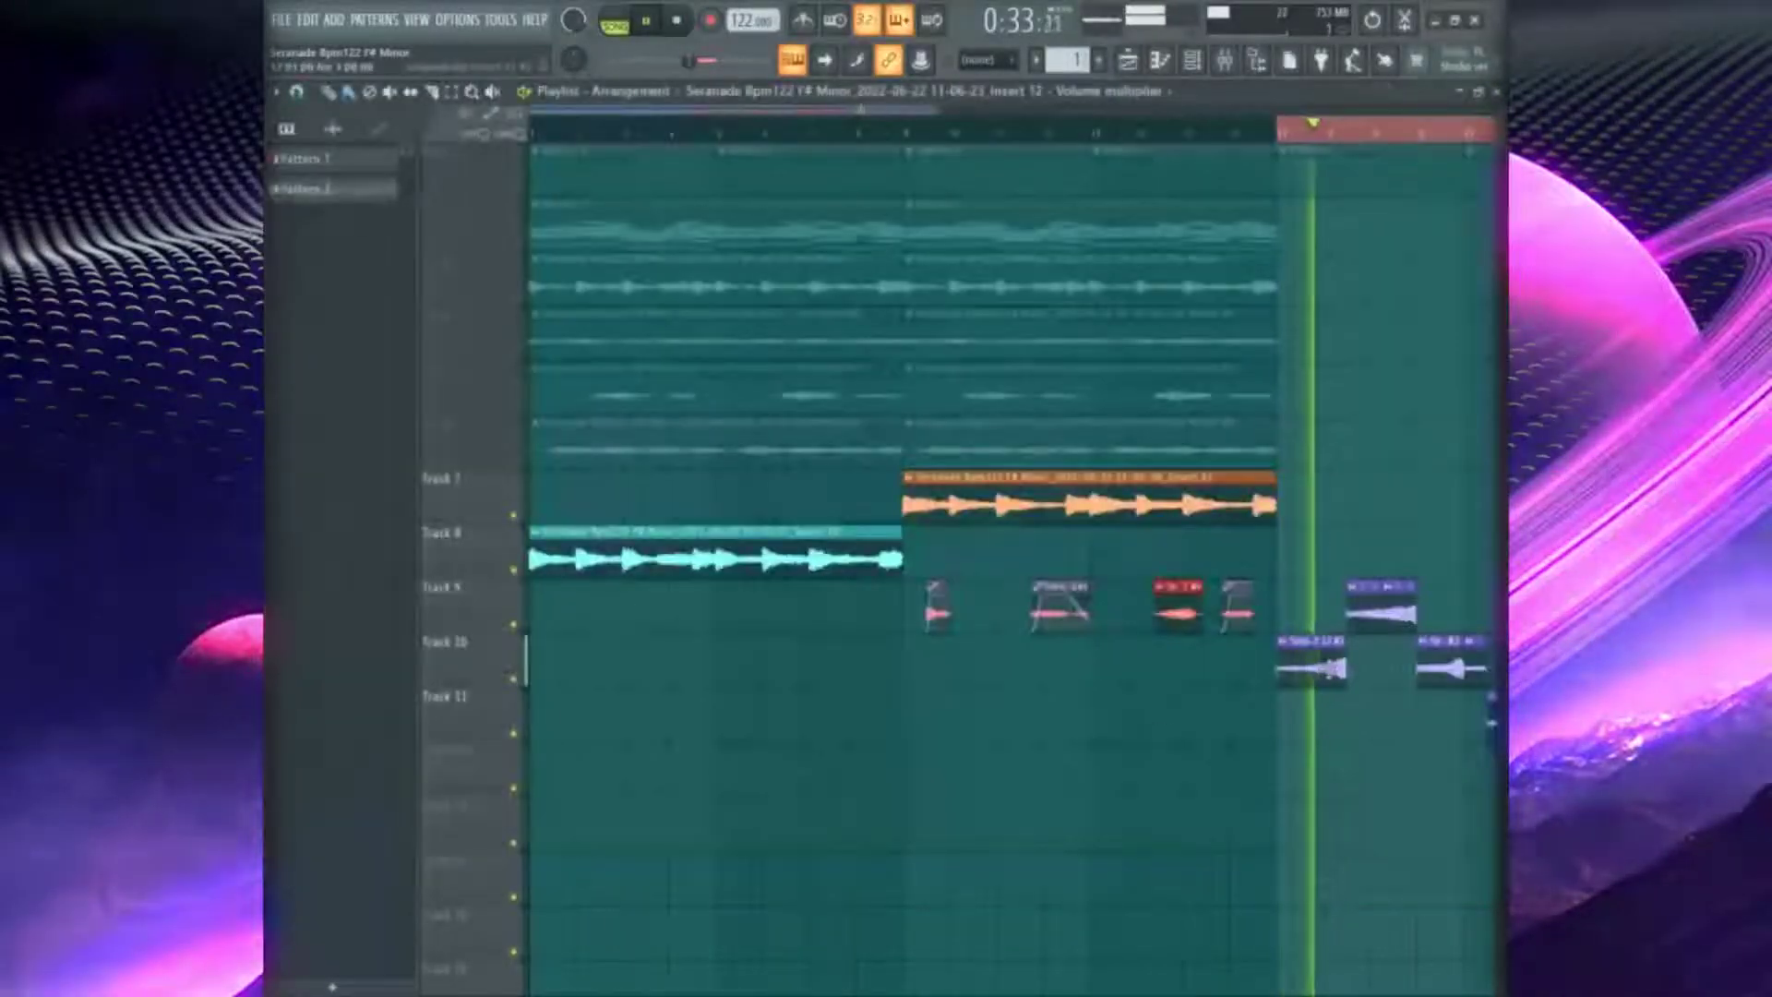
{"action": "double_click", "coordinate": [702, 553]}
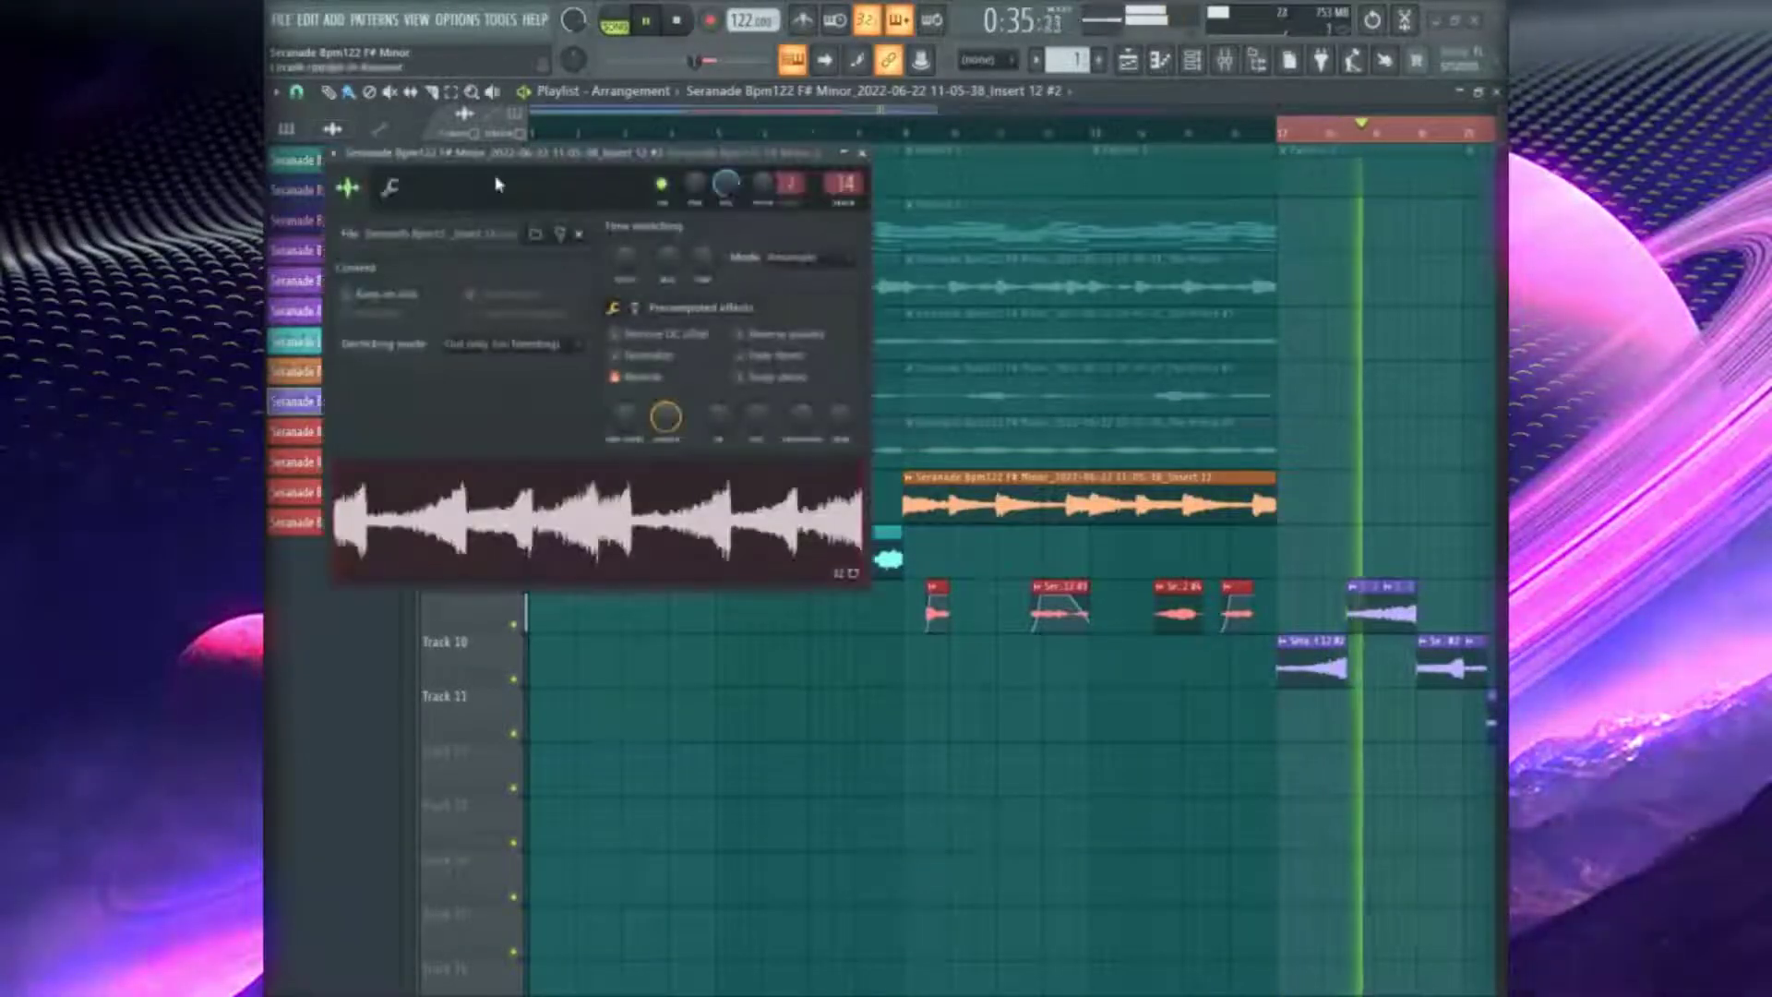
{"action": "left_click_drag", "start_coordinate": [557, 163], "coordinate": [791, 277]}
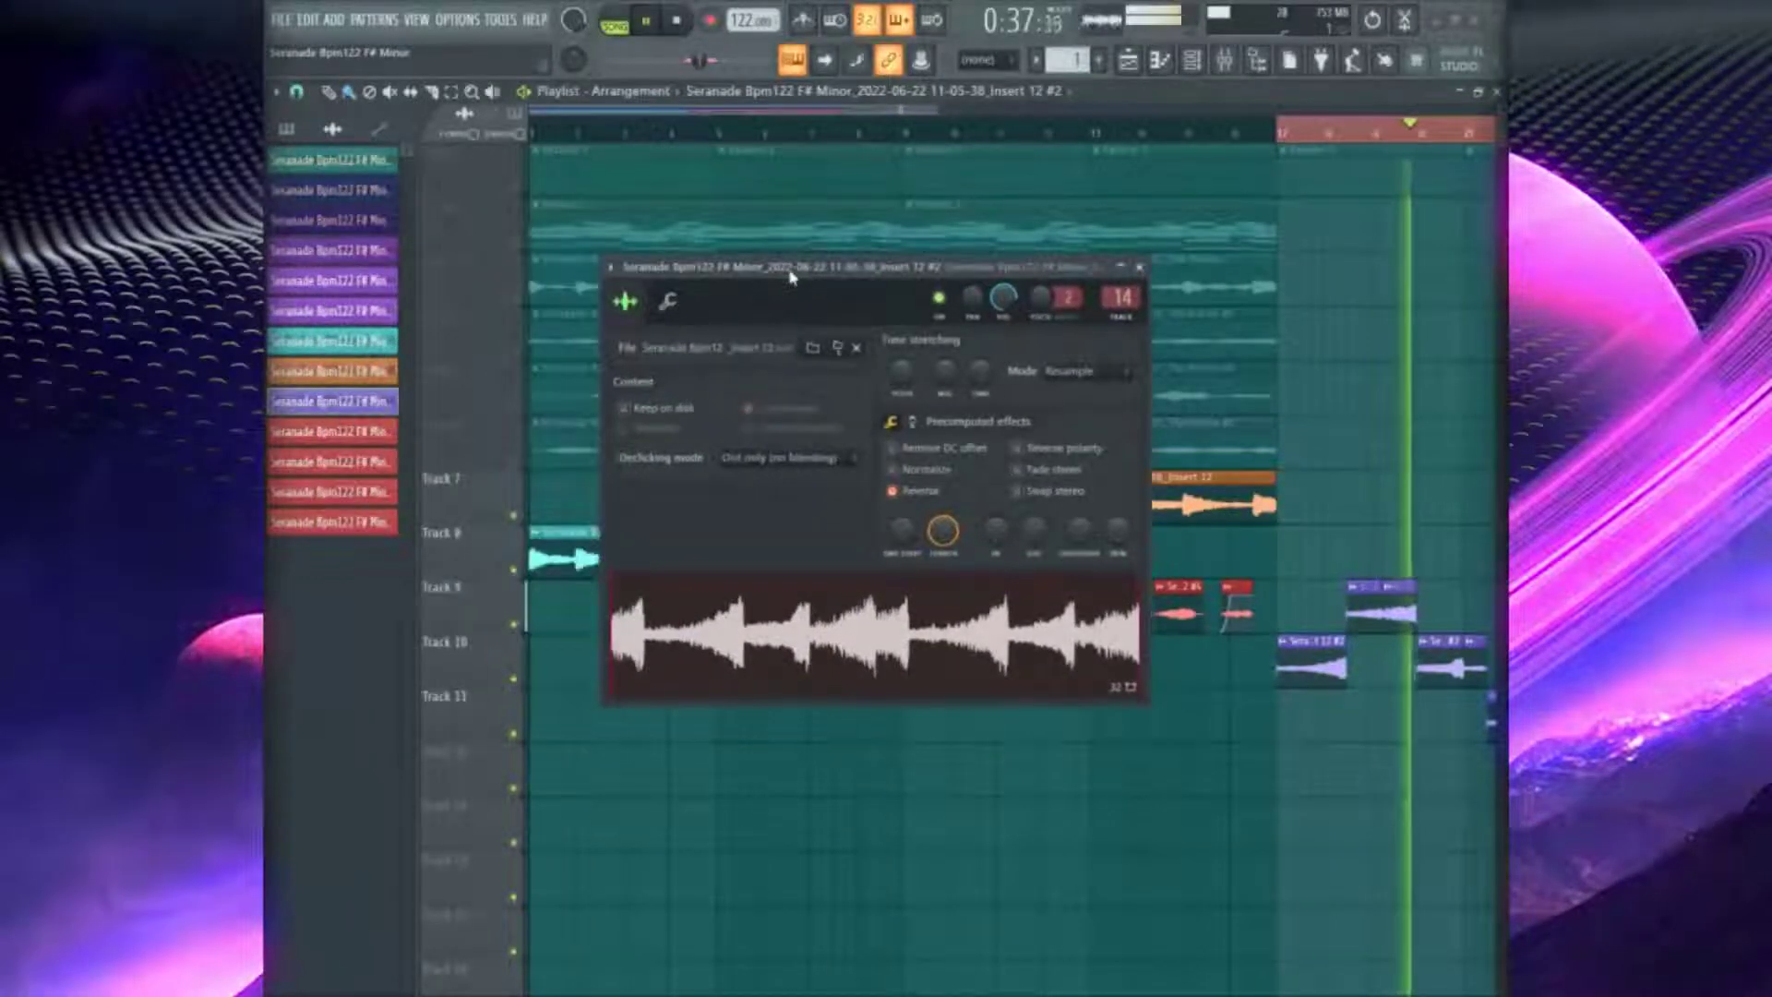
{"action": "key", "text": "F9"}
{"action": "key", "text": "F5"}
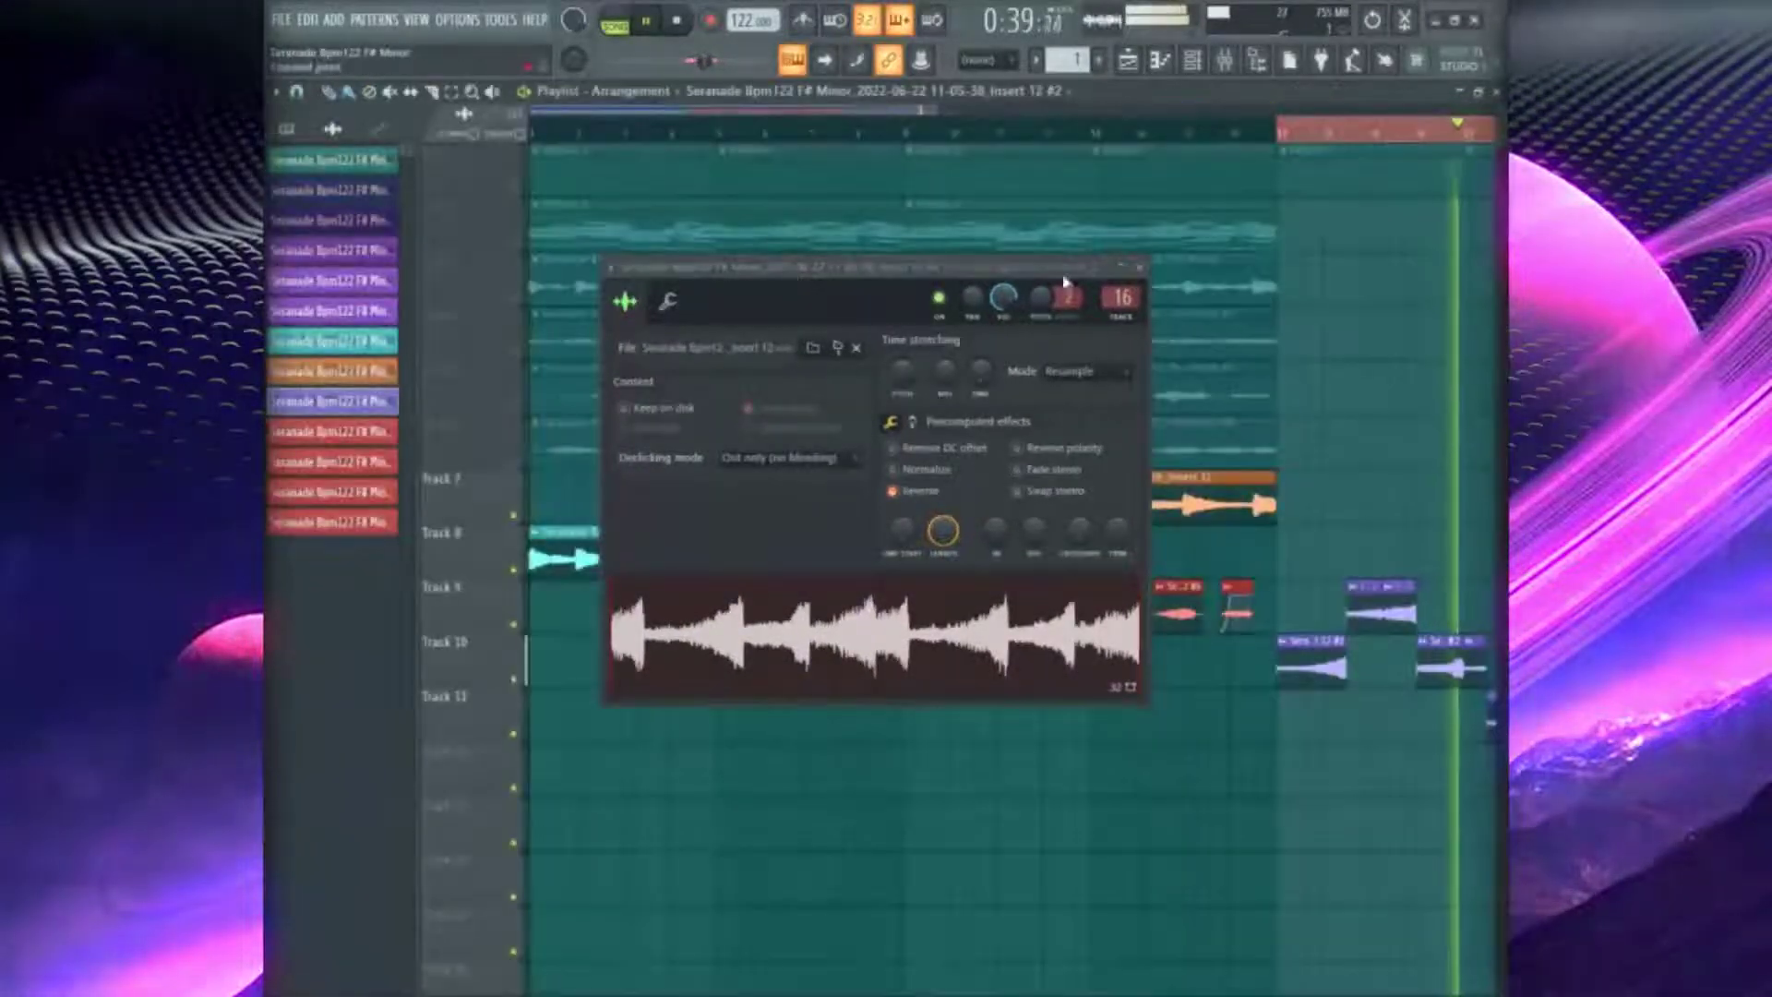
{"action": "left_click", "coordinate": [965, 145]}
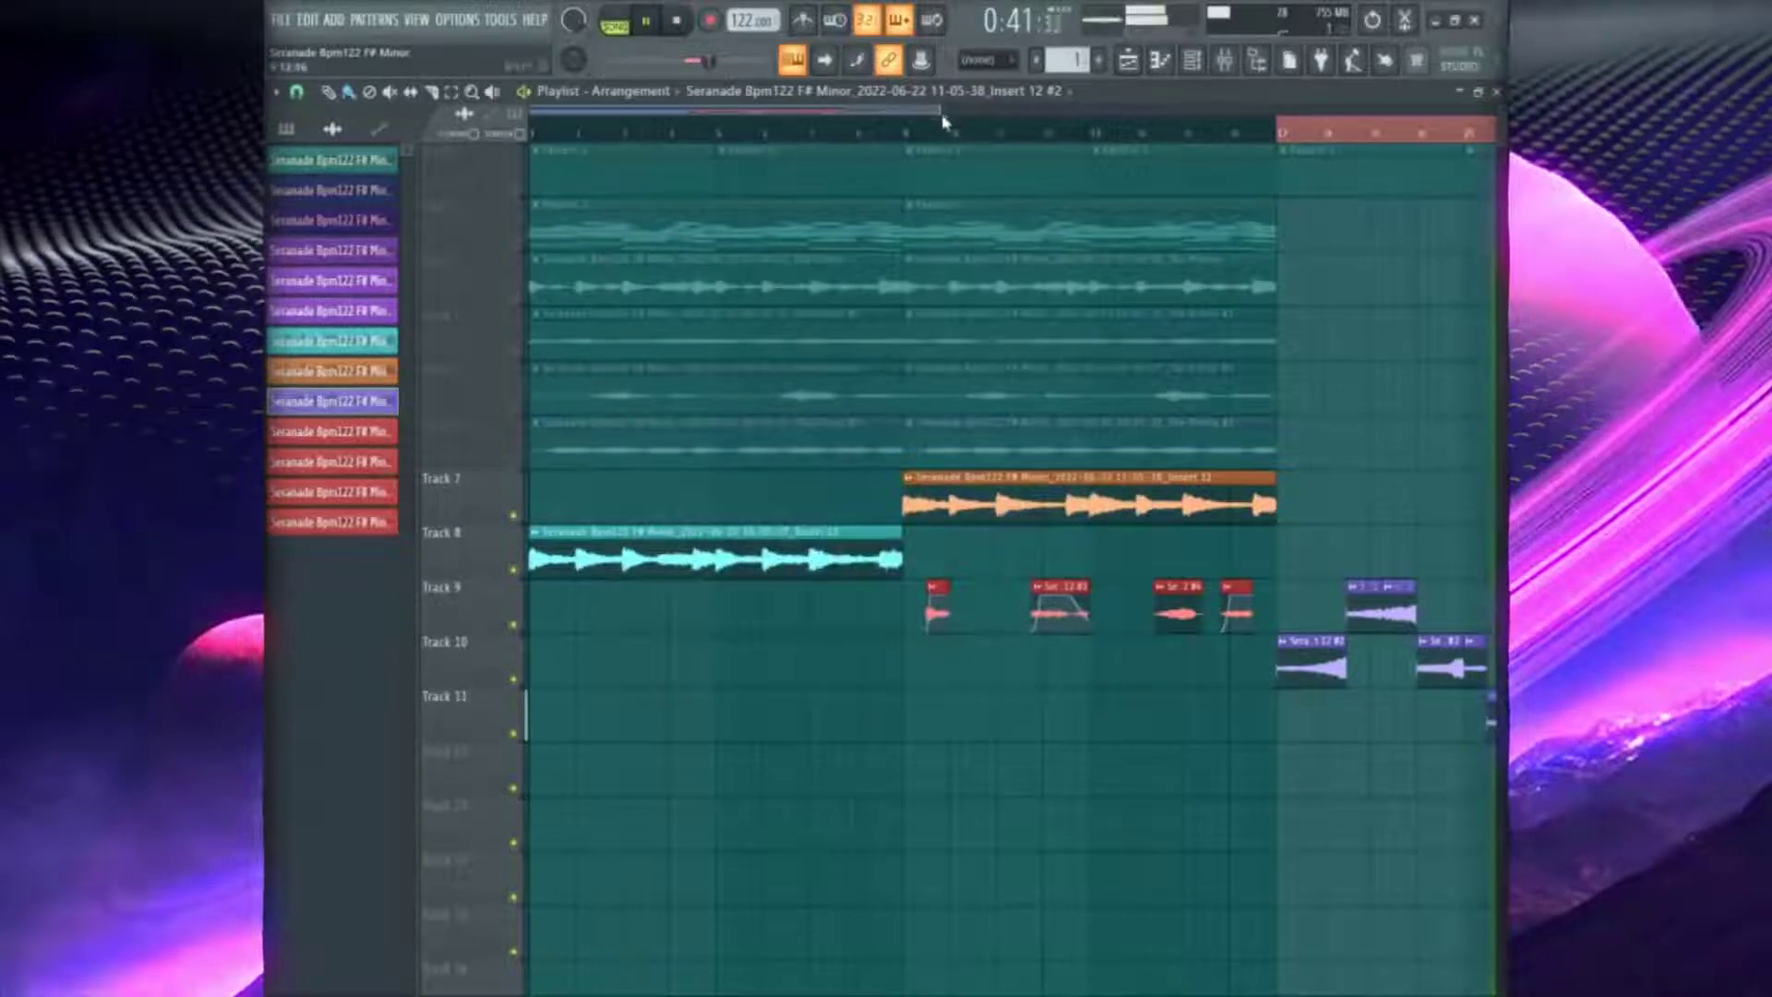
Route the lavender clip on Track 10, consolidated from the chopped pieces, to mixer track 17
{"action": "left_click_drag", "start_coordinate": [939, 108], "coordinate": [1468, 108]}
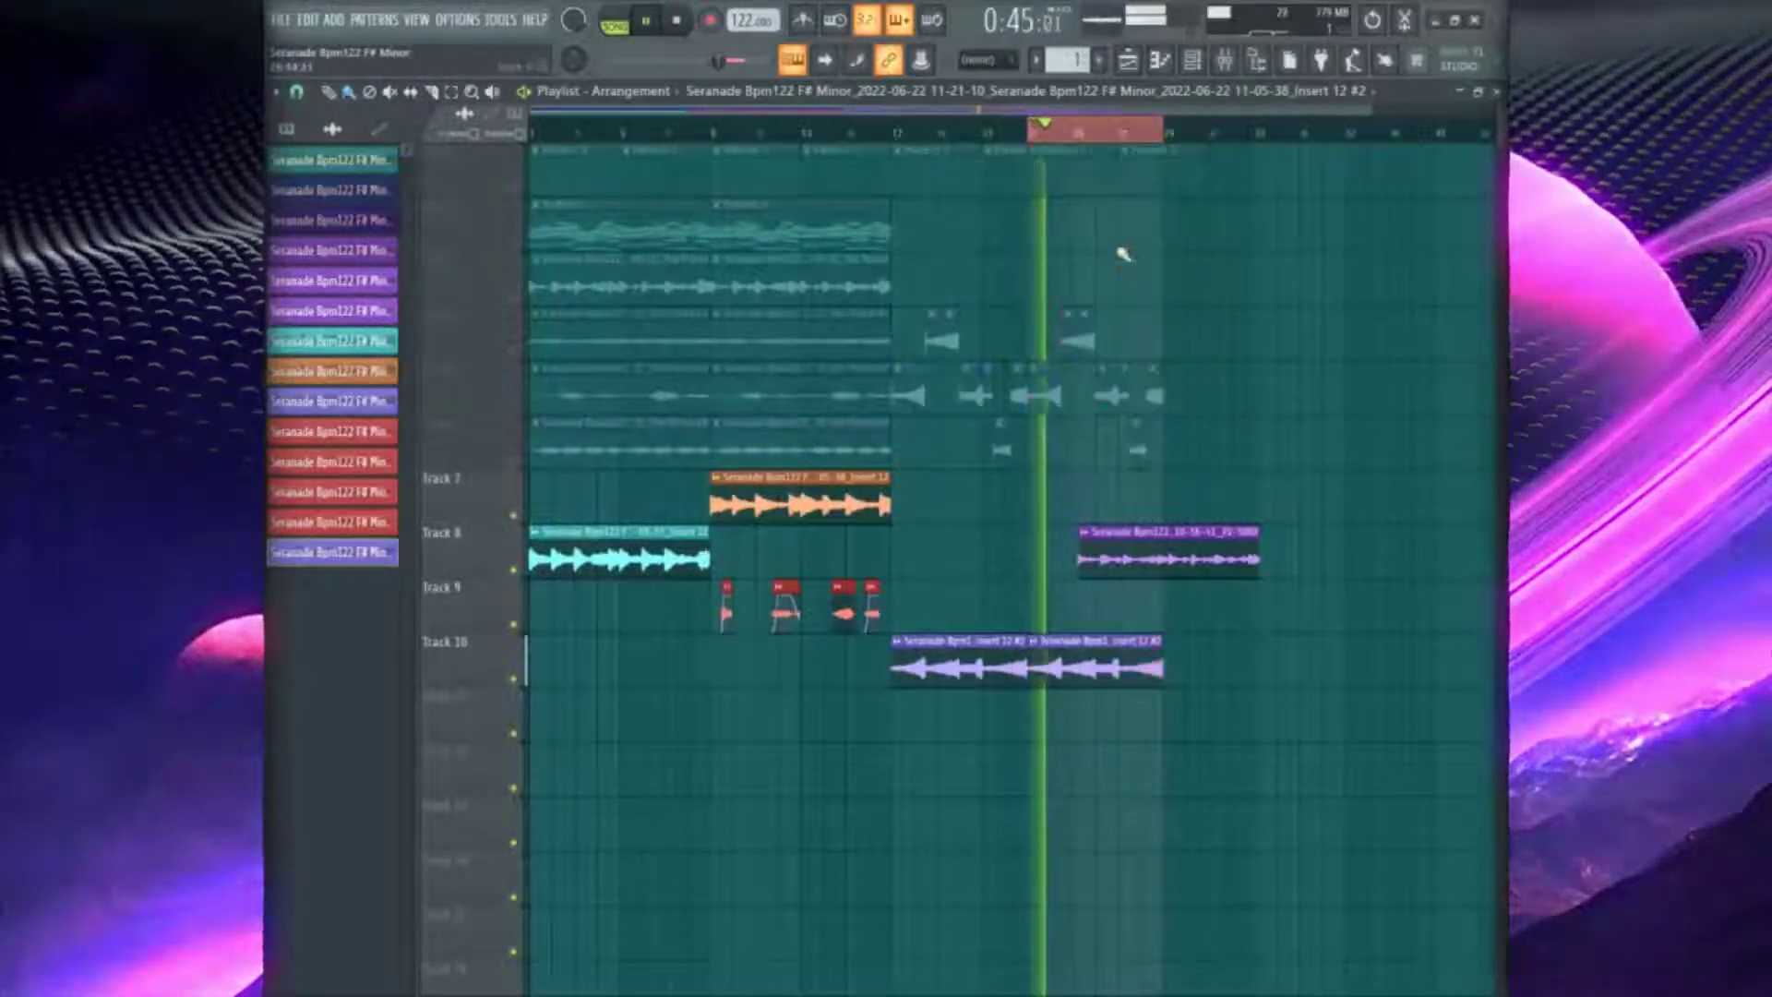
{"action": "double_click", "coordinate": [791, 304]}
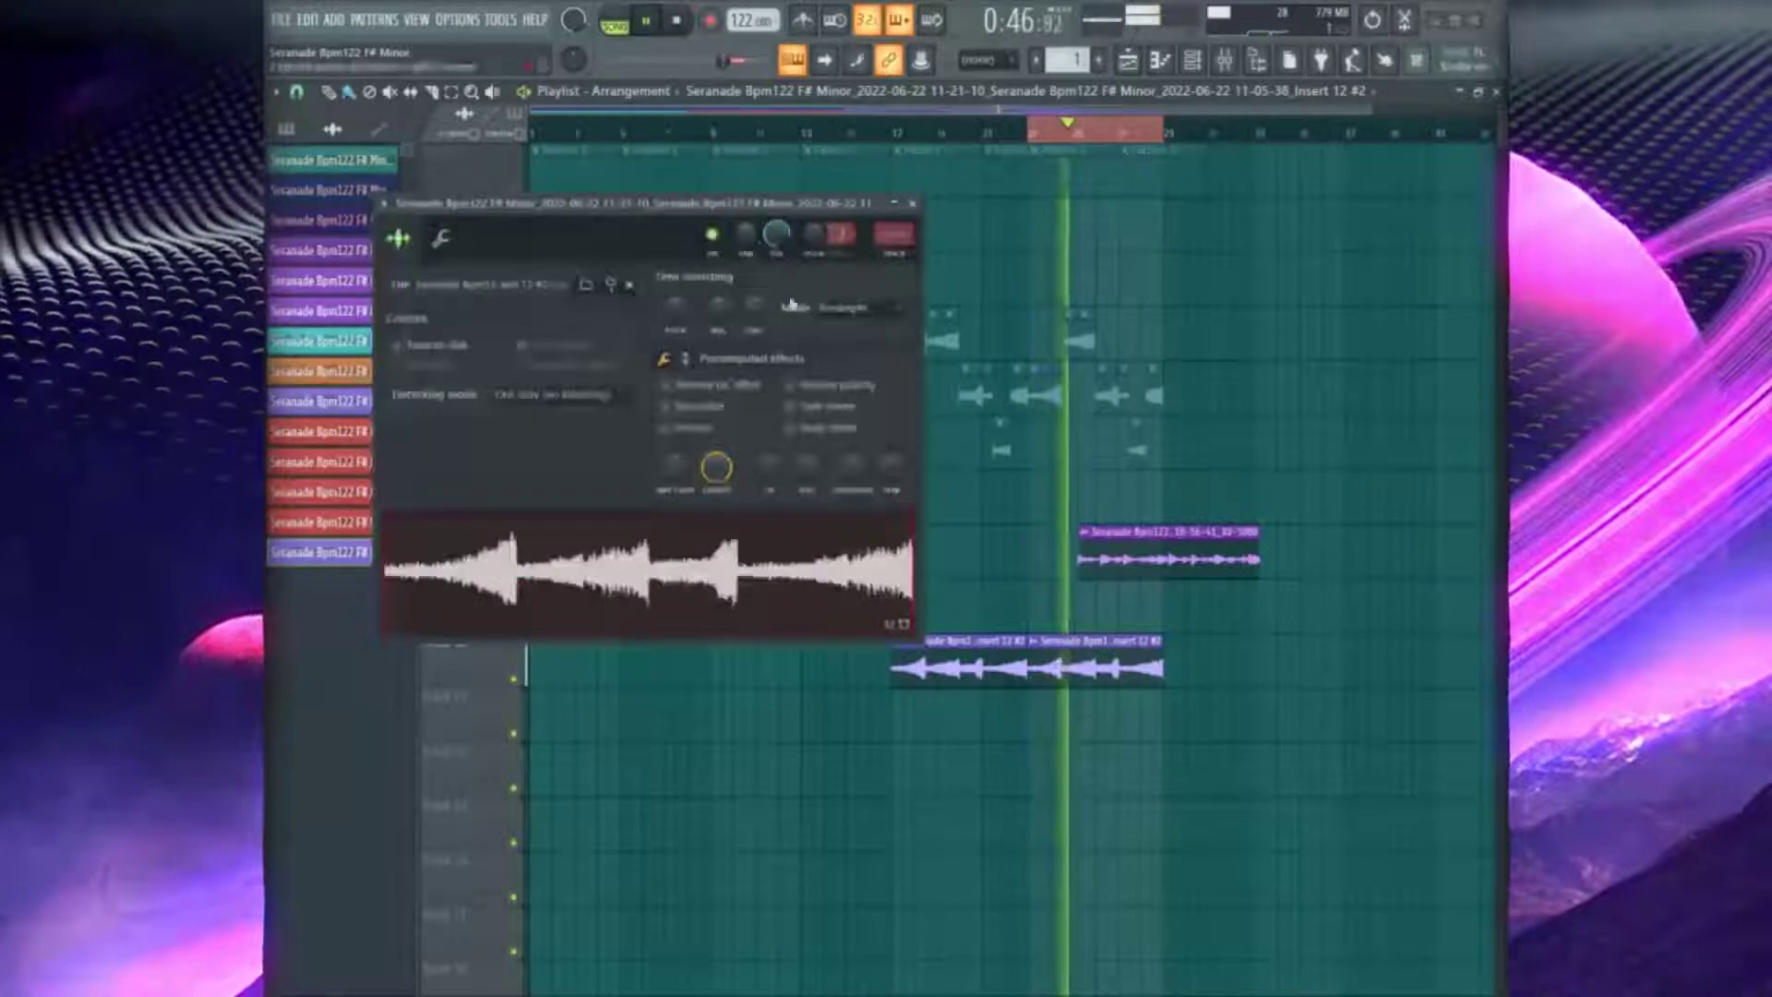
{"action": "key", "text": "ctrl+l"}
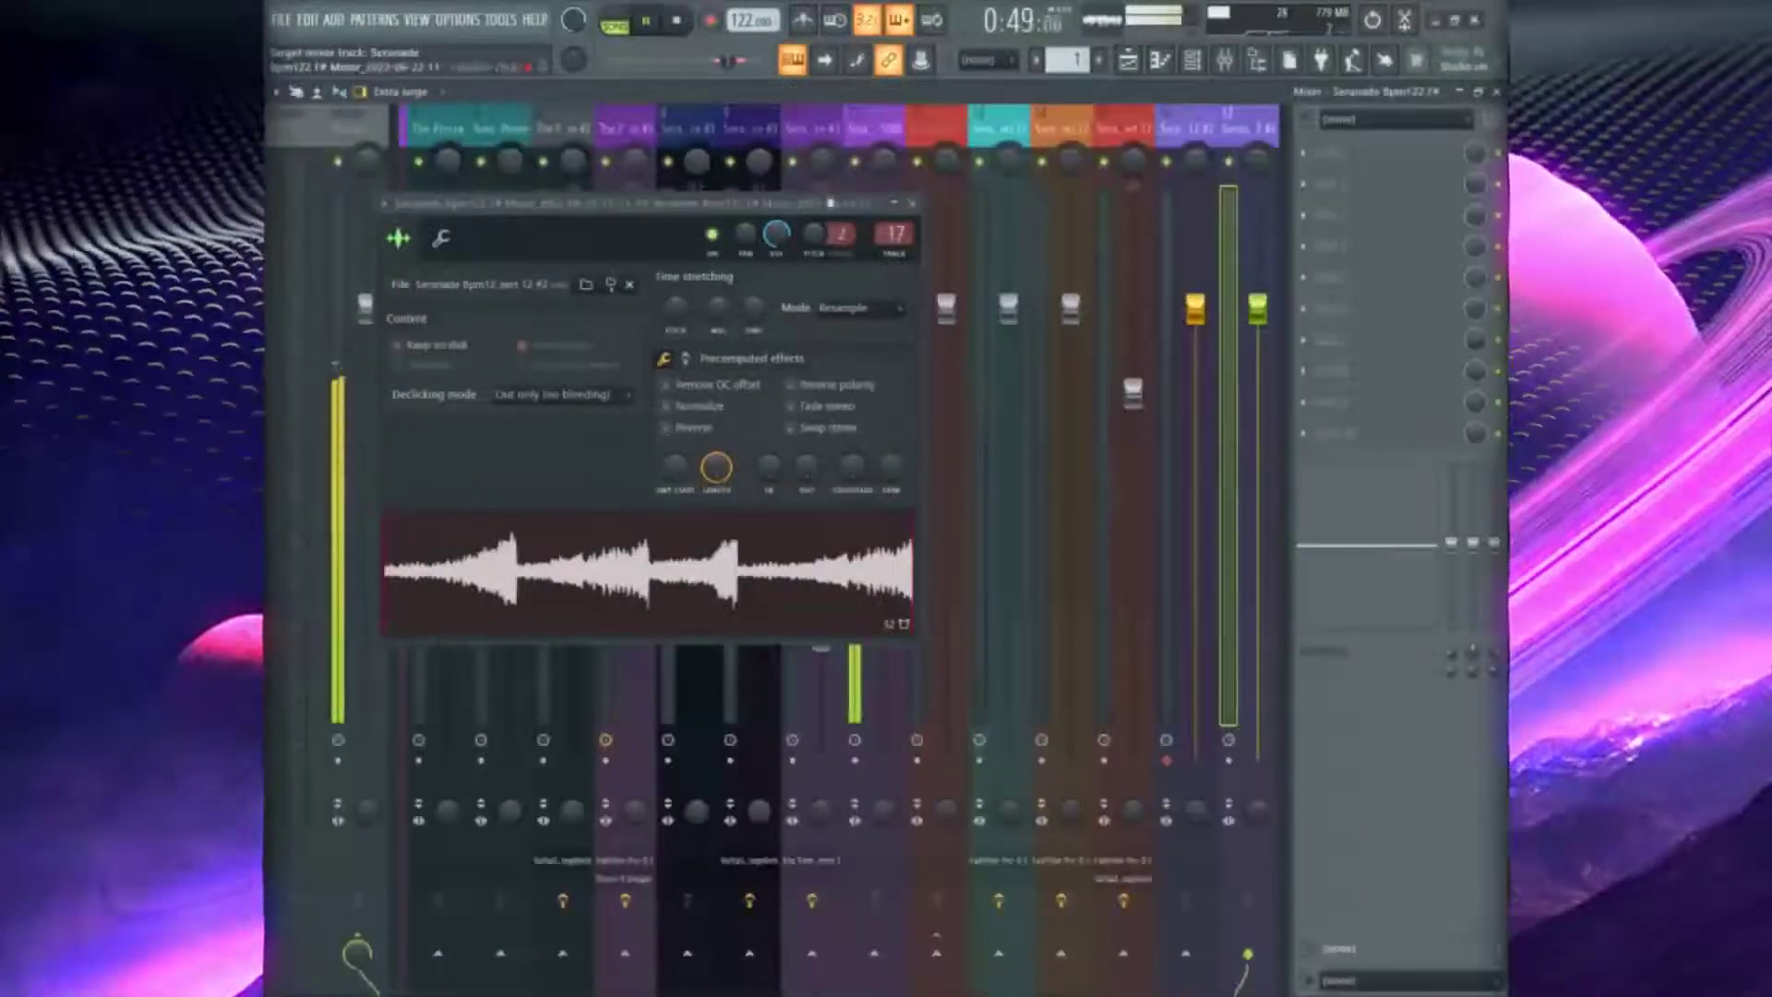
{"action": "left_click", "coordinate": [917, 204]}
{"action": "key", "text": "F9"}
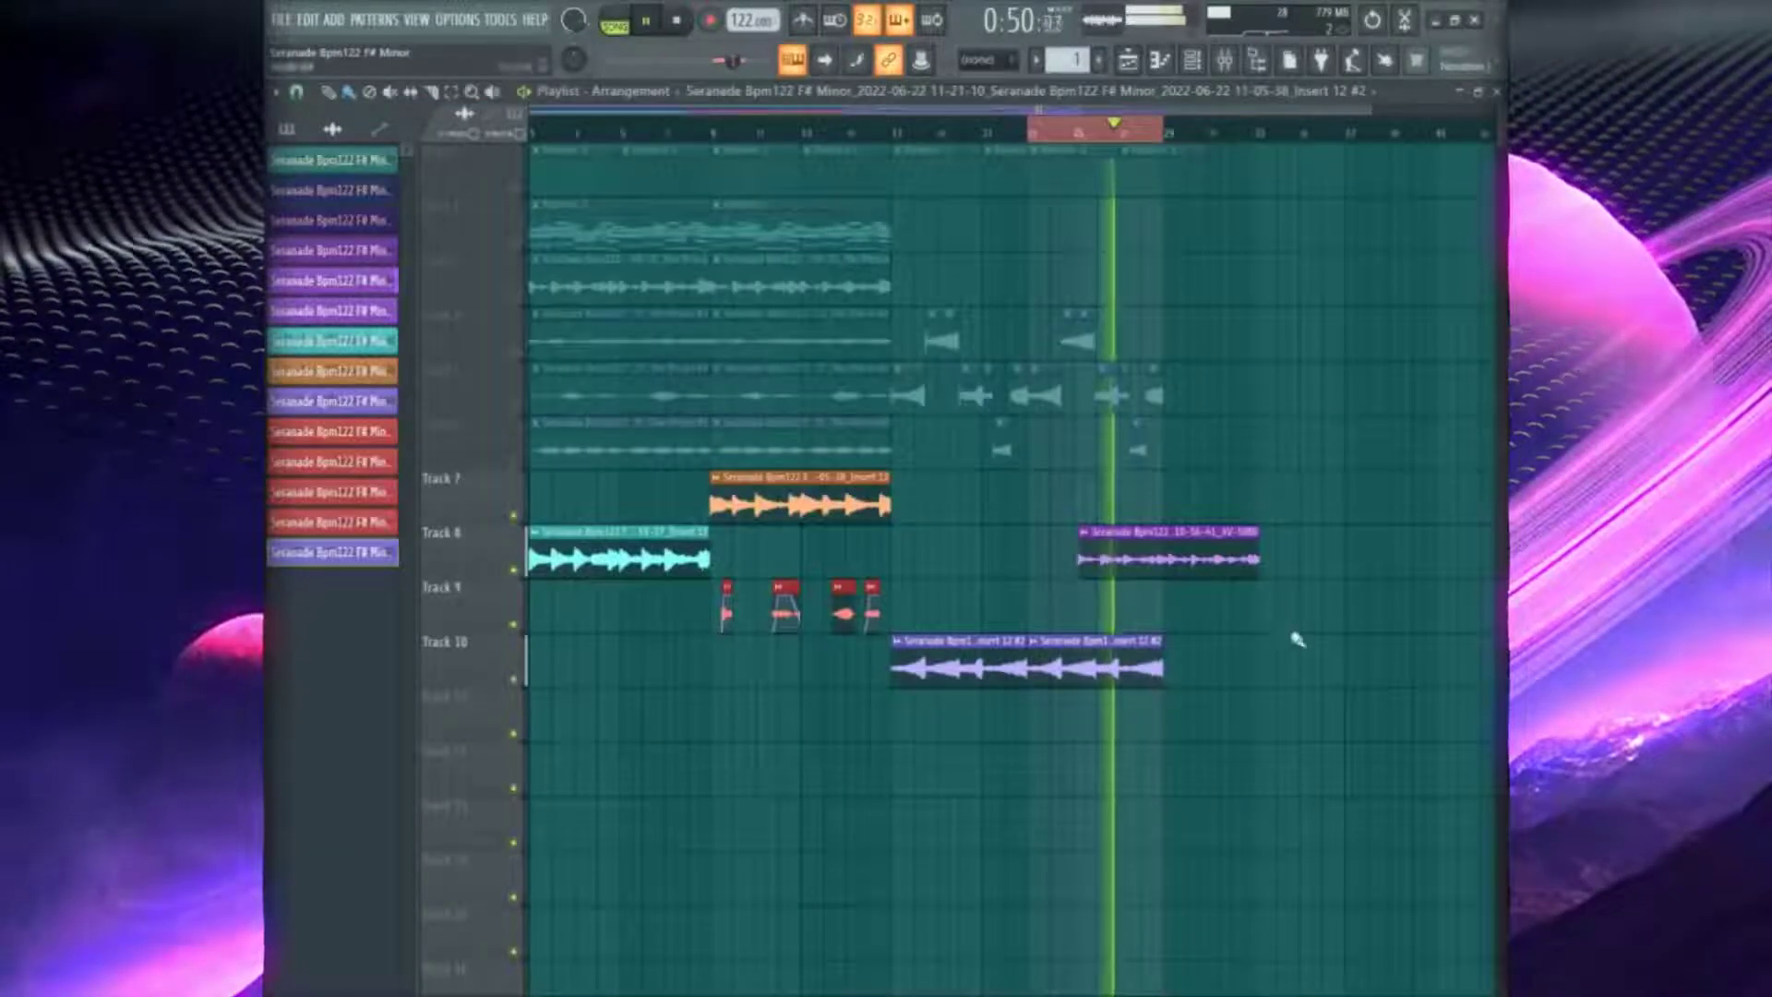
Try the purple XV-5080 clip against the lavender clips from bar 17, and move it to the start of Track 12
{"action": "key", "text": "space"}
{"action": "left_click_drag", "start_coordinate": [1192, 575], "coordinate": [888, 553]}
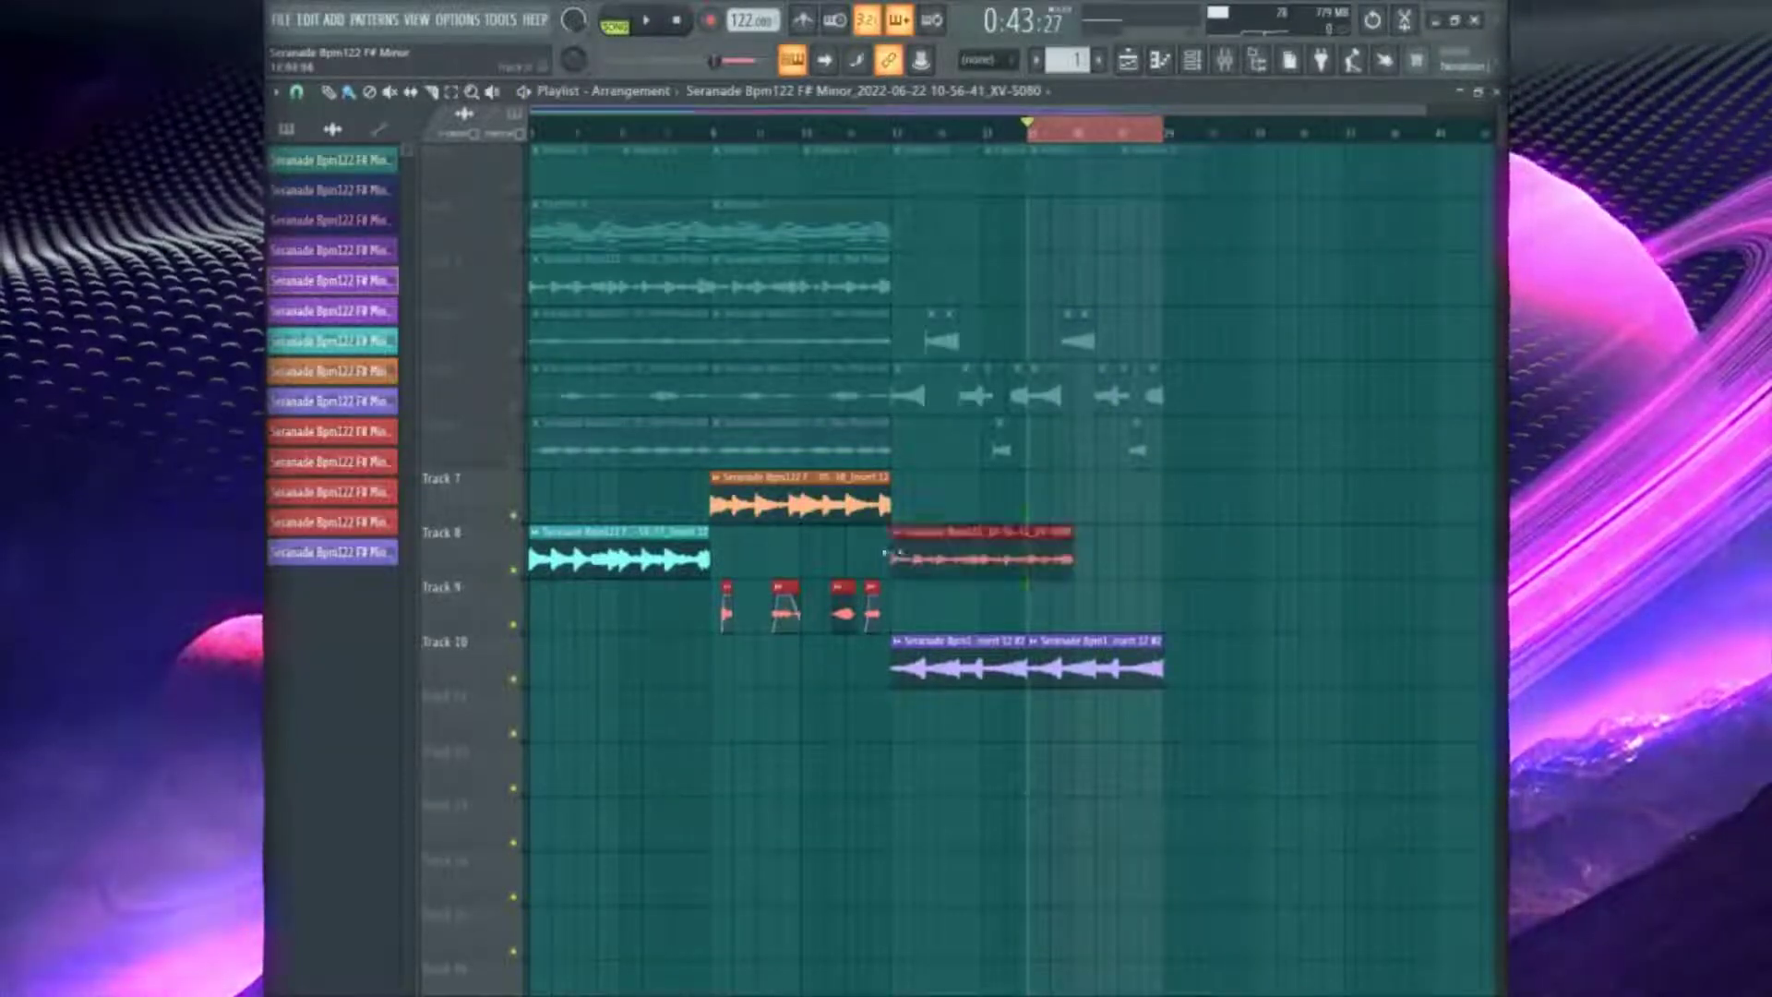
{"action": "left_click", "coordinate": [900, 136]}
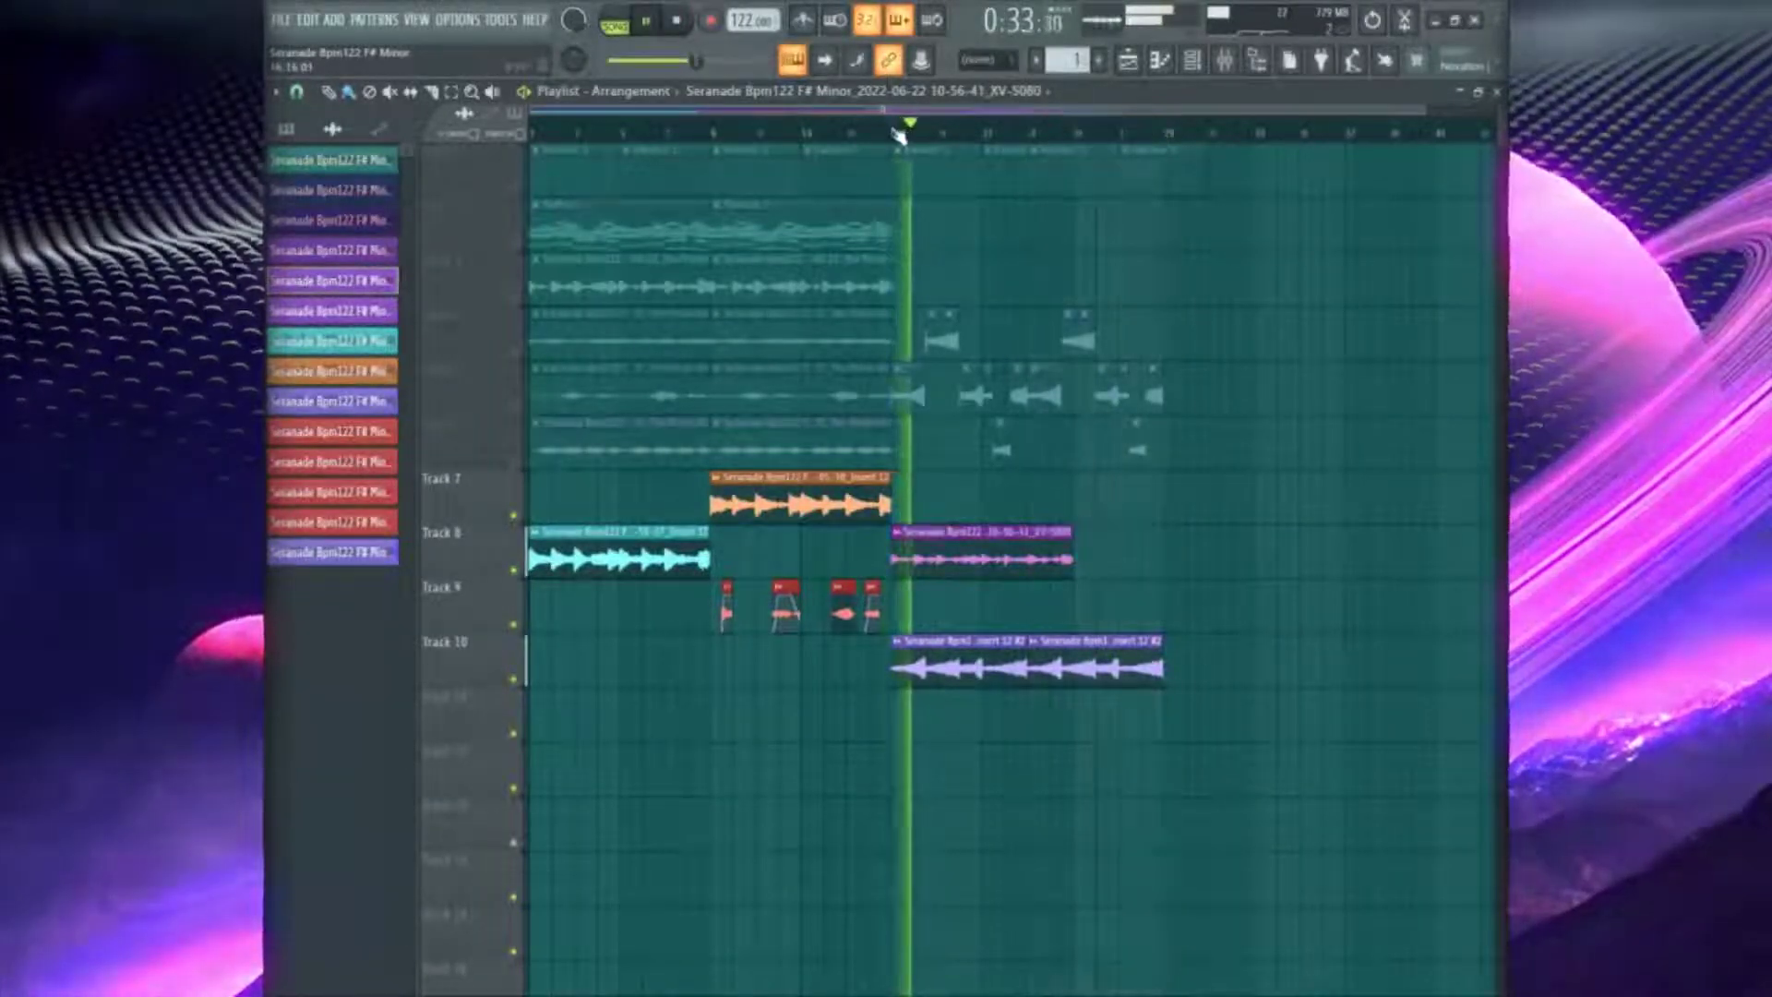
{"action": "left_click_drag", "start_coordinate": [979, 554], "coordinate": [552, 729]}
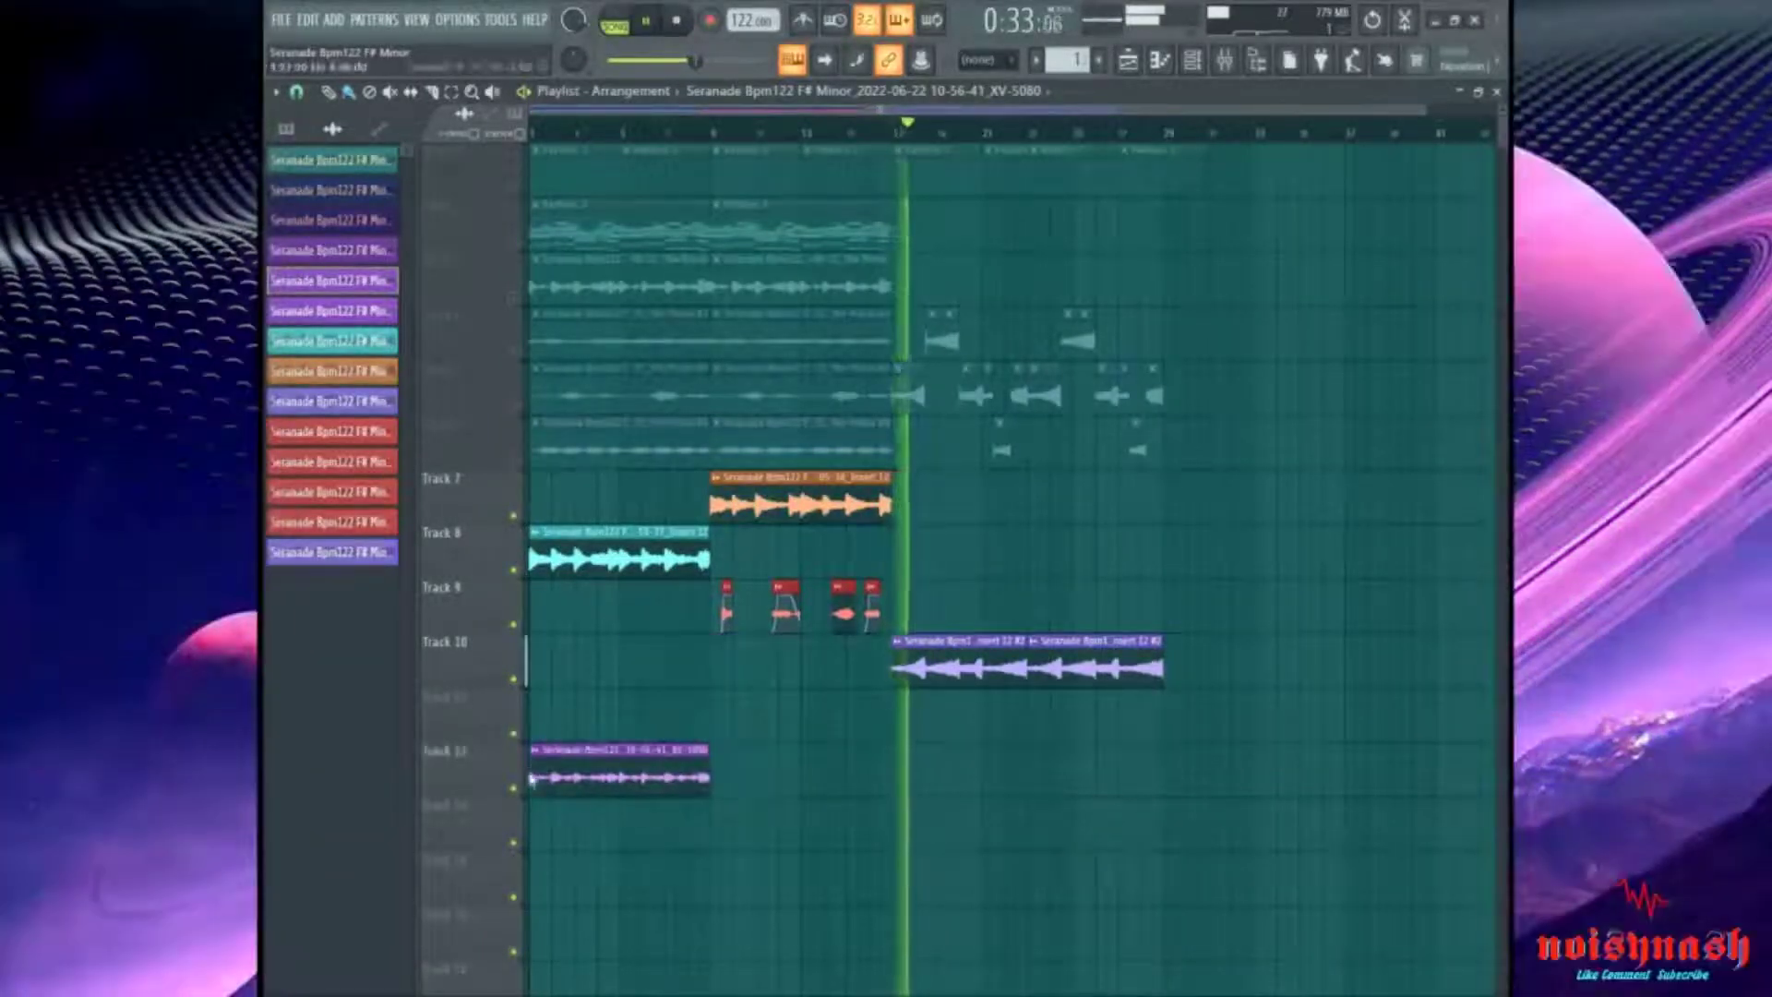
Bring up the lavender clip's mixer track 17 and load FabFilter Pro-Q 3 in its first effect slot
{"action": "double_click", "coordinate": [1098, 652]}
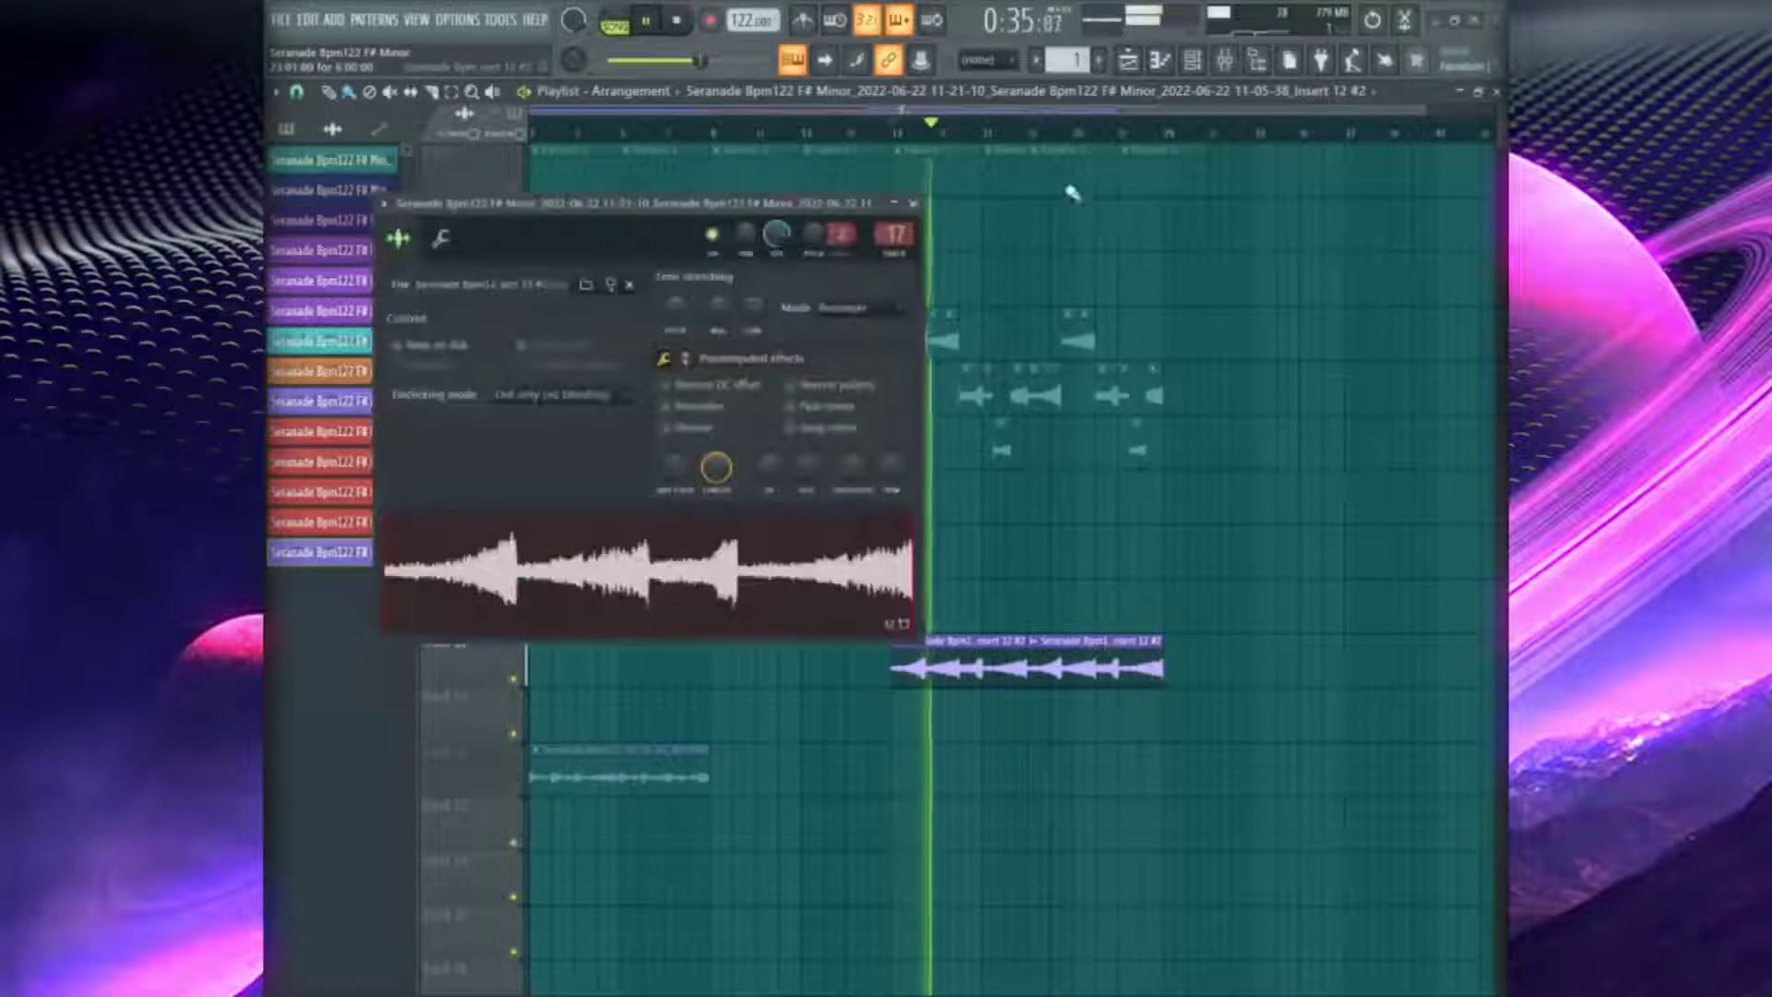
{"action": "left_click", "coordinate": [913, 205]}
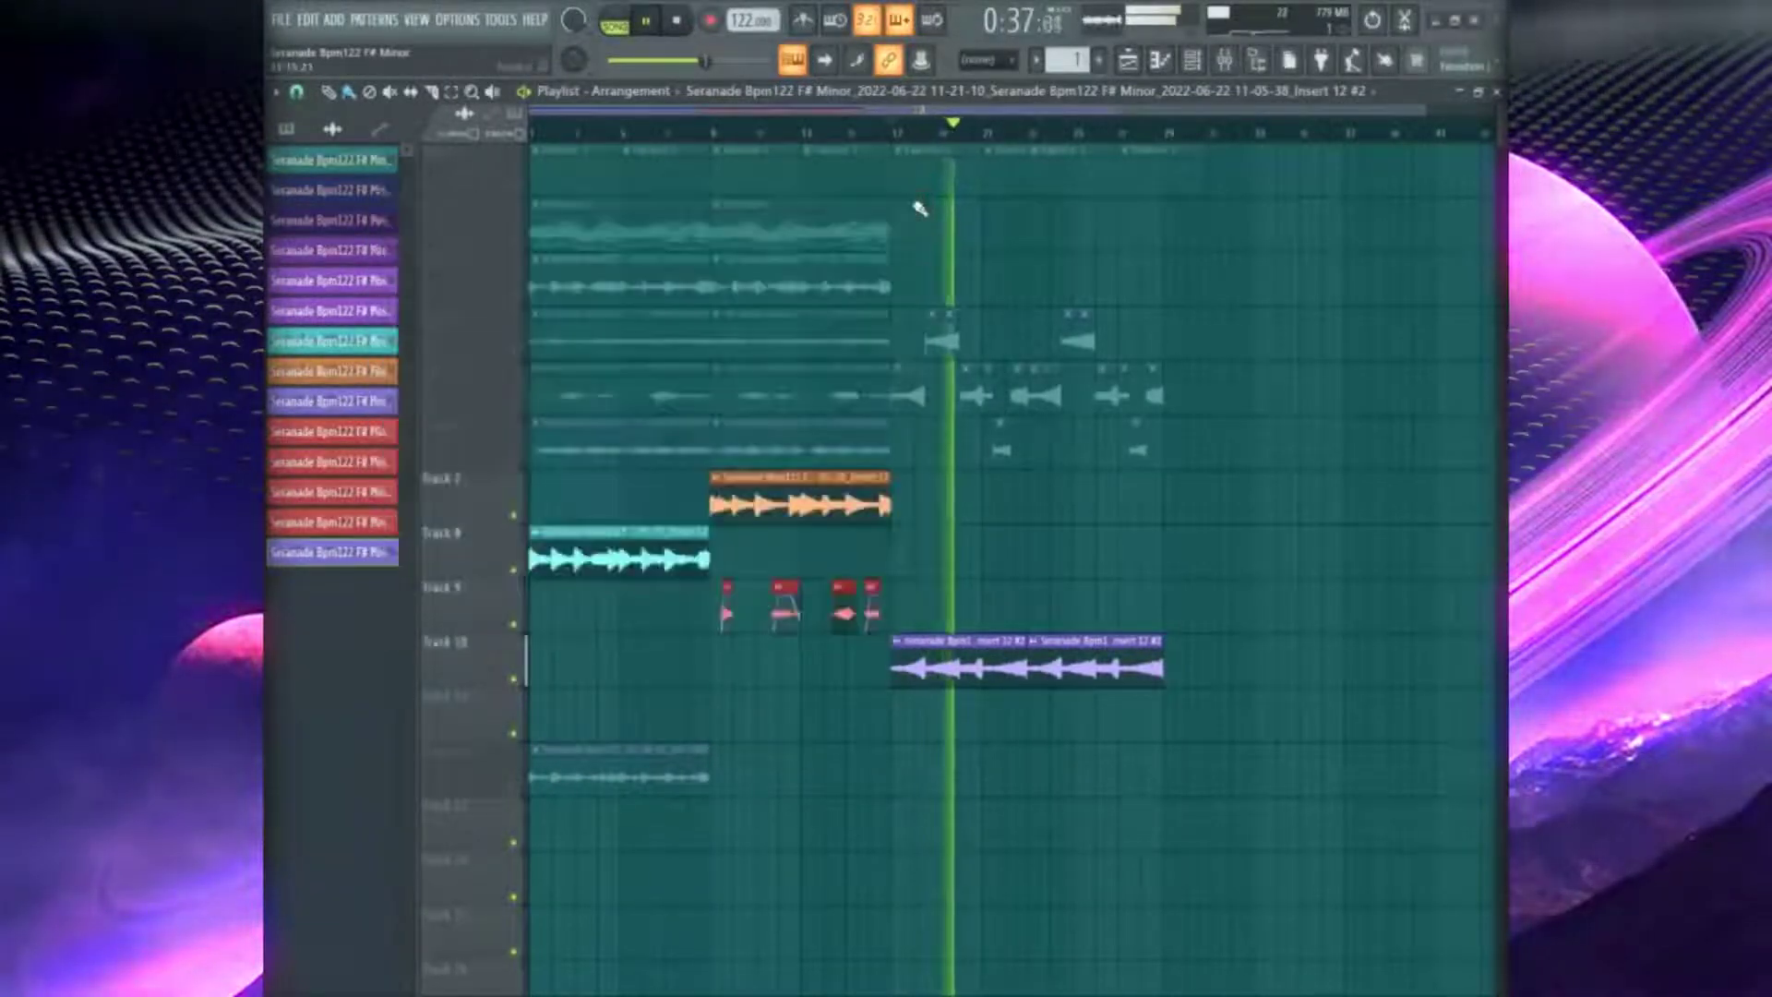
{"action": "double_click", "coordinate": [1097, 638]}
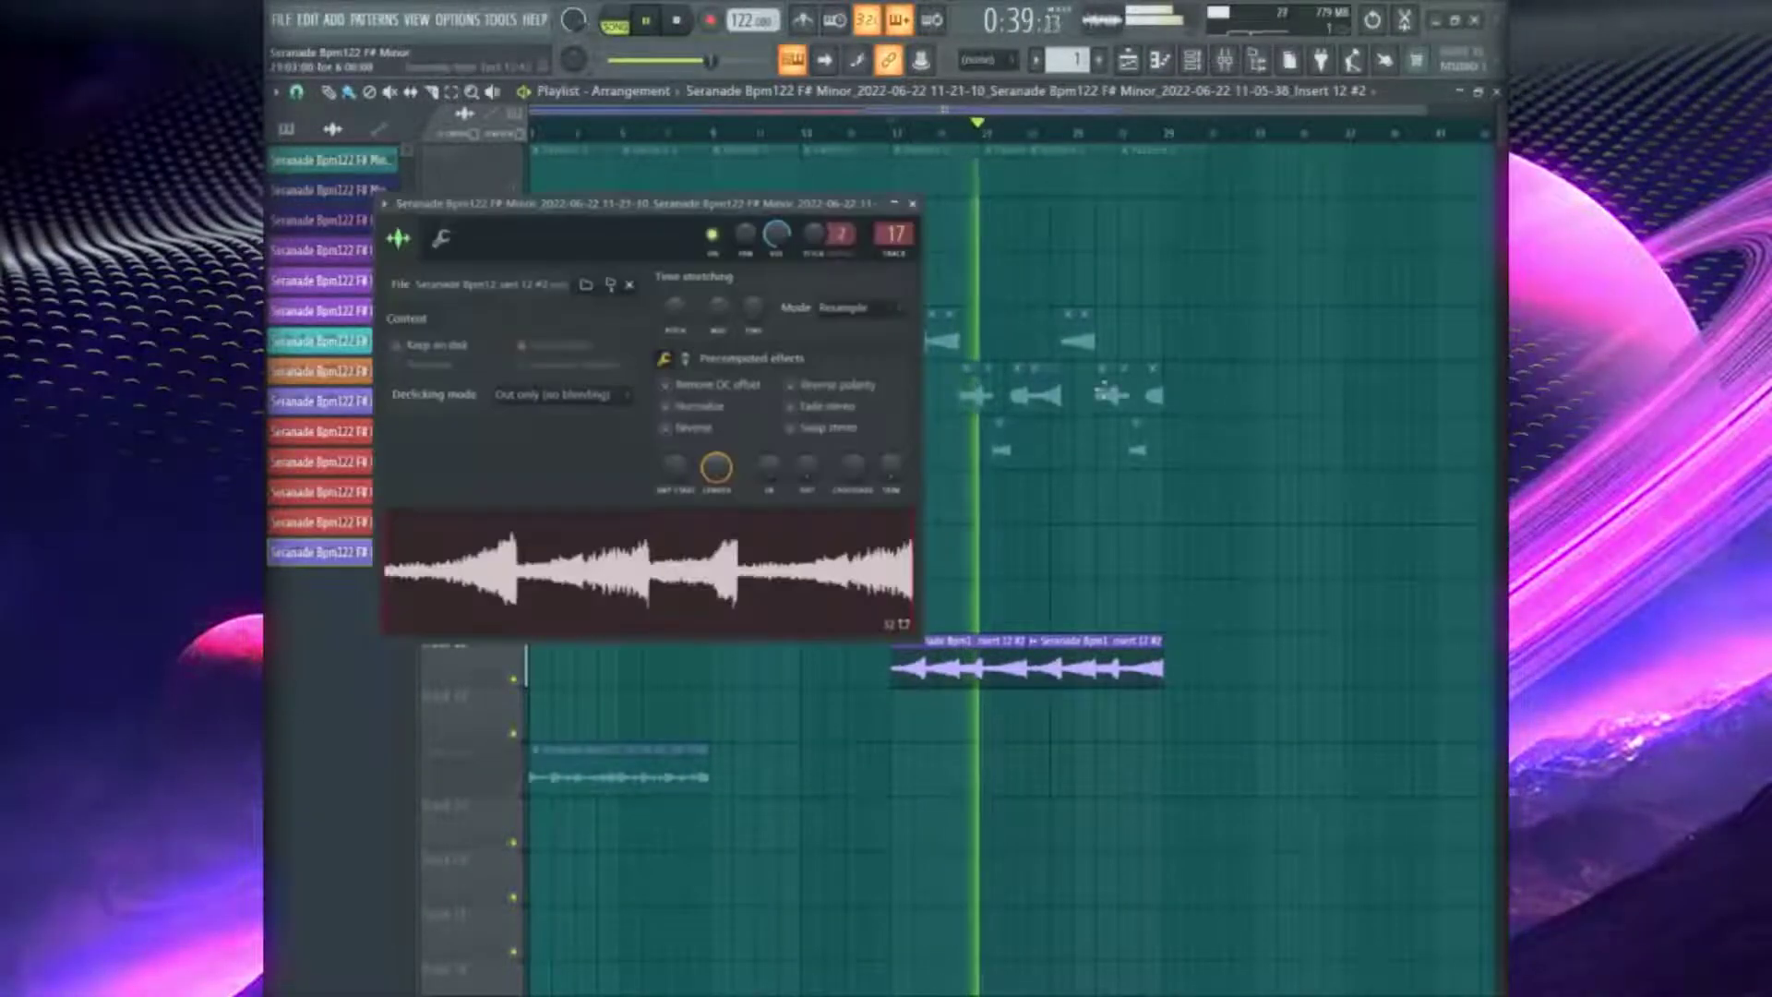
{"action": "key", "text": "F9"}
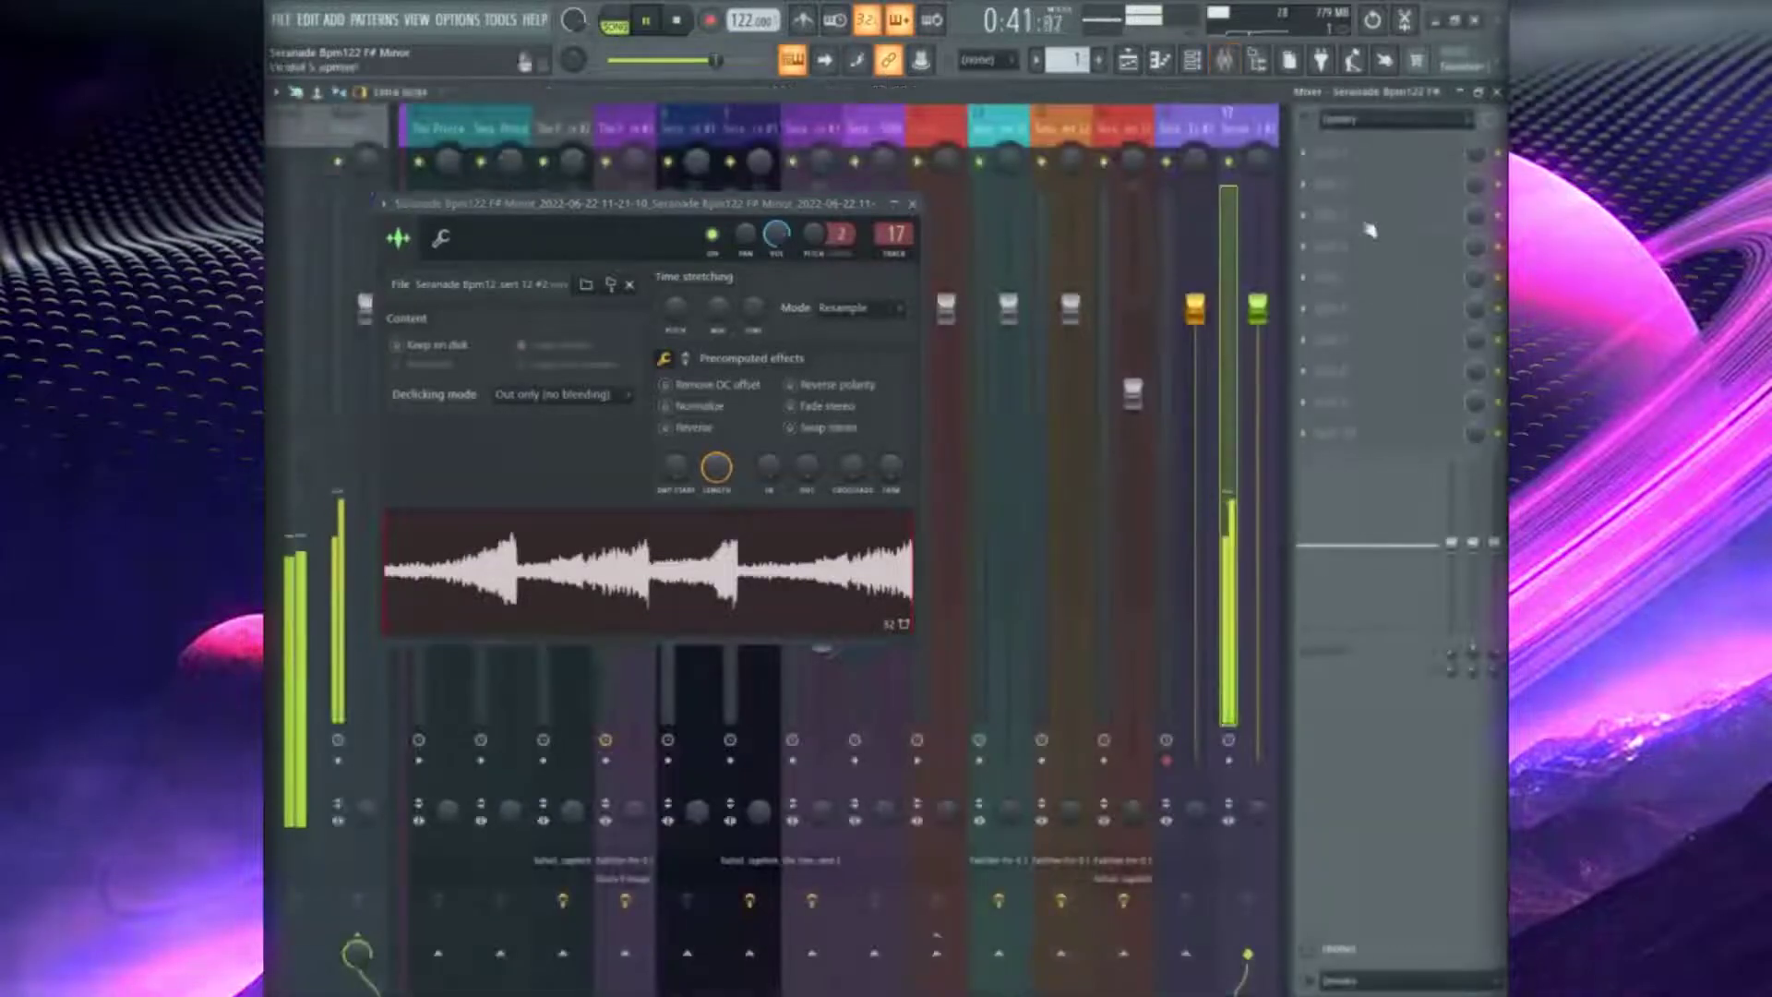
Cut the highs by 30 dB in Pro-Q 3 with a high shelf at about 2 kHz, choosing the Brickwall slope
{"action": "left_click_drag", "start_coordinate": [1120, 416], "coordinate": [1088, 481]}
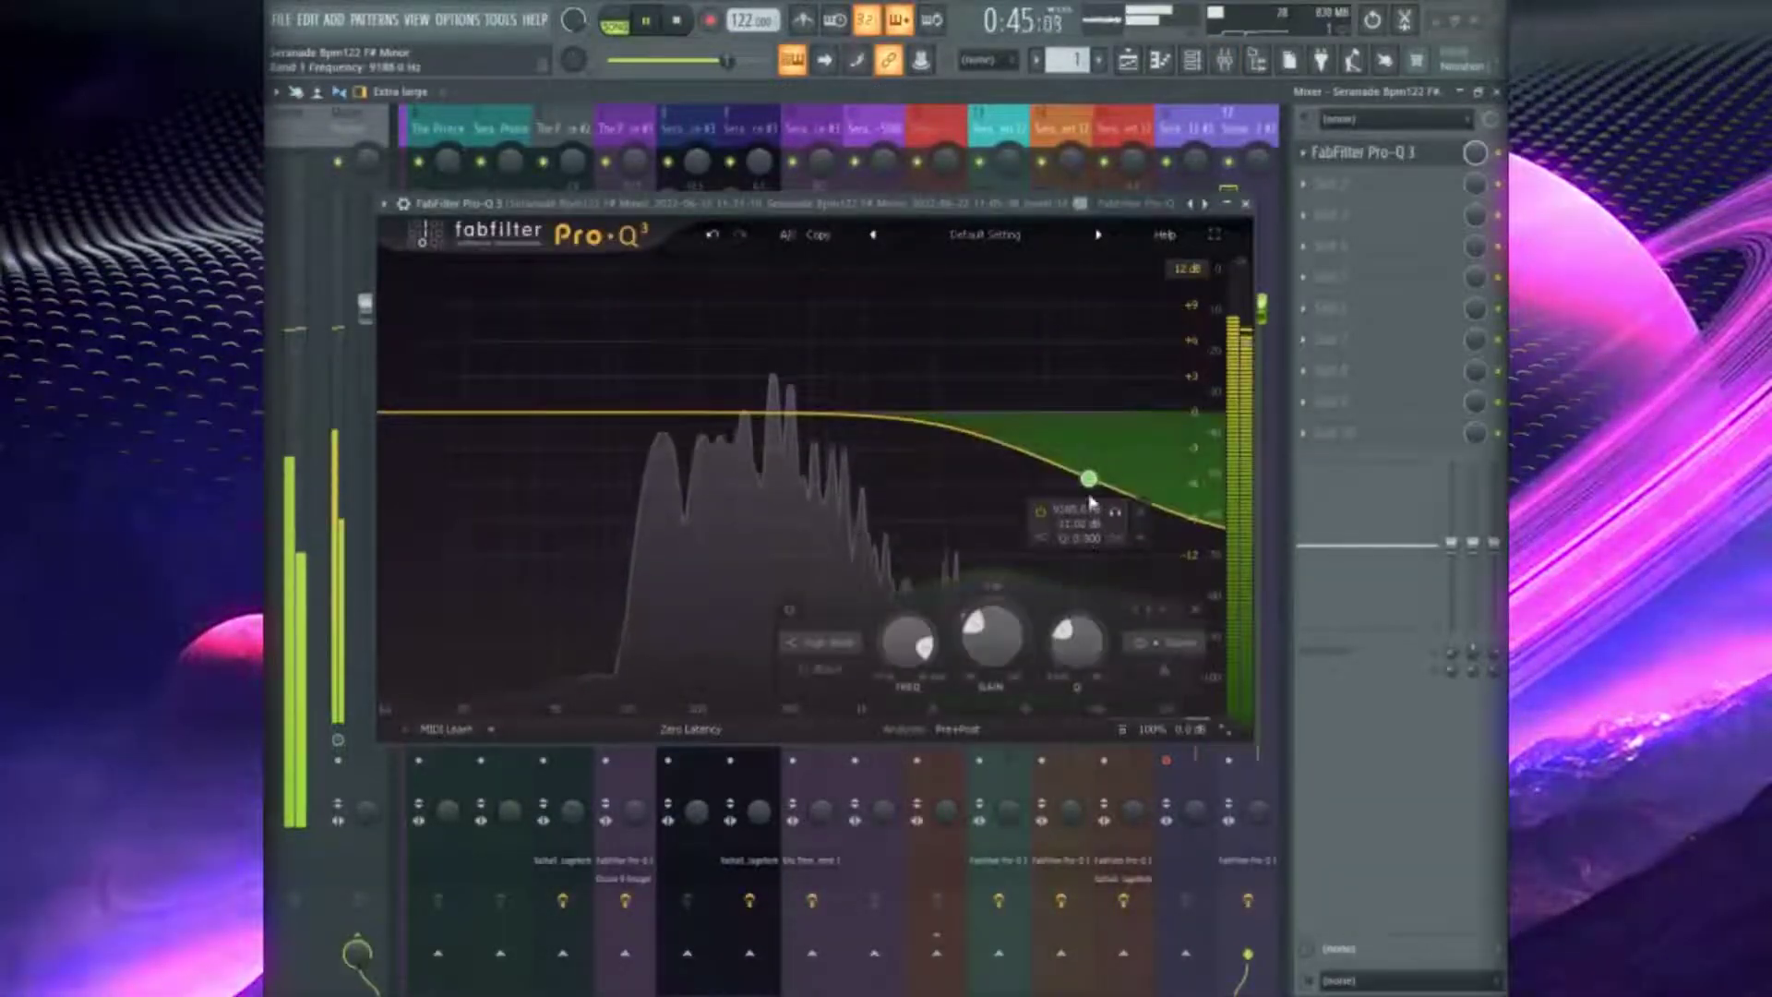
{"action": "right_click", "coordinate": [1089, 482]}
{"action": "mouse_move", "coordinate": [1187, 588]}
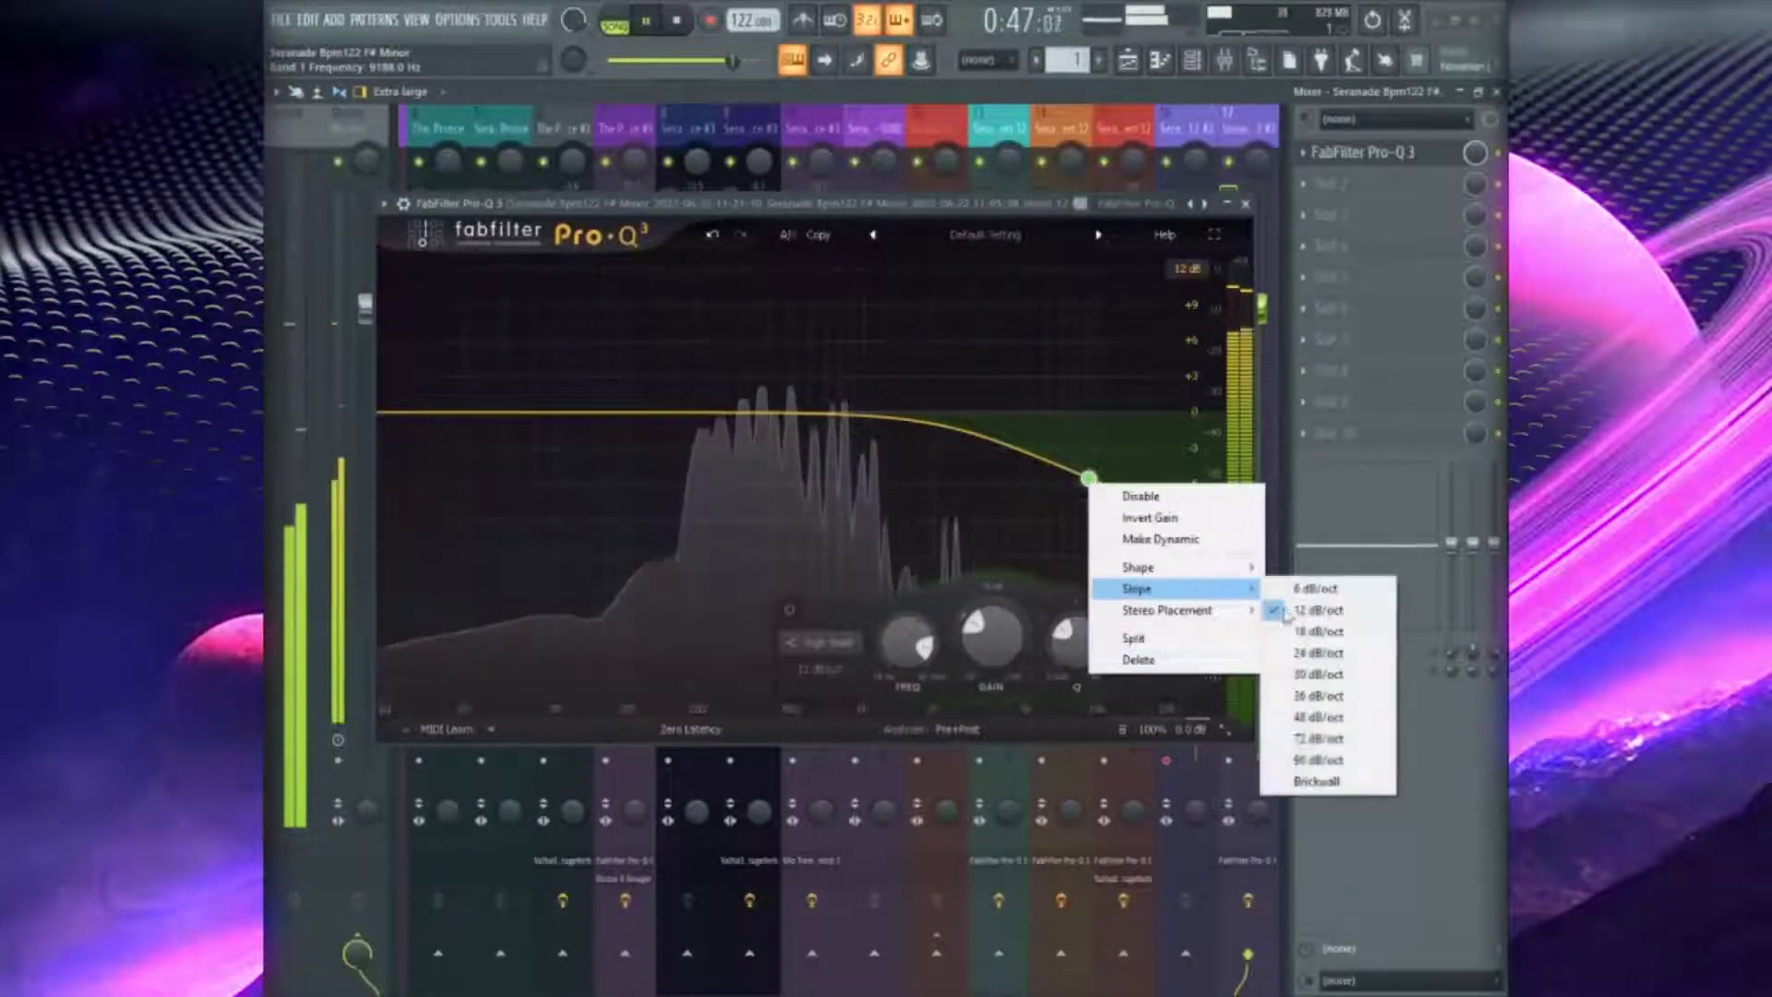
{"action": "left_click", "coordinate": [1317, 782]}
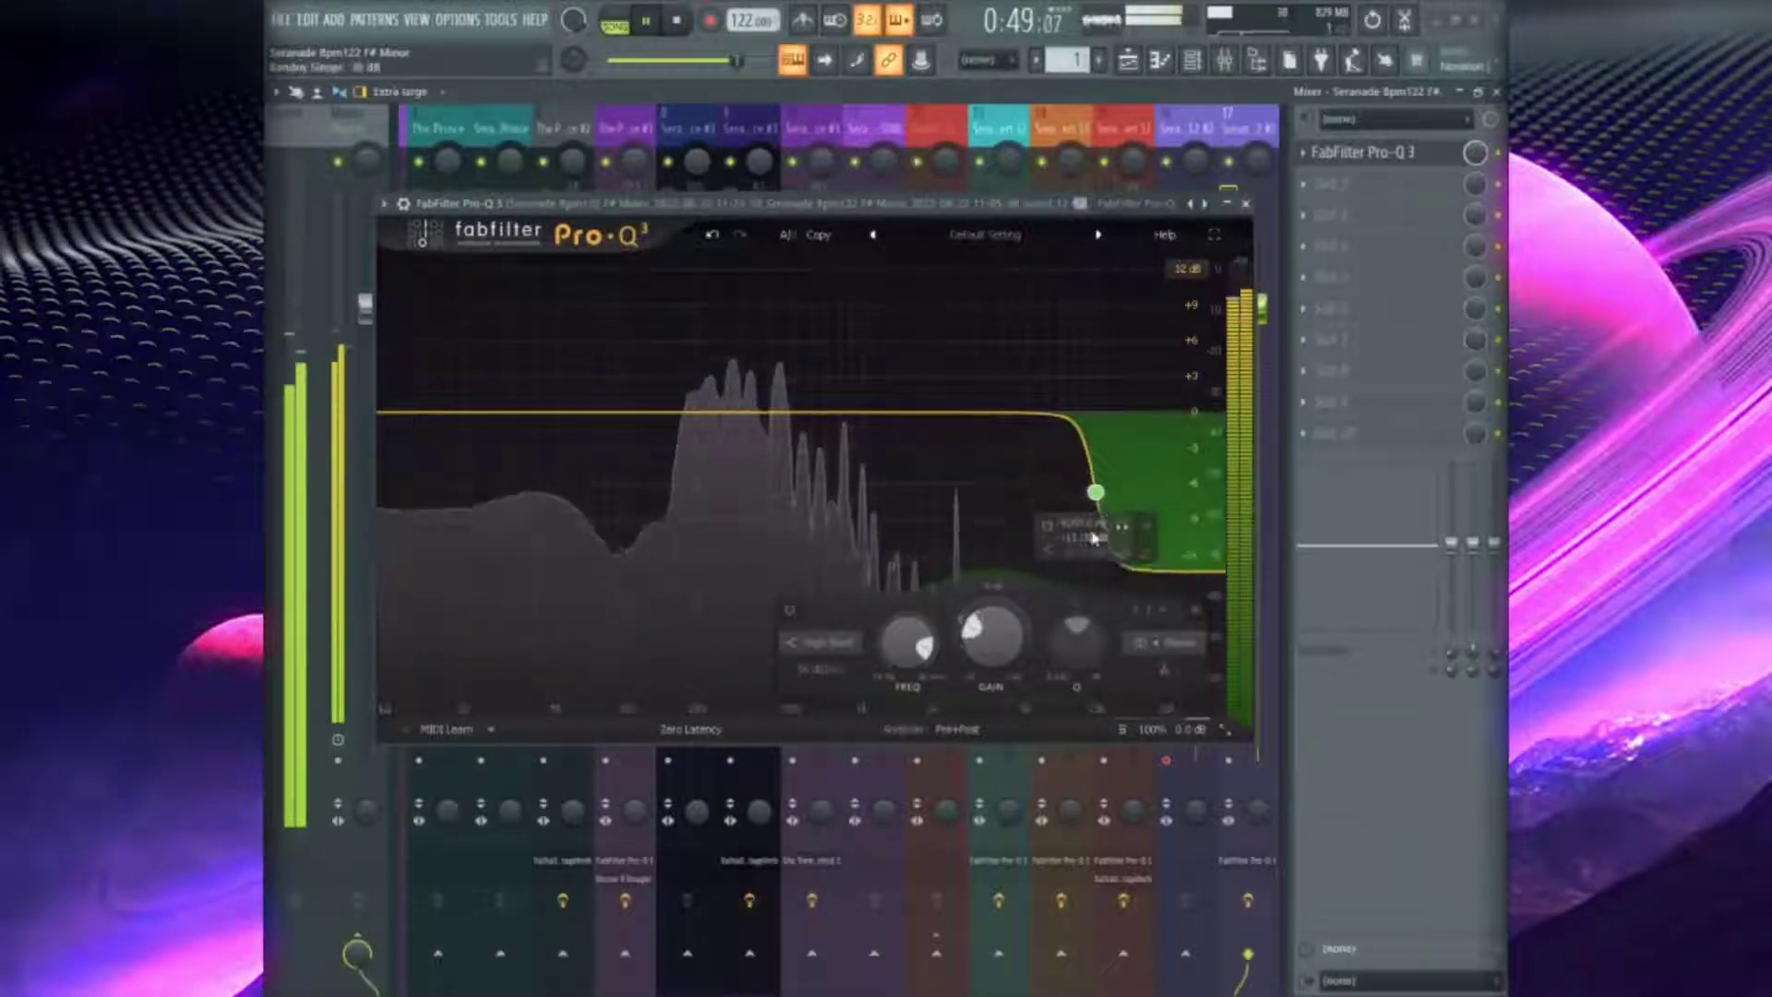
{"action": "left_click_drag", "start_coordinate": [1090, 479], "coordinate": [957, 815]}
{"action": "left_click_drag", "start_coordinate": [961, 485], "coordinate": [928, 485]}
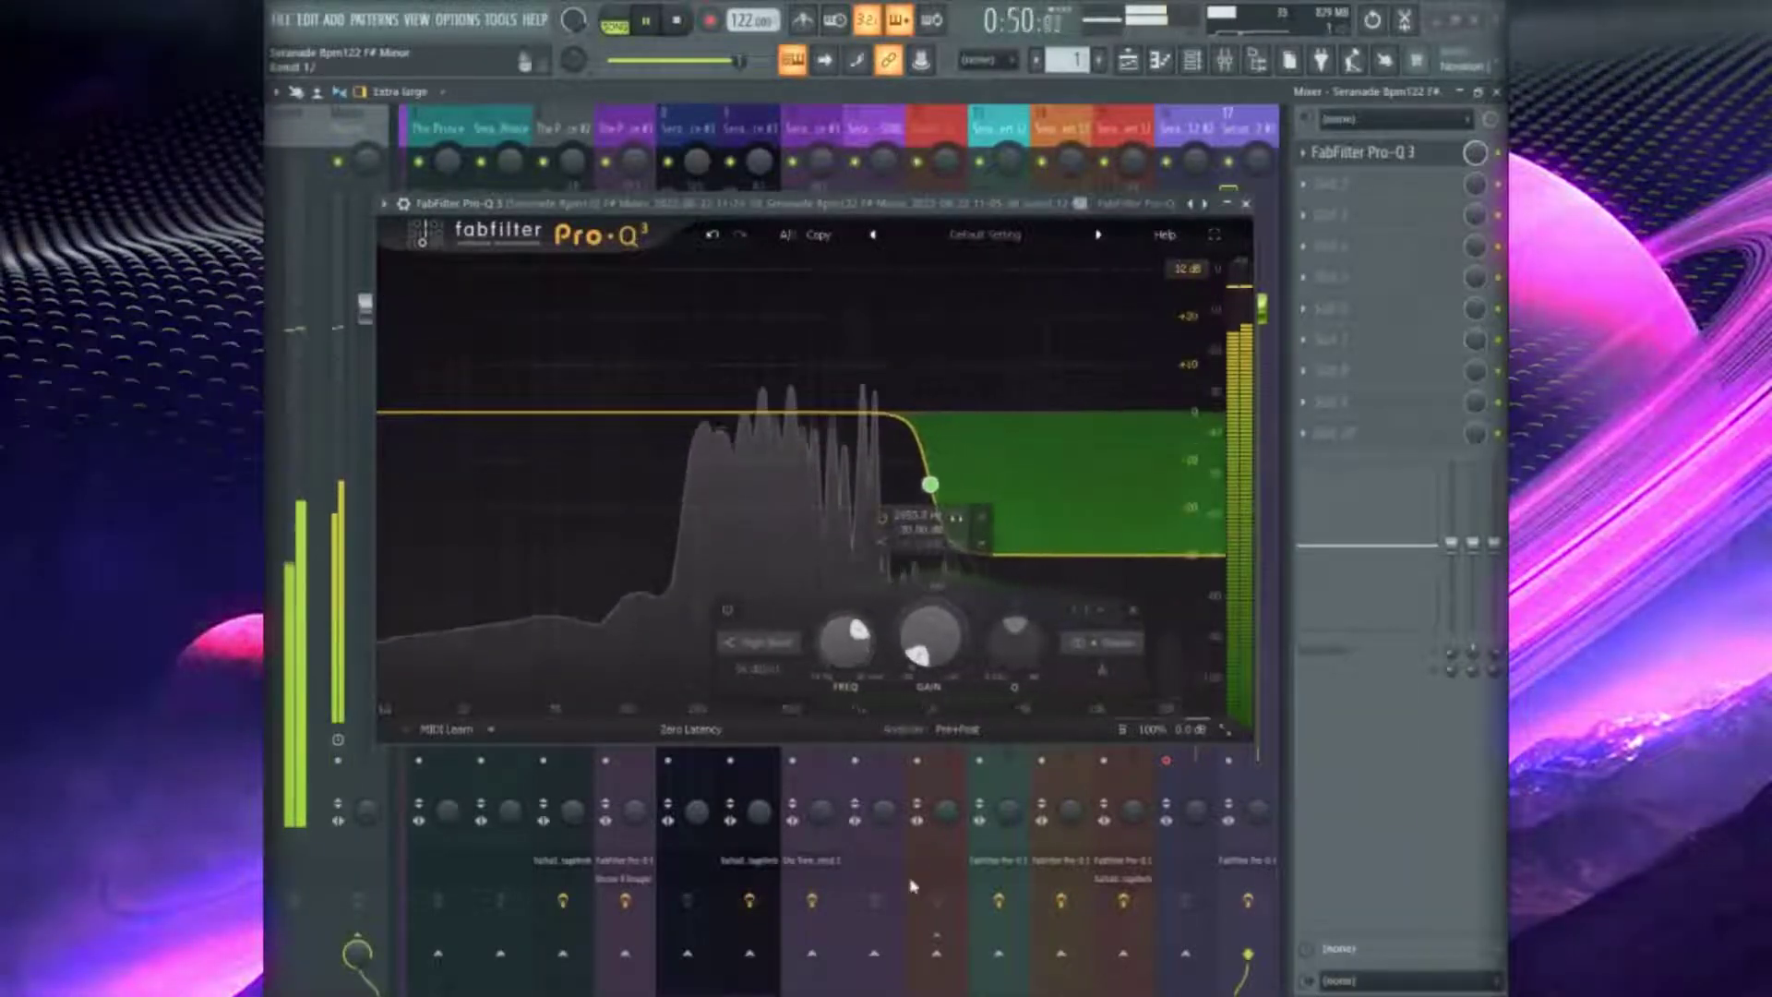
Add a low shelf cut with the Brickwall slope at the lowest frequencies and shape gentle boosts in the upper mids
{"action": "left_click", "coordinate": [420, 416]}
{"action": "left_click_drag", "start_coordinate": [420, 417], "coordinate": [443, 462]}
{"action": "left_click_drag", "start_coordinate": [775, 413], "coordinate": [781, 347]}
{"action": "right_click", "coordinate": [446, 461]}
{"action": "mouse_move", "coordinate": [517, 570]}
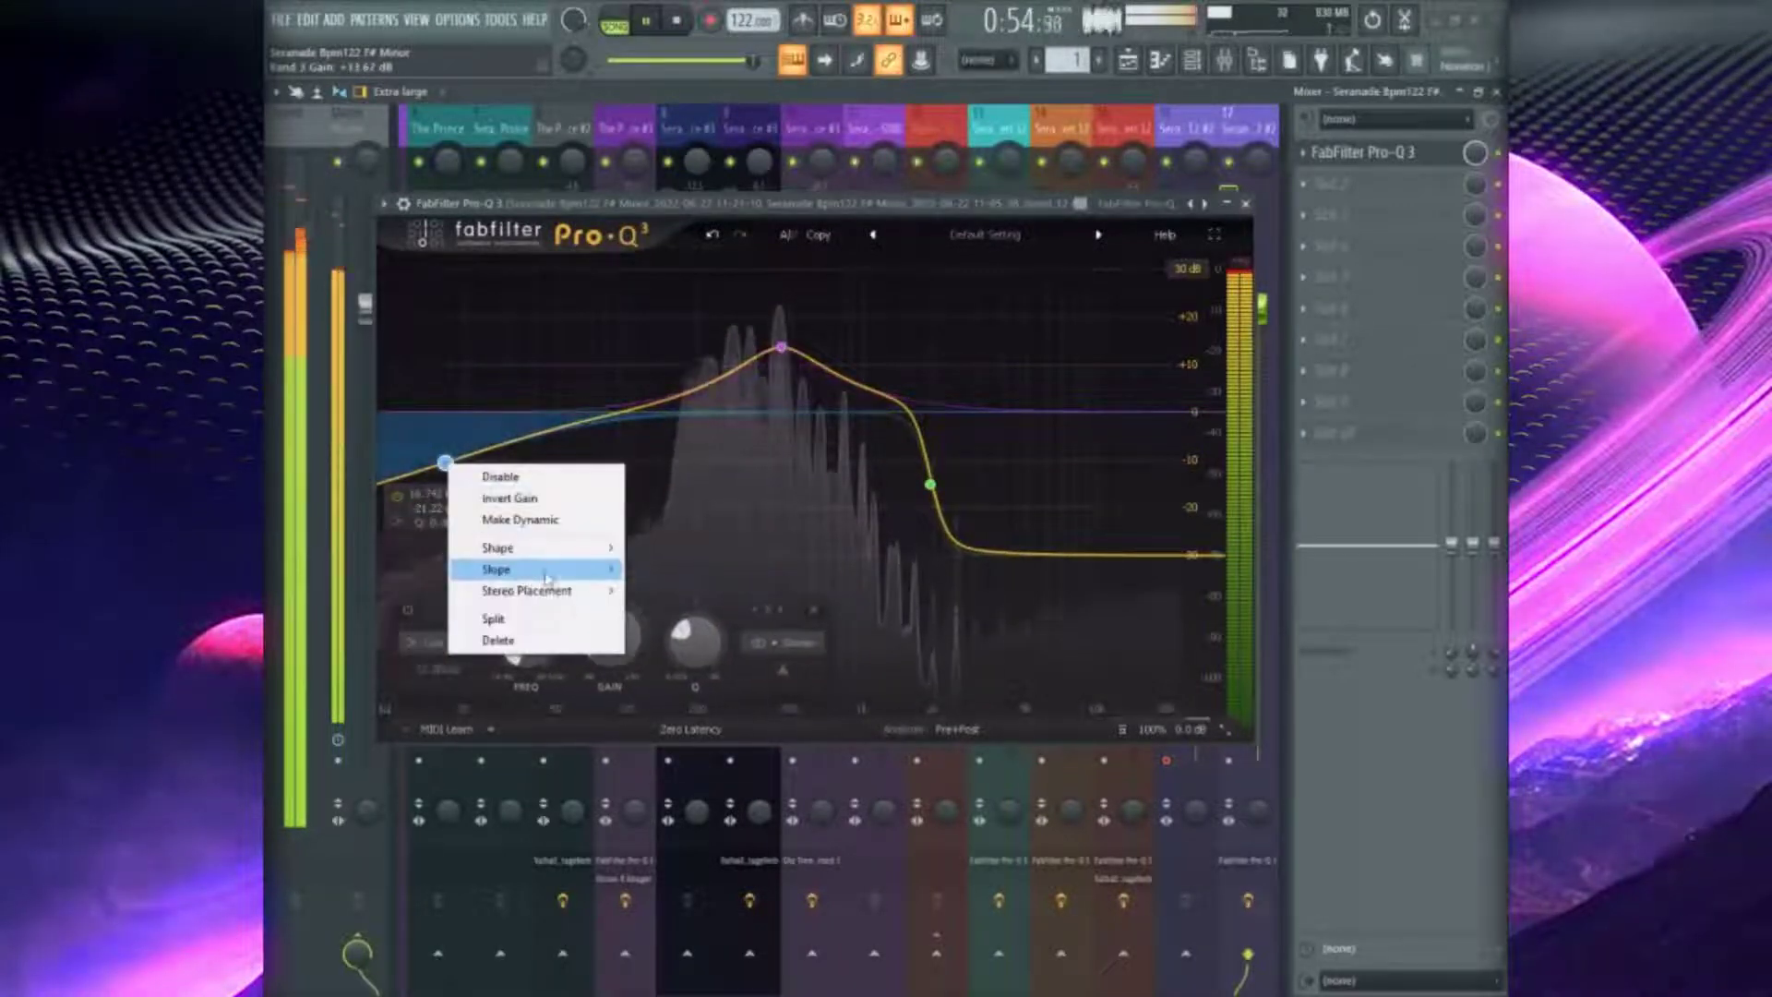
{"action": "left_click", "coordinate": [659, 763]}
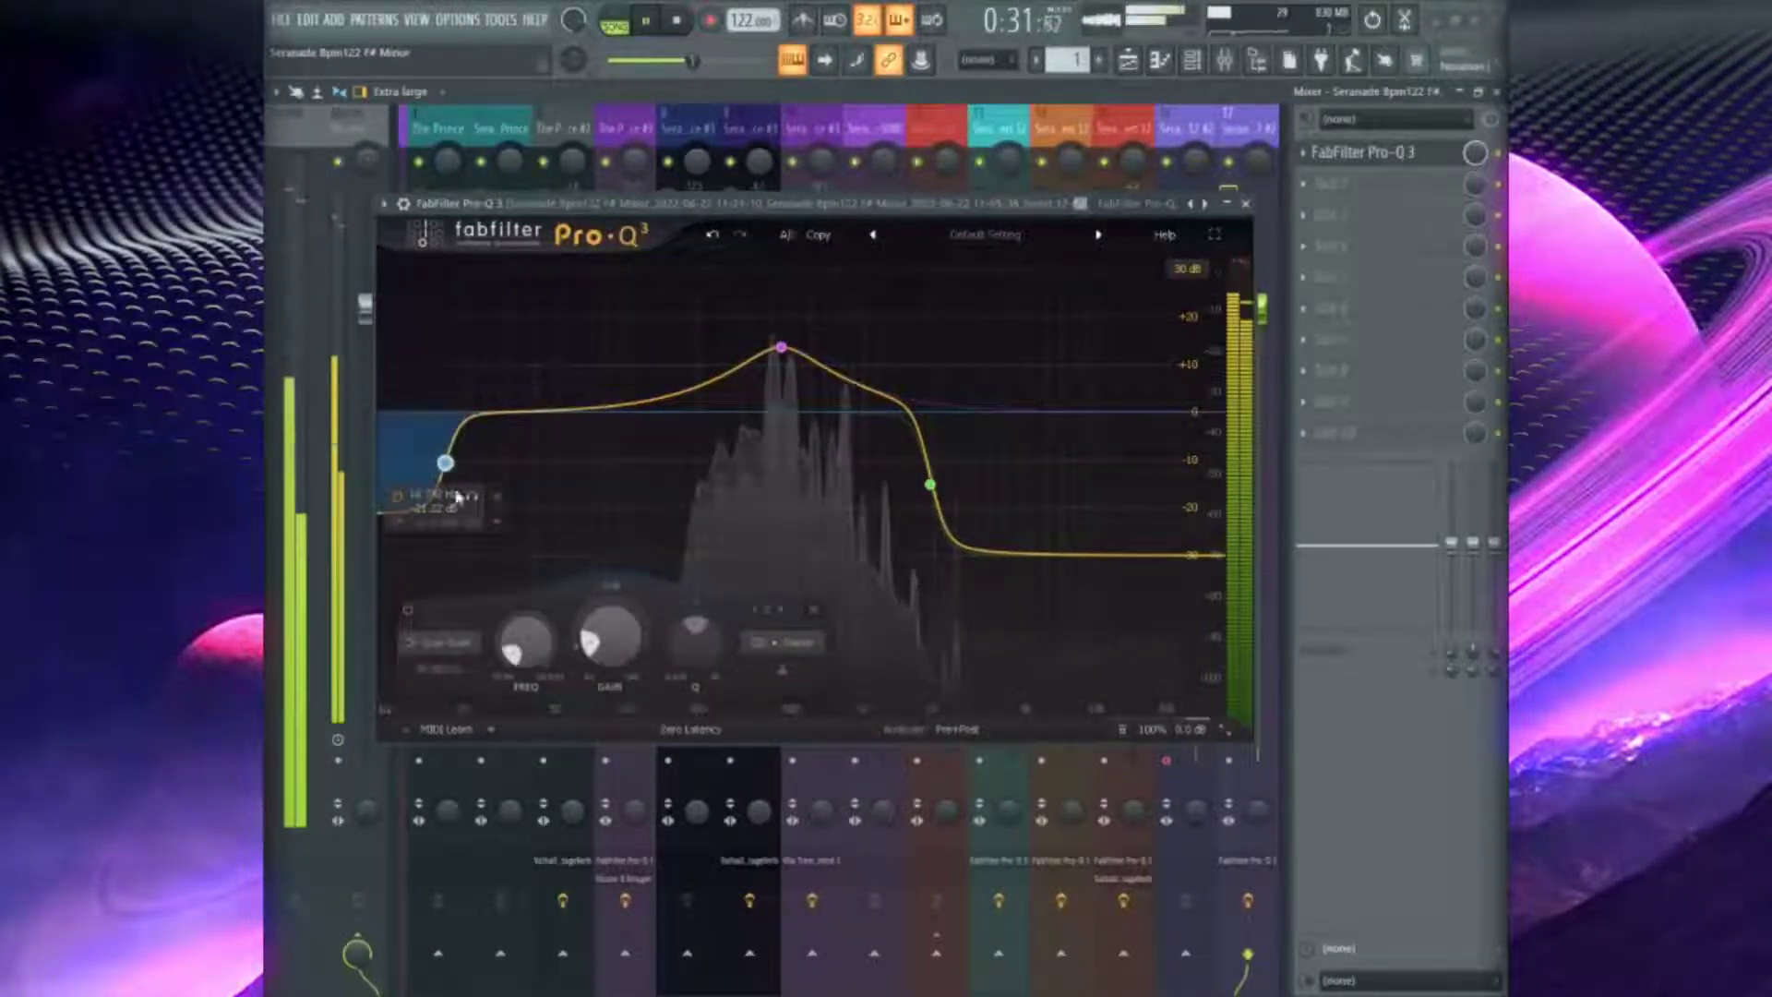
{"action": "left_click_drag", "start_coordinate": [447, 467], "coordinate": [475, 485]}
{"action": "left_click_drag", "start_coordinate": [781, 347], "coordinate": [848, 392]}
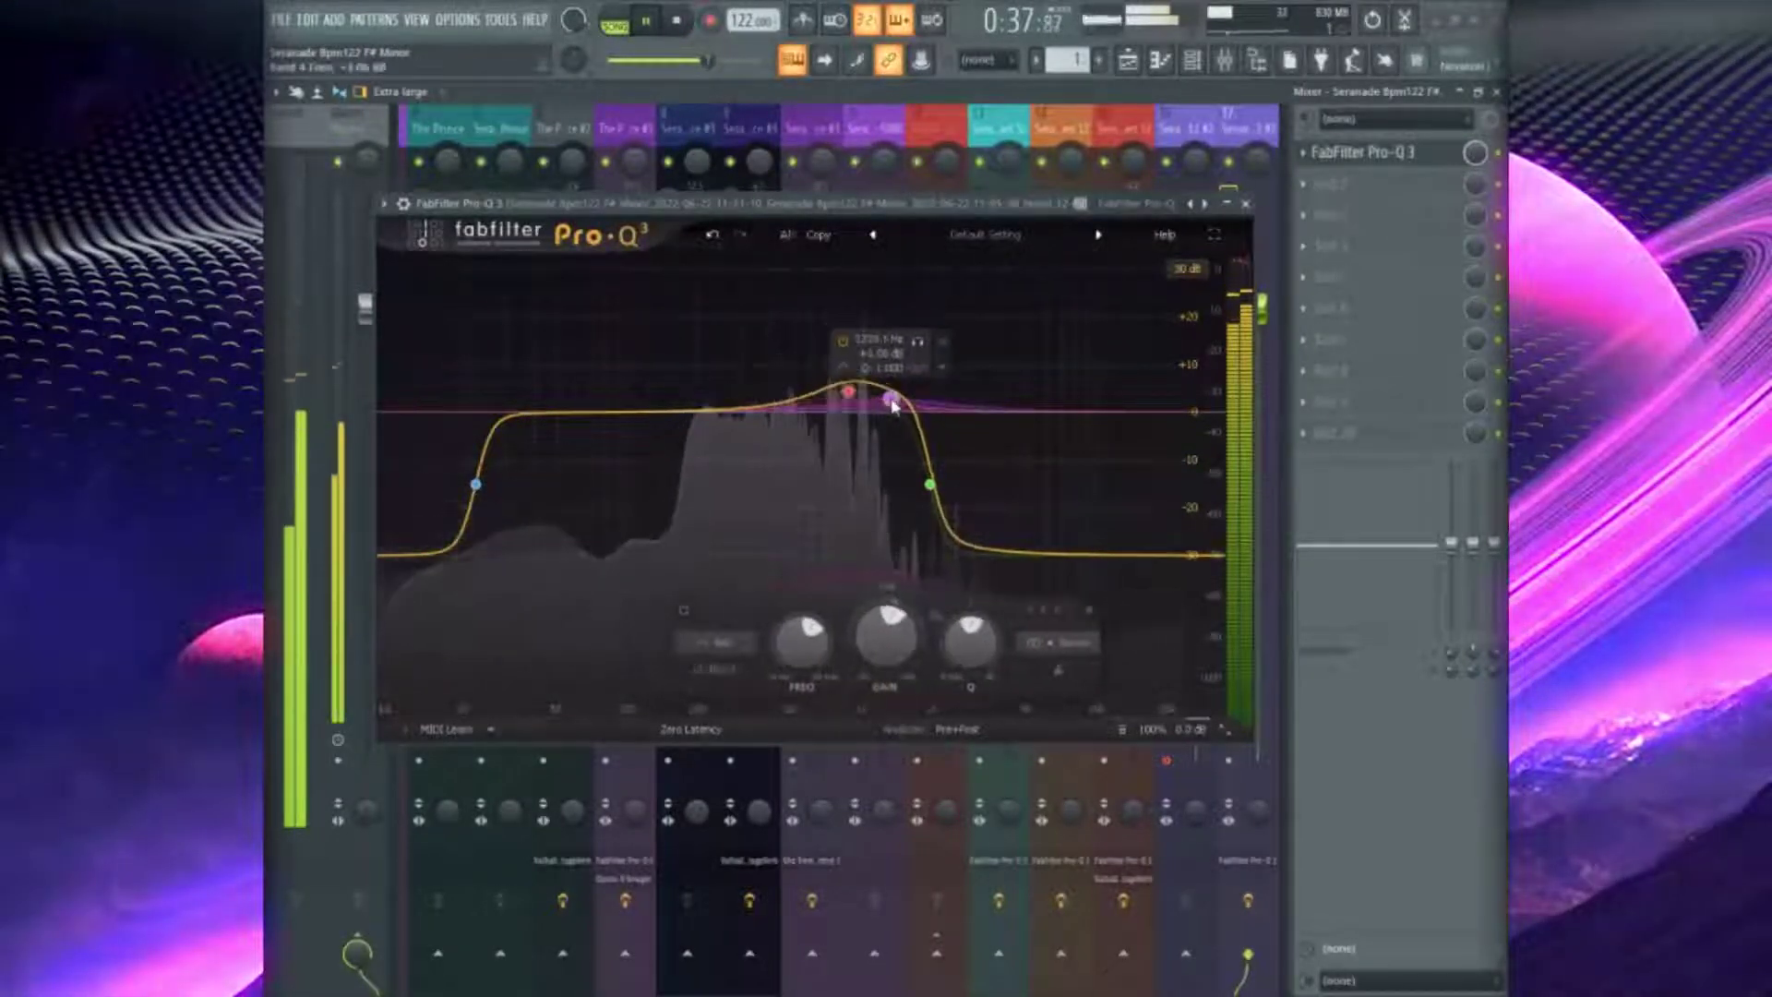
Add a second low shelf cut with the Brickwall slope and raise the first one to about 43 Hz
{"action": "left_click_drag", "start_coordinate": [457, 498], "coordinate": [415, 454]}
{"action": "right_click", "coordinate": [415, 454]}
{"action": "mouse_move", "coordinate": [545, 562]}
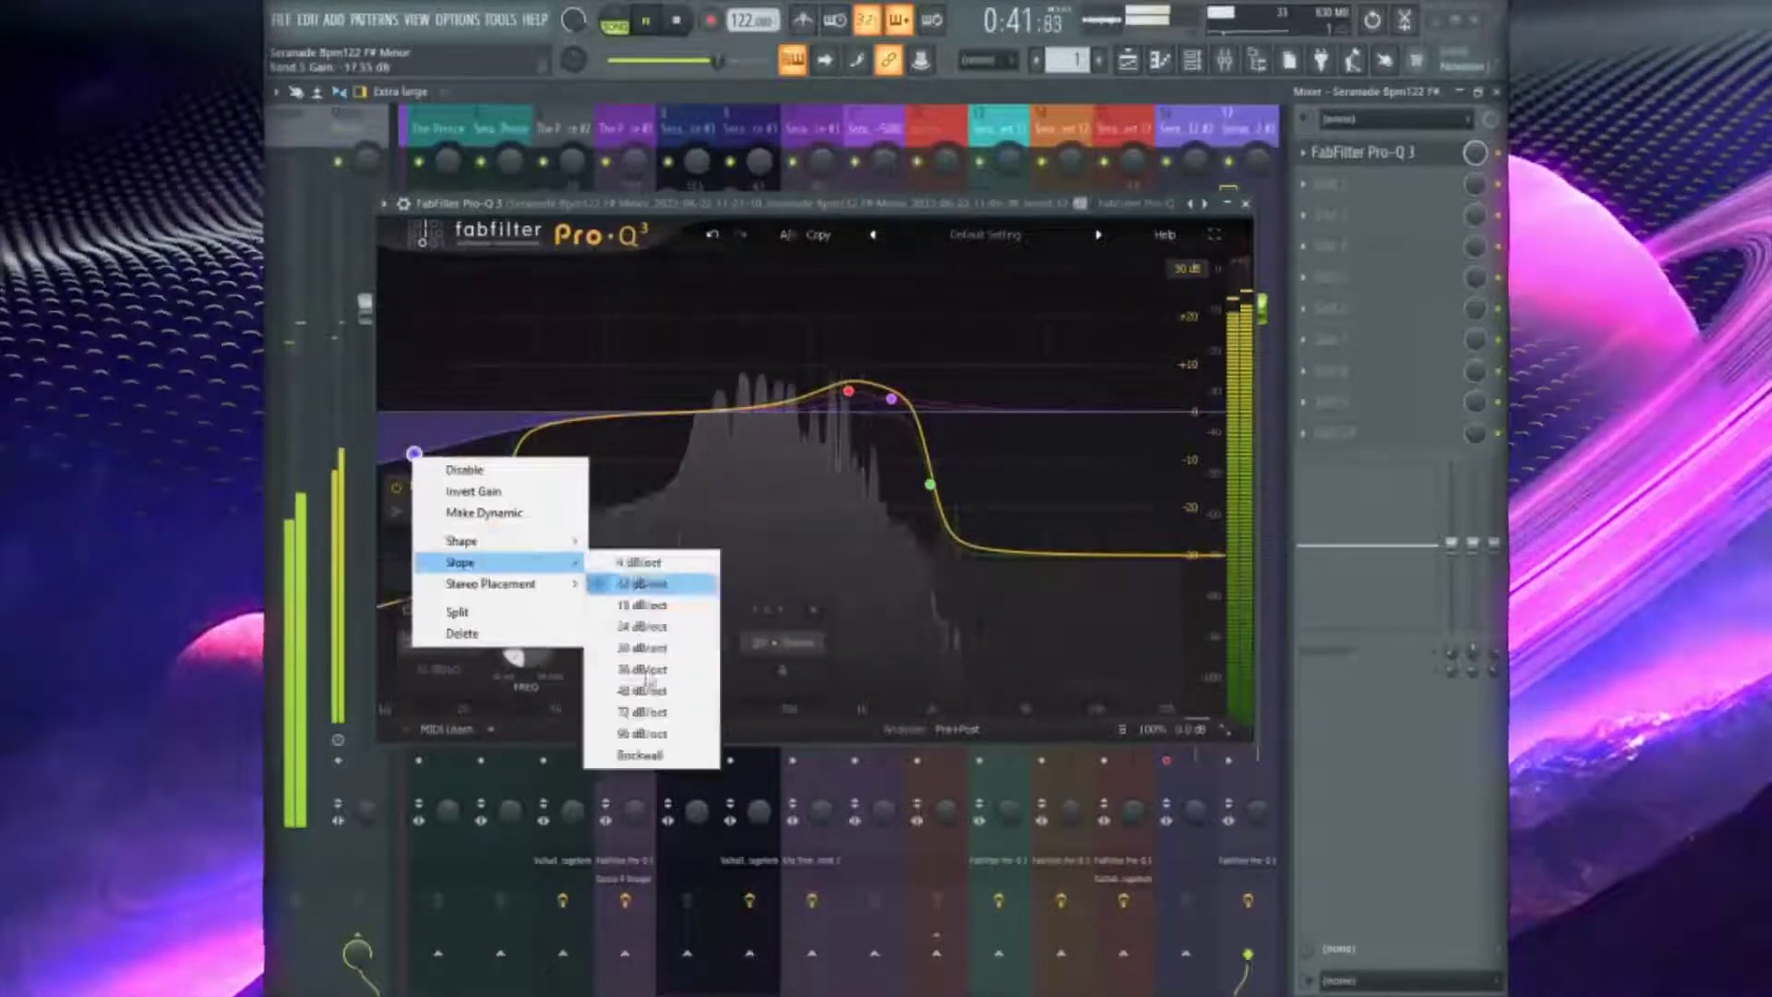
{"action": "left_click", "coordinate": [643, 756]}
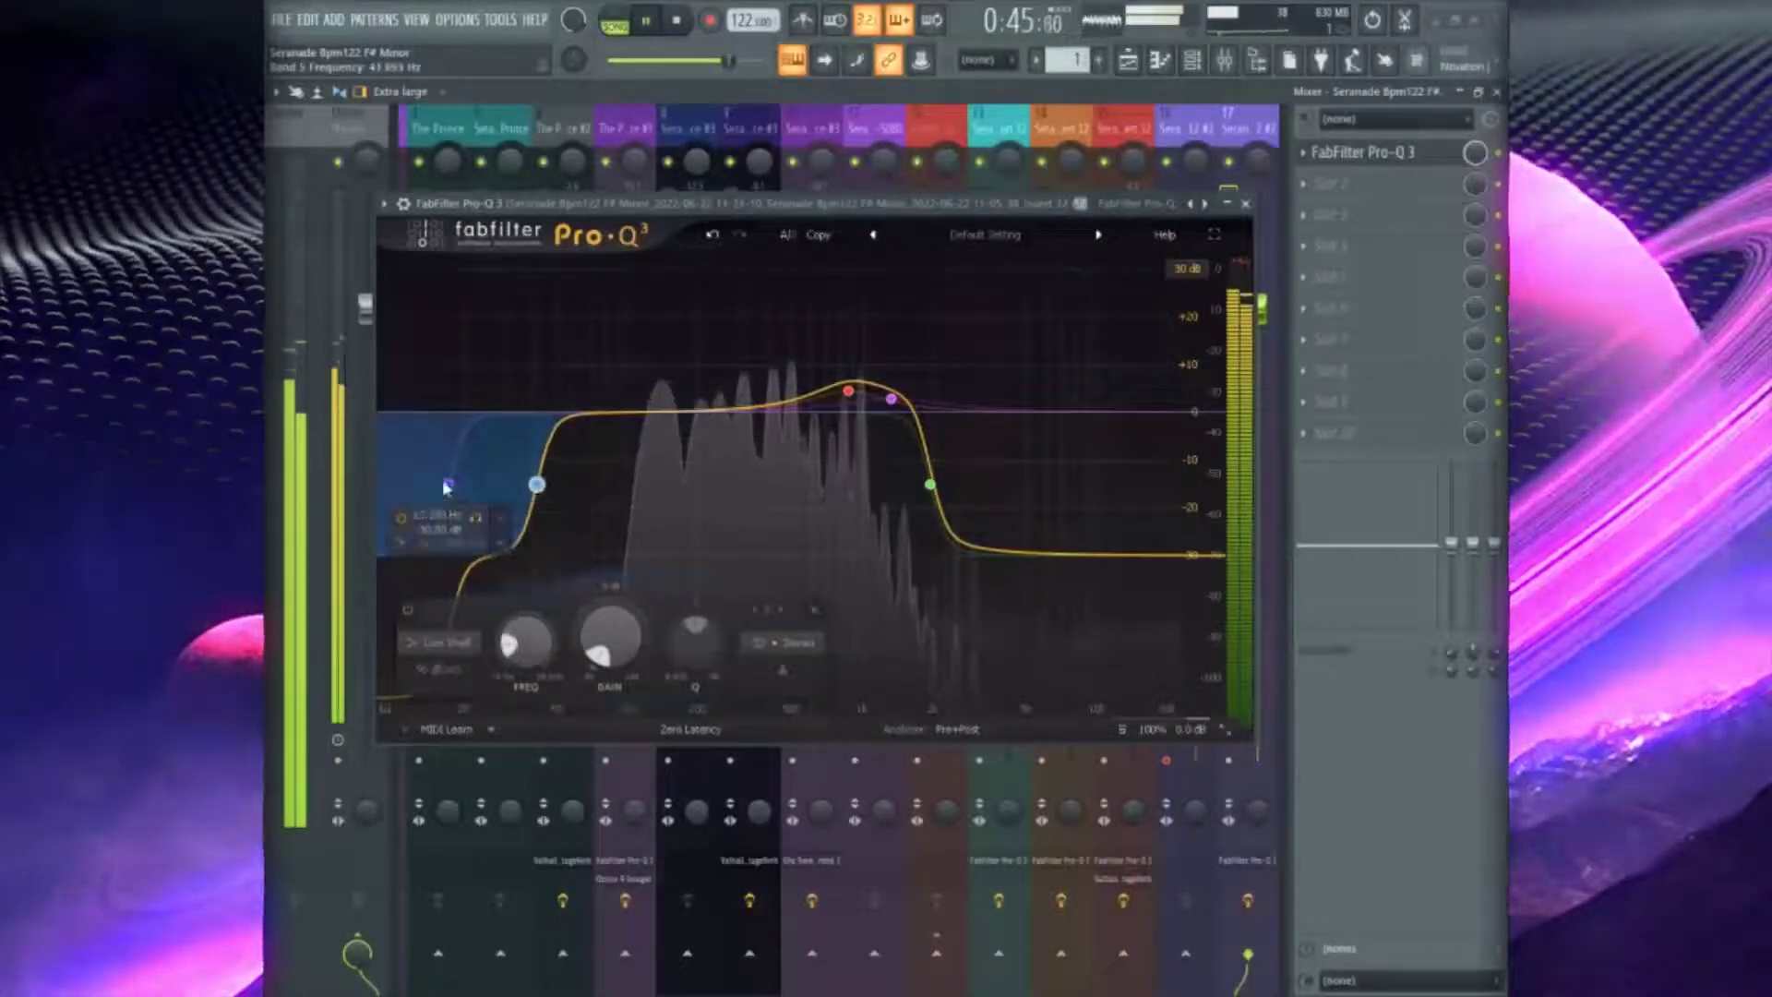
{"action": "left_click_drag", "start_coordinate": [536, 483], "coordinate": [541, 484]}
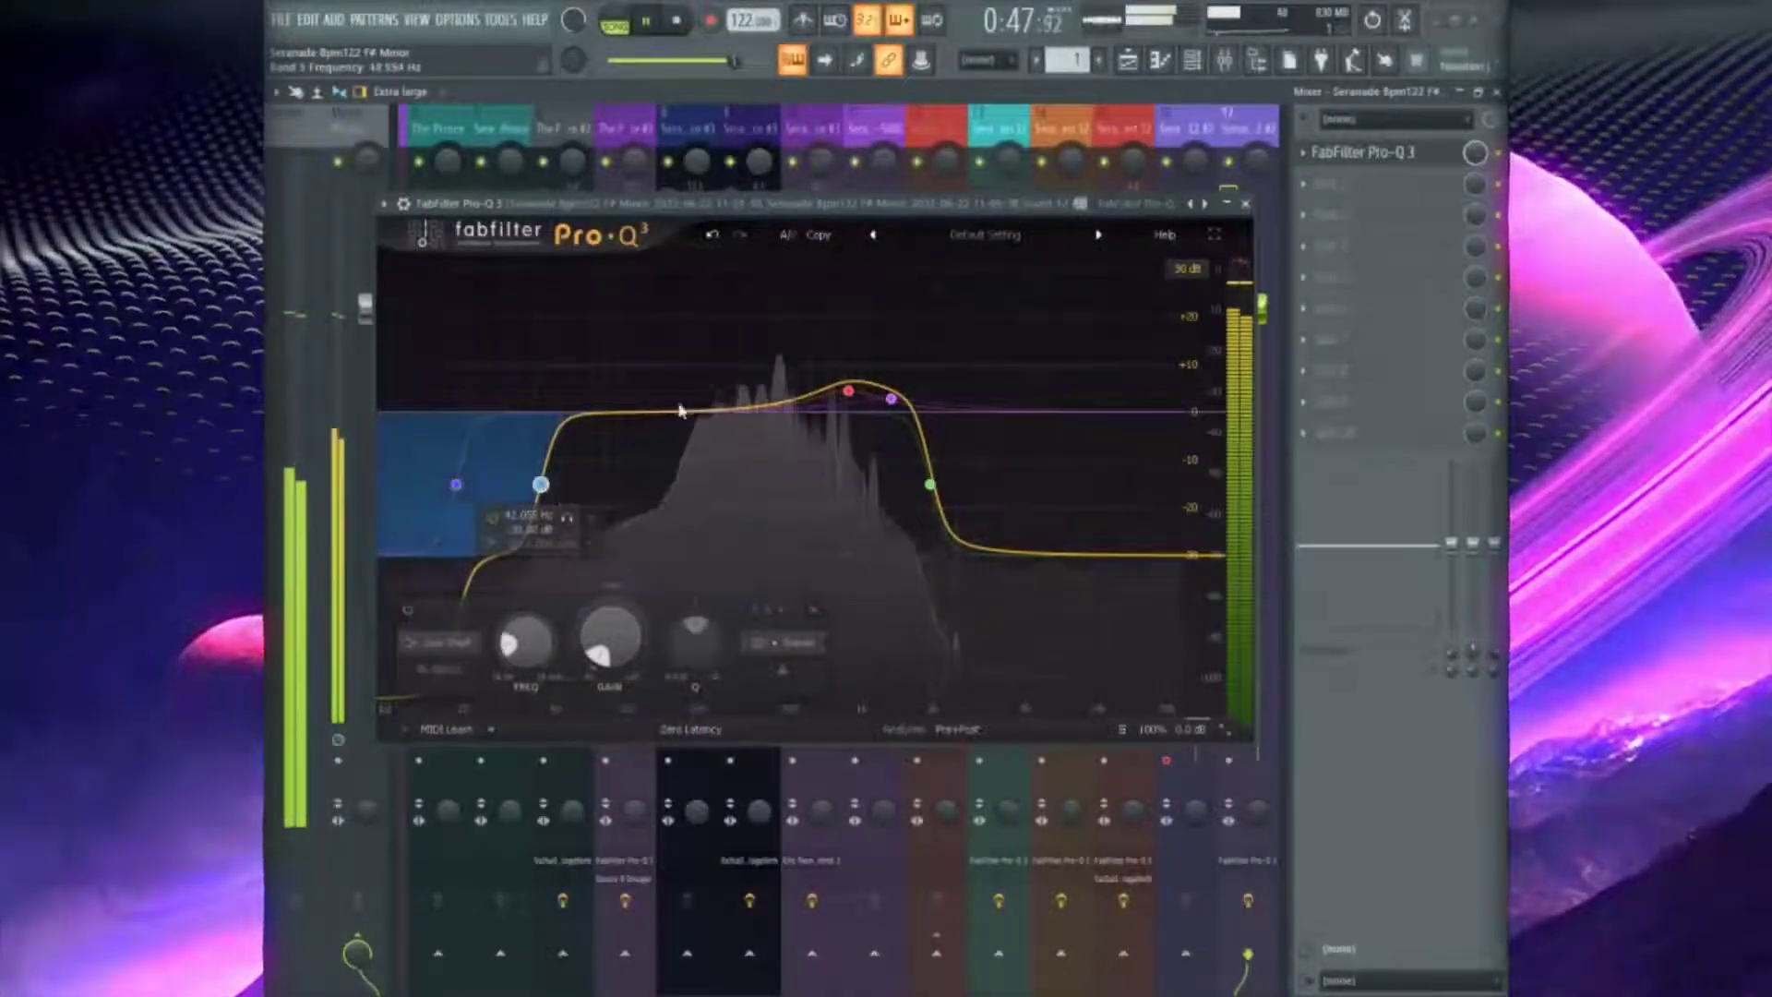
Add a slight boost at about 400 Hz to the equalizer curve and close Pro-Q 3
{"action": "left_click_drag", "start_coordinate": [662, 436], "coordinate": [668, 392]}
{"action": "left_click_drag", "start_coordinate": [760, 630], "coordinate": [761, 679]}
{"action": "left_click_drag", "start_coordinate": [684, 397], "coordinate": [767, 409]}
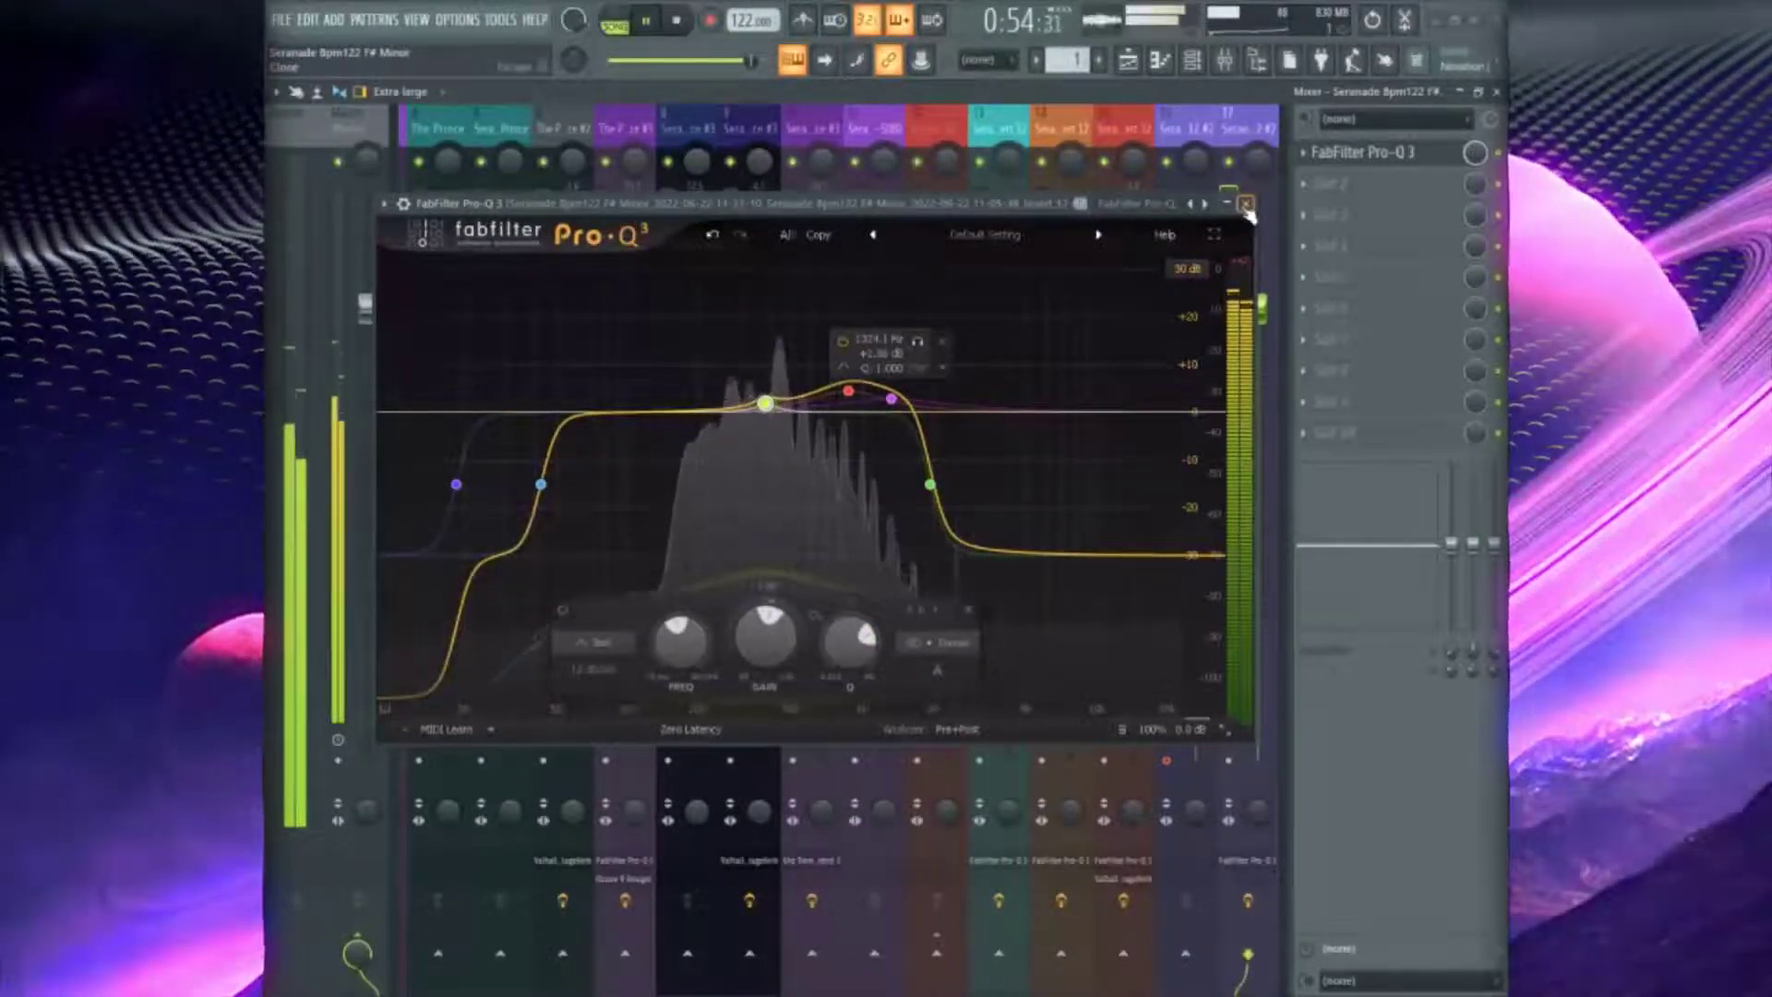
{"action": "left_click", "coordinate": [1244, 204]}
{"action": "key", "text": "Escape"}
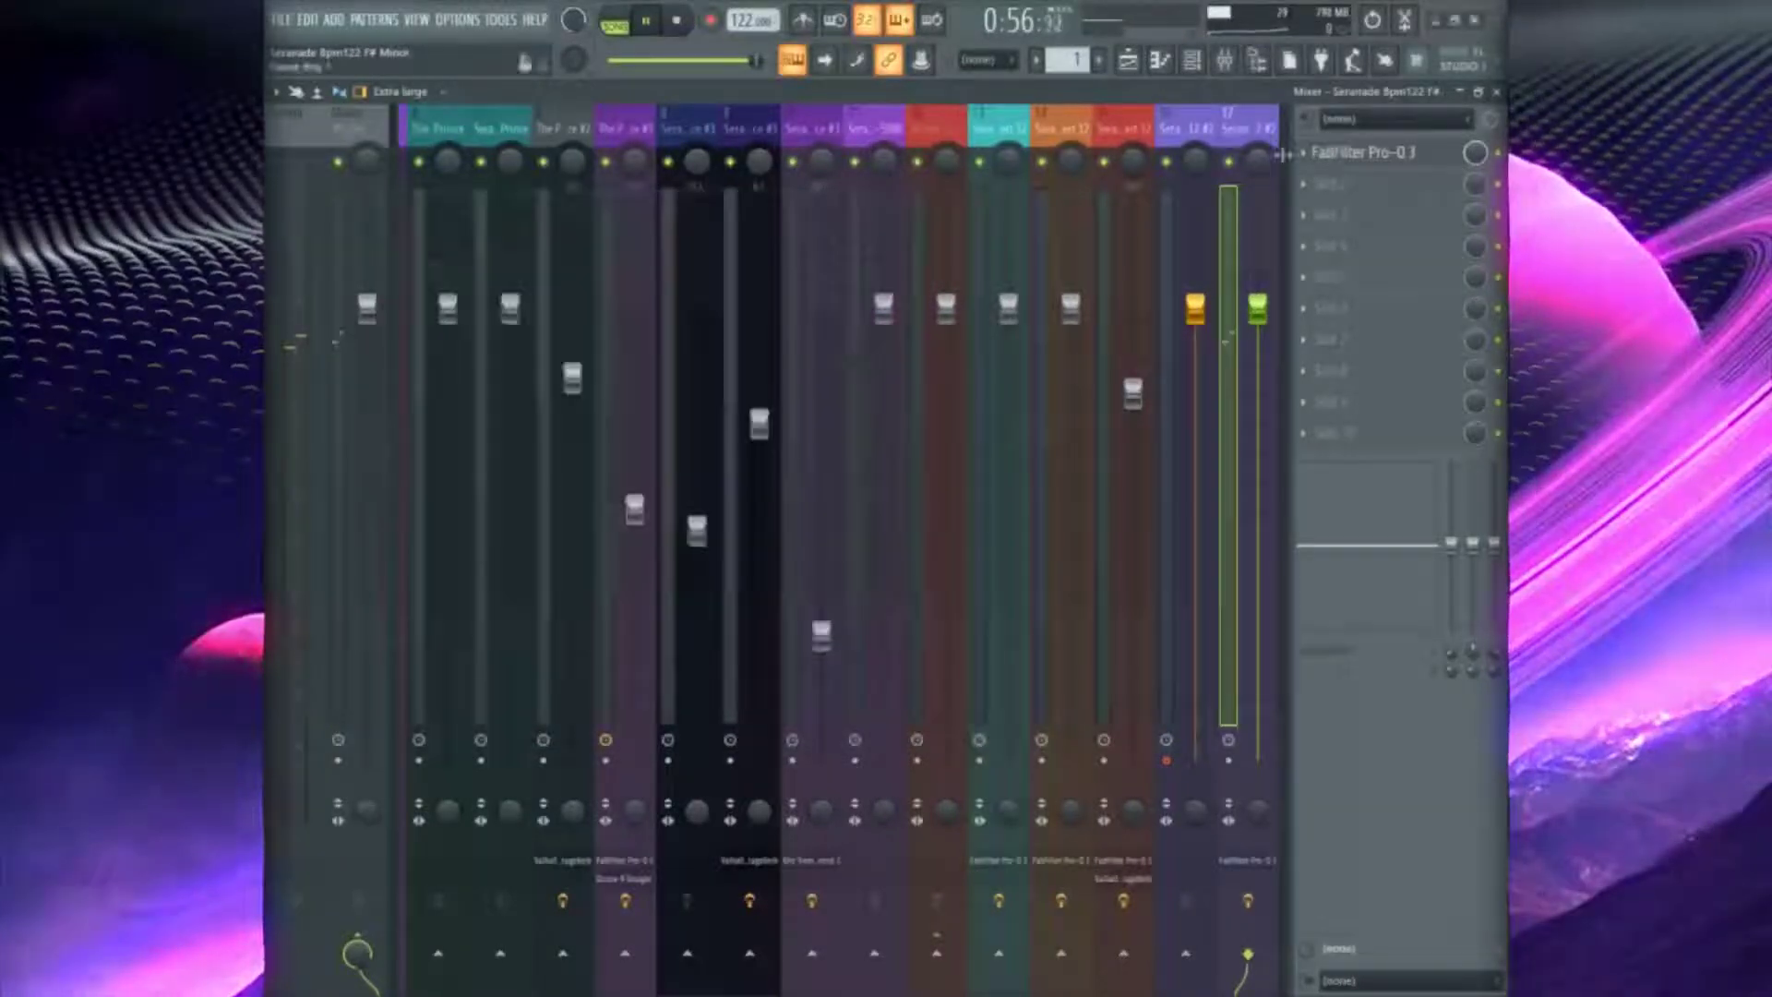
Stop playback and select the arrangement range from bar 17 to bar 29, covering the chopped pieces and lavender clips
{"action": "key", "text": "F5"}
{"action": "key", "text": "space"}
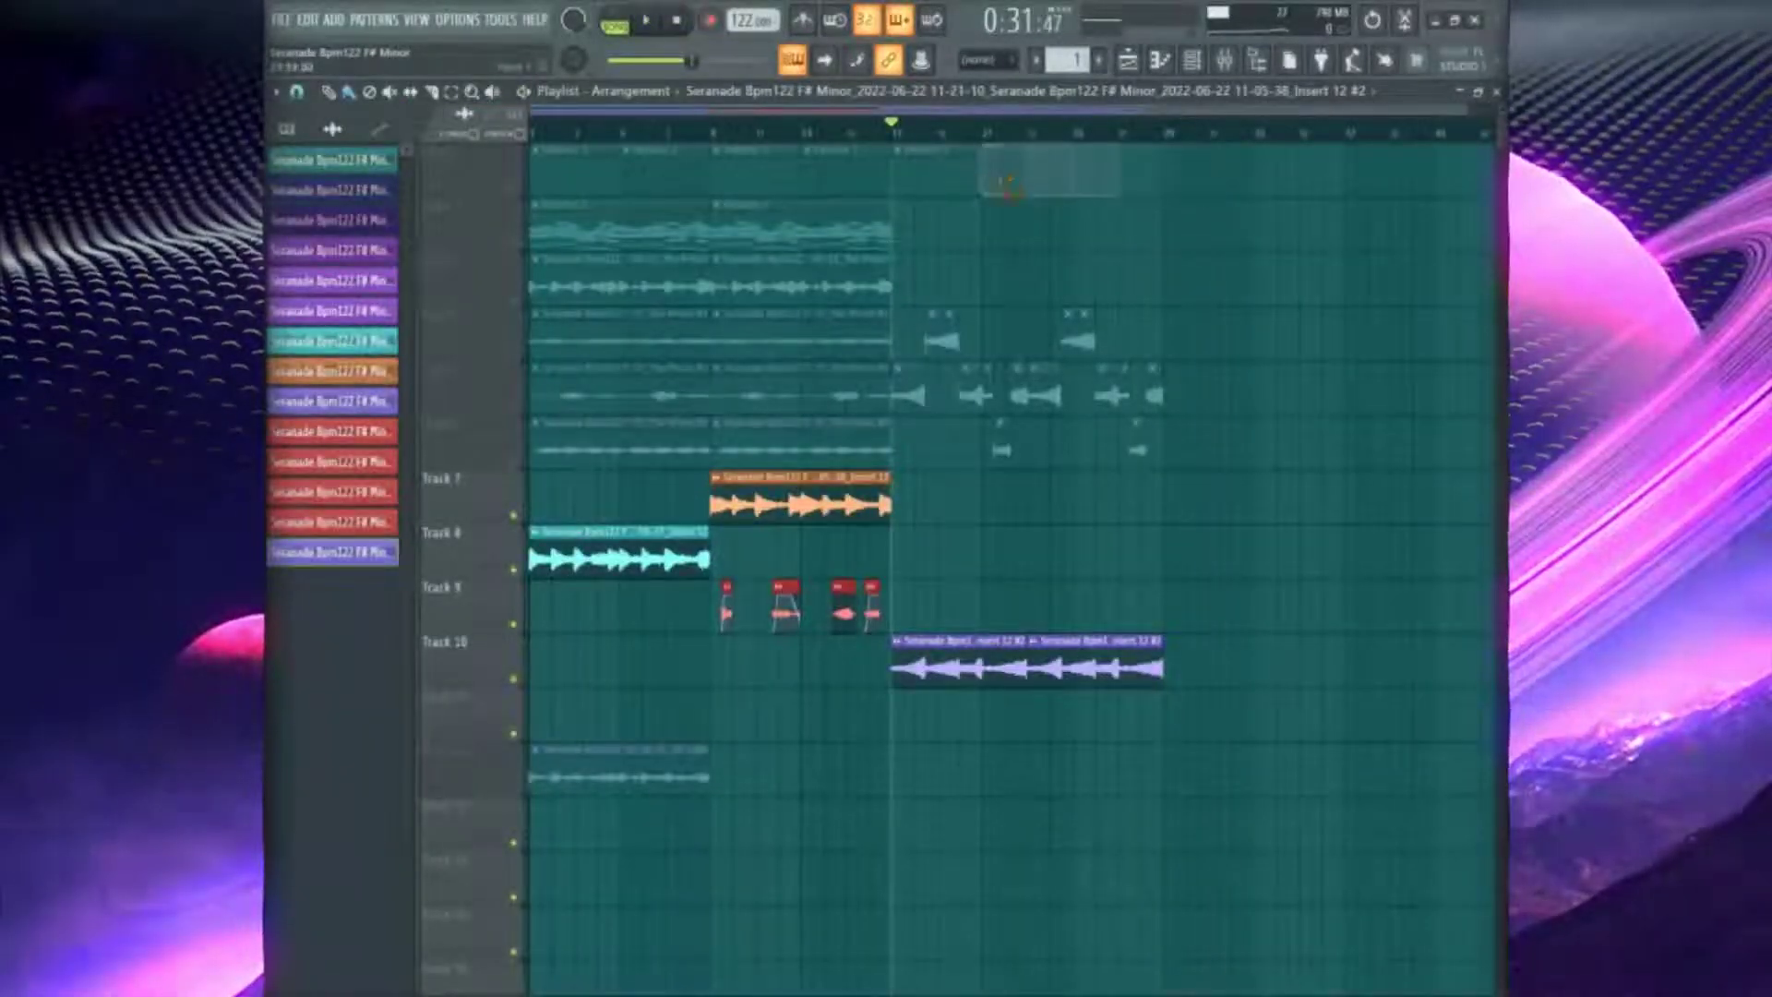
{"action": "left_click_drag", "start_coordinate": [894, 131], "coordinate": [1182, 139]}
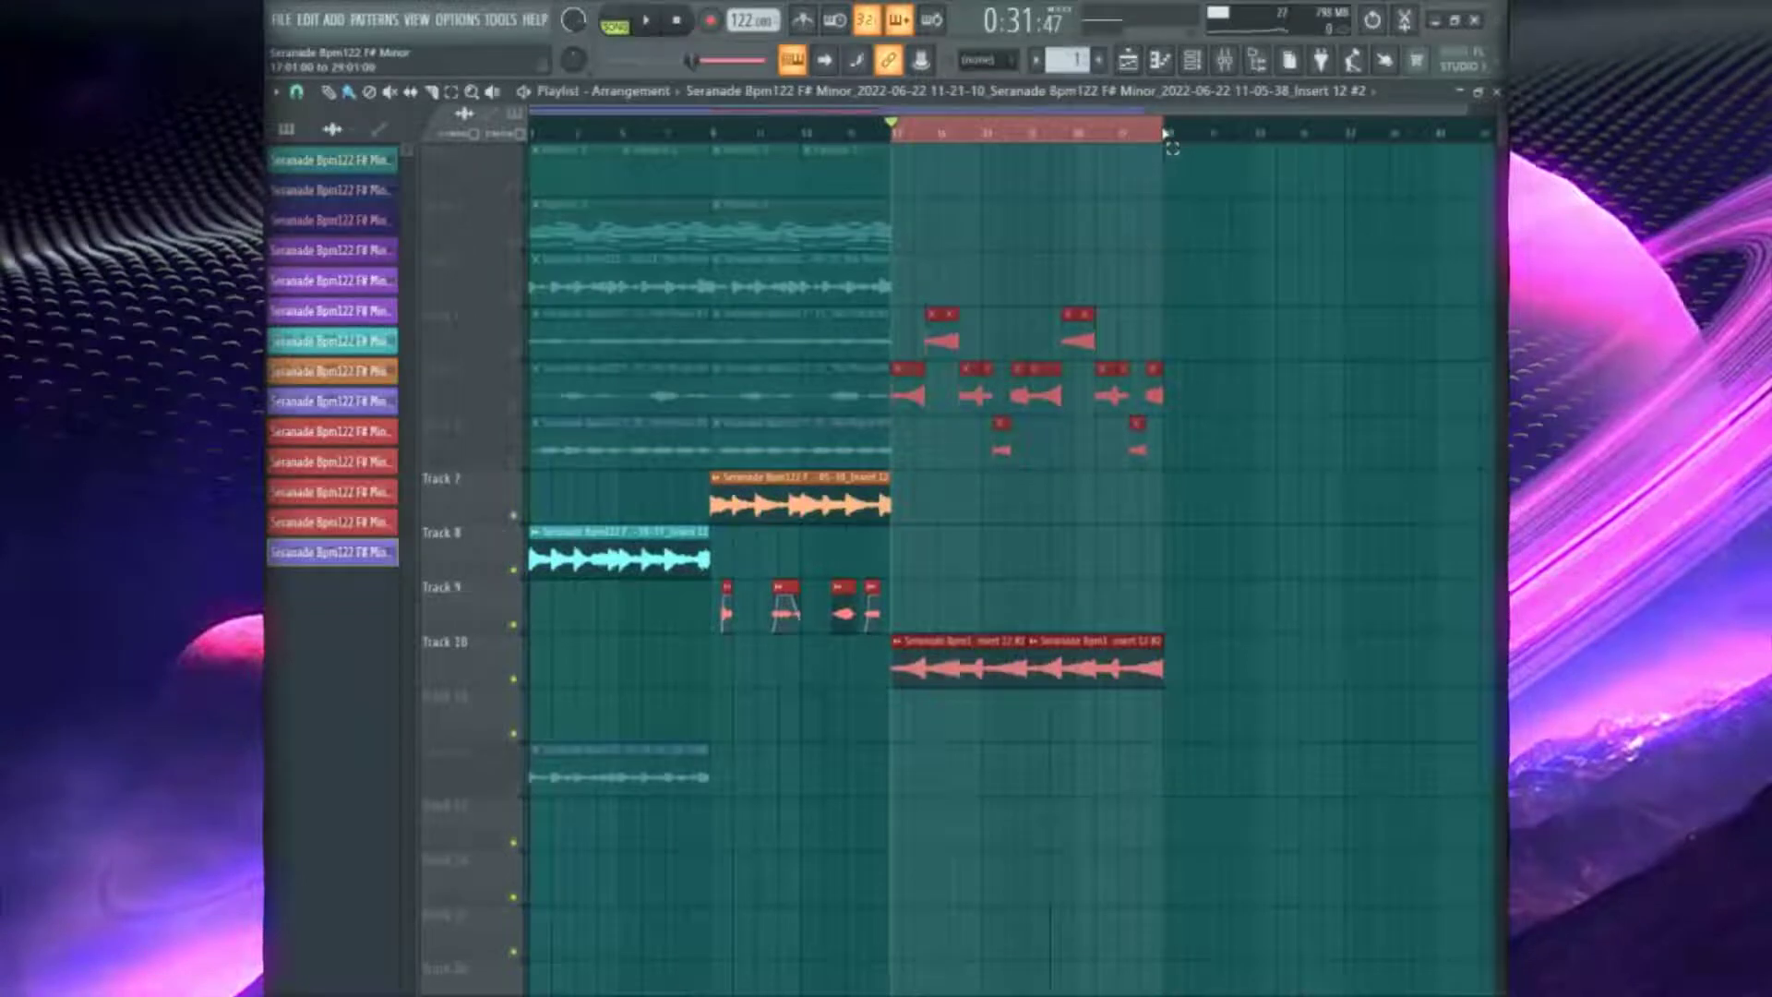
Load ValhallaVintageVerb after Pro-Q 3 on the reversed clip's mixer track, setting mix 20.8 %, decay 0.32 s and predelay 13.34 ms
{"action": "key", "text": "F9"}
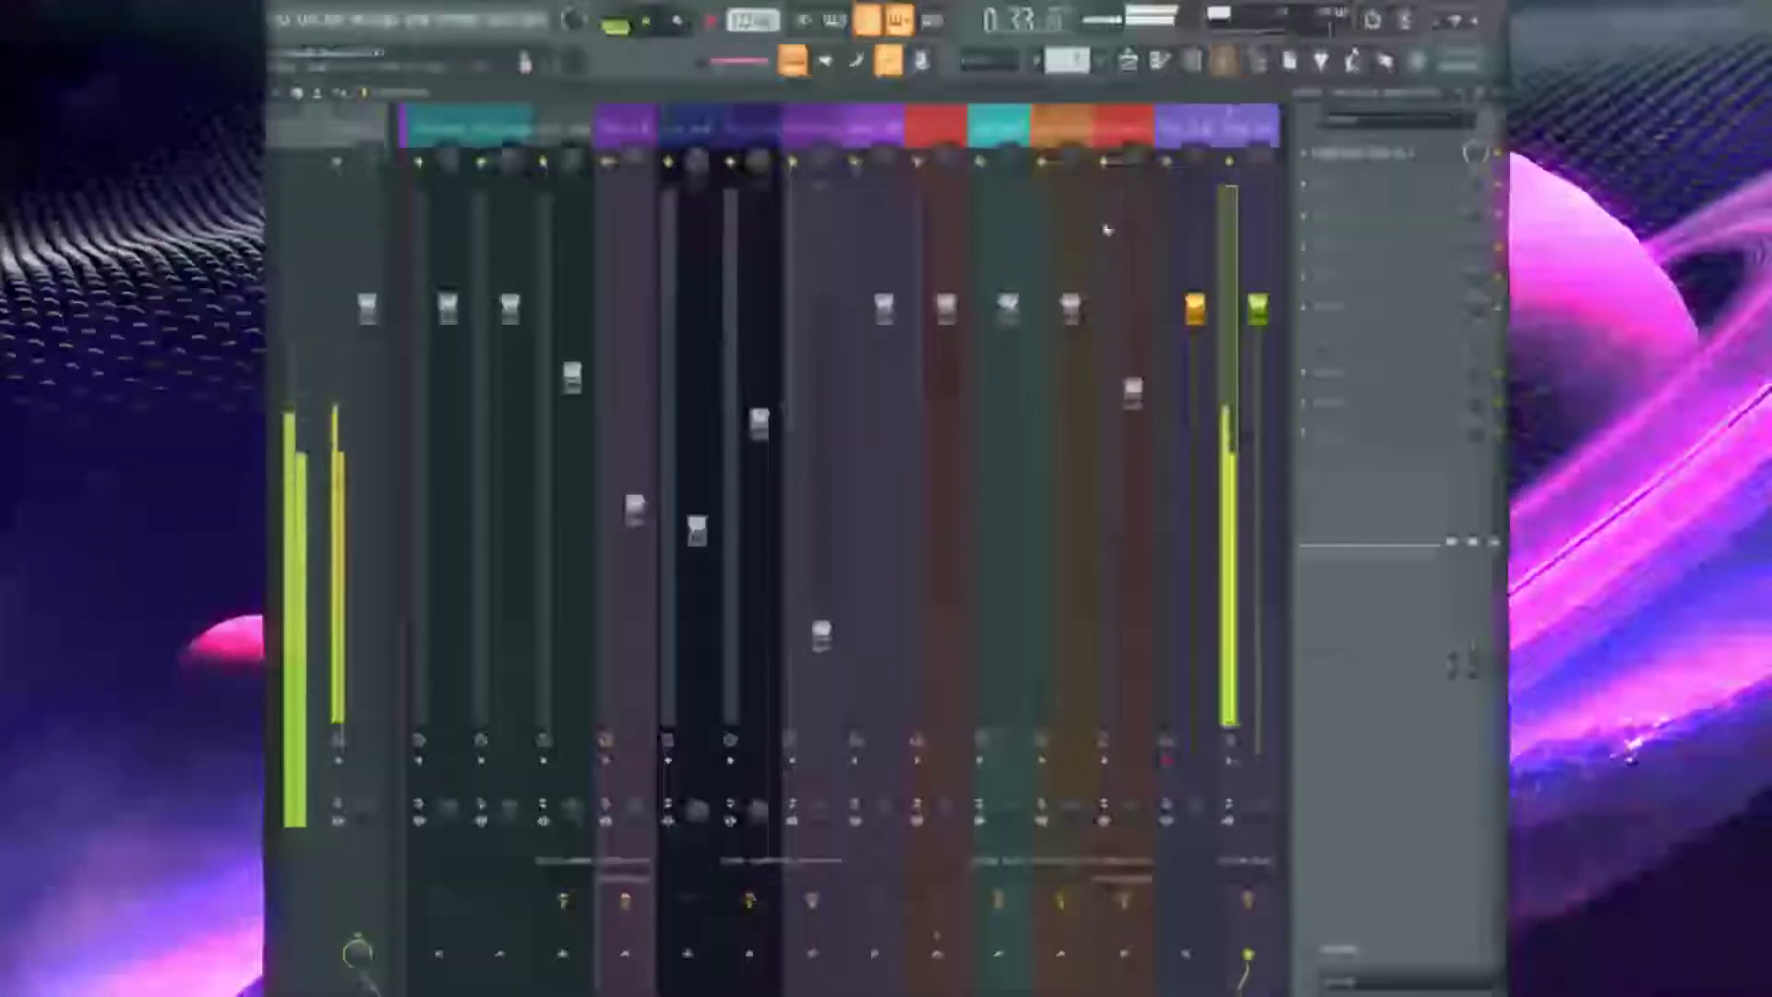
{"action": "left_click", "coordinate": [1363, 185]}
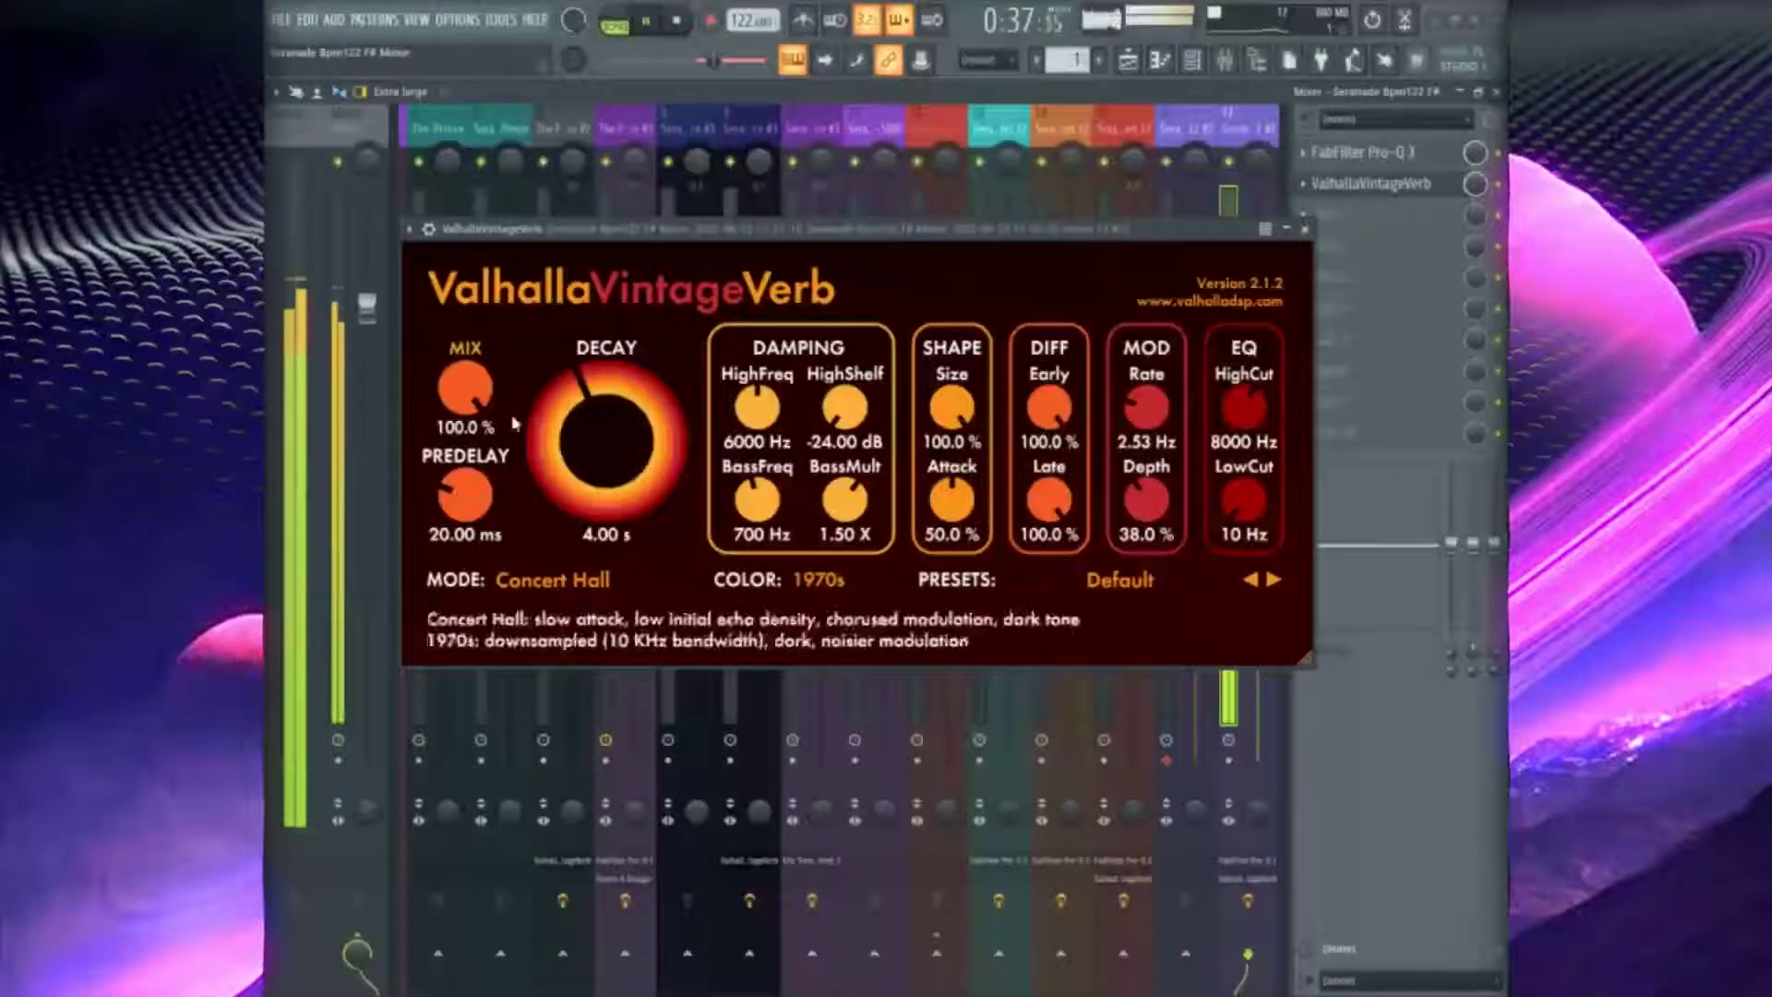
{"action": "left_click_drag", "start_coordinate": [476, 466], "coordinate": [478, 490]}
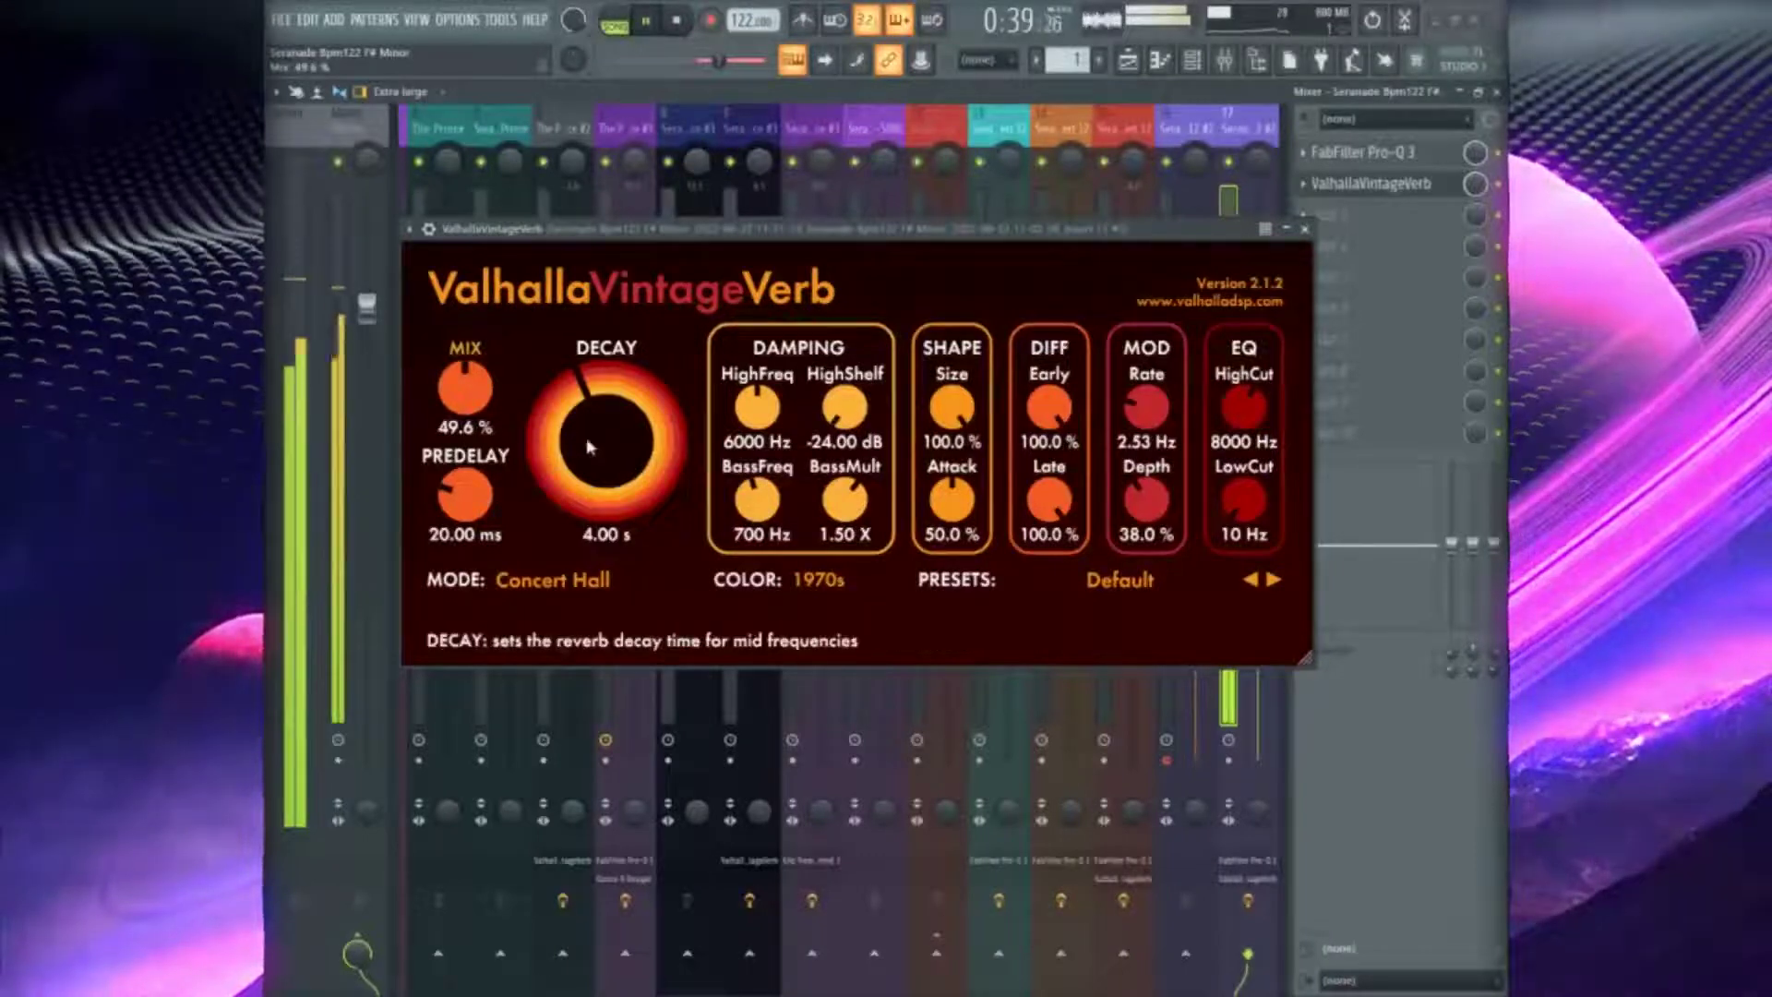
{"action": "left_click_drag", "start_coordinate": [607, 441], "coordinate": [609, 499]}
{"action": "left_click_drag", "start_coordinate": [466, 392], "coordinate": [484, 427]}
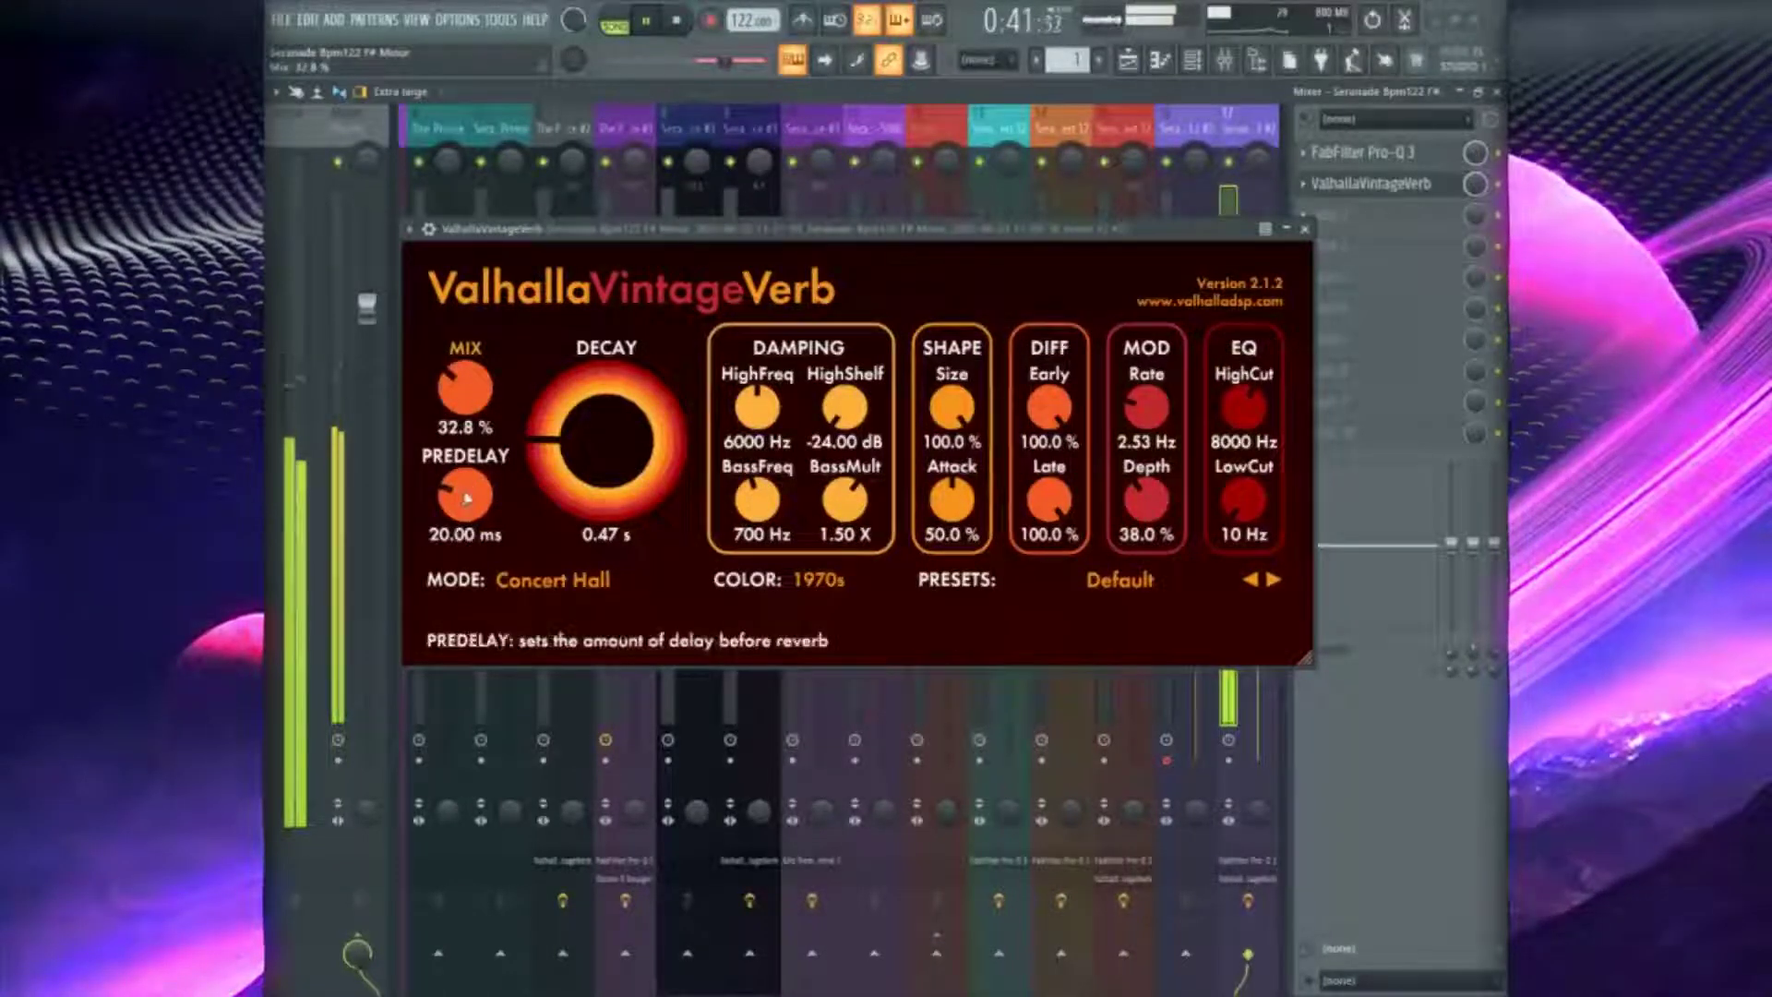
{"action": "left_click_drag", "start_coordinate": [462, 413], "coordinate": [463, 433]}
{"action": "left_click_drag", "start_coordinate": [606, 441], "coordinate": [608, 467]}
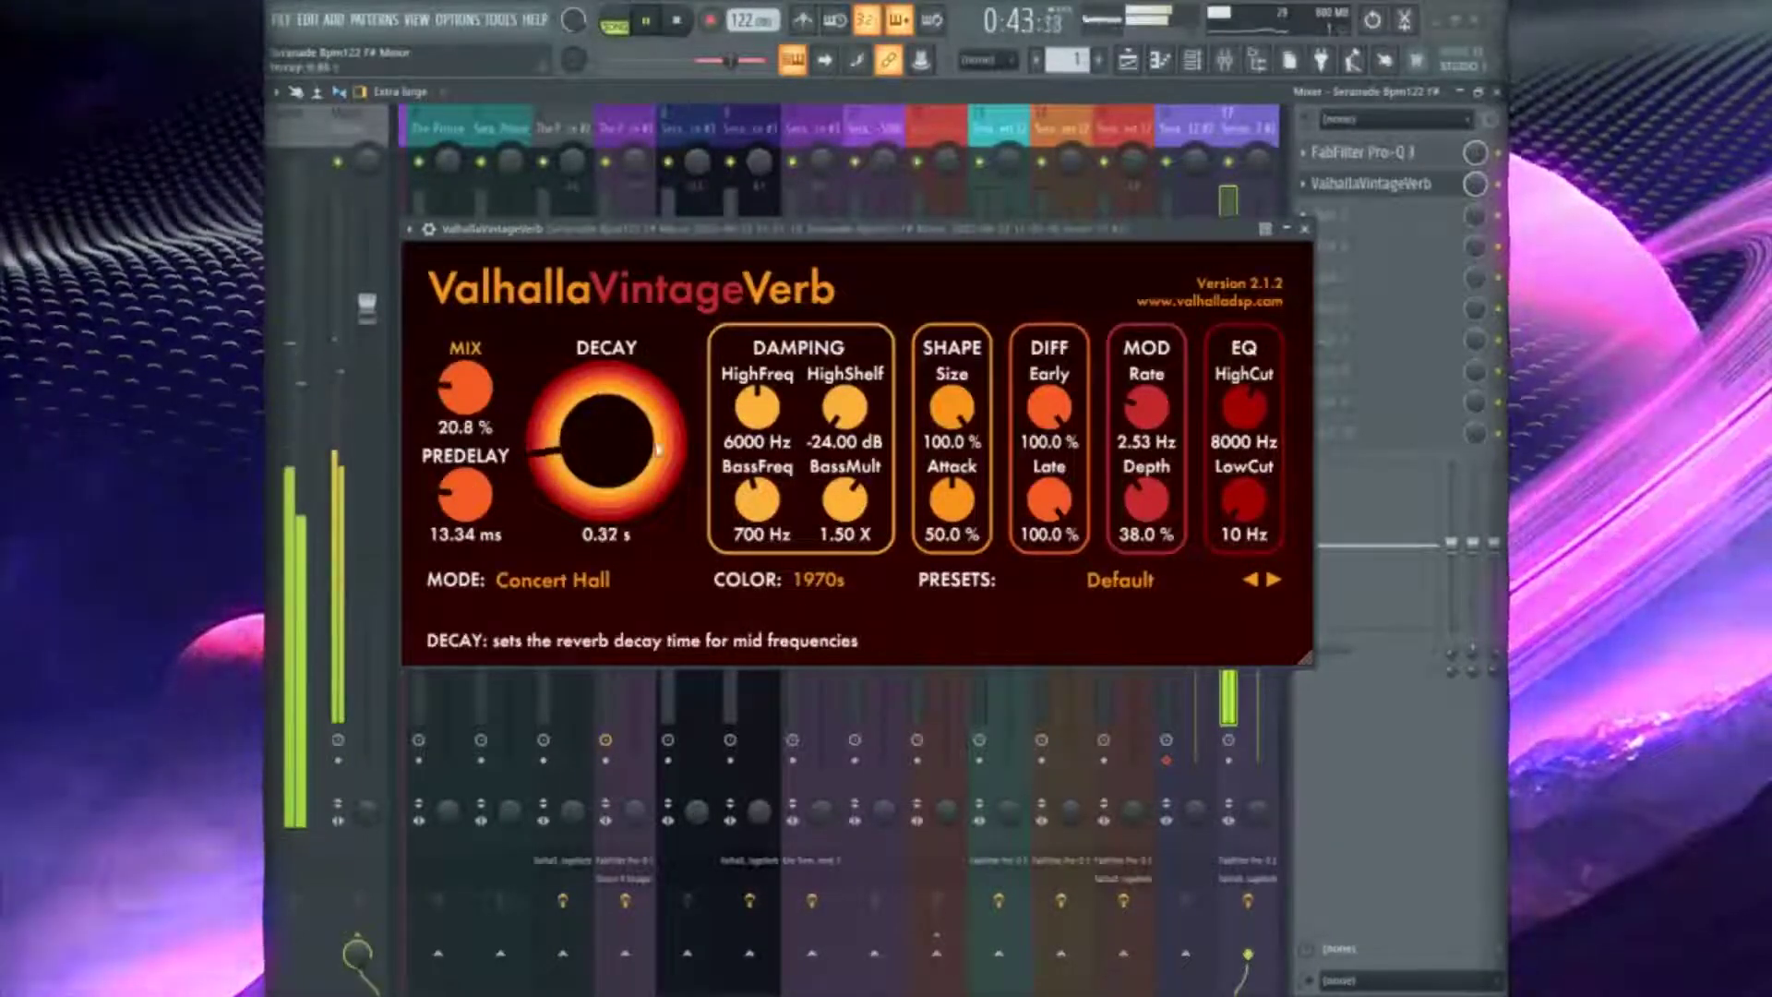
Set the reverb damping to 3350 Hz, -21.98 dB, 370 Hz and 1.82 X, attack to 32.8 %, and modulation to 3.32 Hz and 70 %
{"action": "left_click_drag", "start_coordinate": [757, 406], "coordinate": [853, 485]}
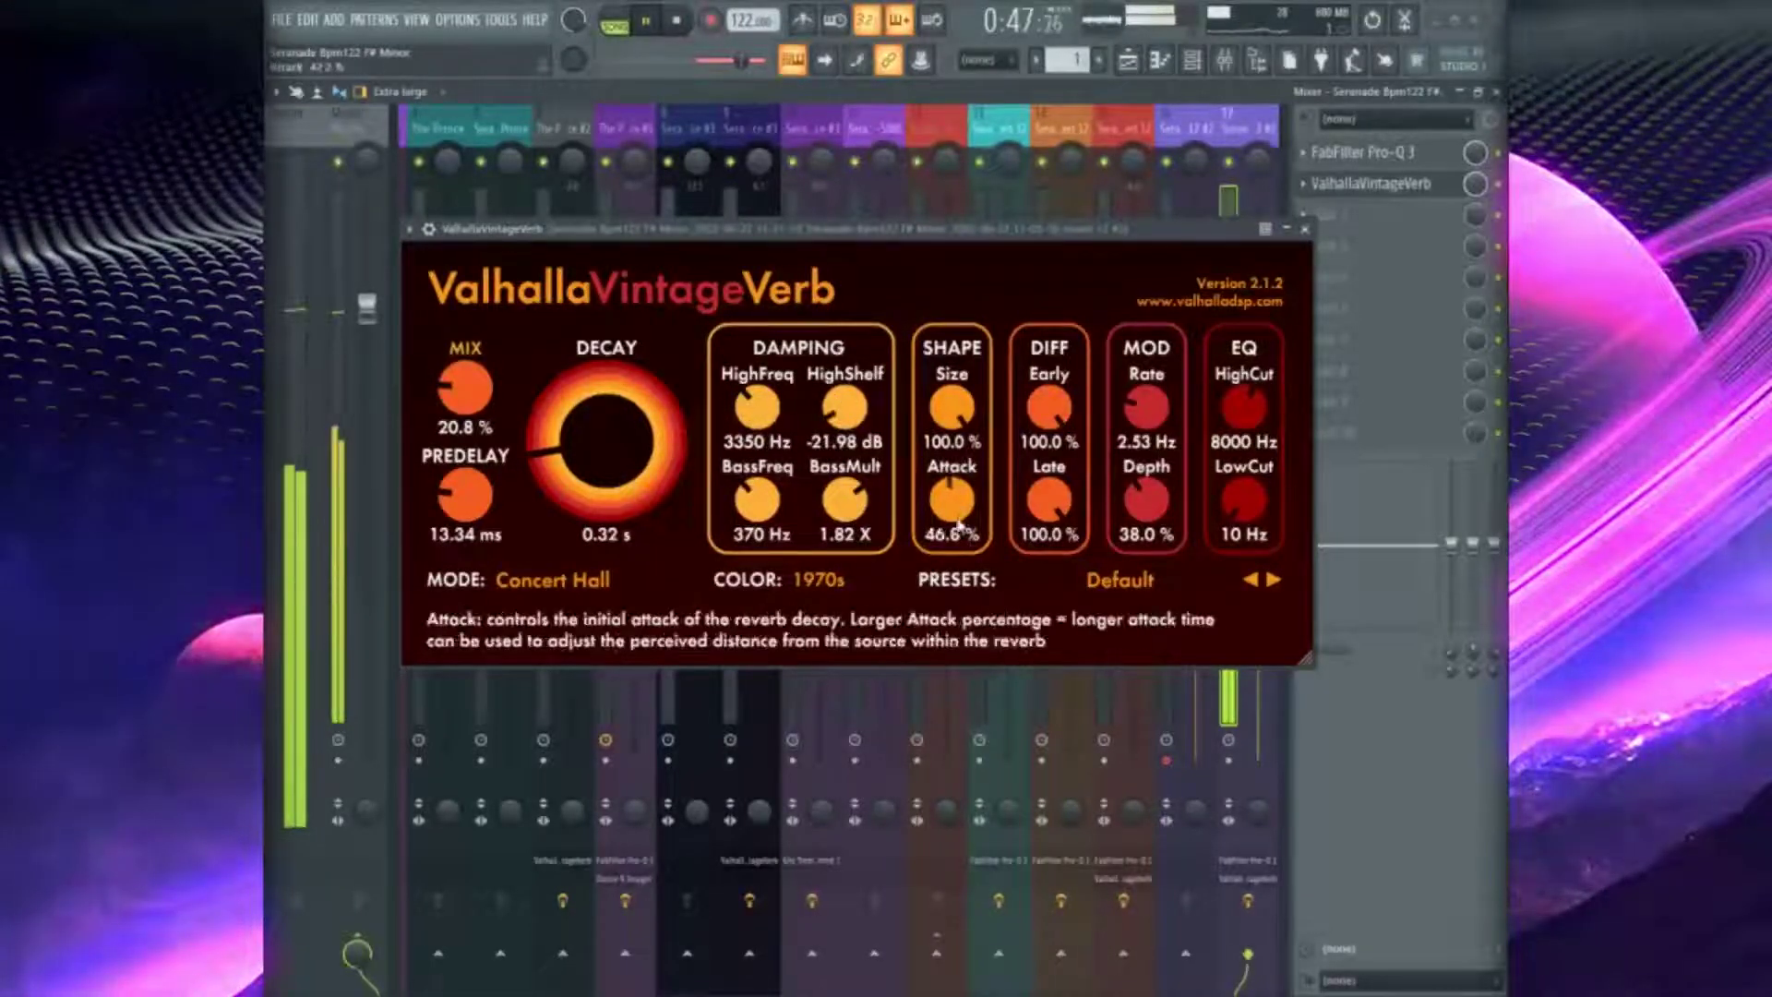
{"action": "left_click_drag", "start_coordinate": [1146, 417], "coordinate": [1148, 407]}
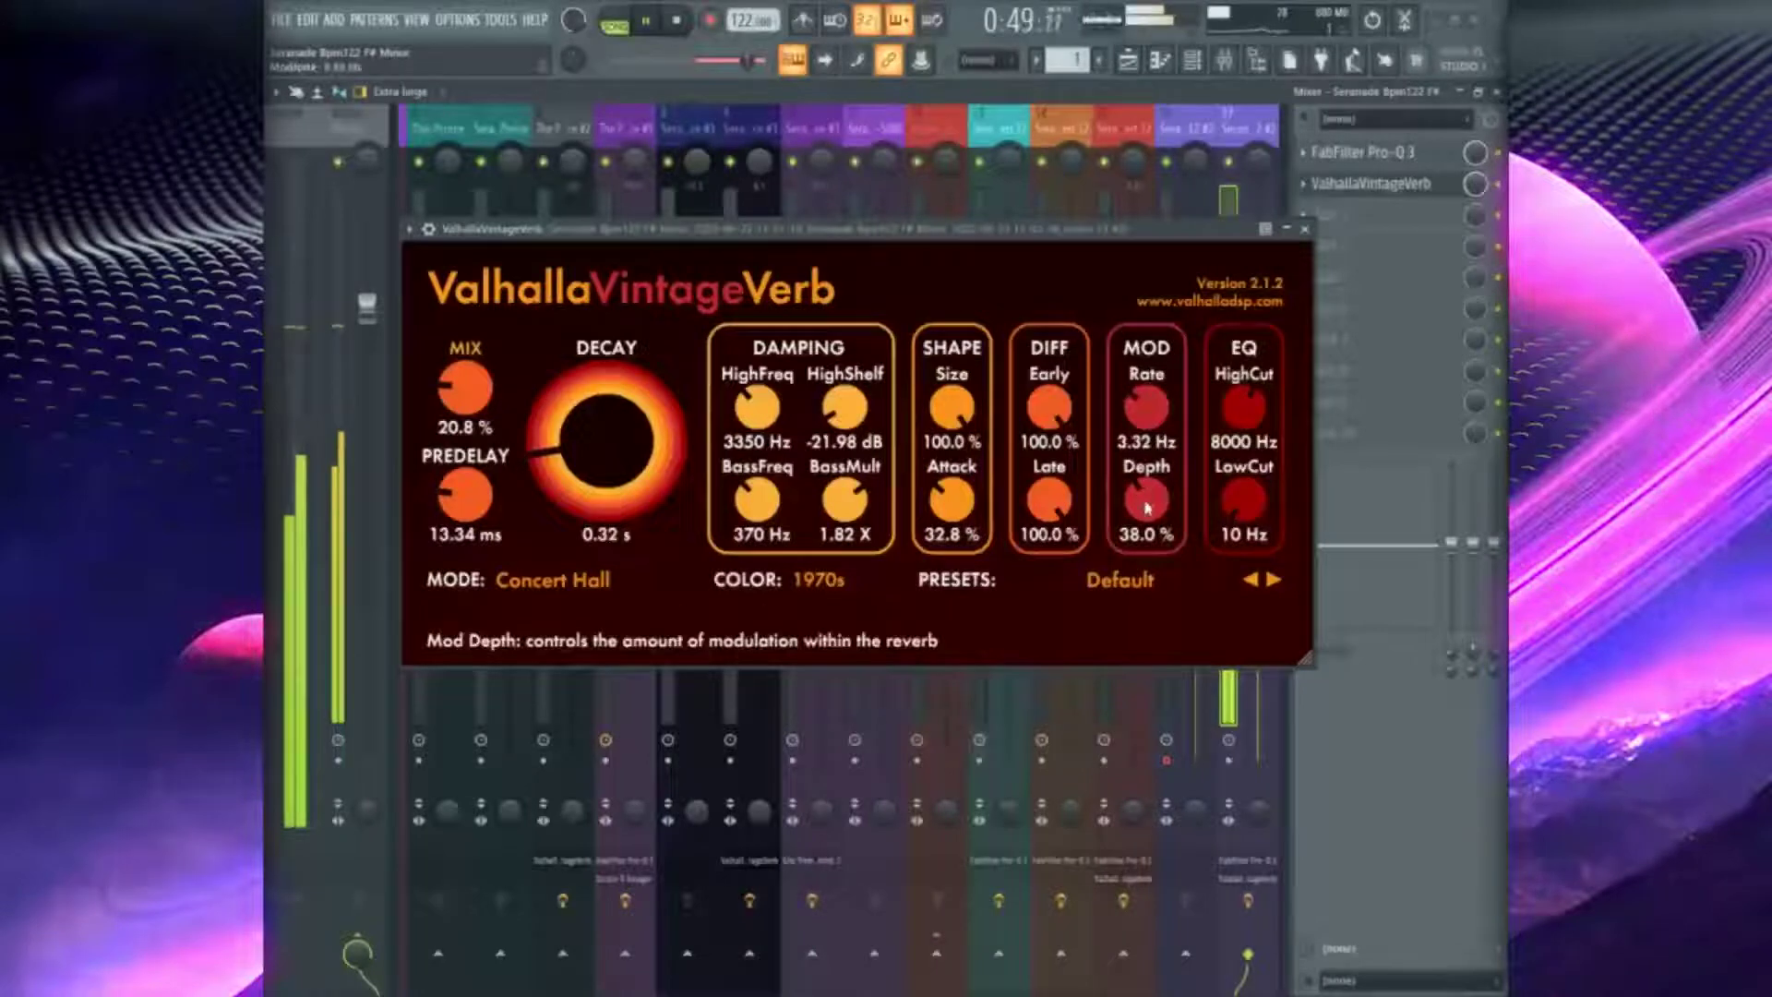
{"action": "left_click_drag", "start_coordinate": [1147, 507], "coordinate": [1149, 495]}
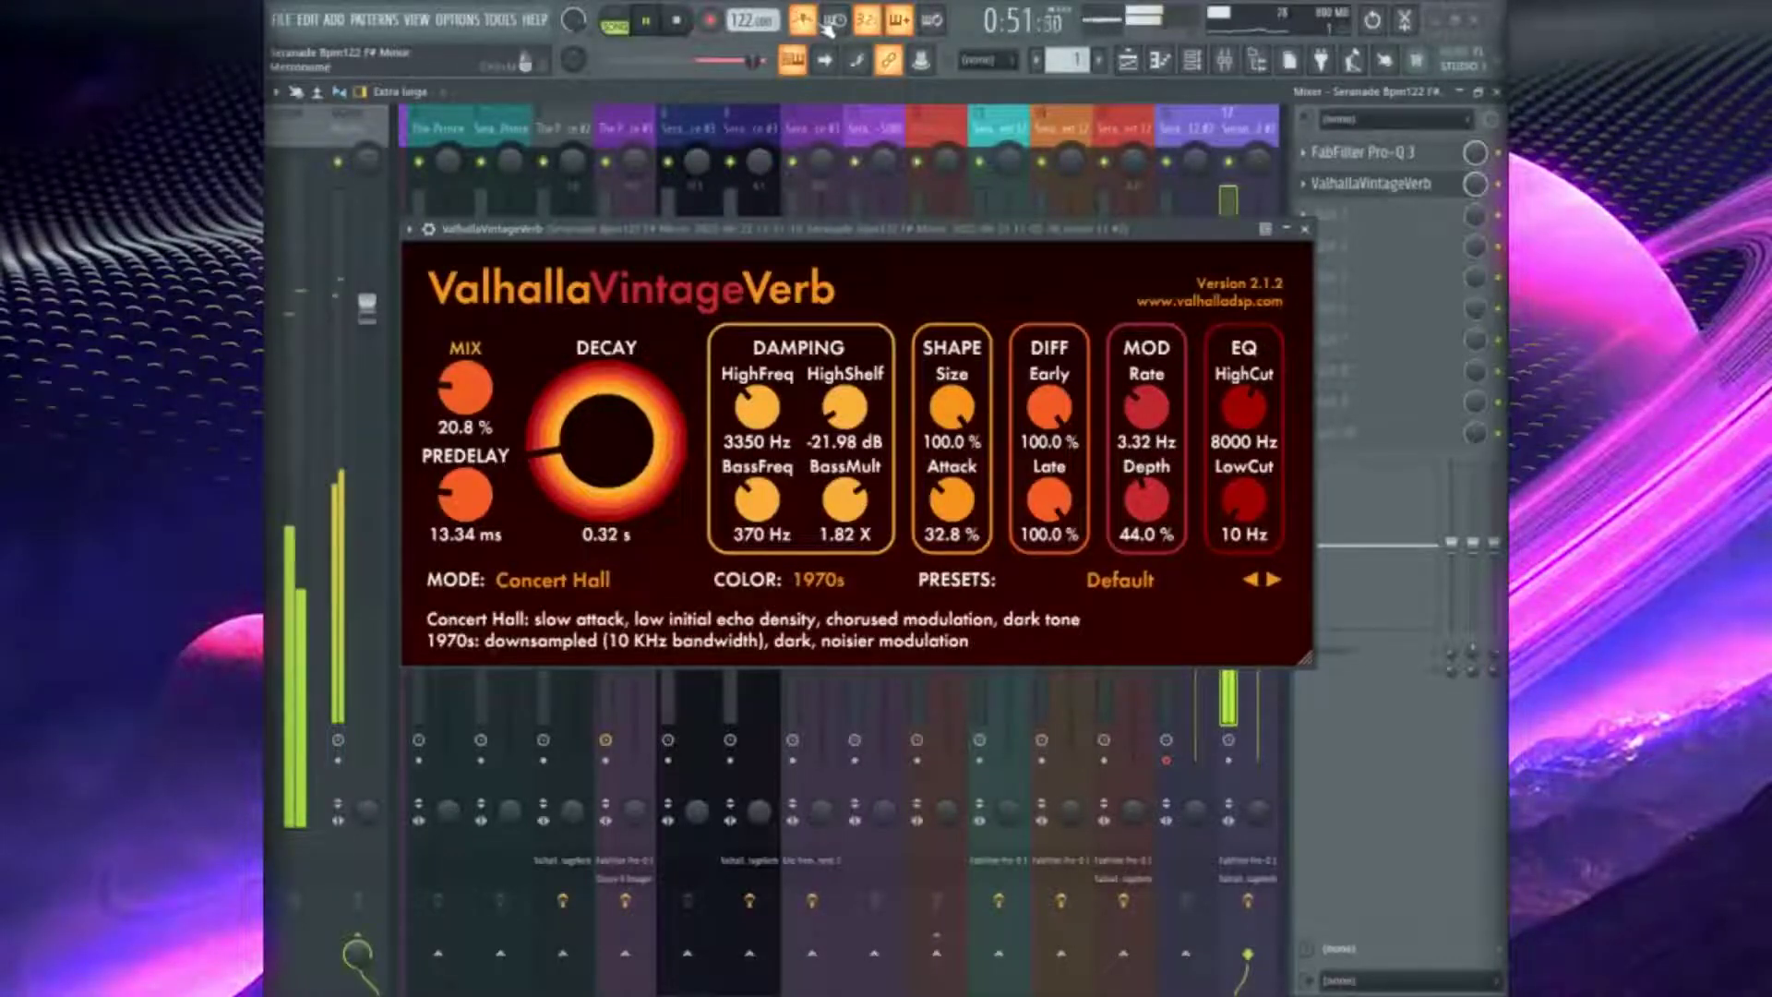
{"action": "left_click_drag", "start_coordinate": [1153, 499], "coordinate": [1159, 392]}
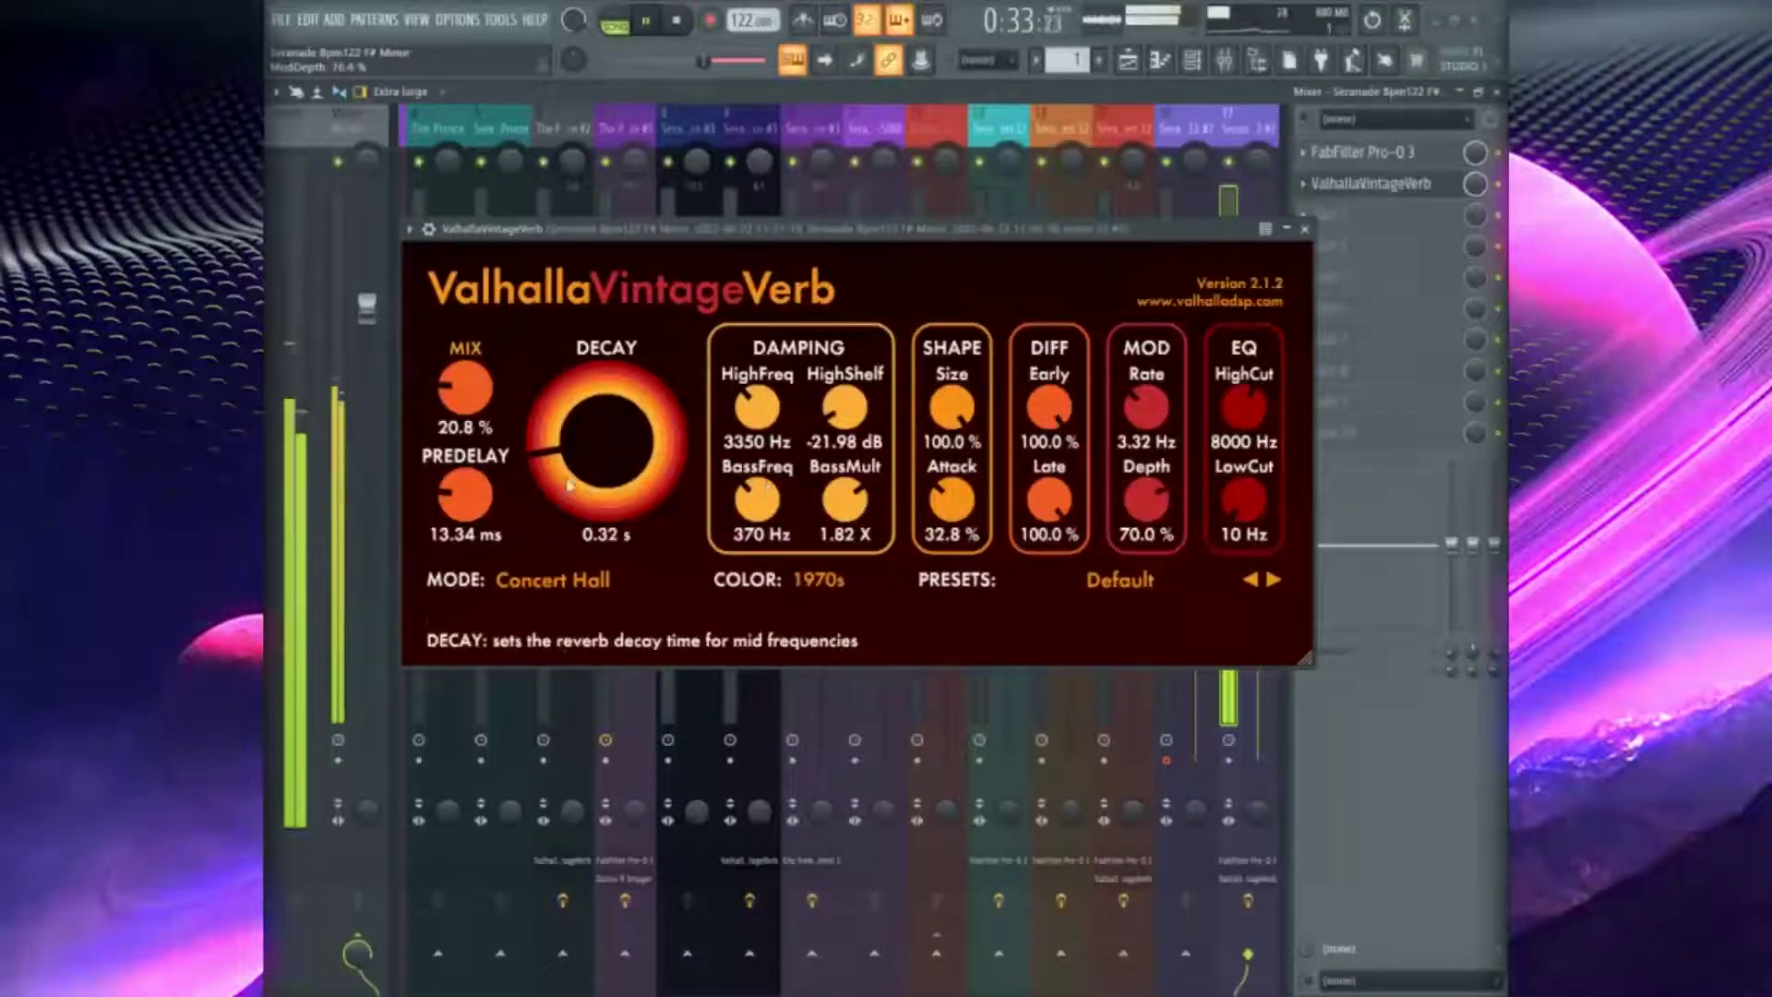
Set the reverb mix to 28.4 %, decay to 0.22 s and predelay to 9.09 ms, and close the reverb
{"action": "left_click_drag", "start_coordinate": [605, 433], "coordinate": [604, 445]}
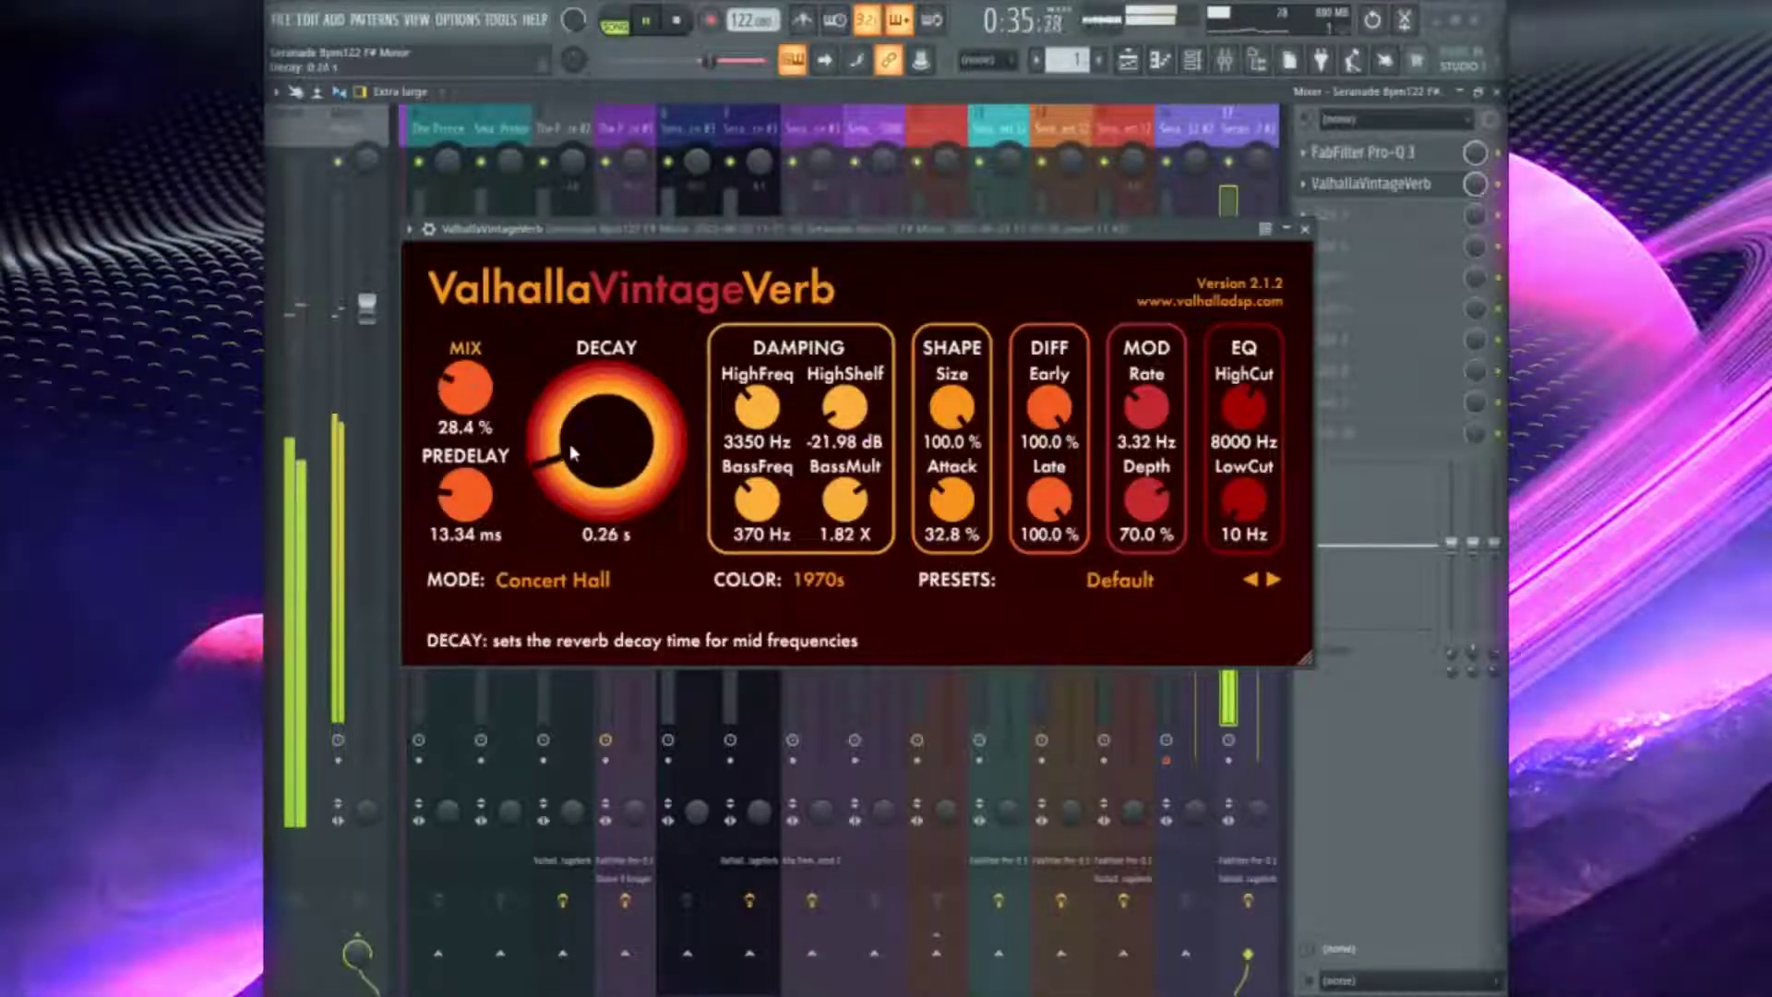
{"action": "left_click_drag", "start_coordinate": [471, 489], "coordinate": [474, 499]}
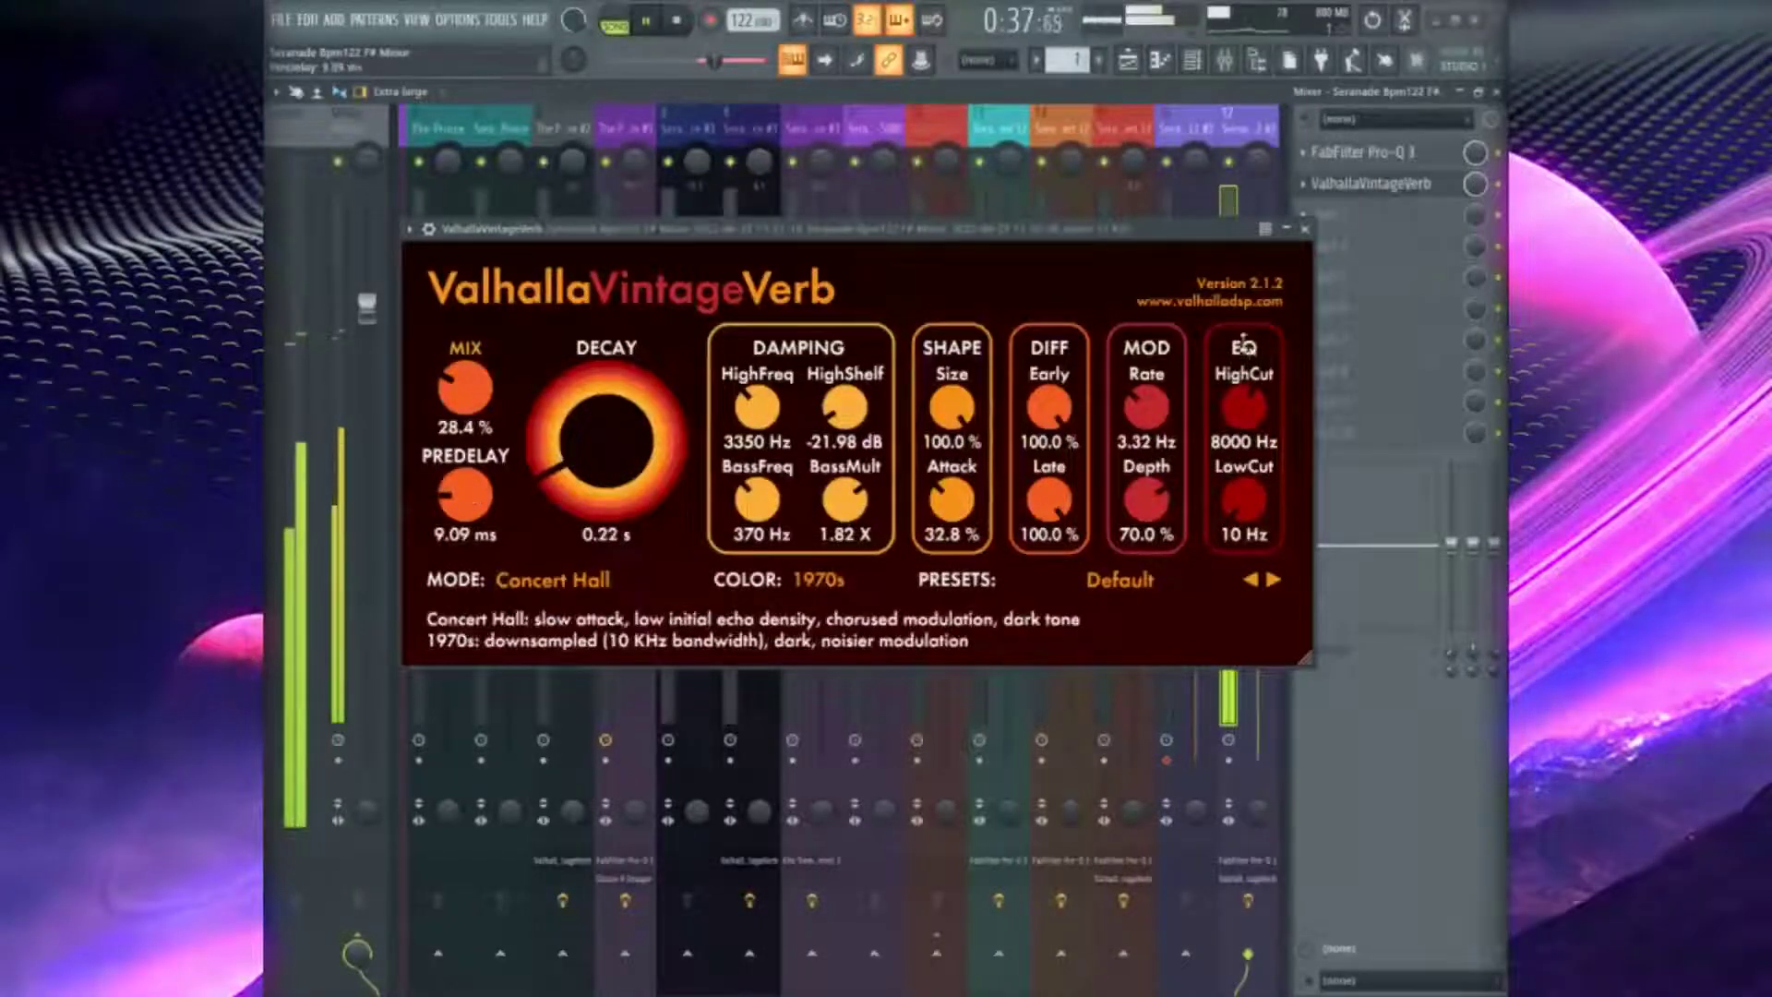
{"action": "key", "text": "Escape"}
Clear the time selection in the playlist and move the XV-5080 clip to bar 9 on Track 11
{"action": "key", "text": "F5"}
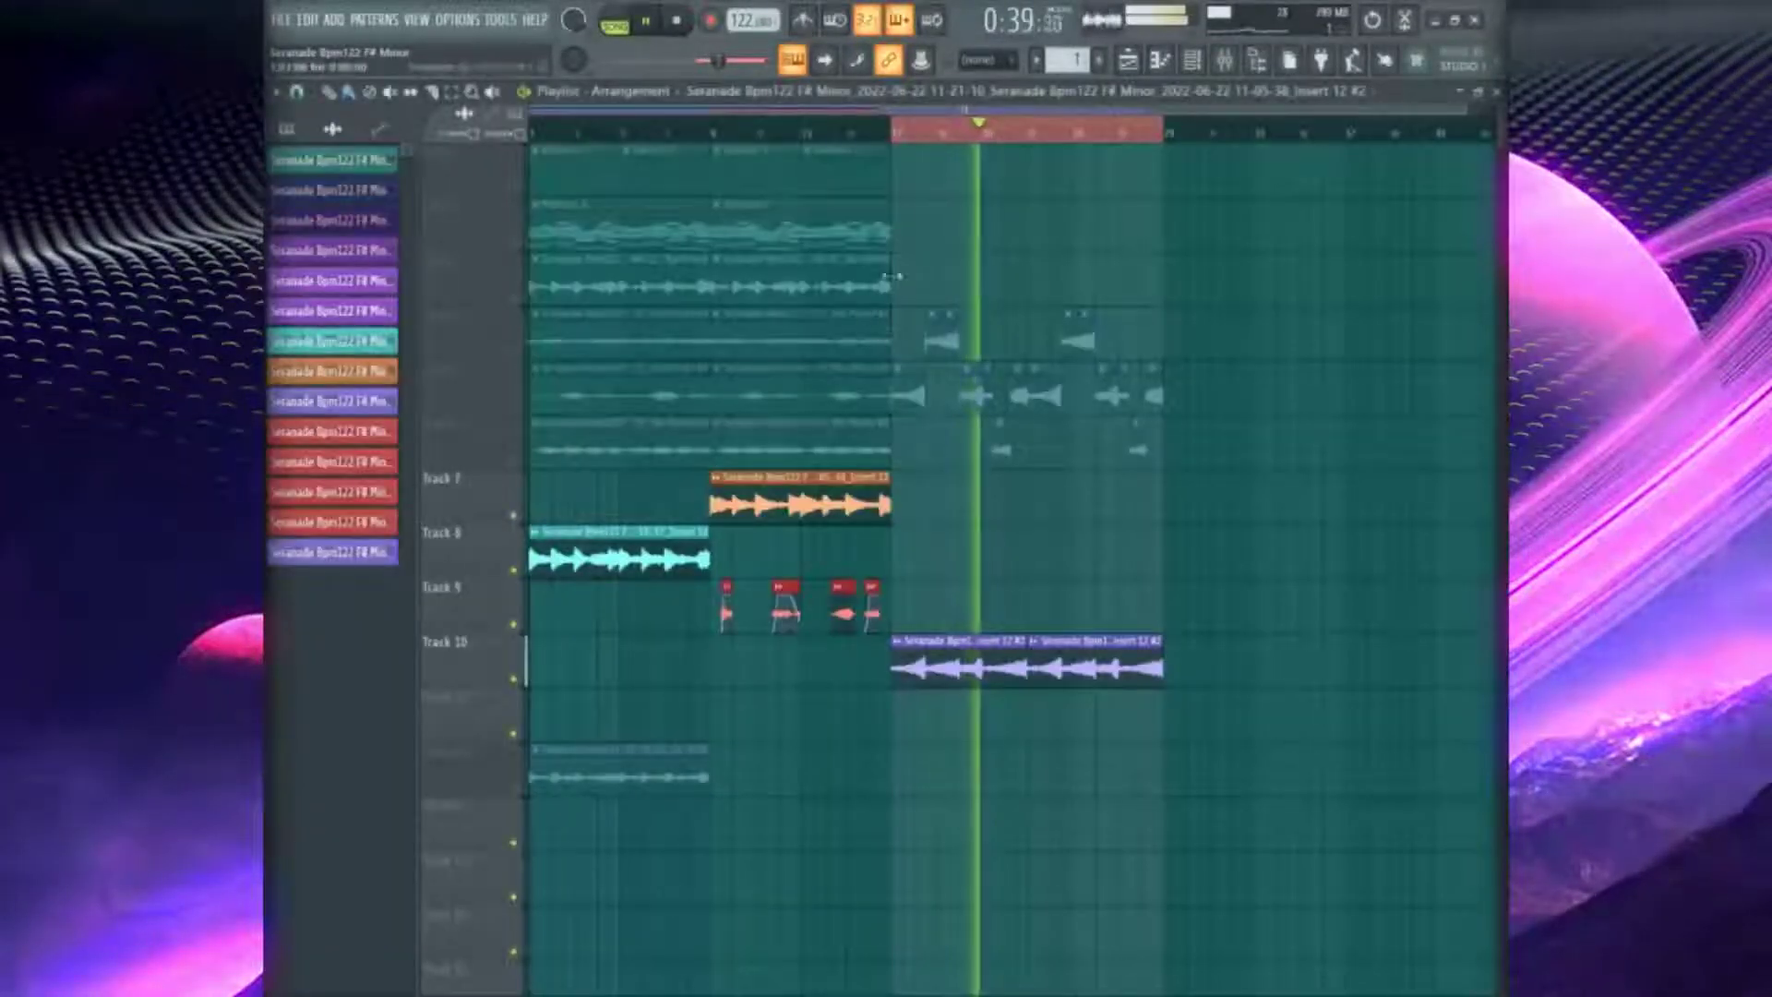
{"action": "left_click", "coordinate": [889, 130]}
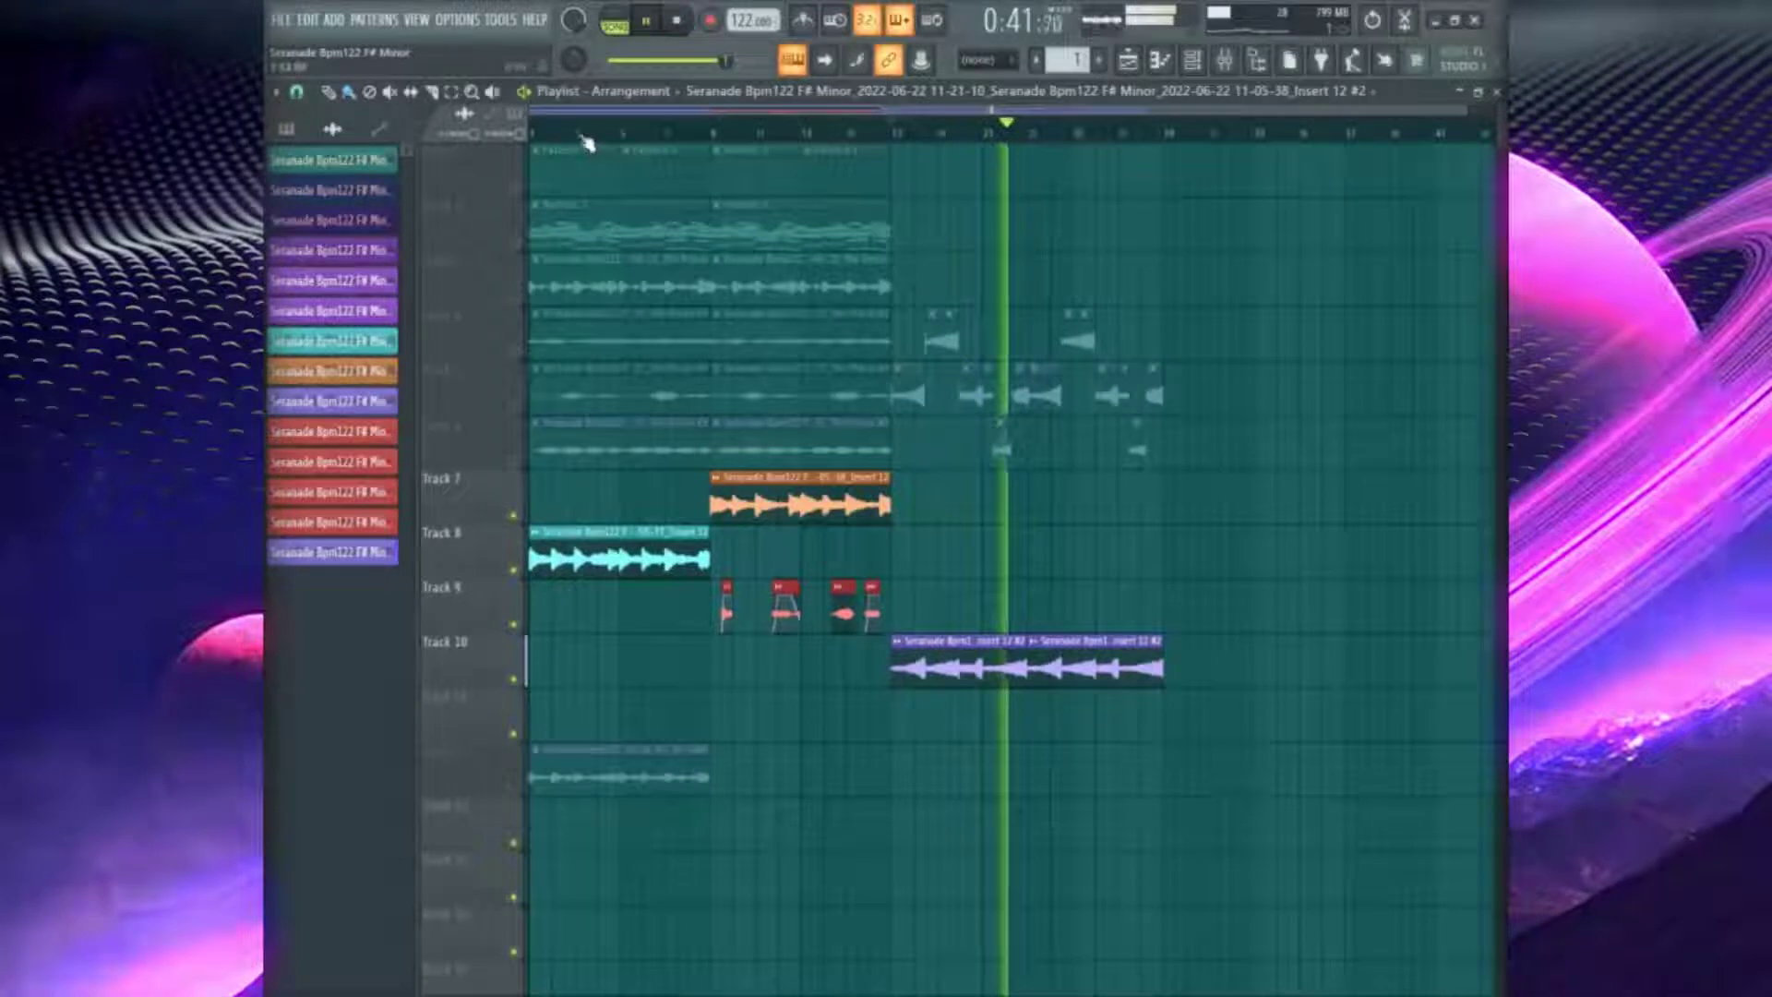
{"action": "key", "text": "space"}
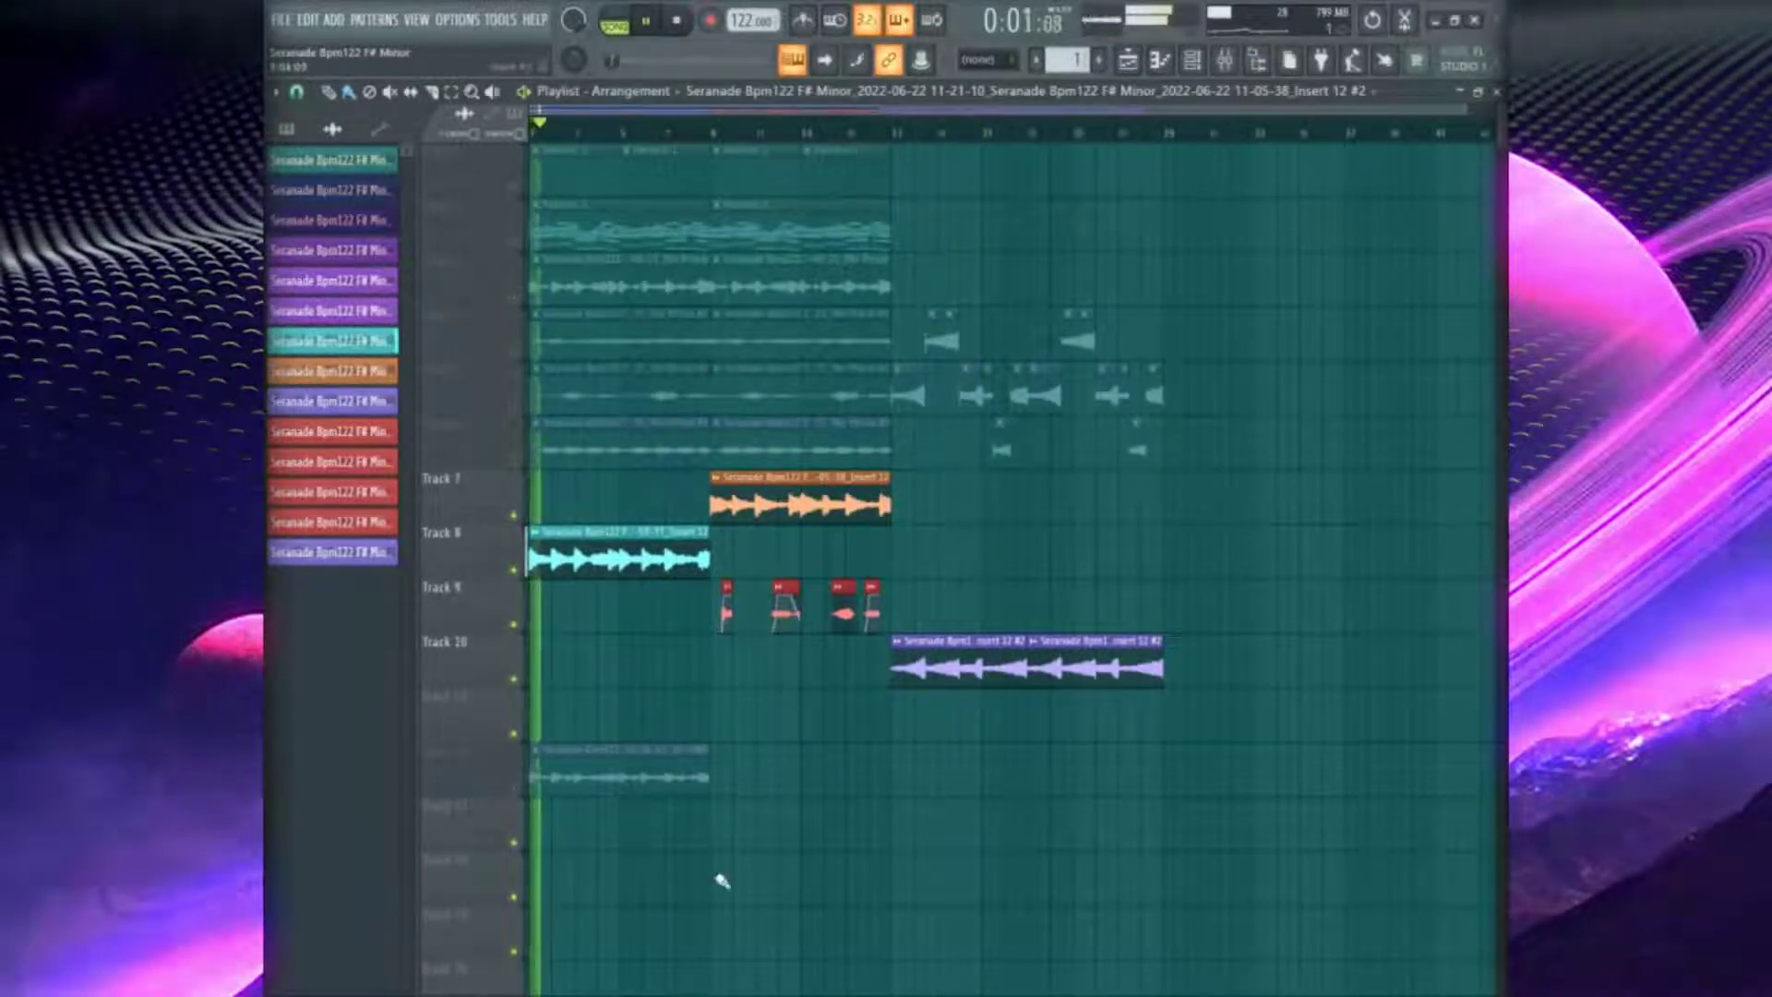
{"action": "left_click_drag", "start_coordinate": [607, 773], "coordinate": [787, 694]}
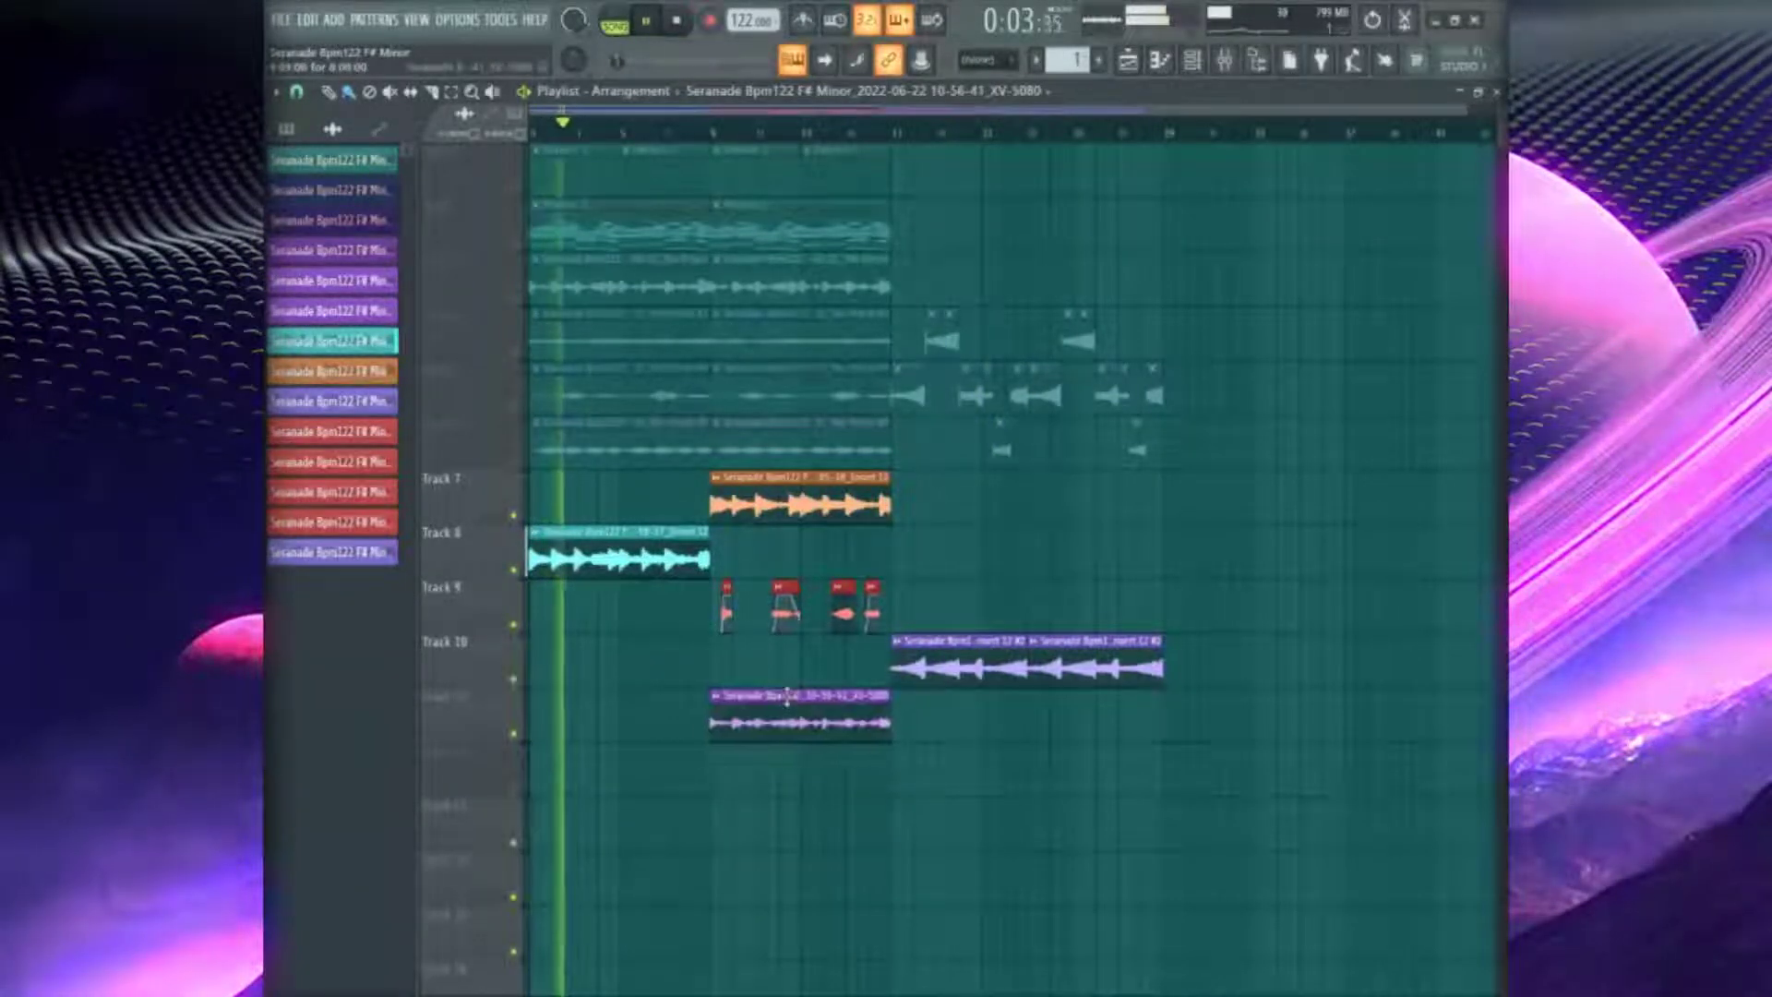
Check the XV-5080 clip's channel settings and the mixer tracks, returning to the playlist
{"action": "double_click", "coordinate": [786, 720]}
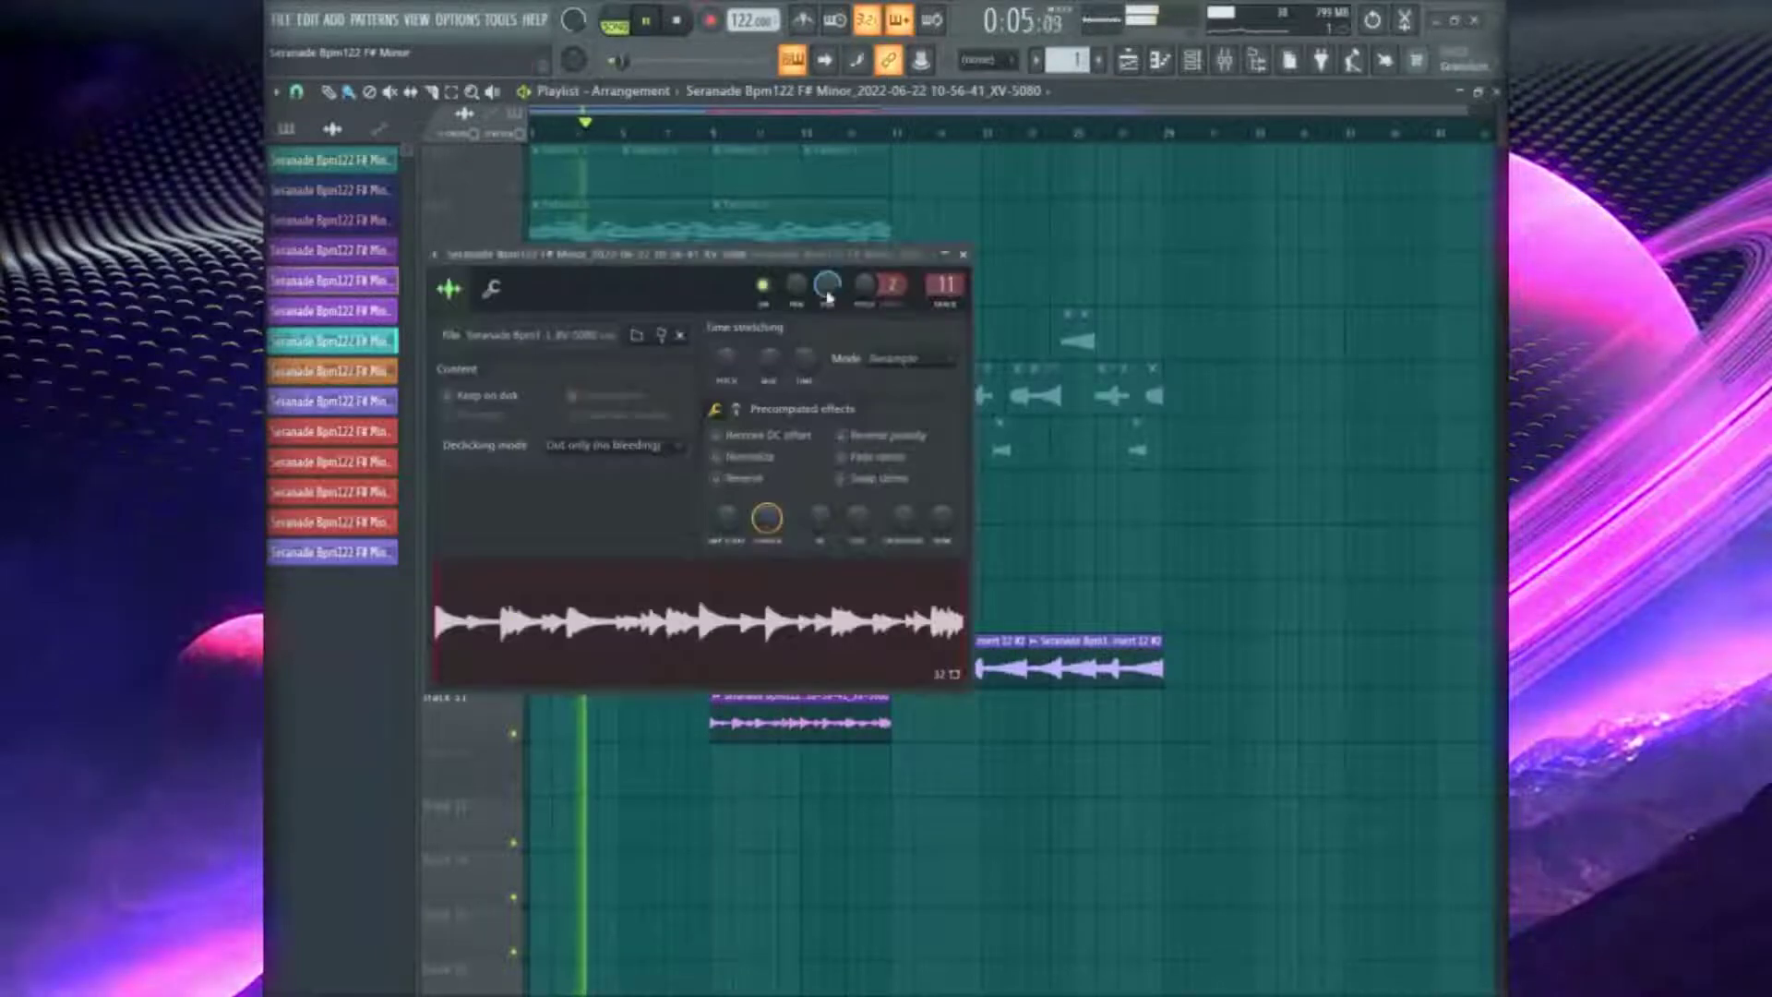
{"action": "left_click", "coordinate": [964, 254]}
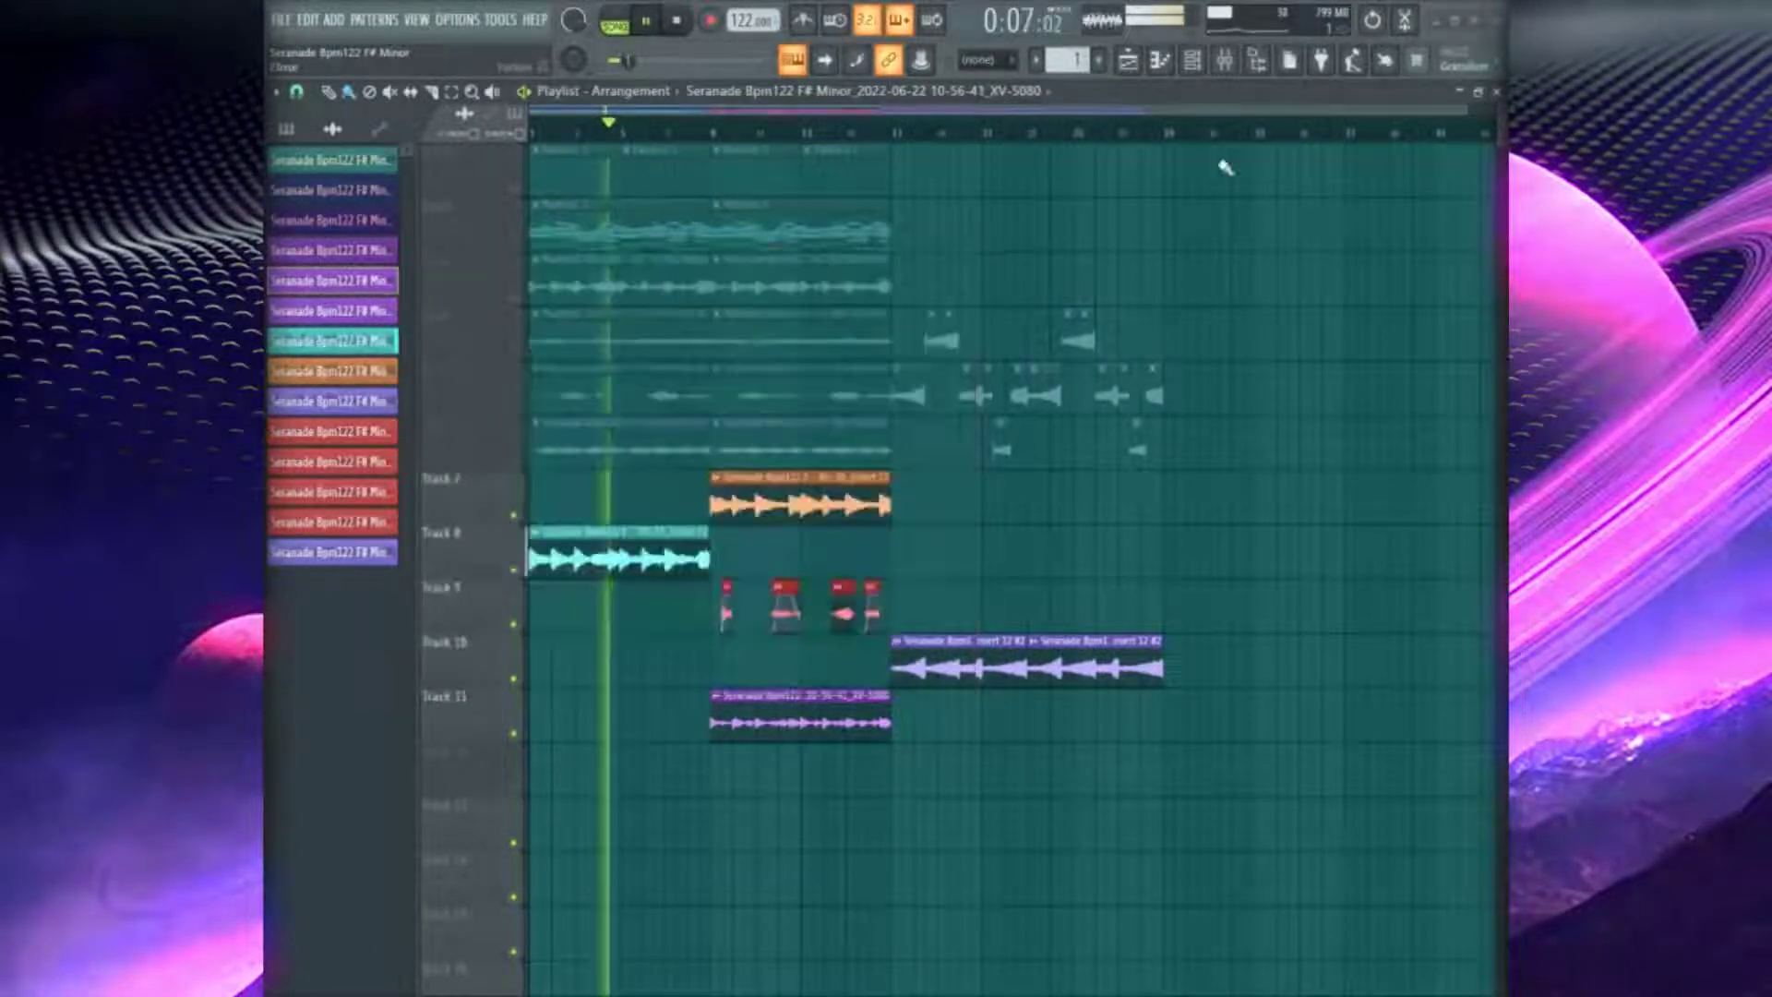
{"action": "left_click", "coordinate": [1224, 60]}
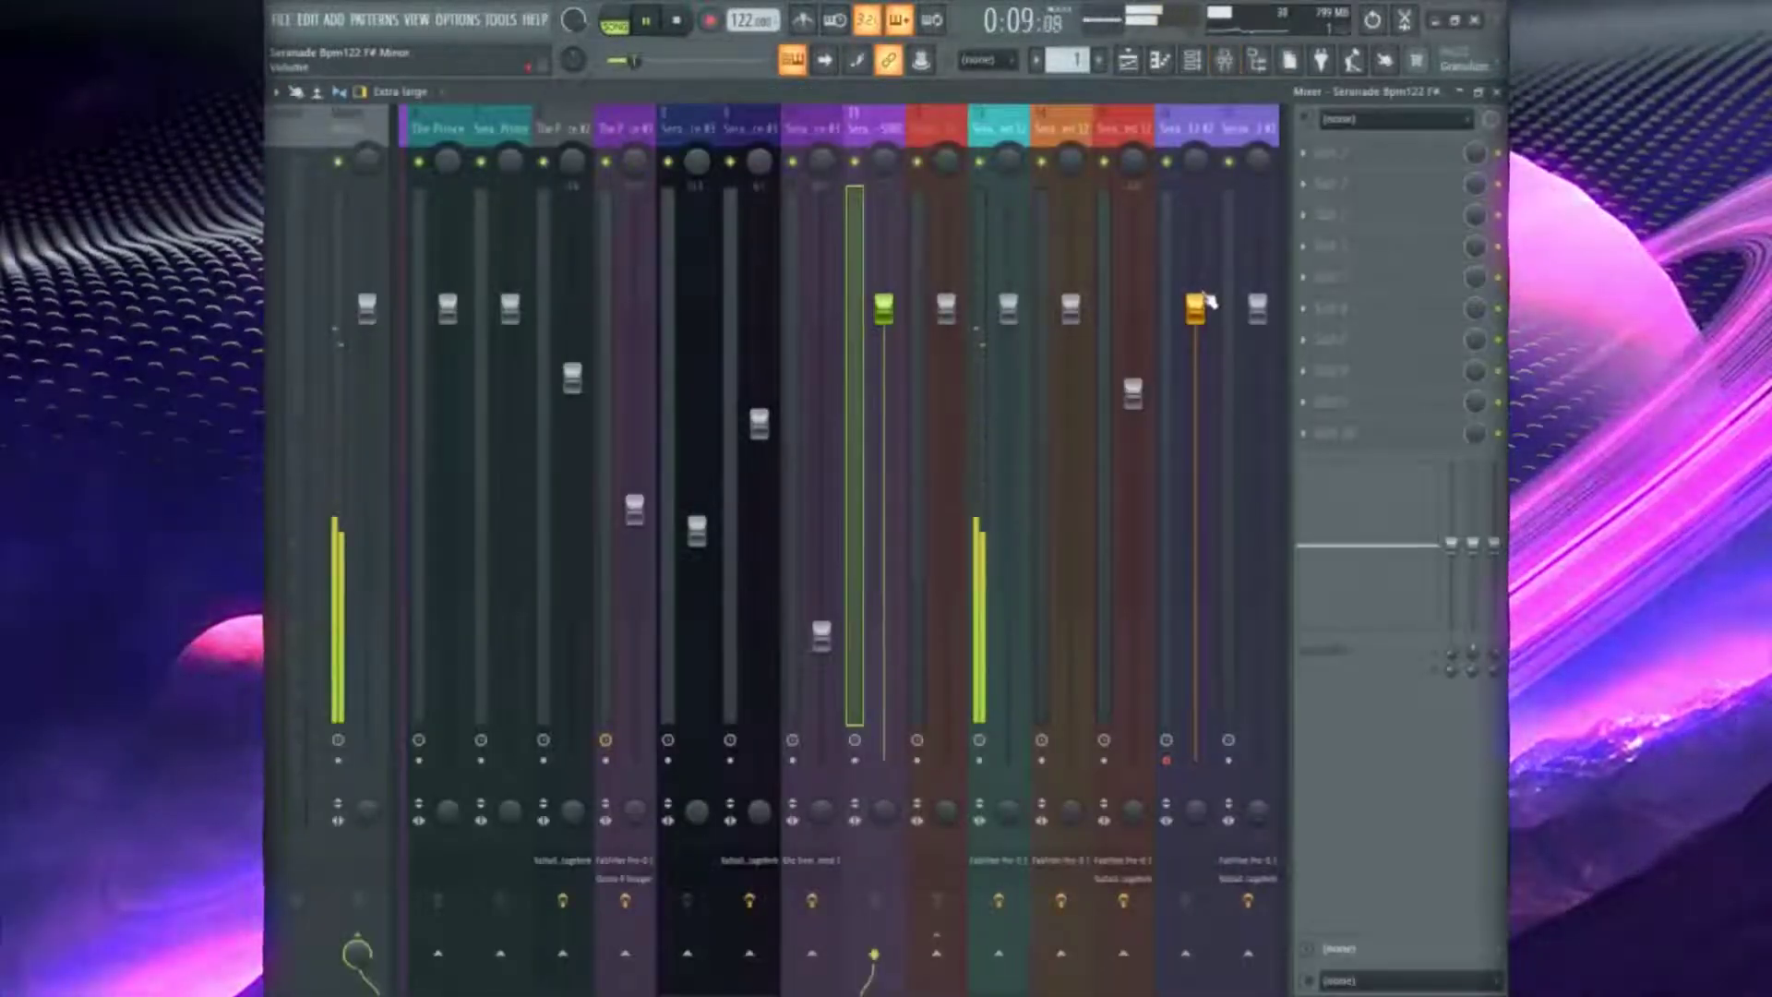
{"action": "left_click", "coordinate": [1165, 428]}
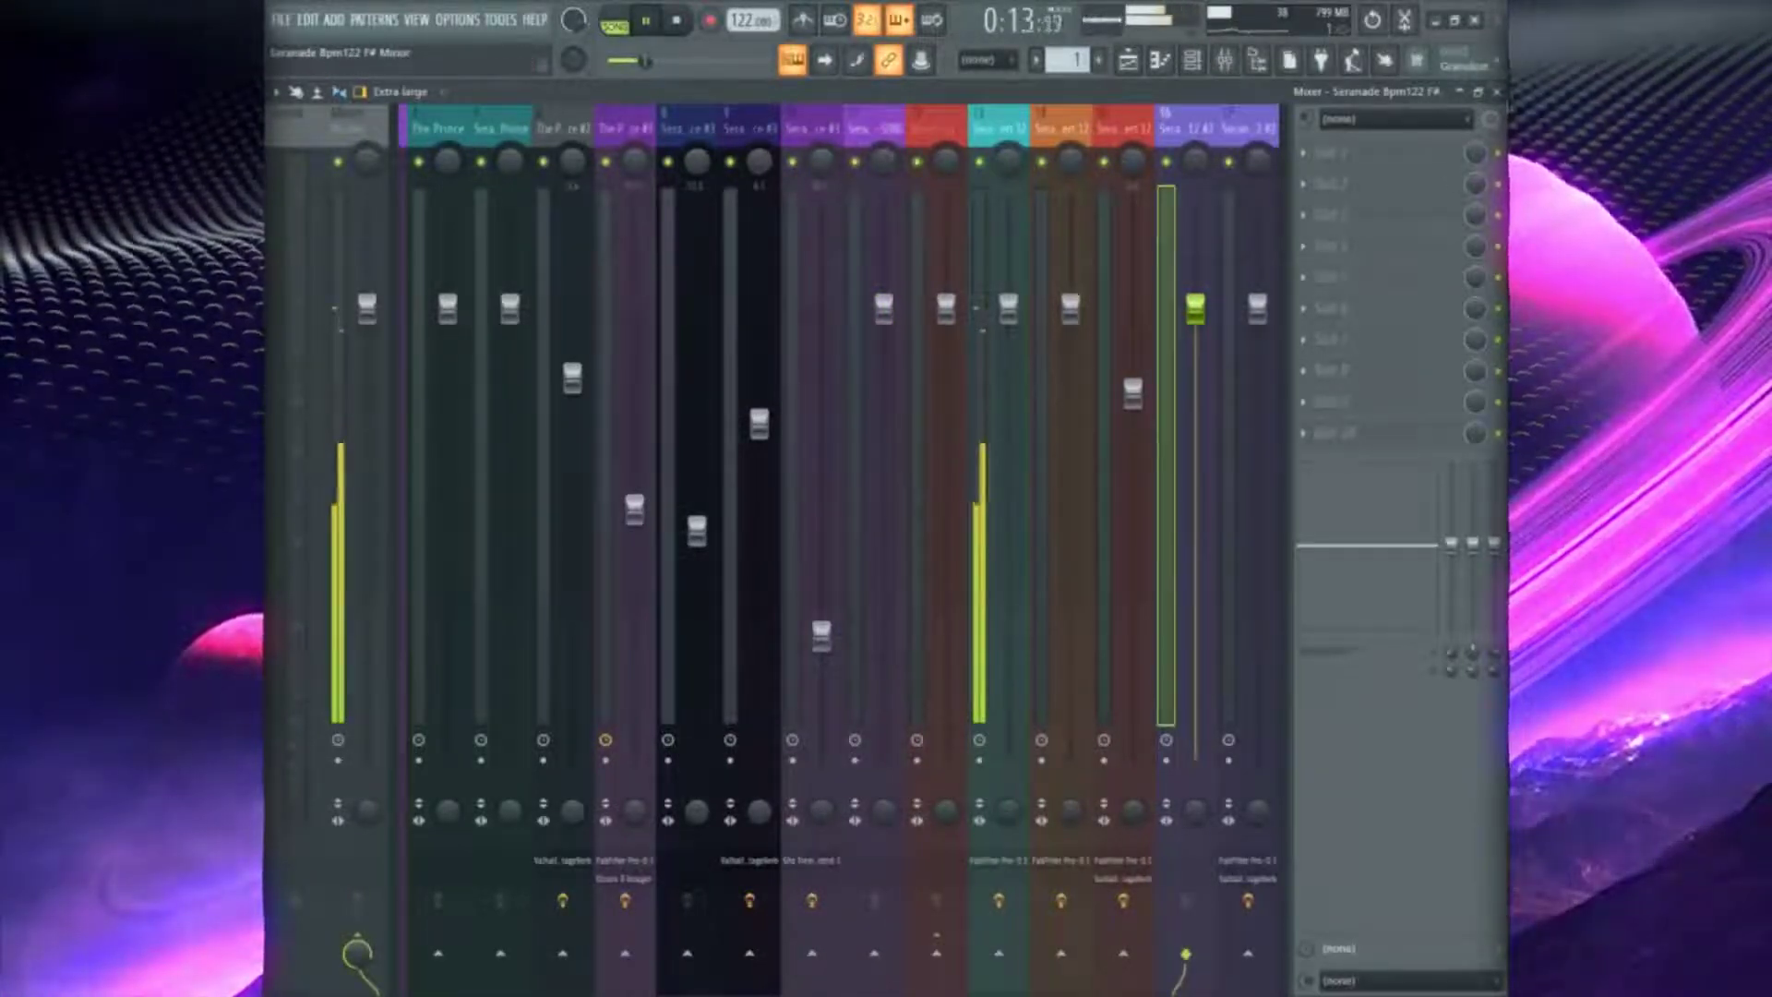
{"action": "key", "text": "F9"}
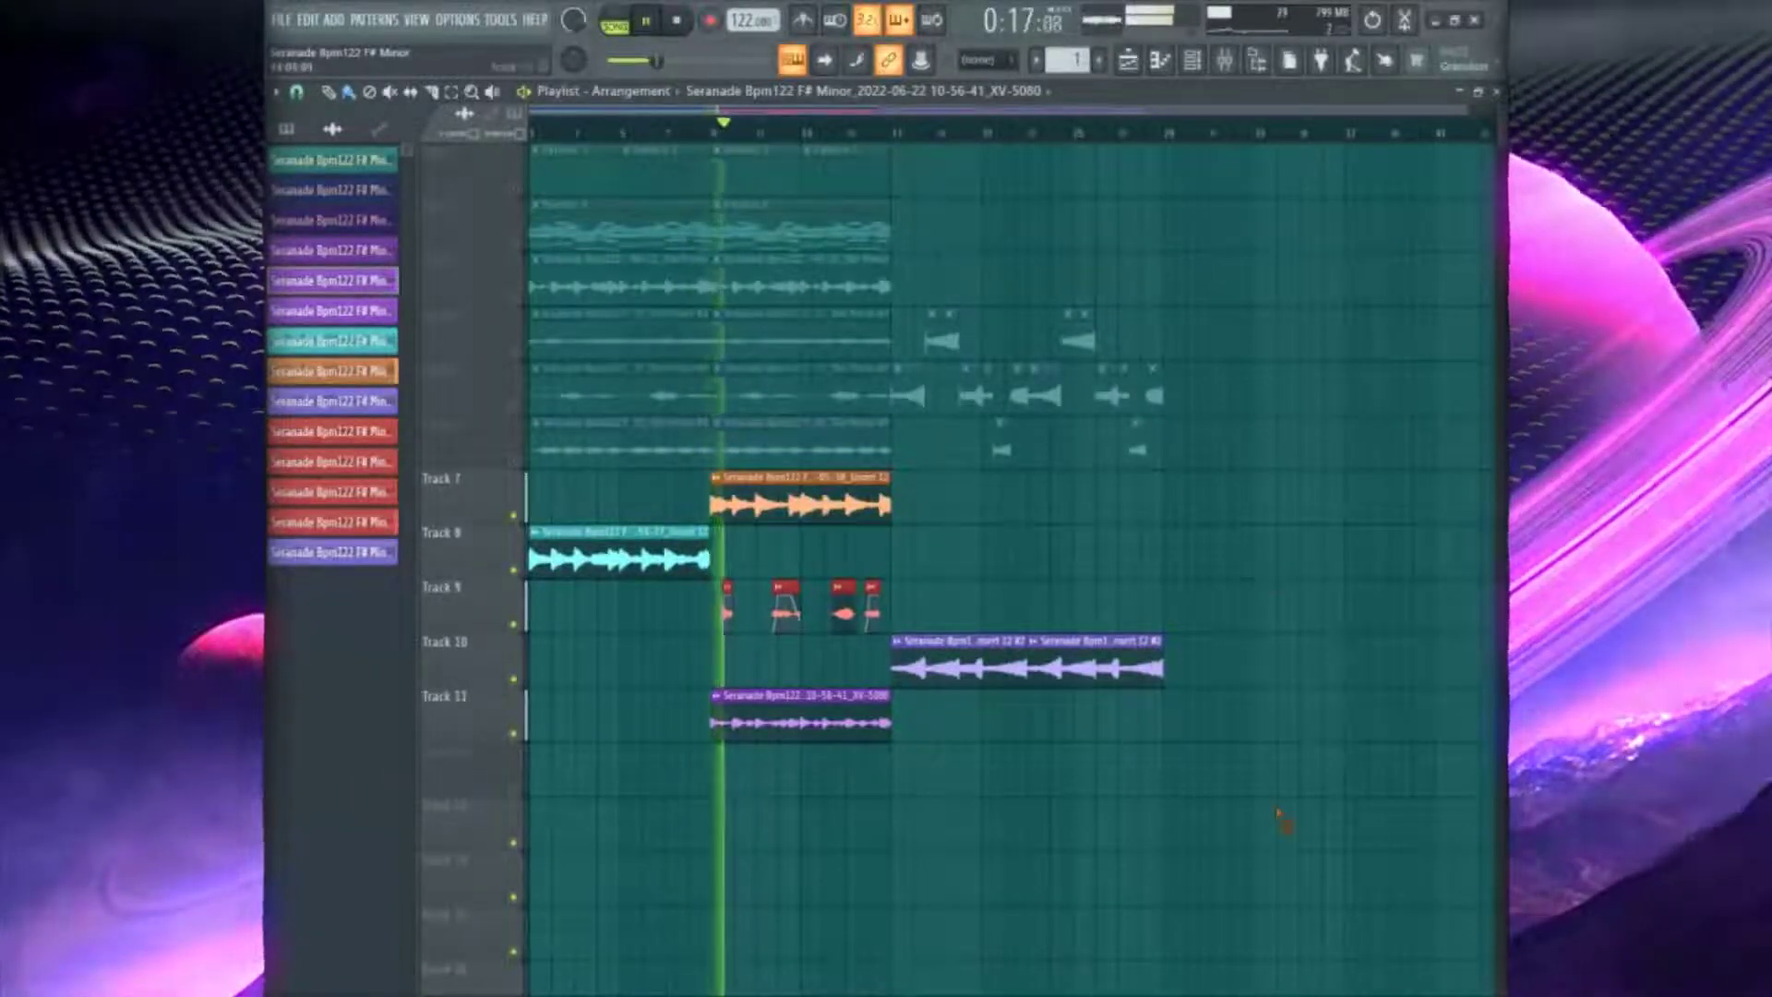
Find the XV-5080 clip's mixer track through its channel settings and lower that track's volume slightly
{"action": "double_click", "coordinate": [828, 716]}
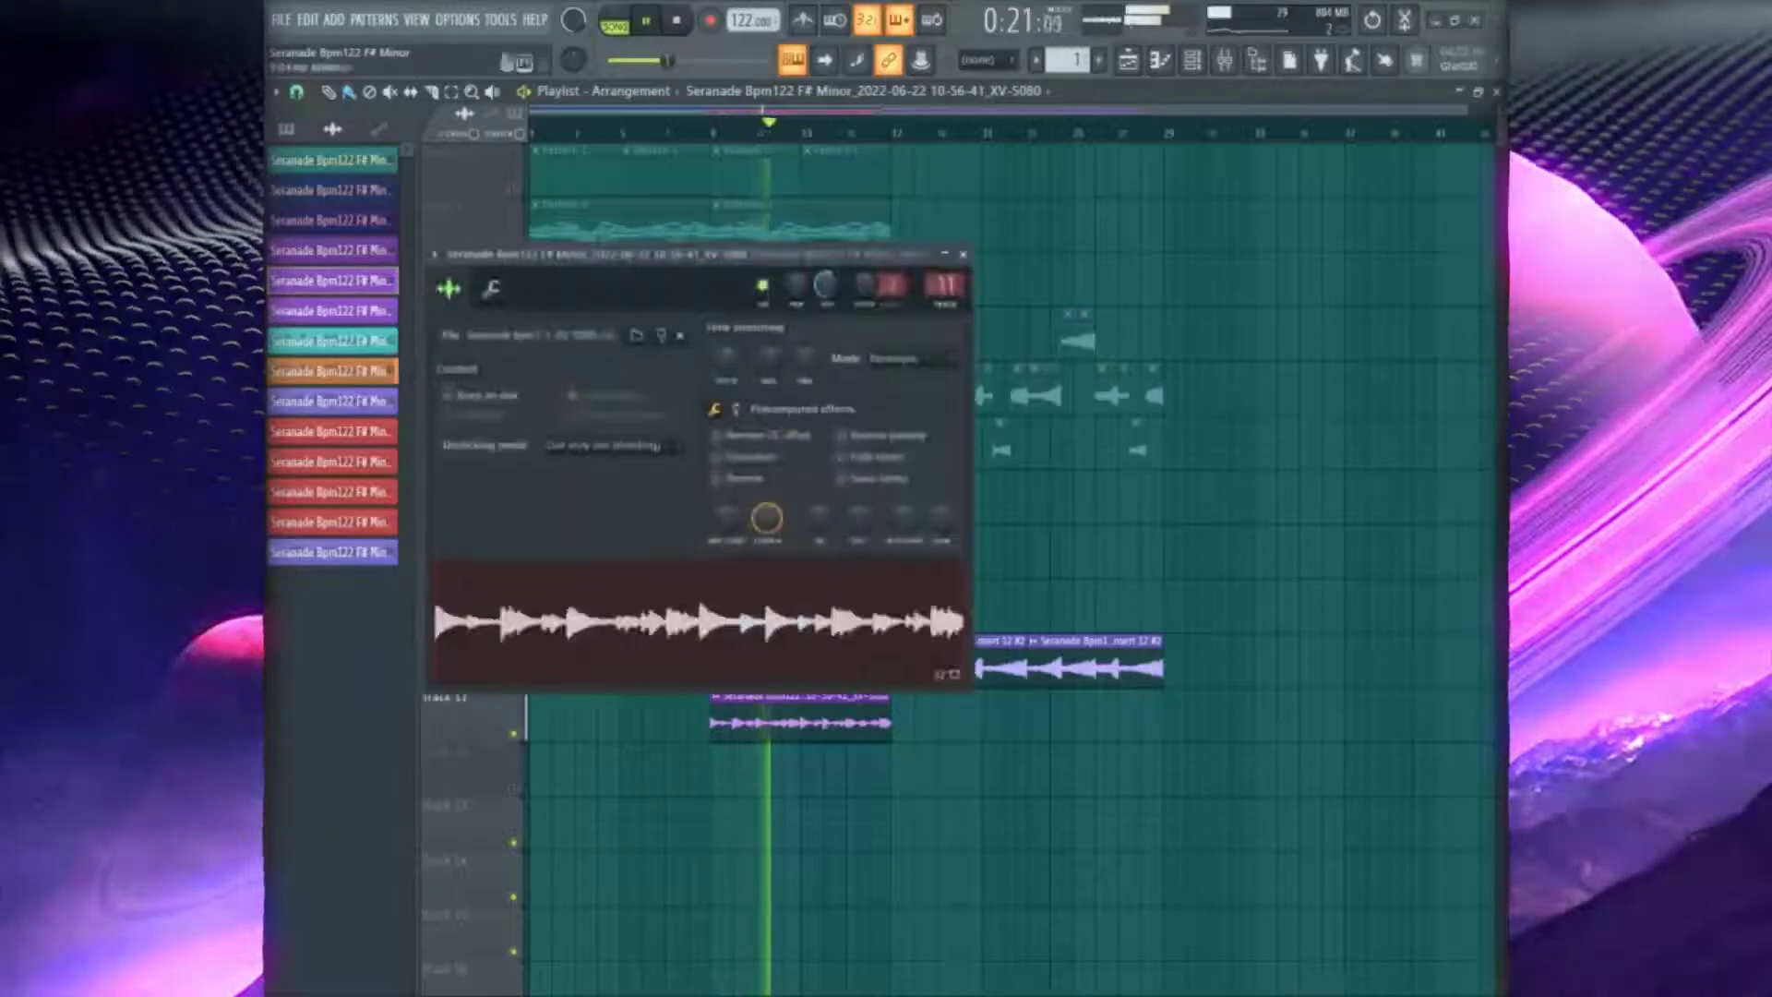
{"action": "key", "text": "F9"}
{"action": "left_click", "coordinate": [951, 301]}
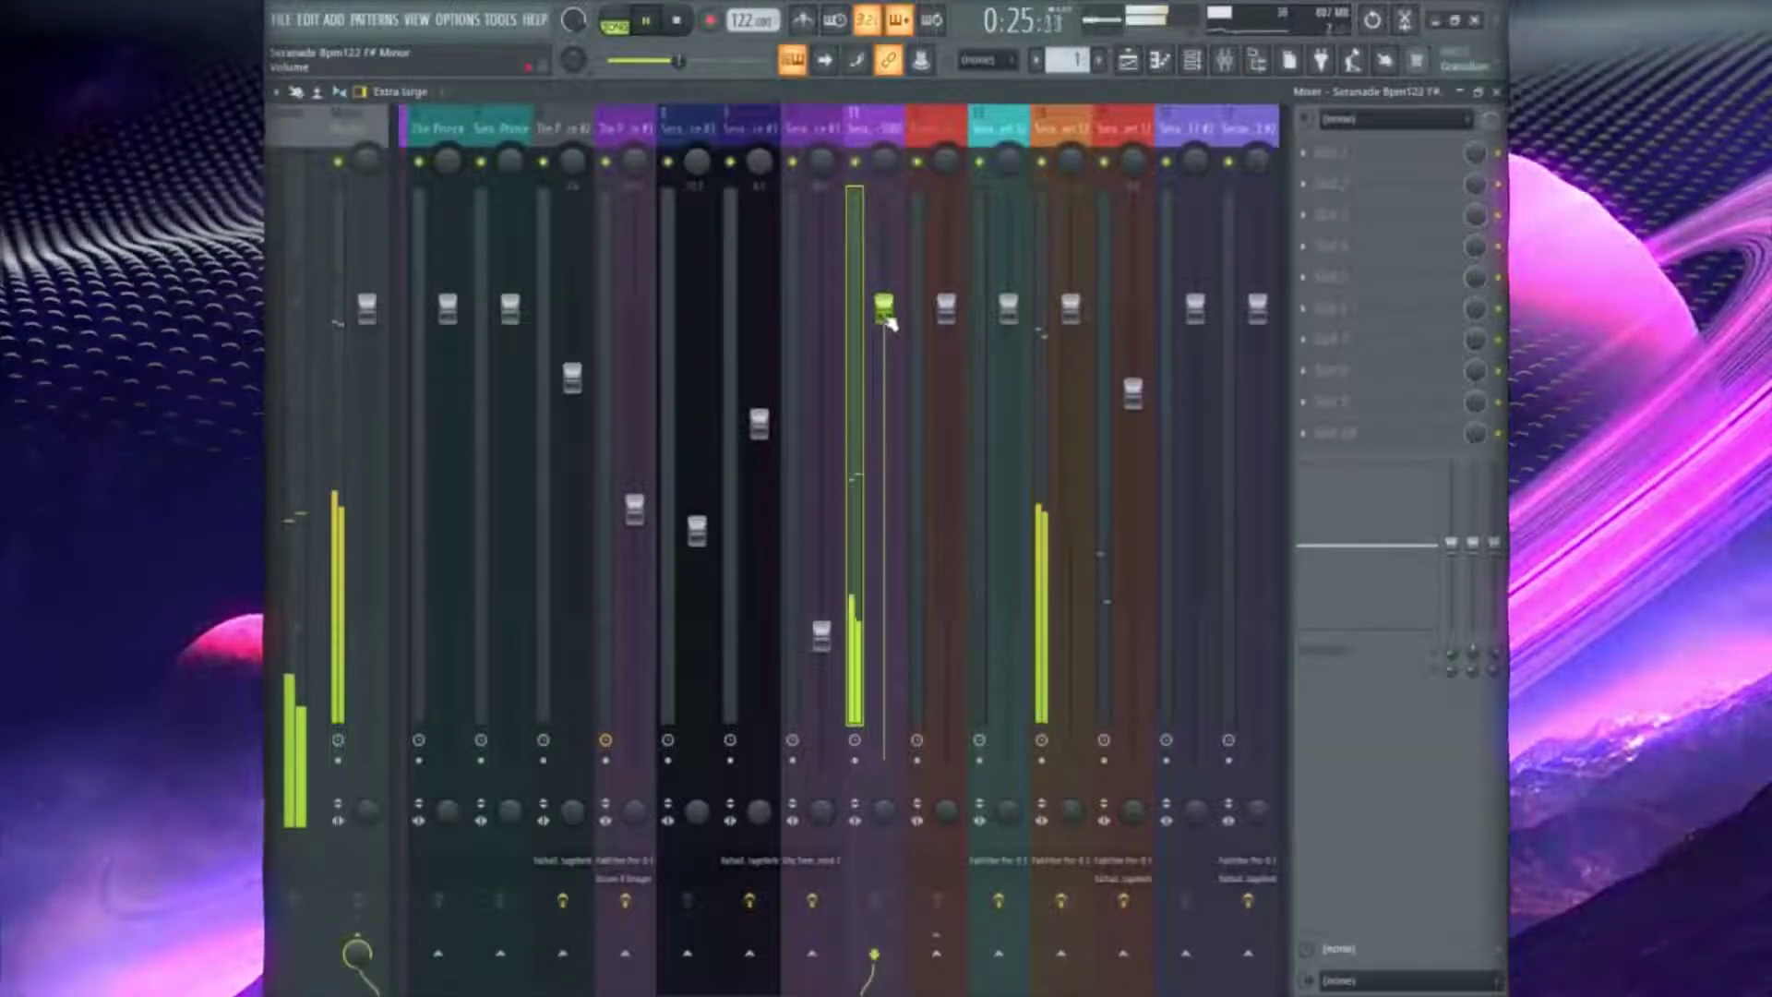
{"action": "left_click_drag", "start_coordinate": [884, 309], "coordinate": [884, 360]}
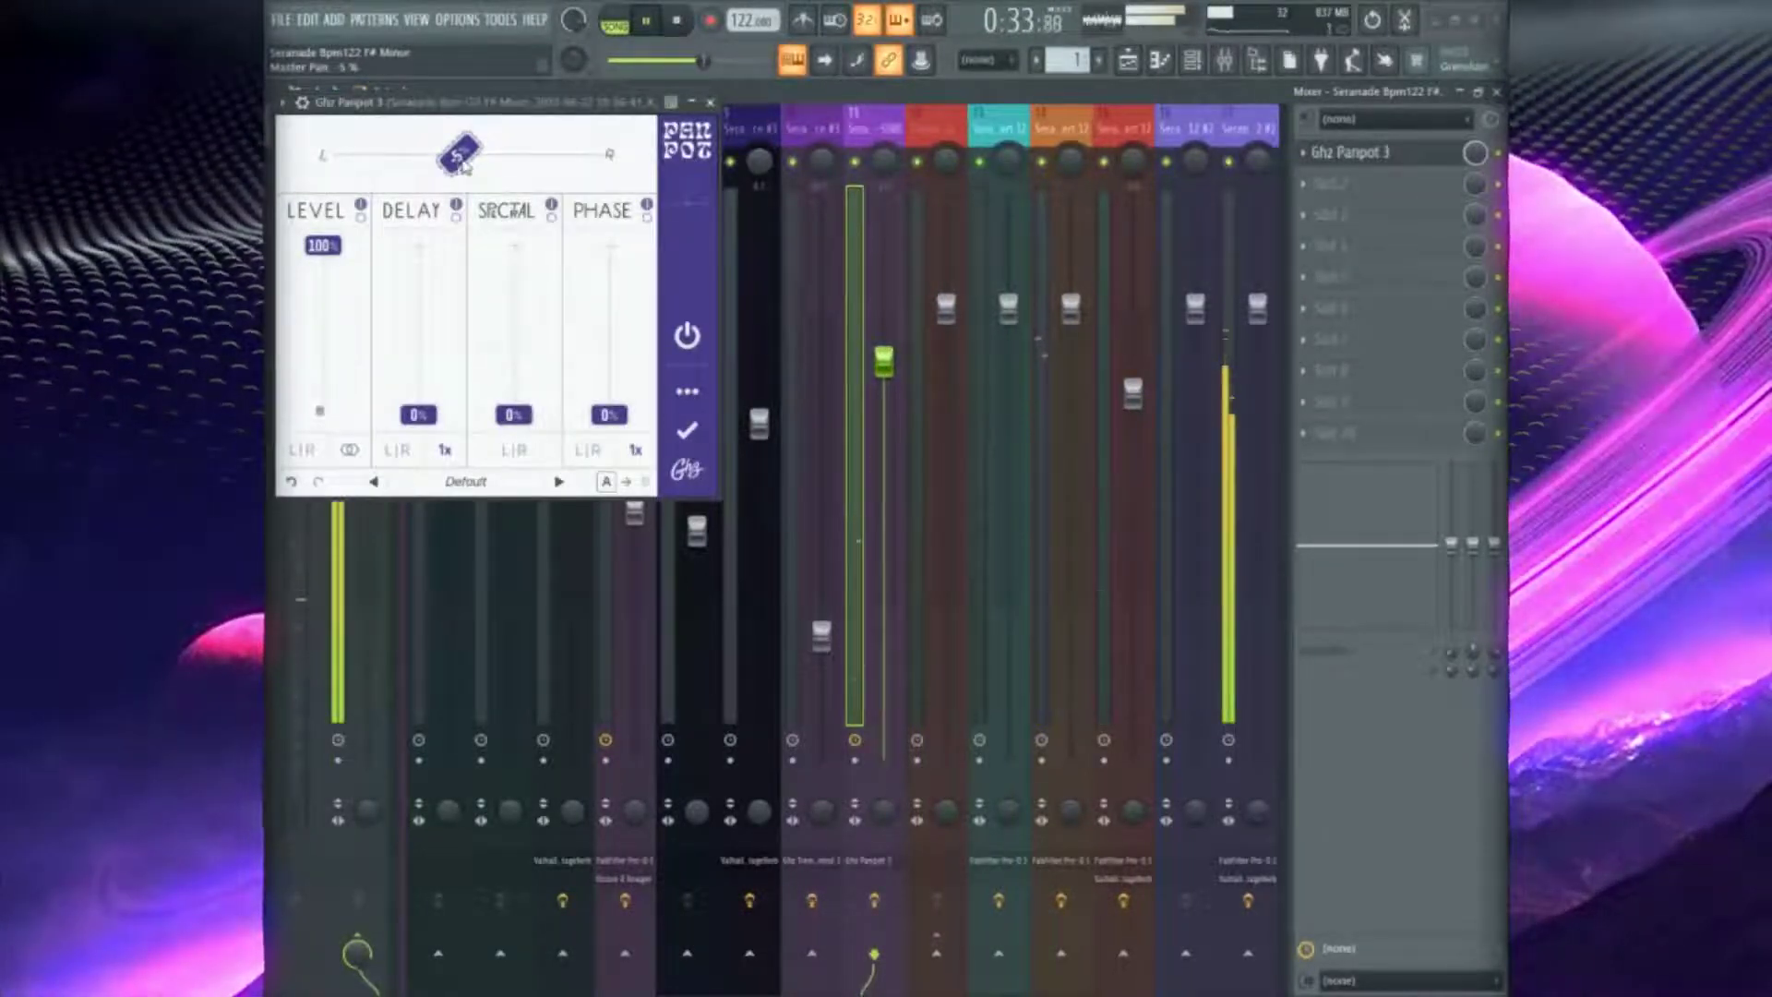
Pan the XV-5080 clip's mixer track to -12 % in Ghz Panpot 3 and close the plugin
{"action": "left_click_drag", "start_coordinate": [464, 160], "coordinate": [458, 158]}
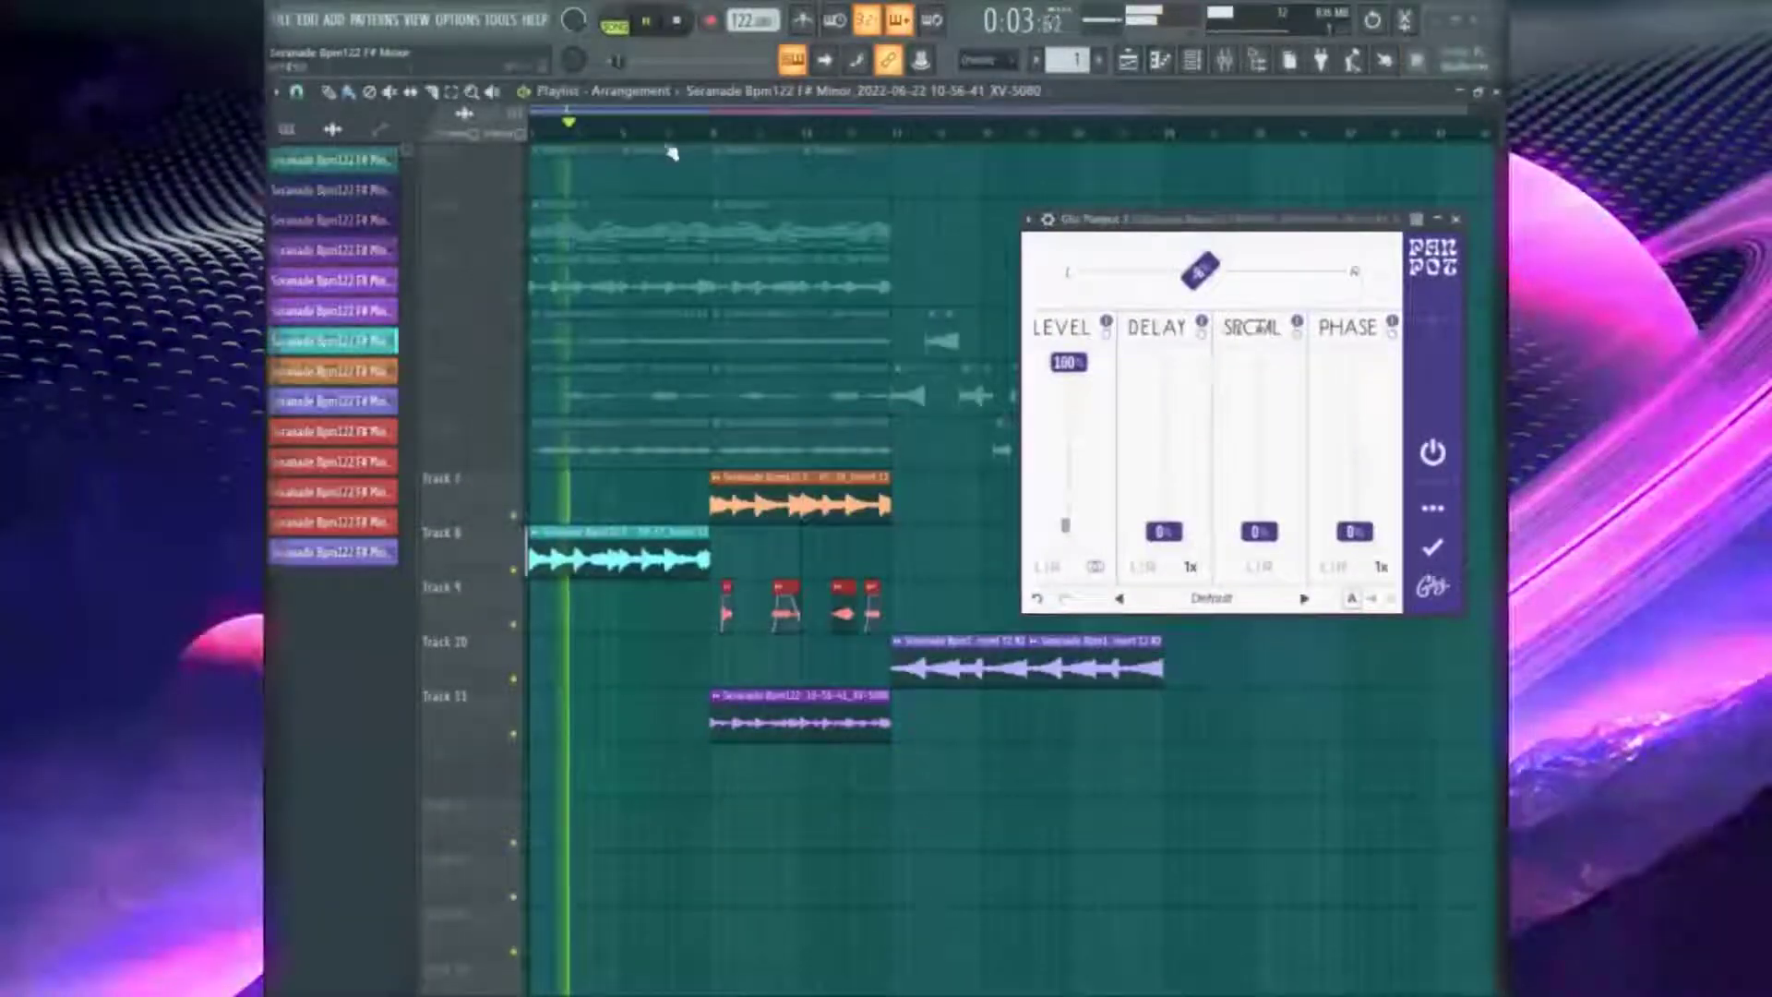
{"action": "left_click", "coordinate": [719, 131]}
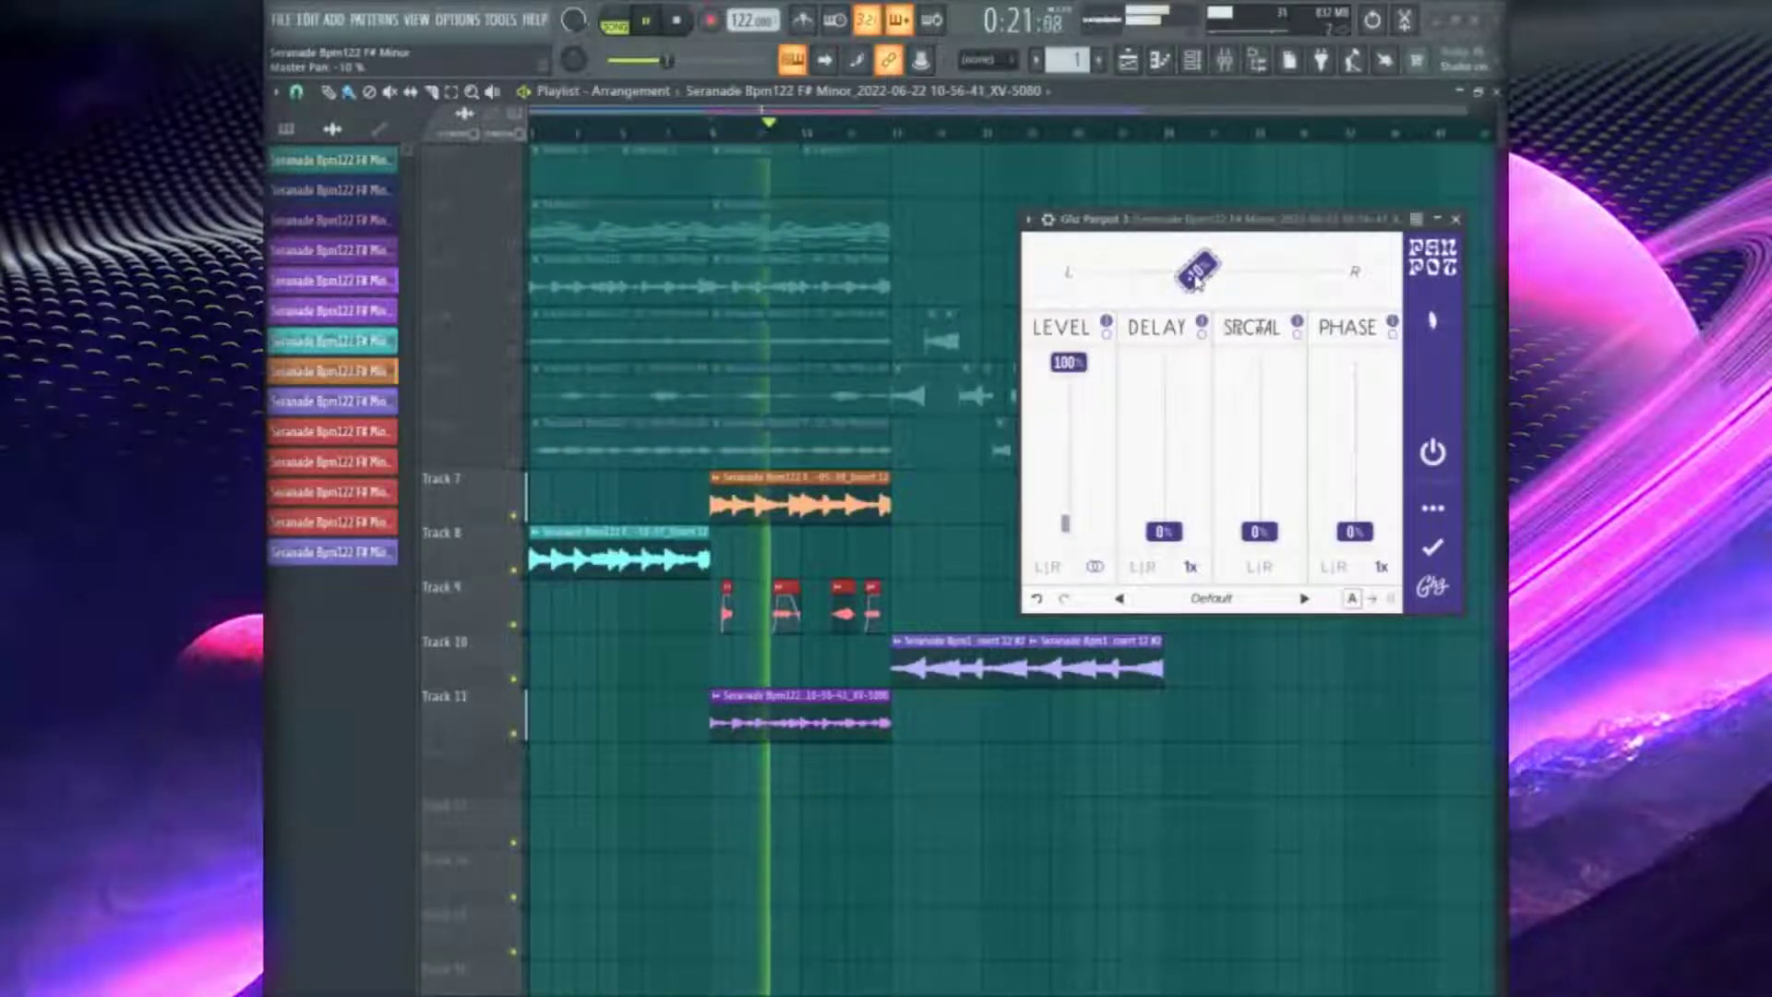
{"action": "left_click_drag", "start_coordinate": [1197, 282], "coordinate": [1196, 283]}
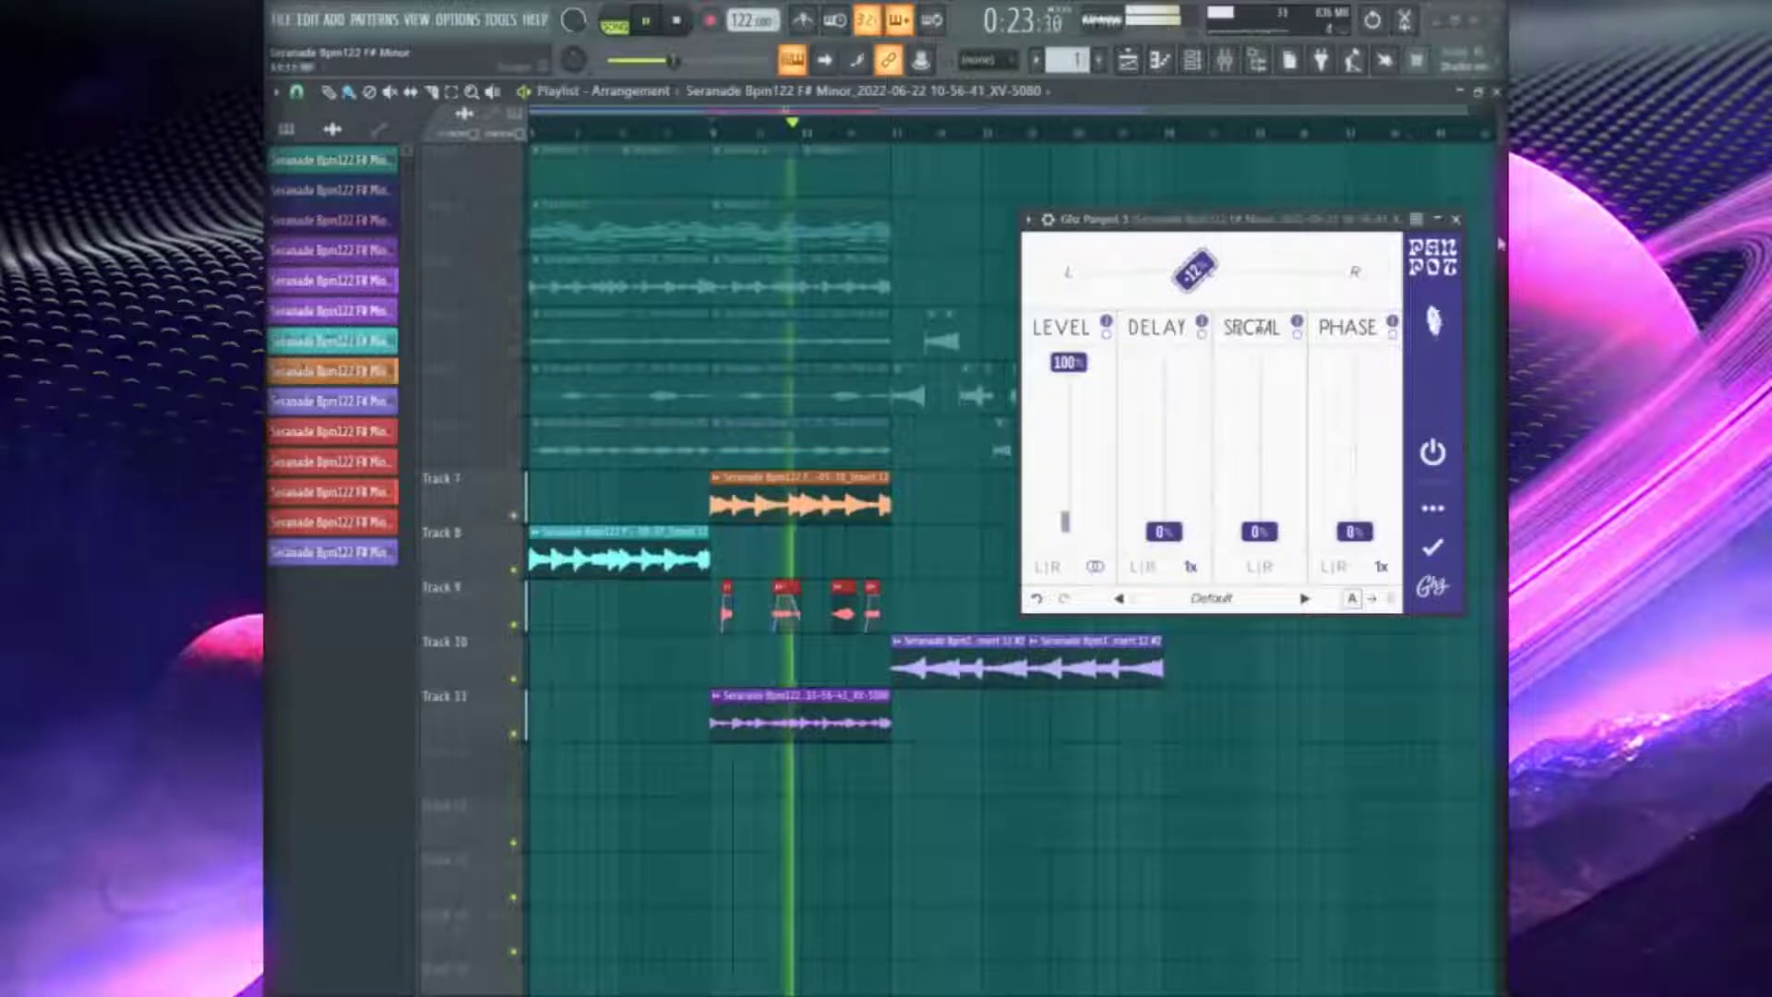
{"action": "left_click", "coordinate": [1455, 220]}
Load FabFilter Pro-Q 3 on the XV-5080 clip's mixer track and add a narrow low-mid boost of about 3.8 dB
{"action": "left_click", "coordinate": [1224, 60]}
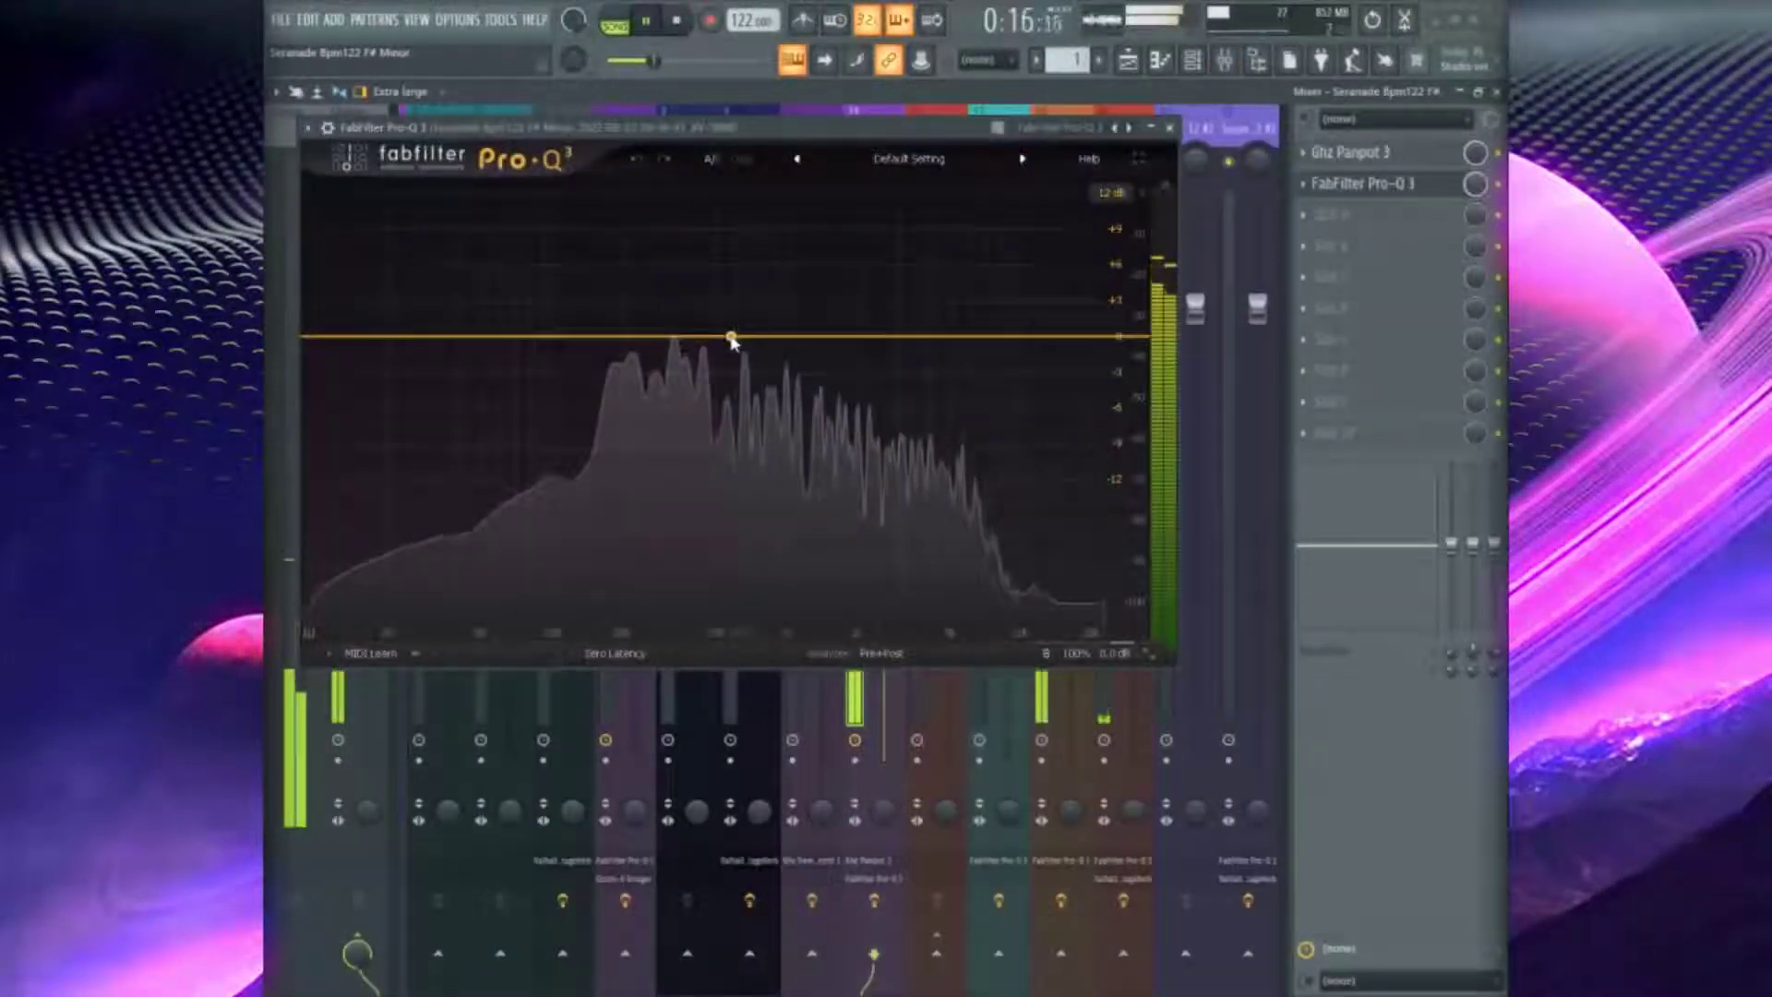
{"action": "left_click_drag", "start_coordinate": [732, 340], "coordinate": [765, 261]}
{"action": "scroll", "coordinate": [762, 265], "scroll_direction": "up", "scroll_amount": 5}
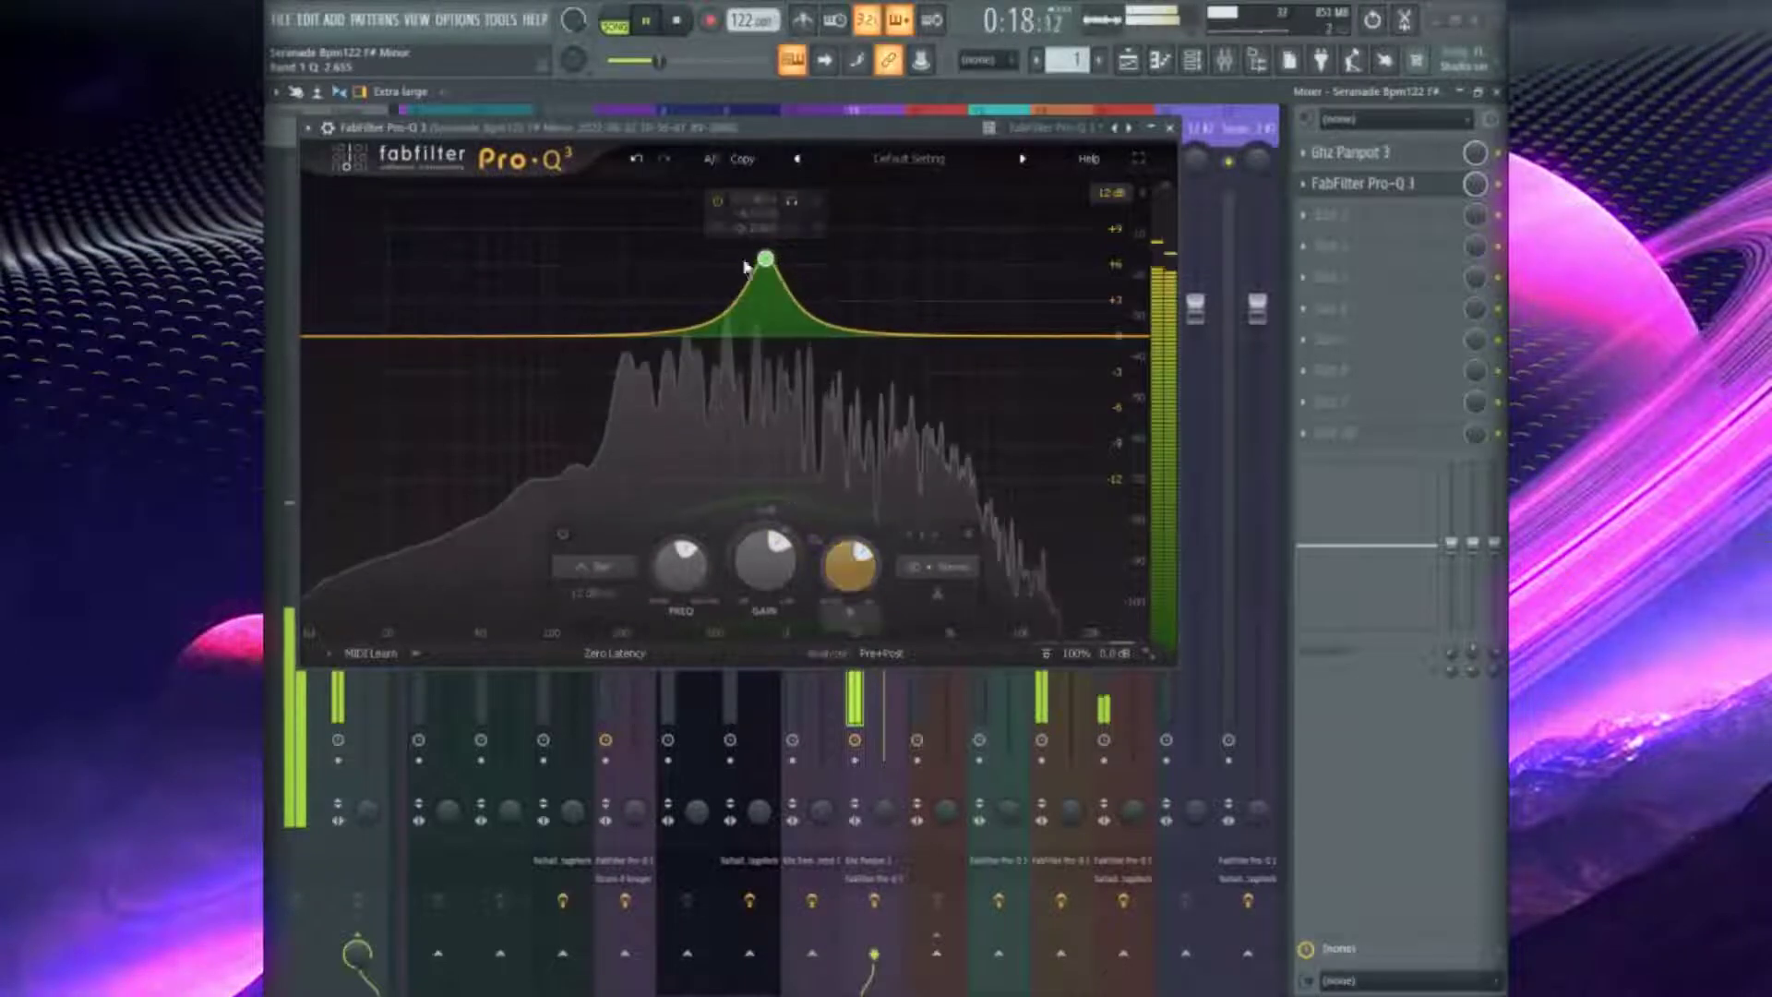
{"action": "left_click_drag", "start_coordinate": [765, 261], "coordinate": [679, 293]}
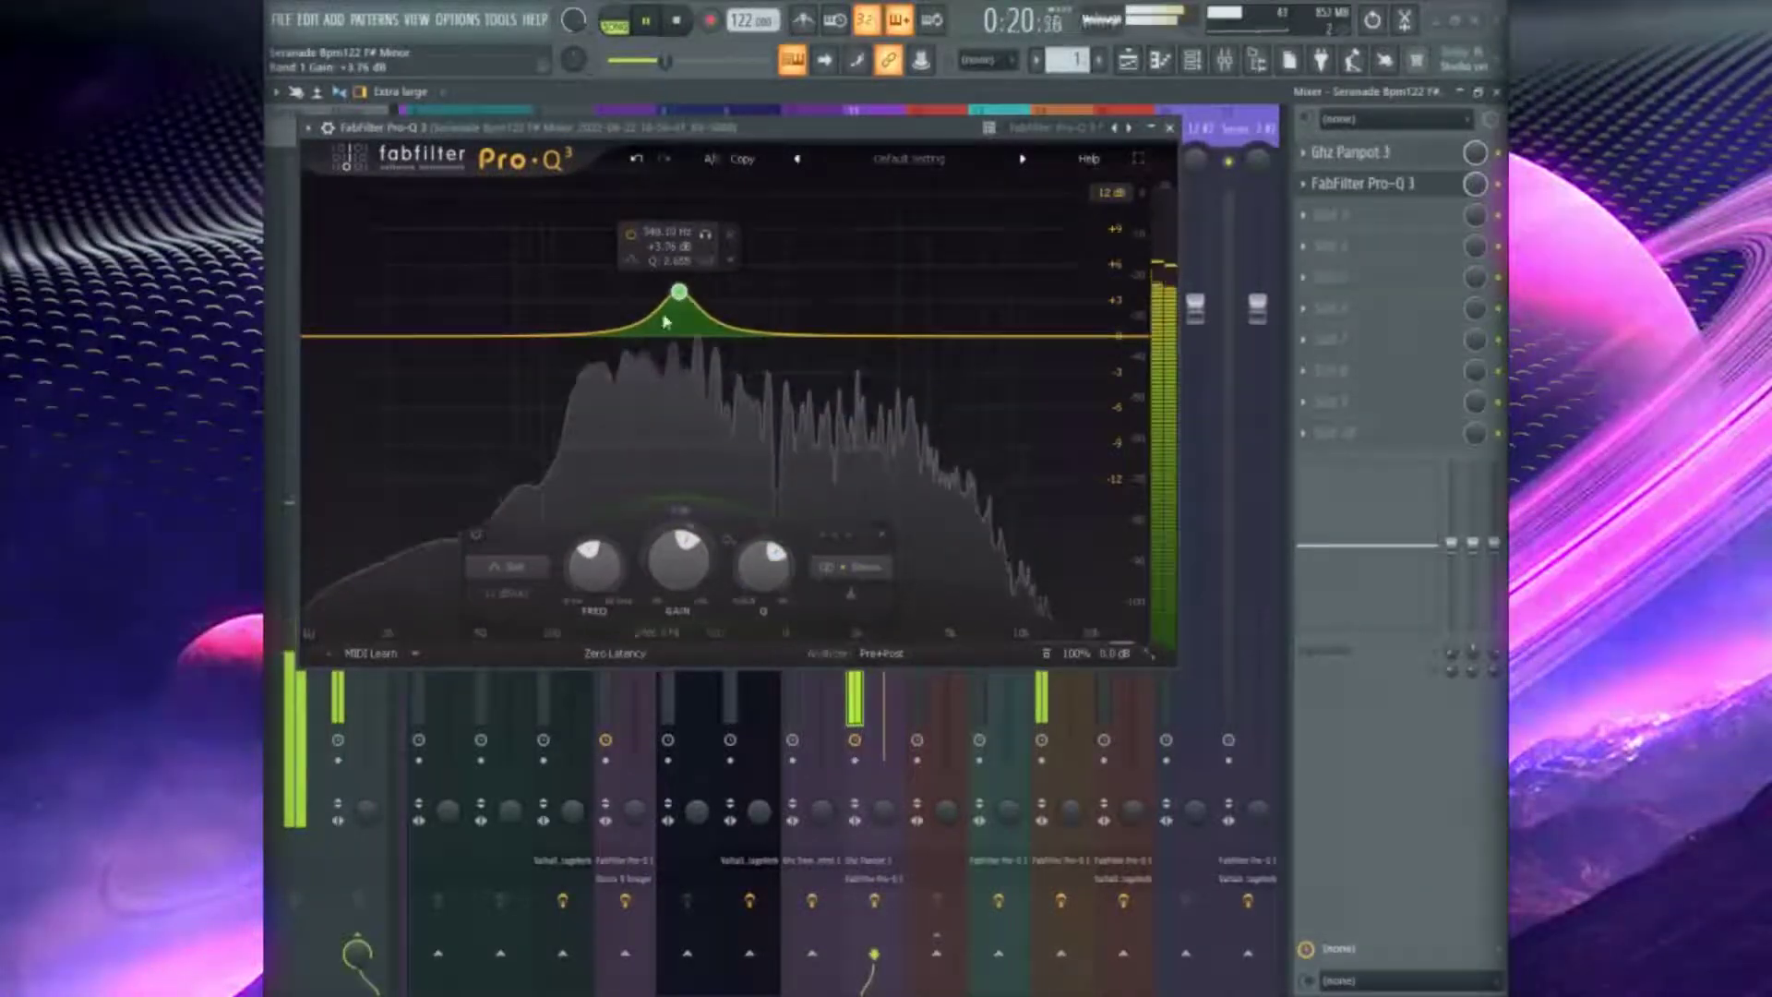
Add a high shelf cut with the Brickwall slope and extend it down into the upper frequencies
{"action": "left_click_drag", "start_coordinate": [1084, 338], "coordinate": [1056, 392]}
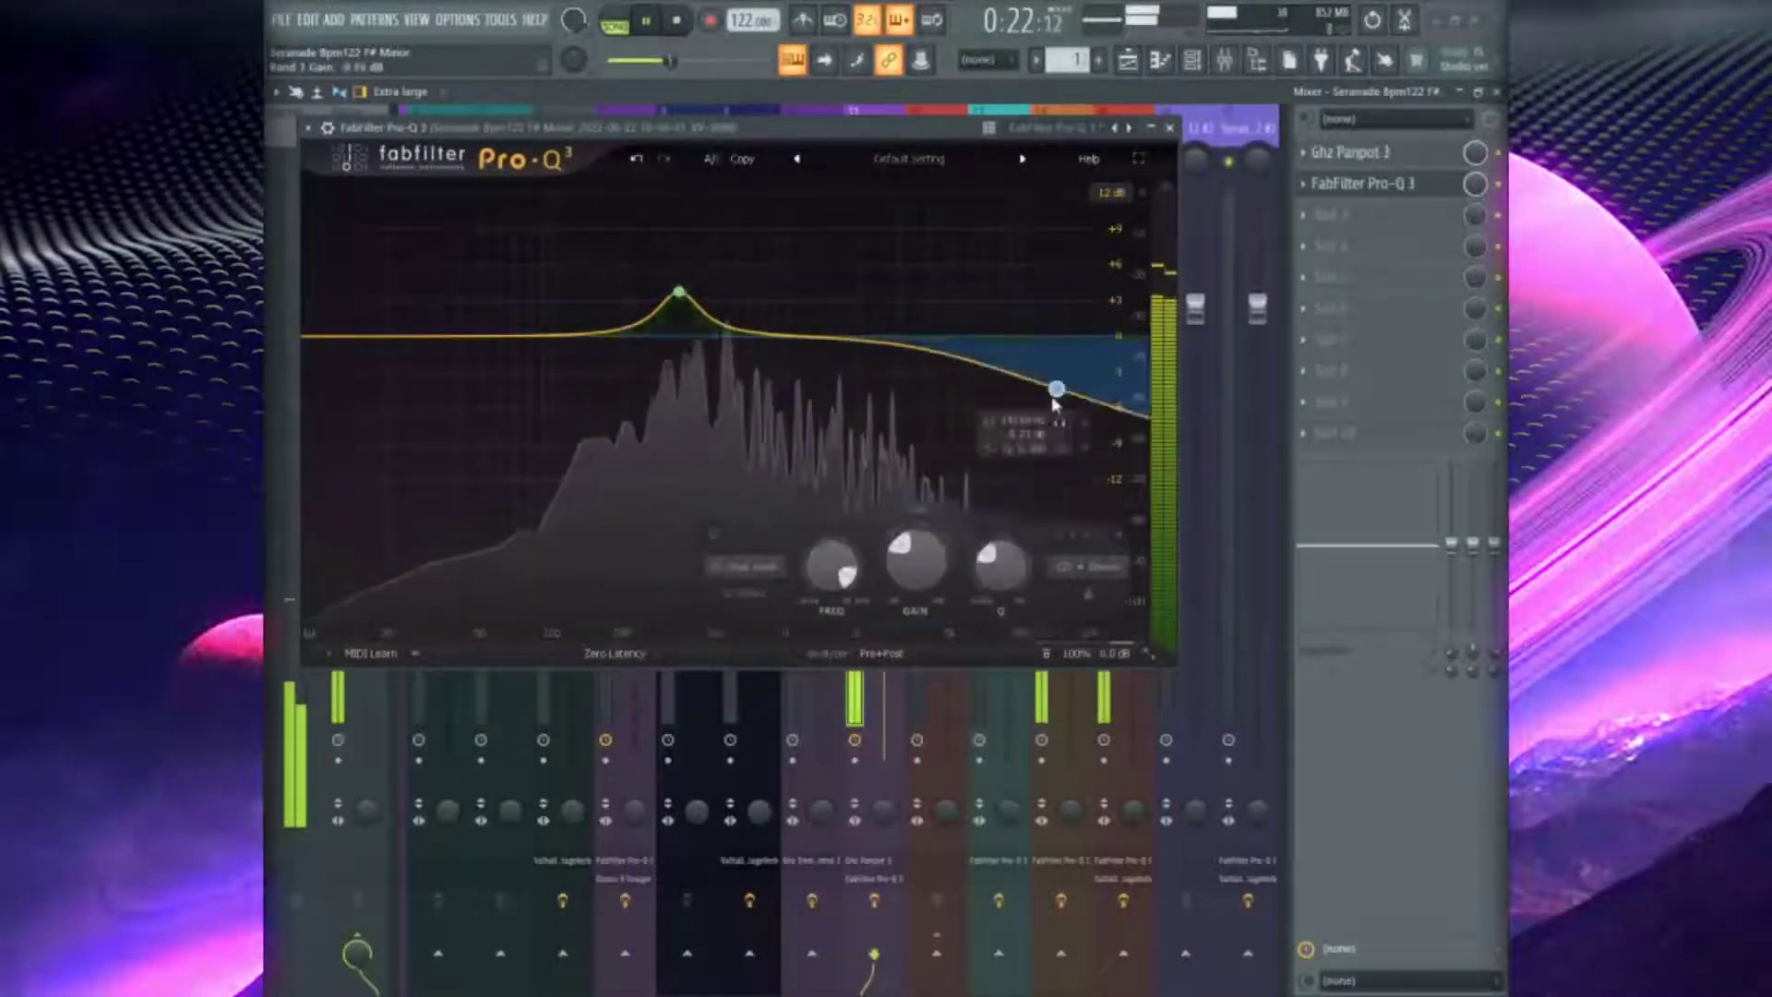
{"action": "right_click", "coordinate": [1057, 390]}
{"action": "mouse_move", "coordinate": [1113, 493]}
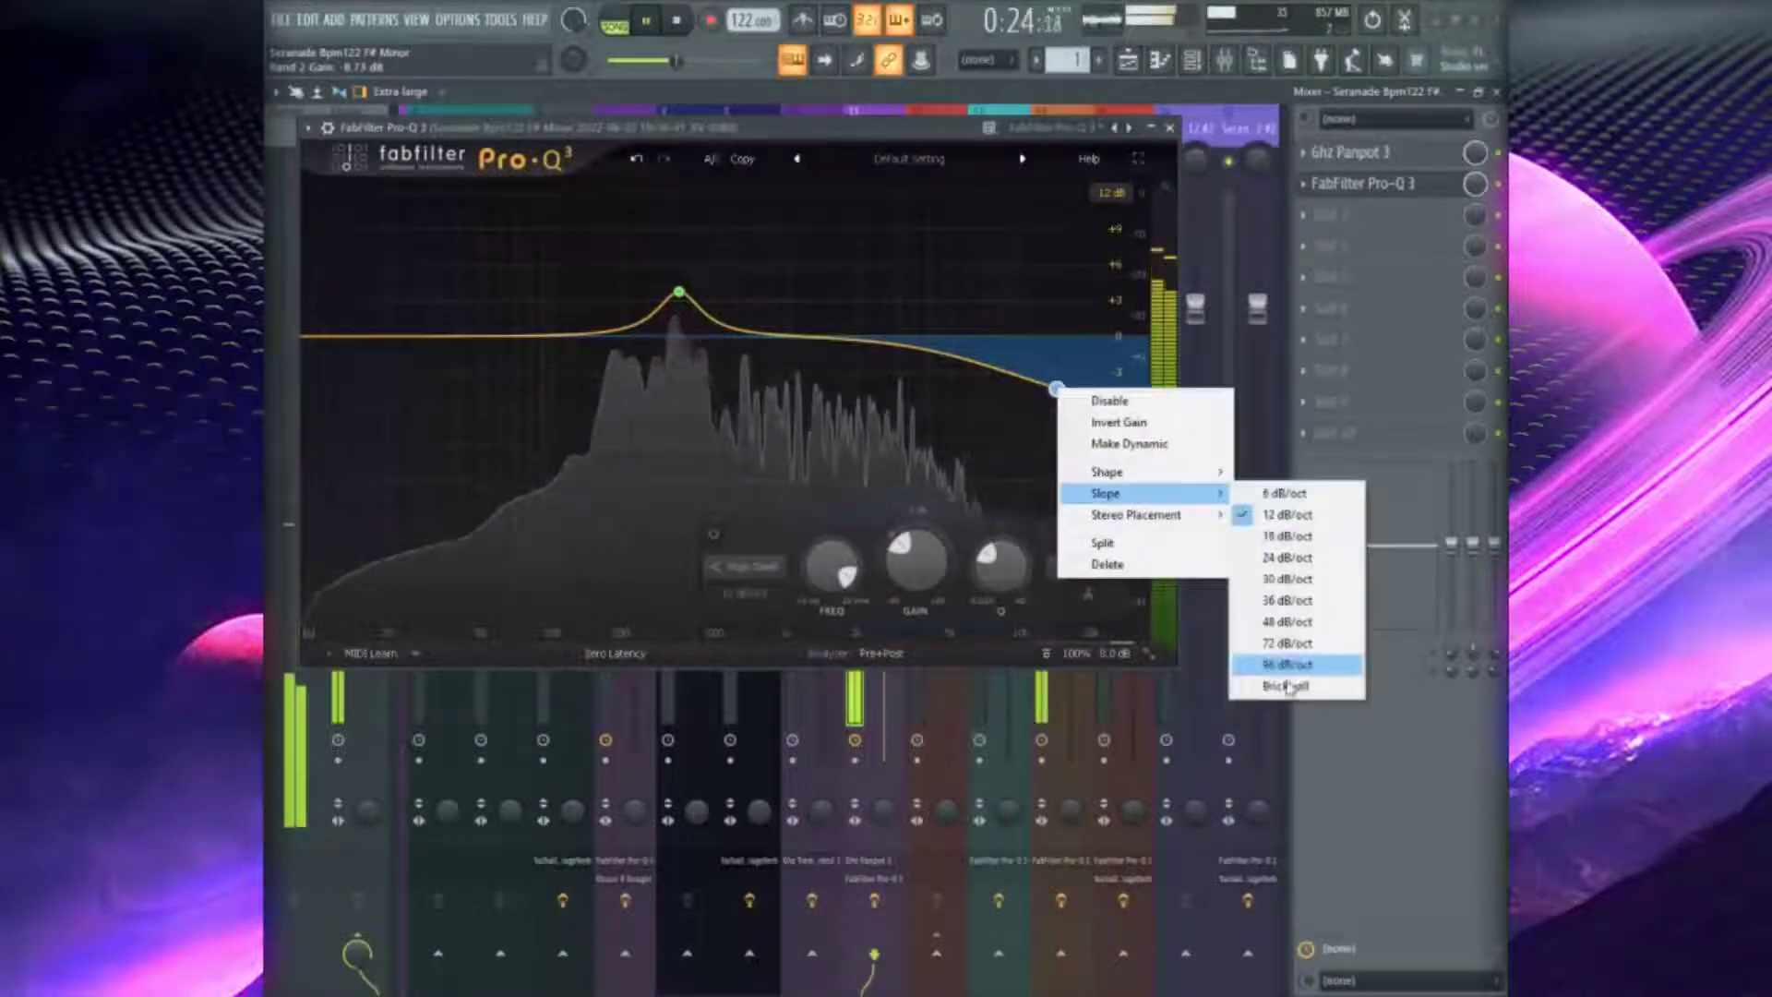
{"action": "left_click", "coordinate": [1296, 686]}
{"action": "left_click_drag", "start_coordinate": [1056, 389], "coordinate": [971, 383]}
Reduce the low-mid boost and add a narrow boost of about 1.06 dB near 1.5 kHz
{"action": "left_click_drag", "start_coordinate": [679, 297], "coordinate": [844, 332]}
{"action": "key", "text": "space"}
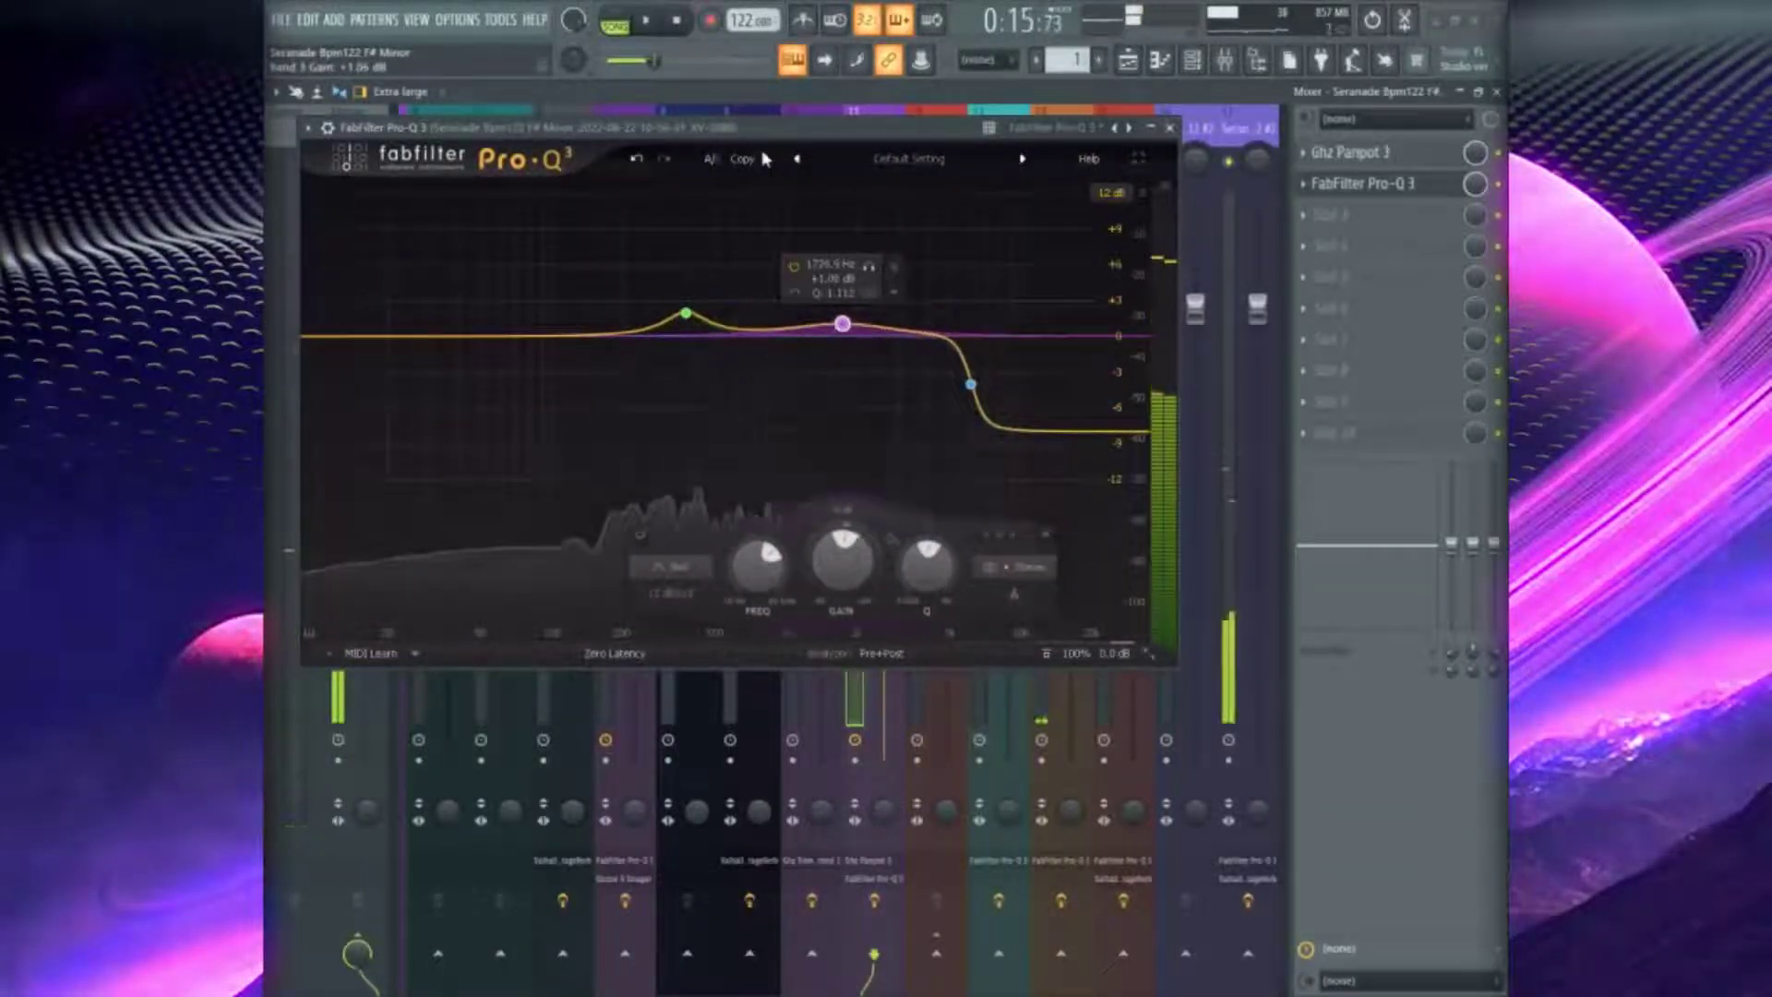
{"action": "key", "text": "space"}
{"action": "left_click_drag", "start_coordinate": [930, 554], "coordinate": [930, 522]}
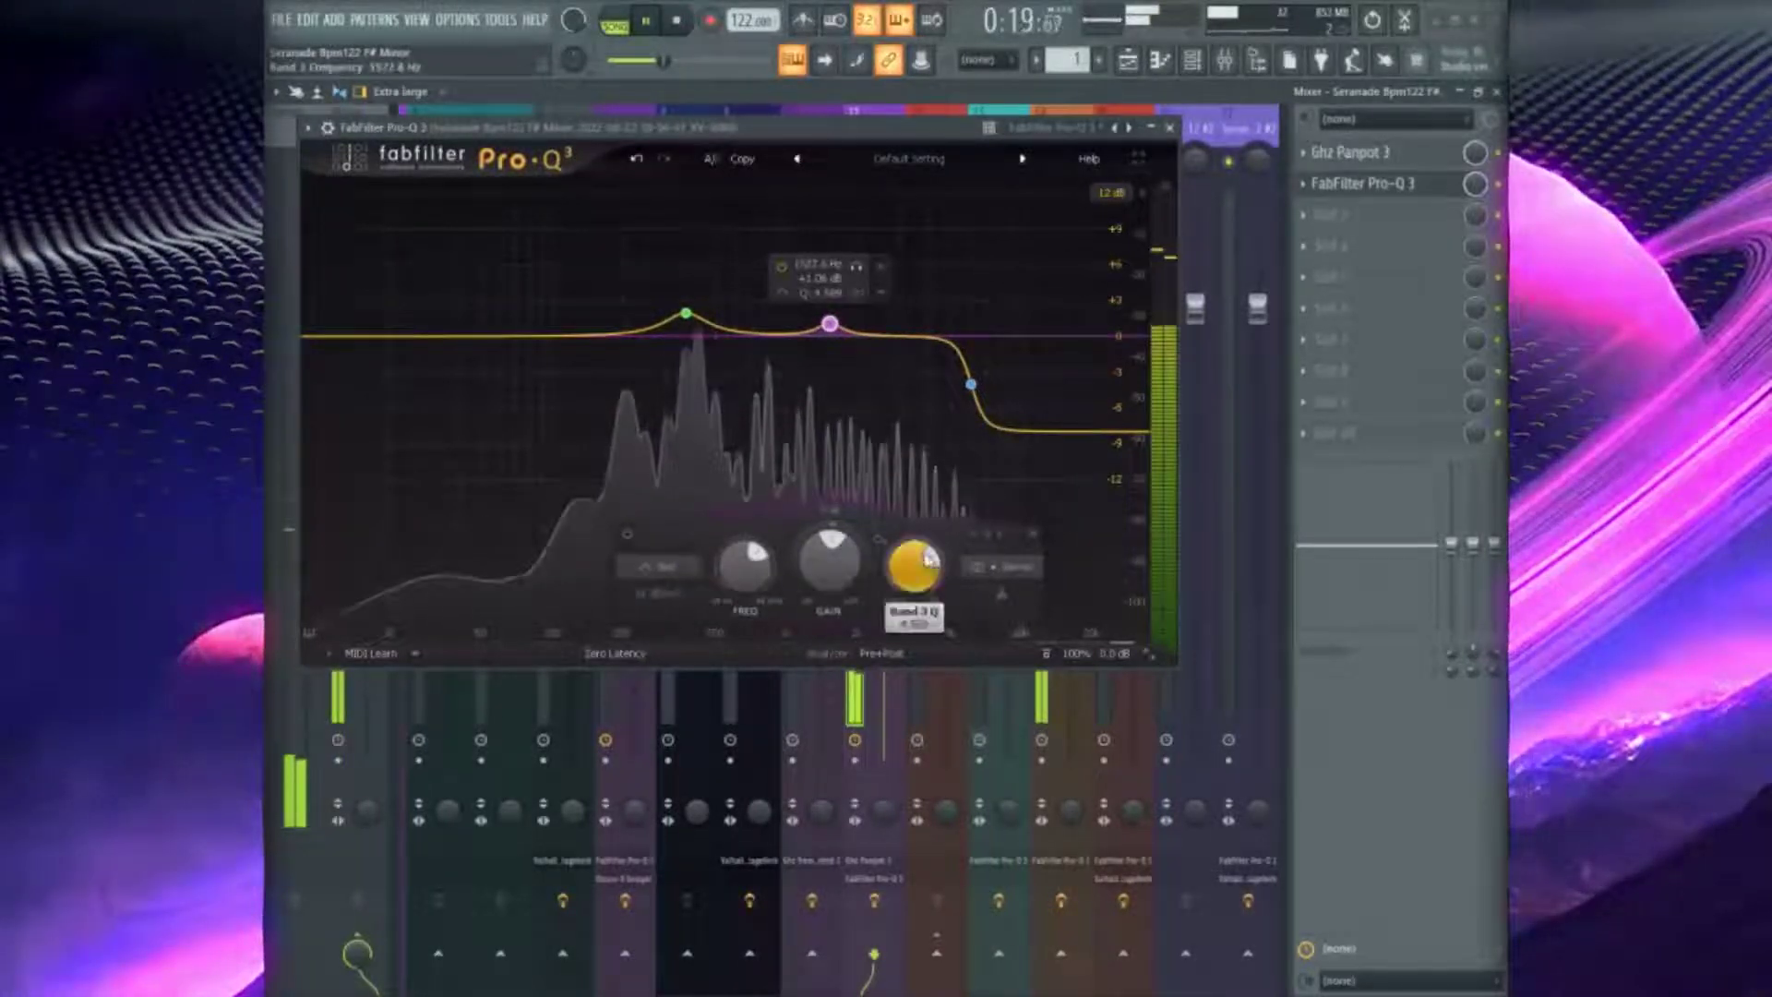
Add a low shelf cut with the Brickwall slope to the XV-5080 equalizer and move it up toward the low mids
{"action": "double_click", "coordinate": [373, 383]}
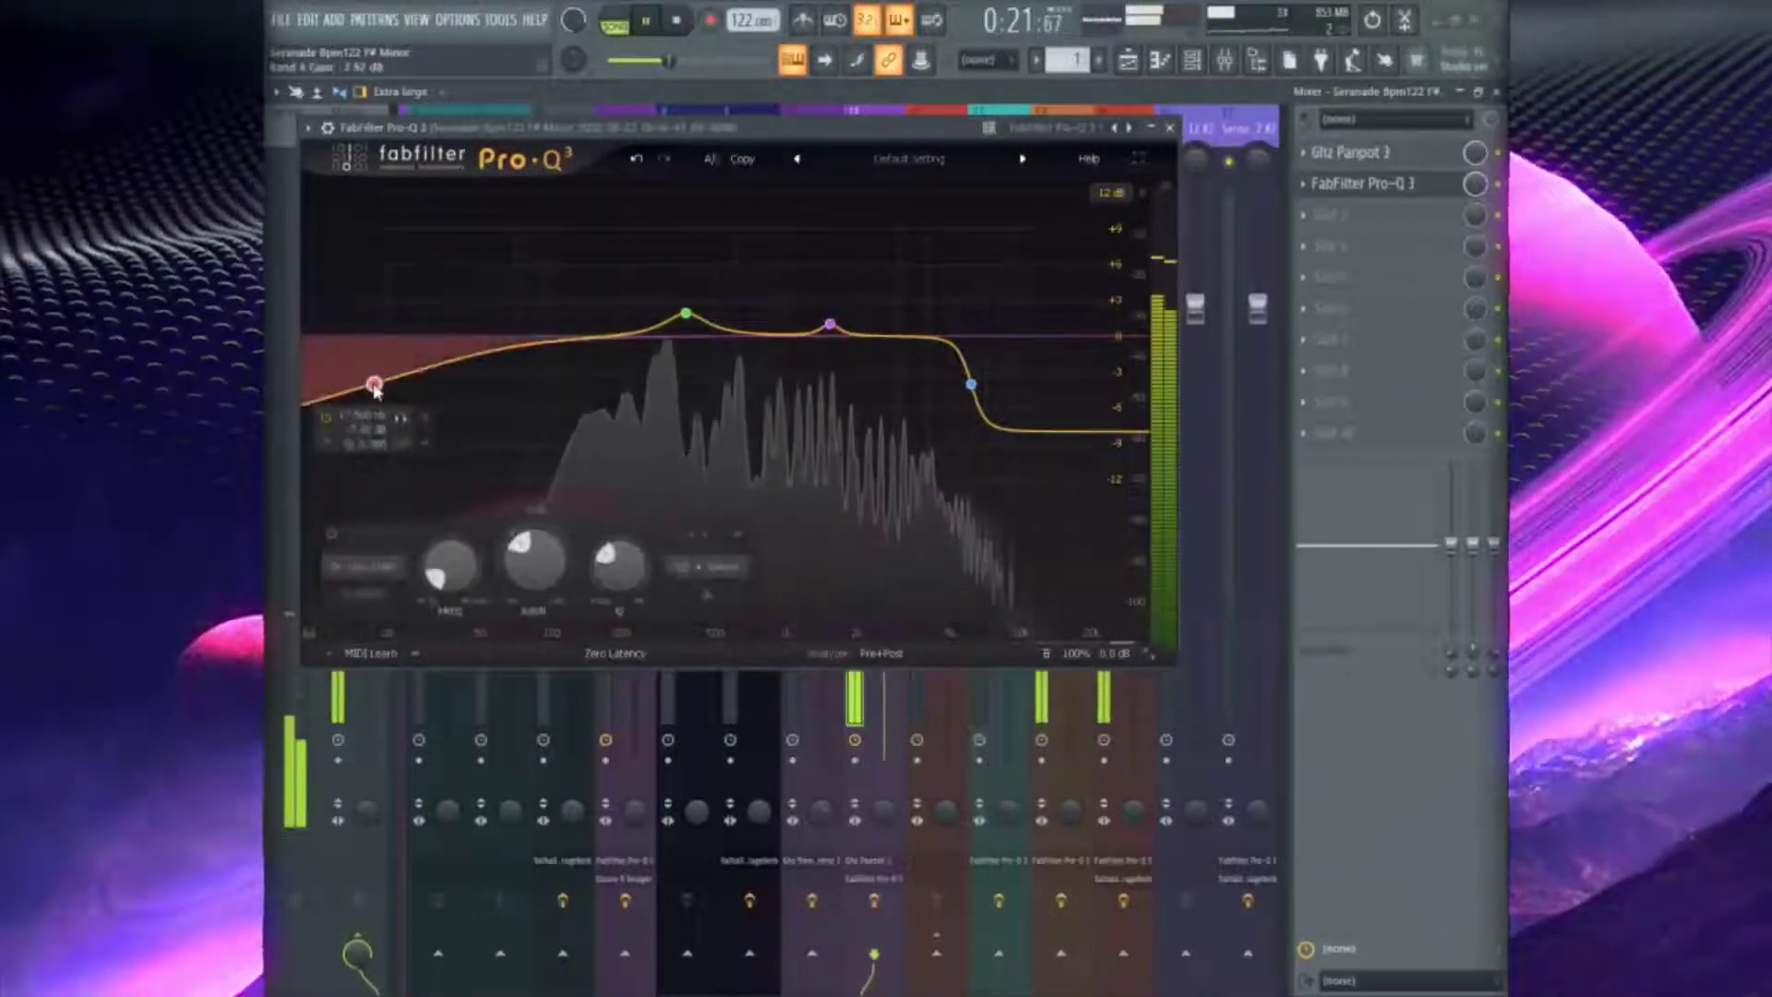
{"action": "right_click", "coordinate": [373, 383]}
{"action": "mouse_move", "coordinate": [434, 494]}
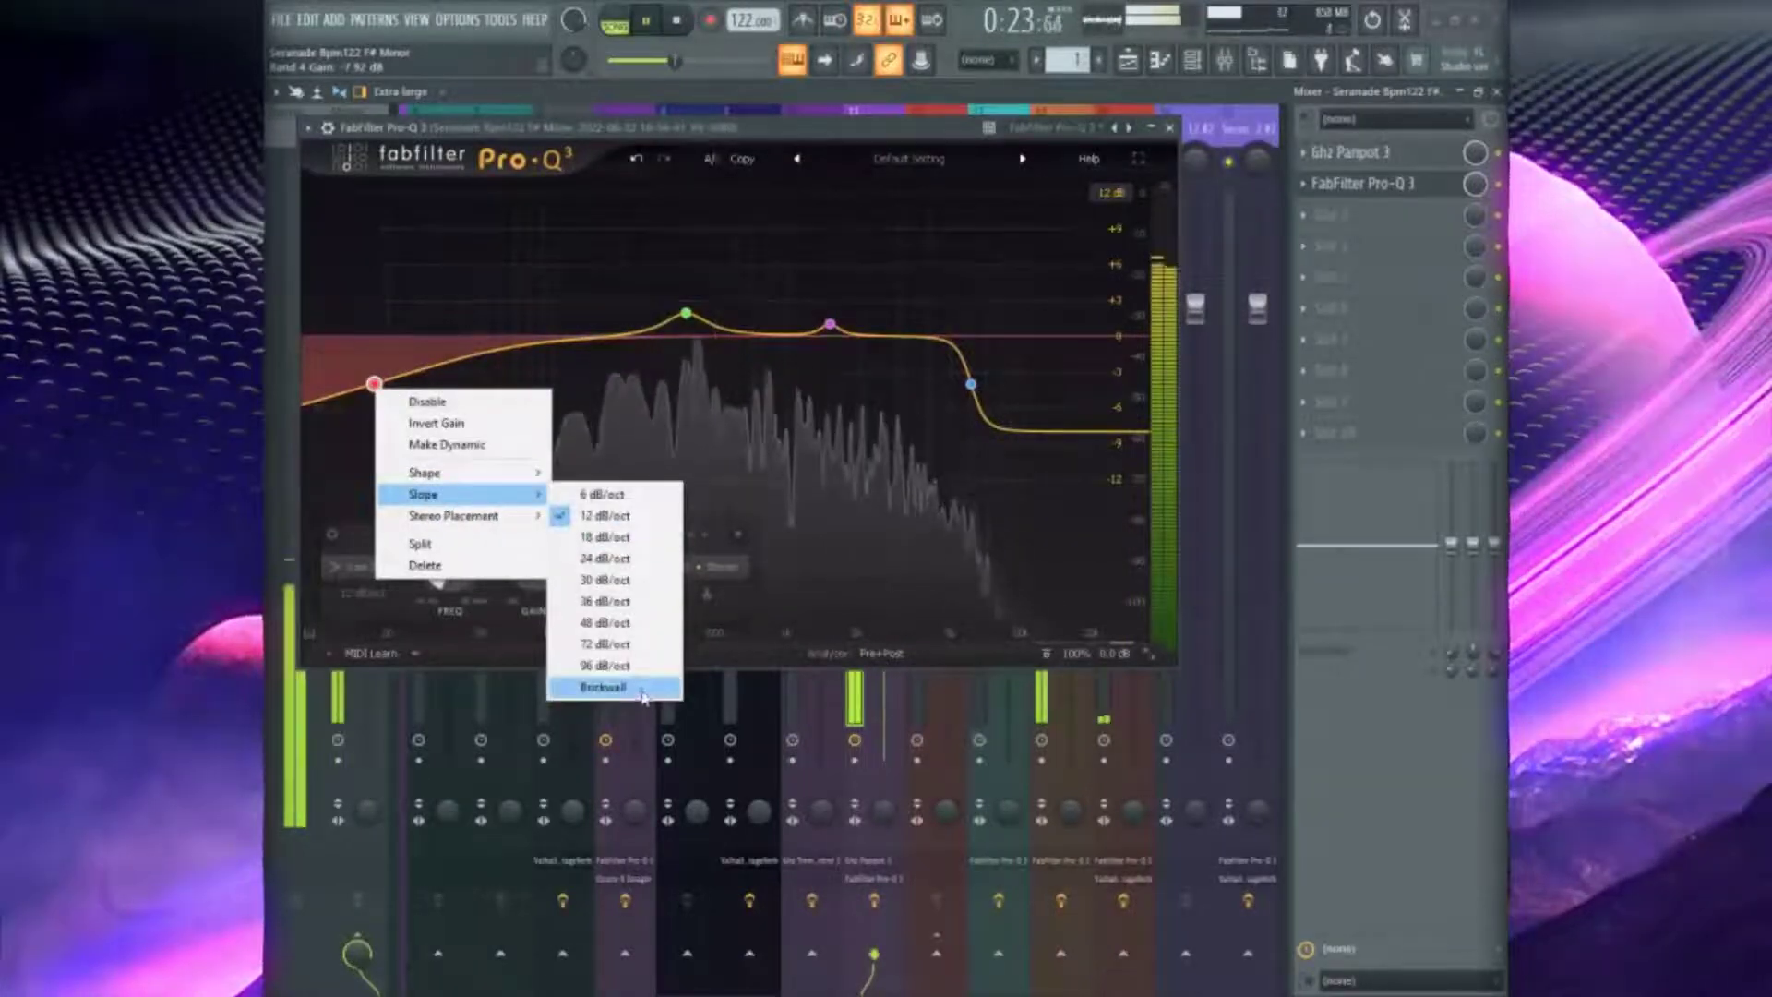
{"action": "left_click", "coordinate": [605, 687]}
{"action": "left_click_drag", "start_coordinate": [374, 387], "coordinate": [513, 414]}
Add a second low shelf cut with the Brickwall slope, move it up to about 39 Hz and close the equalizer
{"action": "double_click", "coordinate": [348, 344]}
{"action": "left_click_drag", "start_coordinate": [348, 344], "coordinate": [362, 372]}
{"action": "right_click", "coordinate": [361, 371]}
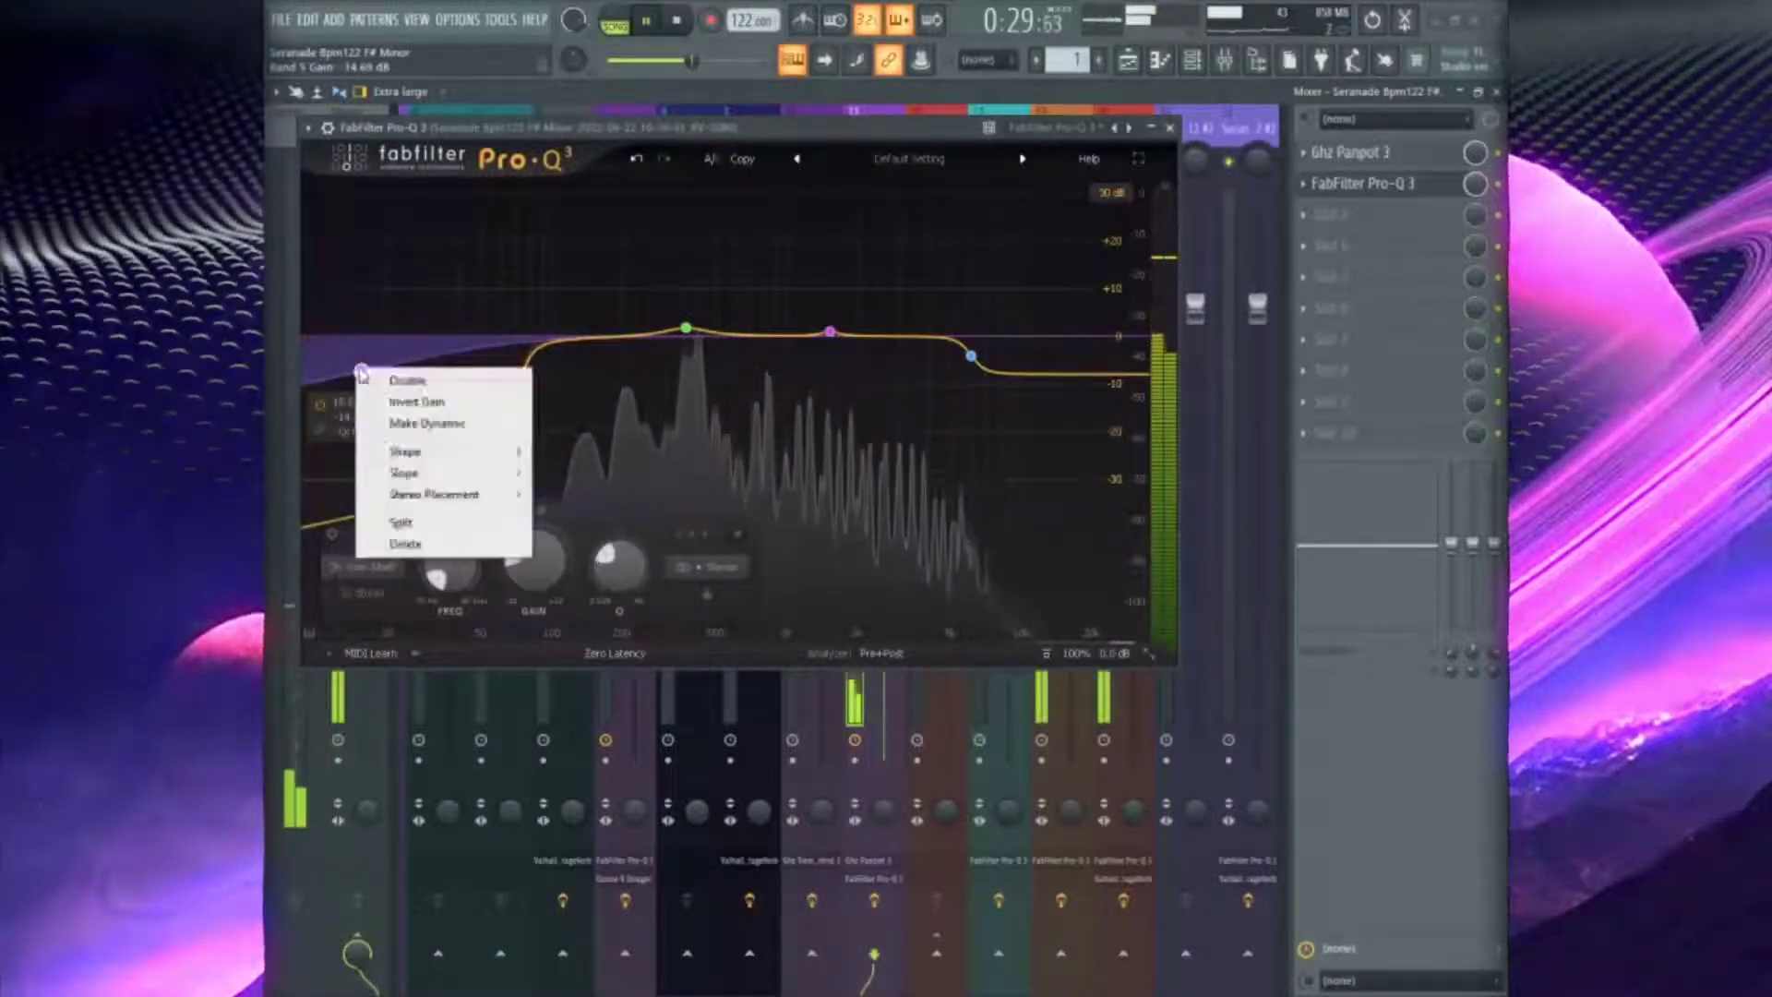
{"action": "mouse_move", "coordinate": [434, 472]}
{"action": "left_click", "coordinate": [601, 666]}
{"action": "left_click_drag", "start_coordinate": [356, 376], "coordinate": [465, 419]}
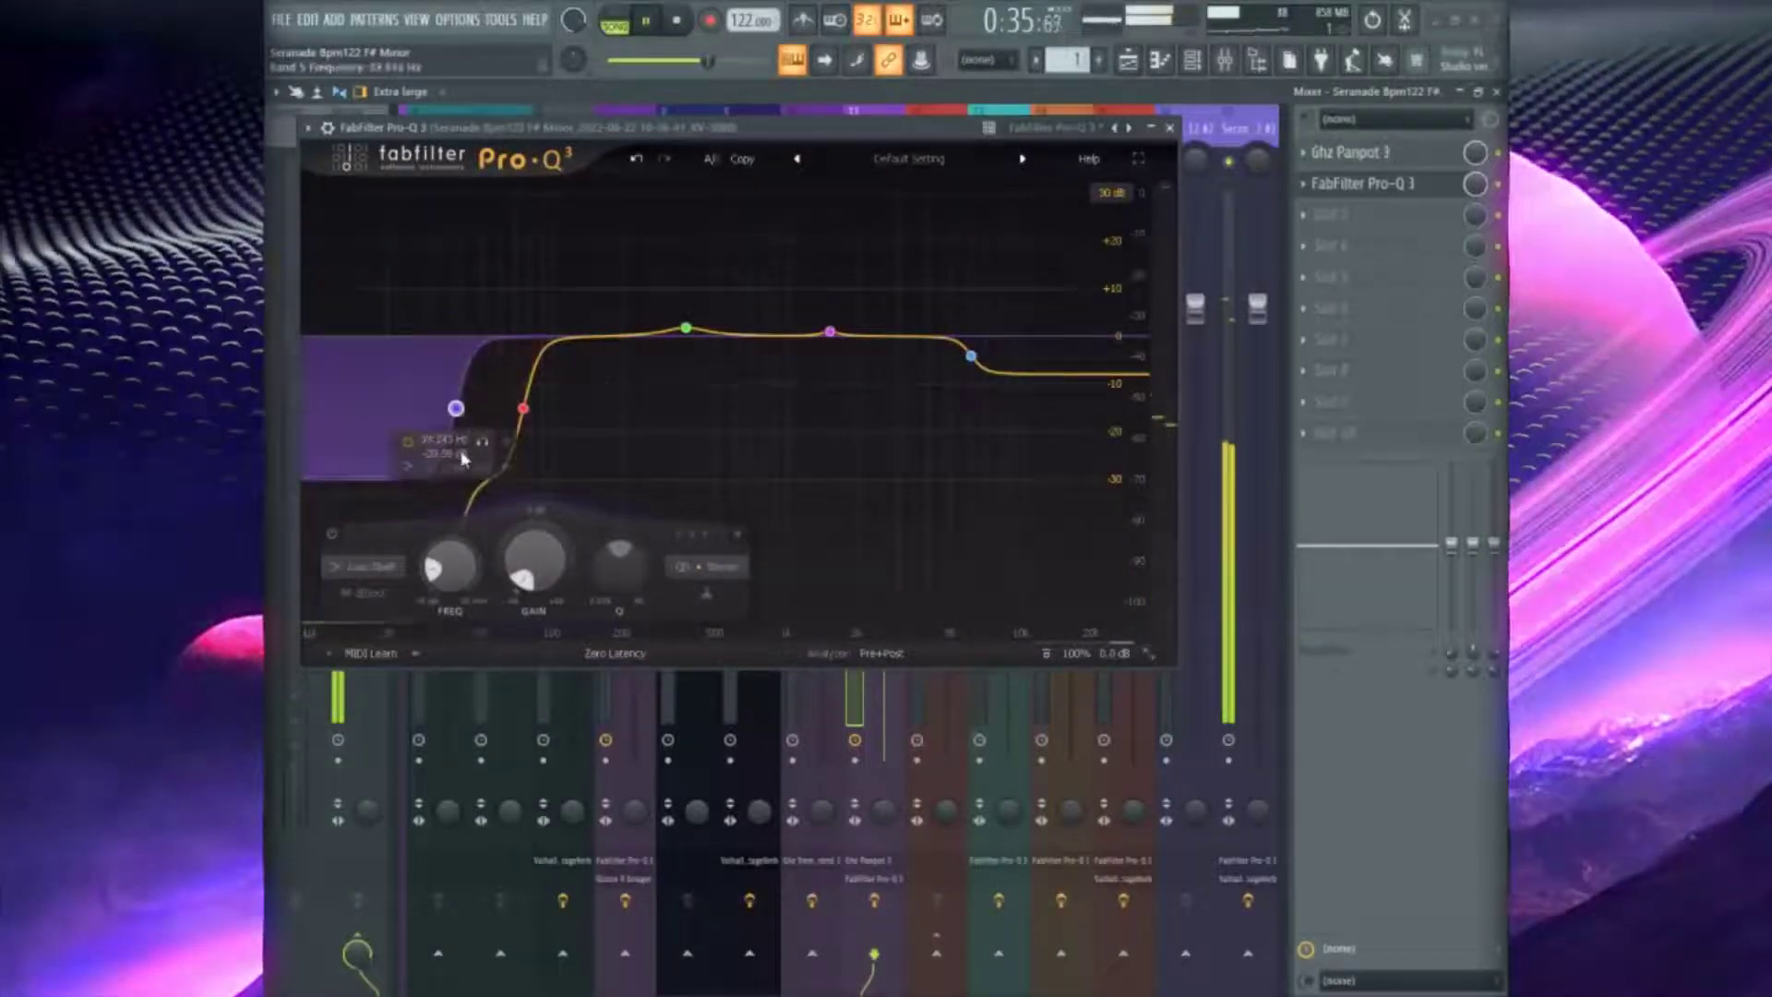
{"action": "left_click", "coordinate": [1170, 128]}
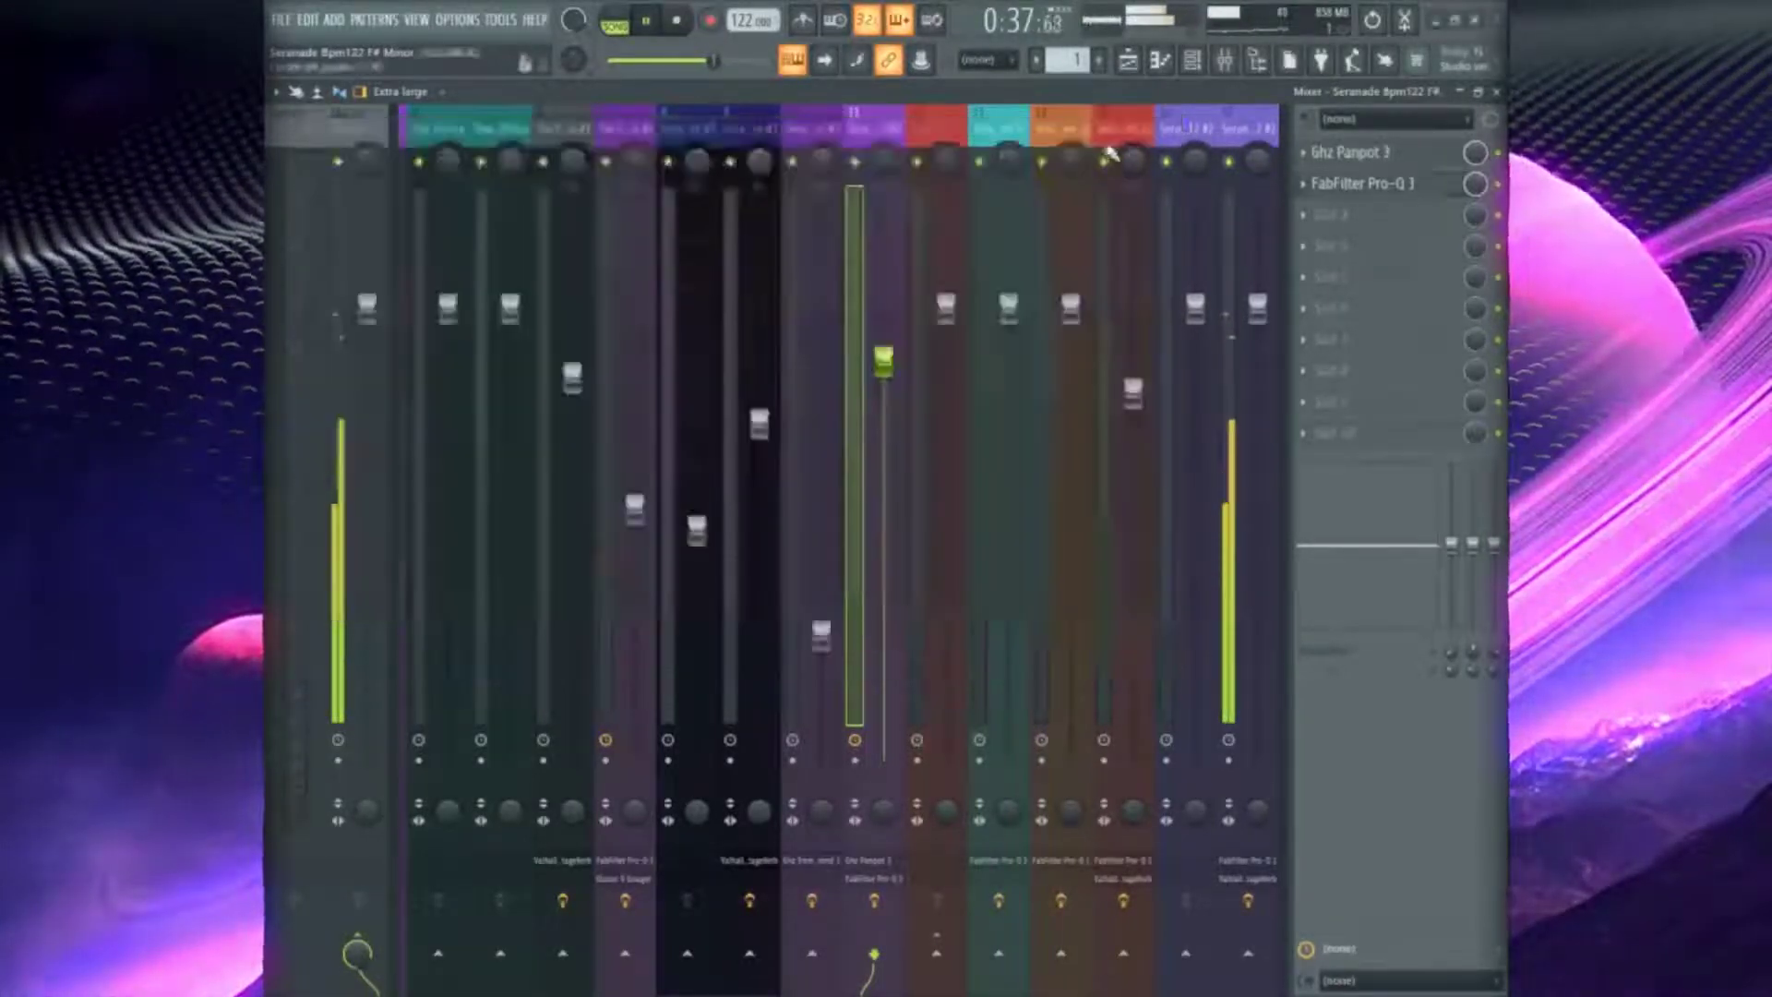
Place two Pattern 1 clips from bar 17 on Track 12 and move the second reversed clip further along Track 10
{"action": "key", "text": "F5"}
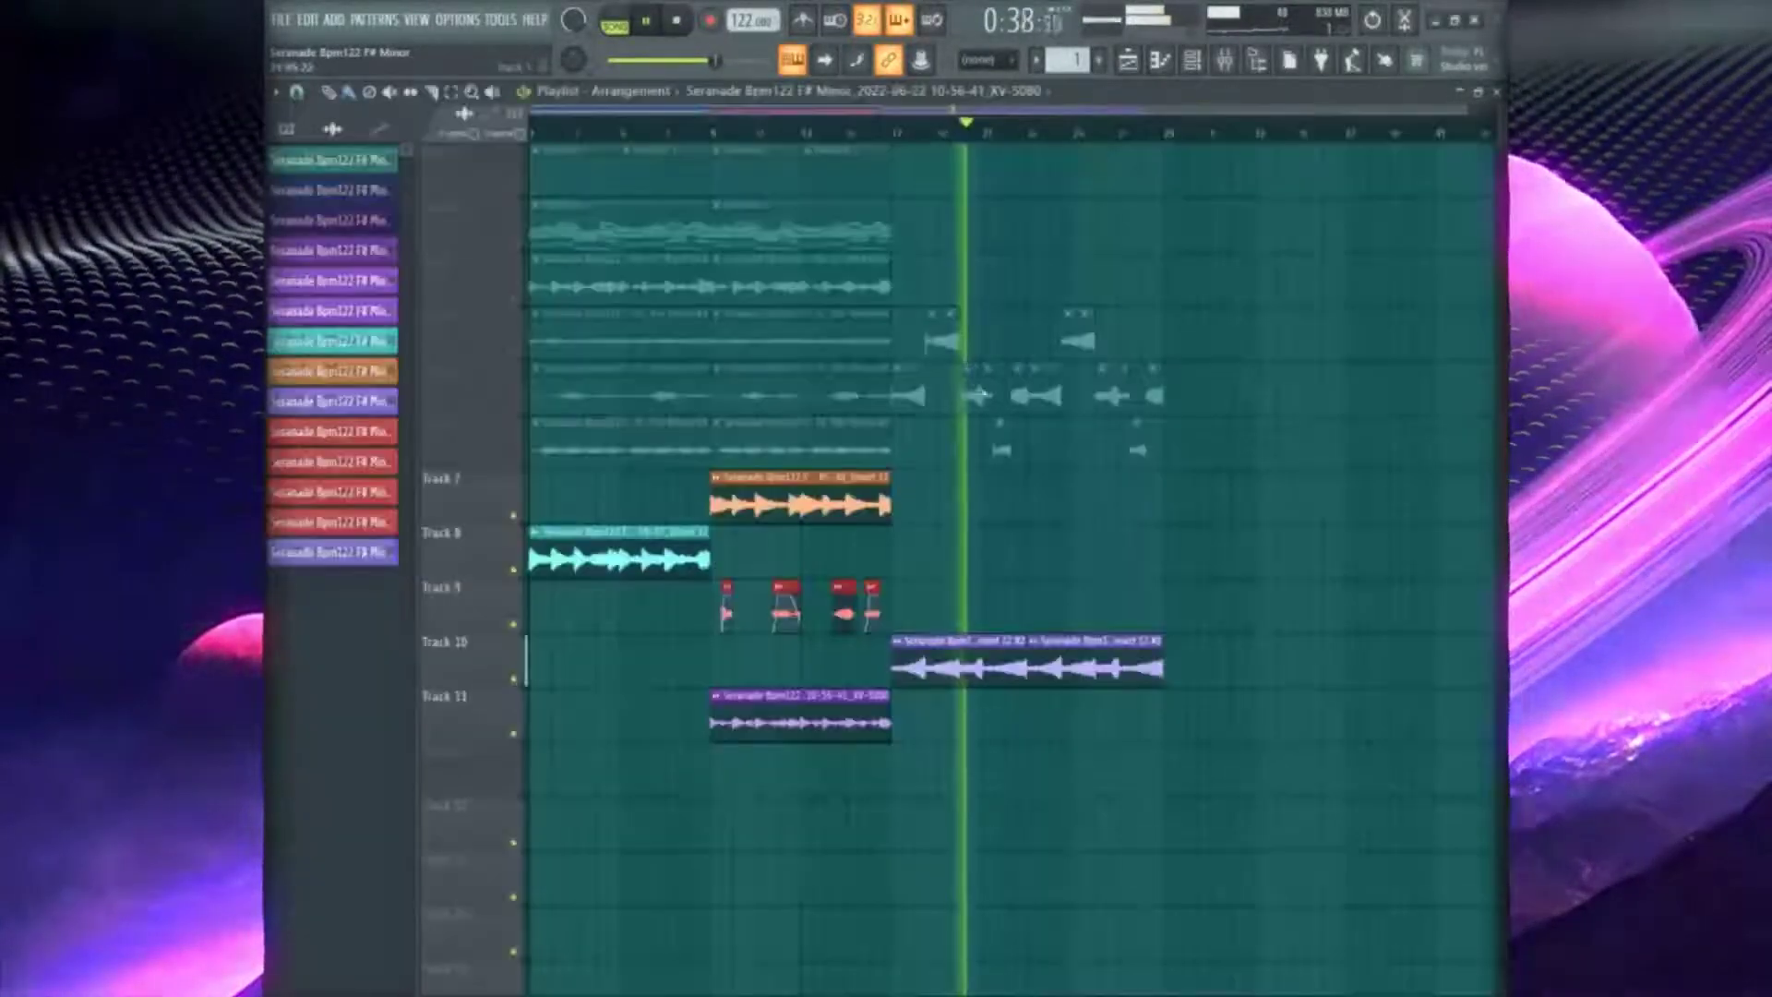
{"action": "left_click", "coordinate": [889, 134]}
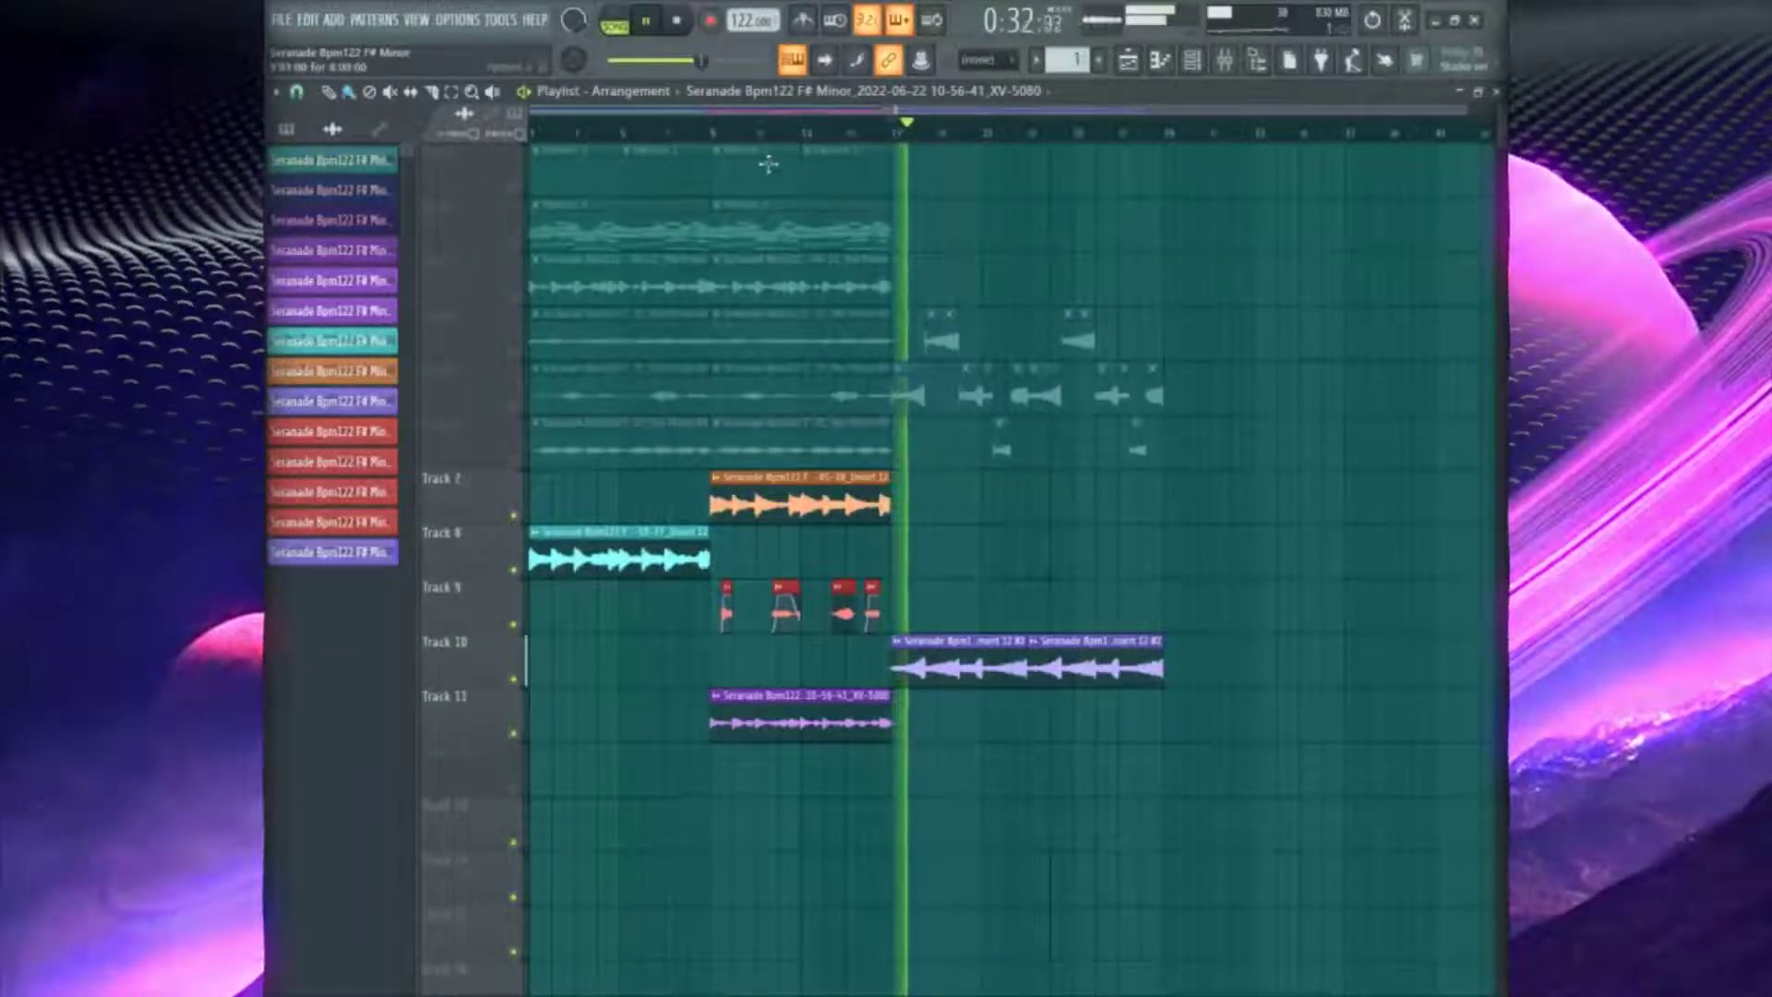
{"action": "key", "text": "F4"}
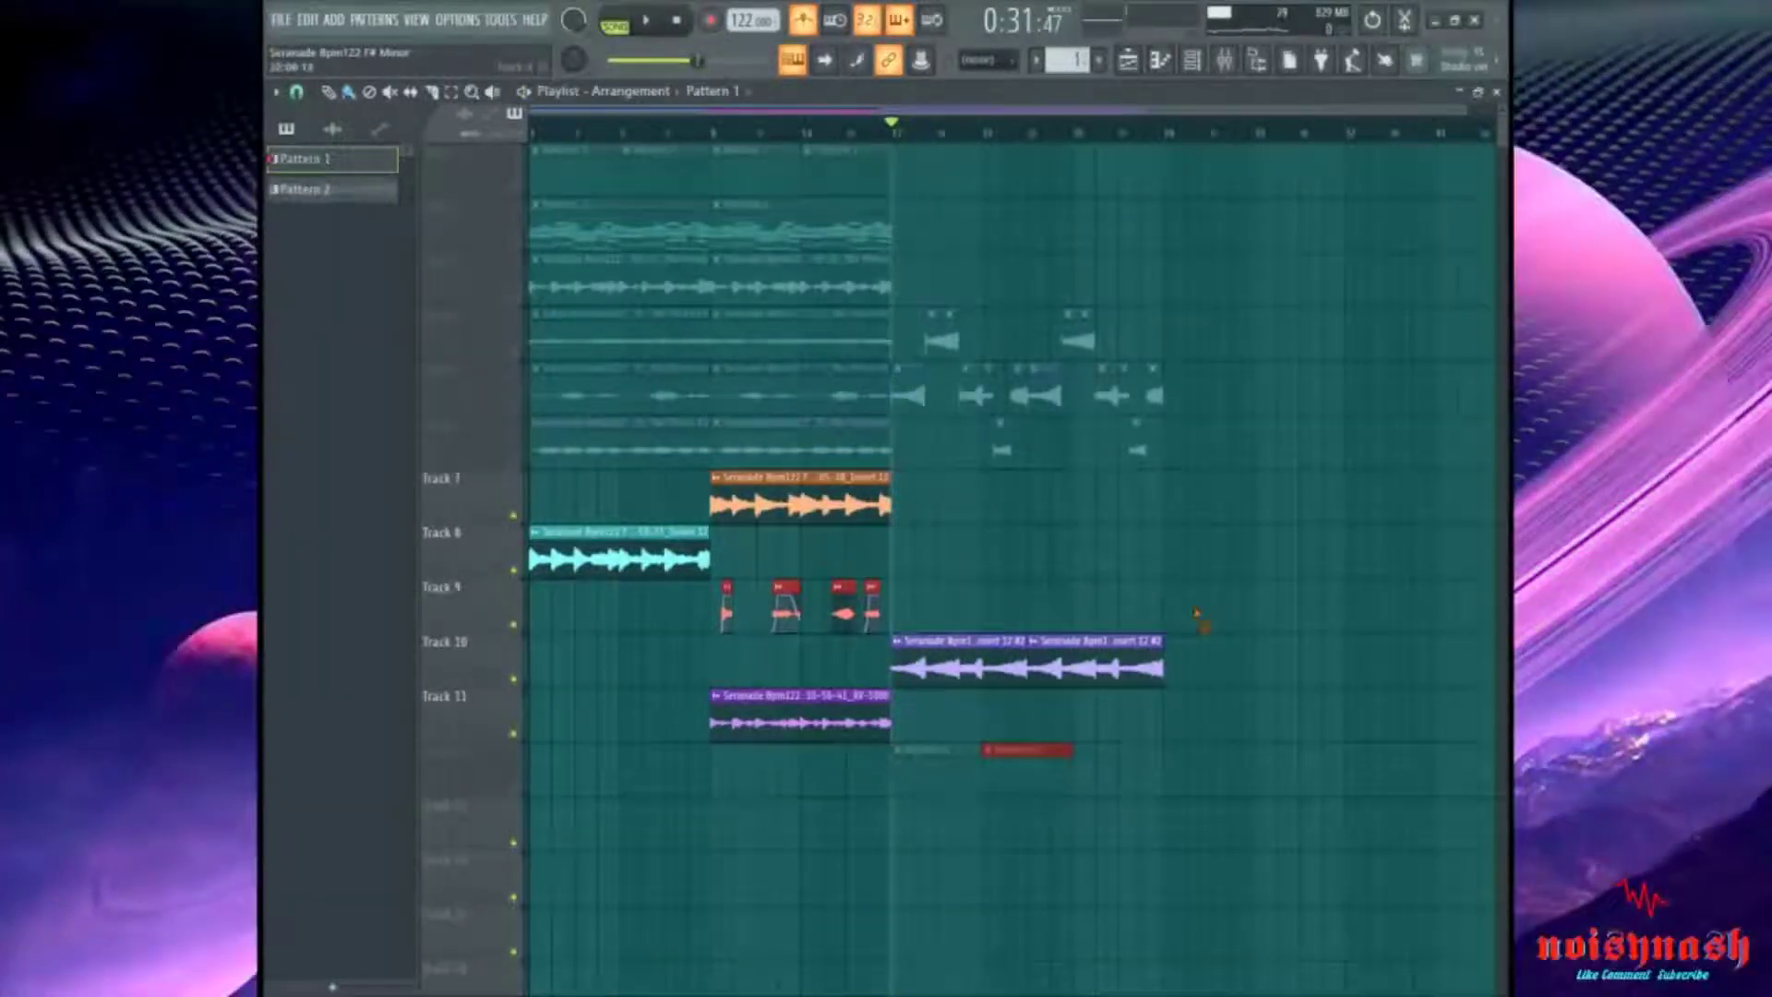
{"action": "key", "text": "space"}
{"action": "left_click_drag", "start_coordinate": [1081, 649], "coordinate": [1191, 664]}
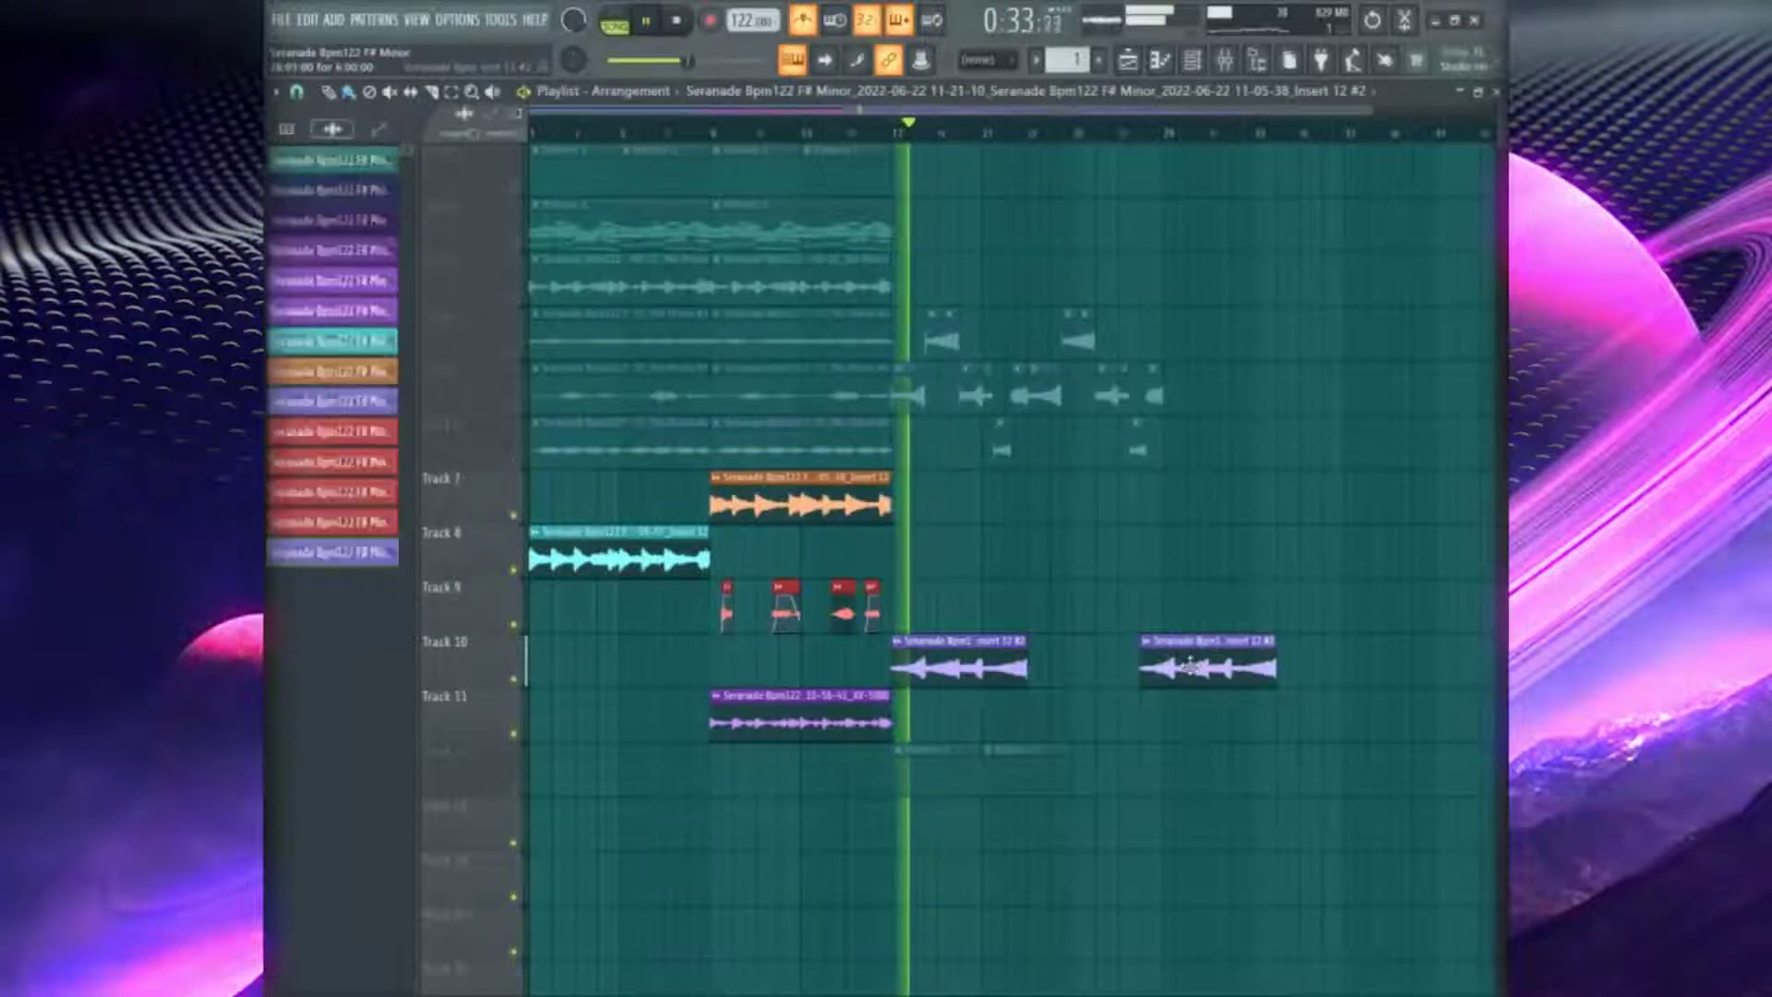
{"action": "key", "text": "space"}
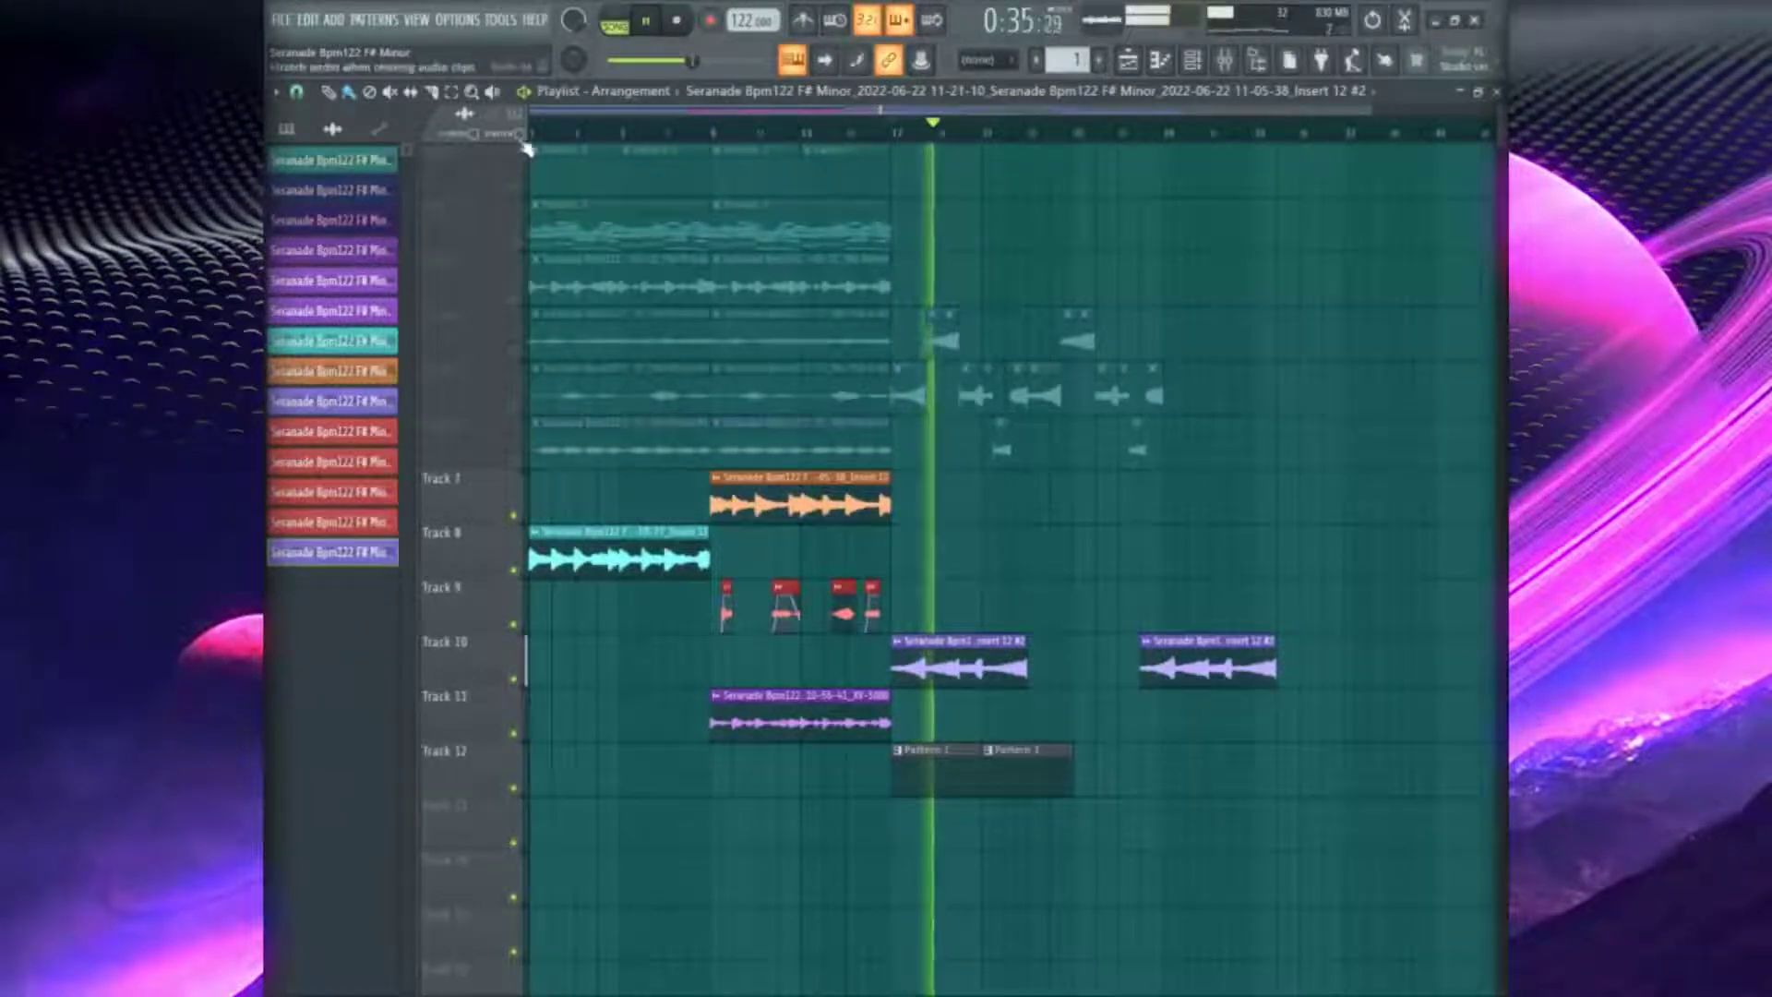
{"action": "key", "text": "space"}
Stretch the first reversed clip to match the two Pattern 1 clips, using the Stretch time-stretching mode
{"action": "left_click_drag", "start_coordinate": [1029, 669], "coordinate": [1048, 672]}
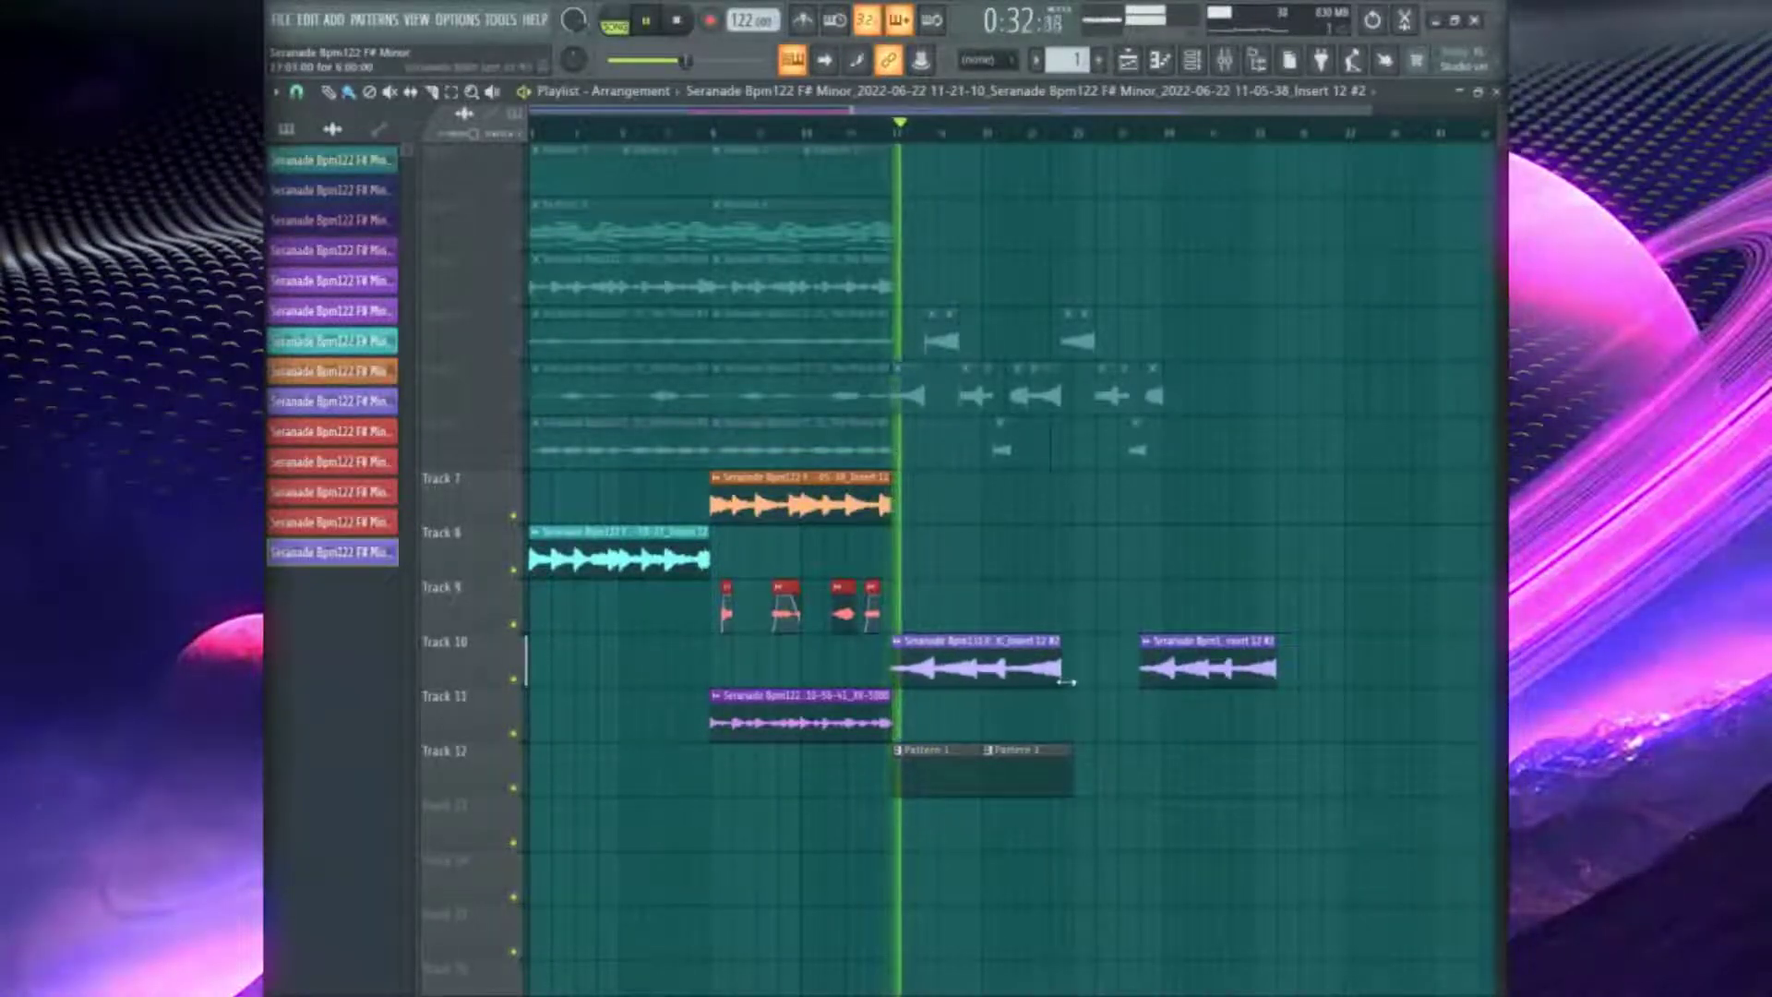
{"action": "double_click", "coordinate": [1049, 672]}
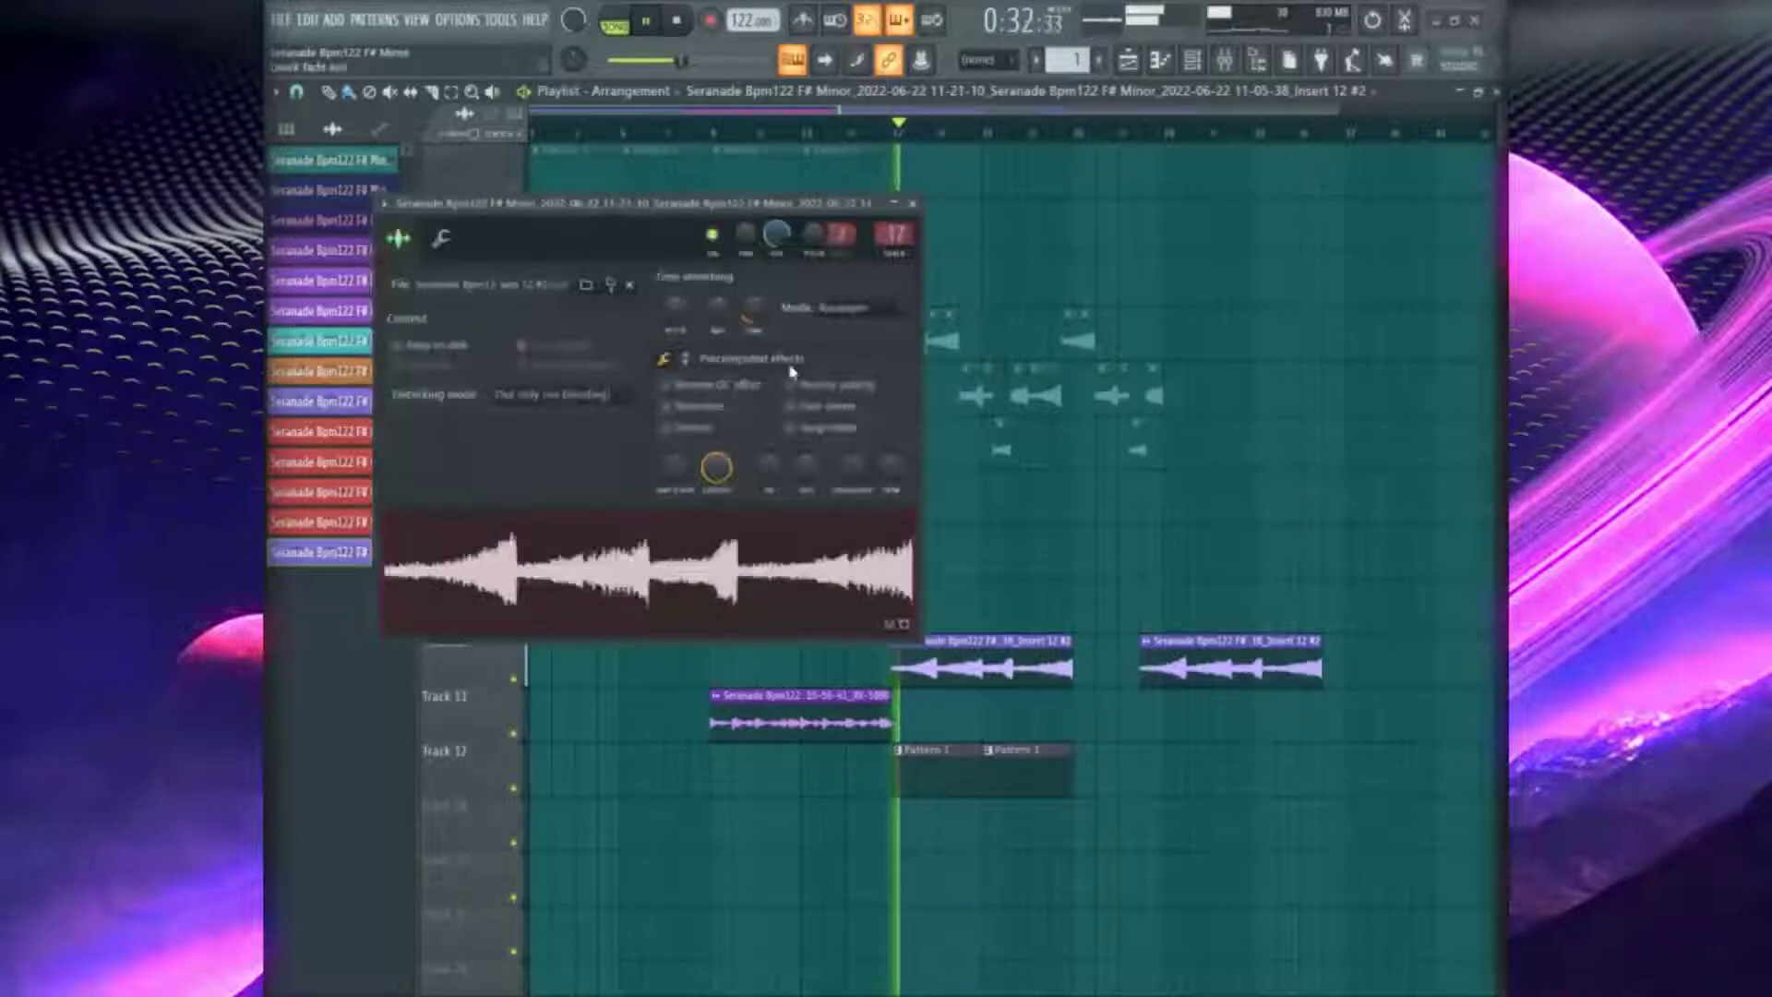
{"action": "left_click", "coordinate": [862, 365]}
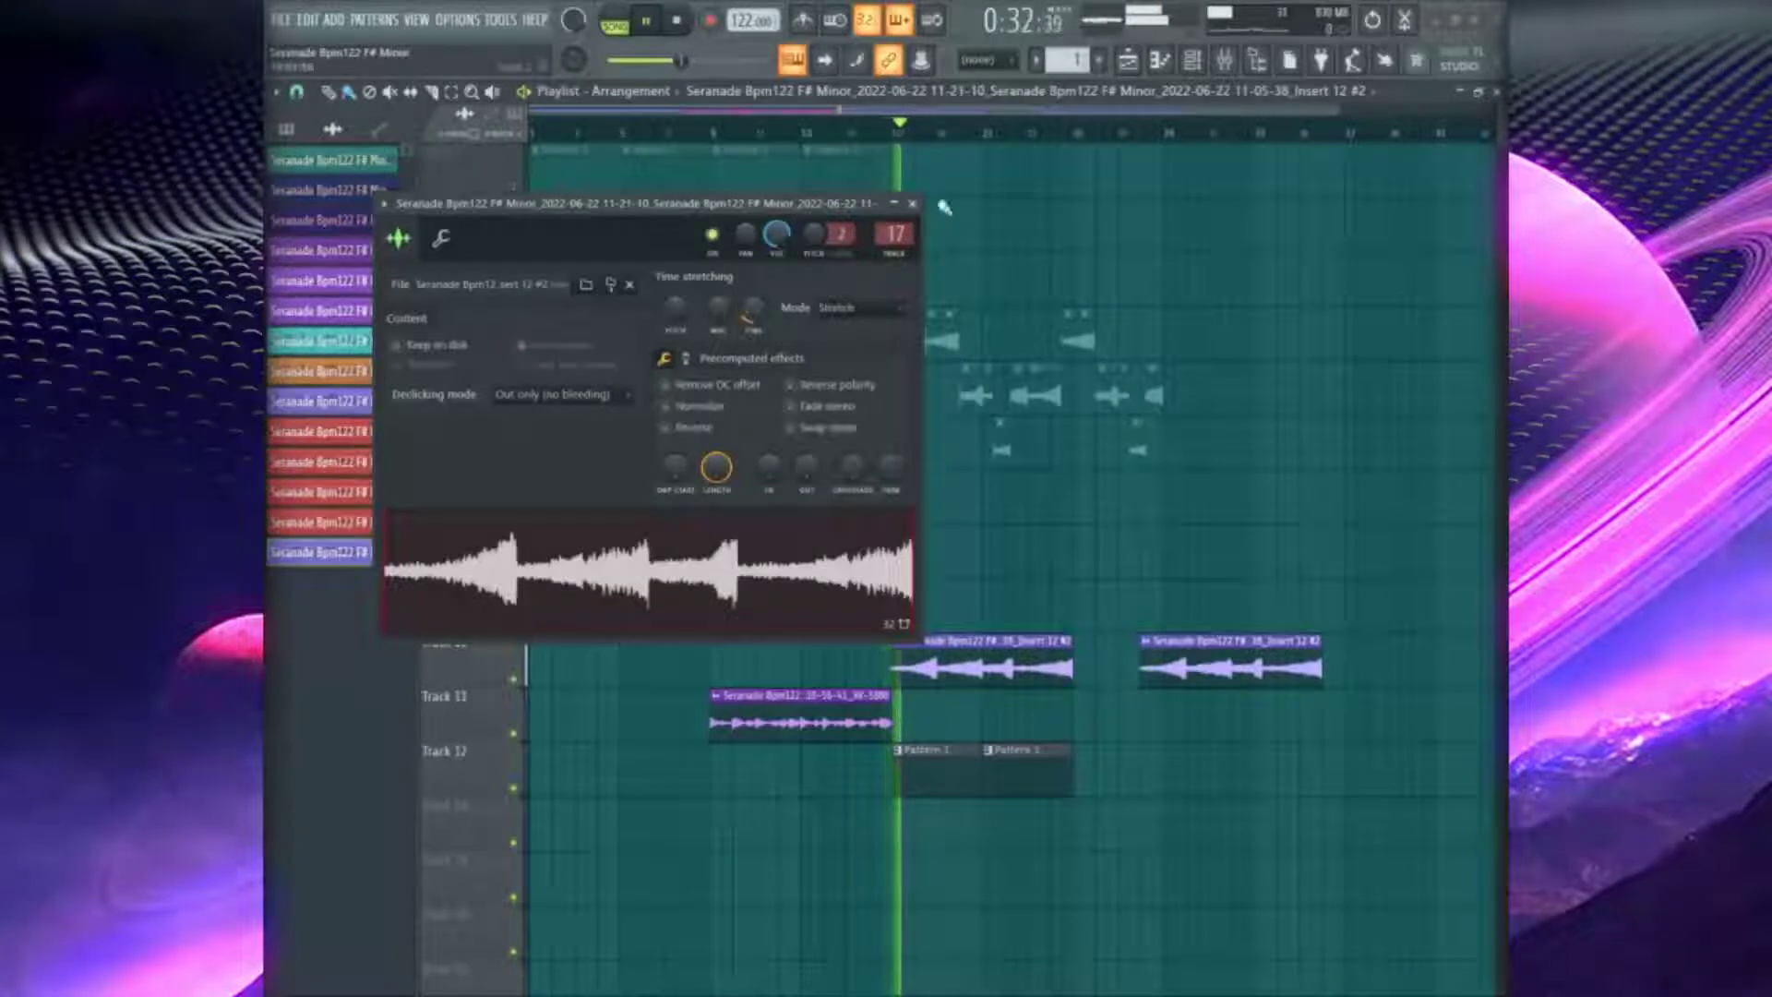
{"action": "left_click", "coordinate": [914, 205]}
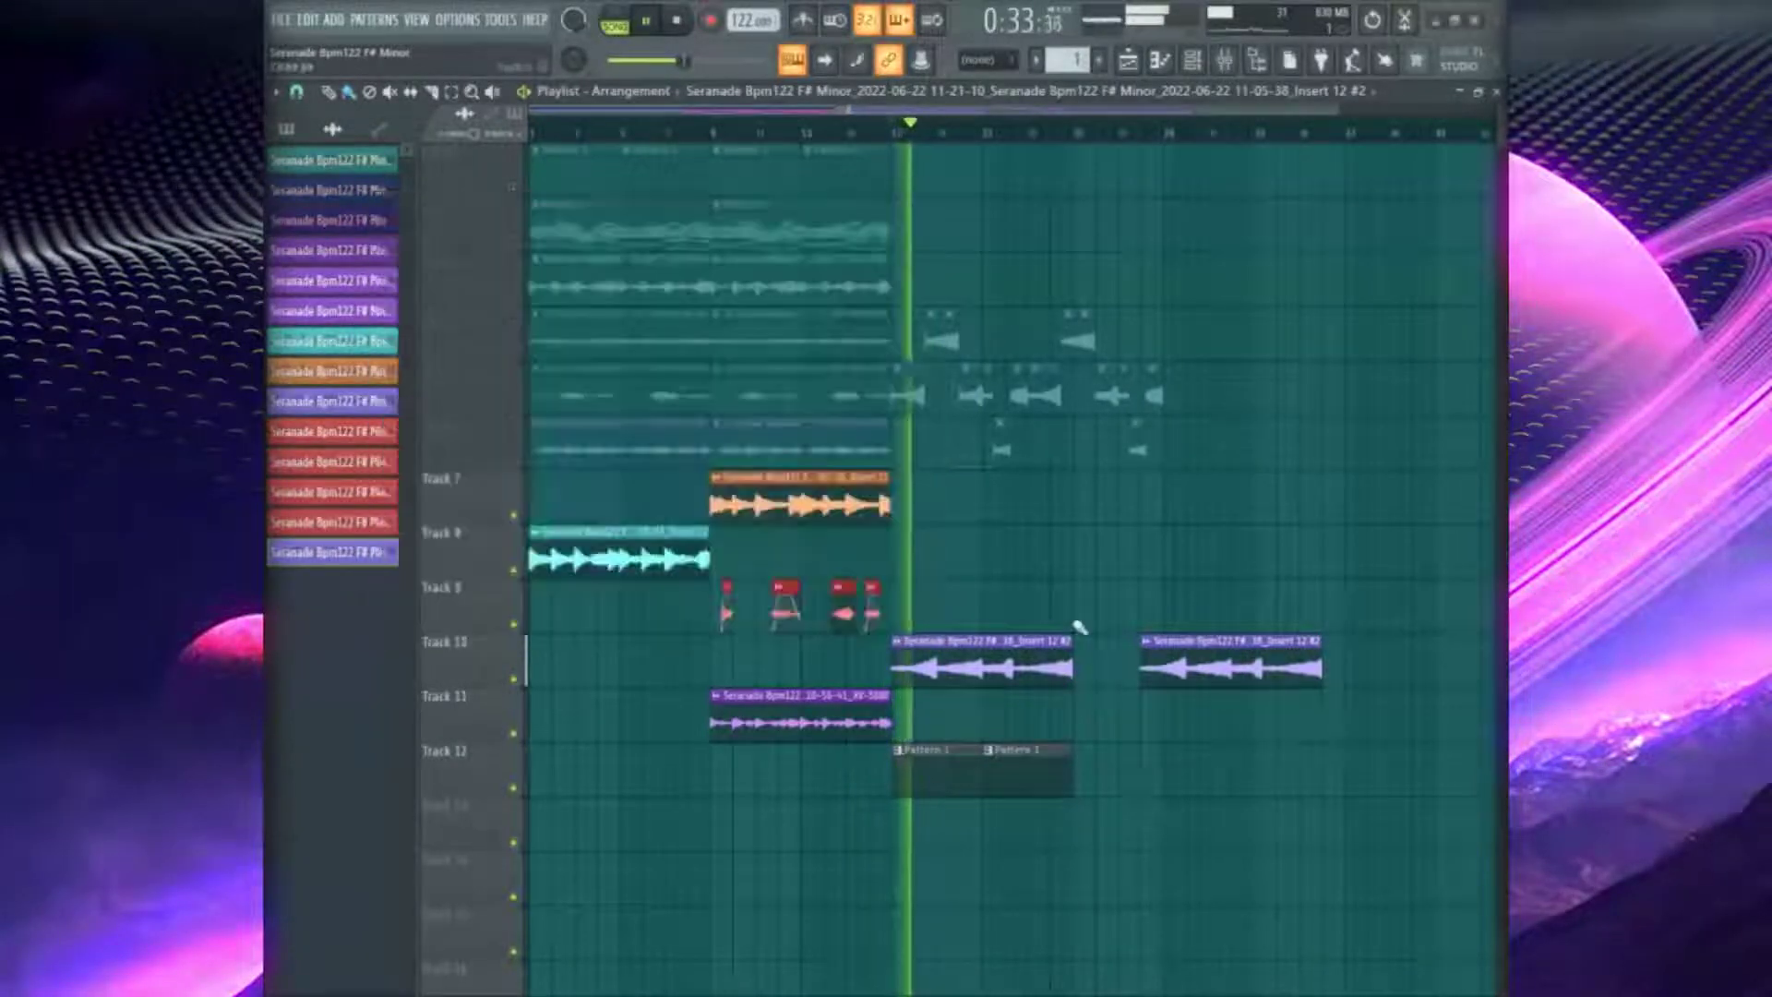
Delete the leftover reversed clip on Track 10 and select the stretched clip's time range for looping
{"action": "right_click", "coordinate": [1197, 671]}
{"action": "left_click_drag", "start_coordinate": [900, 129], "coordinate": [1084, 150]}
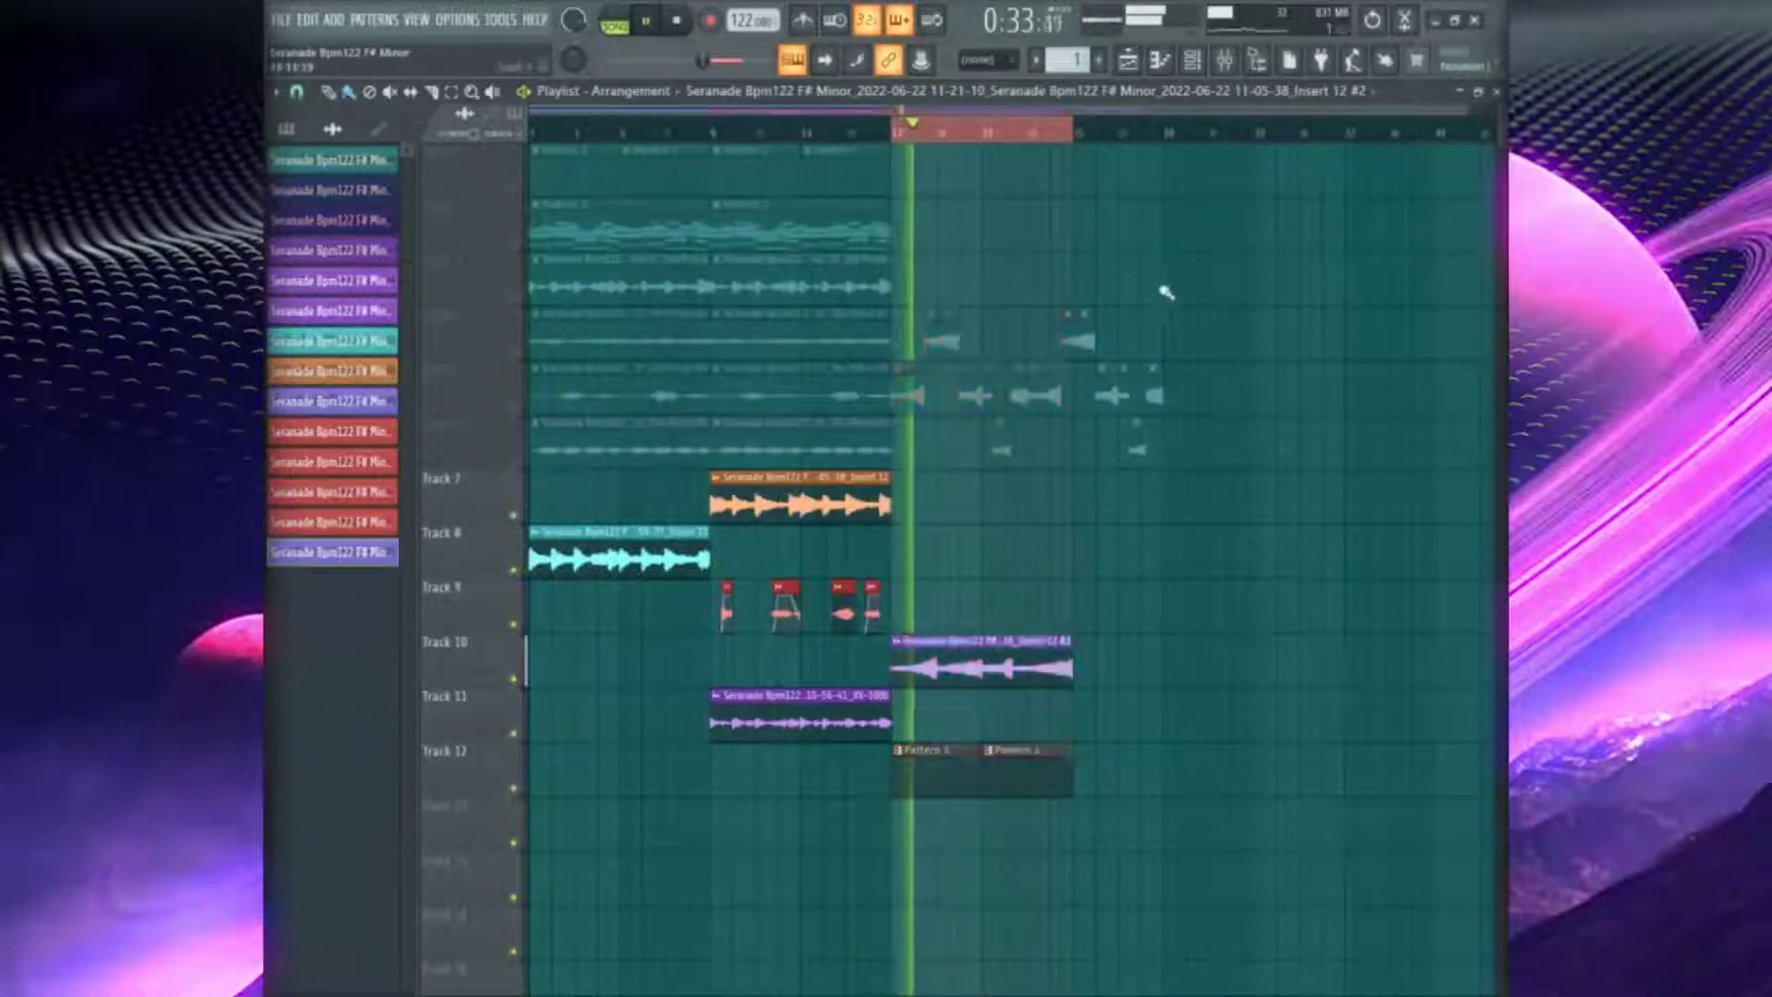
{"action": "double_click", "coordinate": [916, 182]}
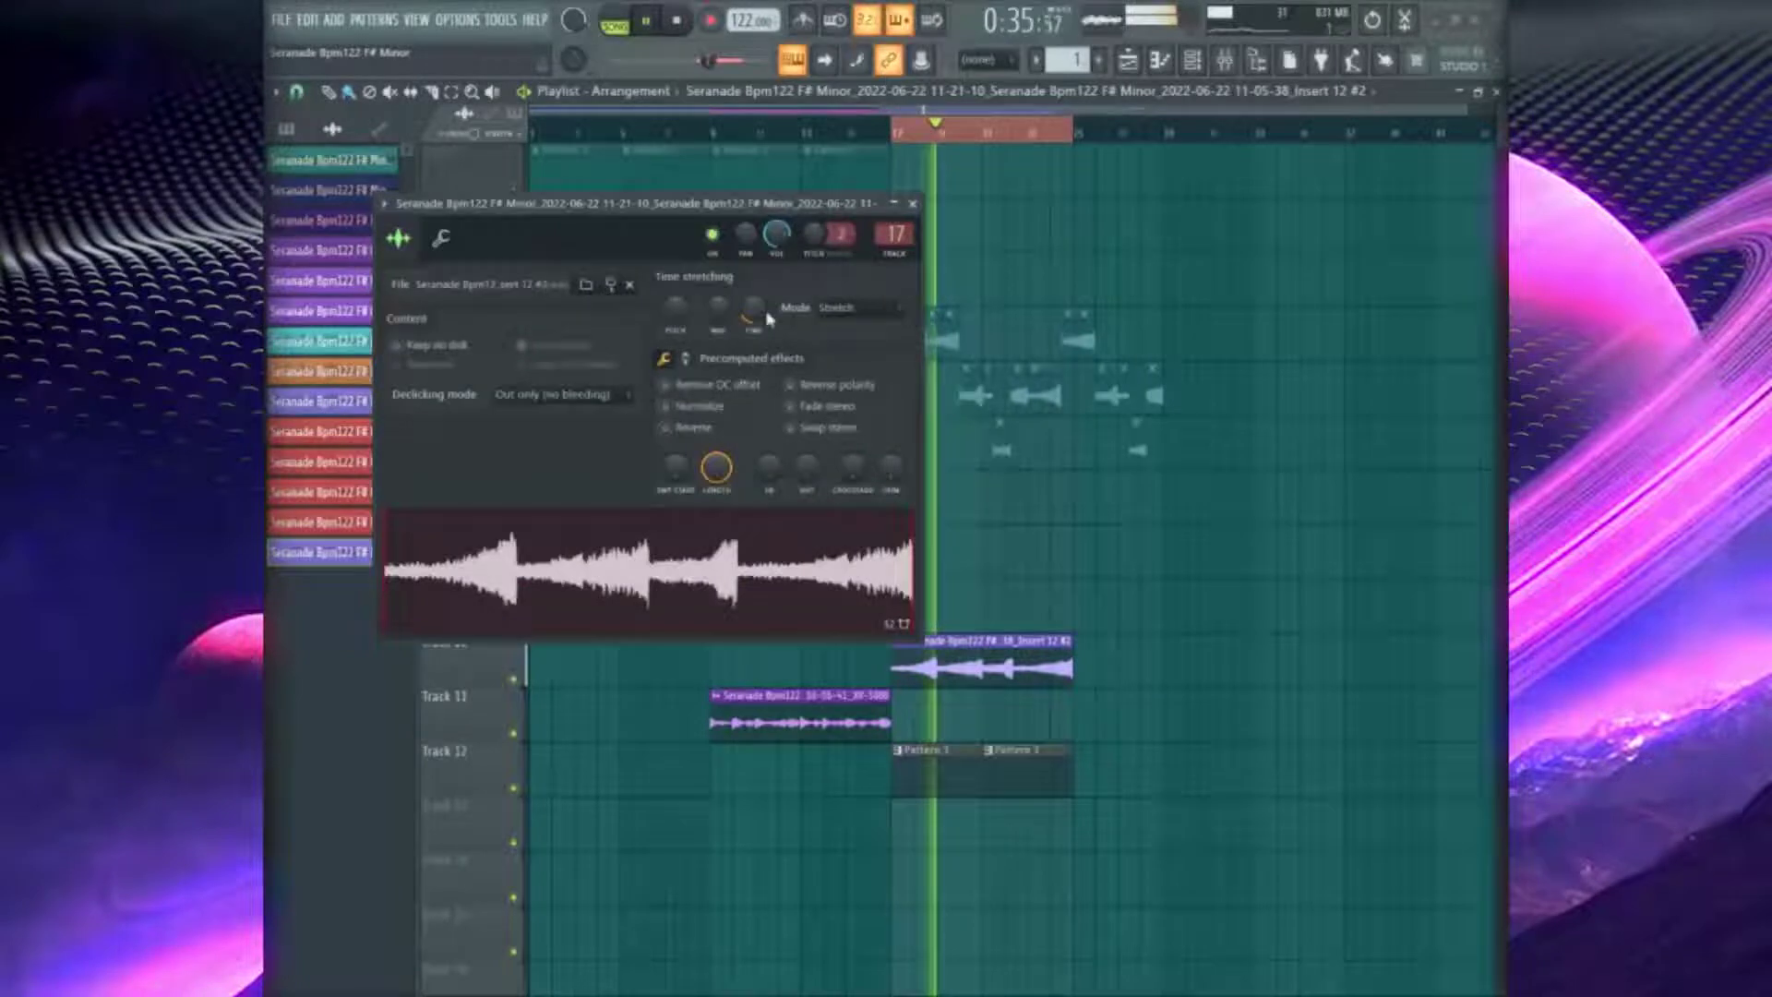
{"action": "left_click", "coordinate": [912, 202]}
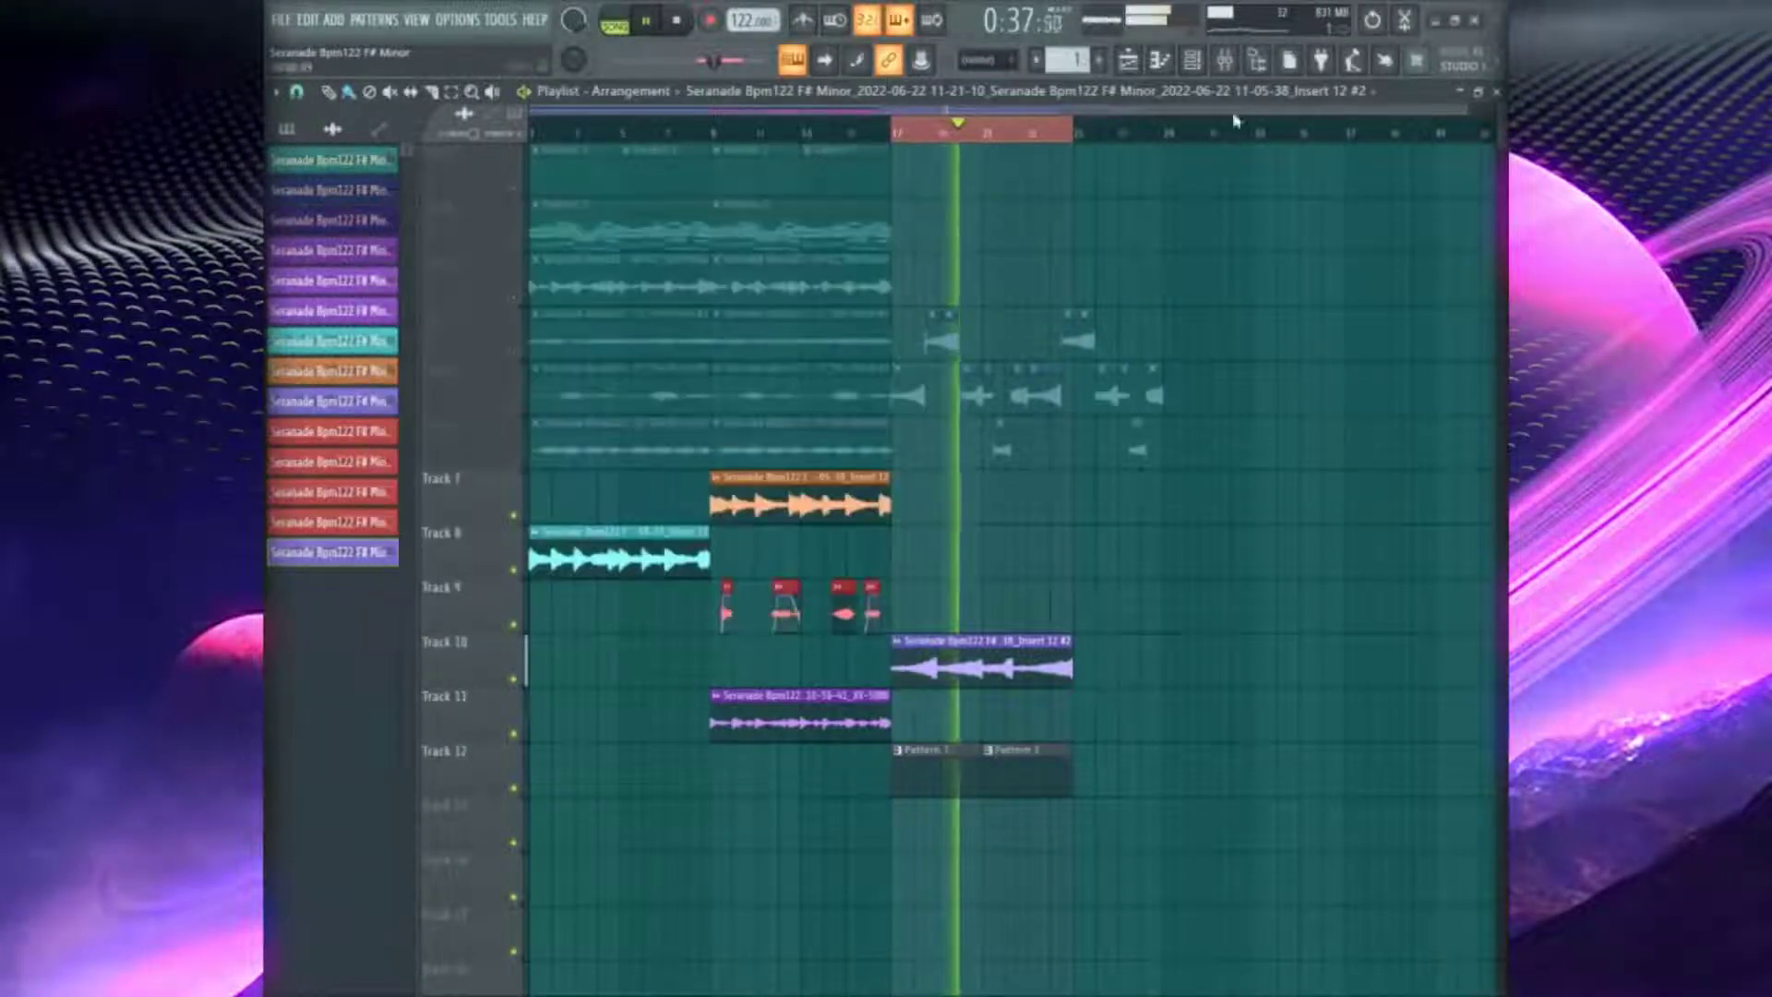
Load Waves SoundShifter first on the reversed clip's mixer track, with the Smooth mode and a pitch ratio of about 1.0747
{"action": "key", "text": "F9"}
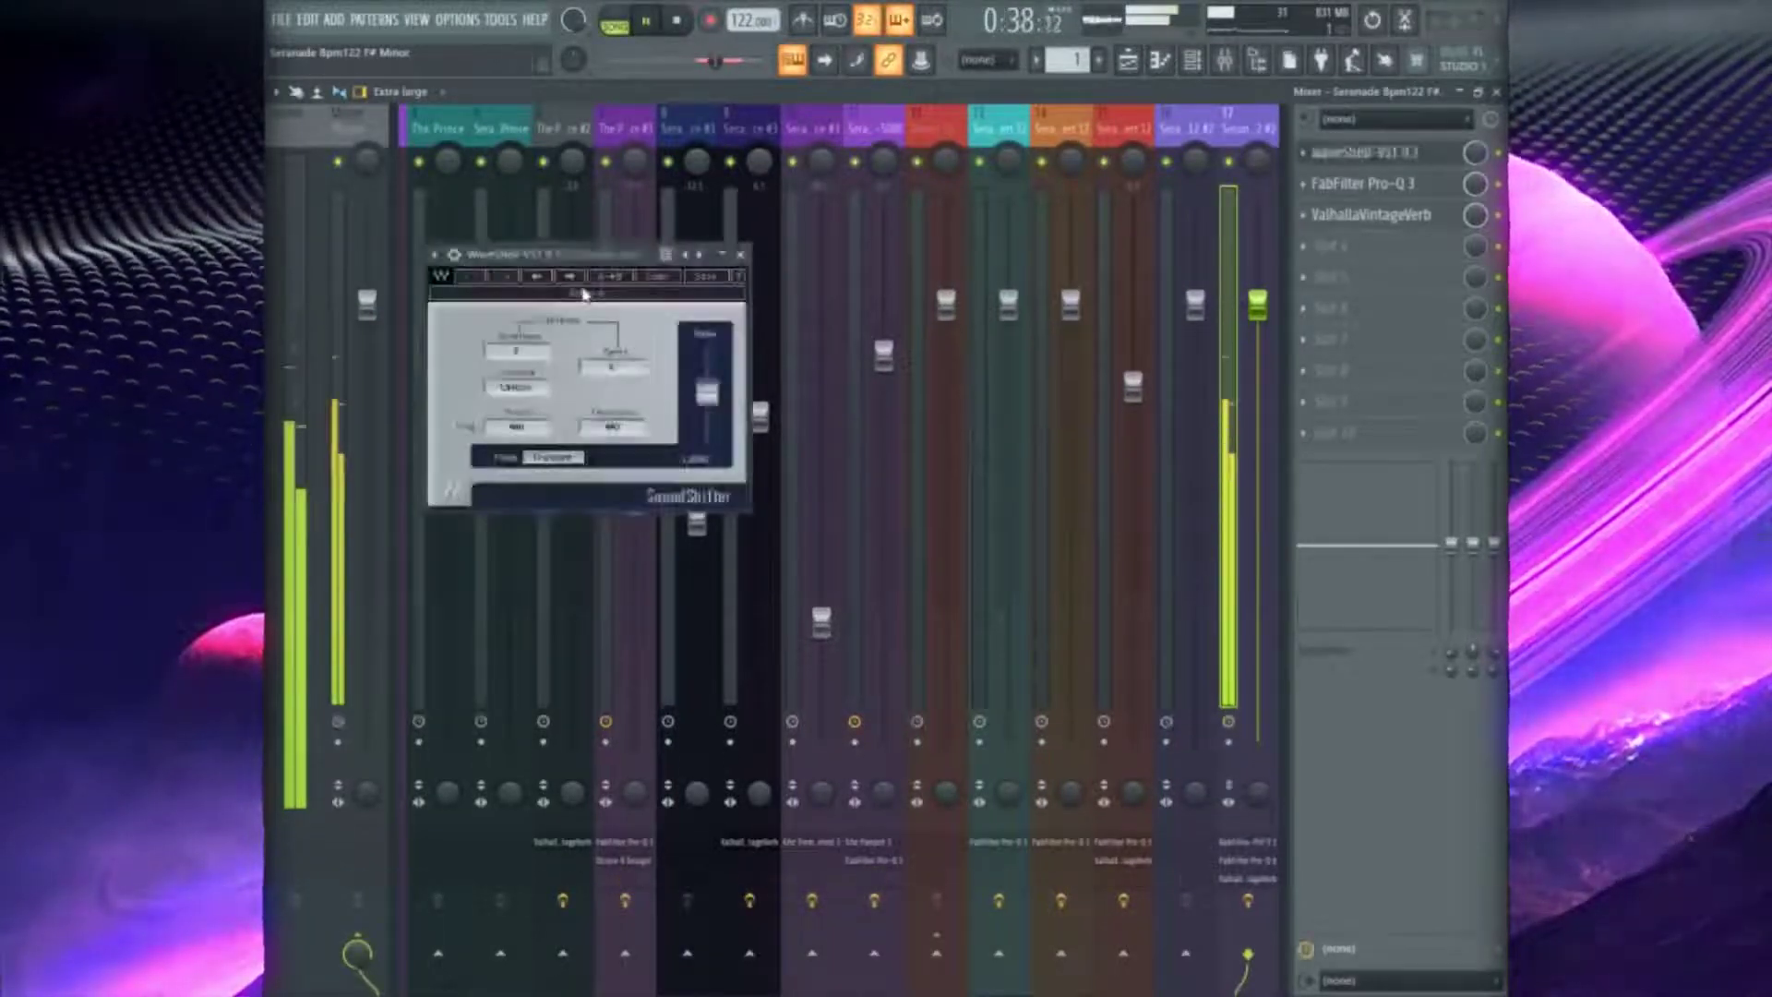
{"action": "left_click_drag", "start_coordinate": [646, 255], "coordinate": [916, 311]}
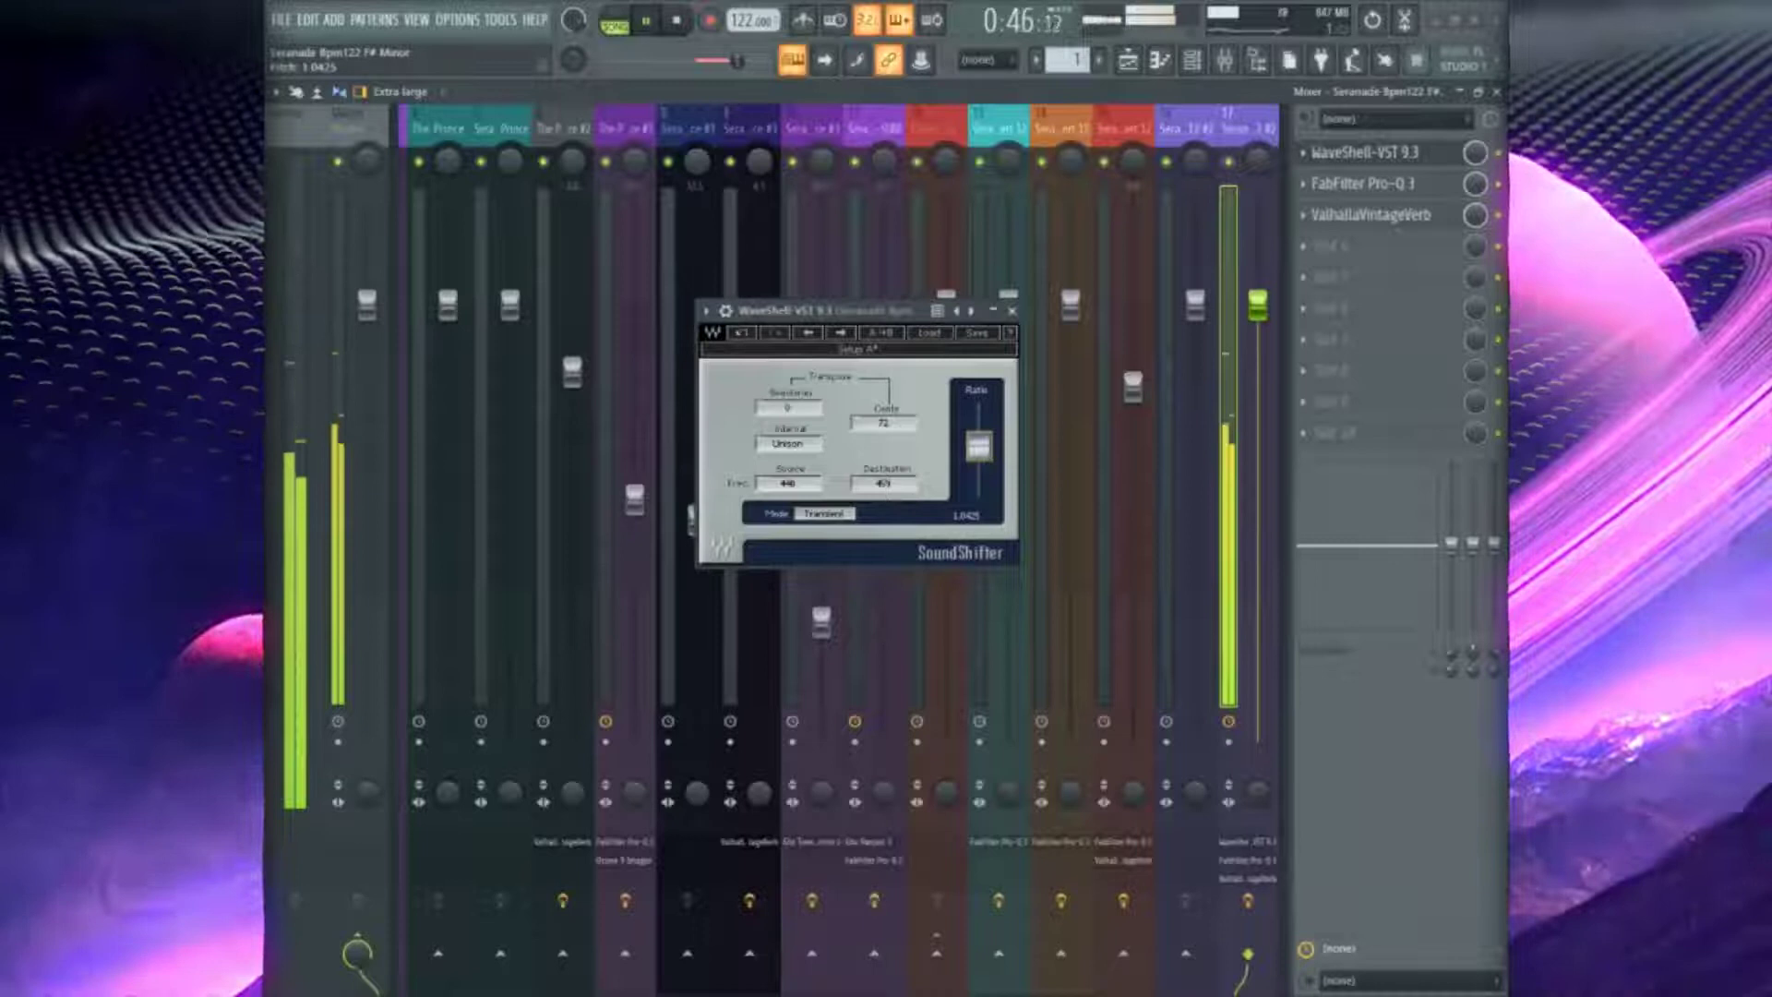
{"action": "left_click_drag", "start_coordinate": [980, 447], "coordinate": [986, 459]}
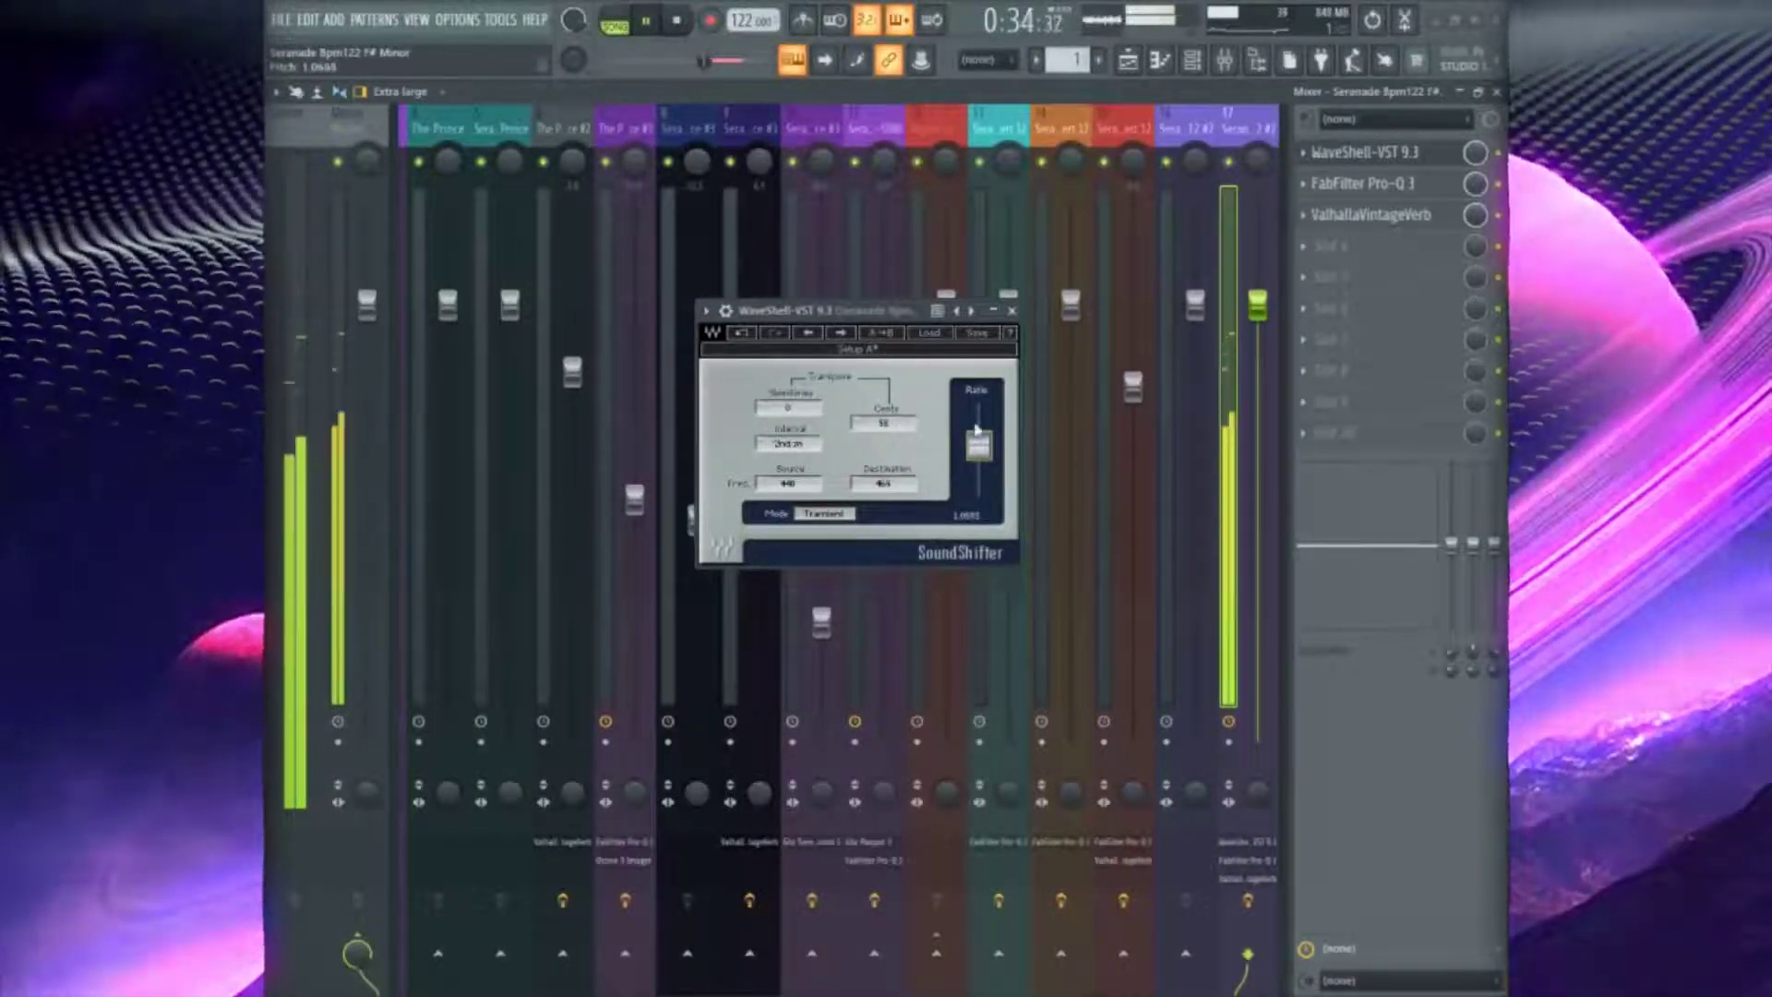
{"action": "left_click_drag", "start_coordinate": [977, 430], "coordinate": [981, 466]}
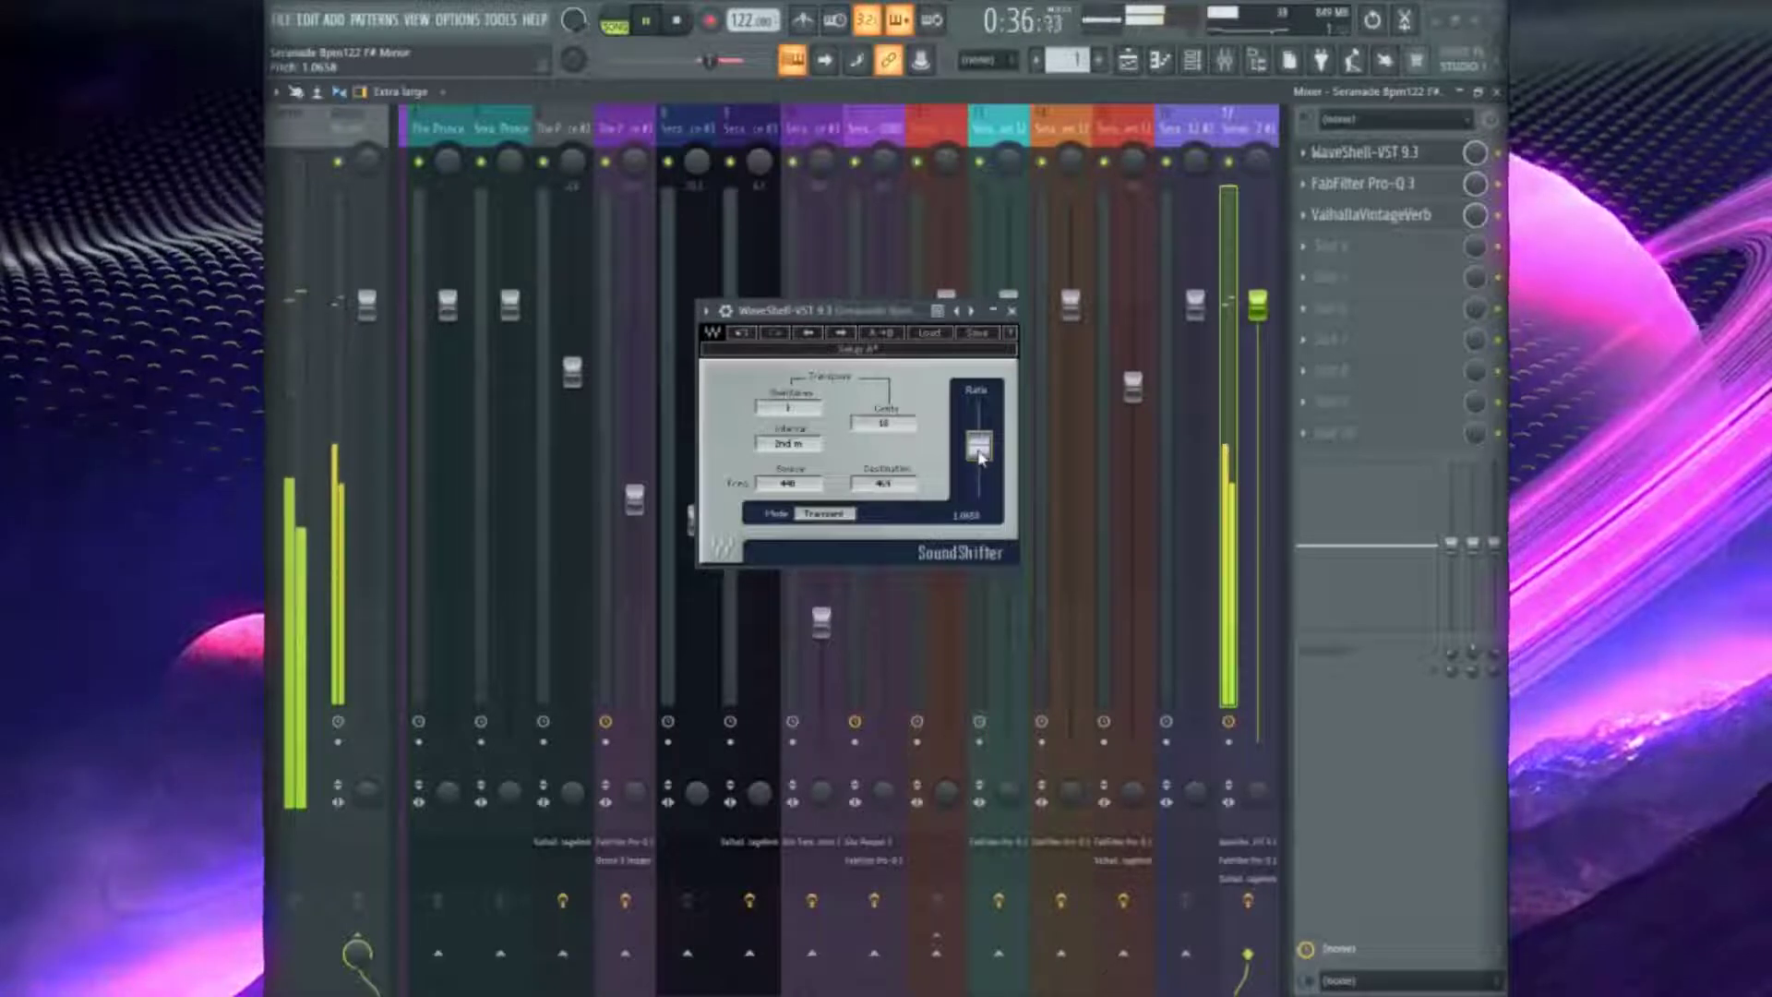
{"action": "left_click", "coordinate": [854, 515]}
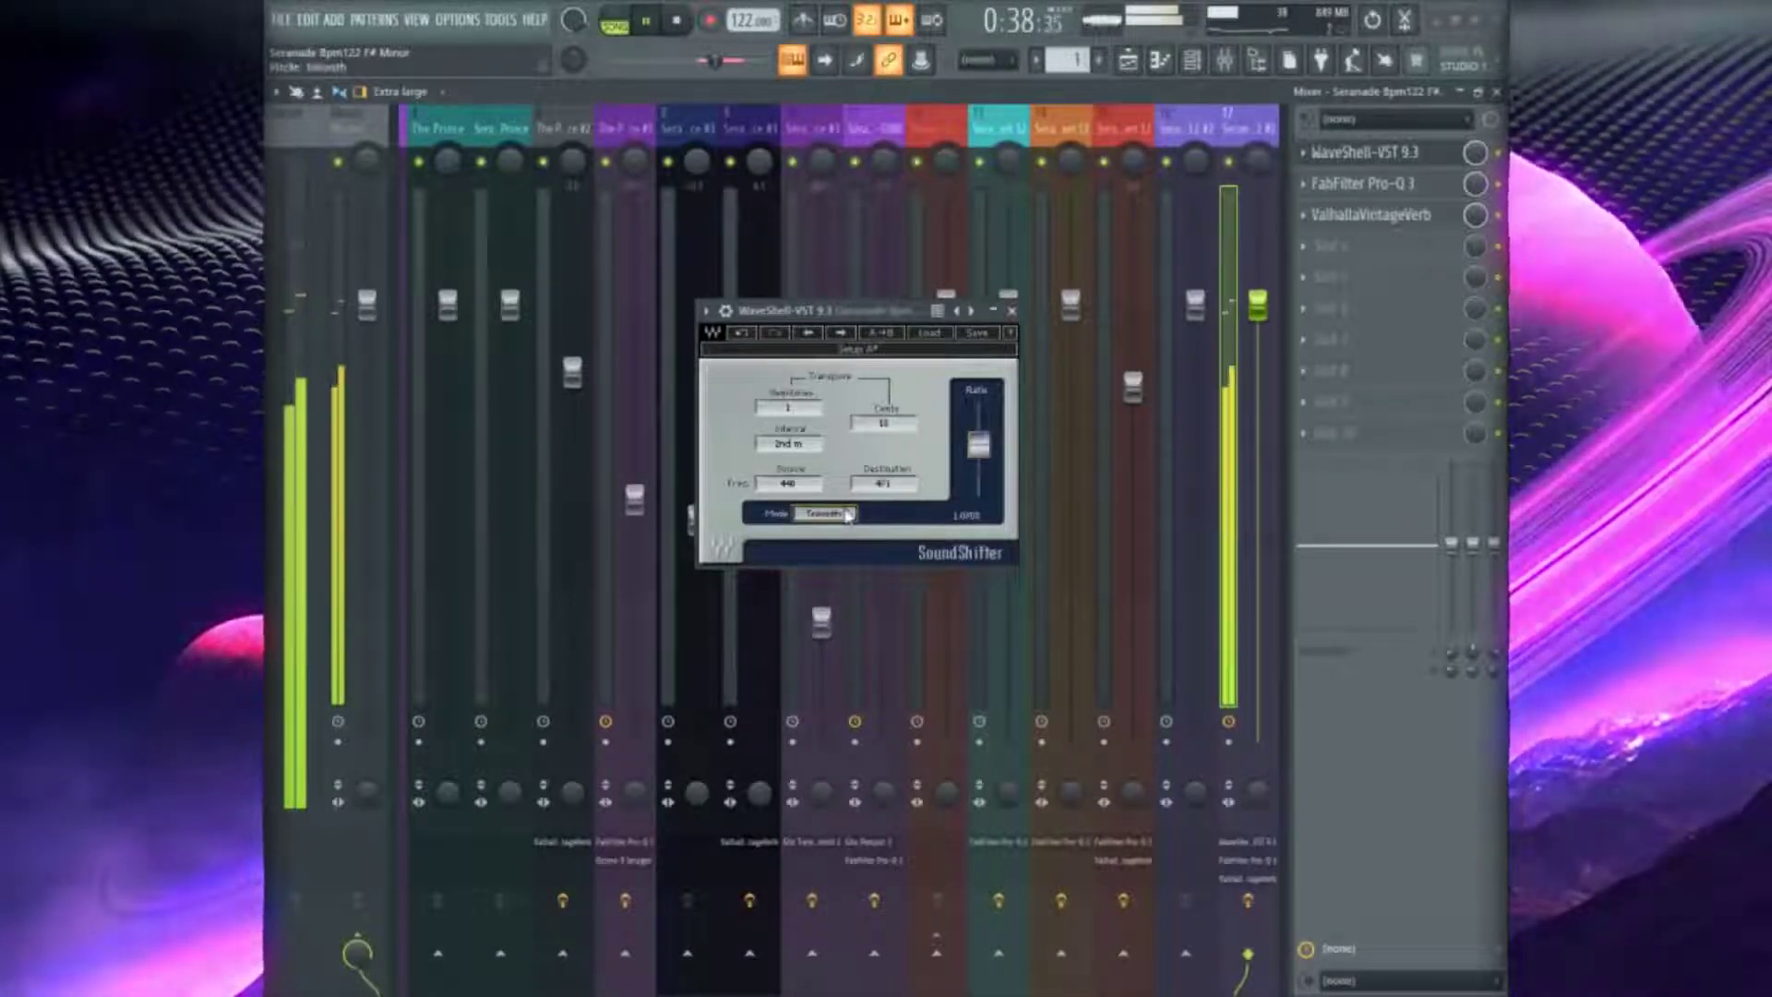
{"action": "left_click_drag", "start_coordinate": [992, 457], "coordinate": [991, 452]}
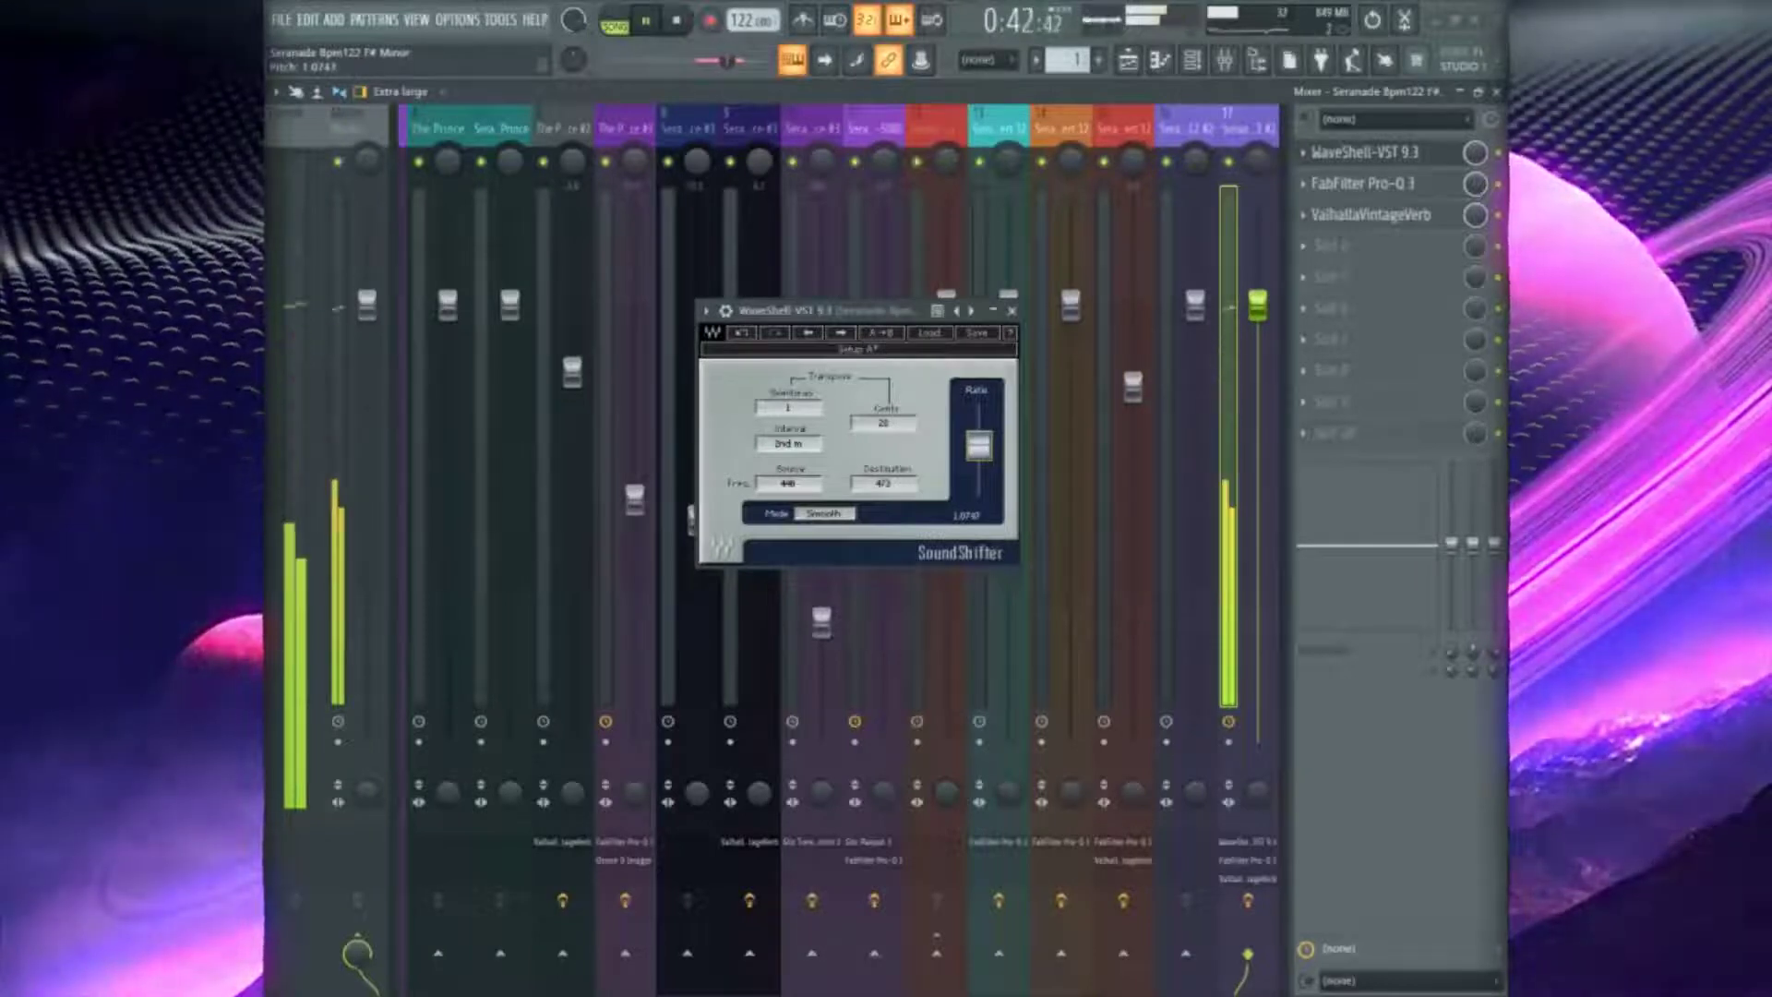
{"action": "left_click", "coordinate": [1012, 310]}
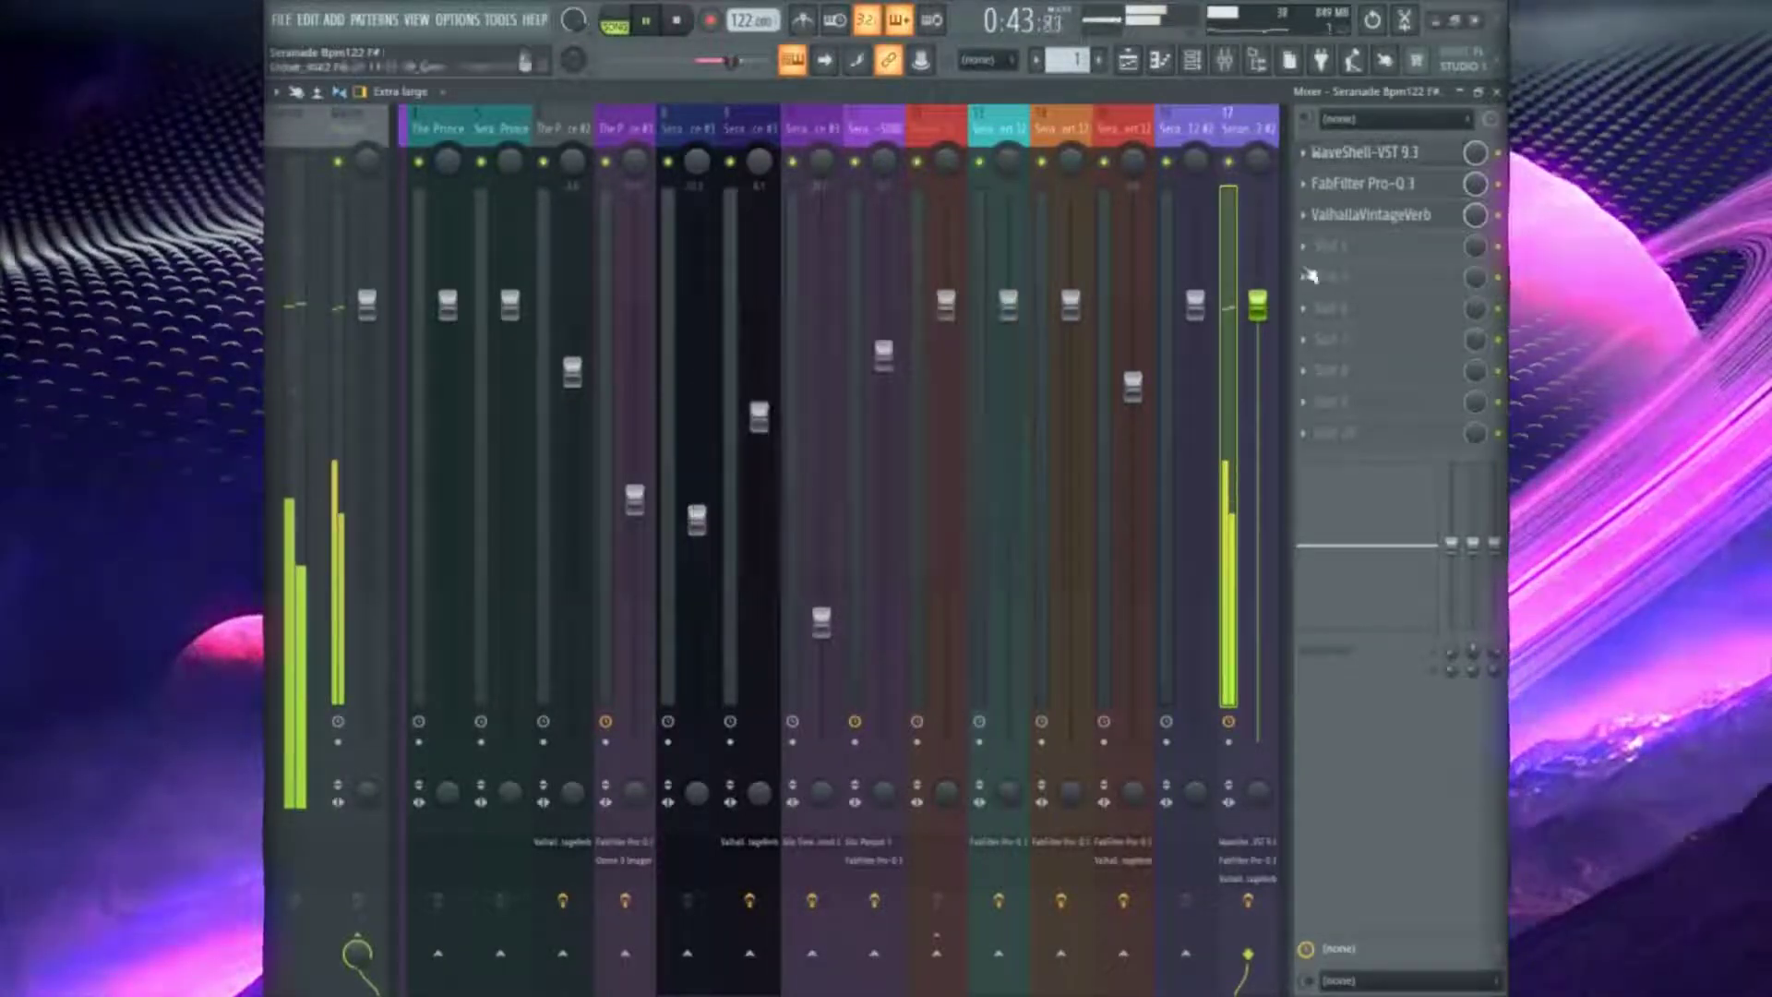
In the reversed clip's Pro-Q 3, lower the upper-mid boost to about 2.65 dB and add a boost of about 4 dB near 229 Hz
{"action": "left_click", "coordinate": [1409, 193]}
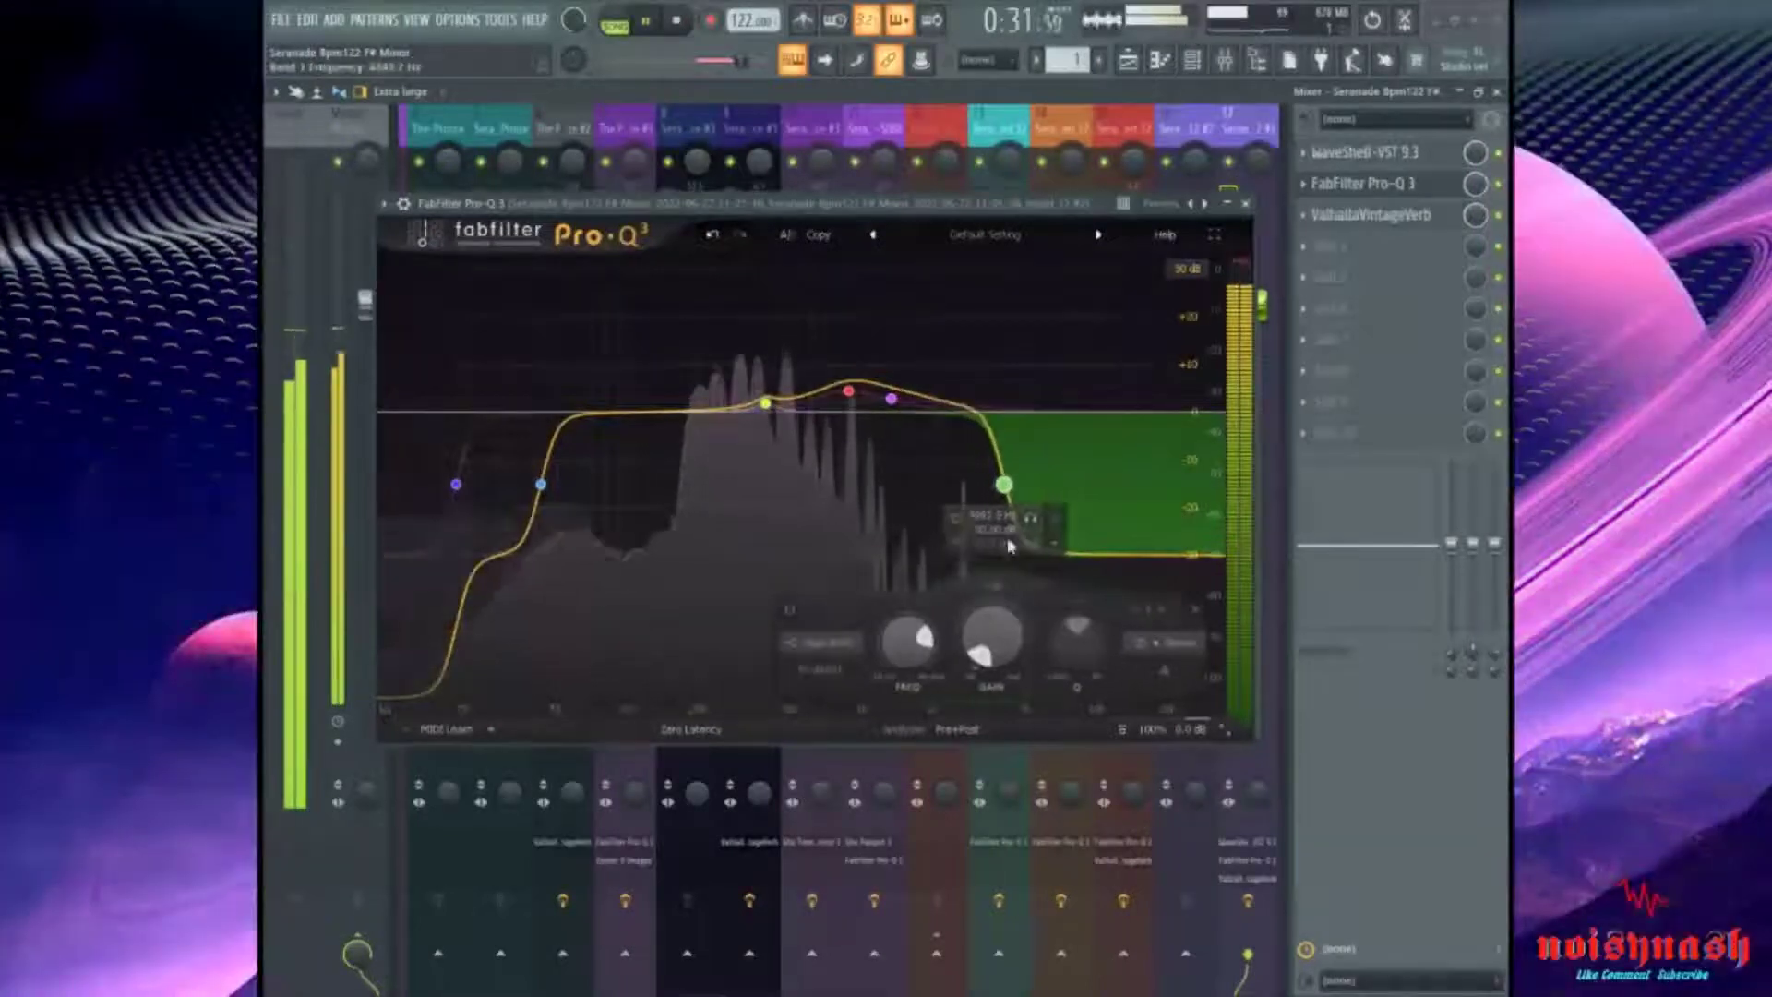
{"action": "left_click_drag", "start_coordinate": [848, 392], "coordinate": [848, 399]}
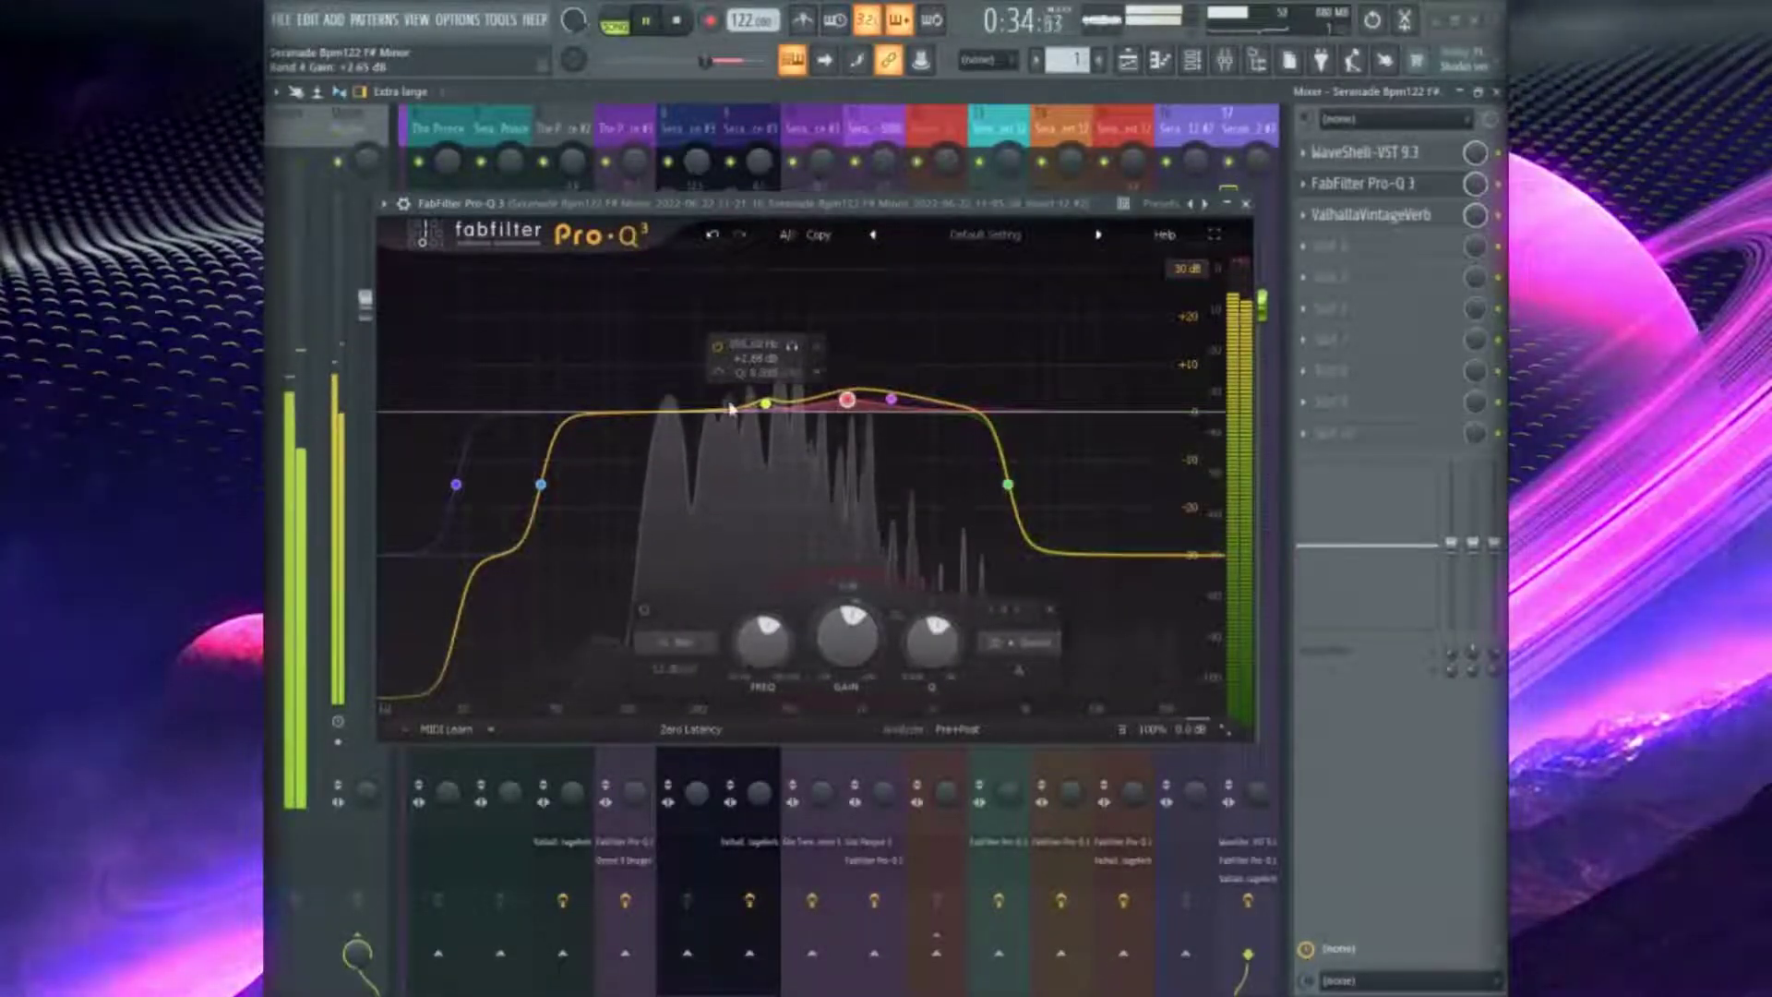
{"action": "left_click_drag", "start_coordinate": [729, 407], "coordinate": [703, 395]}
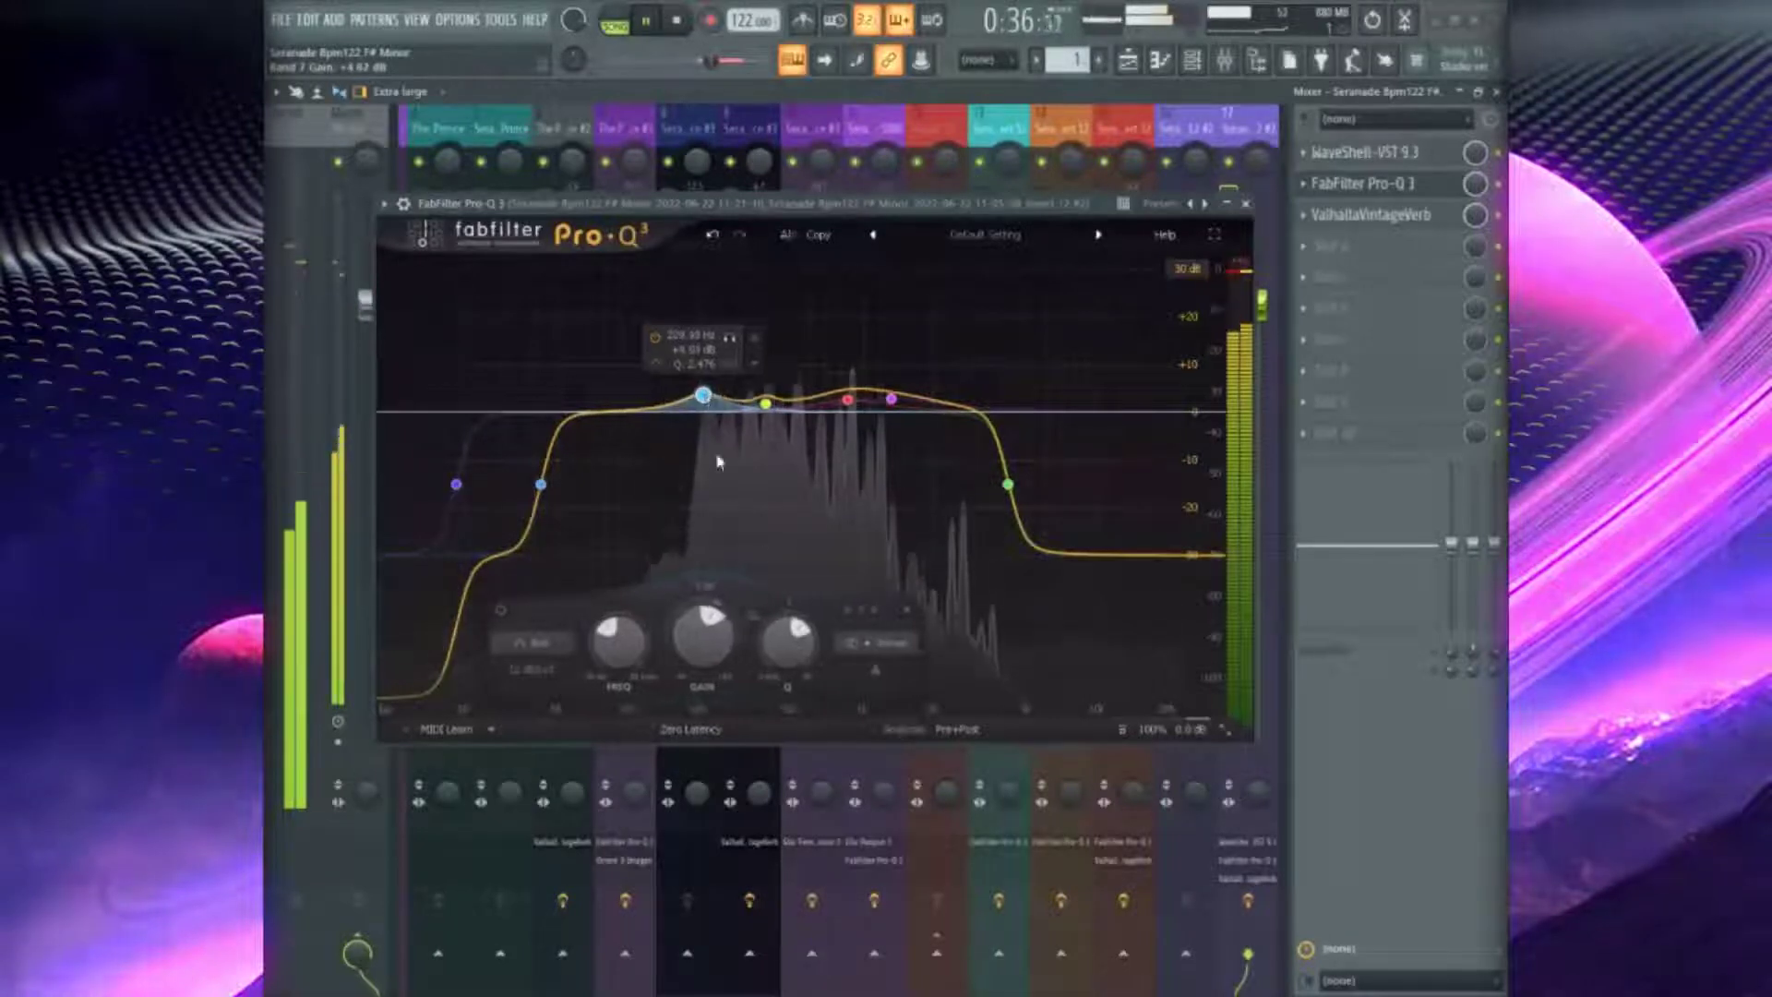
Shift both low shelf cuts of the reversed clip up in frequency and close the equalizer
{"action": "mouse_move", "coordinate": [541, 484]}
{"action": "left_mouse_down"}
{"action": "mouse_move", "coordinate": [458, 483]}
{"action": "mouse_move", "coordinate": [581, 484]}
{"action": "left_mouse_up"}
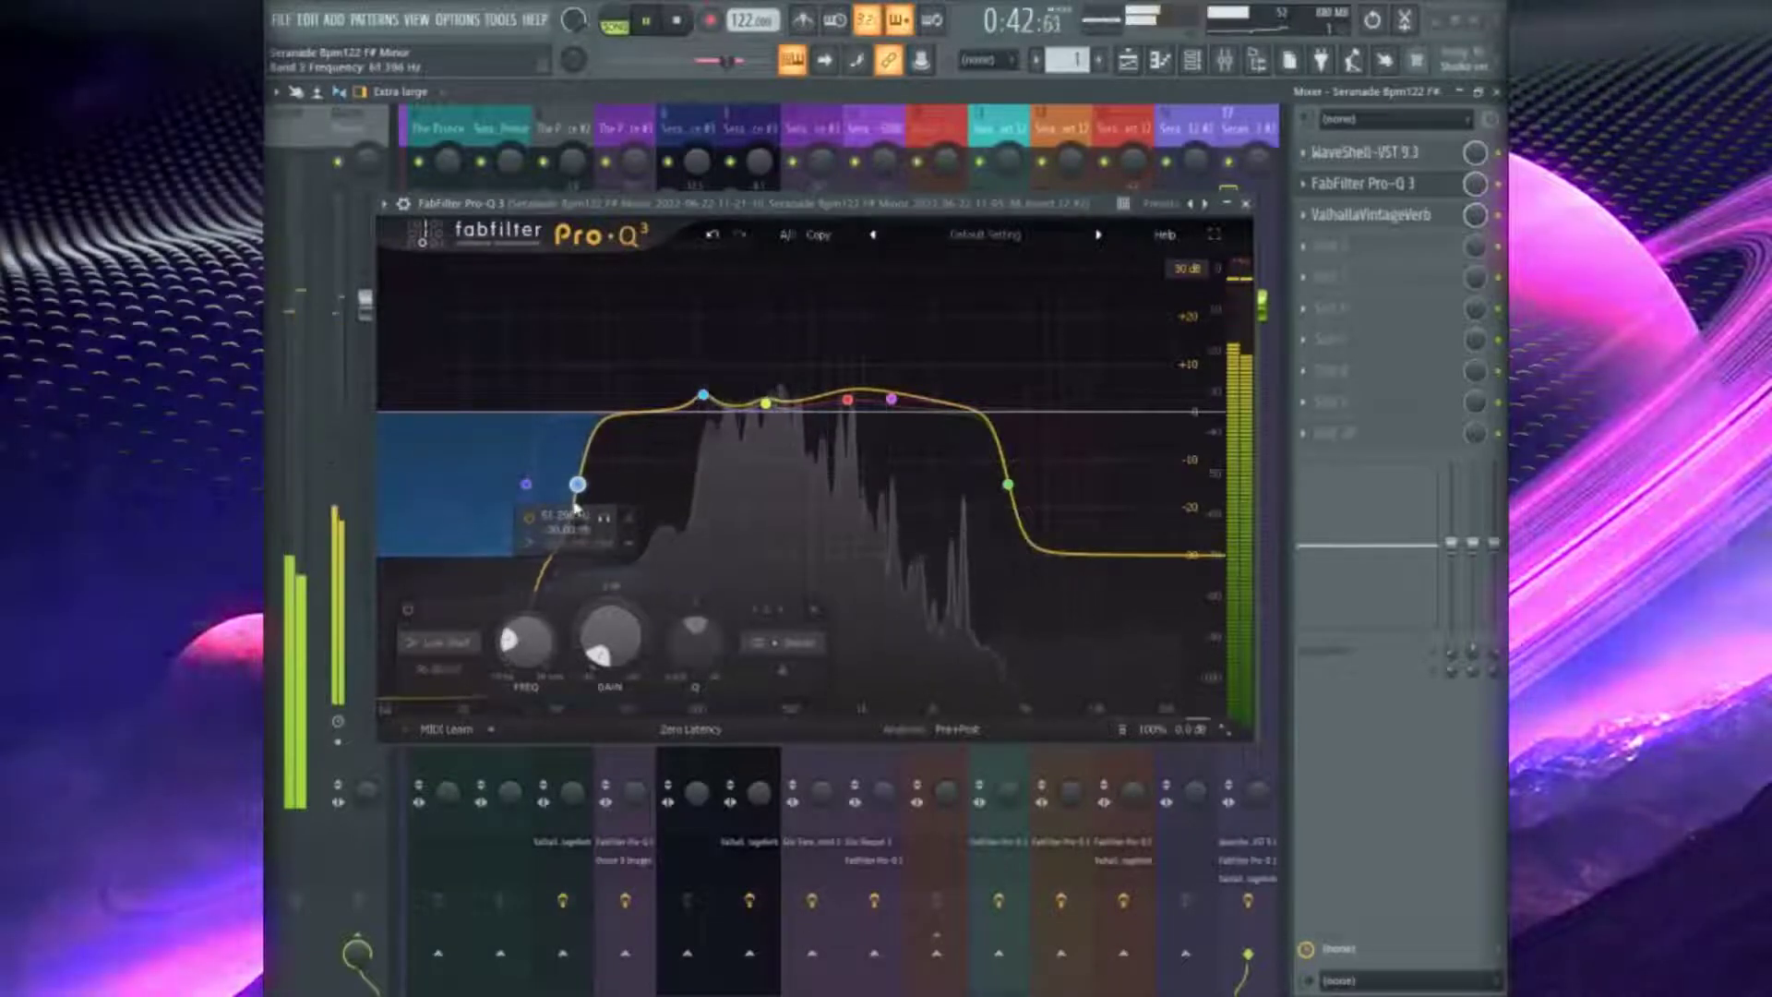
{"action": "left_click", "coordinate": [1245, 203]}
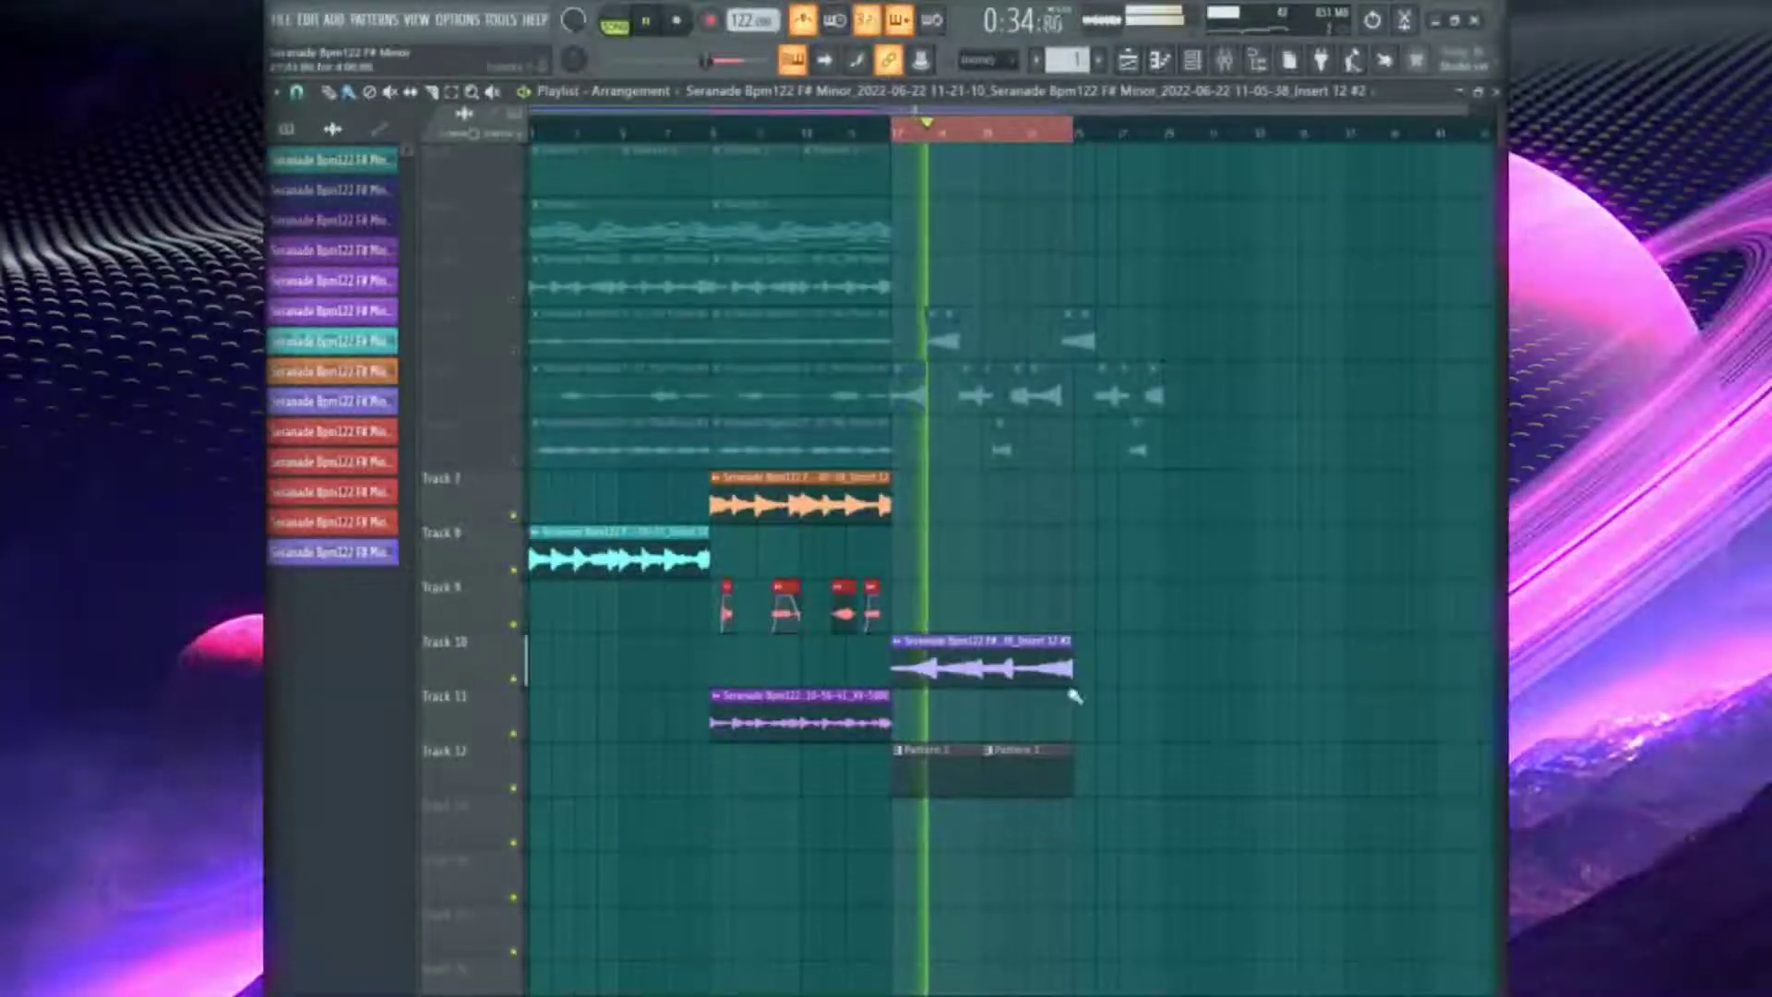
Move the two Pattern 1 clips from Track 12 to the topmost track at bar 17 and turn off the metronome
{"action": "left_click_drag", "start_coordinate": [1004, 787], "coordinate": [941, 164]}
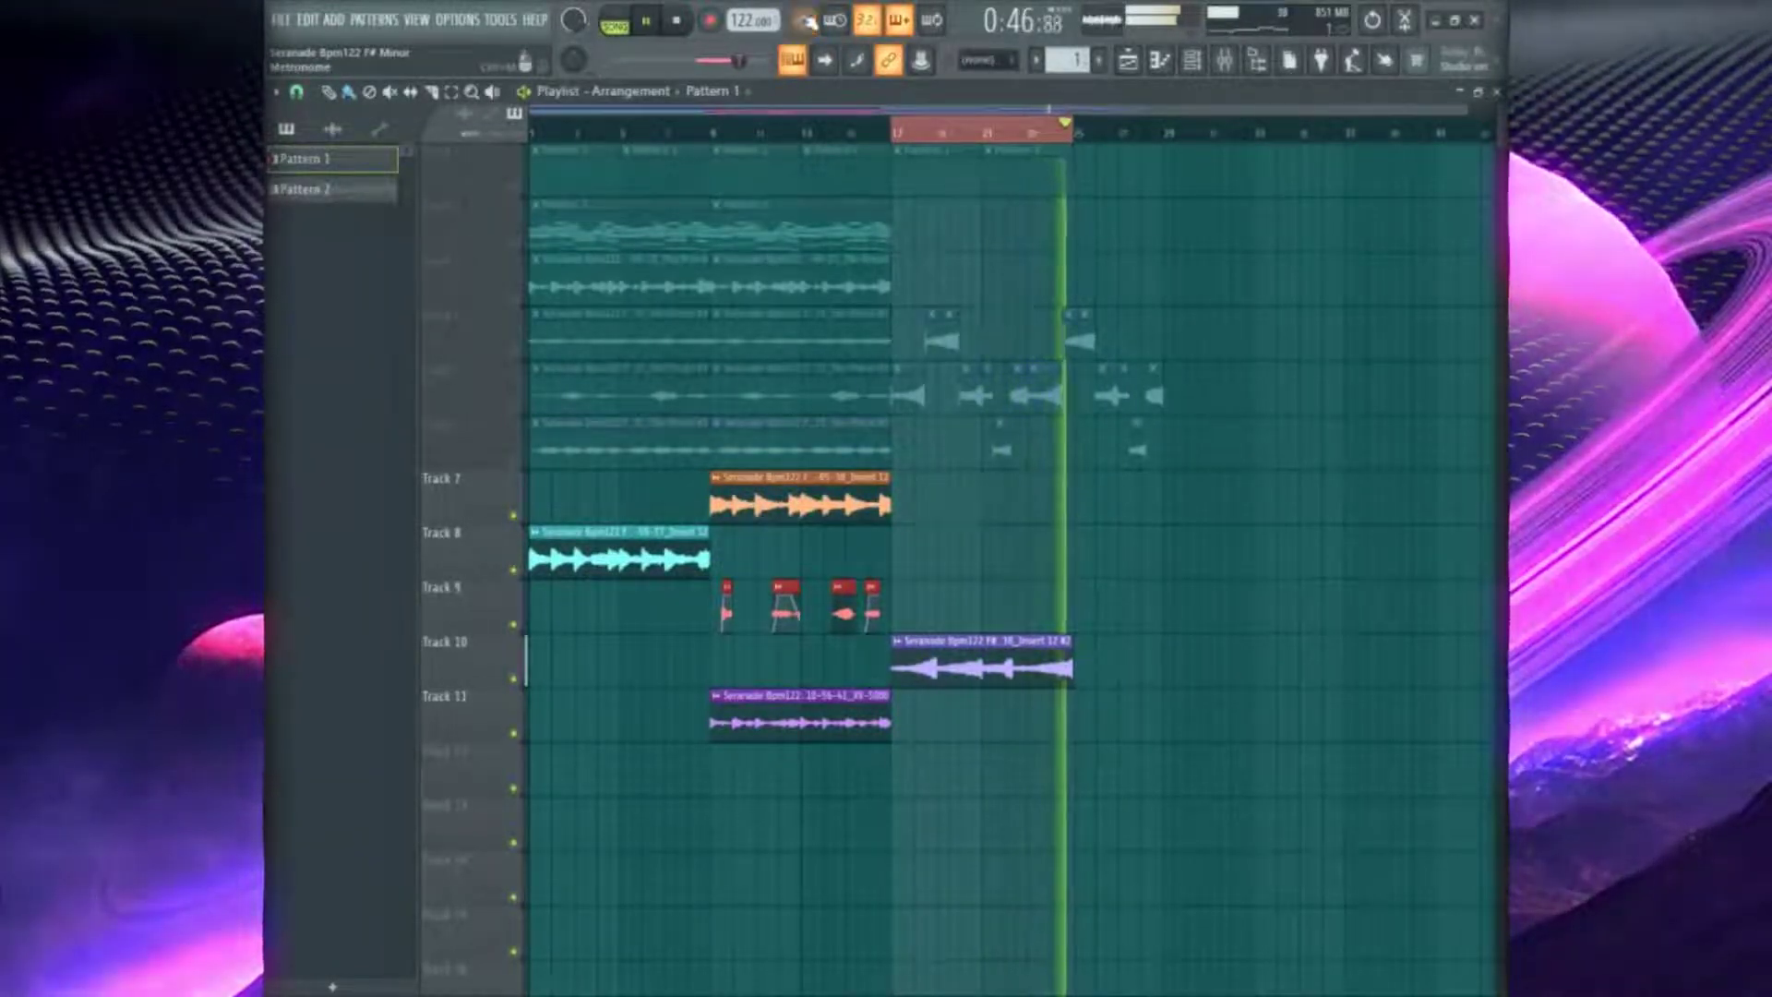
Switch to Pattern 2, check the XV-5080 instrument's patch from the channel rack and return to the playlist
{"action": "key", "text": "F6"}
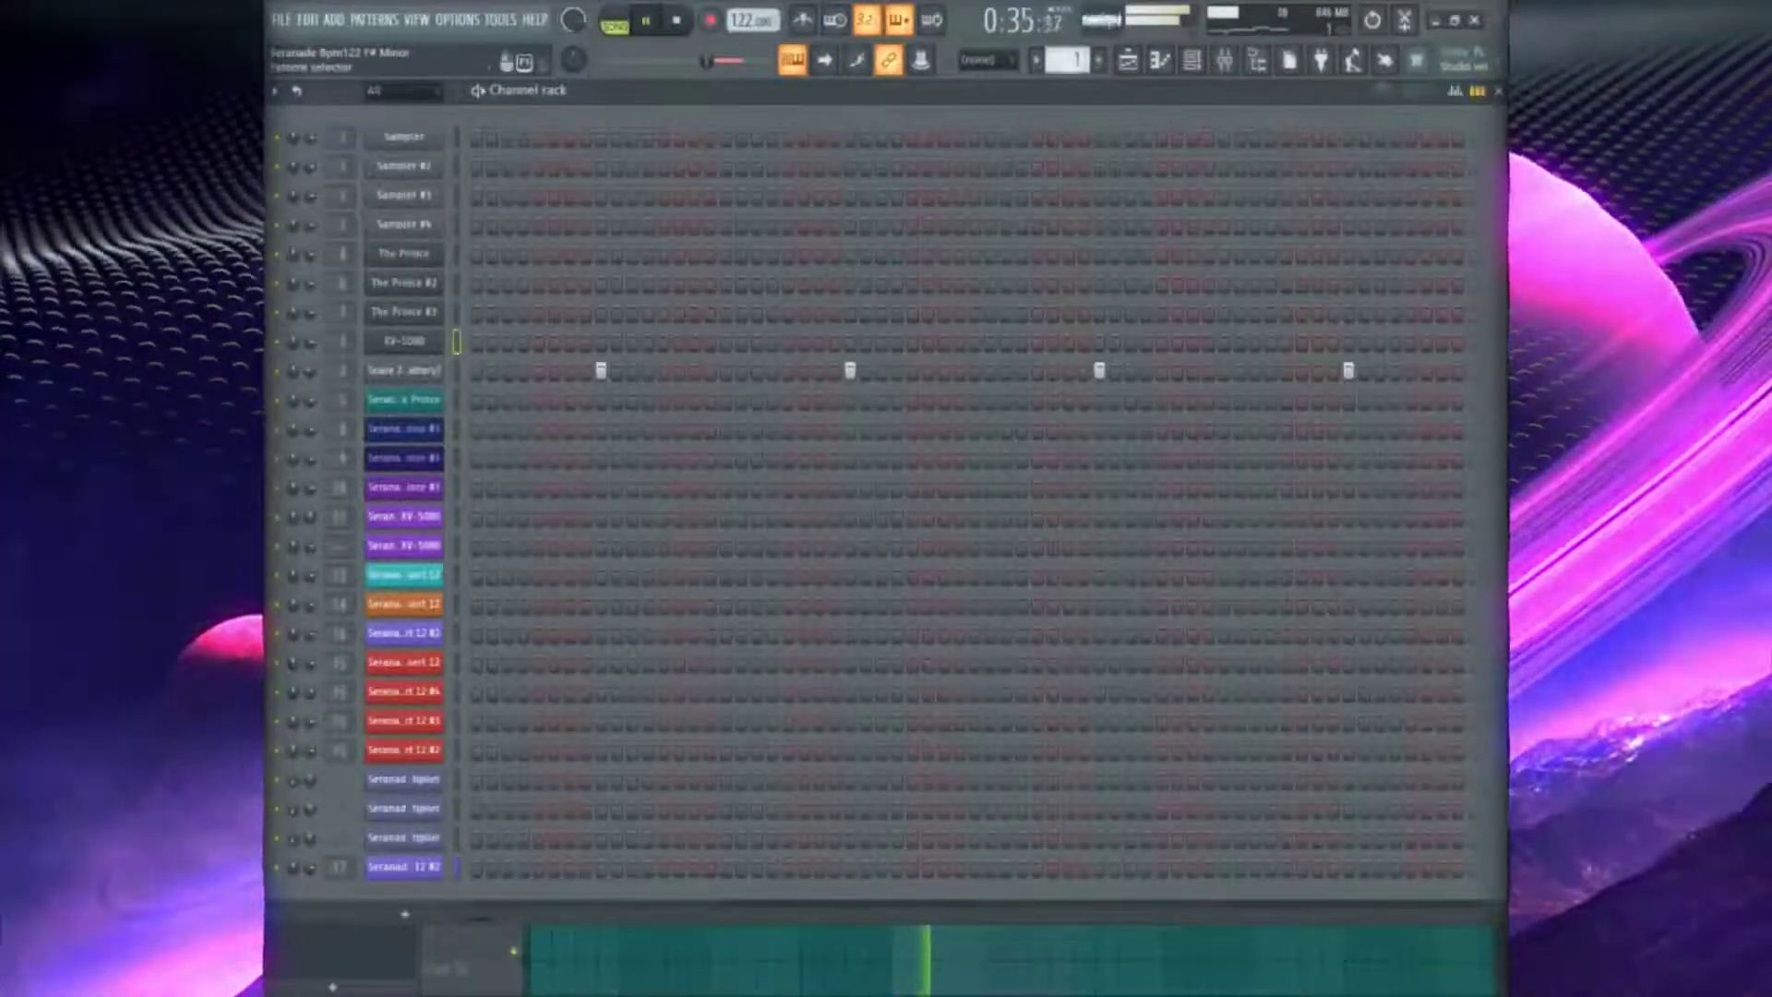
{"action": "scroll", "coordinate": [1050, 60], "scroll_direction": "up", "scroll_amount": 1}
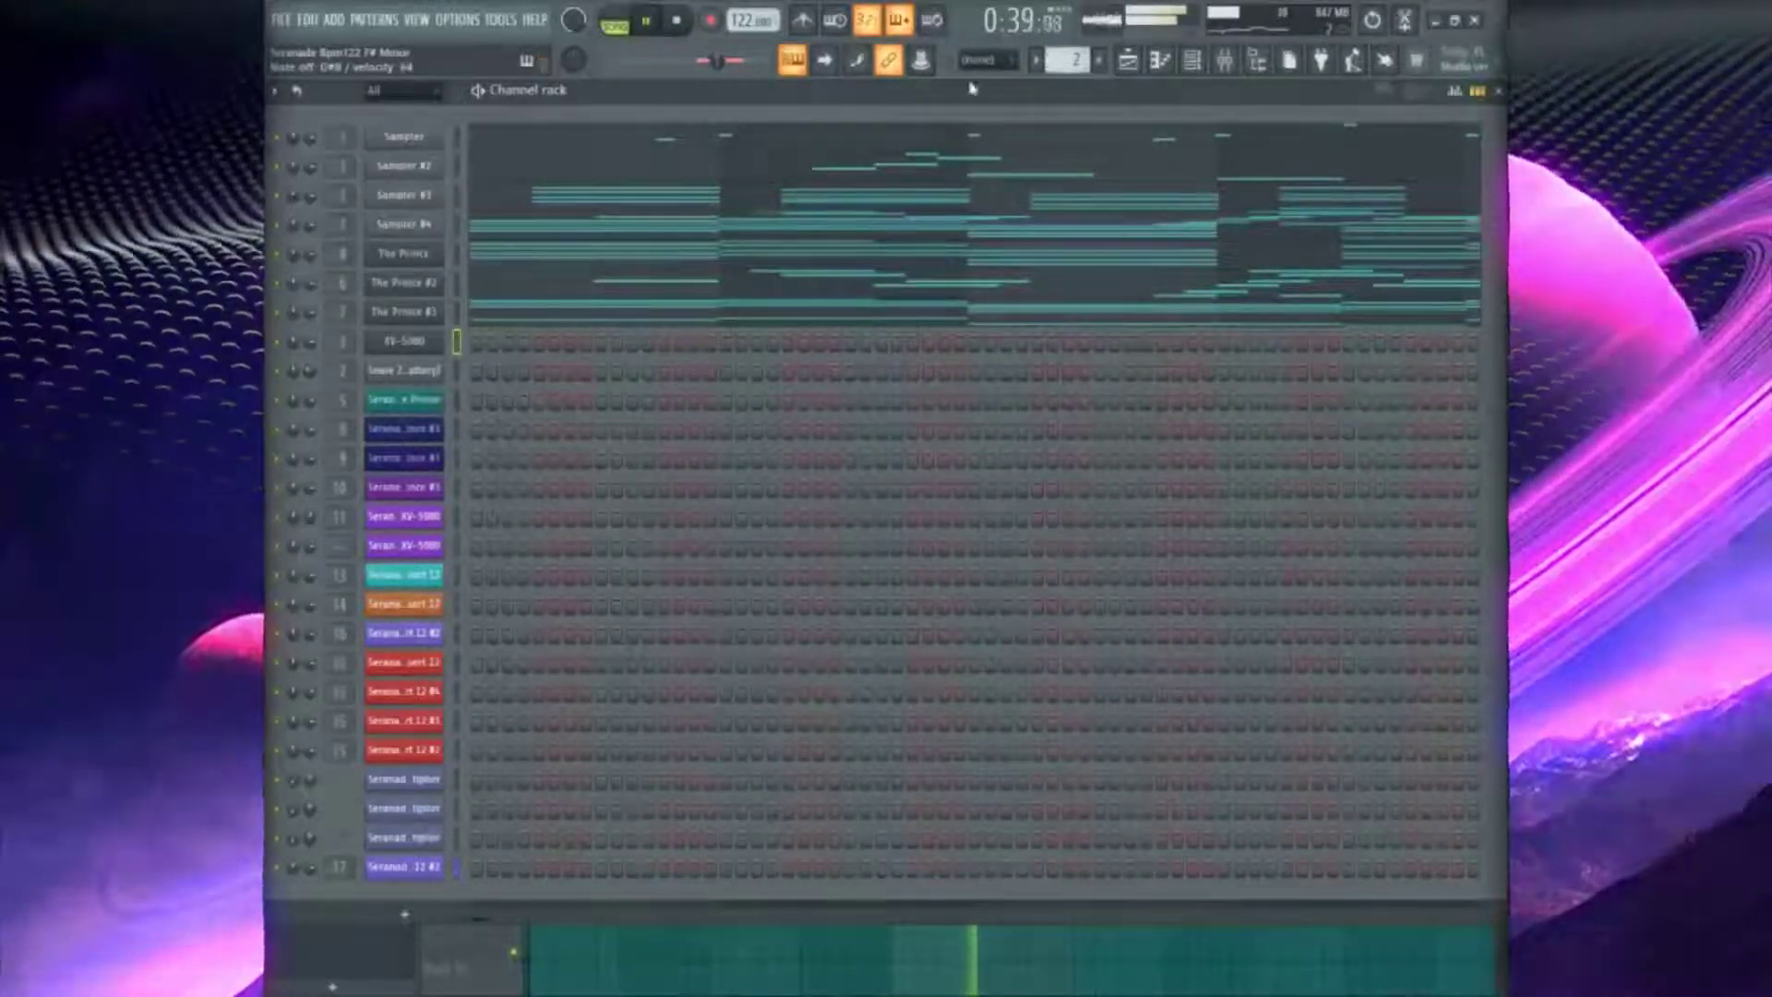
{"action": "left_click", "coordinate": [397, 343]}
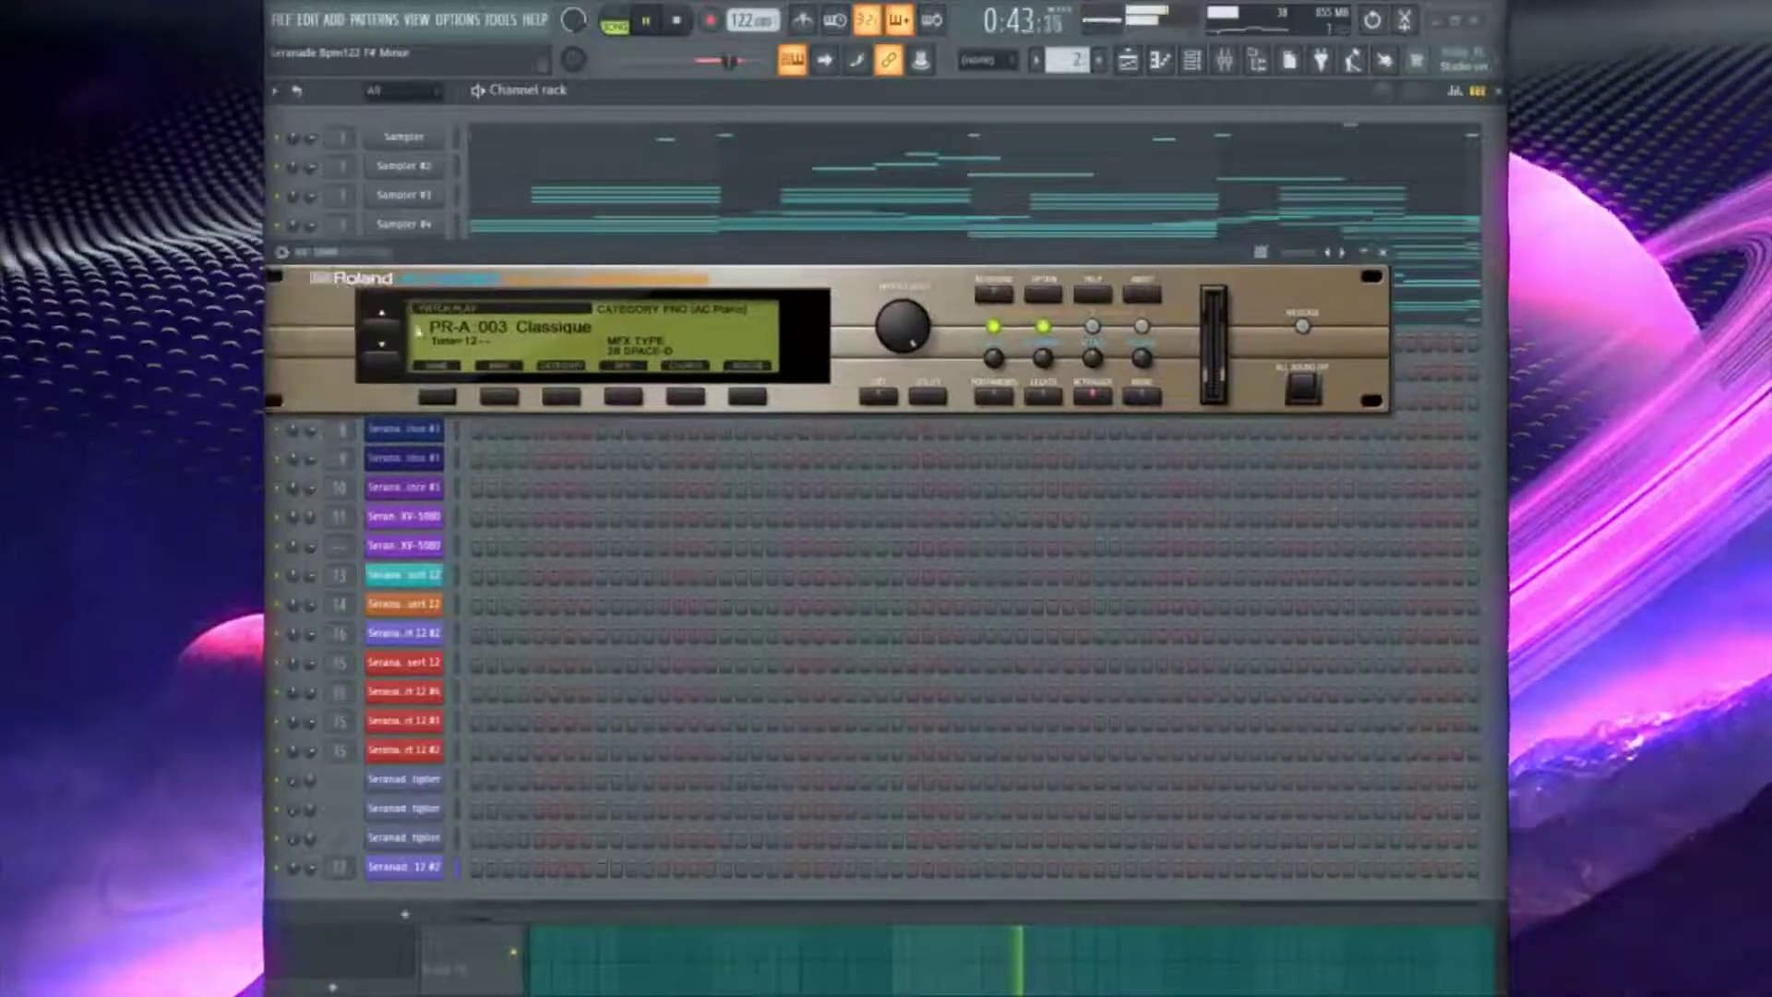
{"action": "left_click", "coordinate": [382, 340]}
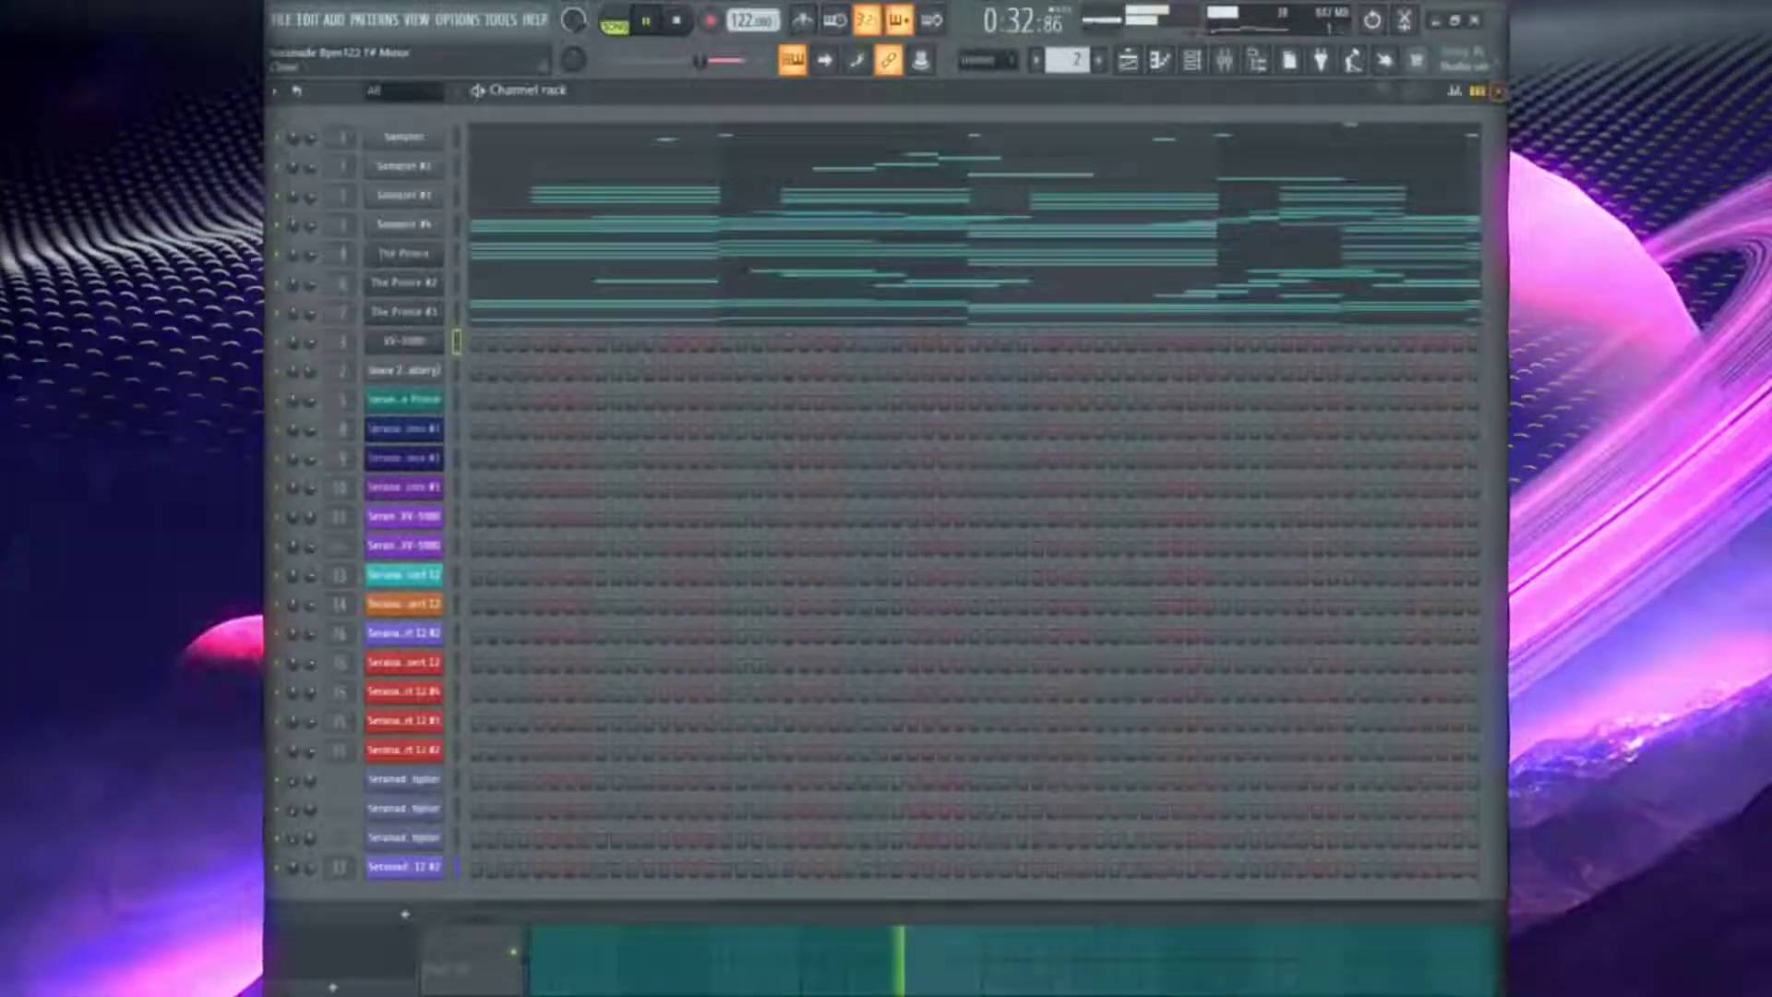
{"action": "key", "text": "F5"}
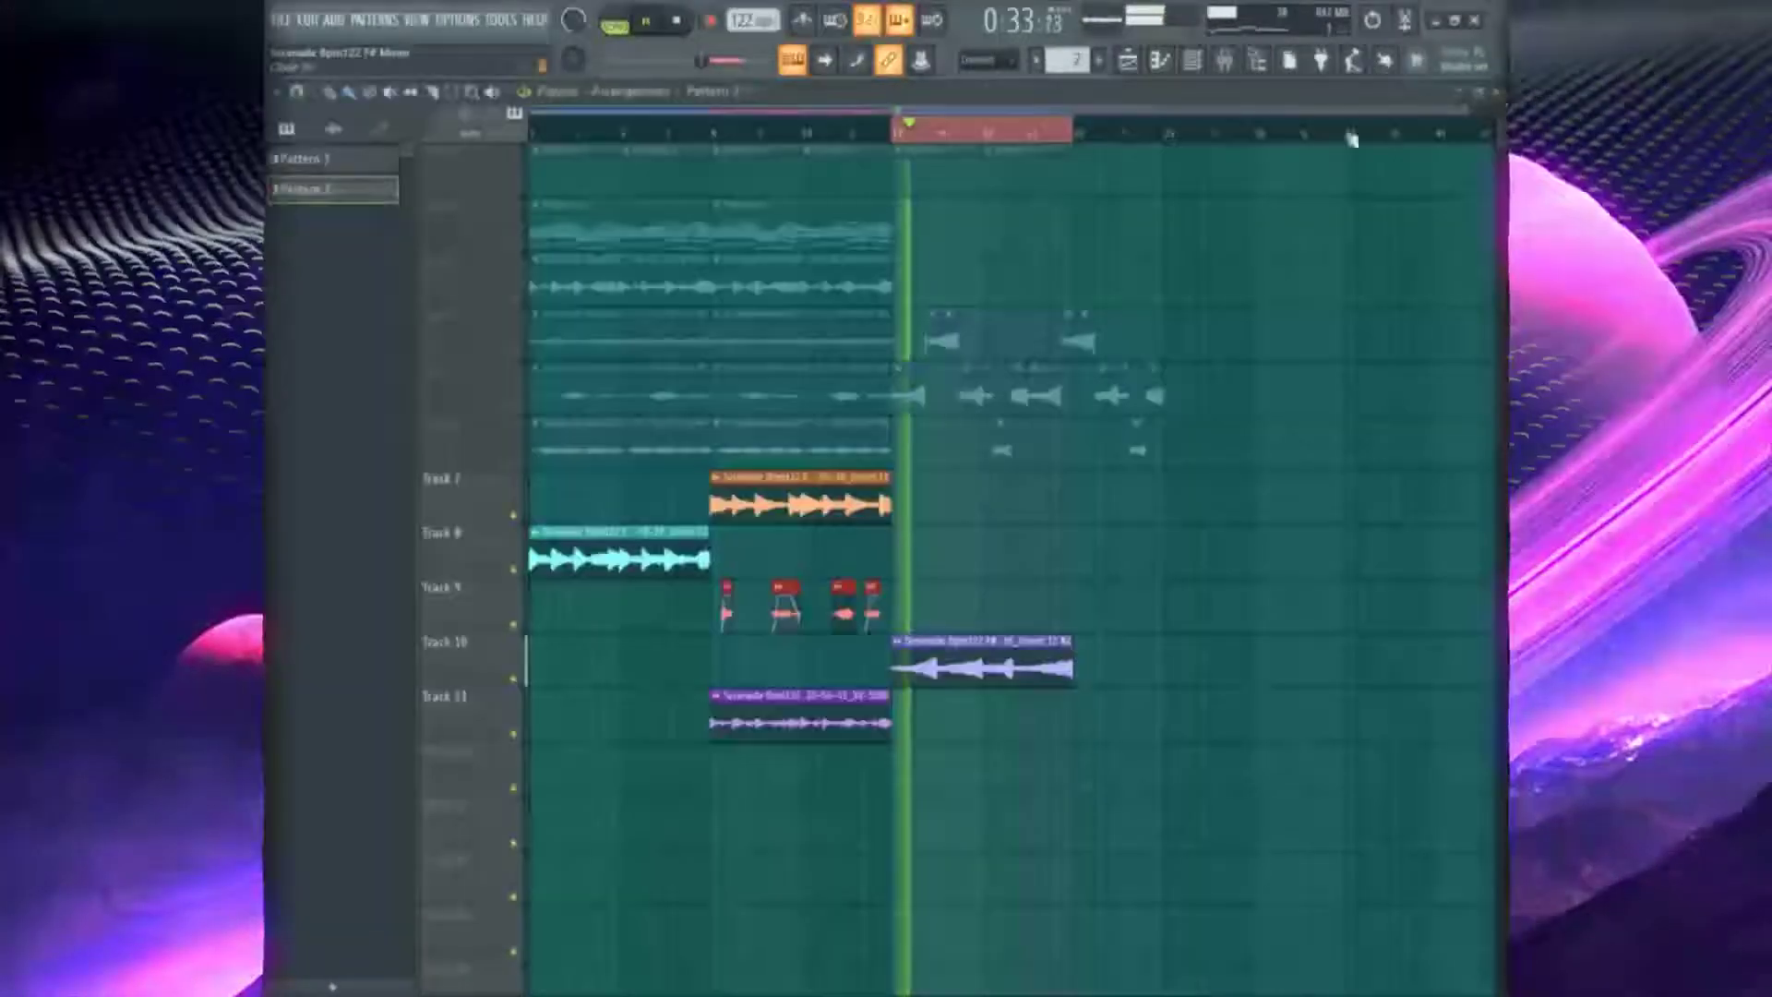
Check the XV-5080 instrument's patch and load I Heart NY in the first effect slot of its mixer track
{"action": "left_click", "coordinate": [1224, 60]}
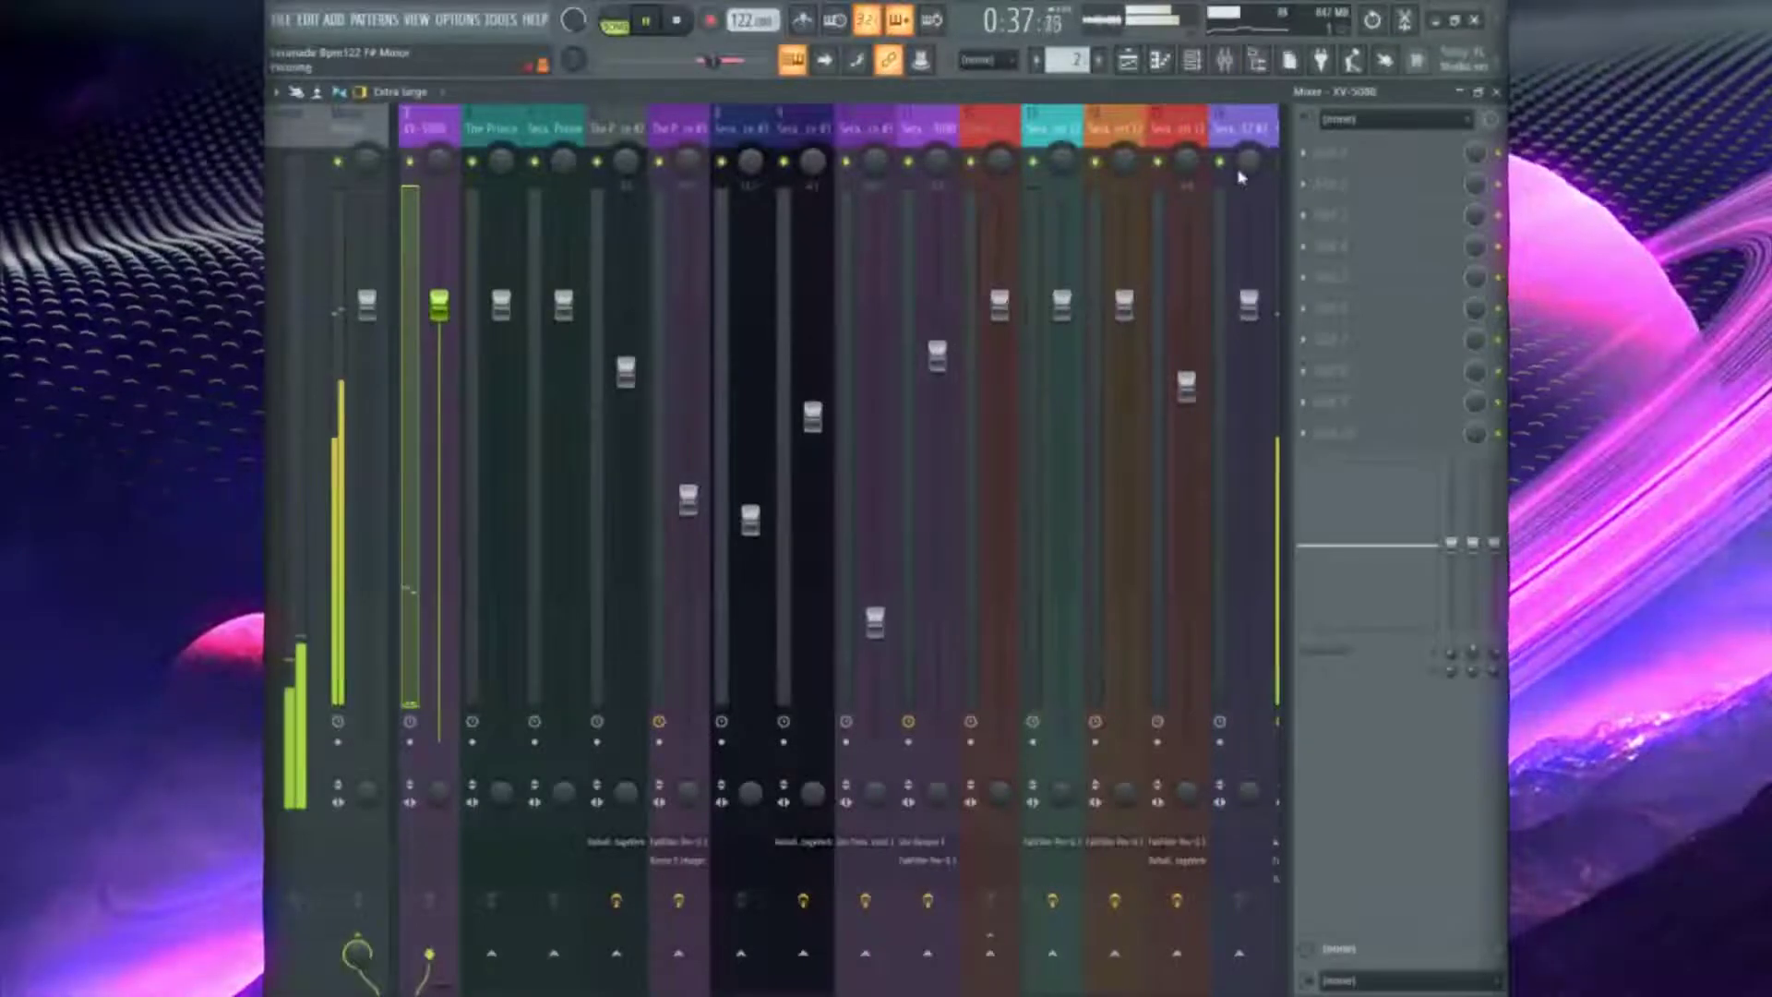
{"action": "left_click", "coordinate": [1194, 61]}
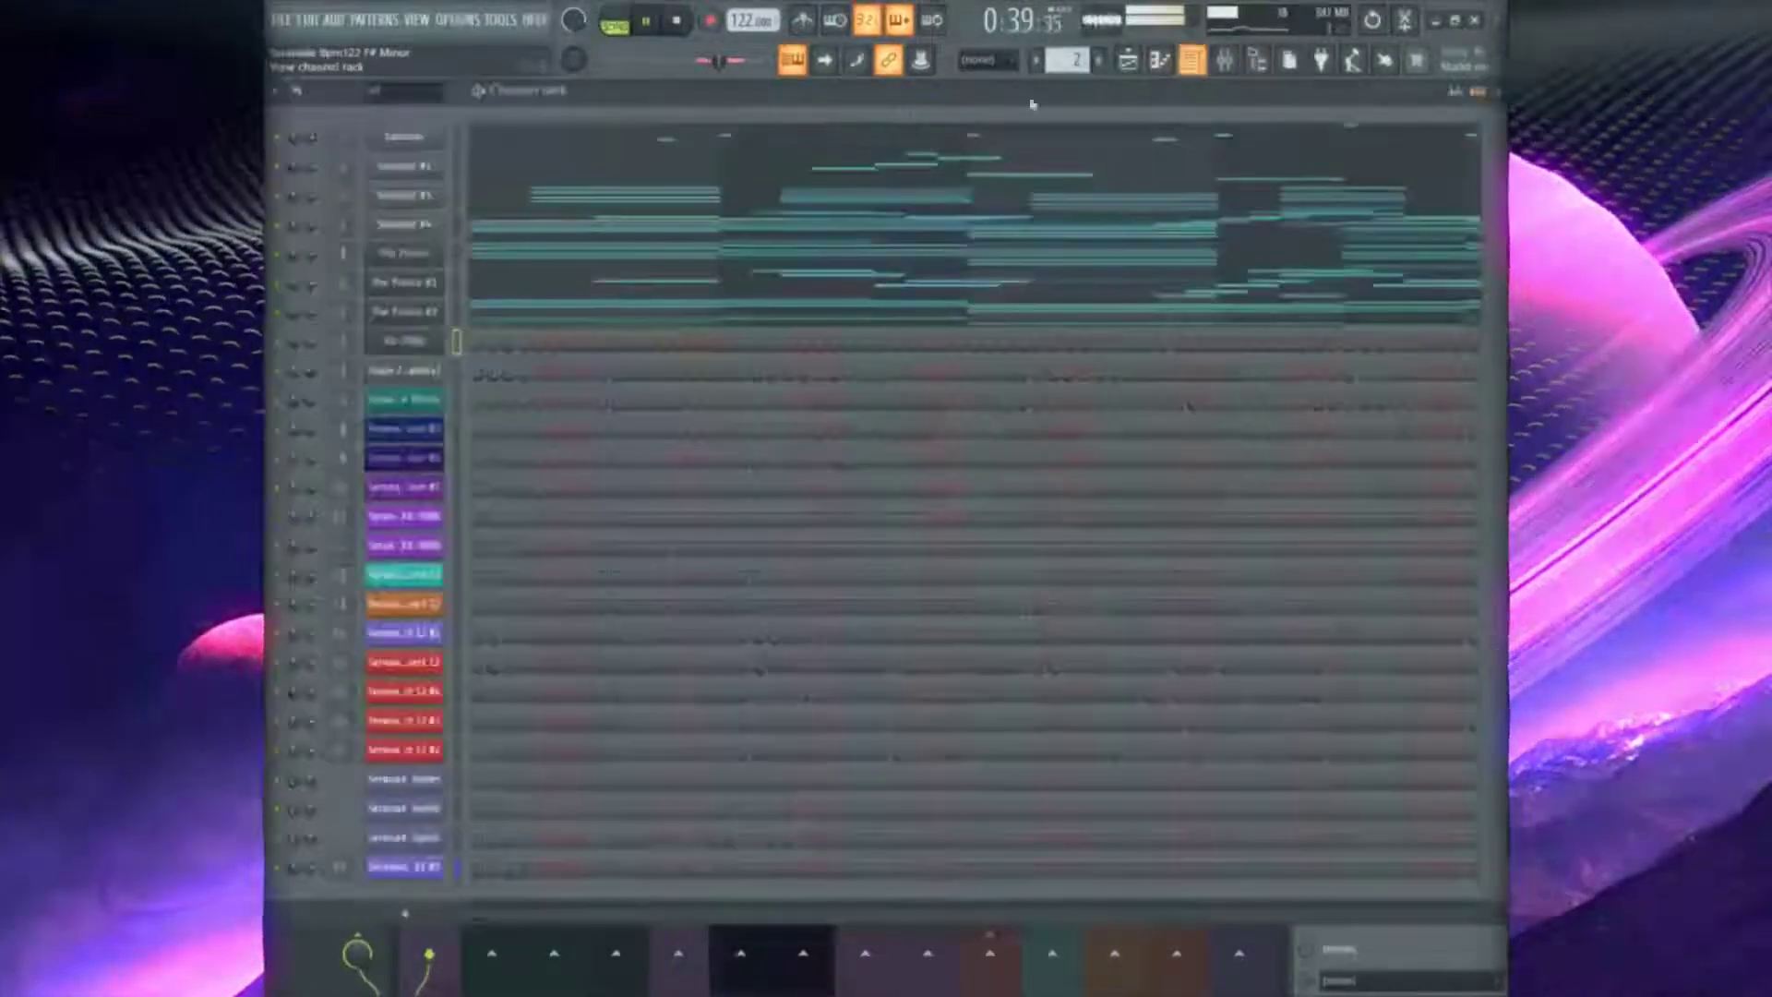
{"action": "left_click", "coordinate": [439, 341]}
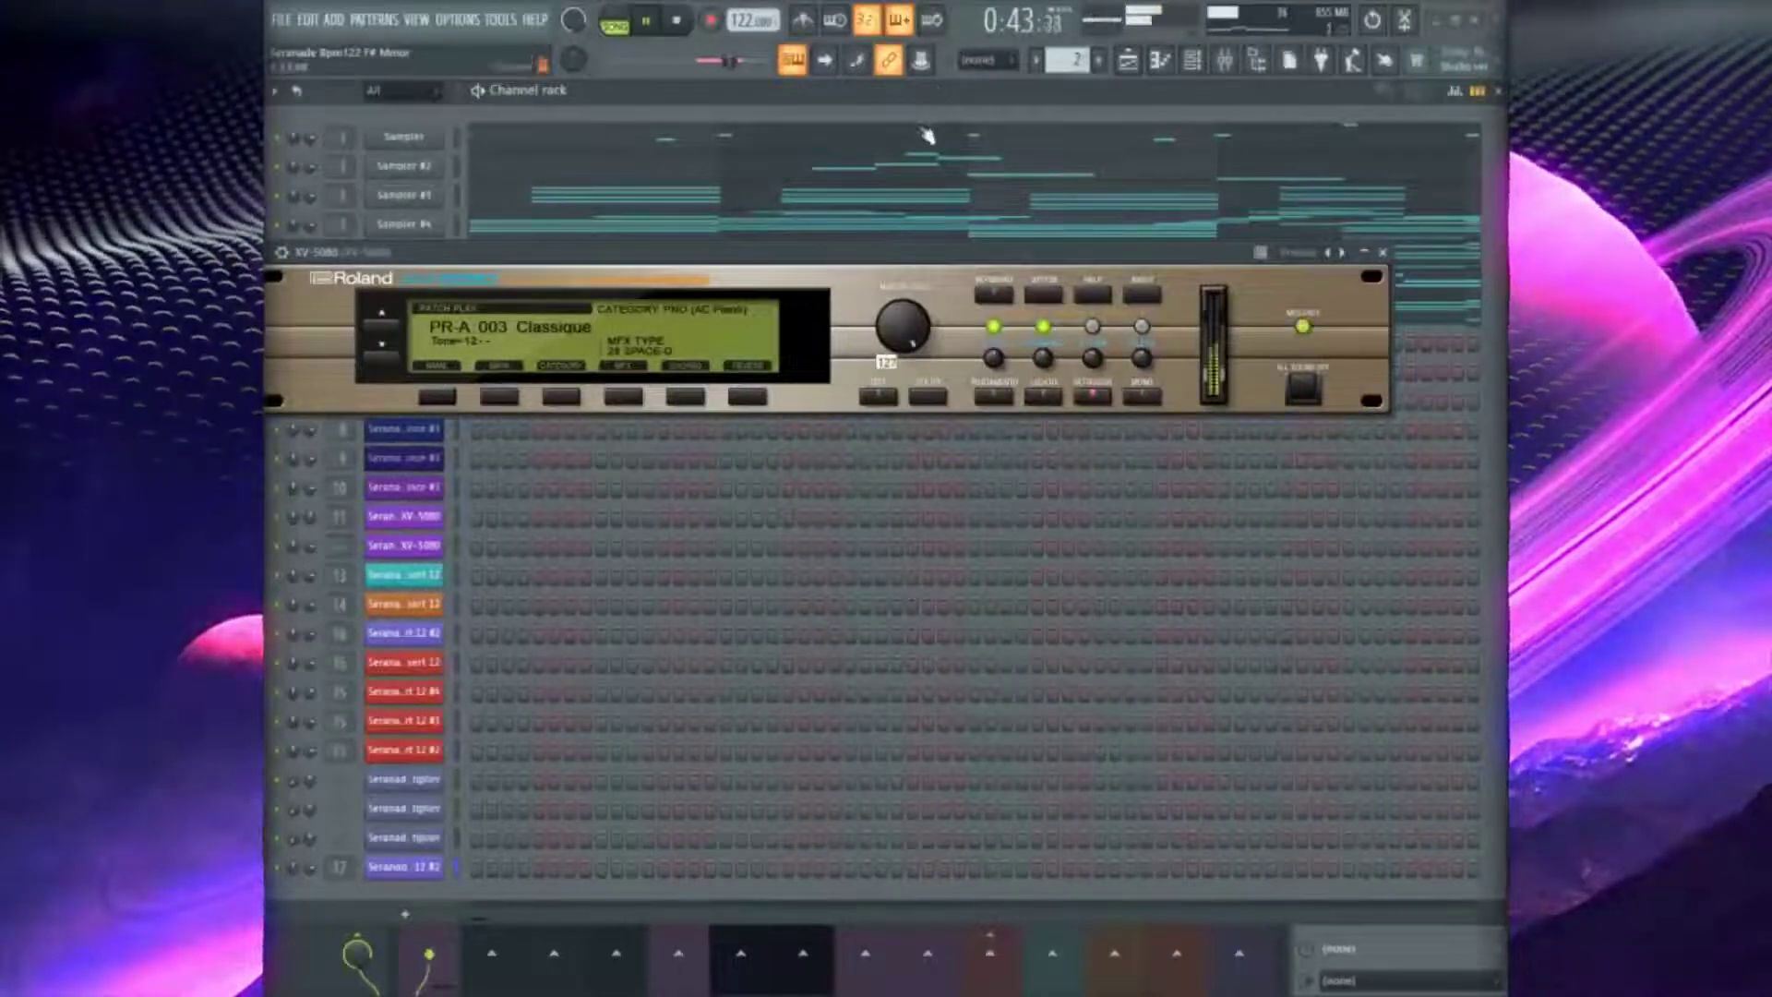
{"action": "left_click", "coordinate": [695, 298]}
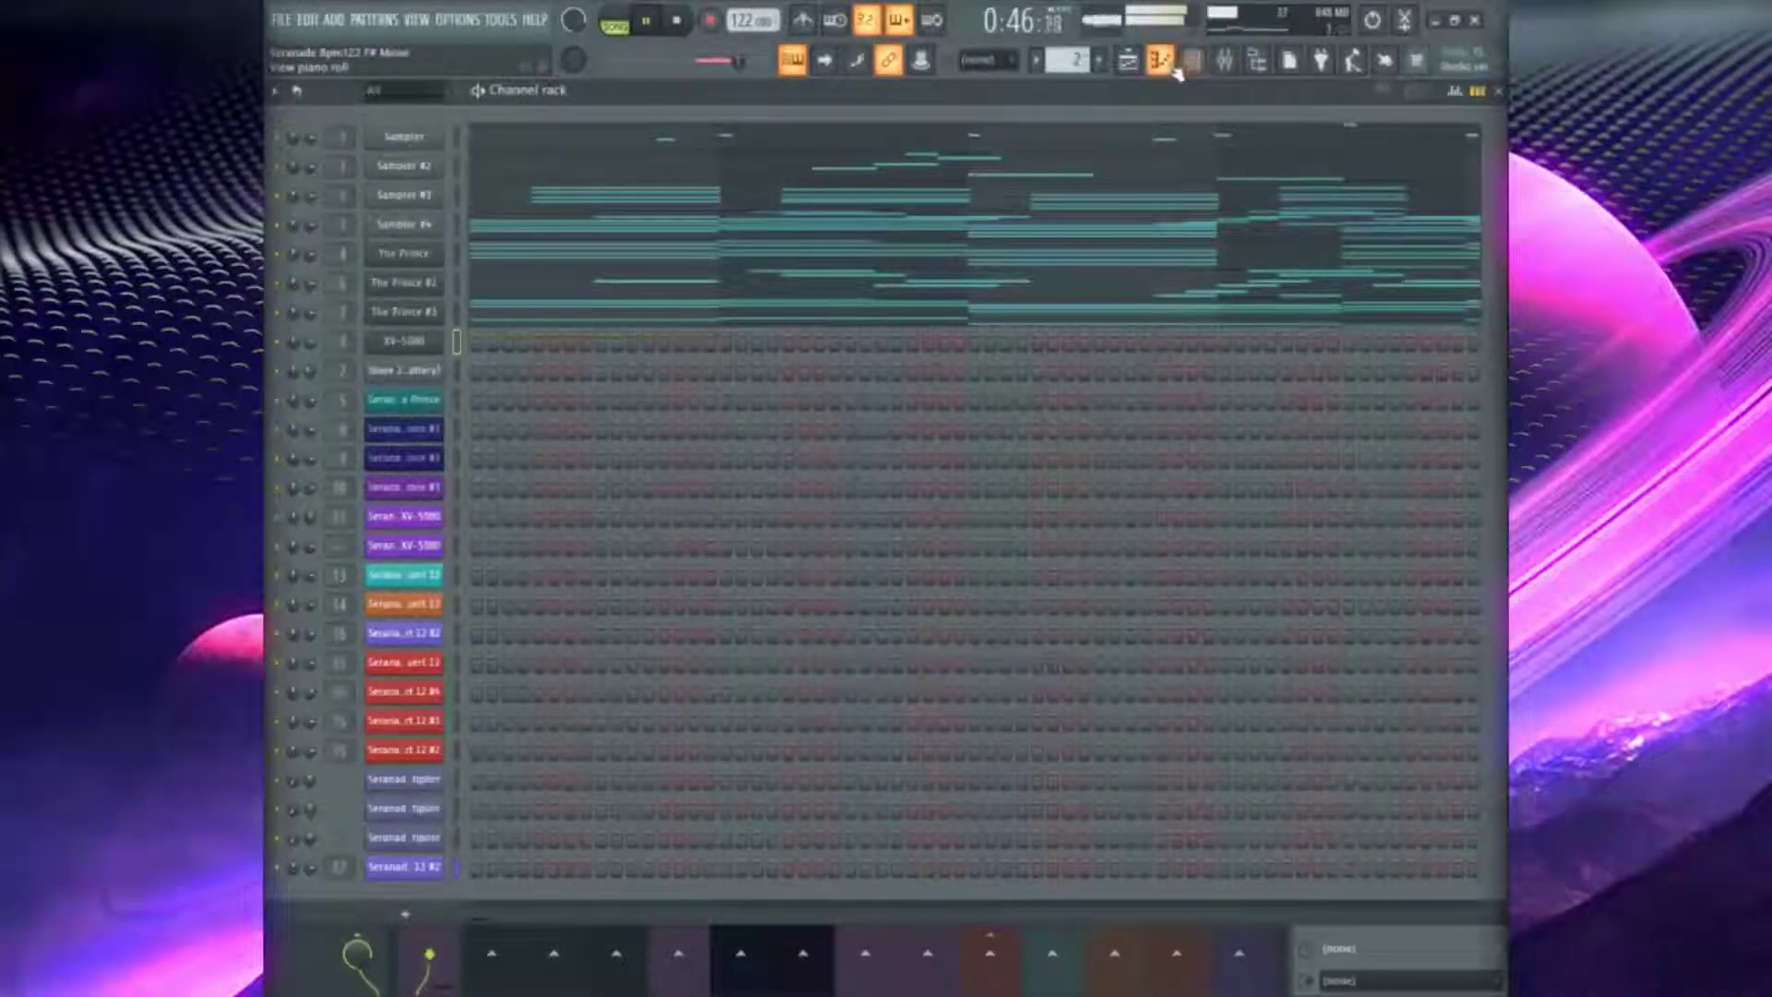
{"action": "key", "text": "F7"}
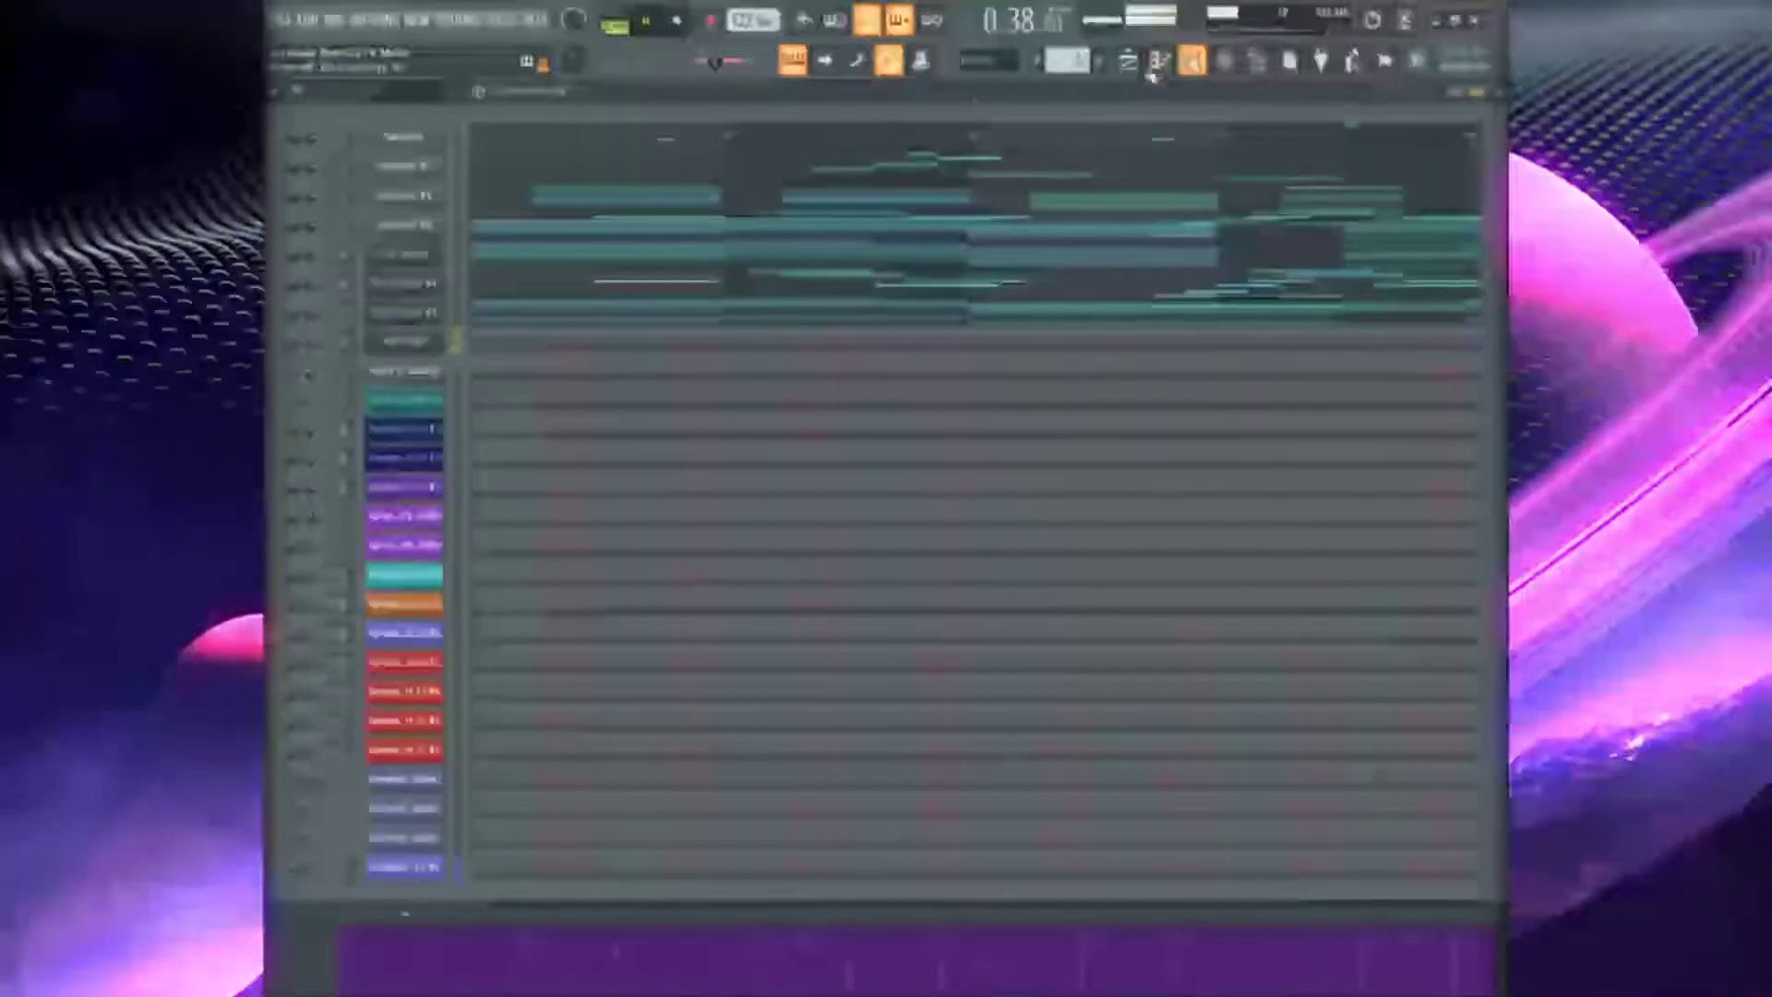
{"action": "left_click", "coordinate": [1256, 61]}
{"action": "left_click", "coordinate": [1242, 69]}
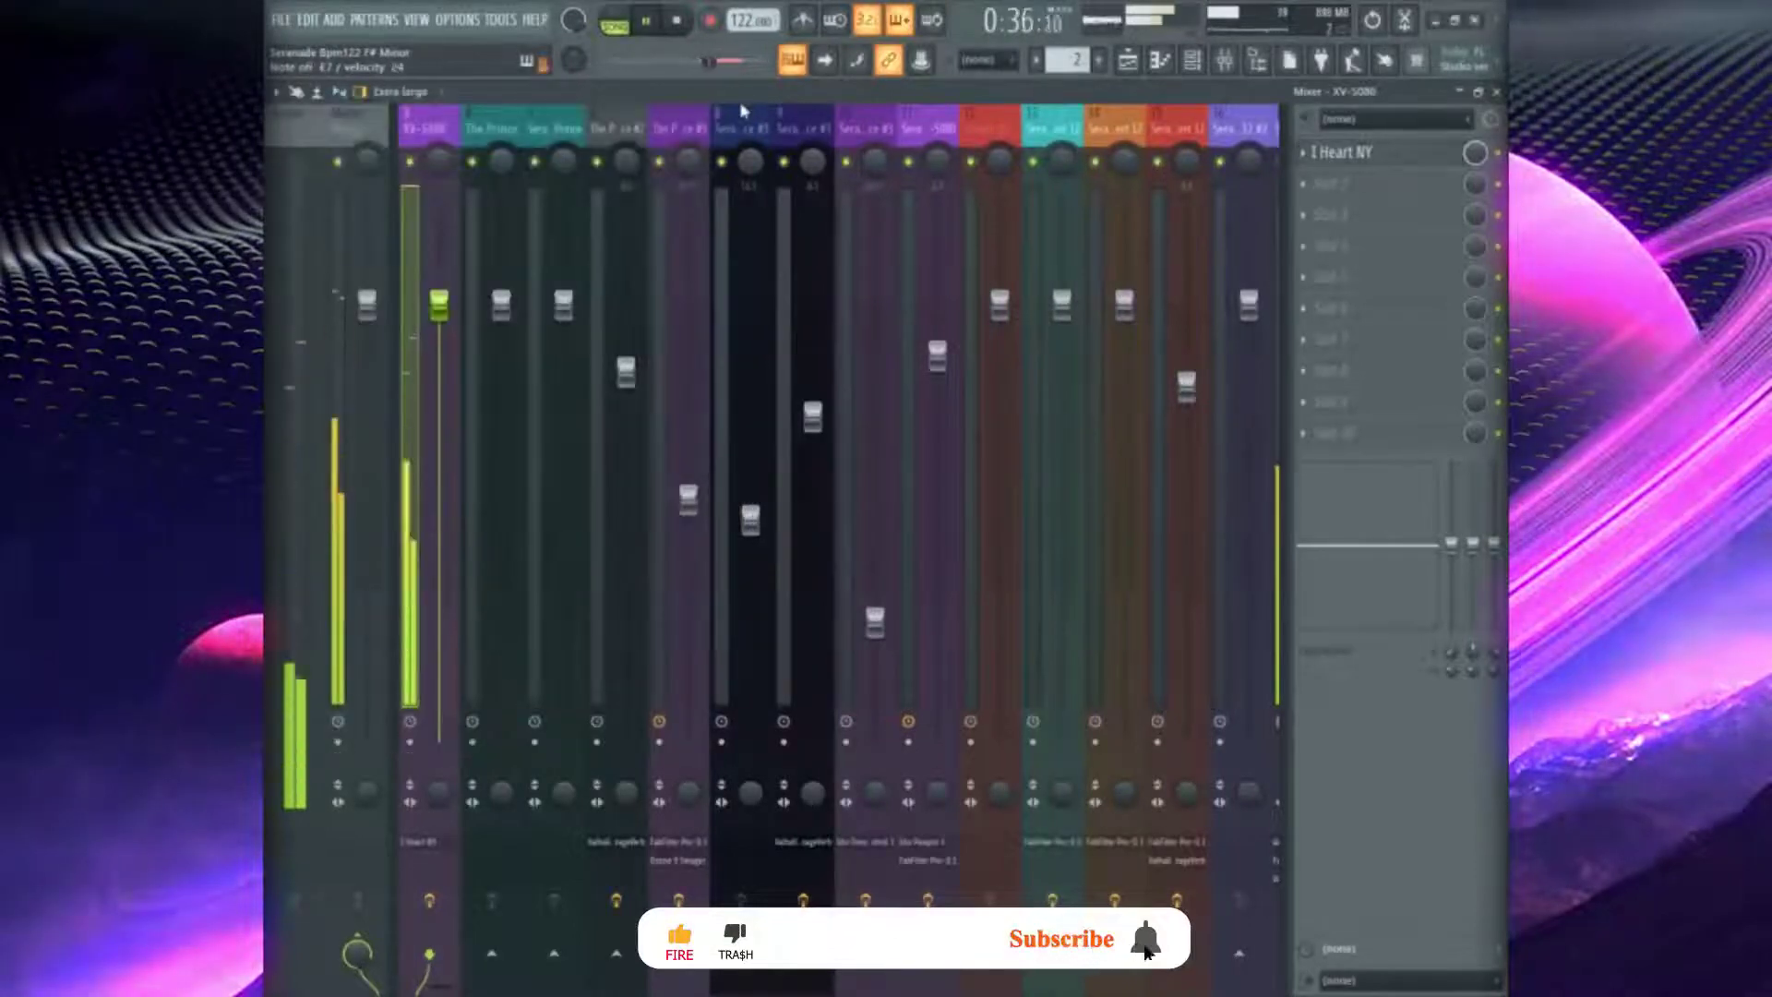
Record an XV-5080 melody over the bar 17 to 25 section, ending up as Pattern 3 on Track 12
{"action": "key", "text": "F6"}
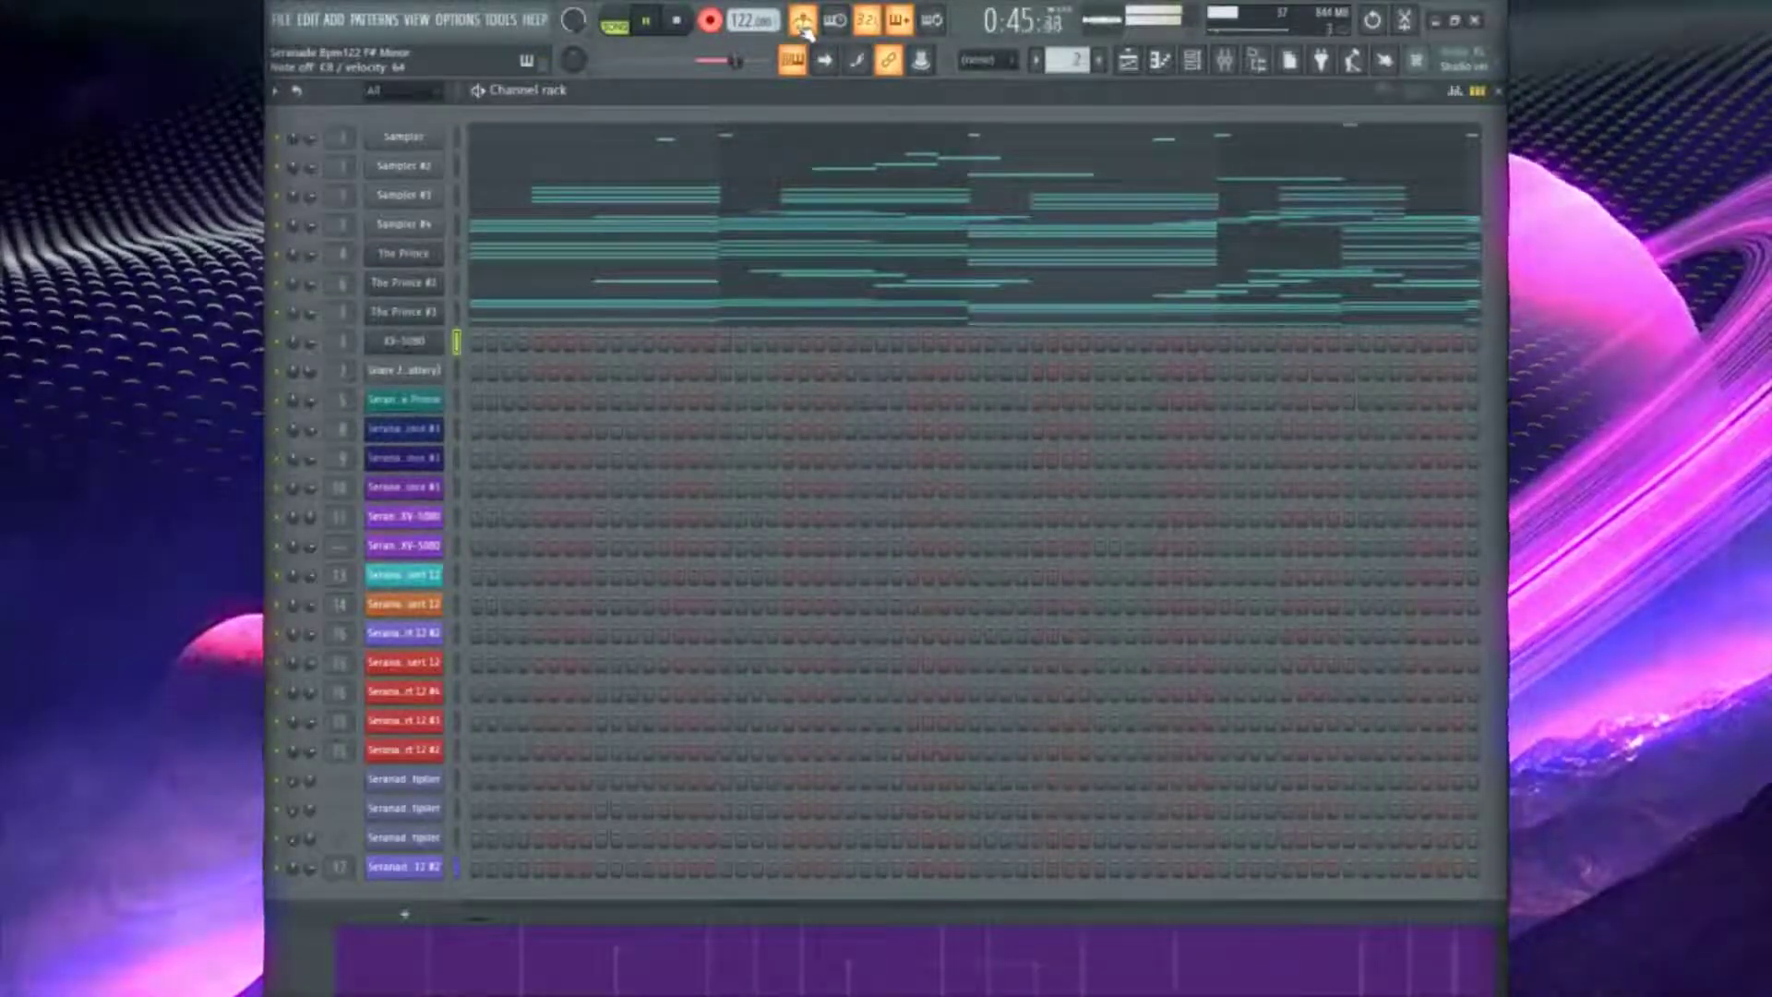
{"action": "key", "text": "space"}
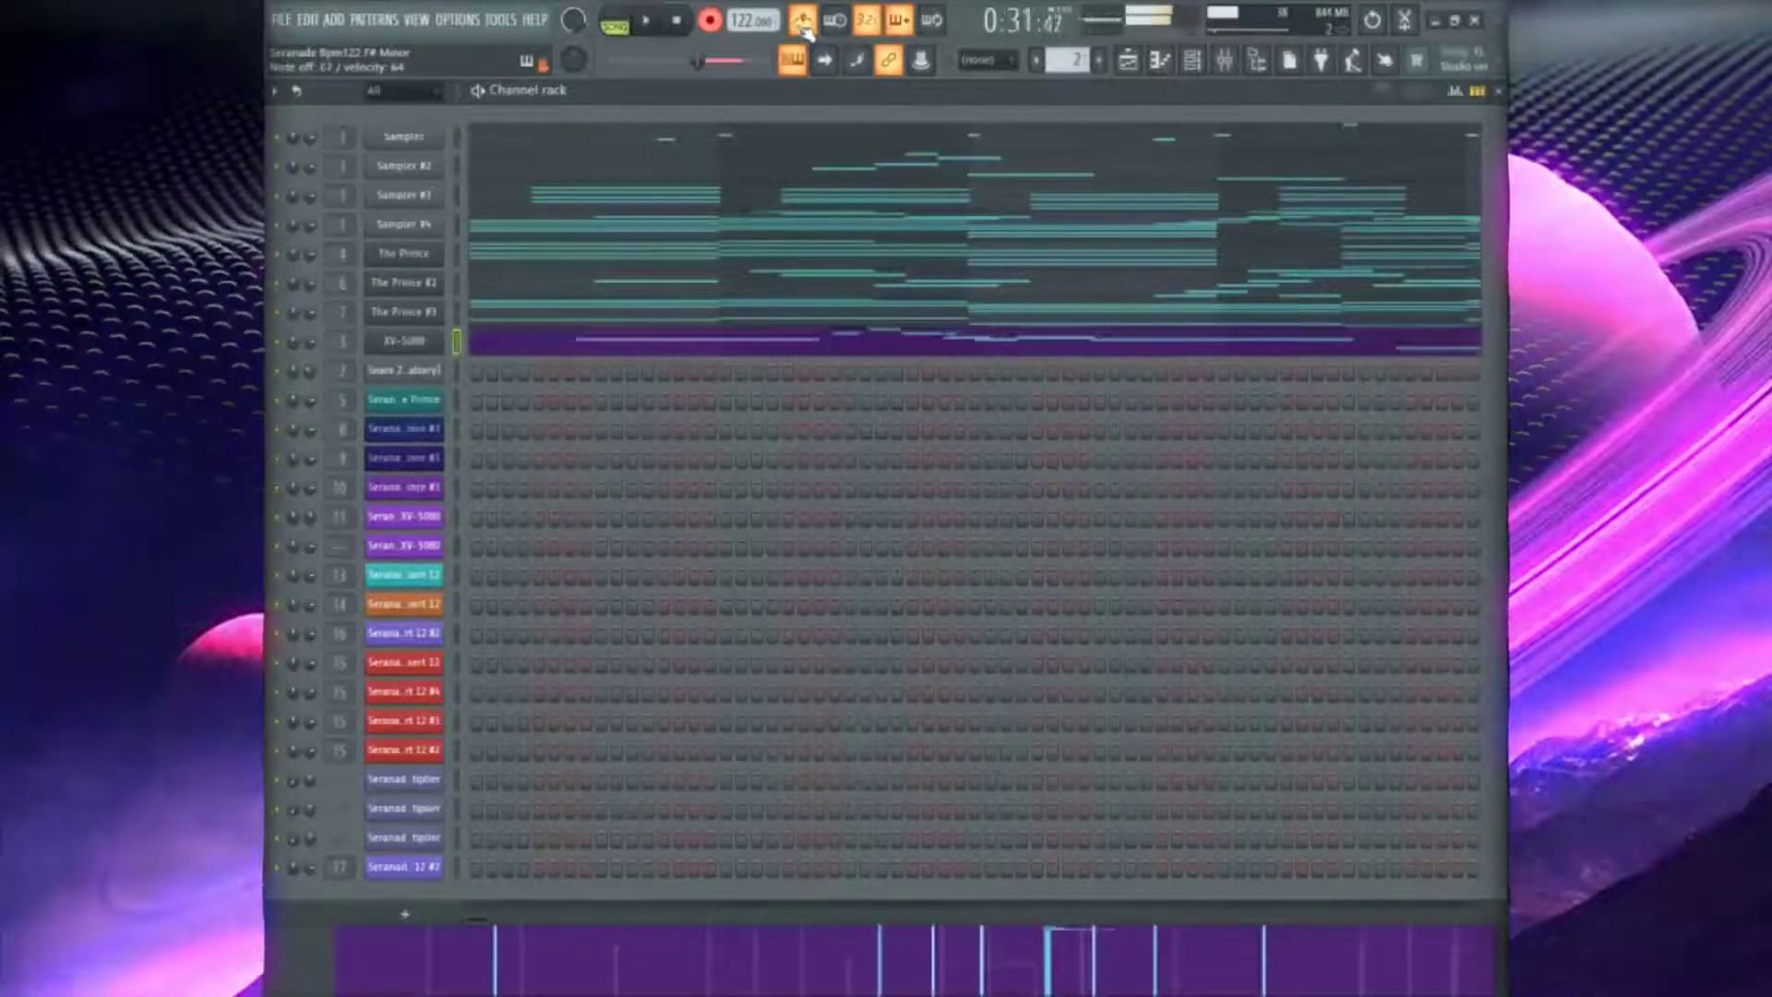
{"action": "key", "text": "space"}
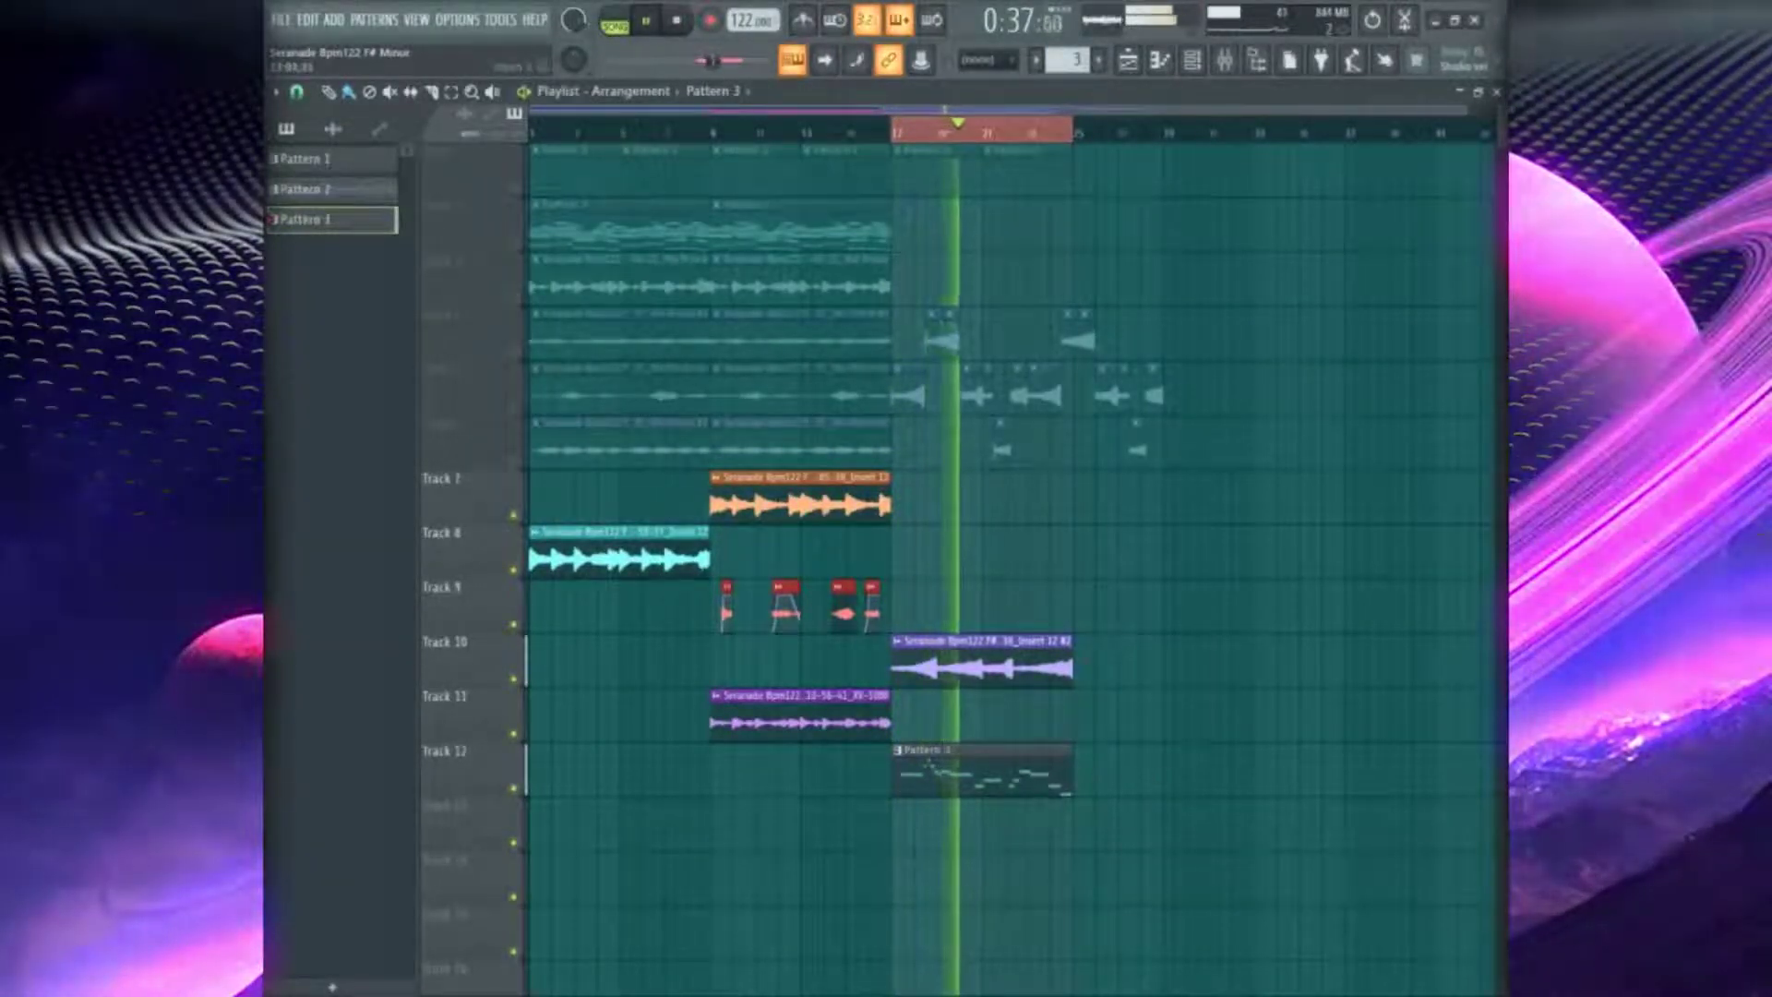
Examine the recorded XV-5080 notes of Pattern 3 in the piano roll, deselect them and return to the playlist
{"action": "key", "text": "F7"}
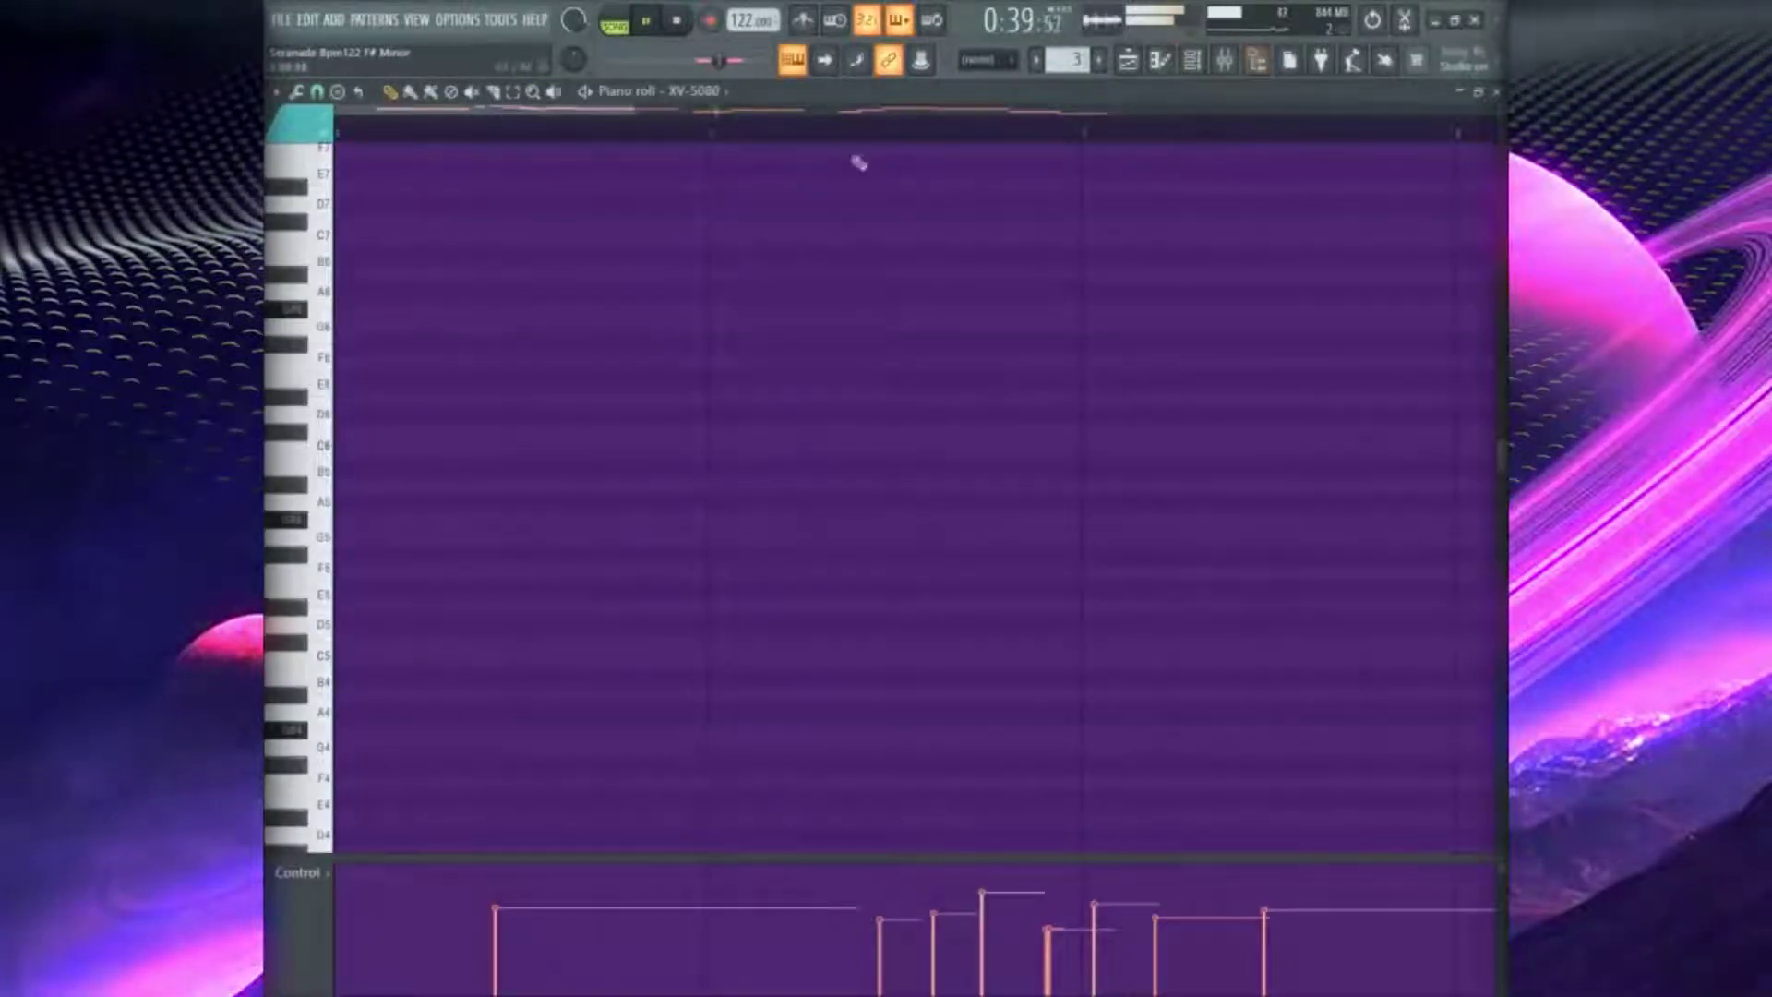
{"action": "scroll", "coordinate": [1129, 184], "scroll_direction": "down", "scroll_amount": 2}
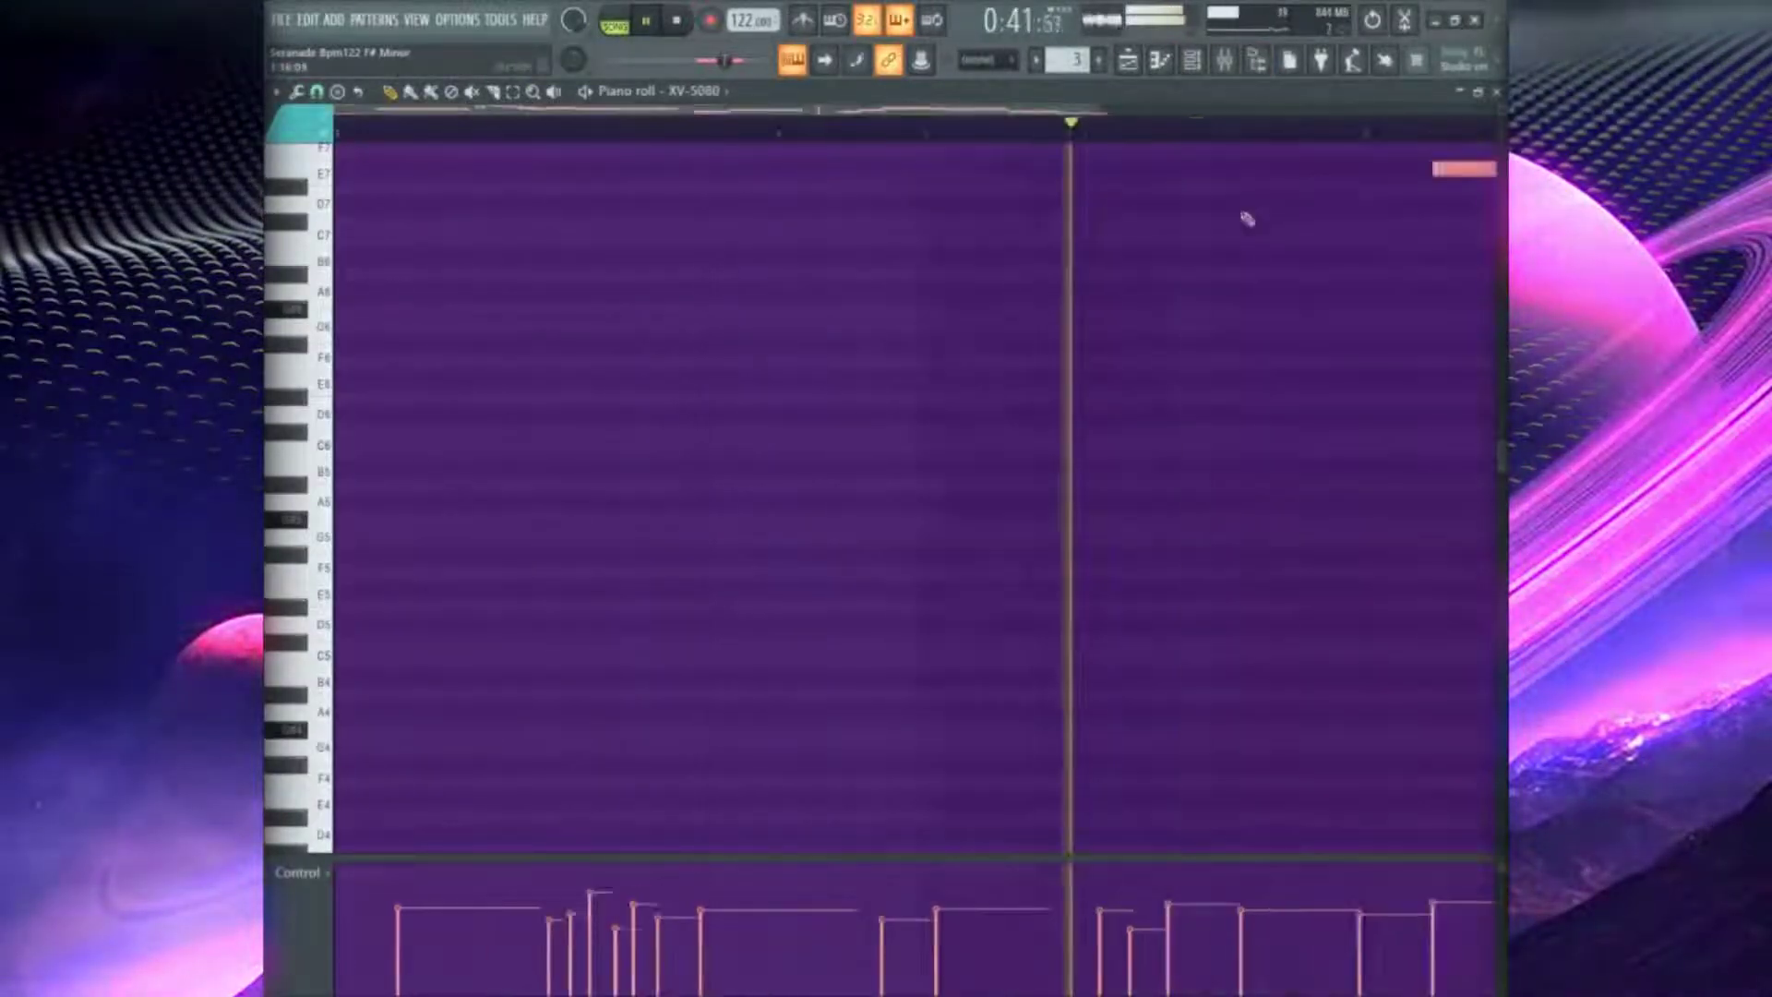
{"action": "scroll", "coordinate": [1129, 185], "scroll_direction": "up", "scroll_amount": 5}
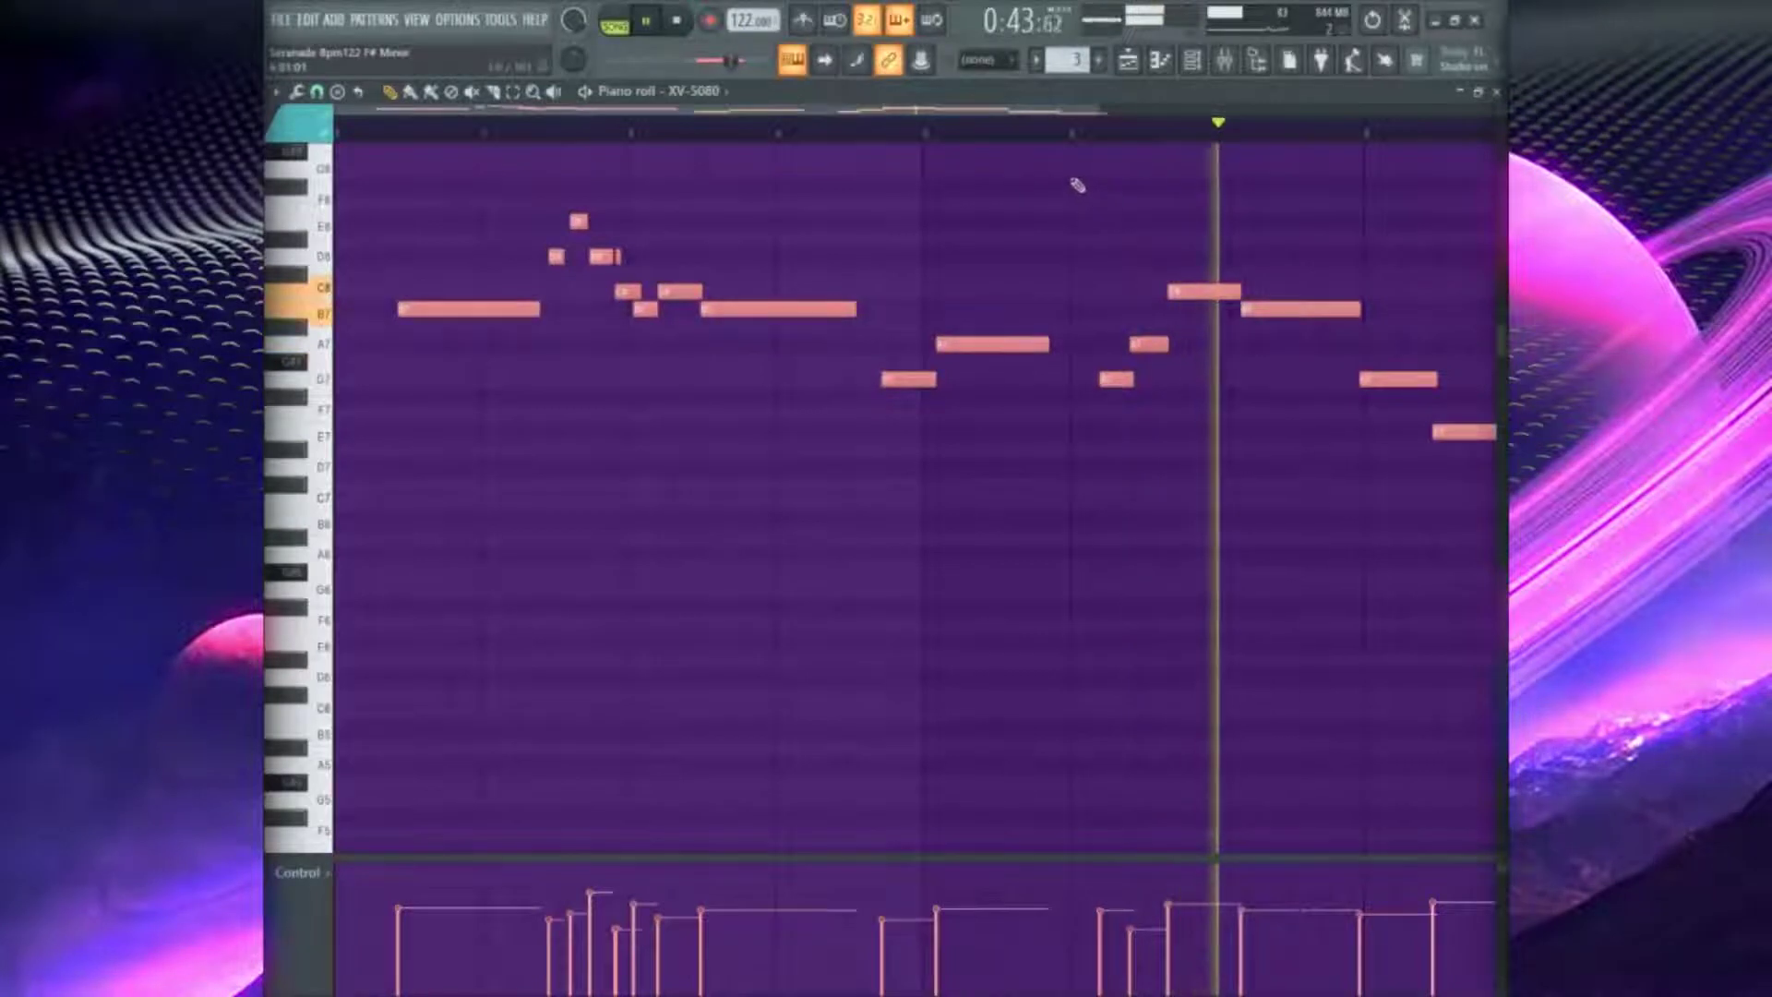
{"action": "scroll", "coordinate": [1319, 159], "scroll_direction": "down", "scroll_amount": 2}
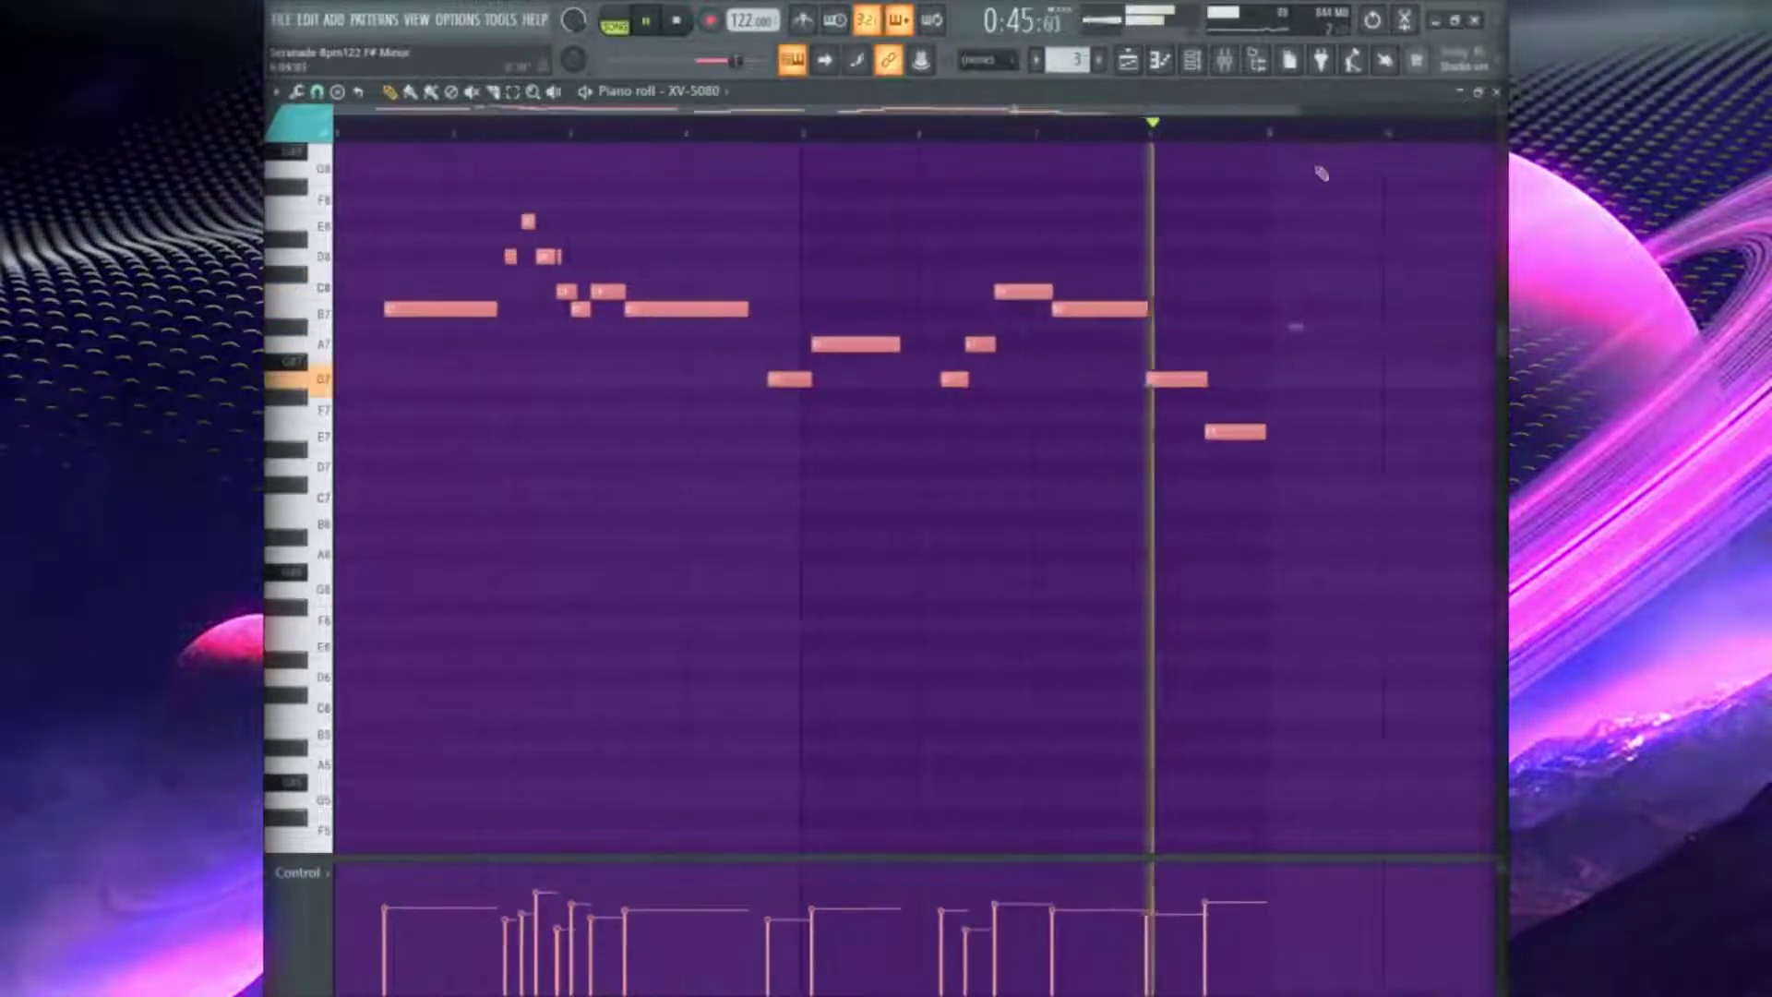
{"action": "left_click", "coordinate": [1333, 467]}
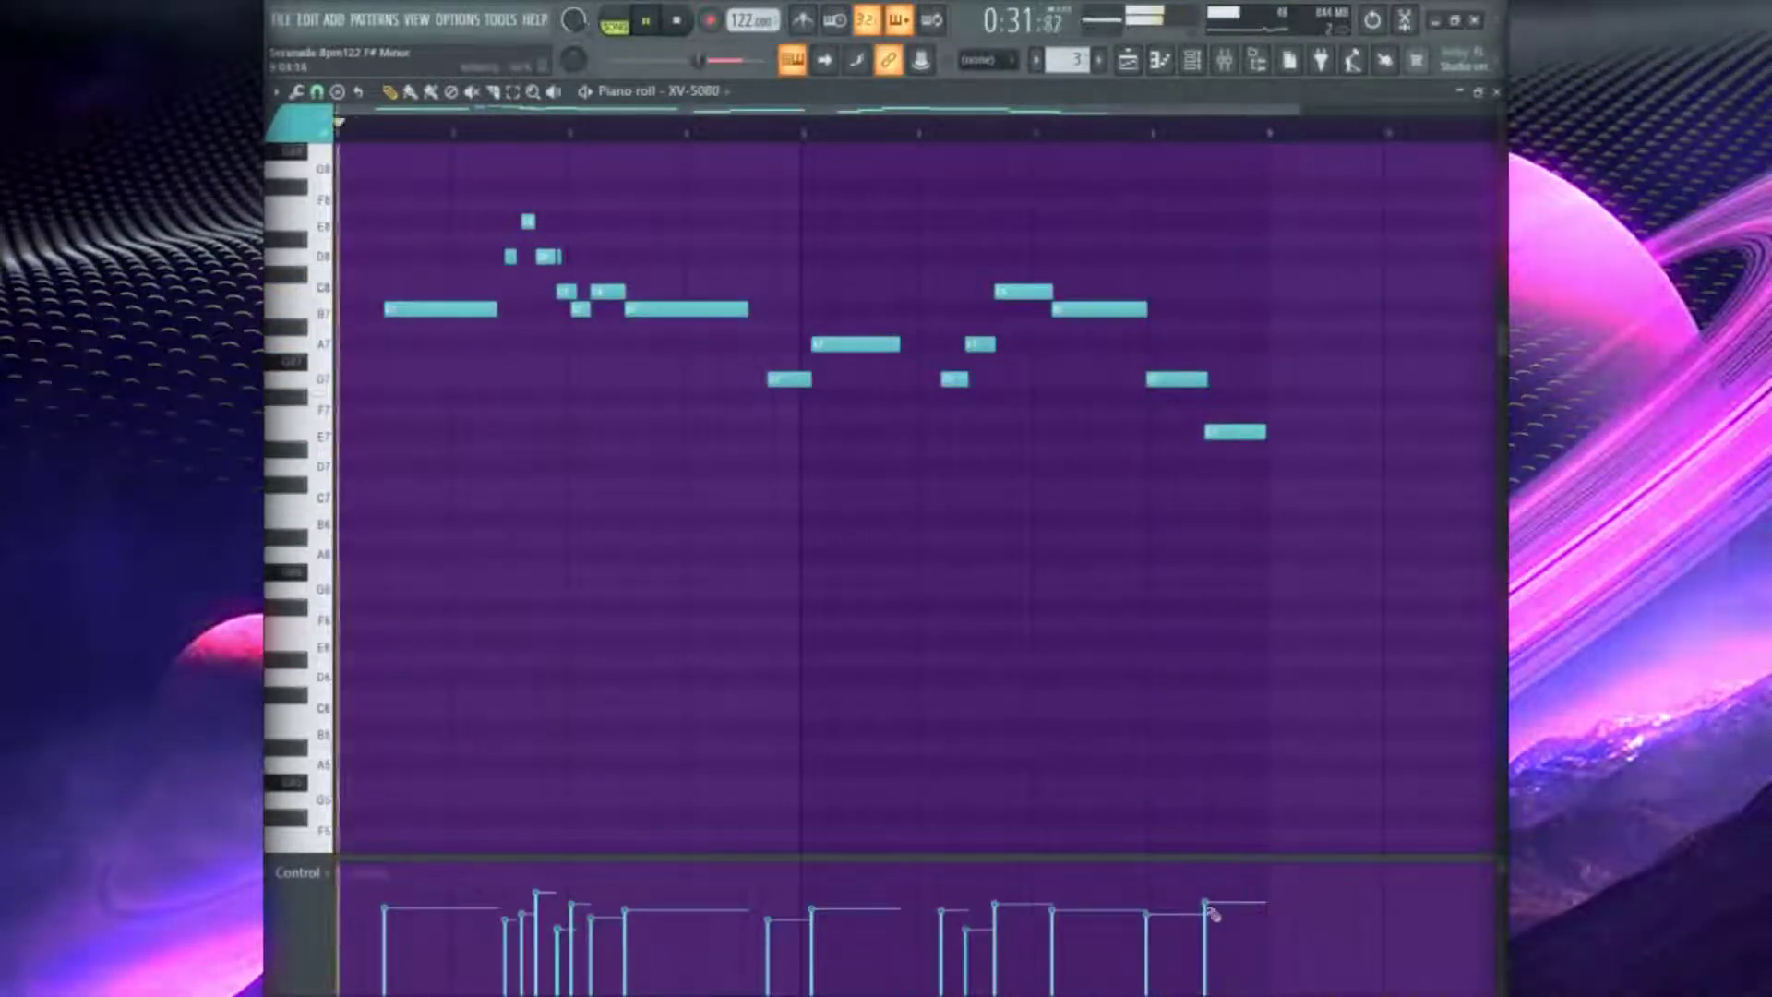
{"action": "left_click", "coordinate": [1496, 93]}
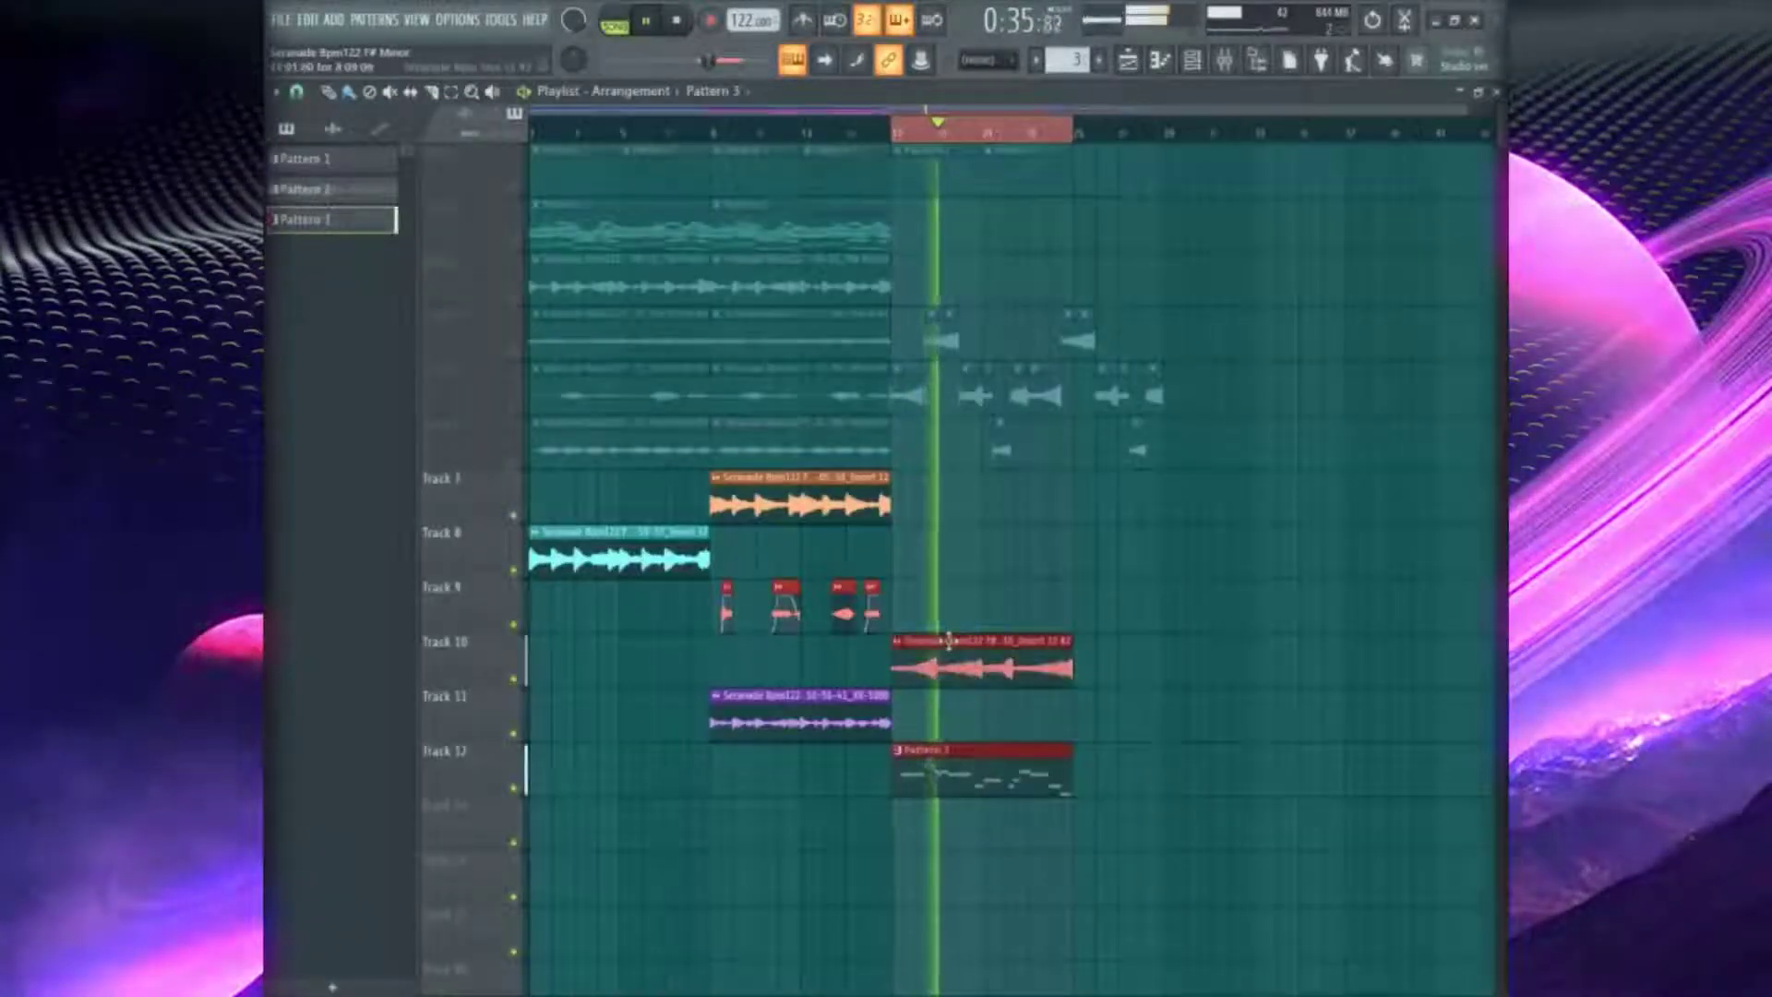
Delete the muted audio clips on Tracks 4 to 6 that lie after about bar 23
{"action": "left_click", "coordinate": [1137, 699]}
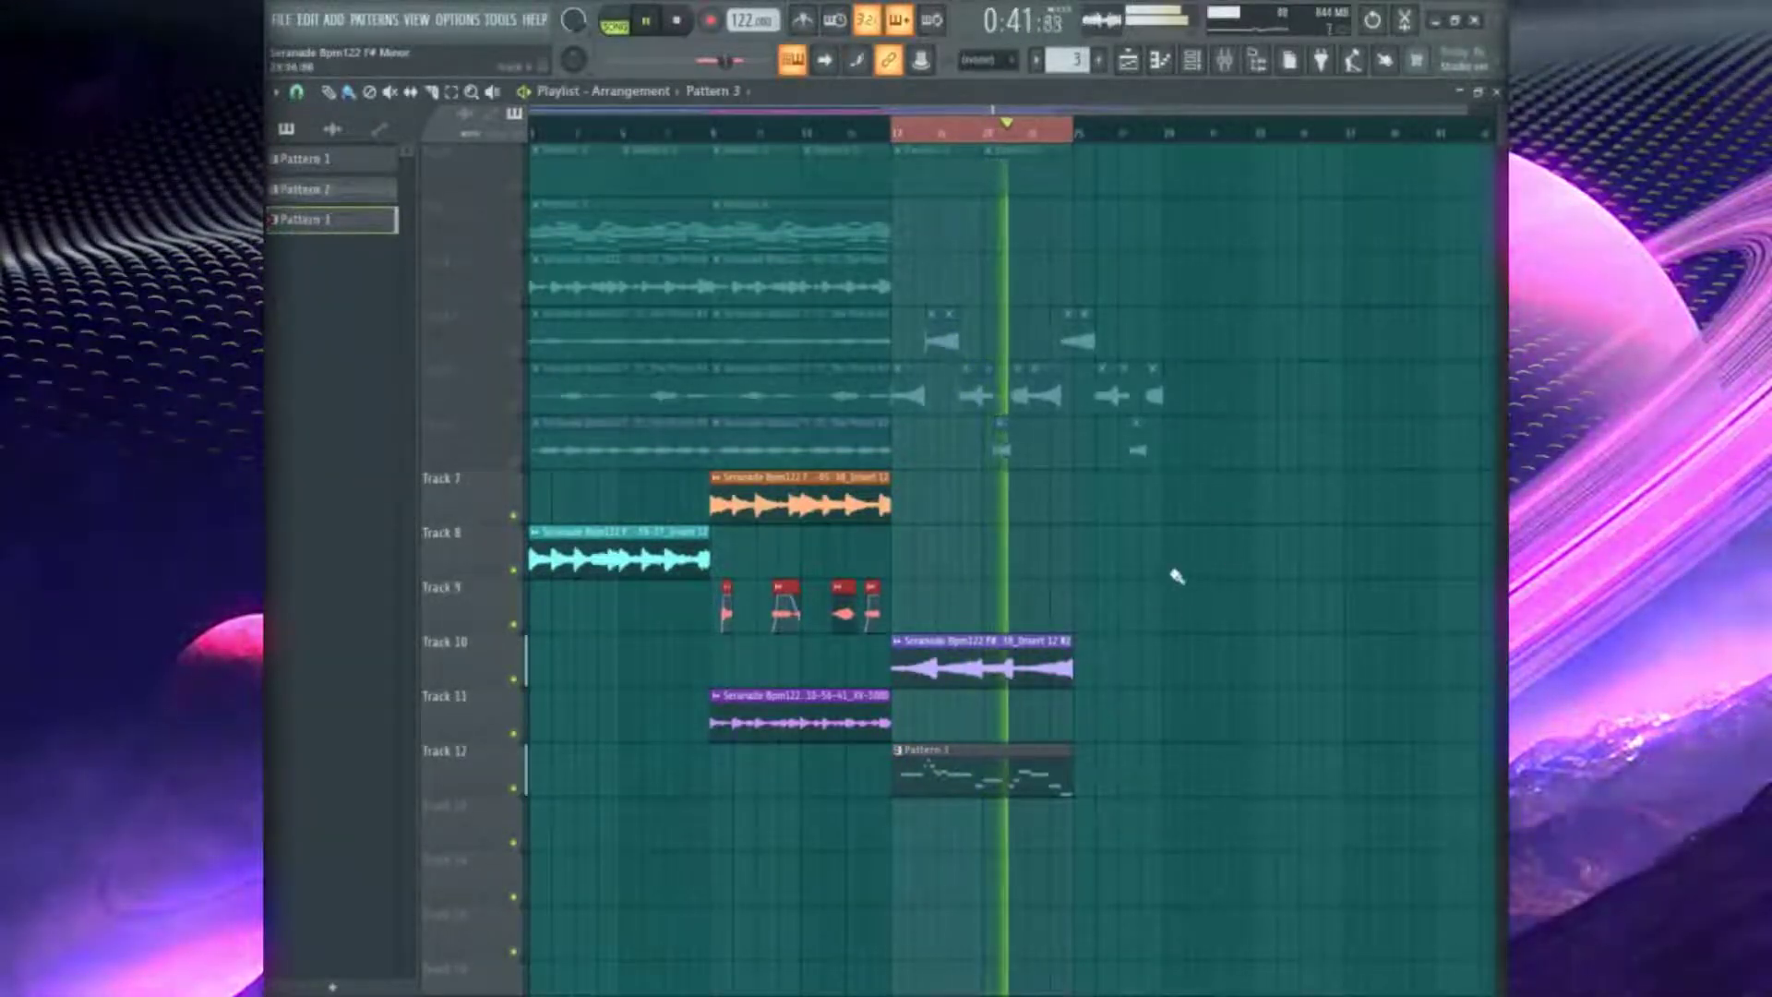
{"action": "left_click_drag", "start_coordinate": [1188, 557], "coordinate": [1052, 297]}
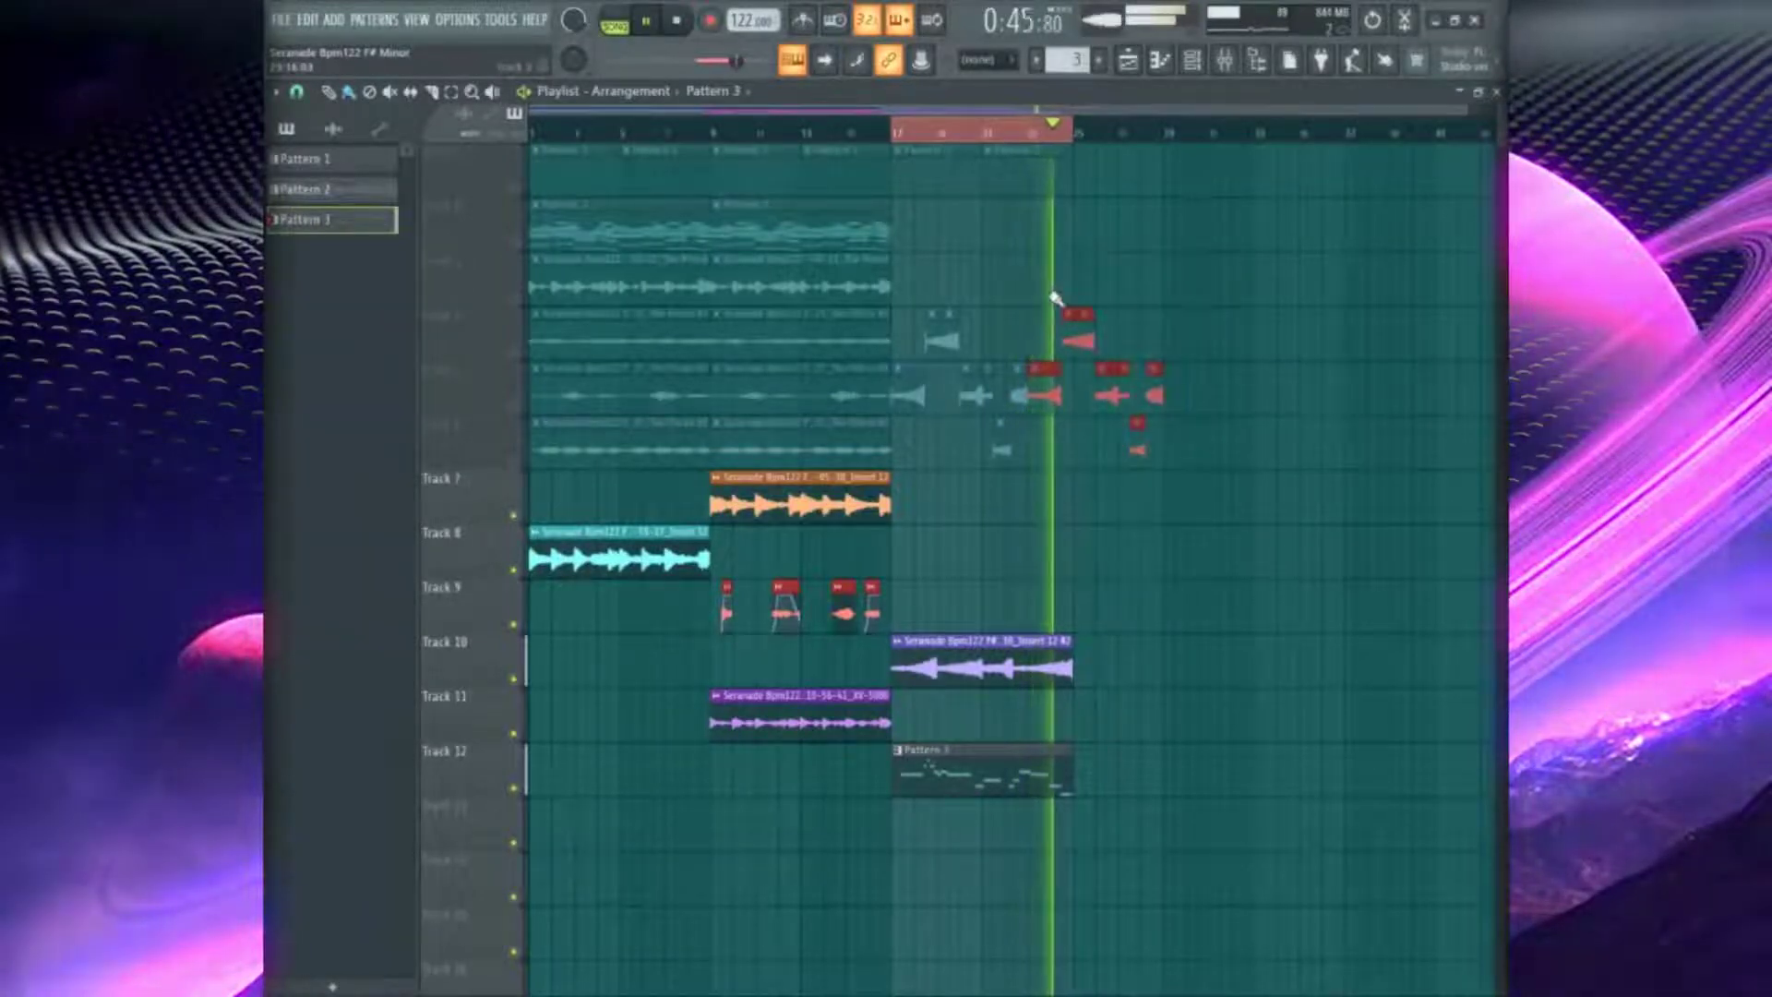
{"action": "key", "text": "Delete"}
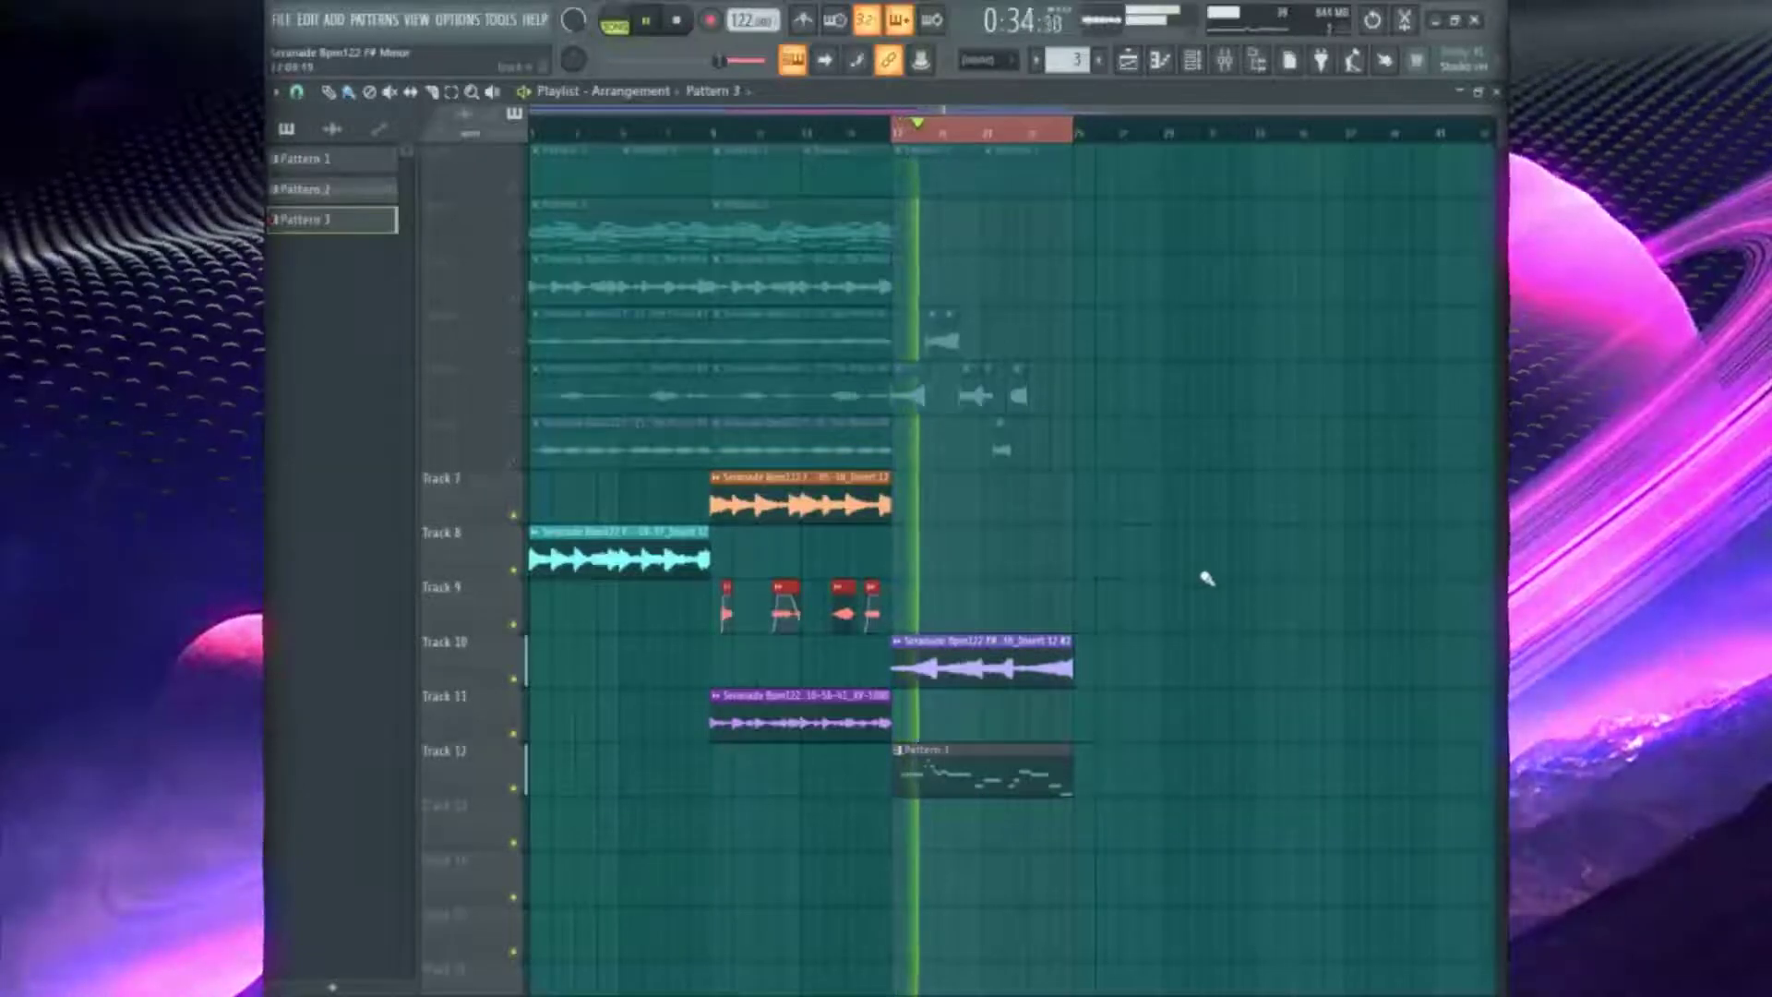
Add ValhallaVintageVerb to the XV-5080 mixer track with 66.4% mix, 0.29 s decay, 9.57 ms predelay and 4970 Hz HighFreq damping
{"action": "left_click", "coordinate": [1217, 65]}
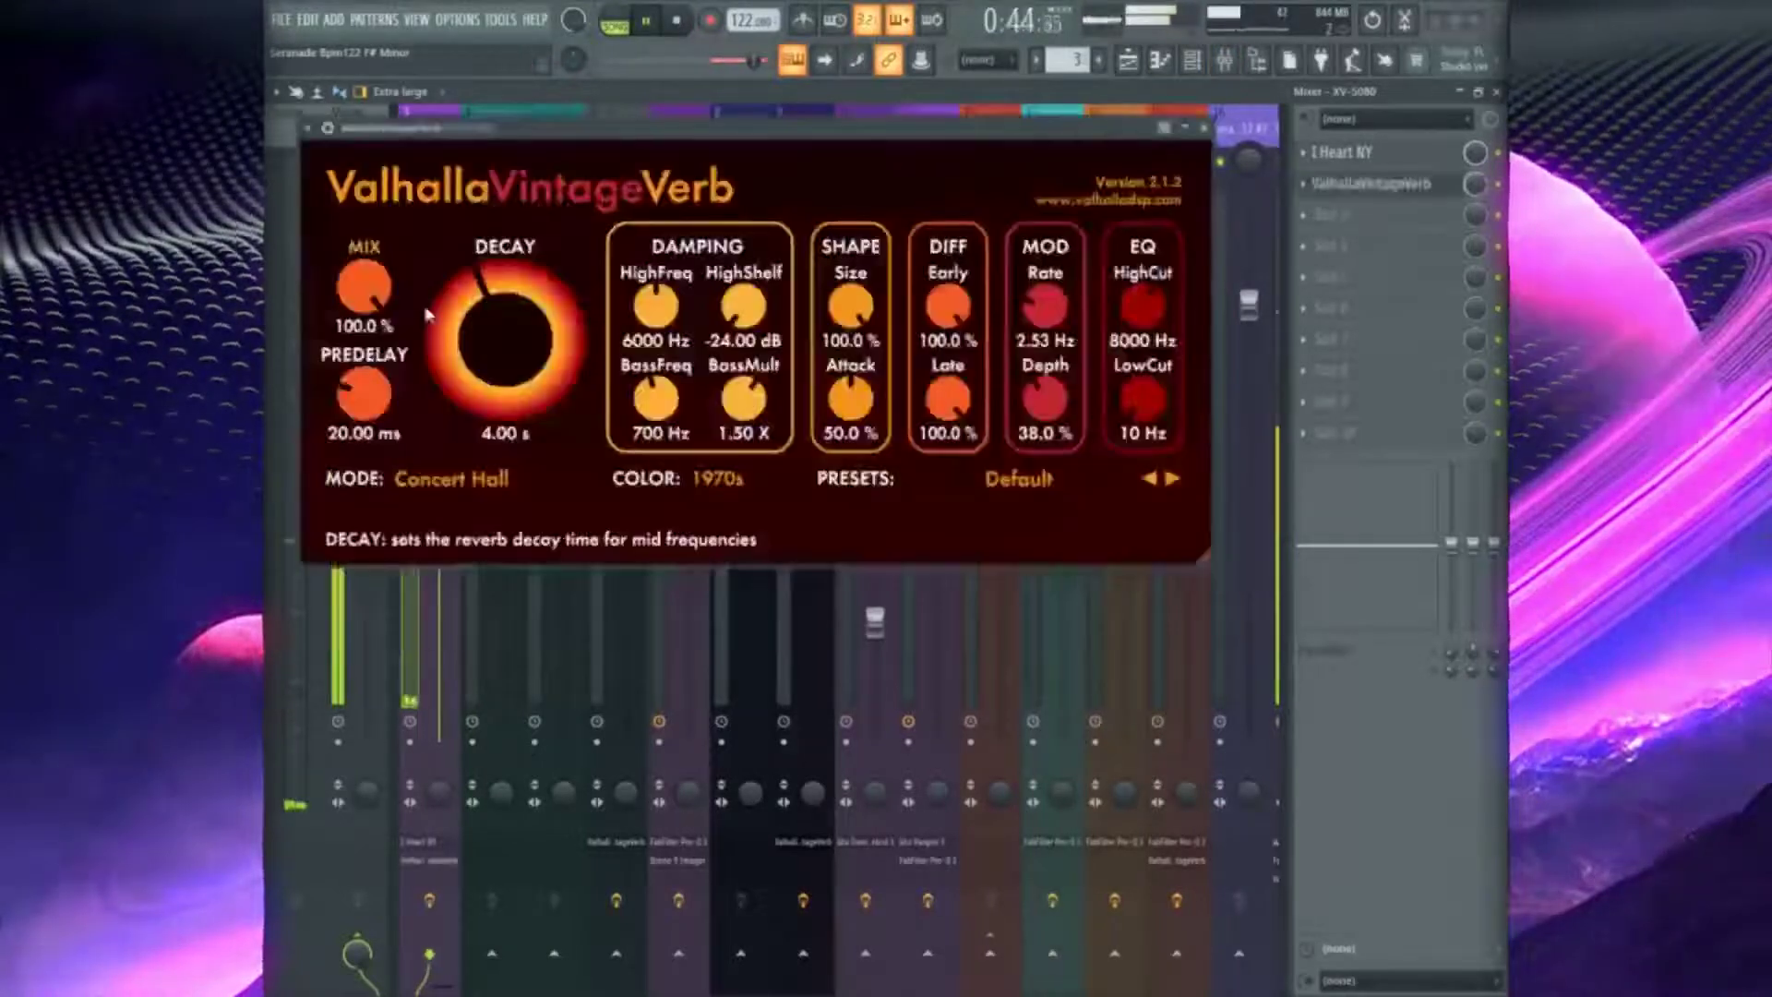
{"action": "left_click_drag", "start_coordinate": [364, 288], "coordinate": [367, 323]}
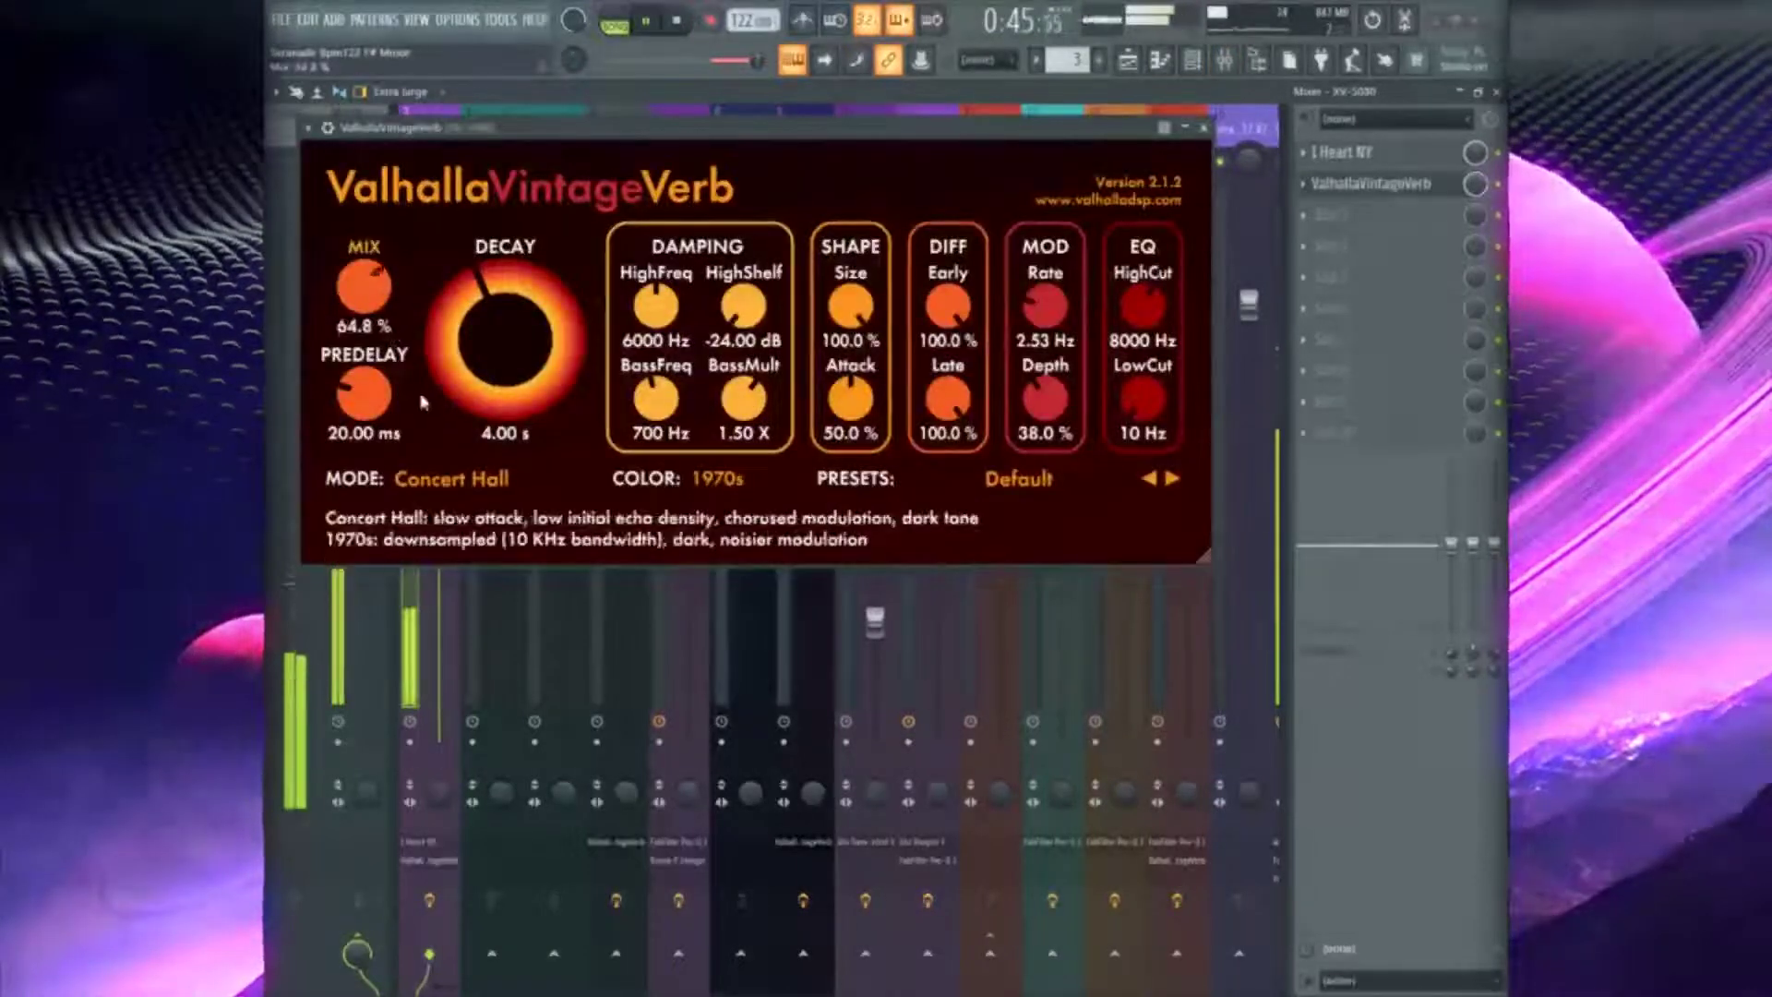
{"action": "left_click_drag", "start_coordinate": [502, 317], "coordinate": [502, 387]}
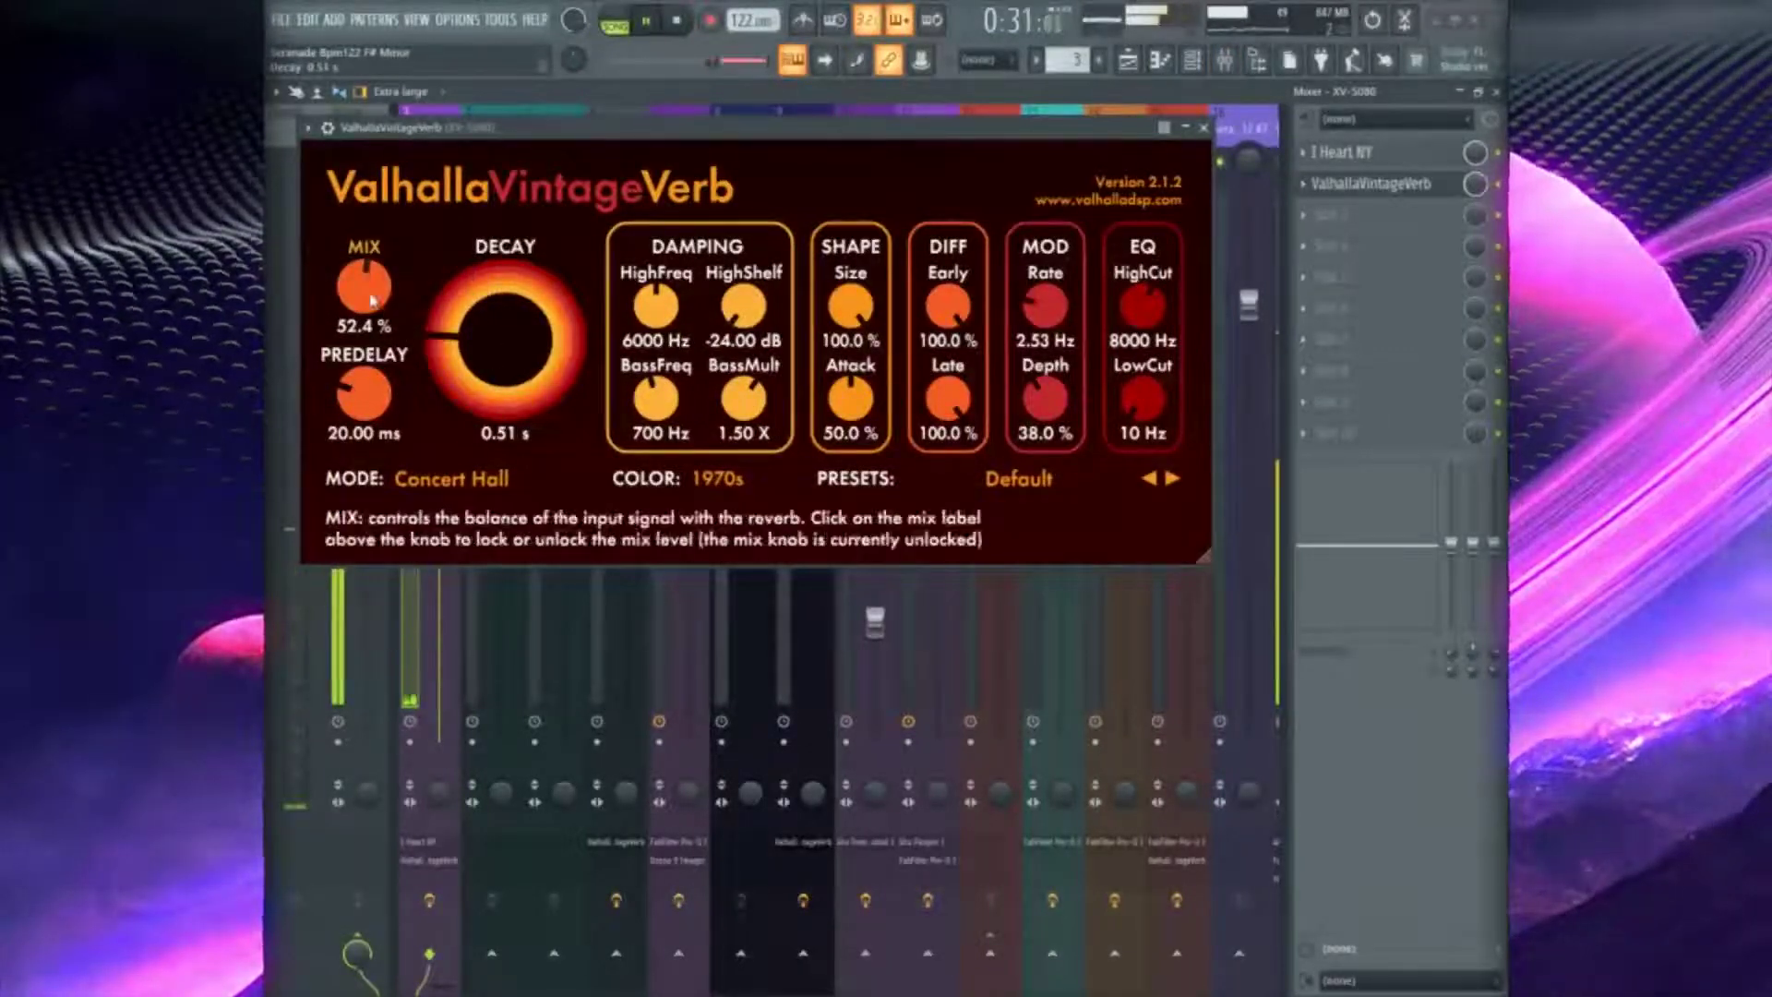
{"action": "left_click_drag", "start_coordinate": [363, 312], "coordinate": [363, 289]}
{"action": "left_click_drag", "start_coordinate": [434, 355], "coordinate": [367, 408]}
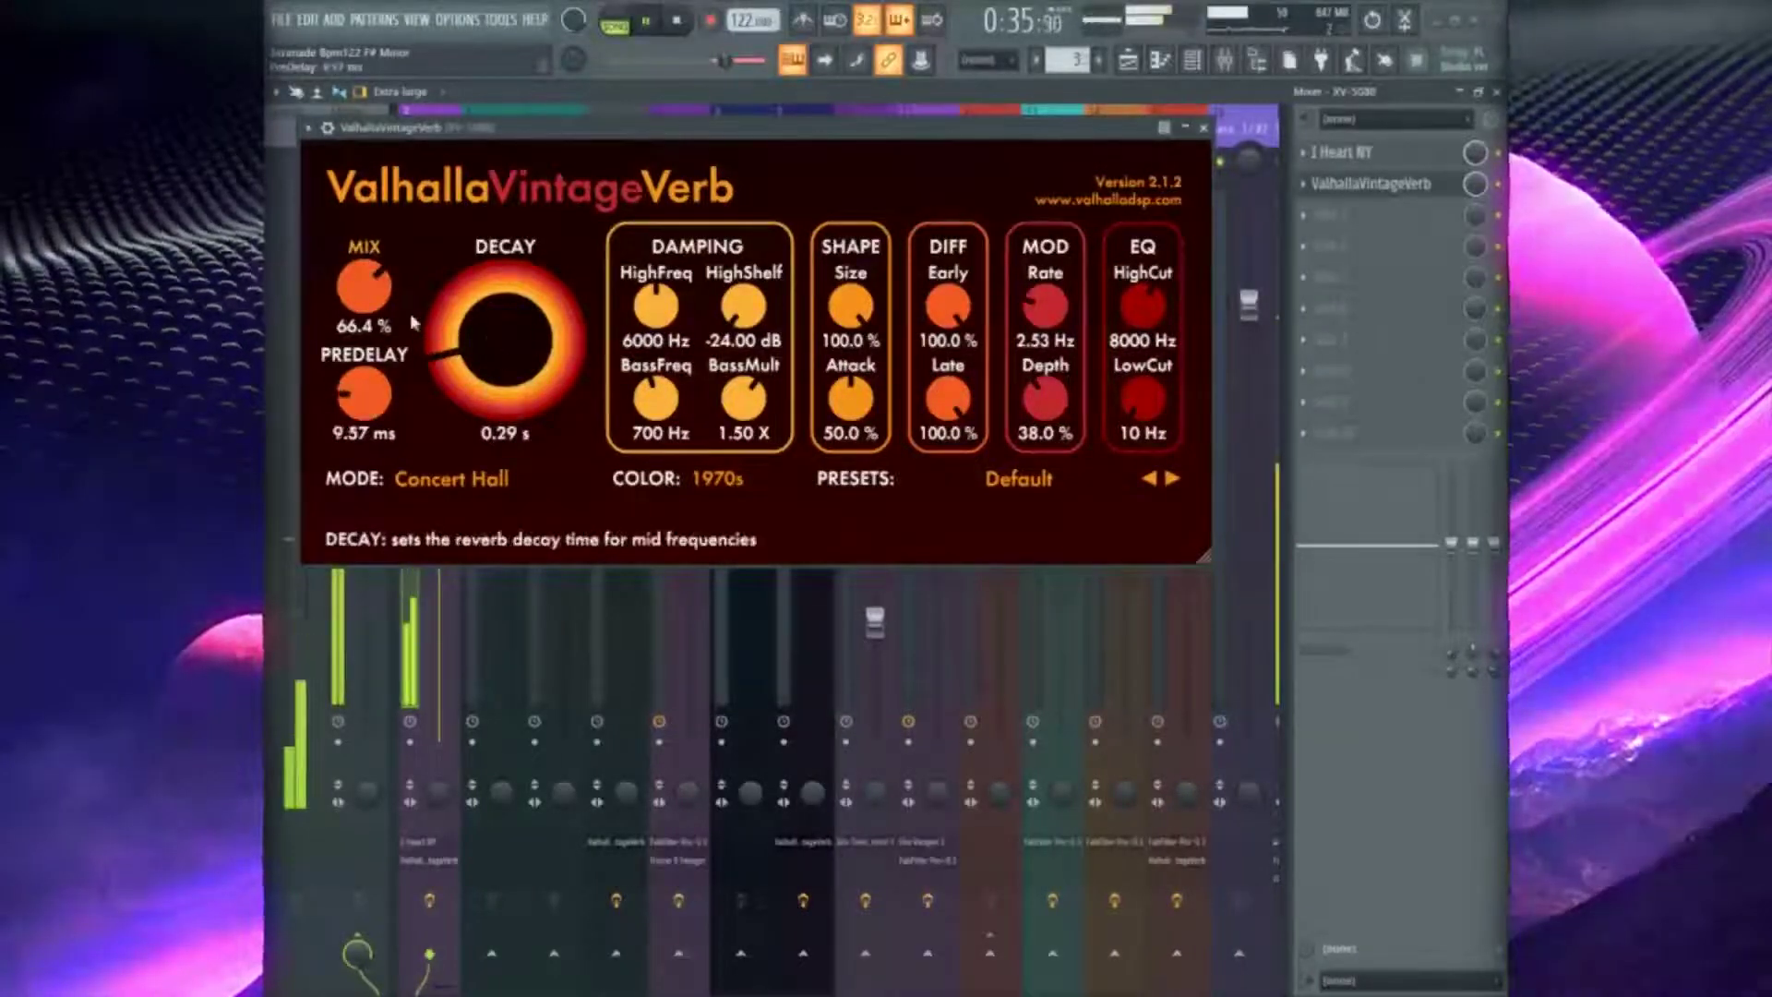
{"action": "left_click_drag", "start_coordinate": [660, 314], "coordinate": [659, 325]}
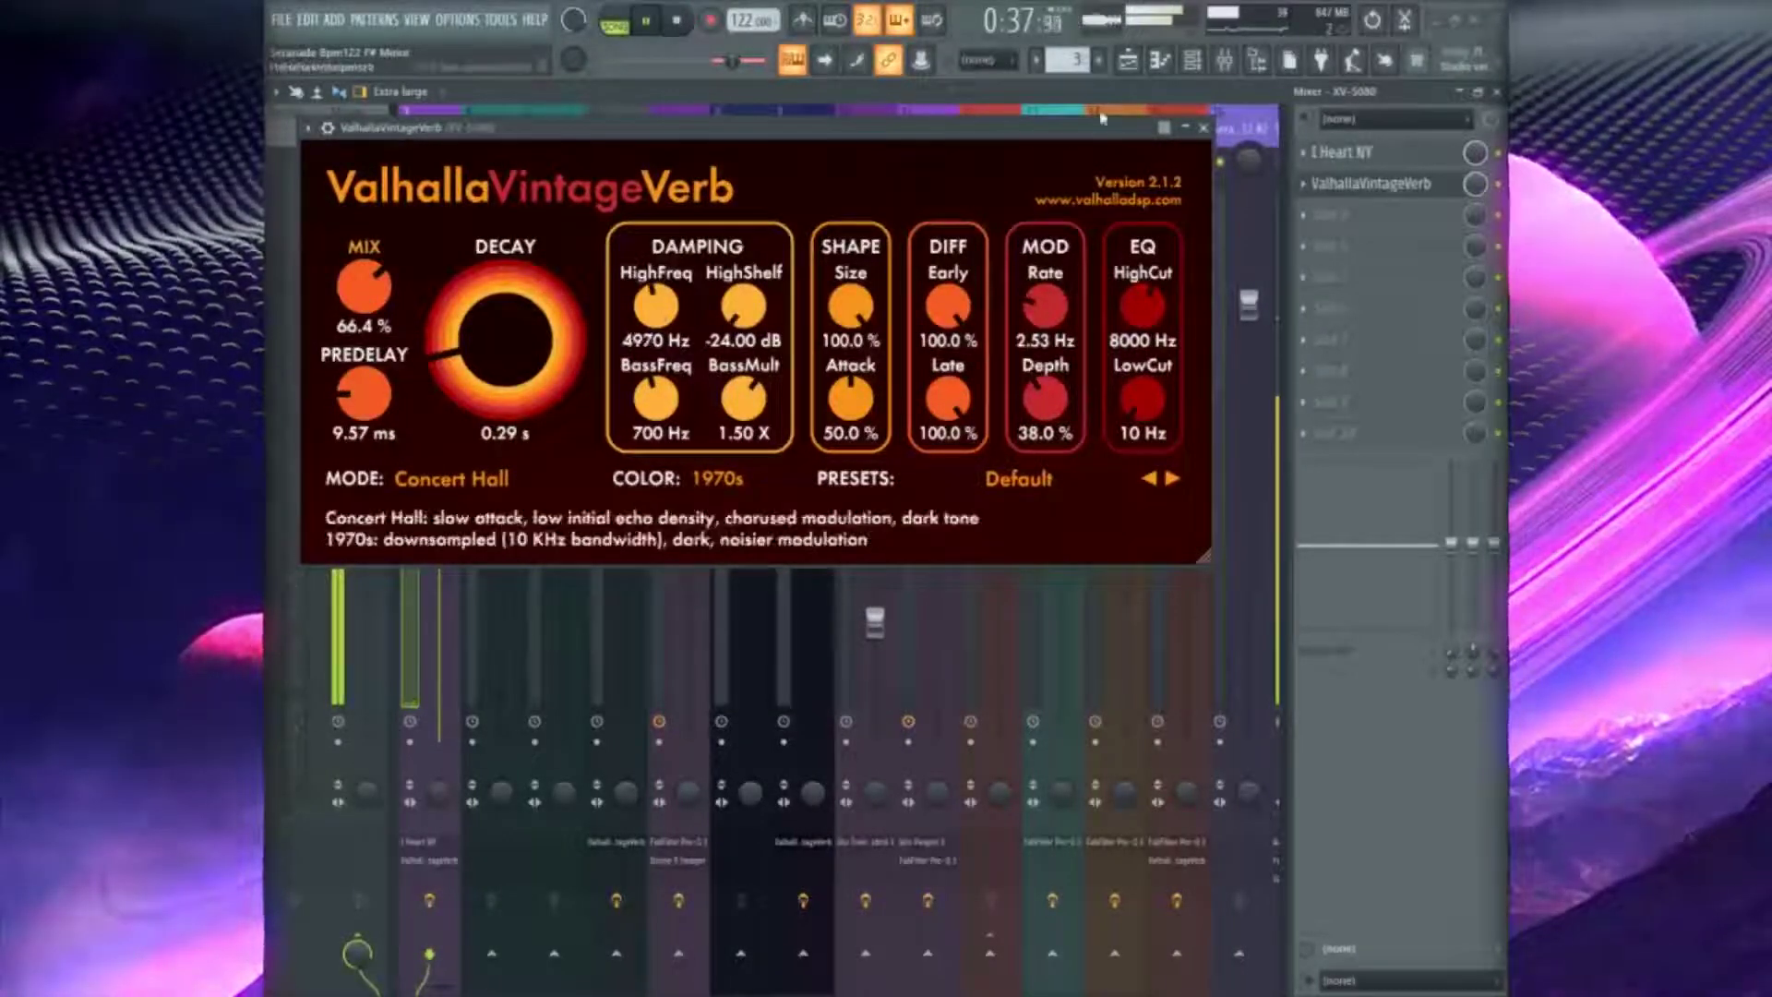
{"action": "key", "text": "Escape"}
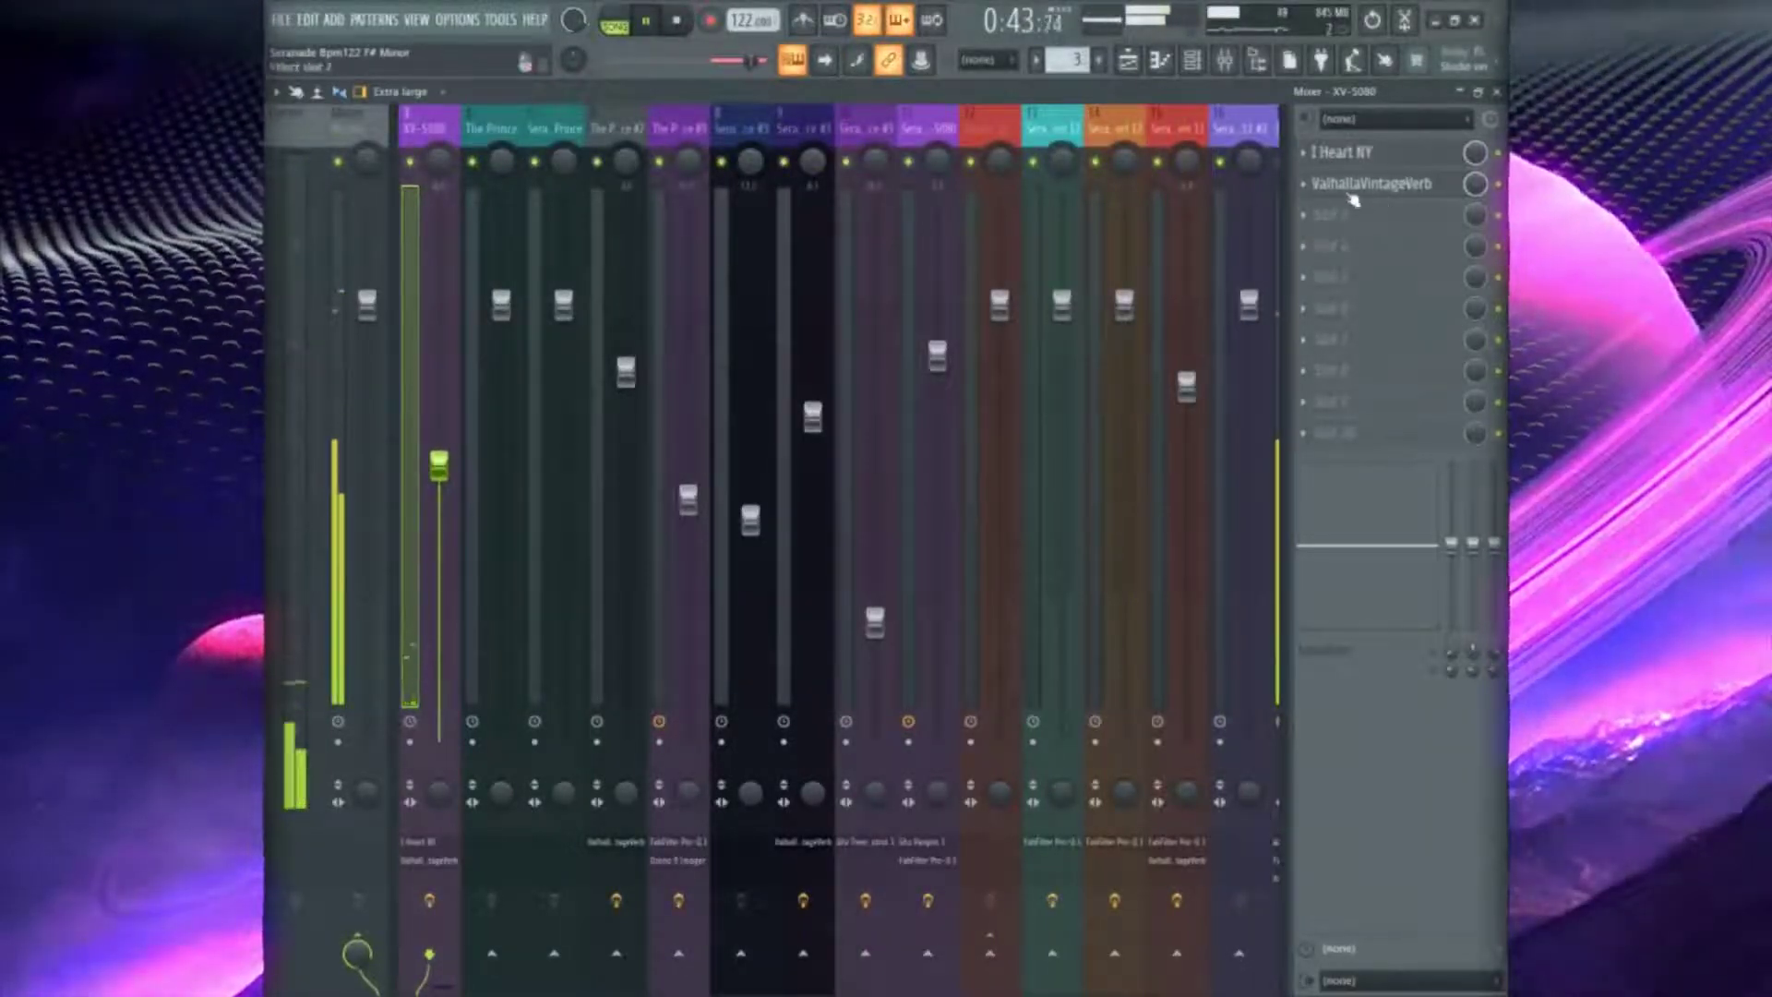
Set the XV-5080 reverb's mix to about 35%, HighFreq to 3680 Hz, BassFreq to 460 Hz, BassMult to 1.24 X and attack to 32.4%
{"action": "left_click", "coordinate": [1353, 198]}
{"action": "mouse_move", "coordinate": [364, 288]}
{"action": "left_mouse_down"}
{"action": "mouse_move", "coordinate": [364, 273]}
{"action": "mouse_move", "coordinate": [366, 300]}
{"action": "left_mouse_up"}
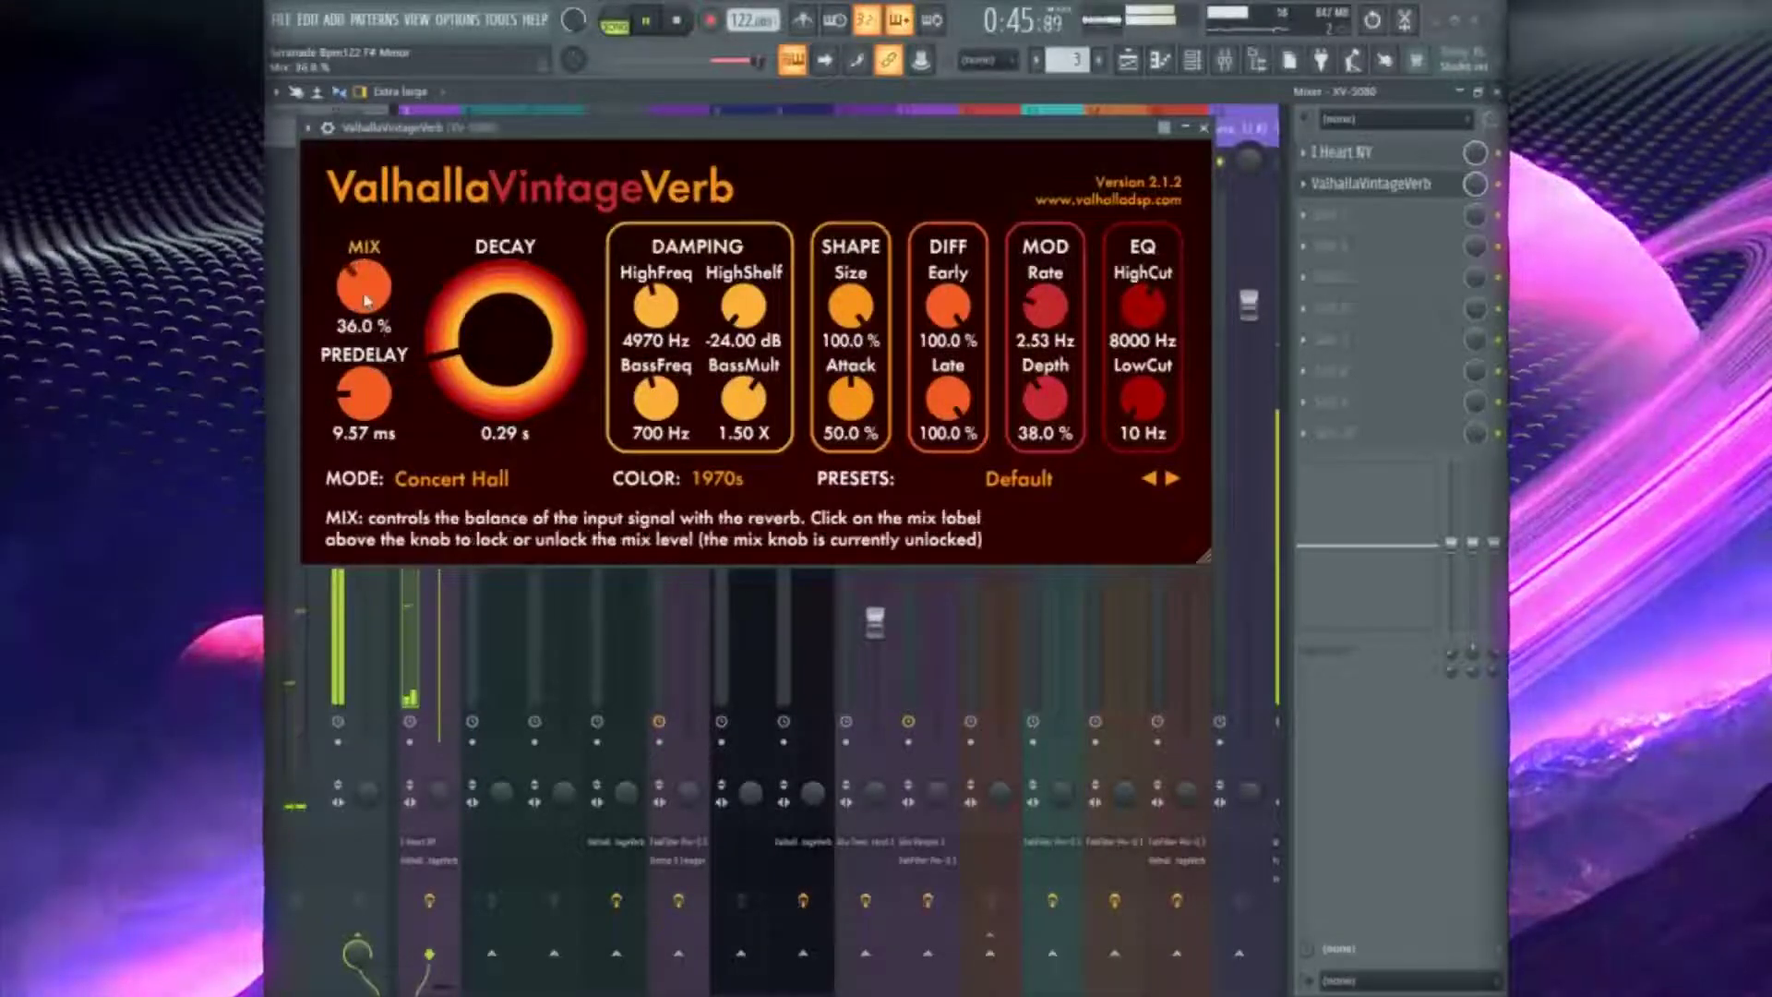
{"action": "left_click_drag", "start_coordinate": [660, 314], "coordinate": [660, 325]}
{"action": "left_click_drag", "start_coordinate": [656, 399], "coordinate": [753, 399]}
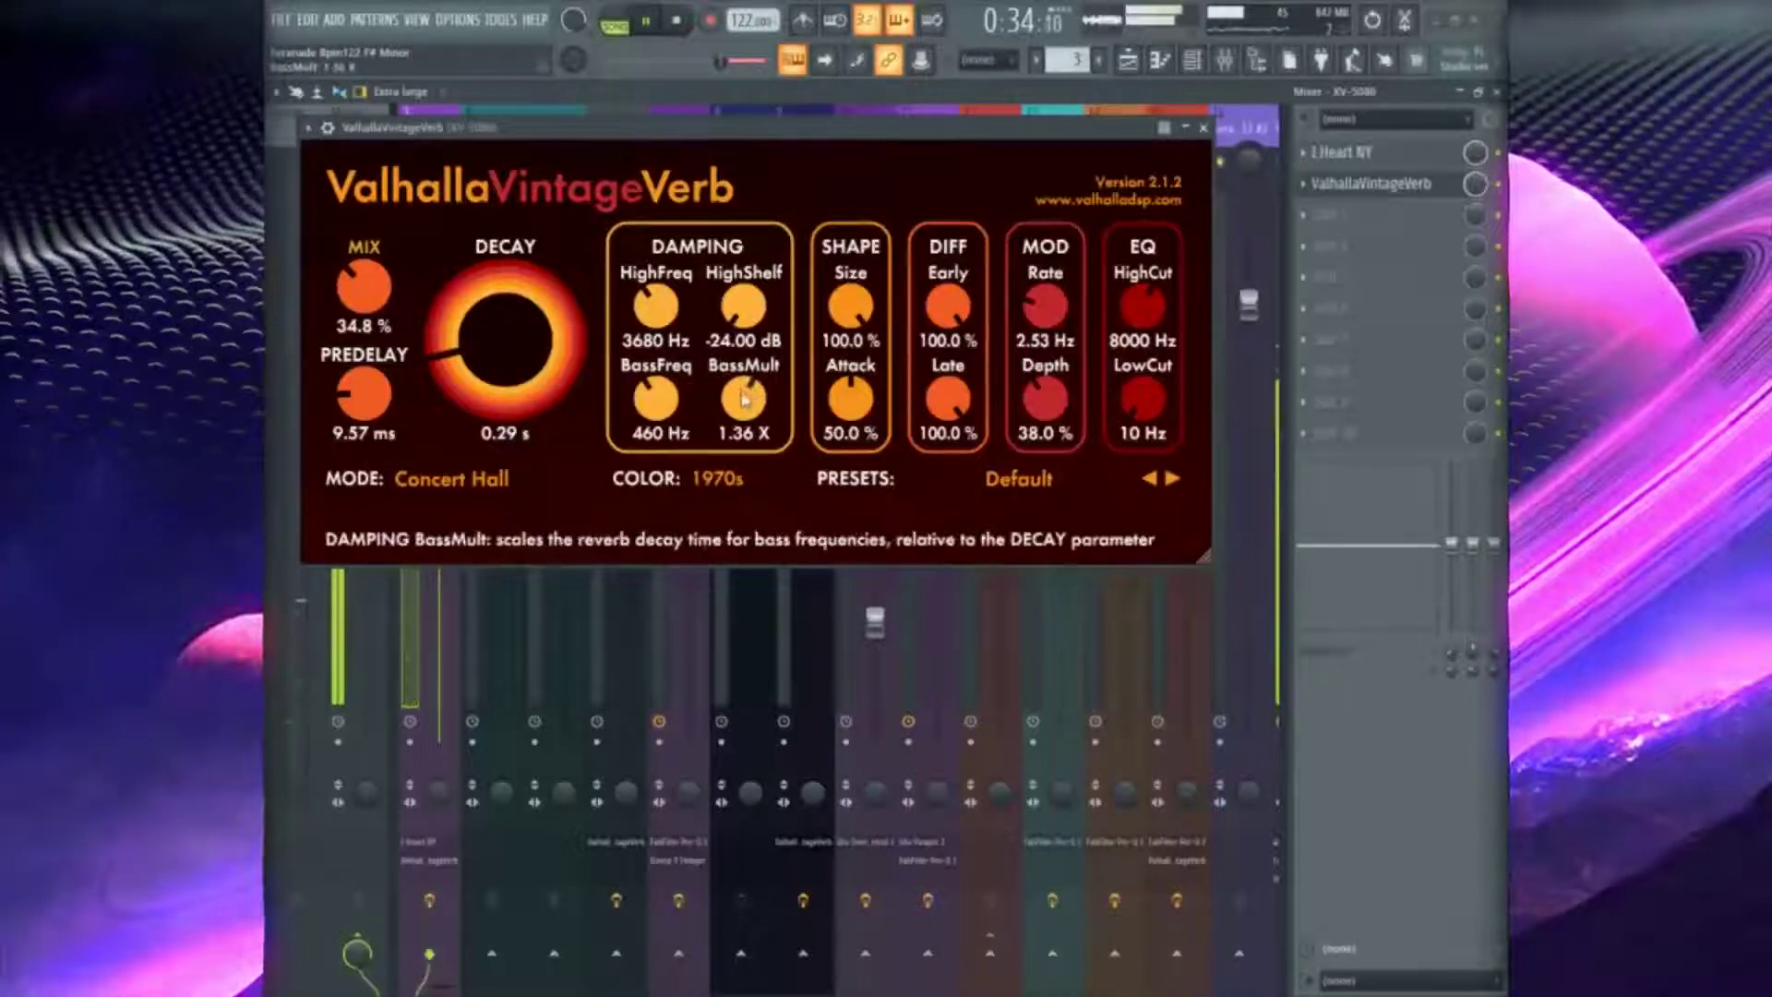
{"action": "left_click_drag", "start_coordinate": [744, 399], "coordinate": [745, 412]}
{"action": "left_click_drag", "start_coordinate": [850, 402], "coordinate": [821, 420]}
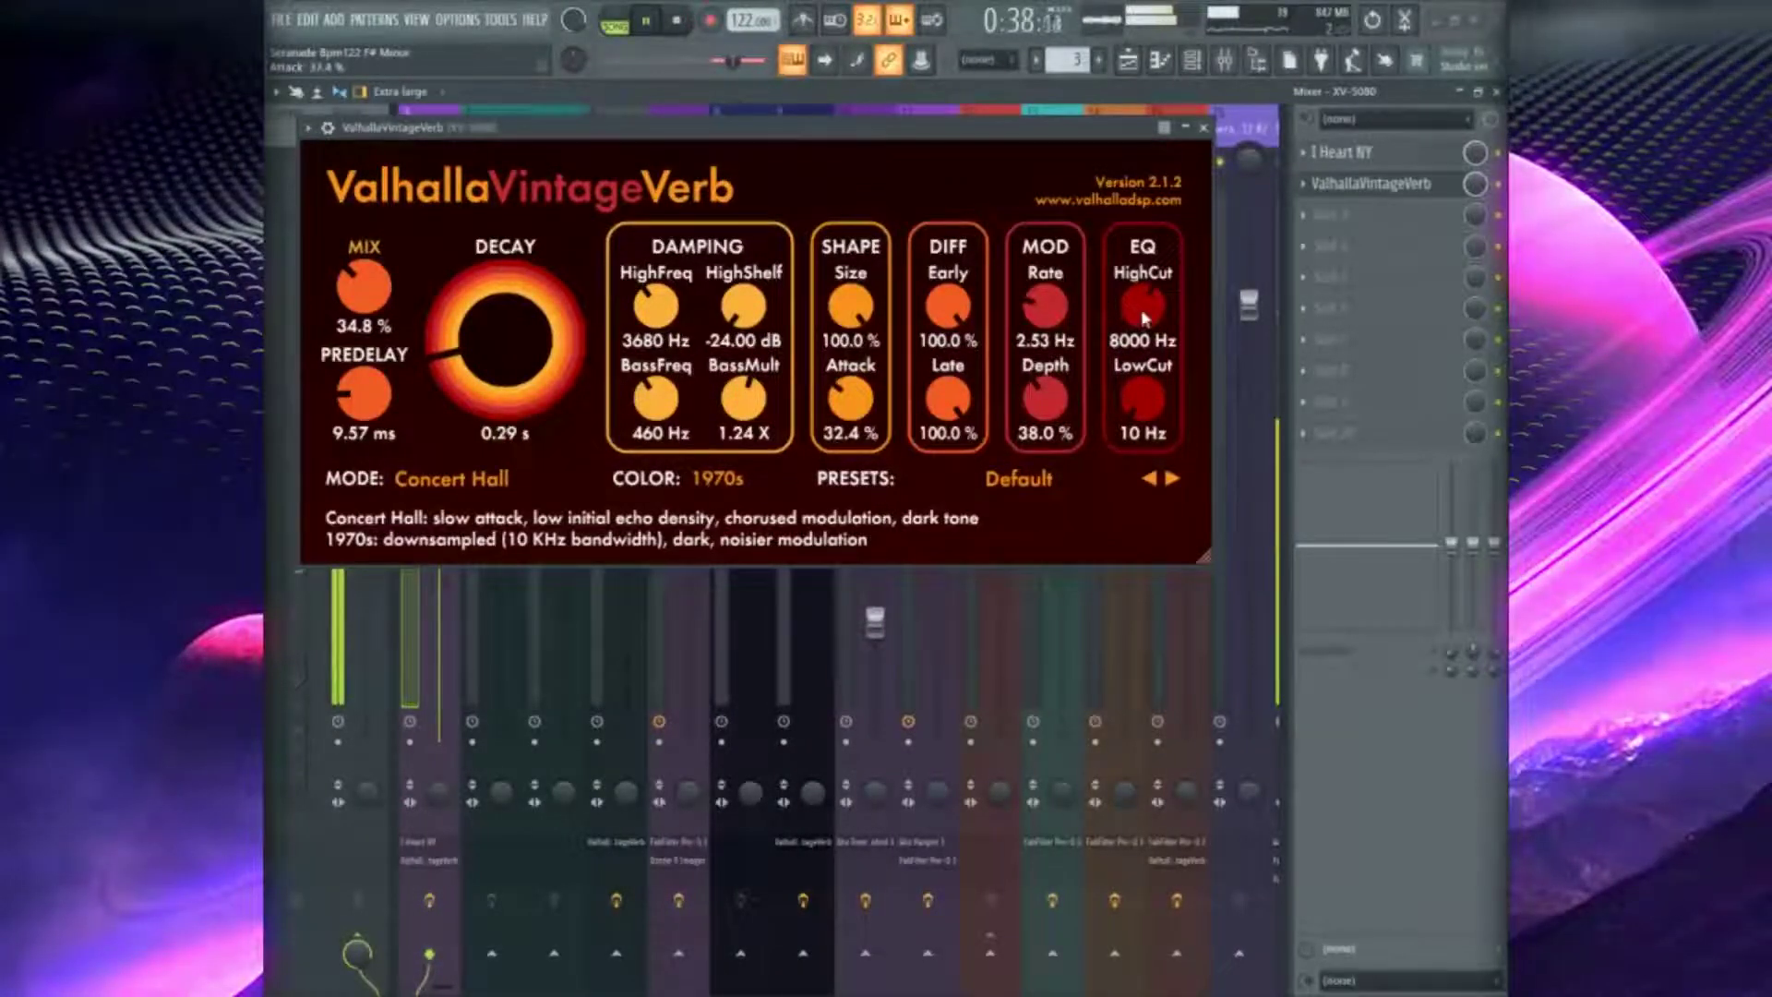
Refine the reverb to 30% mix, 3350 Hz HighFreq, -19.20 dB HighShelf, 10930 Hz HighCut, 4.07 ms predelay and 0.45 s decay
{"action": "left_click_drag", "start_coordinate": [1144, 318], "coordinate": [1144, 309]}
{"action": "left_click_drag", "start_coordinate": [378, 296], "coordinate": [380, 312]}
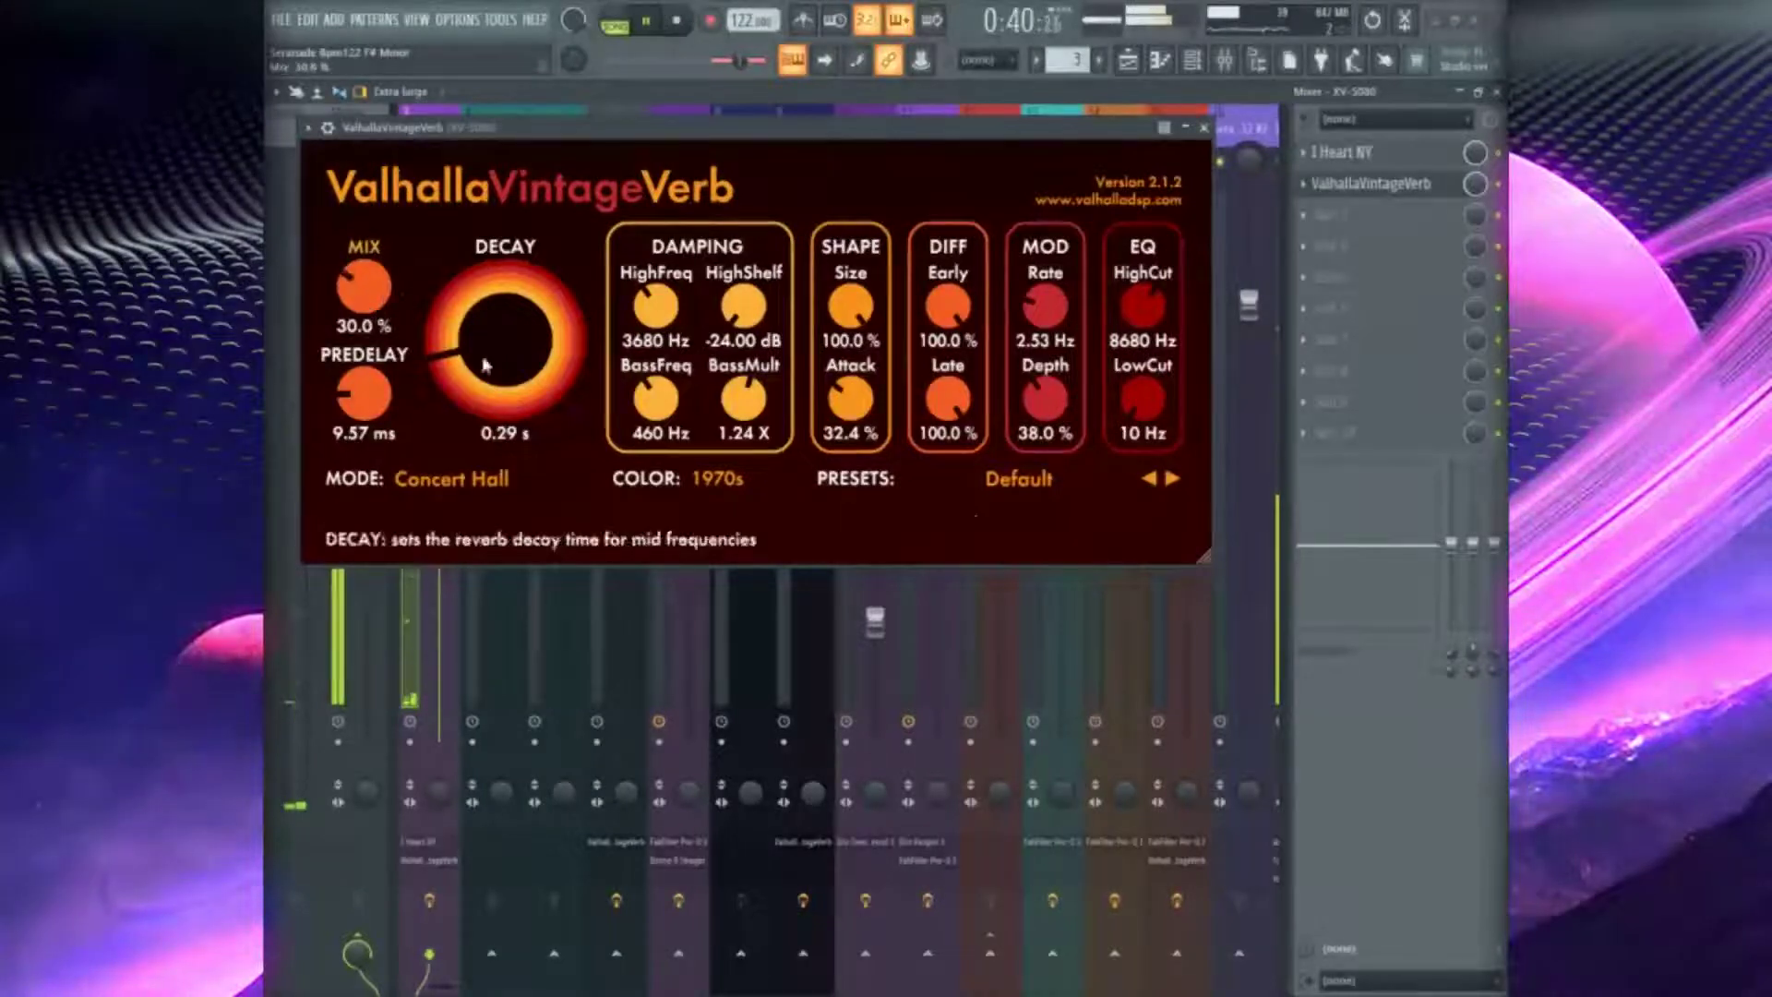
{"action": "left_click_drag", "start_coordinate": [651, 316], "coordinate": [743, 264]}
{"action": "left_click_drag", "start_coordinate": [1145, 308], "coordinate": [1145, 273]}
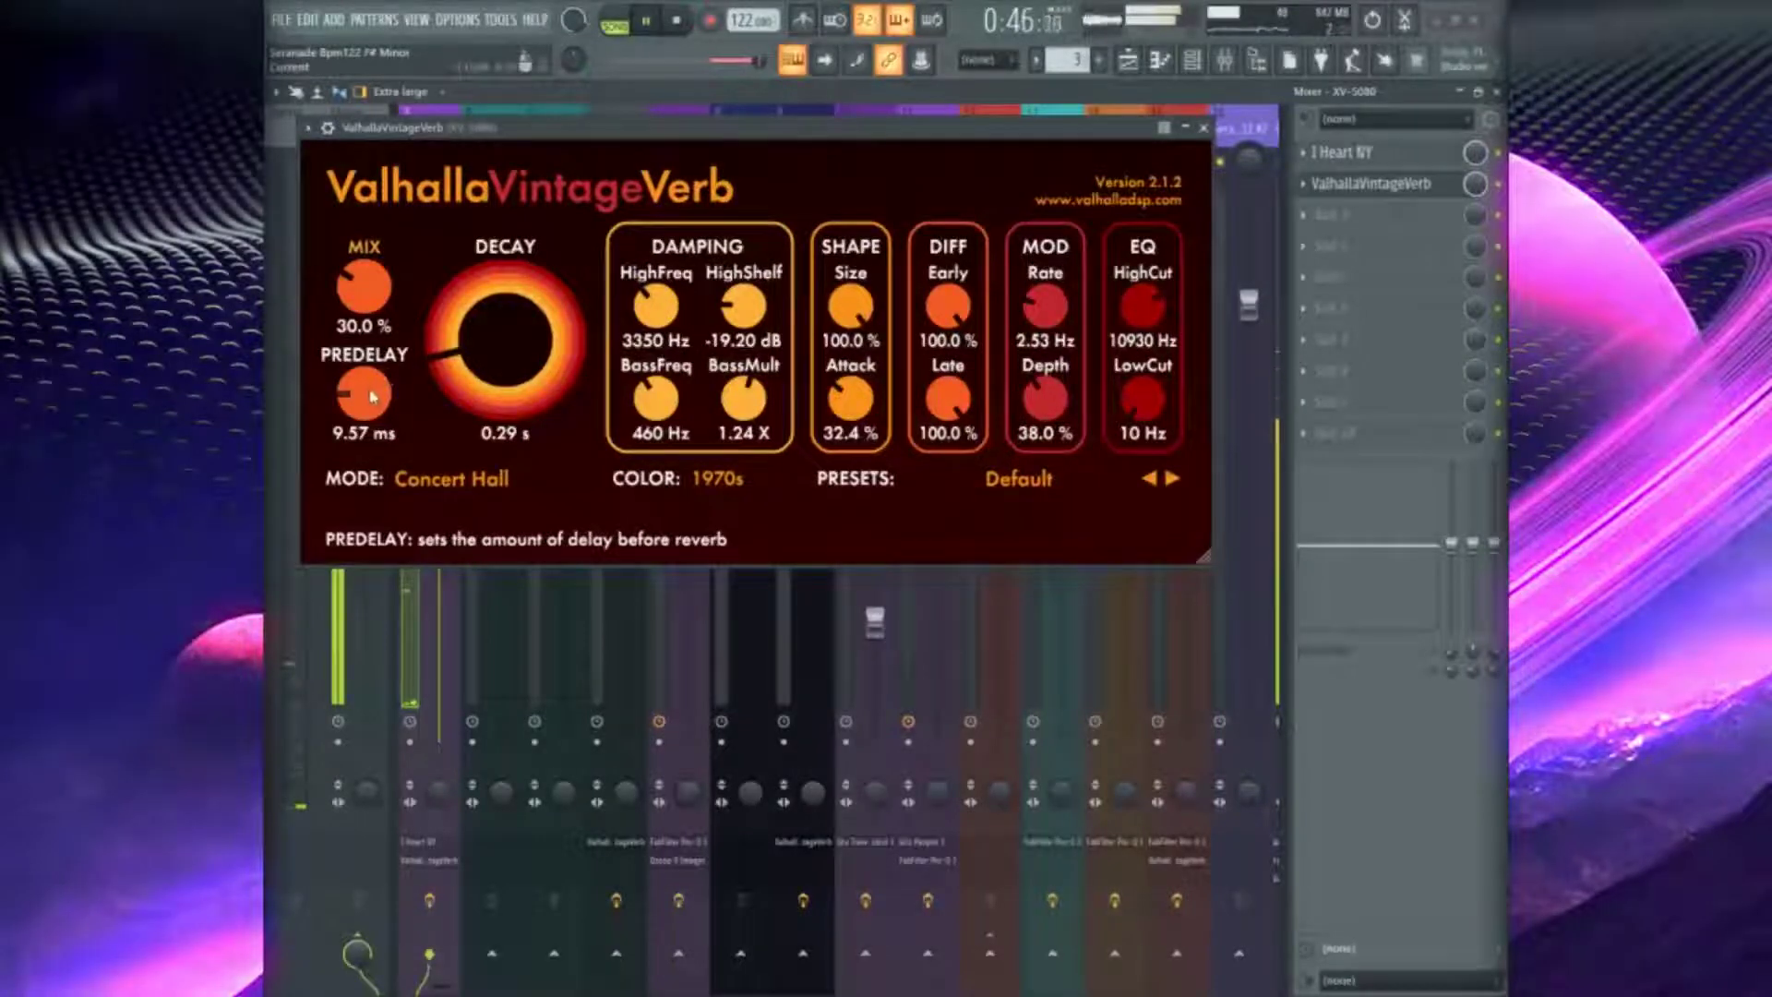
{"action": "left_click_drag", "start_coordinate": [373, 404], "coordinate": [373, 420]}
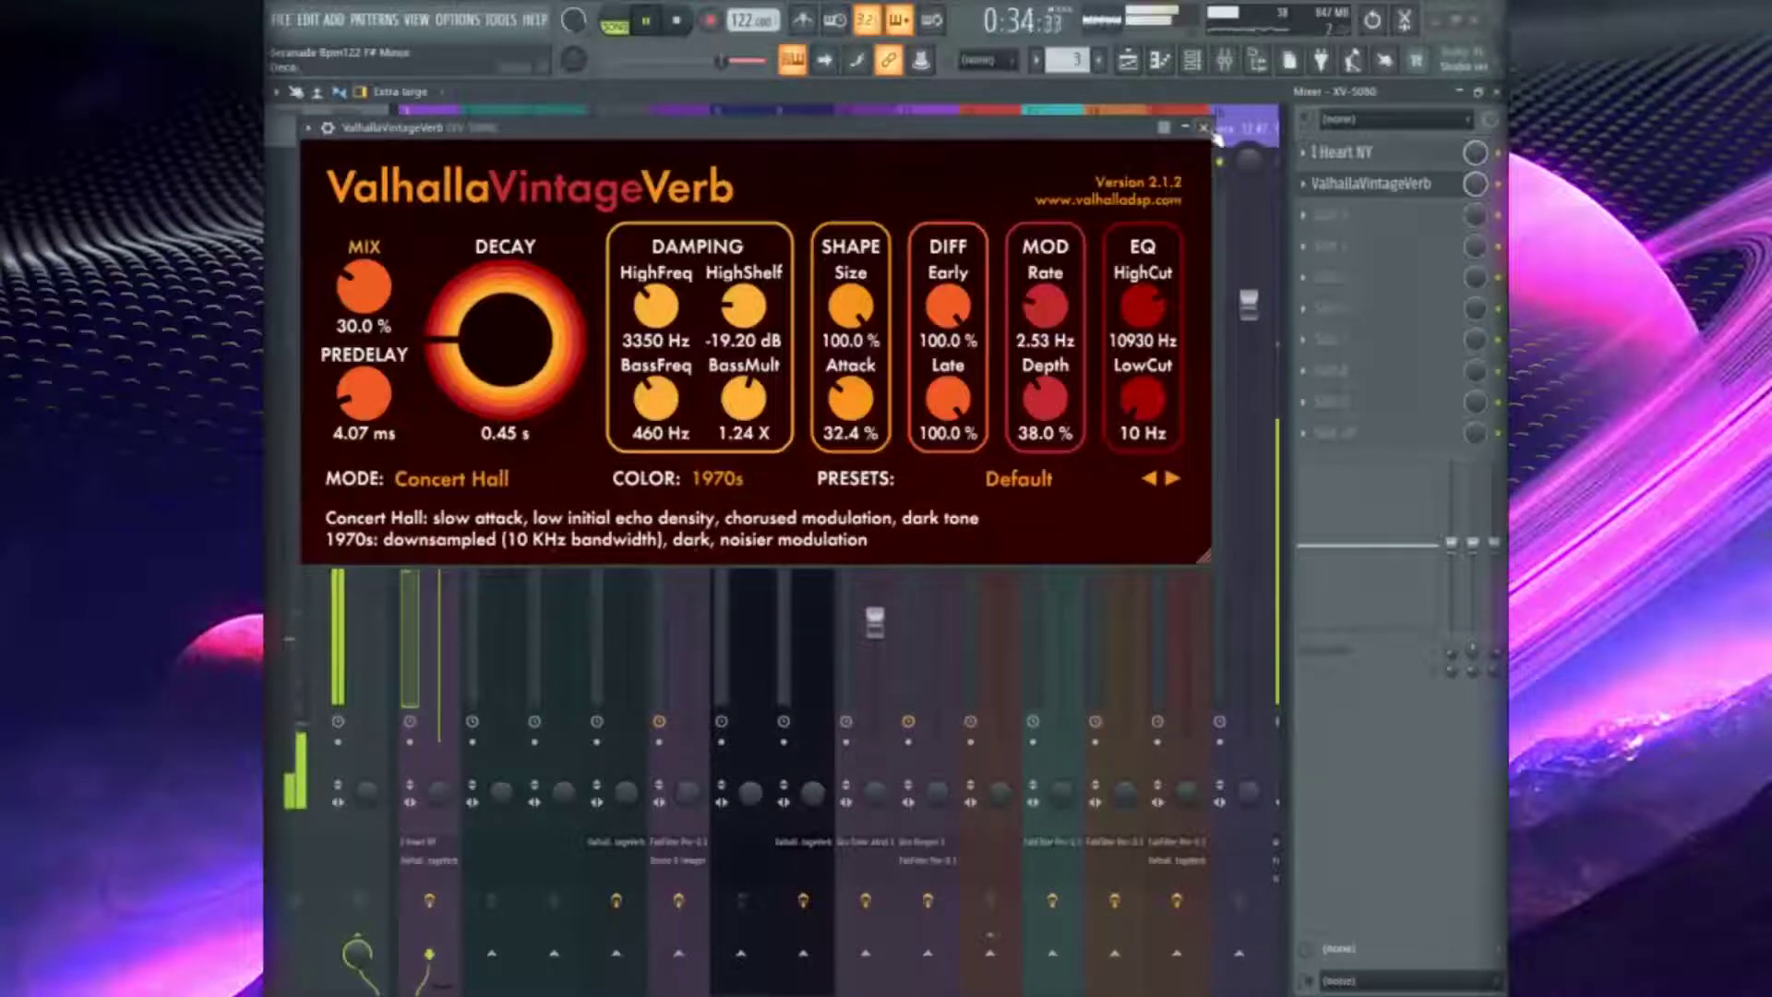
Close the reverb and lower the XV-5080 mixer track's volume fader
{"action": "left_click", "coordinate": [1204, 128]}
{"action": "left_click_drag", "start_coordinate": [439, 396], "coordinate": [447, 565]}
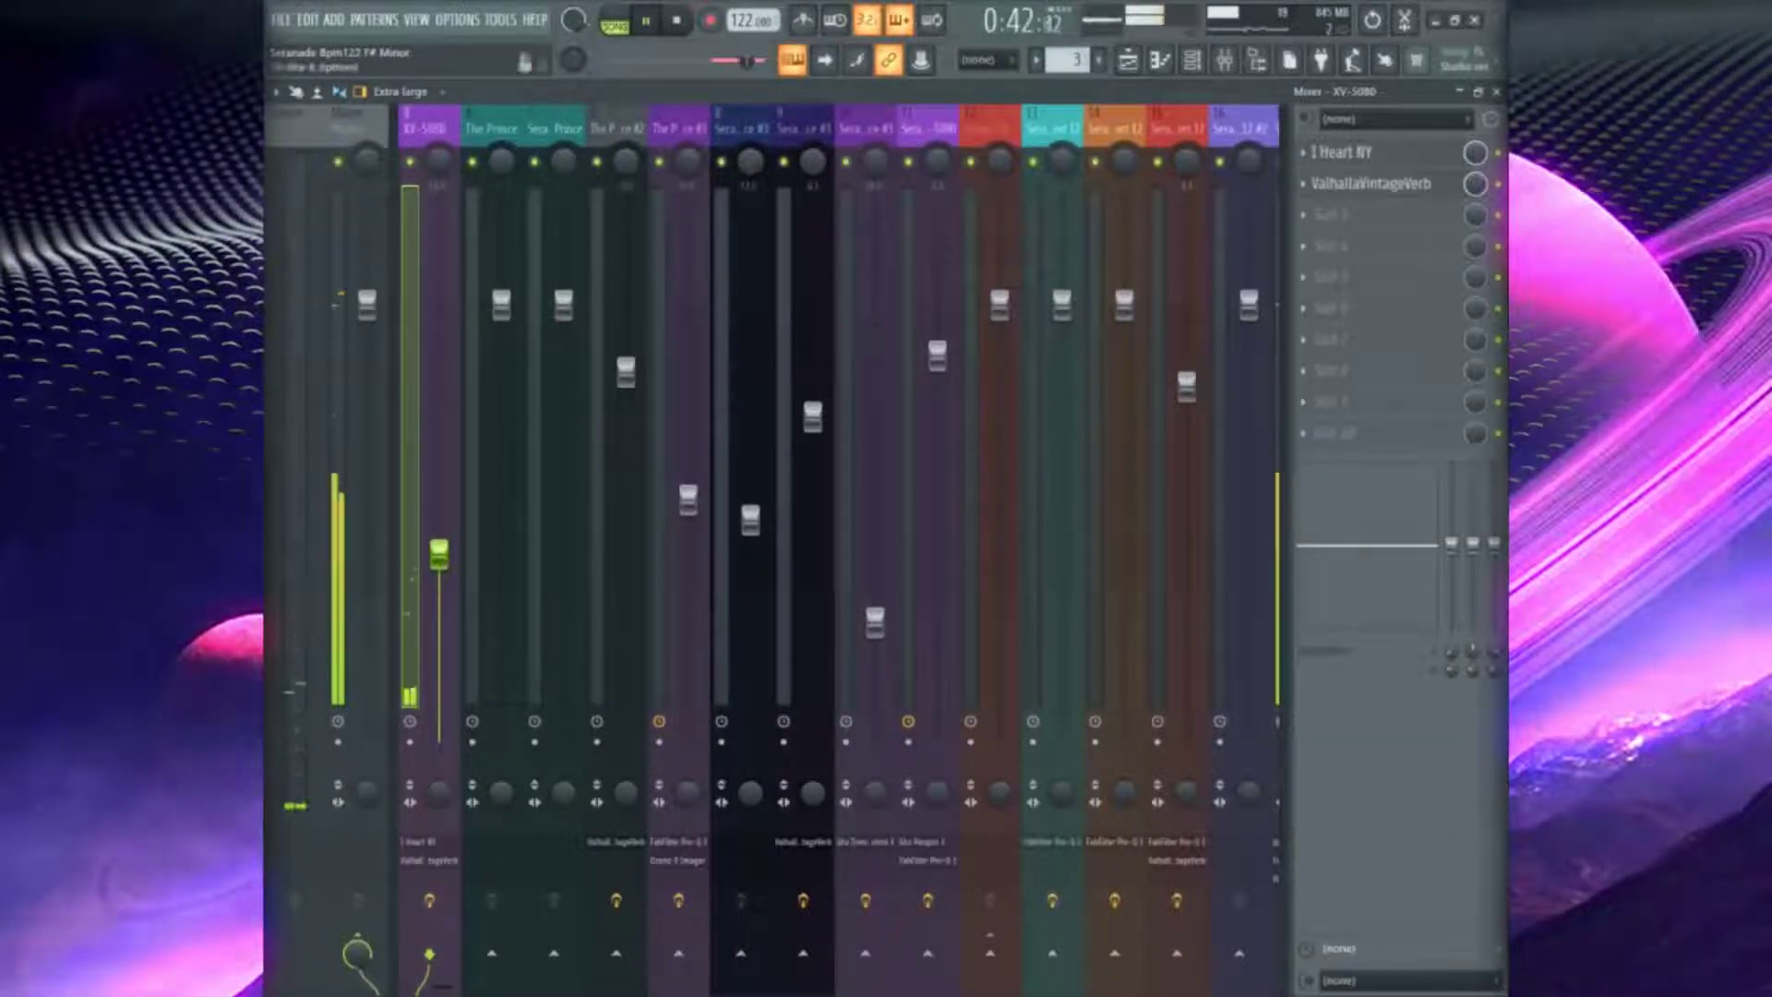
Return to the playlist, clear the bar 17 to 25 time selection and unmute Track 1
{"action": "key", "text": "F5"}
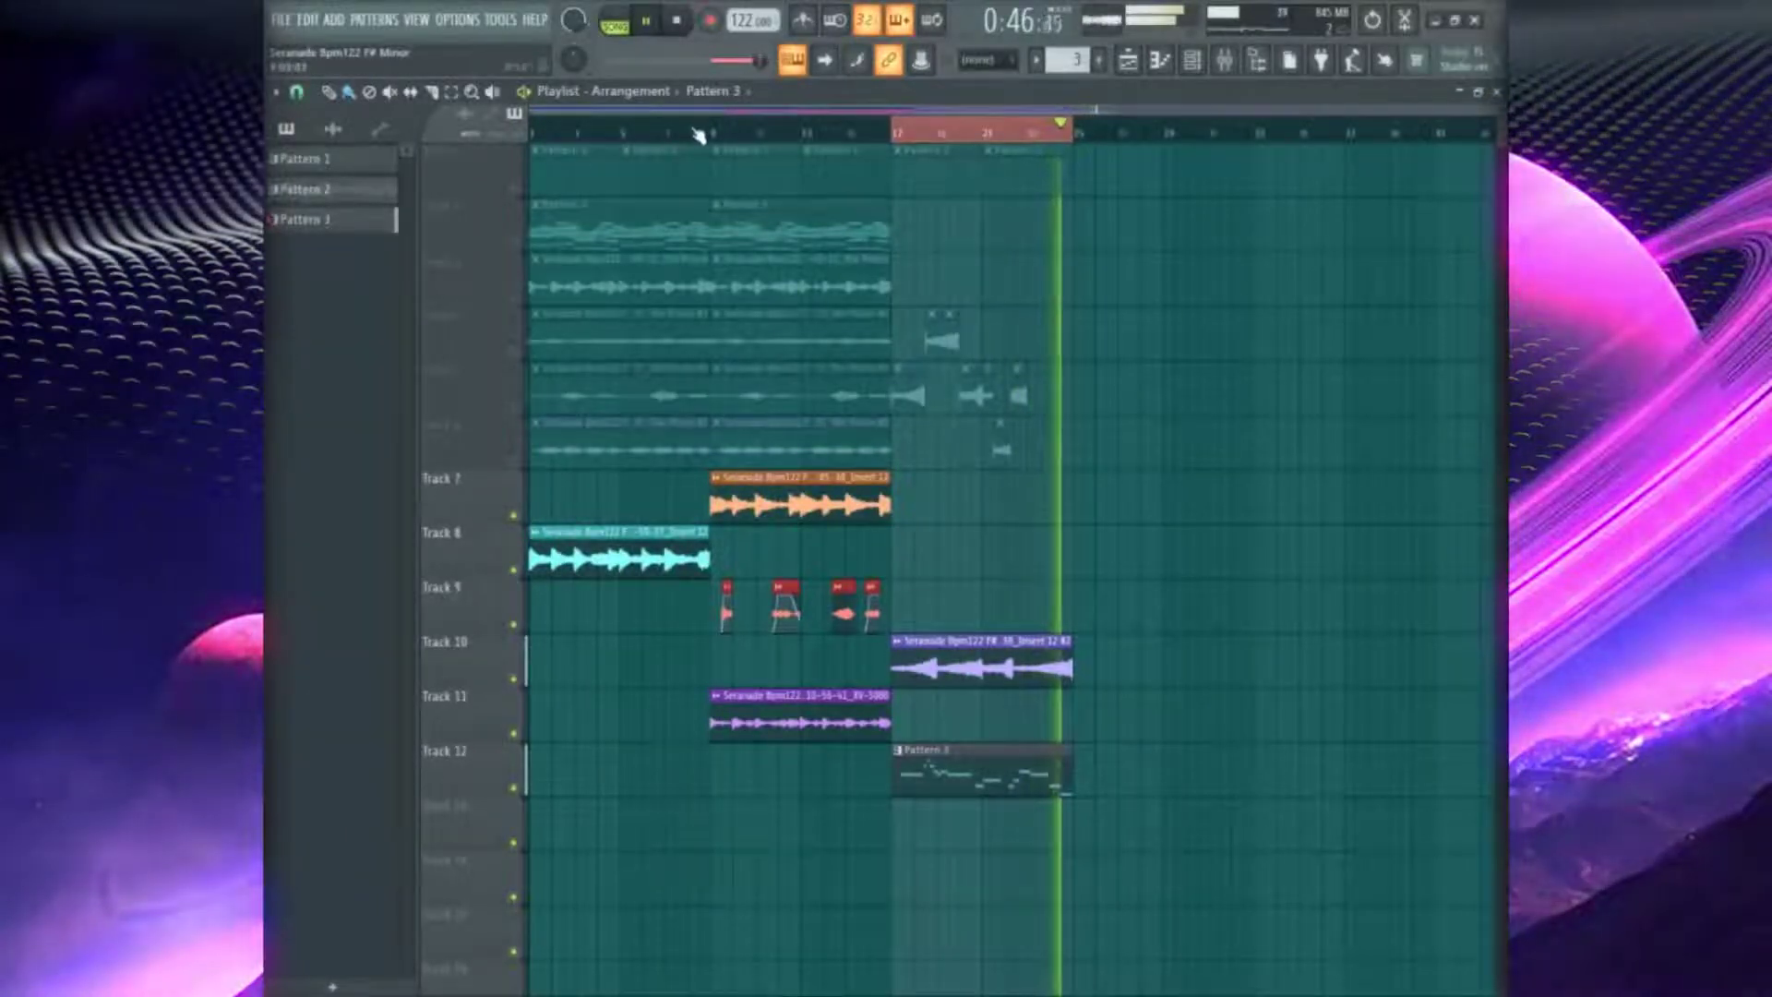
{"action": "left_click", "coordinate": [723, 136]}
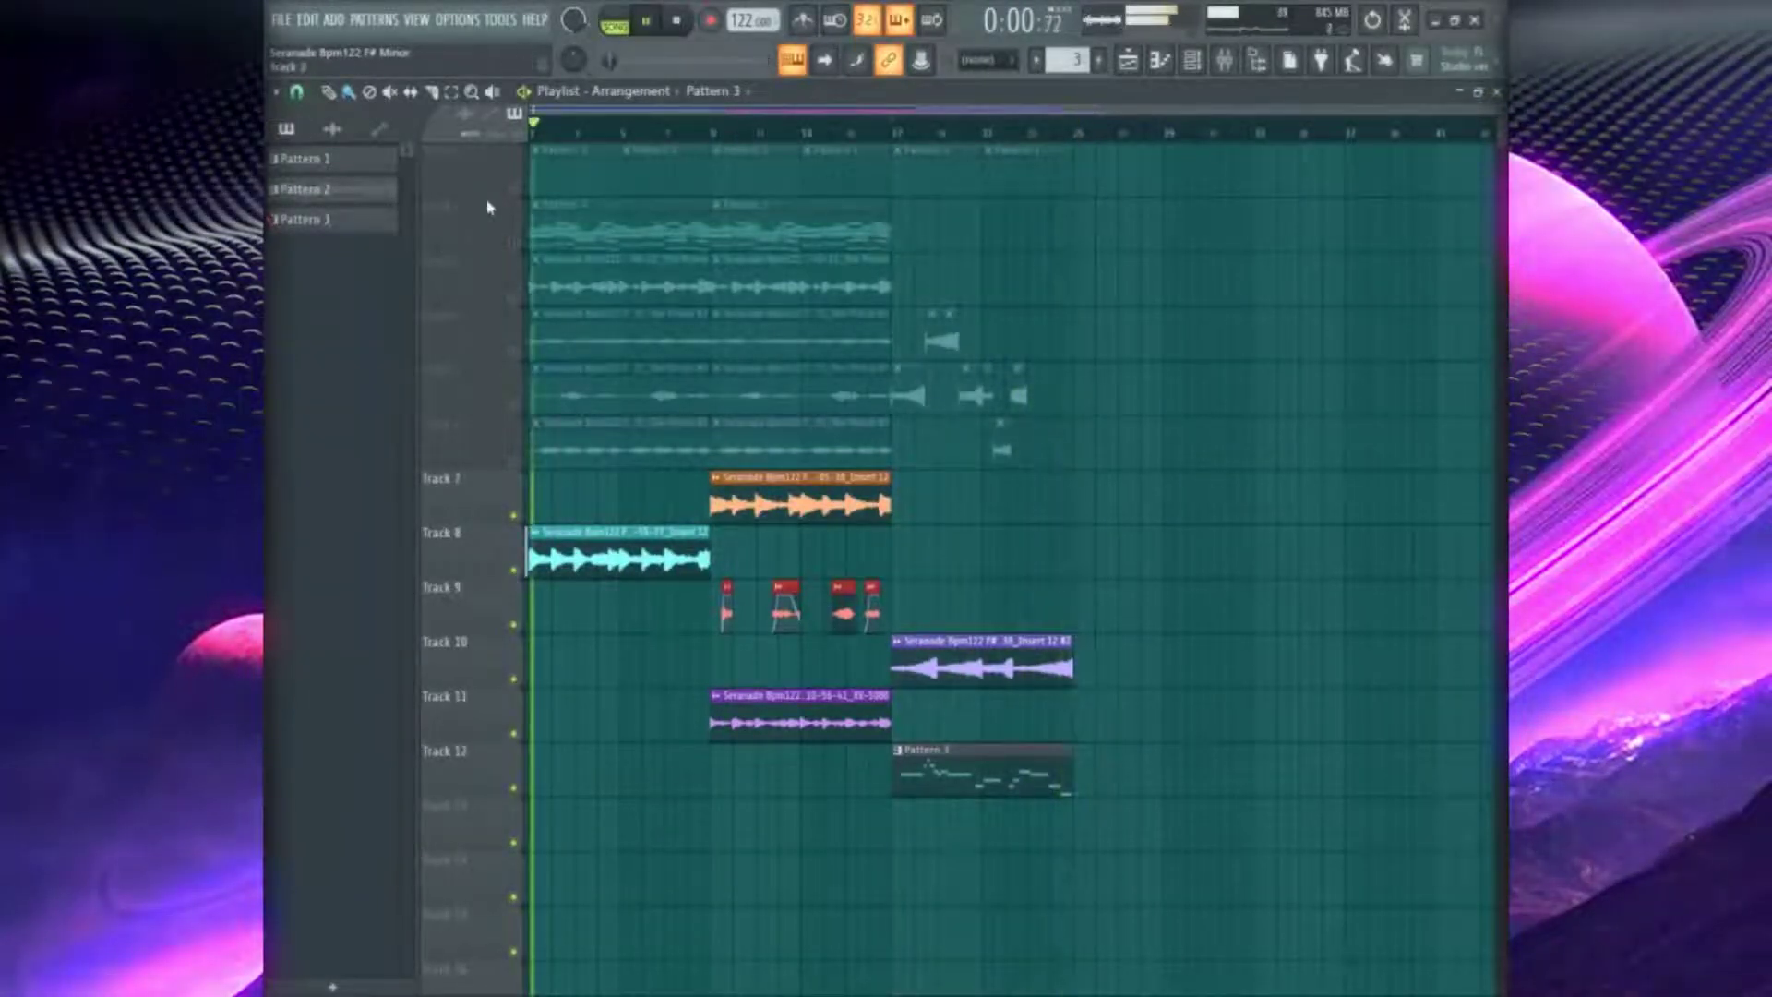
{"action": "left_click", "coordinate": [513, 189]}
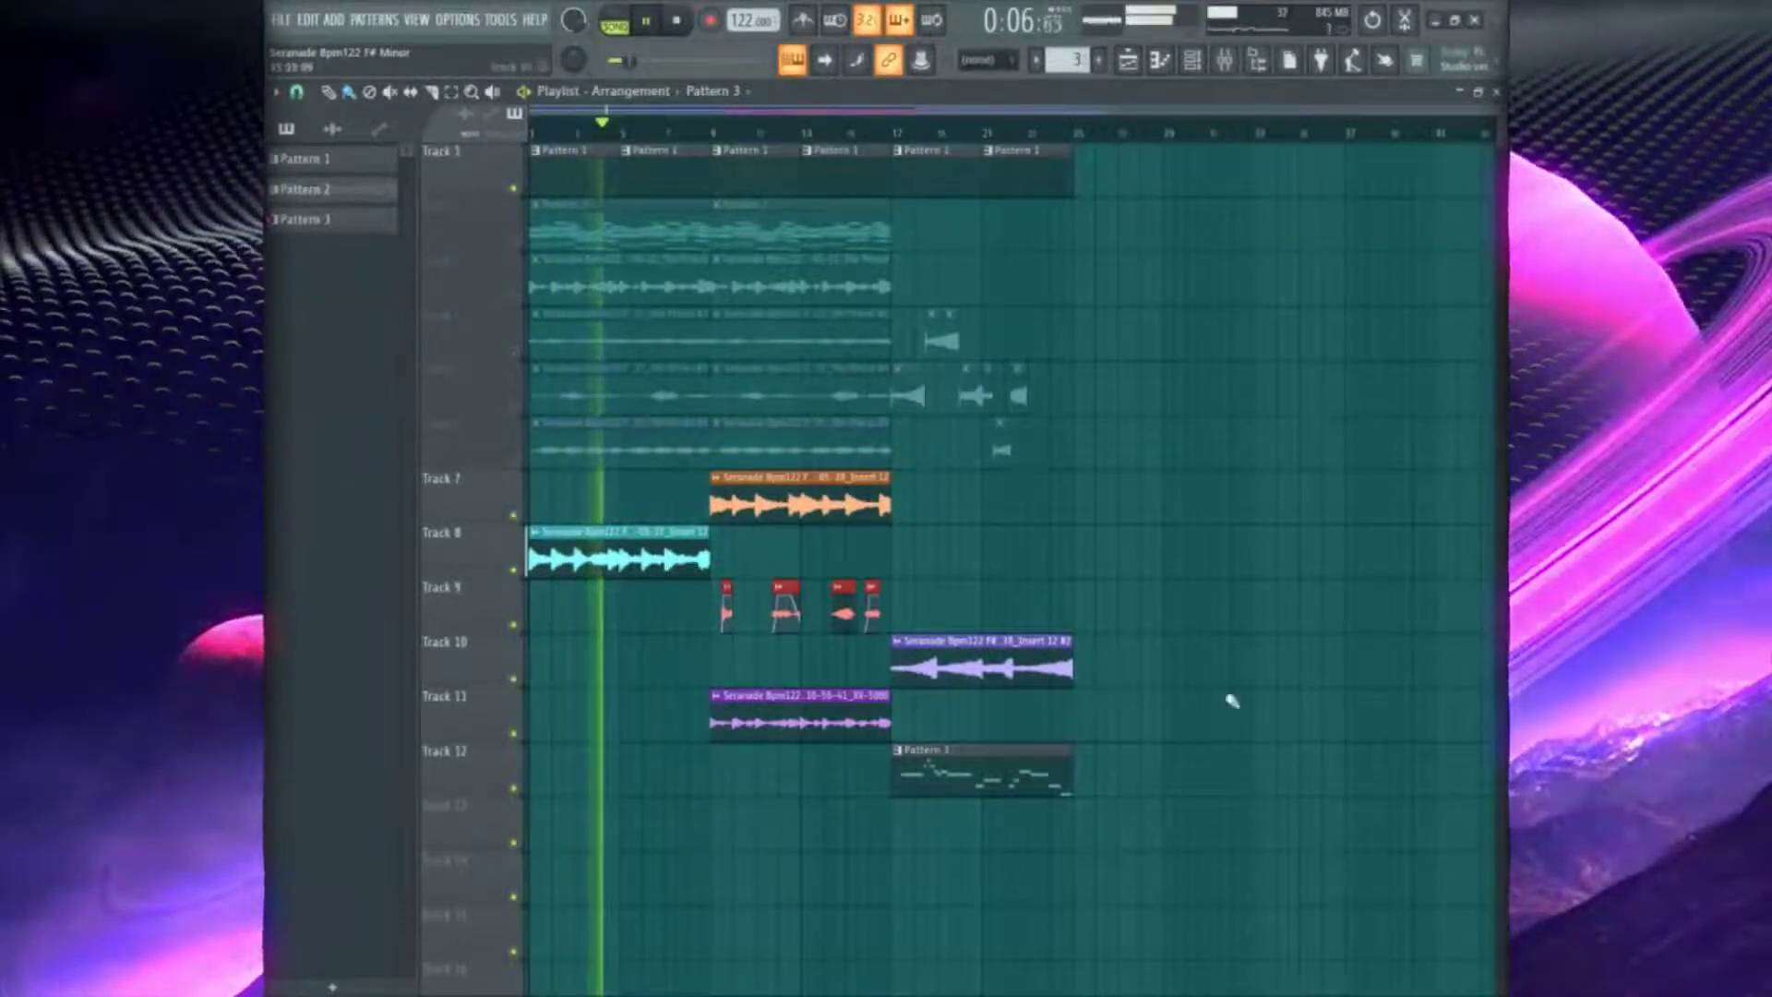
Adjust the threshold and release of the H-Comp compressor on the master track, and close the plugin
{"action": "key", "text": "F9"}
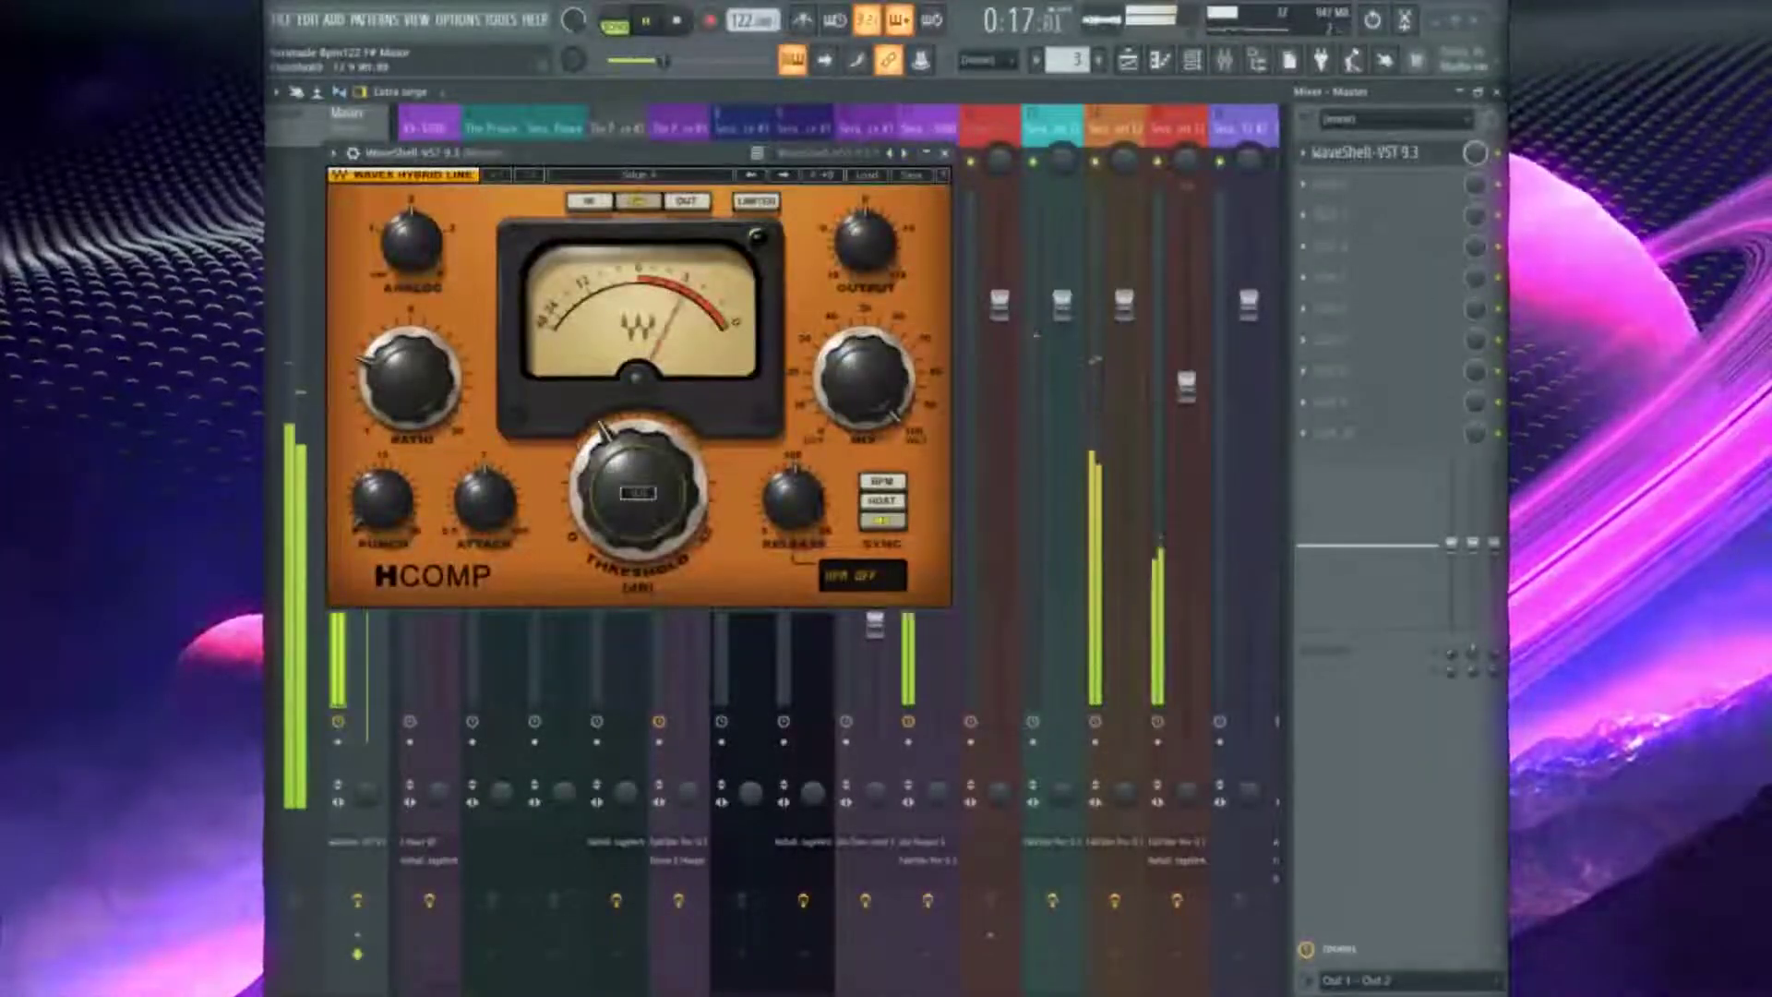
{"action": "mouse_move", "coordinate": [484, 500]}
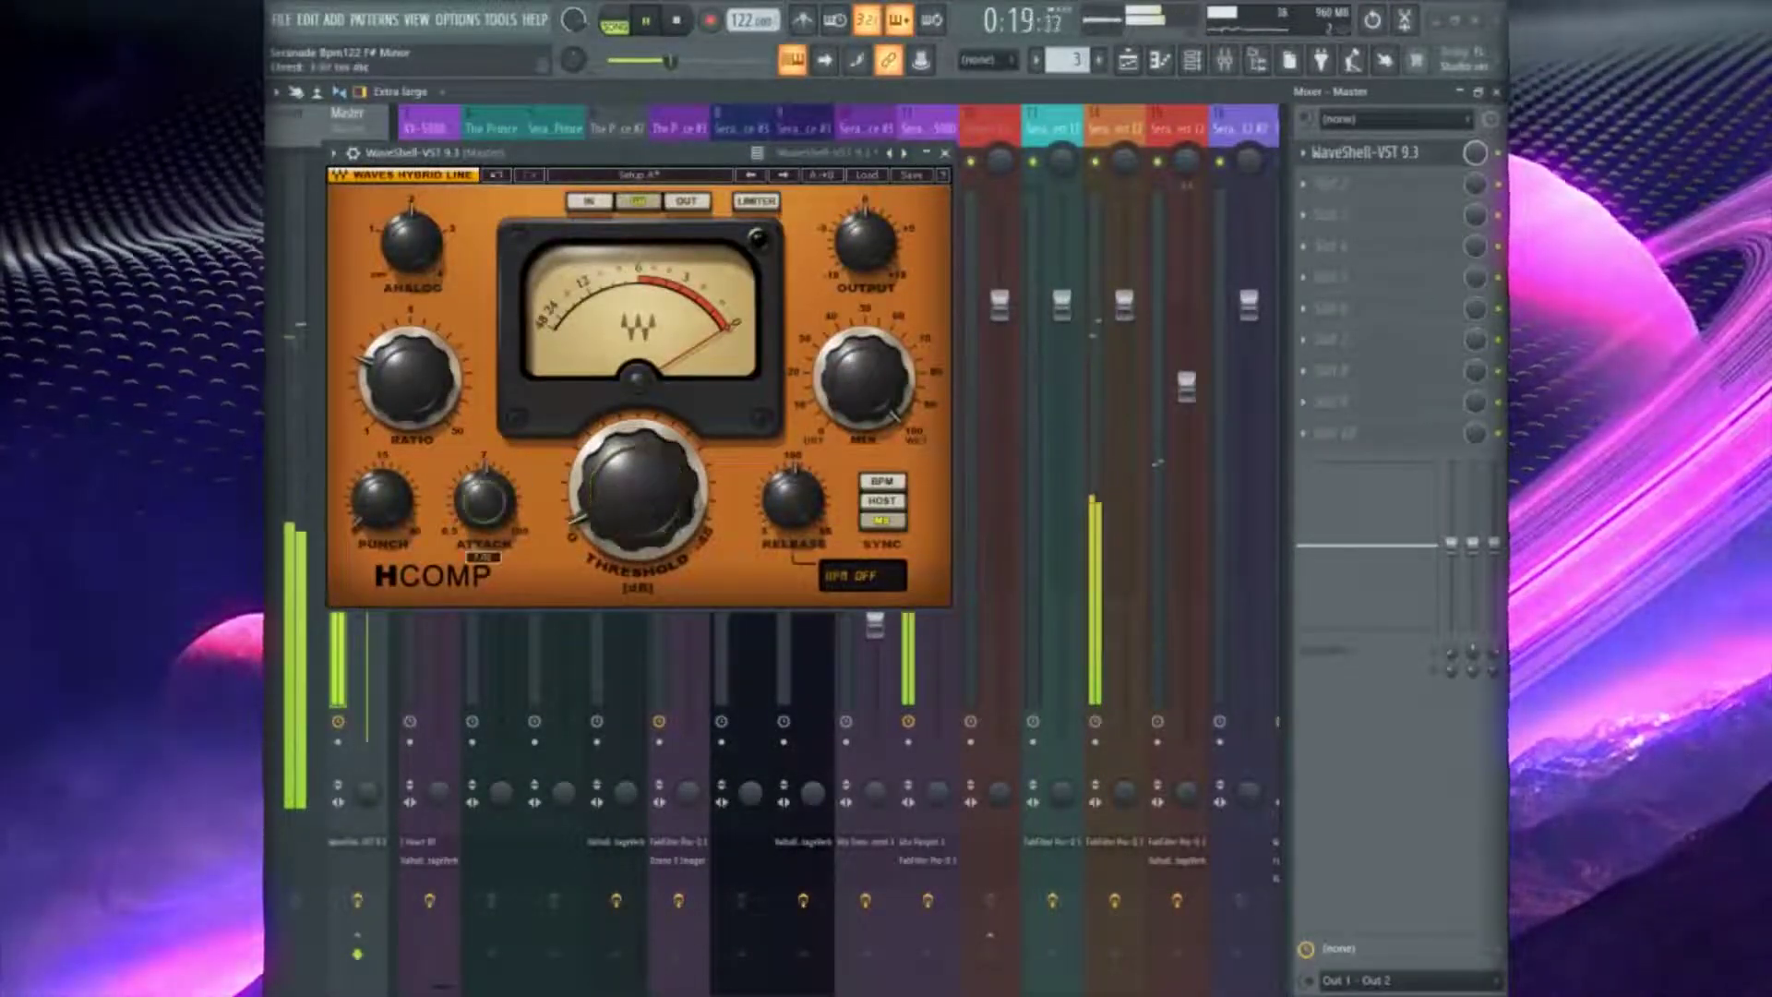
{"action": "mouse_move", "coordinate": [637, 494]}
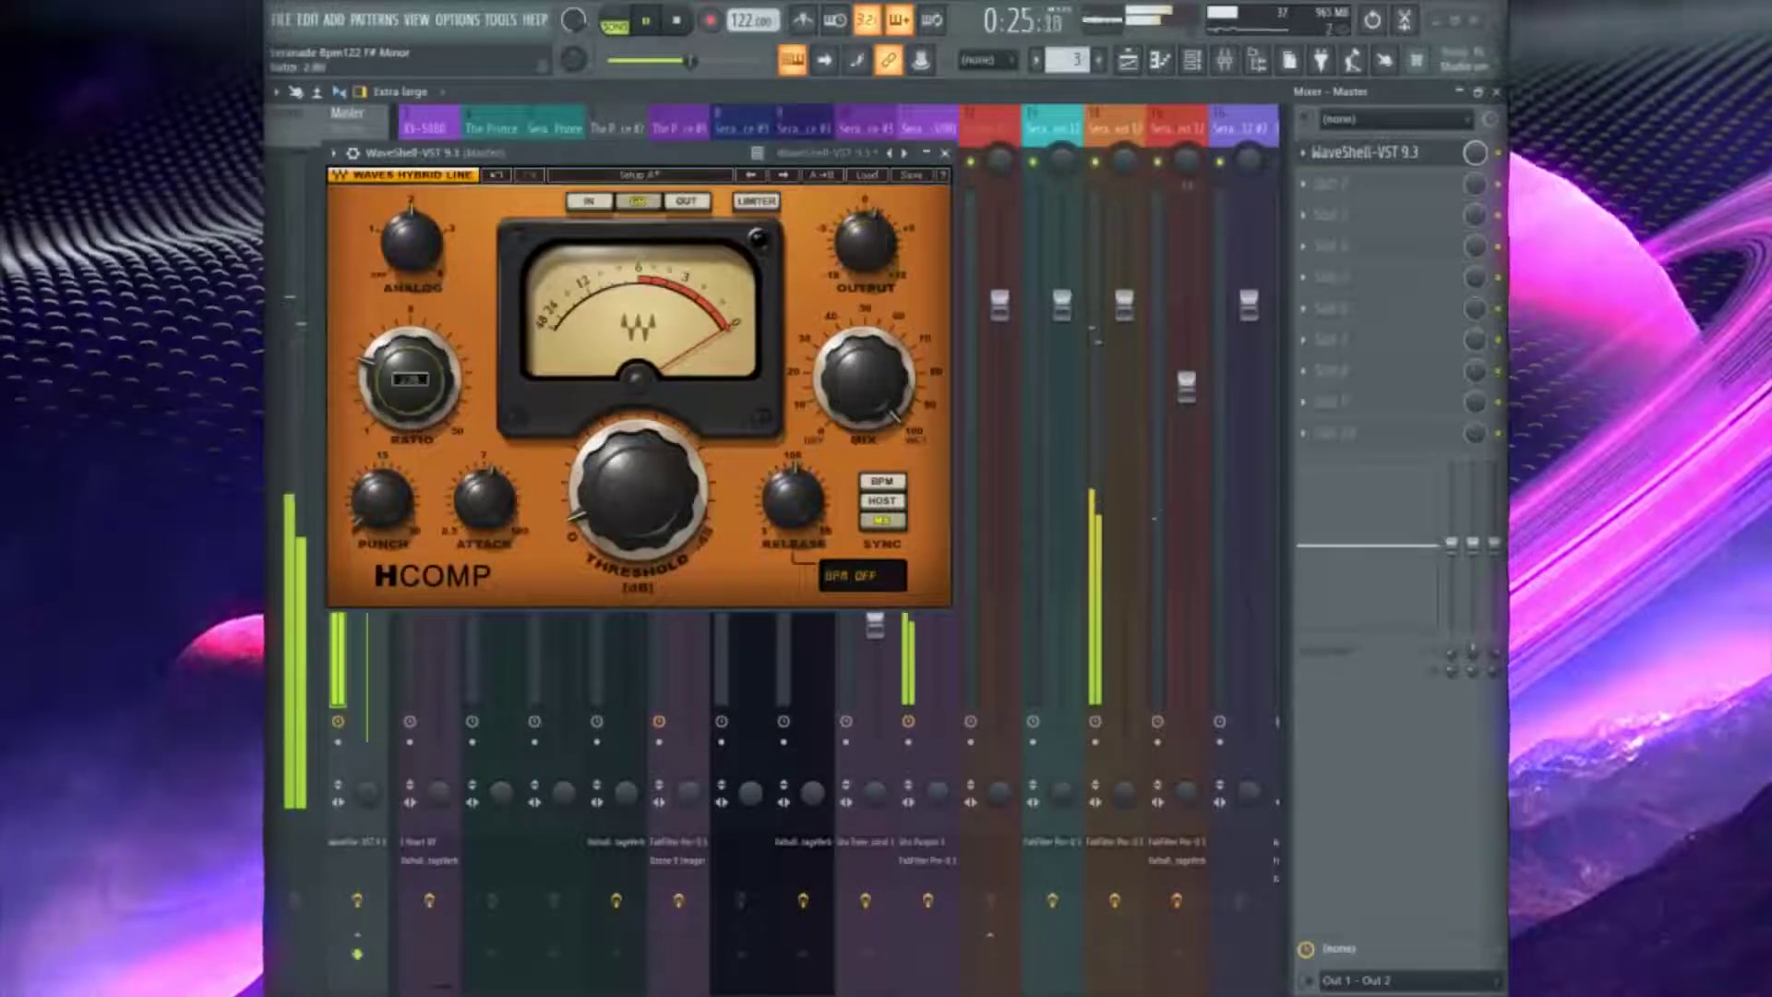
{"action": "mouse_move", "coordinate": [381, 499]}
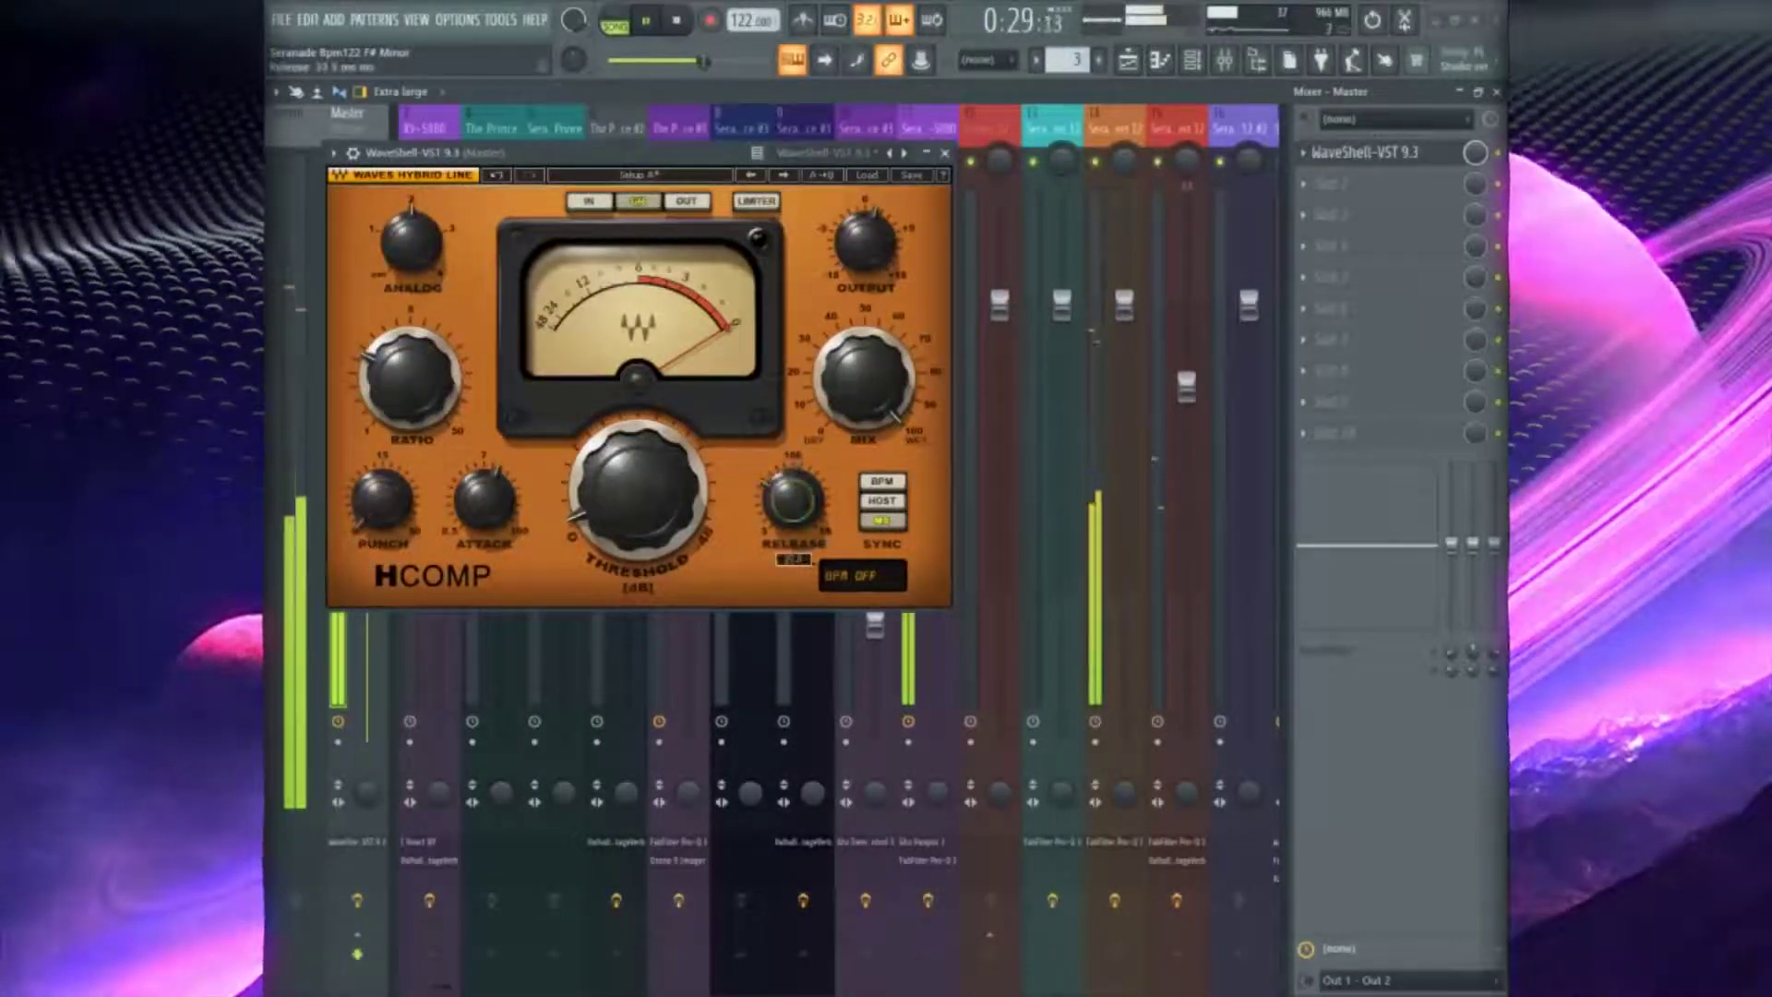
{"action": "left_click_drag", "start_coordinate": [792, 502], "coordinate": [792, 492]}
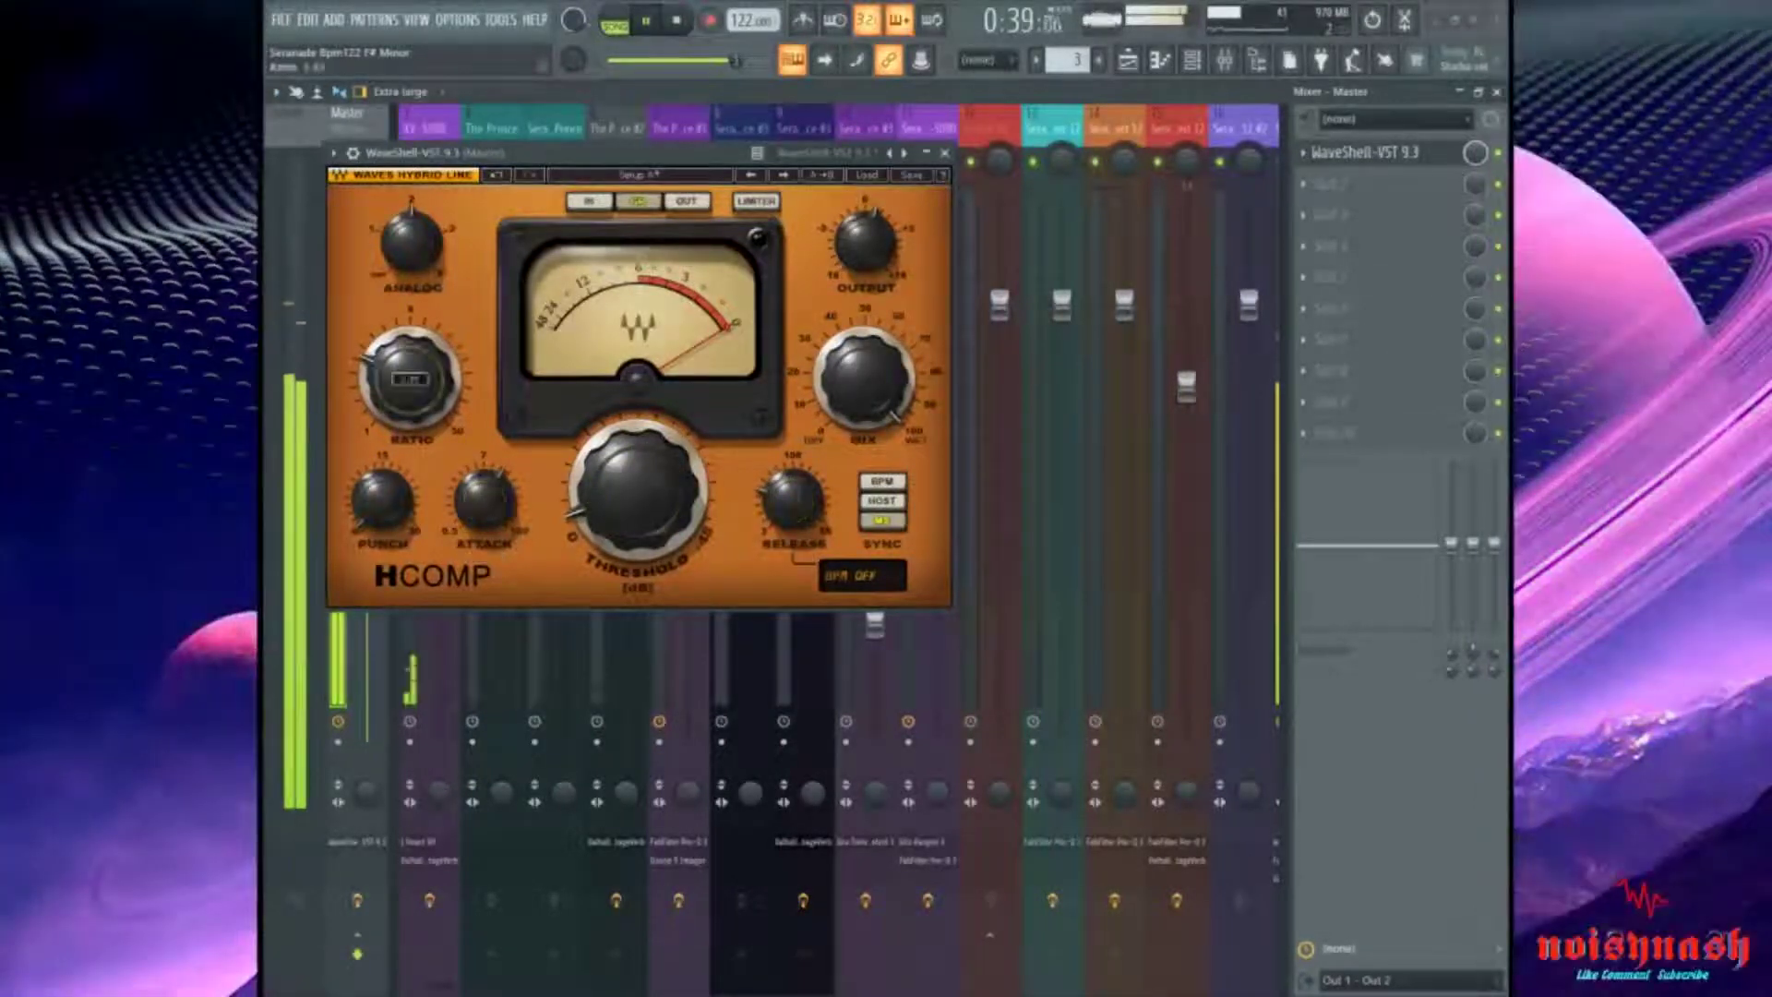
{"action": "left_click", "coordinate": [944, 154]}
Duplicate the reversed audio clip and the Pattern 3 clip from bars 17 to 25 directly after themselves in the playlist
{"action": "key", "text": "F5"}
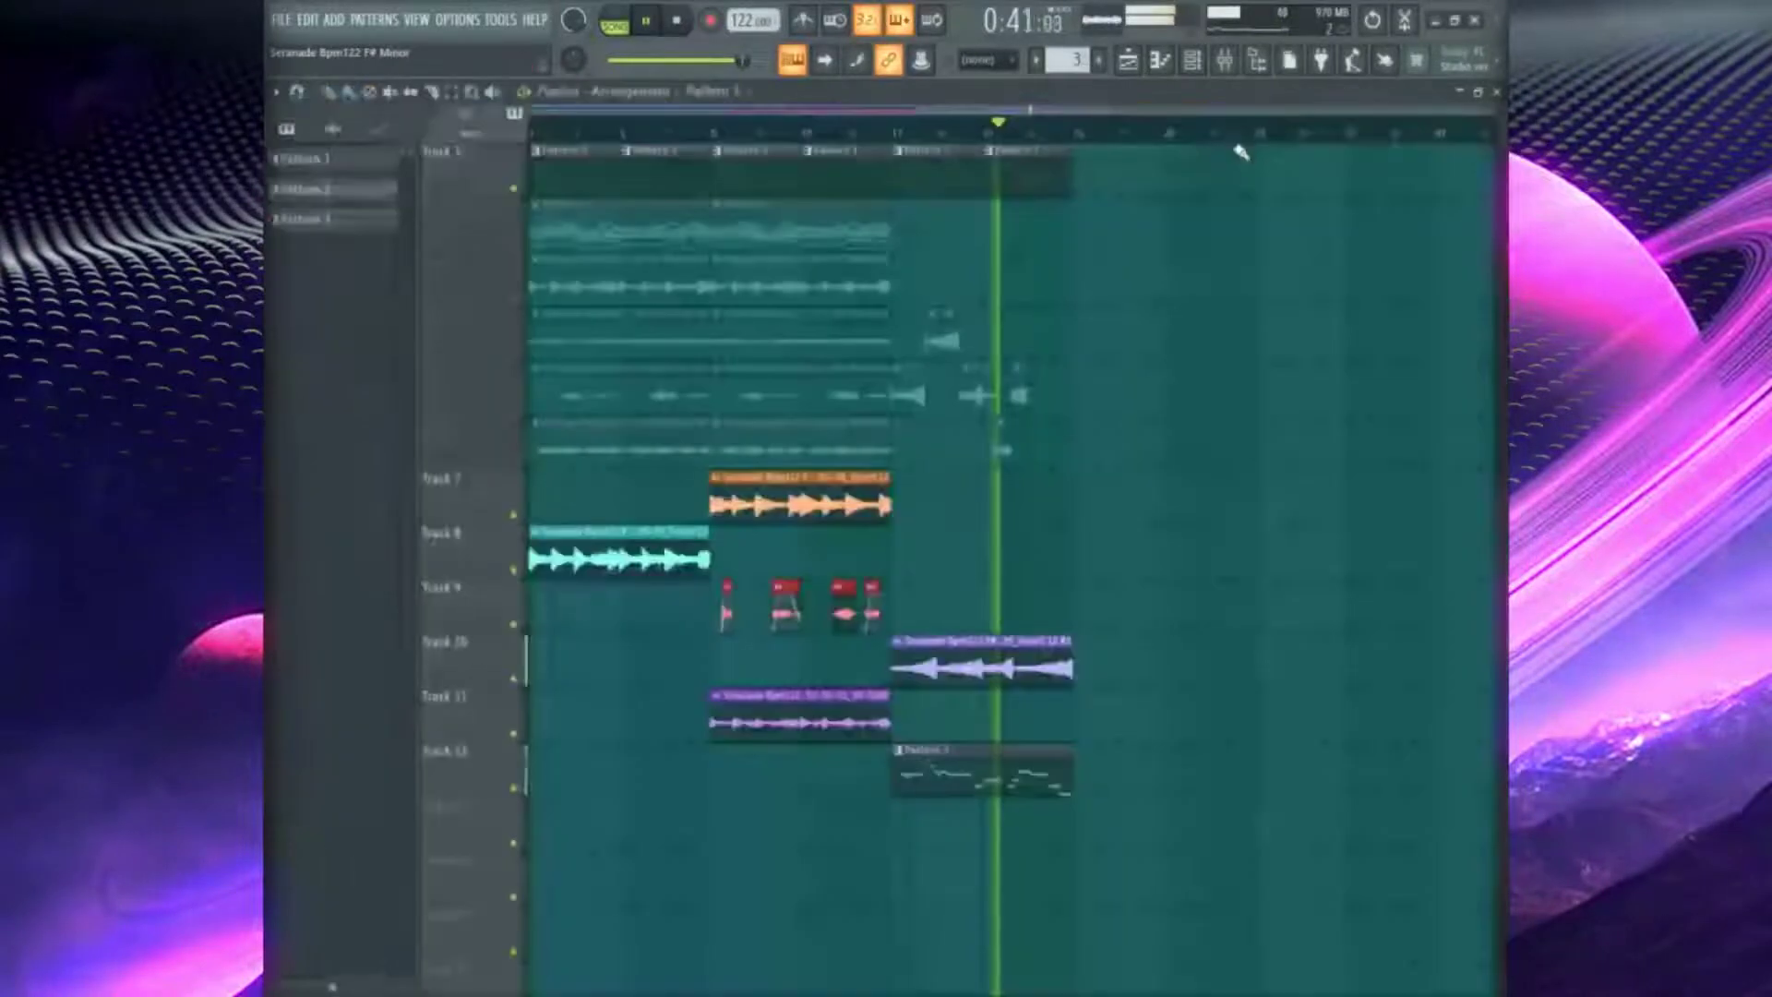
{"action": "left_click_drag", "start_coordinate": [1175, 902], "coordinate": [930, 626]}
{"action": "key", "text": "ctrl+b"}
{"action": "left_click", "coordinate": [1246, 483]}
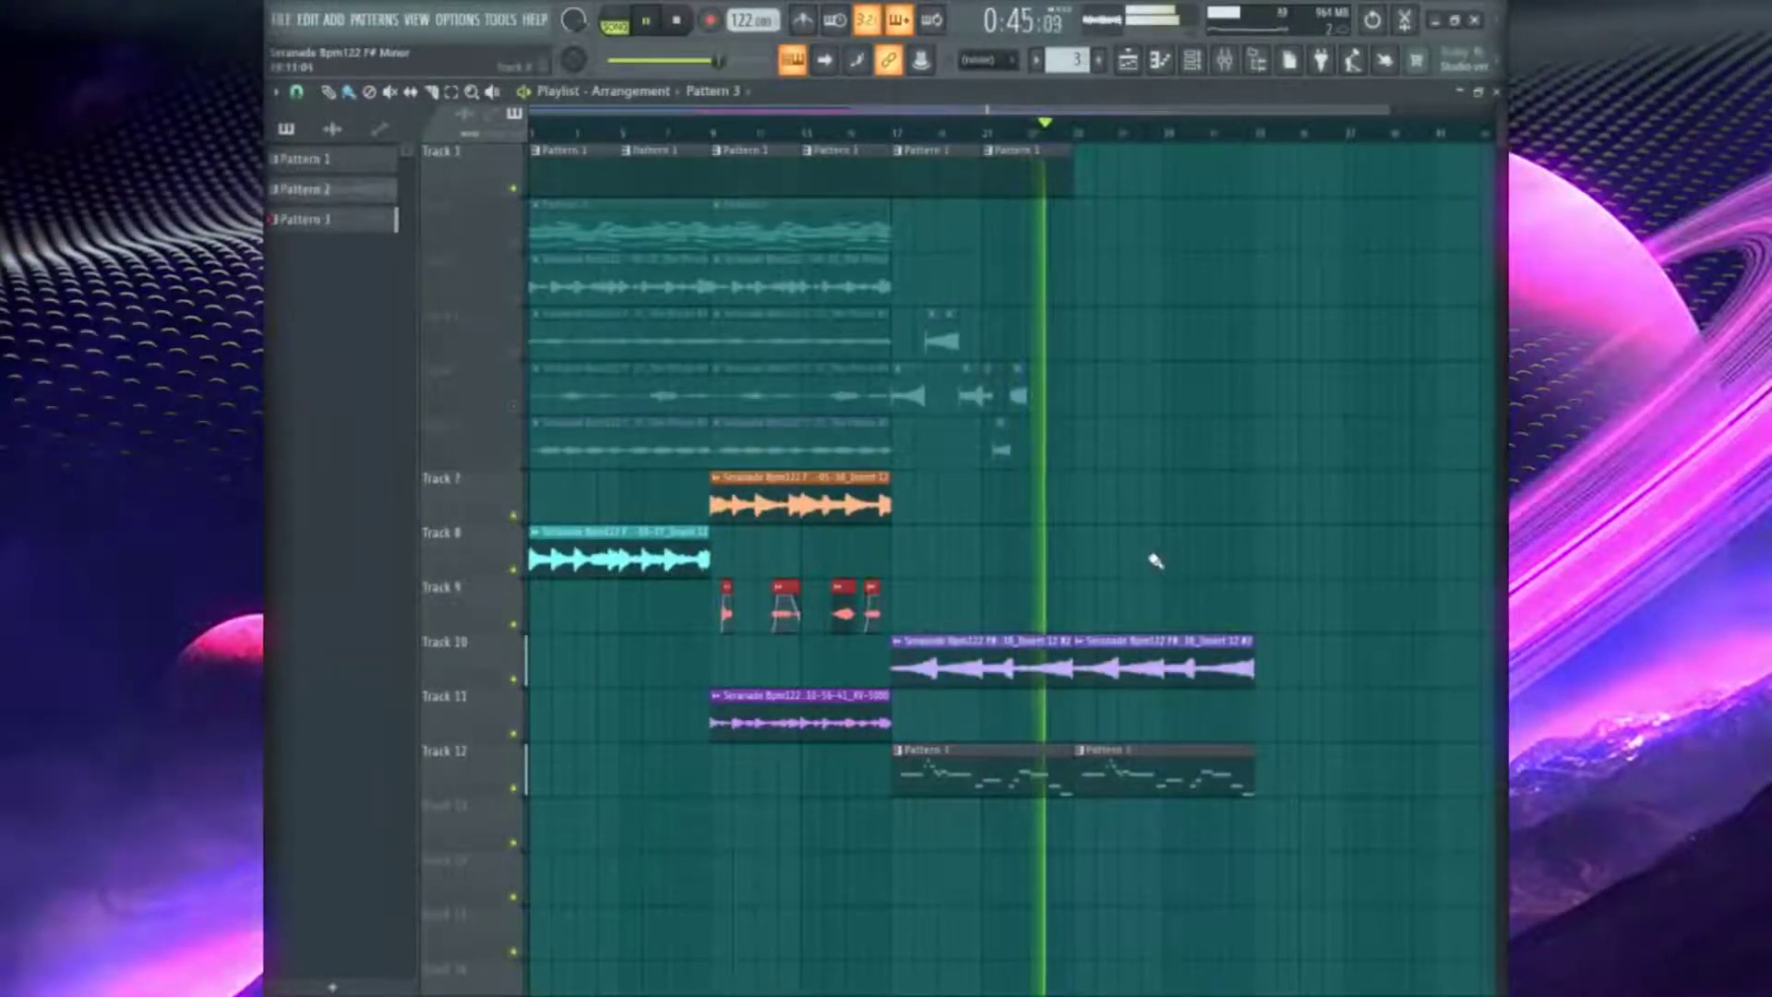
Delete the two Pattern 1 clips between bars 17 and 25 on Track 1 and mute the track
{"action": "right_click", "coordinate": [1021, 163]}
{"action": "right_click", "coordinate": [934, 170]}
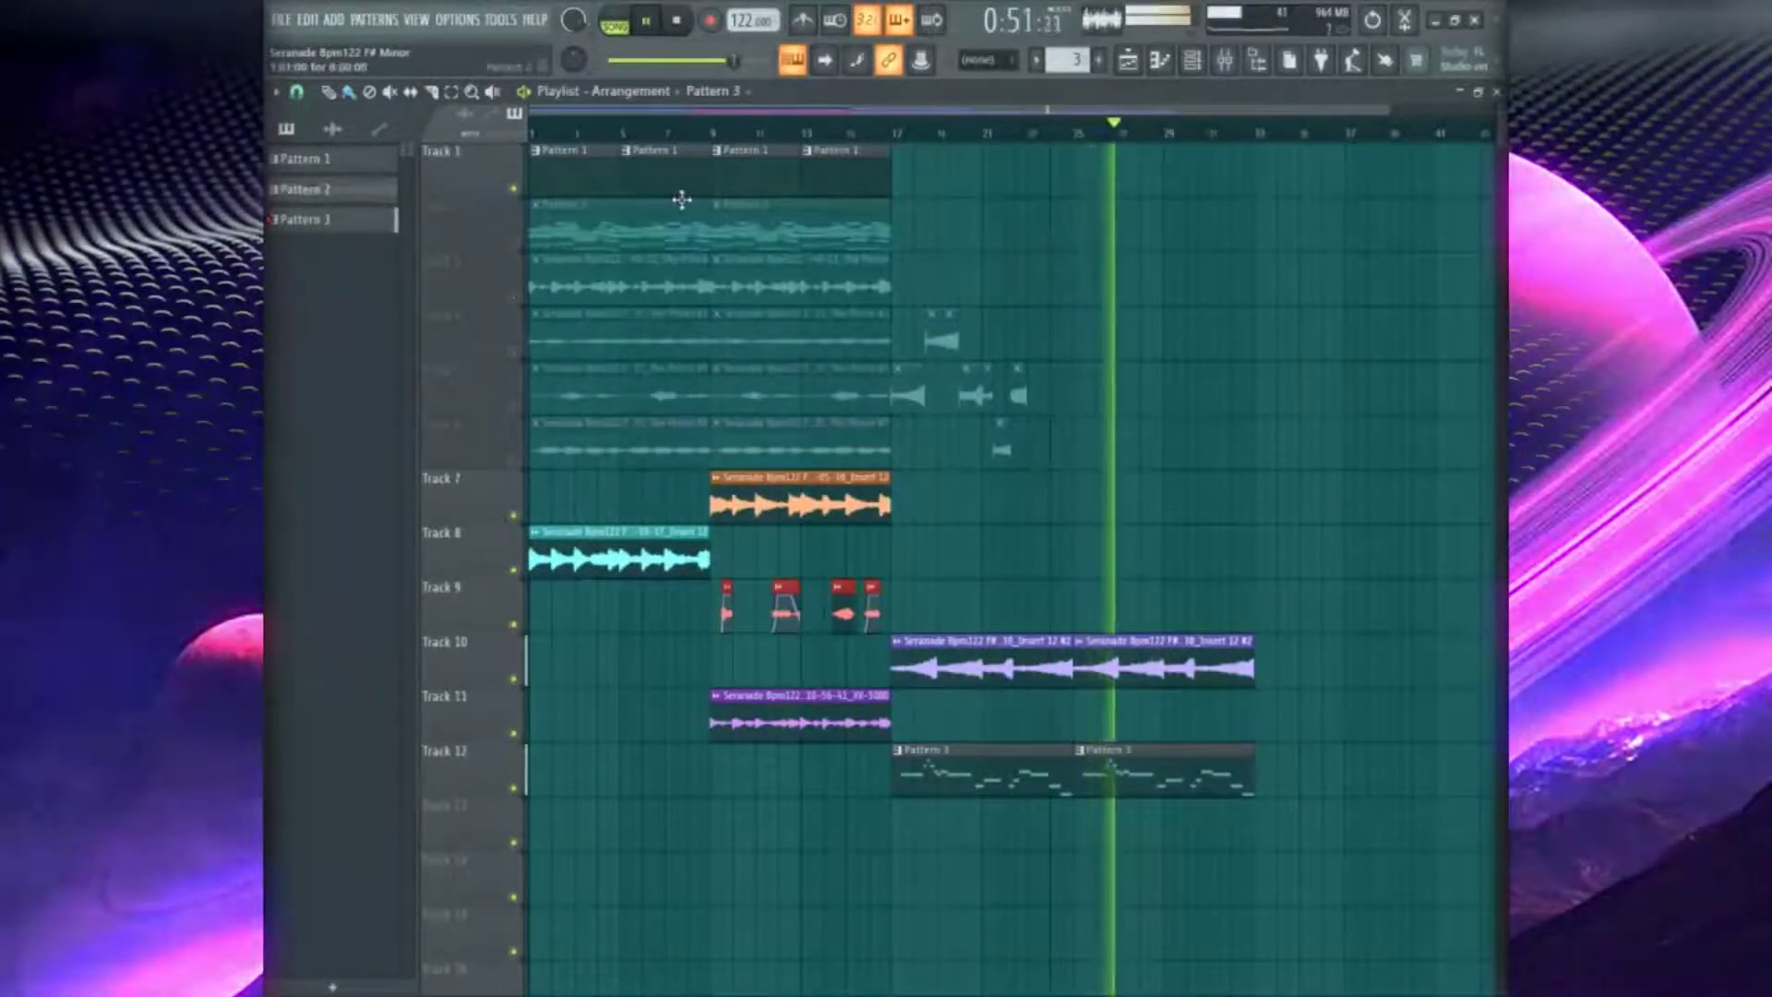
{"action": "left_click", "coordinate": [514, 189]}
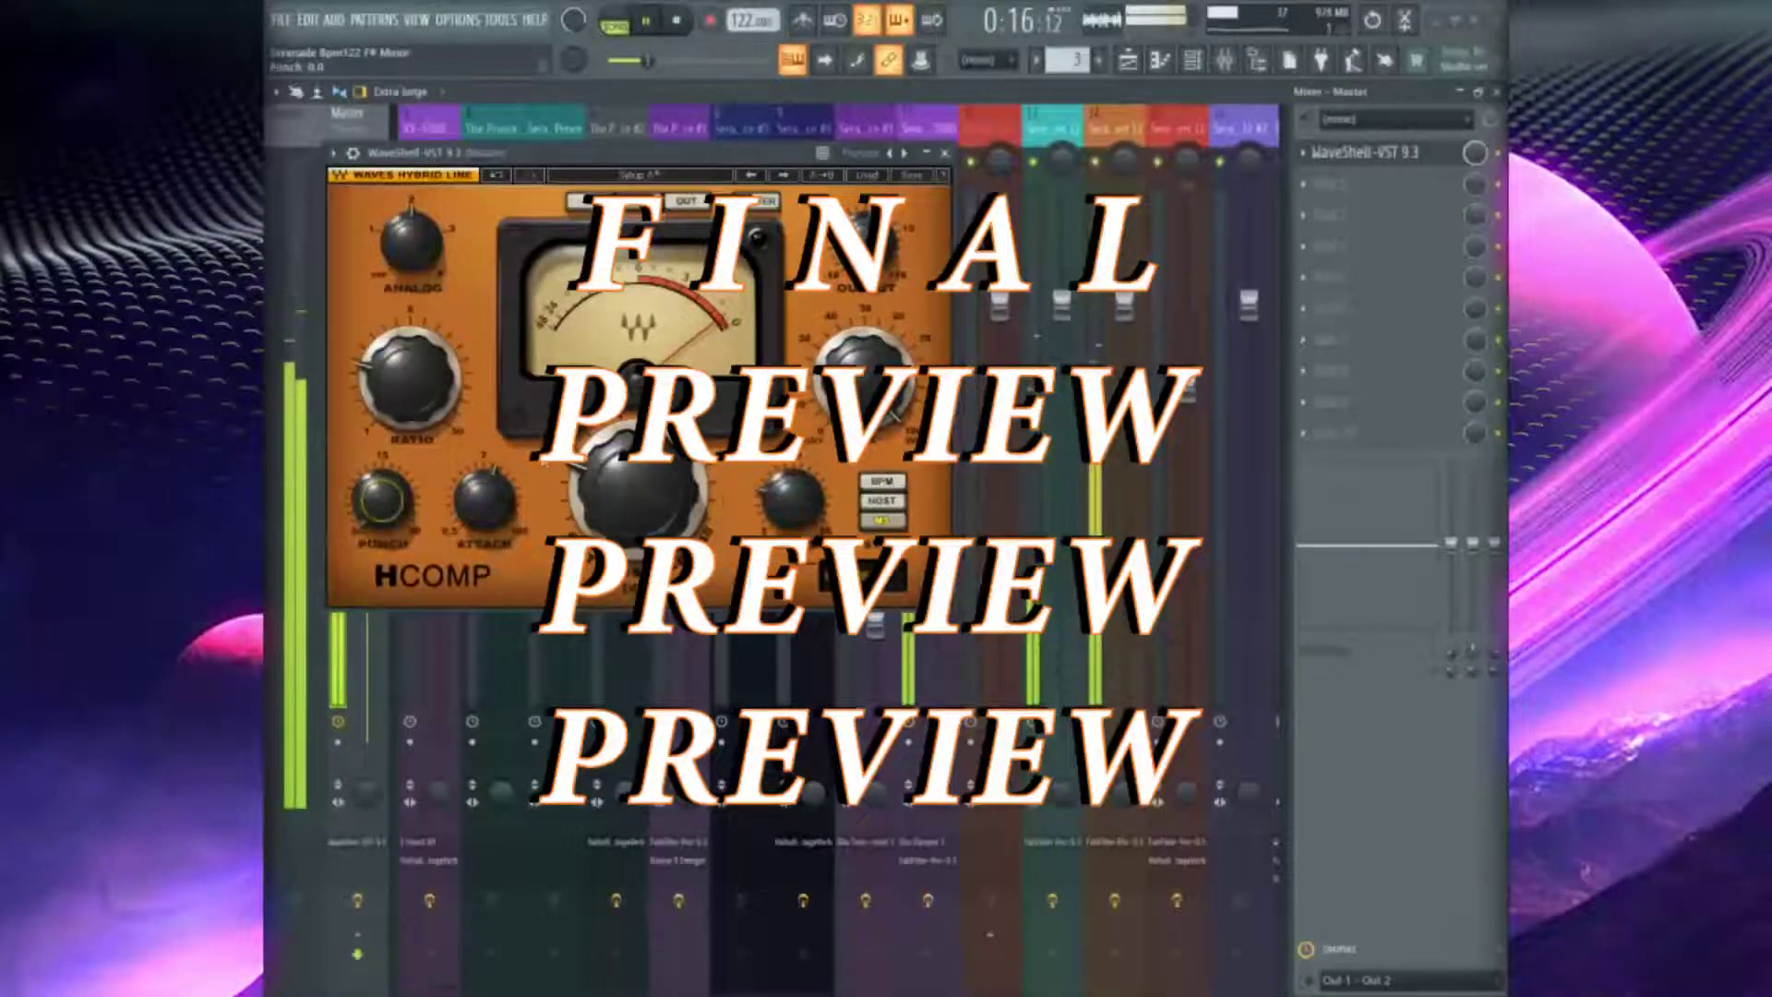
Lower the low-end boost and add a small high-frequency dip in FabFilter Pro-Q 3 on the XV-5080 audio clip's mixer track
{"action": "left_click", "coordinate": [927, 128]}
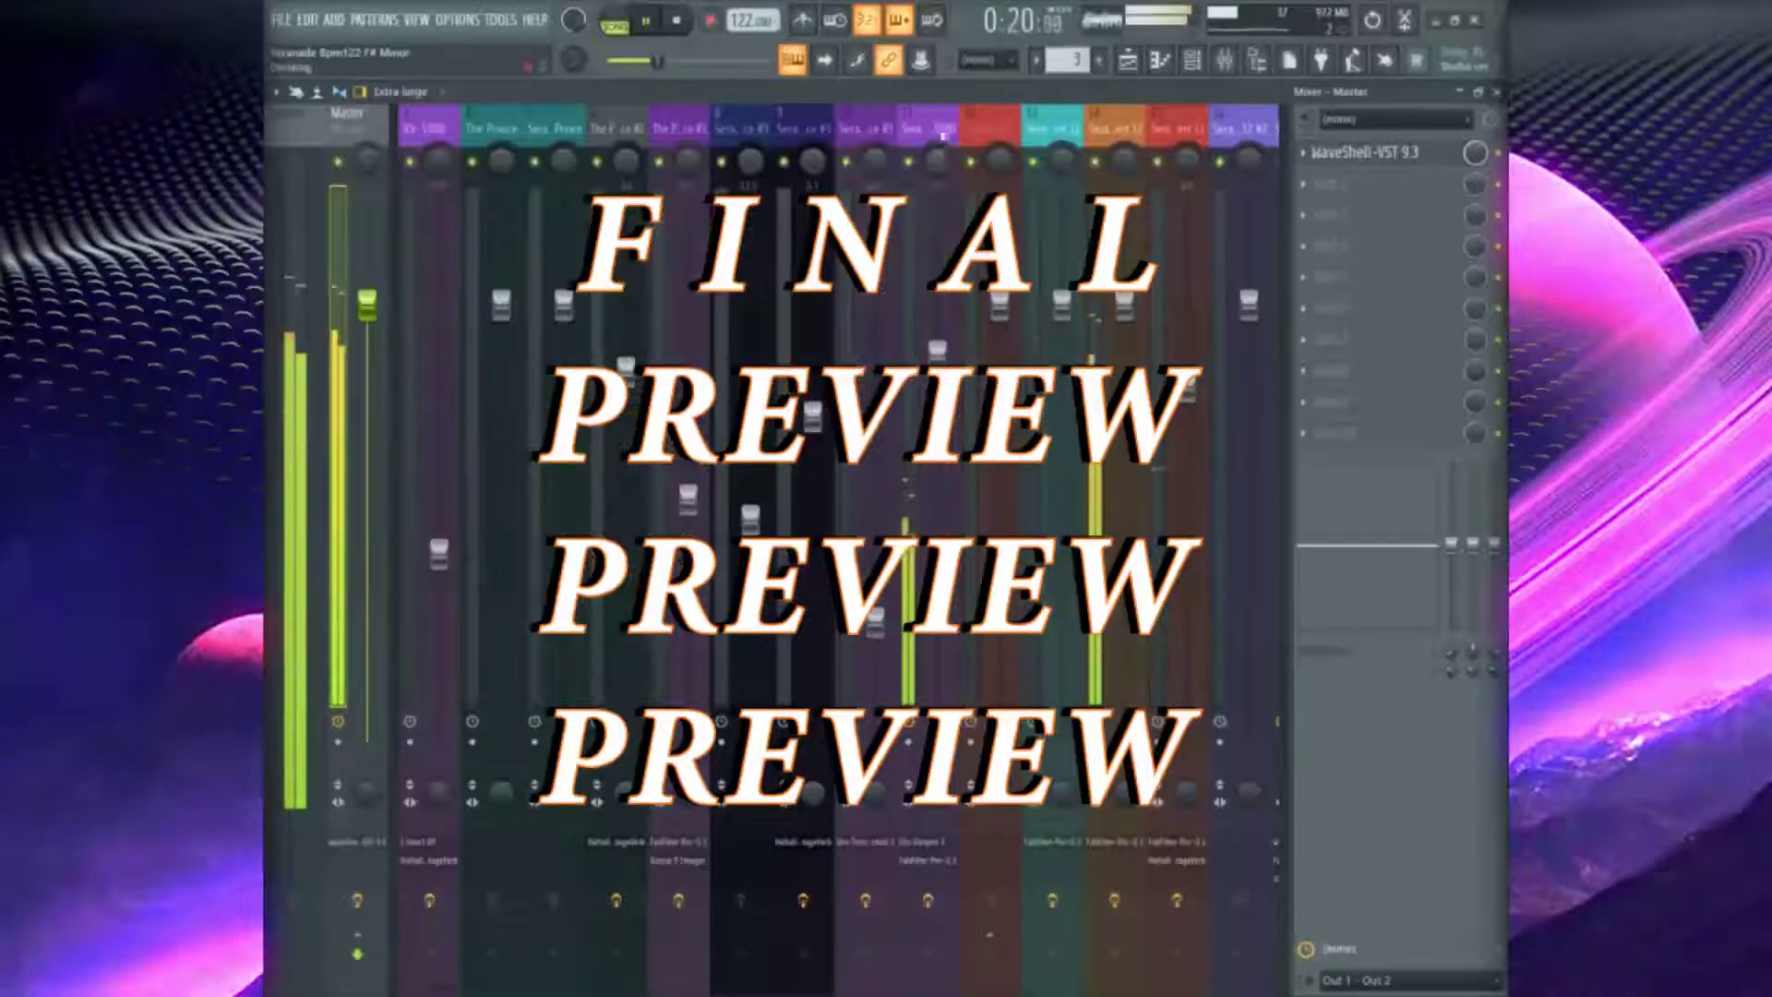
{"action": "left_click", "coordinate": [1362, 184]}
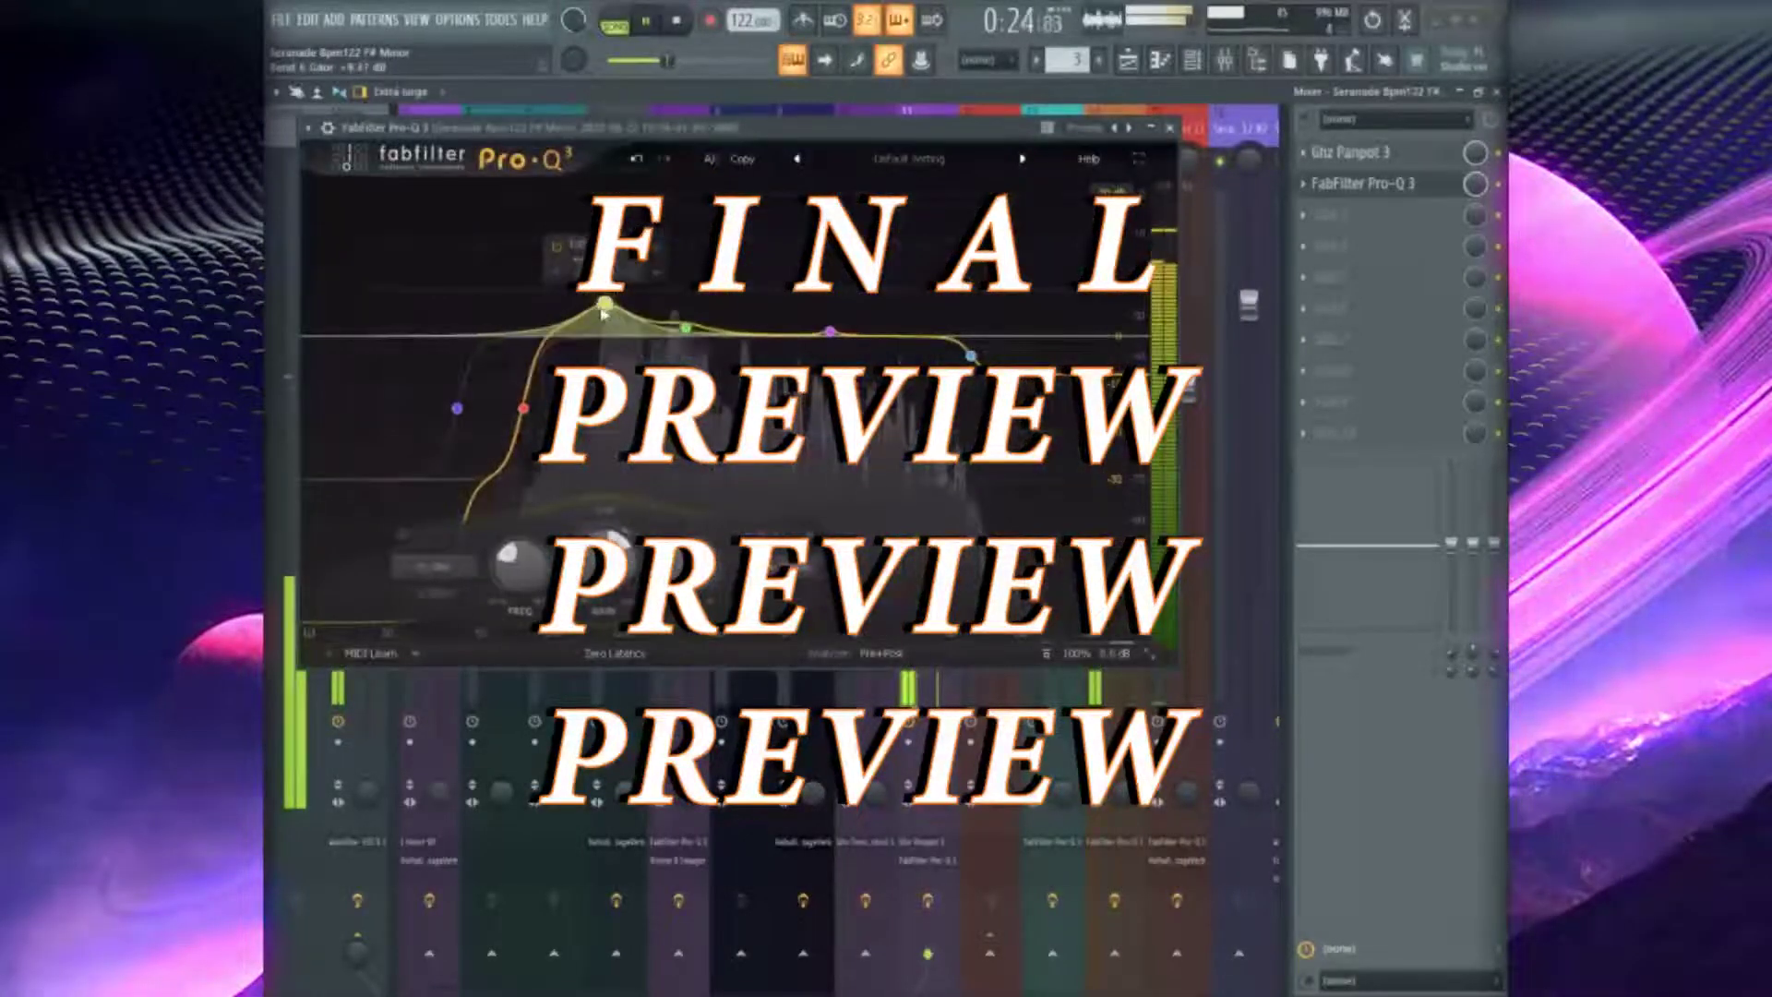
{"action": "mouse_move", "coordinate": [910, 334]}
{"action": "left_mouse_down"}
{"action": "mouse_move", "coordinate": [902, 308]}
{"action": "mouse_move", "coordinate": [923, 374]}
{"action": "mouse_move", "coordinate": [916, 355]}
{"action": "left_mouse_up"}
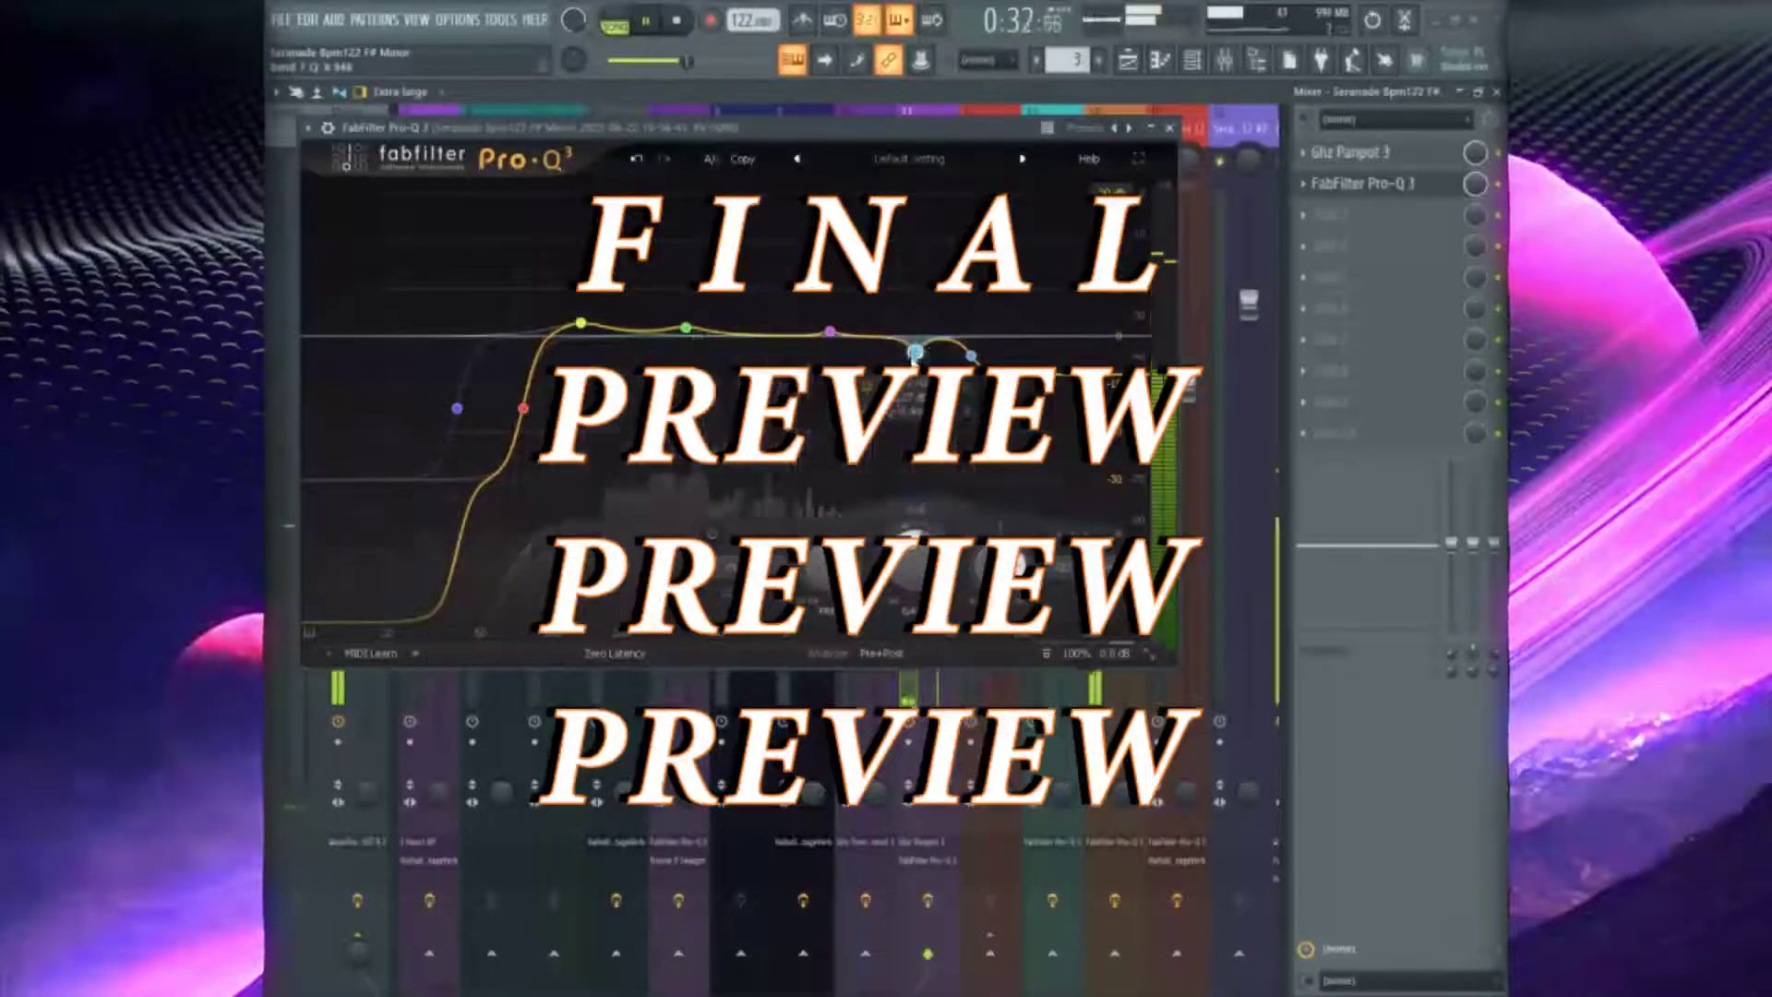
{"action": "left_click", "coordinate": [1171, 129]}
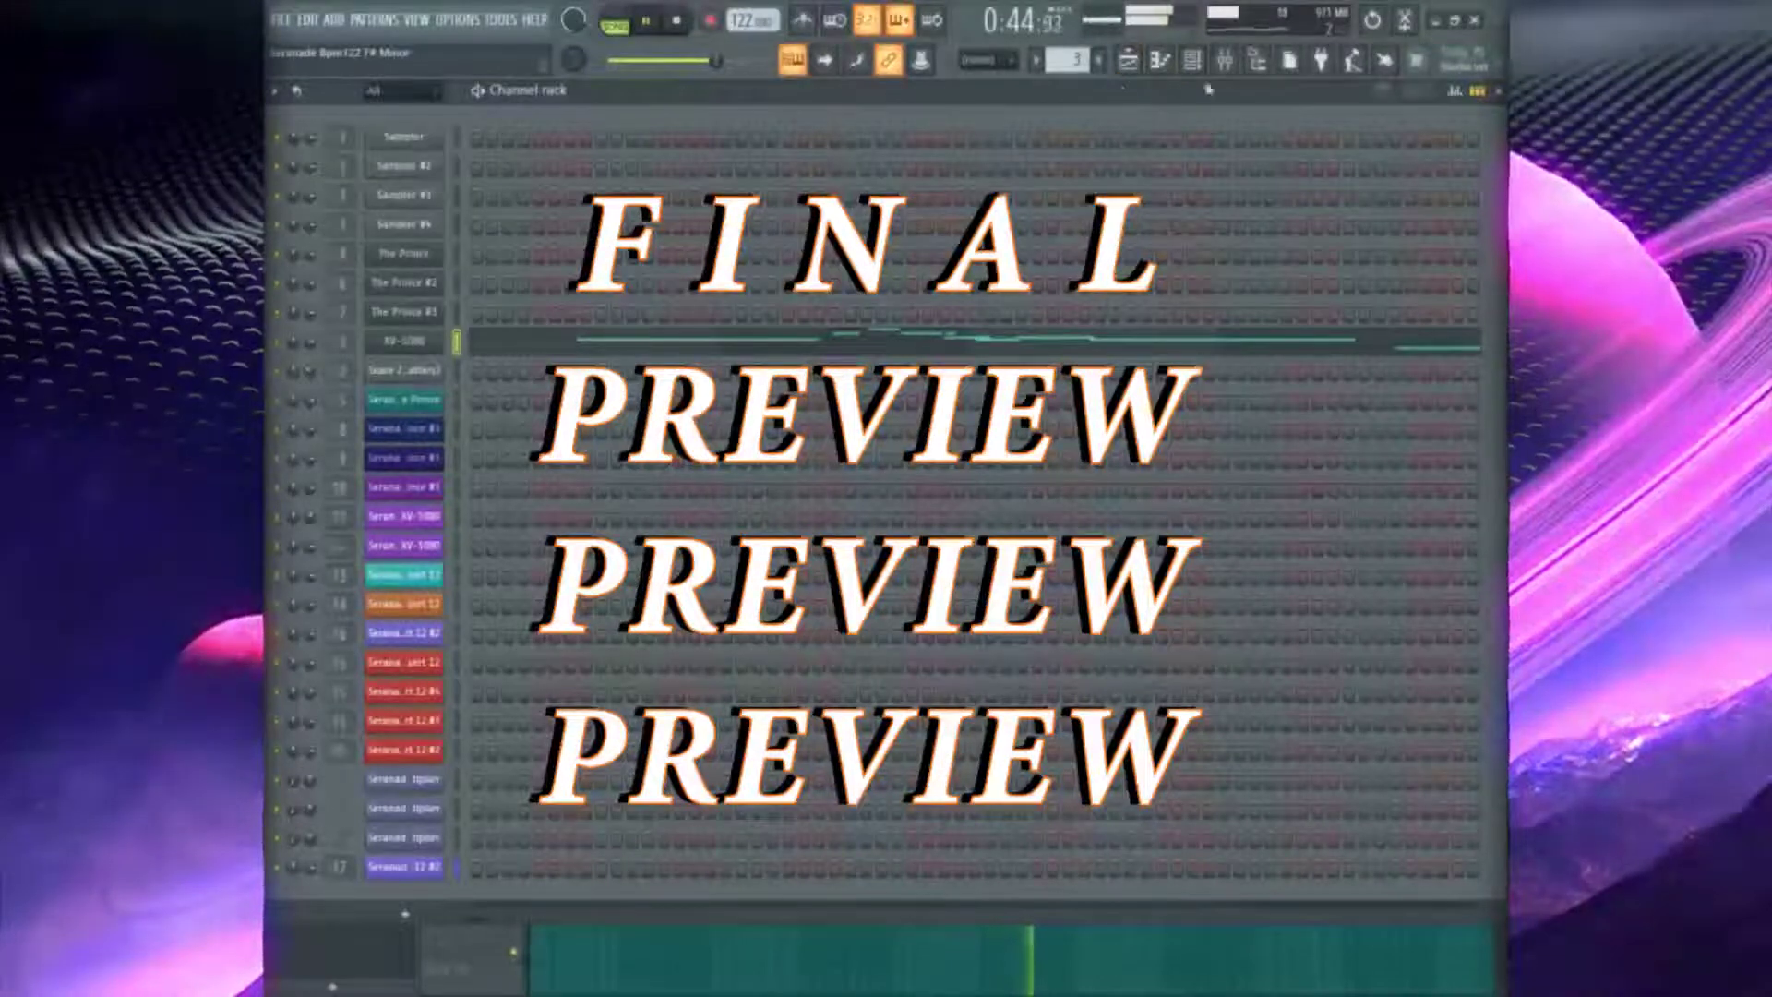
Make the second Pattern 3 clip on Track 12, starting at bar 25, a unique pattern
{"action": "left_click", "coordinate": [1257, 61]}
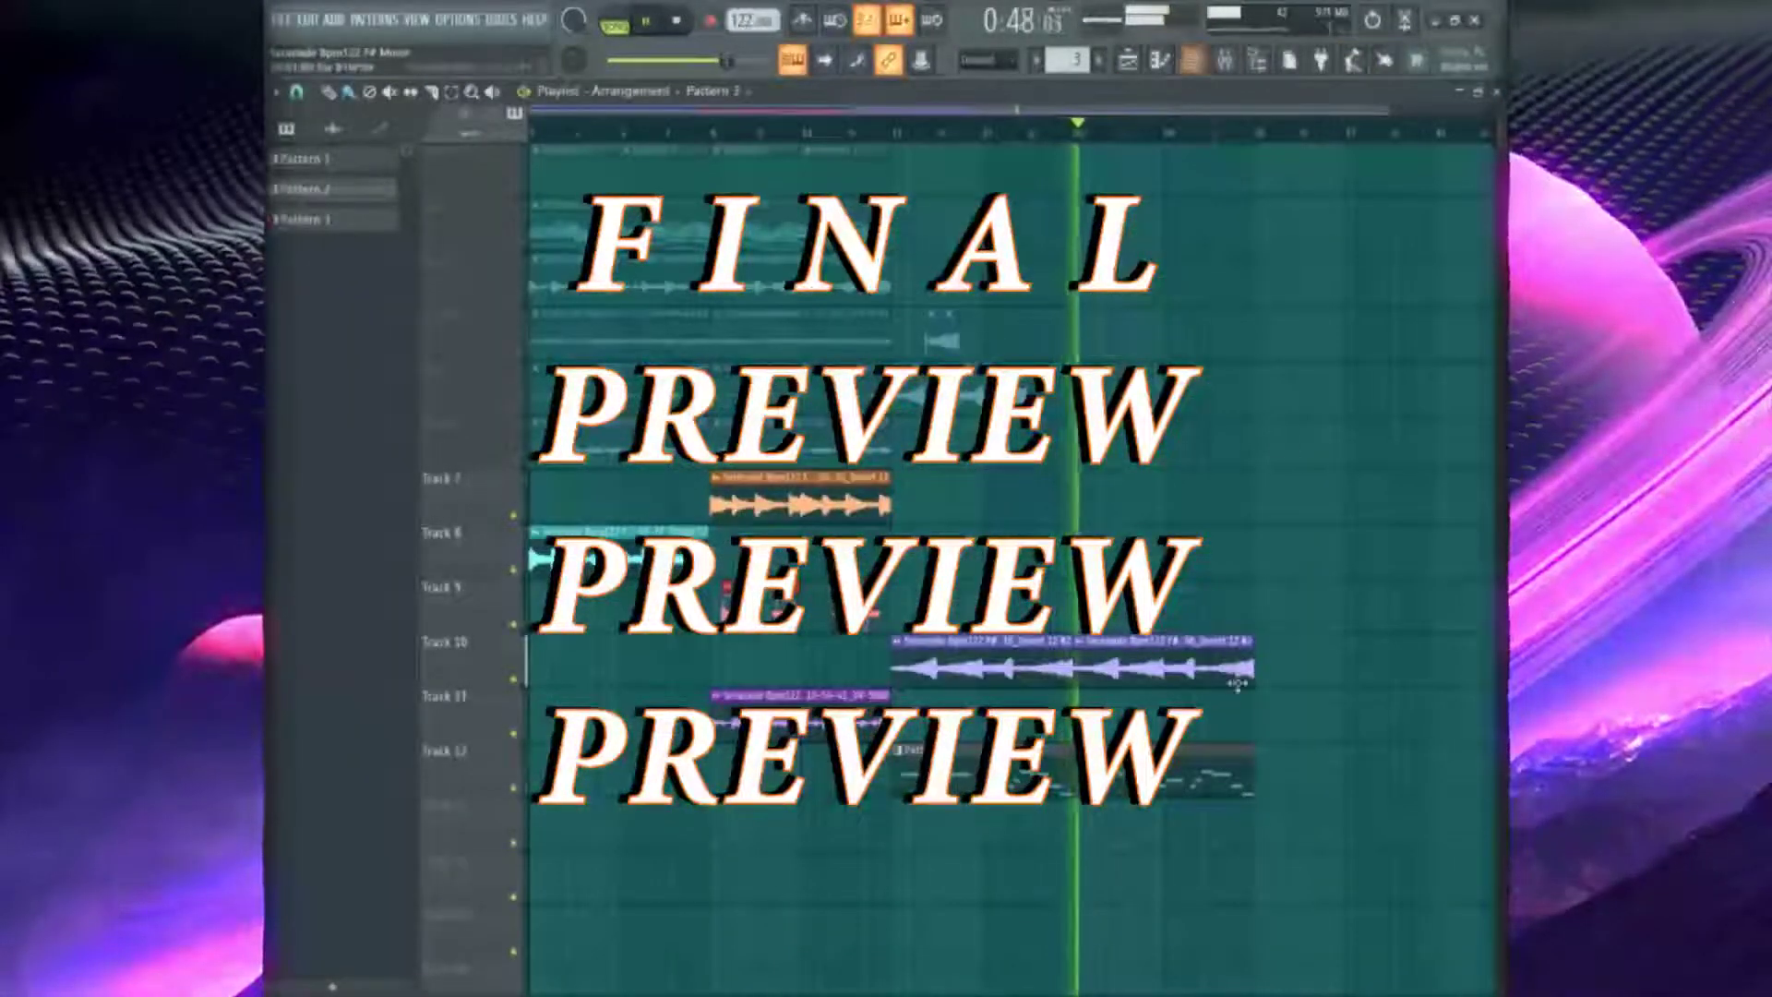
{"action": "right_click", "coordinate": [1071, 758]}
{"action": "left_click", "coordinate": [1107, 785]}
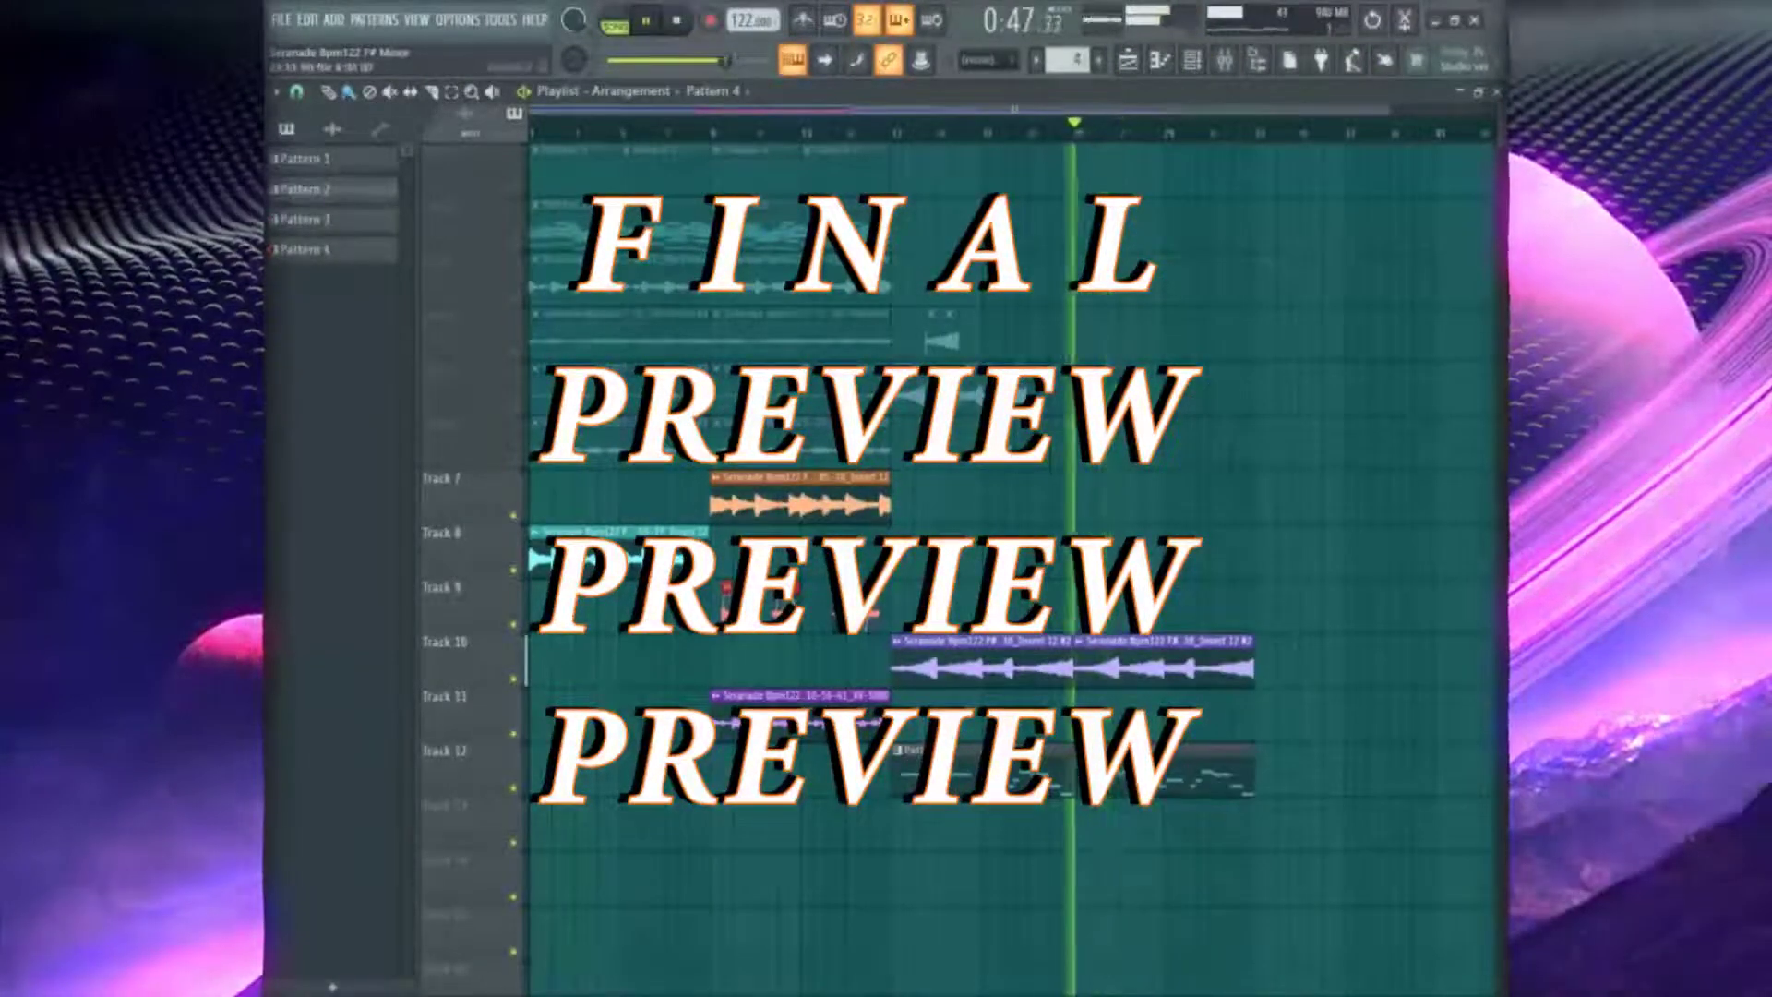